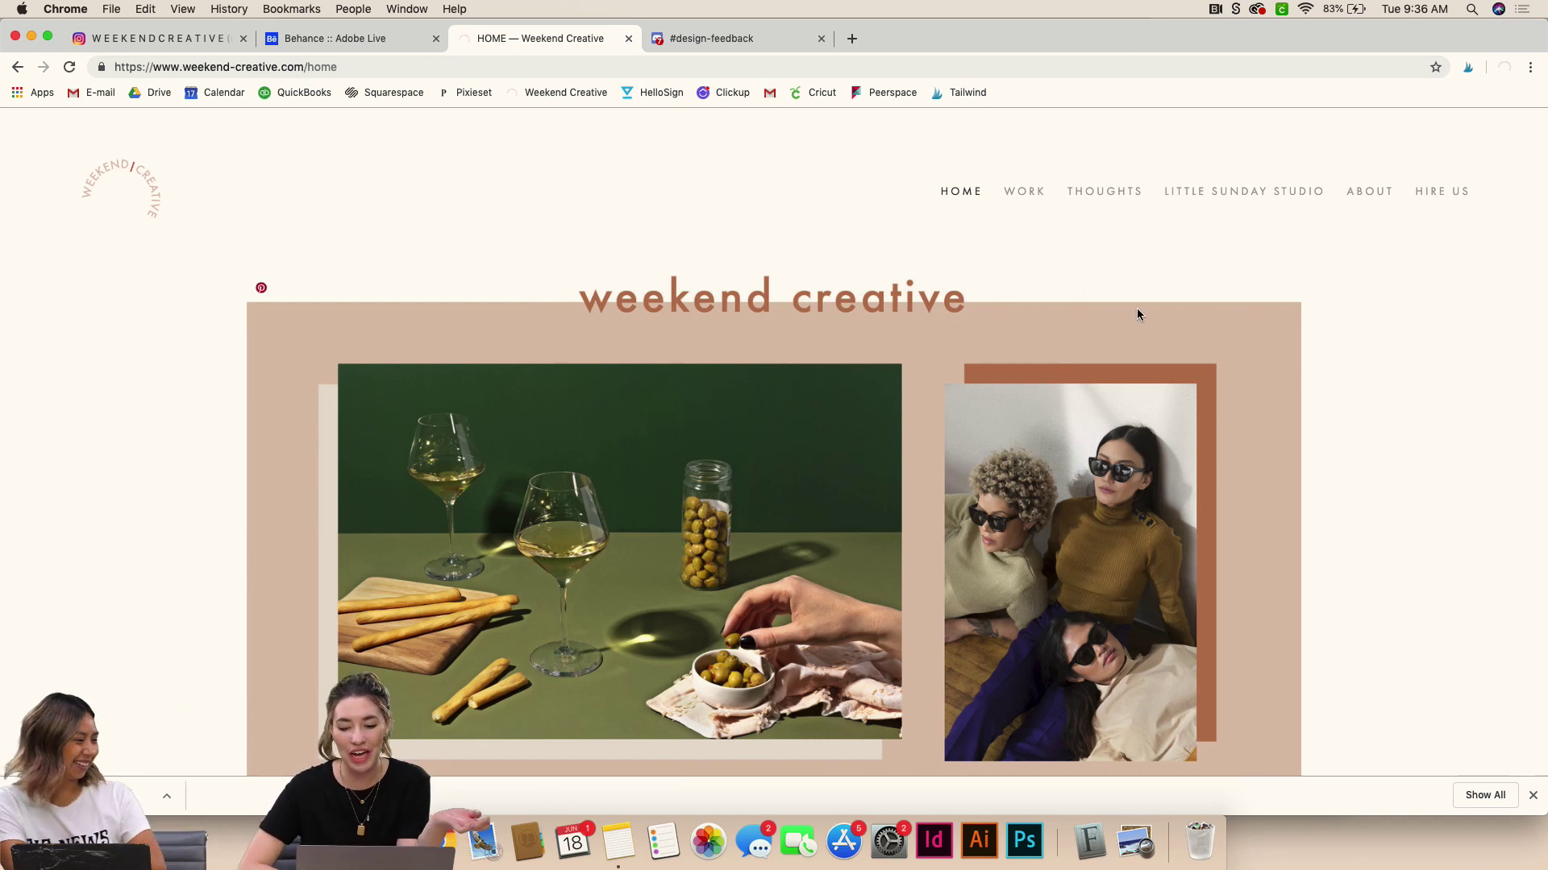
# Open the Work page of the Weekend Creative site and browse the project thumbnails
pyautogui.click(1030, 199)
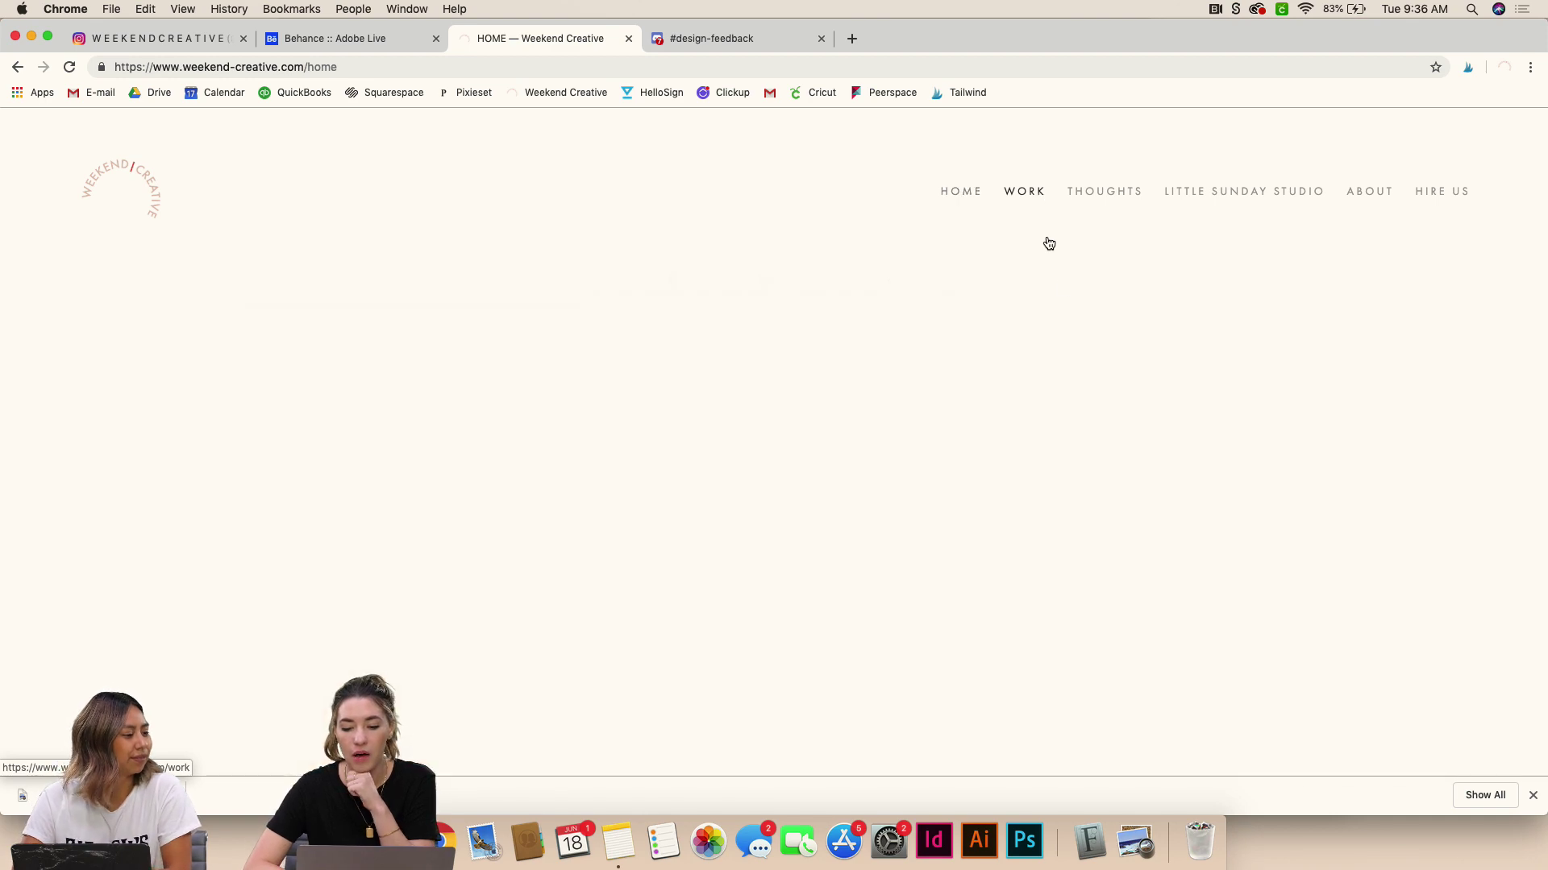
pyautogui.scroll(-2, 1089, 342)
pyautogui.scroll(1, 1091, 343)
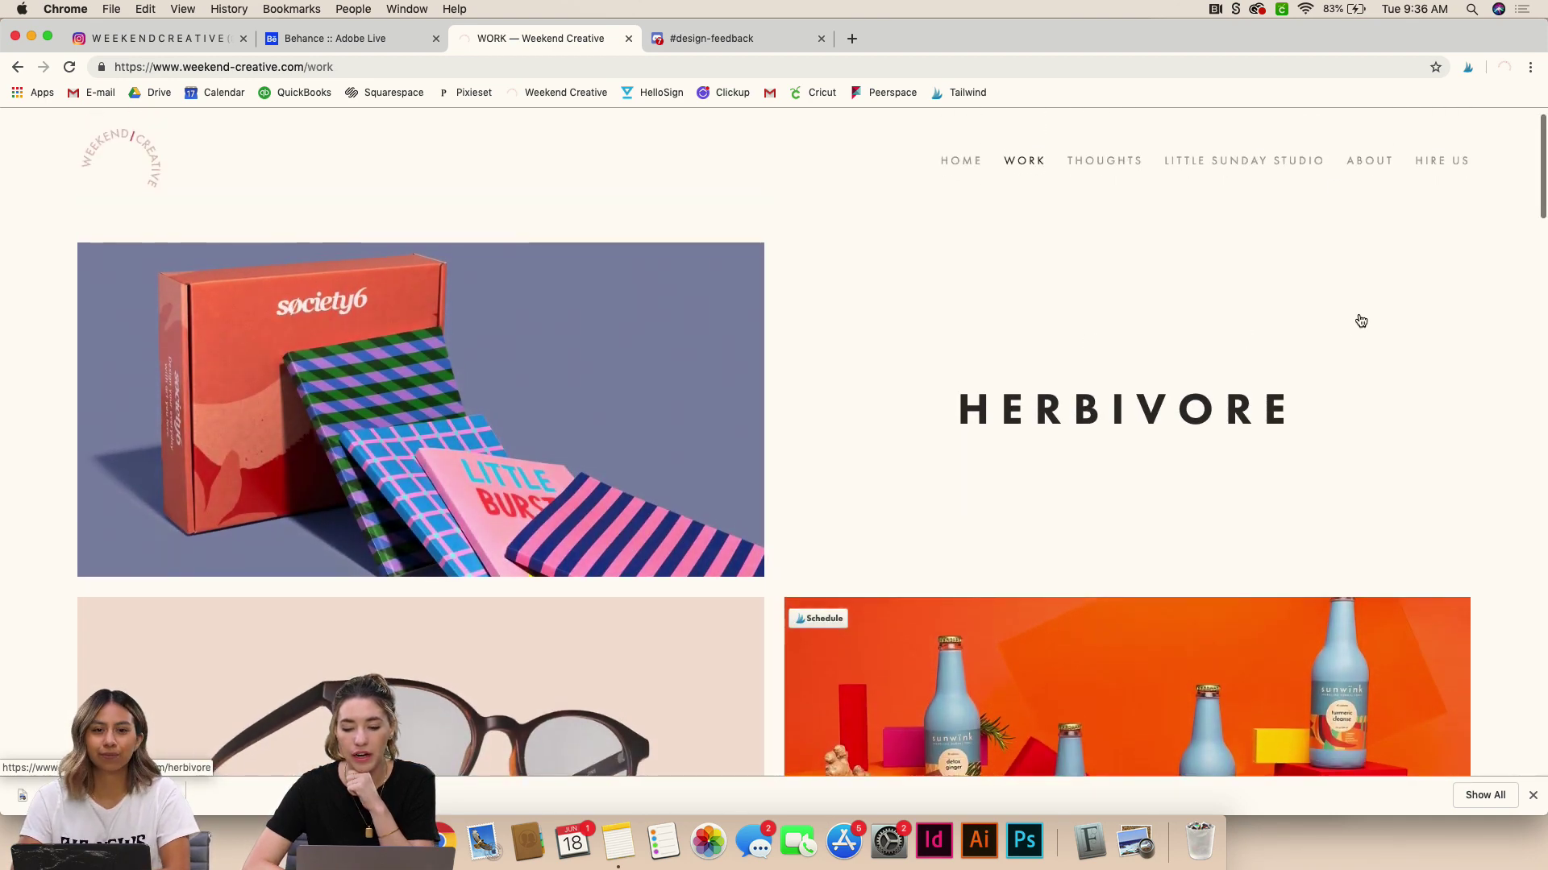
# Open the Thoughts page and look through the blog posts from Delivering Images to BTS: Sunwink
pyautogui.click(1103, 162)
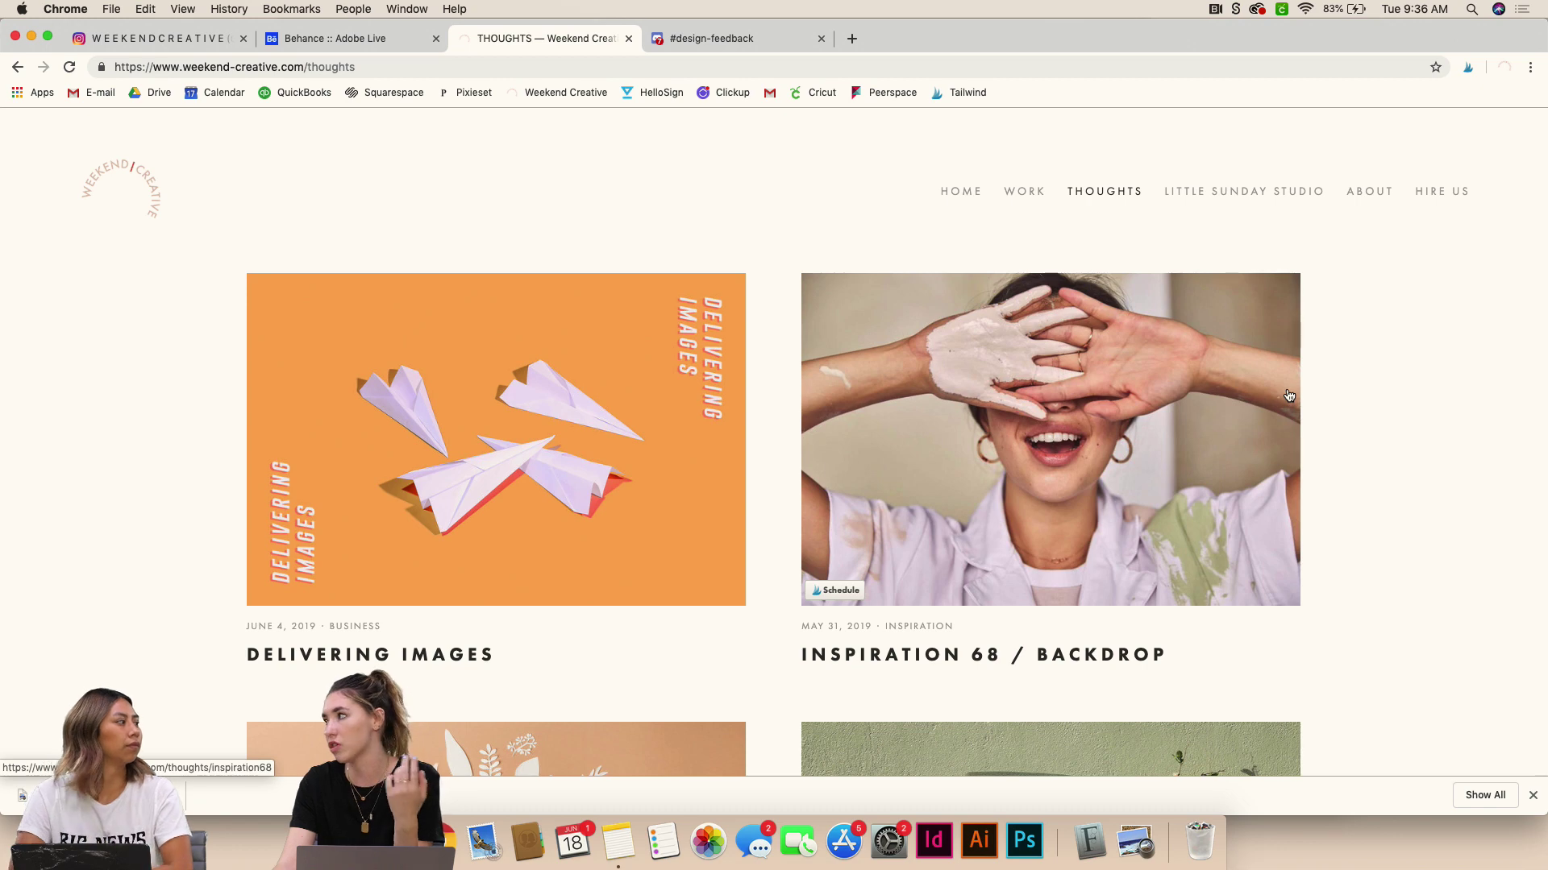
pyautogui.scroll(-5, 1288, 395)
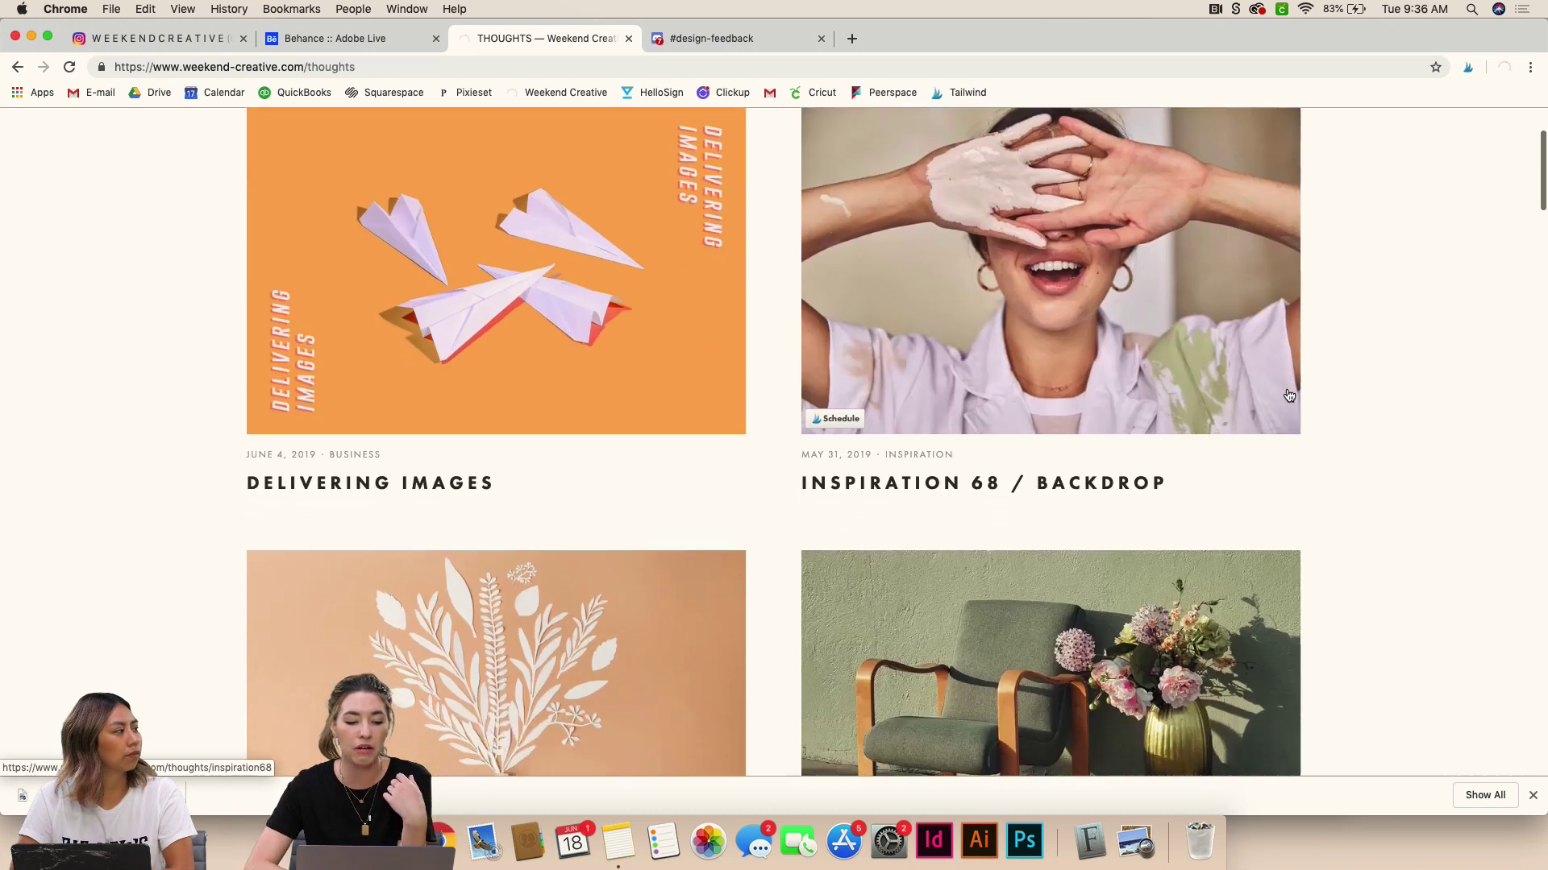
pyautogui.scroll(-6, 510, 321)
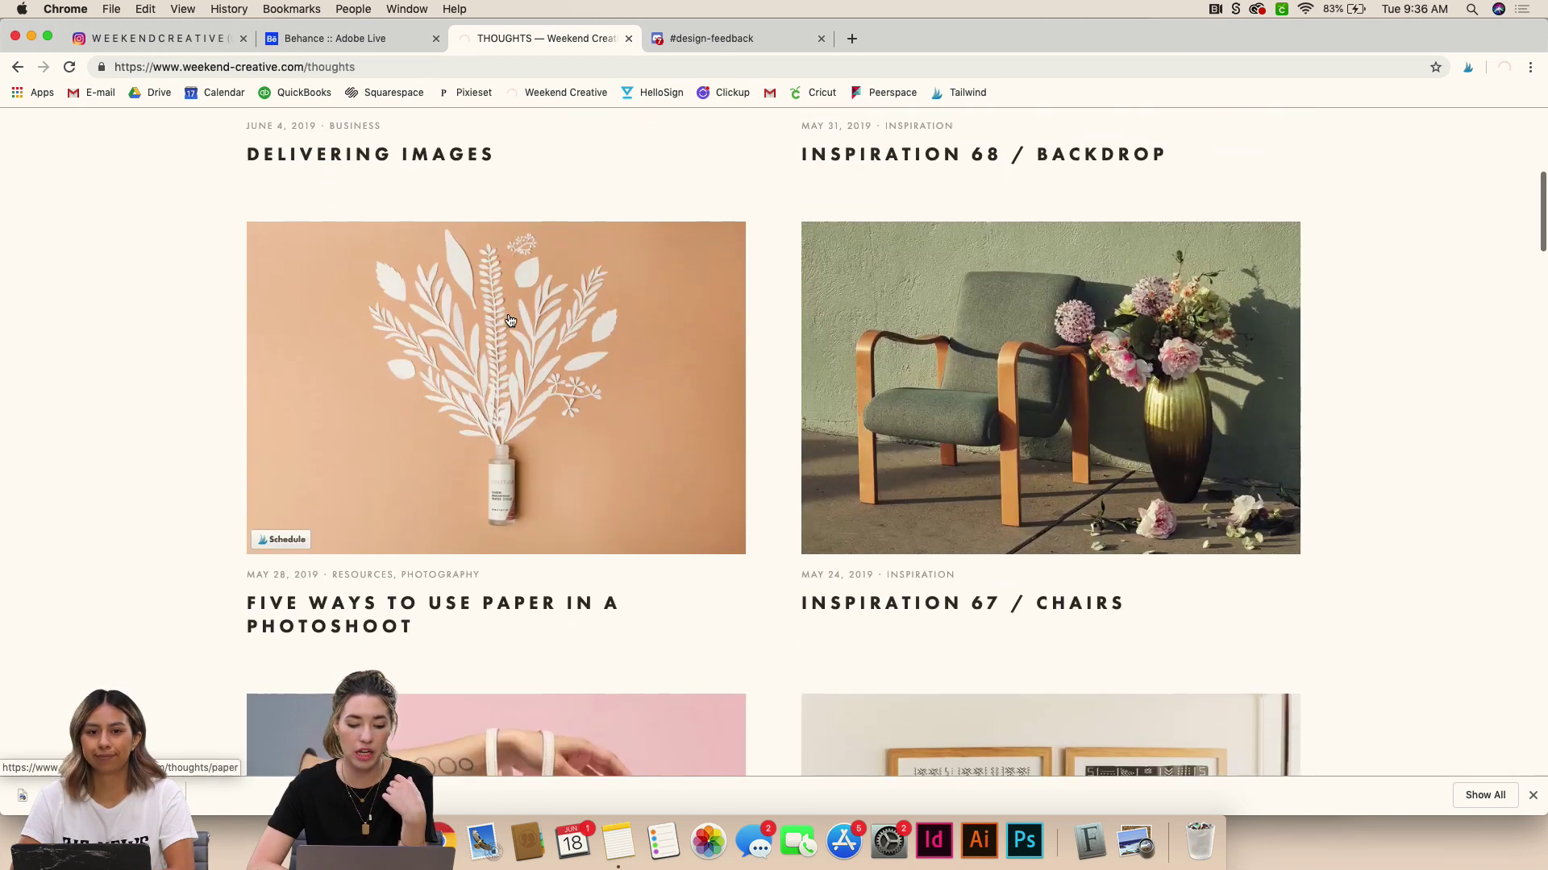
pyautogui.scroll(-3, 1177, 619)
pyautogui.scroll(-8, 1177, 619)
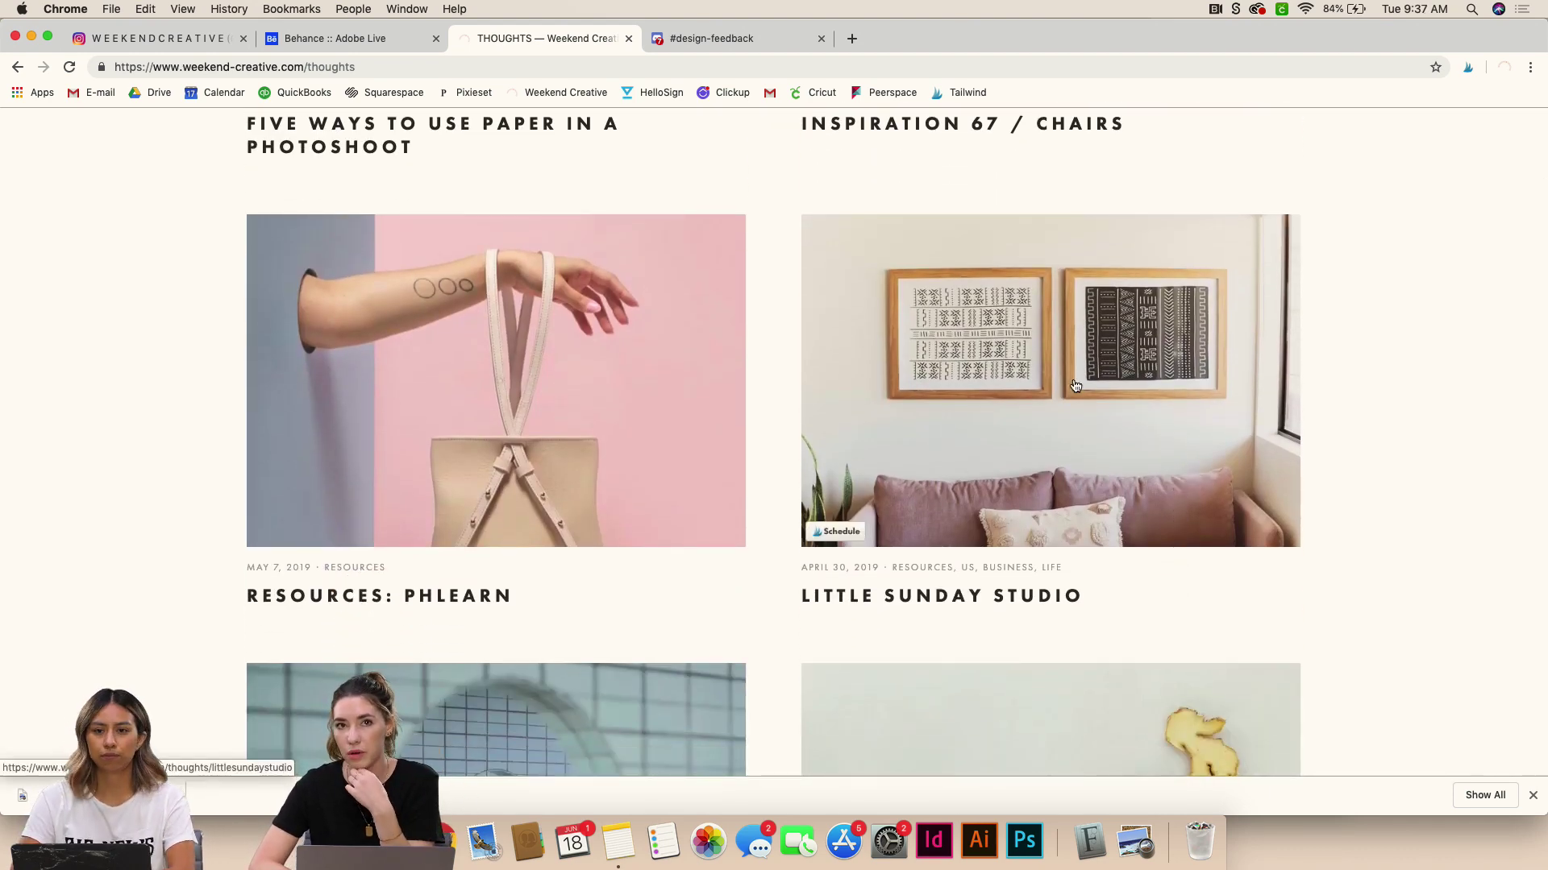
pyautogui.scroll(-12, 1076, 385)
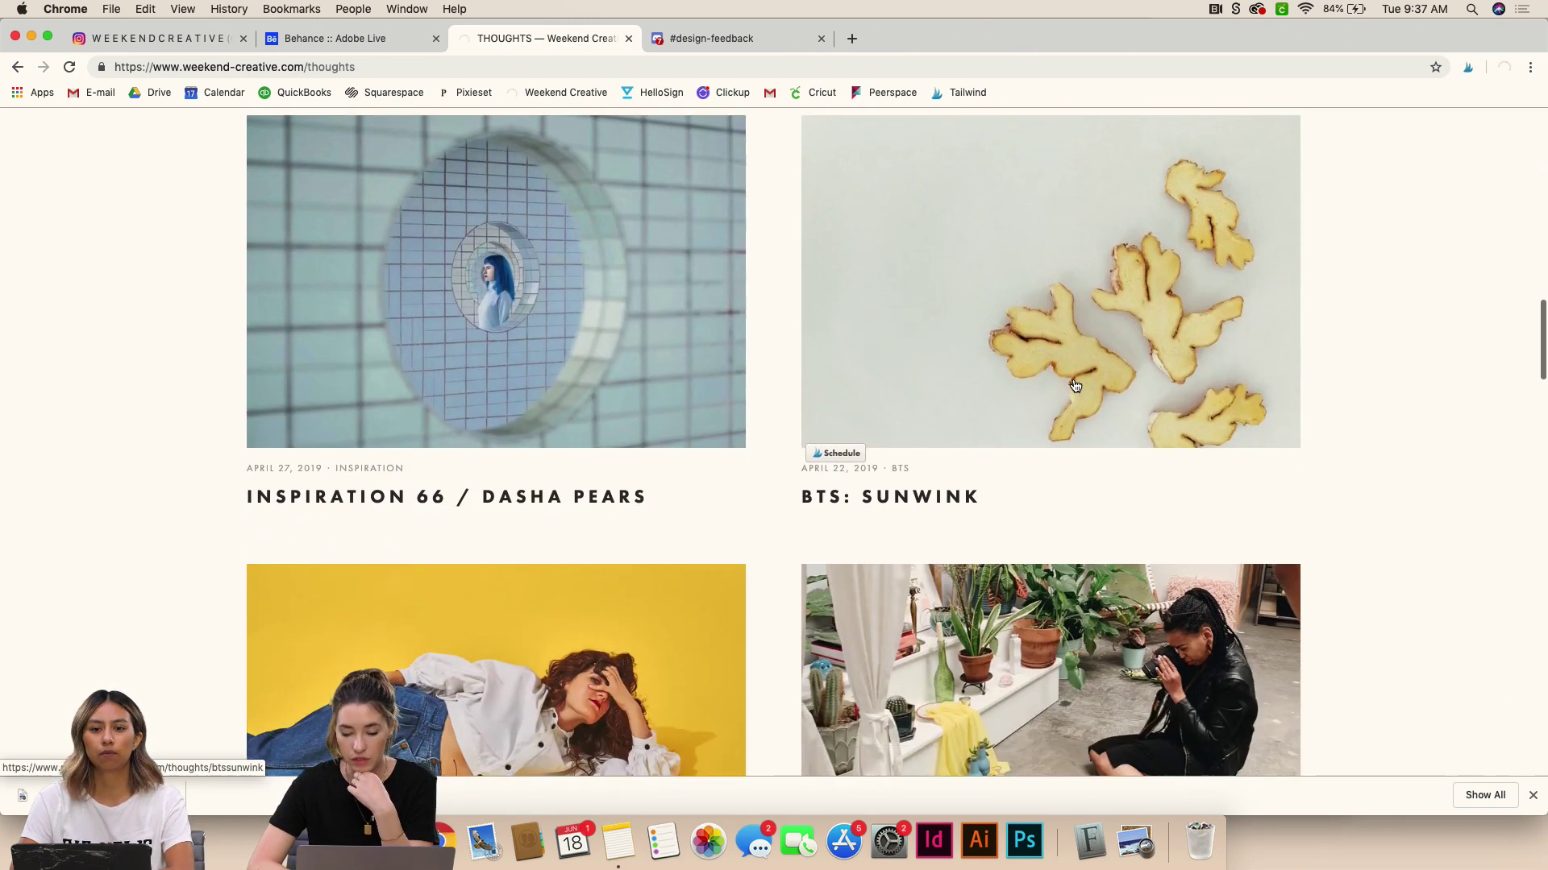
pyautogui.scroll(-4, 1075, 386)
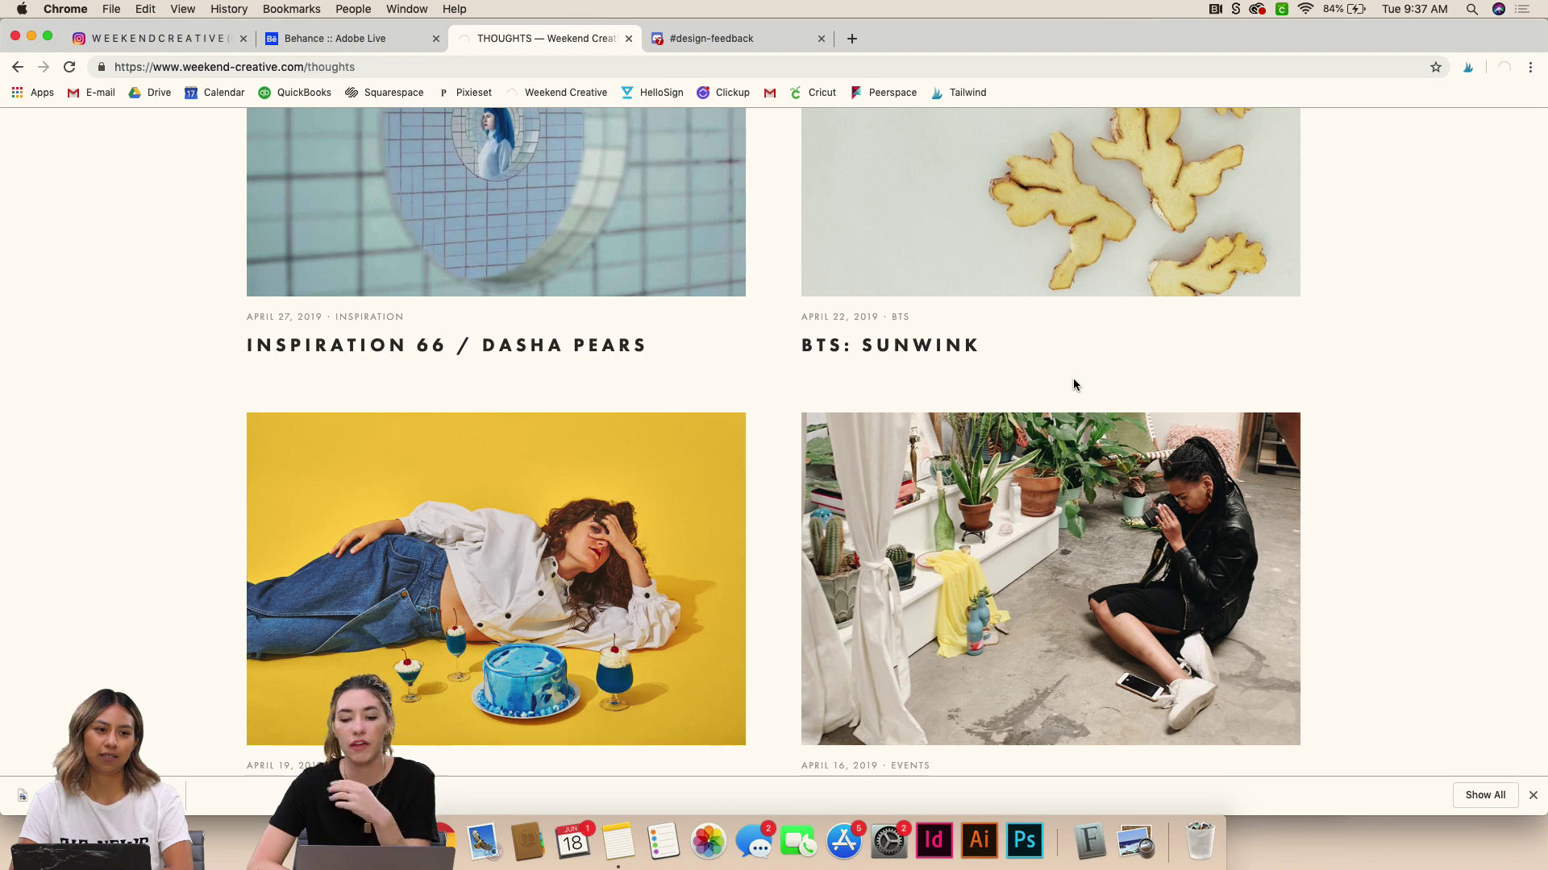
pyautogui.scroll(20, 1075, 386)
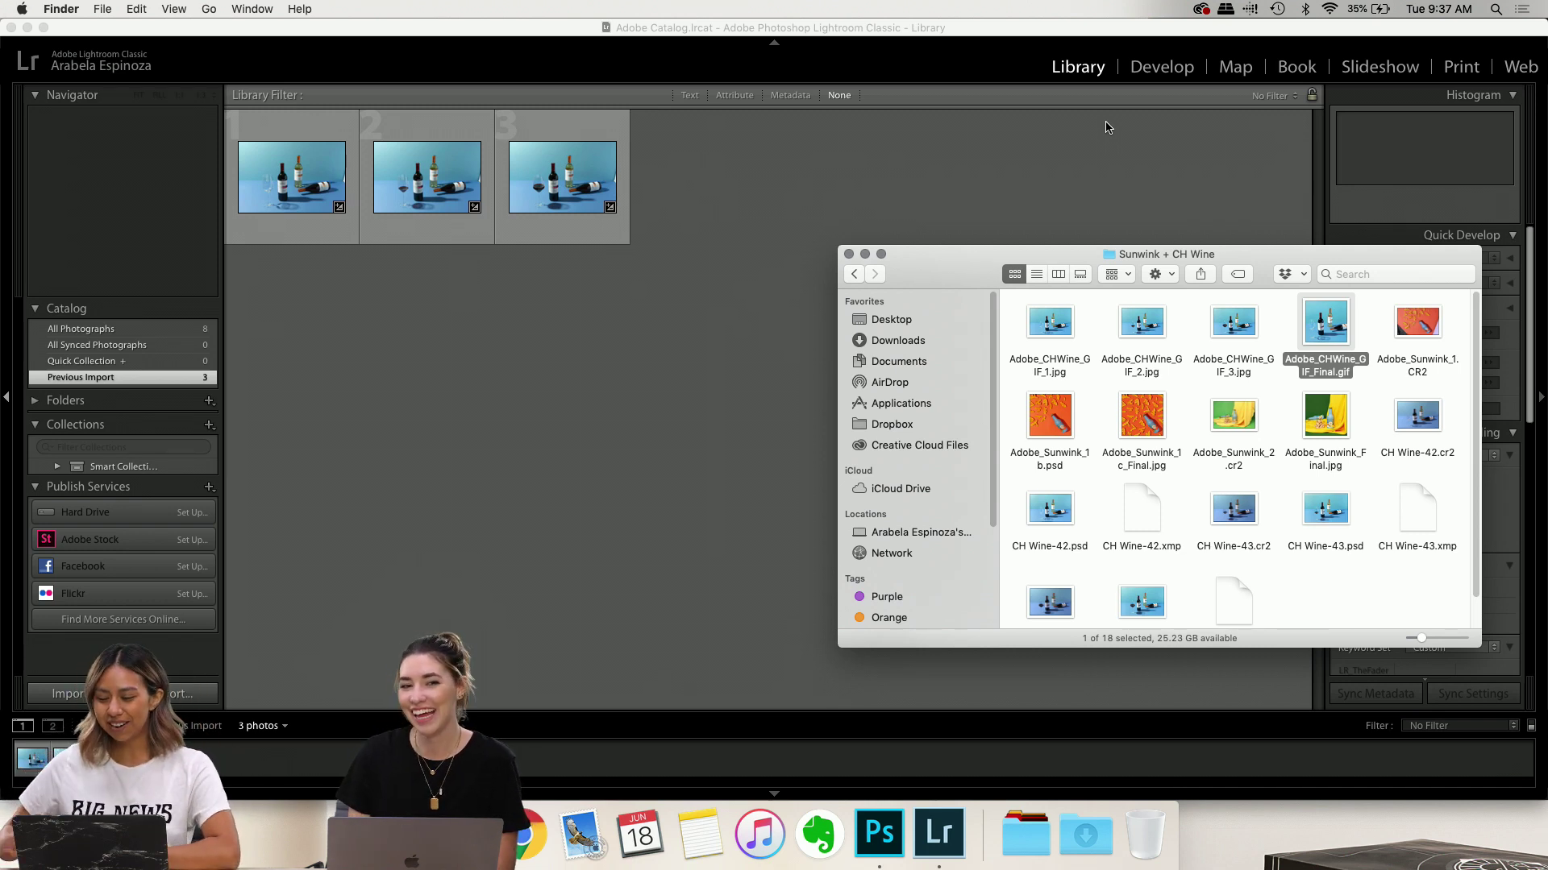
# In Finder, preview Adobe_CHWine_GIF_Final.gif enlarged to the full screen width and close the preview
pyautogui.moveTo(1319, 258); pyautogui.dragTo(1255, 248)
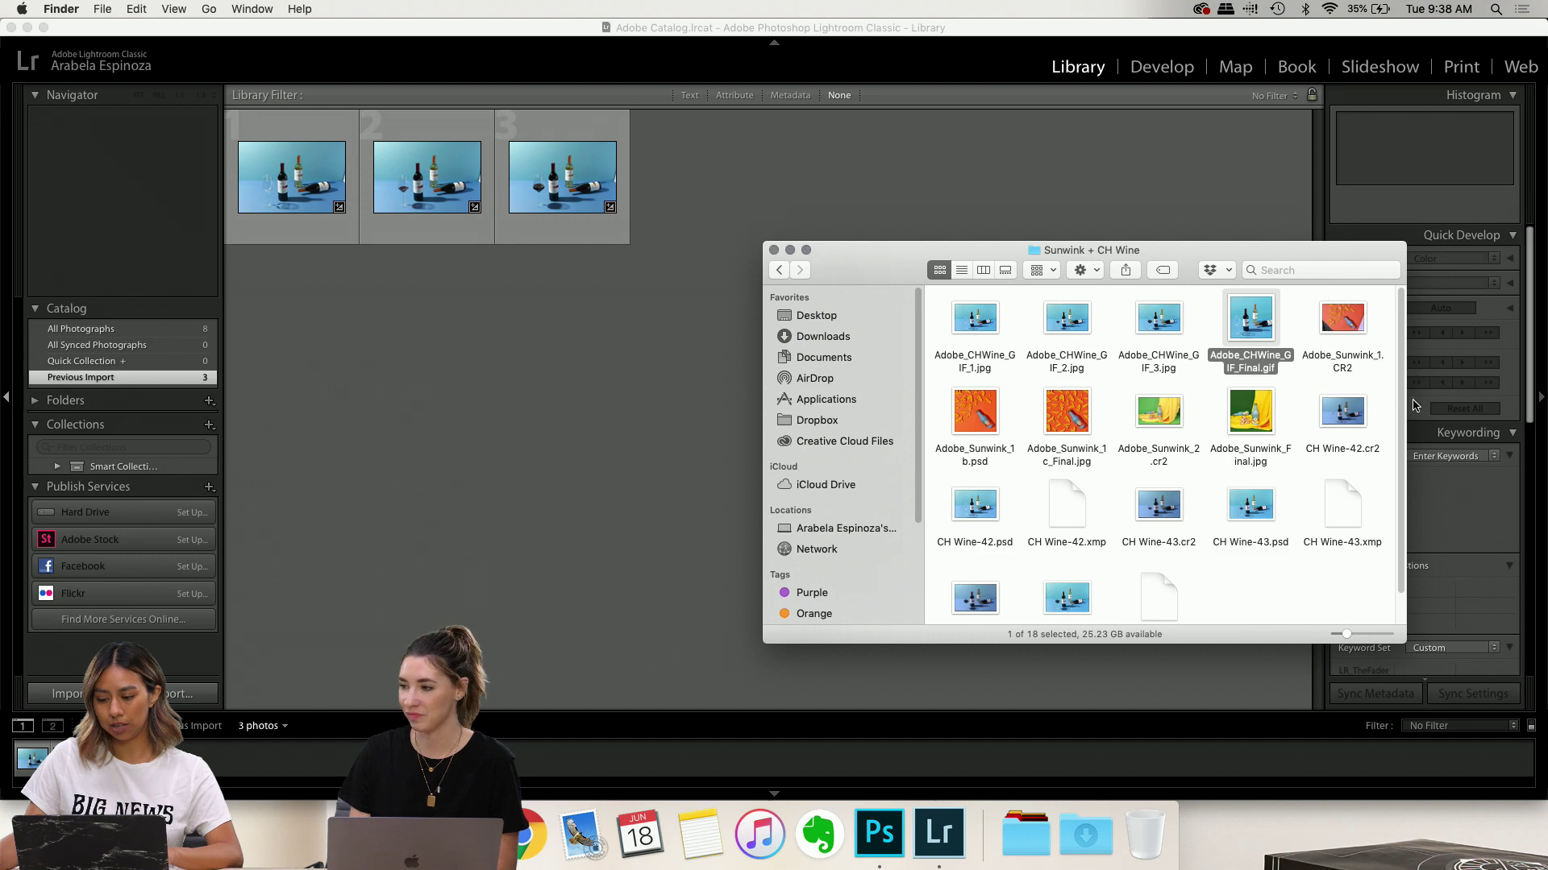
pyautogui.press('space')
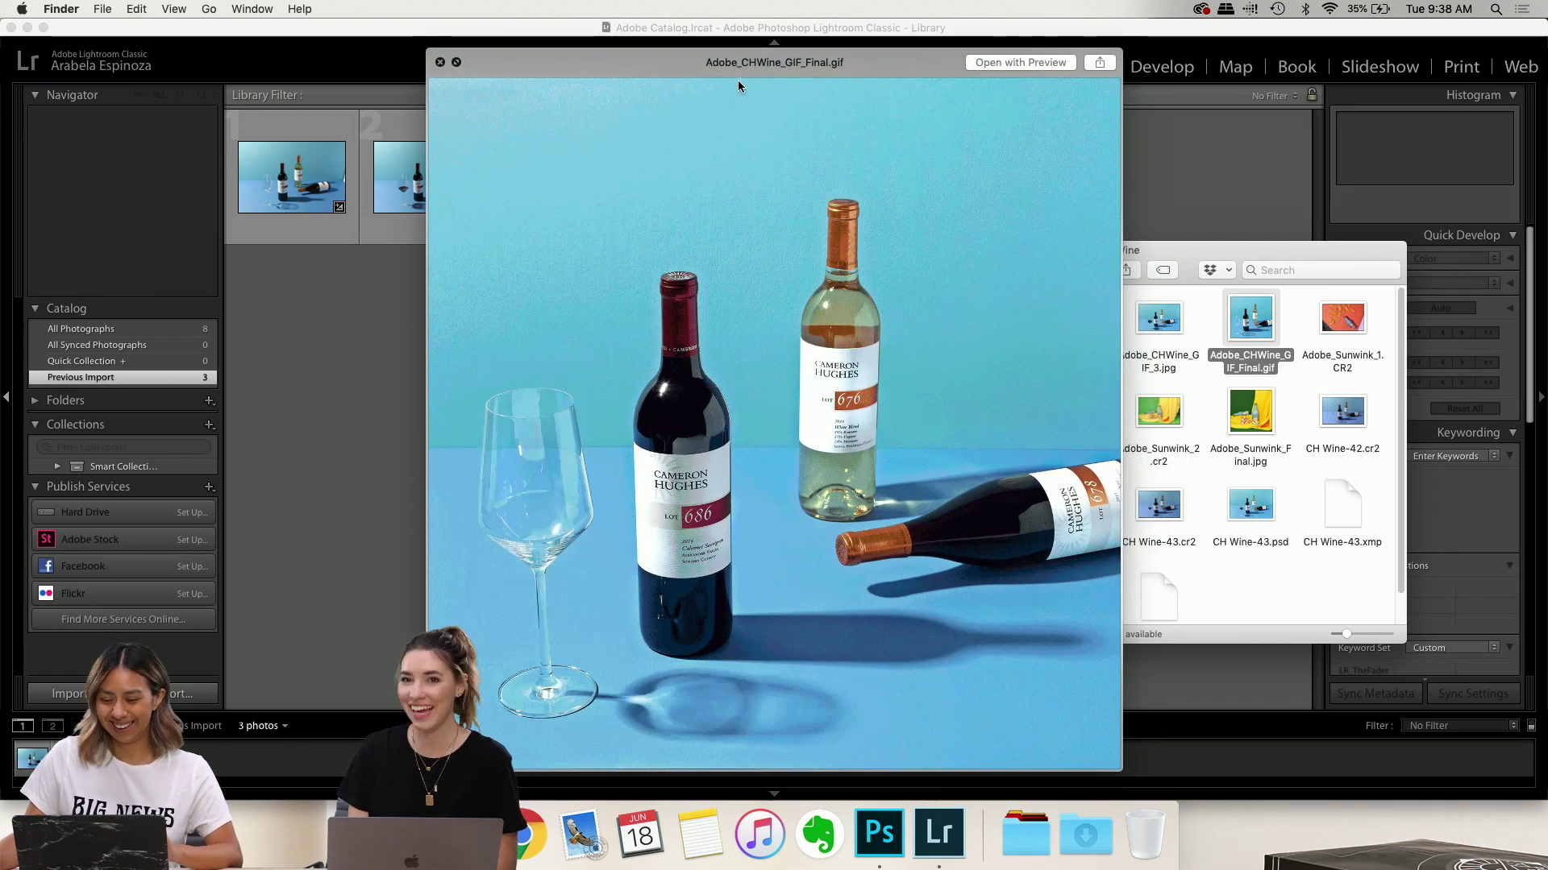
pyautogui.moveTo(738, 79); pyautogui.dragTo(690, 56)
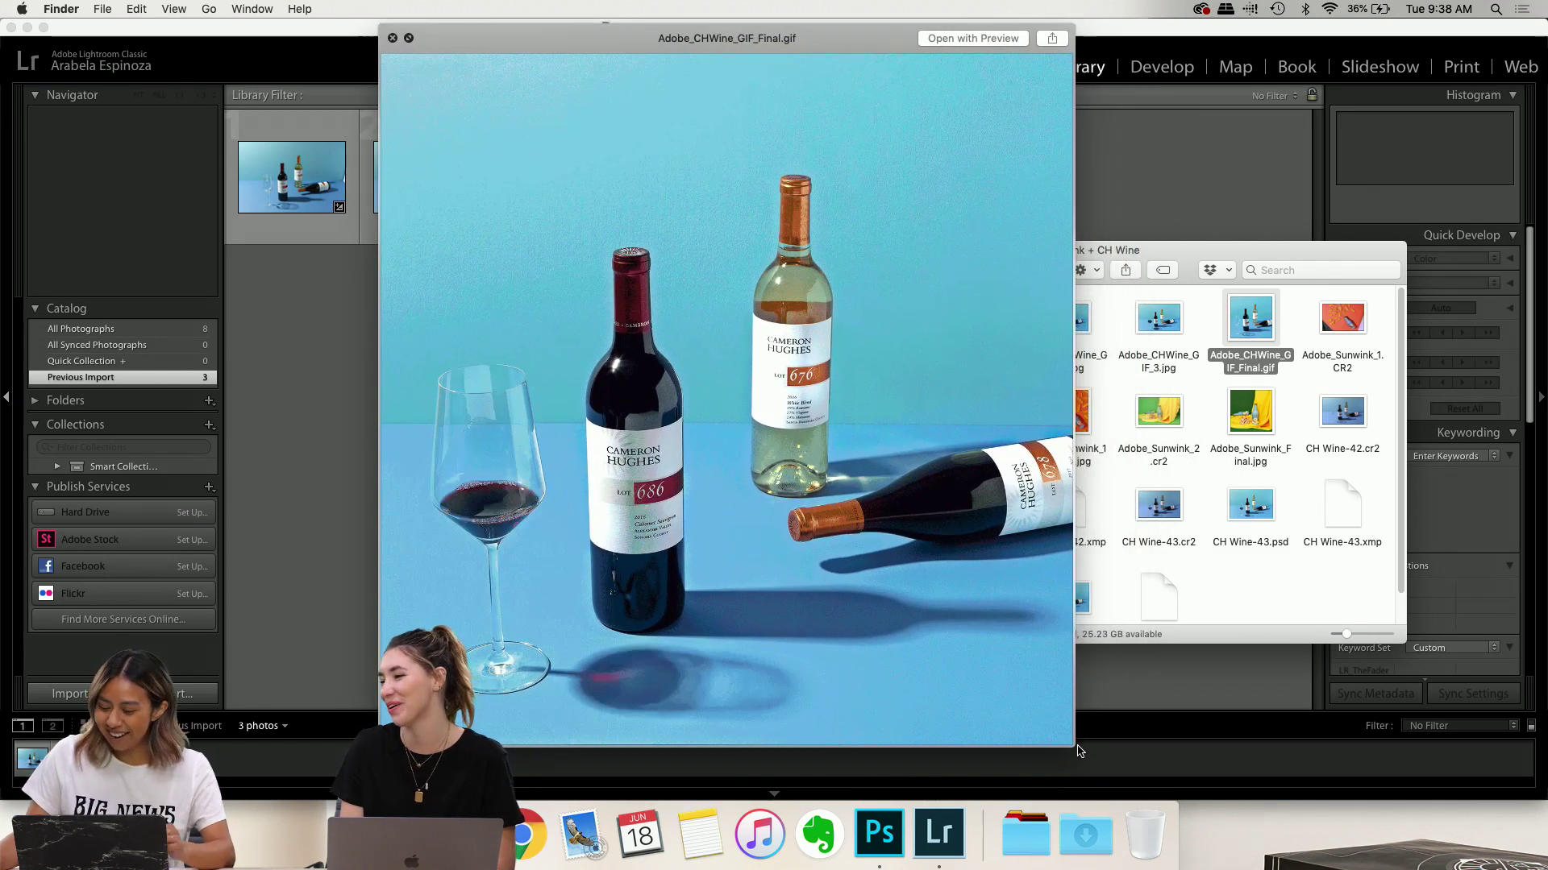
pyautogui.moveTo(1101, 760); pyautogui.dragTo(1336, 813)
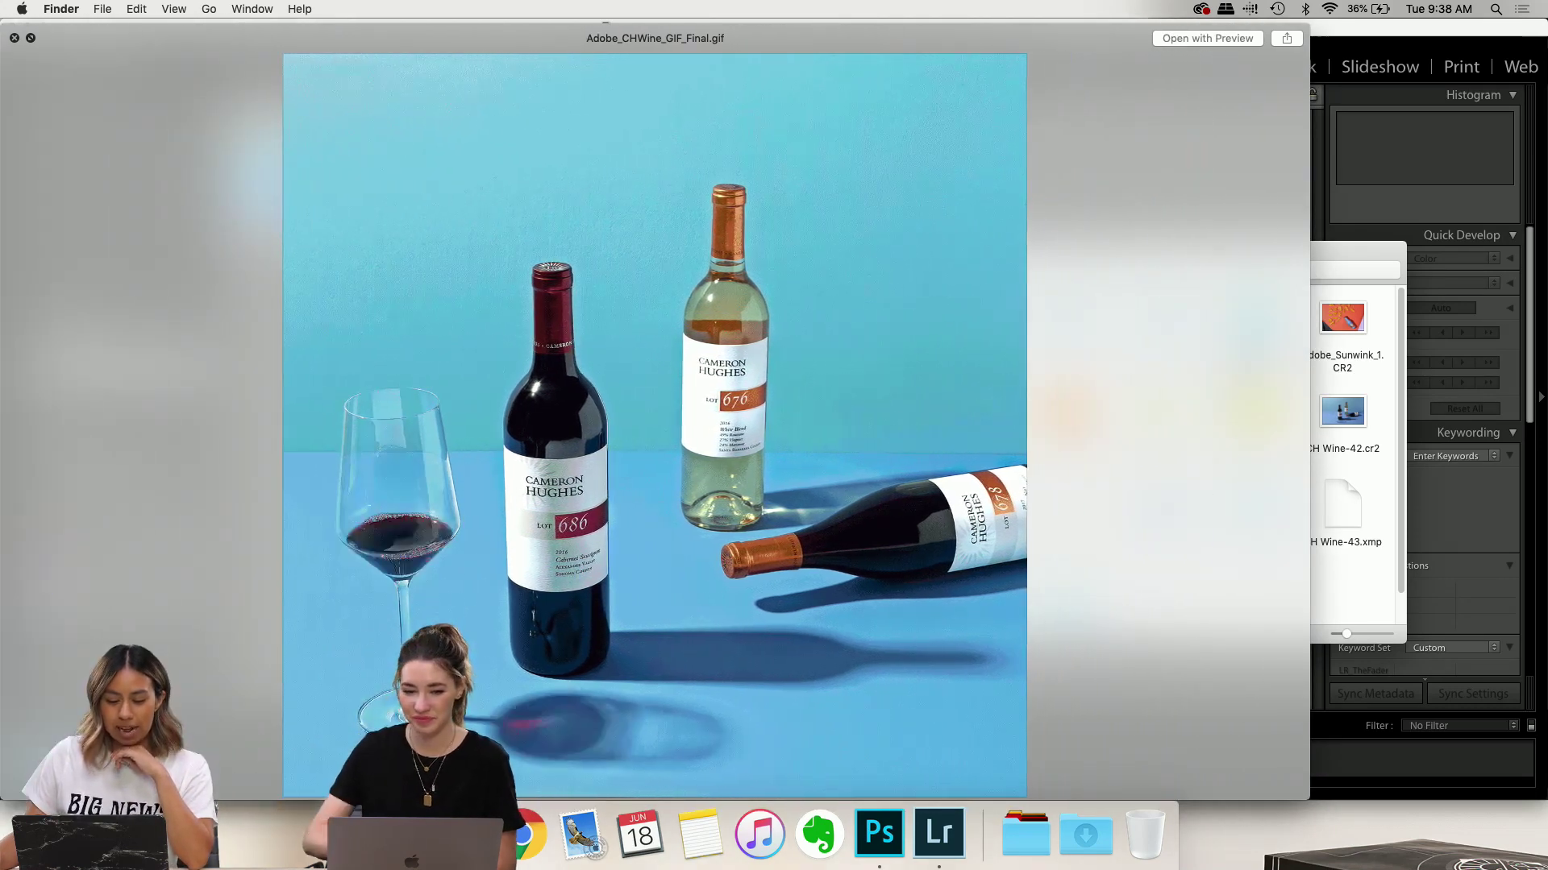
pyautogui.moveTo(1306, 799); pyautogui.dragTo(1543, 799)
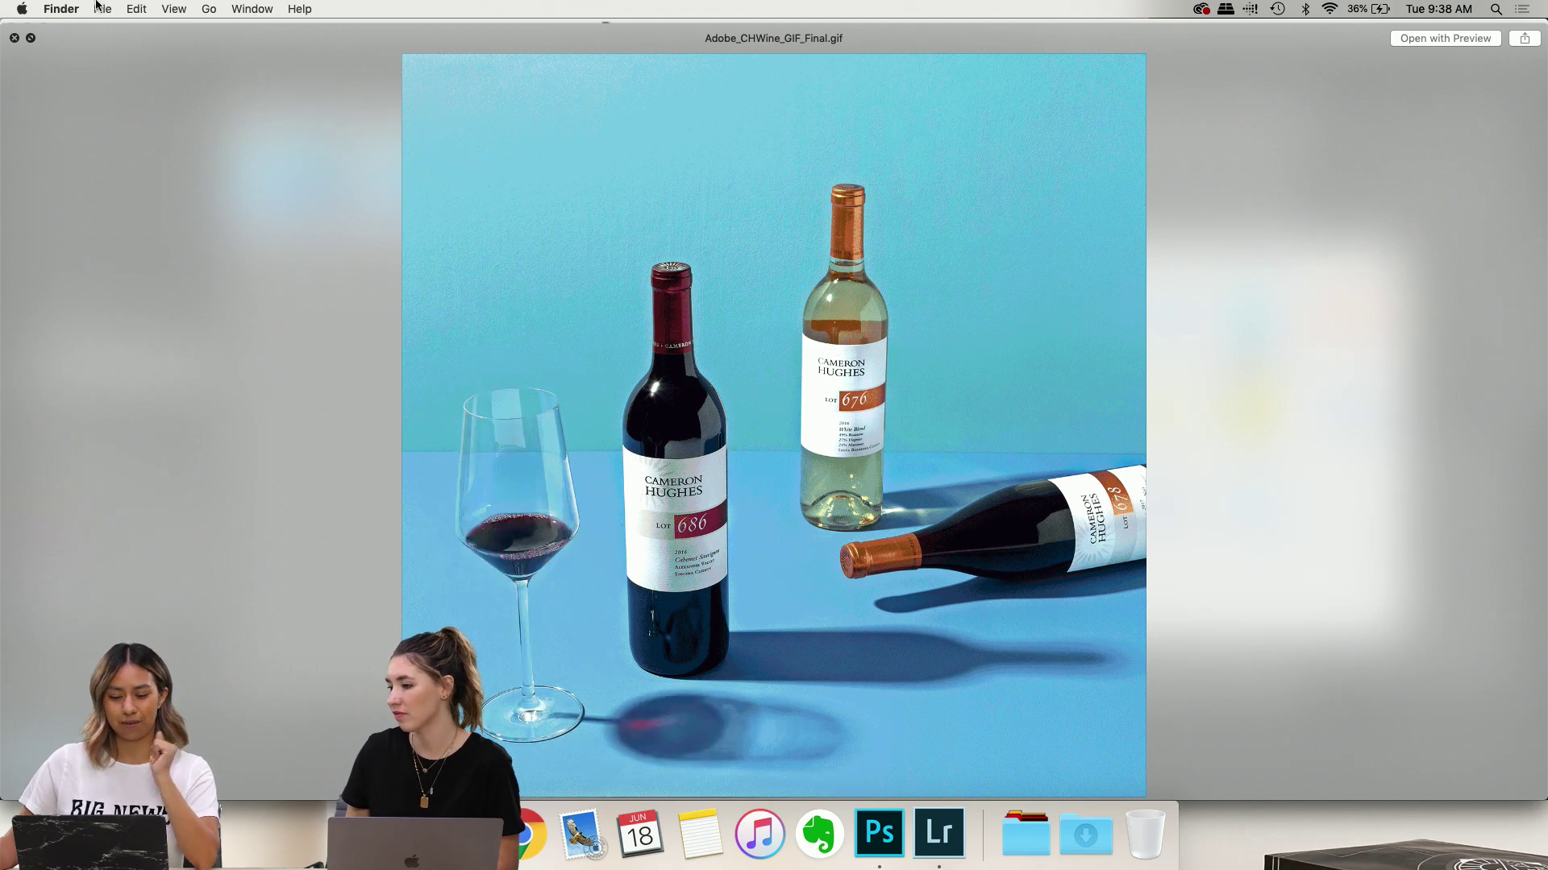
pyautogui.click(14, 38)
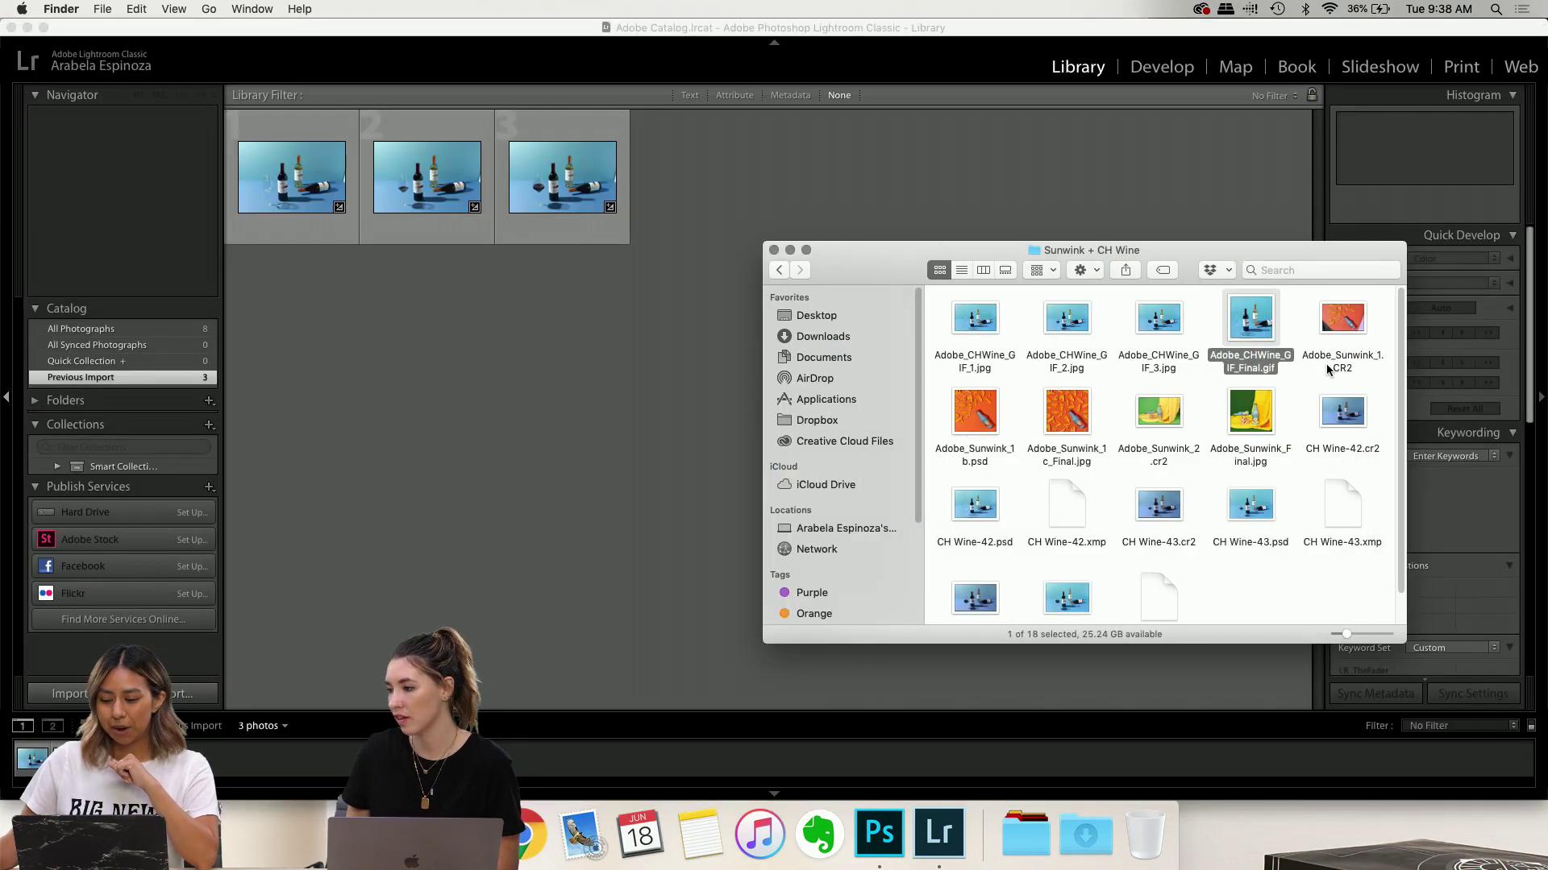
# In Lightroom Classic, open the first wine photo with the empty glass in the Develop module
pyautogui.click(1107, 149)
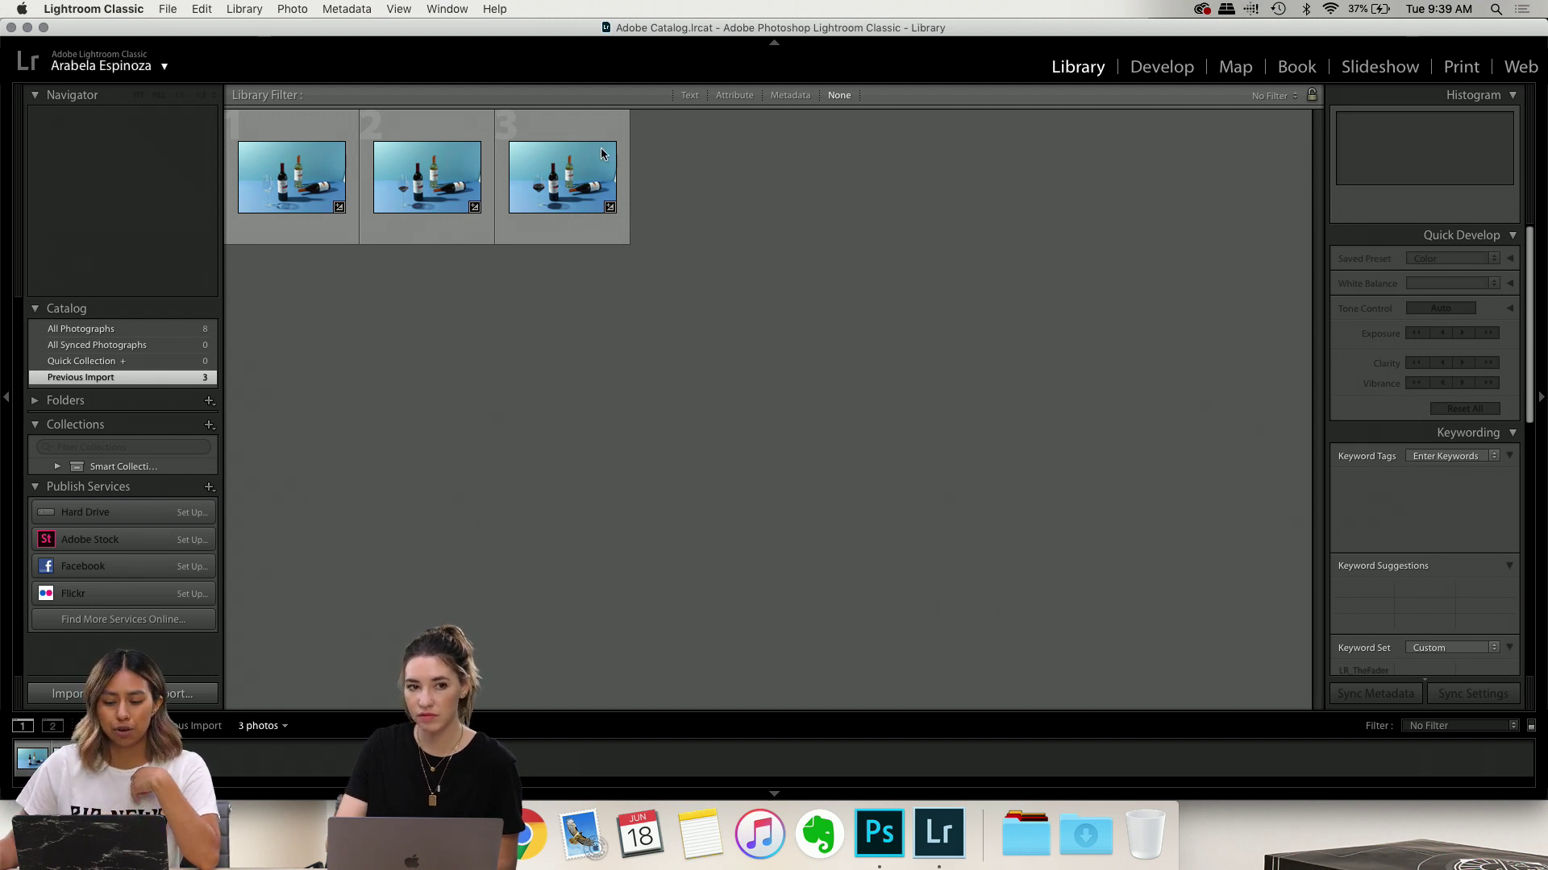
pyautogui.doubleClick(307, 186)
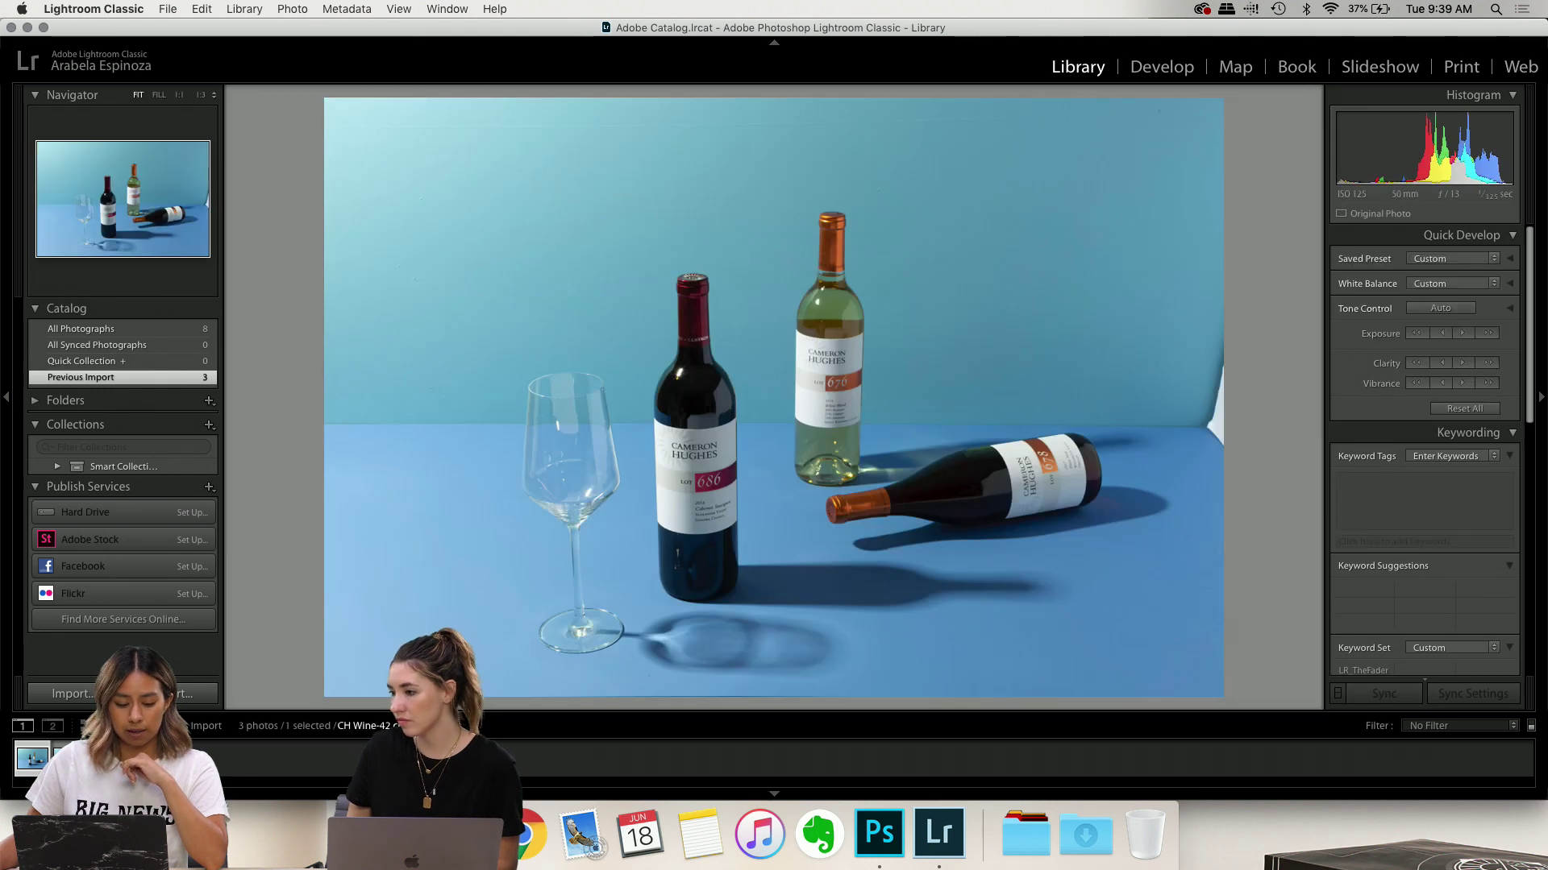
pyautogui.press('d')
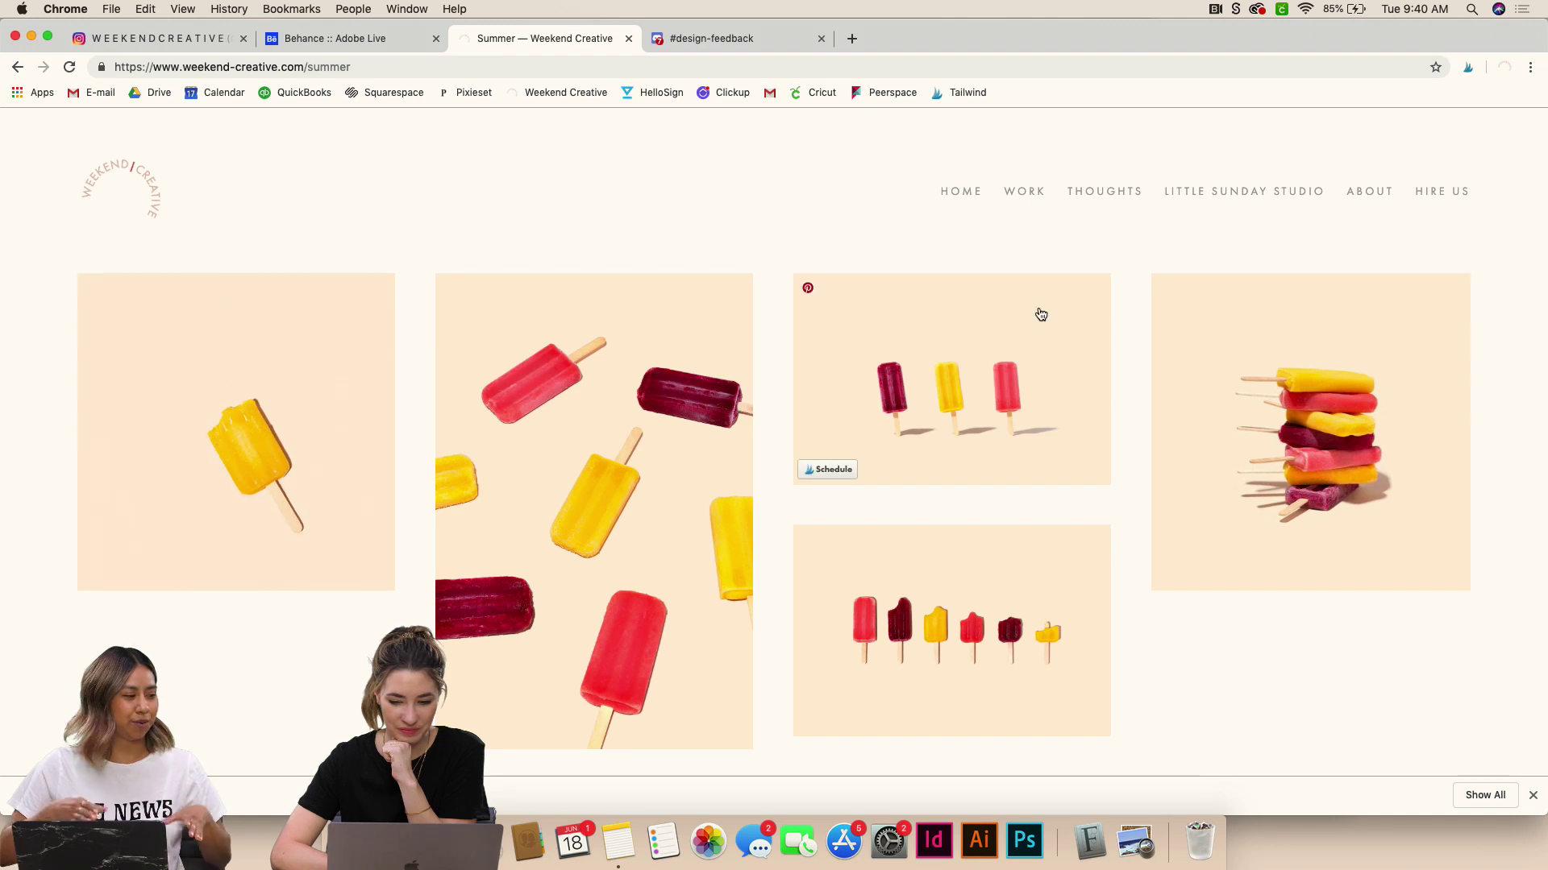
# In Chrome, return to the Work page, open the One Prop Challenge project and look through its images
pyautogui.click(20, 67)
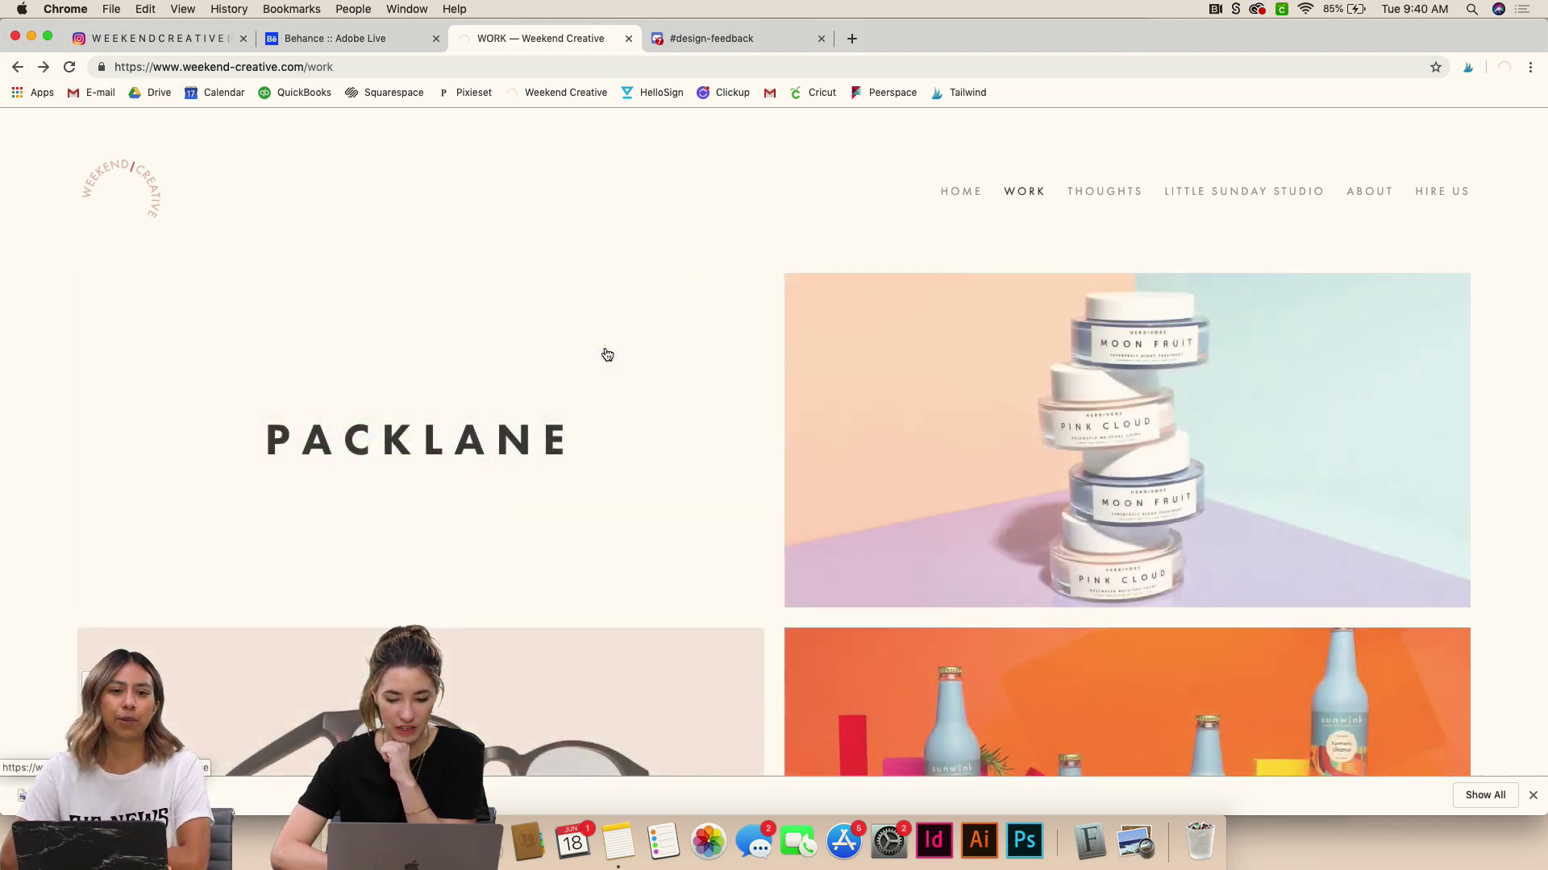
pyautogui.scroll(-15, 605, 352)
pyautogui.scroll(-10, 607, 355)
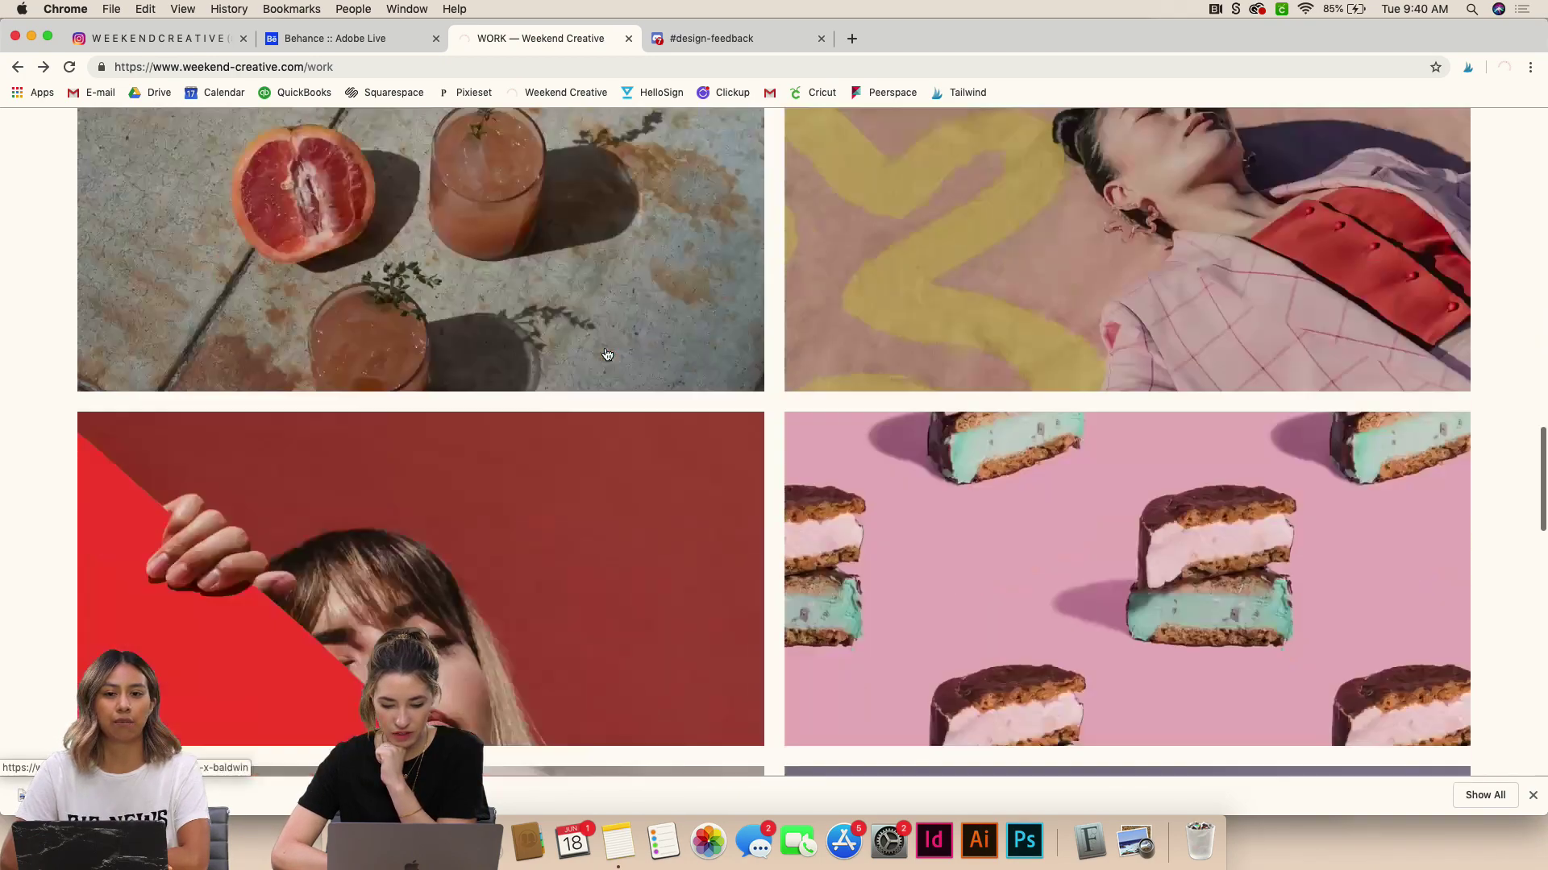
pyautogui.click(460, 300)
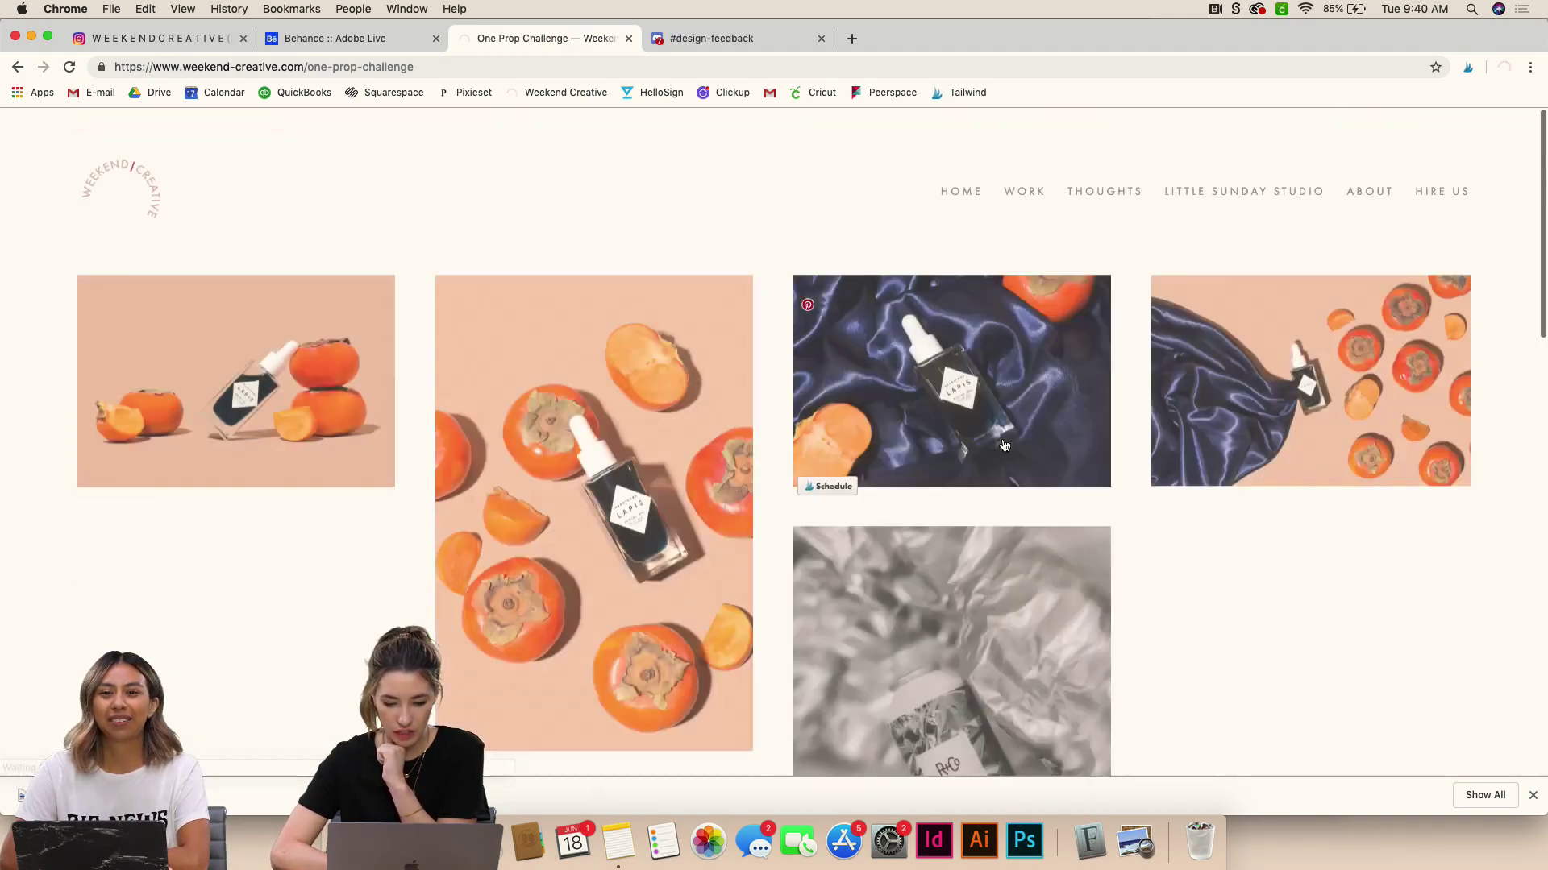
pyautogui.scroll(-12, 768, 362)
pyautogui.scroll(6, 1010, 440)
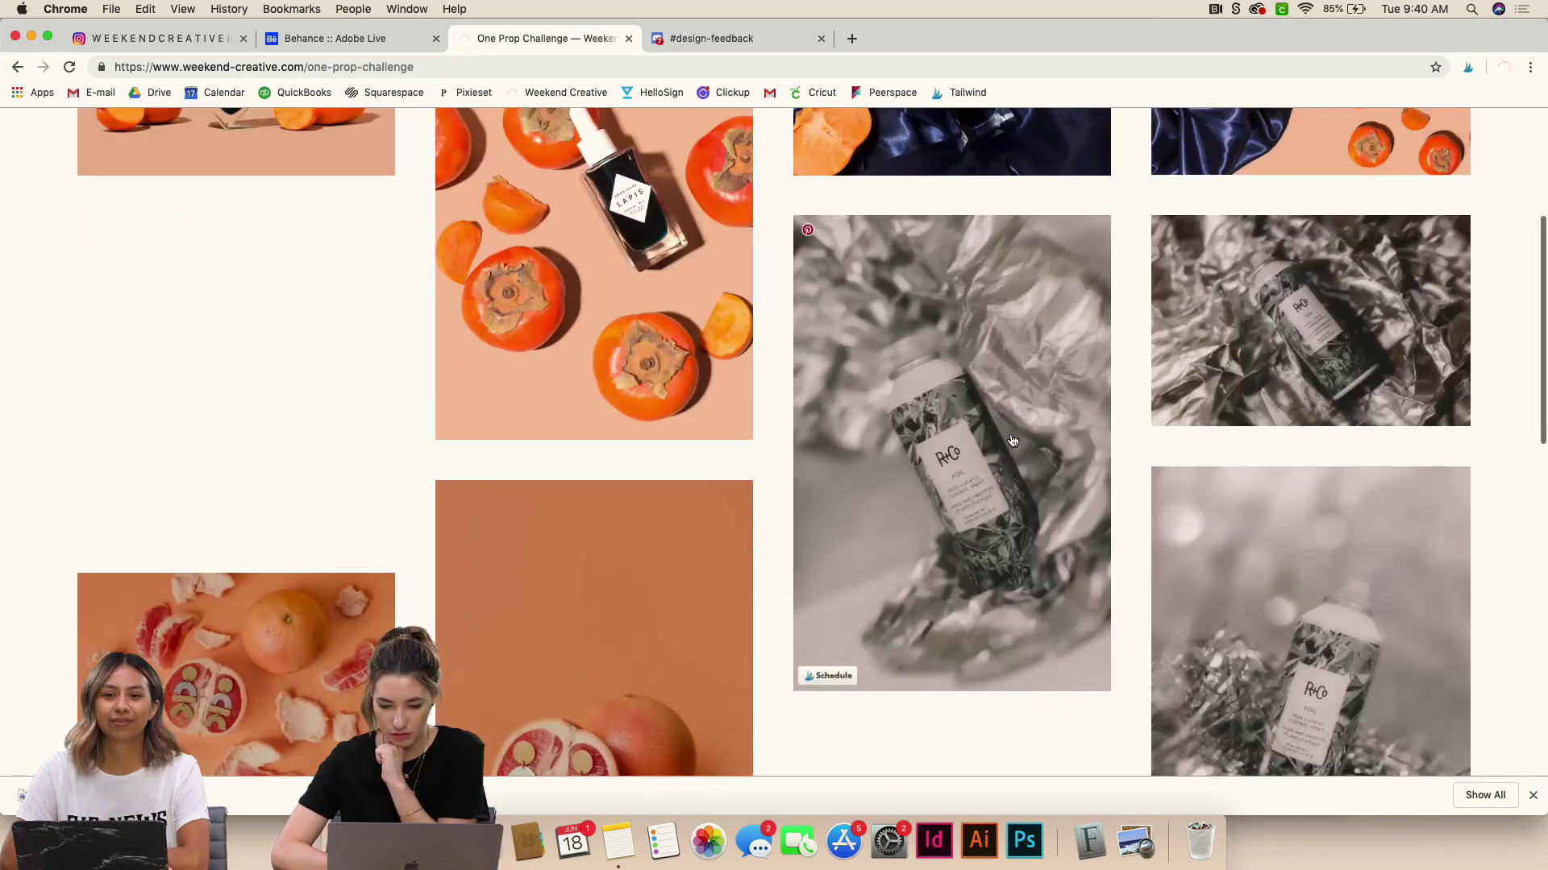
pyautogui.scroll(-3, 350, 264)
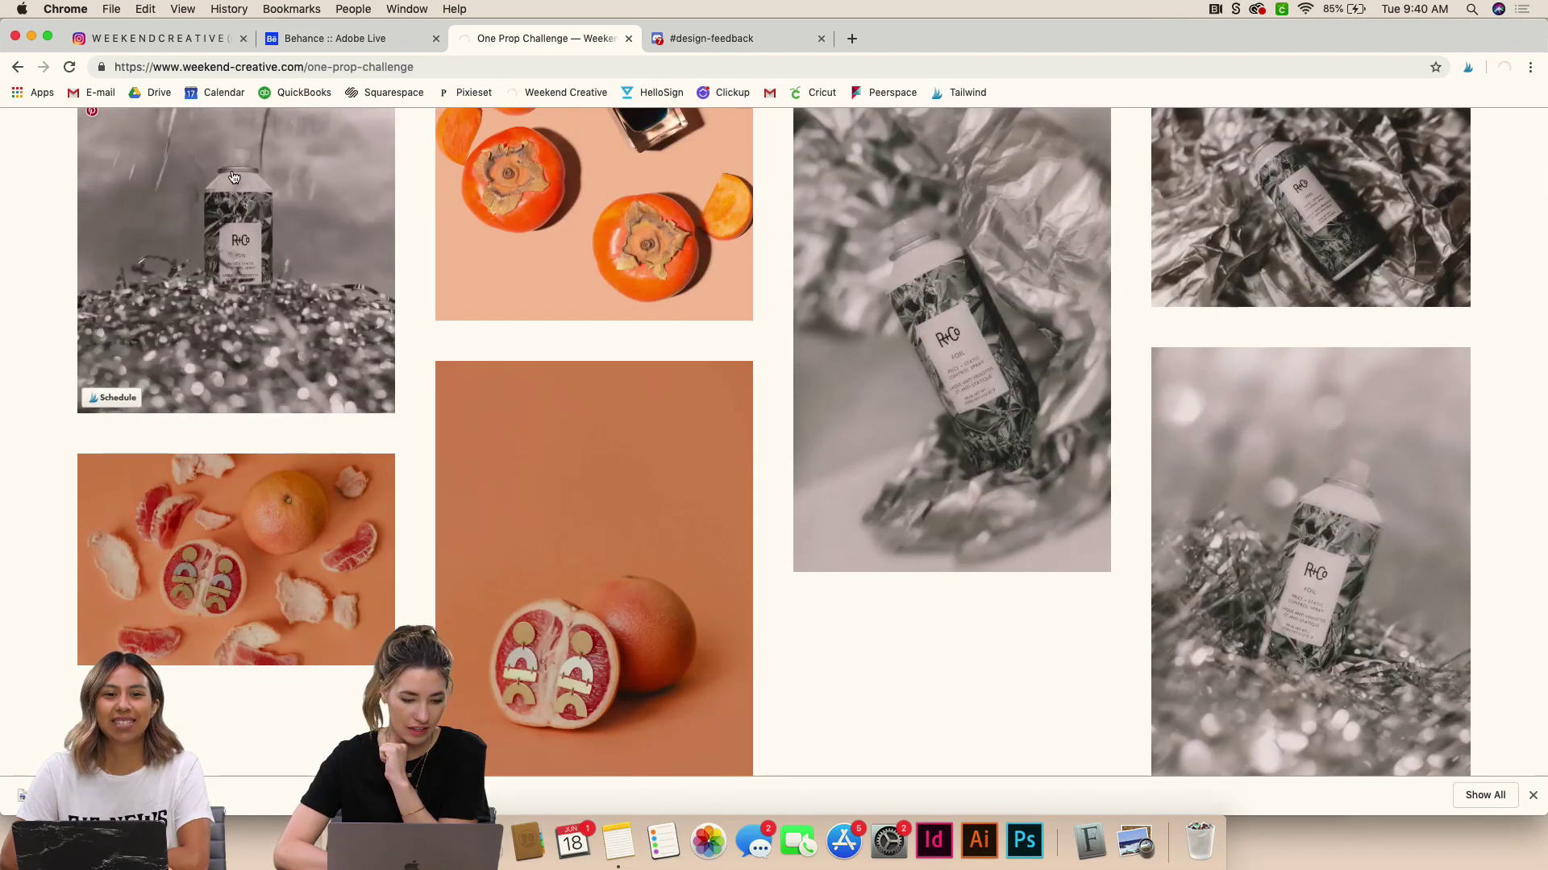
pyautogui.scroll(1, 207, 201)
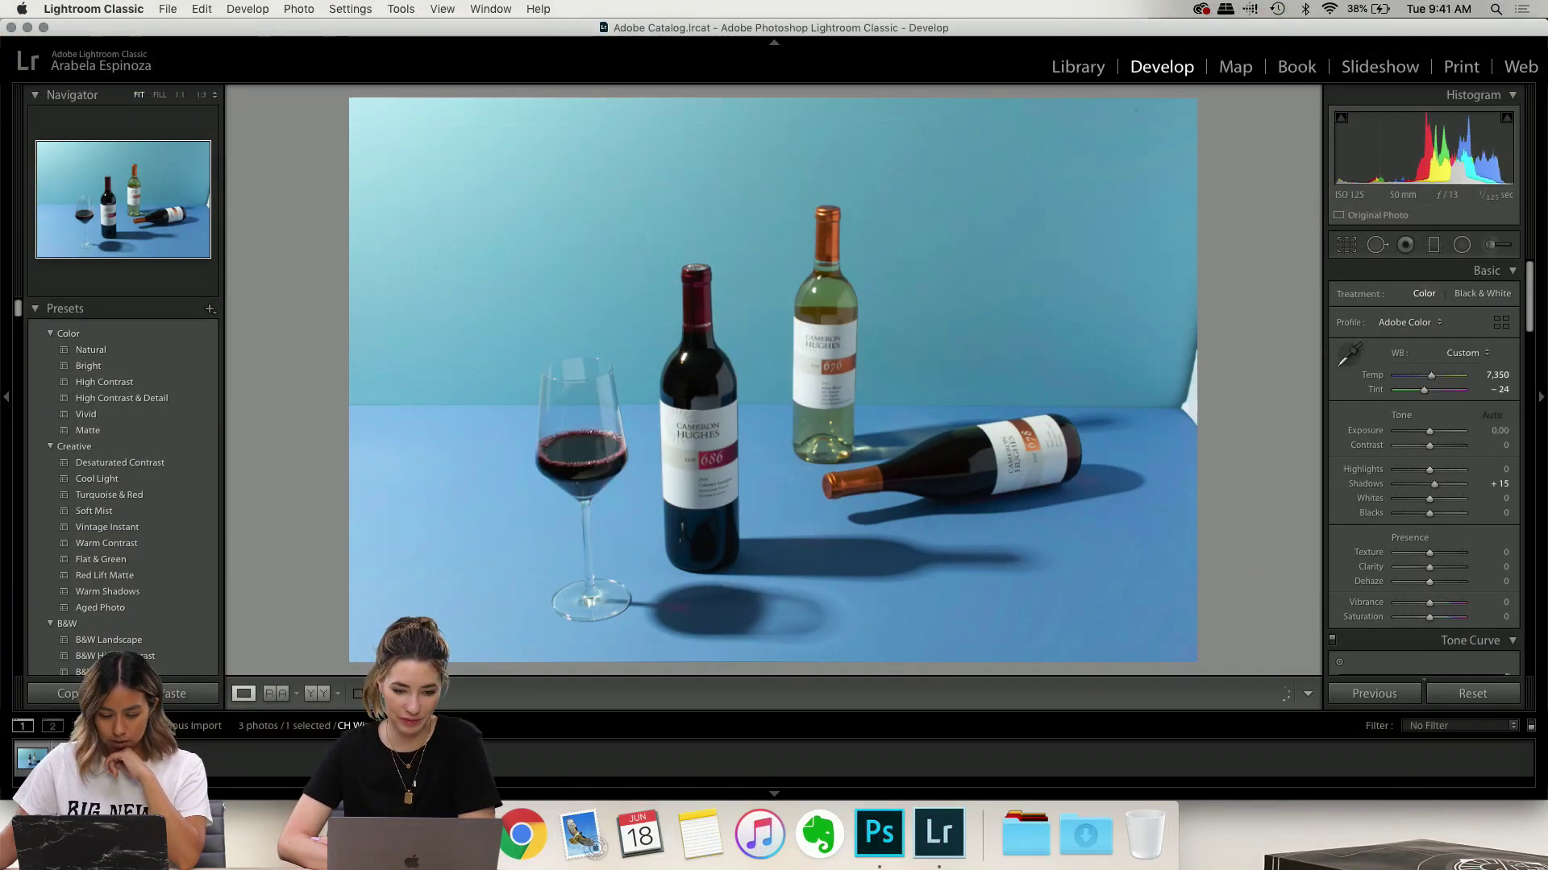
# In Lightroom Classic, reset the develop settings of CH Wine-43 and CH Wine-44 and return to CH Wine-42
pyautogui.press('Right')
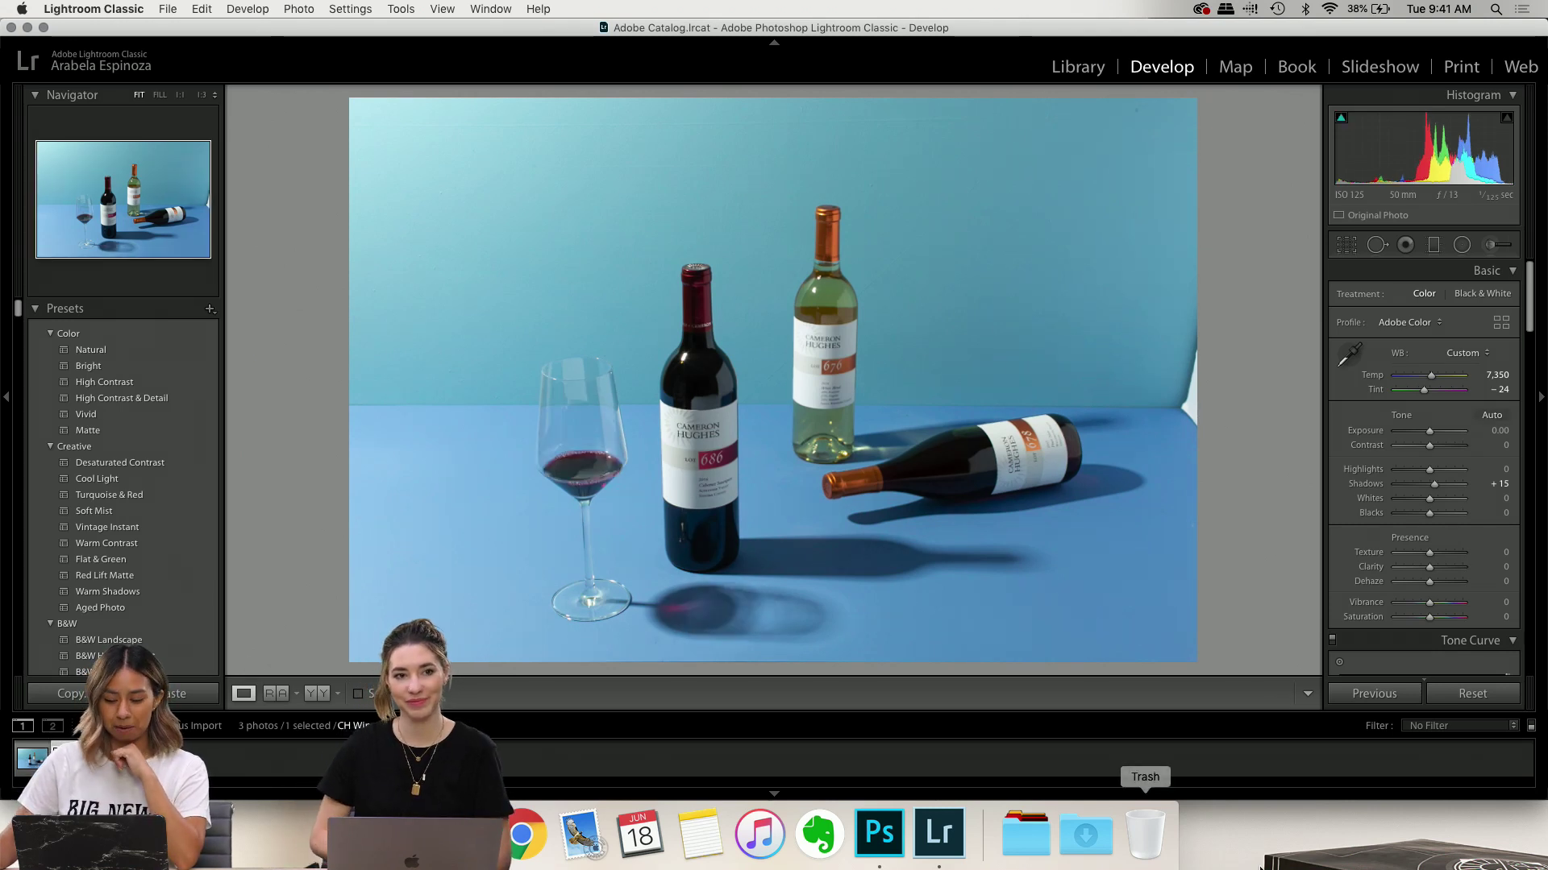
pyautogui.click(1473, 693)
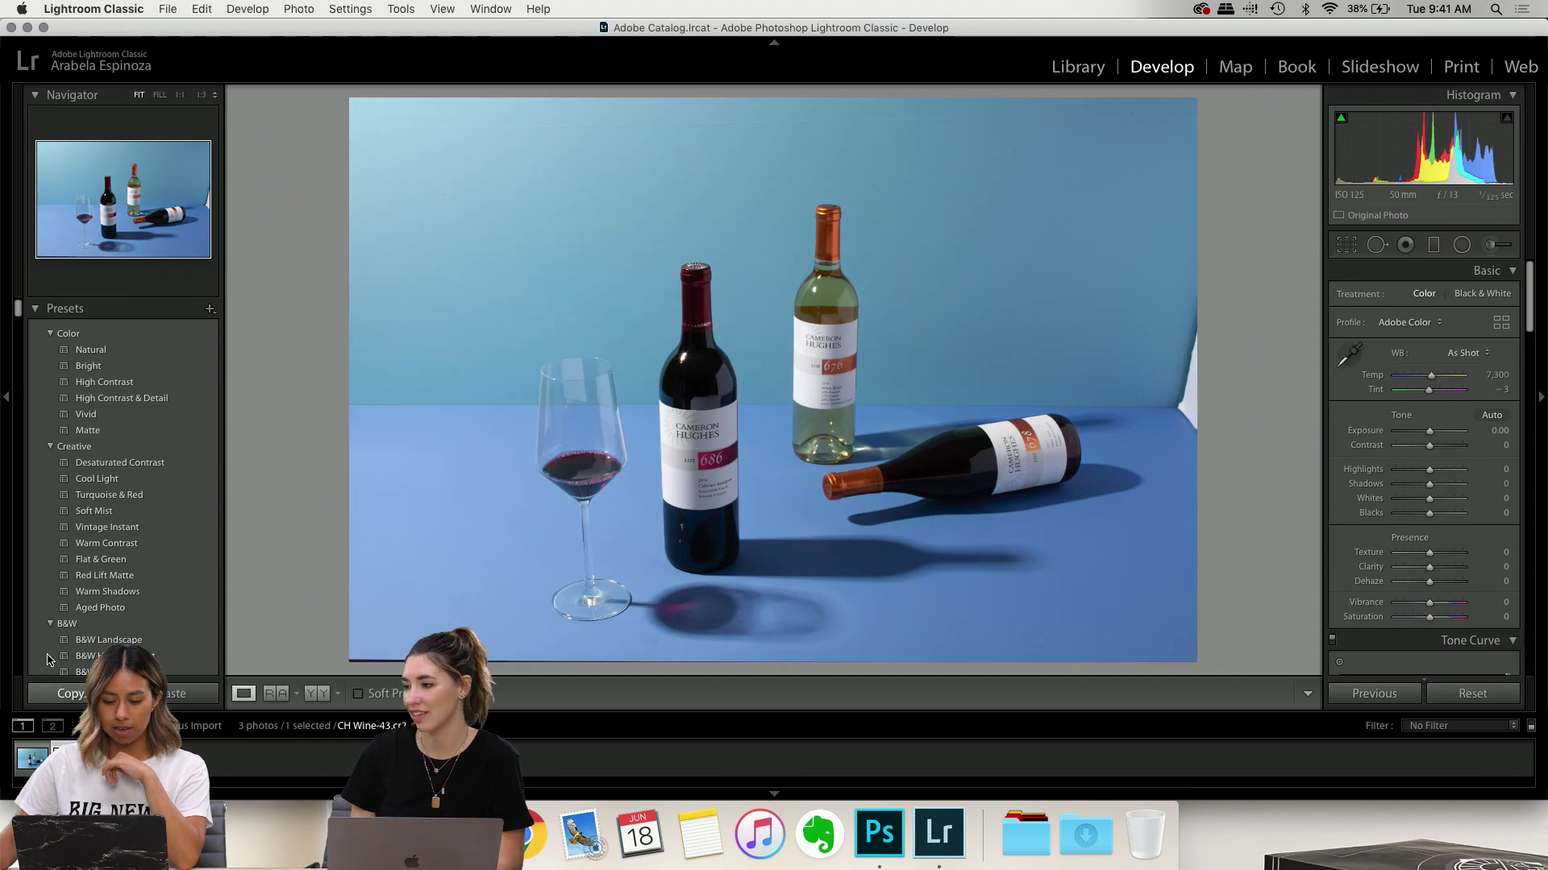
pyautogui.press('Right')
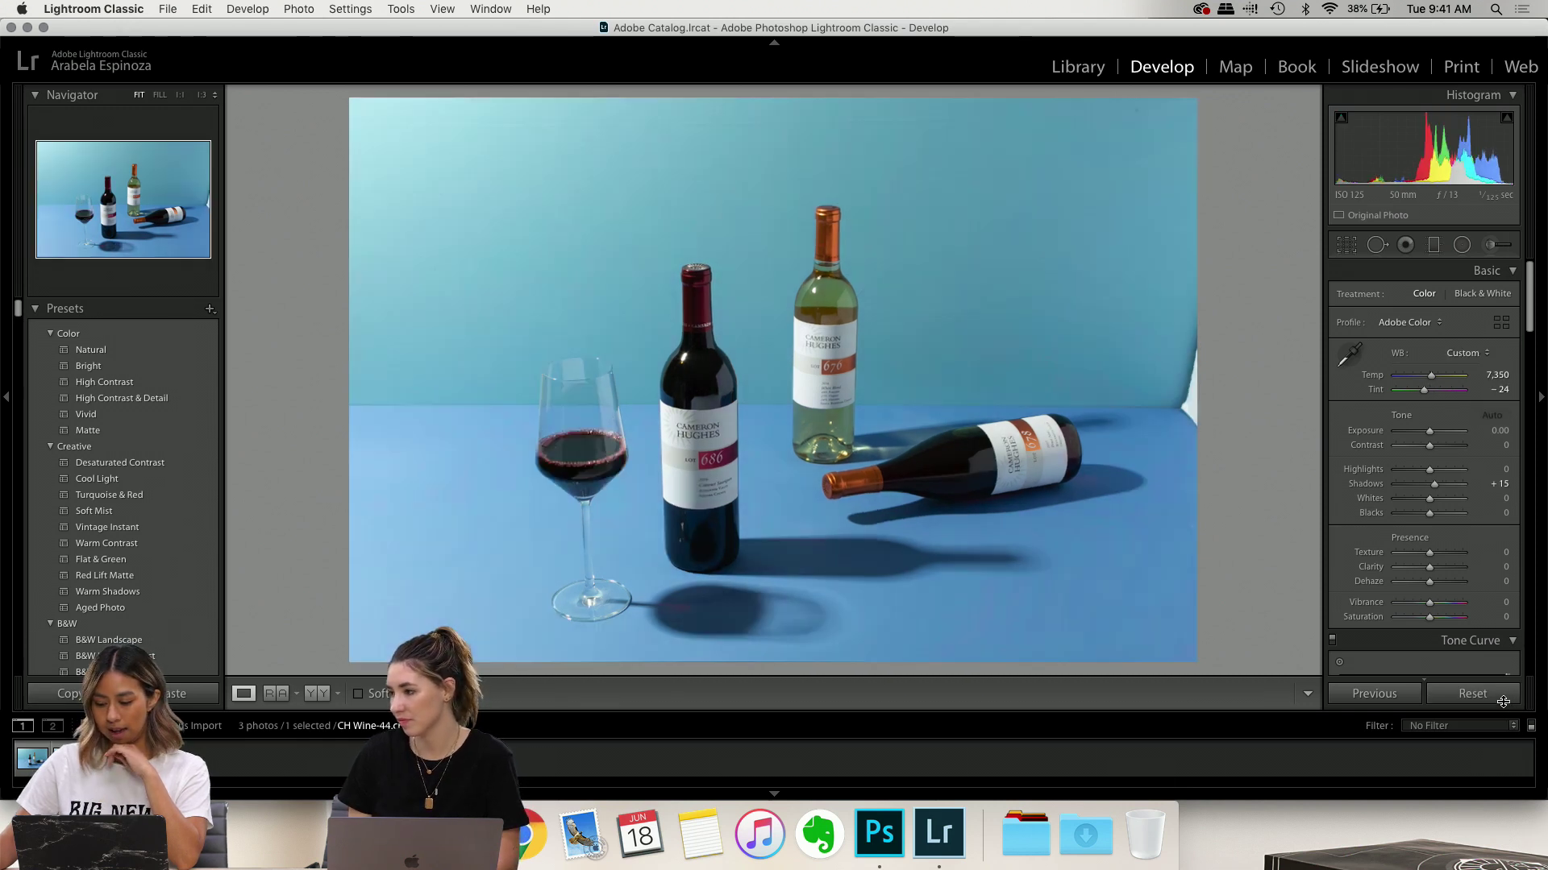
pyautogui.click(30, 762)
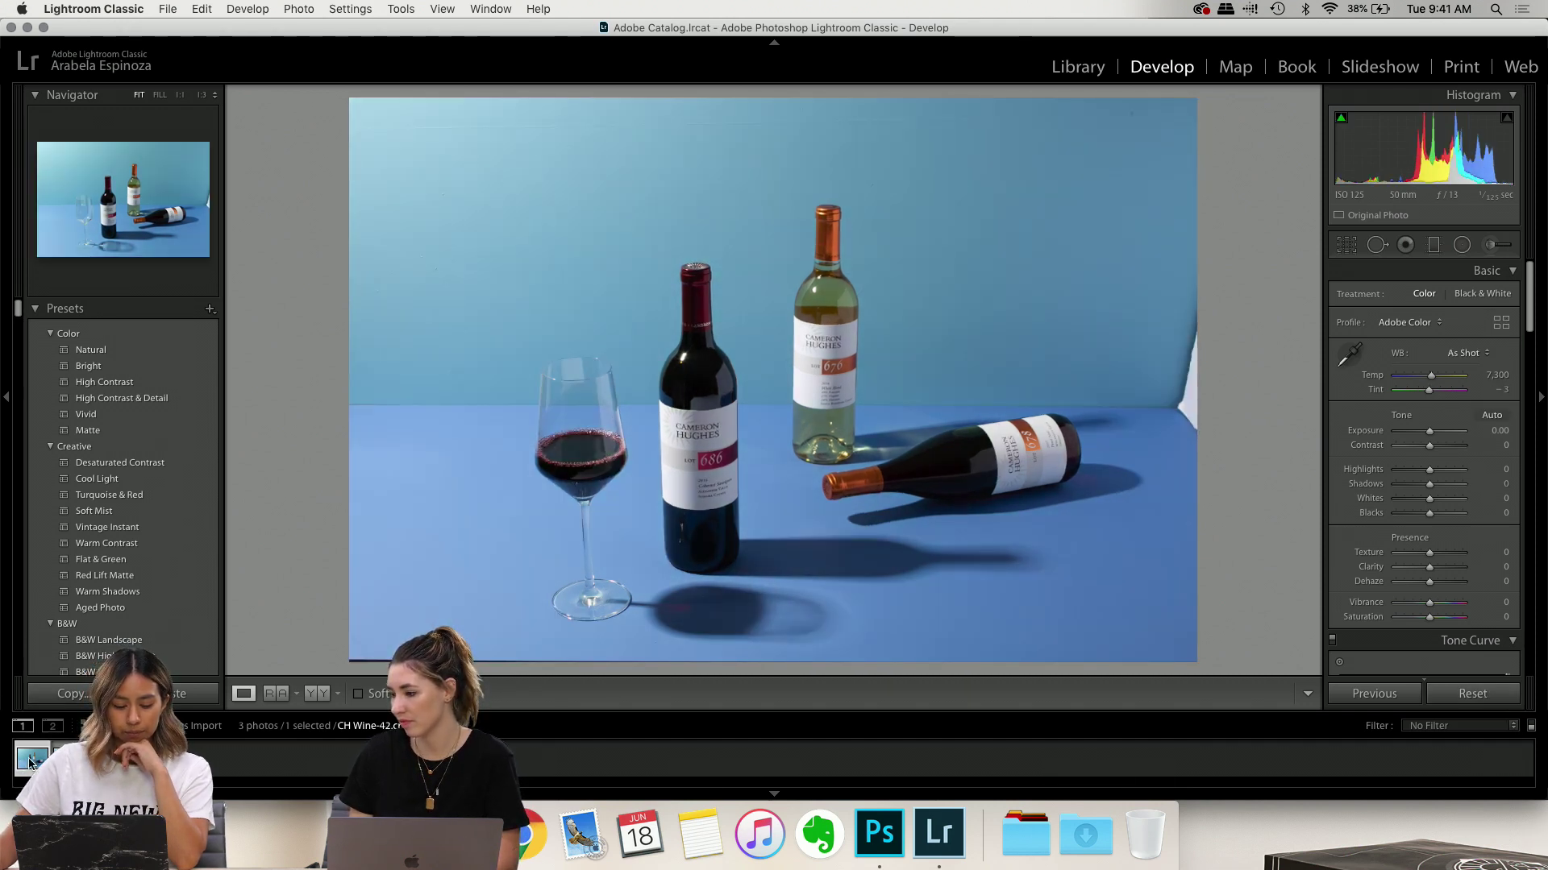
pyautogui.press('super+shift+v')
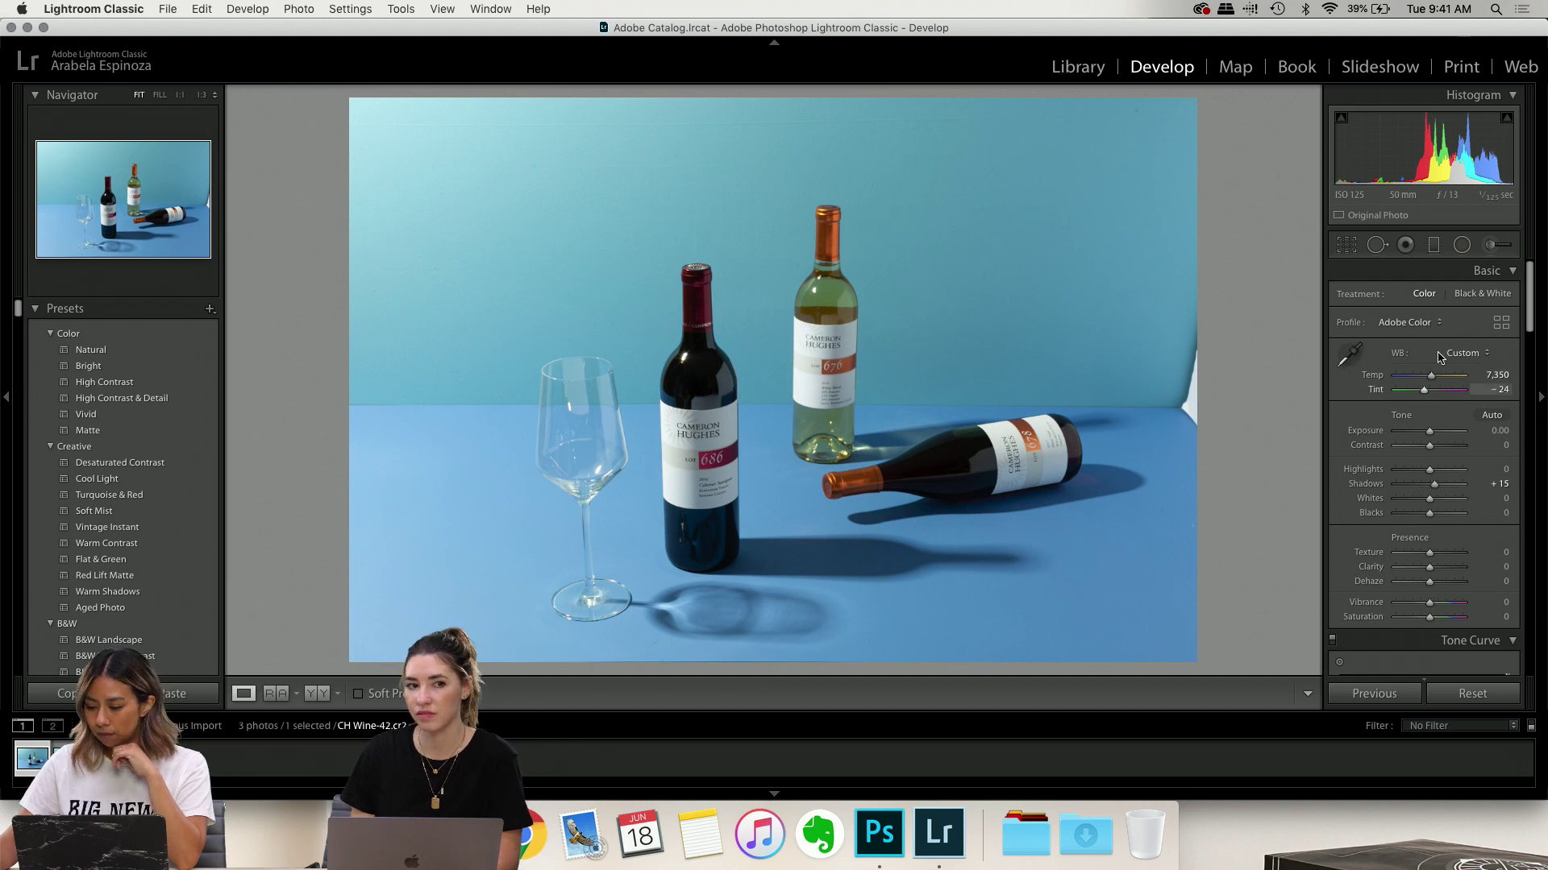
# Review the develop adjustments of CH Wine-42, from Basic and Tone Curve through Detail and Lens Corrections
pyautogui.scroll(-1, 1419, 451)
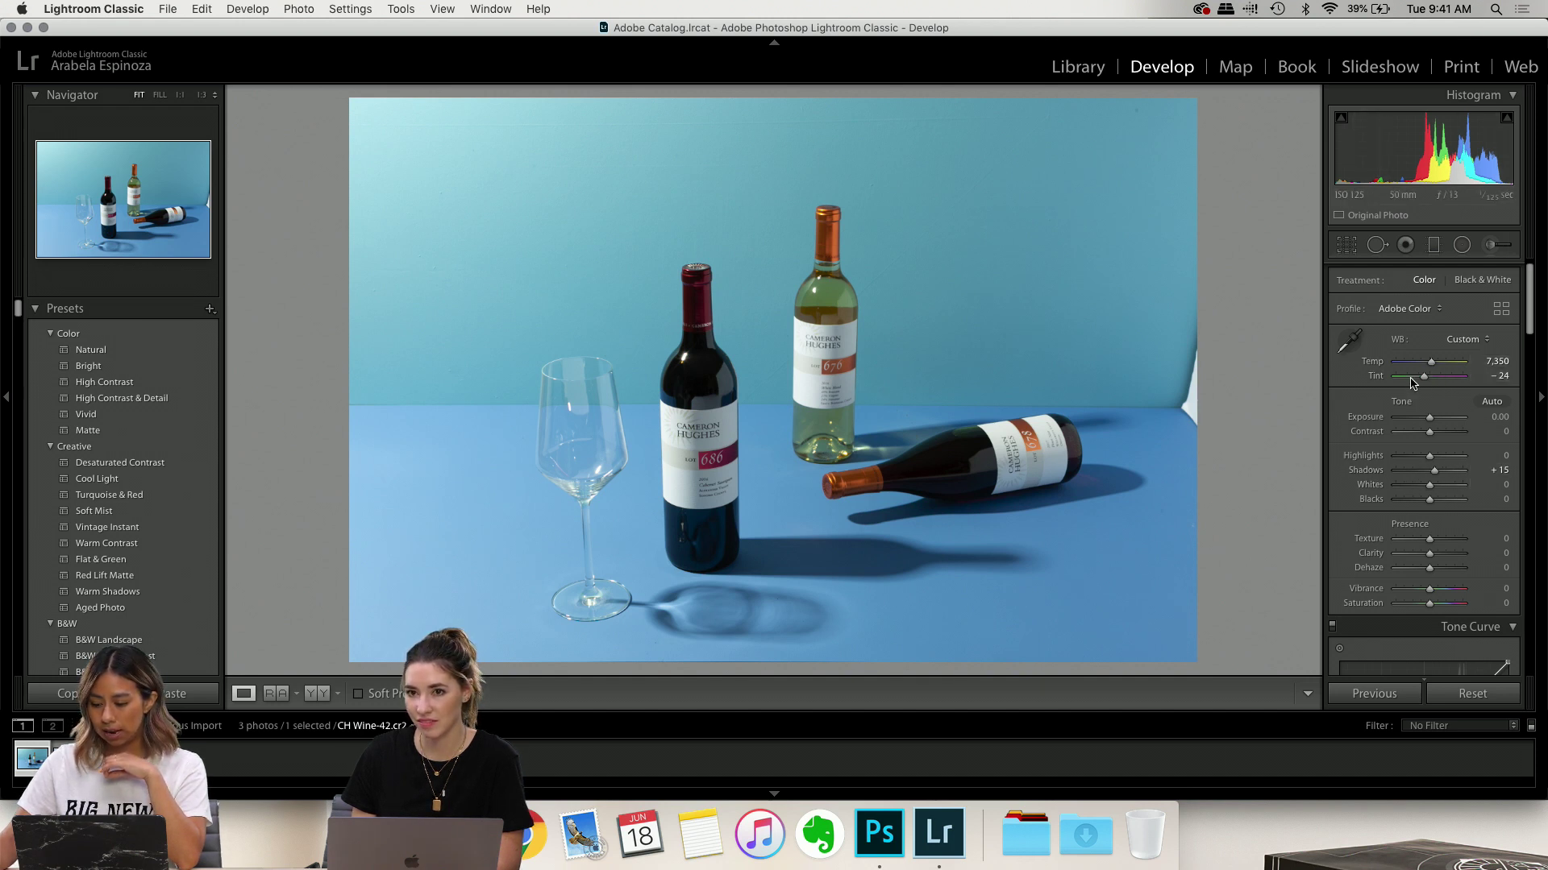
pyautogui.scroll(-15, 1463, 491)
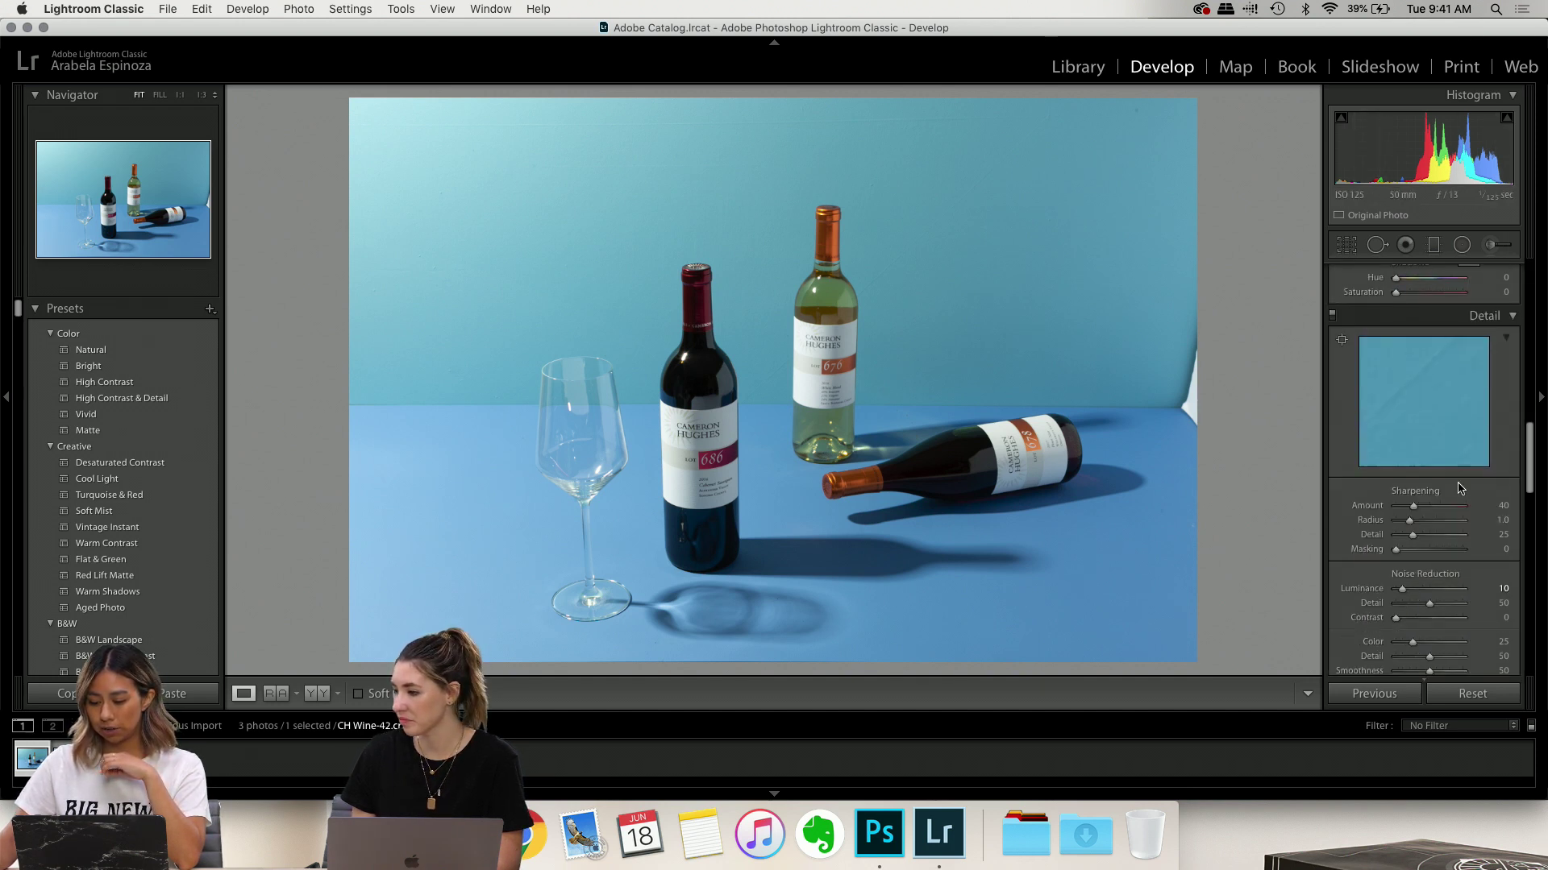
pyautogui.scroll(-7, 1461, 489)
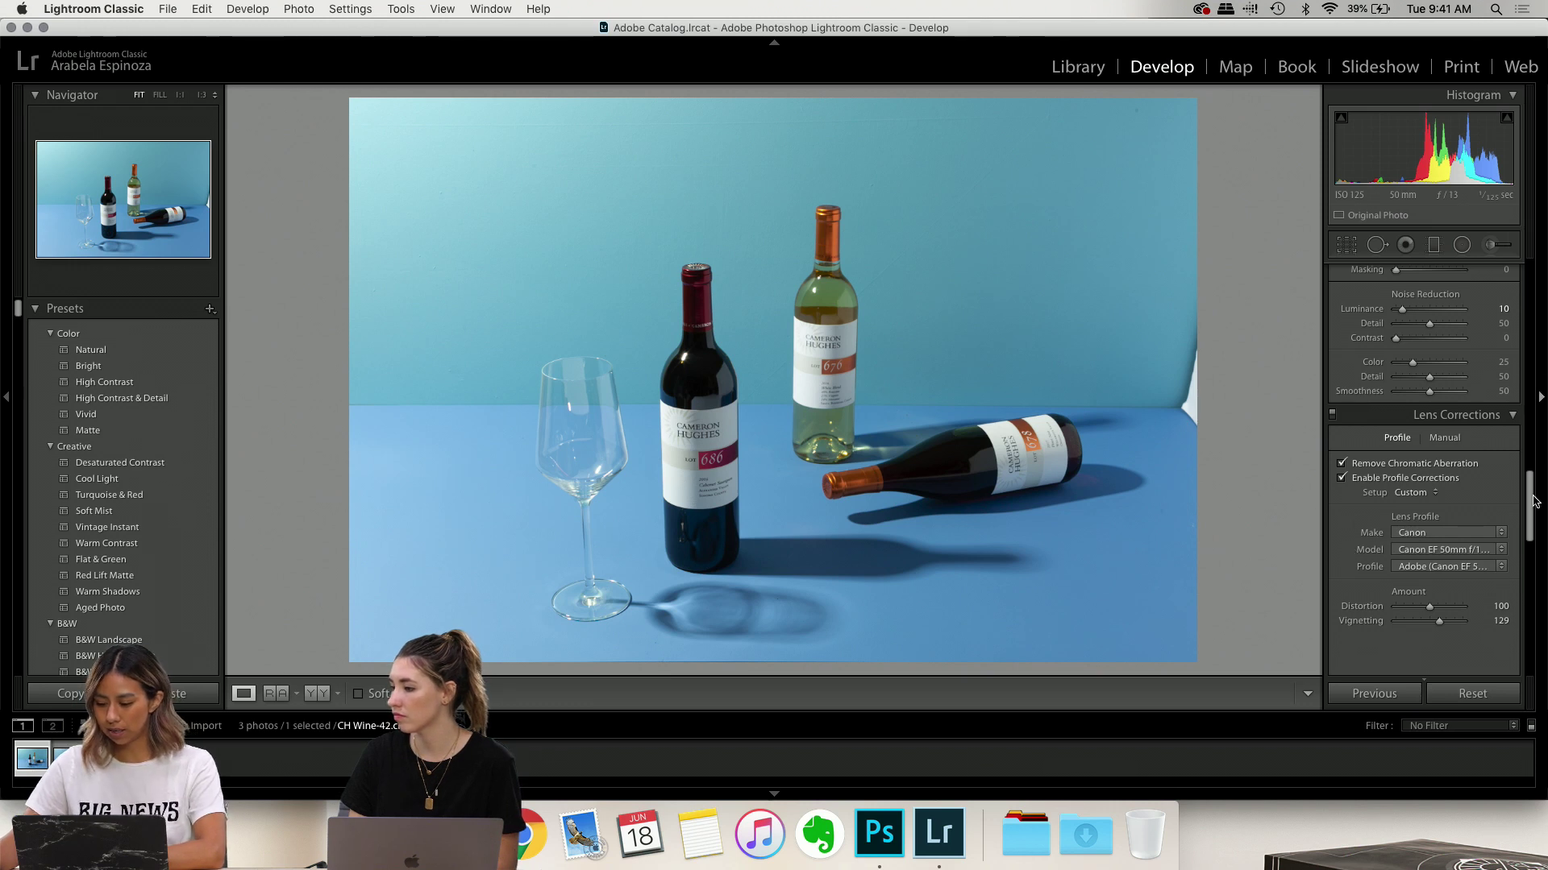
pyautogui.scroll(10, 1387, 467)
pyautogui.scroll(10, 1393, 435)
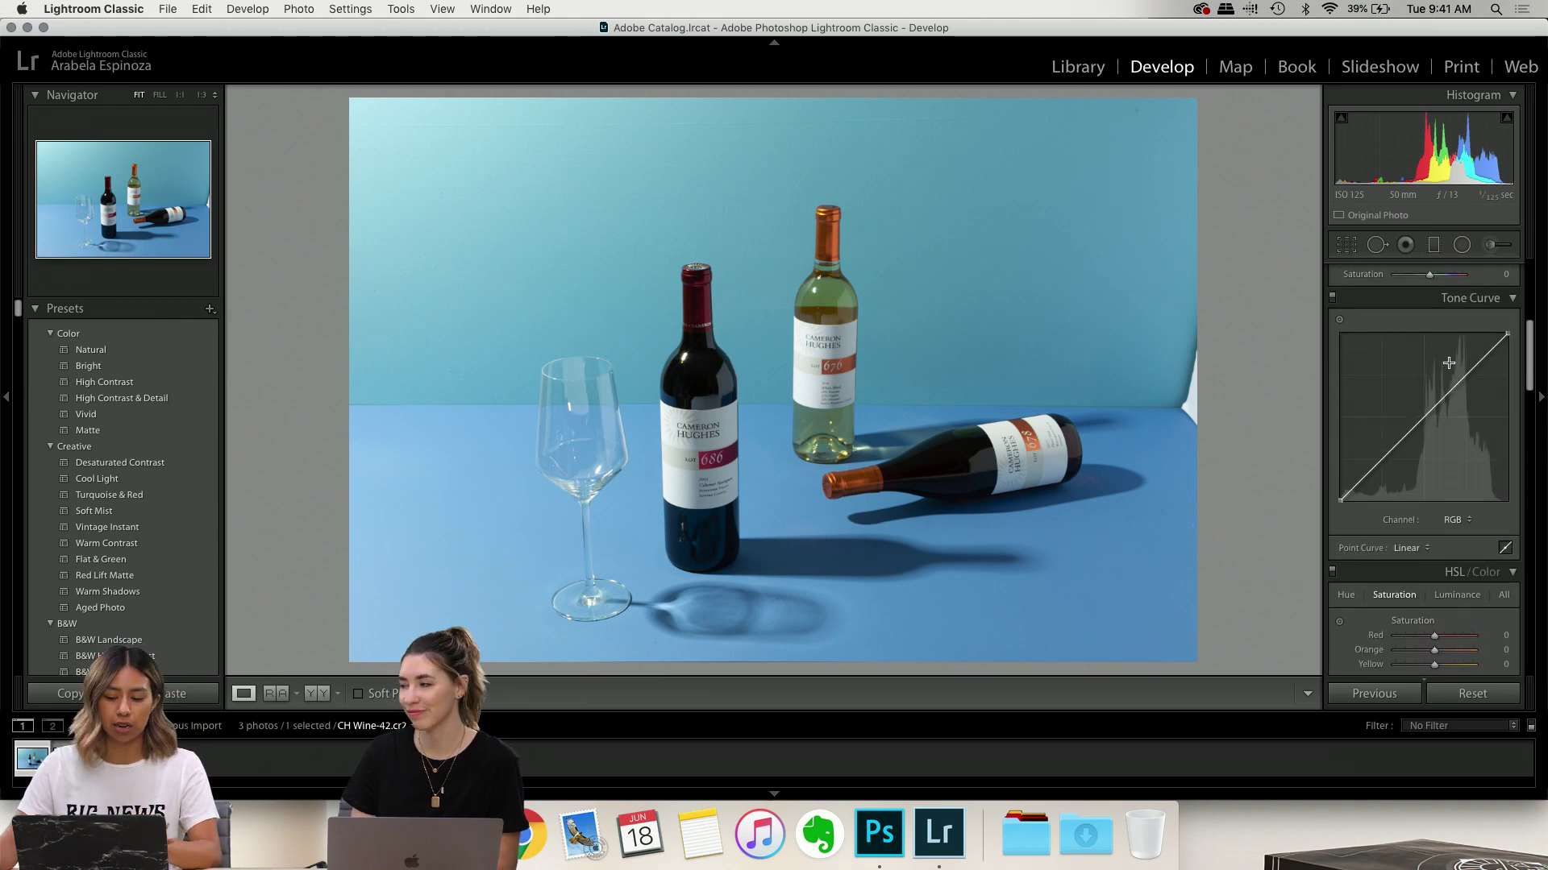
pyautogui.scroll(8, 1492, 398)
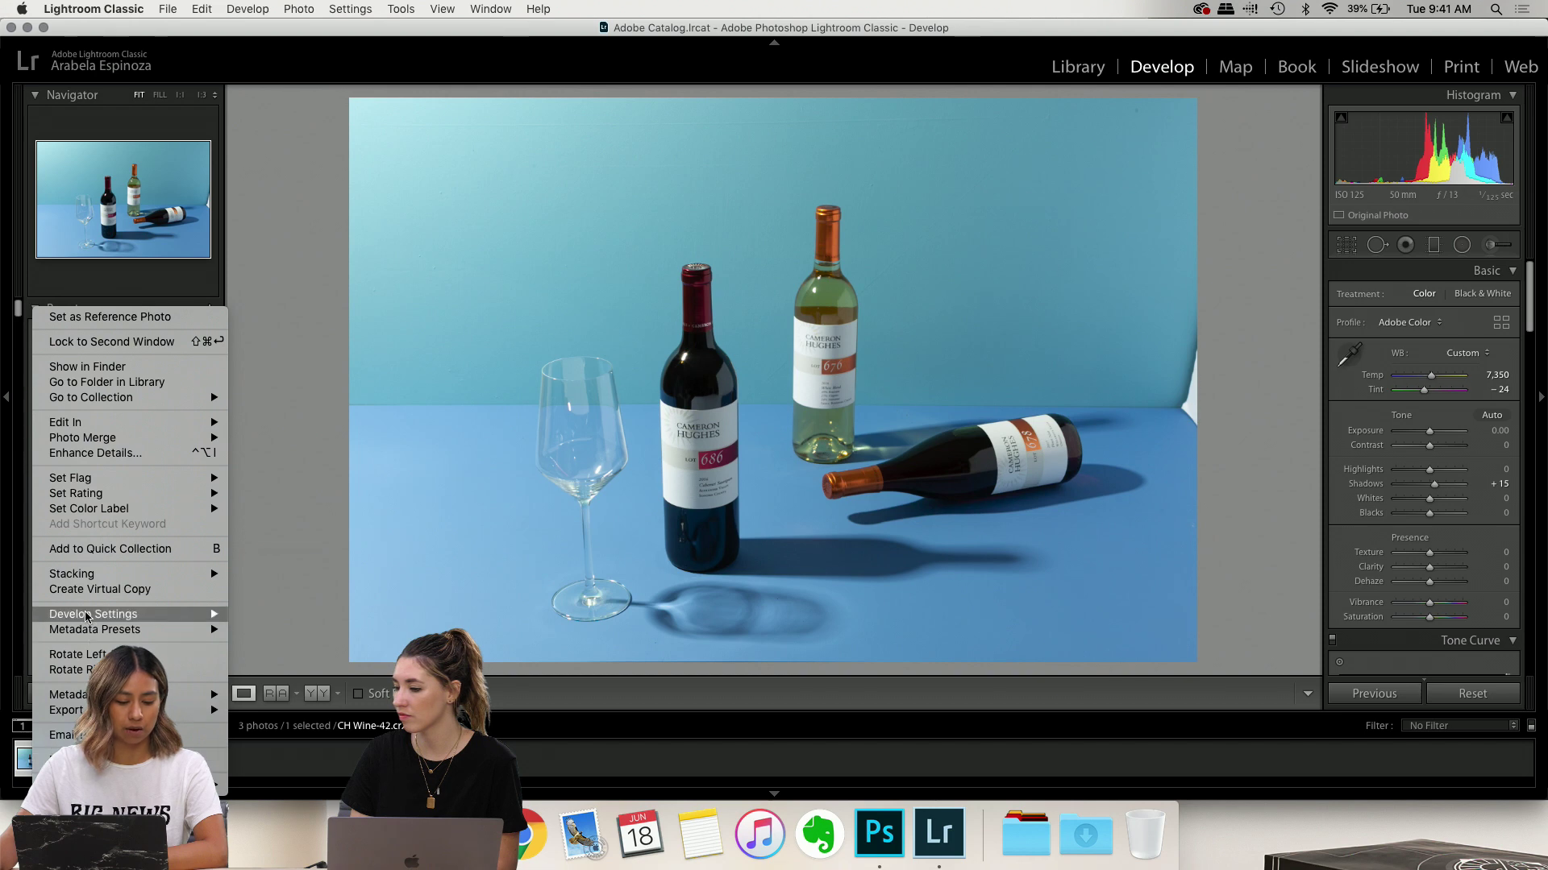
# Copy the develop settings of CH Wine-42, leaving out local adjustments, transform, spot removal and crop
pyautogui.moveTo(127, 618)
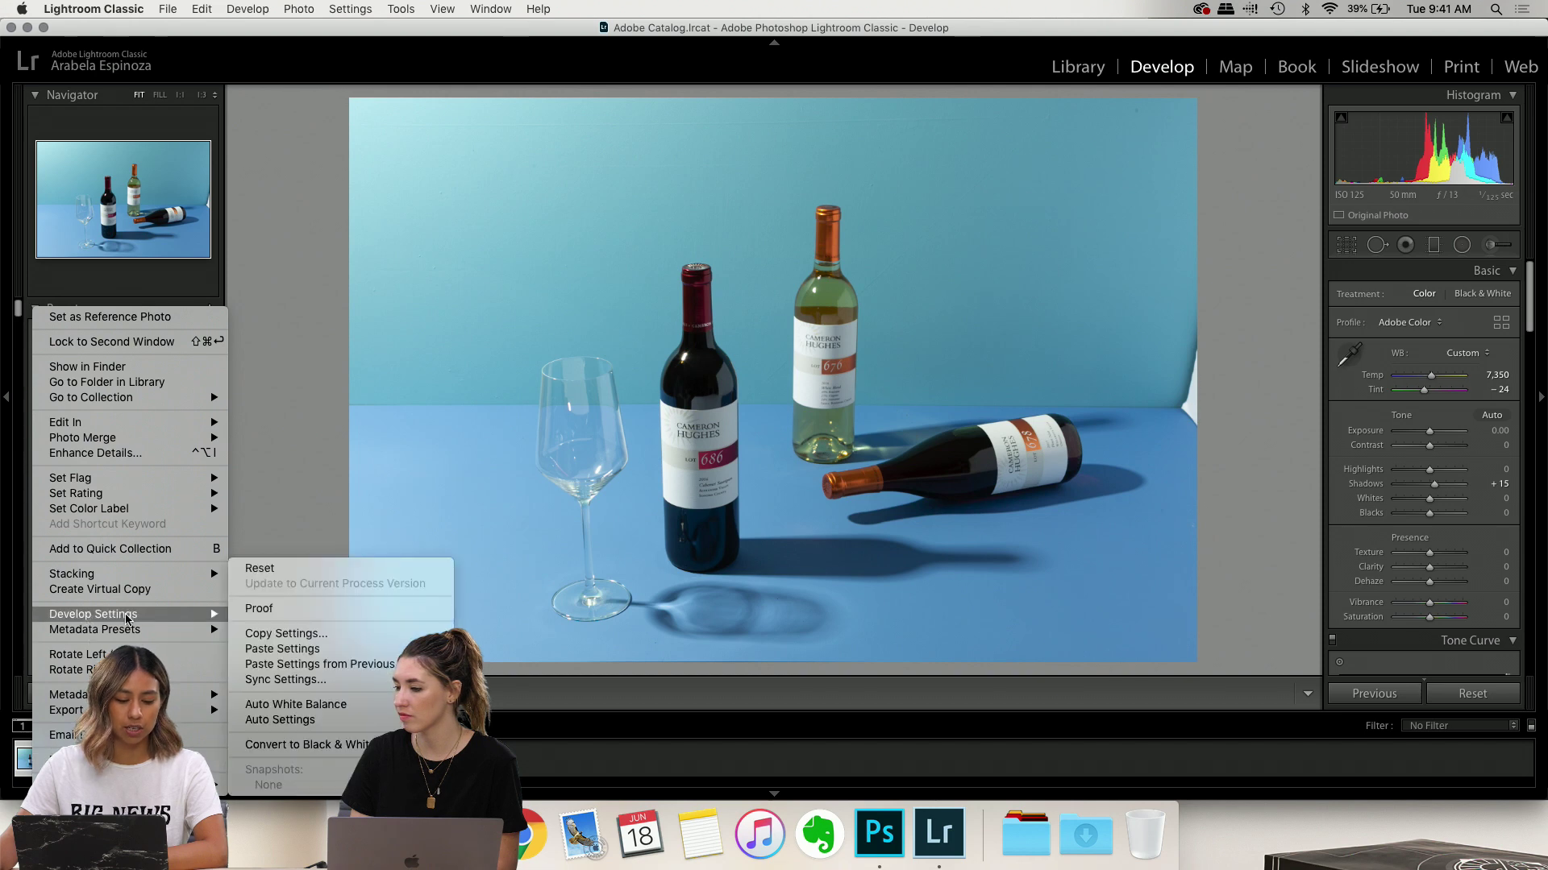
pyautogui.click(306, 634)
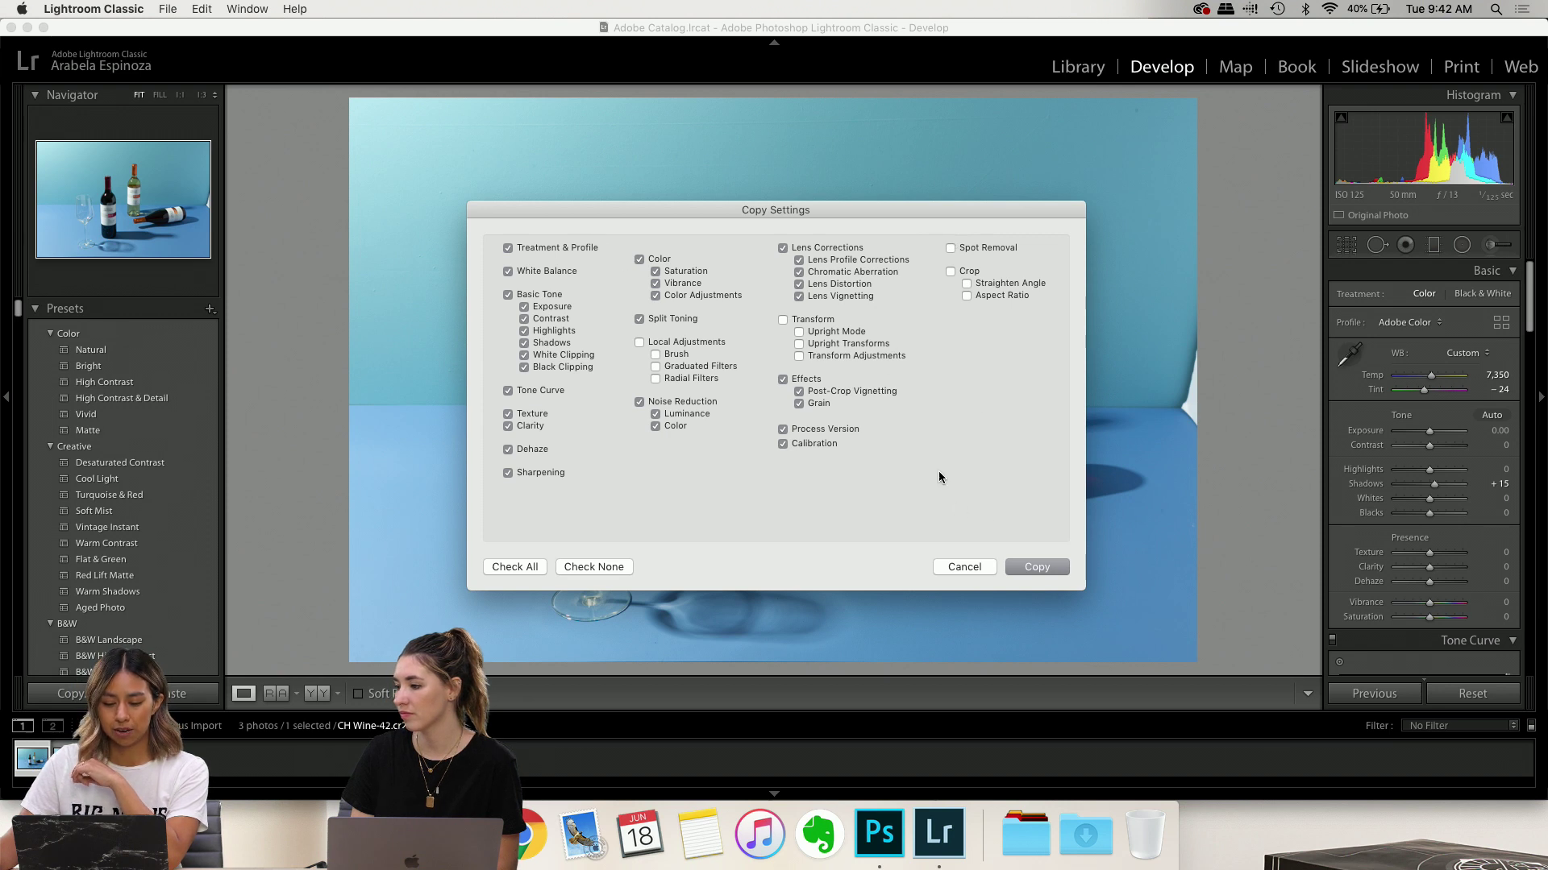
pyautogui.click(1042, 568)
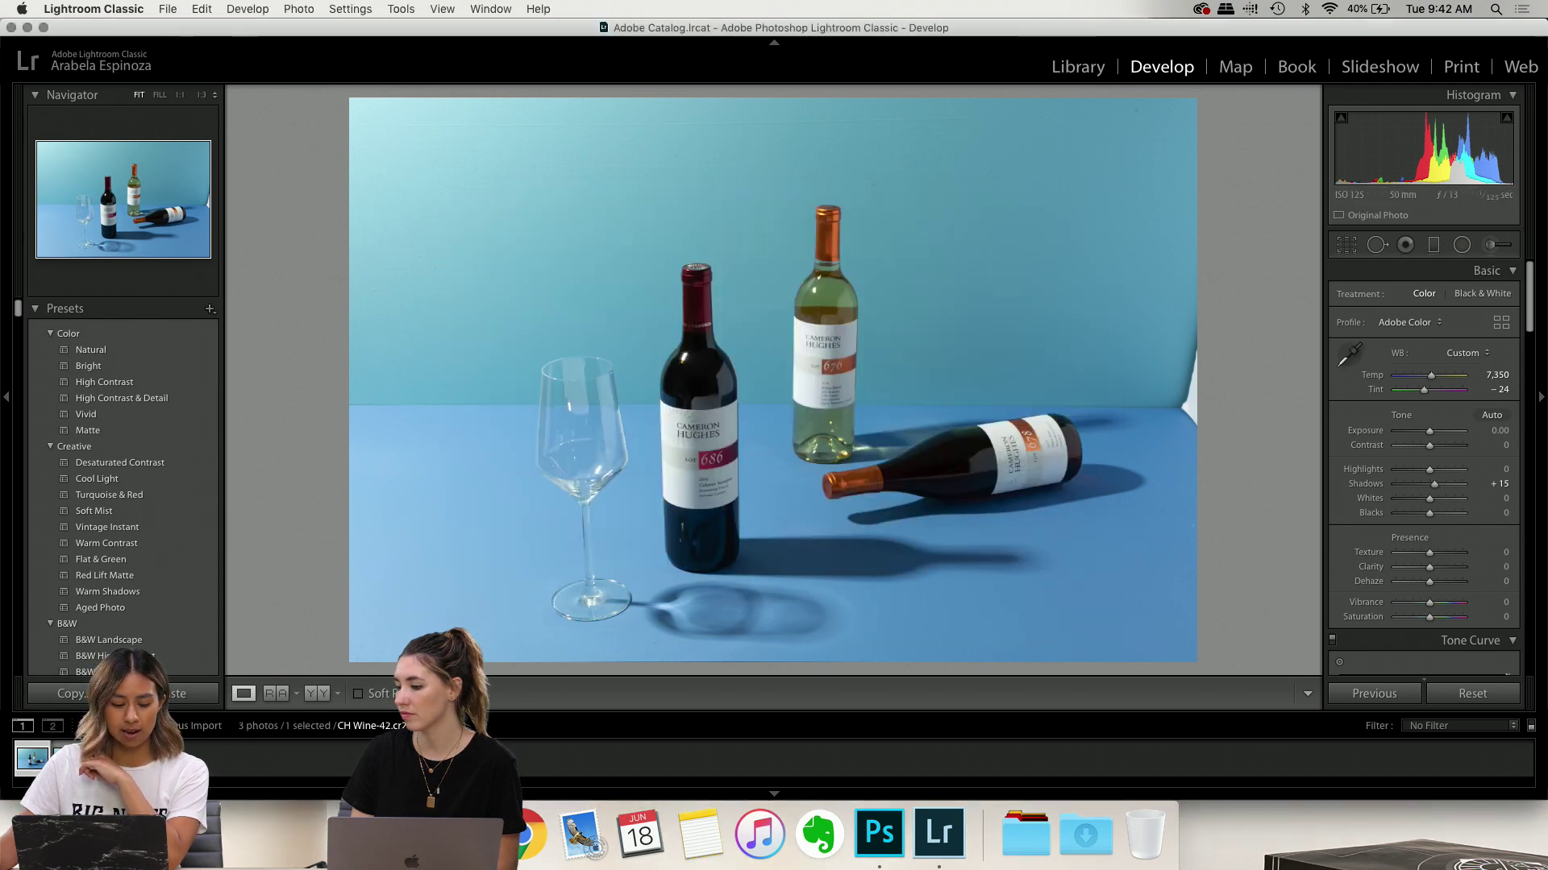
# Paste the copied develop settings onto CH Wine-43 and CH Wine-44, then return to CH Wine-42
pyautogui.press('Right')
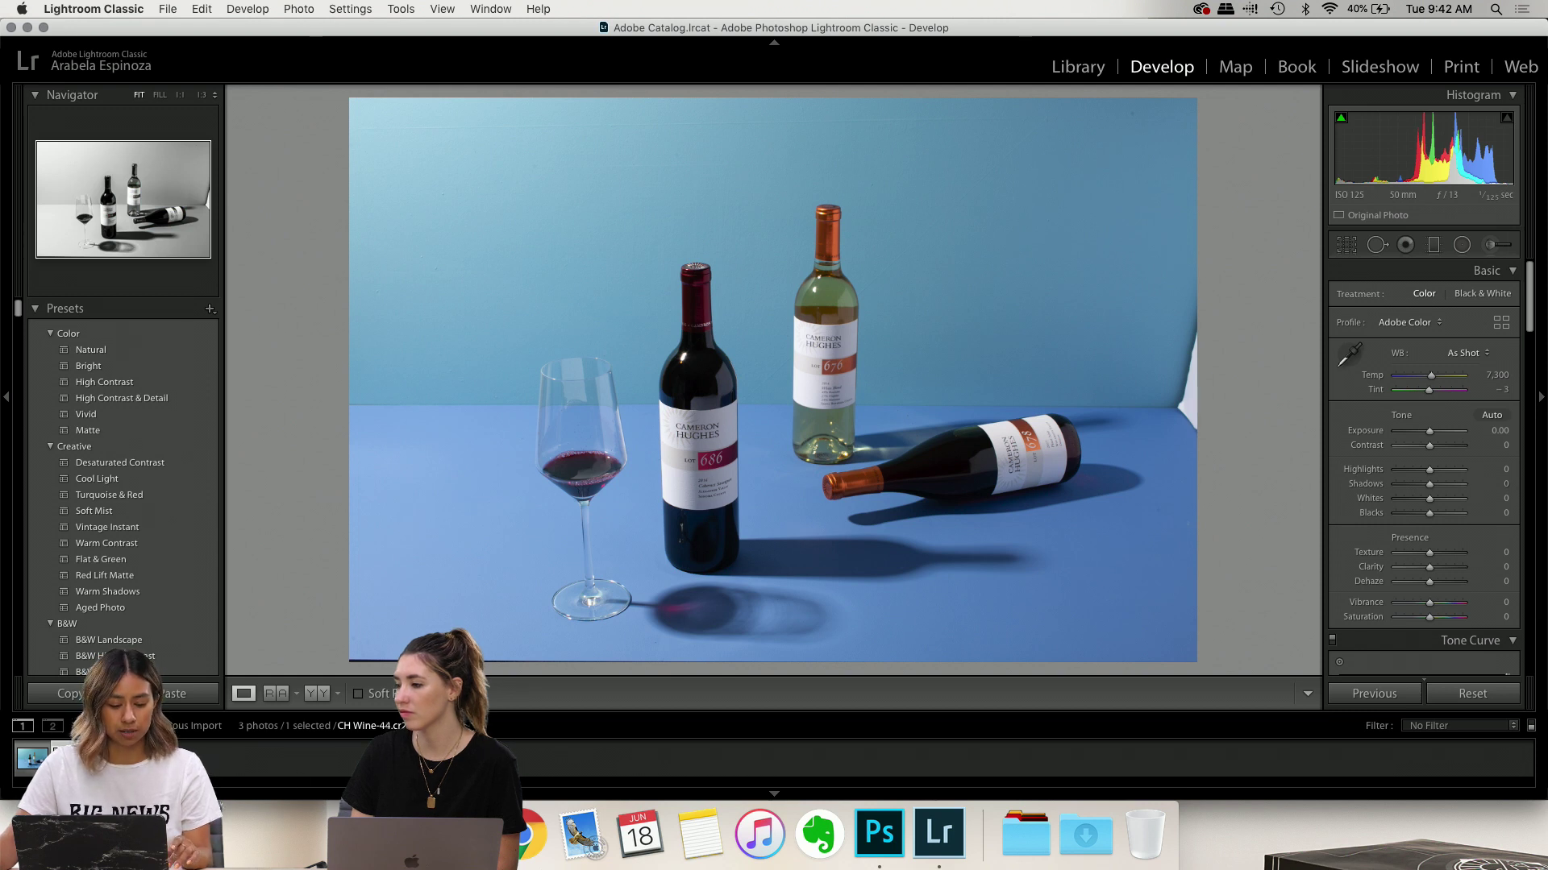
pyautogui.hotkey('shift', 'Left')
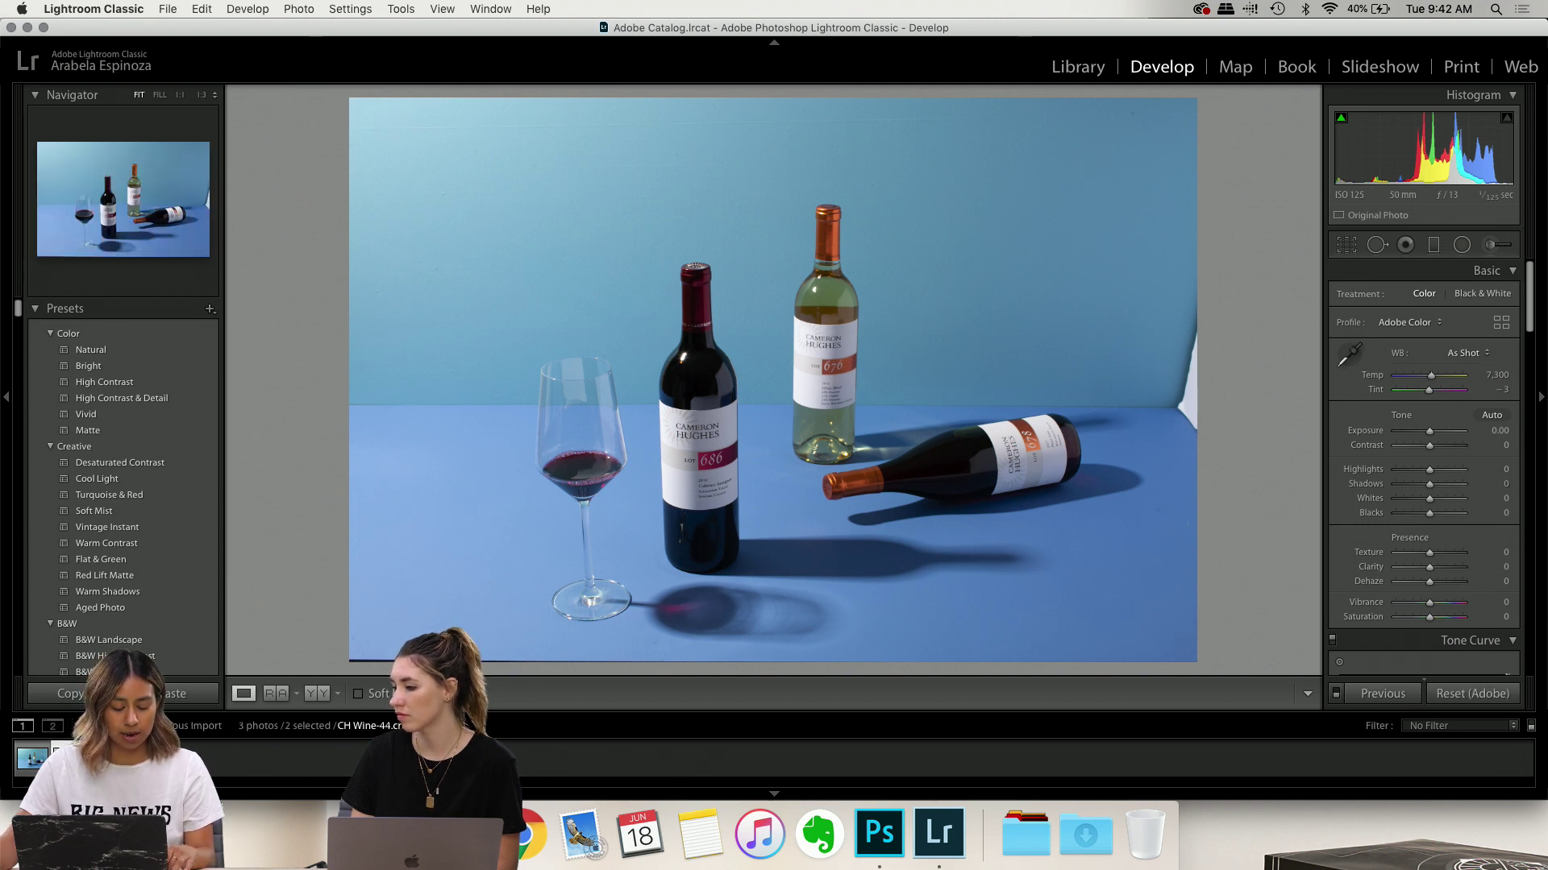
pyautogui.rightClick(113, 758)
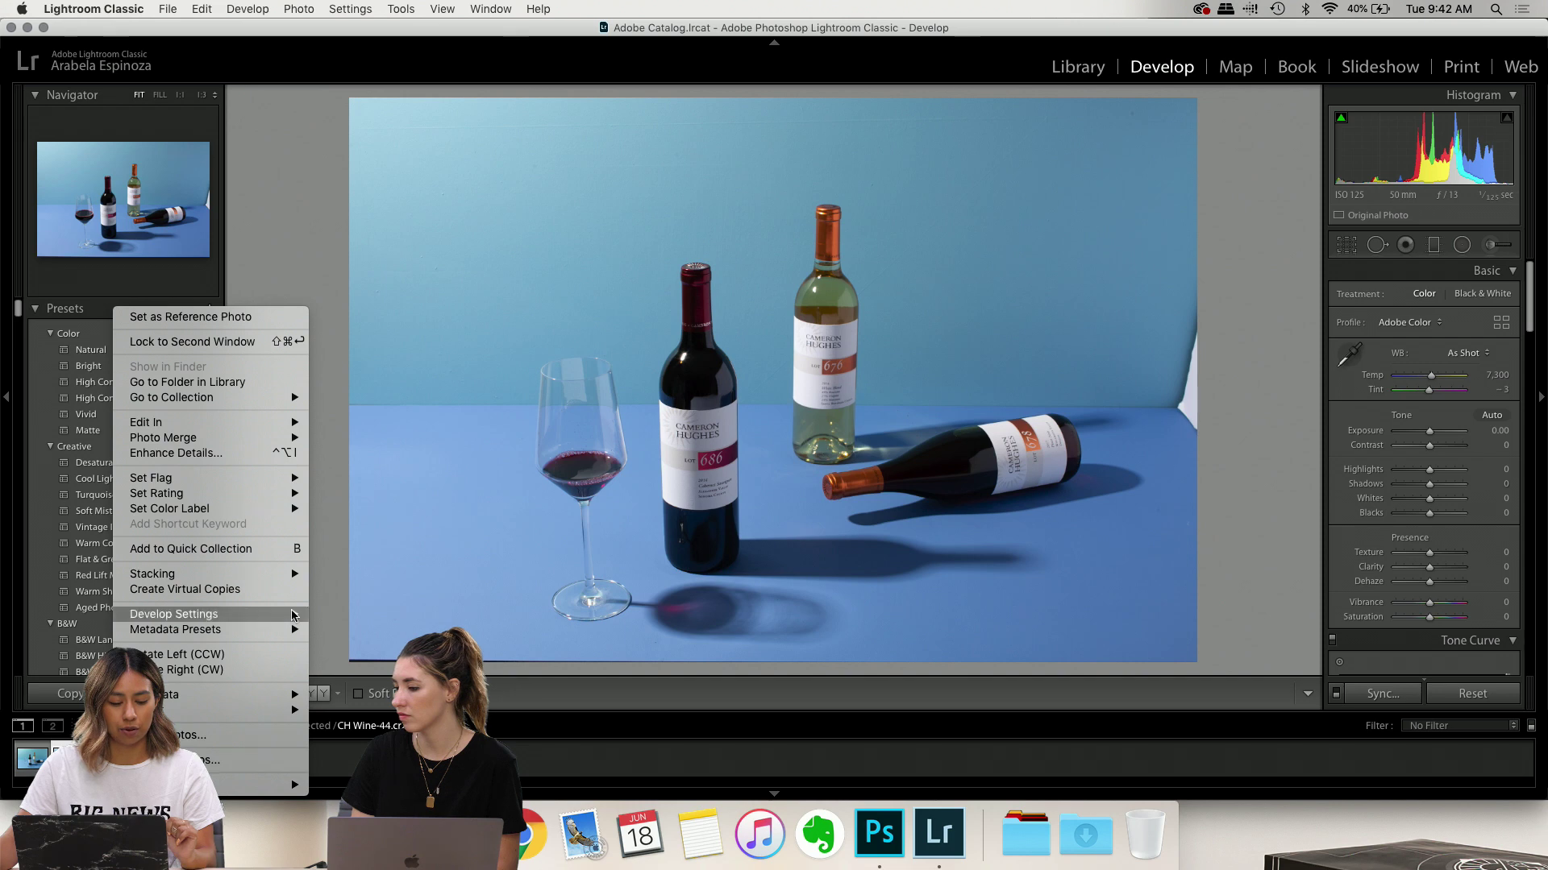
pyautogui.moveTo(281, 617)
pyautogui.click(342, 689)
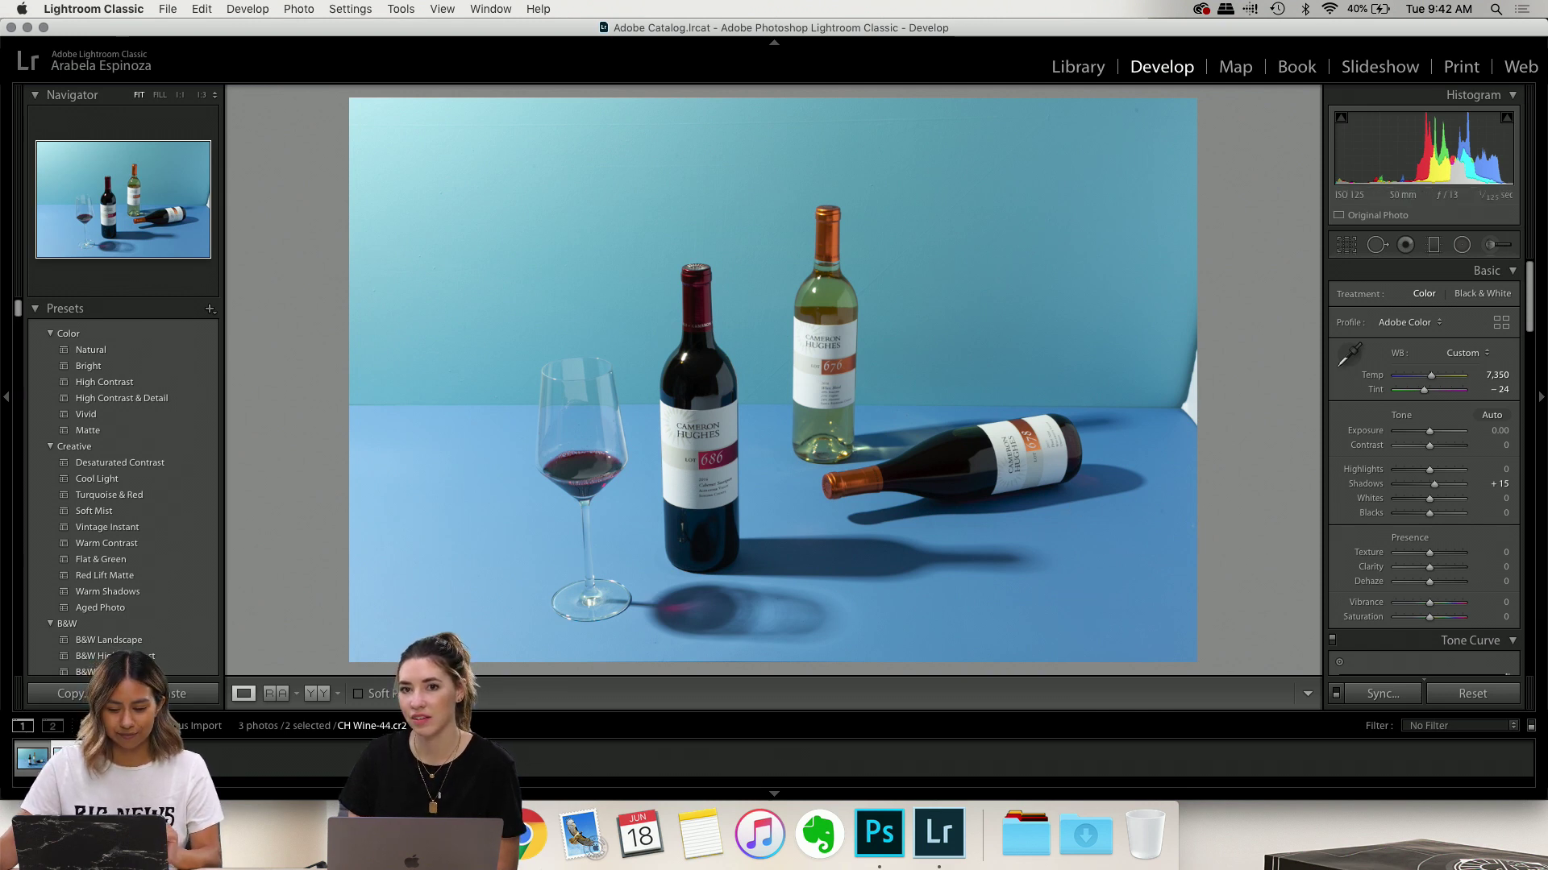
pyautogui.click(32, 770)
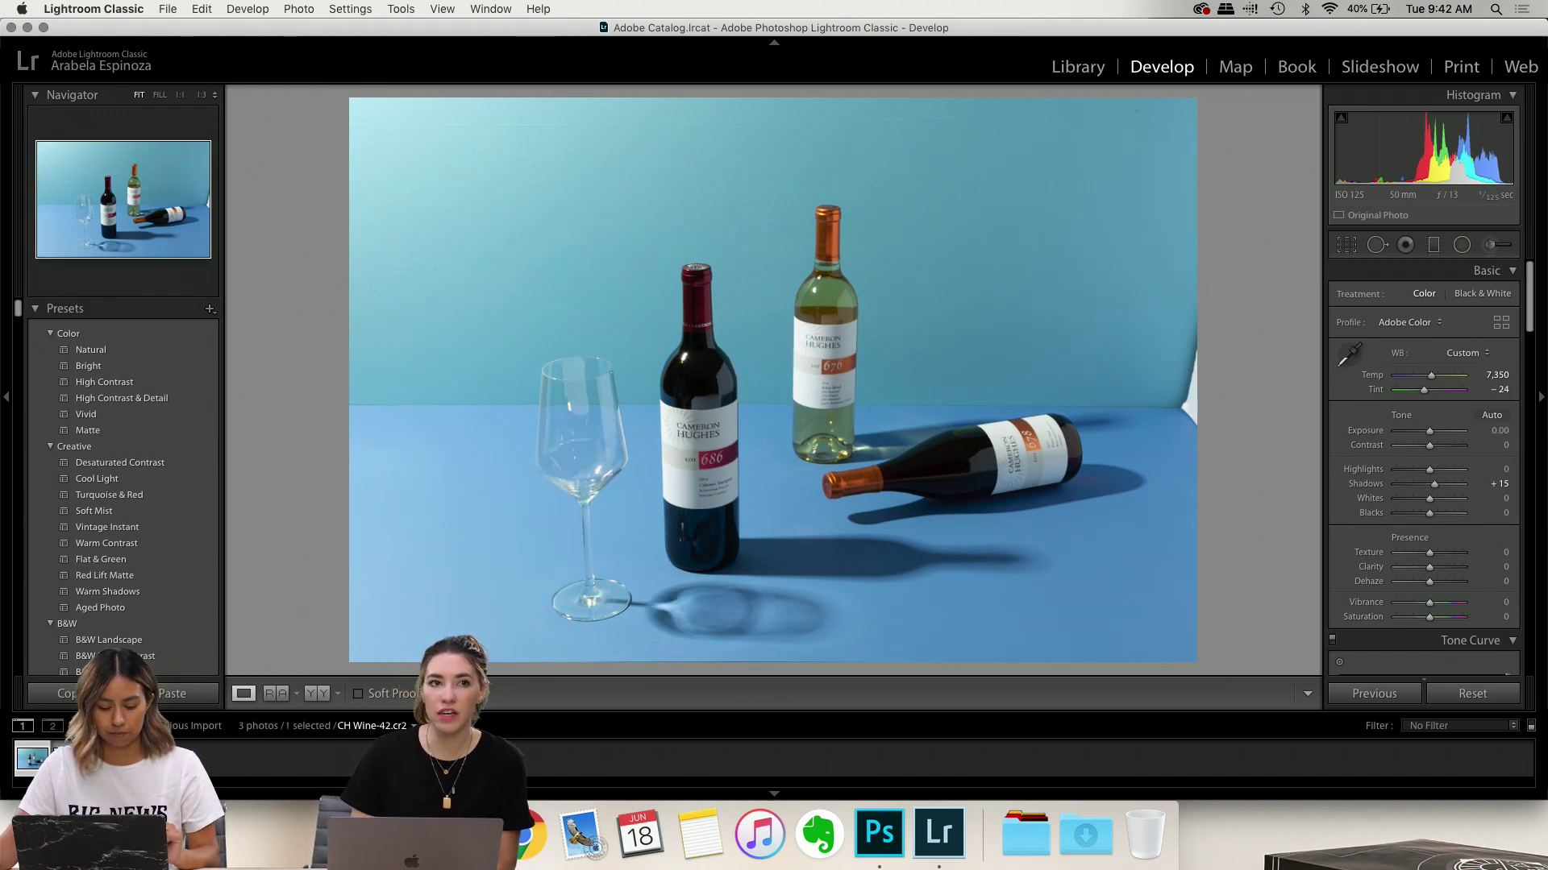
# In Finder, select CH Wine-42.psd, CH Wine-43.psd and CH Wine-44.psd and open them in Photoshop
pyautogui.click(400, 835)
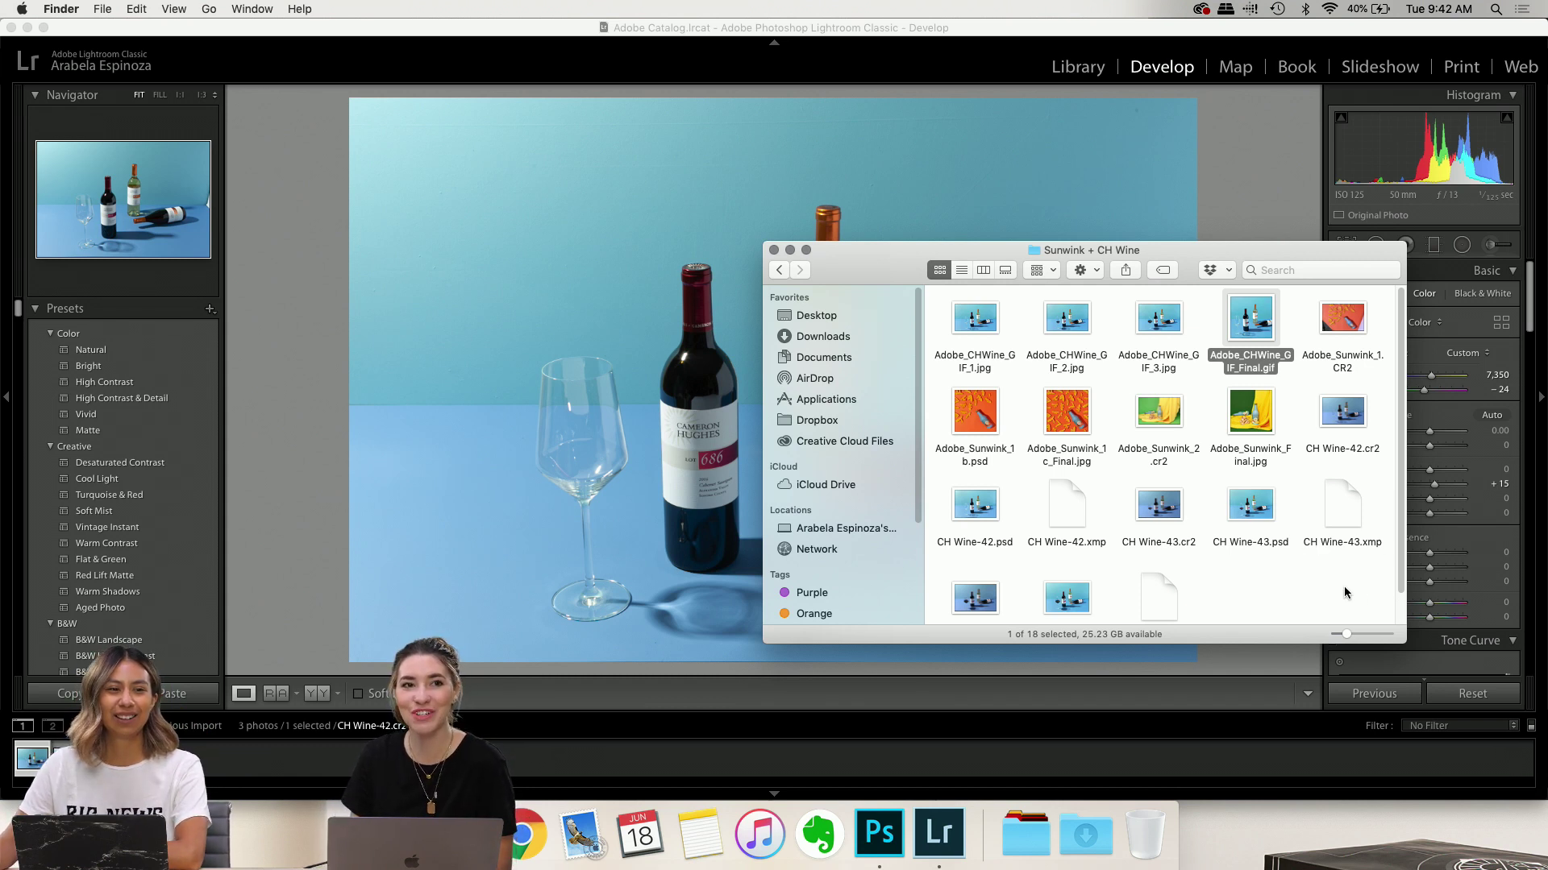
pyautogui.click(1280, 584)
pyautogui.scroll(-2, 1330, 581)
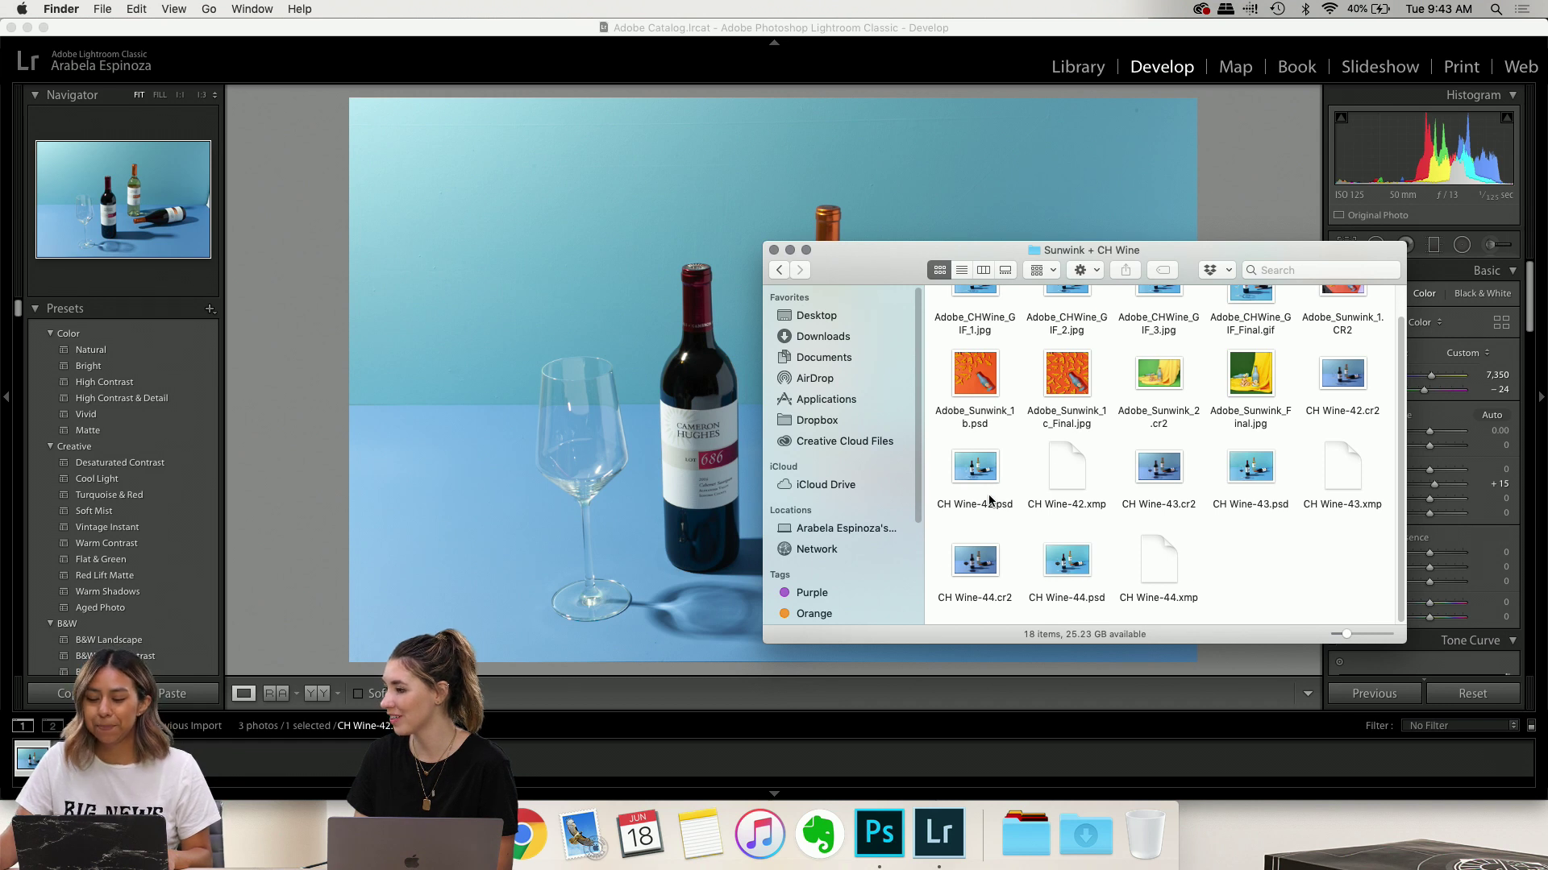
pyautogui.click(990, 500)
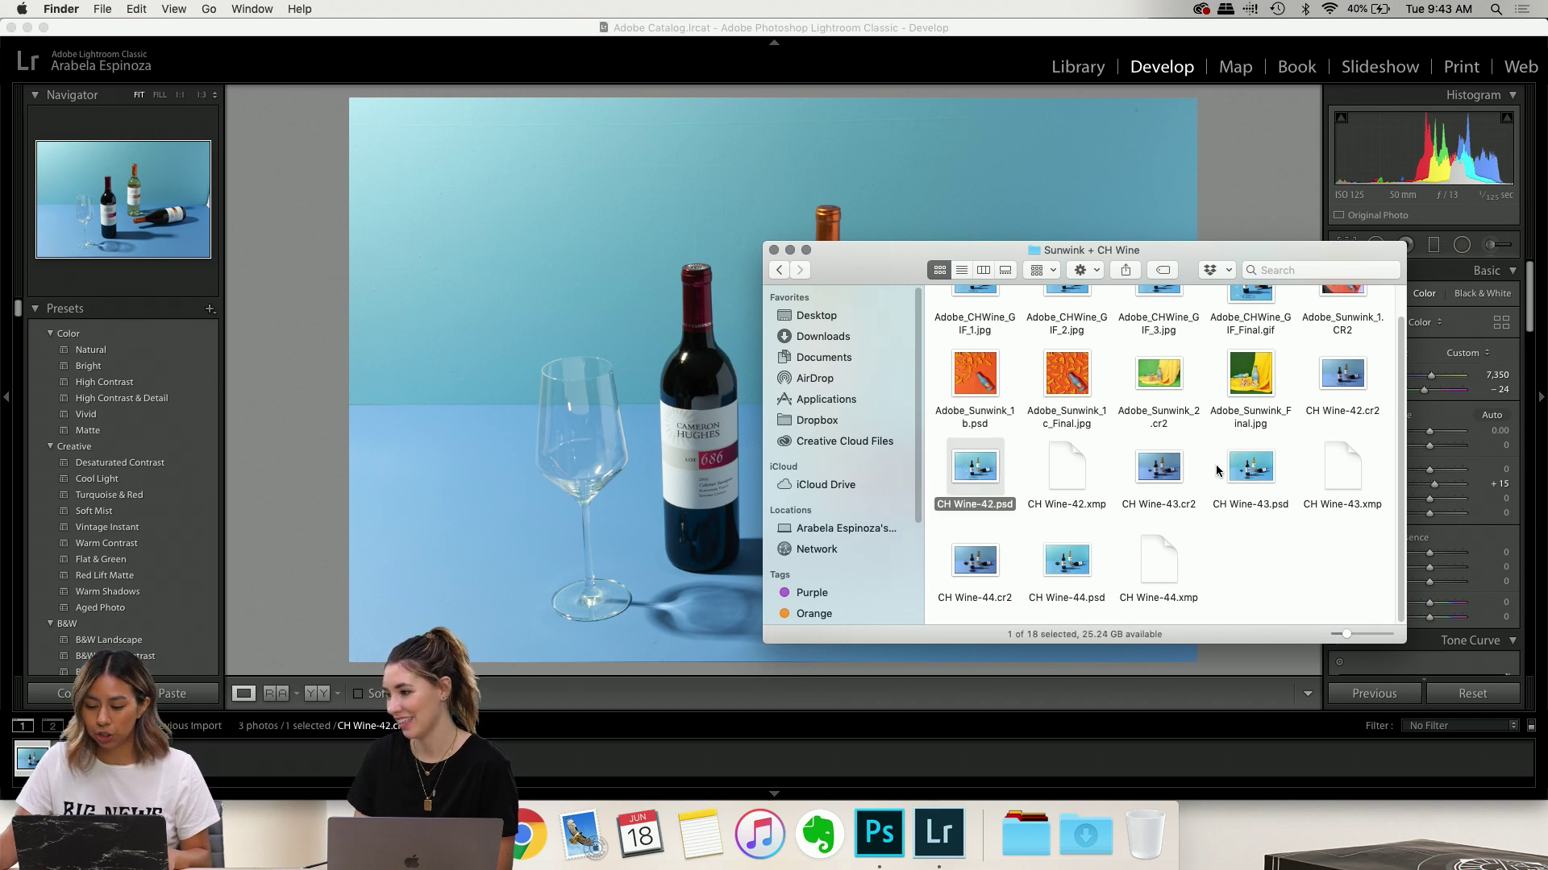
pyautogui.keyDown('super'); pyautogui.click(1242, 467); pyautogui.keyUp('super')
pyautogui.keyDown('super'); pyautogui.click(1077, 568); pyautogui.keyUp('super')
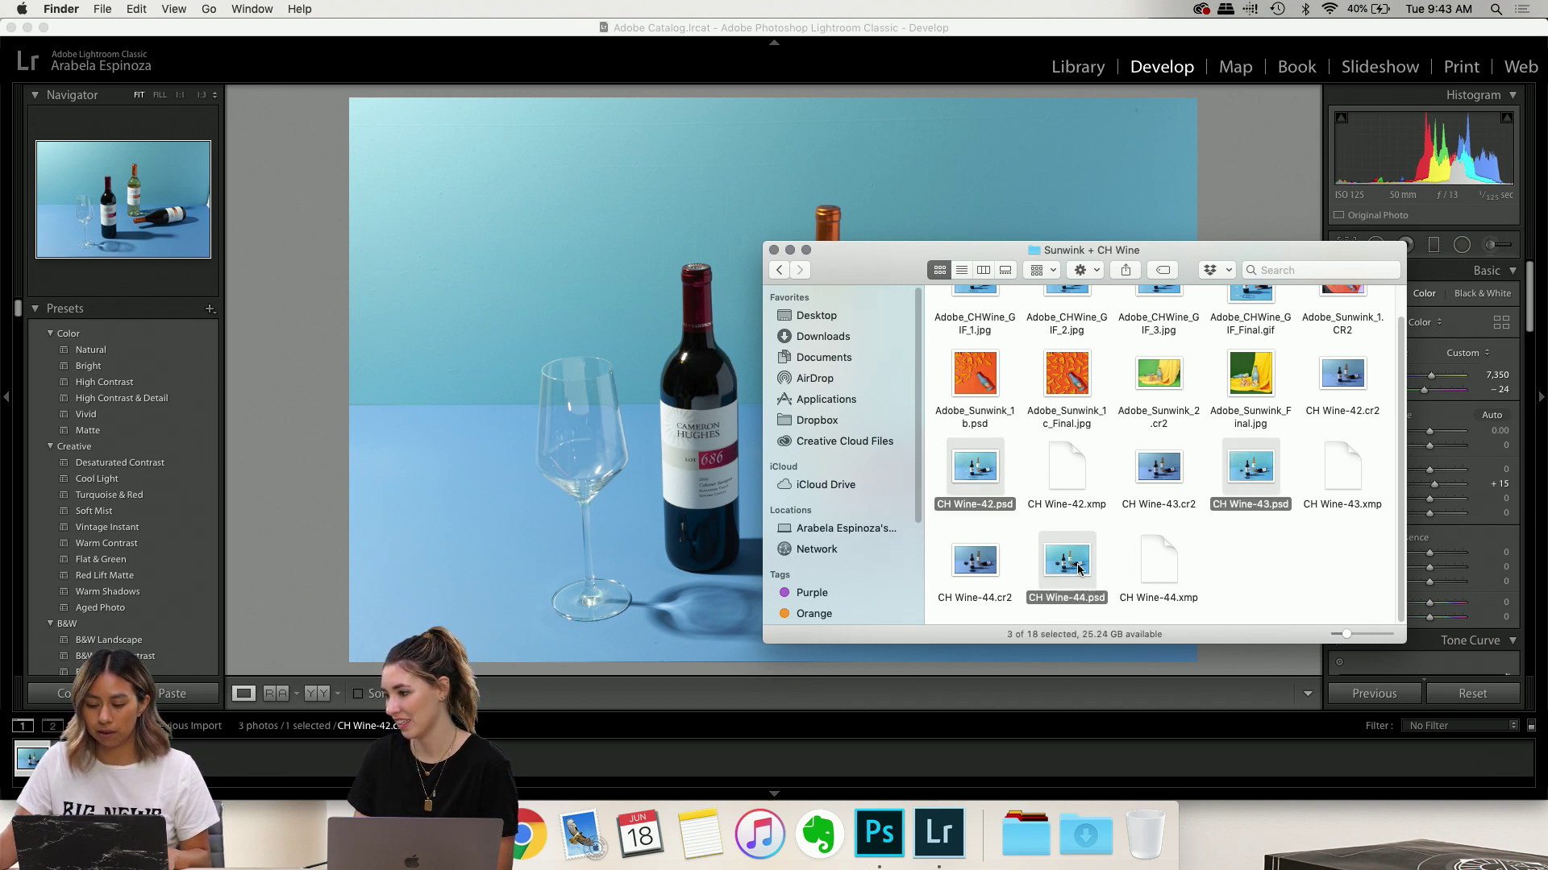
pyautogui.moveTo(1069, 574); pyautogui.dragTo(874, 835)
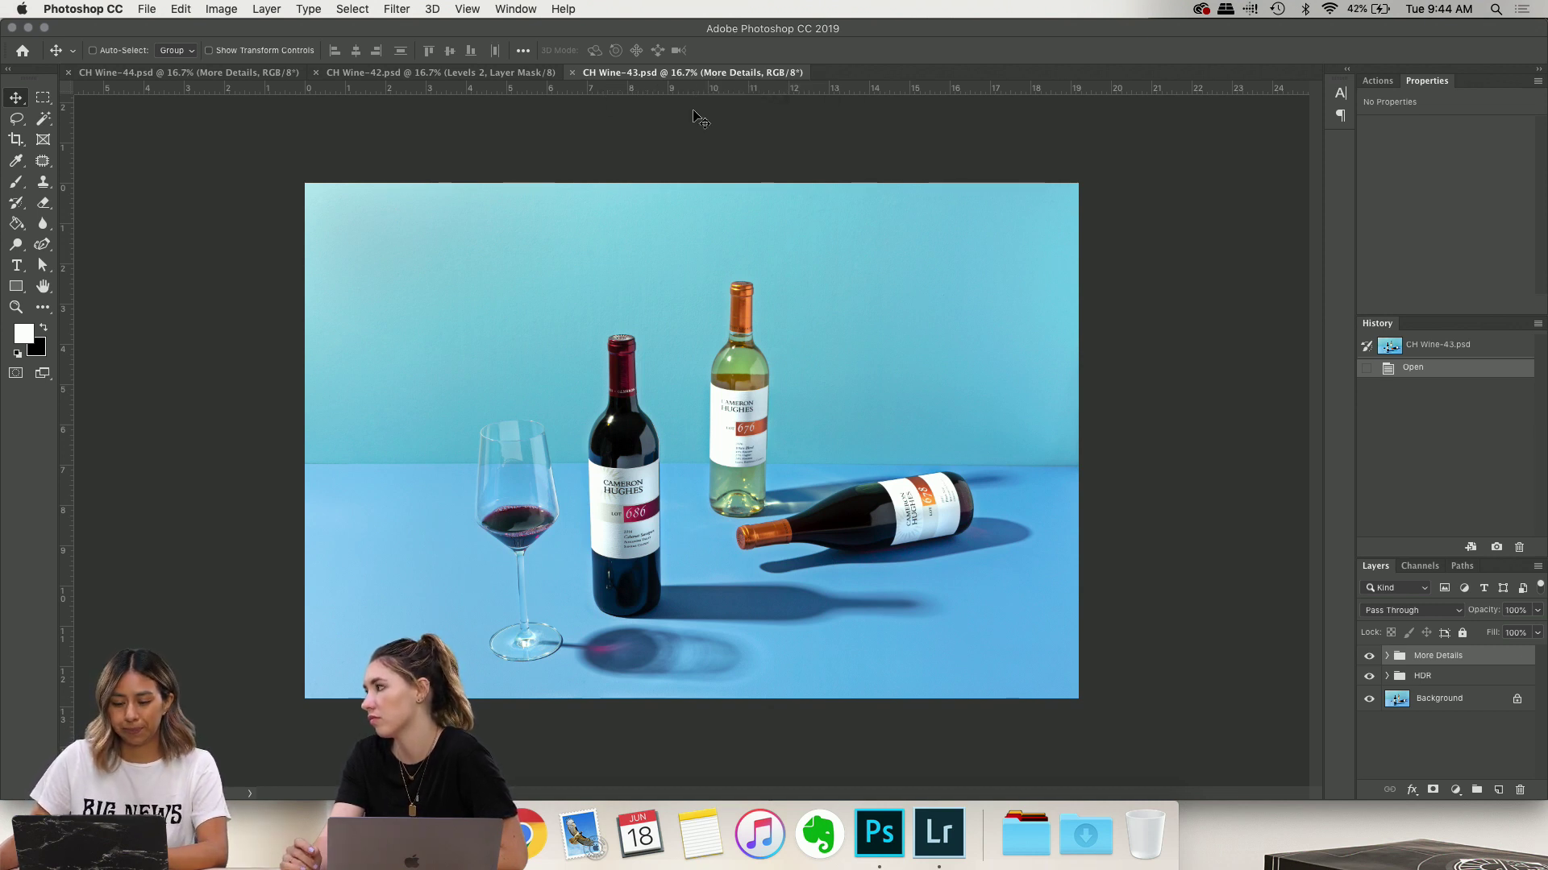
# Reorder the open documents as CH Wine-42, CH Wine-43 and CH Wine-44, and bring CH Wine-42.psd to the front
pyautogui.moveTo(703, 75); pyautogui.dragTo(366, 80)
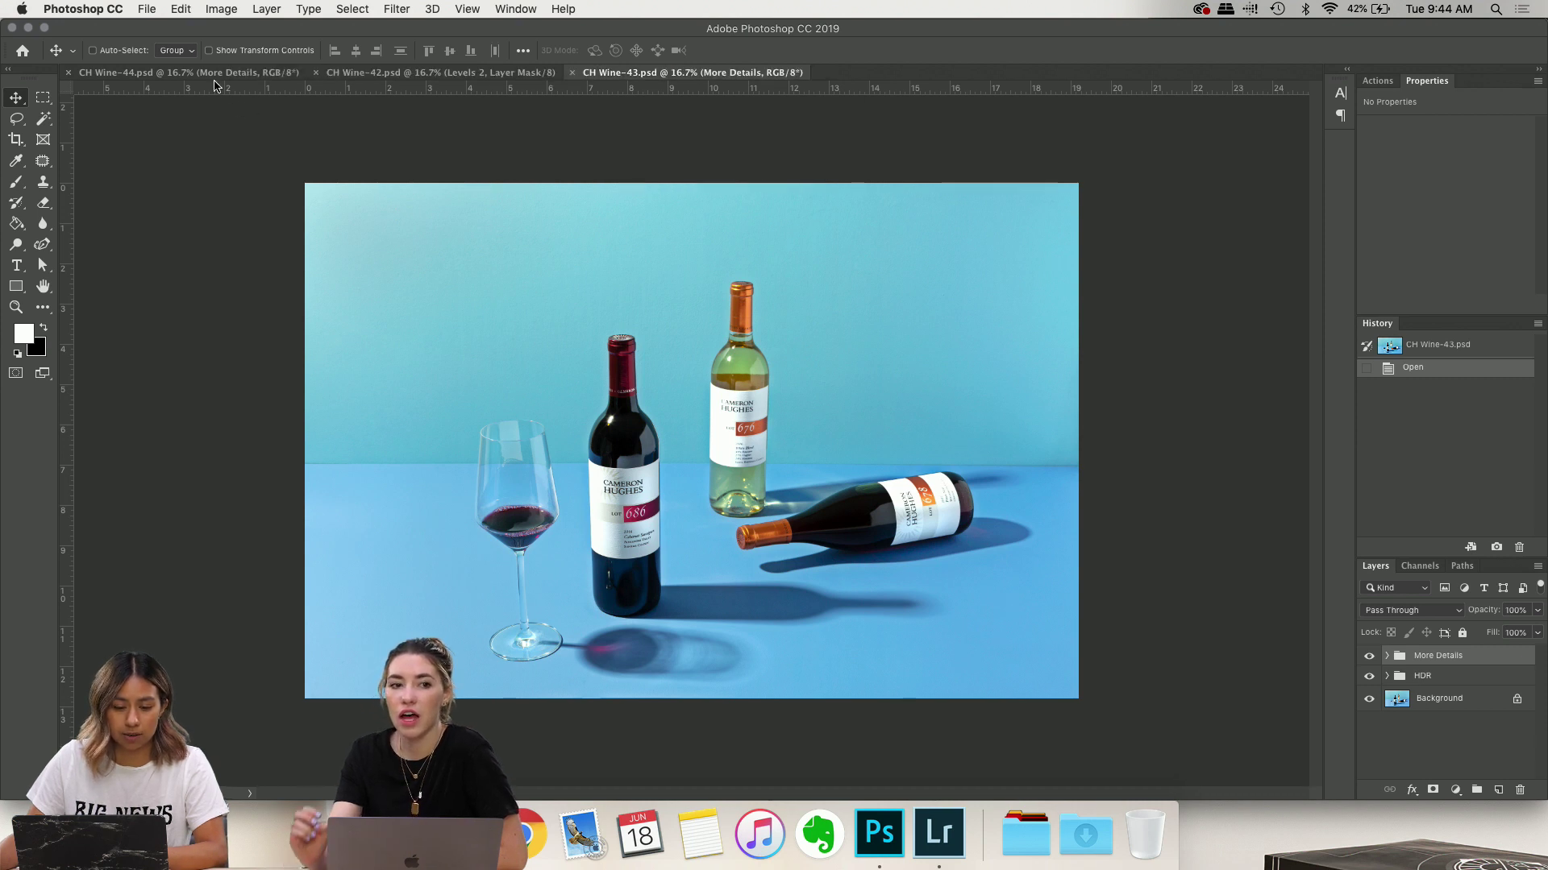
pyautogui.moveTo(216, 86); pyautogui.dragTo(765, 69)
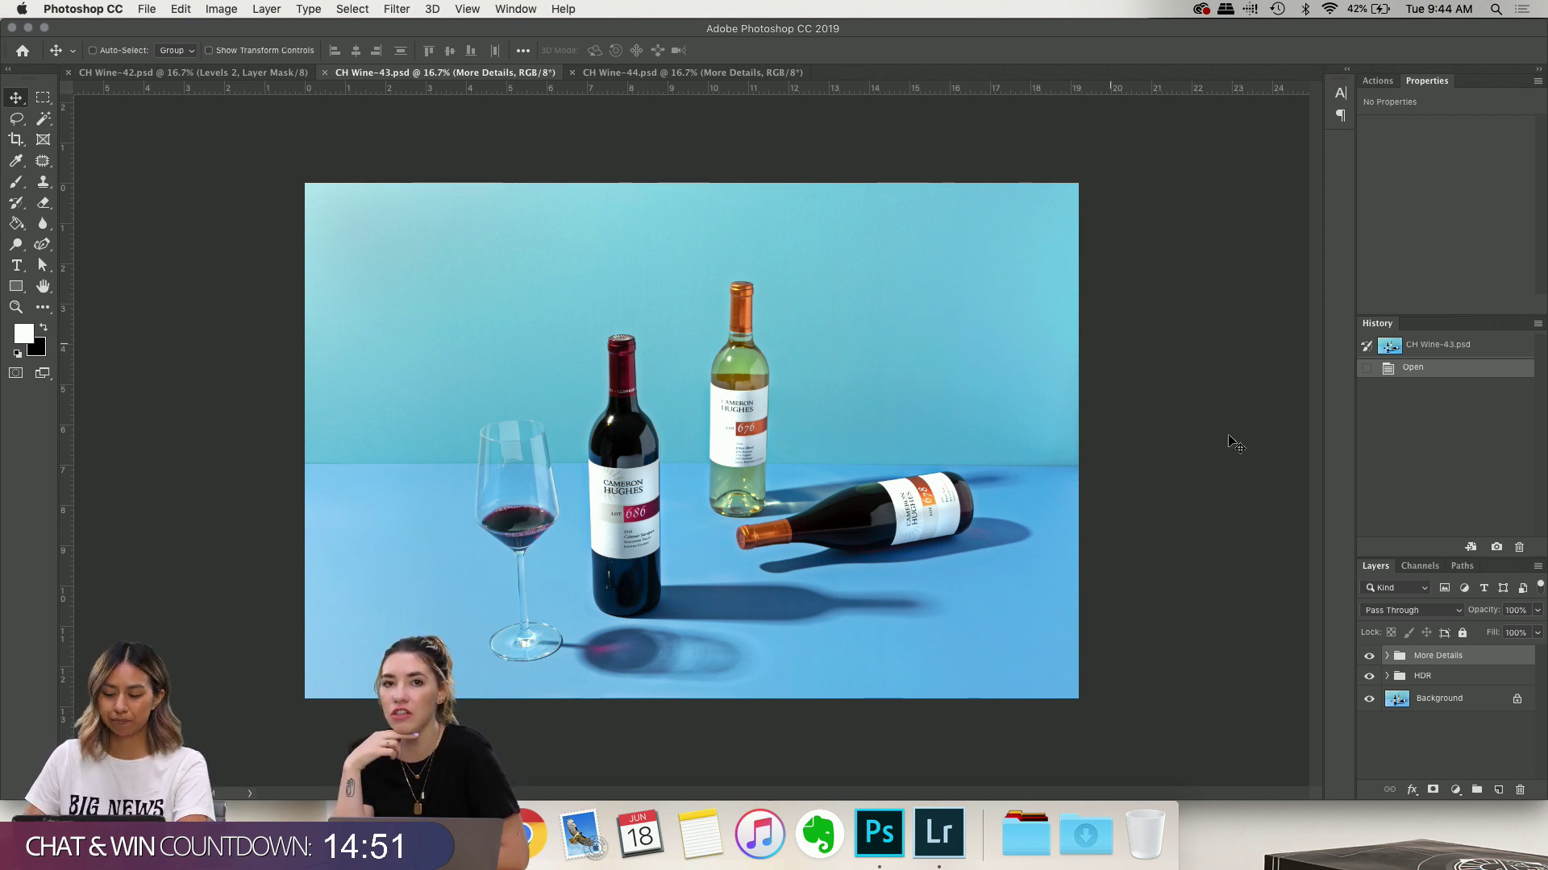
pyautogui.click(193, 73)
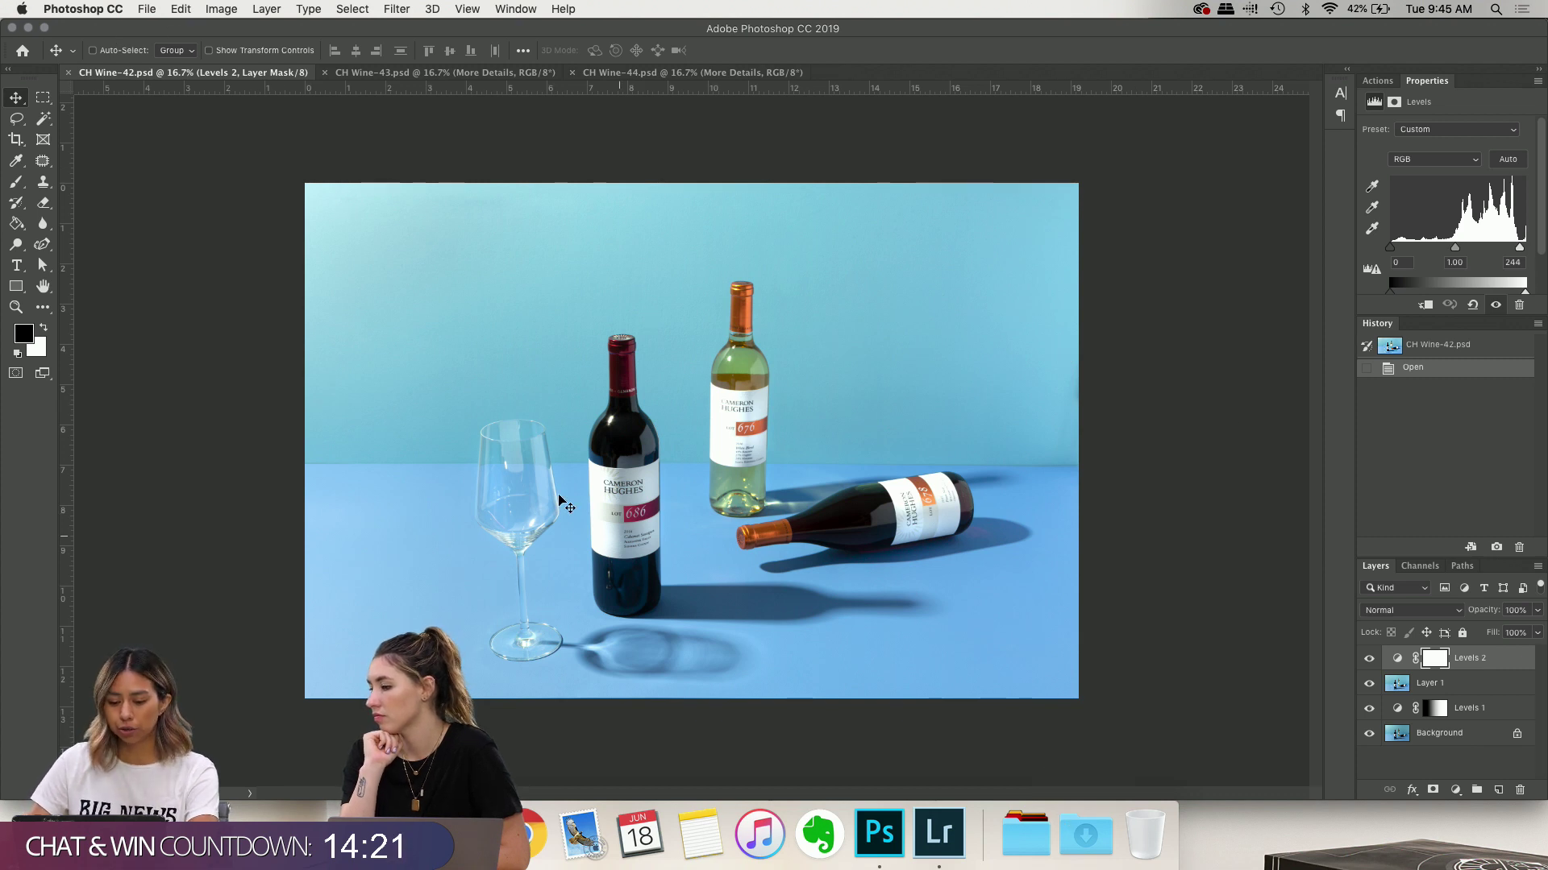
# Hide the Levels 2, Layer 1 and Levels 1 layers, comparing the image with and without Levels 1
pyautogui.scroll(2, 743, 478)
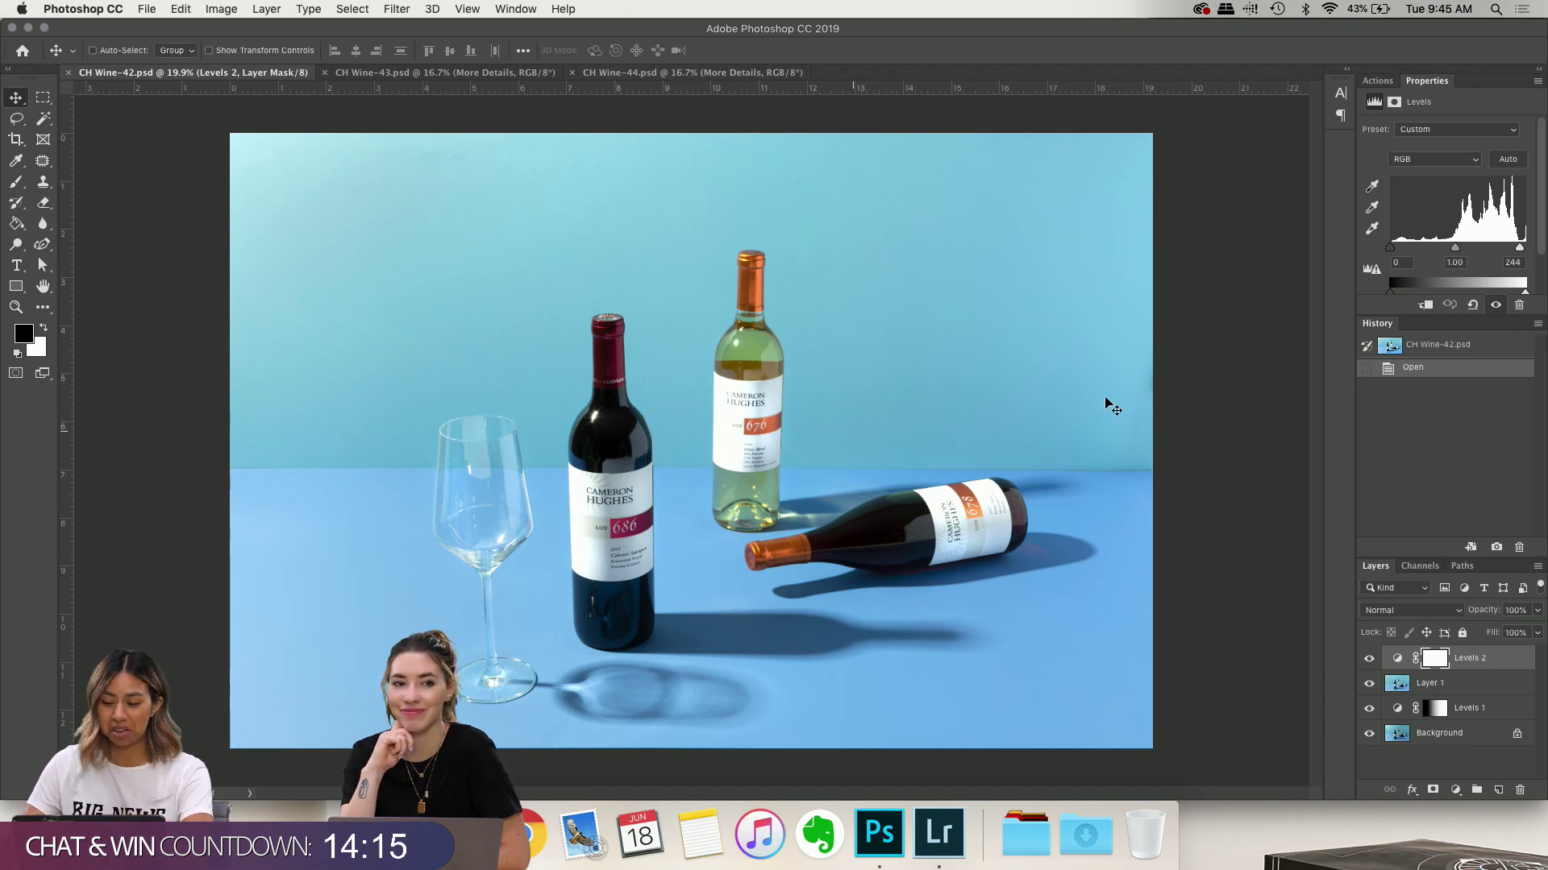
pyautogui.click(1372, 663)
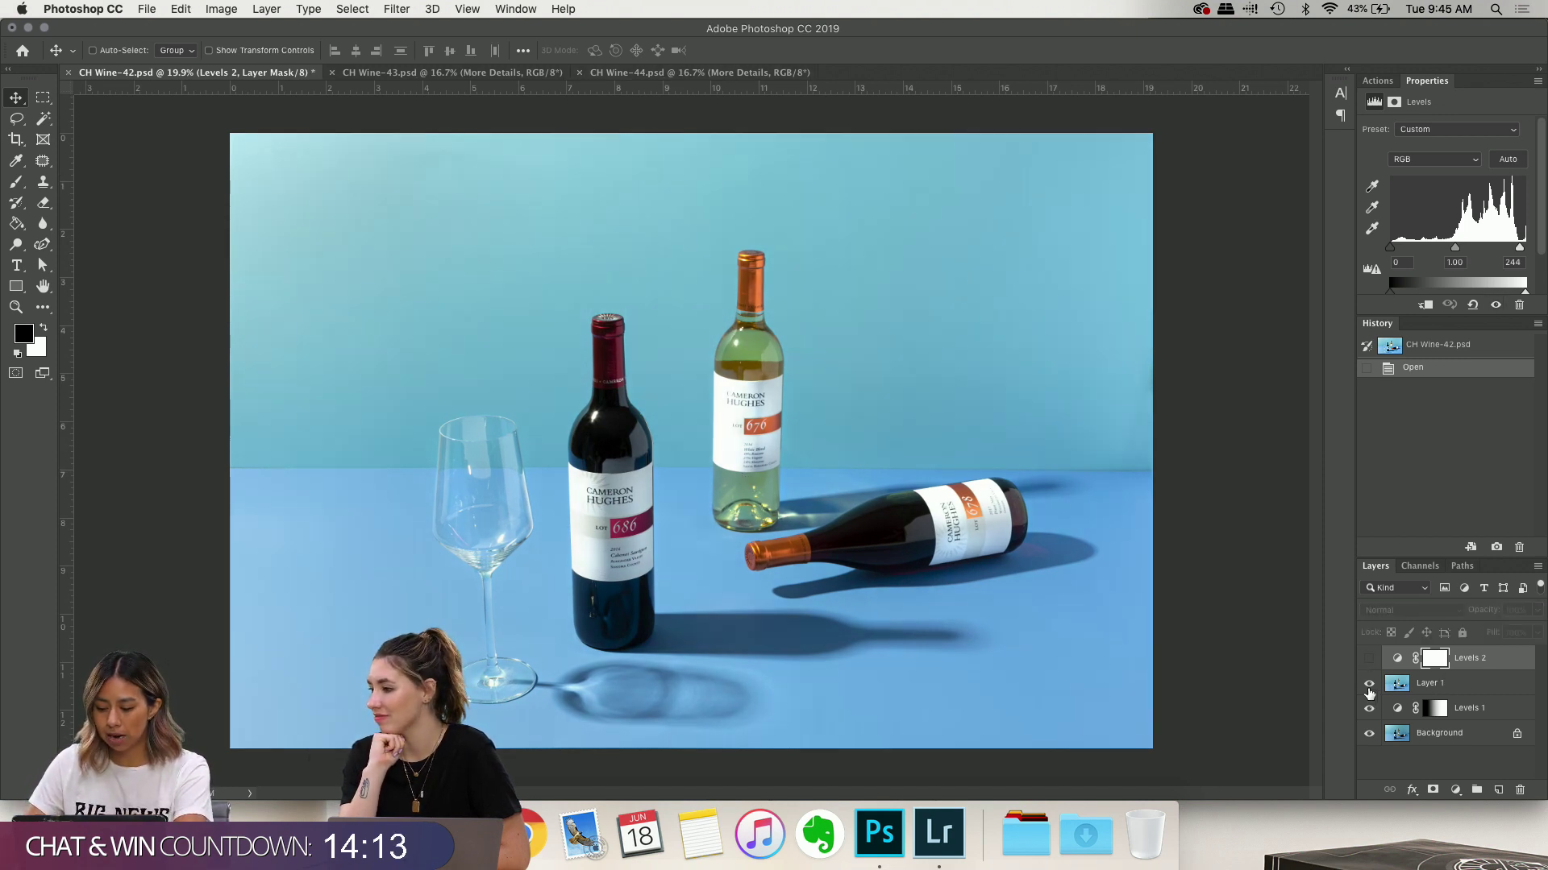
pyautogui.click(1368, 683)
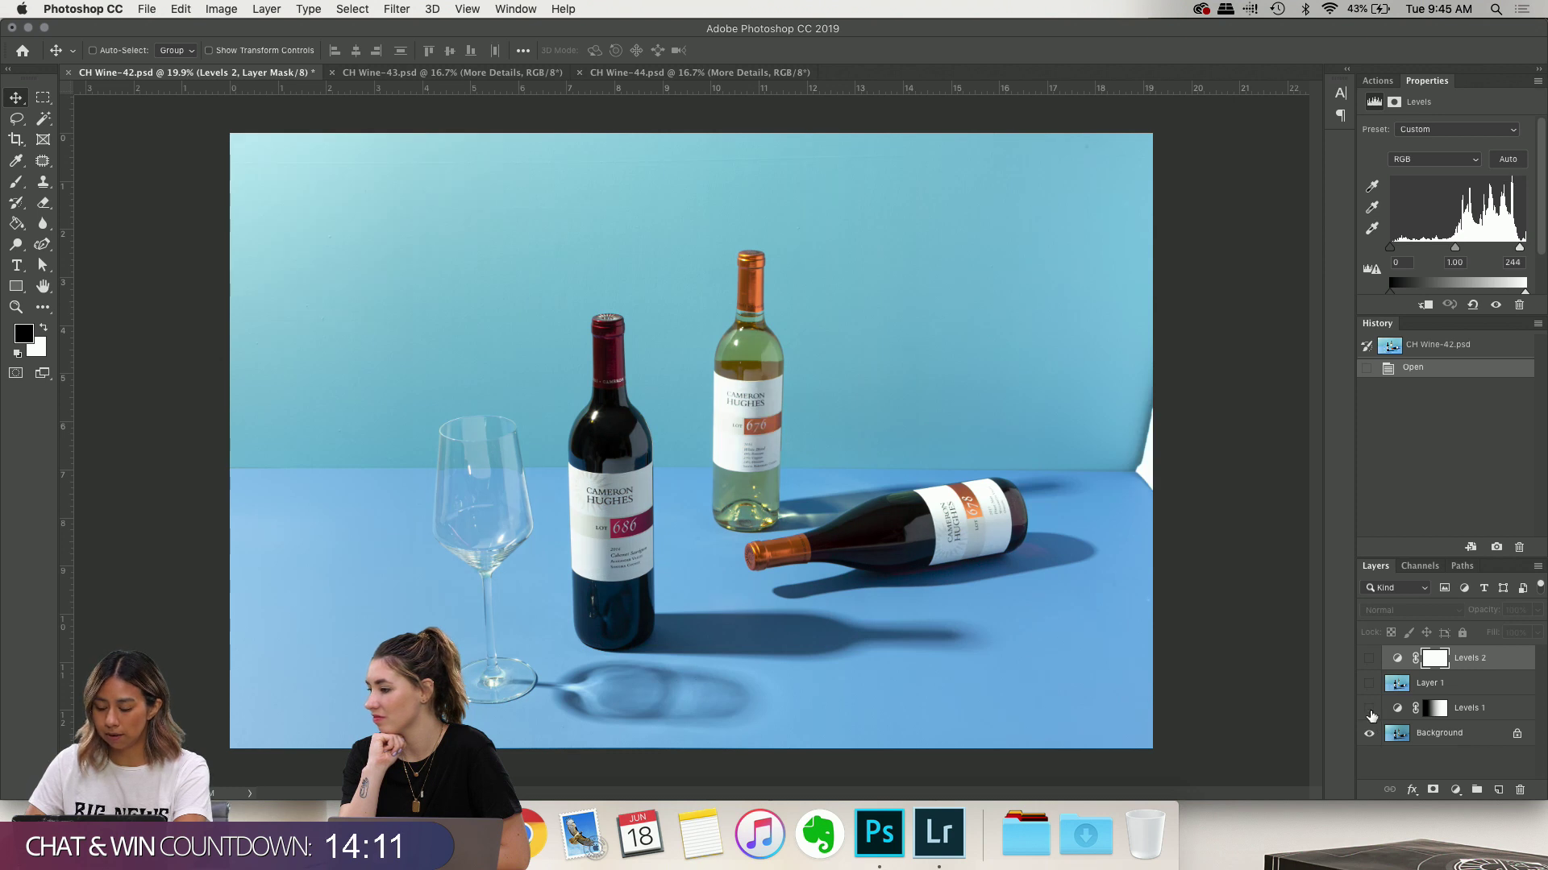
pyautogui.click(1369, 709)
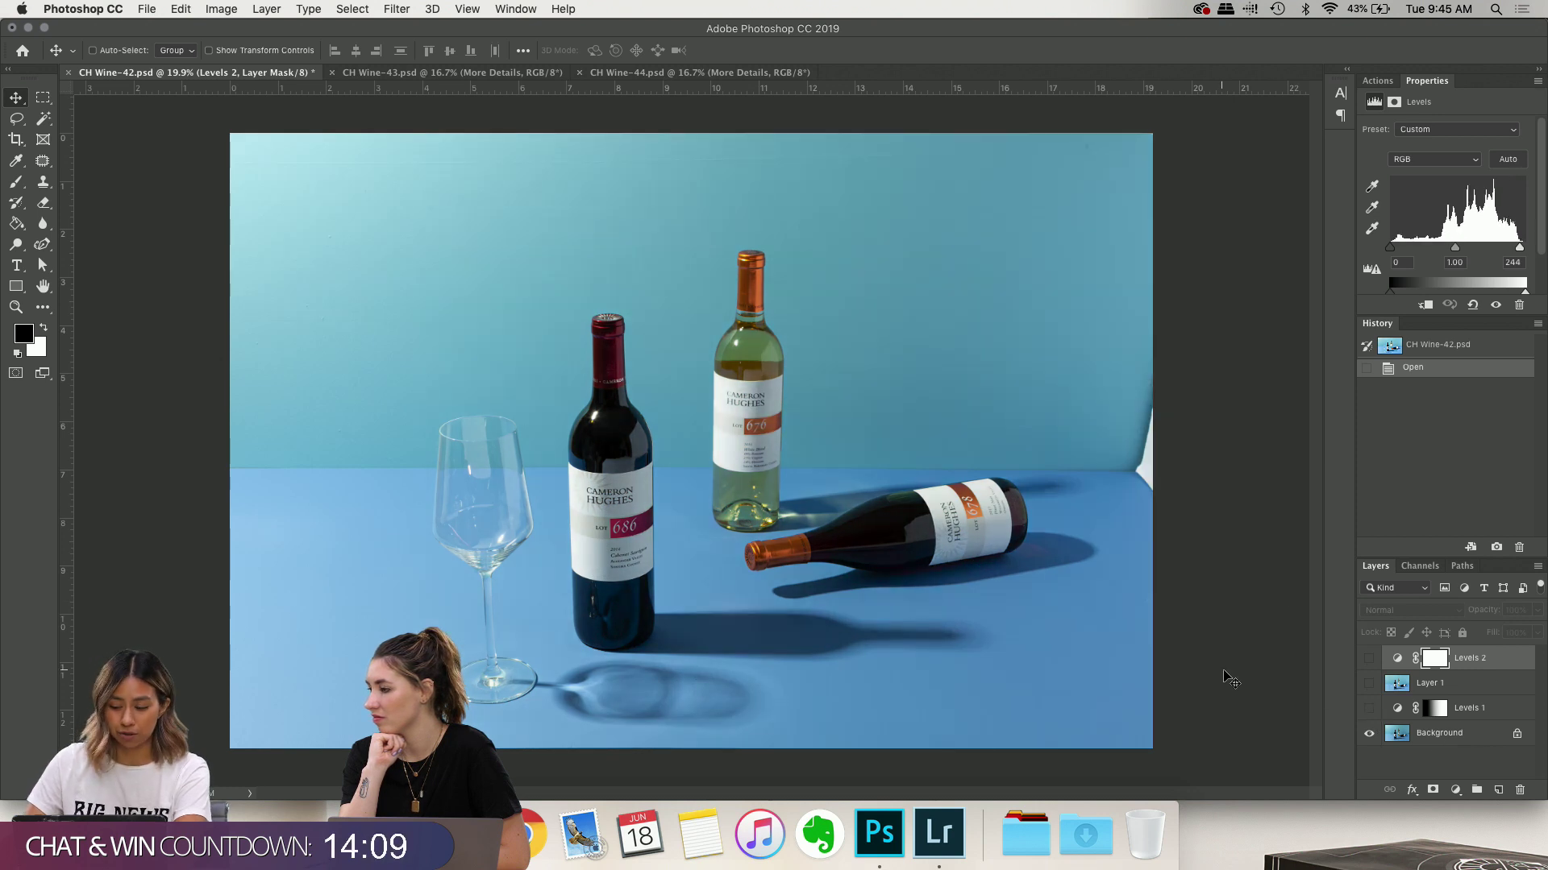
pyautogui.click(1369, 709)
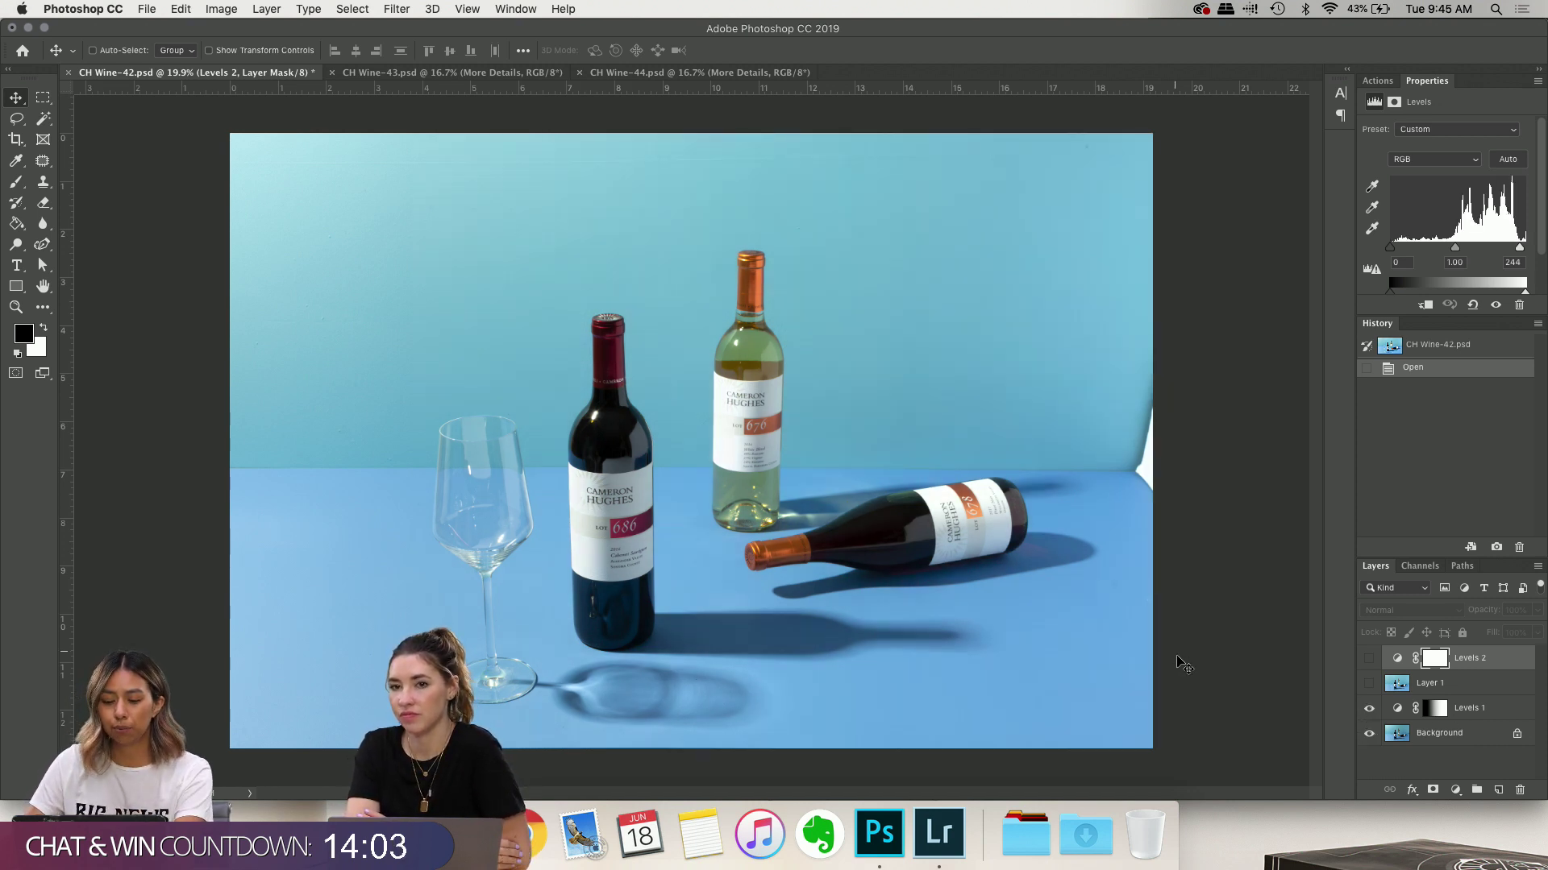
pyautogui.click(1369, 709)
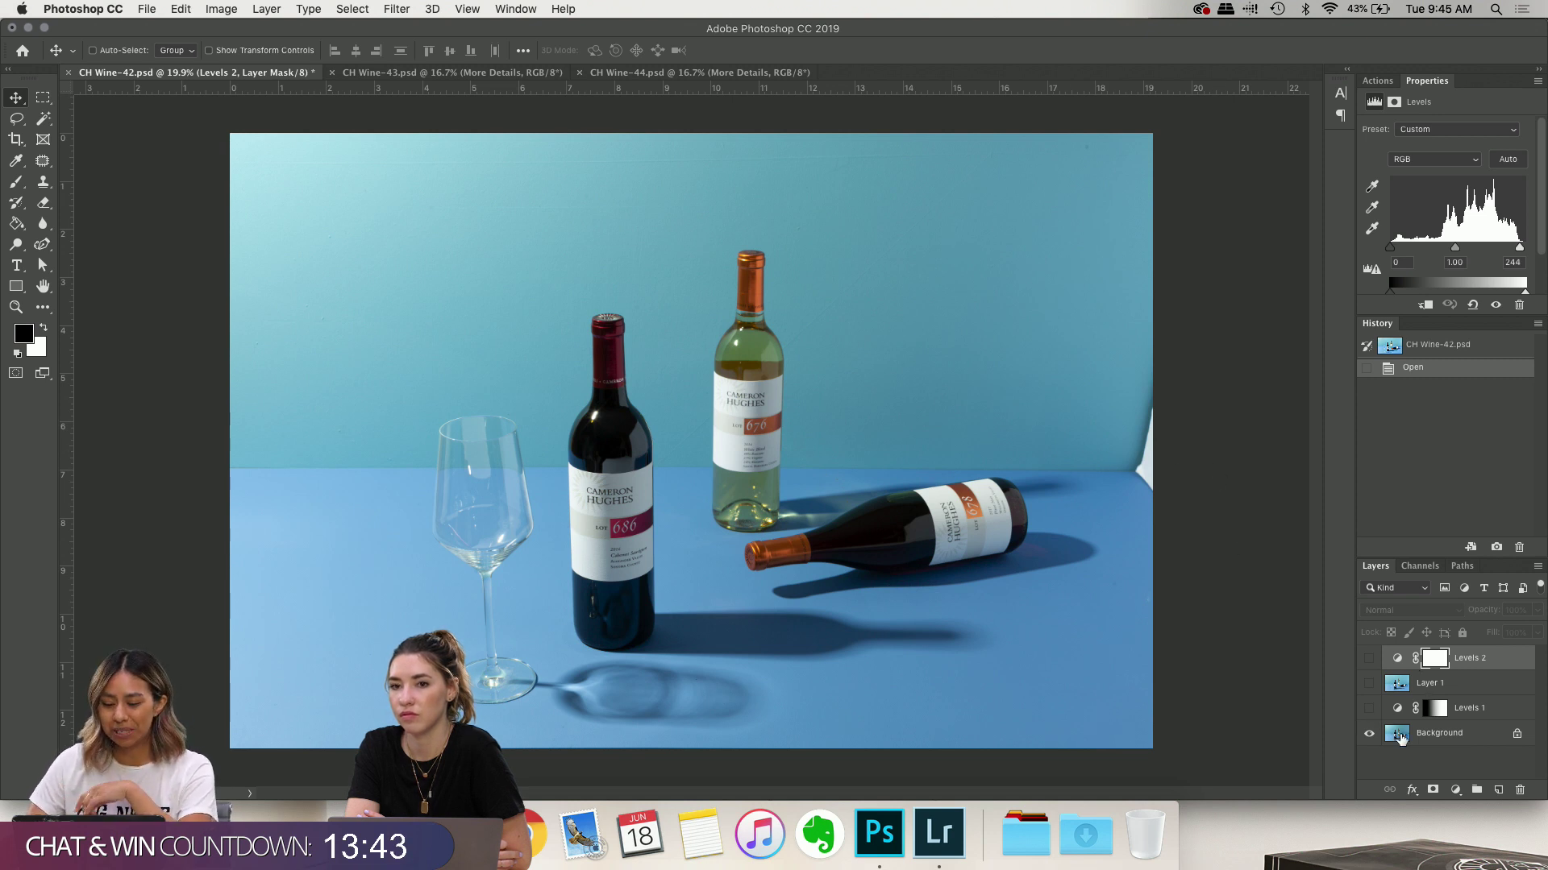
# Add a Levels adjustment layer directly above the Background and brighten its midtones to 1.47
pyautogui.click(1488, 714)
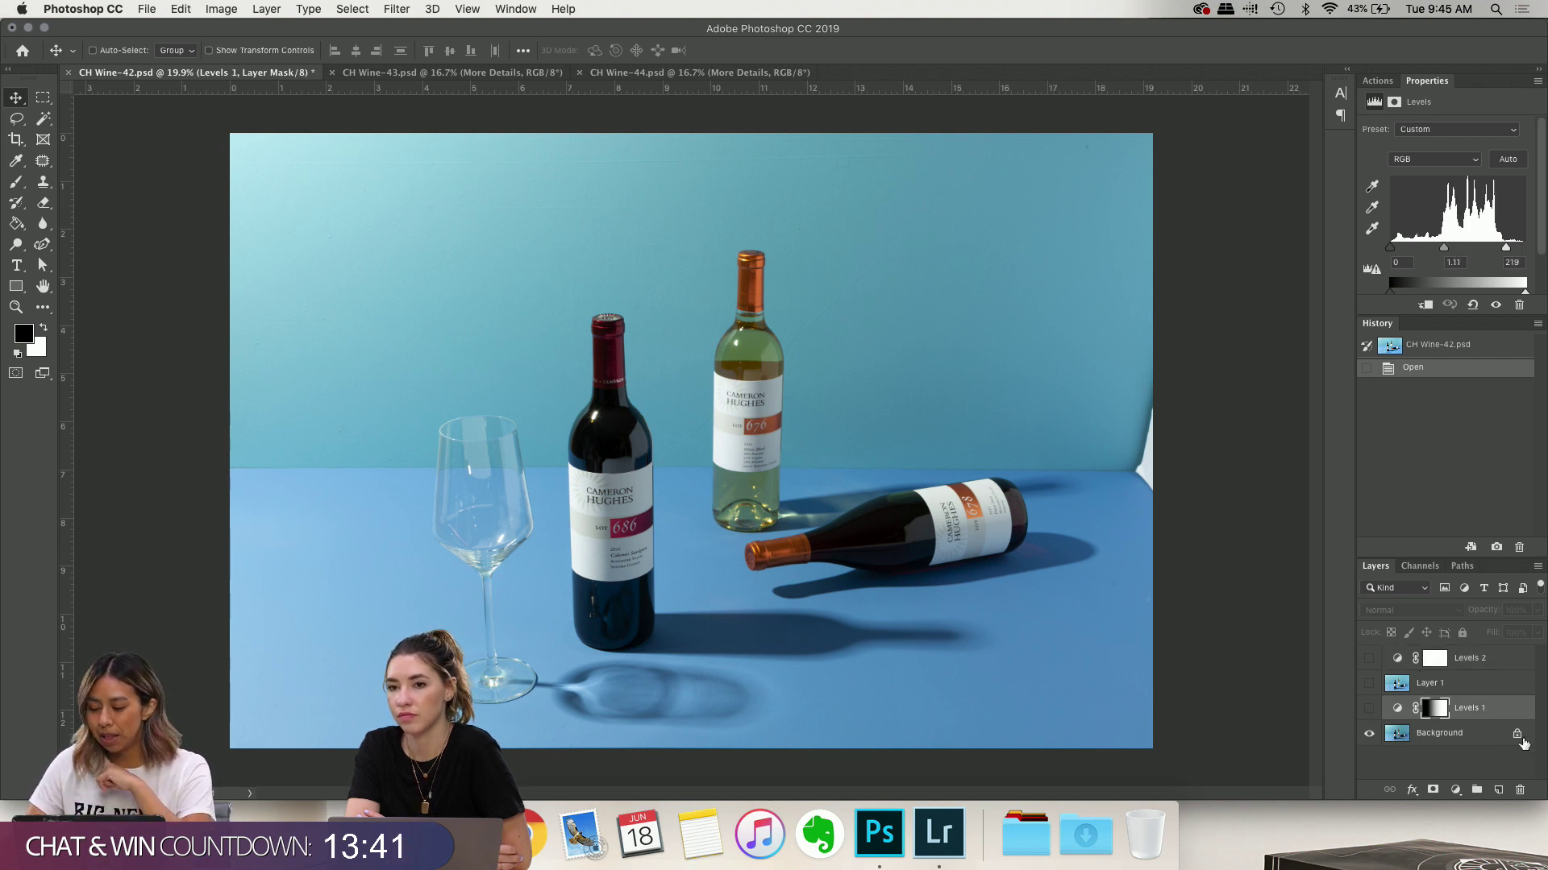
pyautogui.press('x')
pyautogui.click(1495, 735)
pyautogui.click(266, 9)
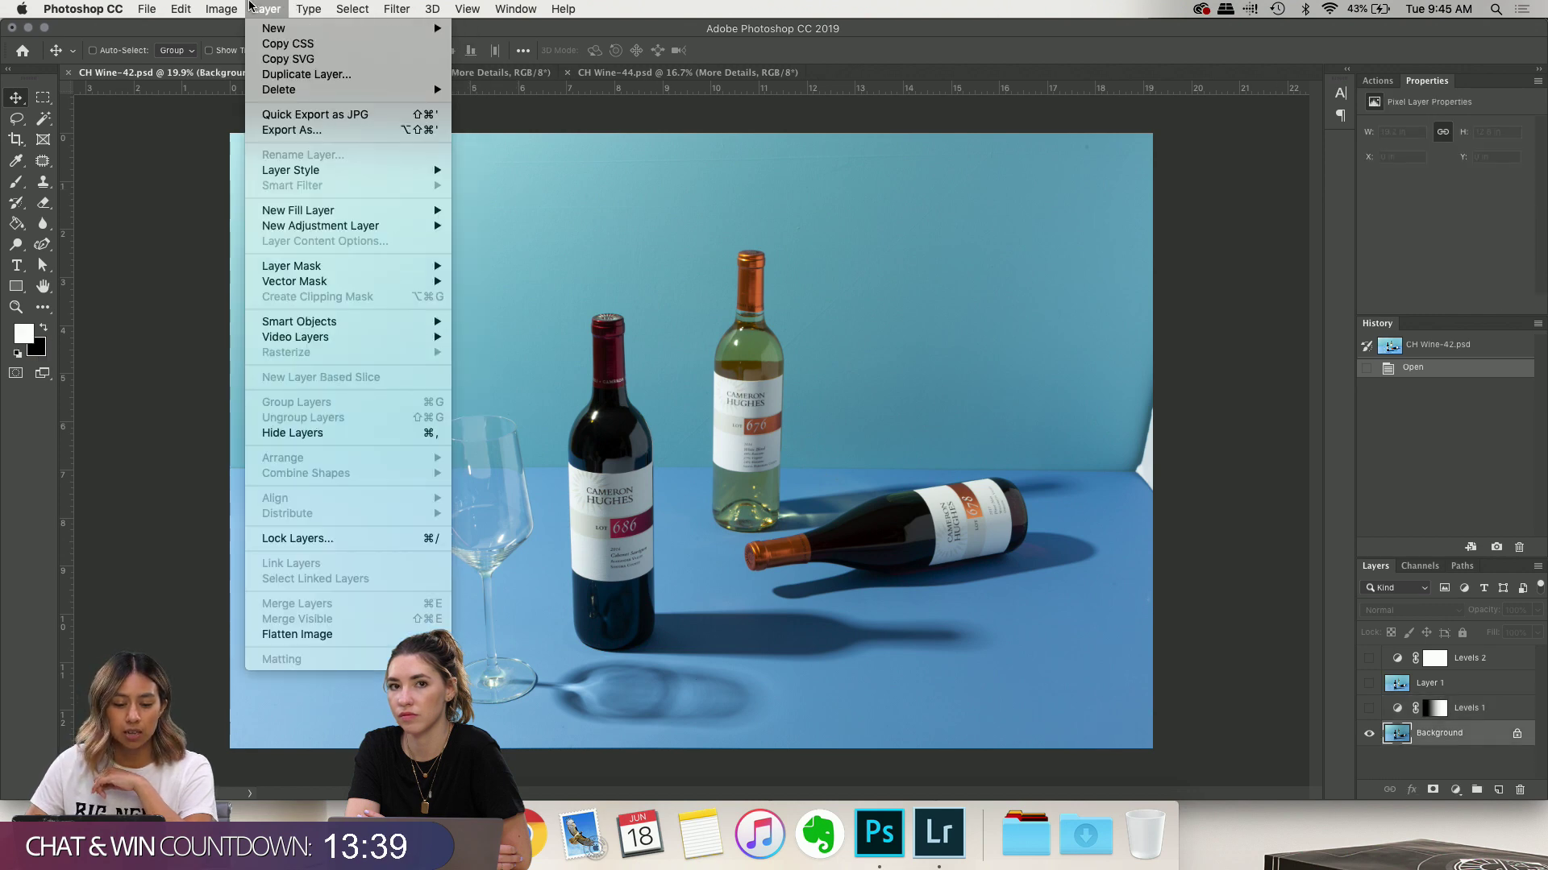
pyautogui.moveTo(366, 228)
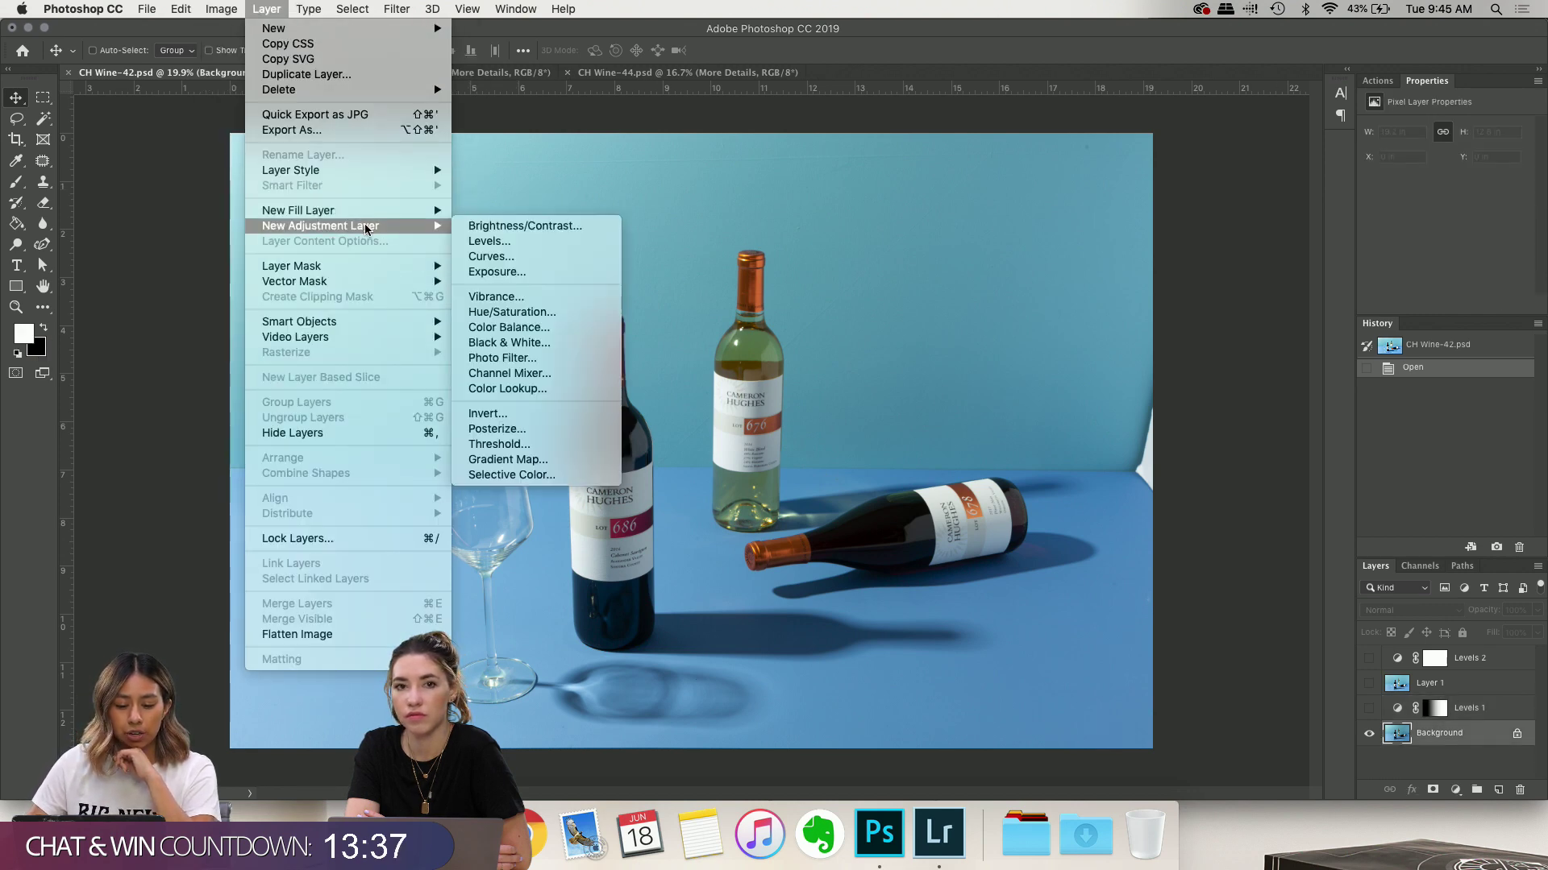
pyautogui.click(520, 242)
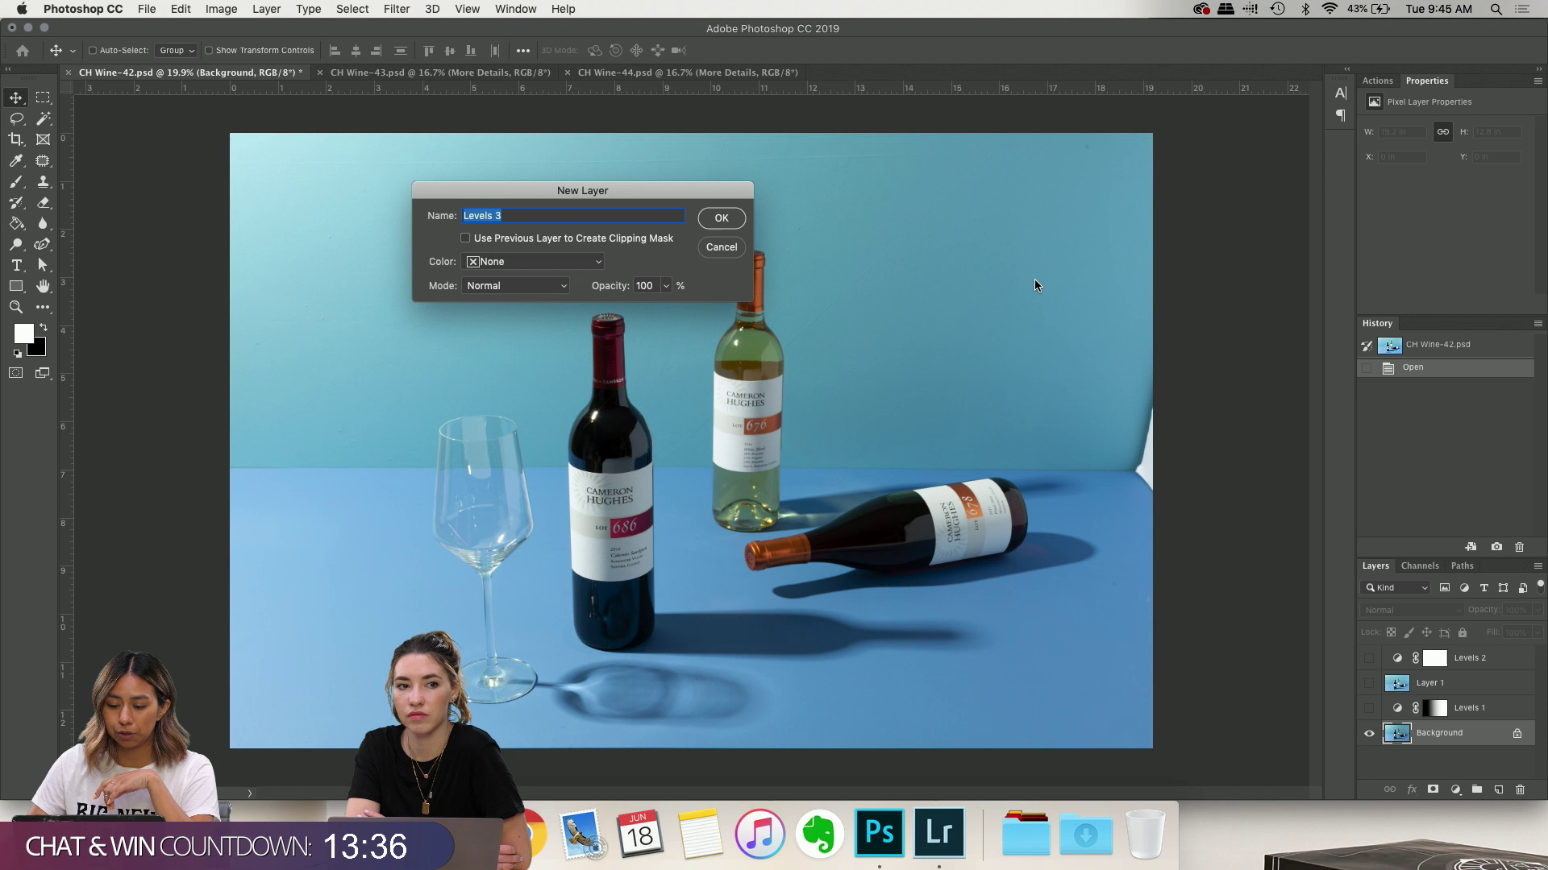
pyautogui.click(713, 216)
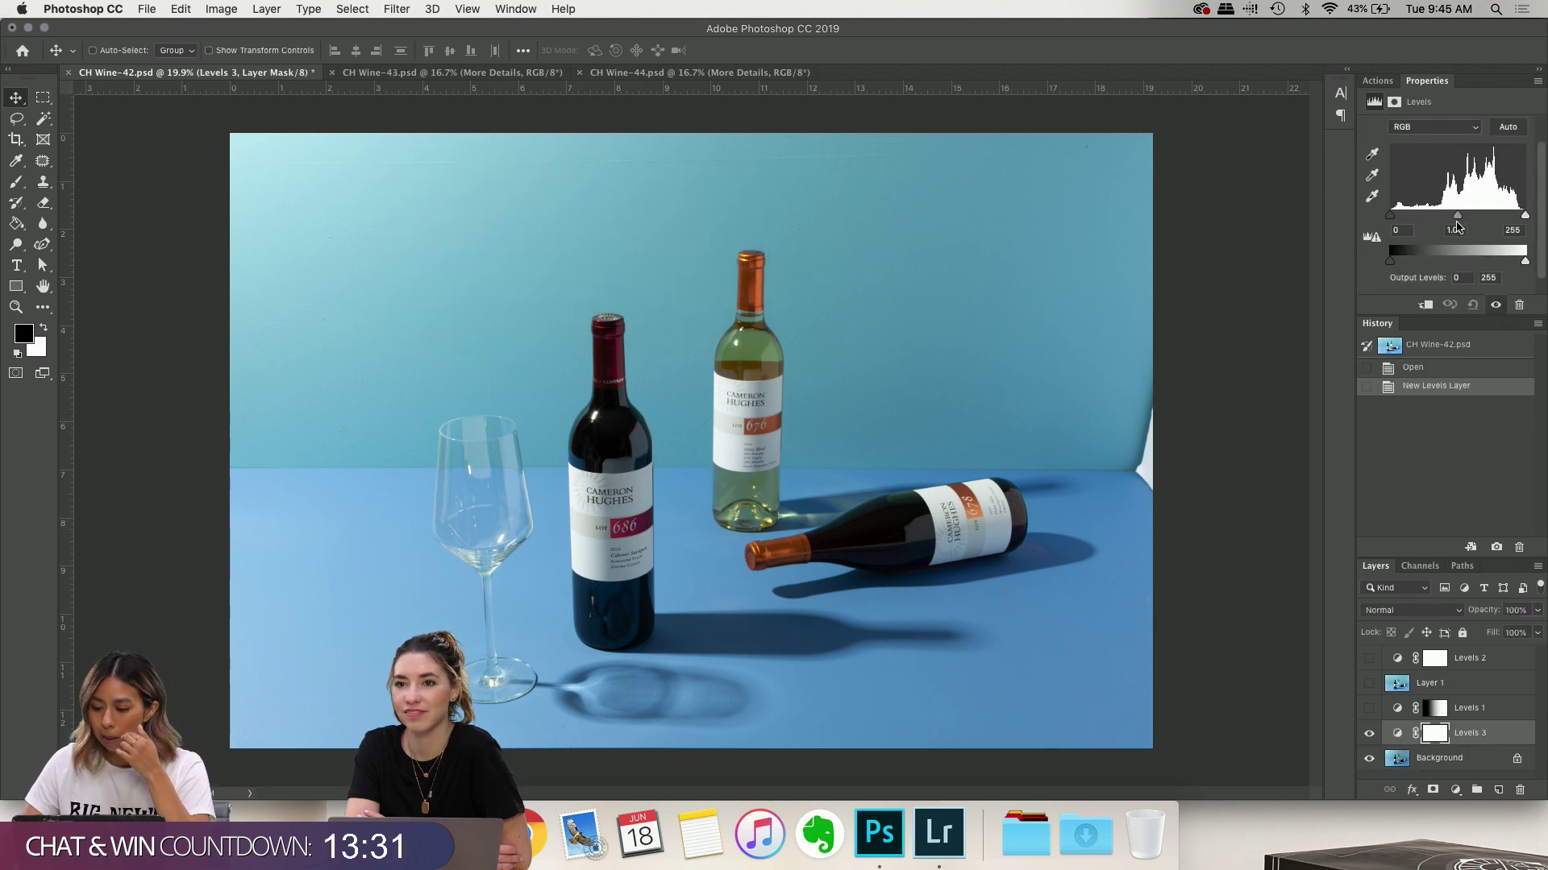
pyautogui.moveTo(1457, 216); pyautogui.dragTo(1441, 225)
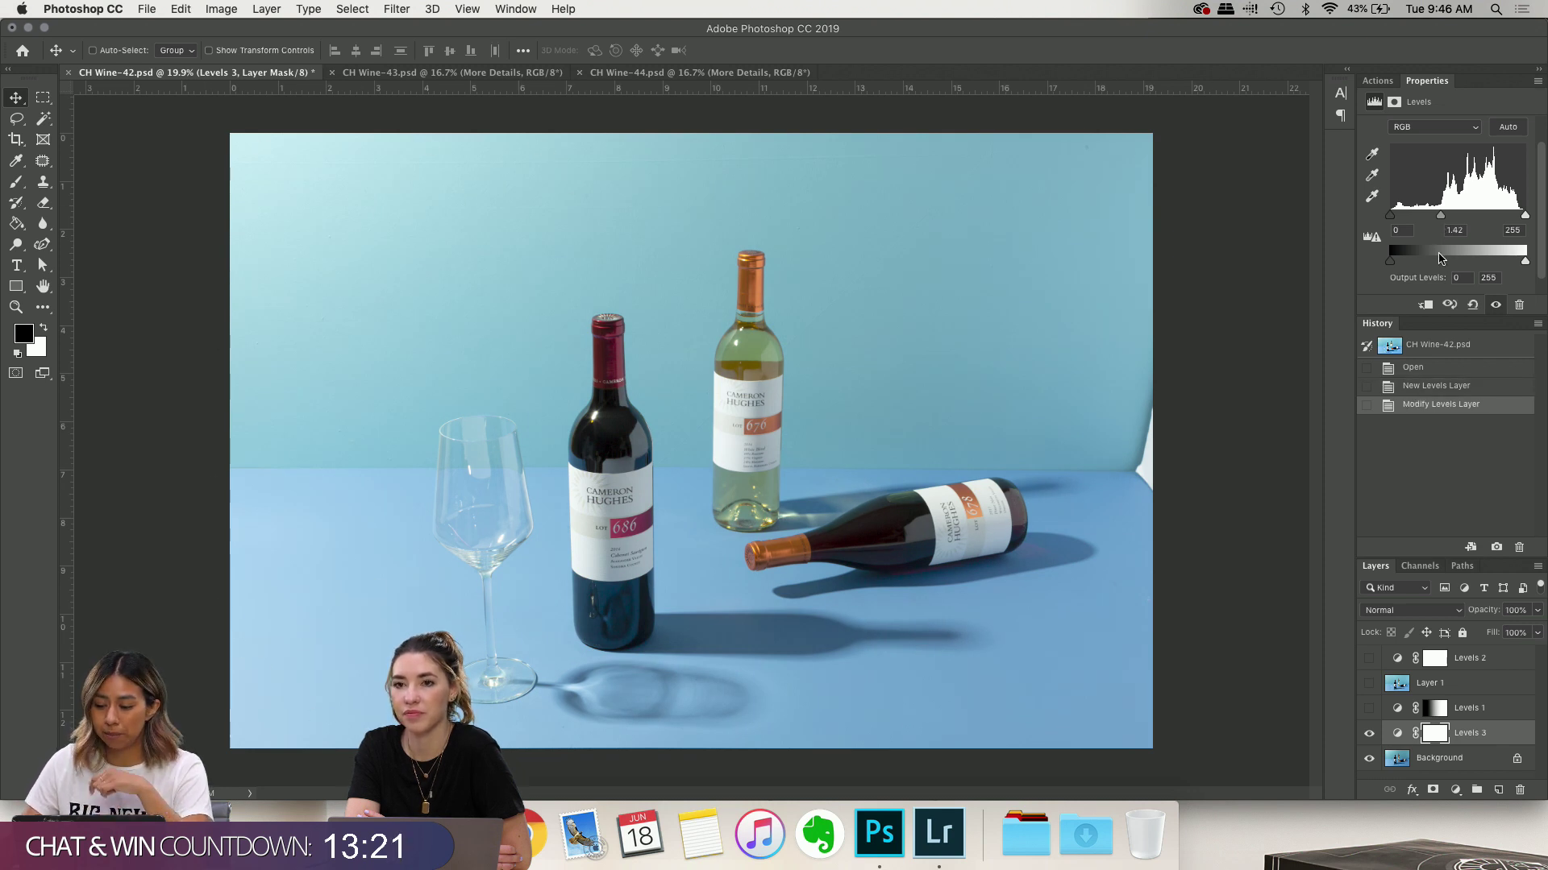
pyautogui.moveTo(1443, 221); pyautogui.dragTo(1439, 221)
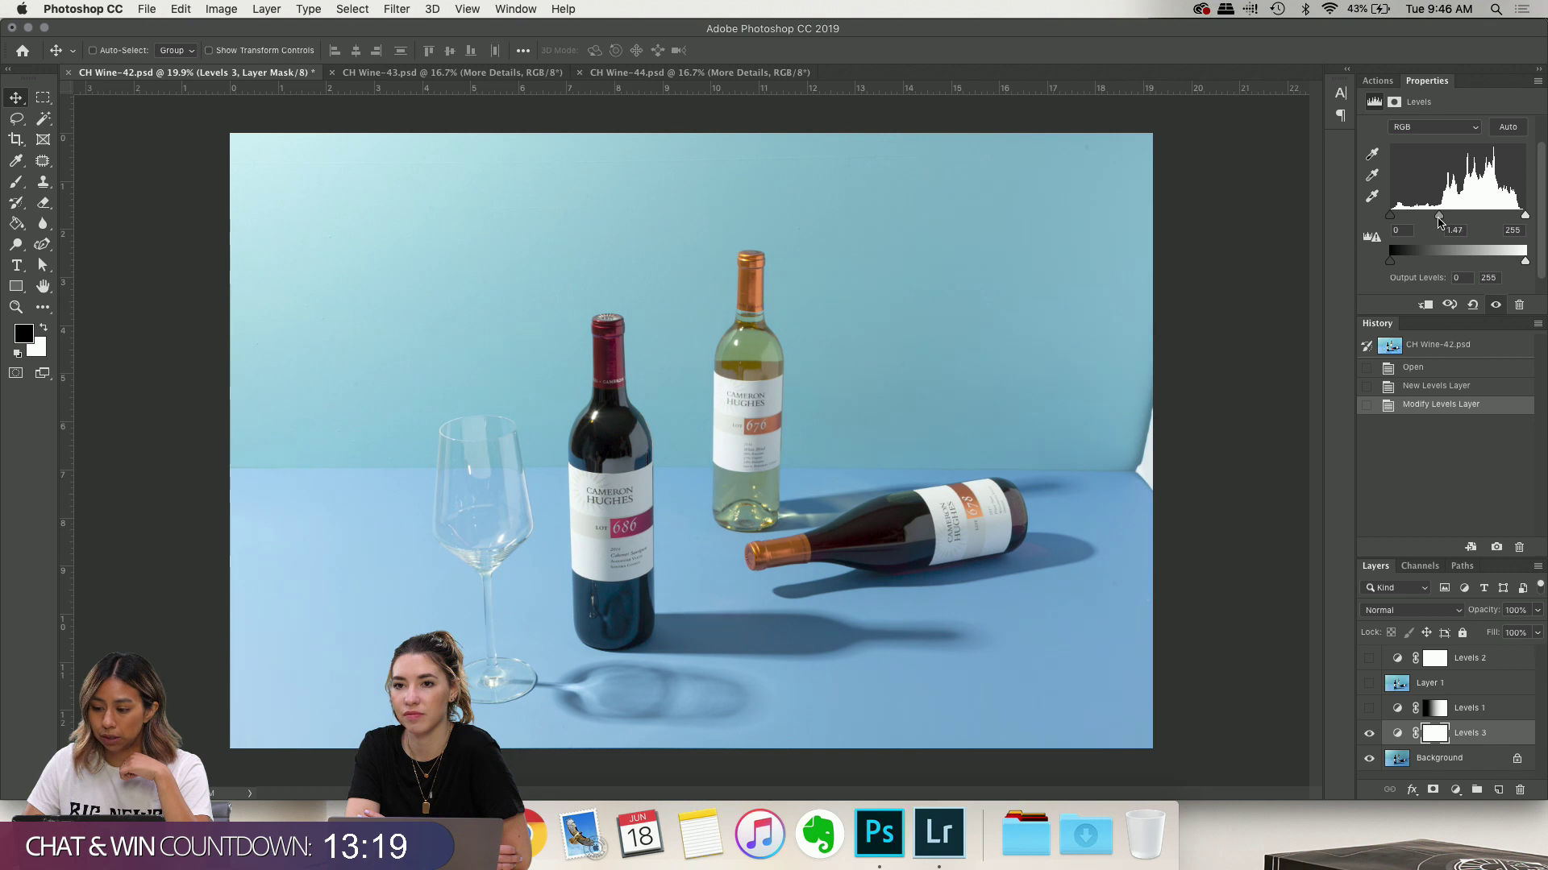
# On the Levels 3 mask, draw a linear black Foreground to Transparent gradient from the image's middle out past its right edge
pyautogui.click(1435, 736)
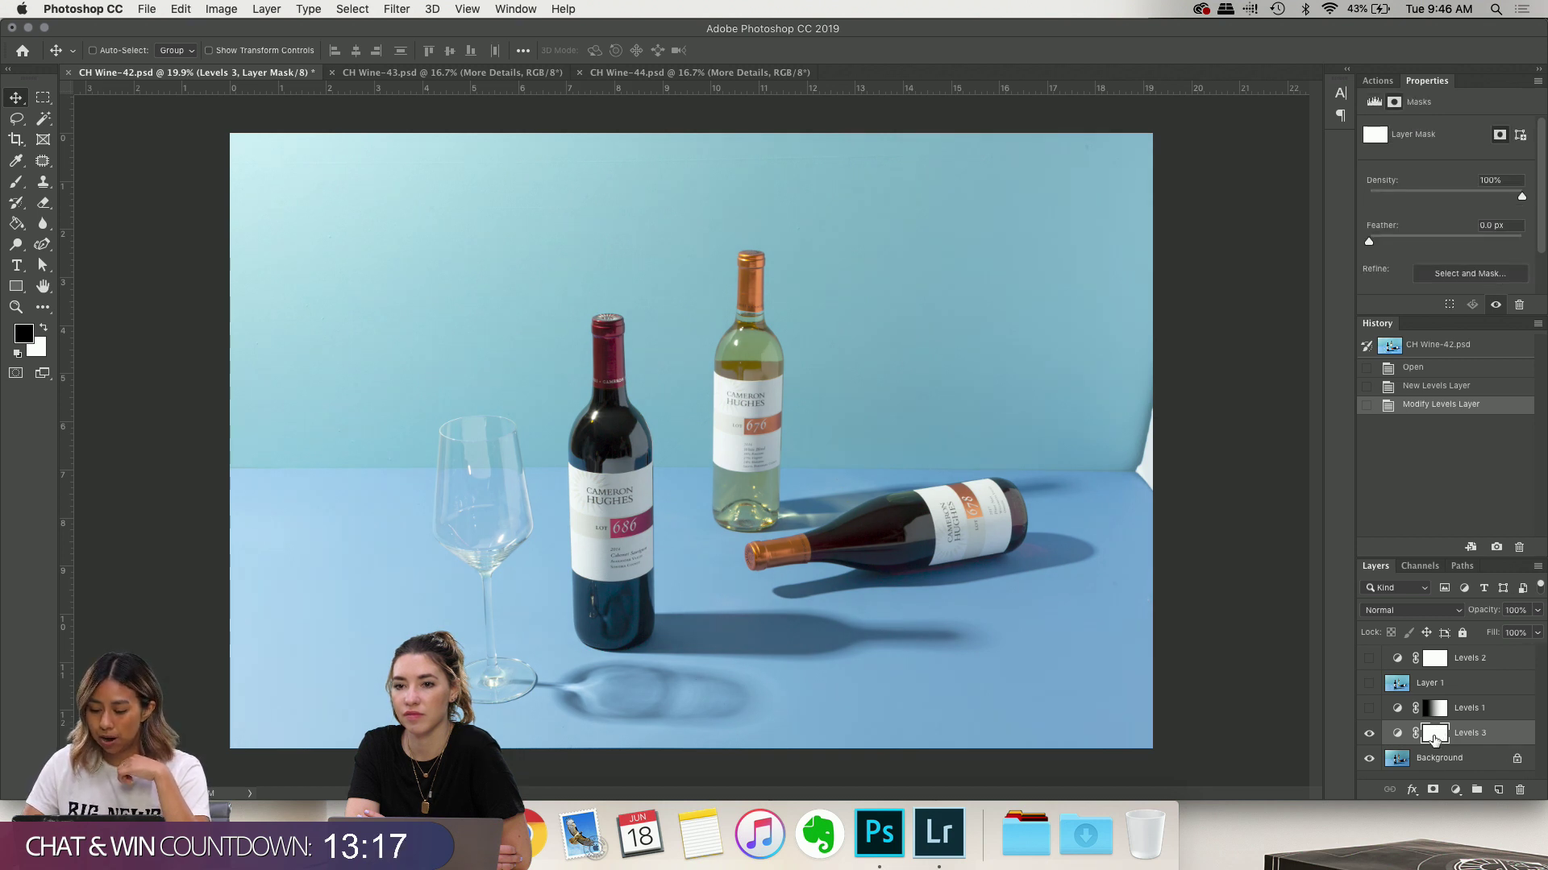
pyautogui.click(16, 228)
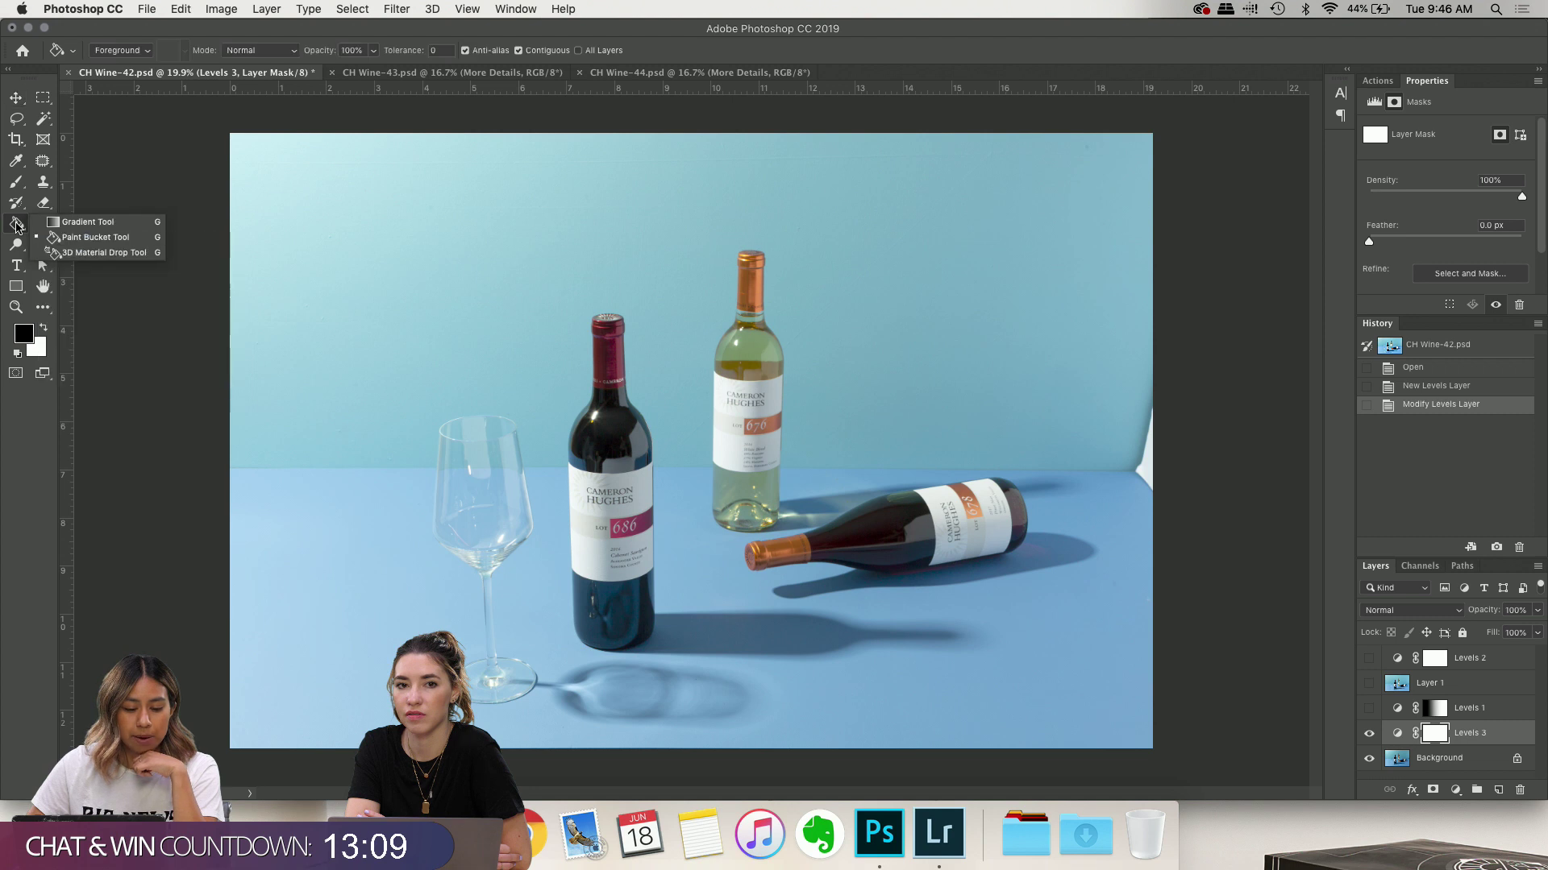
pyautogui.click(92, 225)
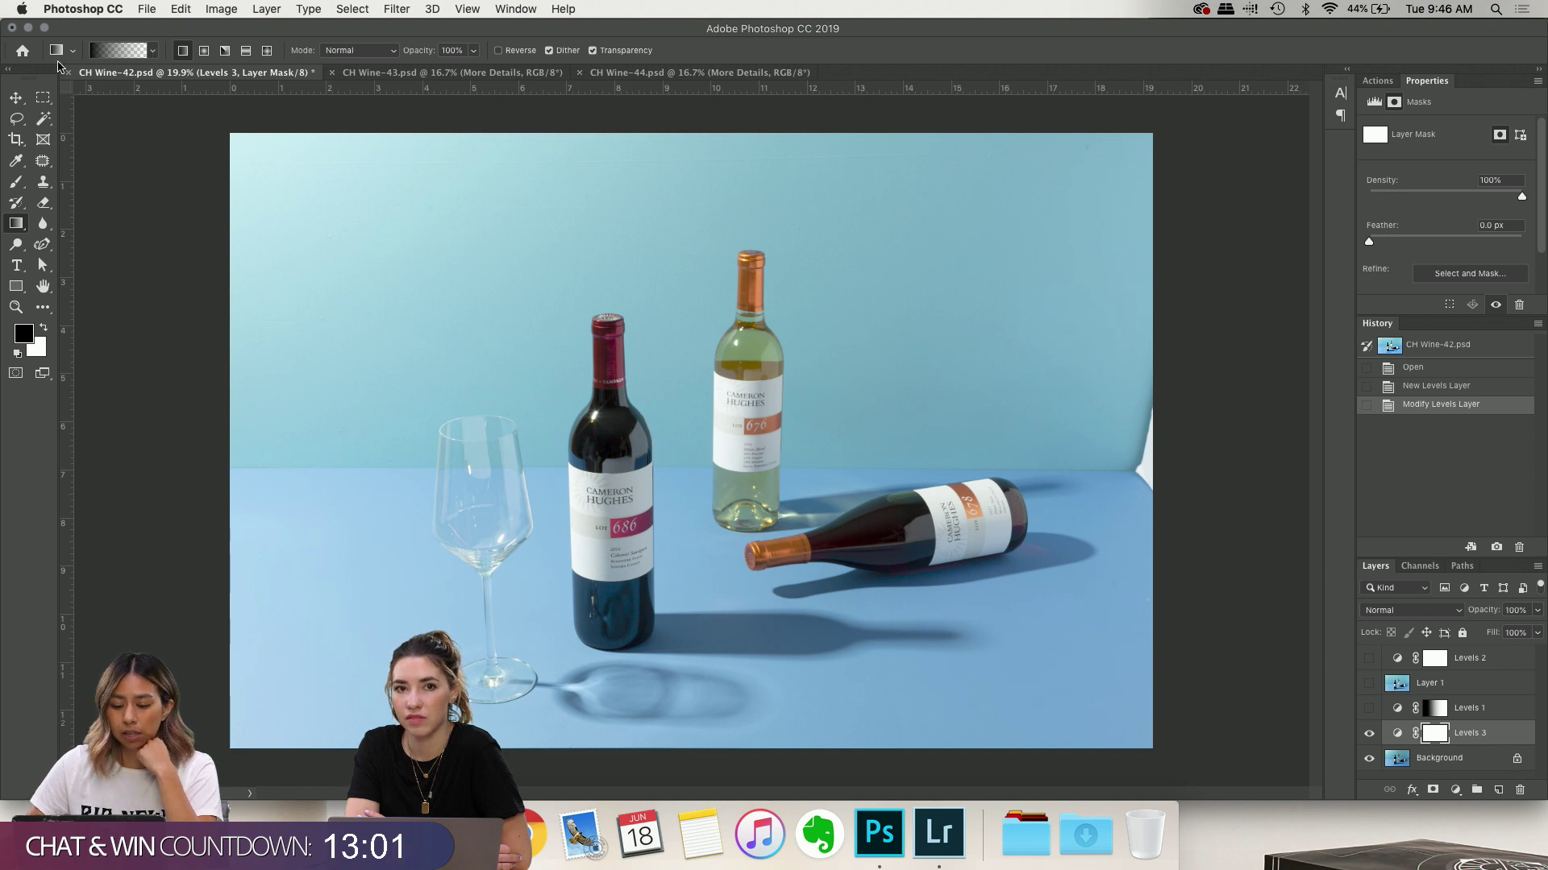
pyautogui.click(152, 51)
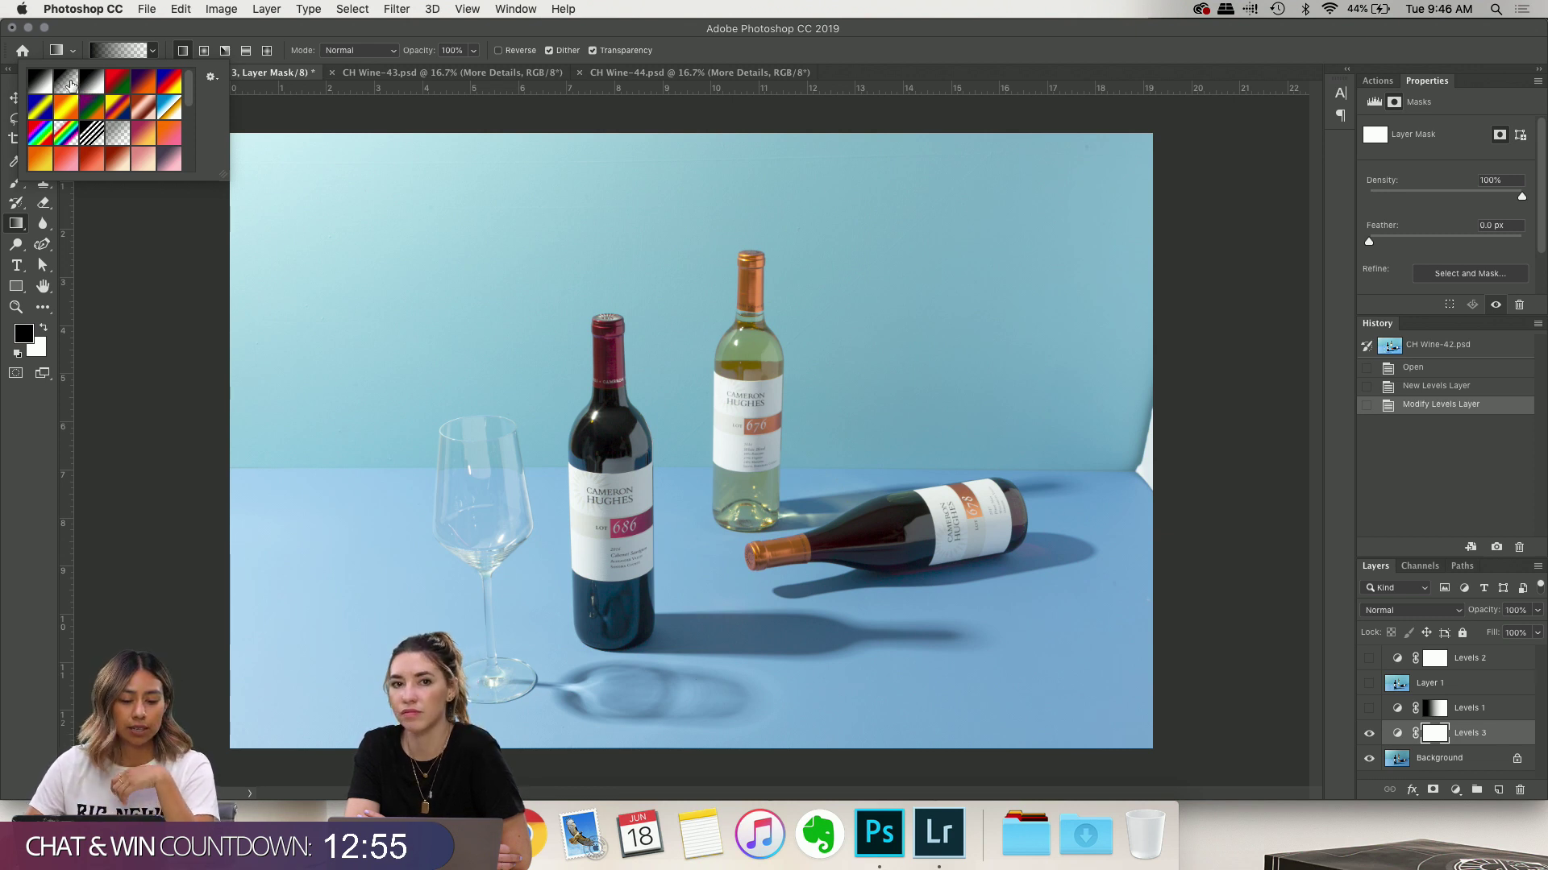
pyautogui.click(133, 51)
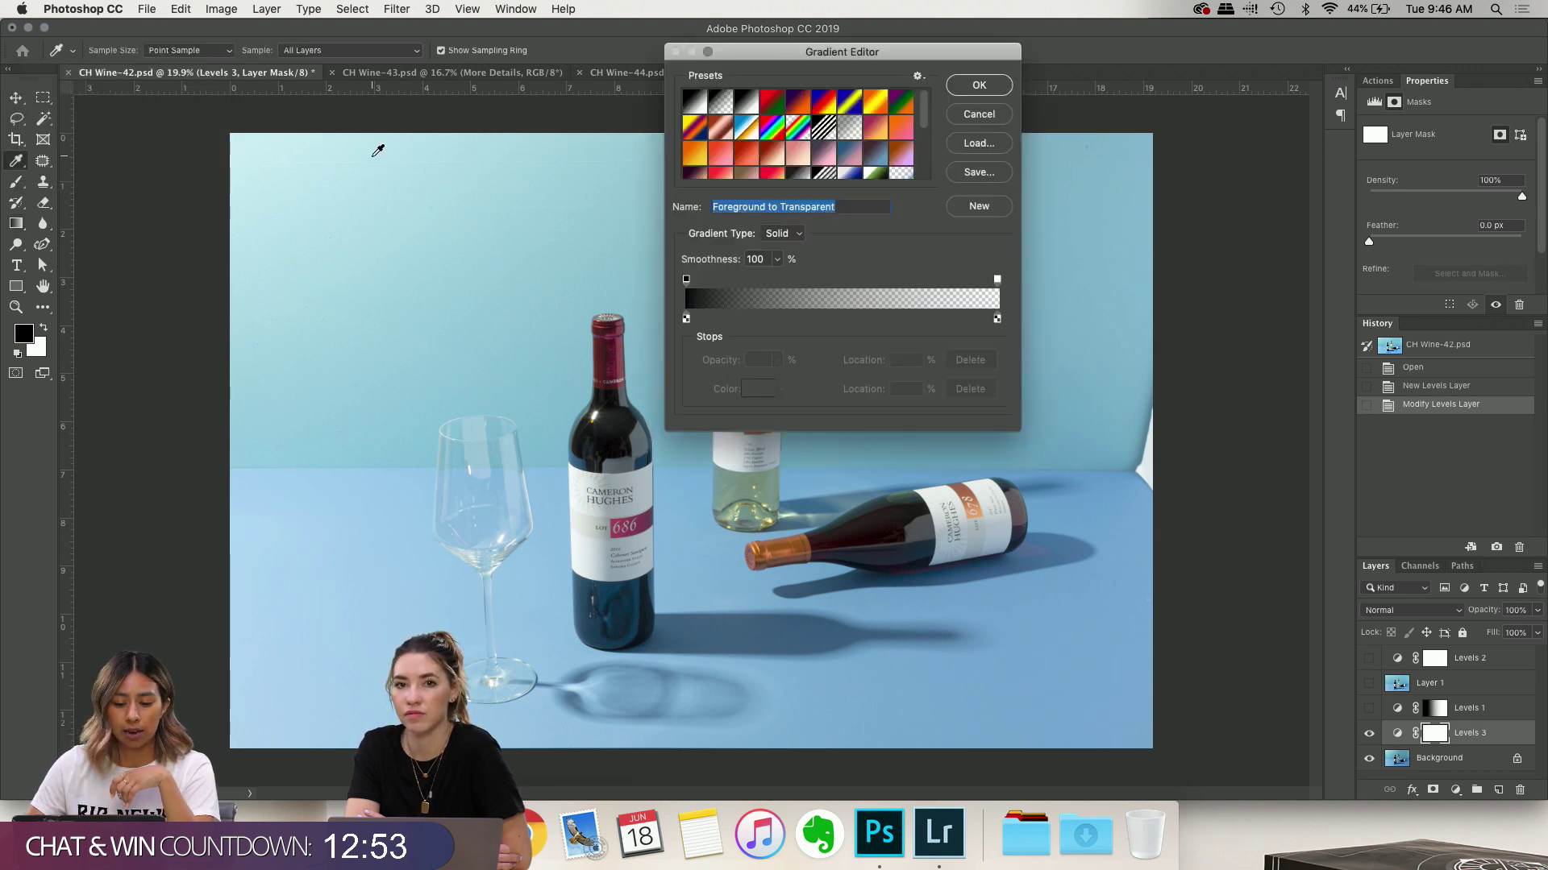
pyautogui.click(973, 116)
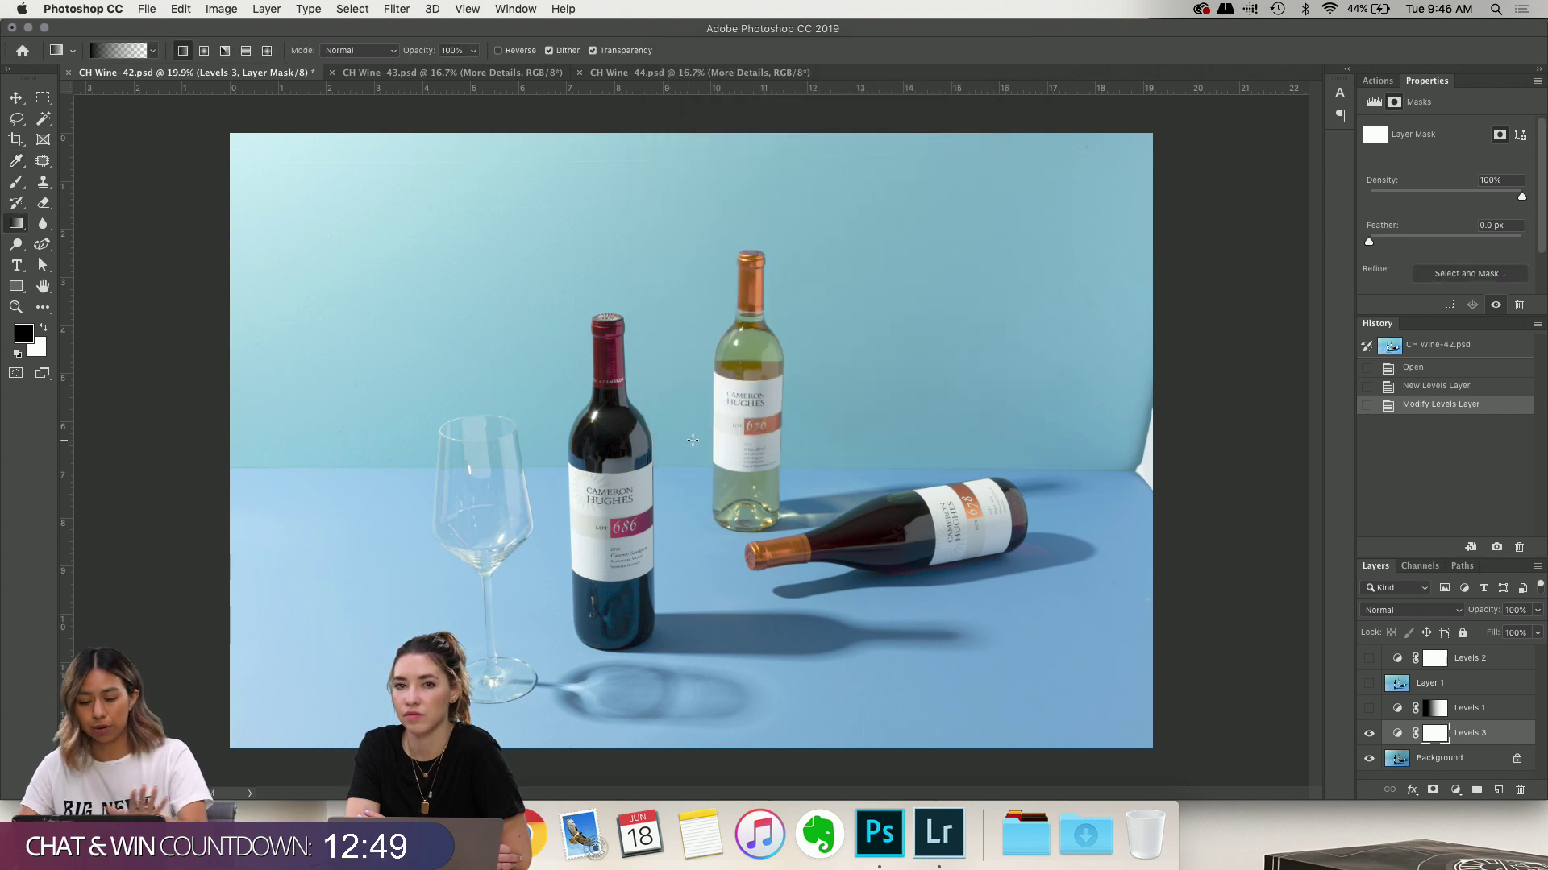
pyautogui.moveTo(699, 446); pyautogui.dragTo(1171, 432)
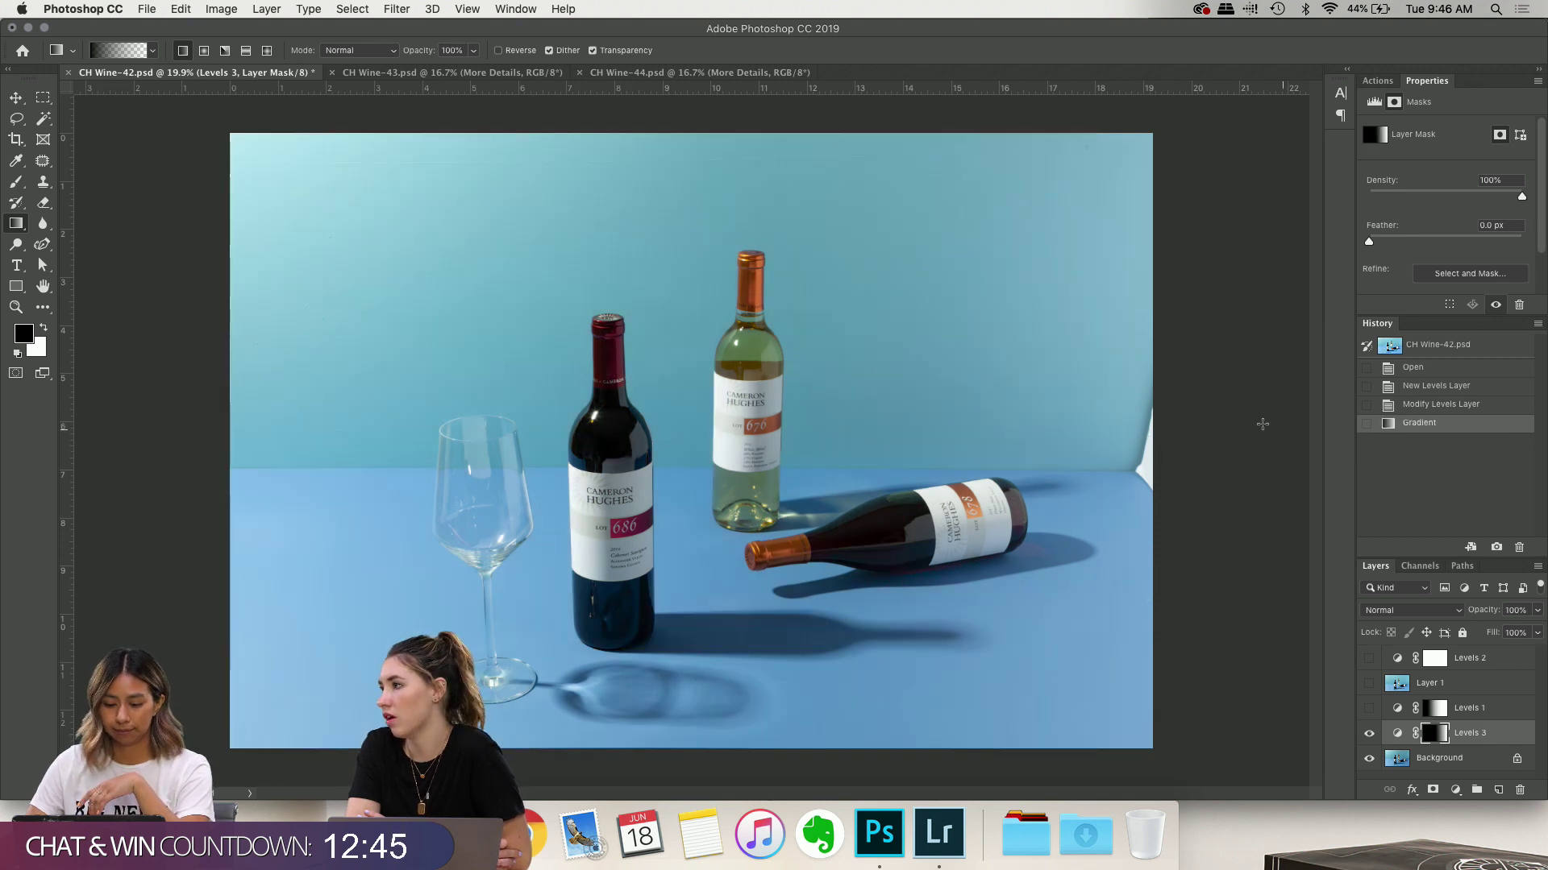
# Compare the image before and after the mask gradient, and with and without the Levels 3 layer
pyautogui.click(1437, 406)
pyautogui.click(1434, 426)
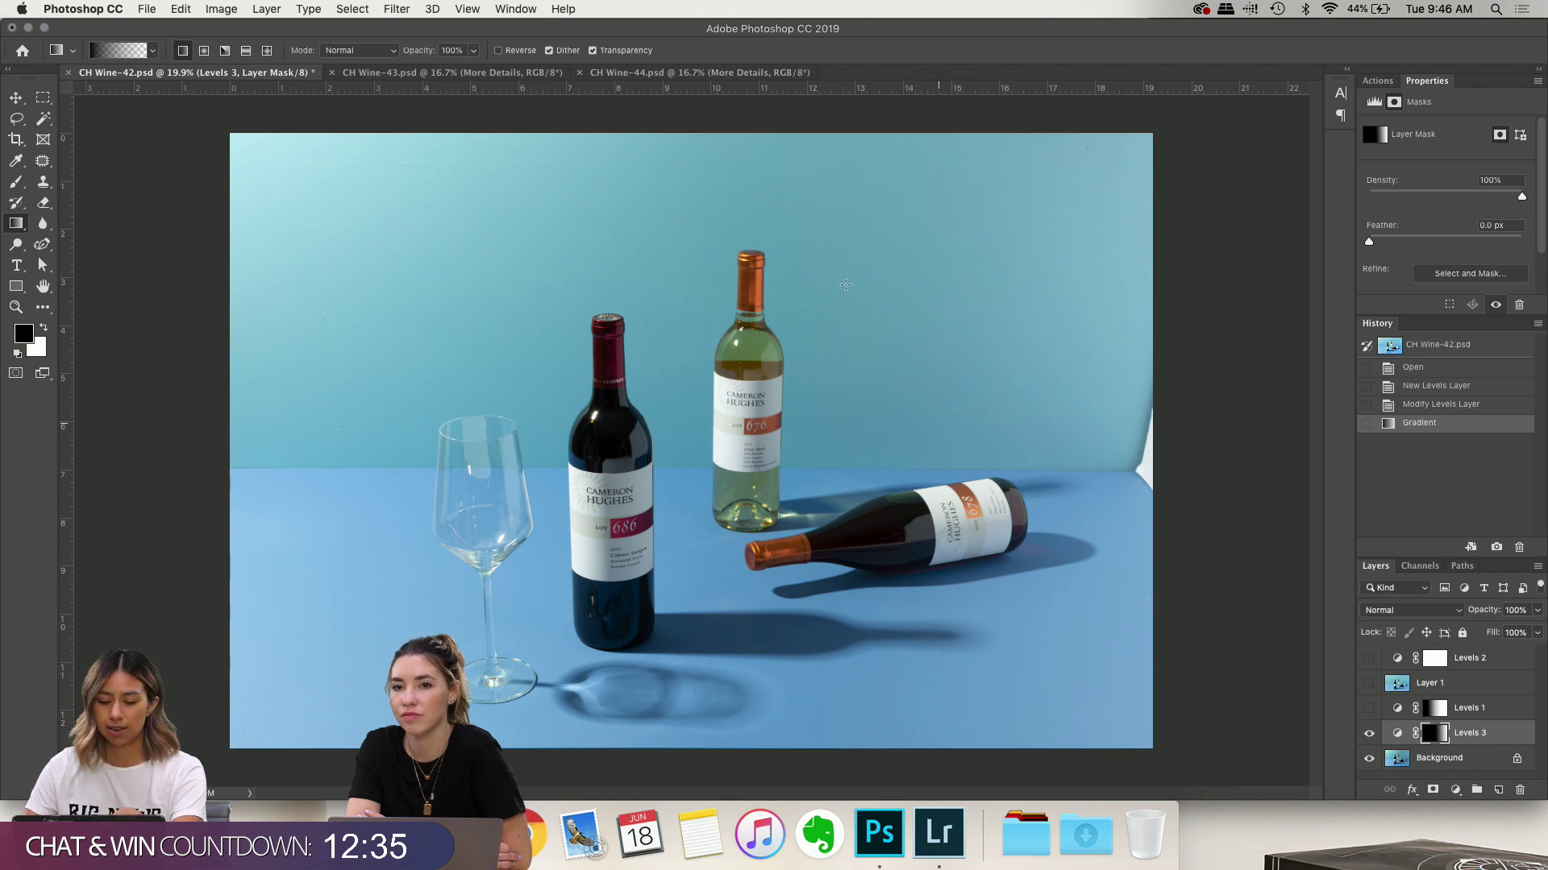
pyautogui.click(1369, 737)
pyautogui.click(1369, 737)
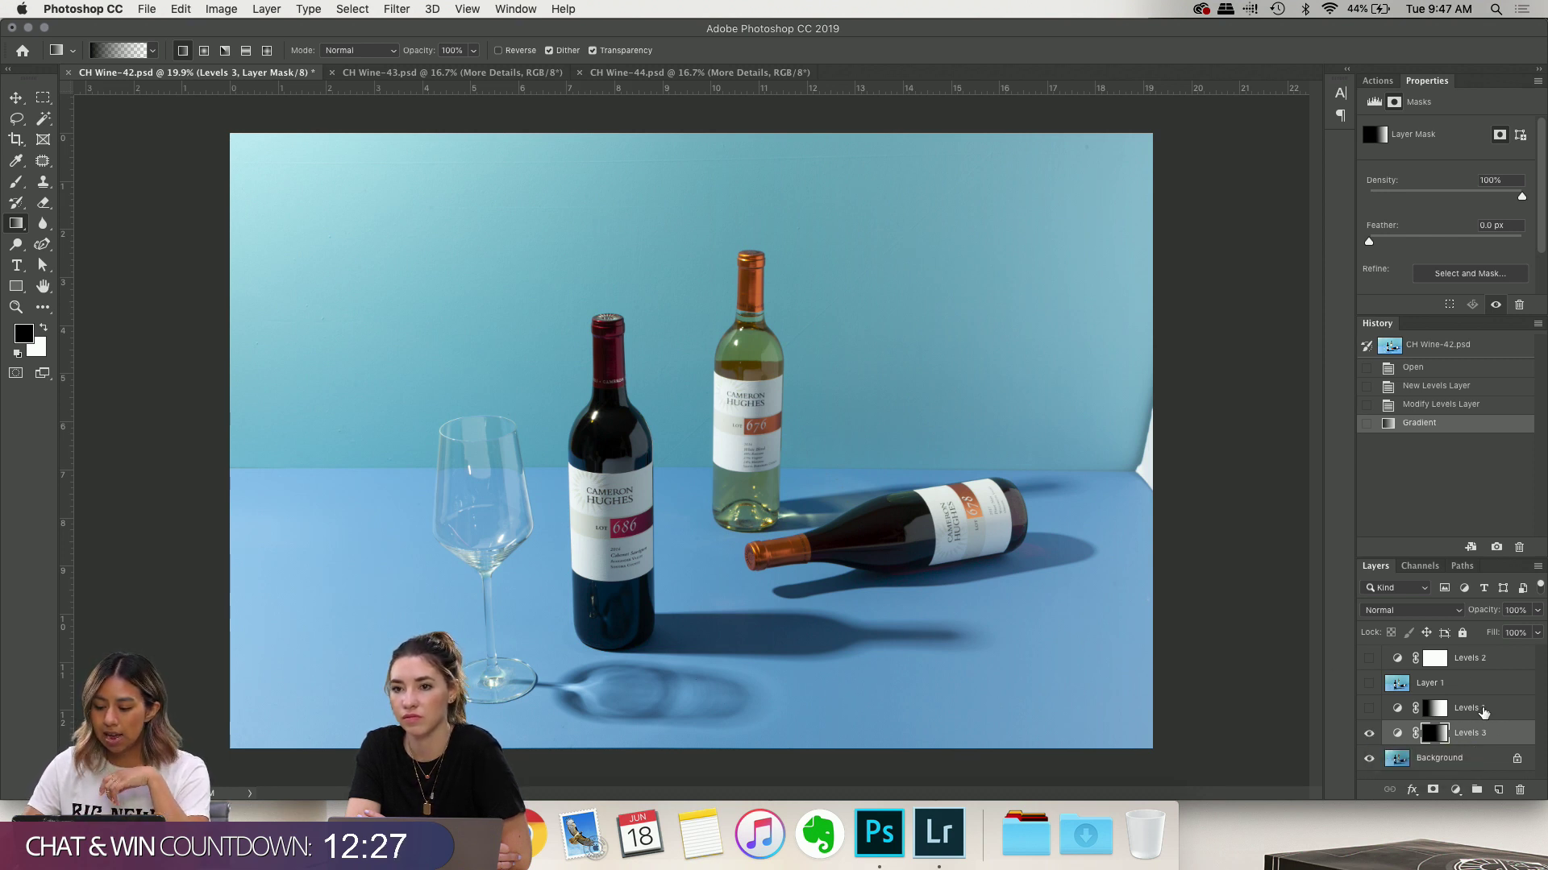
# Delete the hidden Levels 1 layer and Layer 1, comparing the image with and without Layer 1 before removing it
pyautogui.click(1417, 711)
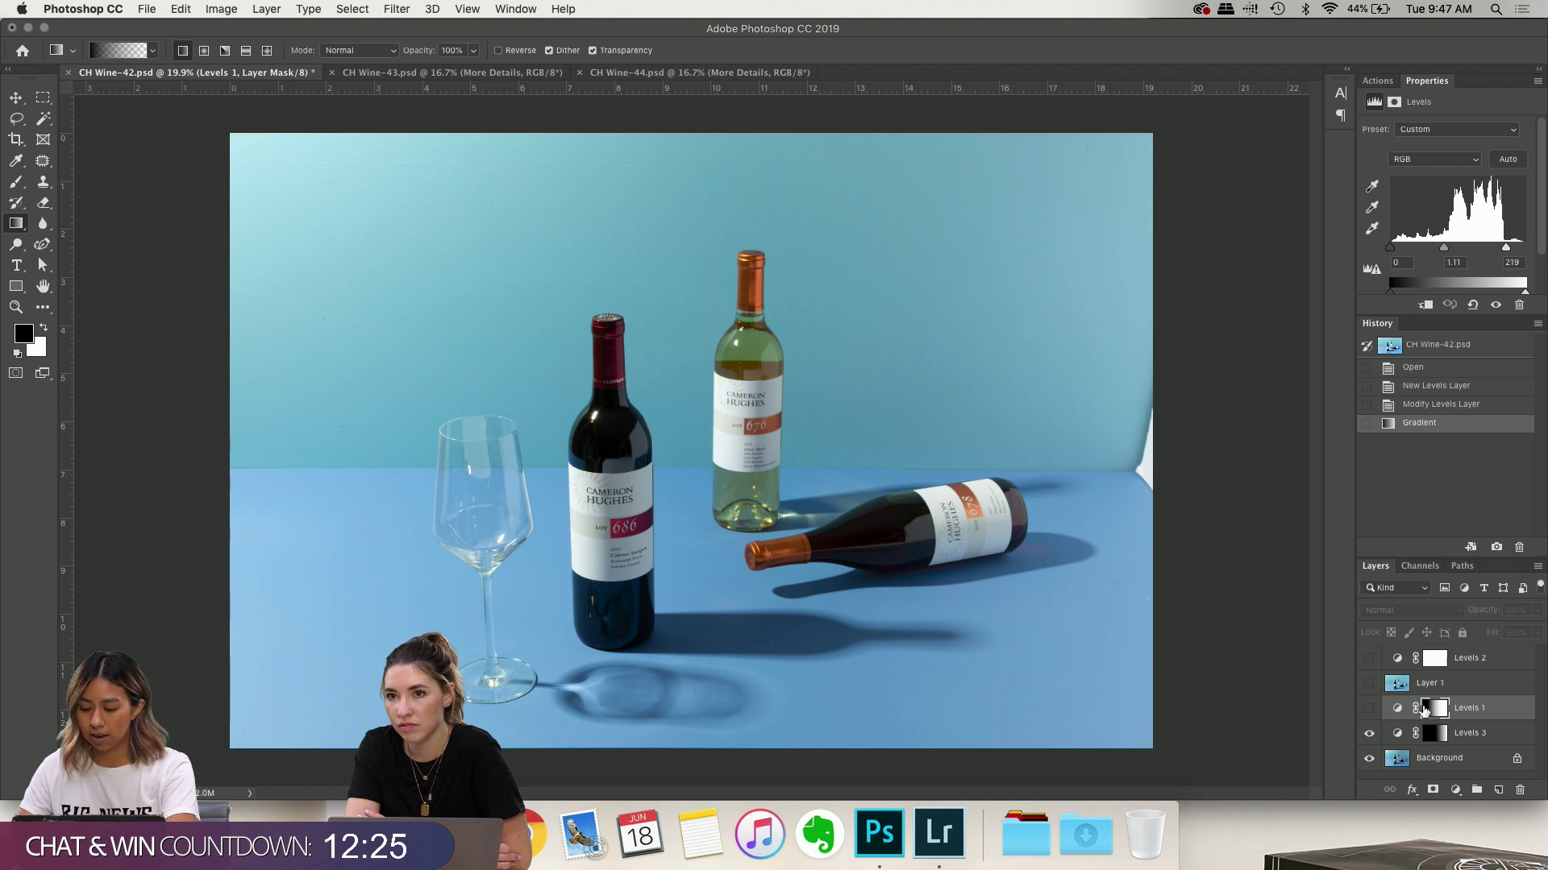
pyautogui.press('BackSpace')
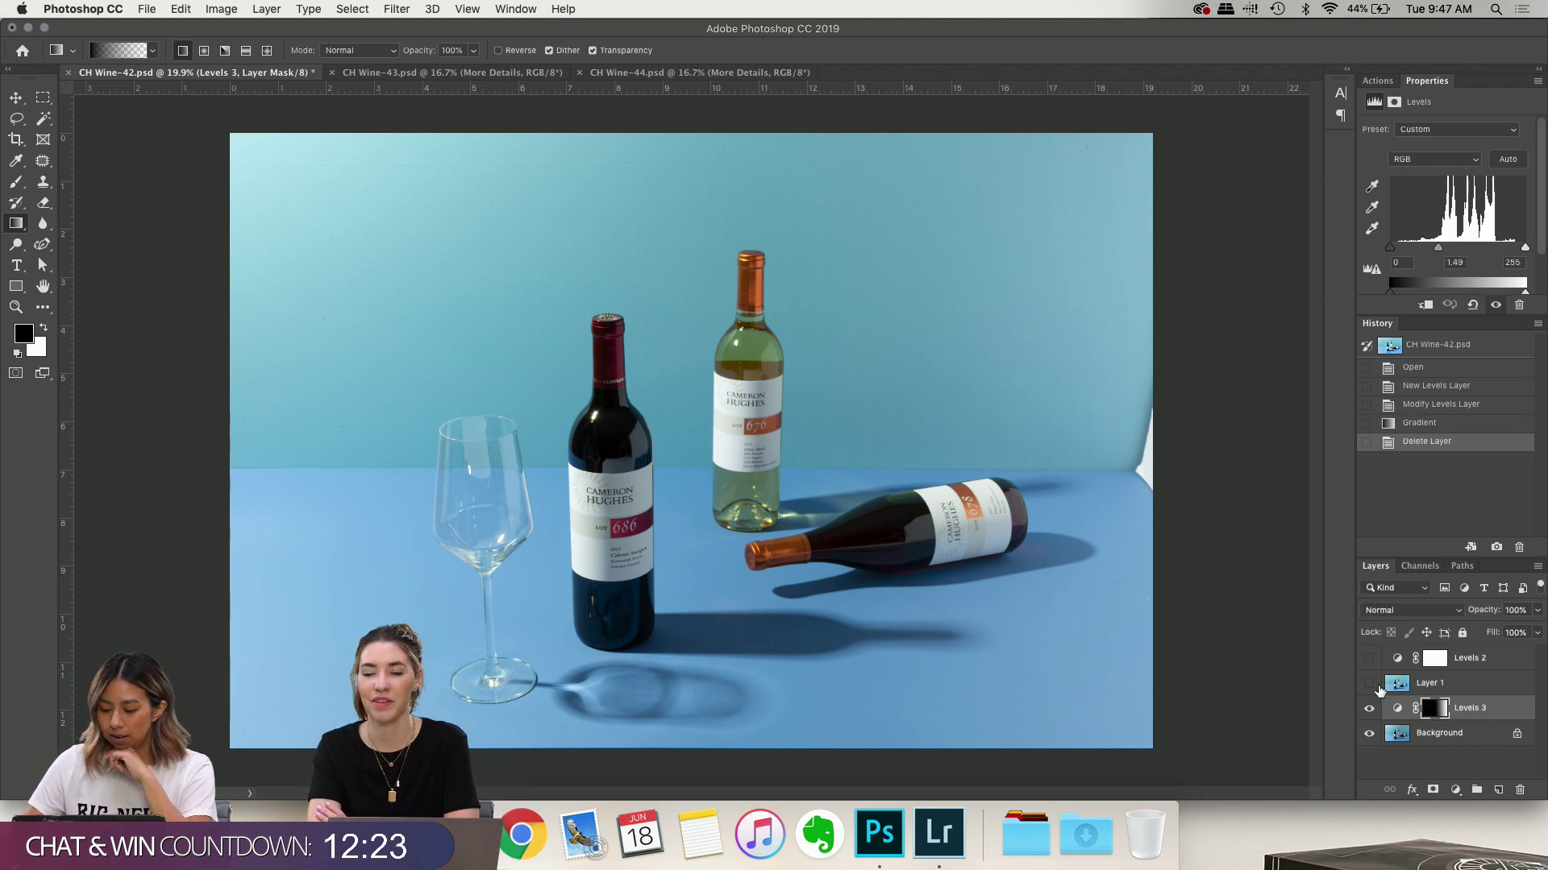
pyautogui.click(1370, 684)
pyautogui.click(1371, 684)
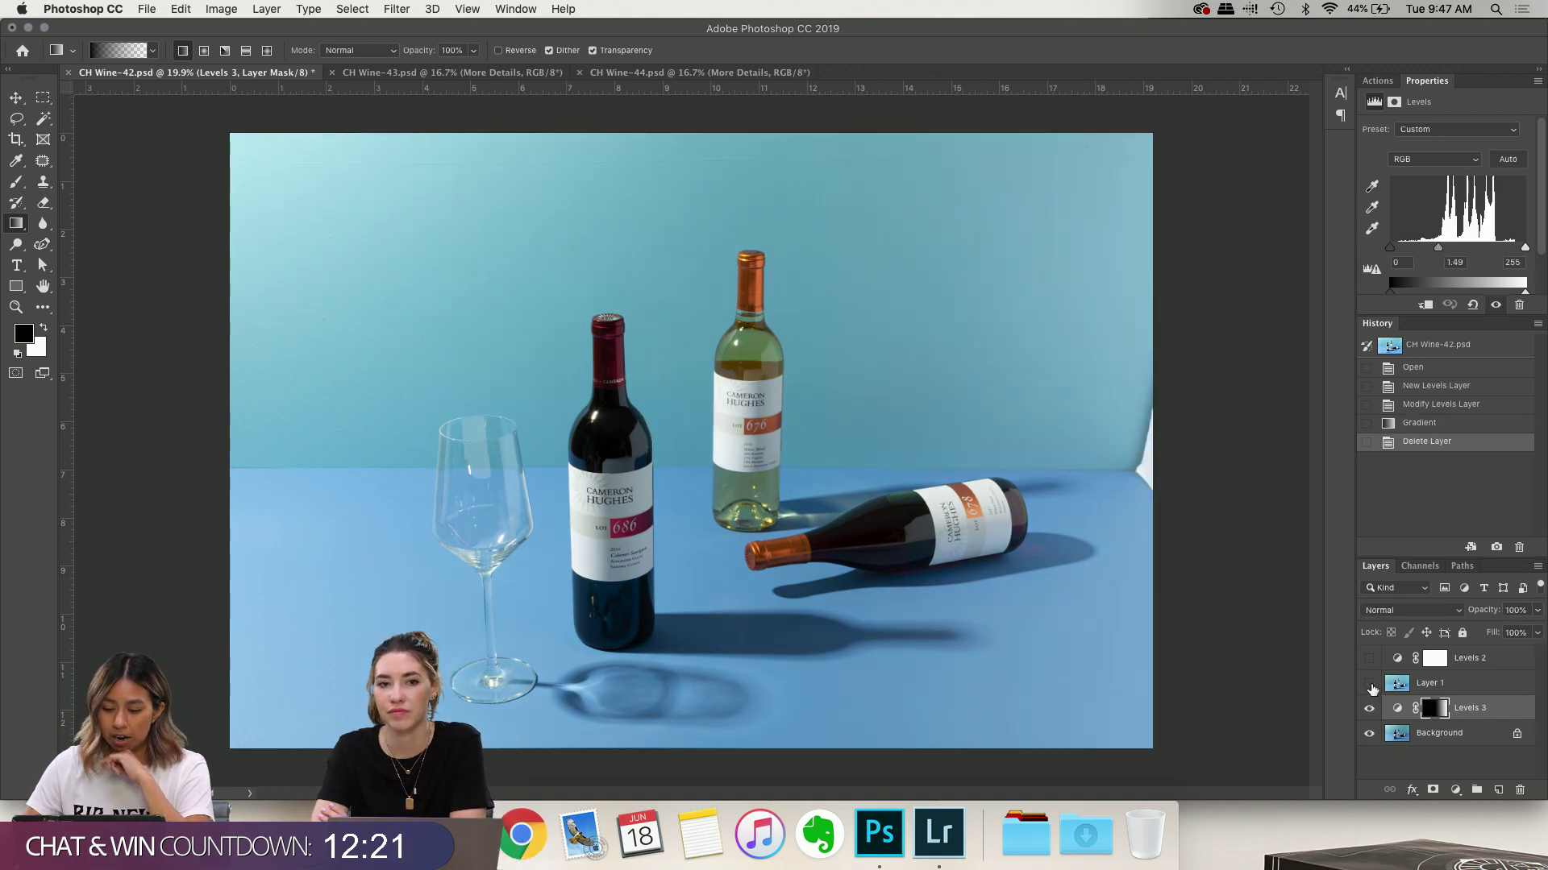
pyautogui.click(1370, 684)
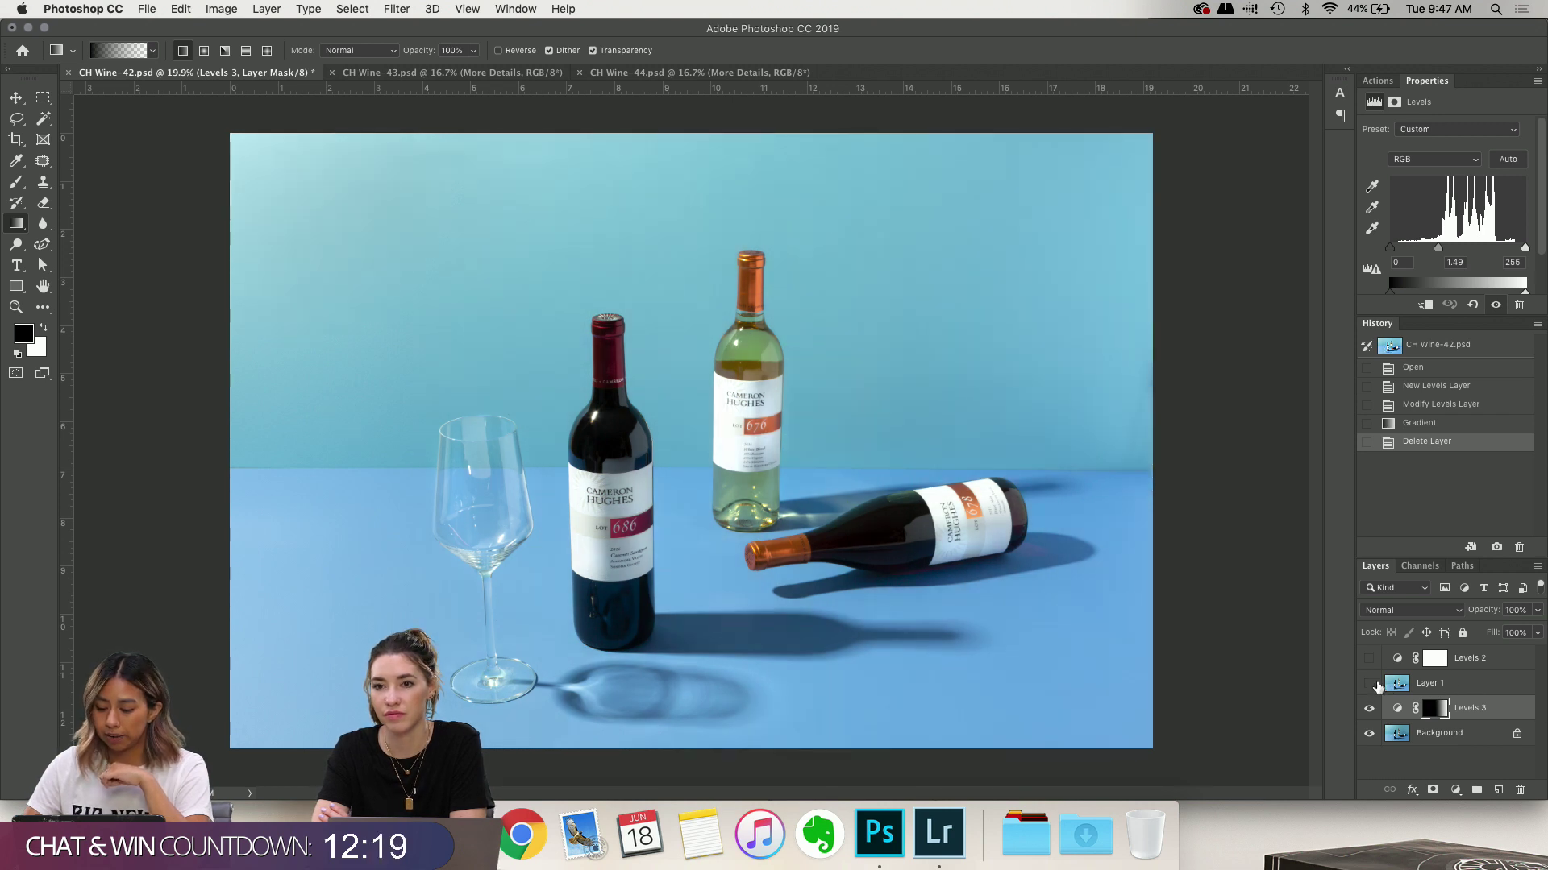
pyautogui.click(1369, 684)
pyautogui.click(1449, 689)
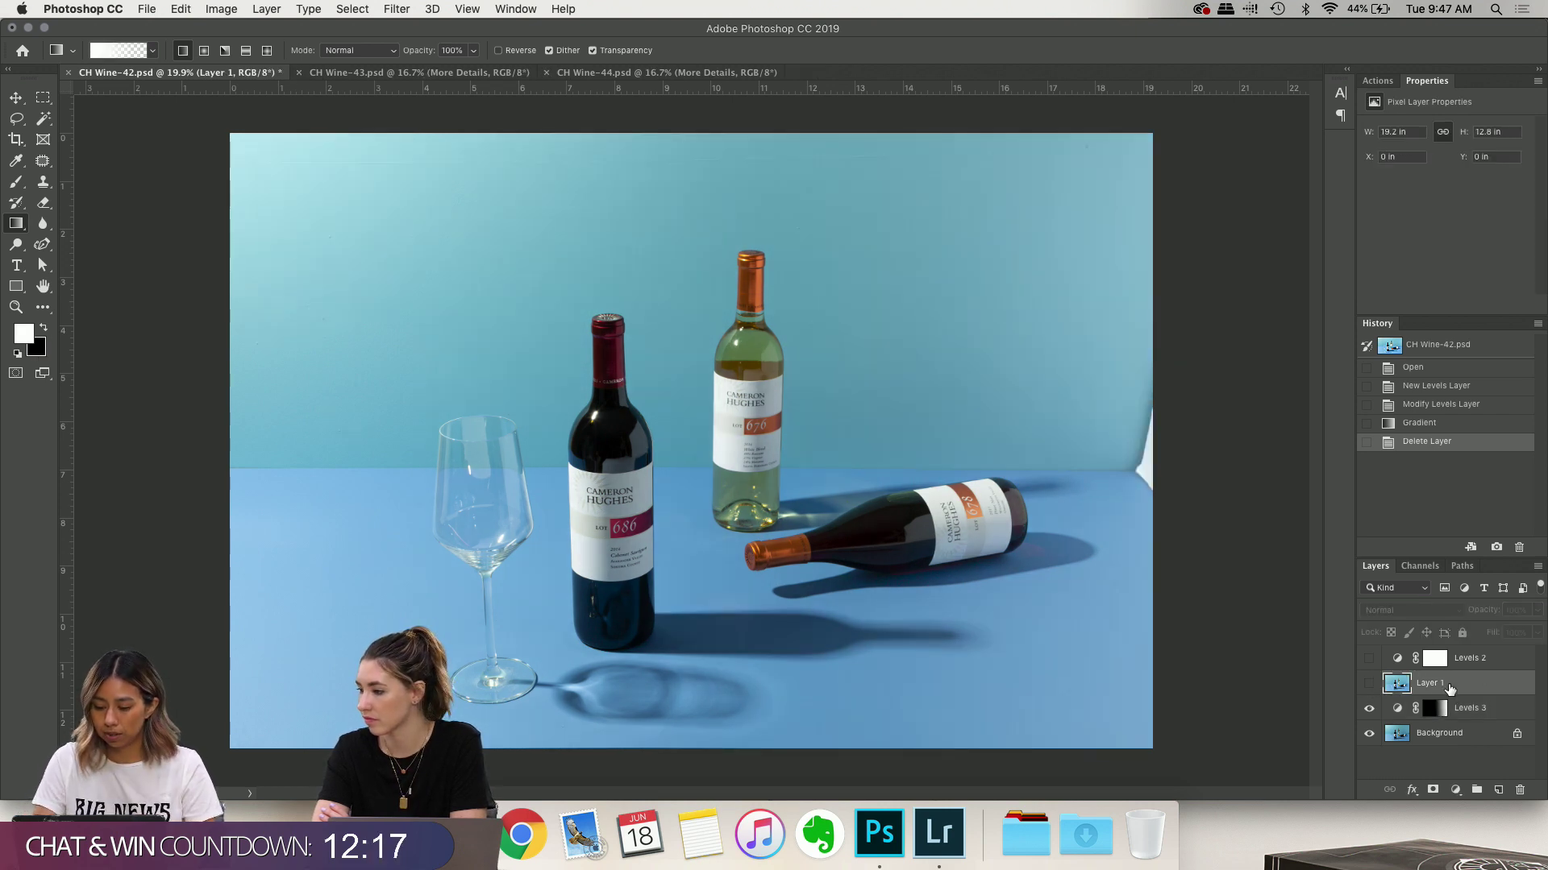
pyautogui.press('Delete')
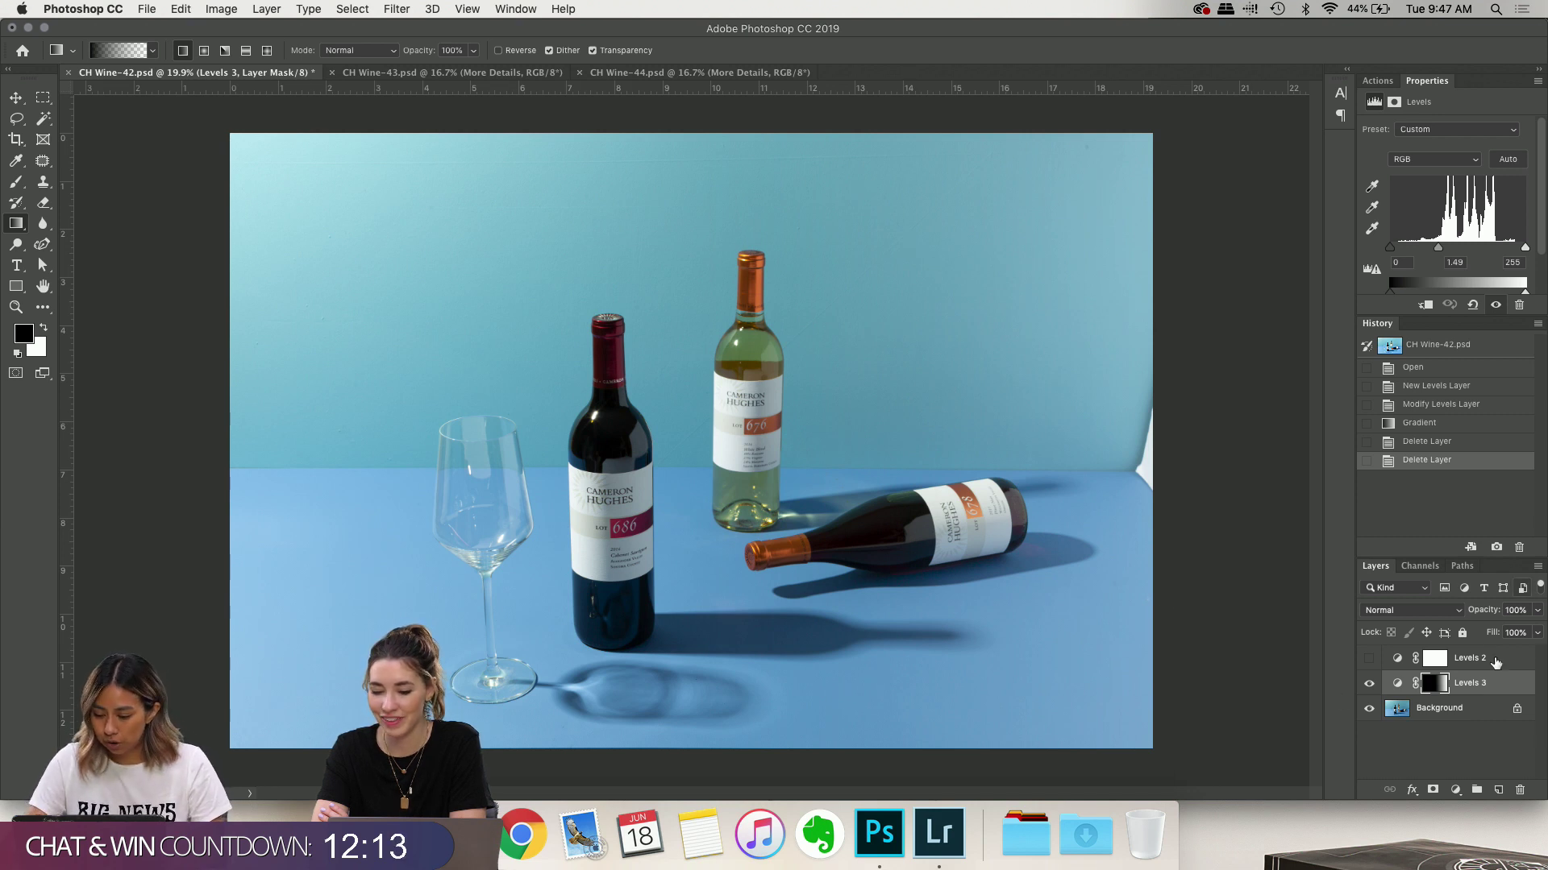
pyautogui.click(1423, 709)
pyautogui.press('x')
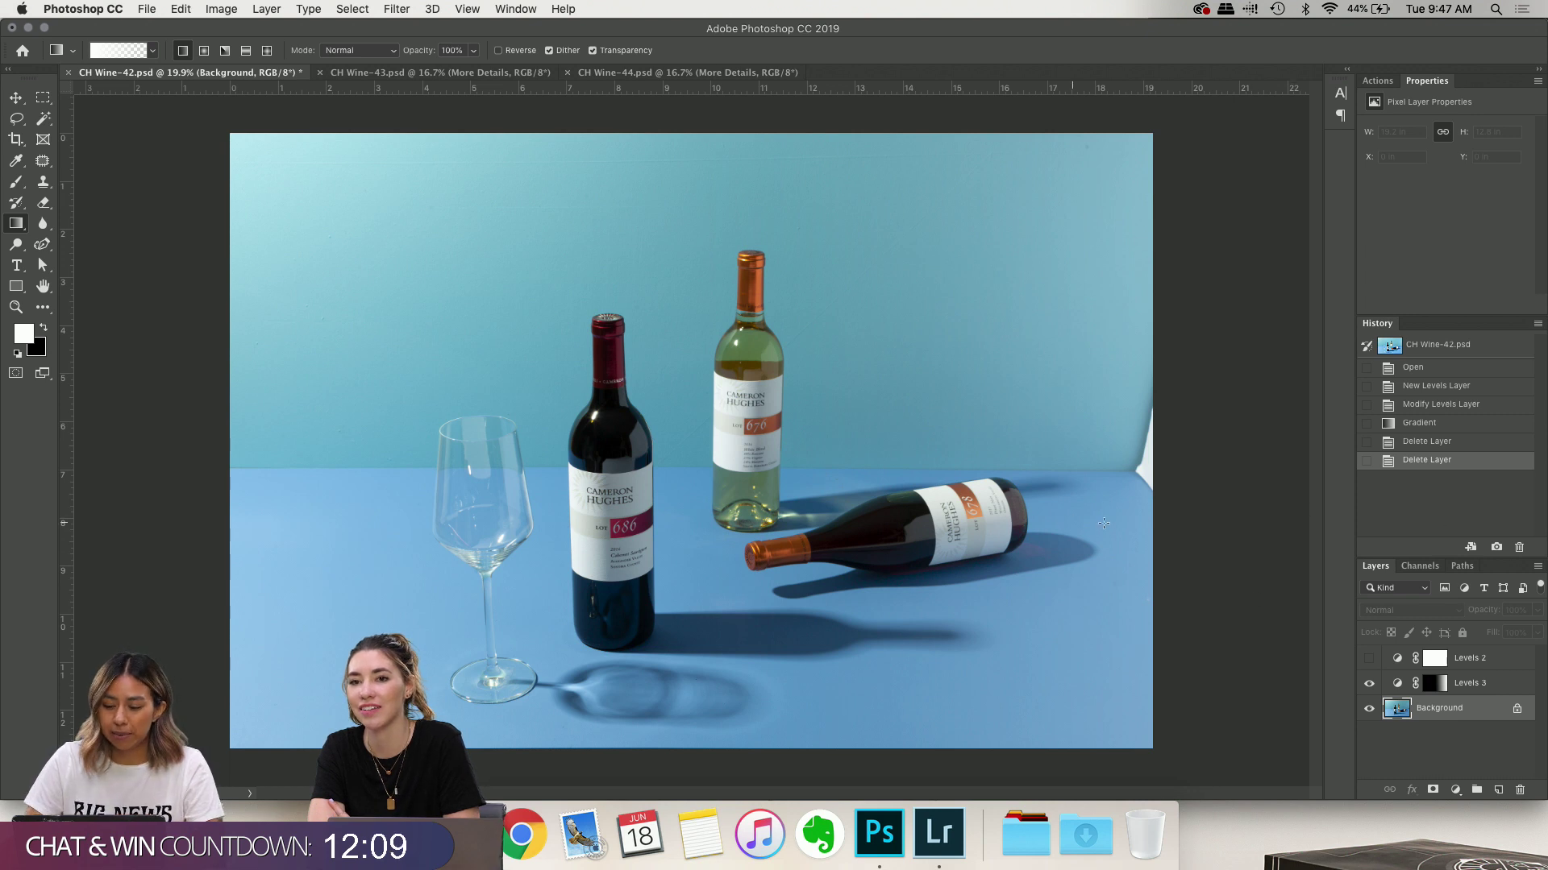
pyautogui.click(153, 51)
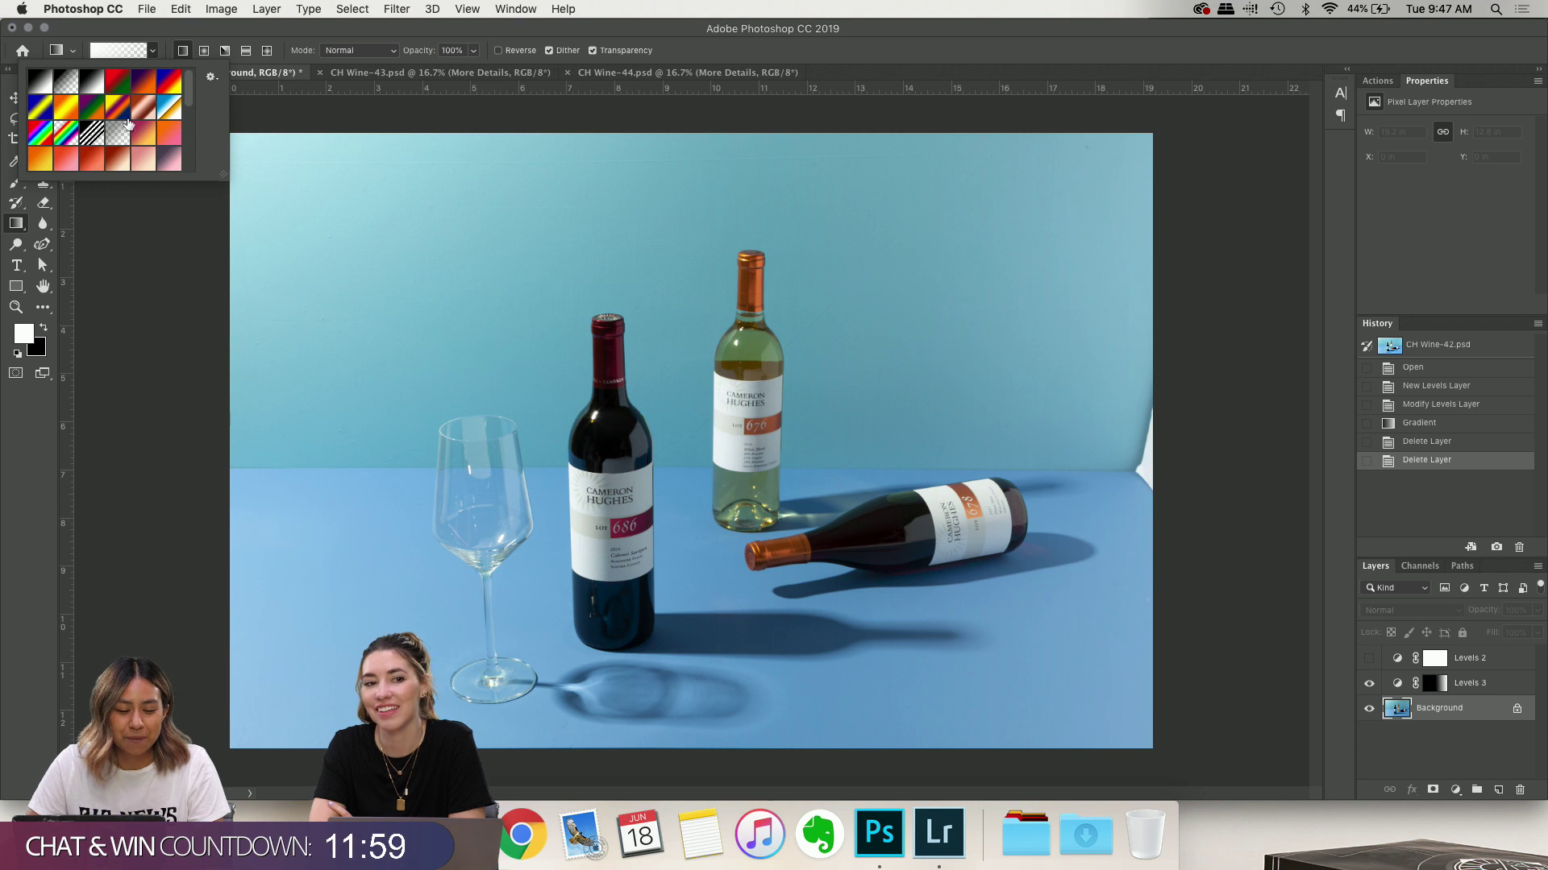
pyautogui.scroll(-5, 180, 153)
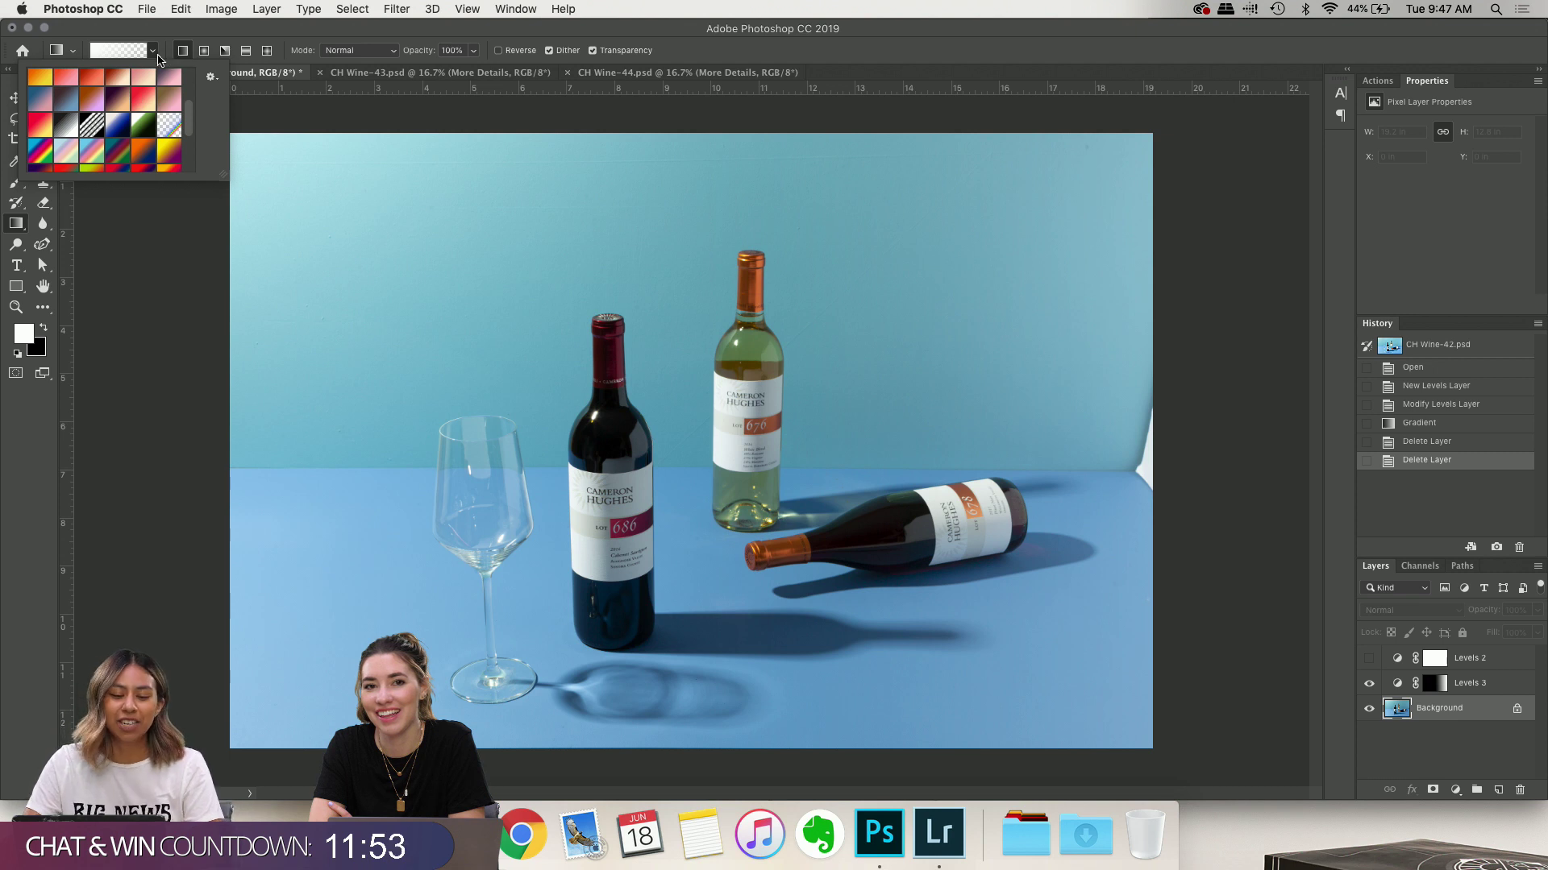
pyautogui.click(153, 50)
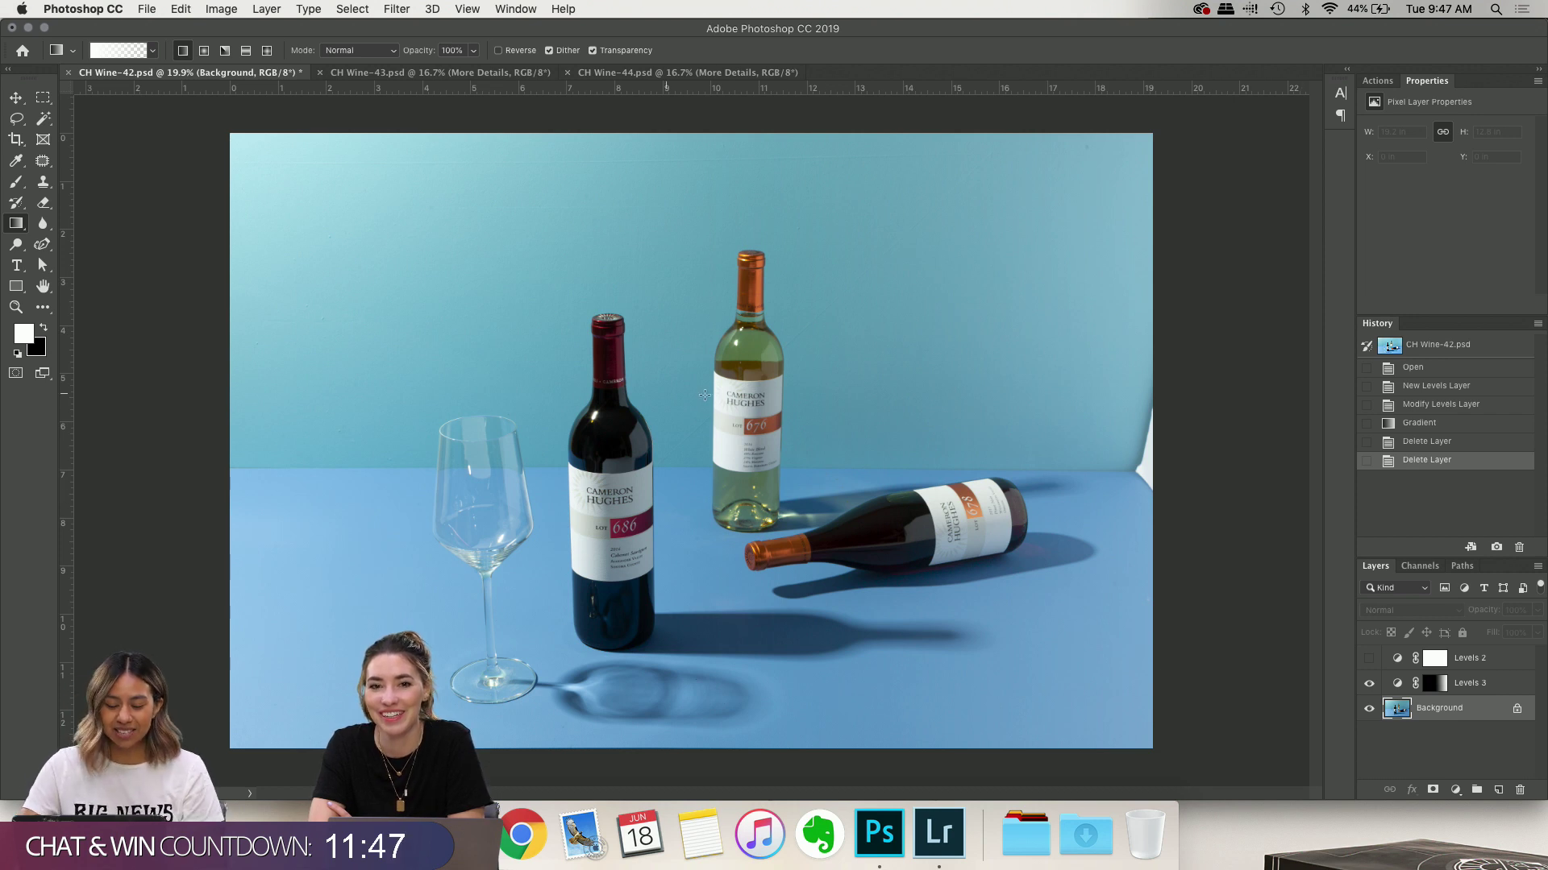
# Duplicate the Background layer
pyautogui.click(1479, 685)
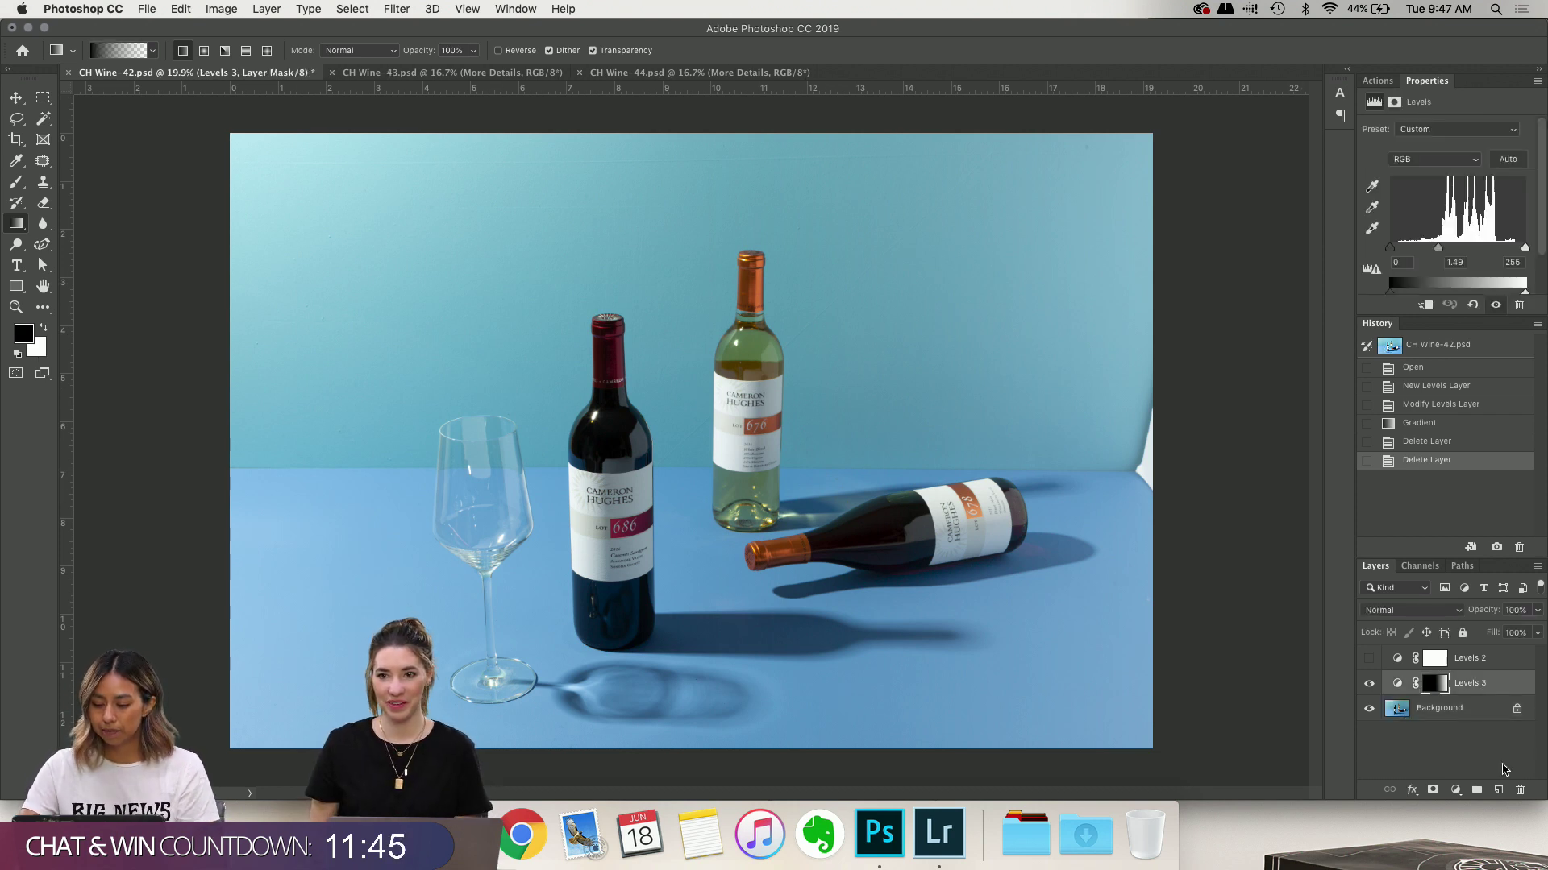
pyautogui.click(1453, 718)
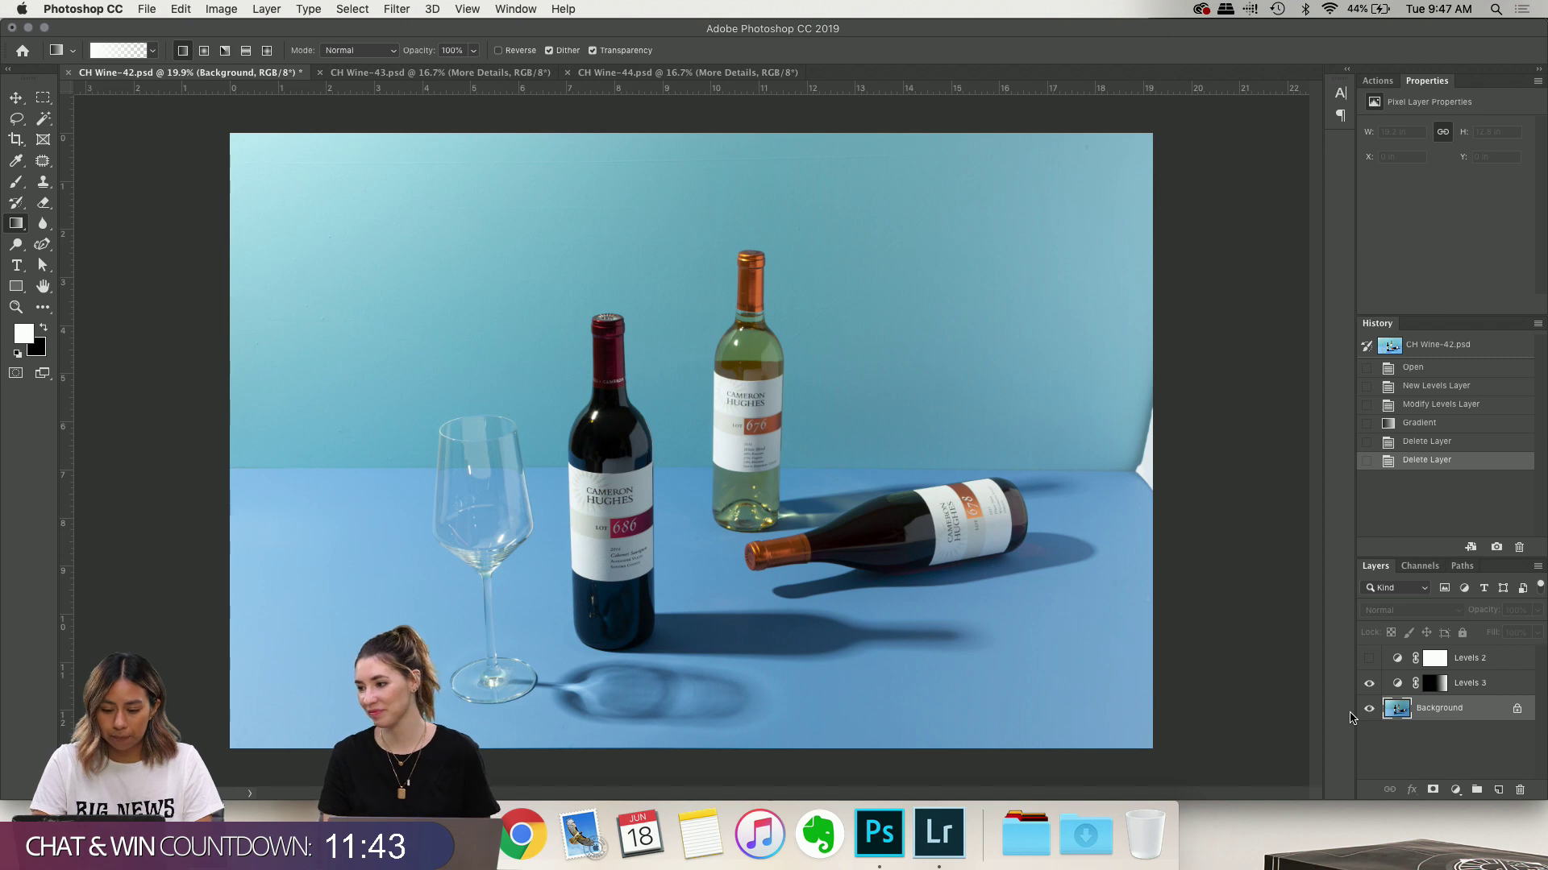
pyautogui.hotkey('ctrl', 'j')
pyautogui.scroll(3, 1048, 578)
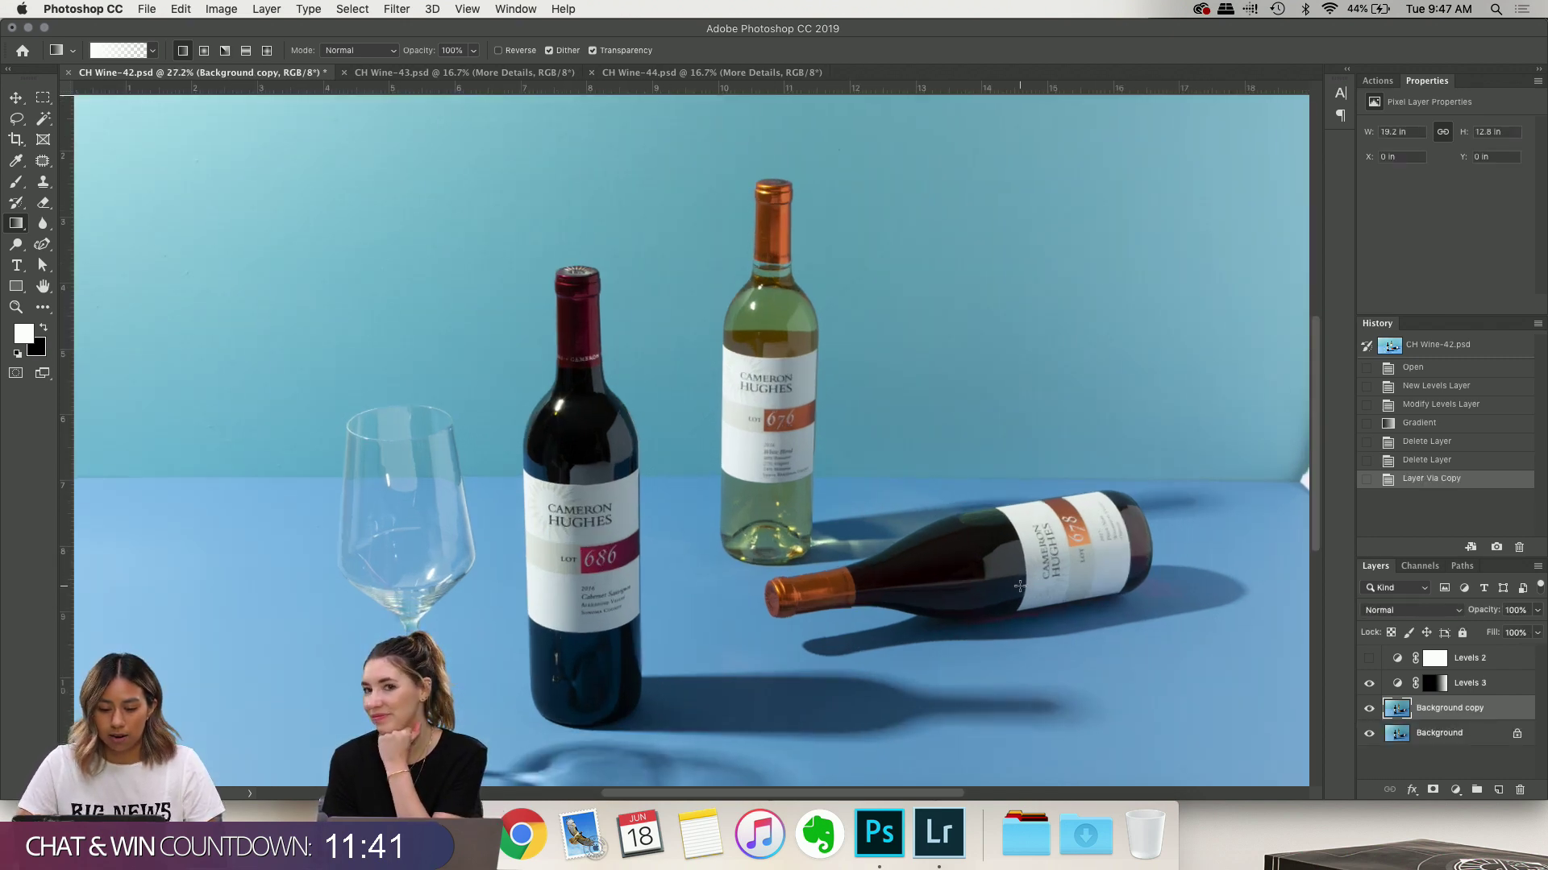
pyautogui.scroll(-3, 1043, 578)
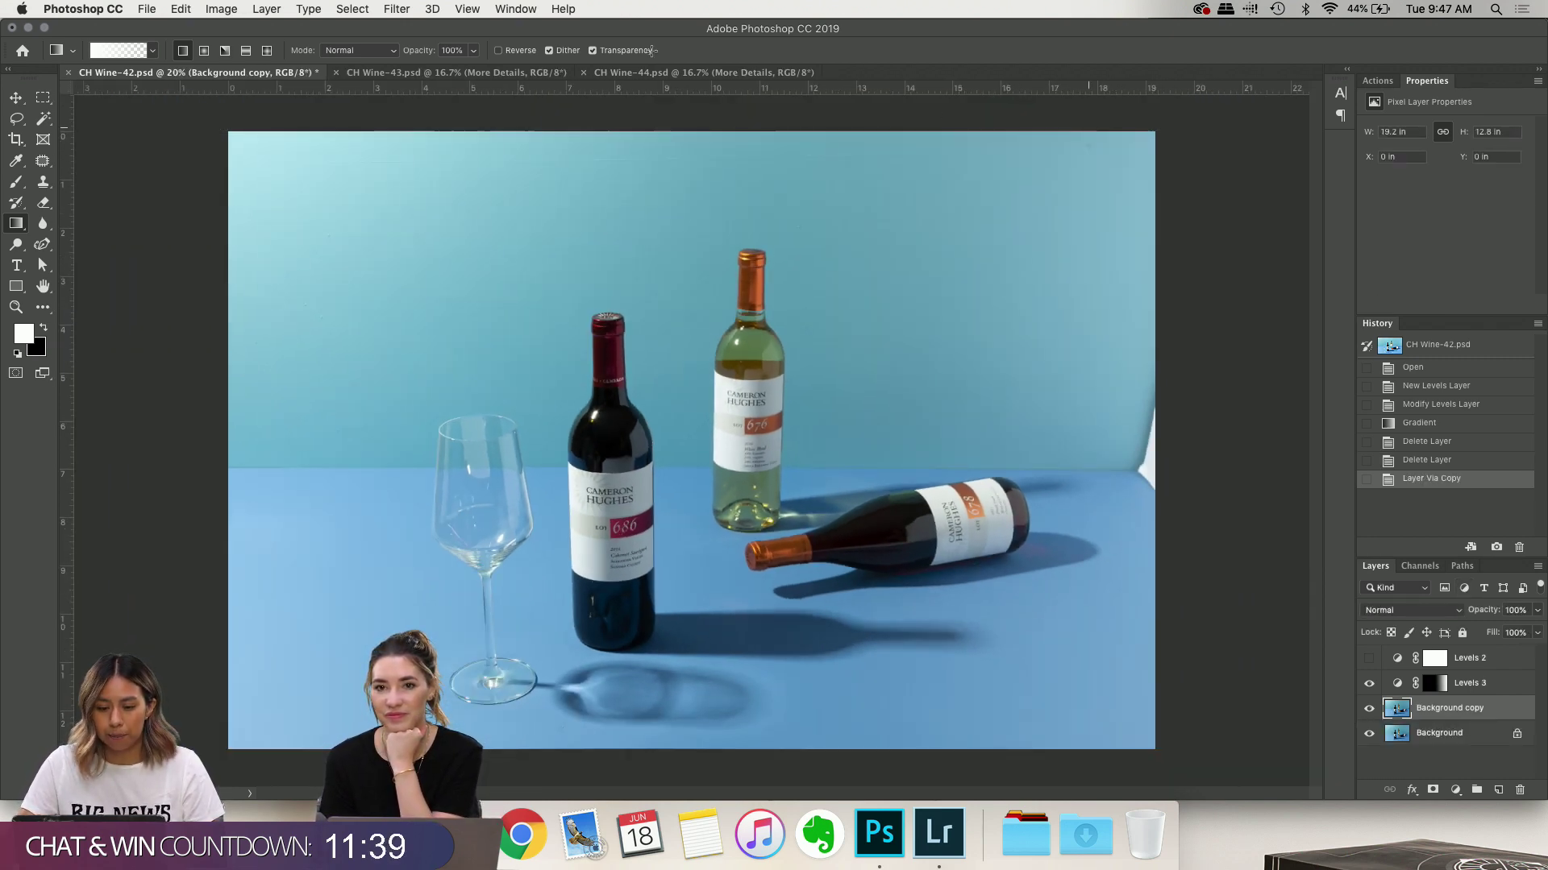
pyautogui.click(221, 8)
pyautogui.moveTo(251, 54)
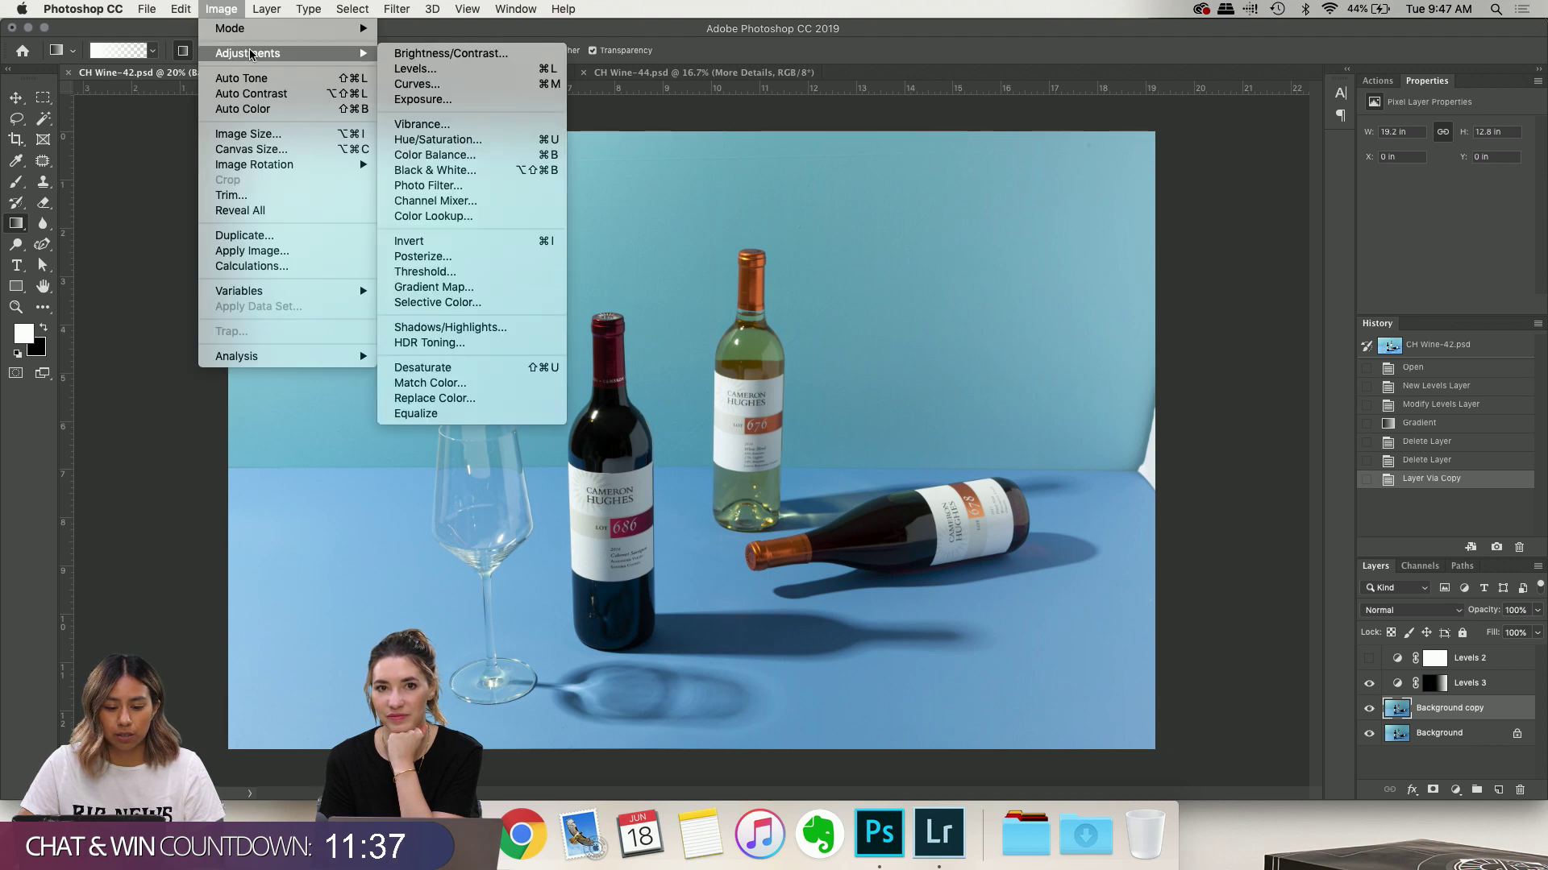
pyautogui.click(415, 69)
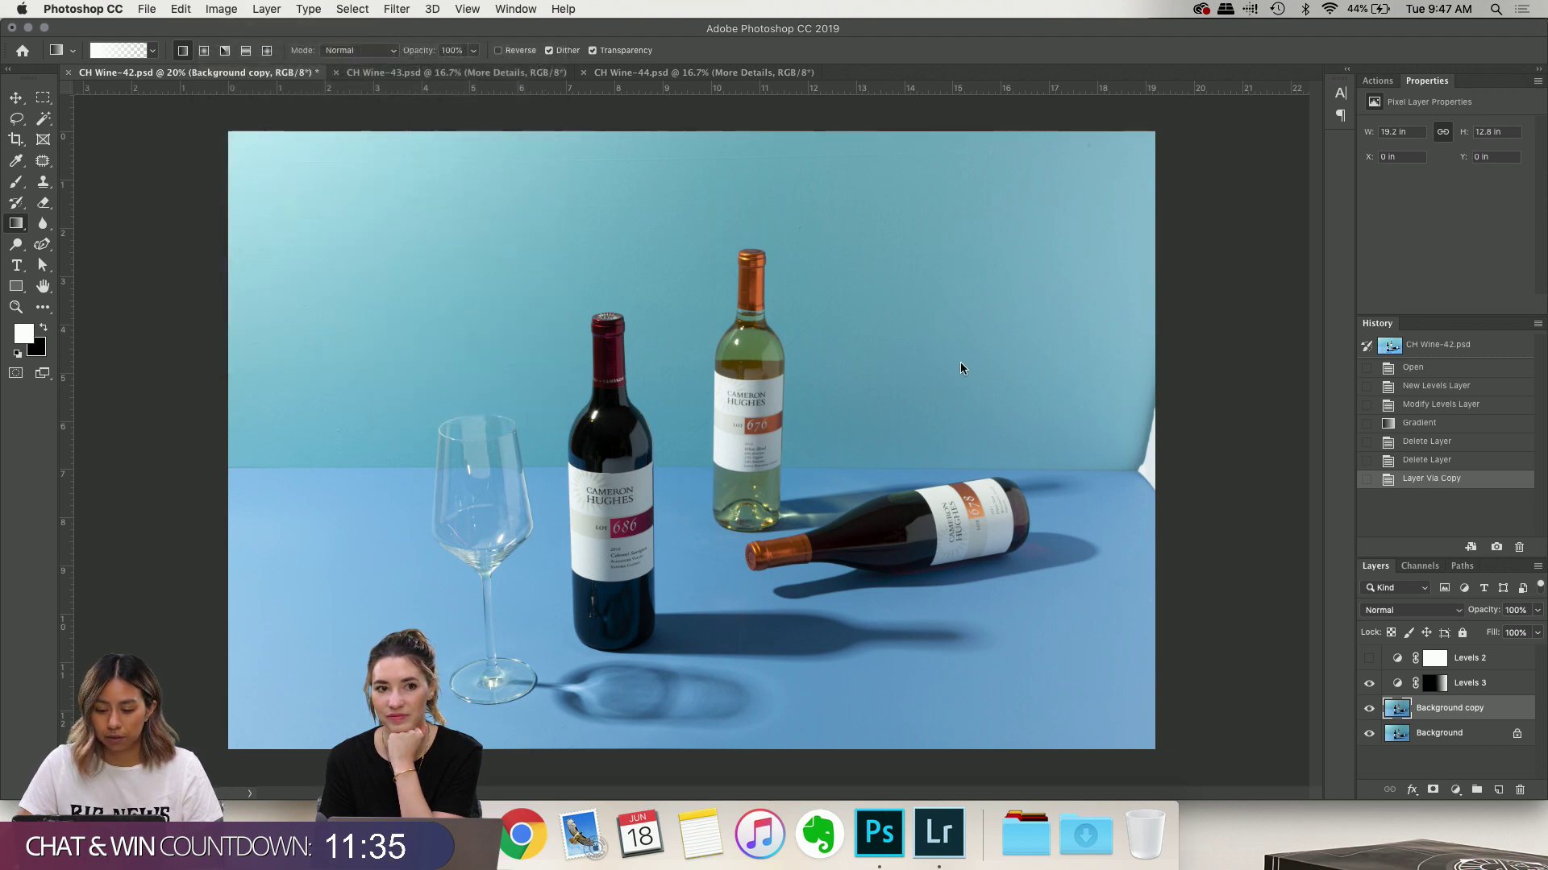
pyautogui.click(1043, 158)
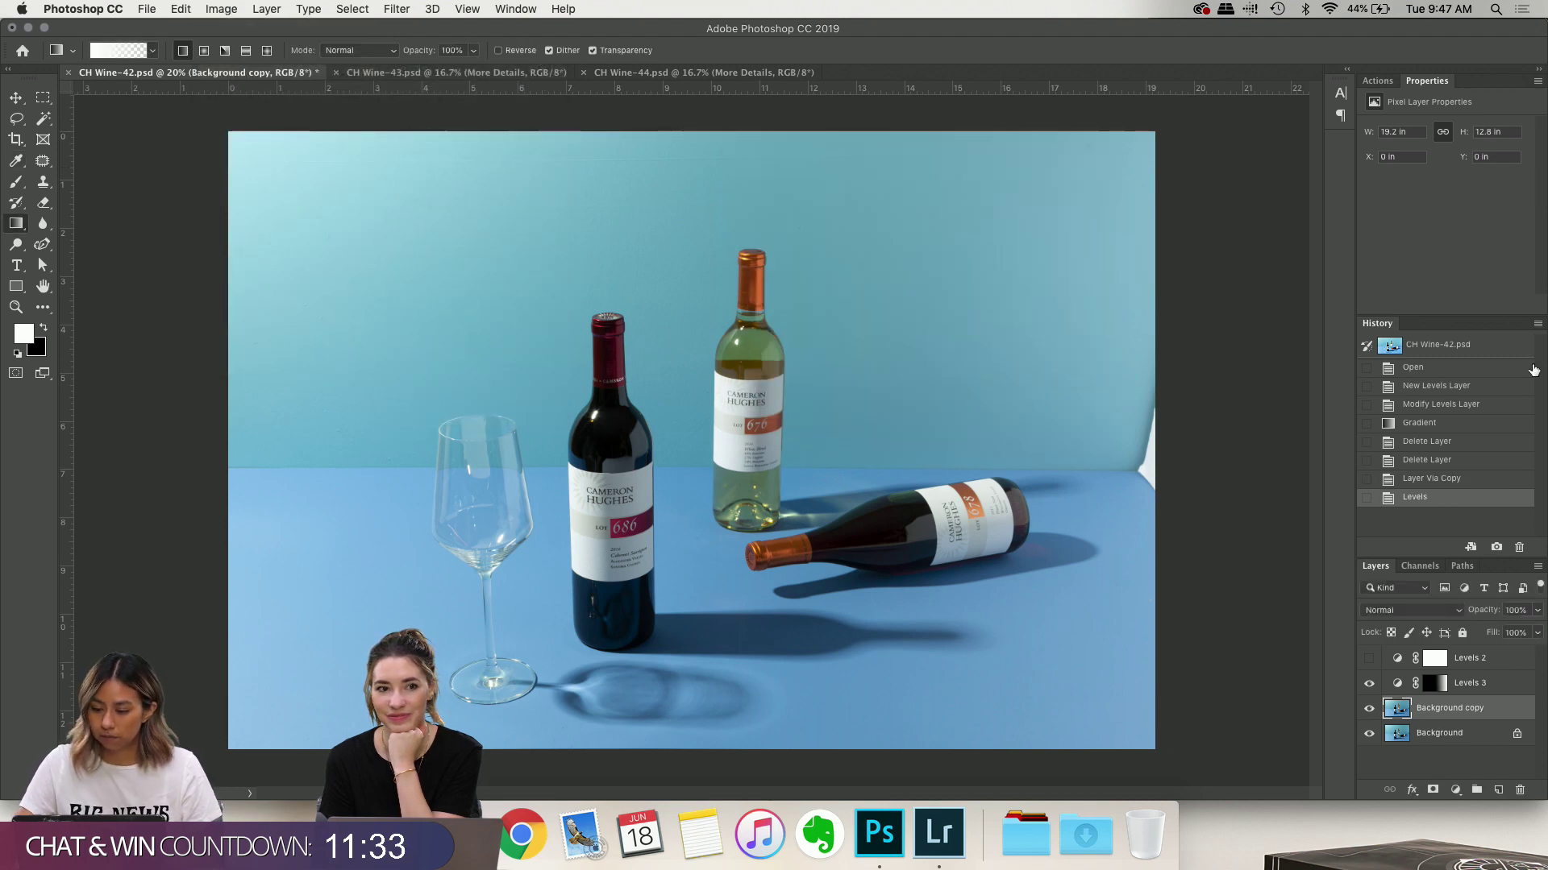
pyautogui.click(1382, 81)
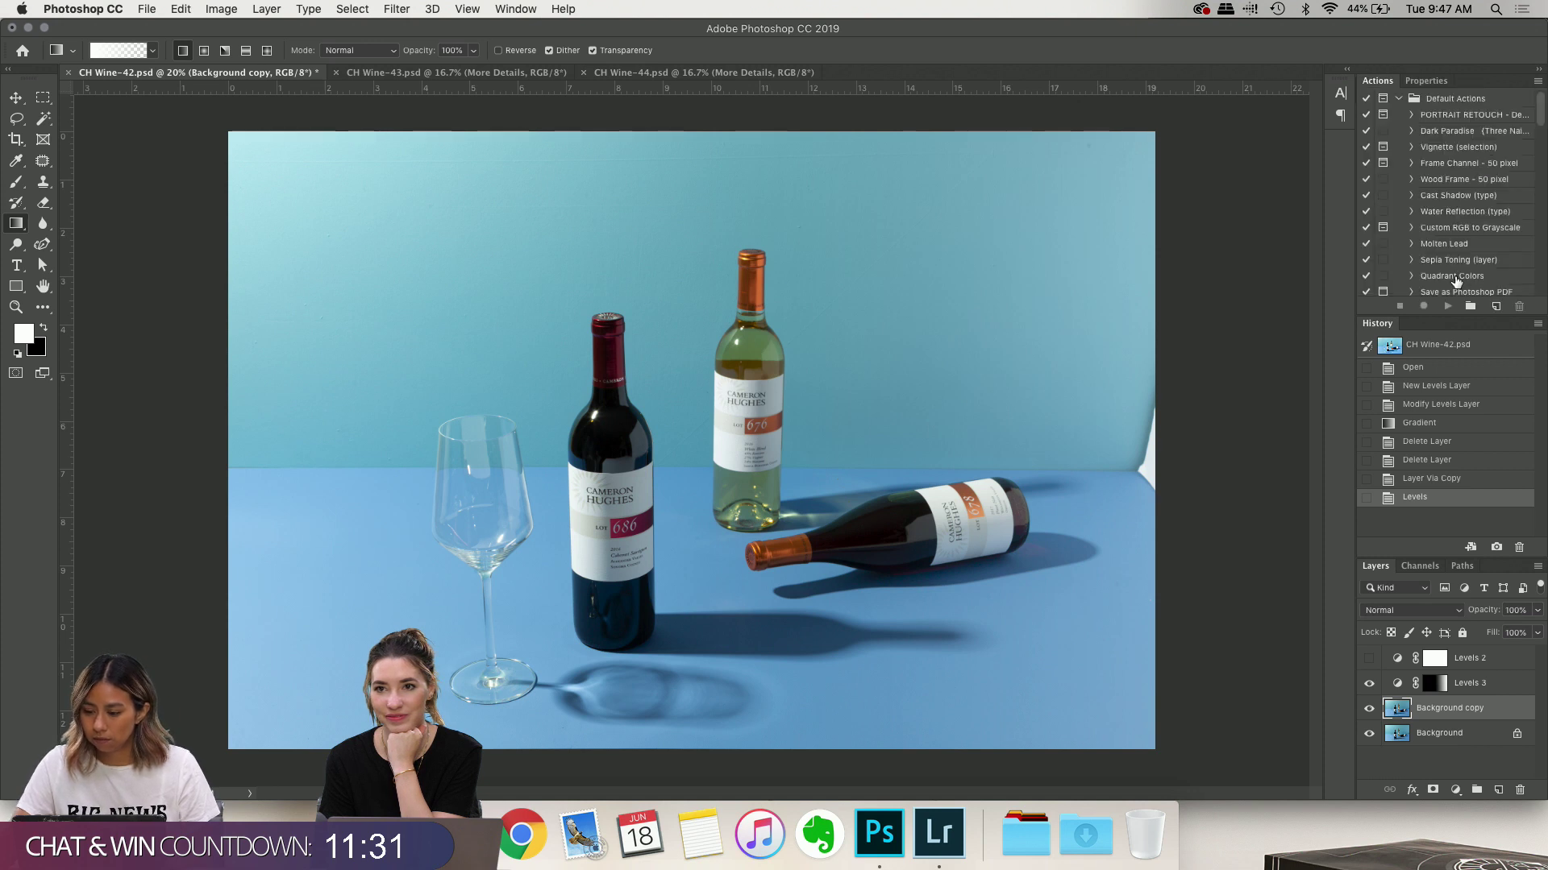
pyautogui.click(1425, 480)
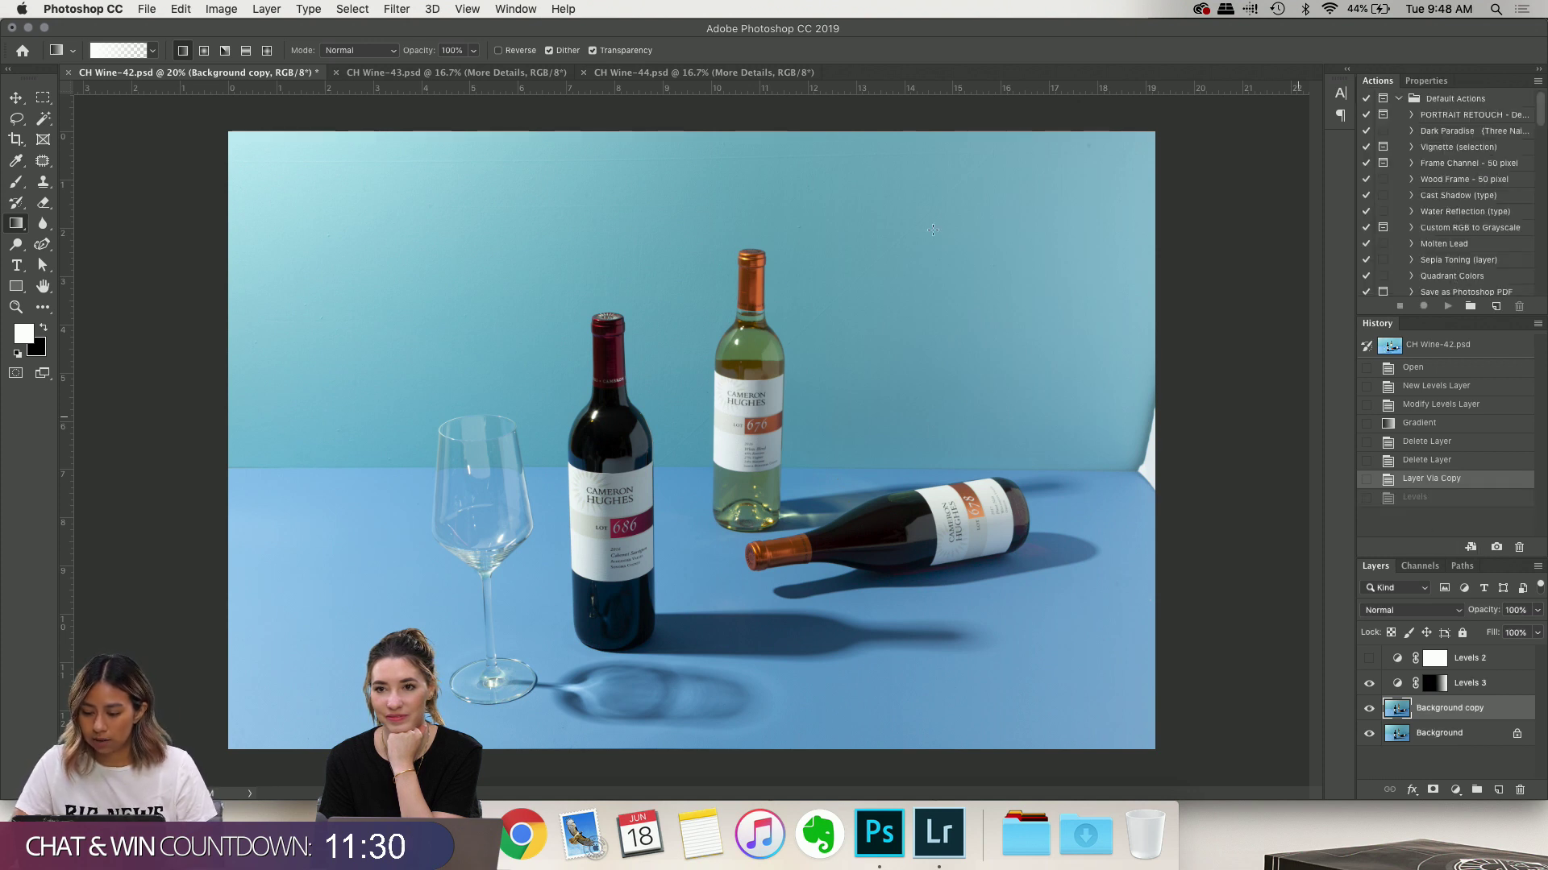
# Add a Levels adjustment layer above Background copy with the black input level at 3 and the white input level at 244
pyautogui.click(362, 9)
pyautogui.moveTo(266, 9)
pyautogui.moveTo(344, 232)
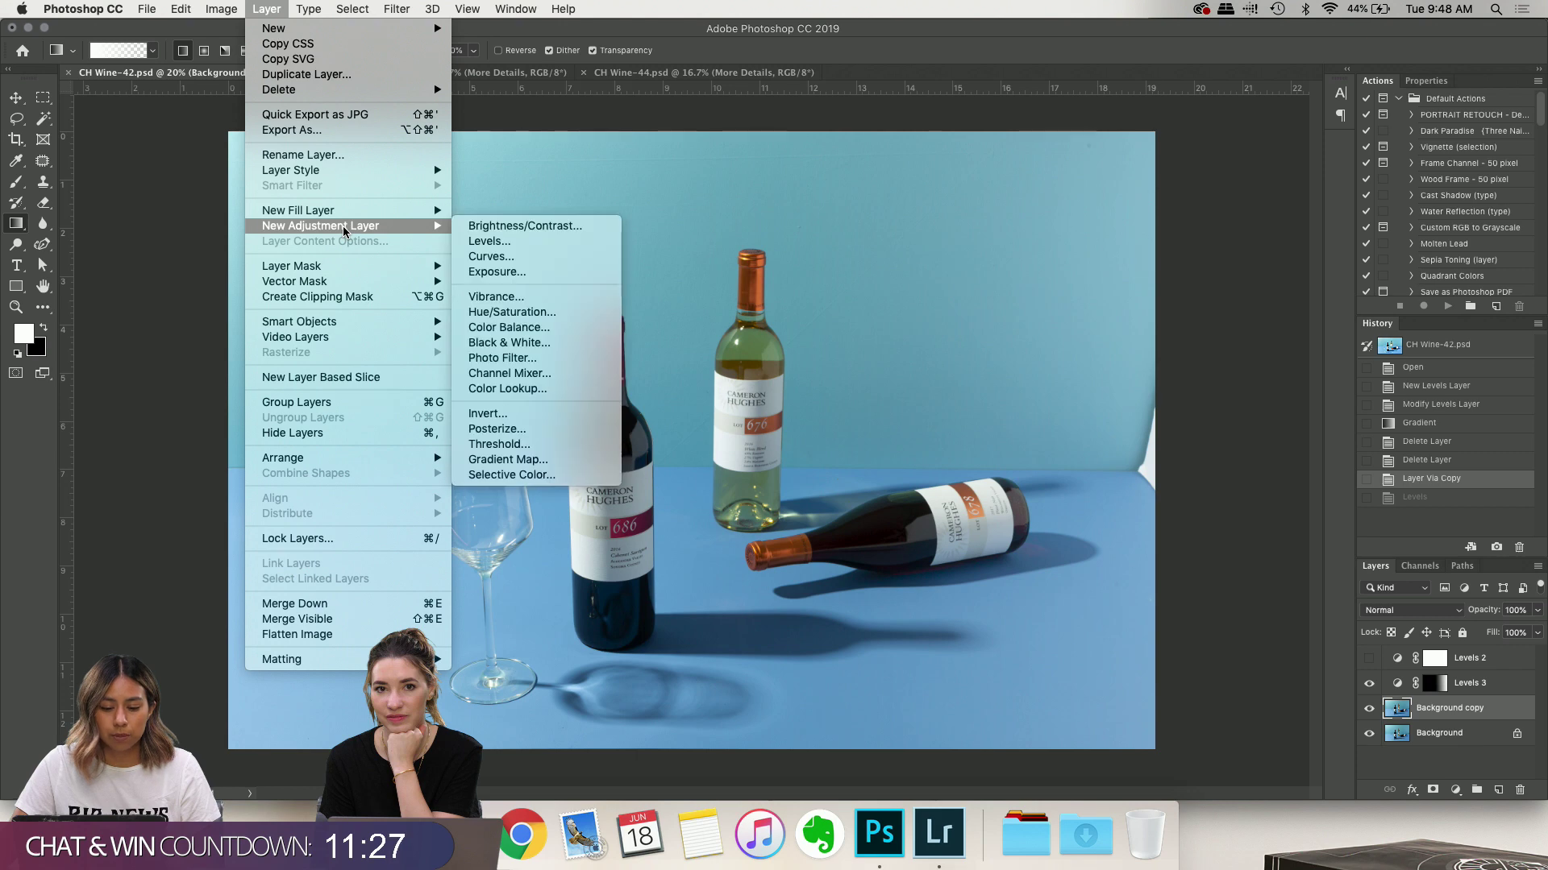
pyautogui.click(489, 241)
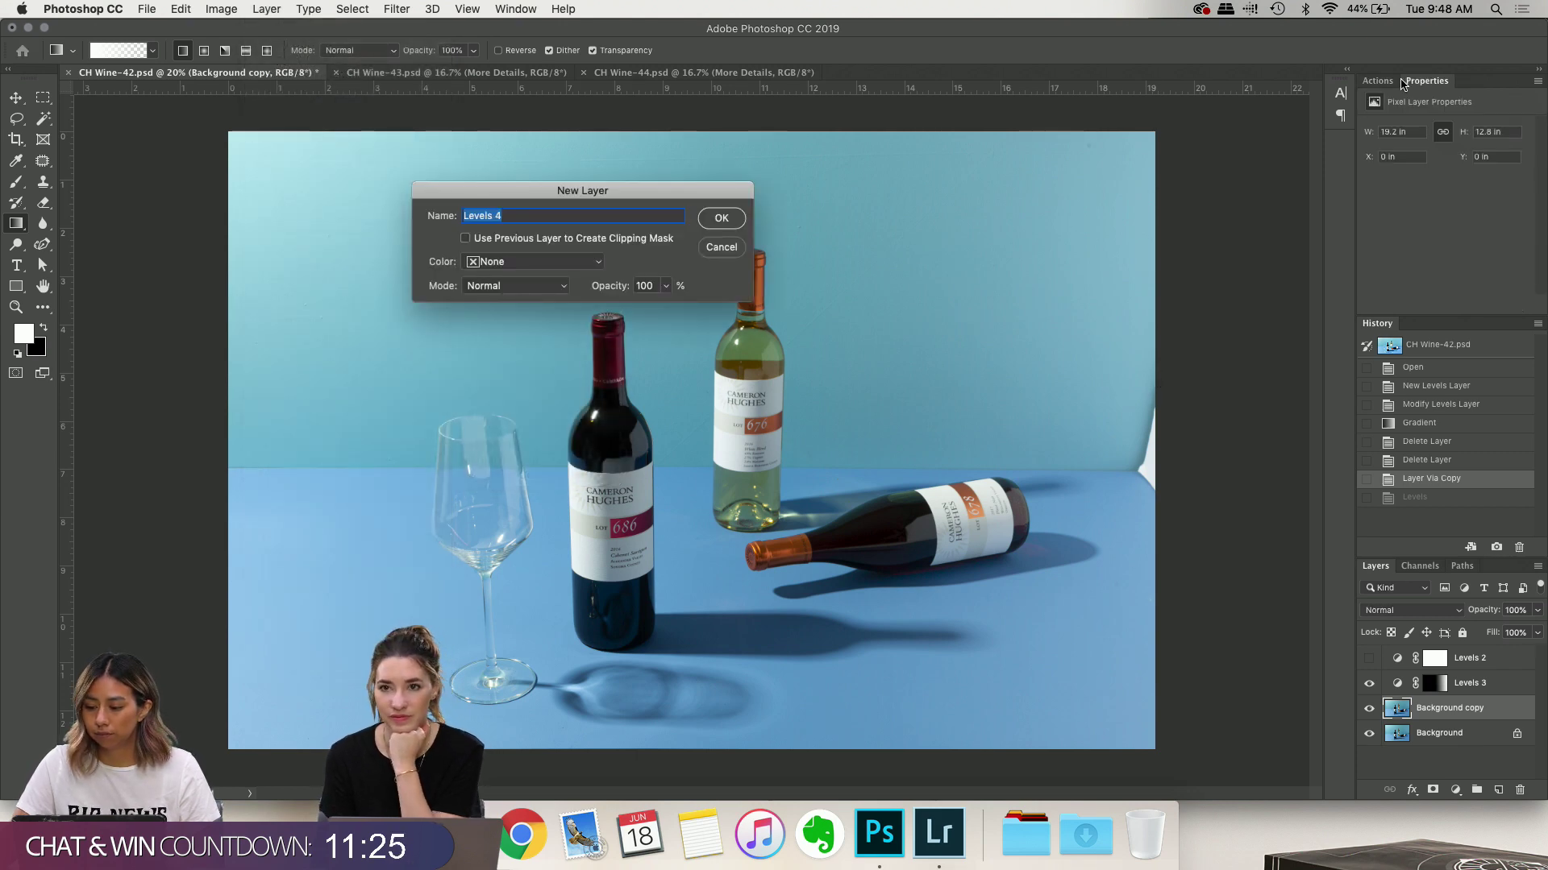
pyautogui.click(721, 218)
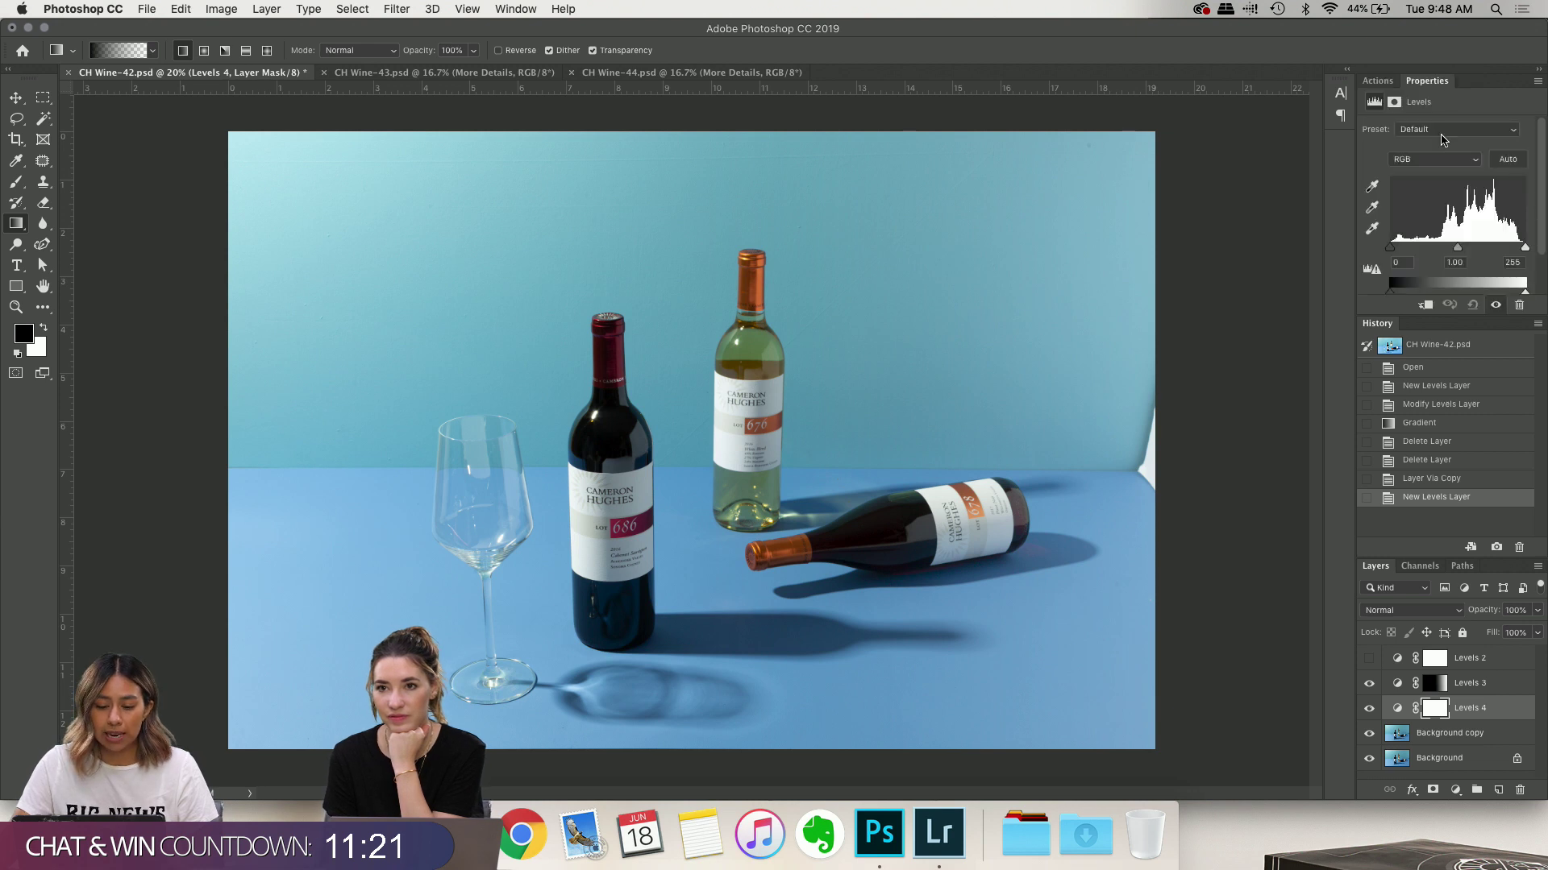
pyautogui.moveTo(1525, 251); pyautogui.dragTo(1519, 251)
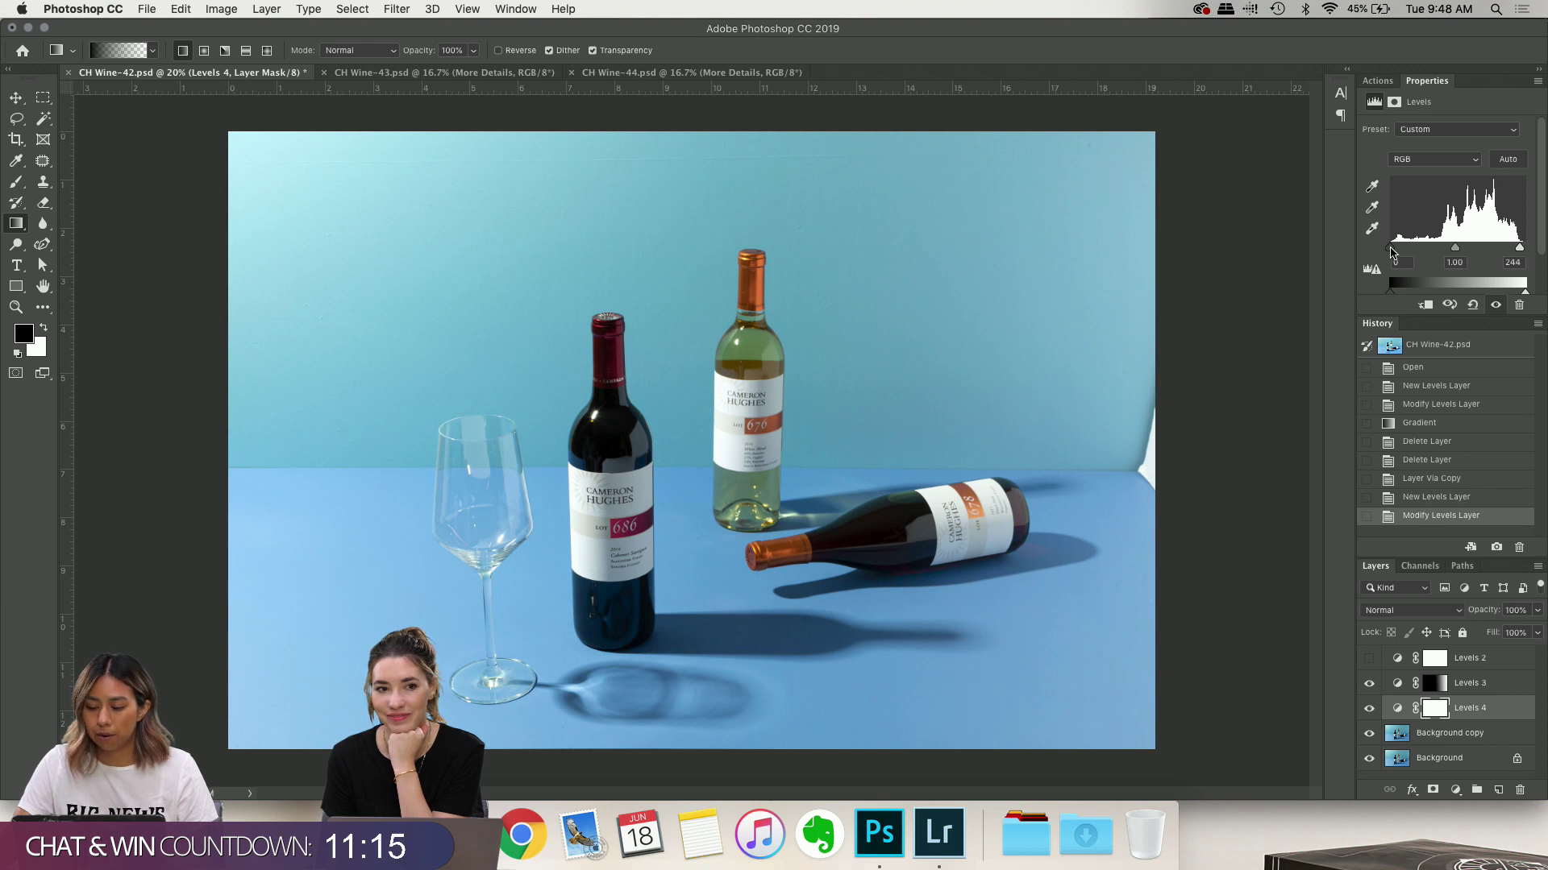
pyautogui.moveTo(1392, 253); pyautogui.dragTo(1395, 253)
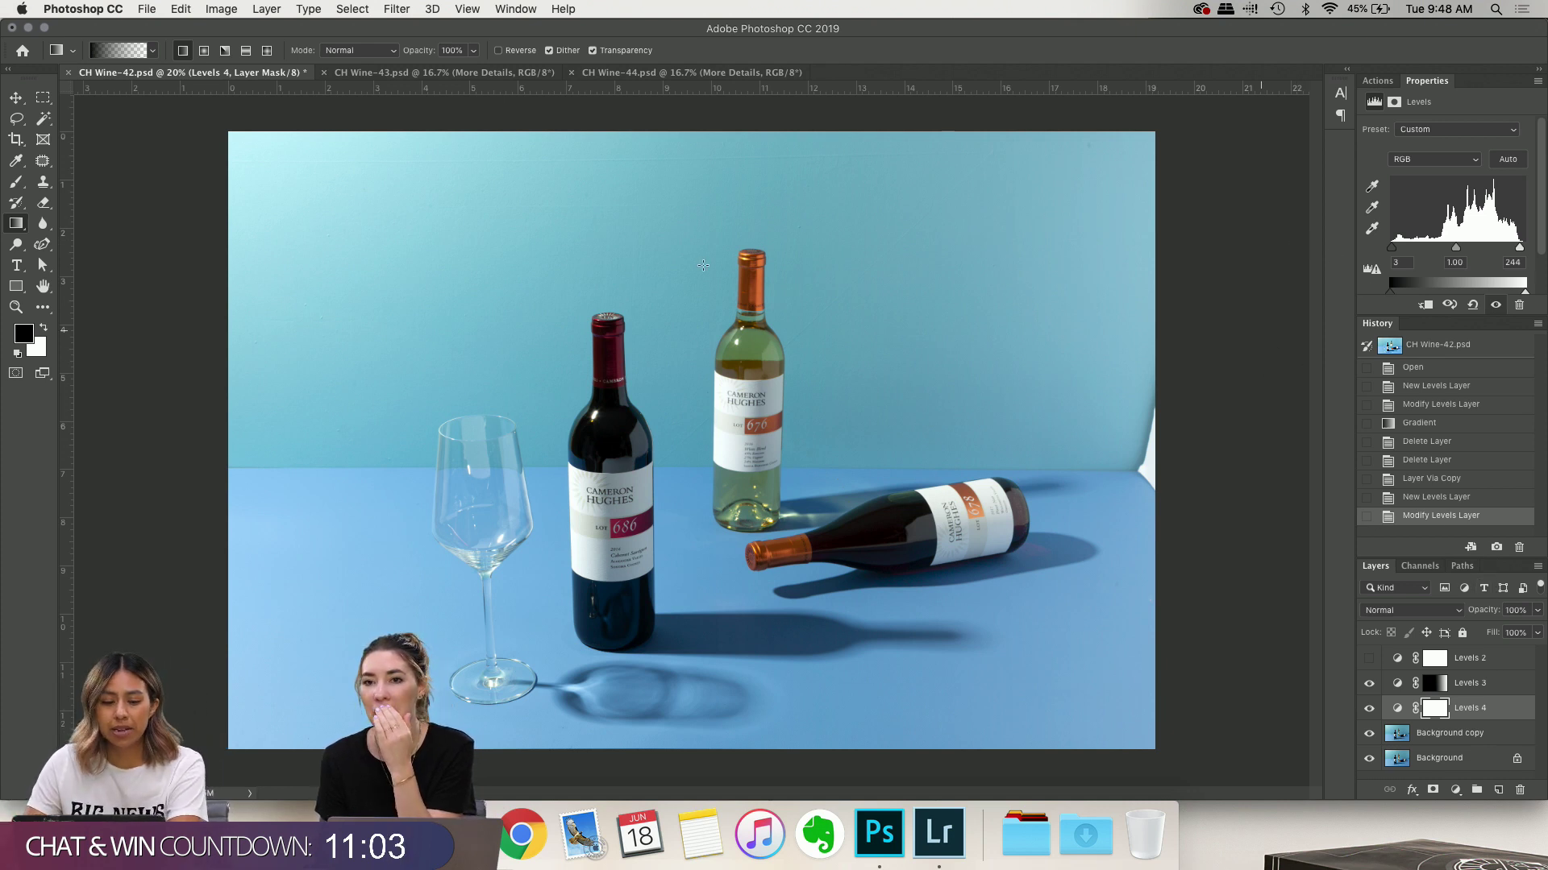
# Activate the Gradient tool, browse its presets, and open the Foreground to Transparent gradient in the Gradient Editor
pyautogui.click(43, 97)
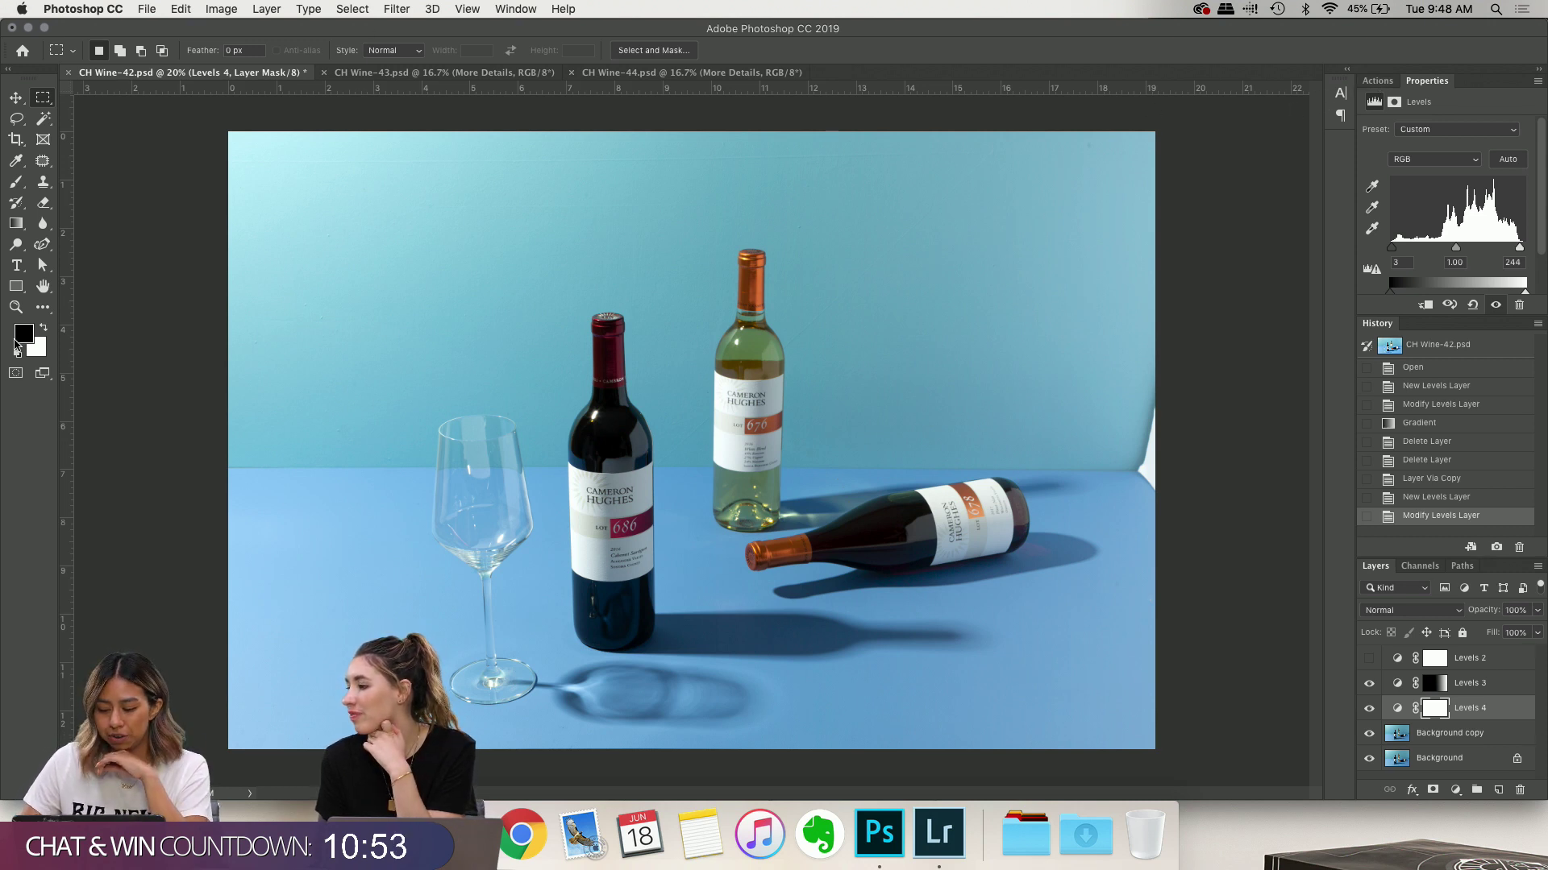
pyautogui.click(16, 224)
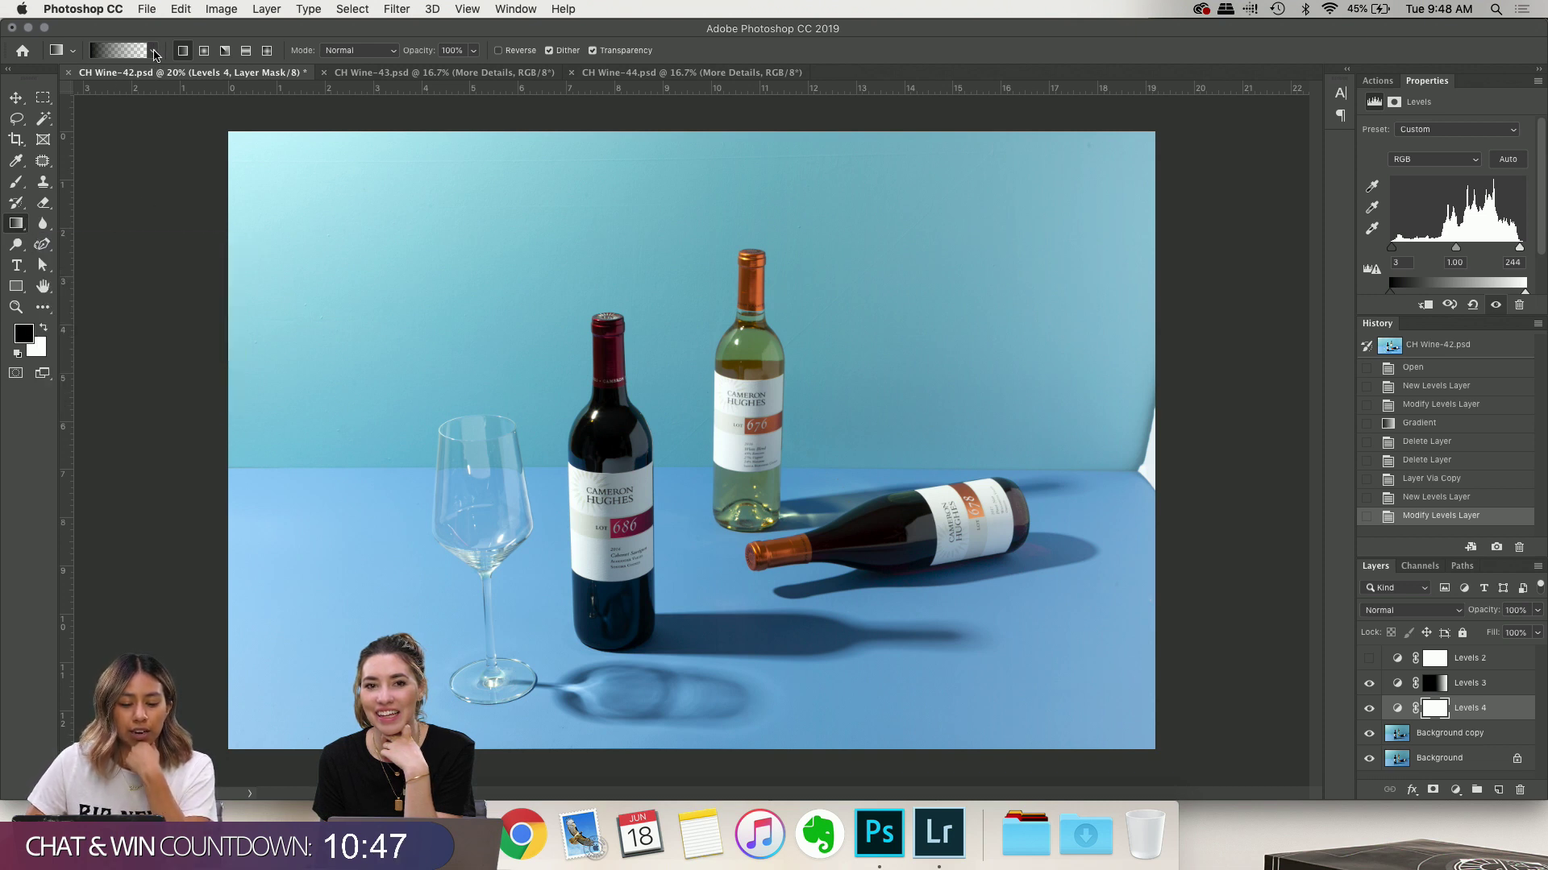
pyautogui.click(153, 51)
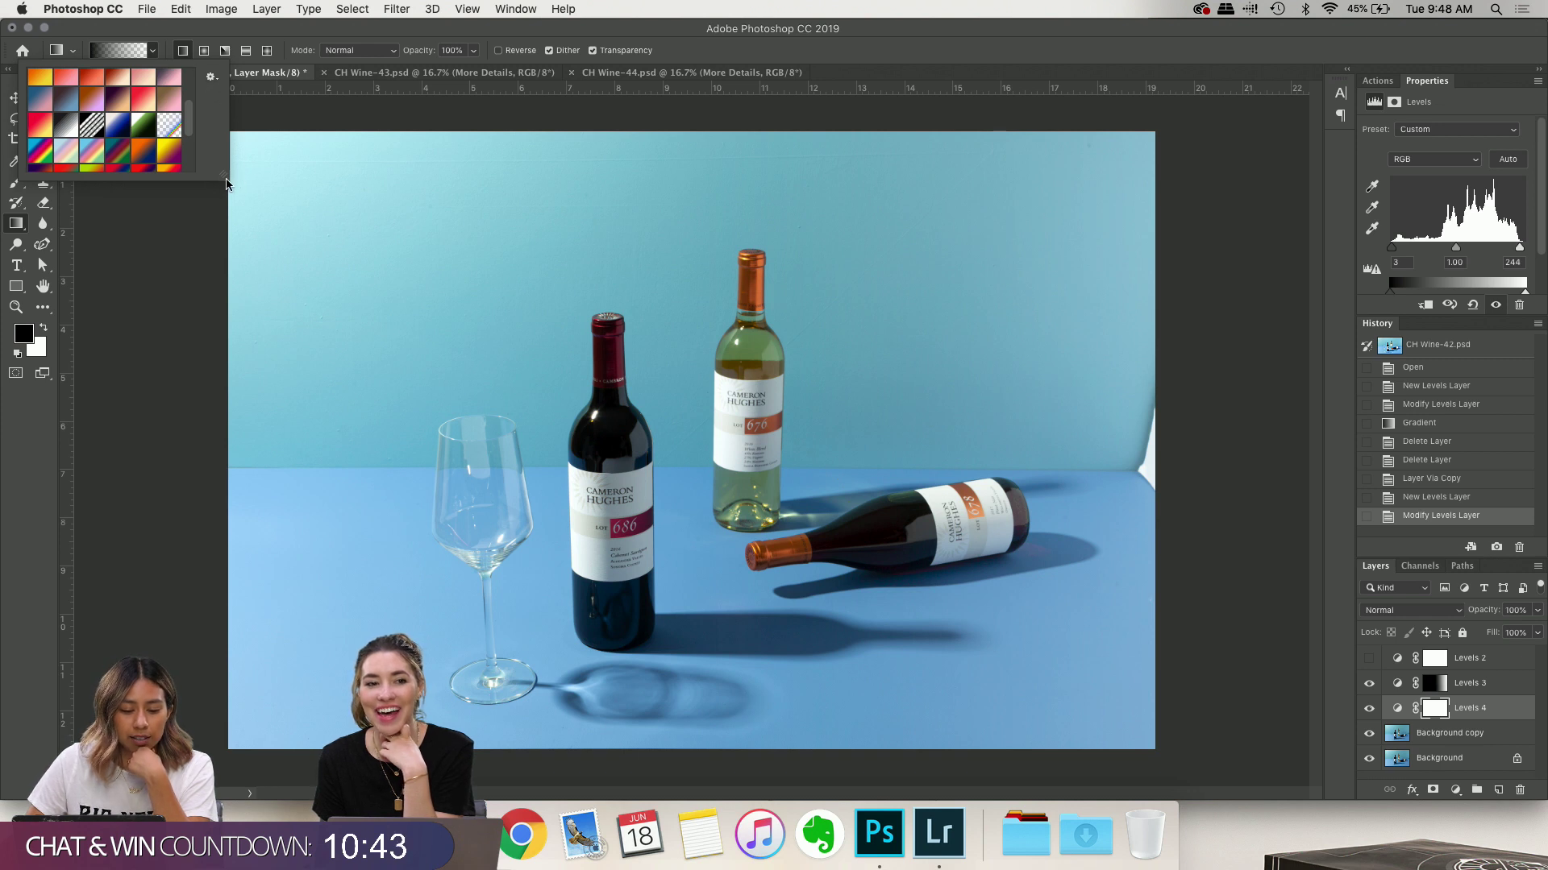
pyautogui.click(155, 49)
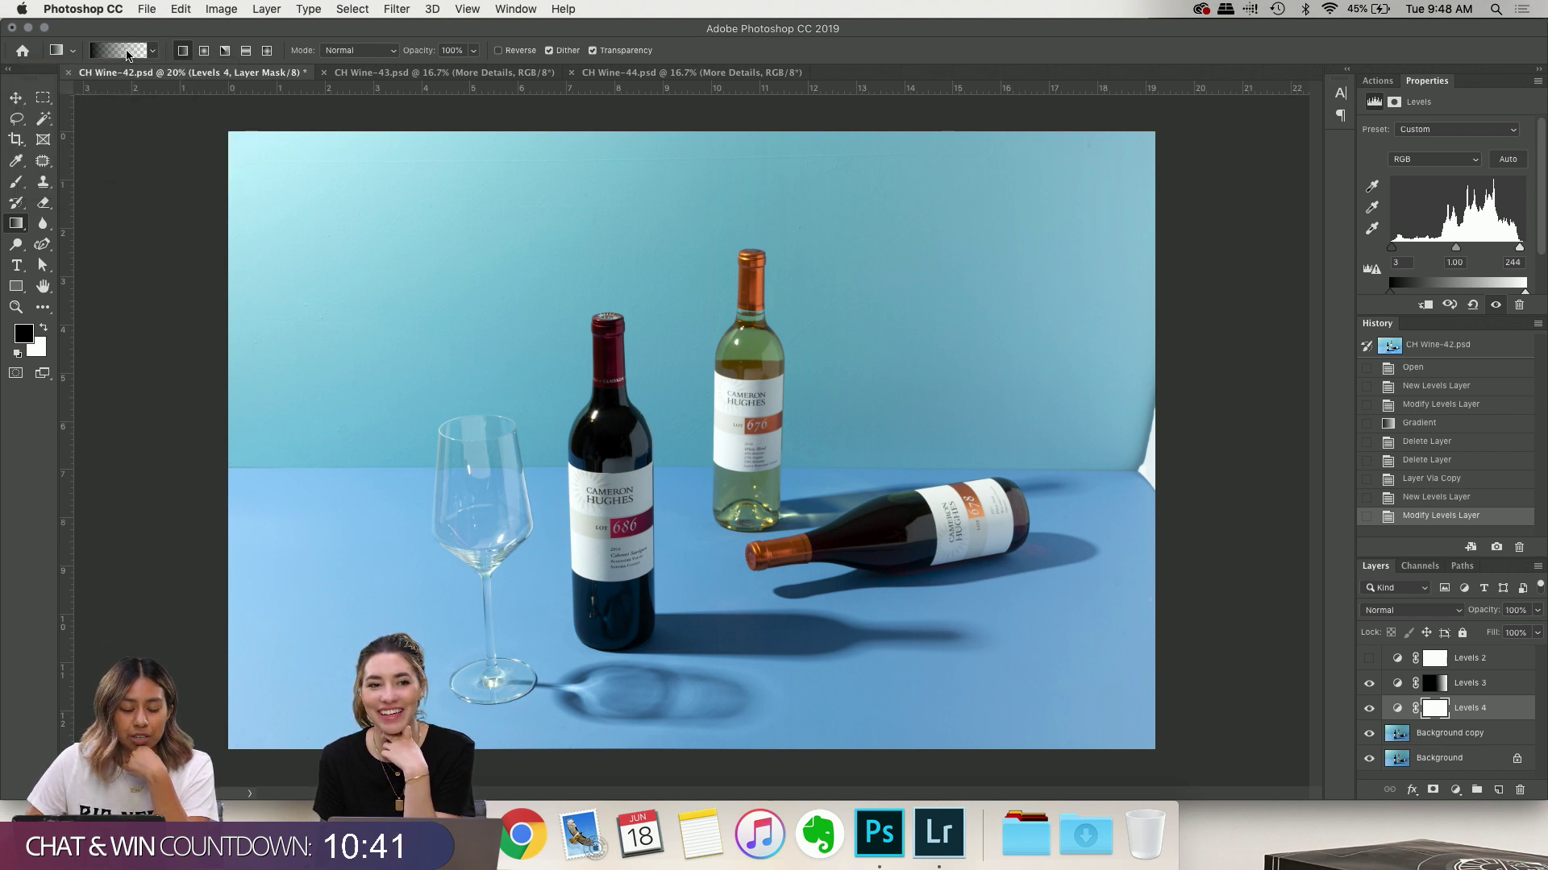
pyautogui.click(128, 54)
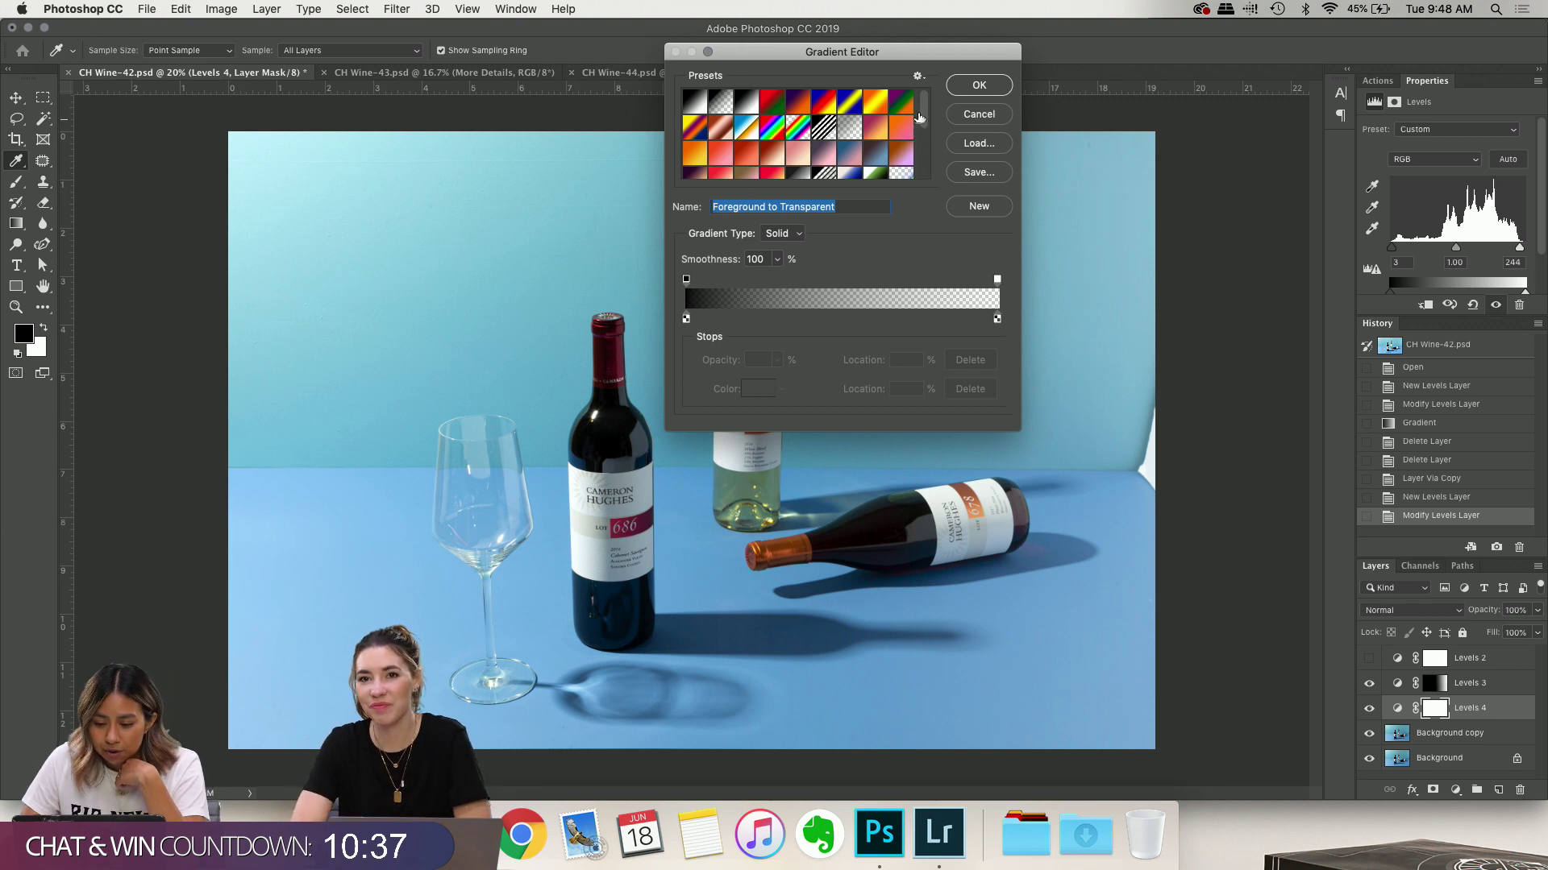
pyautogui.scroll(-5, 934, 182)
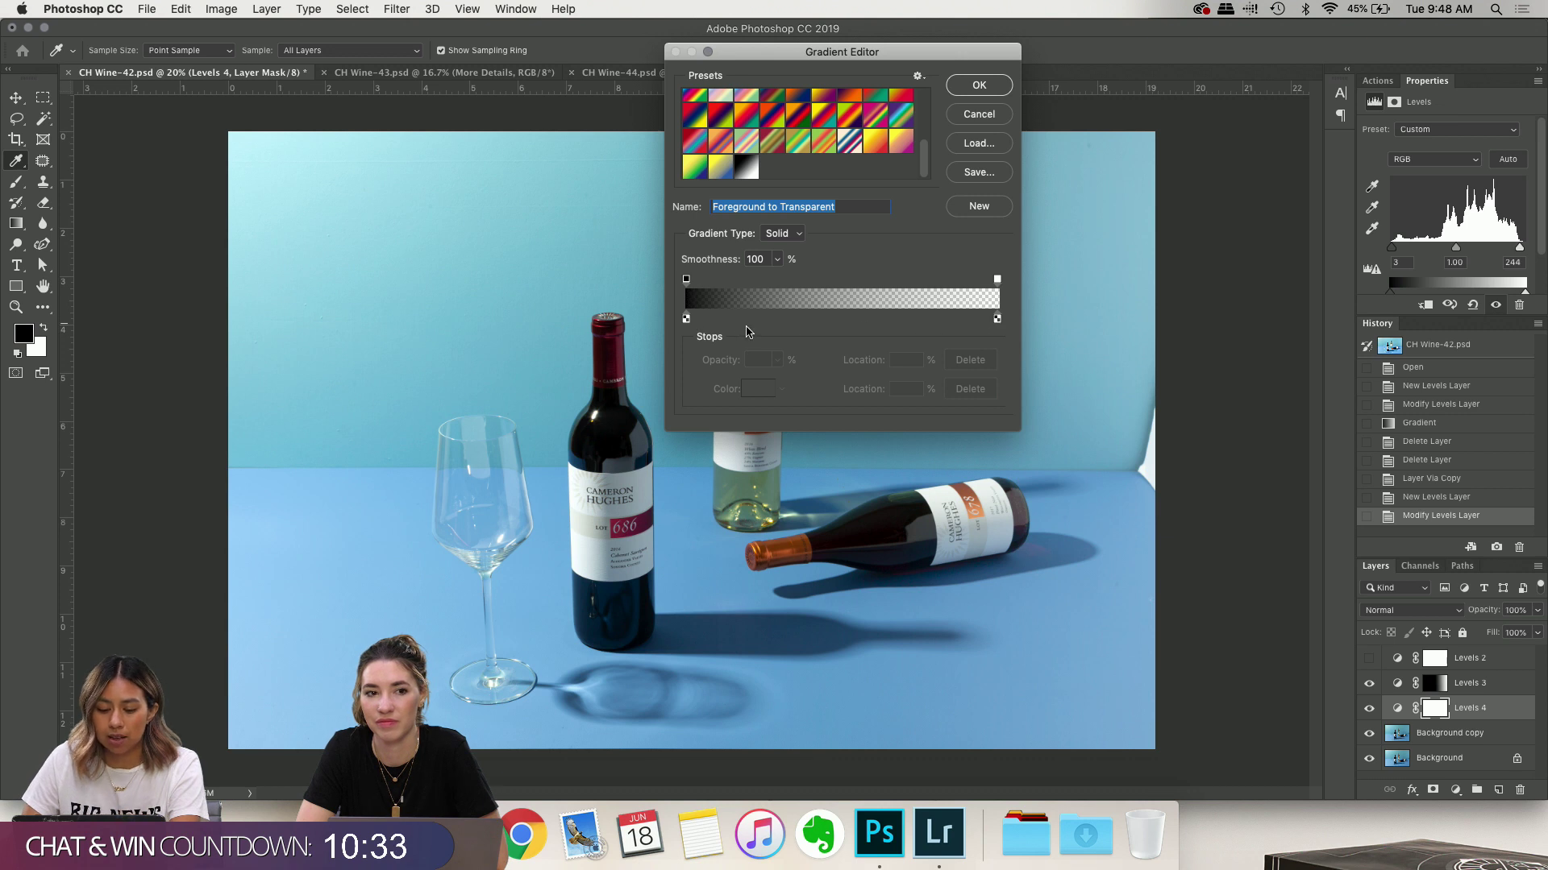
# Set the gradient's start color stop to red and its end color stop to blue
pyautogui.doubleClick(686, 320)
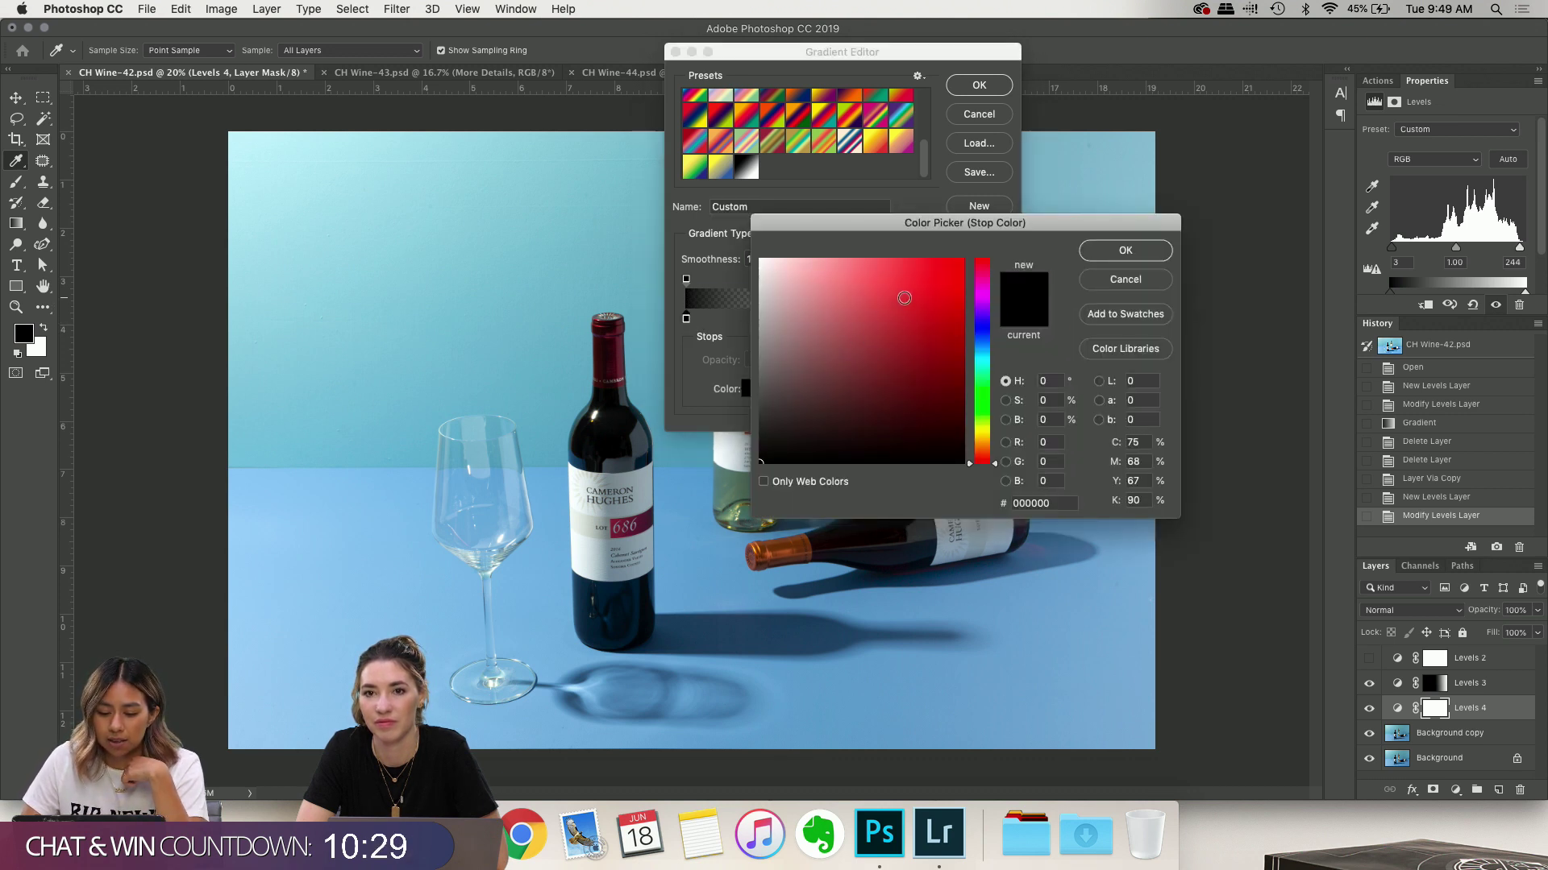
pyautogui.click(905, 300)
pyautogui.click(1125, 250)
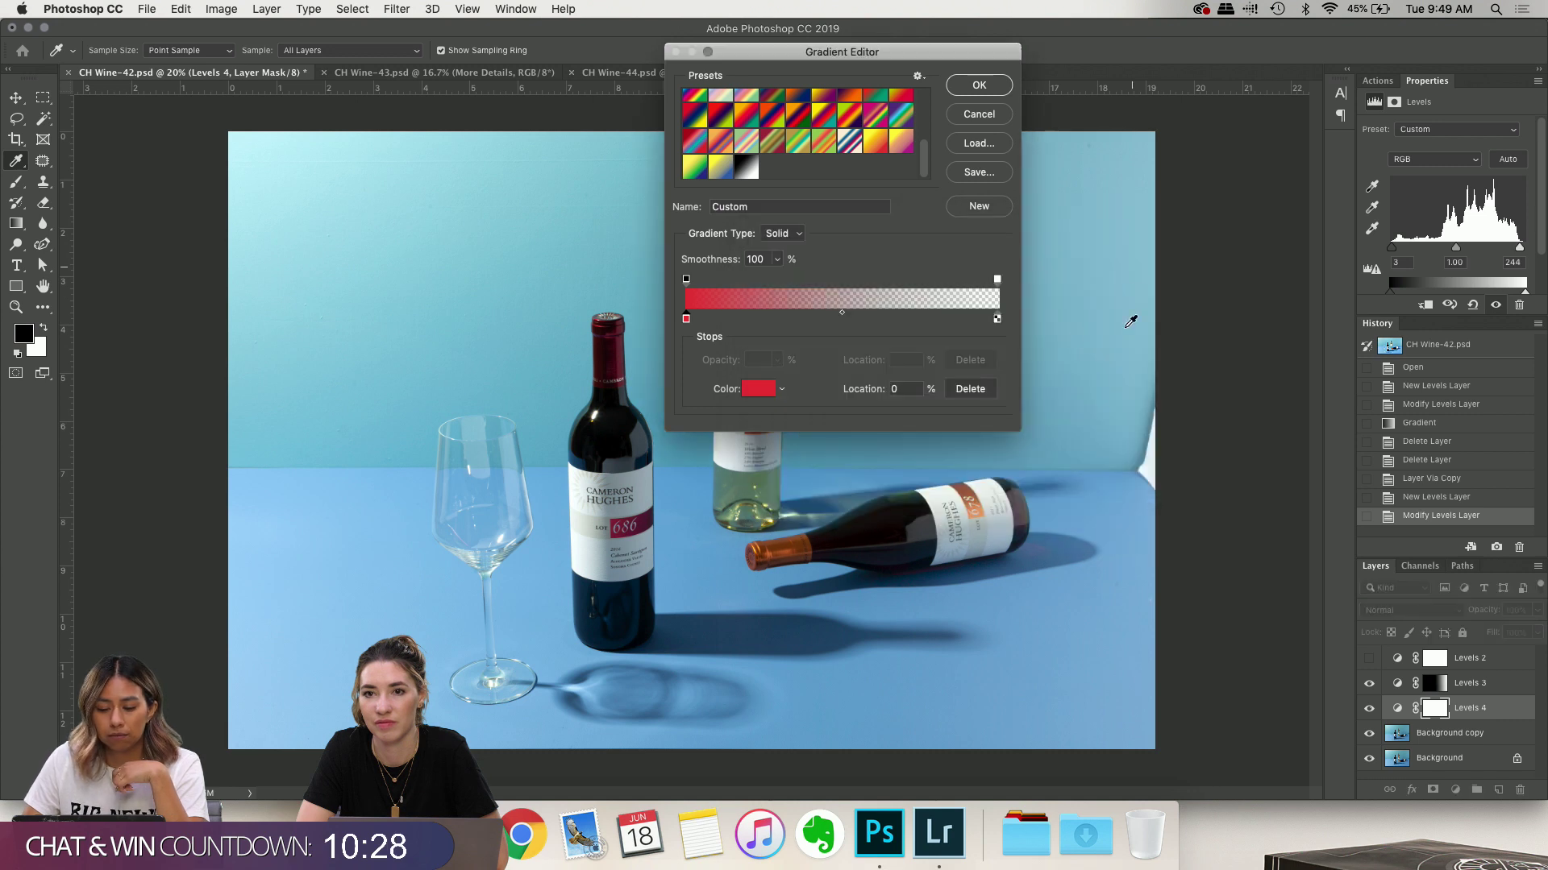
pyautogui.doubleClick(998, 320)
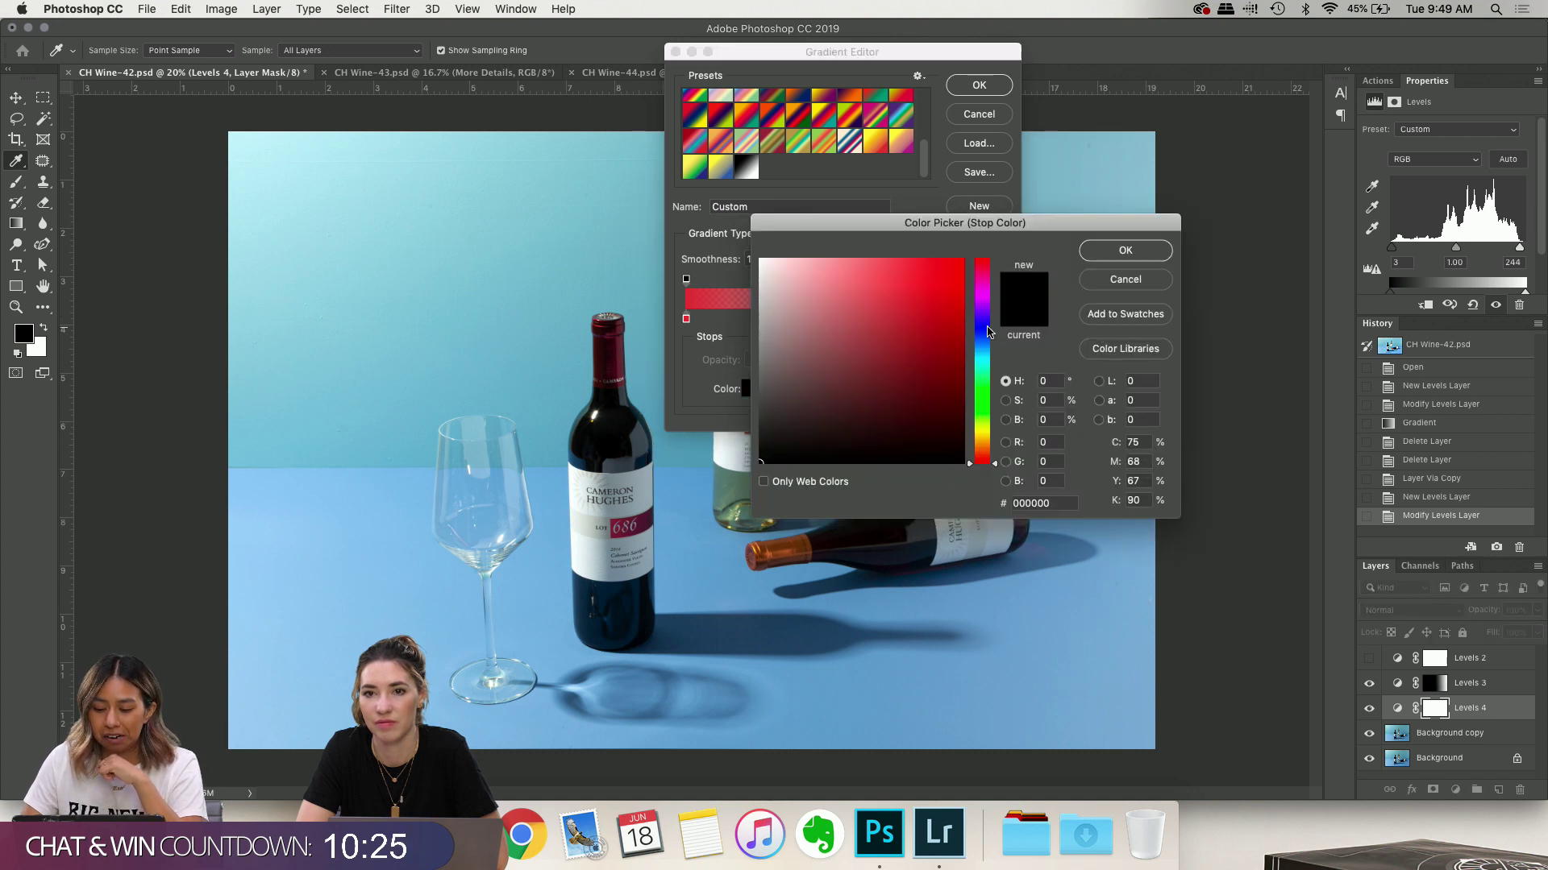
pyautogui.click(981, 328)
pyautogui.click(1120, 251)
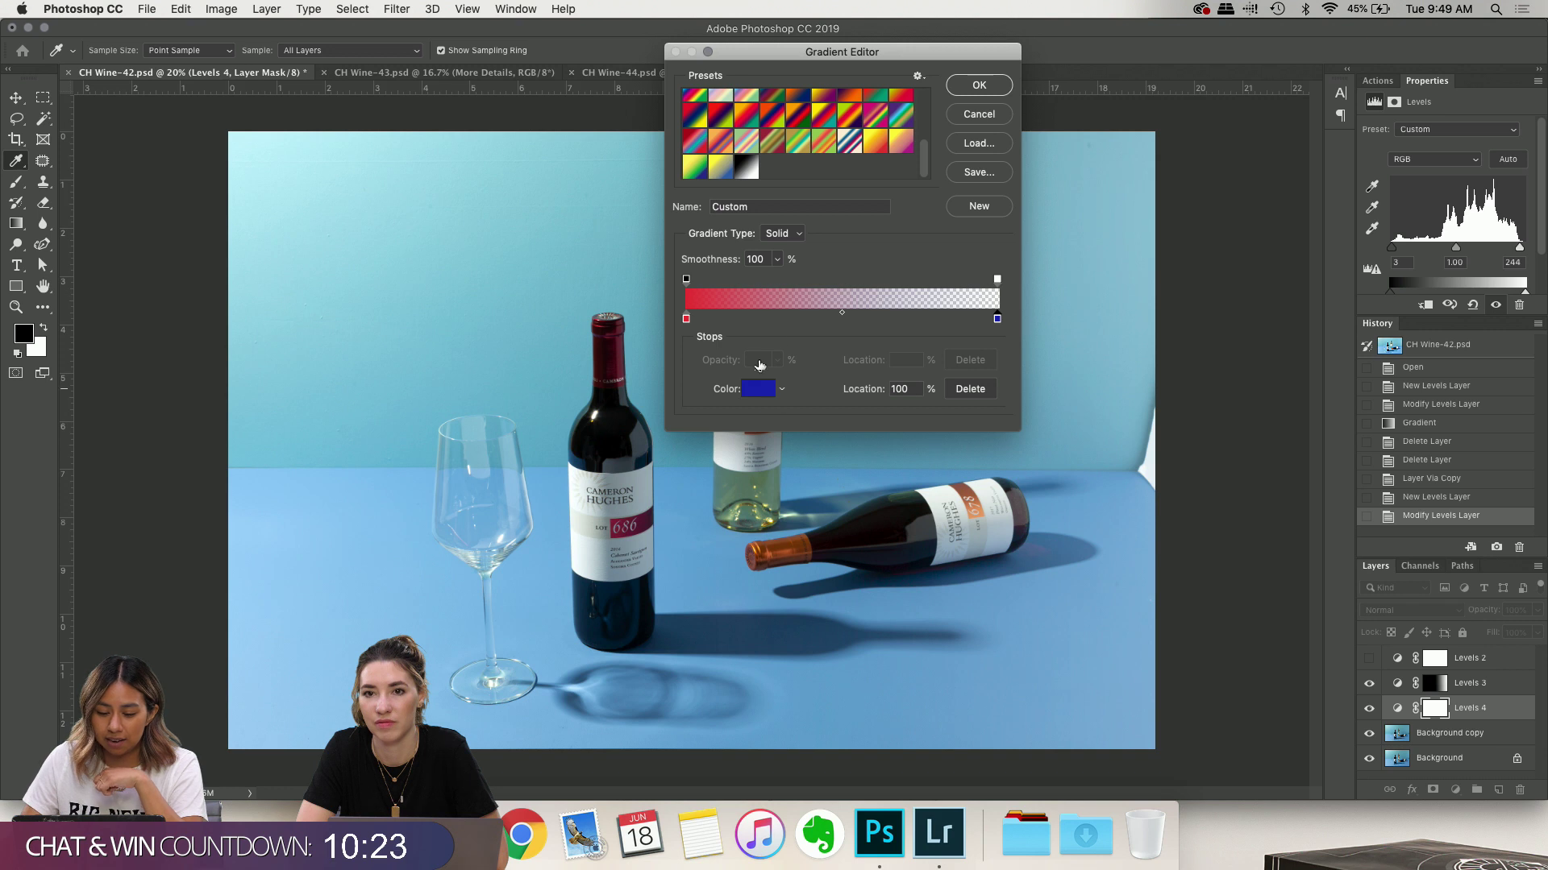
# Readjust the blue of the gradient's end color stop and move the red color stop to a location of 55%
pyautogui.scroll(5, 754, 129)
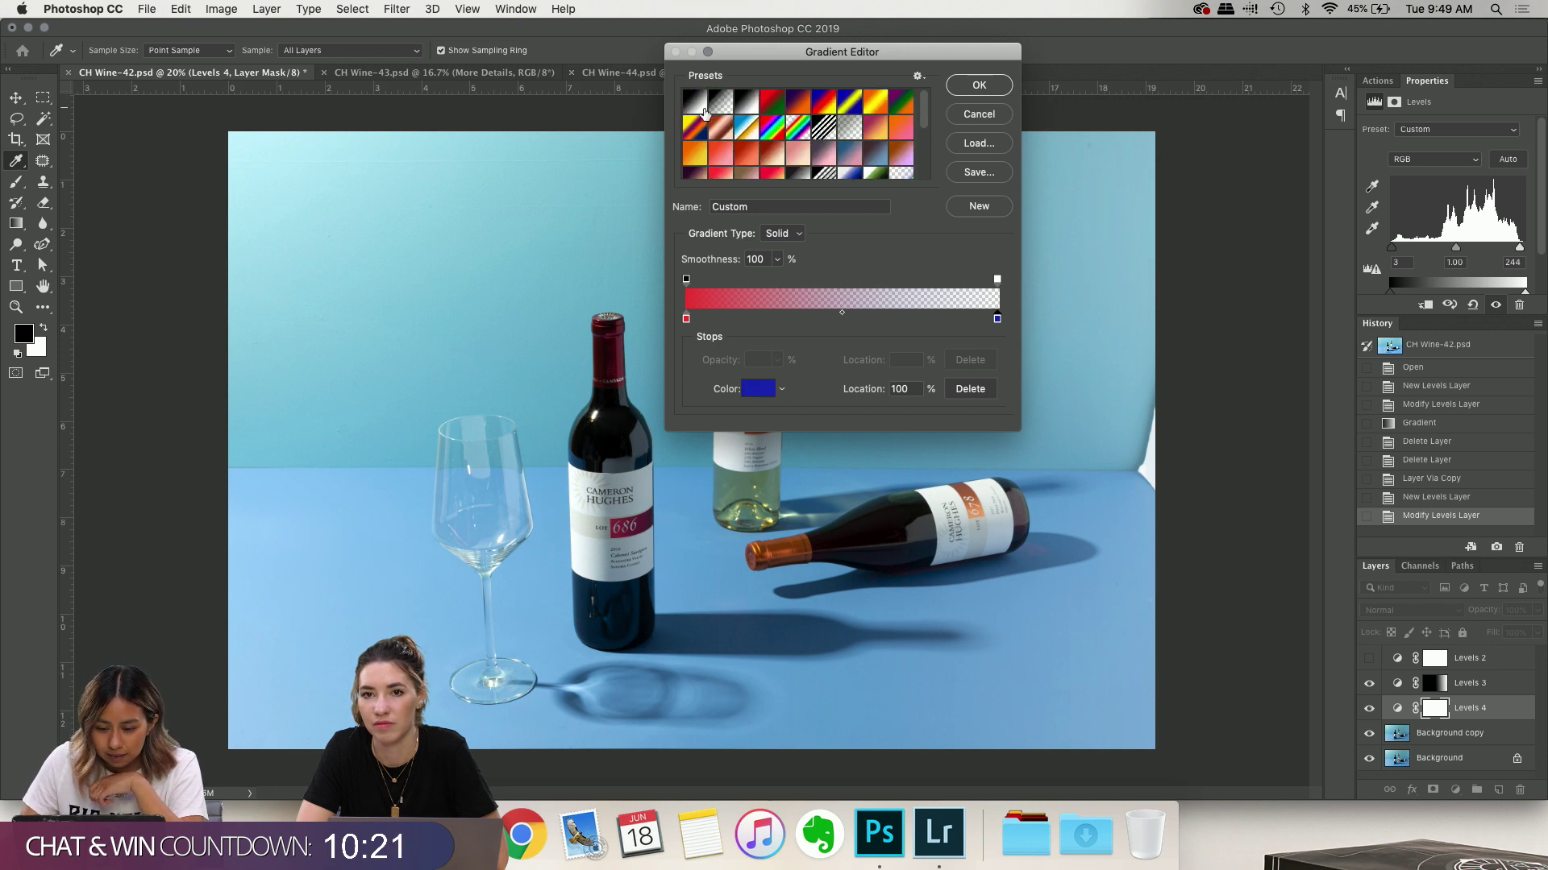
pyautogui.scroll(-5, 830, 111)
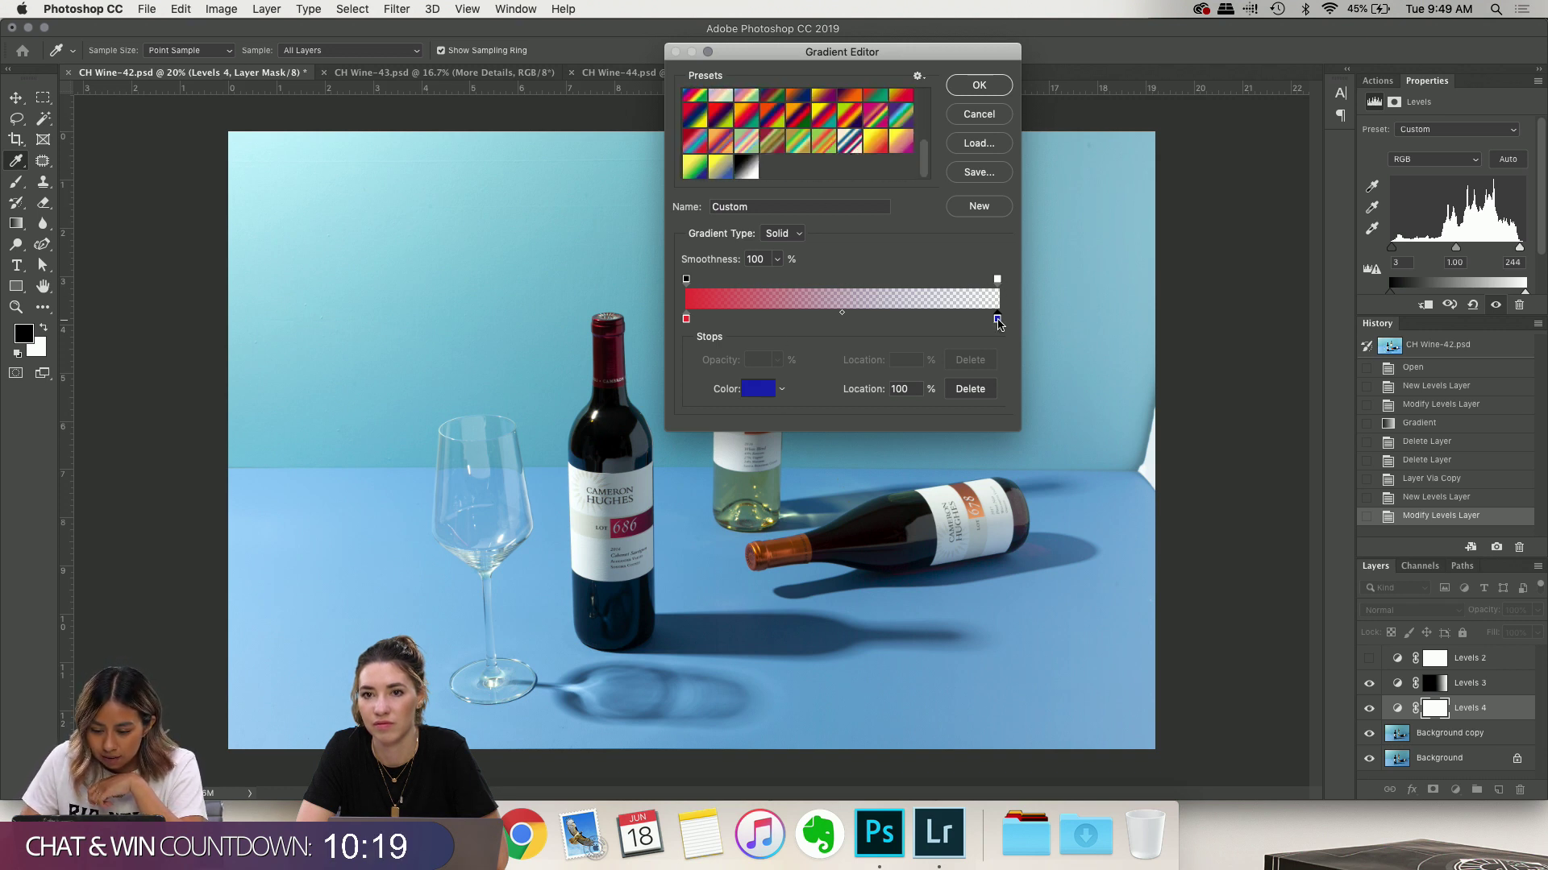
pyautogui.doubleClick(998, 319)
pyautogui.click(1160, 253)
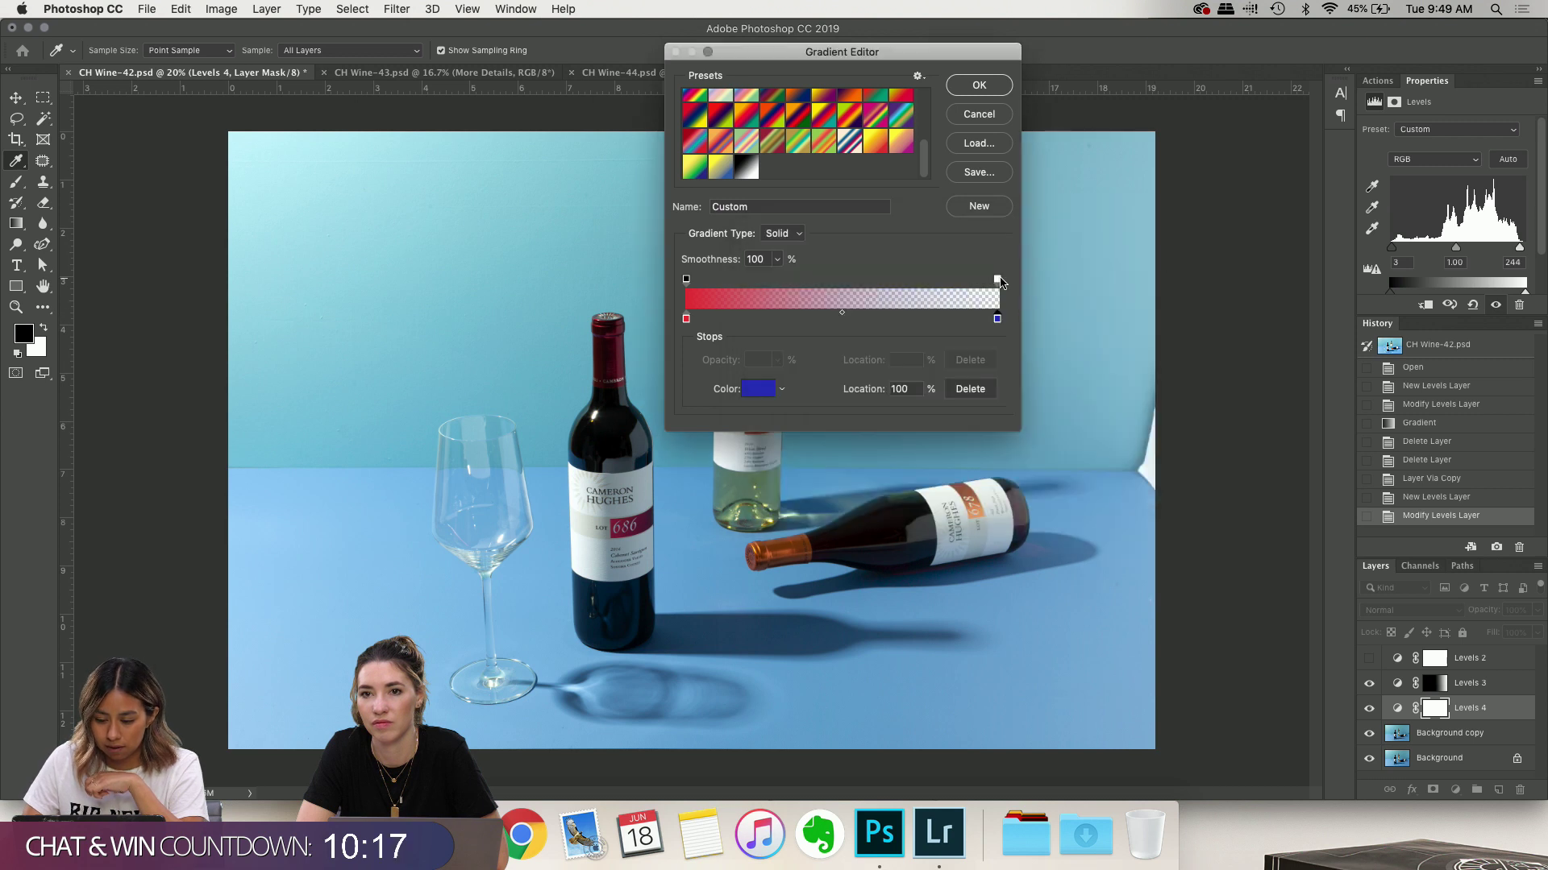
pyautogui.click(997, 281)
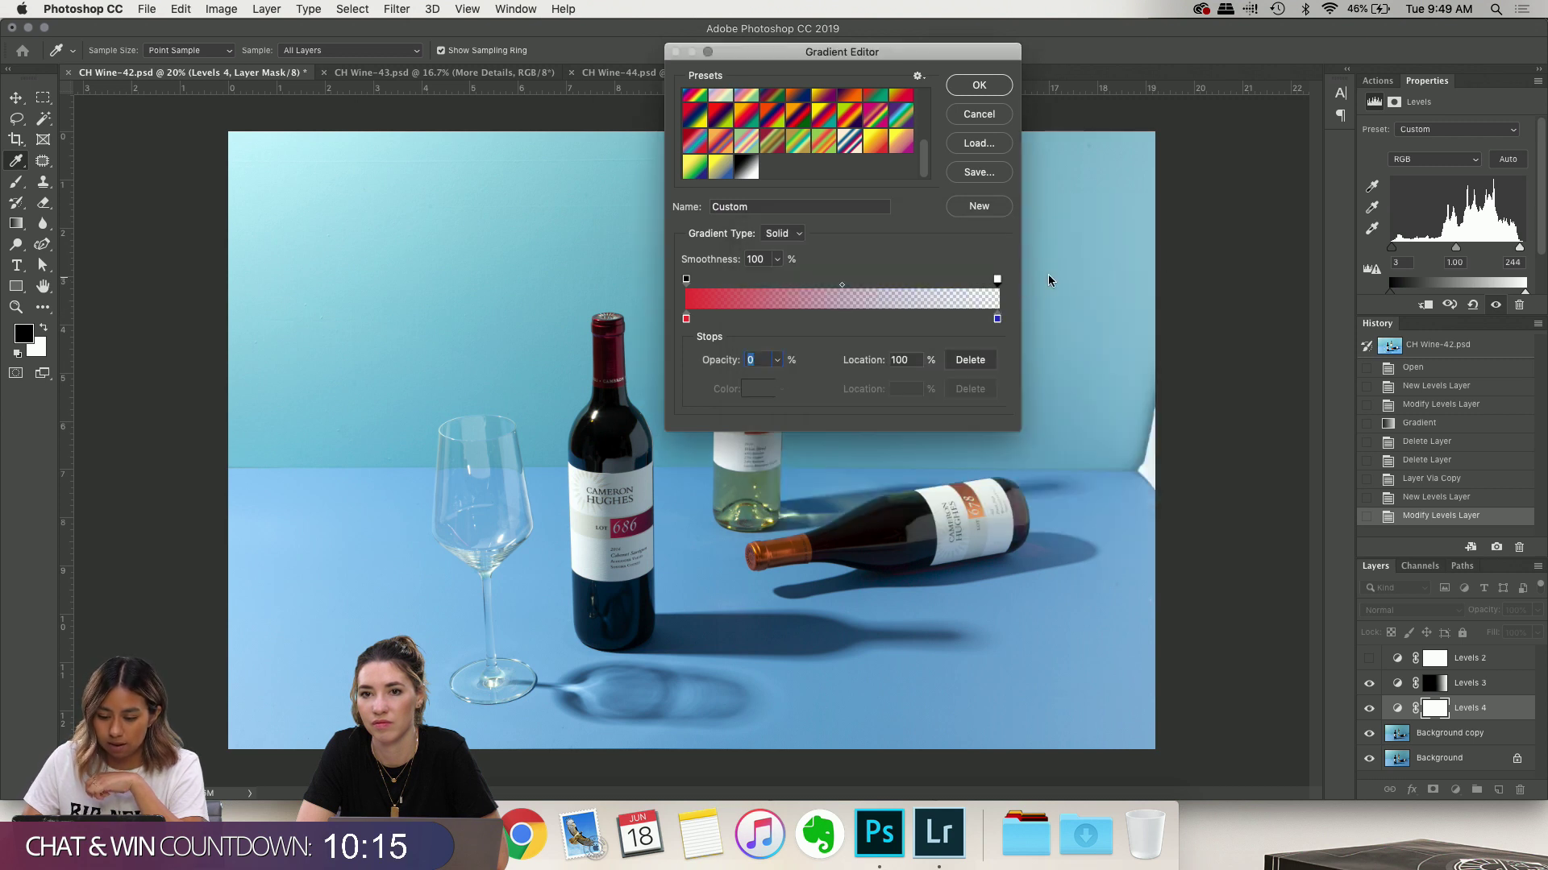
pyautogui.doubleClick(997, 319)
pyautogui.click(1141, 259)
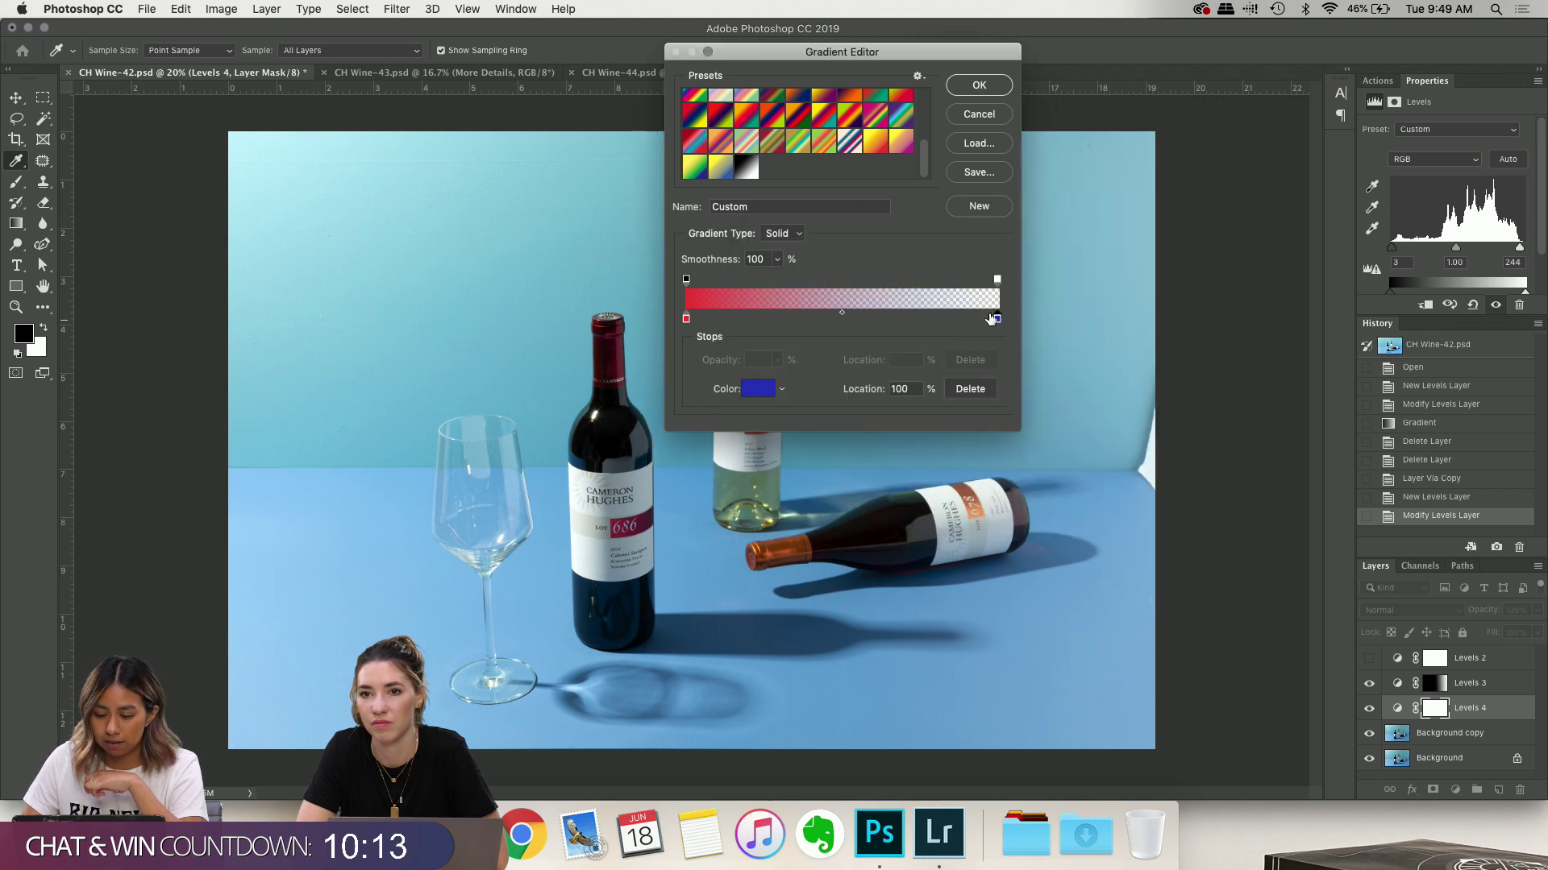
pyautogui.moveTo(997, 320)
pyautogui.mouseDown()
pyautogui.moveTo(732, 329)
pyautogui.moveTo(1001, 321)
pyautogui.mouseUp()
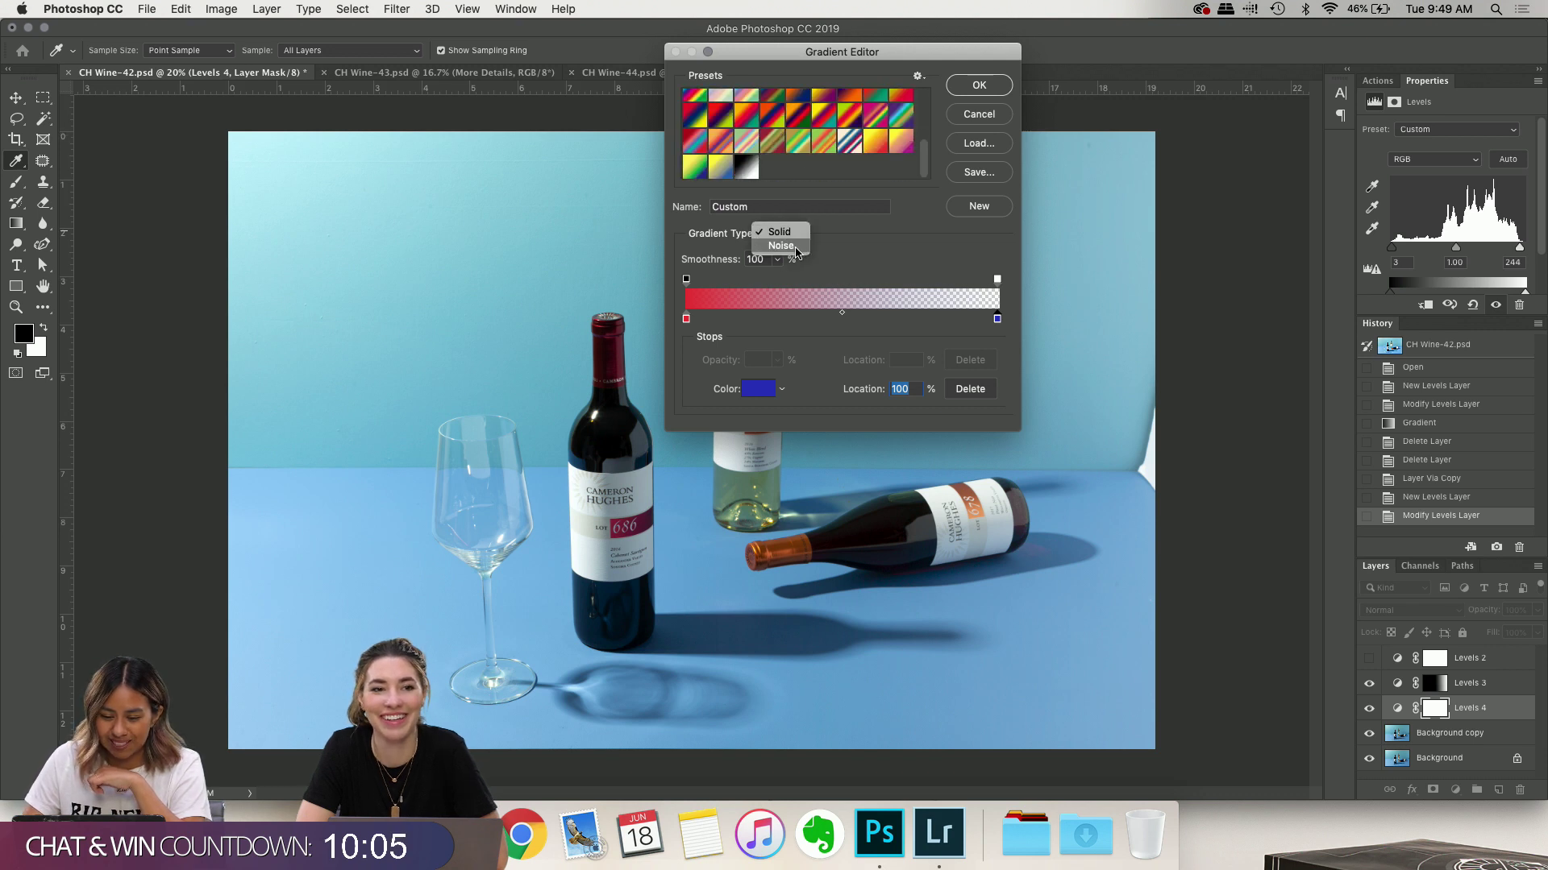
pyautogui.moveTo(687, 321); pyautogui.dragTo(859, 322)
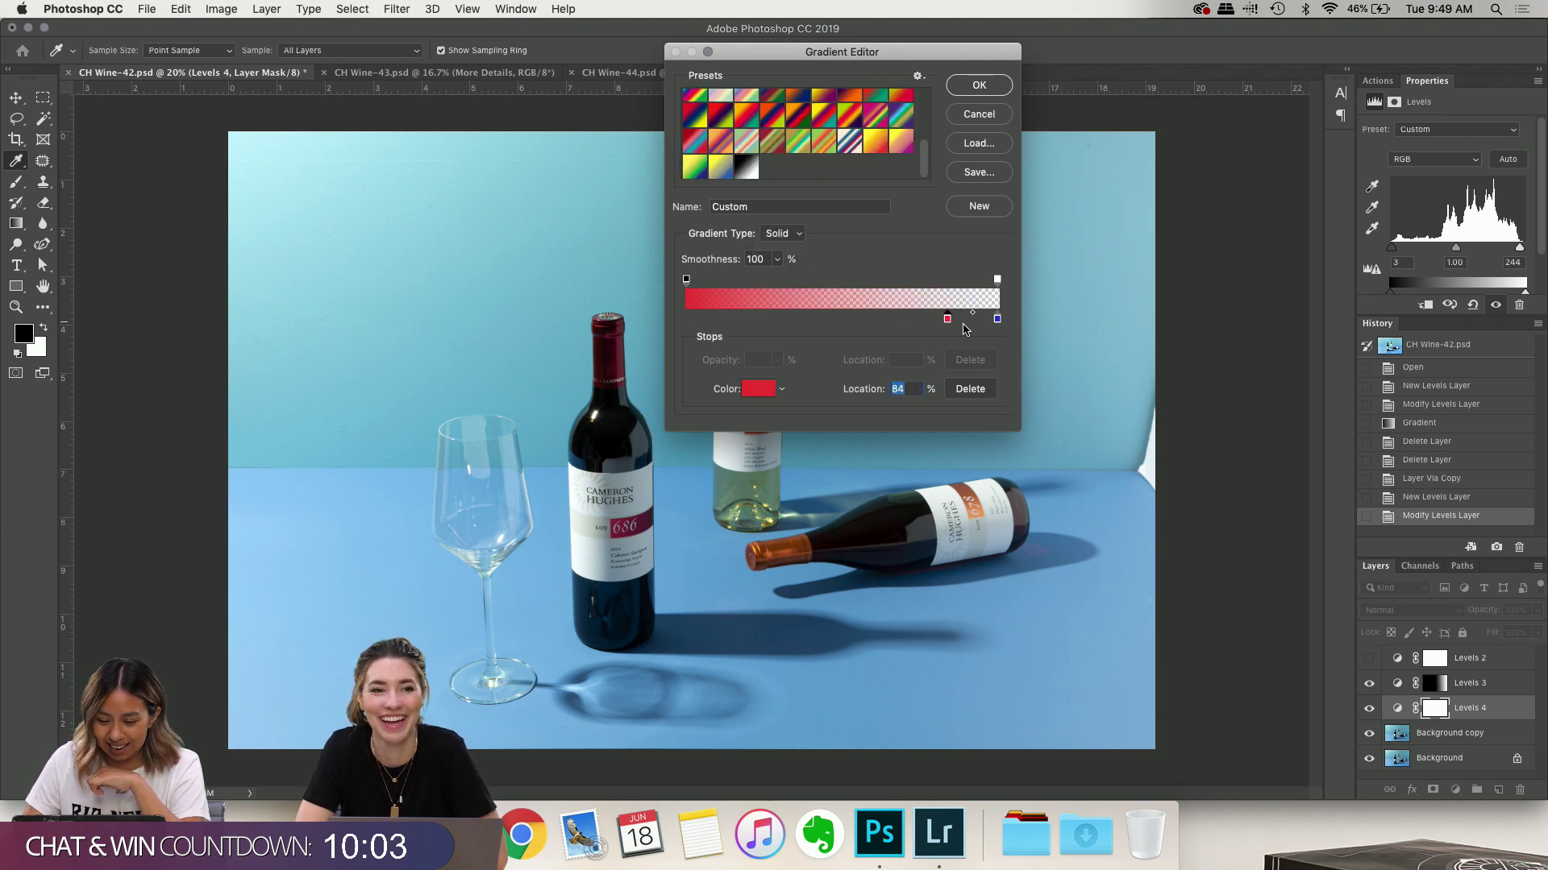
# Load the Black, White gradient preset and change its start color stop to dark blue
pyautogui.scroll(5, 769, 165)
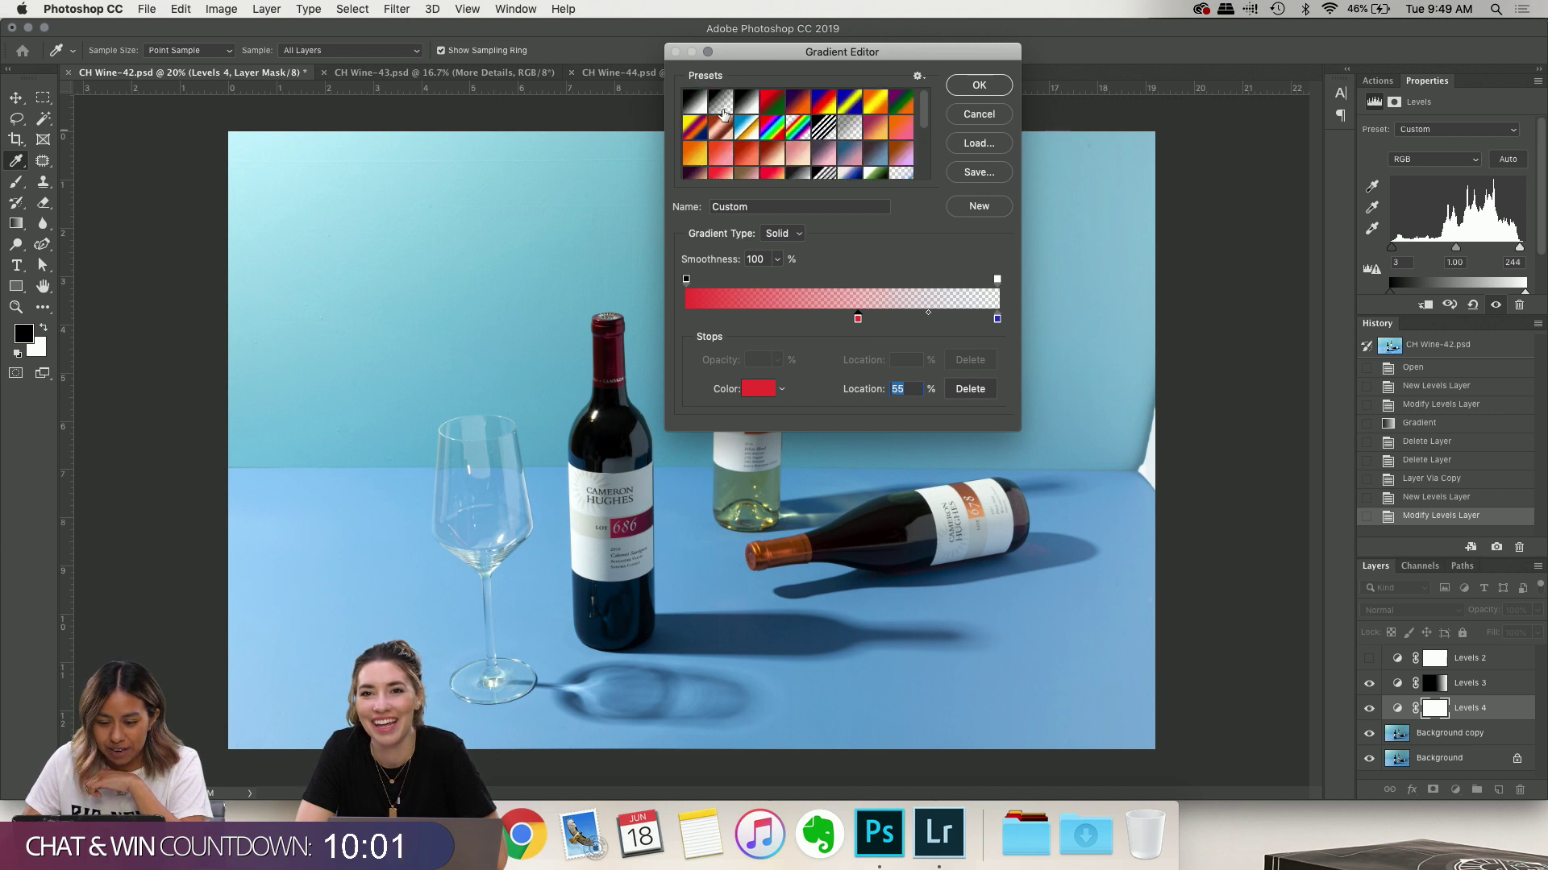
pyautogui.click(745, 103)
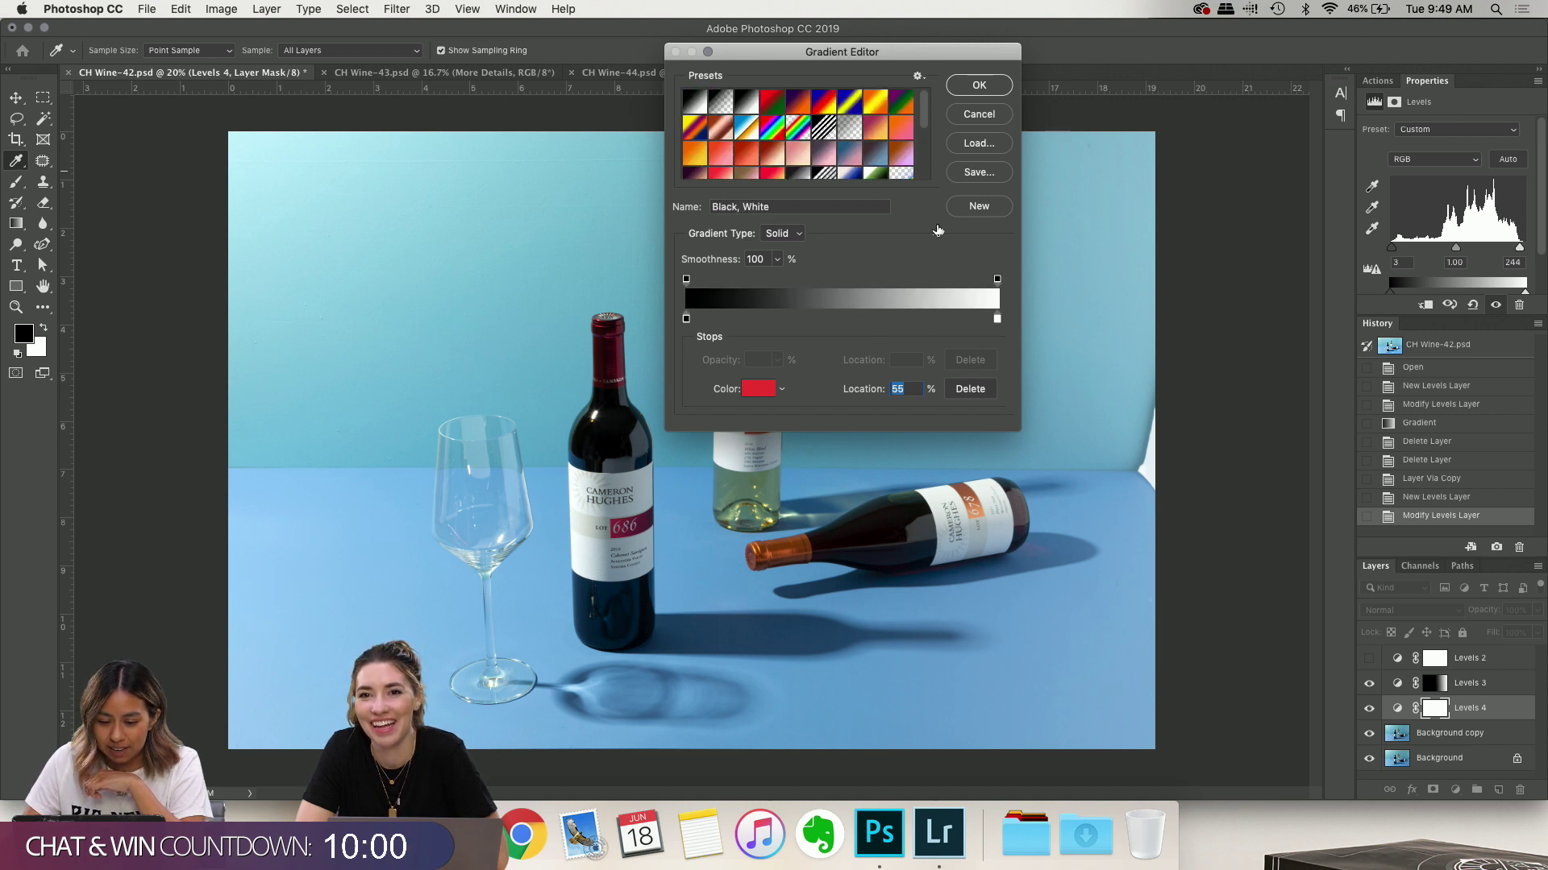
pyautogui.doubleClick(686, 319)
pyautogui.moveTo(813, 293); pyautogui.dragTo(891, 349)
pyautogui.click(1126, 250)
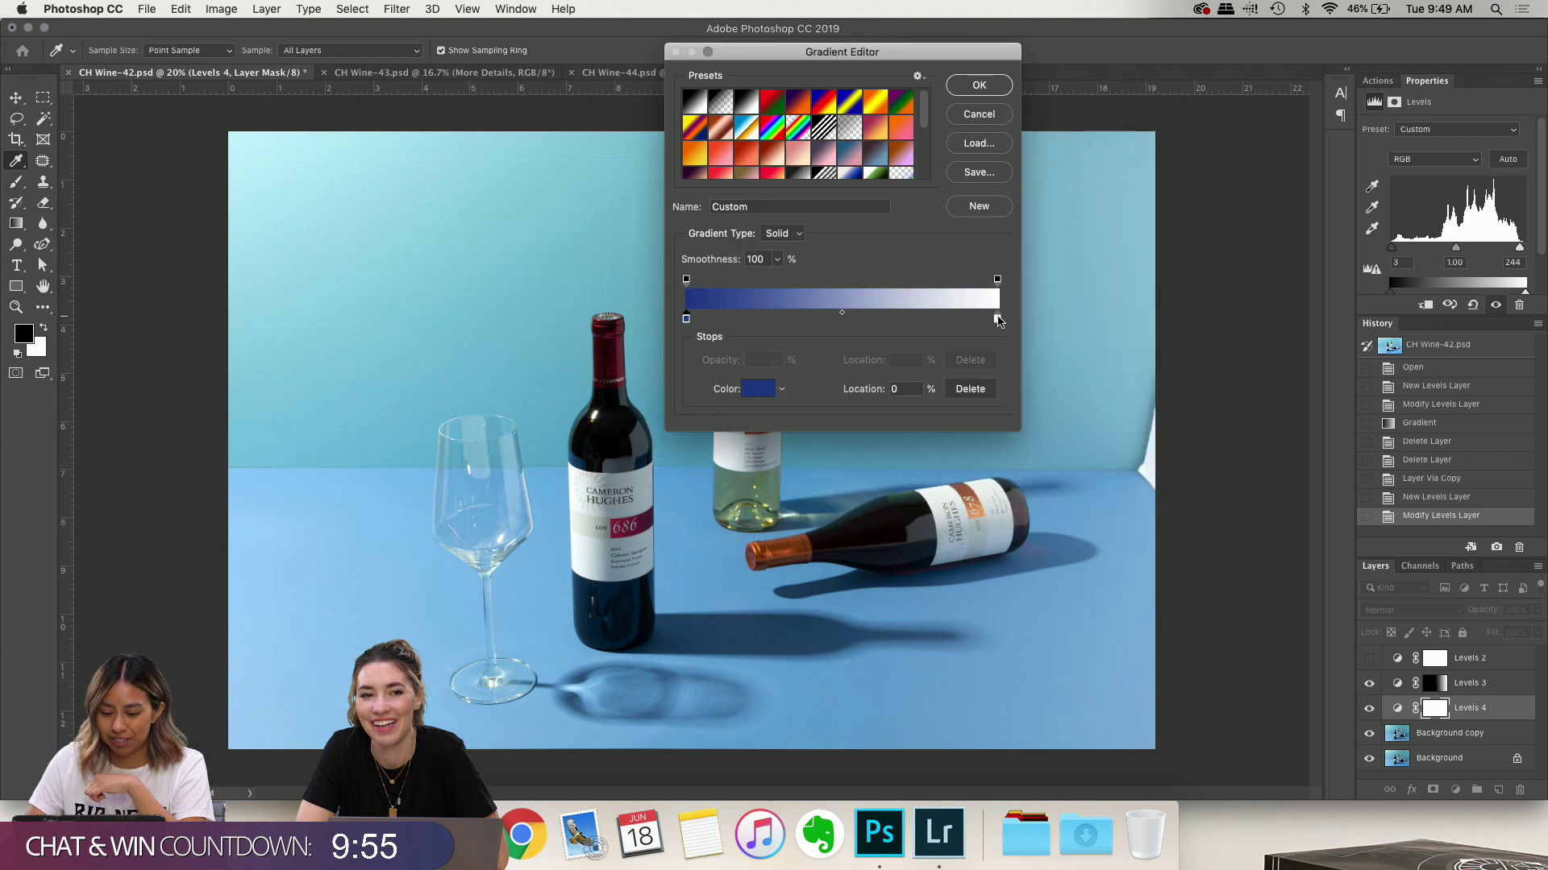
# Change the gradient's white end color stop to dark red
pyautogui.click(997, 319)
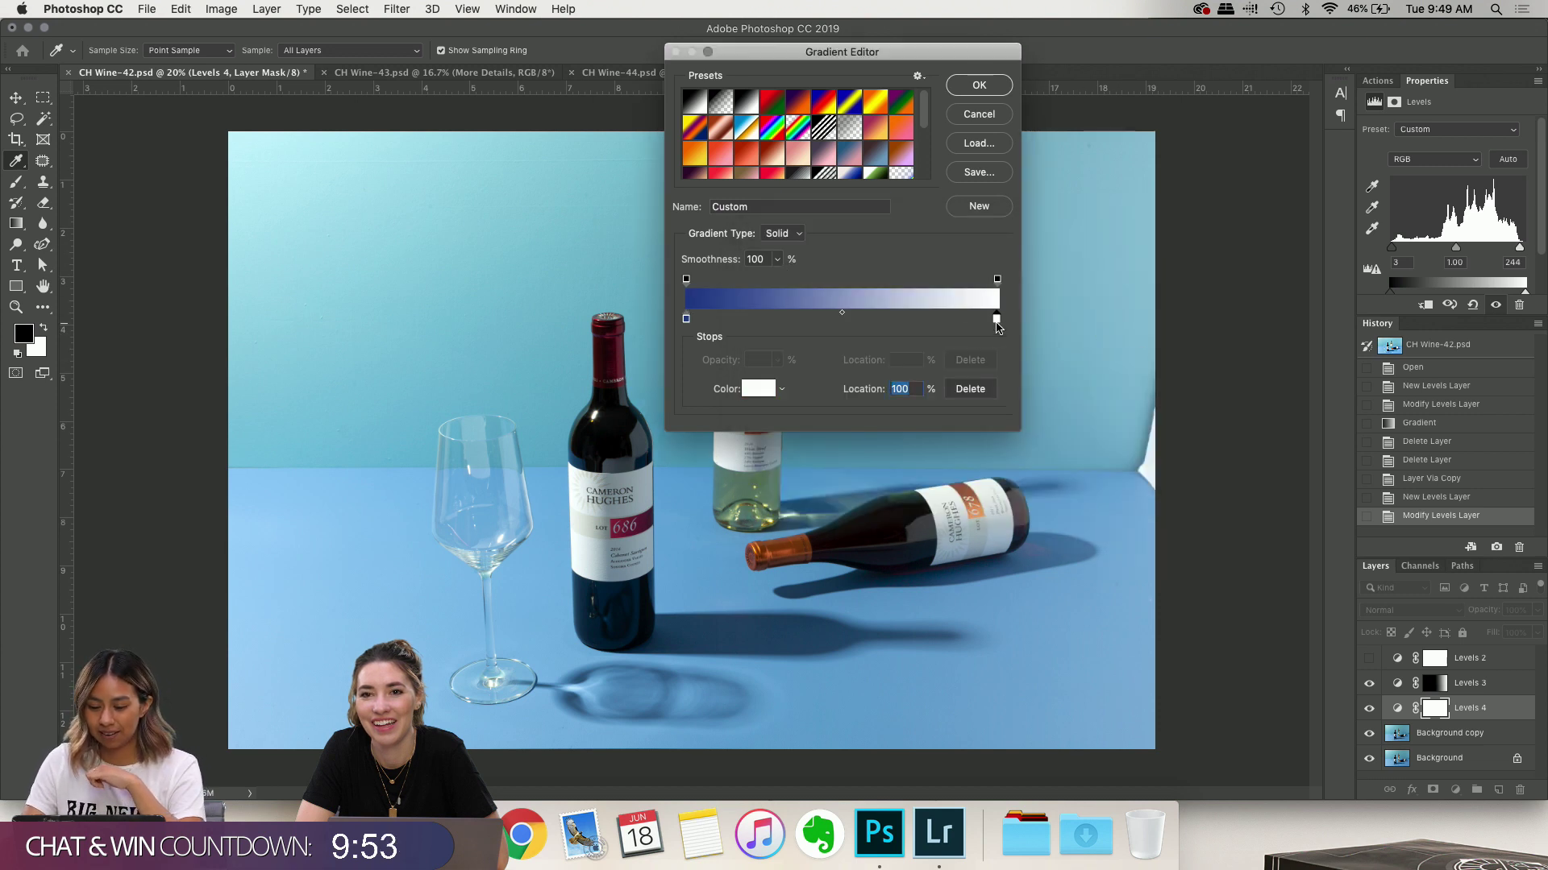
pyautogui.doubleClick(998, 322)
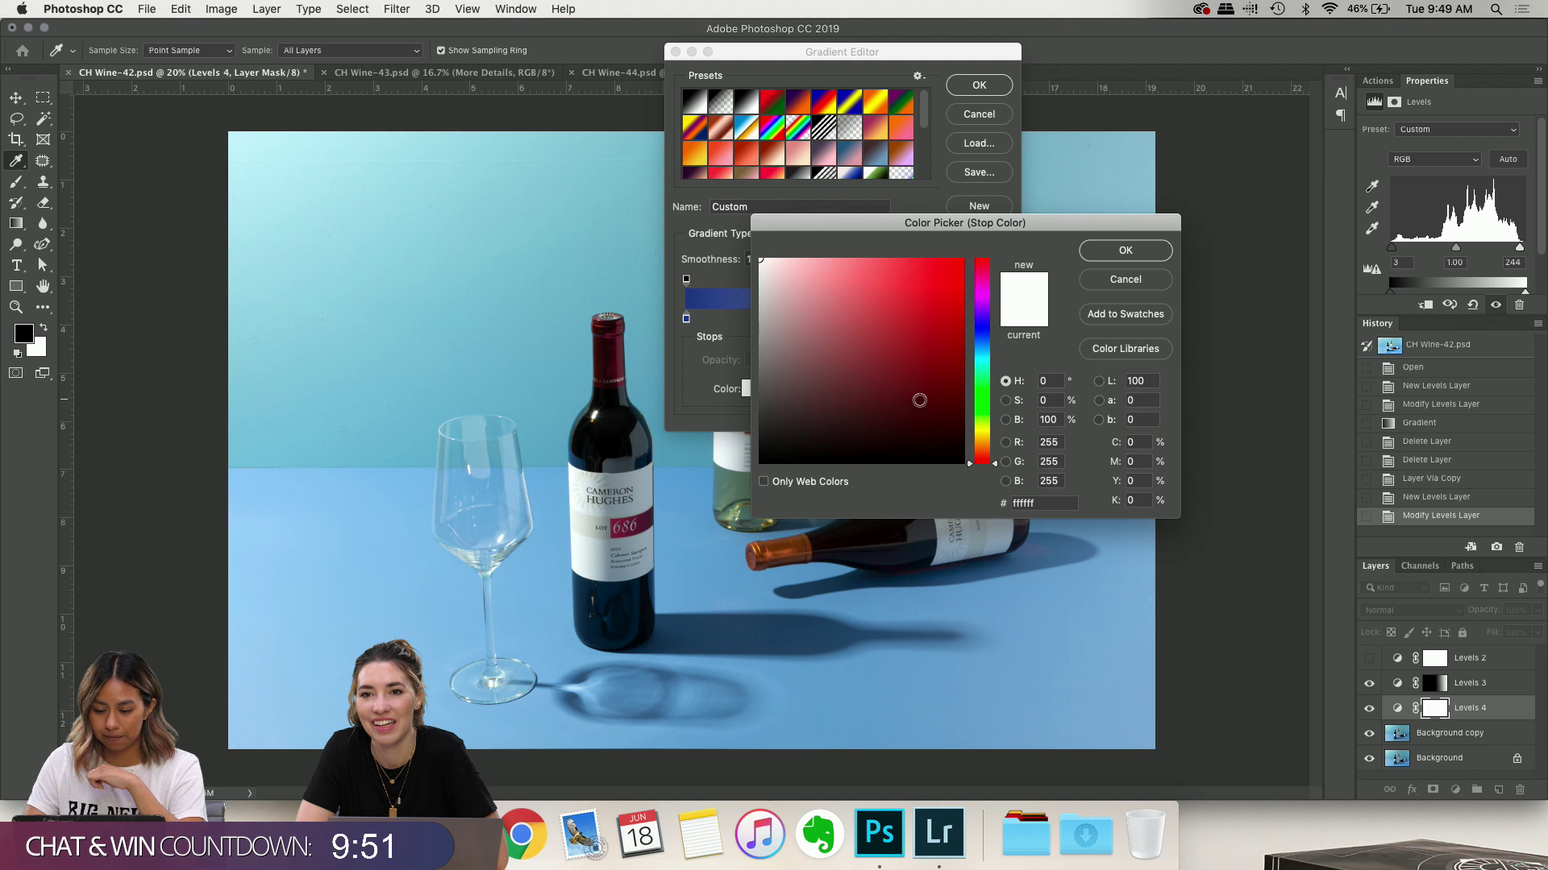
pyautogui.click(920, 399)
pyautogui.click(1115, 253)
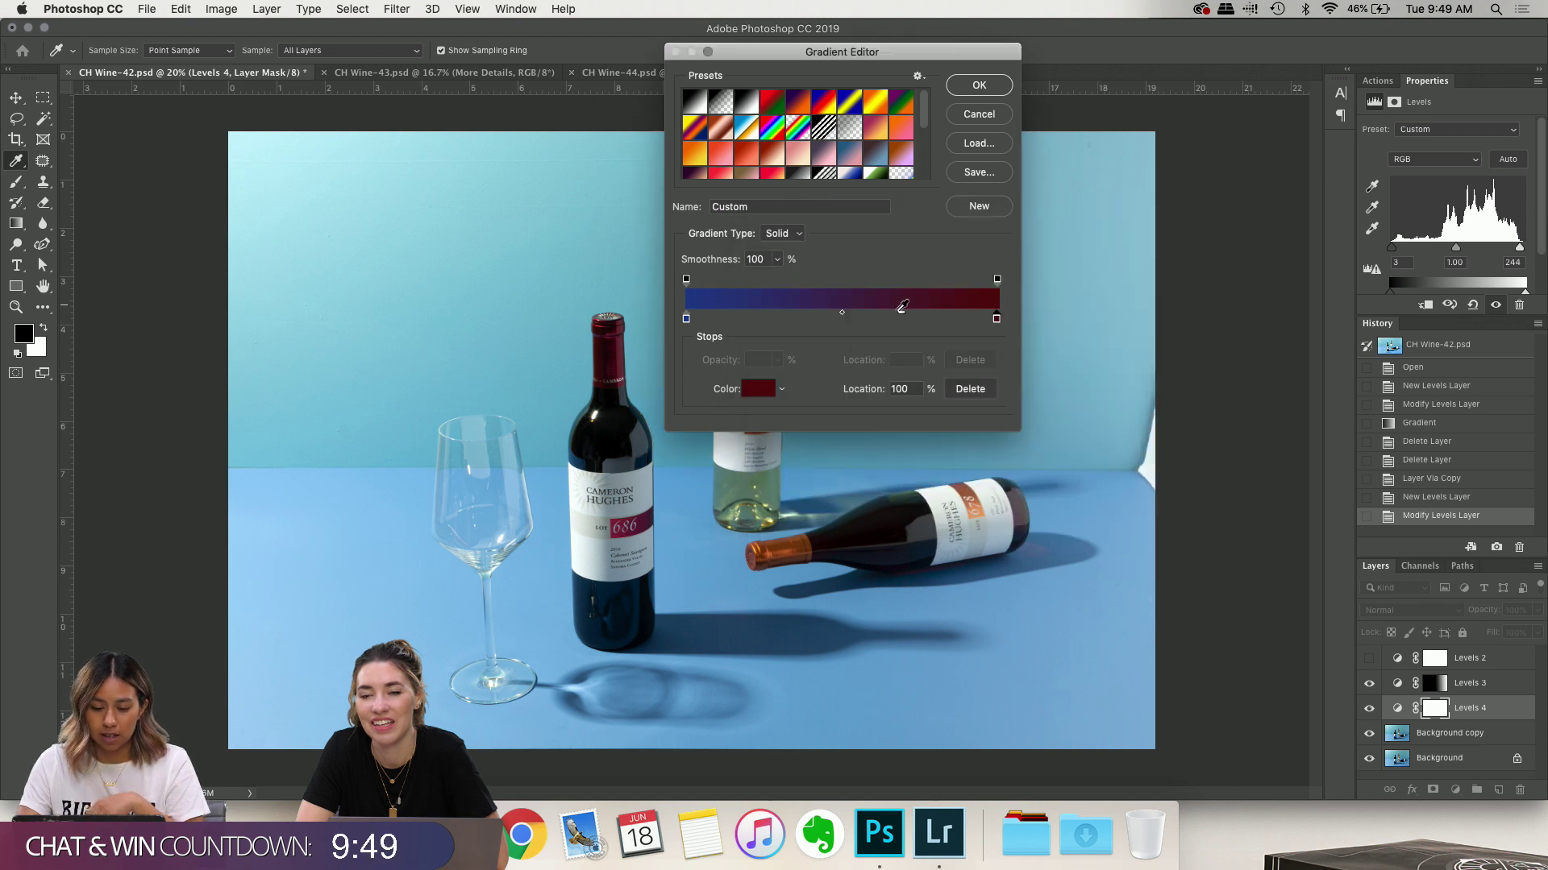
pyautogui.scroll(-5, 880, 165)
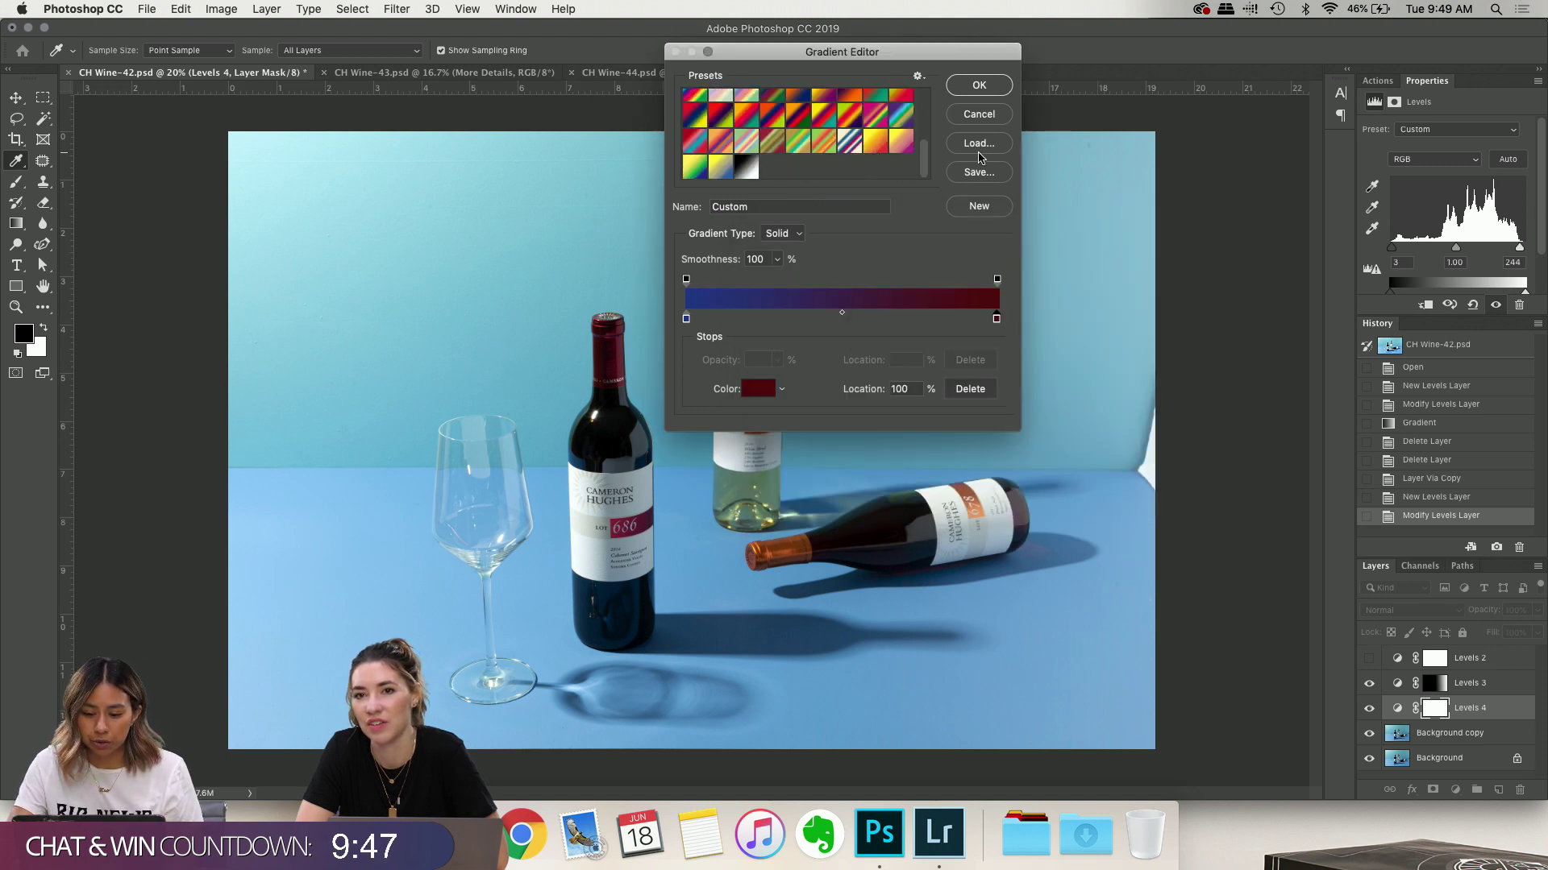
pyautogui.click(979, 173)
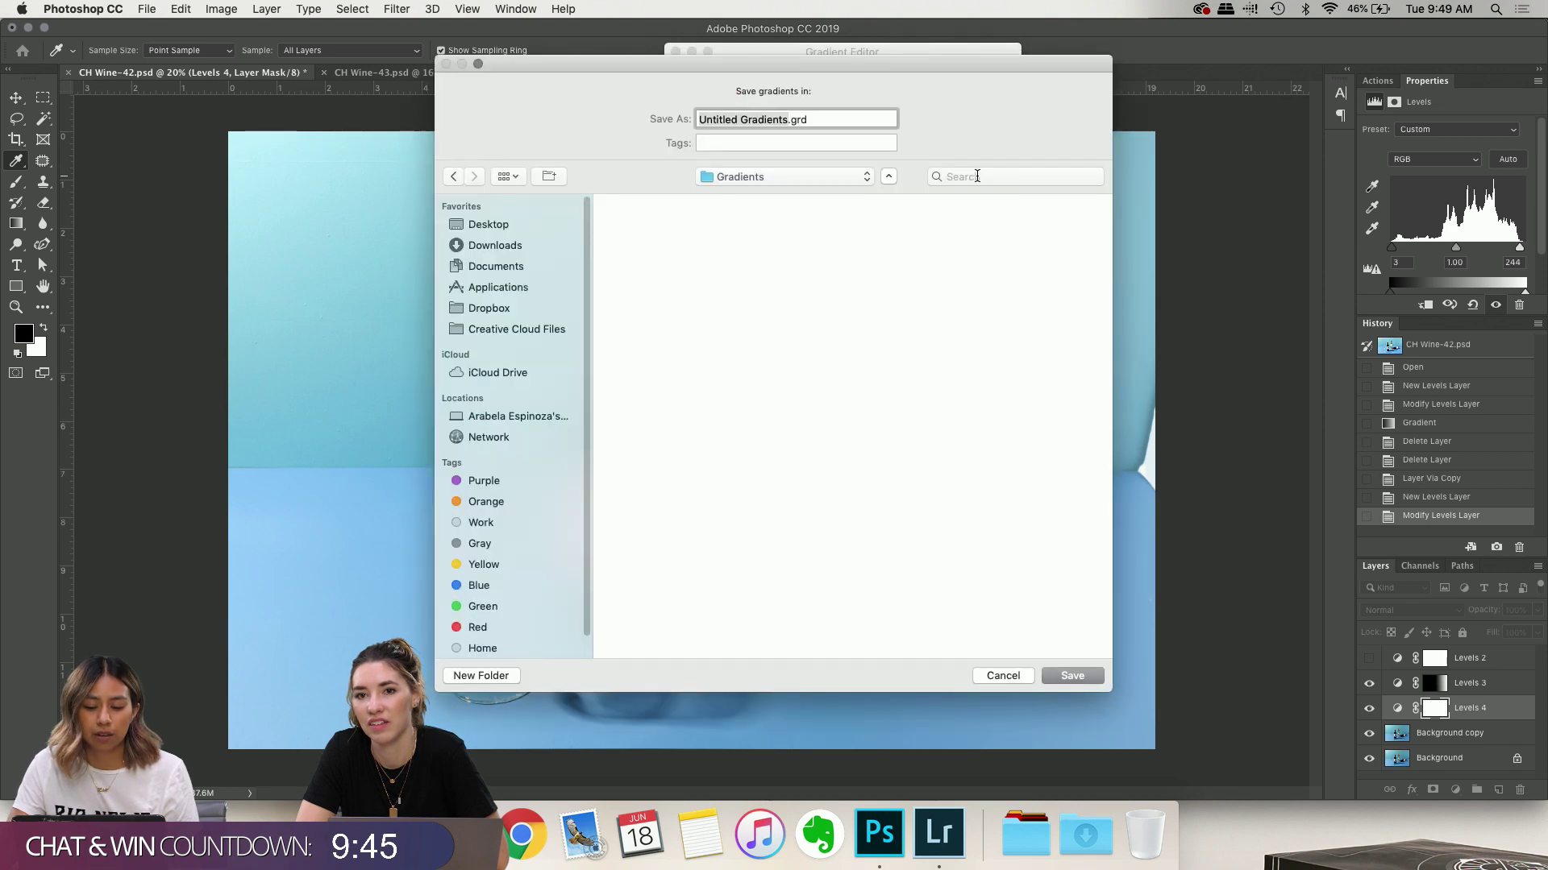
pyautogui.click(1004, 676)
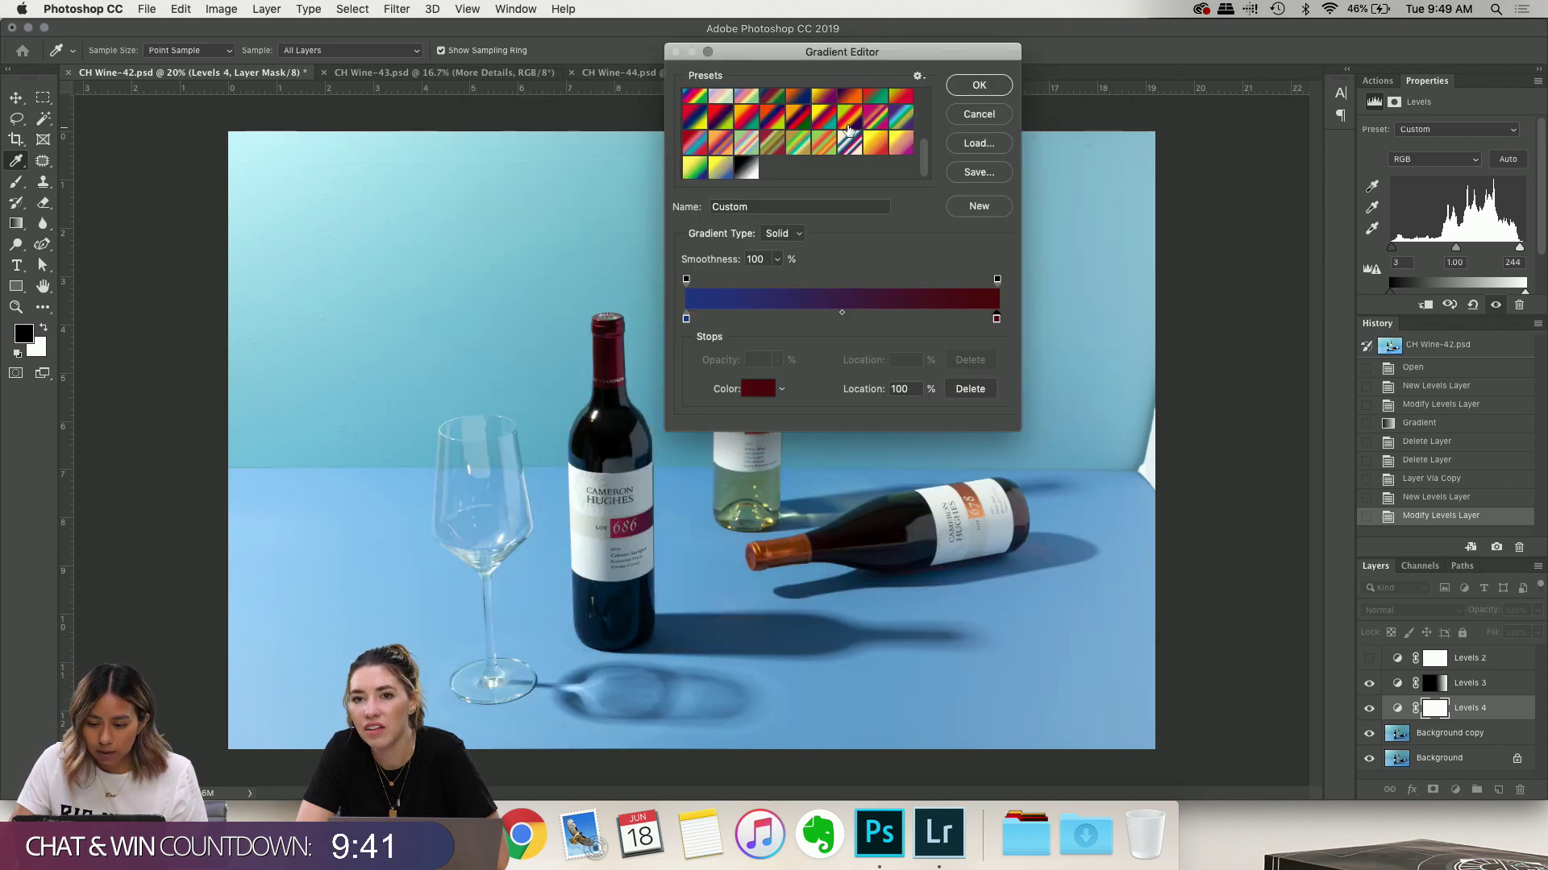
# Look through the gradient preset library options and reload the Black, White preset
pyautogui.moveTo(923, 158); pyautogui.dragTo(927, 57)
pyautogui.click(917, 76)
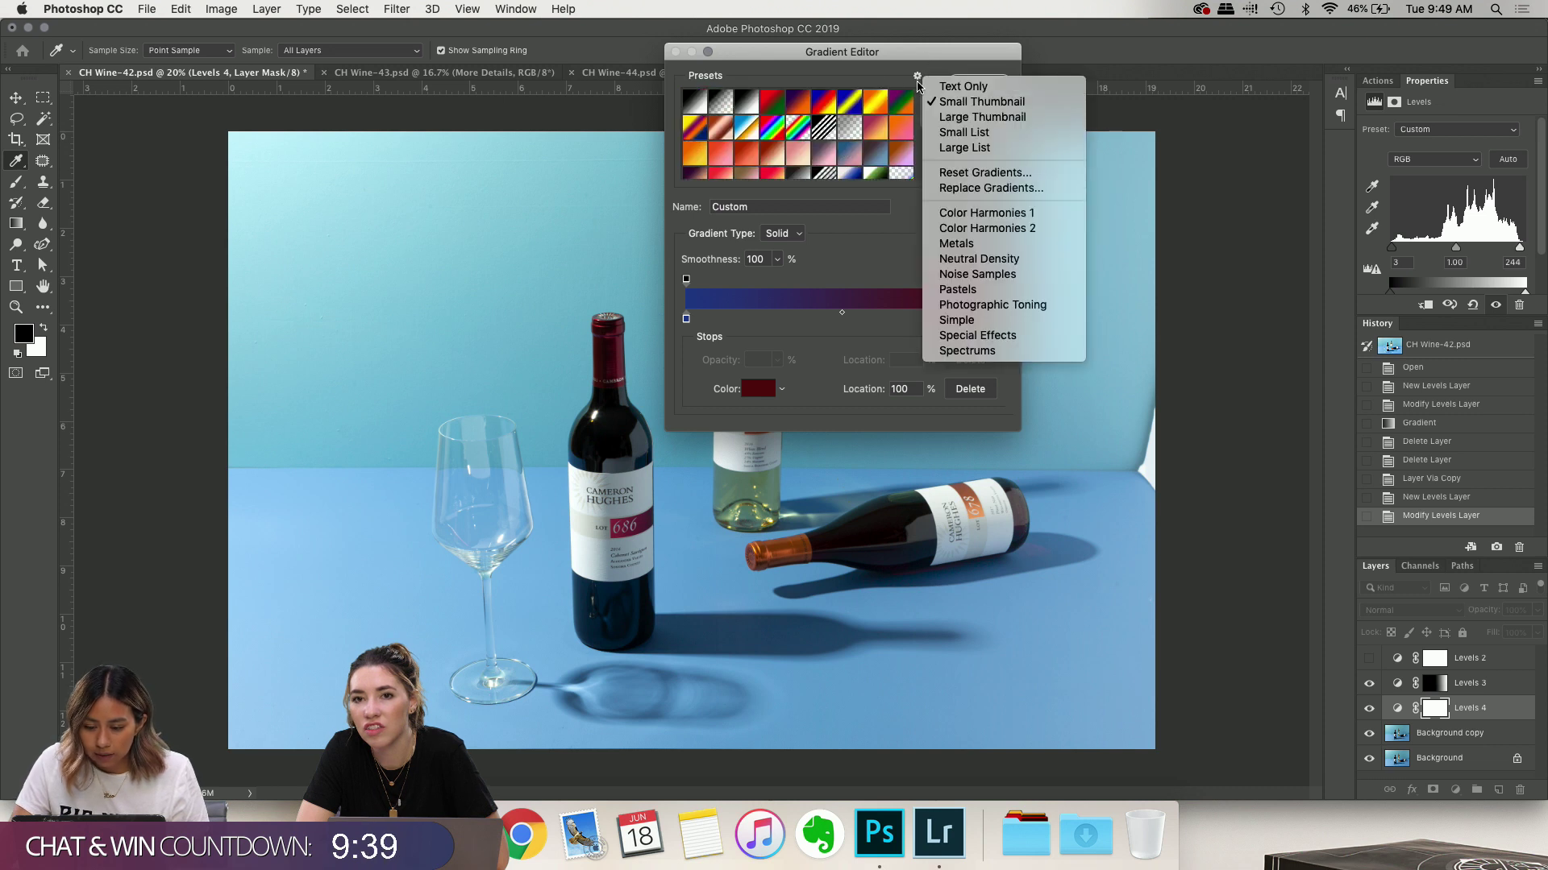
pyautogui.click(852, 129)
pyautogui.scroll(-5, 765, 137)
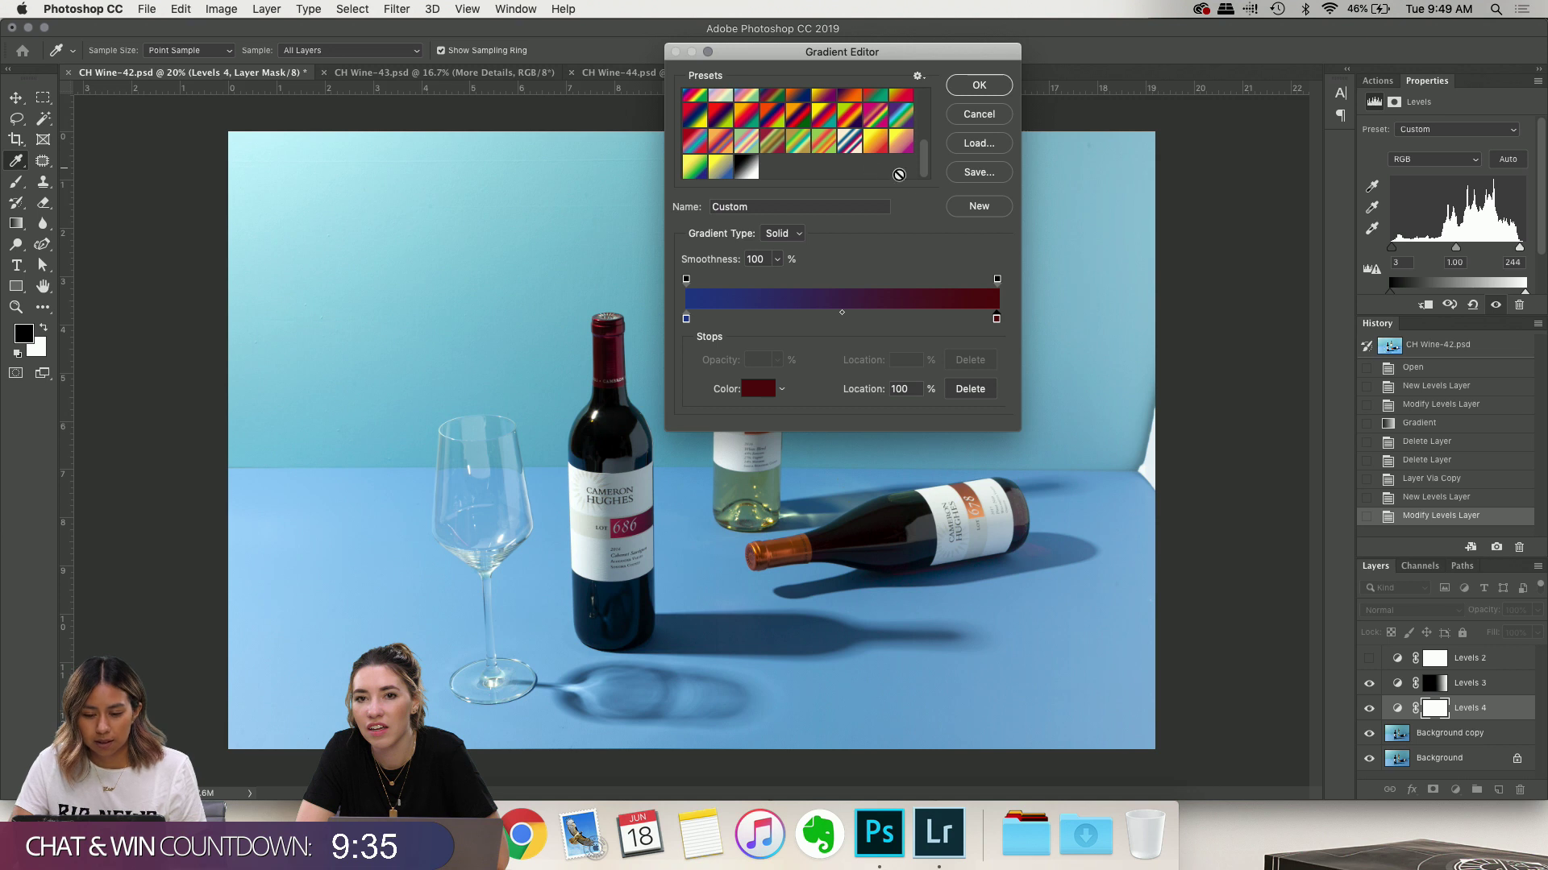
pyautogui.click(745, 170)
# Load the Vintage Lights Gradient 07 preset and add a copy of it to the end of the preset list
pyautogui.scroll(5, 776, 175)
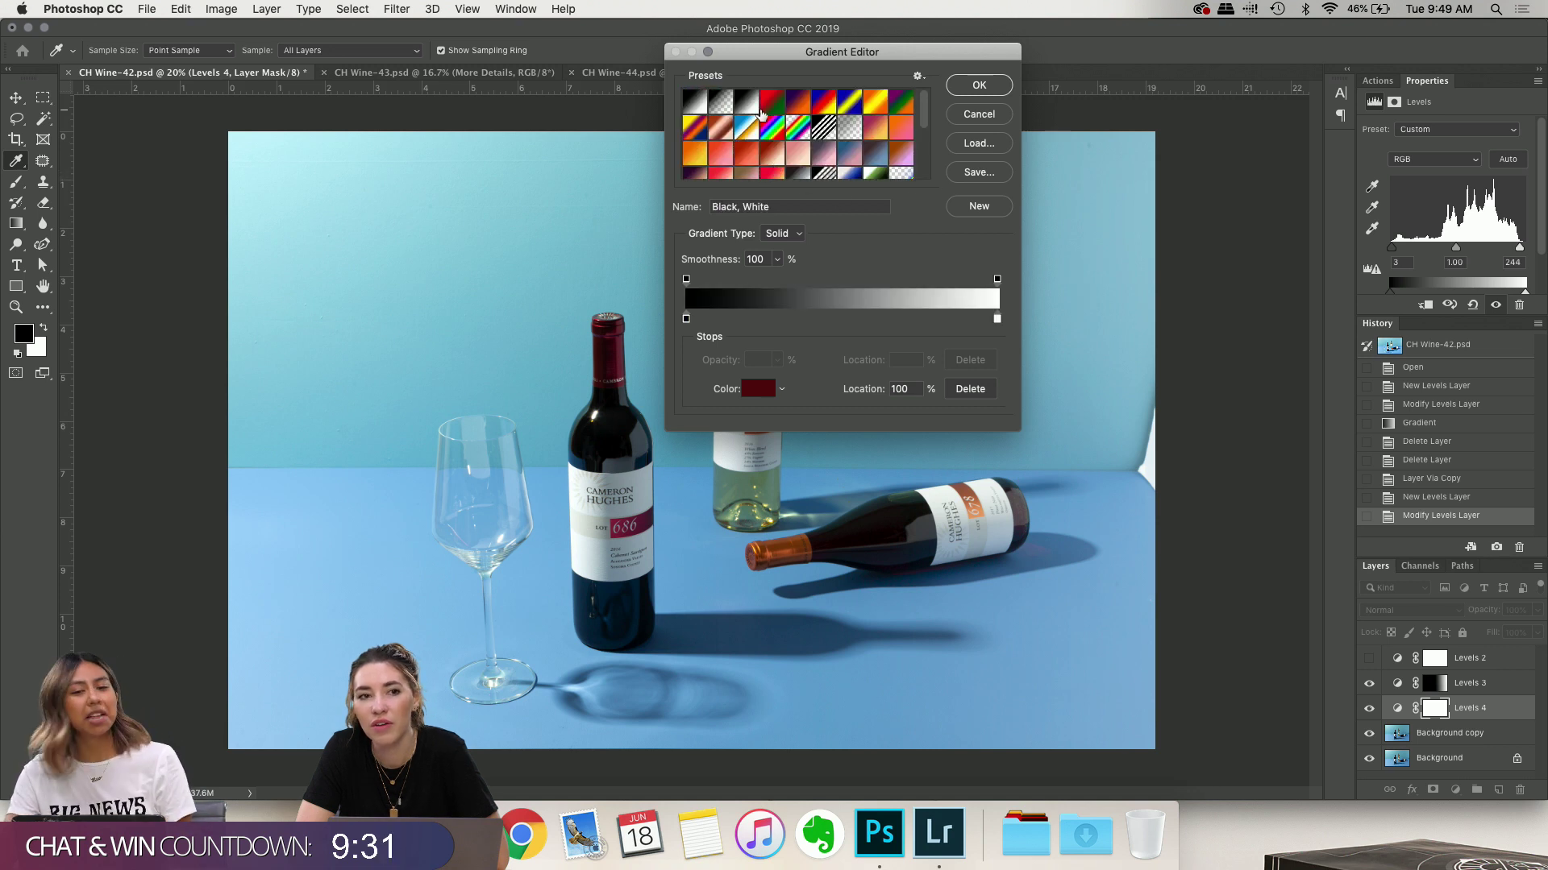
pyautogui.click(797, 161)
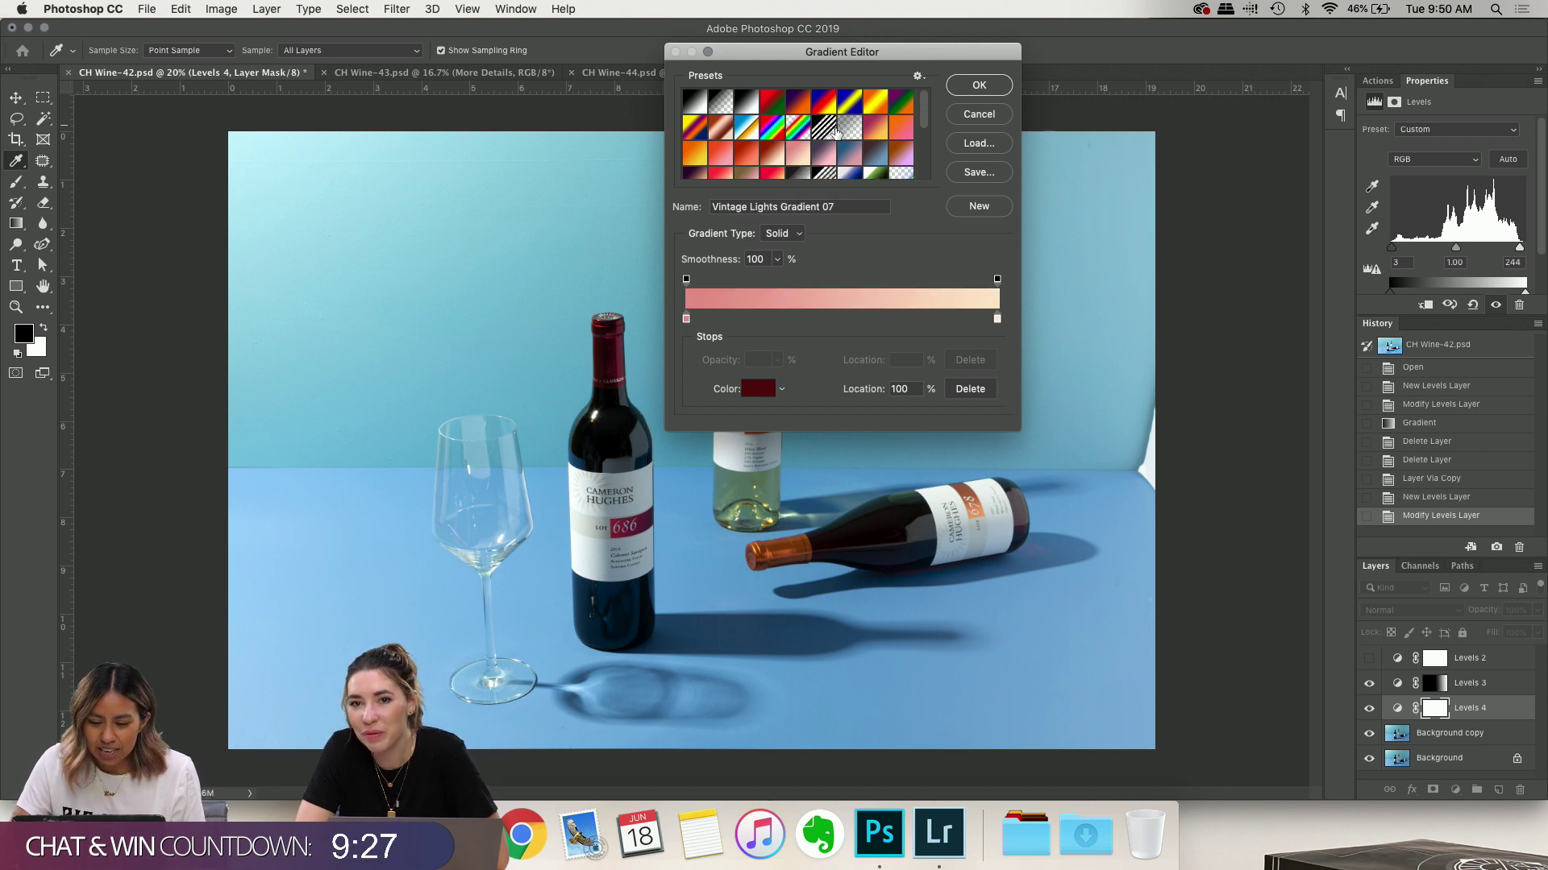
pyautogui.scroll(-2, 863, 142)
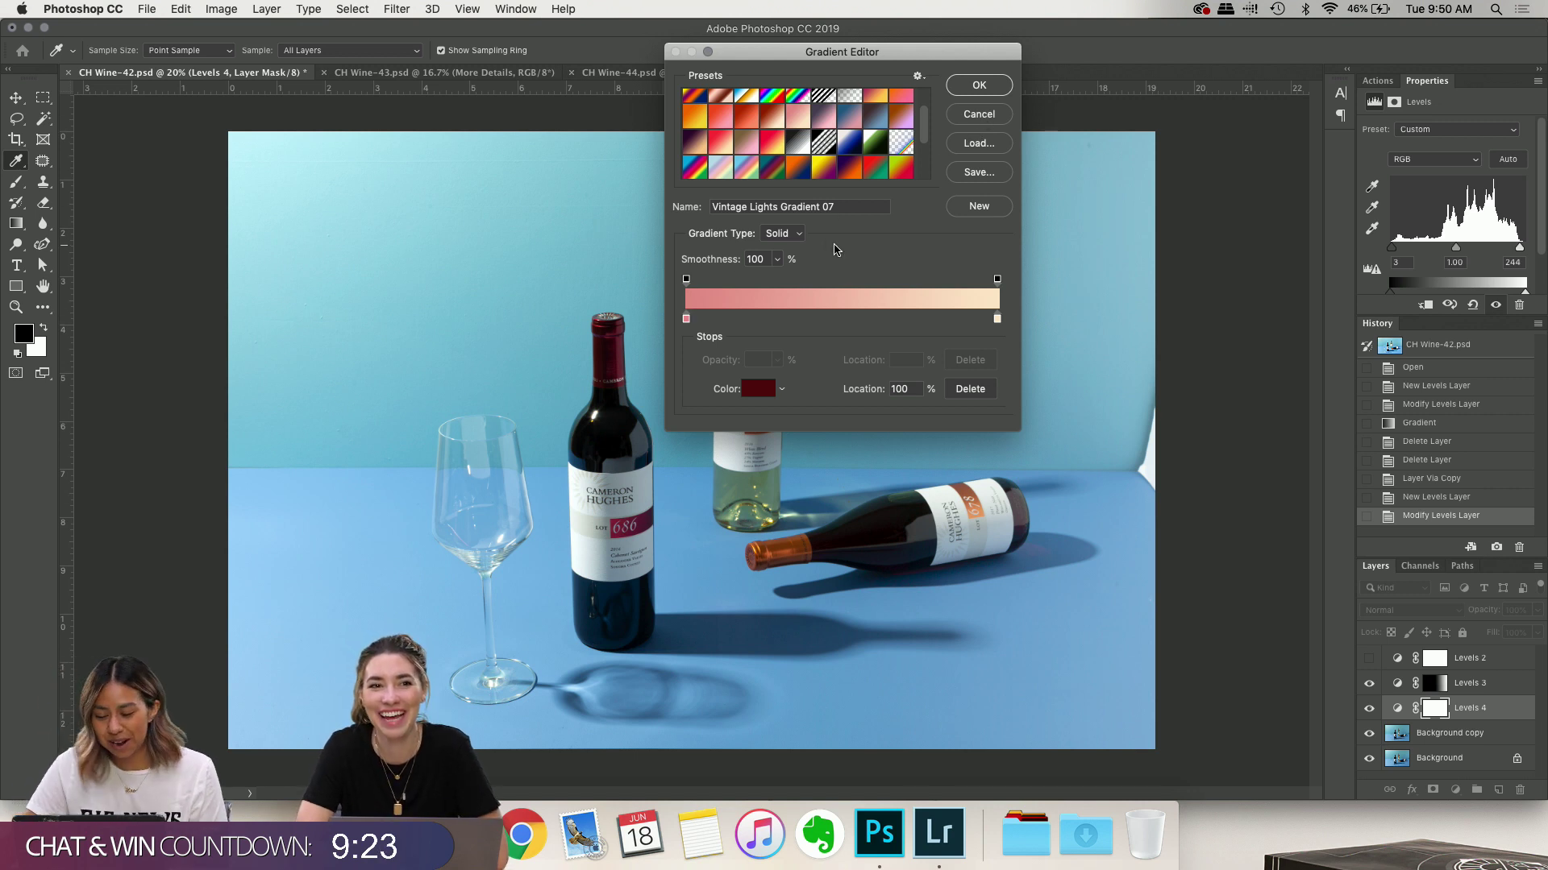
pyautogui.scroll(-3, 764, 170)
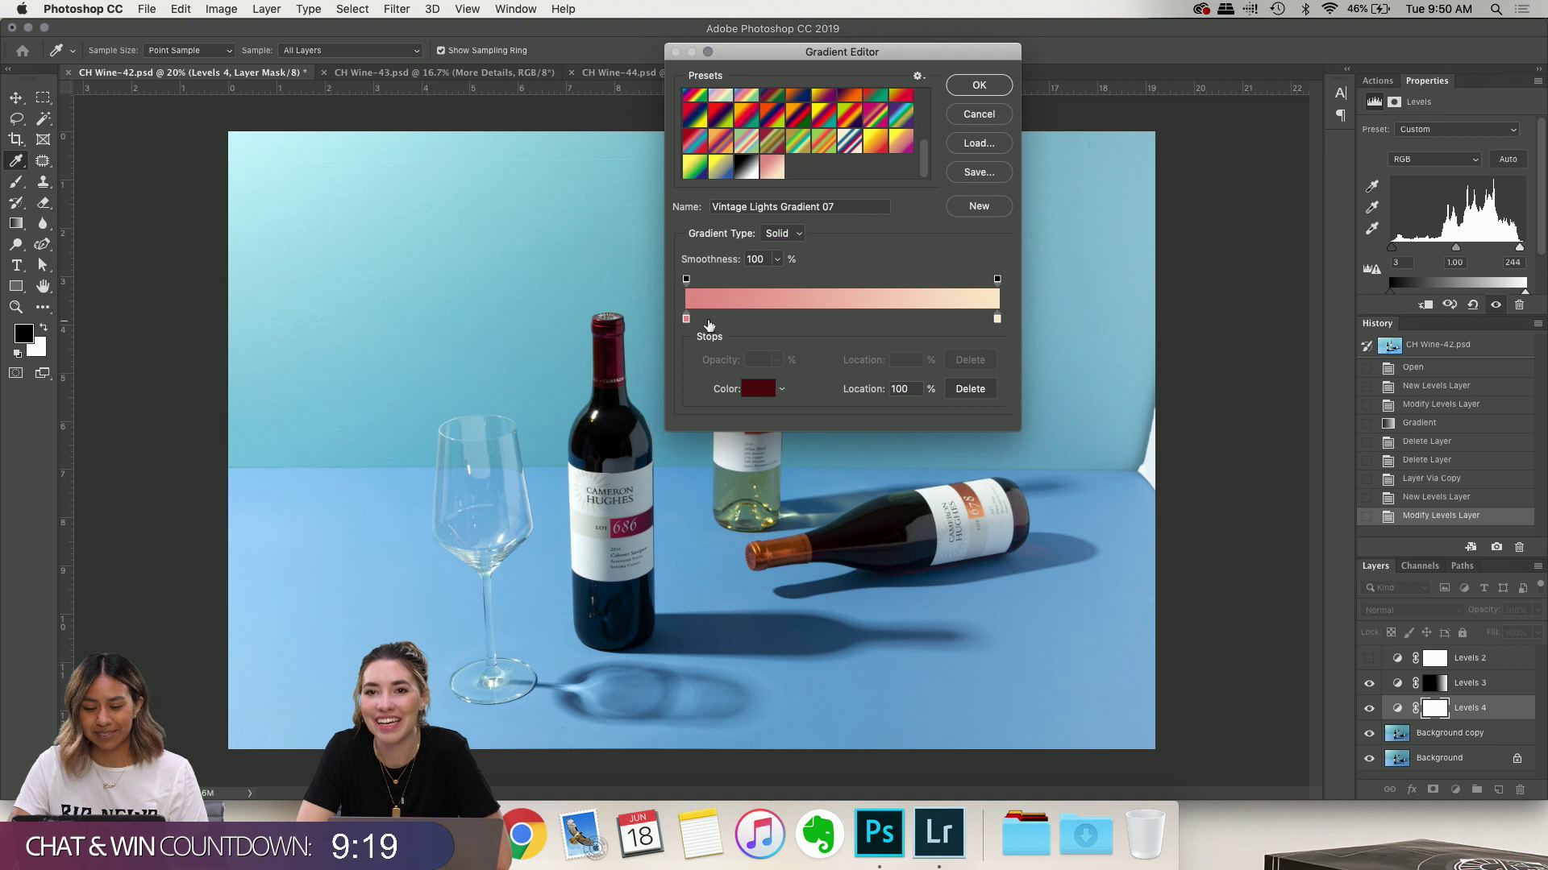
# Set the gradient's start color stop to dark red and its end color stop to orange
pyautogui.click(685, 319)
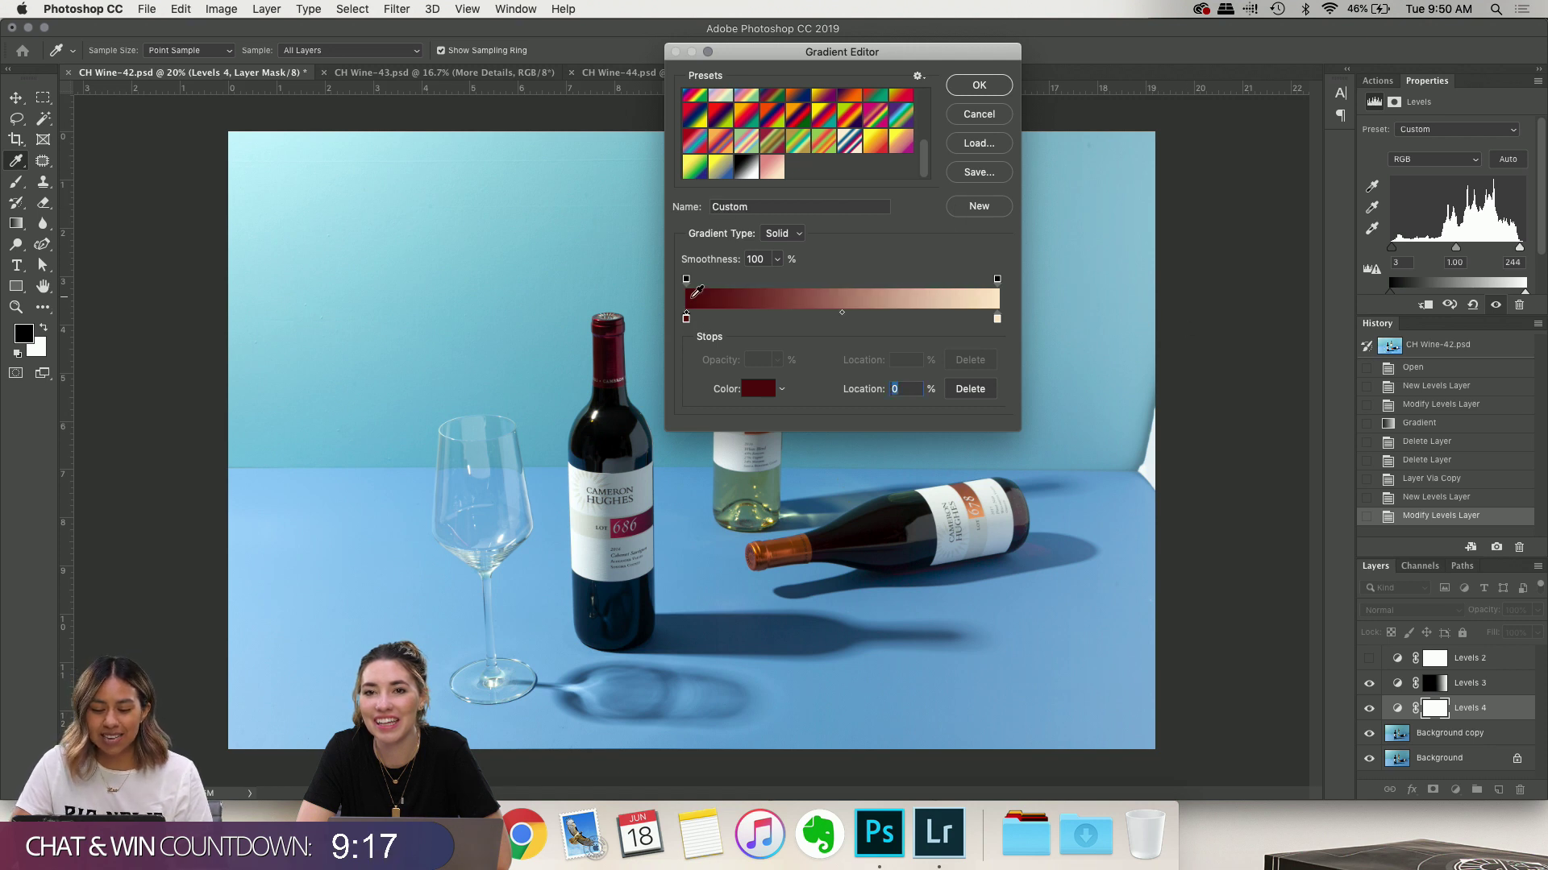
pyautogui.doubleClick(997, 319)
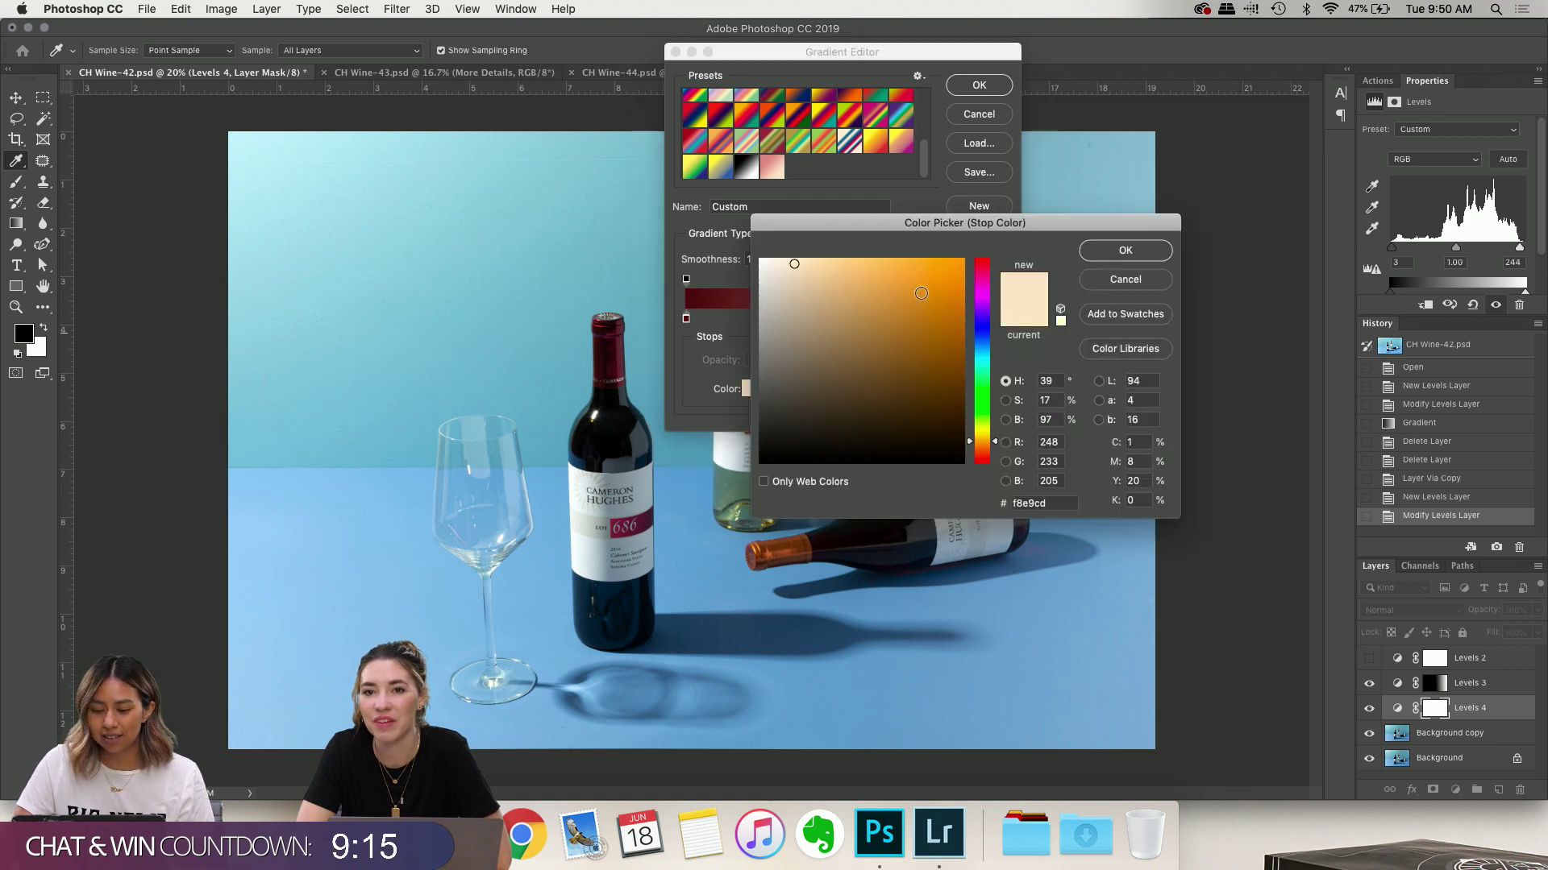
pyautogui.click(911, 282)
pyautogui.click(1132, 252)
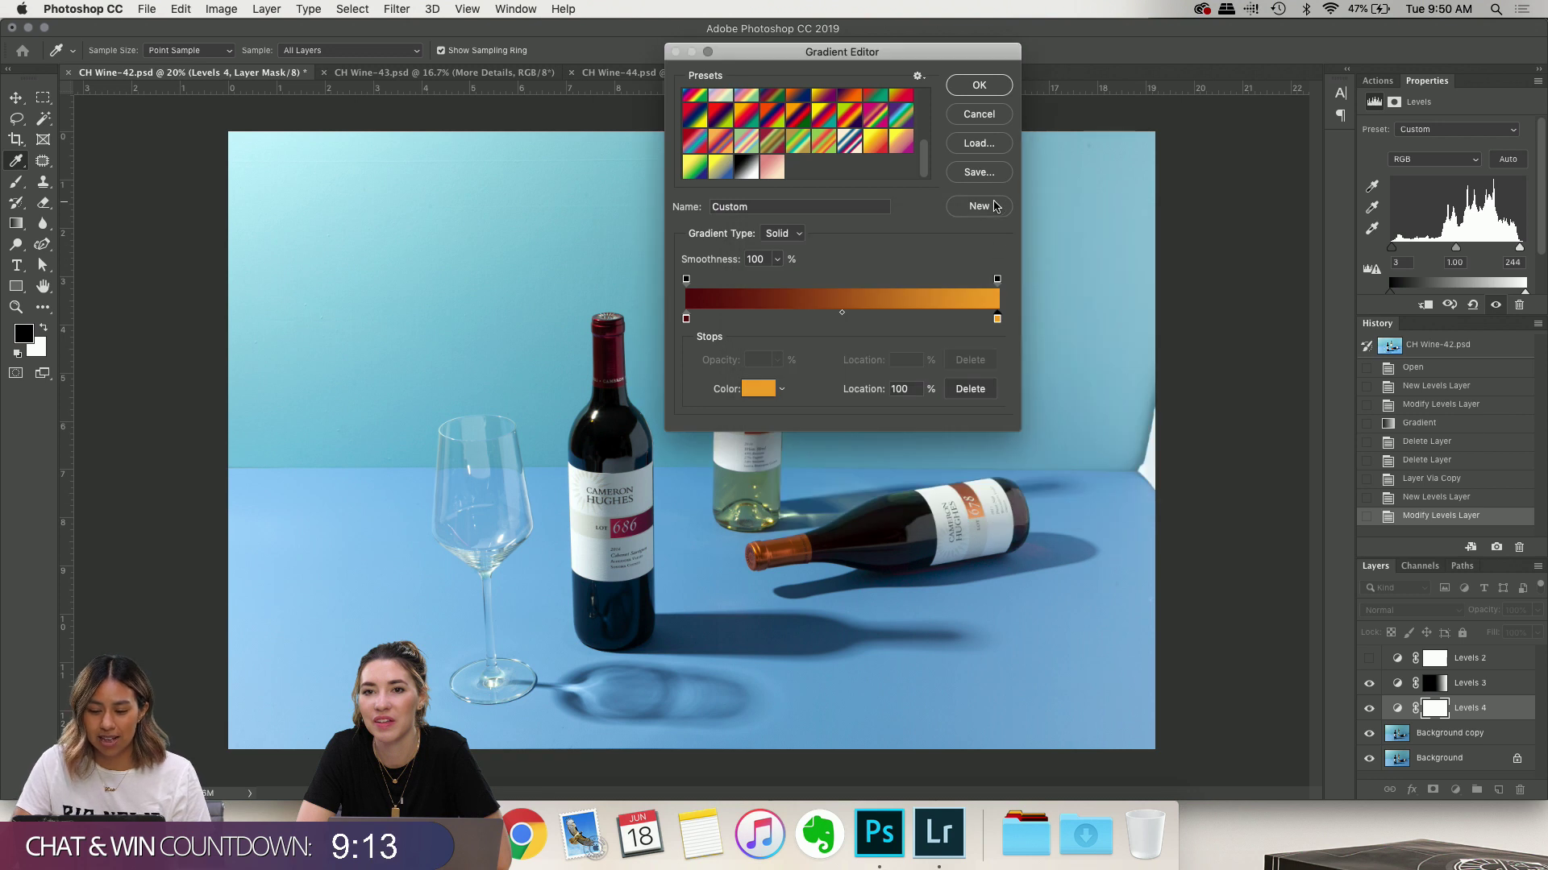
# Add the dark red-to-orange gradient to the presets, then cancel the gradient edits
pyautogui.doubleClick(758, 207)
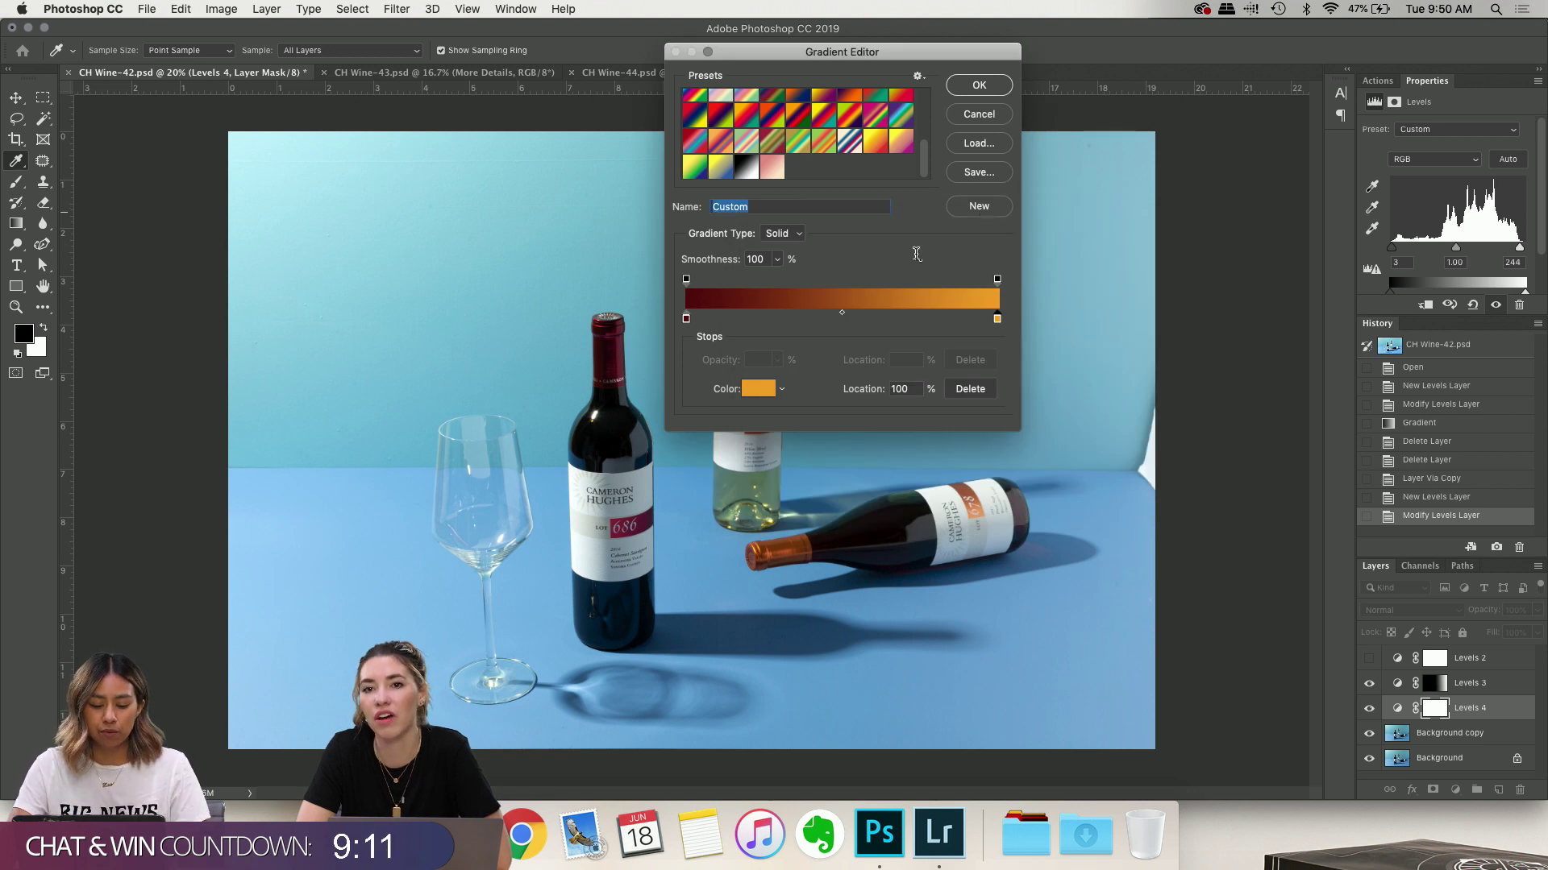
pyautogui.click(989, 208)
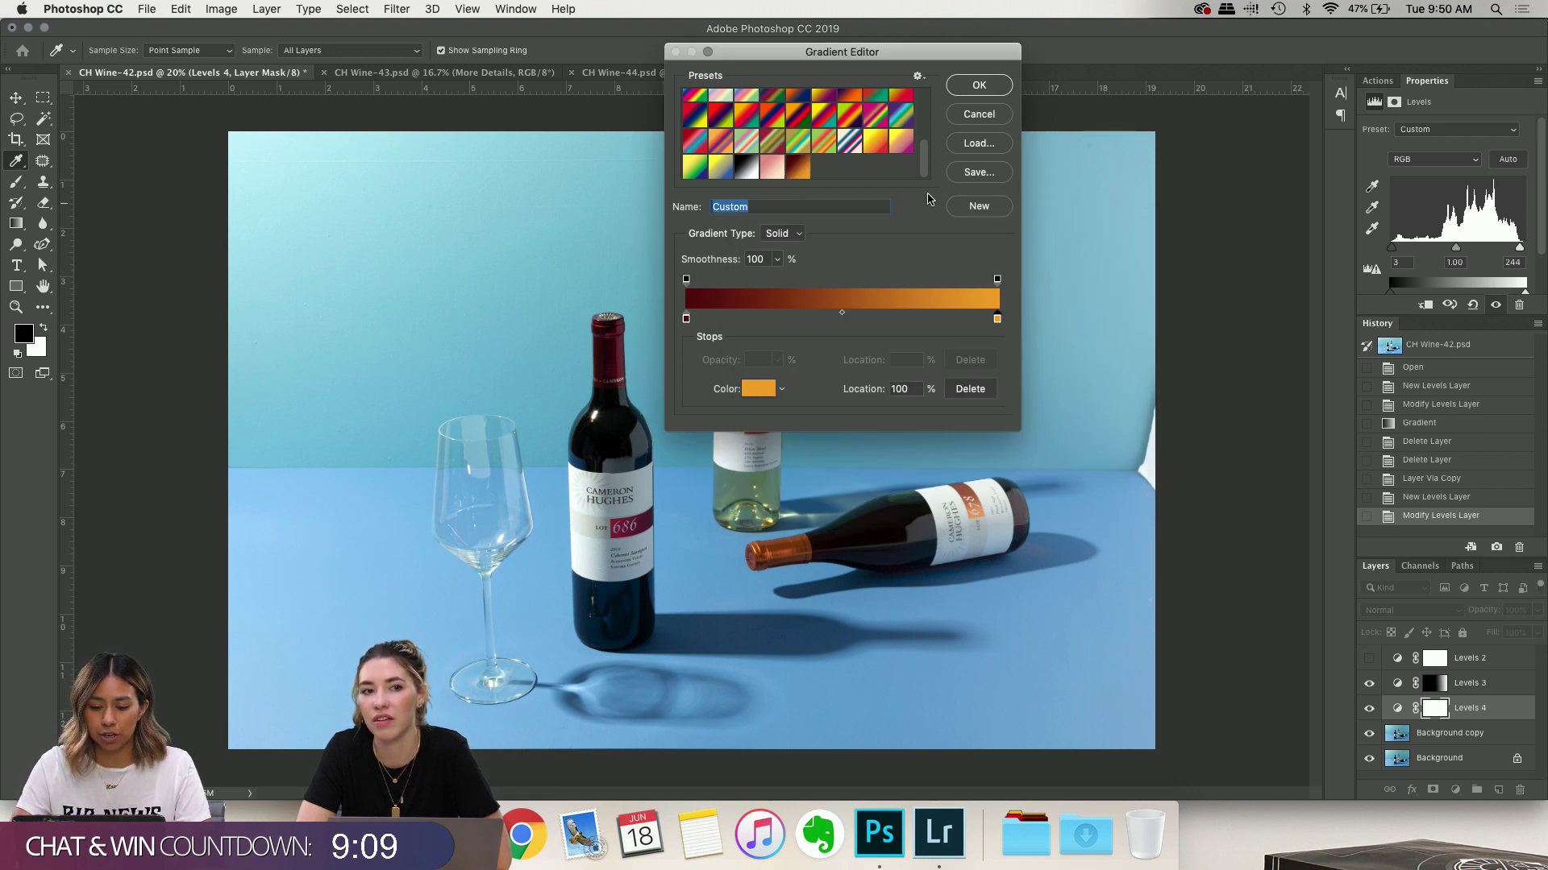
pyautogui.click(993, 117)
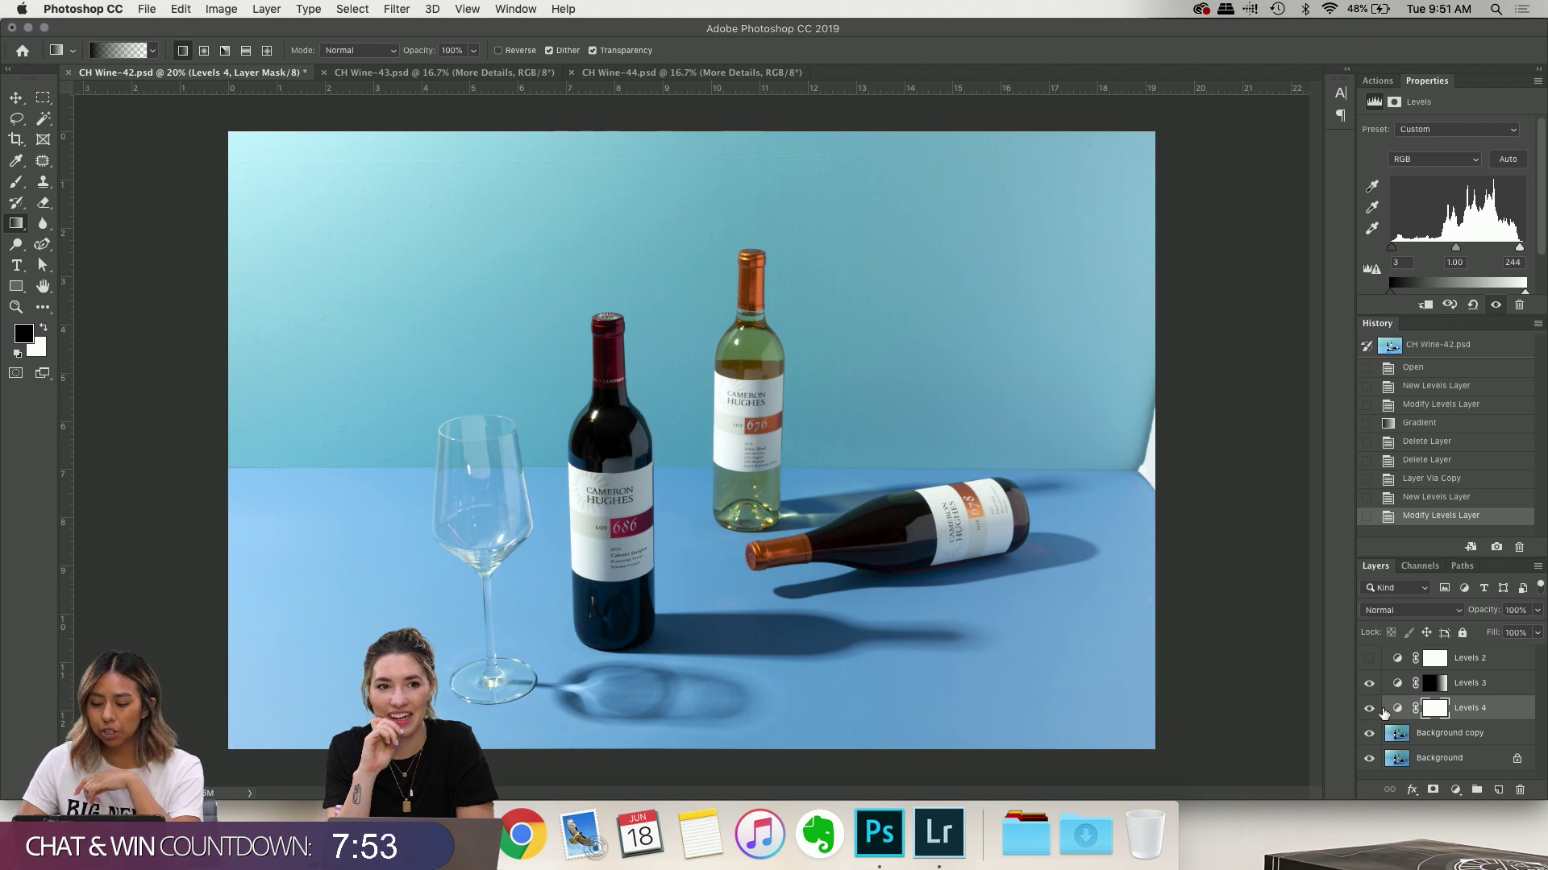
# Duplicate the Background copy layer and rename the duplicate "reduce brightness"
pyautogui.click(1483, 662)
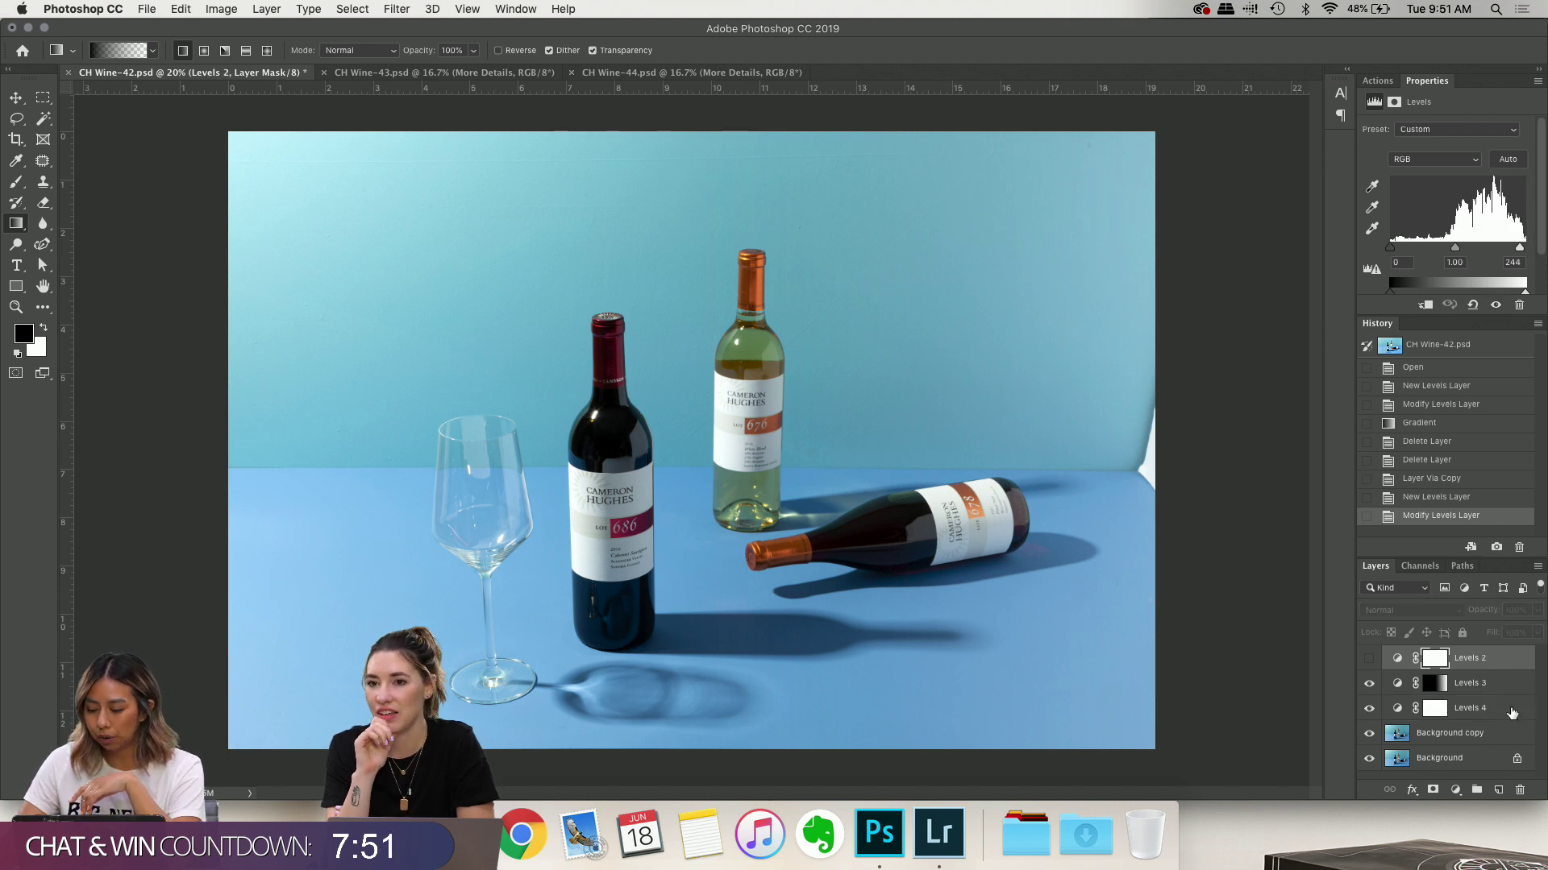
pyautogui.click(1475, 733)
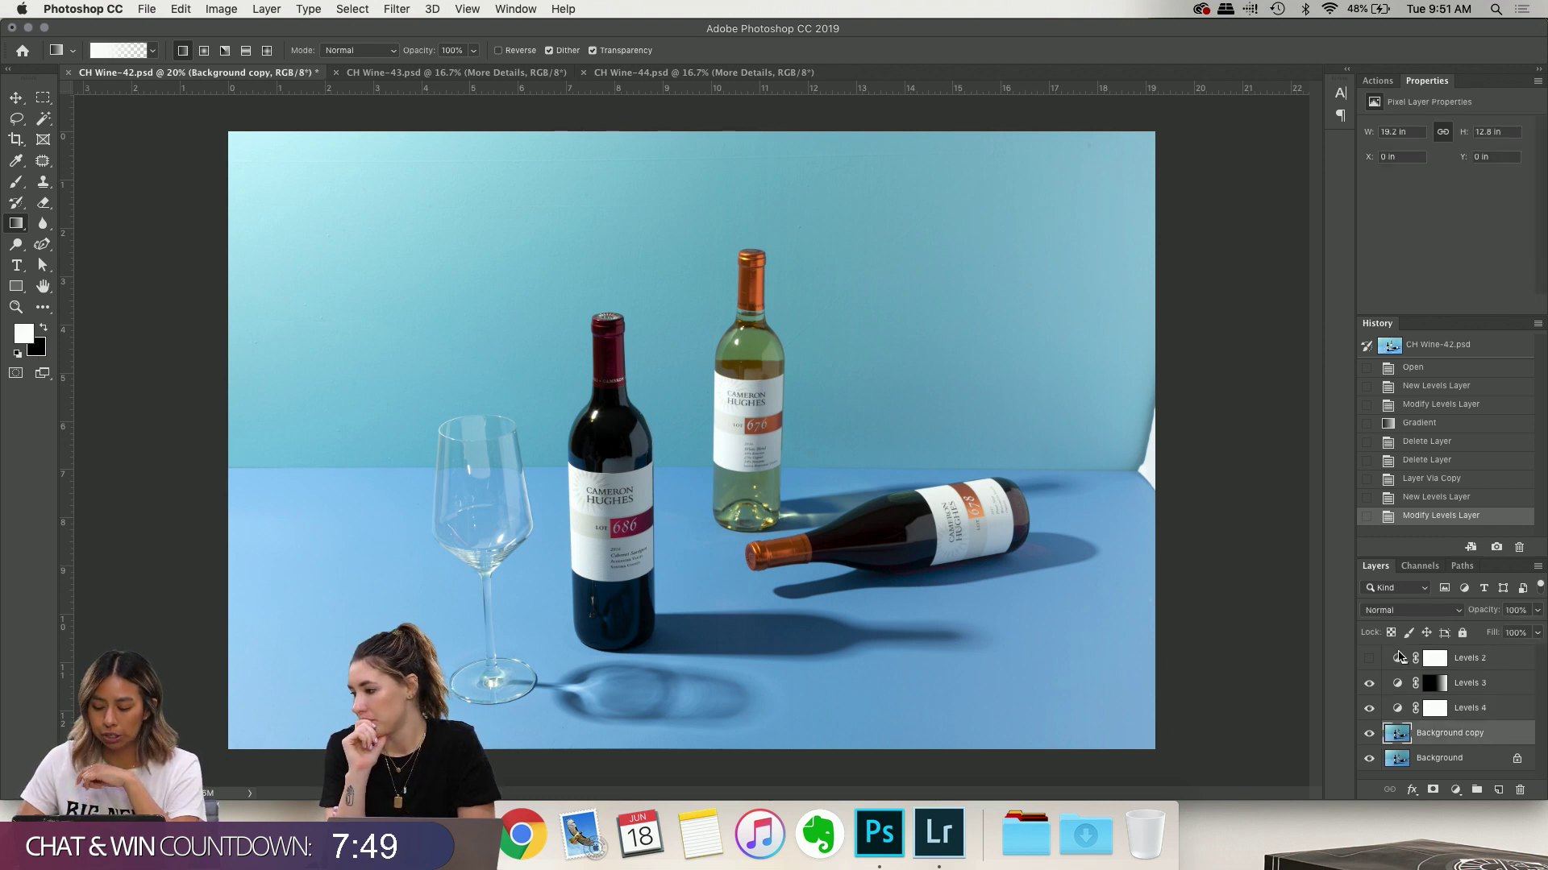
pyautogui.press('super+j')
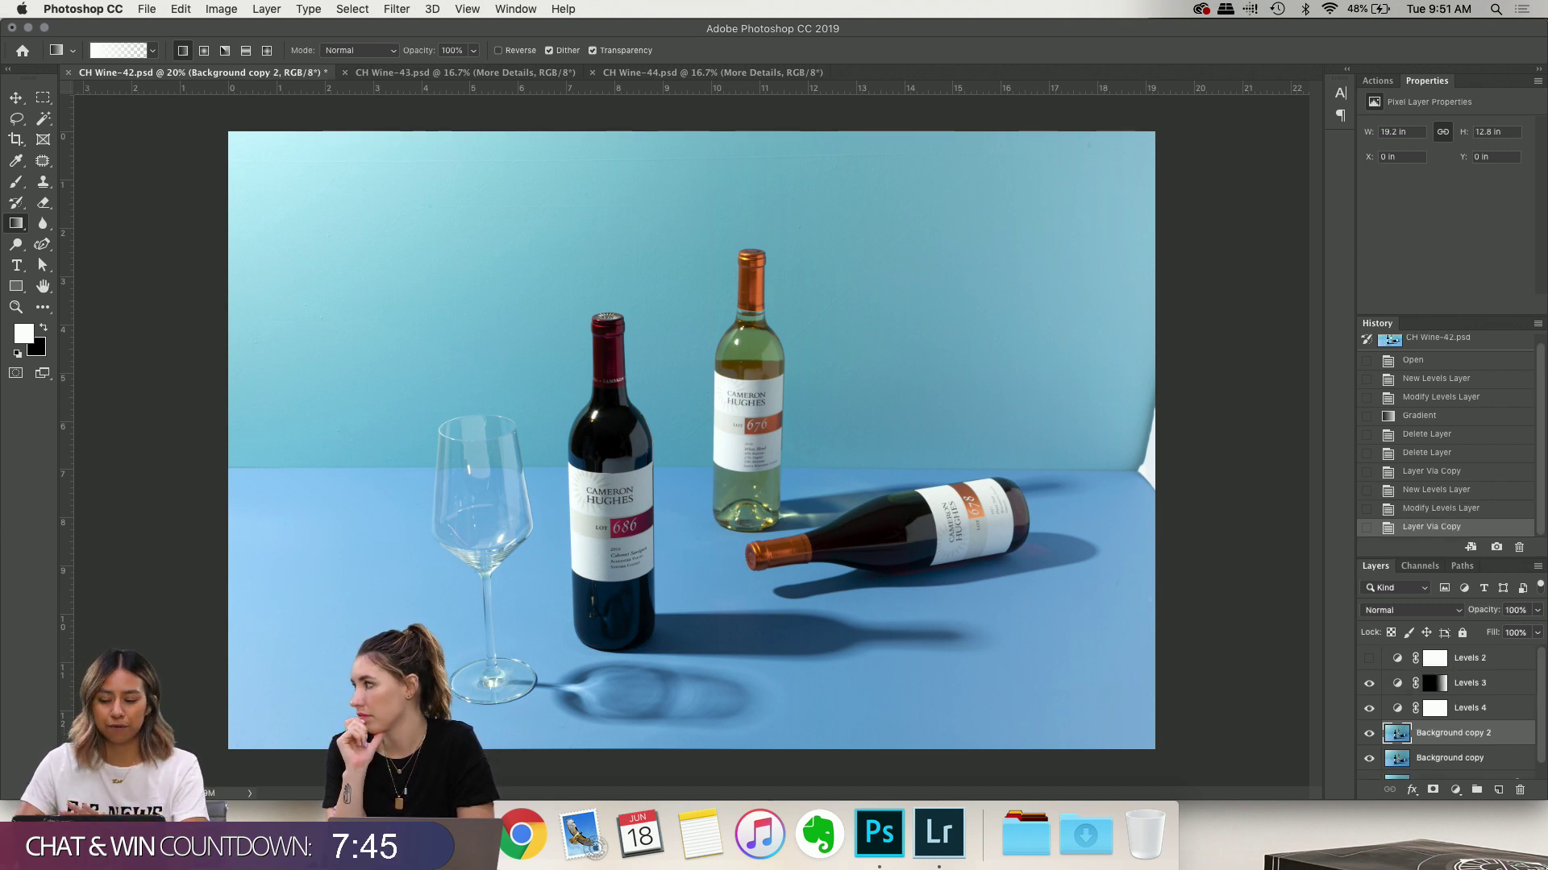
pyautogui.scroll(-1, 1418, 729)
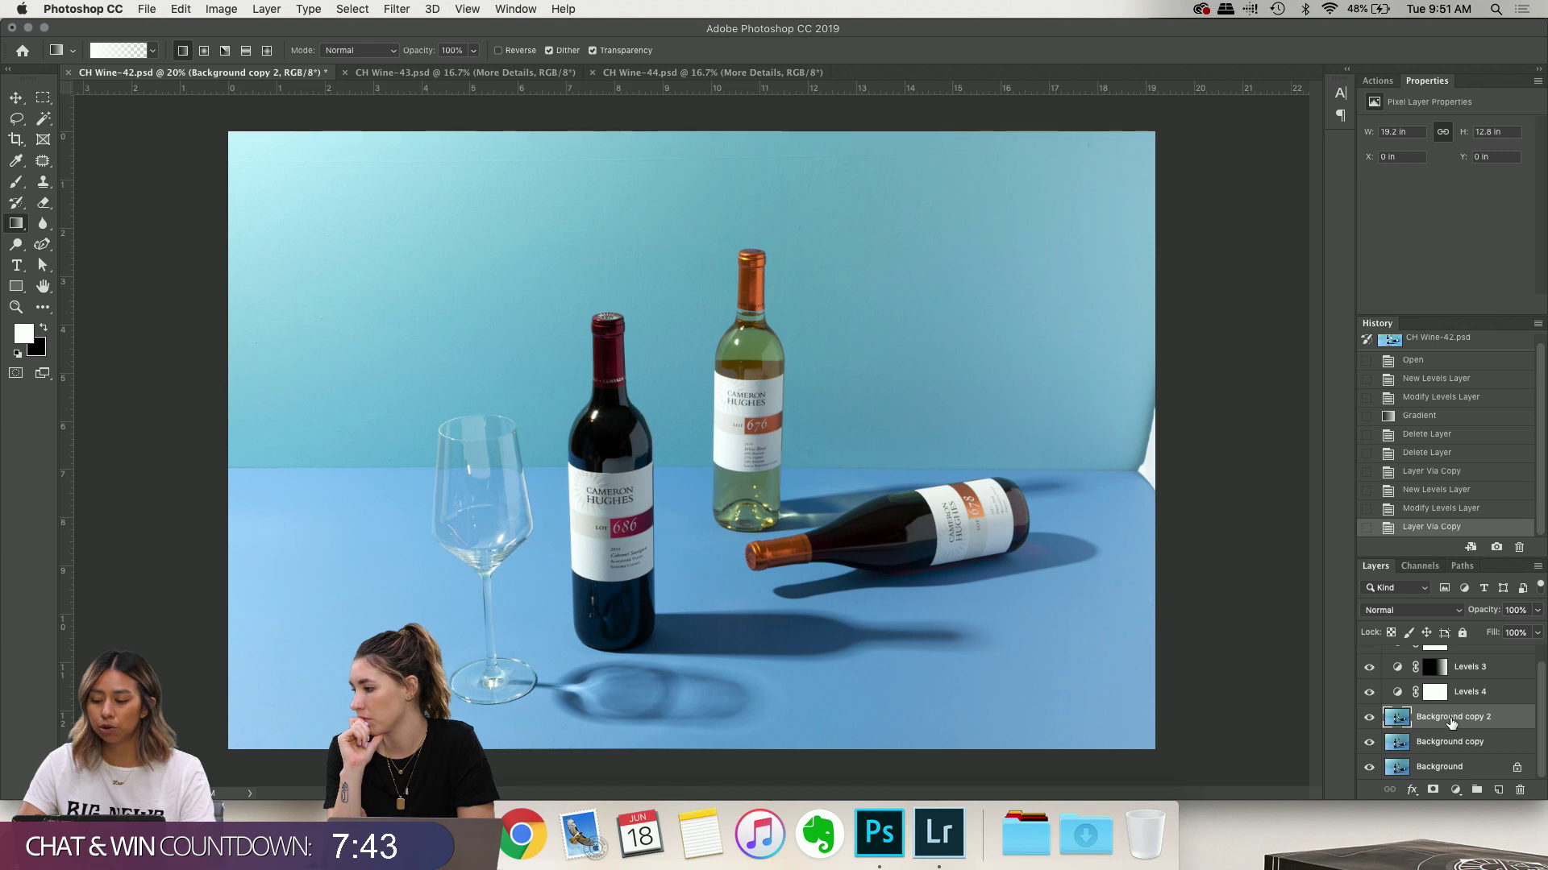
pyautogui.doubleClick(1451, 717)
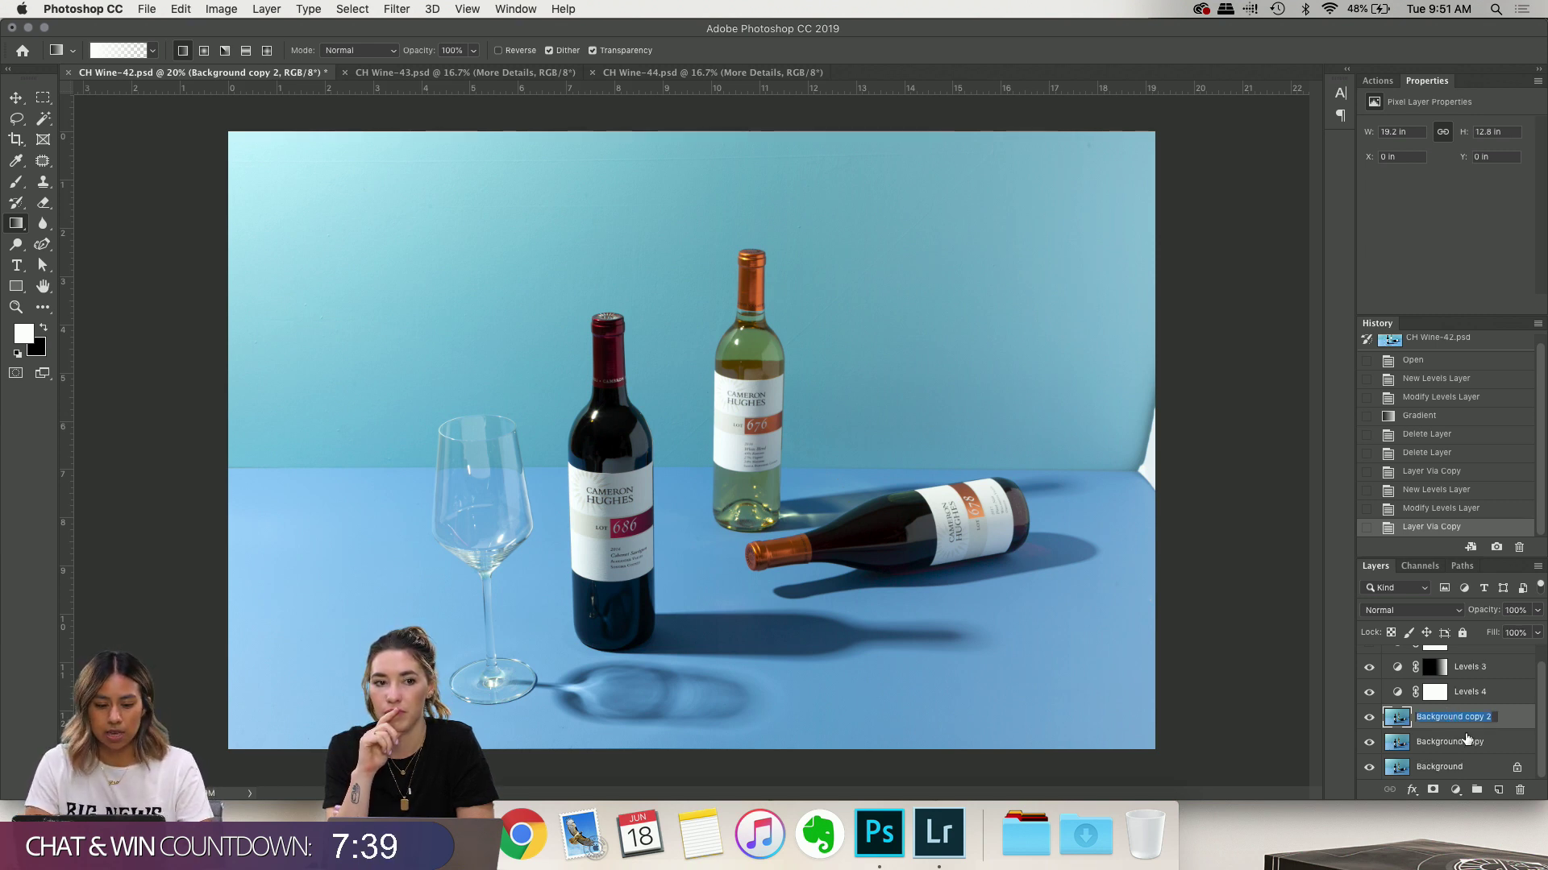
pyautogui.write('reduce brightness')
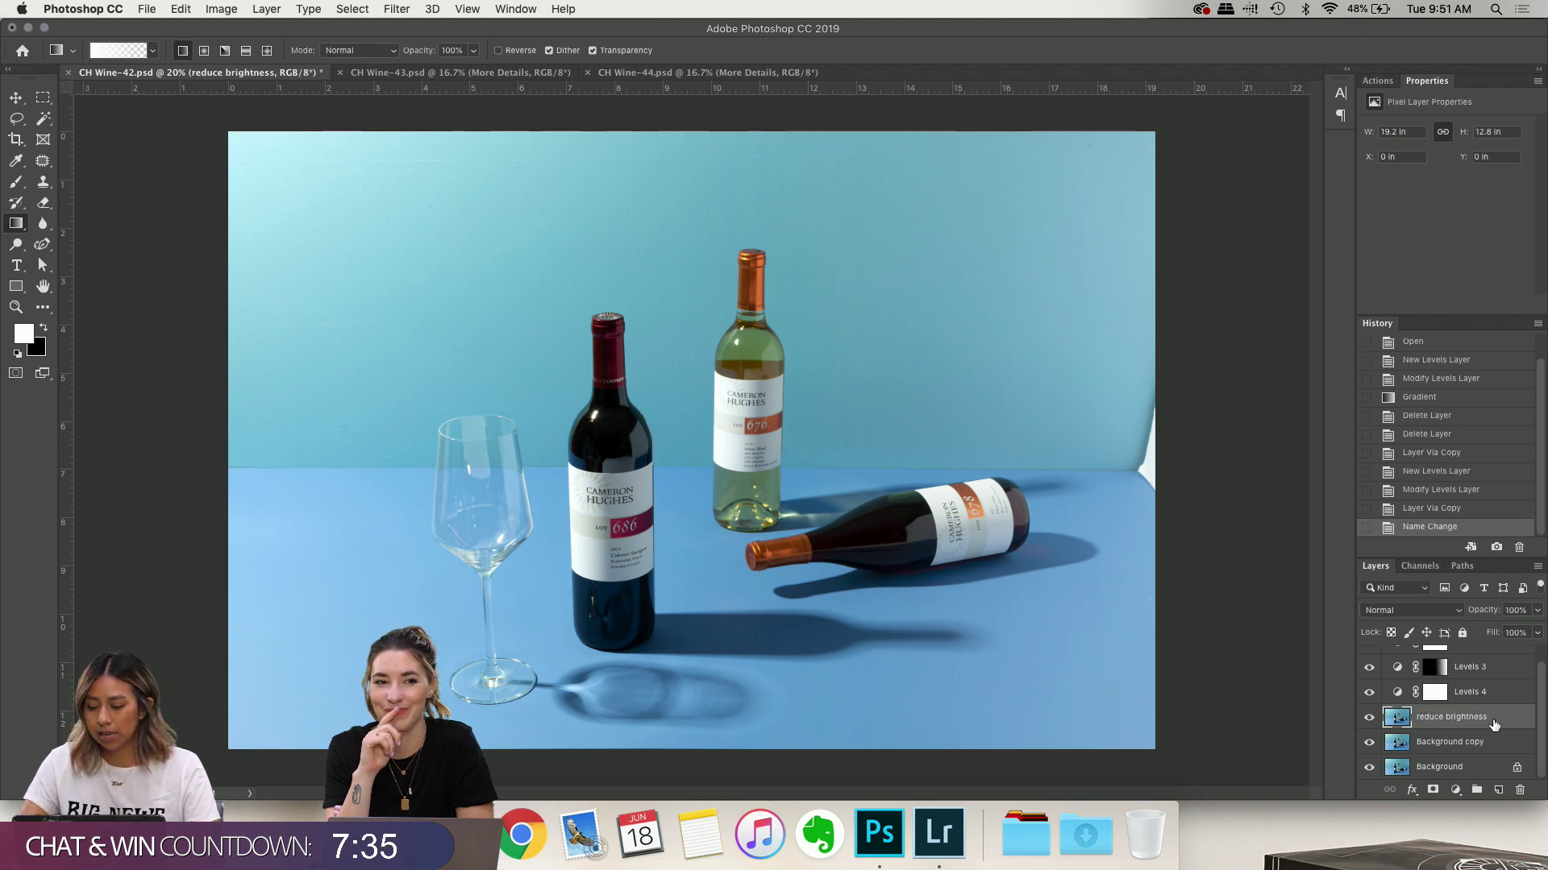
# Switch to the Burn tool and set its range to Highlights
pyautogui.click(13, 245)
pyautogui.click(15, 244)
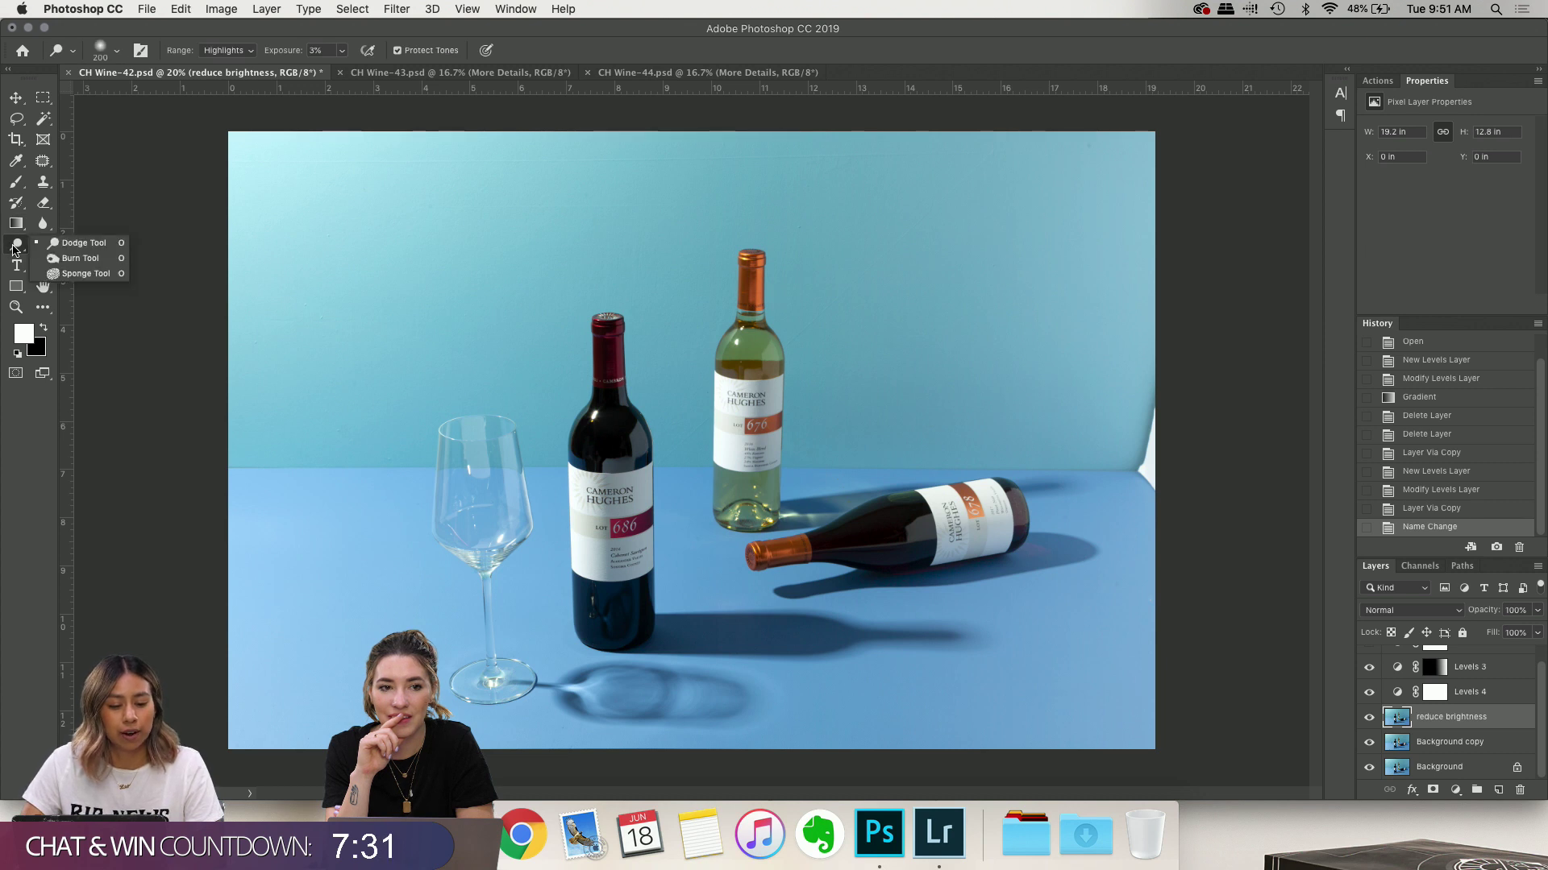
pyautogui.click(74, 259)
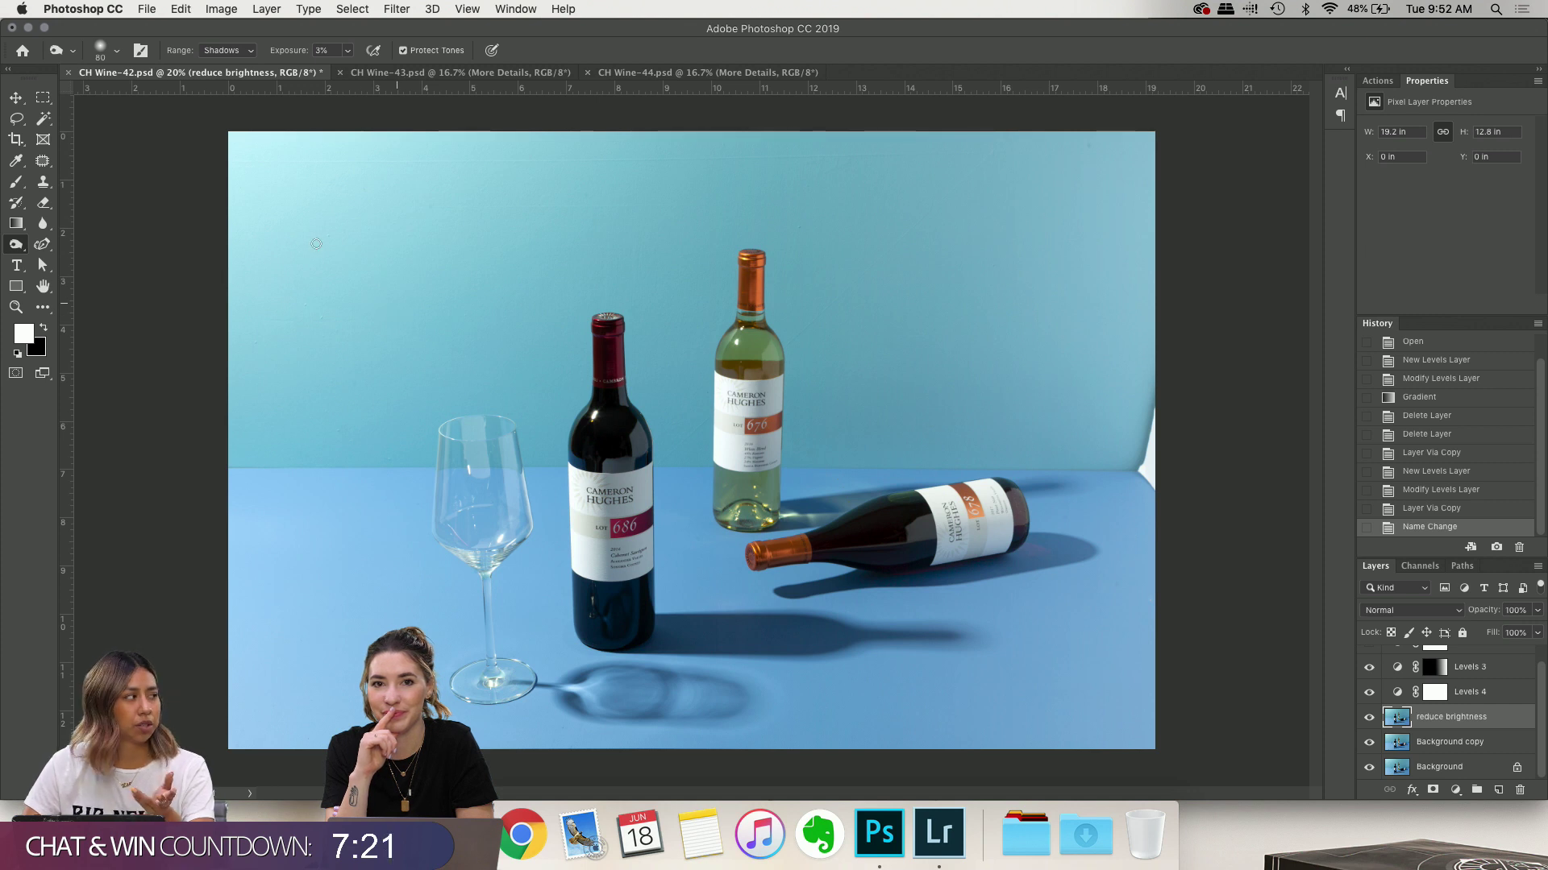
pyautogui.click(118, 50)
pyautogui.click(118, 51)
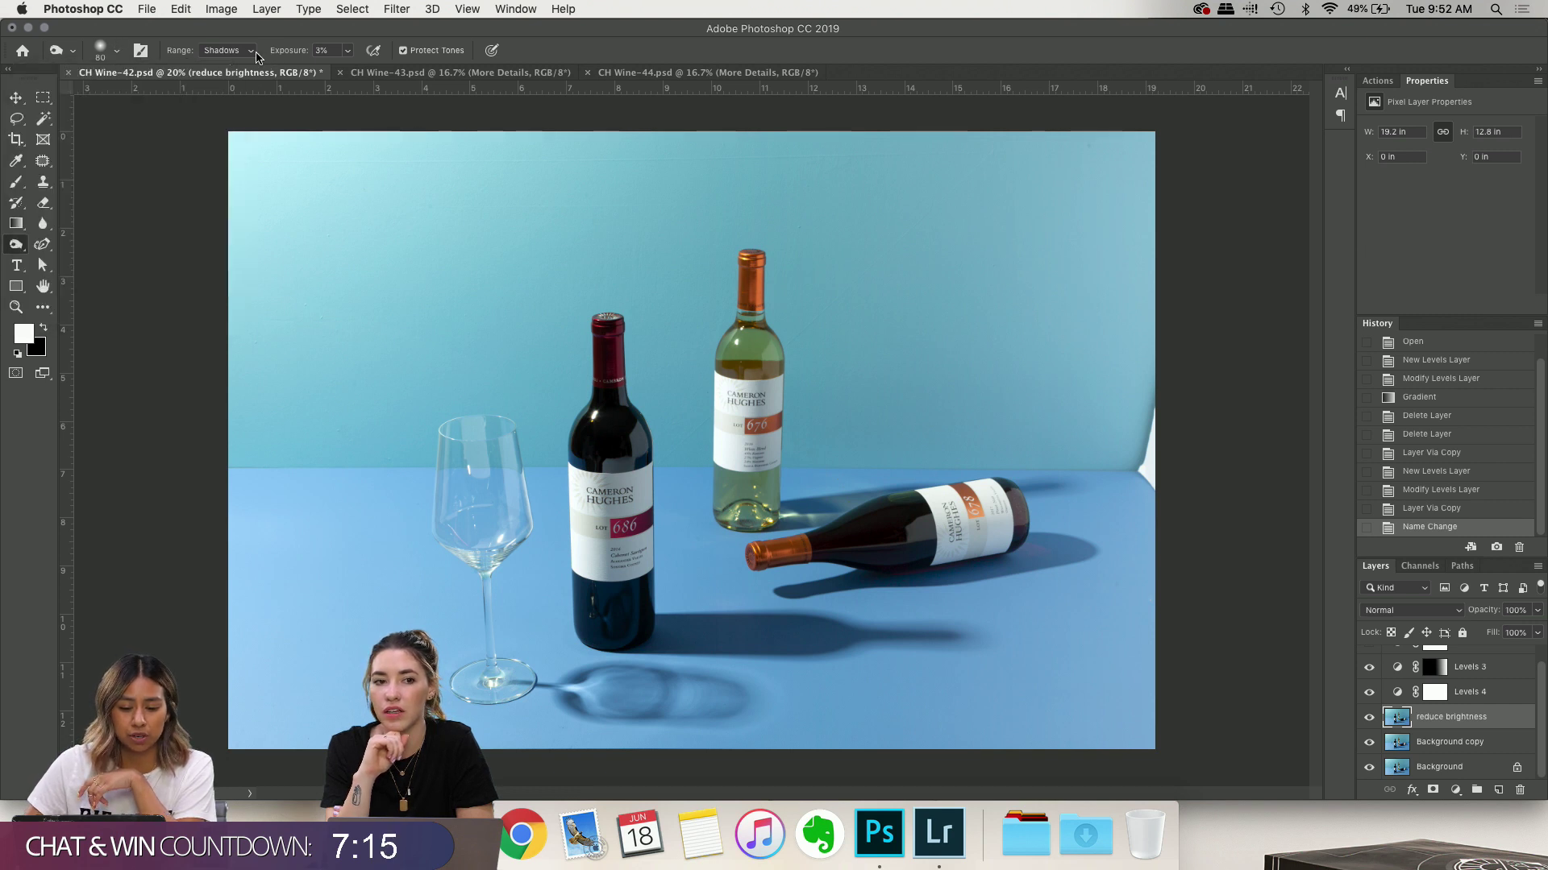
pyautogui.click(243, 51)
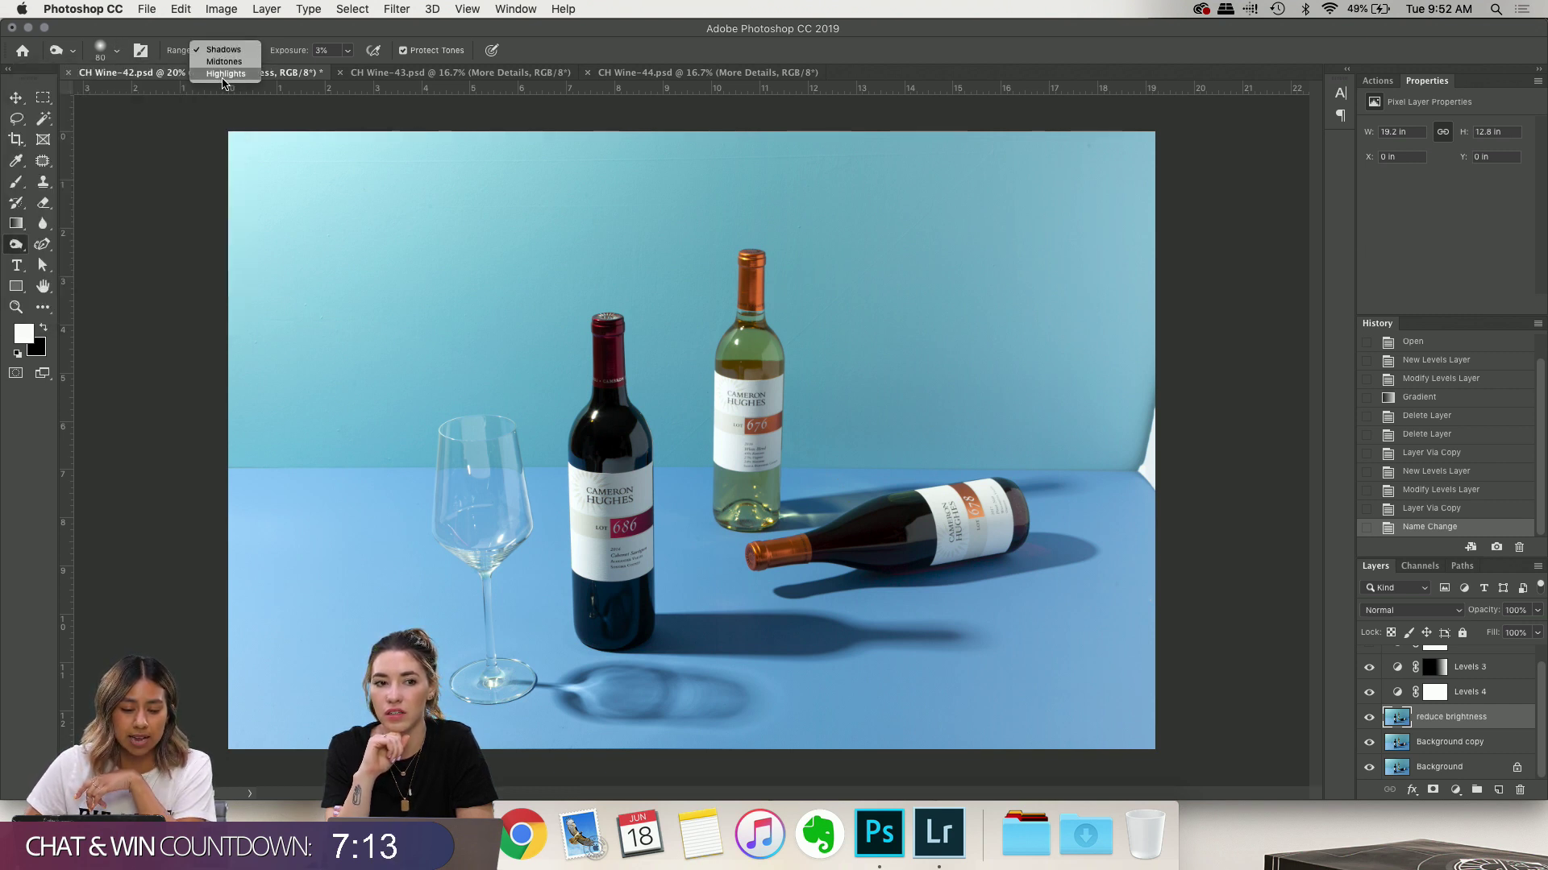
pyautogui.click(224, 74)
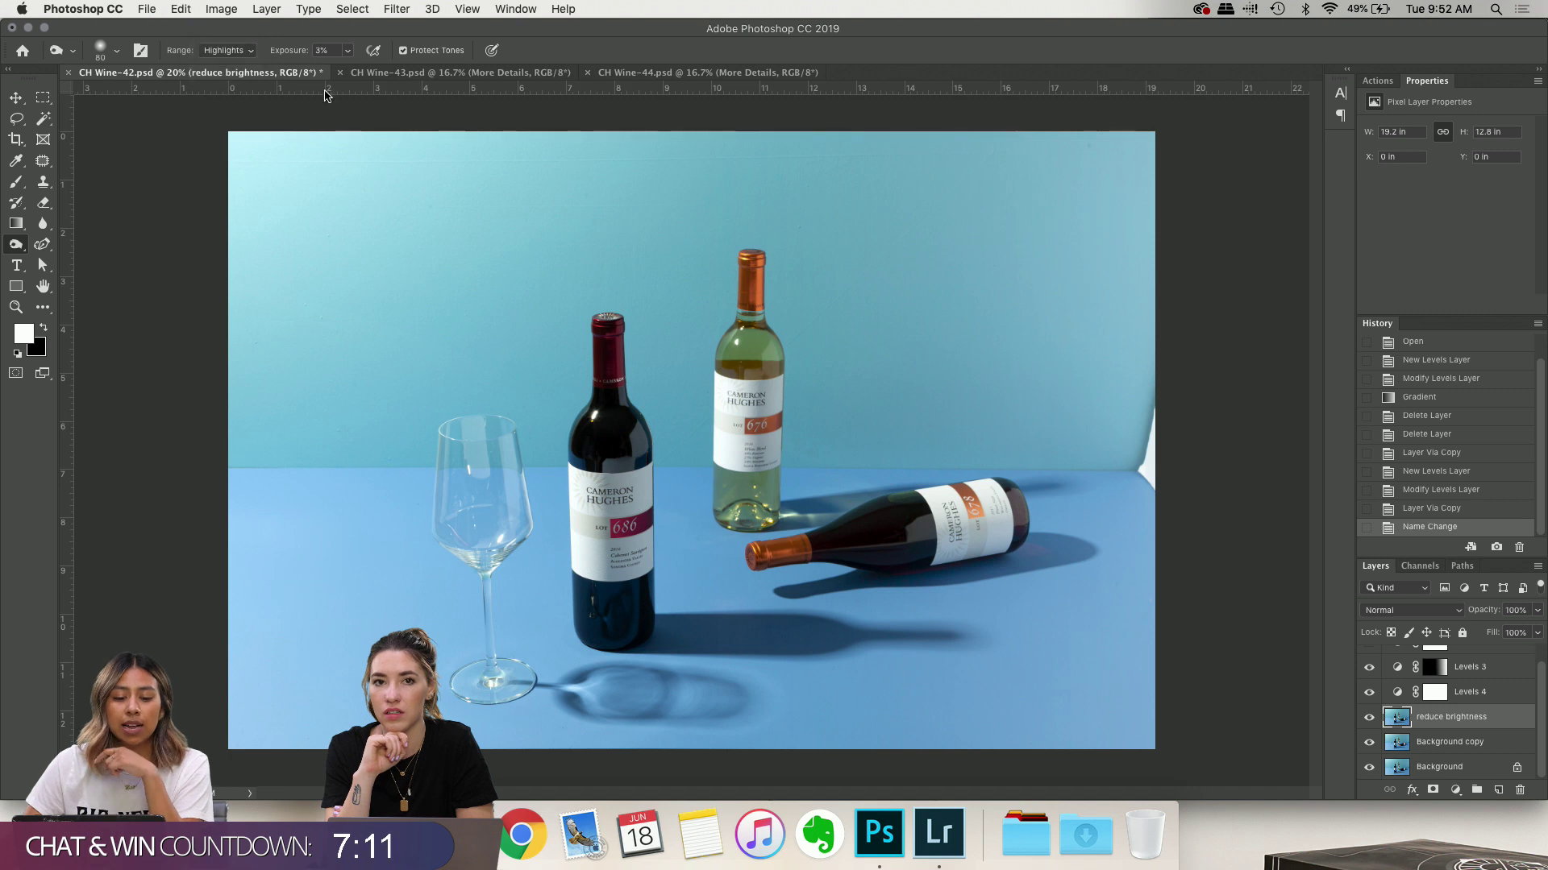
# Enlarge the burn brush to 1200 and burn the backdrop, concentrating on its bright upper-left corner
pyautogui.press(']')
pyautogui.press(']')
pyautogui.press(']')
pyautogui.press(']')
pyautogui.press(']')
pyautogui.press(']')
pyautogui.press(']')
pyautogui.press(']')
pyautogui.press(']')
pyautogui.press(']')
pyautogui.press(']')
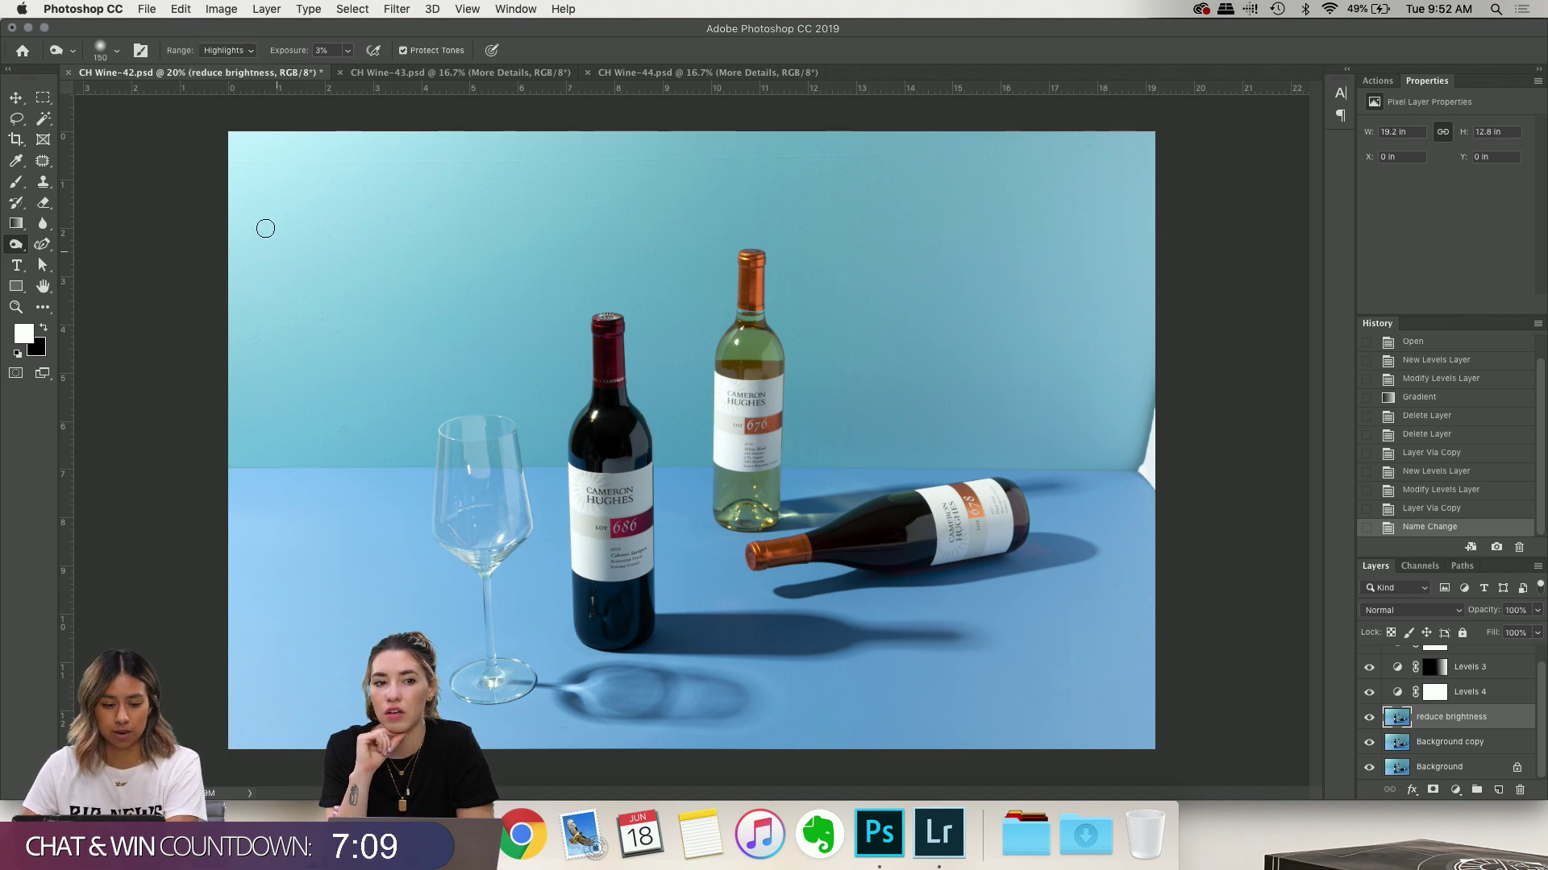
pyautogui.press(']')
pyautogui.press(']')
pyautogui.press(']')
pyautogui.press(']')
pyautogui.press(']')
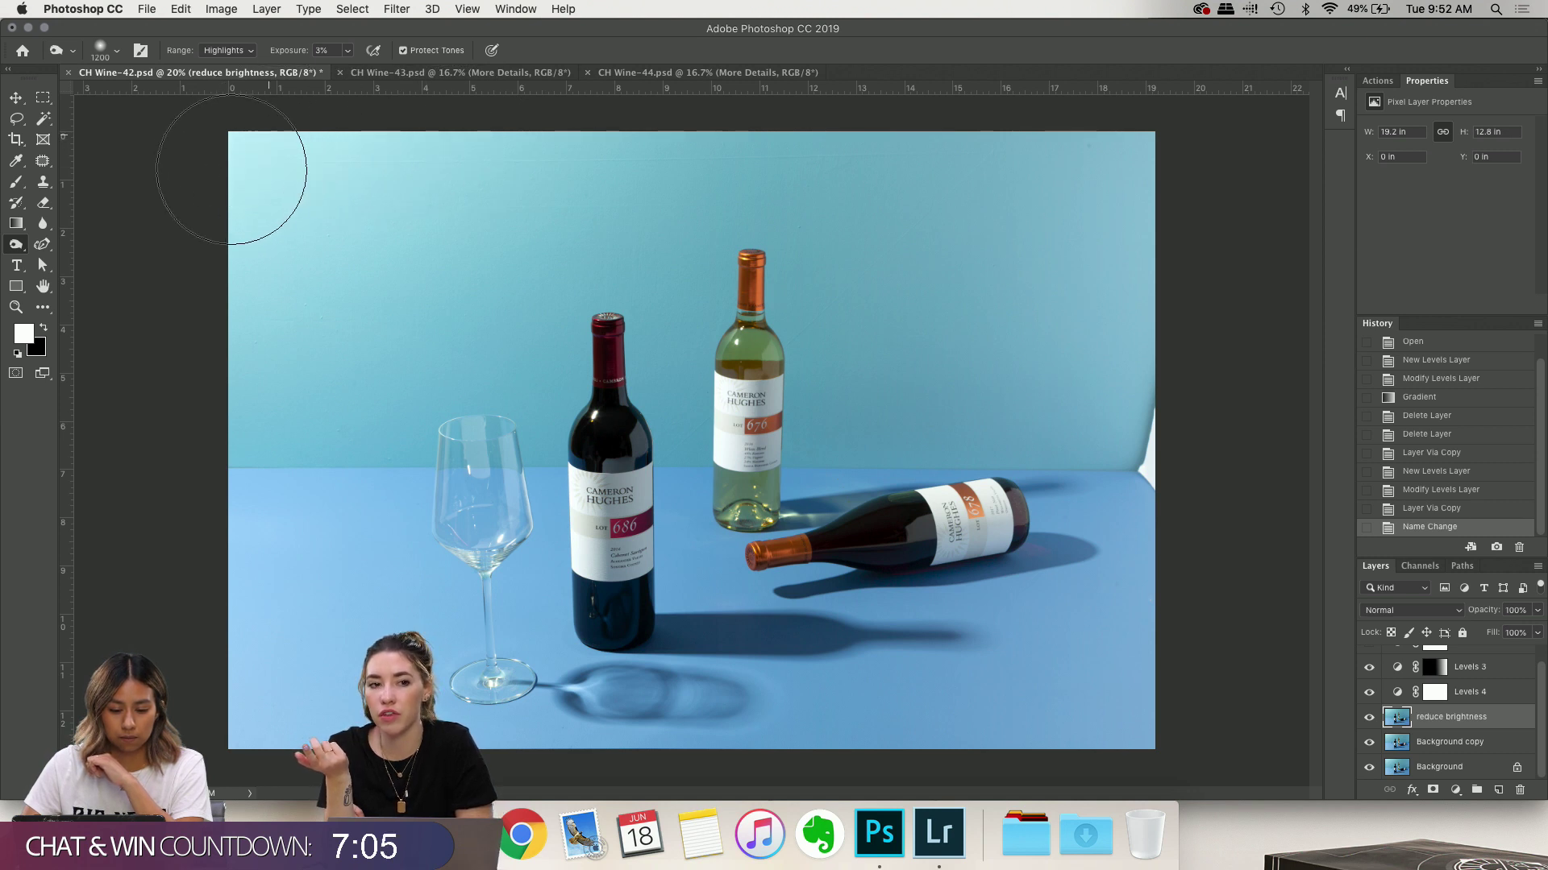
pyautogui.moveTo(270, 281)
pyautogui.mouseDown()
pyautogui.moveTo(502, 156)
pyautogui.moveTo(300, 173)
pyautogui.moveTo(220, 255)
pyautogui.moveTo(252, 177)
pyautogui.moveTo(289, 257)
pyautogui.moveTo(362, 245)
pyautogui.moveTo(550, 344)
pyautogui.mouseUp()
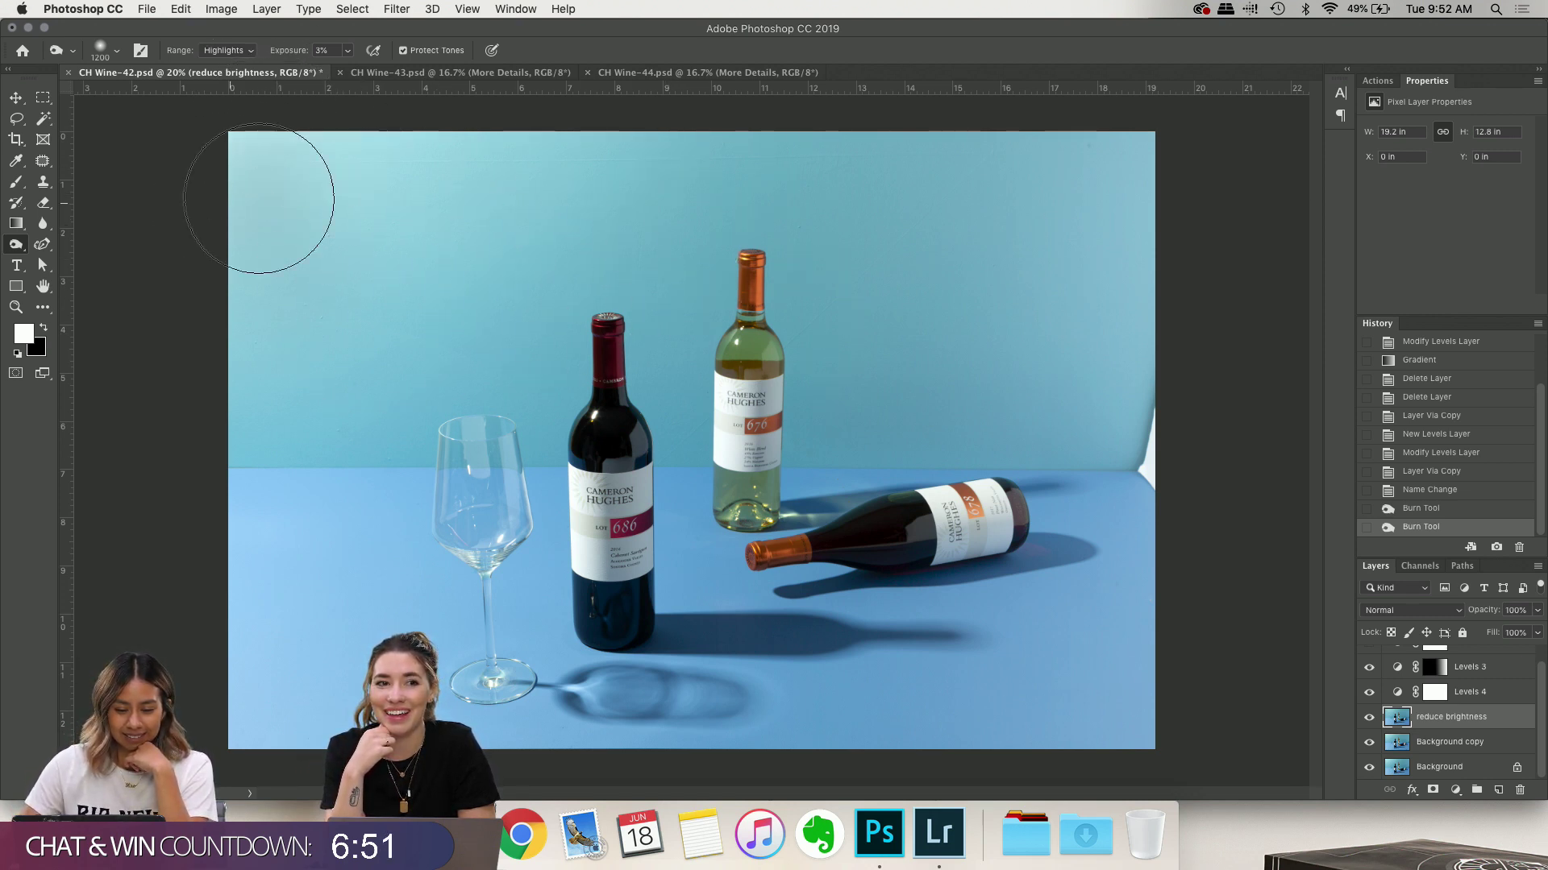
pyautogui.moveTo(297, 327)
pyautogui.mouseDown()
pyautogui.moveTo(376, 325)
pyautogui.moveTo(483, 137)
pyautogui.mouseUp()
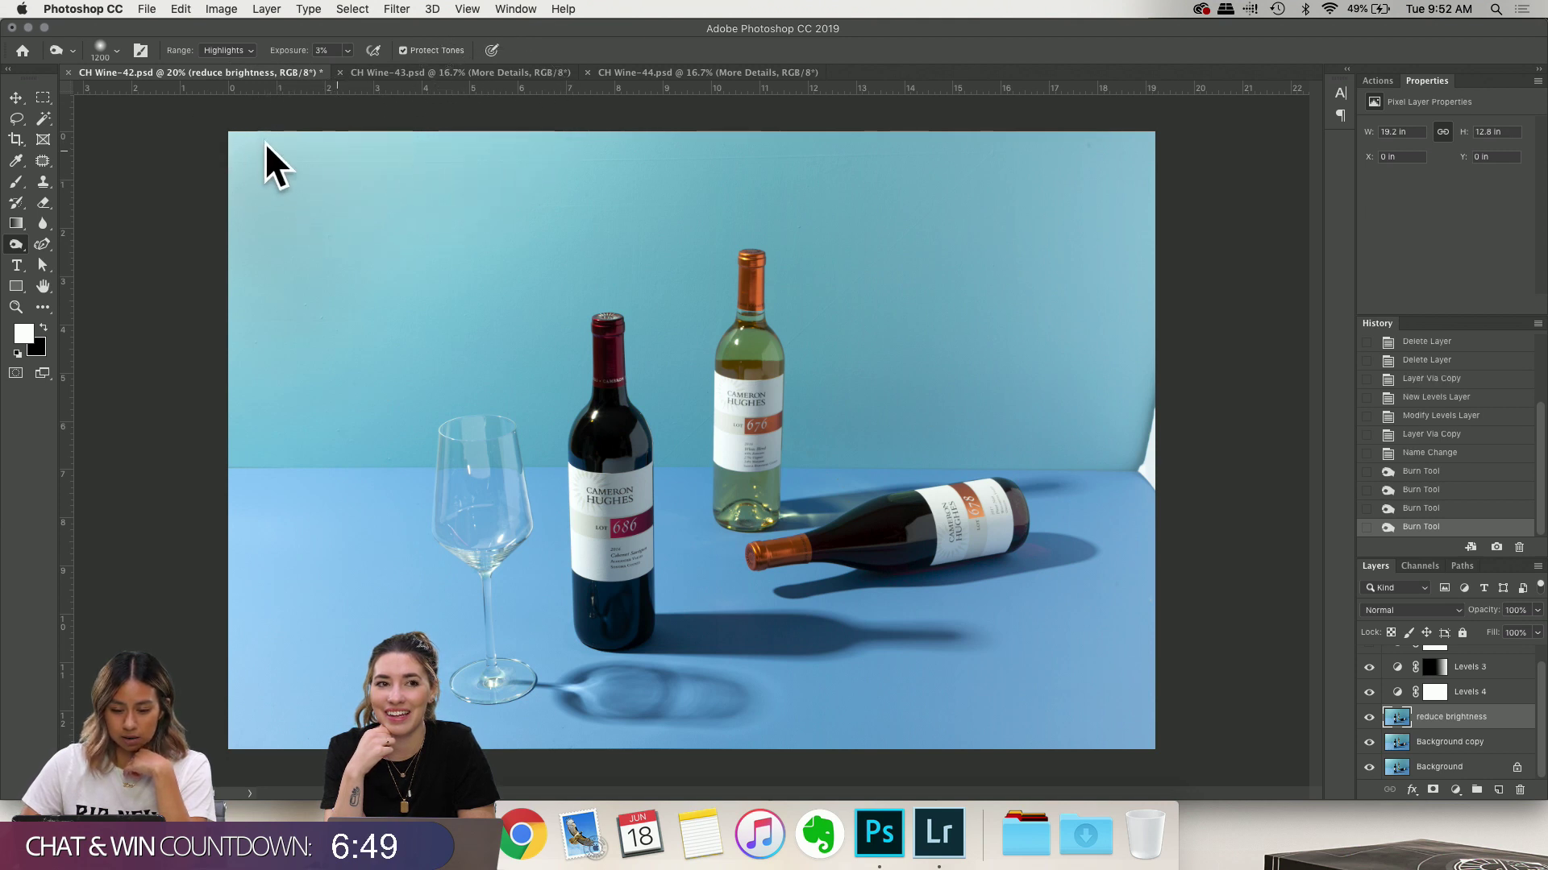
pyautogui.moveTo(270, 162); pyautogui.dragTo(208, 248)
pyautogui.click(283, 321)
pyautogui.click(984, 492)
pyautogui.click(567, 460)
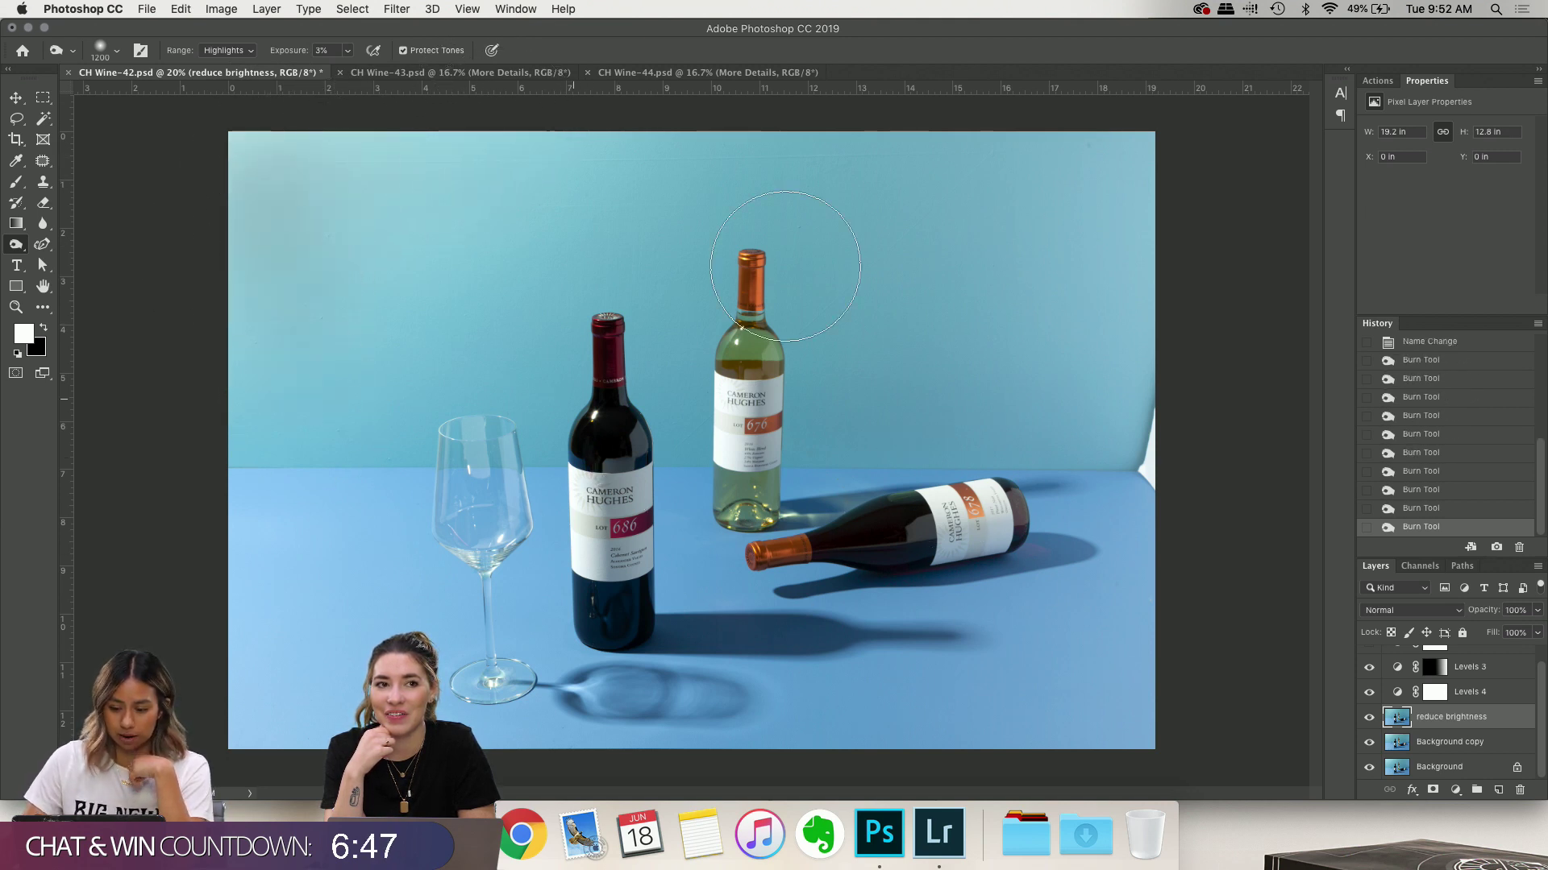
pyautogui.click(803, 489)
pyautogui.click(981, 554)
# Choose the Polygonal Lasso tool and duplicate the "reduce brightness" layer
pyautogui.scroll(1, 940, 407)
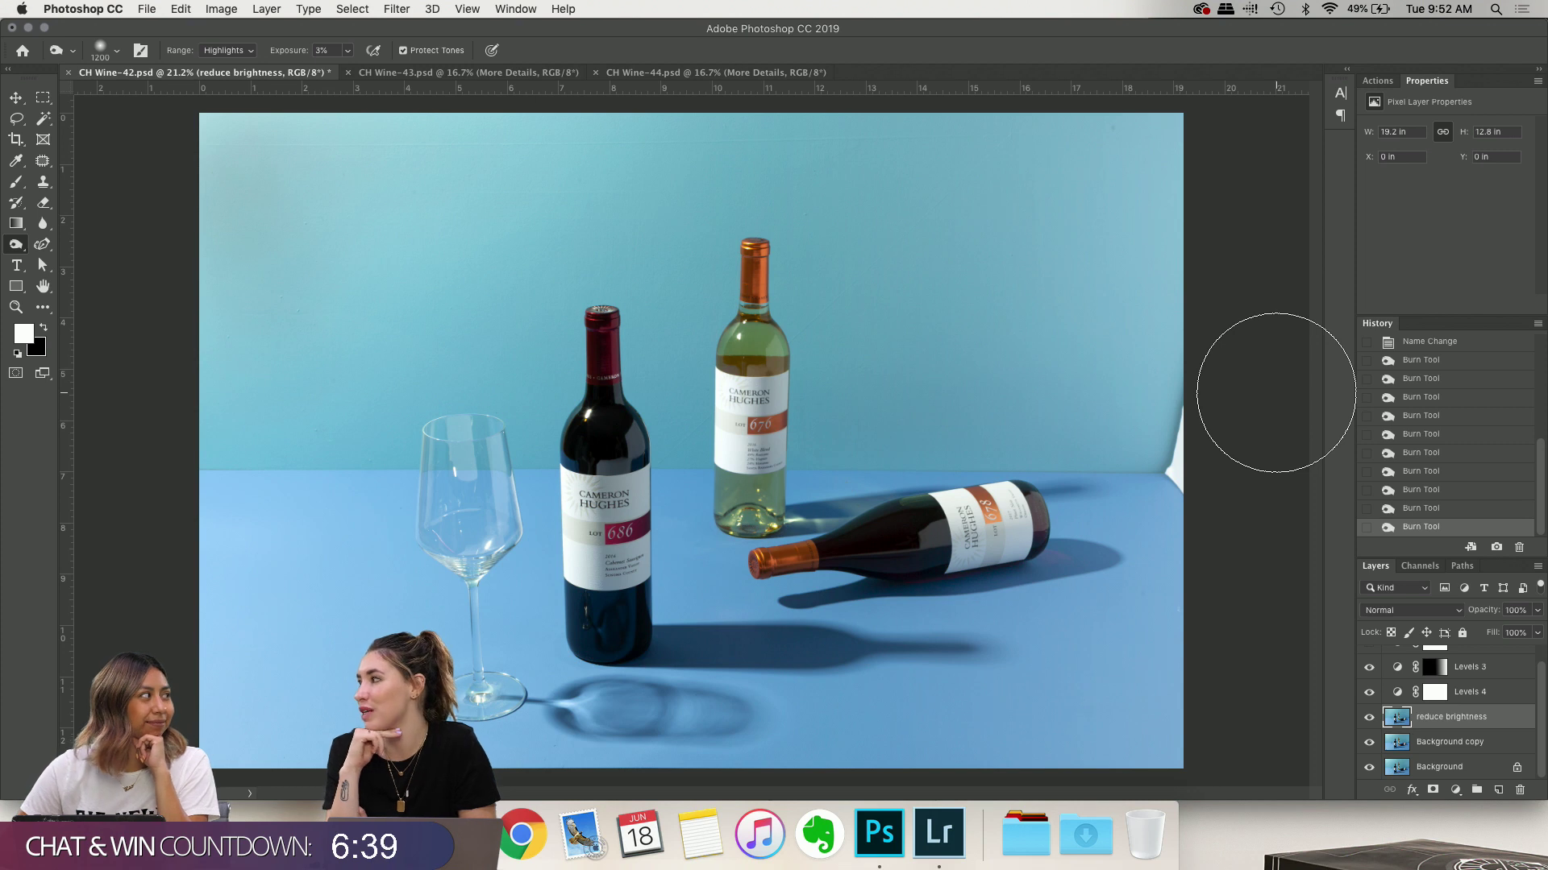
pyautogui.scroll(-2, 1275, 393)
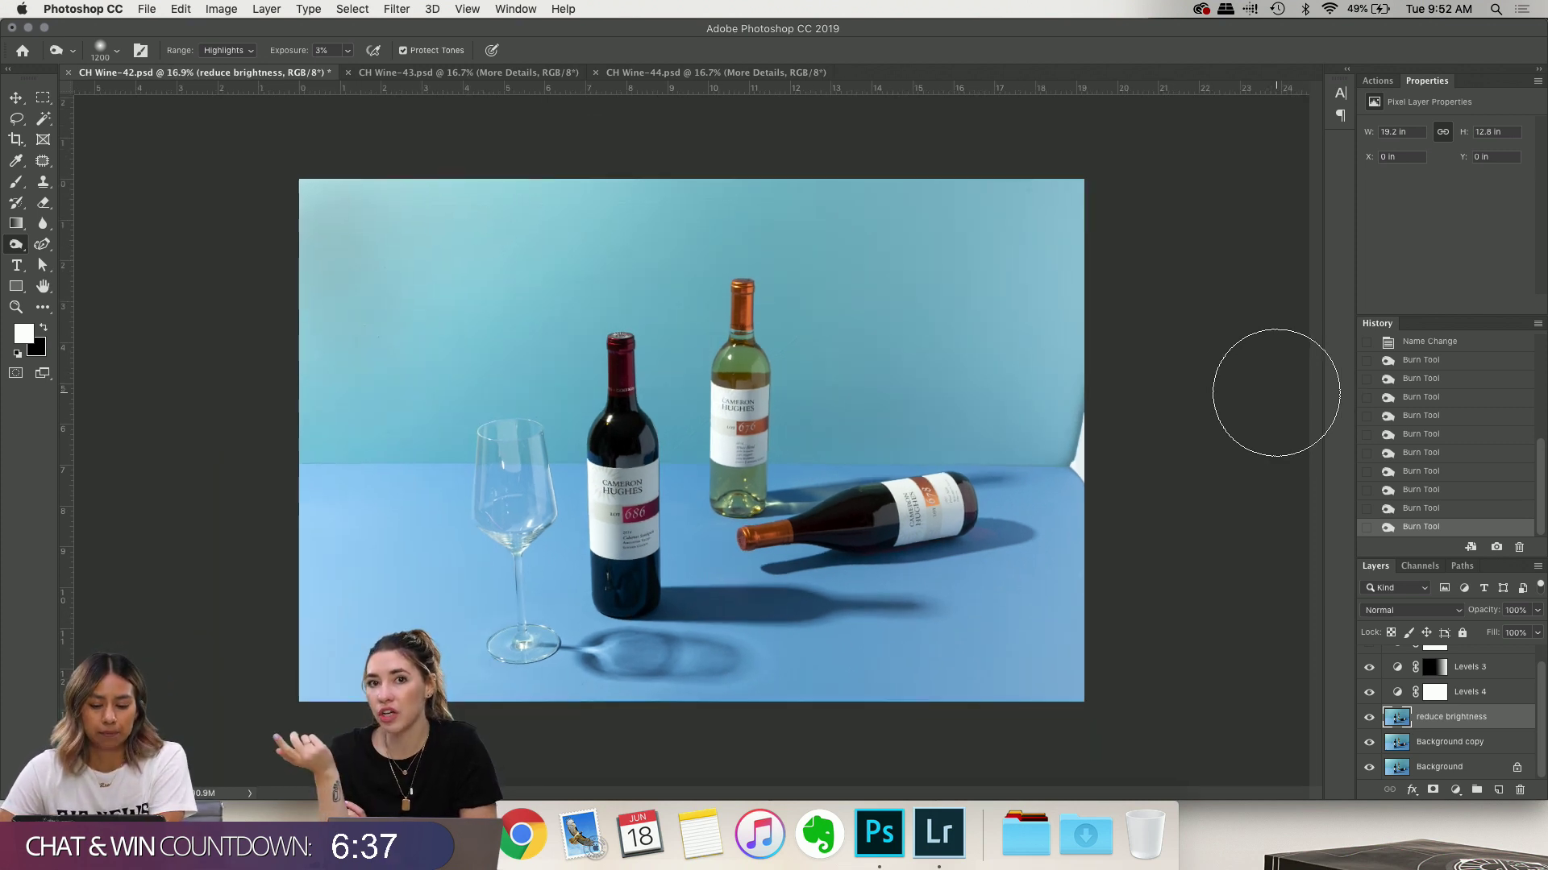
pyautogui.scroll(1, 1276, 393)
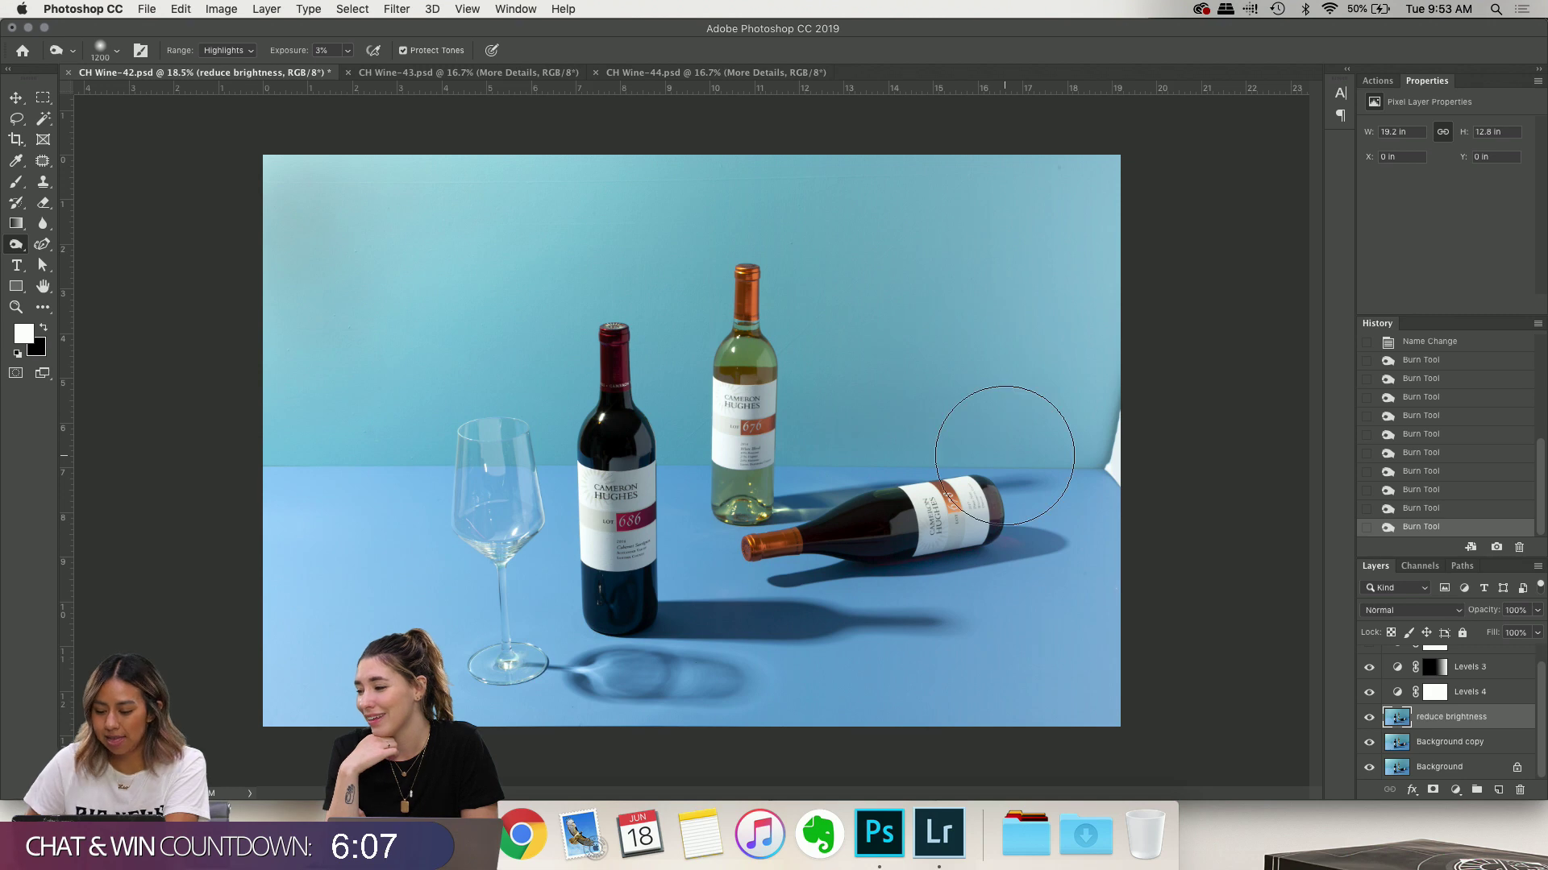
pyautogui.press('super+equal')
pyautogui.scroll(-2, 1004, 456)
pyautogui.hscroll(2, 1004, 455)
pyautogui.hscroll(3, 1004, 456)
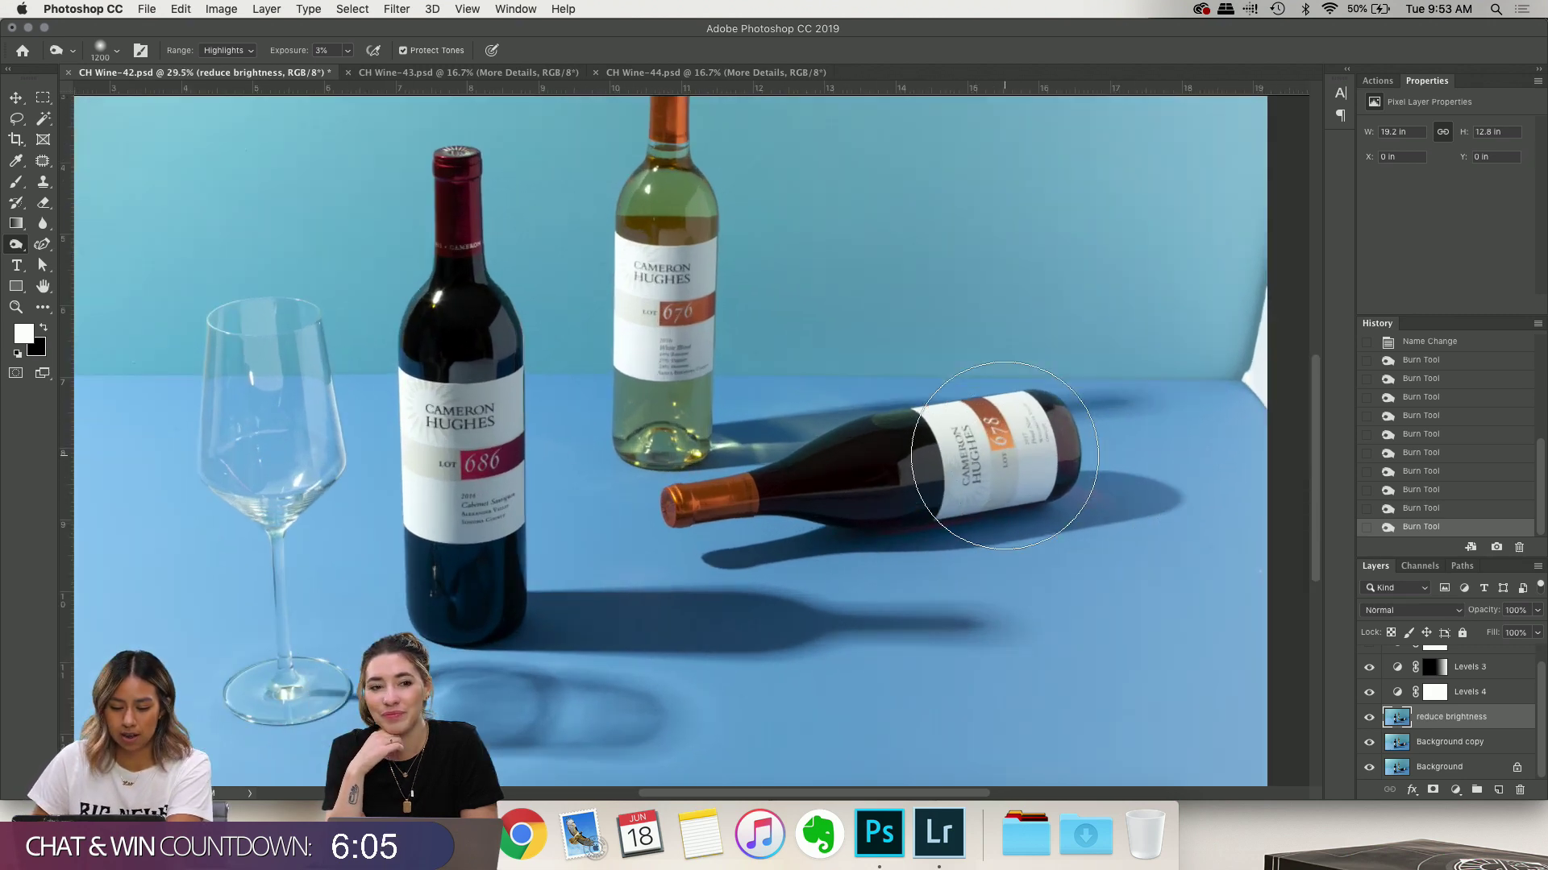
pyautogui.scroll(2, 1004, 456)
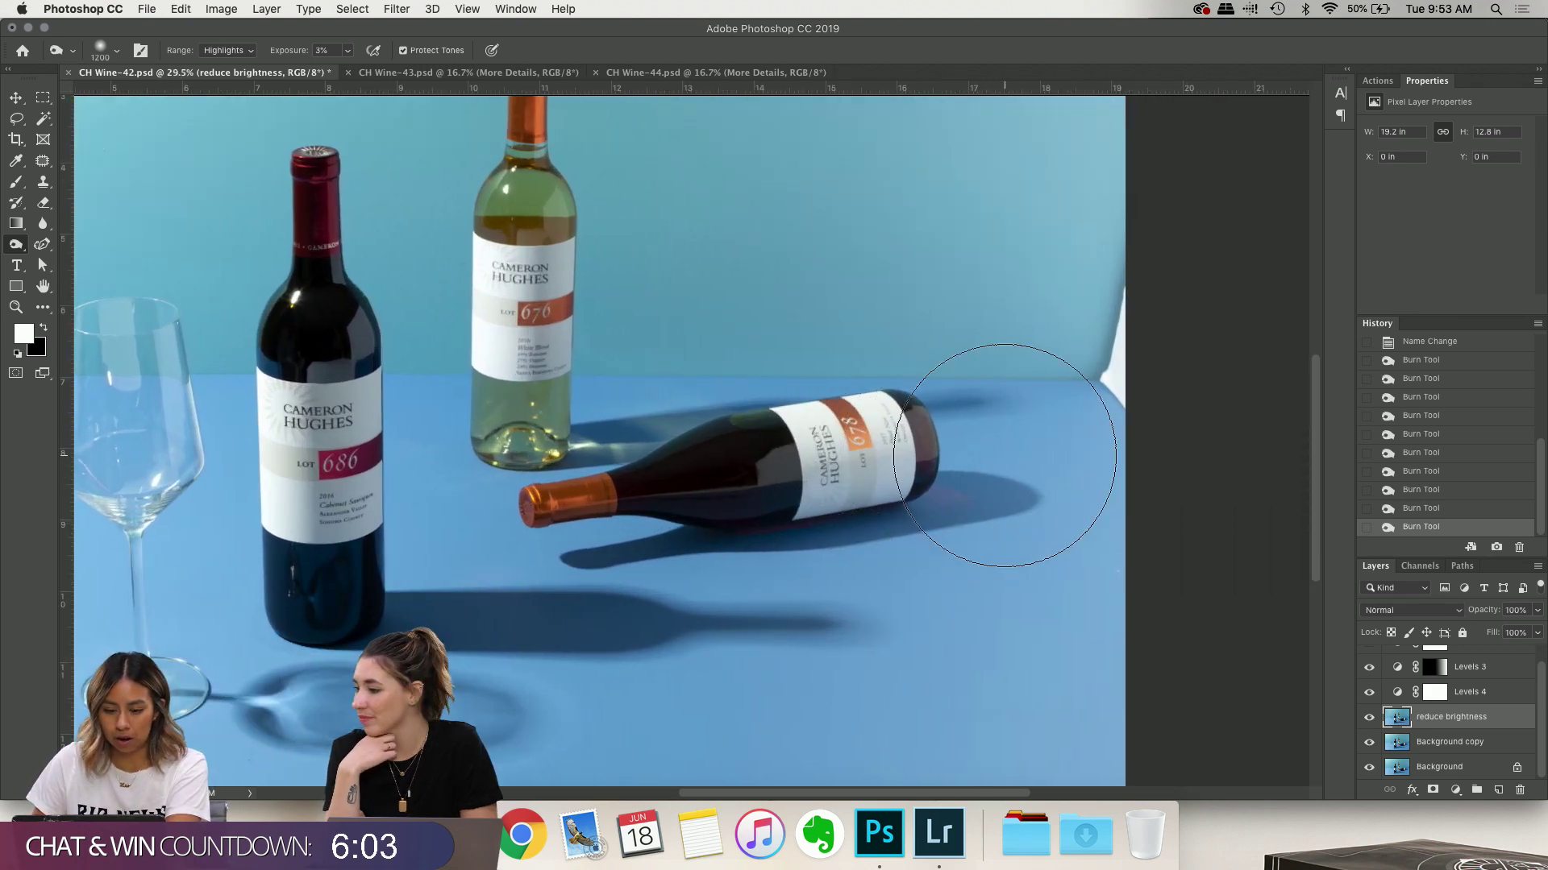
pyautogui.hscroll(1, 1005, 455)
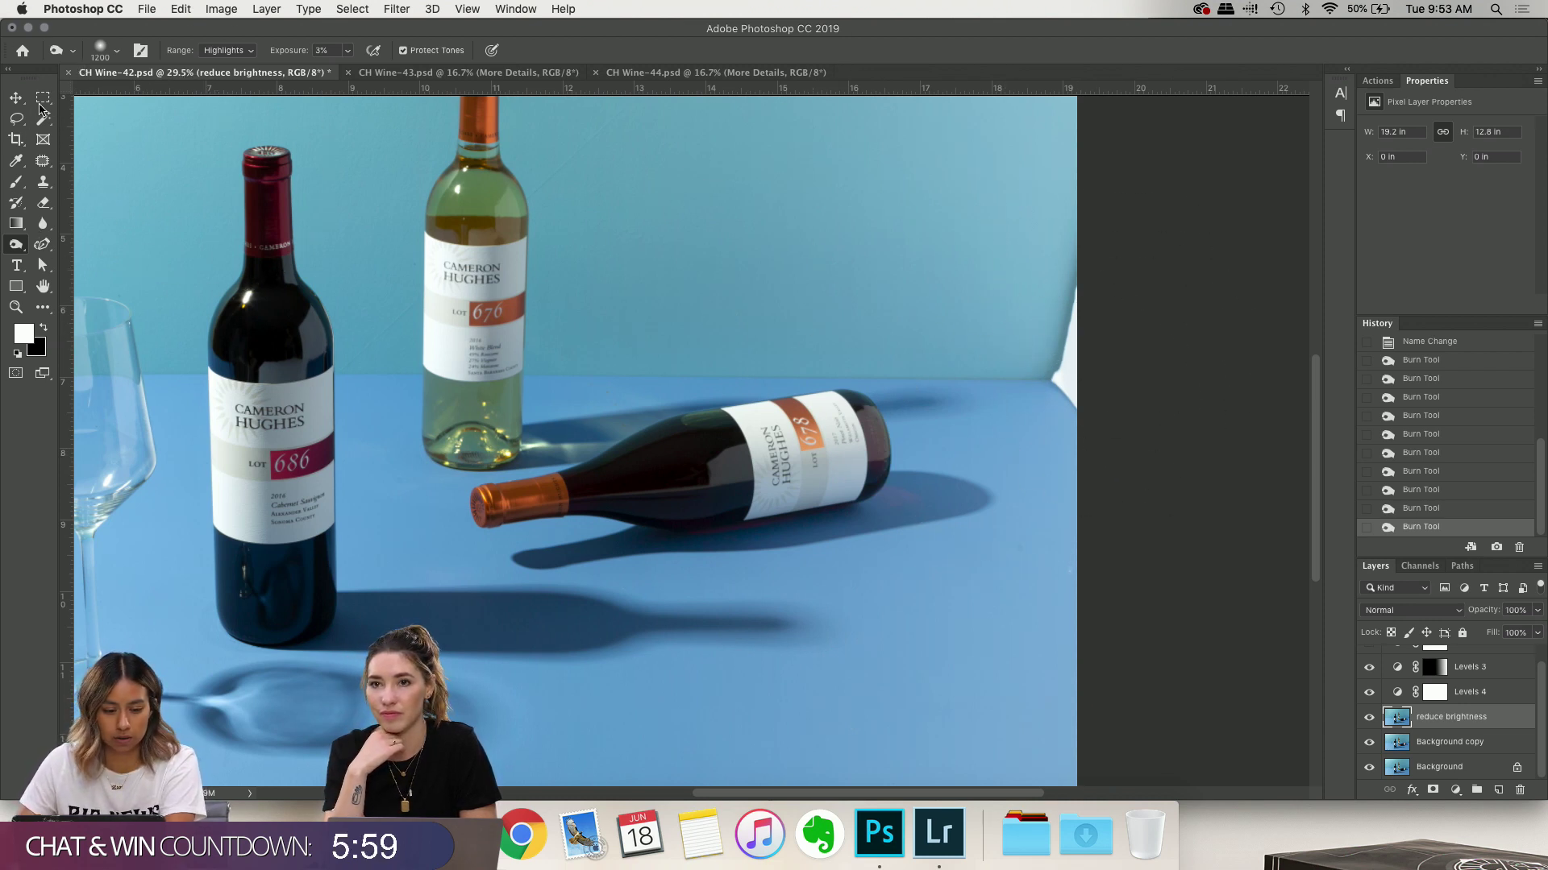
pyautogui.moveTo(16, 119); pyautogui.dragTo(80, 132)
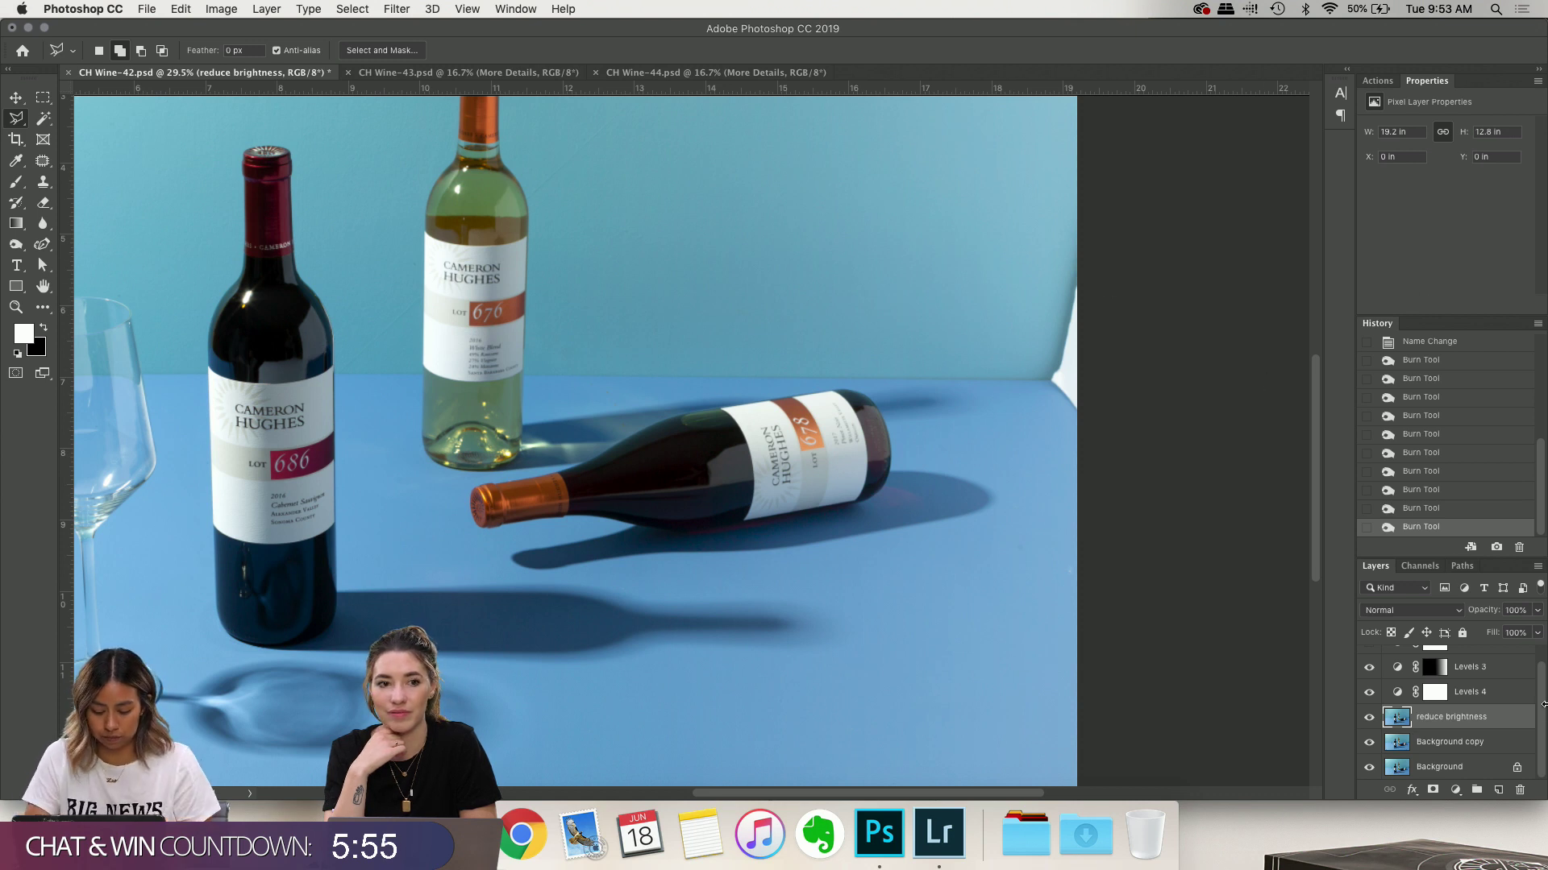
pyautogui.press('super+j')
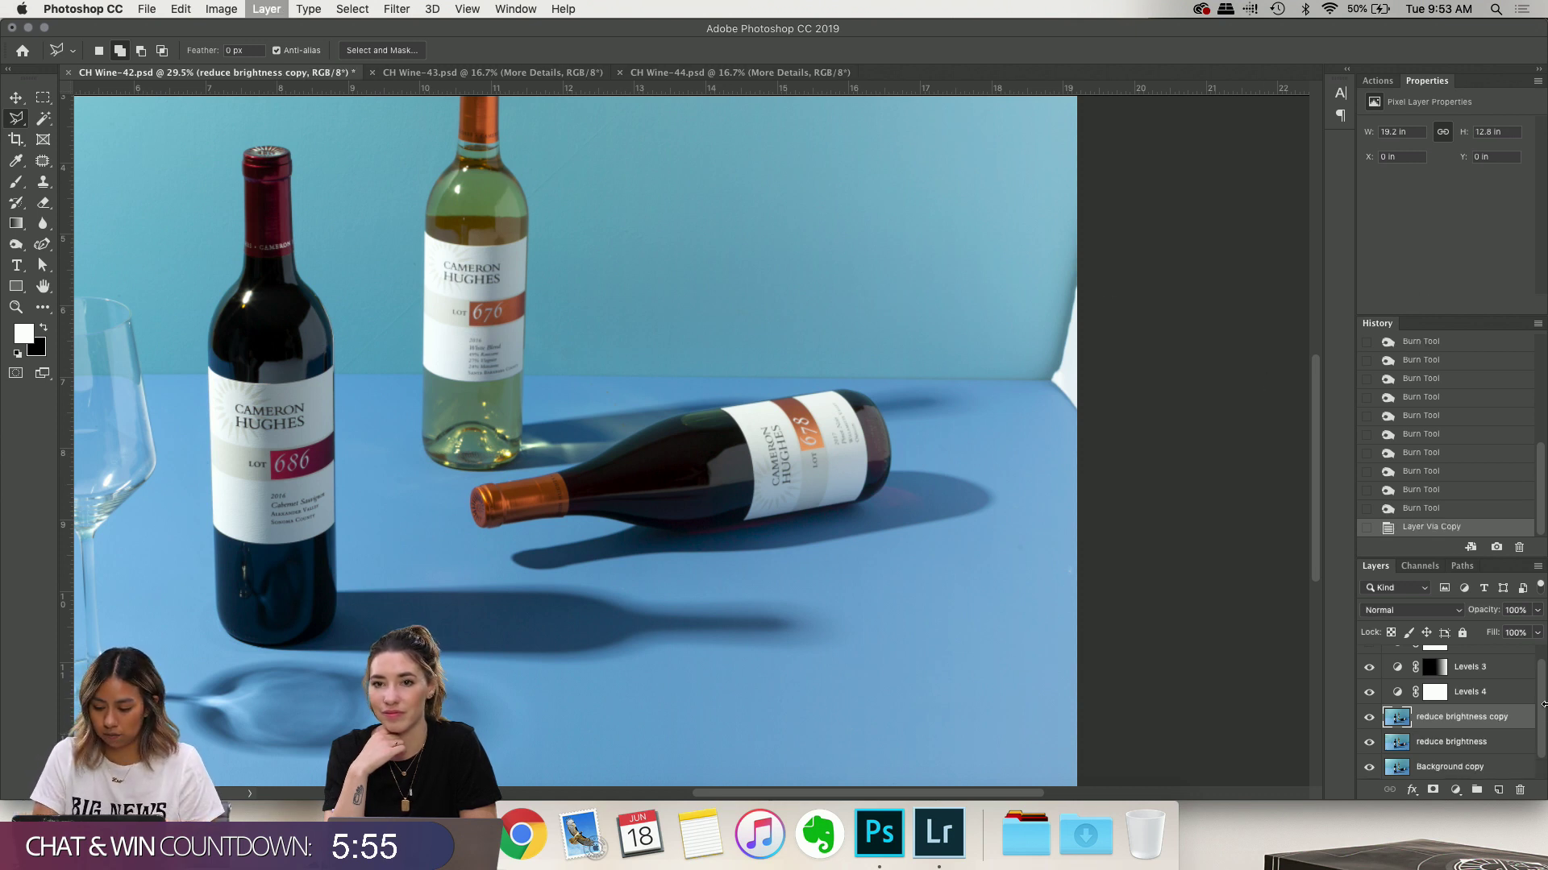
# Outline the white gap at the photo's right edge, where backdrop and table meet, with a polygonal selection
pyautogui.click(1089, 115)
pyautogui.click(1022, 403)
pyautogui.click(1095, 499)
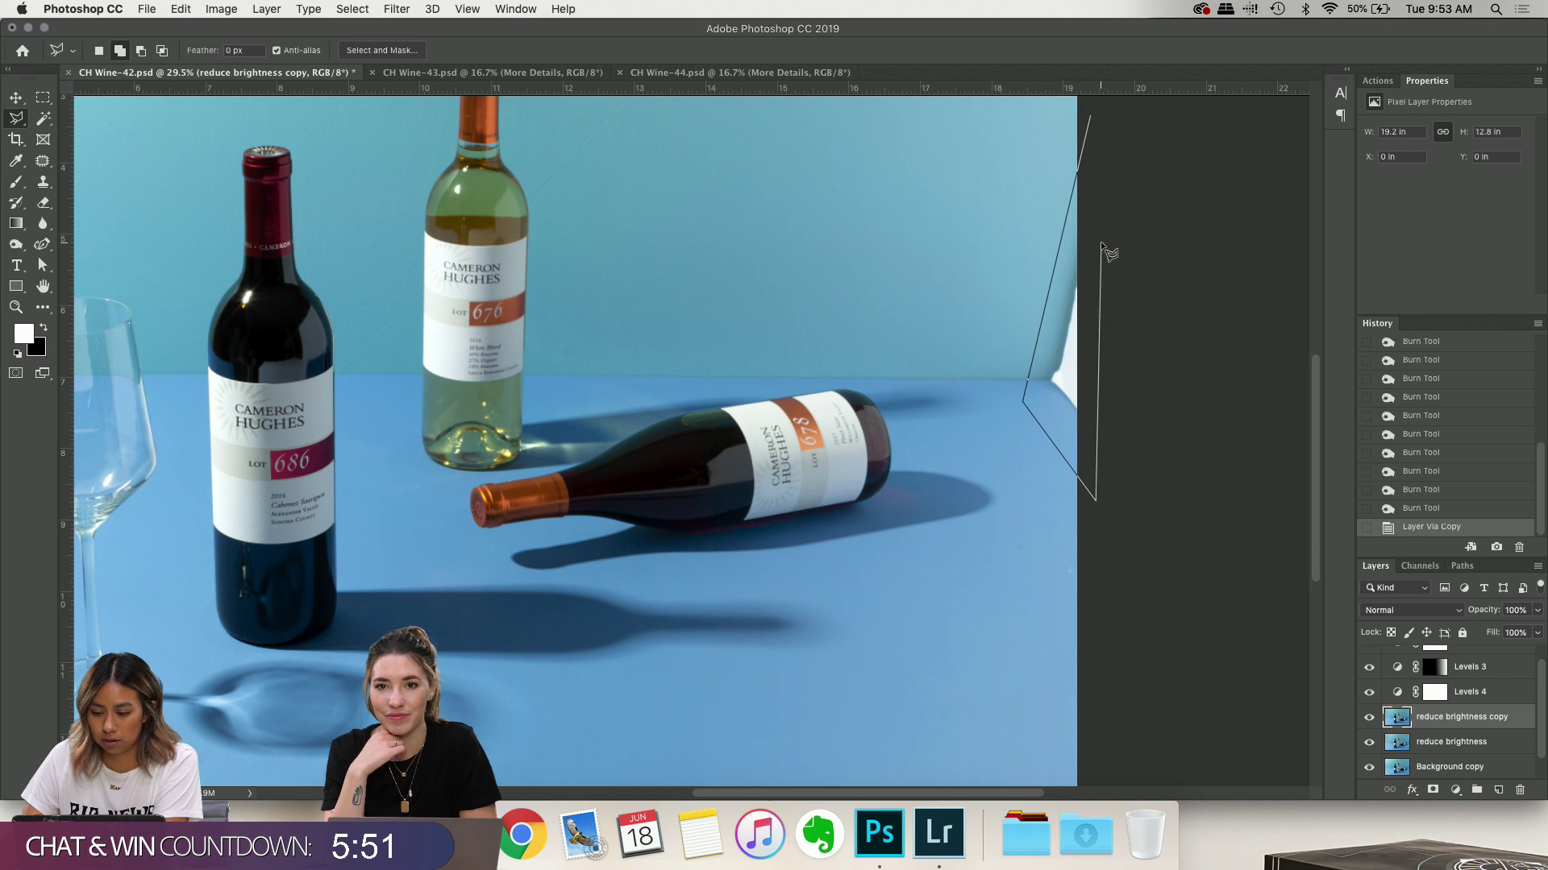
pyautogui.doubleClick(1098, 311)
pyautogui.rightClick(1066, 341)
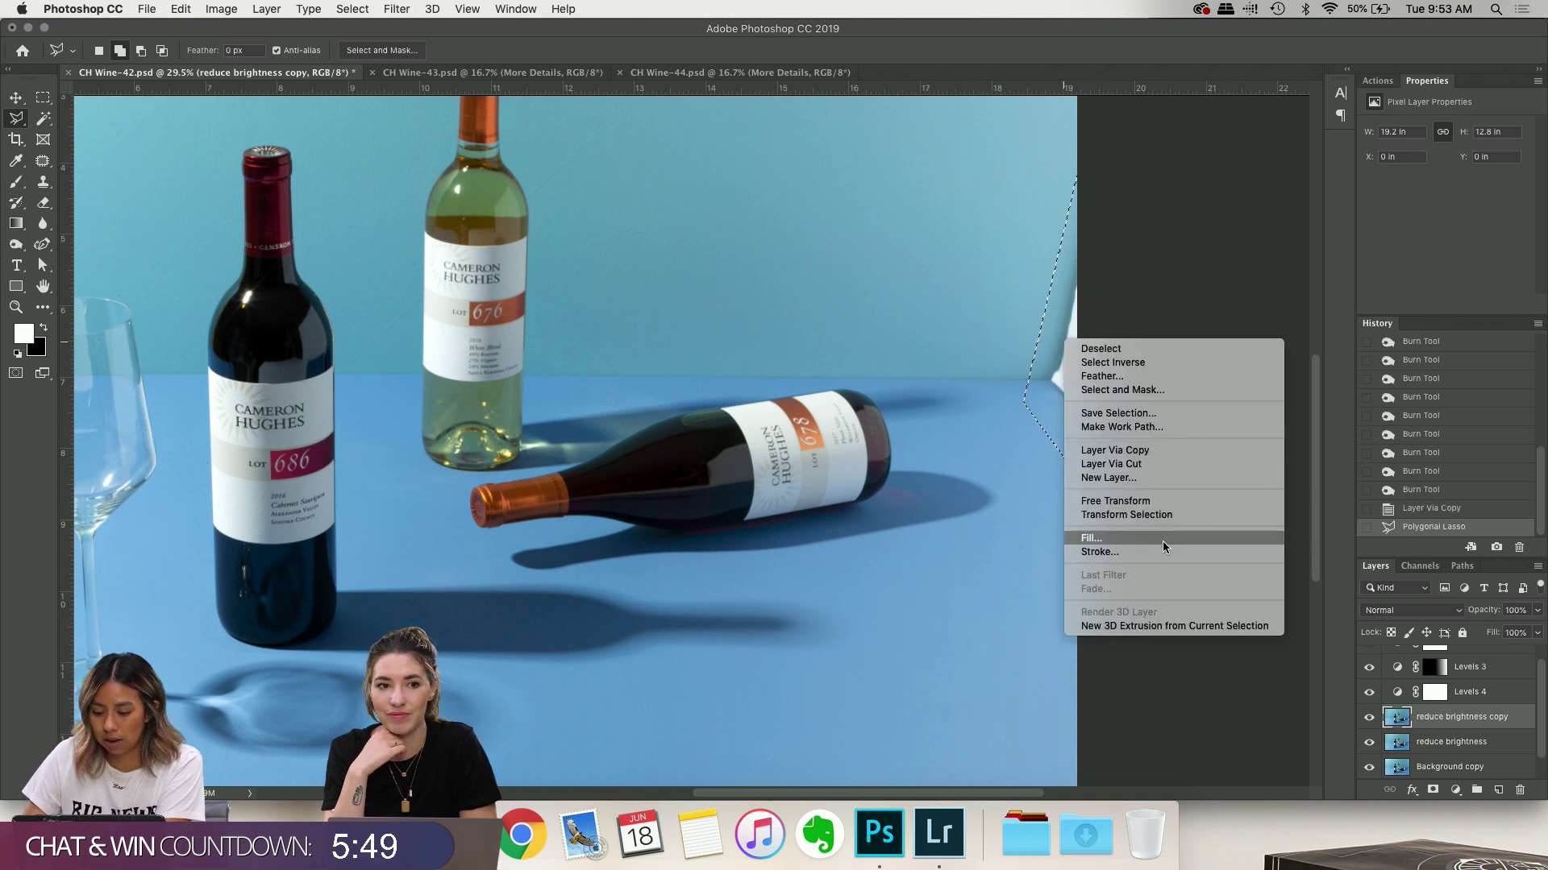
pyautogui.click(1105, 190)
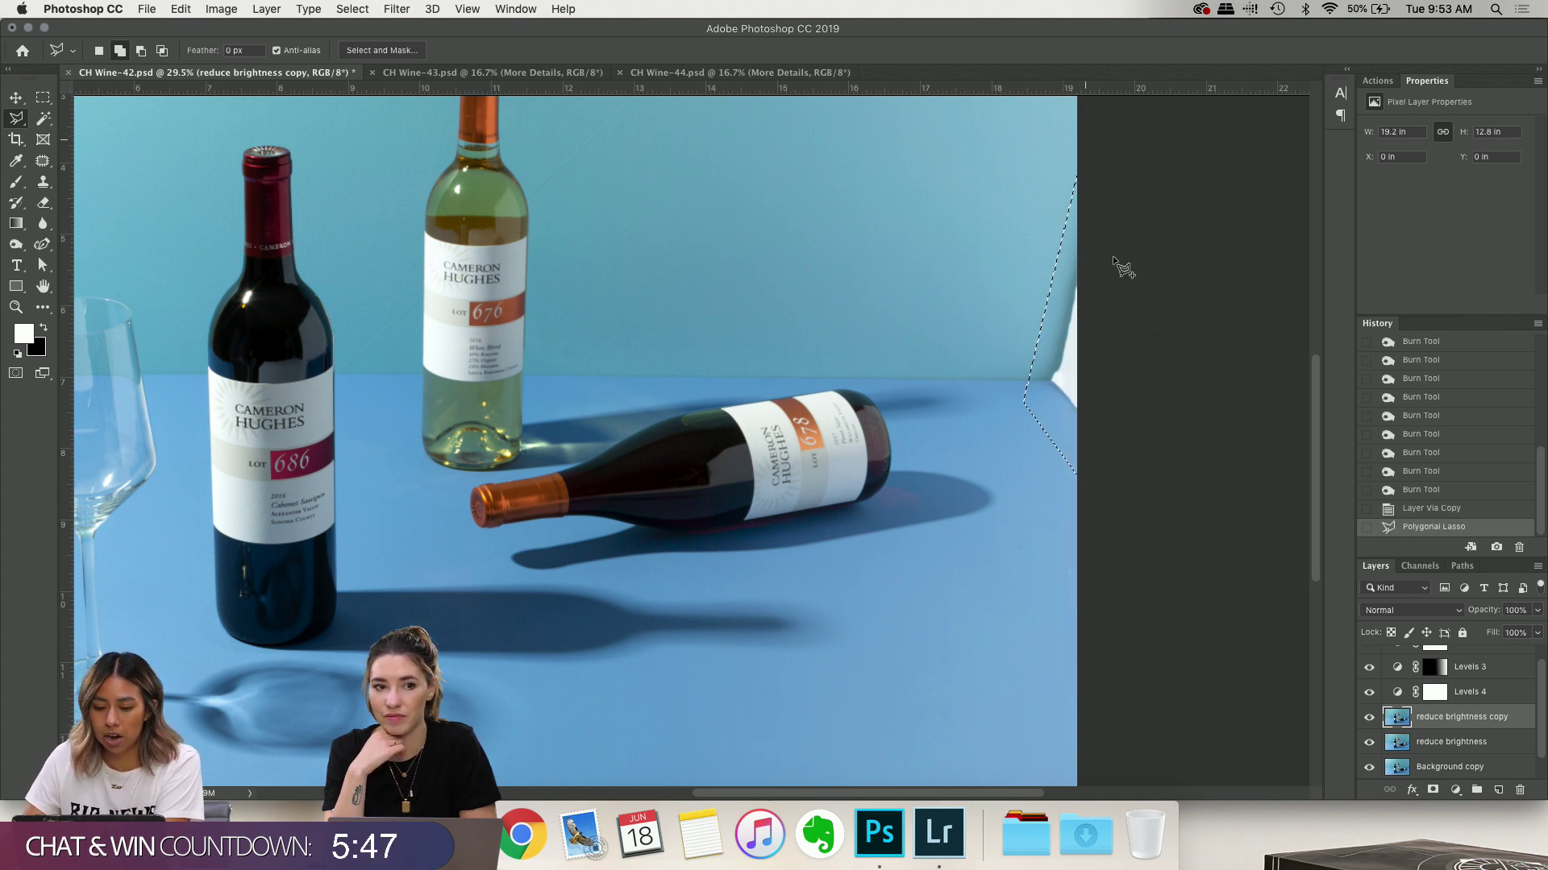
# Fill the selected white gap using Content-Aware contents in Normal mode at 100% opacity
pyautogui.rightClick(1041, 365)
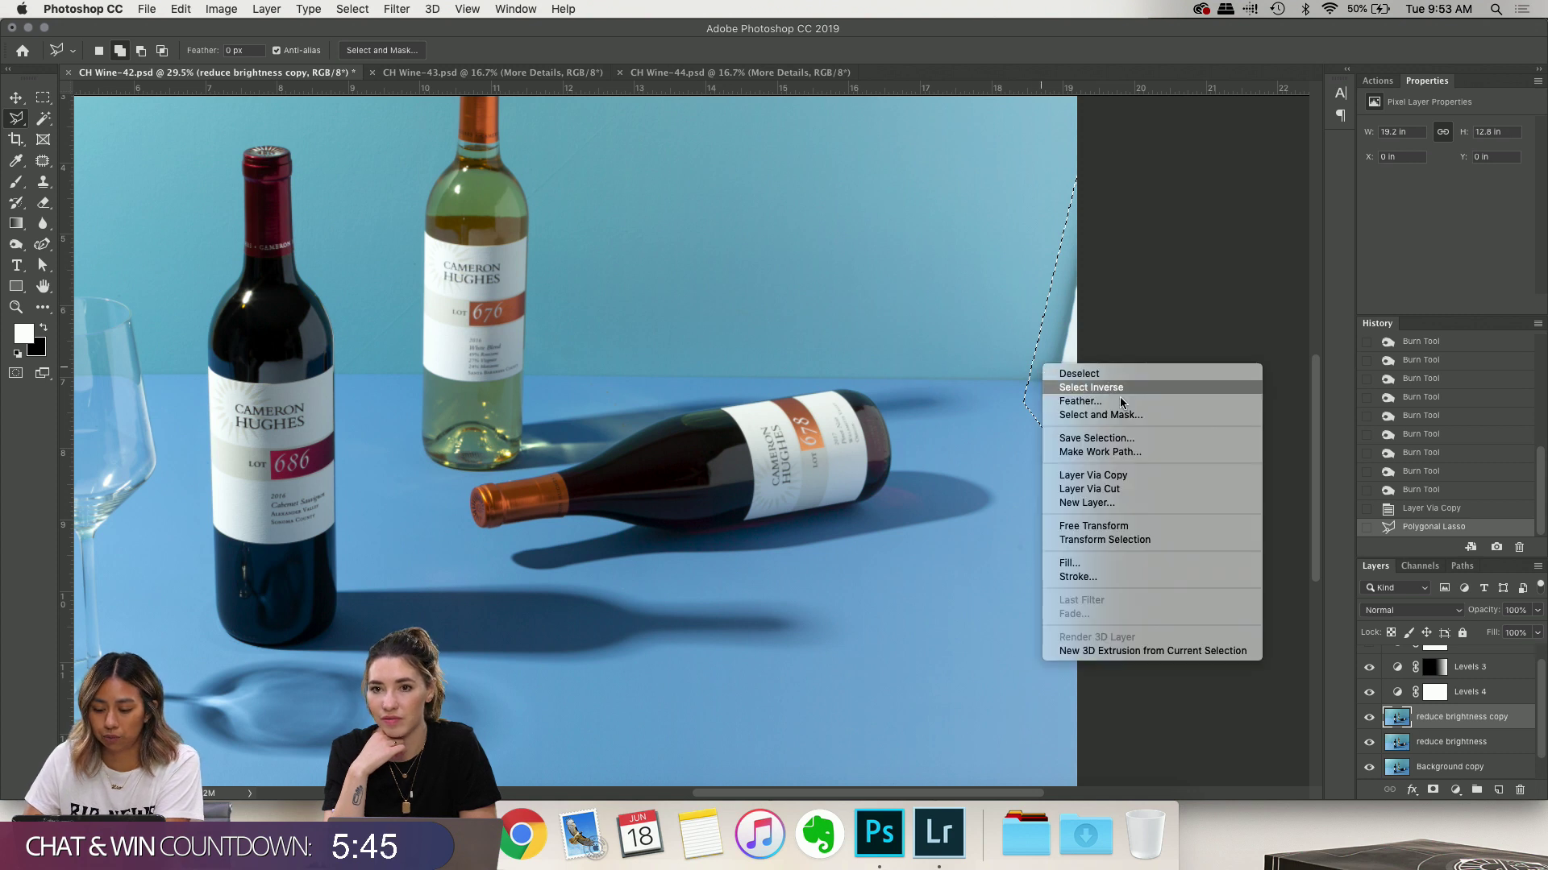
pyautogui.click(1143, 563)
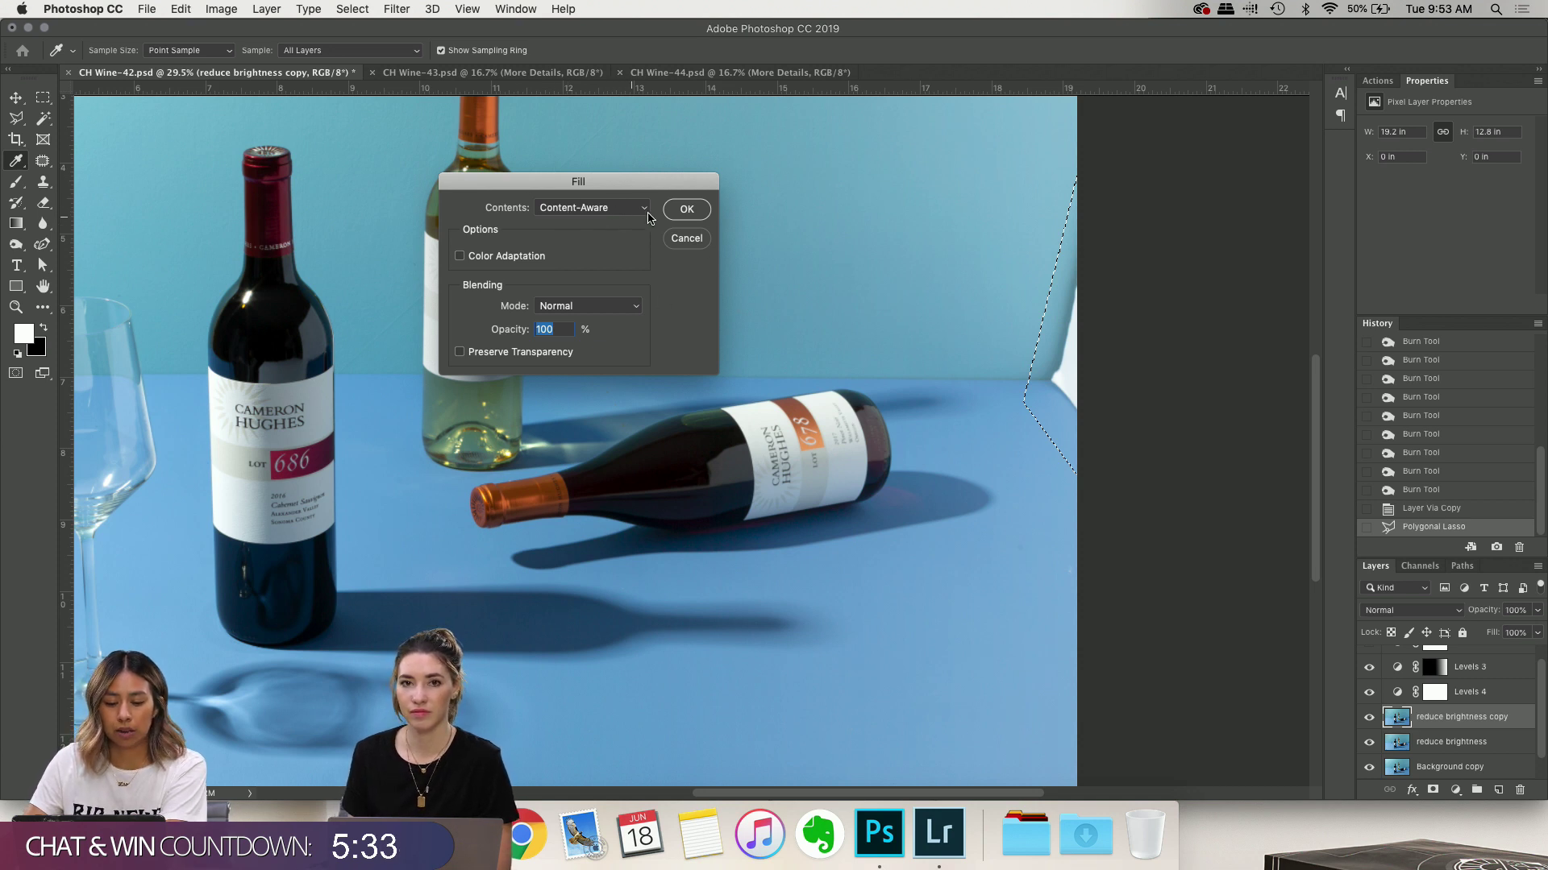
pyautogui.moveTo(634, 188); pyautogui.dragTo(723, 211)
pyautogui.click(716, 232)
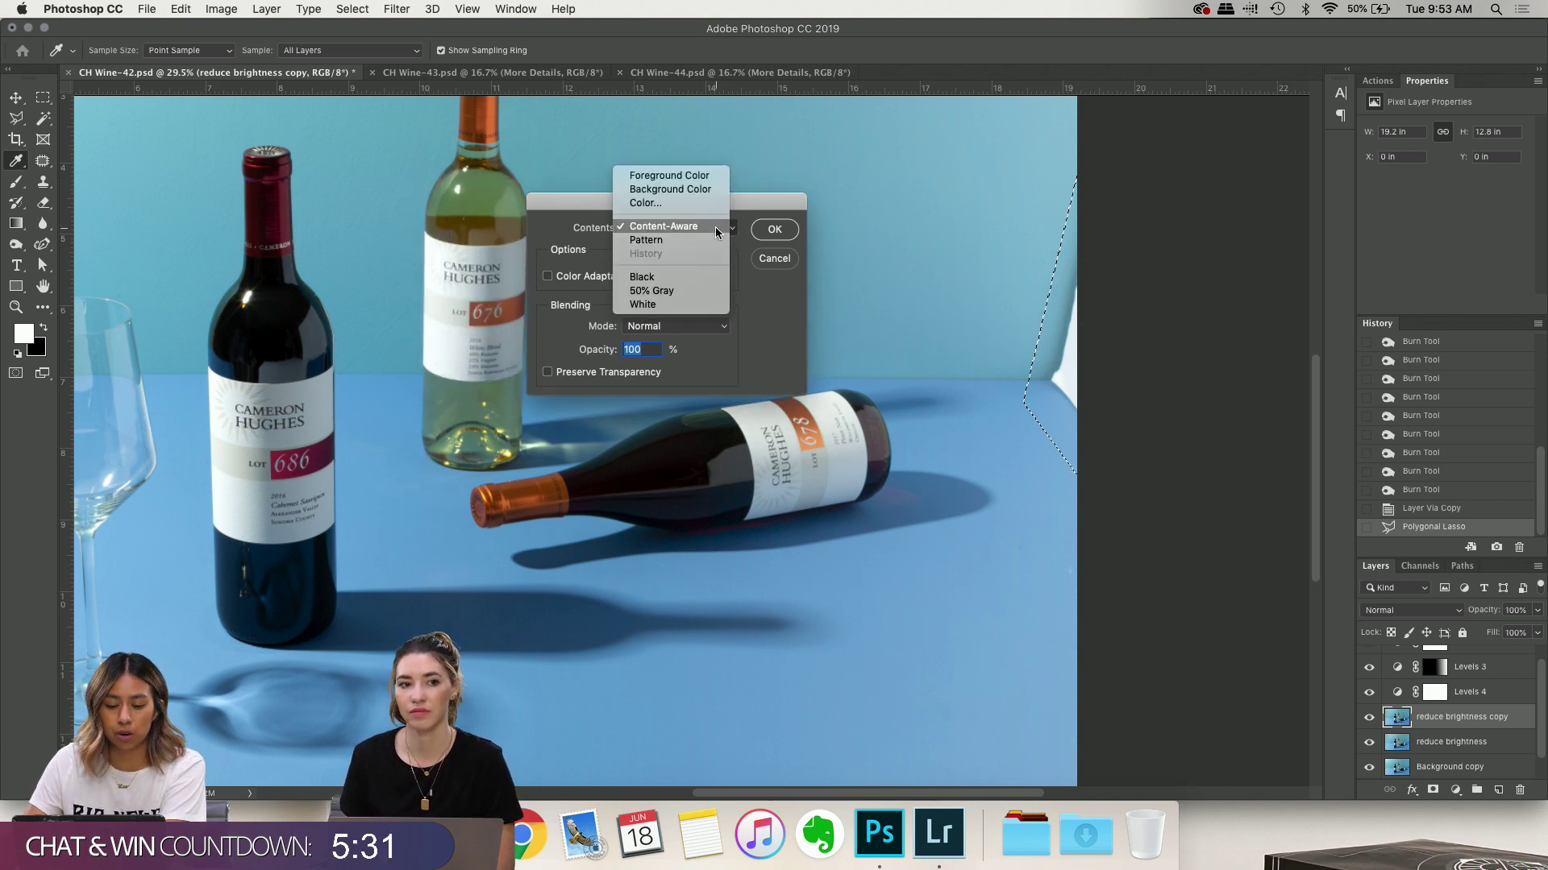
pyautogui.click(688, 225)
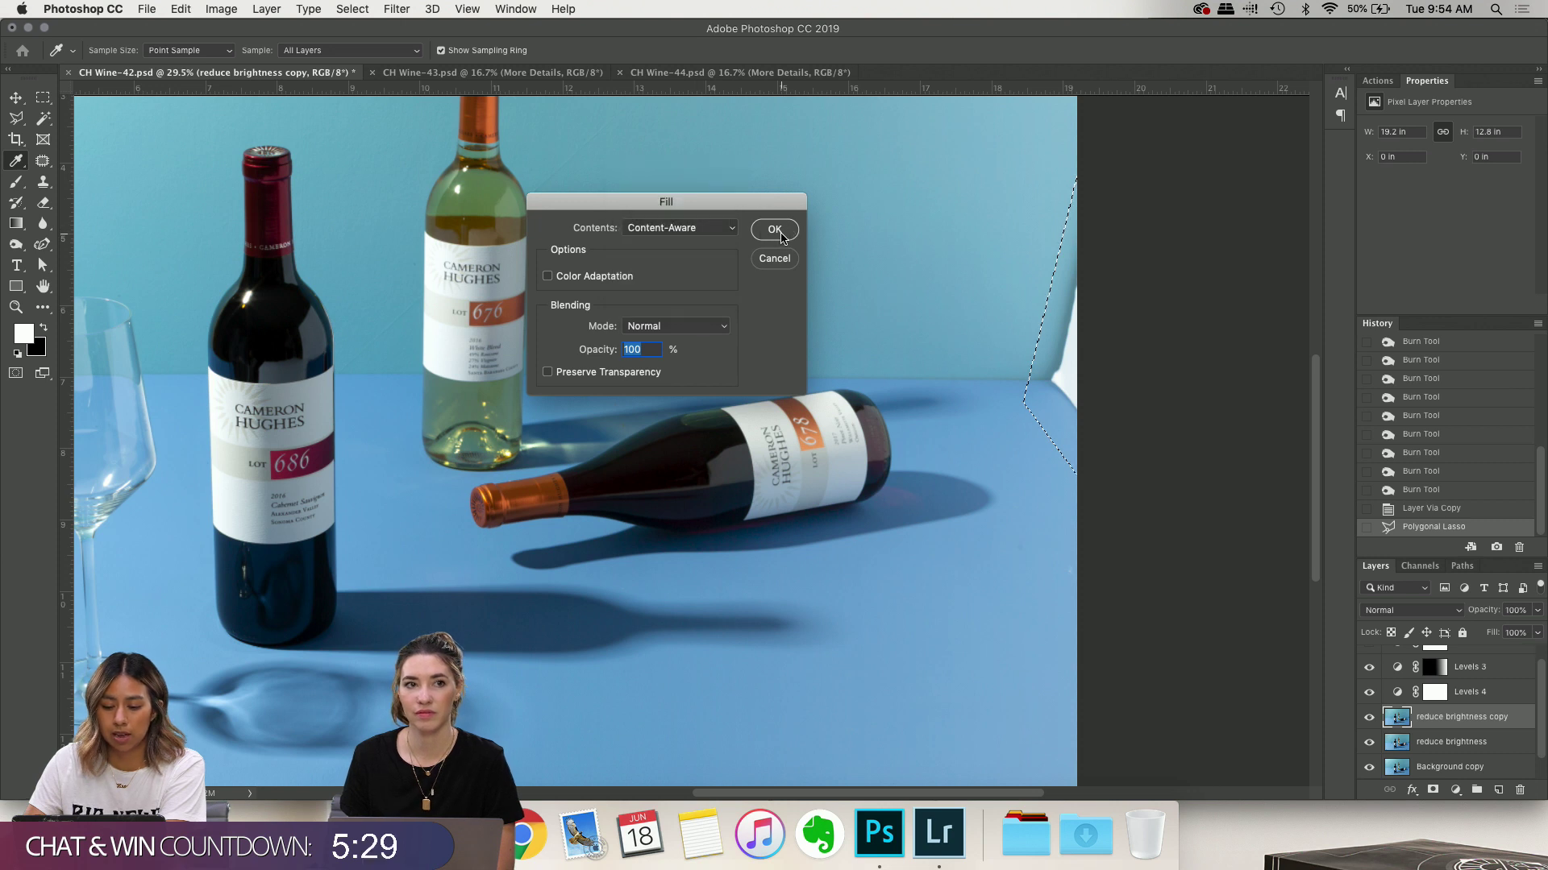
pyautogui.click(781, 236)
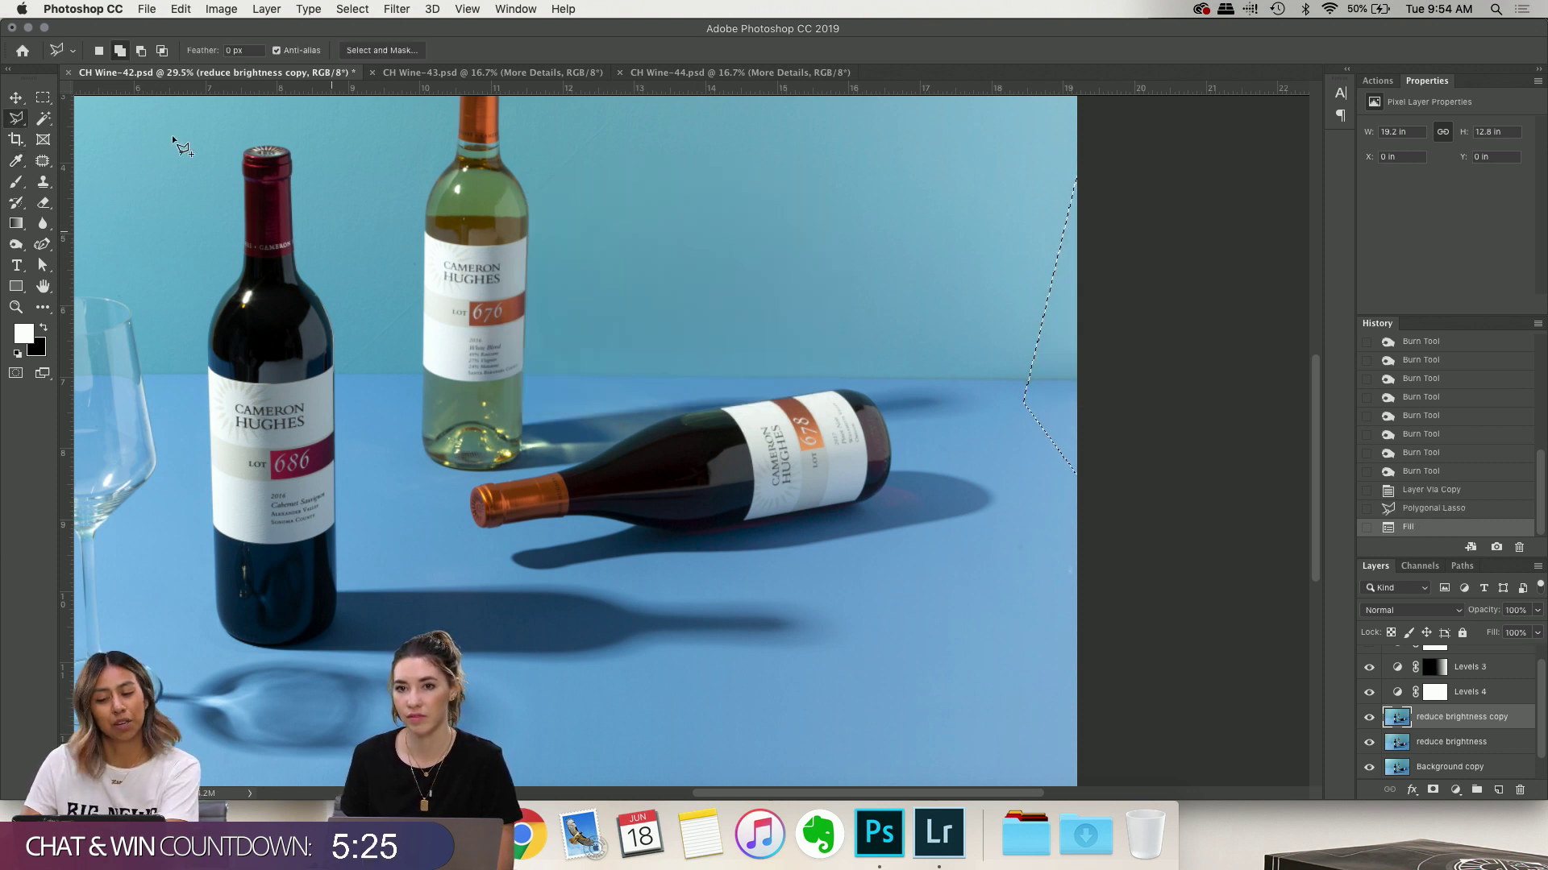
# Clear the selection around the filled gap and choose the Clone Stamp tool
pyautogui.press('m')
pyautogui.press('super+d')
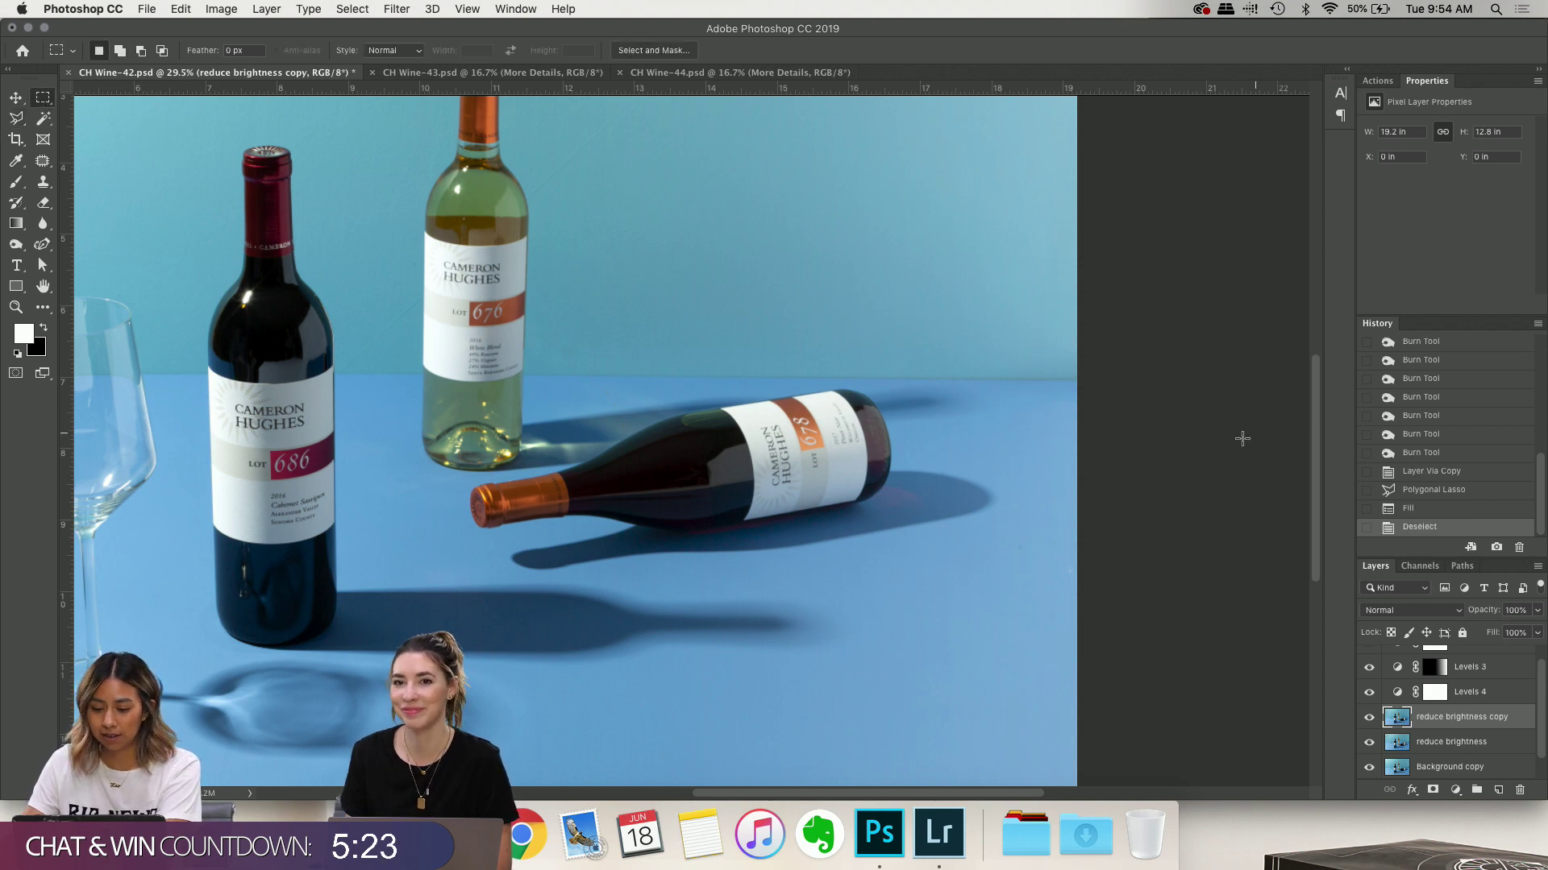
pyautogui.scroll(5, 1242, 438)
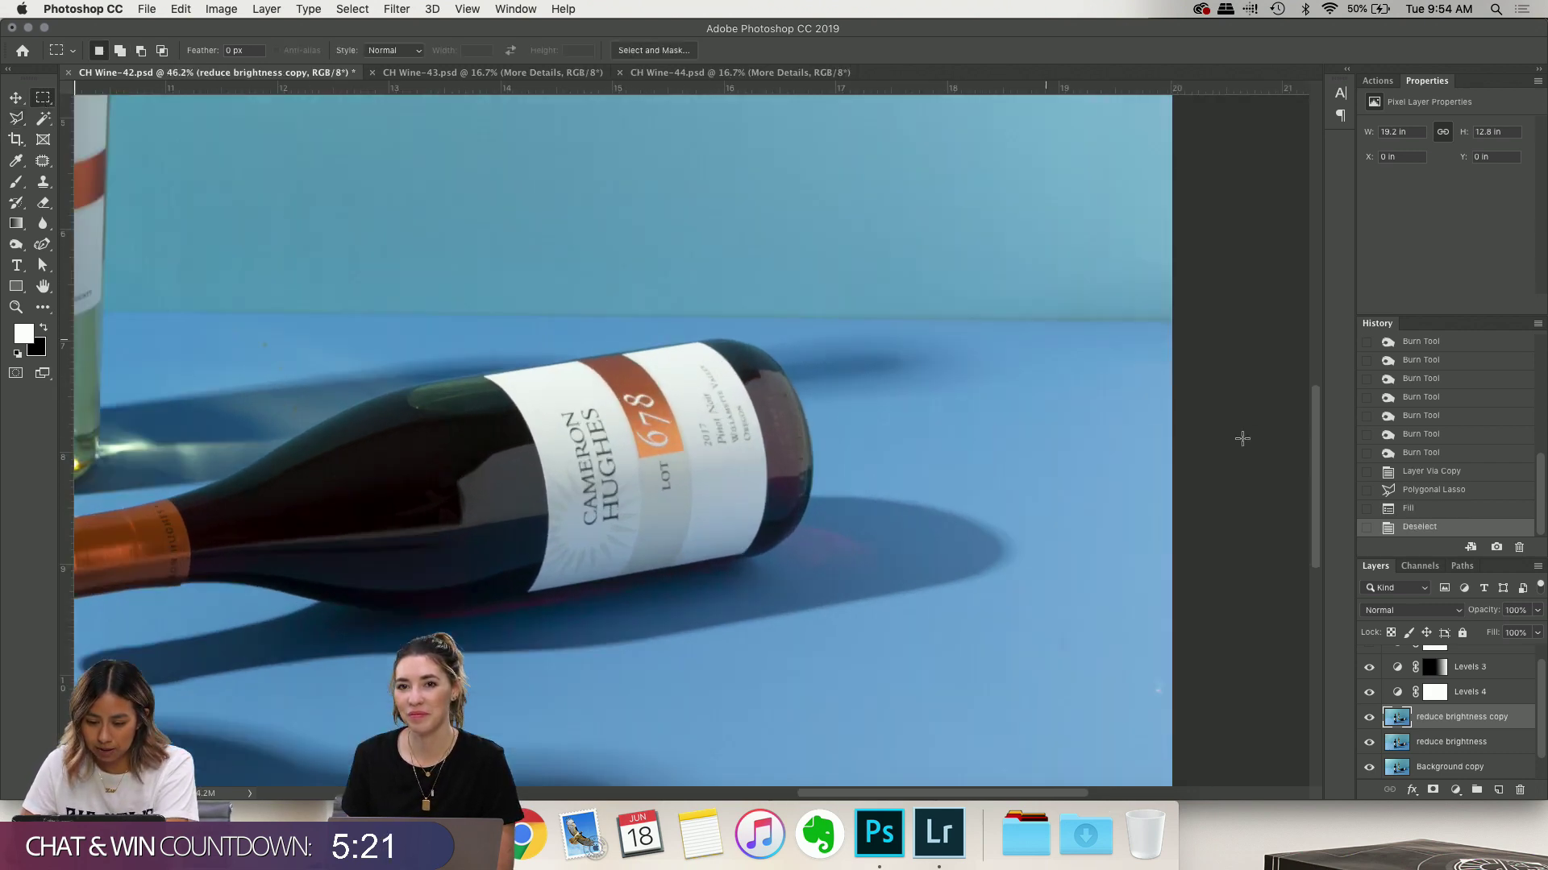
pyautogui.scroll(2, 1242, 438)
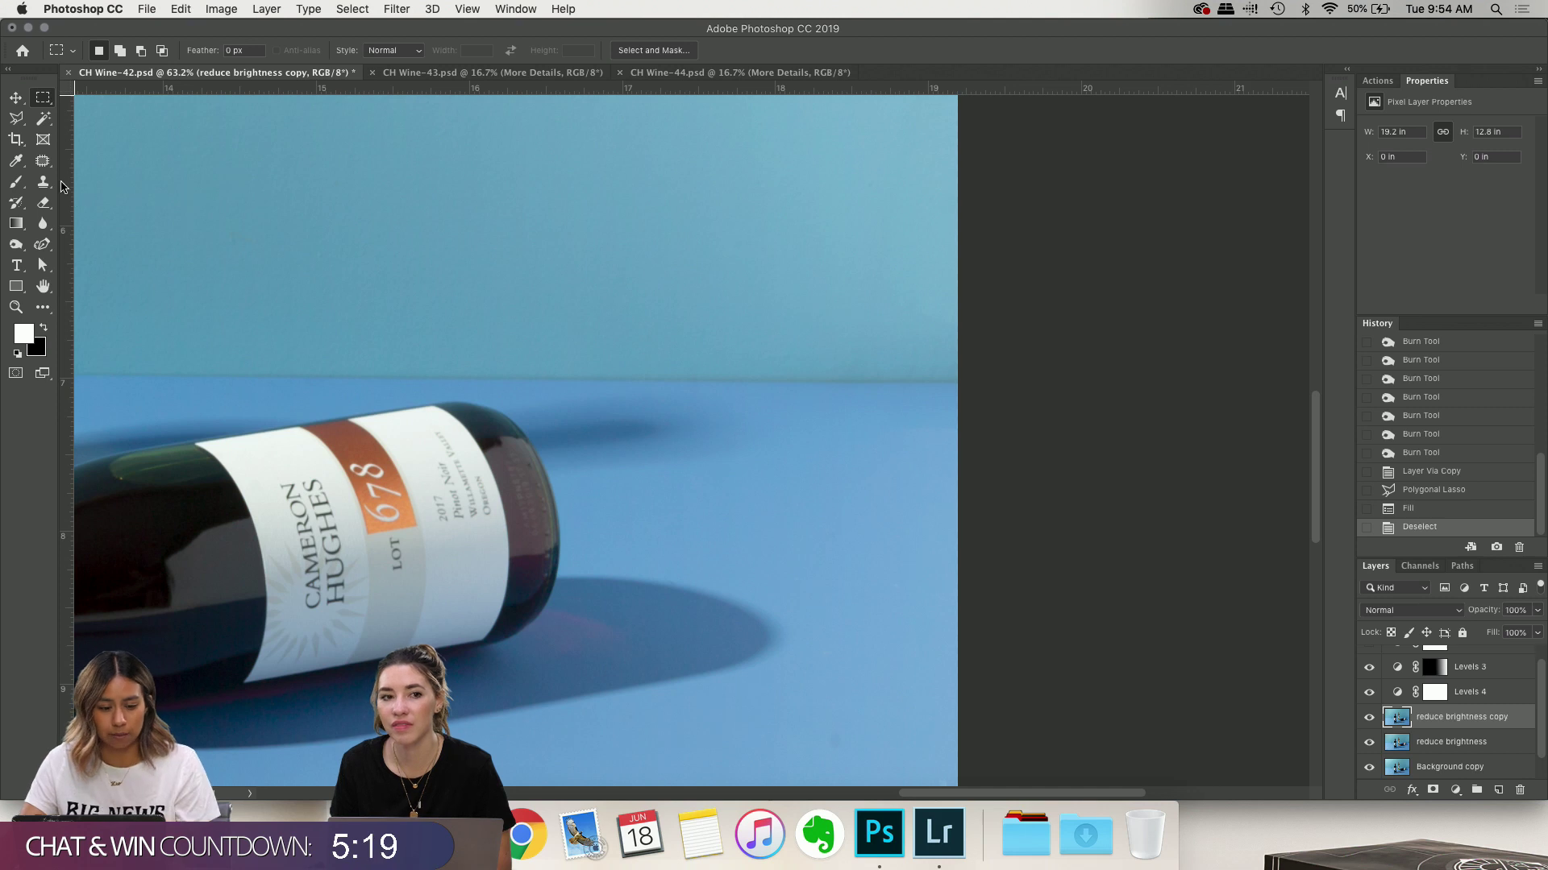
pyautogui.click(43, 160)
pyautogui.click(43, 161)
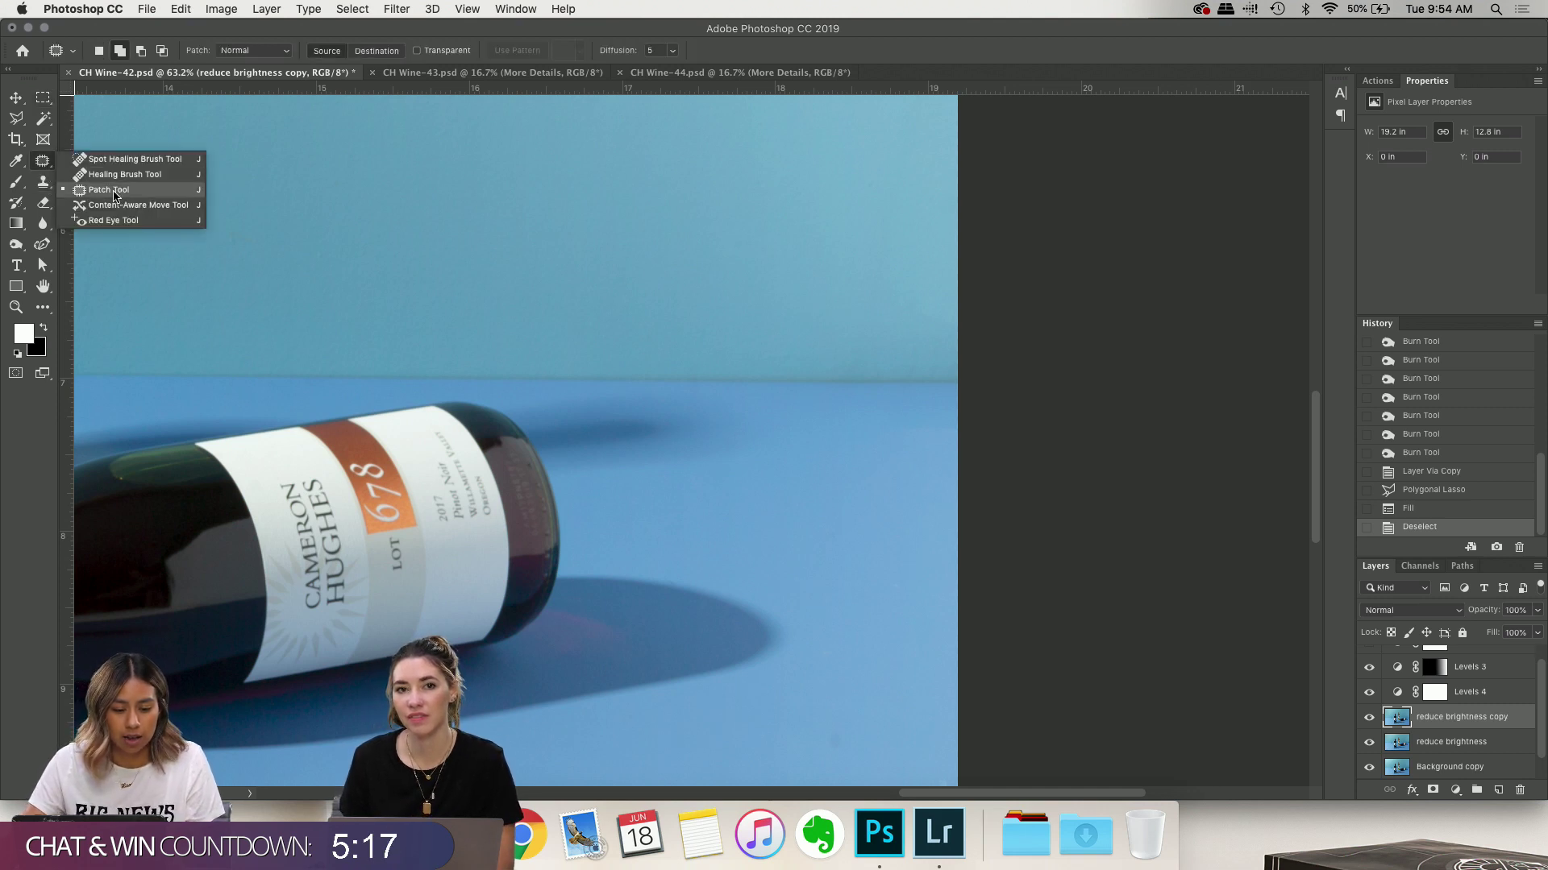
pyautogui.click(42, 181)
pyautogui.click(114, 184)
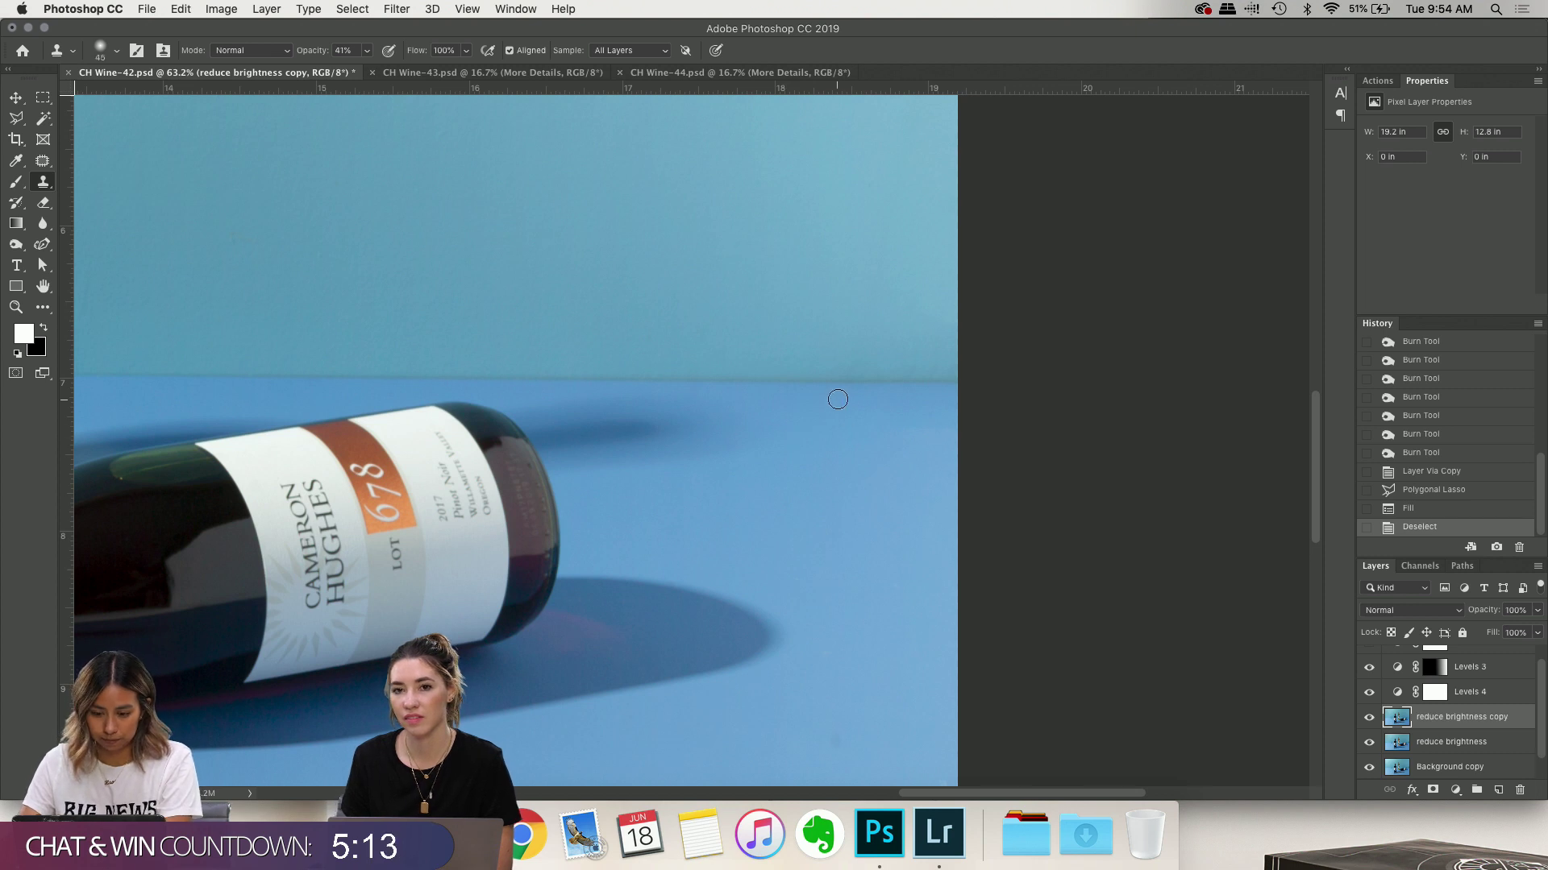
# Enlarge the Clone Stamp brush to 175 and sample the seam between backdrop and table near the photo's right edge
pyautogui.press(']')
pyautogui.press(']')
pyautogui.press(']')
pyautogui.press(']')
pyautogui.press(']')
pyautogui.press(']')
pyautogui.press(']')
pyautogui.press(']')
pyautogui.press(']')
pyautogui.press(']')
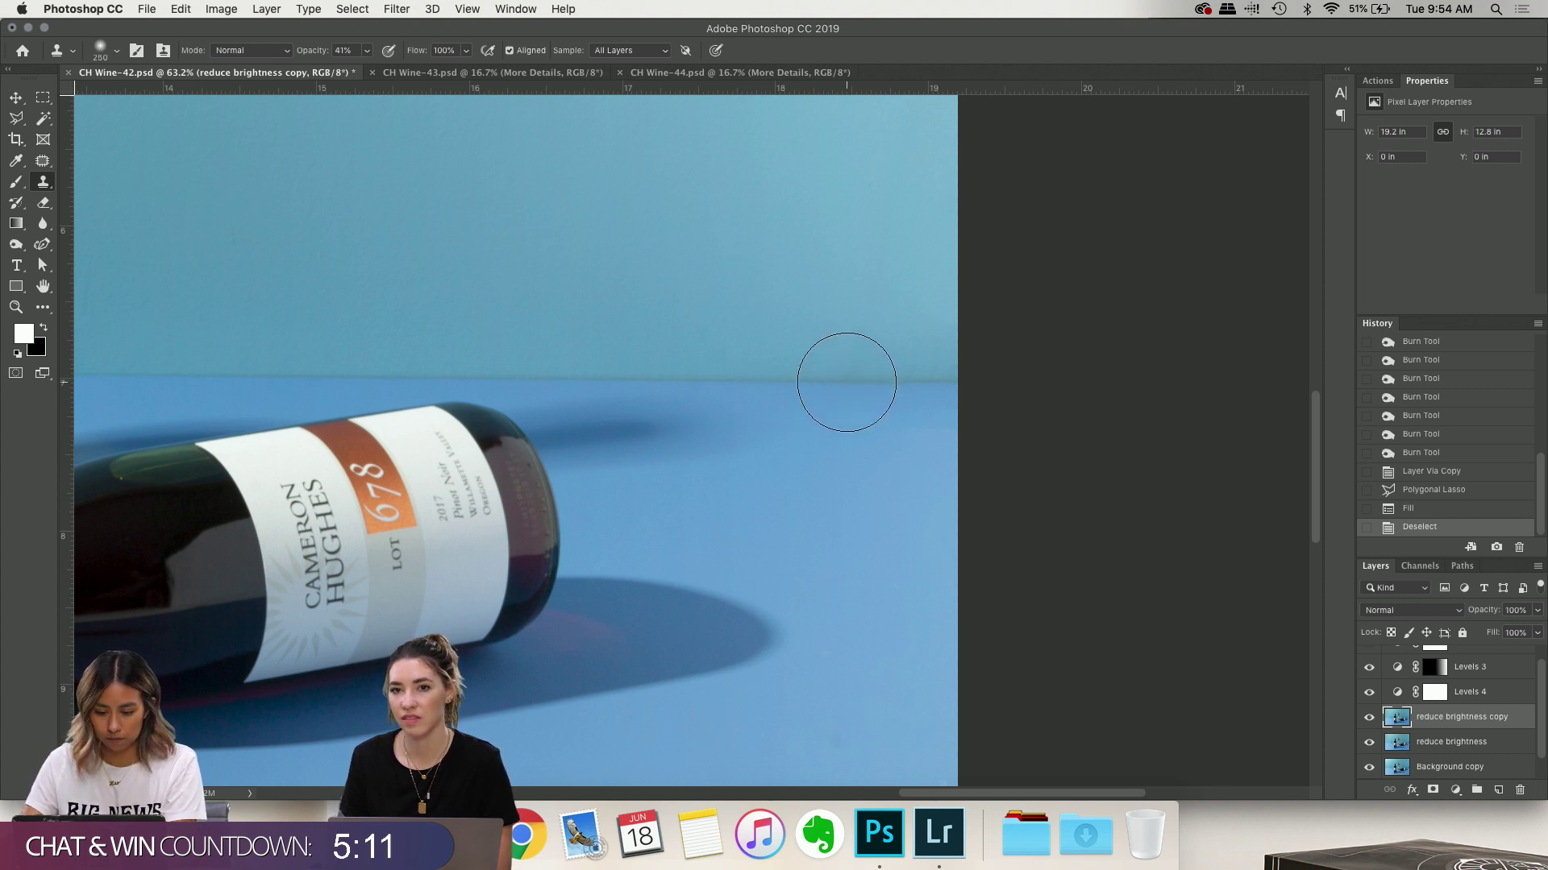
pyautogui.press('[')
pyautogui.keyDown('alt'); pyautogui.click(856, 378); pyautogui.keyUp('alt')
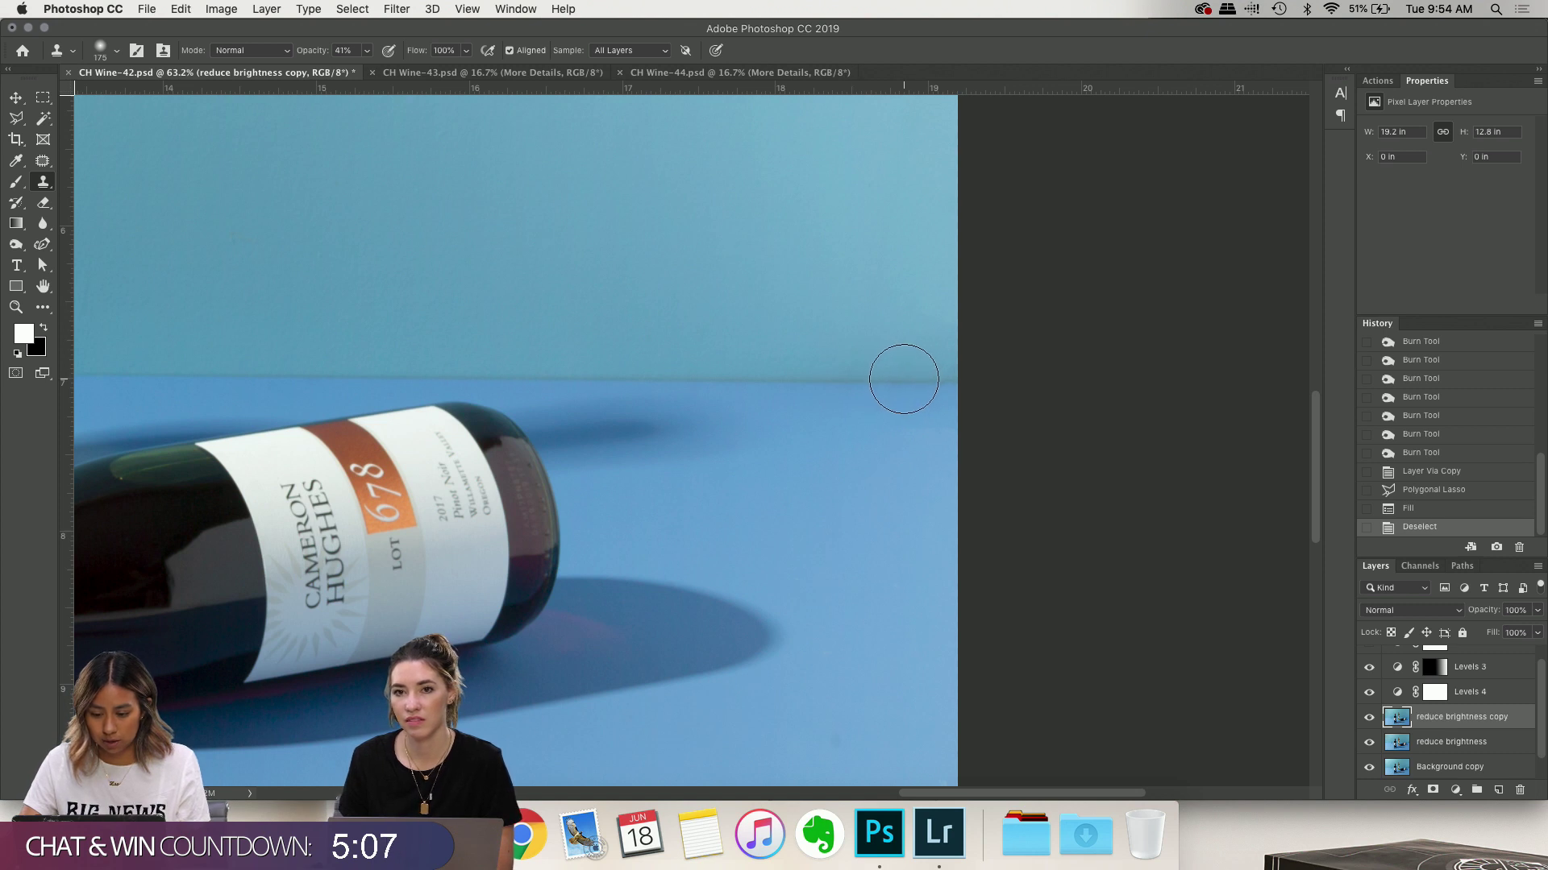
# Try cloning the sampled seam toward the photo's right edge with all Levels layers active, and revert to the Deselect history state
pyautogui.scroll(3, 905, 373)
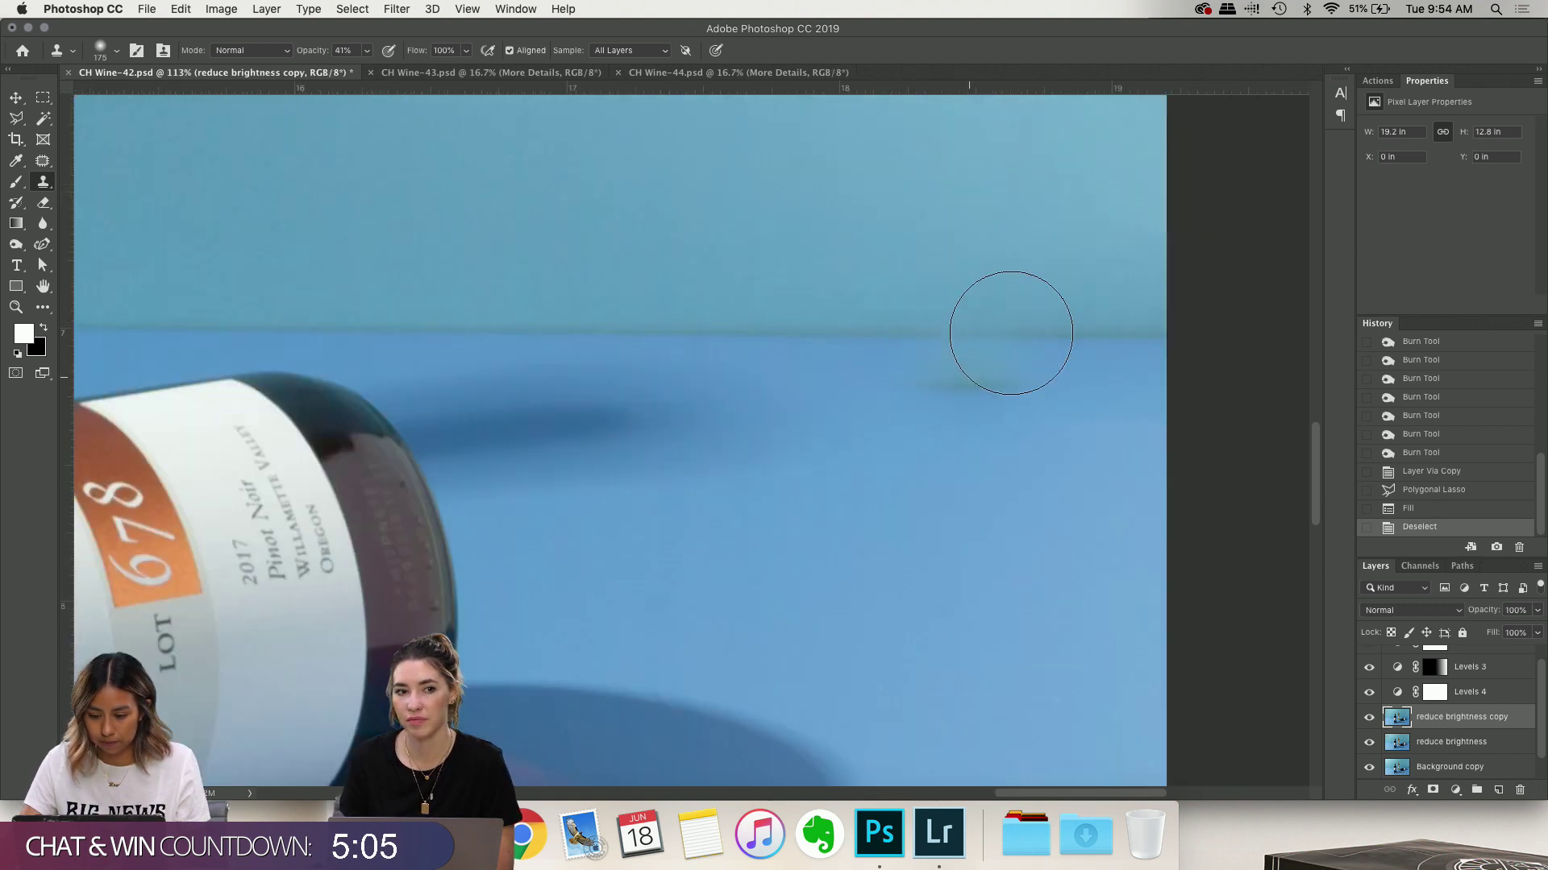
pyautogui.click(1026, 329)
pyautogui.click(1026, 329)
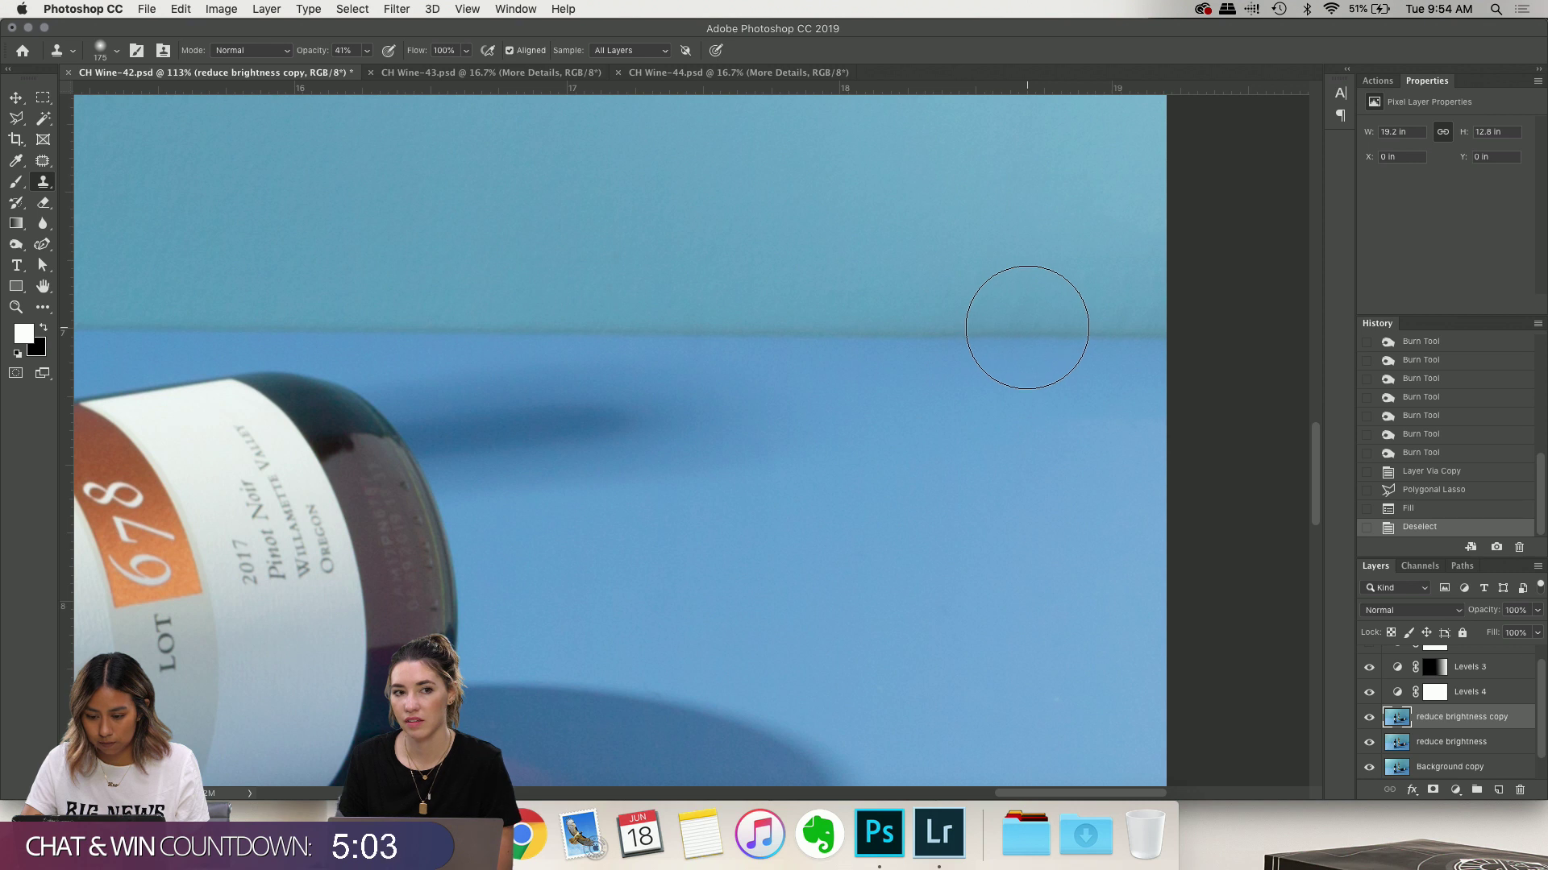
pyautogui.click(1047, 328)
pyautogui.moveTo(1047, 329); pyautogui.dragTo(1083, 329)
pyautogui.click(1083, 329)
pyautogui.click(1083, 329)
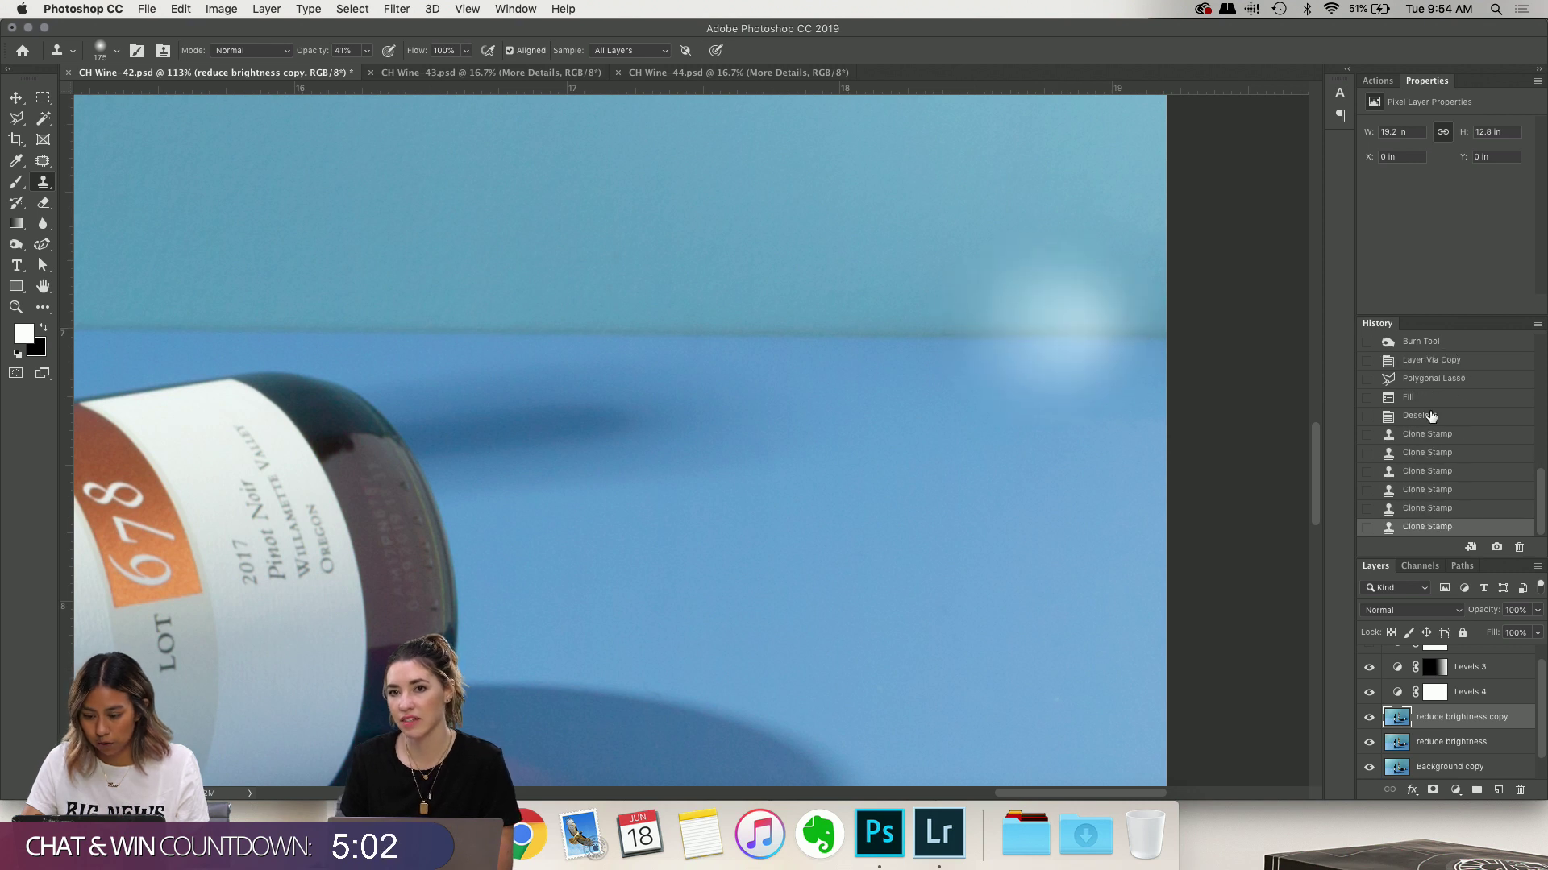
pyautogui.click(1477, 417)
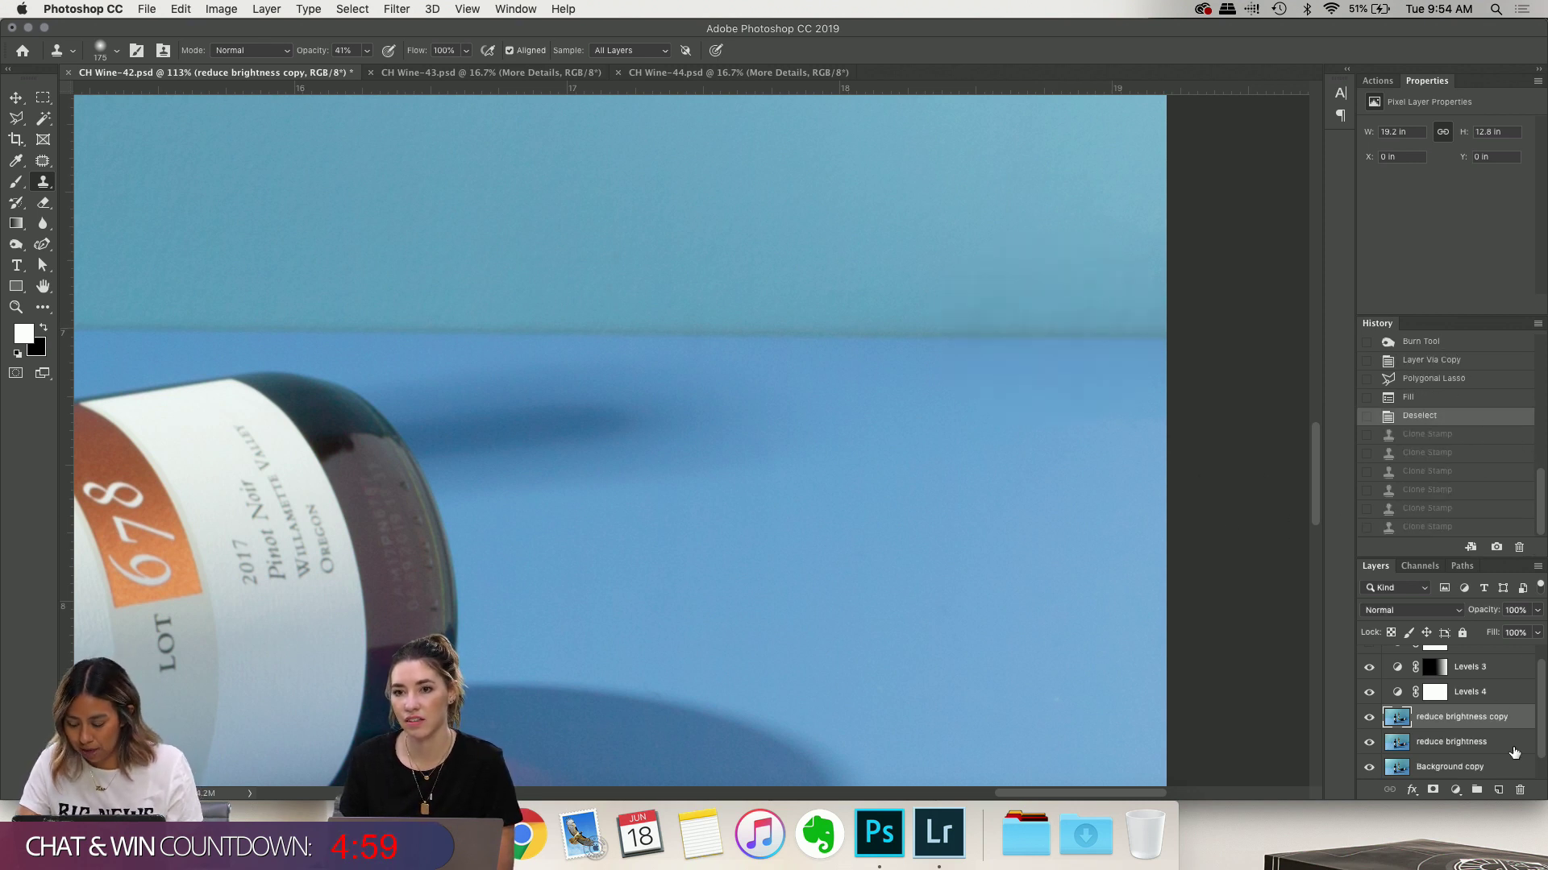
# Hide the Levels 2, Levels 3 and Levels 4 adjustment layers
pyautogui.scroll(1, 1393, 693)
pyautogui.click(1368, 708)
pyautogui.click(1368, 683)
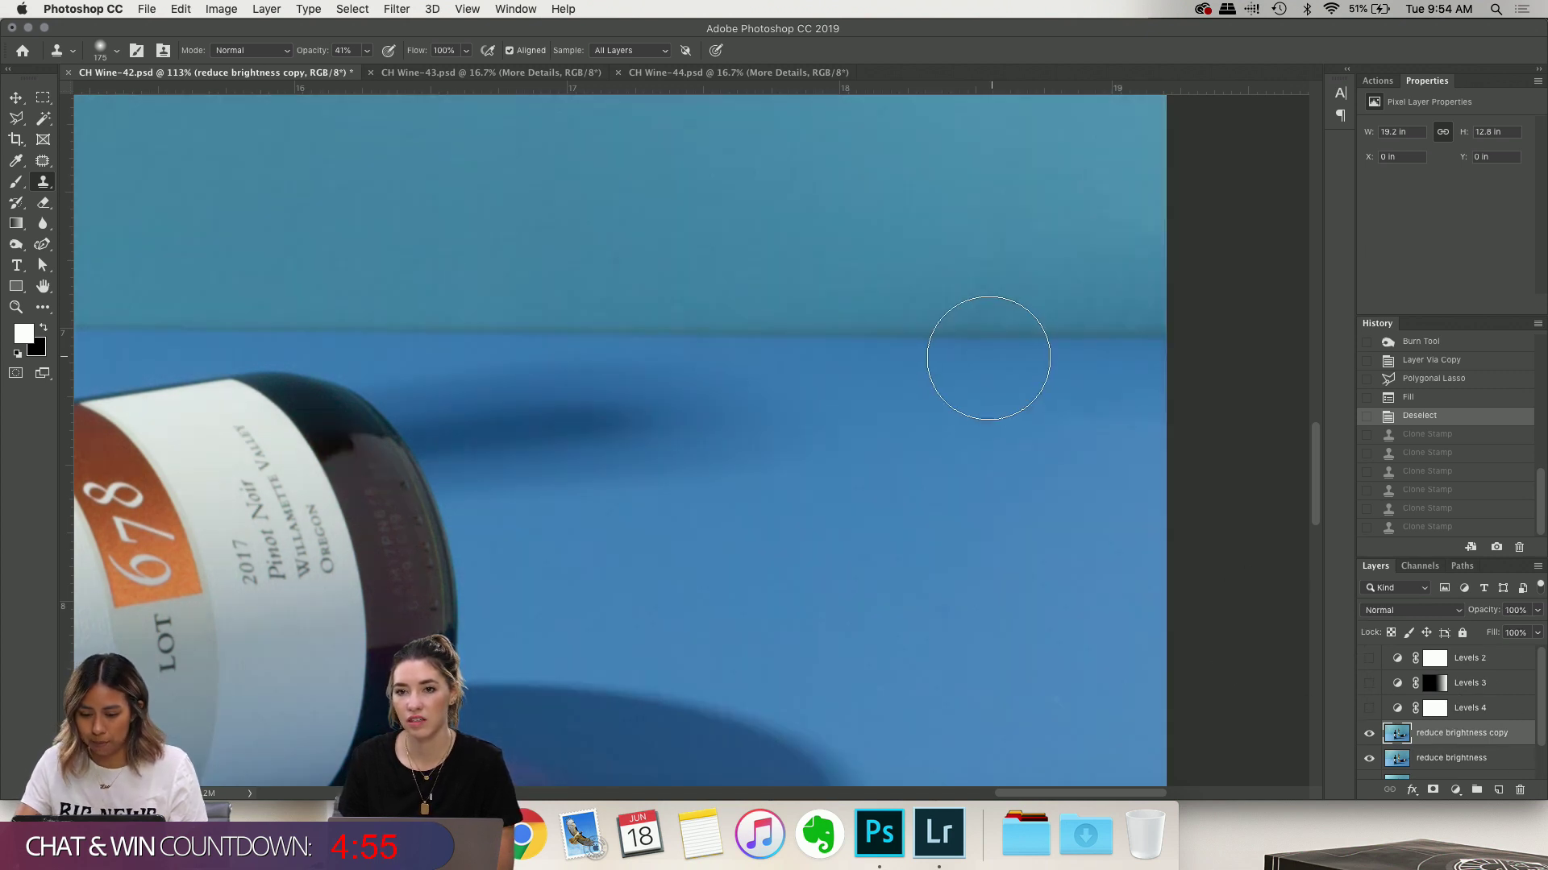
# Clone stamp along the backdrop-table seam at the photo's right edge, comparing with an earlier history state before restoring all stamps
pyautogui.click(1013, 328)
pyautogui.click(1031, 327)
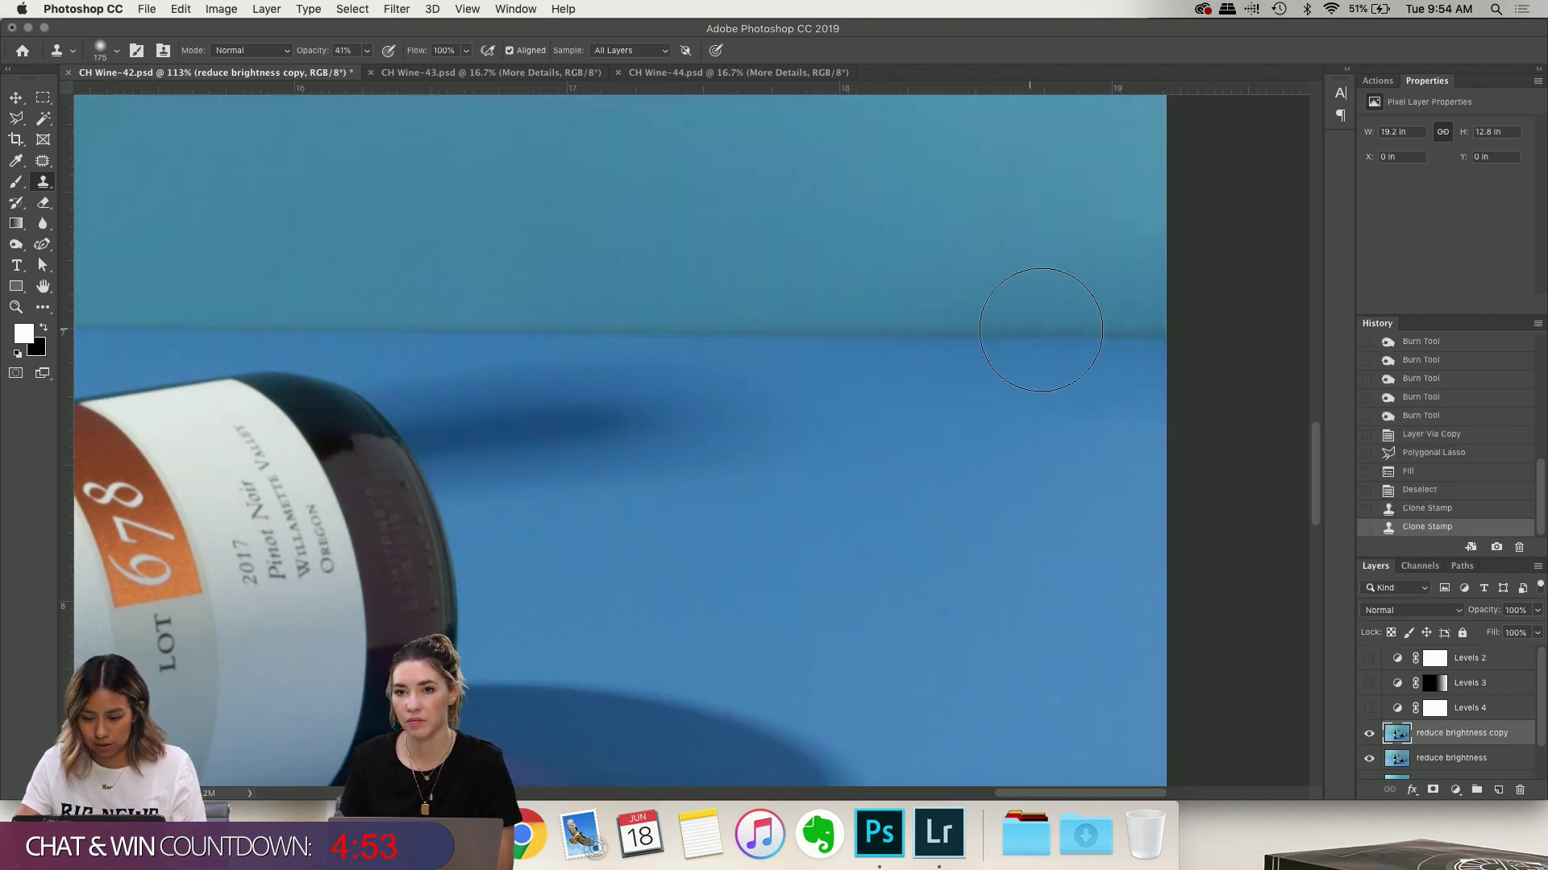
pyautogui.click(1047, 322)
pyautogui.click(1019, 328)
pyautogui.click(1098, 329)
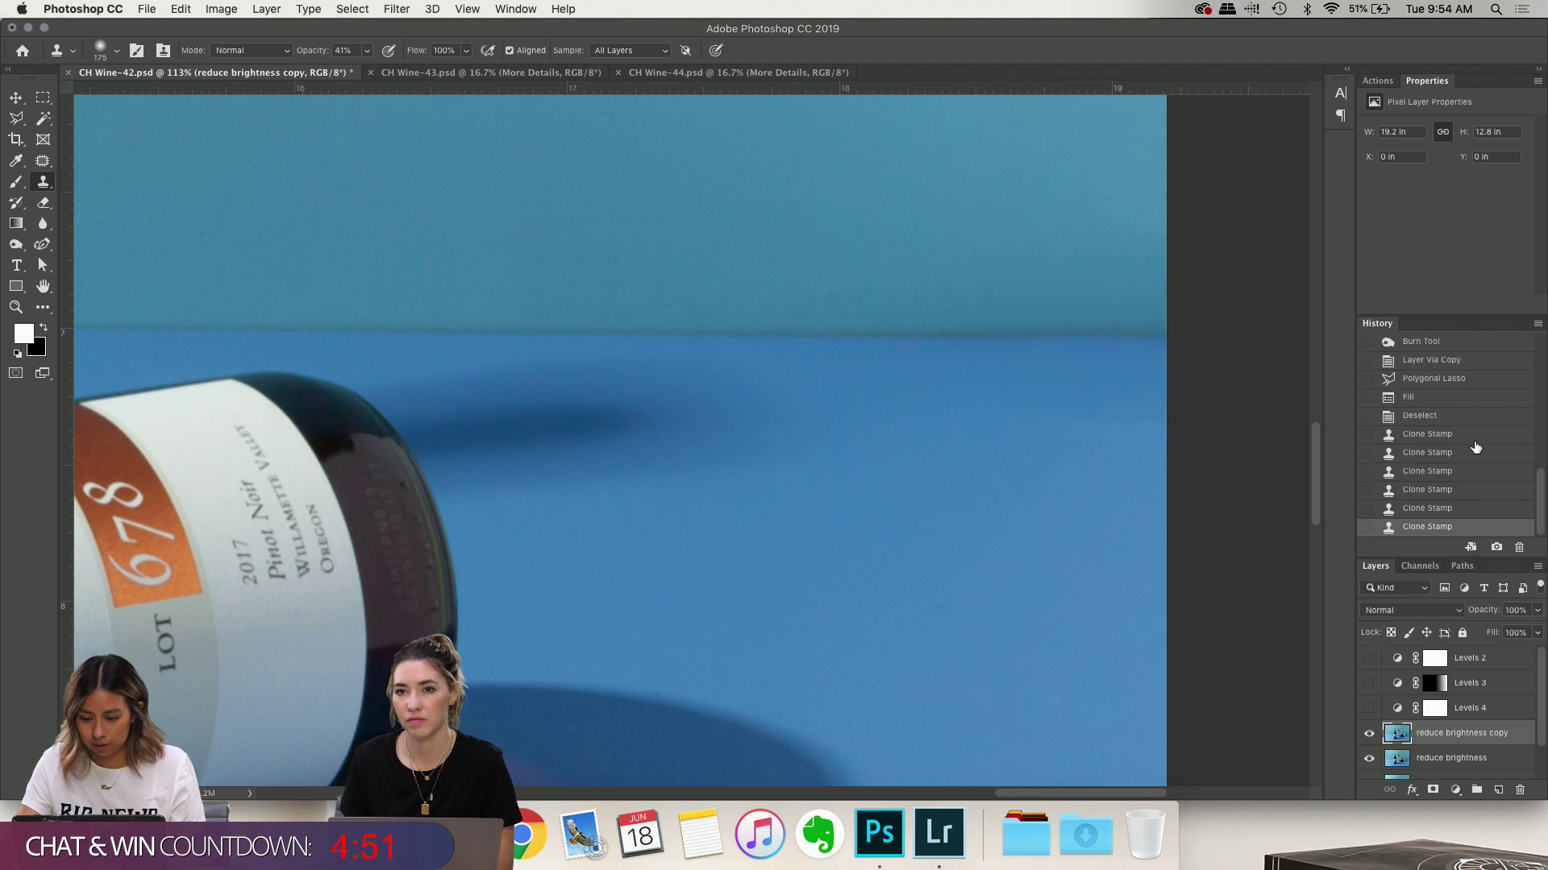
pyautogui.click(1484, 472)
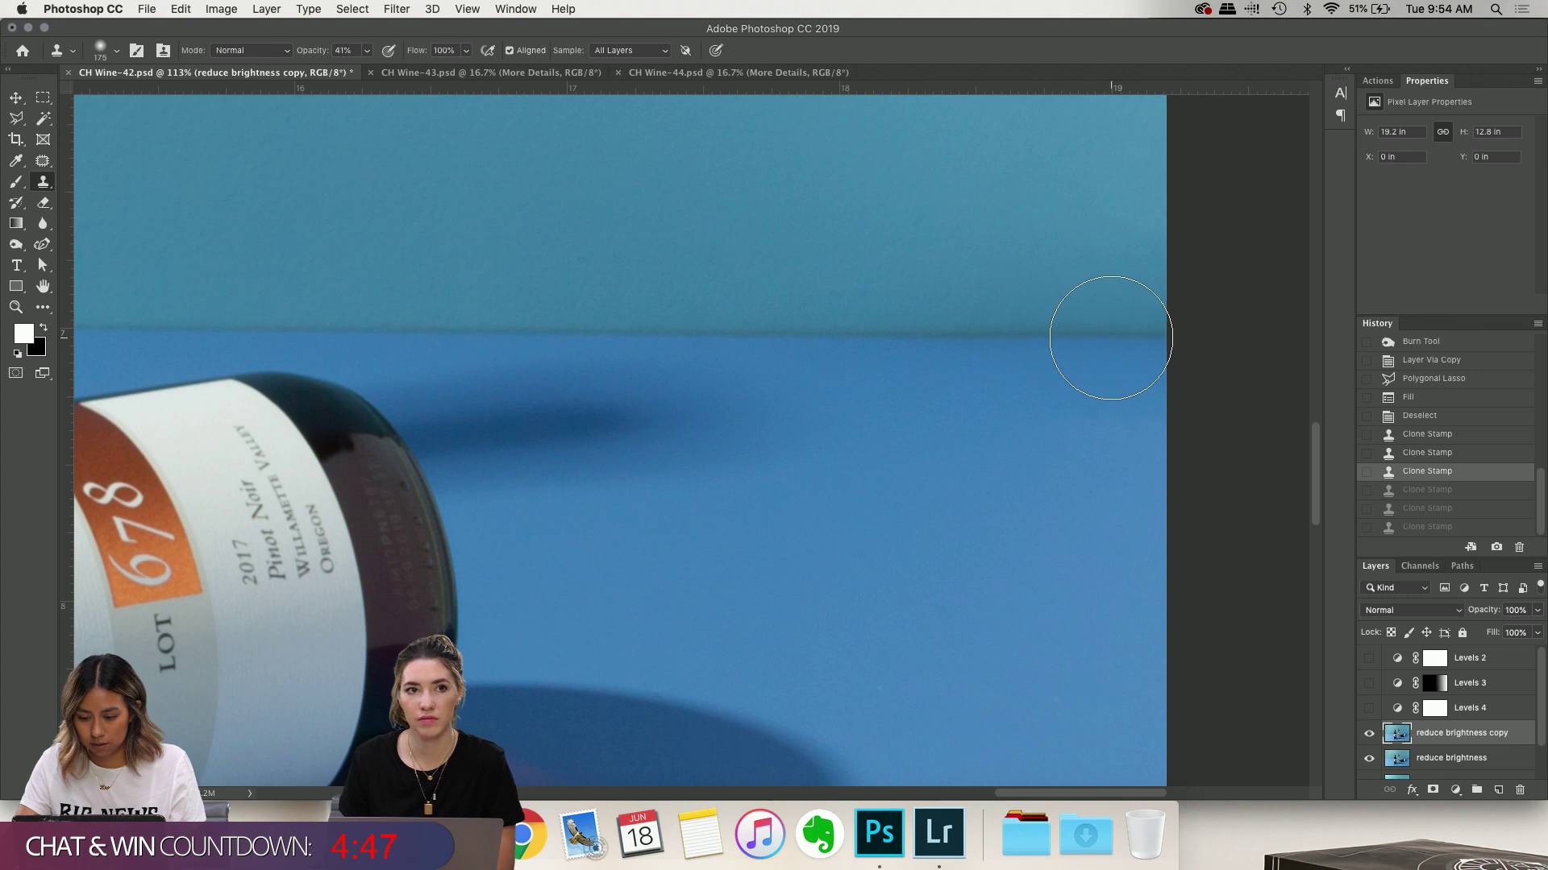
pyautogui.press('super+shift+z')
pyautogui.press('super+shift+z')
pyautogui.press('super+shift+z')
# Show the Levels 4, Levels 3 and Levels 2 adjustment layers again
pyautogui.click(1368, 707)
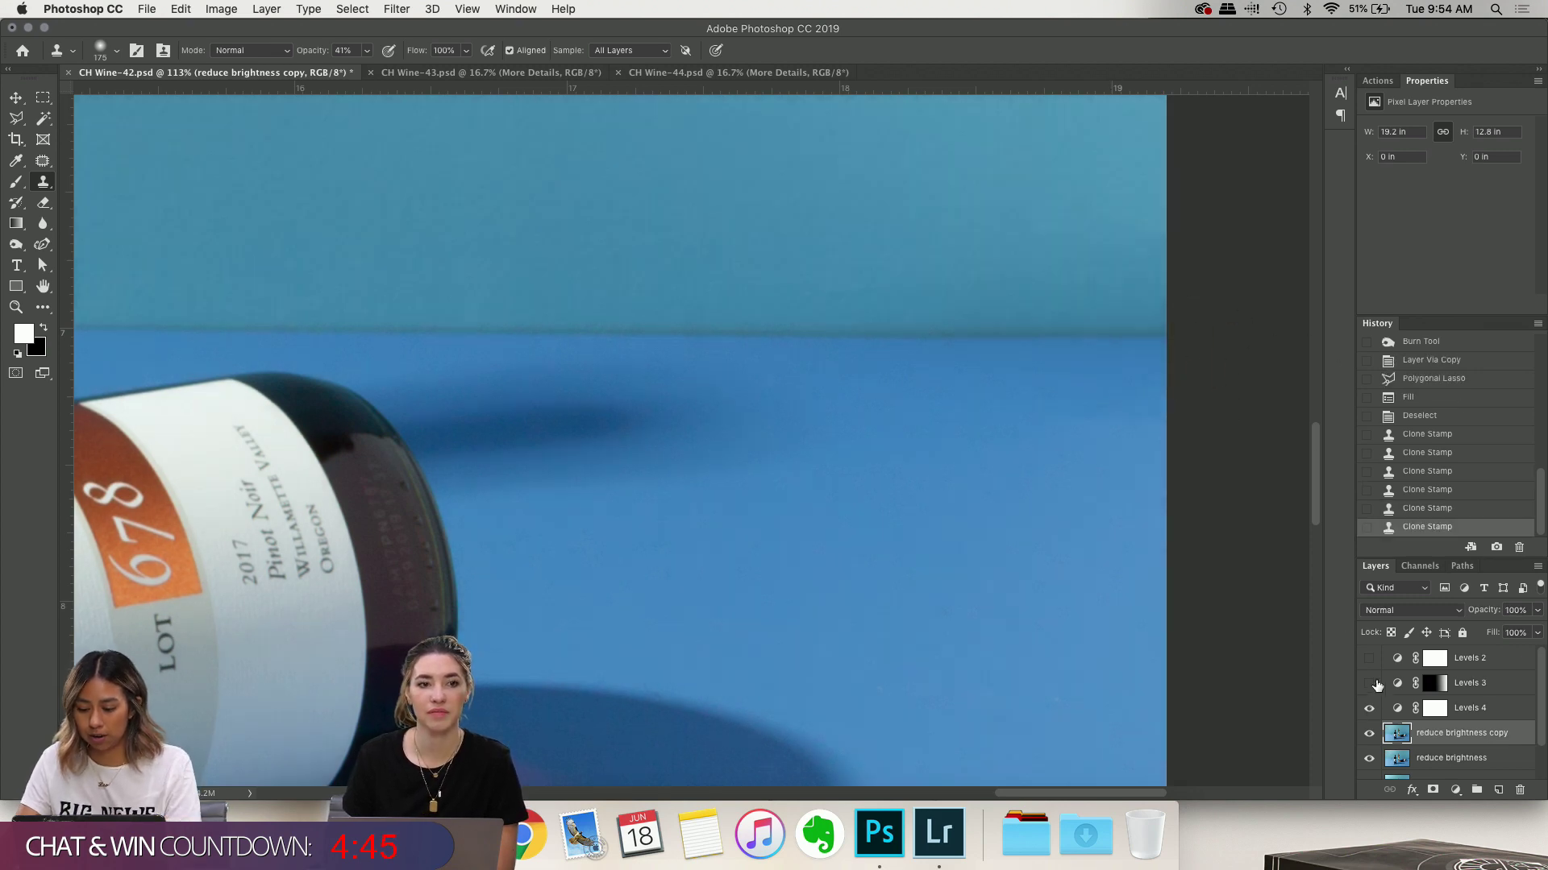
pyautogui.click(1369, 683)
pyautogui.click(1368, 657)
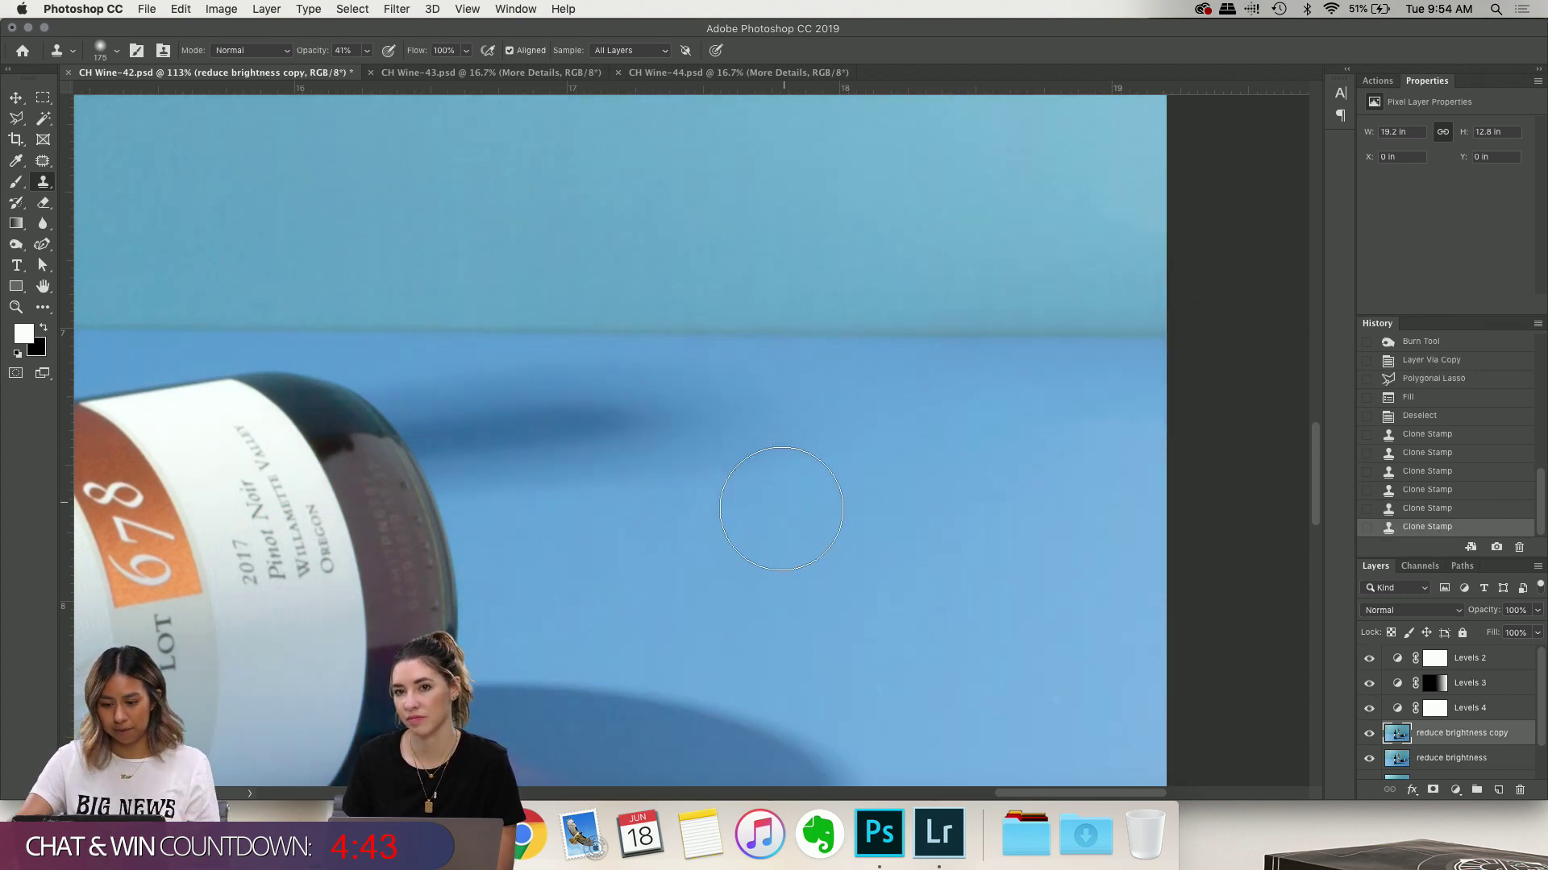
# Examine the retouched photo as a whole and its bottles and glass up close, undoing any stray clone stamp
pyautogui.scroll(-5, 1112, 633)
pyautogui.scroll(-3, 775, 514)
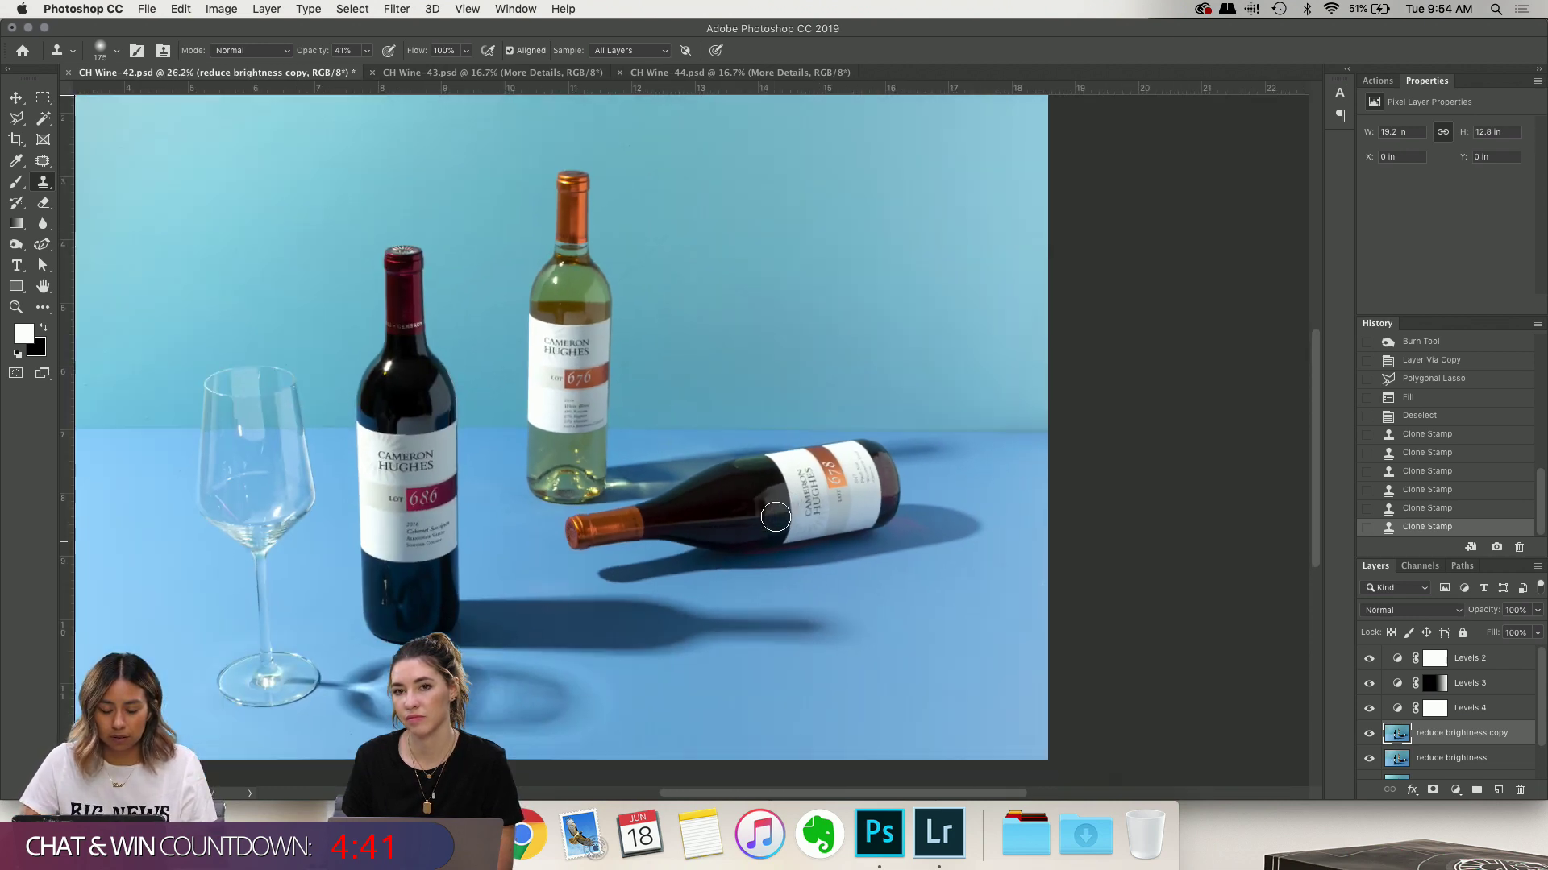
pyautogui.press('super+equal')
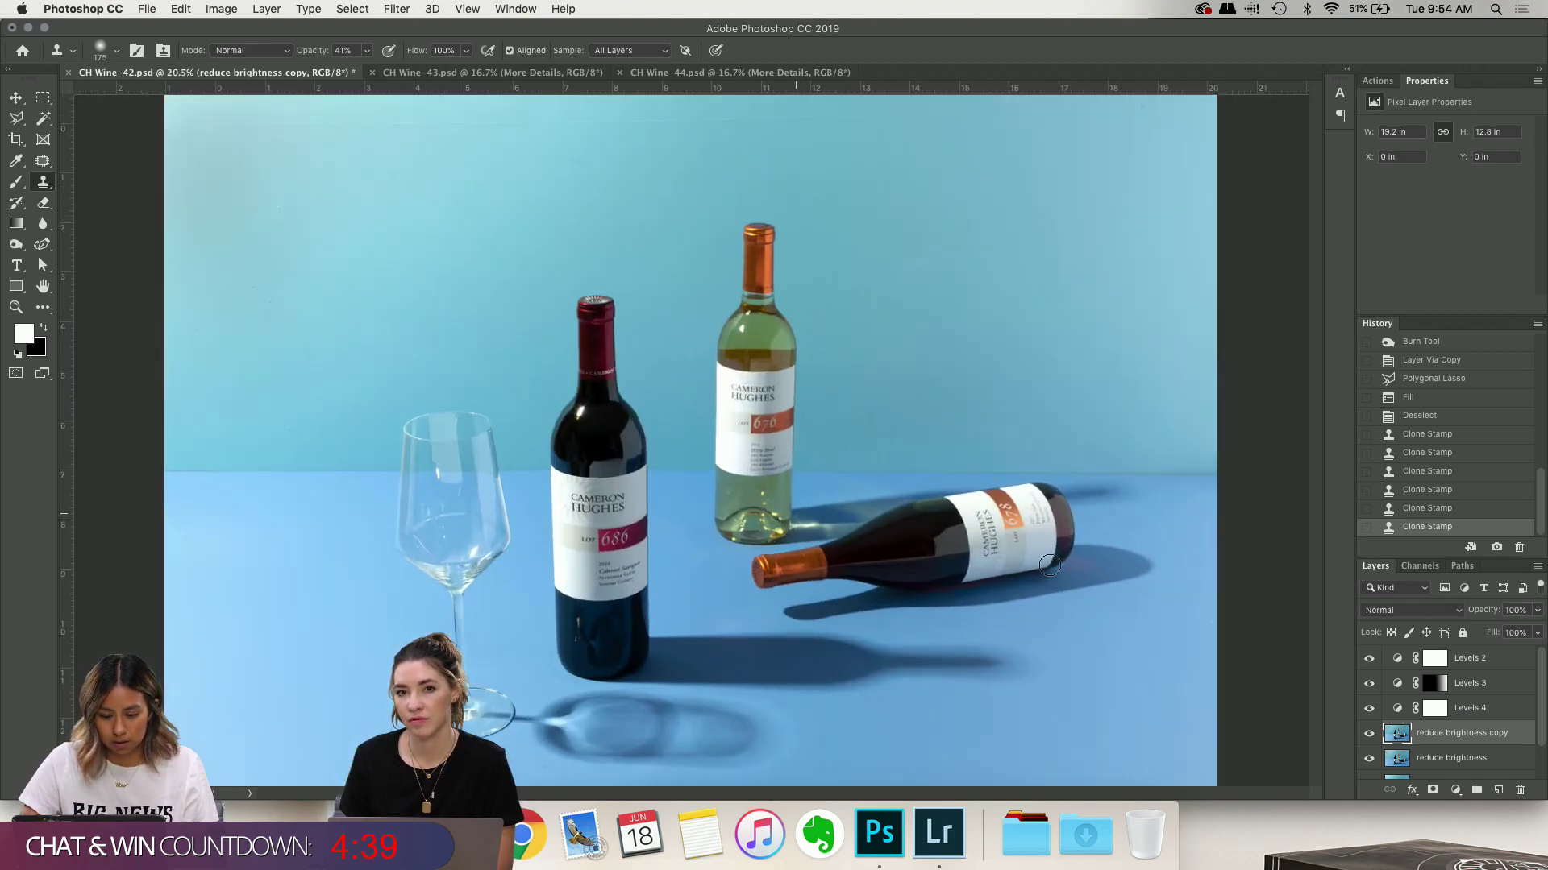
pyautogui.scroll(-2, 643, 516)
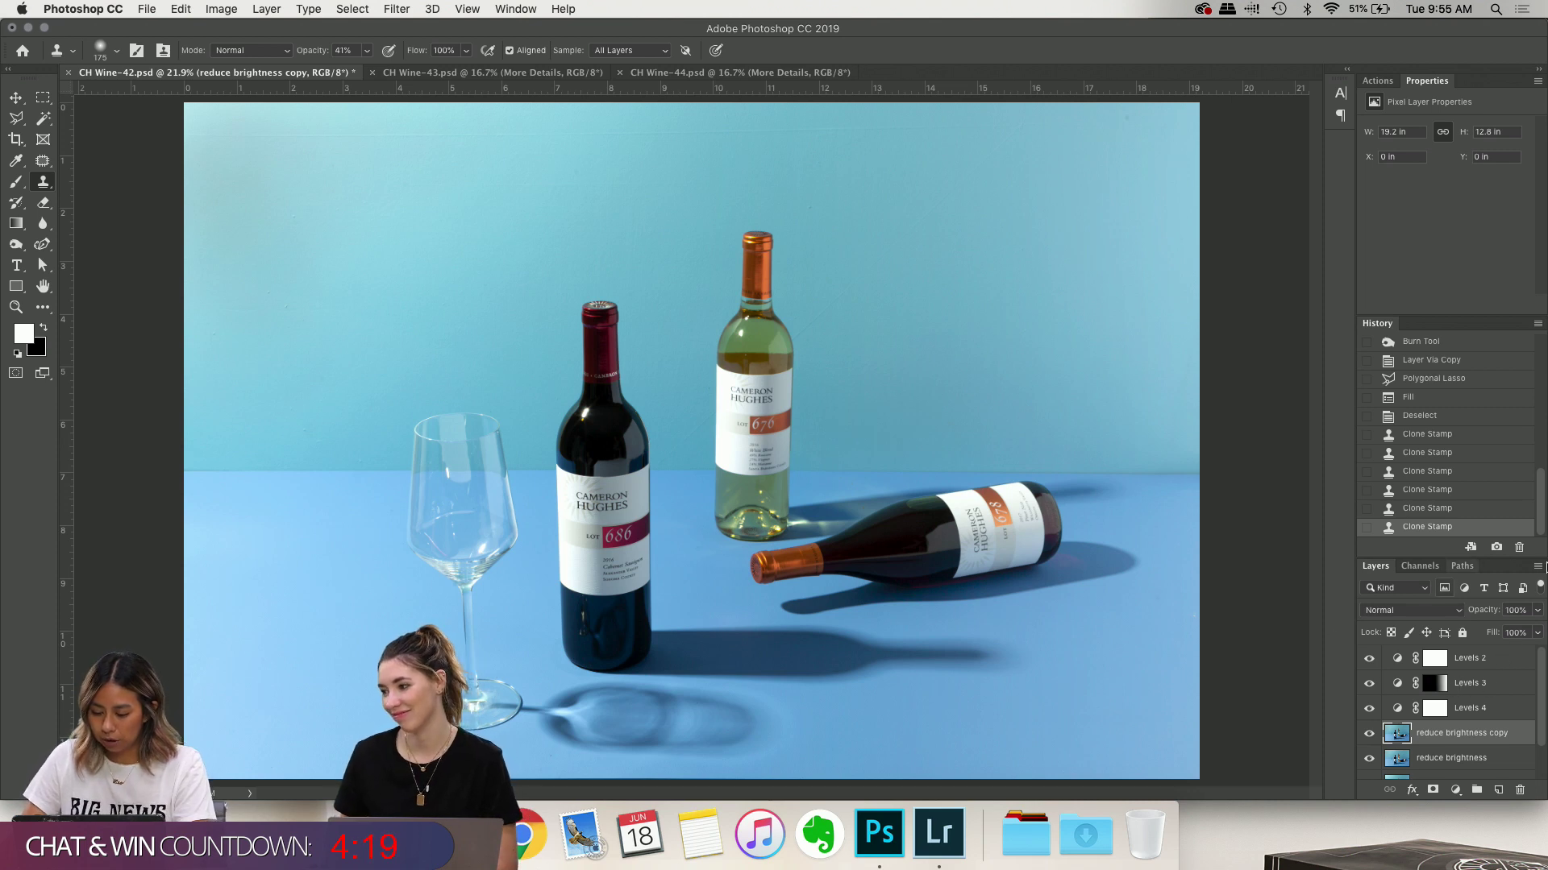
pyautogui.click(617, 370)
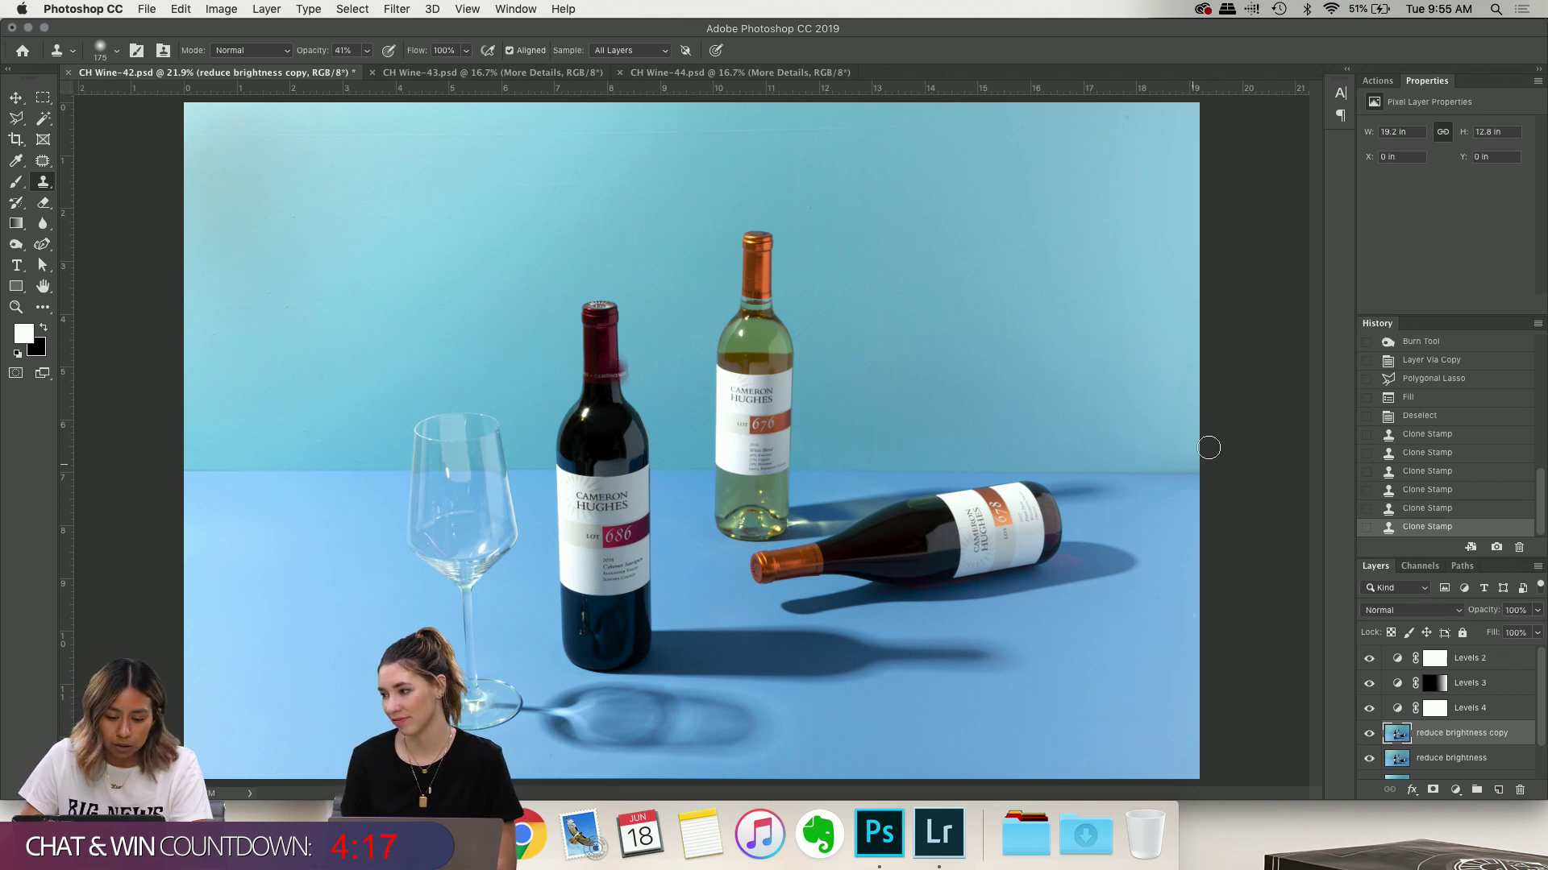
pyautogui.press('super+z')
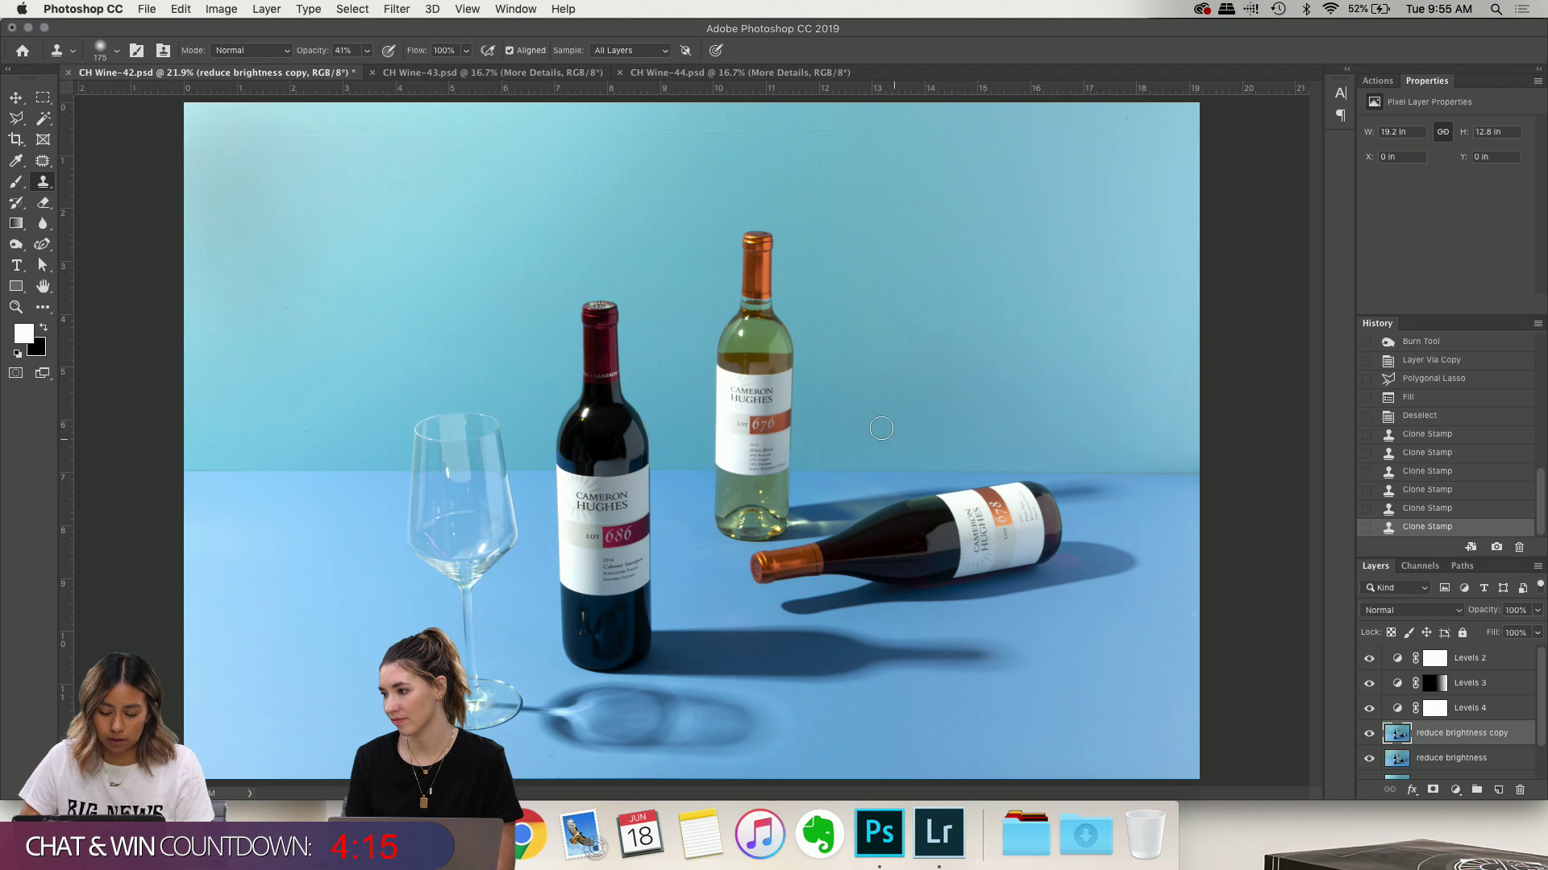
pyautogui.scroll(2, 928, 444)
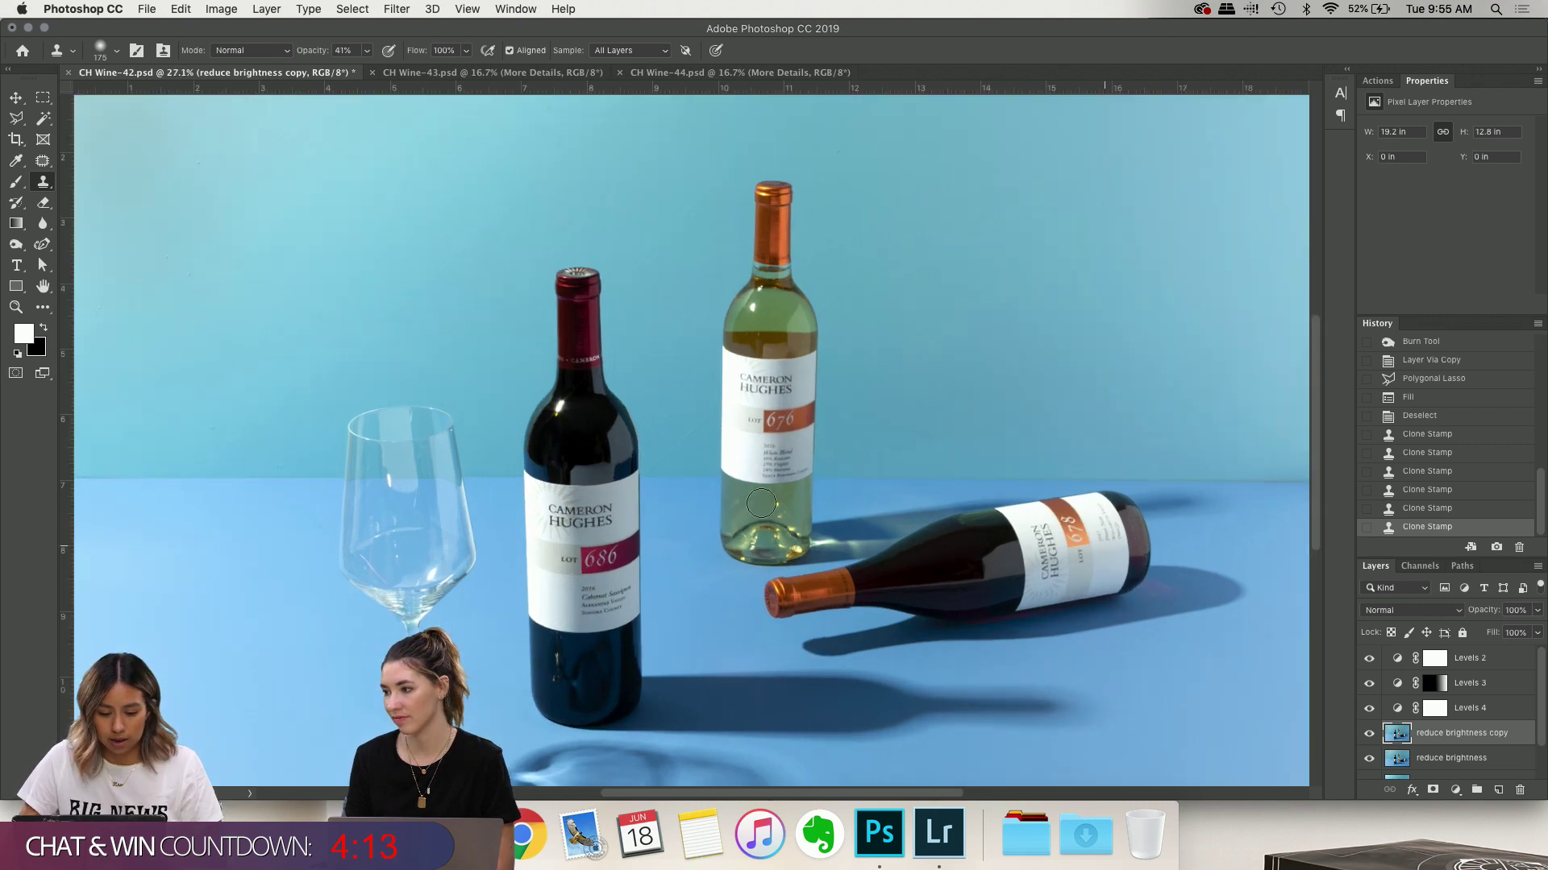
pyautogui.scroll(3, 978, 548)
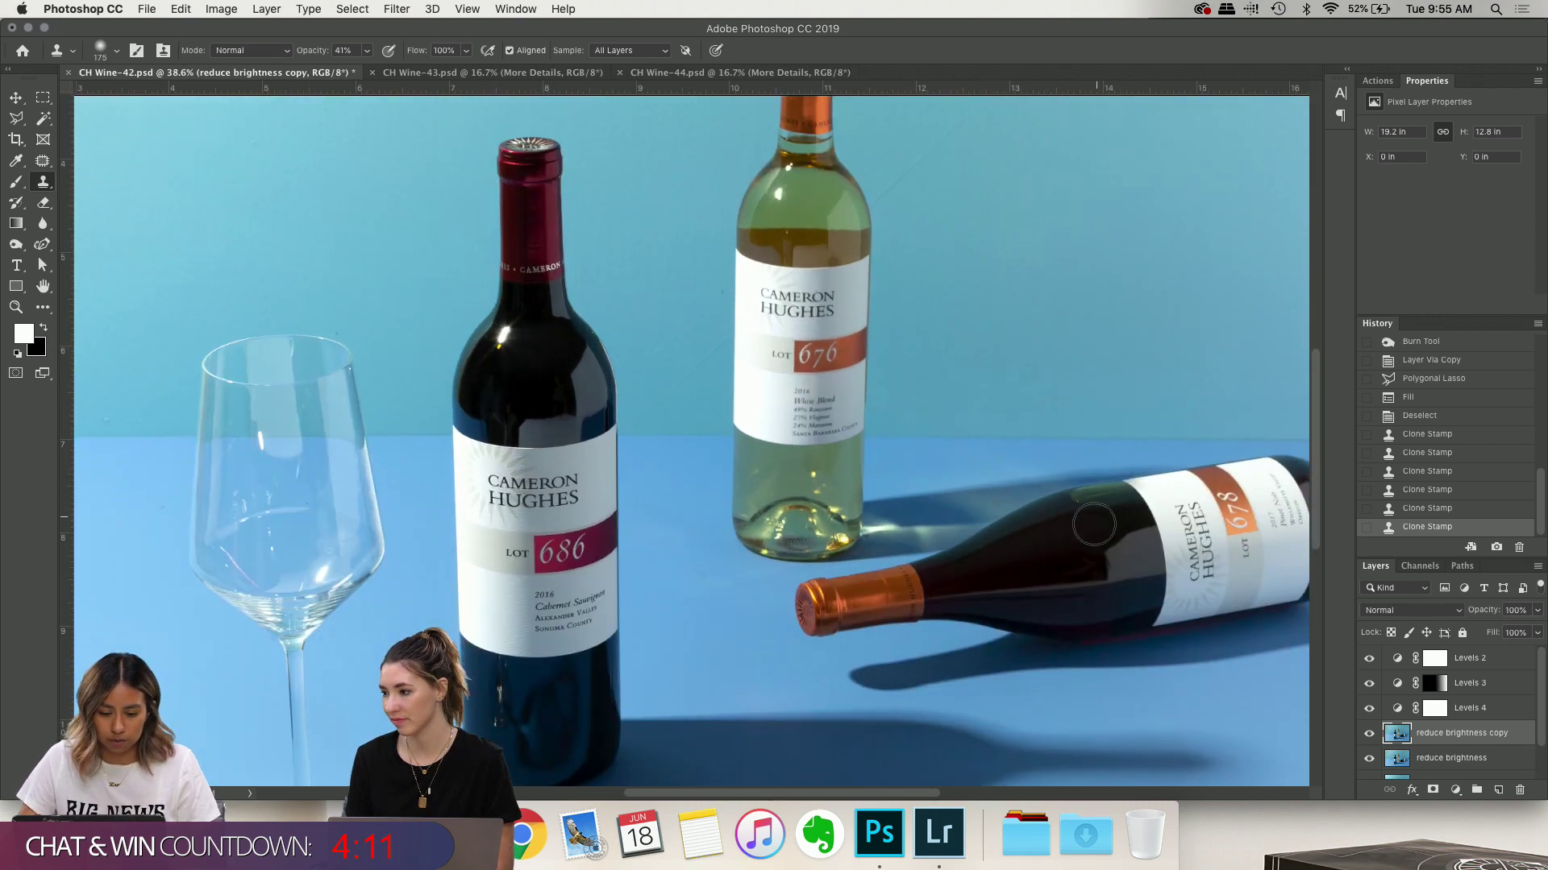
pyautogui.hscroll(-2, 788, 331)
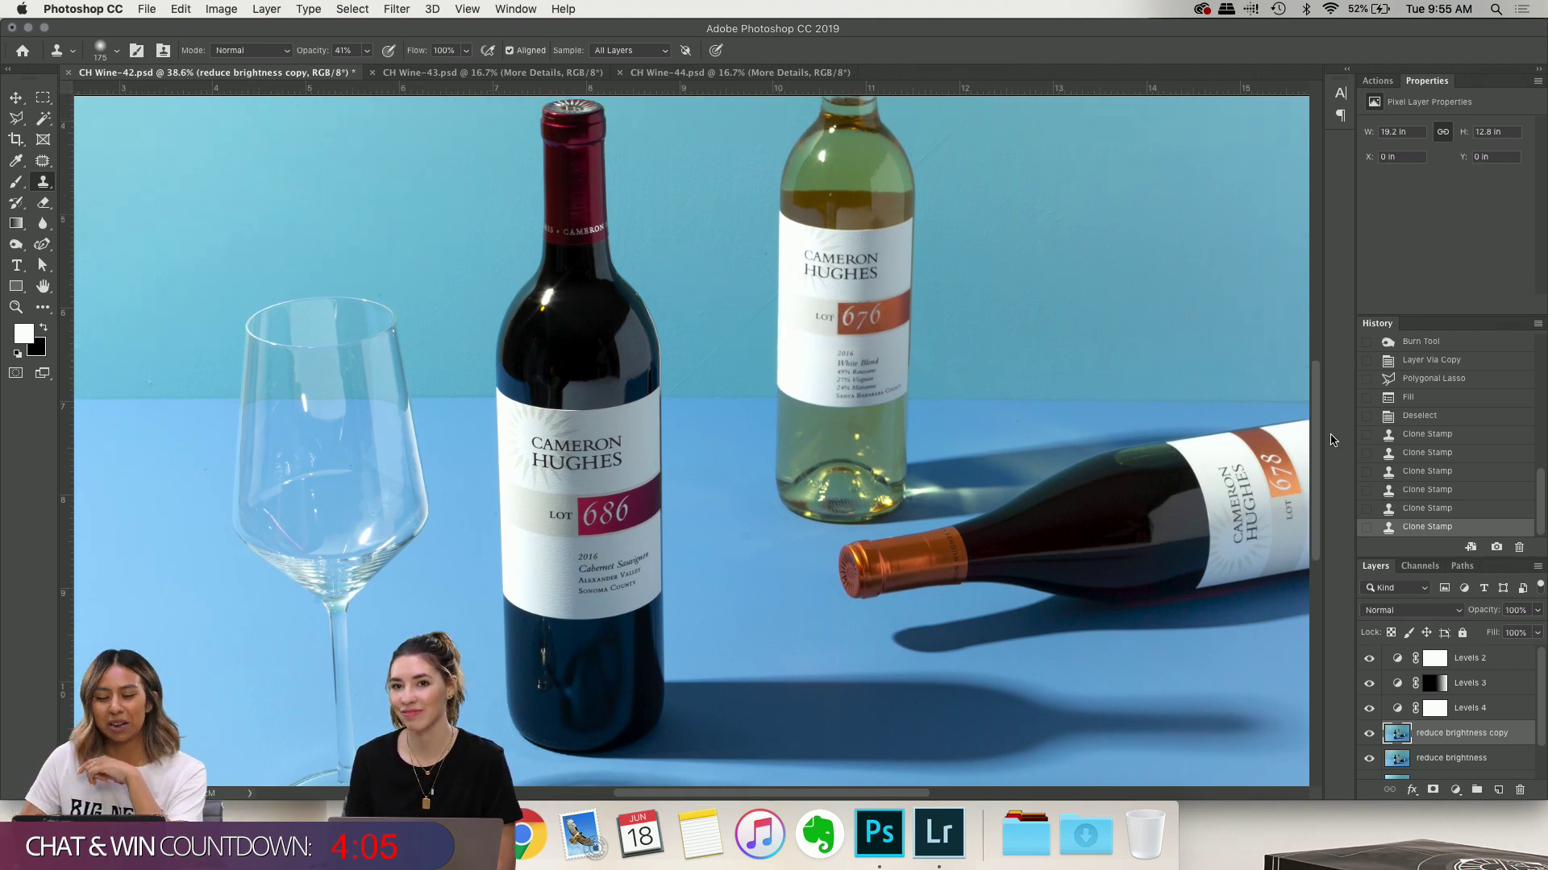
pyautogui.scroll(2, 1226, 380)
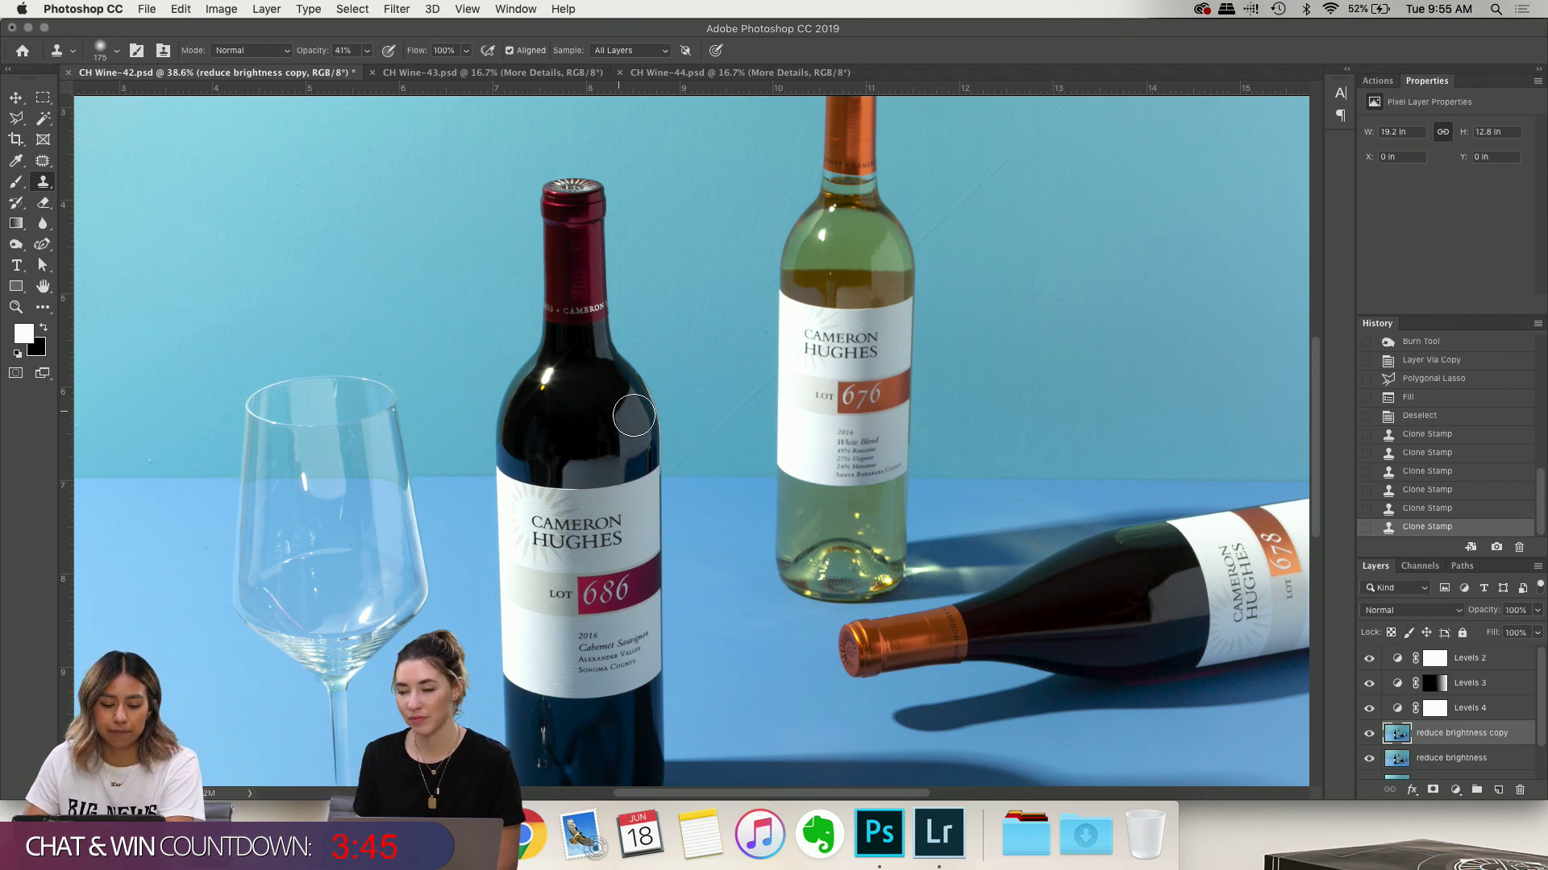
pyautogui.scroll(-4, 636, 417)
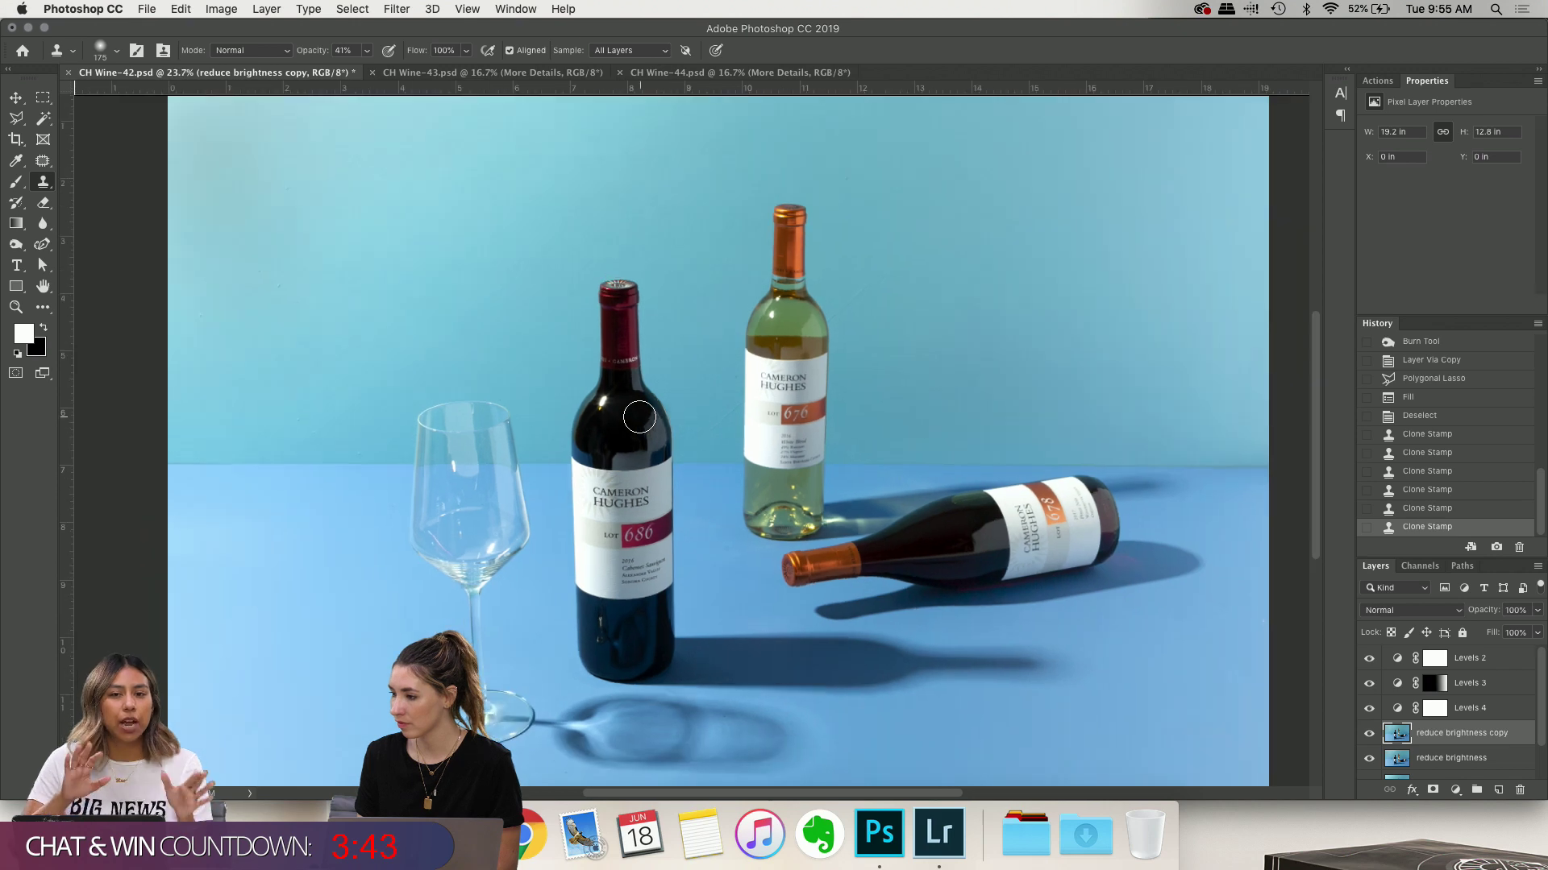
# Compare the tones of CH Wine-43.psd and CH Wine-44.psd with the retouched CH Wine-42.psd
pyautogui.click(482, 72)
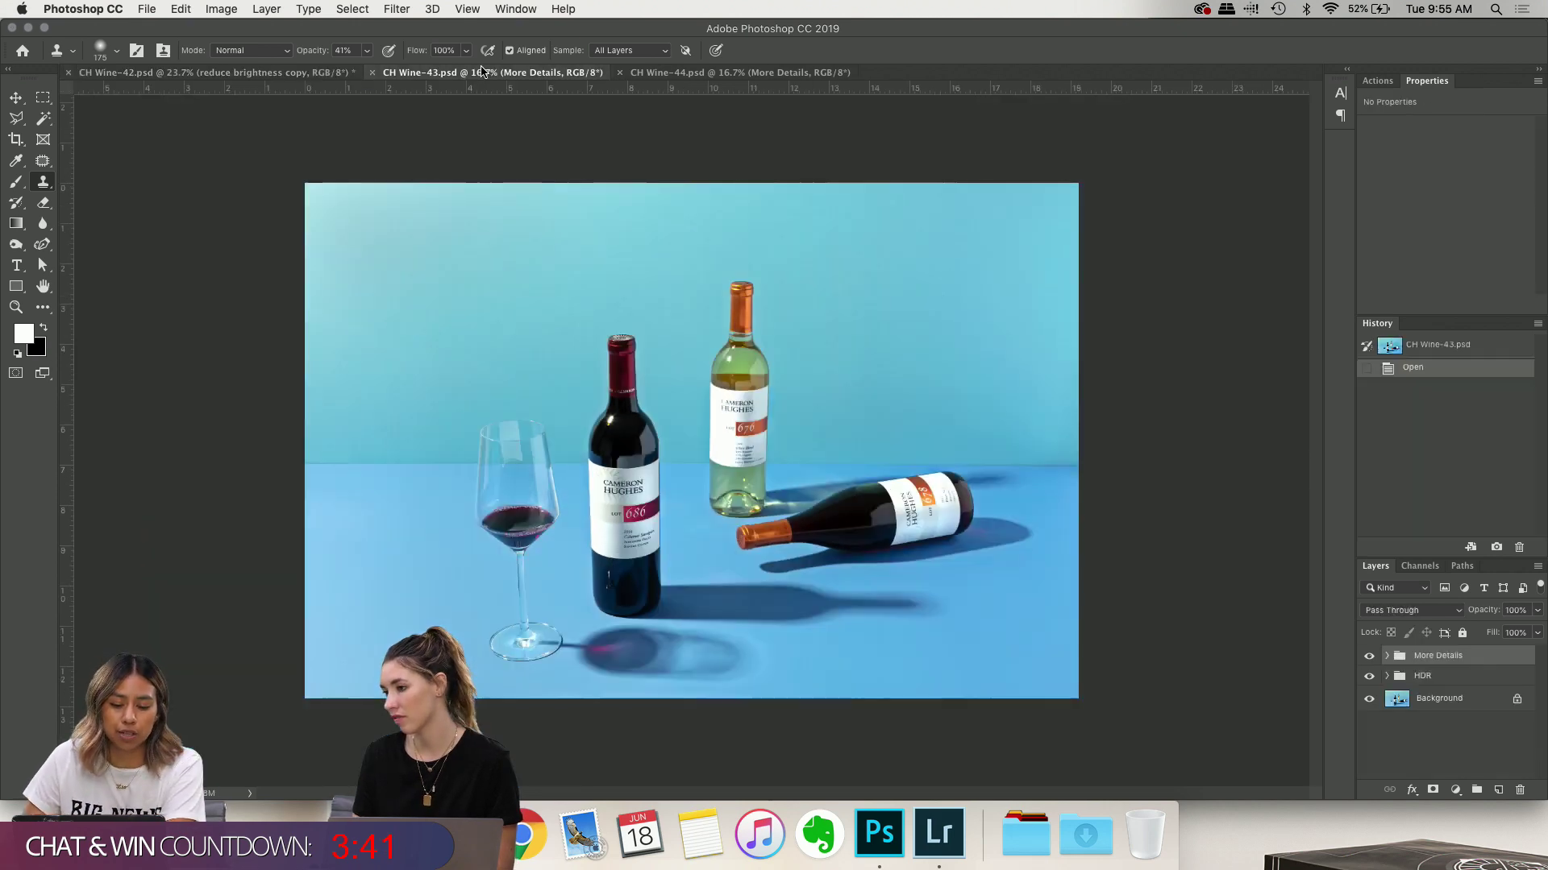
pyautogui.scroll(2, 564, 427)
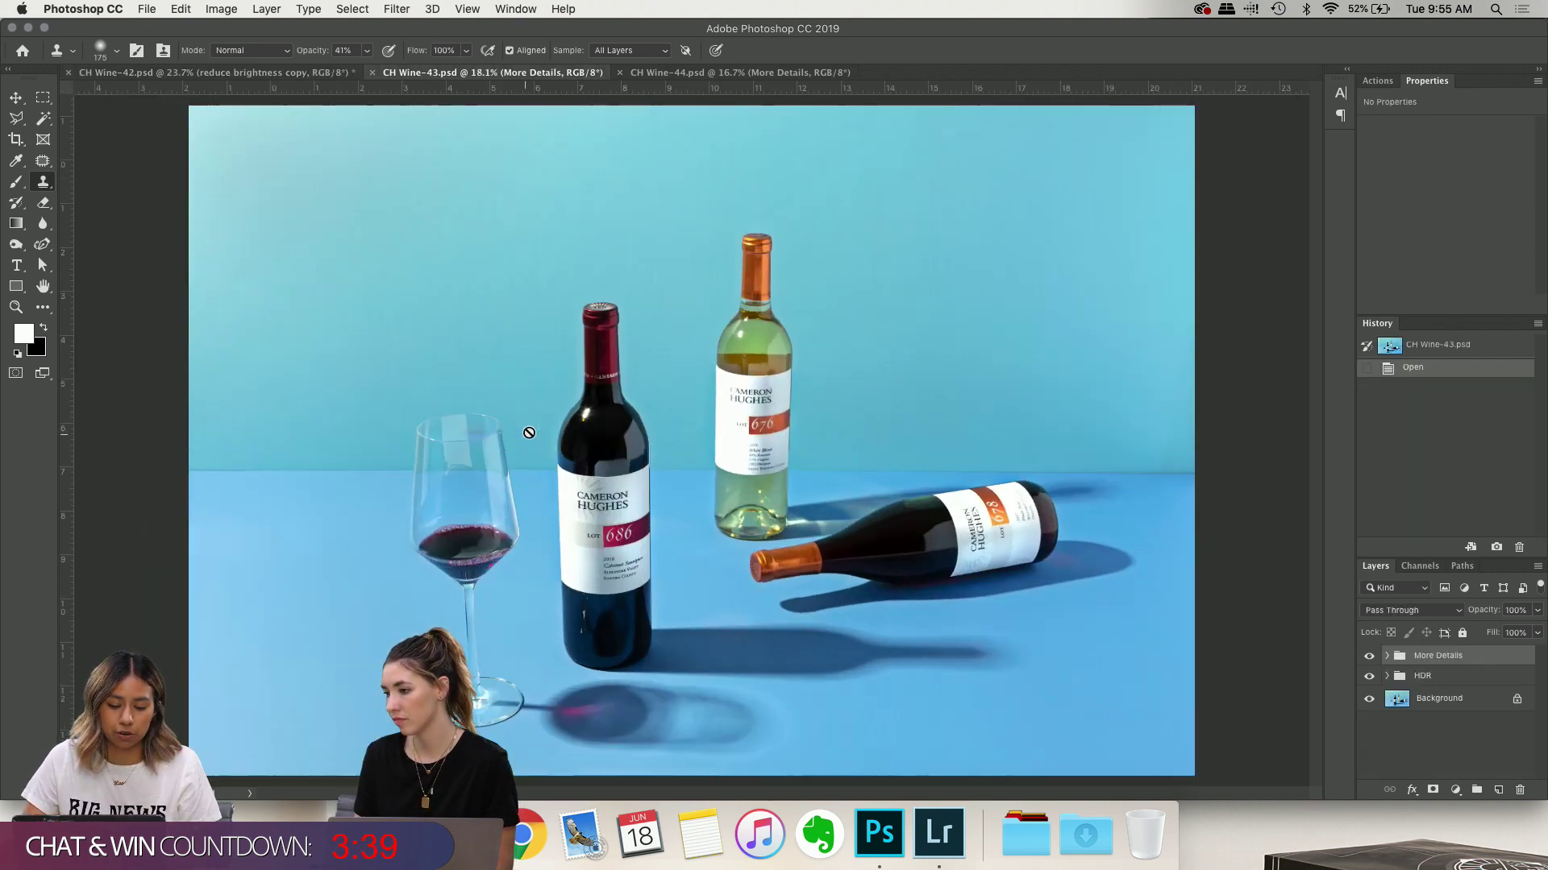
pyautogui.scroll(2, 529, 433)
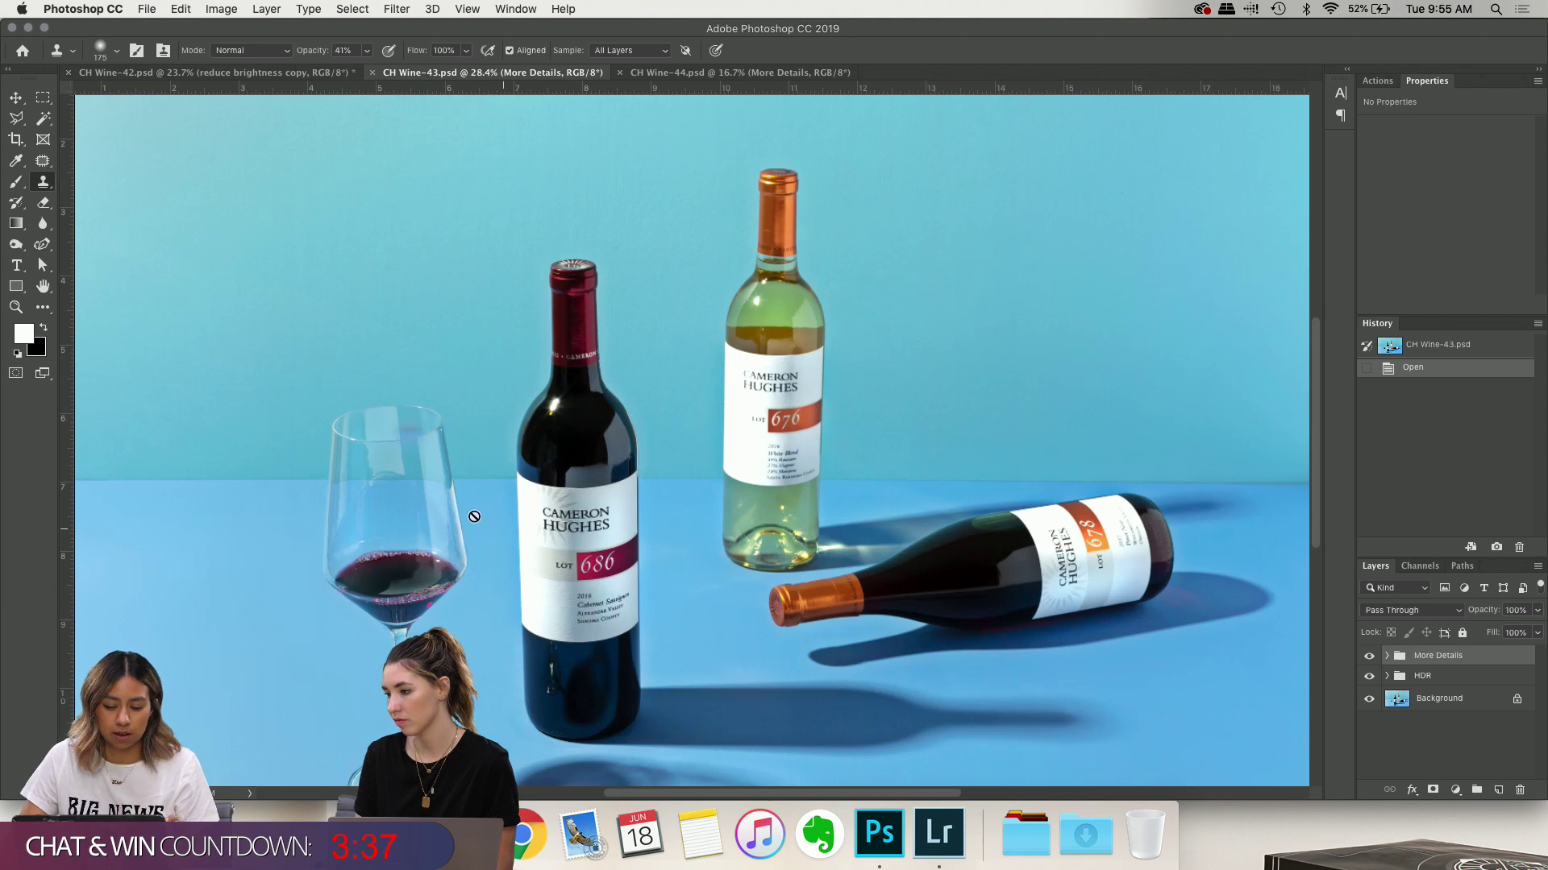
pyautogui.click(704, 74)
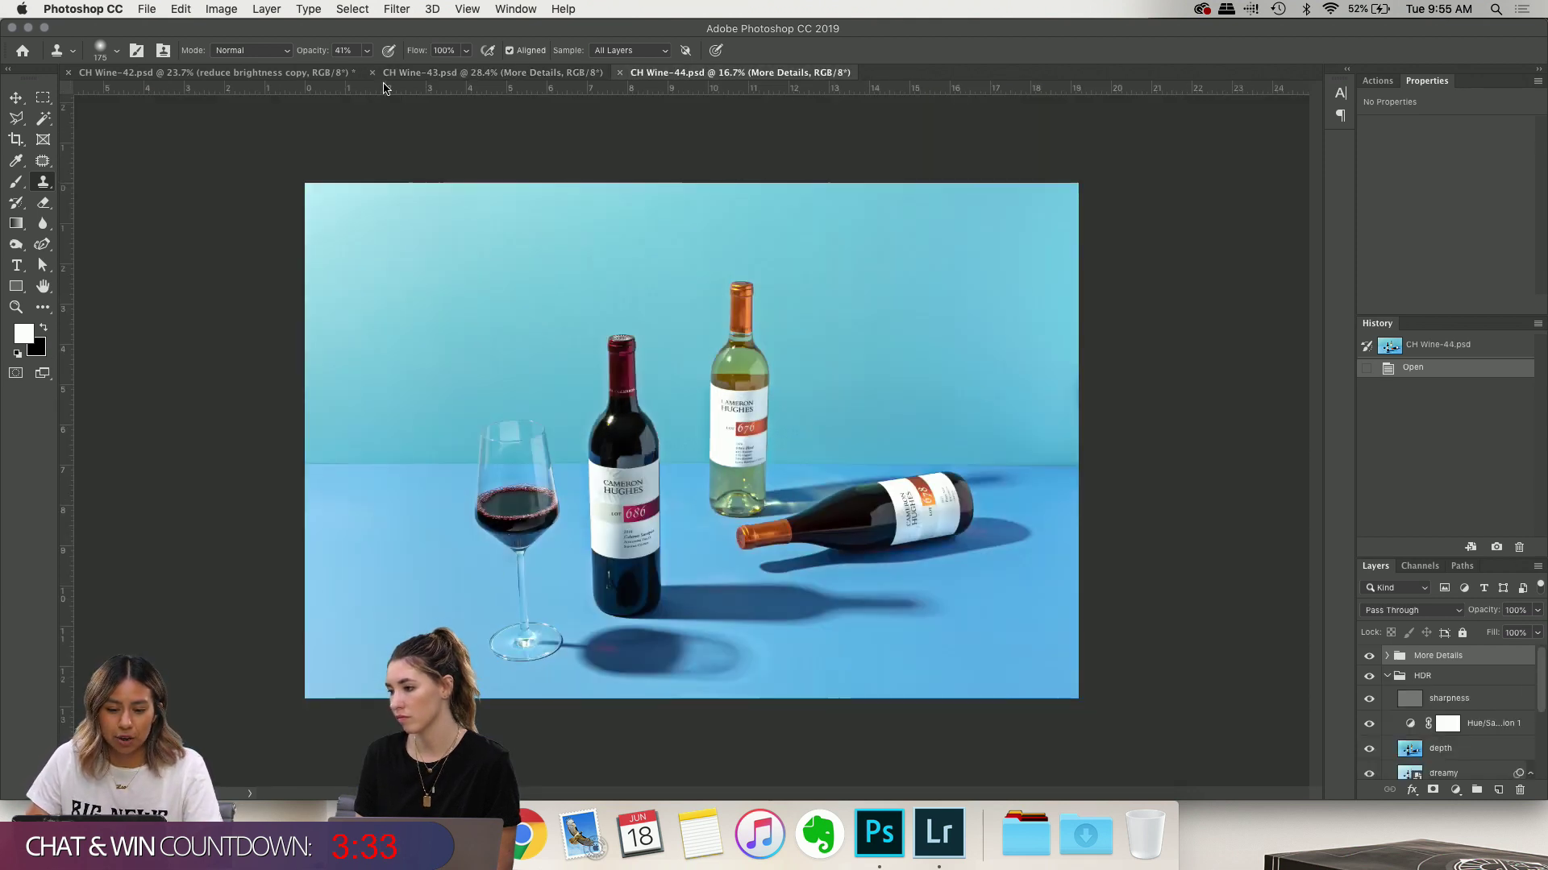
pyautogui.click(218, 73)
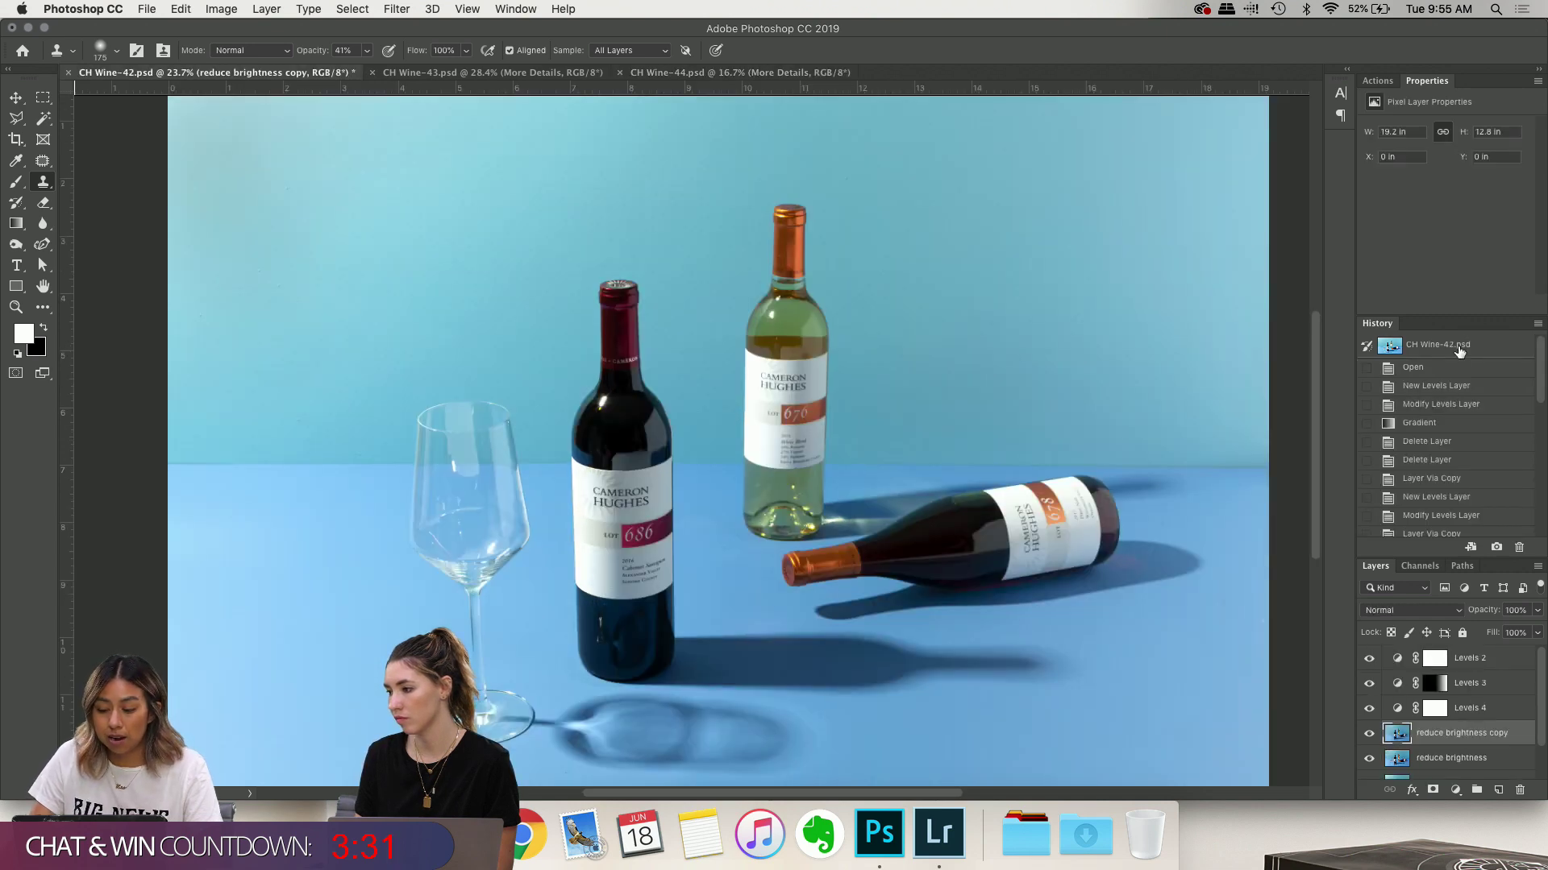
# Restore CH Wine-42.psd to its opening history snapshot and inspect the image
pyautogui.click(1459, 348)
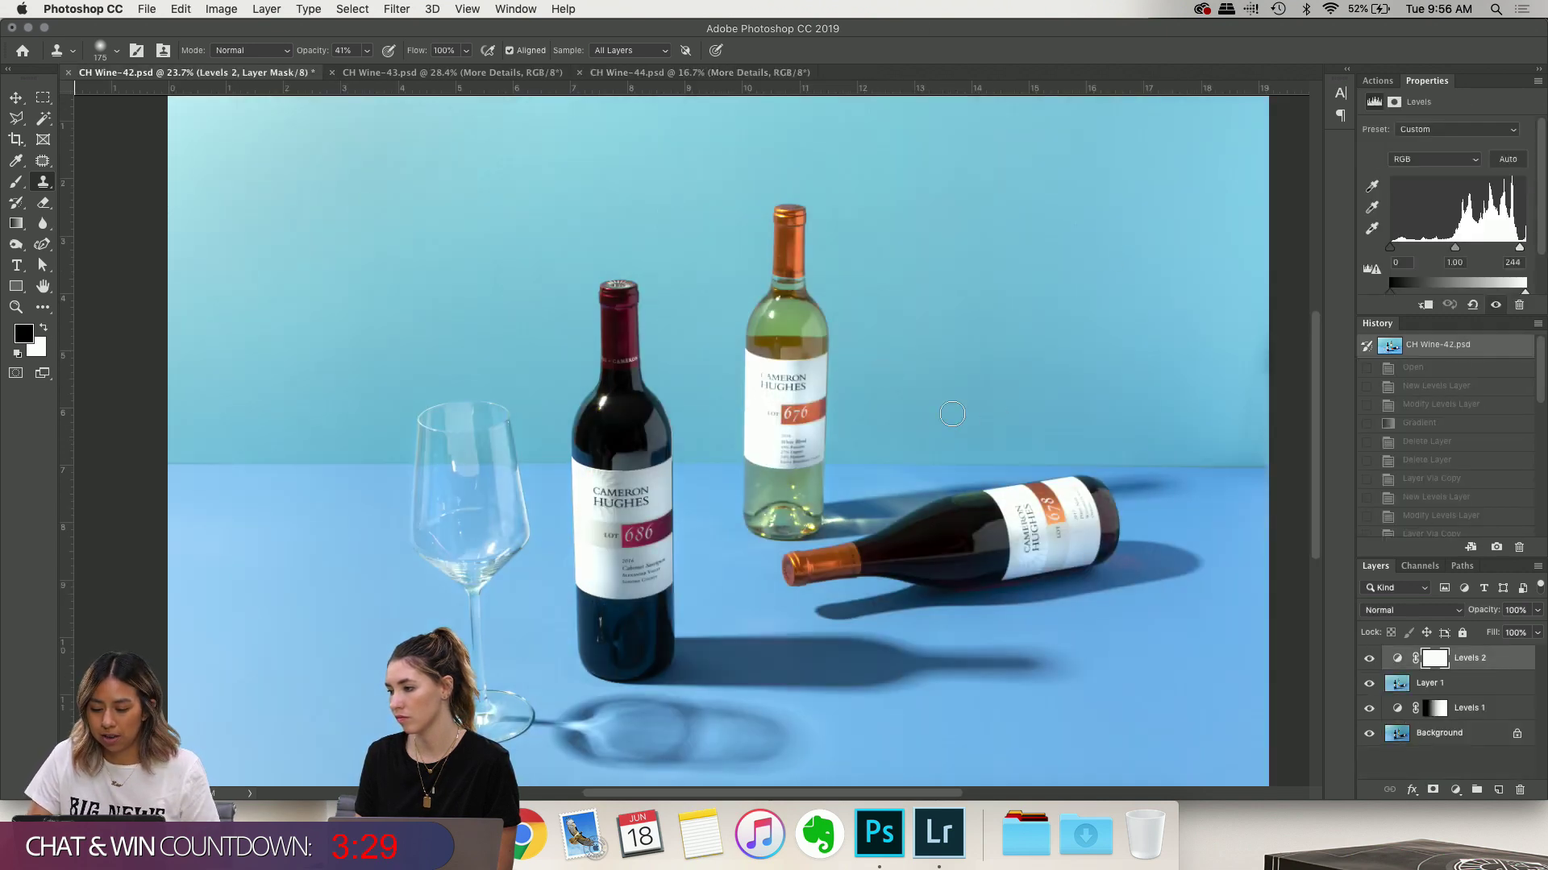
pyautogui.scroll(-2, 952, 414)
pyautogui.scroll(3, 936, 425)
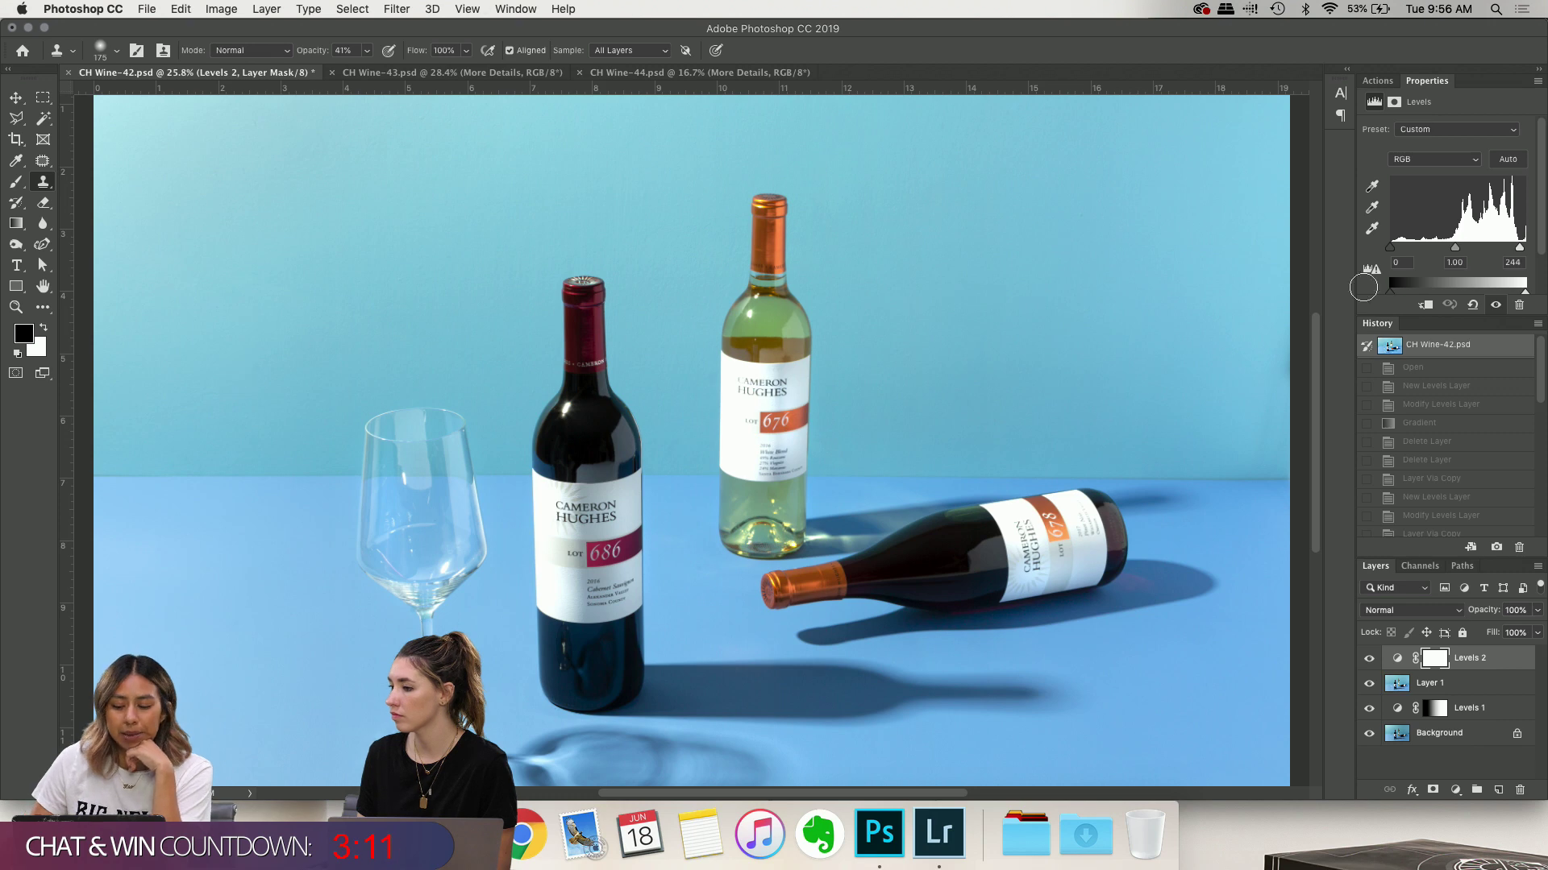
# Switch to Finder, group the three selected CH Wine PSD files into a new folder named CH WINE GIF, and open it
pyautogui.press('super+Tab')
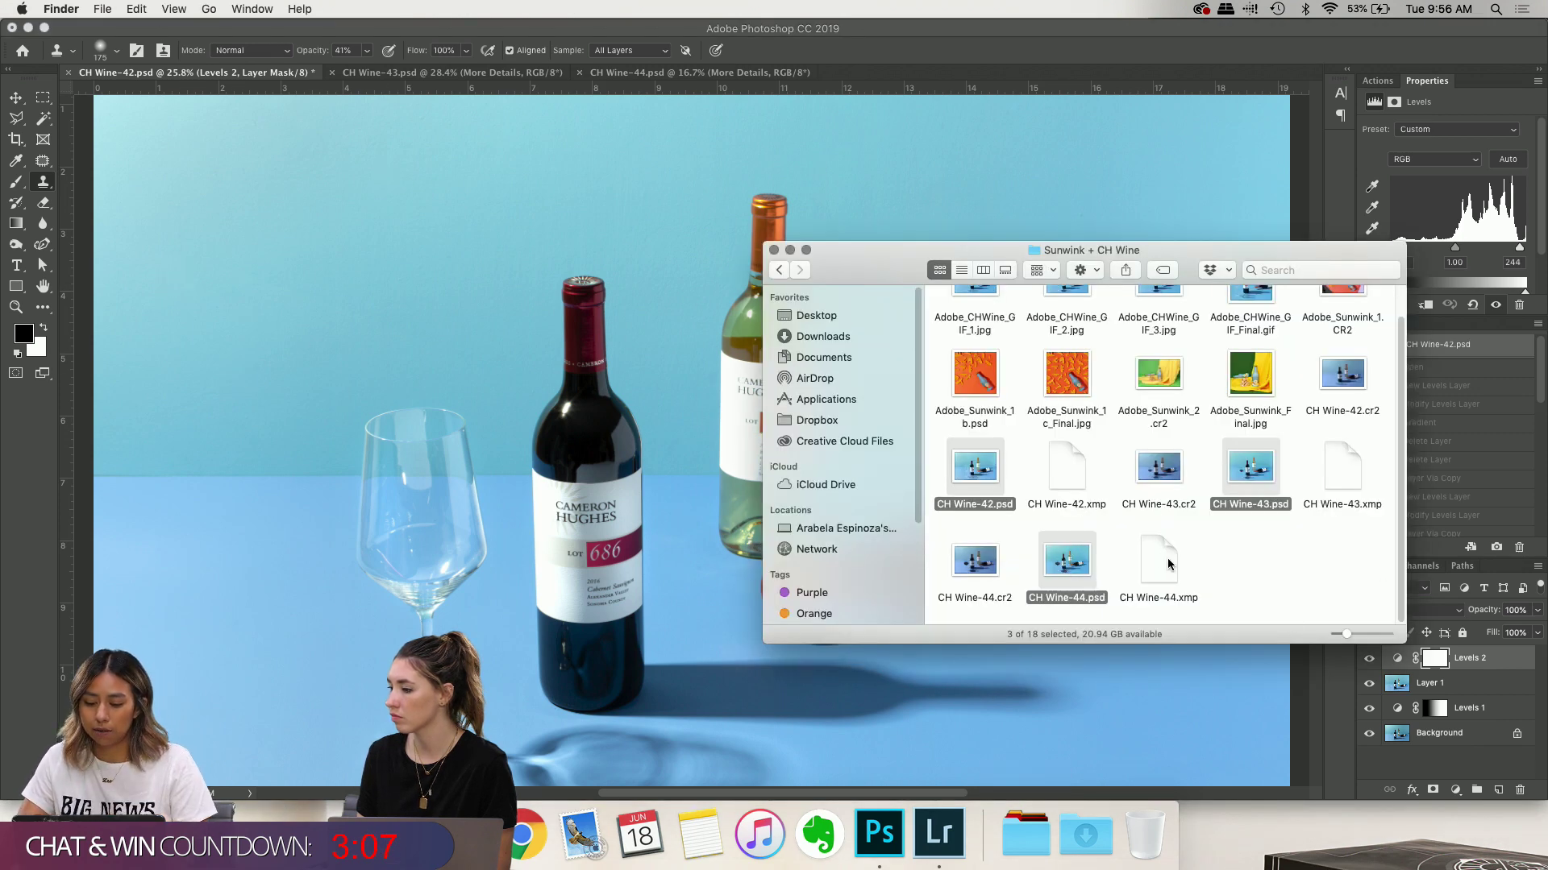
pyautogui.rightClick(1064, 564)
pyautogui.click(1171, 406)
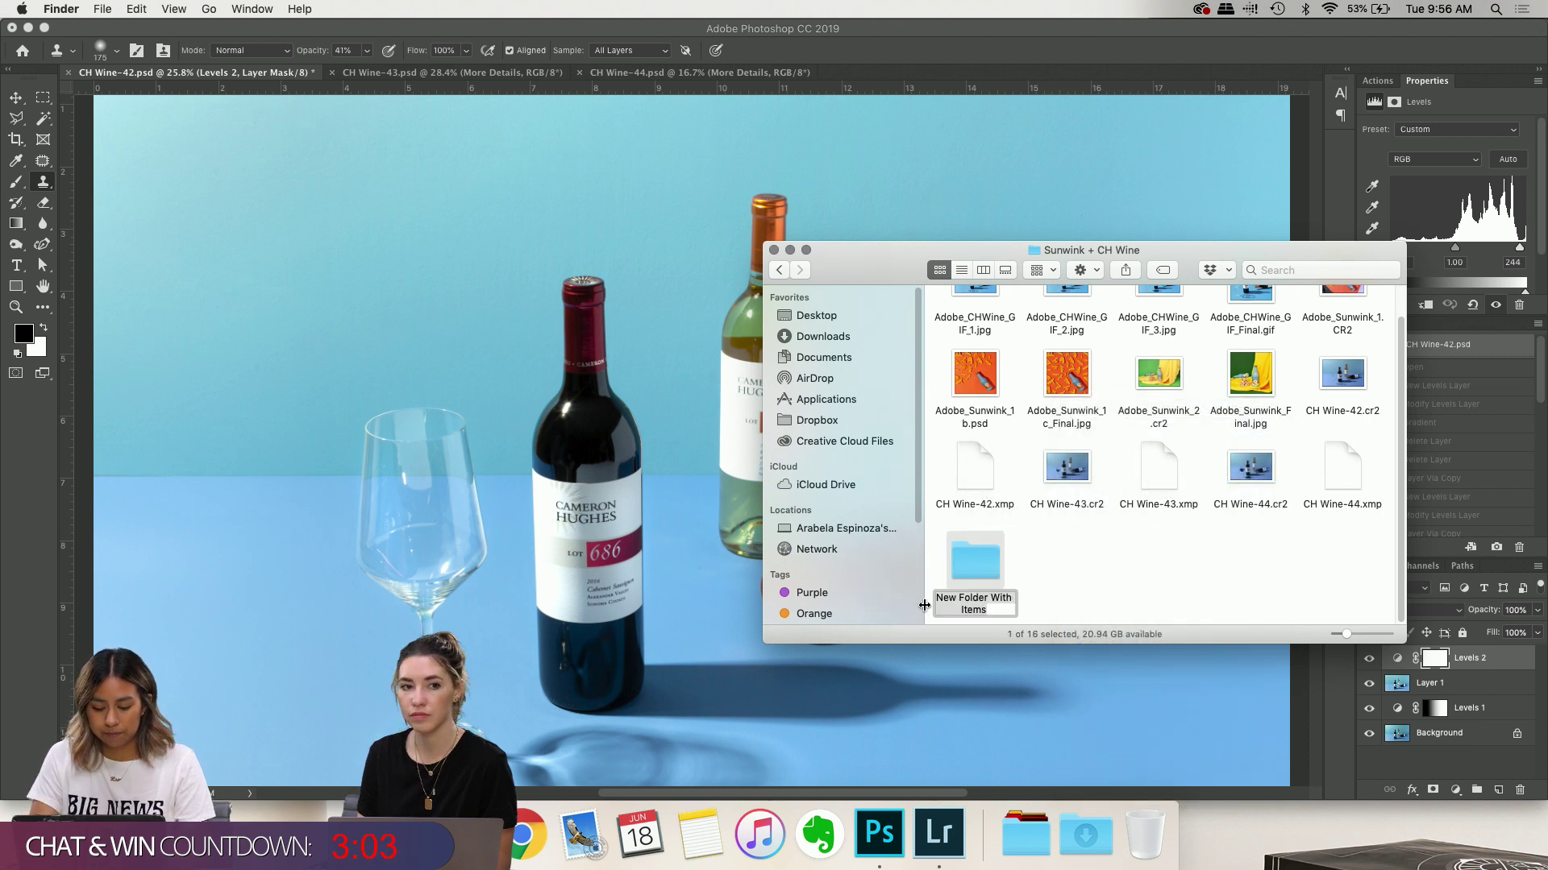
pyautogui.write('CH WINE GIF')
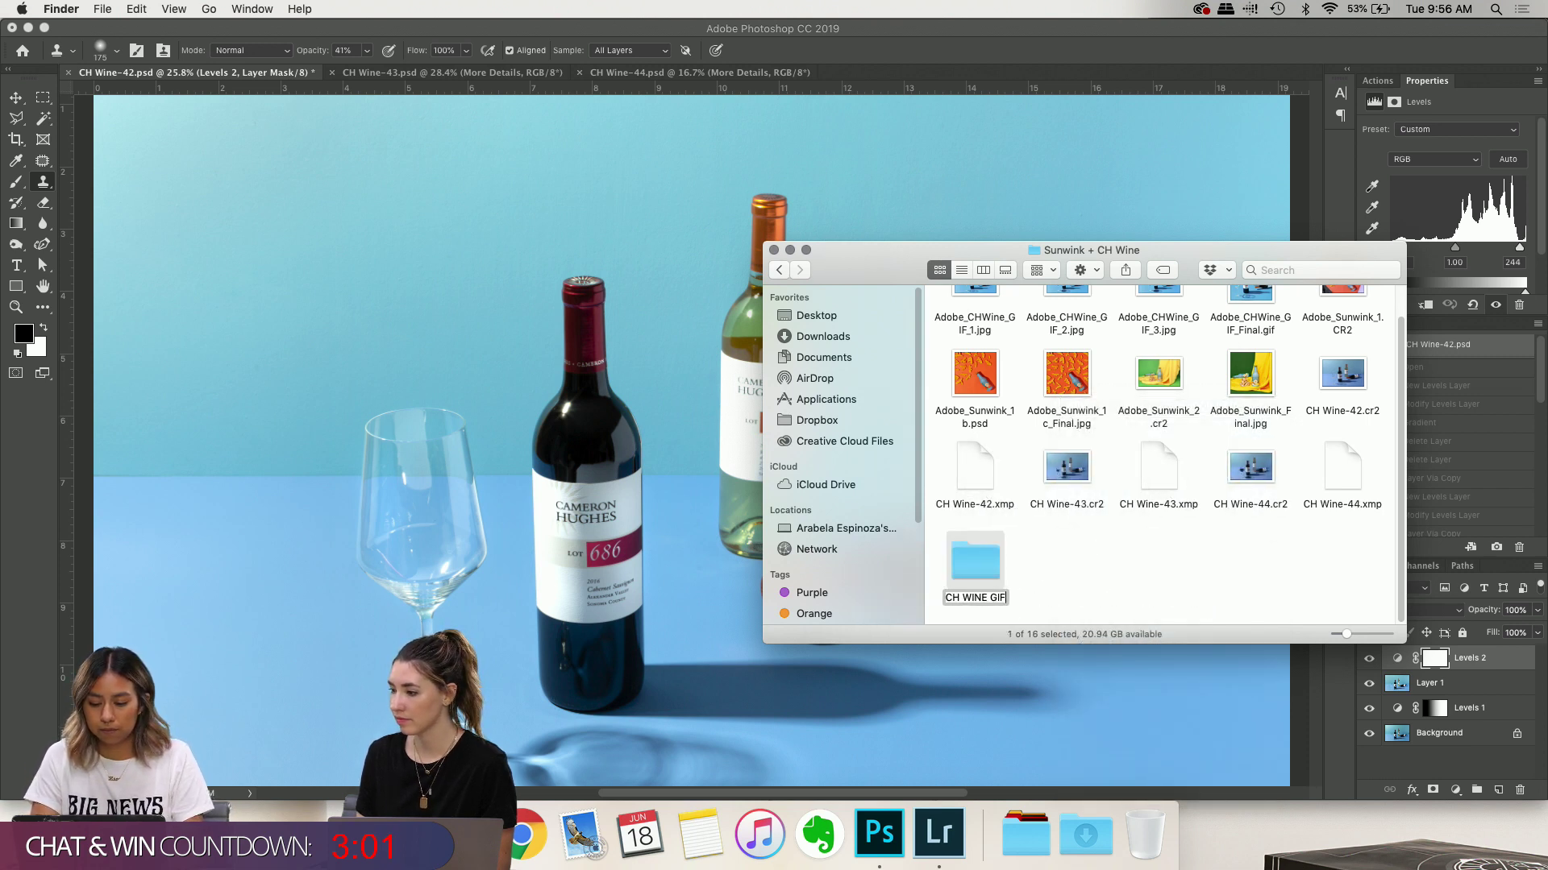
pyautogui.press('Return')
pyautogui.doubleClick(1342, 375)
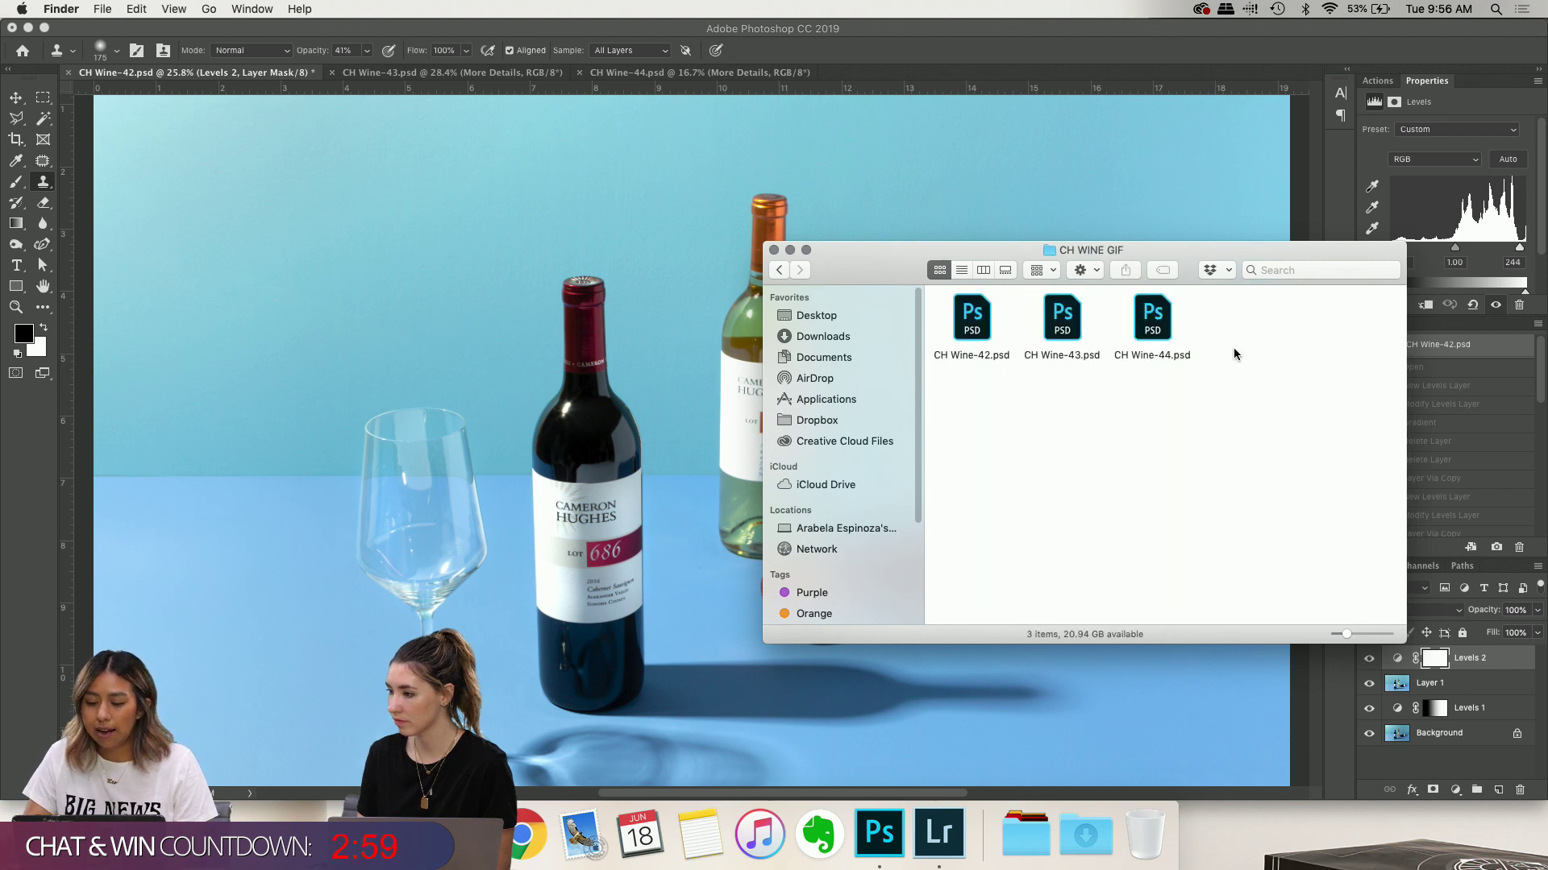
pyautogui.moveTo(1182, 375); pyautogui.dragTo(931, 290)
pyautogui.click(1172, 442)
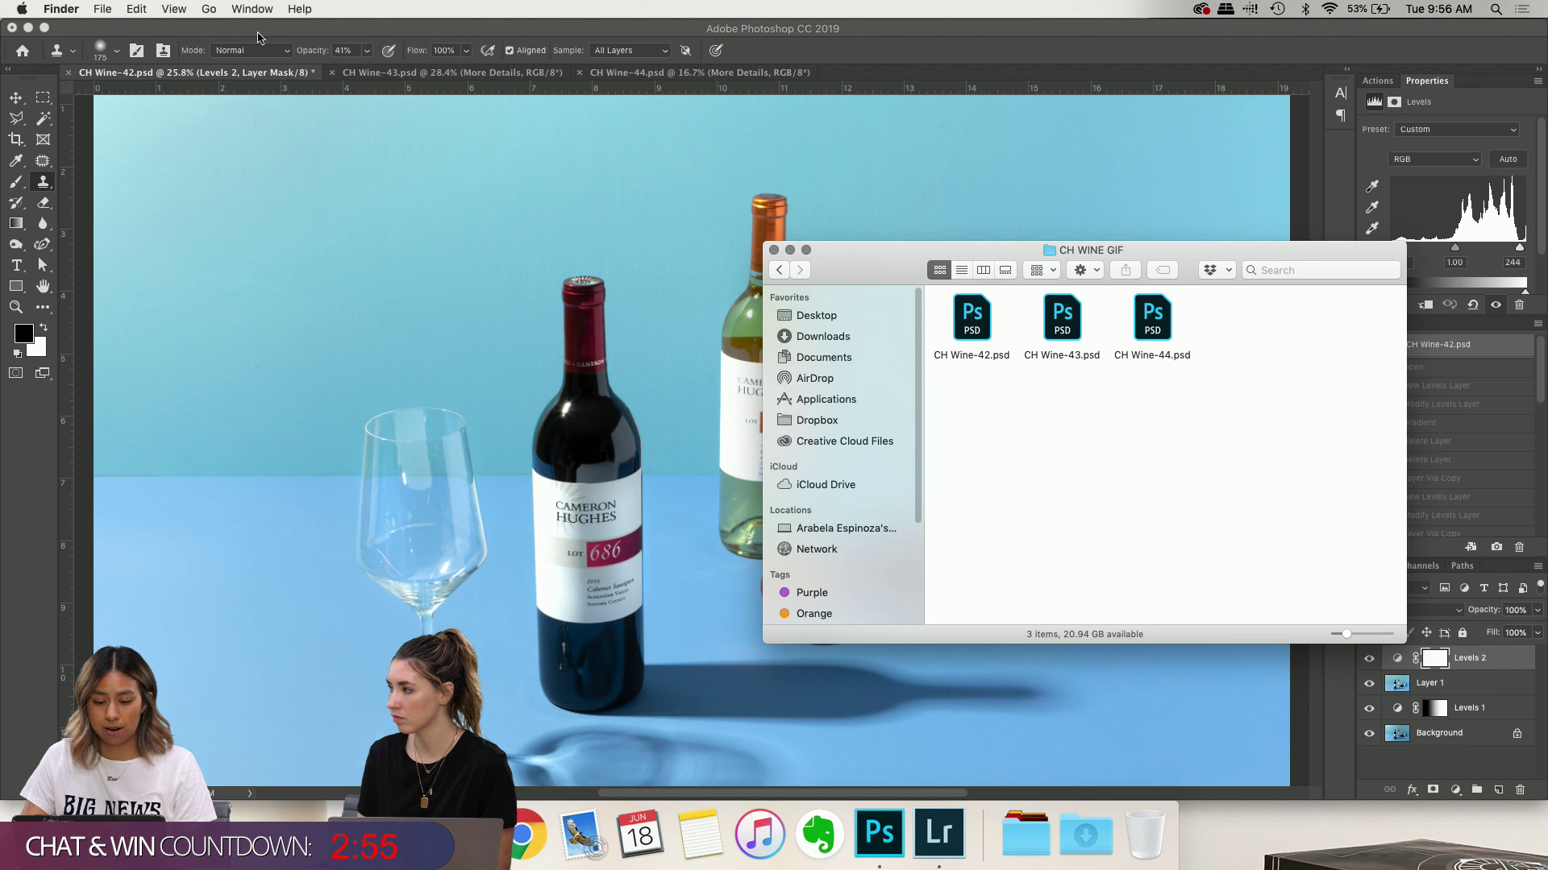
# Switch back to Photoshop and close CH Wine-42.psd without saving, along with CH Wine-43.psd and CH Wine-44.psd
pyautogui.click(316, 233)
pyautogui.click(69, 75)
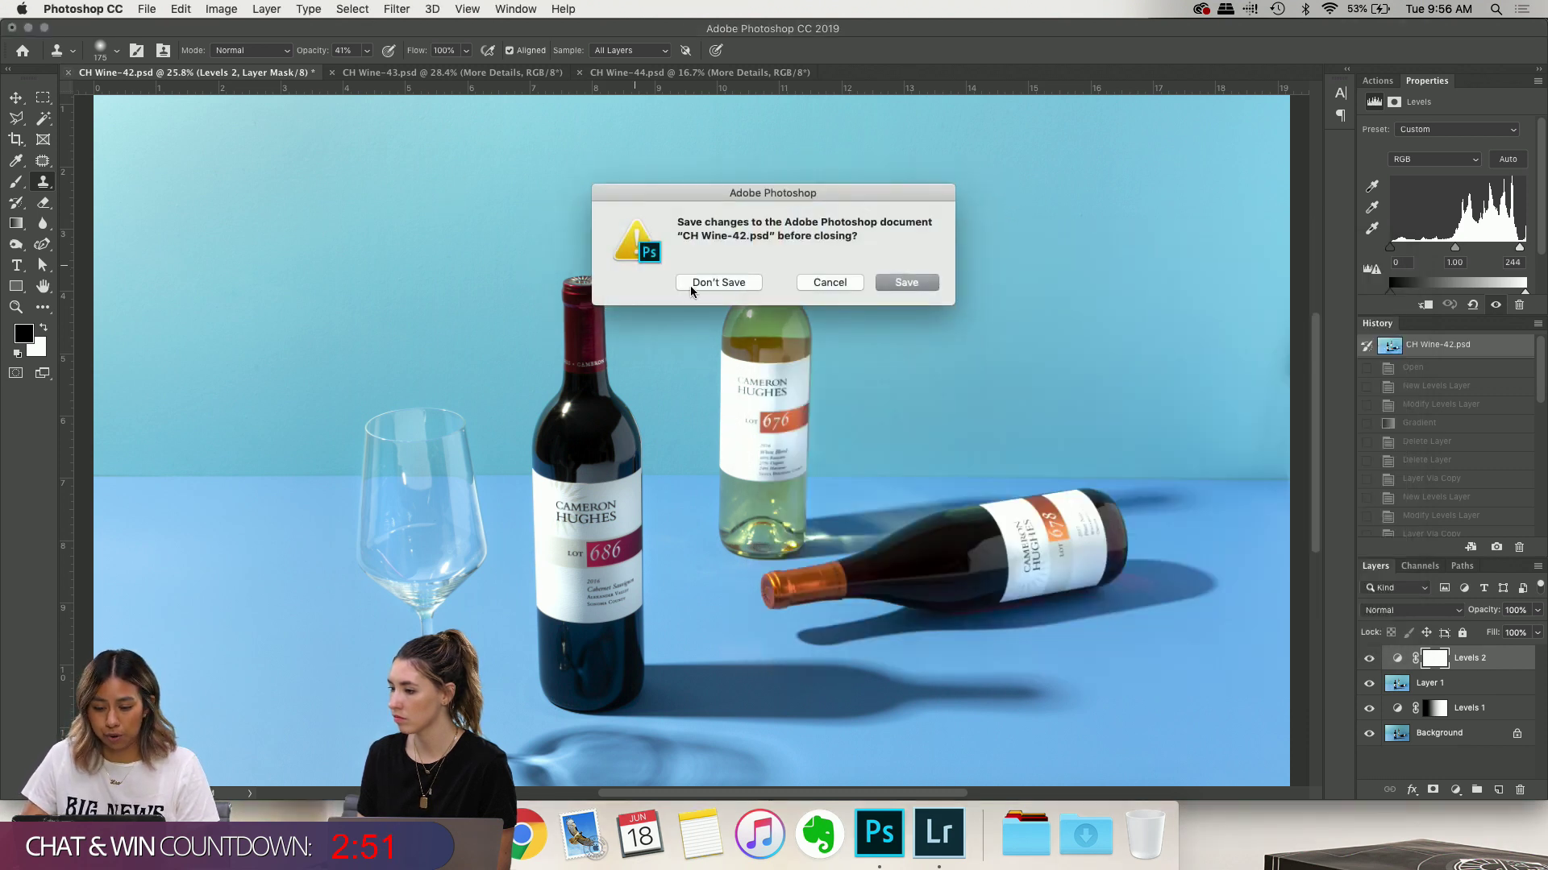
pyautogui.click(727, 284)
pyautogui.click(69, 72)
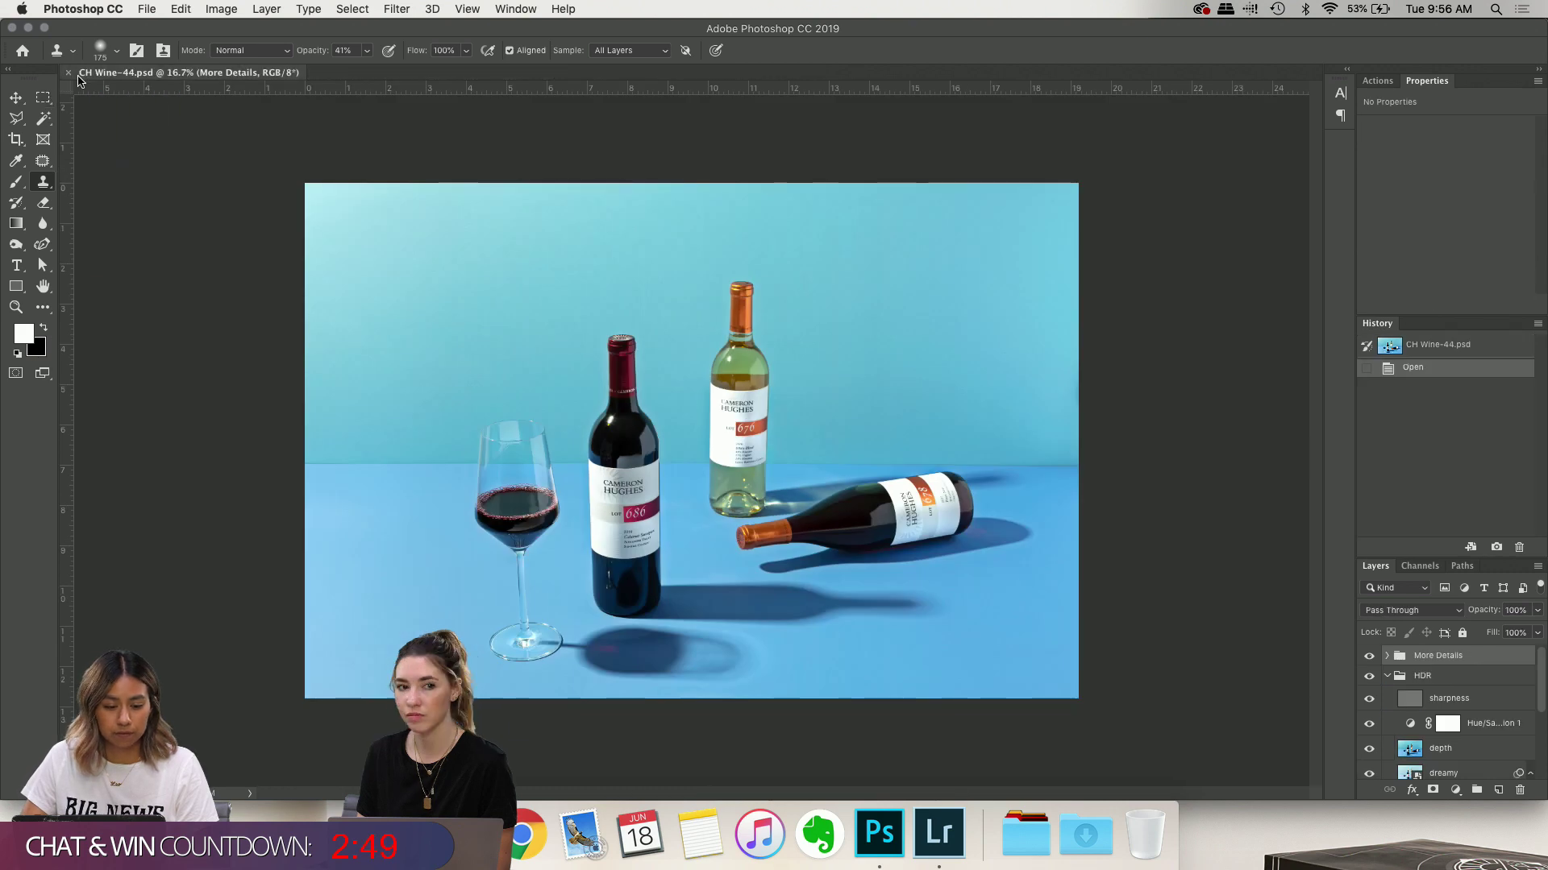
pyautogui.click(69, 72)
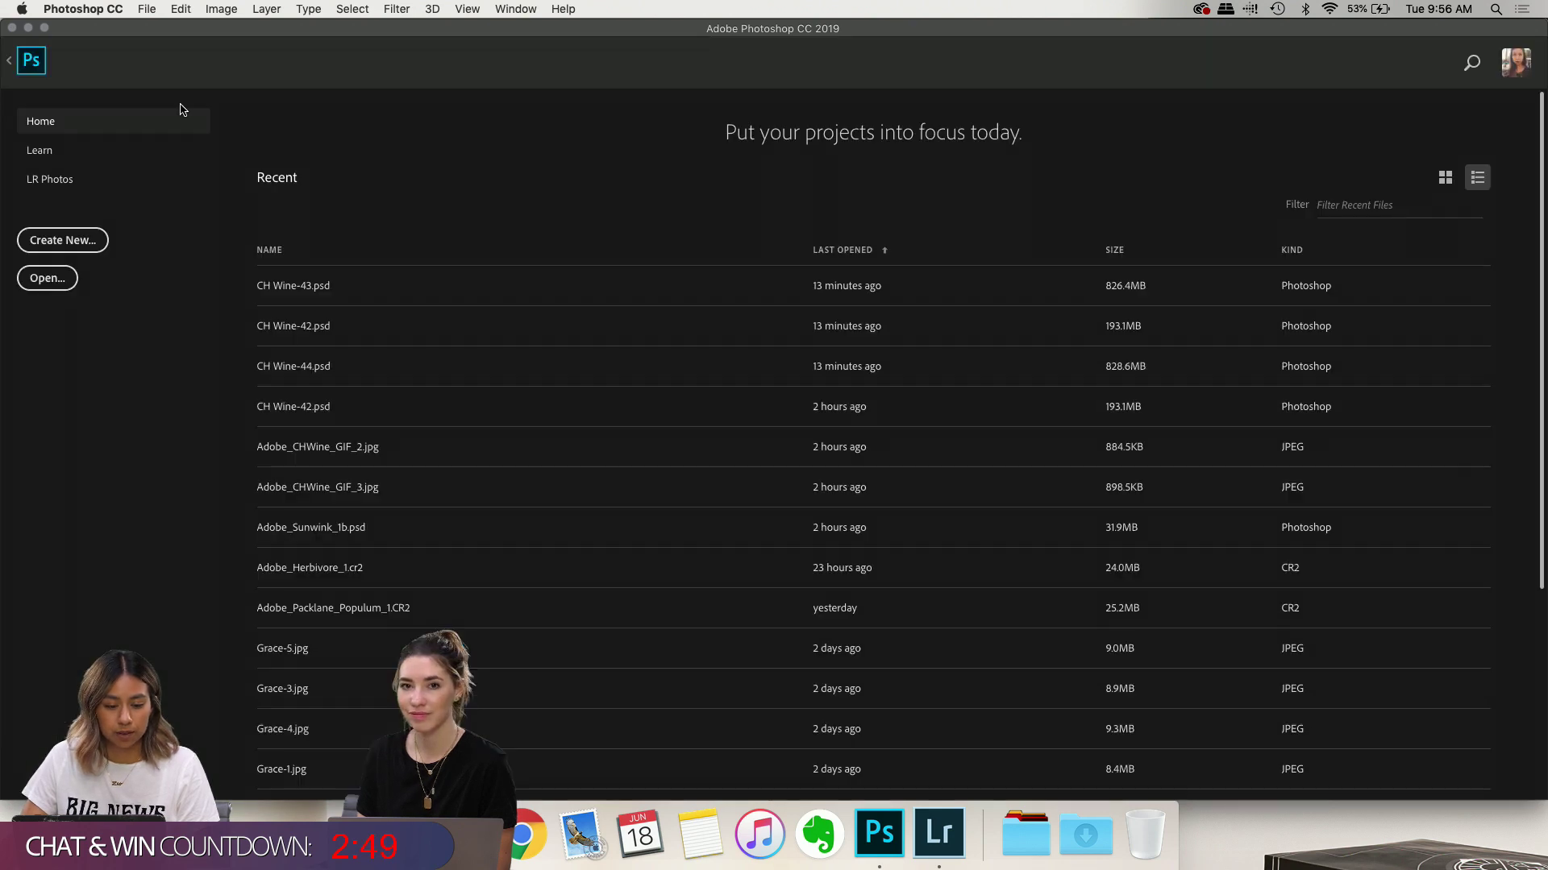
pyautogui.click(147, 9)
pyautogui.moveTo(279, 360)
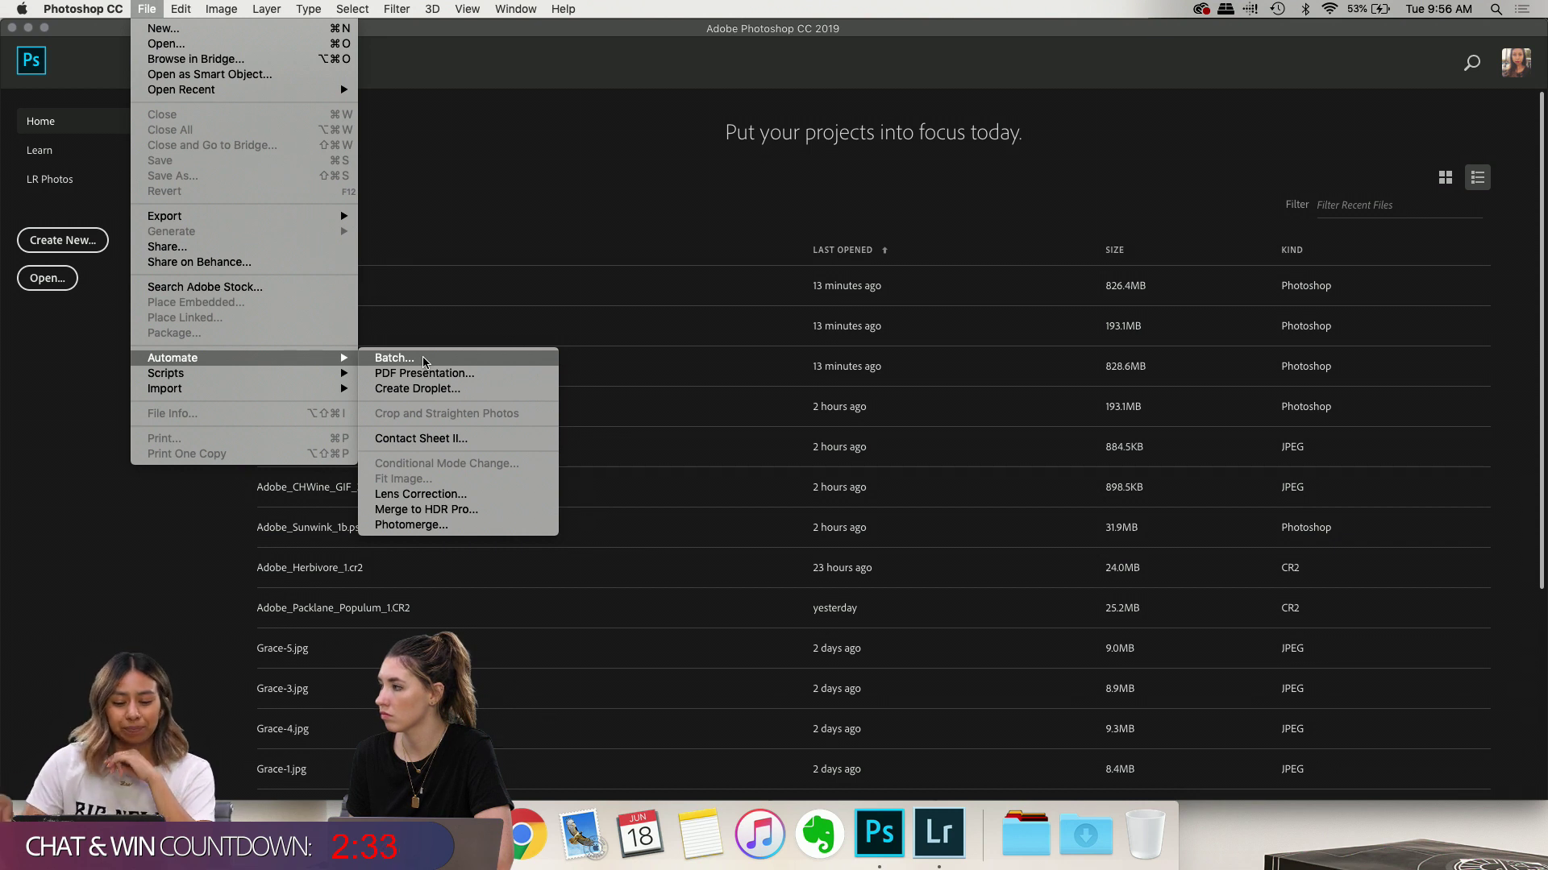
pyautogui.click(563, 171)
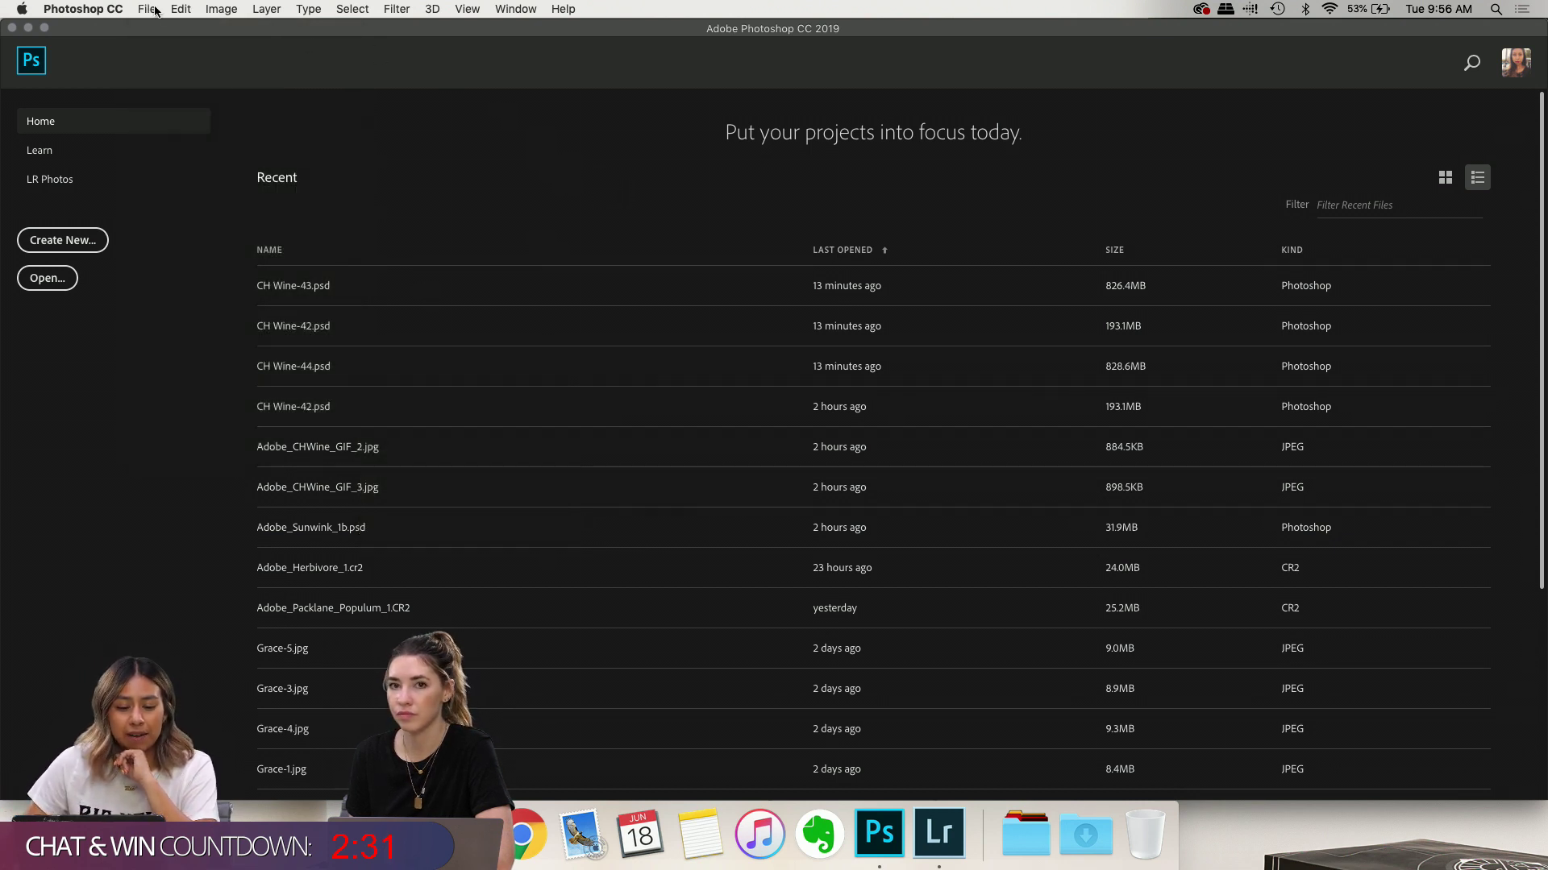
# Start a Batch automation and set its action to Unsharp Mask from the Default Actions set
pyautogui.click(147, 9)
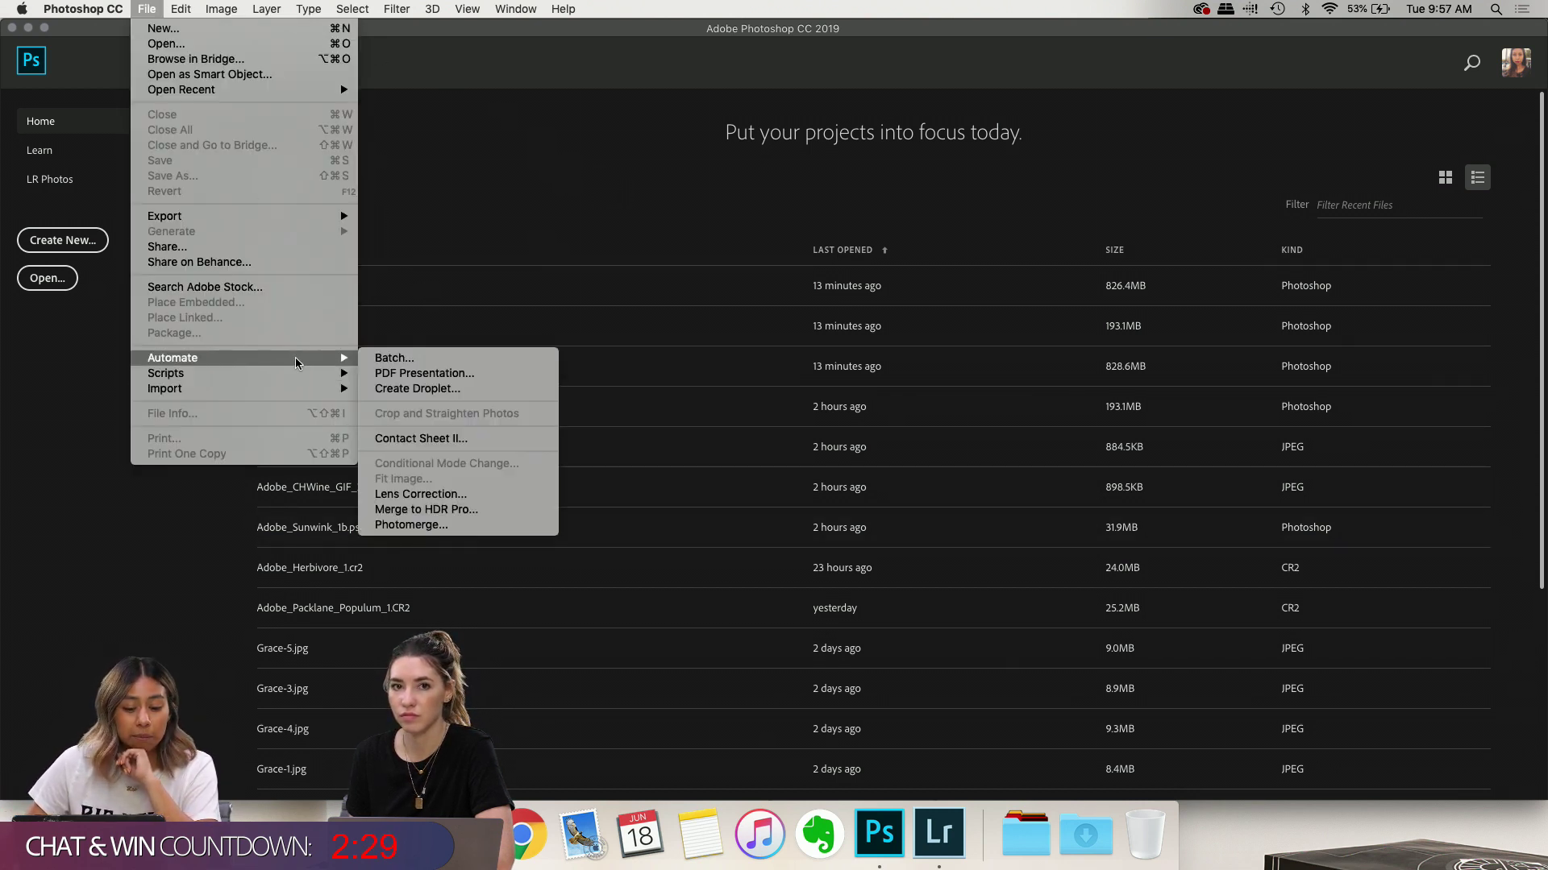
pyautogui.click(395, 359)
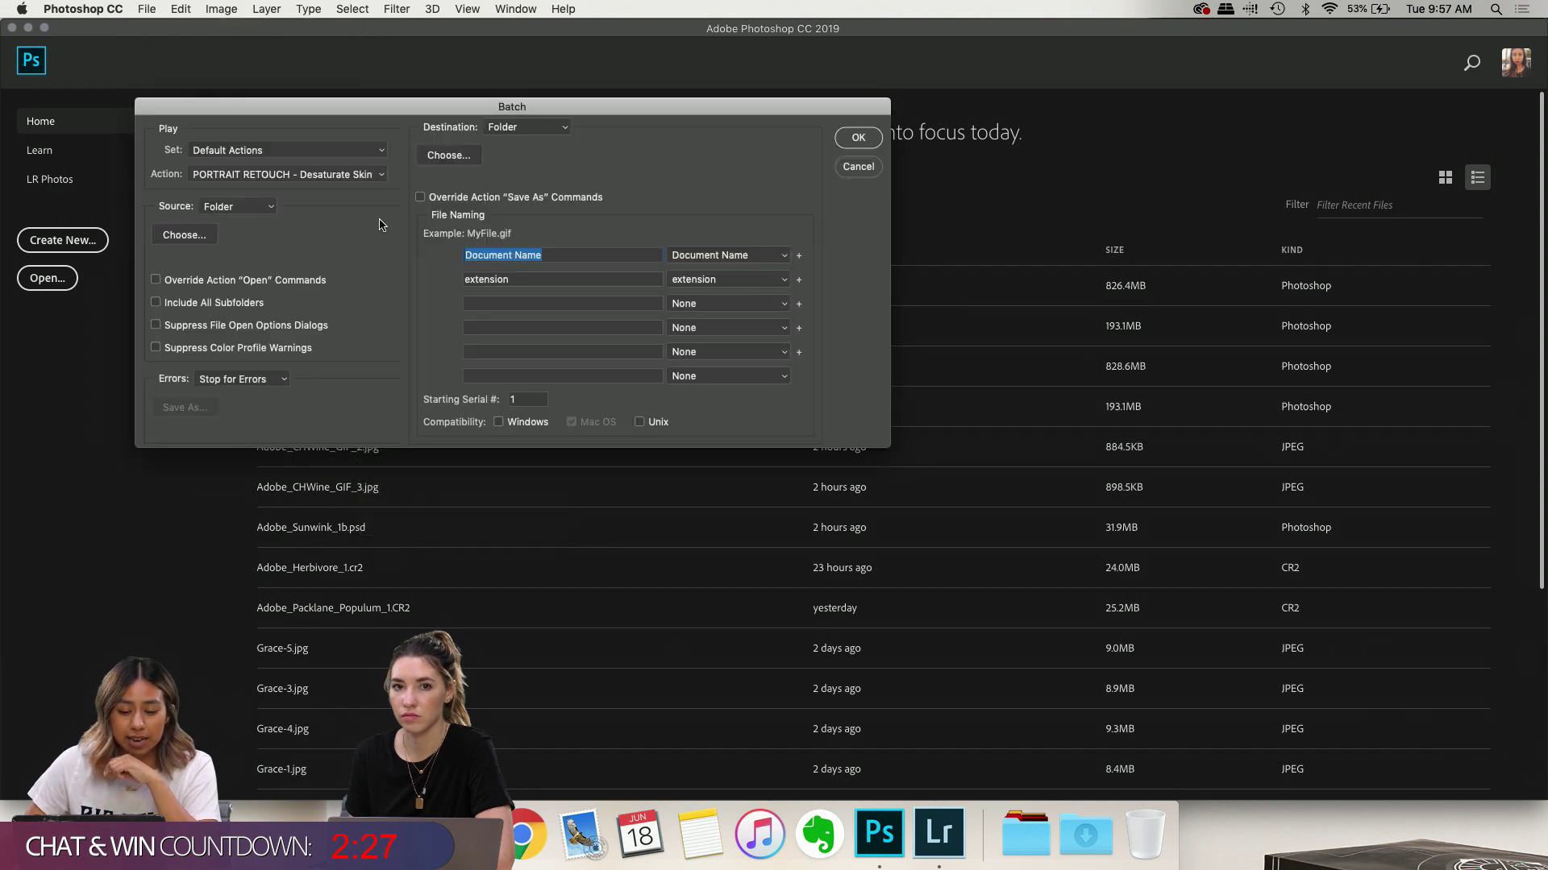
pyautogui.moveTo(385, 111); pyautogui.dragTo(585, 140)
pyautogui.click(503, 206)
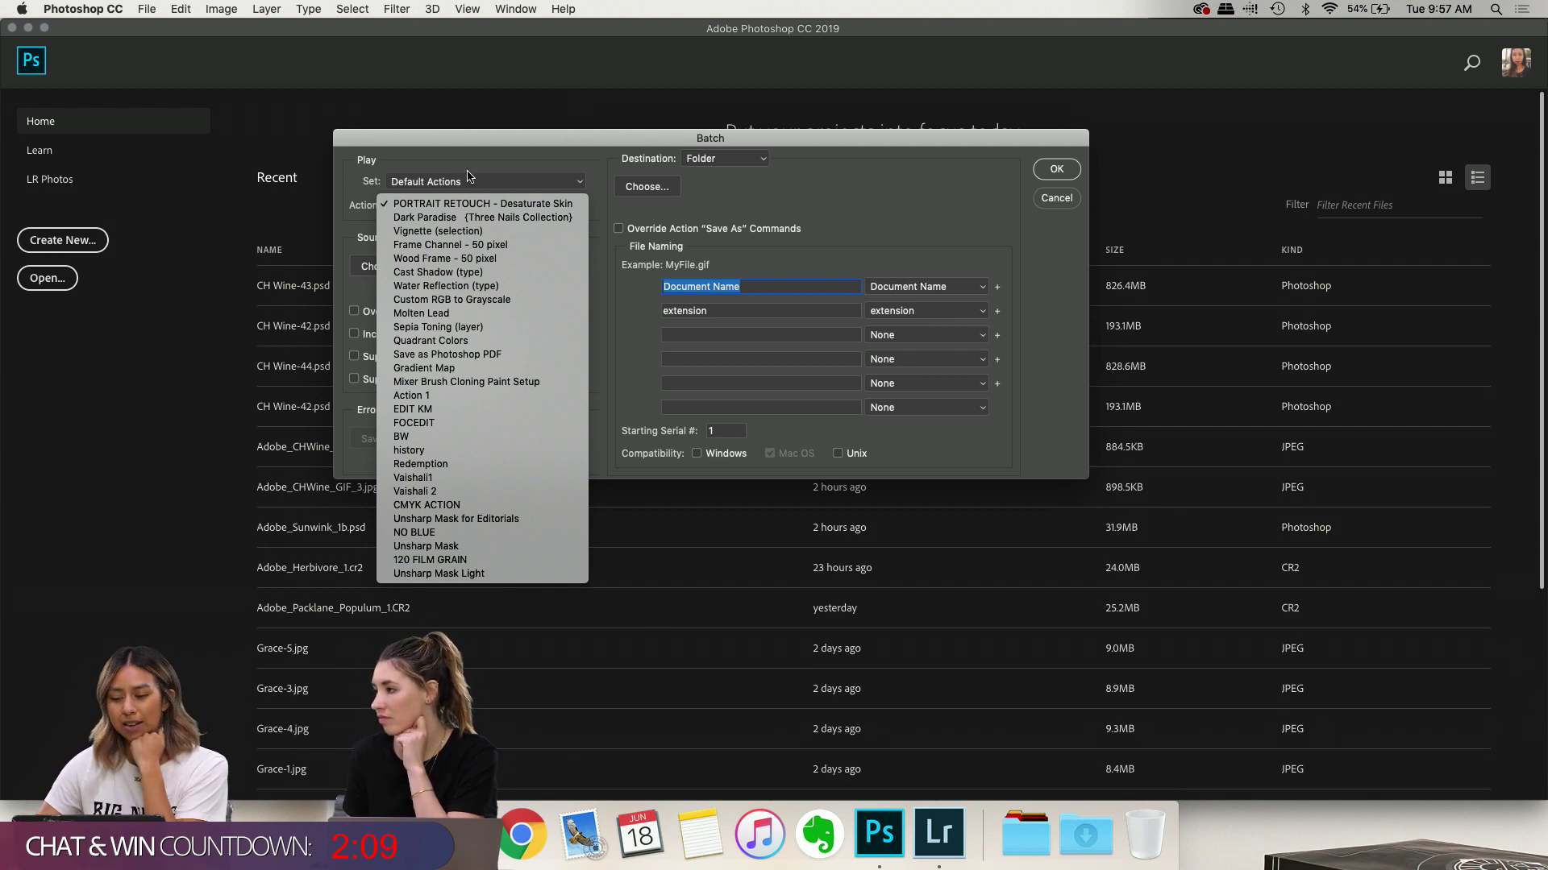
pyautogui.click(446, 548)
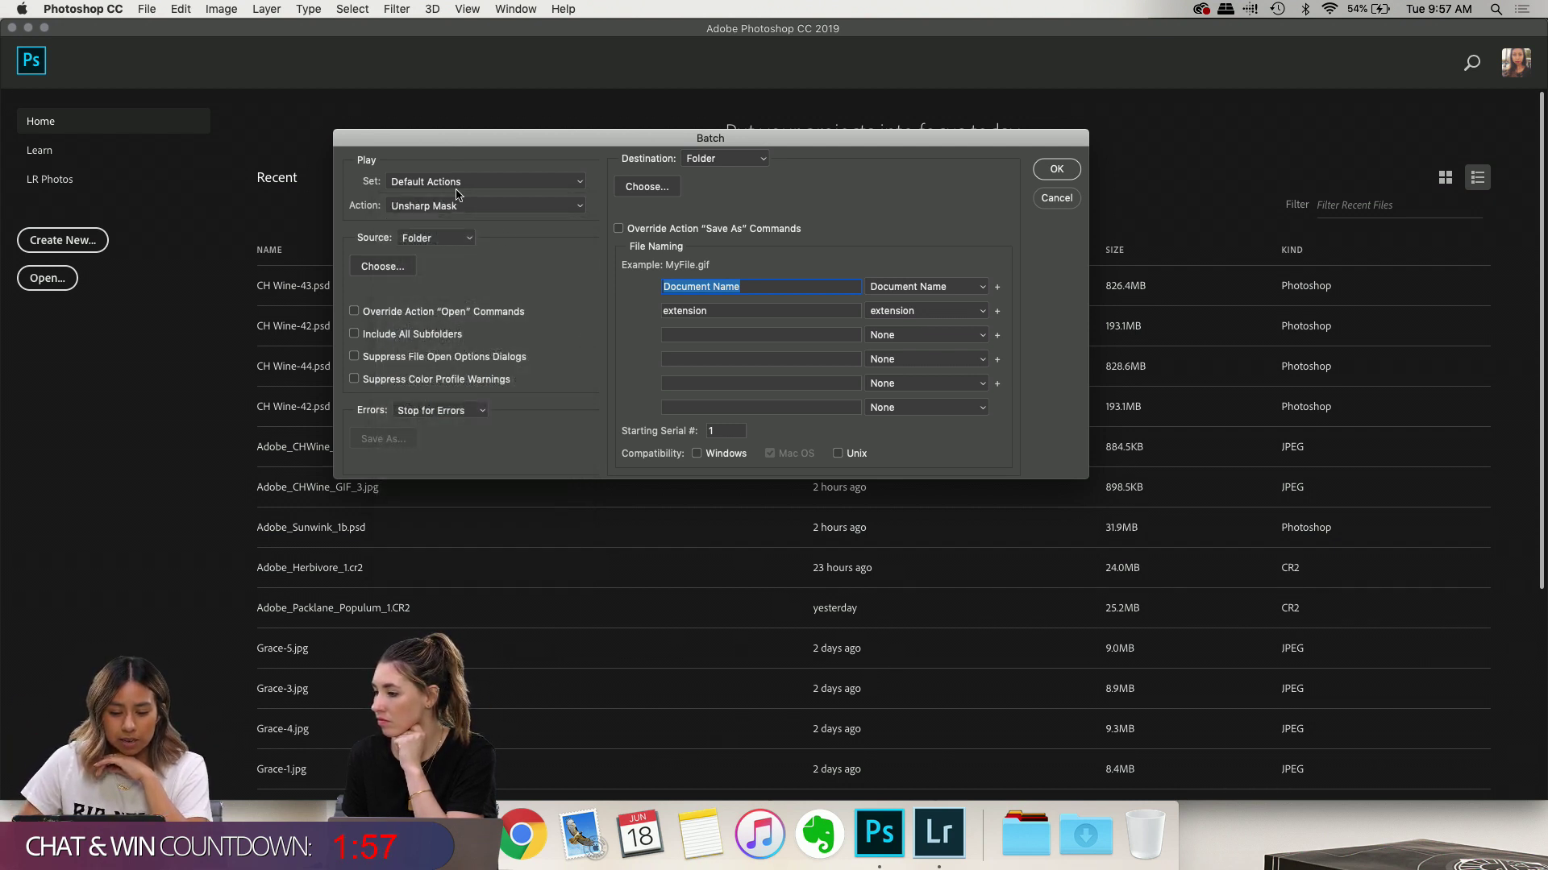
# Set the batch source to the CH WINE GIF folder inside Desktop/Adobe/Sunwink + CH Wine
pyautogui.click(396, 269)
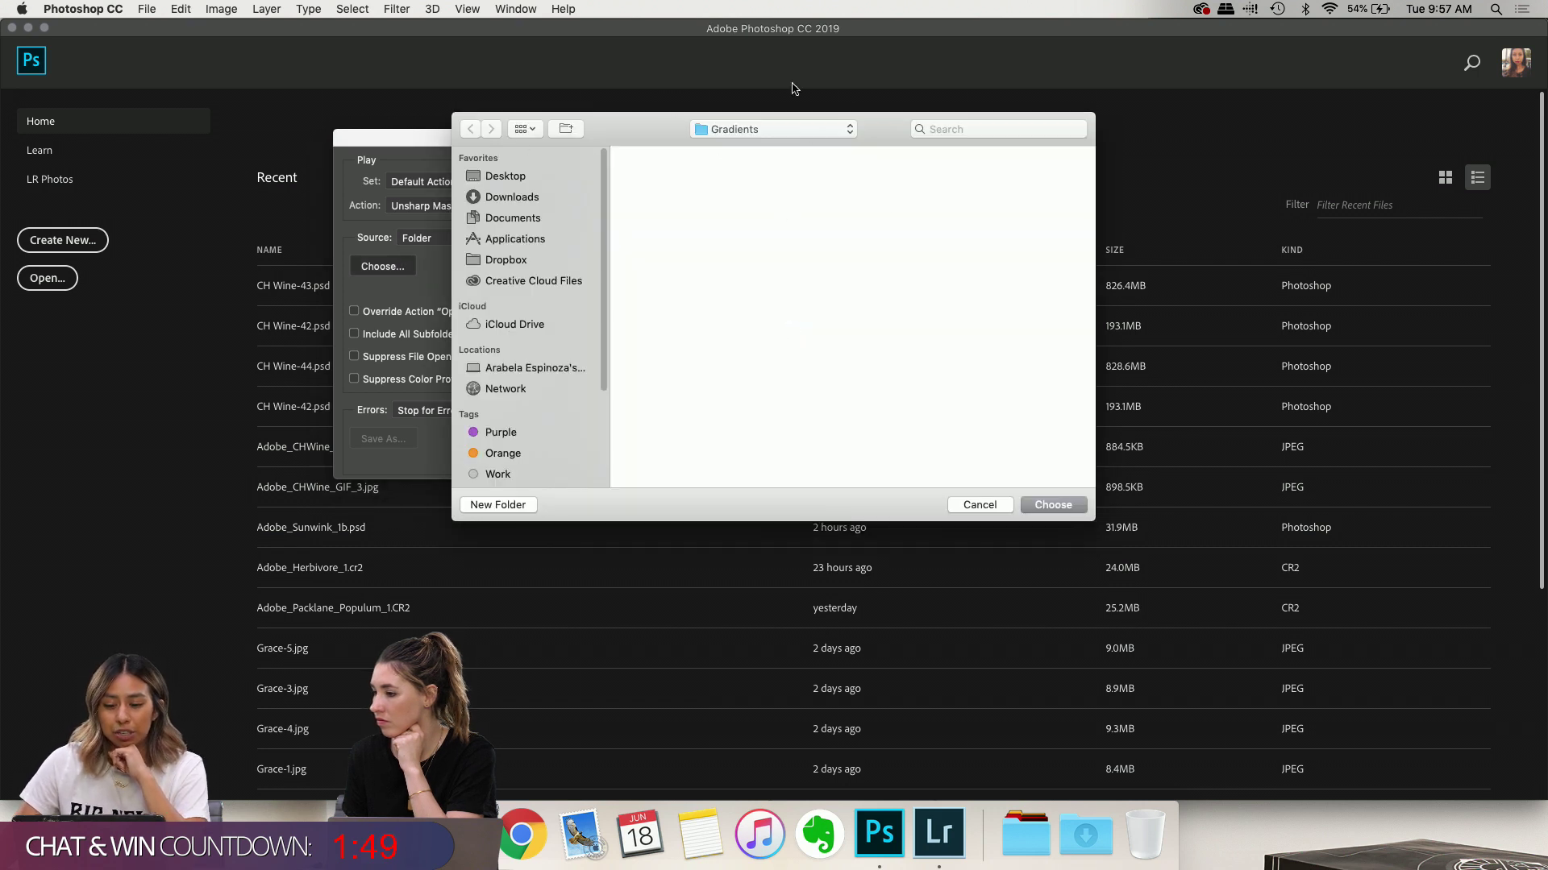
pyautogui.click(756, 127)
pyautogui.click(901, 123)
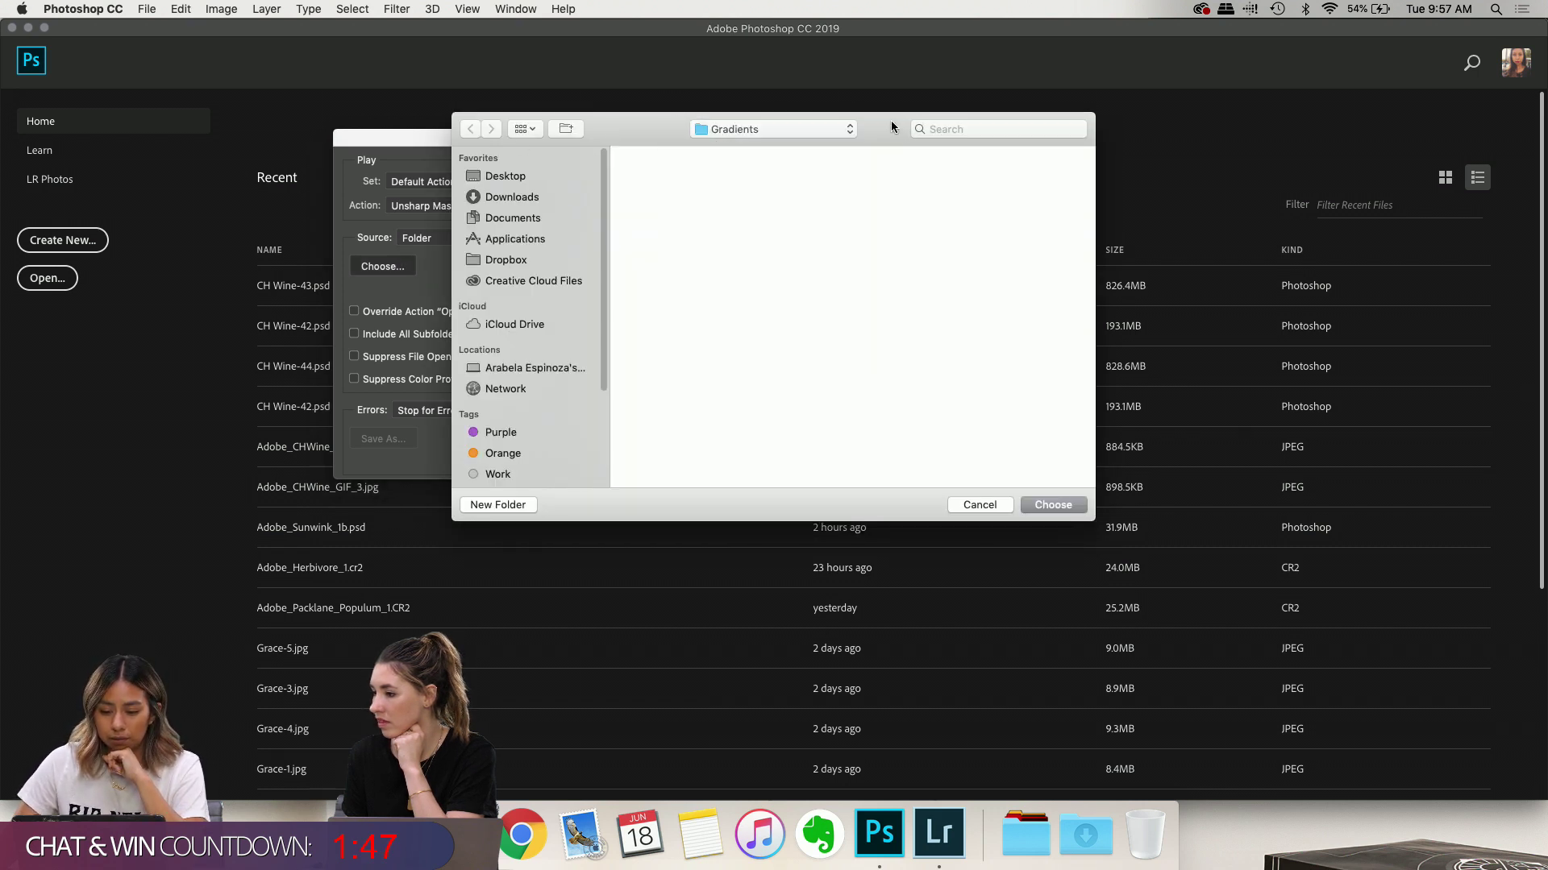
pyautogui.moveTo(891, 120); pyautogui.dragTo(1061, 163)
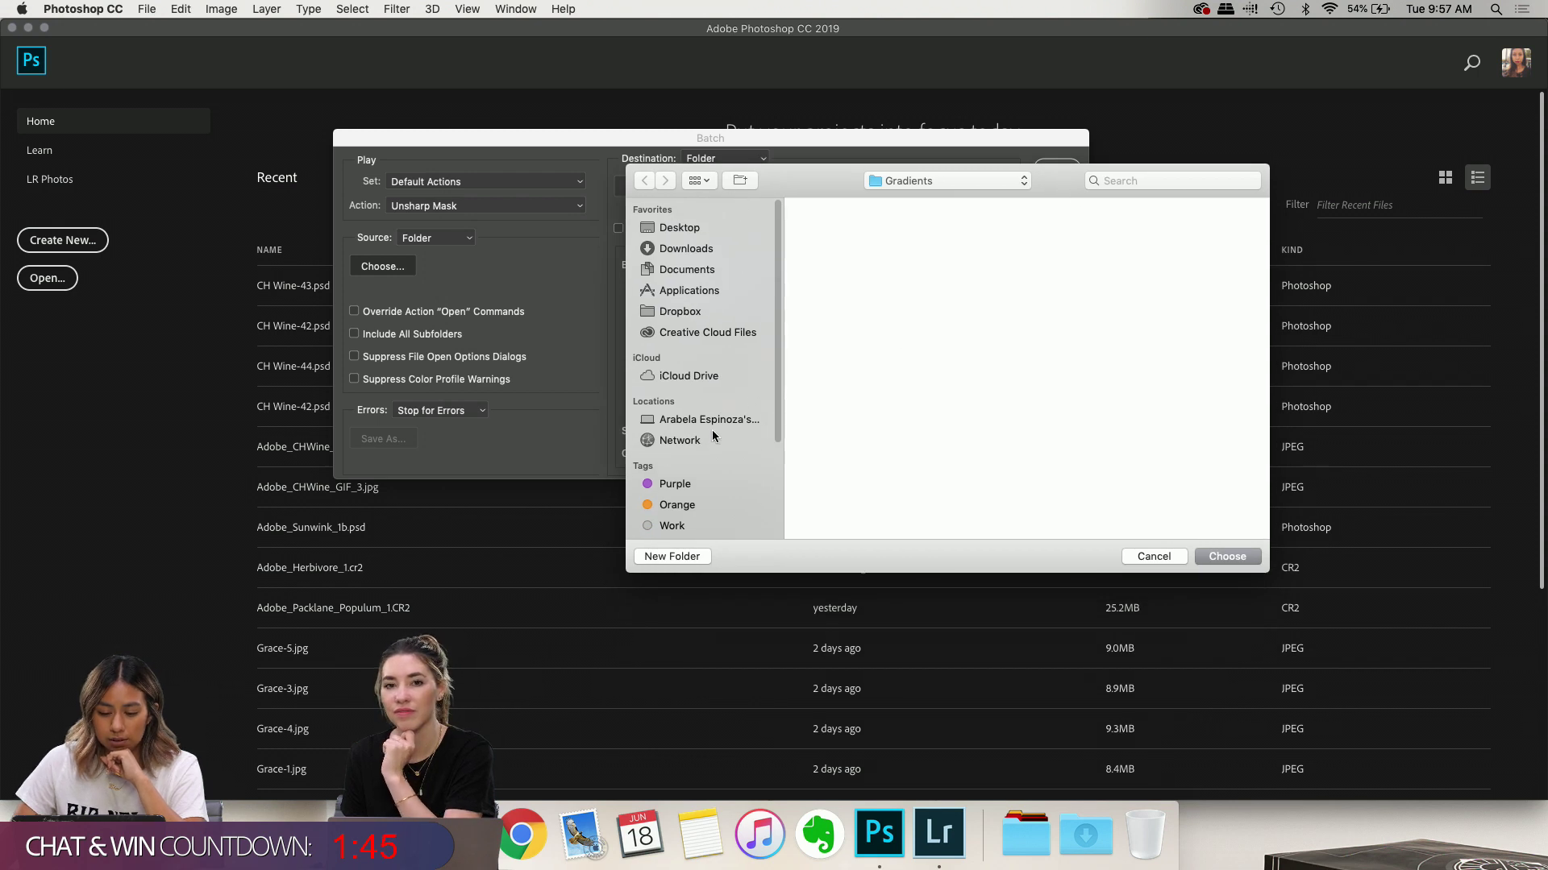
pyautogui.click(679, 228)
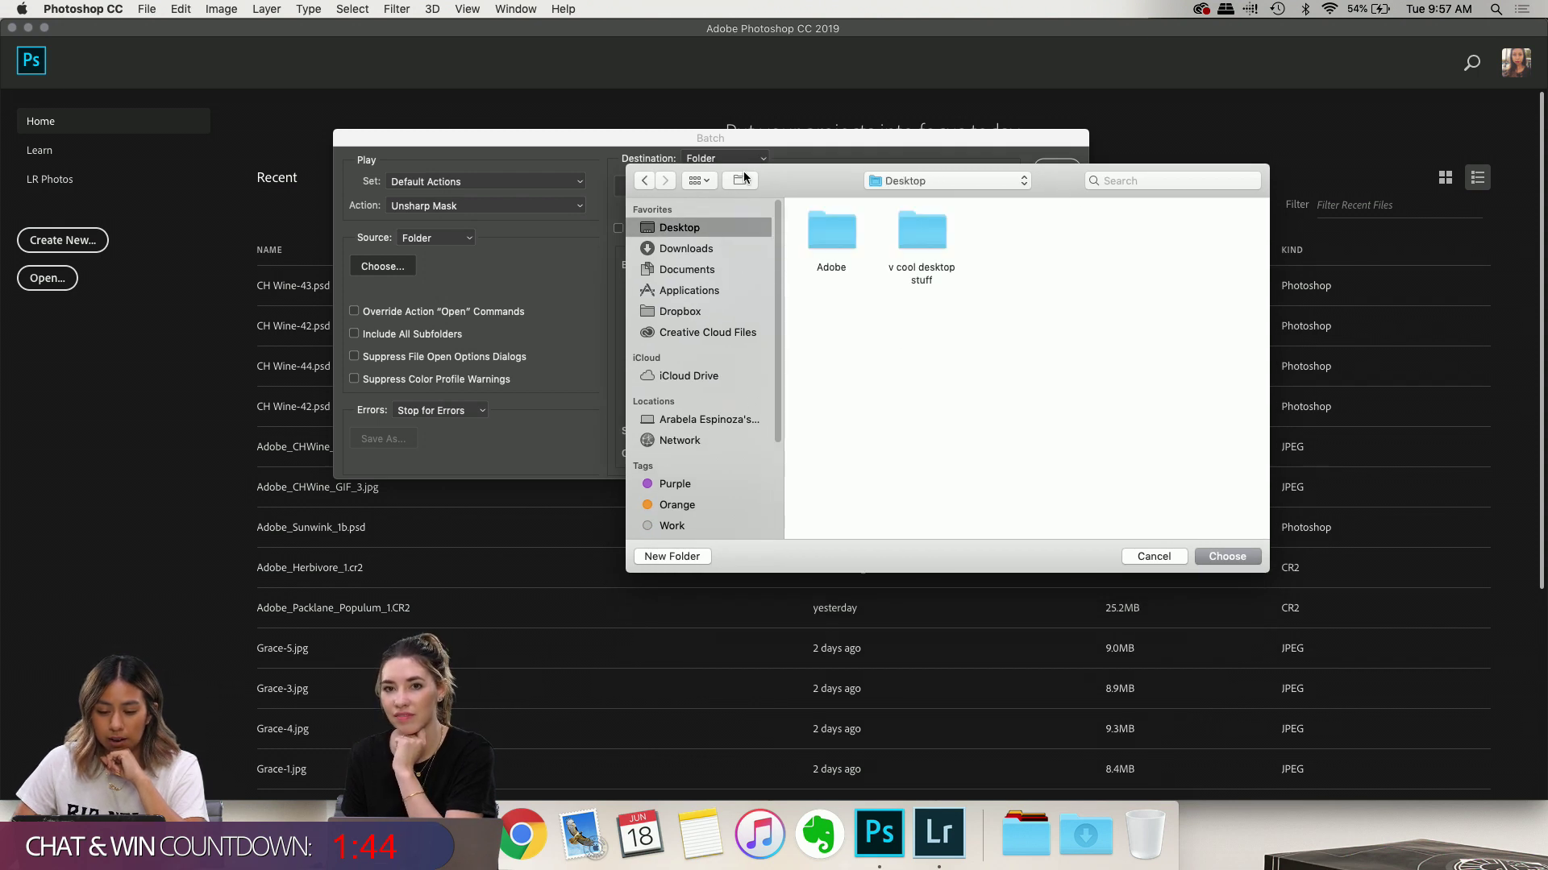
pyautogui.doubleClick(831, 235)
pyautogui.doubleClick(919, 237)
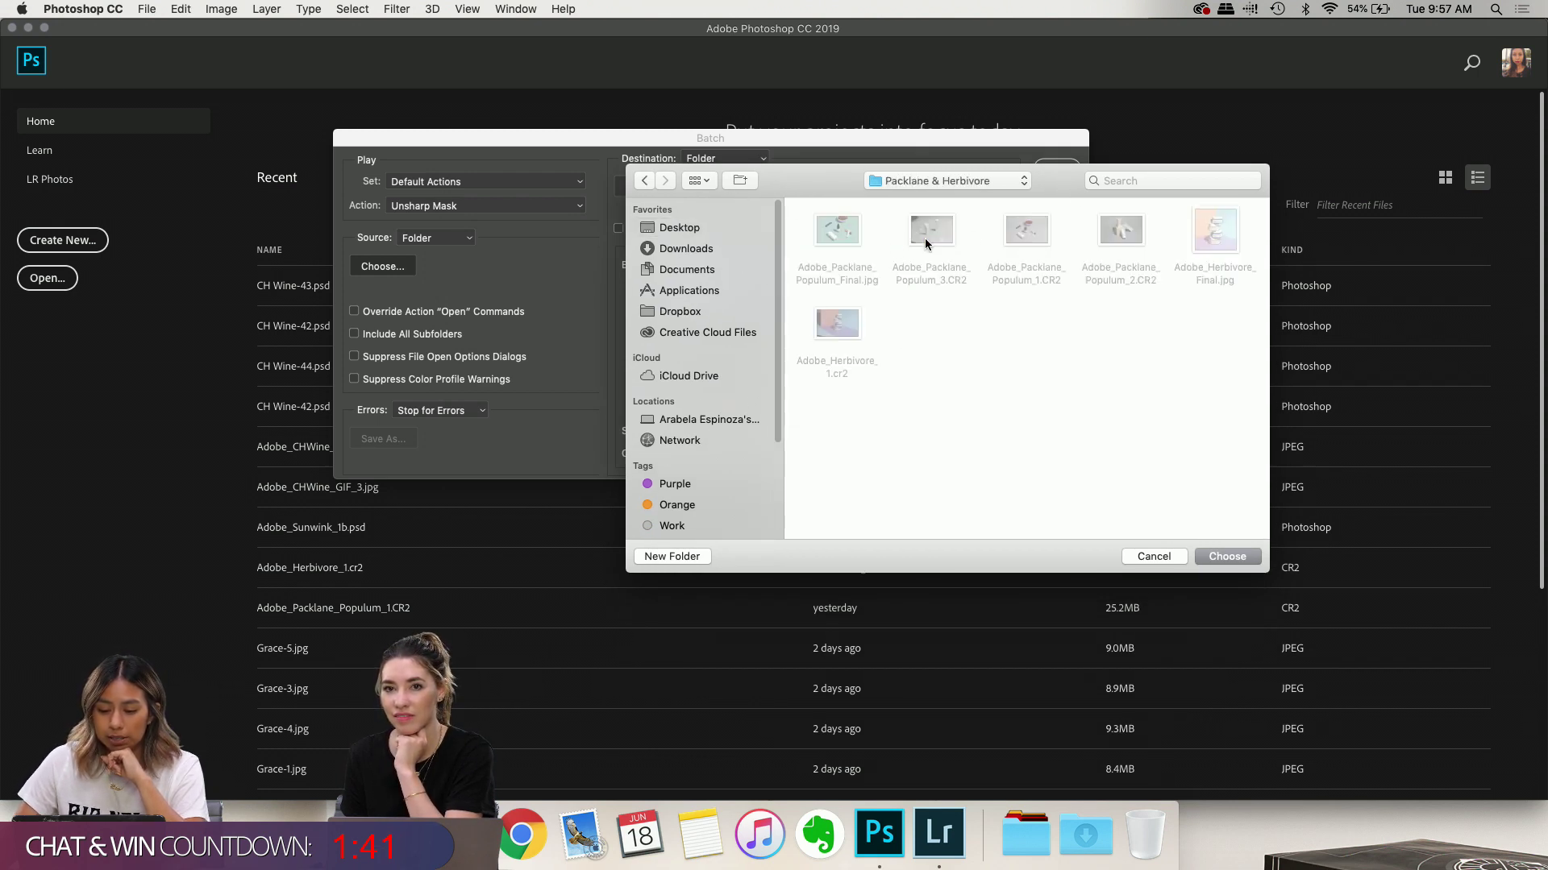
pyautogui.click(644, 181)
pyautogui.click(835, 239)
pyautogui.doubleClick(833, 235)
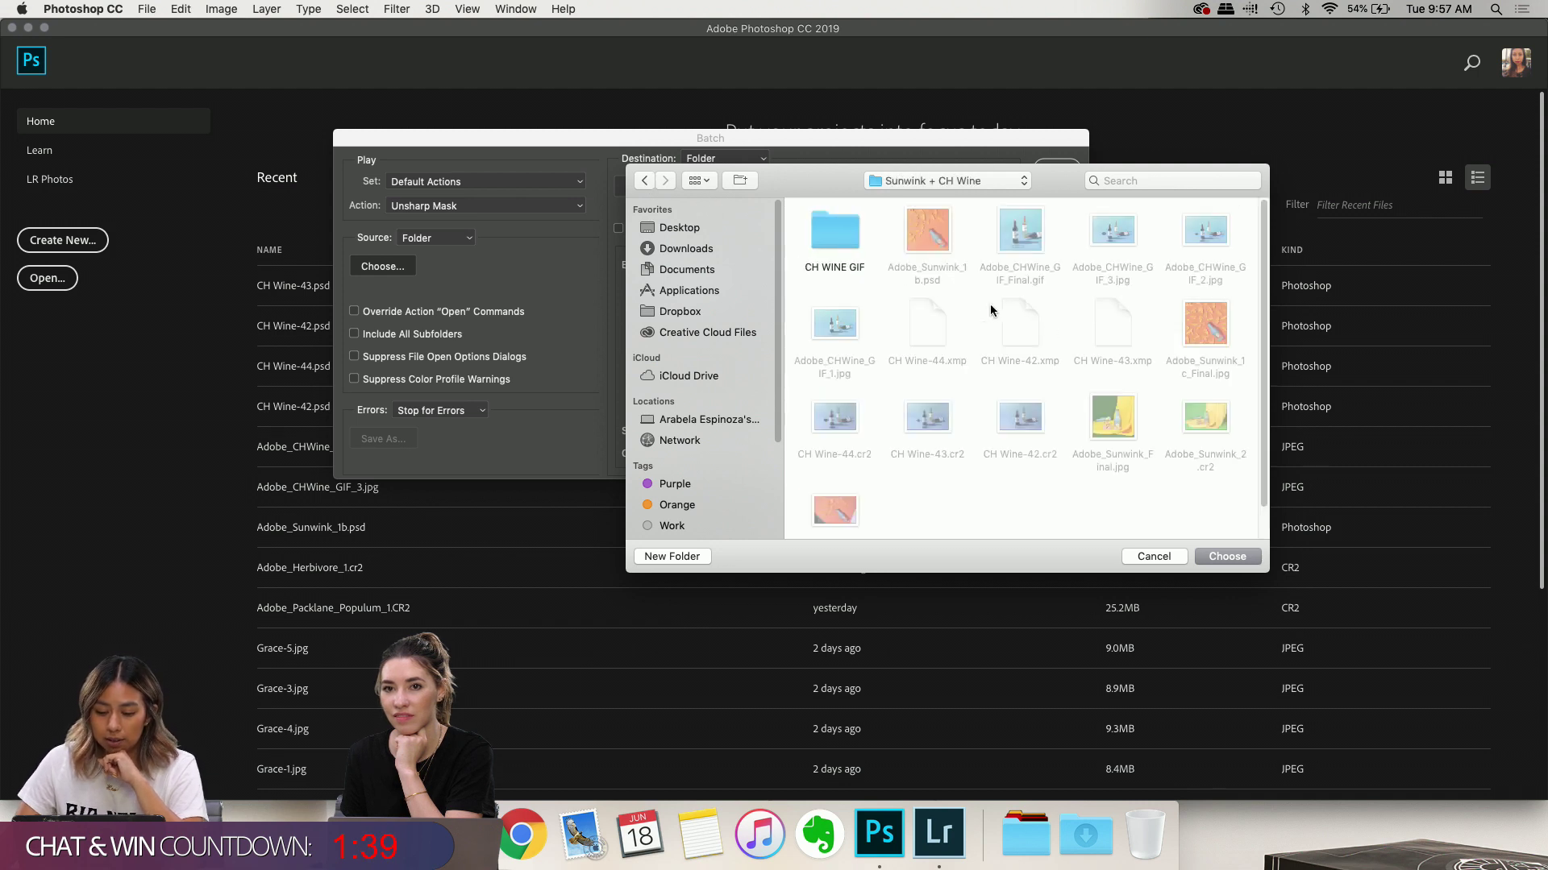
pyautogui.doubleClick(843, 232)
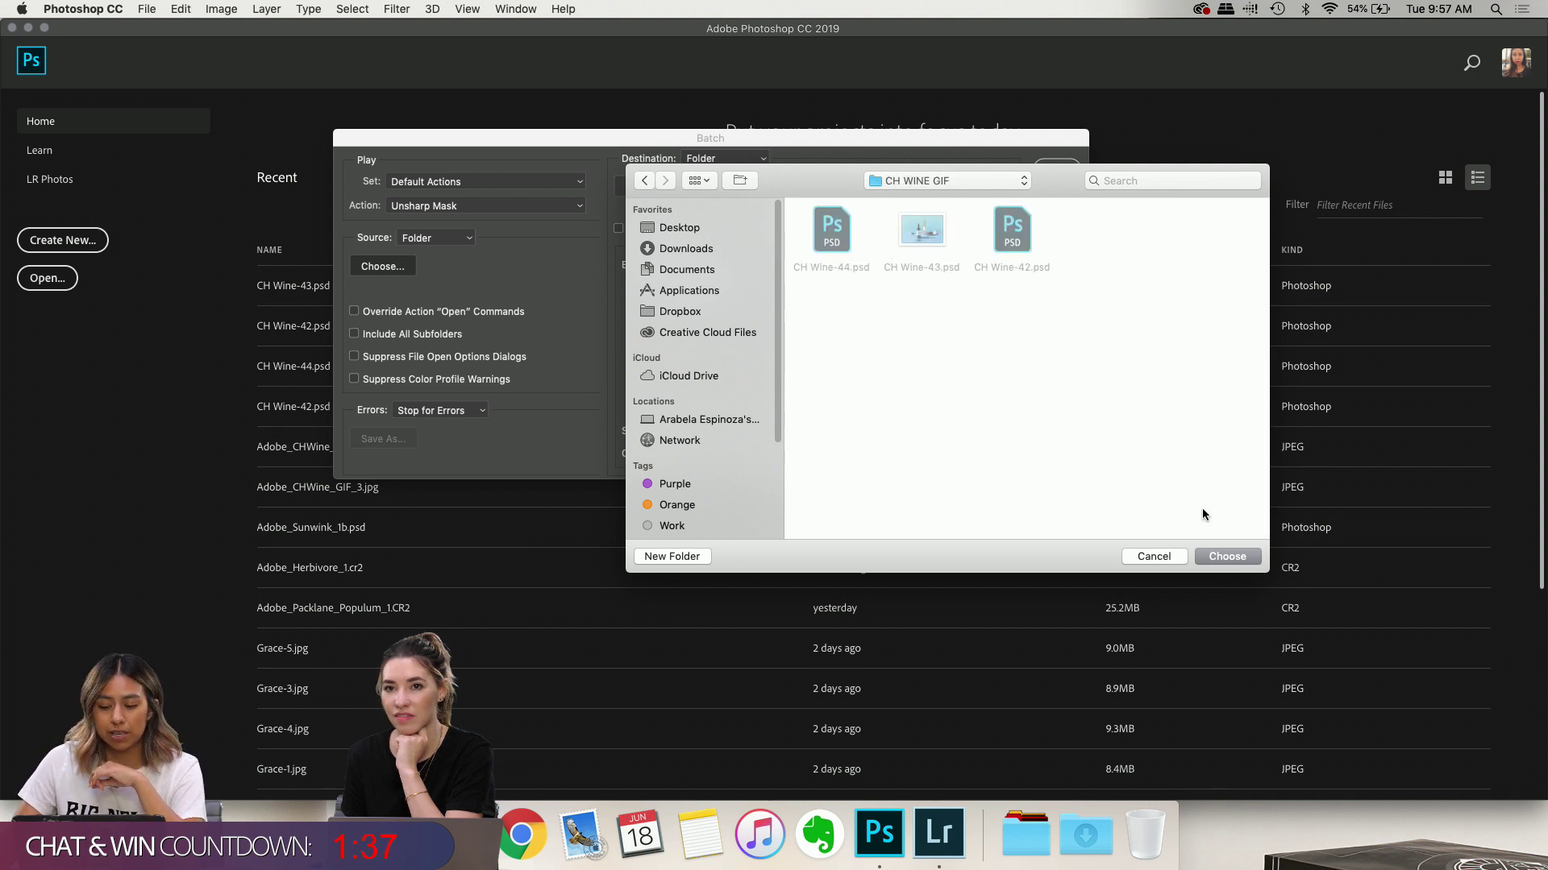
pyautogui.click(1238, 554)
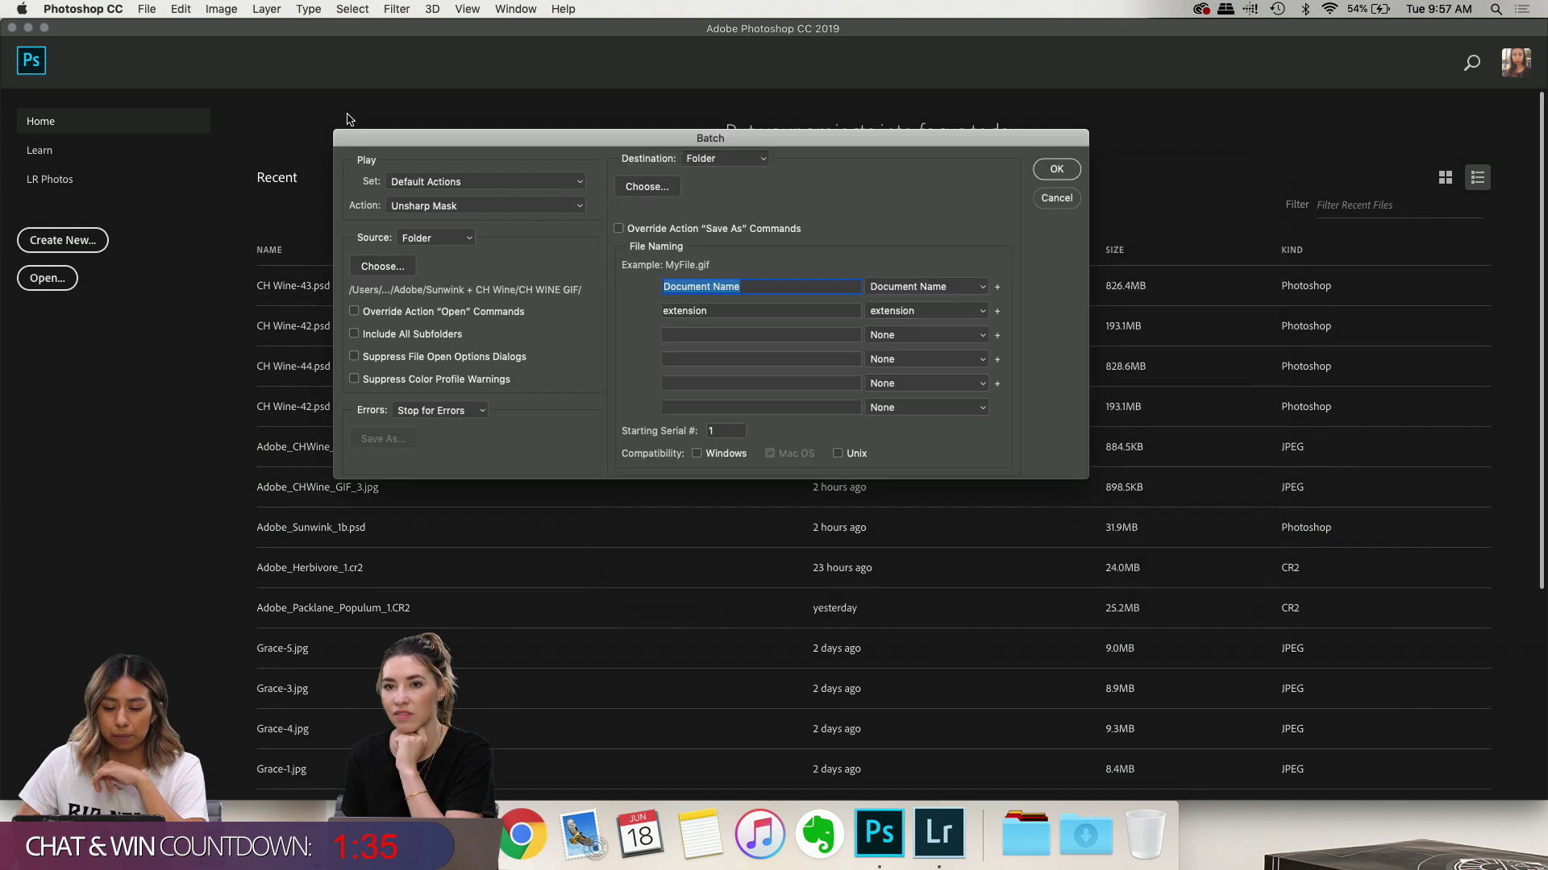
pyautogui.click(381, 267)
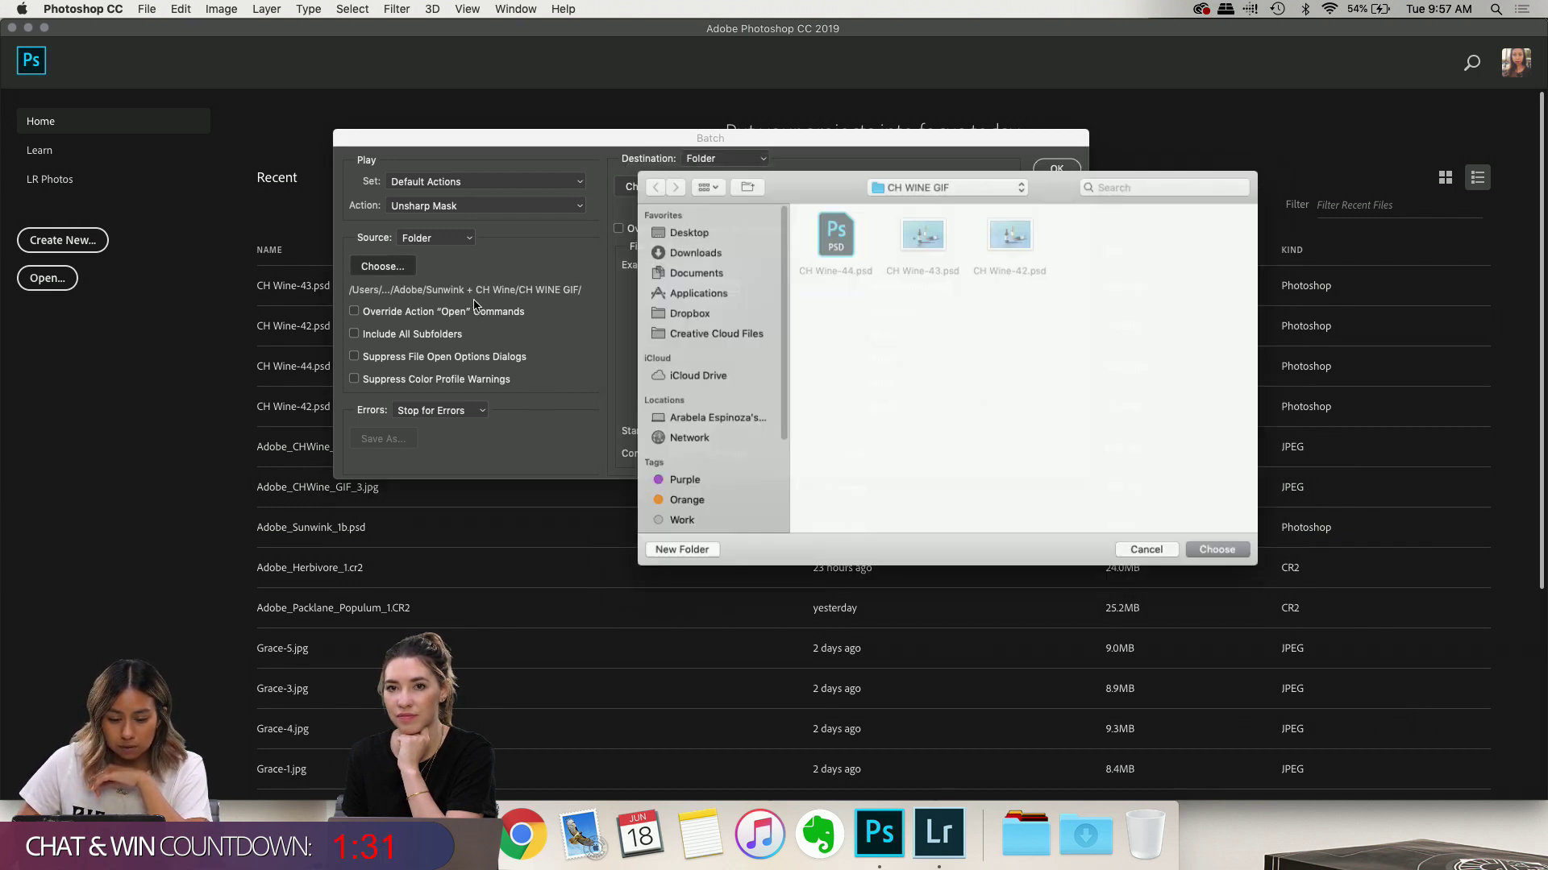
pyautogui.click(1219, 555)
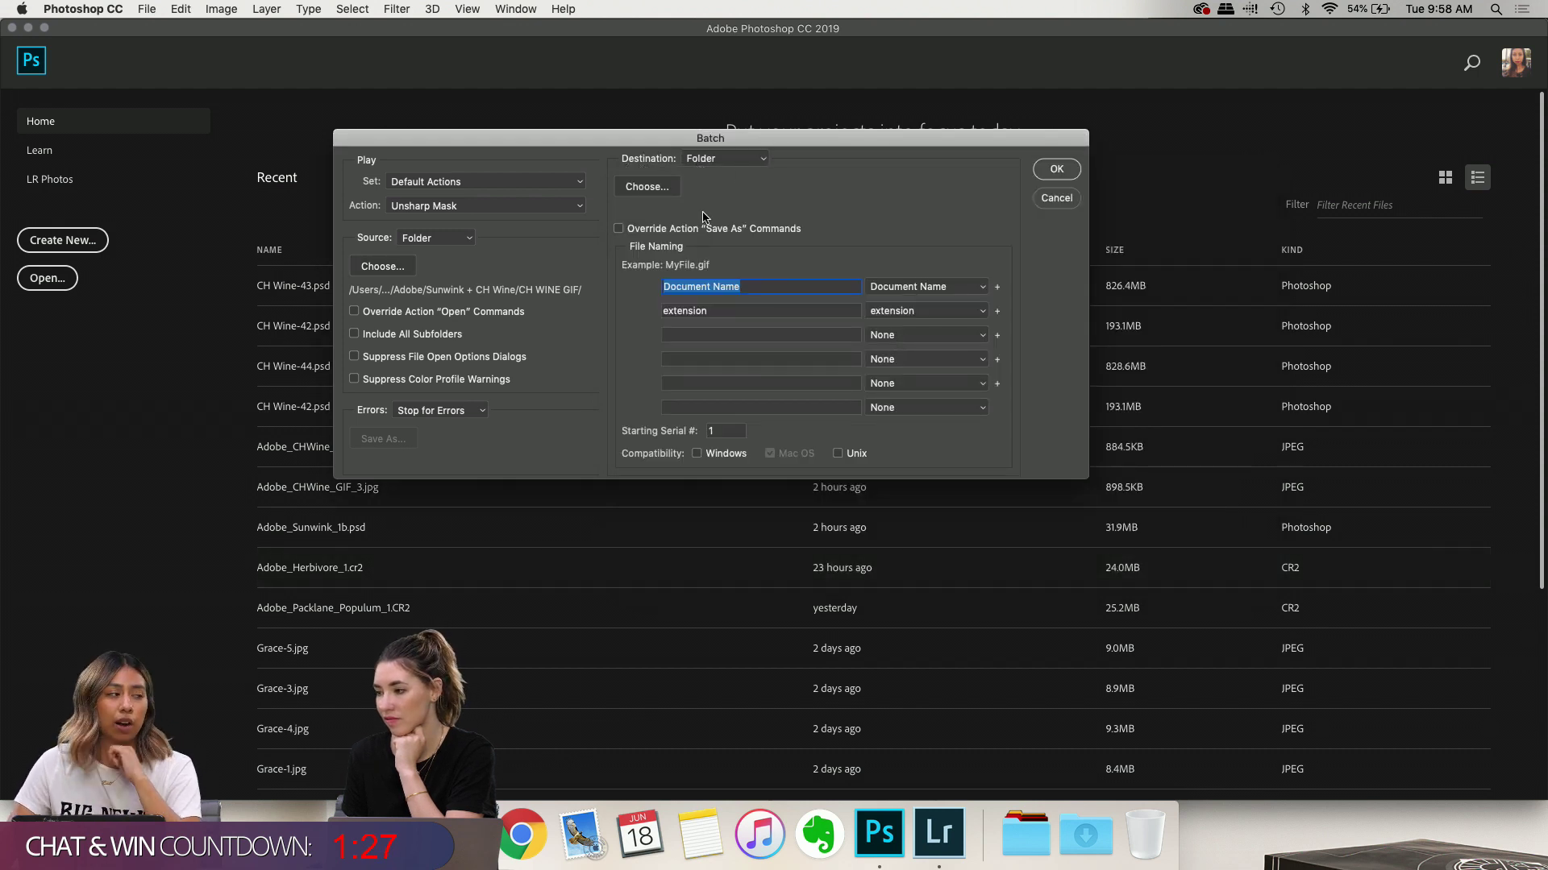
# Create a folder named CH WINE GIF Sharpened inside CH WINE GIF and set it as the batch destination
pyautogui.click(653, 188)
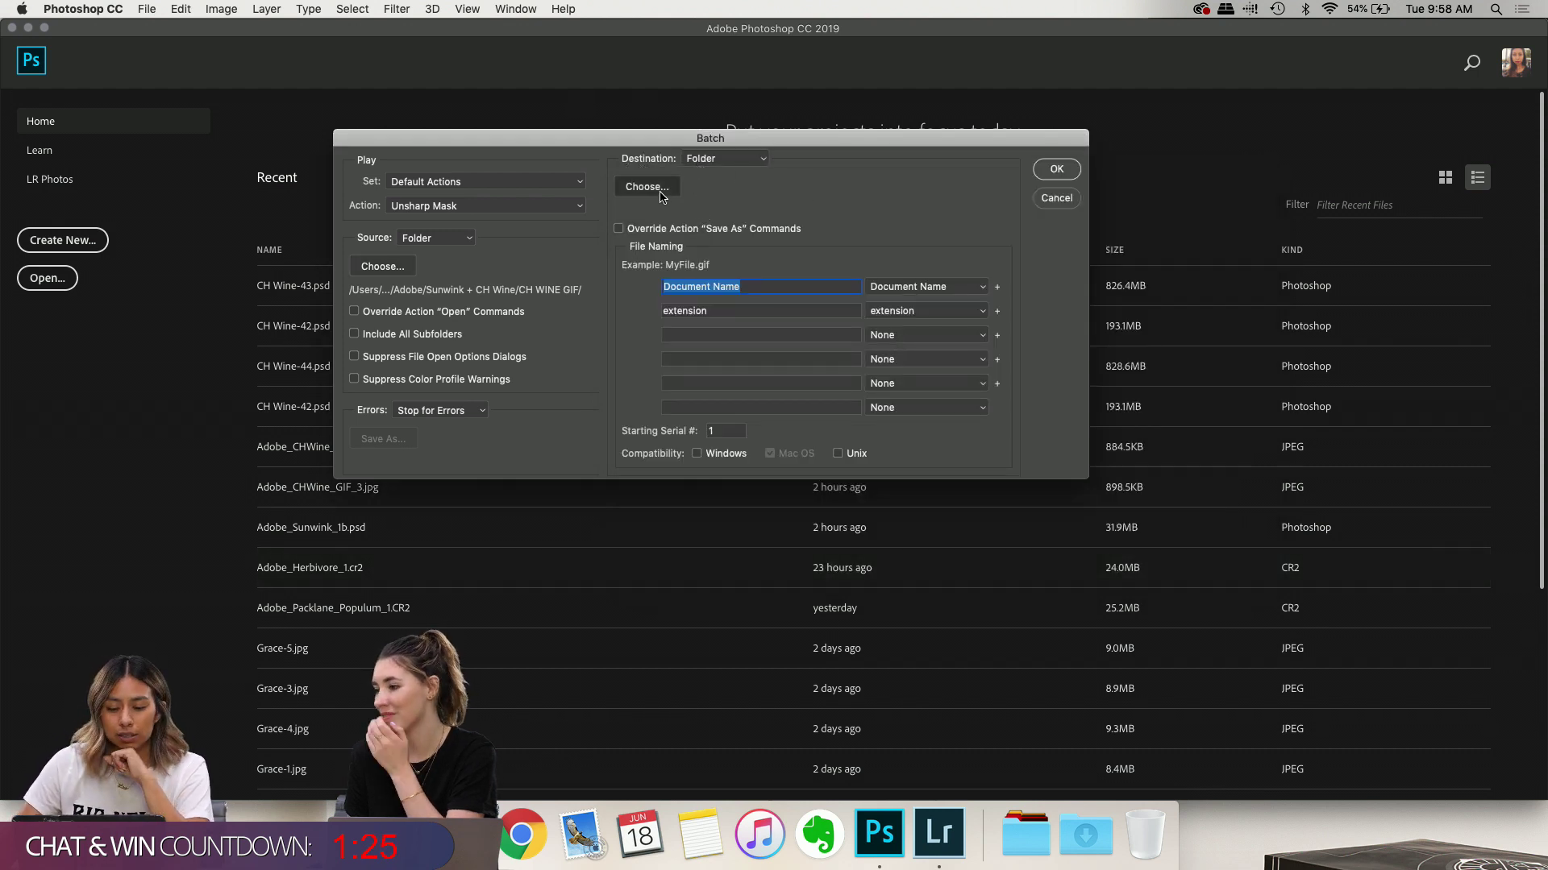
pyautogui.click(980, 192)
pyautogui.click(1066, 191)
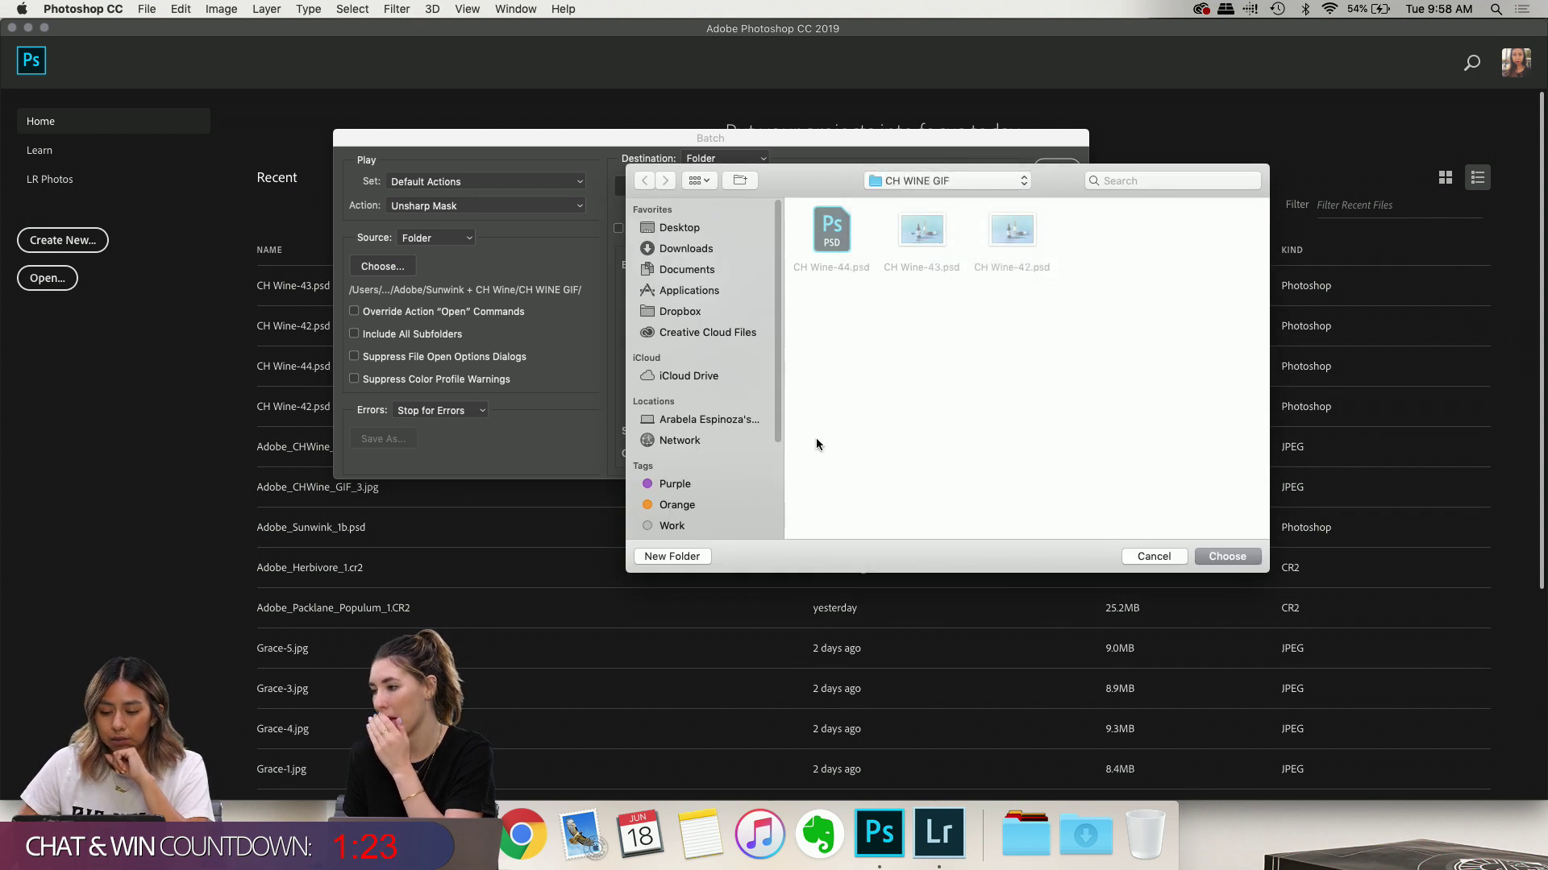
pyautogui.click(673, 556)
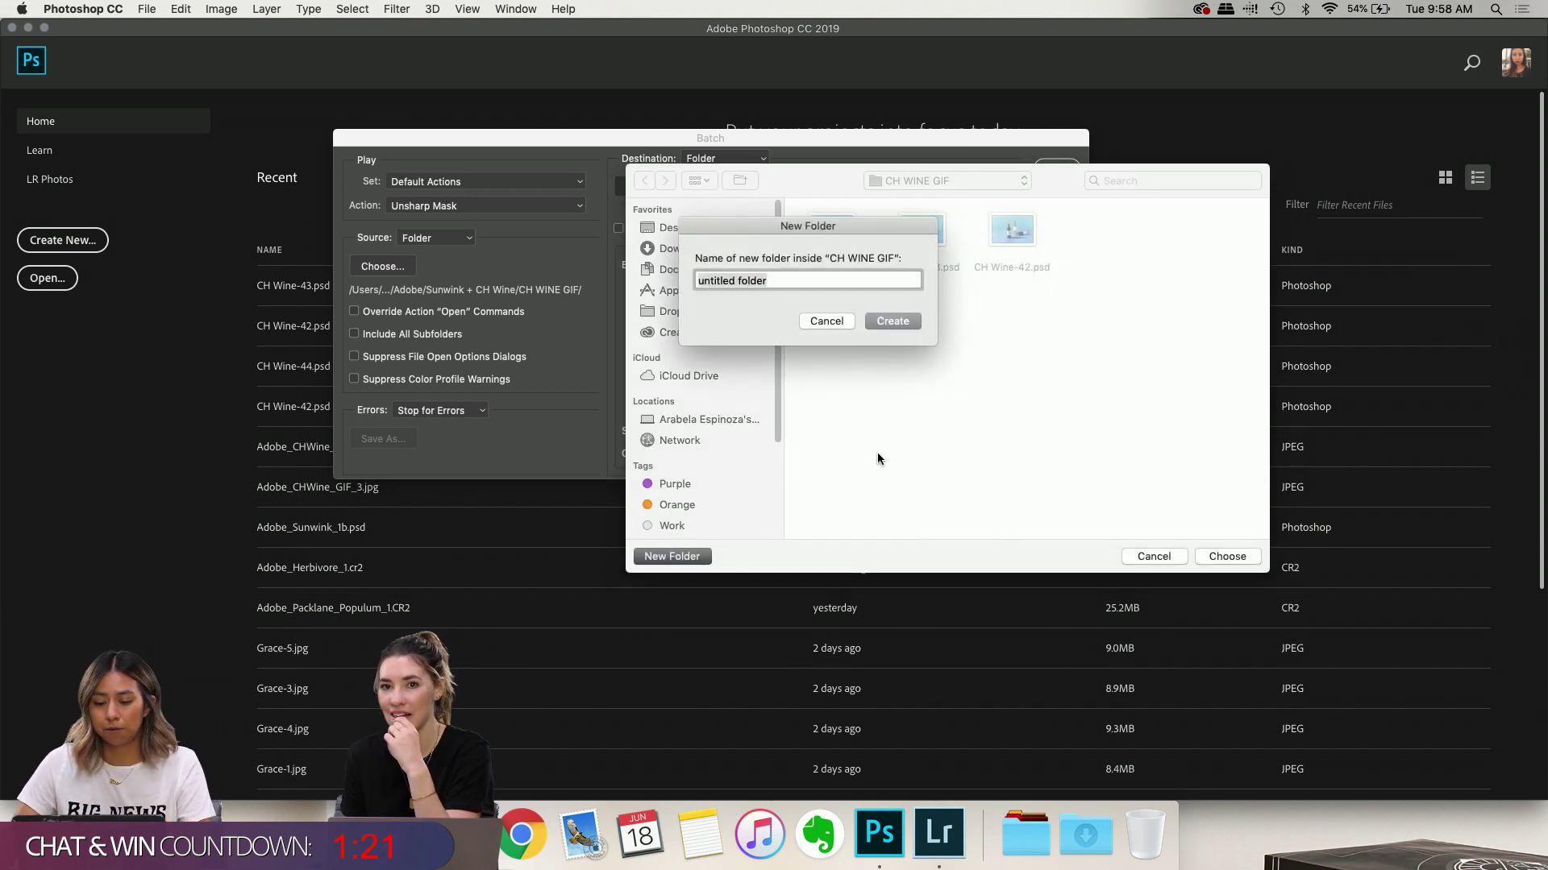
pyautogui.write('CH WINE GIF Sharpened')
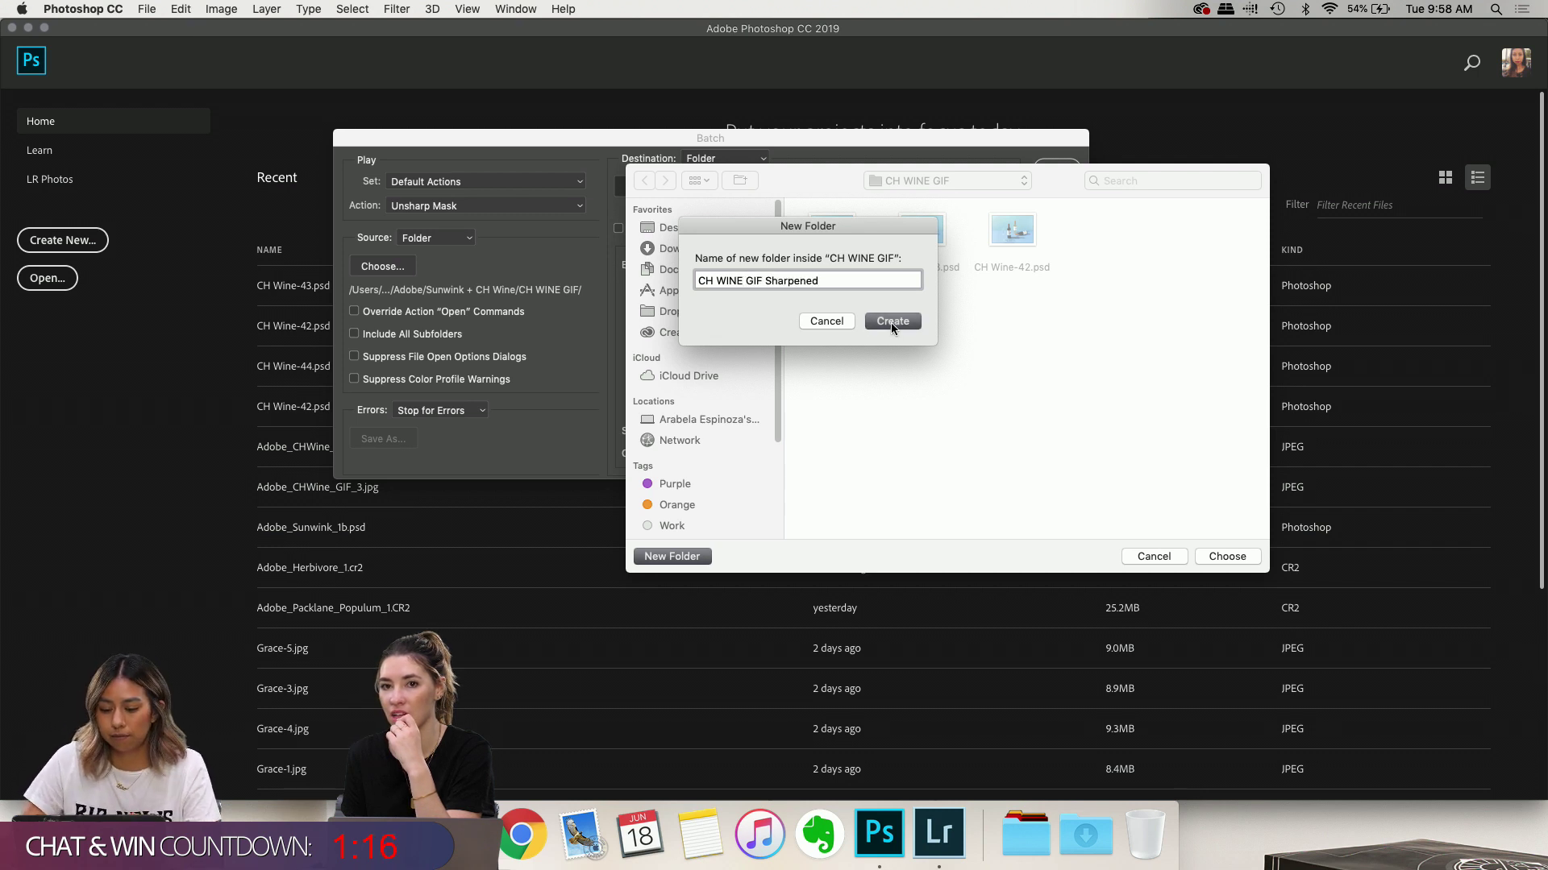
pyautogui.click(891, 321)
pyautogui.click(1225, 556)
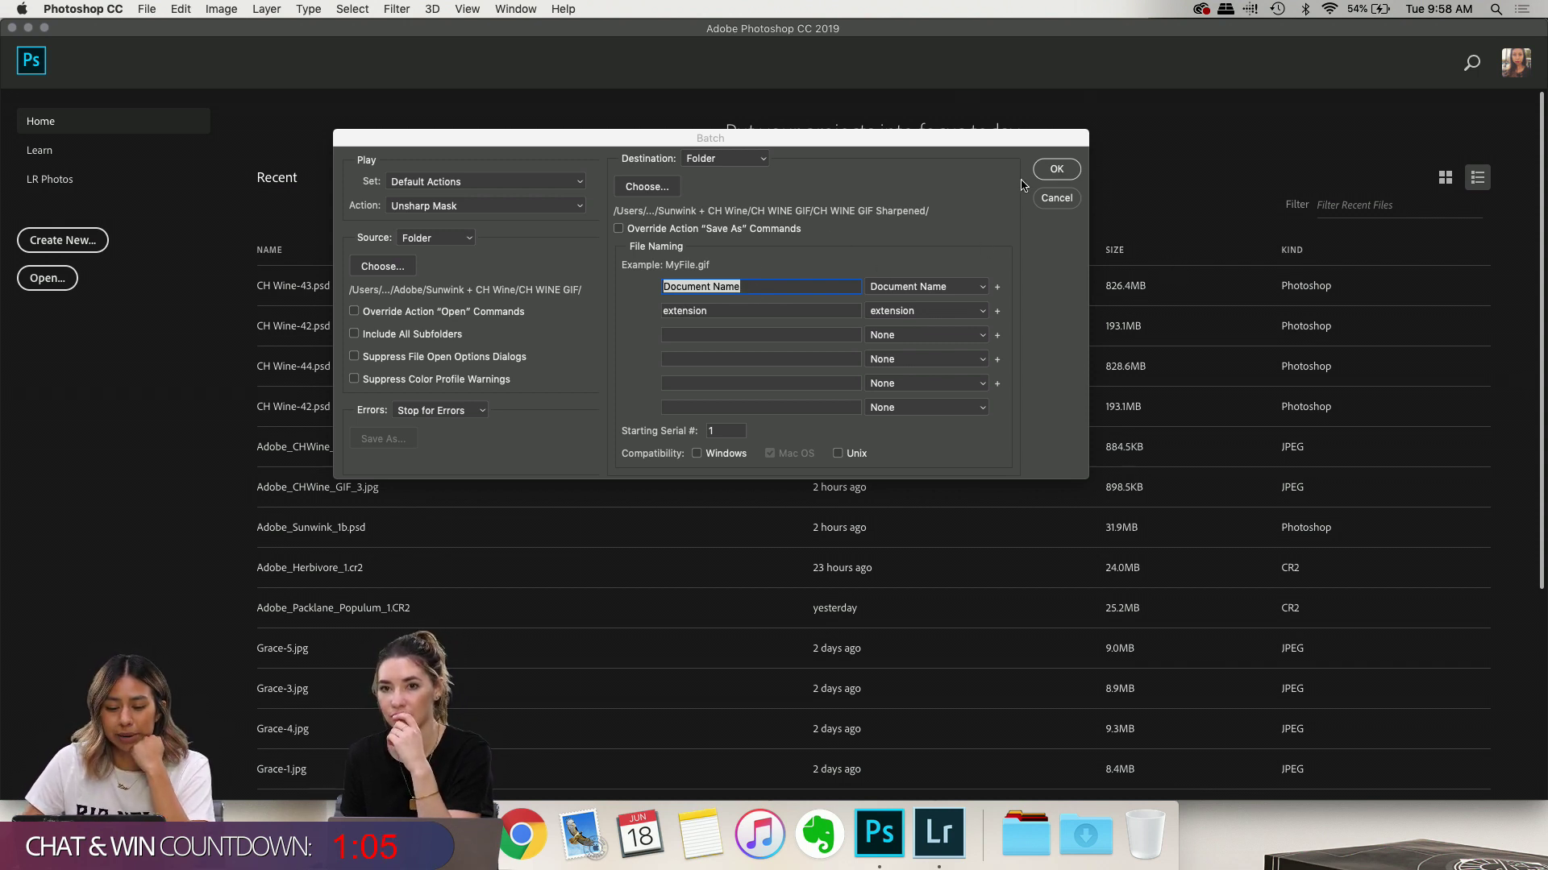
# Try to run the Unsharp Mask batch, stop it, and close CH Wine-43.psd
pyautogui.click(1066, 173)
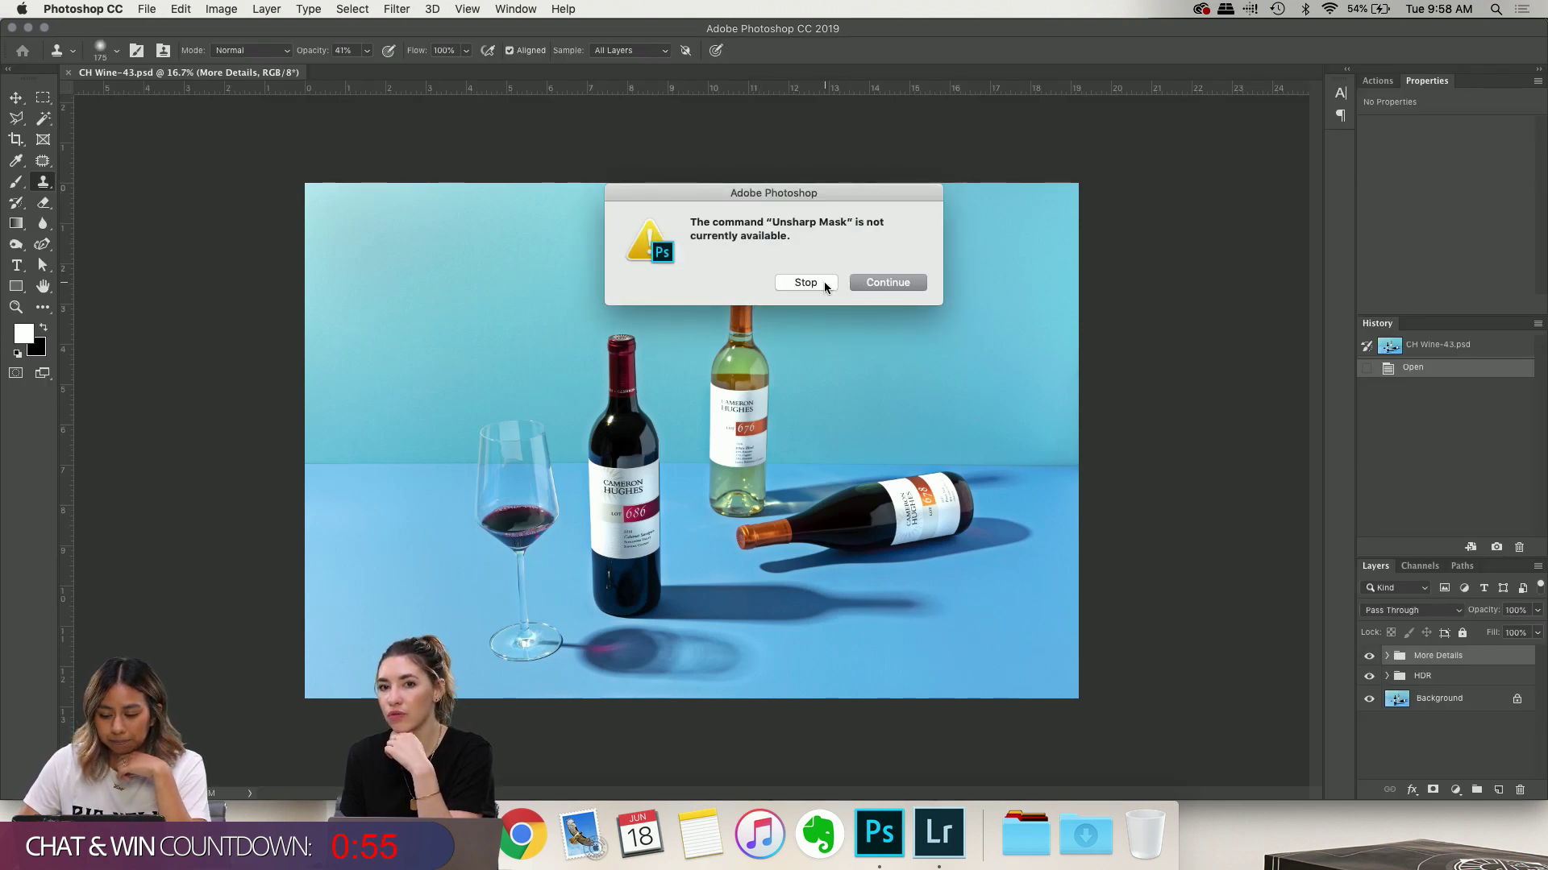
pyautogui.click(829, 284)
pyautogui.click(779, 284)
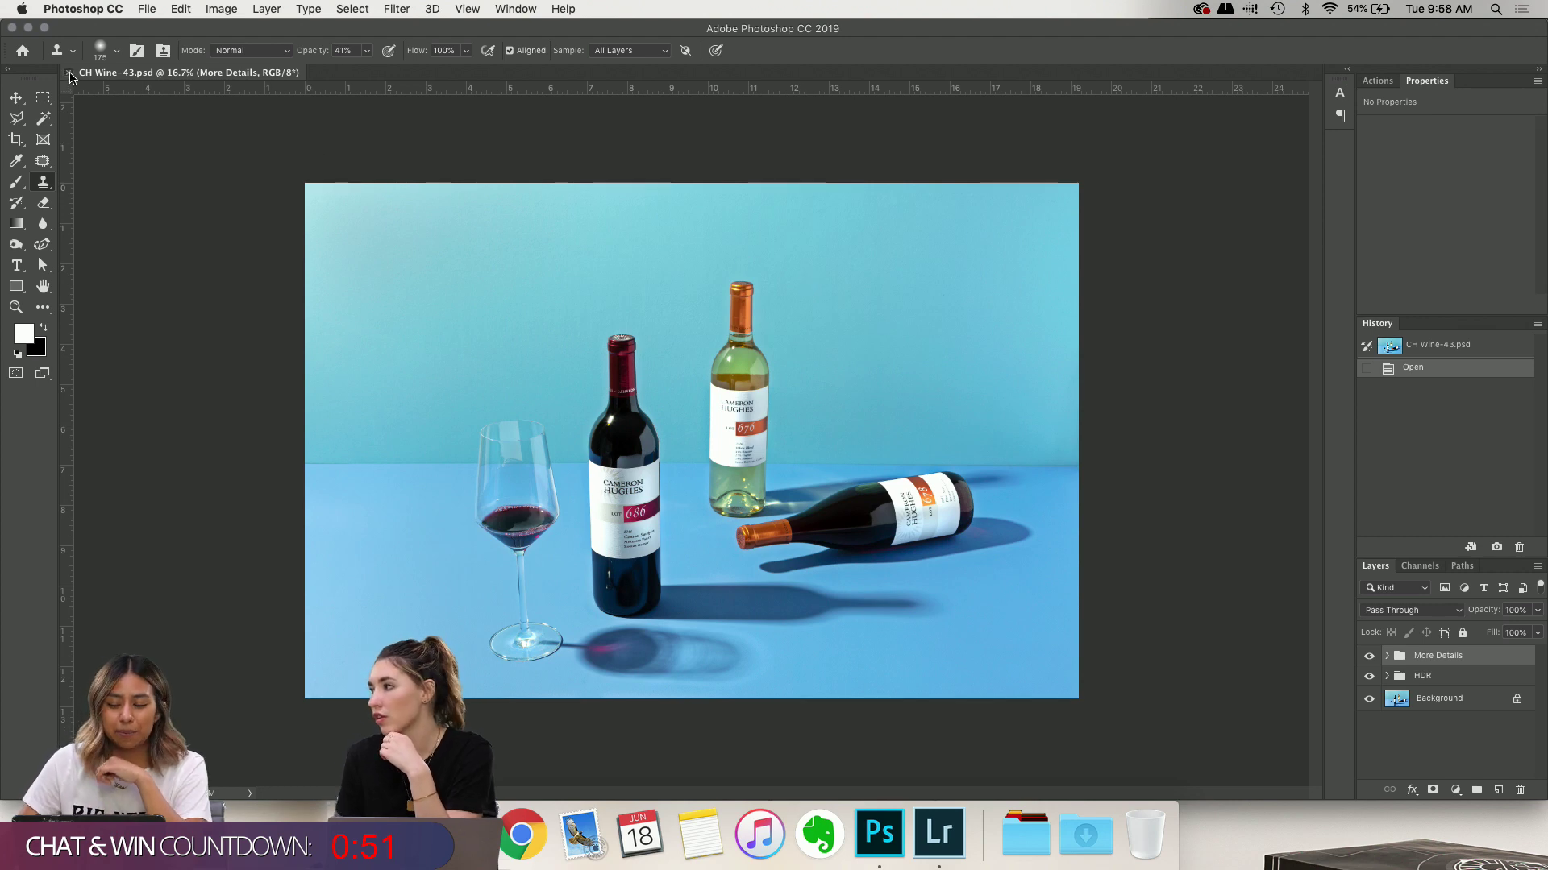
pyautogui.click(68, 72)
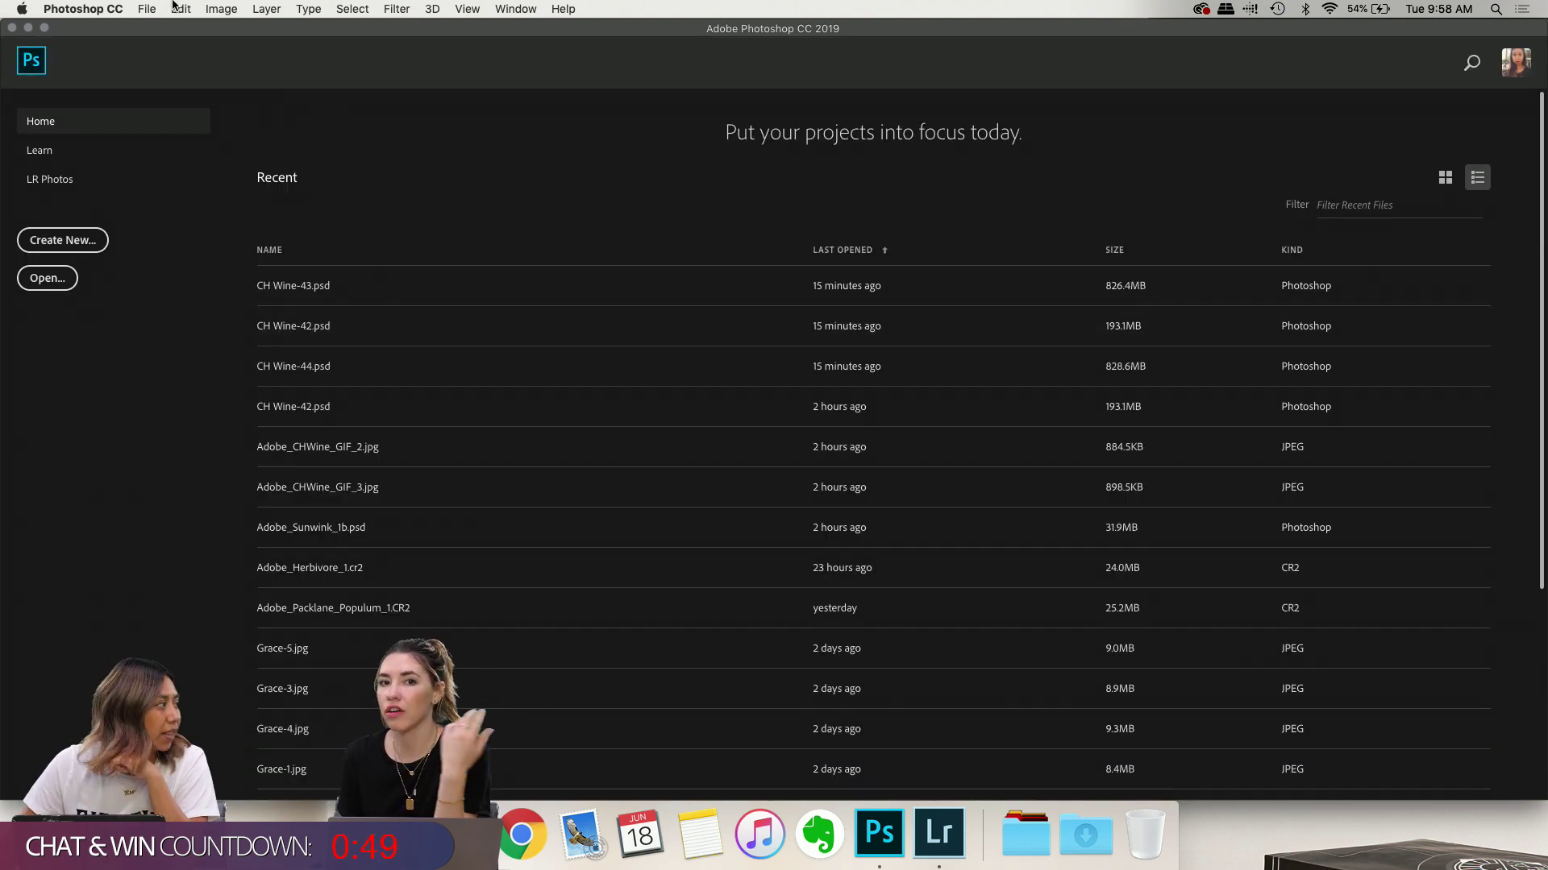
pyautogui.click(139, 8)
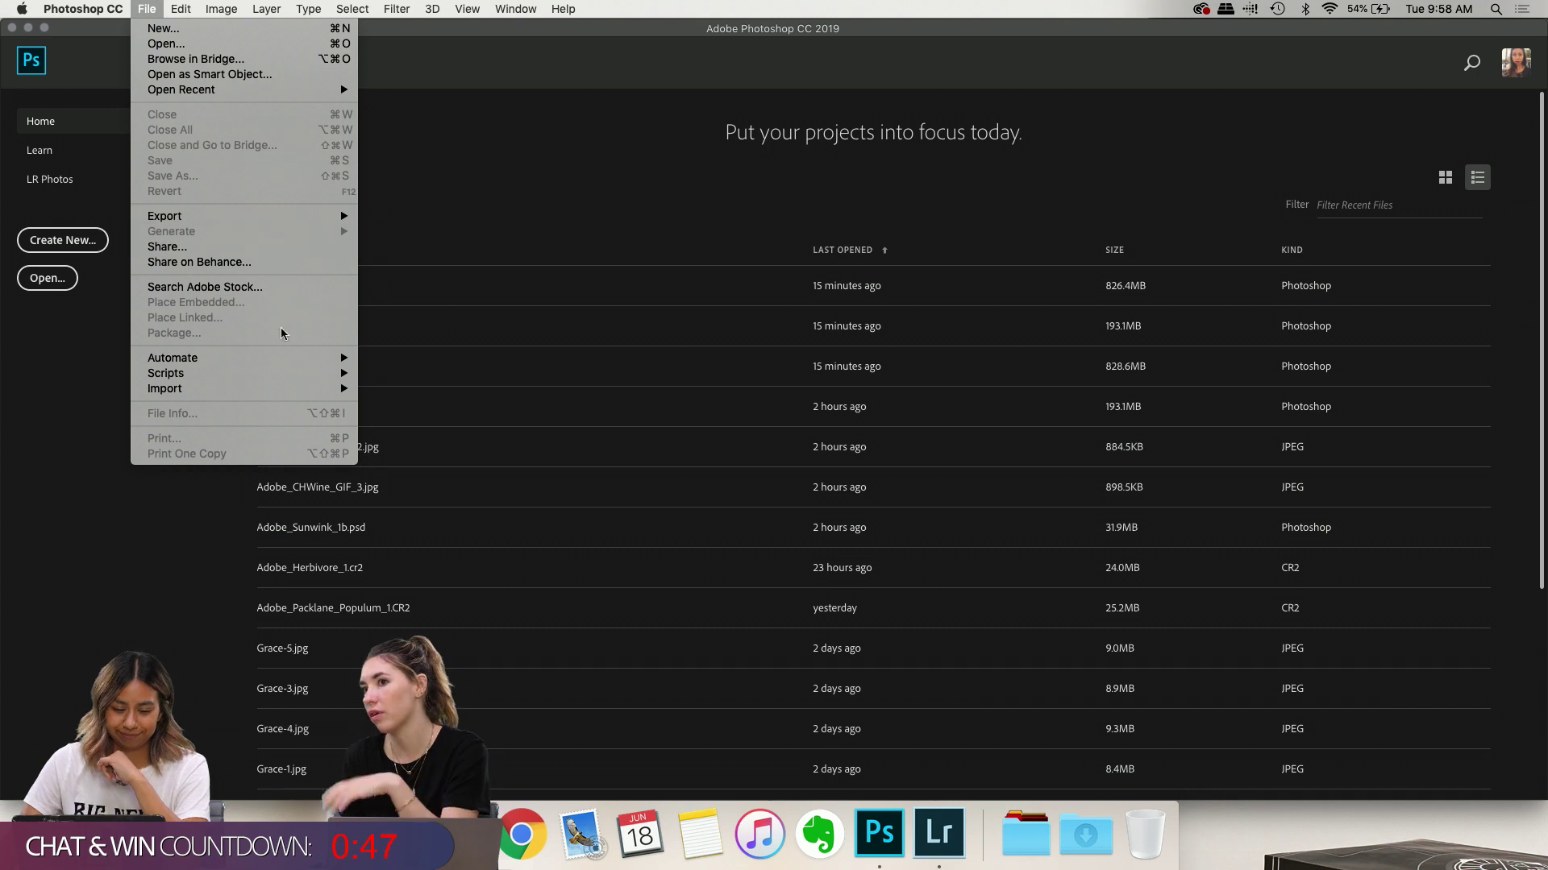
pyautogui.moveTo(291, 379)
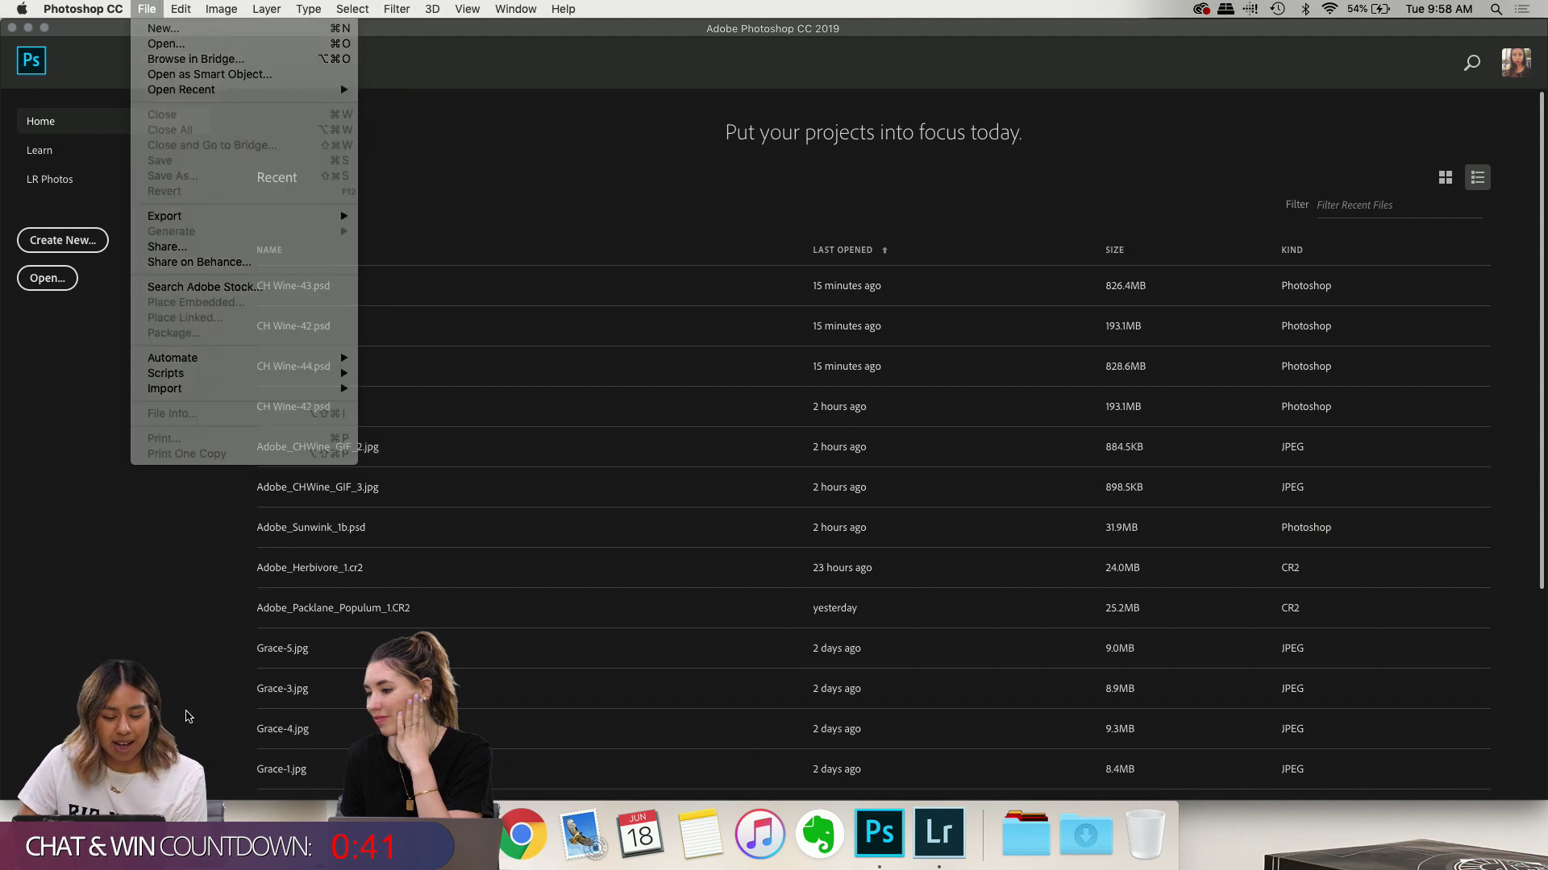
pyautogui.click(673, 194)
# Switch to Finder and check the three CH Wine PSD files in the CH WINE GIF folder
pyautogui.press('super+Tab')
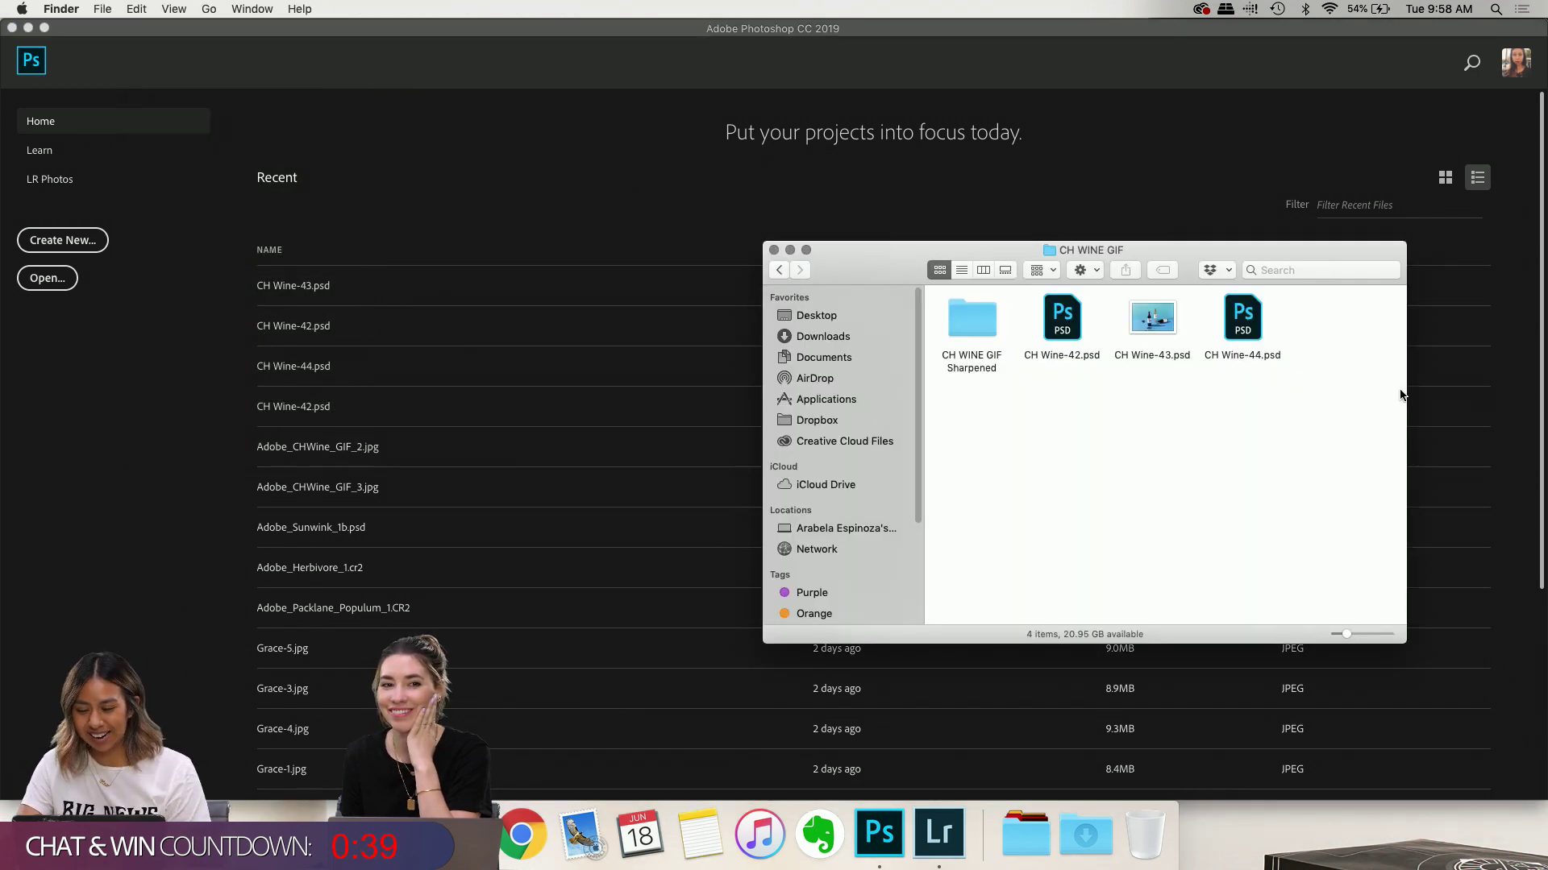
pyautogui.moveTo(1303, 390); pyautogui.dragTo(1100, 411)
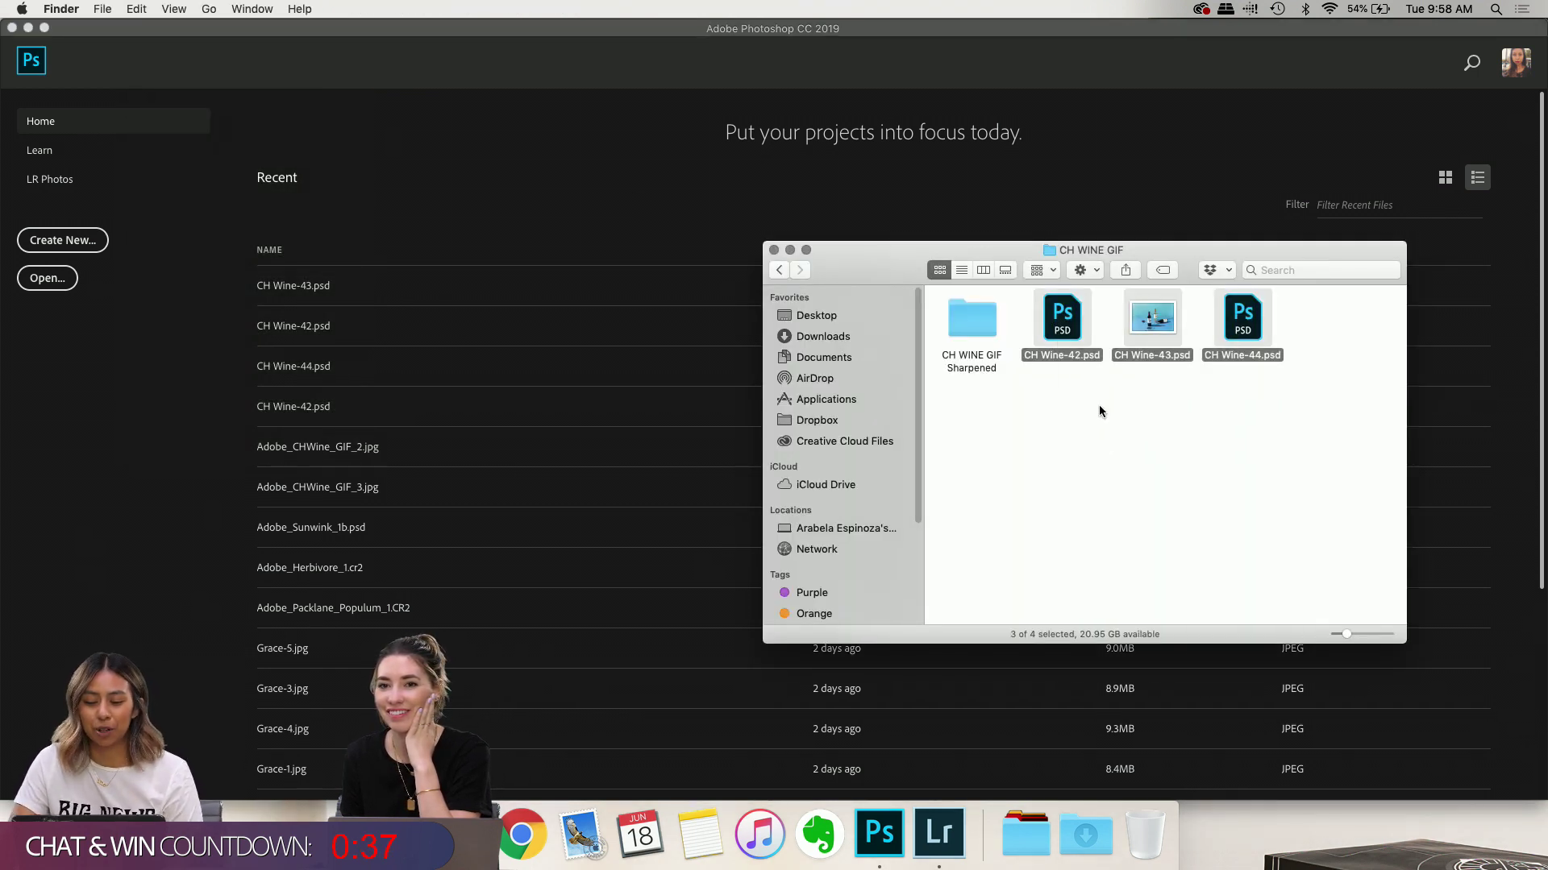
pyautogui.click(1168, 430)
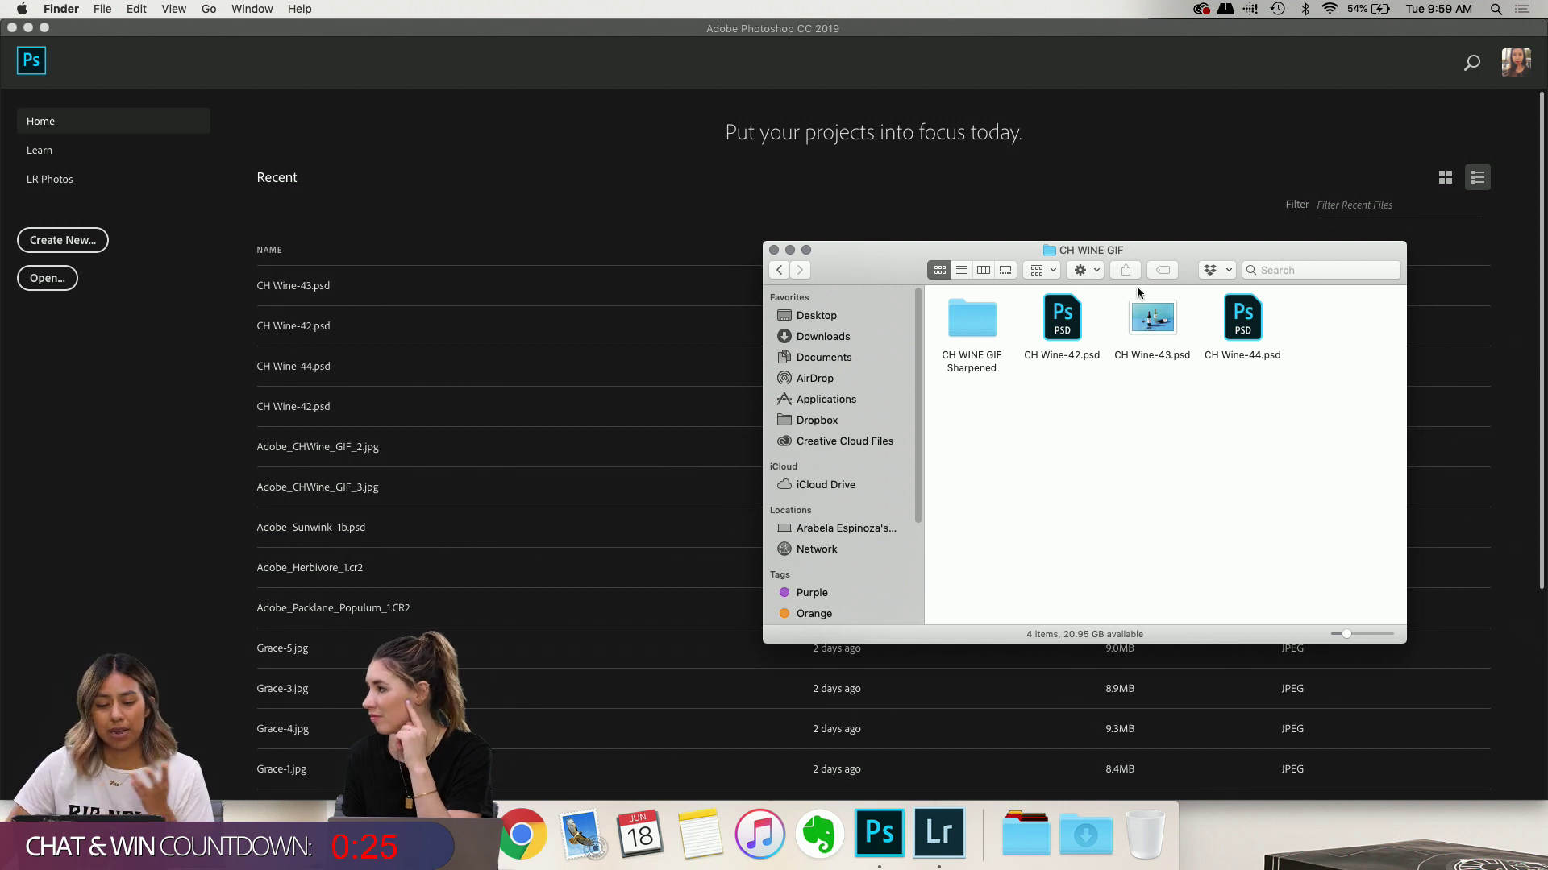
pyautogui.click(268, 91)
pyautogui.click(147, 8)
pyautogui.moveTo(212, 374)
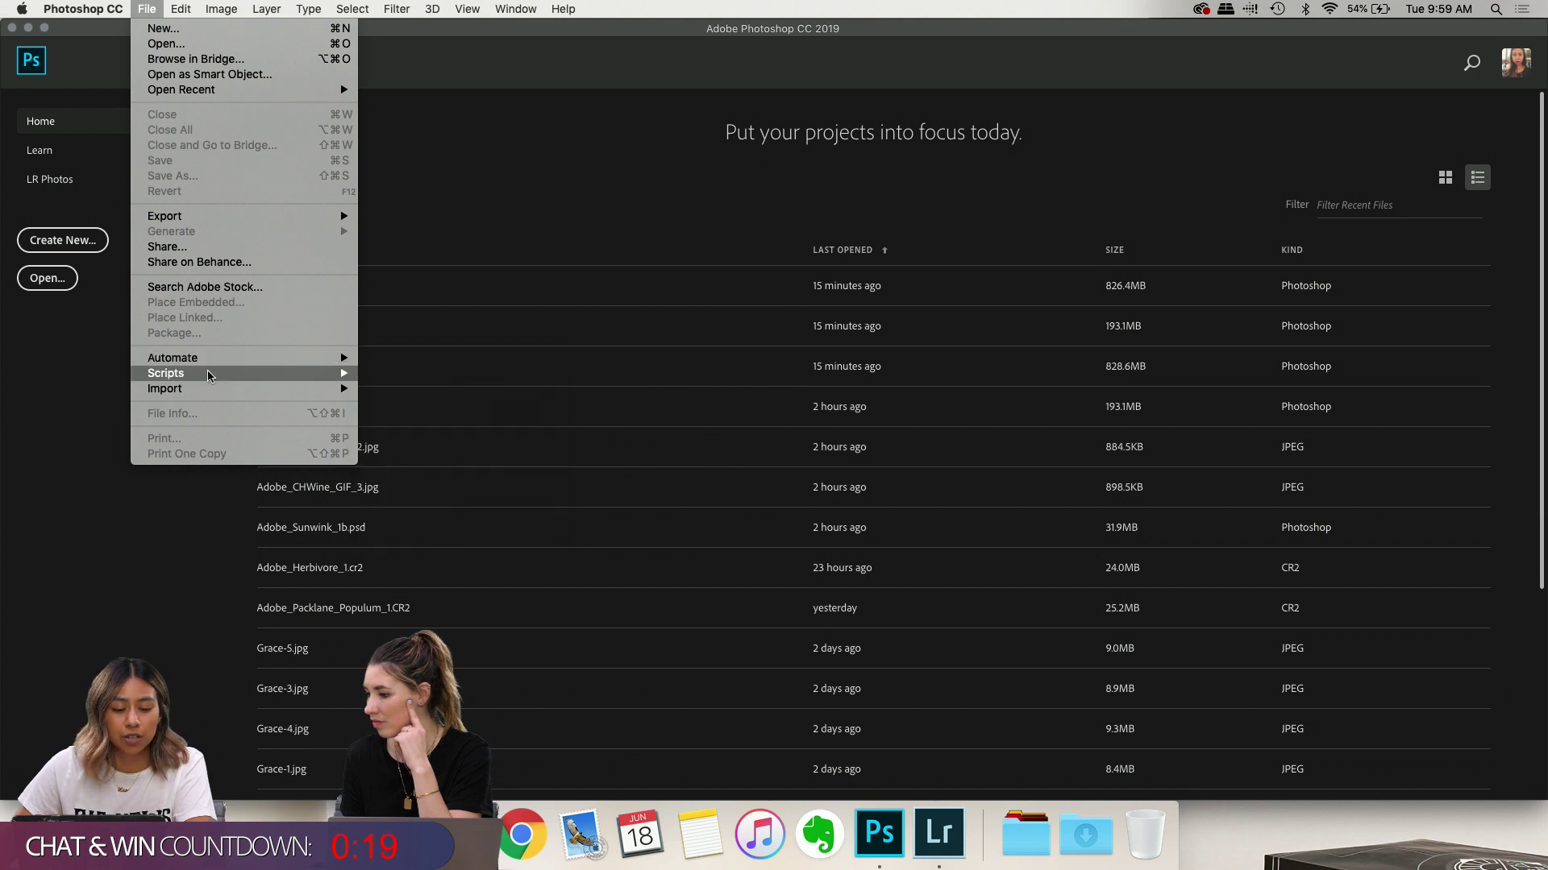
pyautogui.click(419, 374)
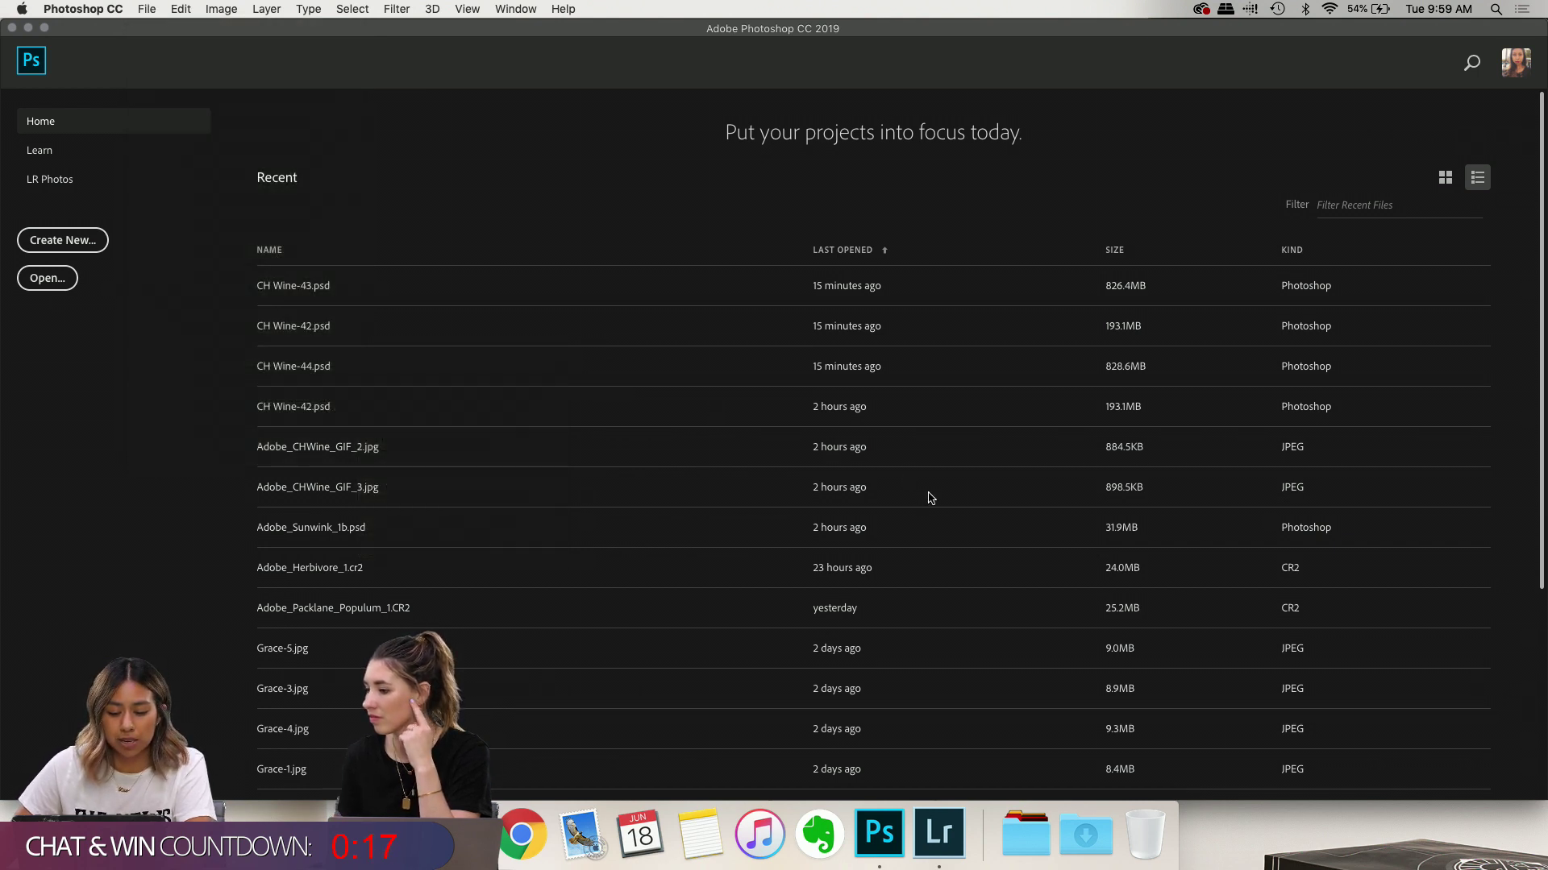
pyautogui.moveTo(673, 223); pyautogui.dragTo(562, 133)
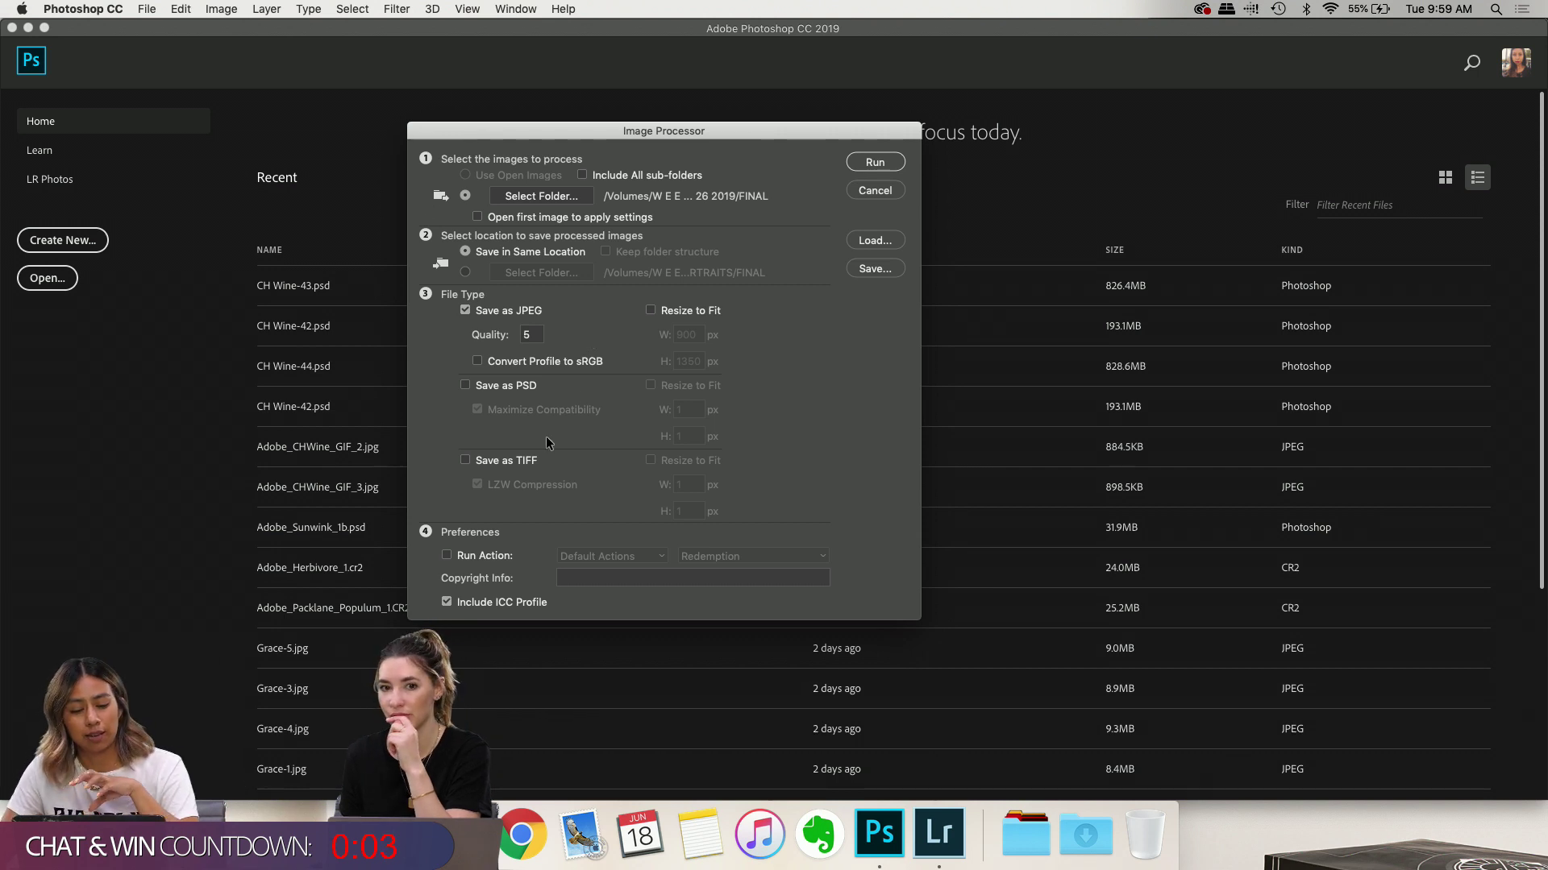
pyautogui.click(579, 195)
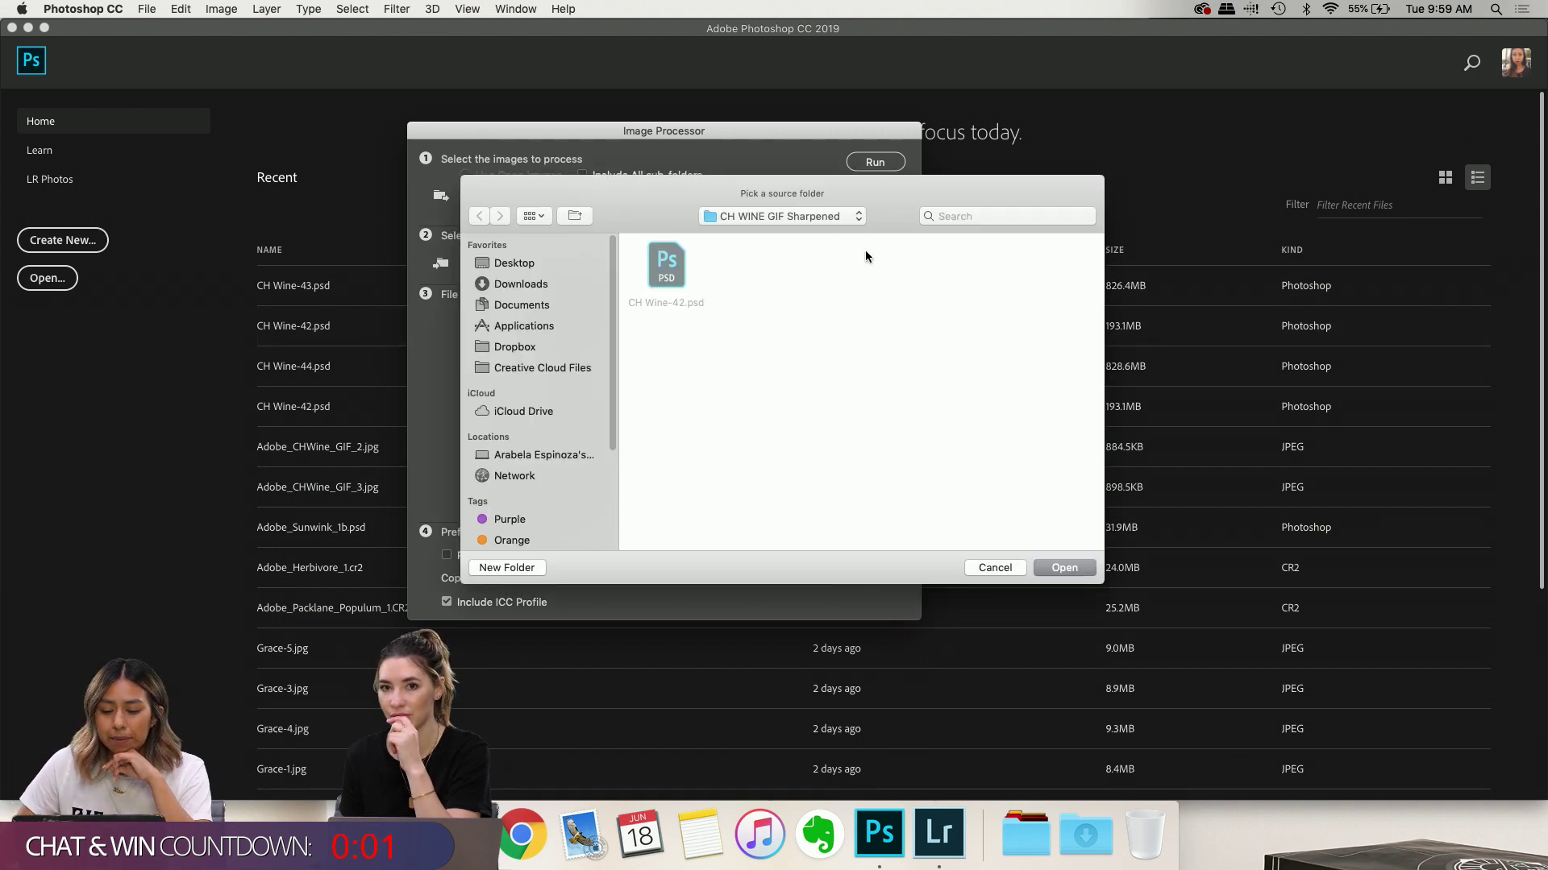
pyautogui.click(771, 215)
pyautogui.click(795, 234)
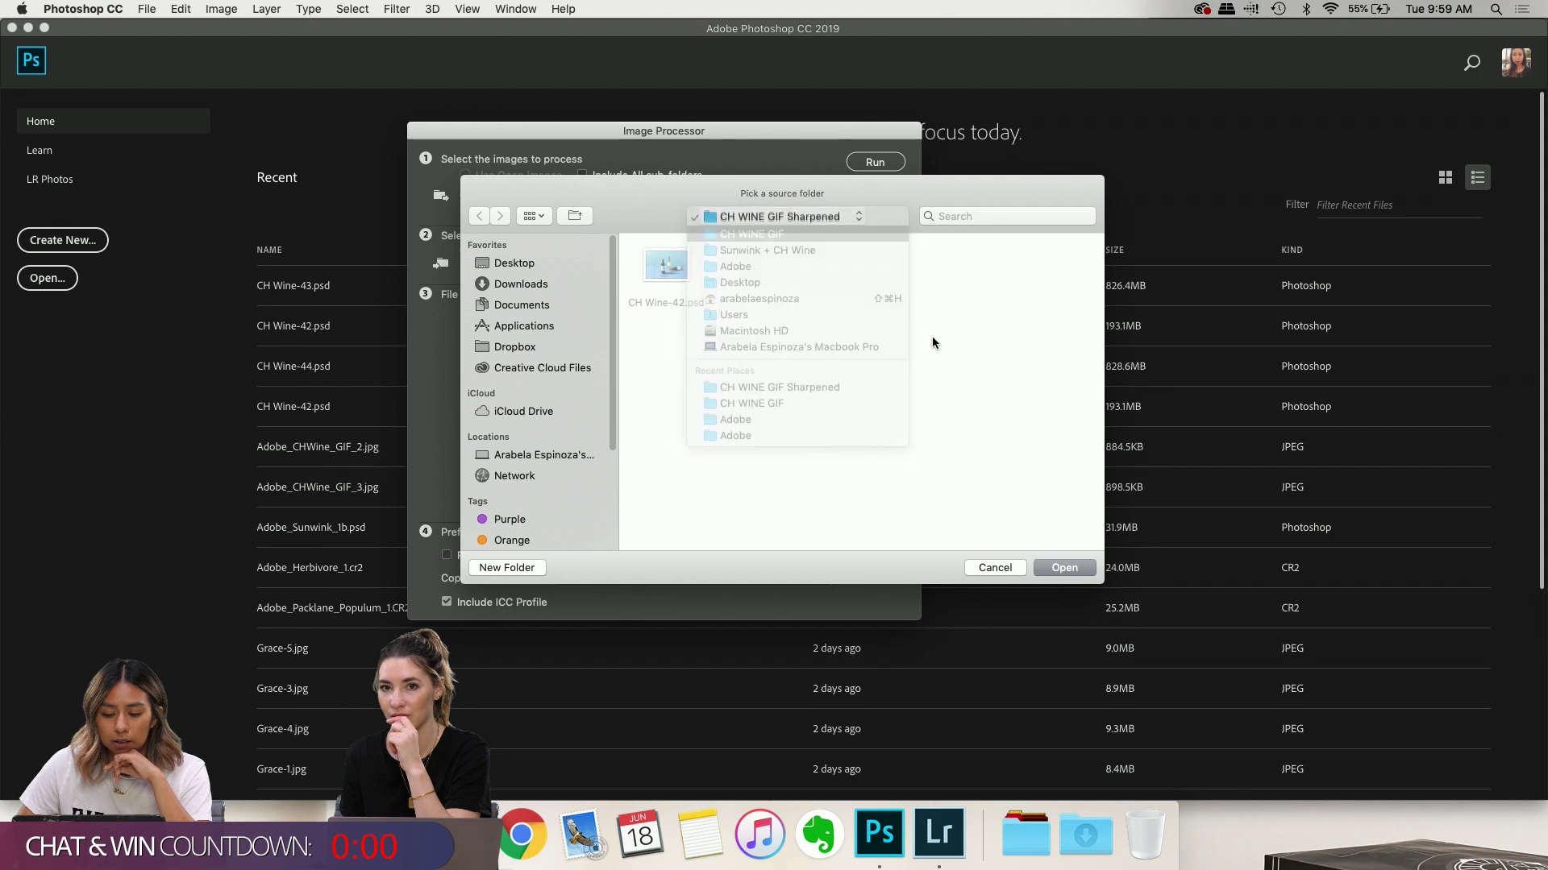
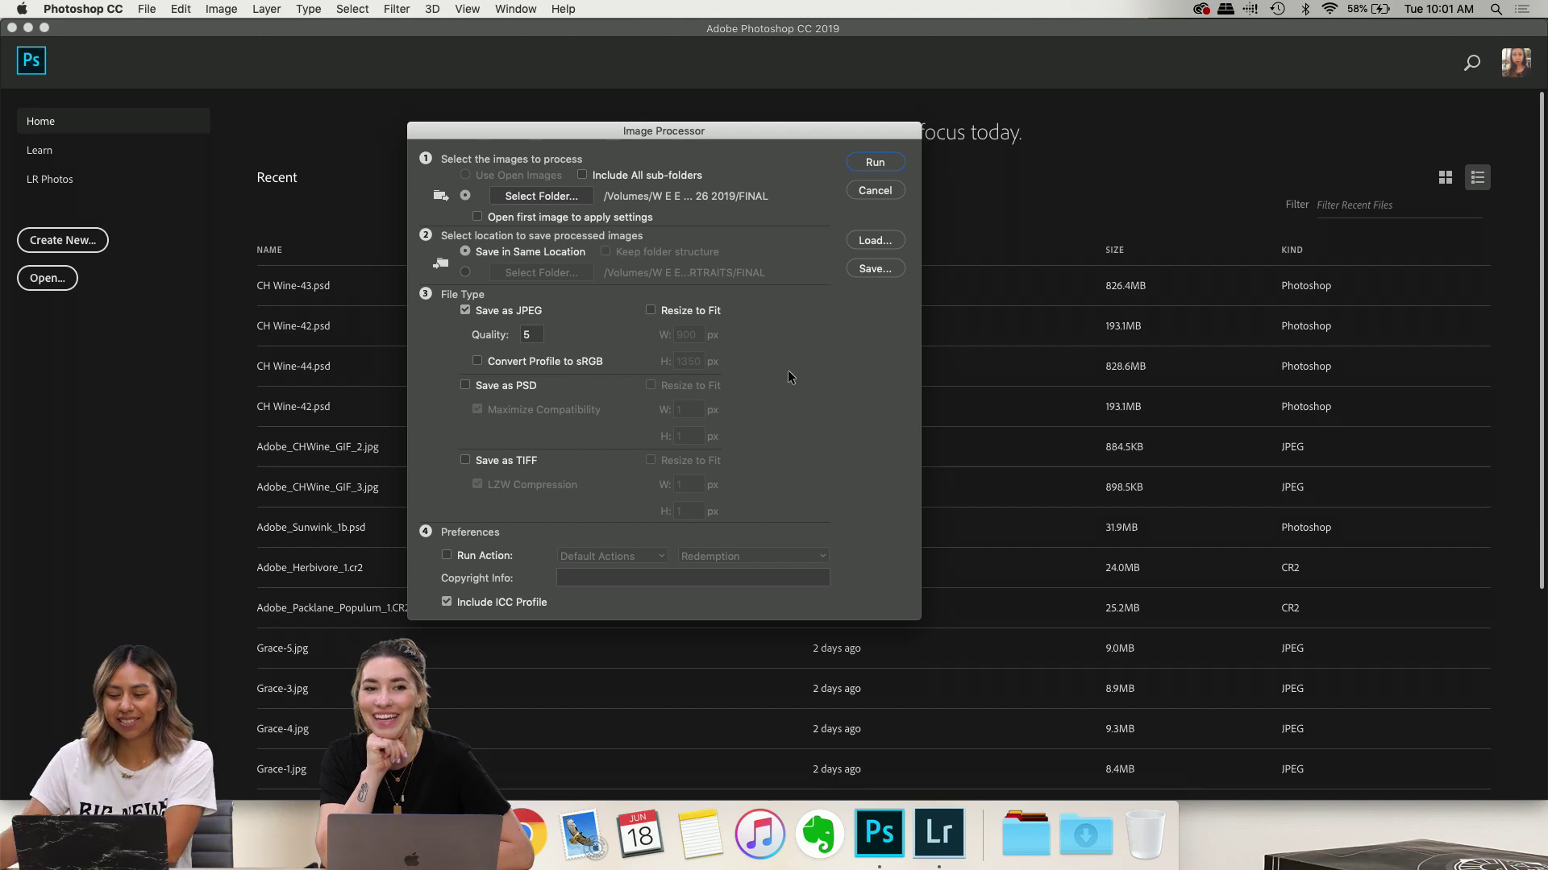
pyautogui.click(876, 190)
# Start the Image Processor script with CH WINE GIF as the source folder and the JPEG quality set to 8
pyautogui.click(147, 9)
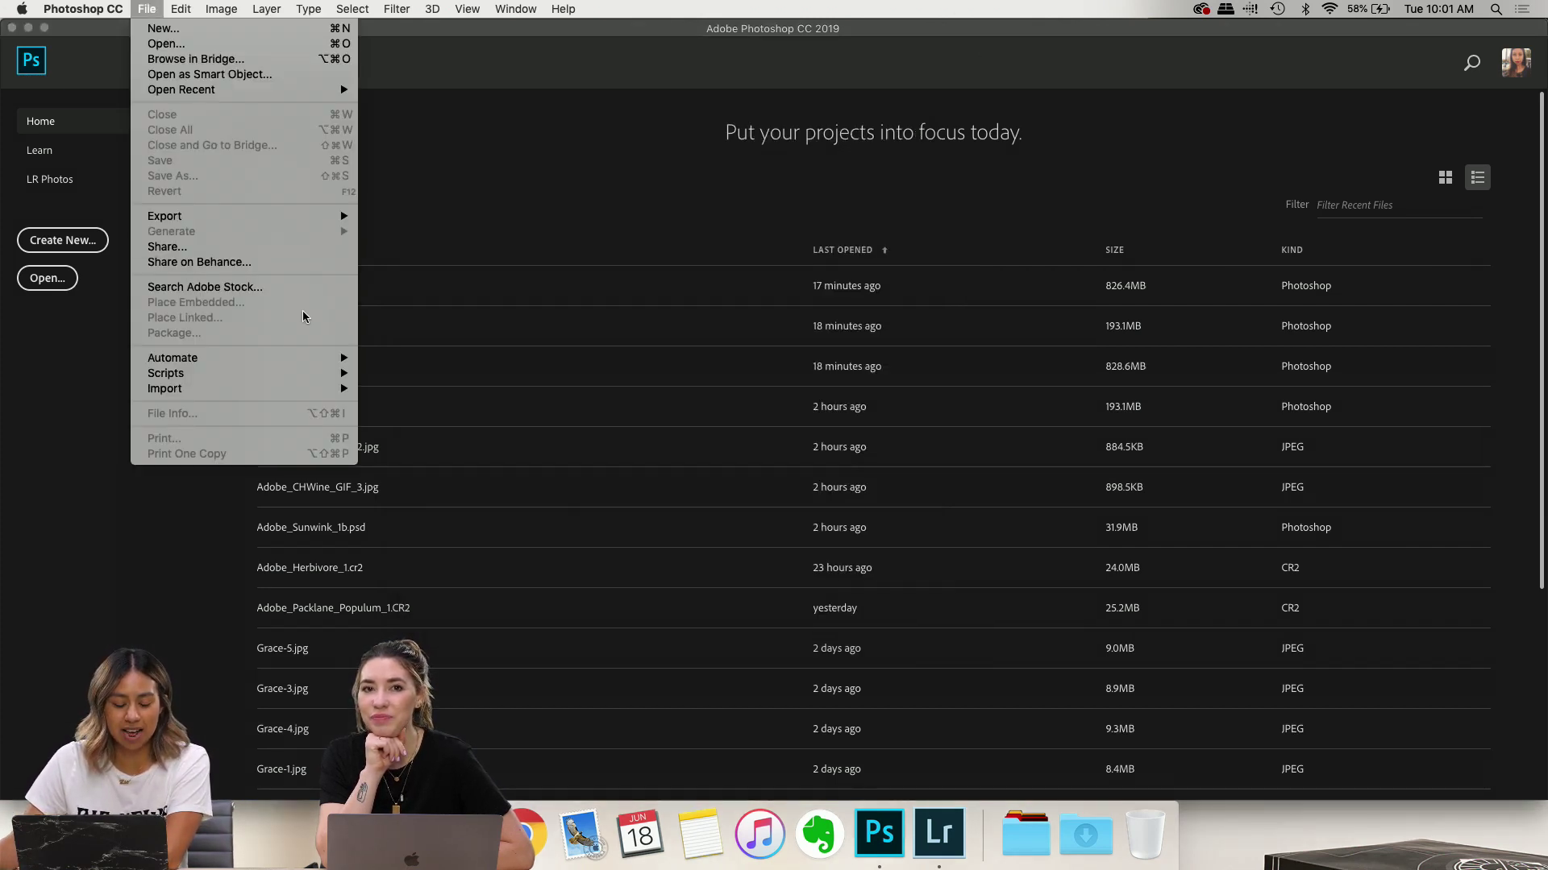
pyautogui.moveTo(279, 359)
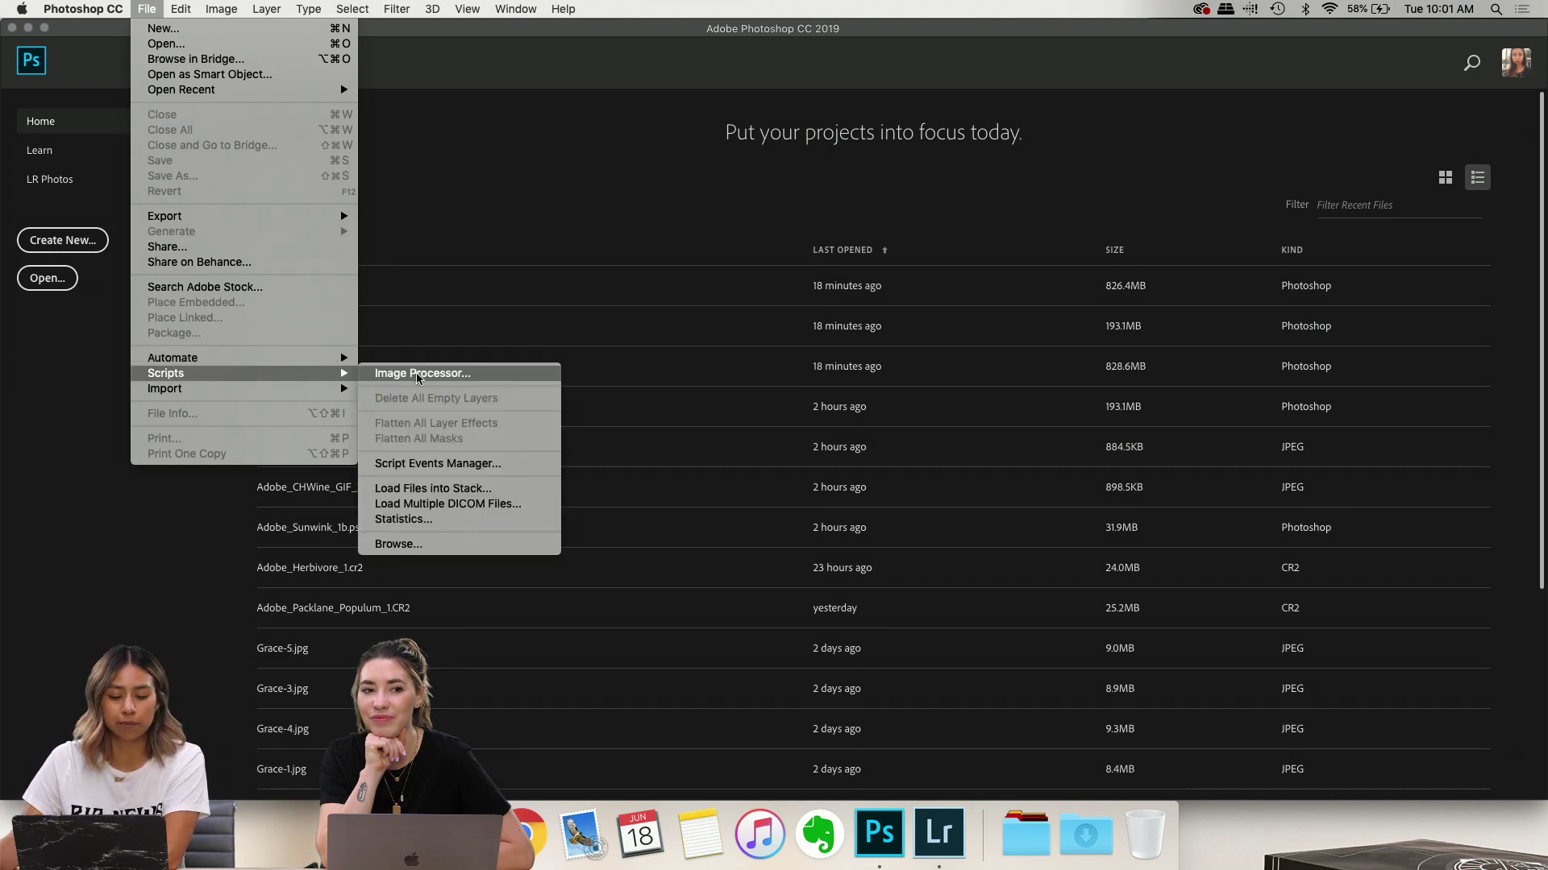
pyautogui.click(456, 375)
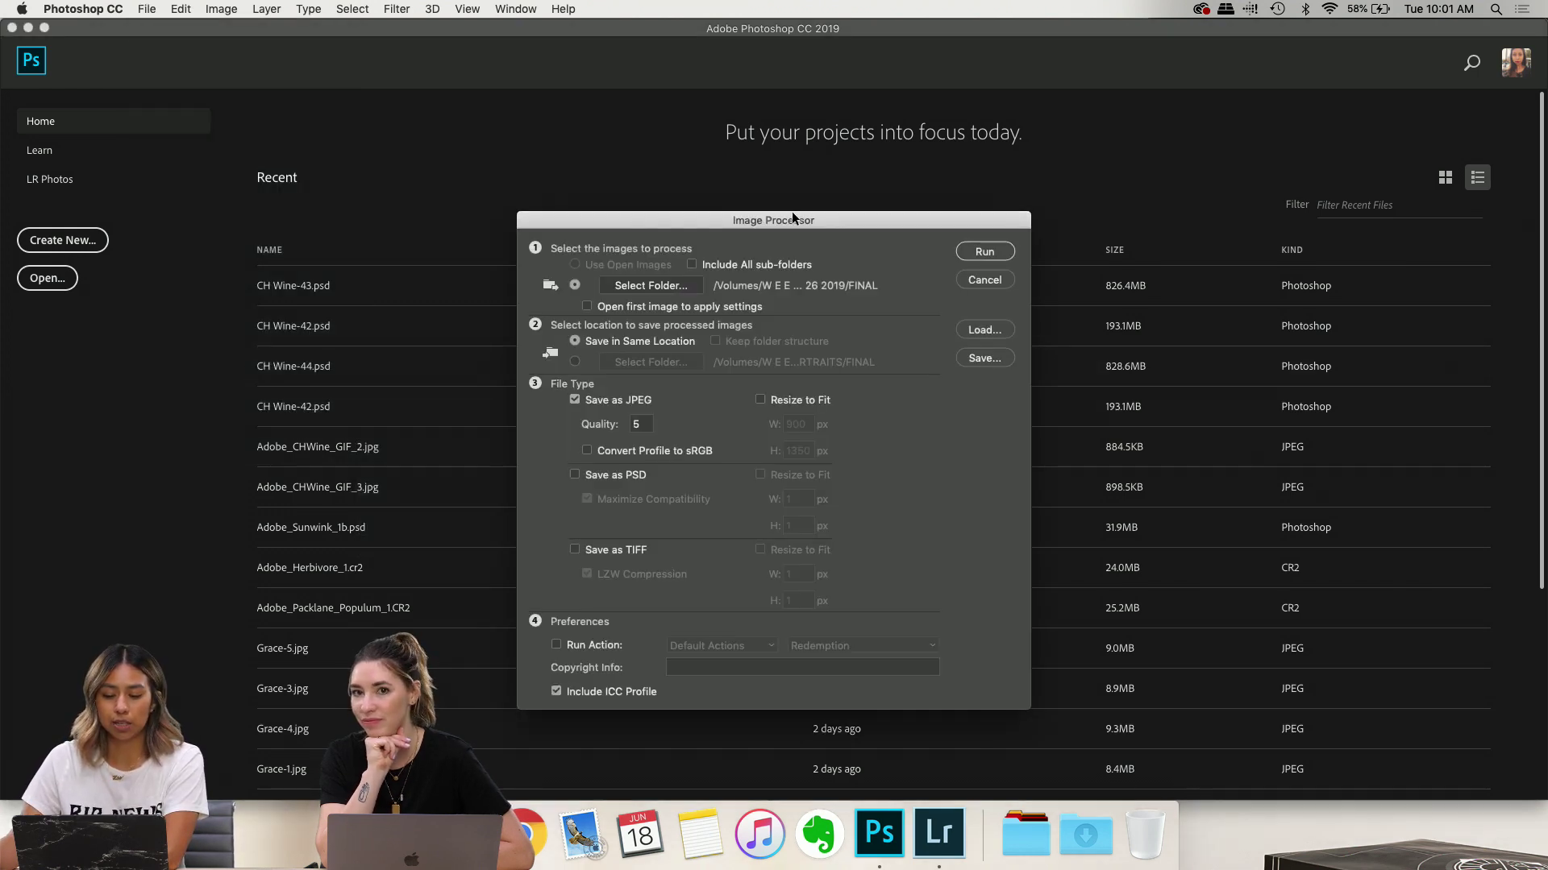
pyautogui.moveTo(795, 219); pyautogui.dragTo(696, 154)
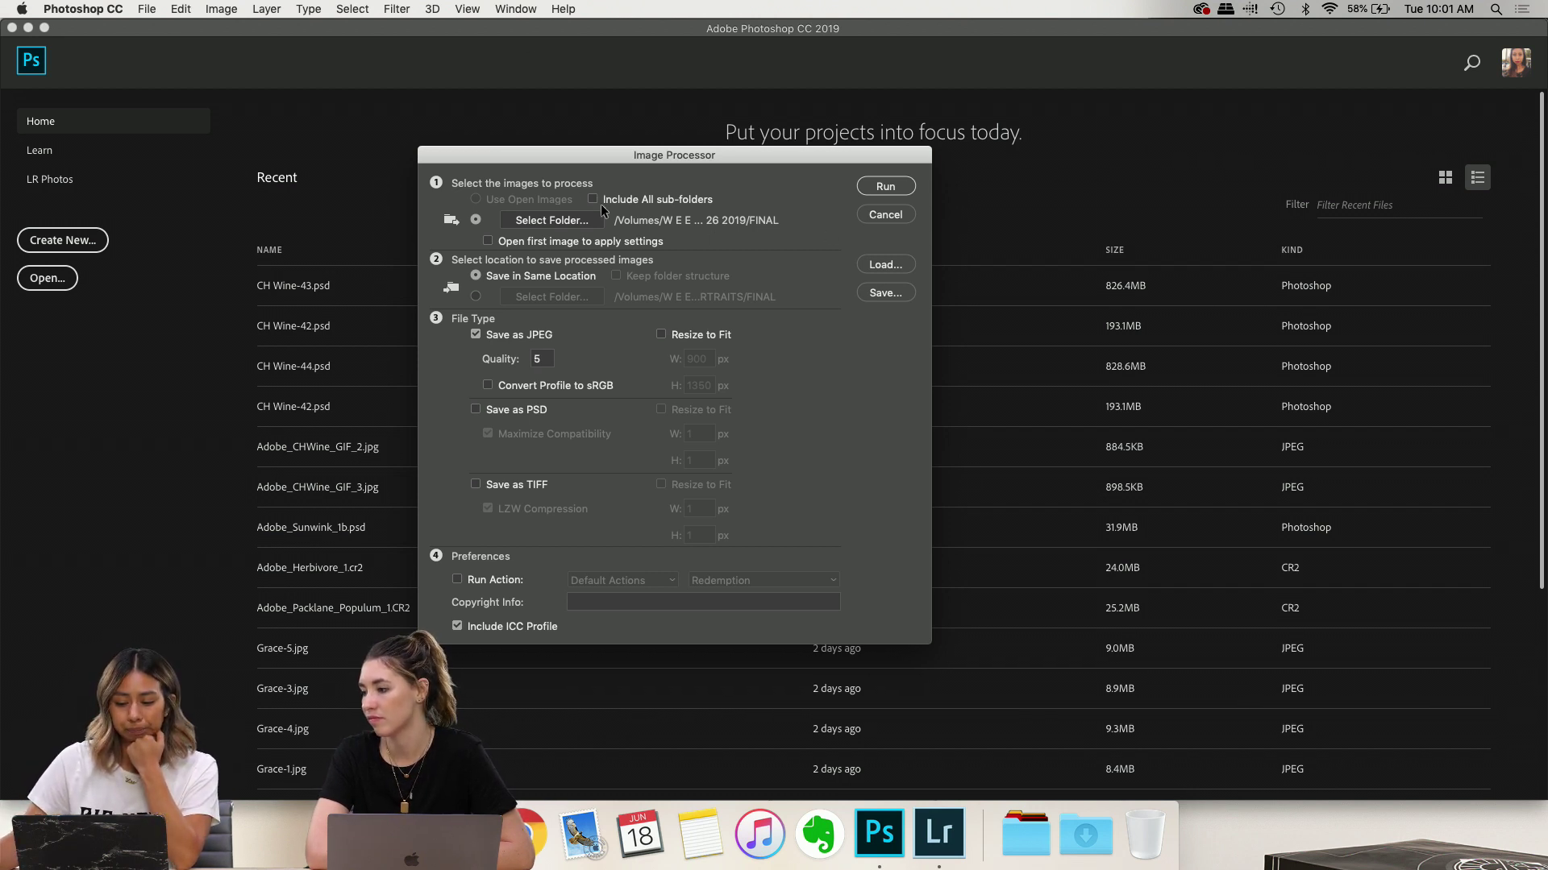
pyautogui.click(558, 222)
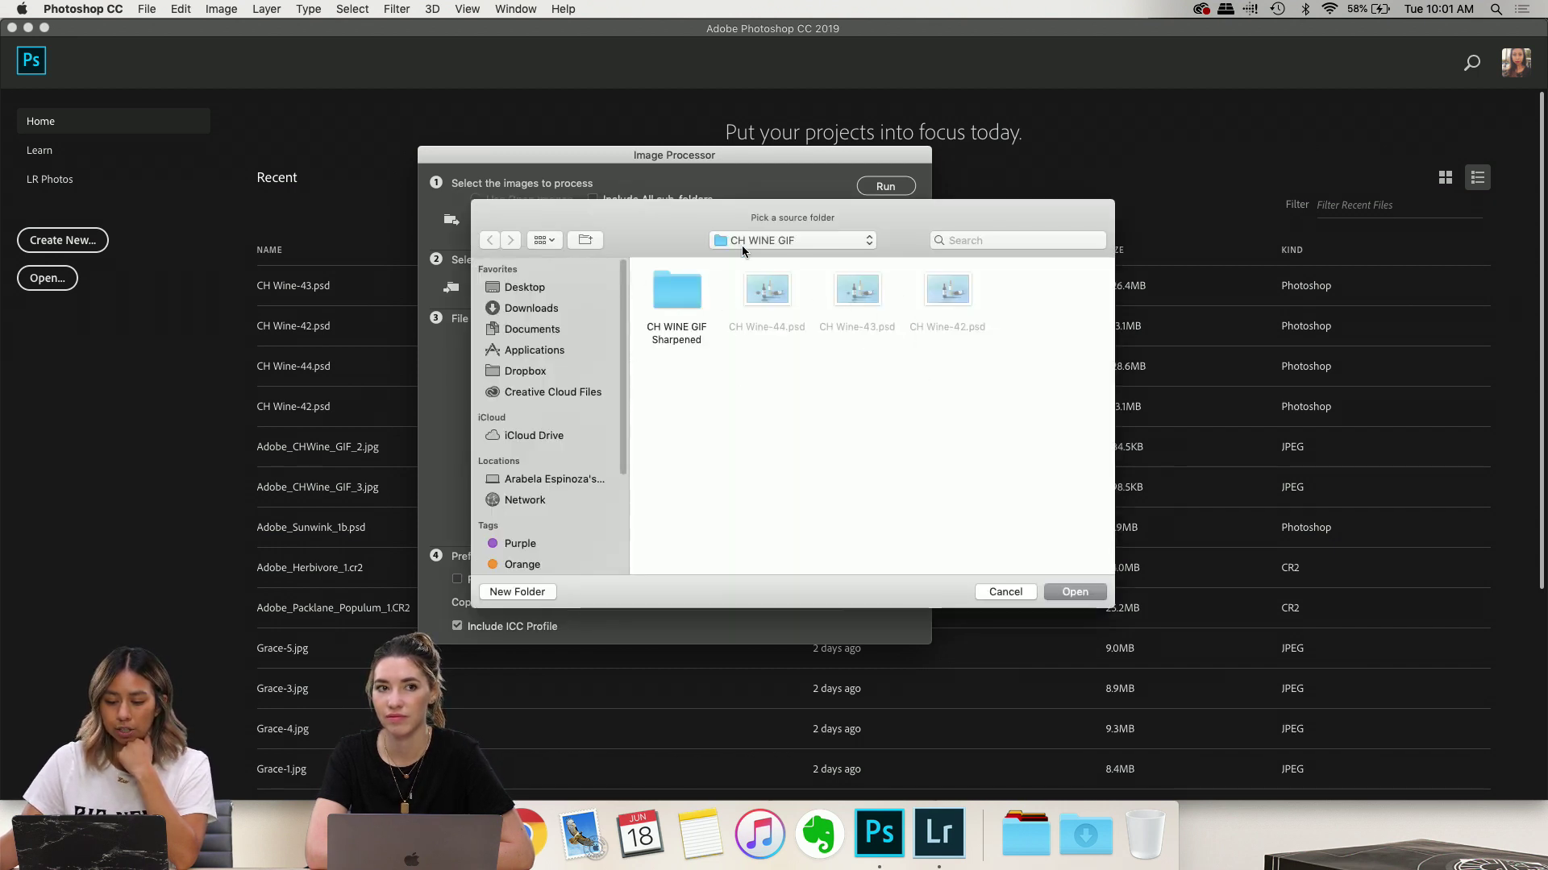
pyautogui.click(1077, 594)
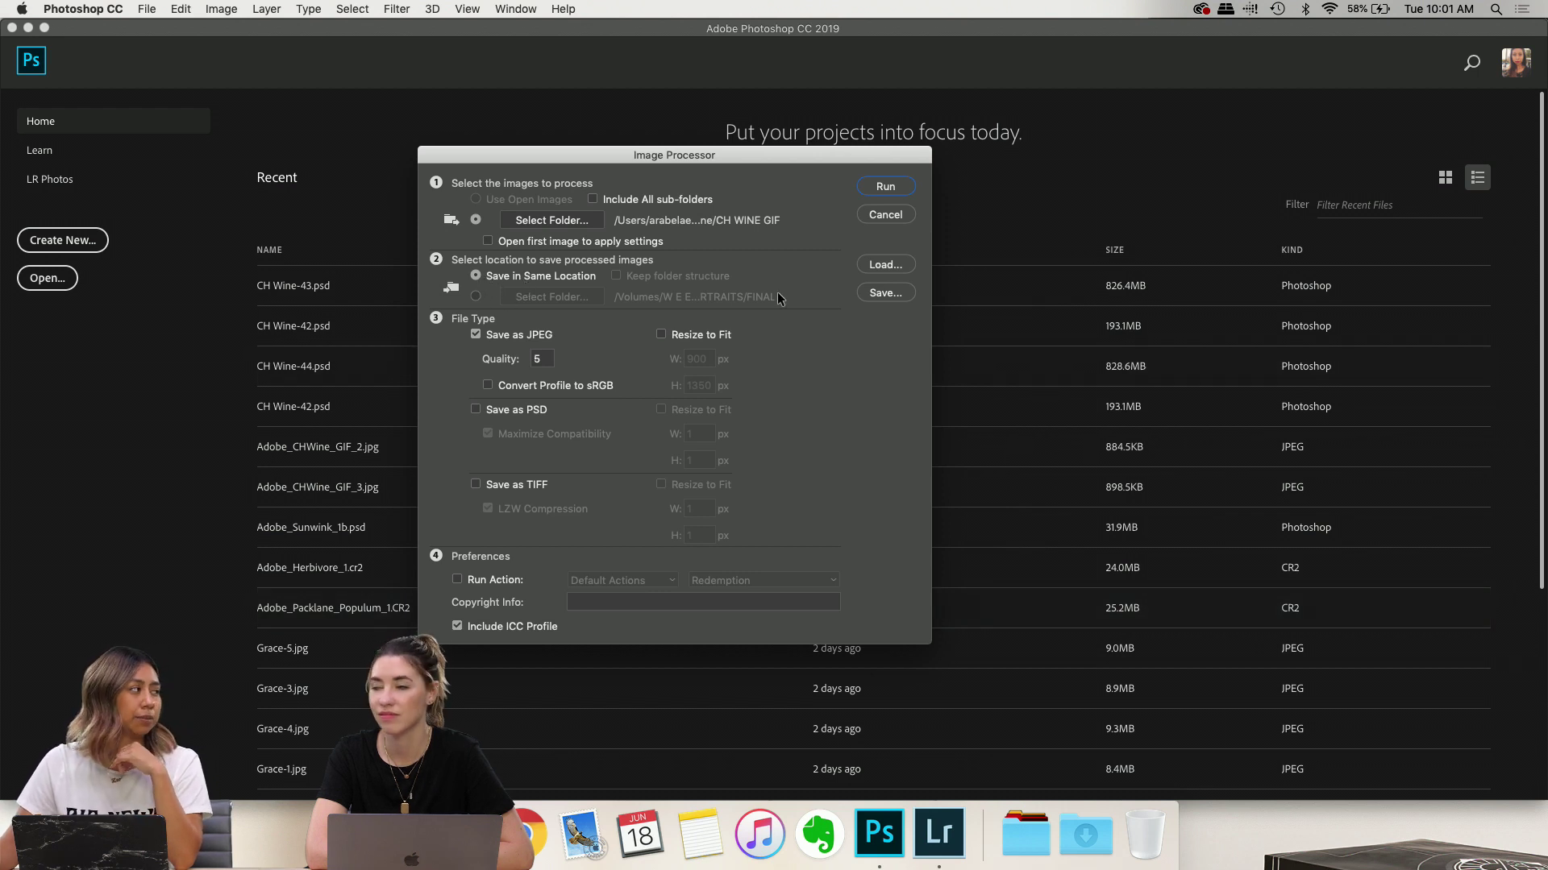
pyautogui.doubleClick(549, 365)
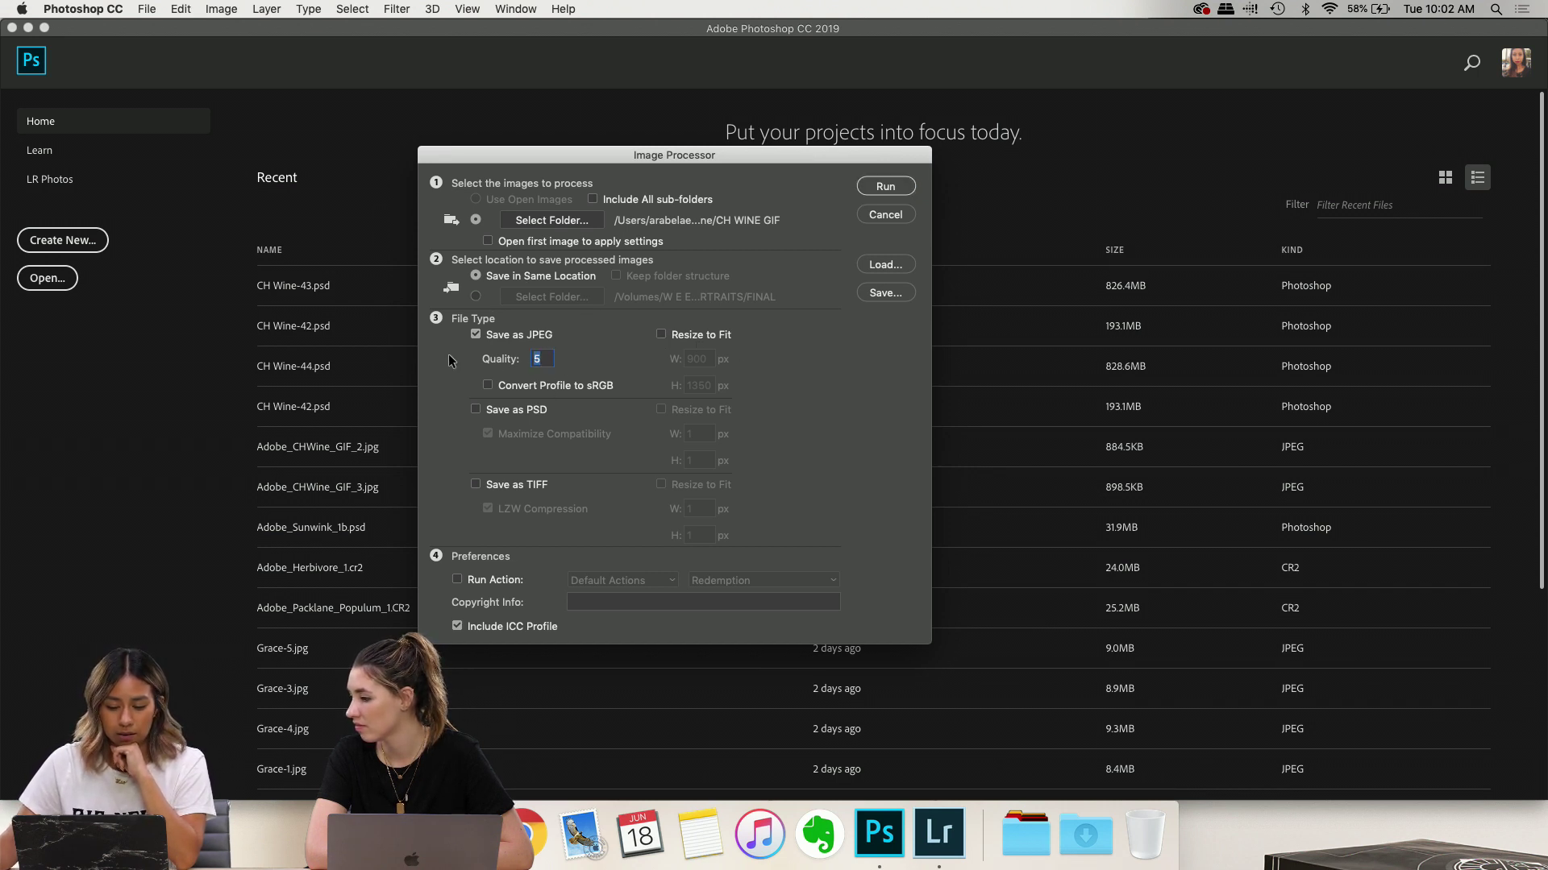
pyautogui.press('BackSpace')
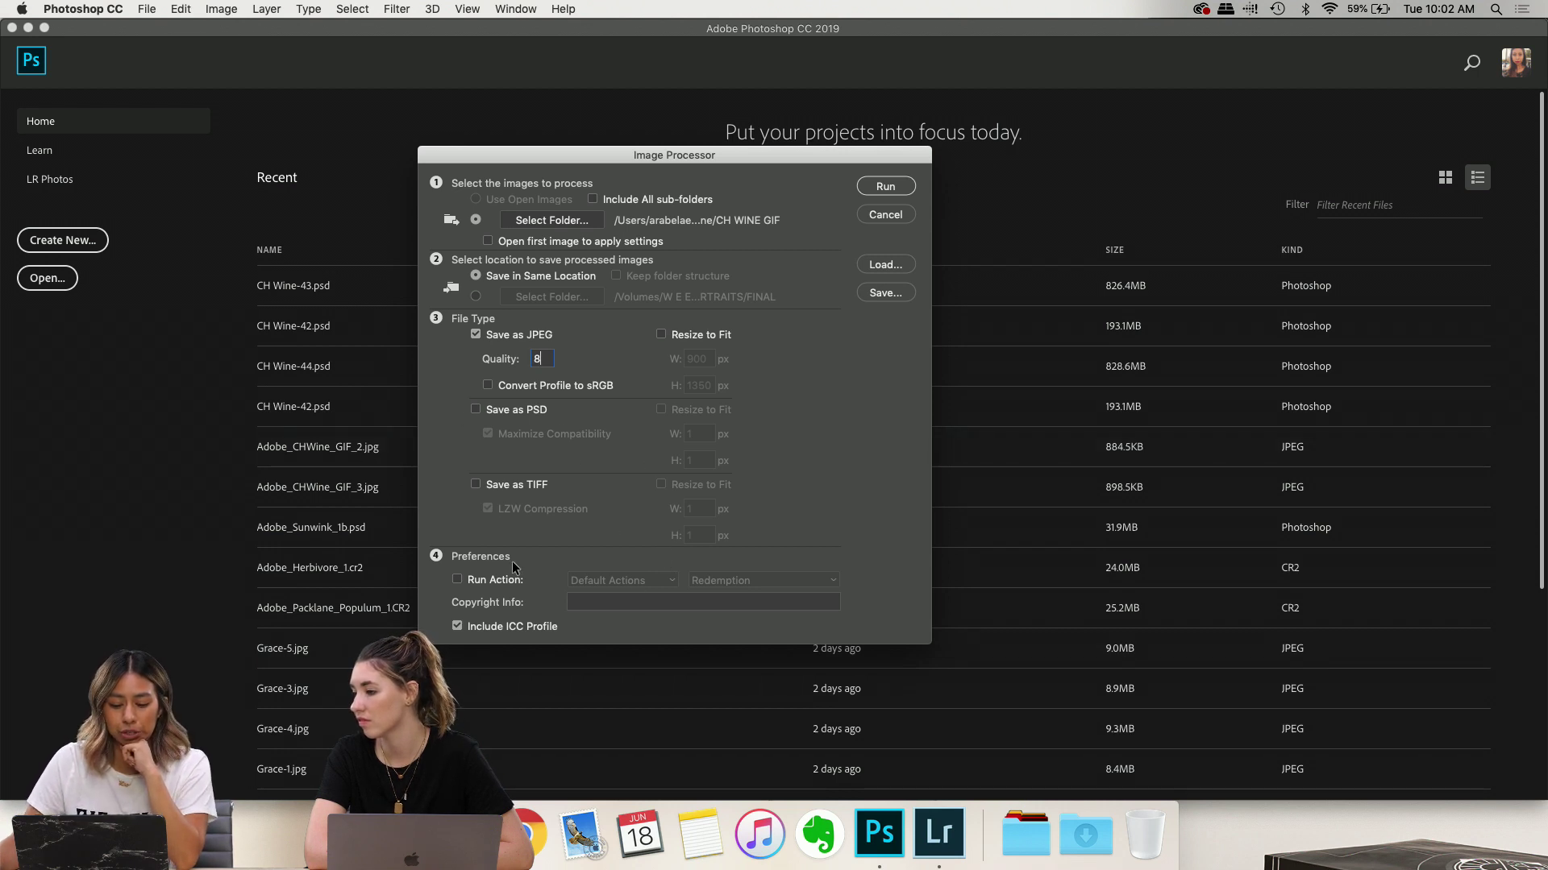
# Enable the Unsharp Mask action from the Default Actions set and run the Image Processor
pyautogui.click(457, 579)
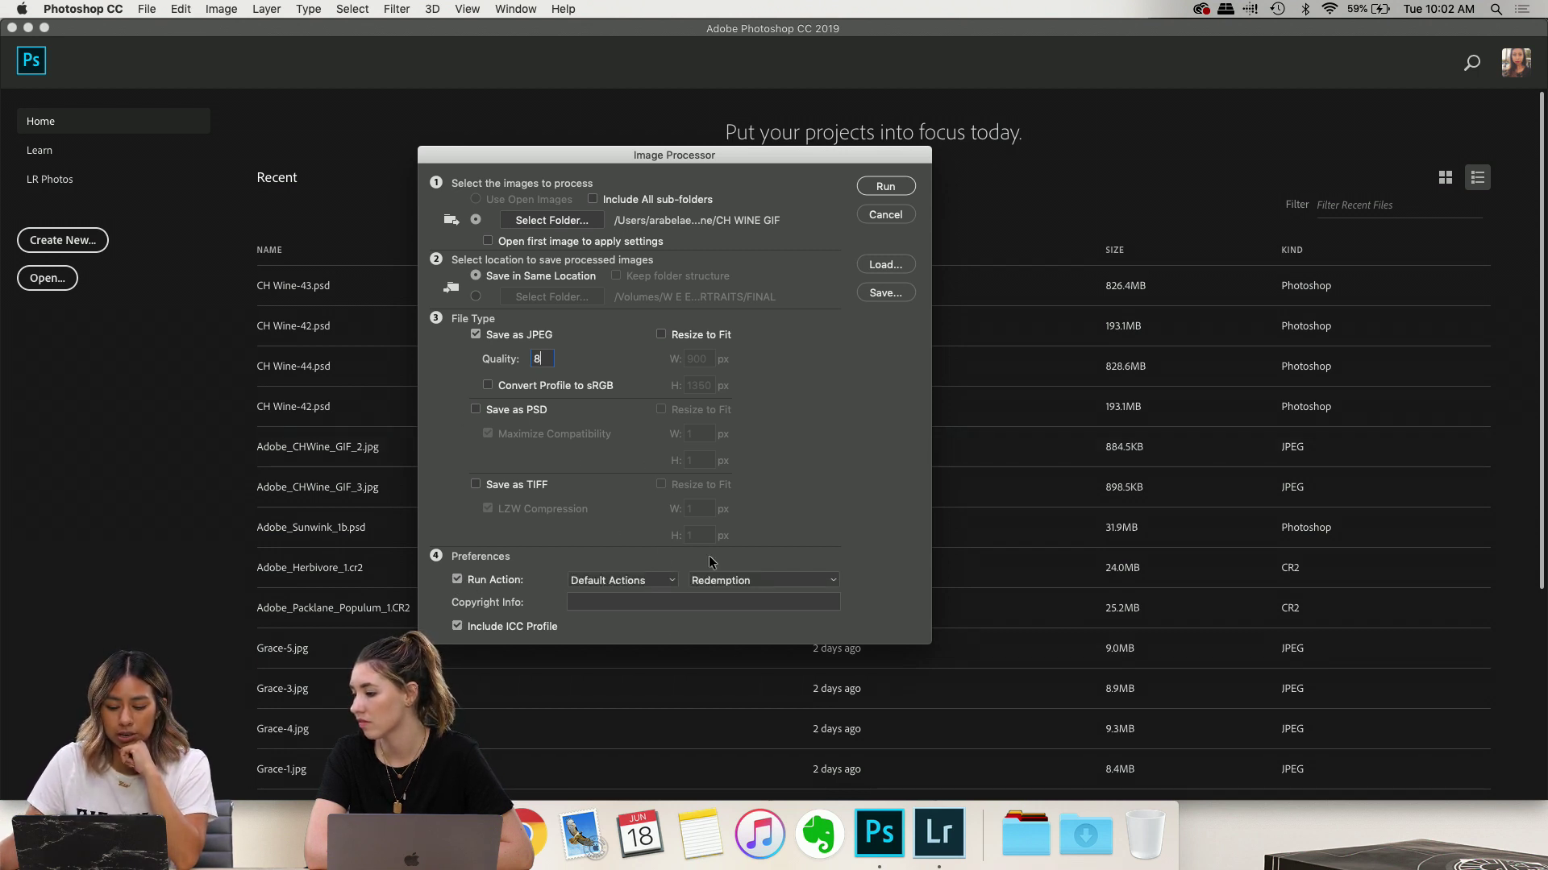
pyautogui.click(647, 581)
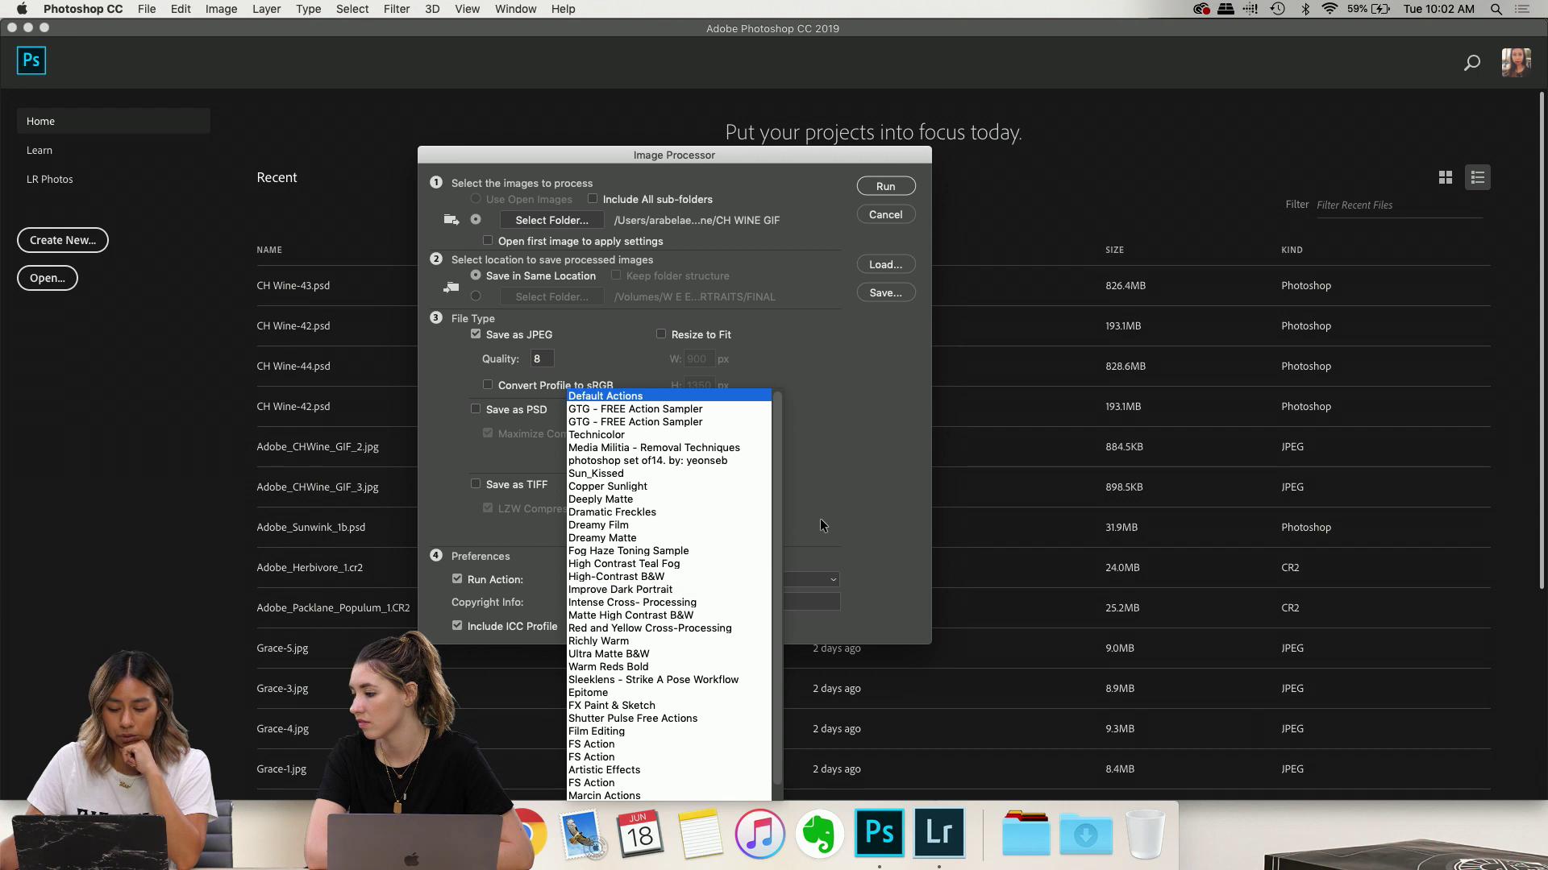
pyautogui.click(657, 572)
pyautogui.click(617, 586)
pyautogui.click(617, 583)
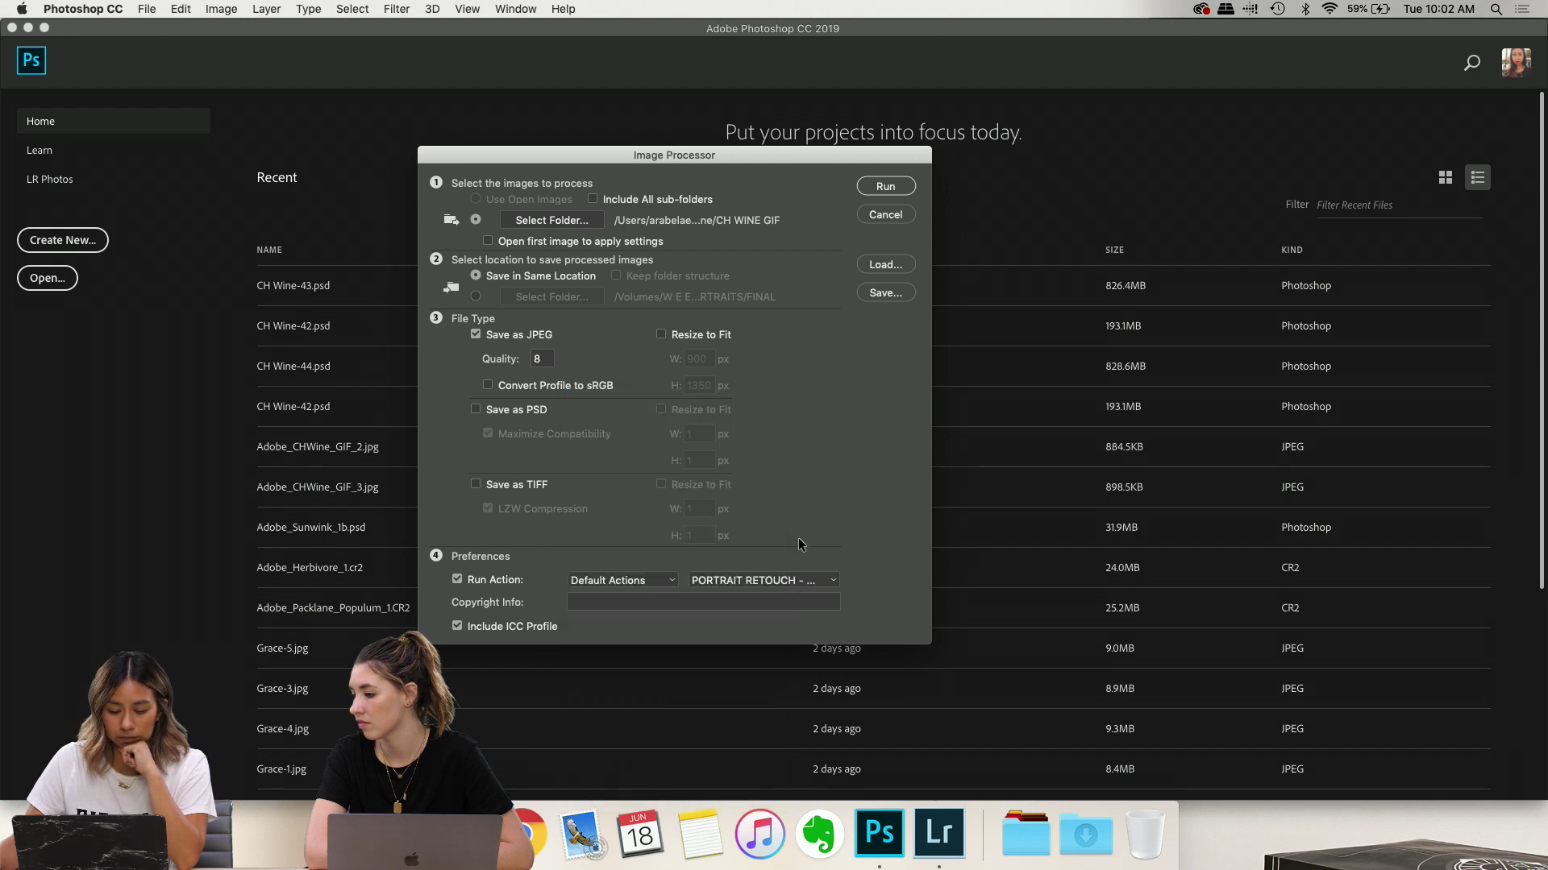
pyautogui.click(760, 580)
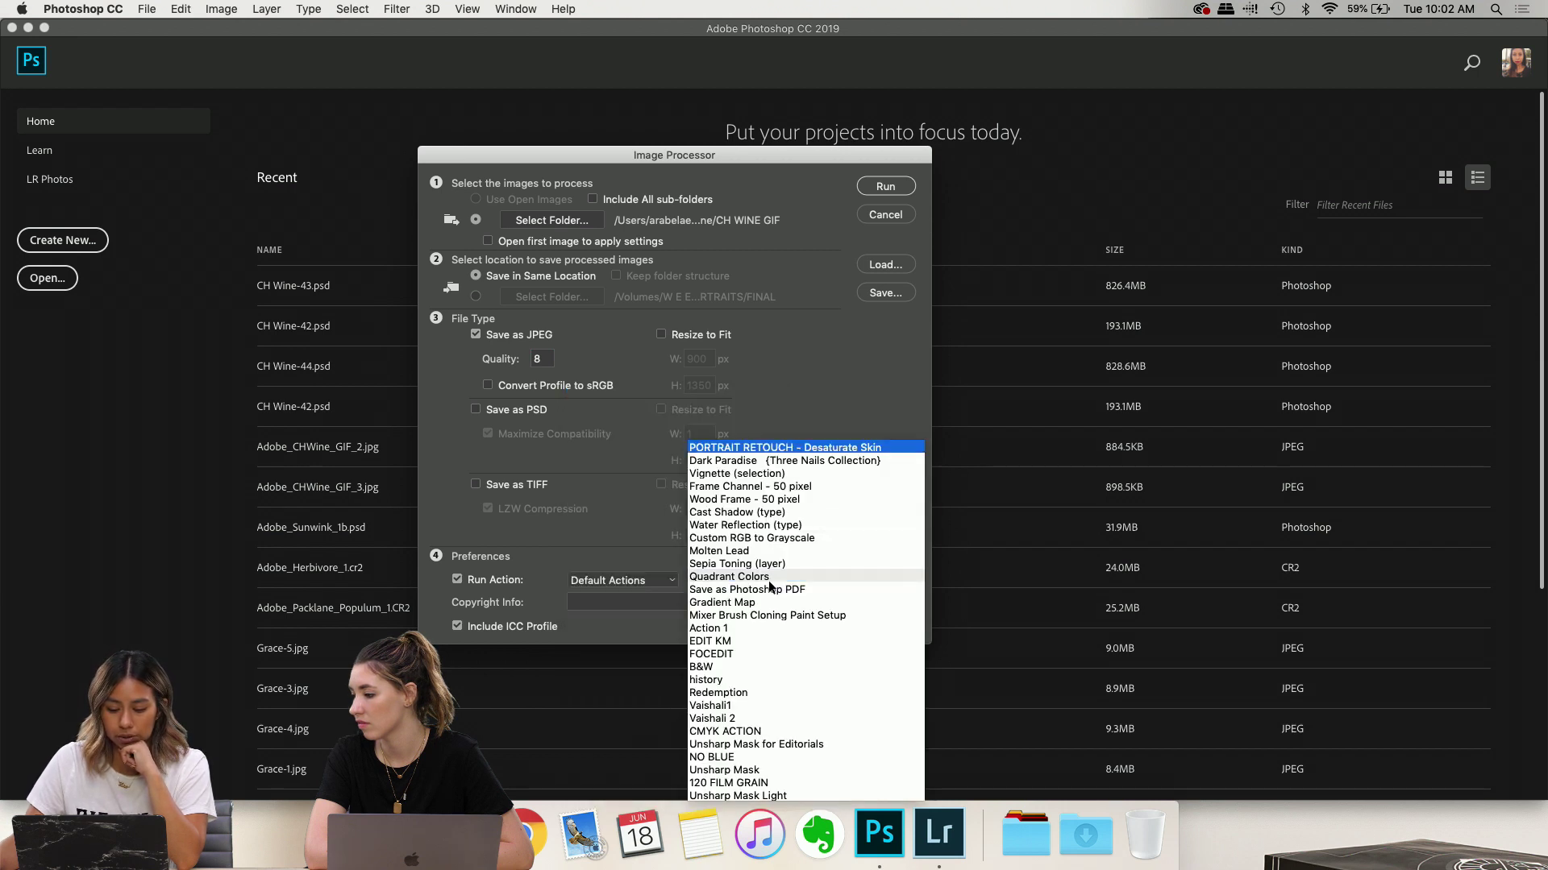
pyautogui.click(762, 771)
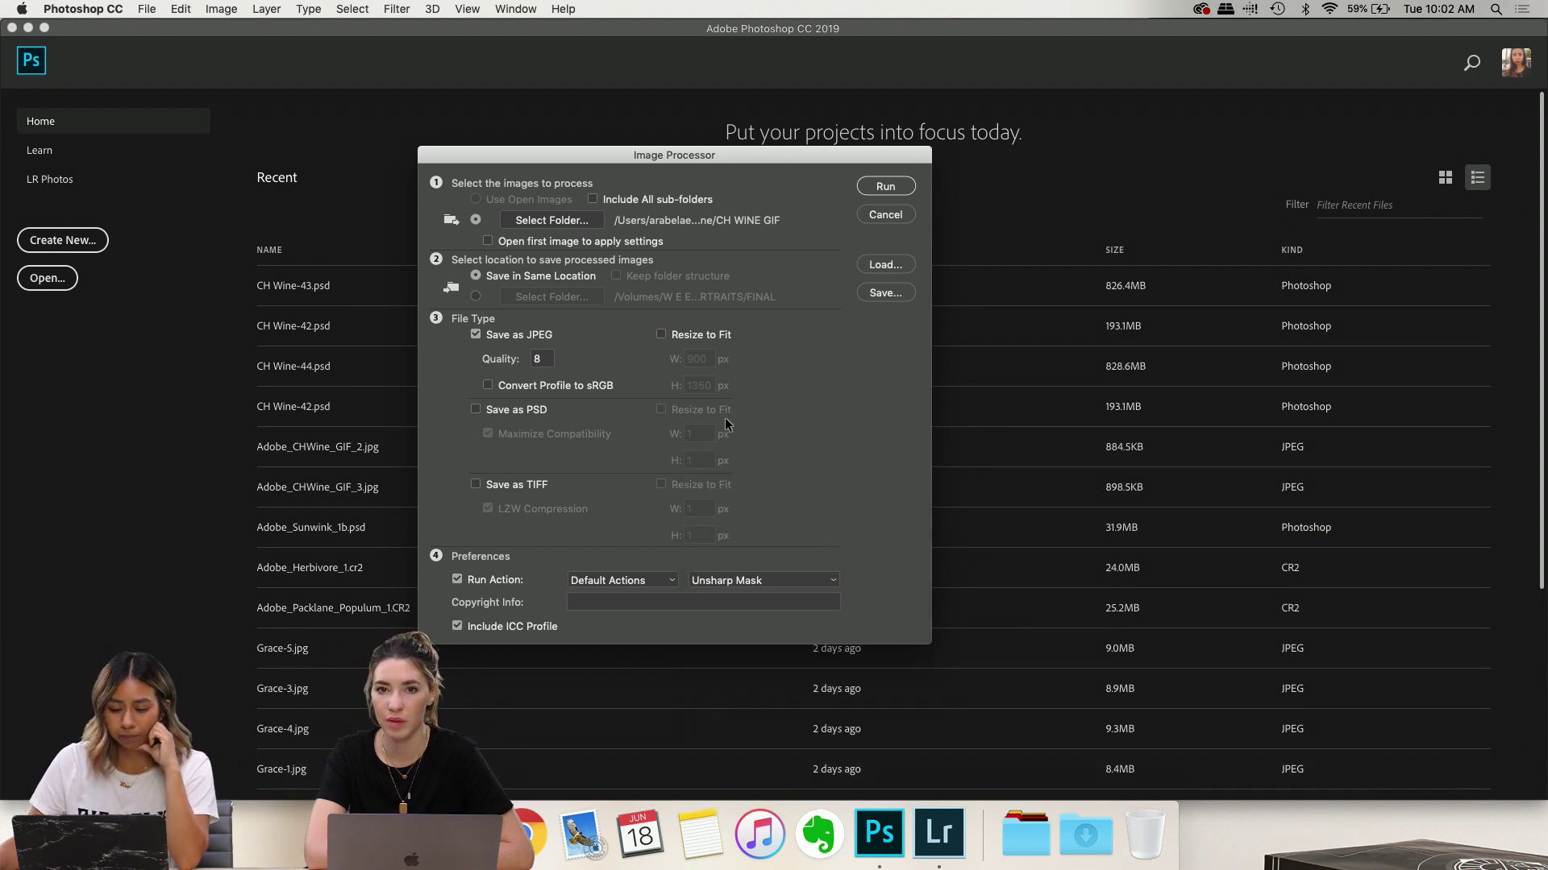
pyautogui.moveTo(712, 161); pyautogui.dragTo(744, 196)
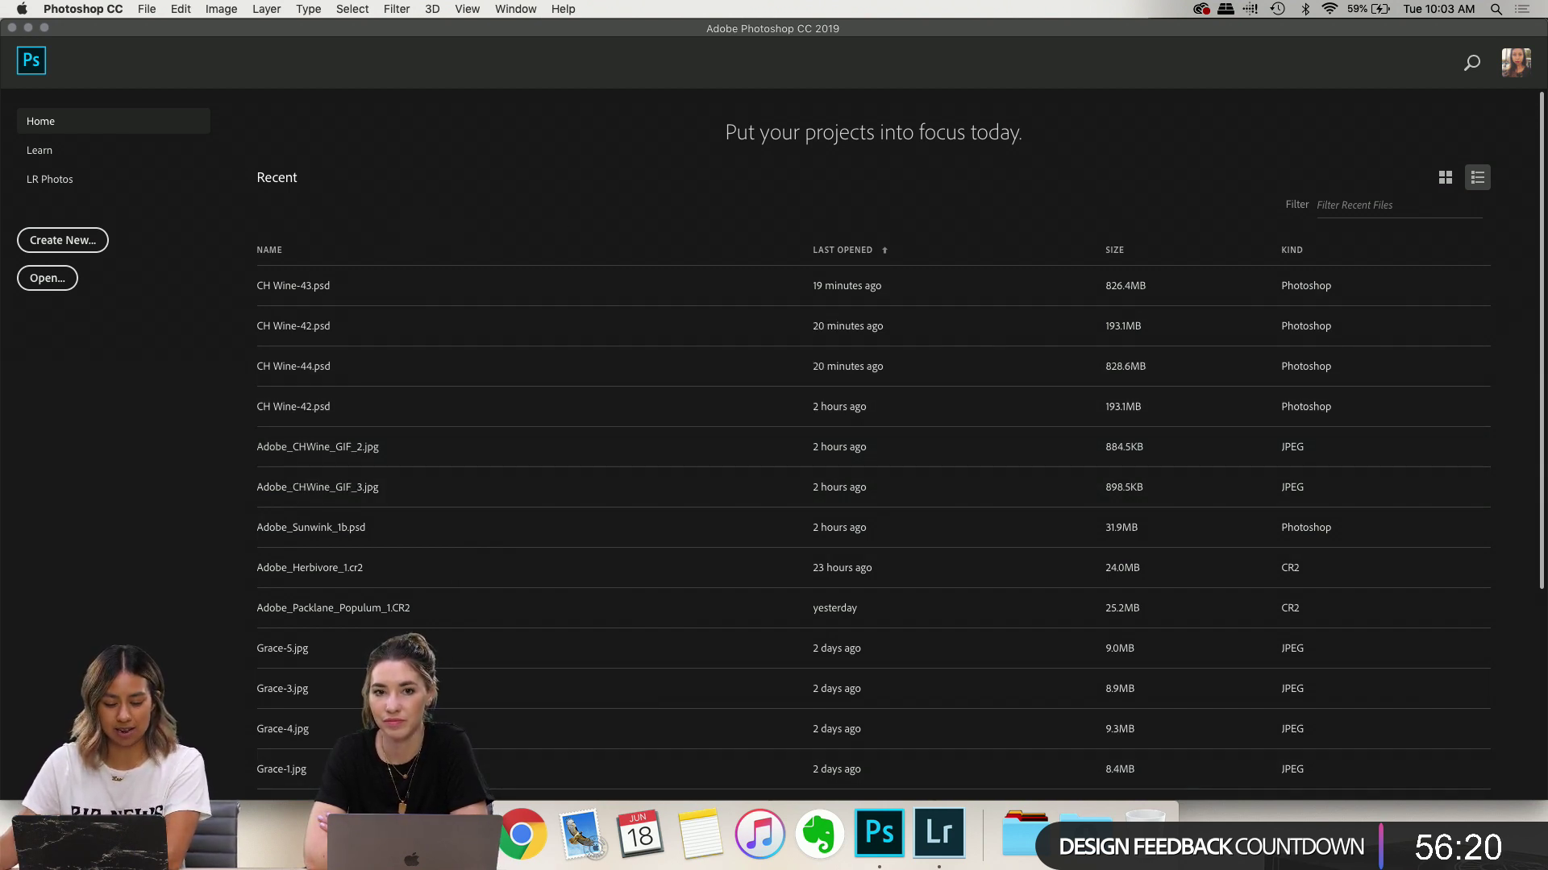
# Switch to Finder and preview the processed CH Wine images in the JPEG folder inside CH WINE GIF
pyautogui.press('super+Tab')
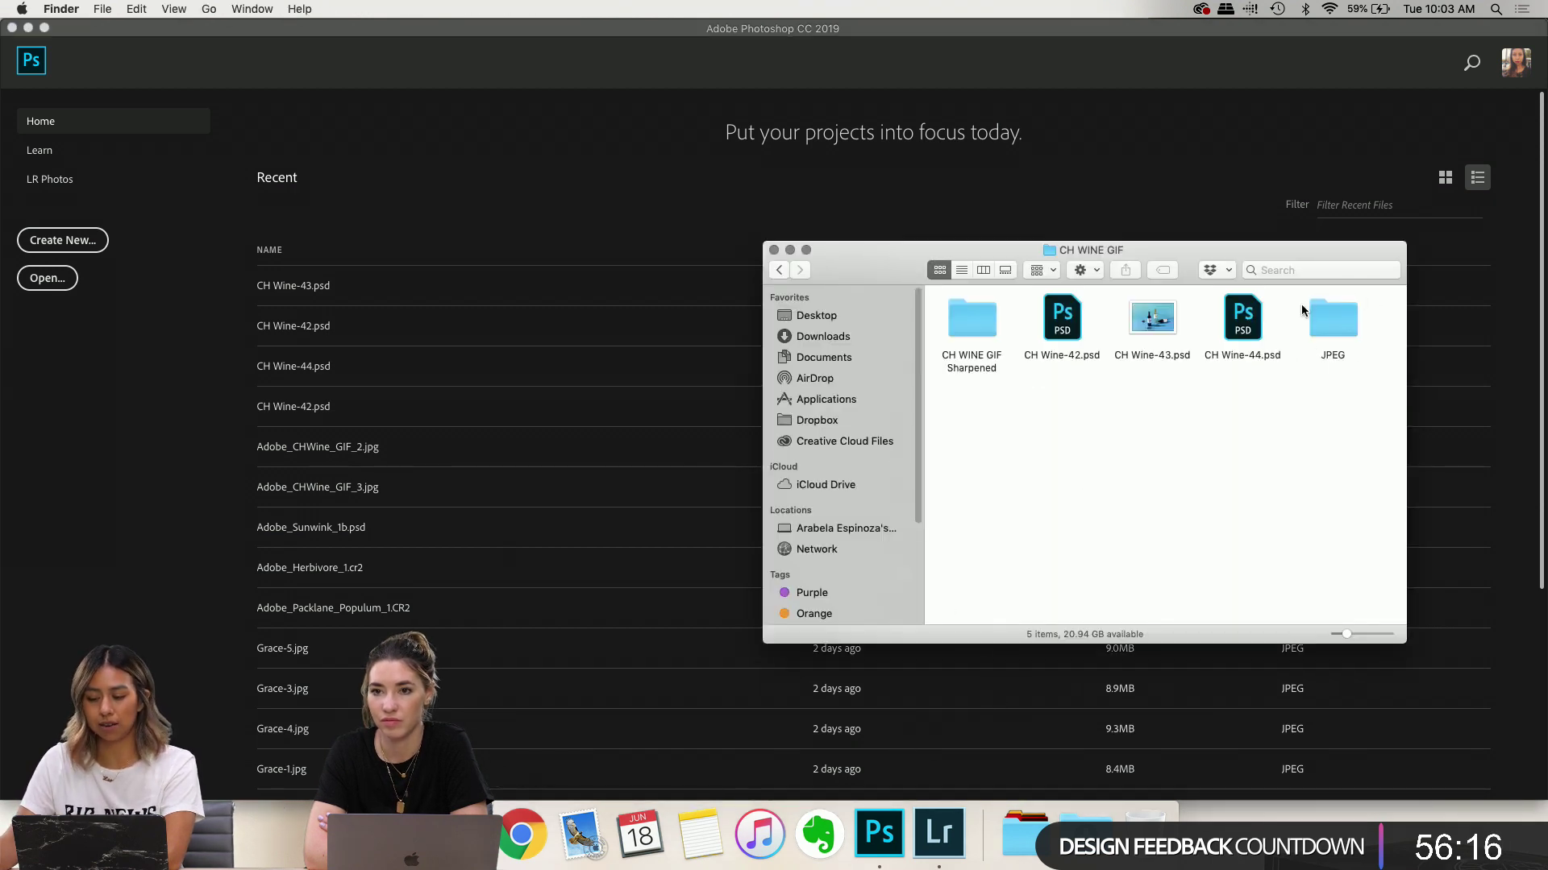
pyautogui.doubleClick(1336, 330)
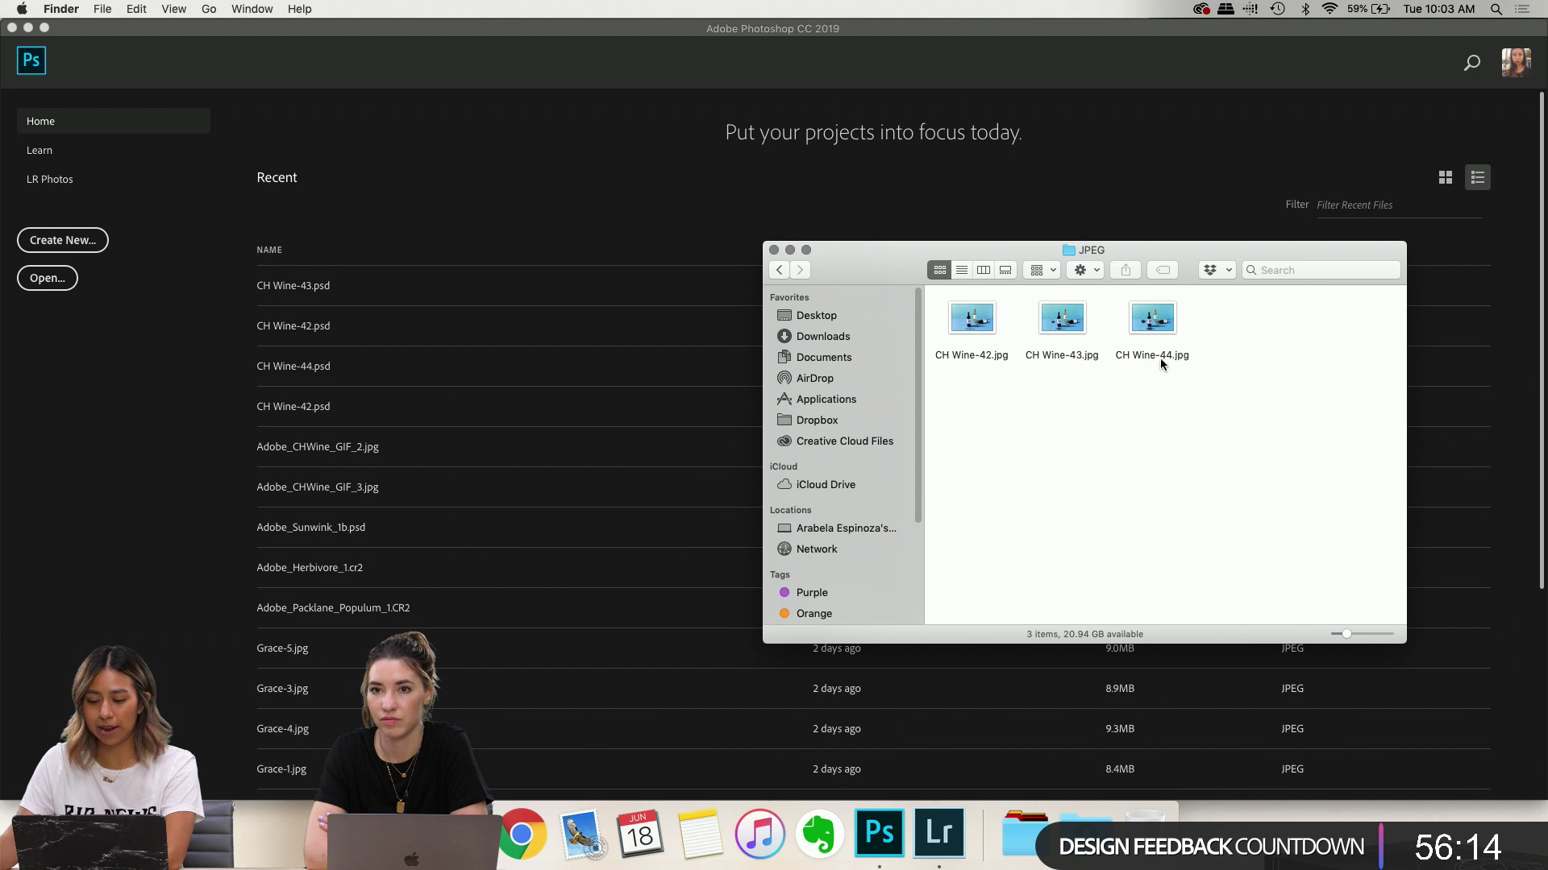
pyautogui.moveTo(1209, 352); pyautogui.dragTo(985, 325)
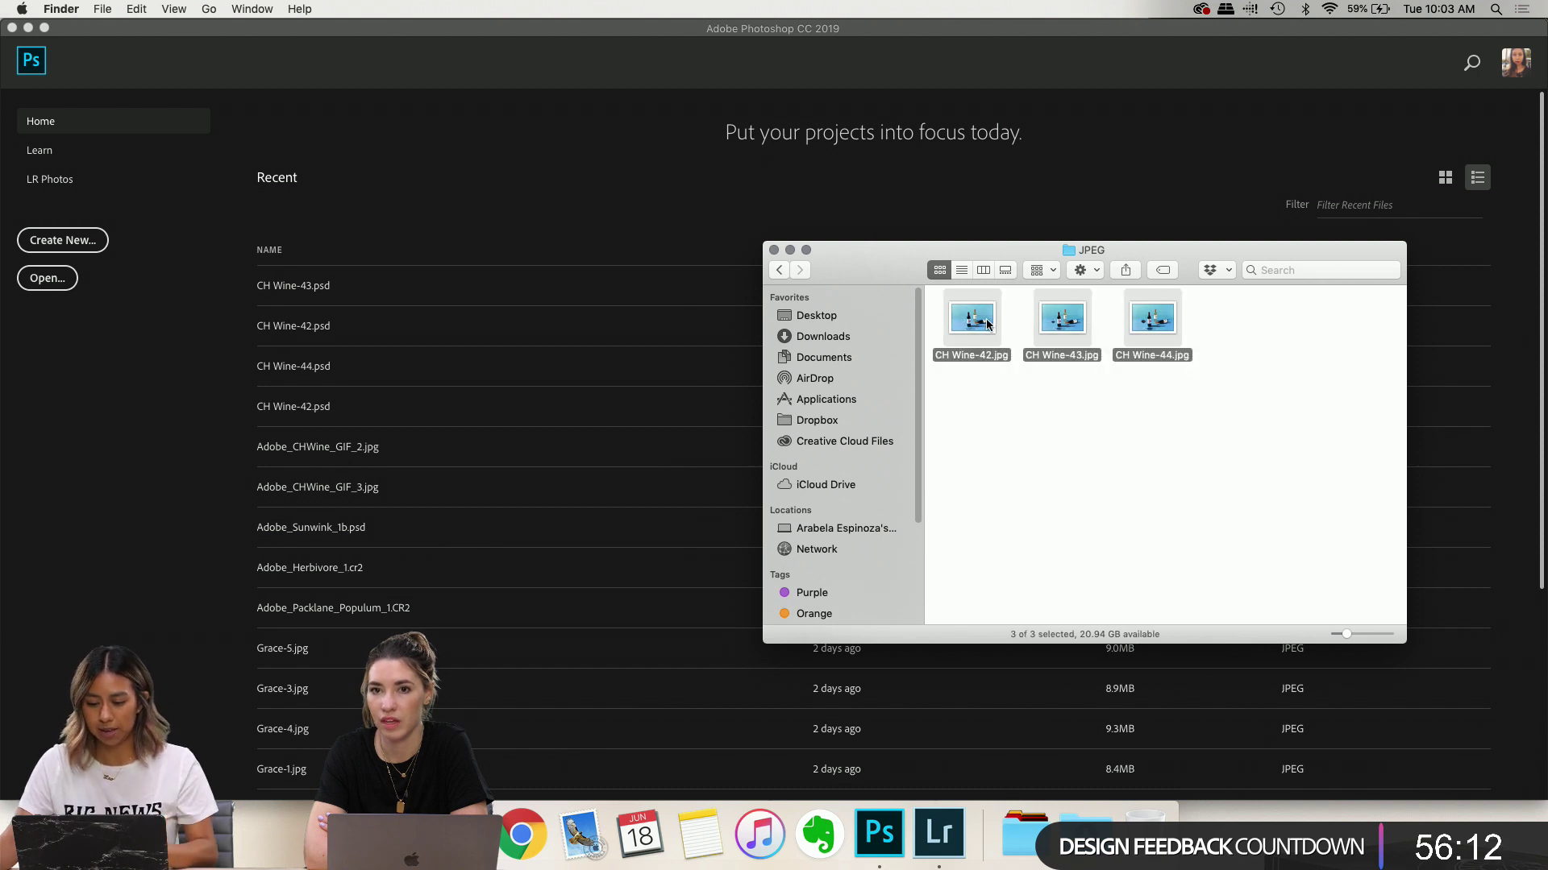
pyautogui.press('space')
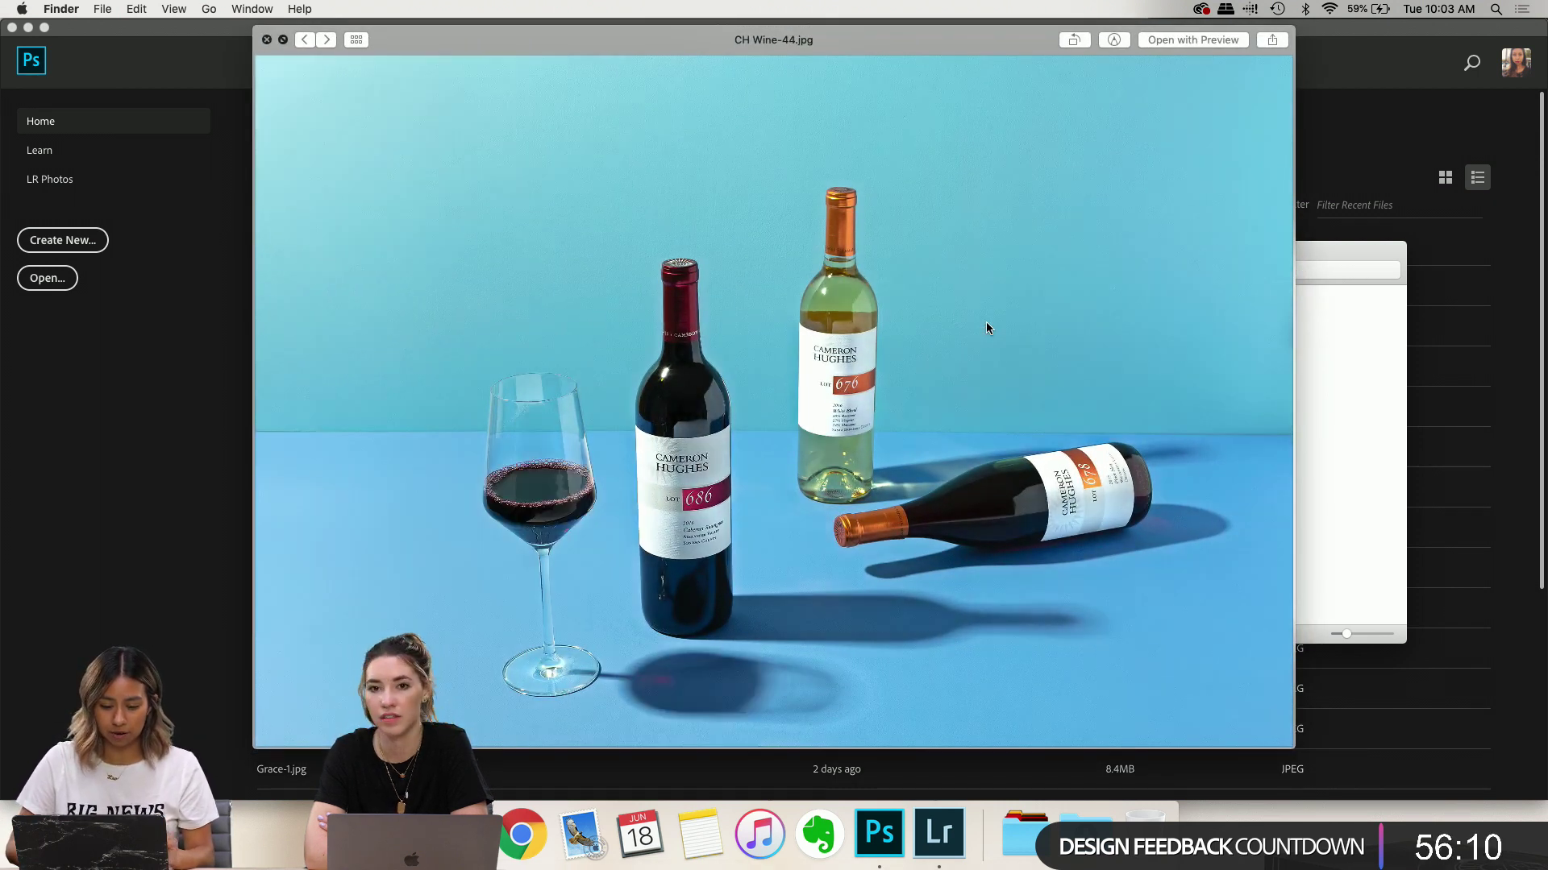
pyautogui.press('Left')
pyautogui.click(1312, 390)
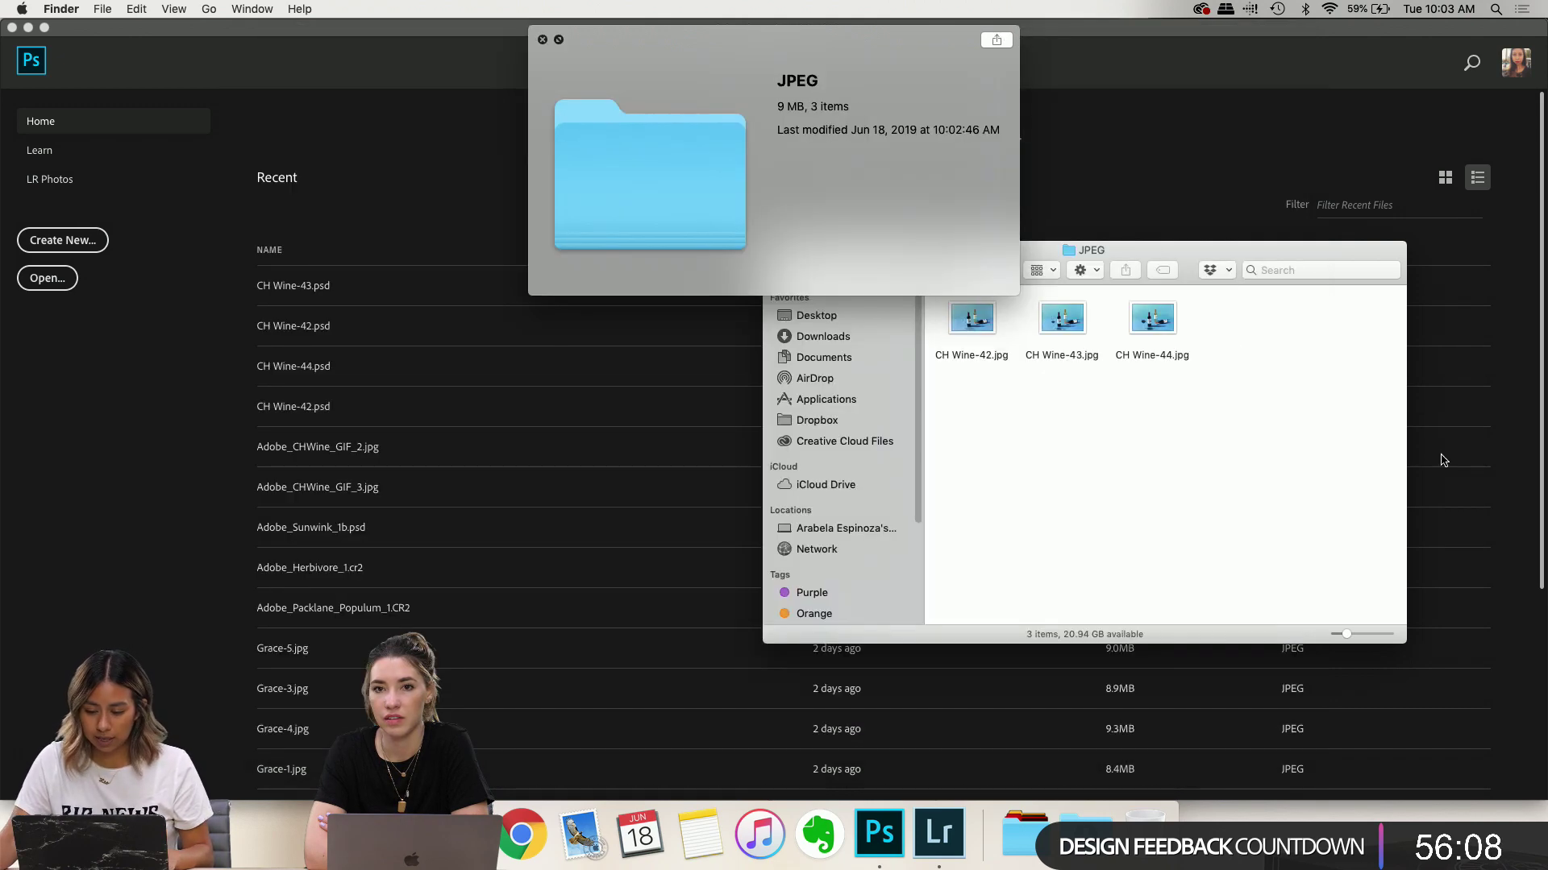
pyautogui.press('space')
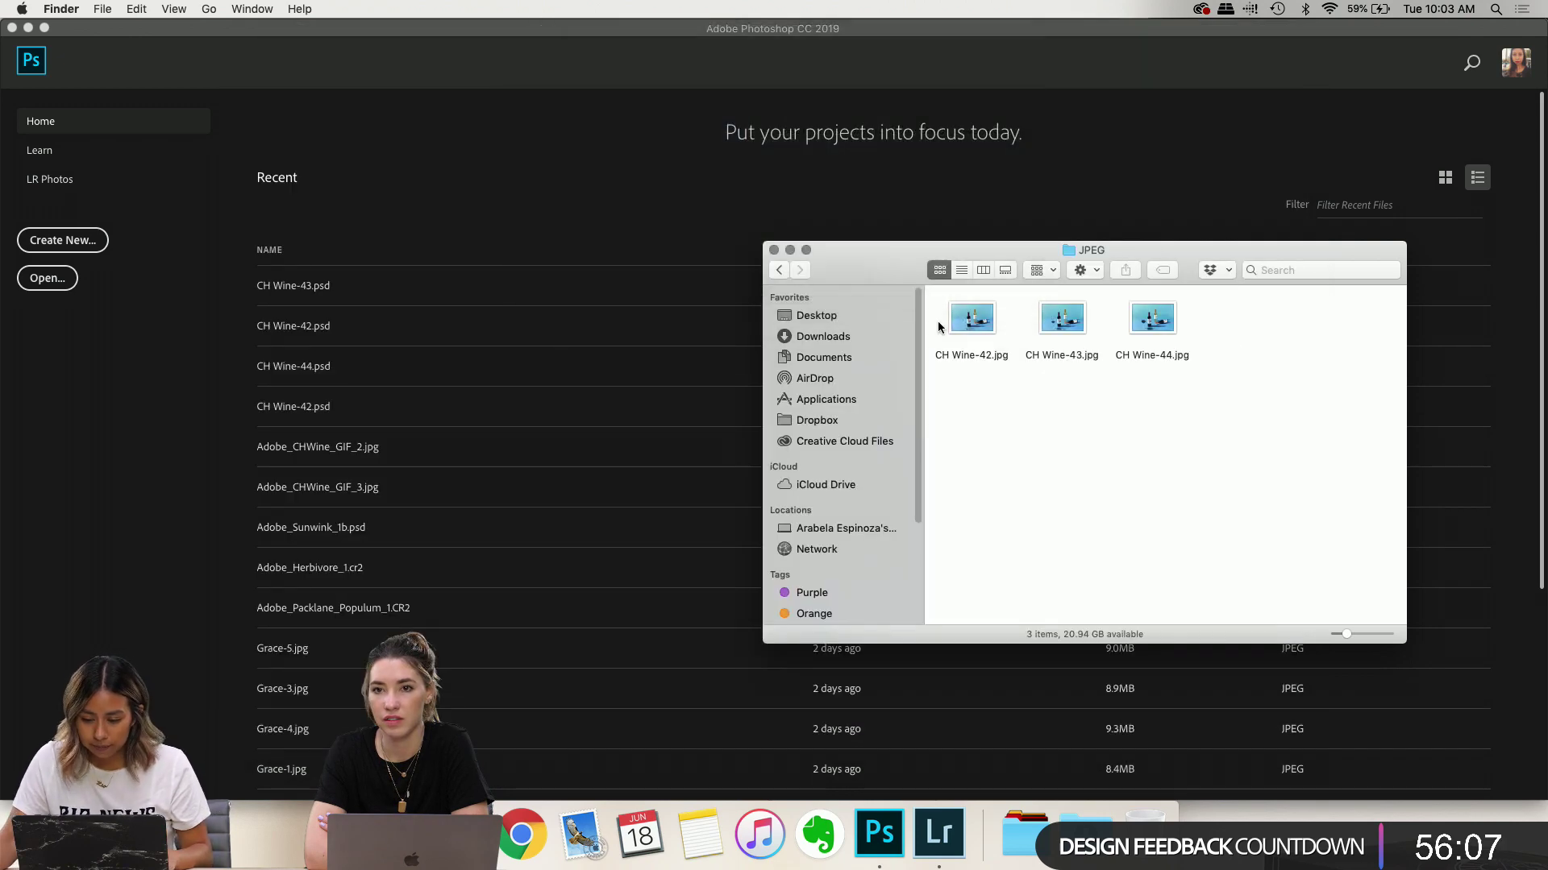
# Open Adobe_CHWine_GIF_1.jpg, Adobe_CHWine_GIF_2.jpg and Adobe_CHWine_GIF_3.jpg from the Sunwink + CH Wine folder in Photoshop
pyautogui.click(779, 271)
pyautogui.click(779, 271)
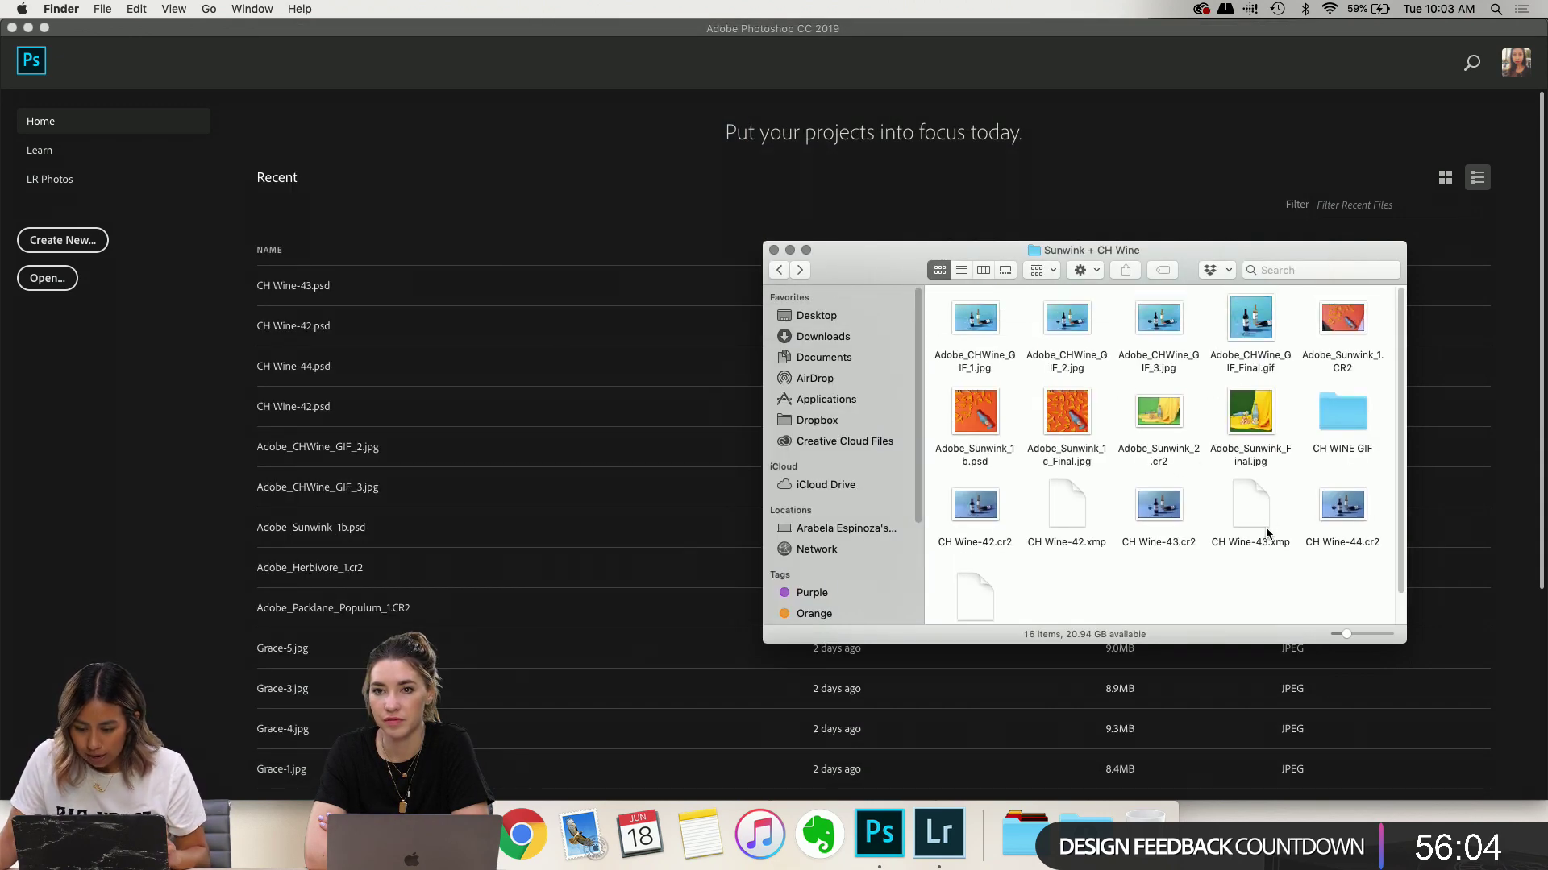
pyautogui.click(1196, 345)
pyautogui.keyDown('shift'); pyautogui.click(975, 322); pyautogui.keyUp('shift')
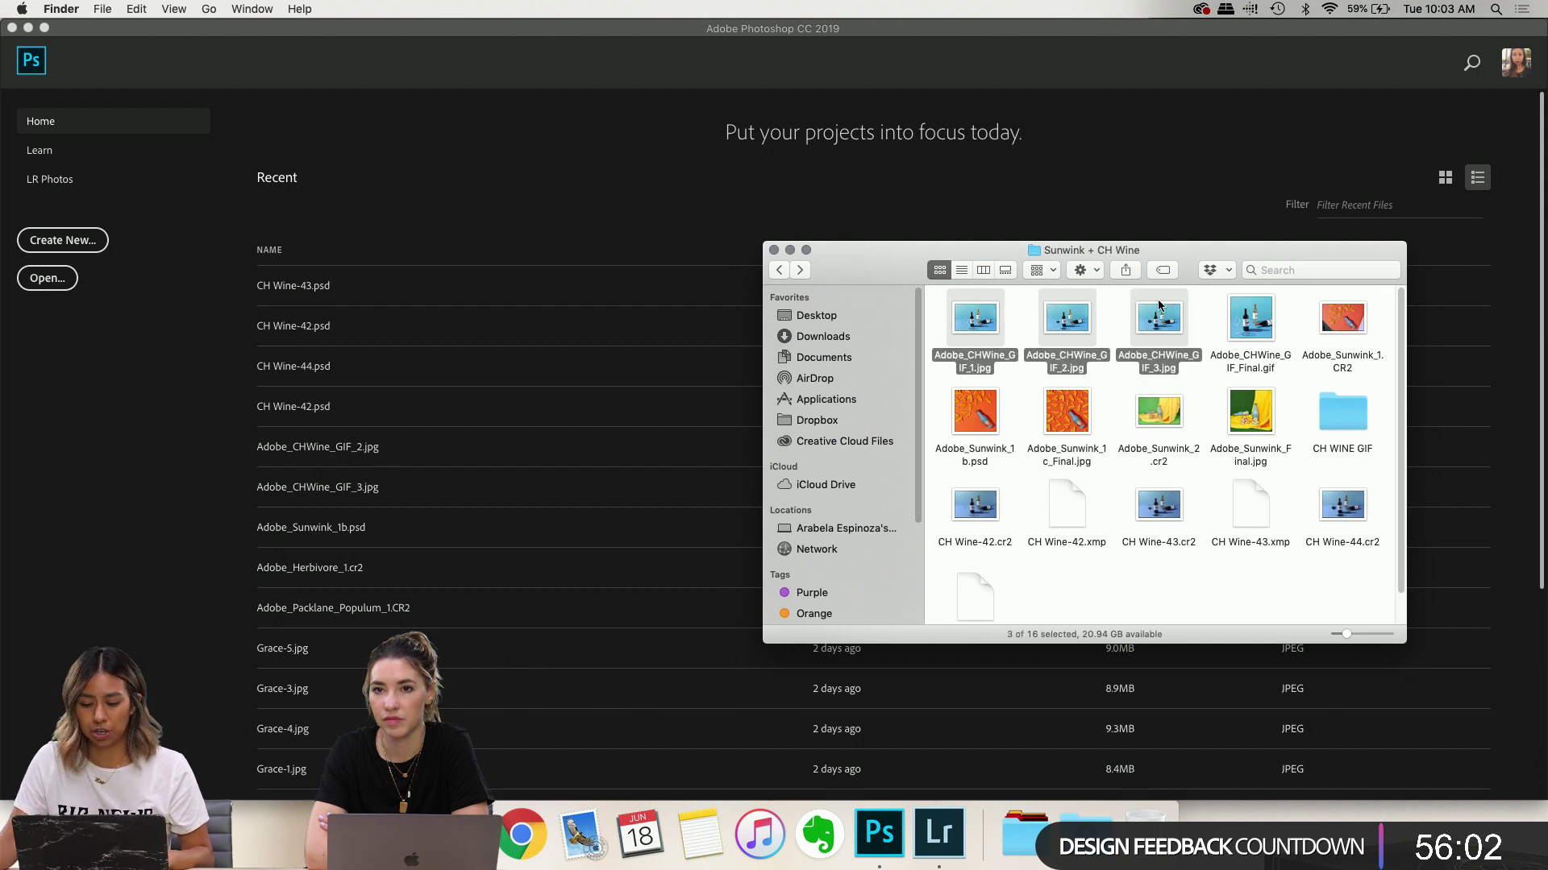
pyautogui.moveTo(980, 320); pyautogui.dragTo(878, 834)
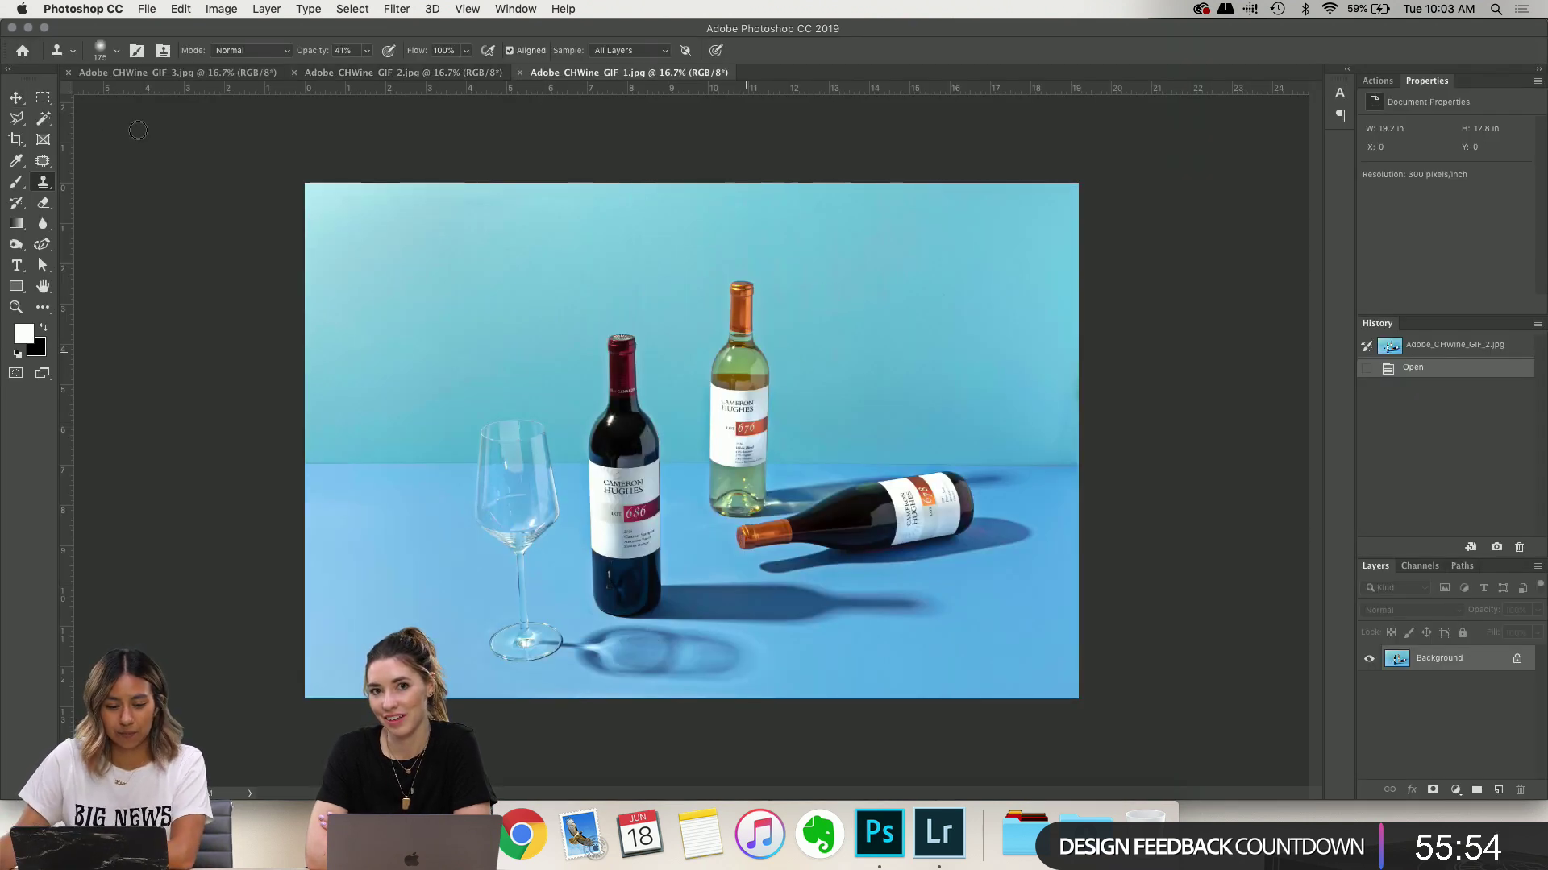
# Arrange the open documents in the order GIF_1, GIF_2, GIF_3 and bring Adobe_CHWine_GIF_2.jpg to the front
pyautogui.moveTo(623, 75); pyautogui.dragTo(192, 74)
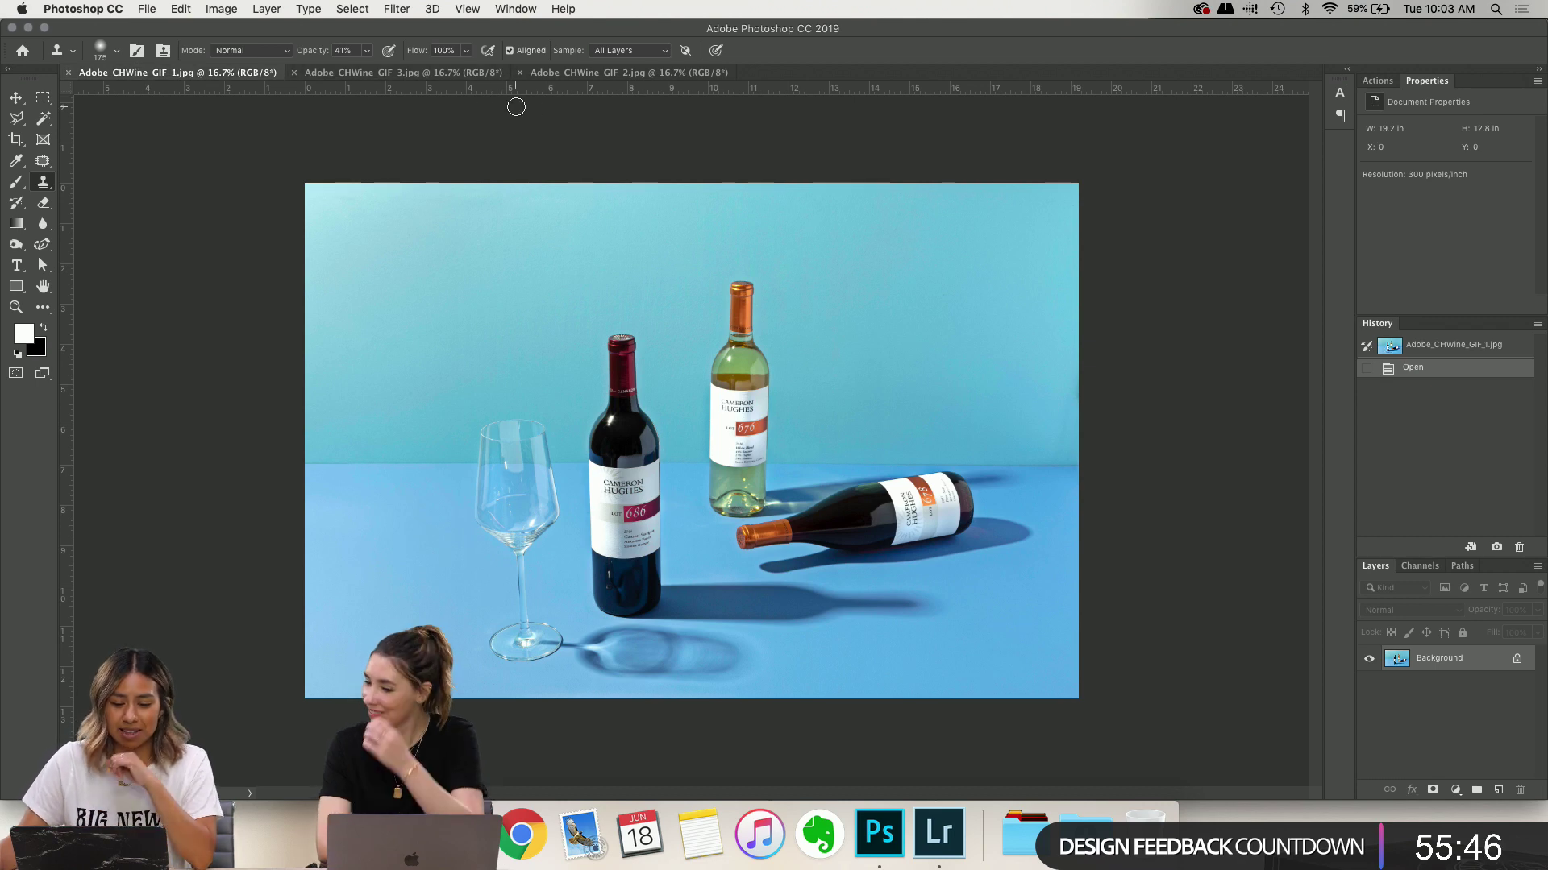
pyautogui.moveTo(520, 74); pyautogui.dragTo(379, 89)
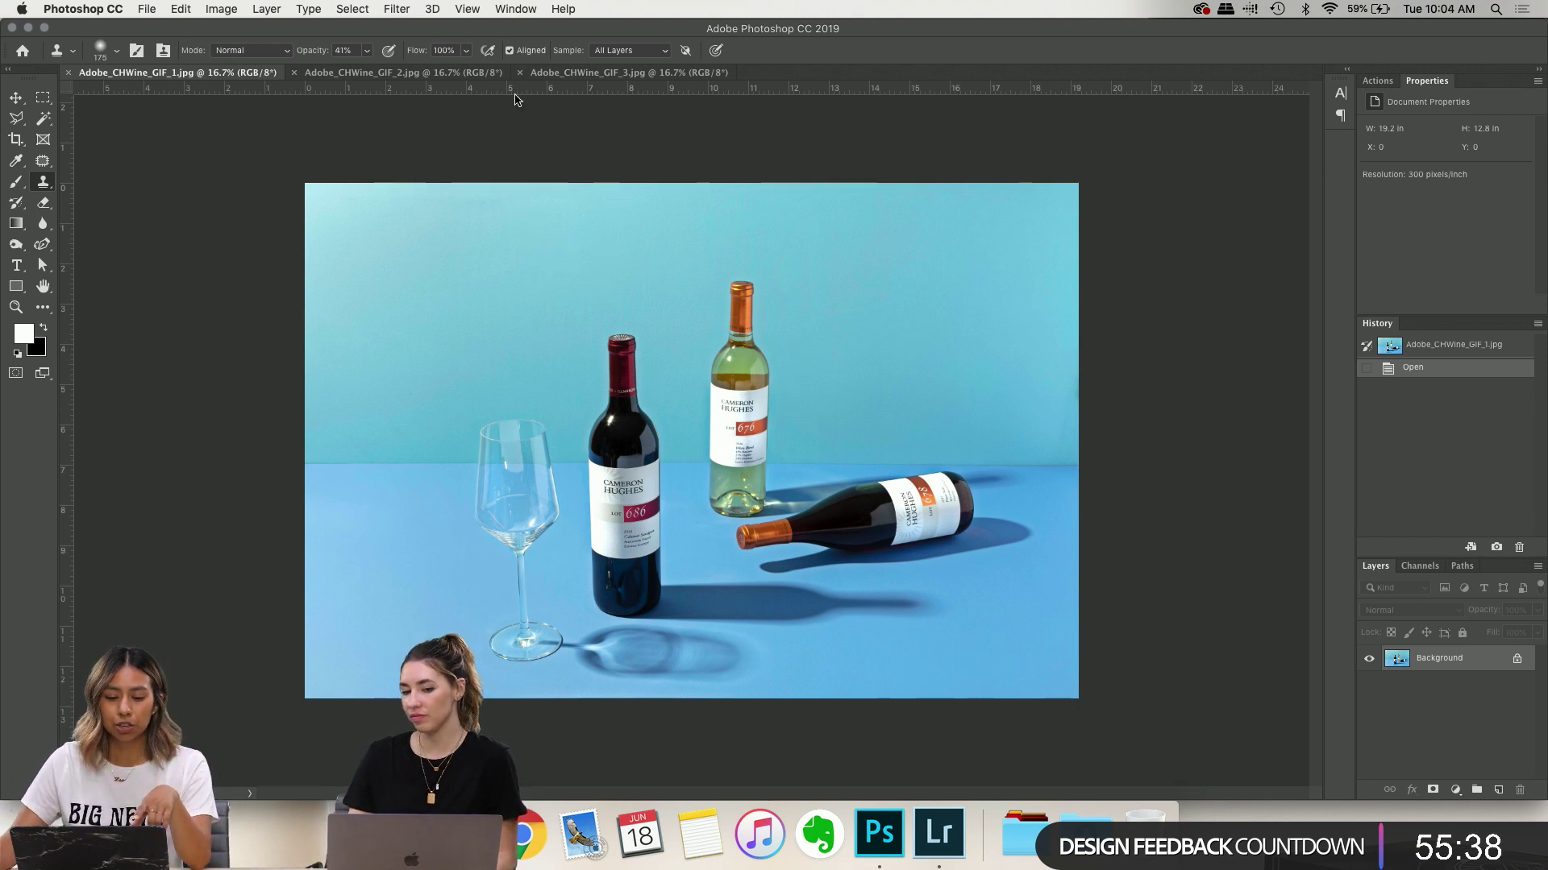
pyautogui.click(487, 72)
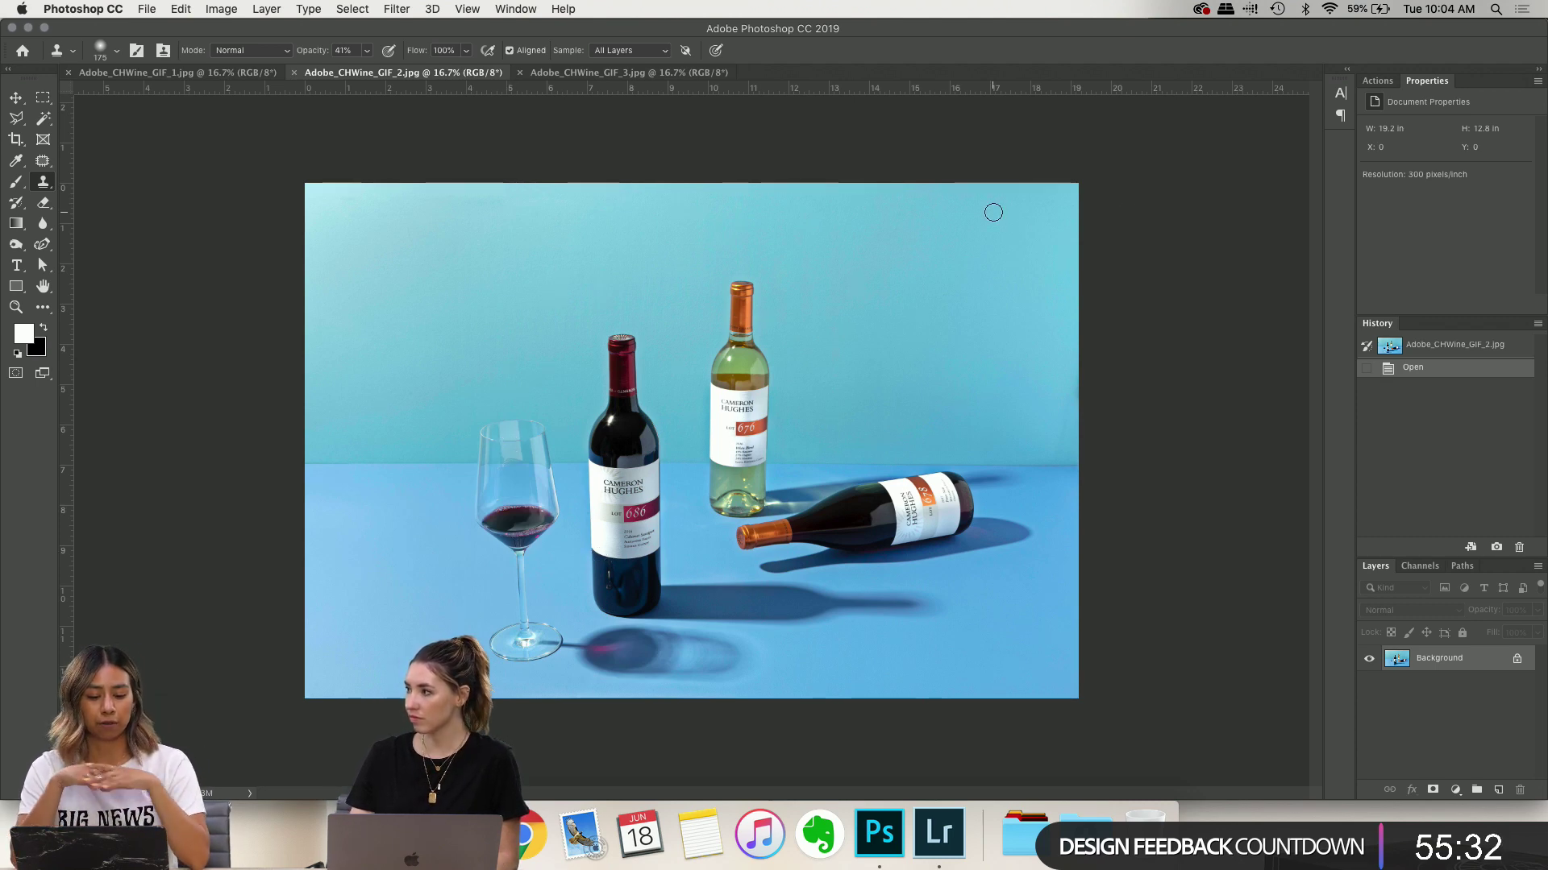
# Duplicate the Background layer in Adobe_CHWine_GIF_1.jpg
pyautogui.click(153, 73)
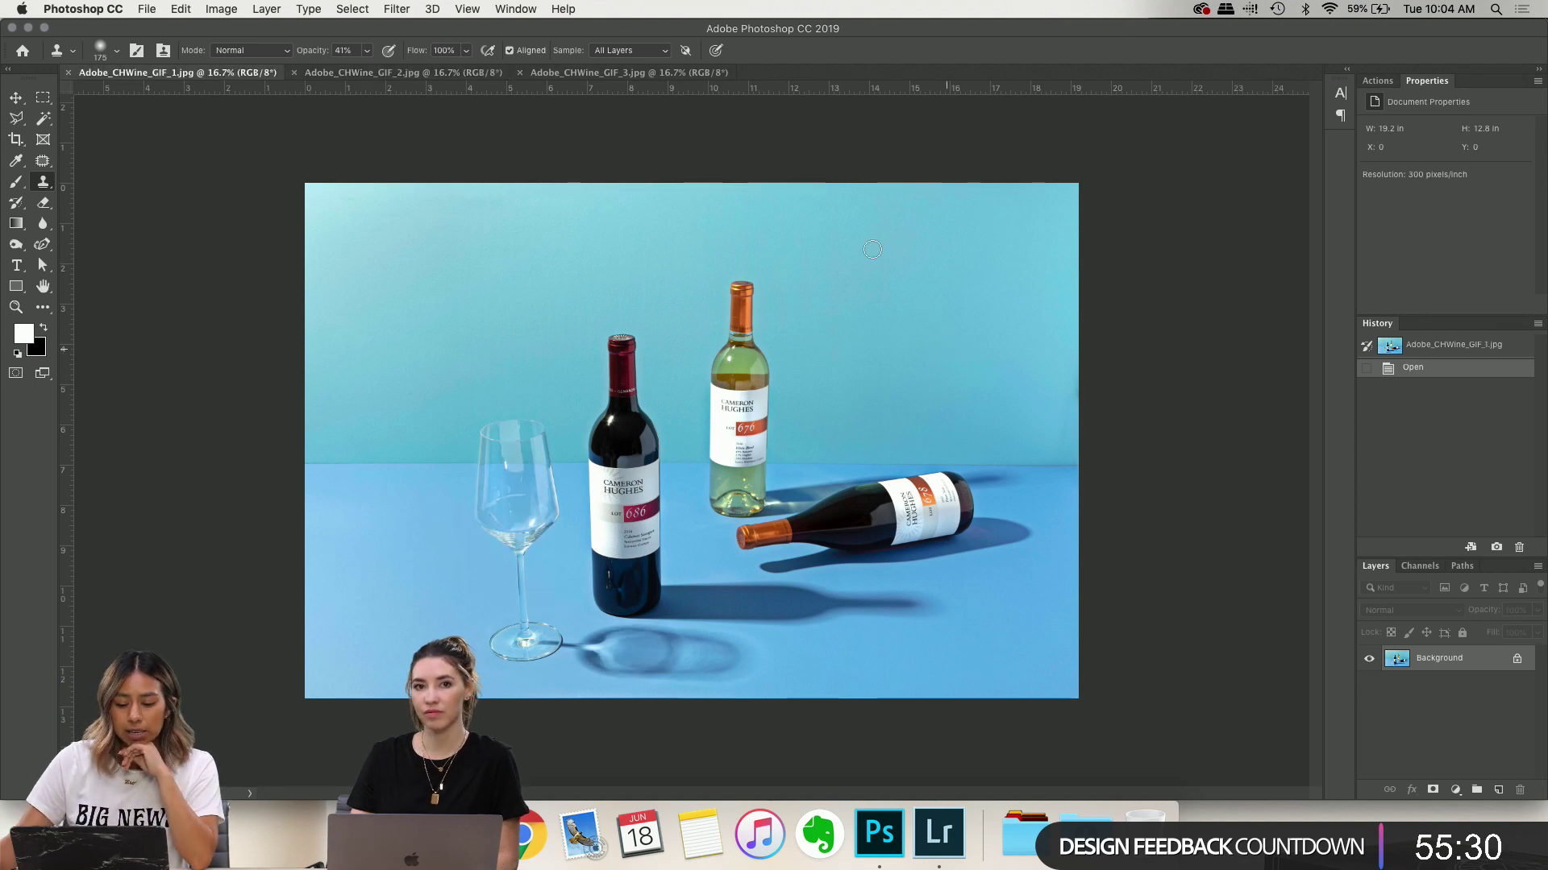
pyautogui.scroll(3, 594, 393)
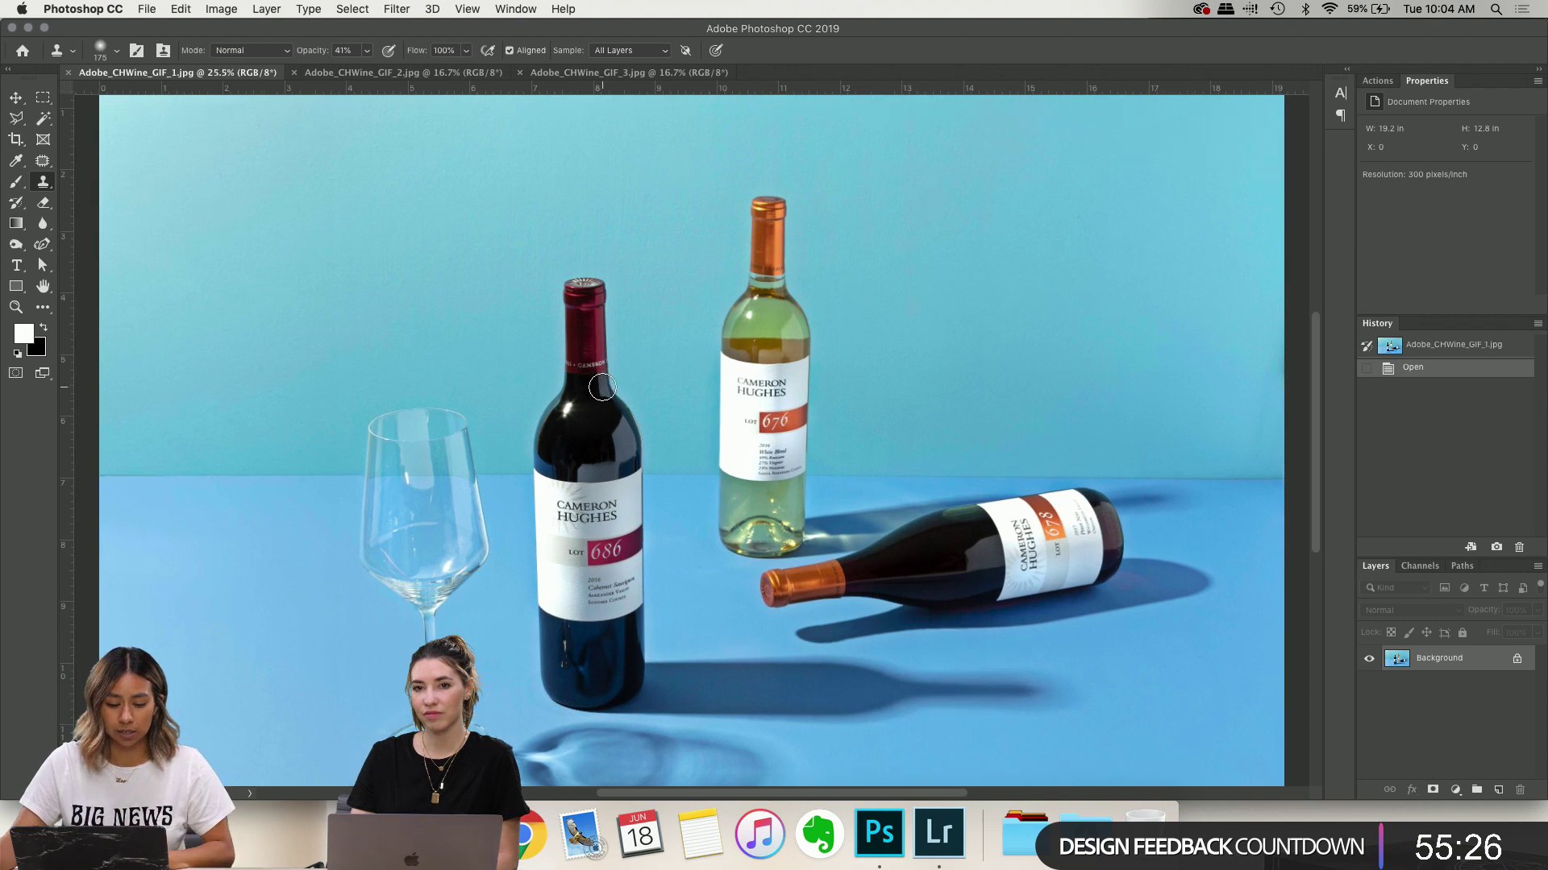
pyautogui.scroll(2, 745, 421)
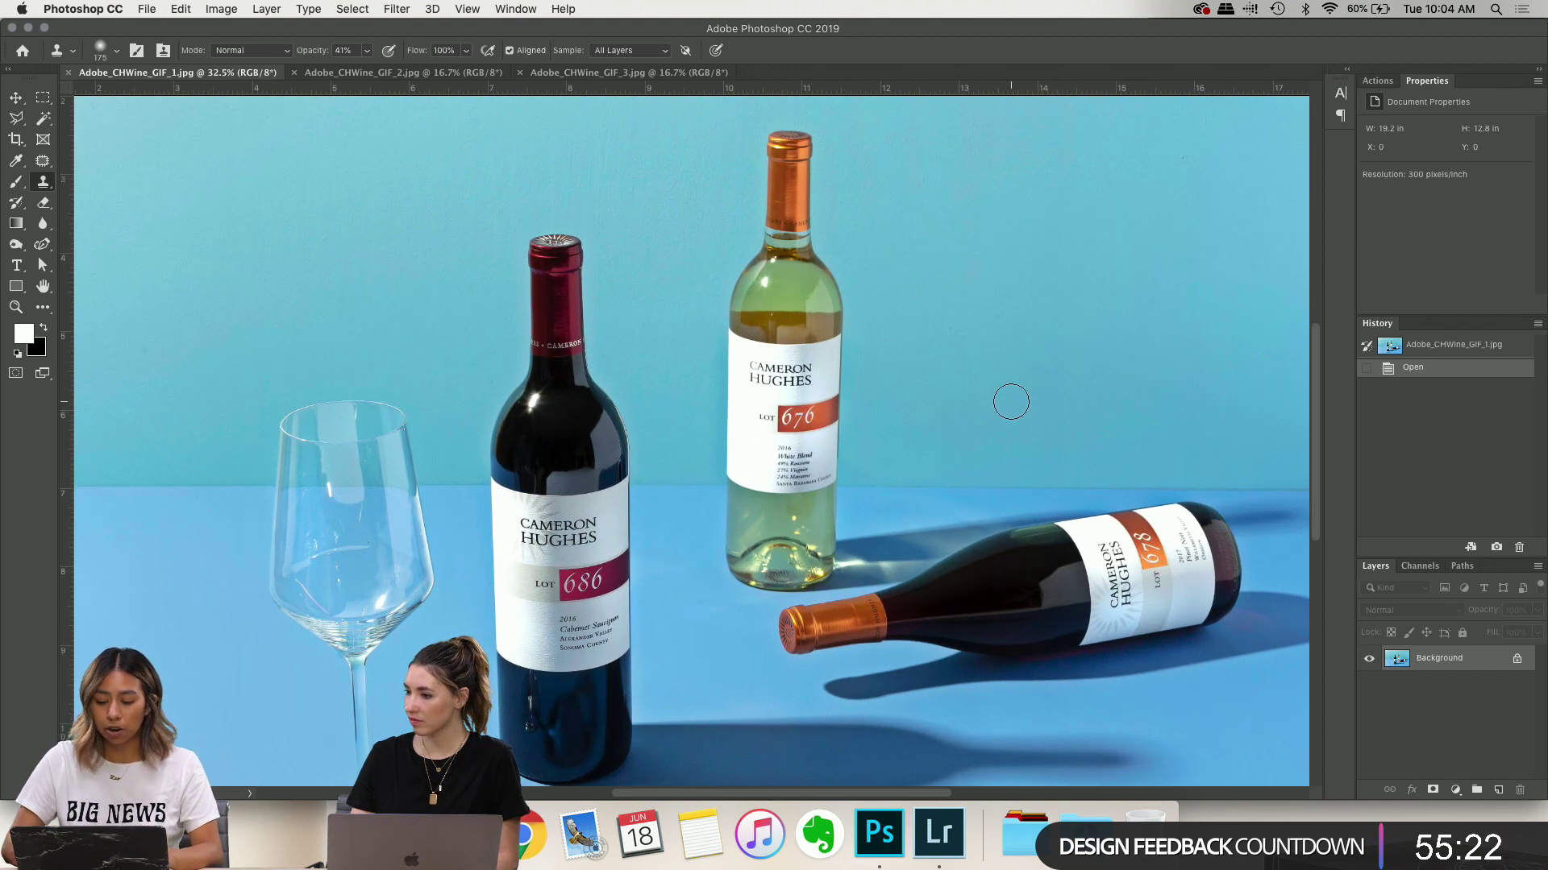
pyautogui.hscroll(5, 1011, 401)
pyautogui.scroll(6, 1010, 402)
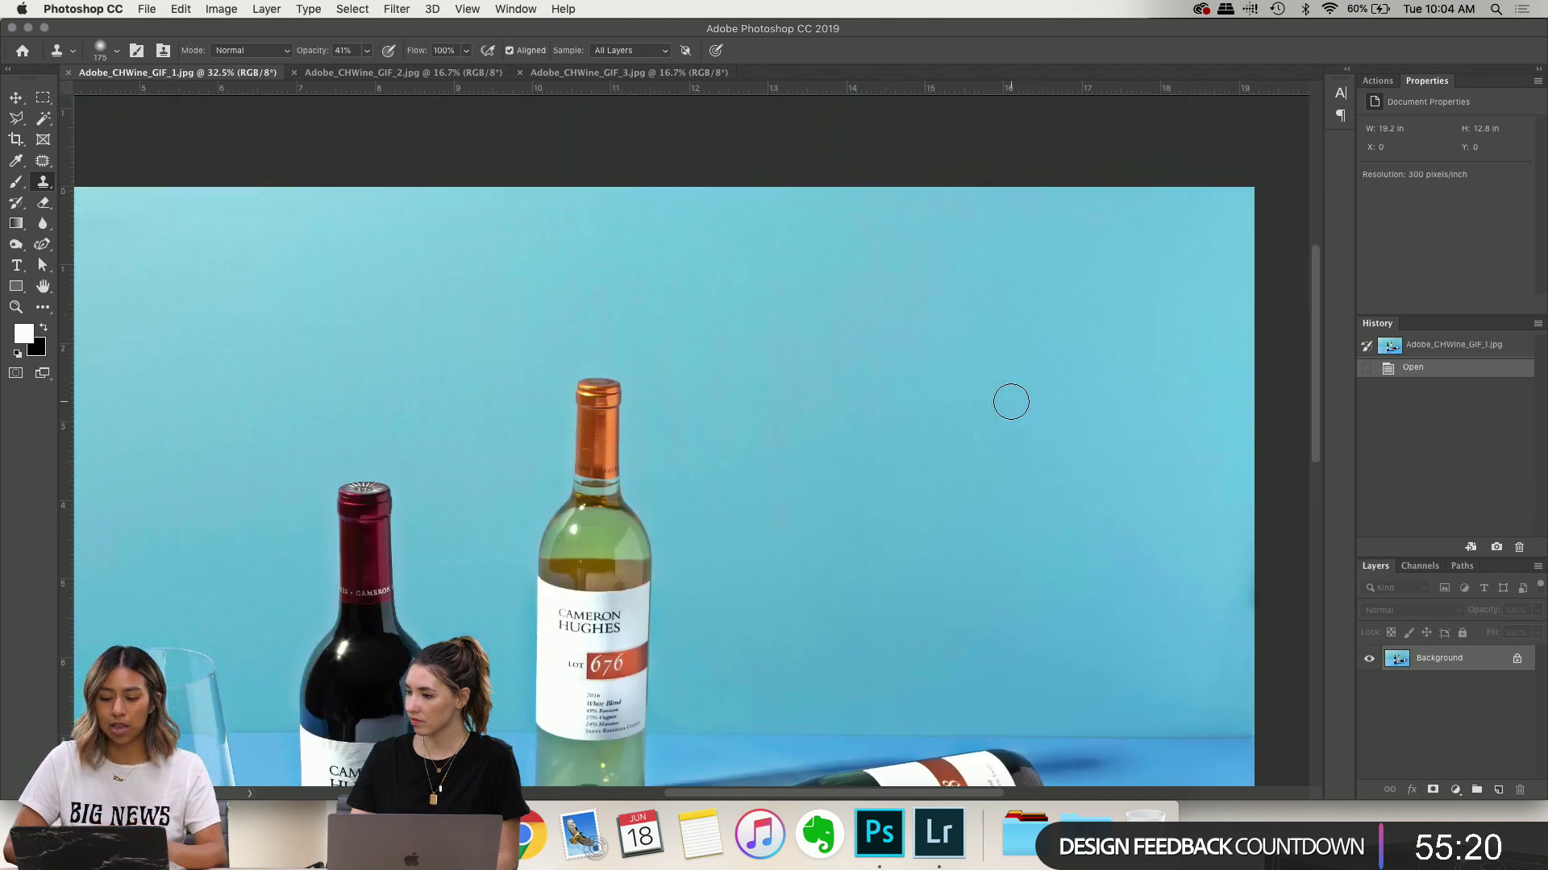
pyautogui.hscroll(-5, 1010, 401)
pyautogui.scroll(-4, 1011, 401)
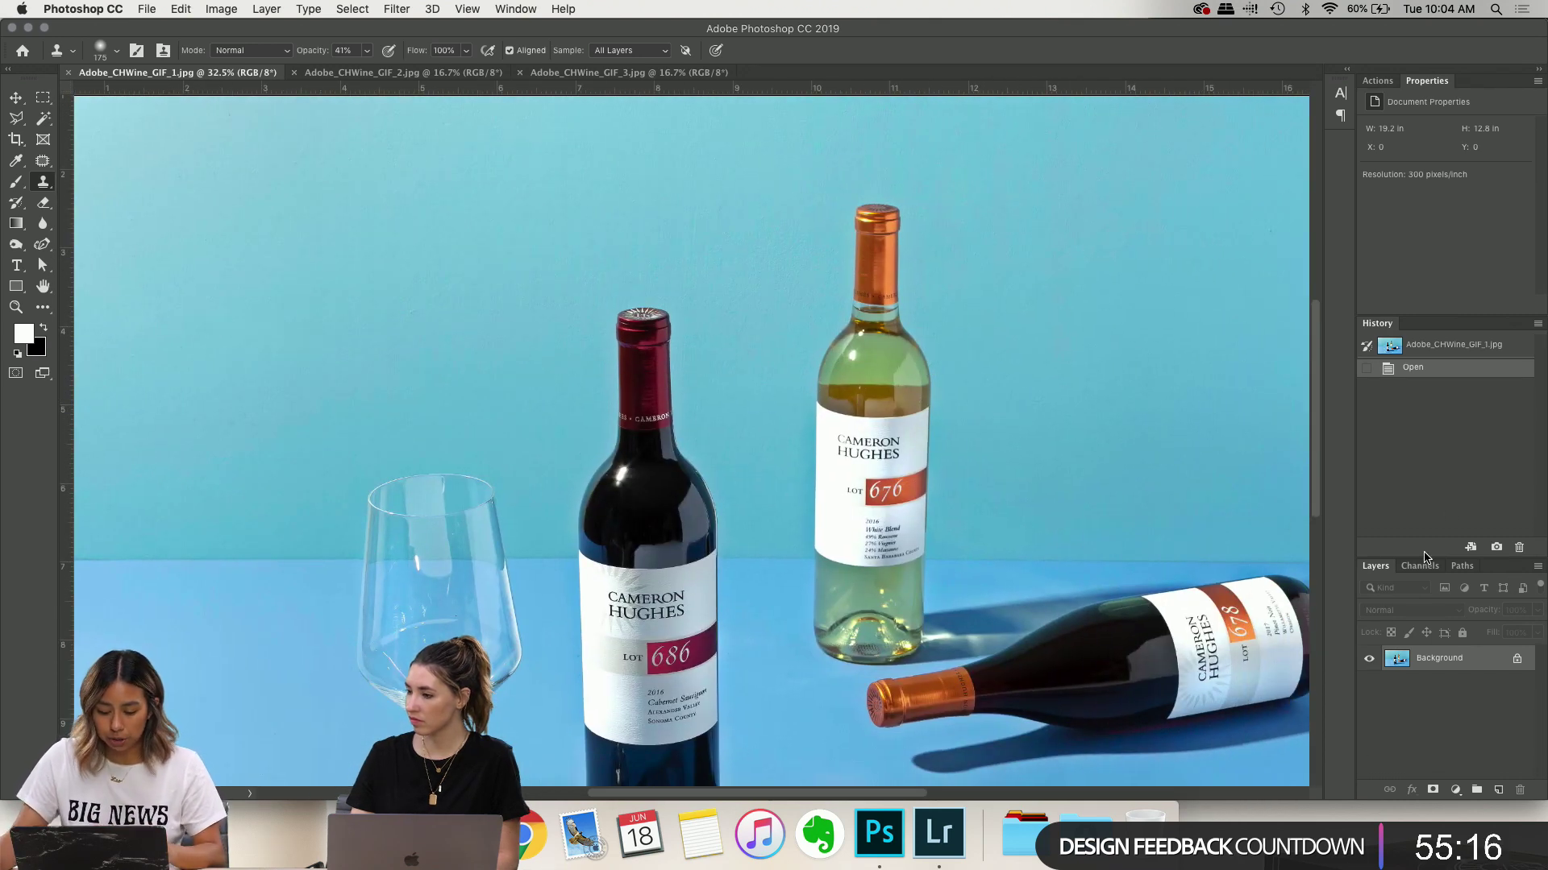
pyautogui.hotkey('ctrl', 'j')
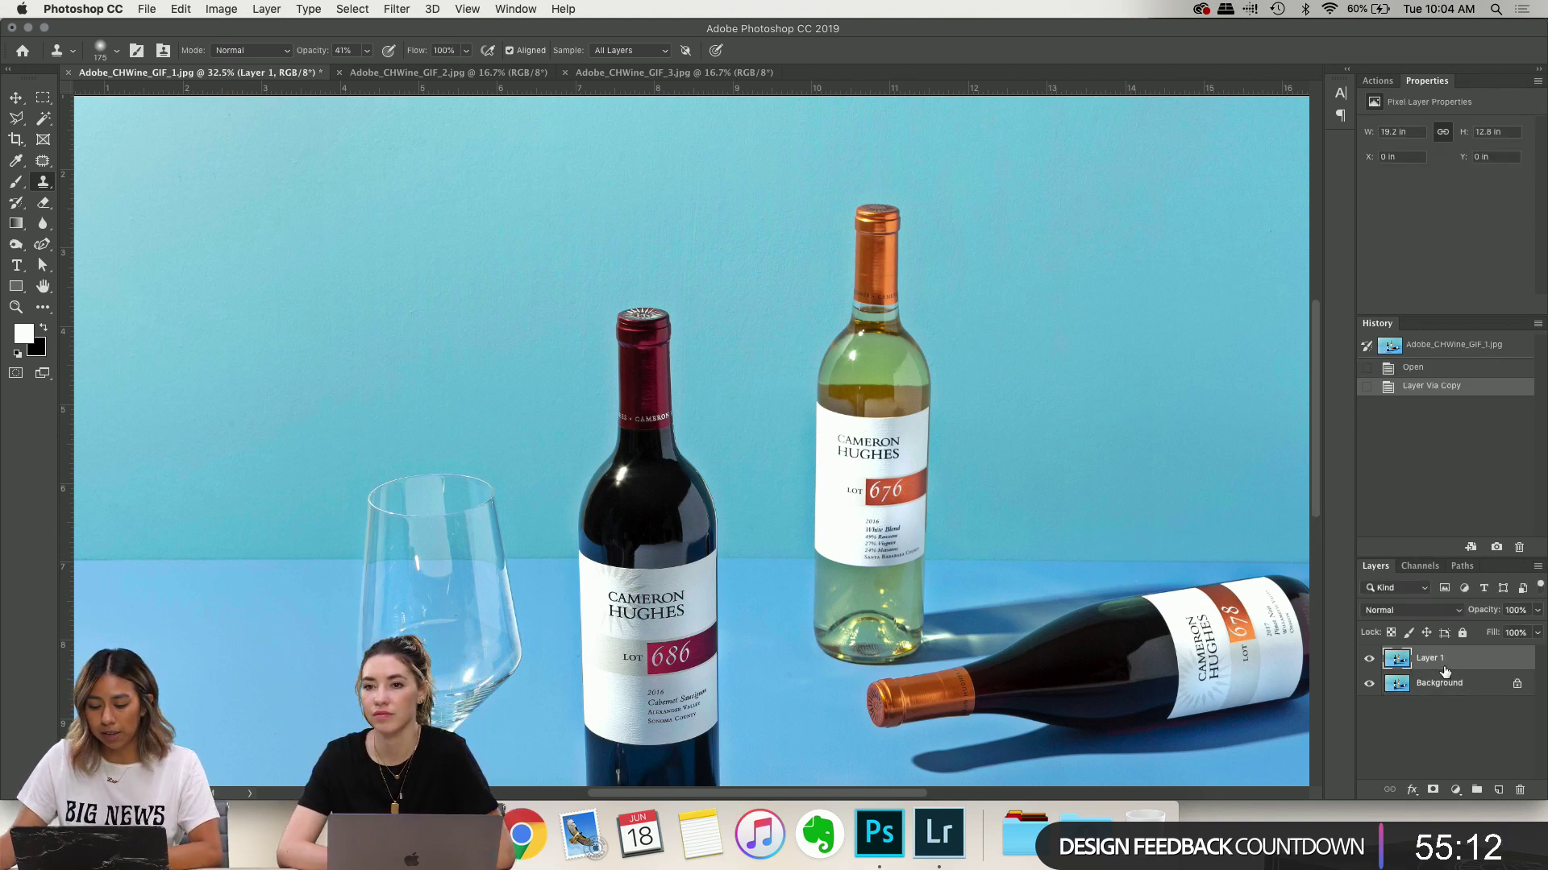
# In Adobe_CHWine_GIF_2.jpg, draw a loose Lasso selection around the filled wine glass and its shadow
pyautogui.click(459, 78)
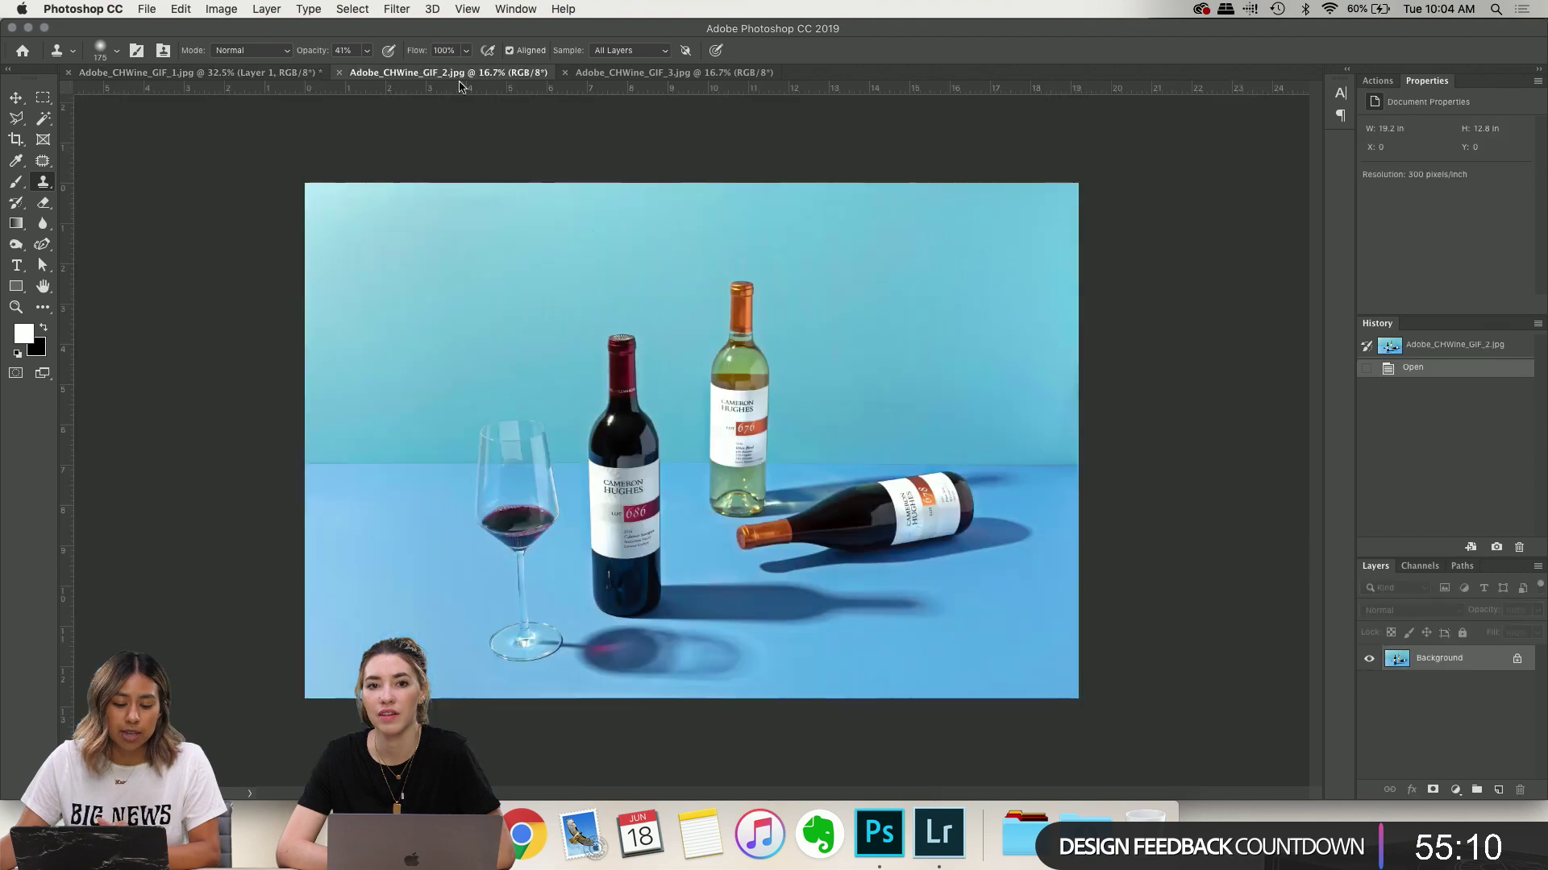
pyautogui.press('super+equal')
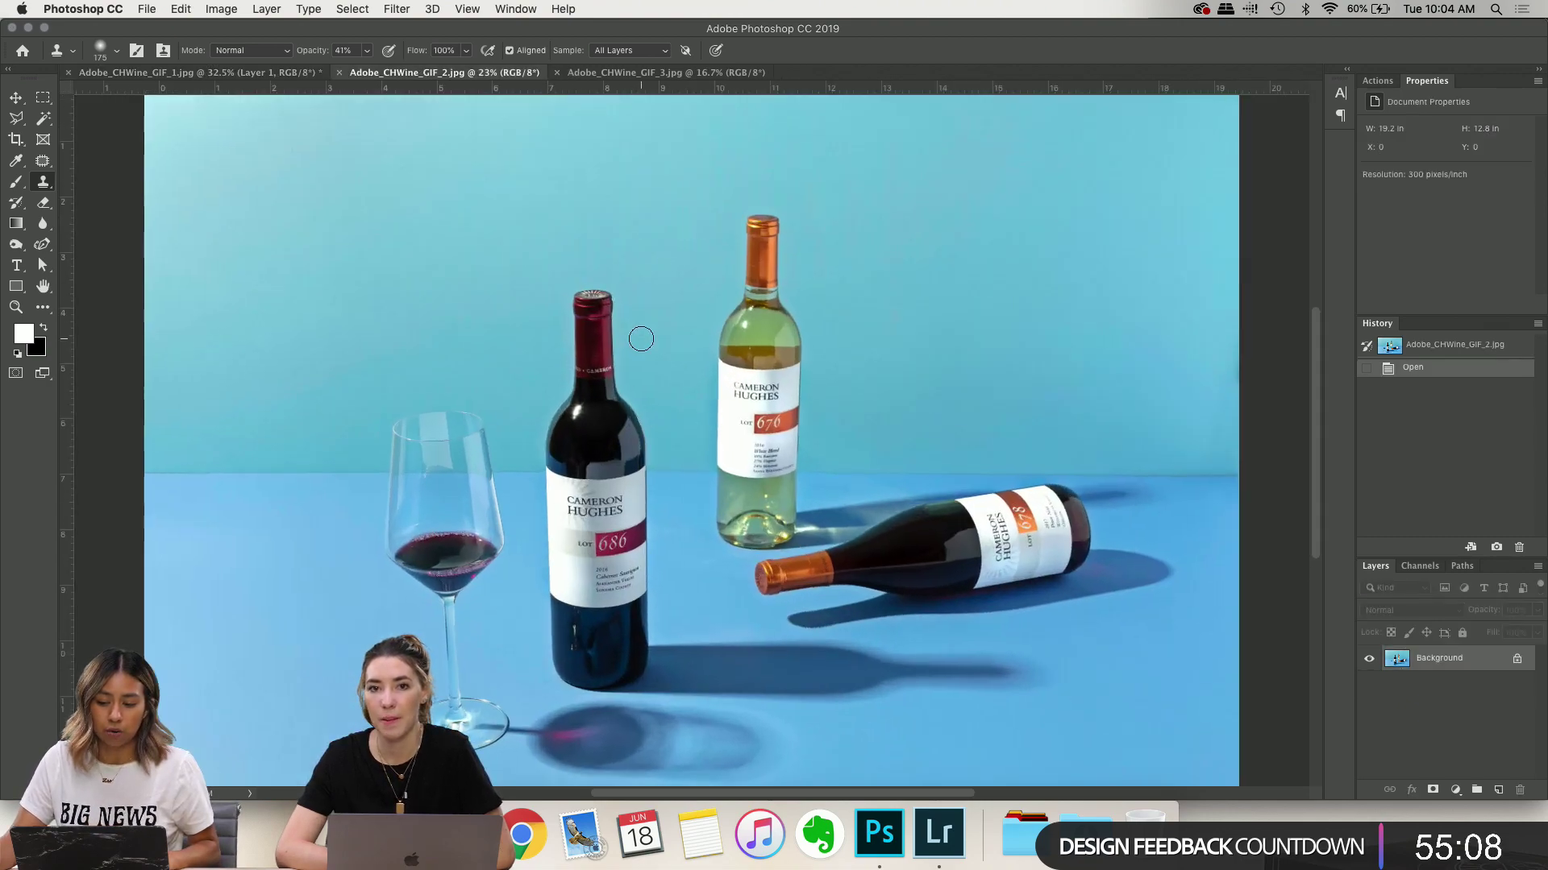
pyautogui.scroll(6, 640, 338)
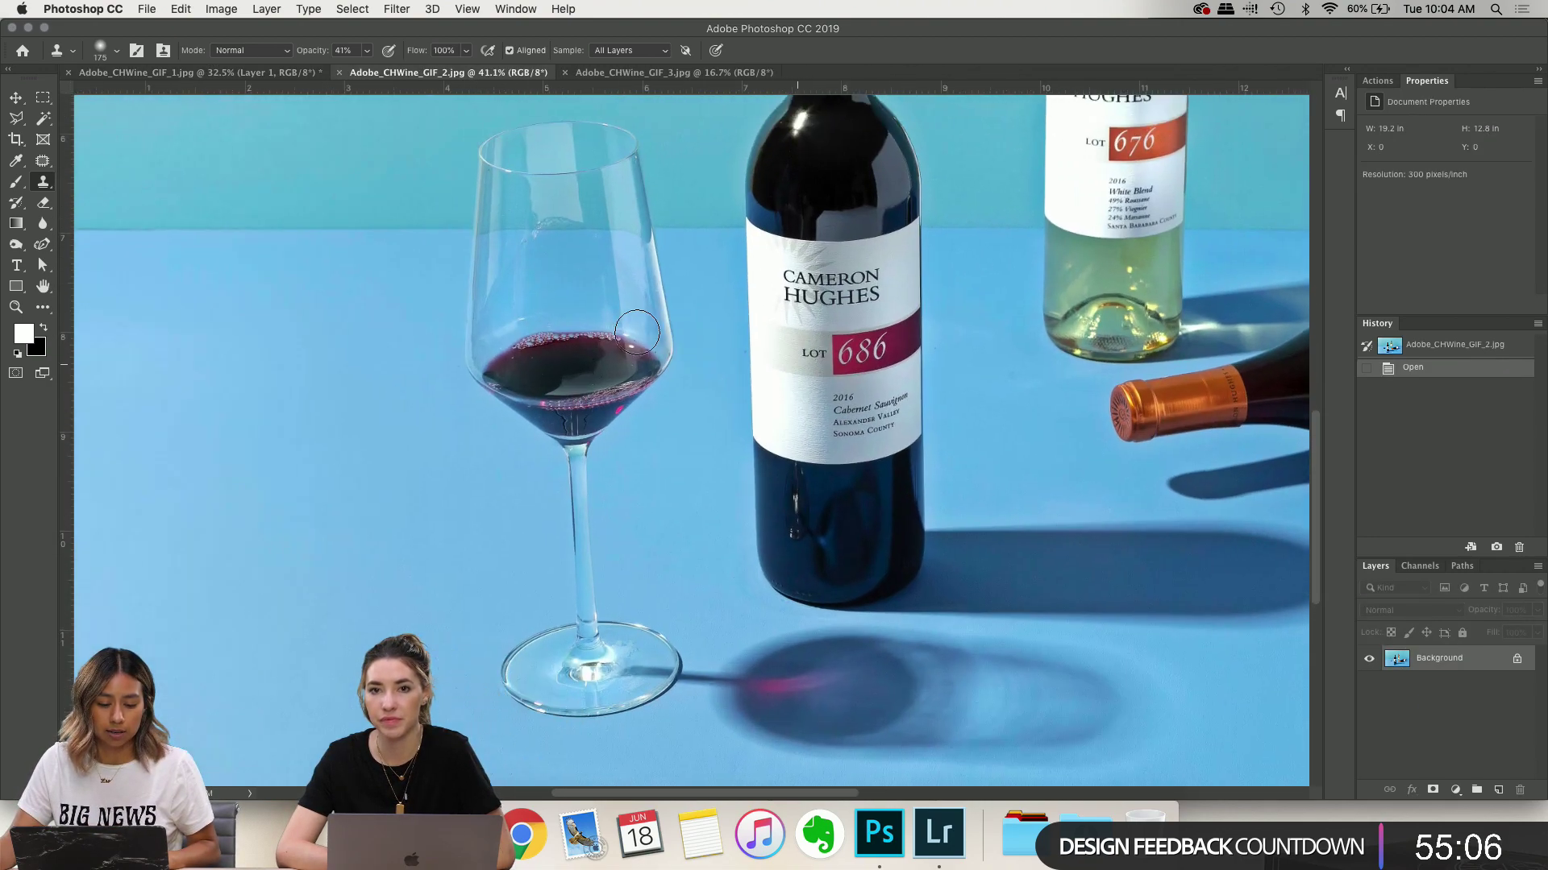
pyautogui.hscroll(-3, 637, 332)
pyautogui.scroll(2, 637, 332)
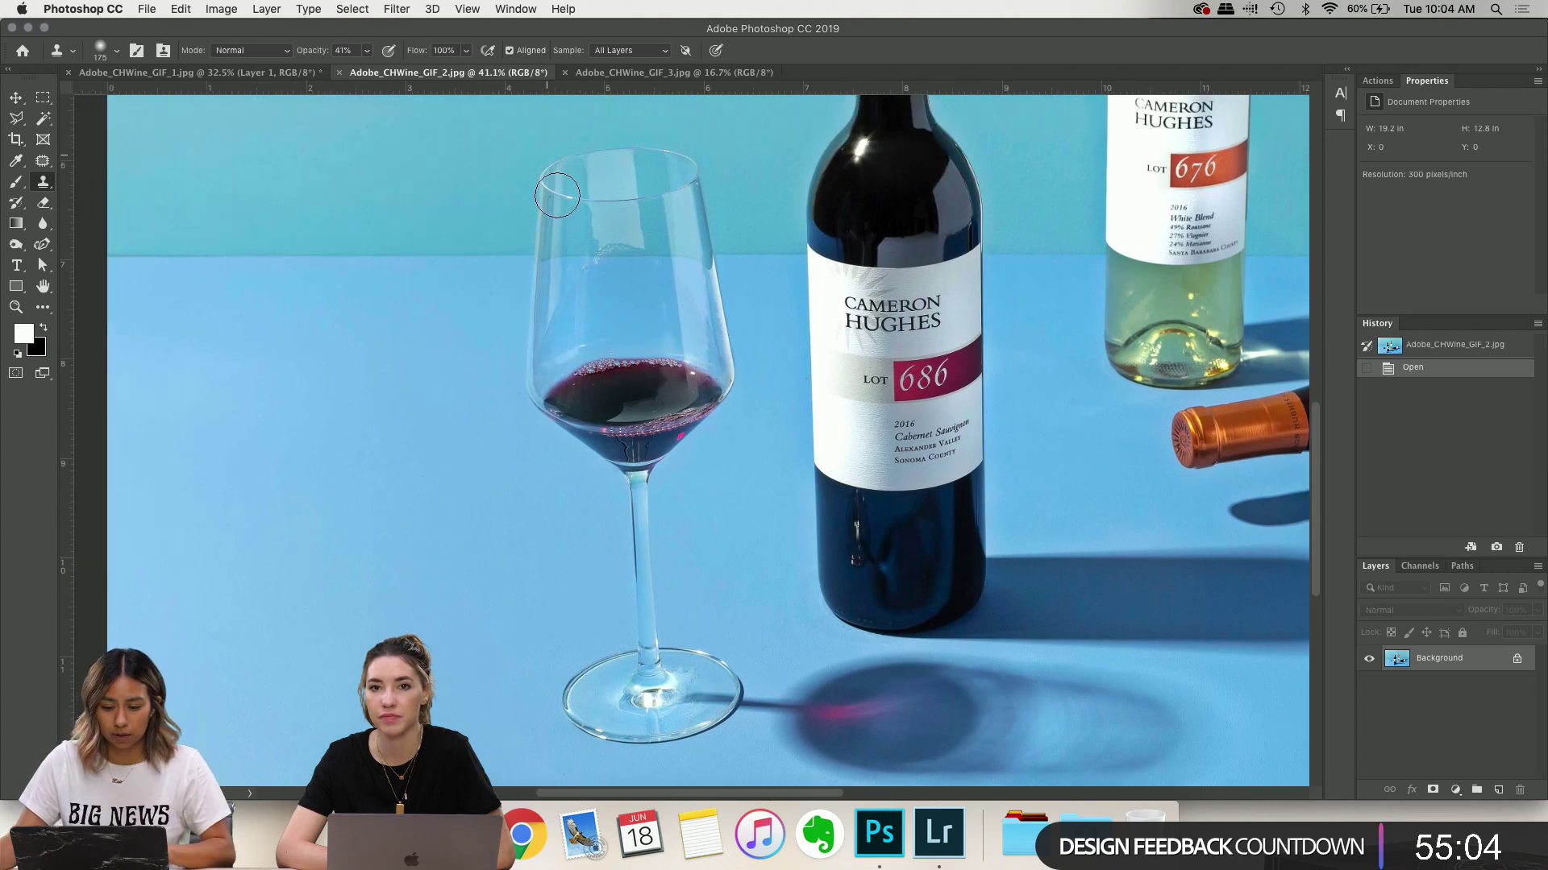
pyautogui.hscroll(-1, 557, 195)
pyautogui.scroll(2, 557, 195)
pyautogui.scroll(-5, 507, 272)
pyautogui.hscroll(5, 507, 272)
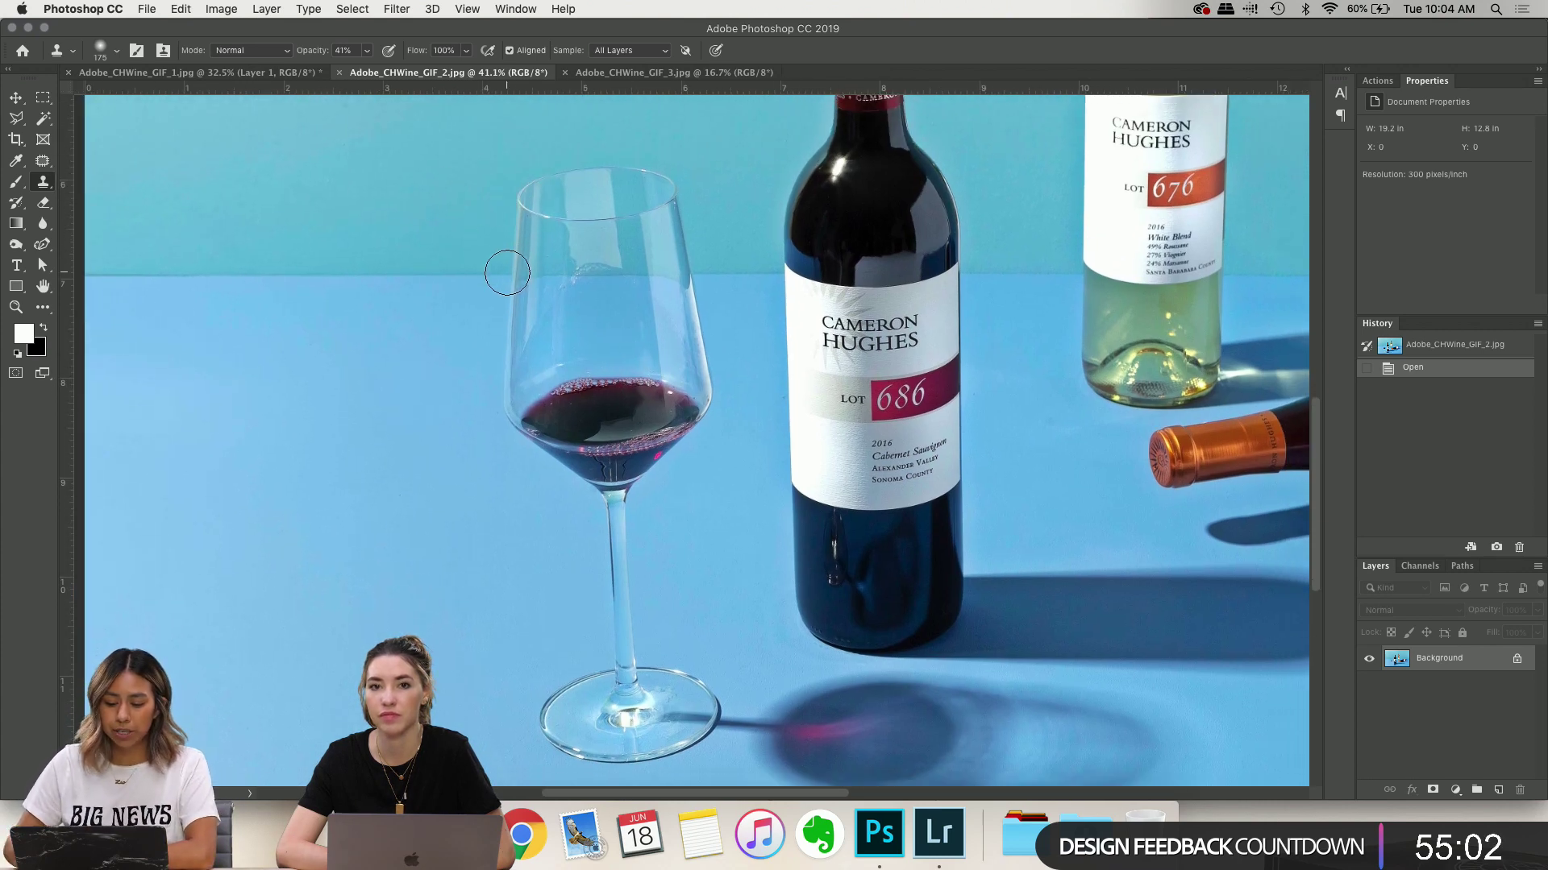
pyautogui.scroll(3, 507, 272)
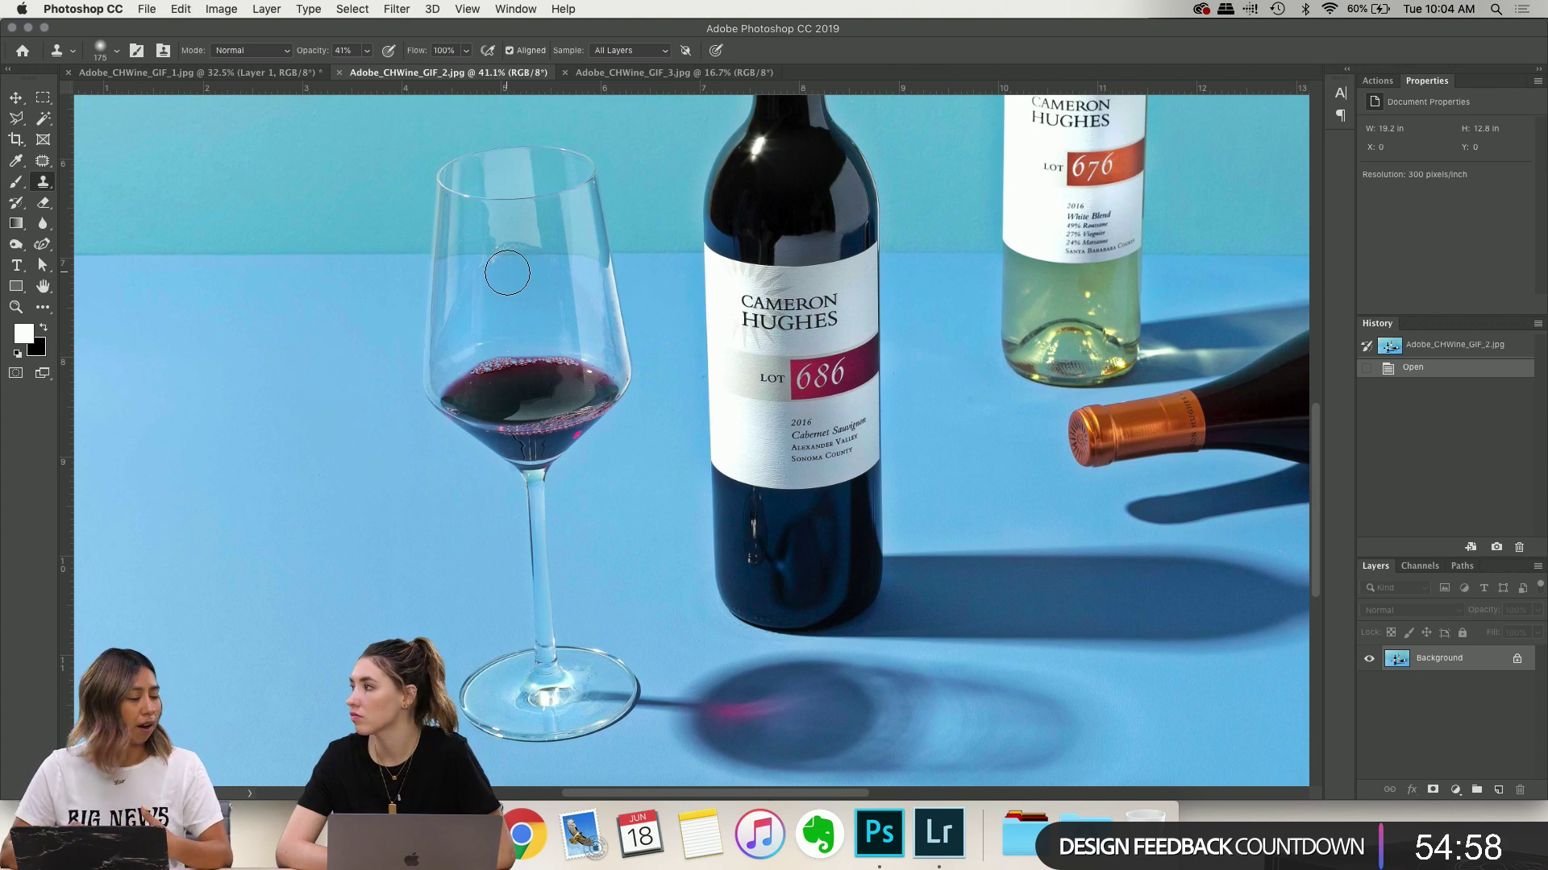
pyautogui.click(15, 119)
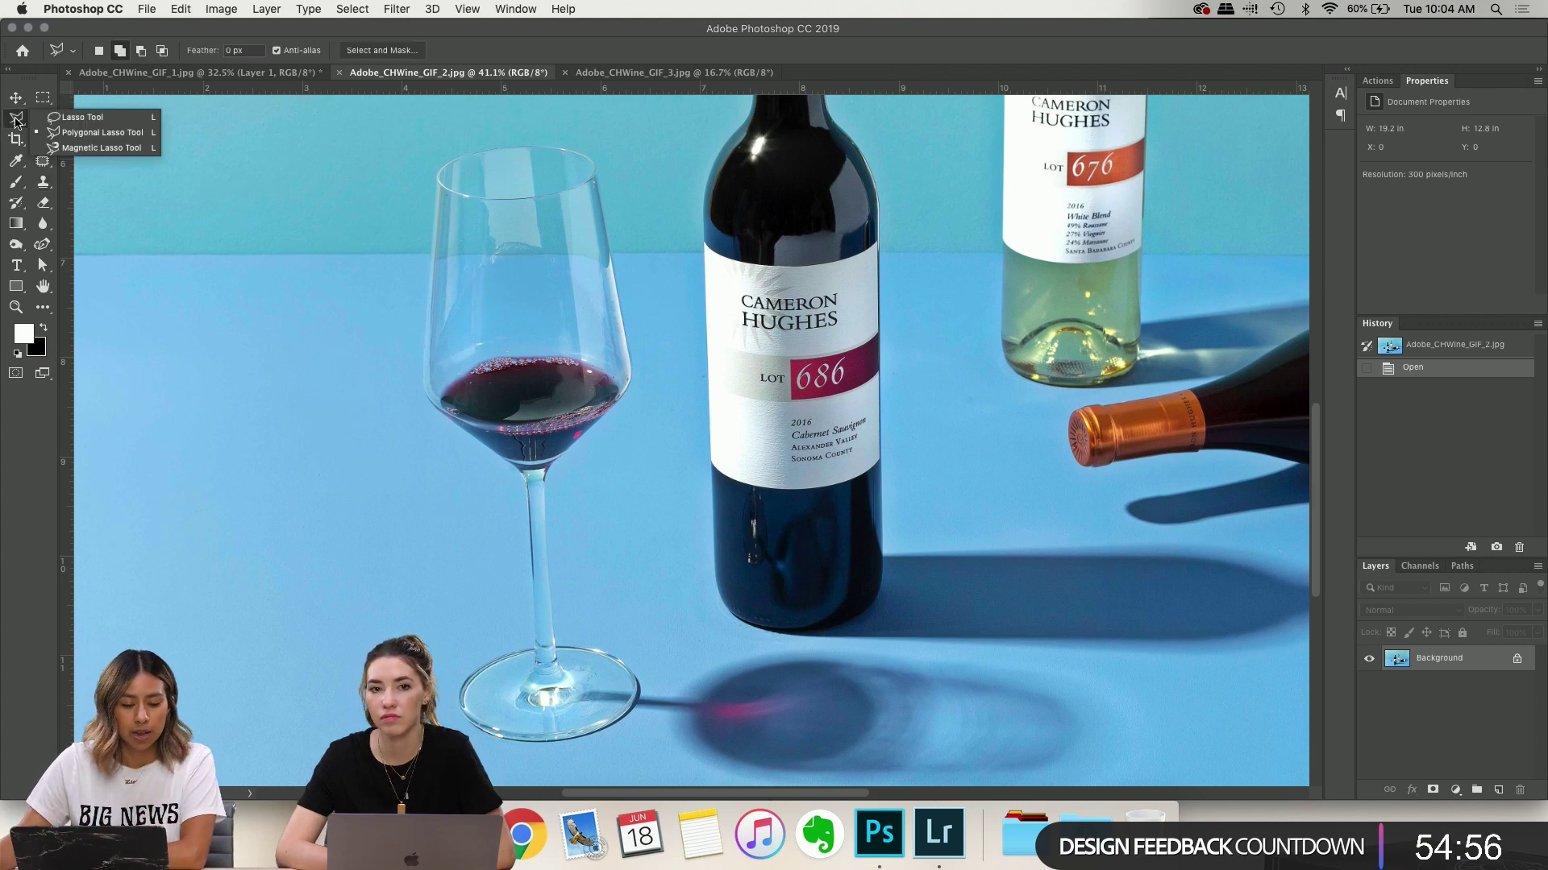
pyautogui.click(121, 117)
pyautogui.scroll(1, 519, 212)
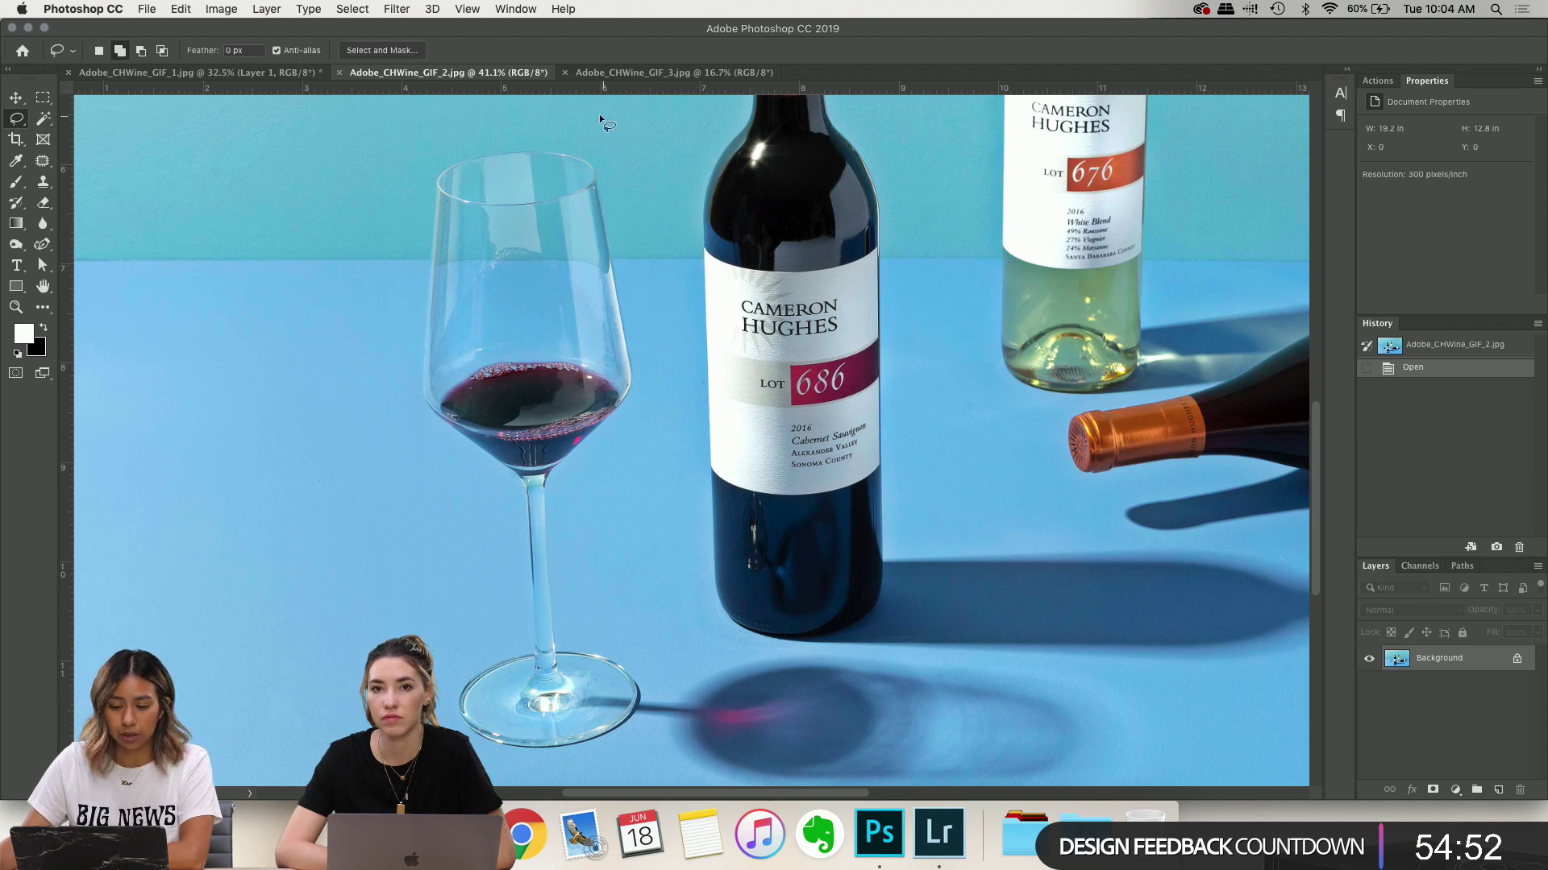
pyautogui.moveTo(428, 139); pyautogui.dragTo(402, 215)
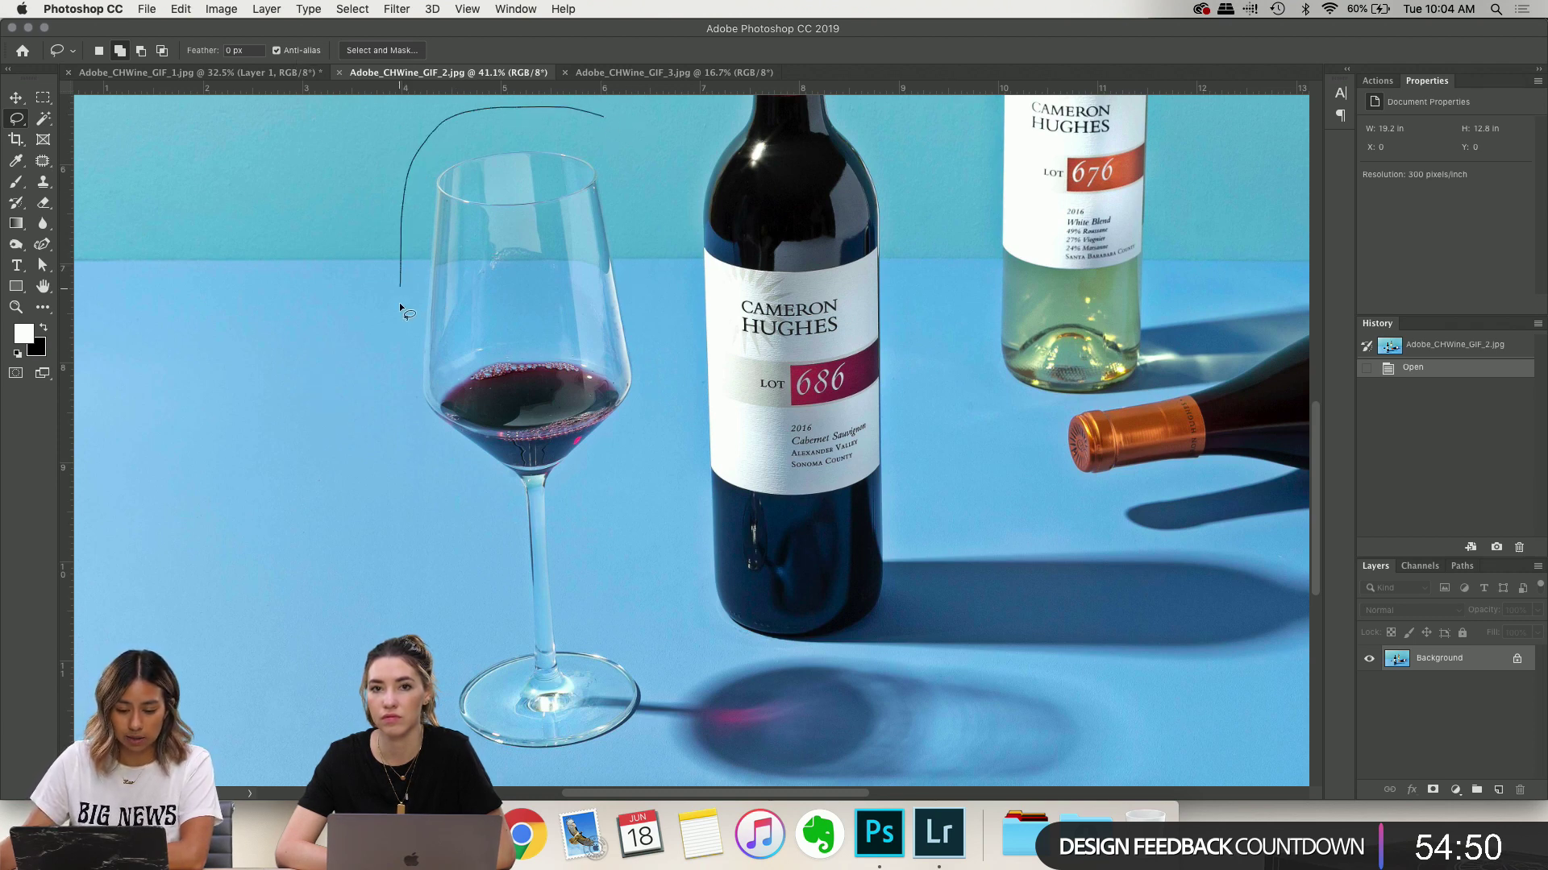
pyautogui.moveTo(409, 437)
pyautogui.mouseDown()
pyautogui.moveTo(463, 543)
pyautogui.moveTo(442, 648)
pyautogui.moveTo(531, 775)
pyautogui.moveTo(737, 803)
pyautogui.moveTo(923, 803)
pyautogui.moveTo(1066, 790)
pyautogui.moveTo(1168, 744)
pyautogui.moveTo(1153, 703)
pyautogui.moveTo(1101, 671)
pyautogui.moveTo(691, 627)
pyautogui.moveTo(662, 545)
pyautogui.moveTo(660, 288)
pyautogui.moveTo(605, 117)
pyautogui.mouseUp()
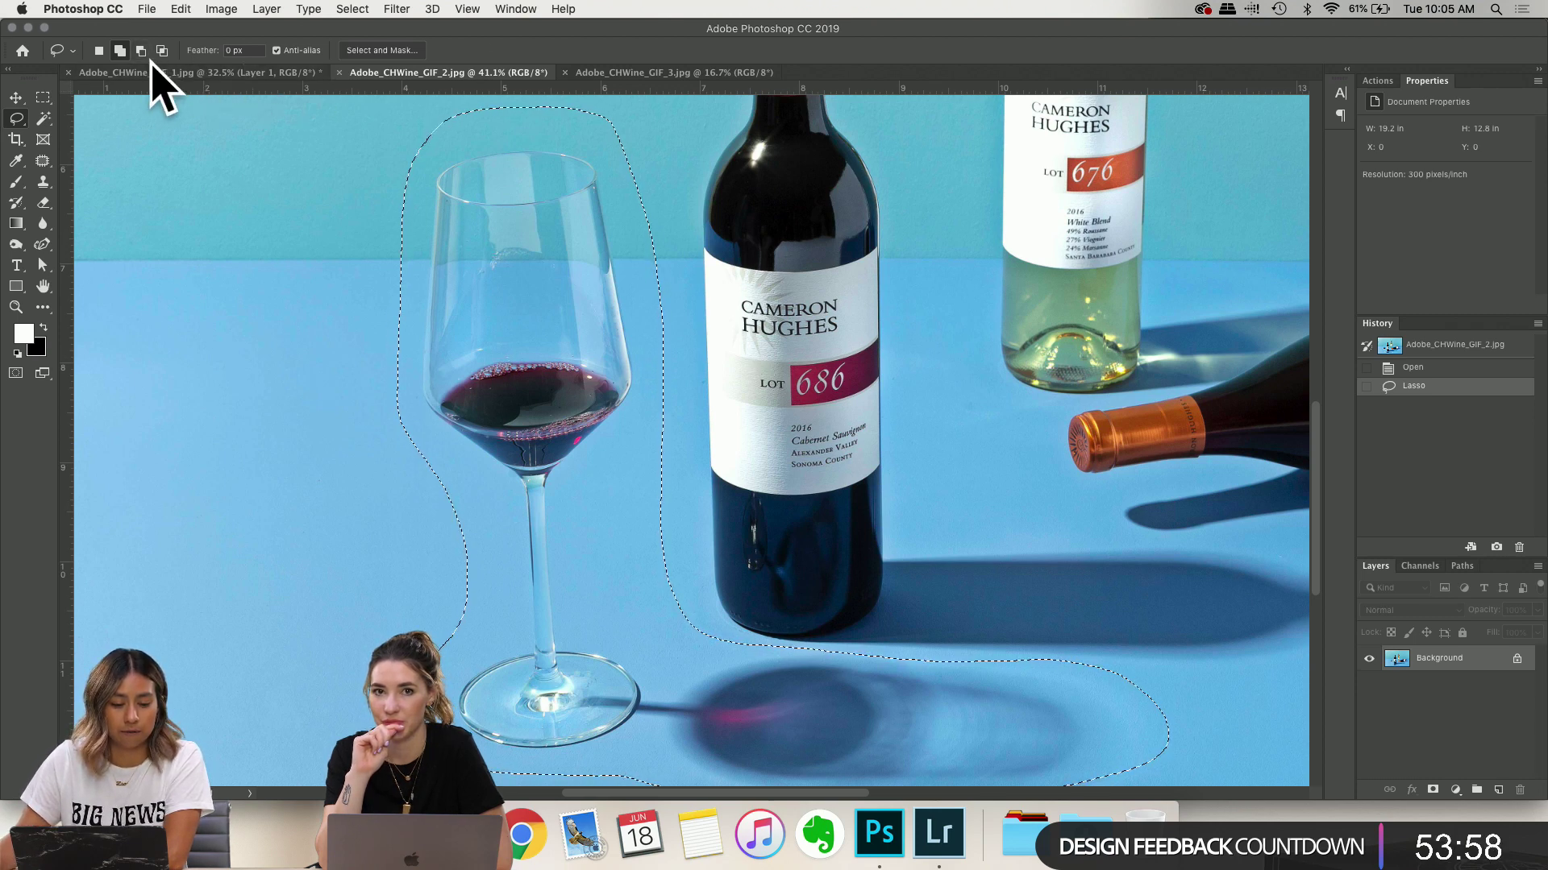
# Copy the selected wine glass and shadow and paste them into Adobe_CHWine_GIF_1.jpg as a new layer
pyautogui.click(212, 73)
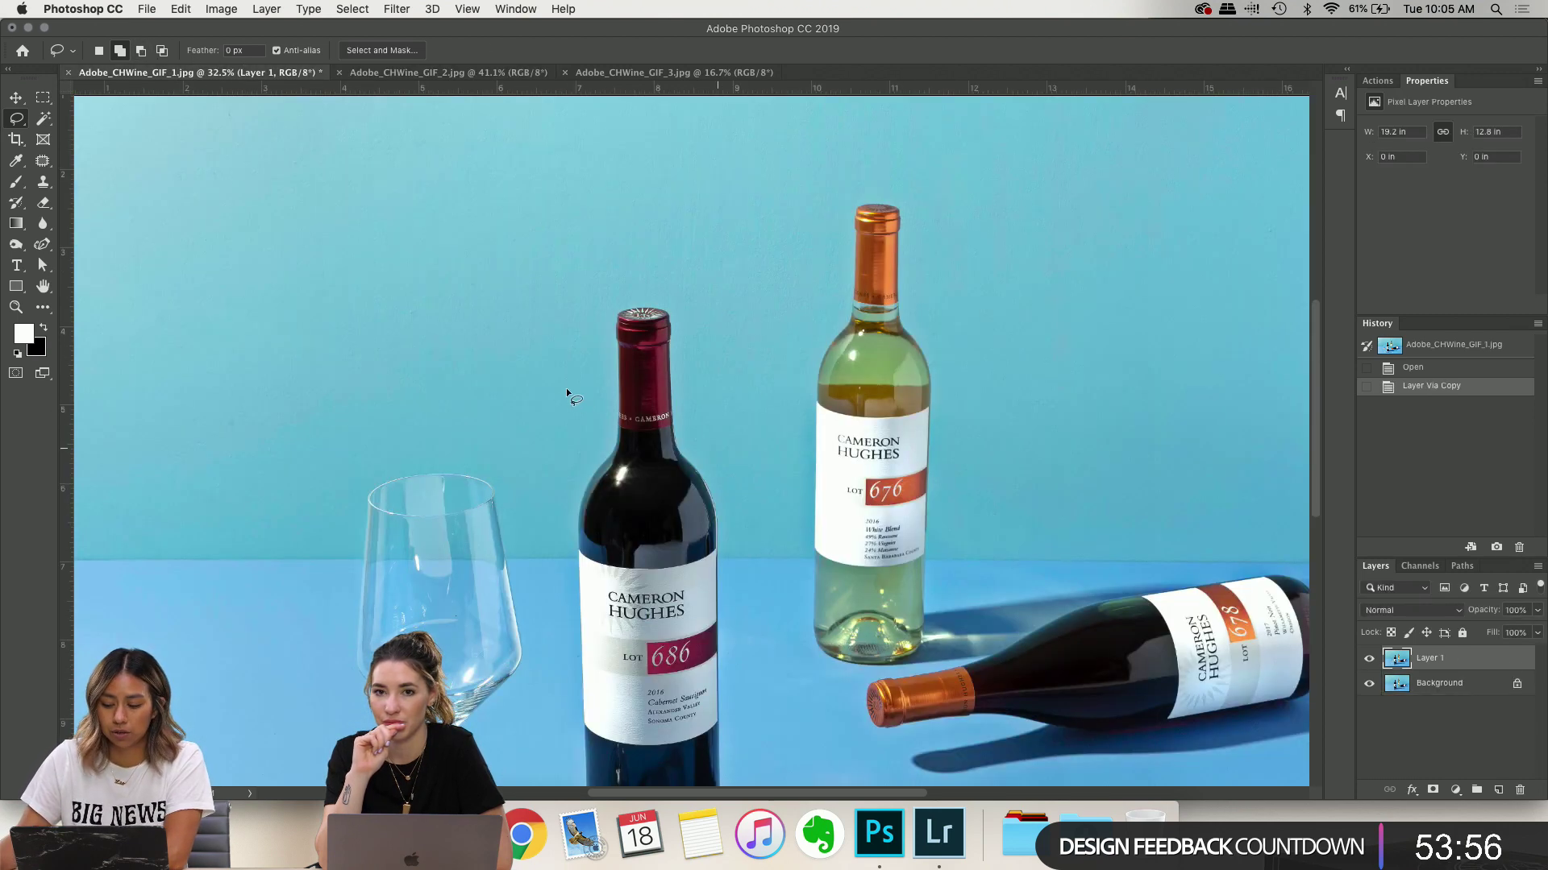
pyautogui.scroll(-3, 549, 384)
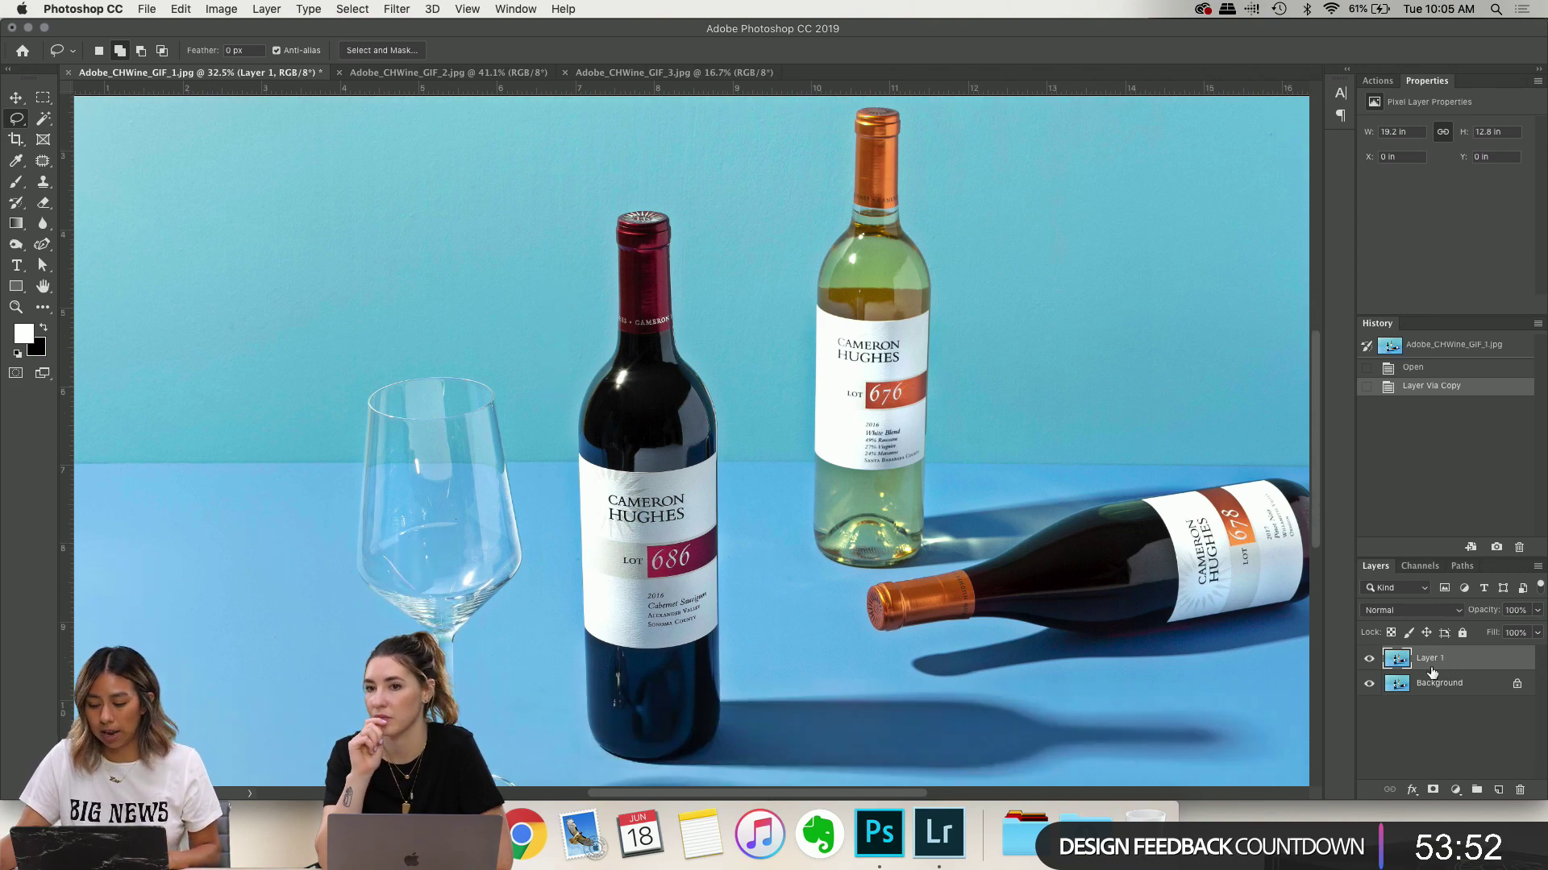
pyautogui.scroll(3, 596, 568)
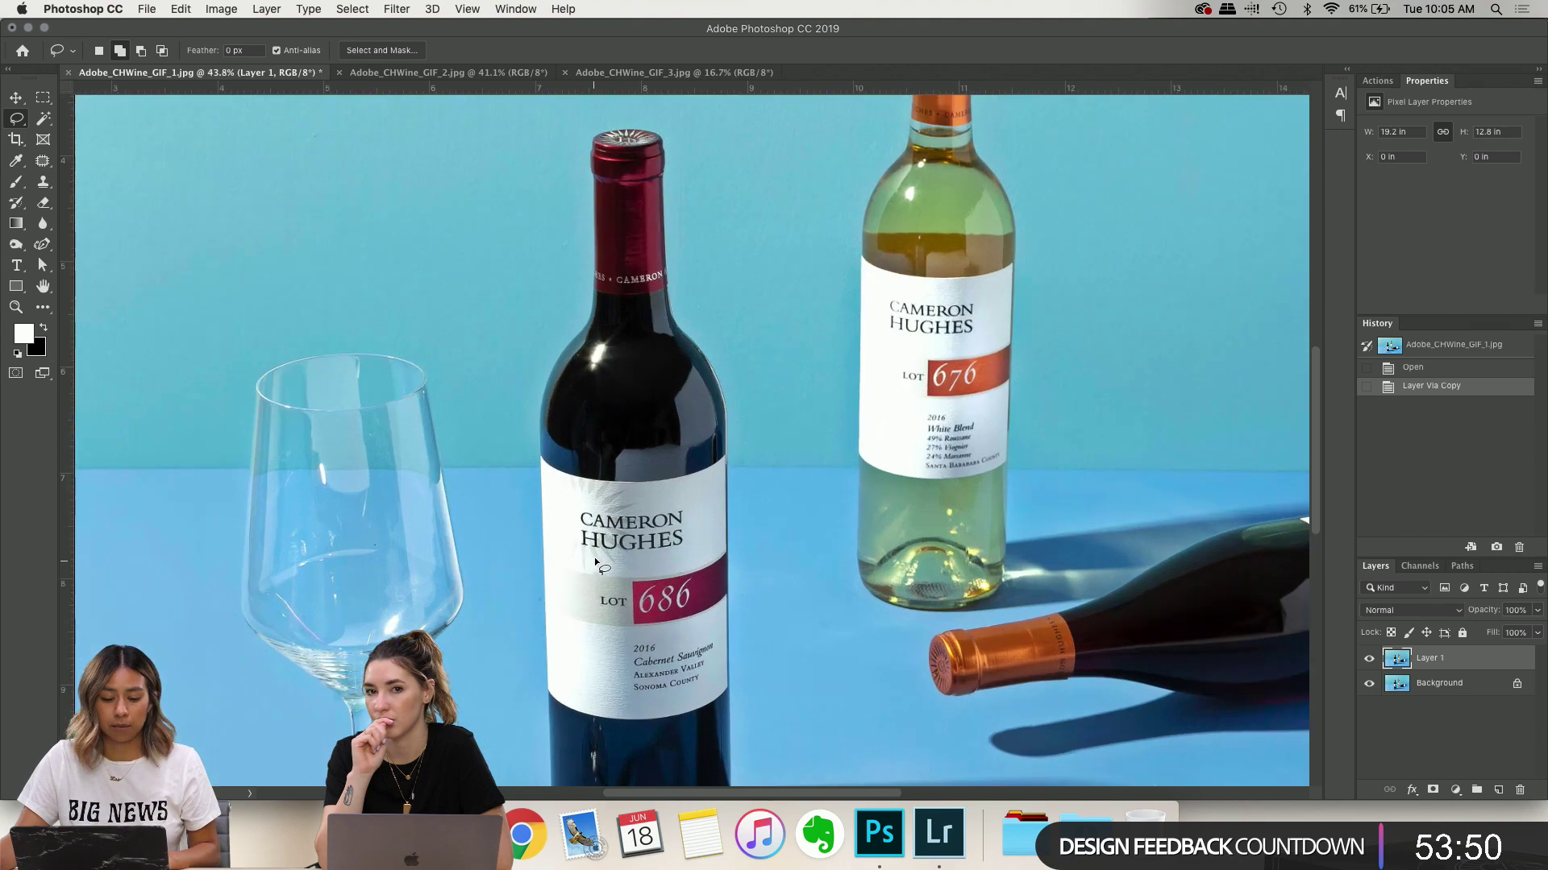
pyautogui.scroll(-5, 491, 606)
pyautogui.hscroll(-5, 492, 606)
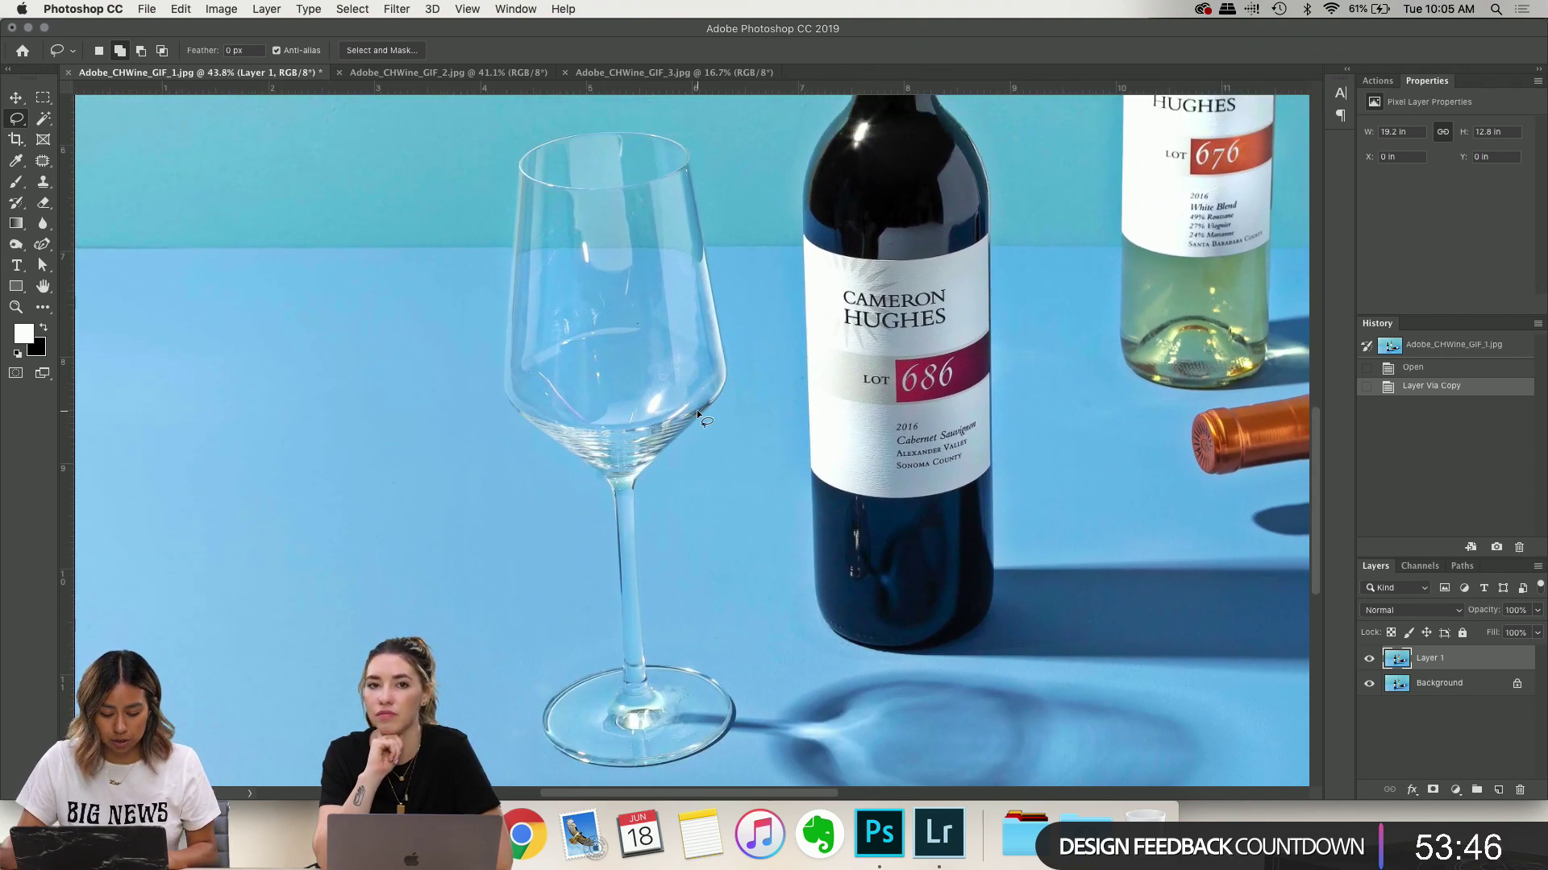
pyautogui.press('super+v')
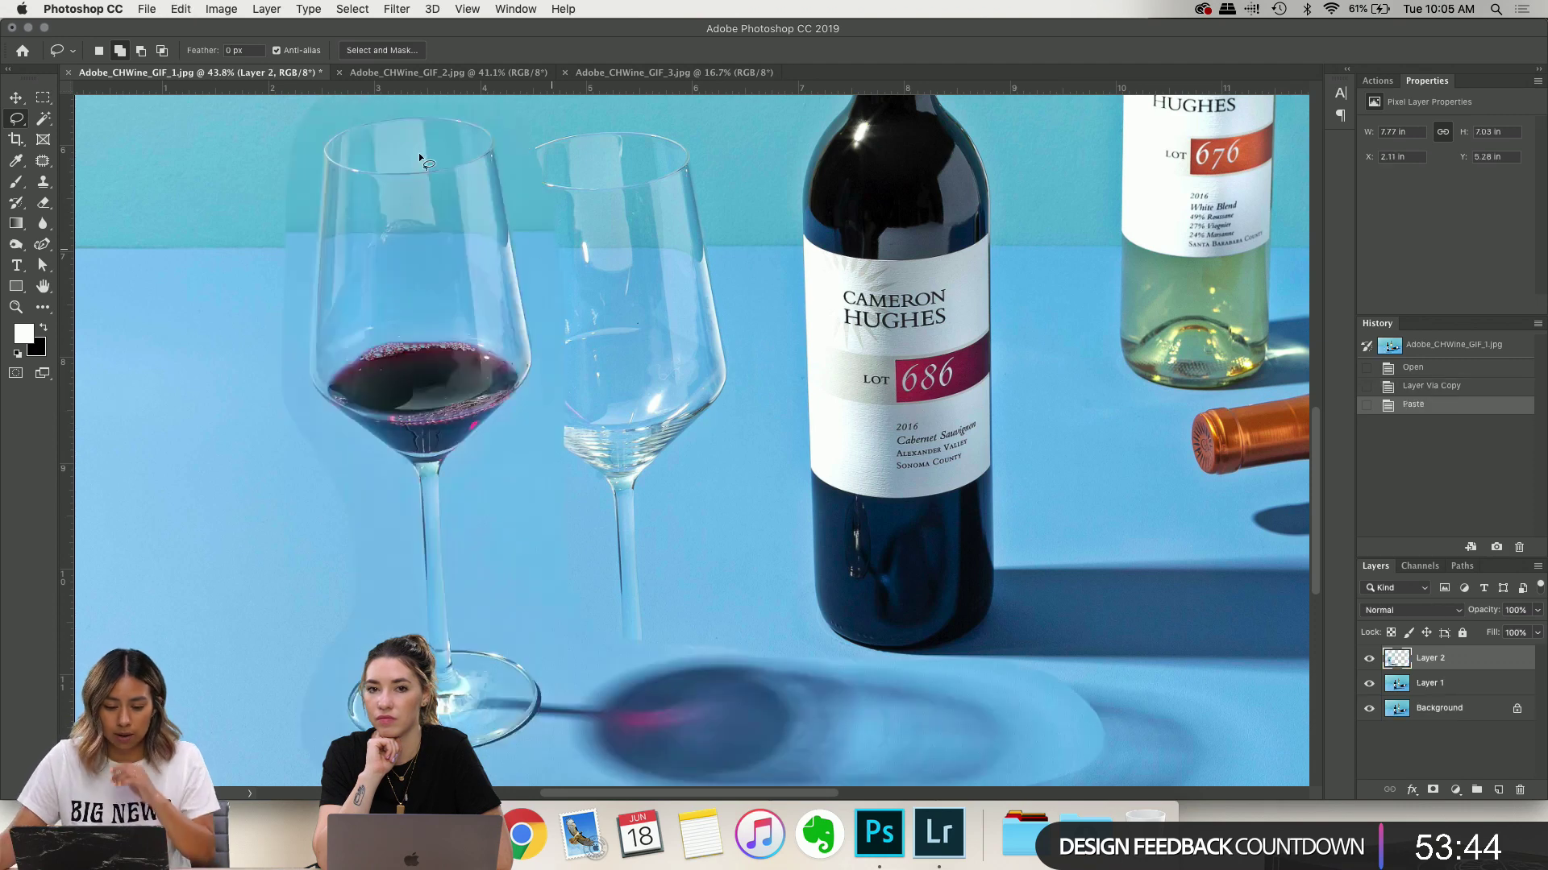
# Move the pasted filled glass roughly over the empty glass and lower its layer opacity to 59%
pyautogui.click(21, 104)
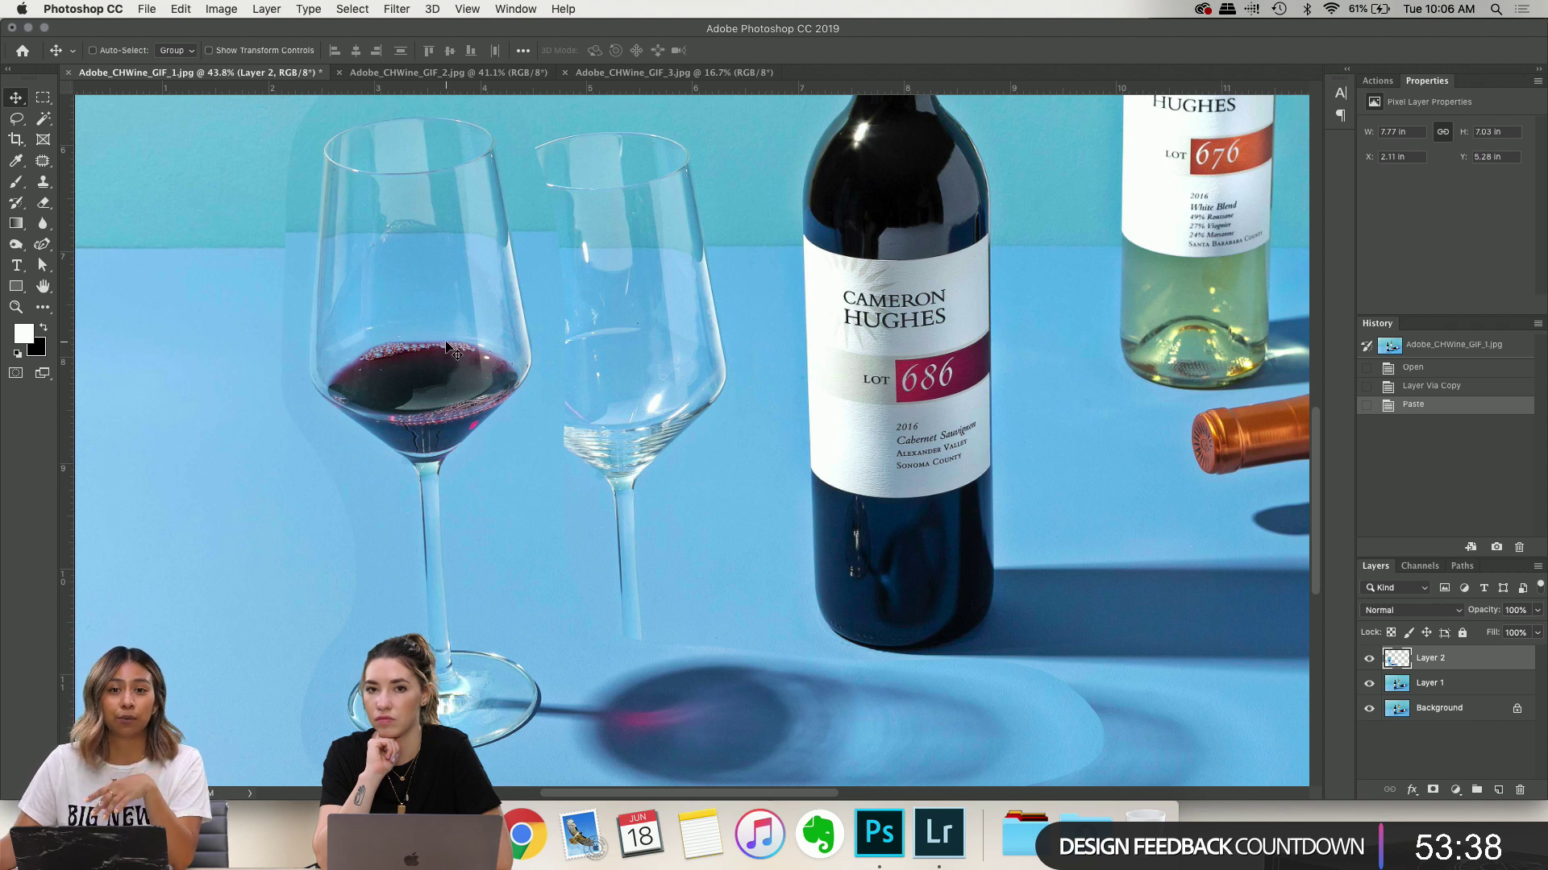
pyautogui.moveTo(408, 284); pyautogui.dragTo(580, 312)
pyautogui.scroll(3, 710, 342)
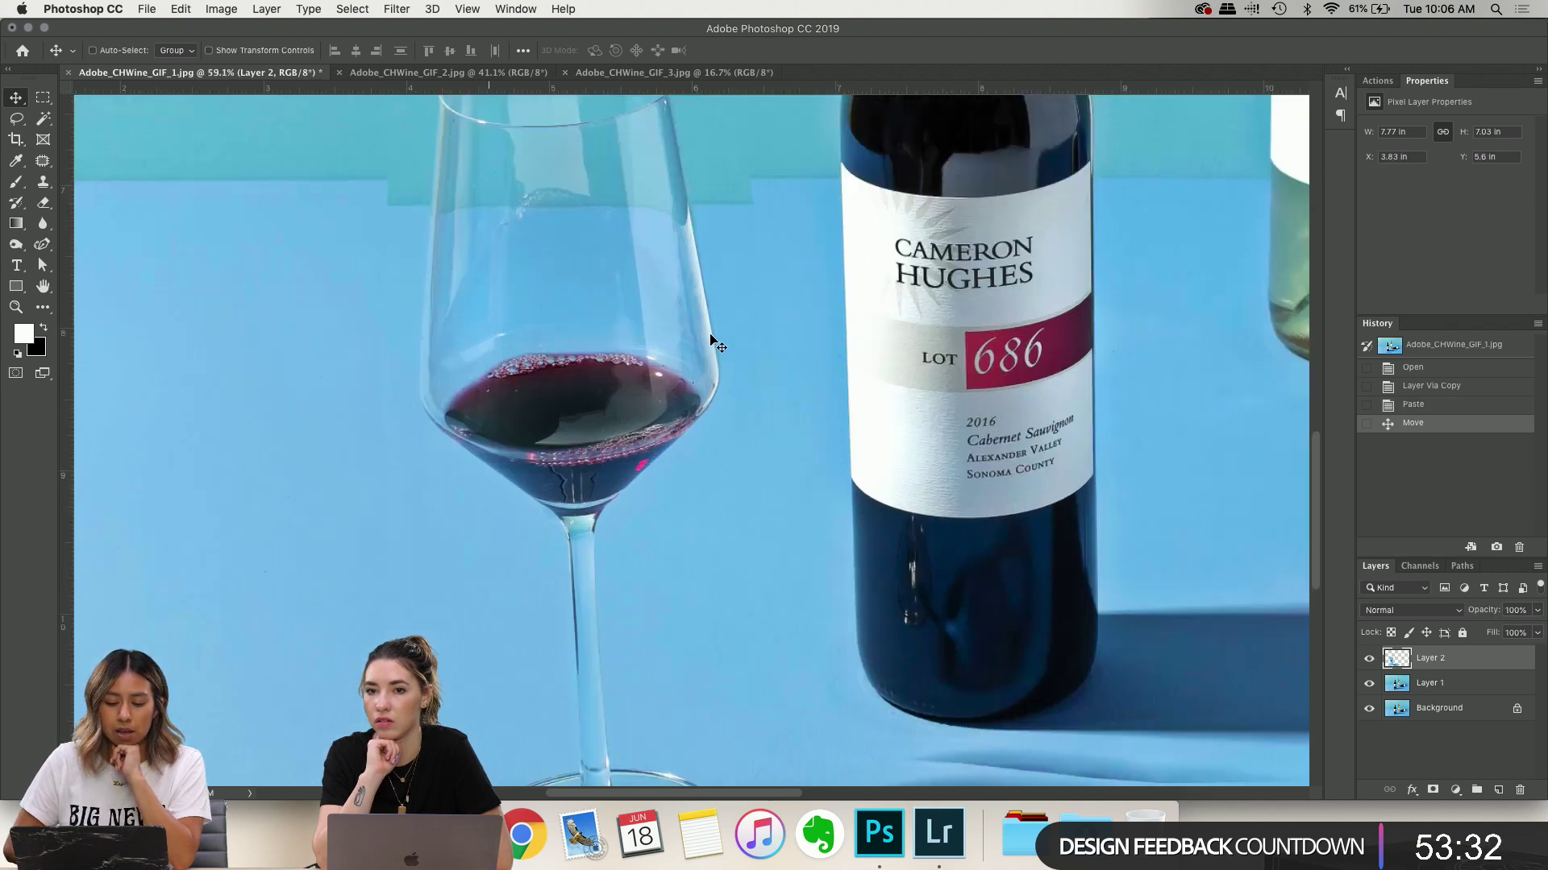
pyautogui.scroll(3, 709, 342)
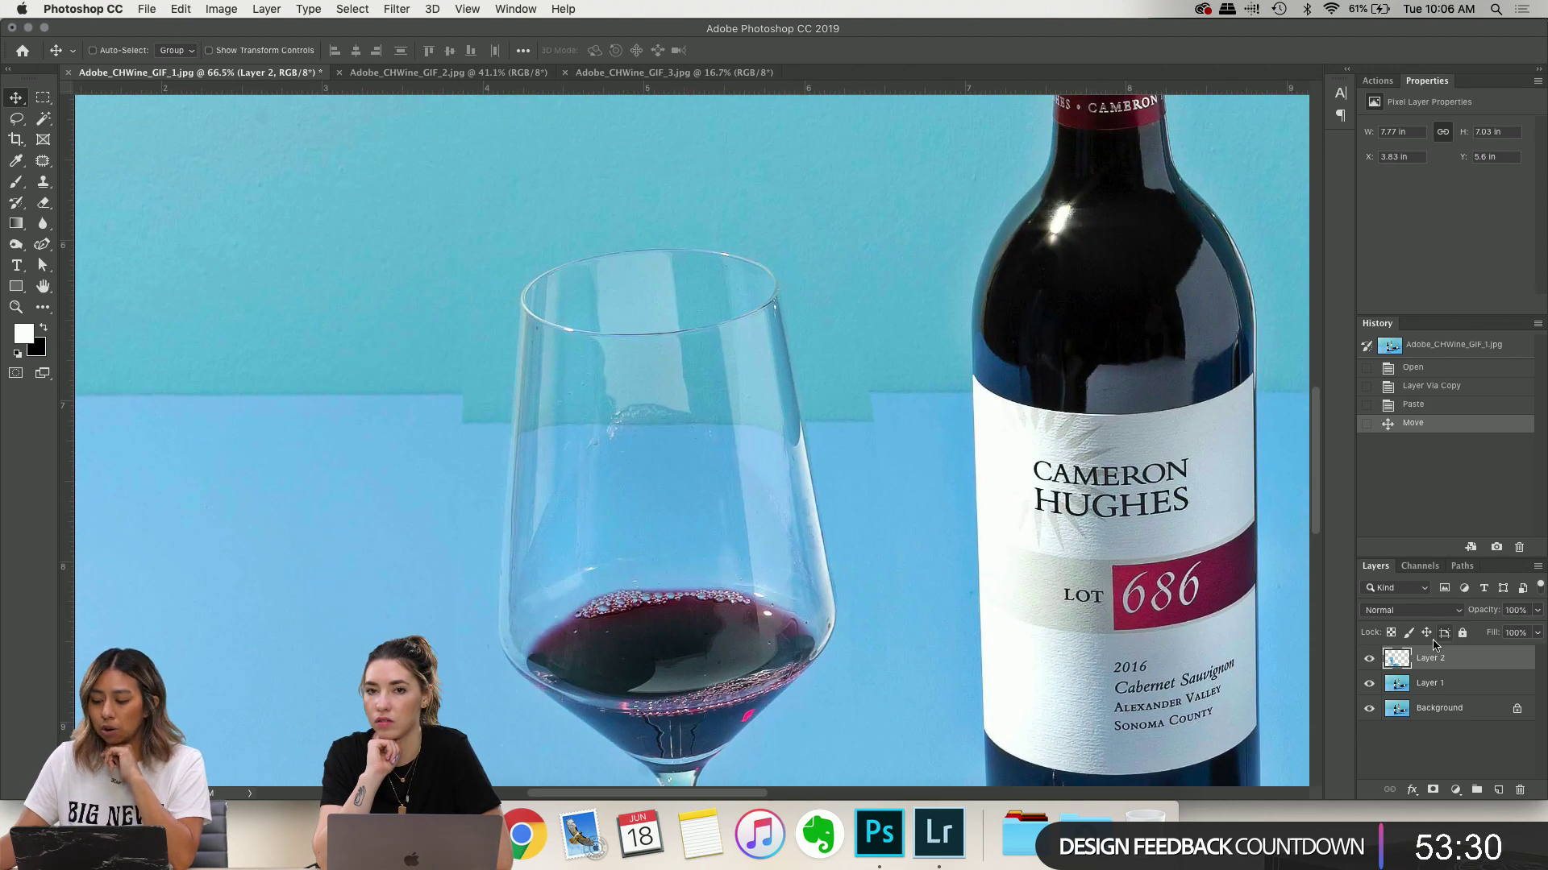
pyautogui.click(1538, 611)
pyautogui.moveTo(1519, 633); pyautogui.dragTo(1505, 633)
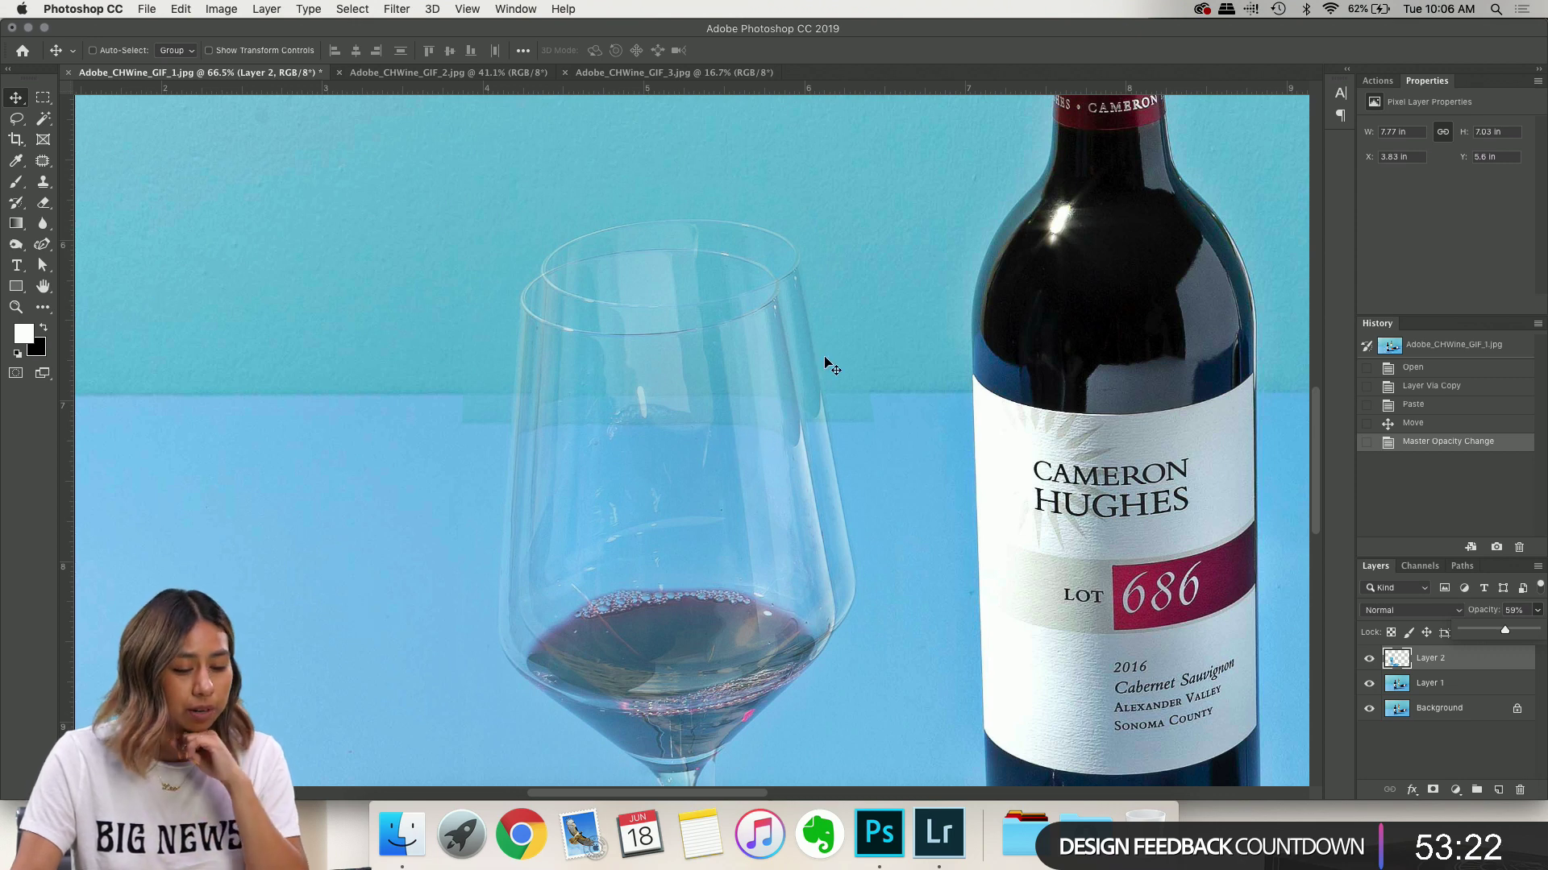
# Nudge the semi-transparent Layer 2 up and right to X 3.95 in, Y 5.42 in, aligning its glass rim with the empty glass
pyautogui.scroll(3, 637, 337)
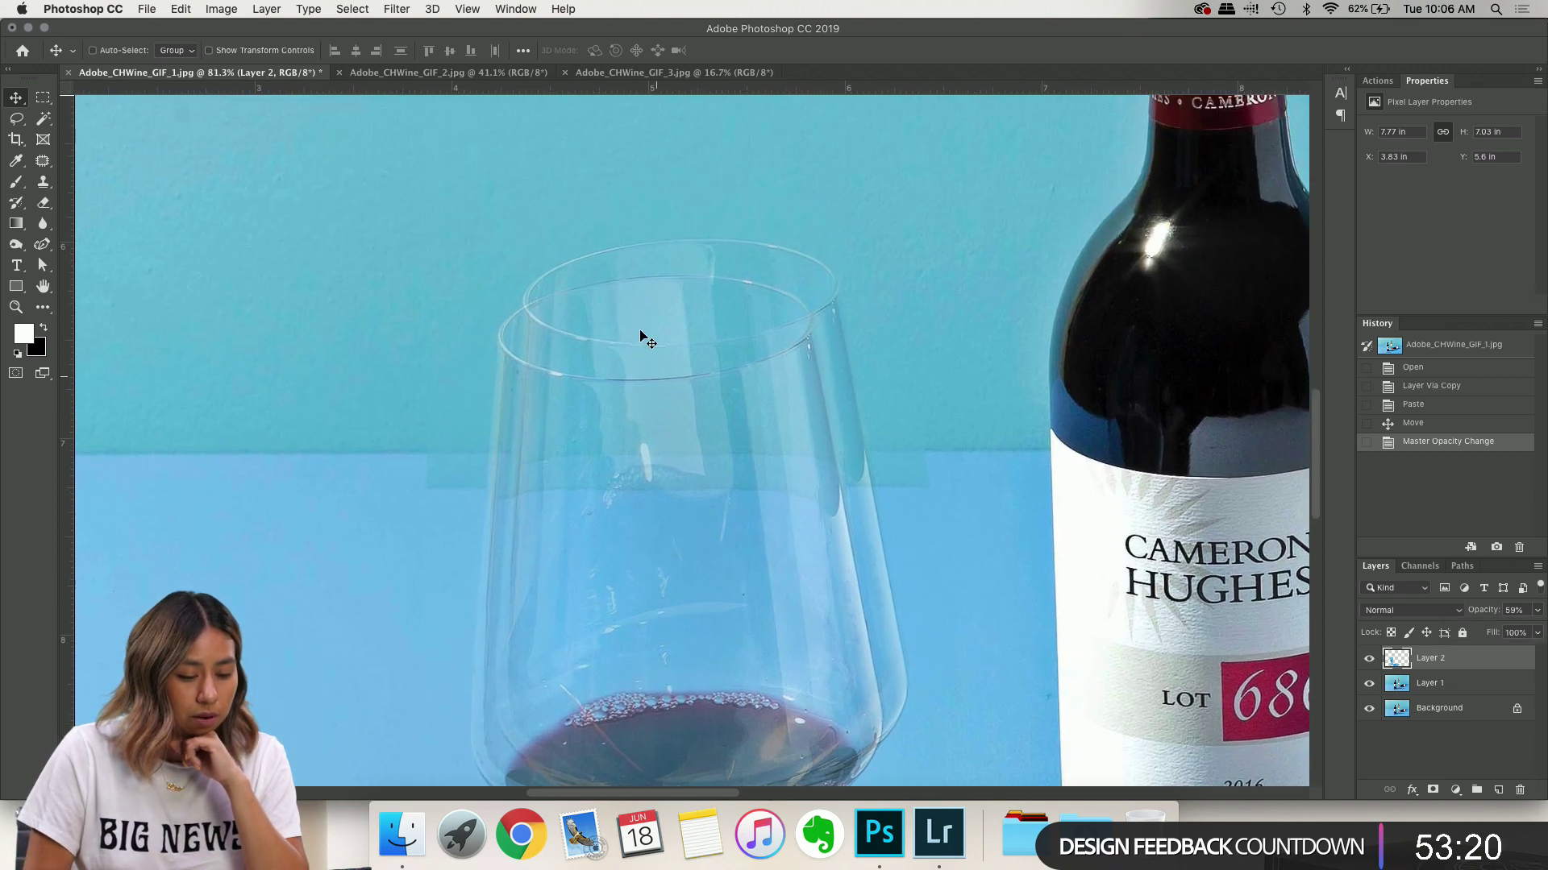
pyautogui.scroll(2, 640, 336)
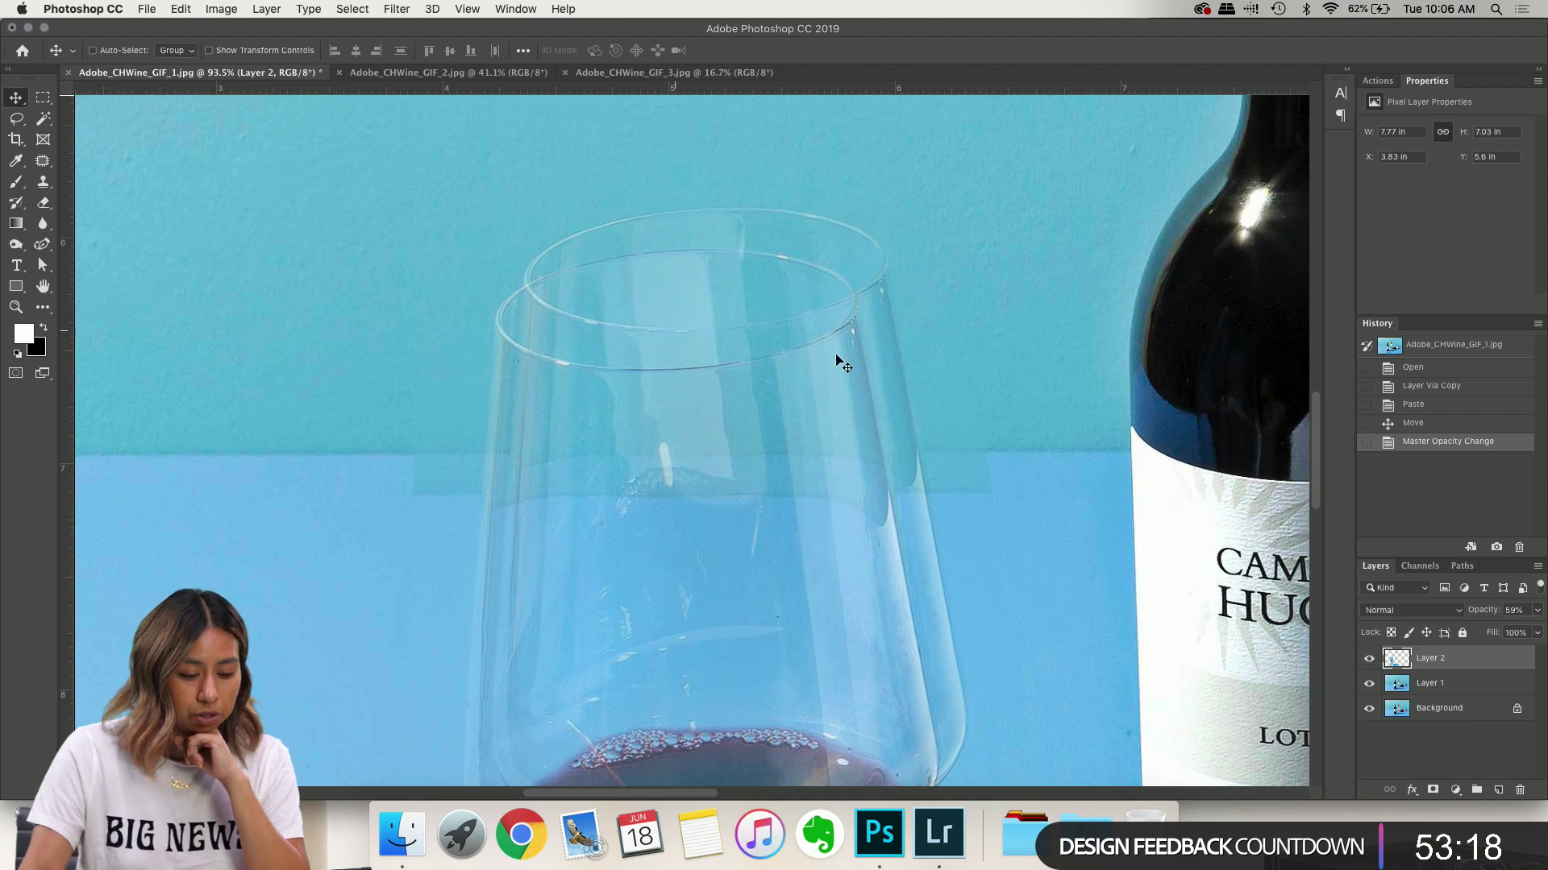
pyautogui.press('Up')
pyautogui.press('Up')
pyautogui.press('Up')
pyautogui.press('Up')
pyautogui.press('Up')
pyautogui.press('Up')
pyautogui.press('Up')
pyautogui.press('Up')
pyautogui.press('Up')
pyautogui.press('Up')
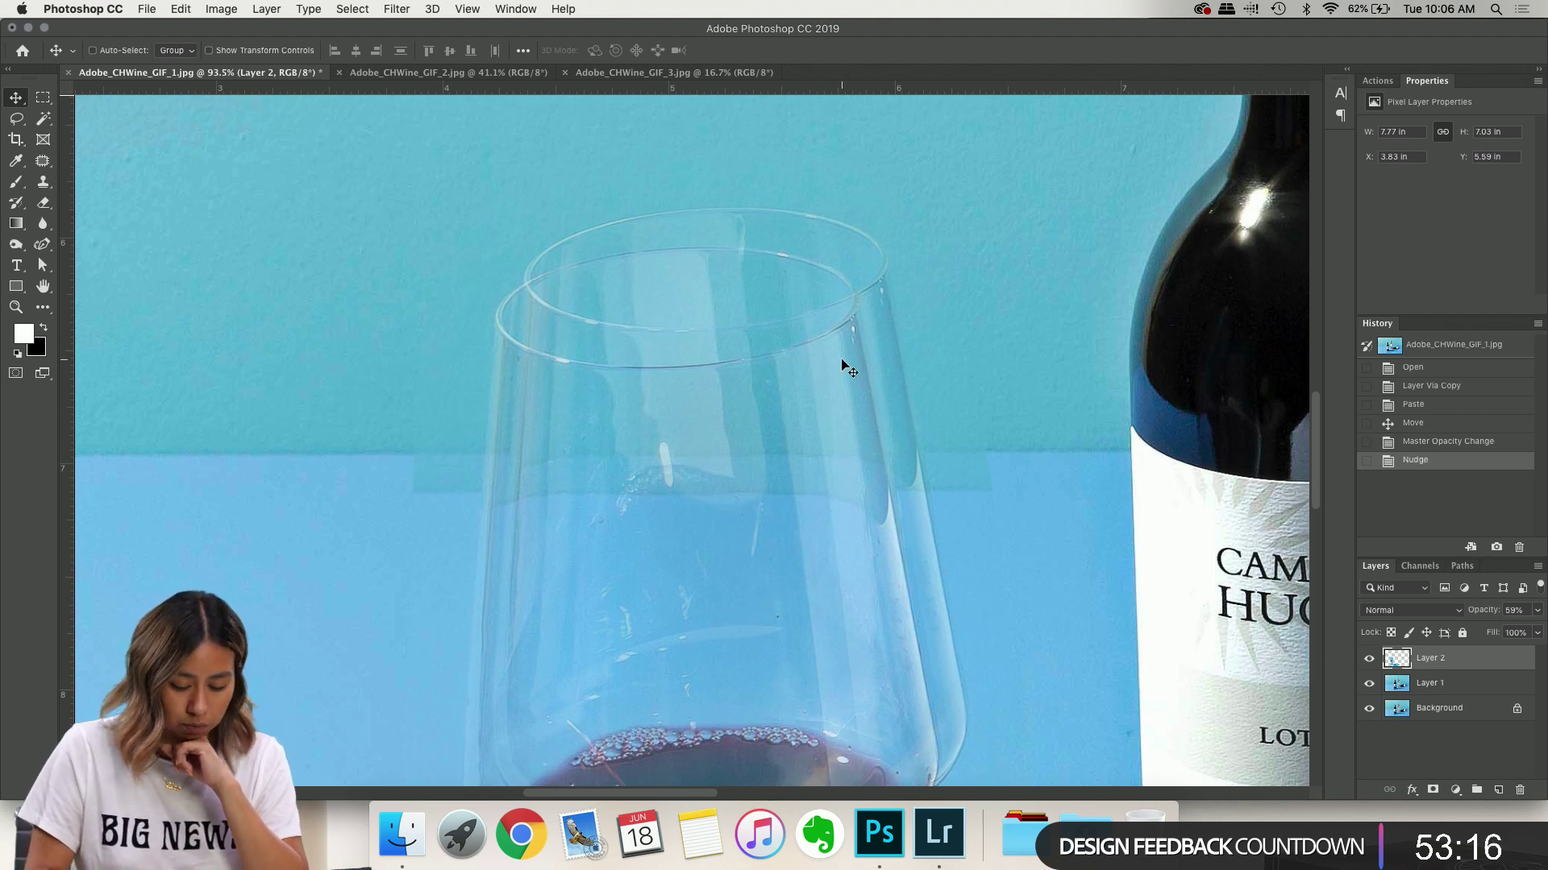
pyautogui.press('Up')
pyautogui.press('Up')
pyautogui.press('Up')
pyautogui.press('Up')
pyautogui.press('Up')
pyautogui.press('Up')
pyautogui.press('Up')
pyautogui.press('Up')
pyautogui.press('Up')
pyautogui.press('Up')
pyautogui.press('Up')
pyautogui.press('Up')
pyautogui.press('Up')
pyautogui.press('Up')
pyautogui.press('Up')
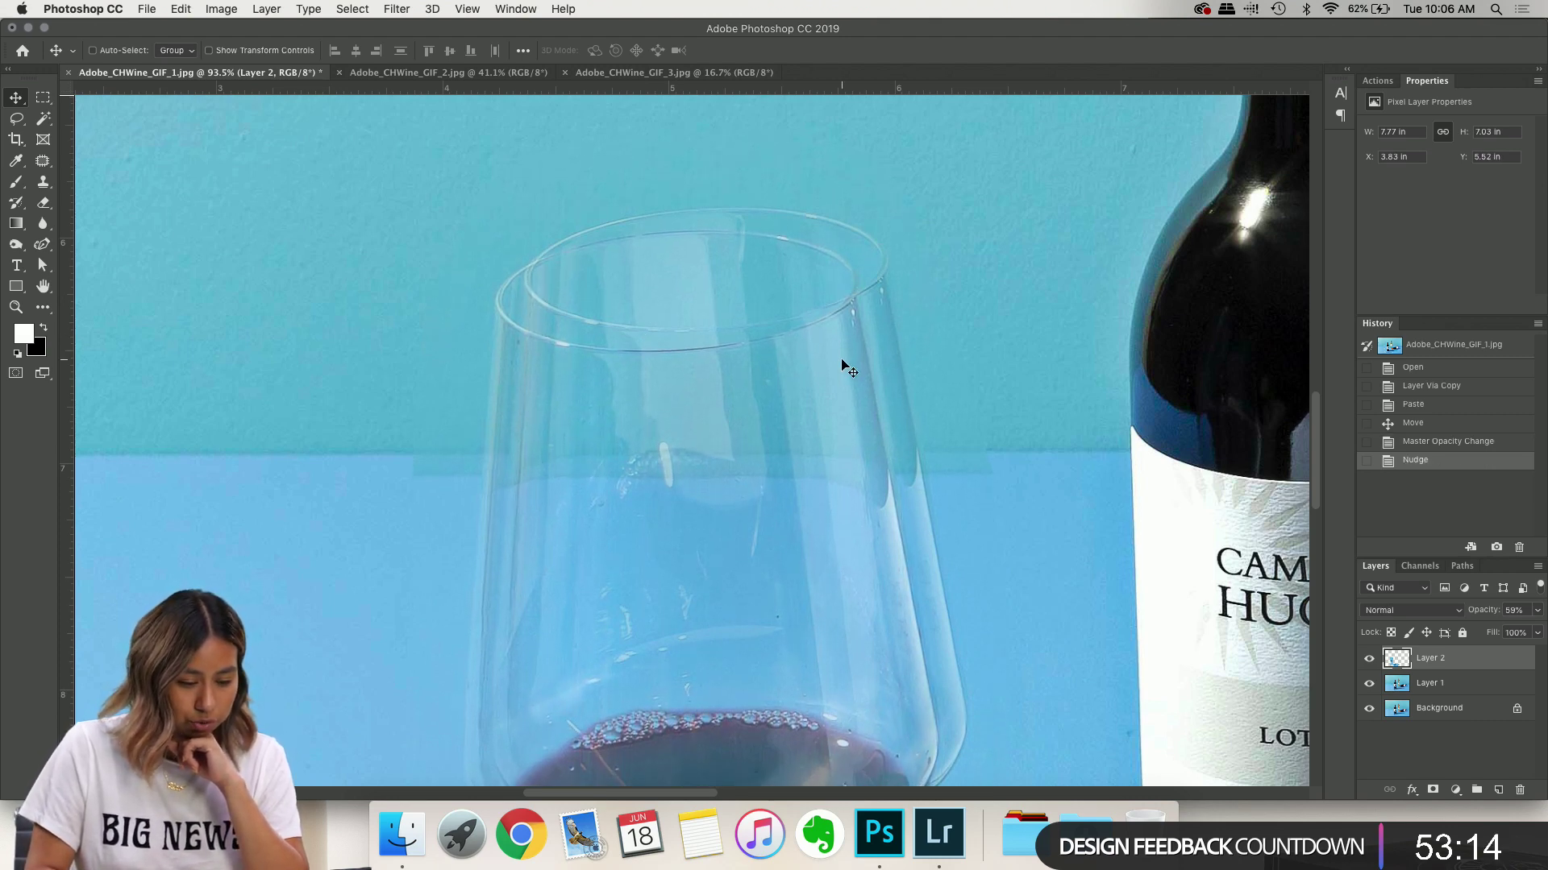
pyautogui.press('Right')
pyautogui.press('Right')
pyautogui.press('Right')
pyautogui.press('Right')
pyautogui.press('Right')
pyautogui.press('Right')
pyautogui.press('Right')
pyautogui.press('Right')
pyautogui.press('Right')
pyautogui.press('Right')
pyautogui.press('Right')
pyautogui.press('Right')
pyautogui.press('Right')
pyautogui.press('Right')
pyautogui.press('Right')
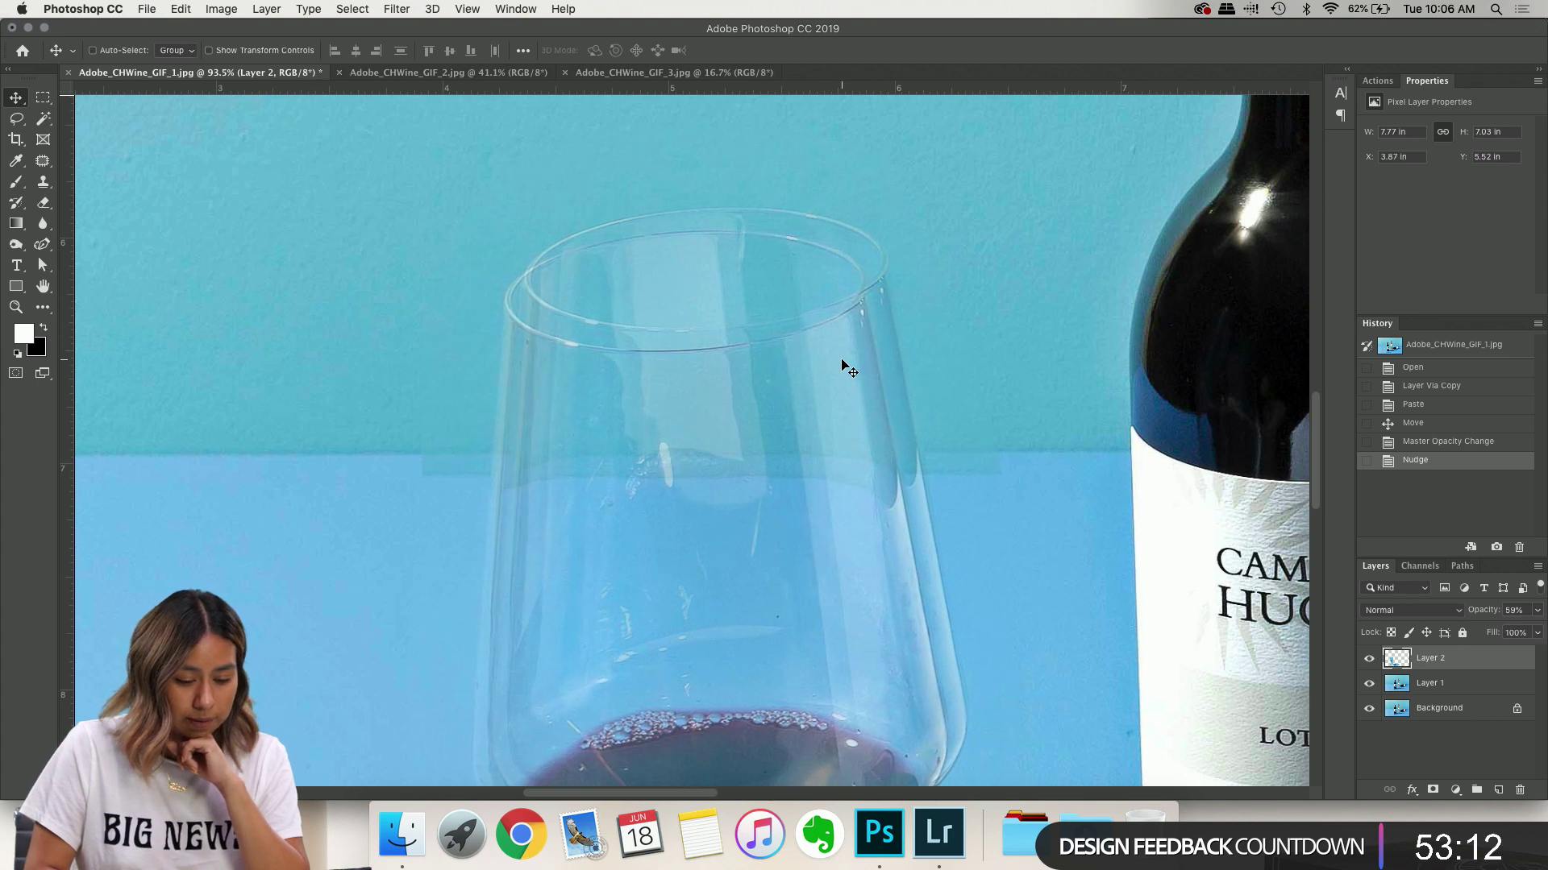
pyautogui.press('Right')
pyautogui.press('Right')
pyautogui.press('Right')
pyautogui.press('Right')
pyautogui.press('Right')
pyautogui.press('Right')
pyautogui.press('Right')
pyautogui.press('Right')
pyautogui.press('Right')
pyautogui.press('Right')
pyautogui.press('Right')
pyautogui.press('Right')
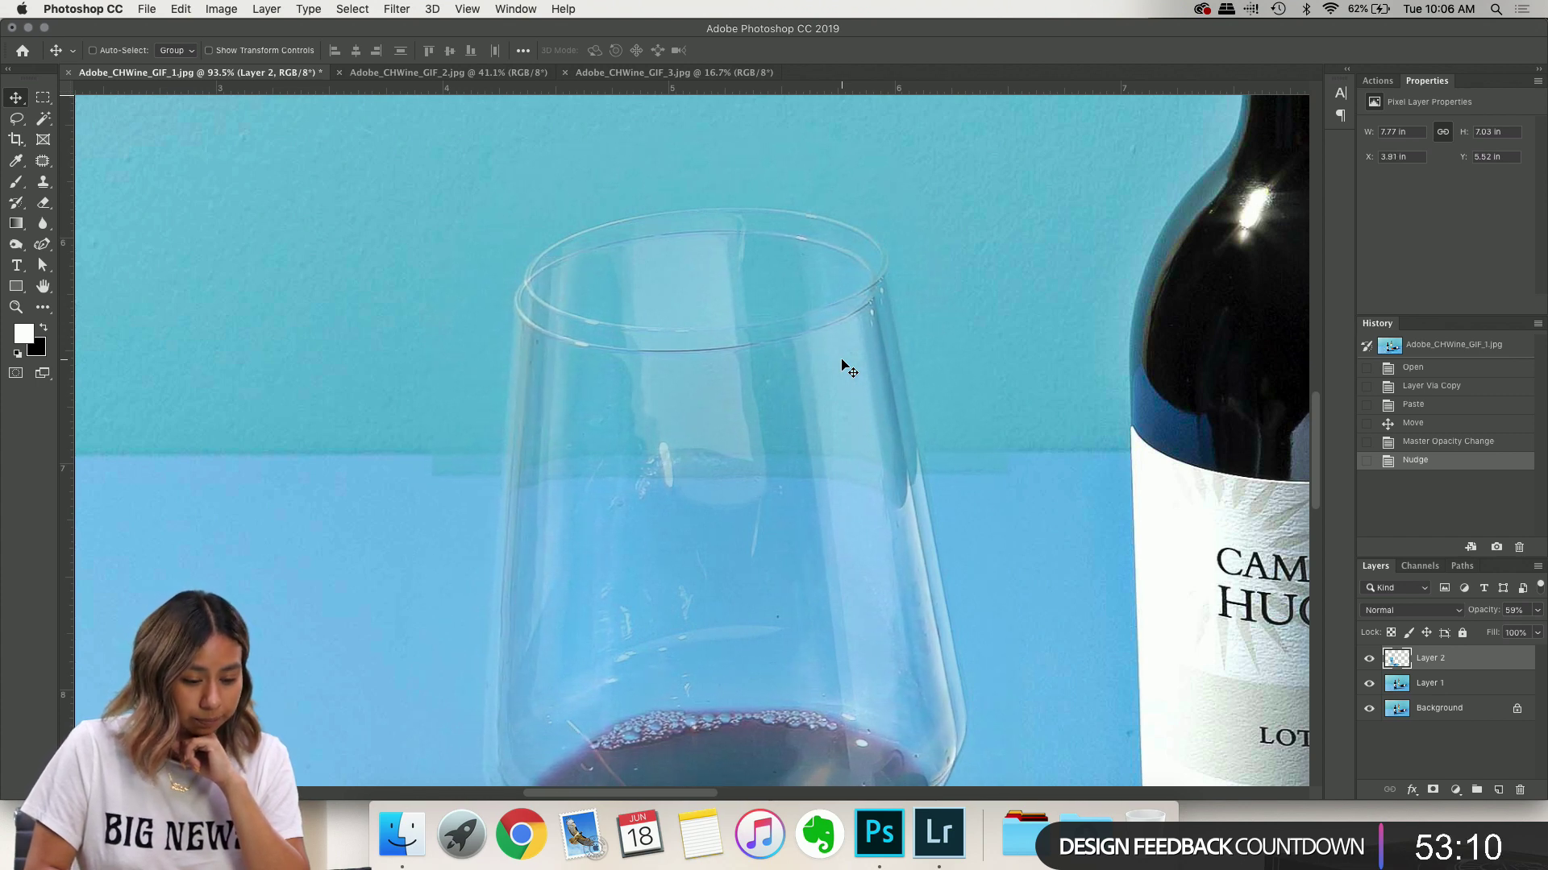
pyautogui.press('Right')
pyautogui.press('Right')
pyautogui.press('Right')
pyautogui.press('Right')
pyautogui.press('Right')
pyautogui.press('Right')
pyautogui.press('Right')
pyautogui.press('Right')
pyautogui.press('Right')
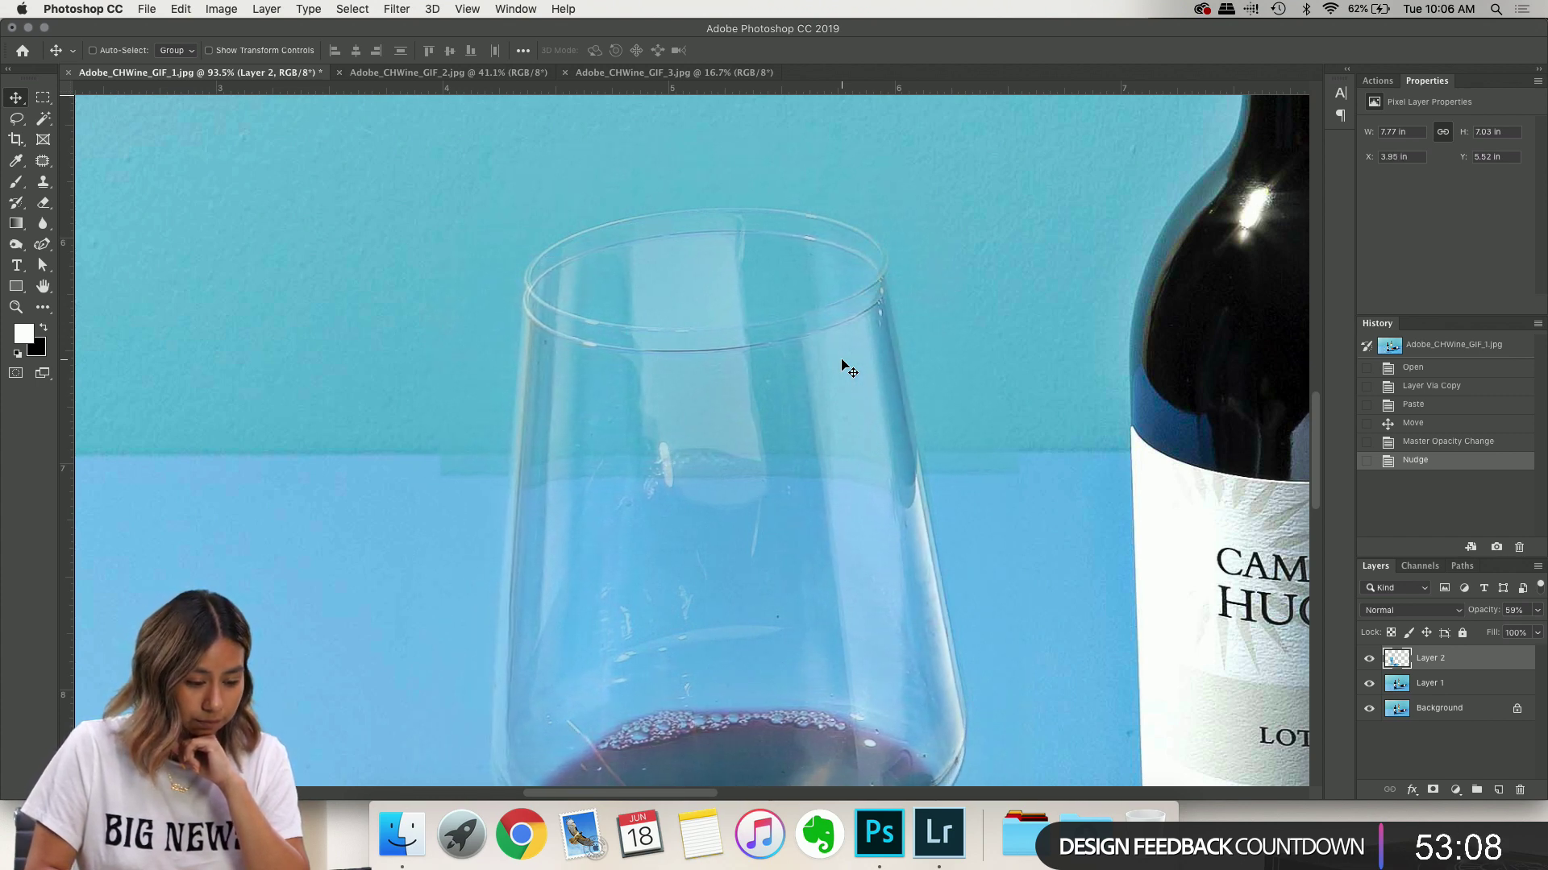
pyautogui.press('Up')
pyautogui.press('Up')
pyautogui.press('Up')
pyautogui.press('Up')
pyautogui.press('Up')
pyautogui.press('Up')
pyautogui.press('Up')
pyautogui.press('Up')
pyautogui.press('Up')
pyautogui.press('Up')
pyautogui.press('Up')
pyautogui.press('Up')
pyautogui.press('Up')
pyautogui.press('Up')
pyautogui.press('Up')
pyautogui.press('Up')
pyautogui.press('Up')
pyautogui.press('Up')
pyautogui.press('Up')
pyautogui.press('Up')
pyautogui.press('Up')
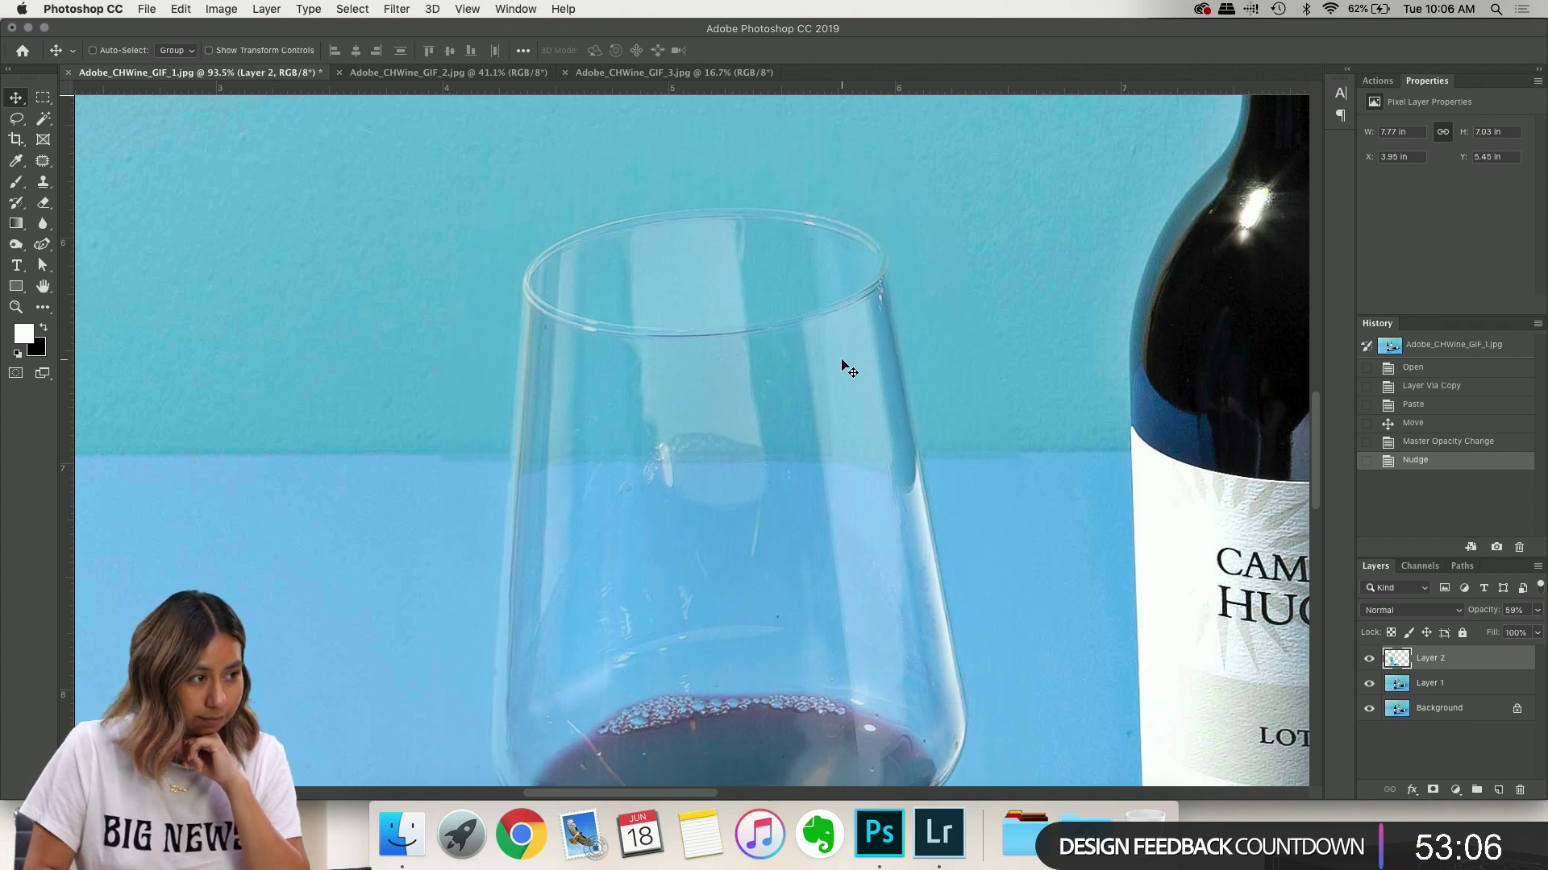
pyautogui.press('Up')
pyautogui.press('Up')
pyautogui.press('Up')
pyautogui.press('Up')
pyautogui.press('Up')
pyautogui.press('Up')
pyautogui.press('Up')
pyautogui.press('Up')
pyautogui.press('Up')
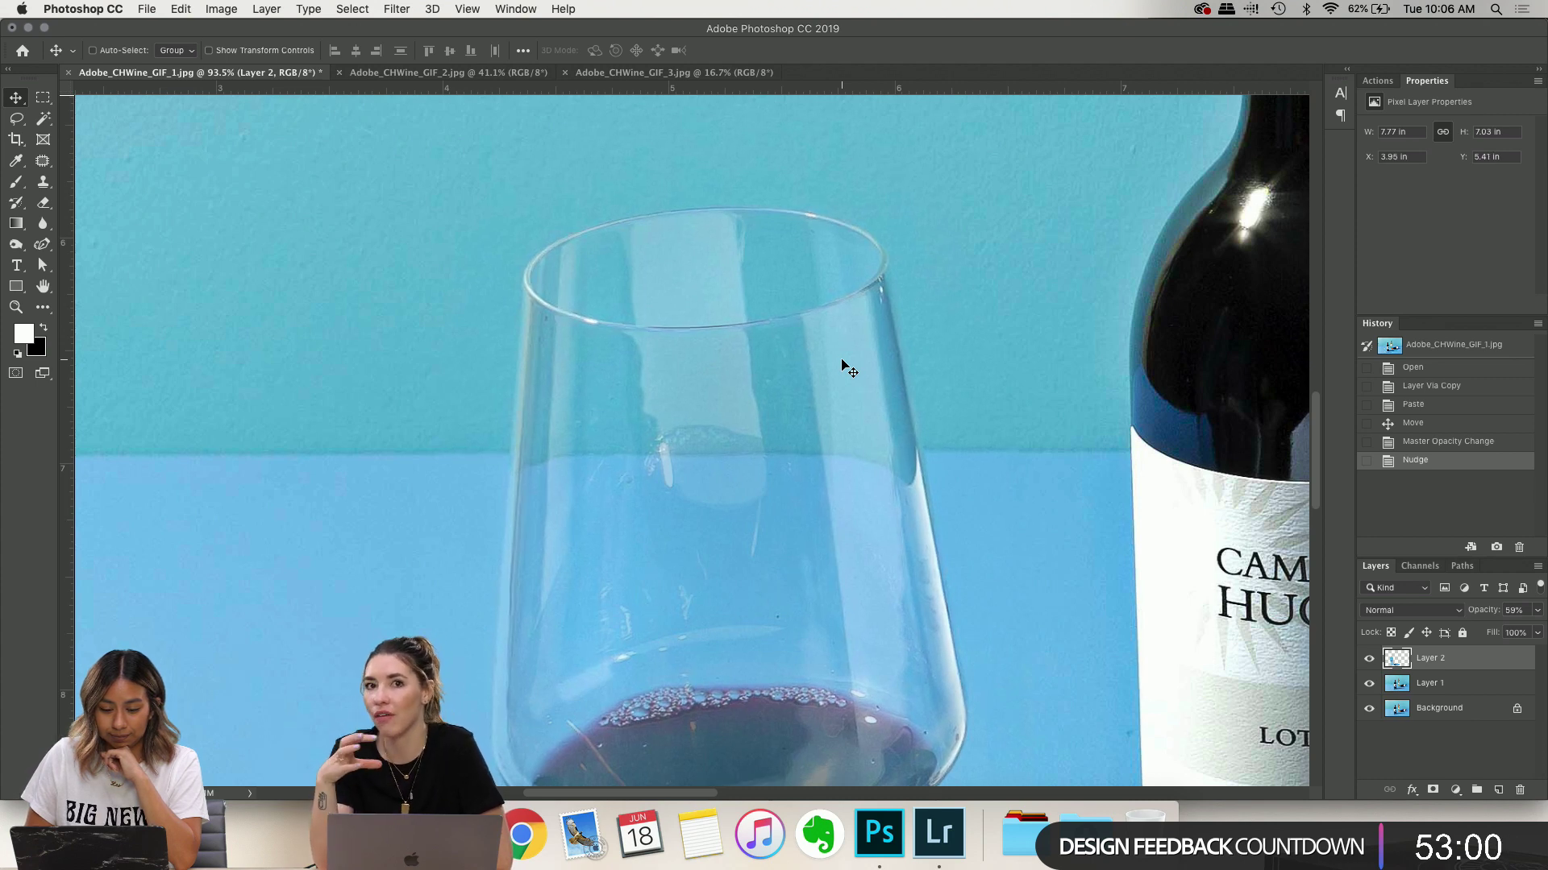
pyautogui.press('Up')
pyautogui.press('Up')
pyautogui.press('Up')
pyautogui.press('Up')
pyautogui.press('Up')
pyautogui.press('Up')
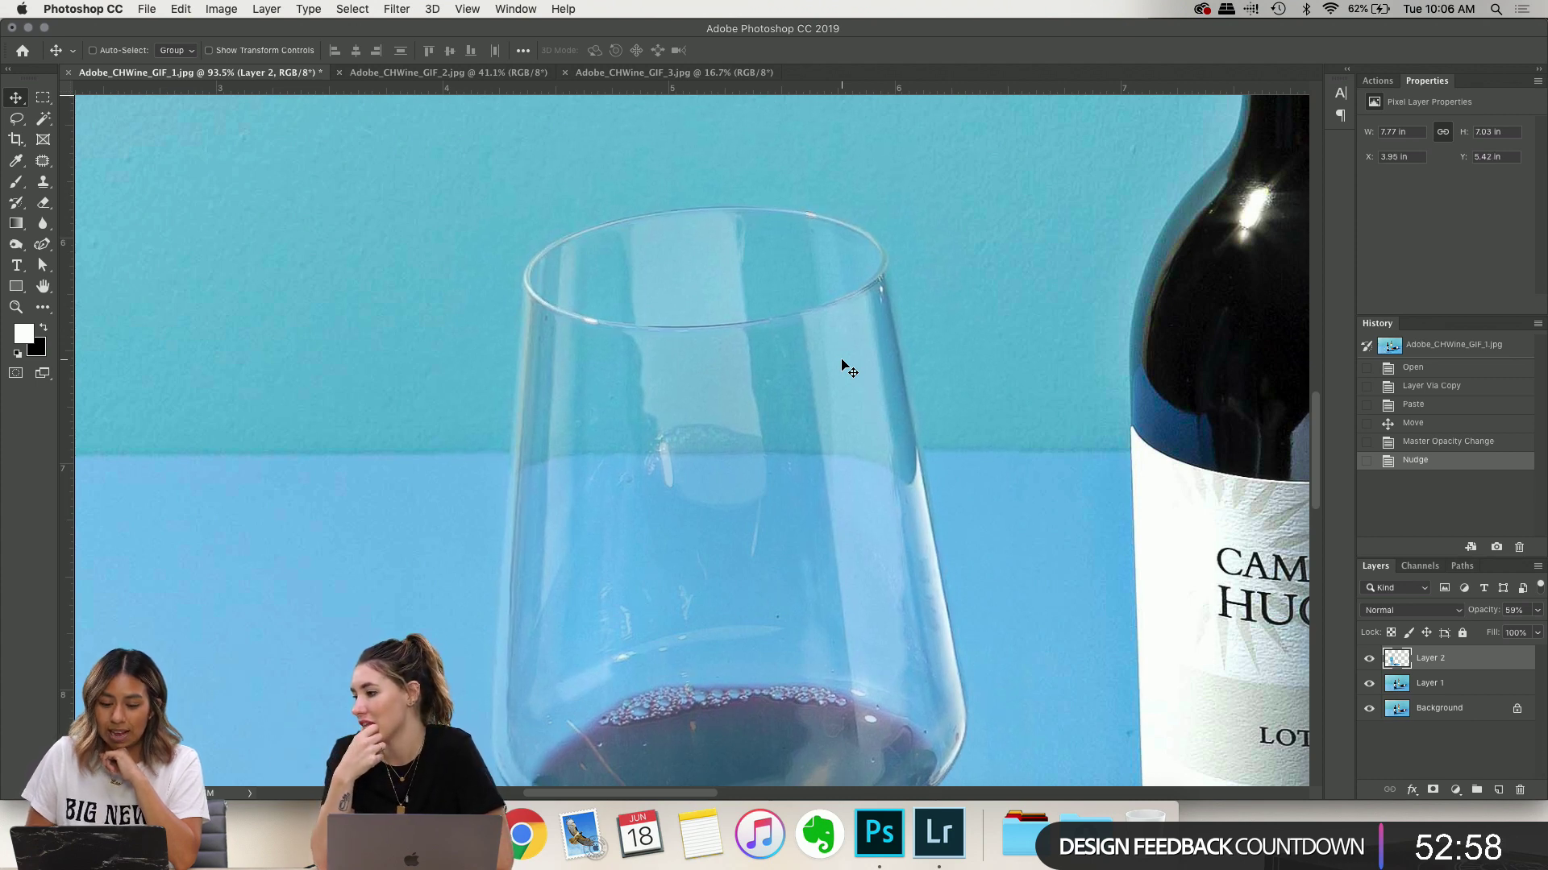
# Nudge Layer 2 down to Y 5.42 in to match the empty glass's rim, and restore the layer's opacity to 100%
pyautogui.scroll(5, 847, 366)
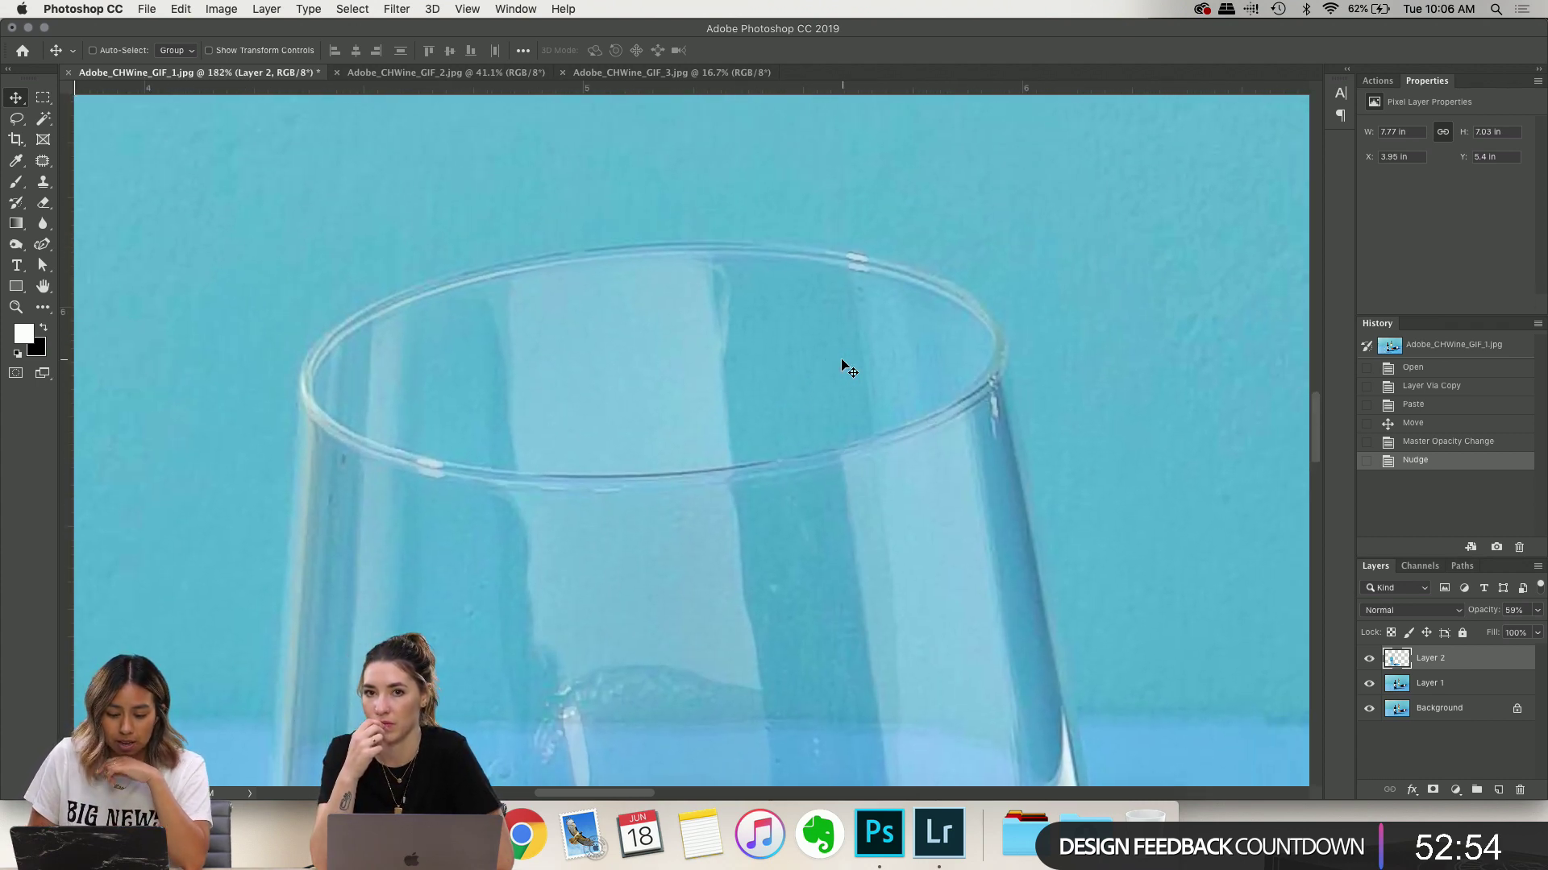
pyautogui.press('Down')
pyautogui.press('Down')
pyautogui.press('Down')
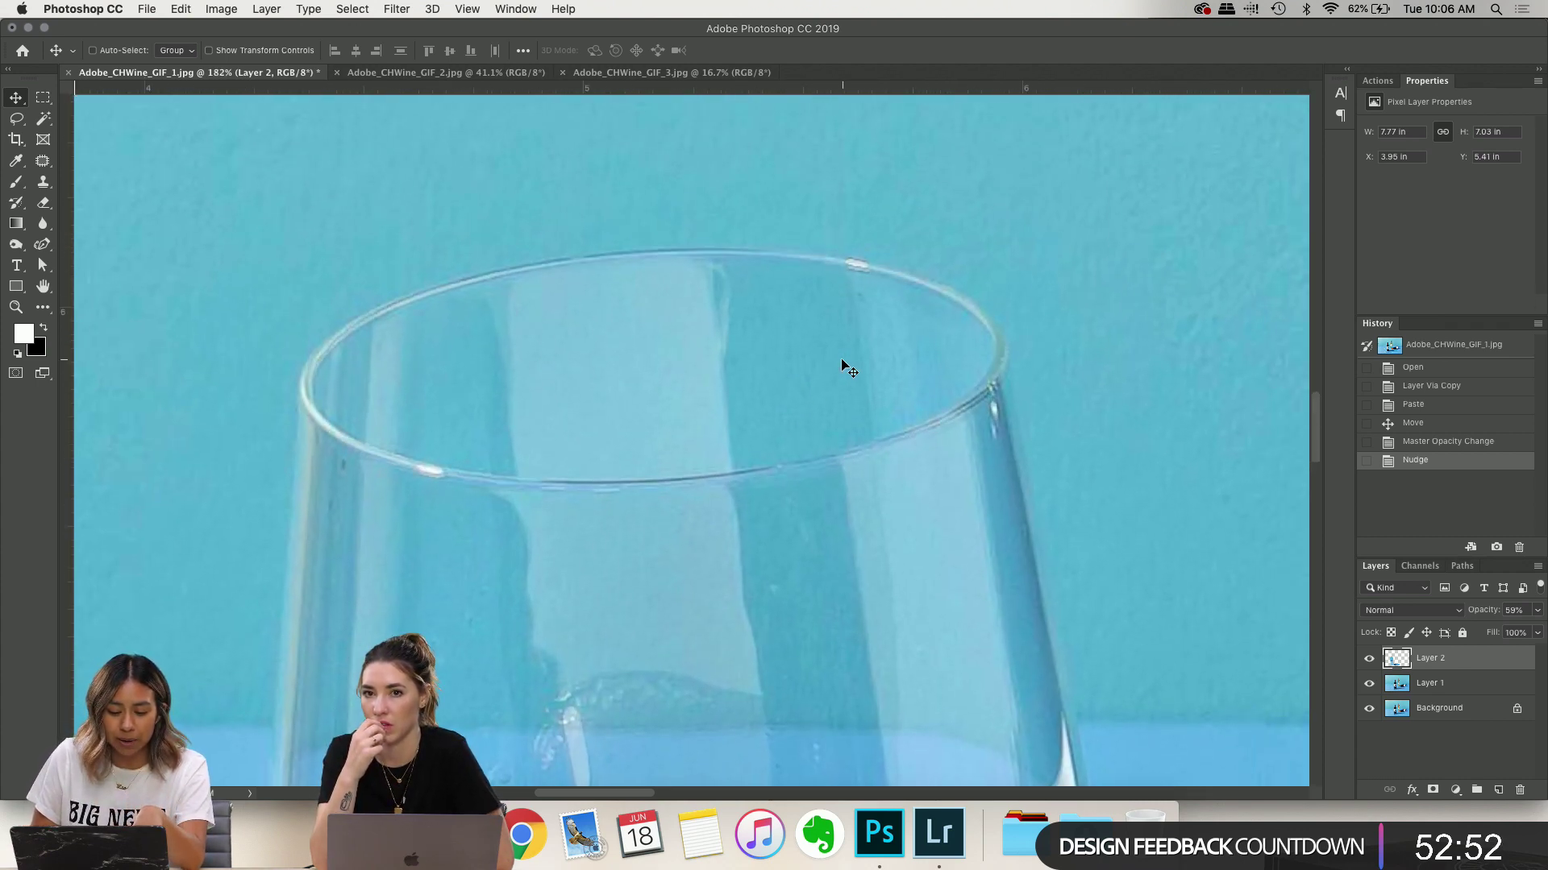
pyautogui.press('Down')
pyautogui.press('Down')
pyautogui.press('Down')
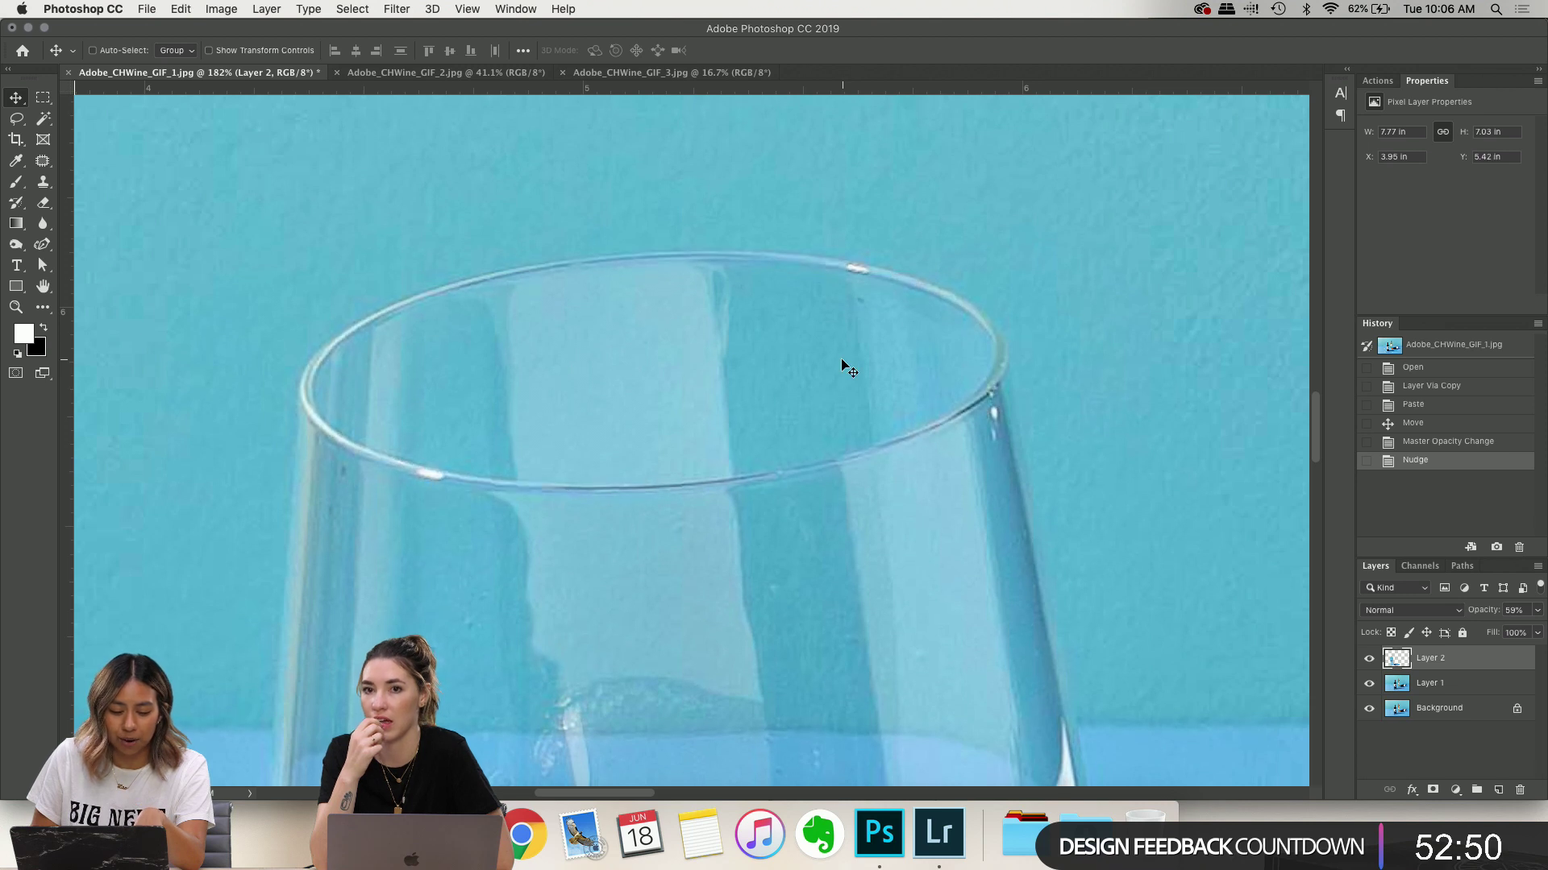
pyautogui.press('Down')
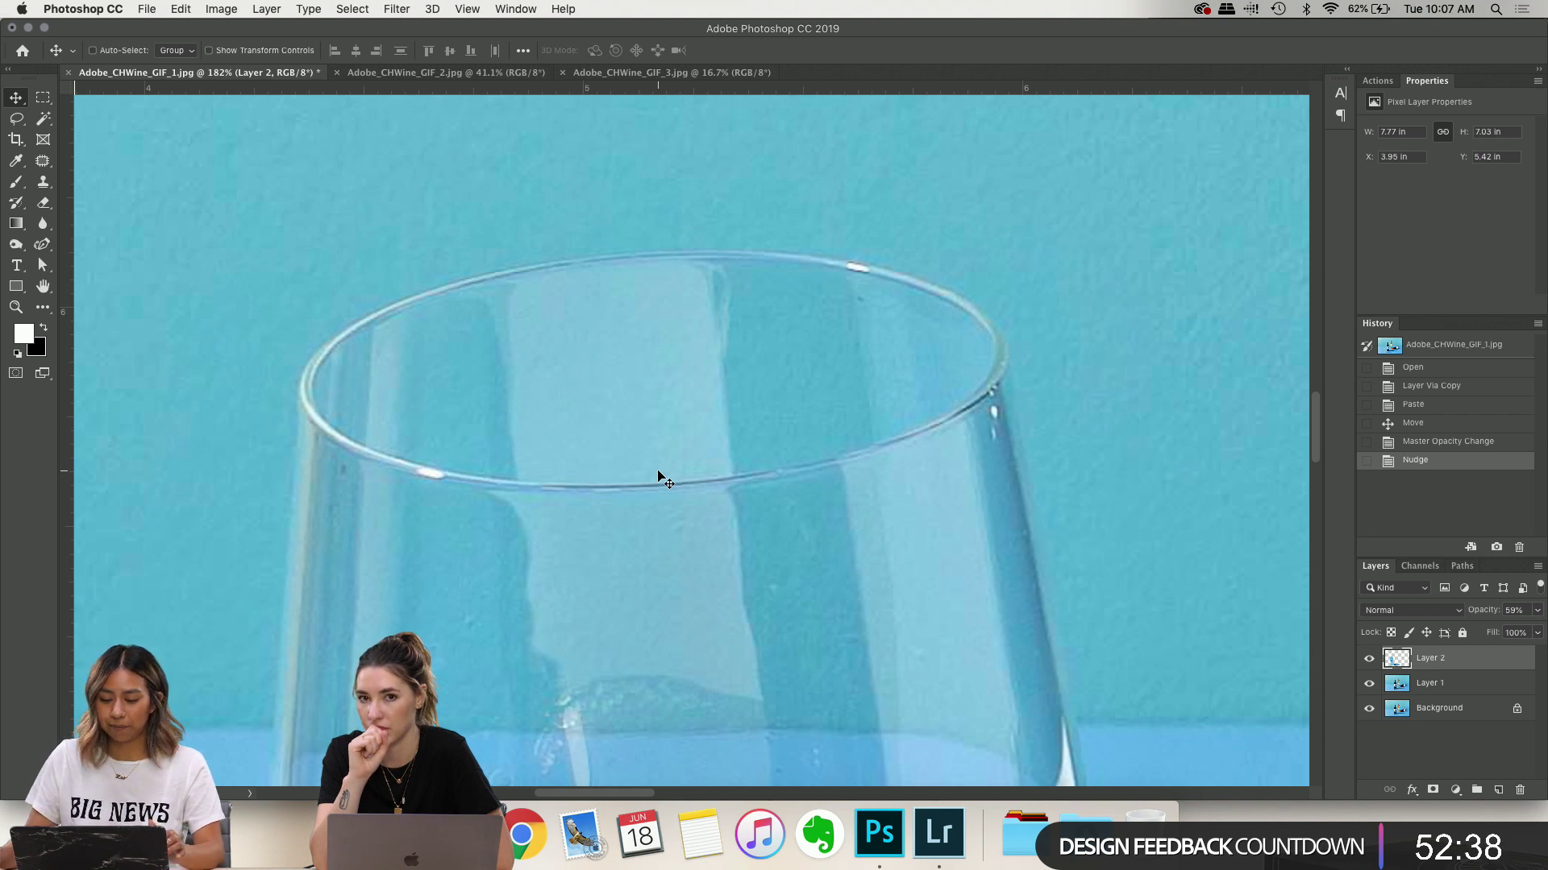
pyautogui.click(1536, 613)
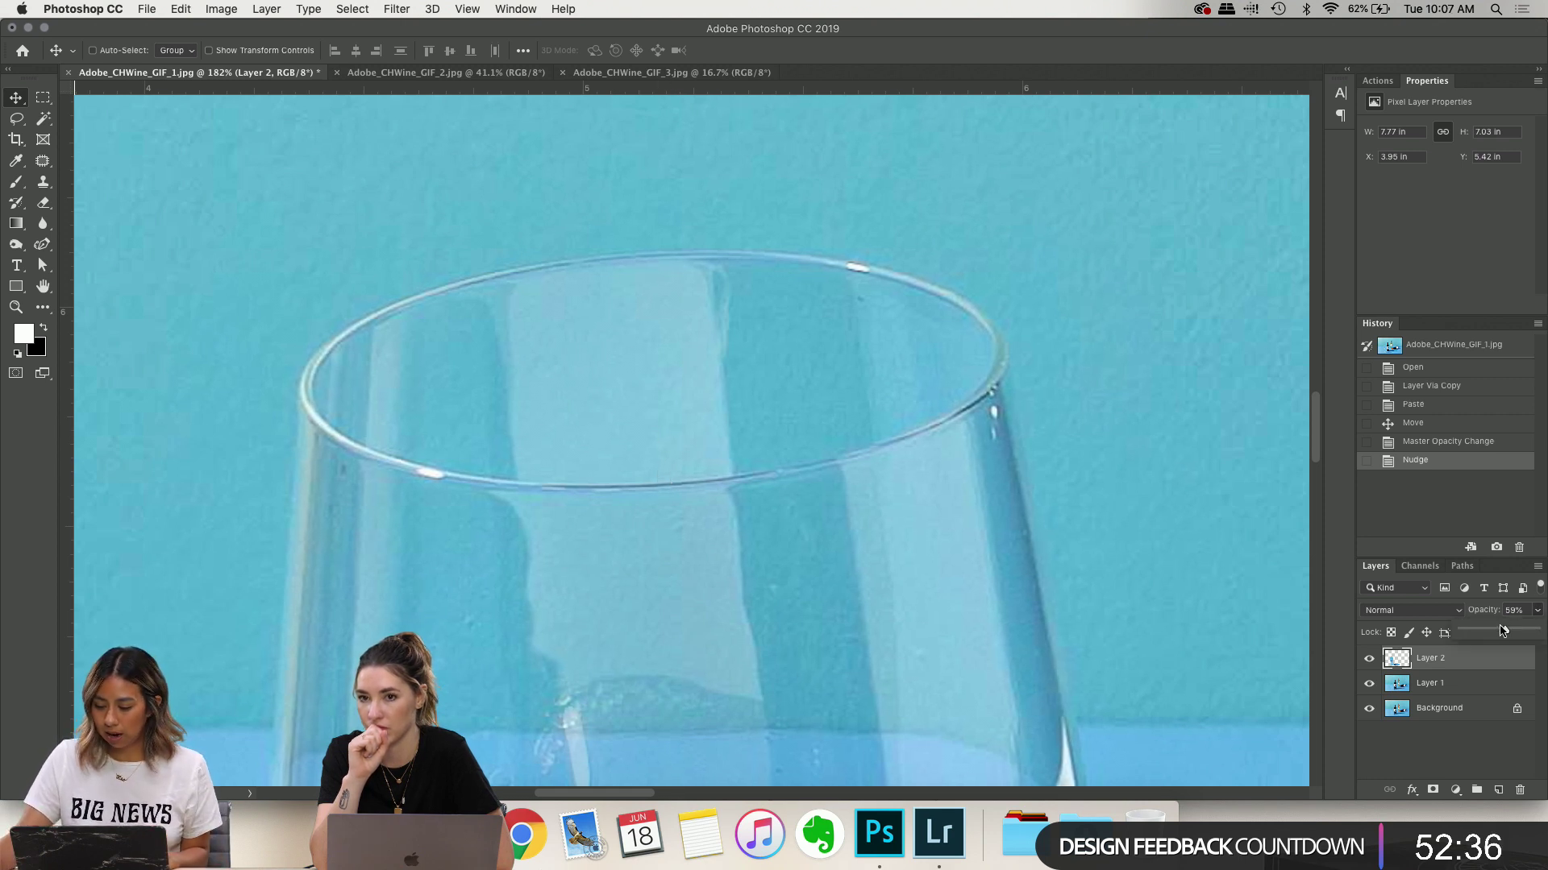
pyautogui.moveTo(1506, 633); pyautogui.dragTo(1536, 631)
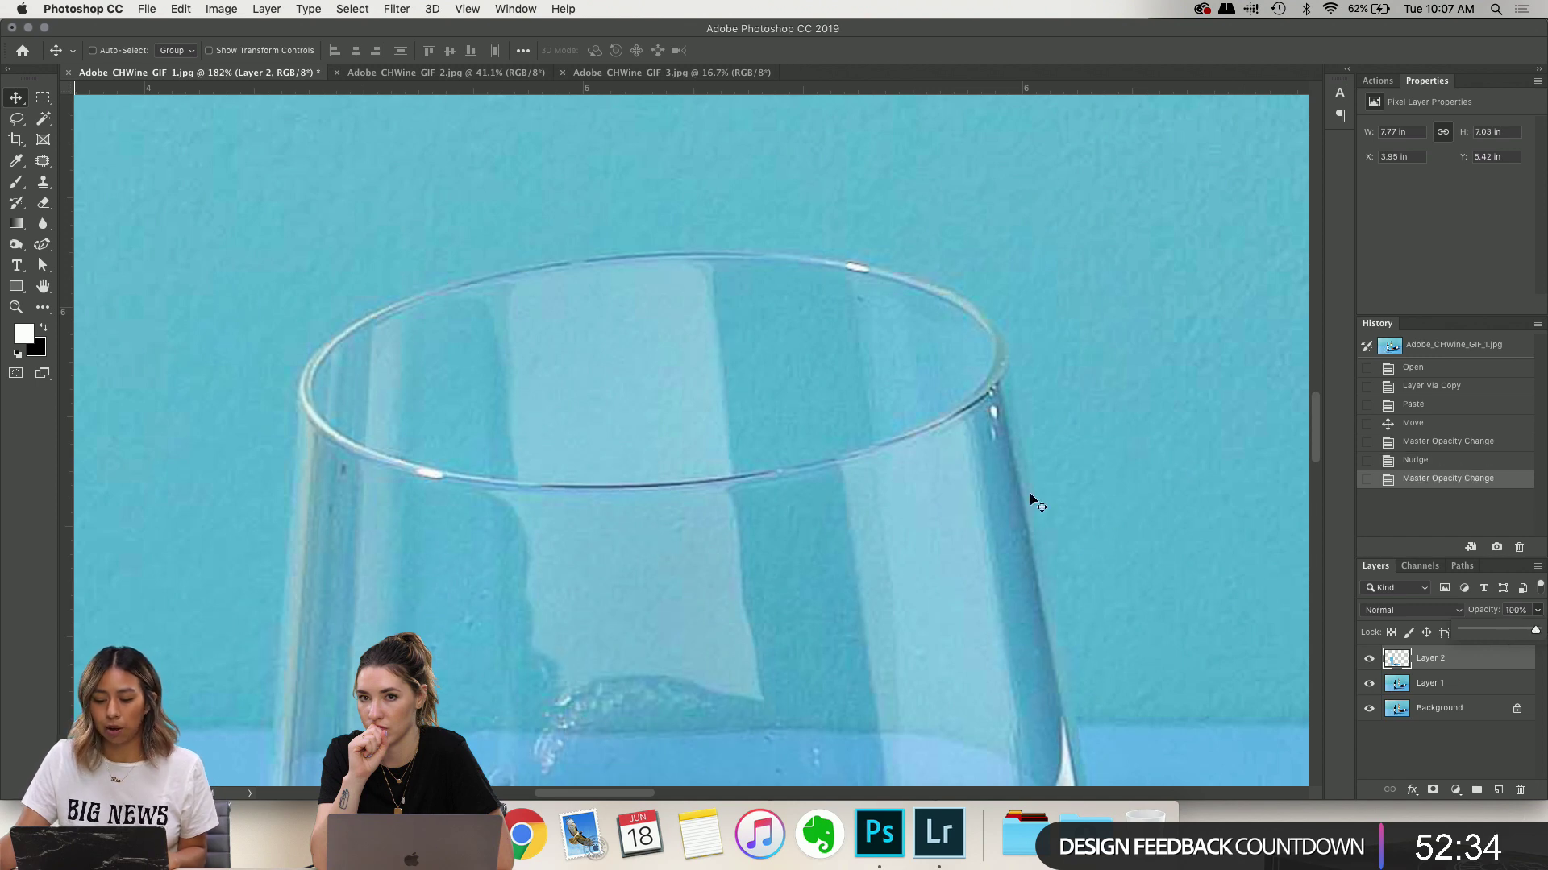
# Toggle Layer 2's visibility repeatedly to compare the filled glass and its shadow with the empty glass underneath
pyautogui.scroll(-6, 939, 546)
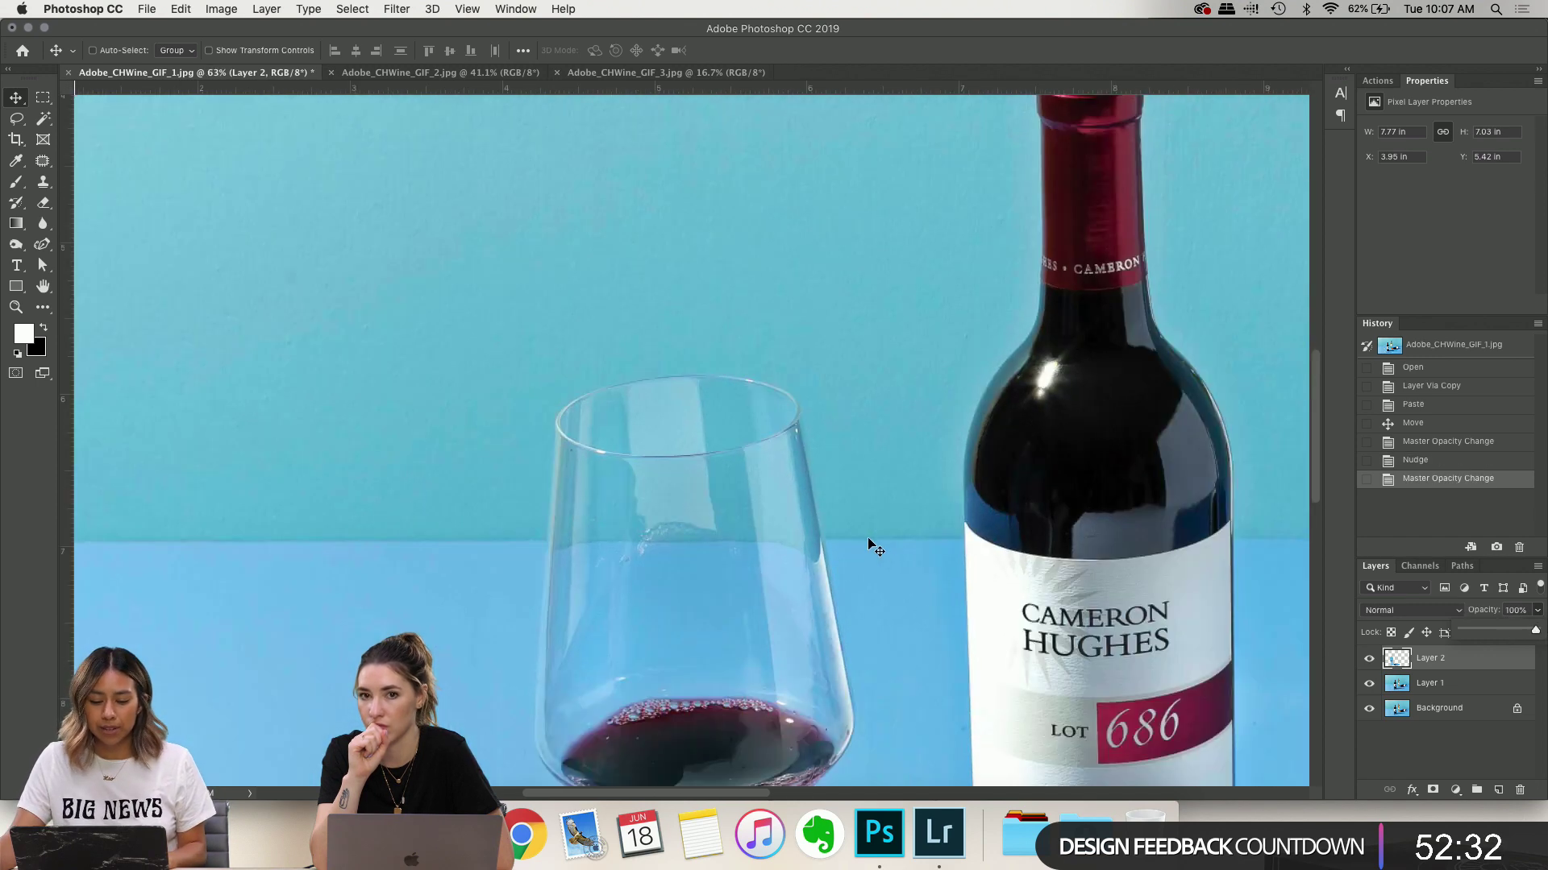
pyautogui.scroll(-2, 873, 548)
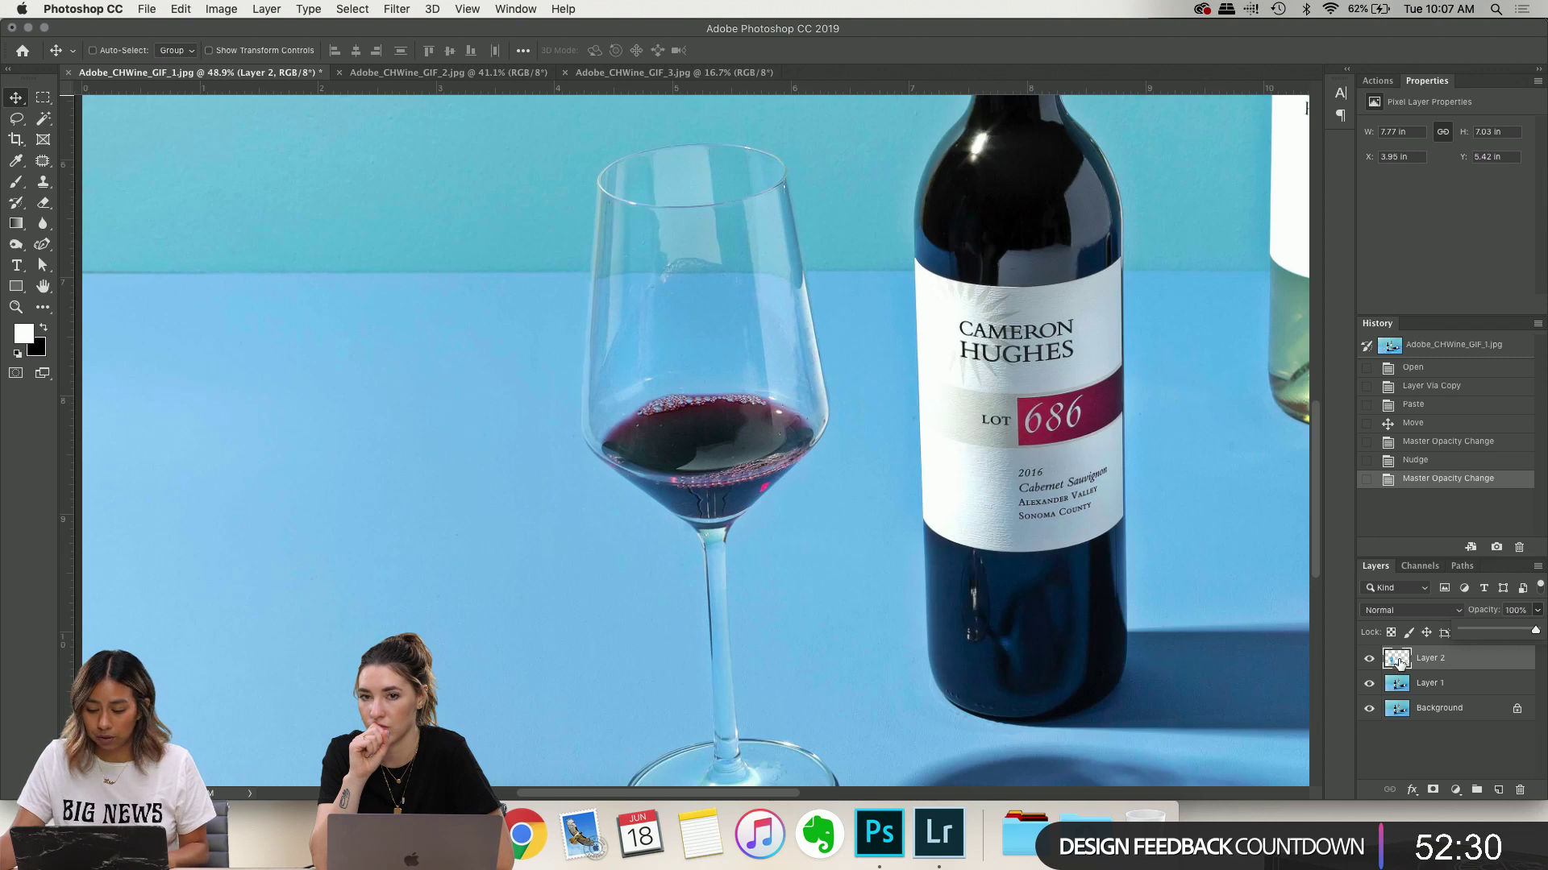
pyautogui.click(1368, 659)
pyautogui.click(1368, 659)
pyautogui.click(1369, 659)
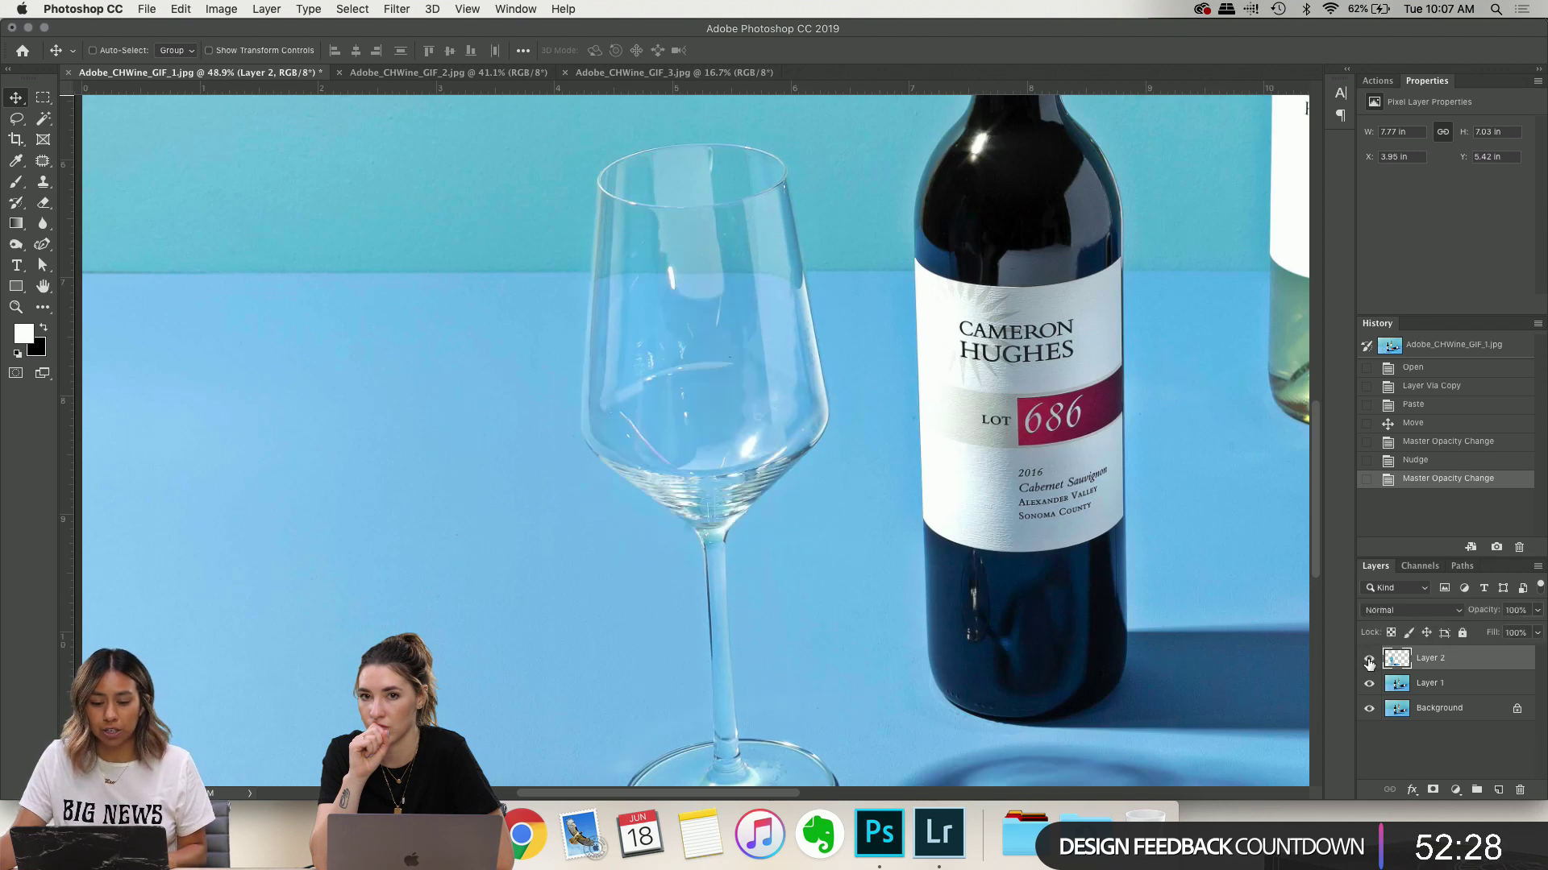
pyautogui.click(1368, 660)
pyautogui.click(1368, 659)
pyautogui.scroll(-2, 997, 603)
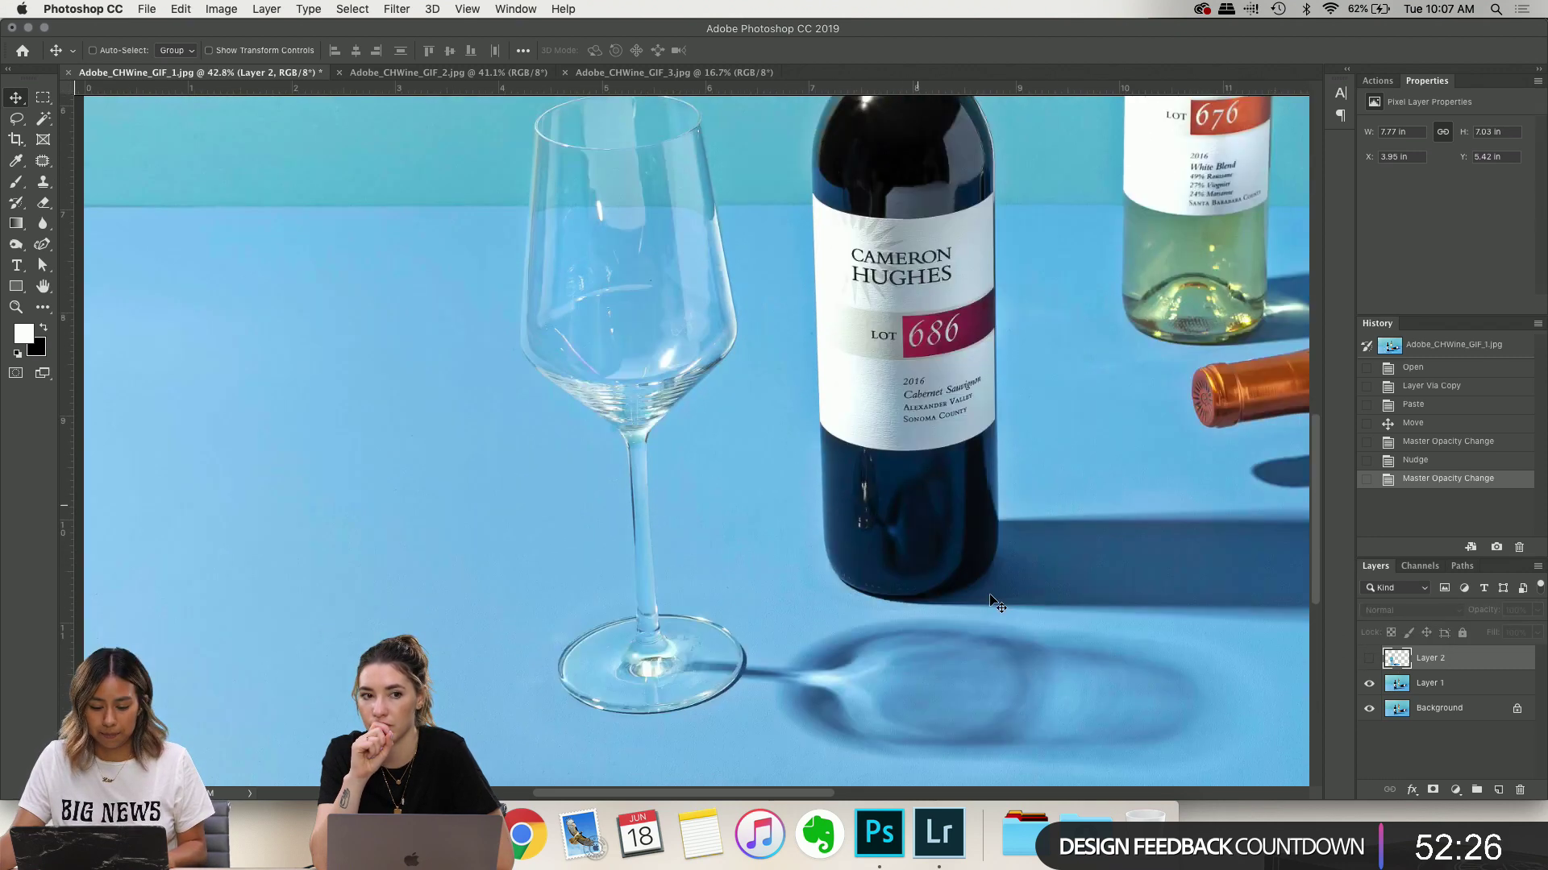
pyautogui.click(1370, 661)
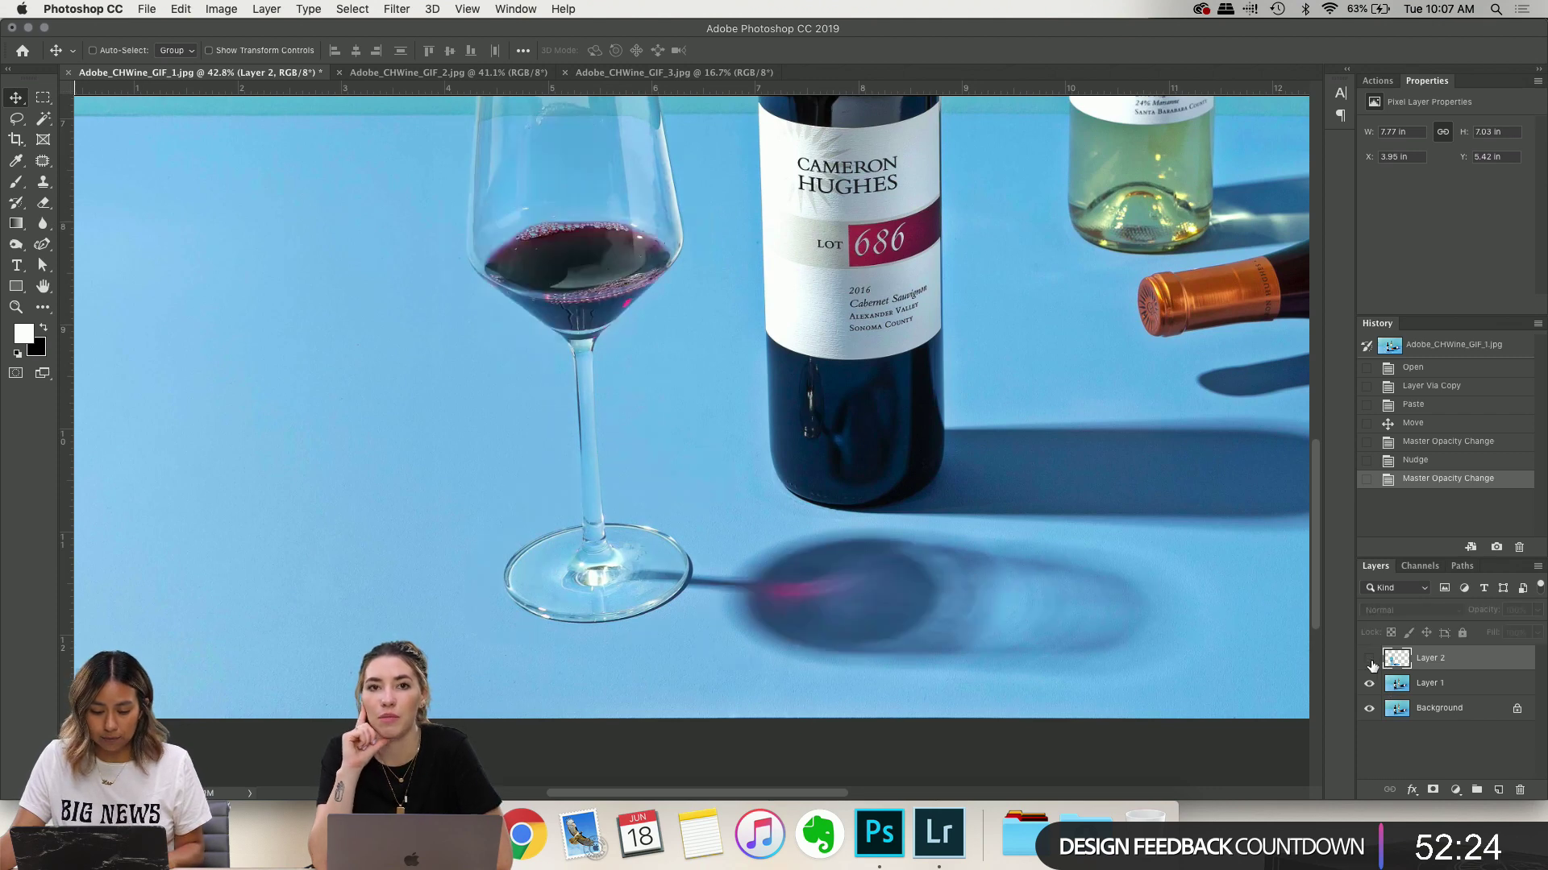
pyautogui.click(1370, 660)
pyautogui.click(1370, 661)
pyautogui.click(1370, 661)
pyautogui.click(1370, 661)
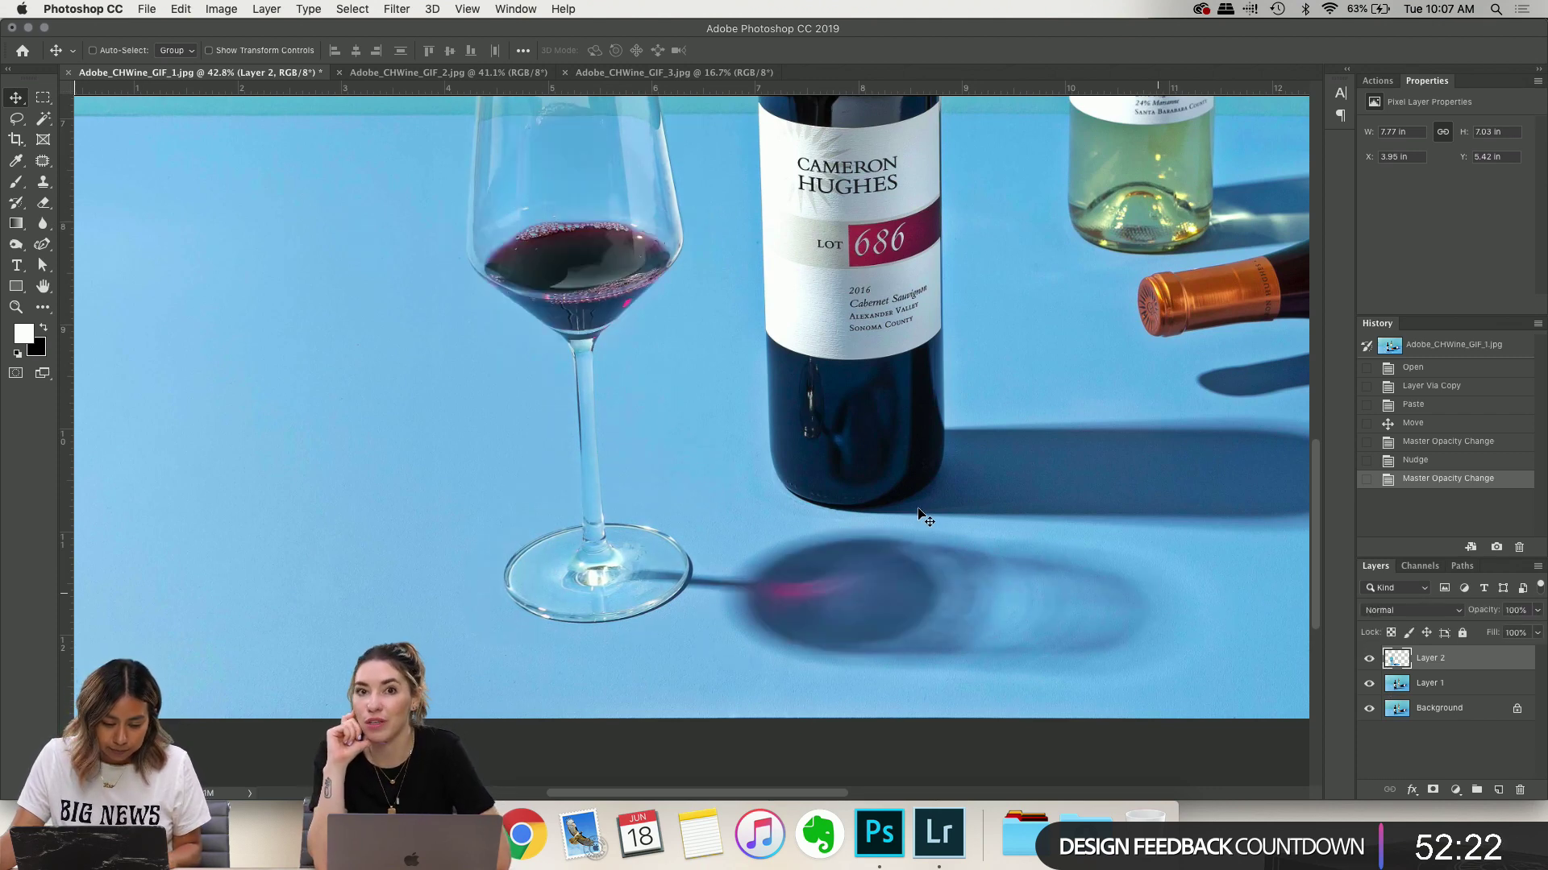
# Examine the glass base and the surrounding blue surface for visible edges of the pasted layer
pyautogui.scroll(2, 919, 516)
pyautogui.hscroll(-5, 919, 516)
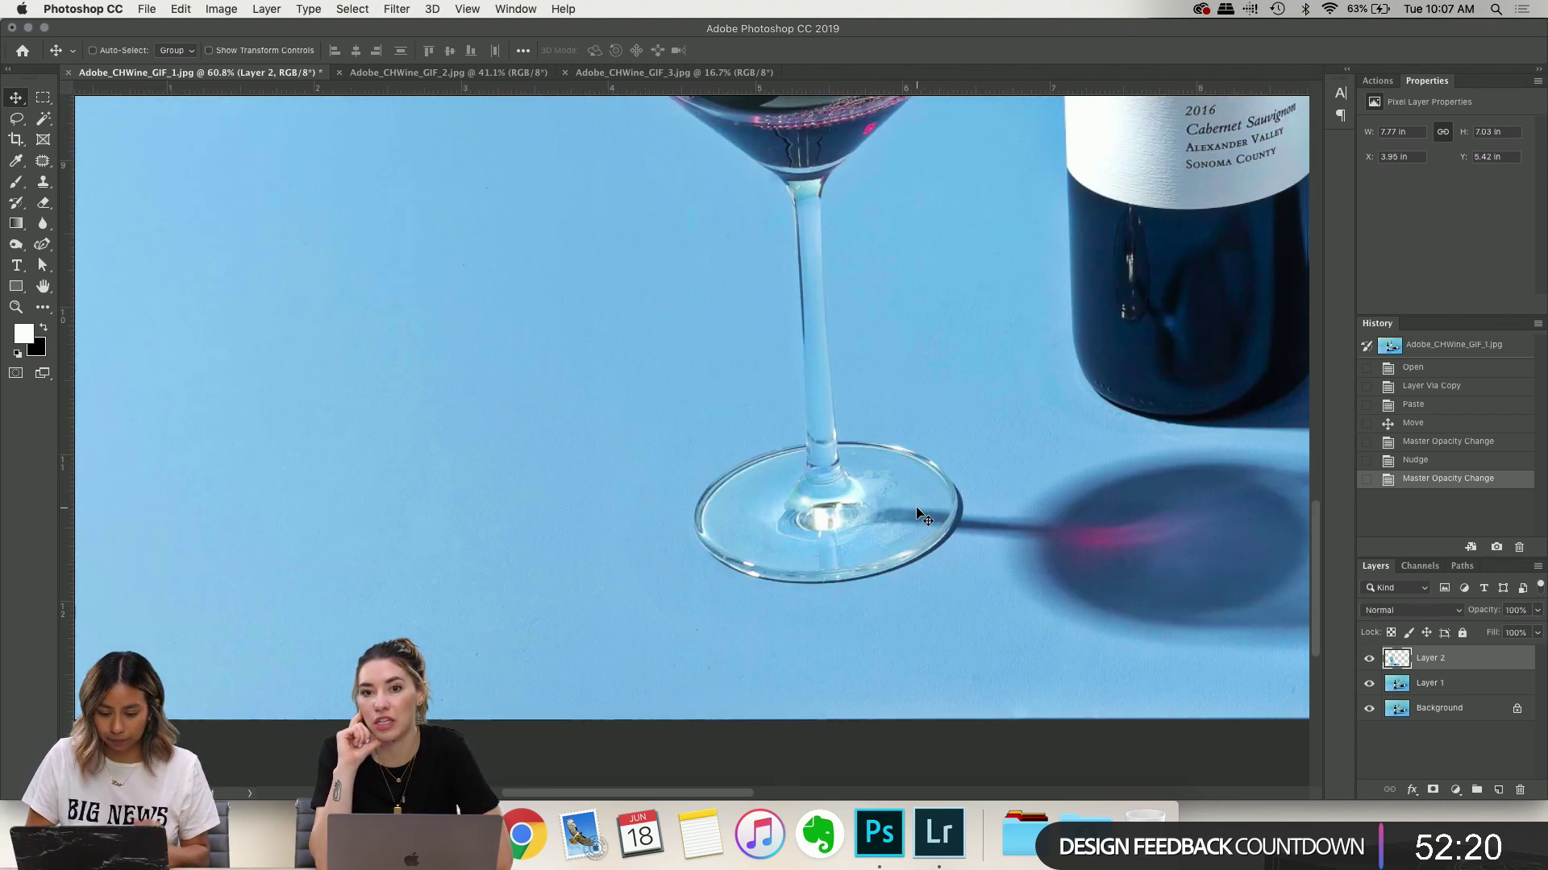
pyautogui.scroll(3, 919, 516)
pyautogui.hscroll(3, 919, 516)
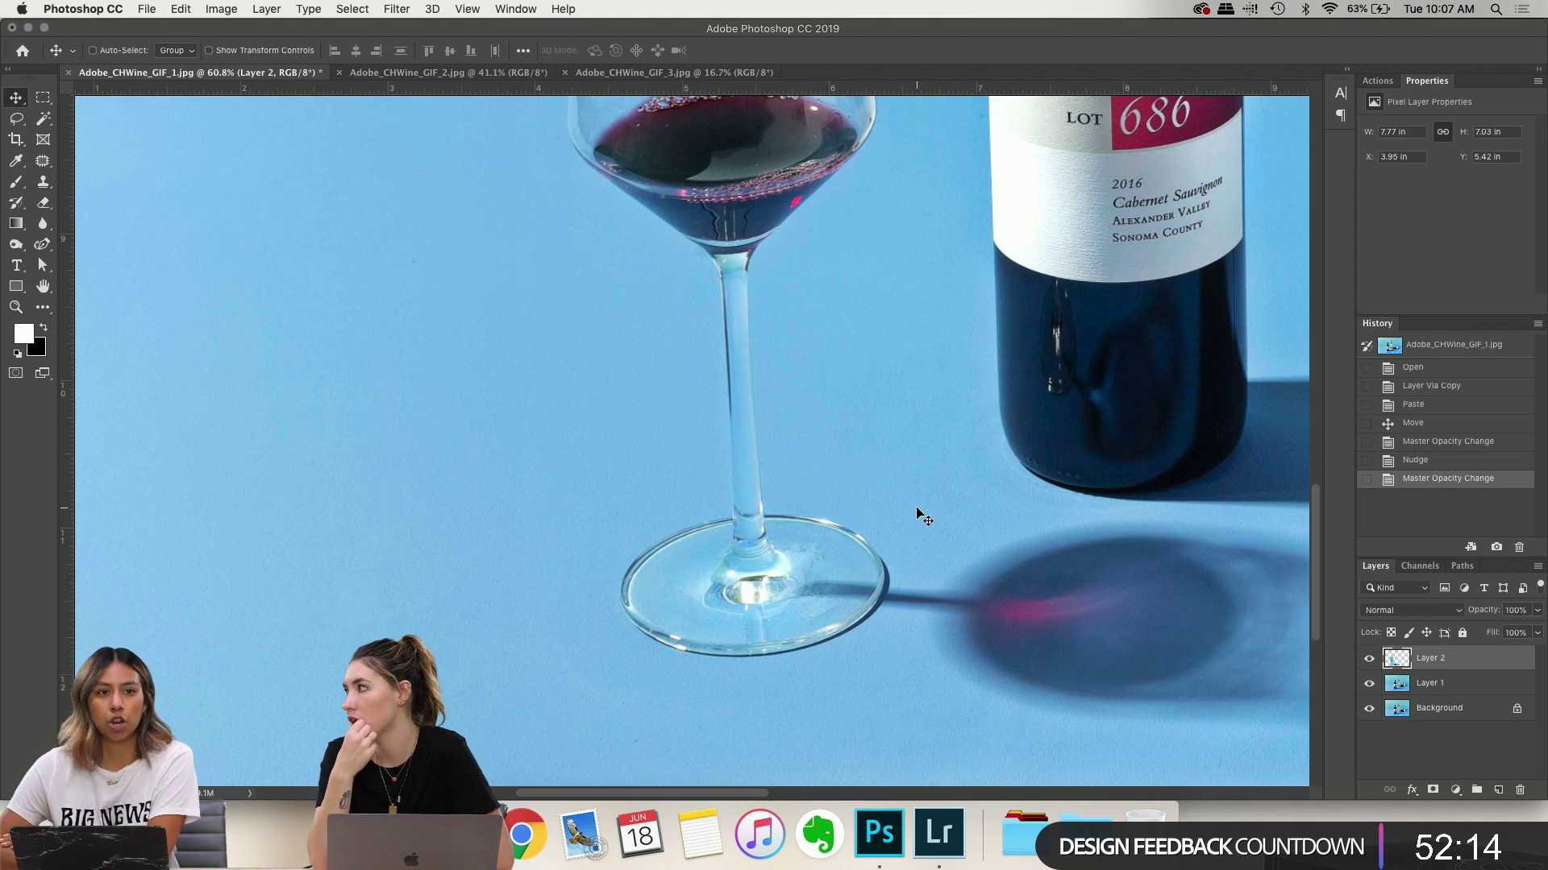
pyautogui.scroll(3, 919, 516)
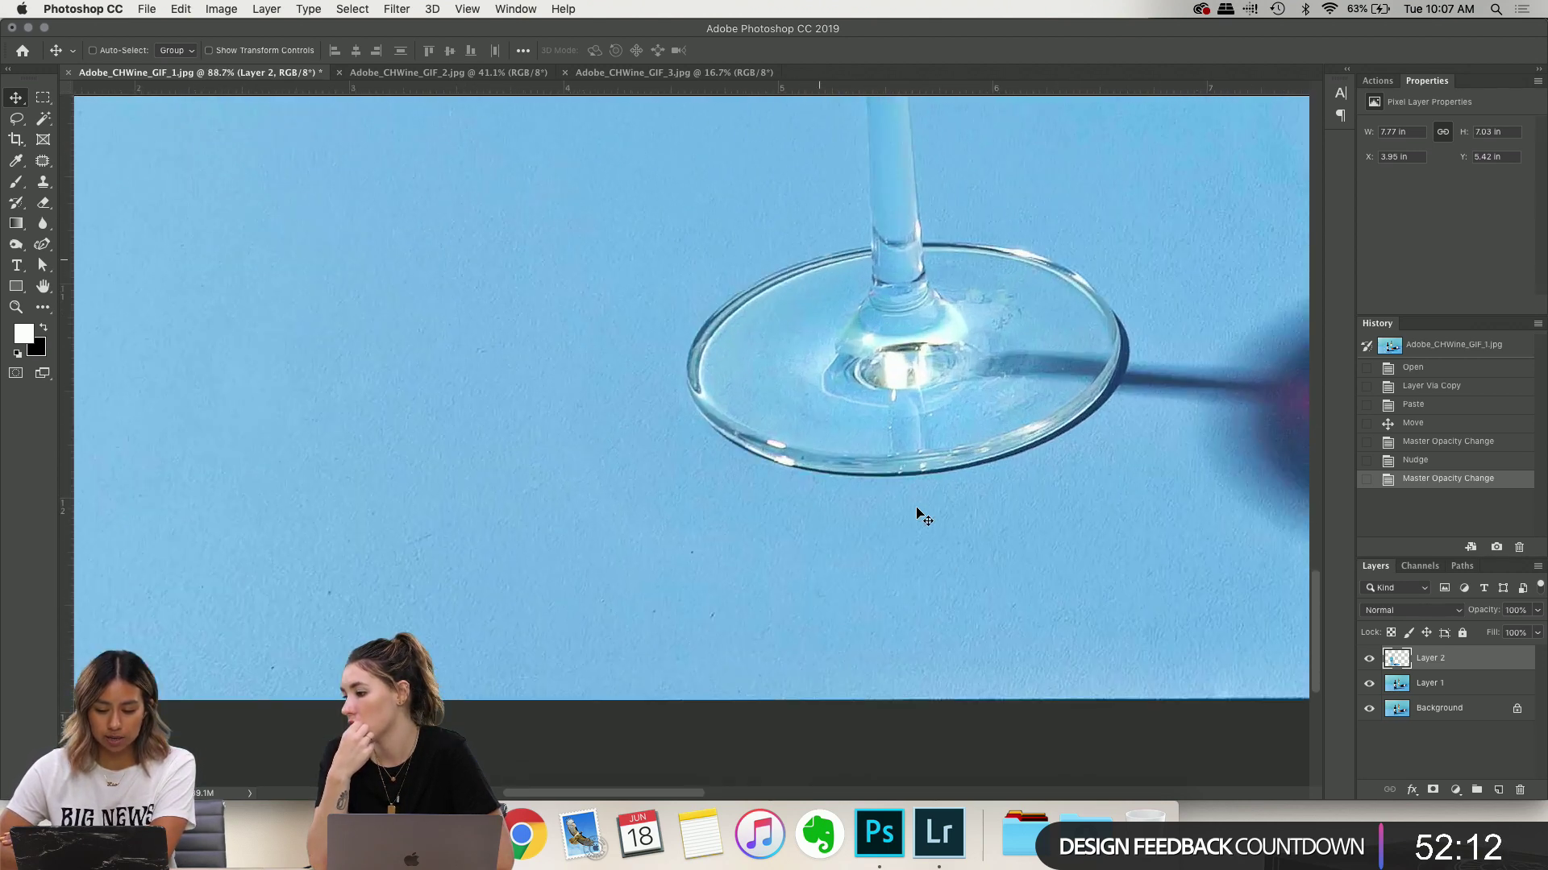
pyautogui.scroll(1, 676, 355)
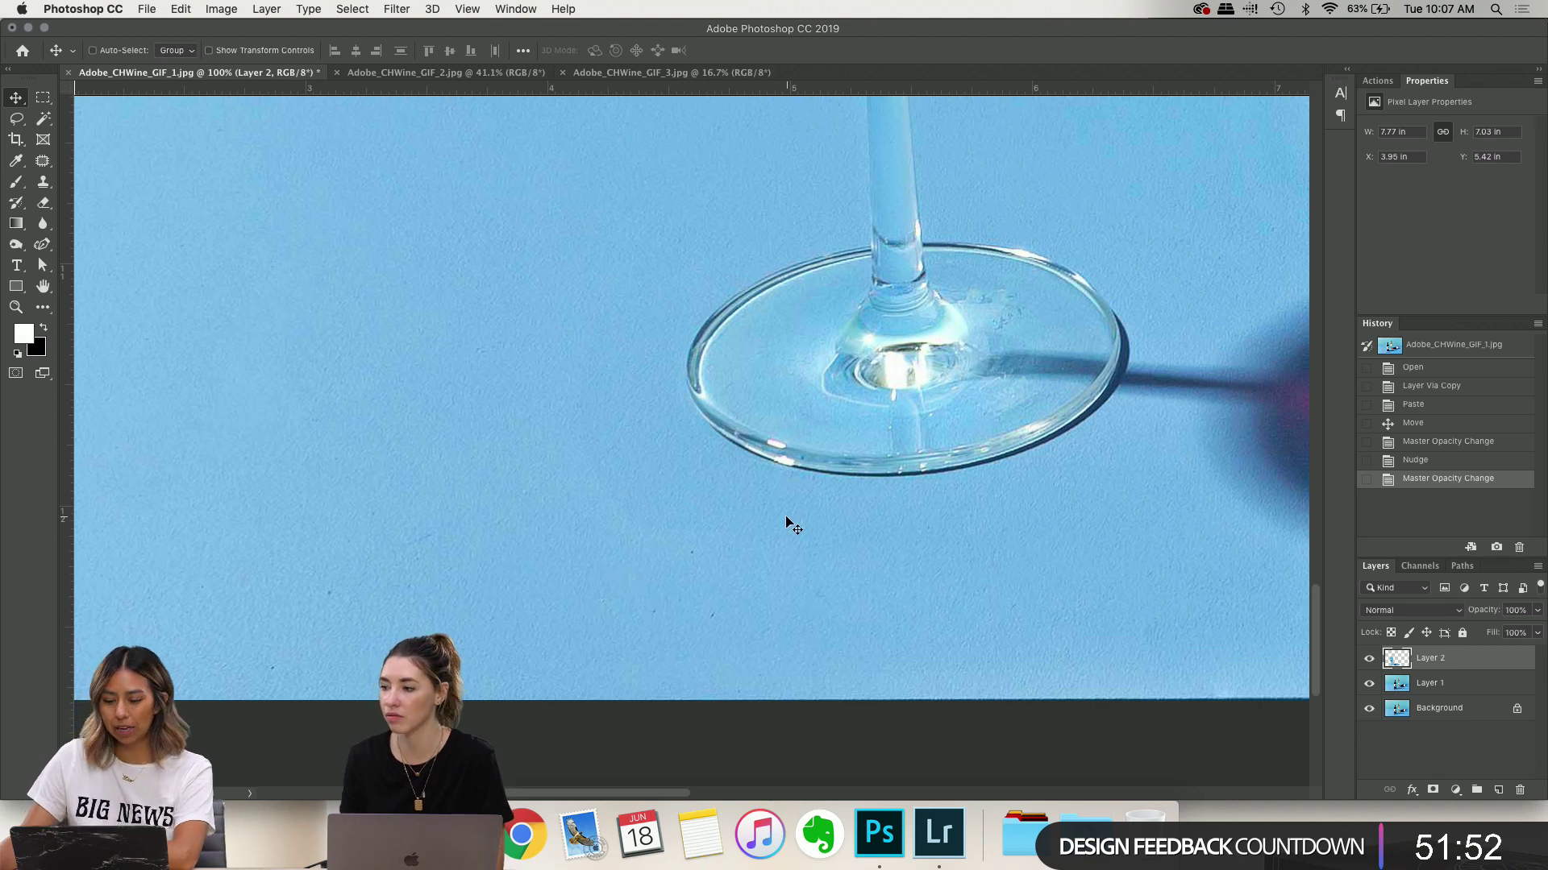
pyautogui.scroll(3, 861, 553)
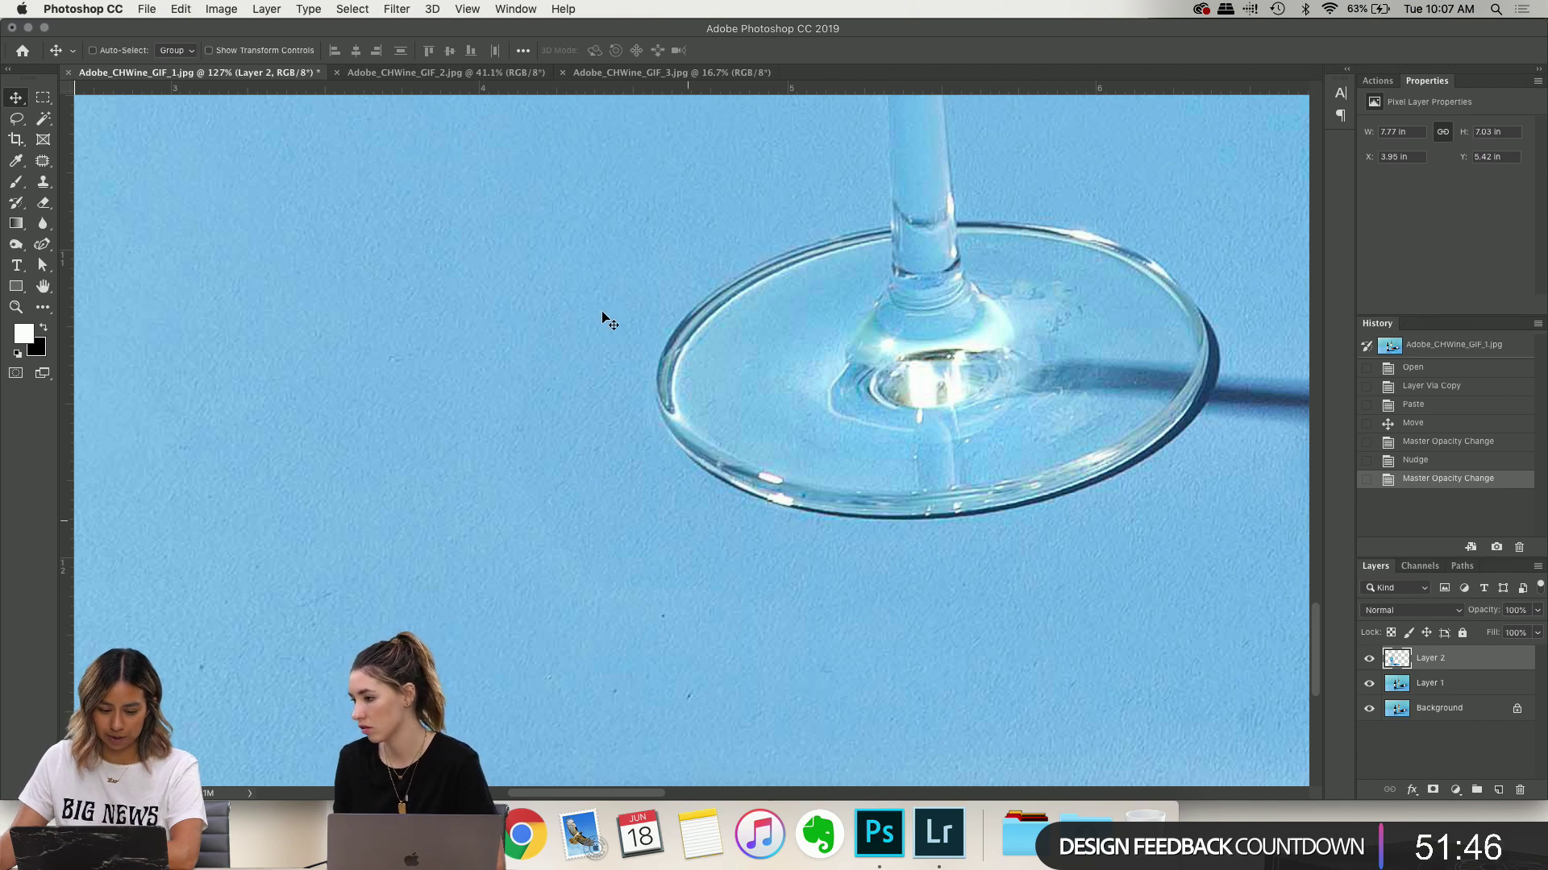
pyautogui.scroll(-3, 585, 447)
pyautogui.hscroll(-2, 585, 448)
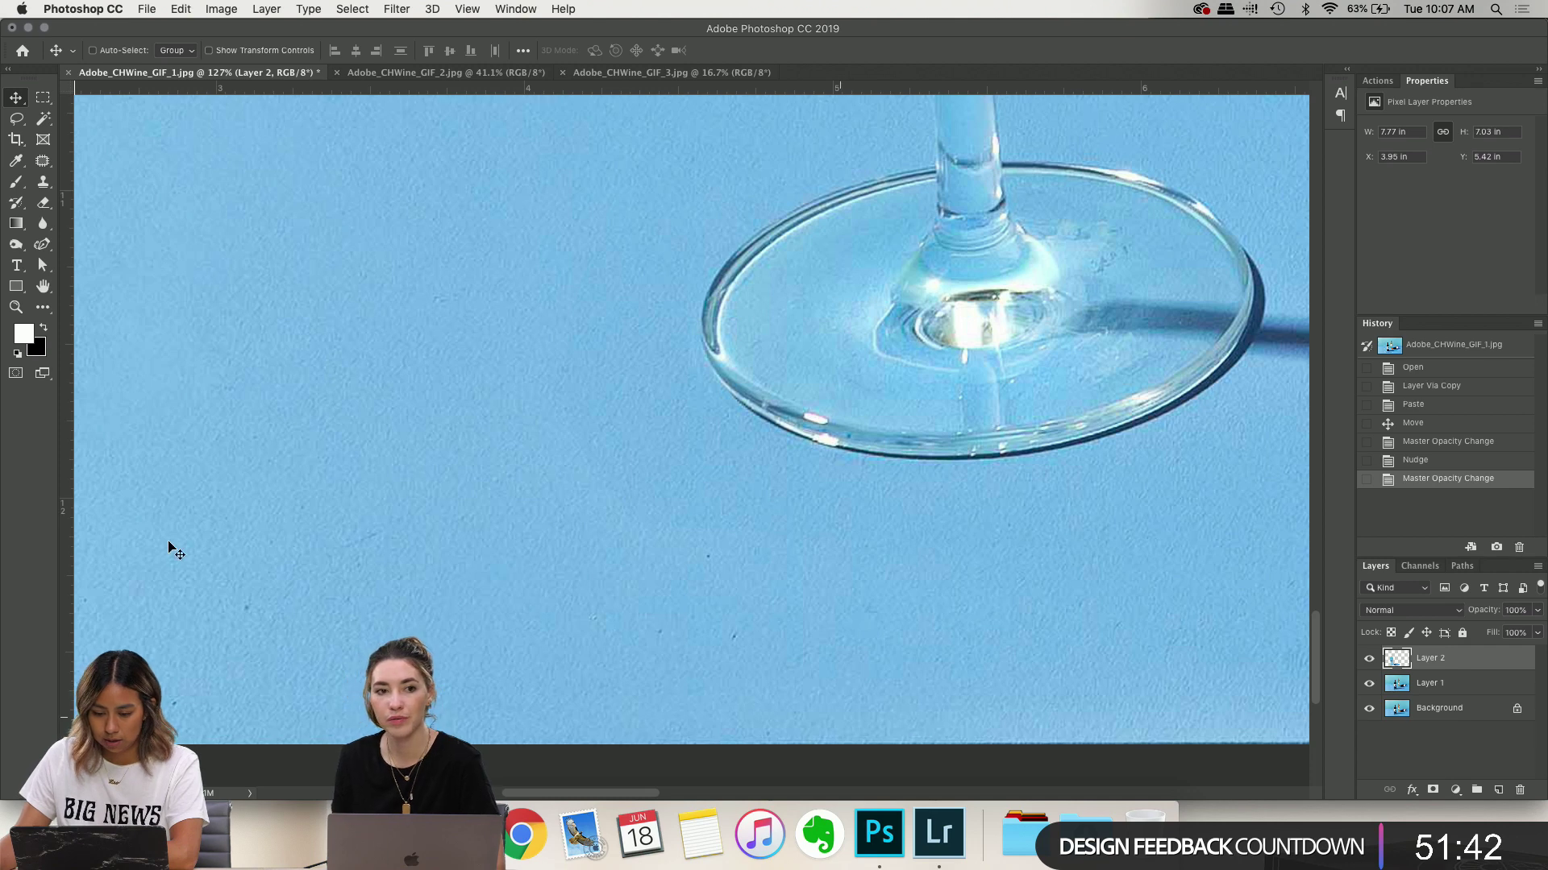
pyautogui.click(44, 203)
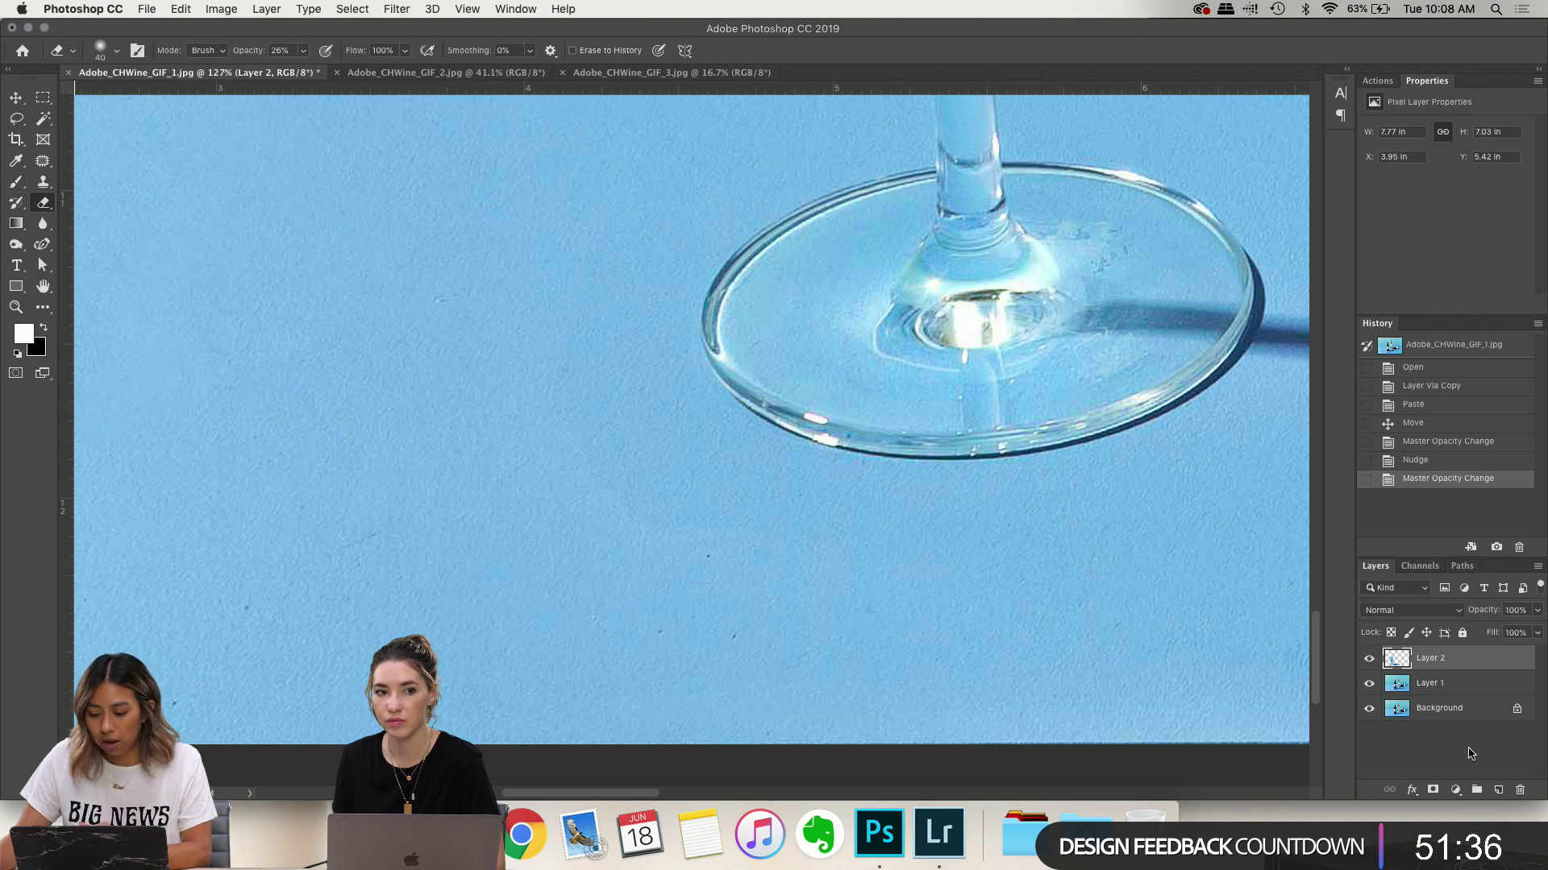
pyautogui.click(1433, 791)
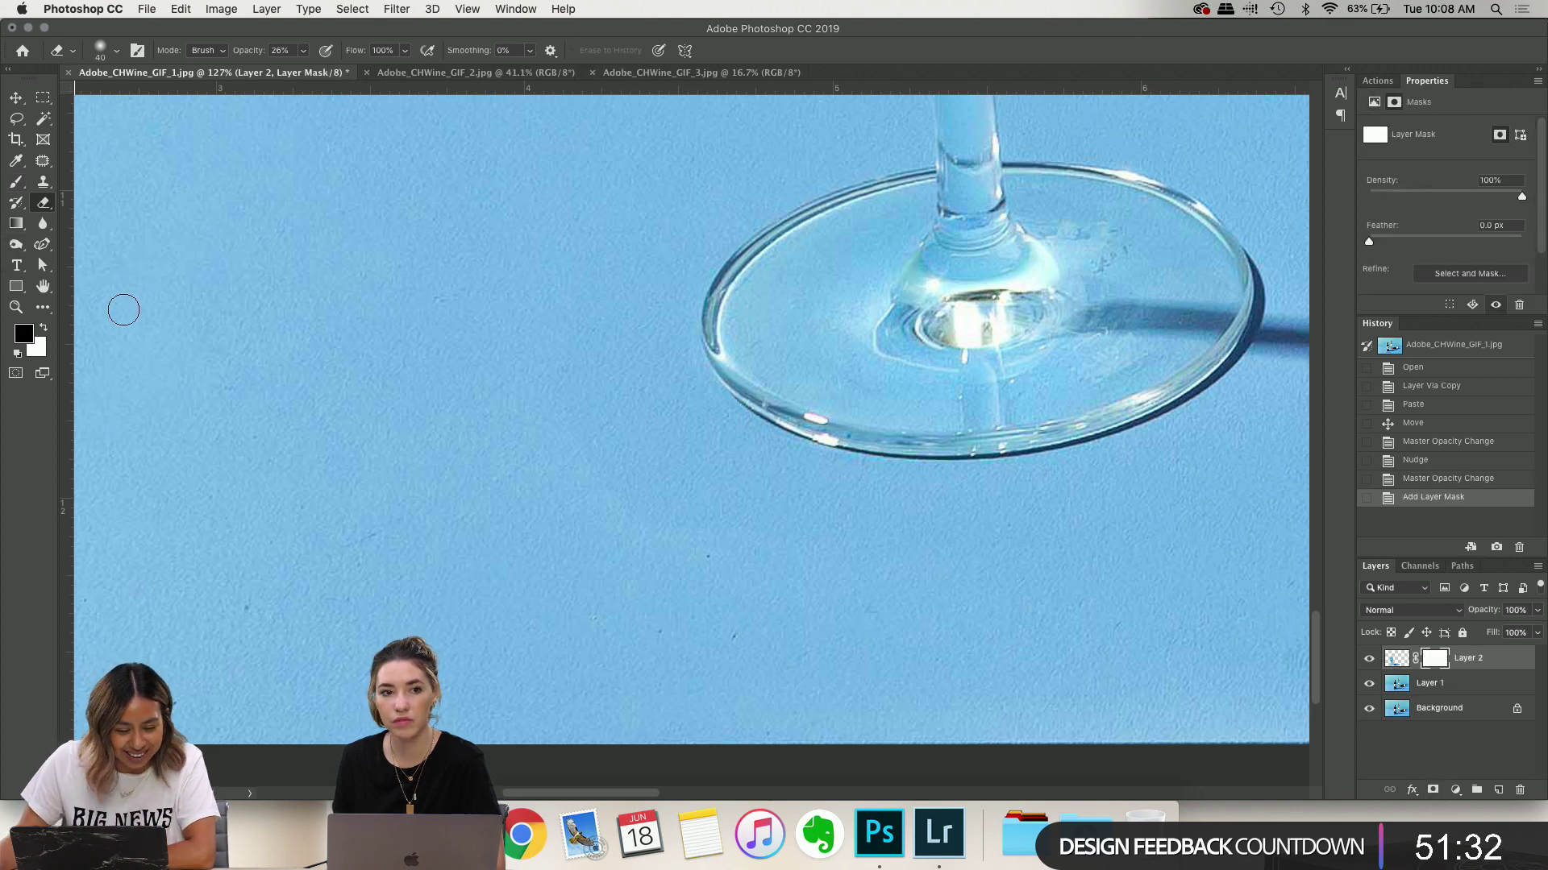
pyautogui.click(16, 244)
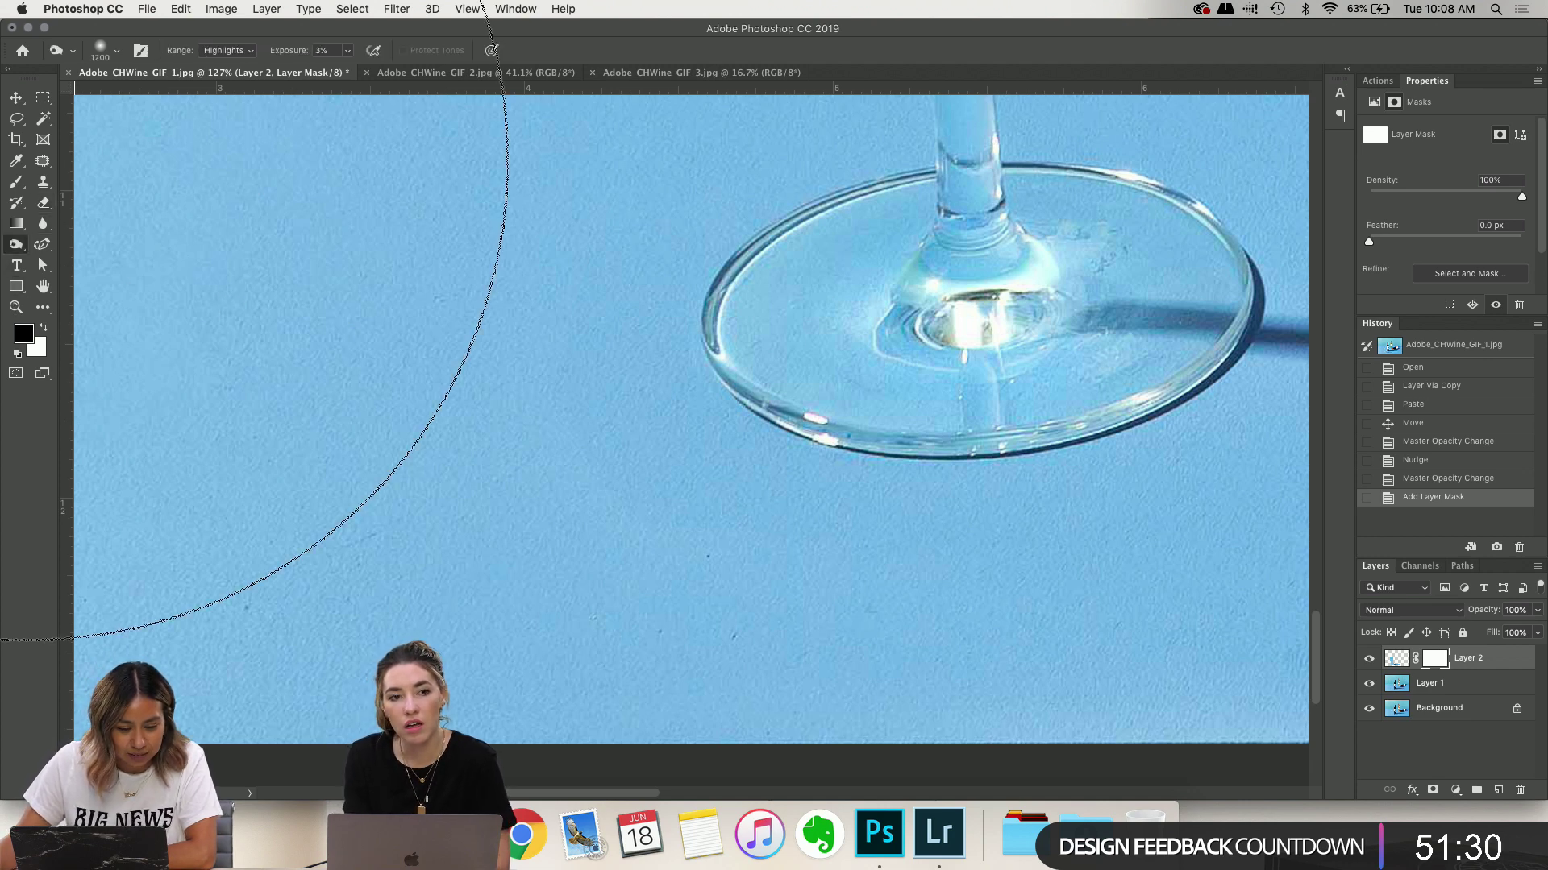
pyautogui.click(16, 181)
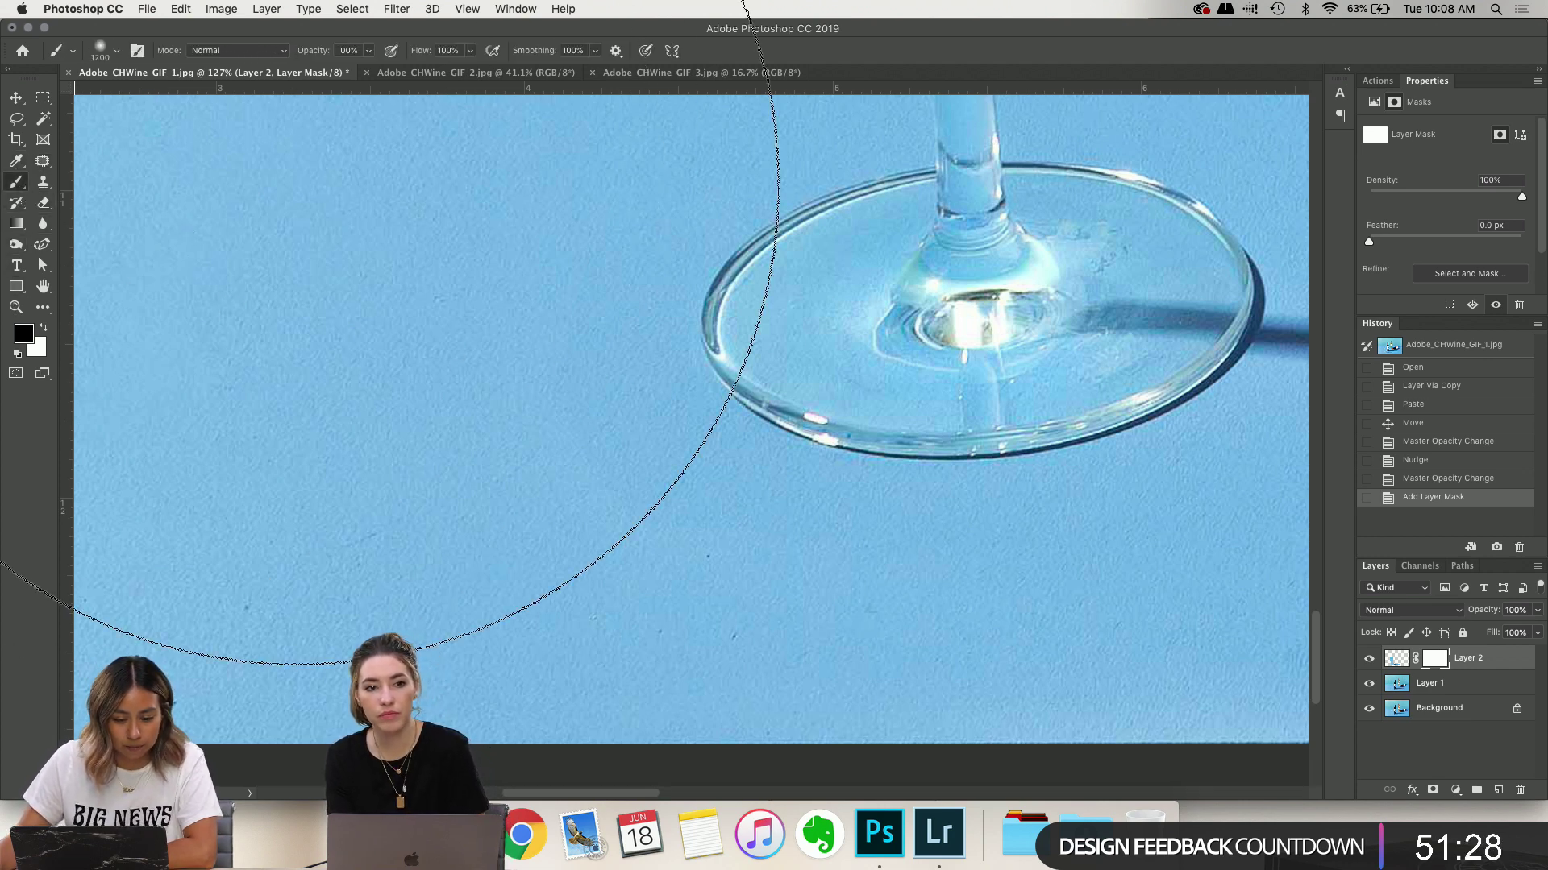
pyautogui.press('[')
pyautogui.press('[')
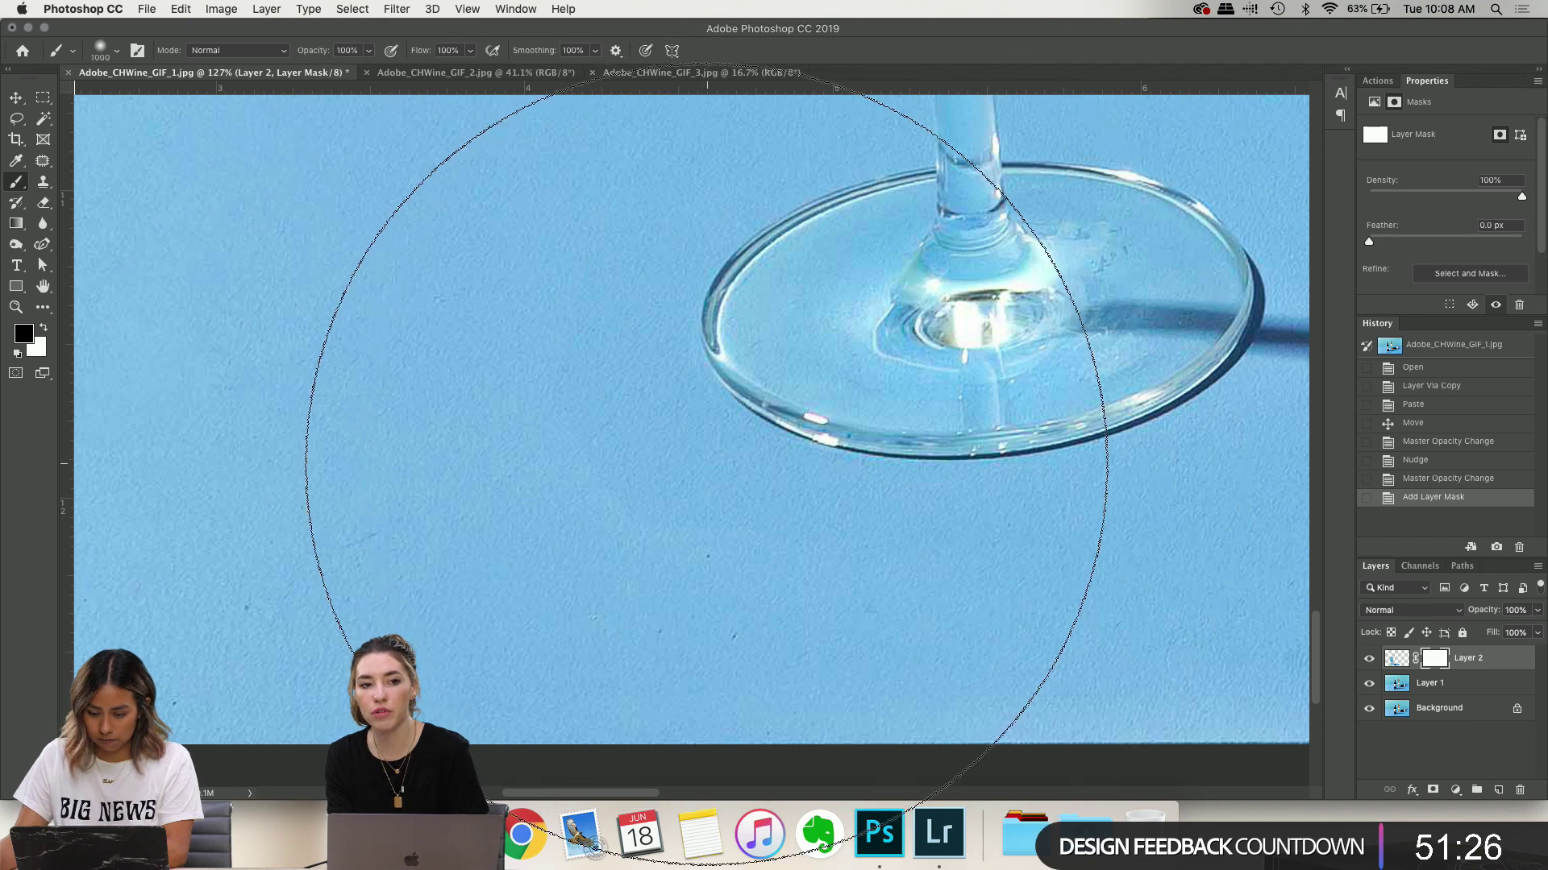
pyautogui.press('[')
pyautogui.press('[')
pyautogui.press('[')
pyautogui.press('[')
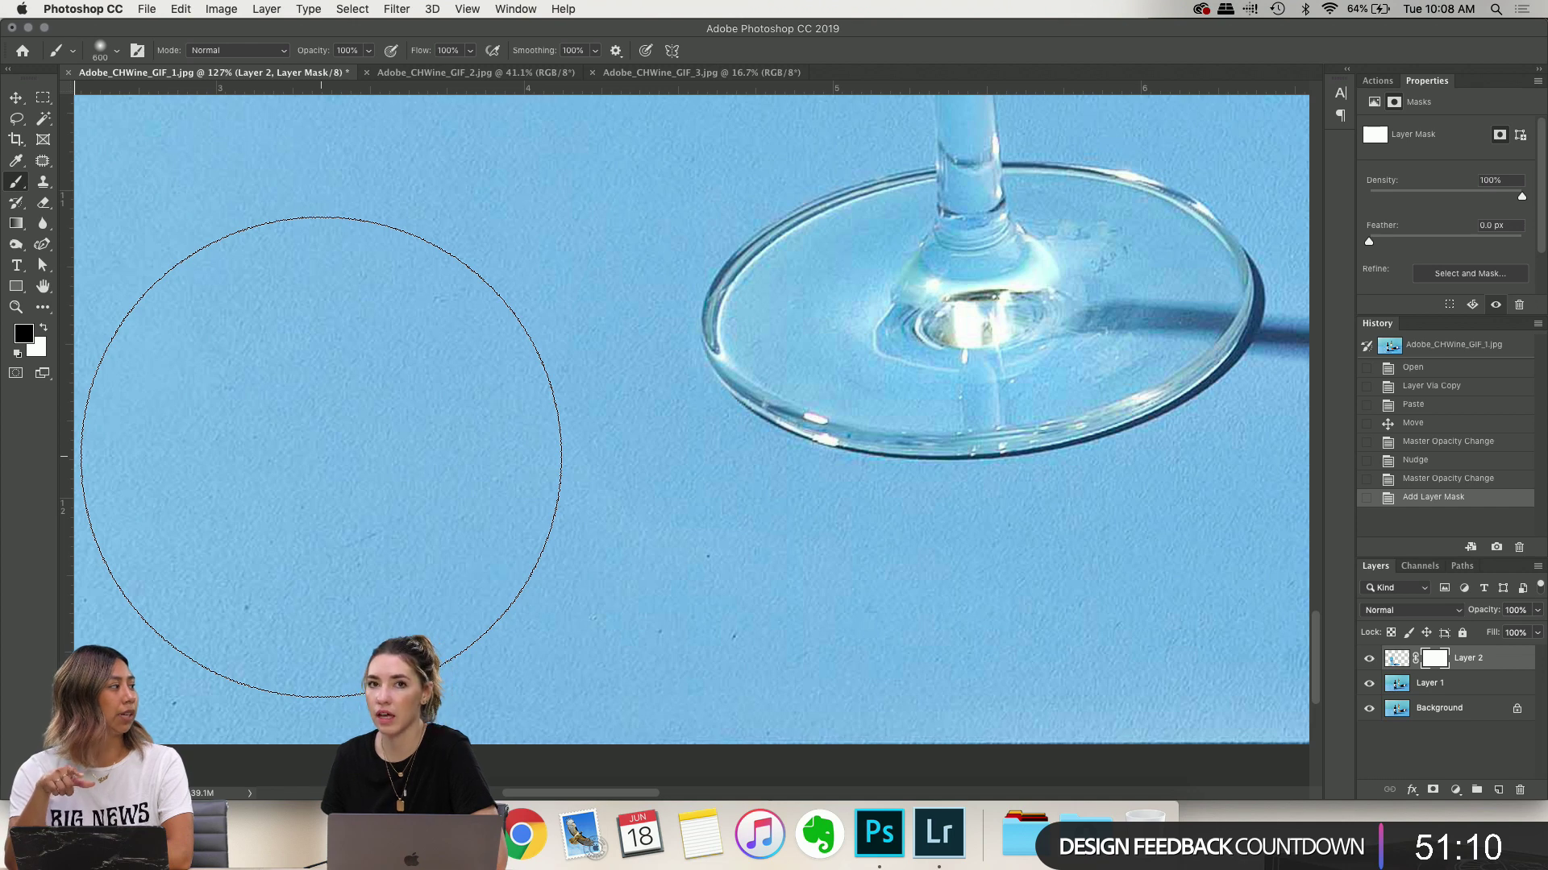
pyautogui.click(507, 10)
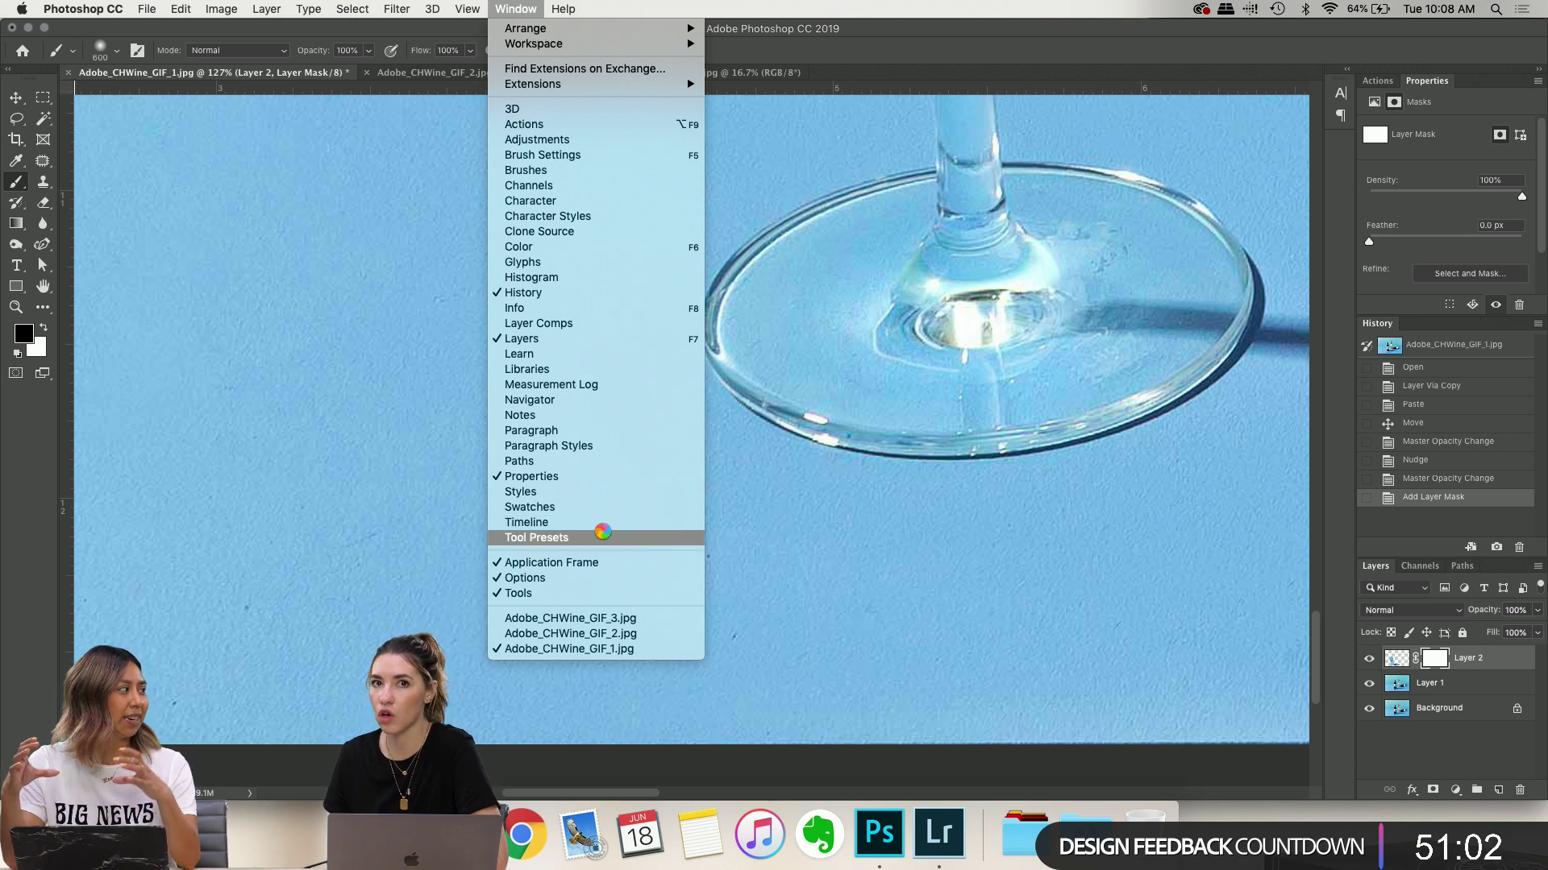
pyautogui.click(516, 9)
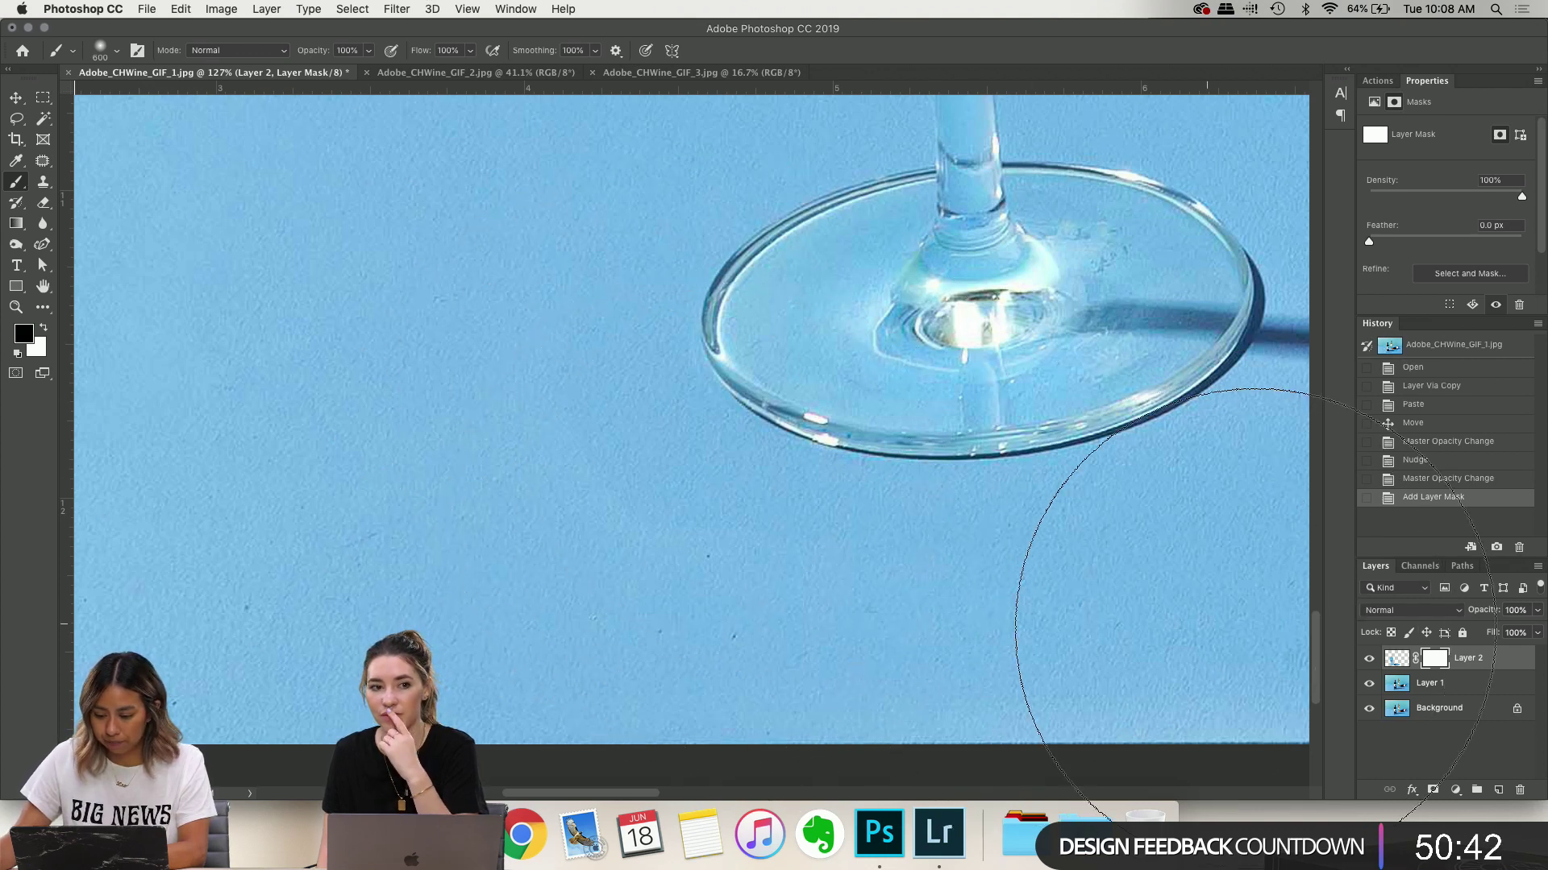
pyautogui.click(1441, 482)
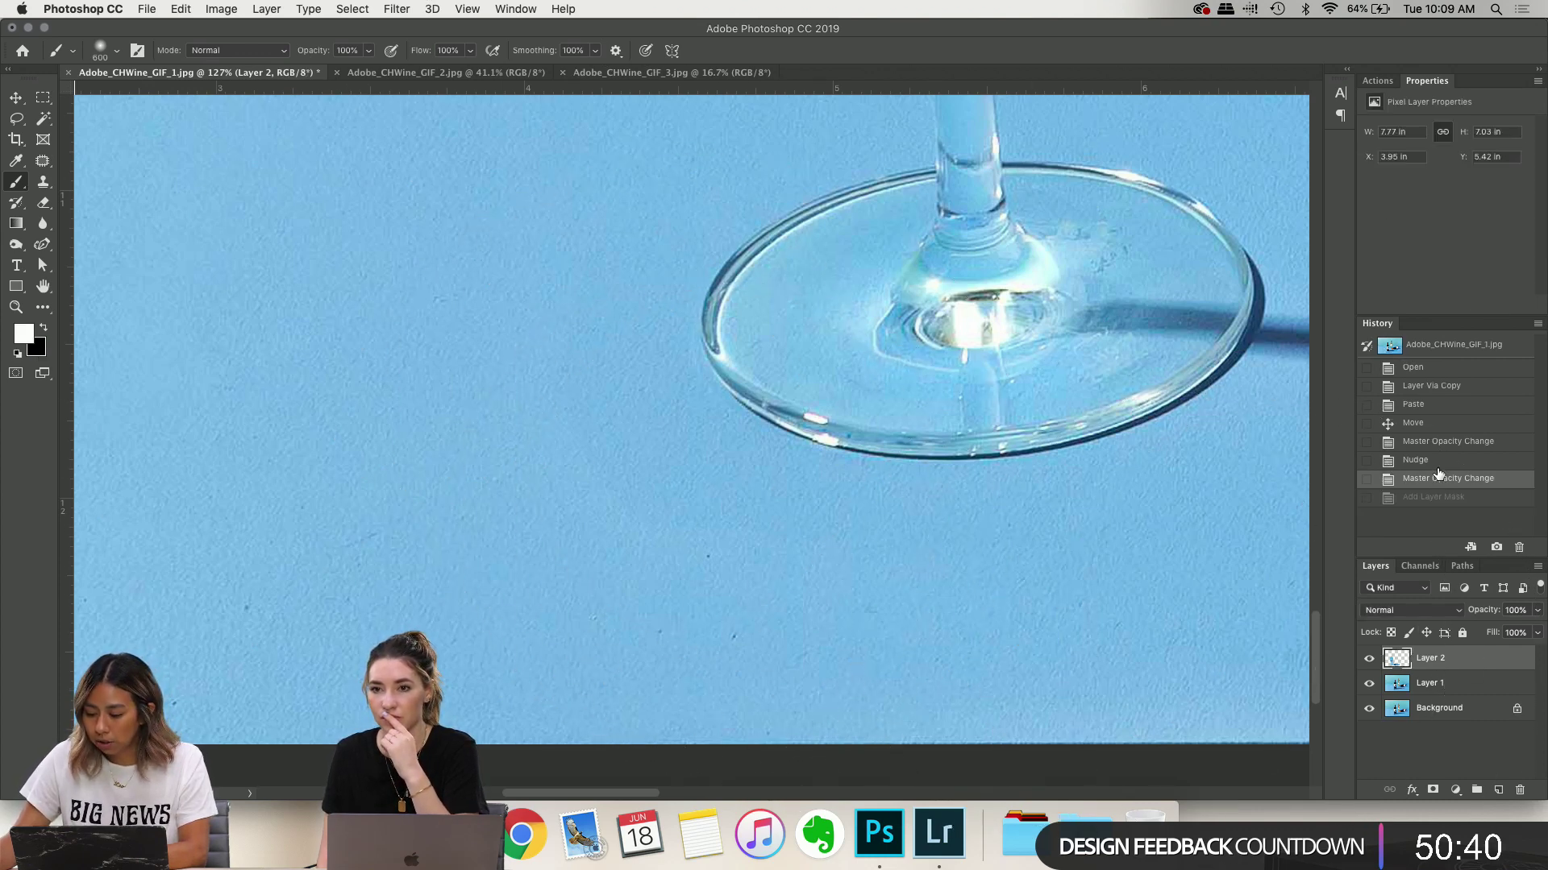
# Merge Layer 1 and Layer 2 into a single layer above the Background
pyautogui.click(1459, 685)
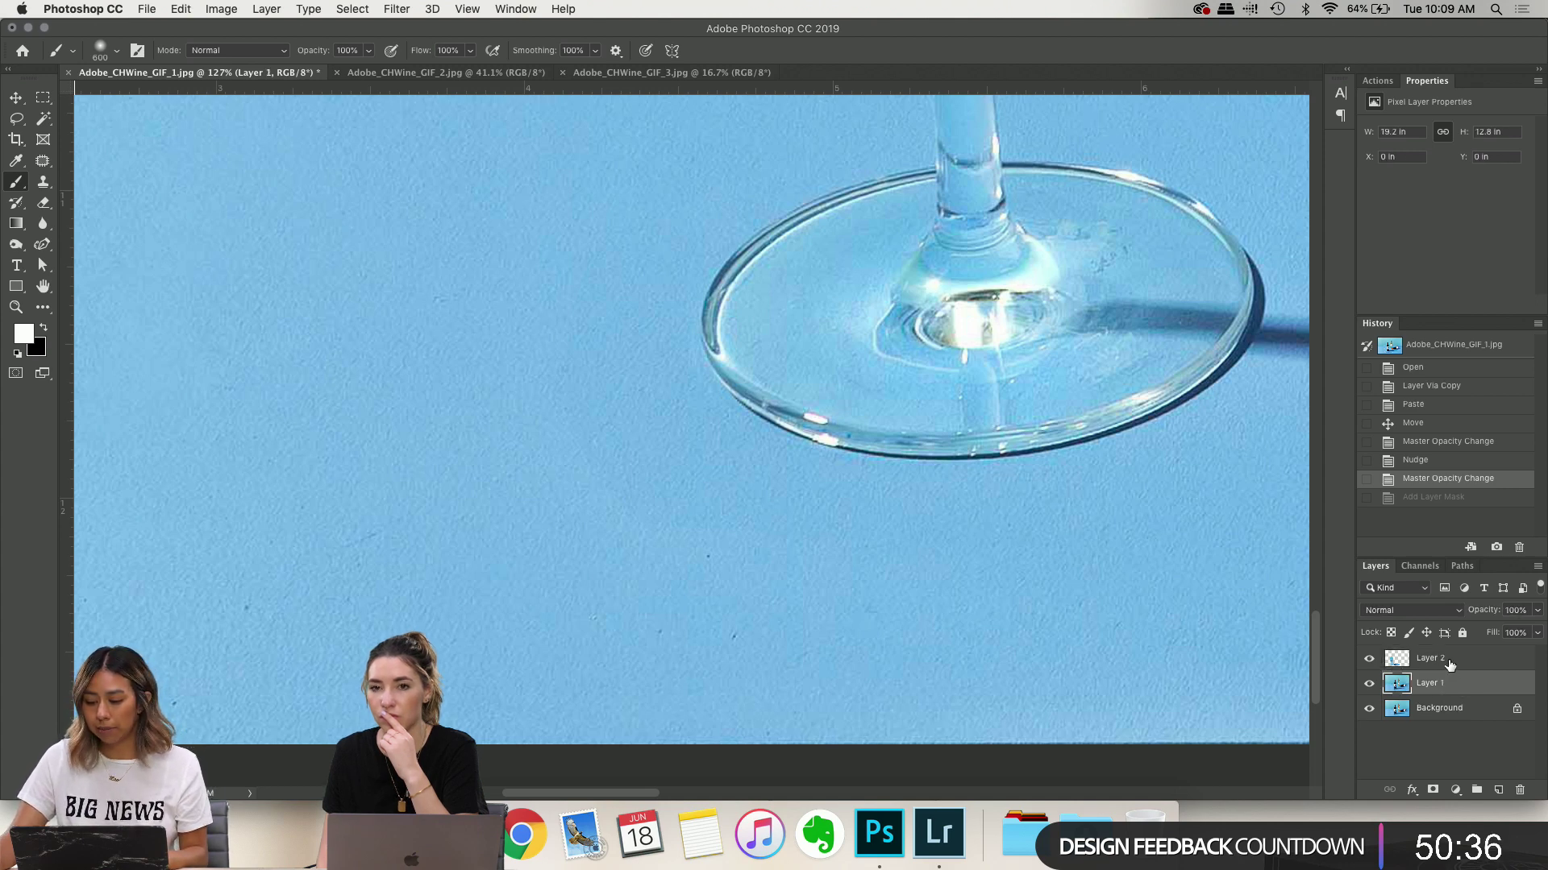
pyautogui.keyDown('shift'); pyautogui.click(1443, 659); pyautogui.keyUp('shift')
pyautogui.rightClick(1451, 669)
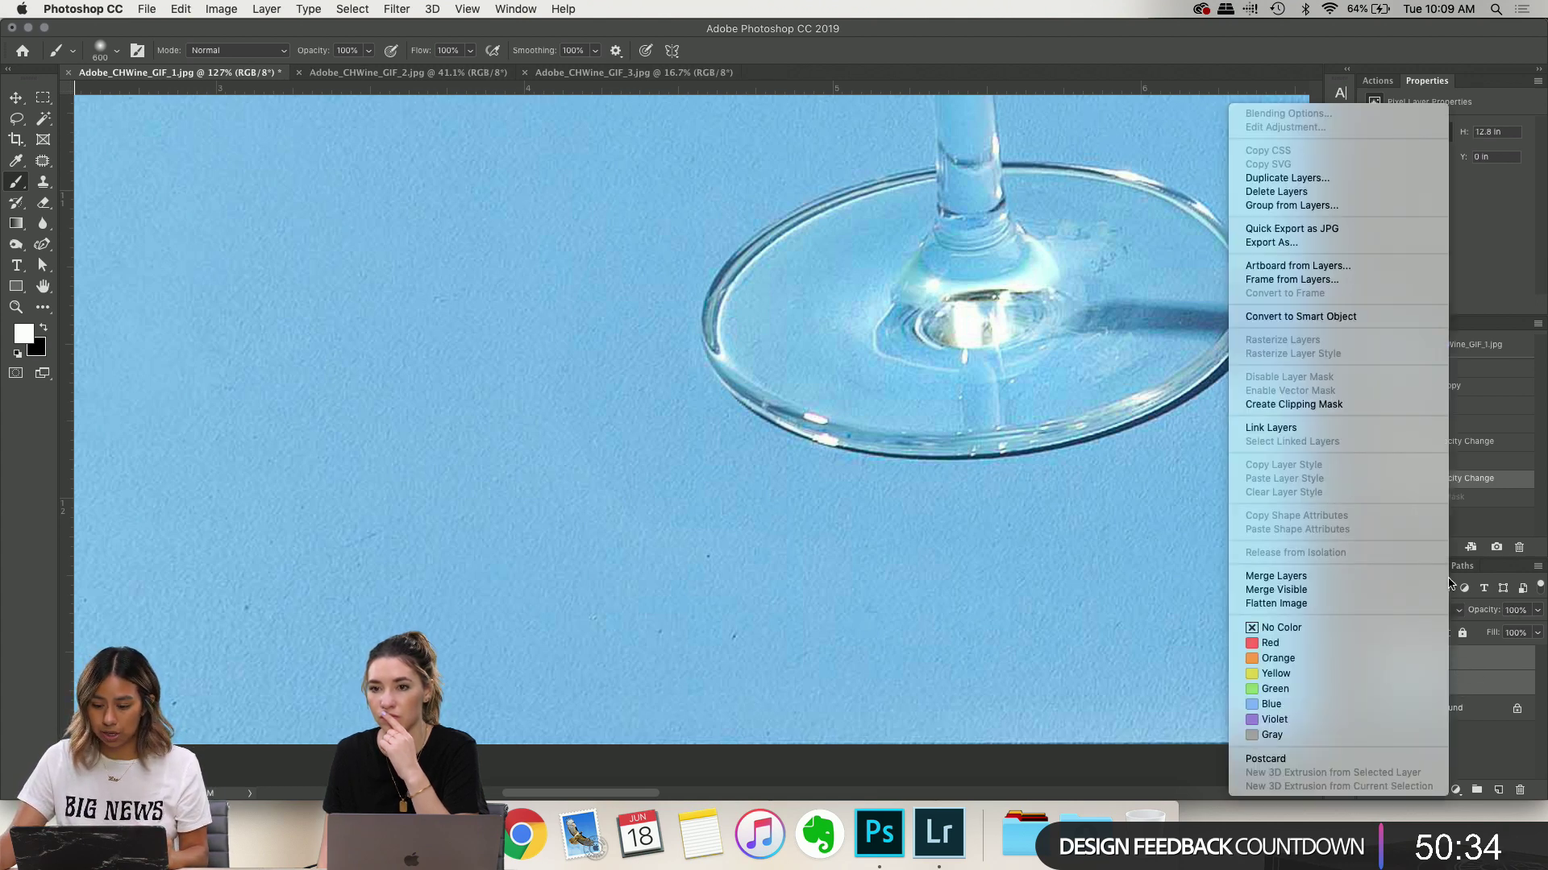
pyautogui.click(1357, 574)
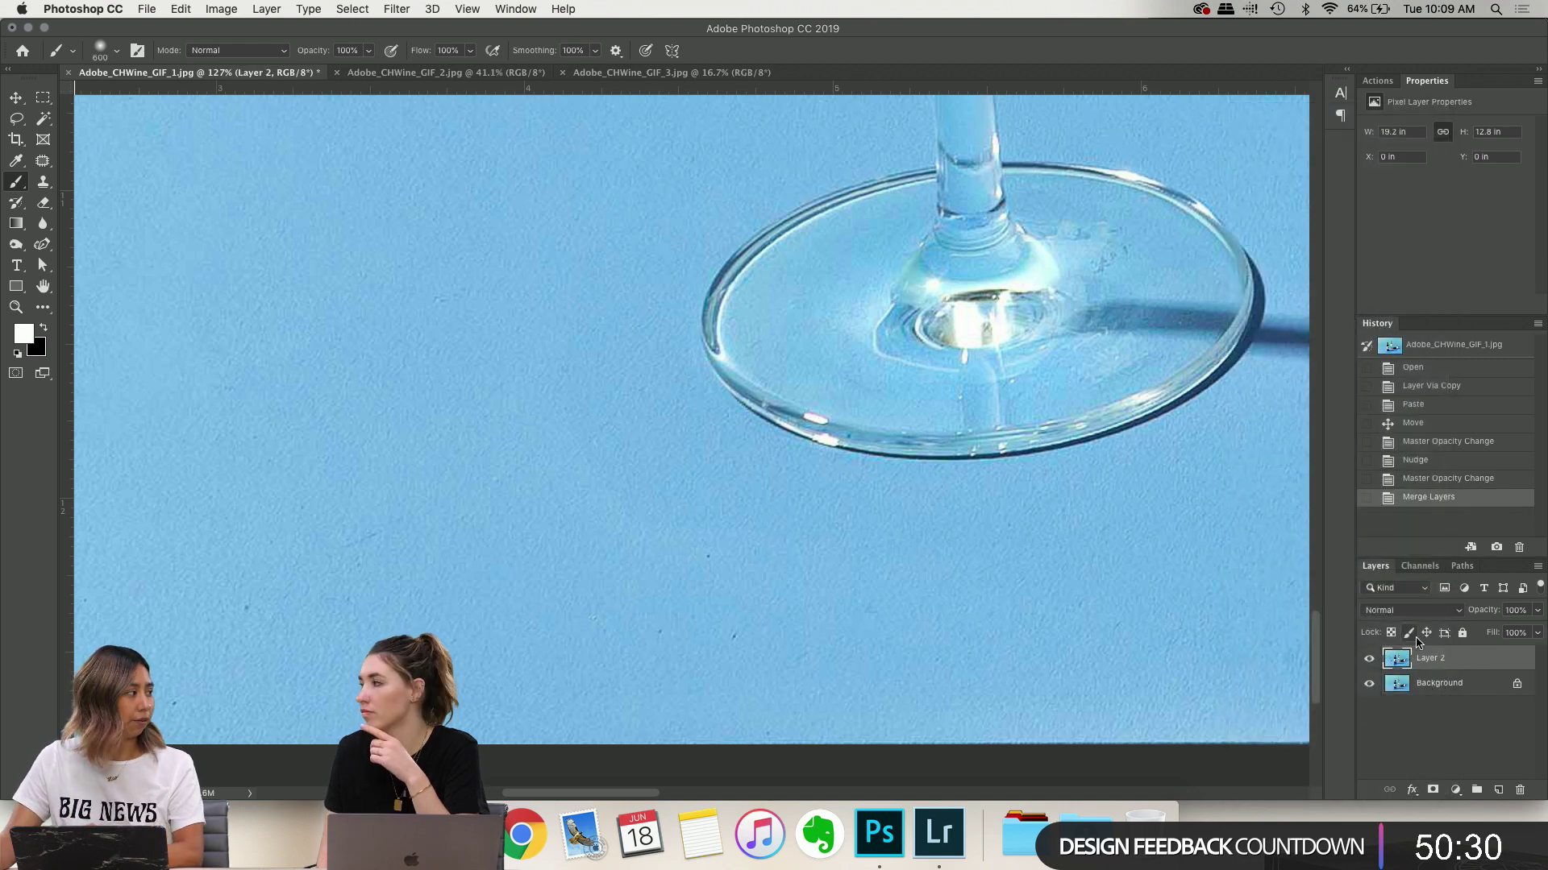
# Use the Patch tool on Layer 2 to retouch the blue surface just left of the glass base, and clear the selection
pyautogui.scroll(3, 903, 578)
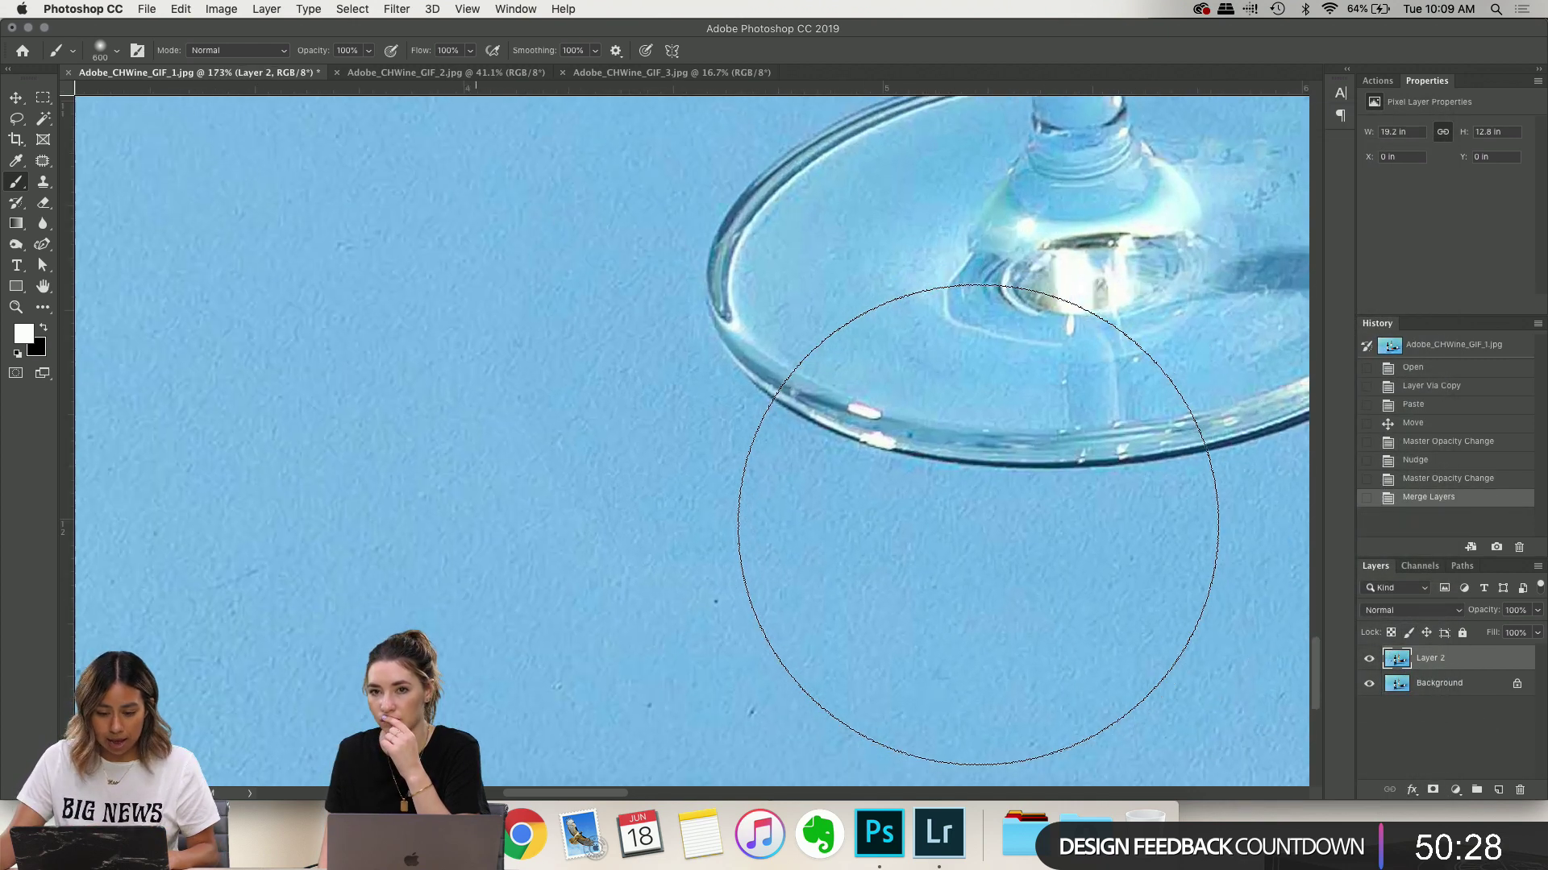
pyautogui.scroll(-3, 606, 517)
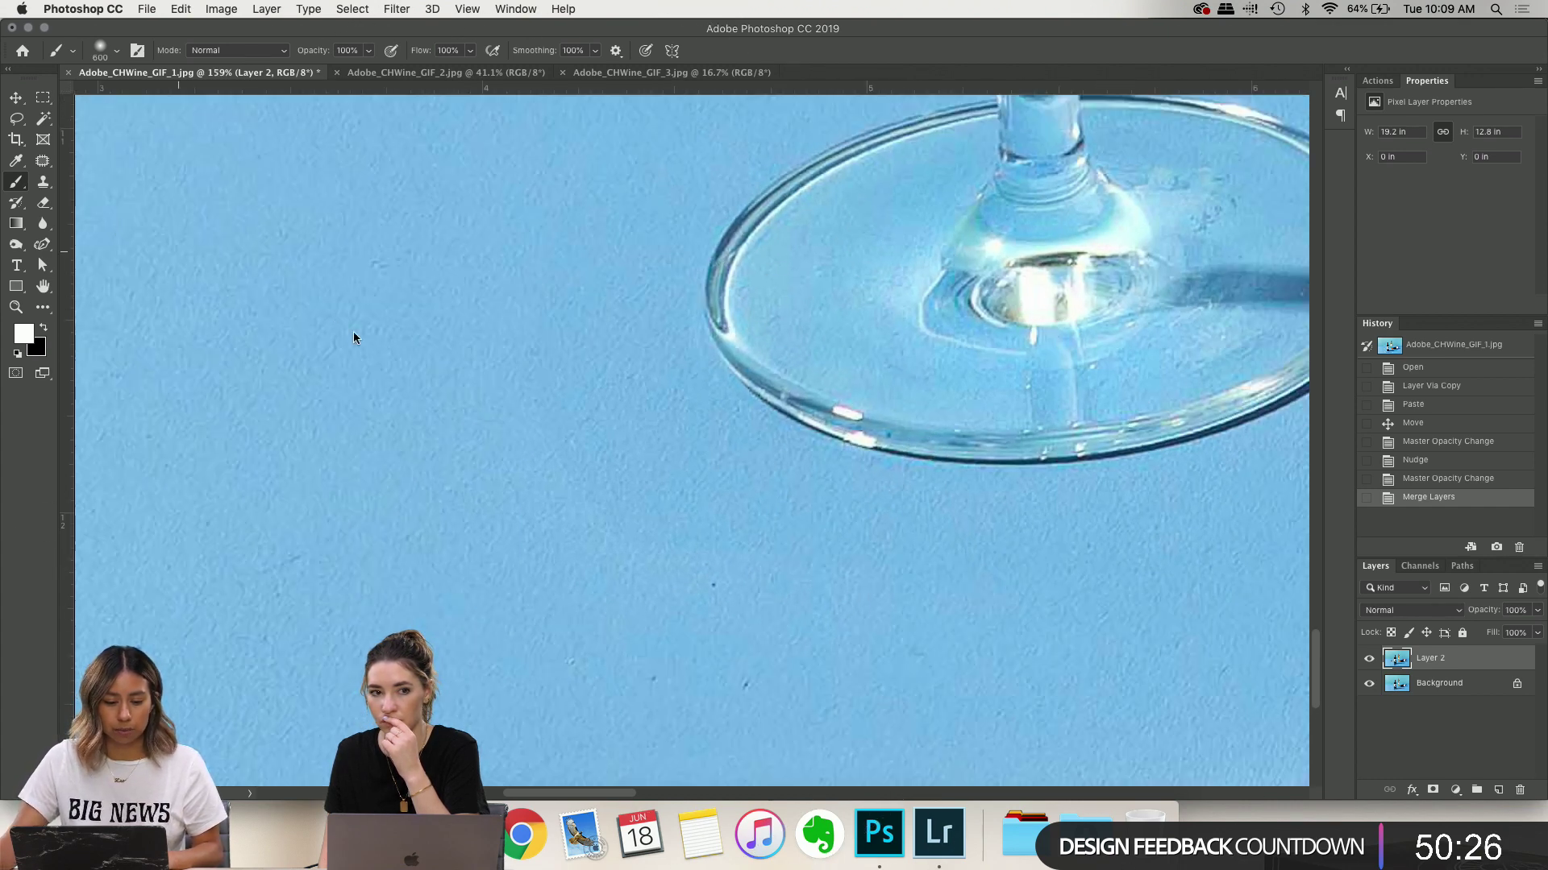
pyautogui.click(43, 161)
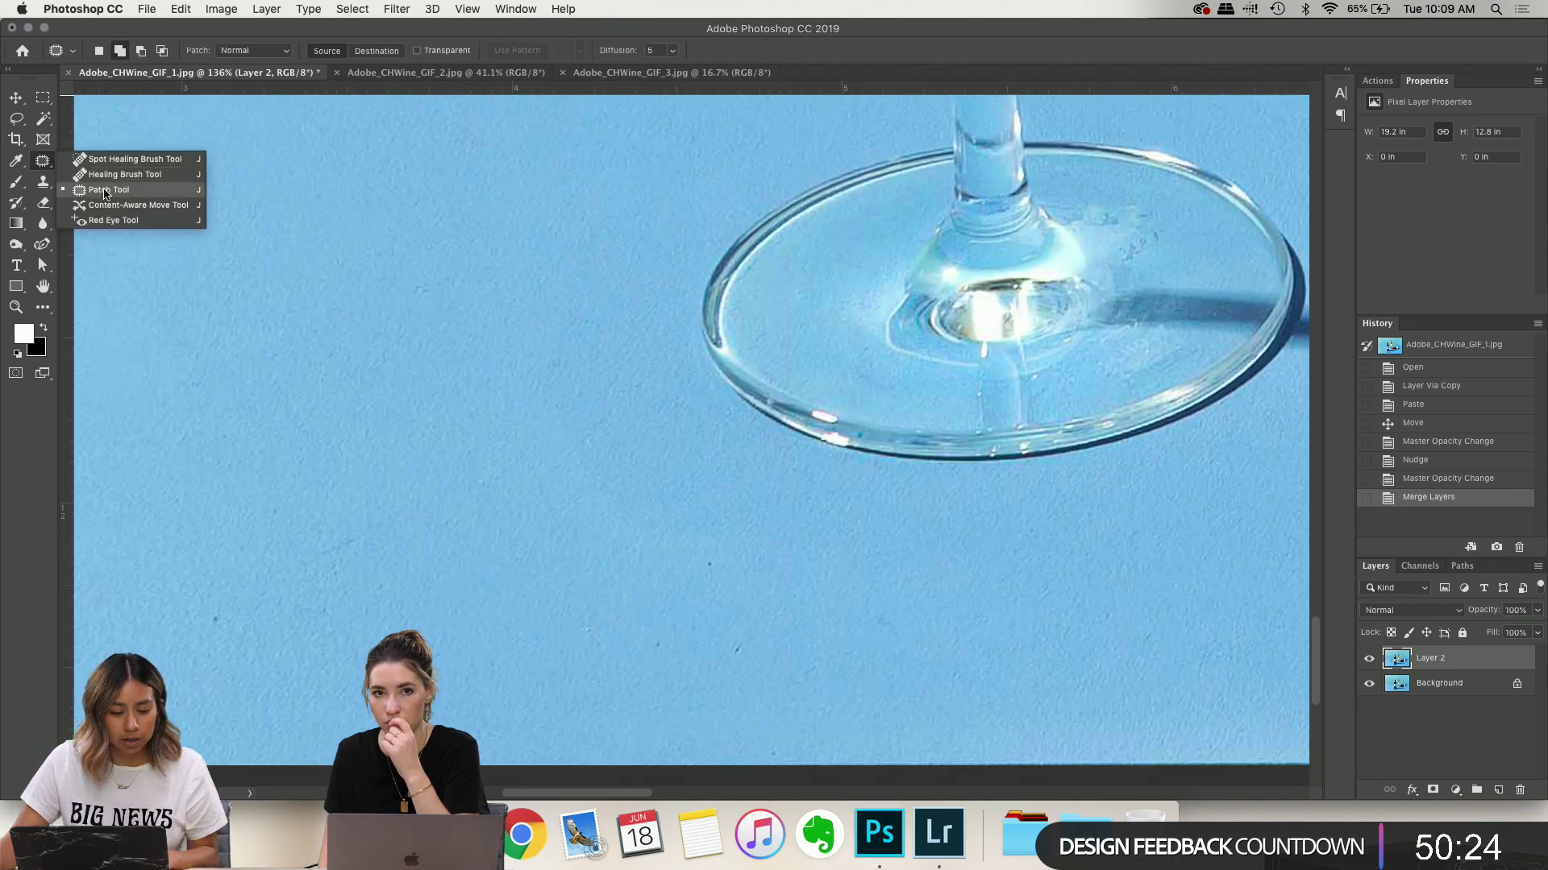
pyautogui.scroll(-3, 619, 407)
pyautogui.moveTo(649, 321)
pyautogui.mouseDown()
pyautogui.moveTo(580, 411)
pyautogui.moveTo(611, 442)
pyautogui.moveTo(662, 339)
pyautogui.mouseUp()
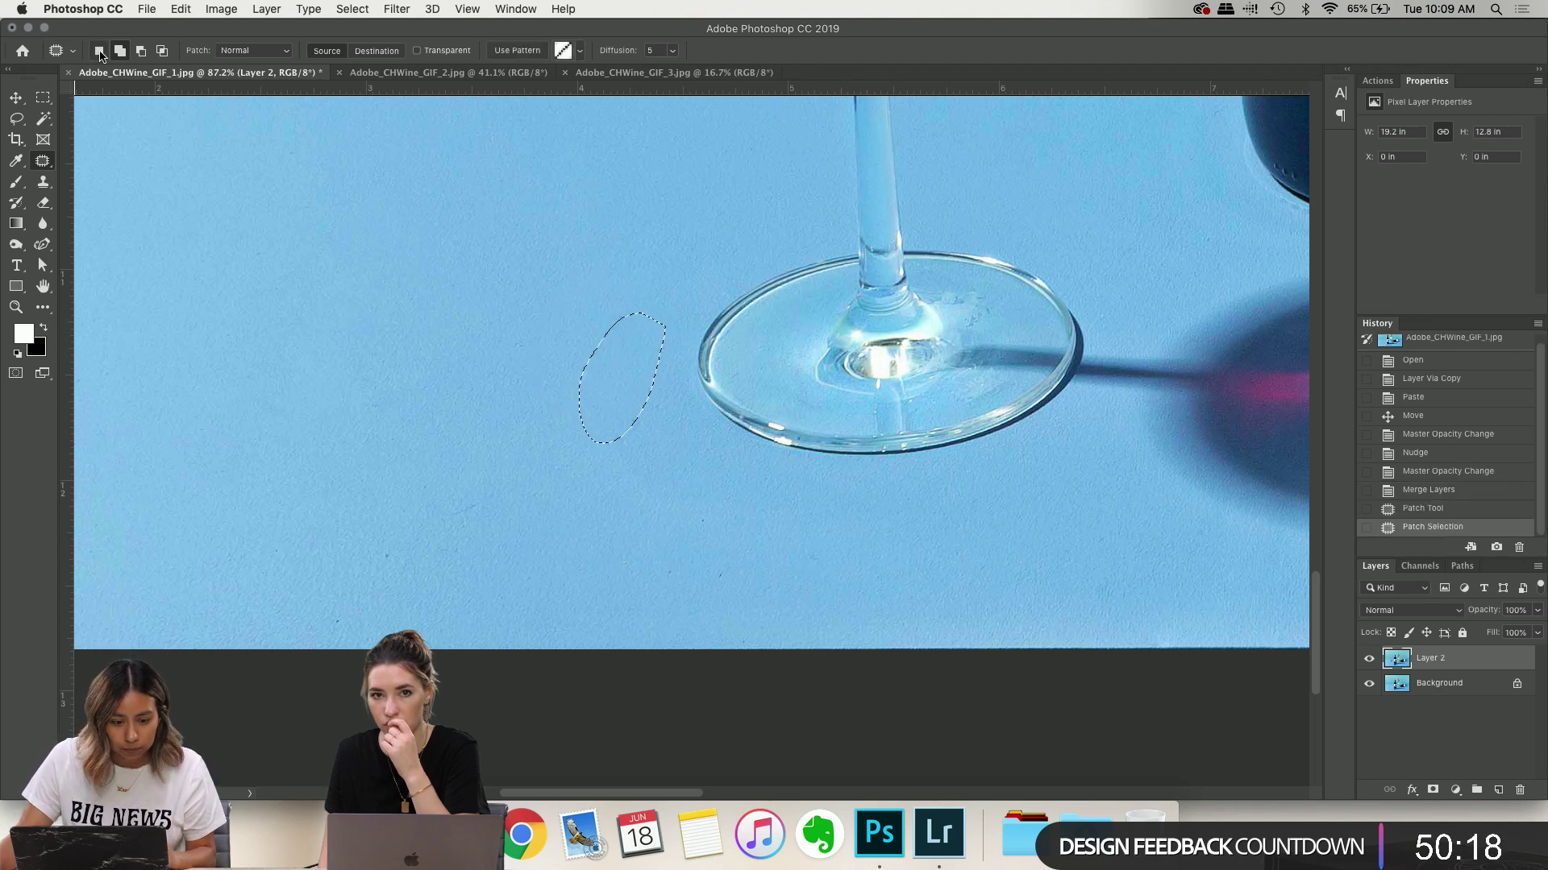
pyautogui.click(659, 436)
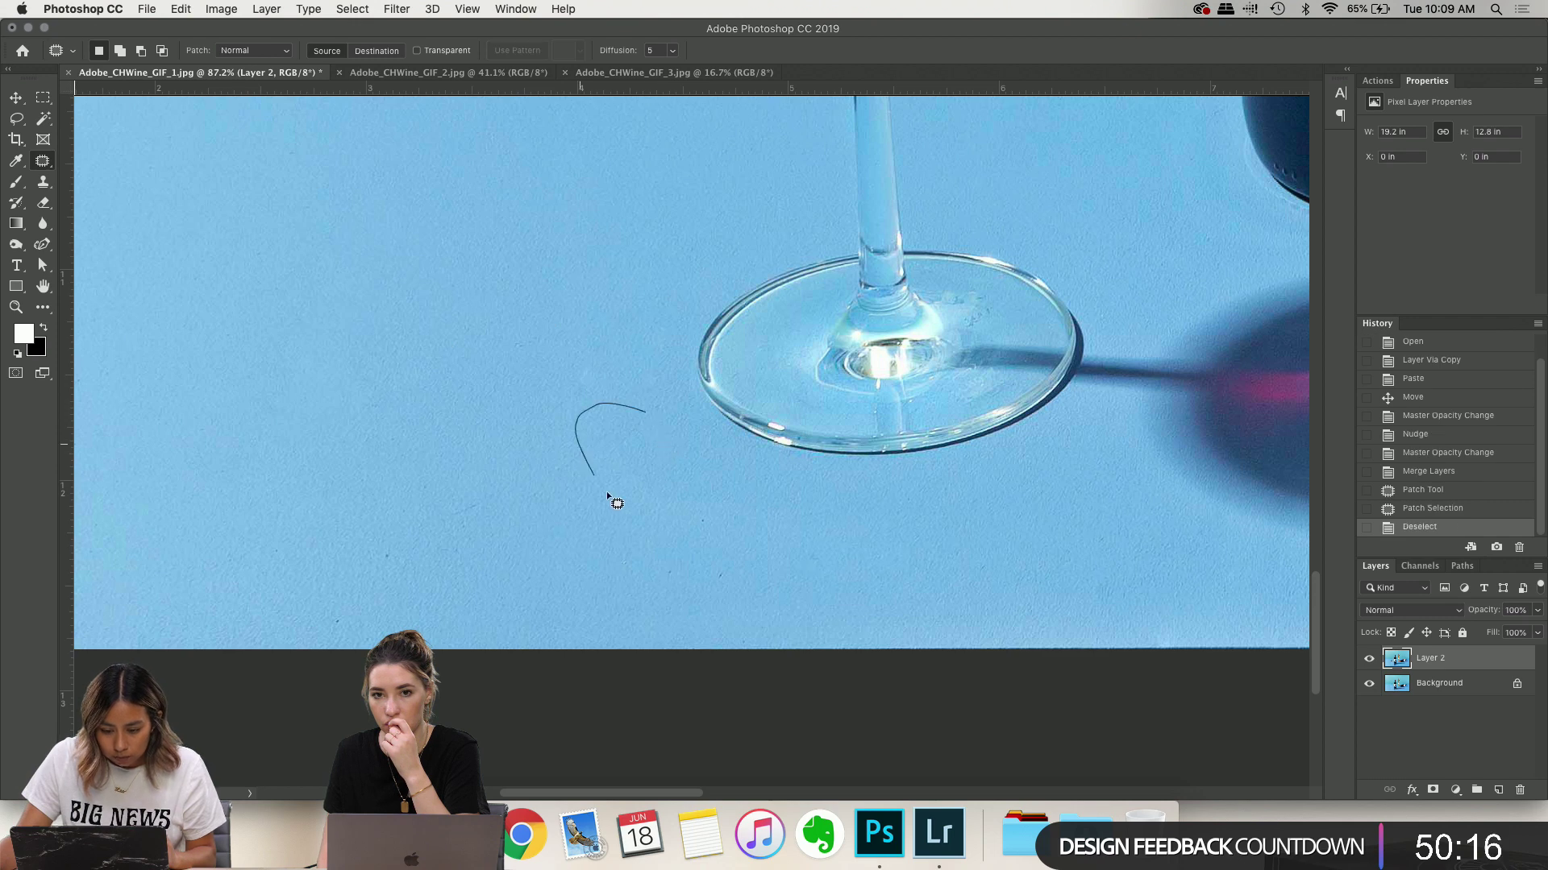
# Patch the marks on the blue surface below and to the left of the glass base, deselecting after each repair
pyautogui.moveTo(609, 496); pyautogui.dragTo(645, 411)
pyautogui.moveTo(613, 439); pyautogui.dragTo(695, 459)
pyautogui.moveTo(609, 413)
pyautogui.mouseDown()
pyautogui.moveTo(742, 570)
pyautogui.moveTo(736, 621)
pyautogui.mouseUp()
pyautogui.click(675, 548)
pyautogui.click(735, 621)
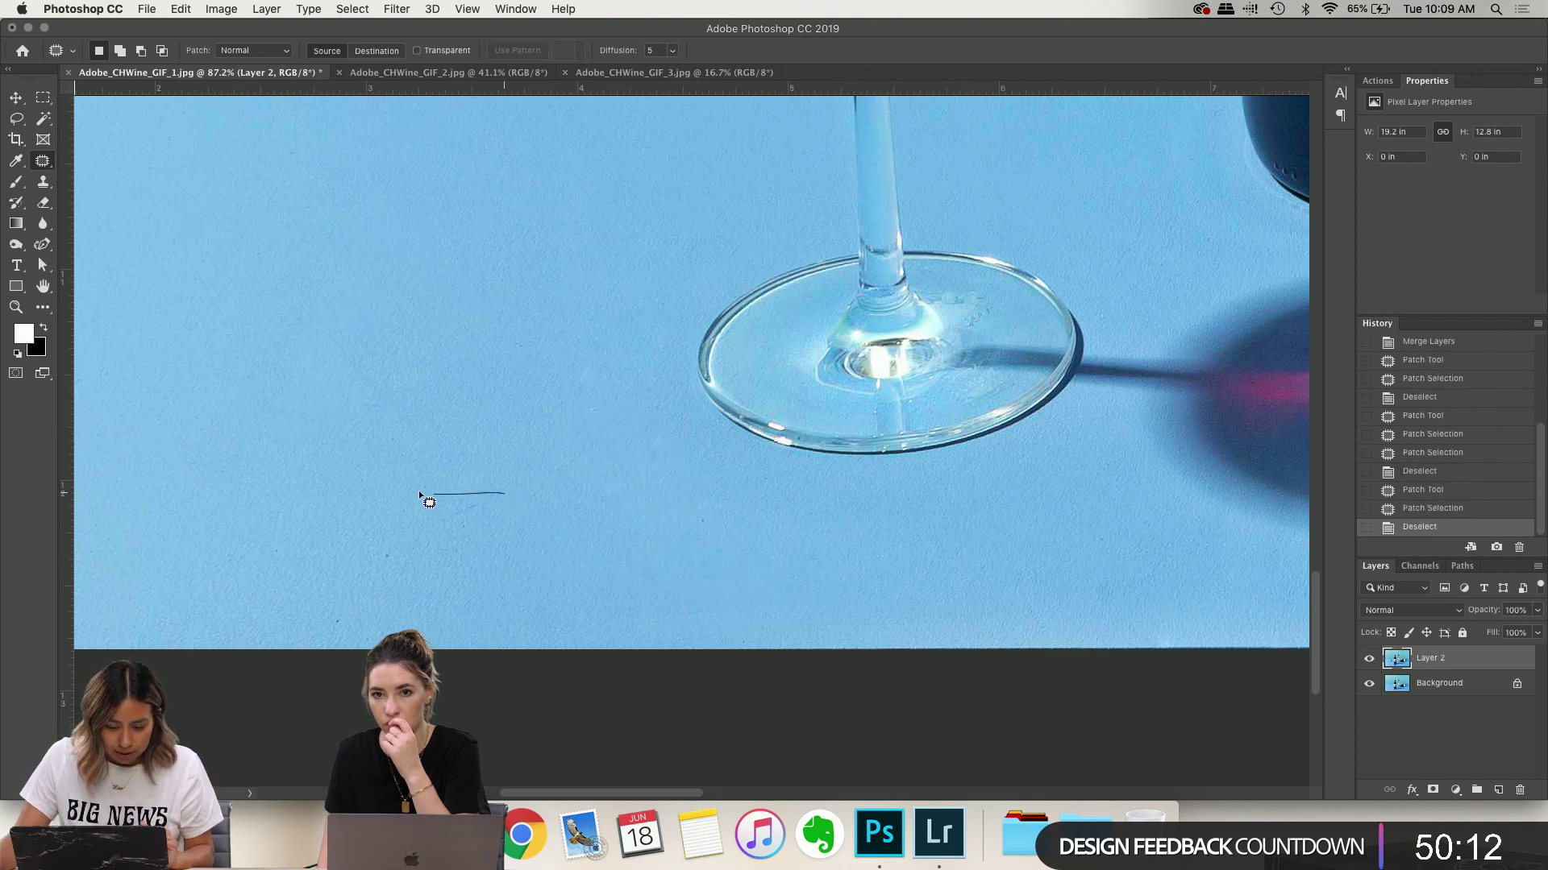
# Patch the scratches and dark specks on the blue surface farther left of the glass base, down to the photo's lower edge
pyautogui.moveTo(419, 493)
pyautogui.mouseDown()
pyautogui.moveTo(495, 514)
pyautogui.moveTo(508, 481)
pyautogui.mouseUp()
pyautogui.click(508, 481)
pyautogui.moveTo(373, 521); pyautogui.dragTo(426, 559)
pyautogui.click(426, 559)
pyautogui.moveTo(284, 530)
pyautogui.mouseDown()
pyautogui.moveTo(345, 607)
pyautogui.moveTo(282, 532)
pyautogui.moveTo(339, 487)
pyautogui.mouseUp()
pyautogui.click(380, 594)
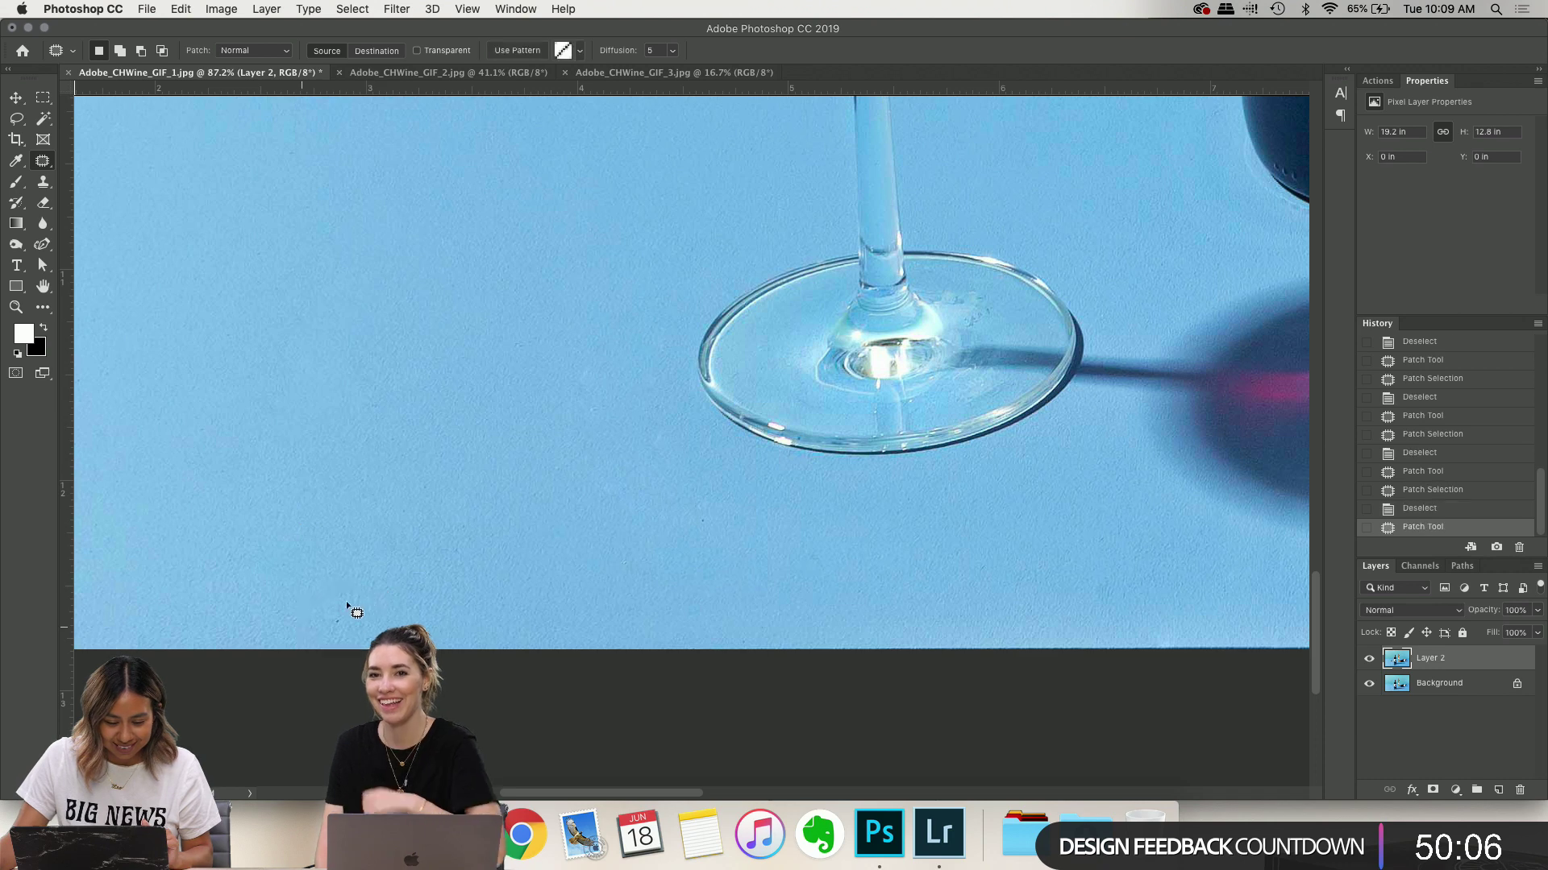
pyautogui.moveTo(346, 603)
pyautogui.mouseDown()
pyautogui.moveTo(408, 563)
pyautogui.moveTo(395, 538)
pyautogui.moveTo(493, 466)
pyautogui.mouseUp()
pyautogui.click(408, 564)
pyautogui.click(494, 466)
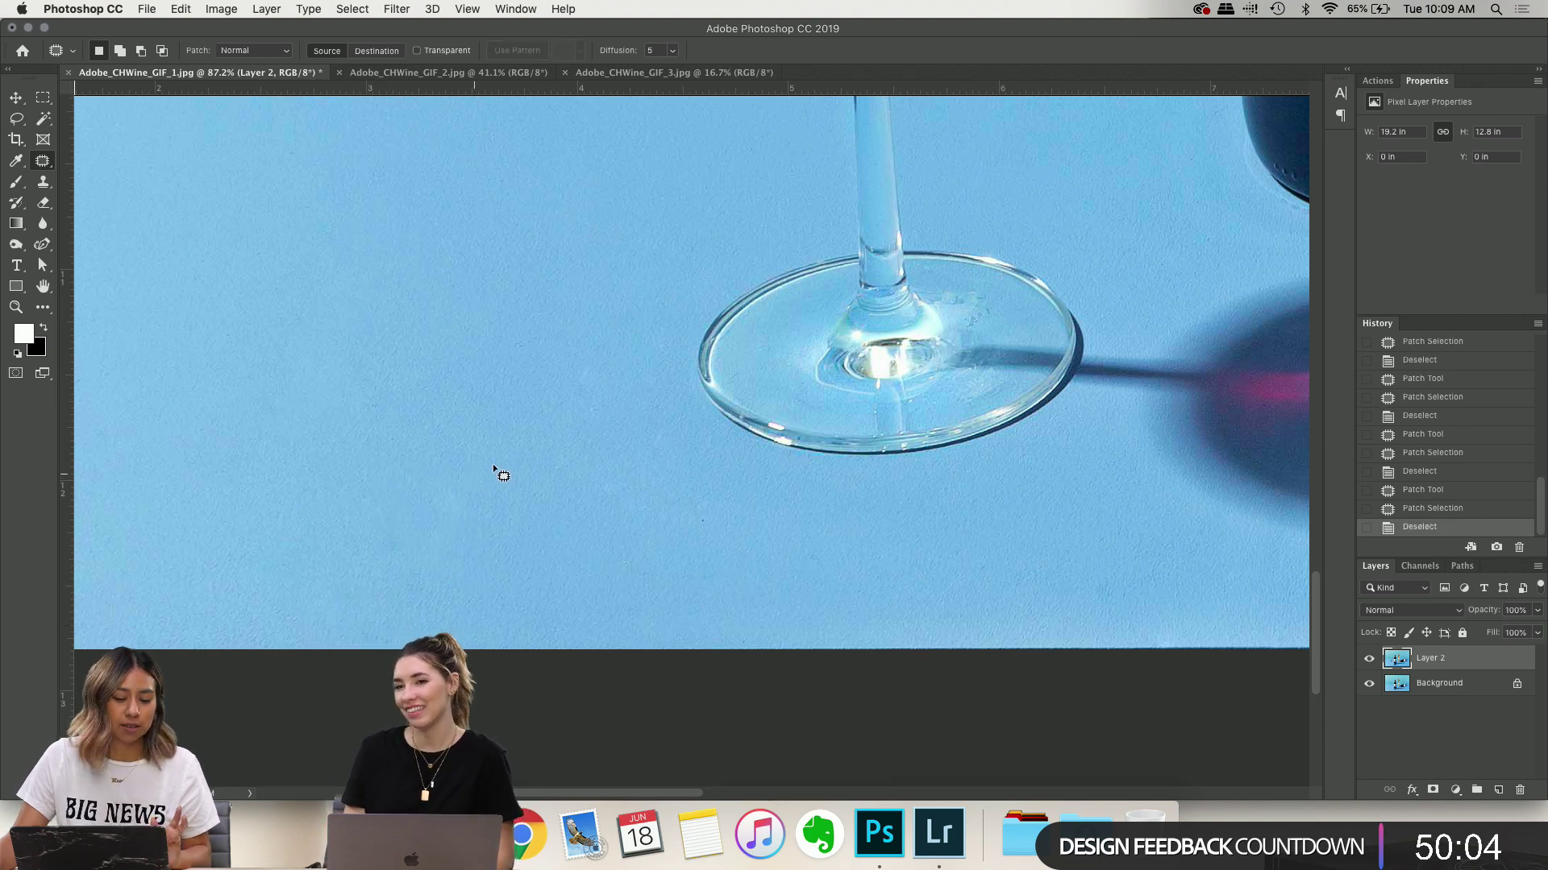
# Examine the retouched composite around the glass, toggling Layer 2's visibility to compare it with the Background
pyautogui.scroll(-10, 671, 448)
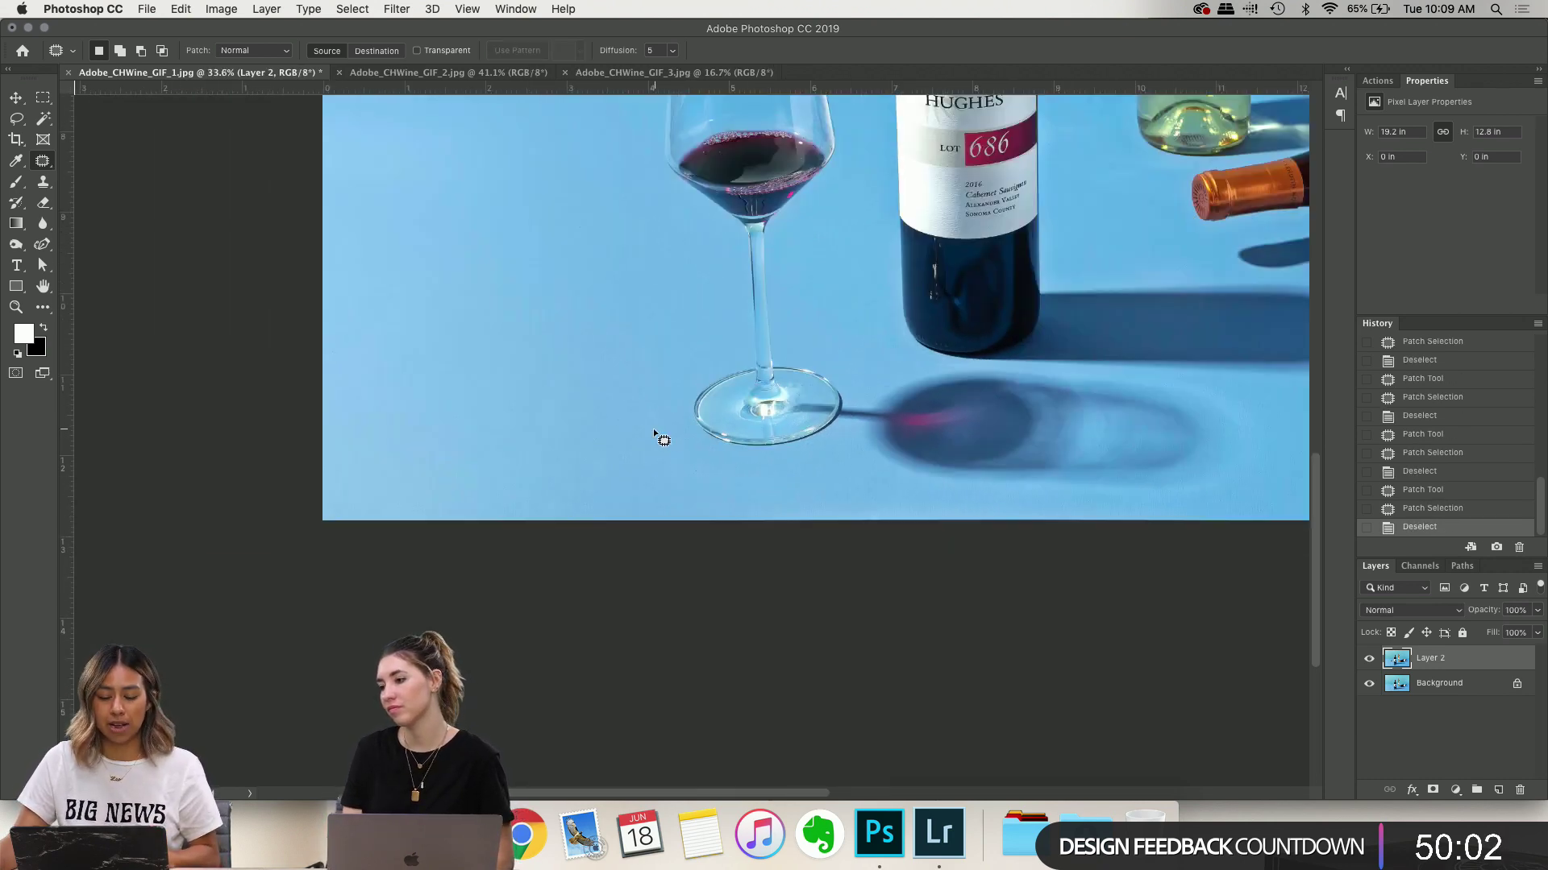
pyautogui.scroll(-4, 662, 439)
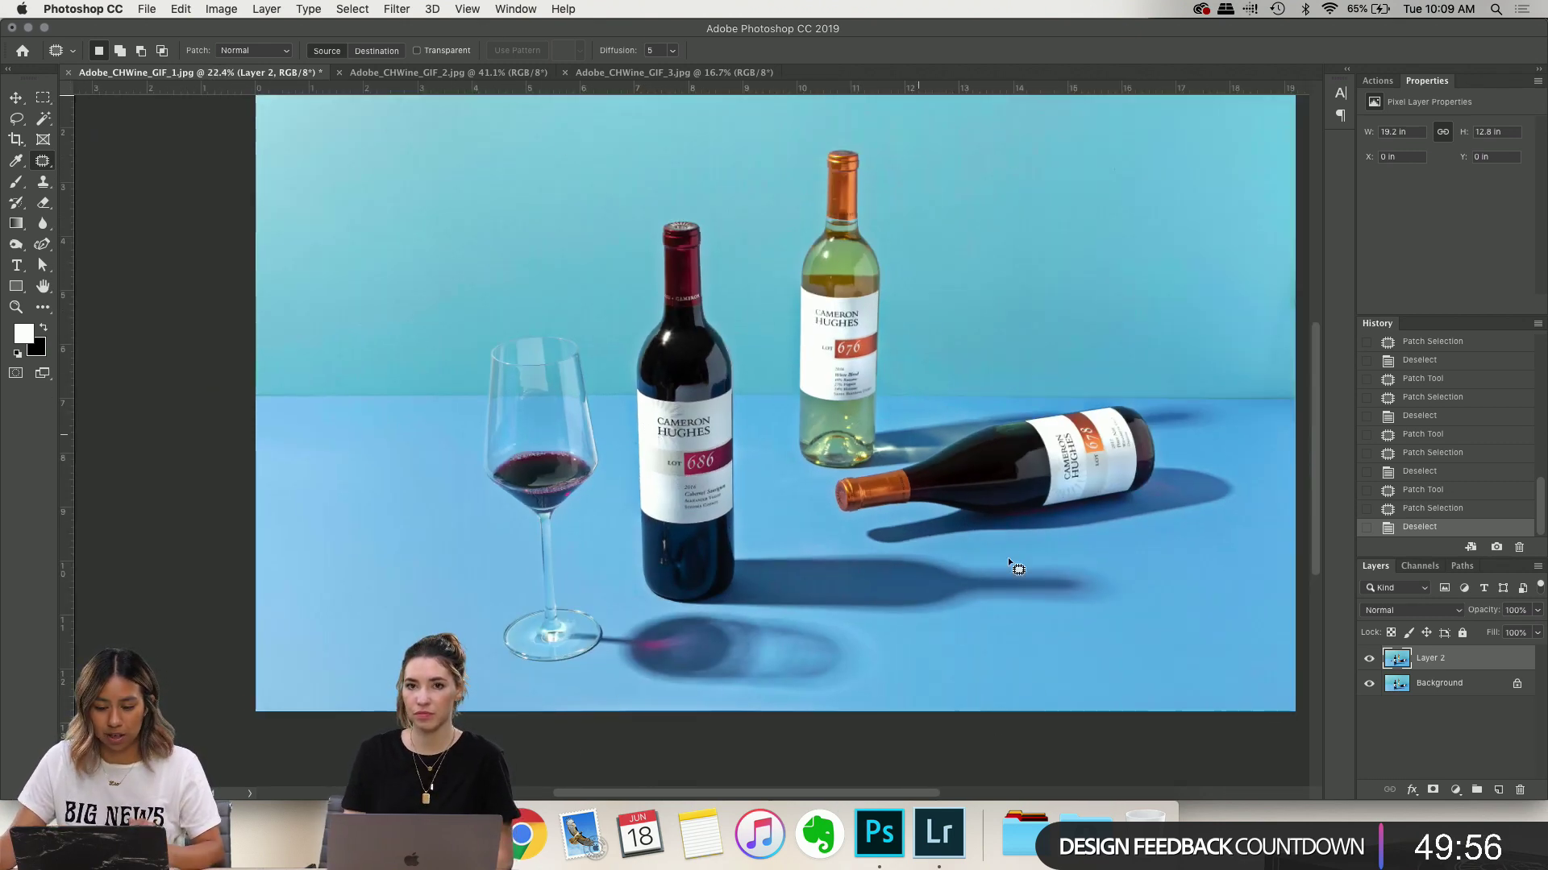
pyautogui.scroll(5, 819, 511)
pyautogui.hscroll(-5, 819, 511)
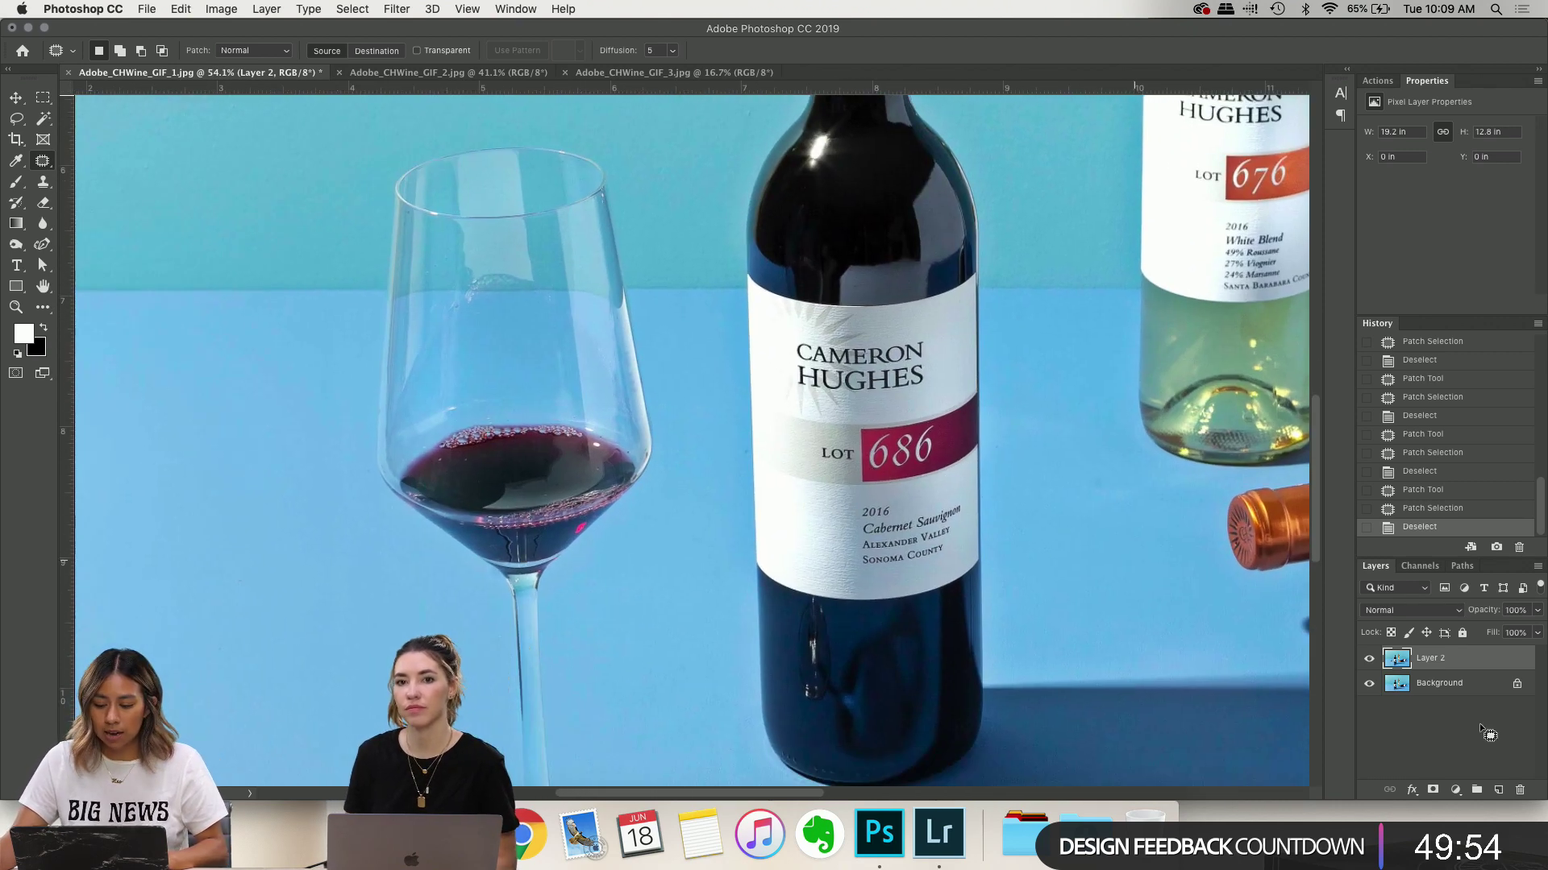
pyautogui.click(1369, 659)
pyautogui.click(1369, 660)
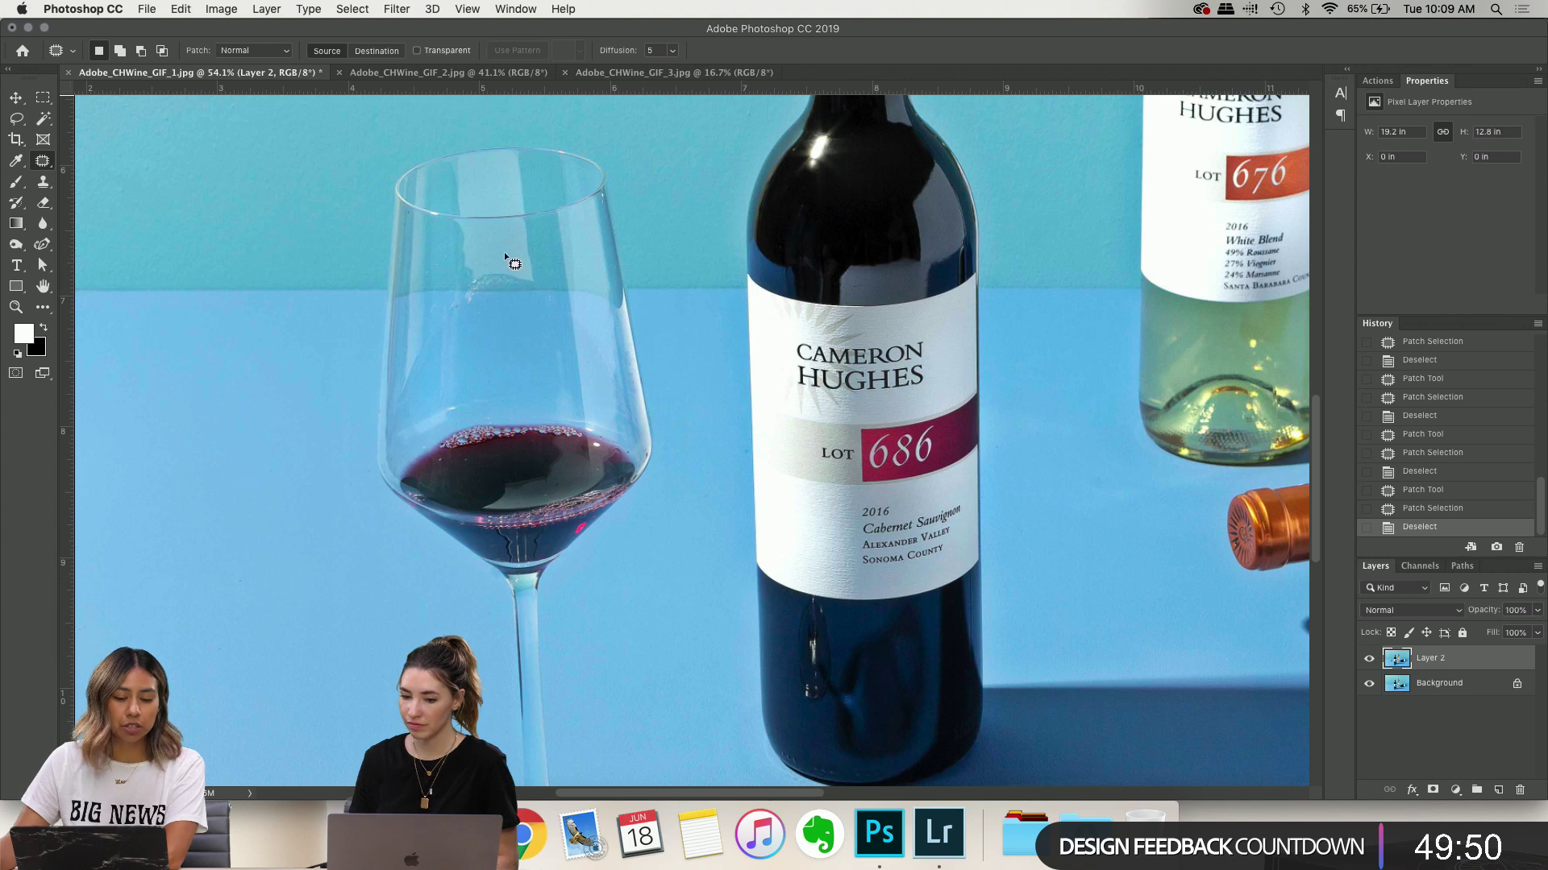
pyautogui.scroll(2, 607, 338)
pyautogui.scroll(2, 580, 449)
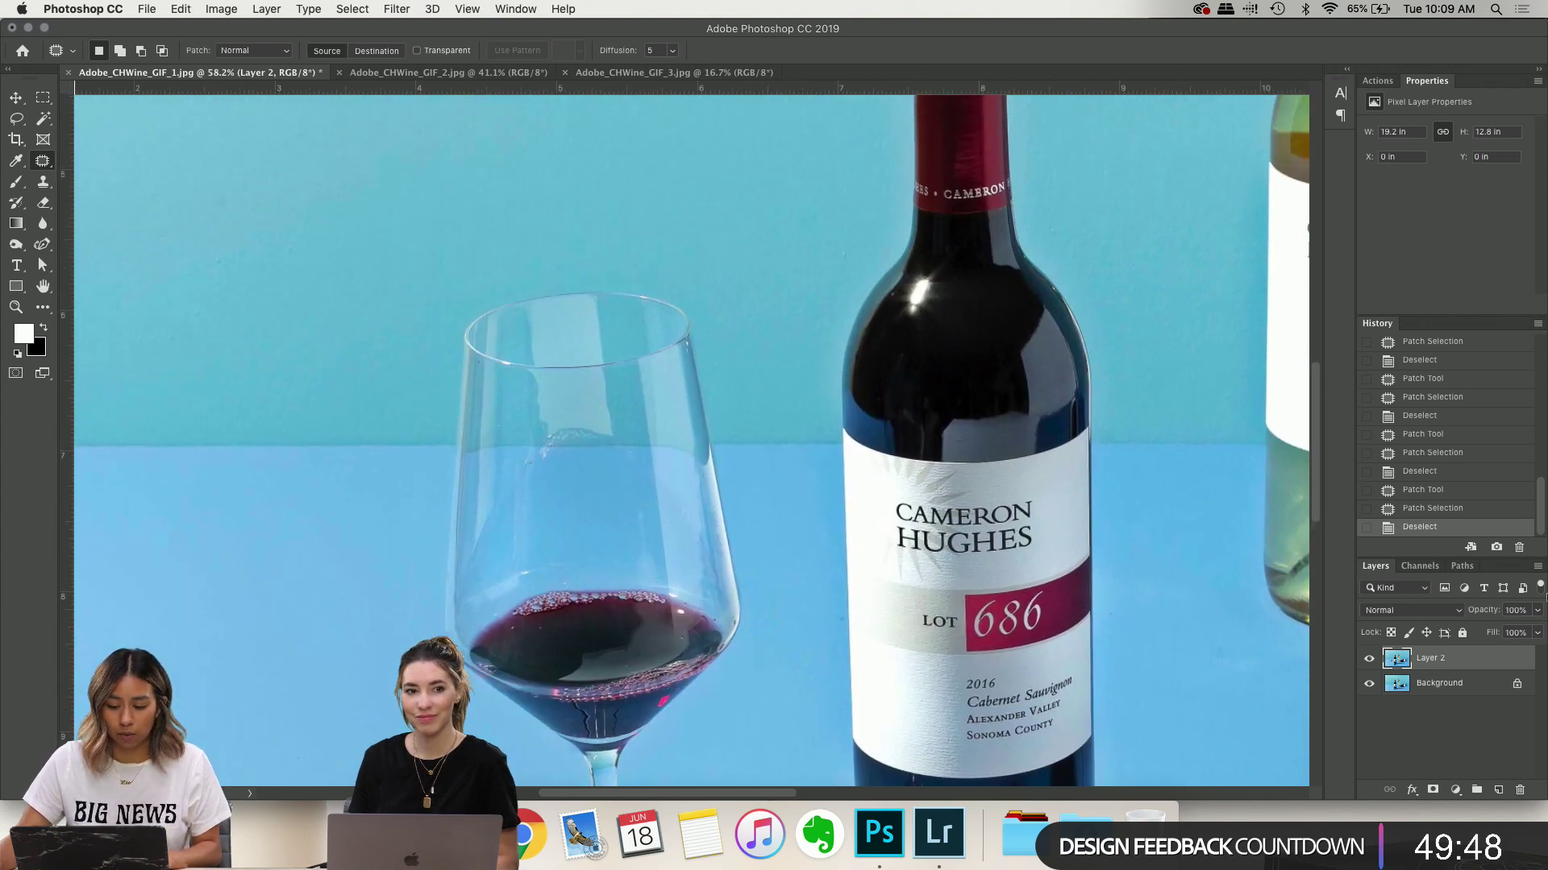
pyautogui.hscroll(-1, 819, 440)
pyautogui.click(1368, 660)
pyautogui.click(1369, 659)
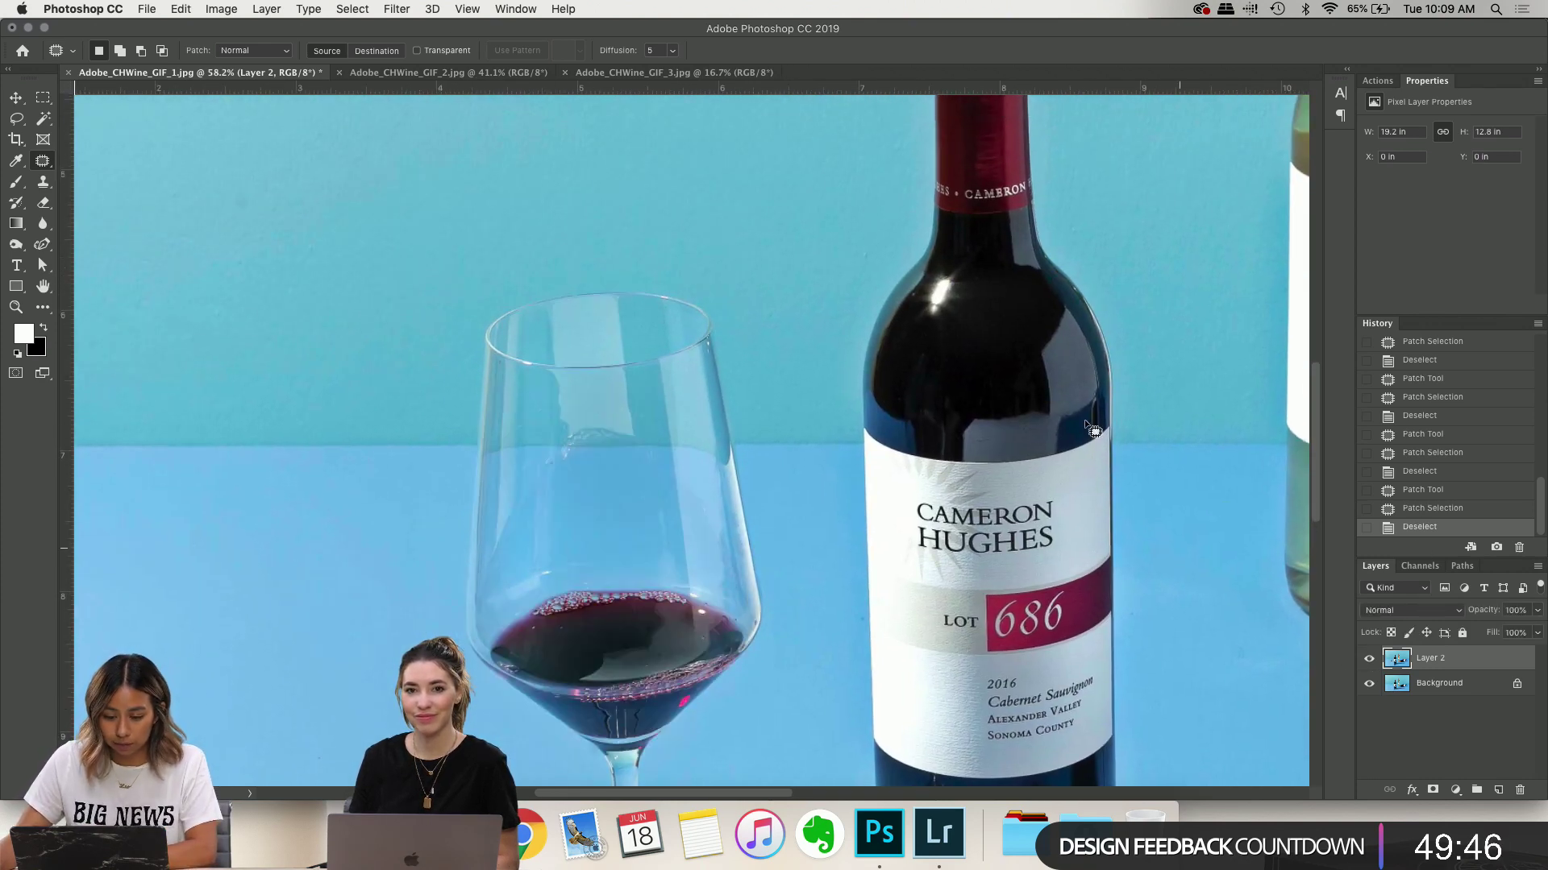
pyautogui.scroll(5, 1094, 431)
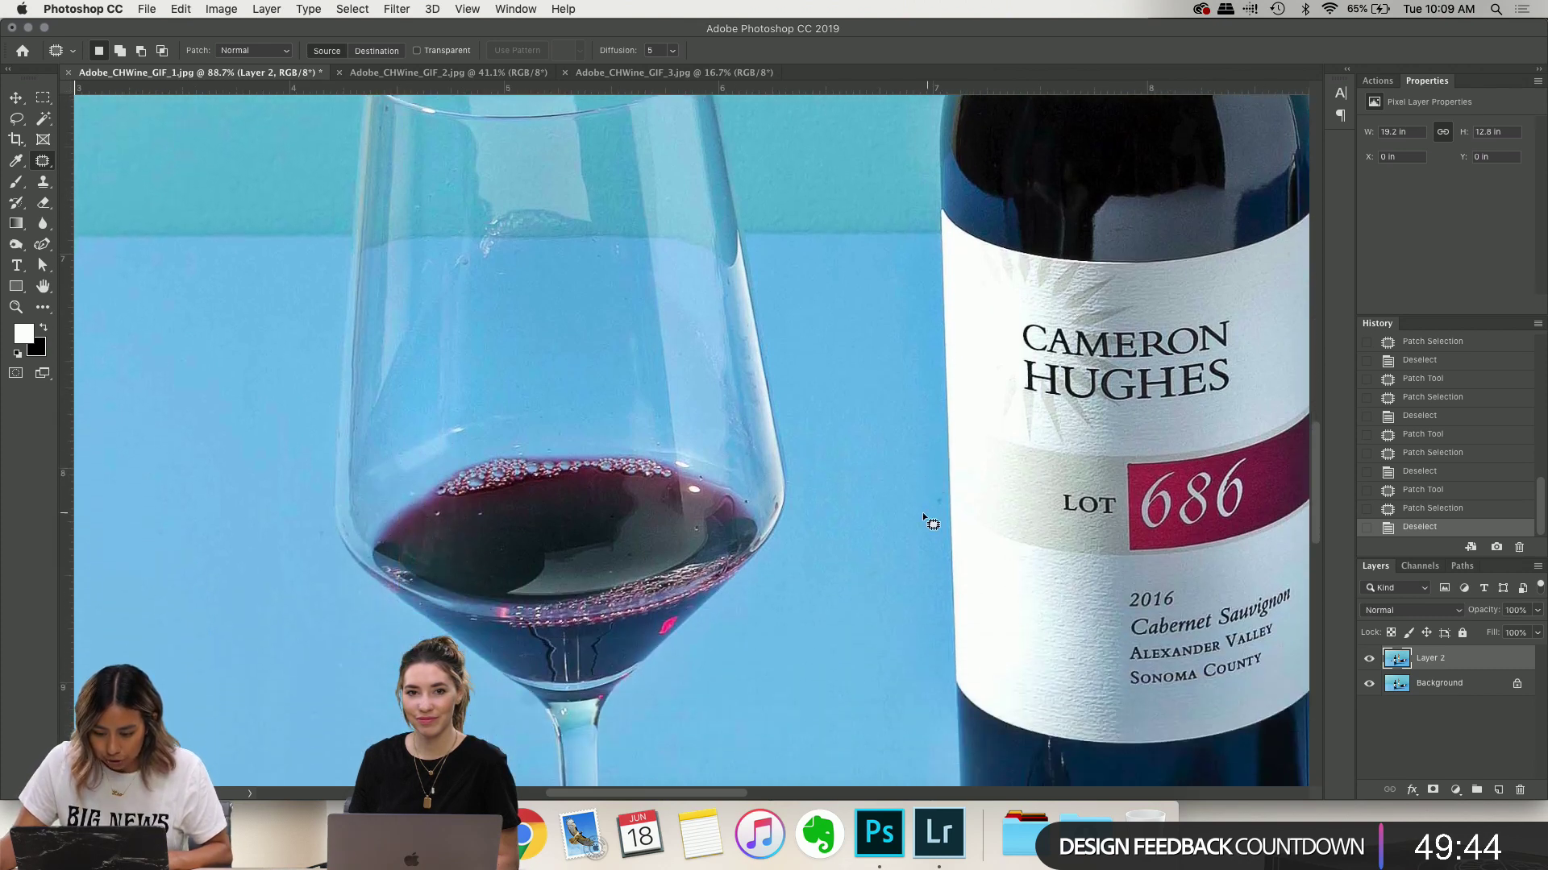
pyautogui.scroll(-5, 924, 516)
pyautogui.hscroll(-3, 924, 517)
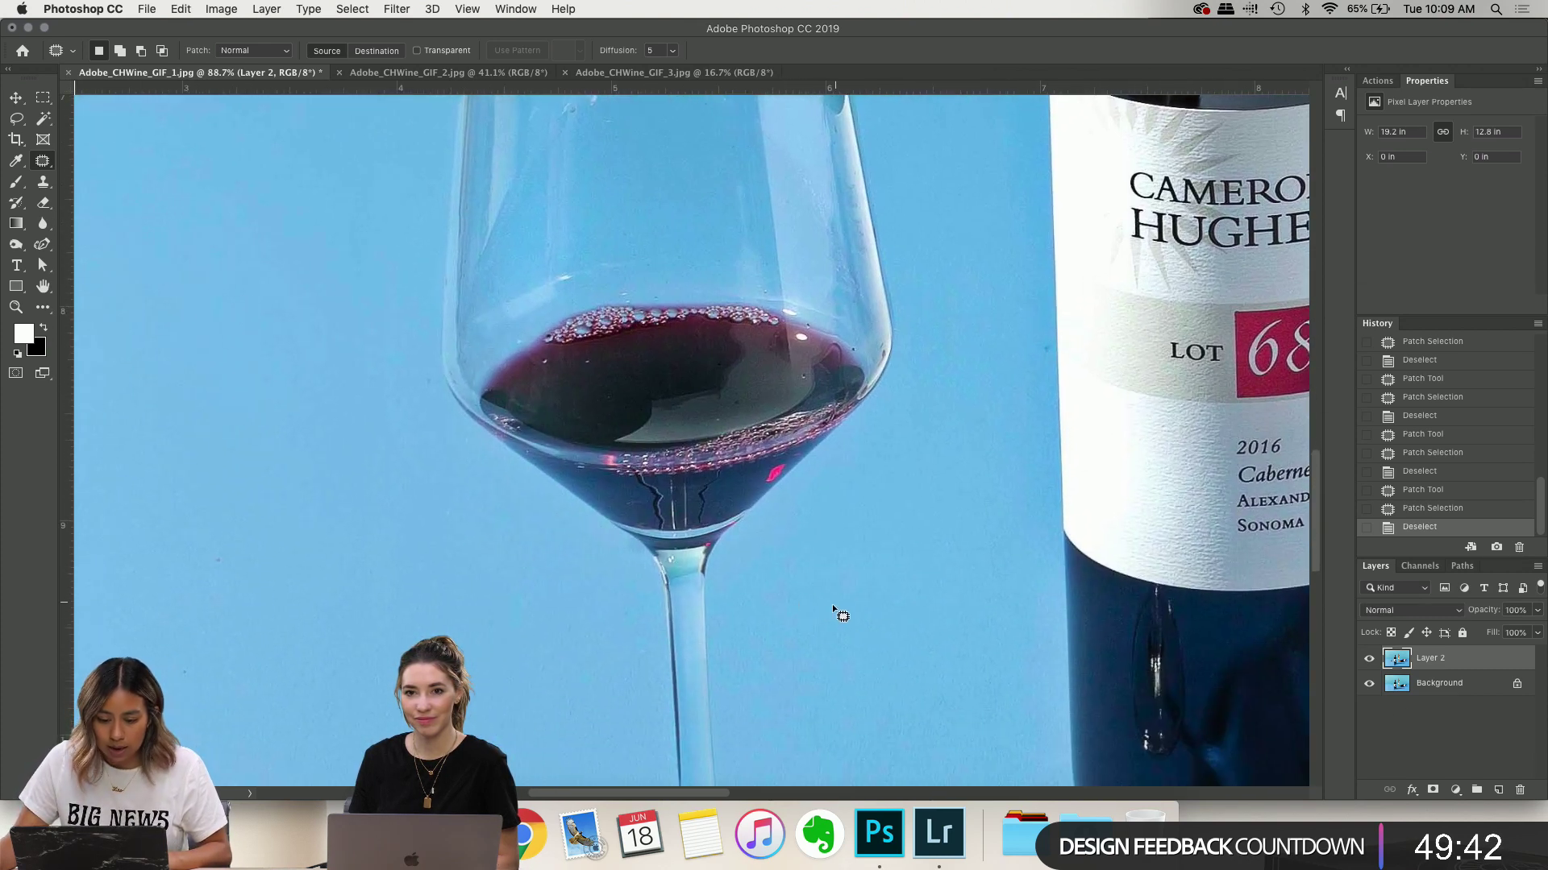
pyautogui.scroll(-5, 838, 615)
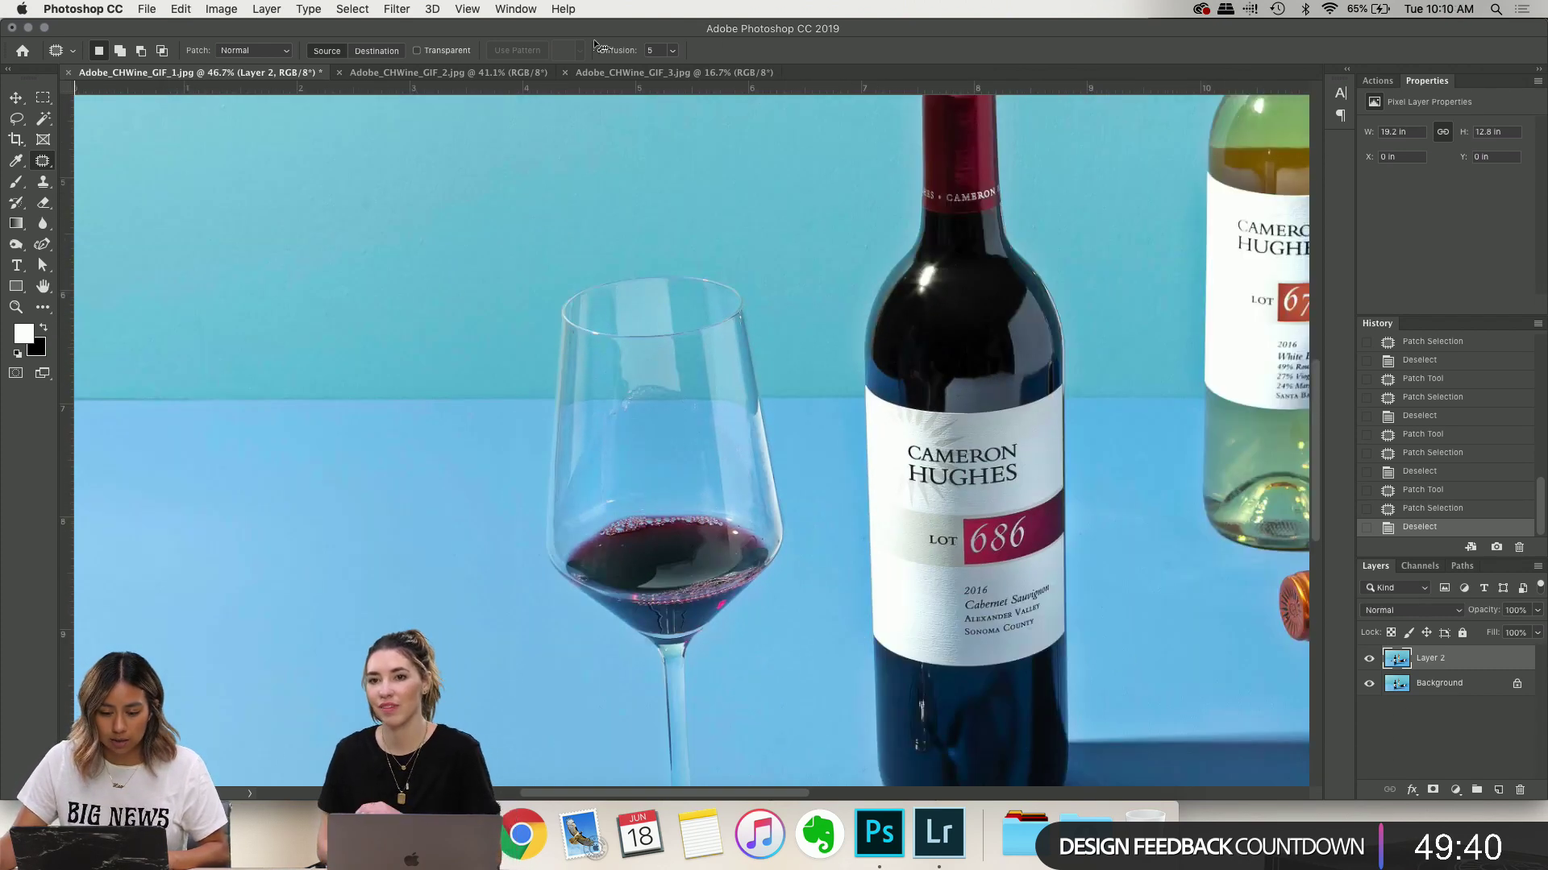
# Switch to the Adobe_CHWine_GIF_3.jpg document, frame the full wine glass and its shadow, and choose the Lasso tool
pyautogui.click(656, 73)
pyautogui.scroll(1, 413, 428)
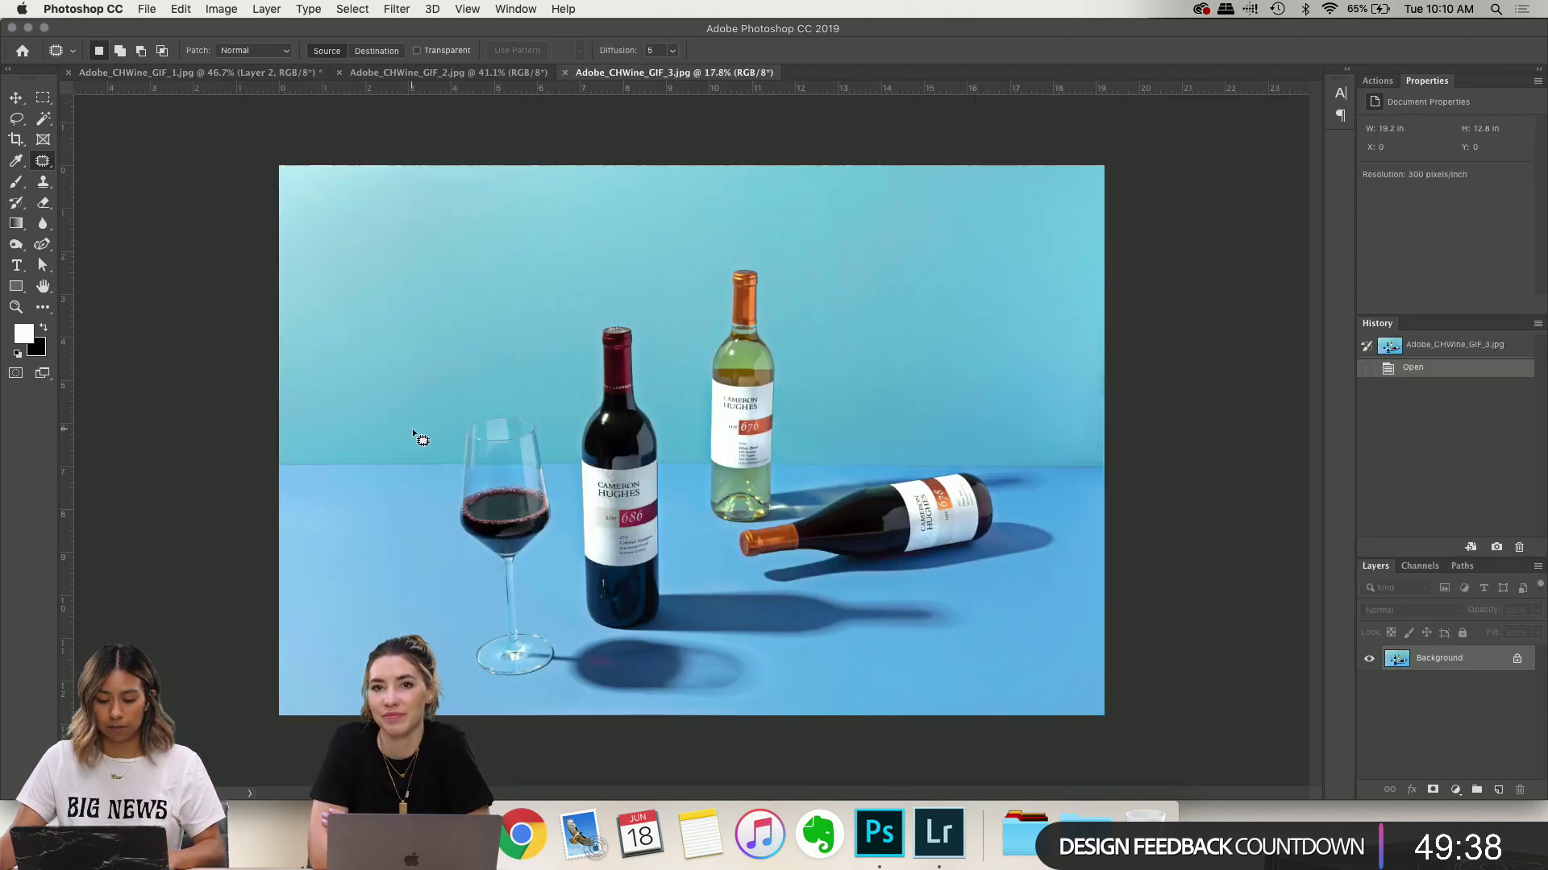
pyautogui.scroll(5, 413, 430)
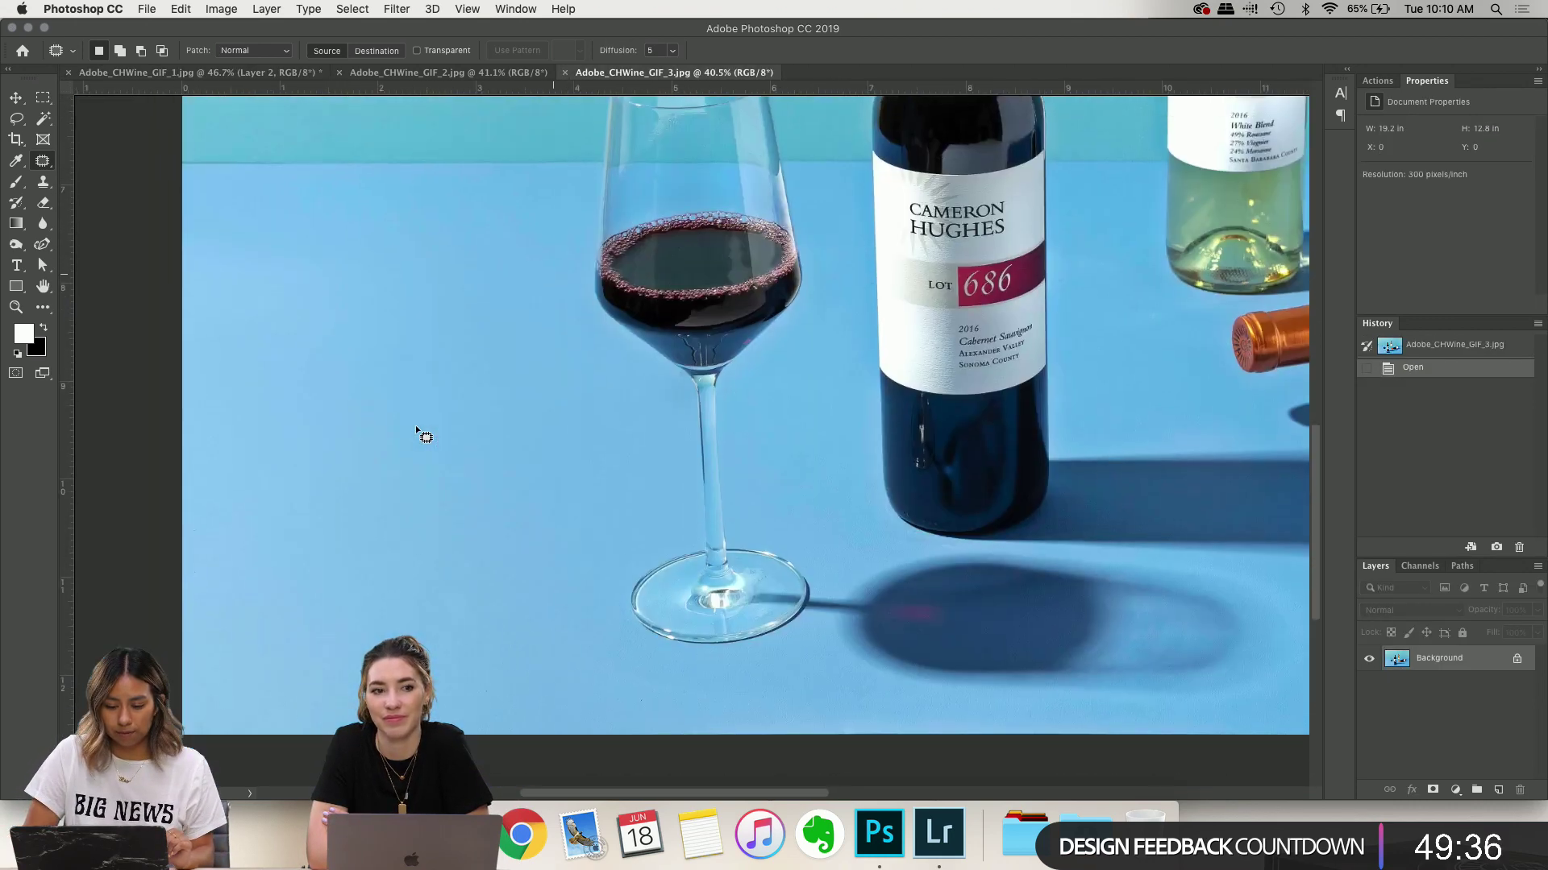
pyautogui.scroll(3, 414, 424)
pyautogui.hscroll(3, 414, 424)
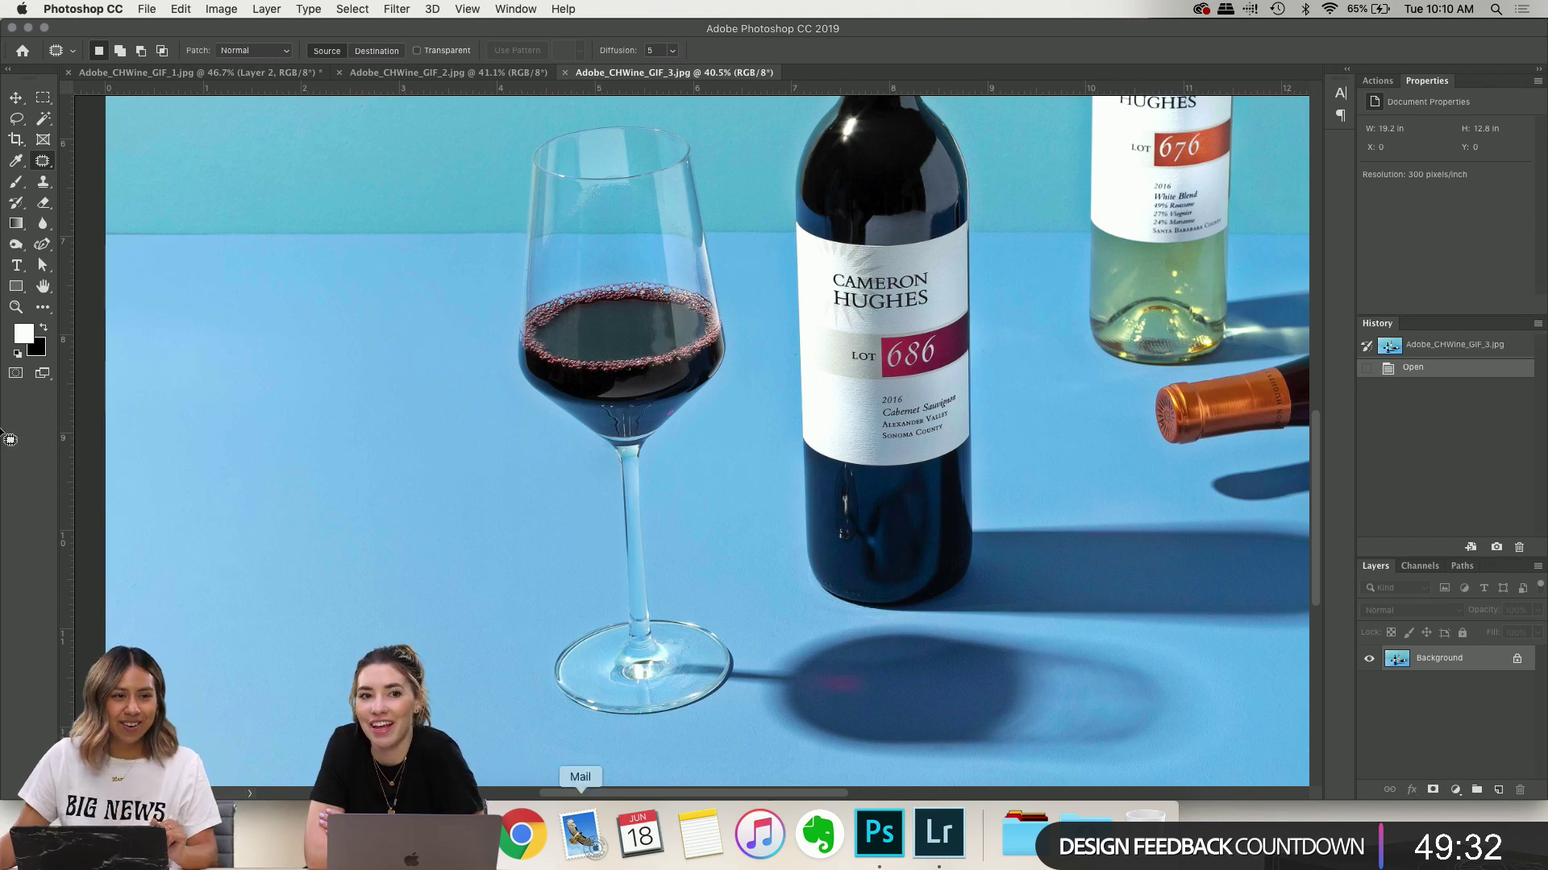
pyautogui.click(16, 119)
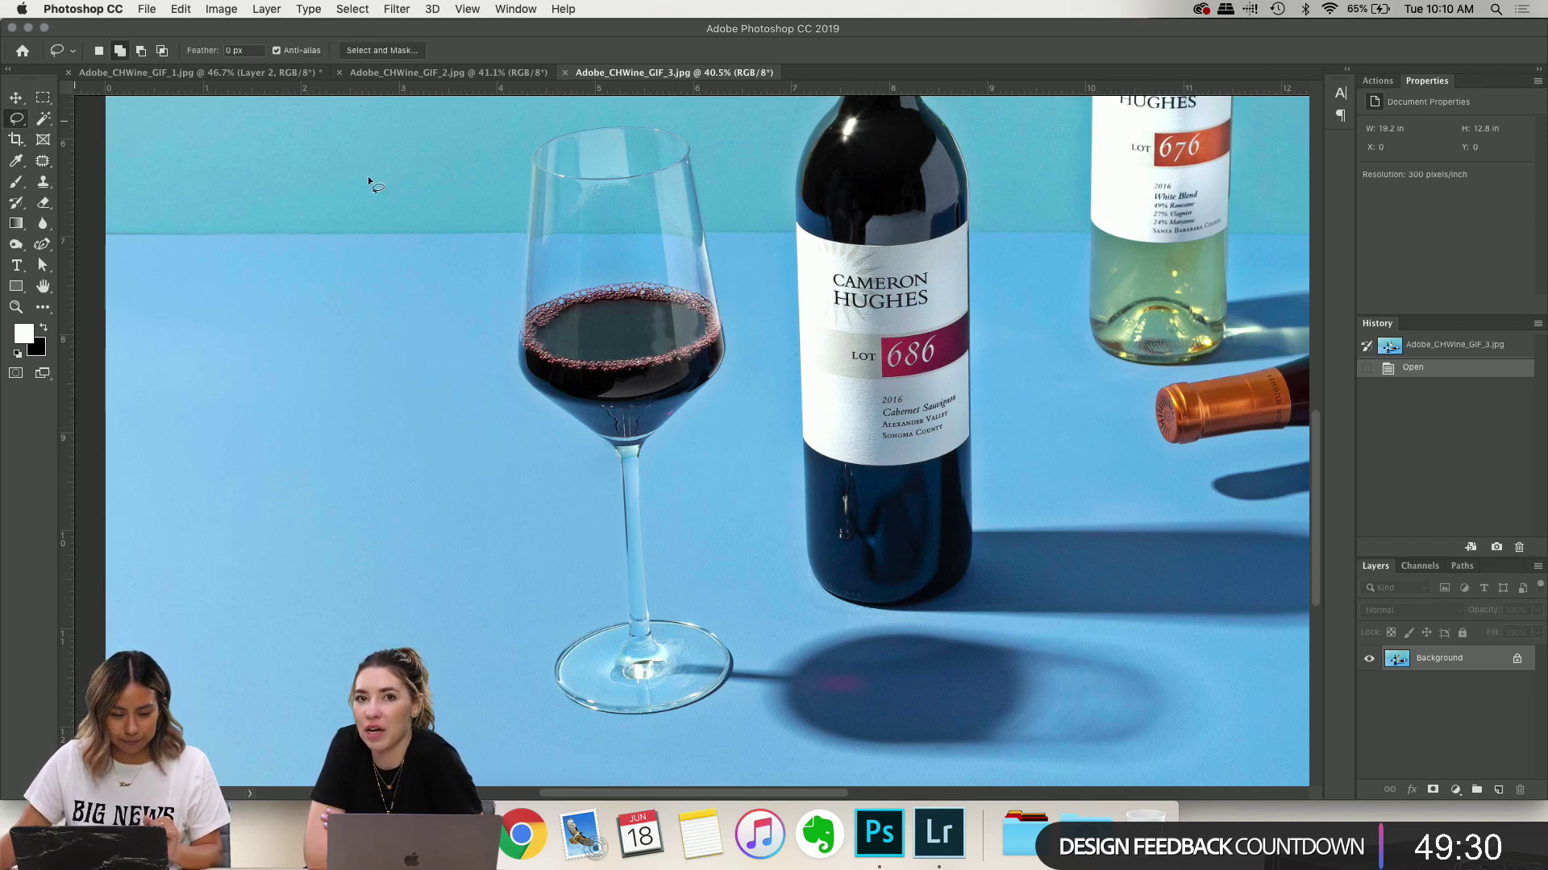
pyautogui.scroll(1, 617, 330)
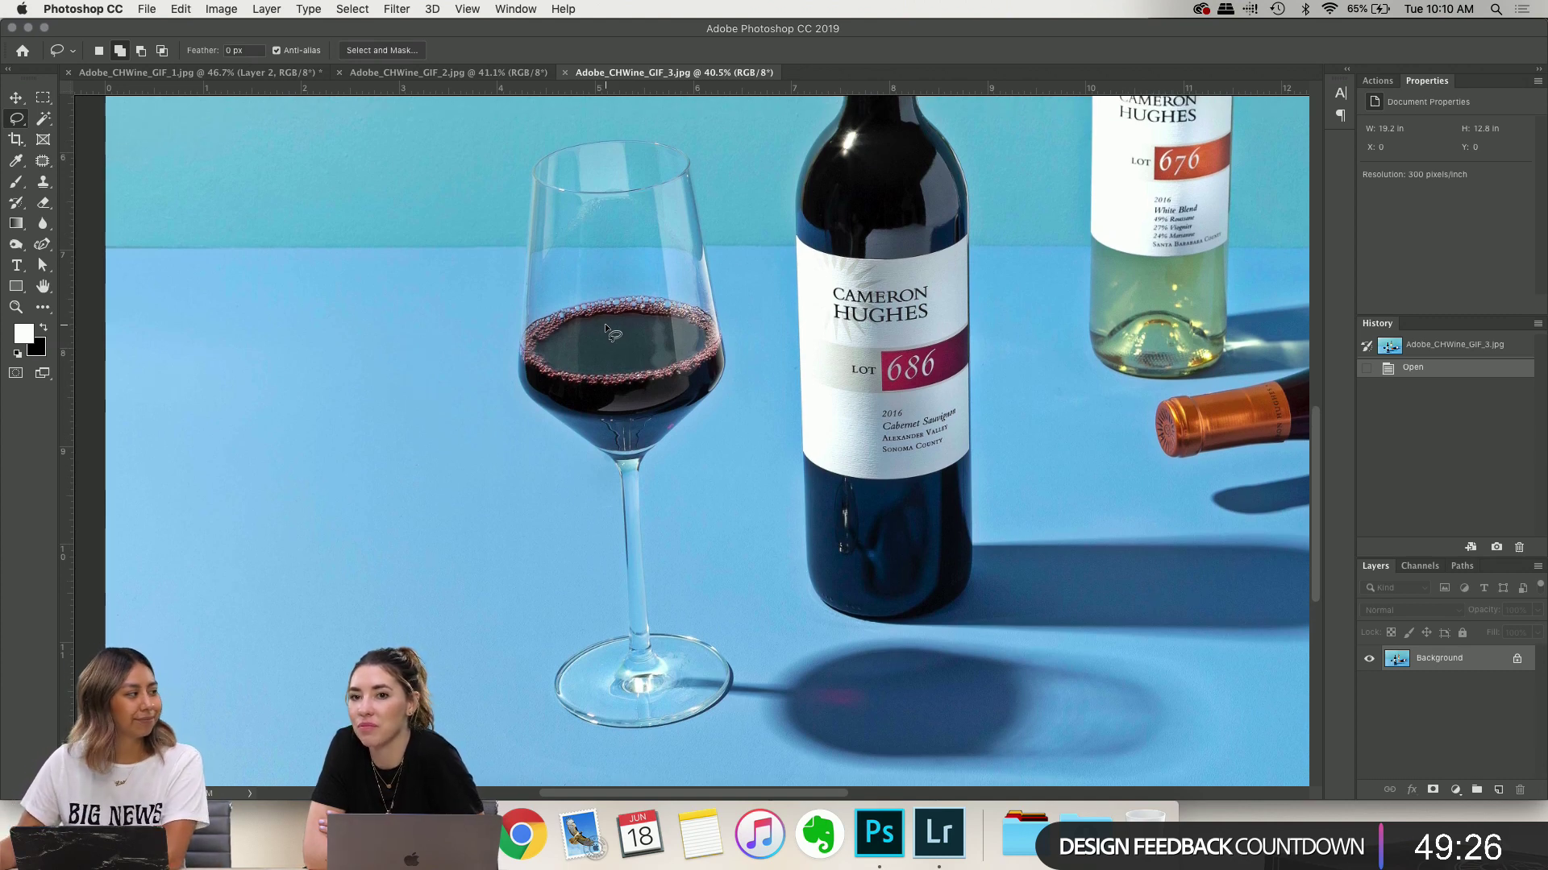
pyautogui.scroll(1, 726, 339)
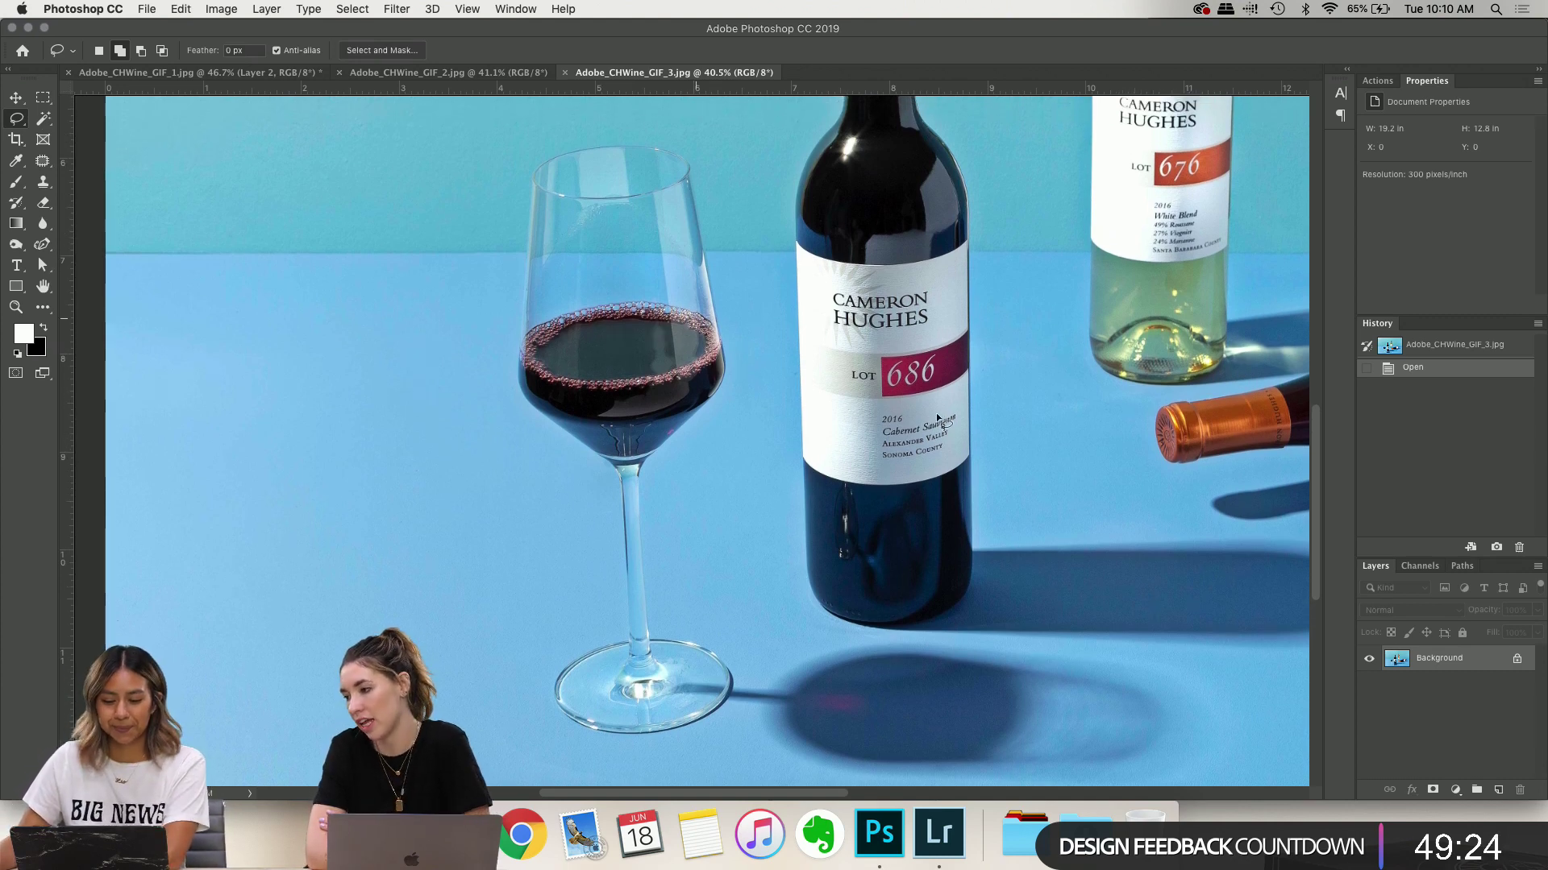
pyautogui.scroll(1, 268, 274)
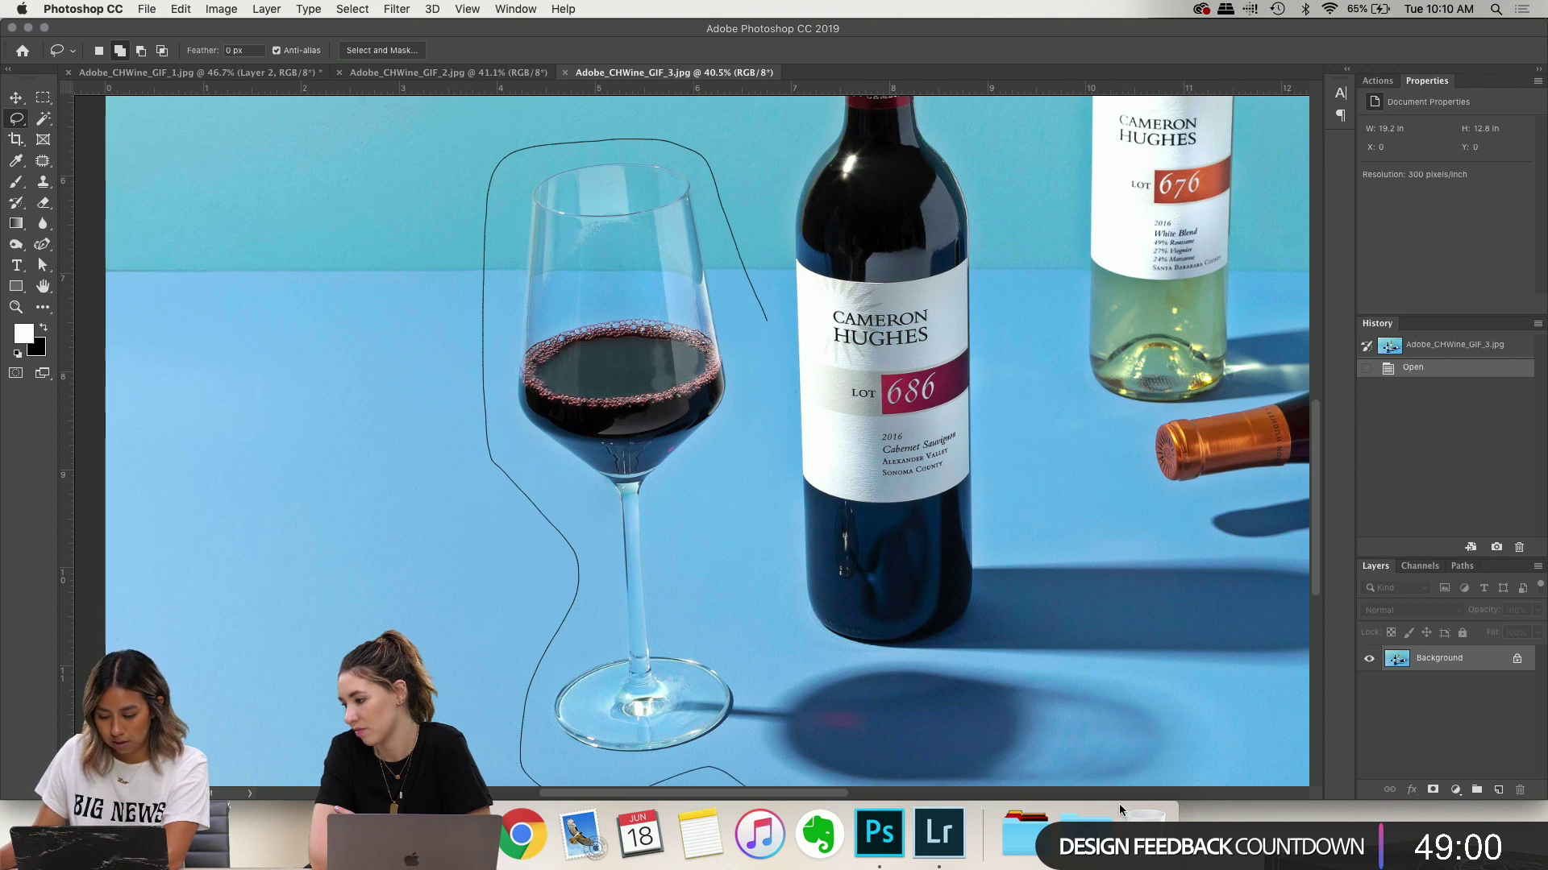
pyautogui.moveTo(1236, 707); pyautogui.dragTo(1236, 708)
pyautogui.keyDown('shift'); pyautogui.click(1195, 677); pyautogui.keyUp('shift')
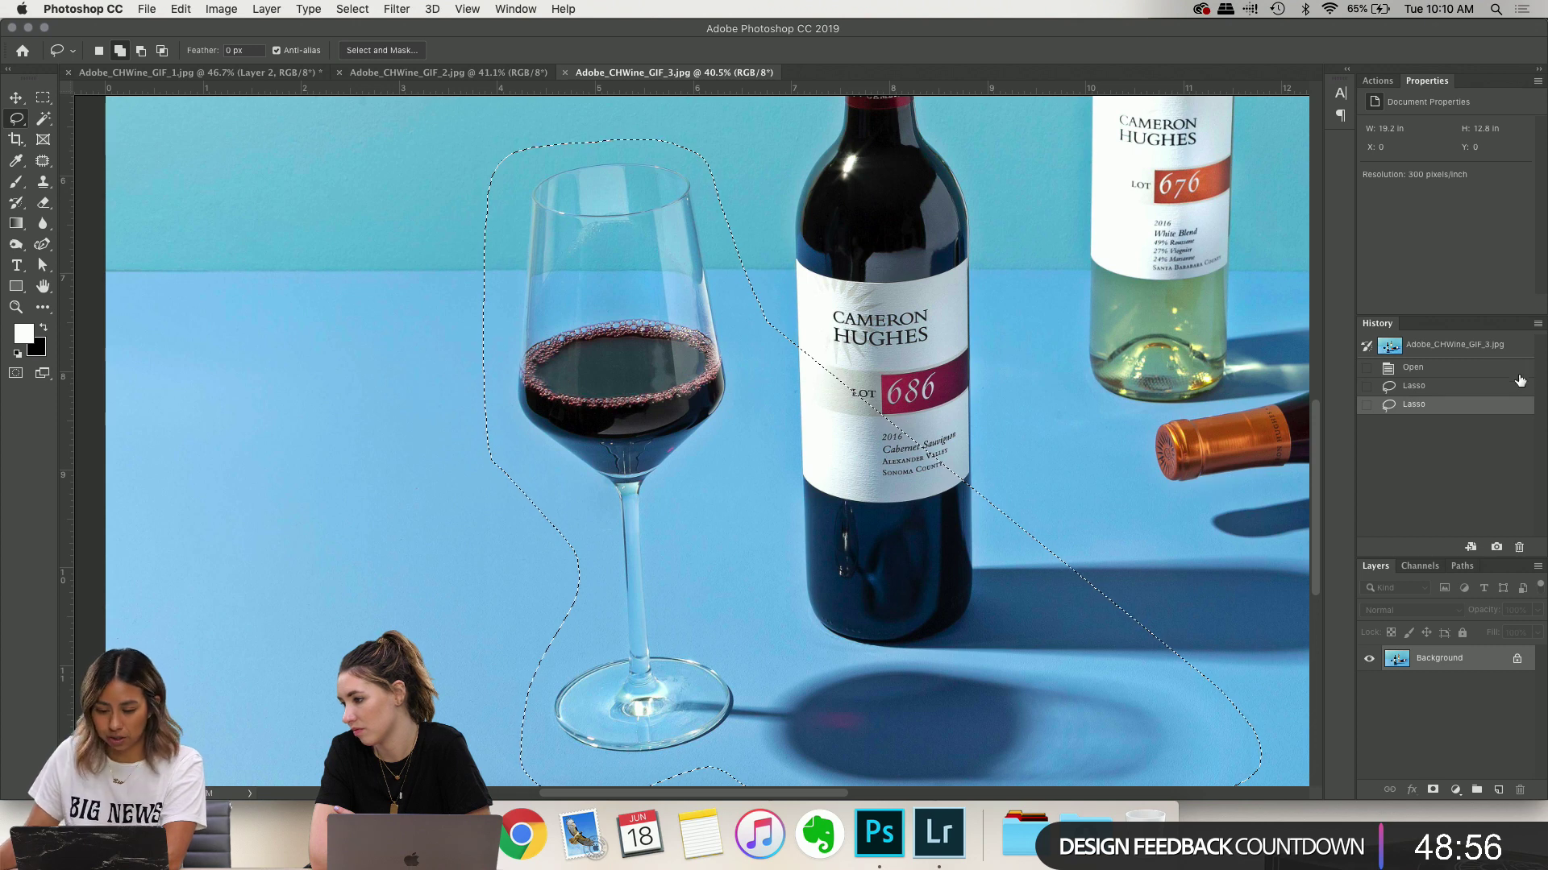
pyautogui.press('super+z')
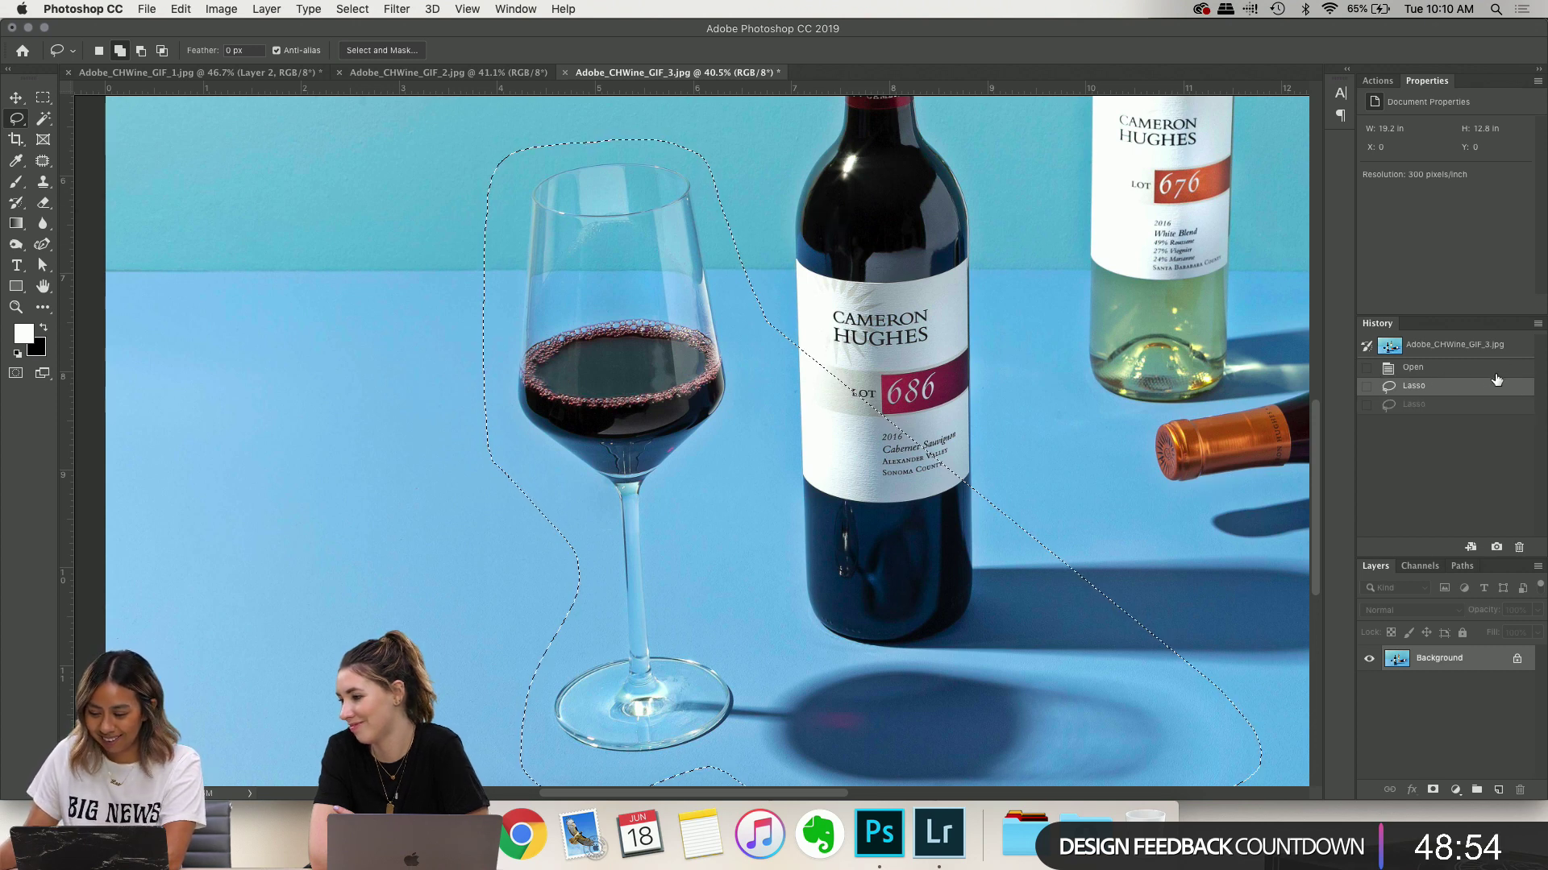
pyautogui.press('super+z')
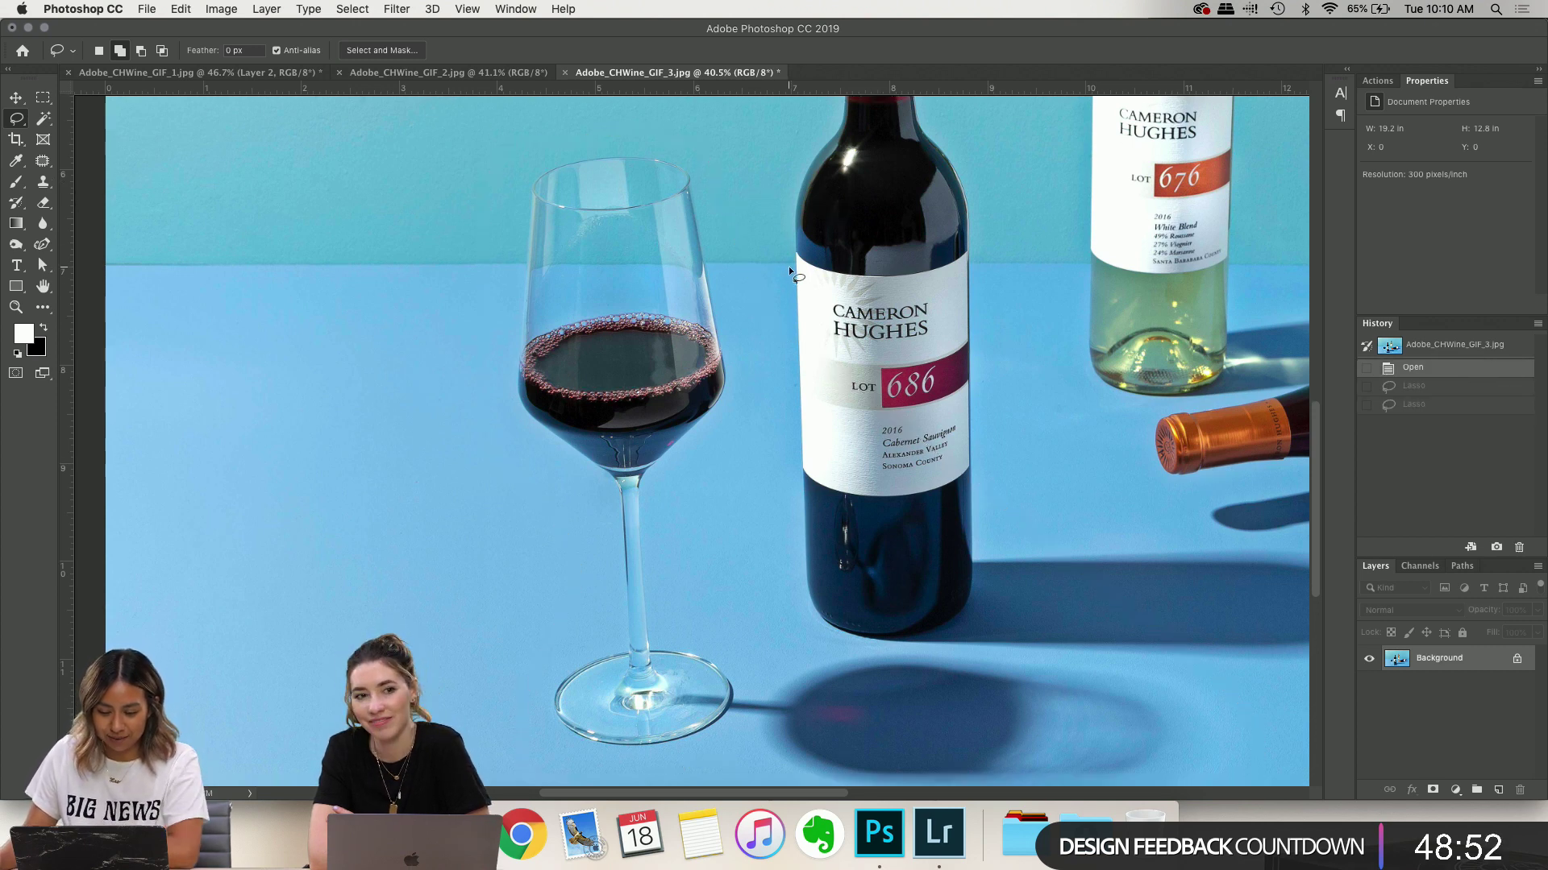
pyautogui.scroll(-1, 812, 270)
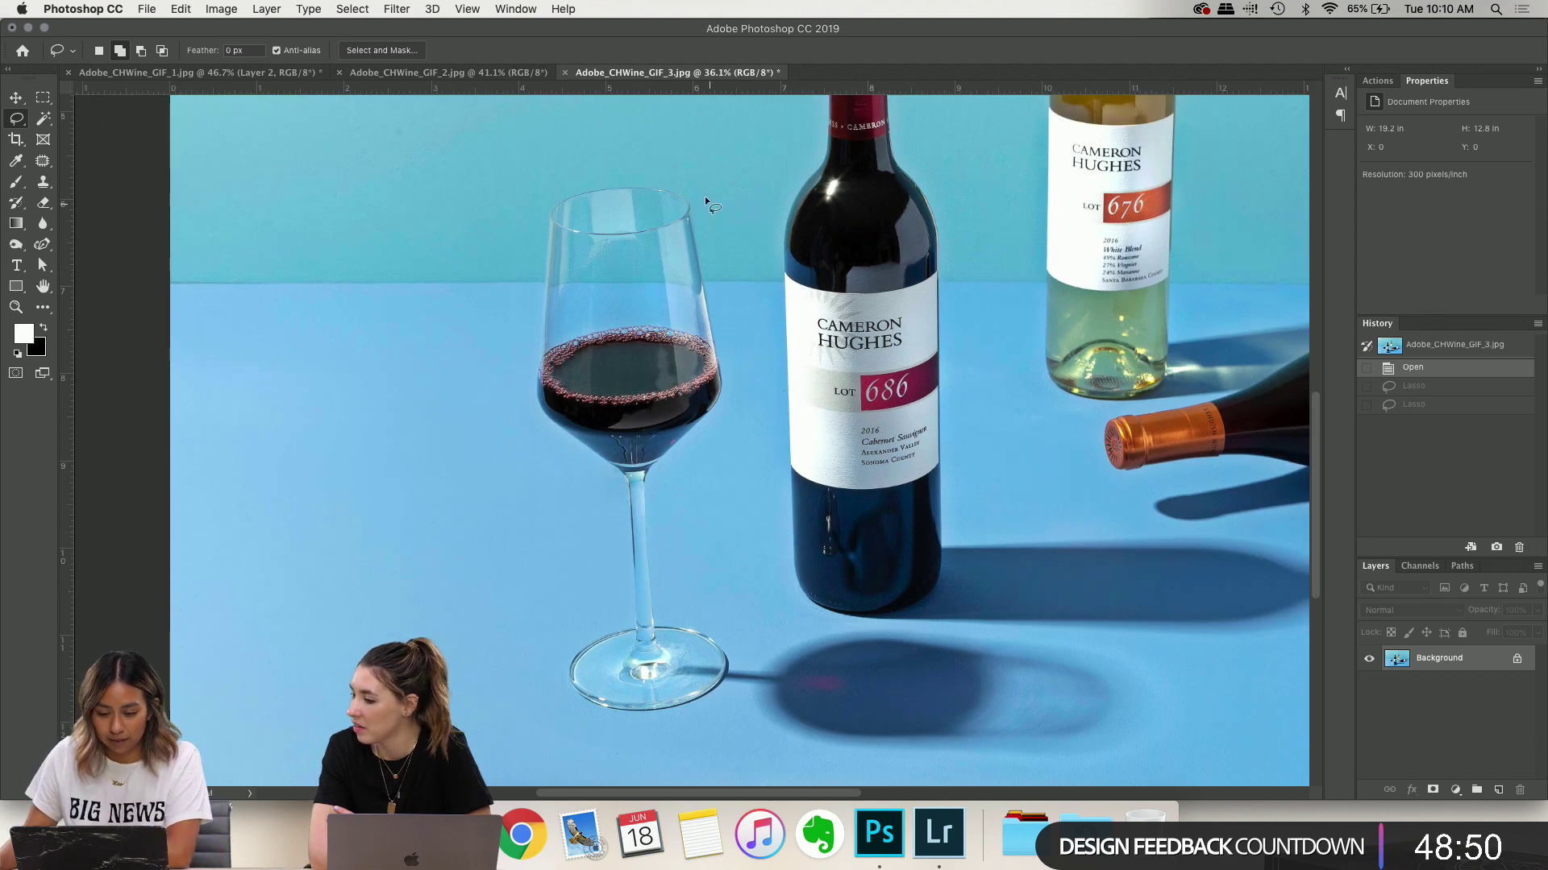
pyautogui.moveTo(705, 196)
pyautogui.mouseDown()
pyautogui.moveTo(664, 170)
pyautogui.moveTo(590, 174)
pyautogui.mouseUp()
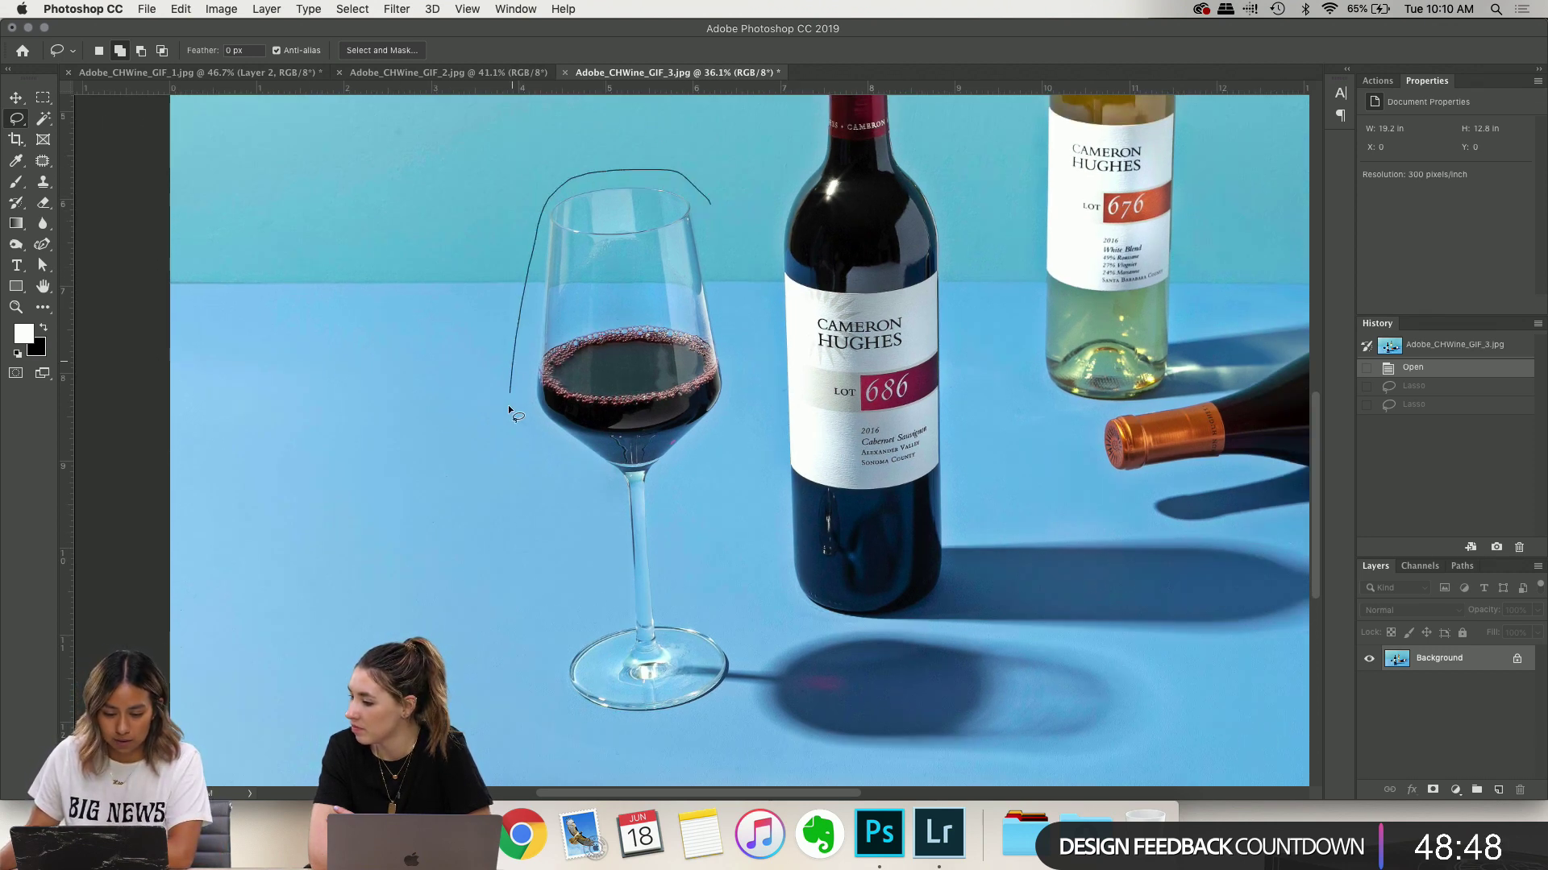
pyautogui.moveTo(597, 556); pyautogui.dragTo(575, 616)
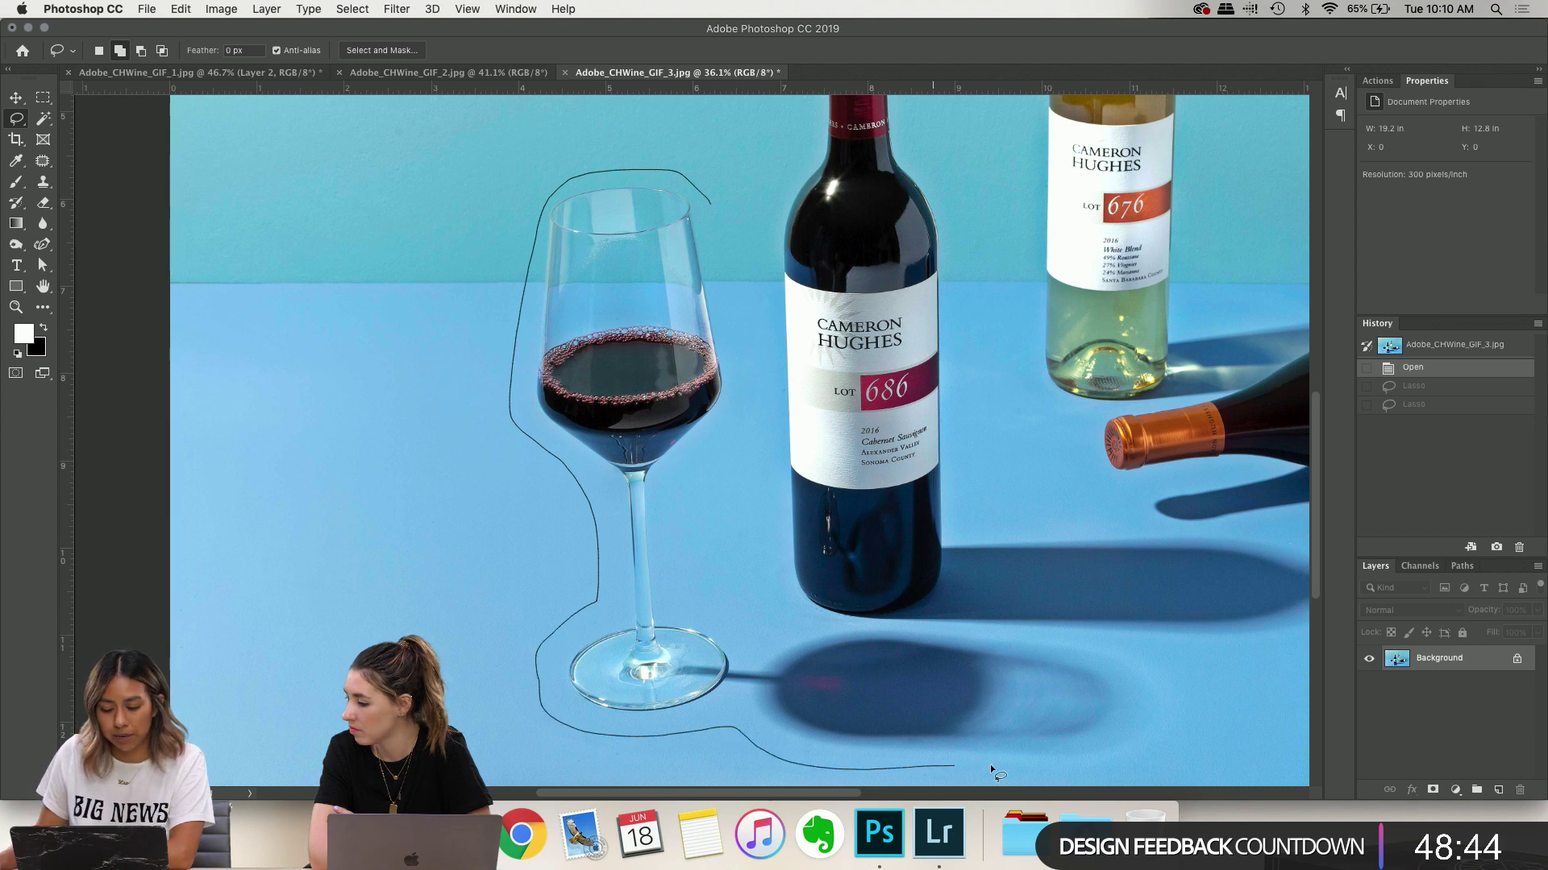
pyautogui.moveTo(1182, 752); pyautogui.dragTo(1238, 614)
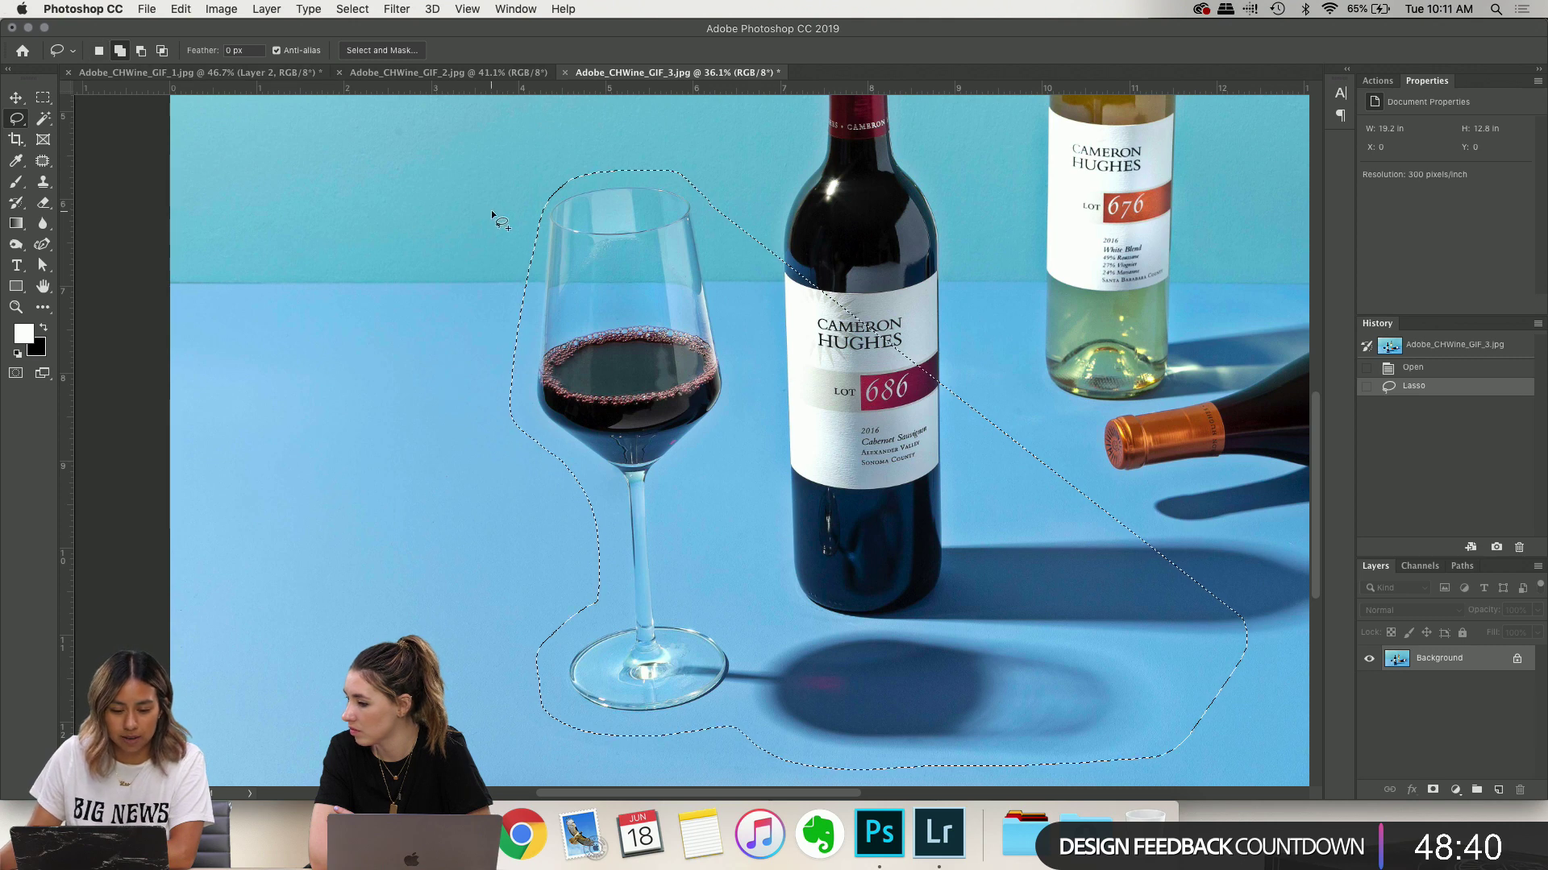
pyautogui.click(606, 179)
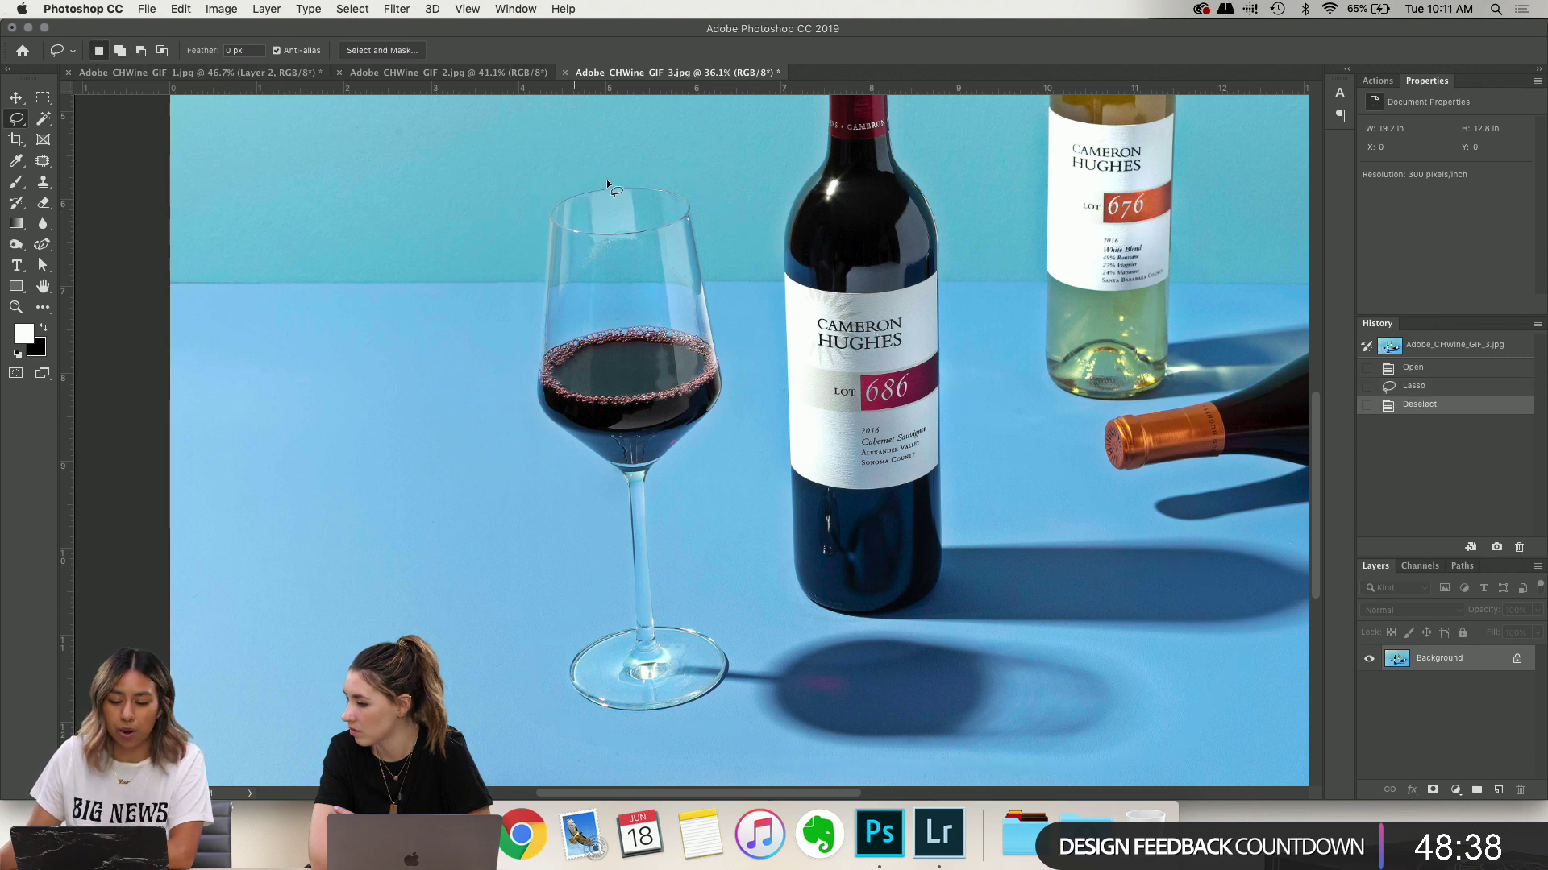
# Lasso a loose selection around the wine glass and its shadow in the GIF_3 photo, keeping the red wine bottle outside it
pyautogui.moveTo(508, 224)
pyautogui.mouseDown()
pyautogui.moveTo(499, 387)
pyautogui.moveTo(550, 458)
pyautogui.mouseUp()
pyautogui.moveTo(554, 603)
pyautogui.mouseDown()
pyautogui.moveTo(539, 732)
pyautogui.moveTo(614, 758)
pyautogui.moveTo(978, 770)
pyautogui.moveTo(1146, 758)
pyautogui.moveTo(1203, 693)
pyautogui.mouseUp()
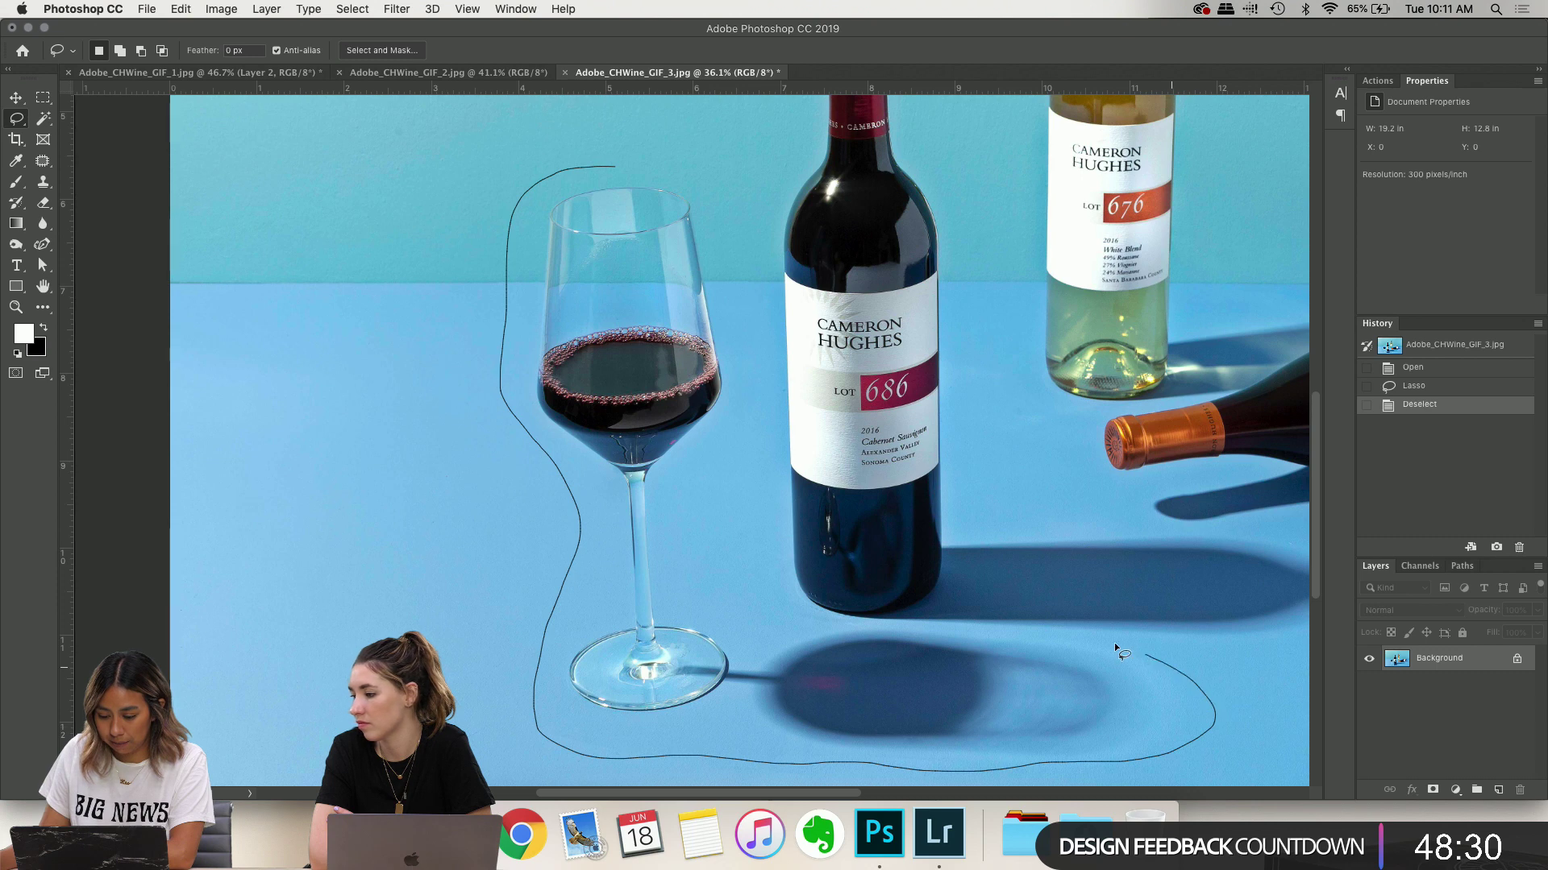
pyautogui.moveTo(1115, 646)
pyautogui.mouseDown()
pyautogui.moveTo(791, 623)
pyautogui.moveTo(765, 604)
pyautogui.moveTo(737, 498)
pyautogui.moveTo(723, 276)
pyautogui.moveTo(674, 171)
pyautogui.mouseUp()
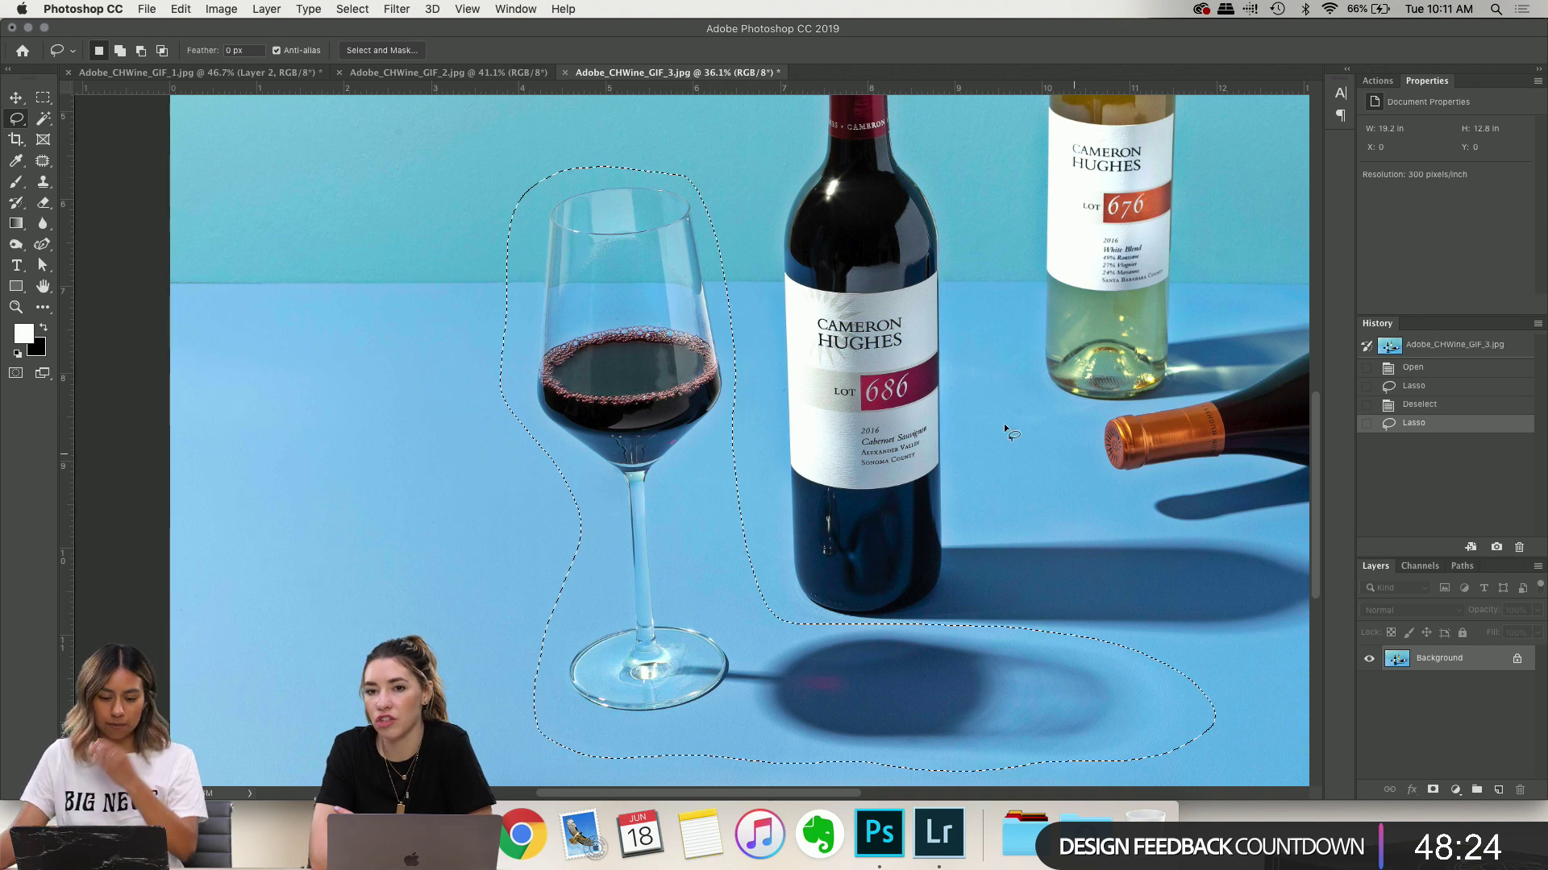
# Copy the lassoed wine glass and its shadow from Adobe_CHWine_GIF_3.jpg and switch to Adobe_CHWine_GIF_1.jpg
pyautogui.hscroll(5, 979, 423)
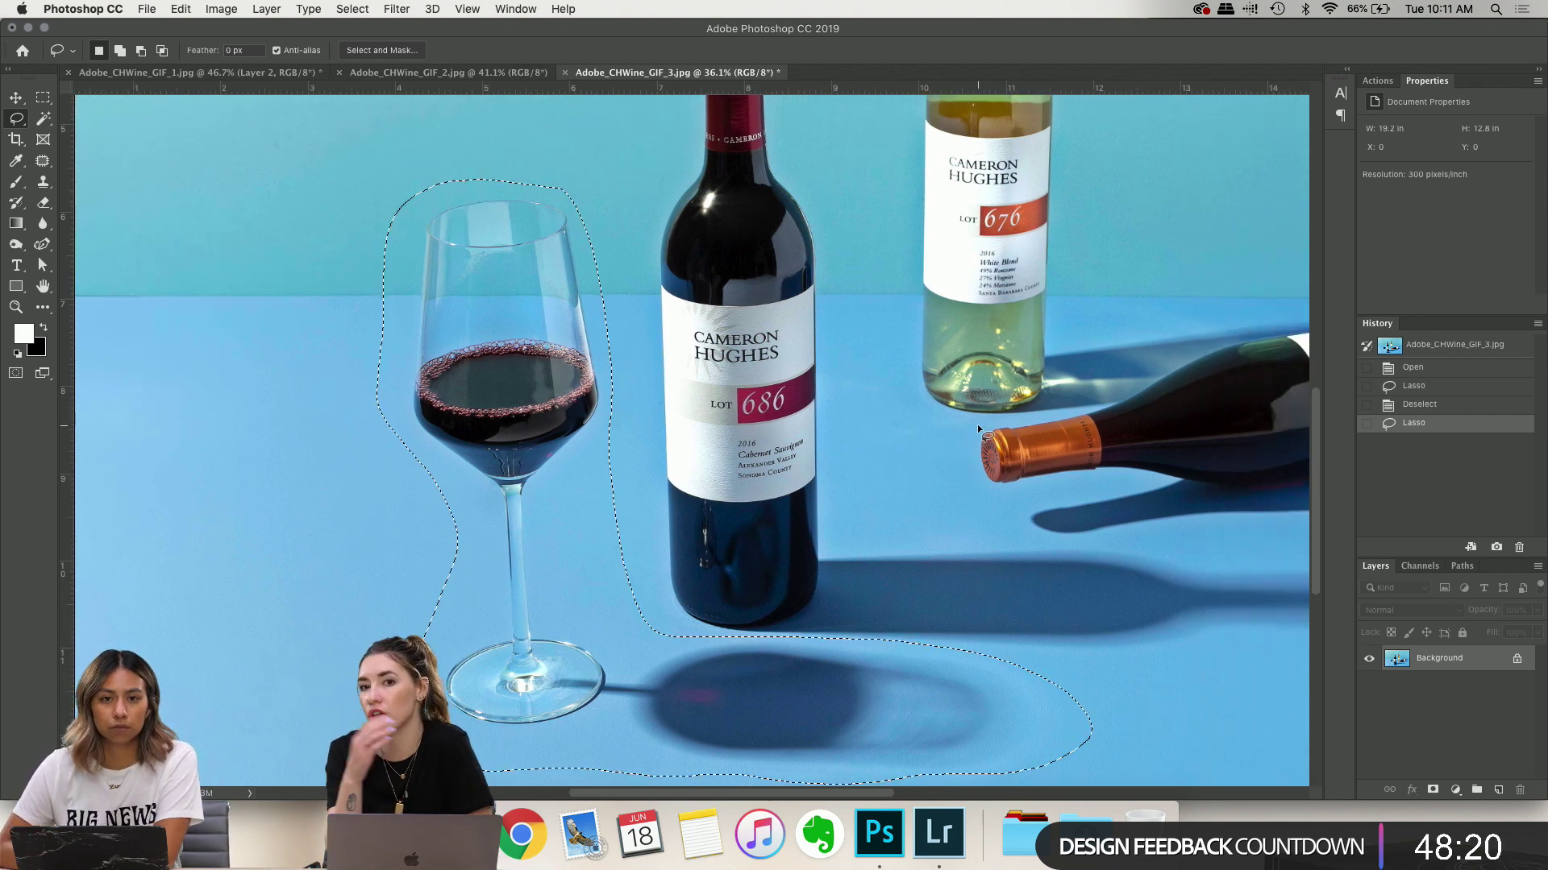
pyautogui.scroll(-3, 977, 424)
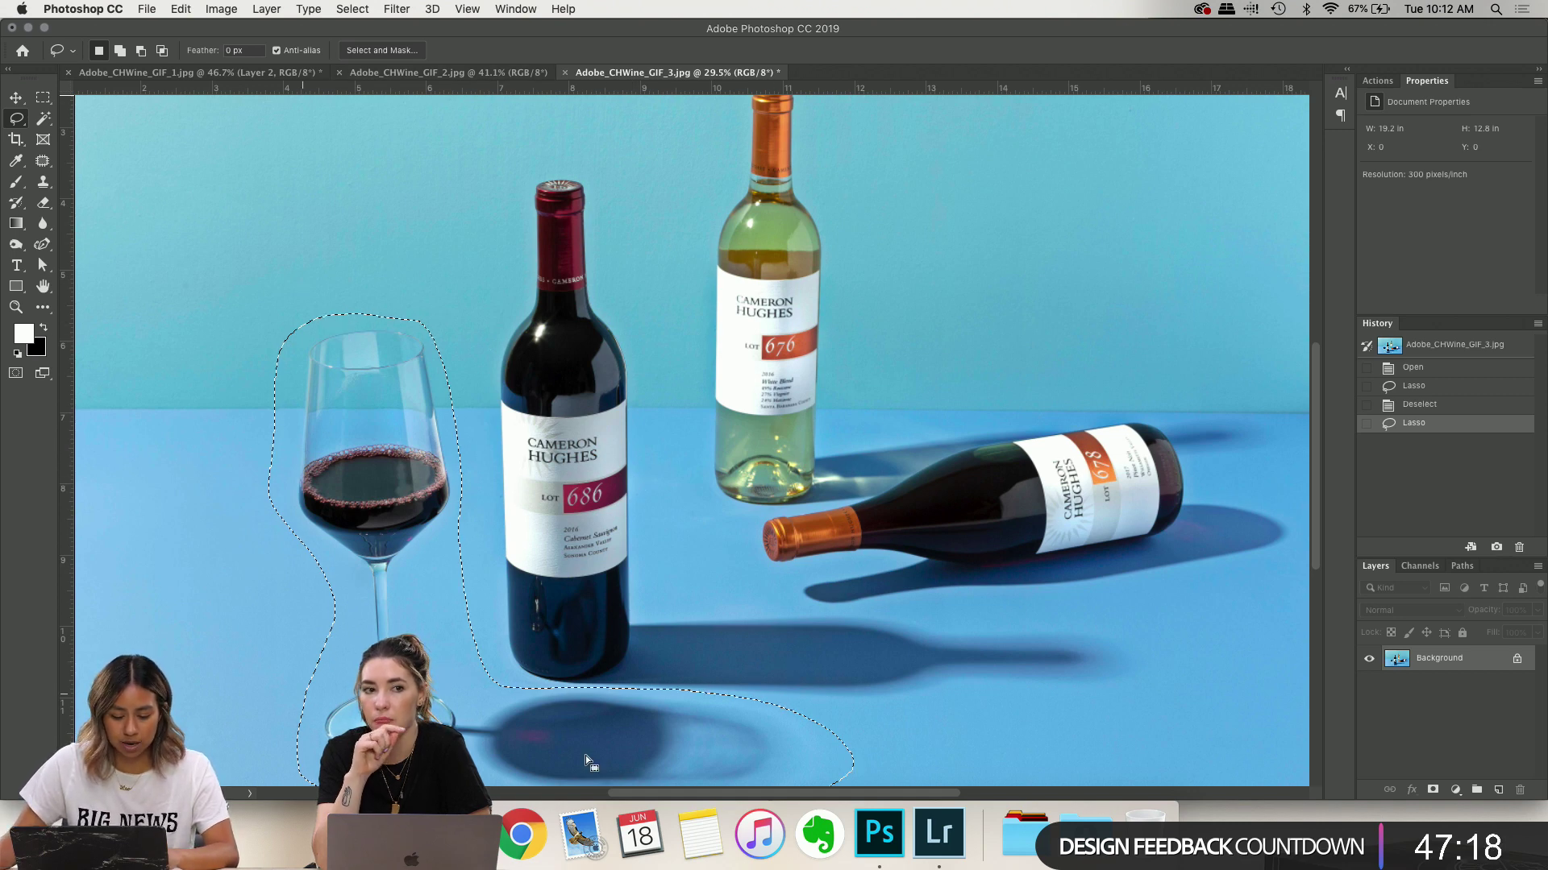
pyautogui.press('super+c')
pyautogui.hotkey('ctrl', 'Tab')
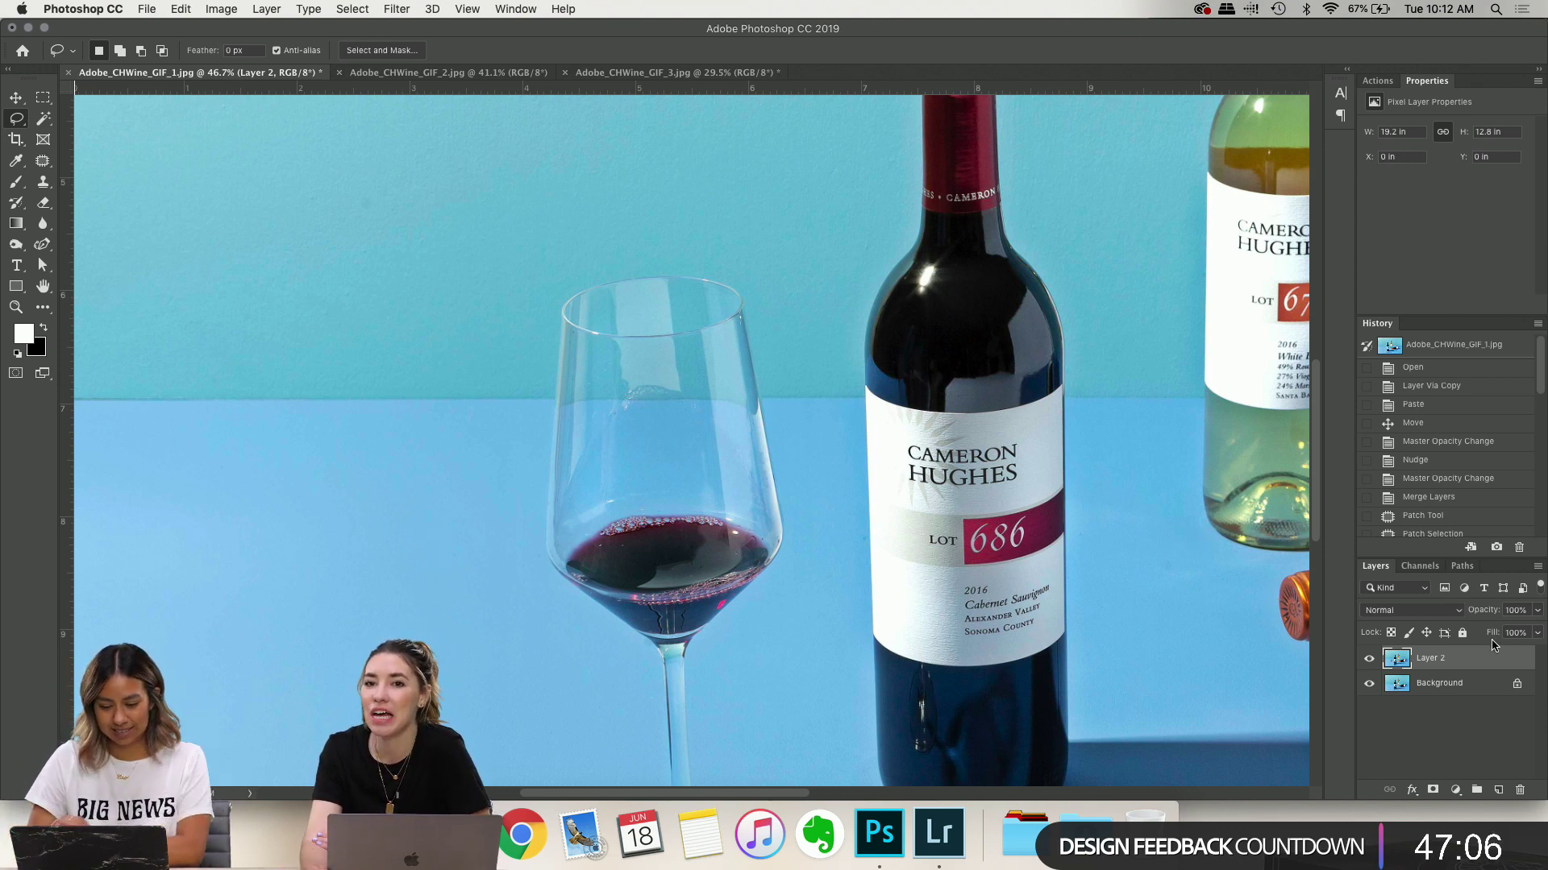
# Examine the wine glass, bottles and shadows across the Adobe_CHWine_GIF_1.jpg image
pyautogui.hscroll(5, 1261, 461)
pyautogui.scroll(-1, 1262, 461)
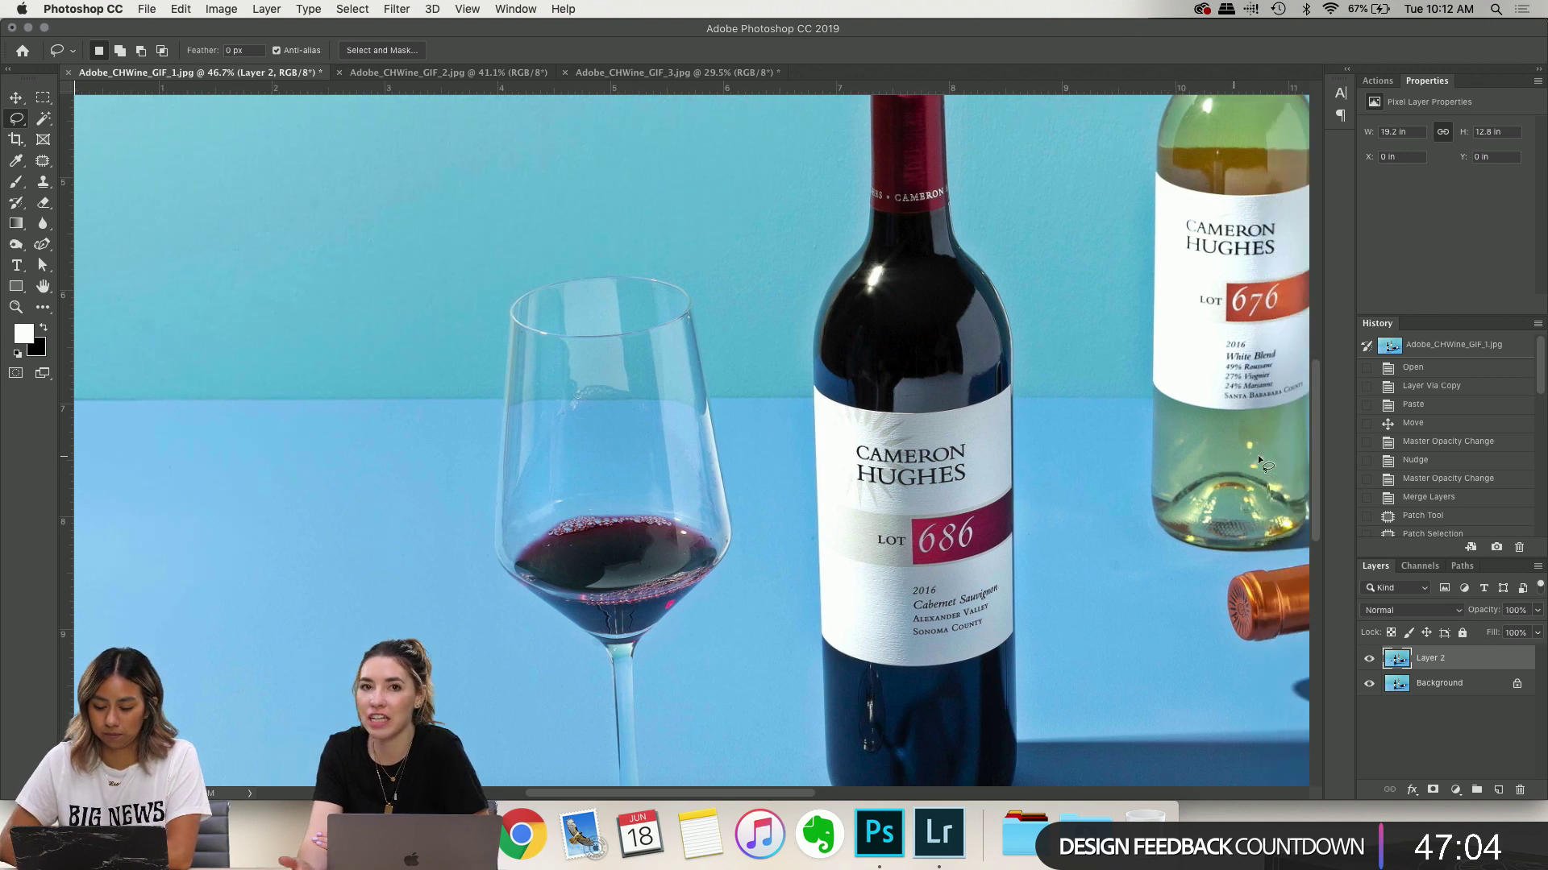
pyautogui.scroll(2, 1257, 455)
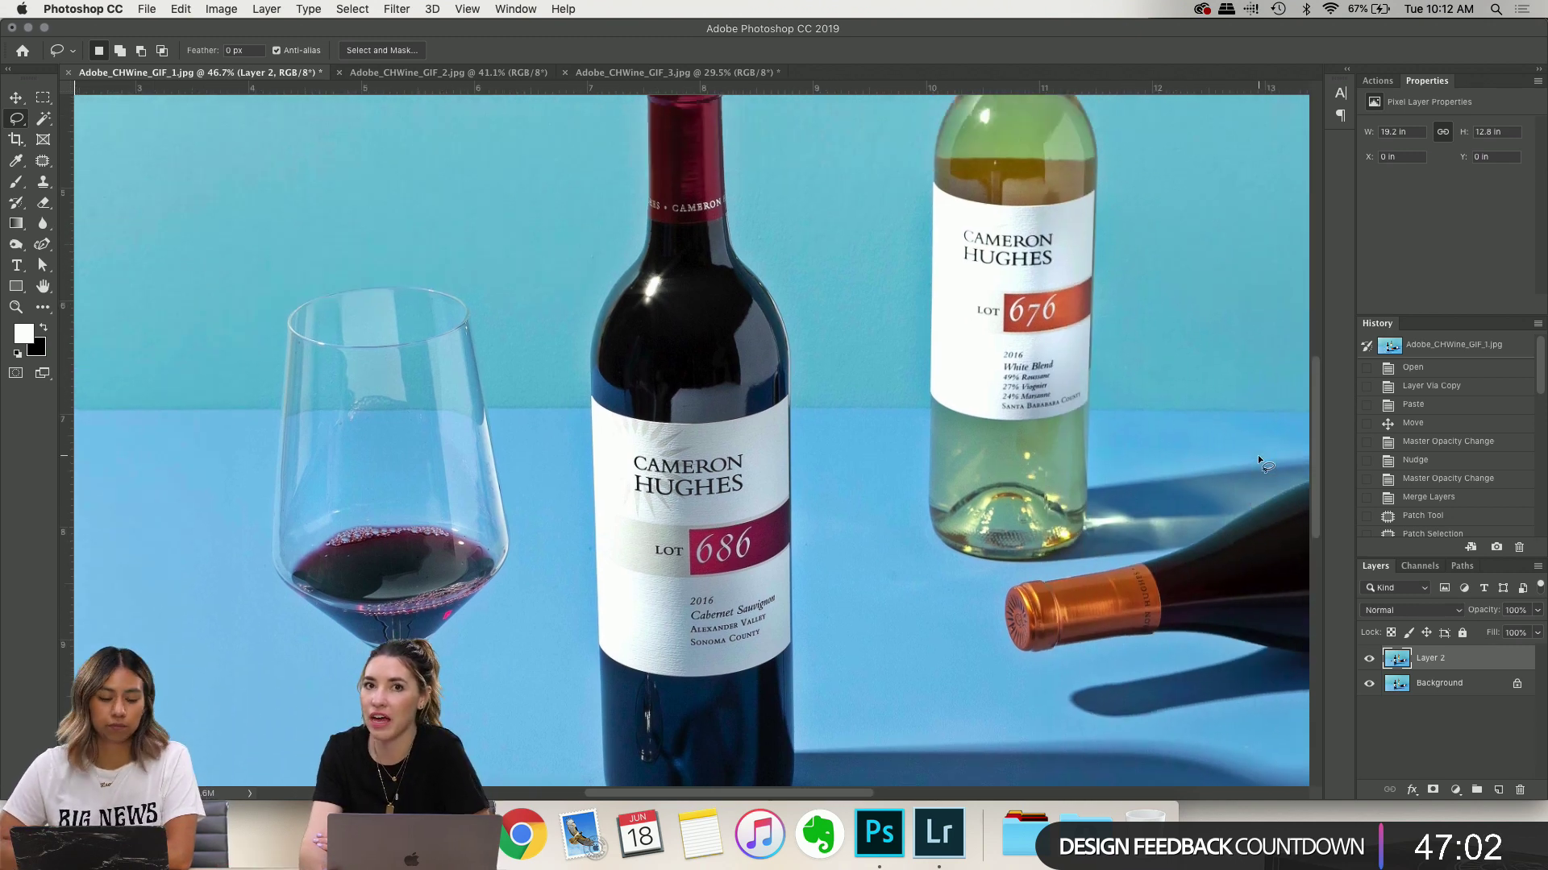
pyautogui.scroll(-2, 1257, 454)
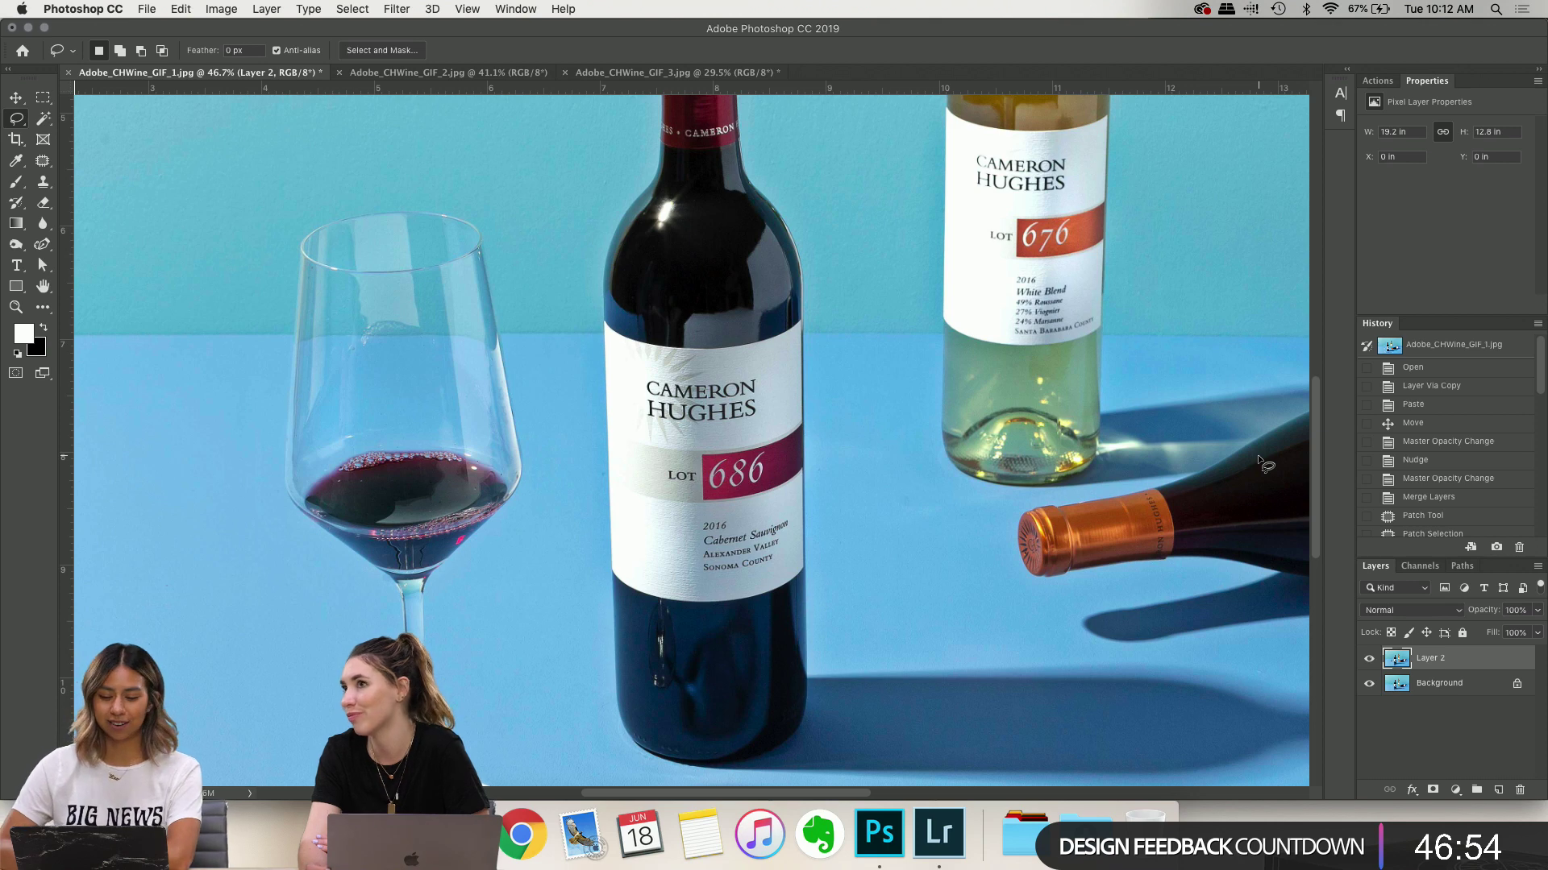
pyautogui.press('super+minus')
pyautogui.scroll(-3, 1043, 415)
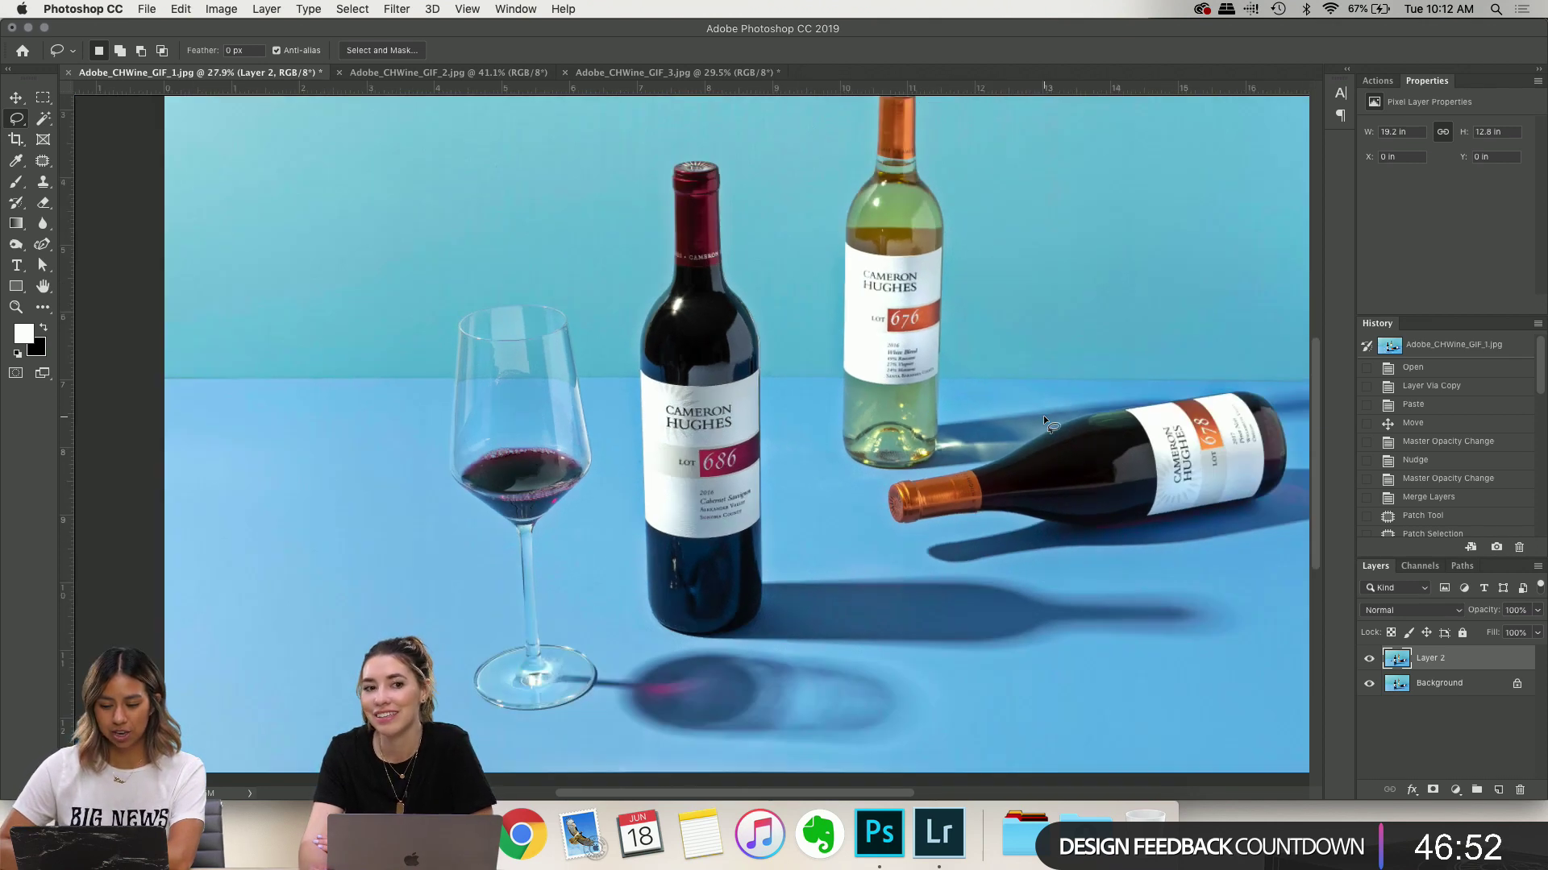
pyautogui.hscroll(2, 1043, 414)
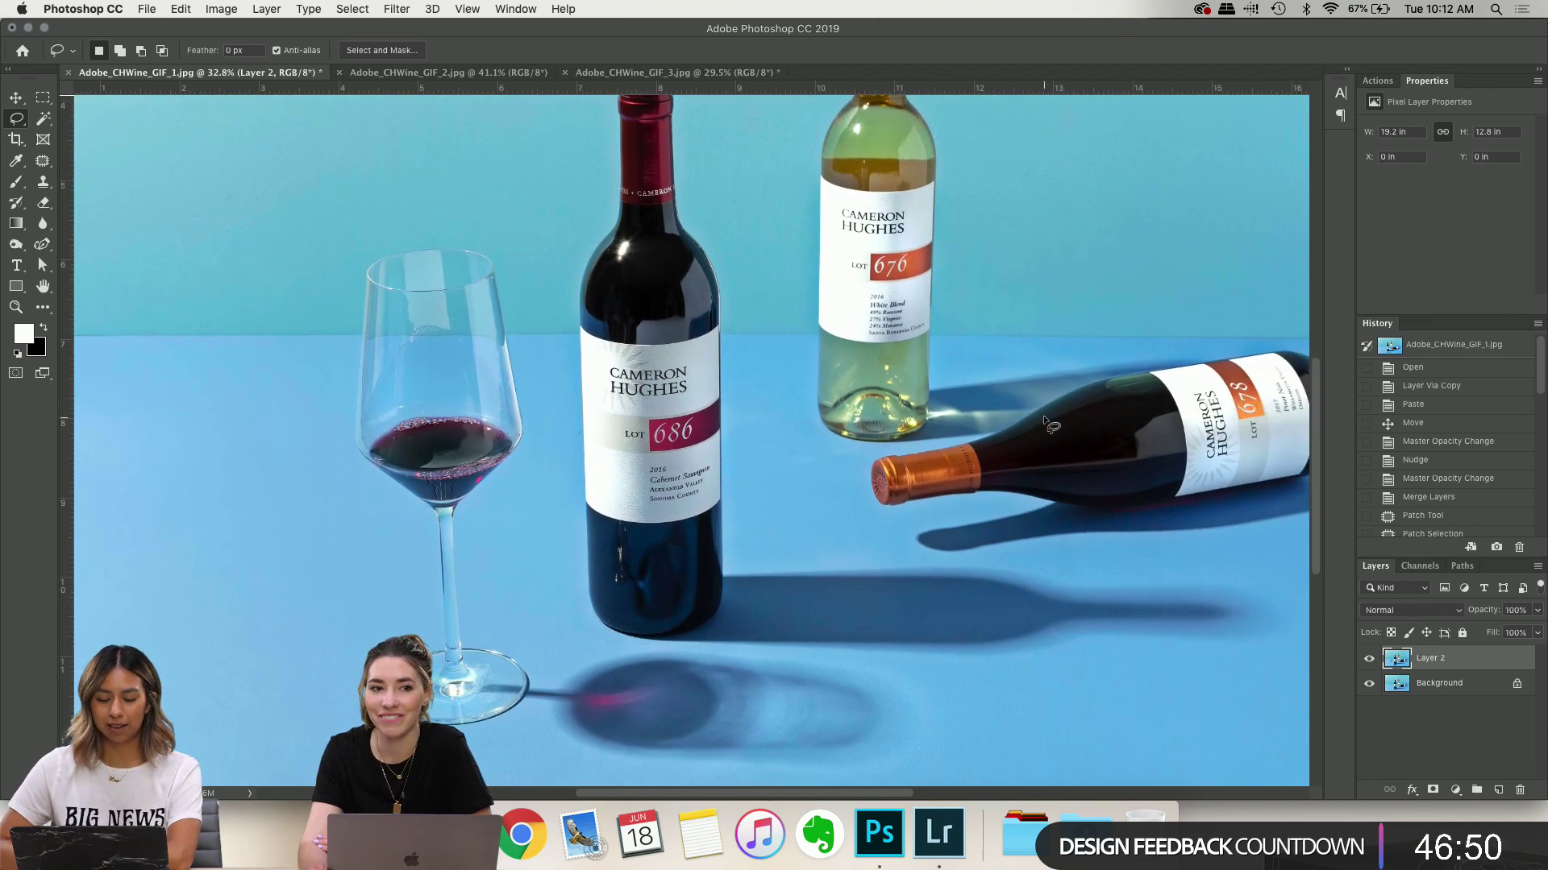
pyautogui.scroll(3, 1043, 415)
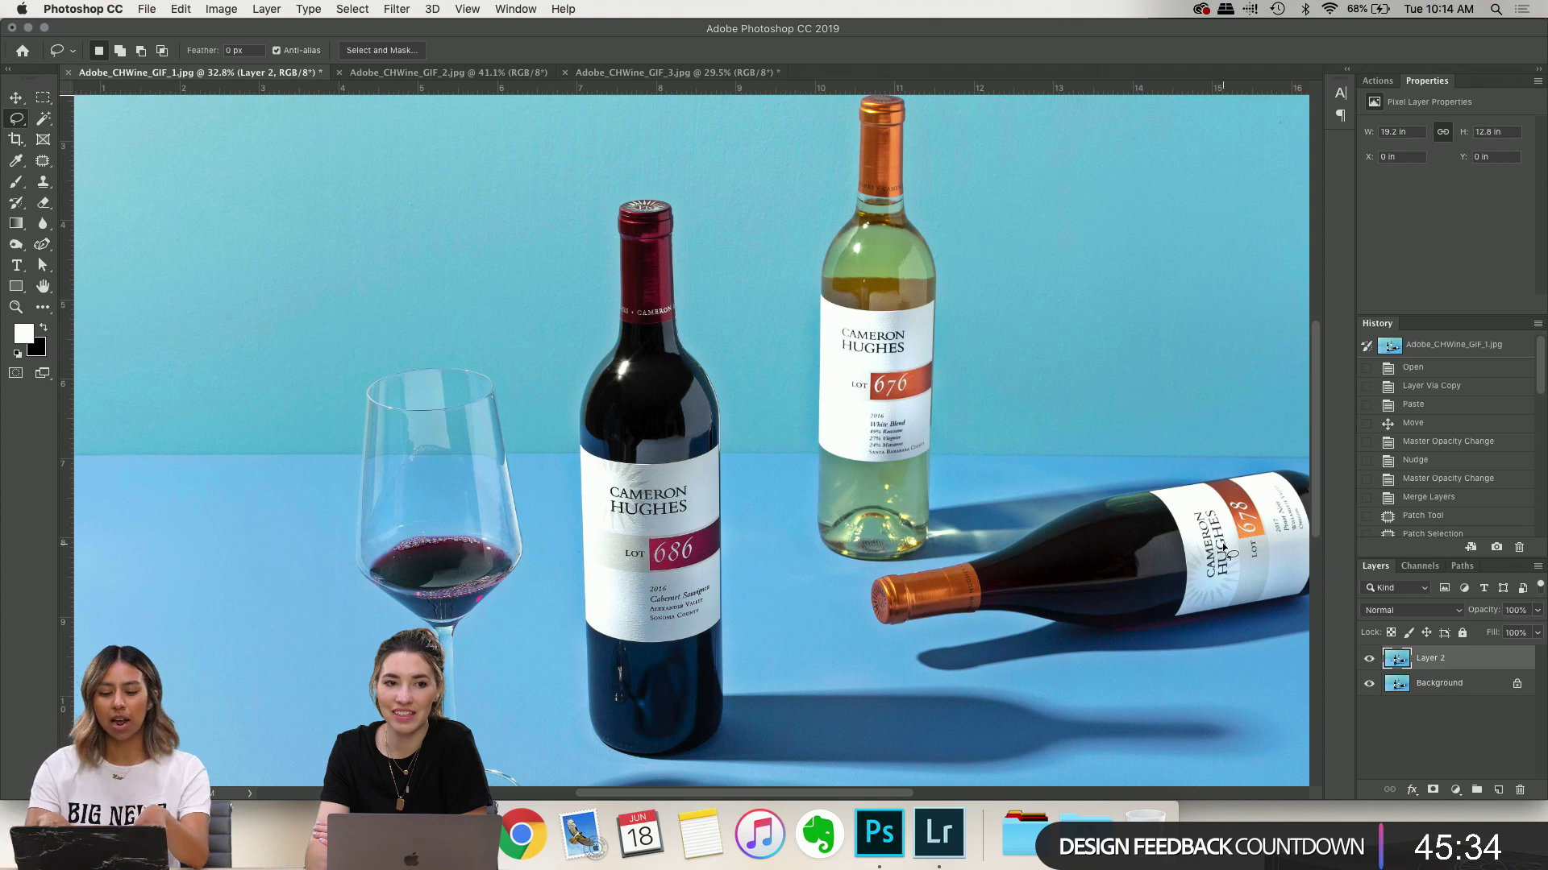
pyautogui.scroll(-5, 1093, 458)
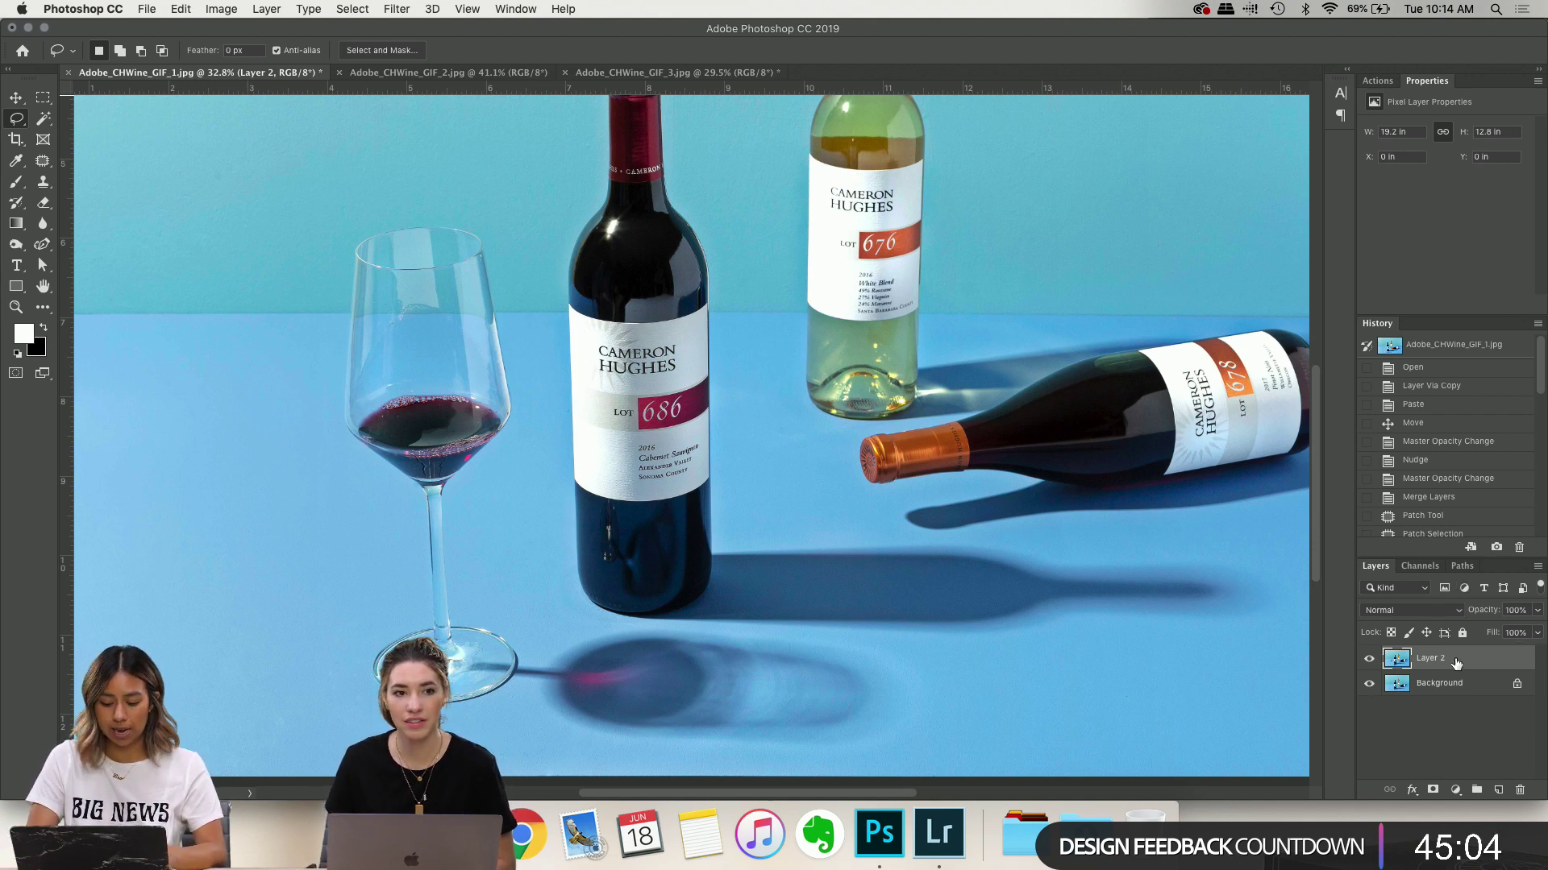
# Duplicate Layer 2 in Adobe_CHWine_GIF_1.jpg and paste the copied wine glass as a new layer above the duplicate
pyautogui.press('super+j')
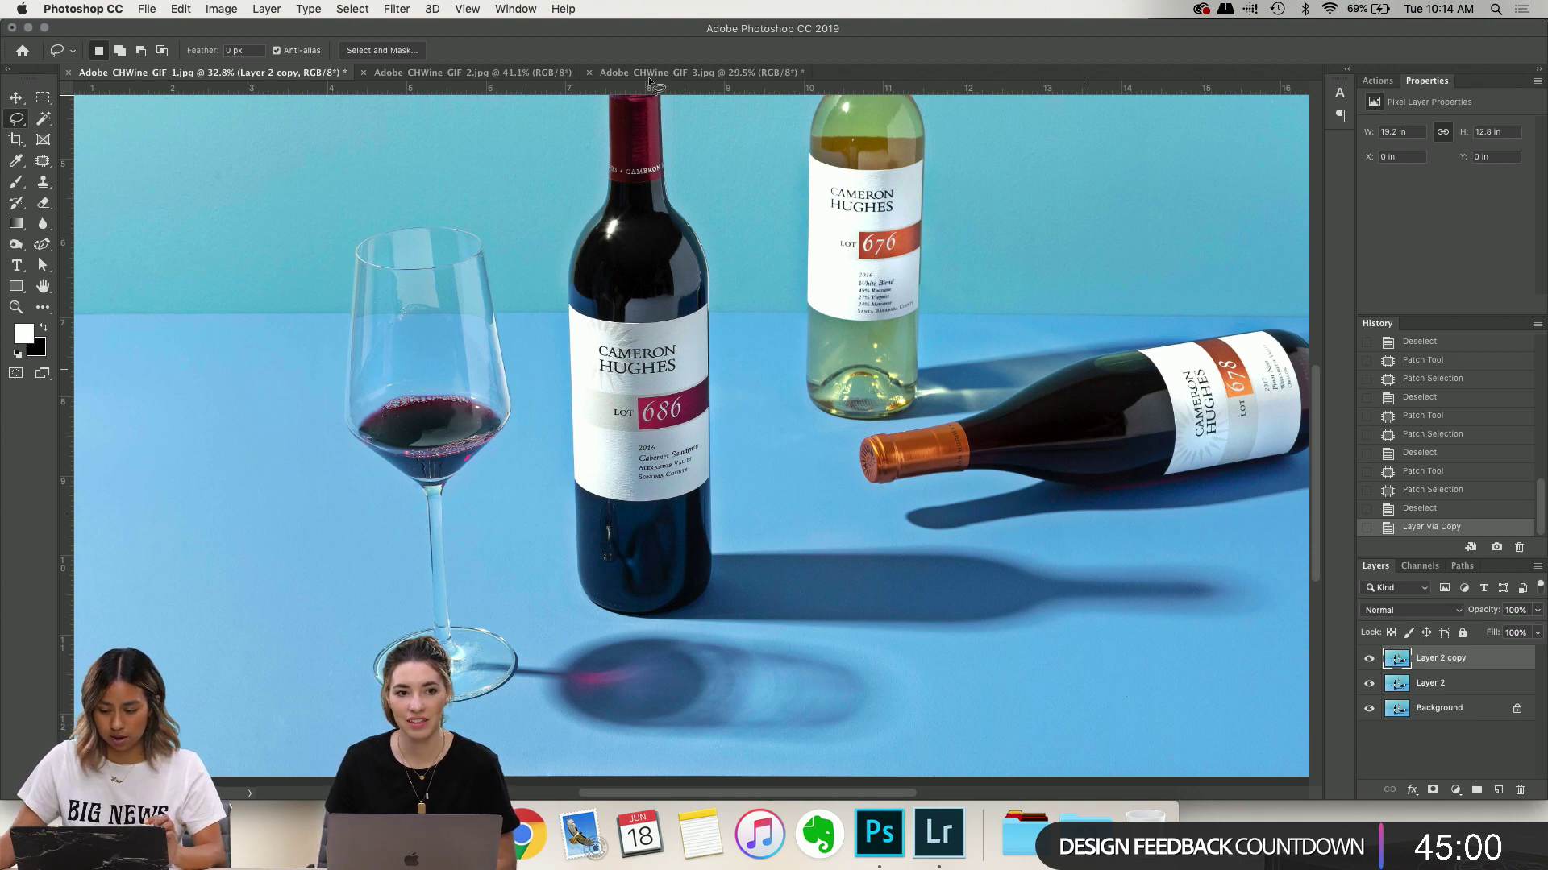
pyautogui.click(689, 74)
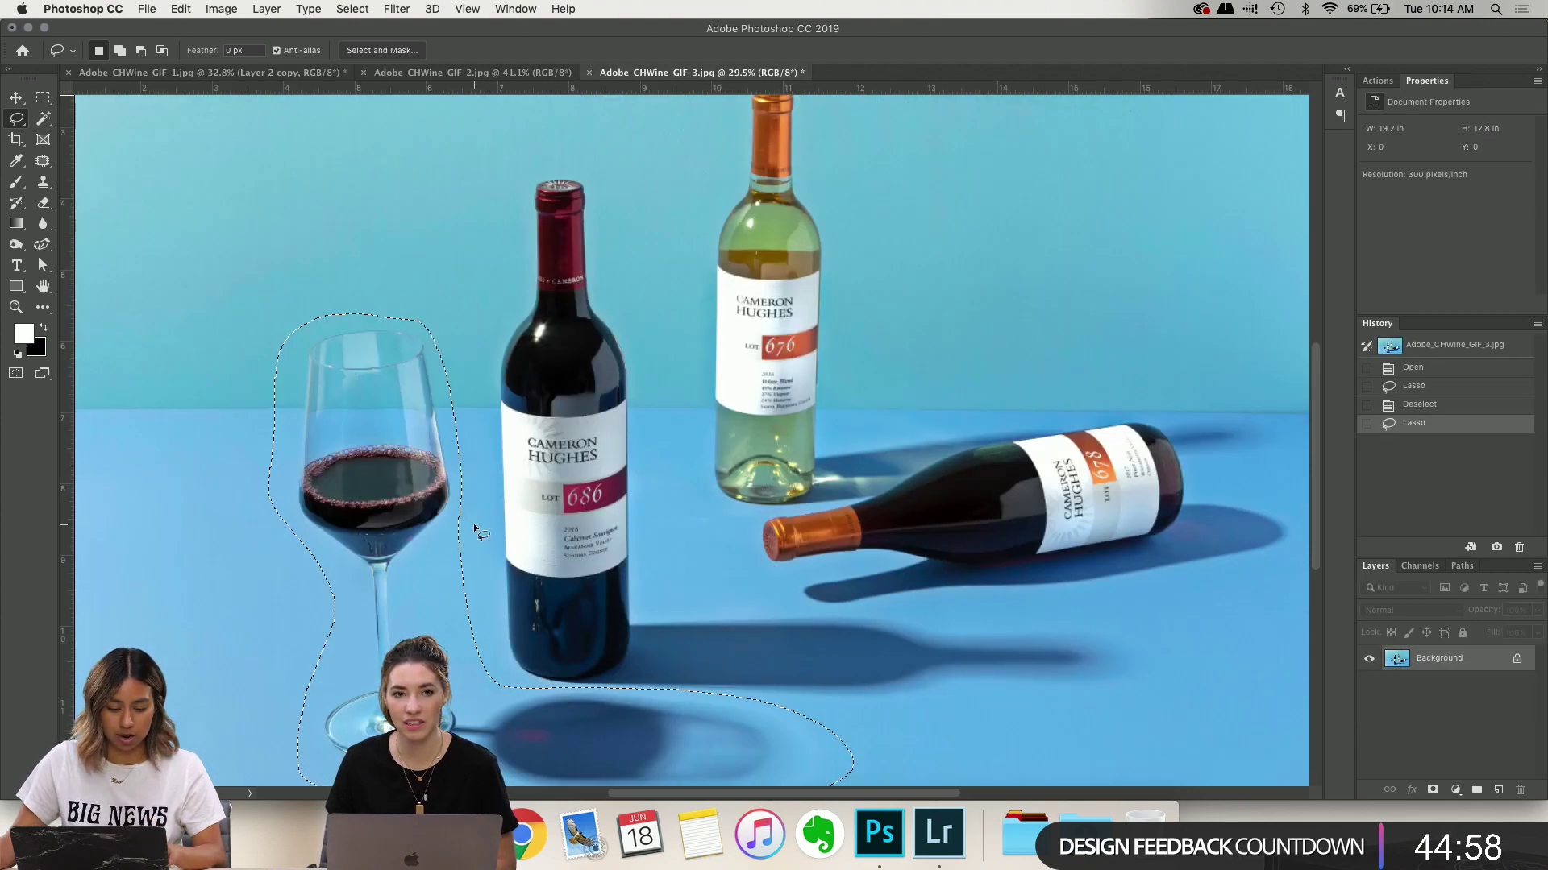
pyautogui.click(205, 73)
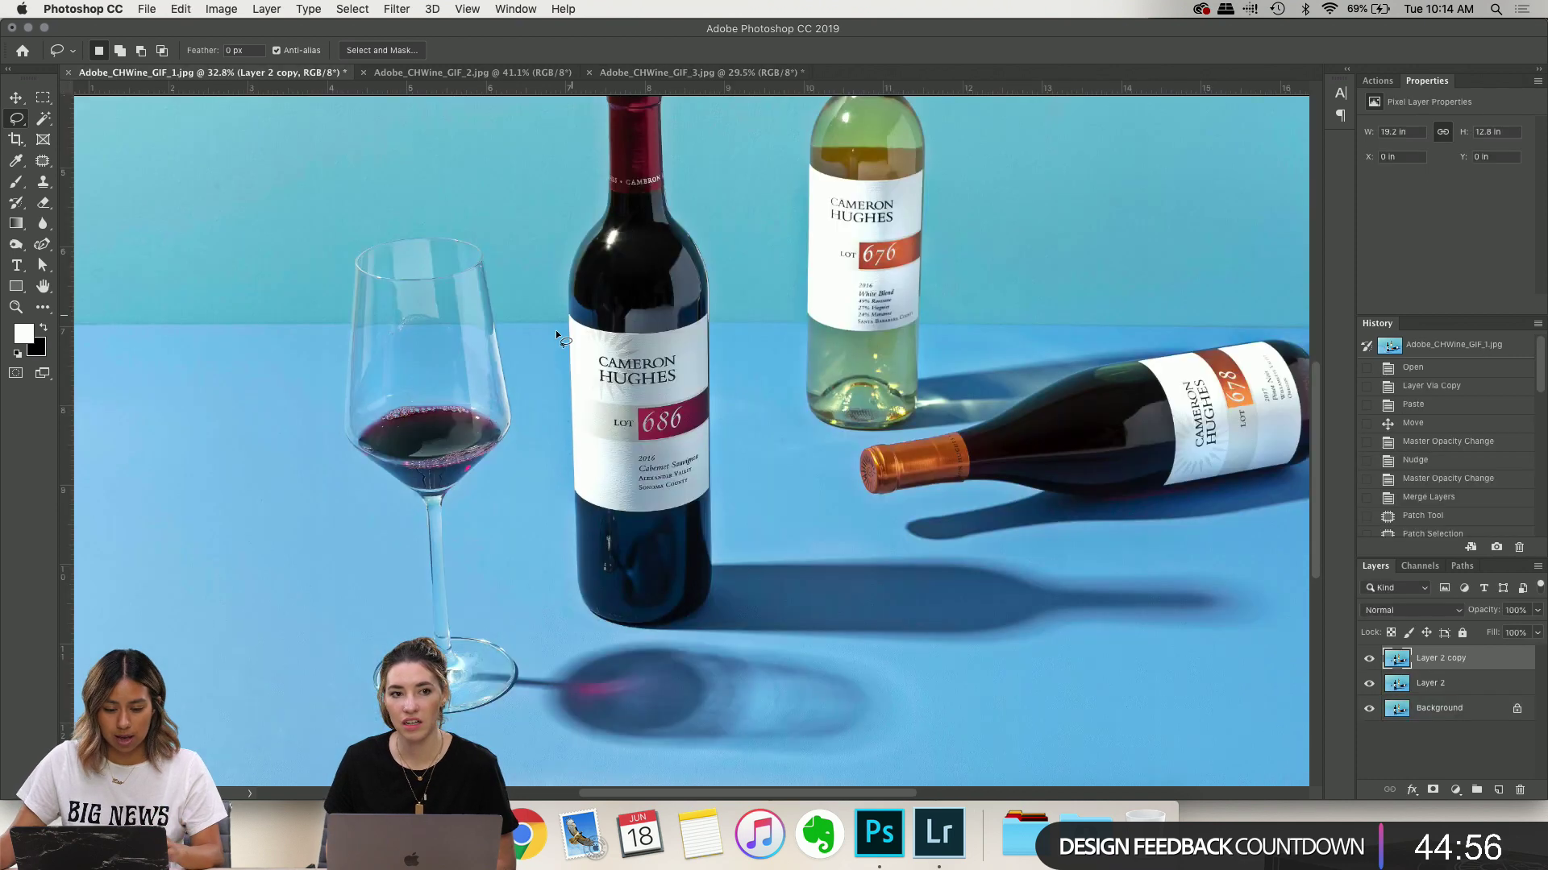
pyautogui.hotkey('ctrl', 'v')
# Move the pasted fuller wine glass roughly over the original glass
pyautogui.press('v')
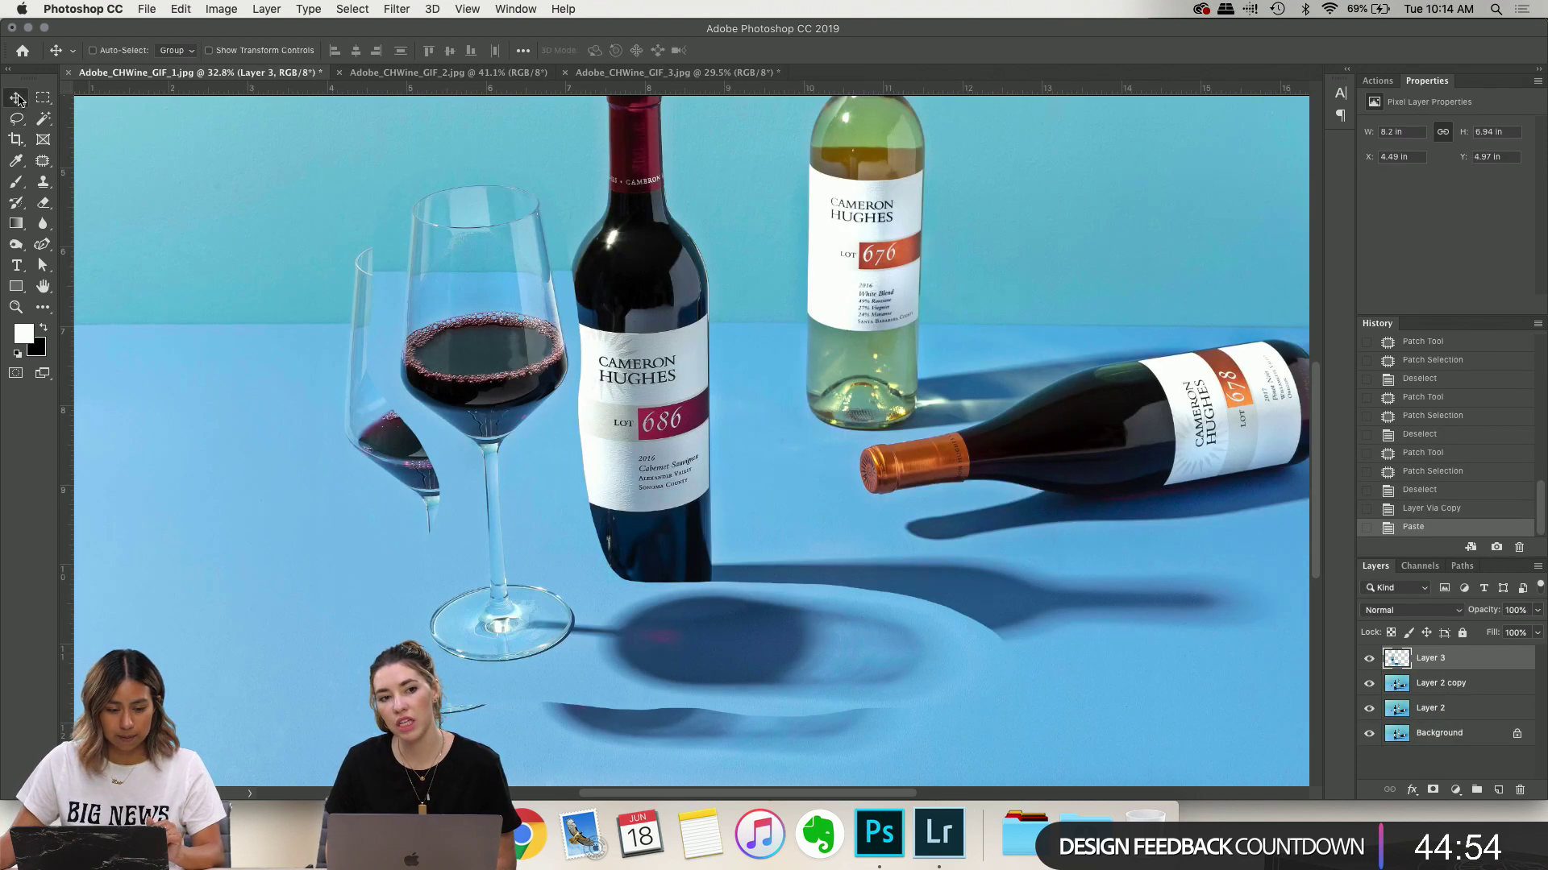
pyautogui.scroll(3, 369, 403)
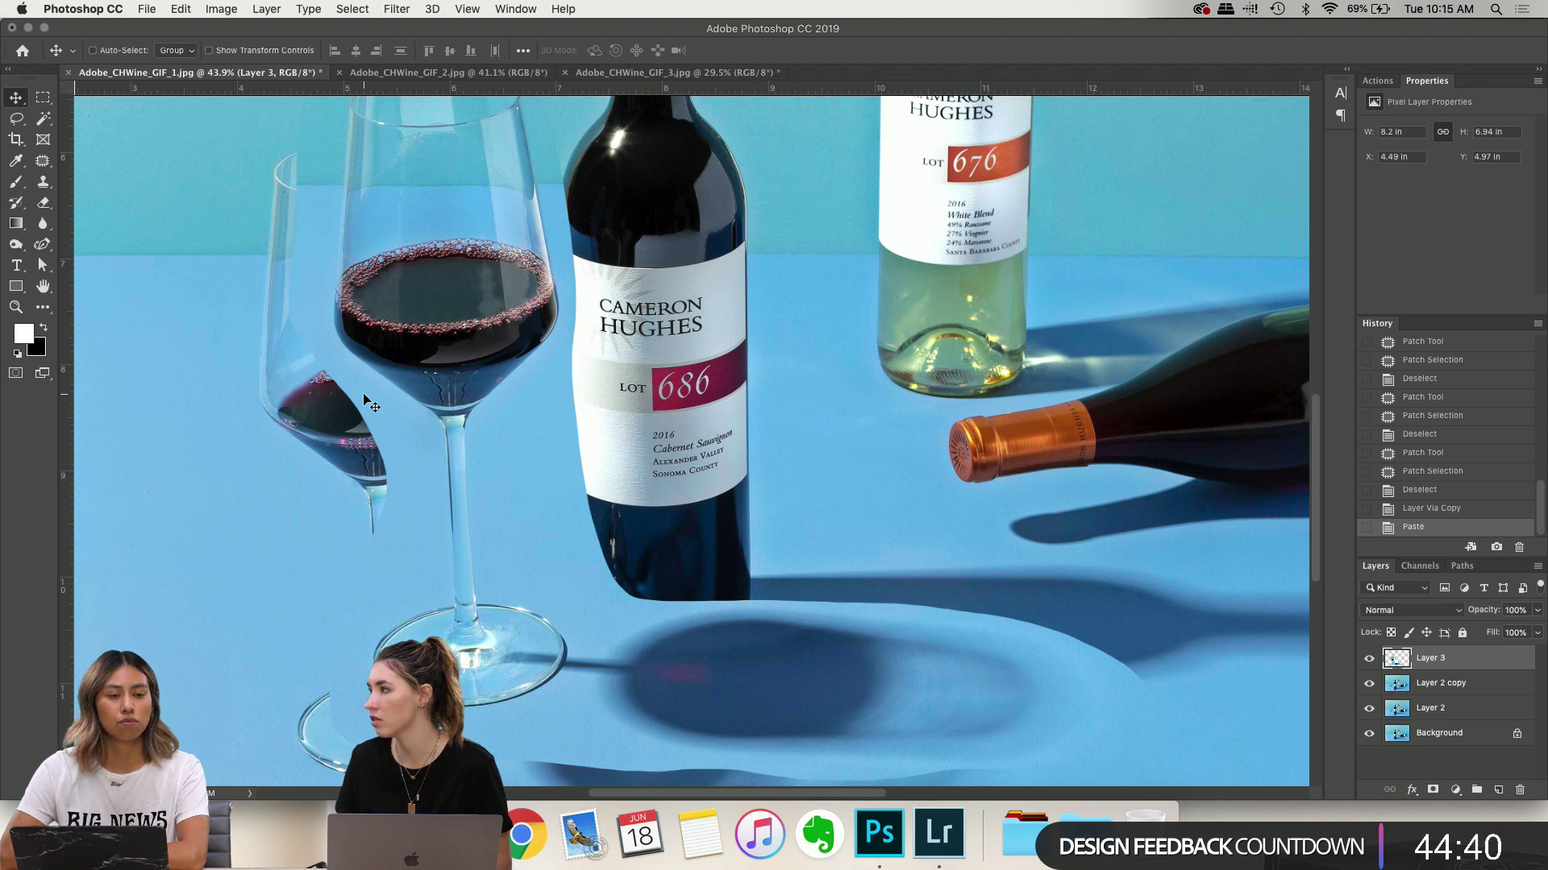
pyautogui.scroll(-3, 867, 472)
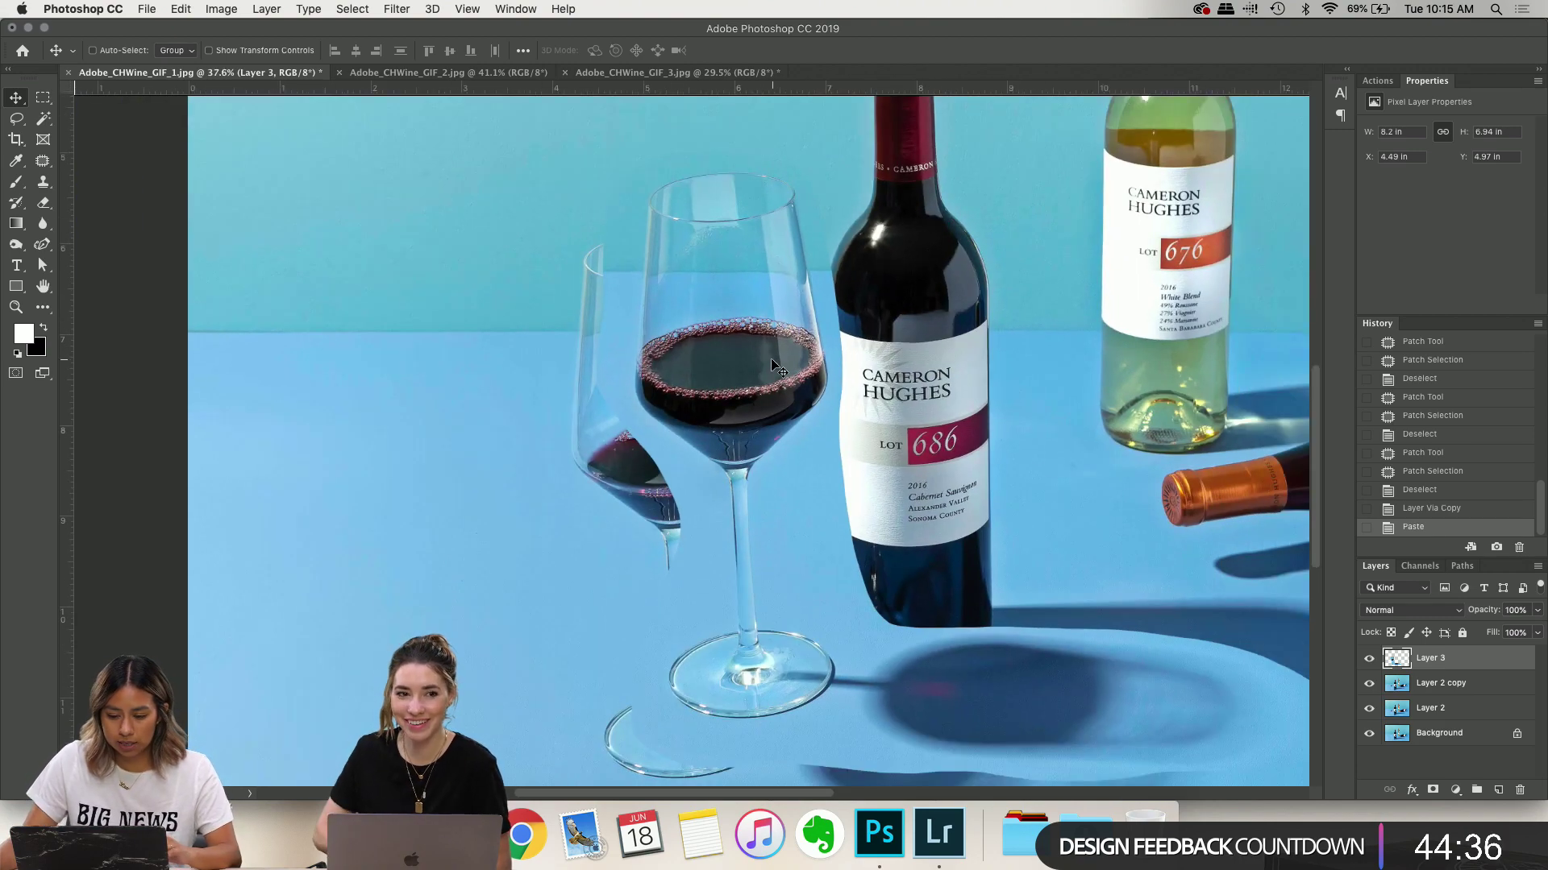
pyautogui.moveTo(718, 374); pyautogui.dragTo(709, 422)
# Lower Layer 3's opacity to 73% and shift the pasted glass left until its rim lines up with the glass beneath
pyautogui.scroll(5, 748, 403)
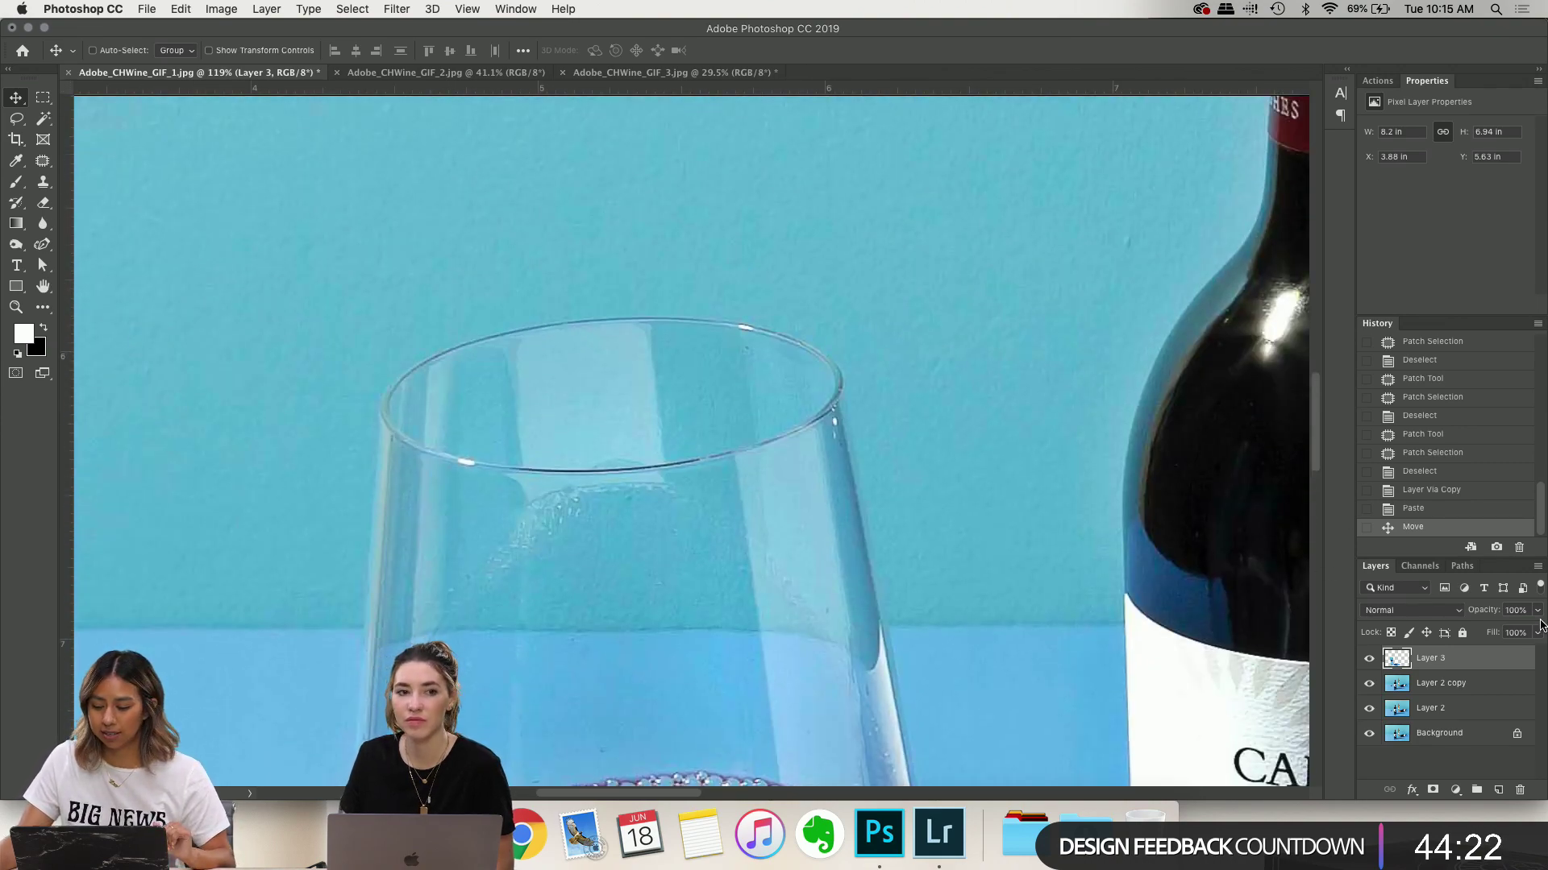
pyautogui.click(1537, 611)
pyautogui.moveTo(1535, 630); pyautogui.dragTo(1515, 630)
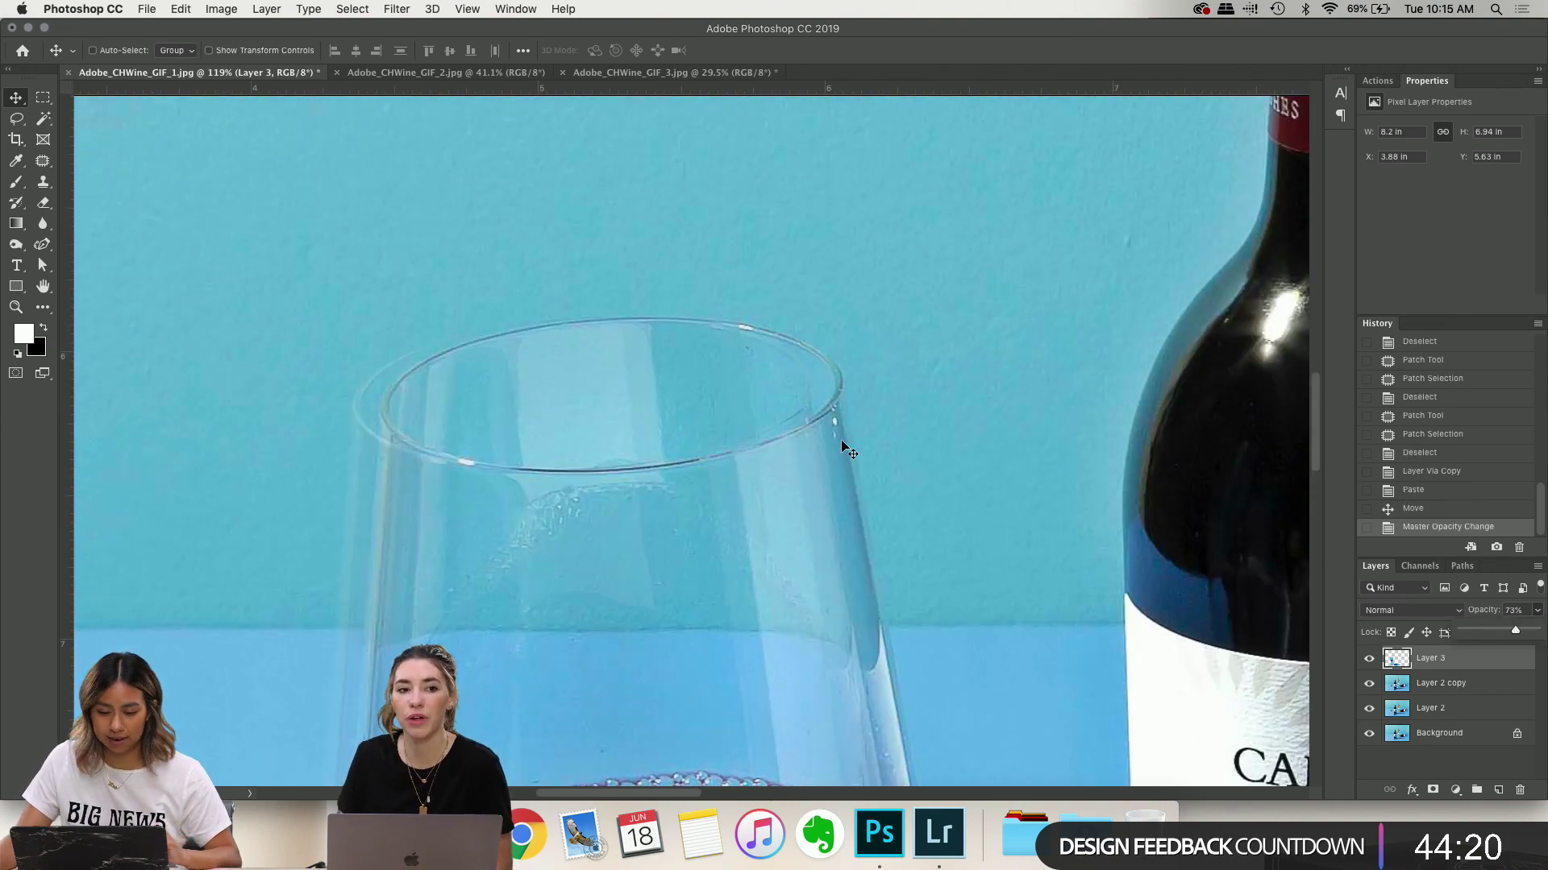
pyautogui.scroll(3, 843, 442)
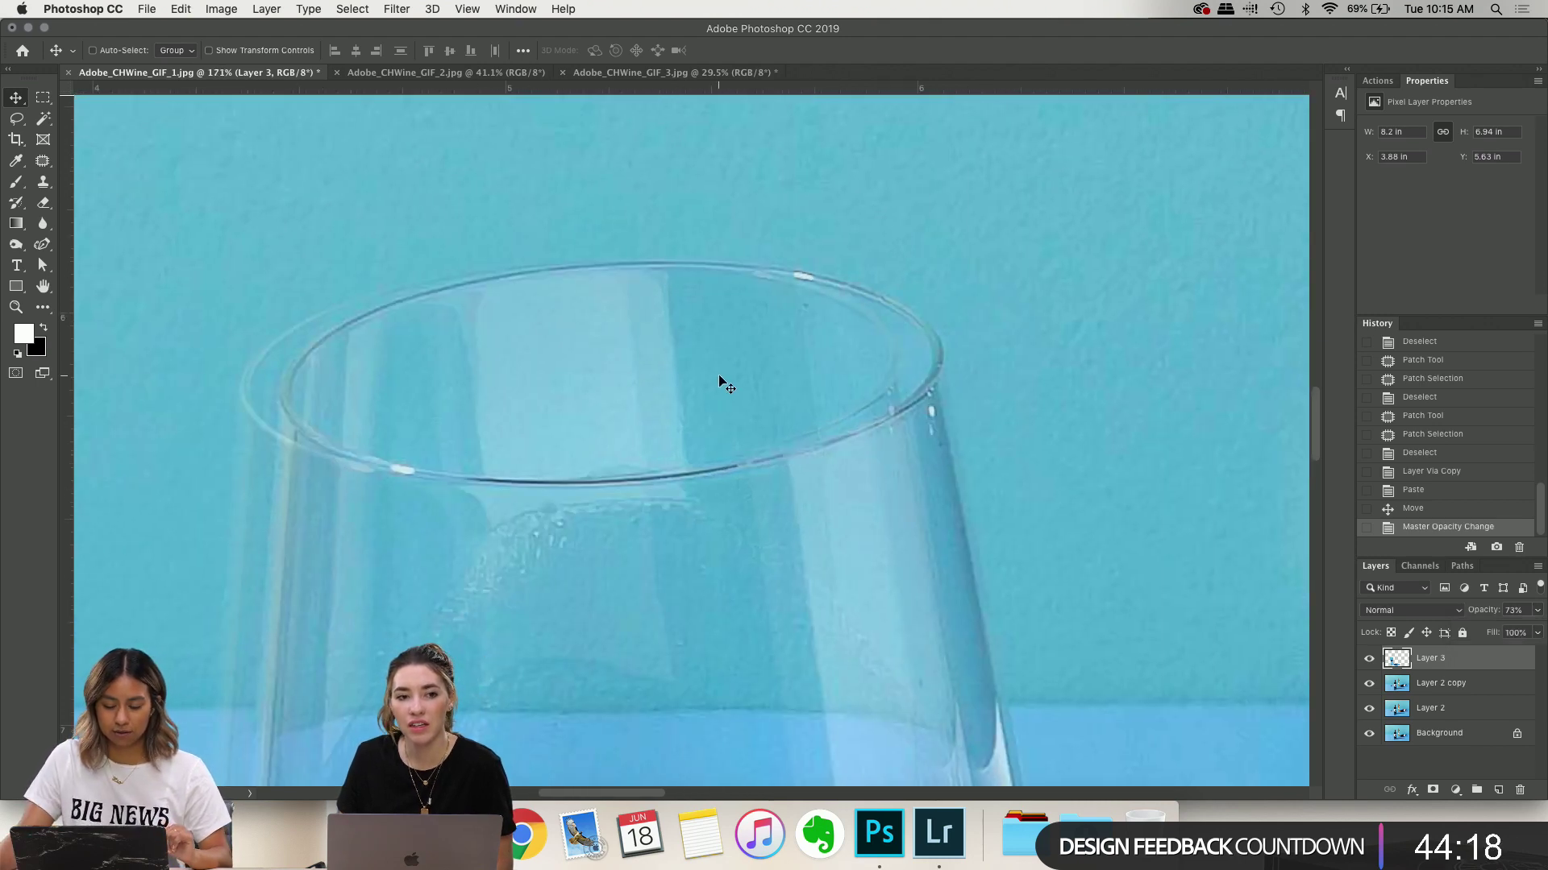
pyautogui.moveTo(720, 376)
pyautogui.mouseDown()
pyautogui.moveTo(736, 379)
pyautogui.moveTo(690, 379)
pyautogui.mouseUp()
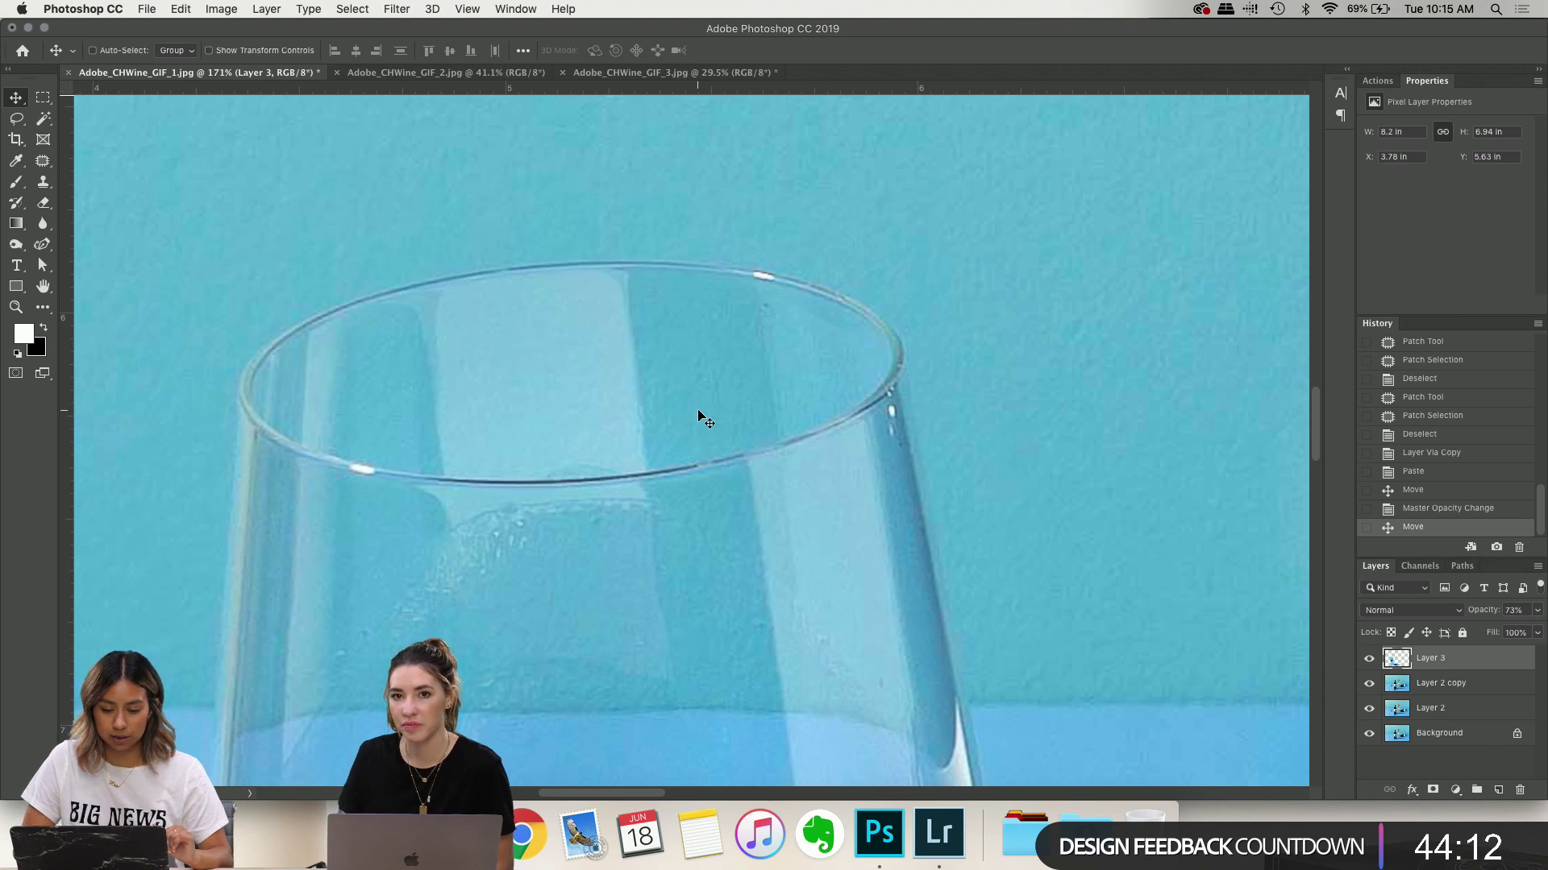
# Check the rim alignment against the layer below and restore Layer 3's opacity to 100%
pyautogui.click(1370, 659)
pyautogui.click(1370, 659)
pyautogui.click(1370, 659)
pyautogui.click(1370, 660)
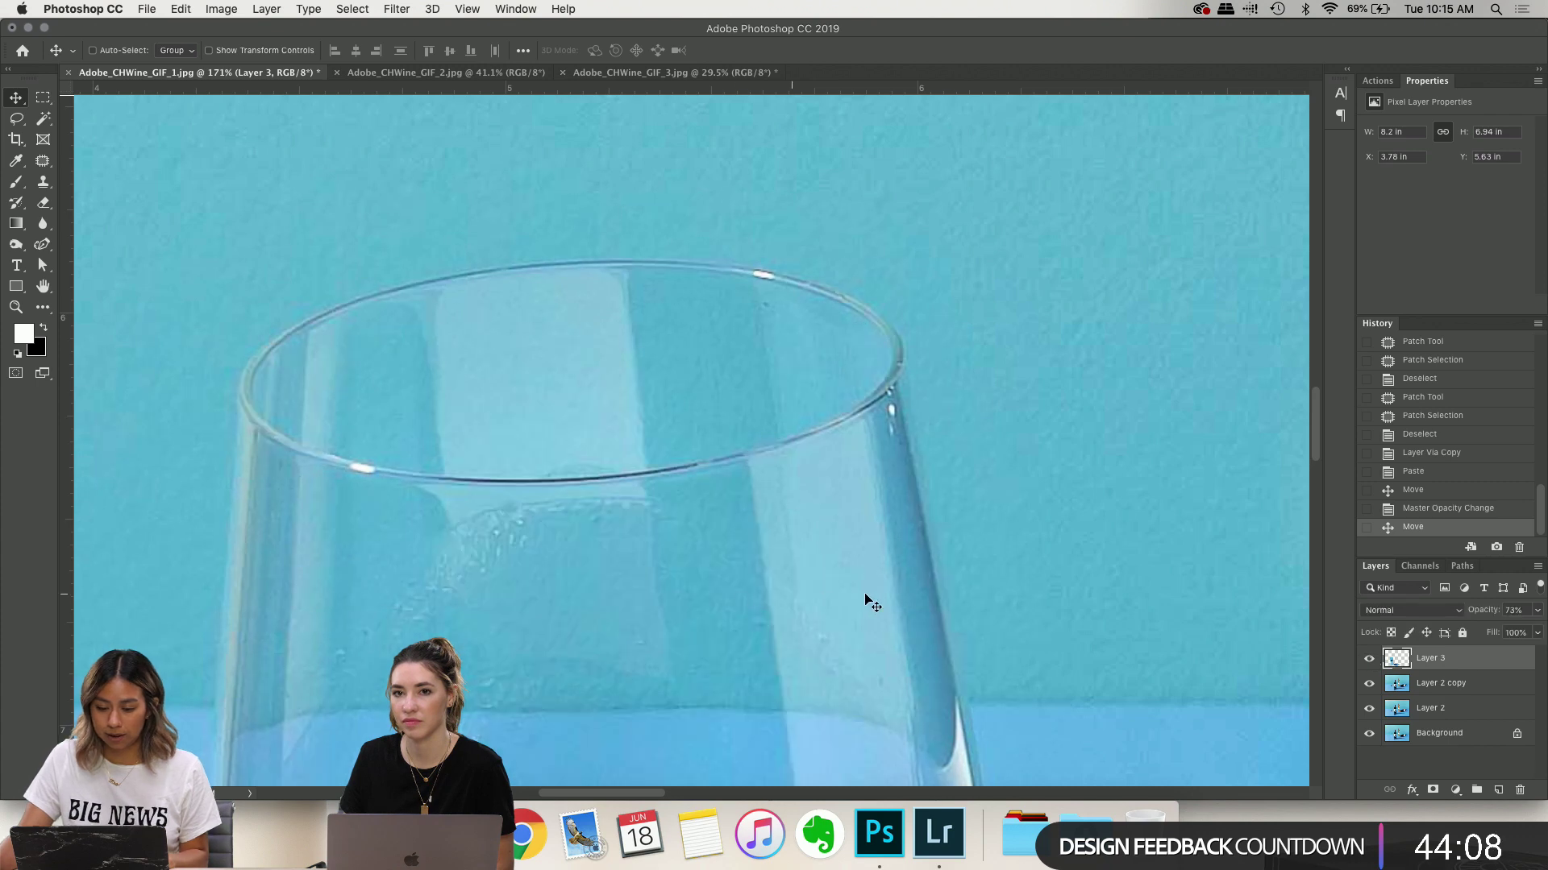
pyautogui.scroll(-3, 873, 604)
pyautogui.click(1537, 610)
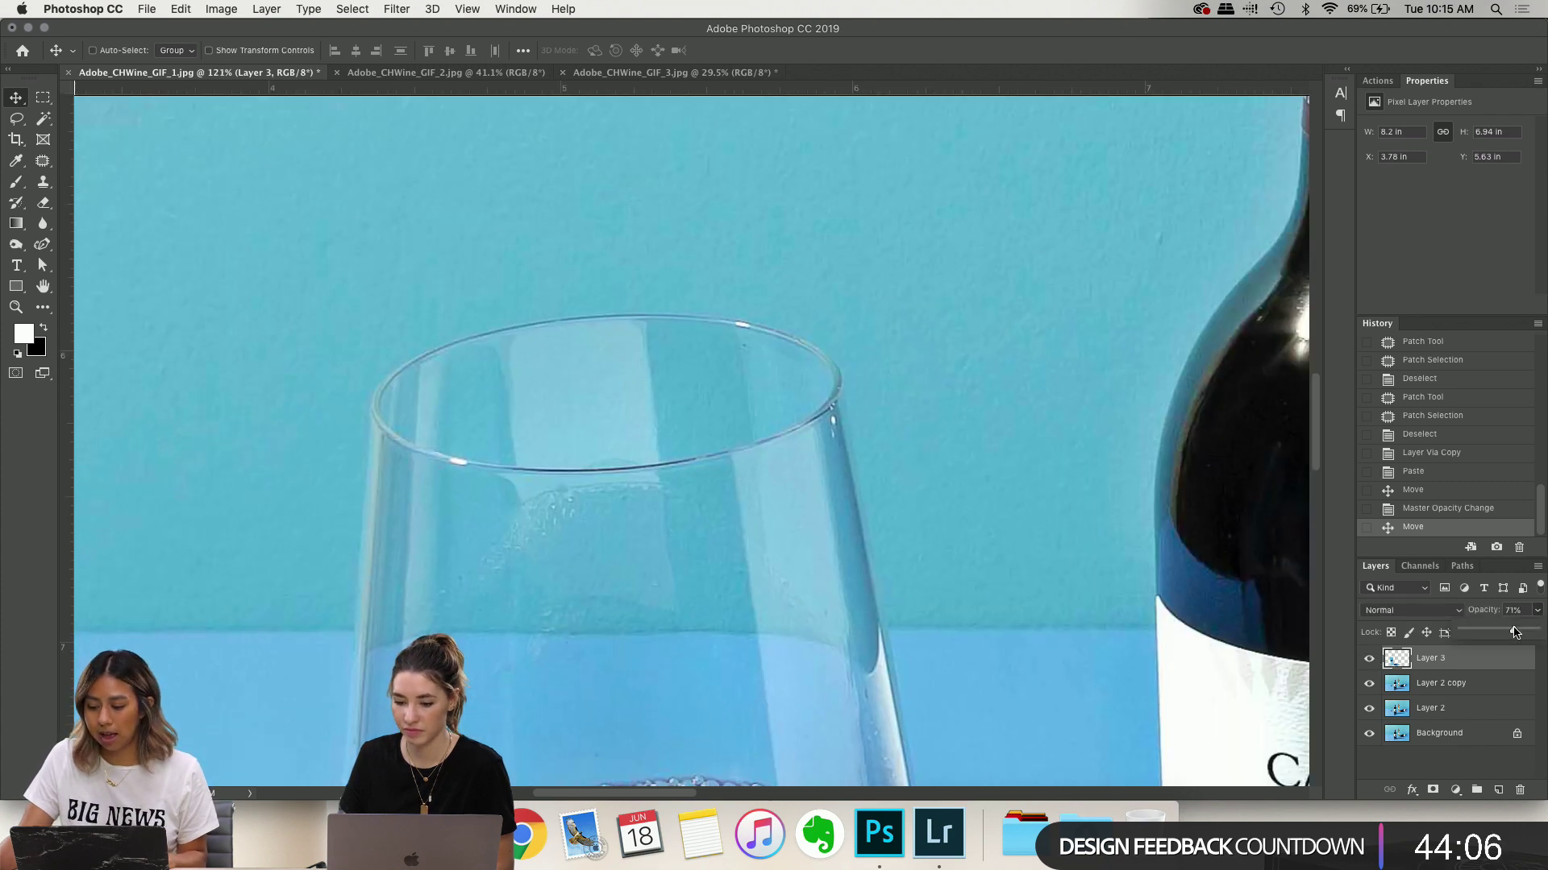
pyautogui.moveTo(1516, 633); pyautogui.dragTo(1544, 632)
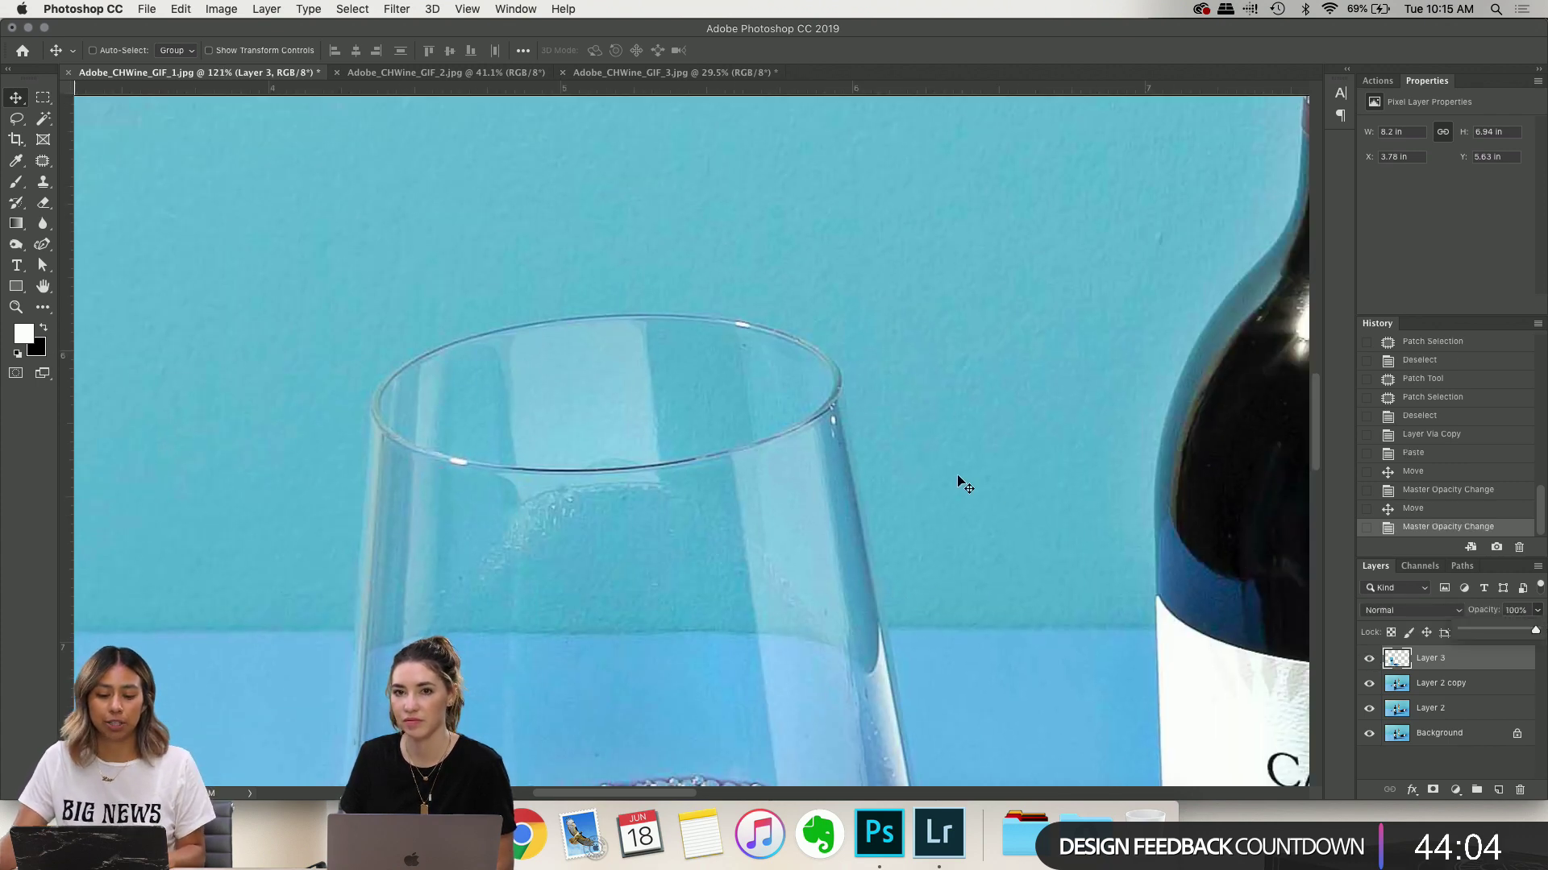
# Compare the whole image with Layer 3 shown and hidden to check the pasted glass and shadow for shifts
pyautogui.scroll(-3, 959, 477)
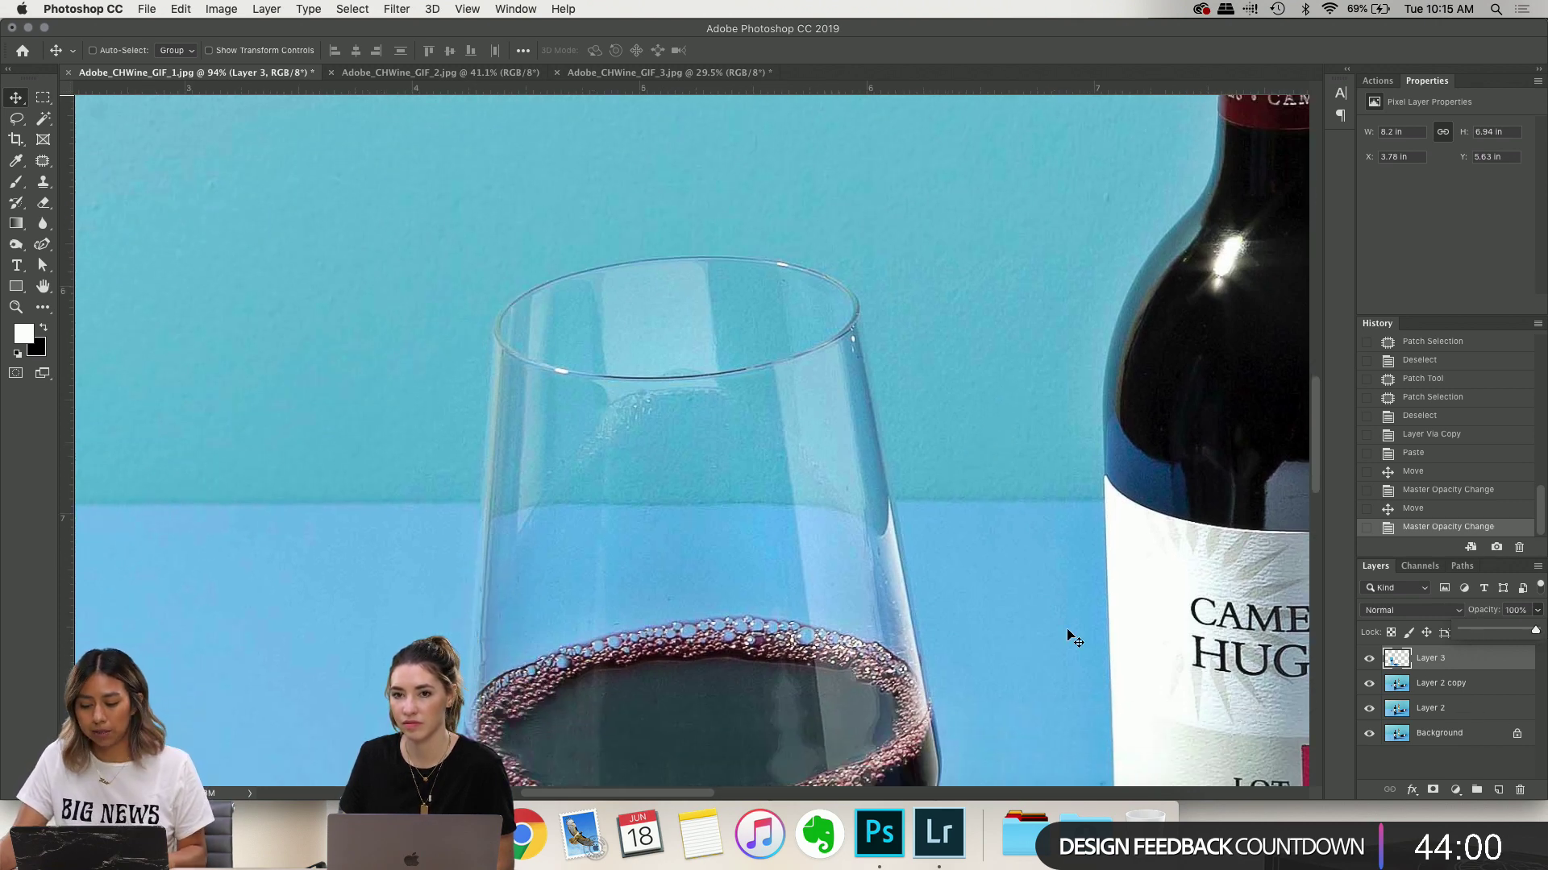
pyautogui.scroll(-4, 979, 616)
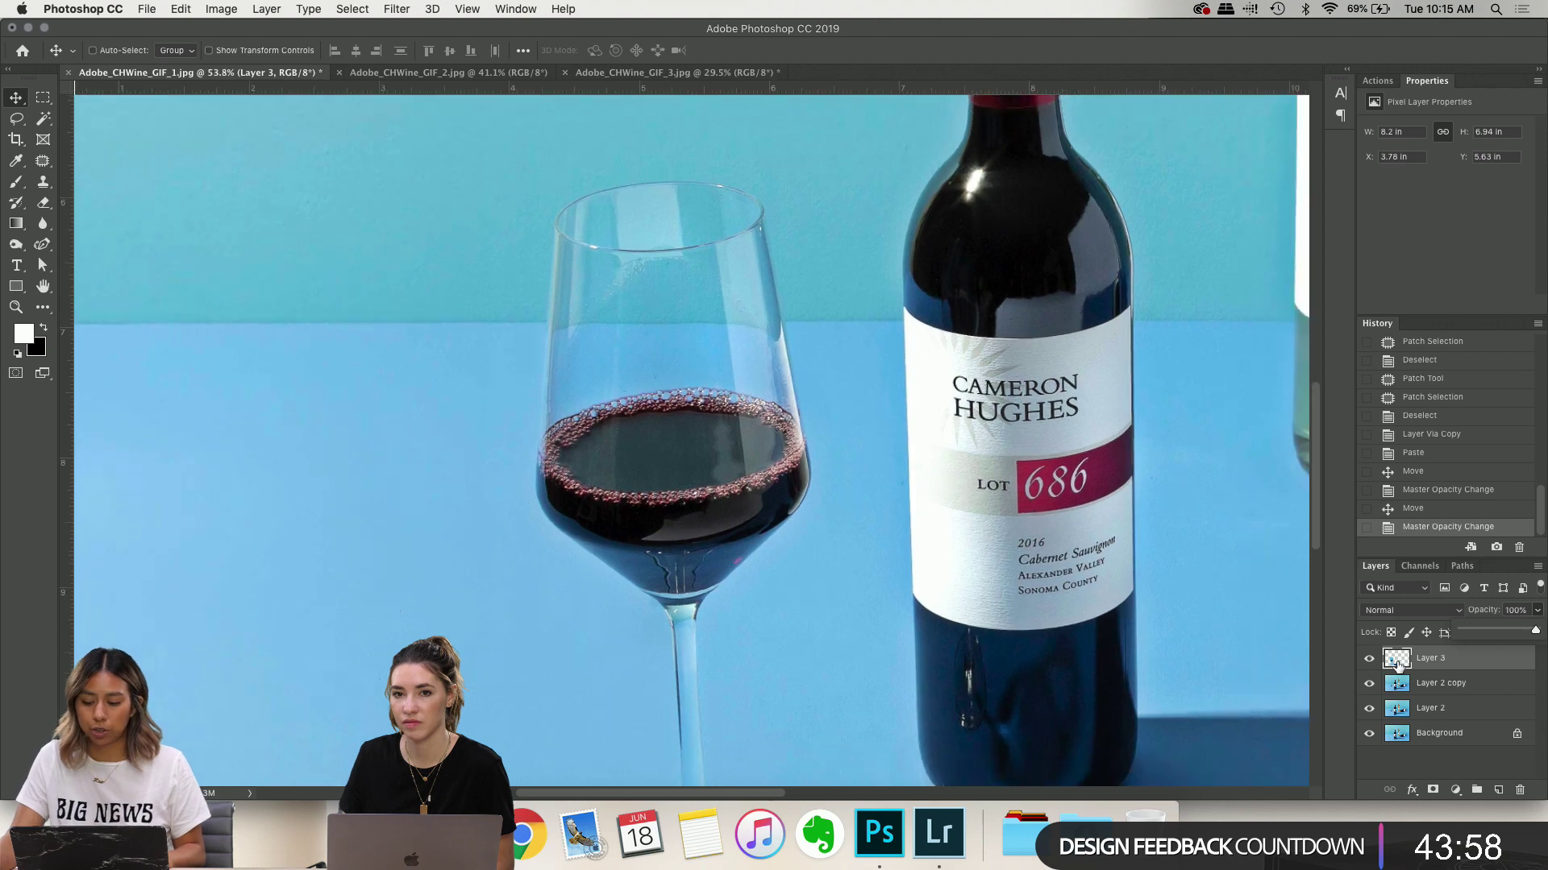
pyautogui.scroll(-2, 1351, 665)
pyautogui.scroll(-5, 812, 615)
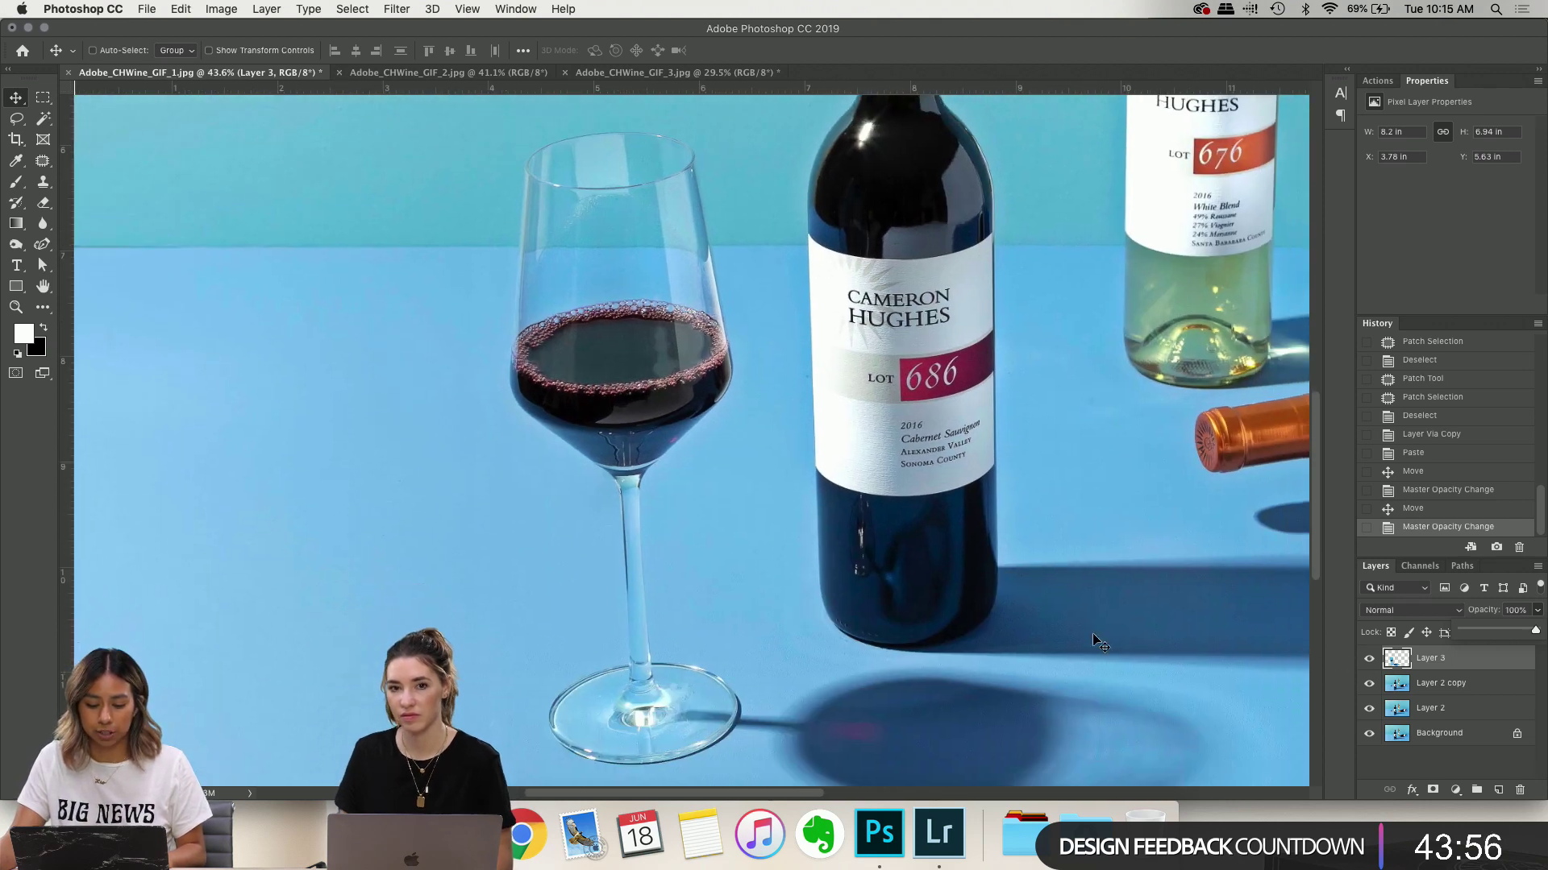
pyautogui.click(1369, 661)
pyautogui.click(1369, 660)
pyautogui.click(1369, 660)
pyautogui.click(1369, 660)
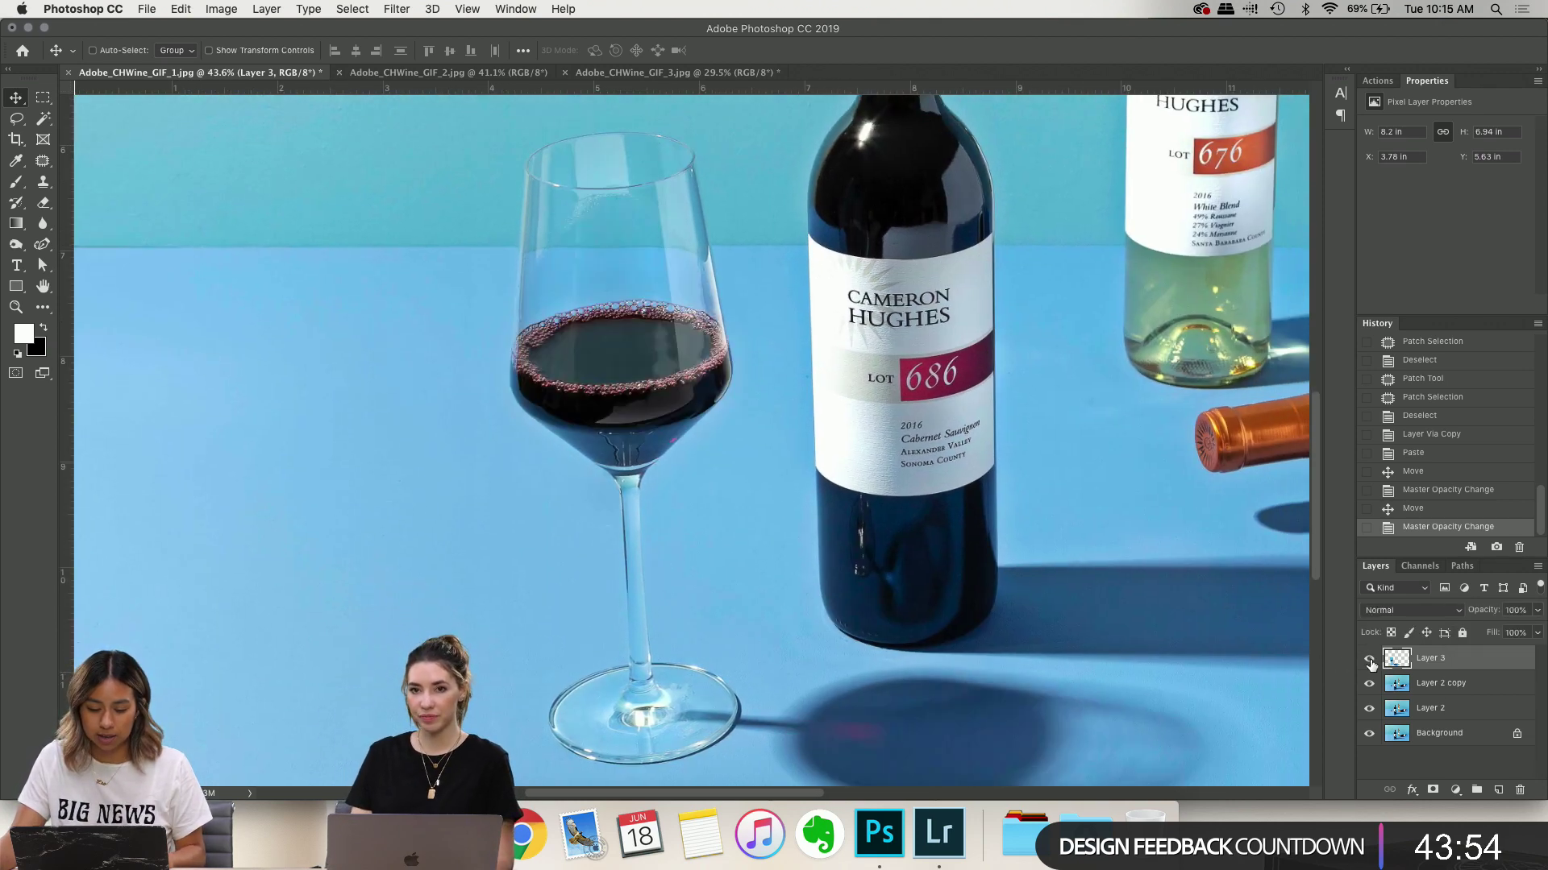
pyautogui.click(1369, 660)
pyautogui.click(1370, 660)
pyautogui.click(1369, 661)
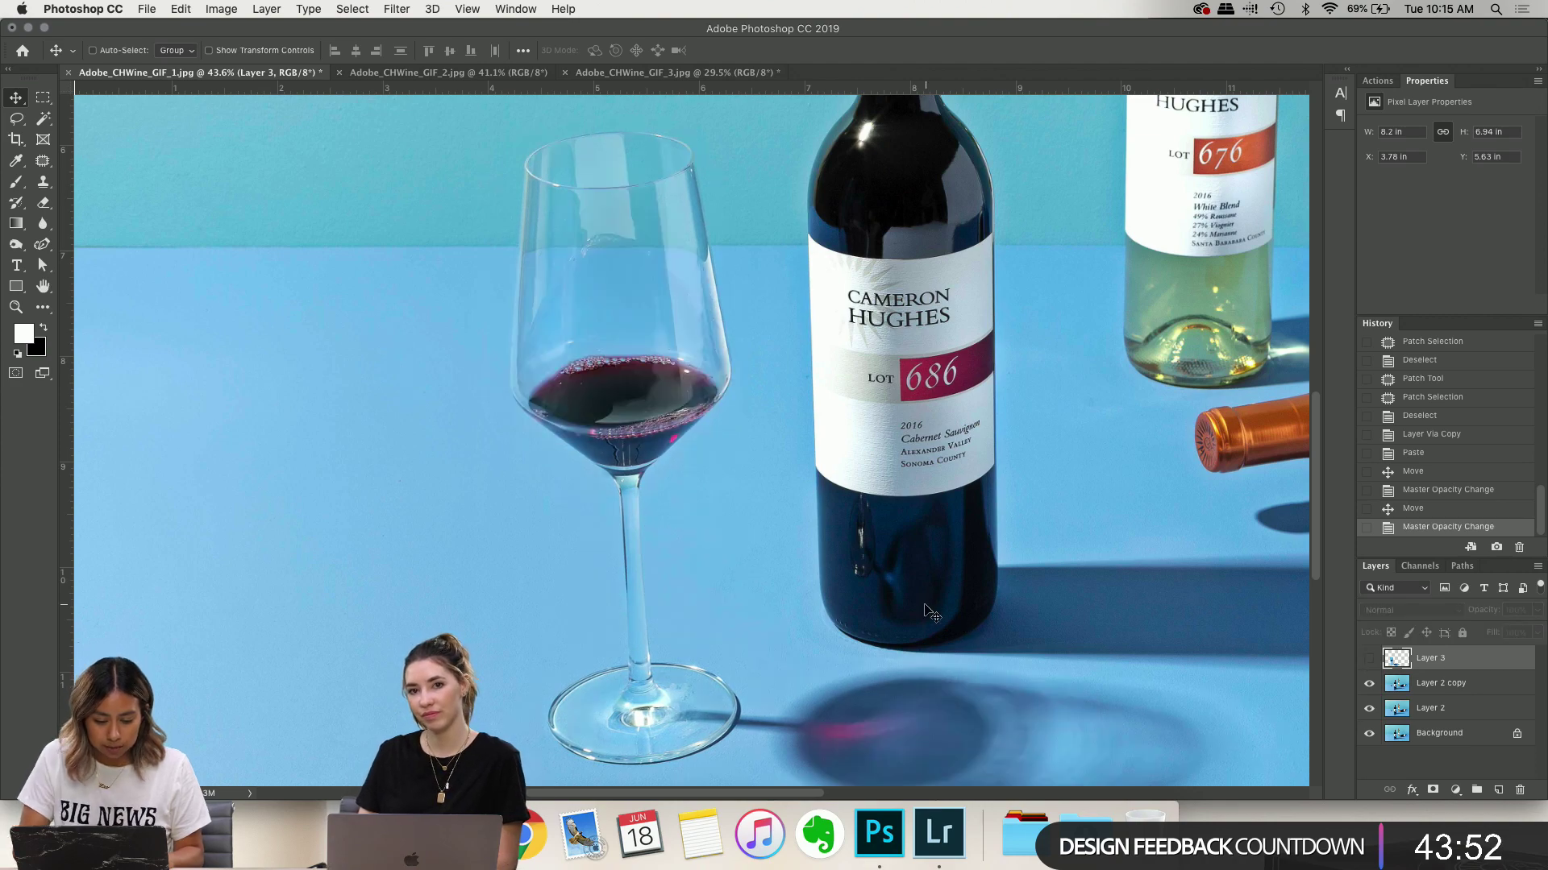
# Show Layer 3, nudge it slightly left to match the glass base, and merge it down into Layer 2 copy
pyautogui.scroll(3, 927, 612)
pyautogui.scroll(2, 927, 613)
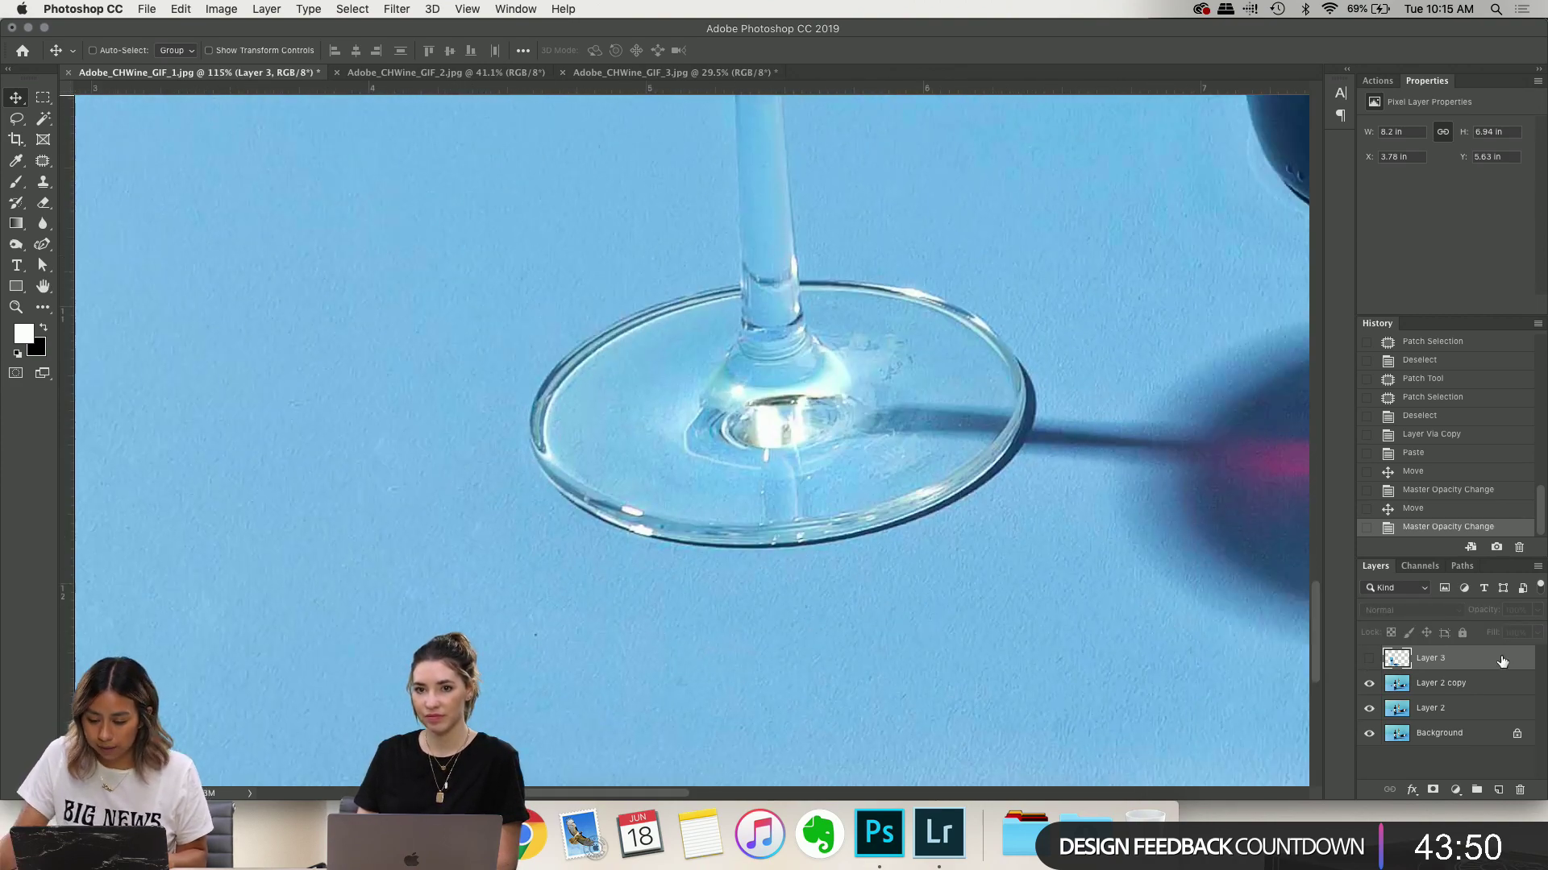
pyautogui.click(1370, 660)
pyautogui.click(1370, 660)
pyautogui.click(1369, 660)
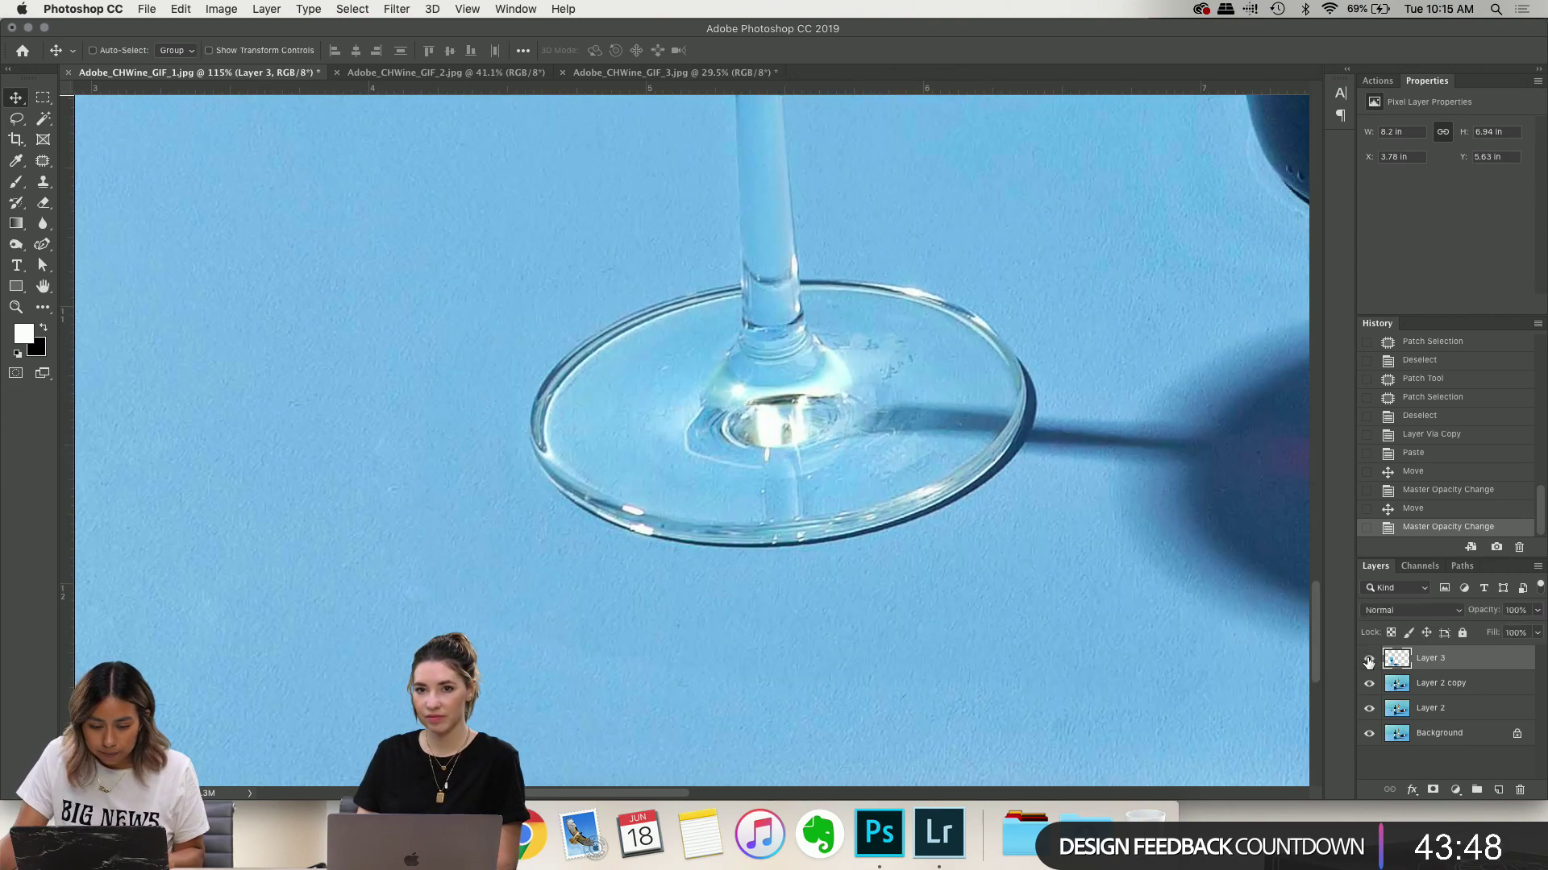
pyautogui.press('Left')
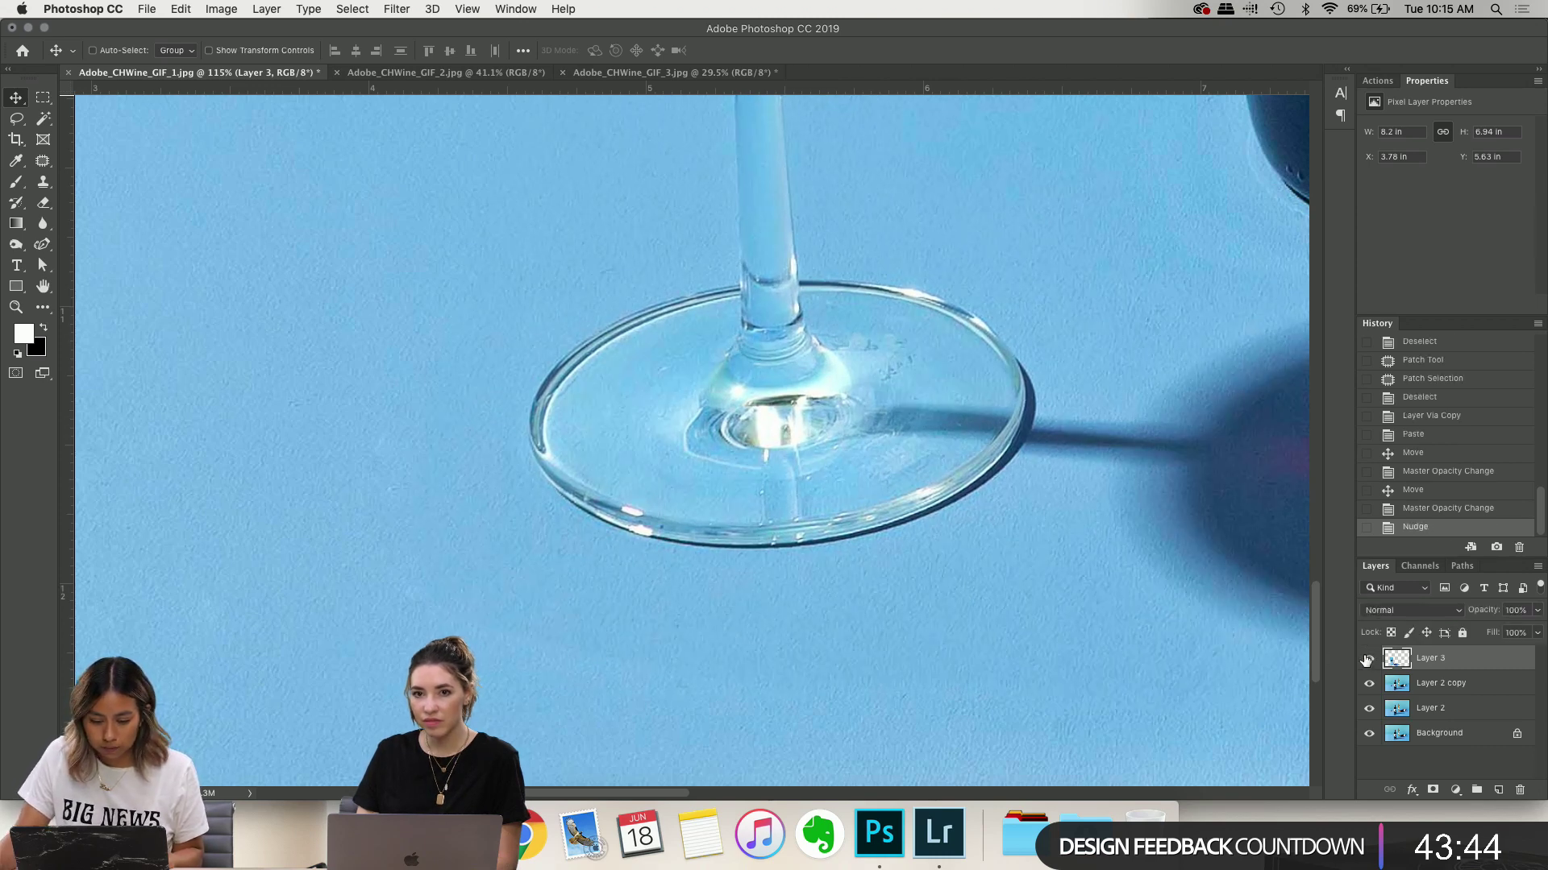
pyautogui.rightClick(1446, 666)
pyautogui.click(1395, 575)
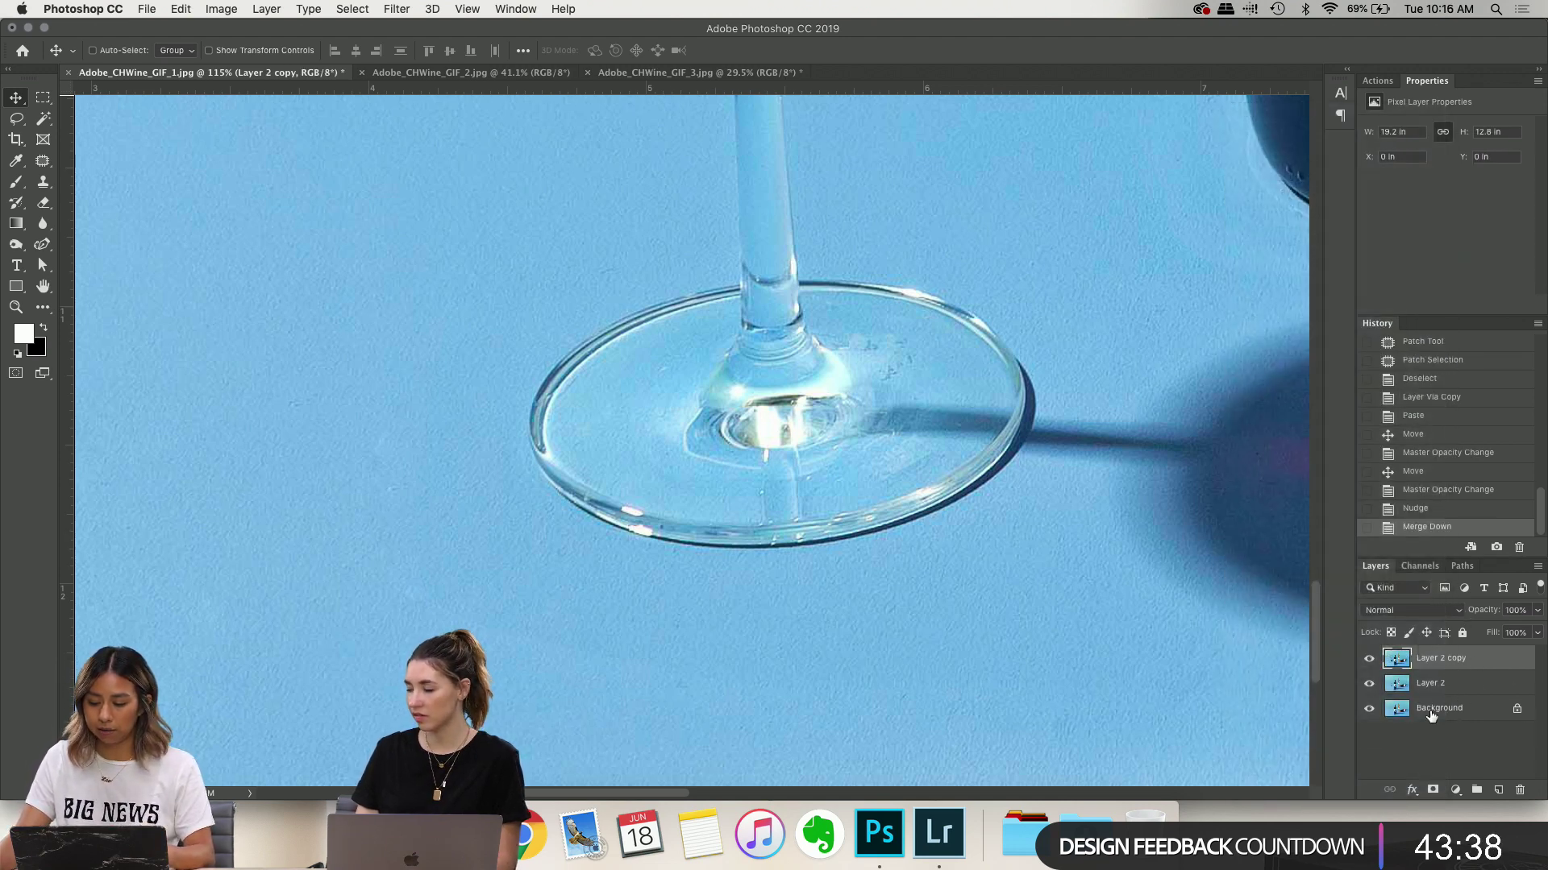
# Convert the Background into a regular layer named "gif part 1"
pyautogui.doubleClick(1492, 715)
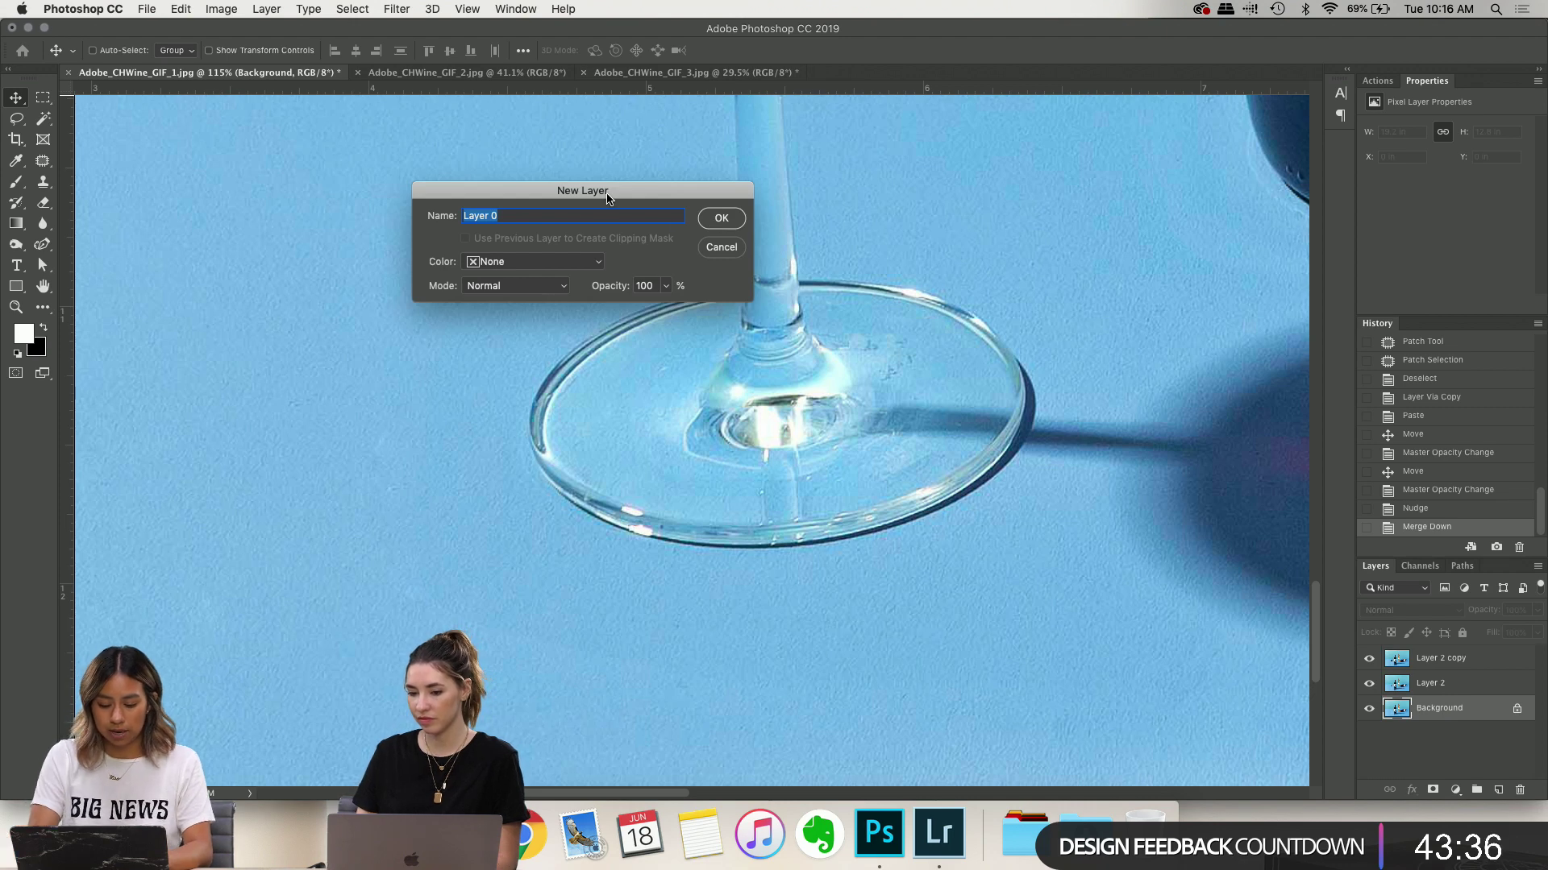
pyautogui.write('gif part ')
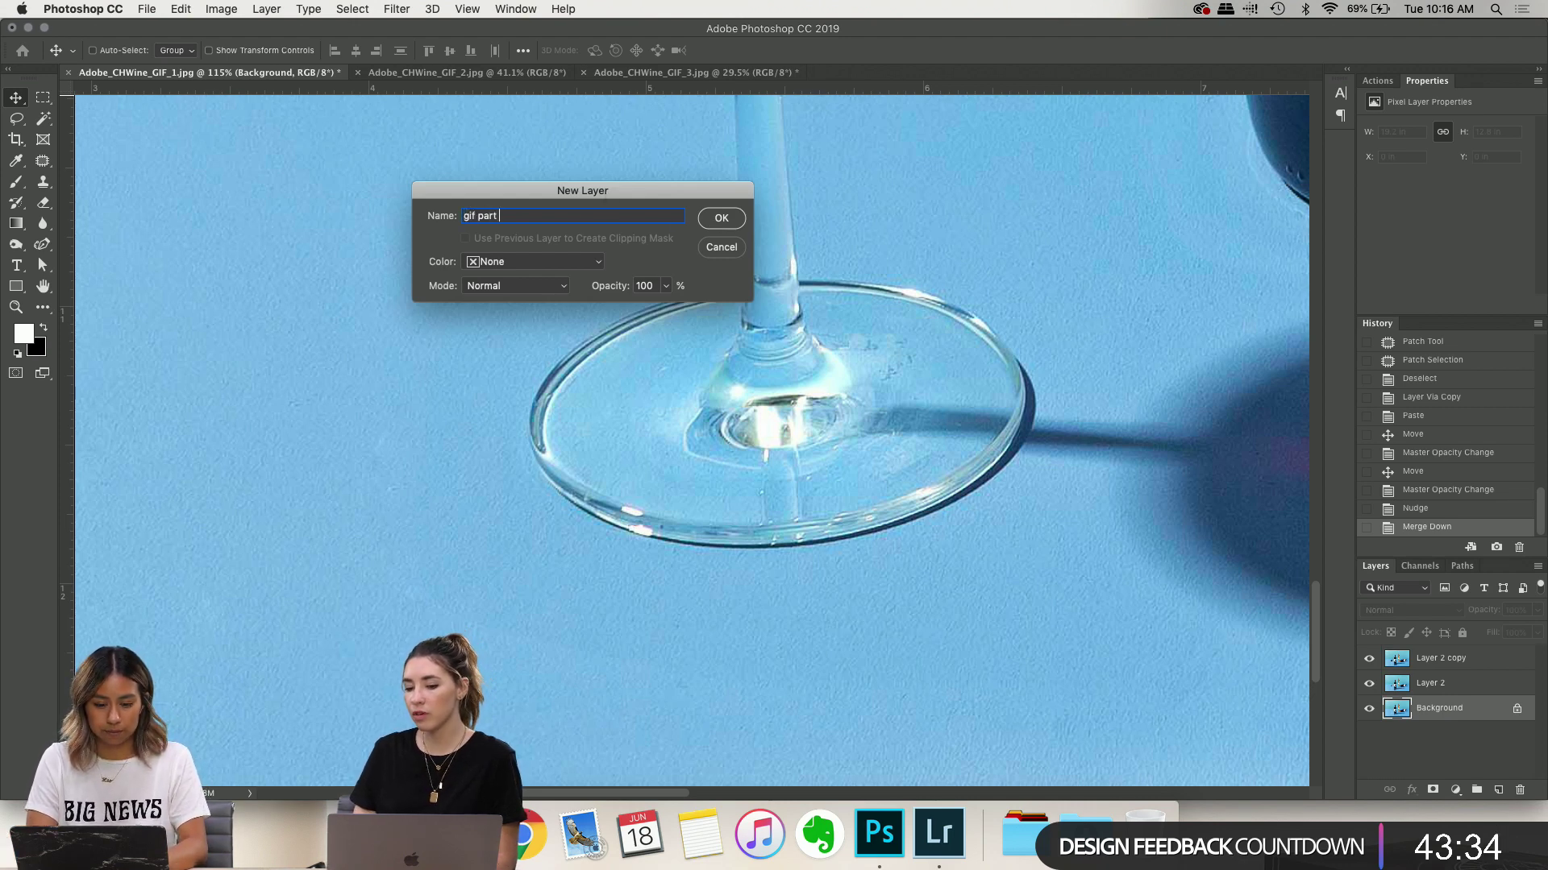
pyautogui.write('1')
pyautogui.press('Return')
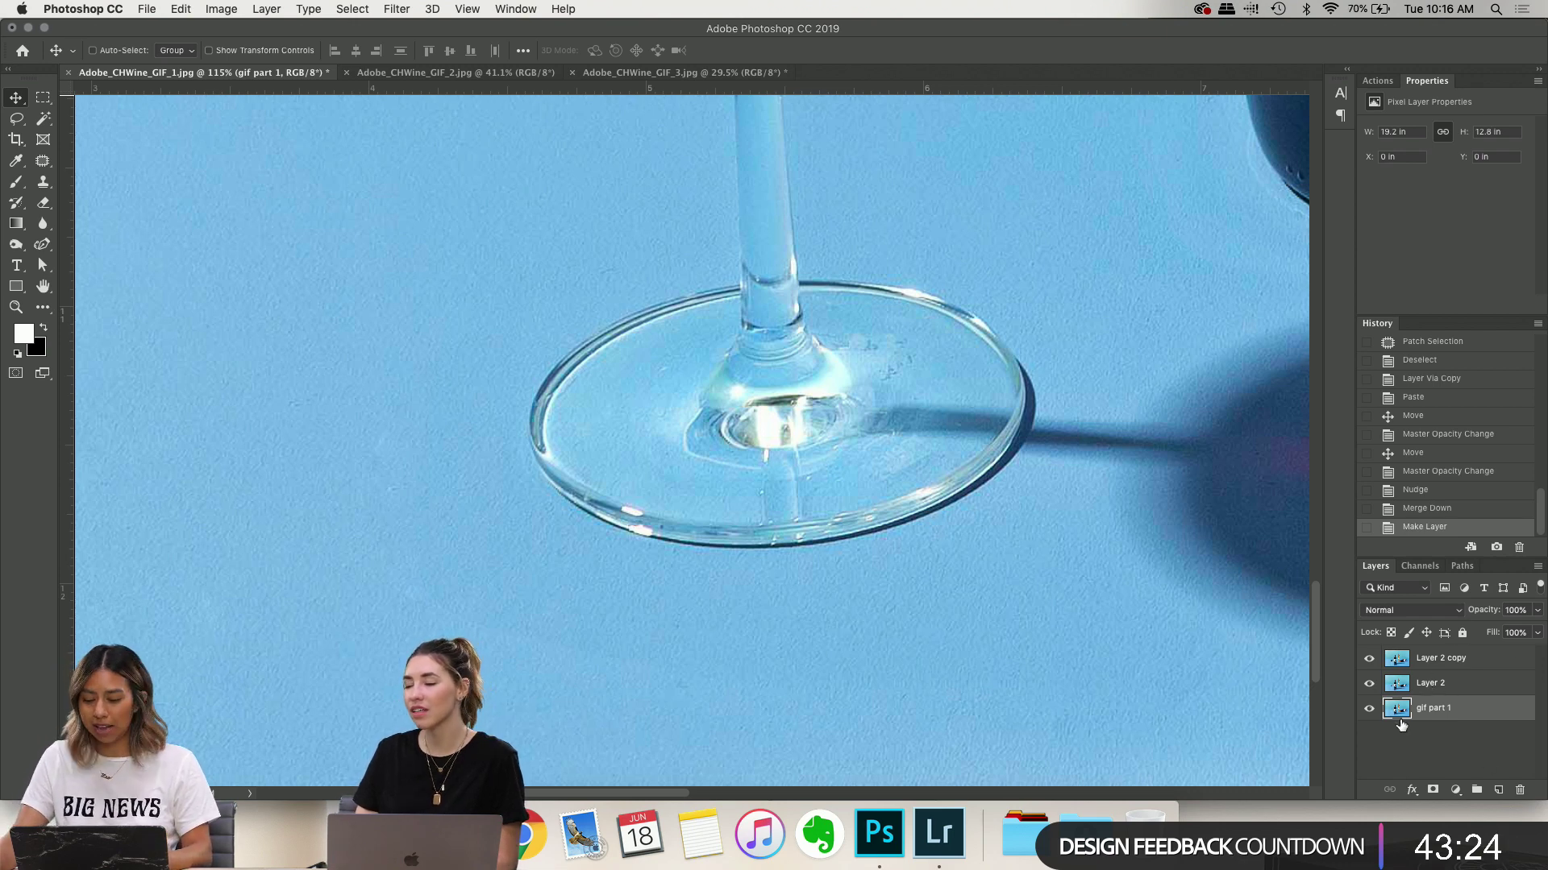
# Rename Layer 2 as "gif part 2" and Layer 2 copy as "gif part 3"
pyautogui.doubleClick(1427, 683)
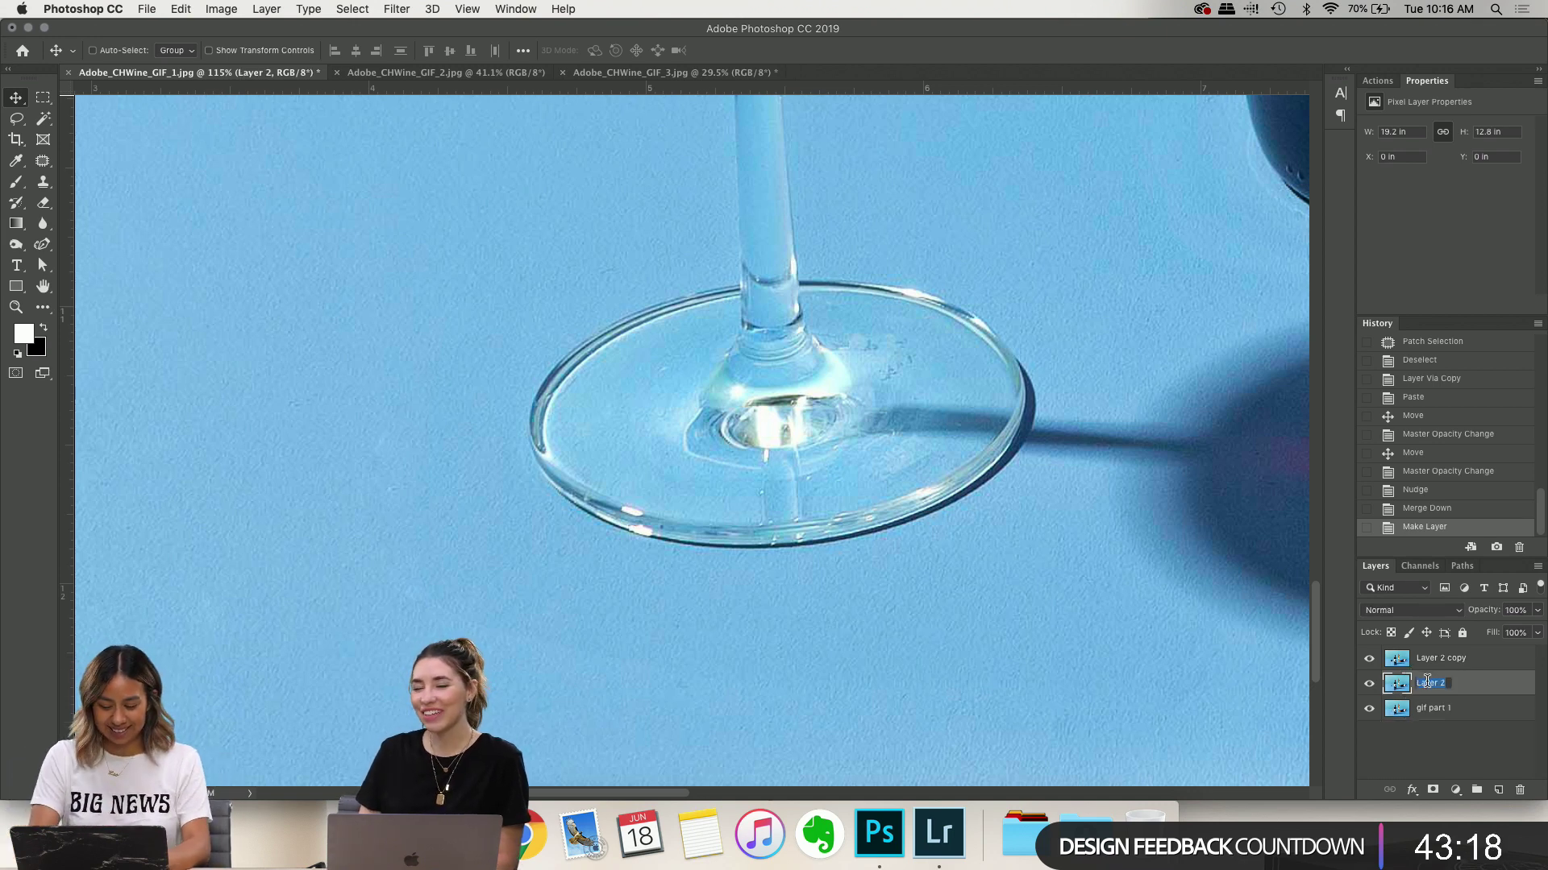
pyautogui.write('gif part ')
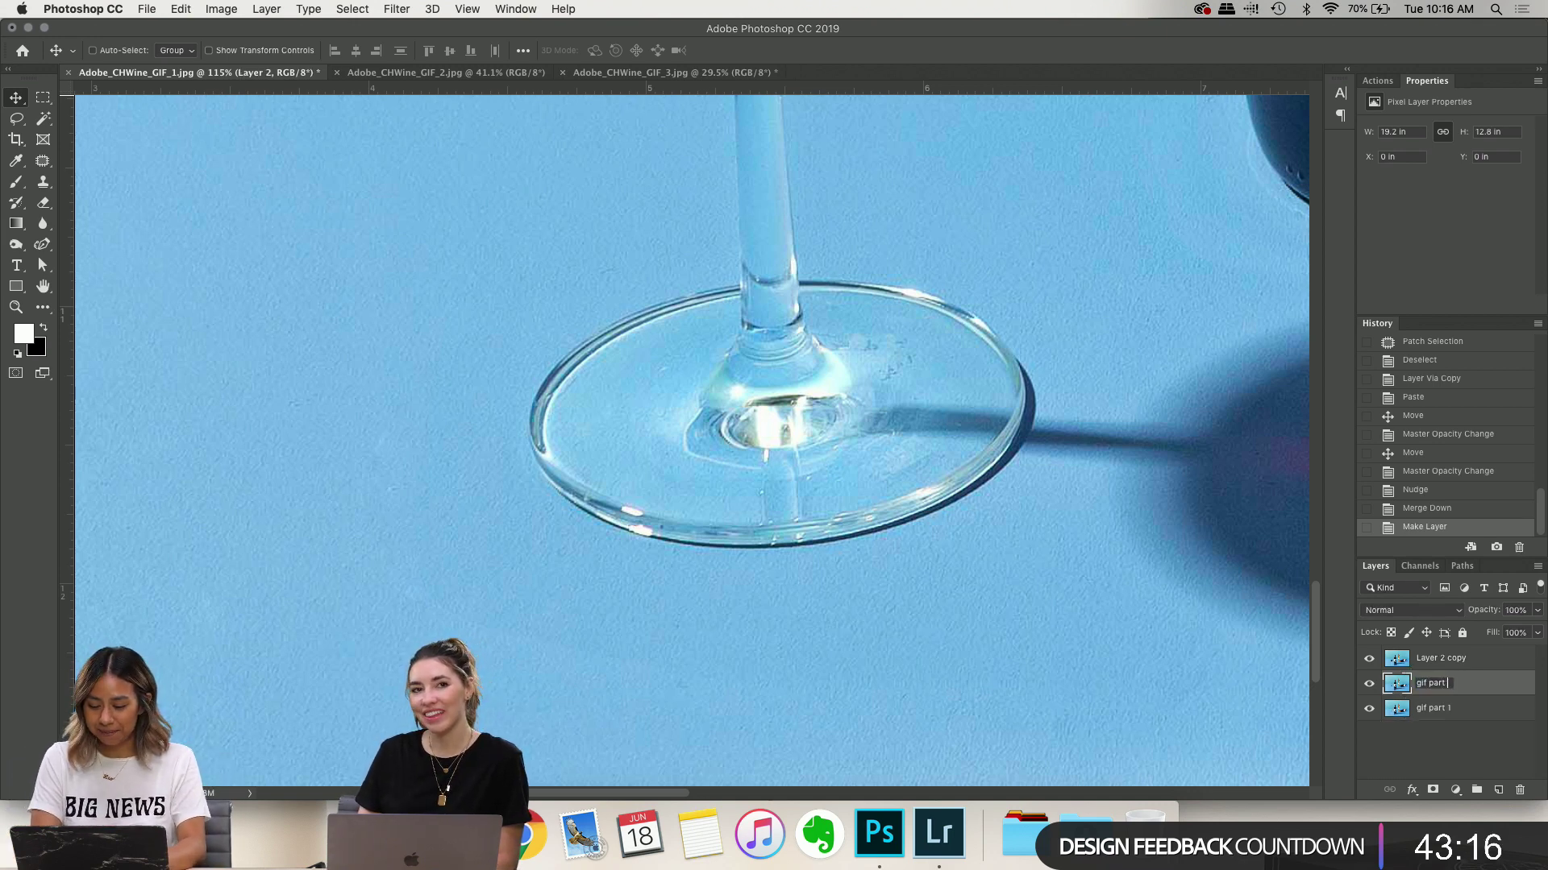
pyautogui.write('2')
pyautogui.press('Return')
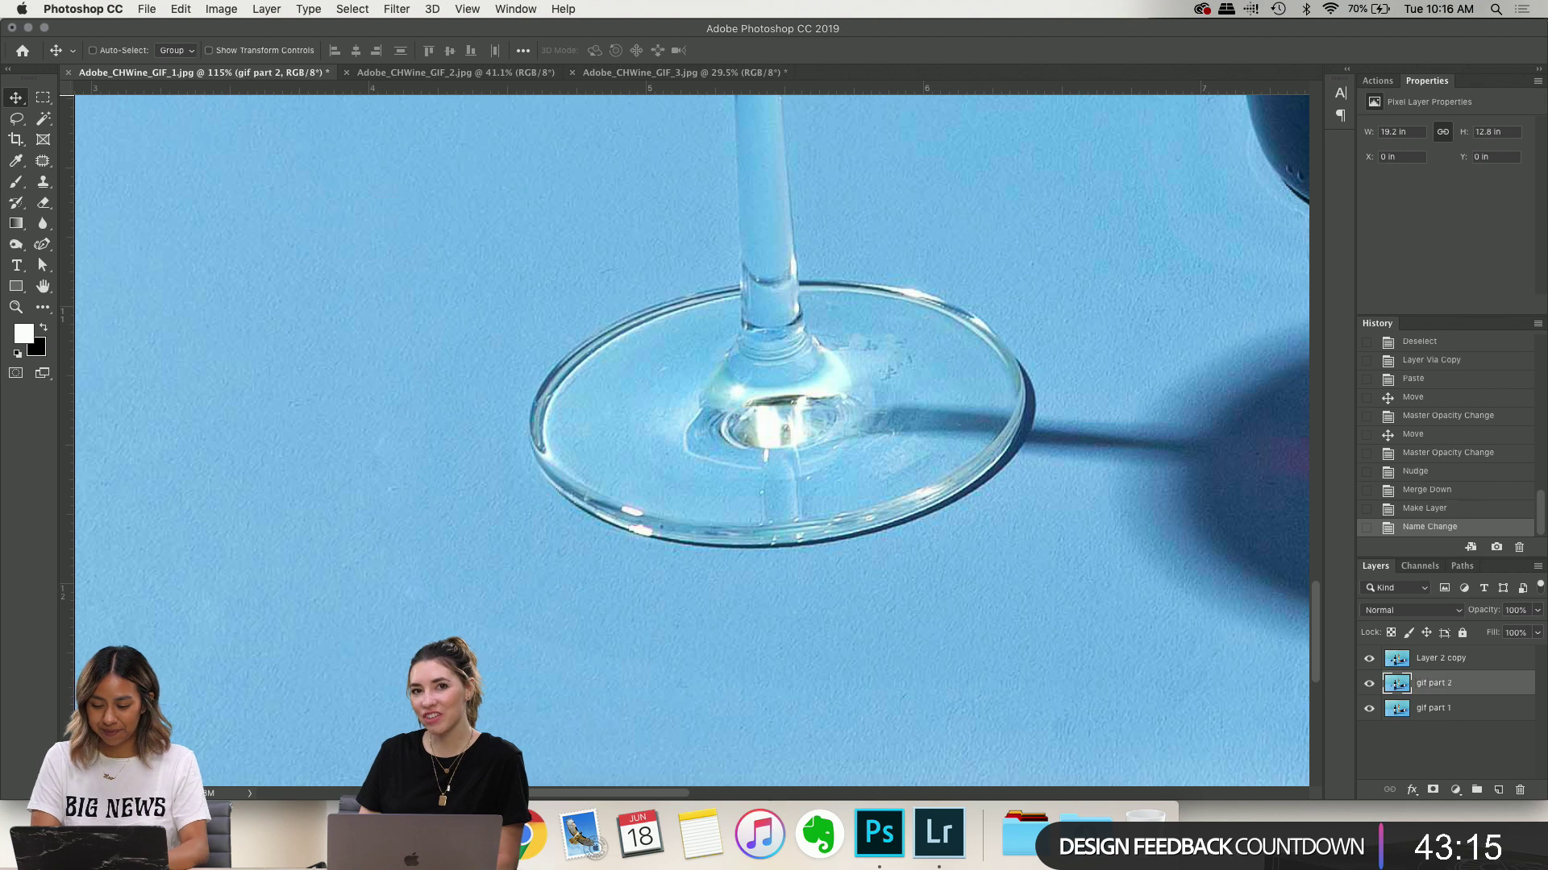
pyautogui.doubleClick(1435, 659)
pyautogui.write('gif')
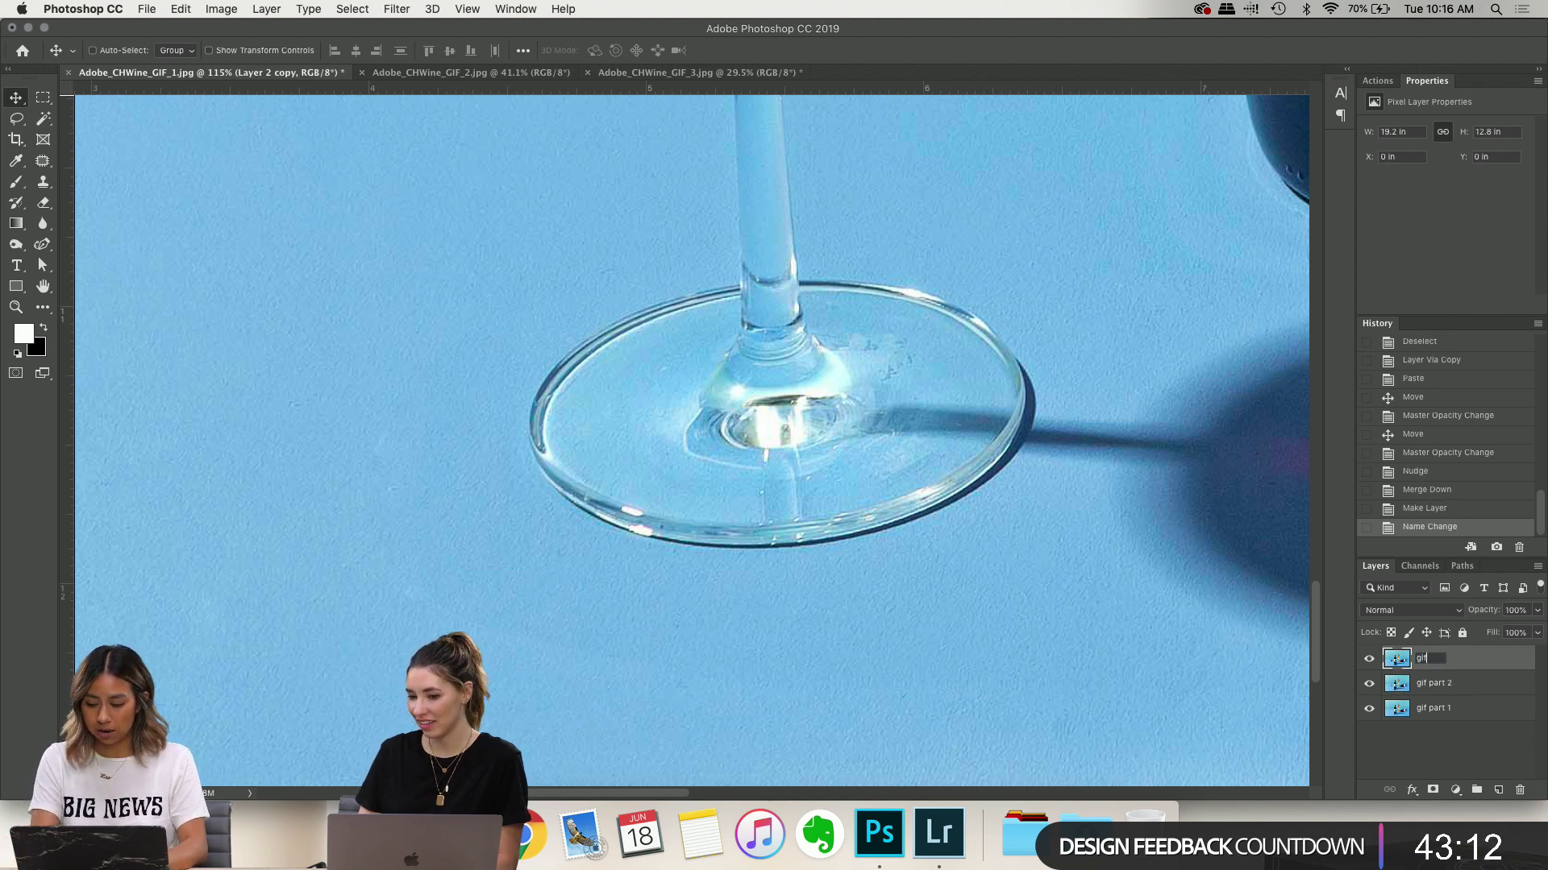
pyautogui.write(' part 3')
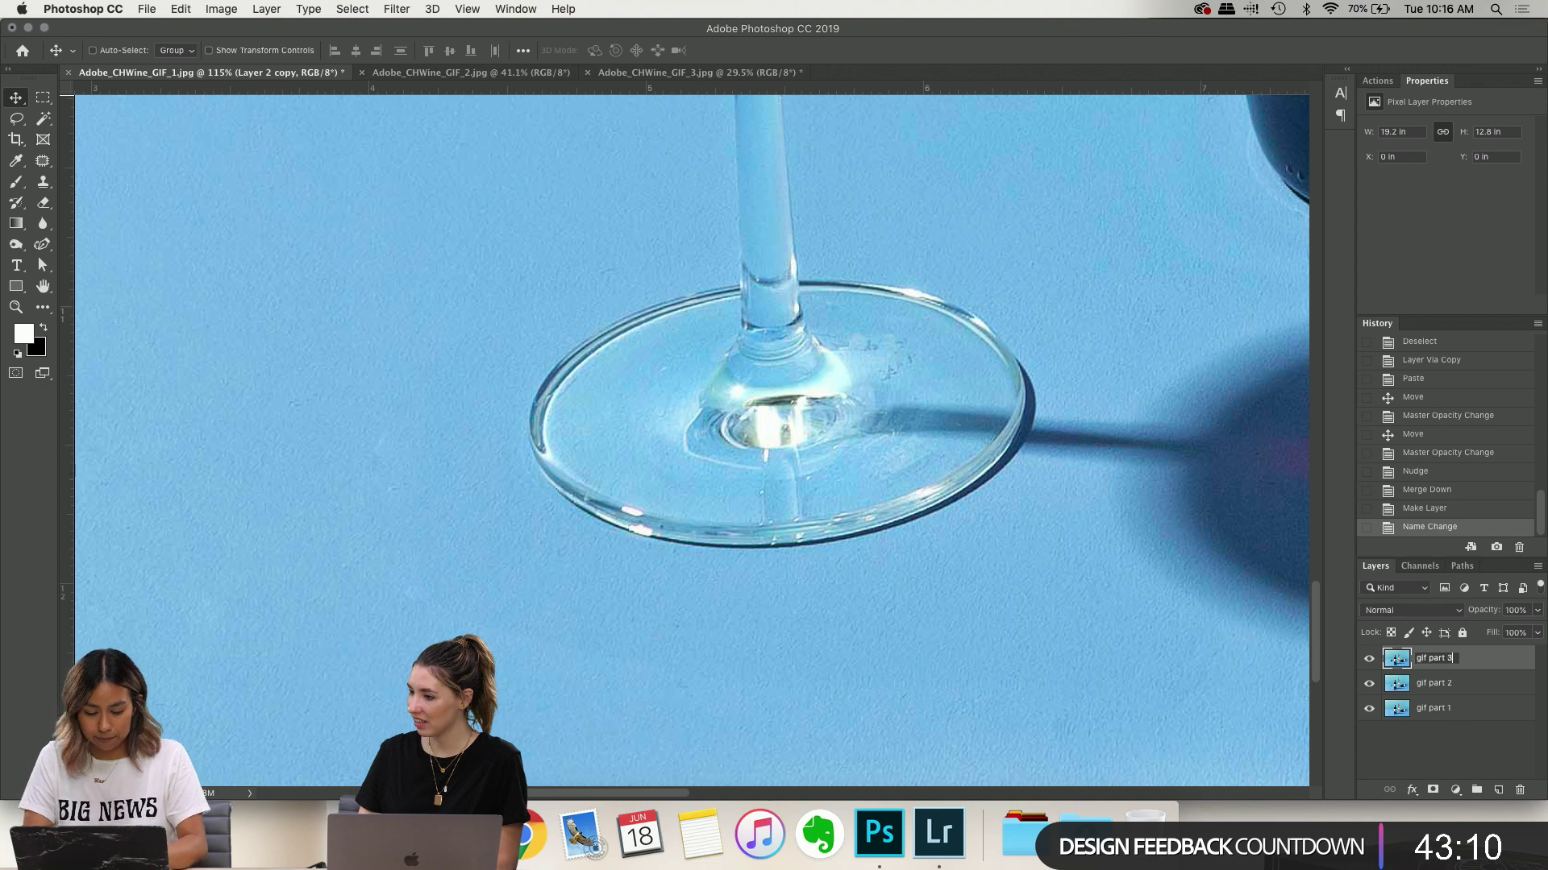
pyautogui.press('Return')
# Clean up the marks on the blue surface beside and below the glass base on gif part 3 with the Patch tool
pyautogui.scroll(-4, 834, 395)
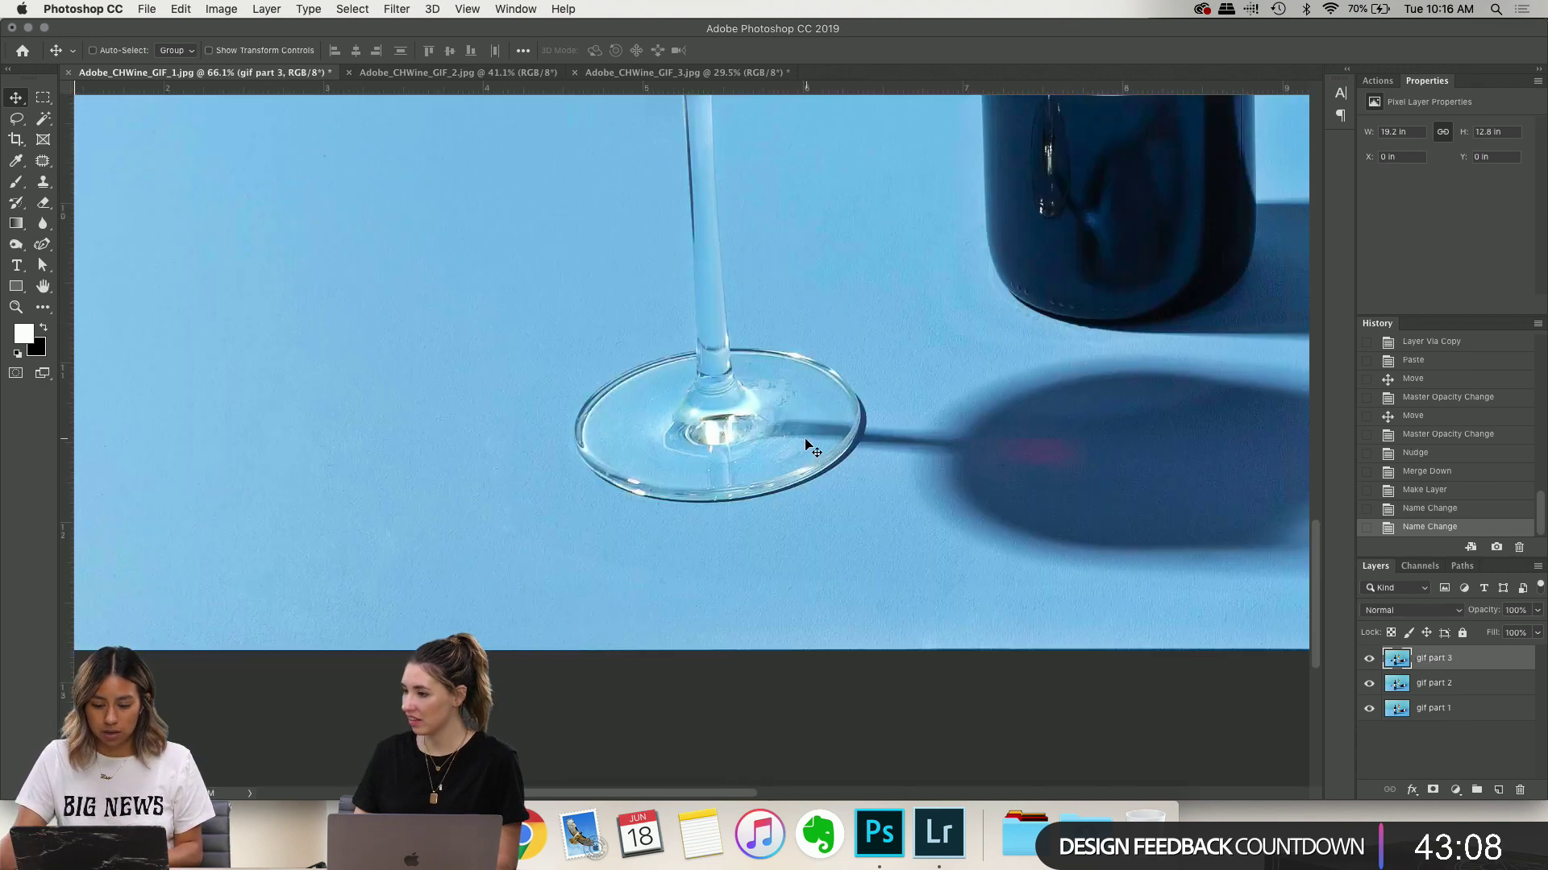
pyautogui.scroll(3, 432, 436)
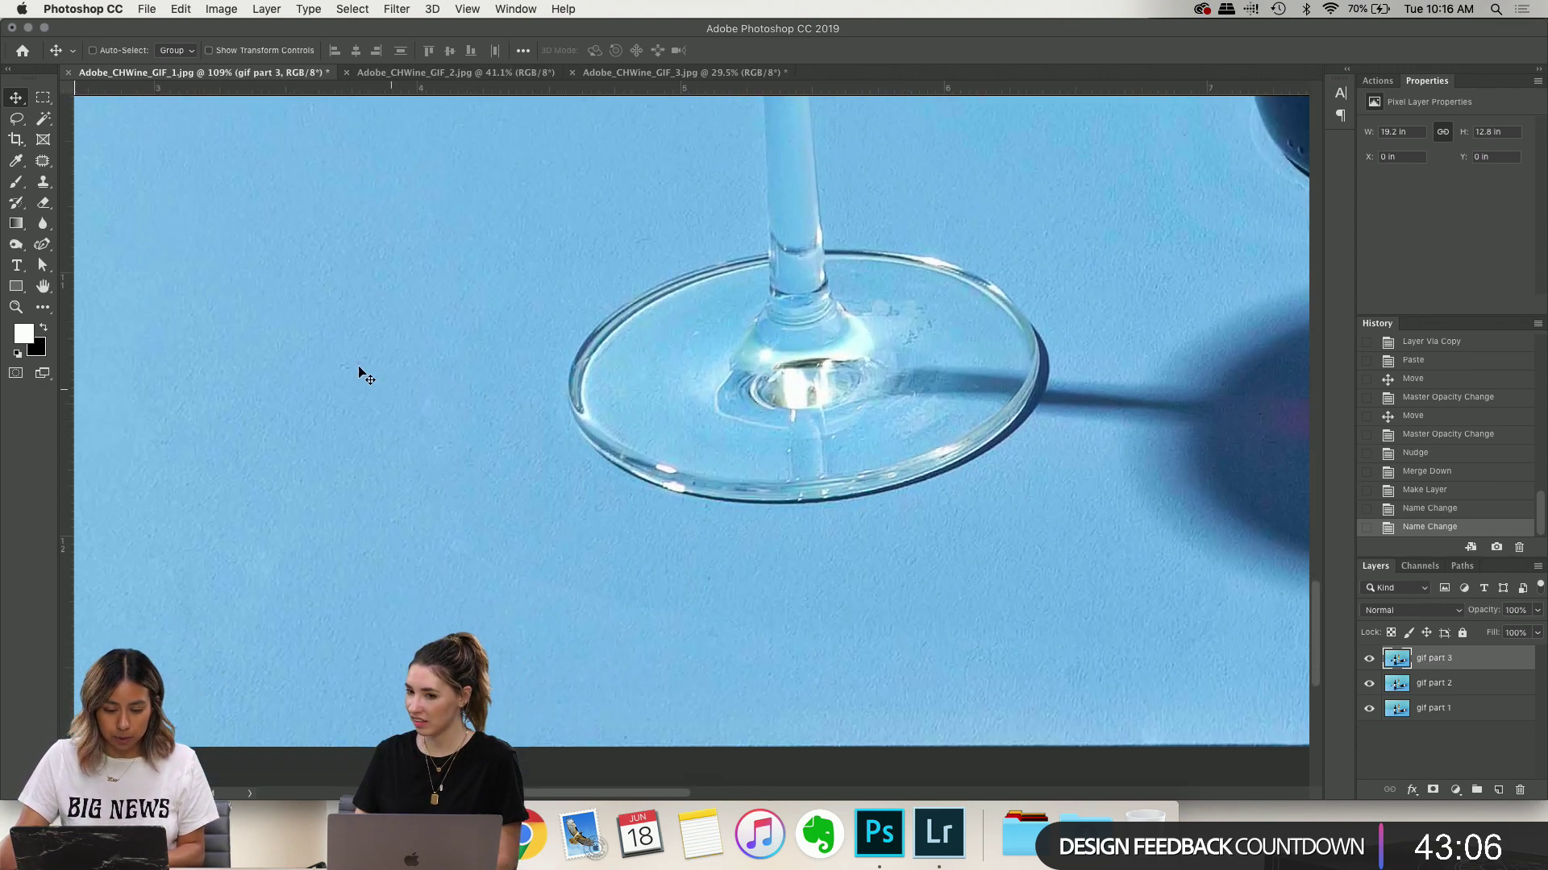
pyautogui.click(43, 161)
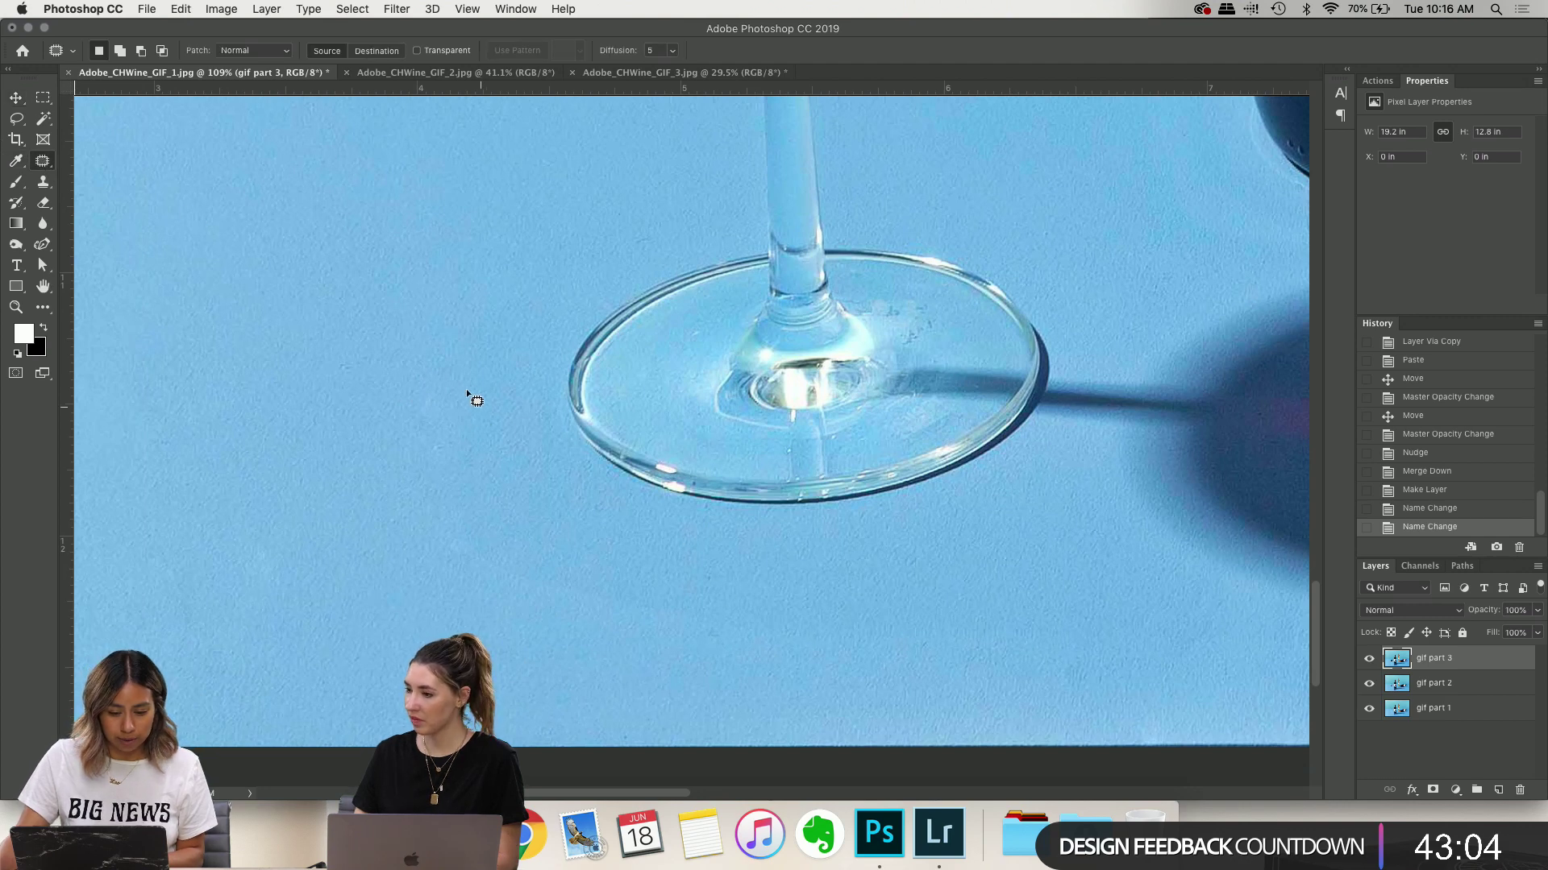
pyautogui.moveTo(452, 375)
pyautogui.mouseDown()
pyautogui.moveTo(397, 511)
pyautogui.moveTo(479, 592)
pyautogui.moveTo(500, 449)
pyautogui.moveTo(467, 383)
pyautogui.mouseUp()
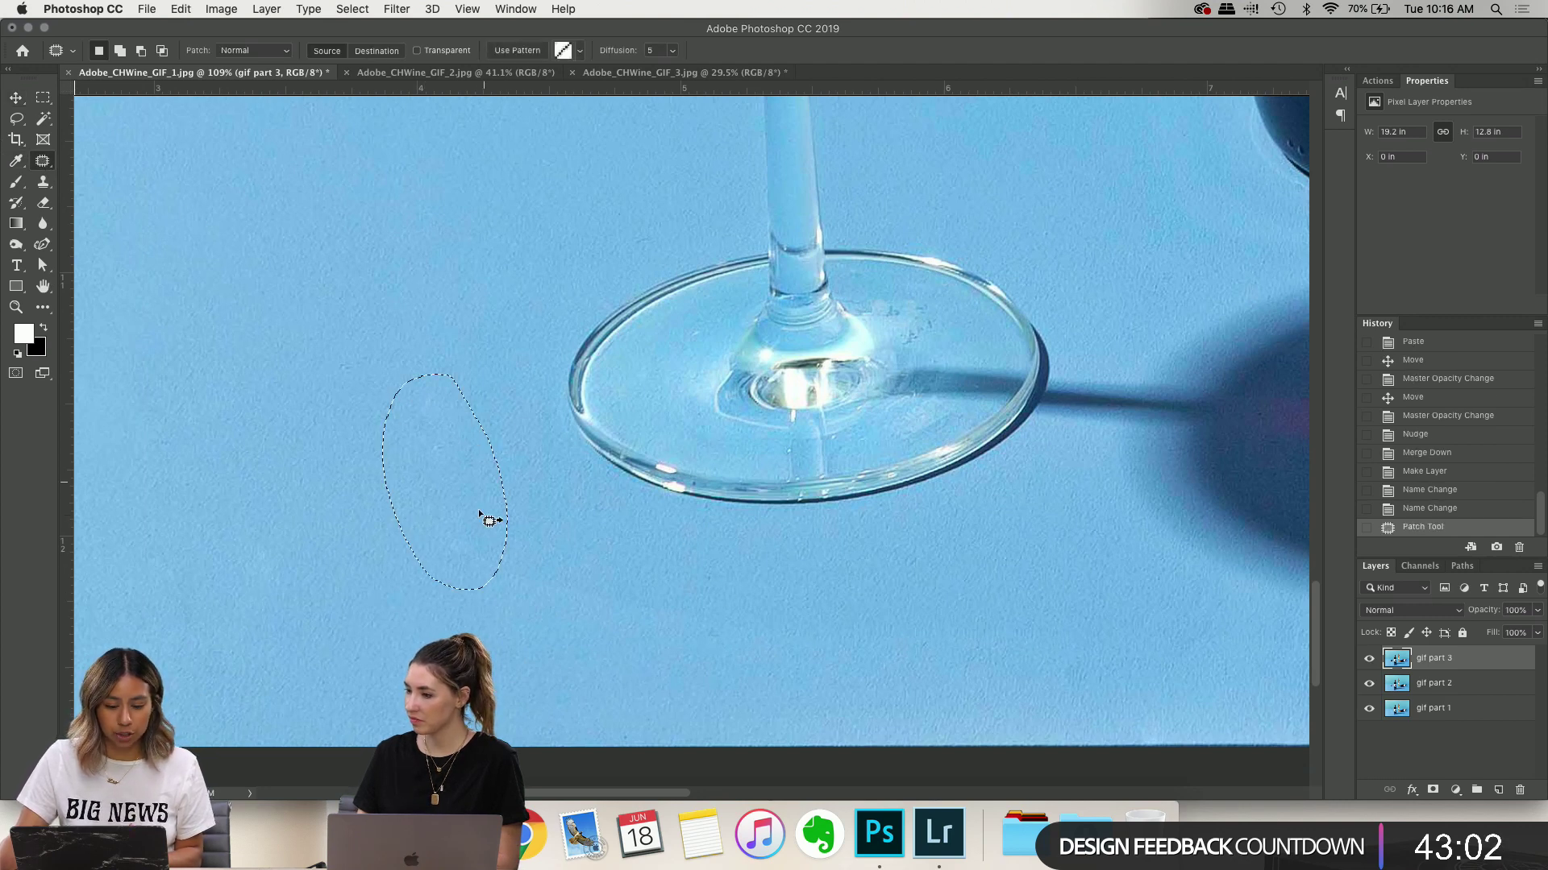
pyautogui.rightClick(45, 165)
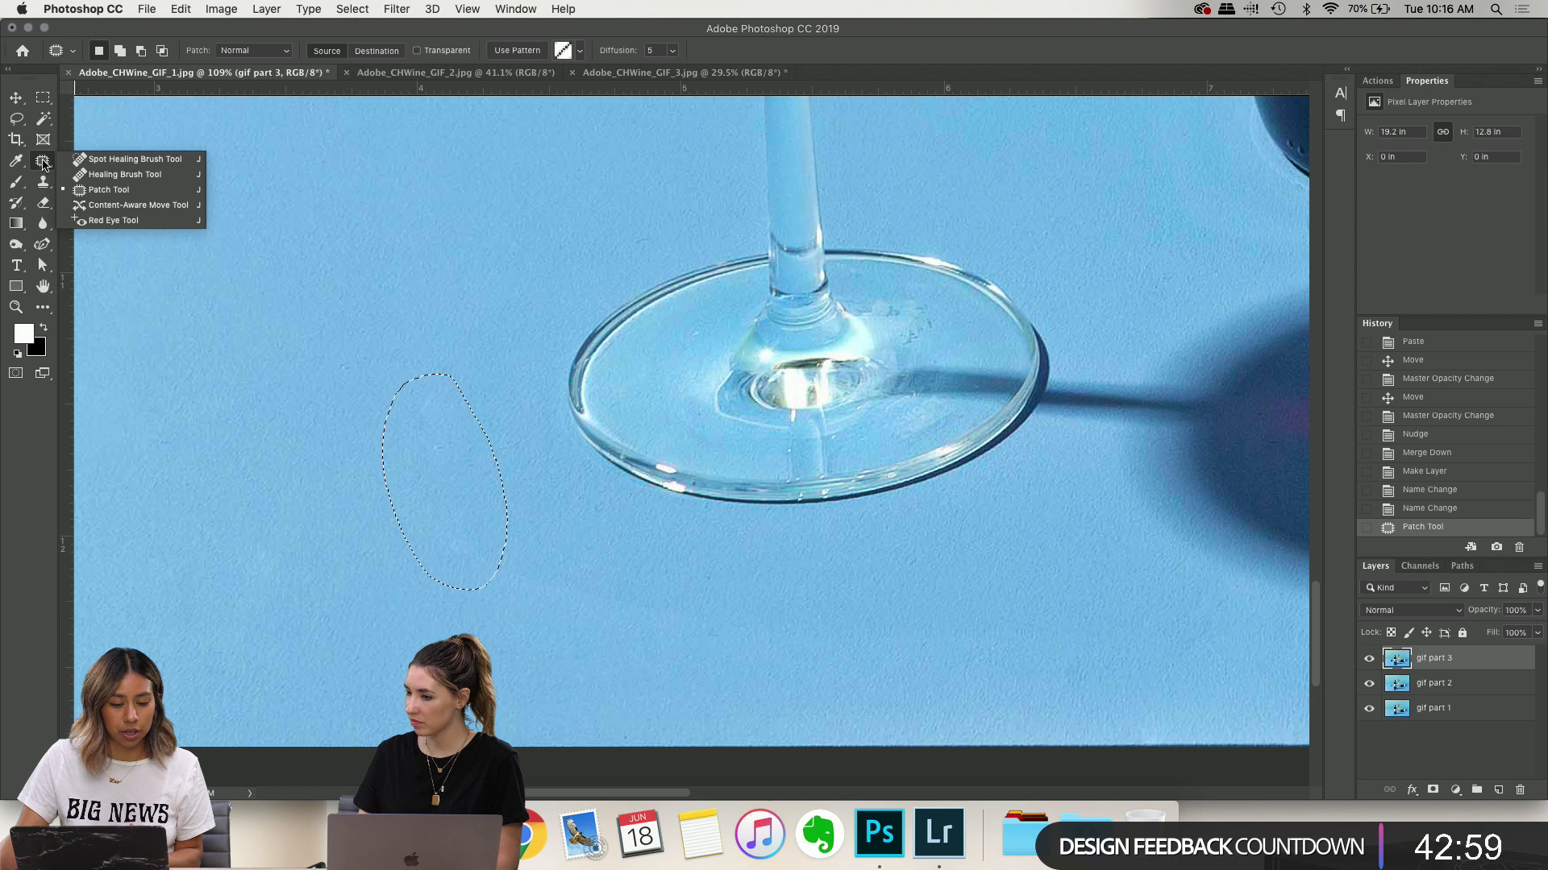
pyautogui.click(125, 194)
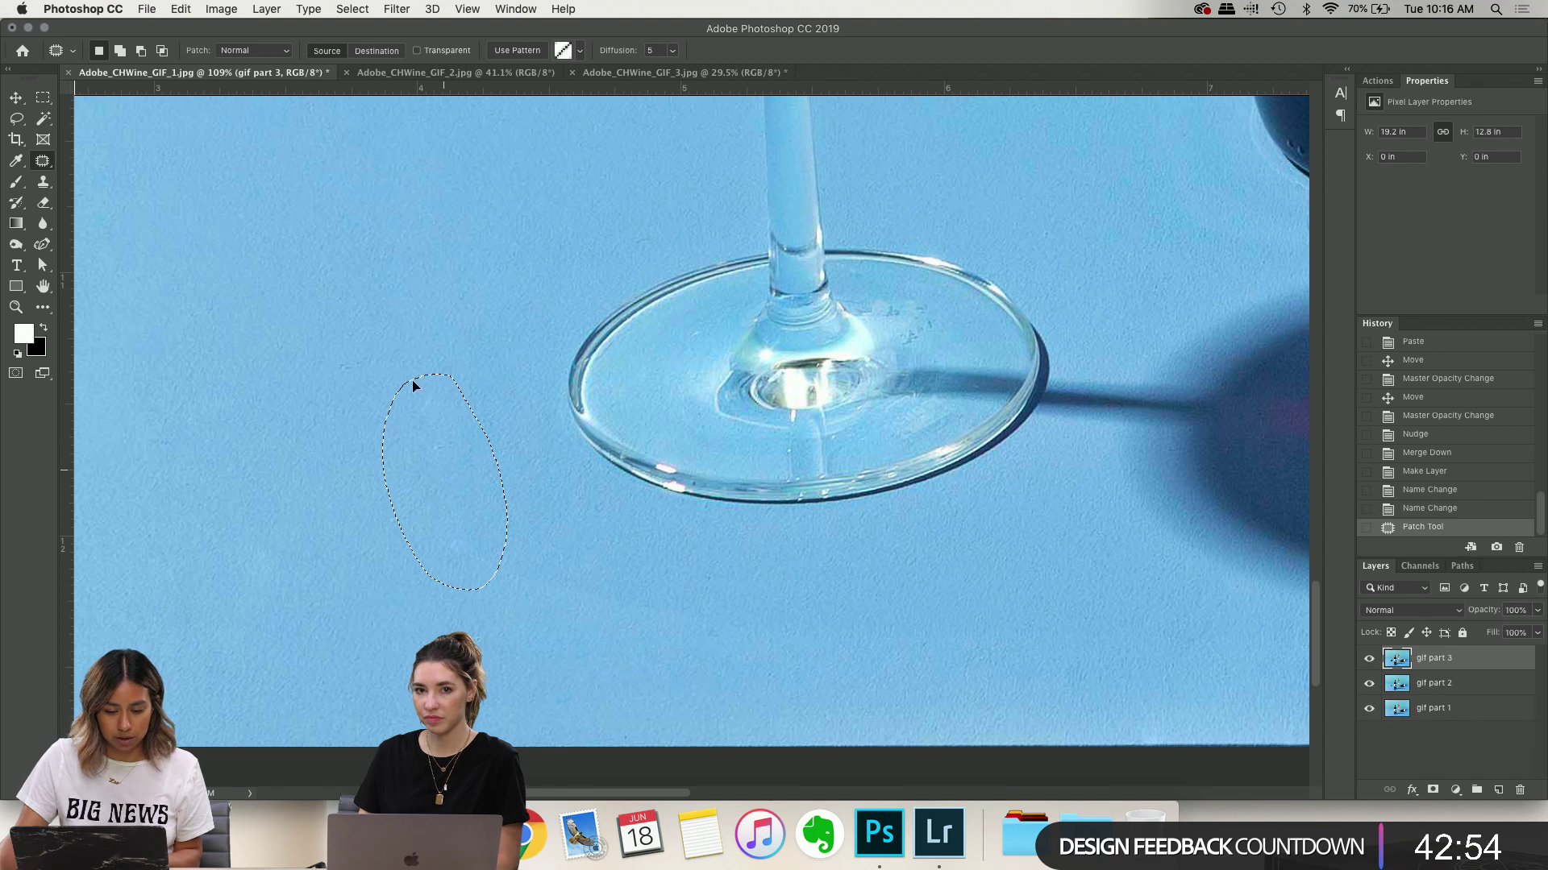
pyautogui.moveTo(415, 387); pyautogui.dragTo(519, 414)
pyautogui.press('super+d')
pyautogui.moveTo(533, 507)
pyautogui.mouseDown()
pyautogui.moveTo(546, 615)
pyautogui.moveTo(553, 587)
pyautogui.moveTo(751, 596)
pyautogui.moveTo(590, 603)
pyautogui.moveTo(757, 615)
pyautogui.moveTo(594, 622)
pyautogui.mouseUp()
pyautogui.press('super+d')
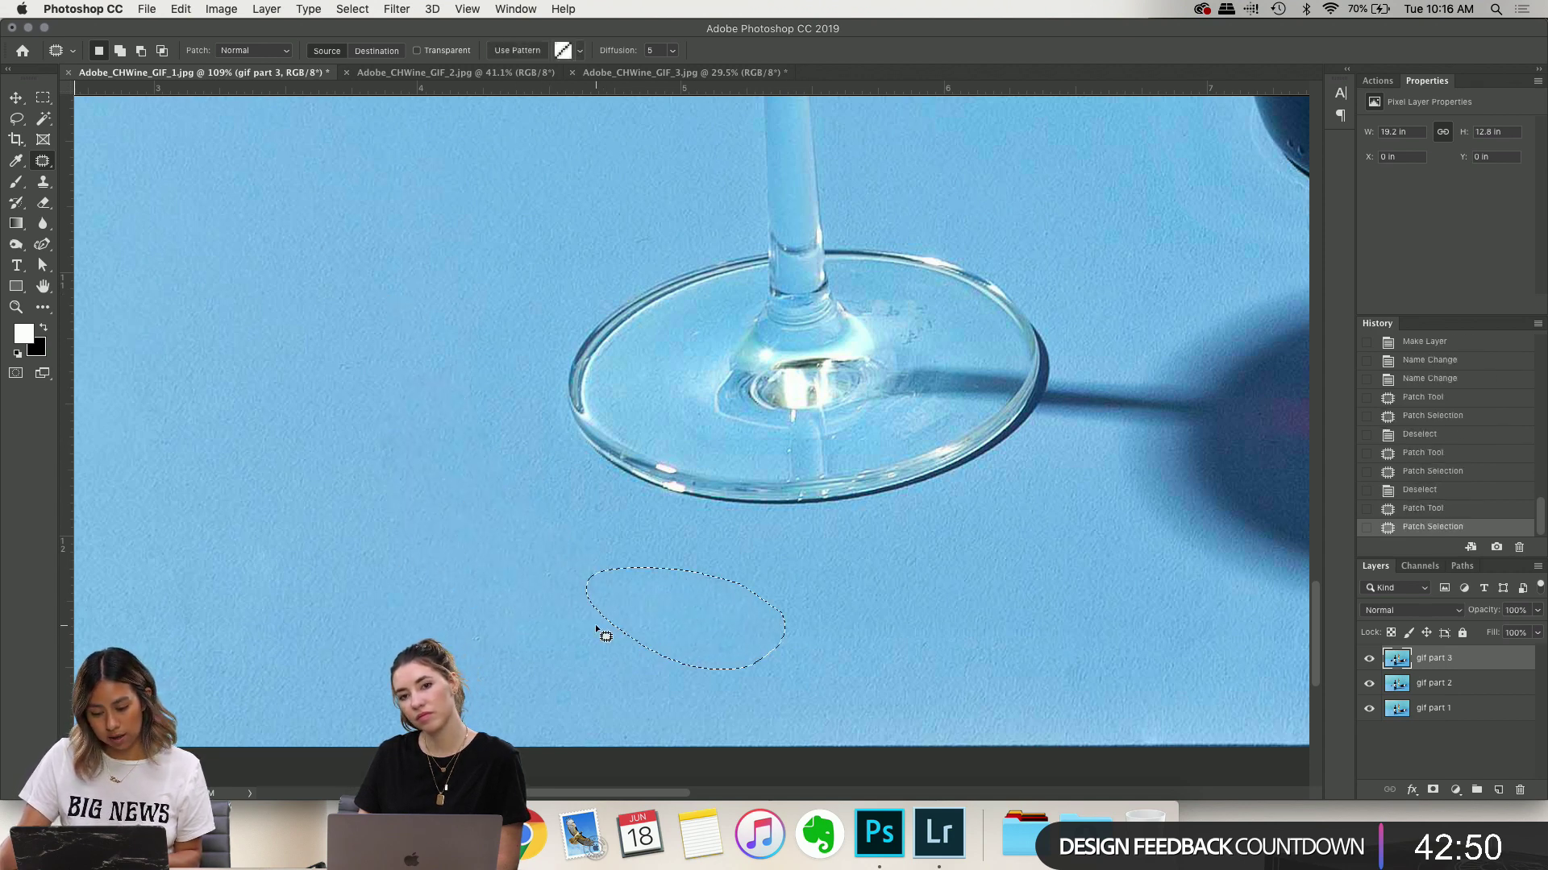
pyautogui.press('super+d')
# Patch the small mark on the background beside the upper part of the glass stem and clear the selection
pyautogui.scroll(10, 990, 619)
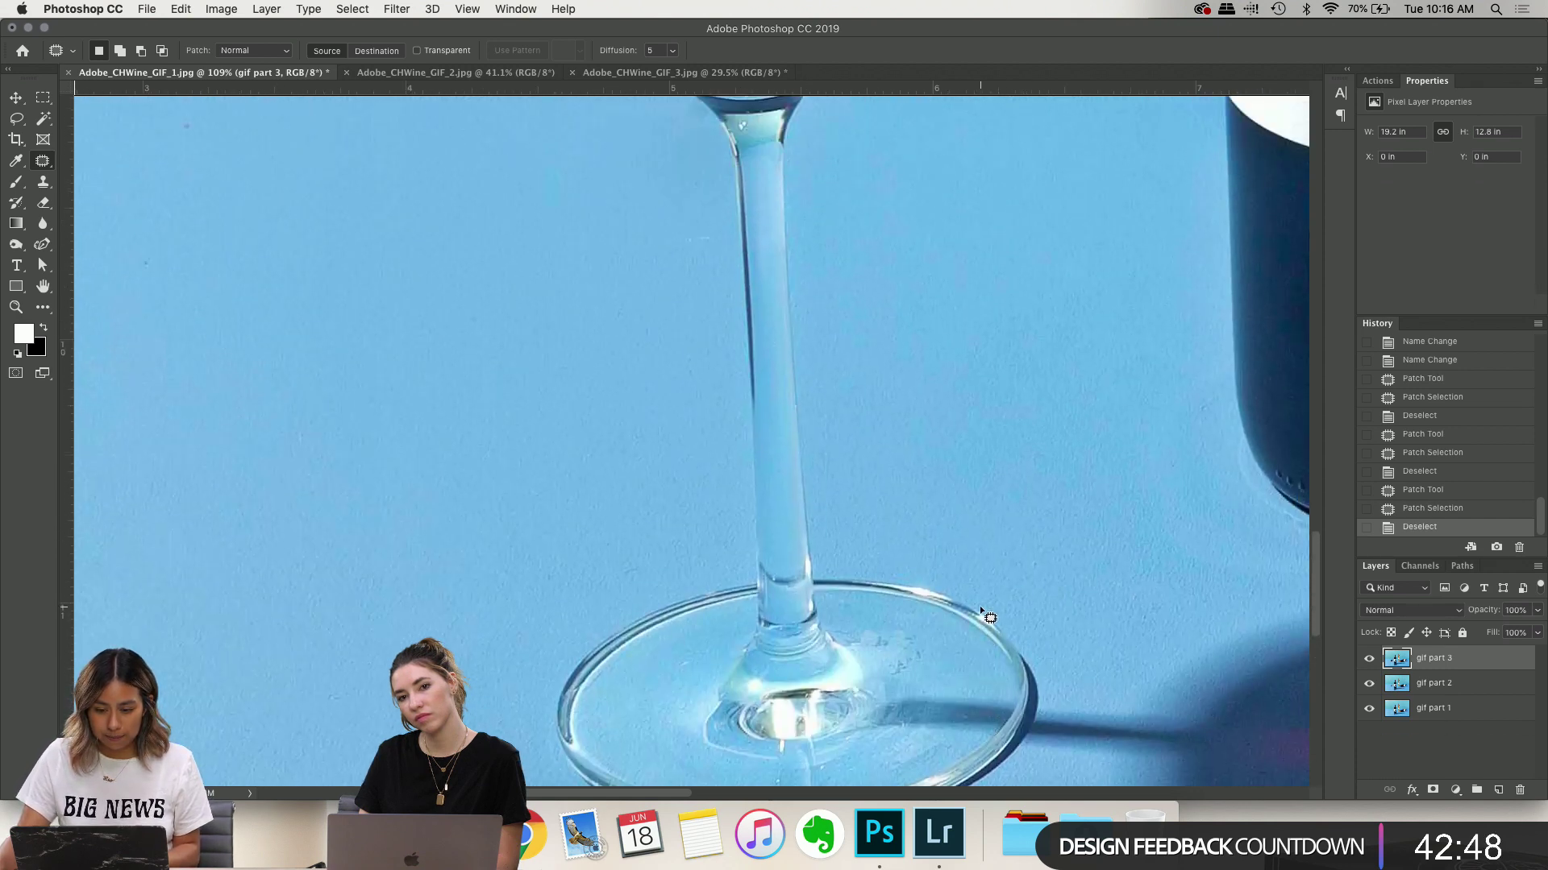
pyautogui.moveTo(680, 327)
pyautogui.mouseDown()
pyautogui.moveTo(708, 346)
pyautogui.moveTo(691, 390)
pyautogui.mouseUp()
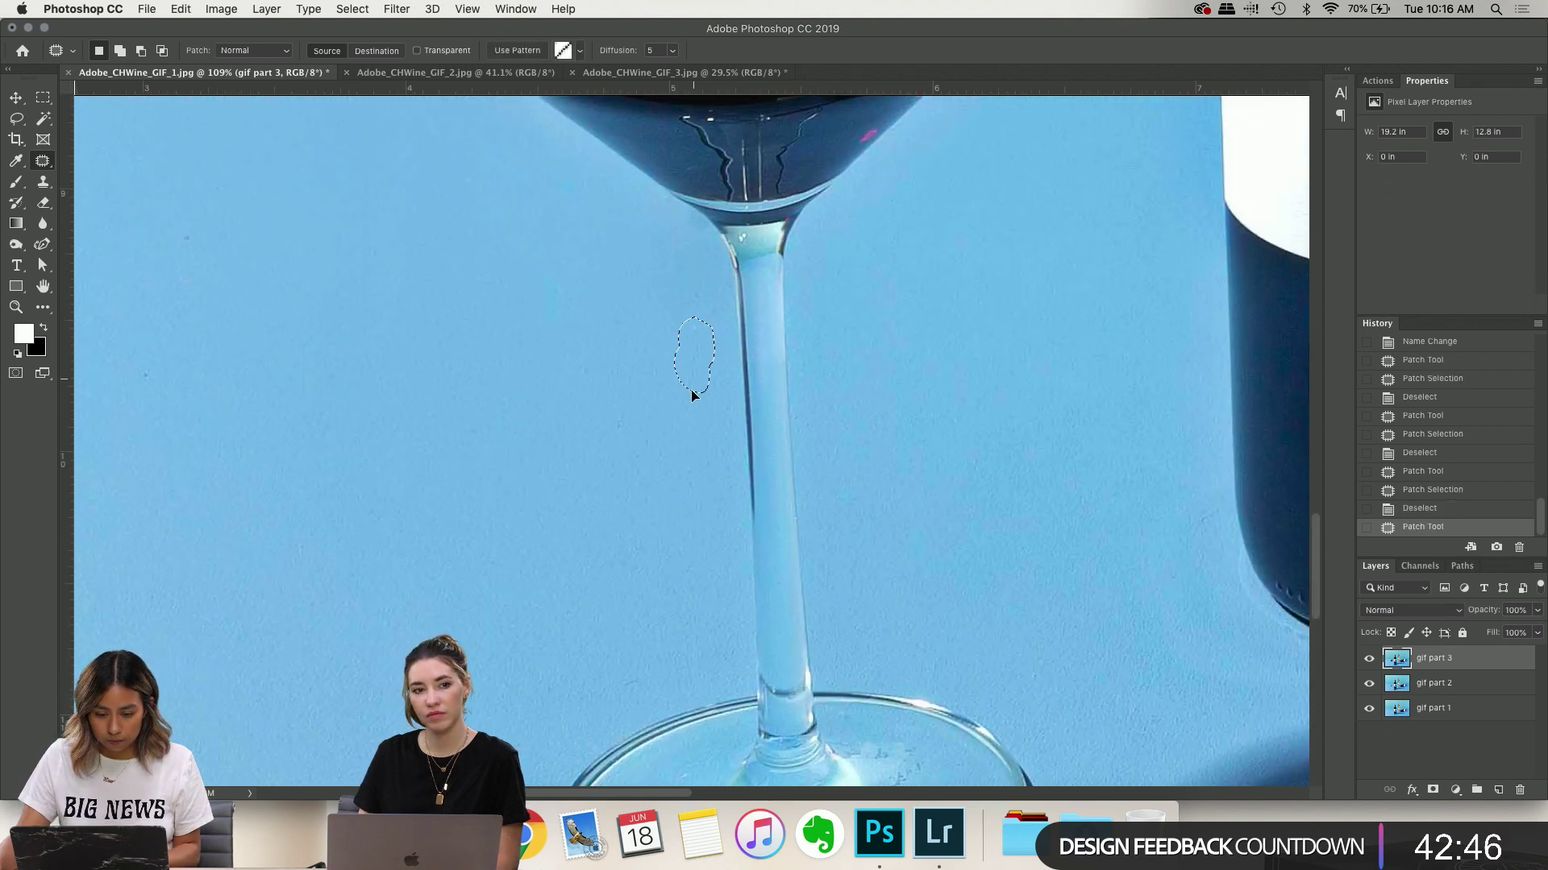
pyautogui.press('super+d')
# Examine the glass bowl and the whole composition for remaining blemishes
pyautogui.scroll(5, 868, 418)
pyautogui.scroll(8, 874, 426)
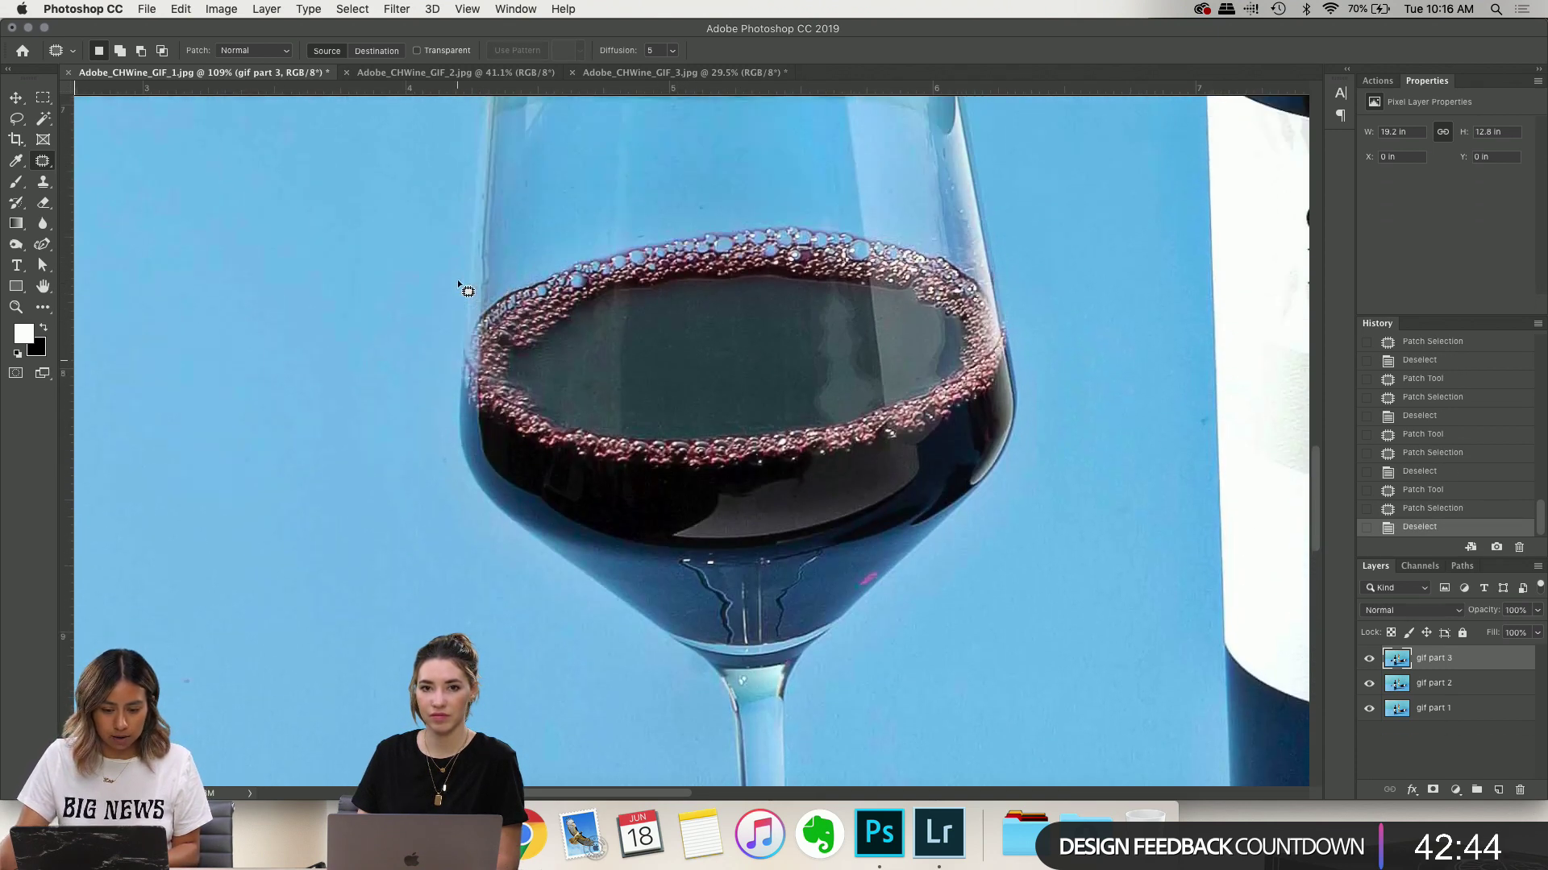
pyautogui.scroll(-10, 764, 336)
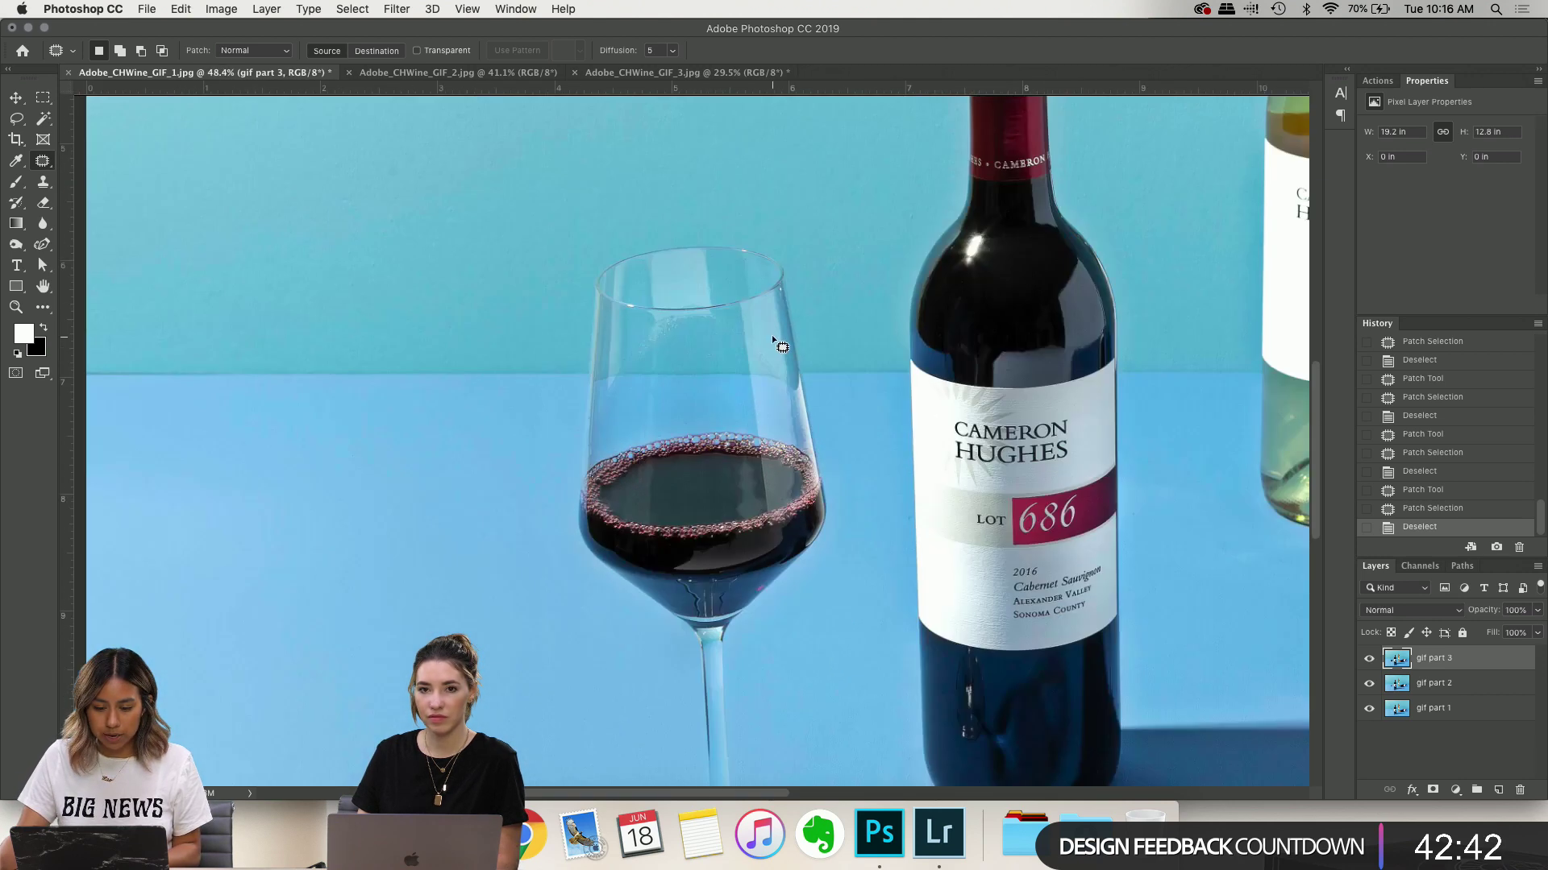
pyautogui.scroll(-6, 762, 336)
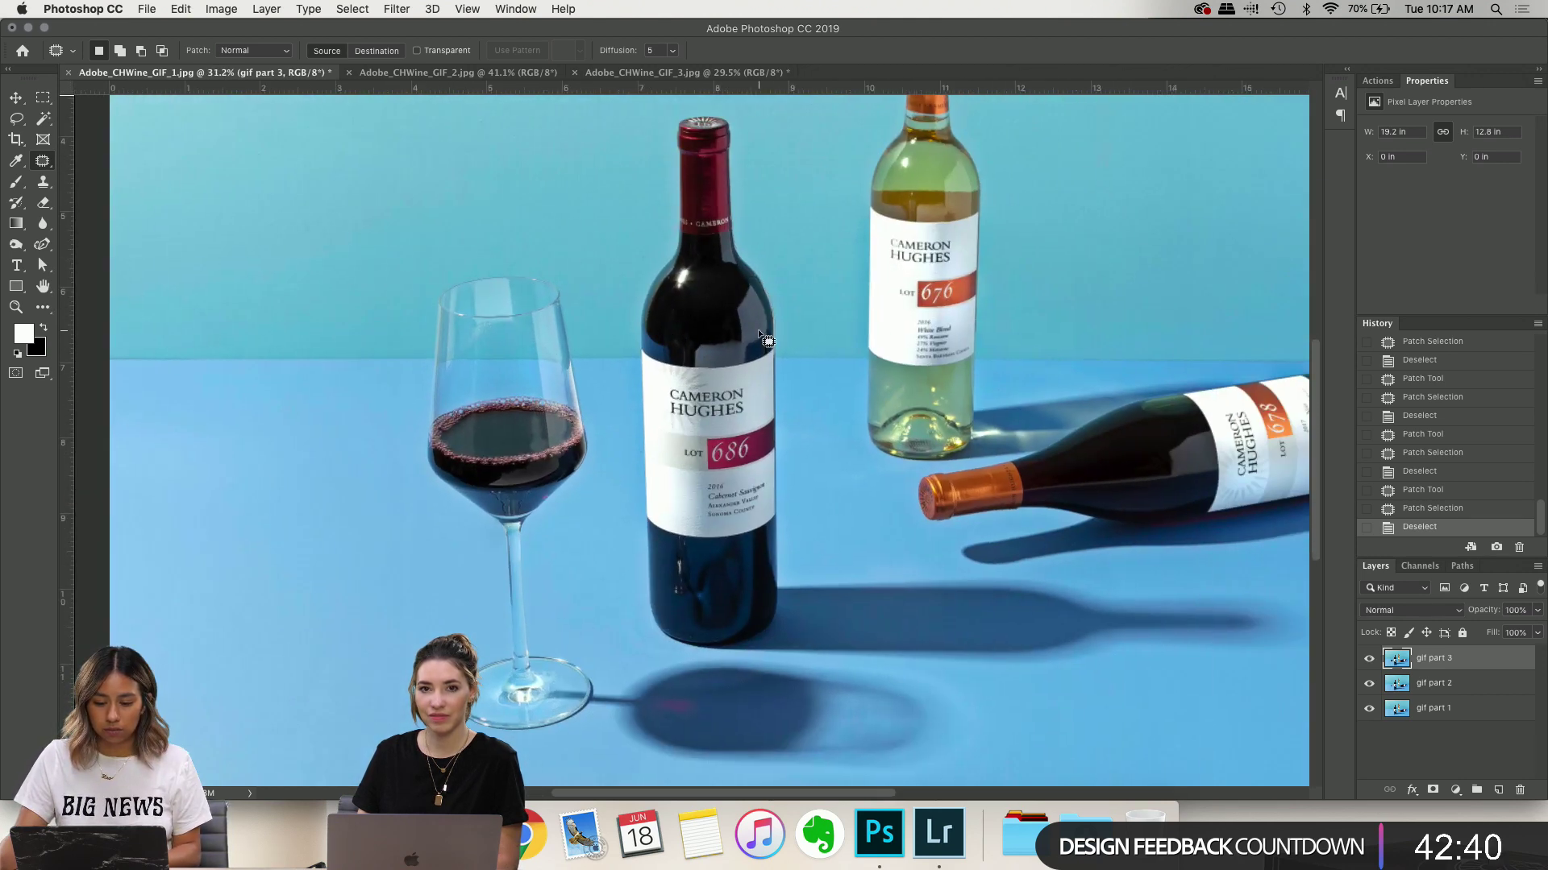
pyautogui.scroll(-3, 874, 379)
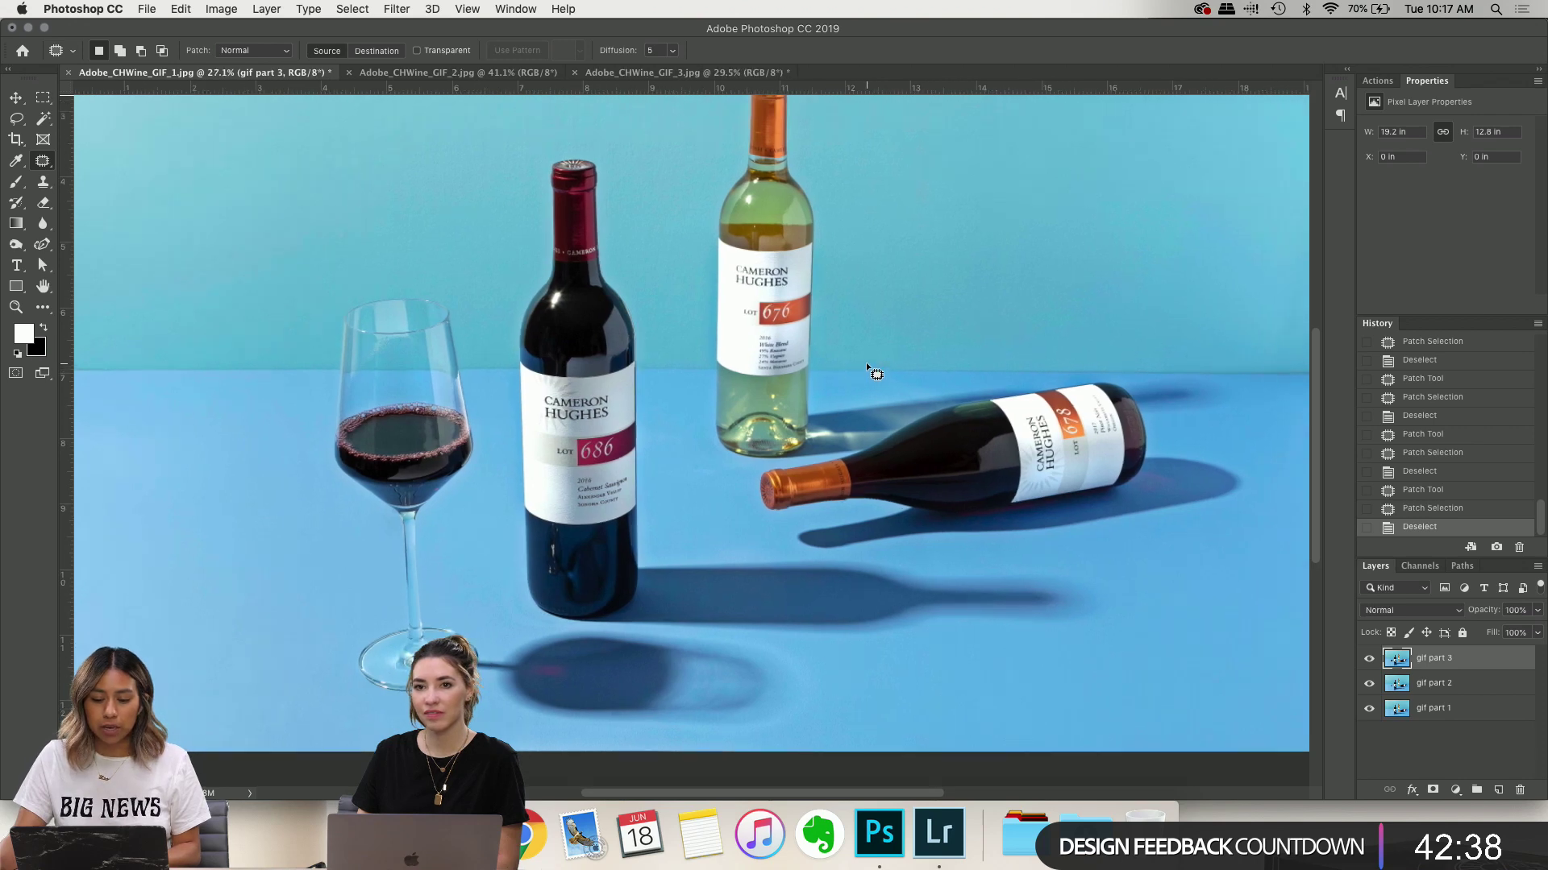
pyautogui.scroll(-3, 860, 350)
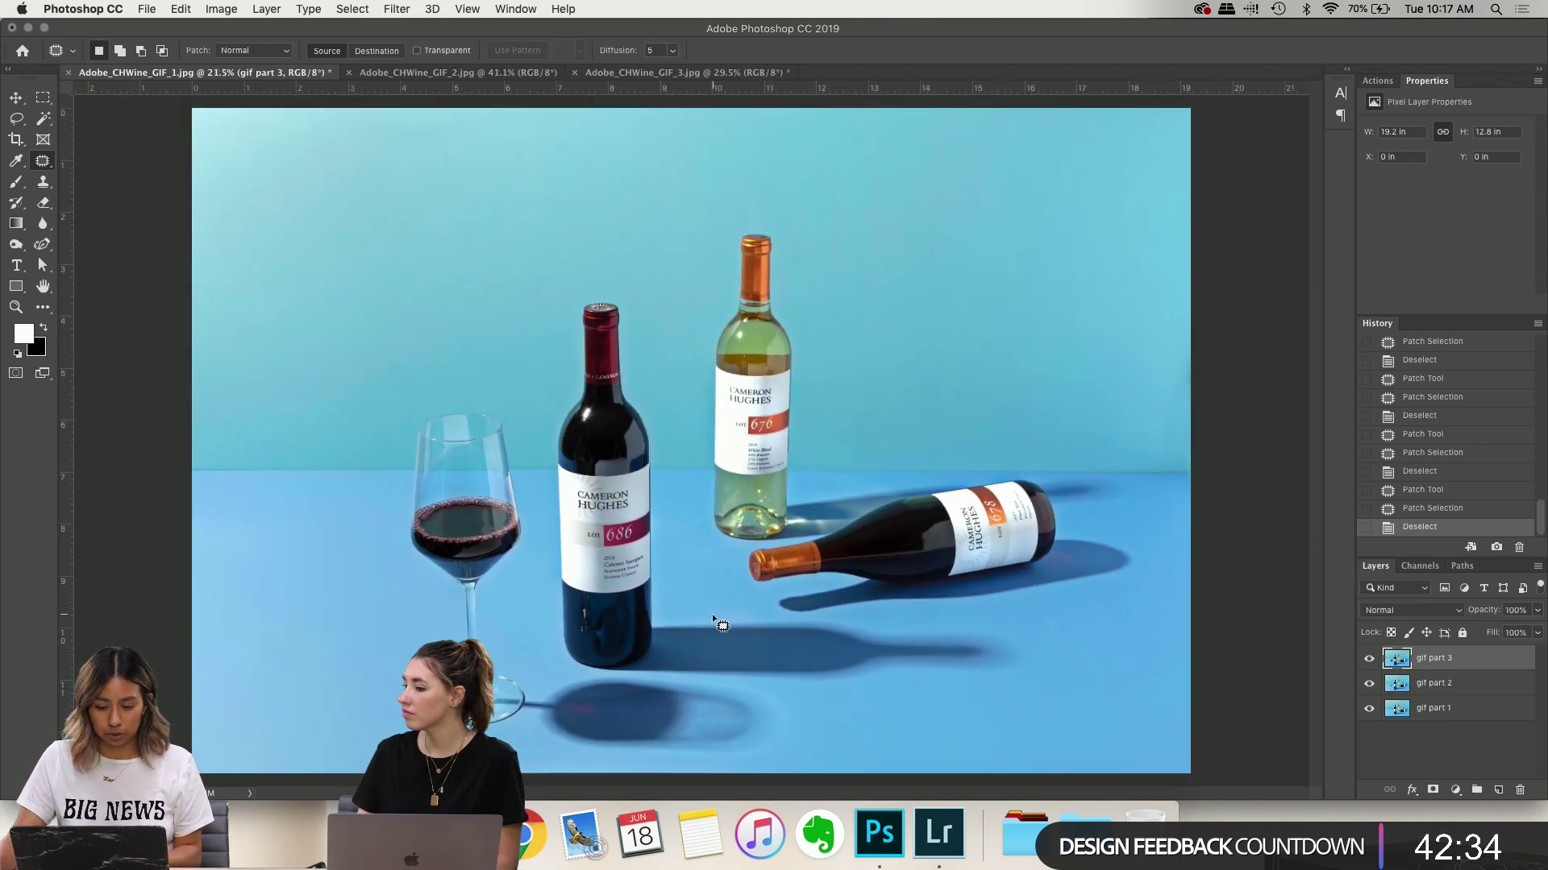
pyautogui.scroll(1, 714, 613)
pyautogui.scroll(-3, 713, 602)
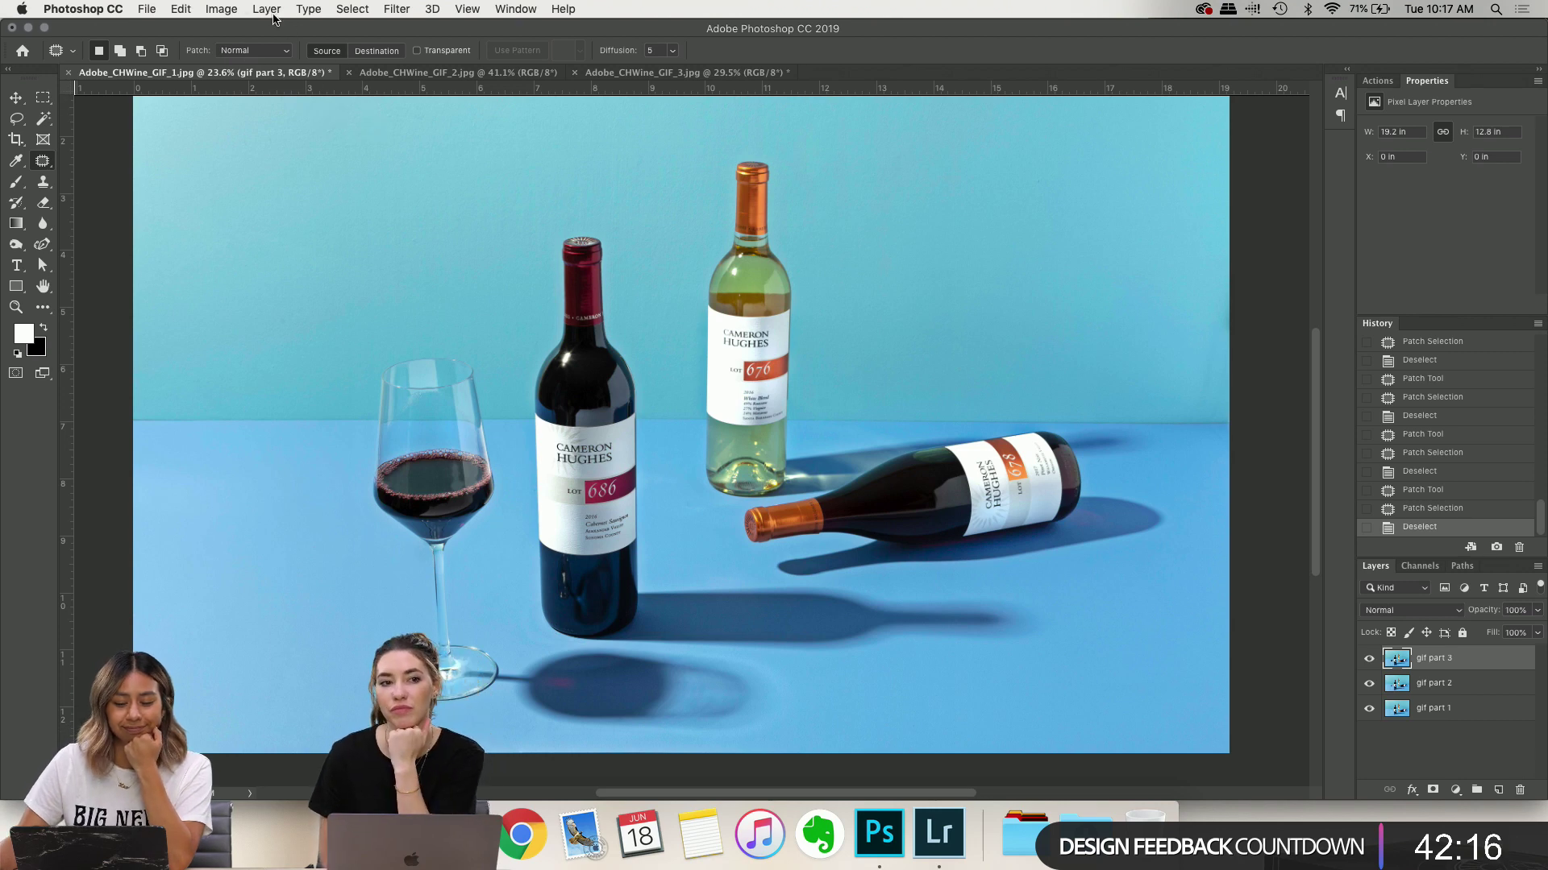
# Resize the image to 1500 pixels wide with proportions kept and automatic resampling
pyautogui.click(217, 9)
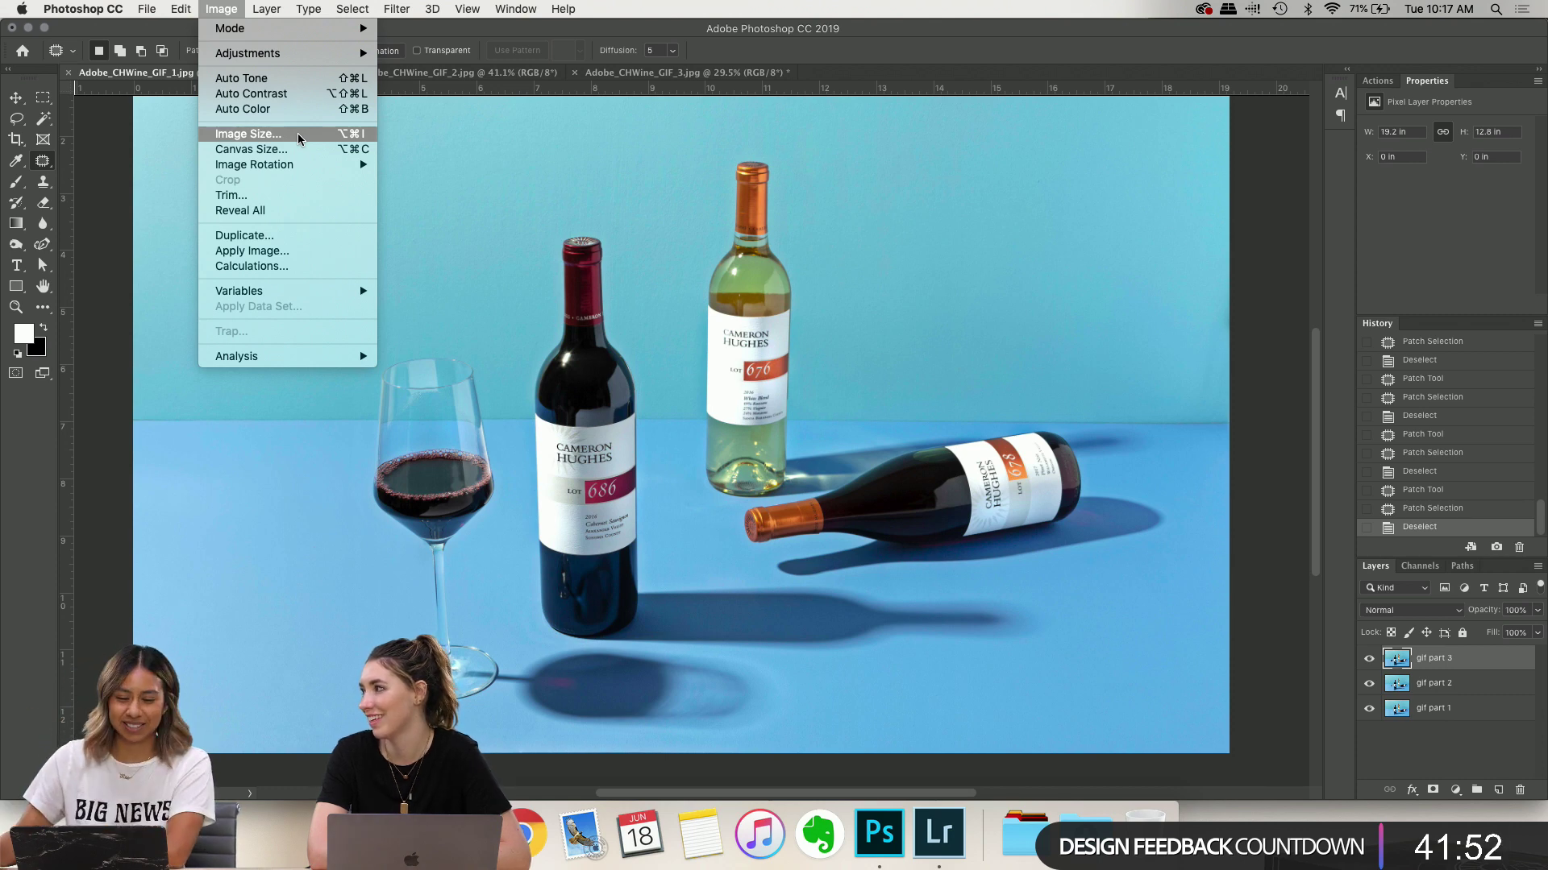
pyautogui.click(249, 135)
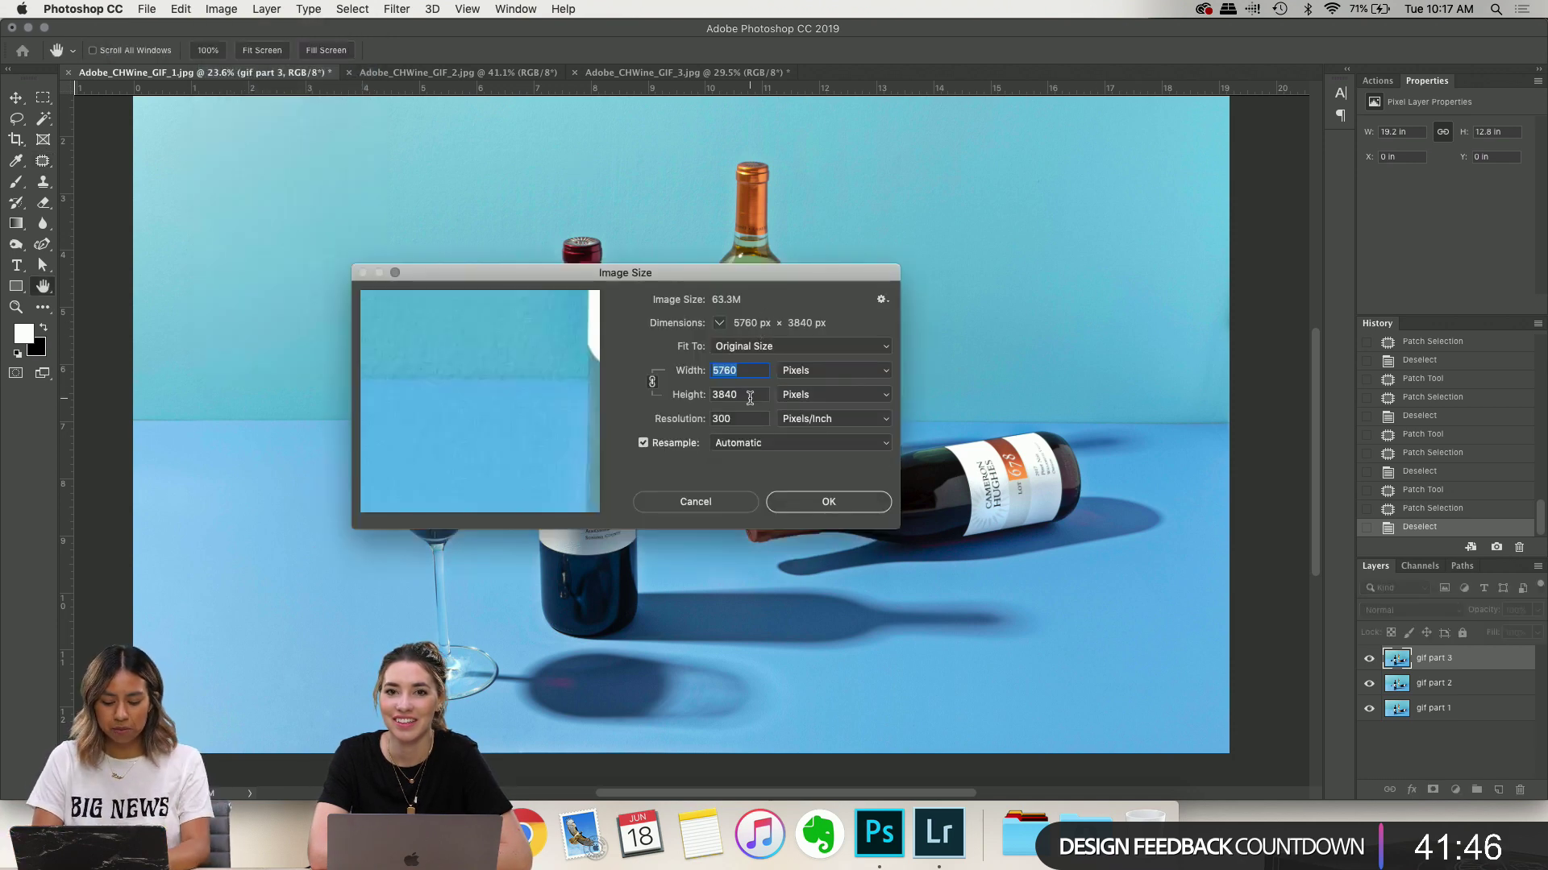
pyautogui.write('15')
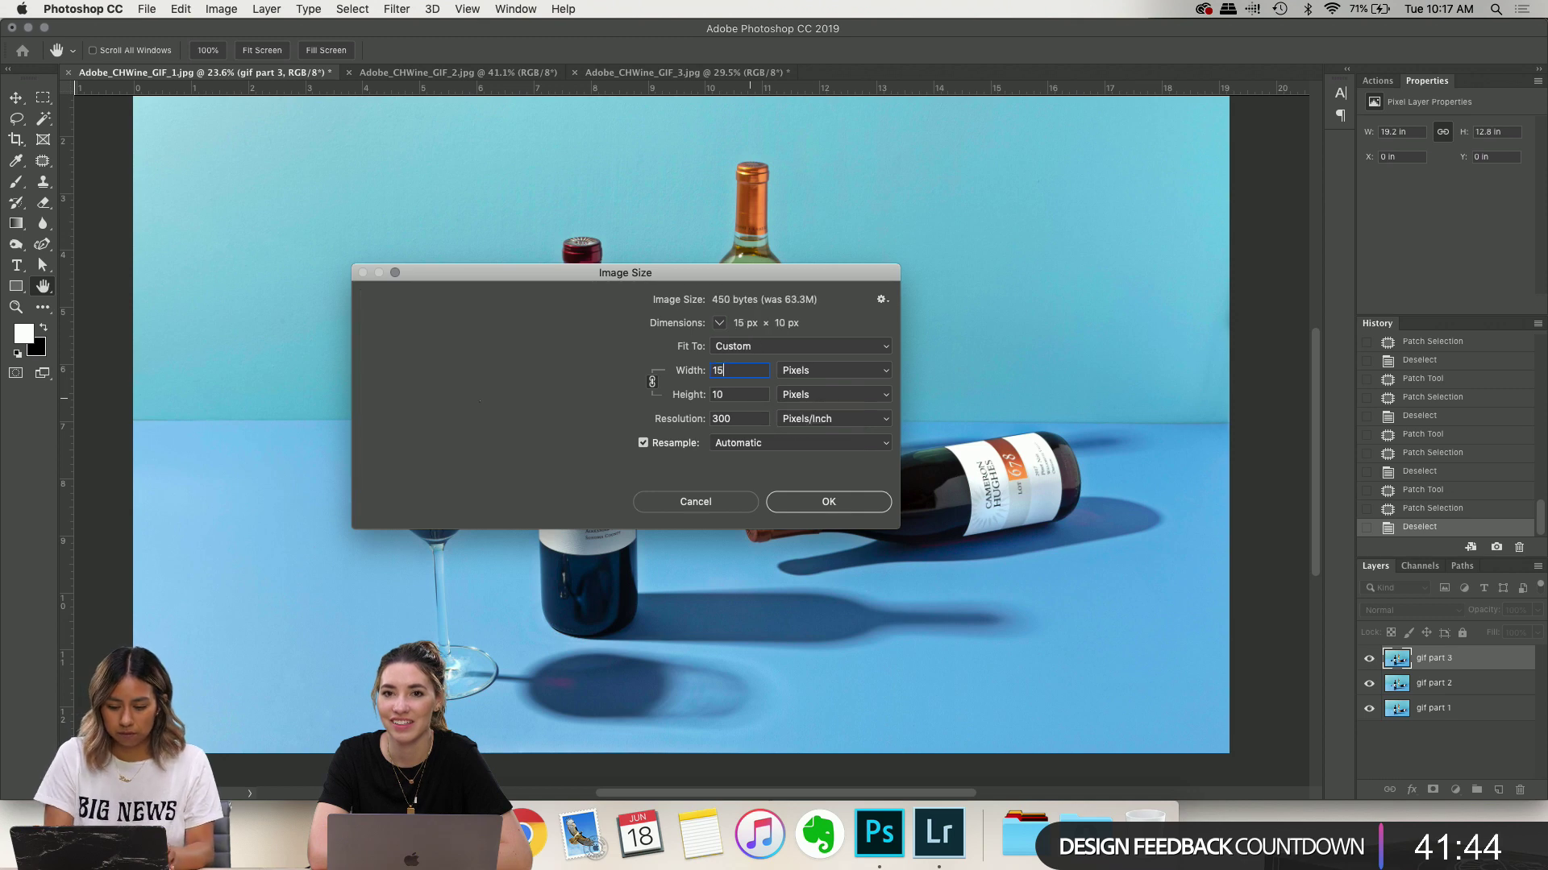
pyautogui.write('00')
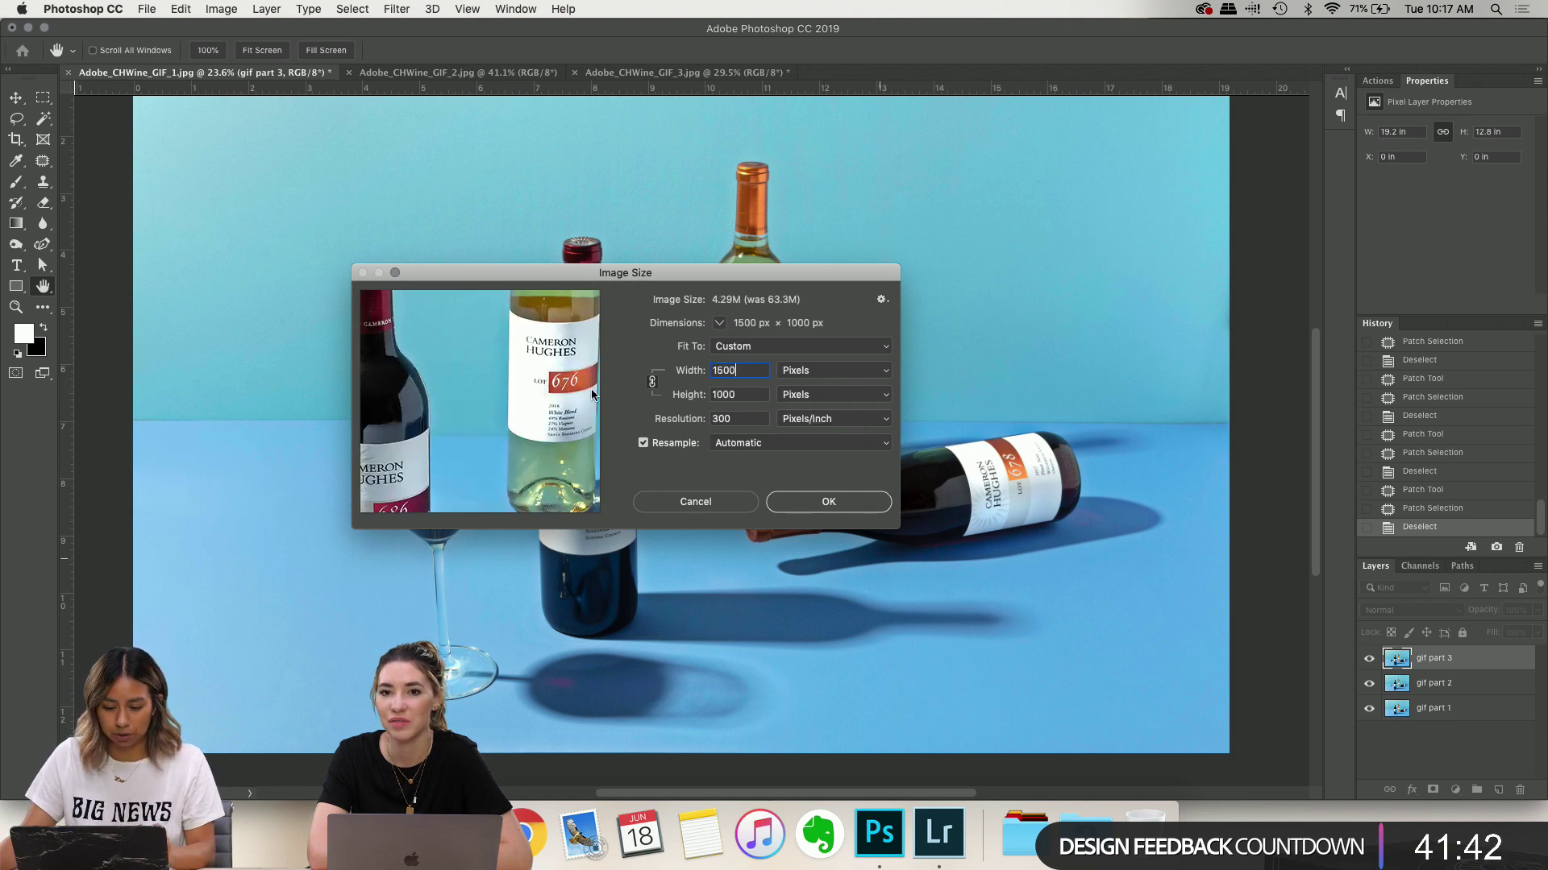
pyautogui.click(825, 503)
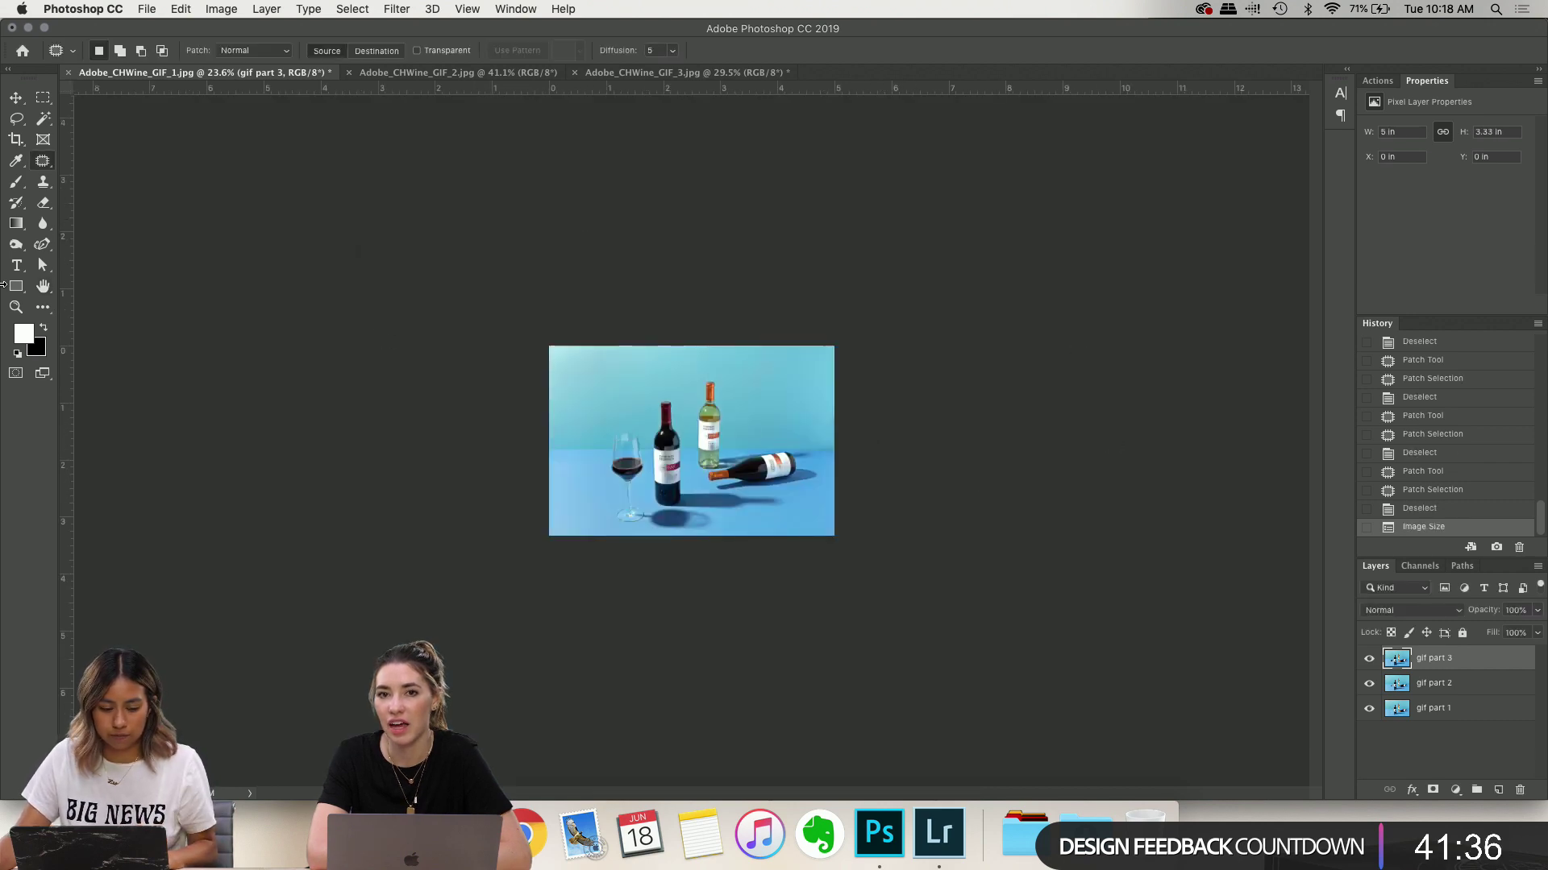
# Inspect the resized image at 100% zoom and return to a view of the whole frame
pyautogui.click(15, 307)
pyautogui.click(432, 50)
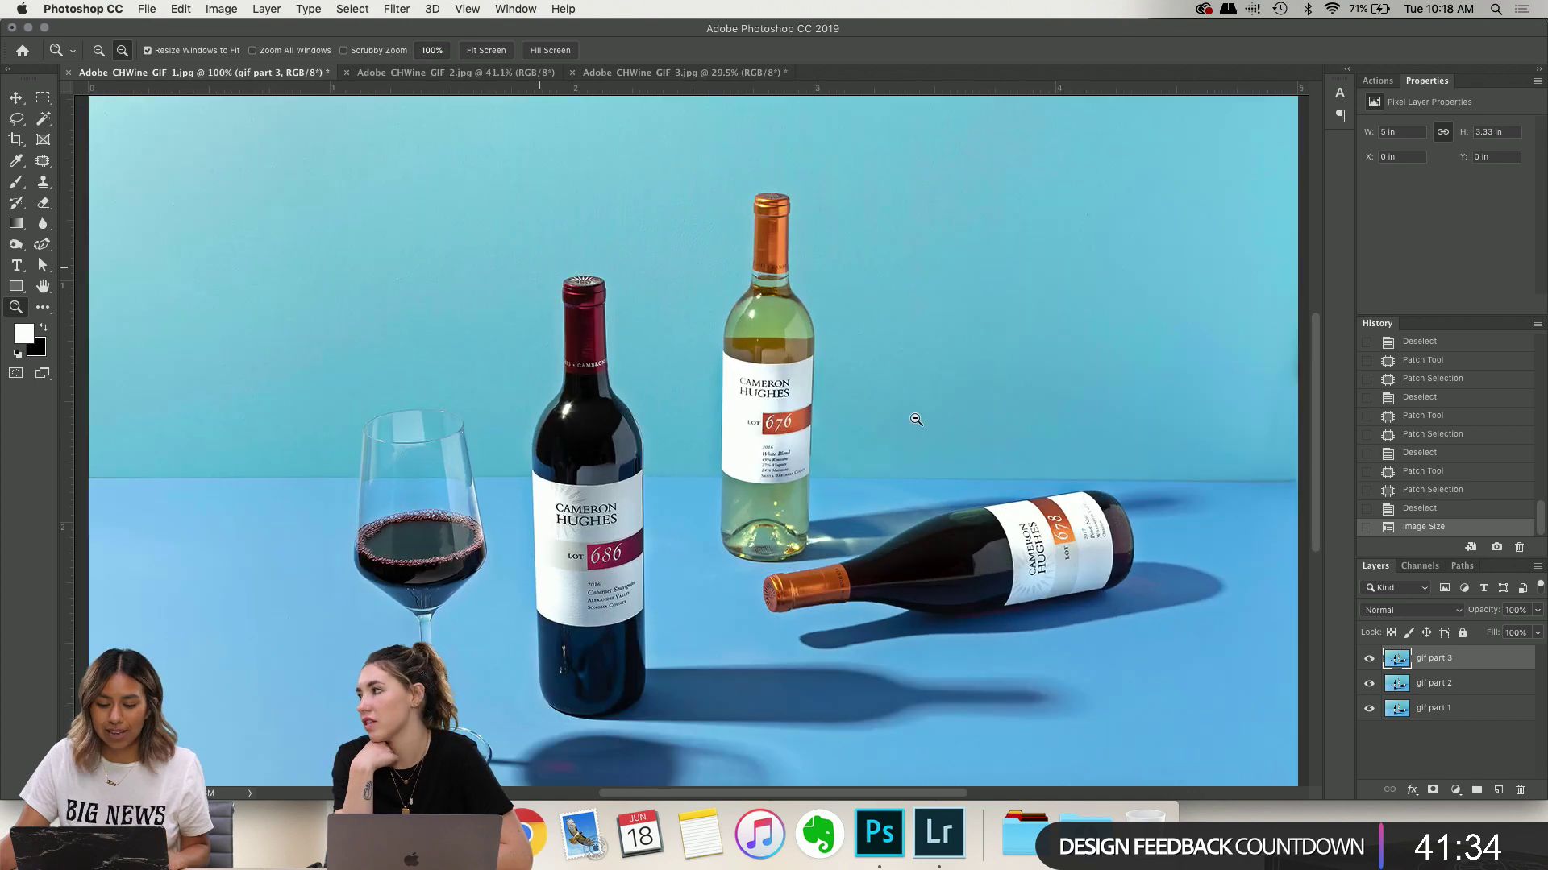
pyautogui.keyDown('alt'); pyautogui.click(916, 419); pyautogui.keyUp('alt')
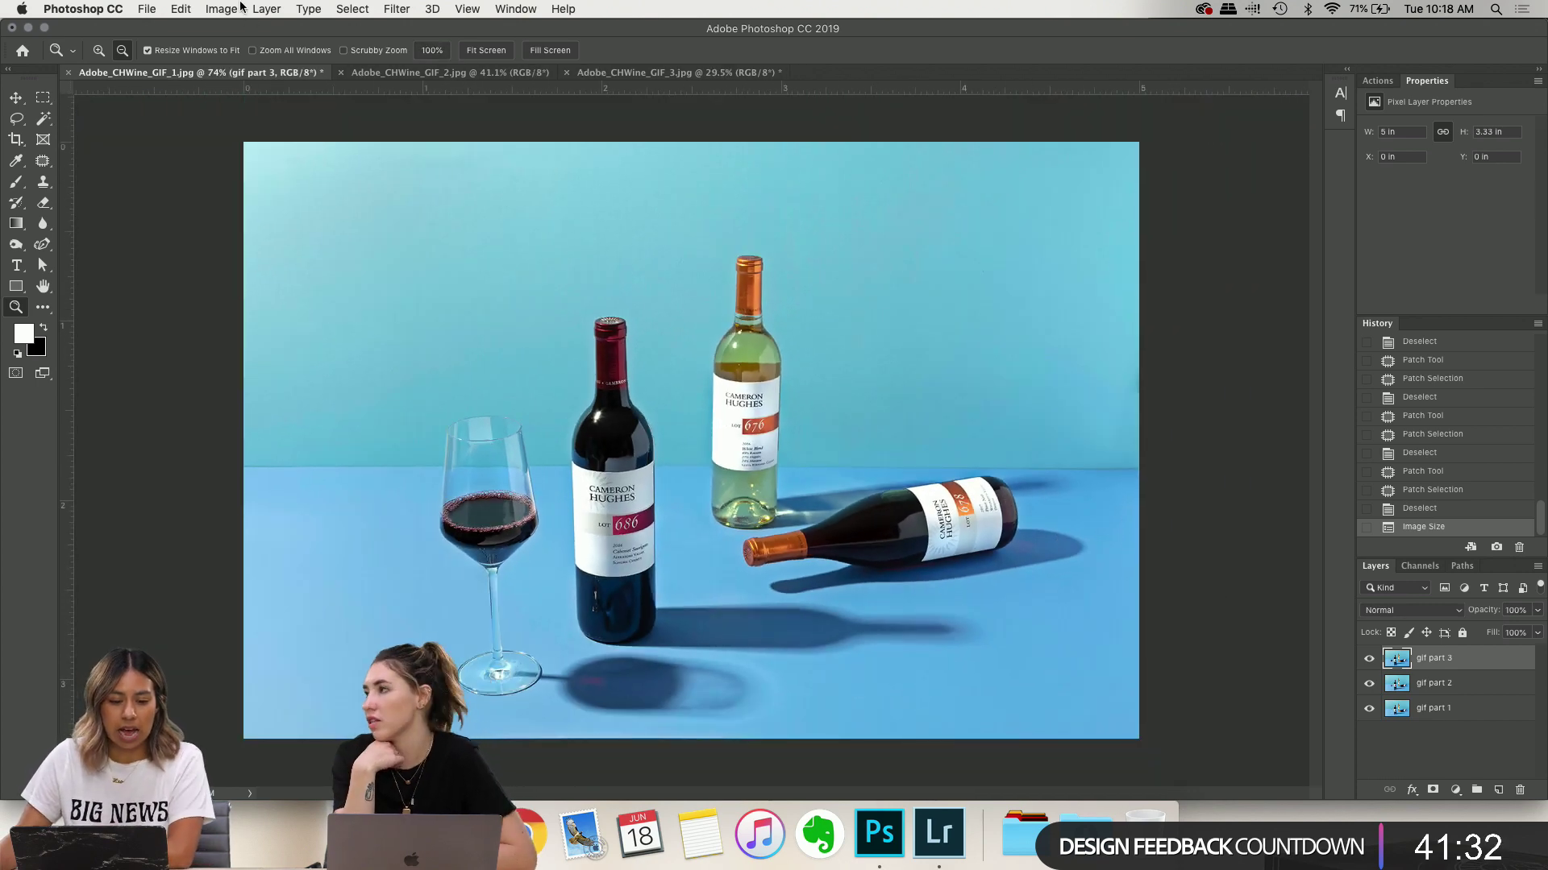
# Crop the image to a centred 1:1 square spanning its full height
pyautogui.click(238, 8)
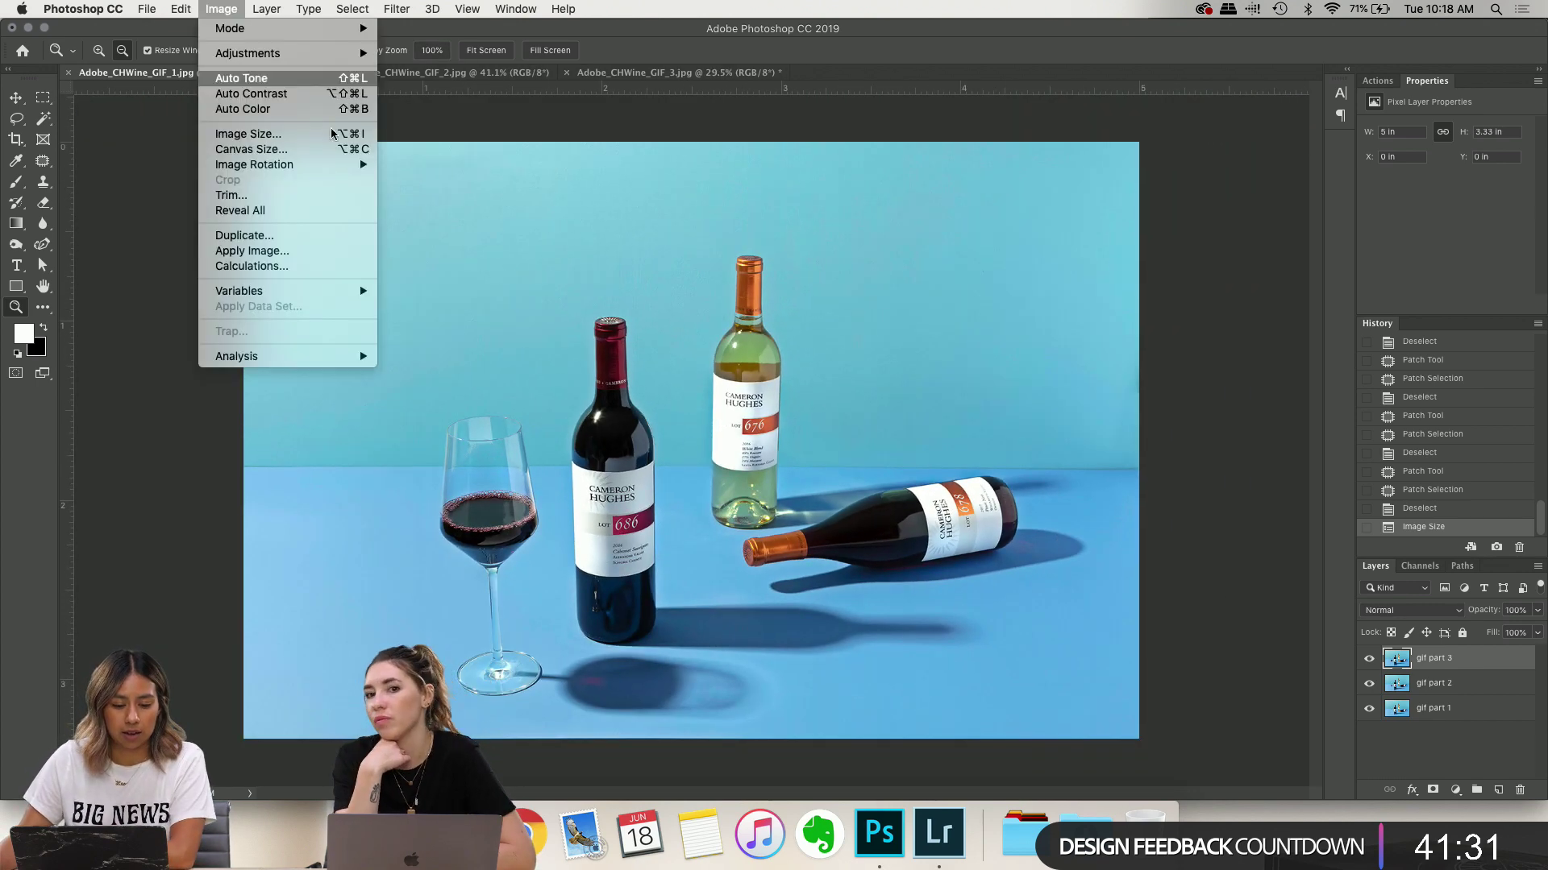
pyautogui.click(146, 7)
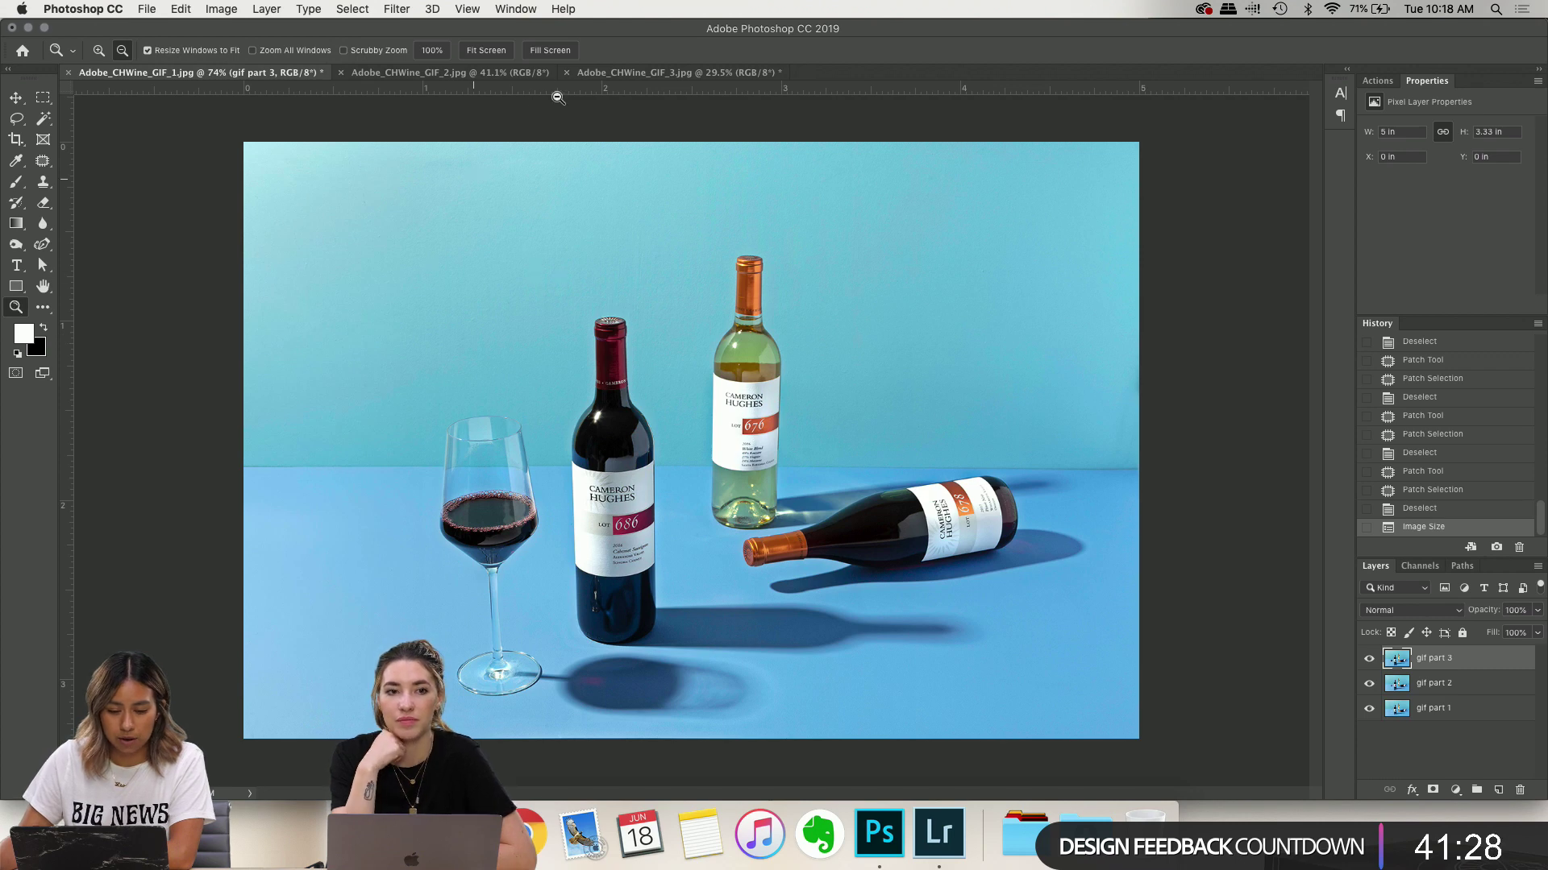
pyautogui.click(16, 139)
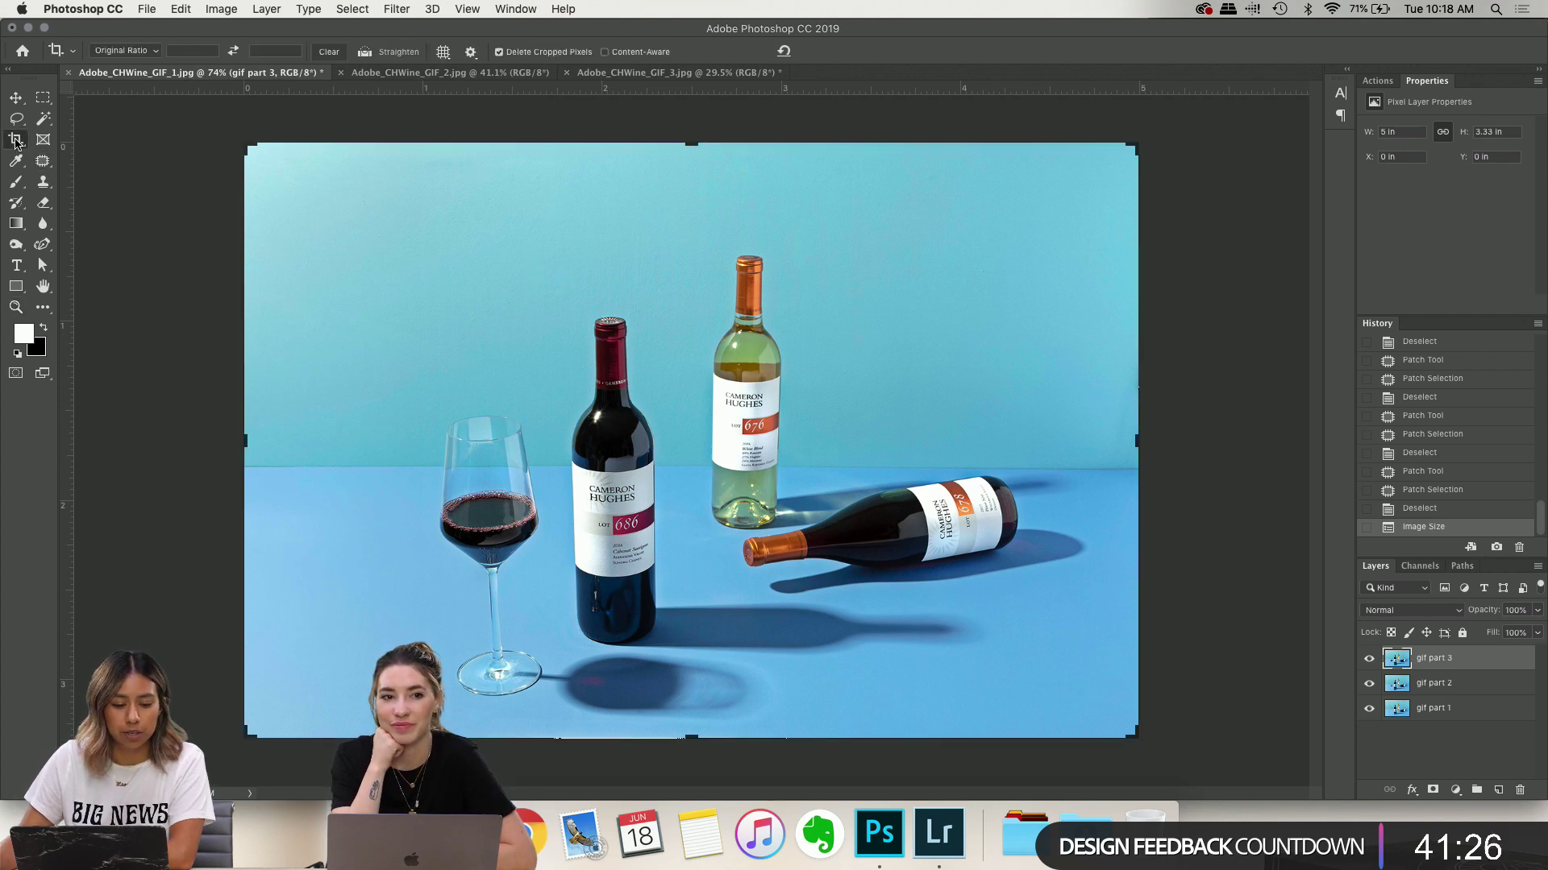
pyautogui.click(151, 55)
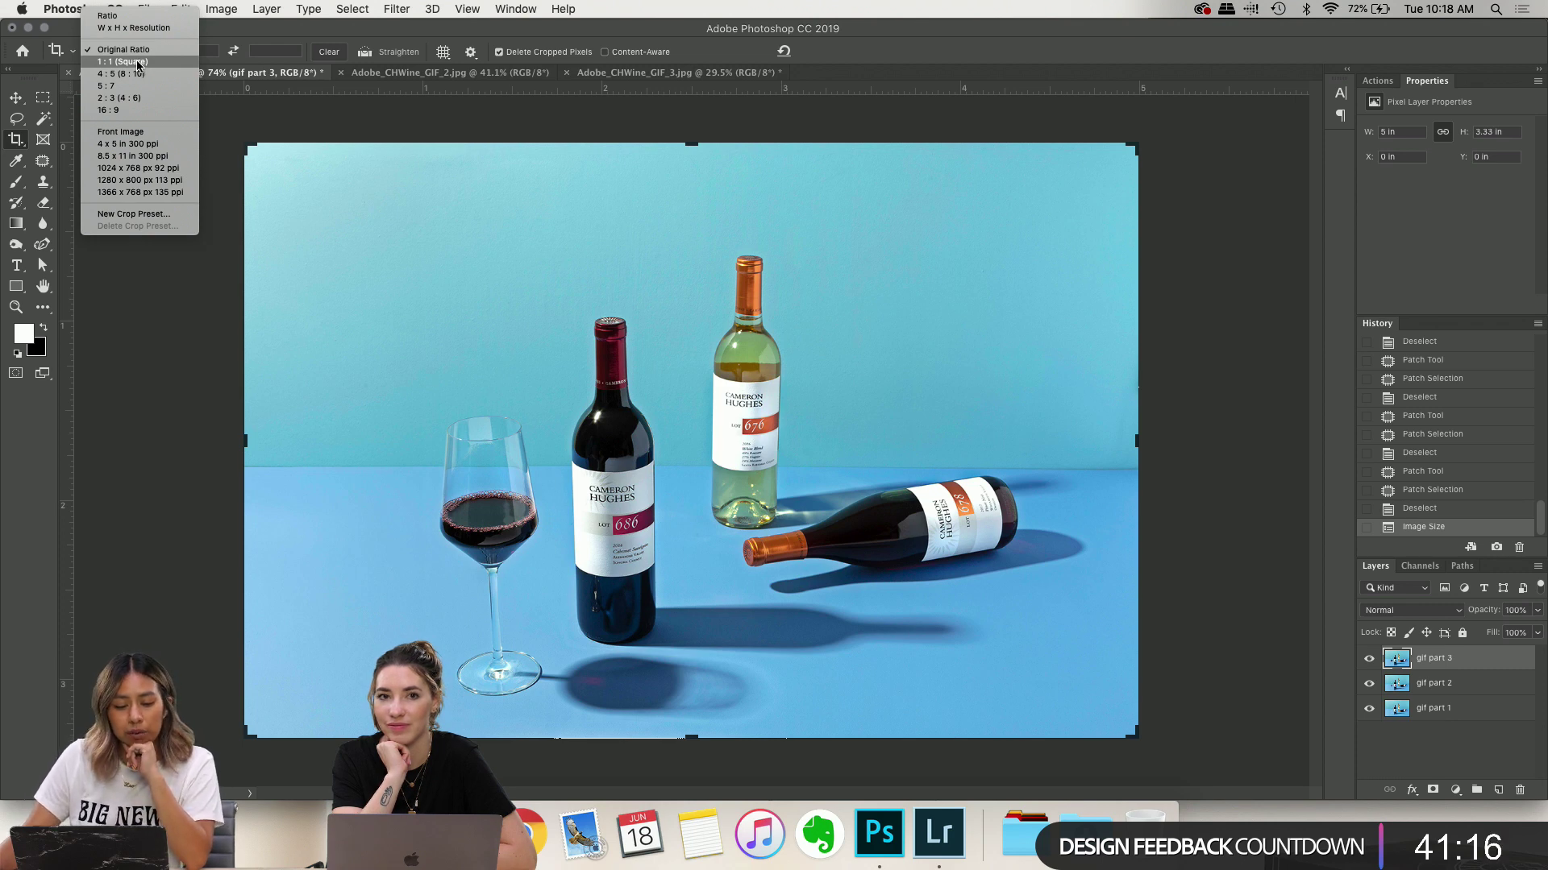
pyautogui.click(138, 62)
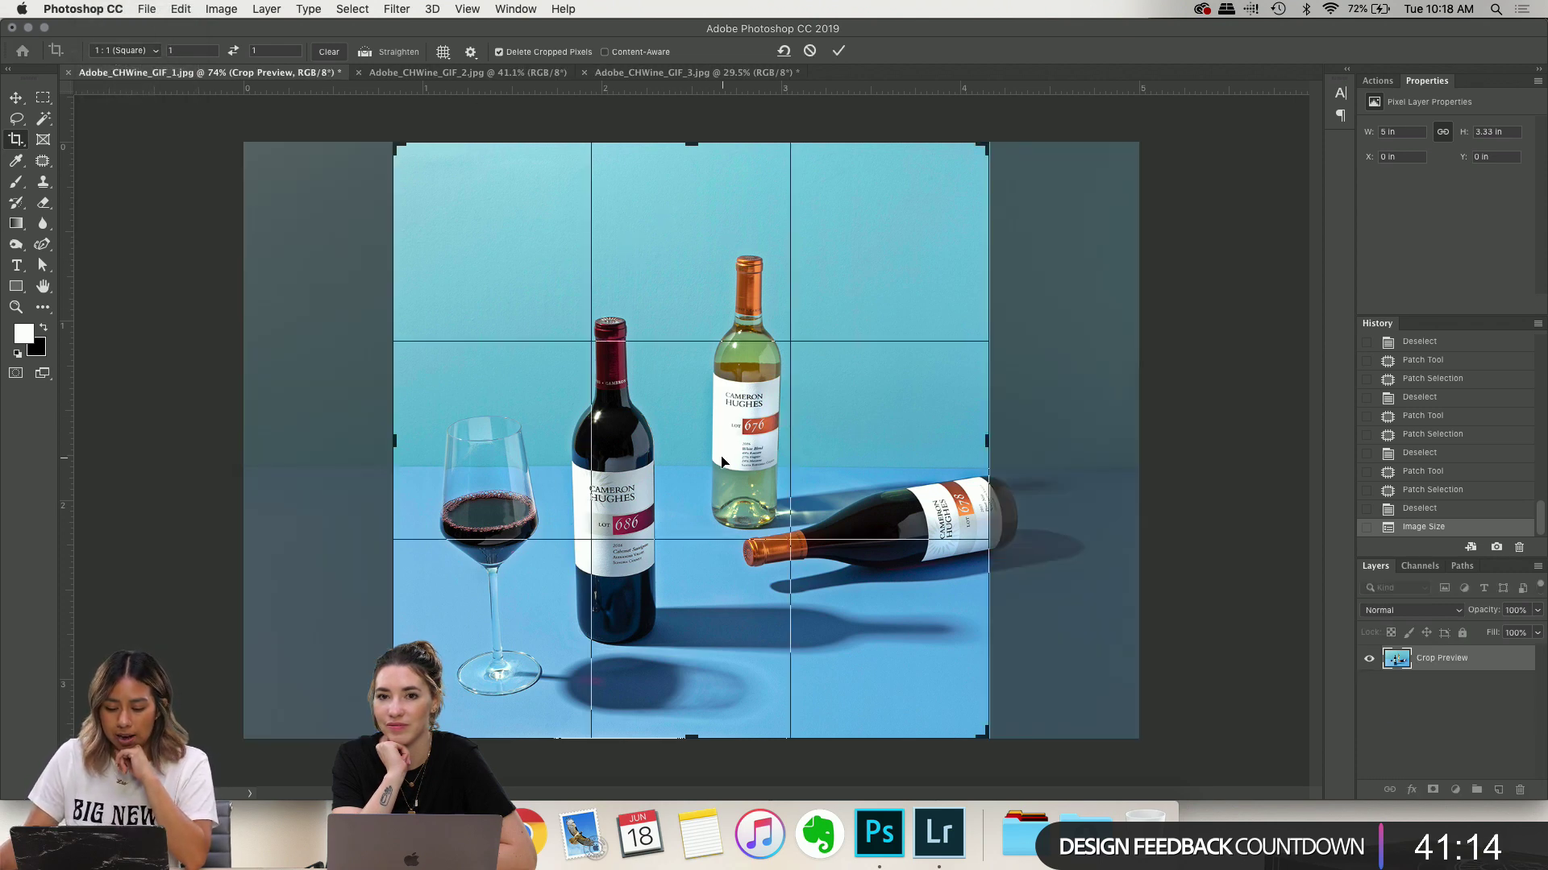
pyautogui.scroll(3, 738, 423)
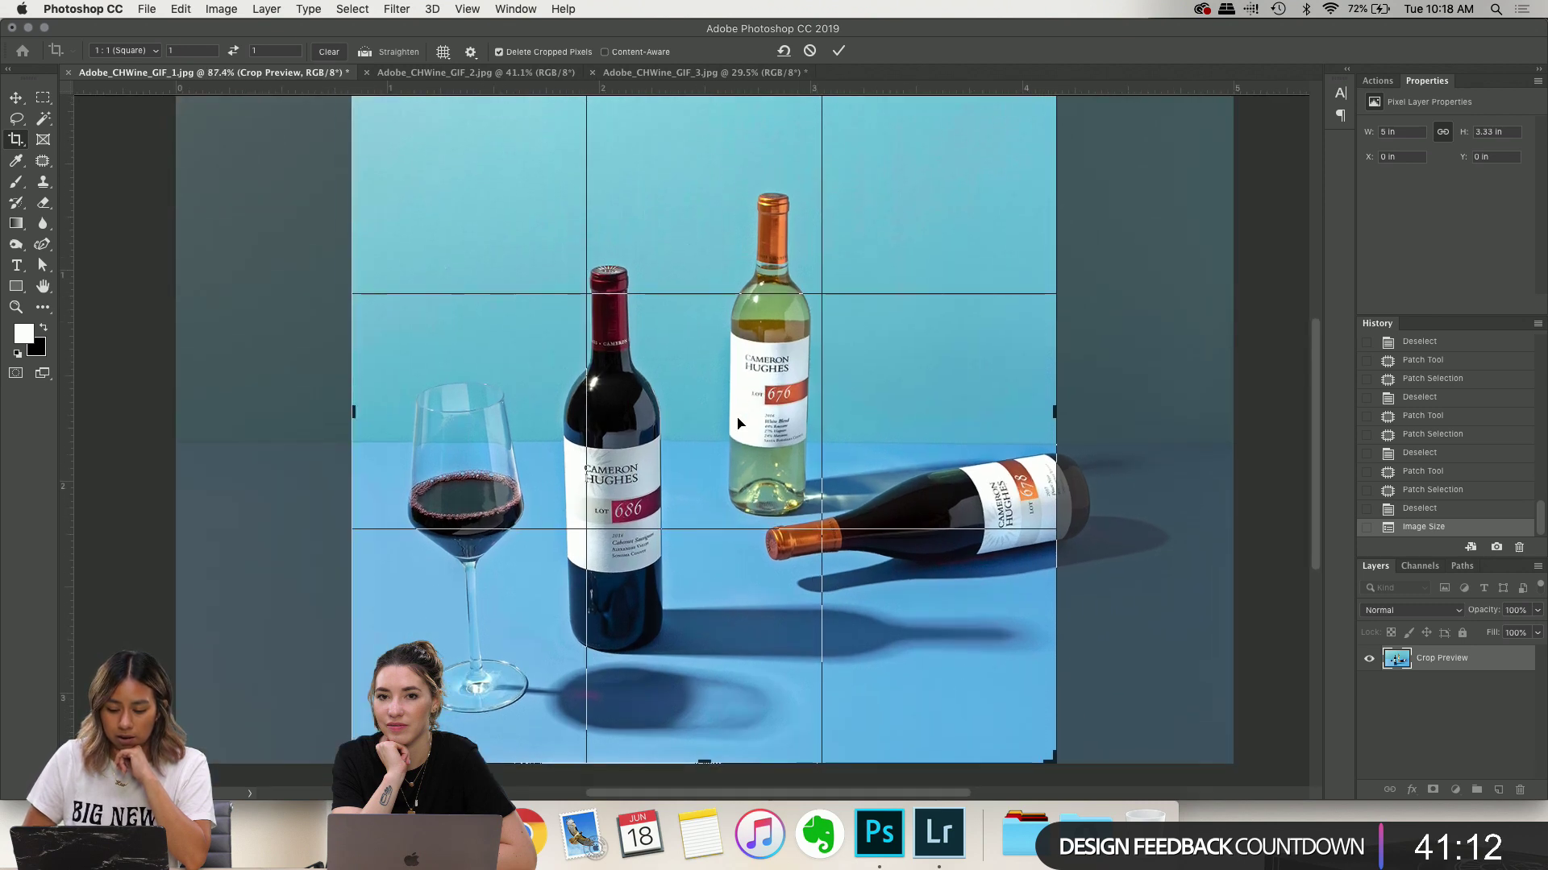
pyautogui.scroll(2, 737, 423)
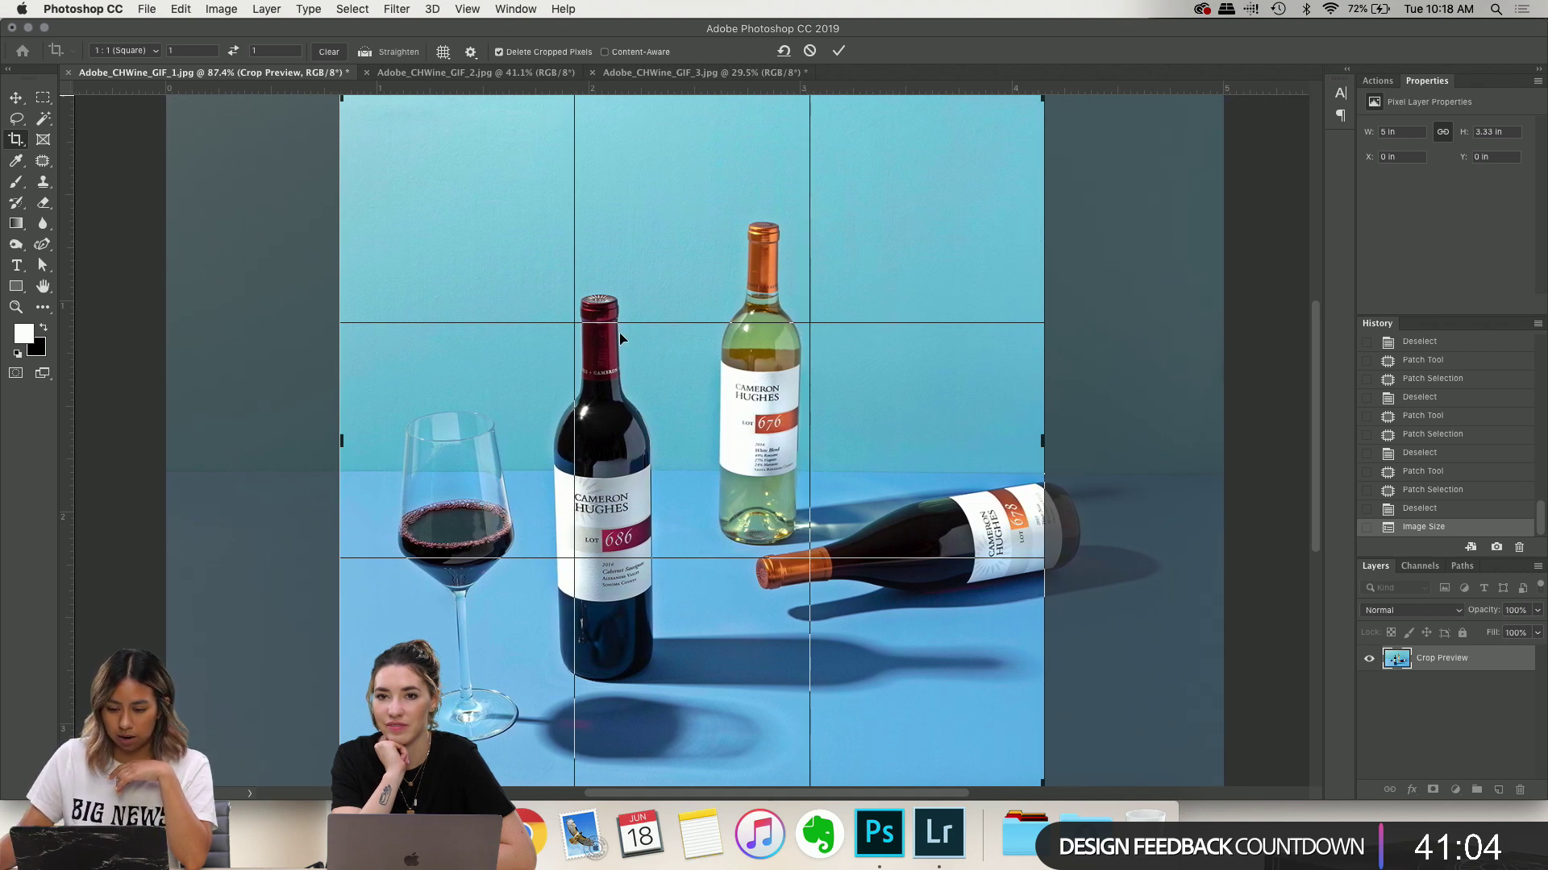
pyautogui.press('Return')
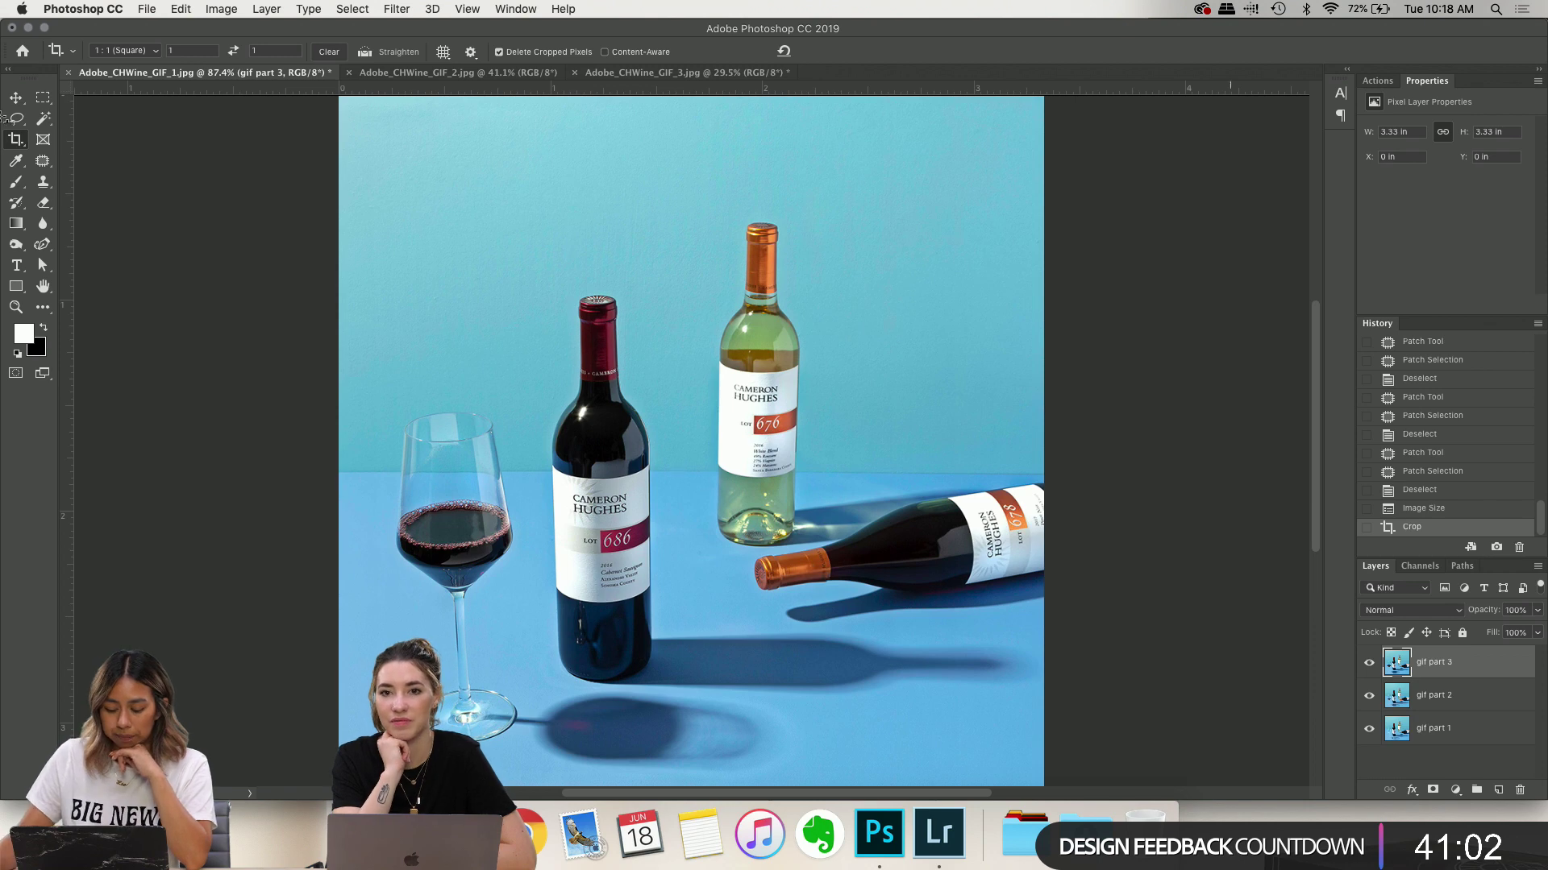
# Select the gif part 1 layer, show the Timeline and create a frame animation
pyautogui.scroll(5, 925, 575)
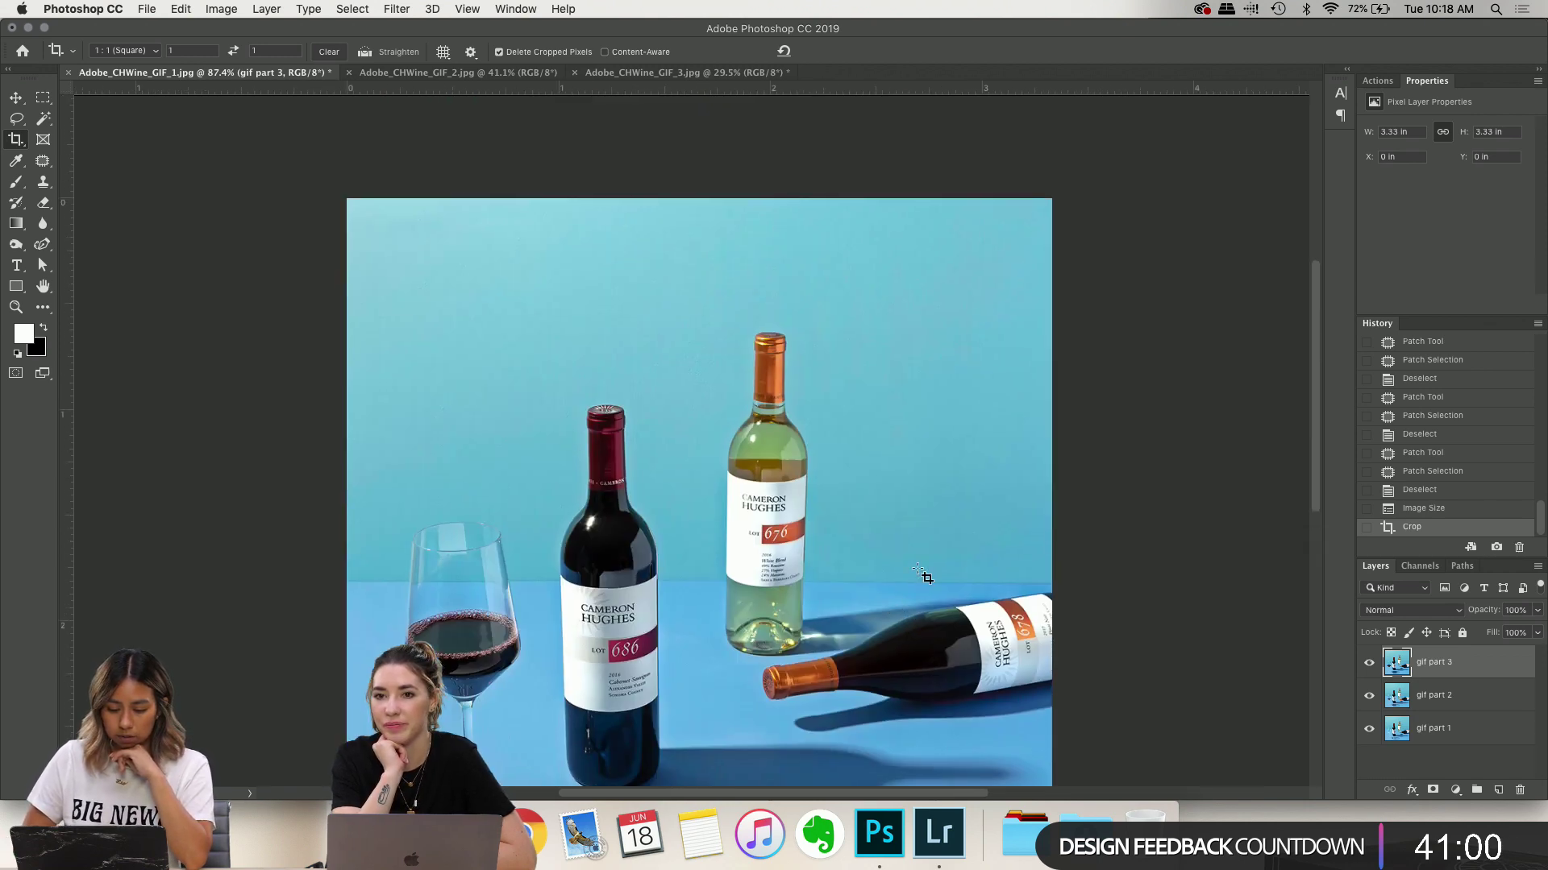
pyautogui.press('super+0')
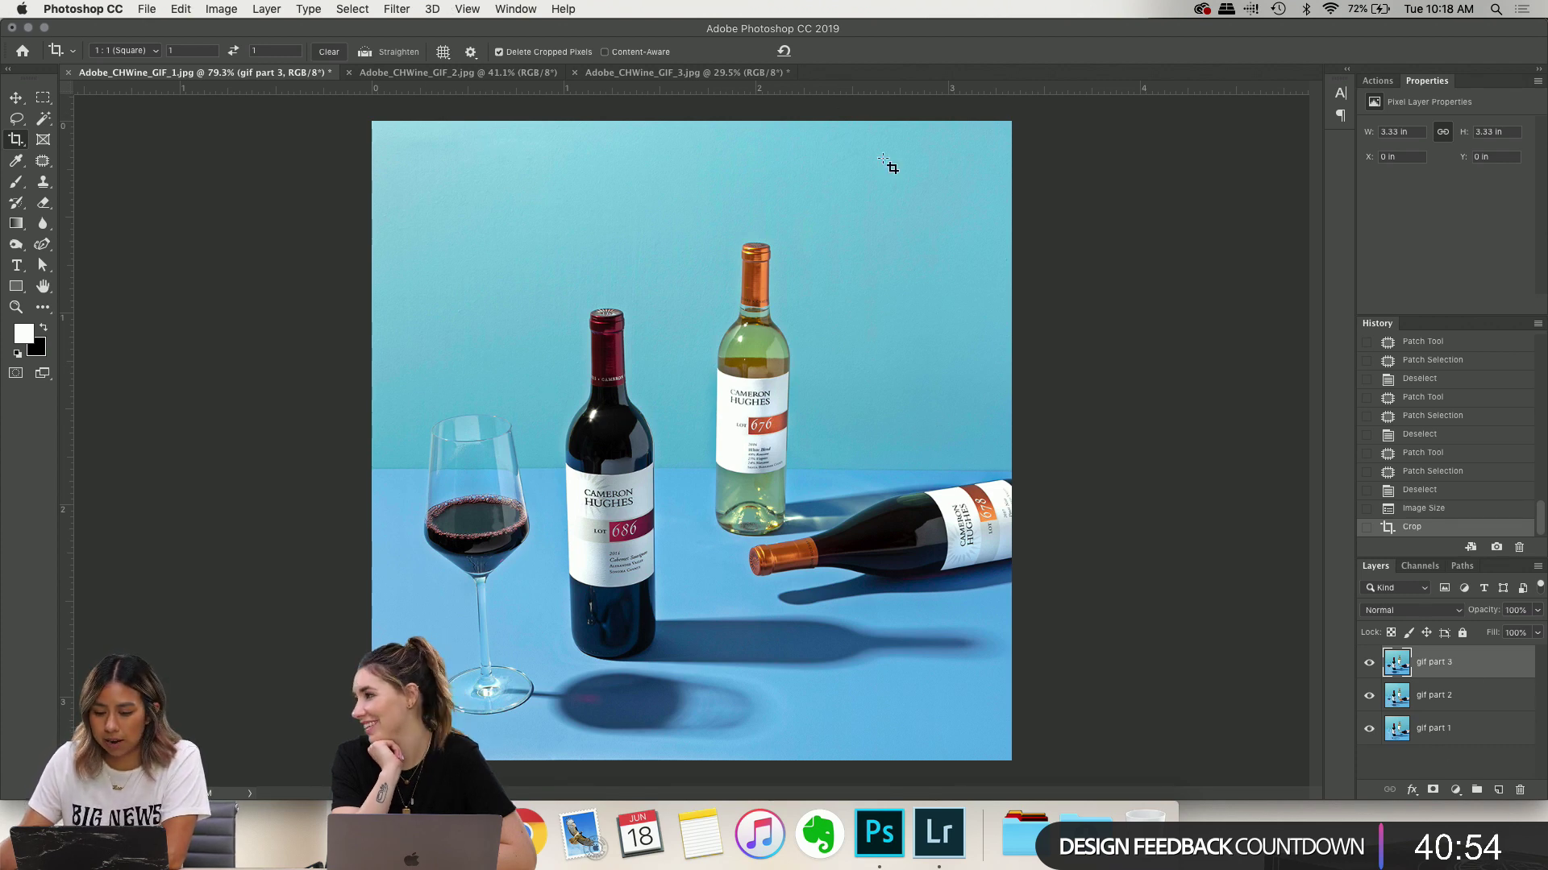
pyautogui.click(1438, 730)
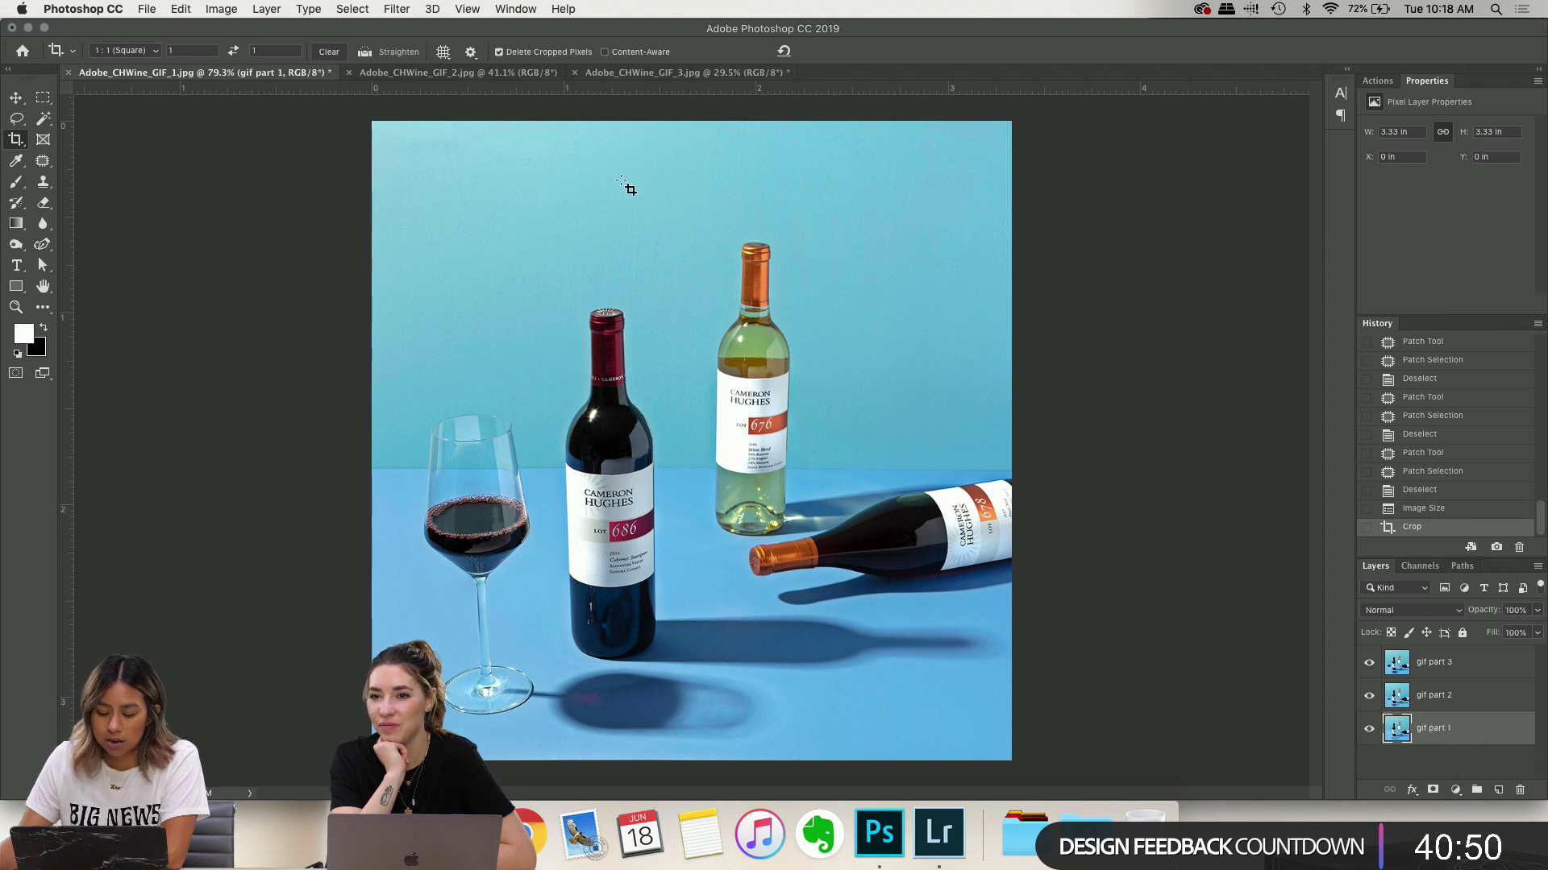
pyautogui.click(516, 8)
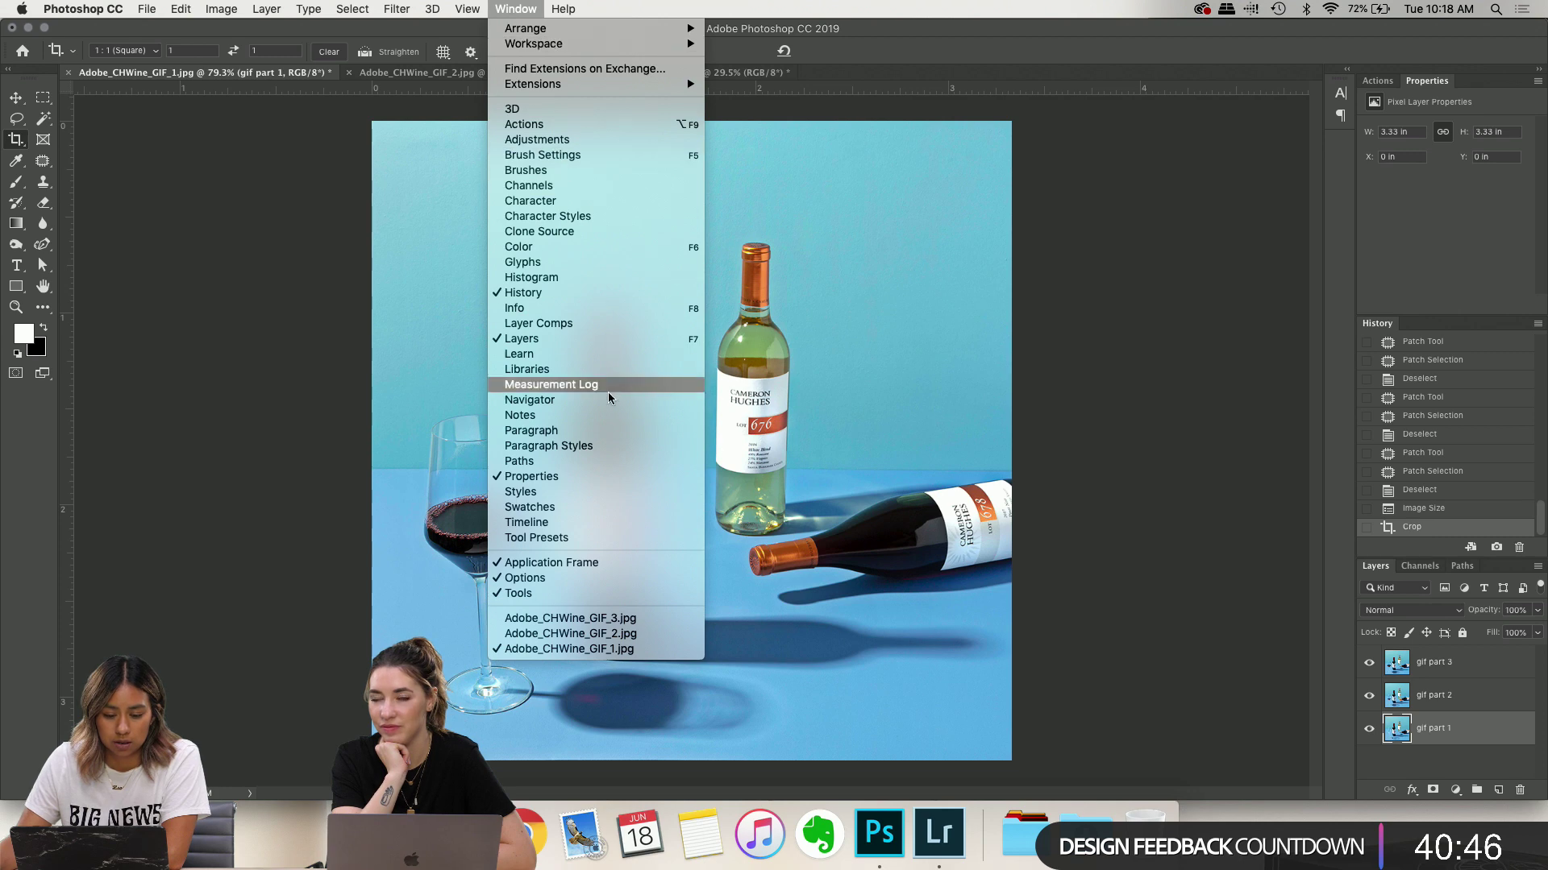
pyautogui.click(1083, 599)
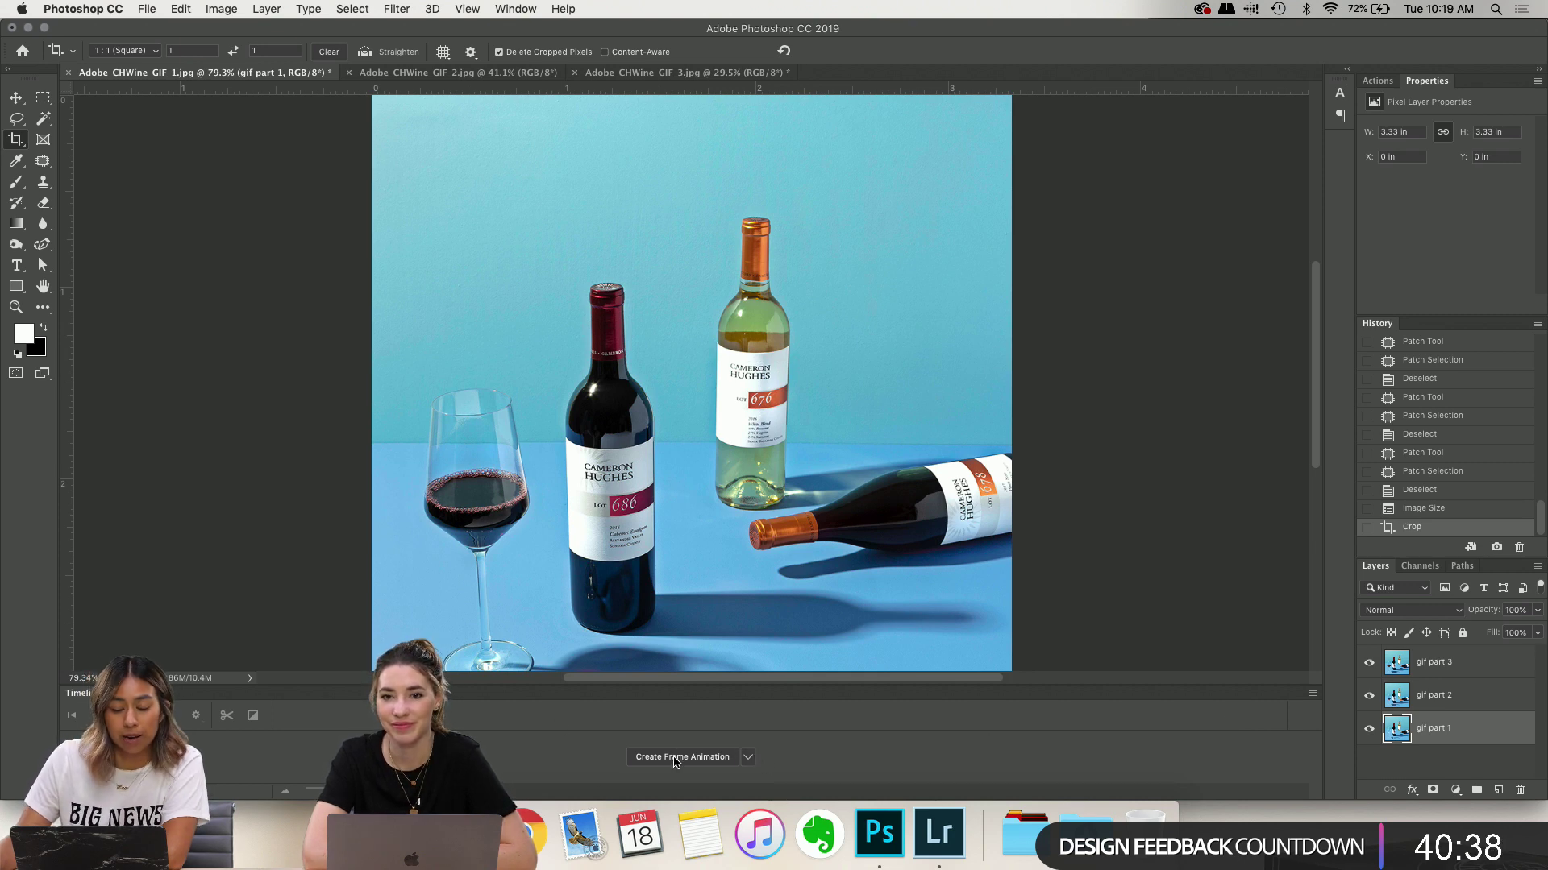
pyautogui.click(702, 763)
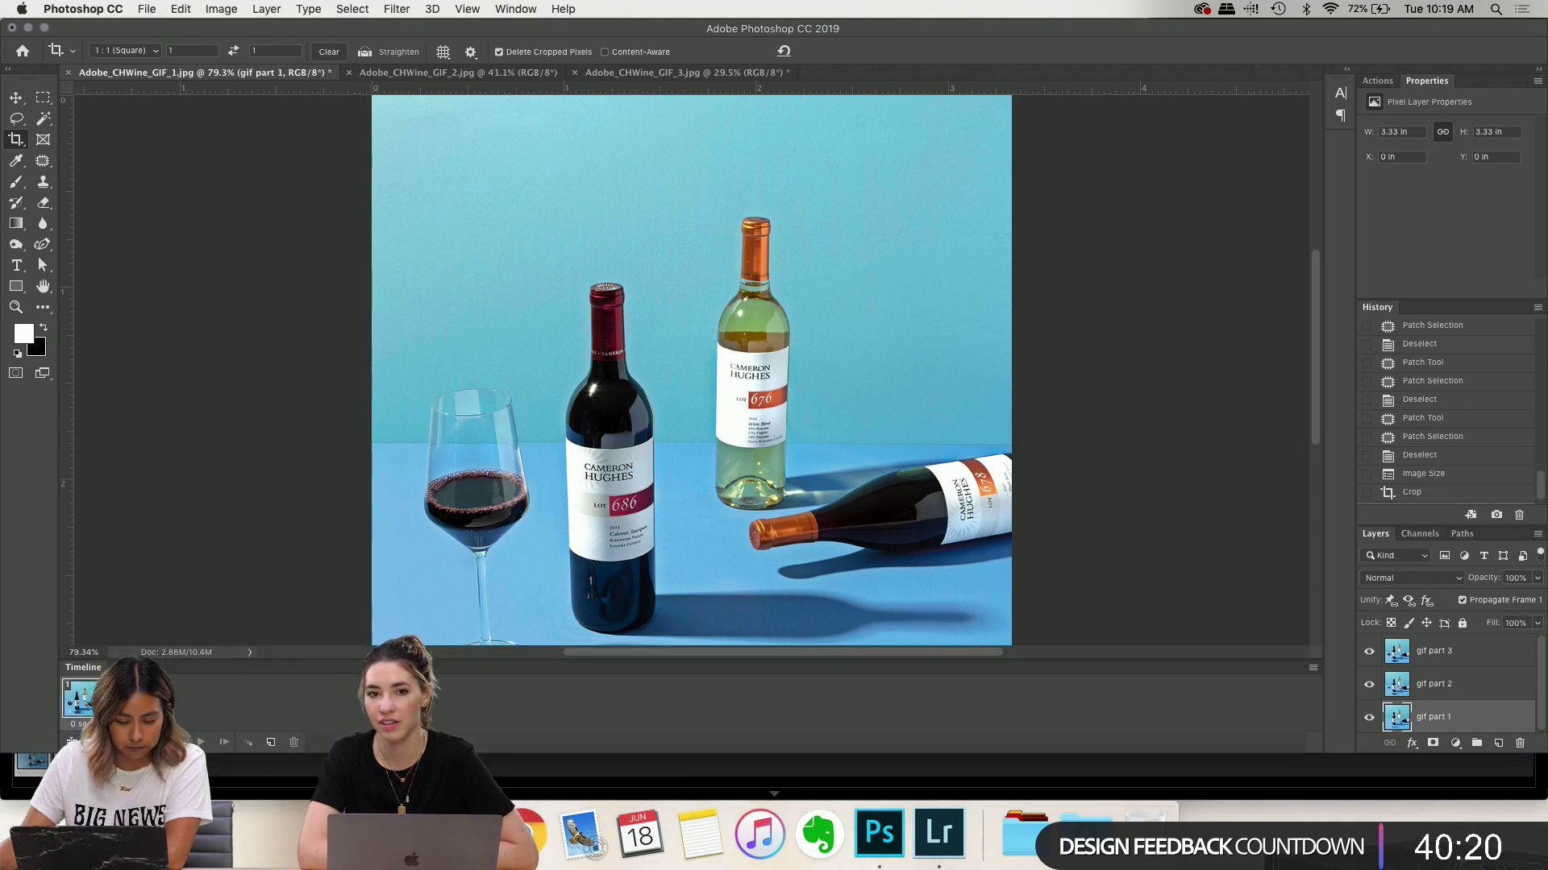
# Shorten the application window and enlarge the layer list to fit all three layers alongside the timeline
pyautogui.moveTo(339, 743); pyautogui.dragTo(339, 626)
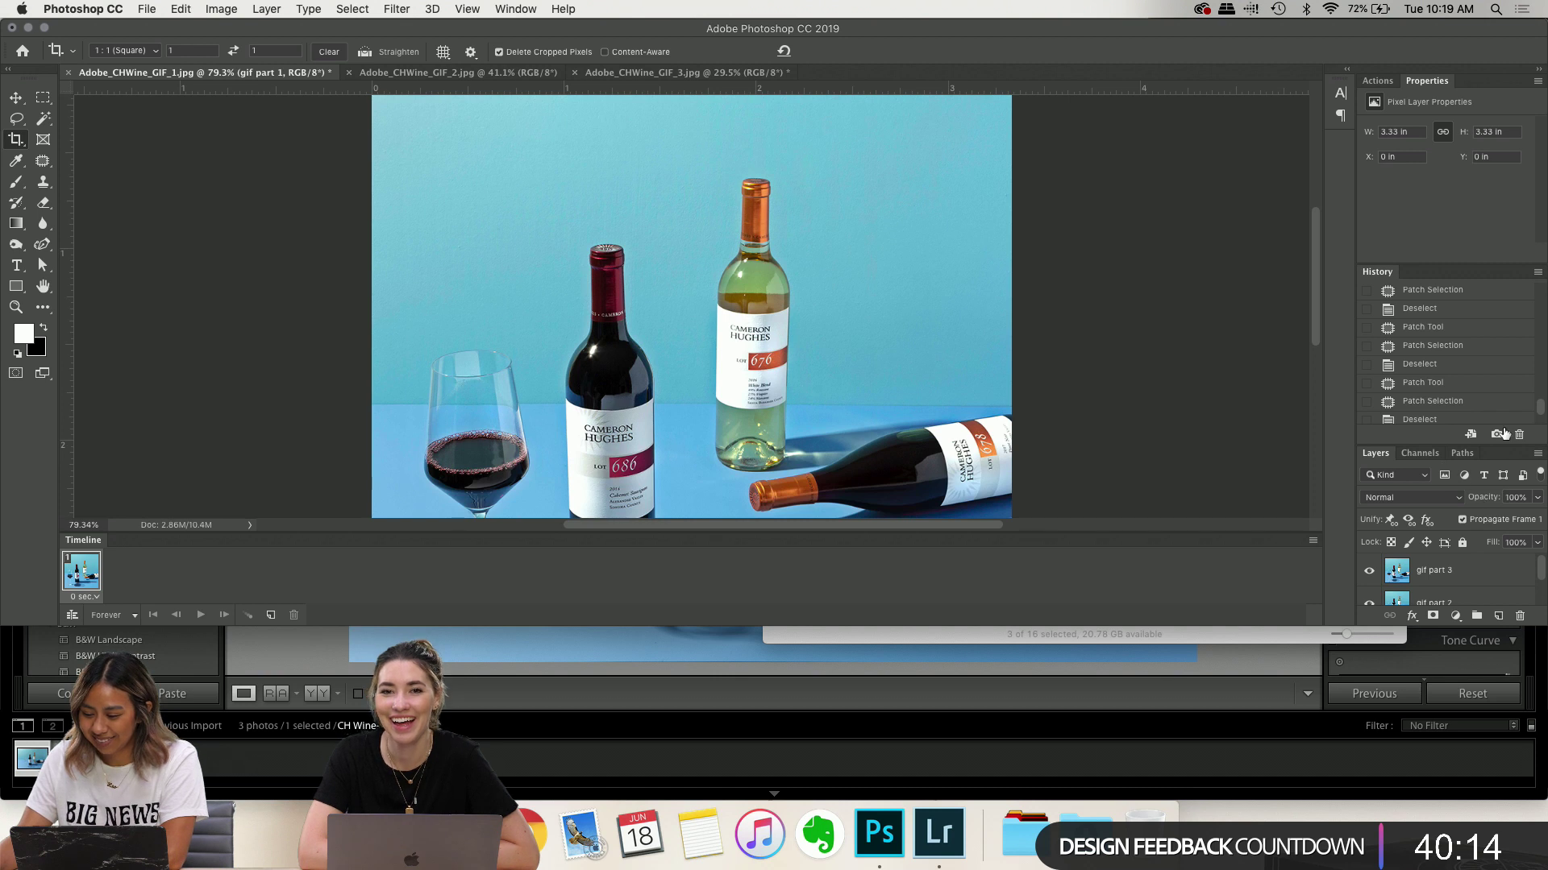
pyautogui.moveTo(1495, 445); pyautogui.dragTo(1490, 365)
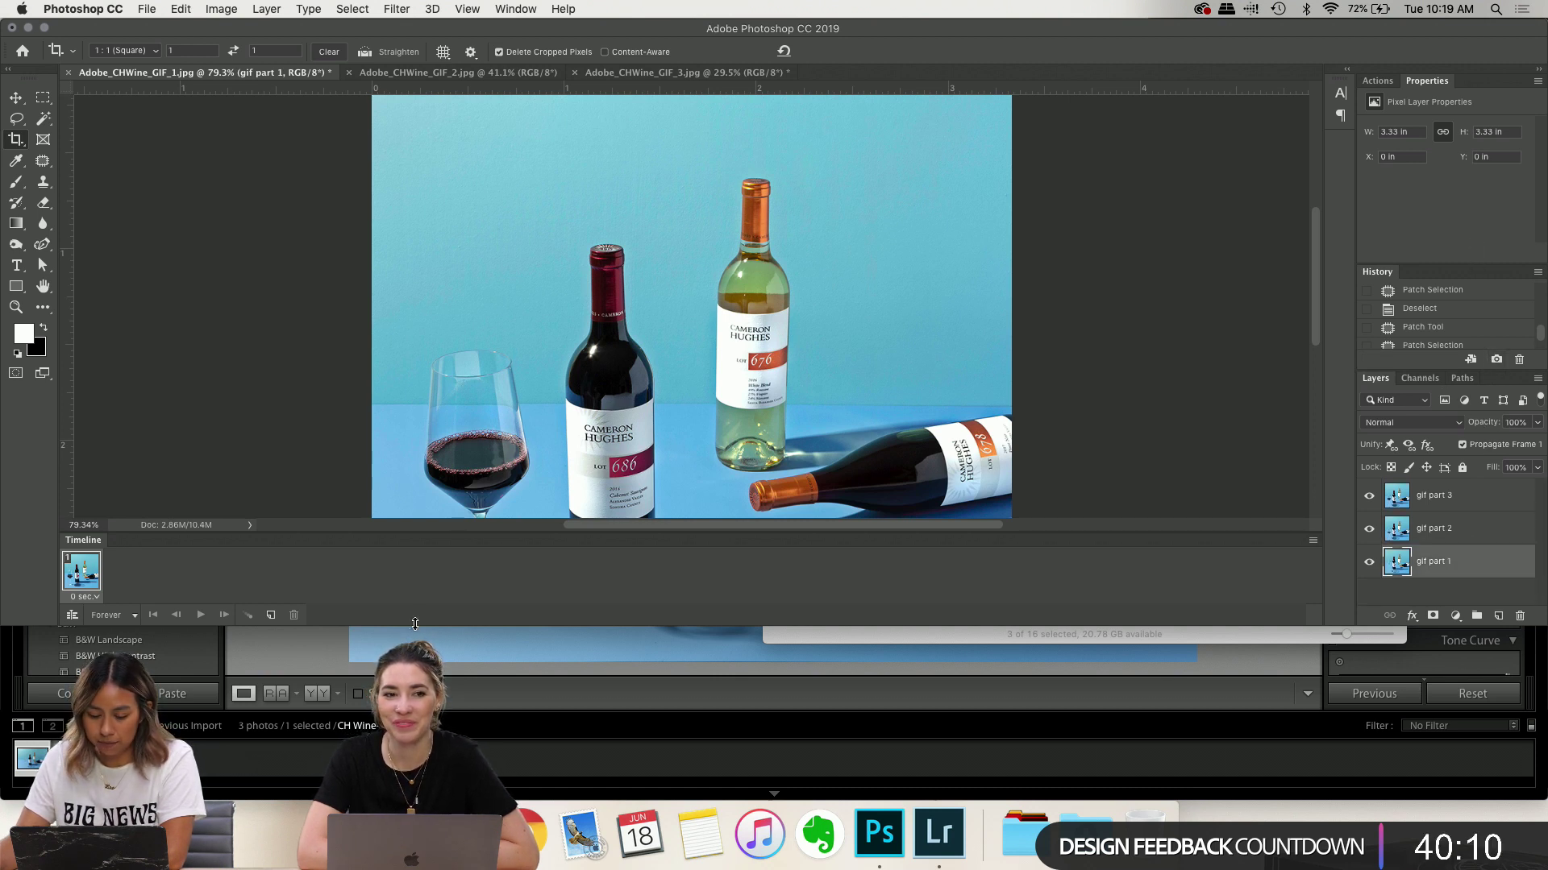
pyautogui.click(764, 629)
pyautogui.click(697, 626)
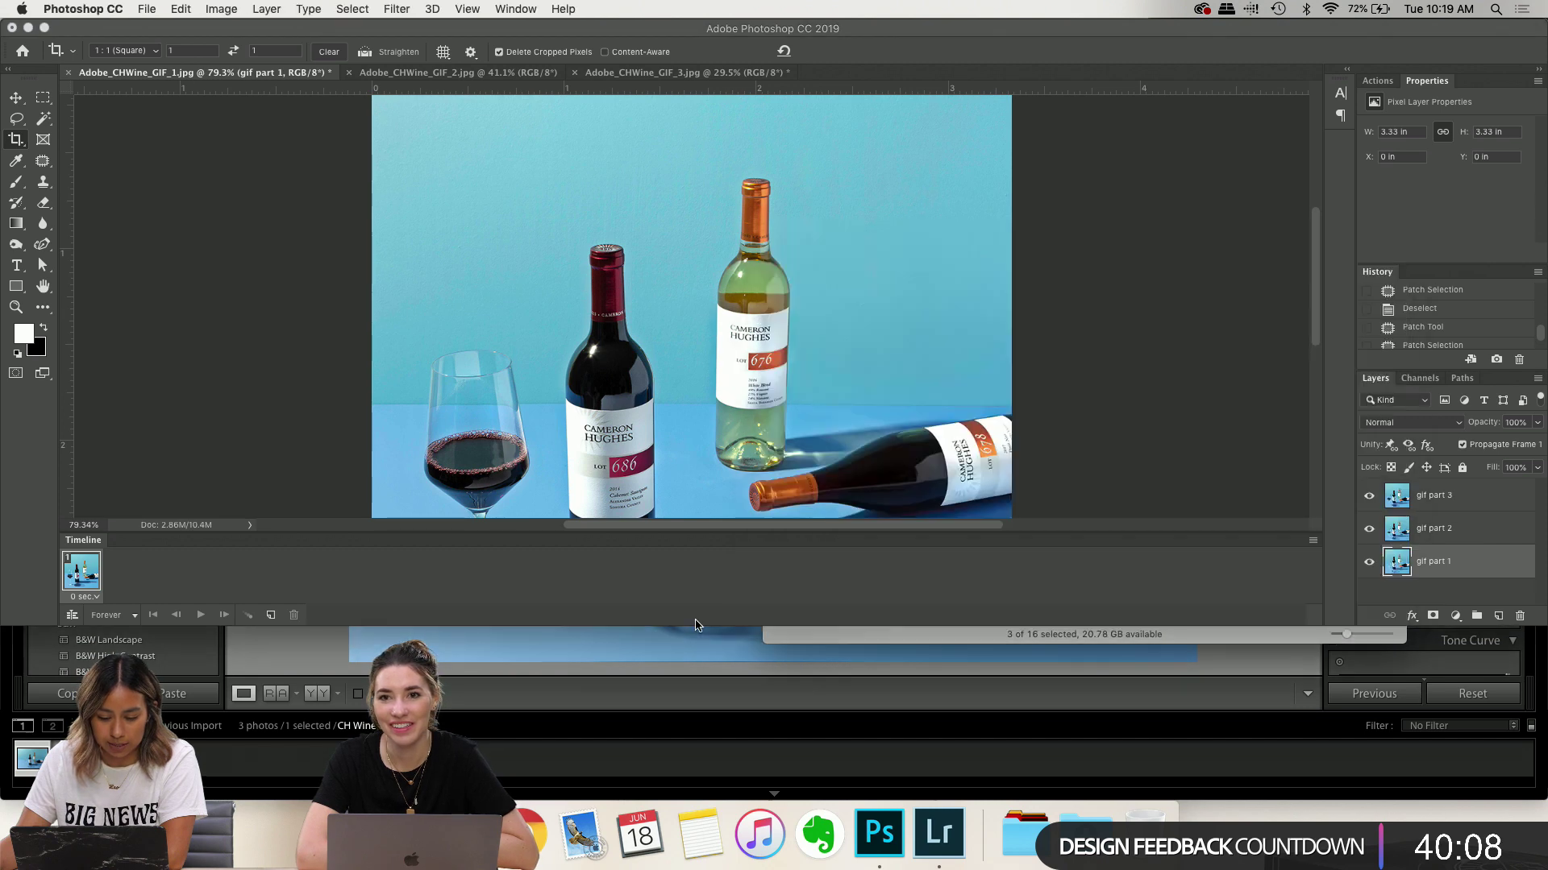
pyautogui.moveTo(746, 626); pyautogui.dragTo(745, 637)
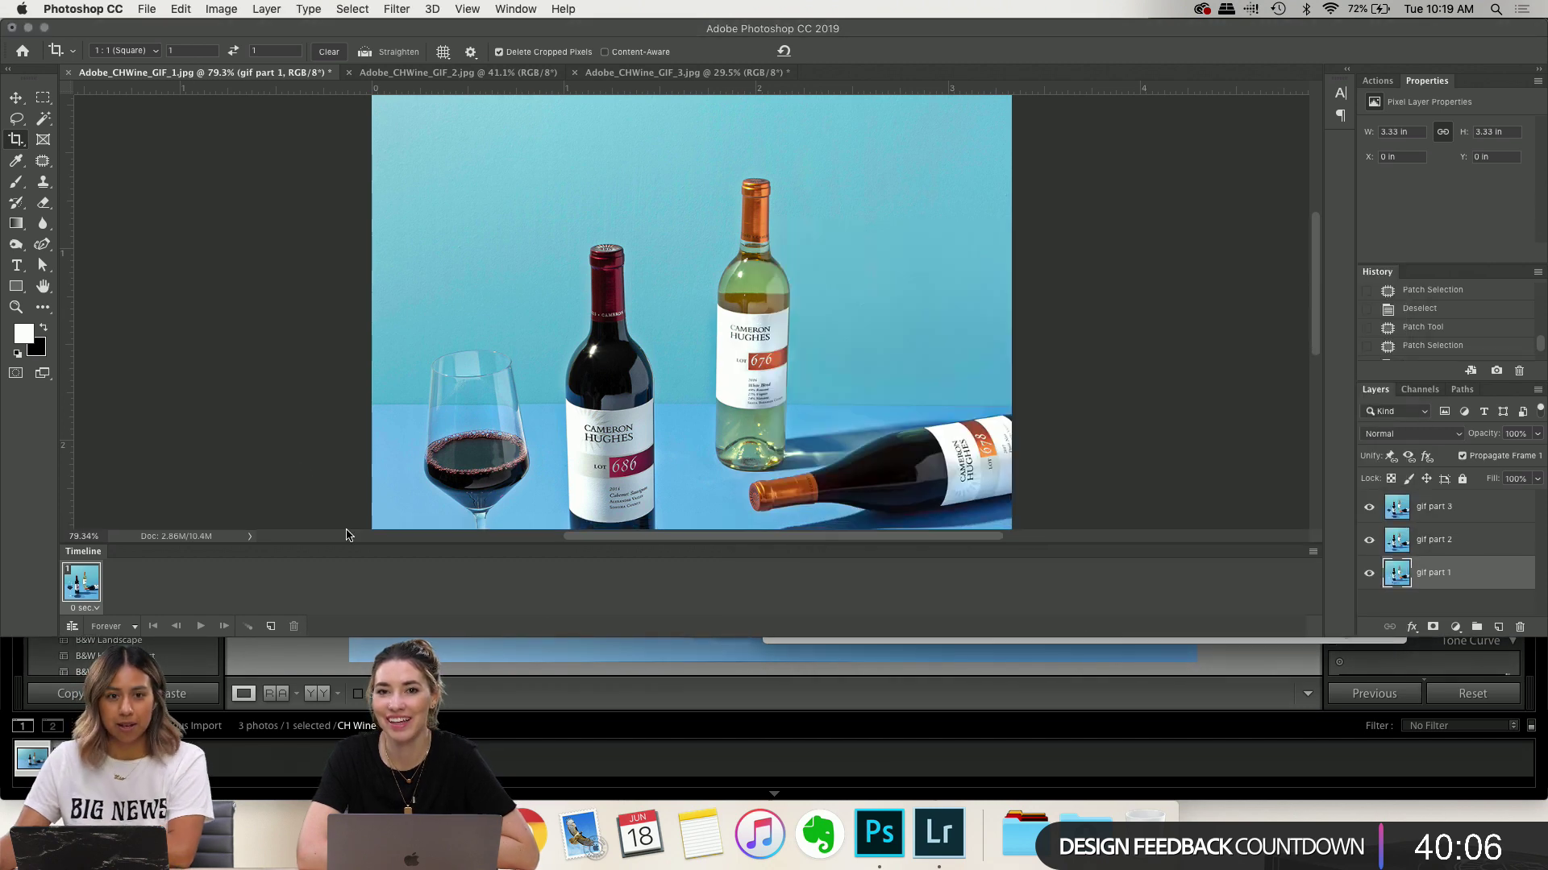
# Make animation frames from the layers and set the delay of all three frames to 0.2 seconds
pyautogui.click(1312, 553)
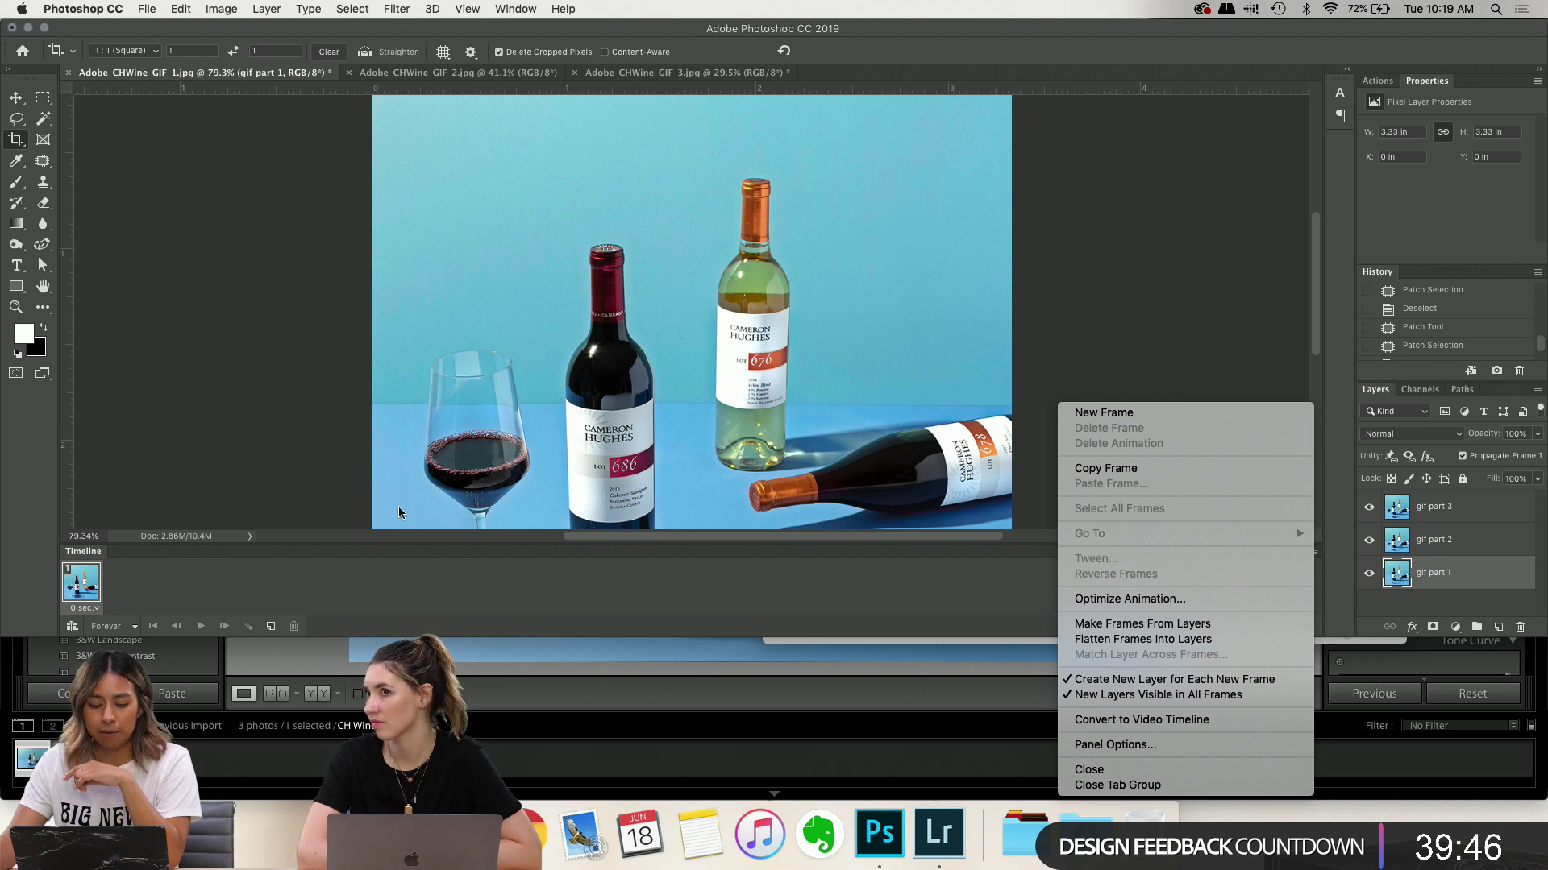
pyautogui.click(1175, 628)
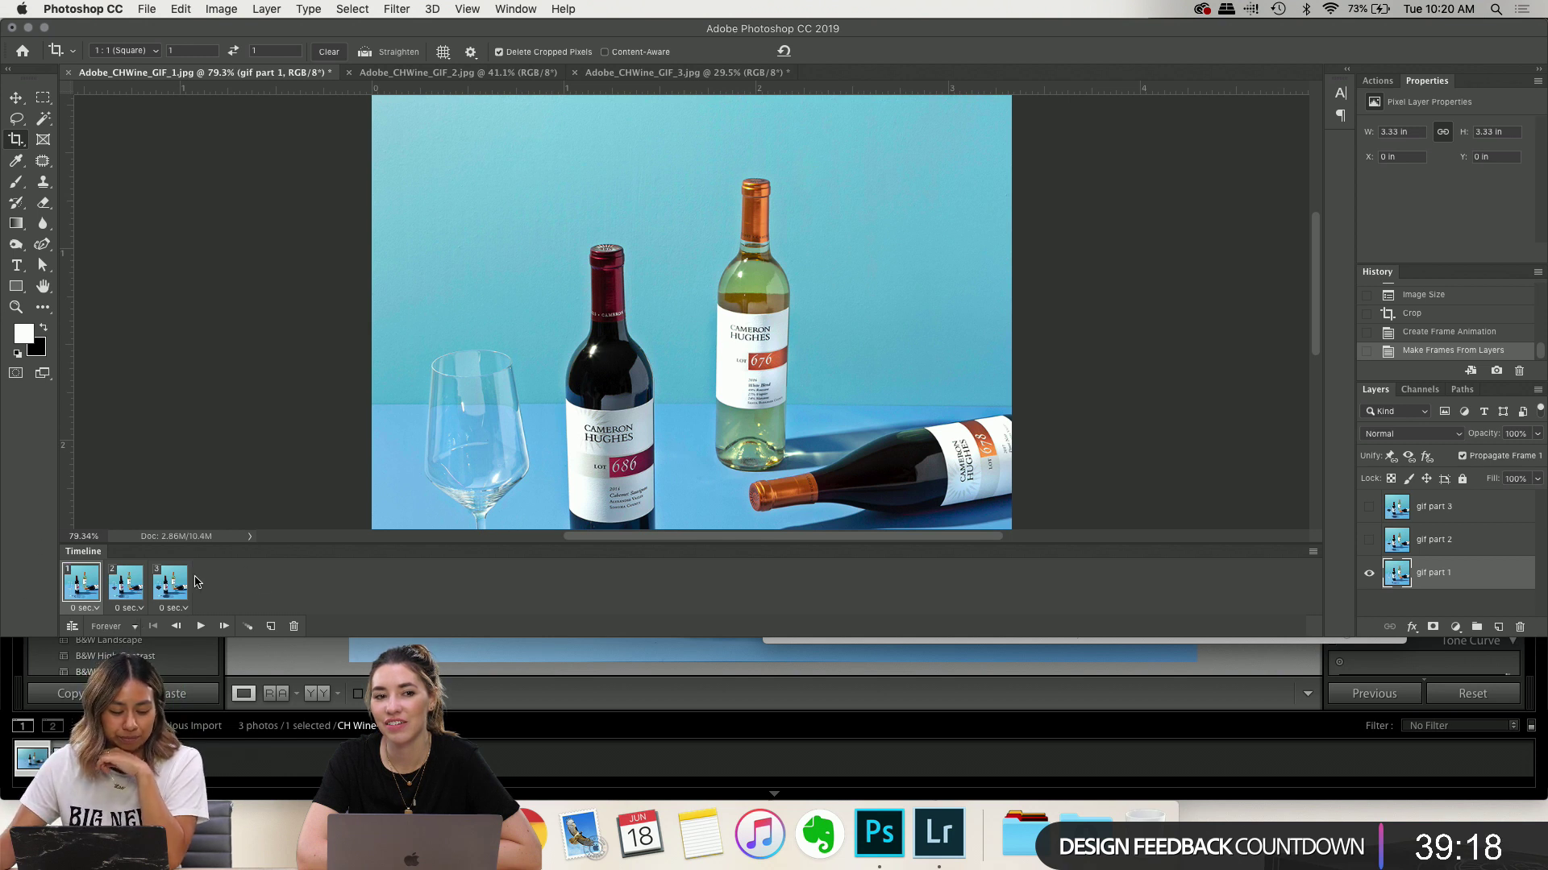
pyautogui.click(96, 610)
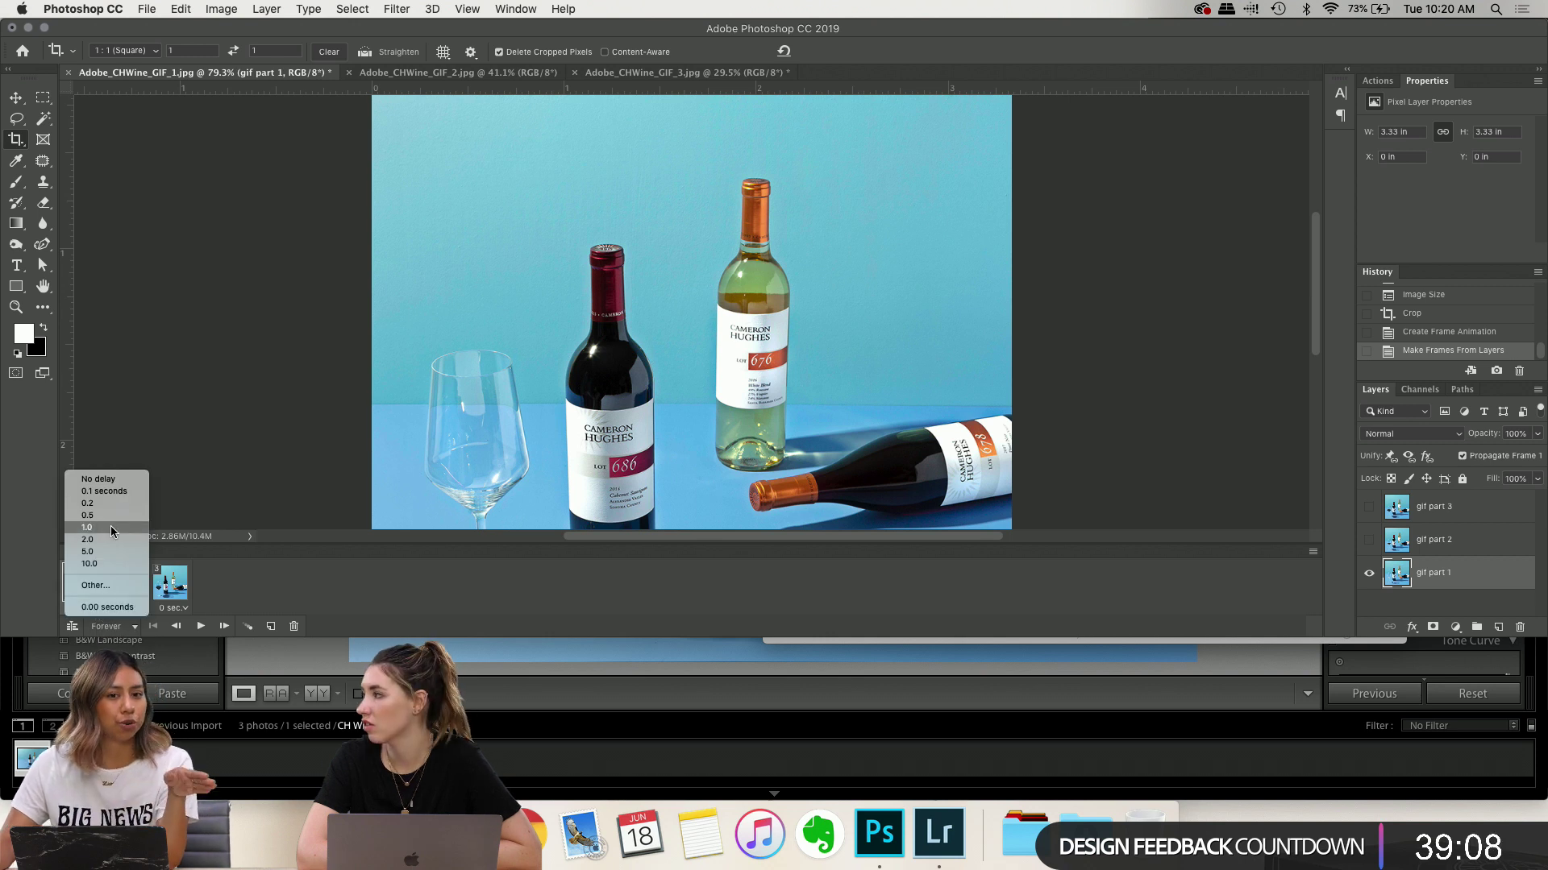
pyautogui.click(293, 625)
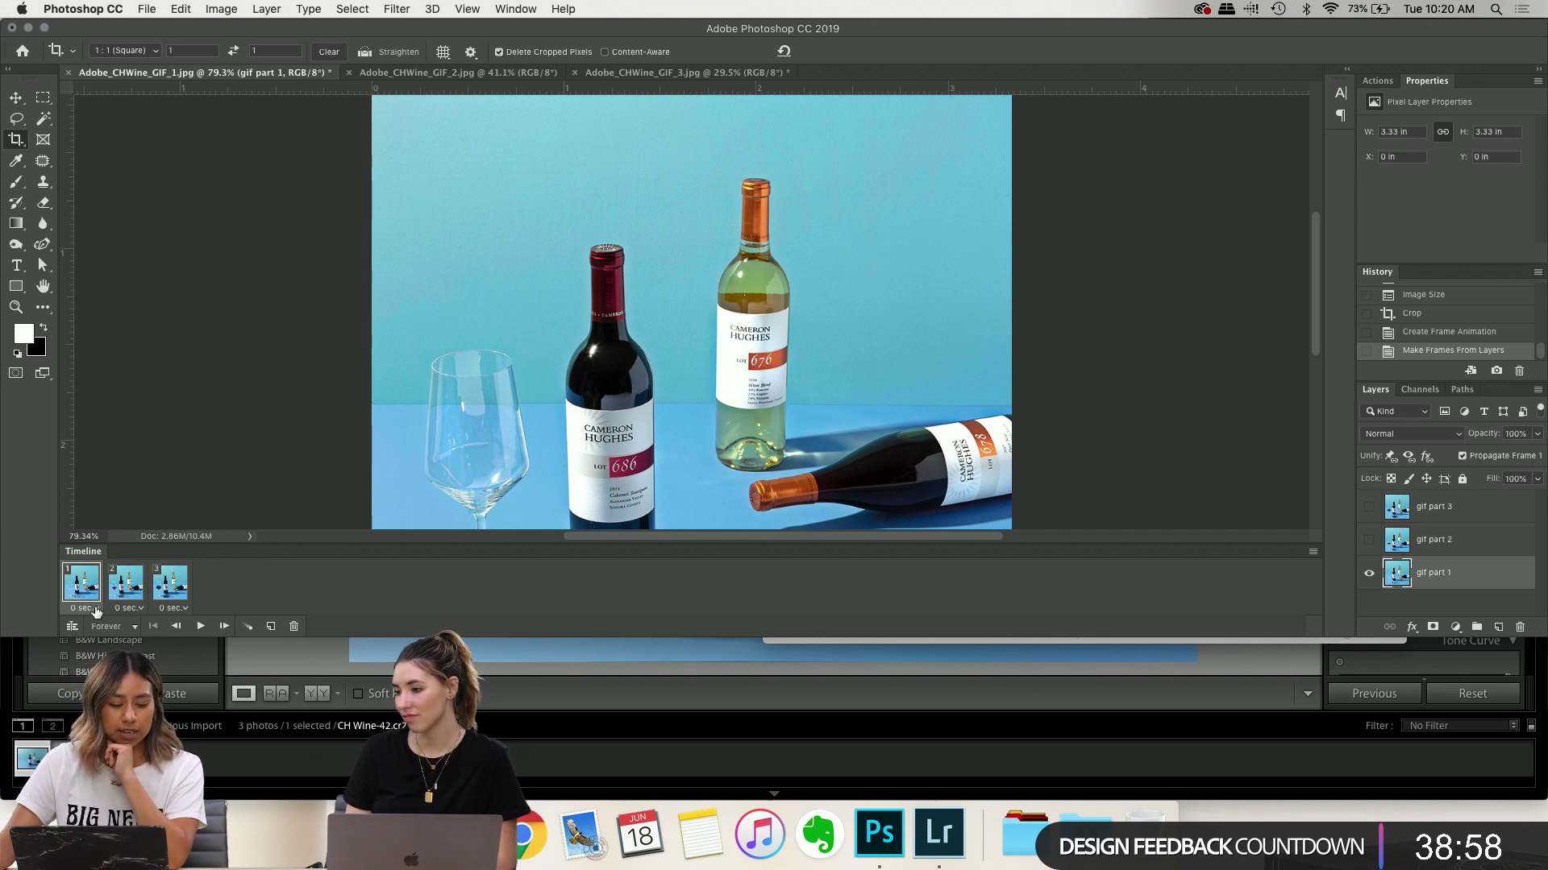
pyautogui.keyDown('shift'); pyautogui.click(172, 596); pyautogui.keyUp('shift')
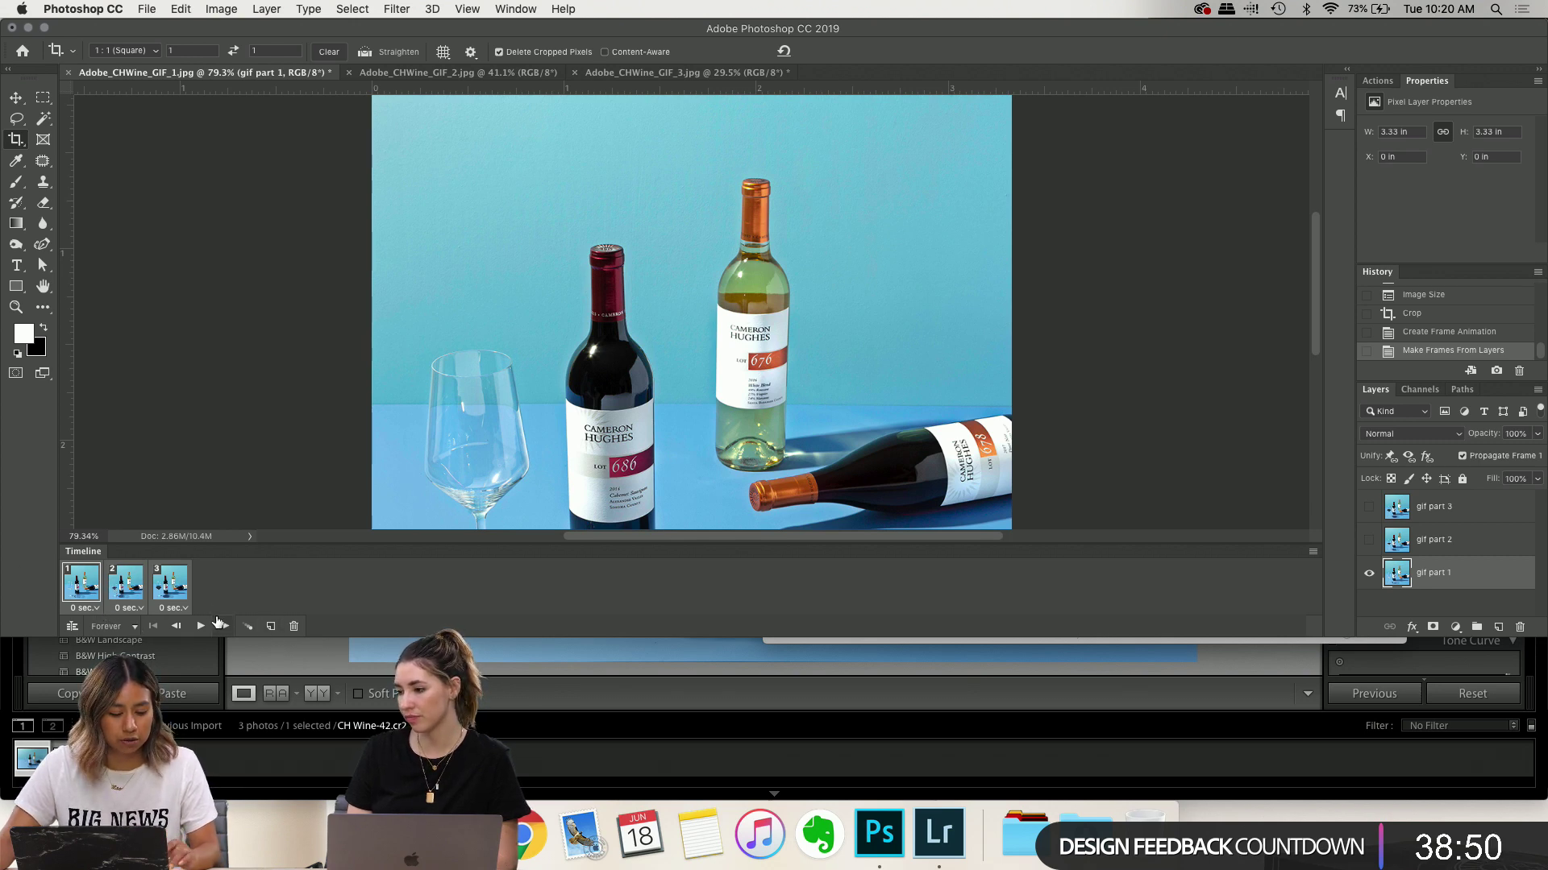
pyautogui.click(90, 608)
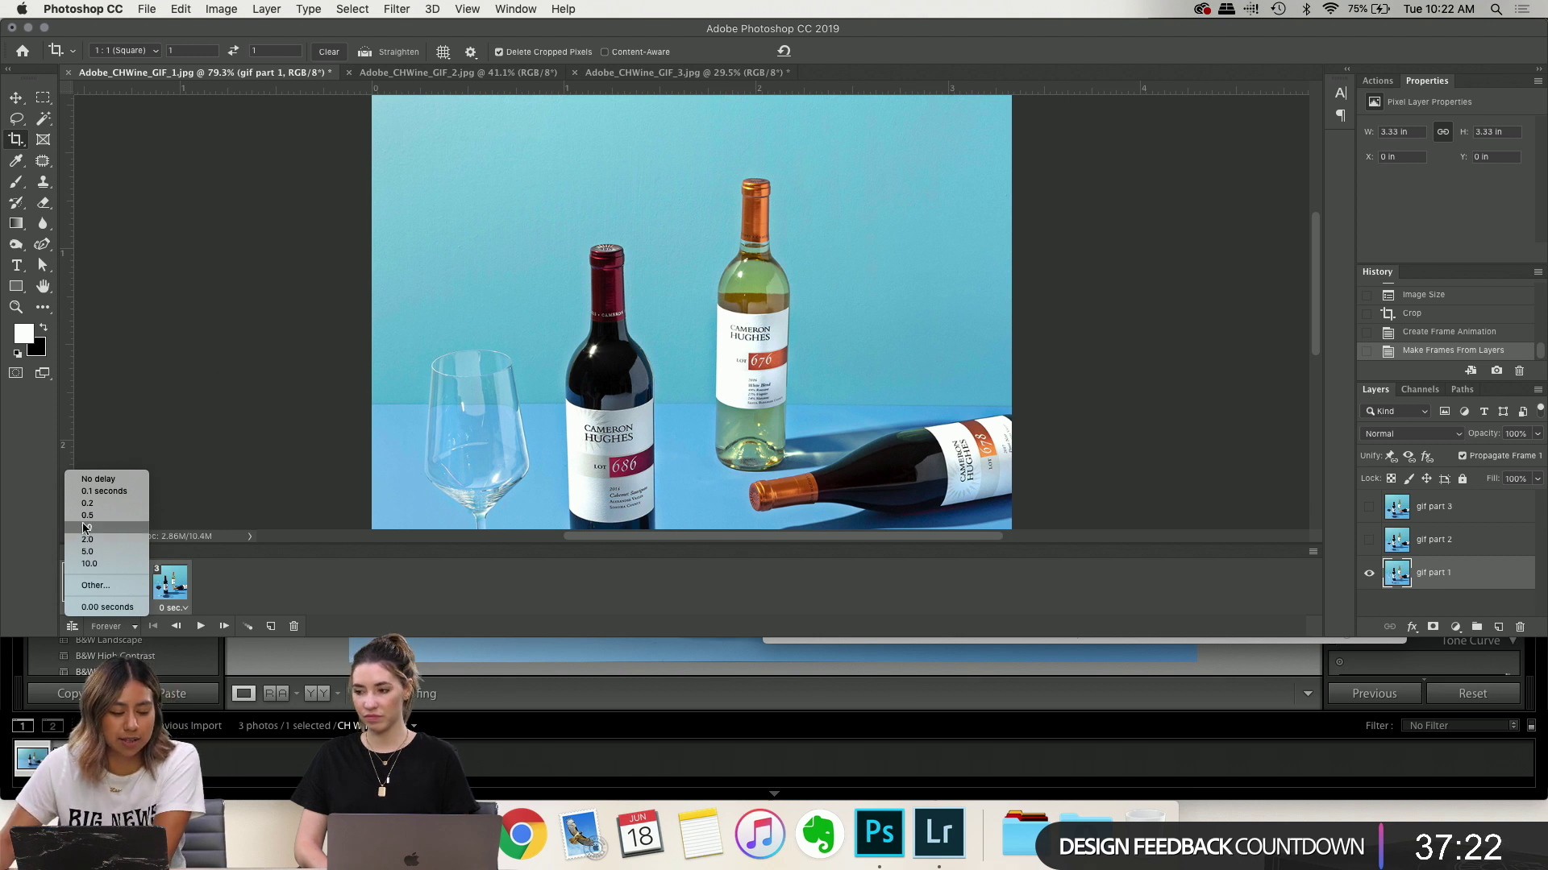
pyautogui.click(119, 503)
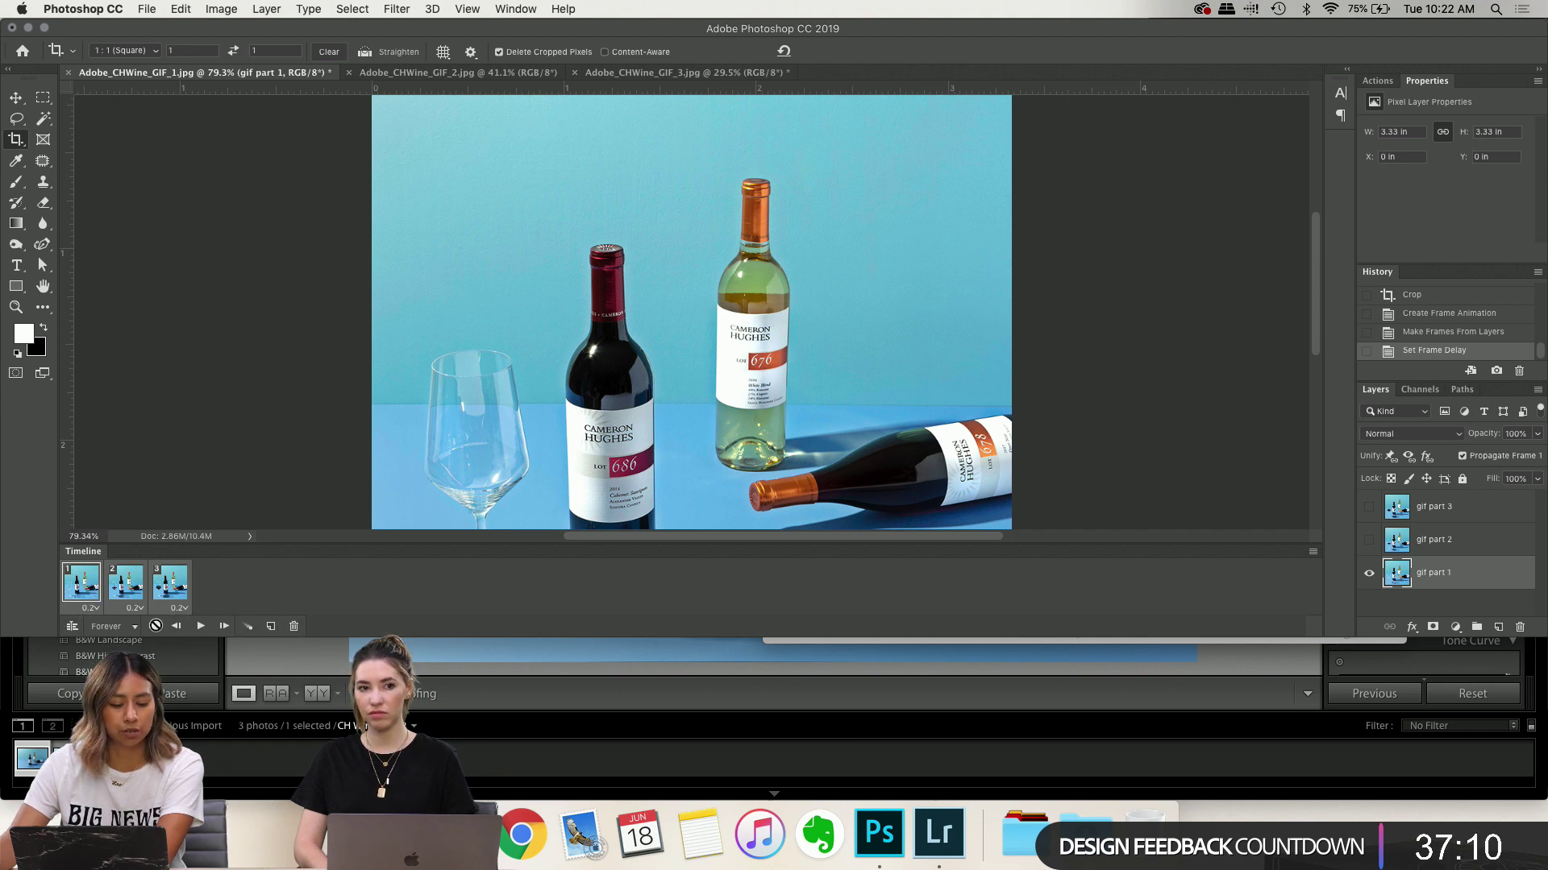
pyautogui.click(136, 628)
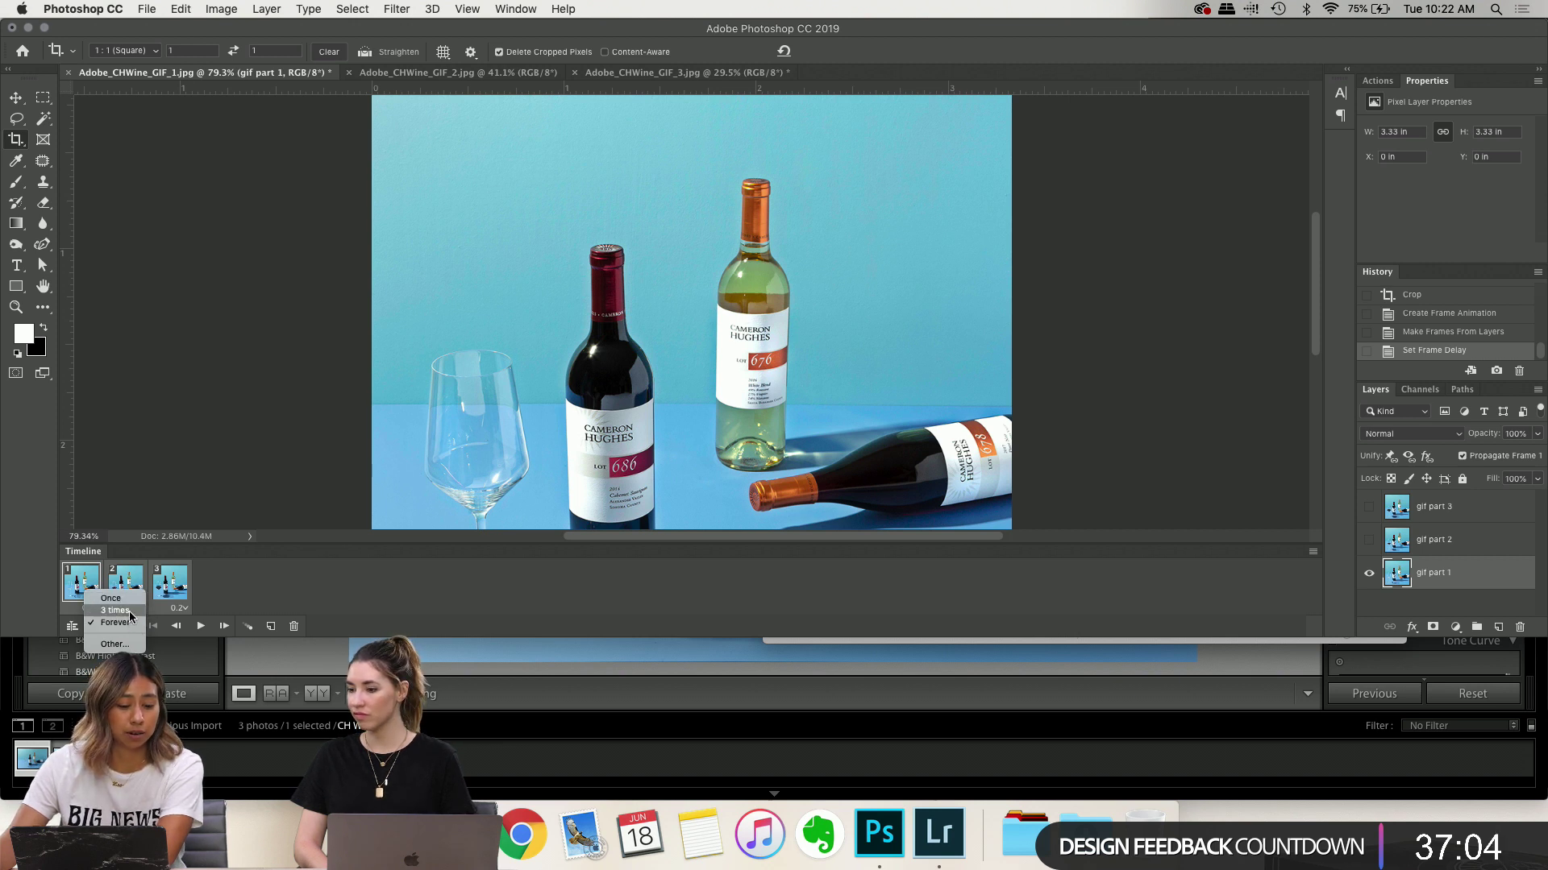
pyautogui.click(131, 646)
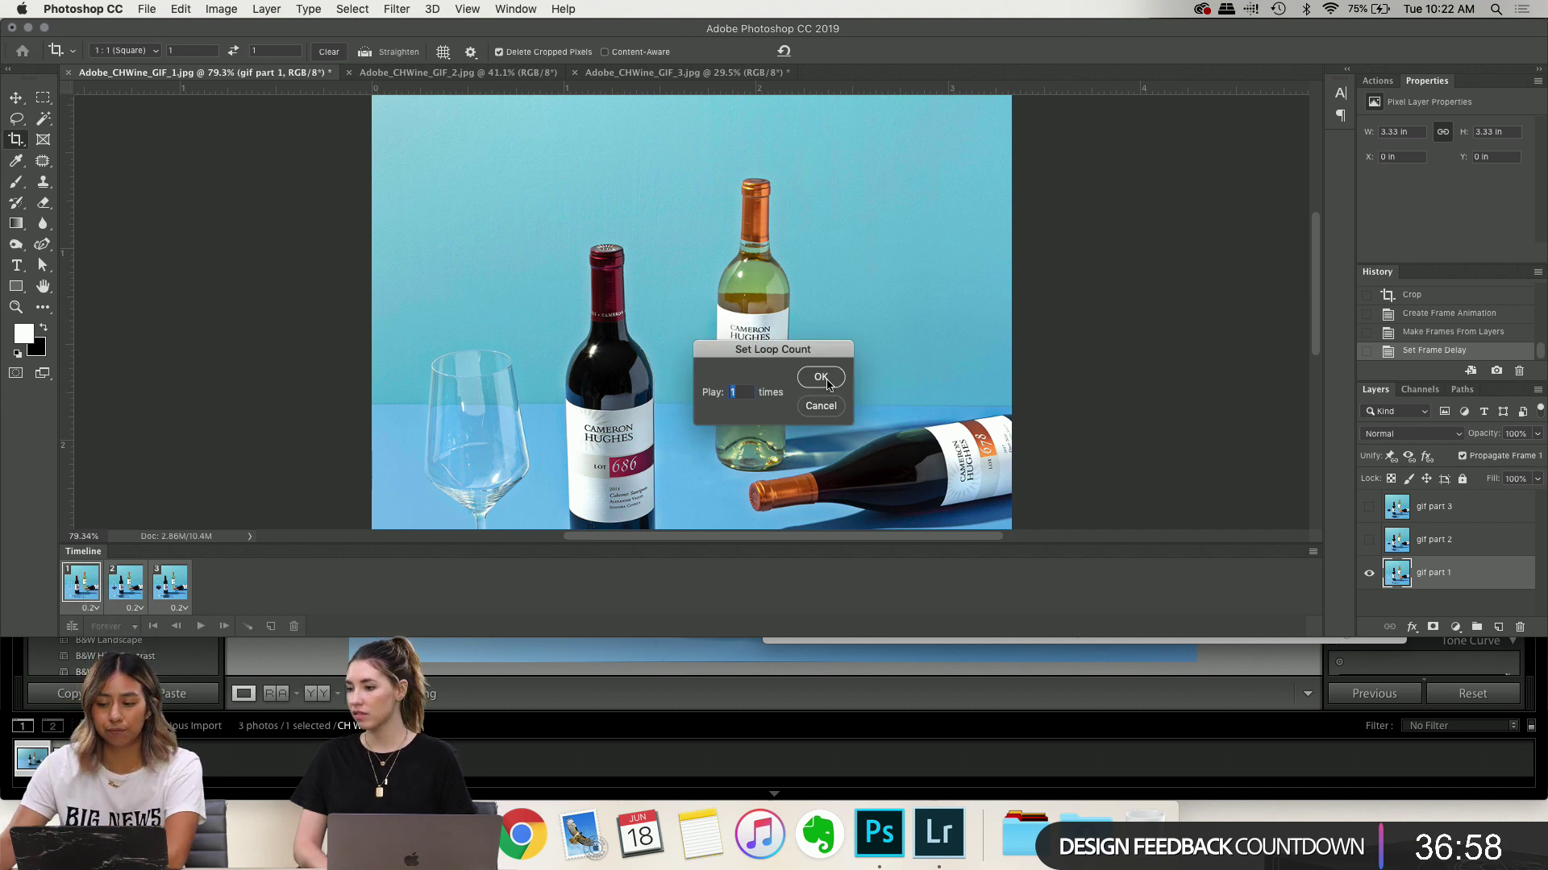
pyautogui.click(821, 407)
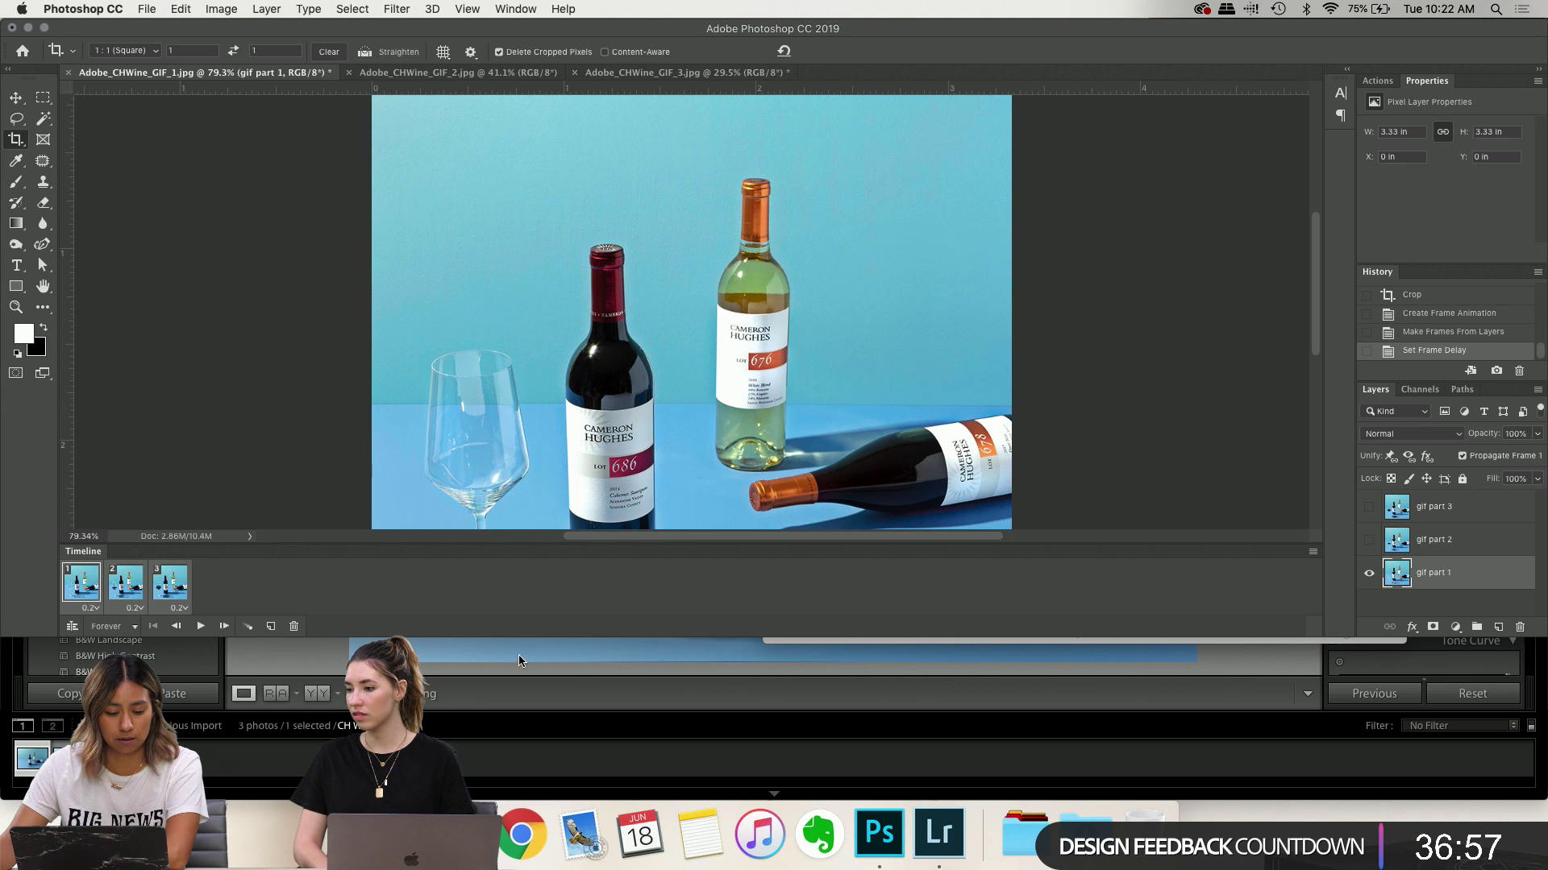
# Play the frame animation, and resize the application window to fit the whole image above the timeline
pyautogui.click(201, 627)
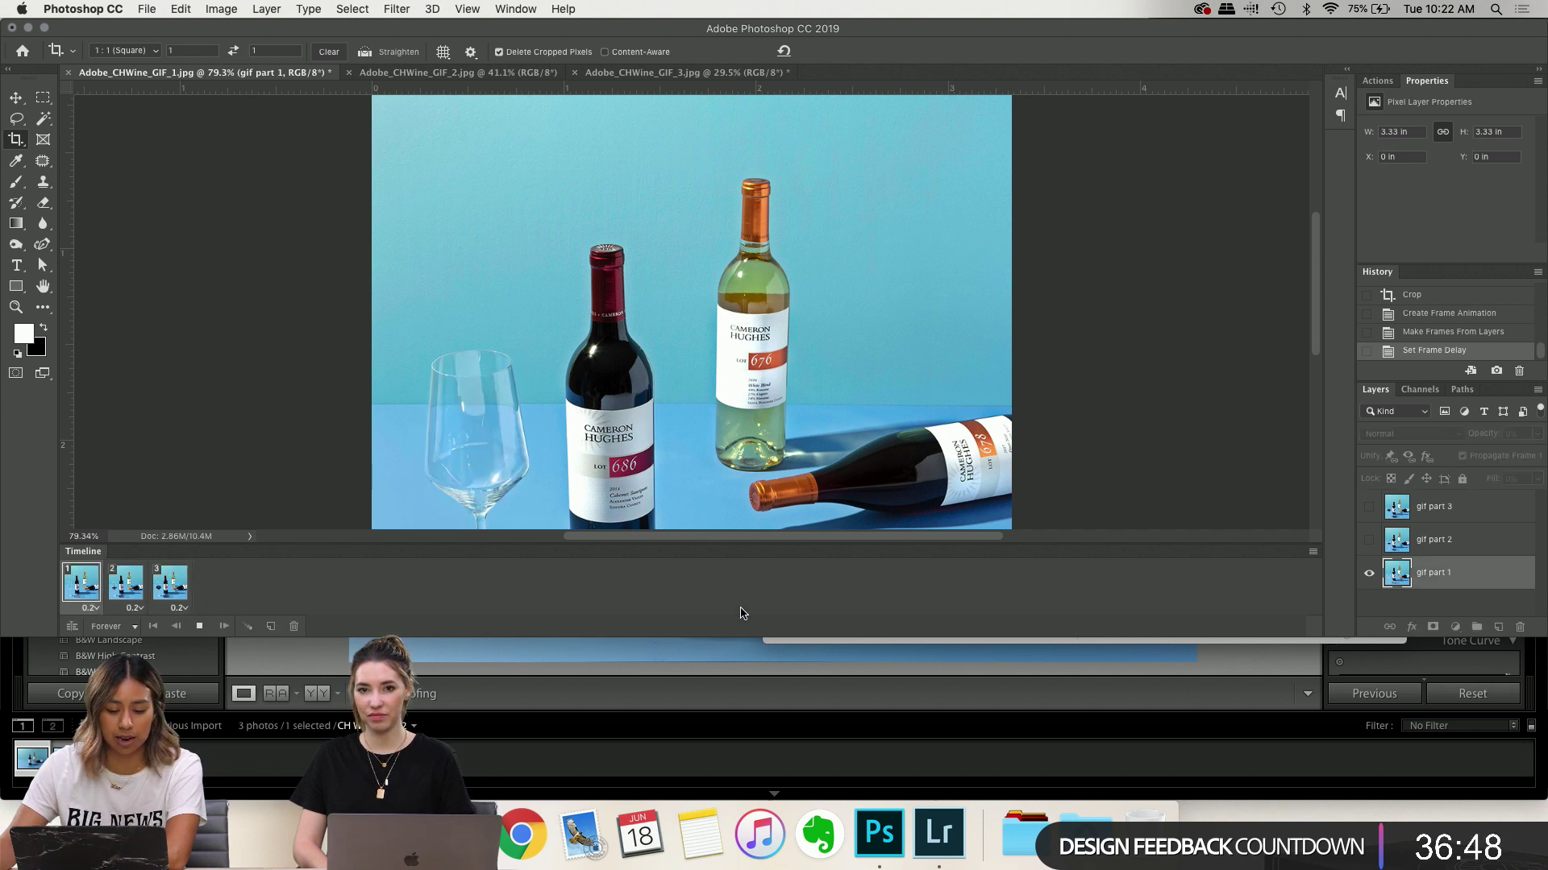
pyautogui.moveTo(778, 638); pyautogui.dragTo(788, 787)
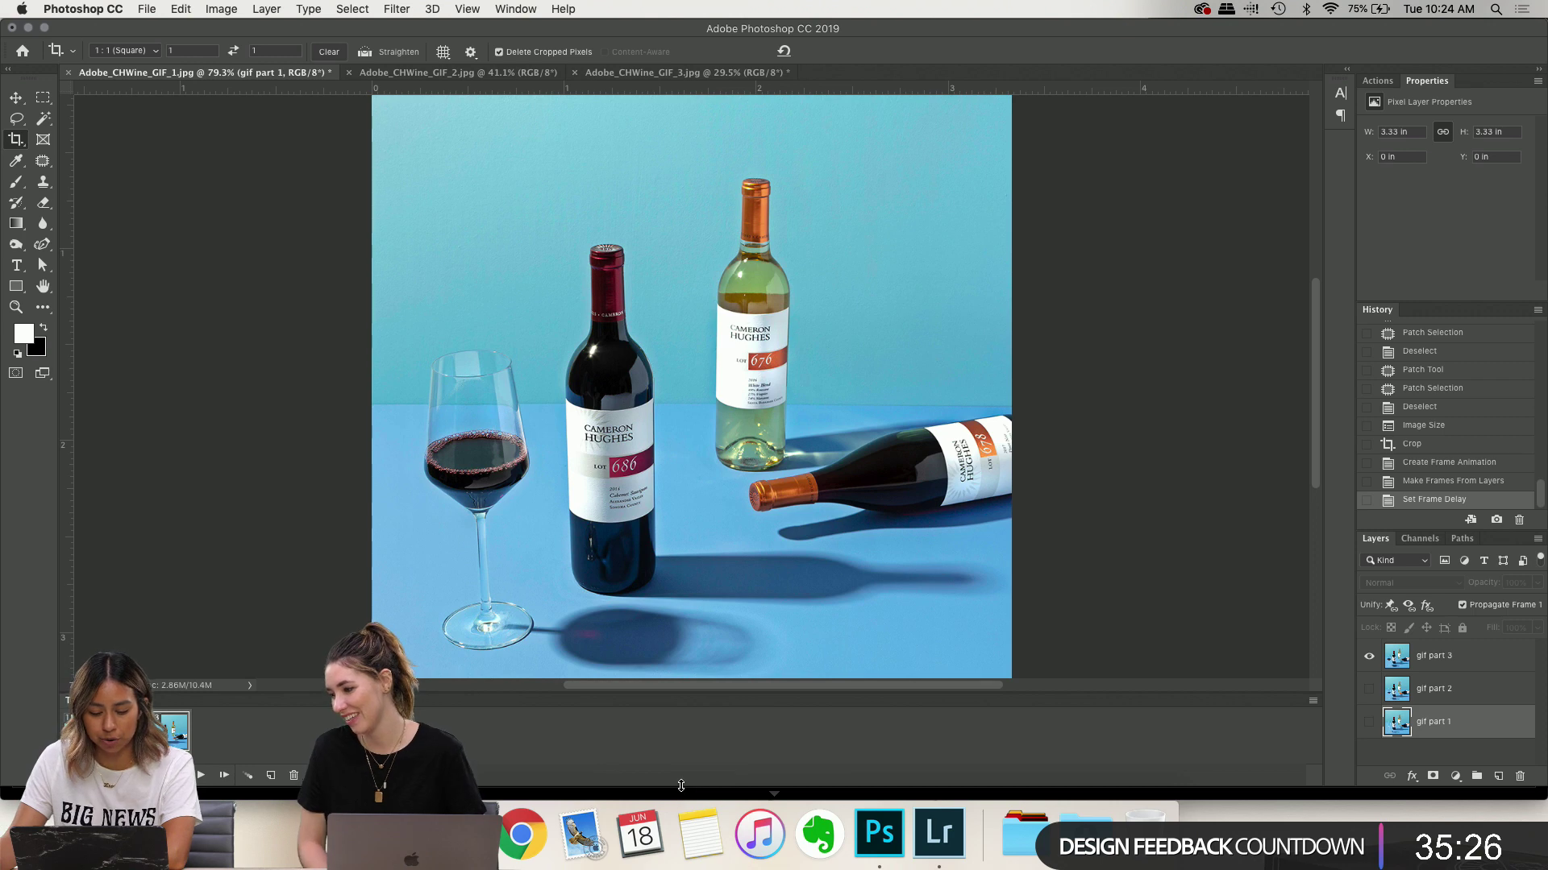
pyautogui.moveTo(681, 786); pyautogui.dragTo(707, 697)
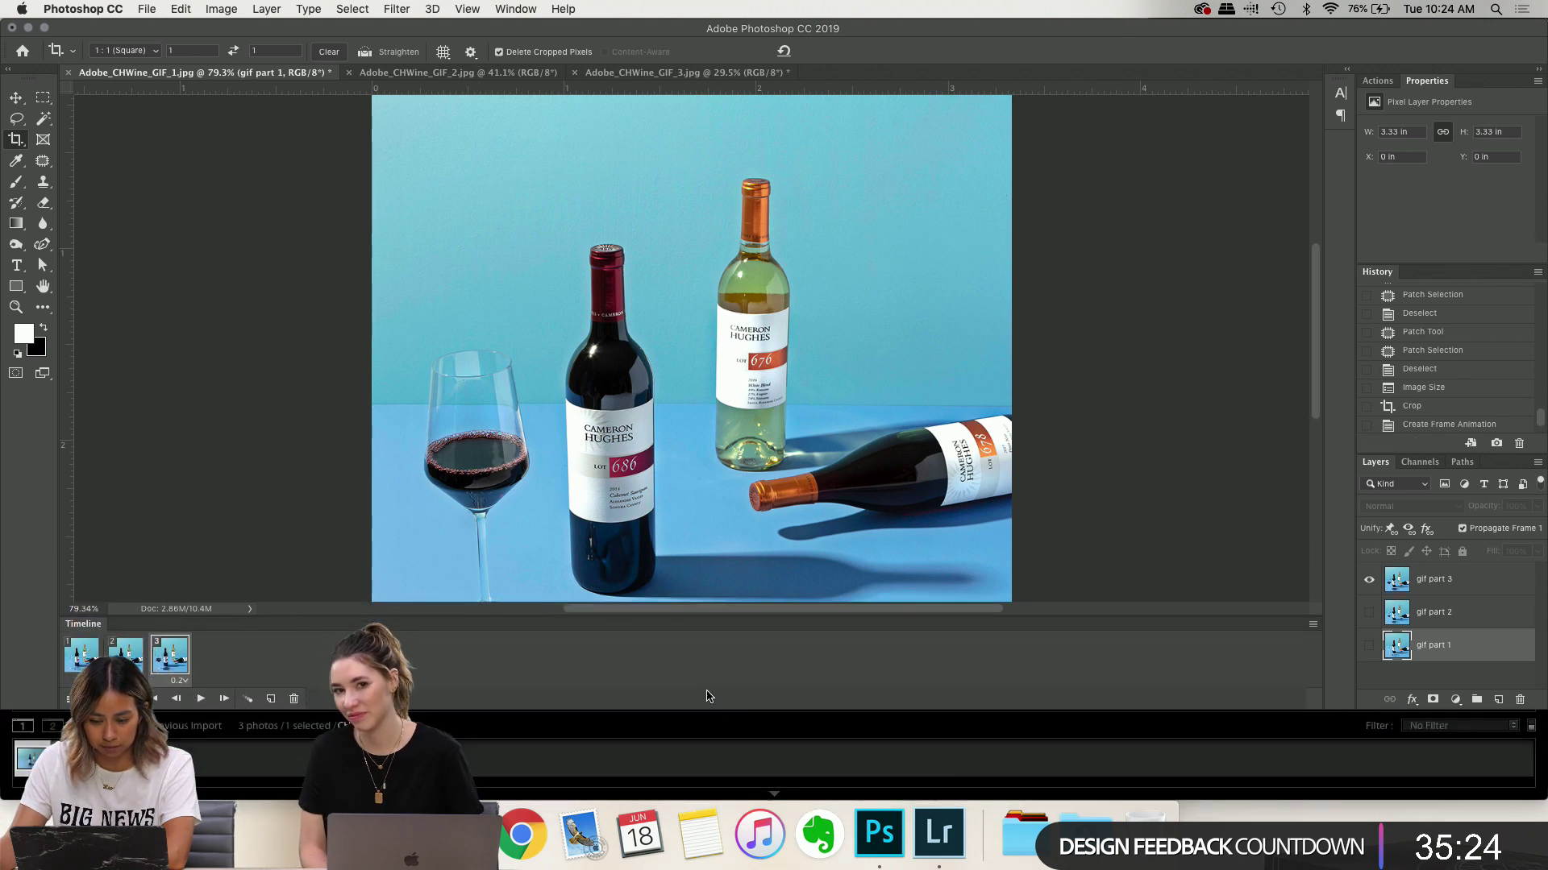
pyautogui.press('super+0')
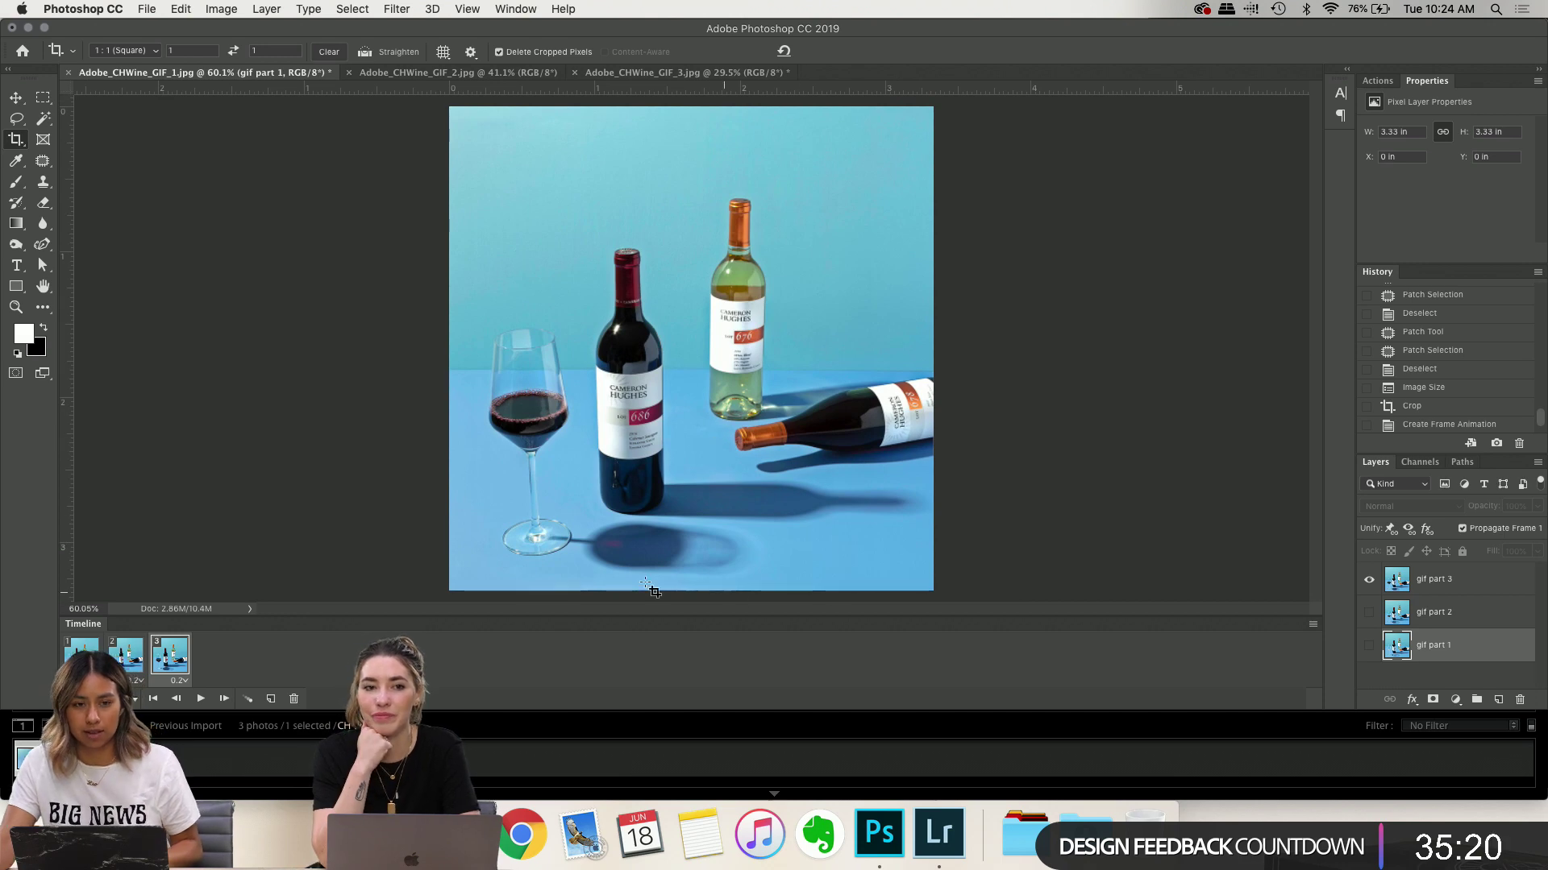
# Shorten the Photoshop window further and zoom out to about 54% to show the whole square image
pyautogui.click(730, 715)
pyautogui.click(878, 834)
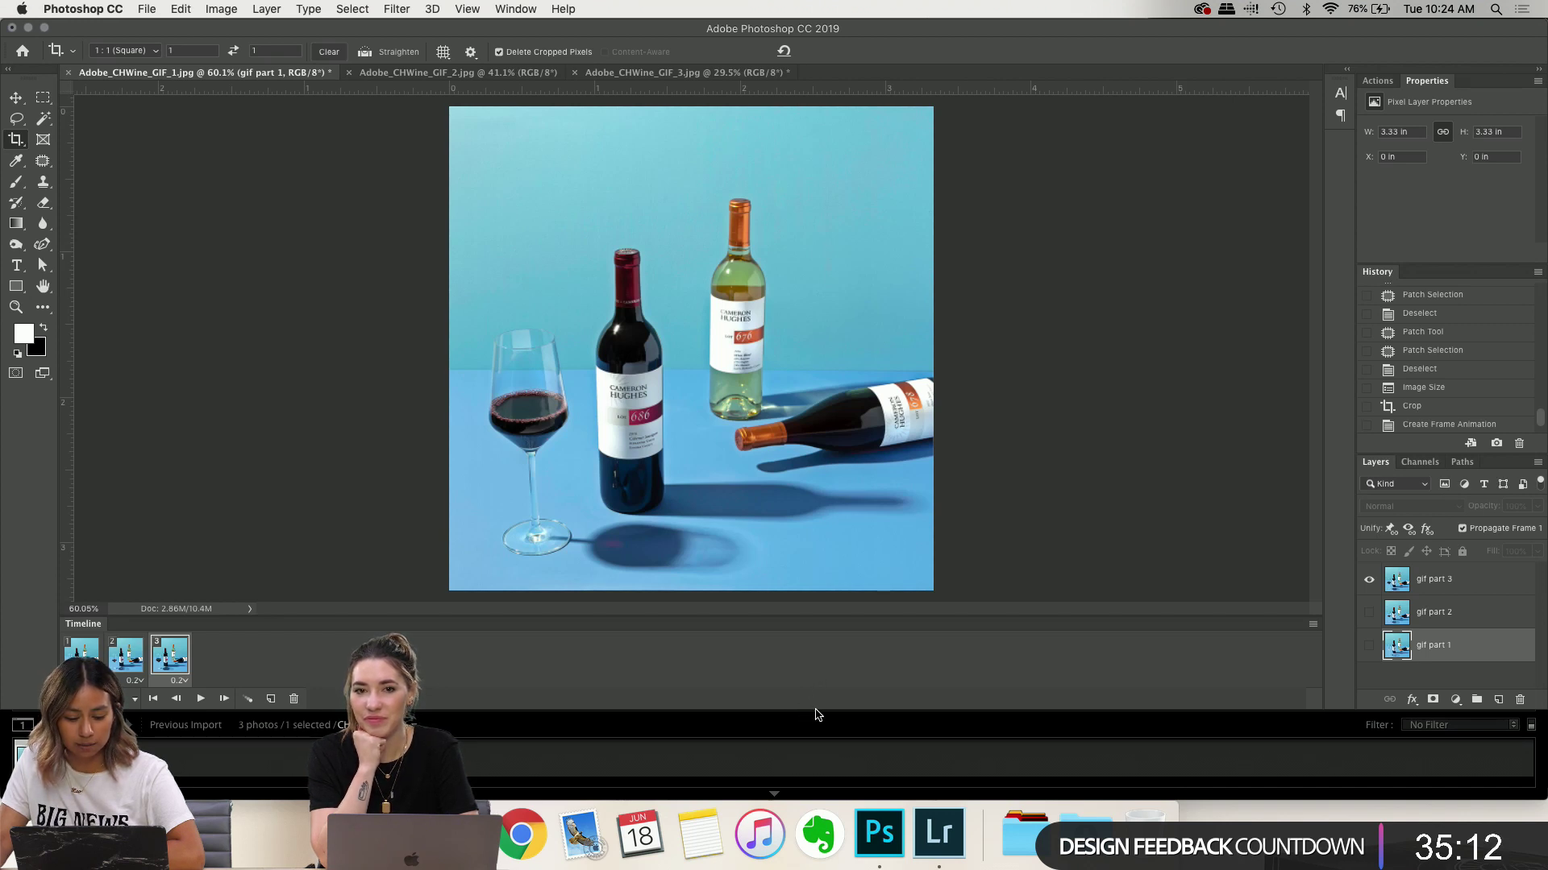
pyautogui.click(762, 714)
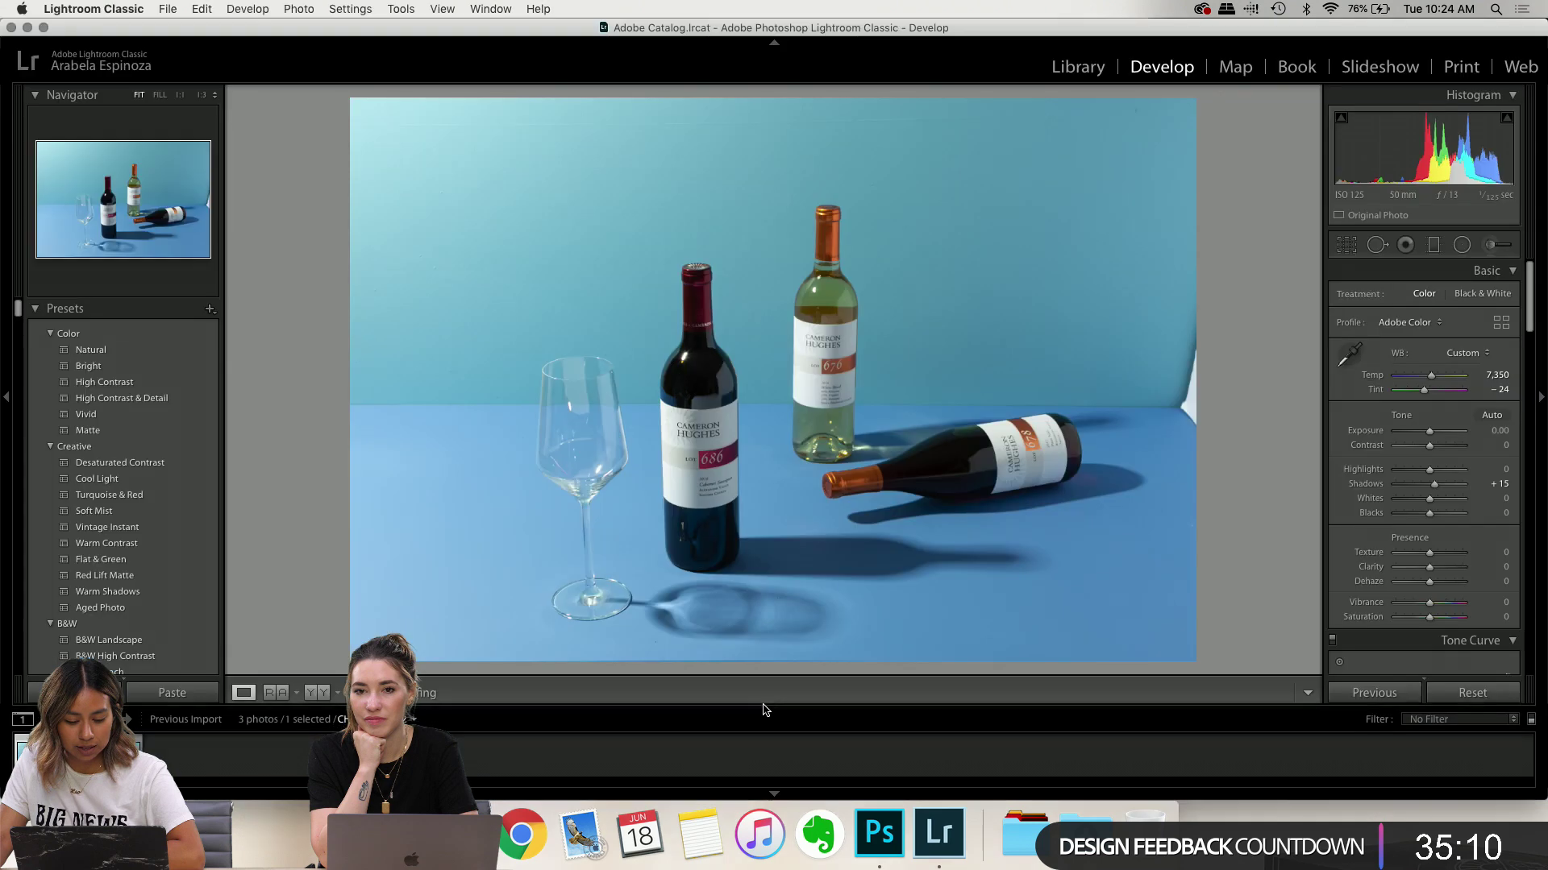
pyautogui.press('super+Tab')
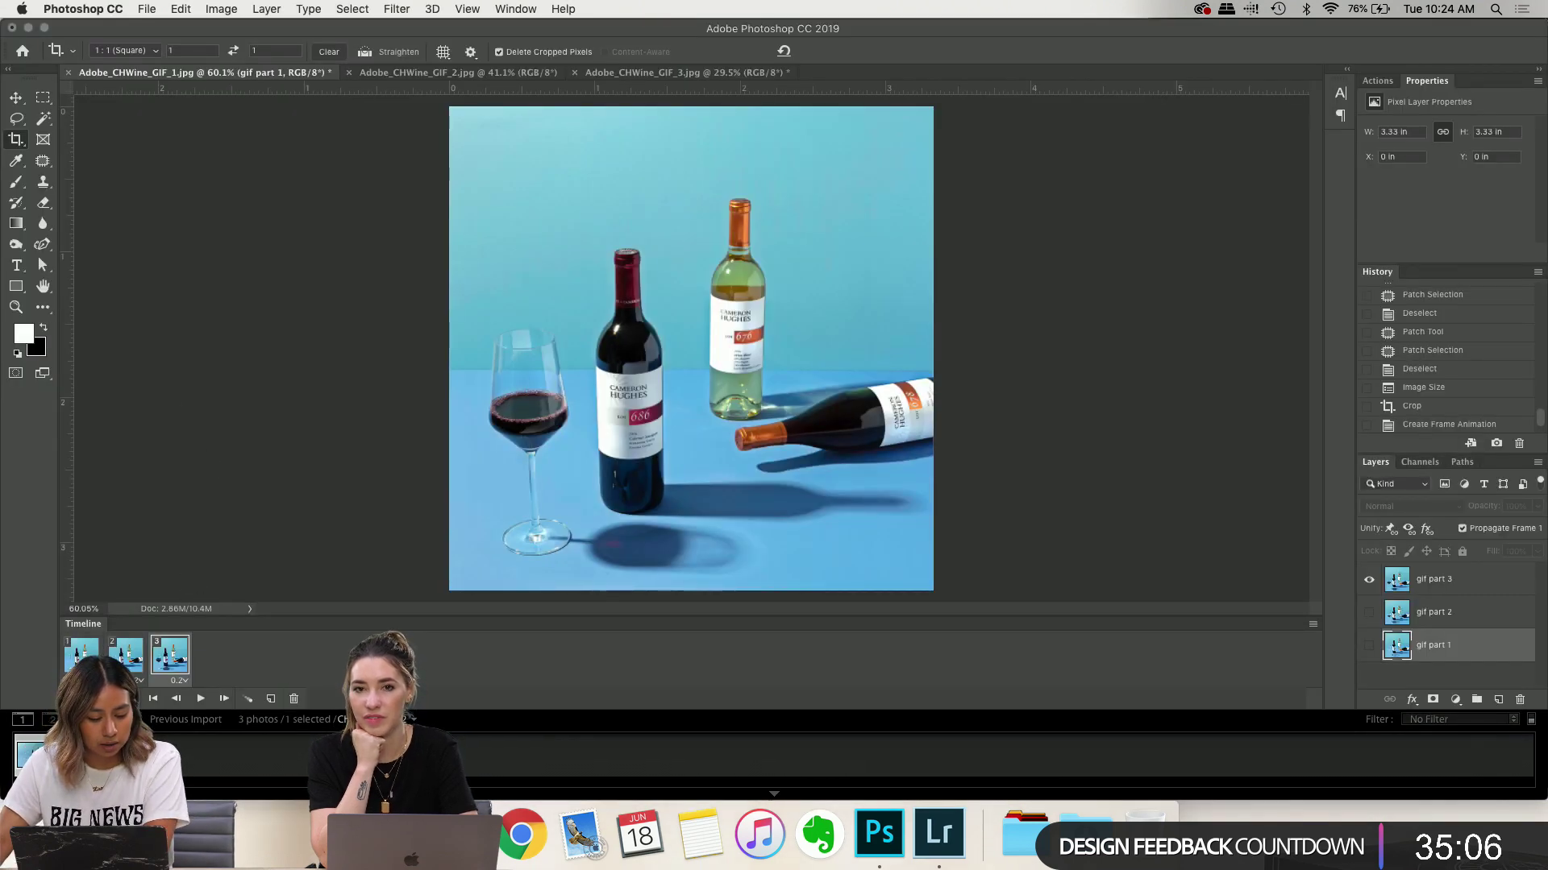
pyautogui.moveTo(412, 716); pyautogui.dragTo(411, 680)
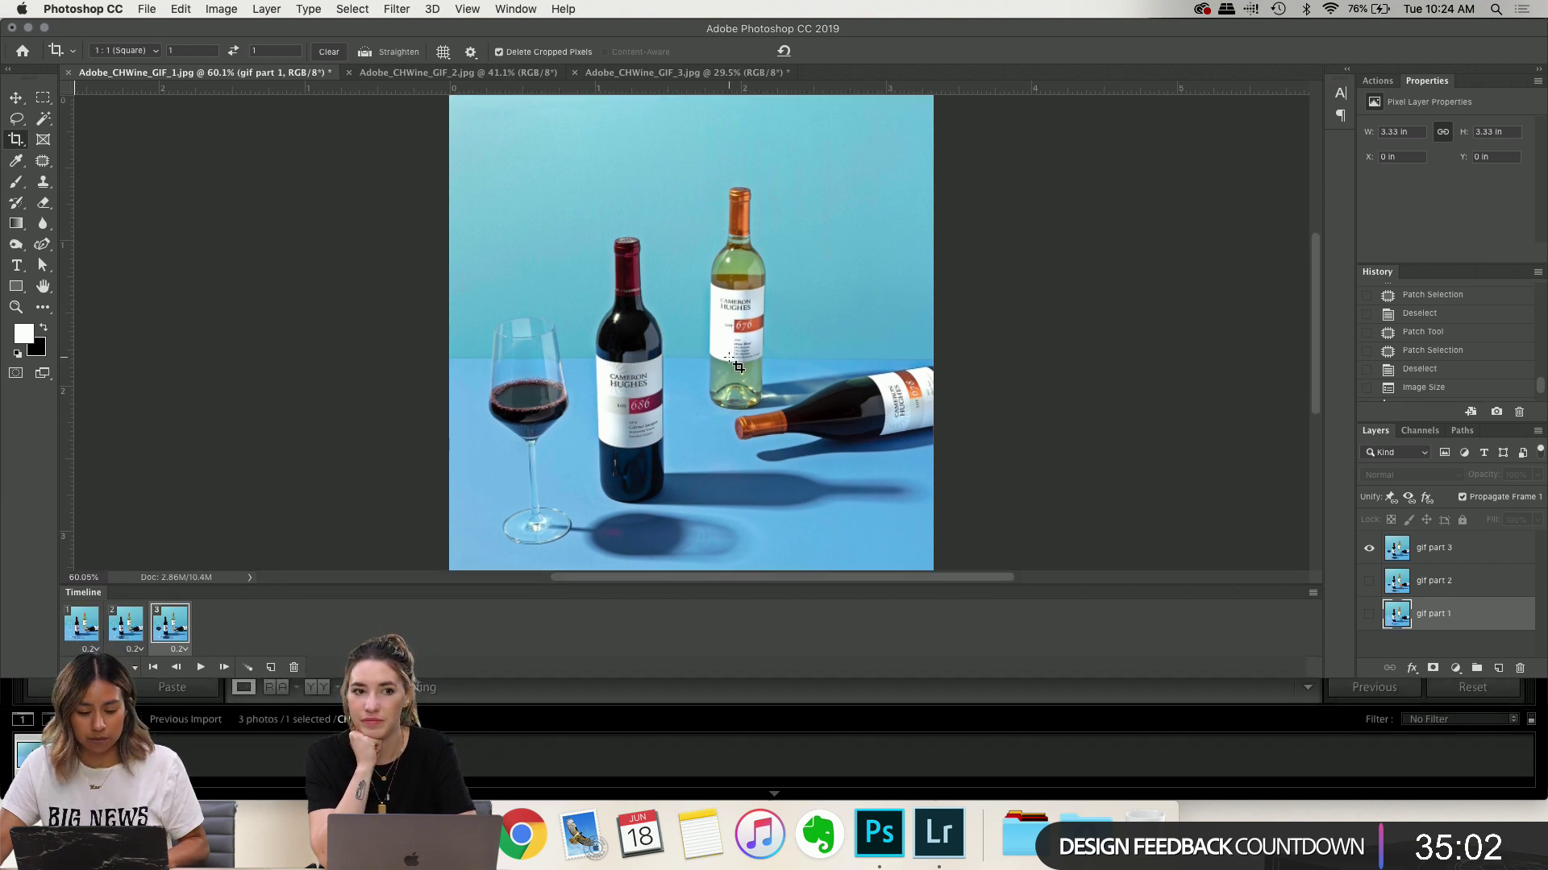
pyautogui.scroll(-2, 735, 366)
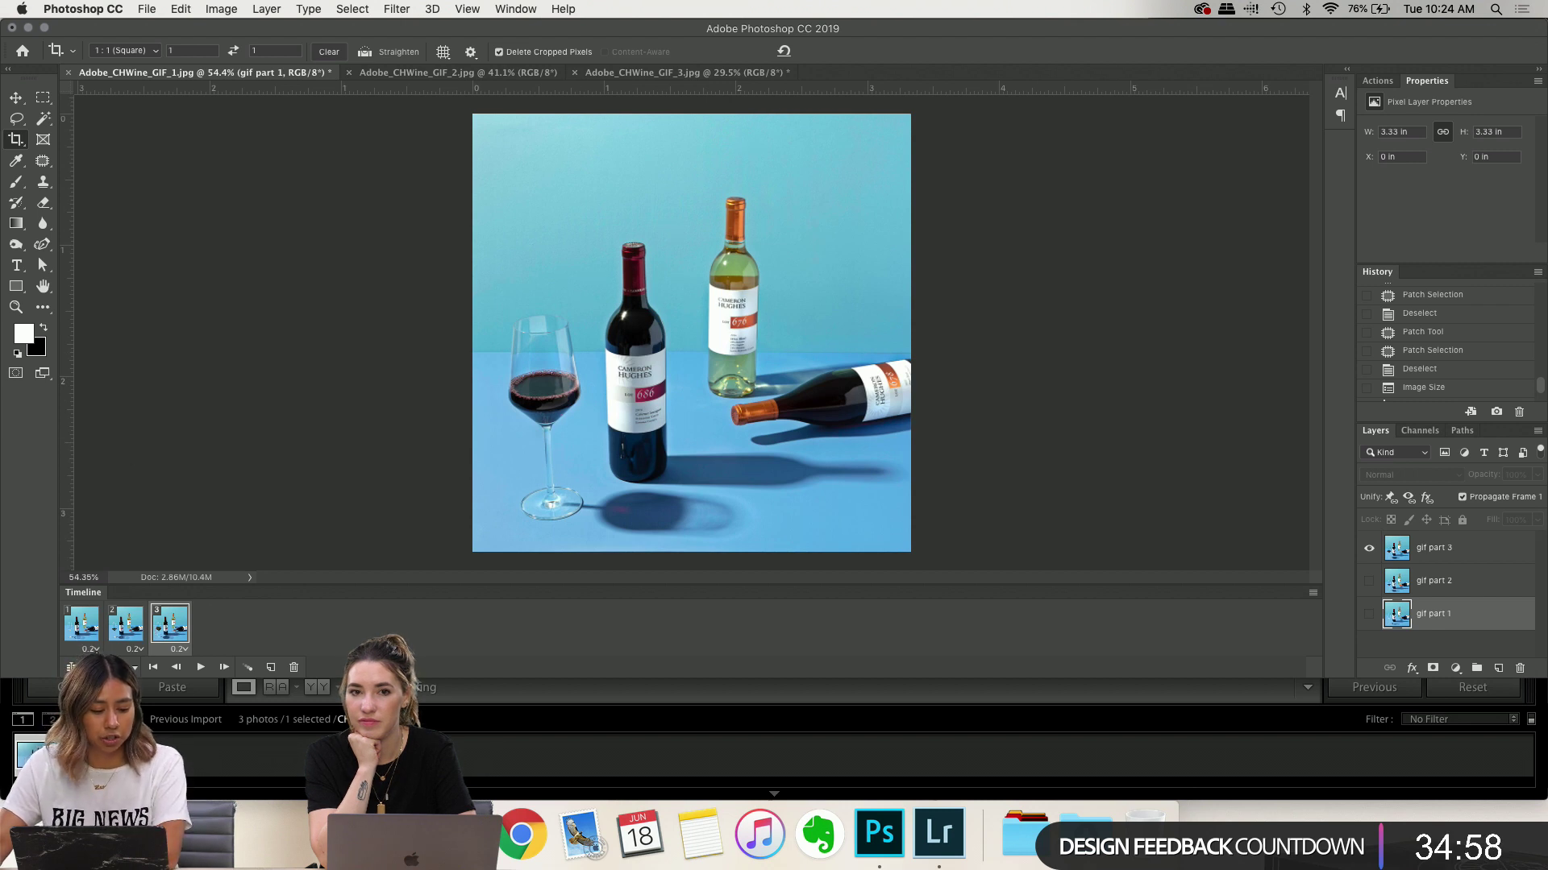
# Review the preset and custom delay options for all three frames, keeping the delay at 0.2 seconds
pyautogui.click(90, 649)
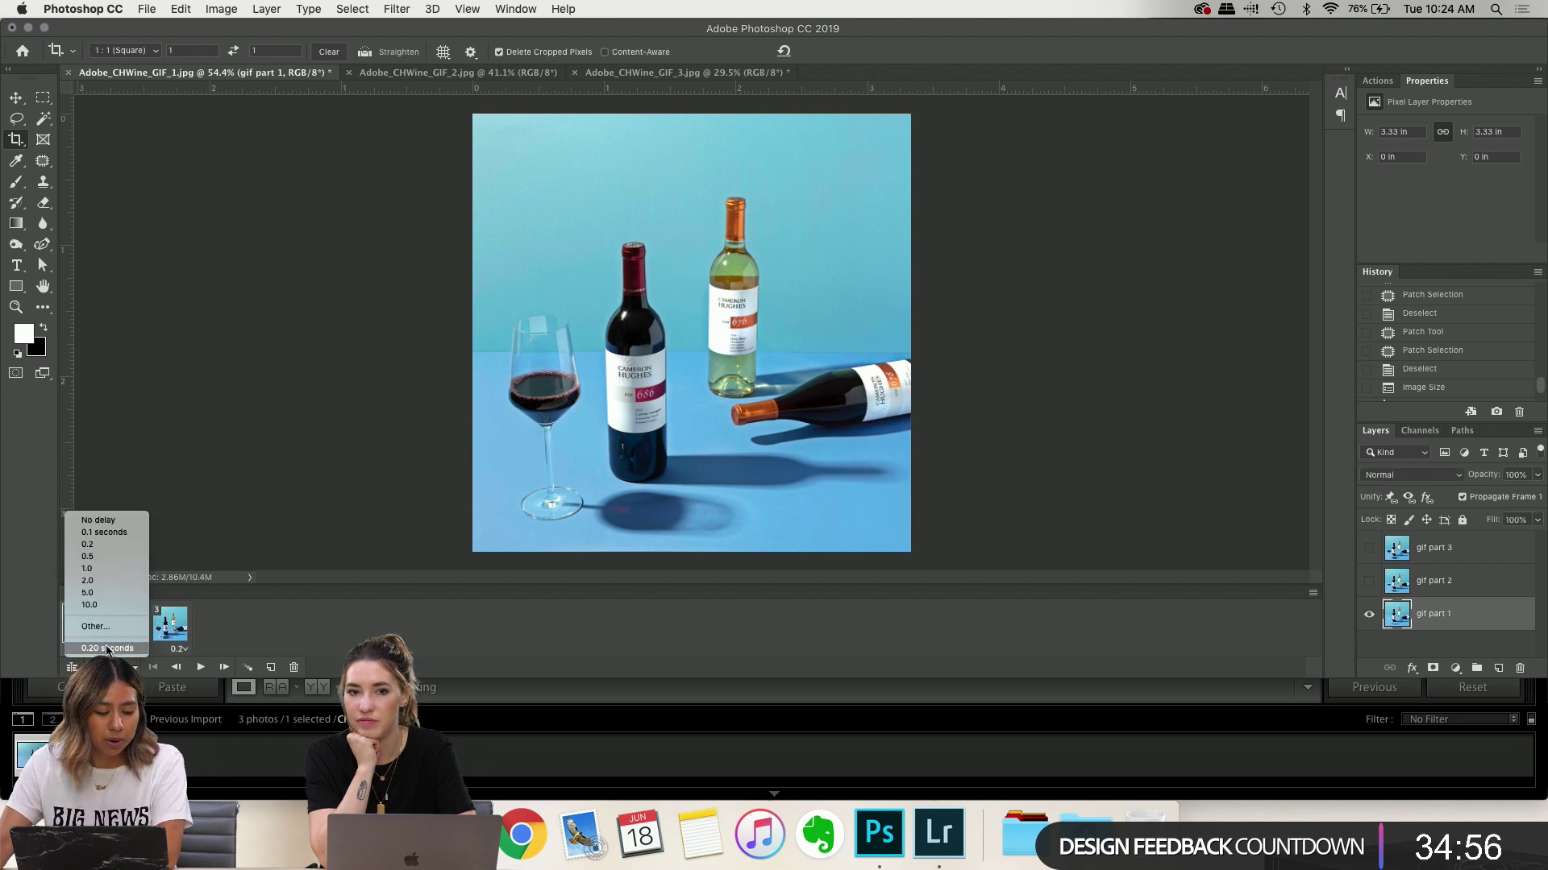
pyautogui.click(107, 649)
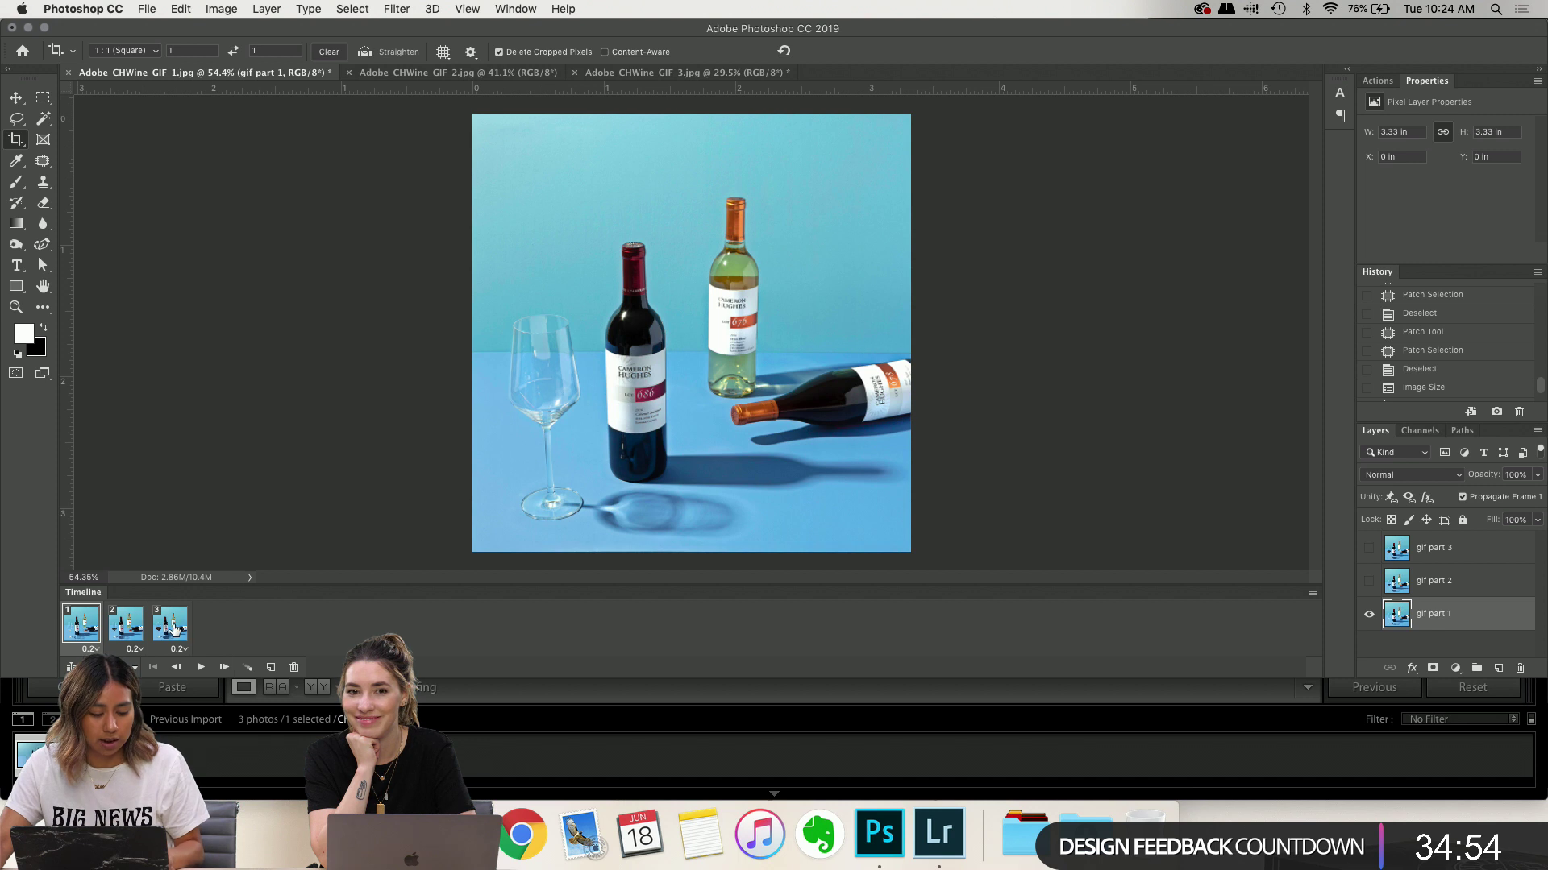
pyautogui.keyDown('shift'); pyautogui.click(175, 630); pyautogui.keyUp('shift')
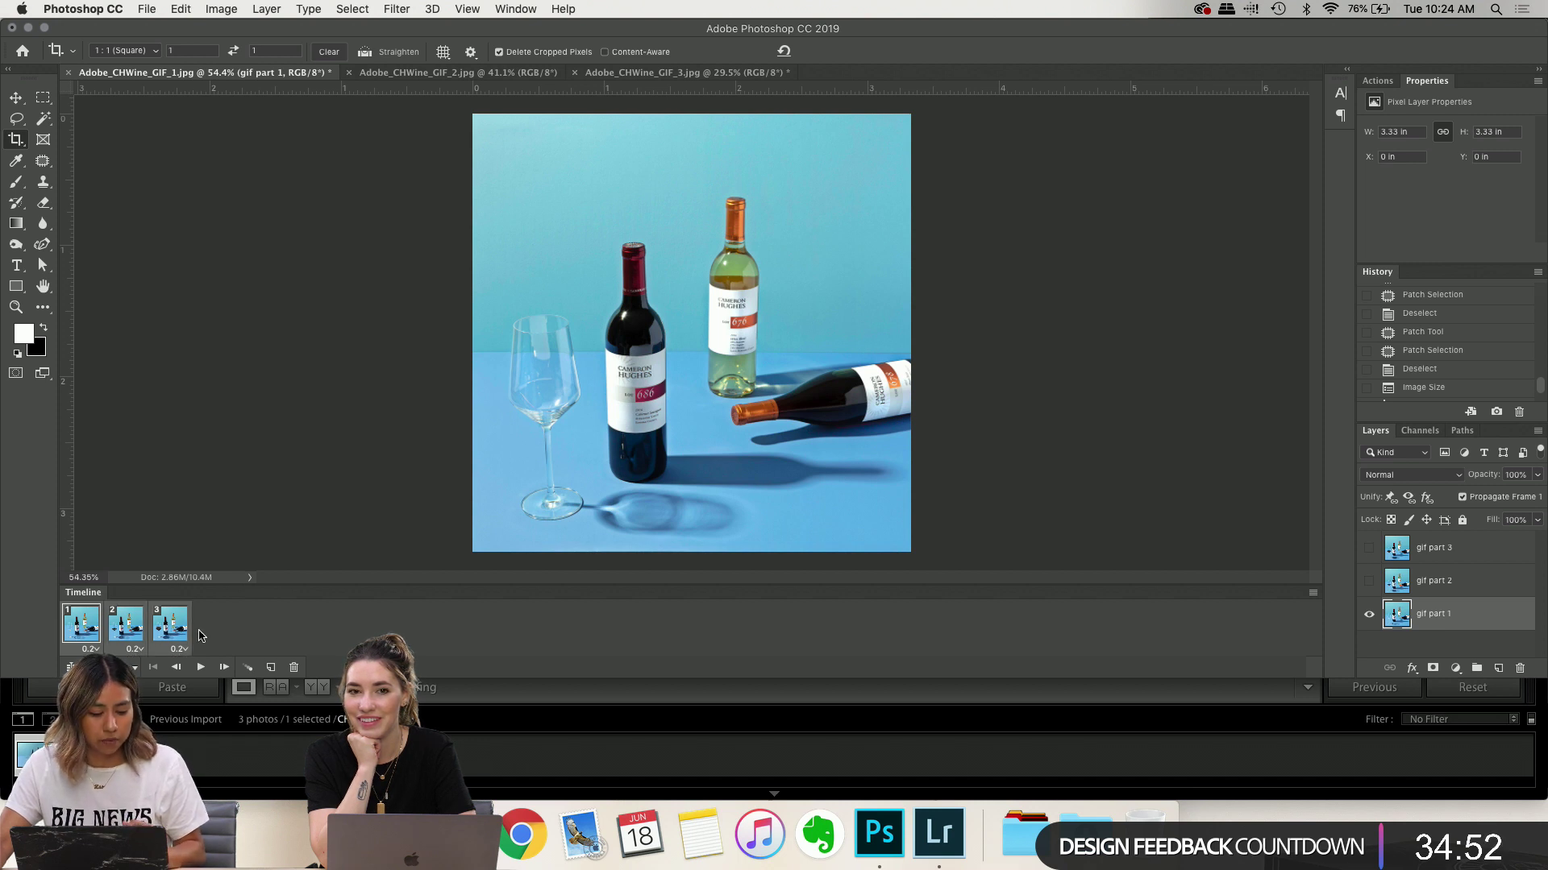
pyautogui.click(95, 649)
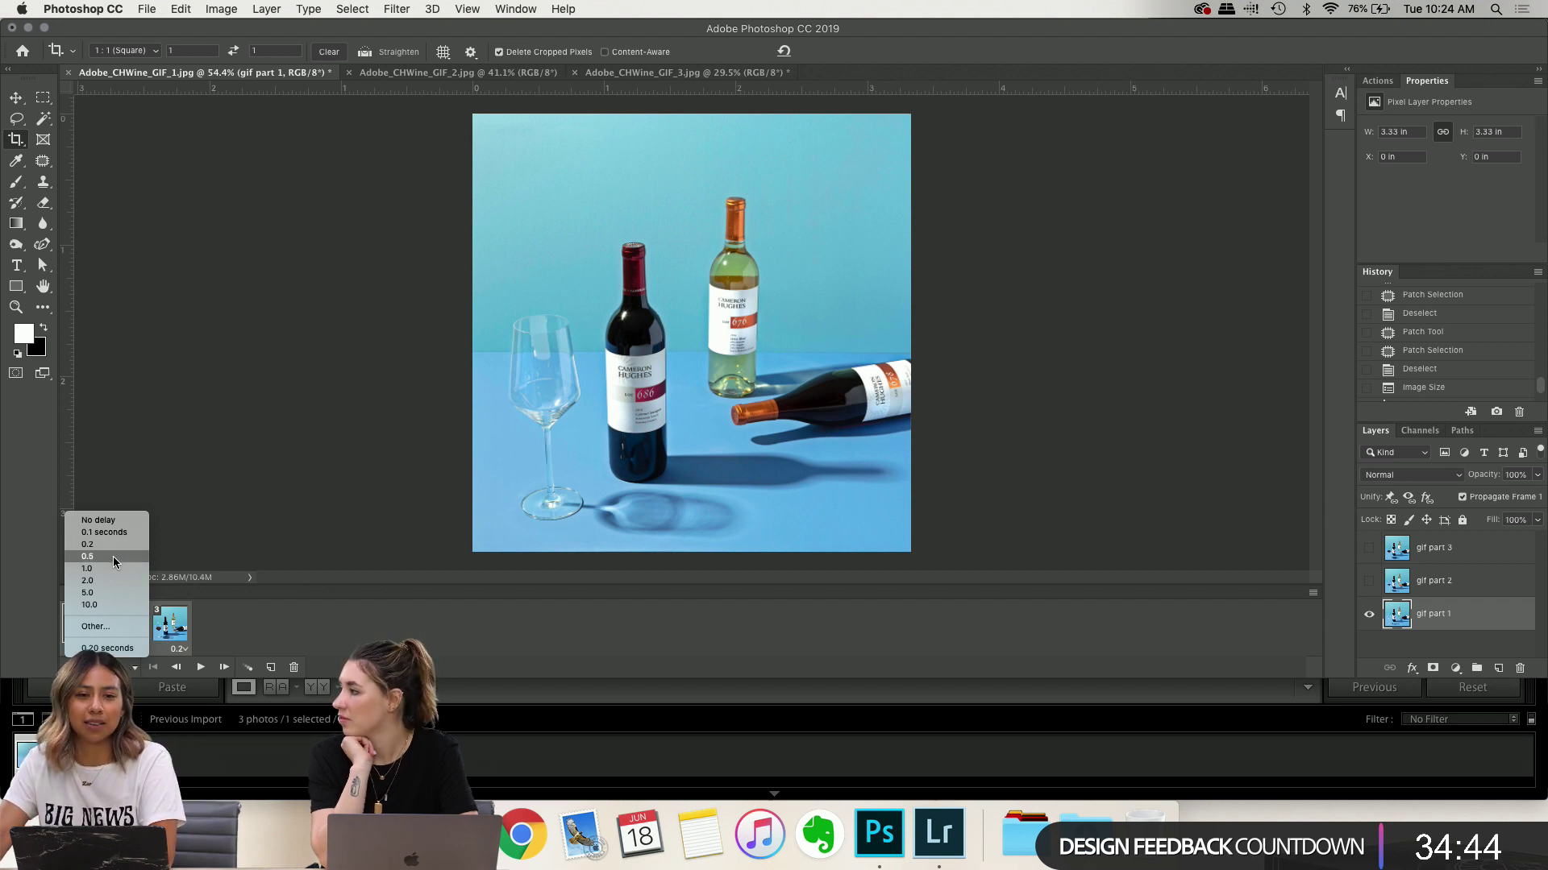
pyautogui.click(90, 628)
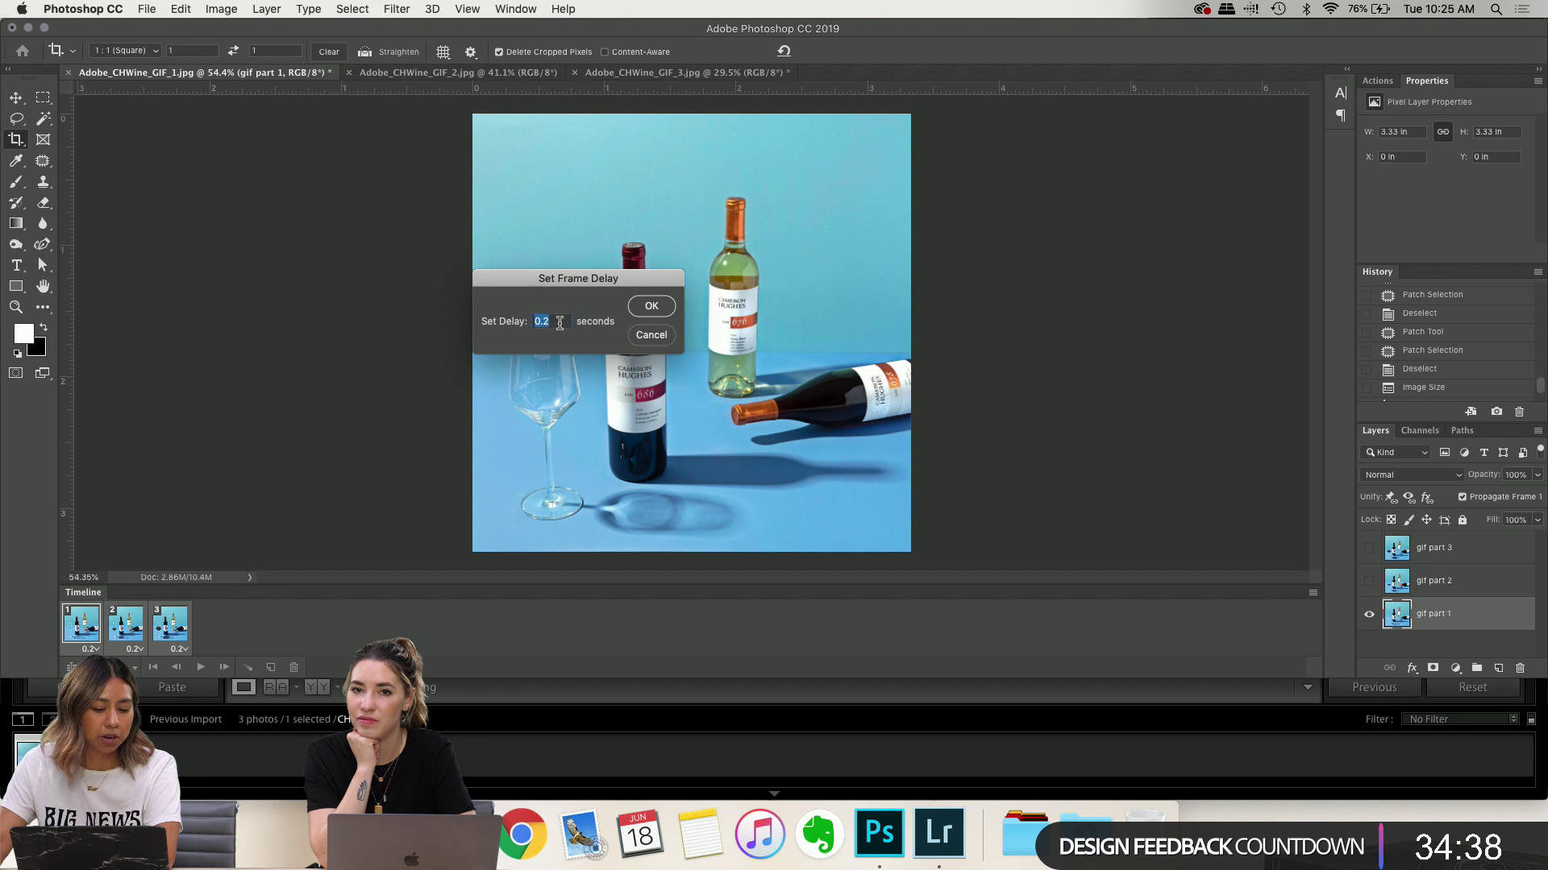
pyautogui.press('Return')
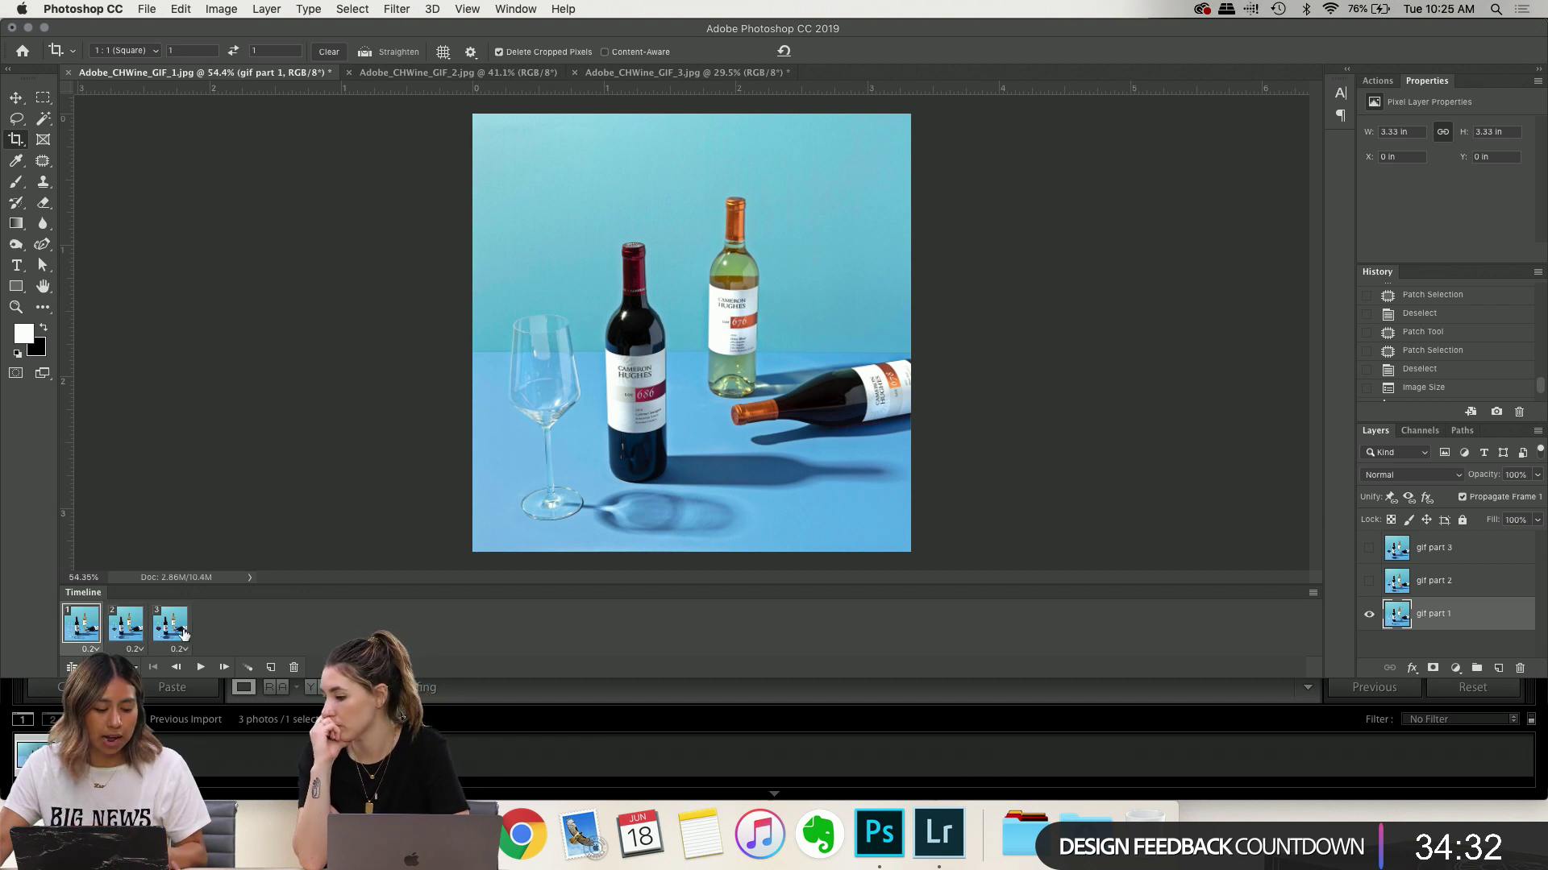
# Set the delay of all three frames to 0.5 seconds, then play the animation and check the last and first frames
pyautogui.click(91, 648)
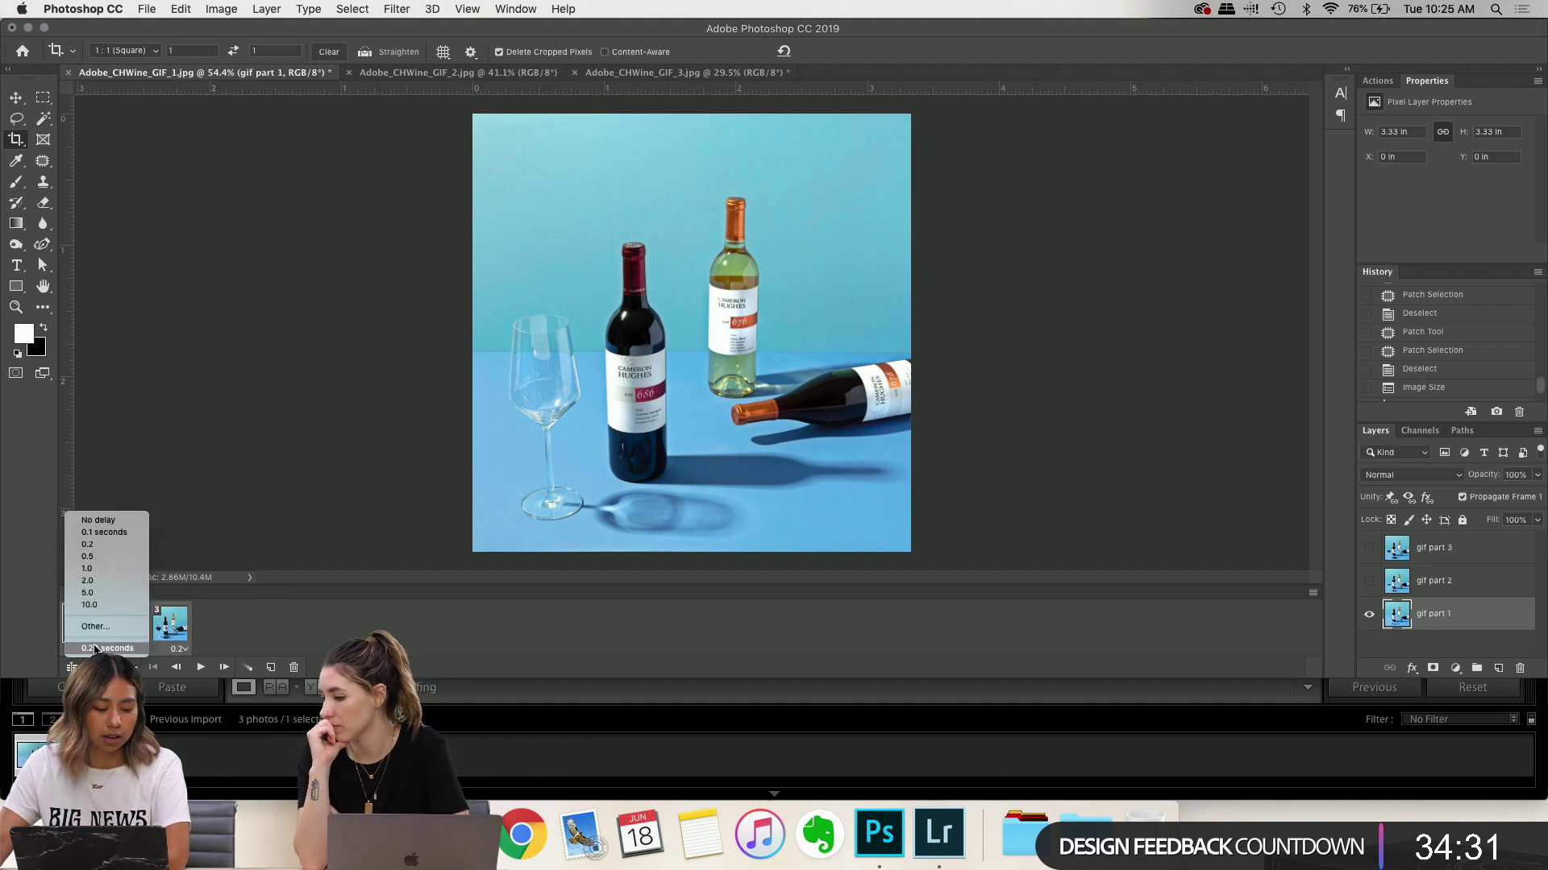
pyautogui.click(116, 556)
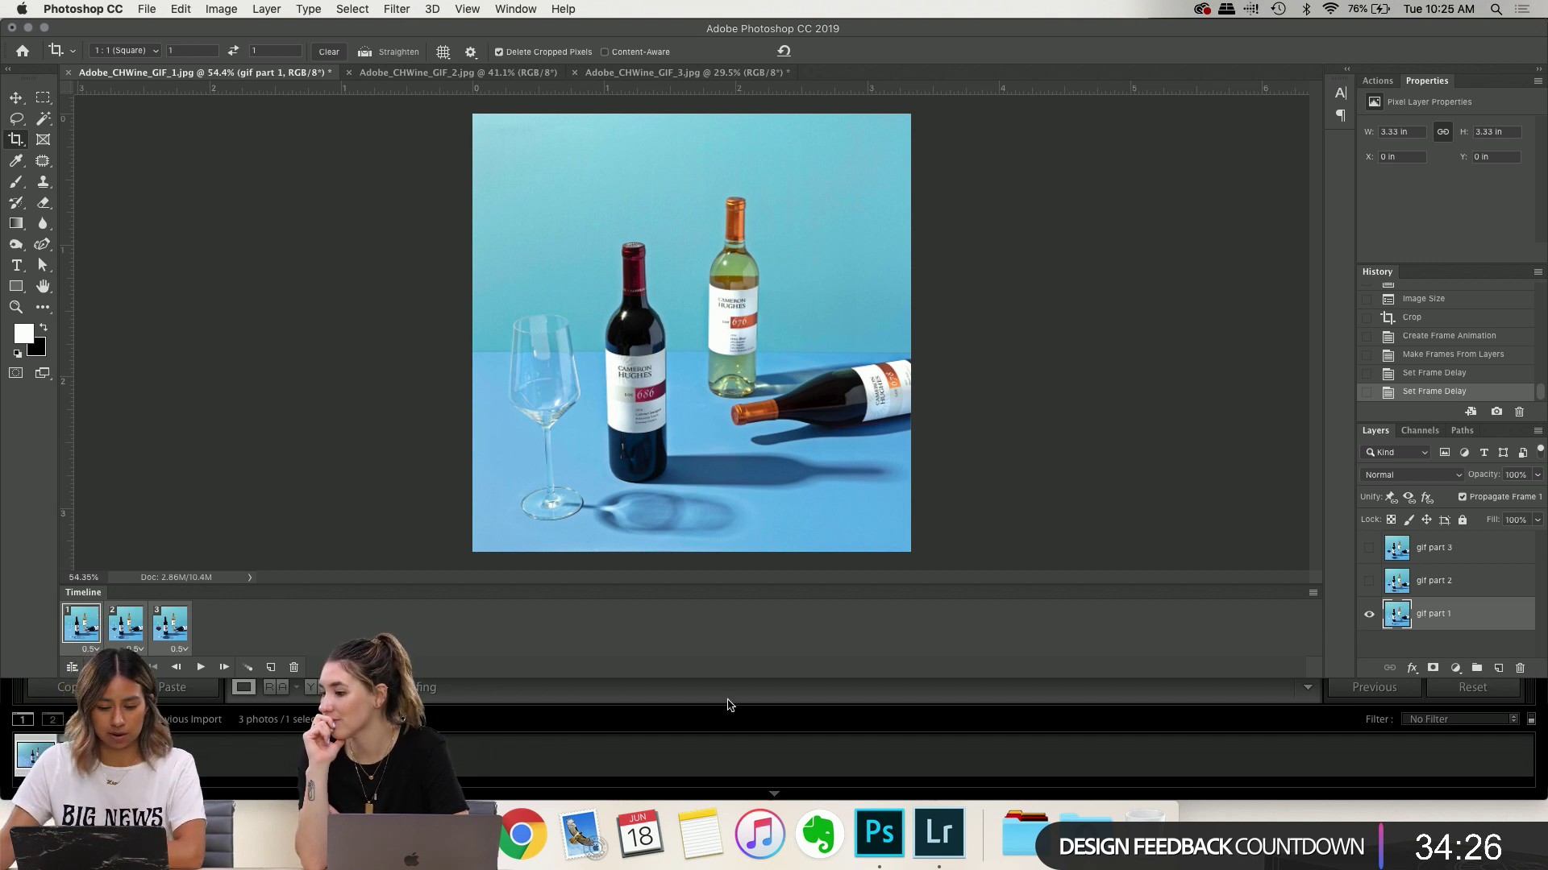
pyautogui.click(200, 667)
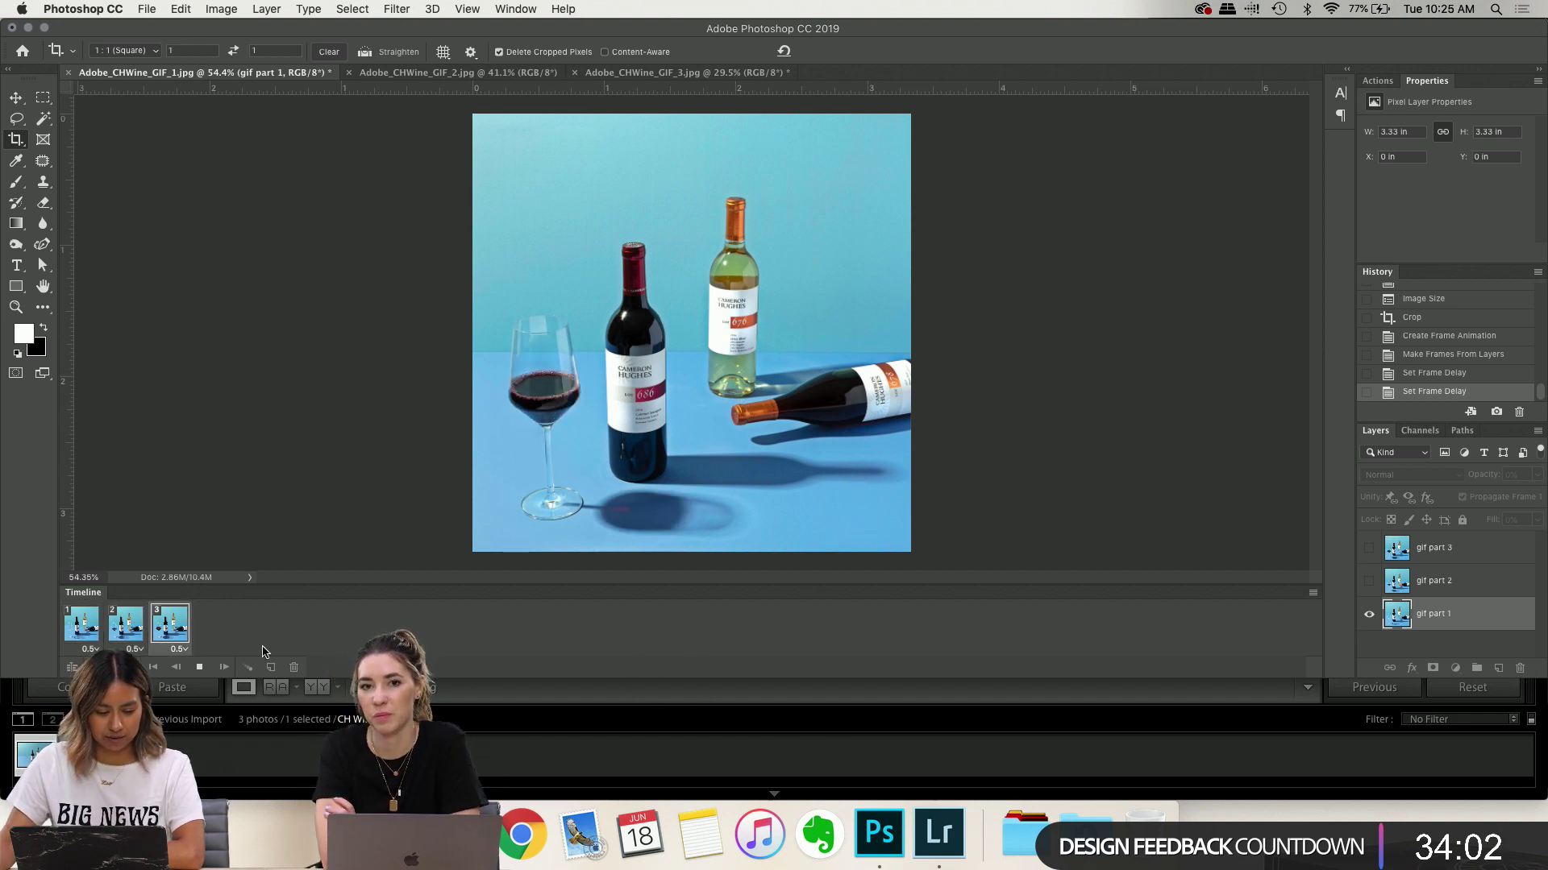
pyautogui.click(200, 669)
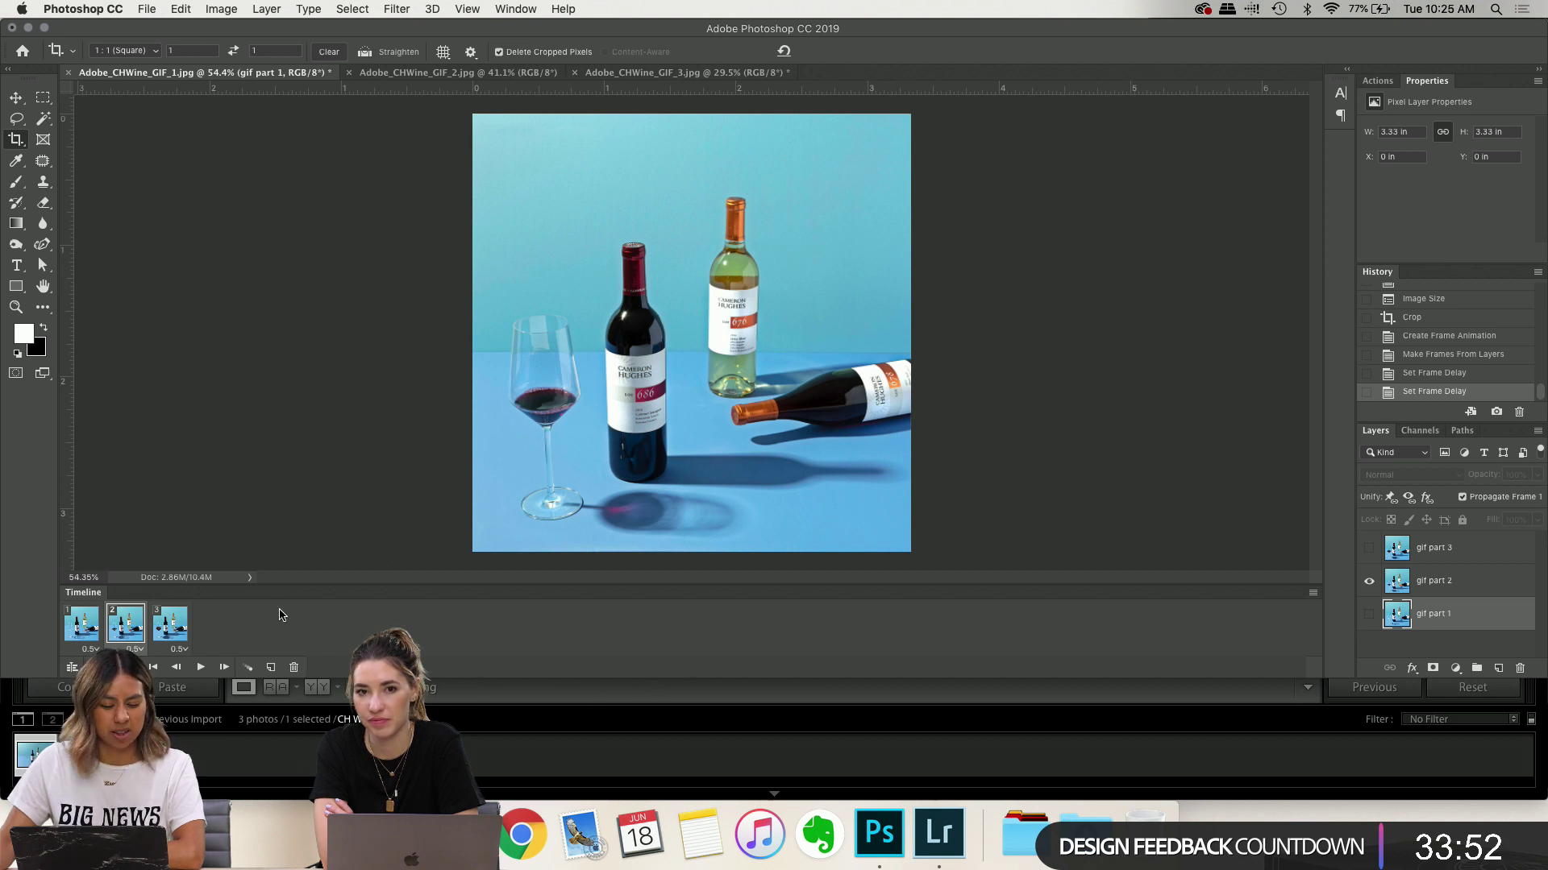
pyautogui.click(175, 630)
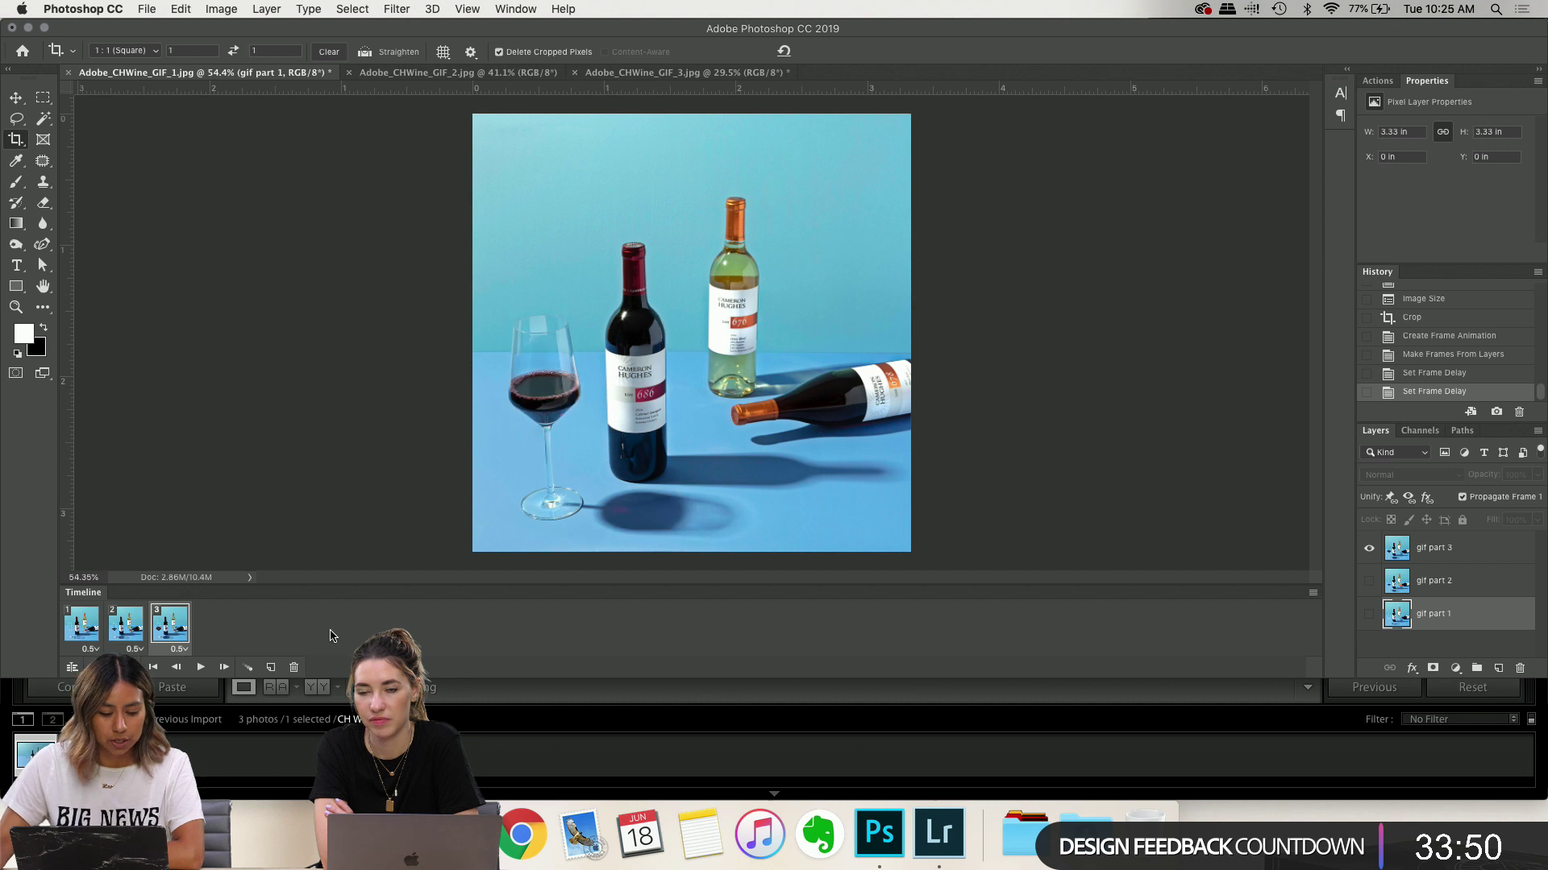
pyautogui.click(79, 629)
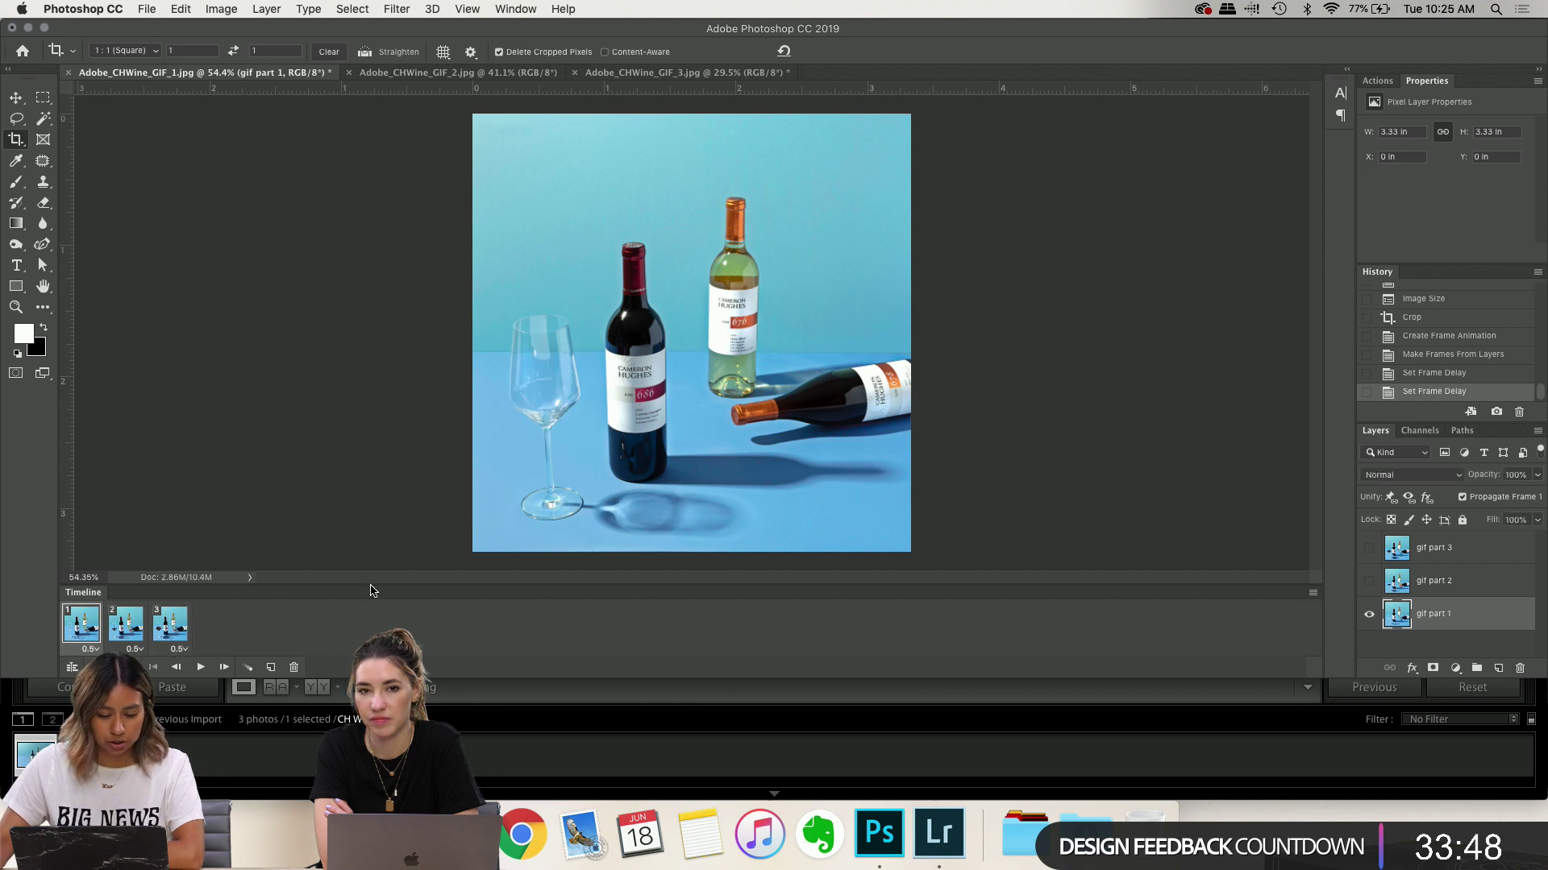
# Open the animation in Save for Web (Legacy), and enlarge and reposition the dialog to show all export settings
pyautogui.click(147, 9)
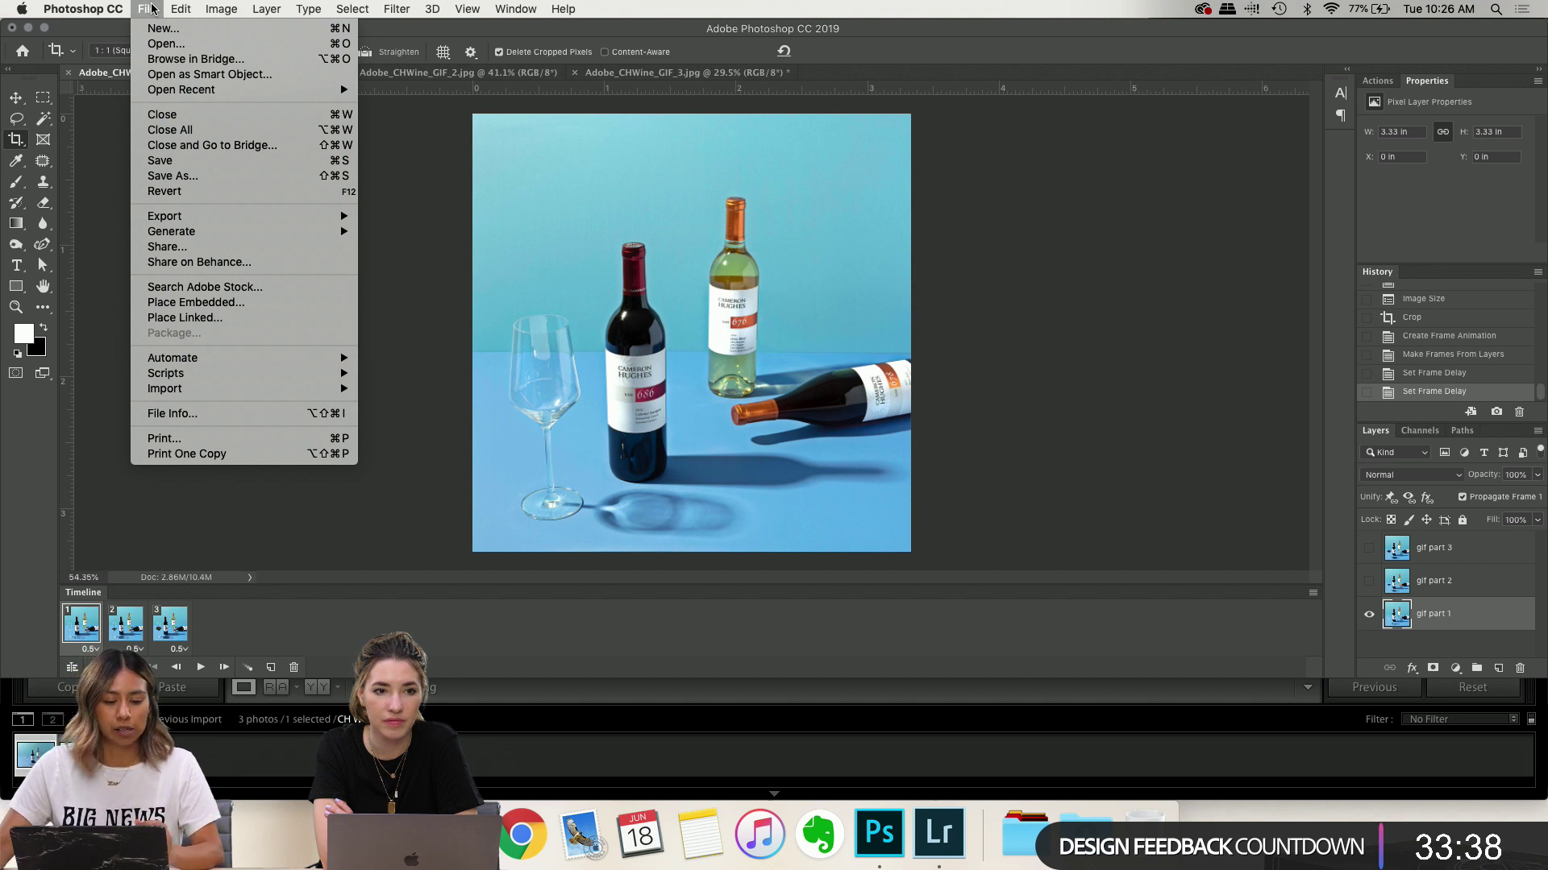
pyautogui.moveTo(180, 216)
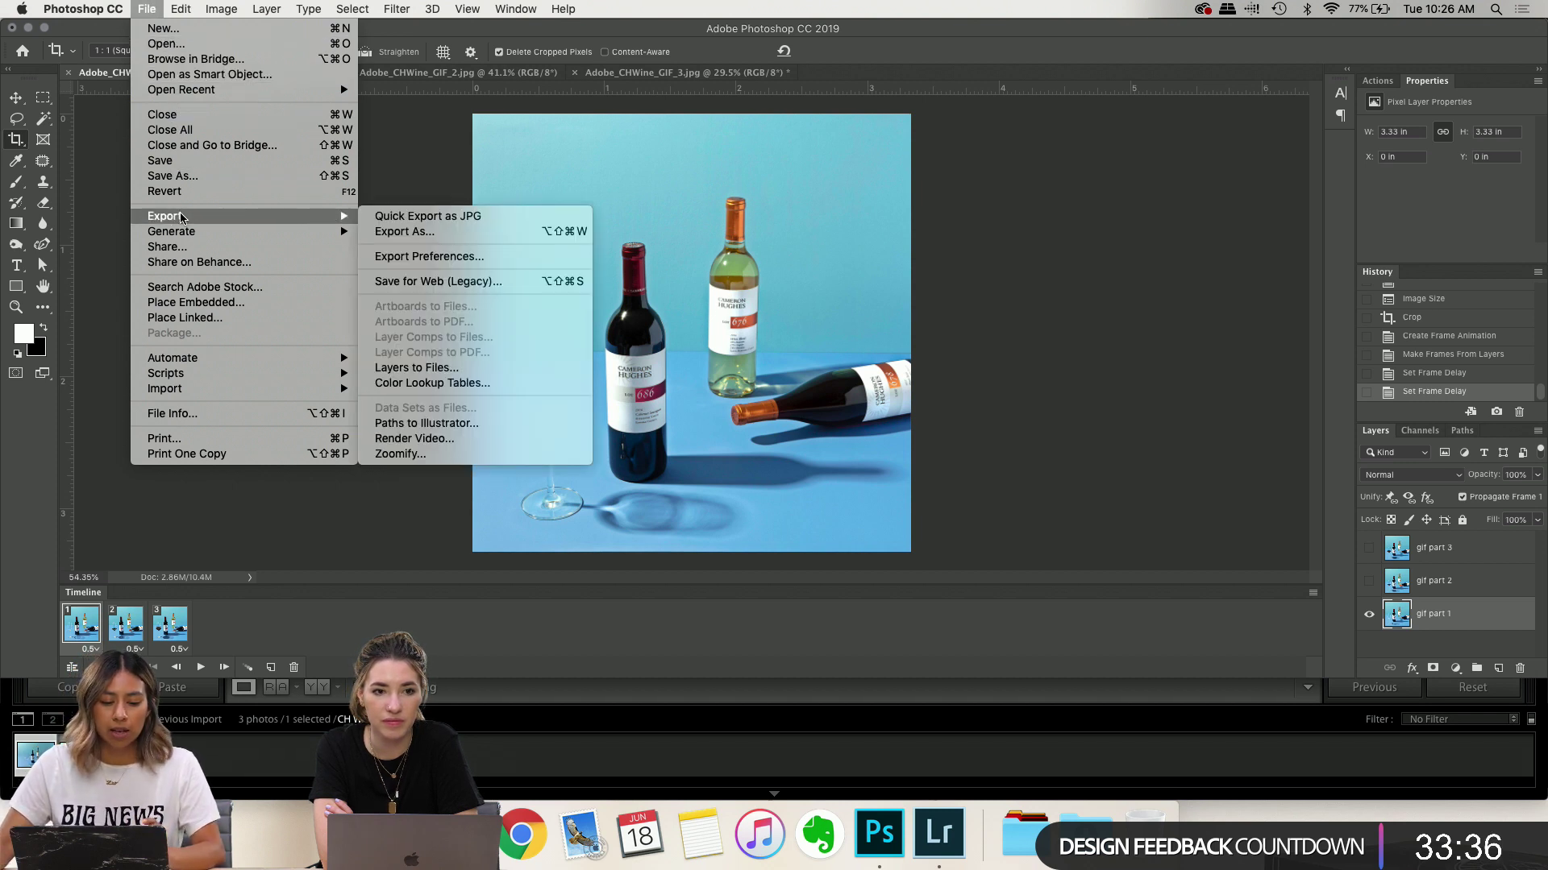
pyautogui.click(426, 282)
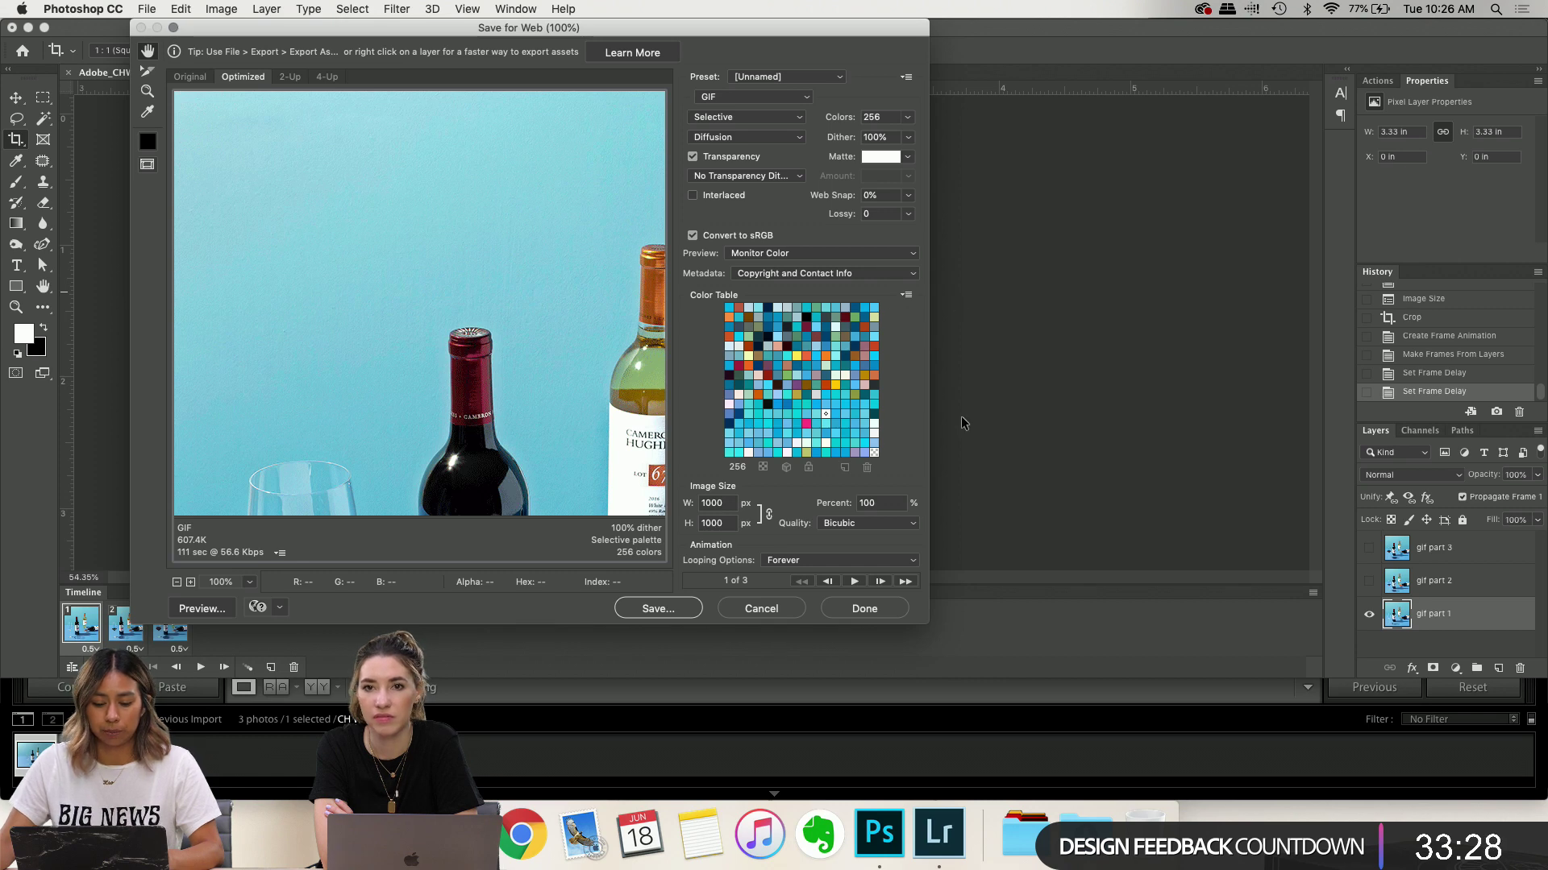
pyautogui.moveTo(925, 624); pyautogui.dragTo(1398, 785)
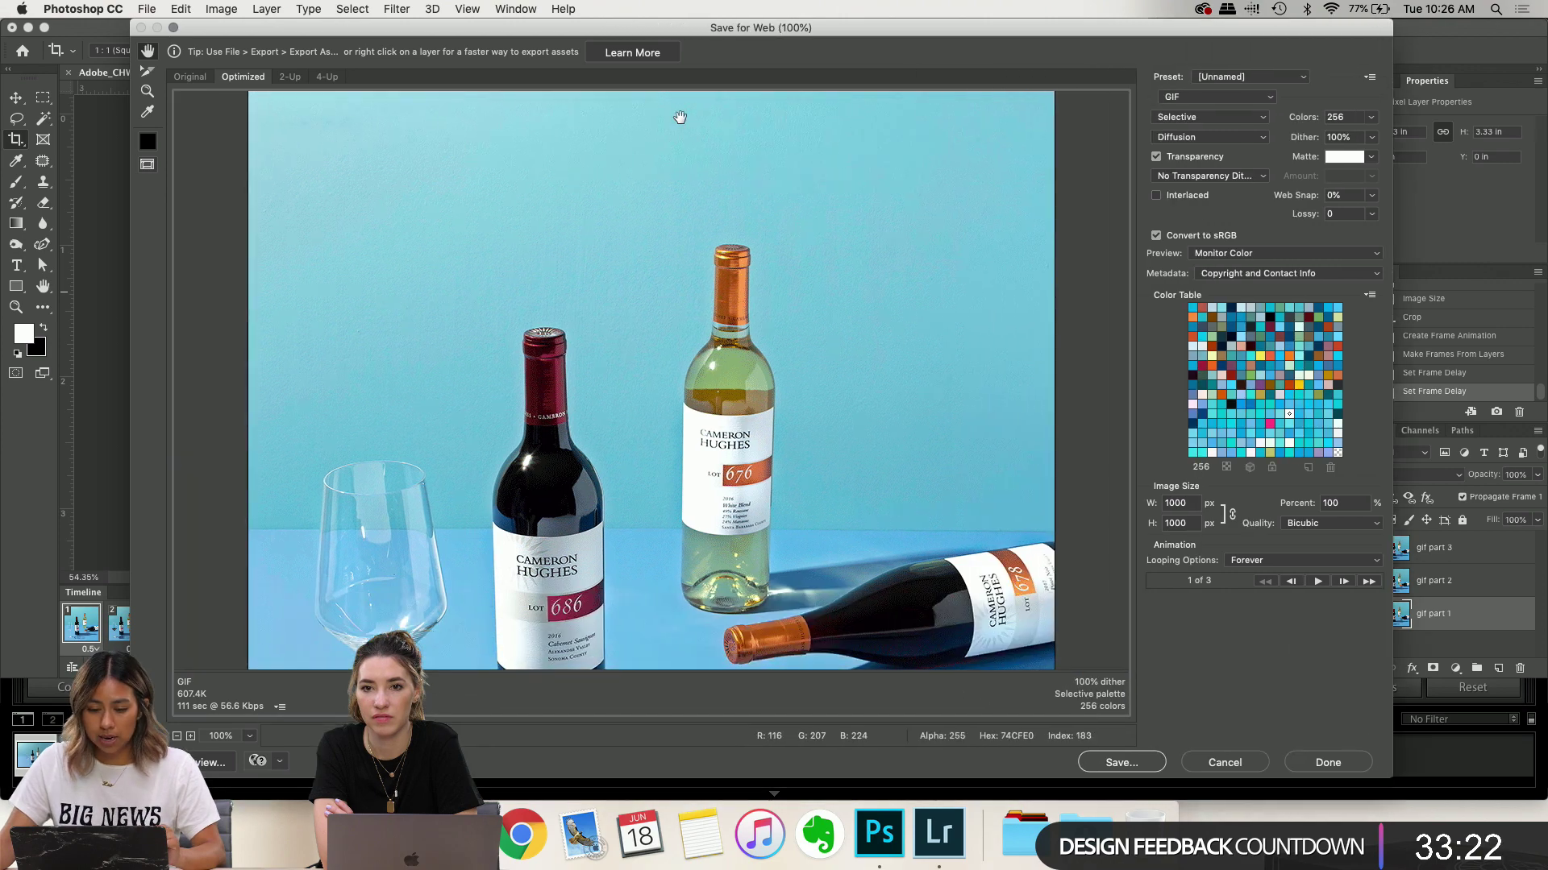
pyautogui.moveTo(692, 29); pyautogui.dragTo(606, 17)
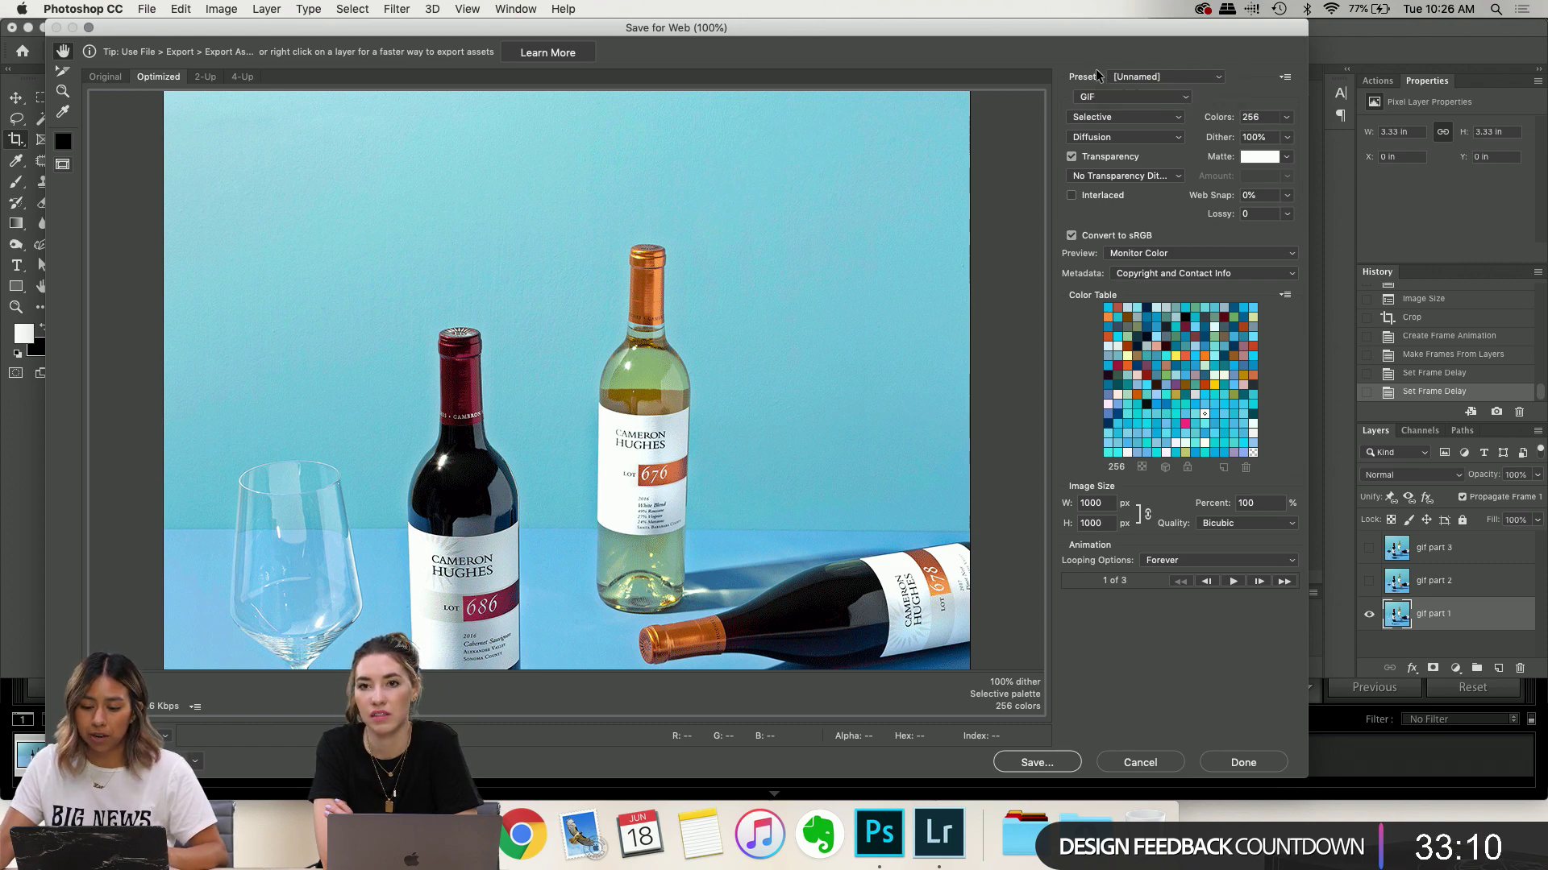
# Try the GIF 128 No Dither export preset and settle on GIF 128 Dithered
pyautogui.click(1217, 77)
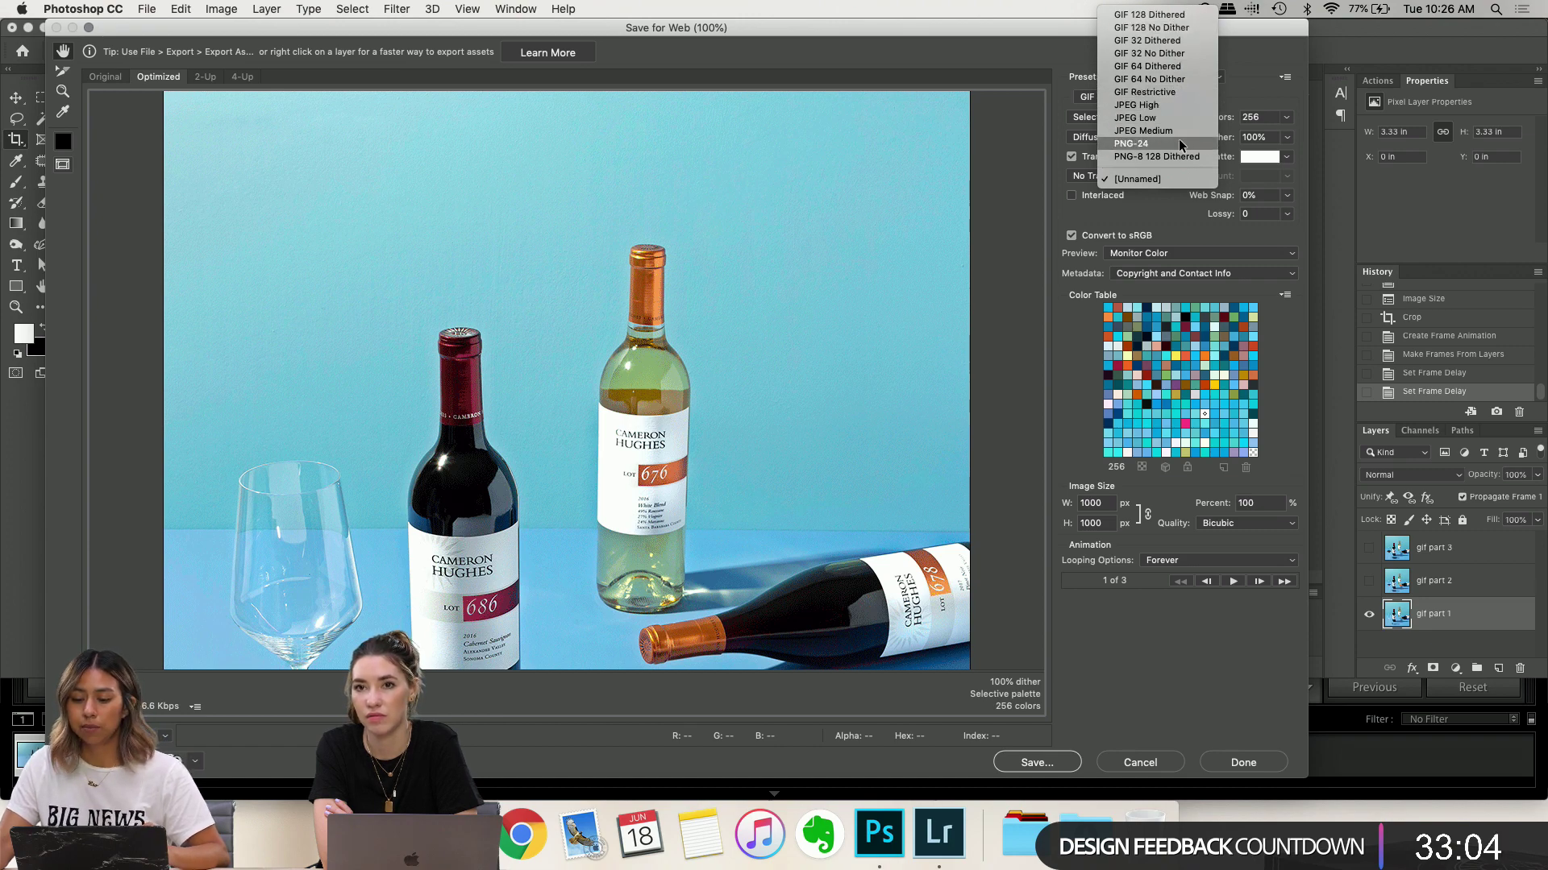
pyautogui.click(1179, 18)
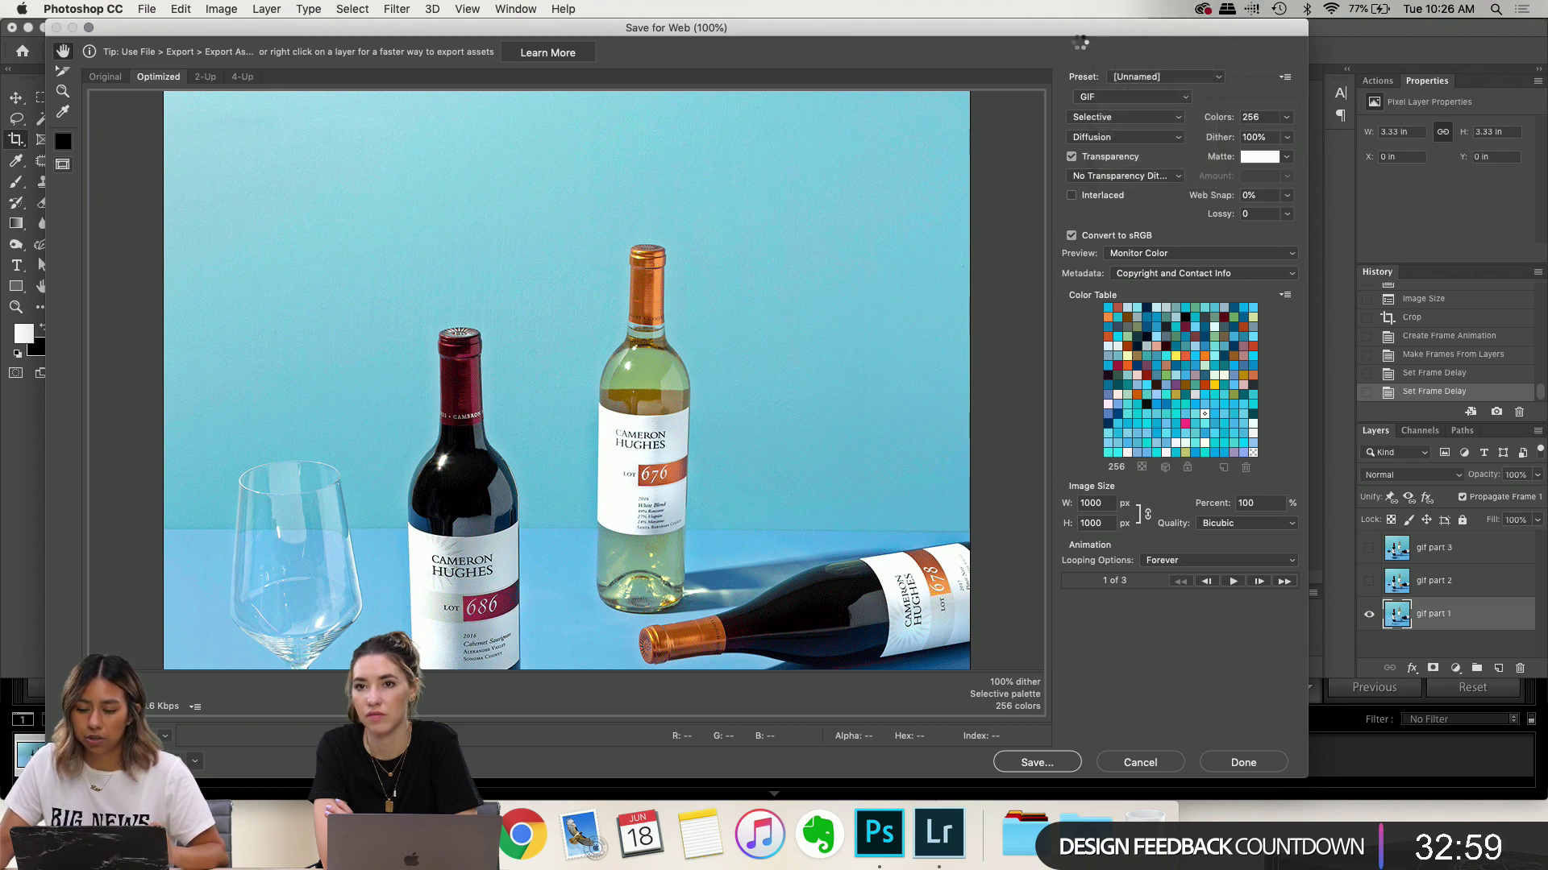
pyautogui.click(1217, 81)
pyautogui.click(1201, 92)
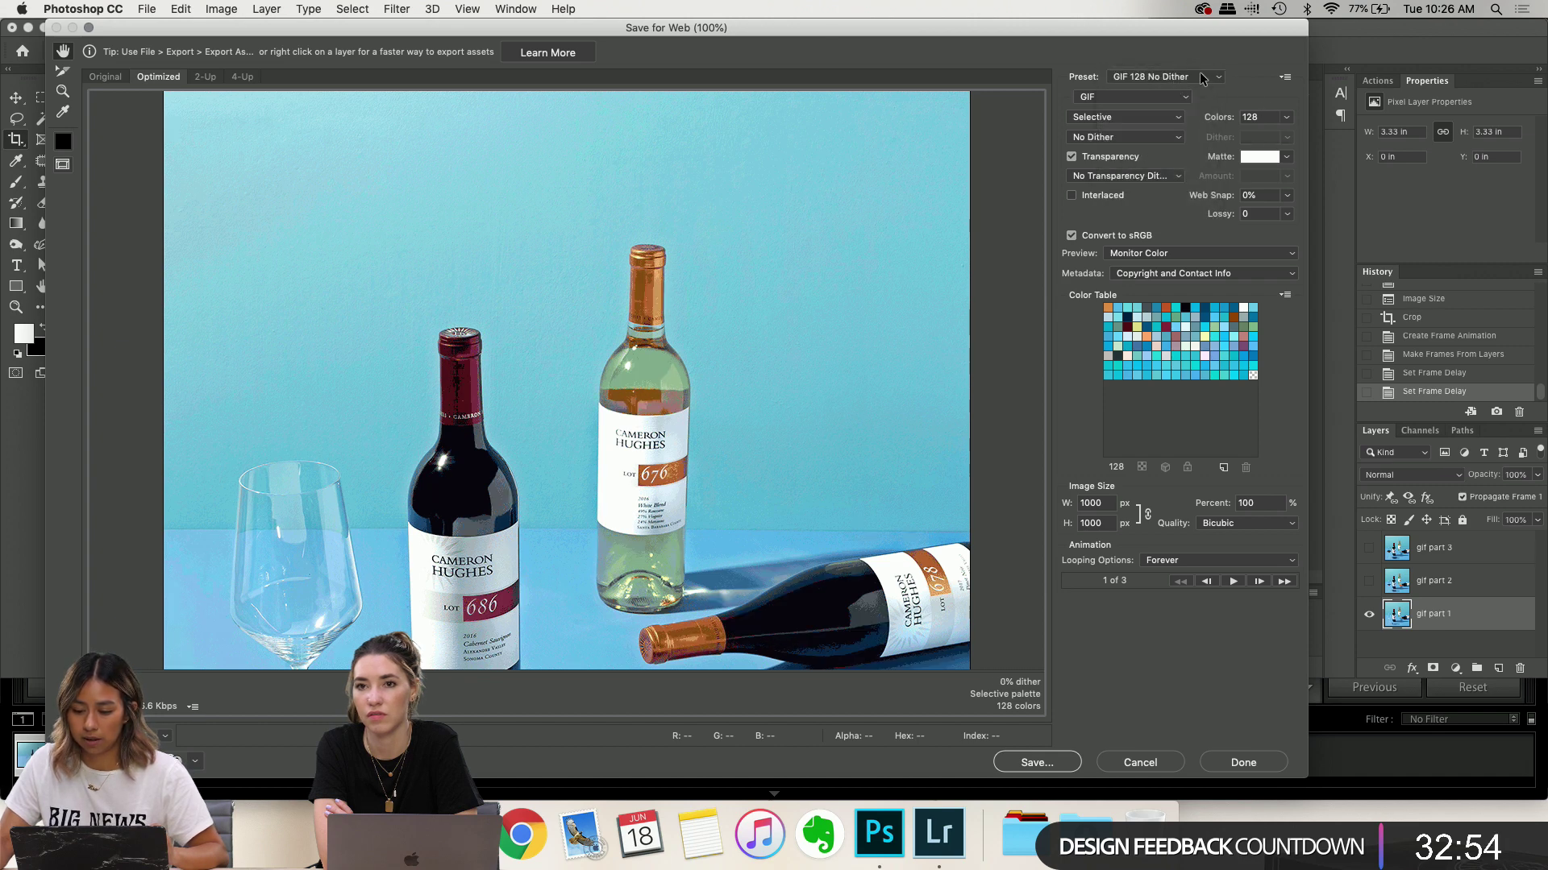
pyautogui.click(1201, 78)
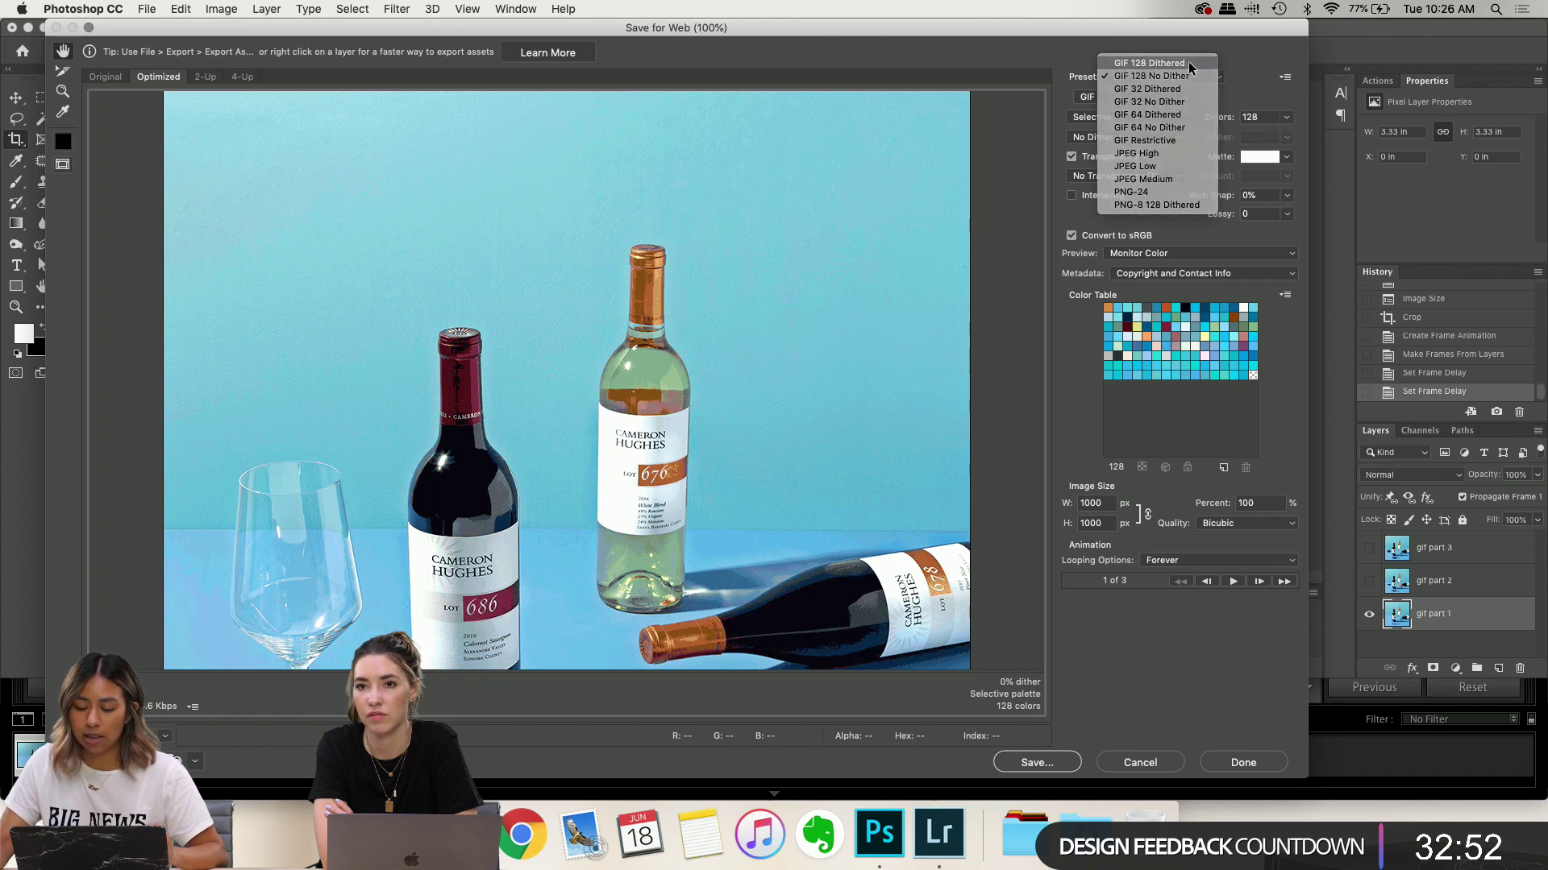
pyautogui.click(1190, 64)
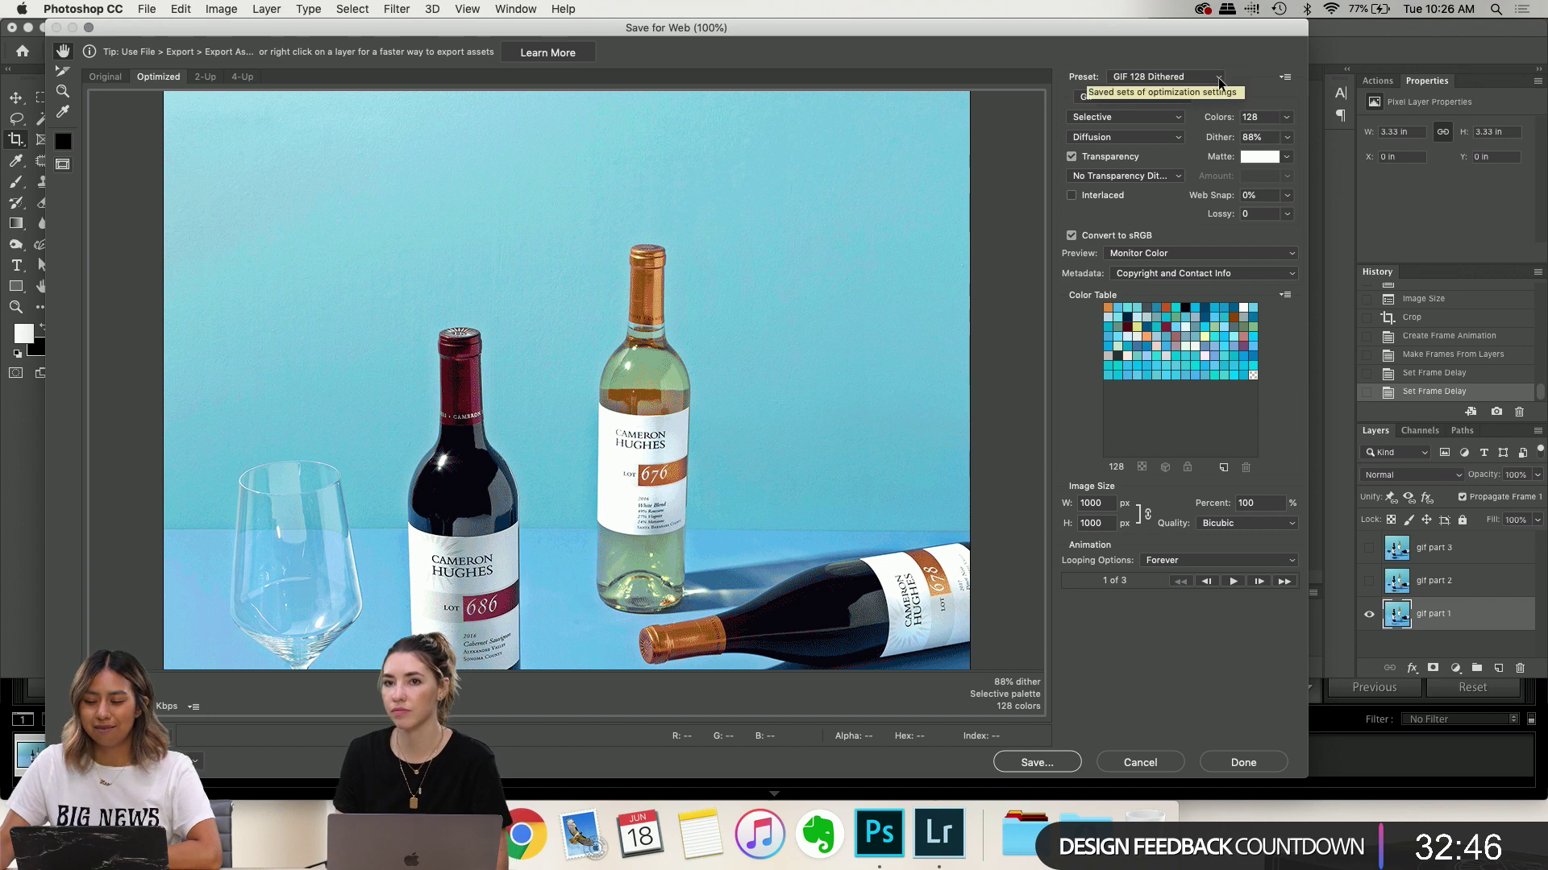
pyautogui.click(1218, 78)
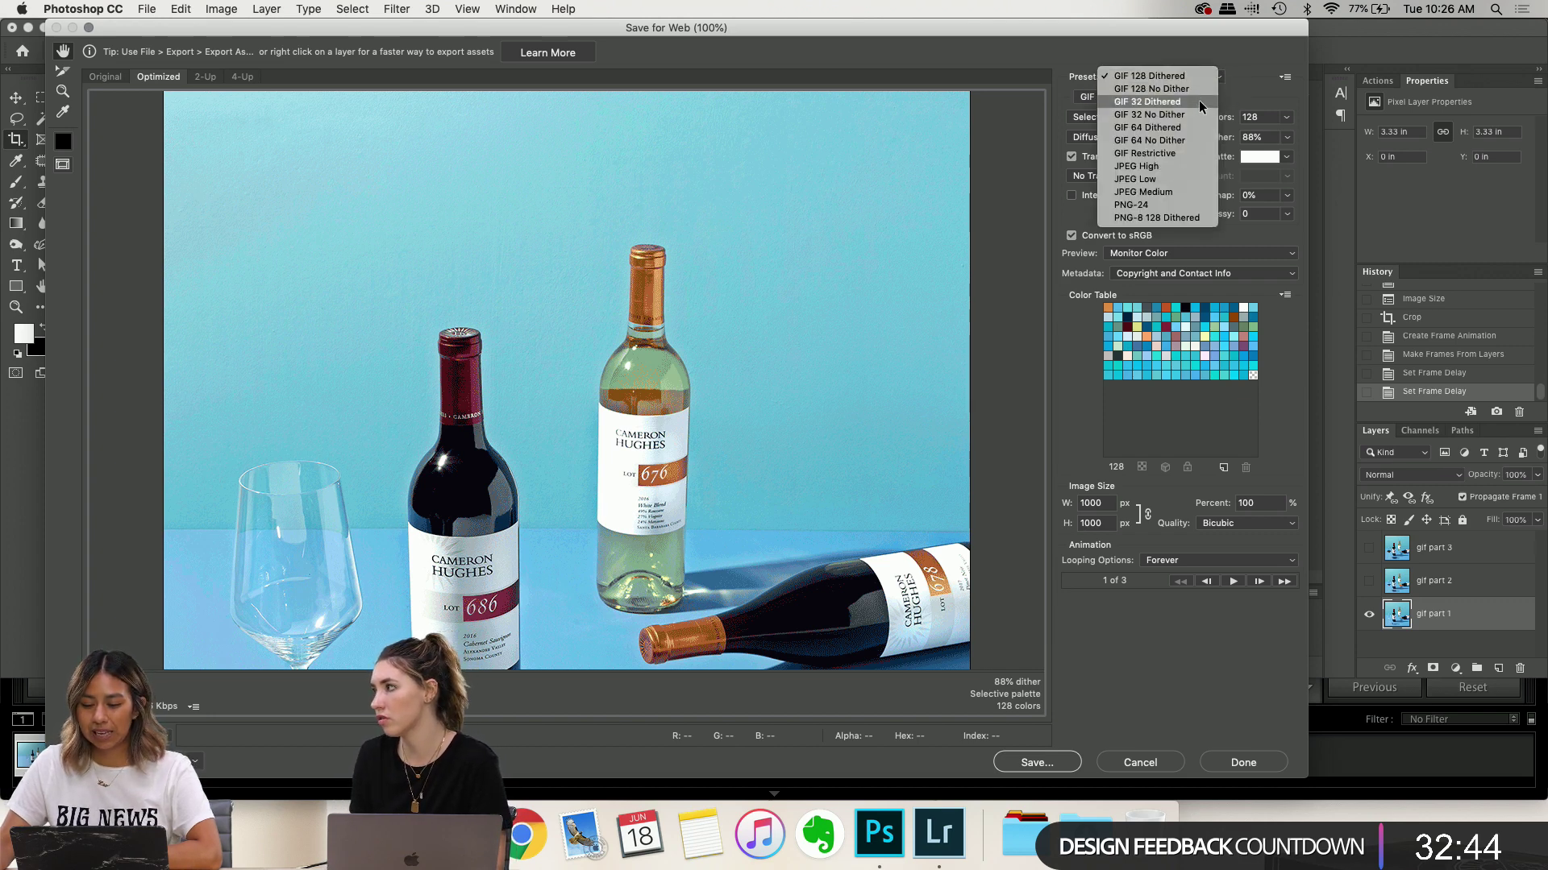
pyautogui.click(1166, 75)
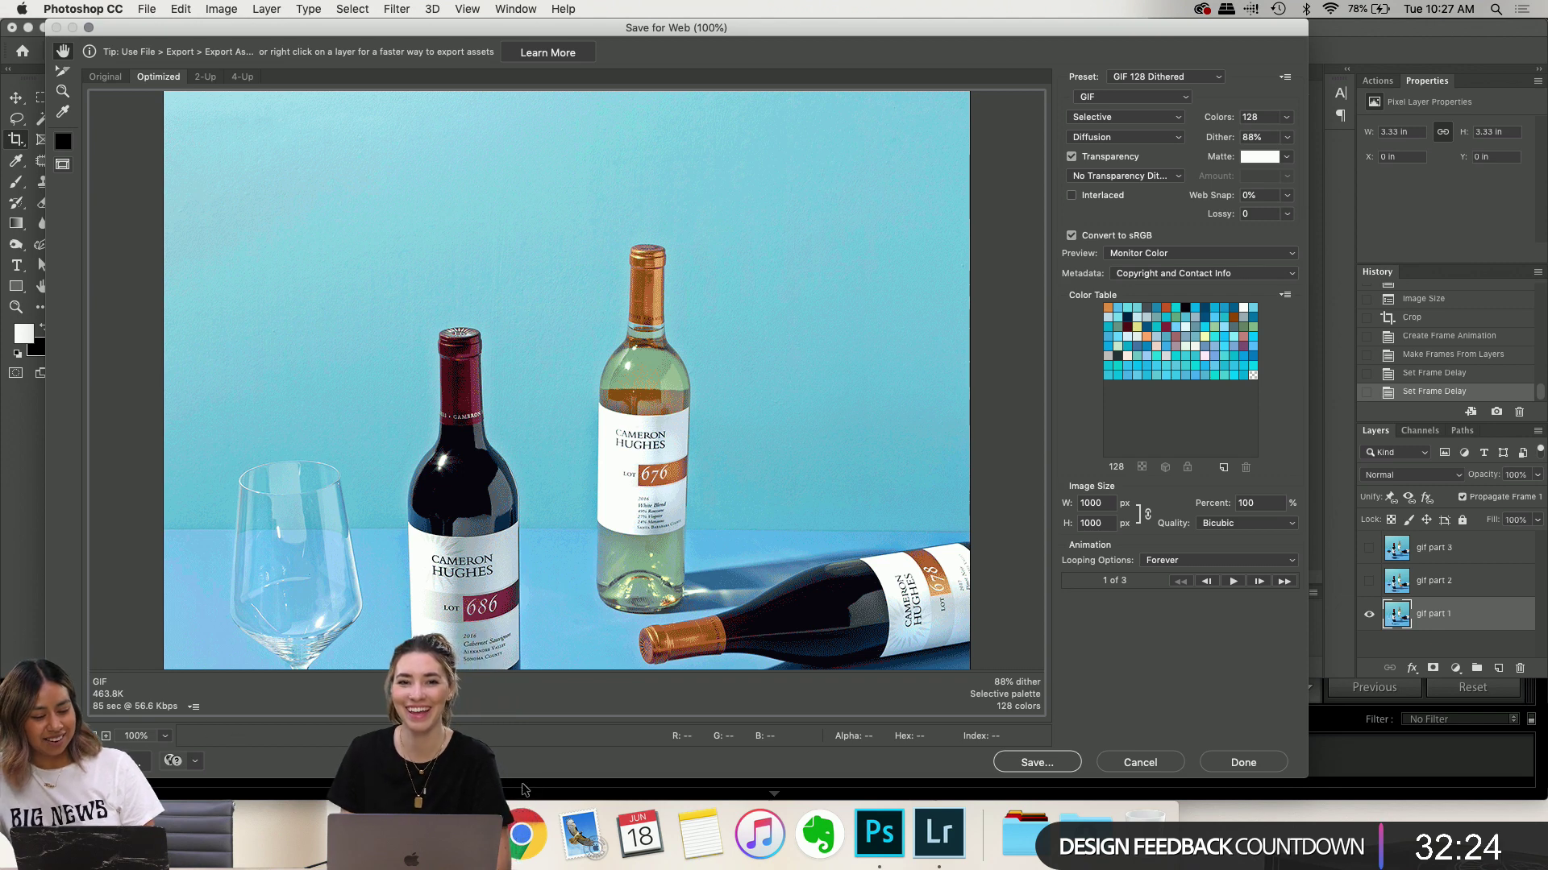
# Shorten the Save for Web dialog to reveal its bottom controls and set the GIF's colors to 256
pyautogui.moveTo(531, 778); pyautogui.dragTo(403, 649)
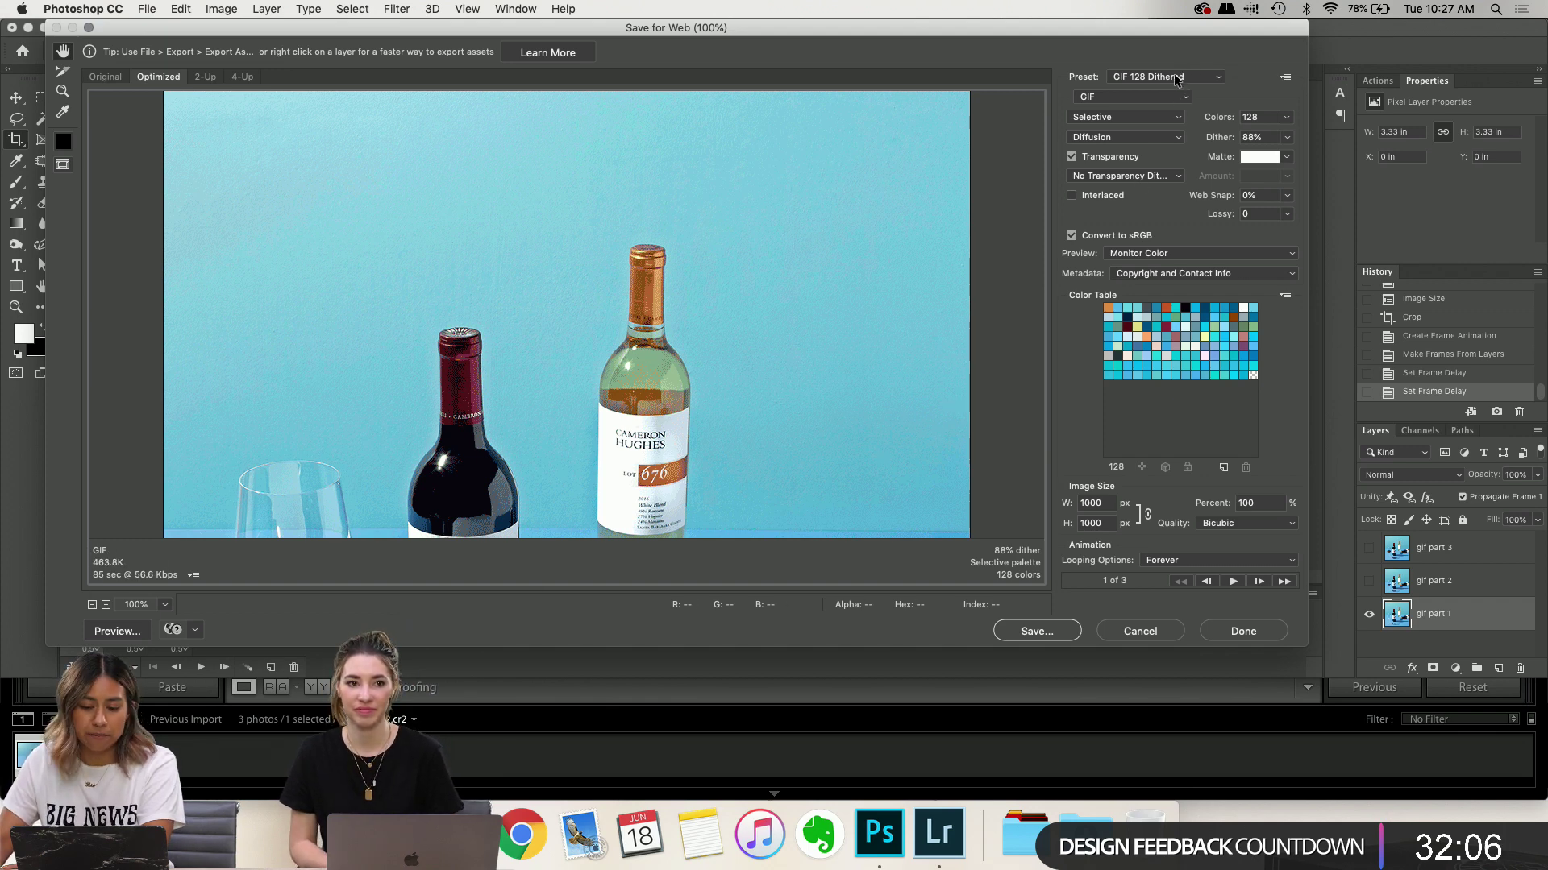
pyautogui.click(1288, 118)
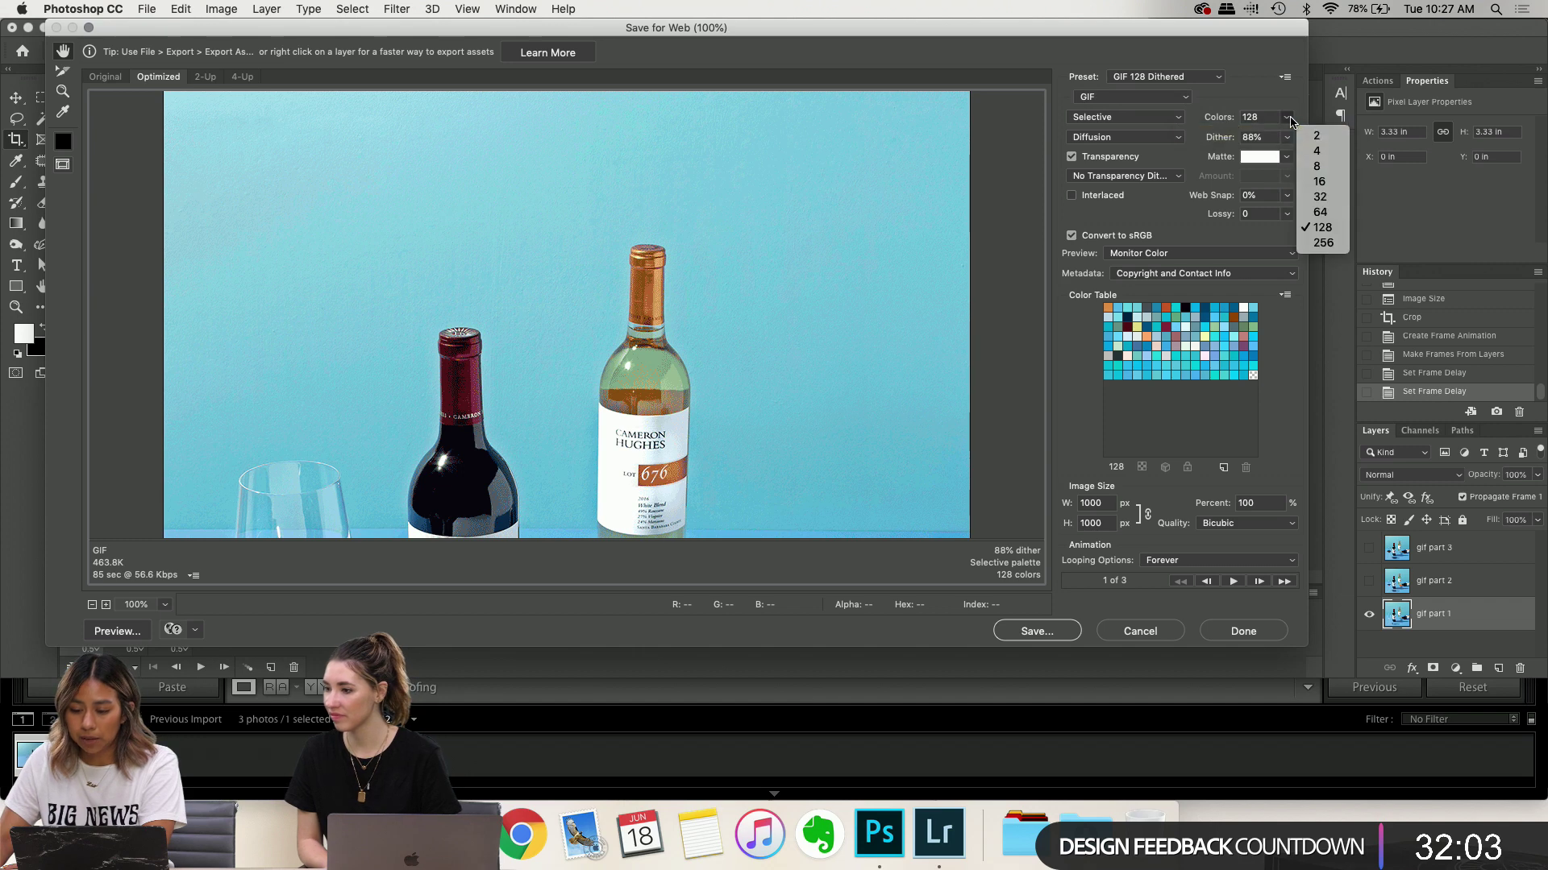
pyautogui.click(1323, 242)
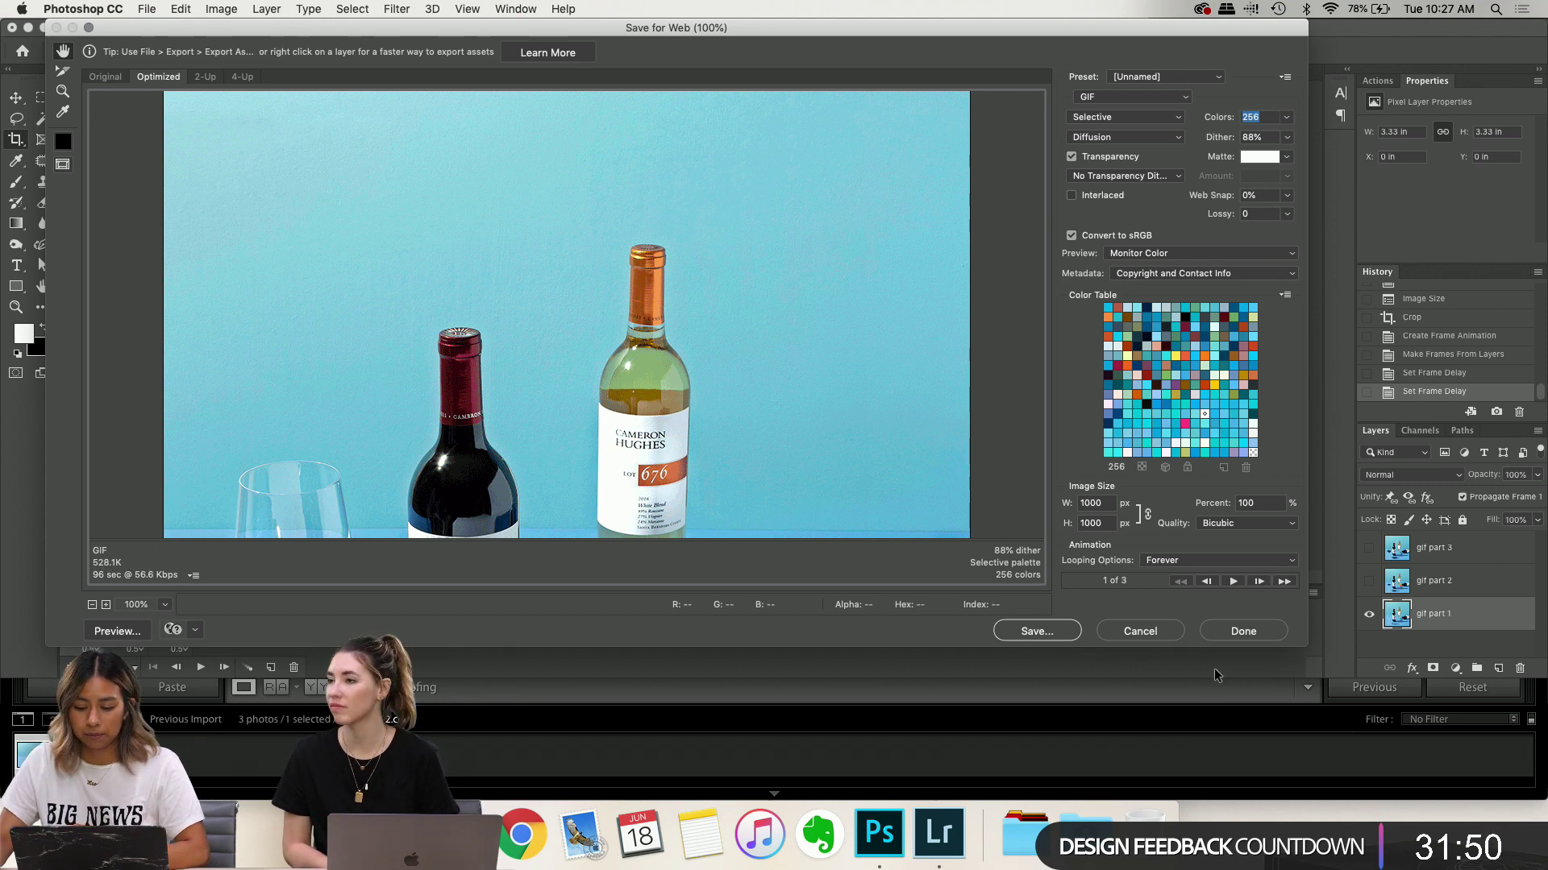
# Save the optimized animation to the Desktop as Adobe_CHWine_GIF_1.gif in Images Only format
pyautogui.click(1043, 632)
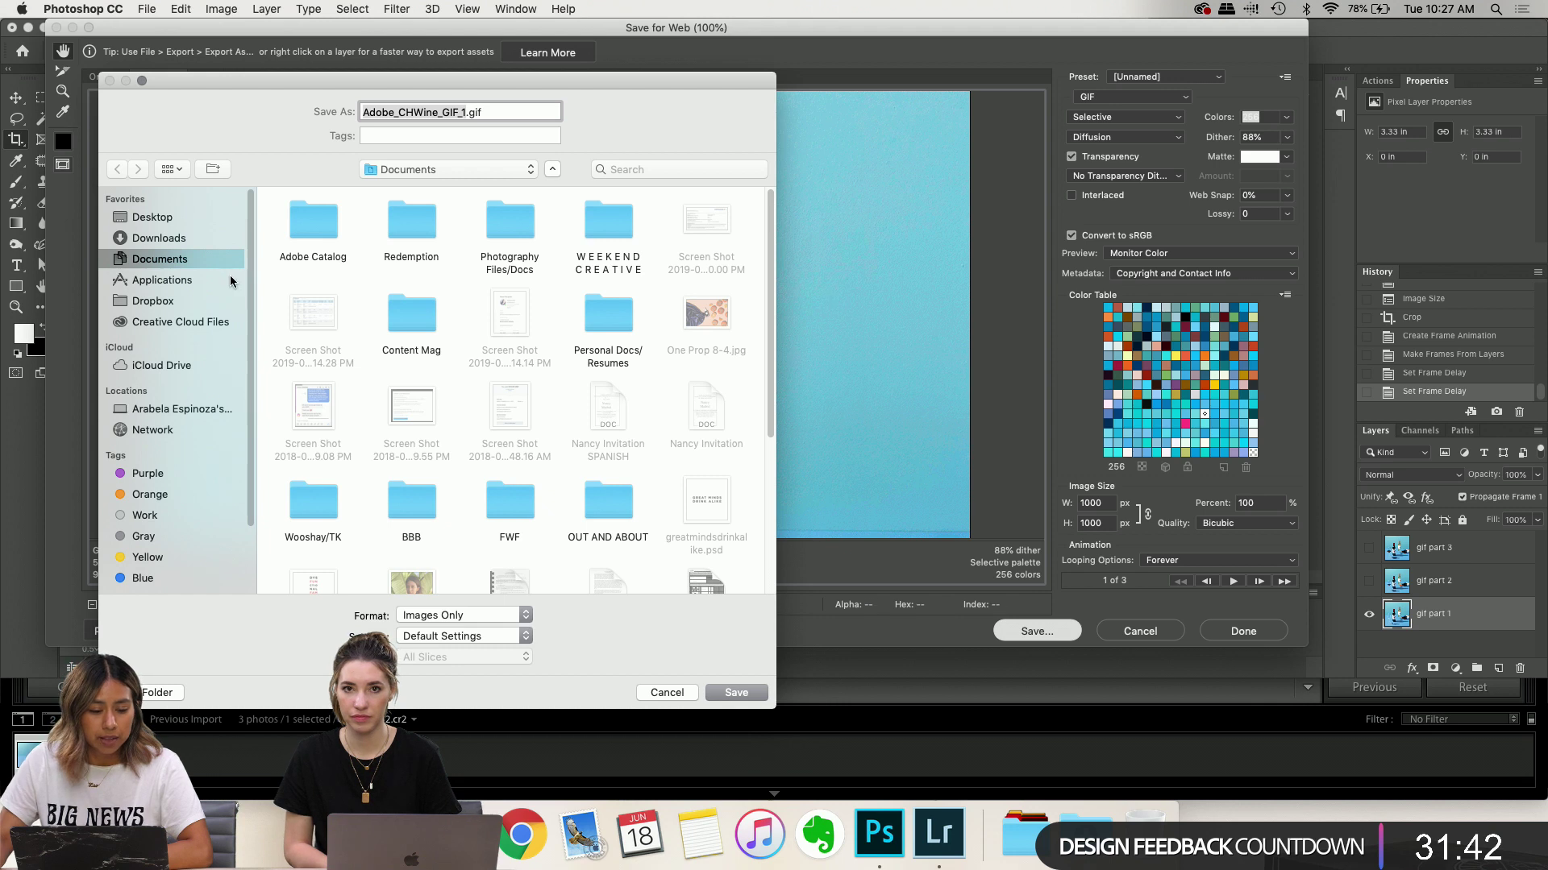
pyautogui.click(153, 217)
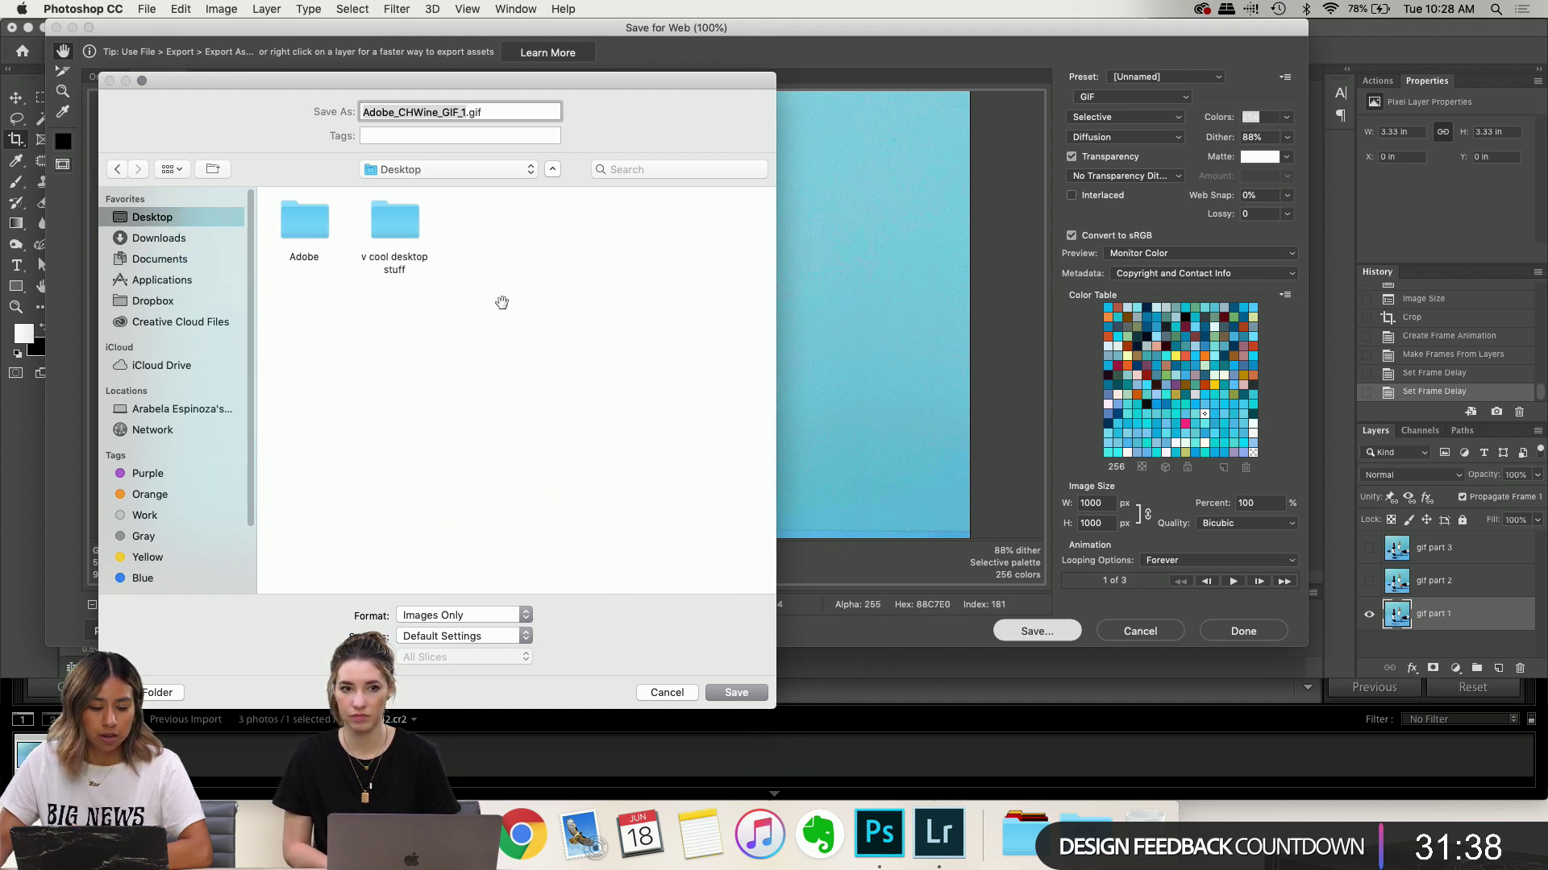
pyautogui.click(736, 692)
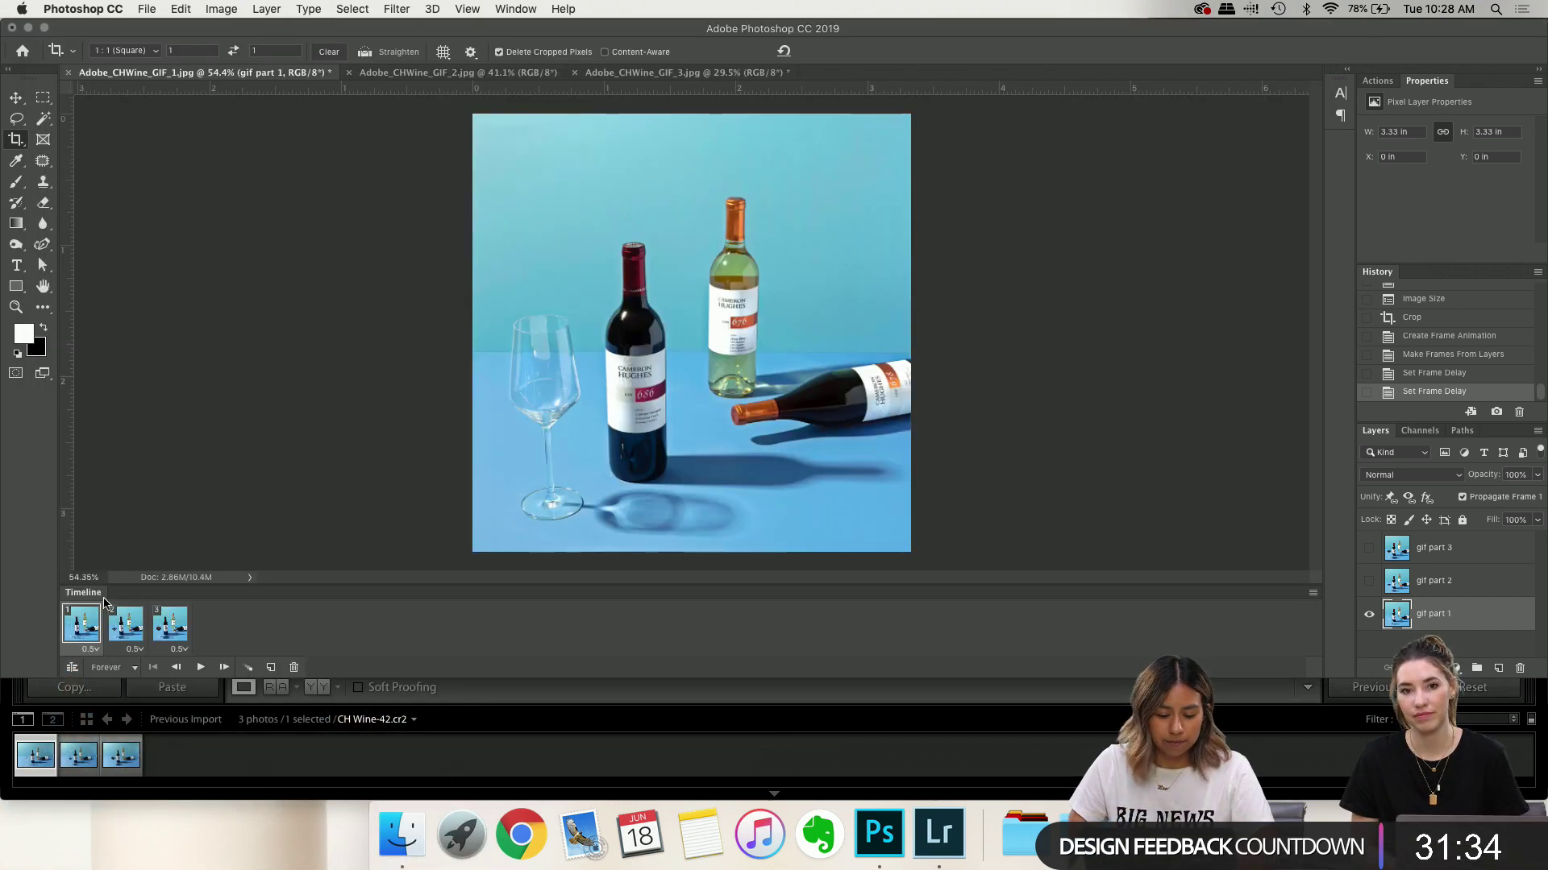
# Switch to Finder, preview Adobe_CHWine_GIF_1.gif on the Desktop, close the preview and return to Photoshop
pyautogui.click(402, 838)
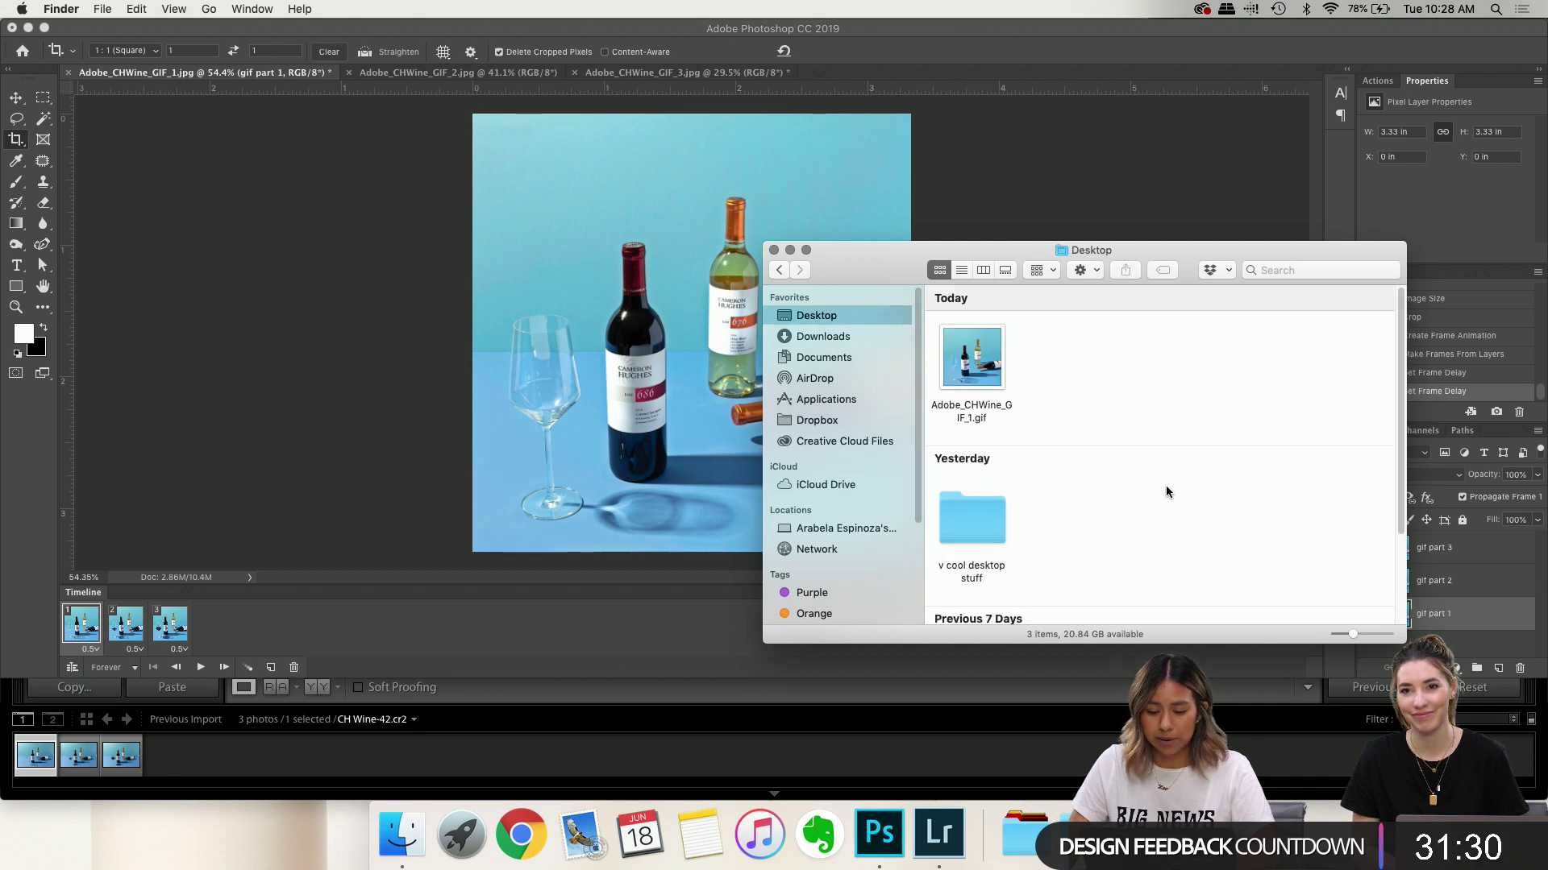
pyautogui.click(972, 359)
pyautogui.press('space')
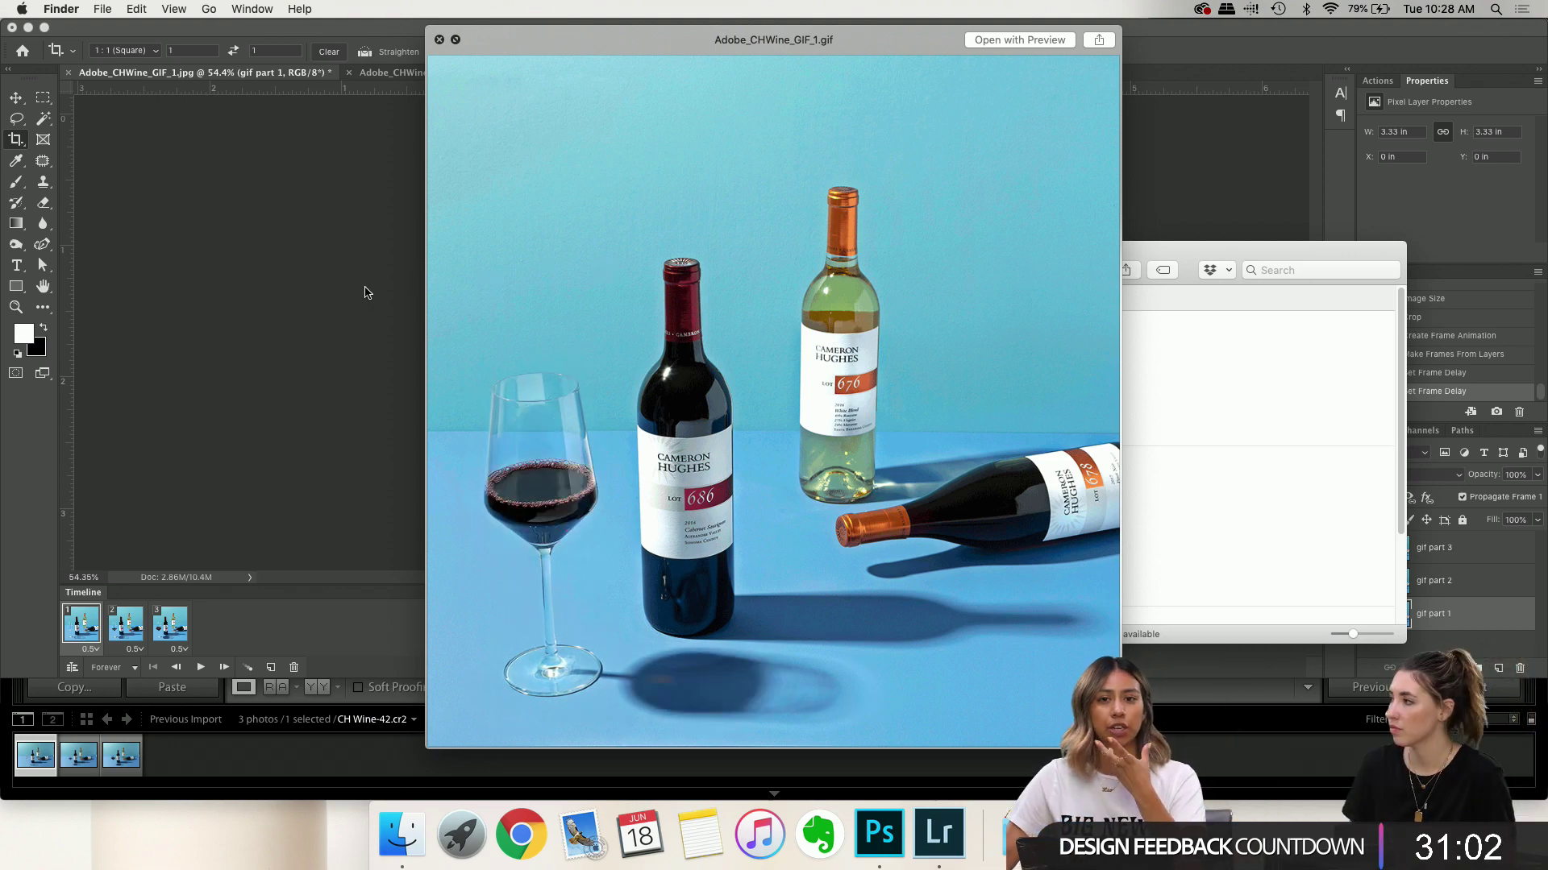
pyautogui.click(283, 258)
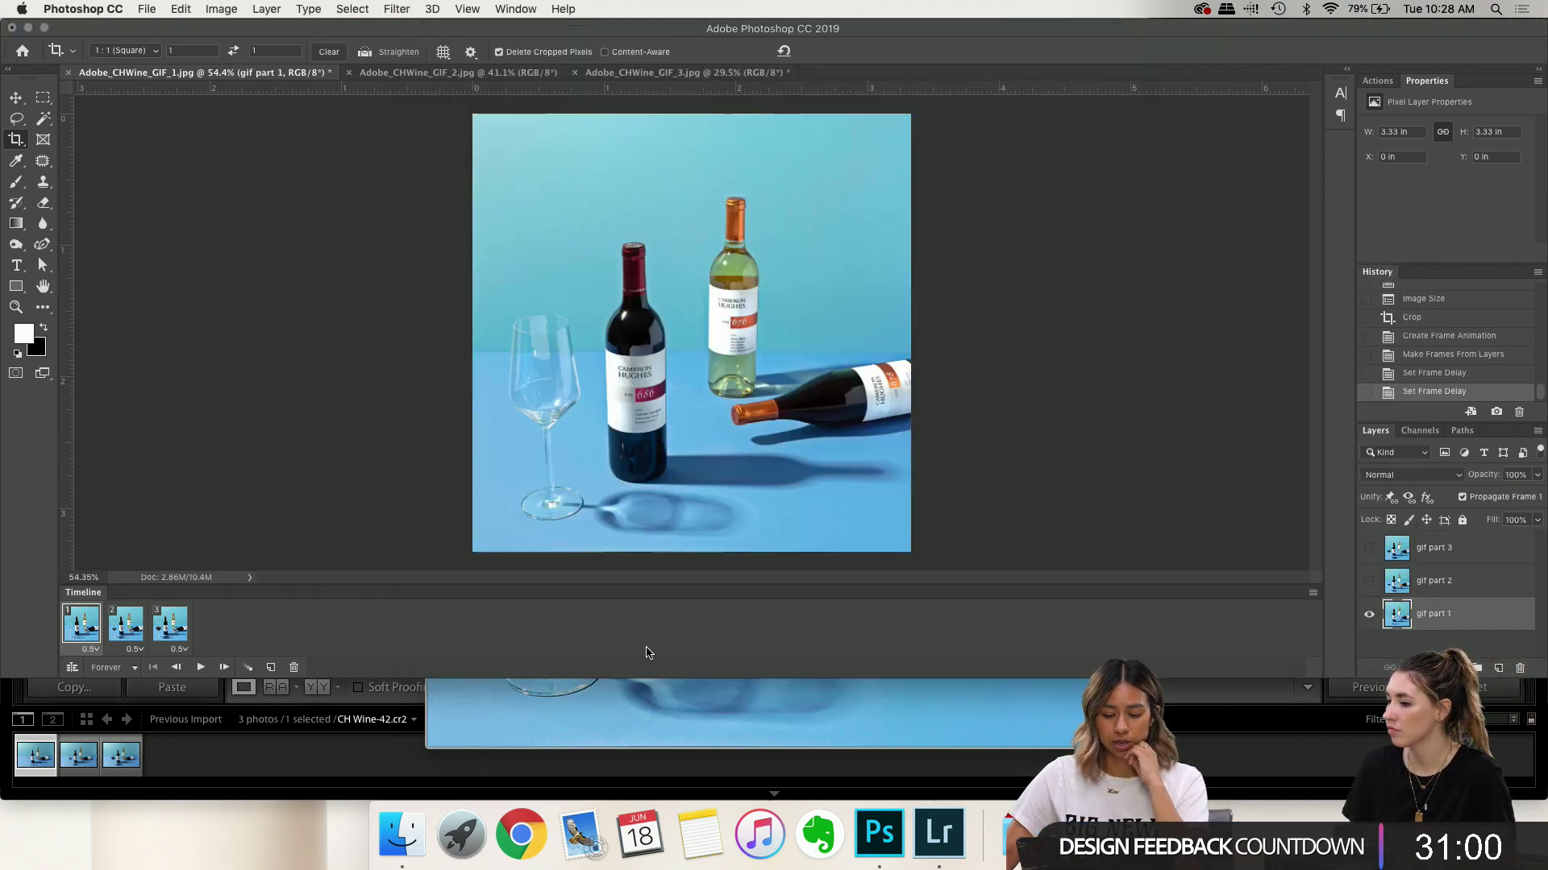
pyautogui.press('super+Tab')
pyautogui.click(439, 36)
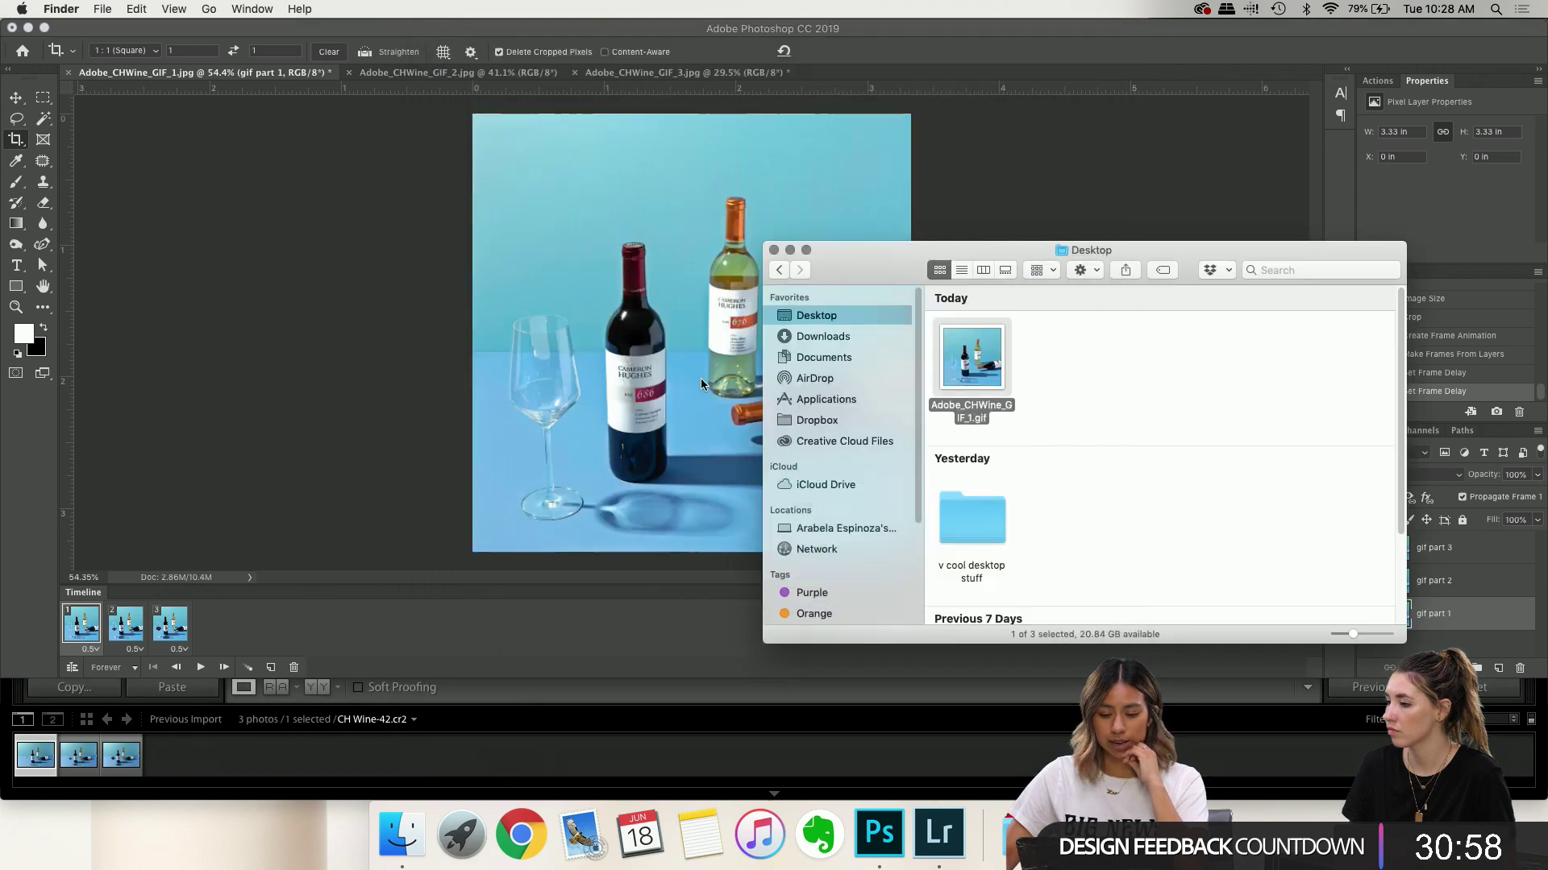
pyautogui.click(335, 268)
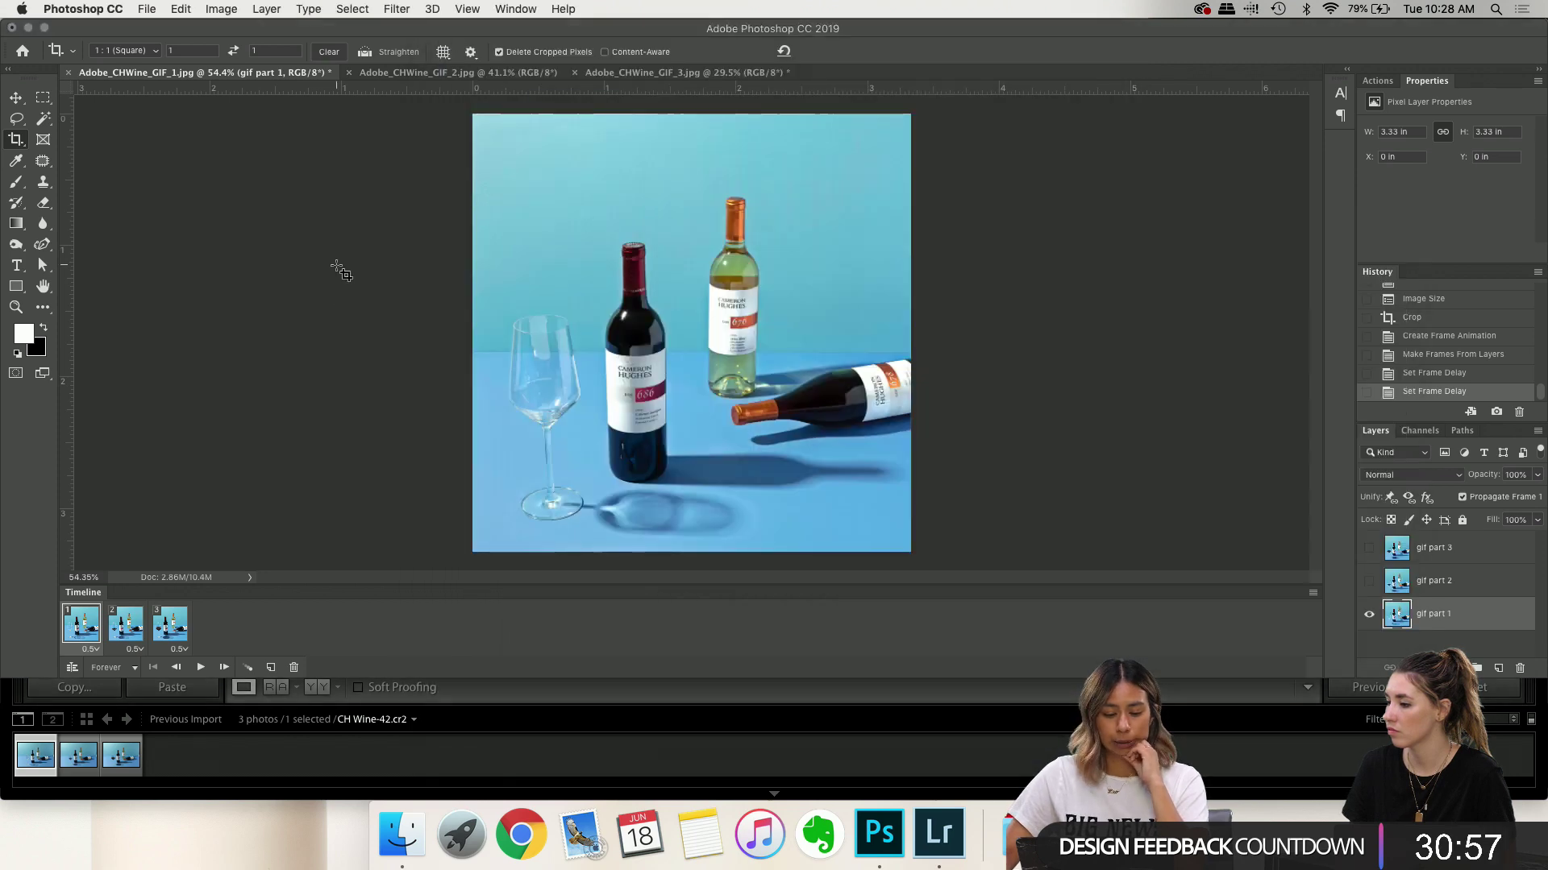
# Open the Render Video settings for the animation and set the output folder to the Desktop
pyautogui.click(150, 8)
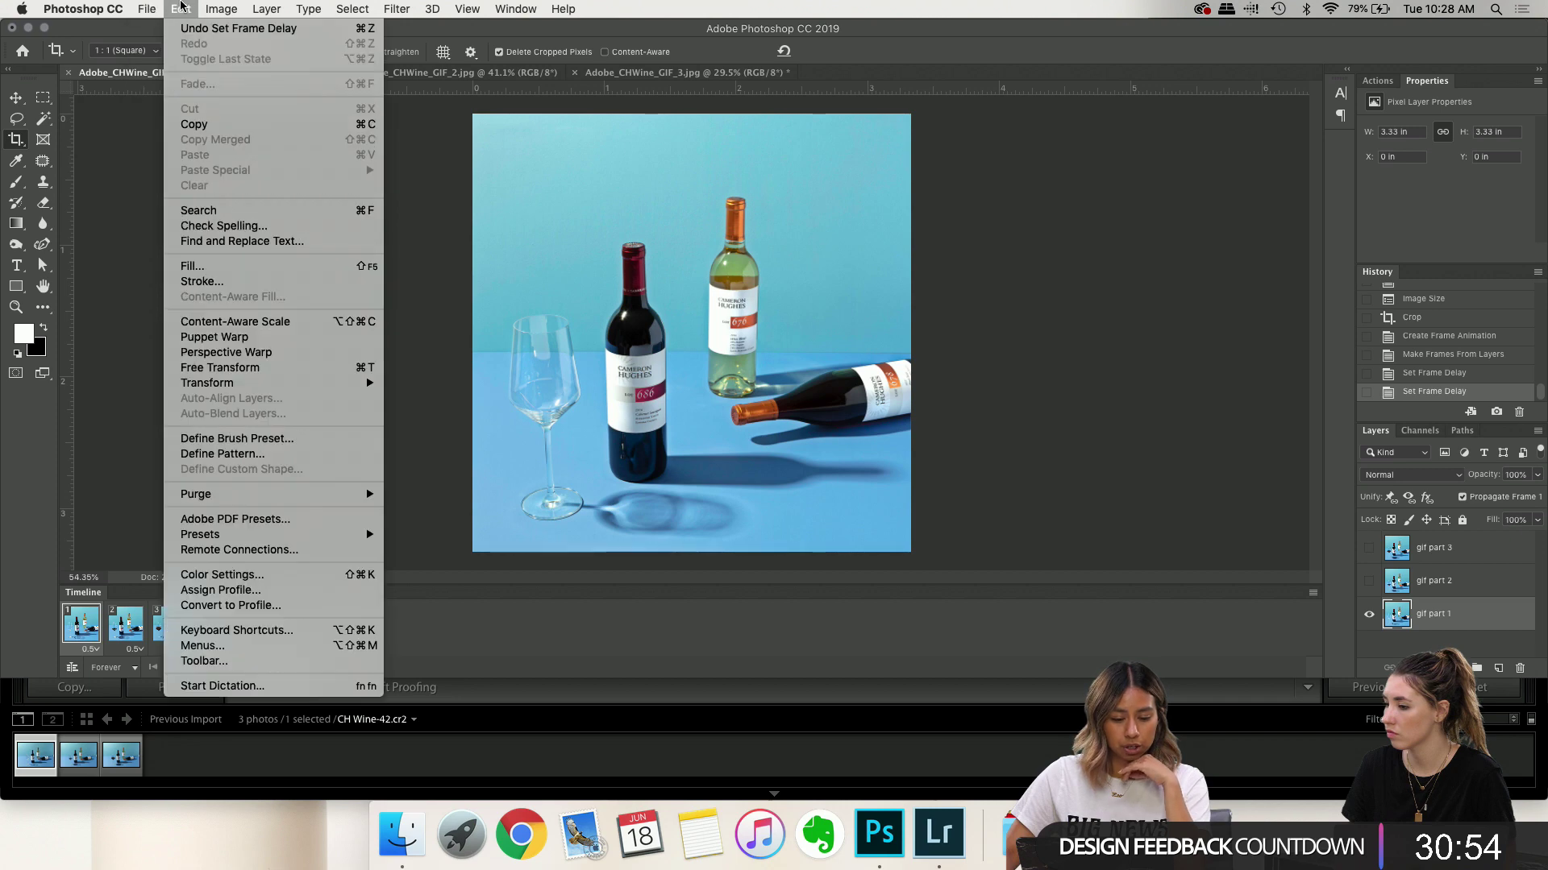
pyautogui.moveTo(209, 6)
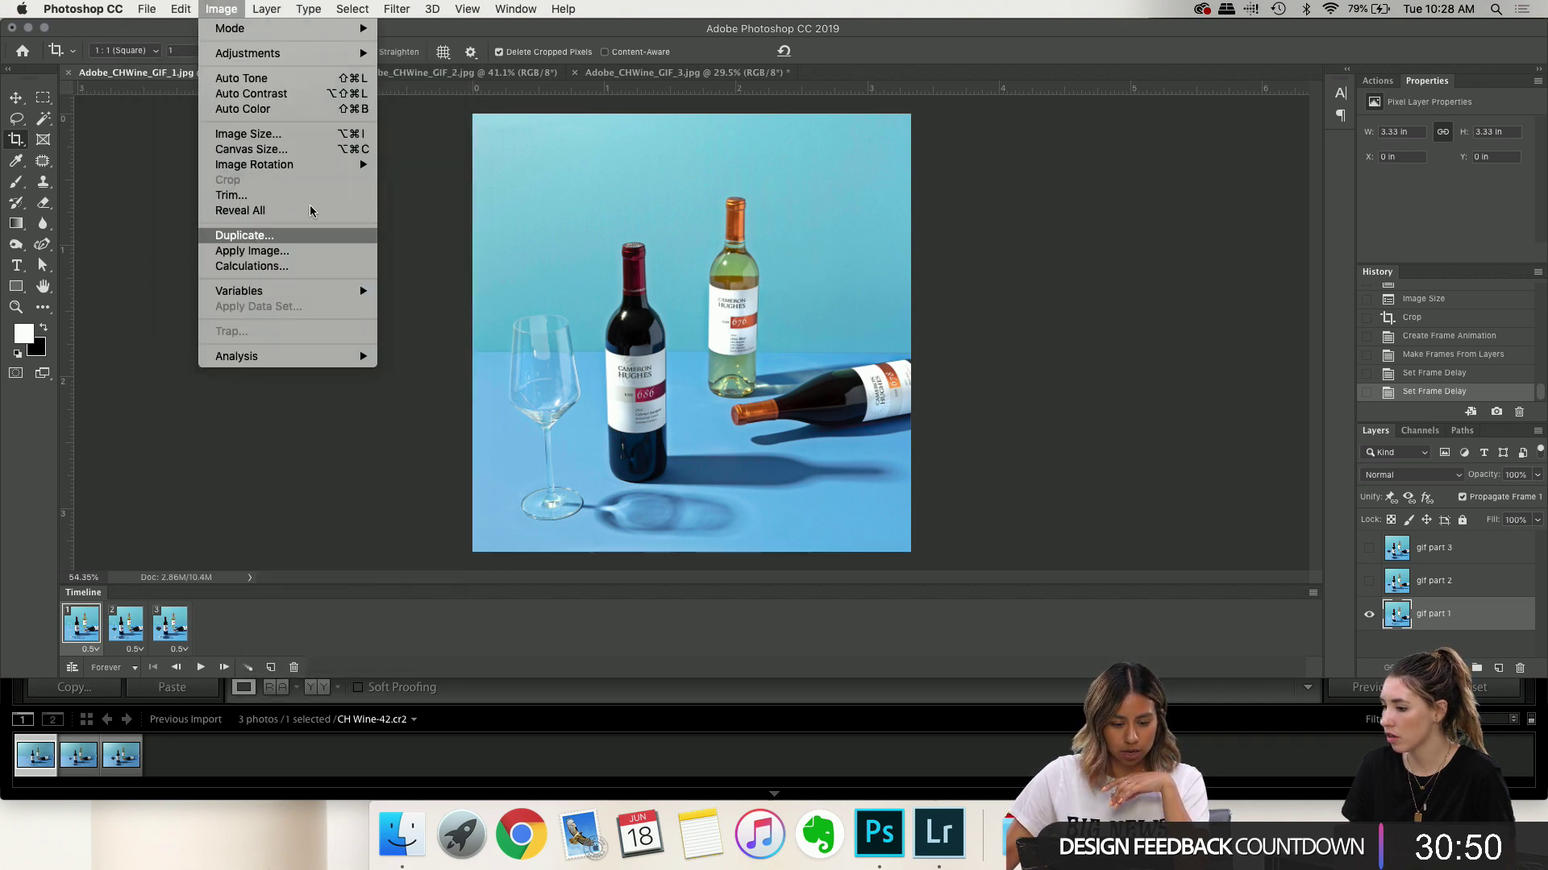
pyautogui.moveTo(147, 8)
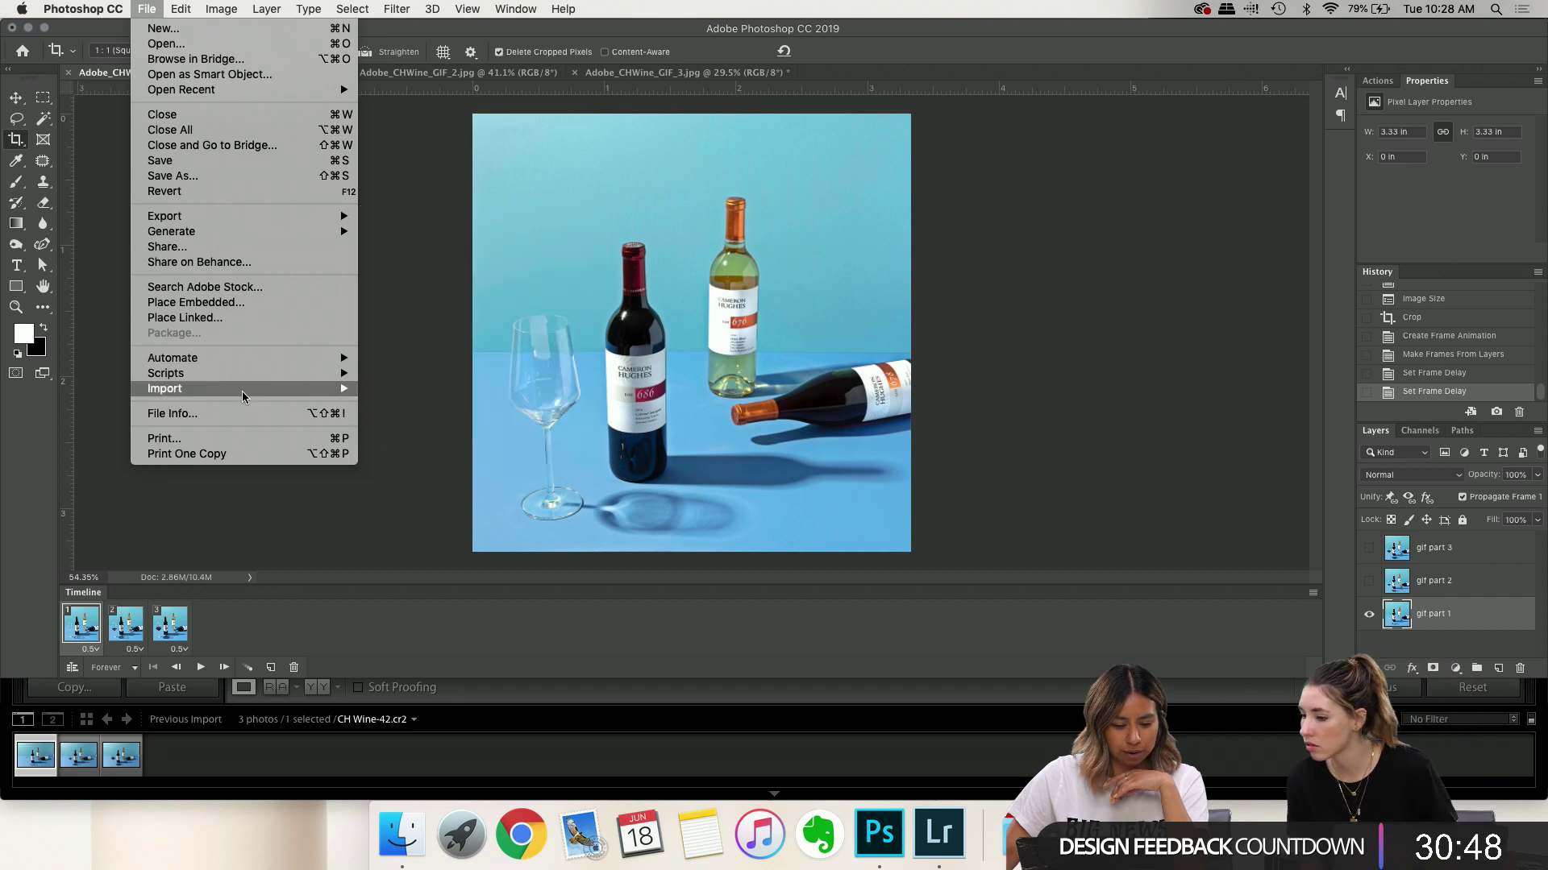
pyautogui.moveTo(245, 361)
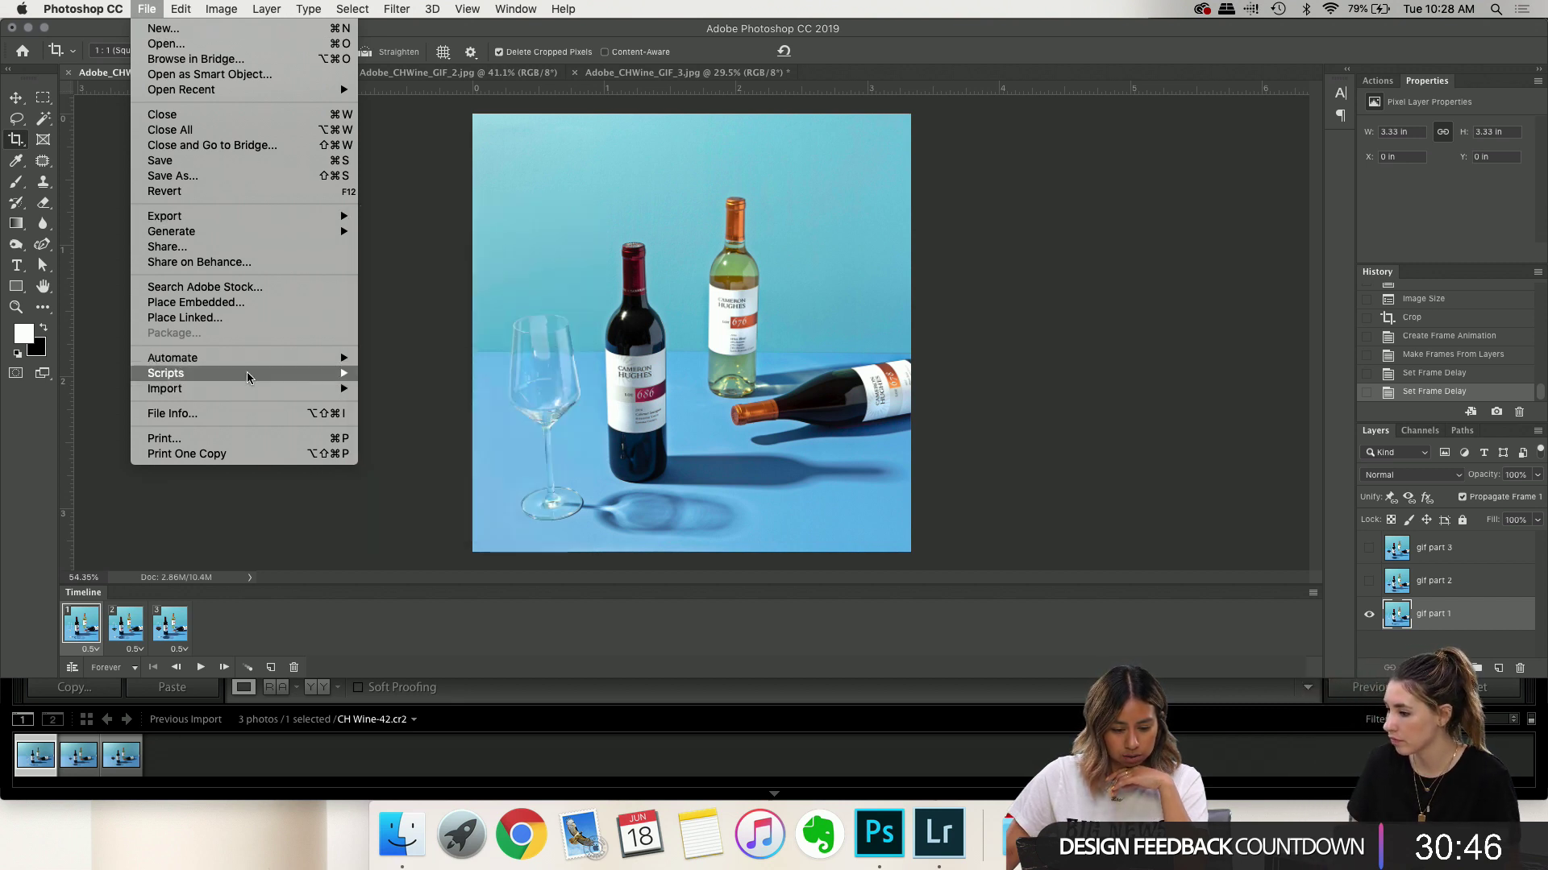
pyautogui.moveTo(286, 214)
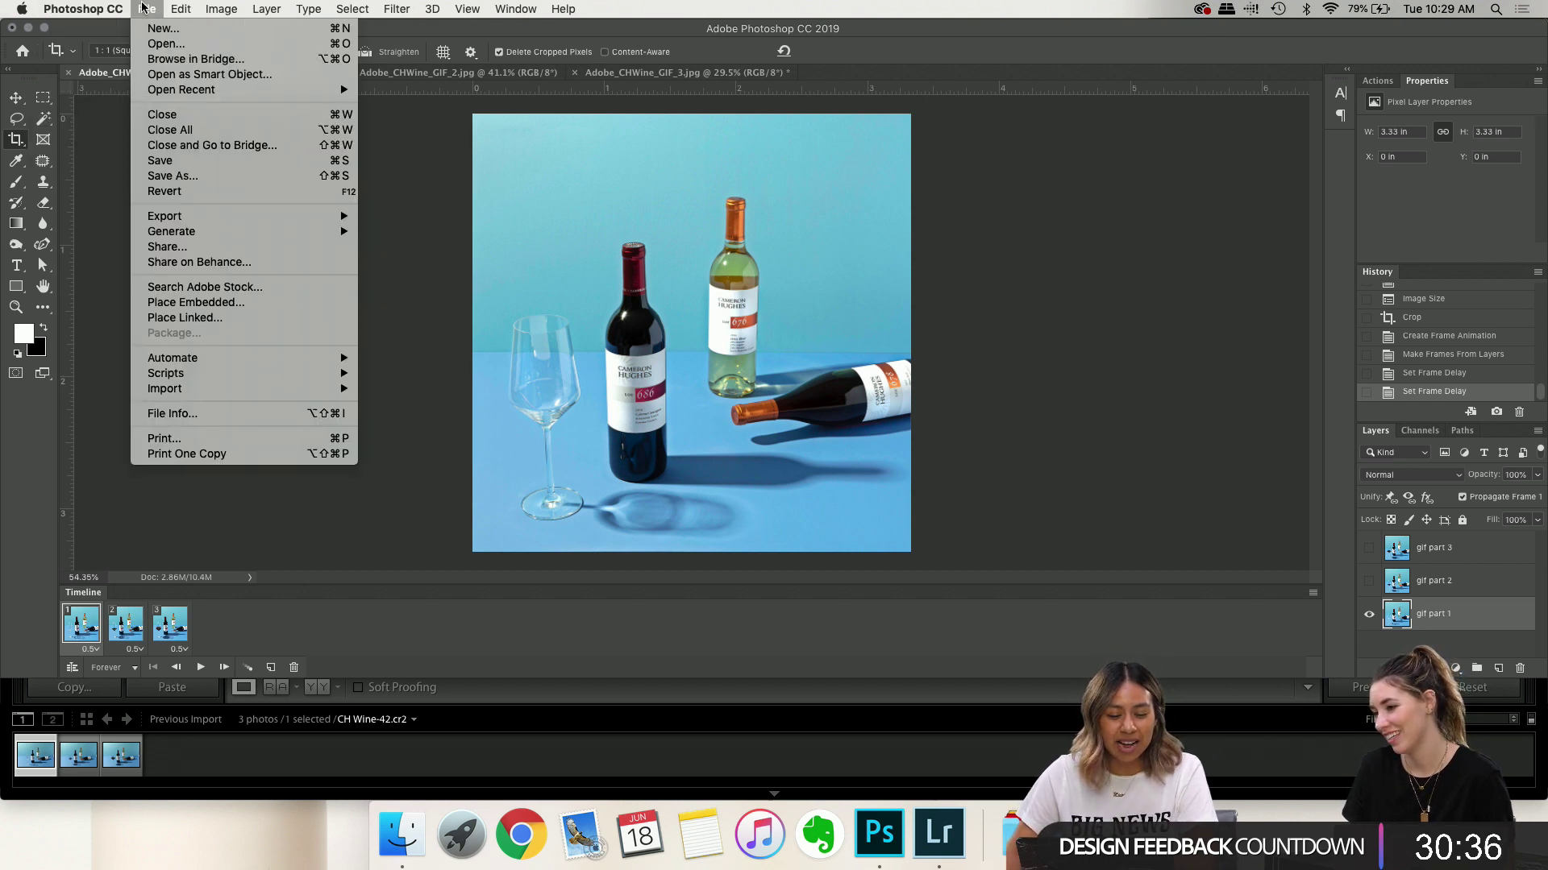
pyautogui.moveTo(223, 216)
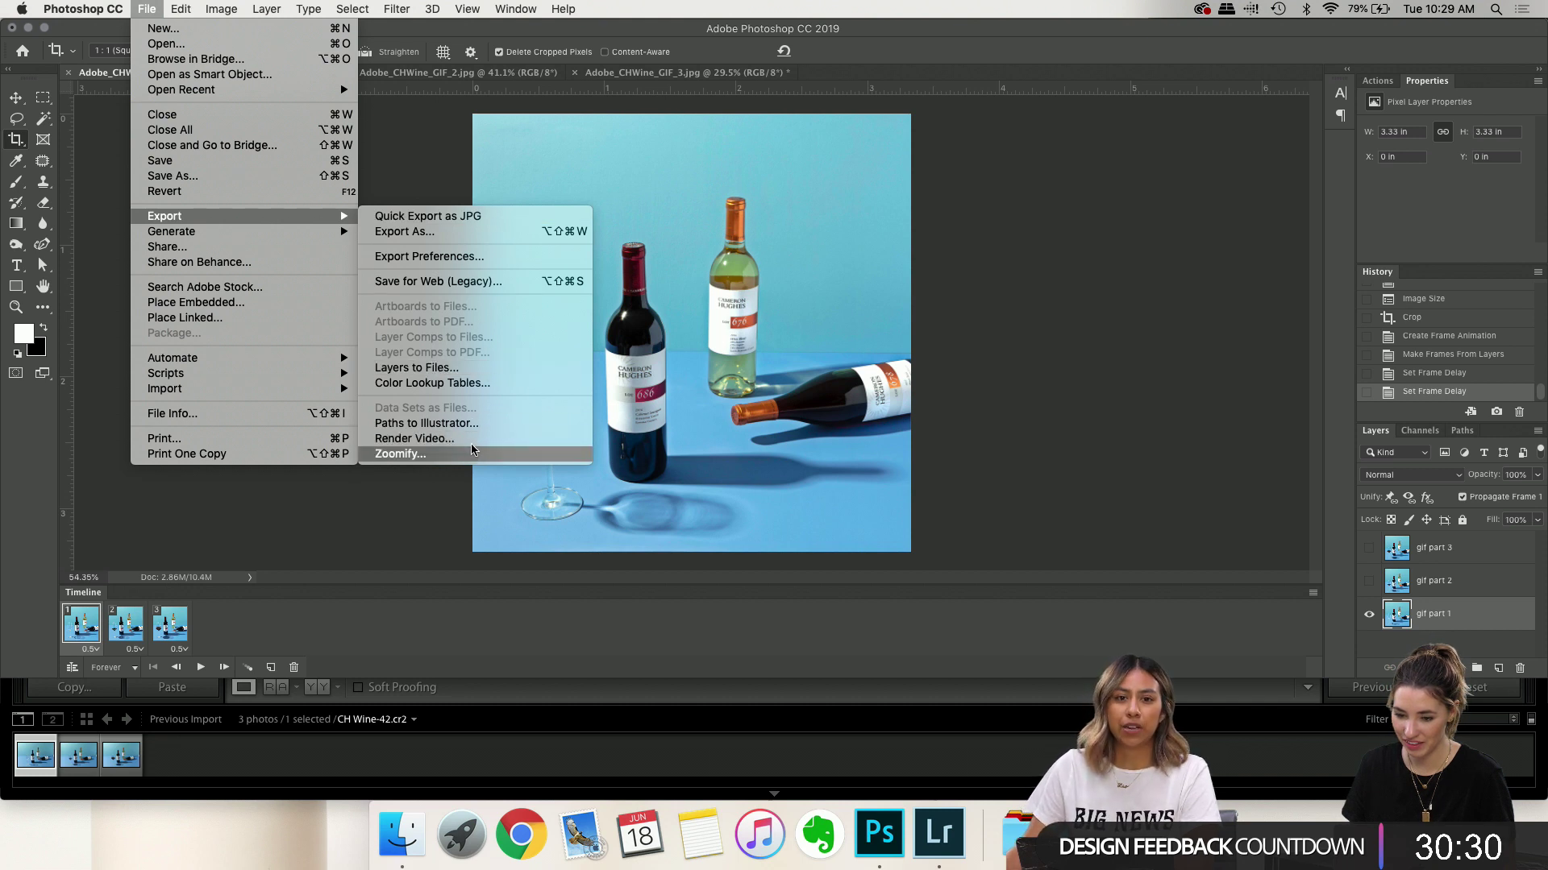
pyautogui.click(415, 438)
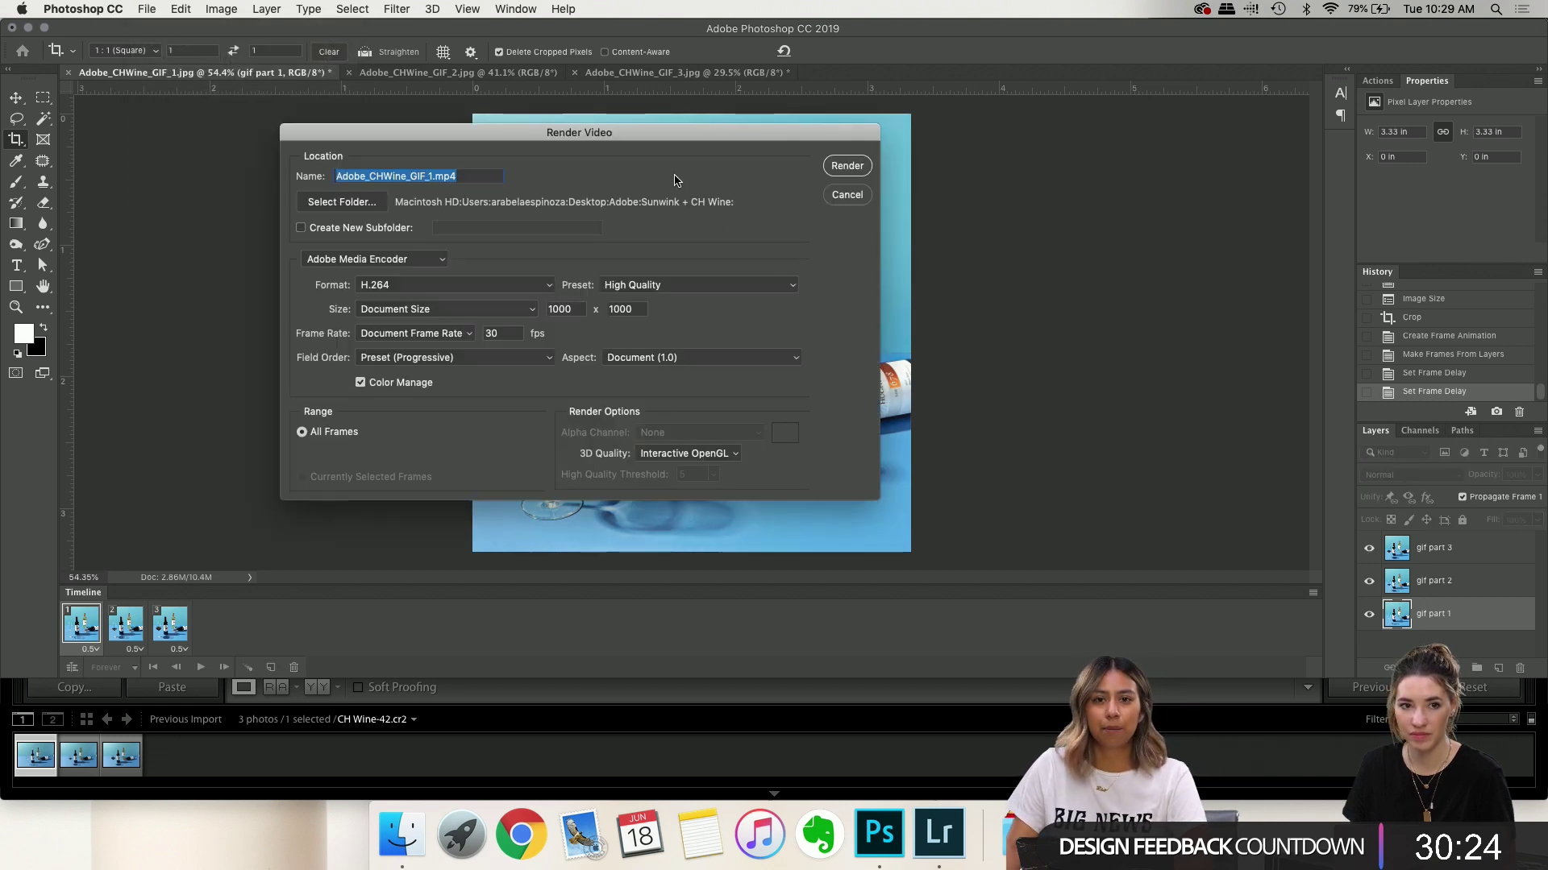
pyautogui.moveTo(584, 137); pyautogui.dragTo(545, 137)
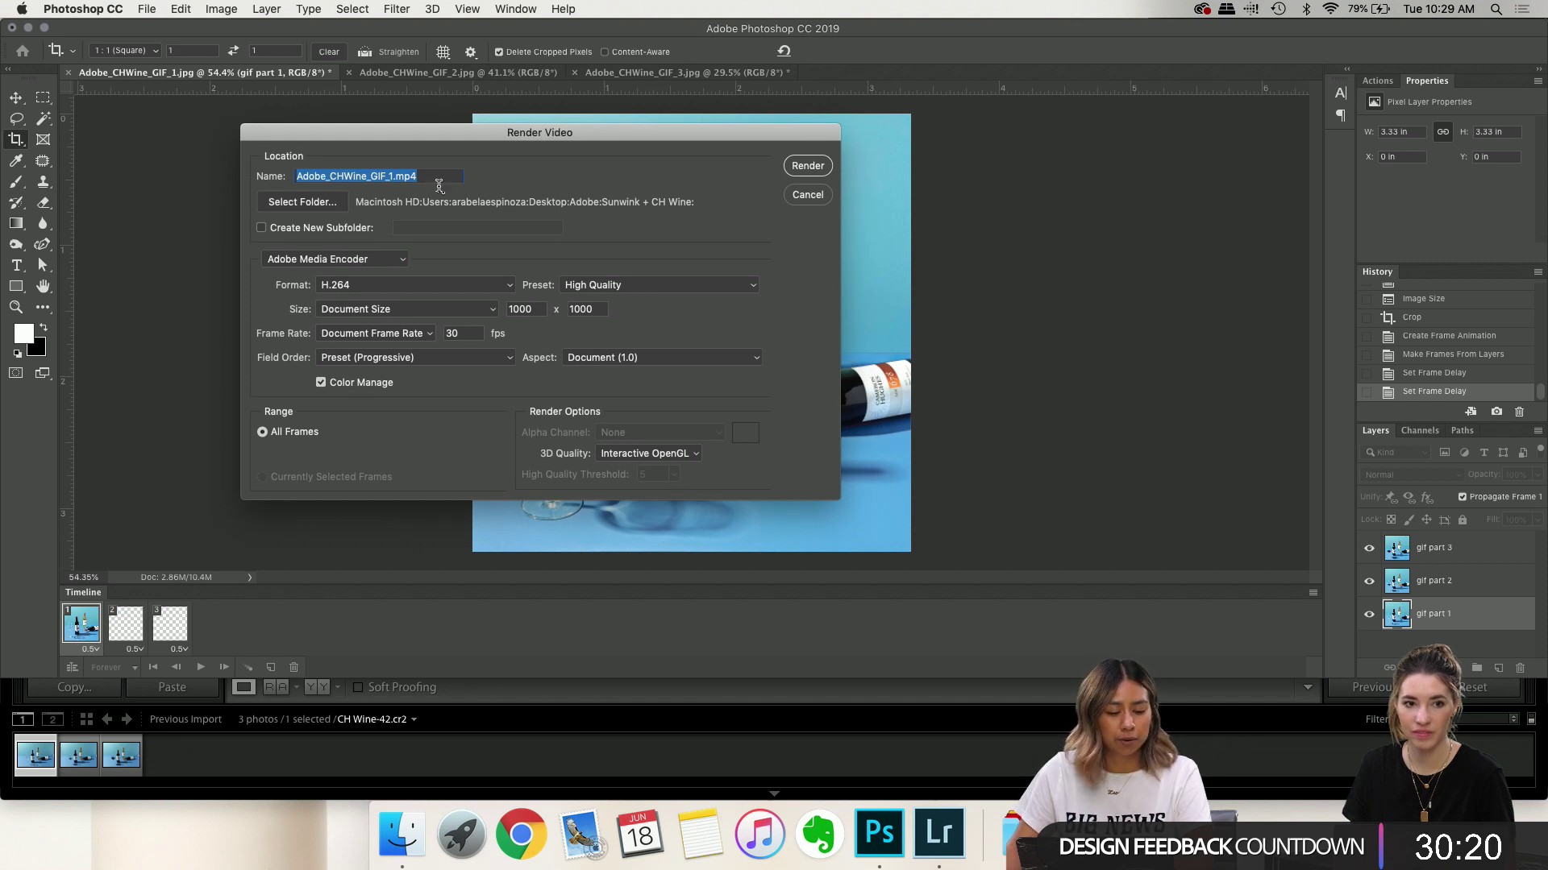
pyautogui.click(303, 202)
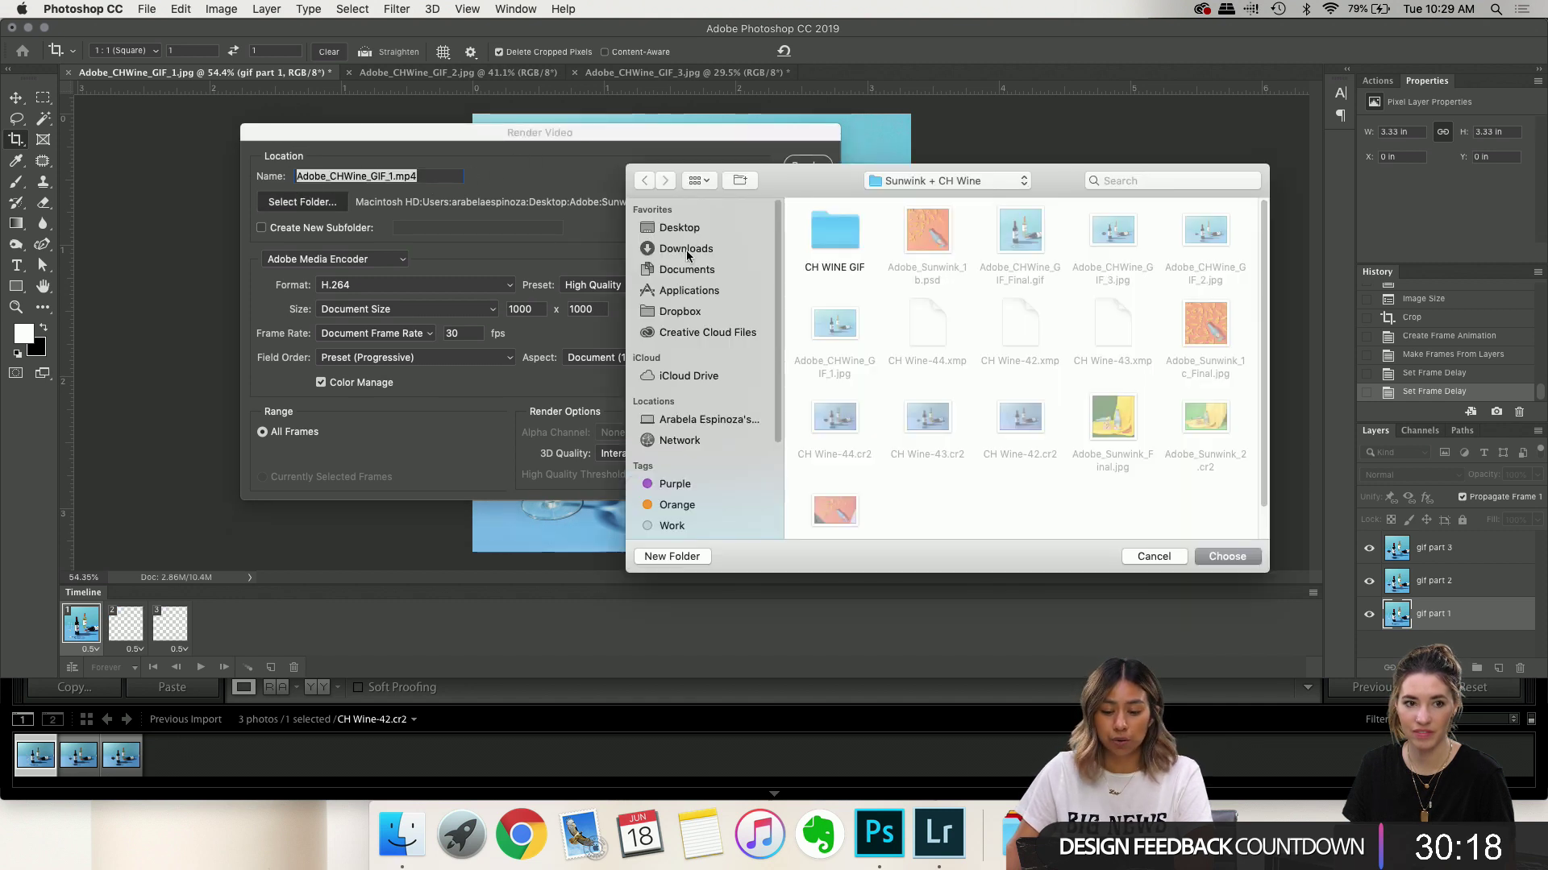
pyautogui.click(694, 229)
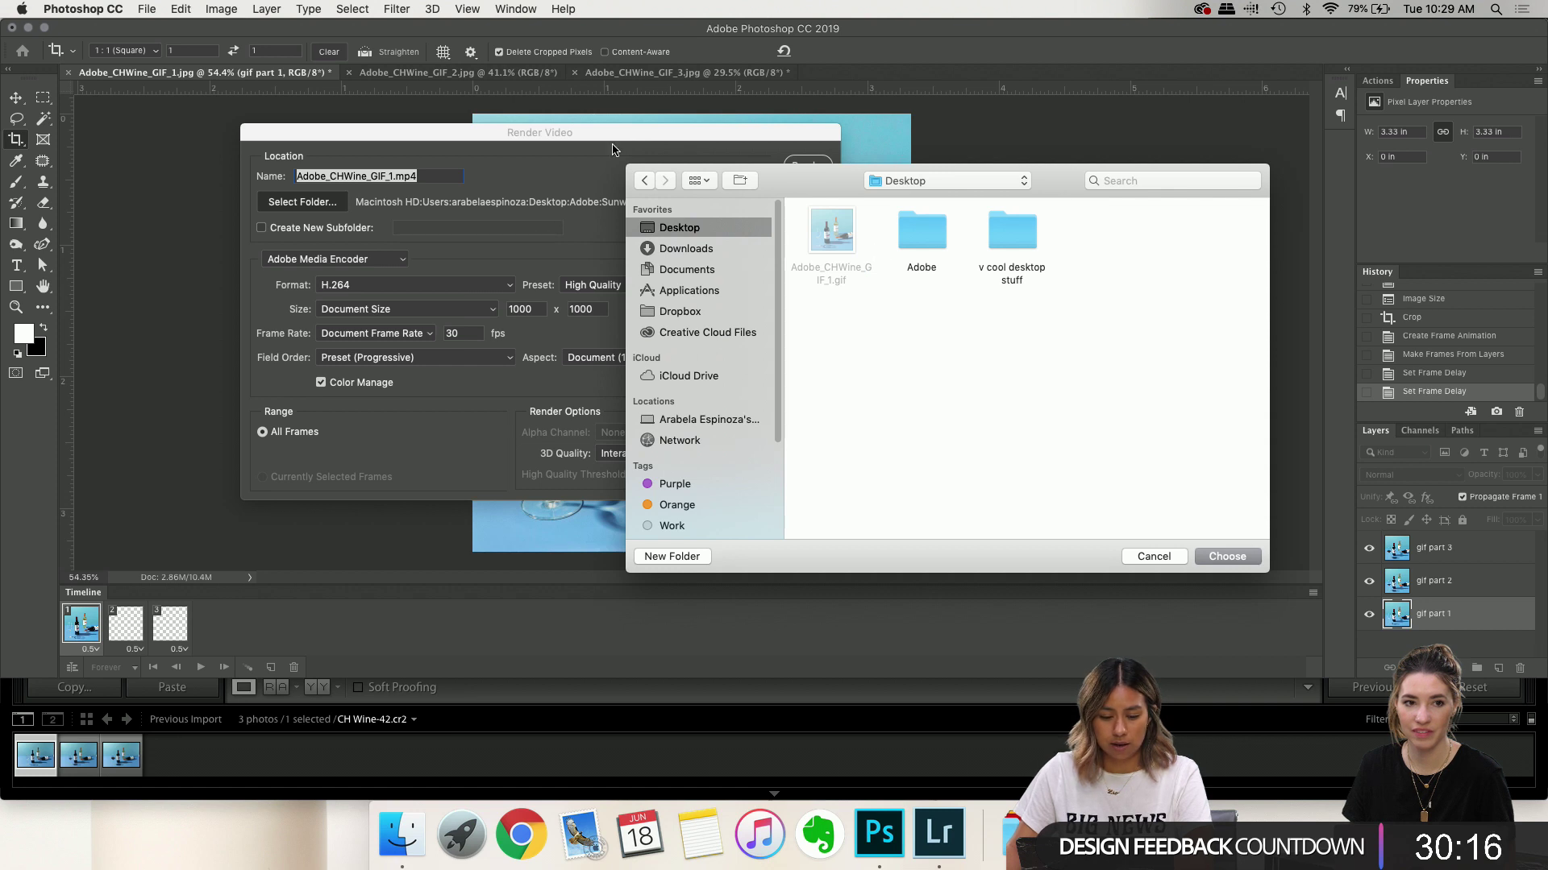
pyautogui.click(1227, 556)
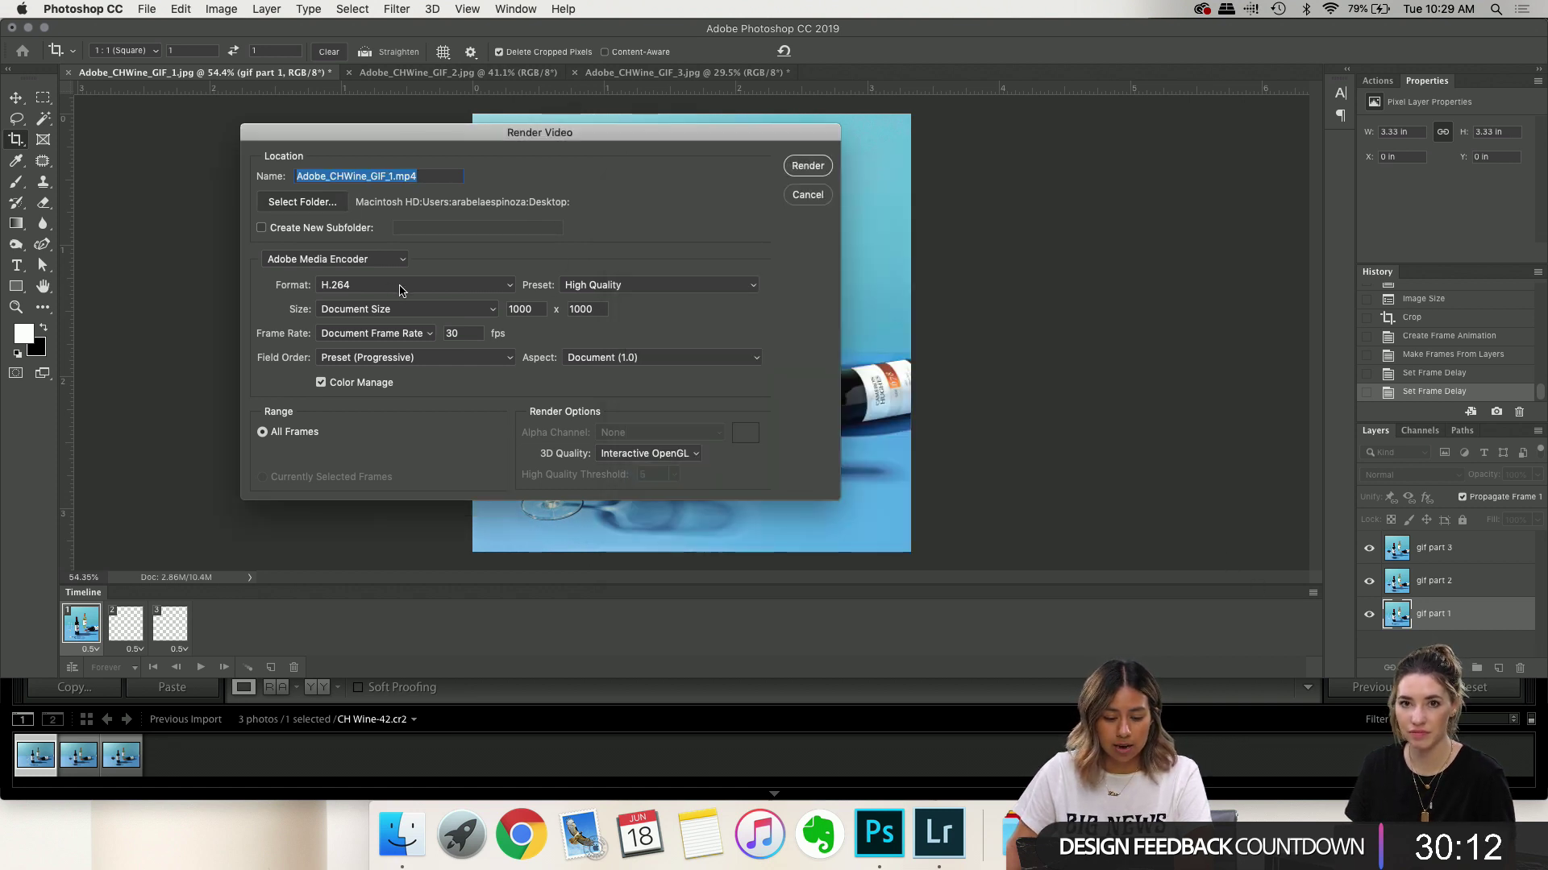
# Keep H.264 as the video format and render the animation as Adobe_CHWine_GIF_1.mp4
pyautogui.click(427, 287)
pyautogui.click(427, 284)
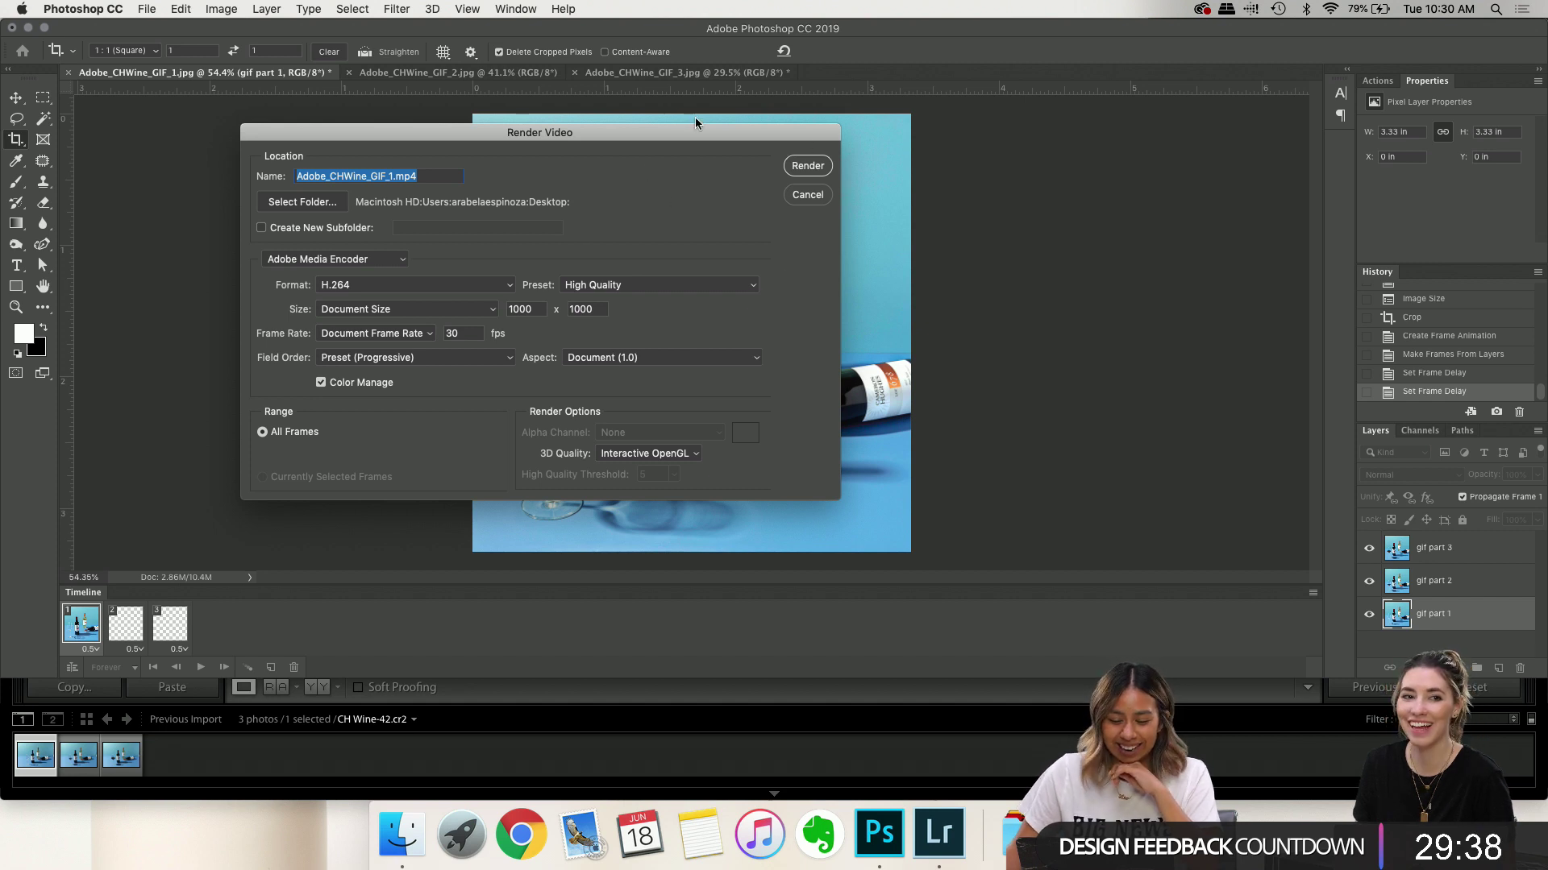
pyautogui.click(808, 166)
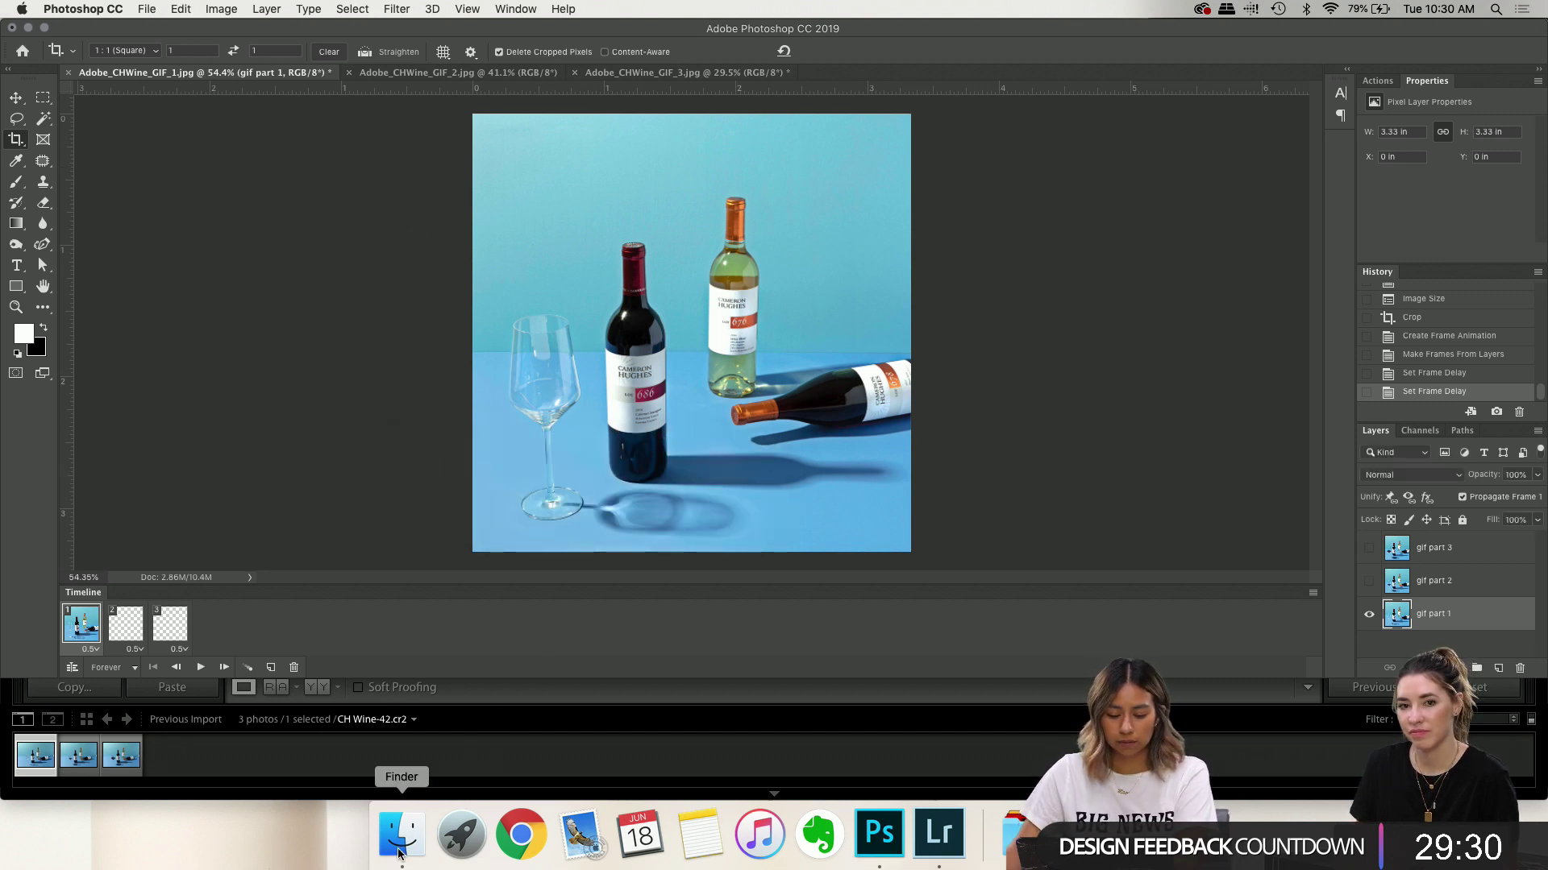
# Switch to Finder, preview and play Adobe_CHWine_GIF_1.mp4 on the Desktop, close the preview and return to Photoshop
pyautogui.click(400, 839)
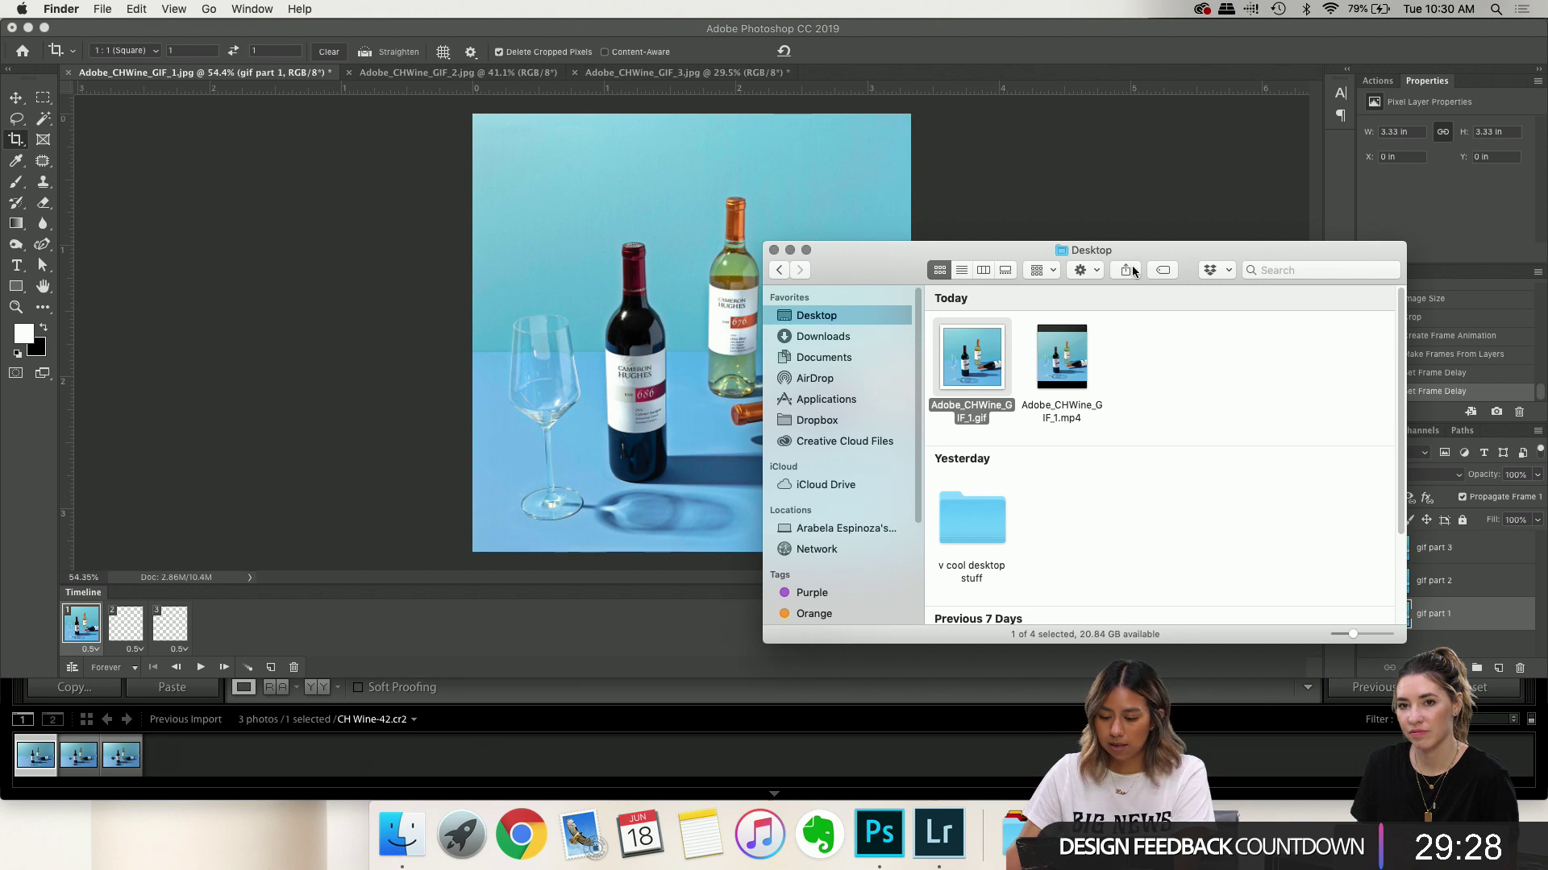
pyautogui.moveTo(1132, 250); pyautogui.dragTo(786, 208)
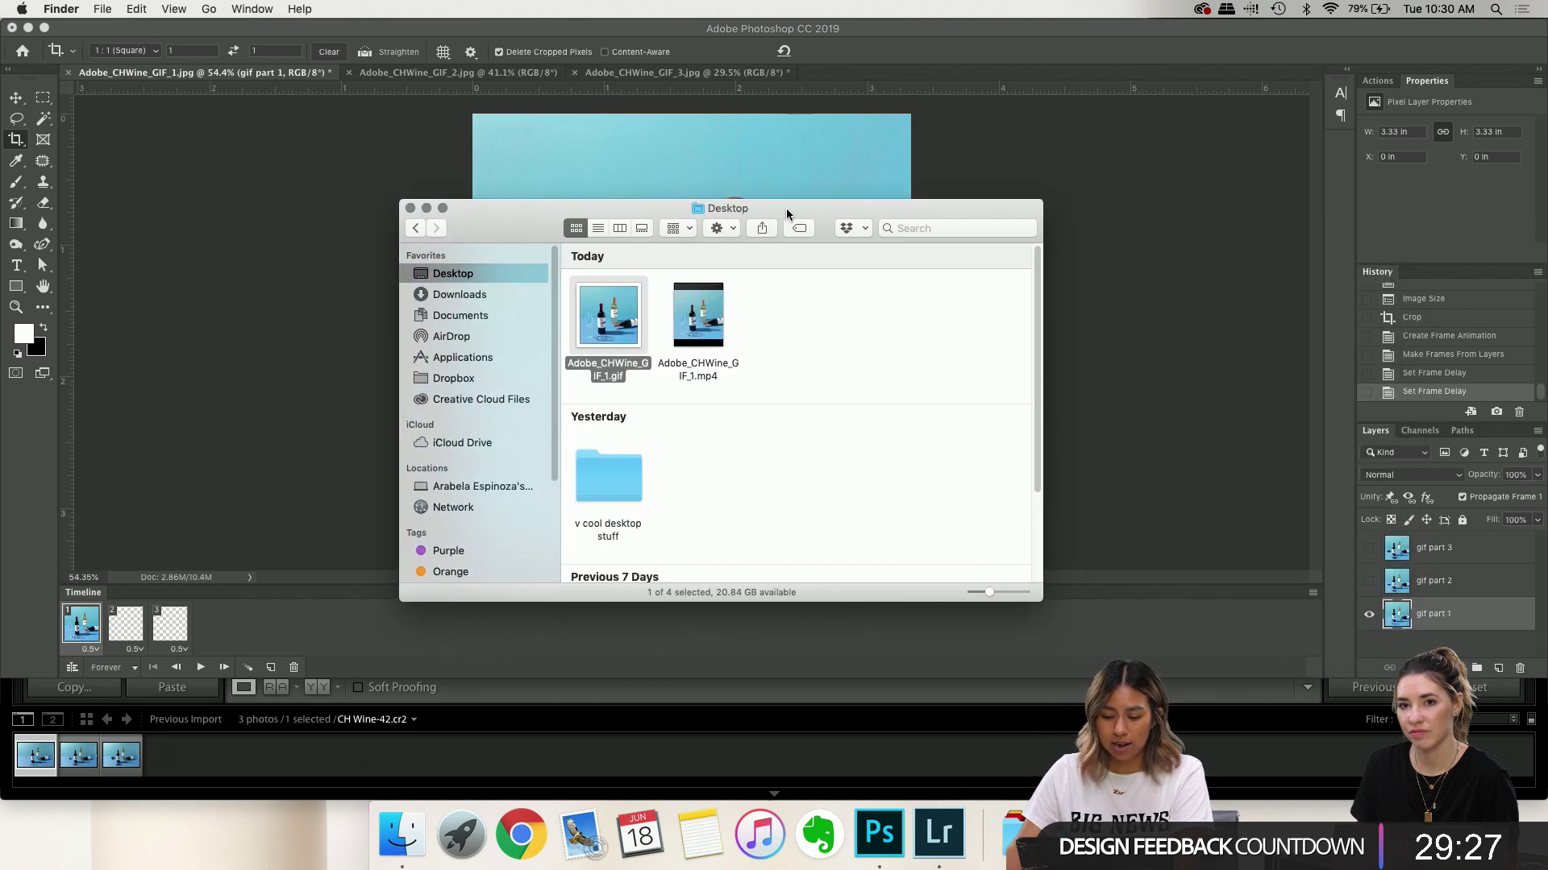
pyautogui.click(709, 294)
pyautogui.press('space')
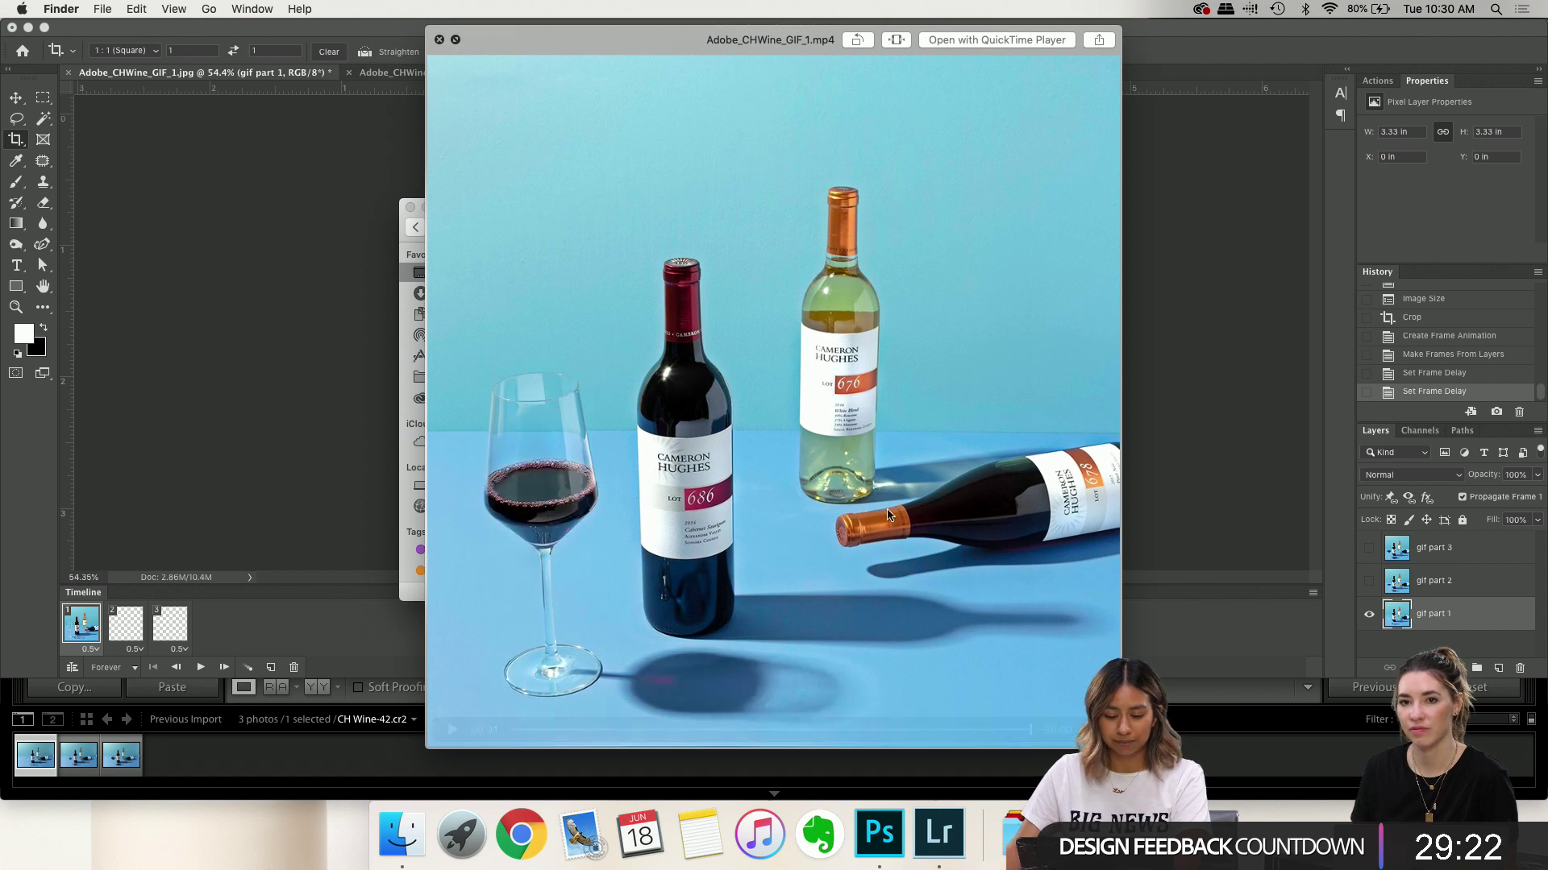
pyautogui.click(453, 731)
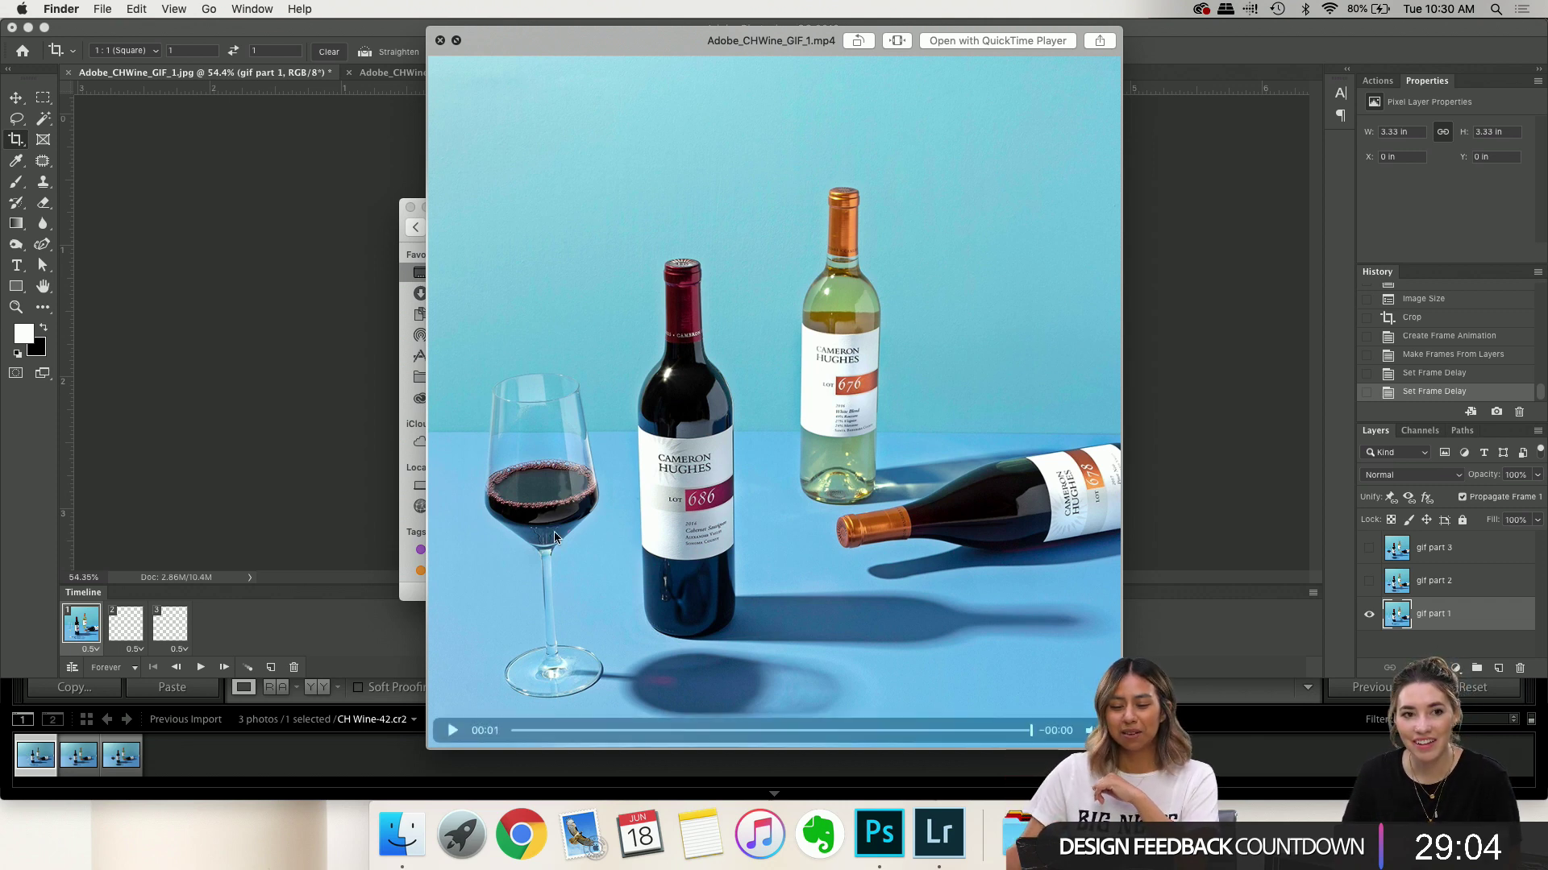
pyautogui.click(439, 41)
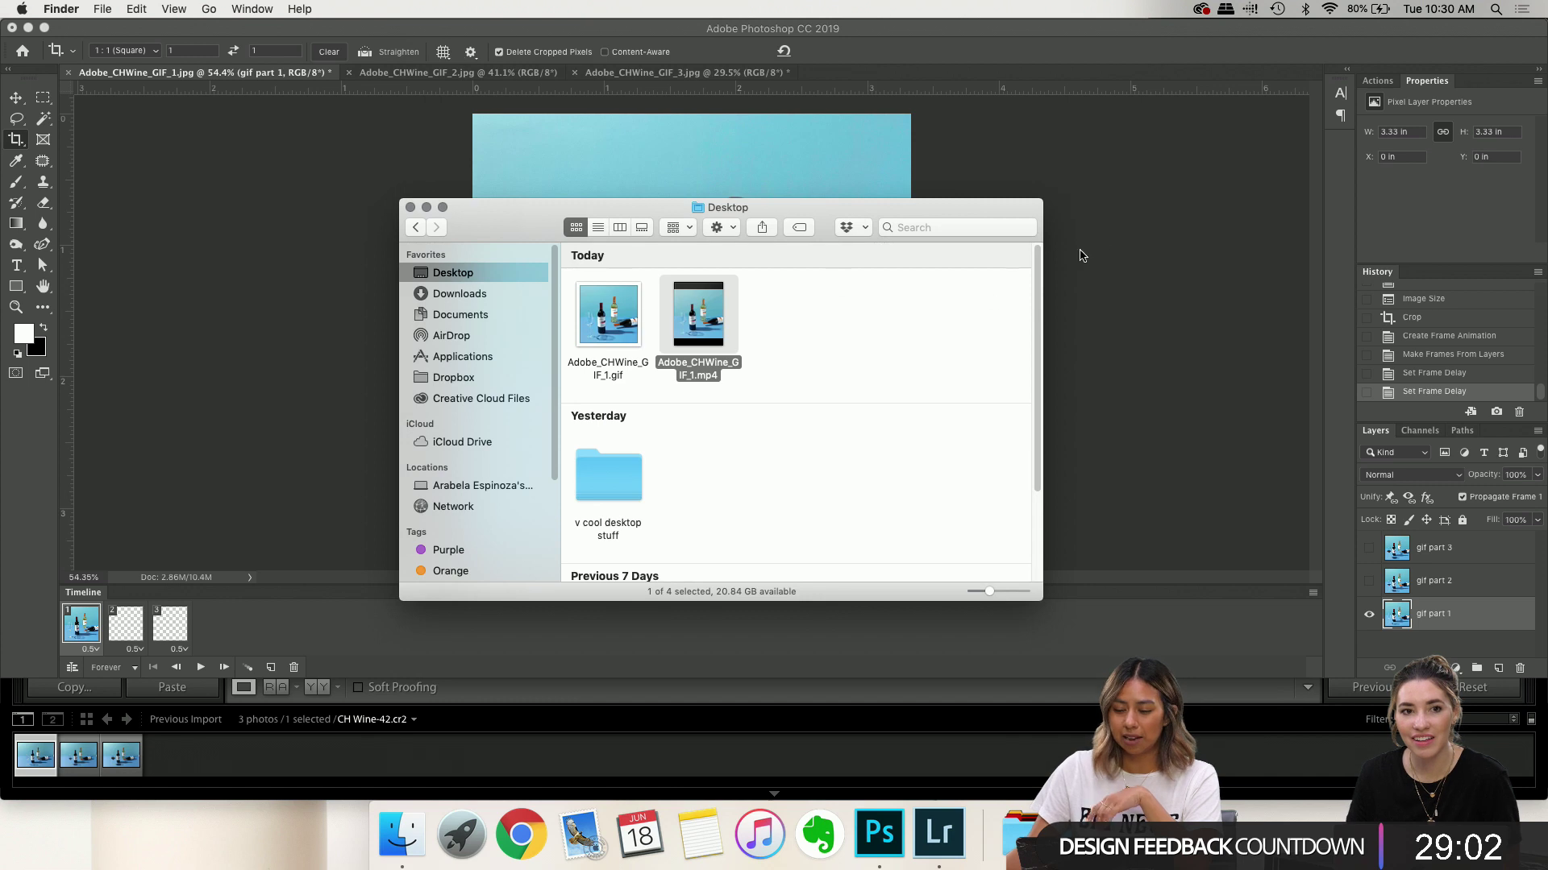
pyautogui.click(1121, 243)
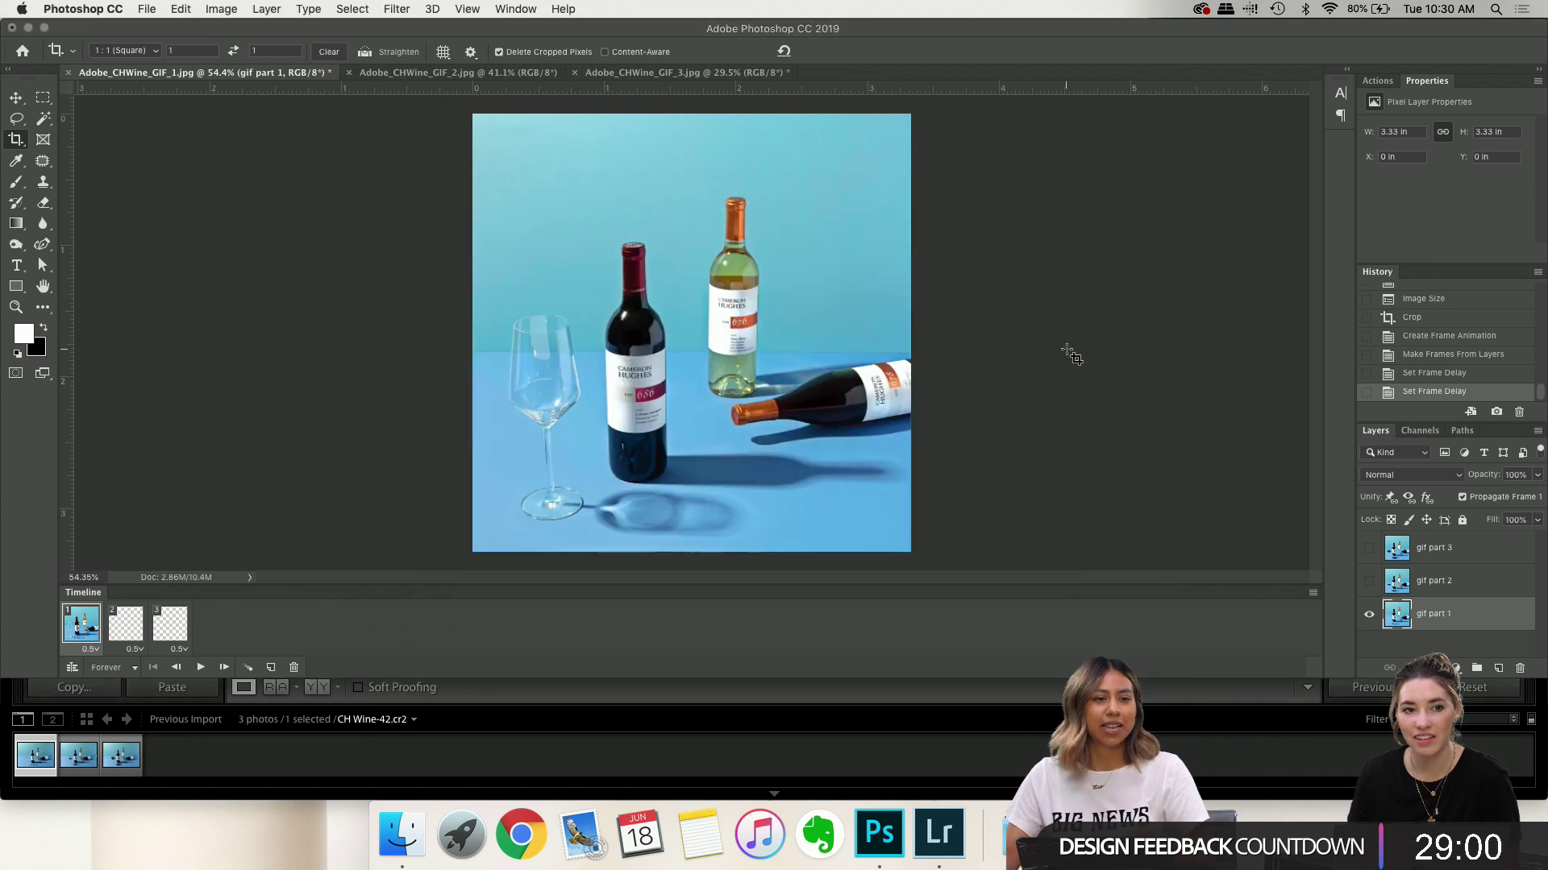
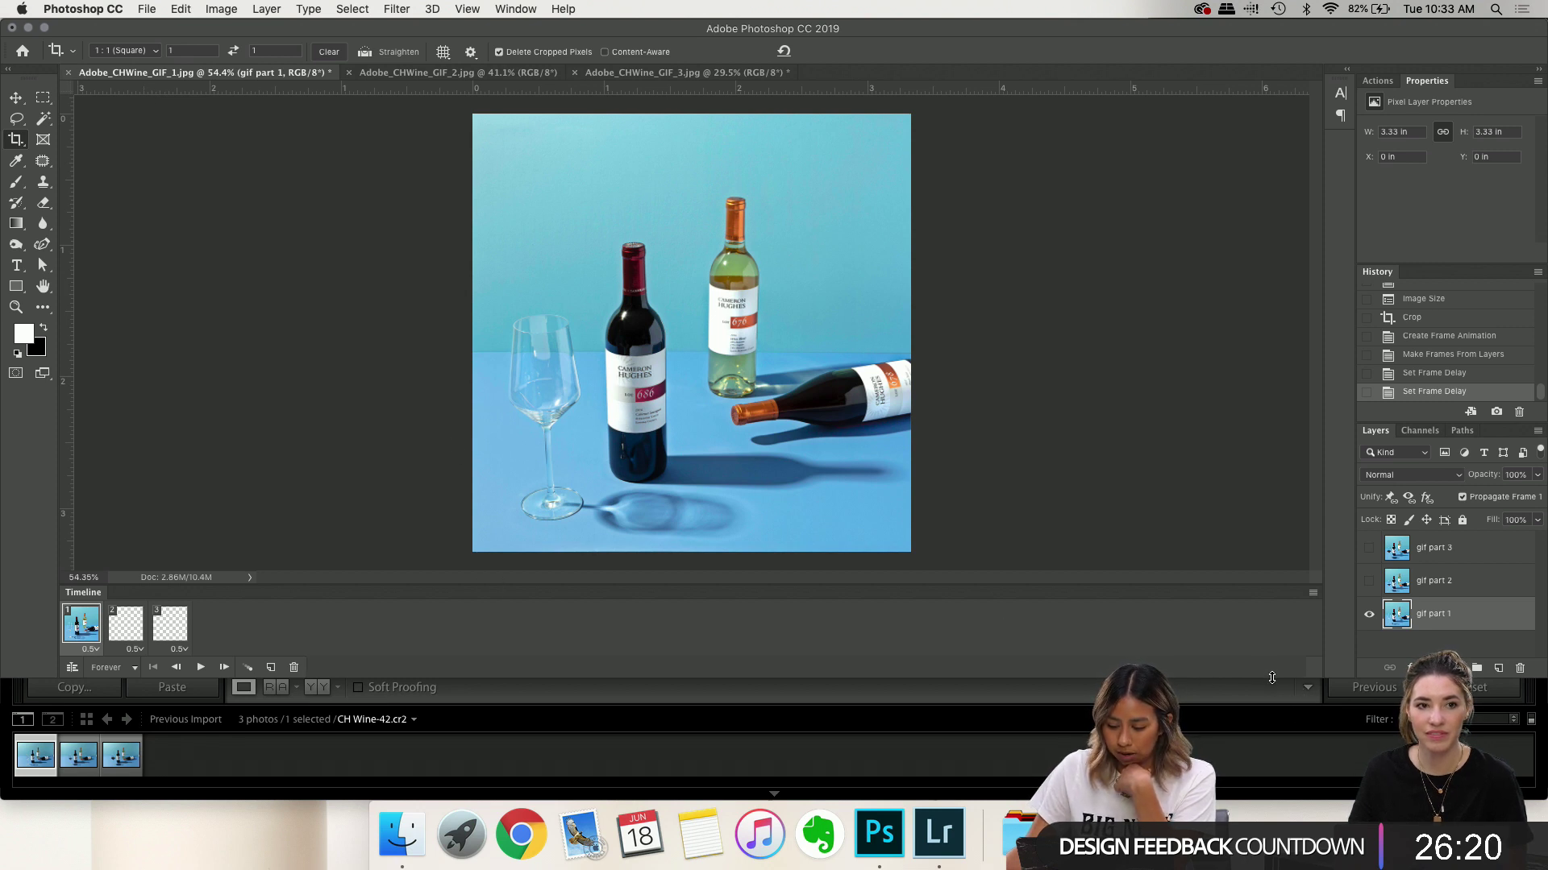
# Extend the Photoshop window downward and close the Timeline's tab group
pyautogui.moveTo(1272, 681); pyautogui.dragTo(1305, 818)
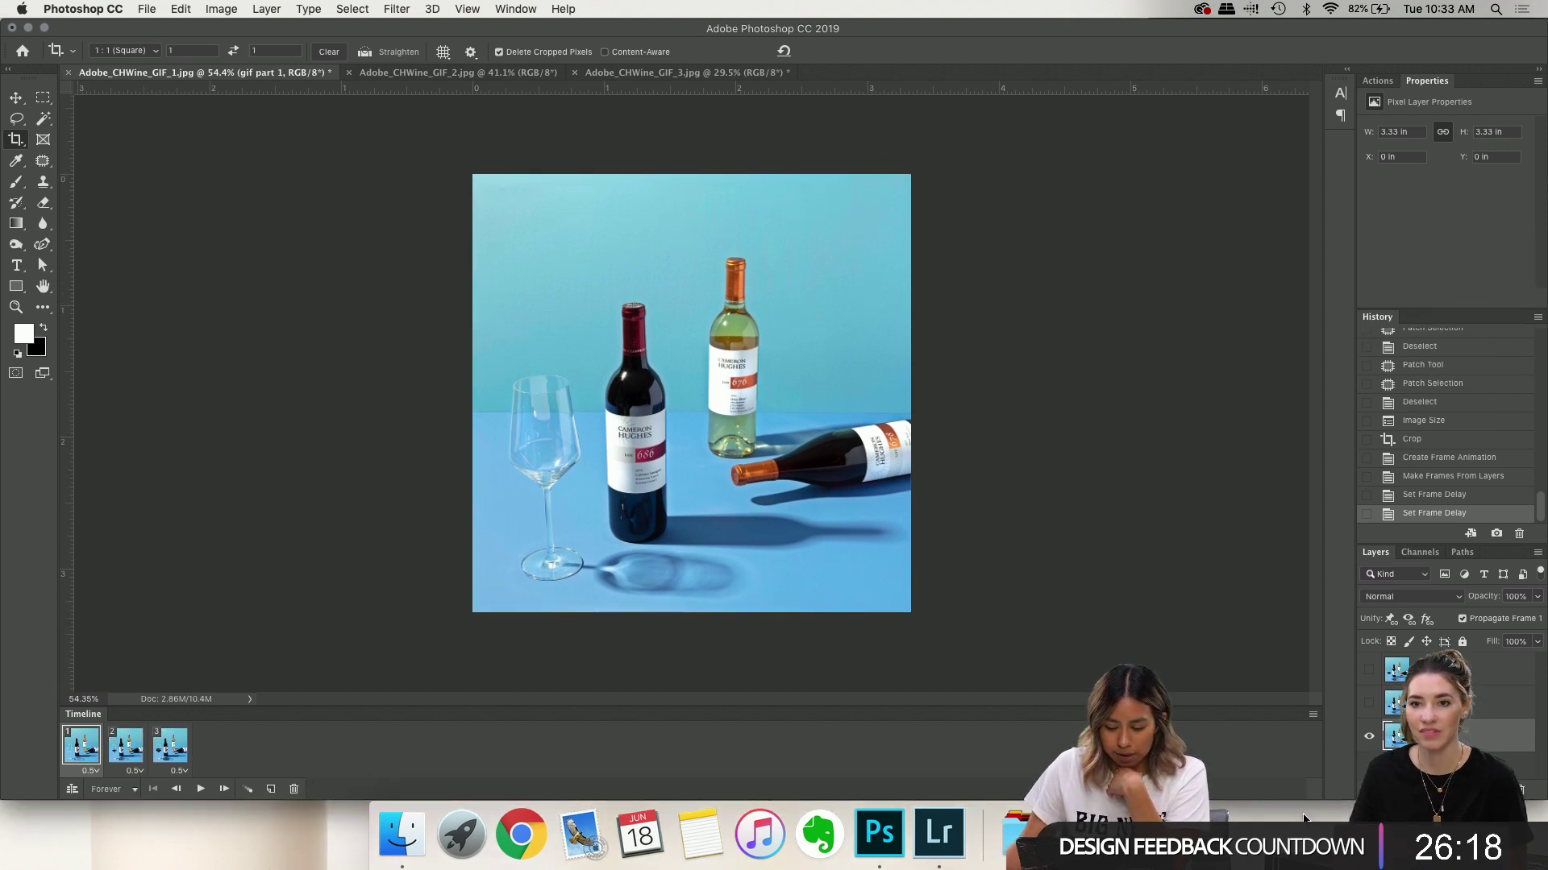
pyautogui.click(1313, 715)
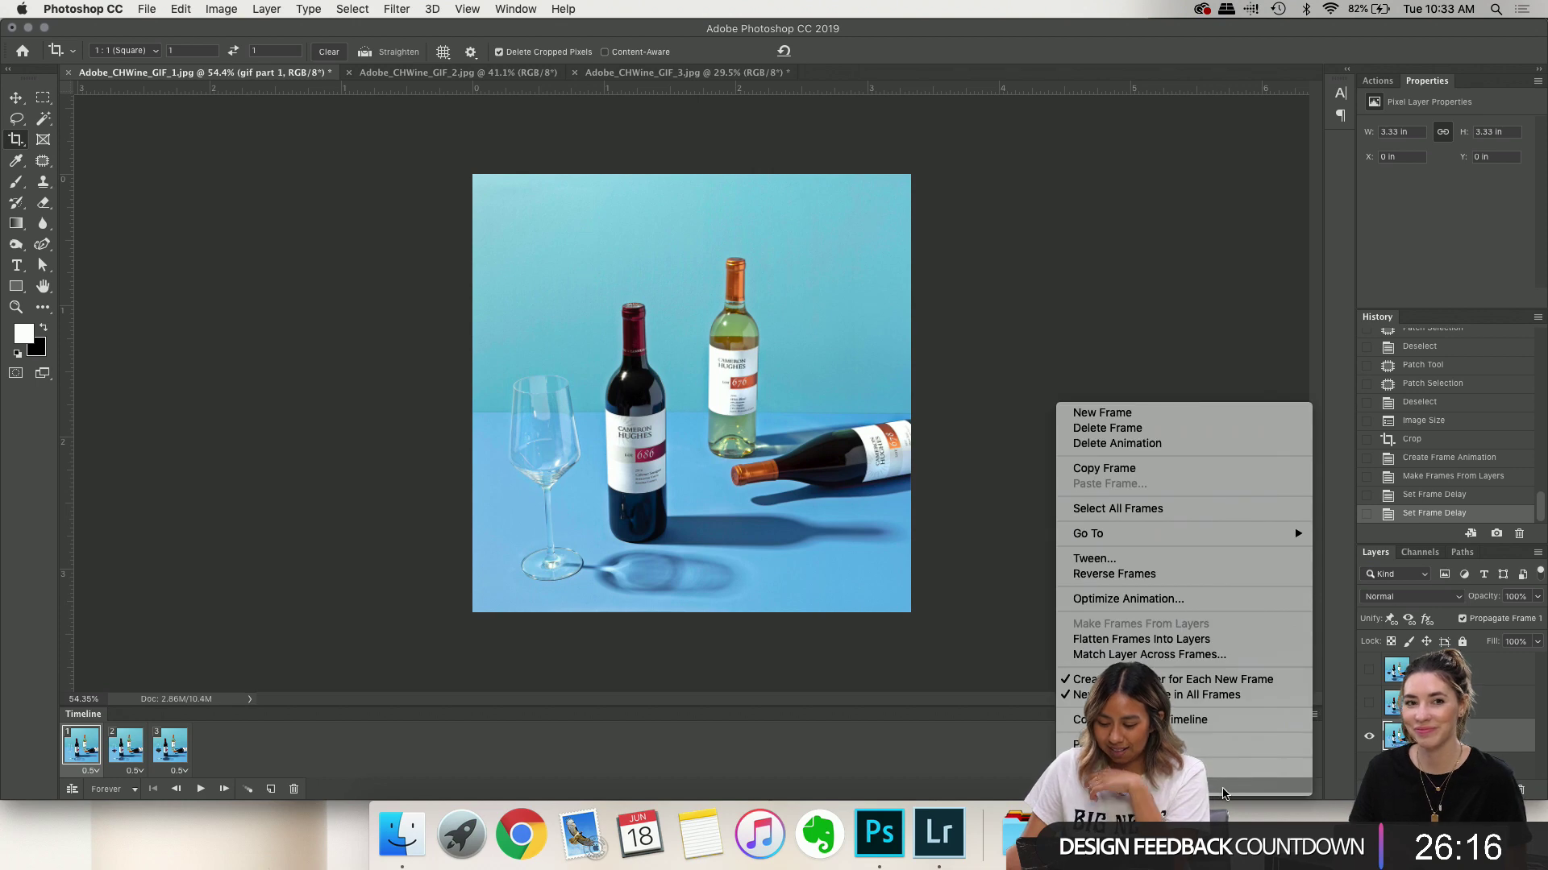
pyautogui.click(1222, 790)
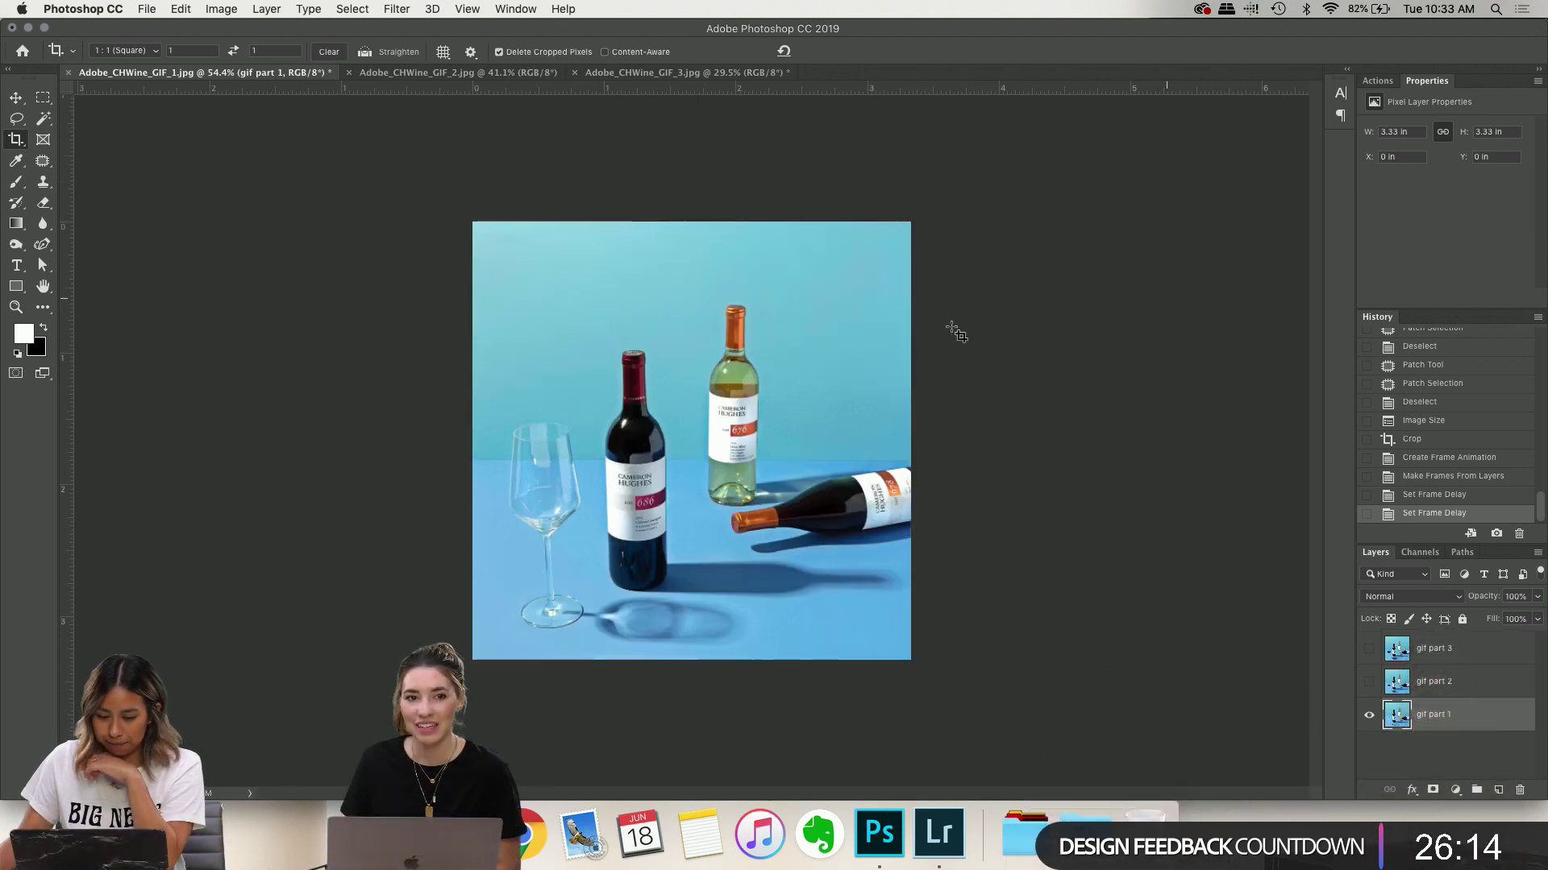
# Close the three open Adobe_CHWine_GIF documents without saving their changes
pyautogui.click(69, 71)
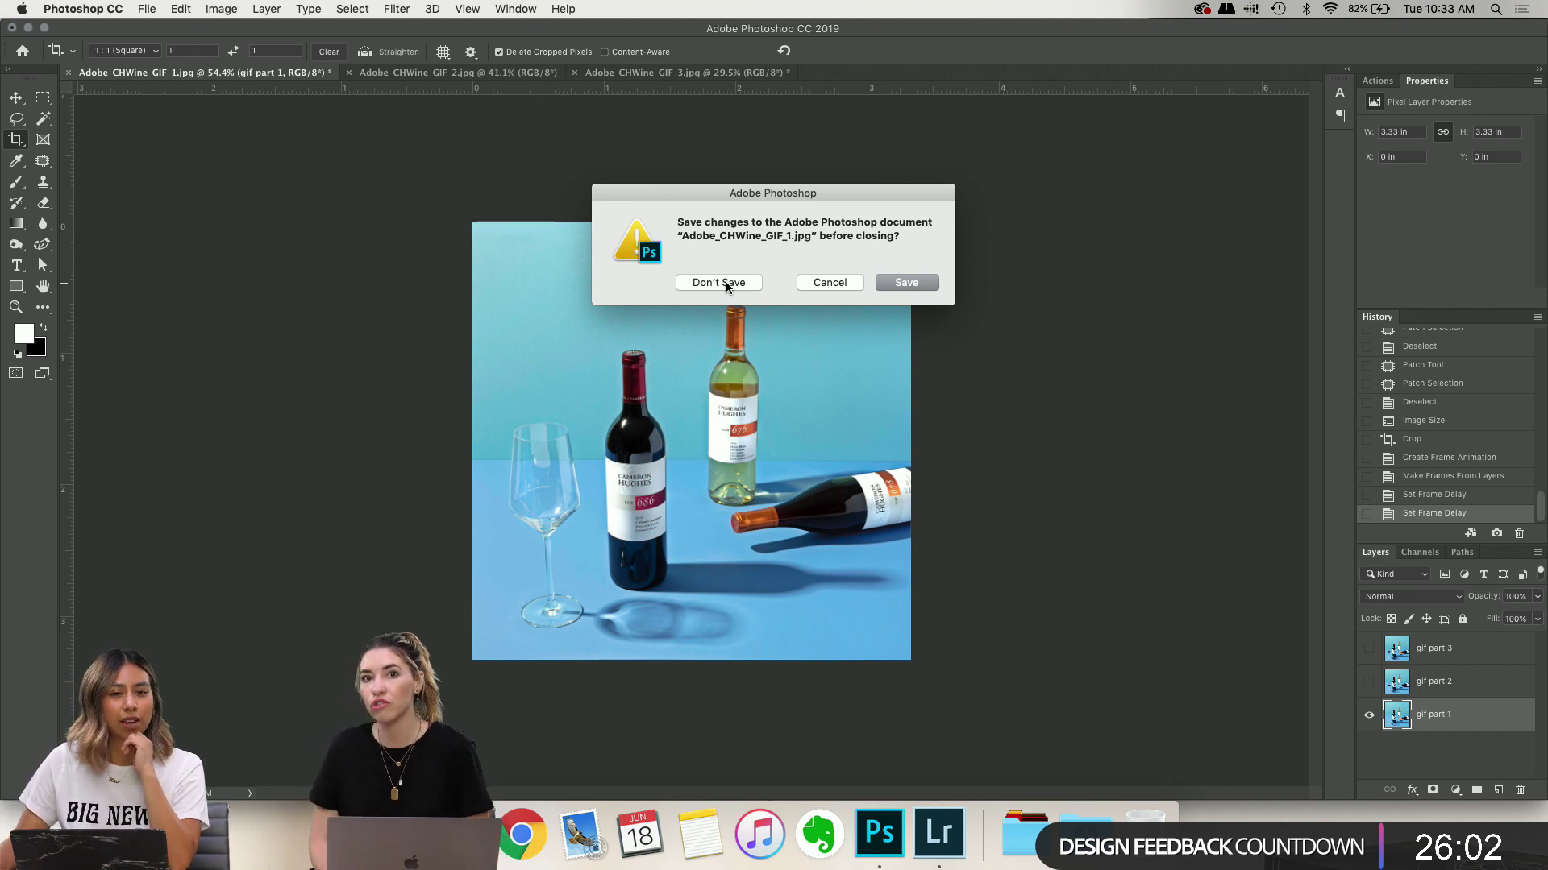
pyautogui.click(726, 283)
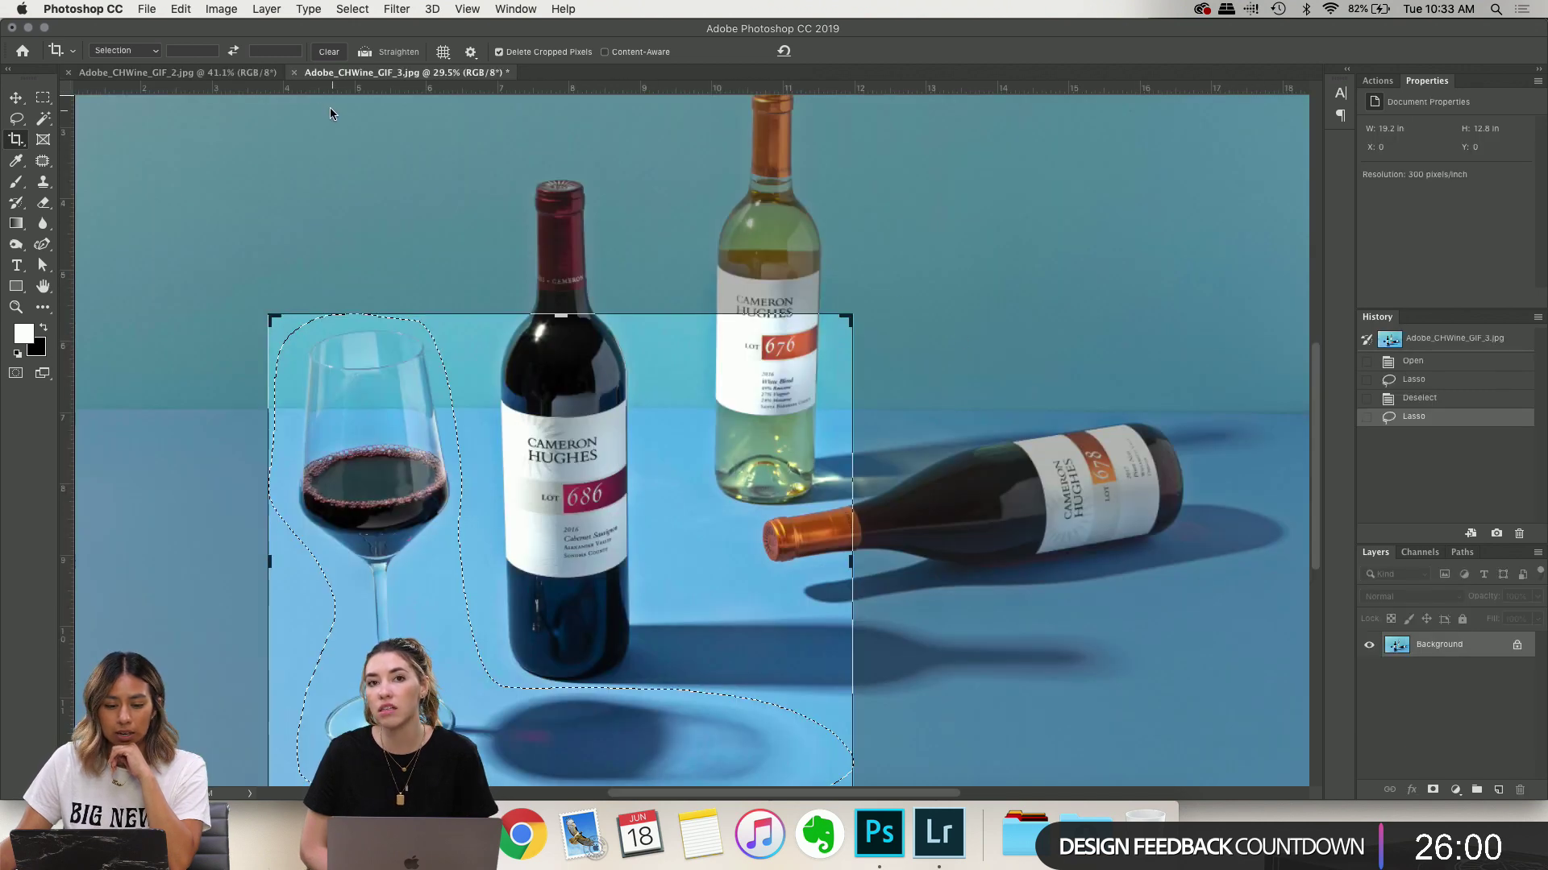
pyautogui.click(69, 73)
pyautogui.press('m')
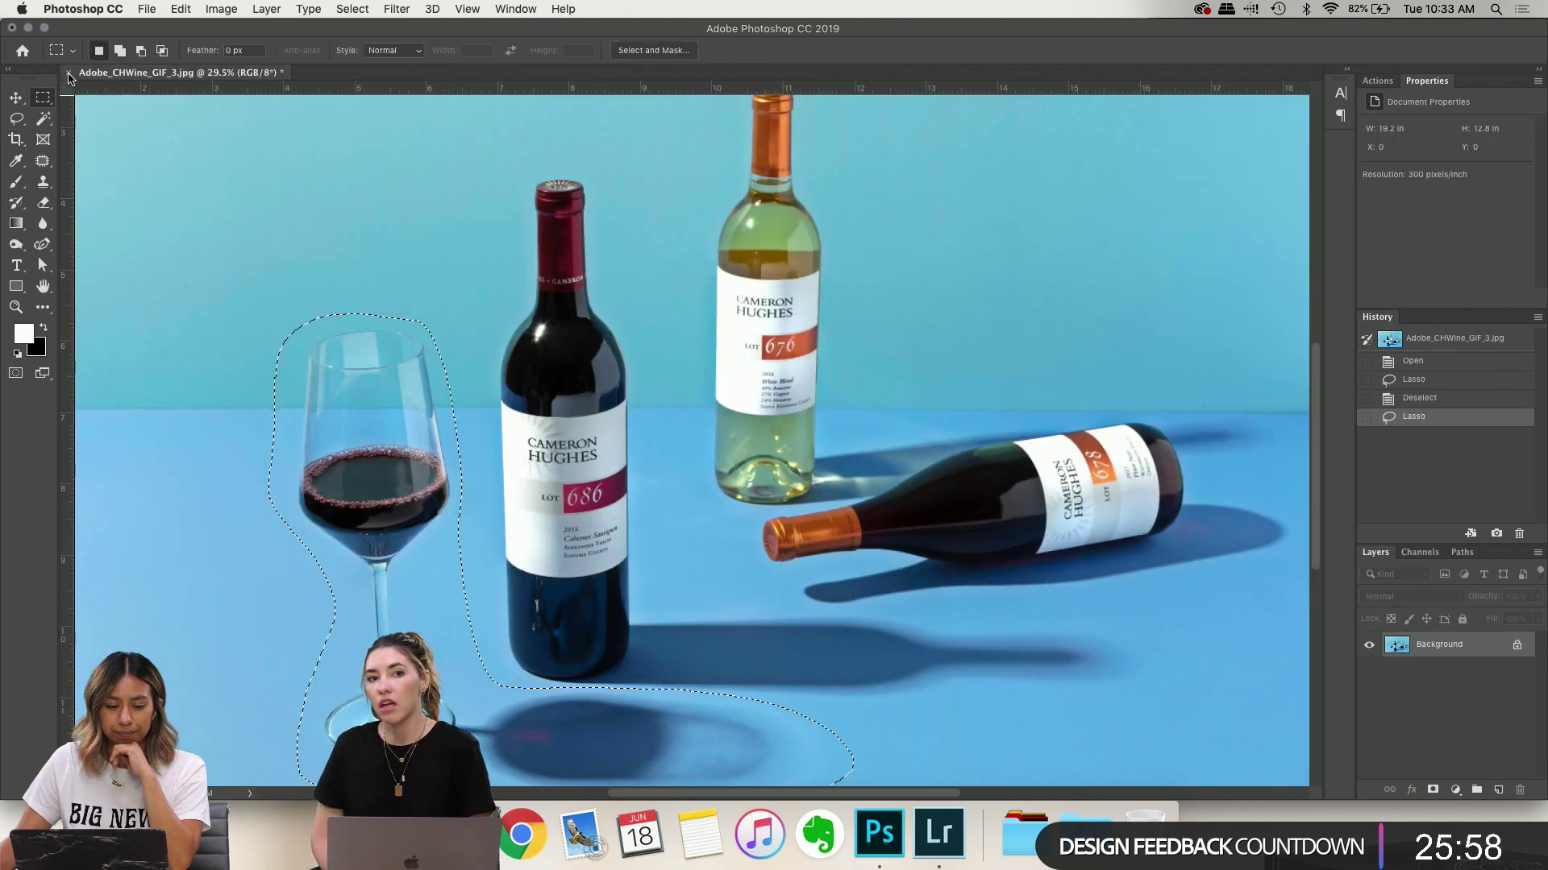
pyautogui.click(68, 73)
pyautogui.click(717, 286)
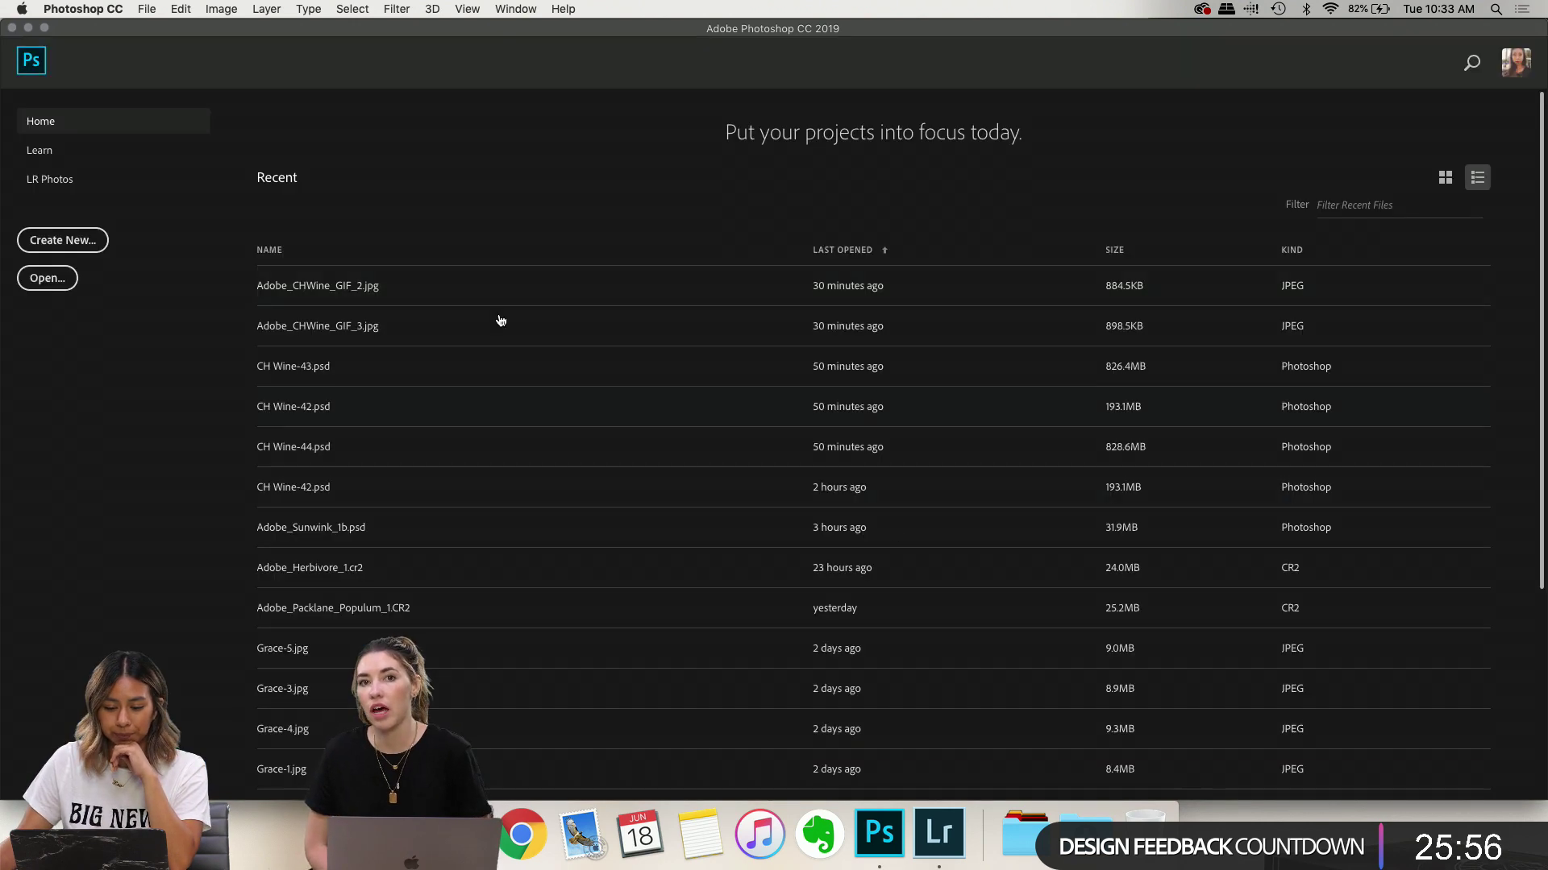
# Switch to Finder, open the Sunwink + CH Wine folder inside the Desktop's Adobe folder and select Adobe_Sunwink_1.CR2
pyautogui.click(402, 834)
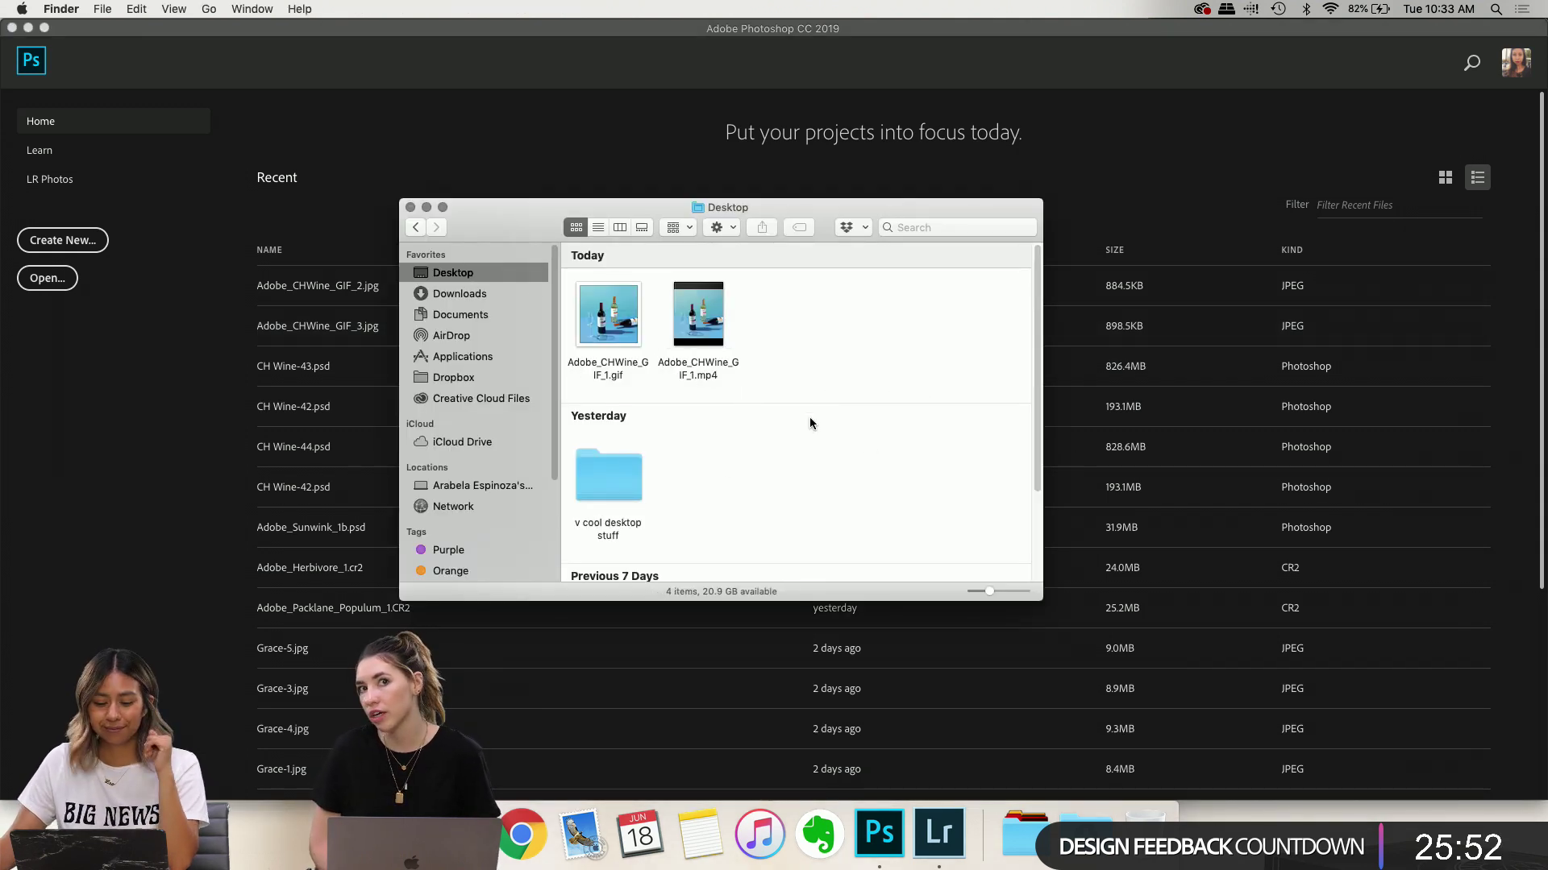
pyautogui.scroll(-3, 777, 393)
pyautogui.click(605, 500)
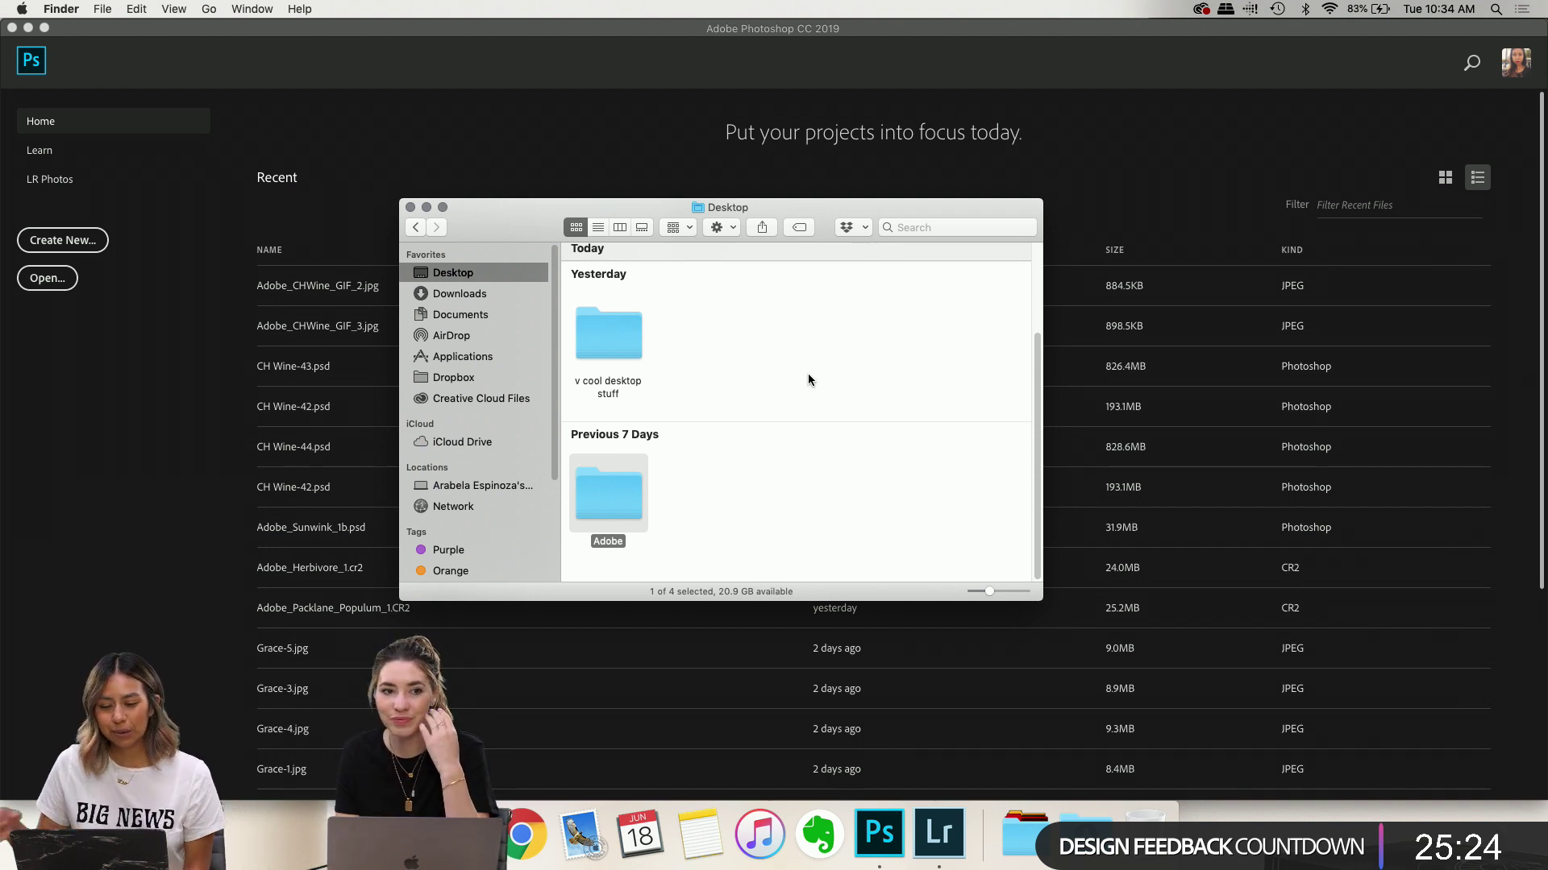
pyautogui.doubleClick(610, 498)
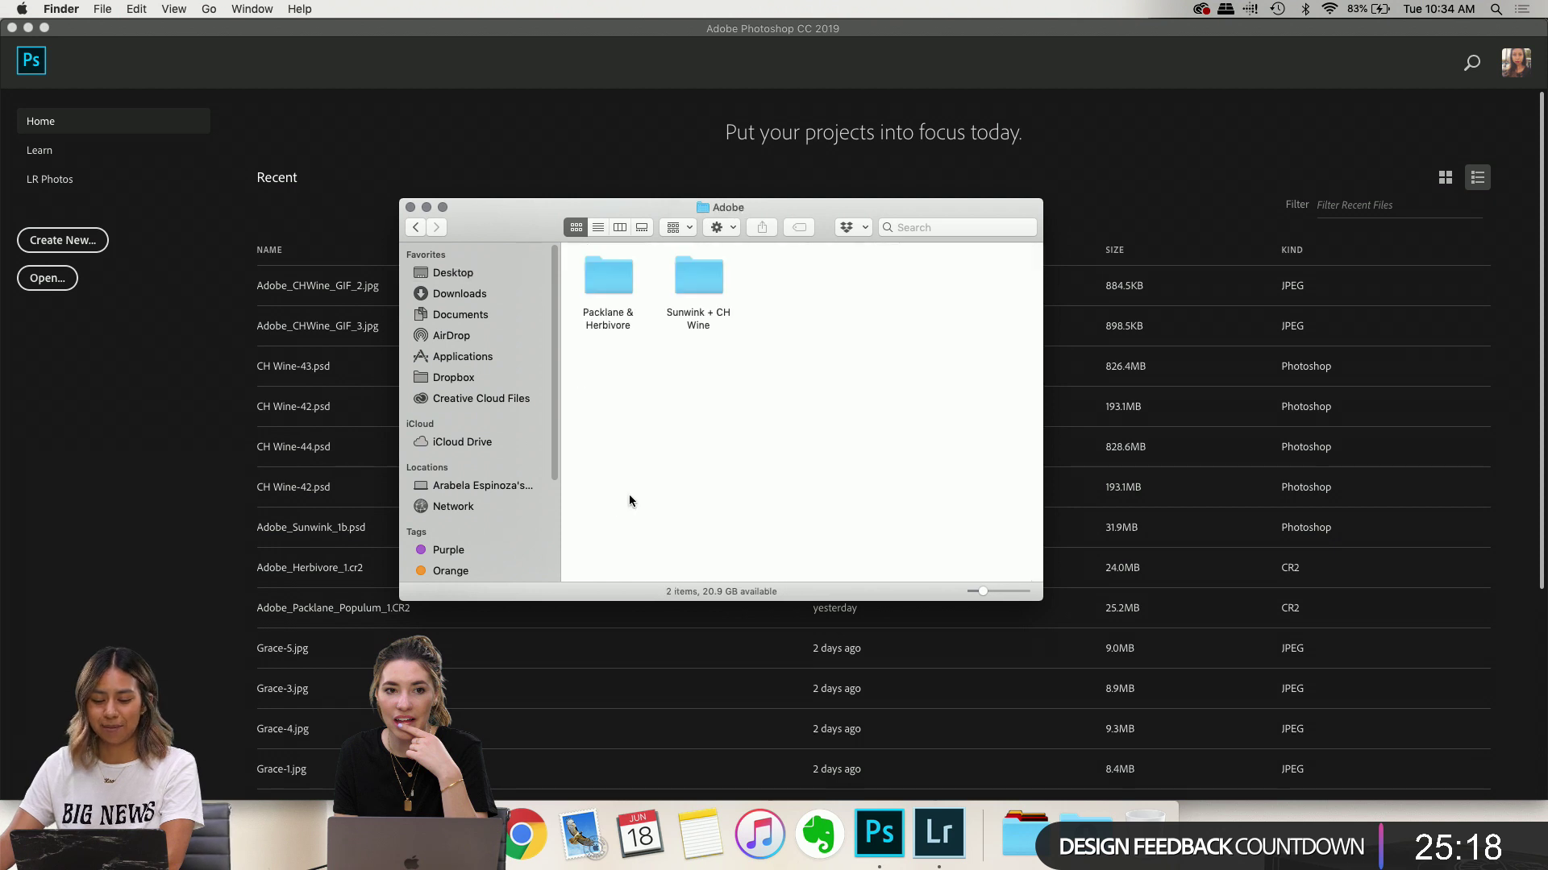
pyautogui.doubleClick(708, 290)
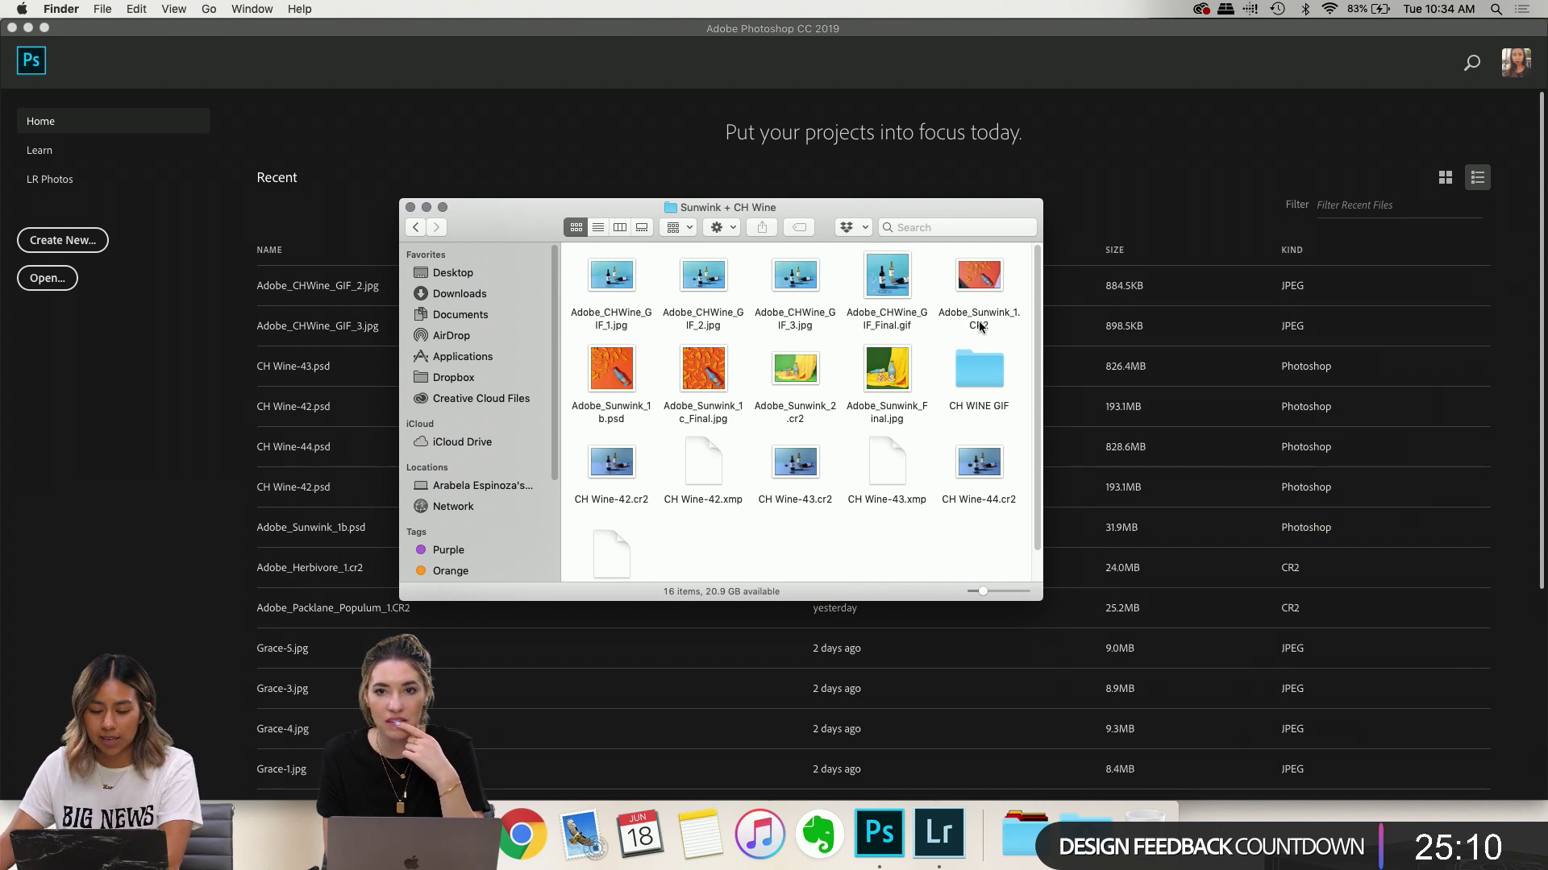
pyautogui.click(986, 283)
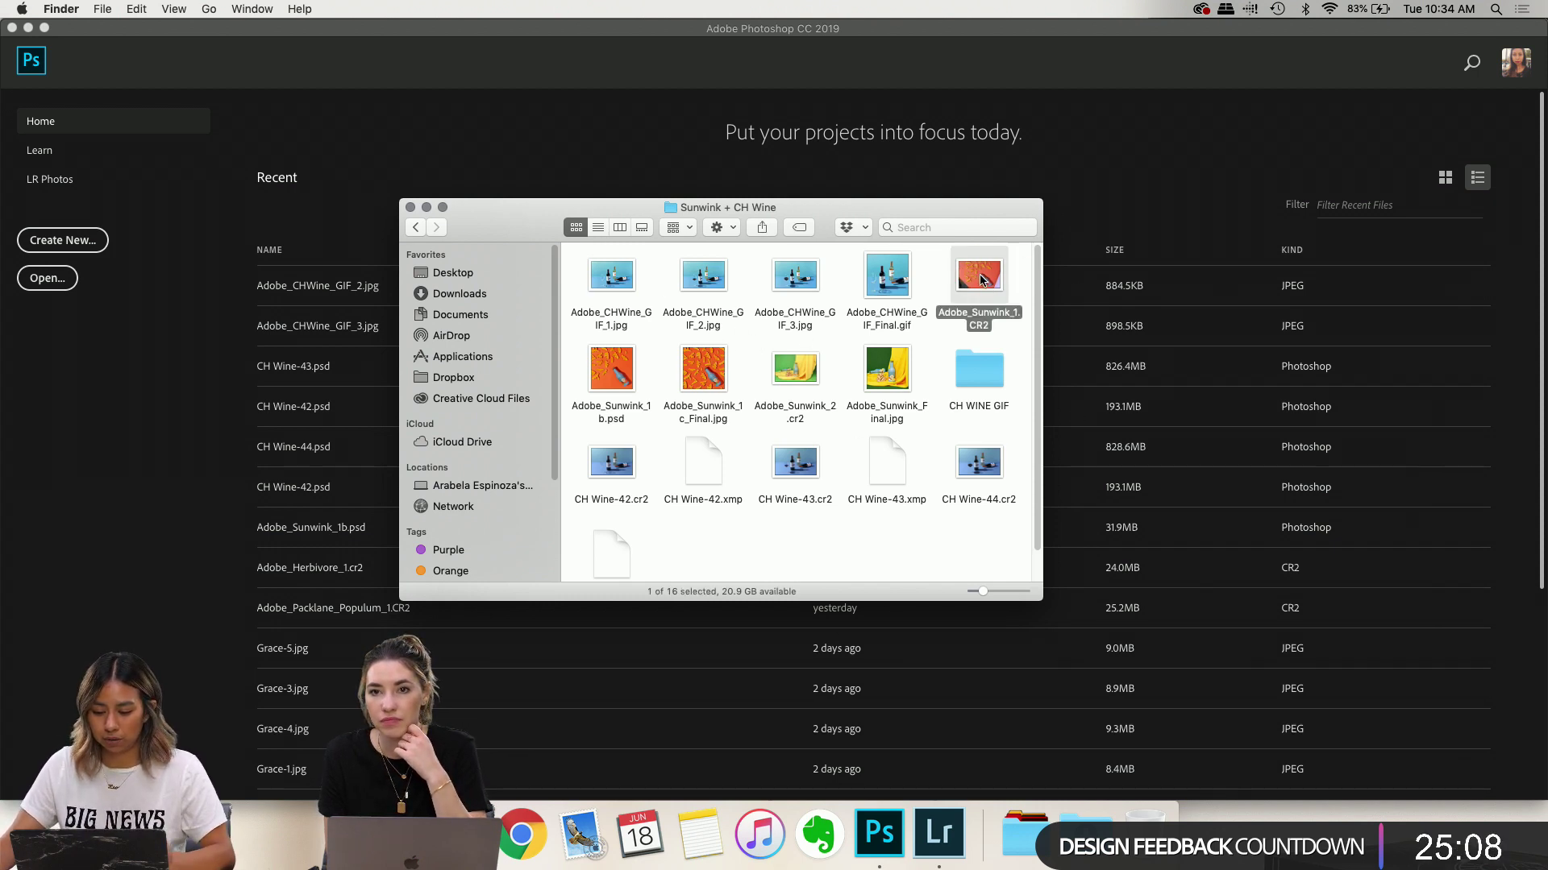
# Switch to Lightroom Classic, cancel the photo import and show All Photographs in the Library
pyautogui.click(938, 834)
pyautogui.press('super+shift+i')
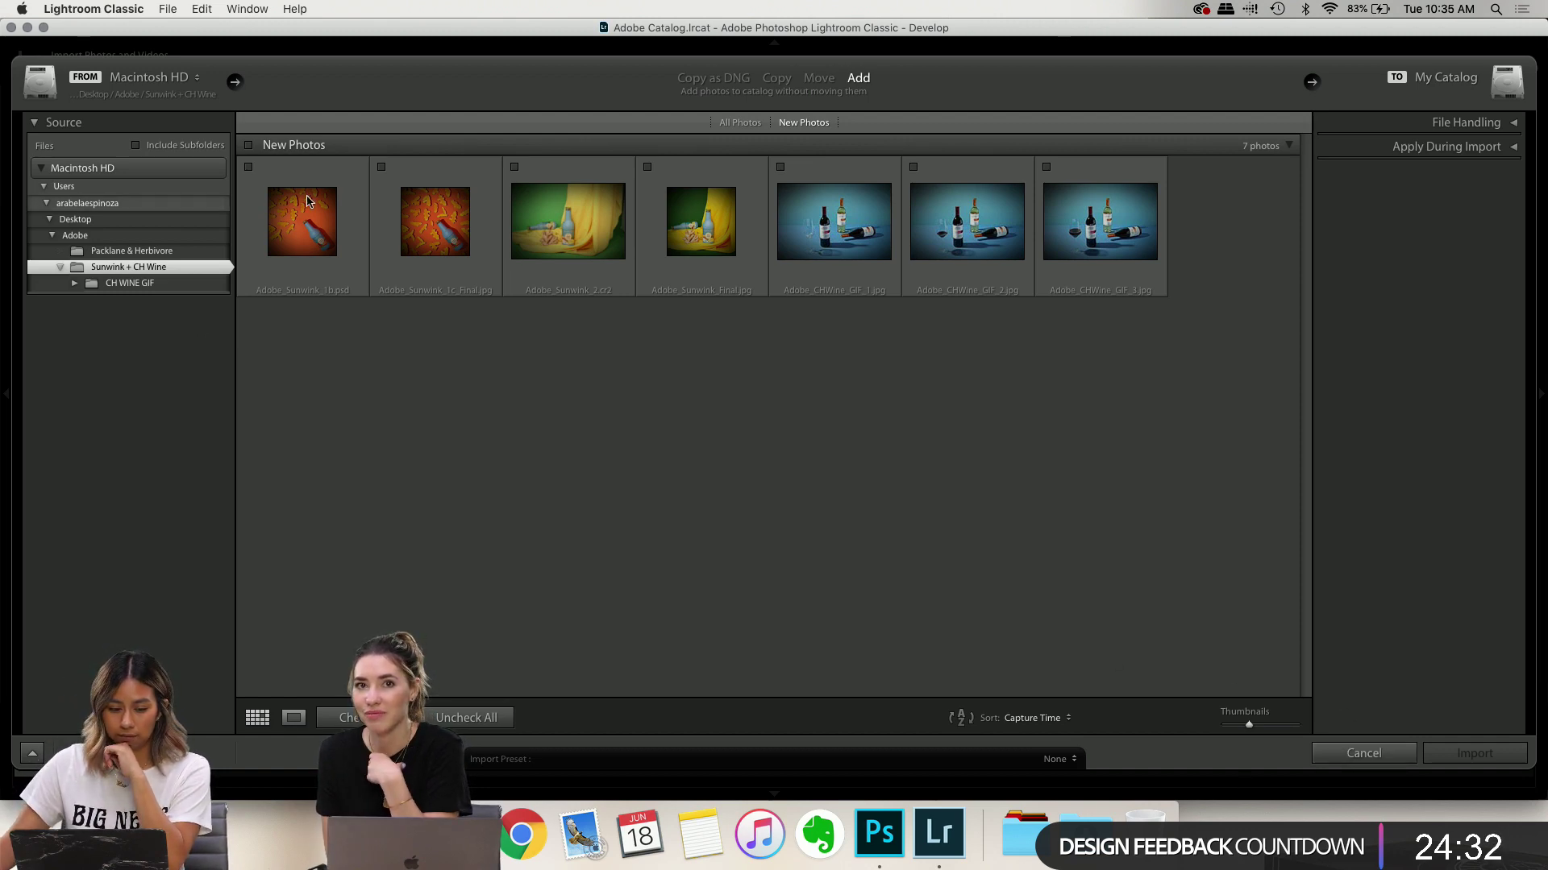
pyautogui.click(1363, 753)
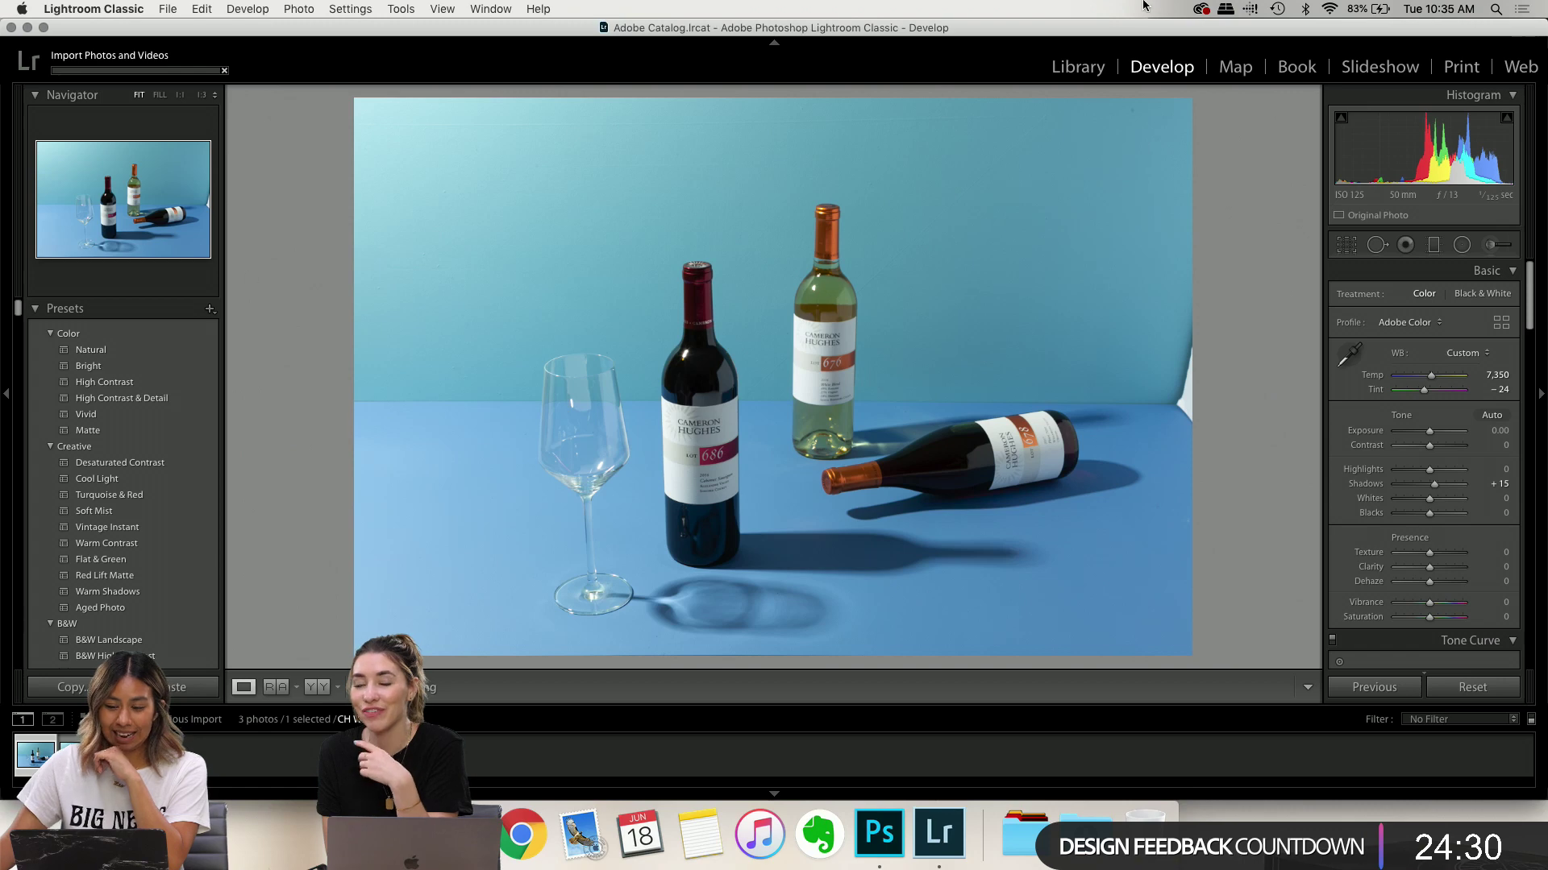
pyautogui.click(1077, 66)
pyautogui.click(121, 329)
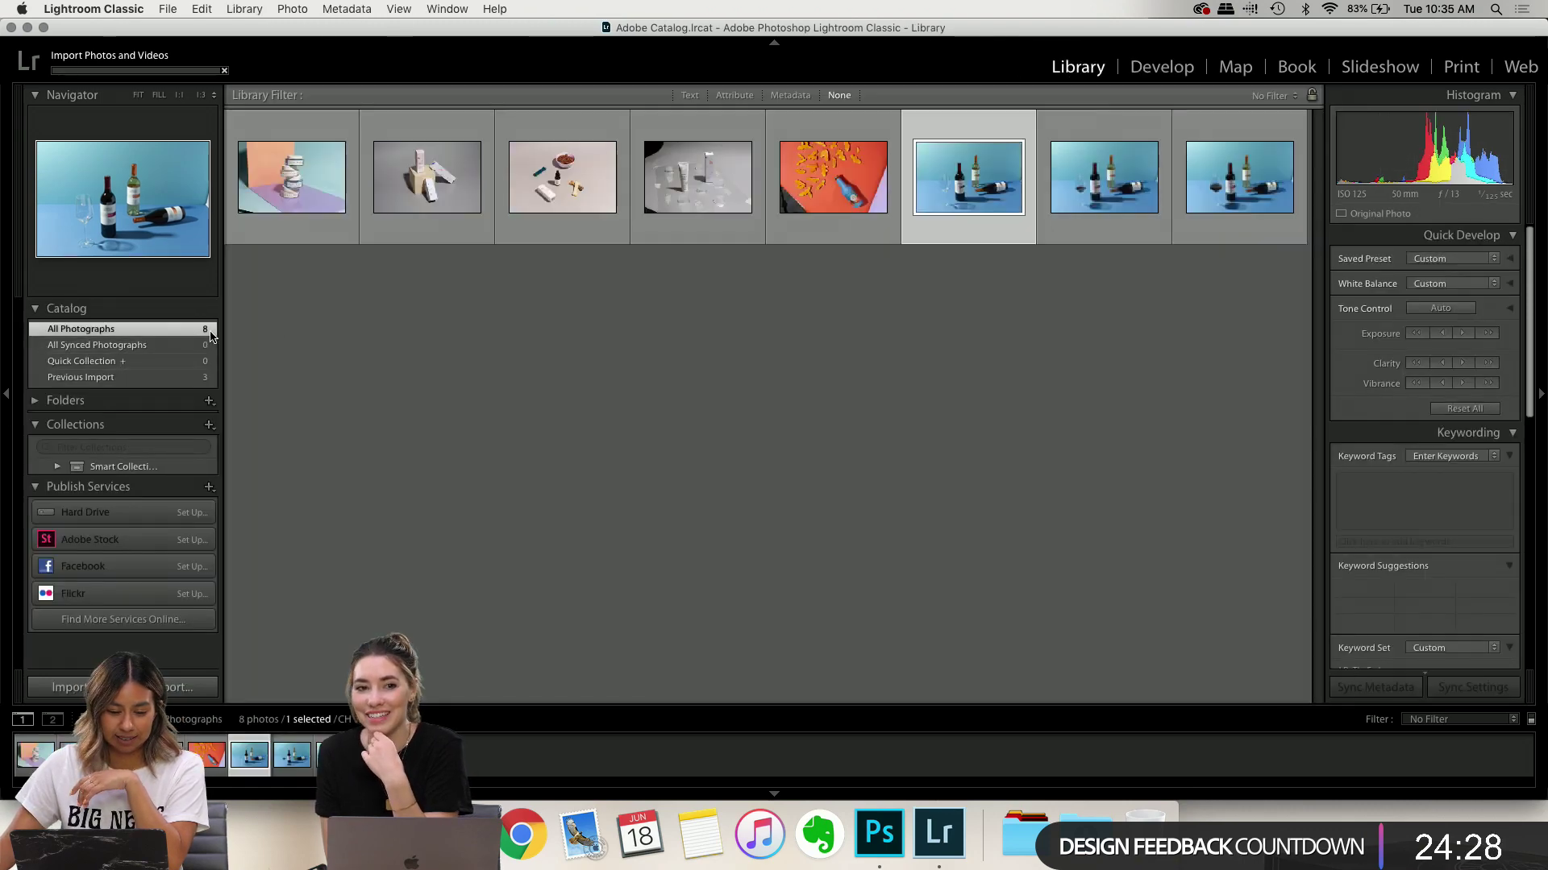
# Open the photo of the blue Sunwink bottle on orange paper from the Library in the Develop module
pyautogui.doubleClick(827, 187)
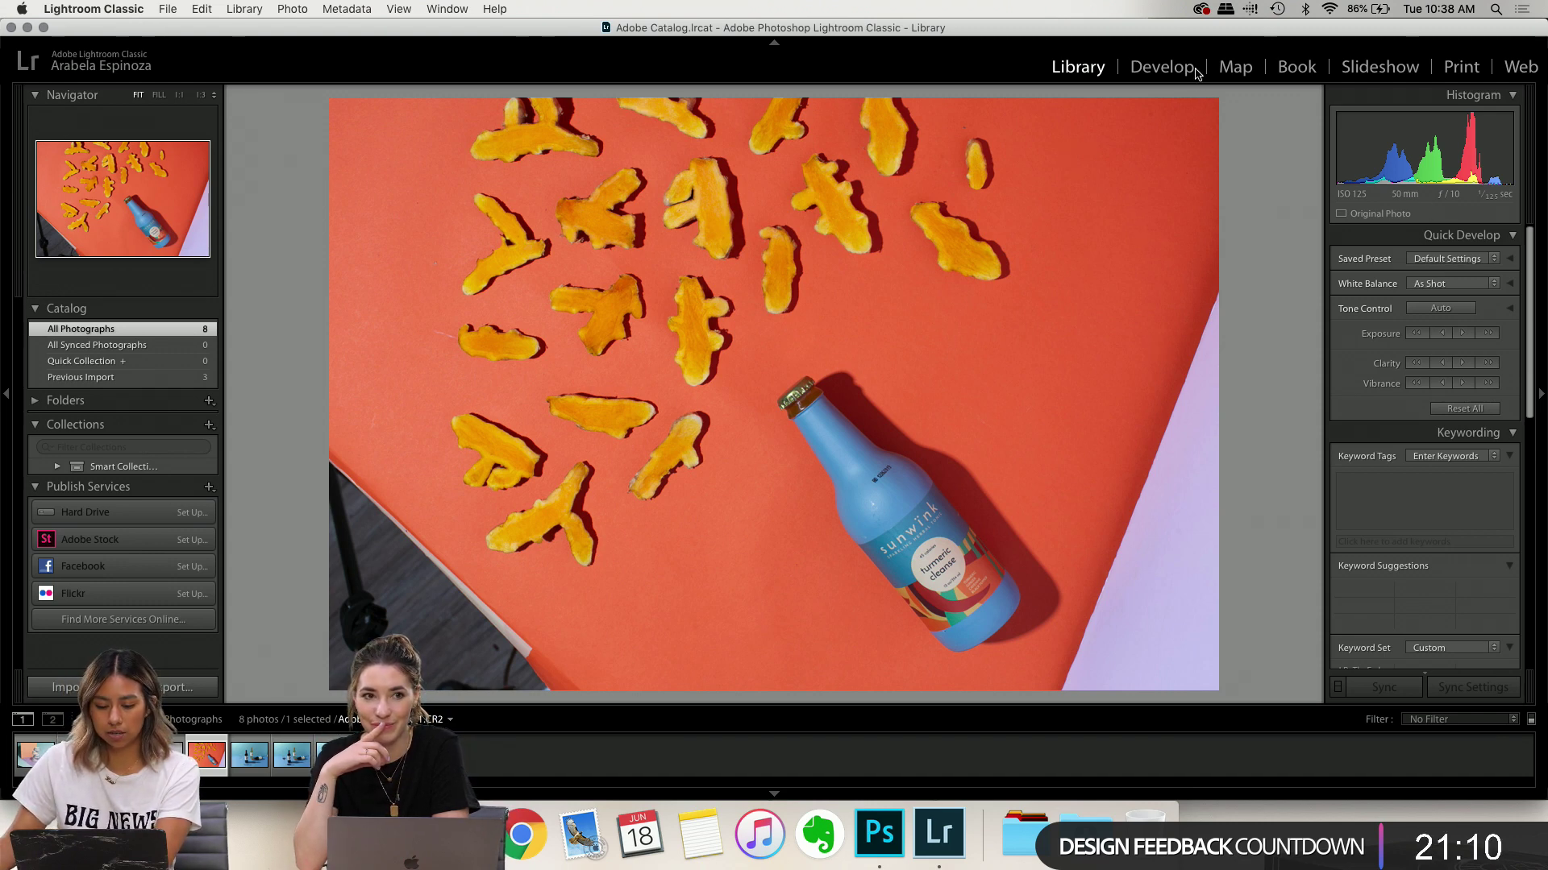
pyautogui.click(1149, 71)
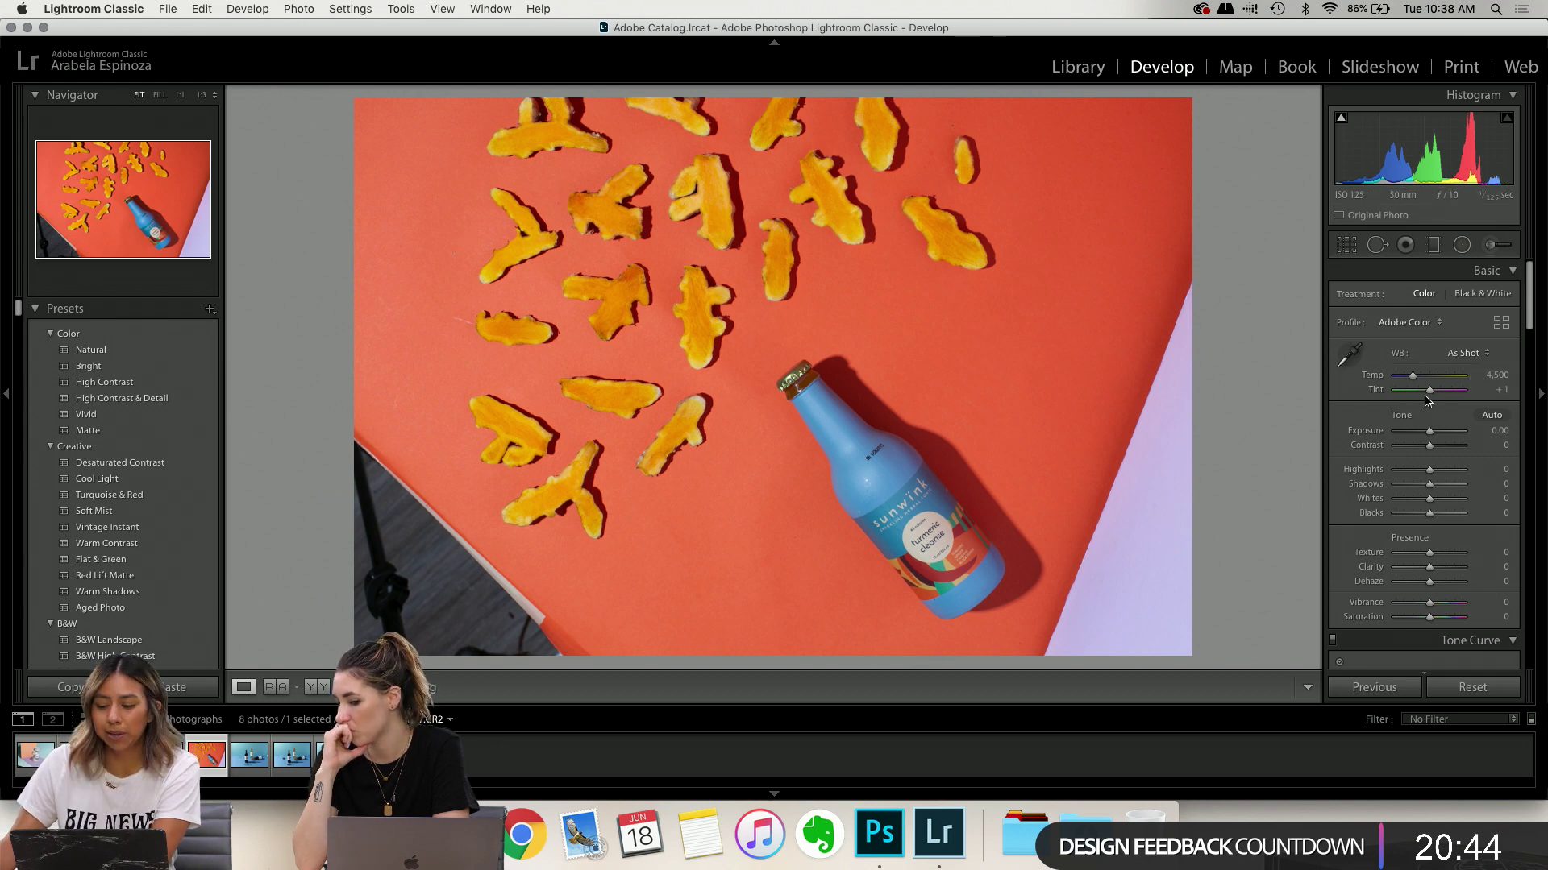
# Enable lens profile corrections with chromatic aberration removal and set the profile's Vignetting amount to 156
pyautogui.scroll(-10, 1426, 401)
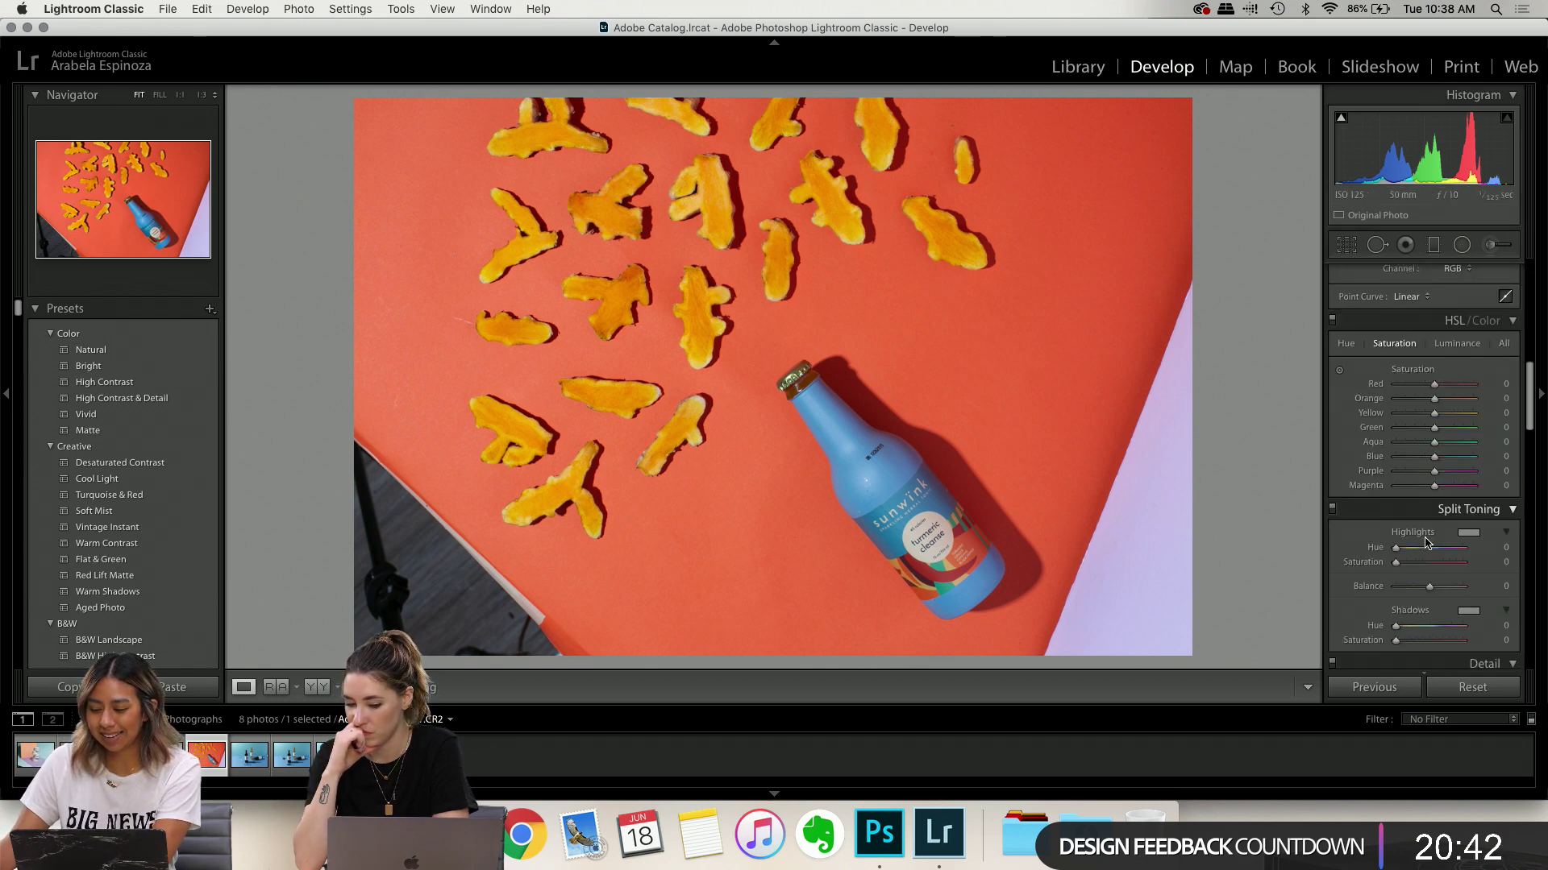
pyautogui.scroll(-8, 1425, 542)
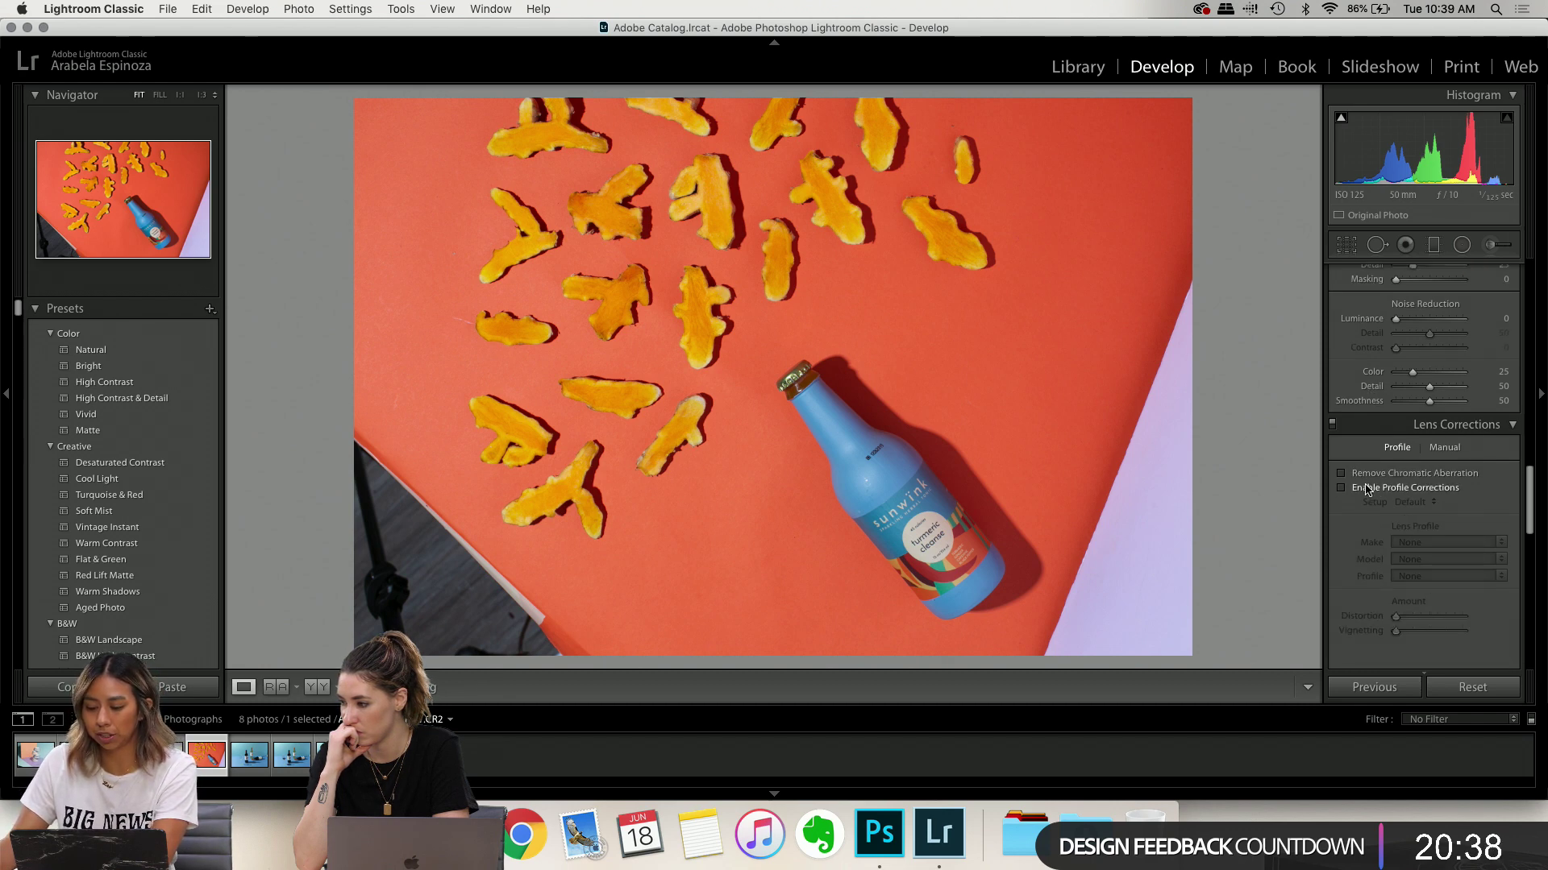
pyautogui.click(1360, 491)
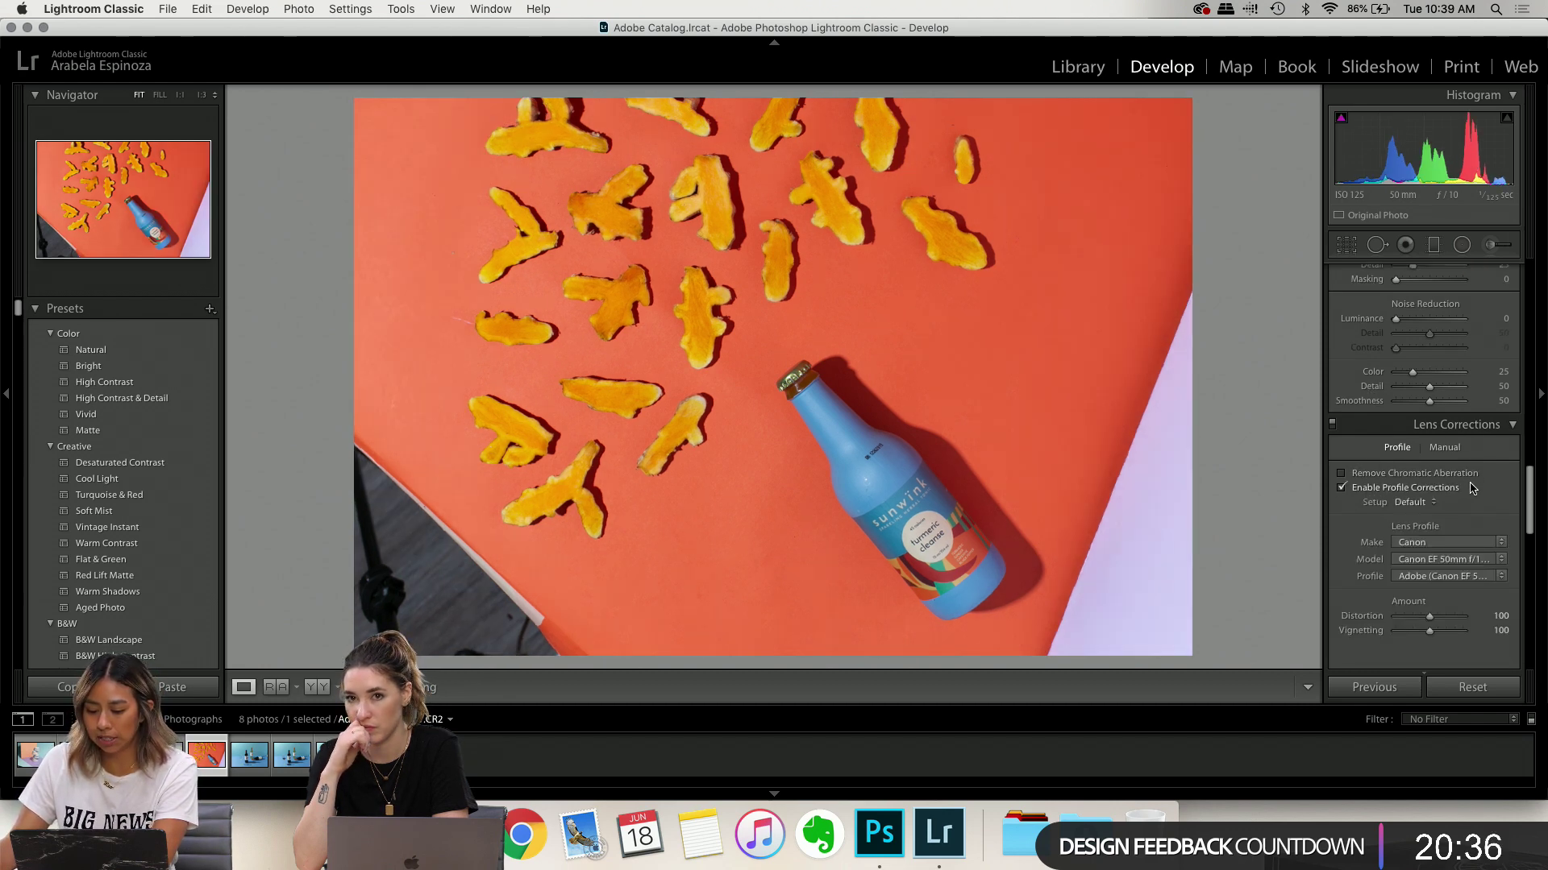
pyautogui.click(1343, 488)
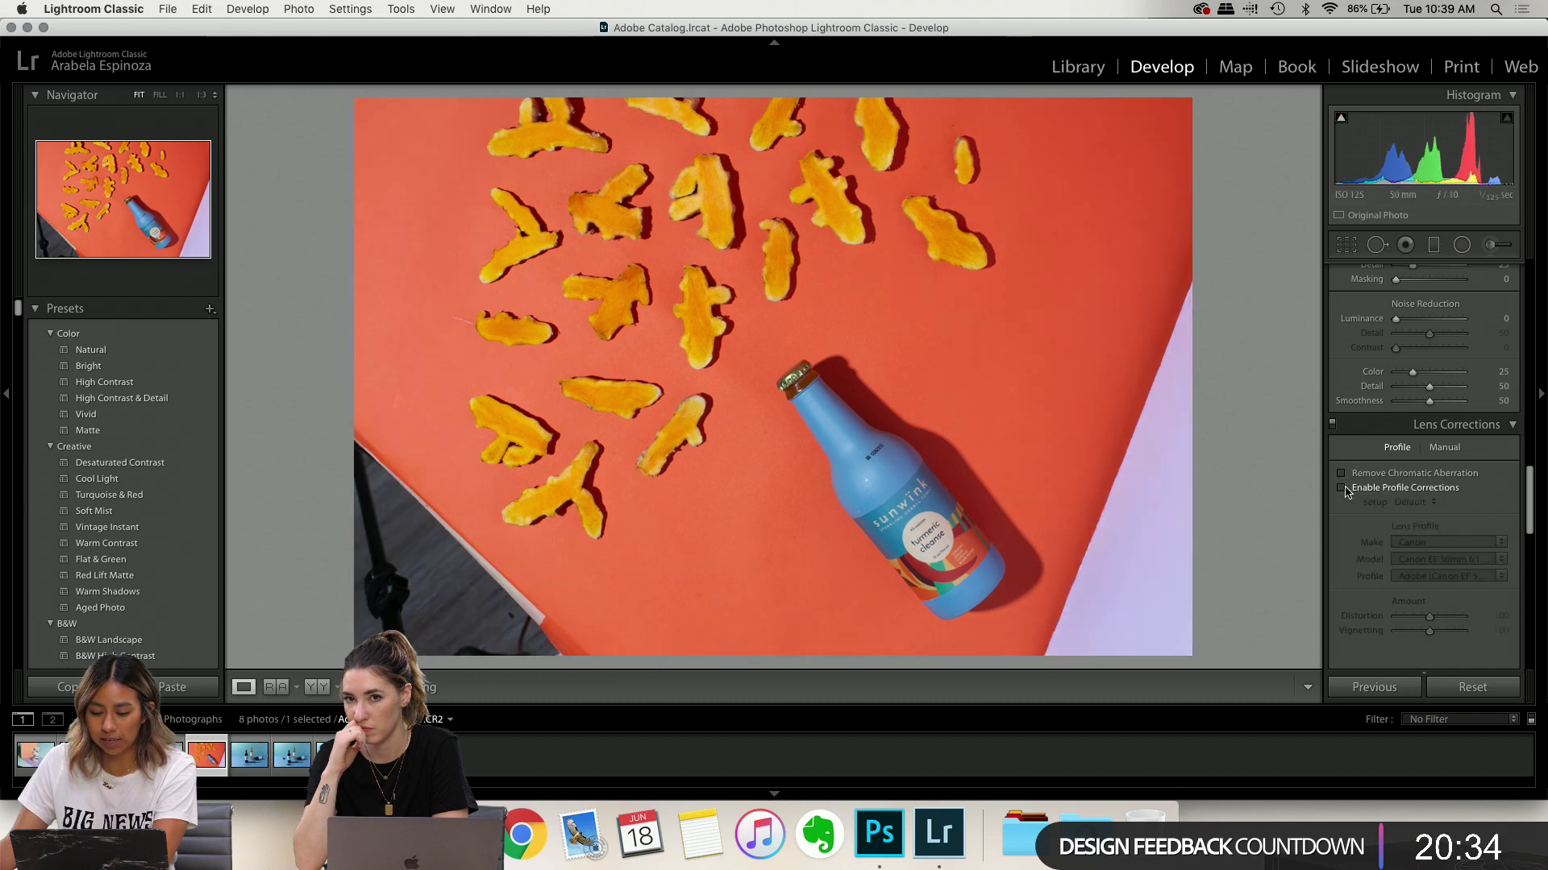
pyautogui.click(1342, 488)
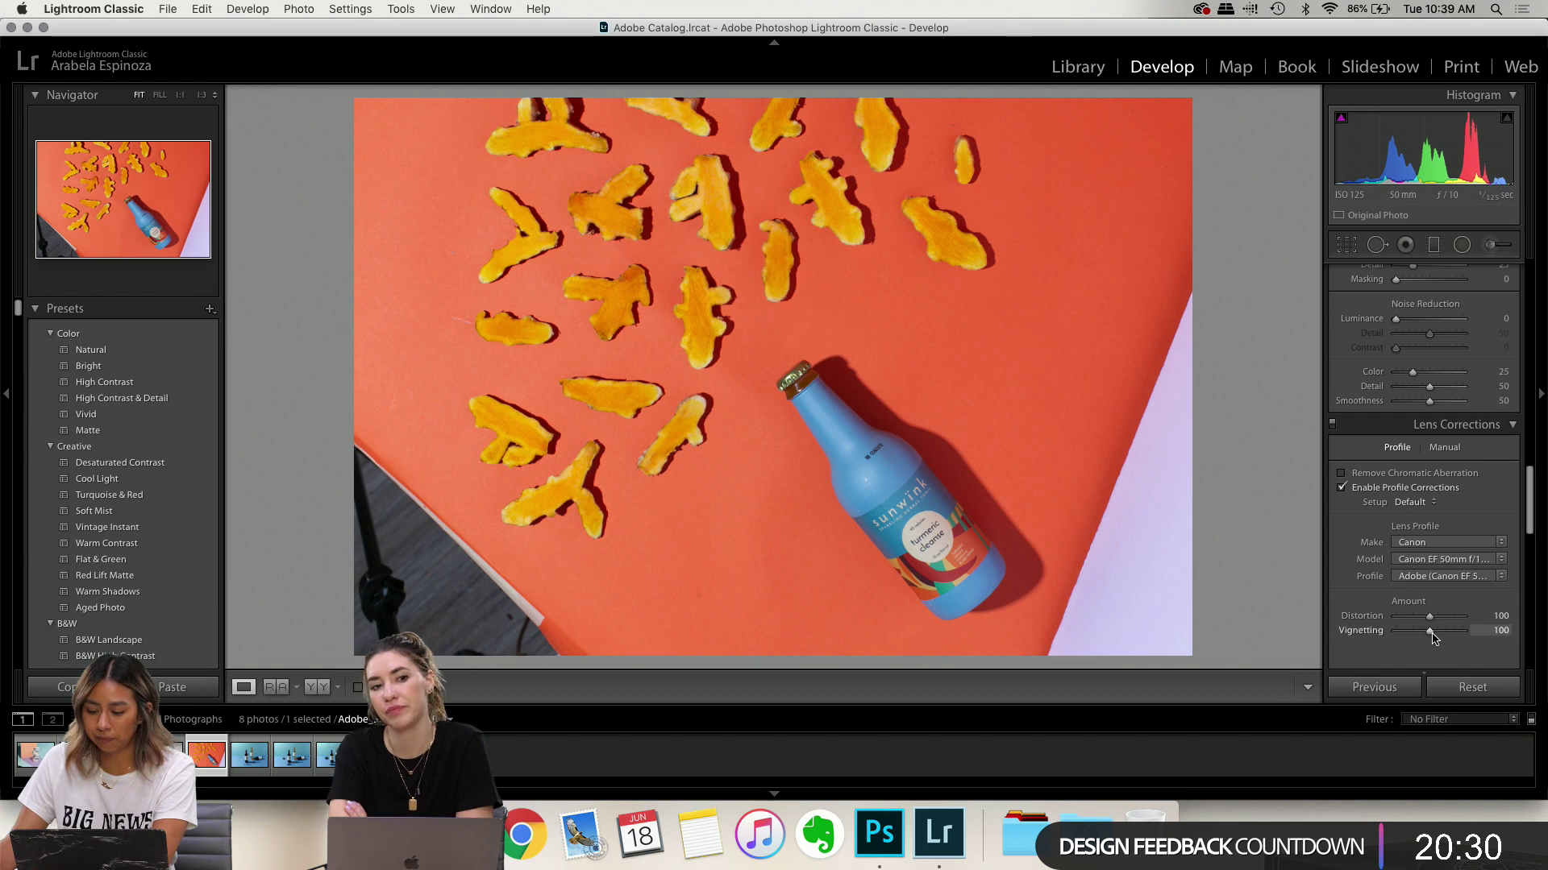
pyautogui.moveTo(1433, 637); pyautogui.dragTo(1459, 641)
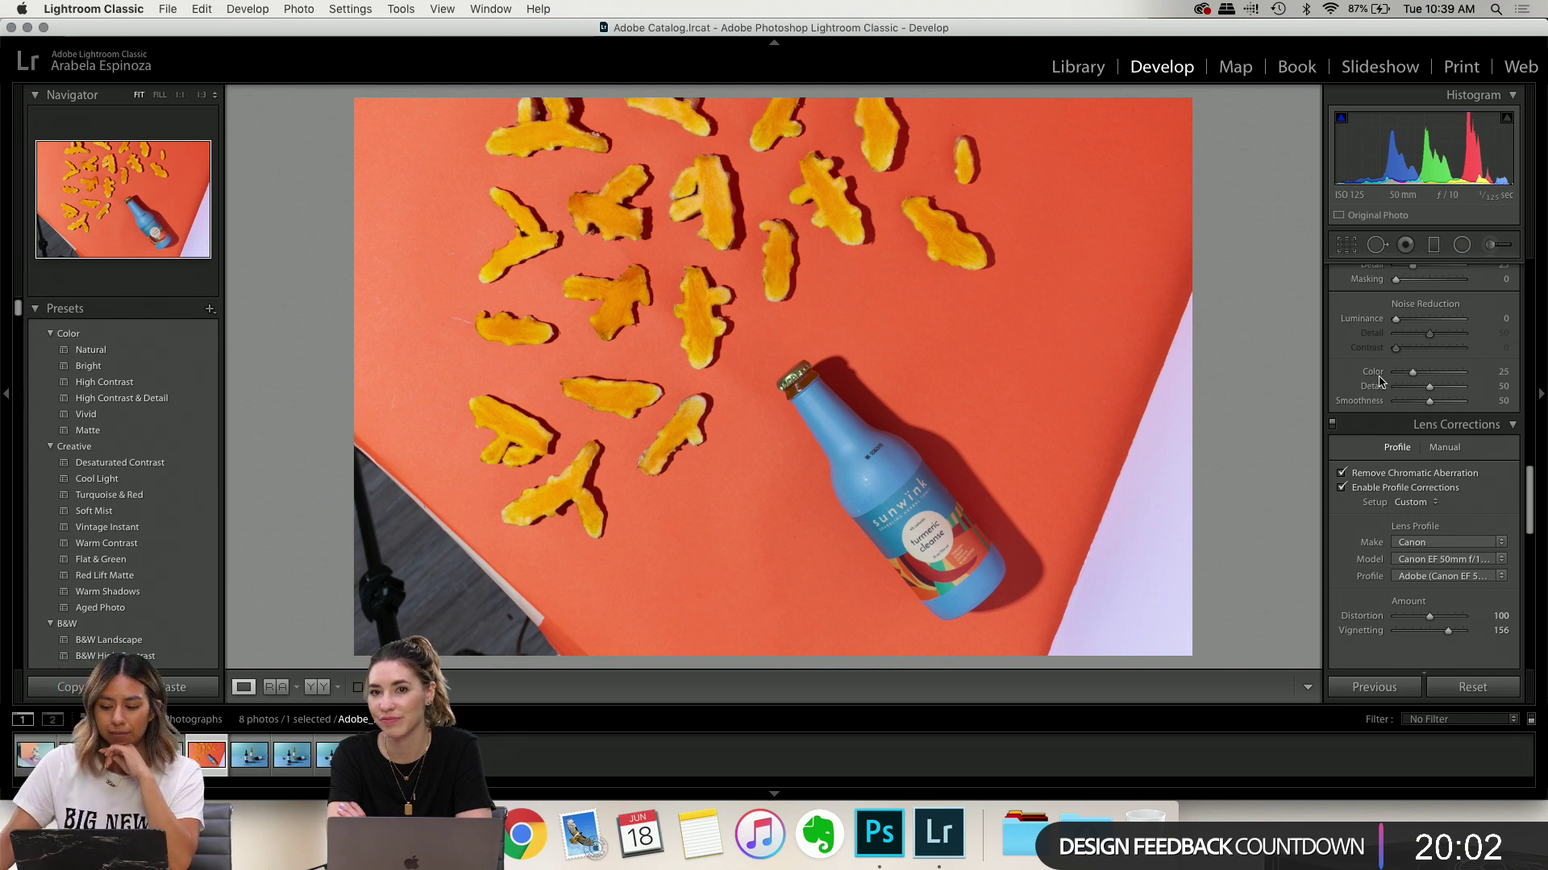
# Check the manual lens correction settings and examine the bottle and turmeric pieces at close range
pyautogui.click(1448, 452)
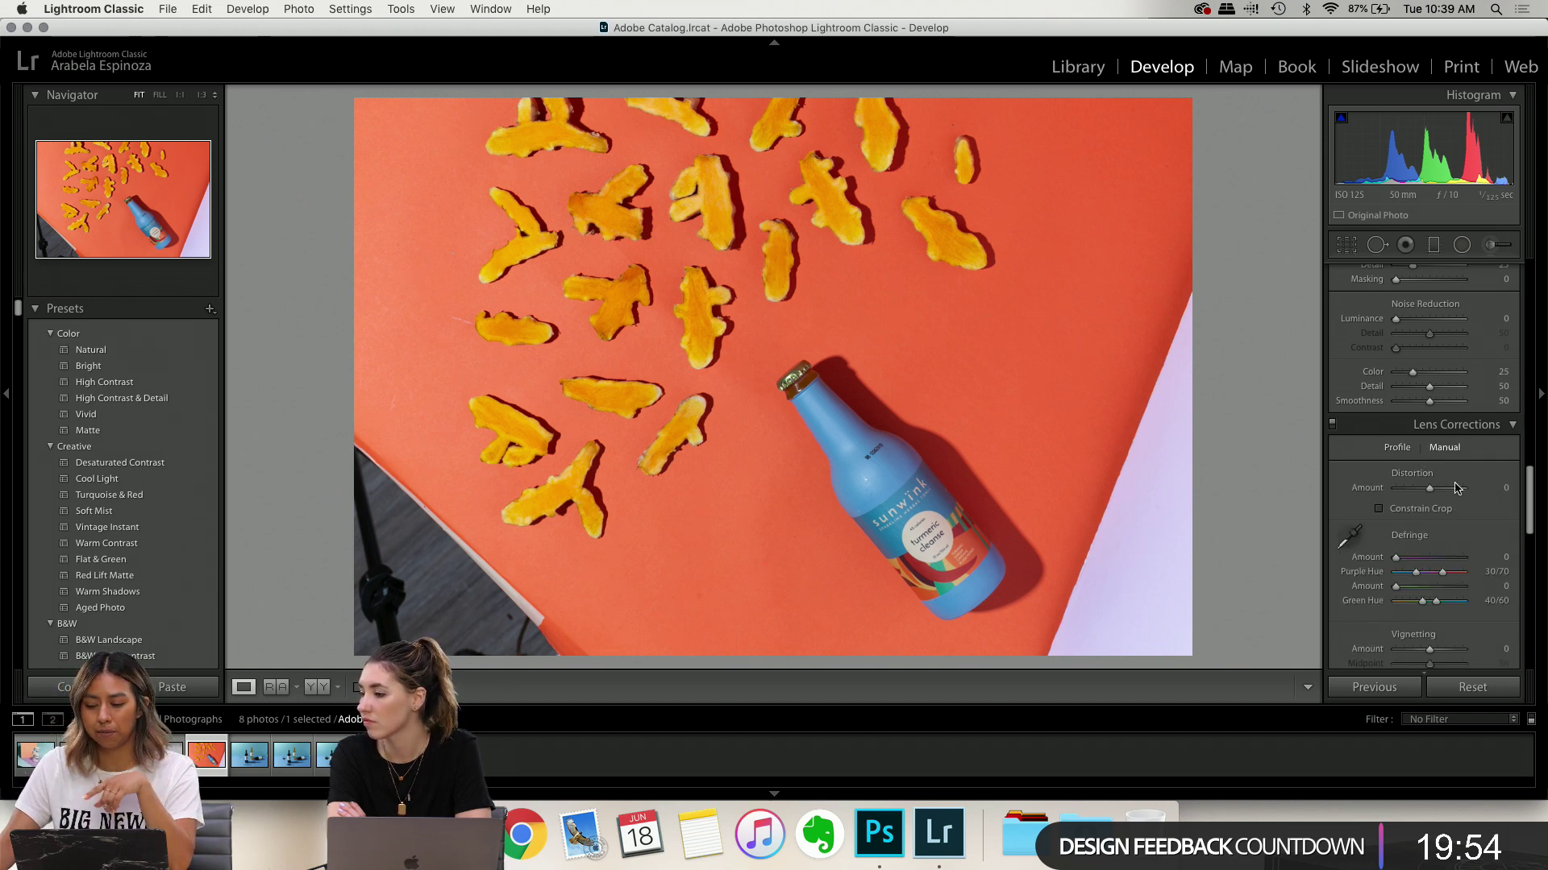
pyautogui.scroll(-2, 1458, 488)
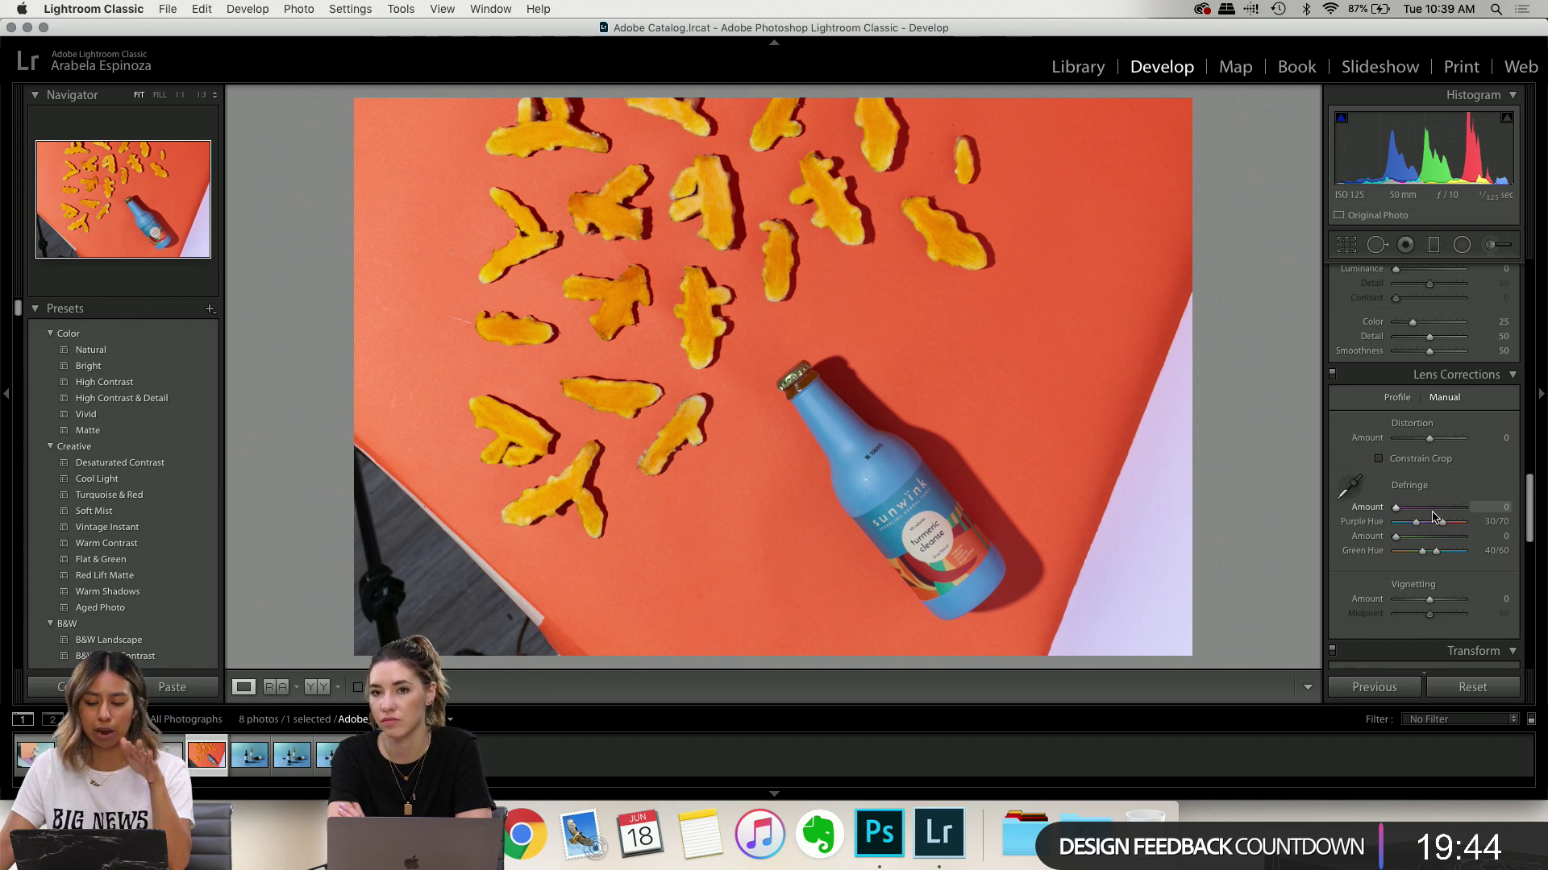
pyautogui.click(1397, 398)
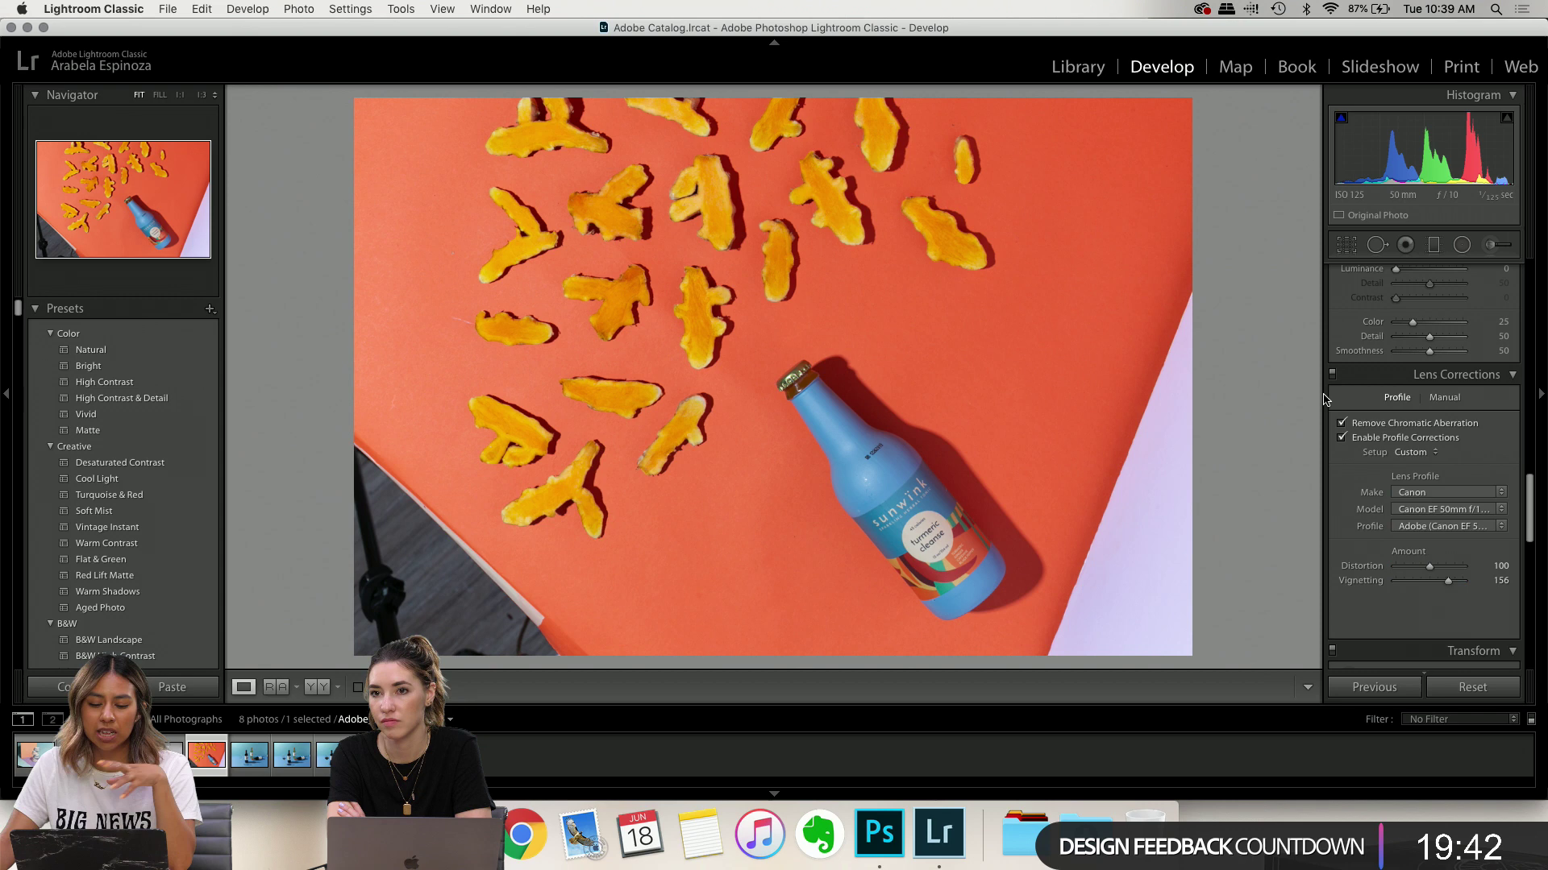
pyautogui.click(725, 360)
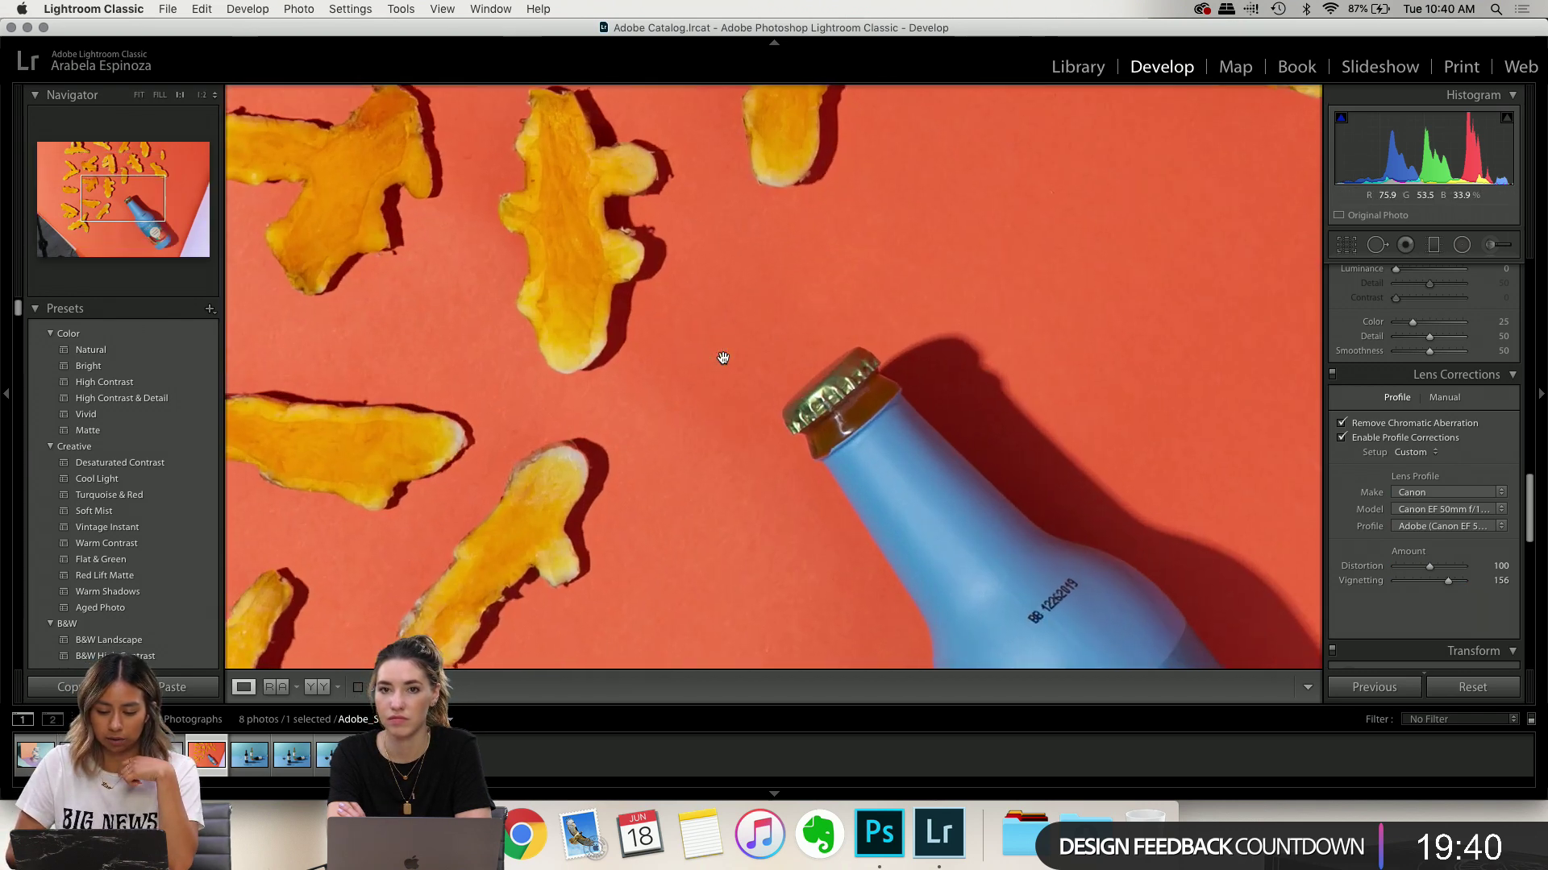
pyautogui.scroll(-5, 1040, 449)
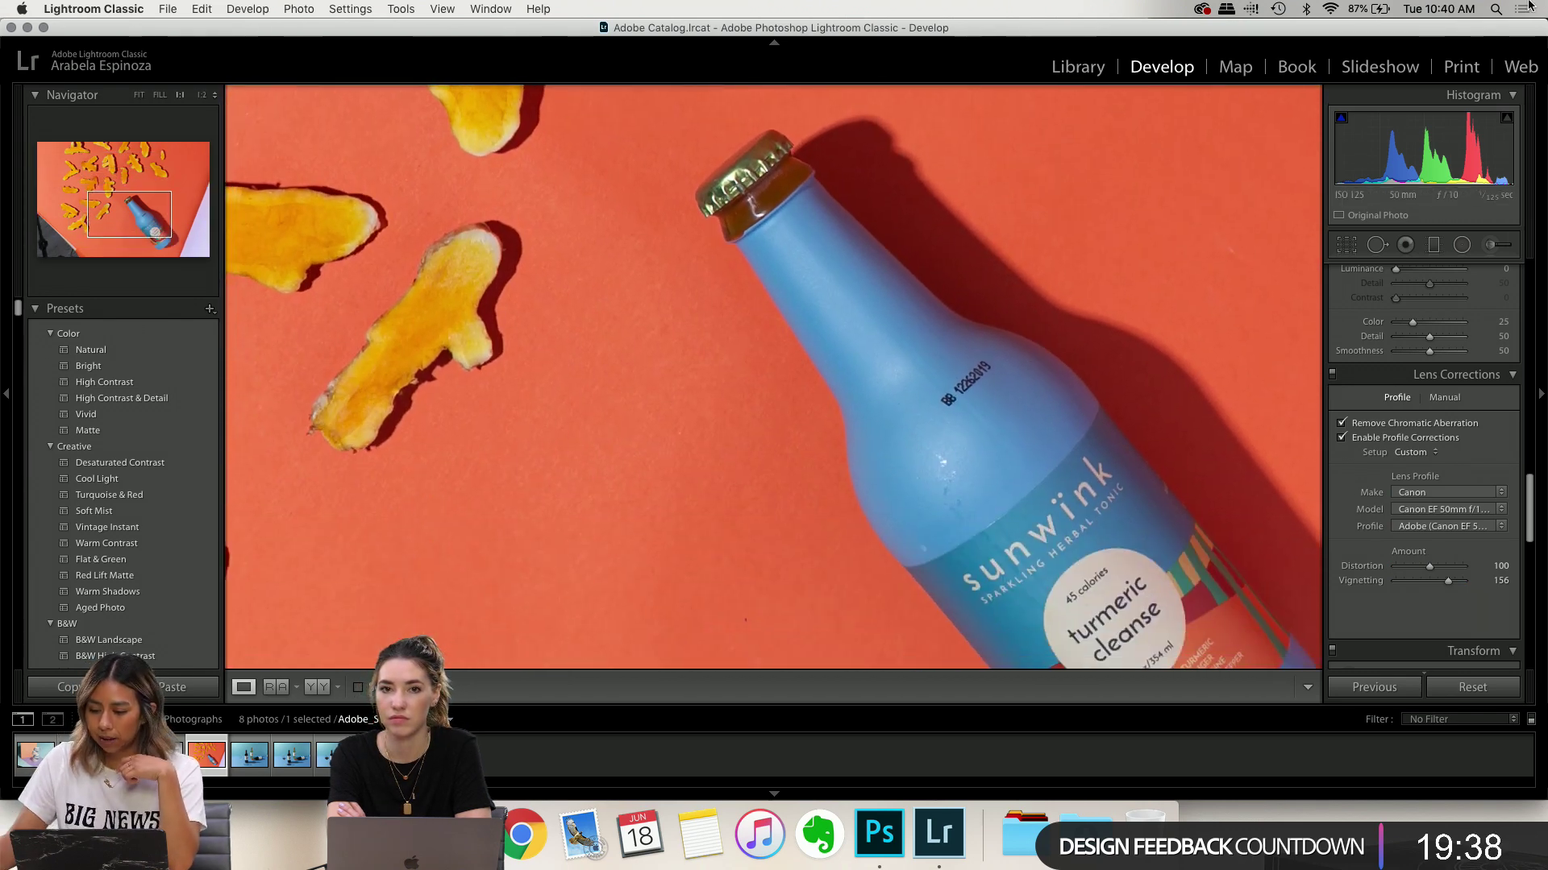
pyautogui.scroll(10, 1447, 372)
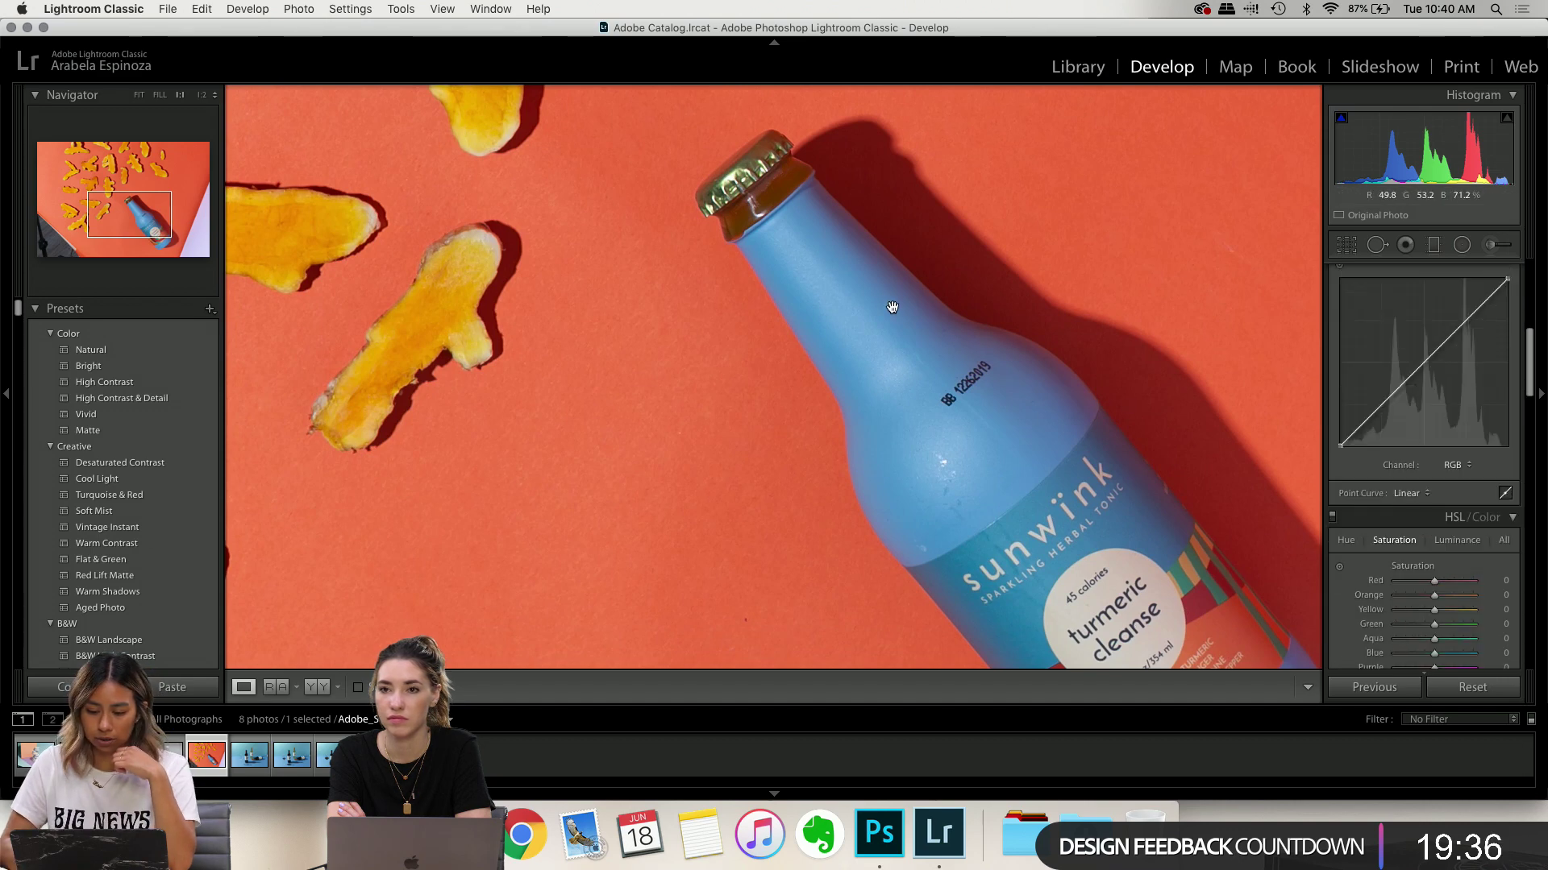
pyautogui.press('super+minus')
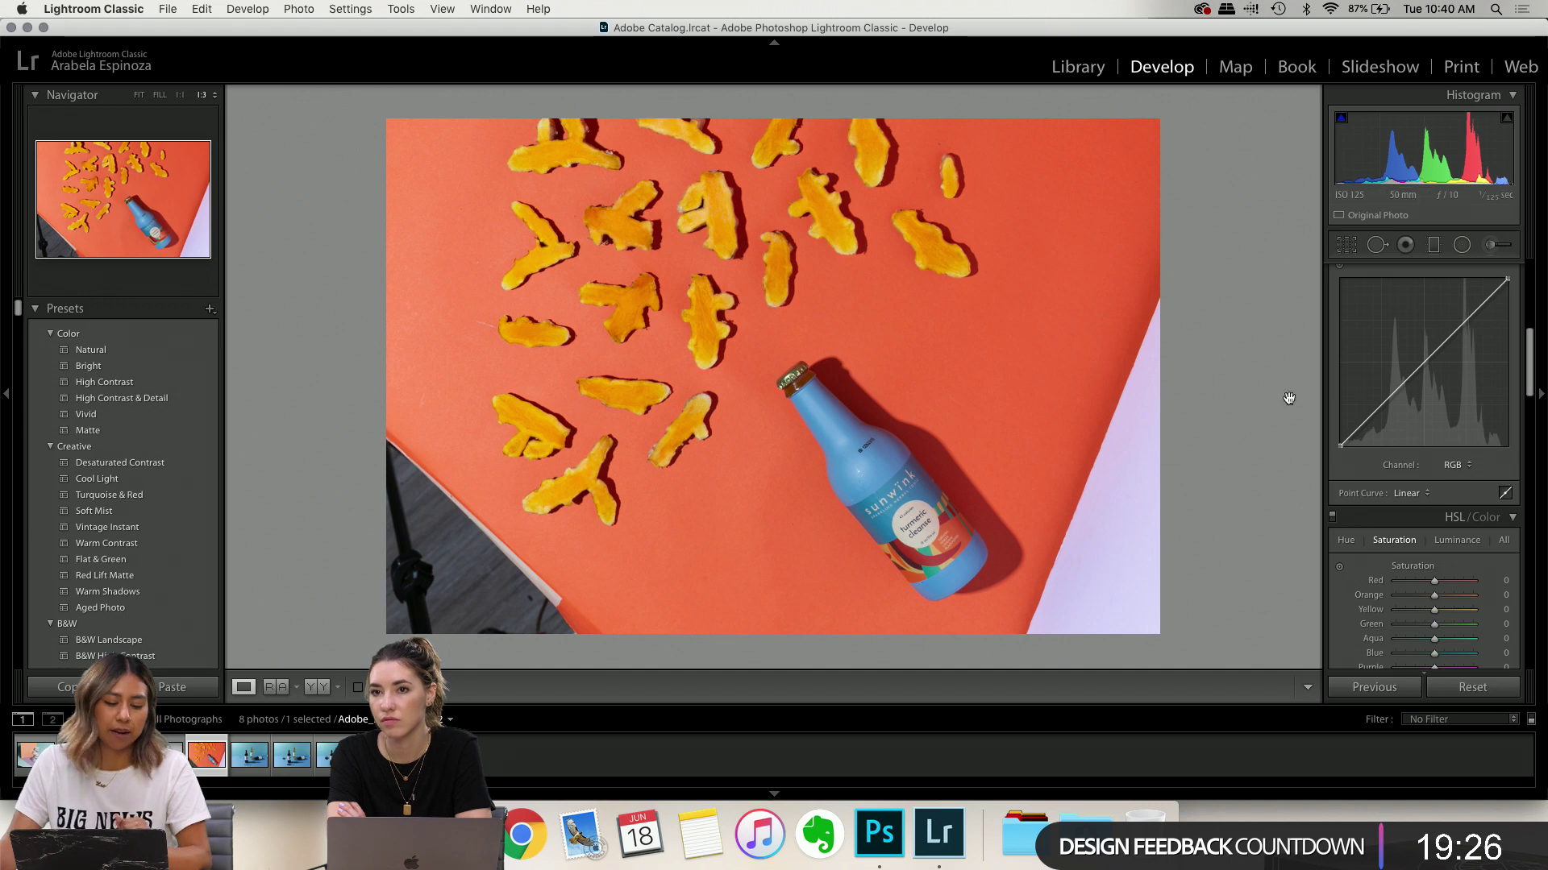
# Try the Auto white balance on the photo and return it to As Shot
pyautogui.scroll(3, 1361, 377)
pyautogui.scroll(4, 1361, 376)
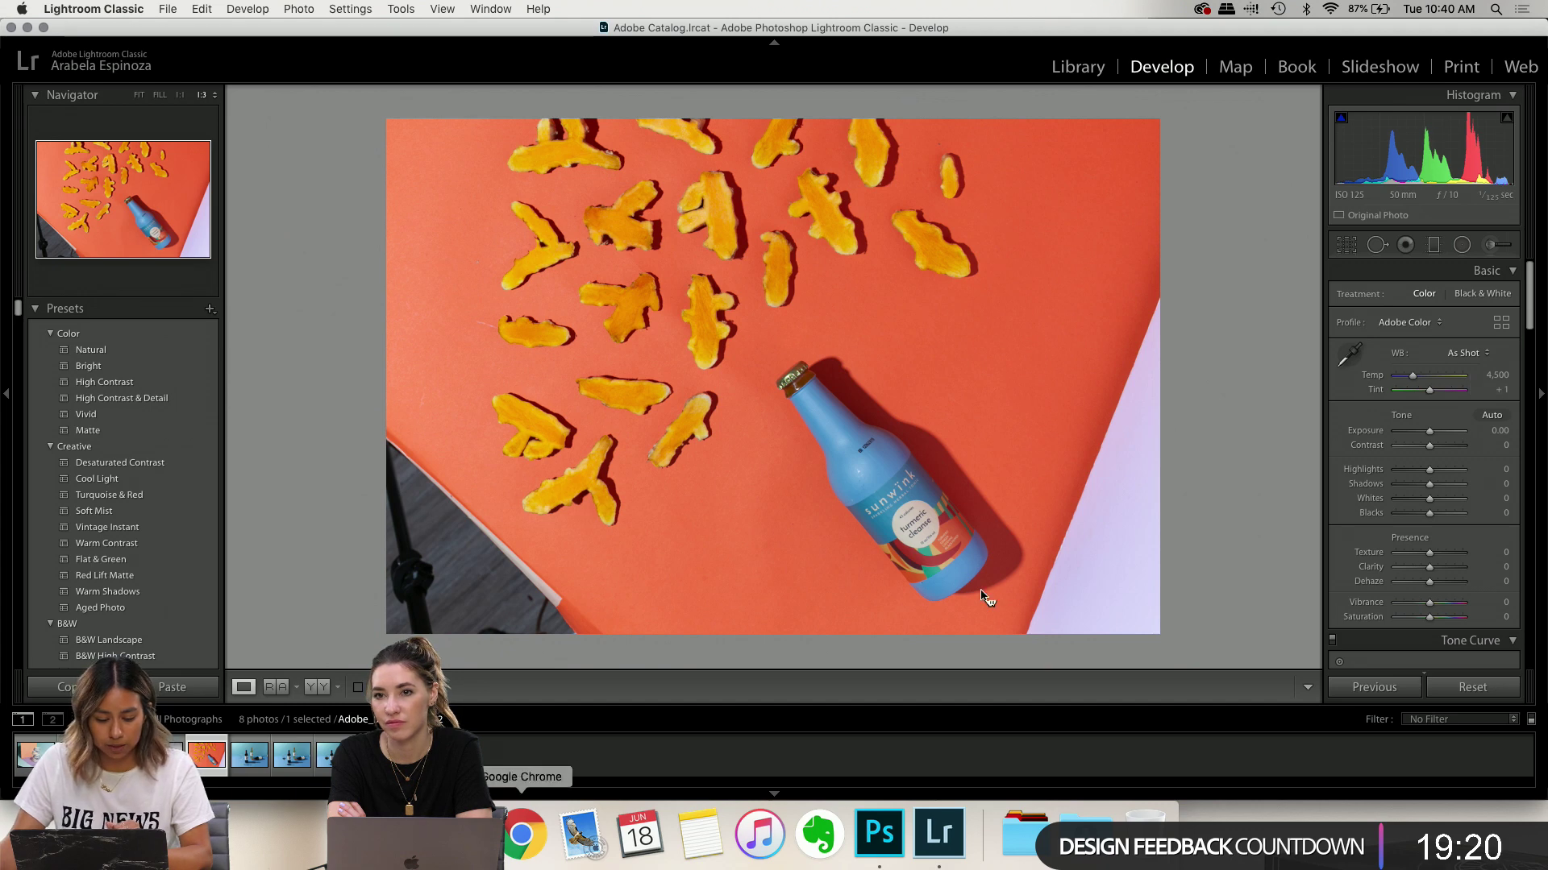
pyautogui.click(1467, 352)
pyautogui.click(1467, 352)
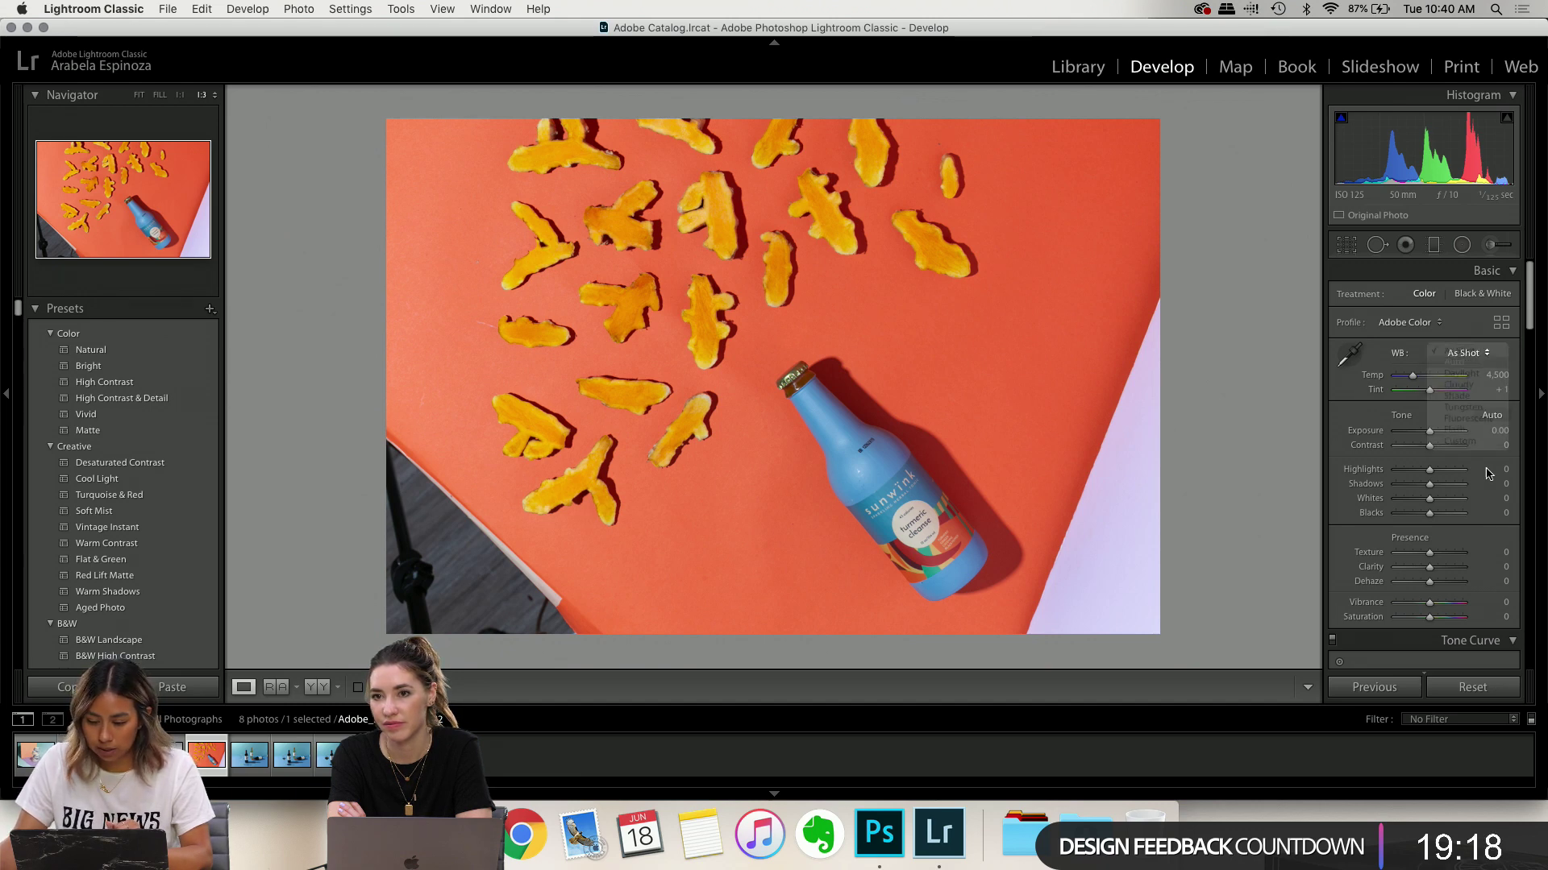
pyautogui.click(1489, 353)
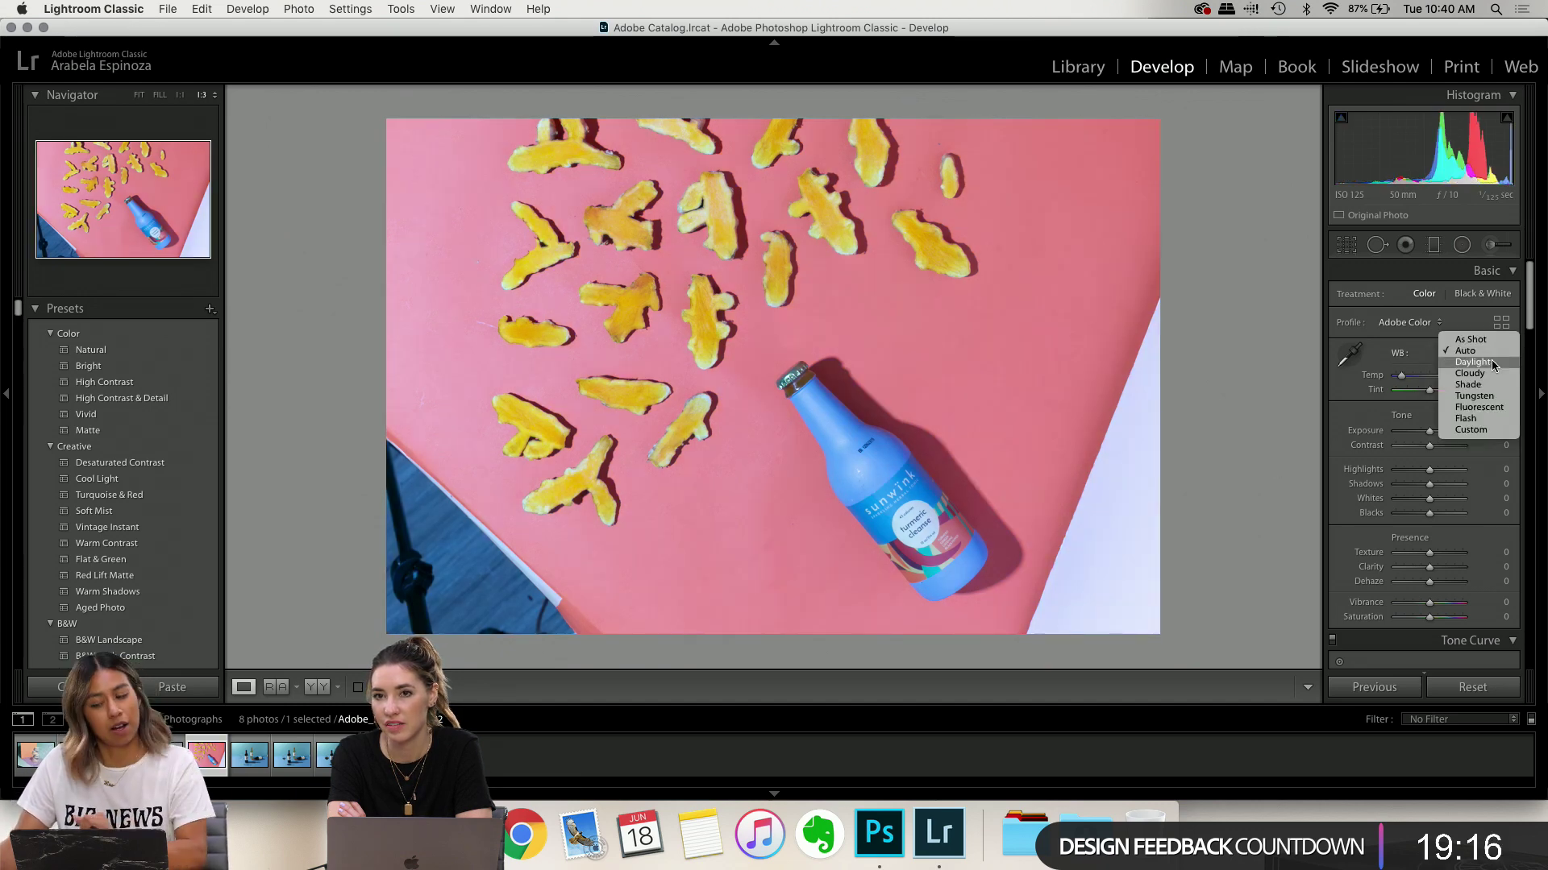
pyautogui.click(1496, 337)
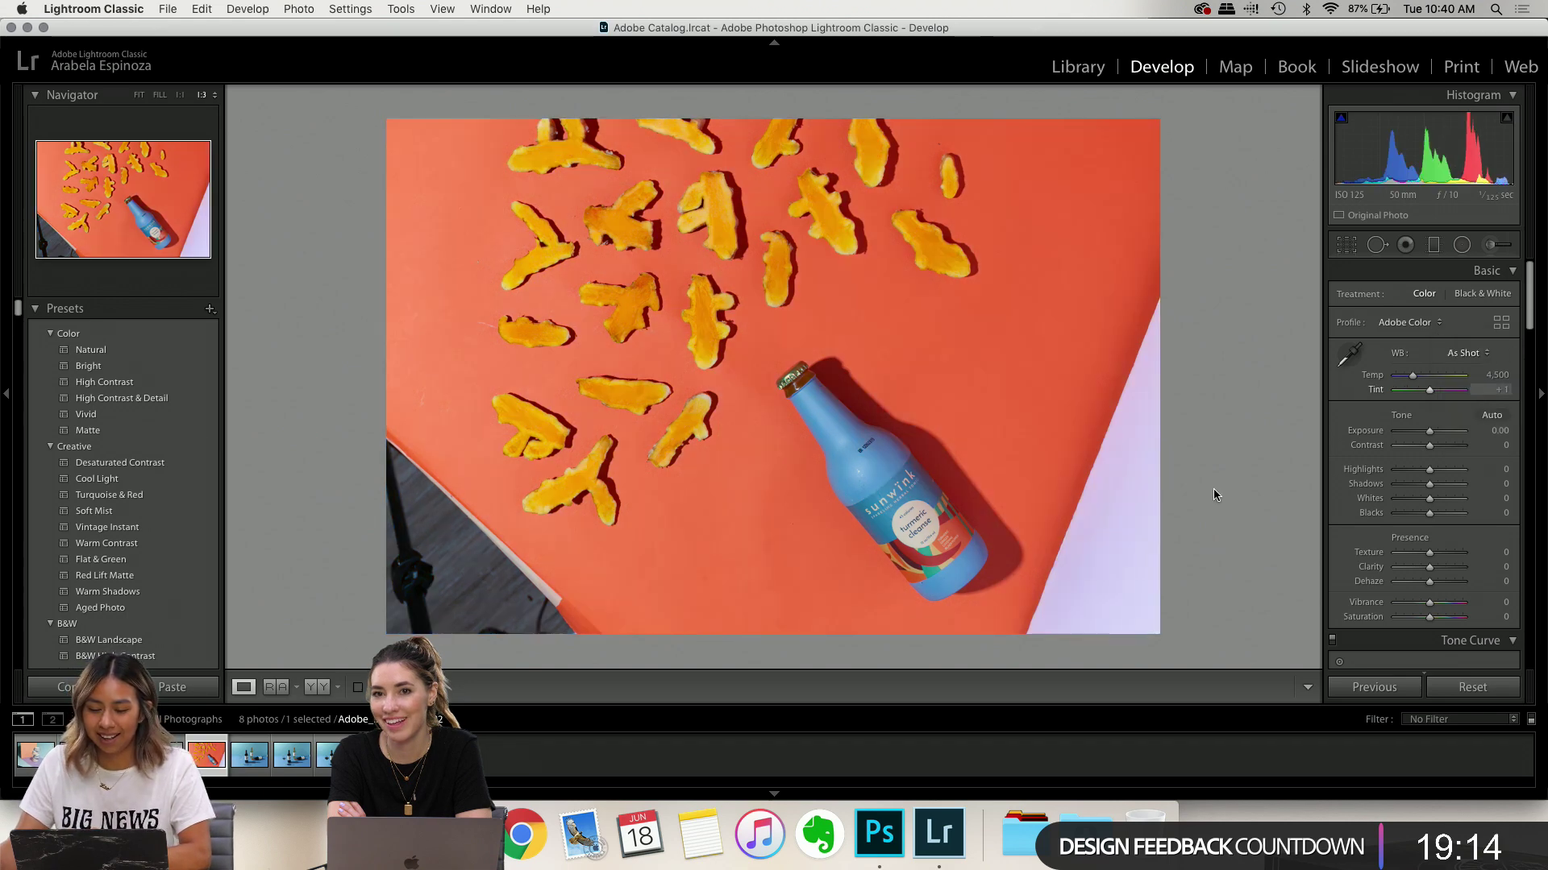
# Warm up the photo's white balance by setting Temp to 5,143 while checking the bottle label
pyautogui.click(860, 395)
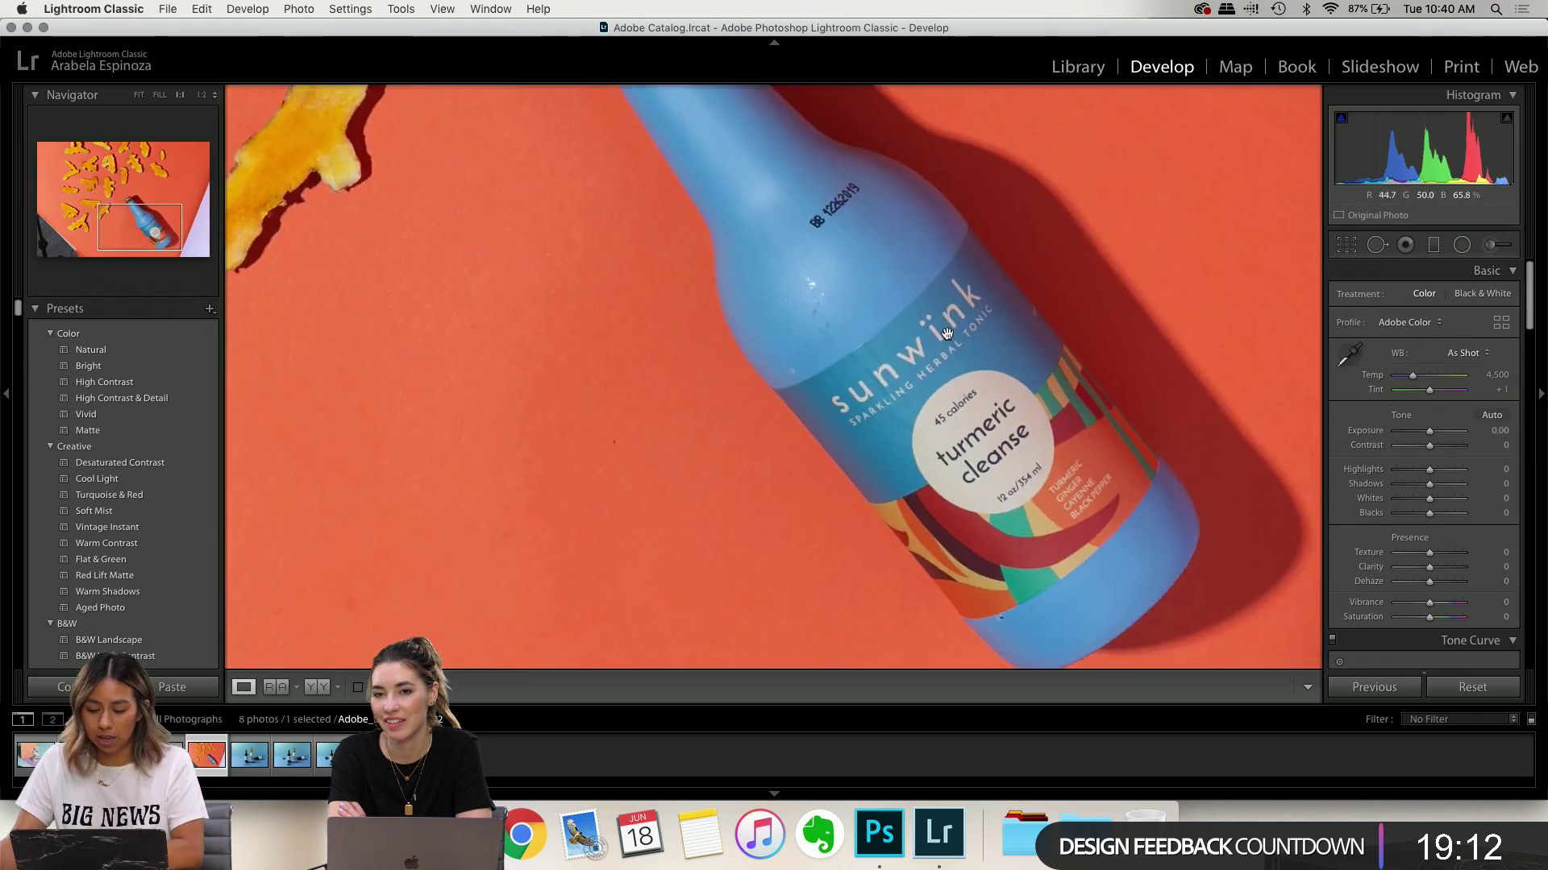
pyautogui.moveTo(1044, 446); pyautogui.dragTo(999, 406)
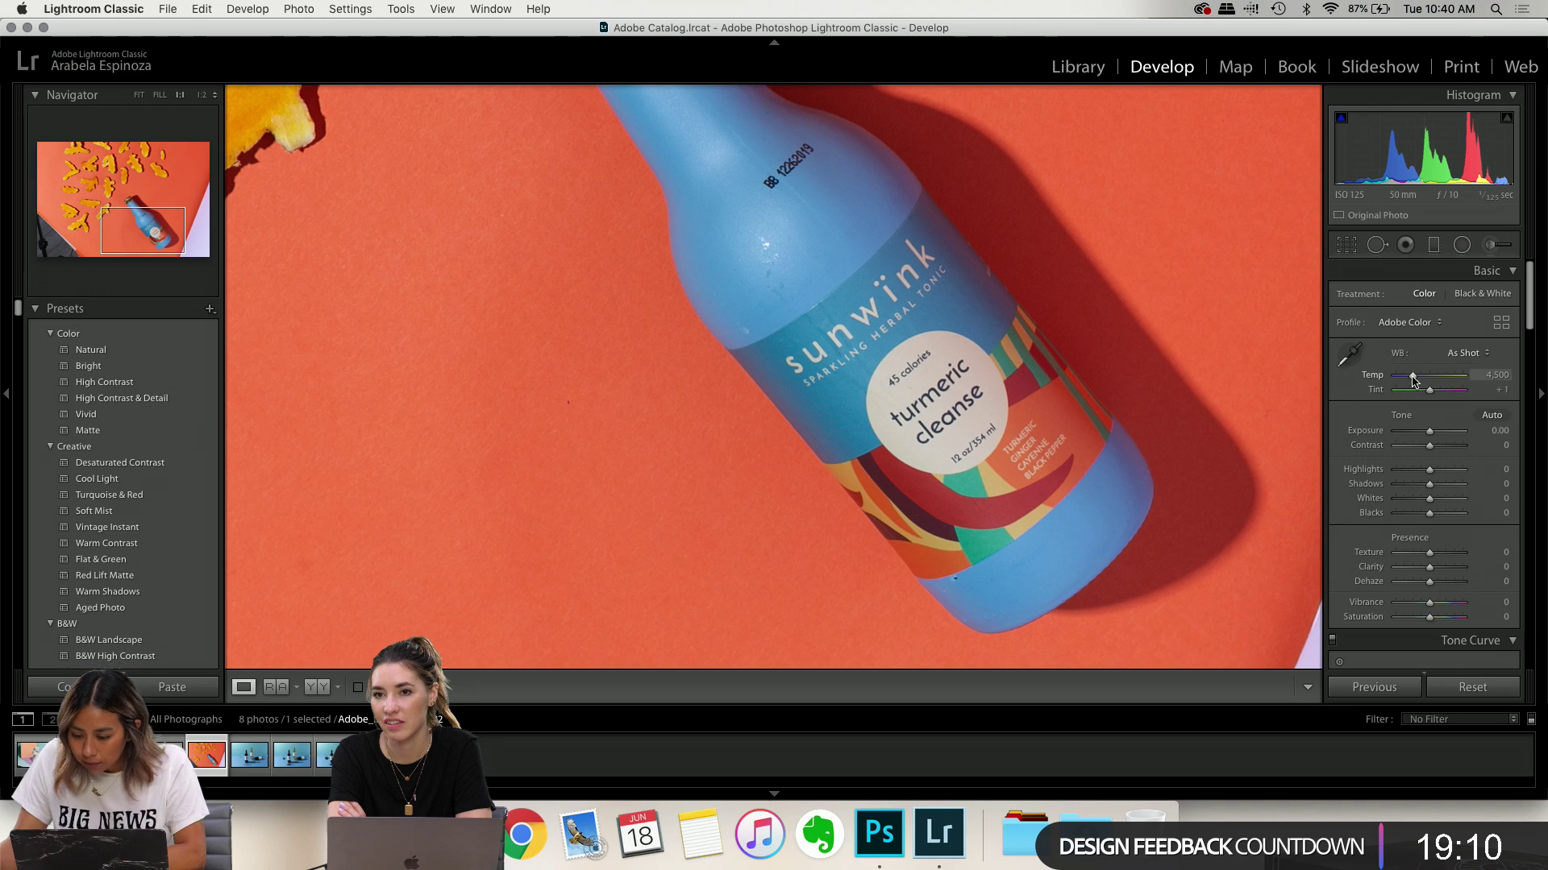
pyautogui.moveTo(1415, 379); pyautogui.dragTo(1418, 378)
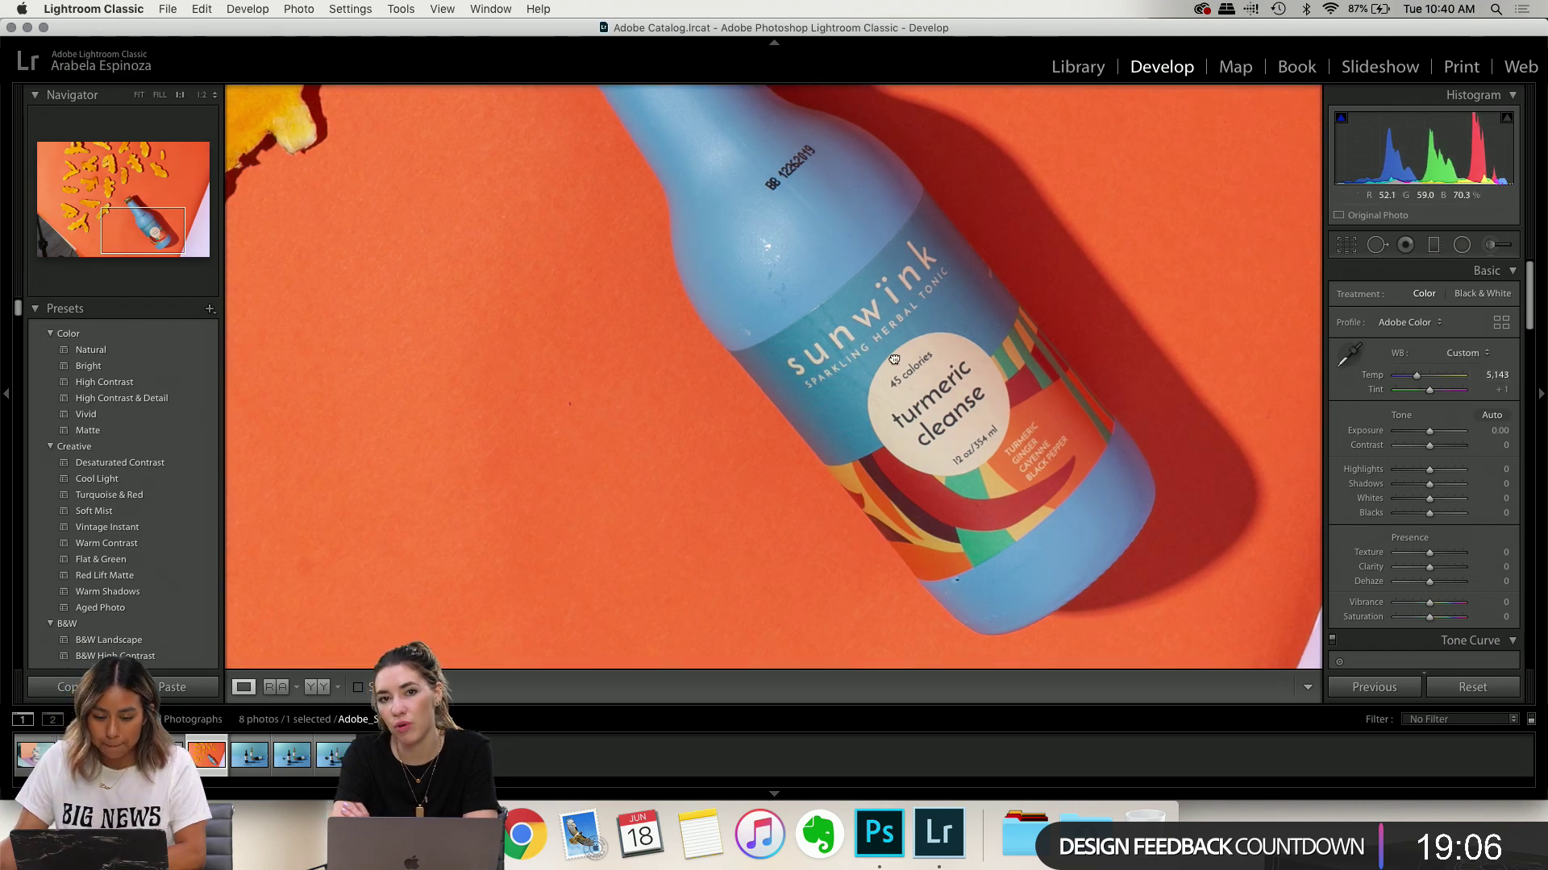
# Examine the bottle's label, cap and shadow up close, finishing with the whole photo fitted in view
pyautogui.moveTo(728, 92); pyautogui.dragTo(687, 280)
pyautogui.moveTo(971, 477); pyautogui.dragTo(868, 425)
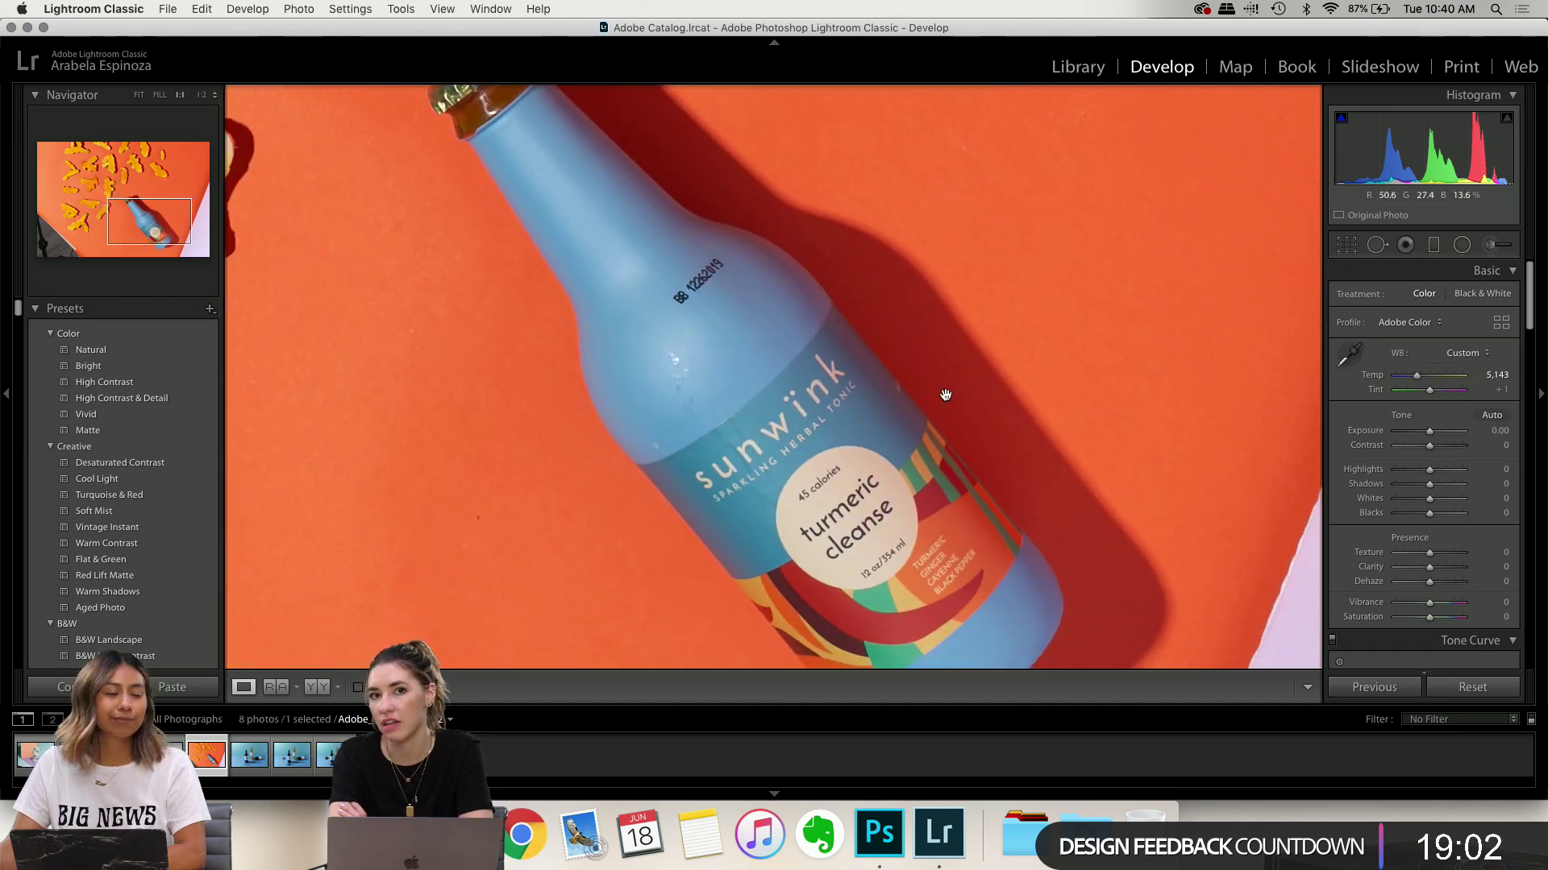
pyautogui.moveTo(781, 467); pyautogui.dragTo(1030, 458)
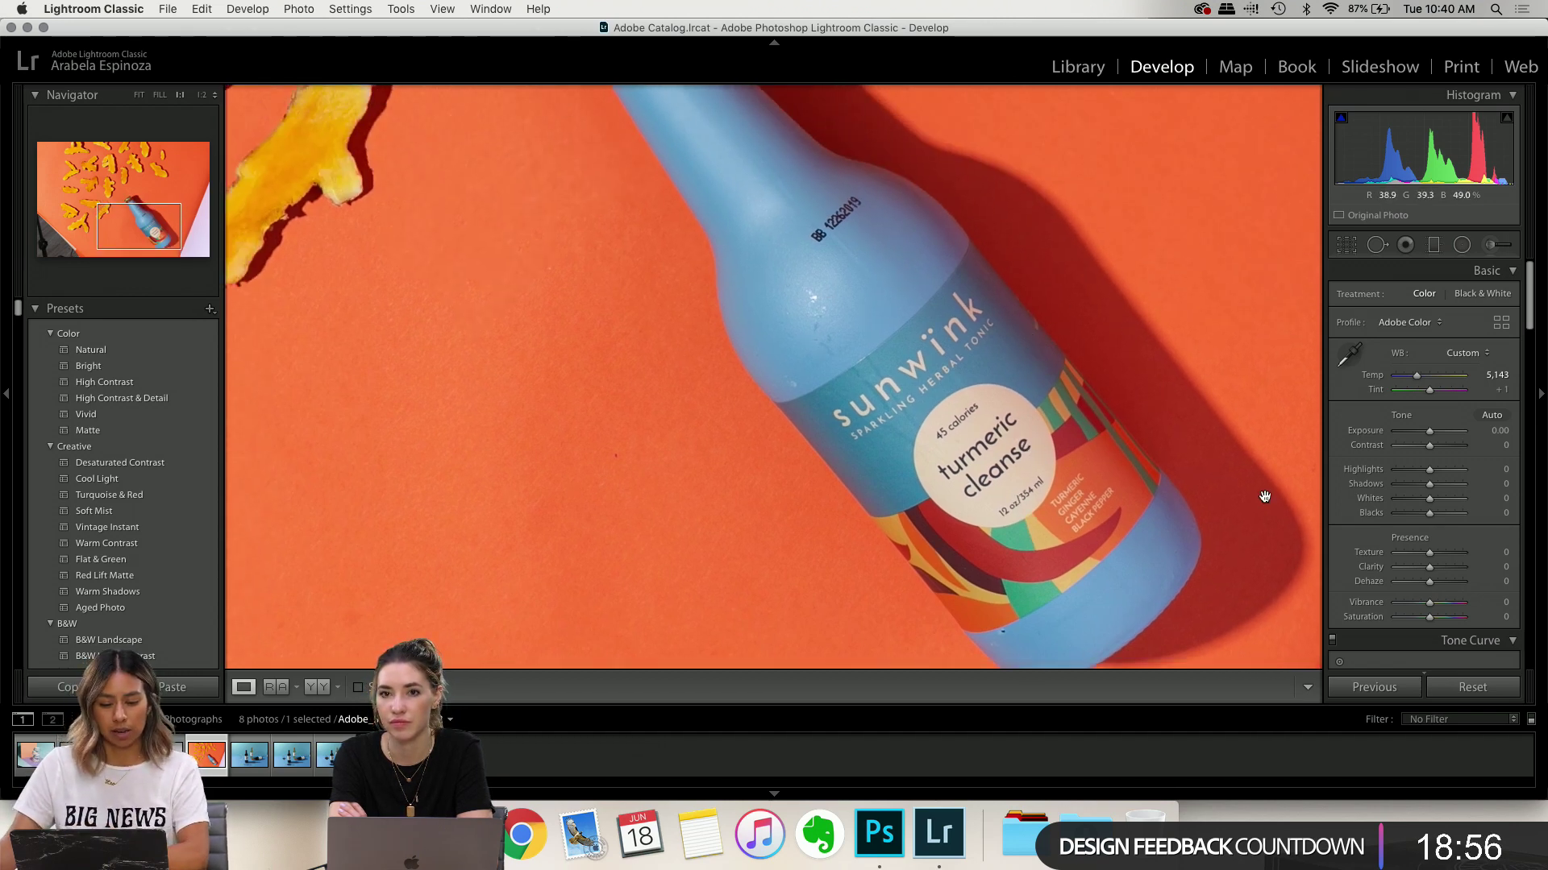
pyautogui.moveTo(1120, 522); pyautogui.dragTo(1095, 491)
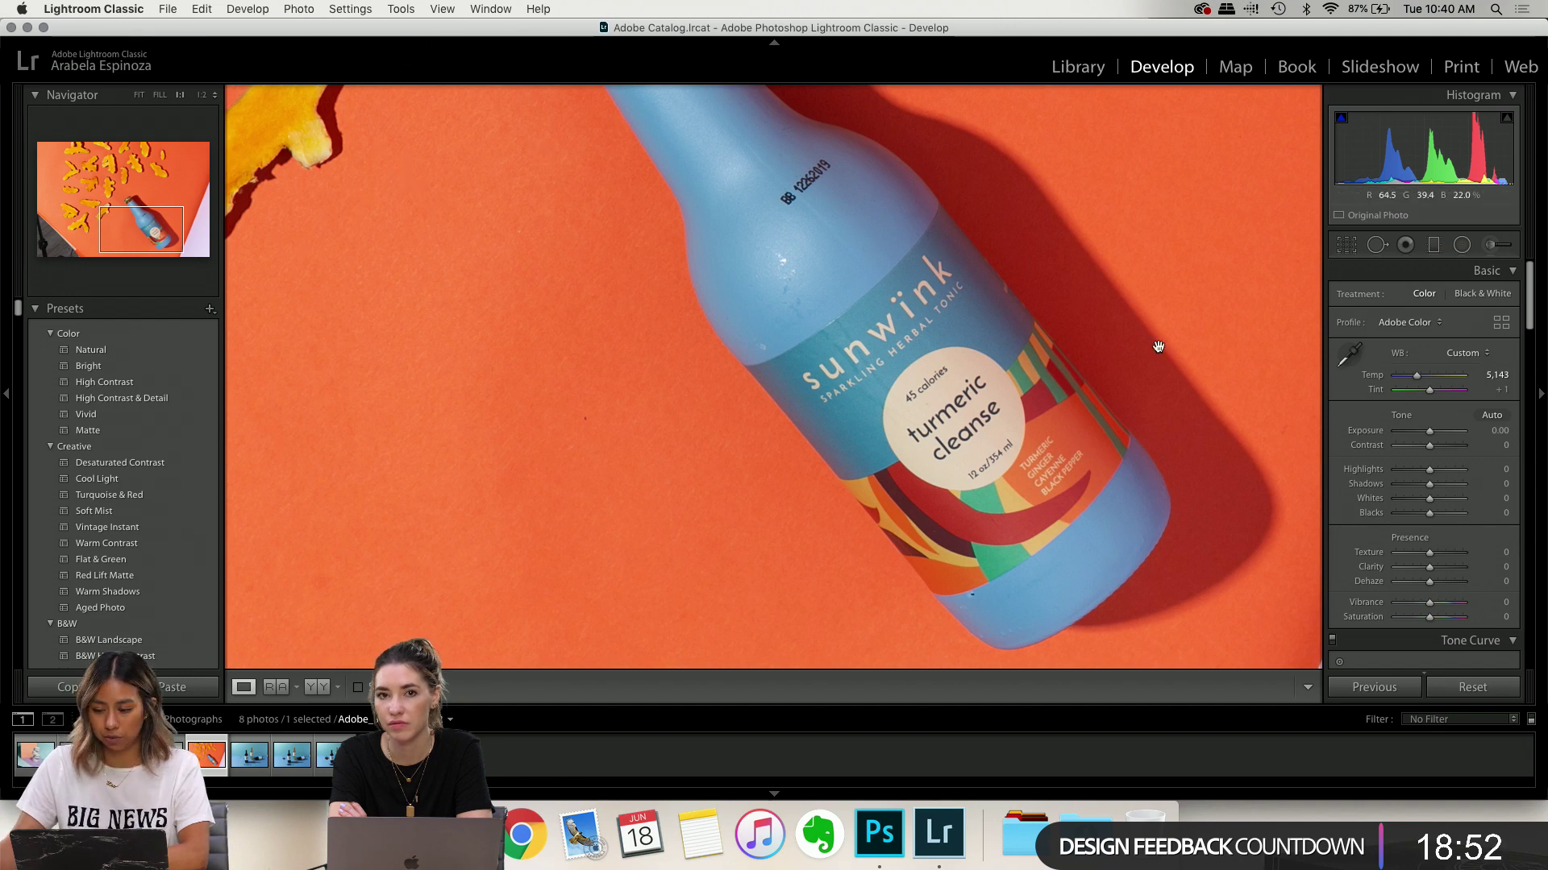
pyautogui.moveTo(966, 461); pyautogui.dragTo(846, 331)
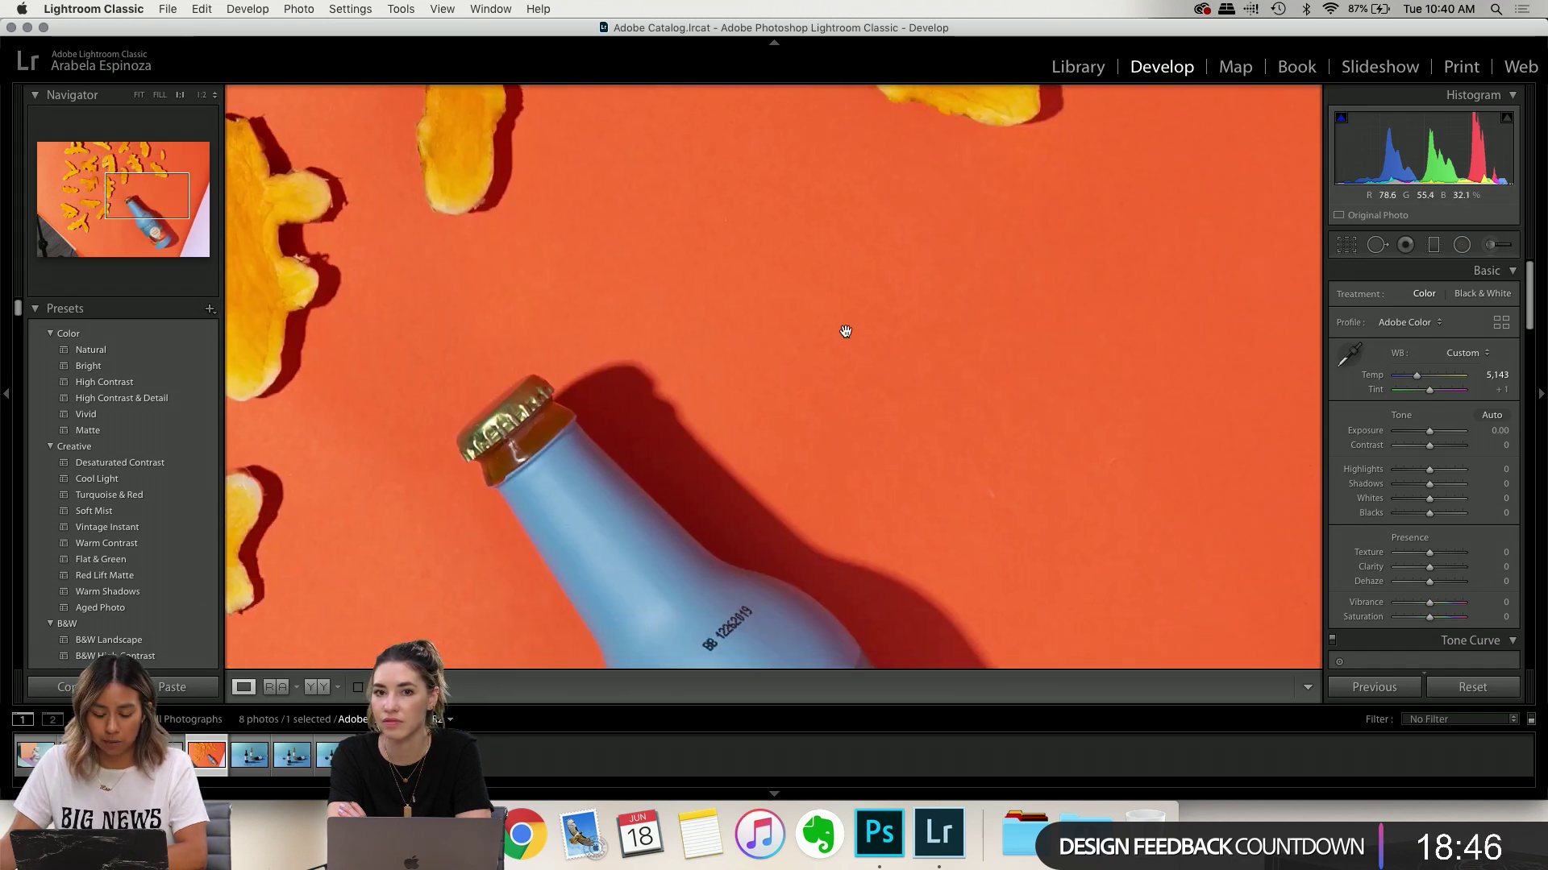
pyautogui.moveTo(753, 511); pyautogui.dragTo(936, 297)
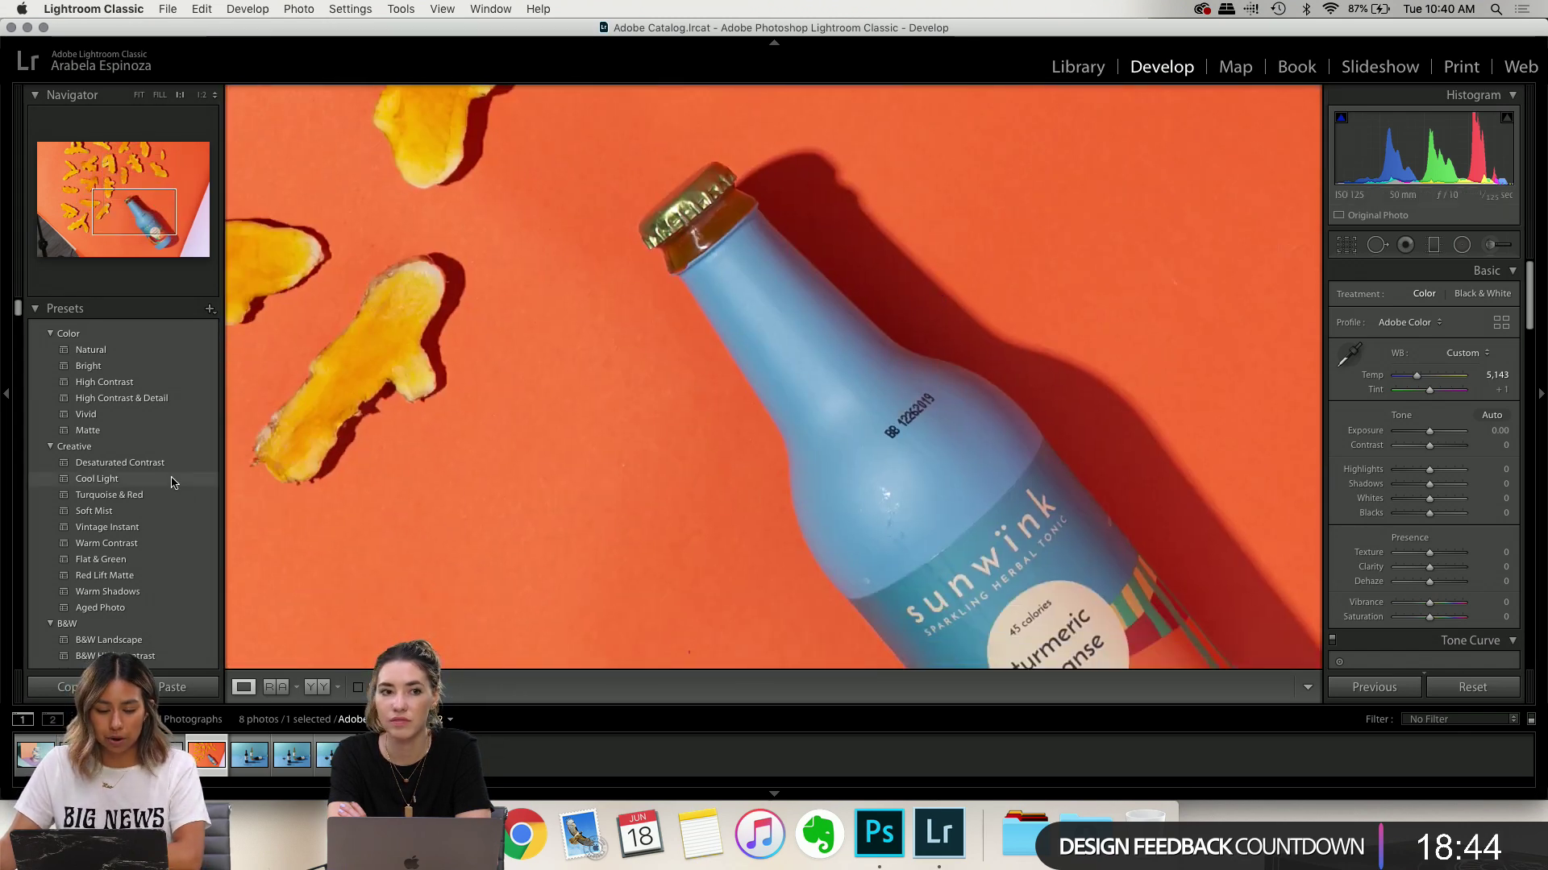
pyautogui.click(139, 94)
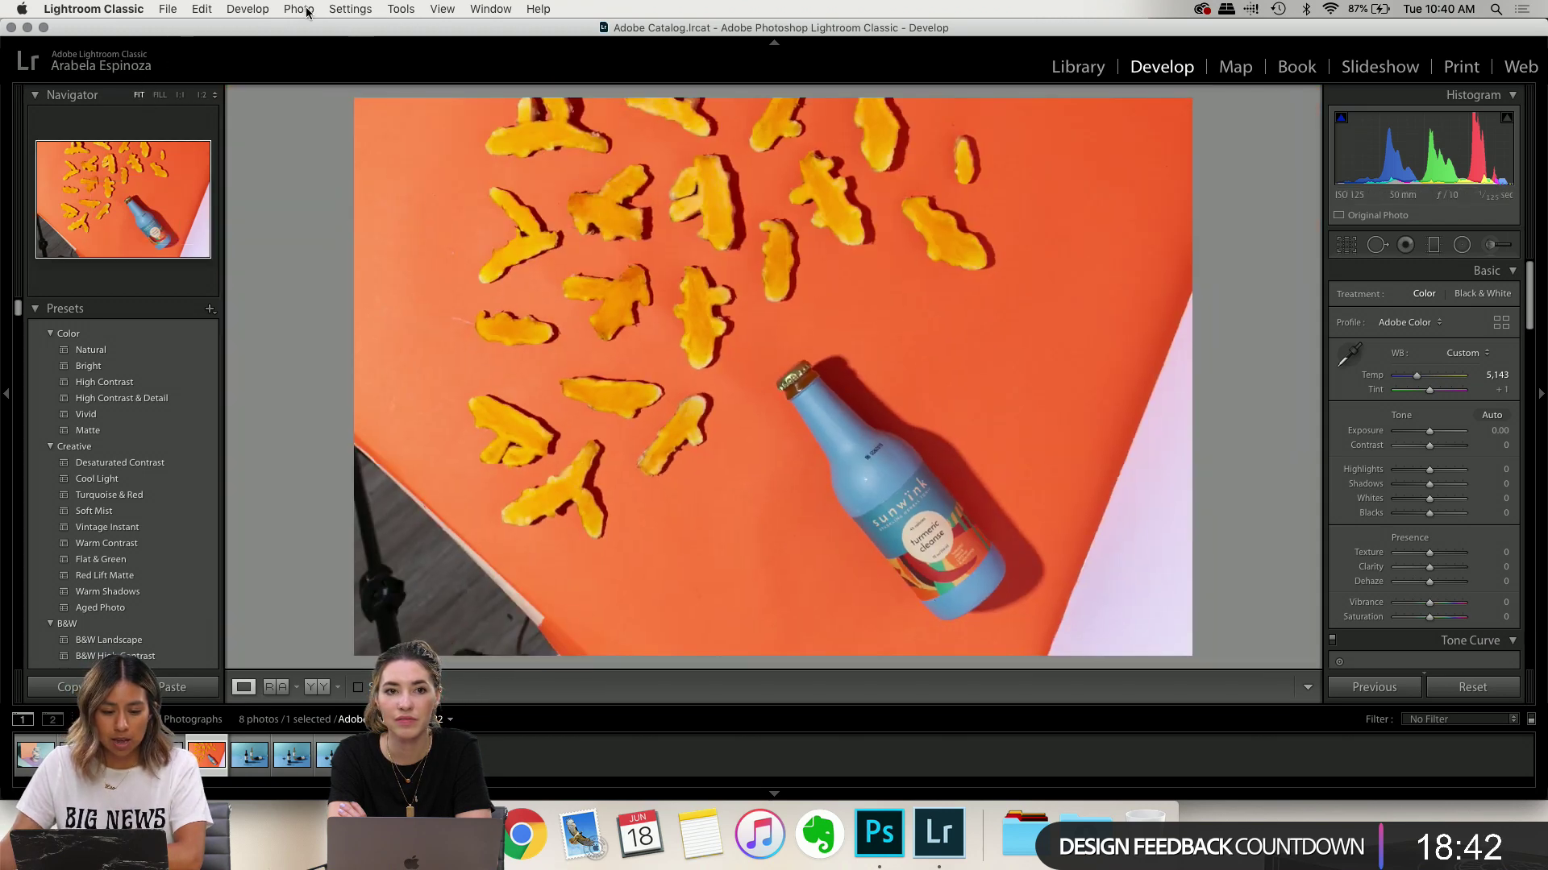
# Send the Sunwink photo to Adobe Photoshop CC 2019 for editing and duplicate its Background layer
pyautogui.click(276, 9)
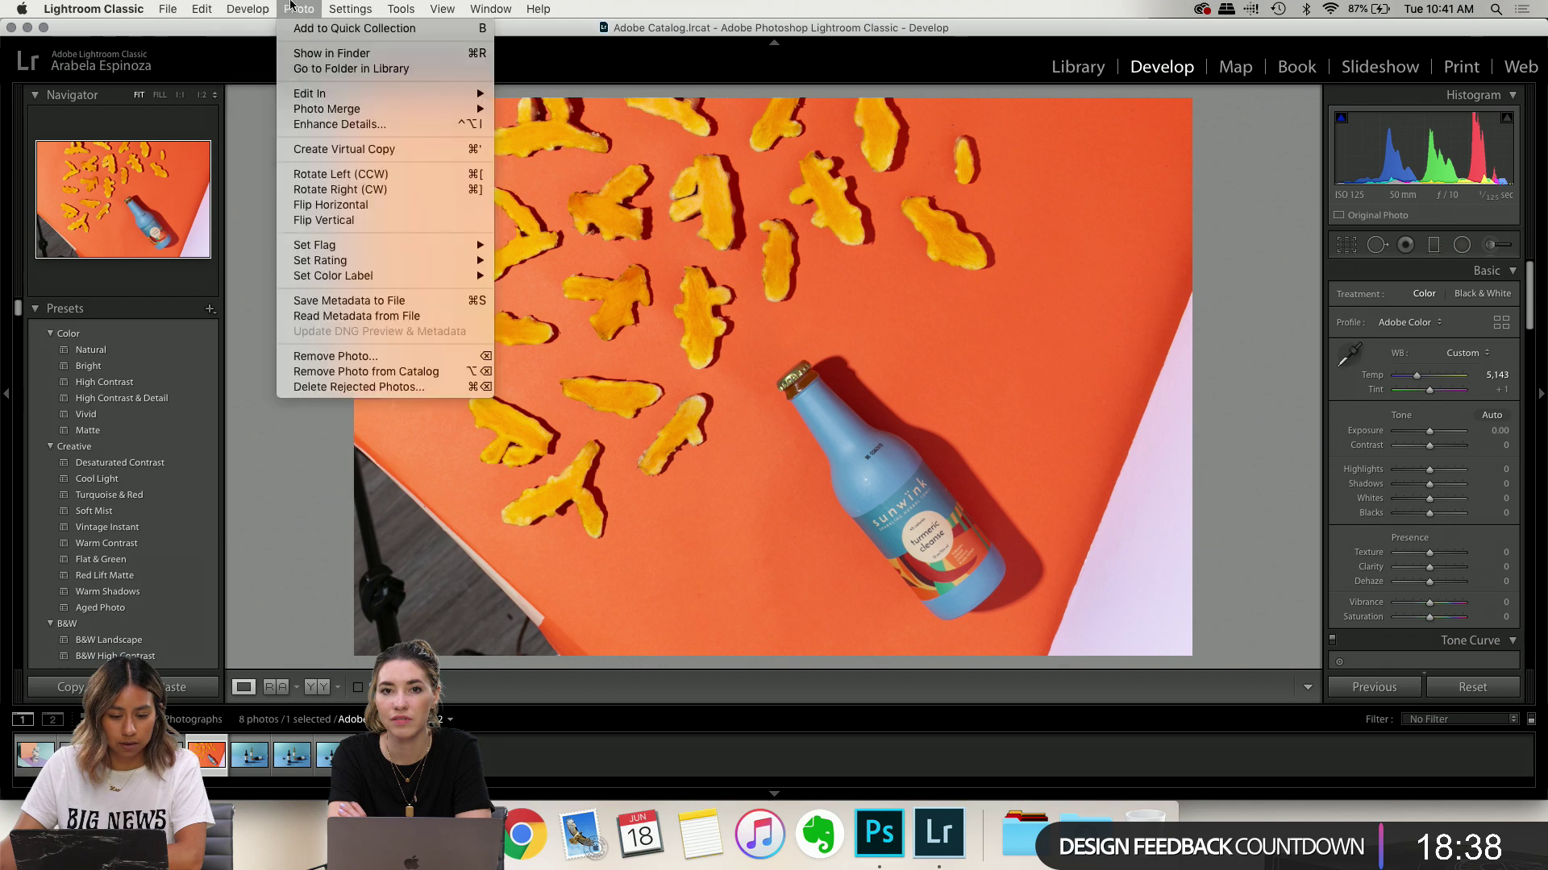
pyautogui.moveTo(334, 95)
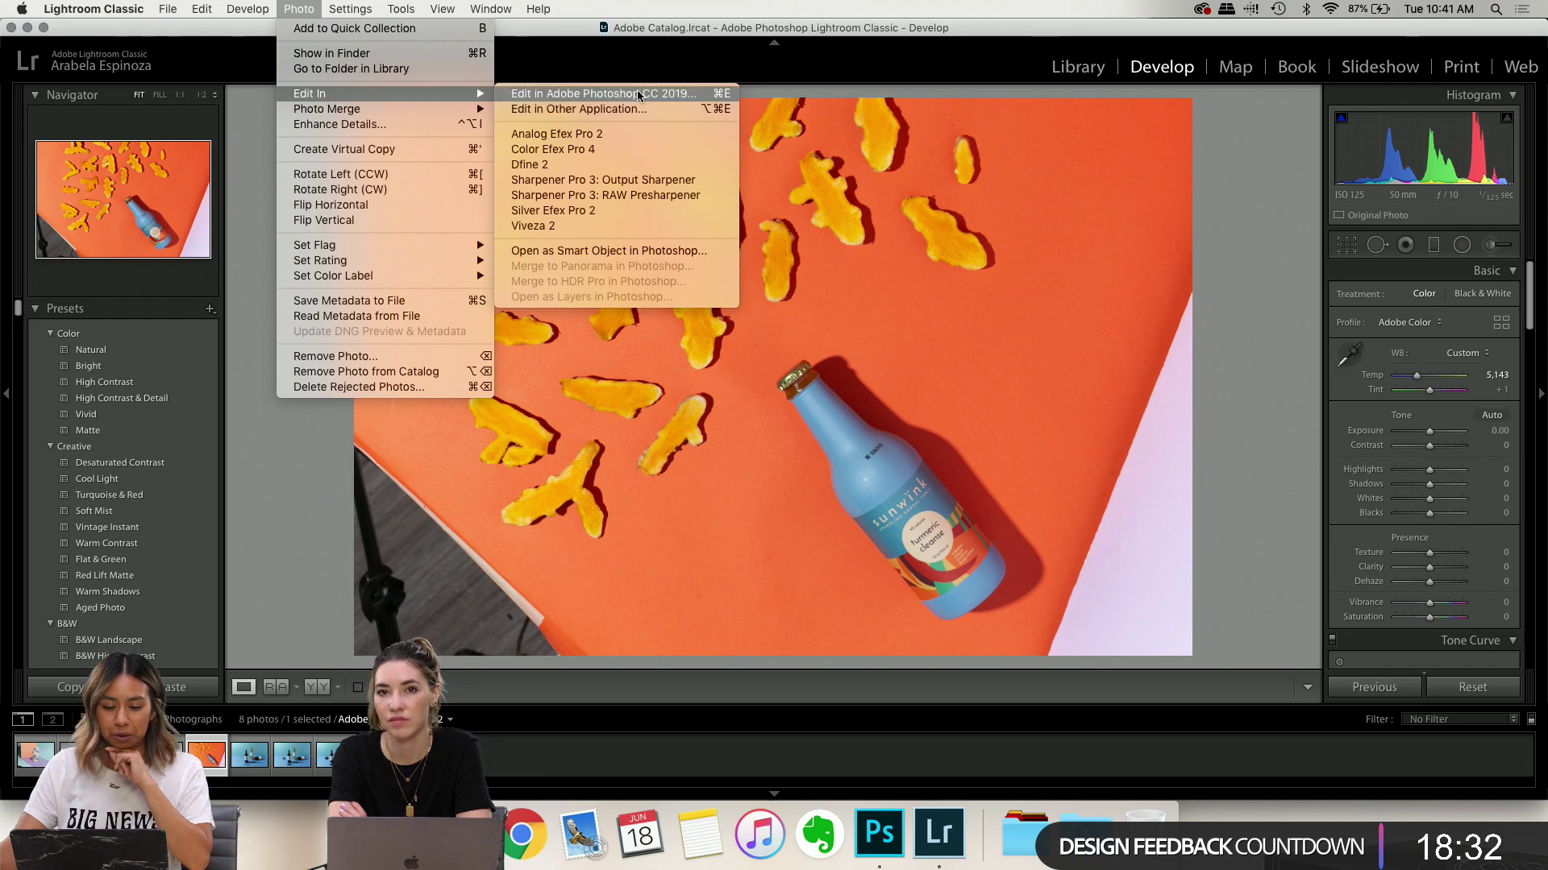
pyautogui.click(922, 488)
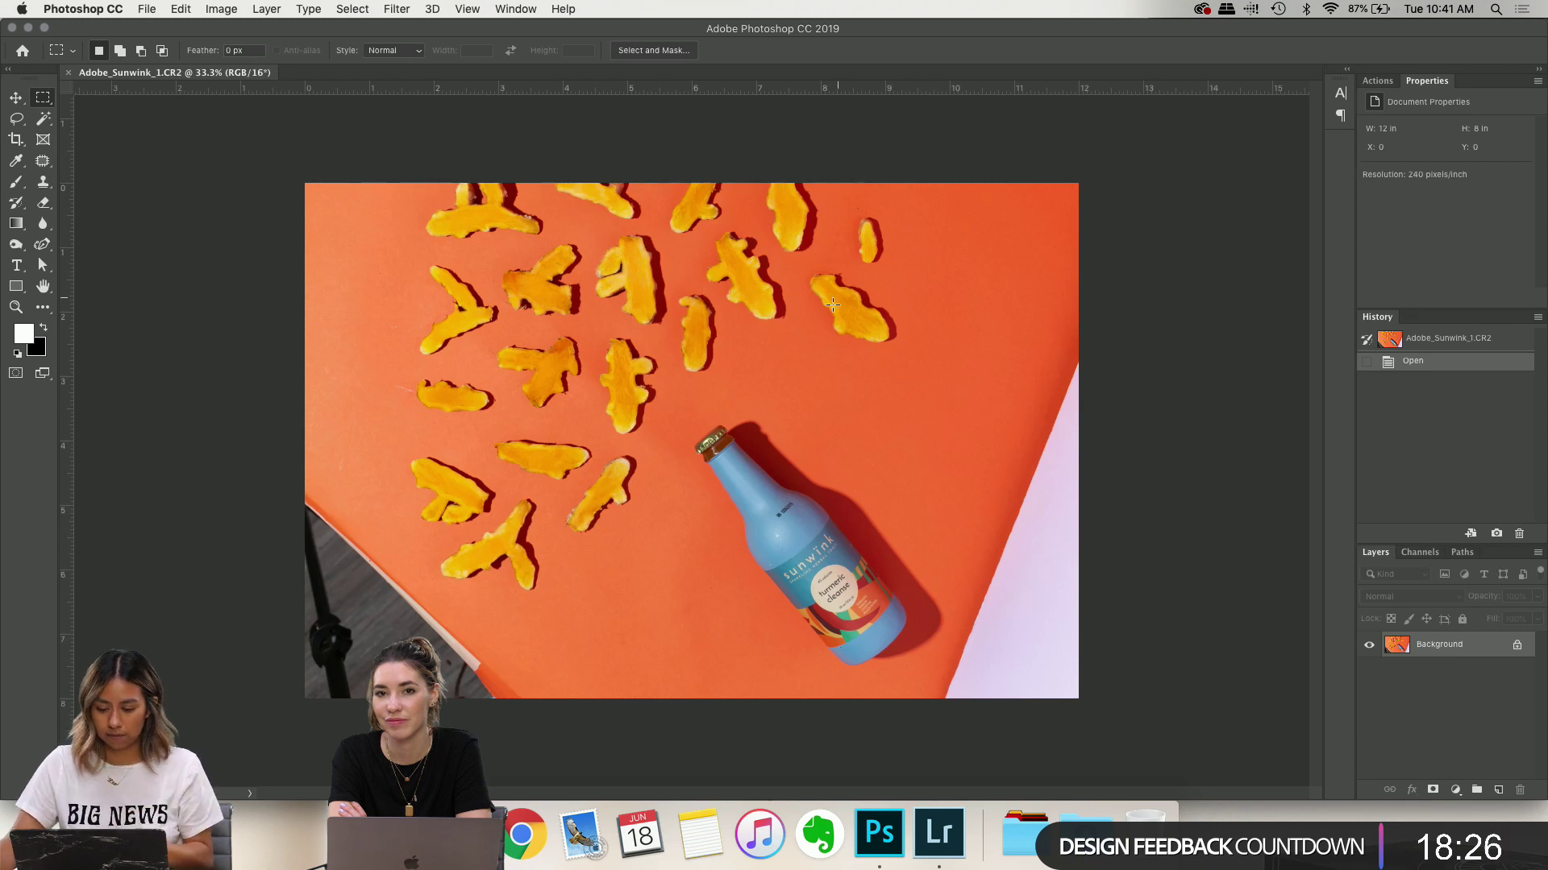
pyautogui.press('super+0')
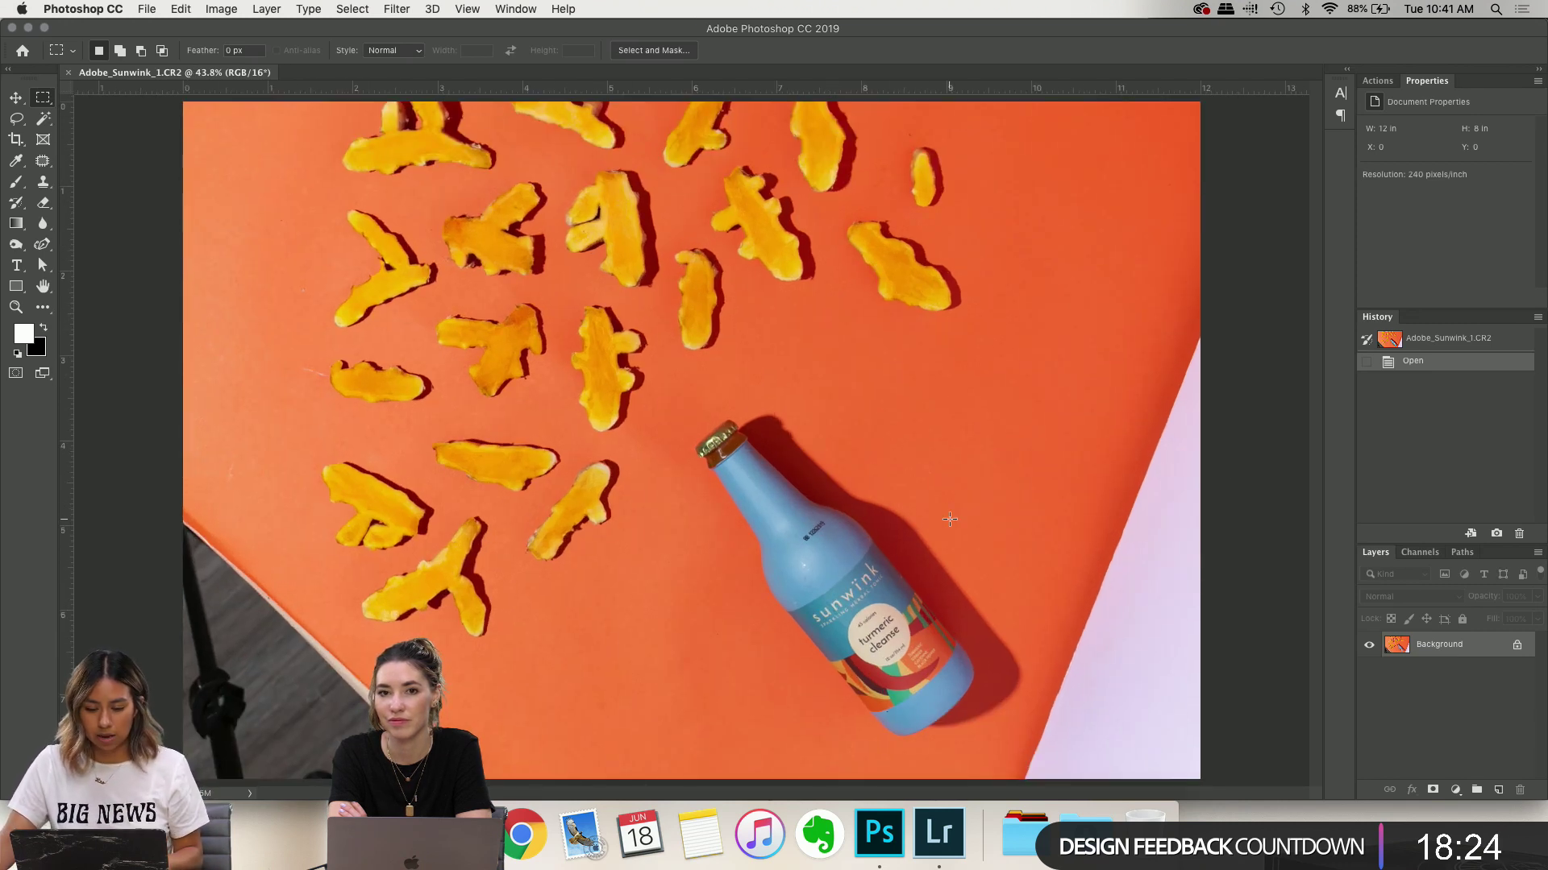
pyautogui.press('super+j')
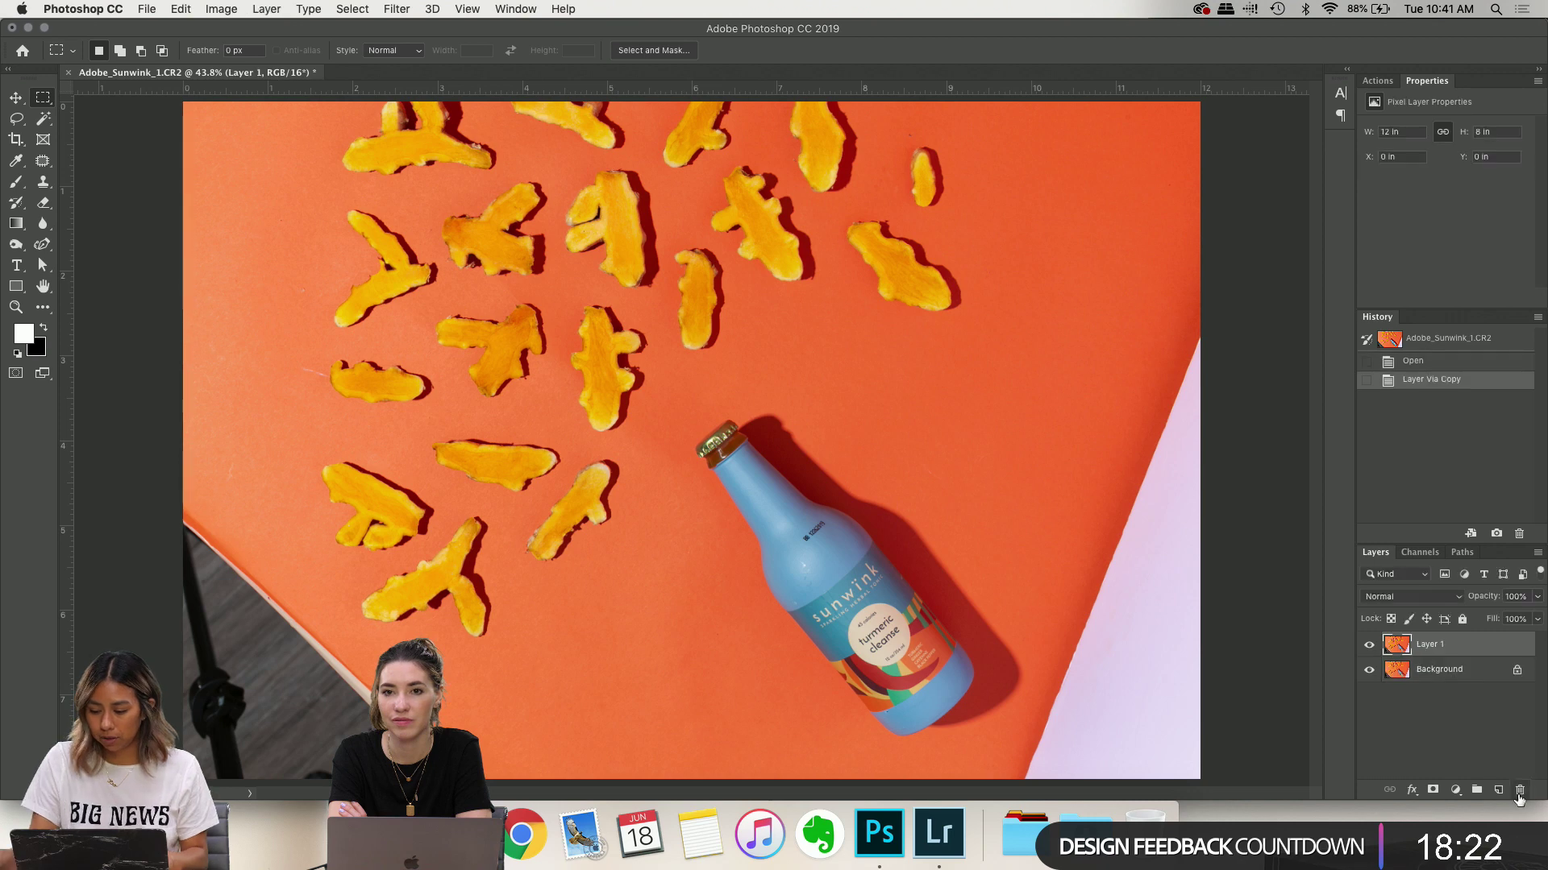
# Outline the exposed white corner at the photo's lower right with the Polygonal Lasso, including a thin strip of orange background
pyautogui.click(12, 125)
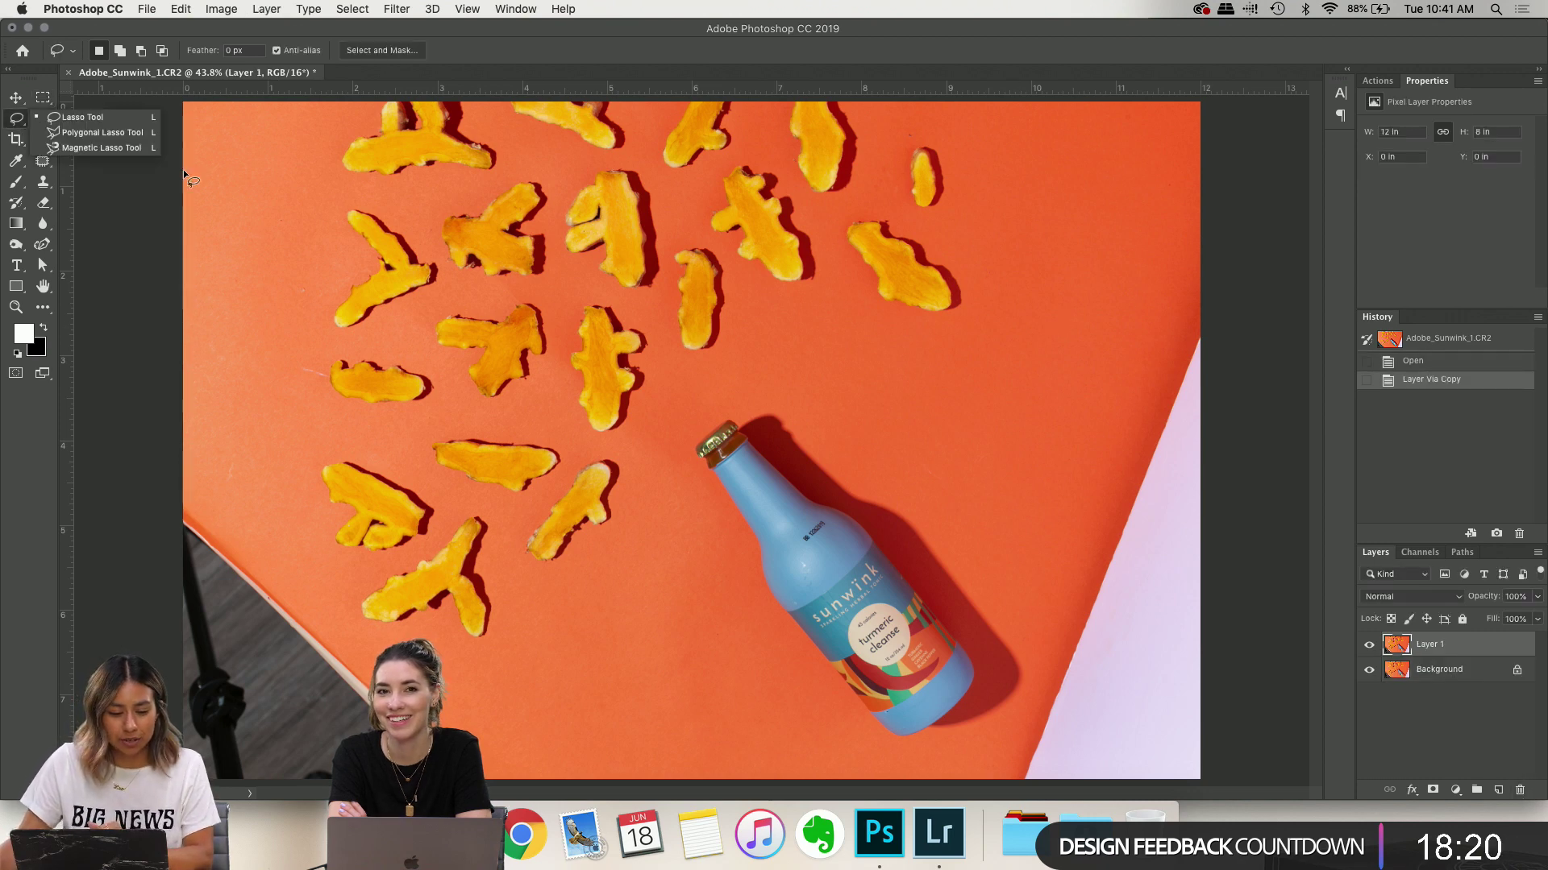
pyautogui.click(81, 136)
pyautogui.click(1206, 264)
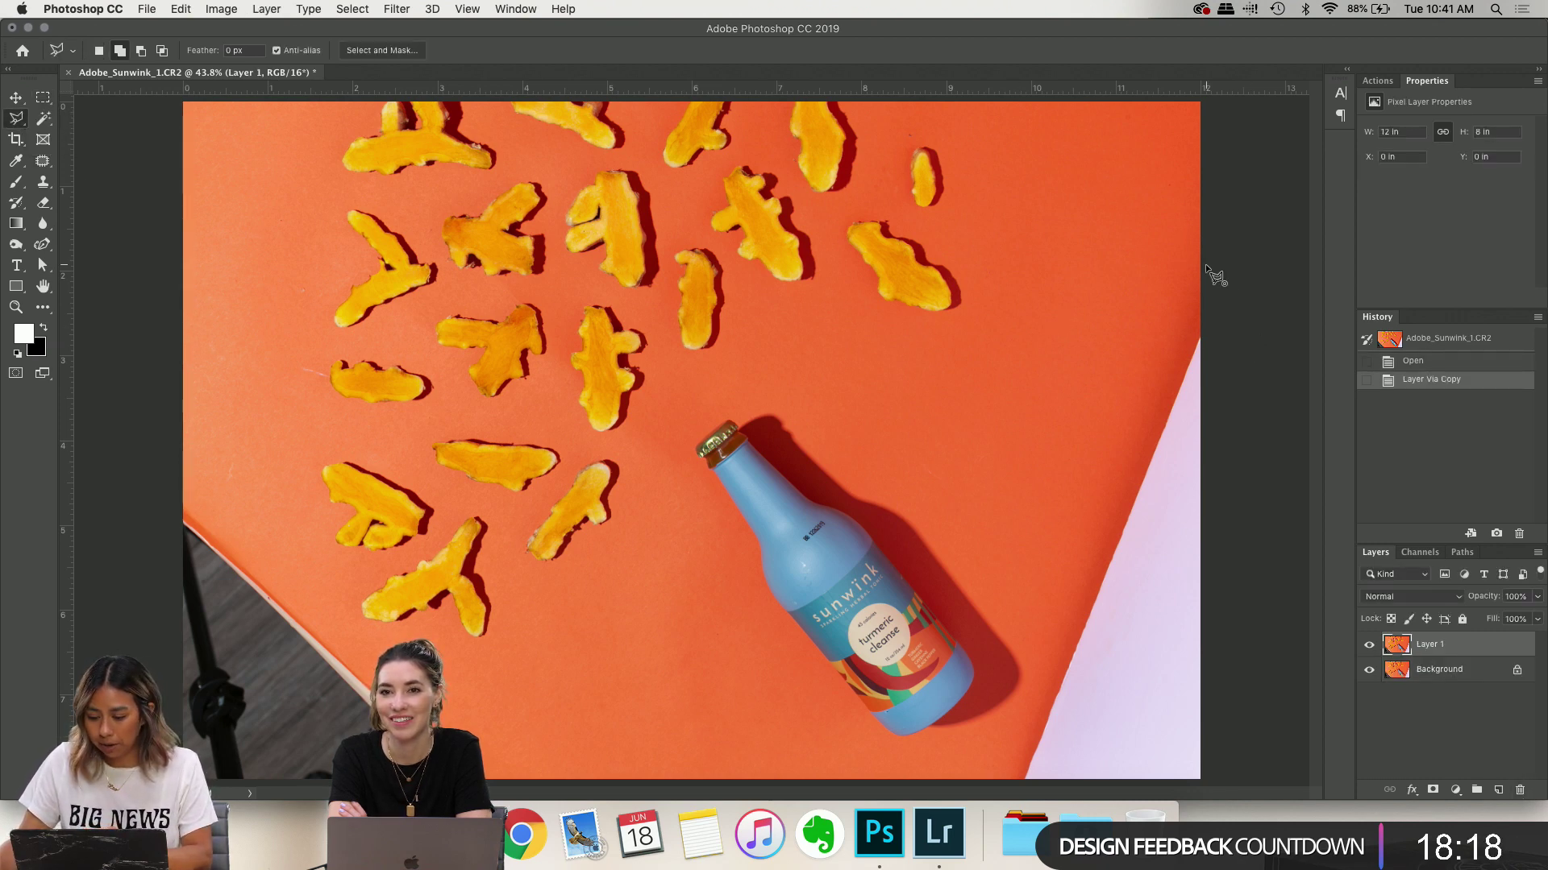
pyautogui.click(1004, 784)
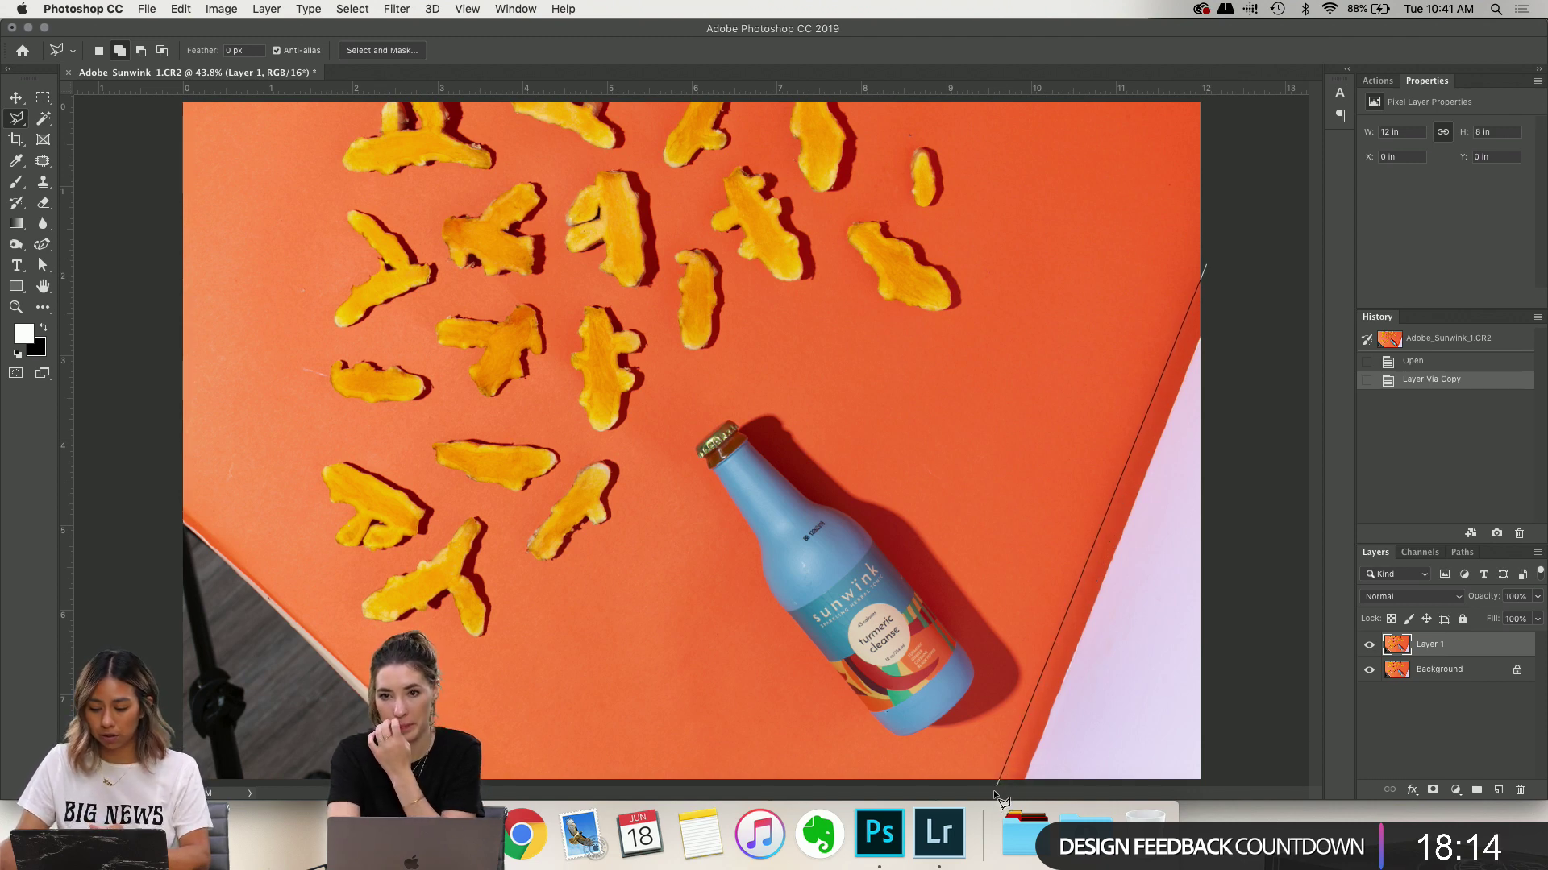
pyautogui.doubleClick(1222, 406)
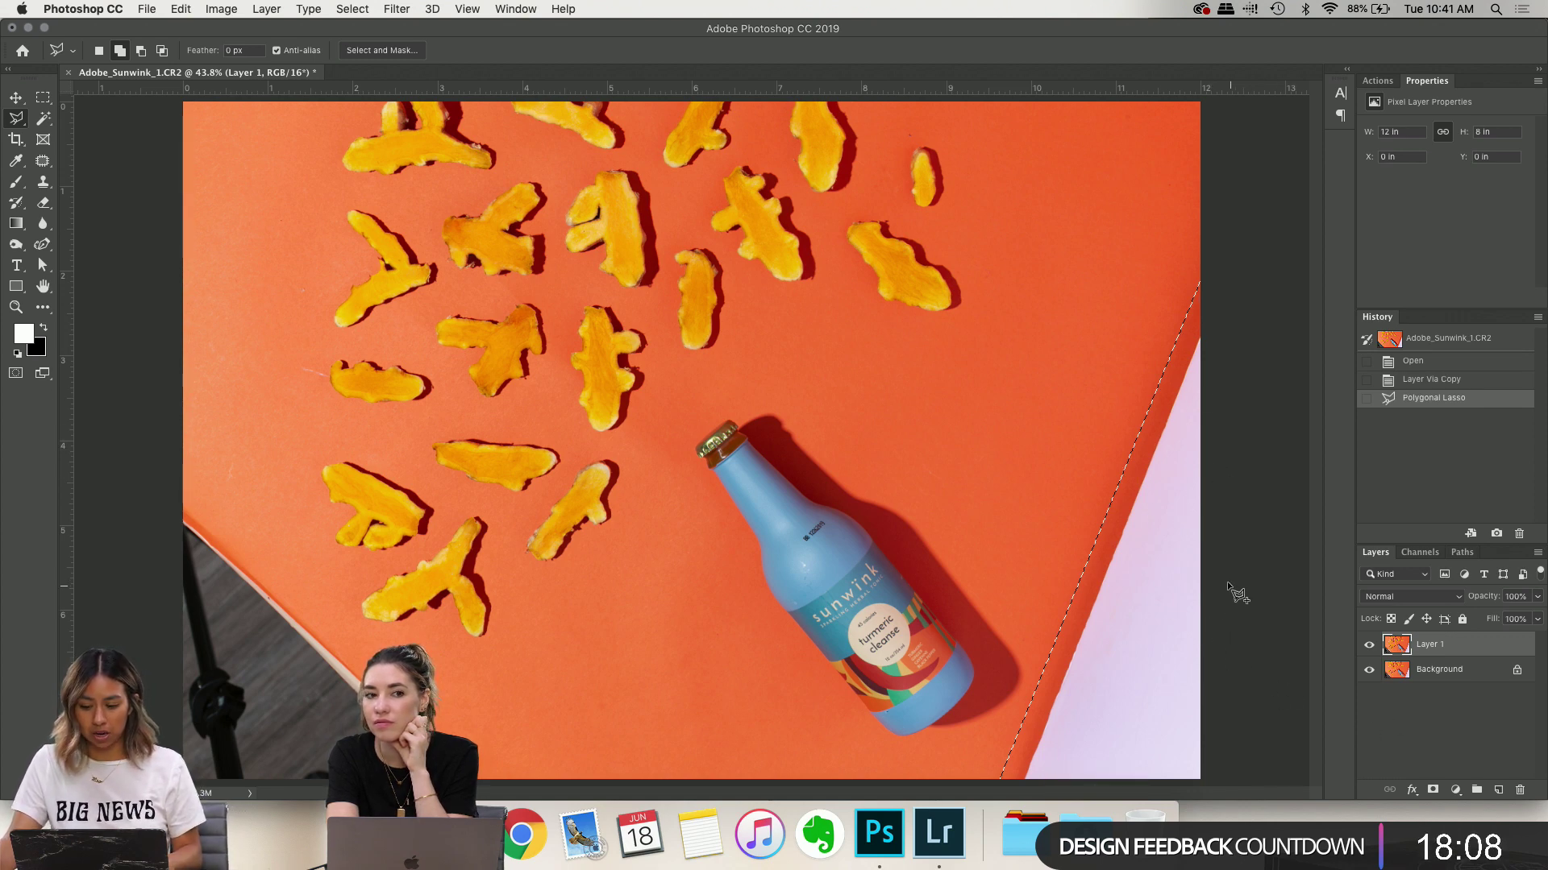
# Fill the selected lower-right corner with Content-Aware at Normal mode and 100% opacity, and clear the selection
pyautogui.rightClick(1165, 564)
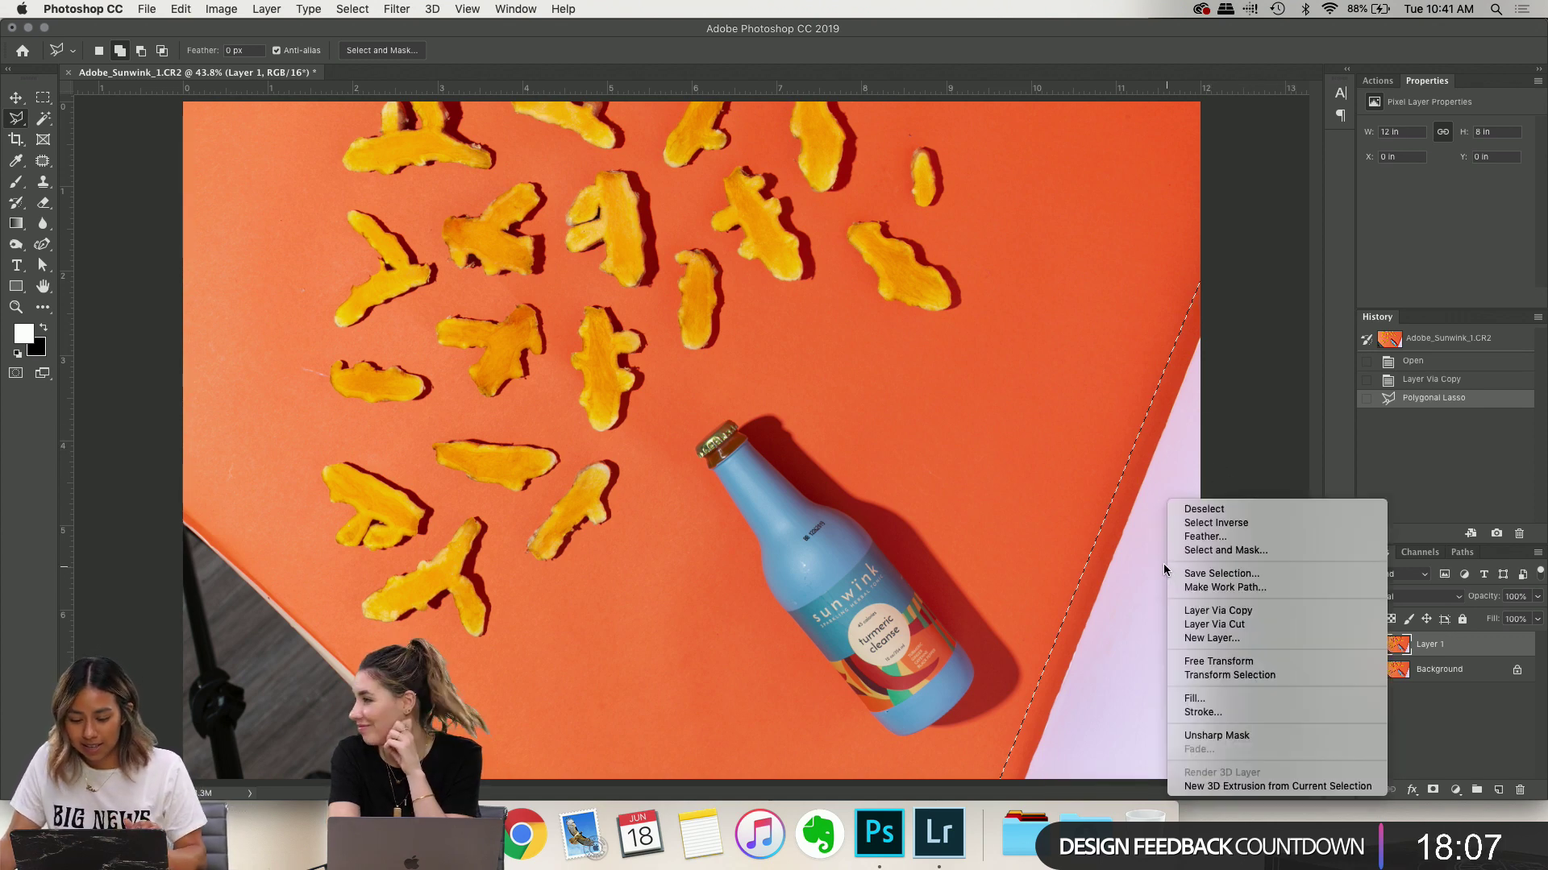
pyautogui.click(1251, 698)
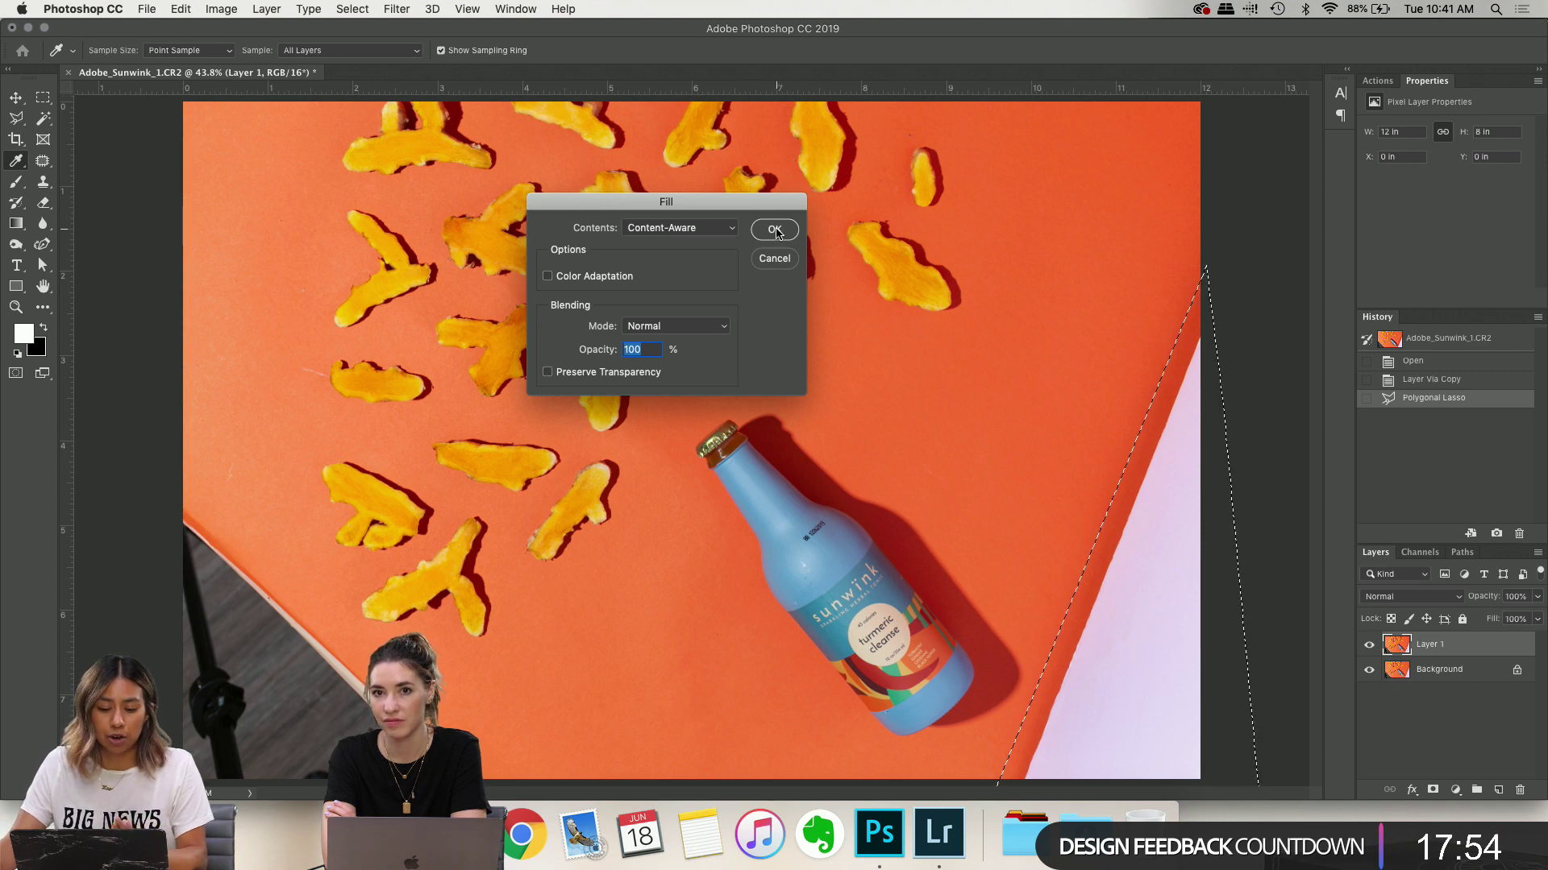
pyautogui.press('Return')
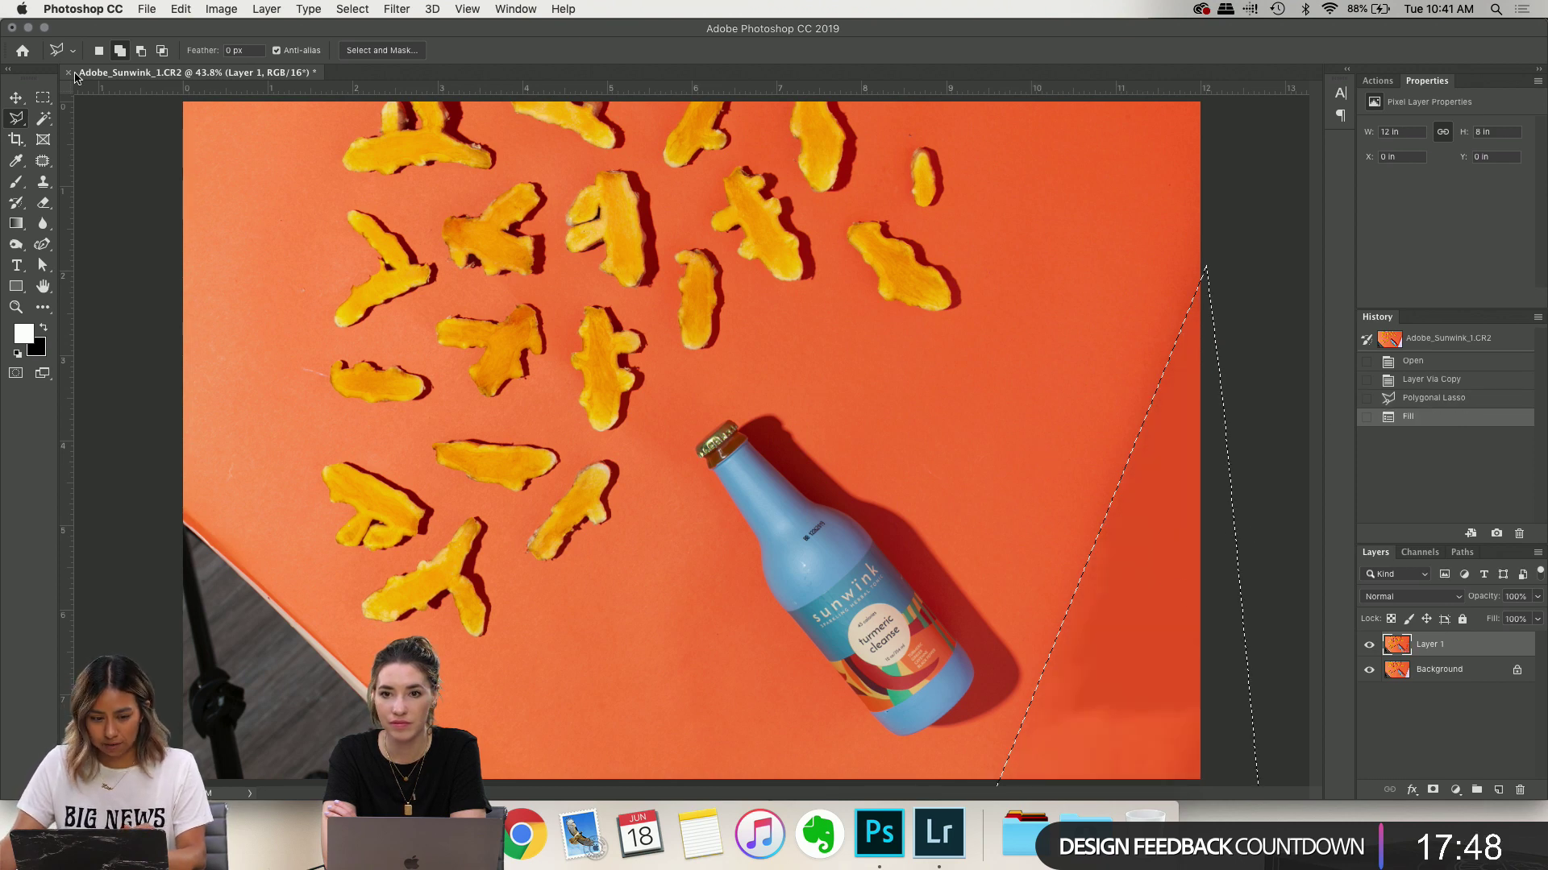
pyautogui.click(44, 98)
pyautogui.click(1153, 539)
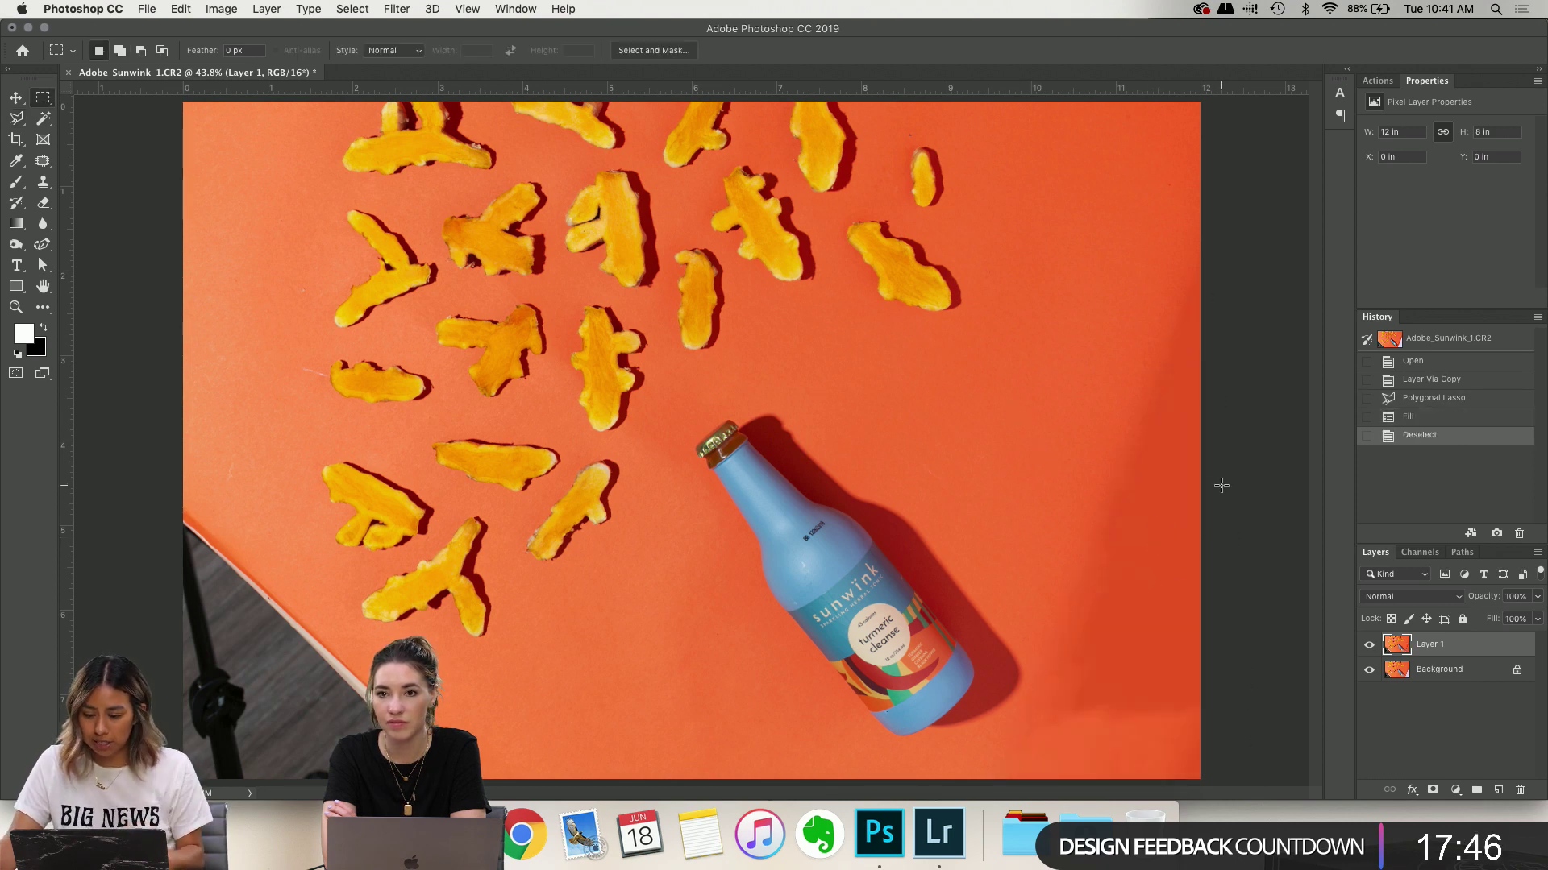
pyautogui.scroll(2, 1222, 487)
pyautogui.hscroll(5, 1223, 487)
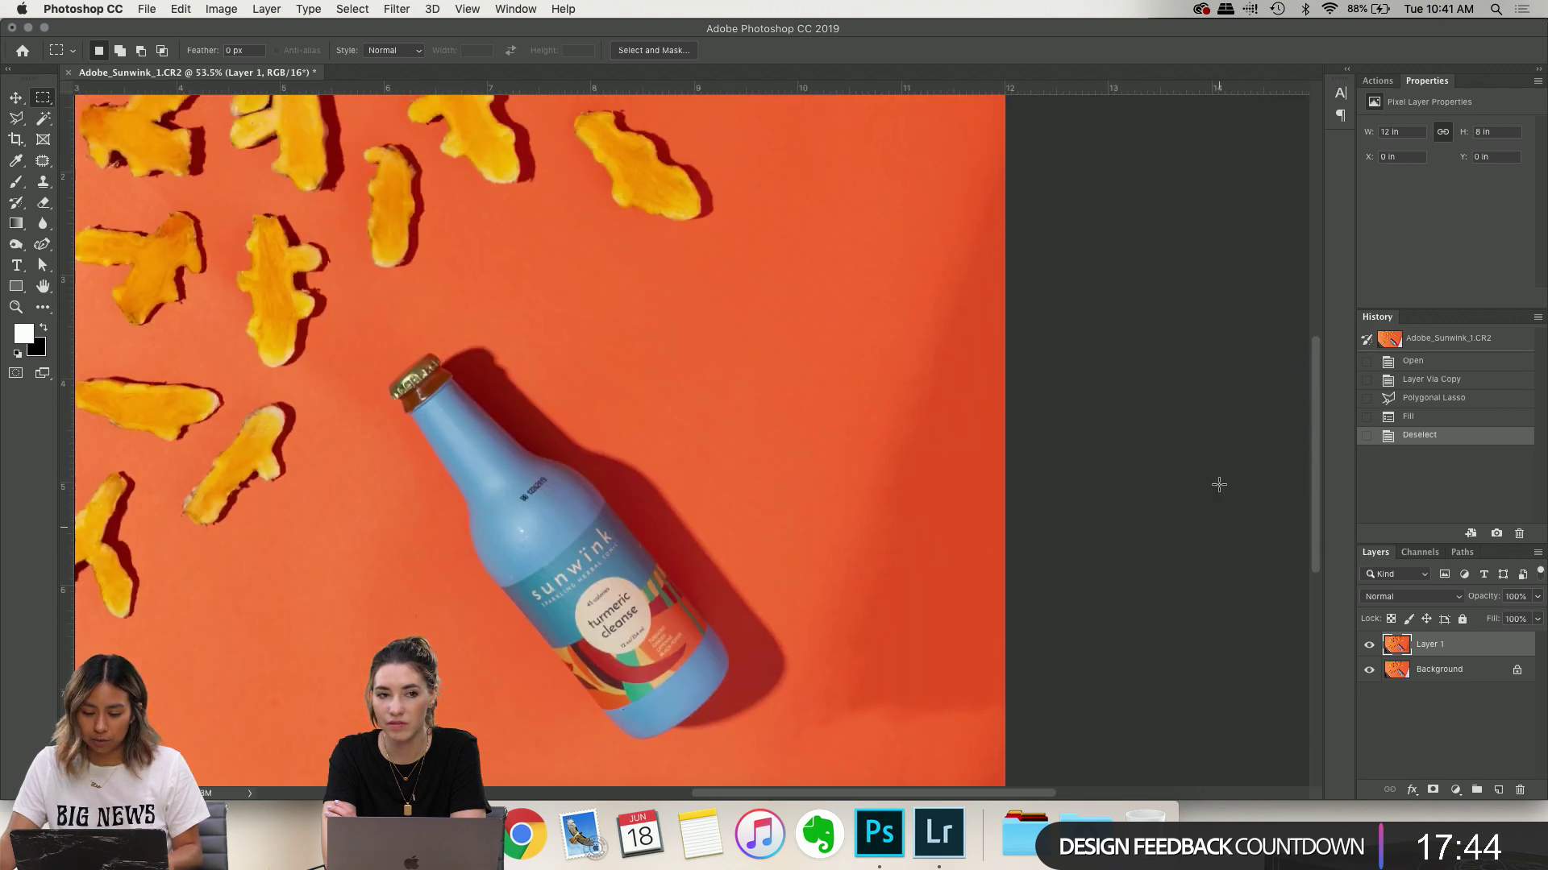
pyautogui.scroll(2, 1217, 484)
pyautogui.hscroll(1, 1217, 484)
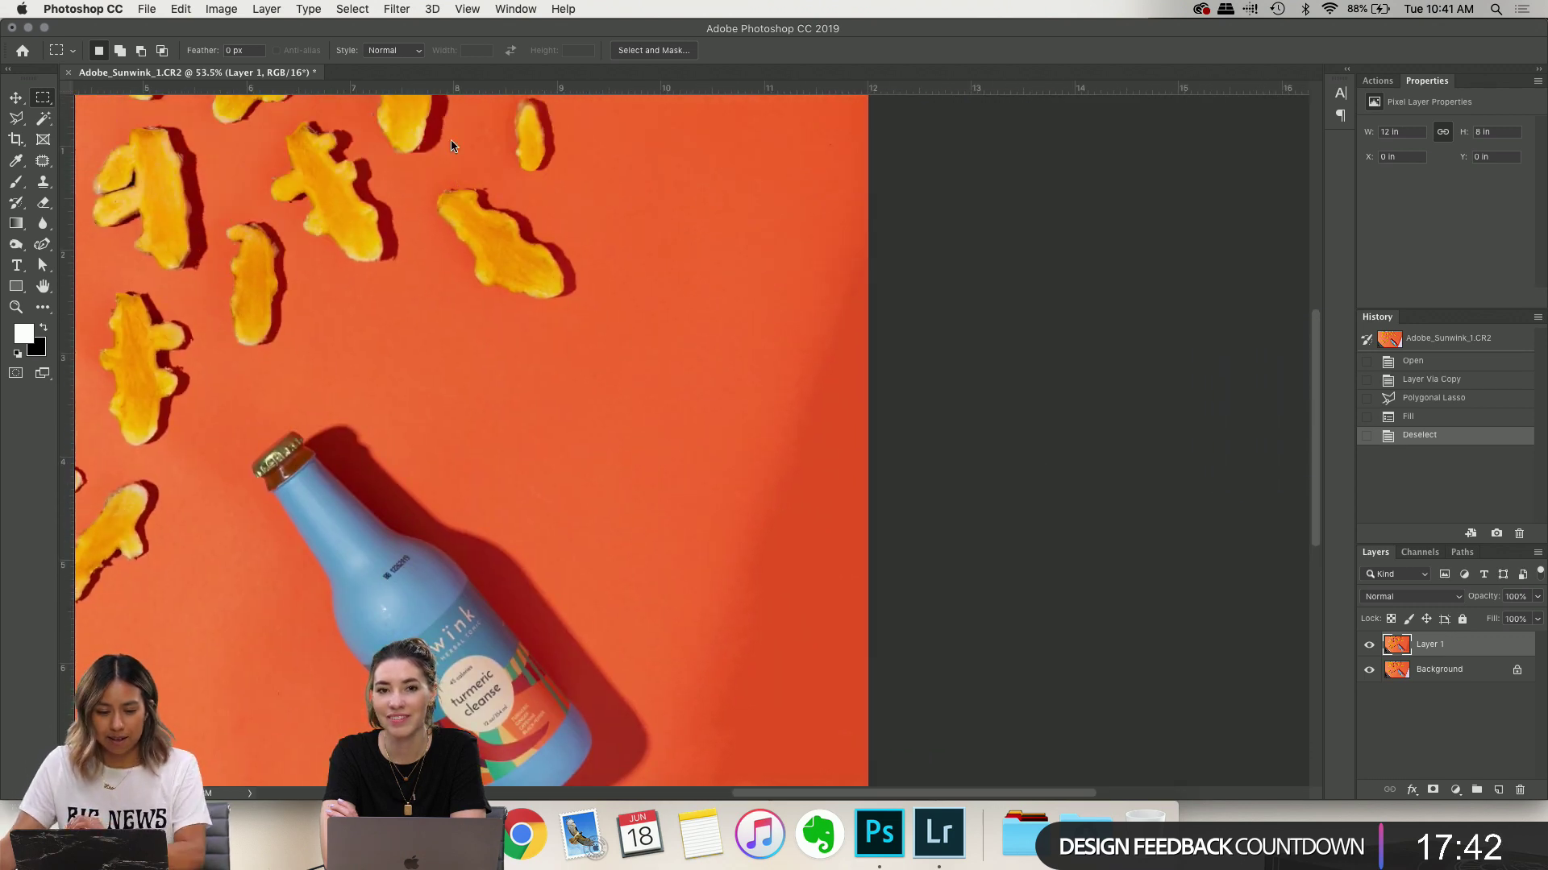
pyautogui.click(43, 160)
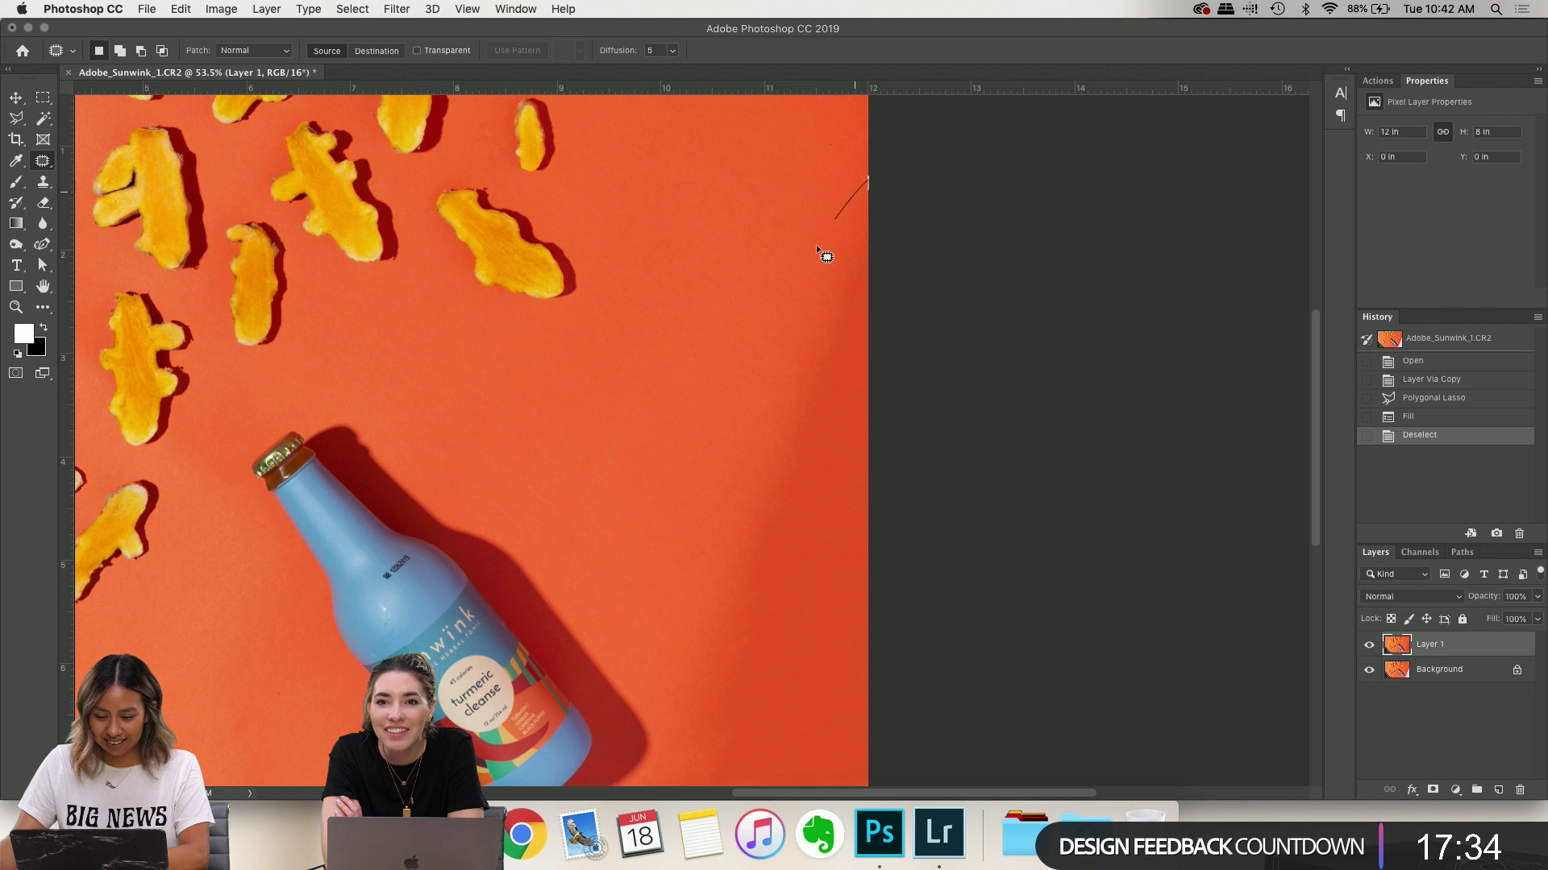
pyautogui.moveTo(764, 435); pyautogui.dragTo(761, 432)
pyautogui.moveTo(798, 339); pyautogui.dragTo(853, 381)
pyautogui.hotkey('ctrl', 'd')
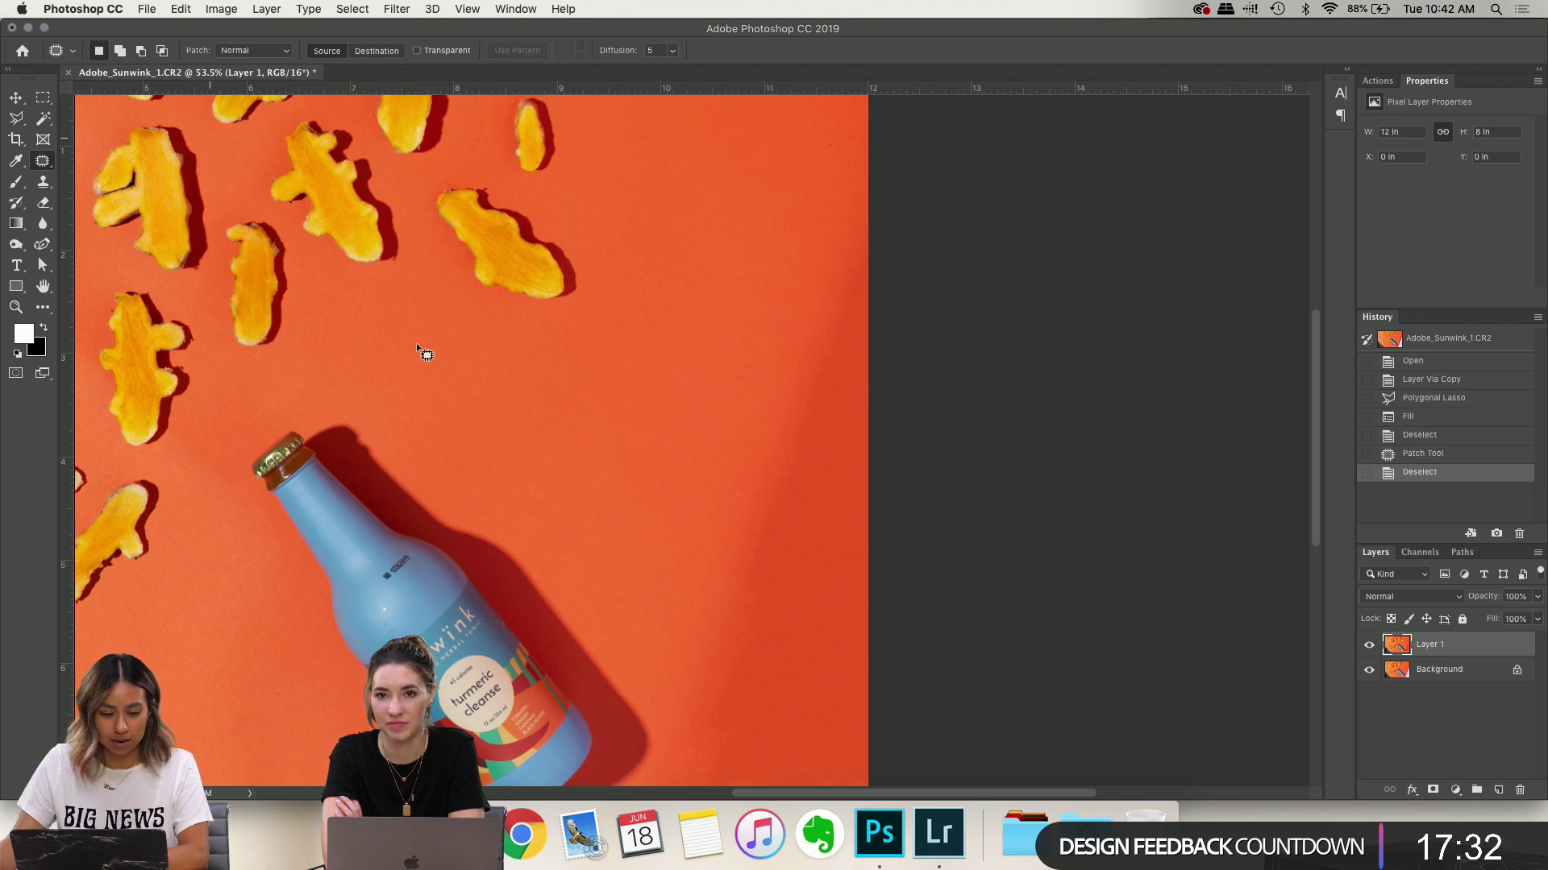
# Patch the upper part of the dark filled area along the photo's right edge with clean orange background from its upper left
pyautogui.rightClick(46, 162)
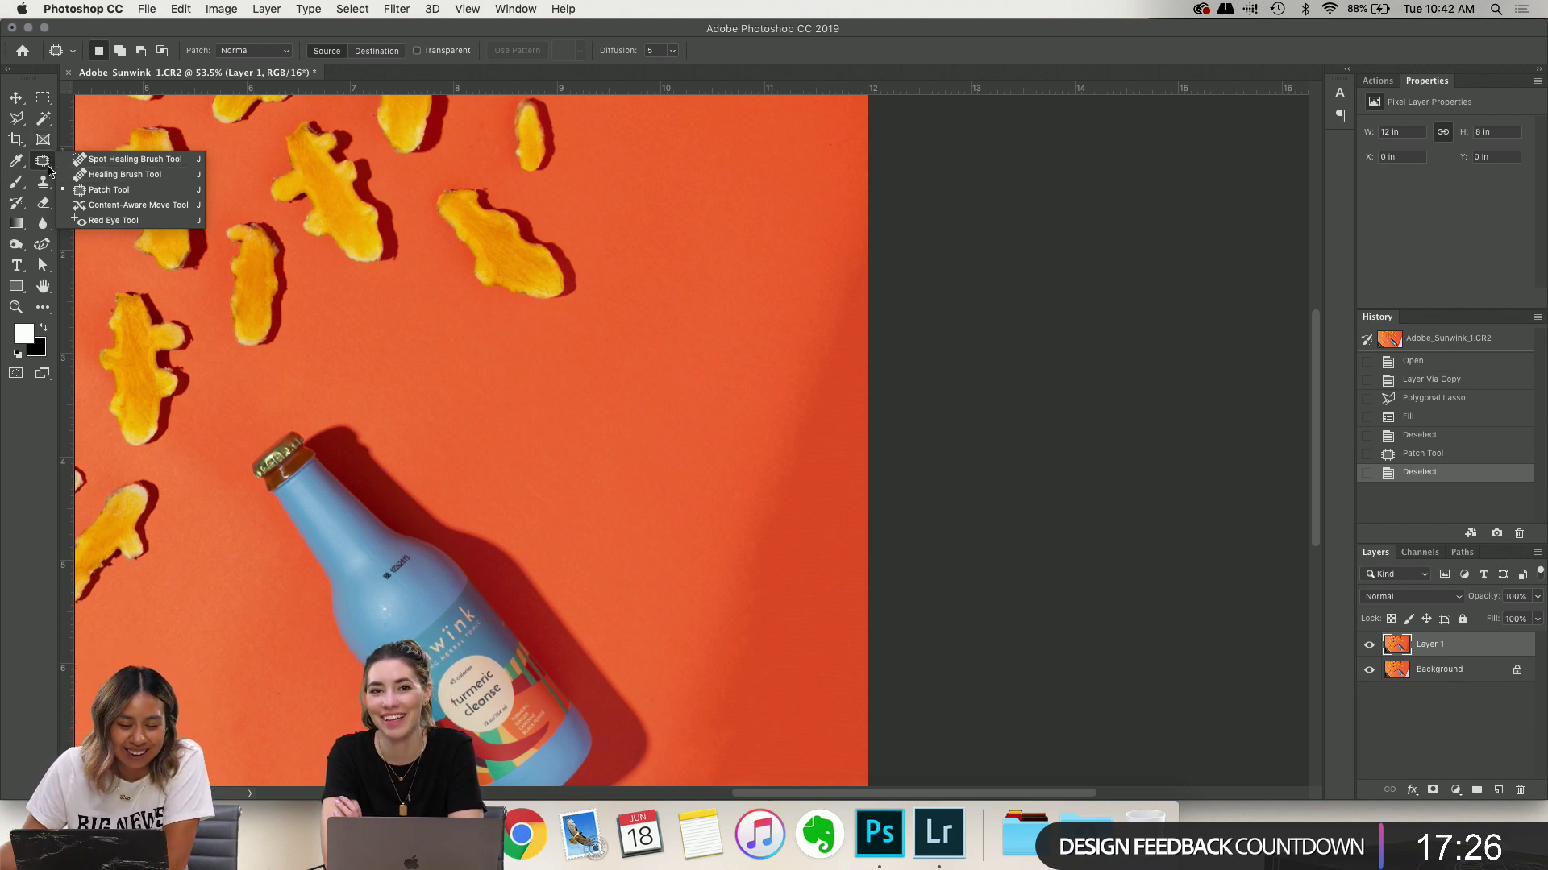
pyautogui.click(88, 193)
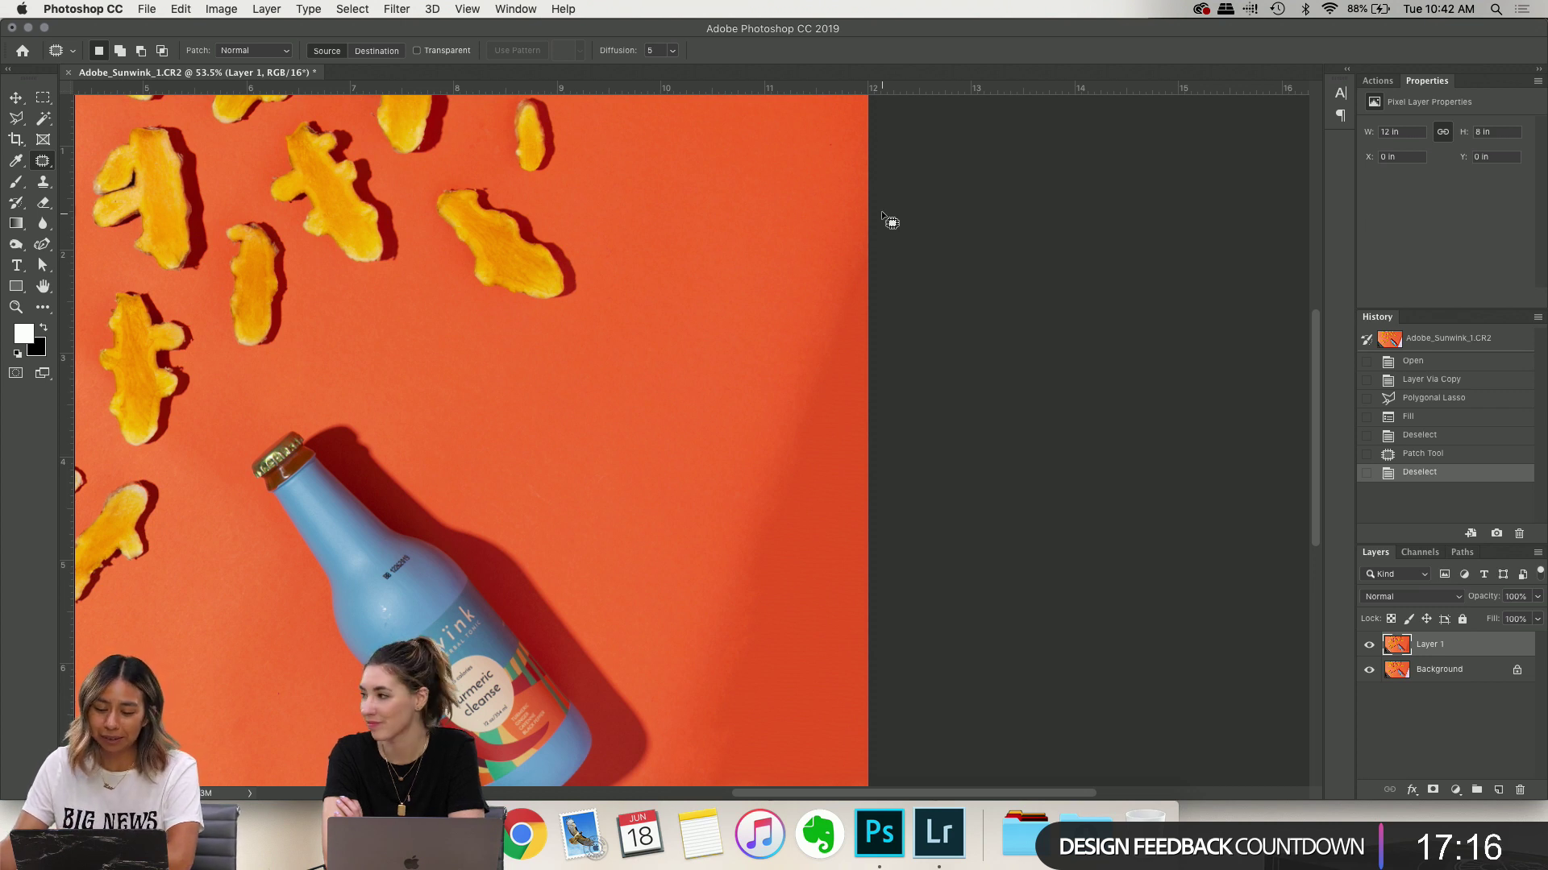
pyautogui.moveTo(781, 399)
pyautogui.mouseDown()
pyautogui.moveTo(760, 478)
pyautogui.moveTo(786, 520)
pyautogui.moveTo(871, 532)
pyautogui.moveTo(894, 401)
pyautogui.mouseUp()
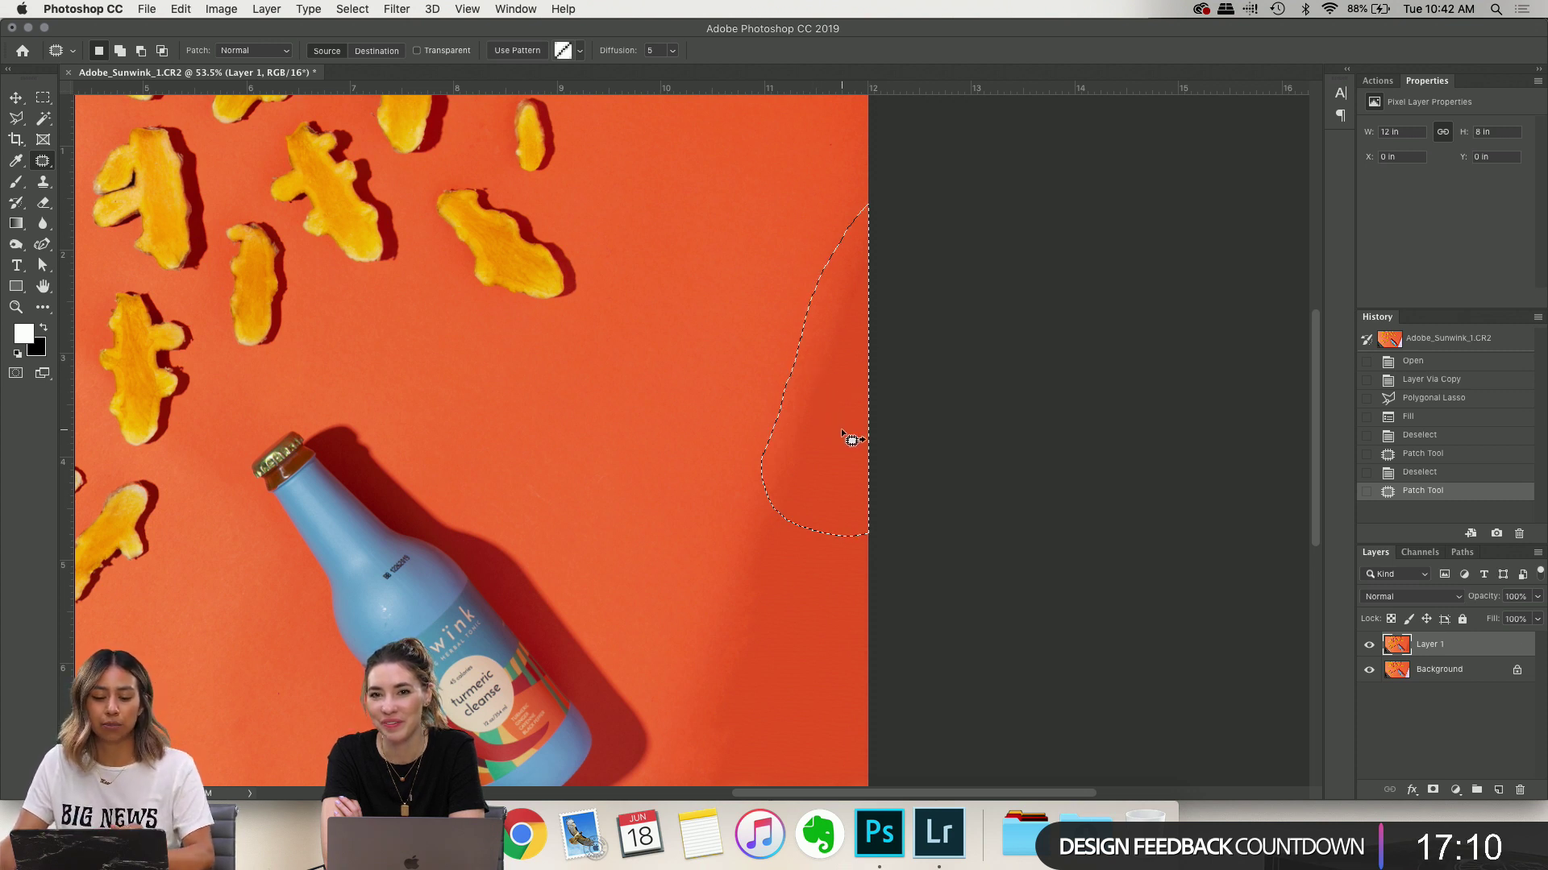
pyautogui.moveTo(840, 428); pyautogui.dragTo(747, 320)
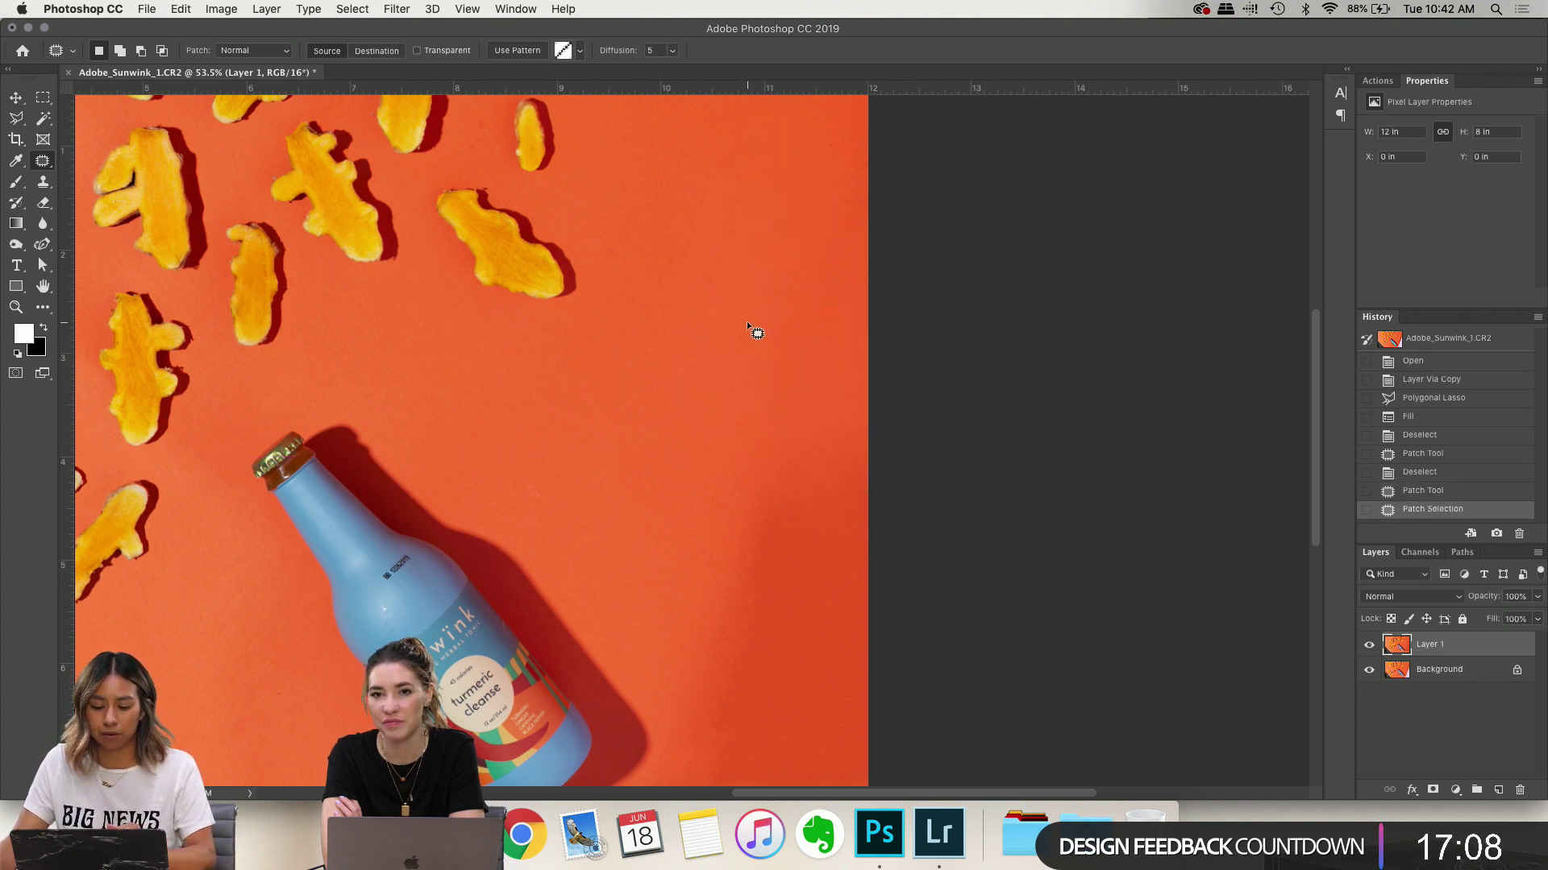
pyautogui.press('super+d')
# Patch the middle of the dark area along the photo's right edge with lighter background from above, and deselect
pyautogui.scroll(-2, 931, 376)
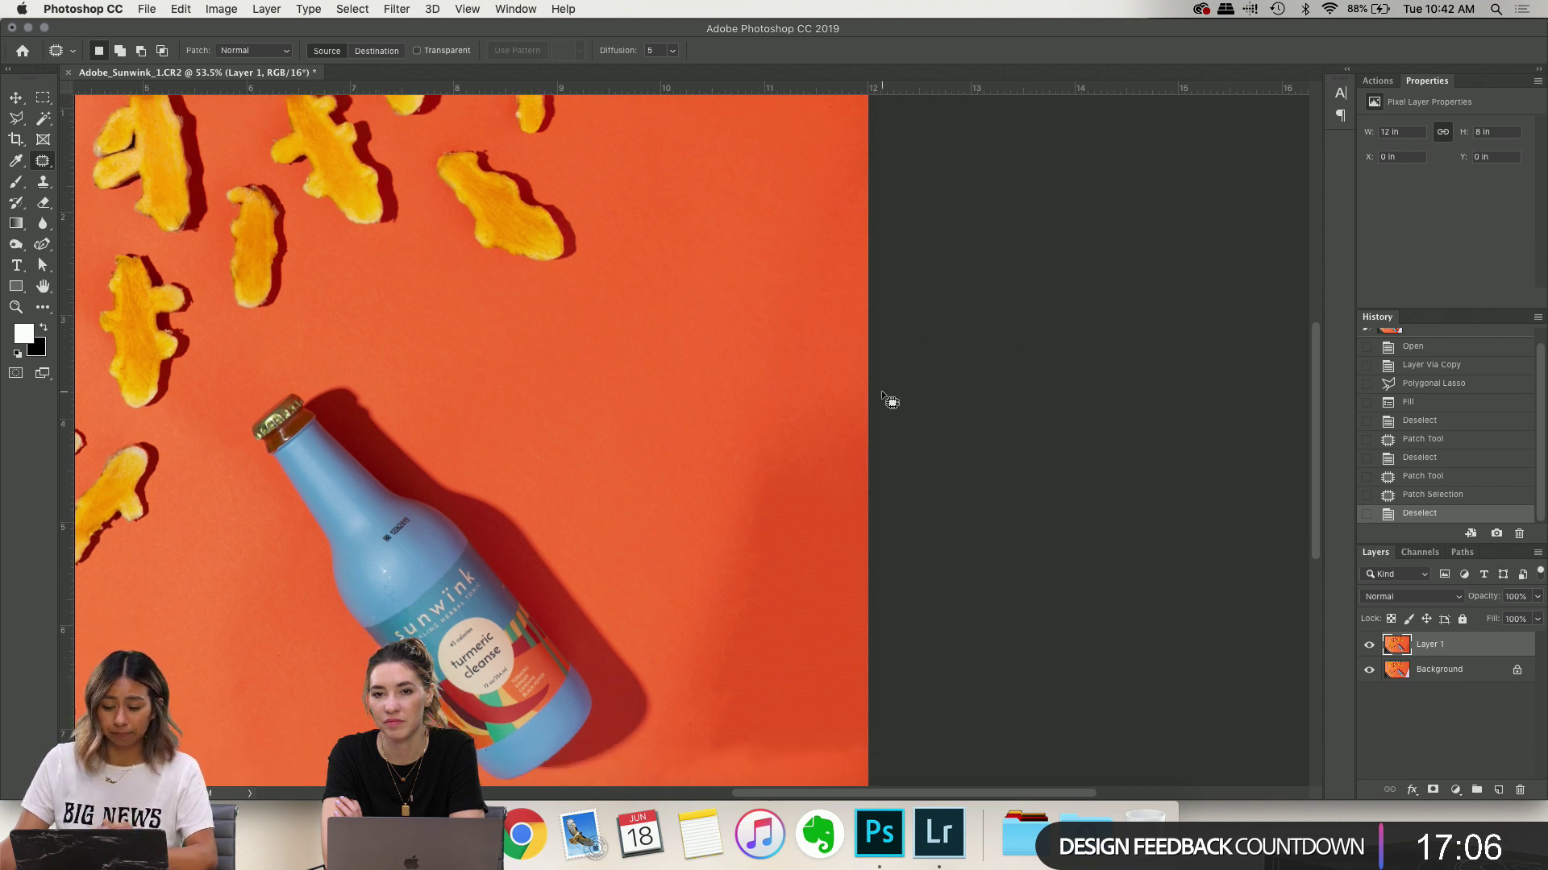
pyautogui.scroll(-2, 966, 374)
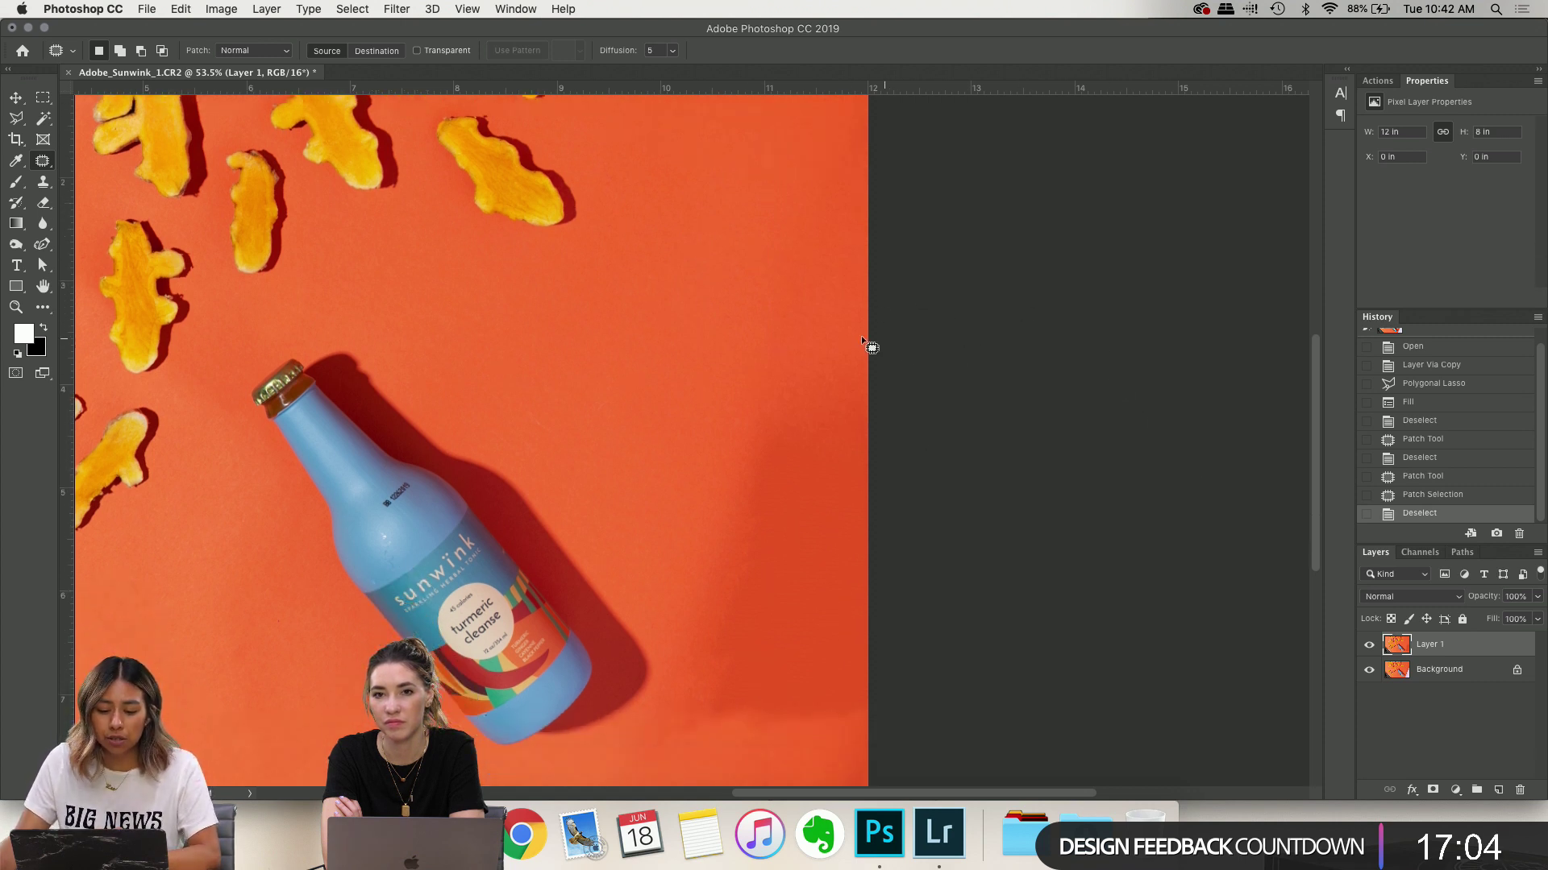
pyautogui.moveTo(731, 452)
pyautogui.mouseDown()
pyautogui.moveTo(761, 565)
pyautogui.moveTo(838, 560)
pyautogui.moveTo(892, 485)
pyautogui.moveTo(892, 422)
pyautogui.mouseUp()
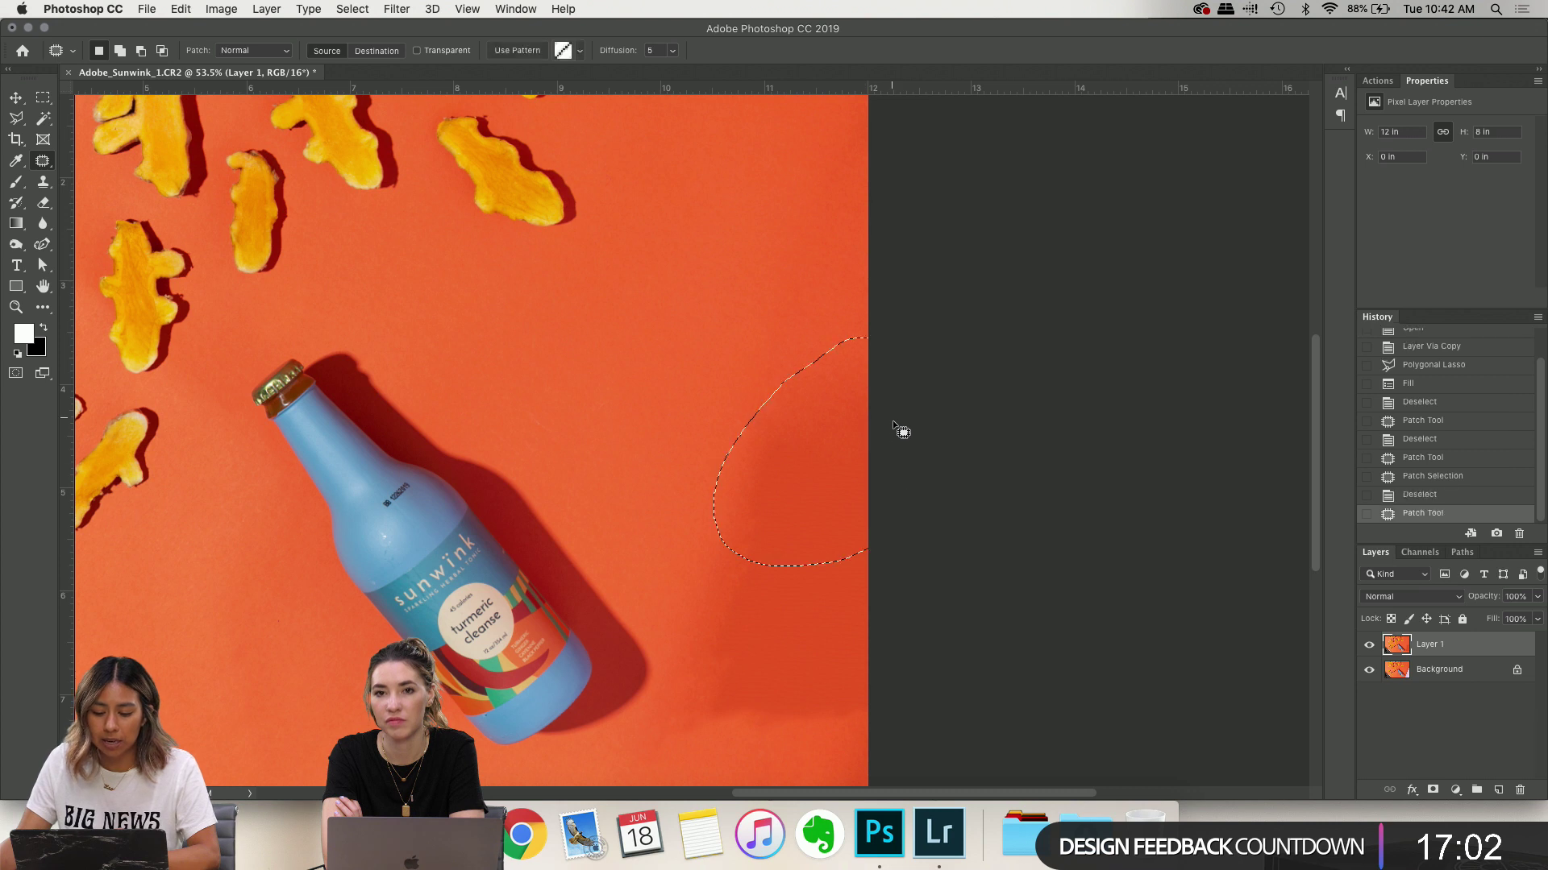
pyautogui.moveTo(830, 462); pyautogui.dragTo(733, 314)
pyautogui.click(870, 333)
# Patch the large remaining dark area in the lower-right corner, right of the bottle's shadow, with clean background, and deselect
pyautogui.scroll(-3, 936, 412)
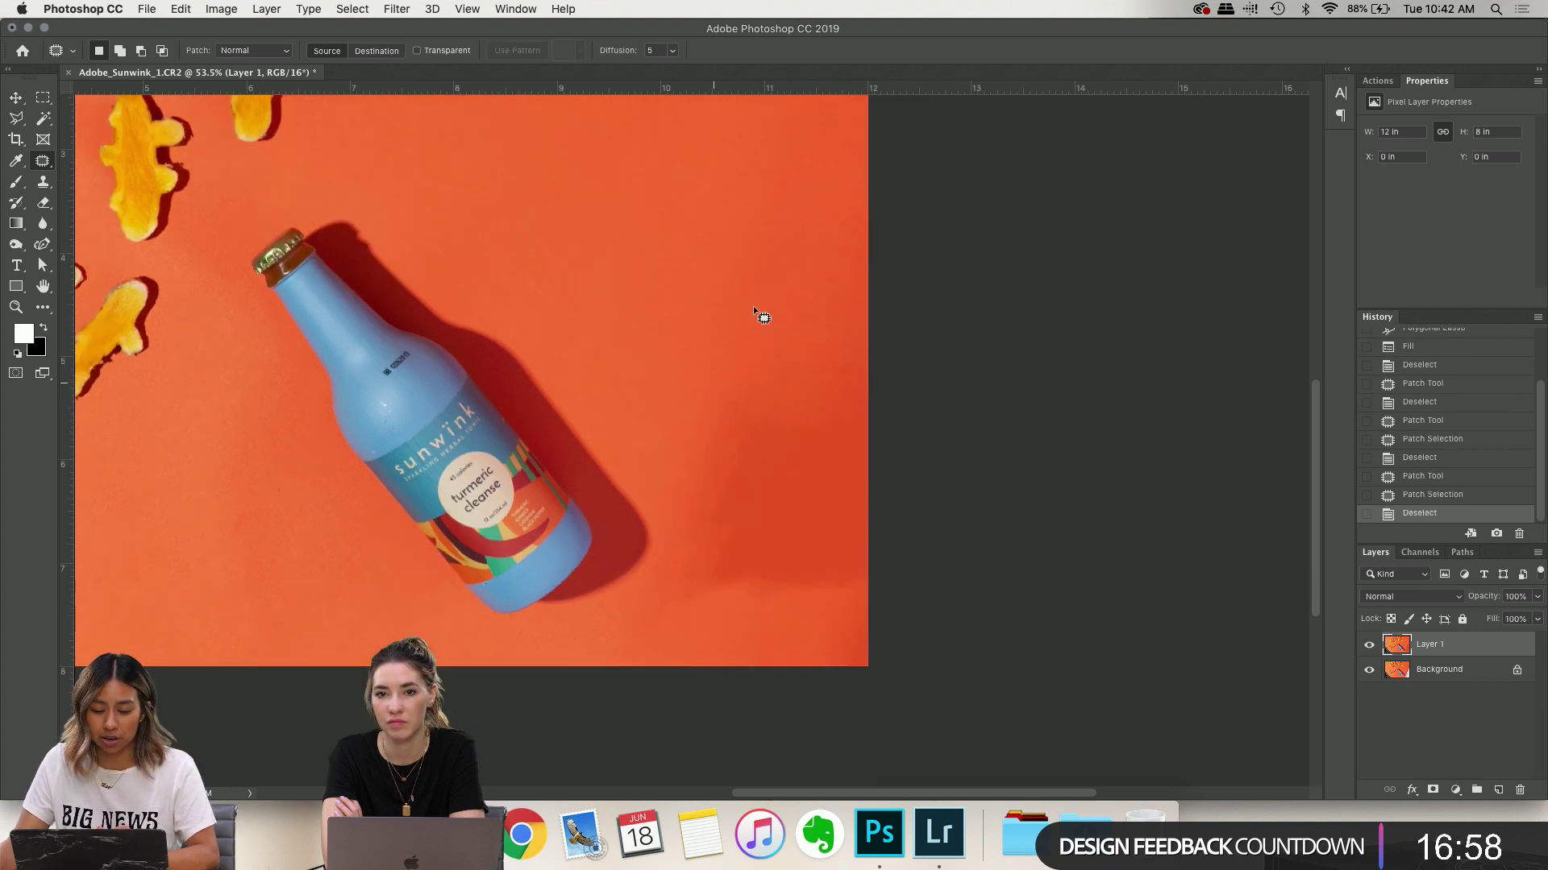
pyautogui.moveTo(906, 330)
pyautogui.mouseDown()
pyautogui.moveTo(753, 384)
pyautogui.moveTo(673, 505)
pyautogui.moveTo(655, 621)
pyautogui.moveTo(864, 643)
pyautogui.moveTo(847, 243)
pyautogui.mouseUp()
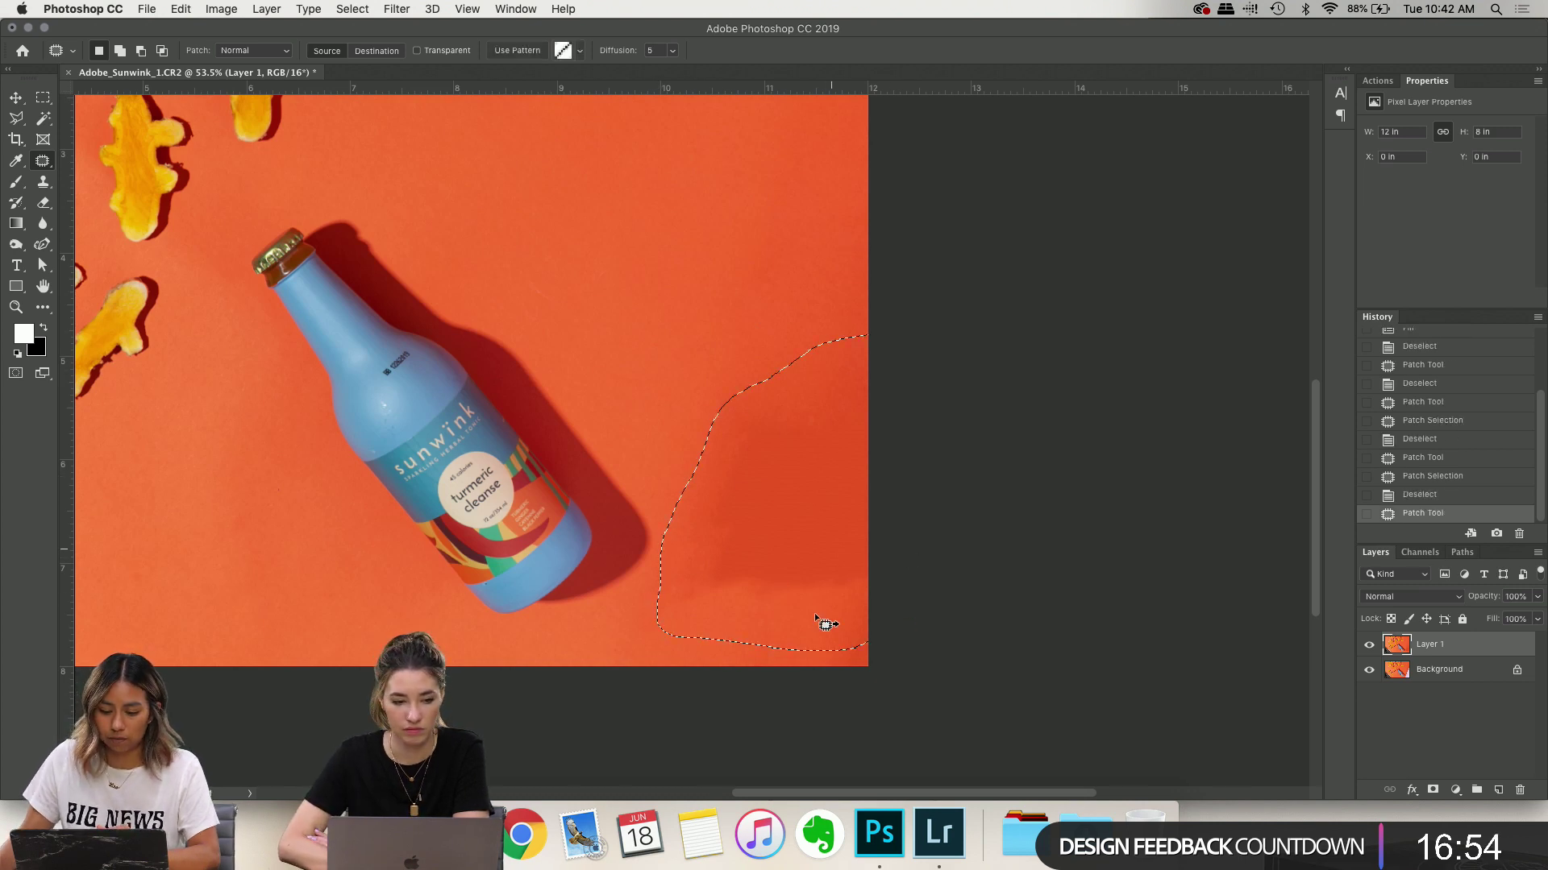
pyautogui.moveTo(770, 338); pyautogui.dragTo(828, 361)
pyautogui.press('super+d')
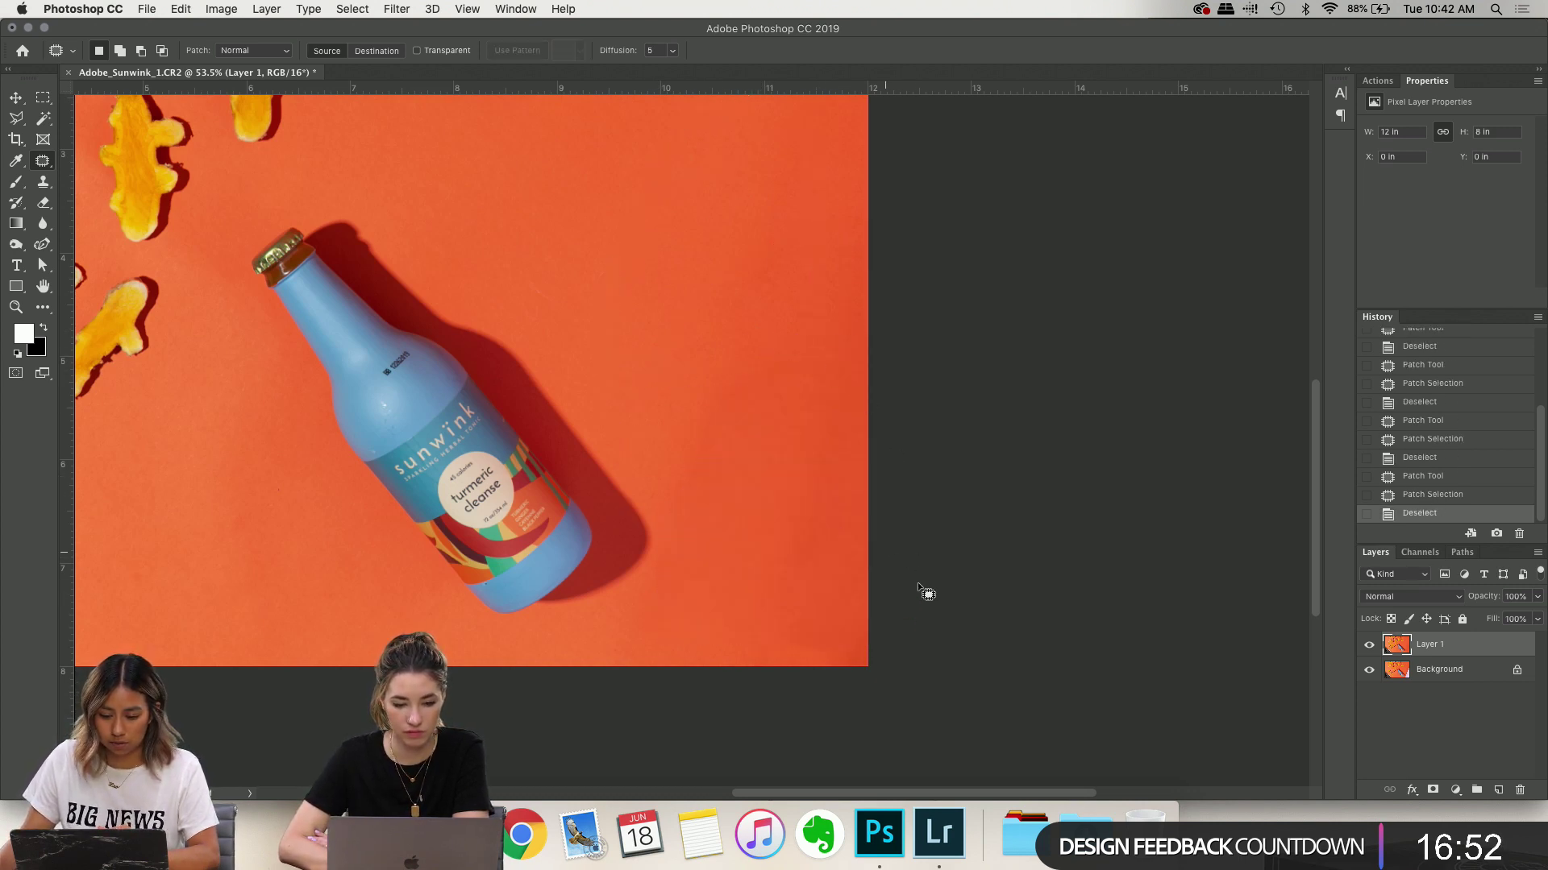
# Zoom in and patch the faint tonal edge in the background to the right of the bottle label, and deselect
pyautogui.scroll(5, 863, 448)
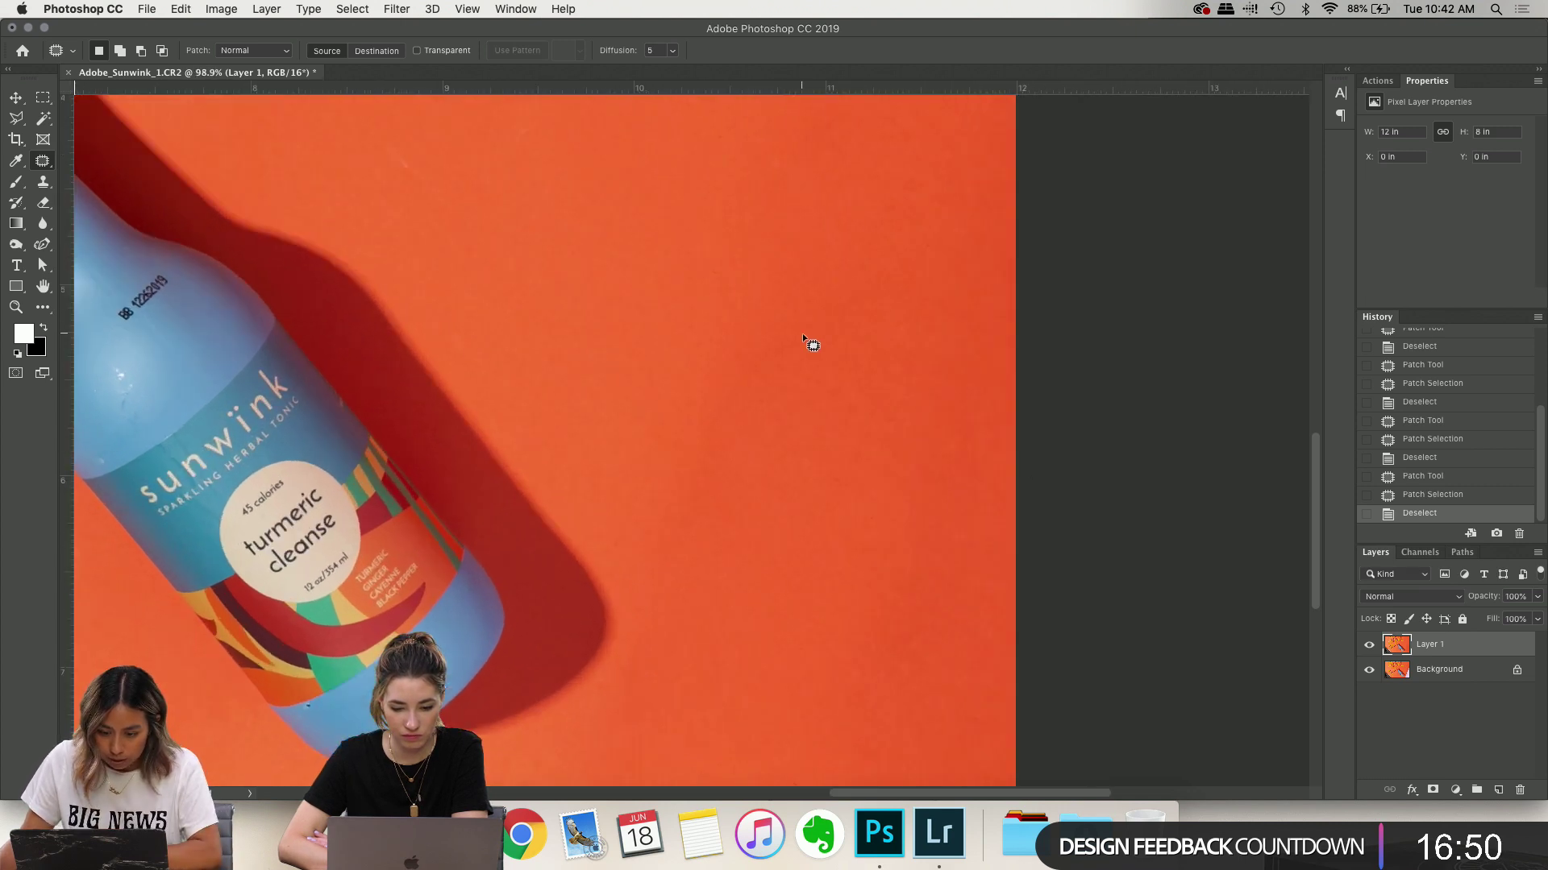
pyautogui.moveTo(723, 532); pyautogui.dragTo(785, 294)
pyautogui.moveTo(819, 412); pyautogui.dragTo(749, 308)
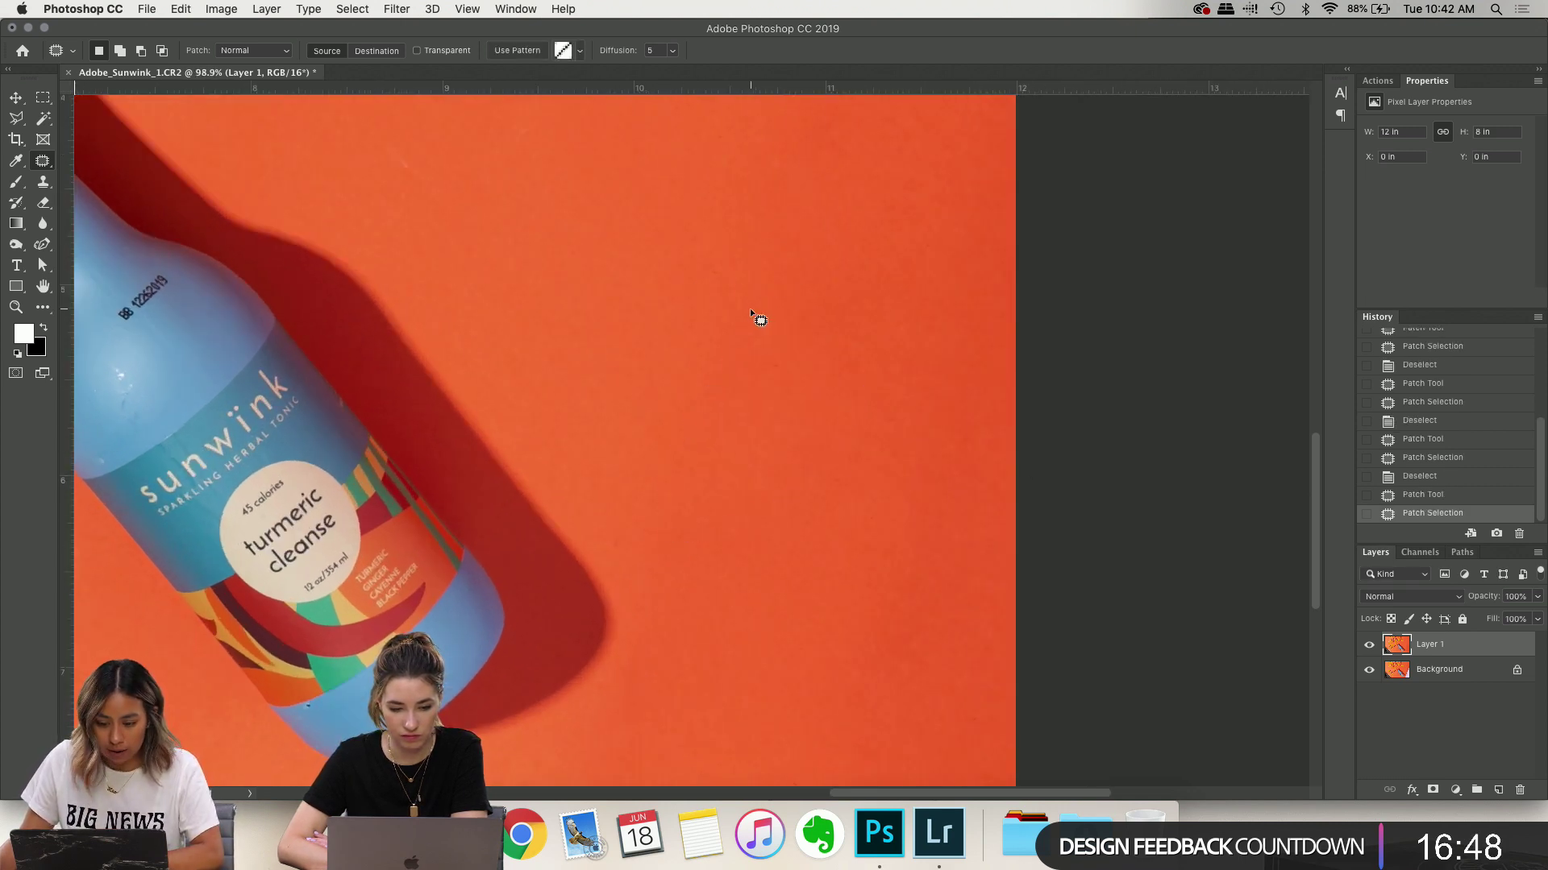
pyautogui.press('super+d')
# Patch the uneven tones near the photo's lower-right corner with smoother surrounding background, and deselect
pyautogui.scroll(-3, 968, 540)
pyautogui.moveTo(979, 379)
pyautogui.mouseDown()
pyautogui.moveTo(862, 437)
pyautogui.moveTo(786, 696)
pyautogui.mouseUp()
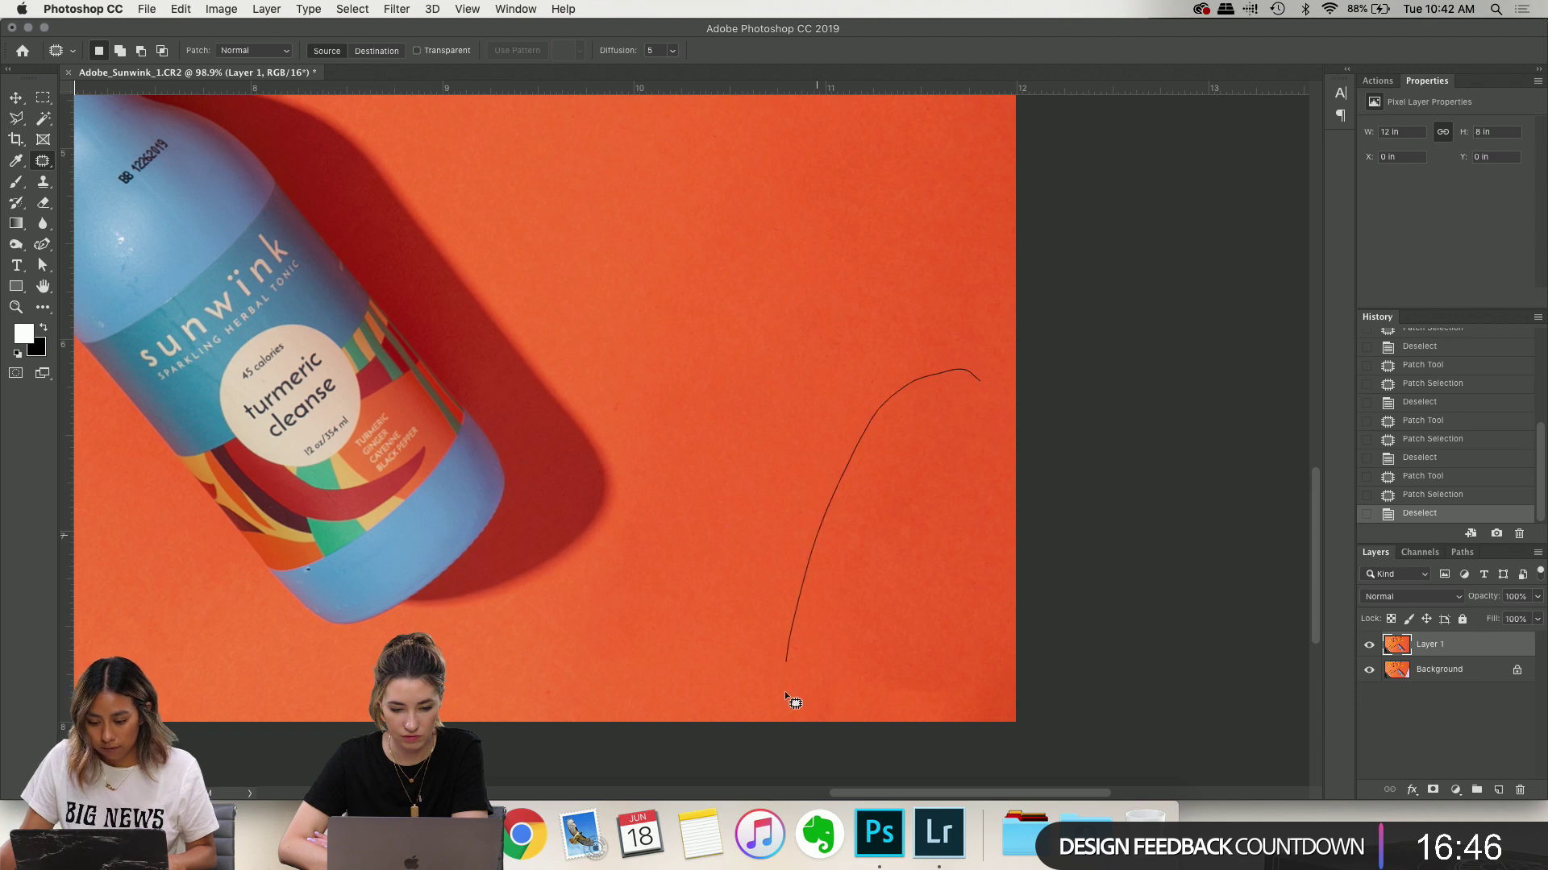
pyautogui.moveTo(1001, 379); pyautogui.dragTo(979, 378)
pyautogui.press('super+d')
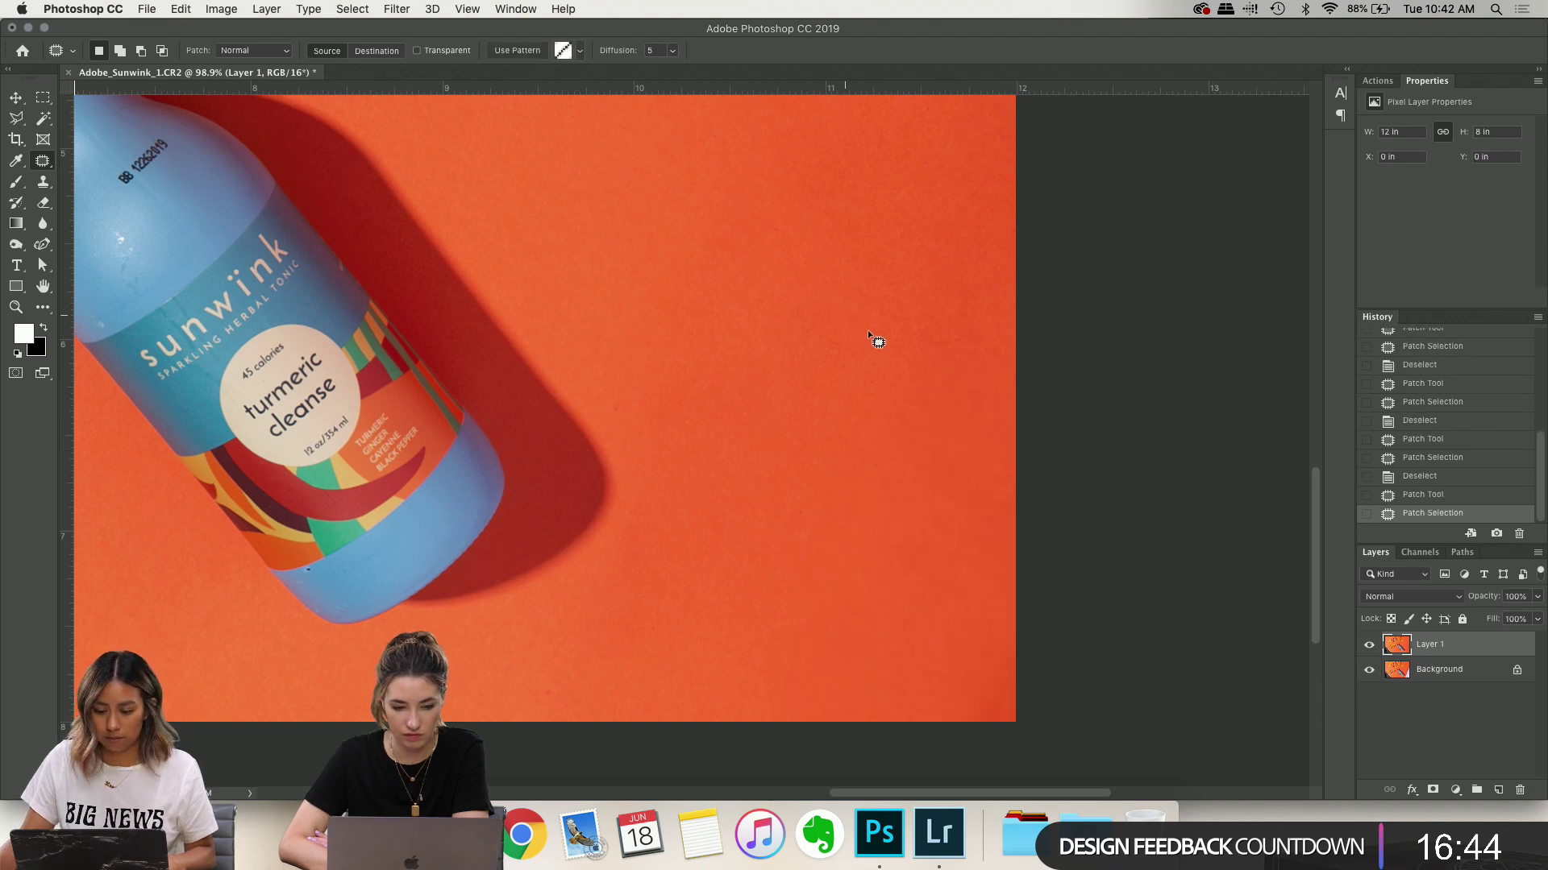
# Outline the exposed floor and paper edge at the photo's lower-left corner with the Polygonal Lasso
pyautogui.scroll(-4, 918, 439)
pyautogui.scroll(-1, 911, 440)
pyautogui.hscroll(-10, 911, 440)
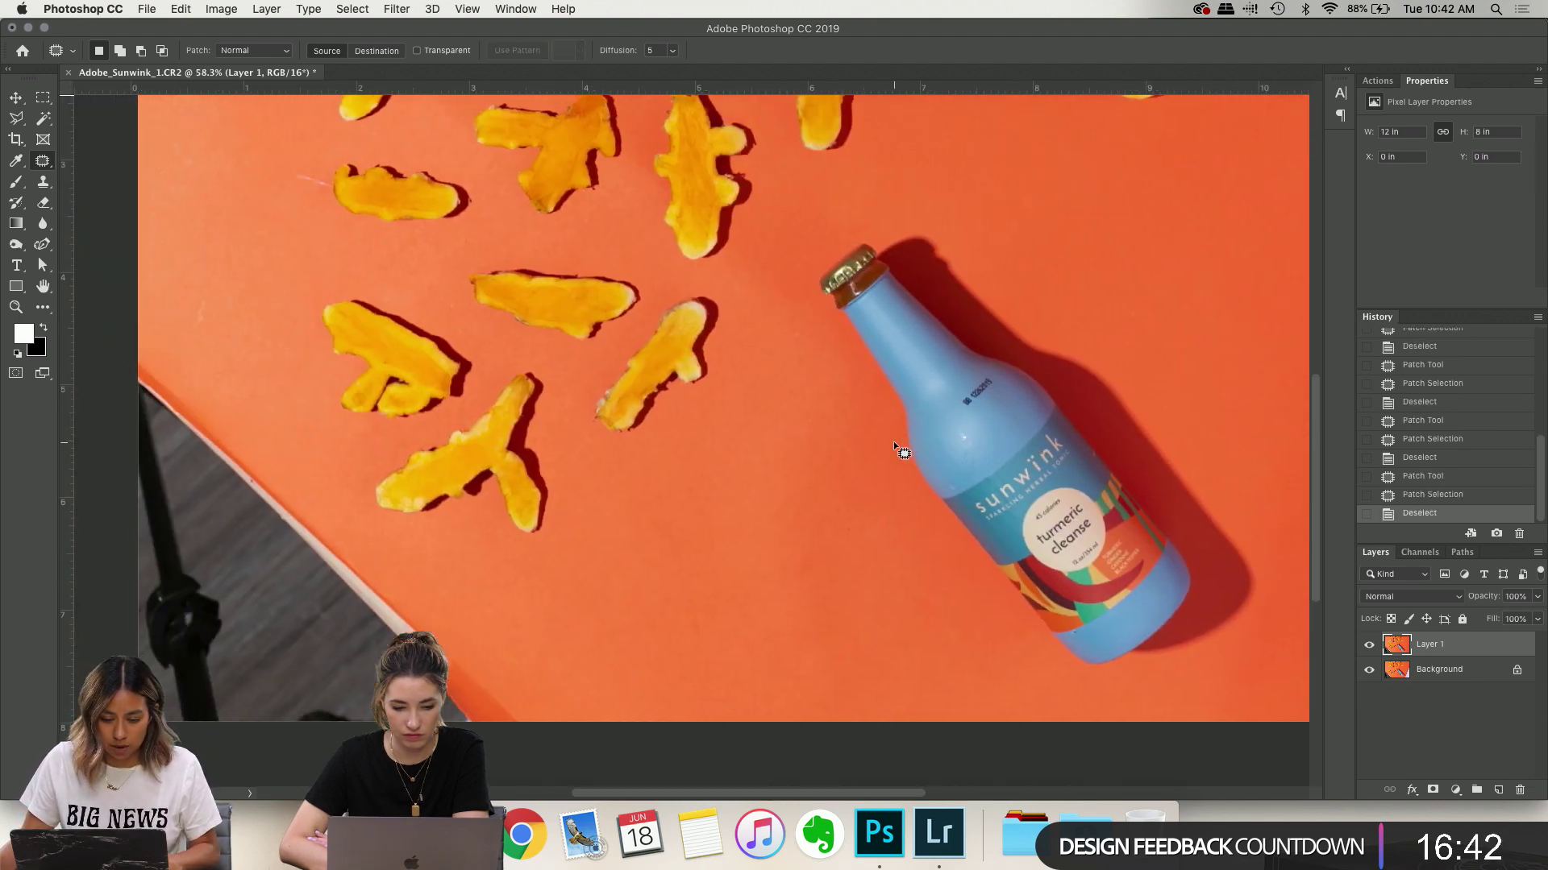
pyautogui.hscroll(-3, 895, 441)
pyautogui.scroll(-2, 895, 441)
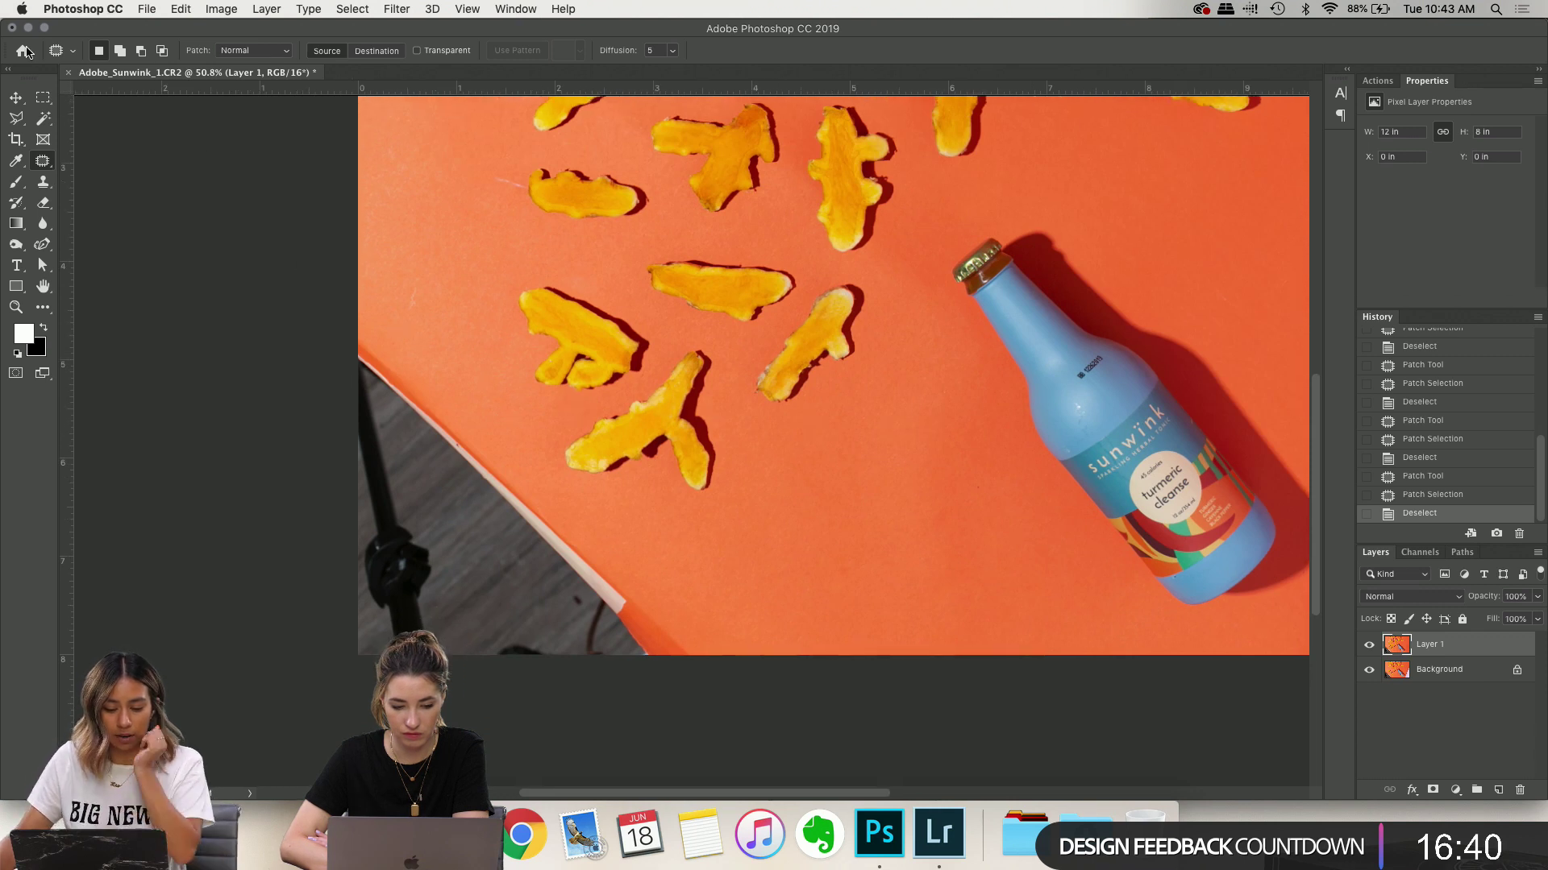
pyautogui.press('l')
pyautogui.click(740, 670)
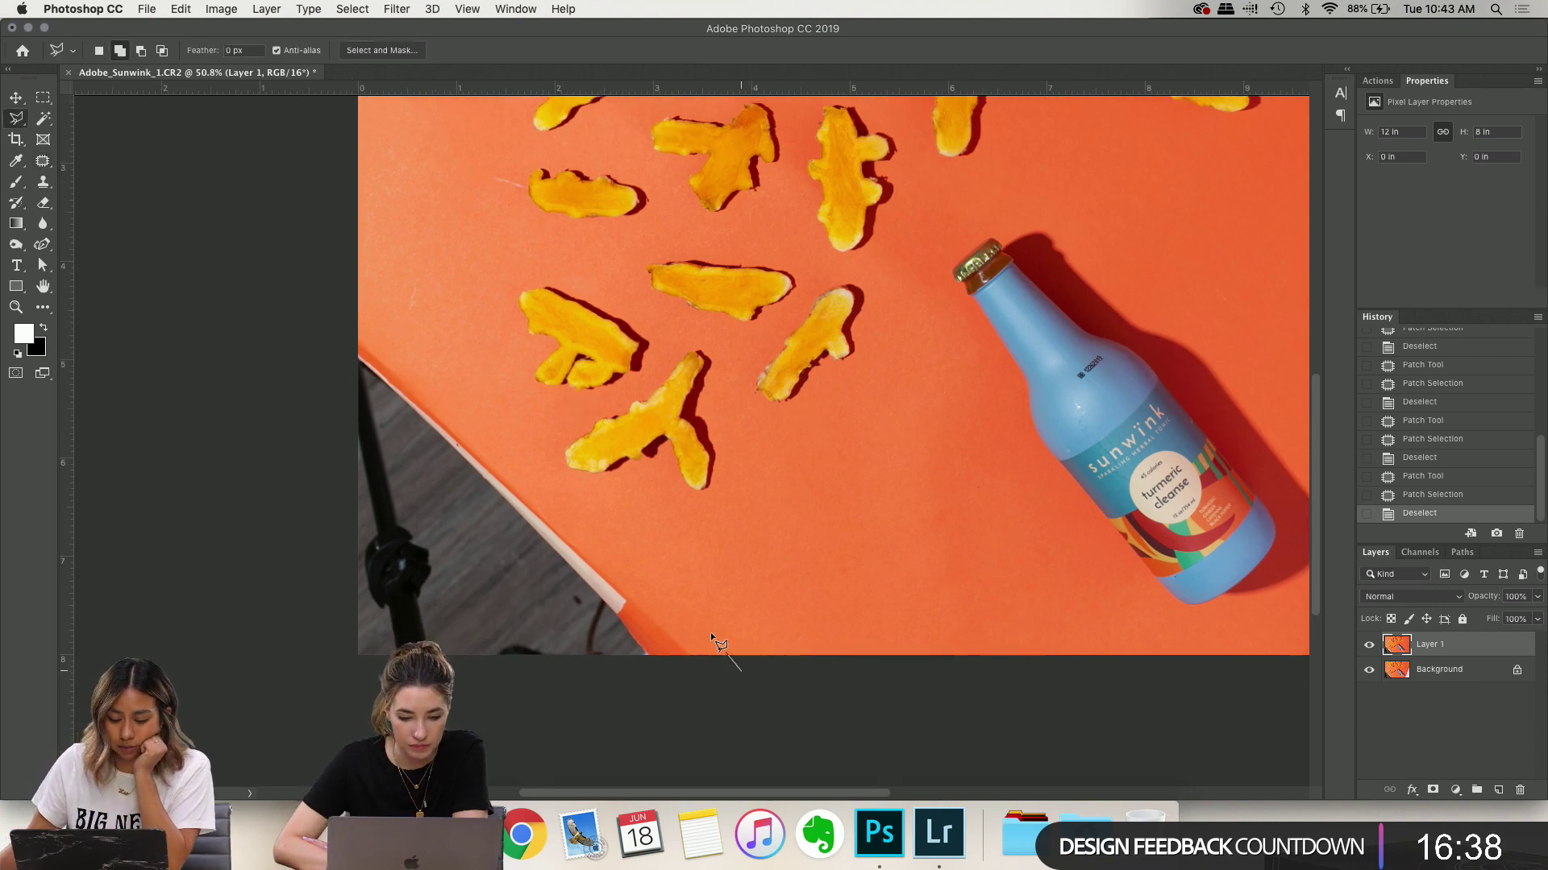
pyautogui.click(343, 305)
pyautogui.click(323, 690)
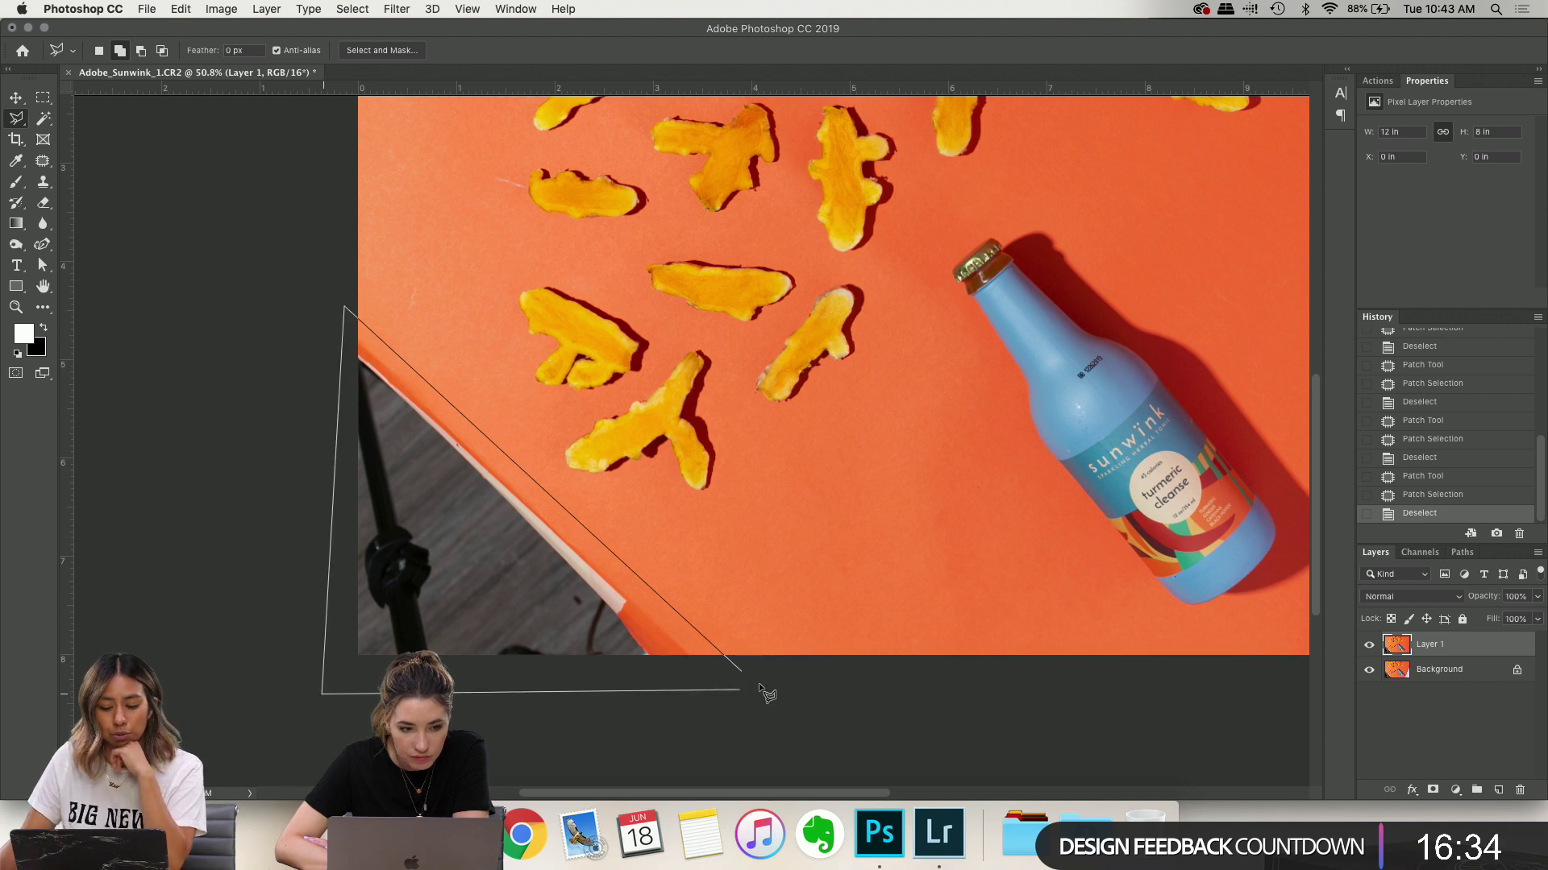
pyautogui.click(741, 671)
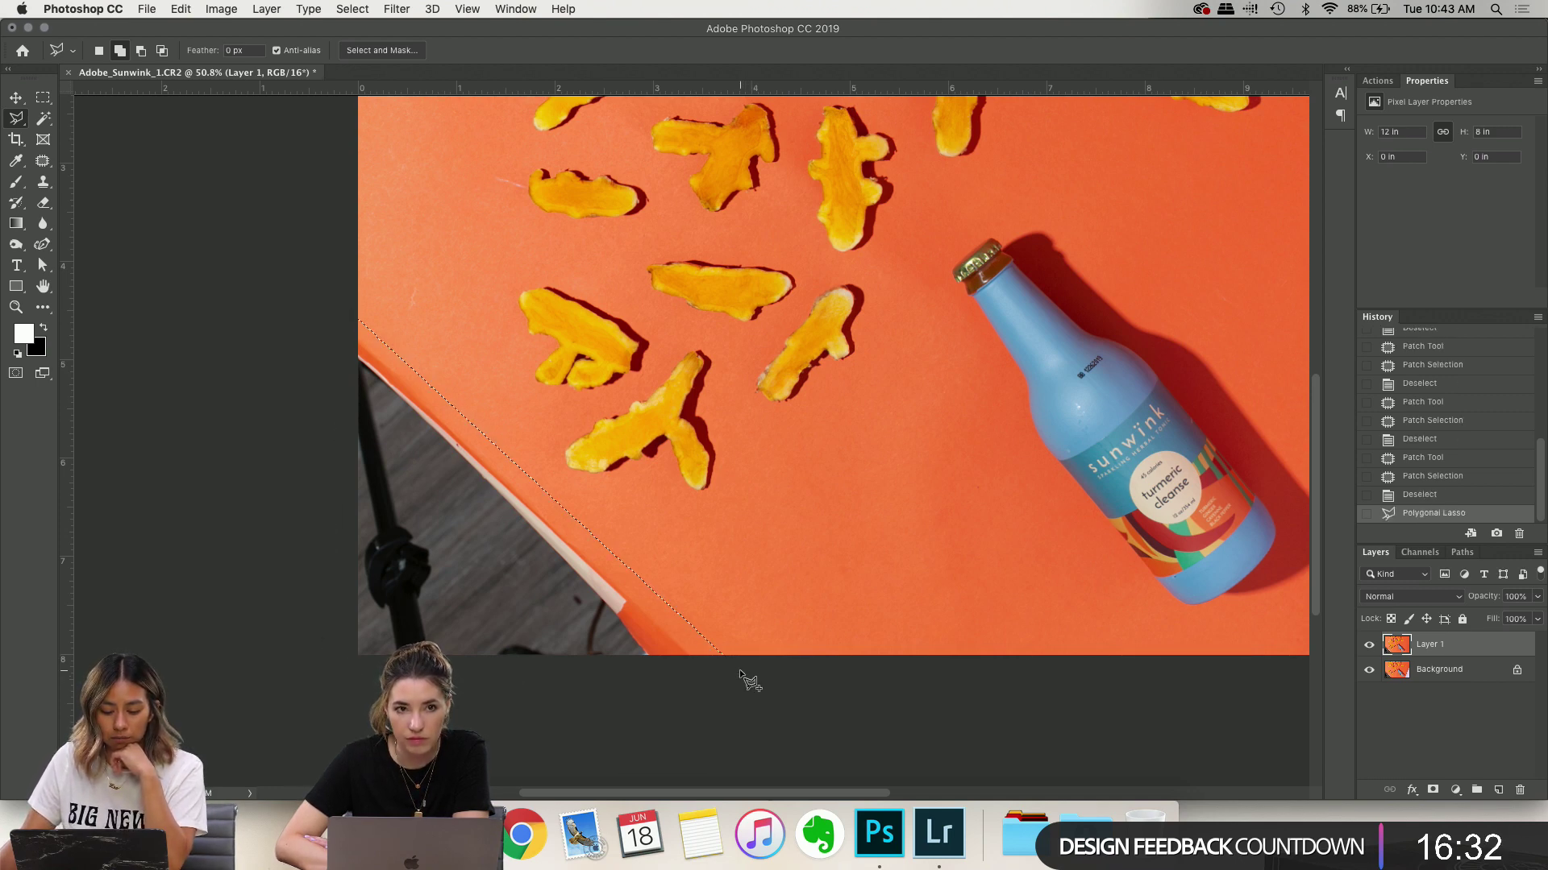
# Fill the selected lower-left corner using Content-Aware at Normal mode and 100% opacity, and clear the selection
pyautogui.rightClick(445, 527)
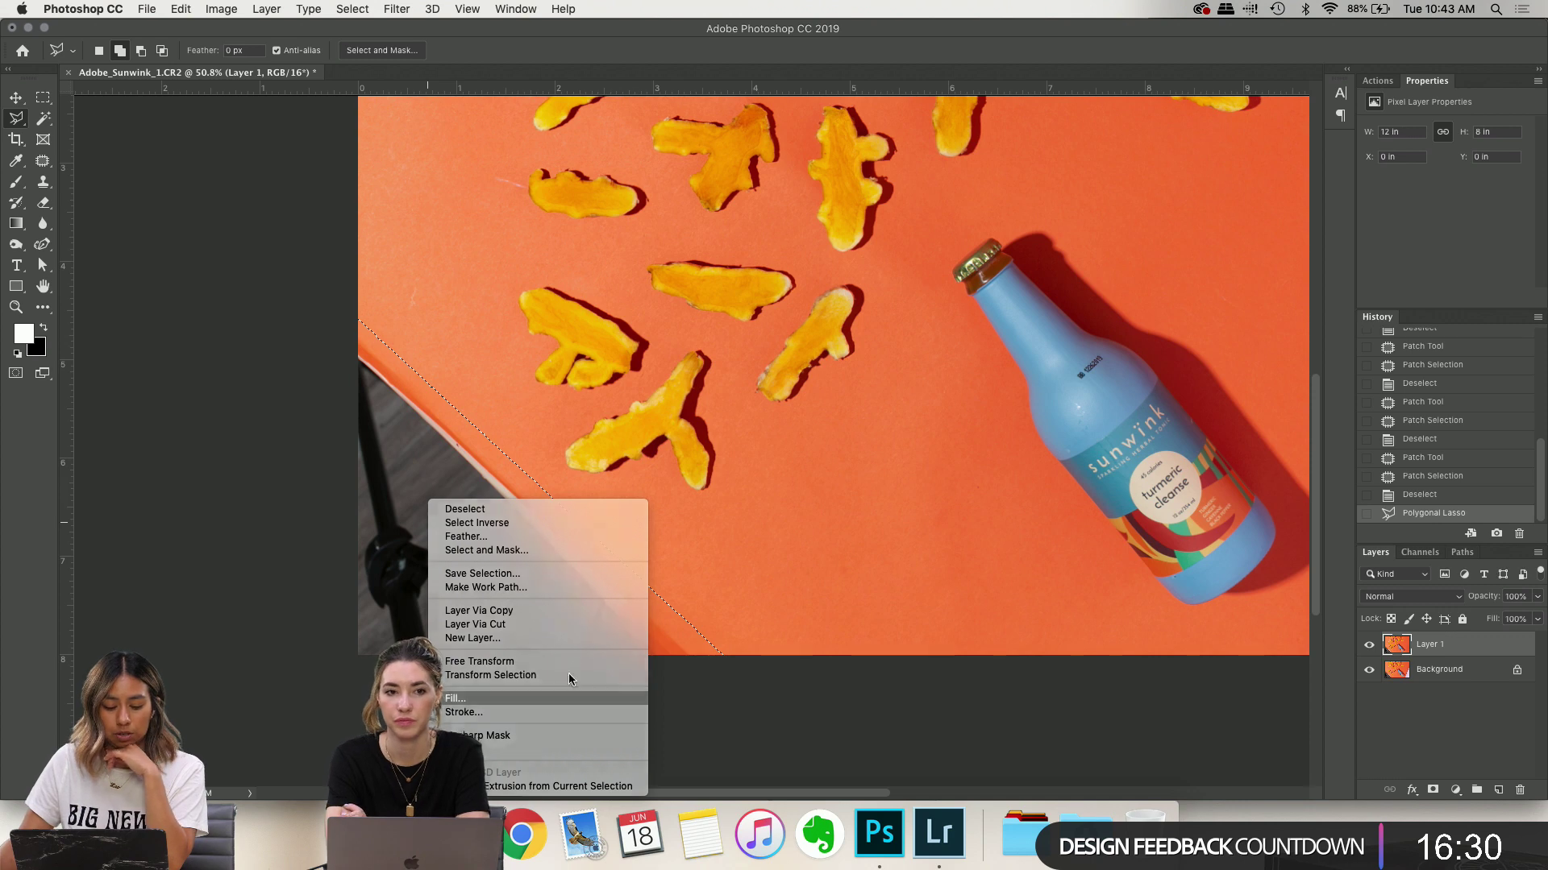
pyautogui.click(483, 701)
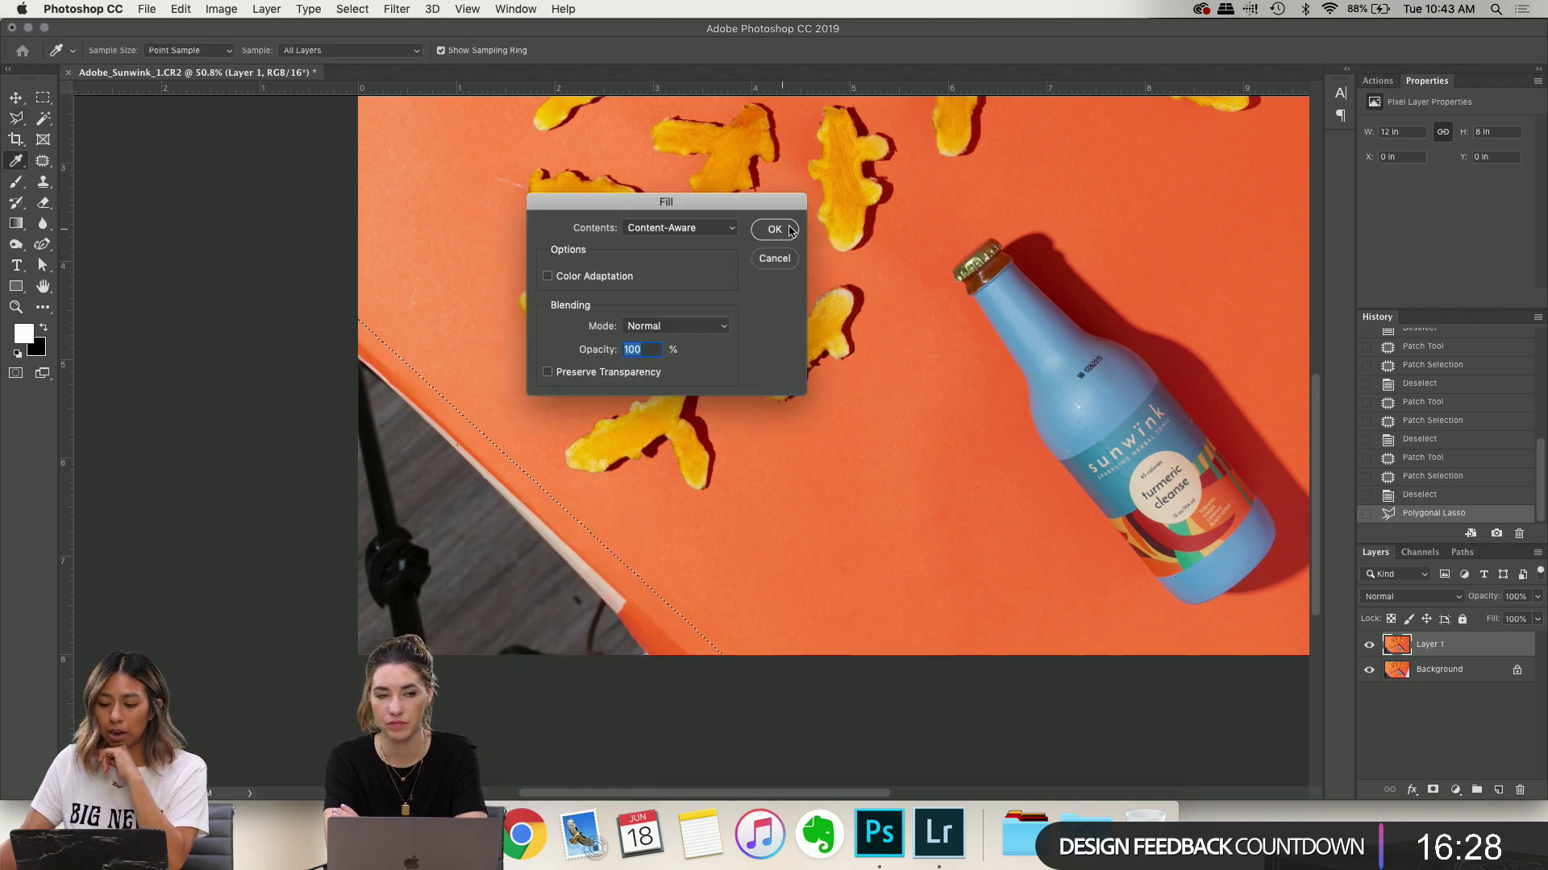
pyautogui.press('Return')
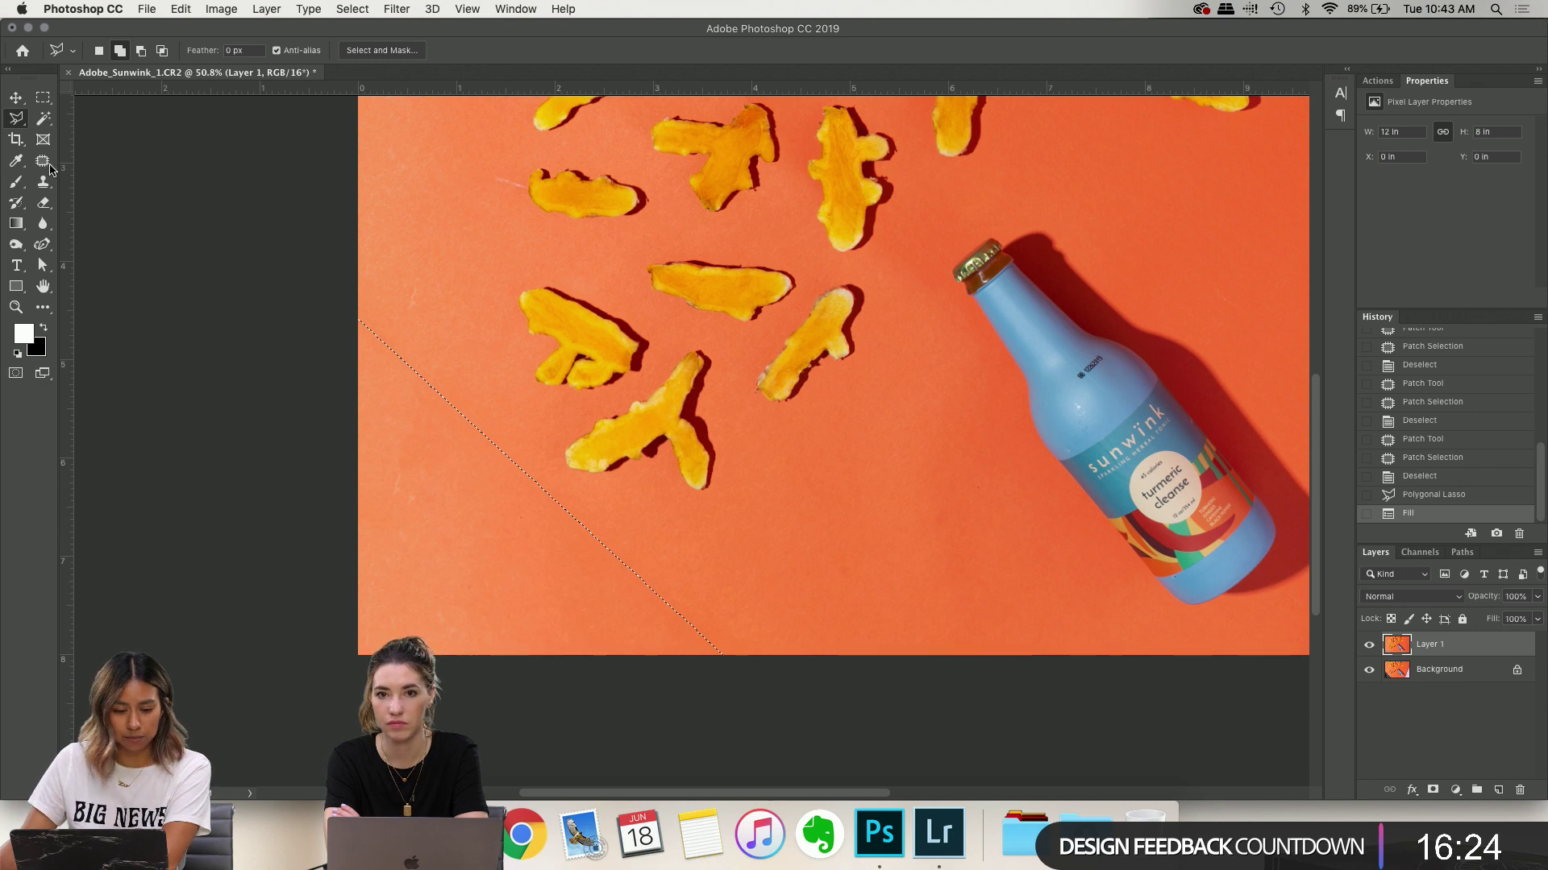
pyautogui.click(44, 98)
pyautogui.click(796, 572)
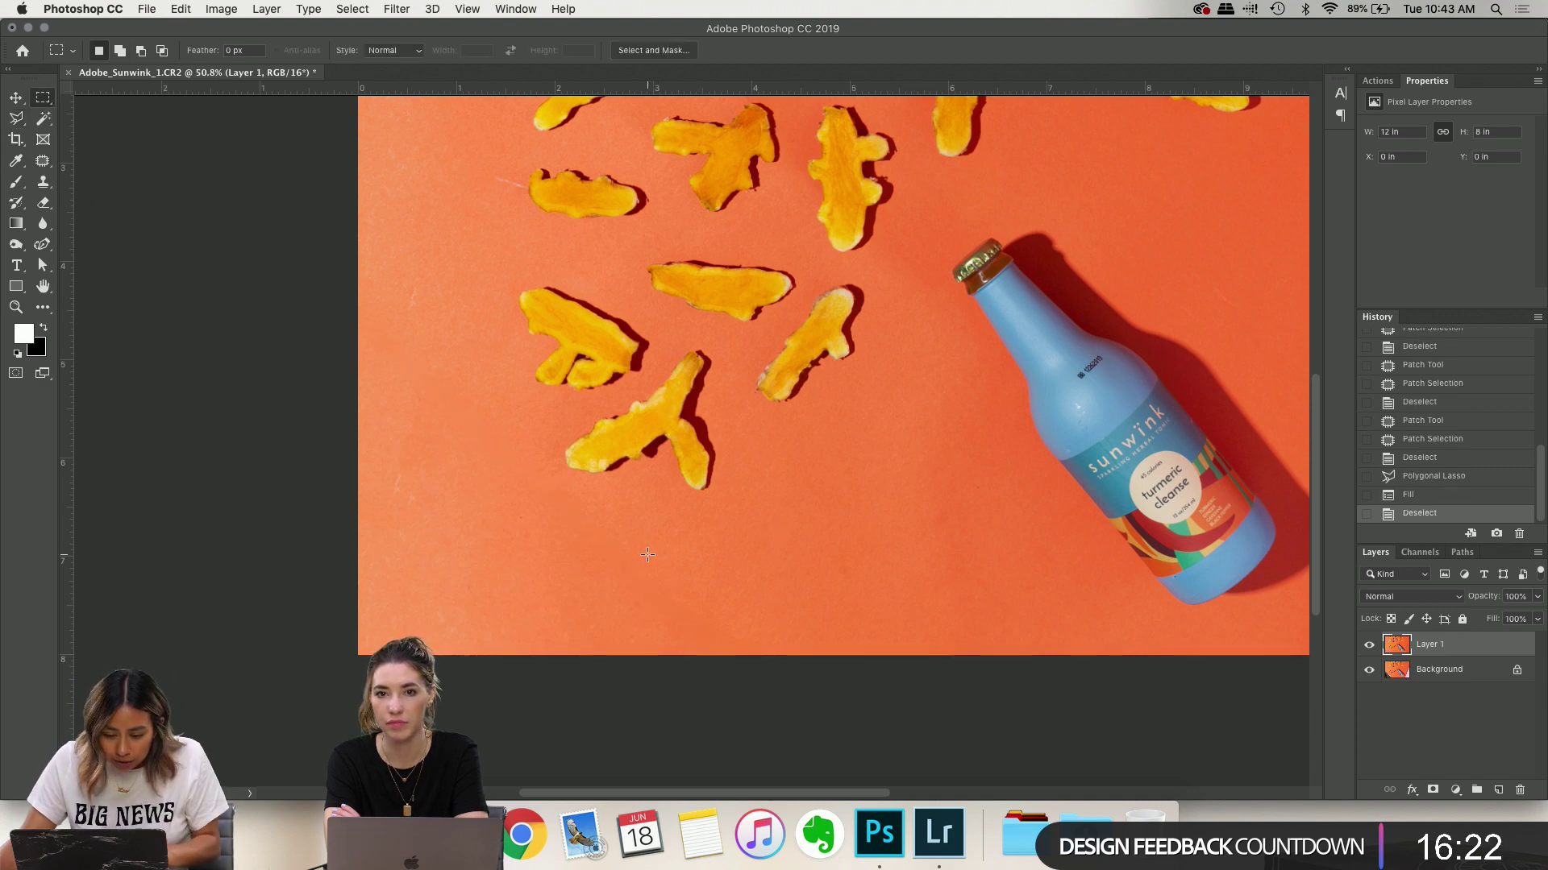
# Zoom in on the lower-left background, patch the light scratches near the photo's left edge with clean orange background, and deselect
pyautogui.scroll(4, 522, 449)
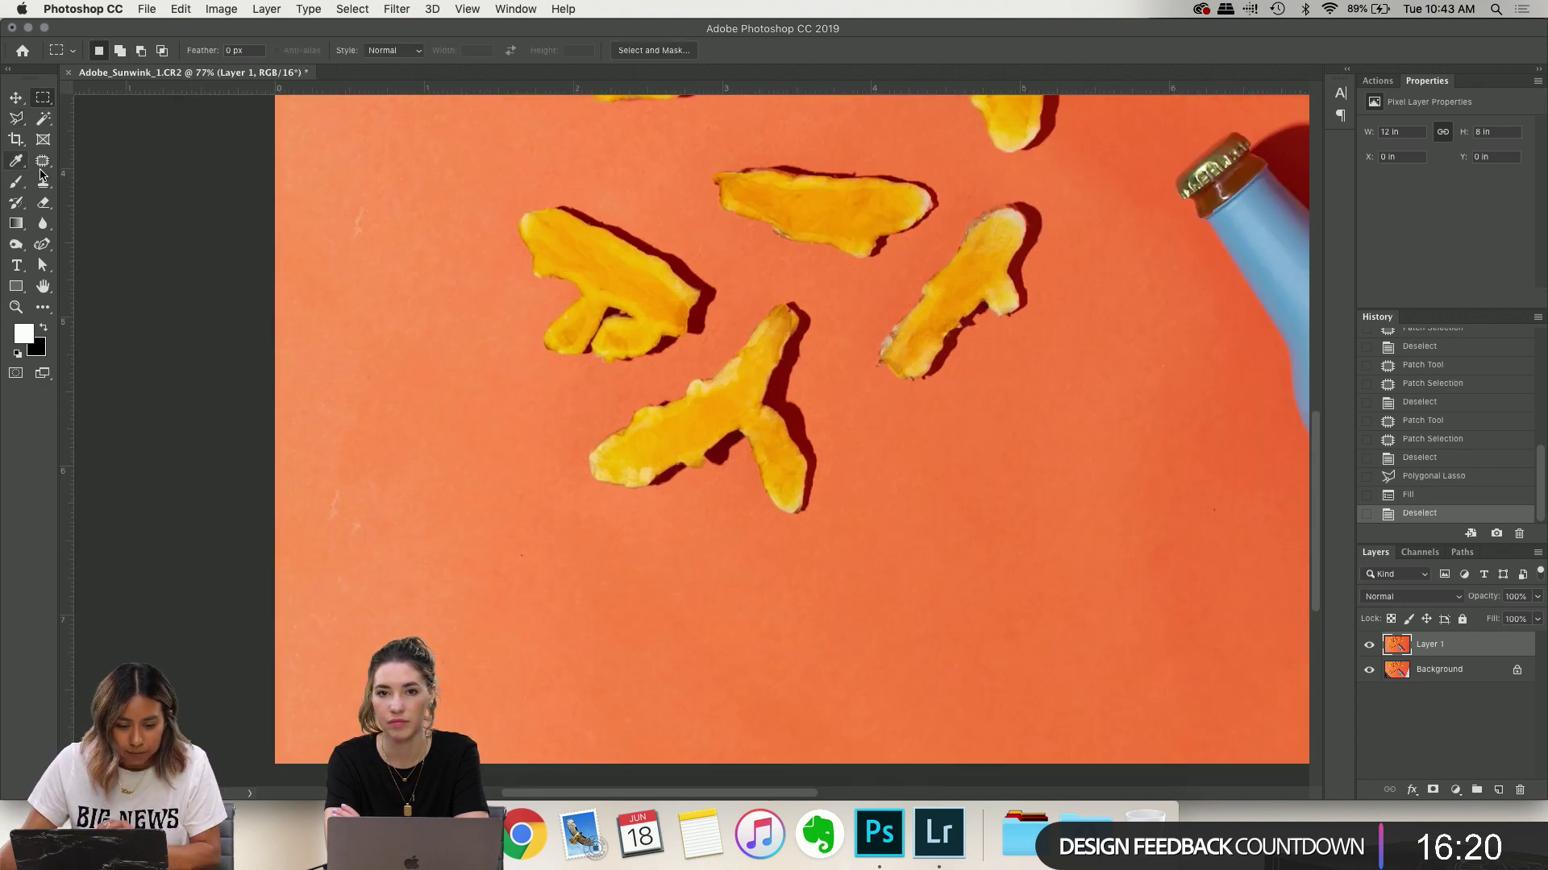
pyautogui.click(42, 162)
pyautogui.moveTo(367, 193)
pyautogui.mouseDown()
pyautogui.moveTo(356, 270)
pyautogui.moveTo(394, 209)
pyautogui.moveTo(444, 173)
pyautogui.moveTo(340, 569)
pyautogui.moveTo(404, 442)
pyautogui.mouseUp()
pyautogui.press('cmd+d')
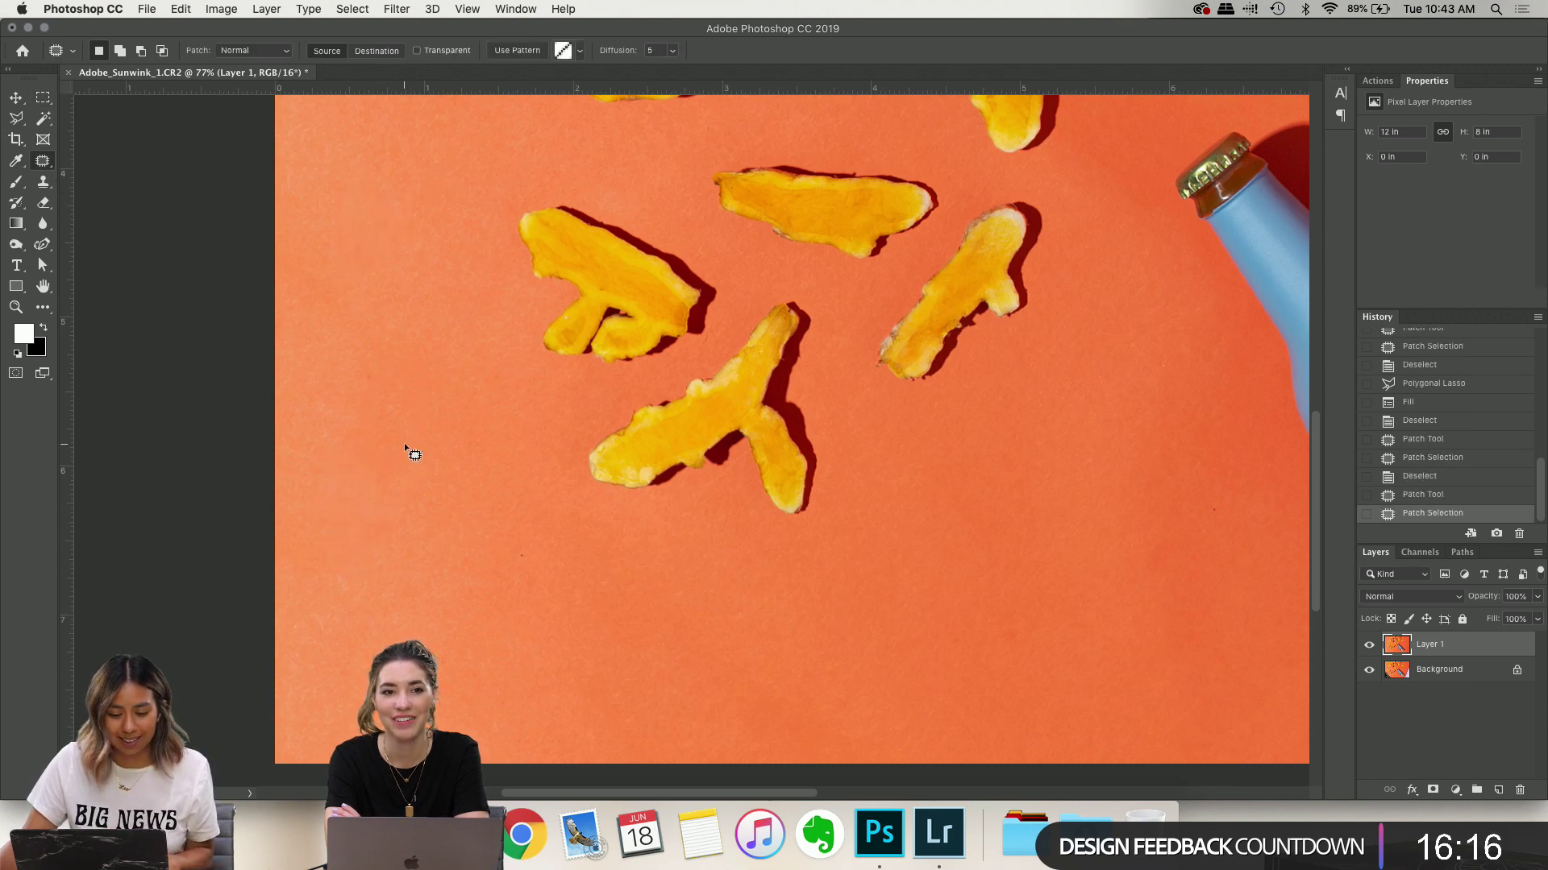
pyautogui.press('cmd+d')
# Patch the uneven areas and the small dark speck in the background below the lowest turmeric pieces, and deselect
pyautogui.scroll(-3, 525, 582)
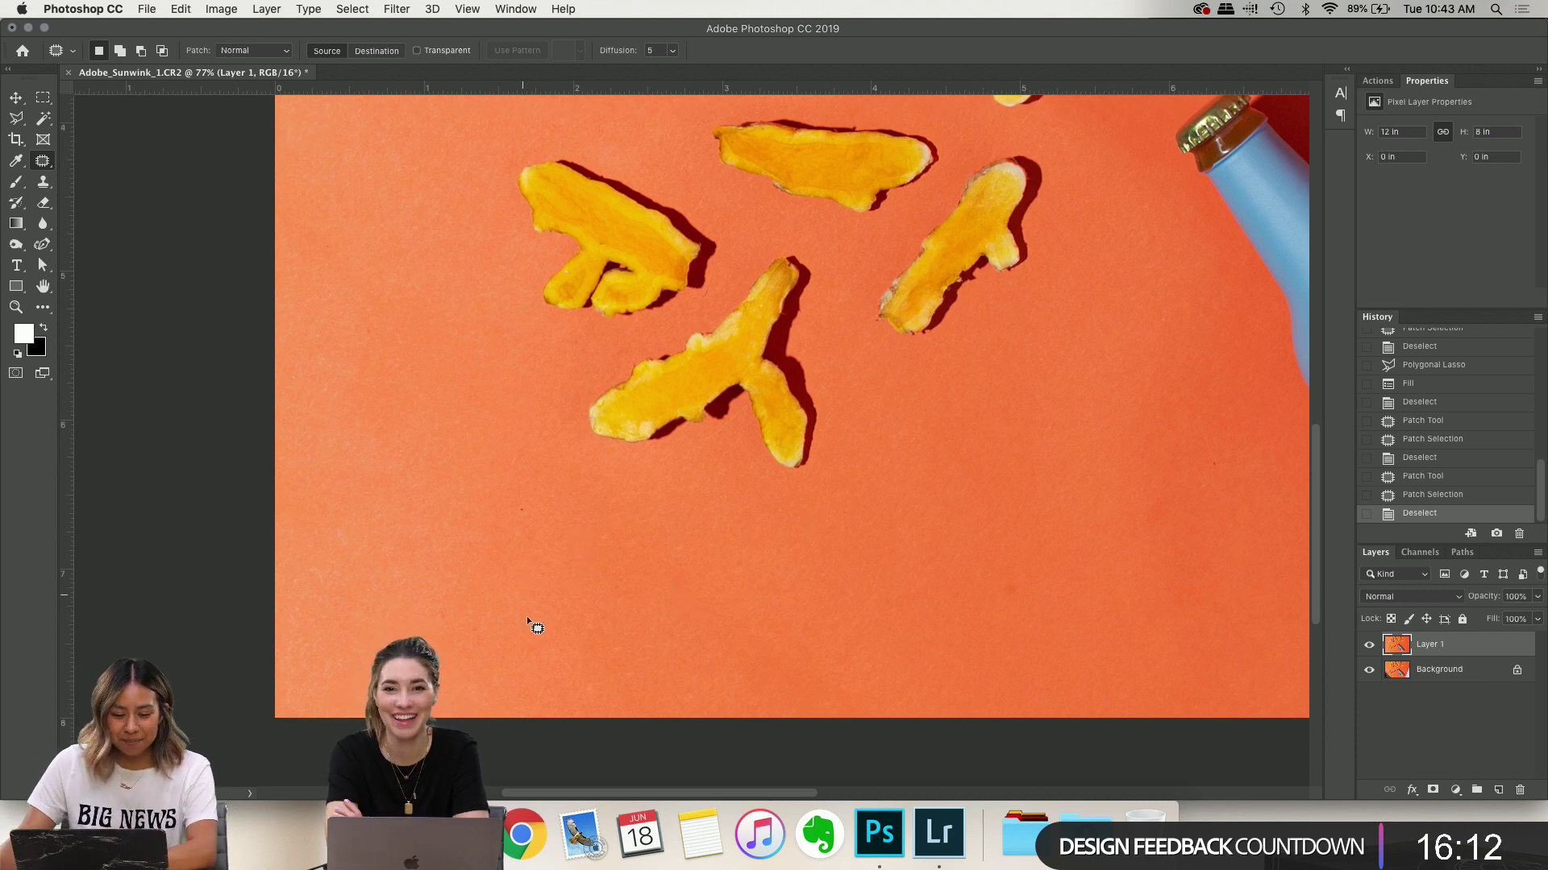
pyautogui.moveTo(421, 615)
pyautogui.mouseDown()
pyautogui.moveTo(460, 594)
pyautogui.moveTo(467, 553)
pyautogui.moveTo(501, 516)
pyautogui.mouseUp()
pyautogui.press('cmd+d')
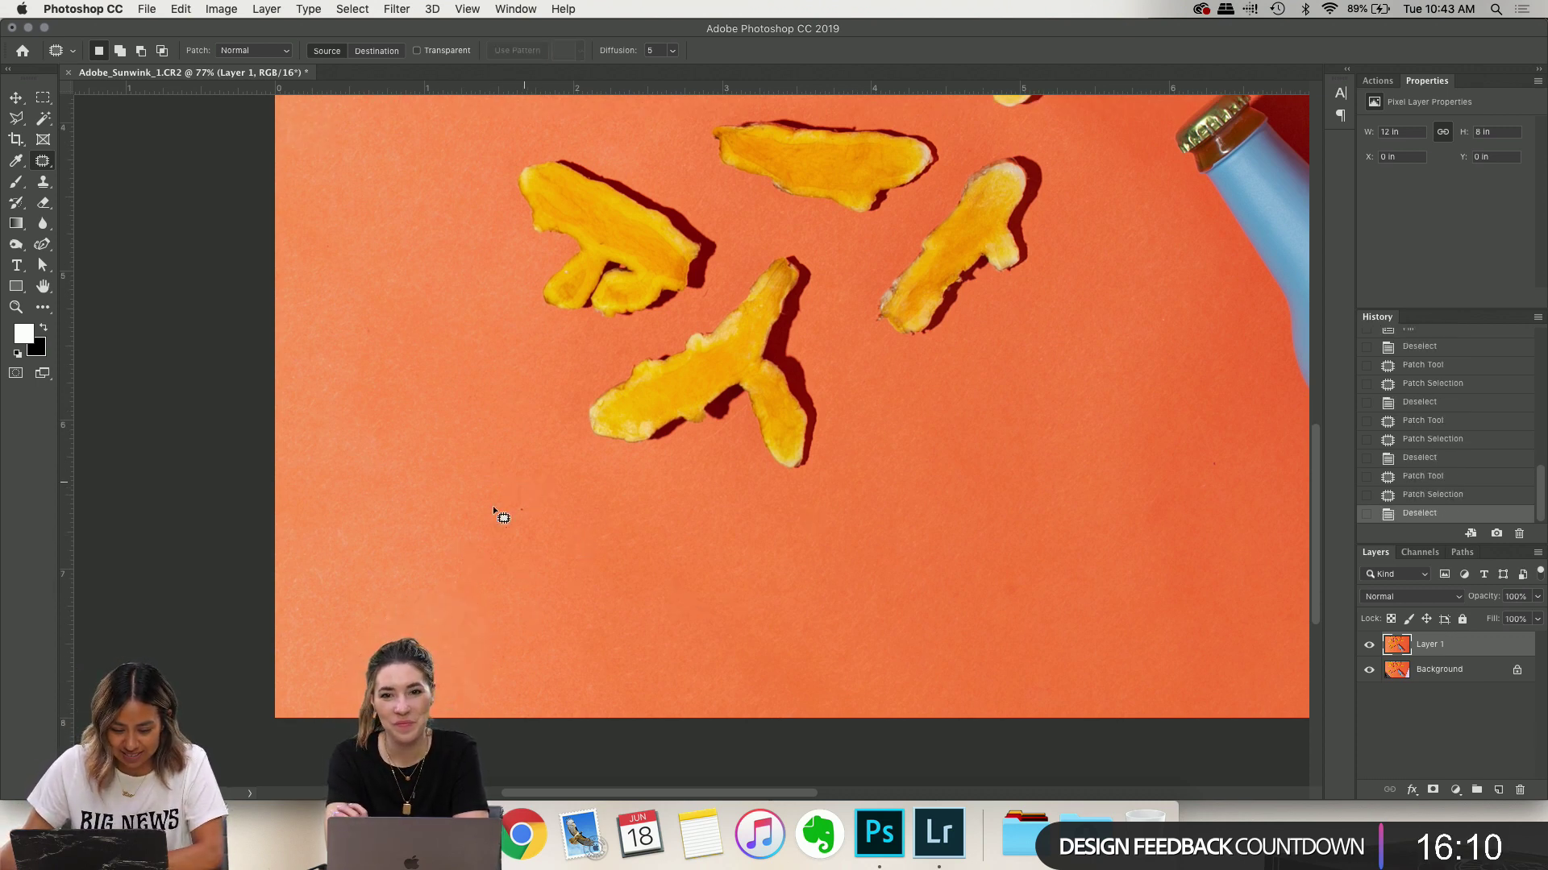
pyautogui.moveTo(392, 558)
pyautogui.mouseDown()
pyautogui.moveTo(318, 540)
pyautogui.moveTo(643, 558)
pyautogui.mouseUp()
pyautogui.press('super+d')
# Patch the marks in the background beside the left end of the leftmost horizontal turmeric piece, and deselect
pyautogui.scroll(3, 573, 439)
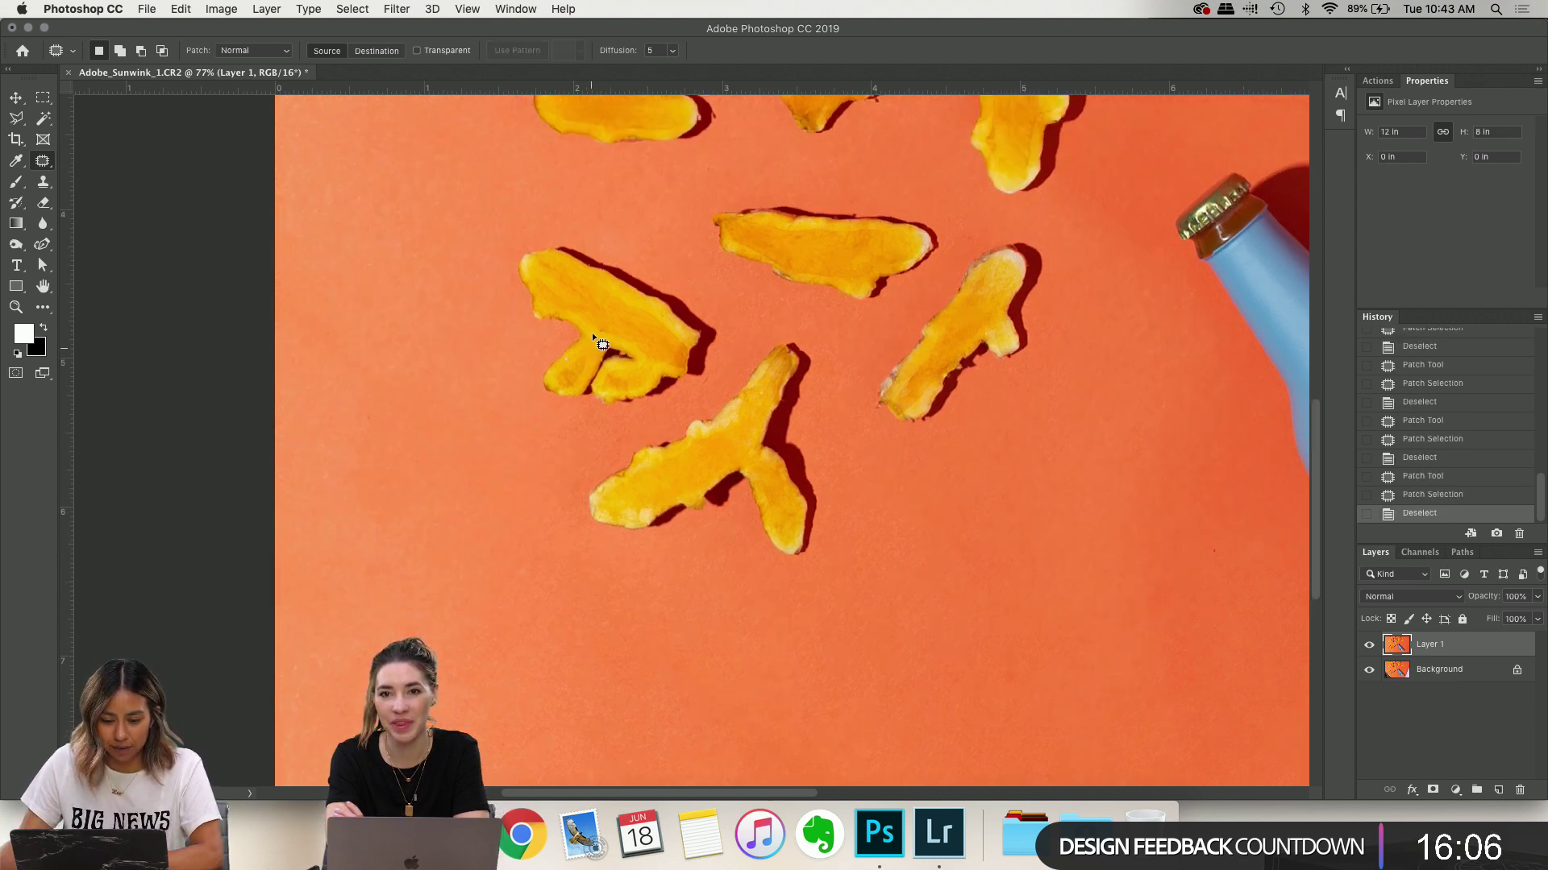
pyautogui.scroll(8, 593, 338)
pyautogui.moveTo(513, 291)
pyautogui.mouseDown()
pyautogui.moveTo(466, 298)
pyautogui.moveTo(523, 355)
pyautogui.moveTo(532, 321)
pyautogui.mouseUp()
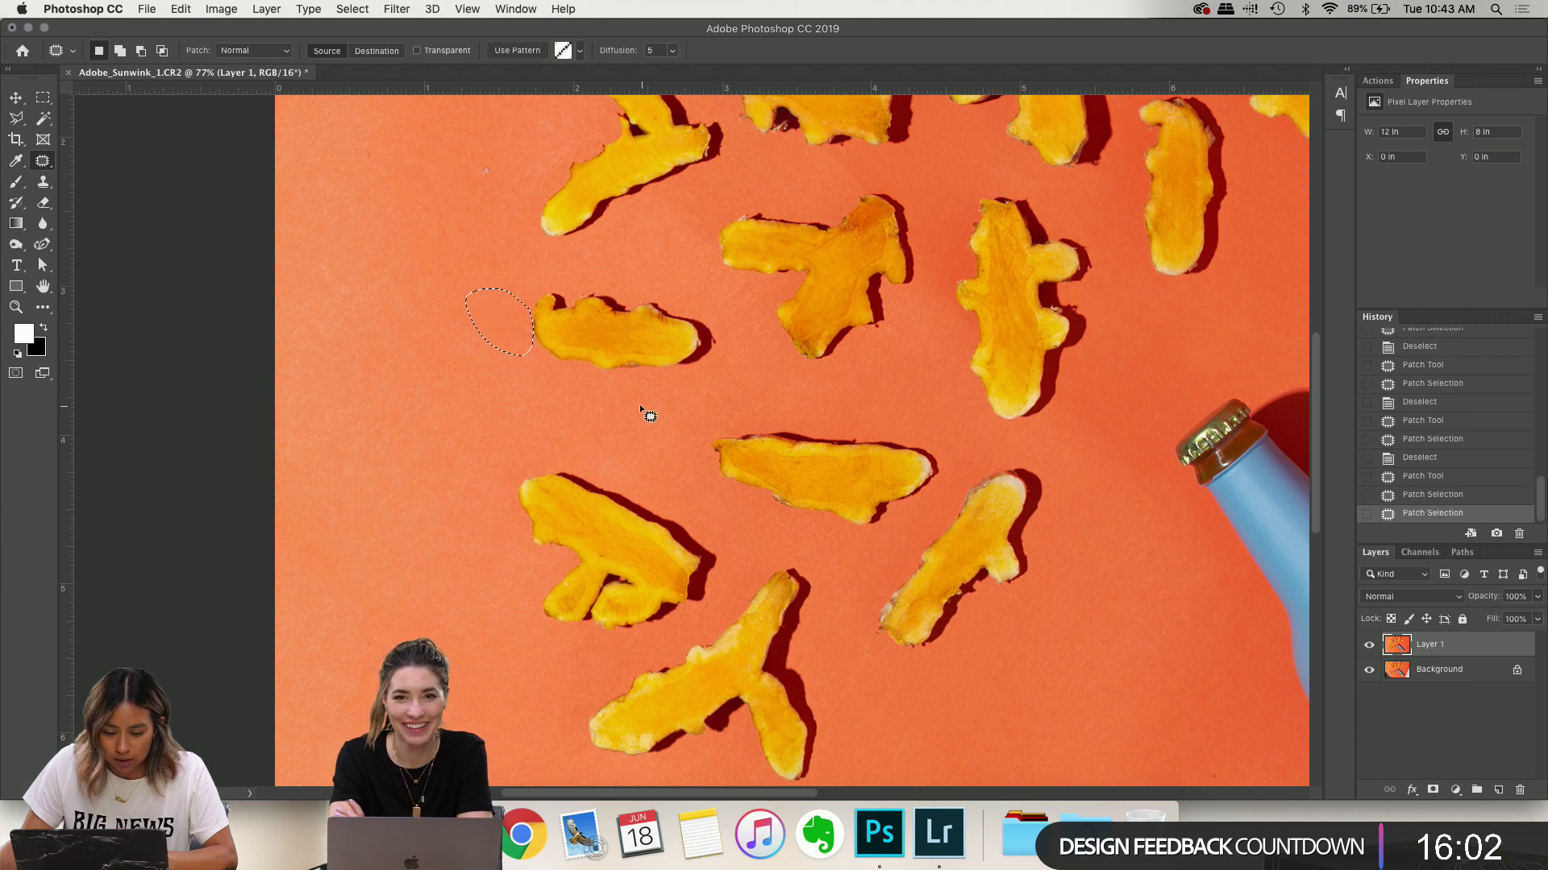
pyautogui.press('super+d')
pyautogui.moveTo(528, 335)
pyautogui.mouseDown()
pyautogui.moveTo(542, 321)
pyautogui.moveTo(497, 368)
pyautogui.mouseUp()
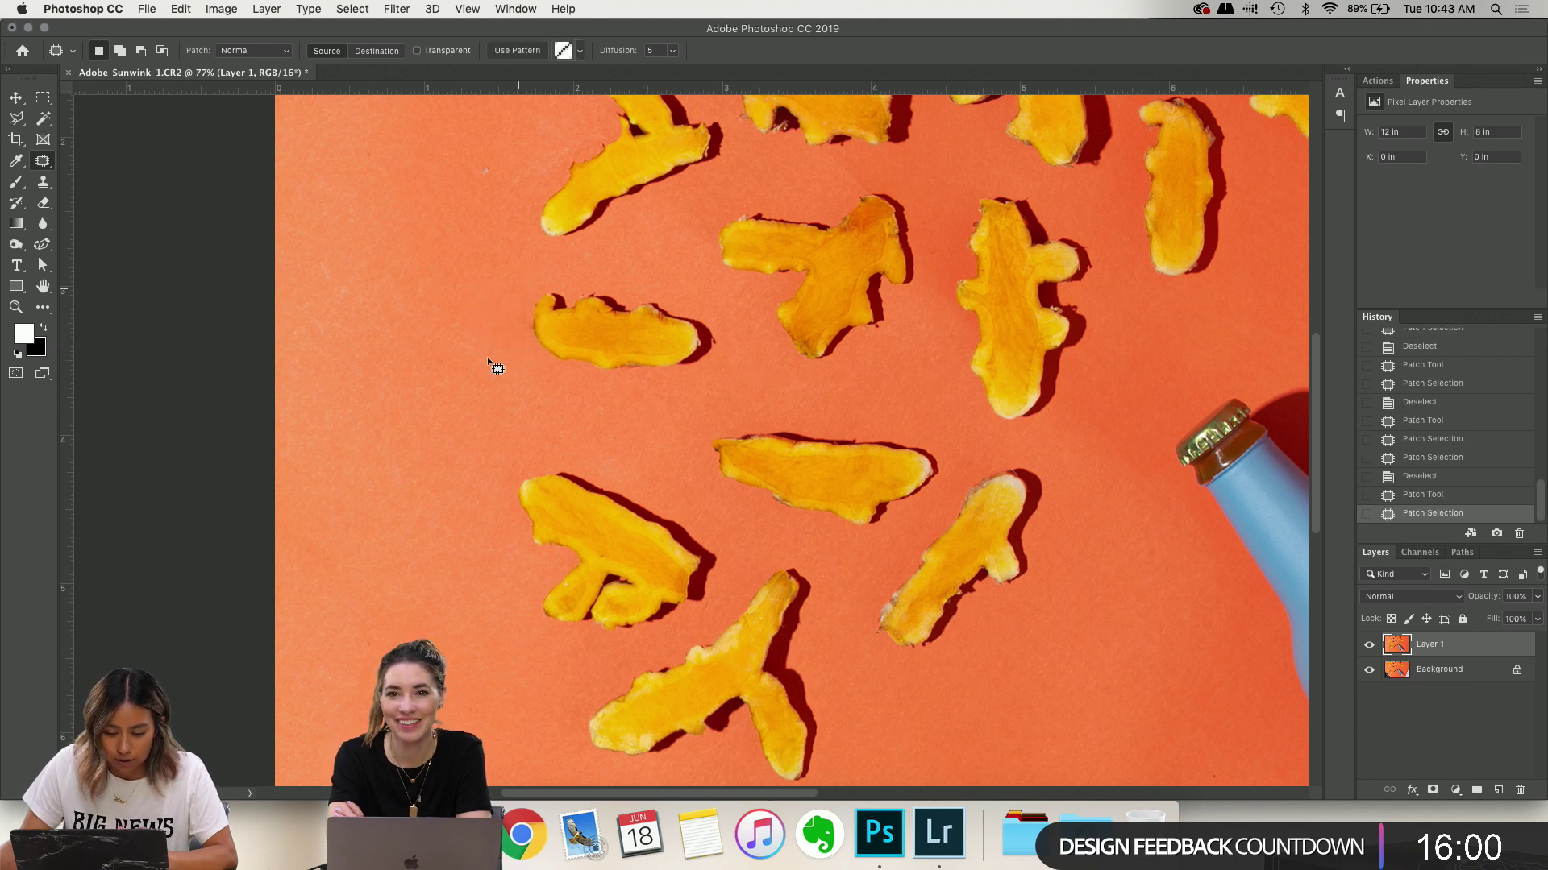
pyautogui.press('super+d')
# Patch the small light speck in the background left of the Y-shaped turmeric piece, and deselect
pyautogui.scroll(2, 484, 239)
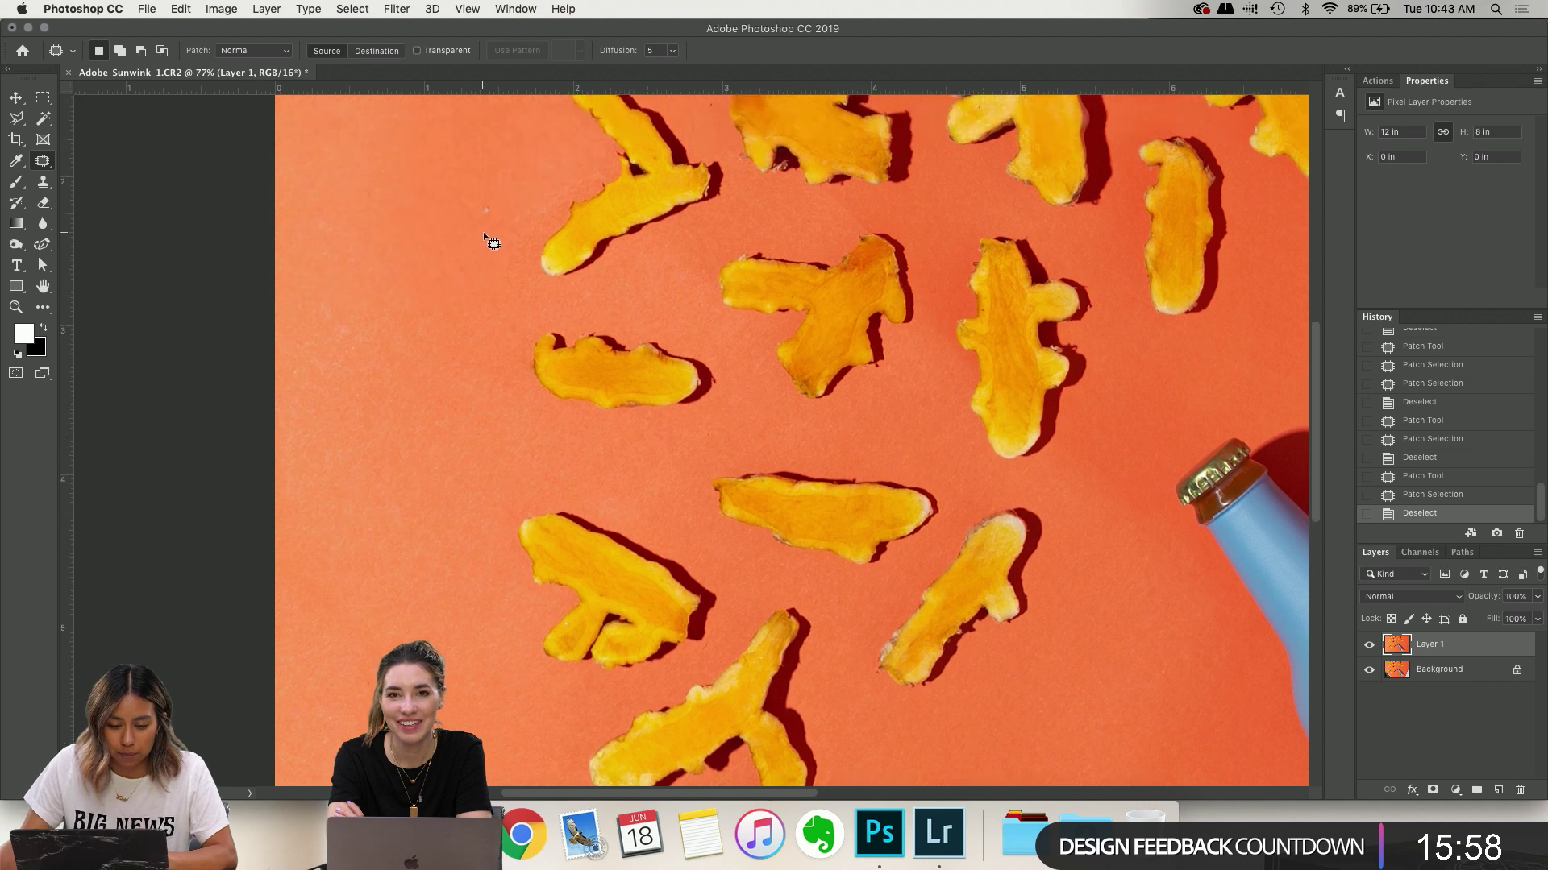
pyautogui.scroll(5, 486, 239)
pyautogui.moveTo(503, 288)
pyautogui.mouseDown()
pyautogui.moveTo(390, 322)
pyautogui.moveTo(501, 317)
pyautogui.moveTo(470, 201)
pyautogui.mouseUp()
pyautogui.press('super+d')
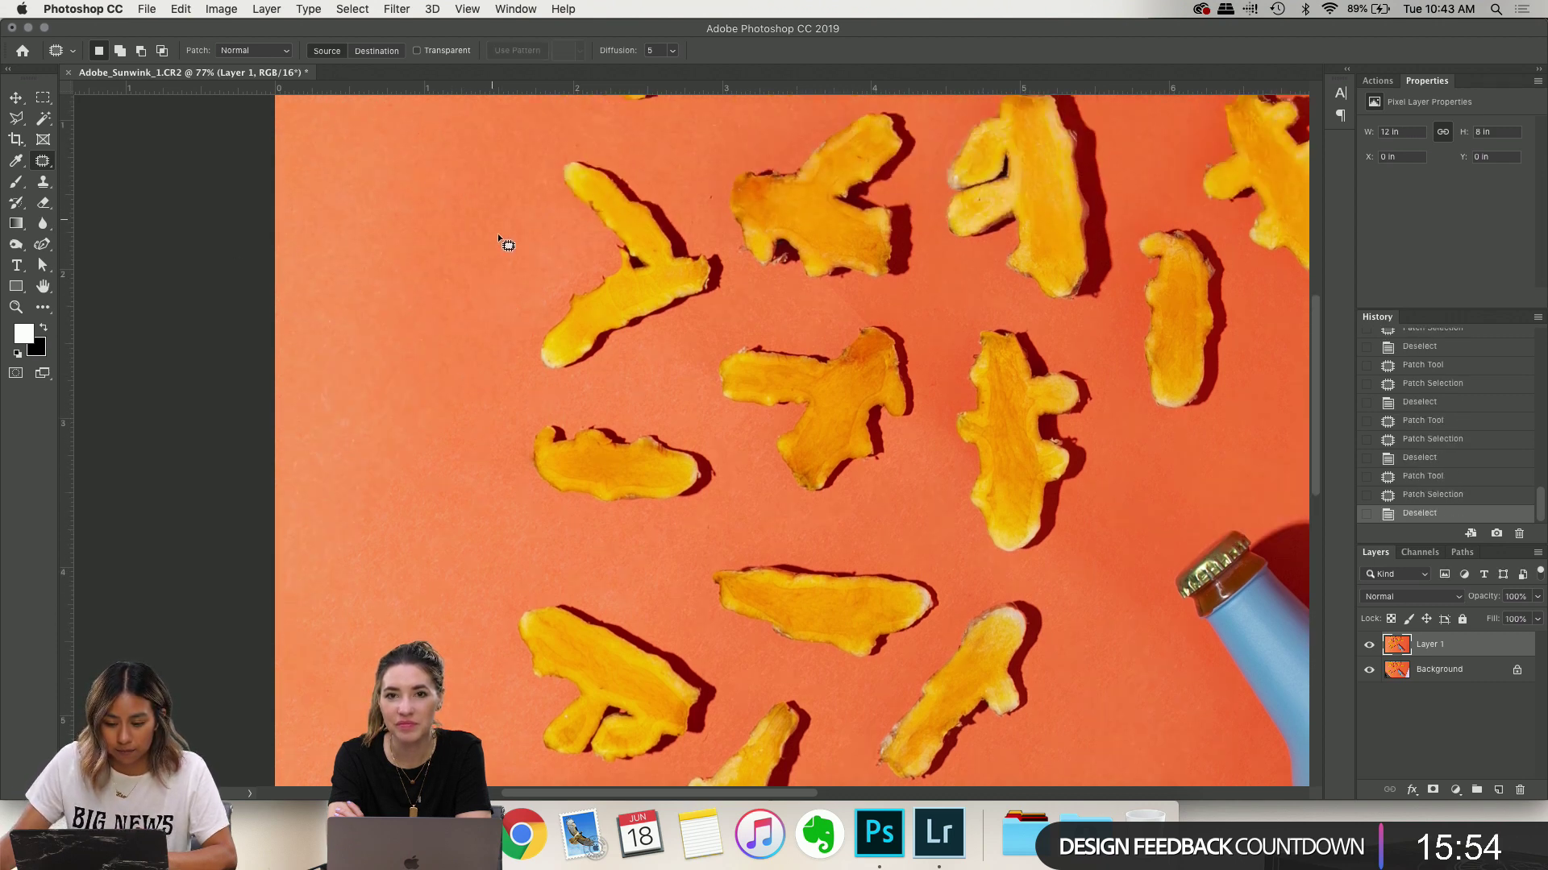
# Patch the small speck in the background just right of the Y-shaped turmeric piece, and deselect
pyautogui.scroll(5, 755, 315)
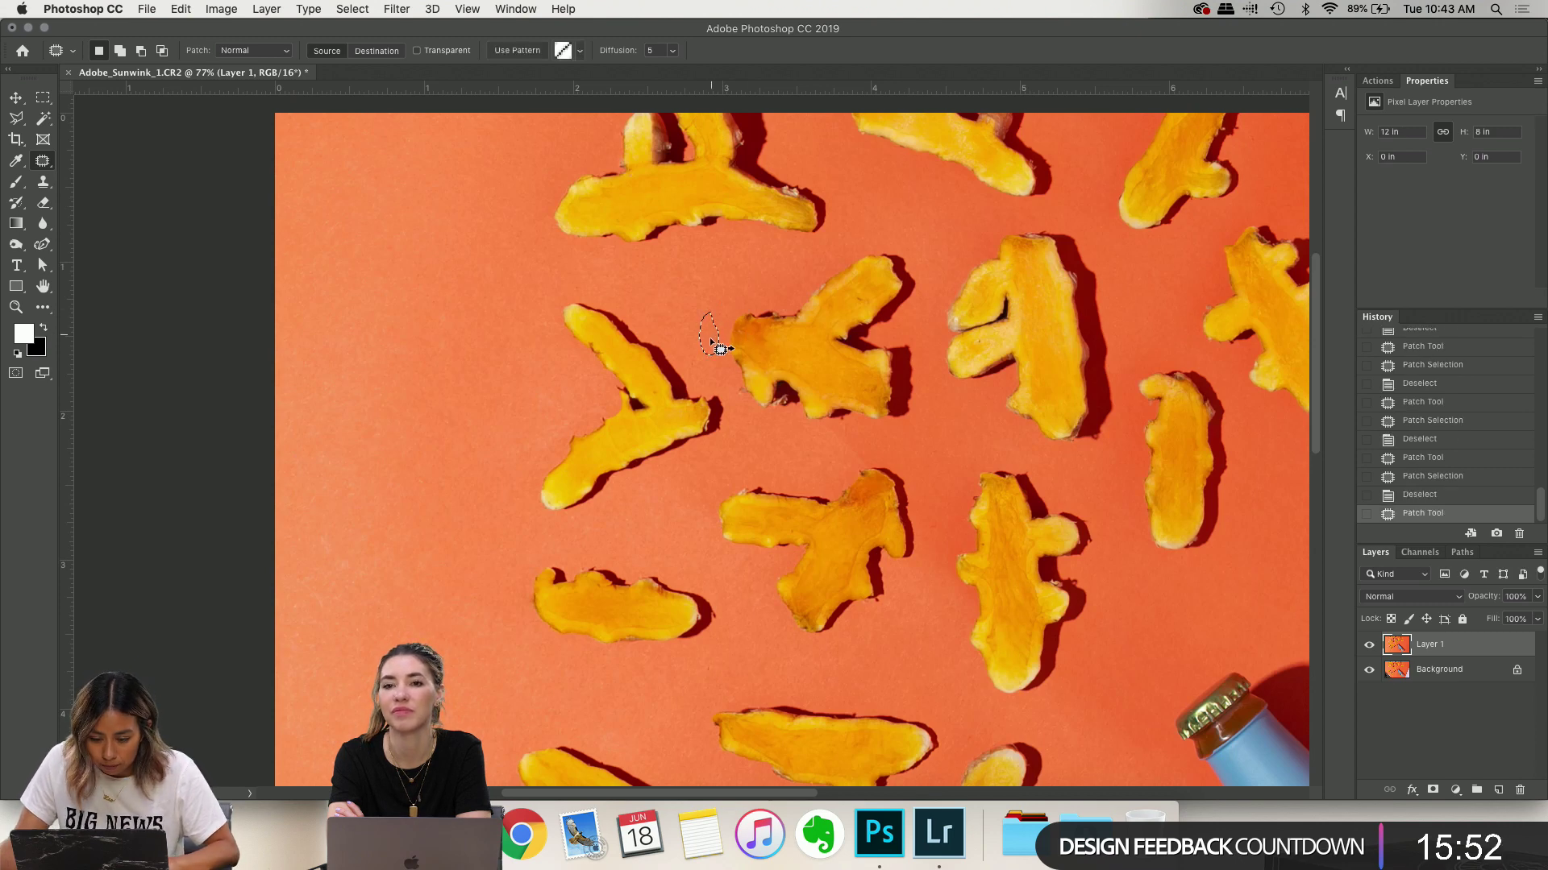
pyautogui.hscroll(5, 878, 322)
pyautogui.hscroll(6, 886, 330)
pyautogui.scroll(-2, 887, 331)
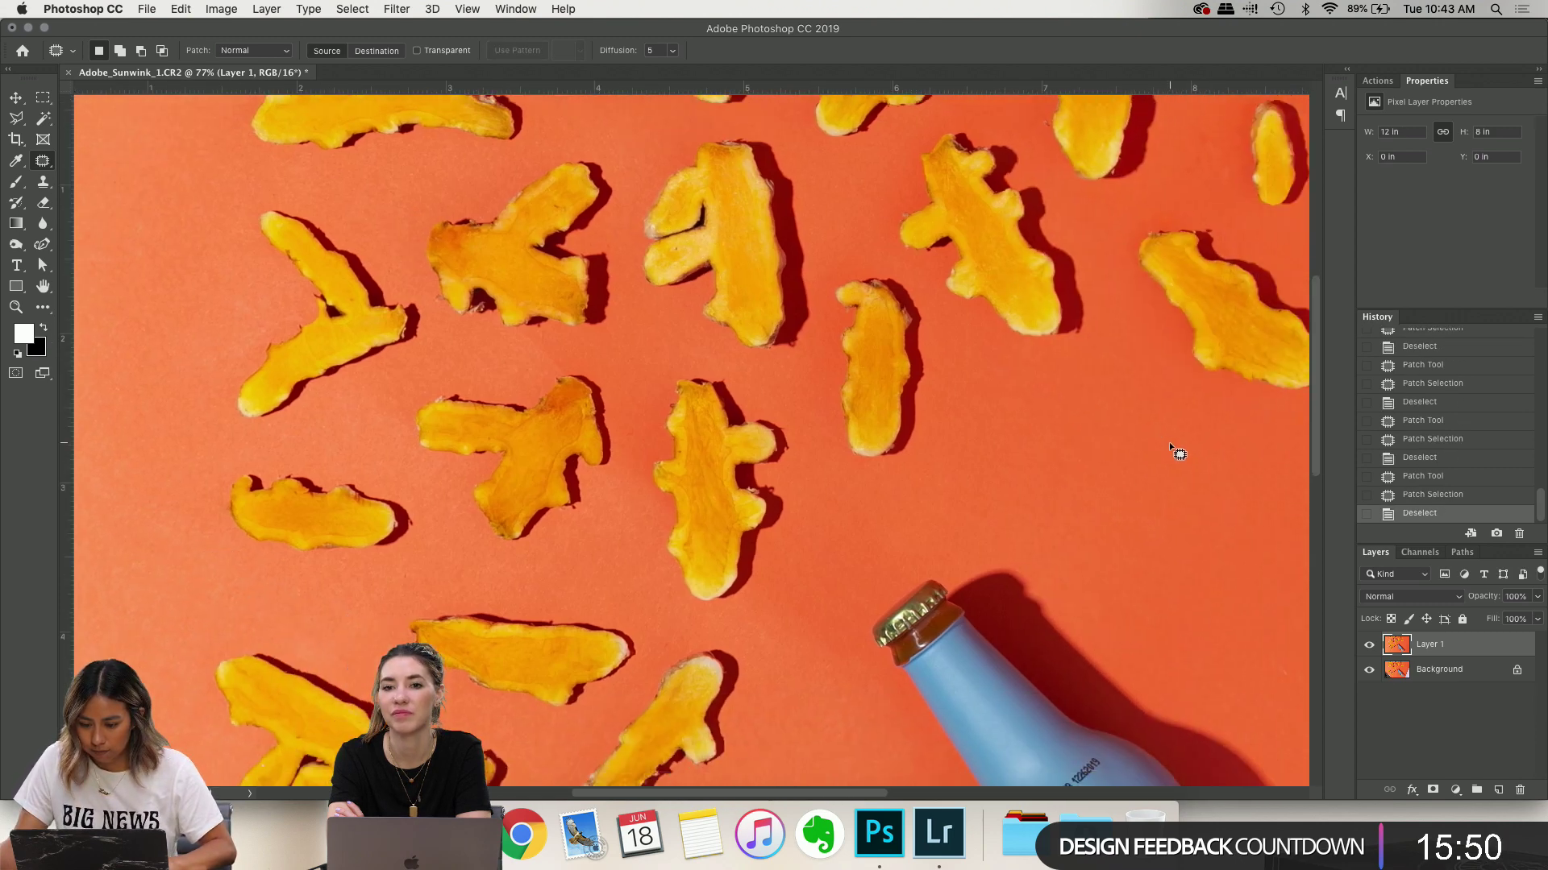
# Patch the dark speck above the smallest turmeric piece near the photo's upper right with clean background, and deselect
pyautogui.hscroll(5, 1126, 400)
pyautogui.scroll(4, 1126, 401)
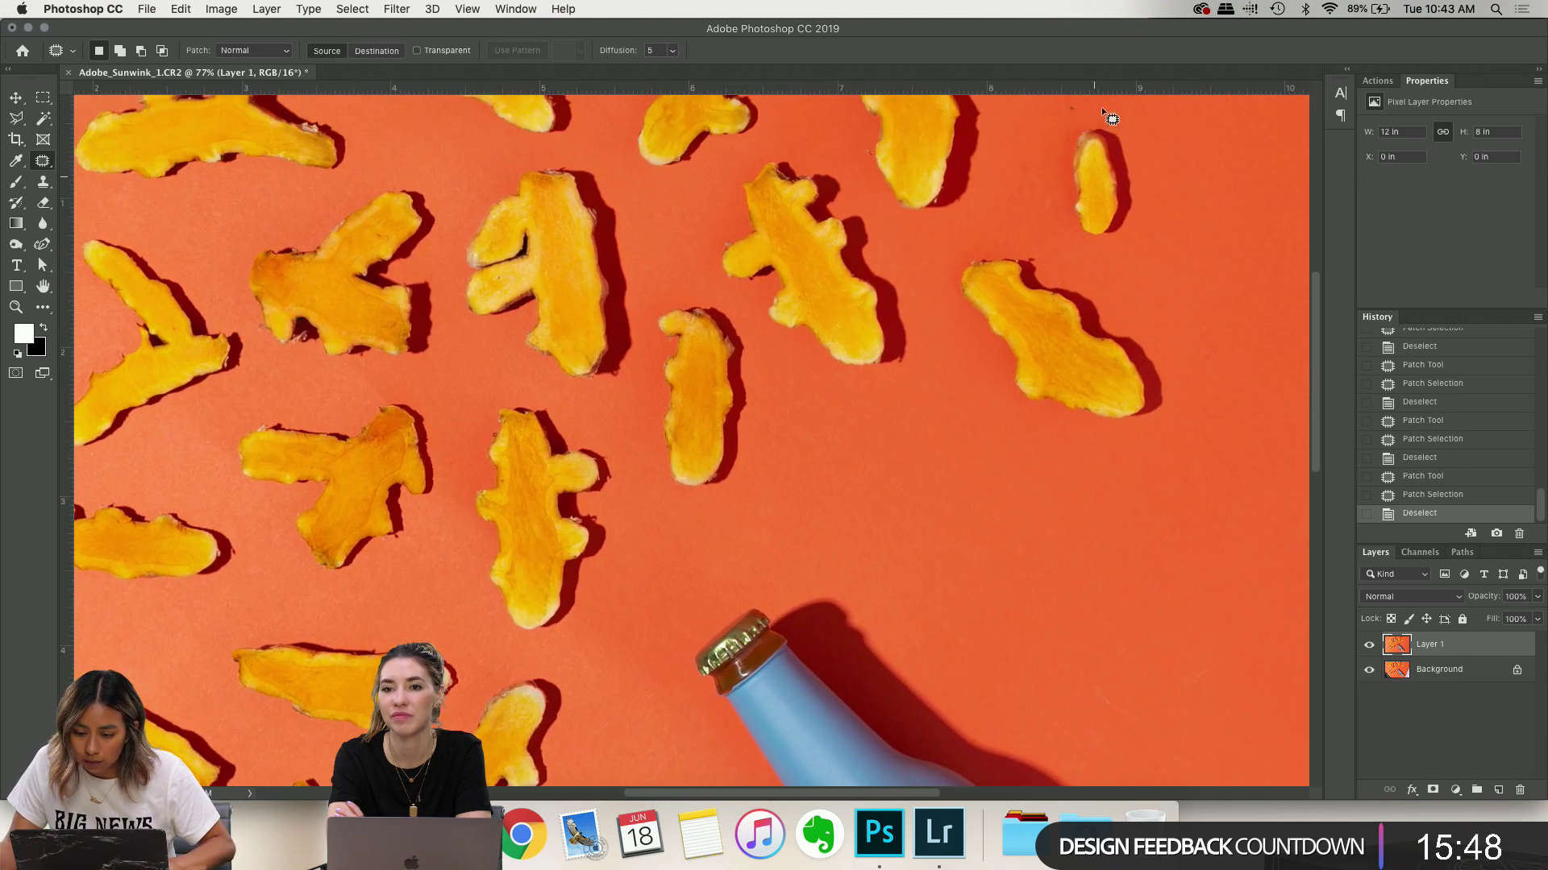
pyautogui.scroll(6, 1035, 195)
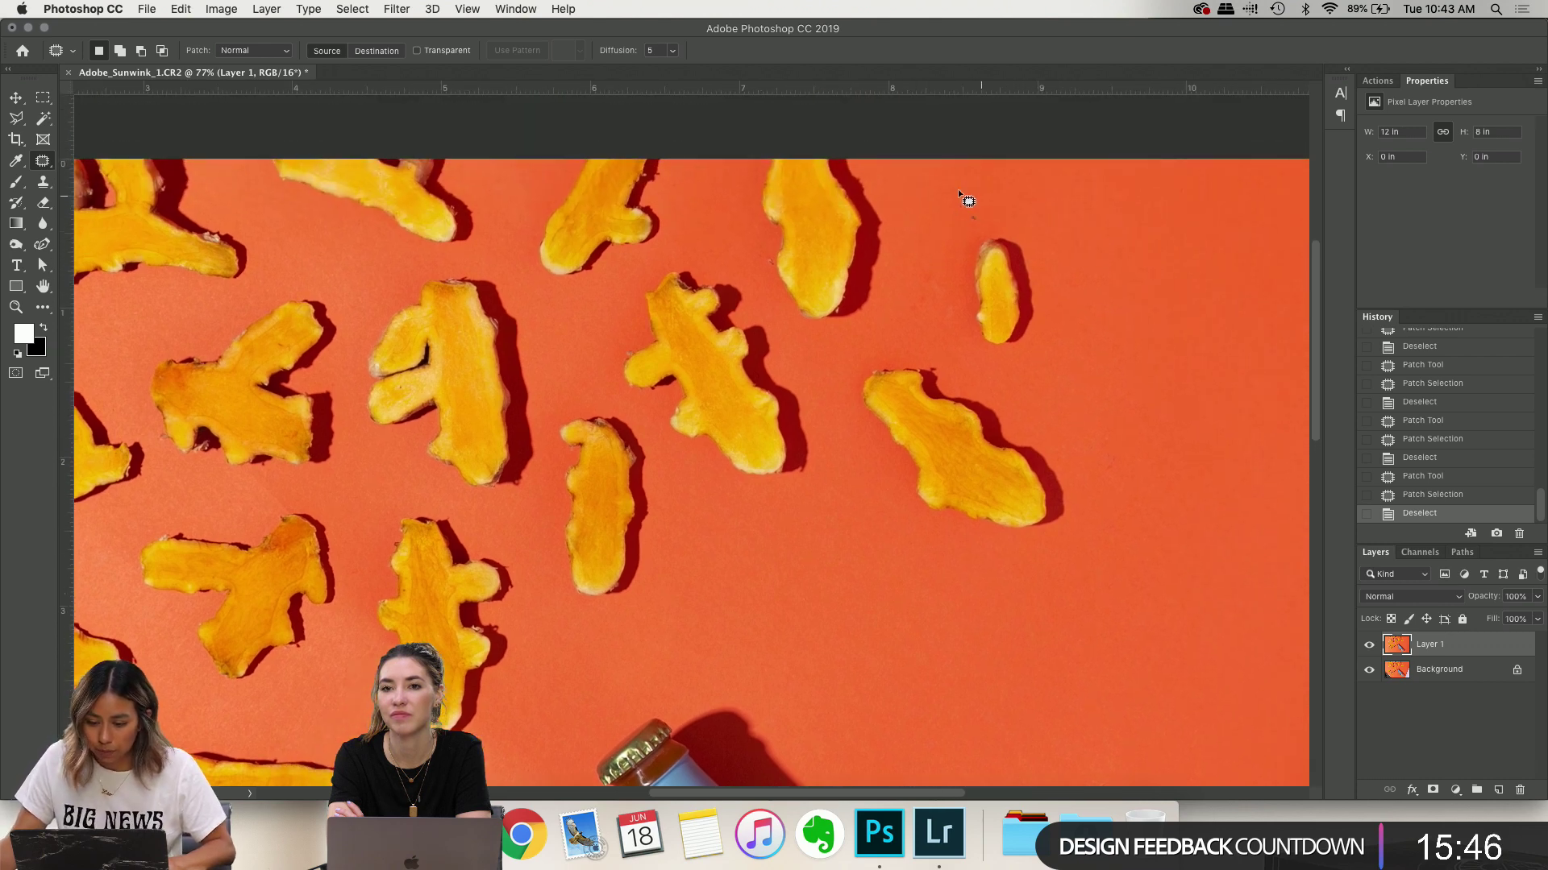
pyautogui.click(1251, 339)
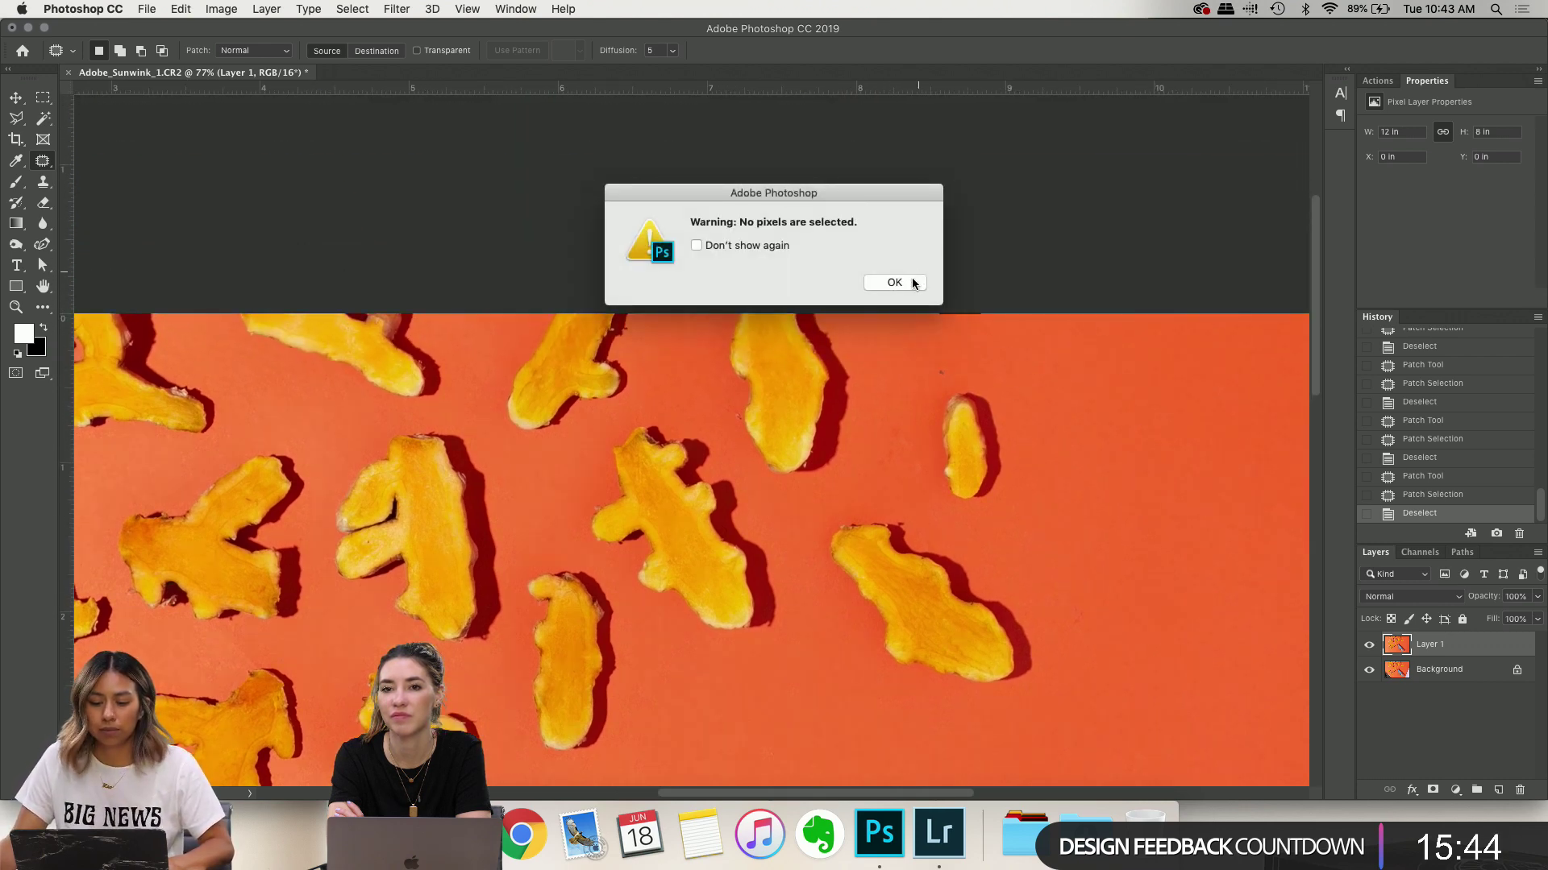
pyautogui.click(913, 283)
pyautogui.moveTo(933, 355)
pyautogui.mouseDown()
pyautogui.moveTo(1018, 363)
pyautogui.moveTo(915, 398)
pyautogui.moveTo(899, 452)
pyautogui.moveTo(917, 407)
pyautogui.moveTo(1095, 388)
pyautogui.mouseUp()
pyautogui.press('super+d')
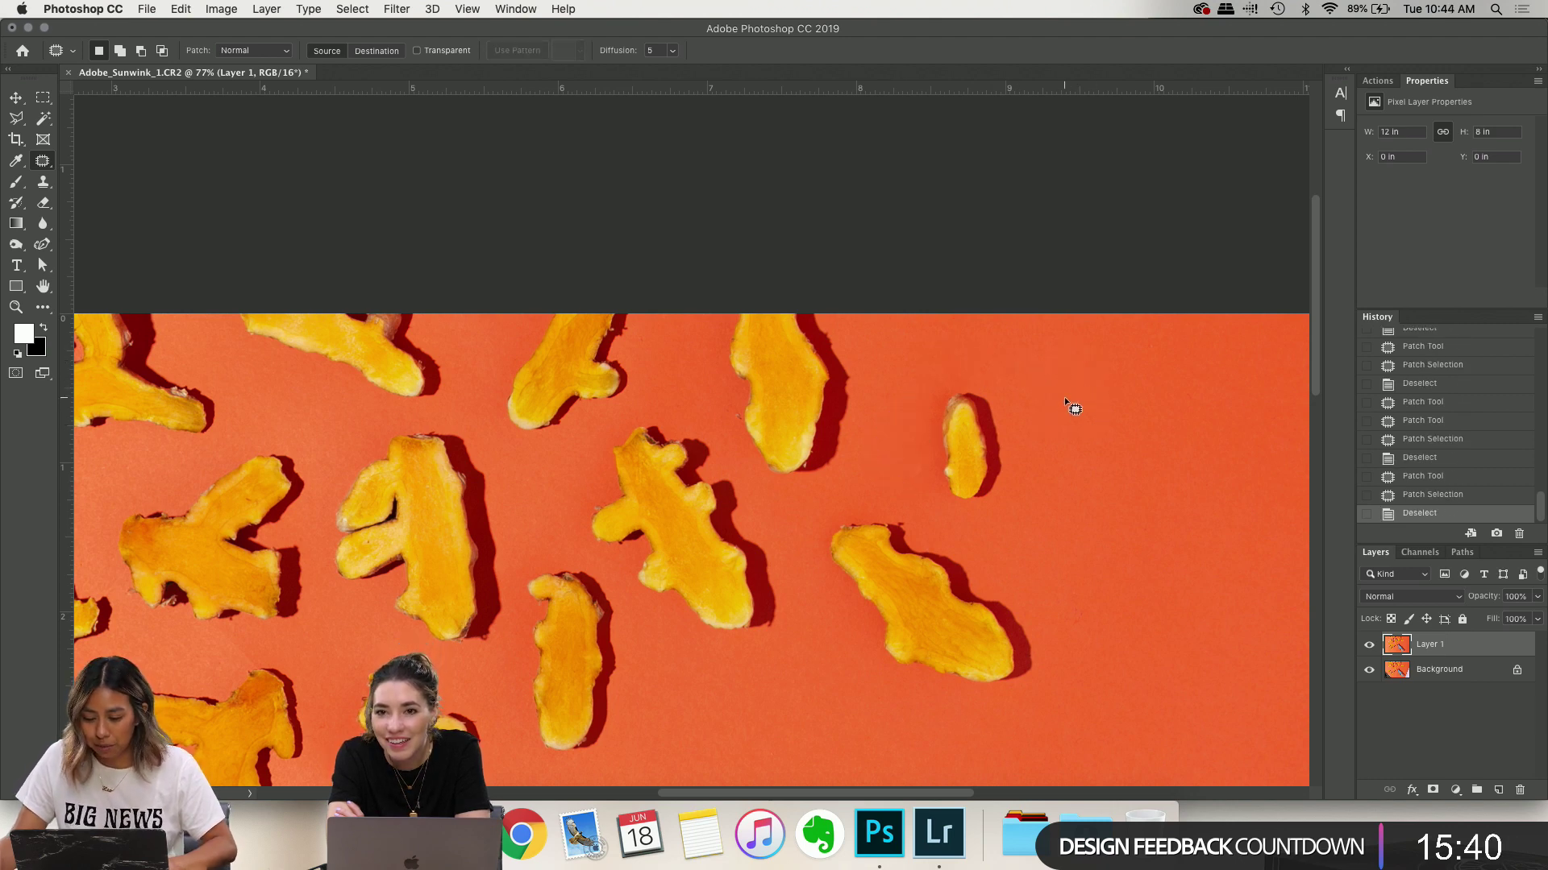
# Patch the remaining small blemishes in the orange background among the turmeric pieces, and deselect
pyautogui.scroll(-2, 1073, 409)
pyautogui.press('super+minus')
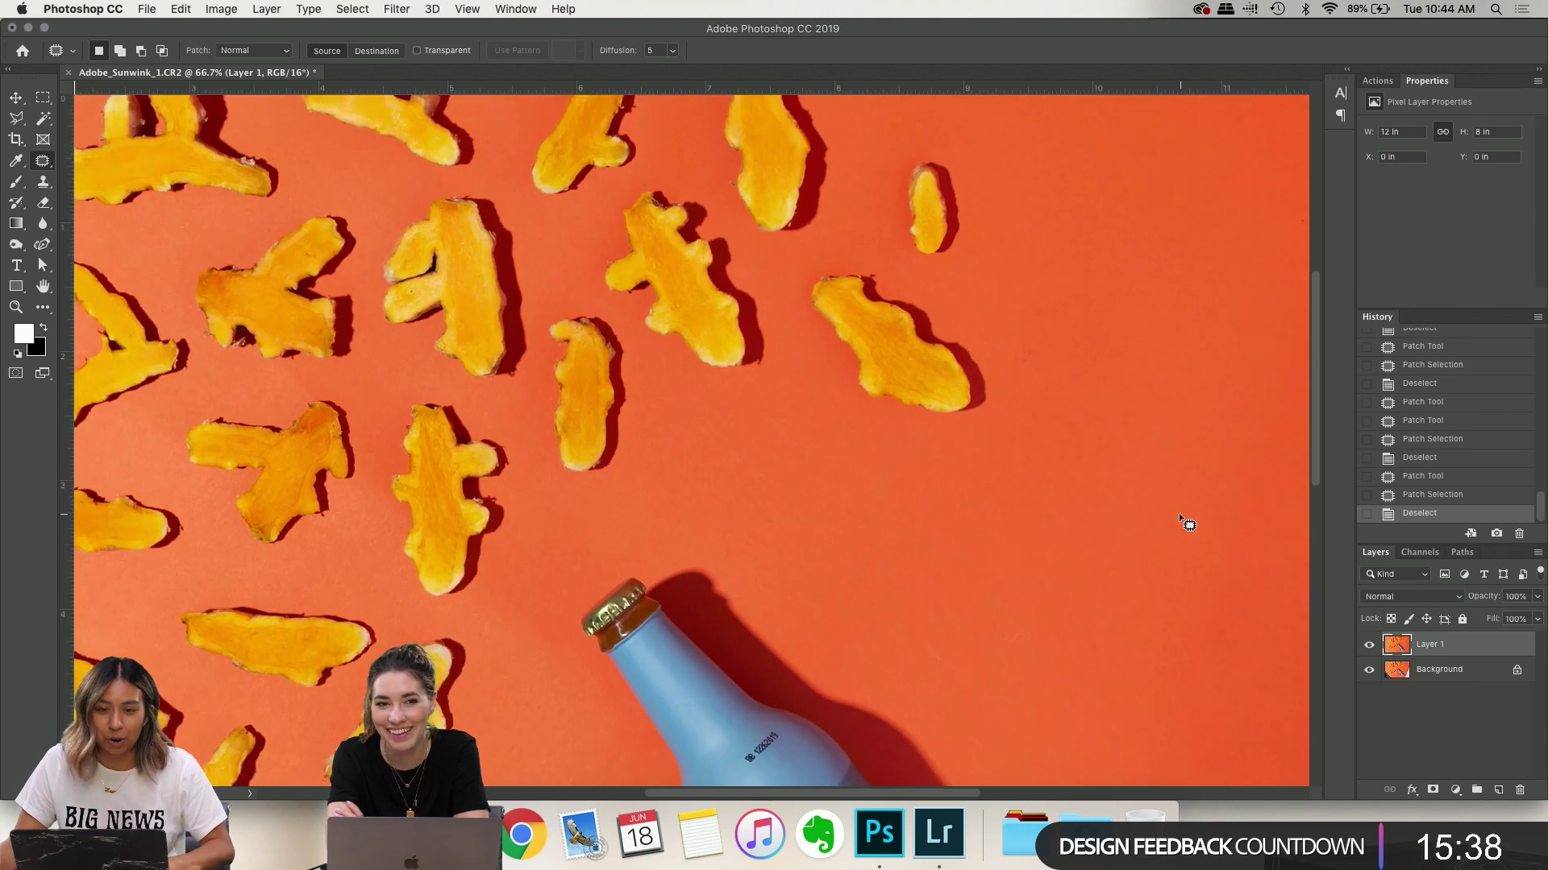
pyautogui.scroll(-3, 713, 447)
pyautogui.hscroll(-1, 714, 447)
pyautogui.moveTo(380, 508); pyautogui.dragTo(387, 515)
pyautogui.moveTo(367, 516); pyautogui.dragTo(395, 482)
pyautogui.press('super+d')
pyautogui.scroll(-2, 657, 554)
pyautogui.scroll(-3, 655, 557)
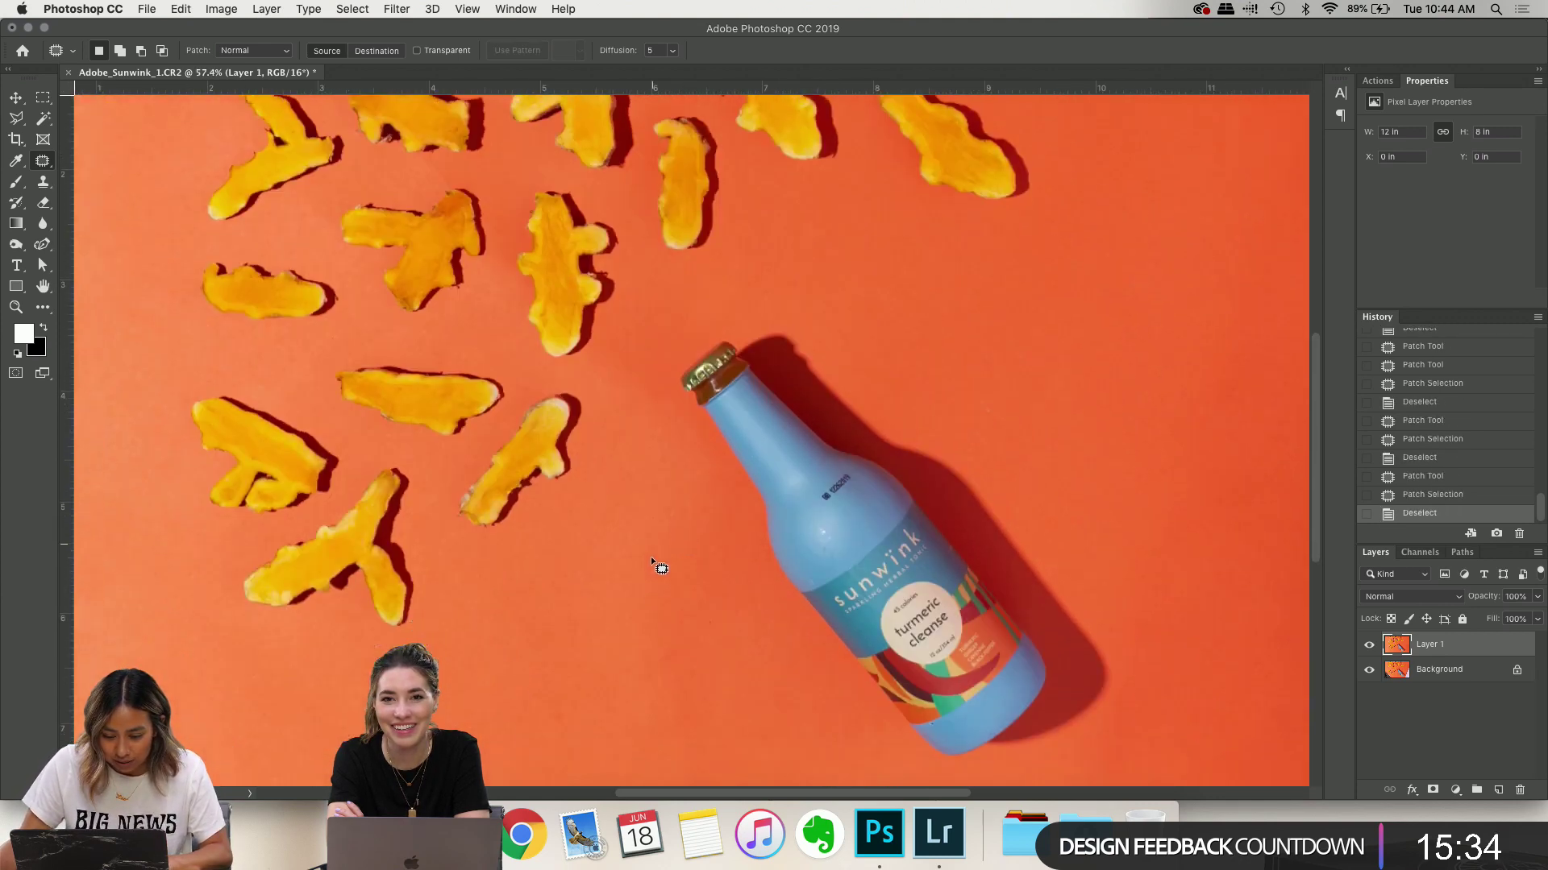
# Zoom in on the bottle and patch the bright white reflection spots on its shoulder with smooth blue glass
pyautogui.scroll(4, 1006, 630)
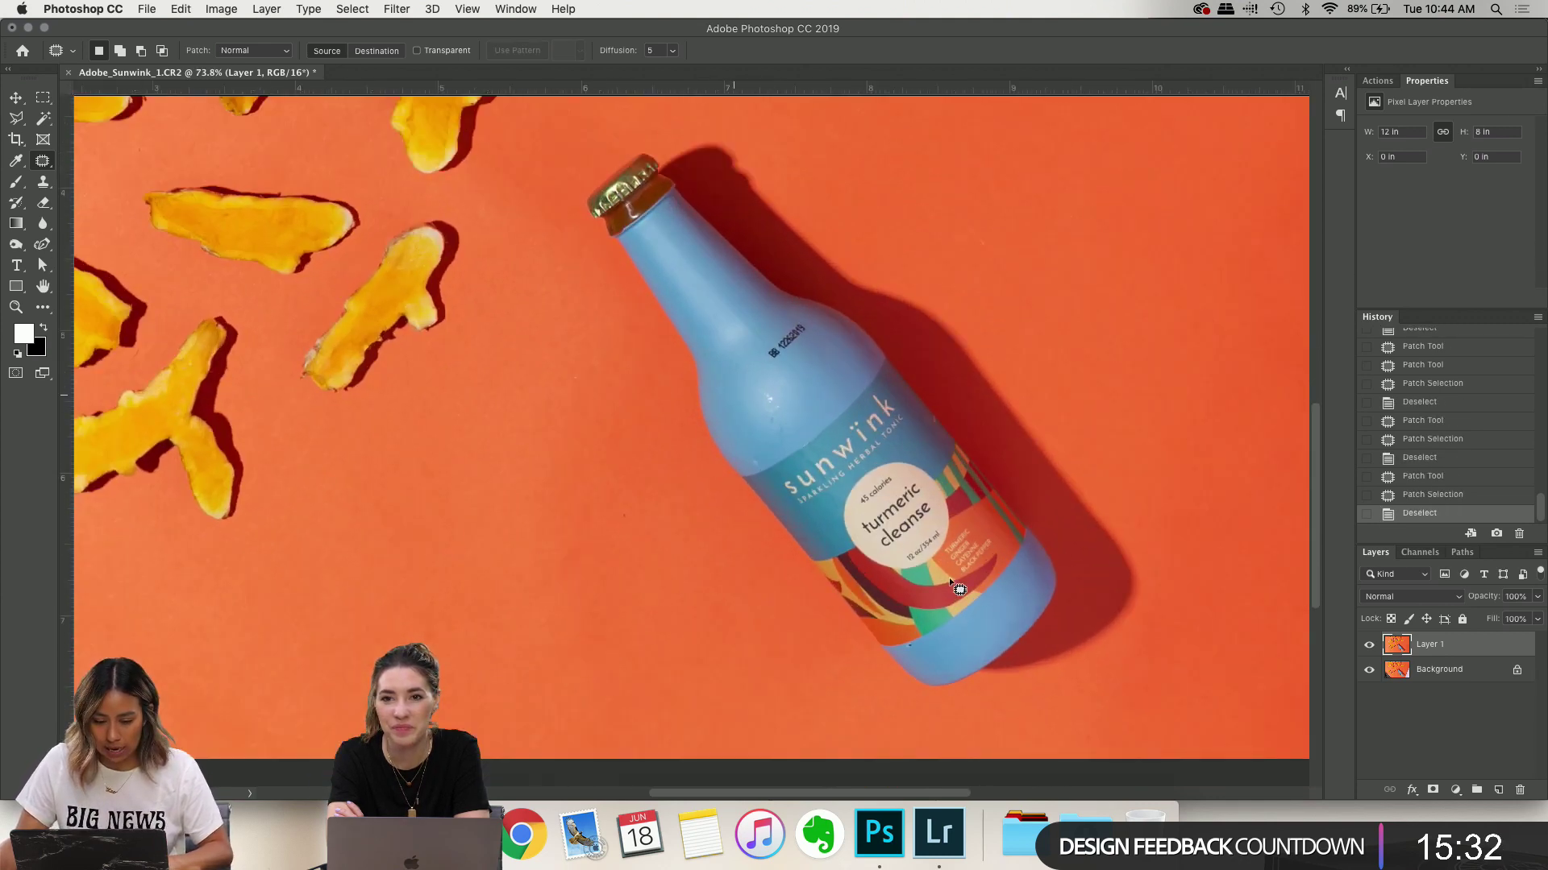
pyautogui.scroll(2, 947, 580)
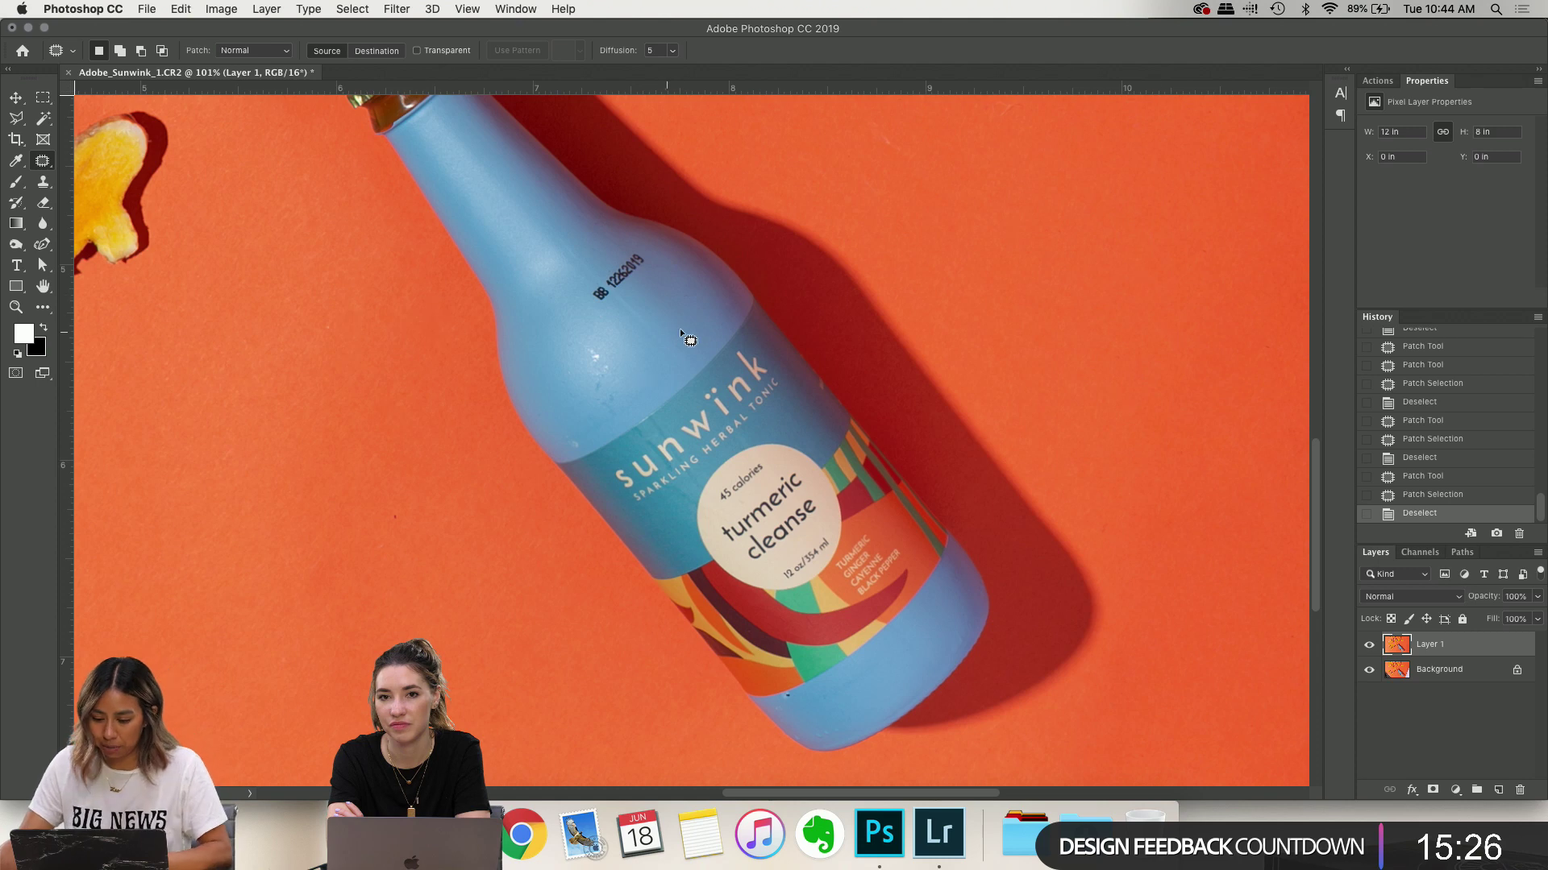
pyautogui.scroll(3, 682, 333)
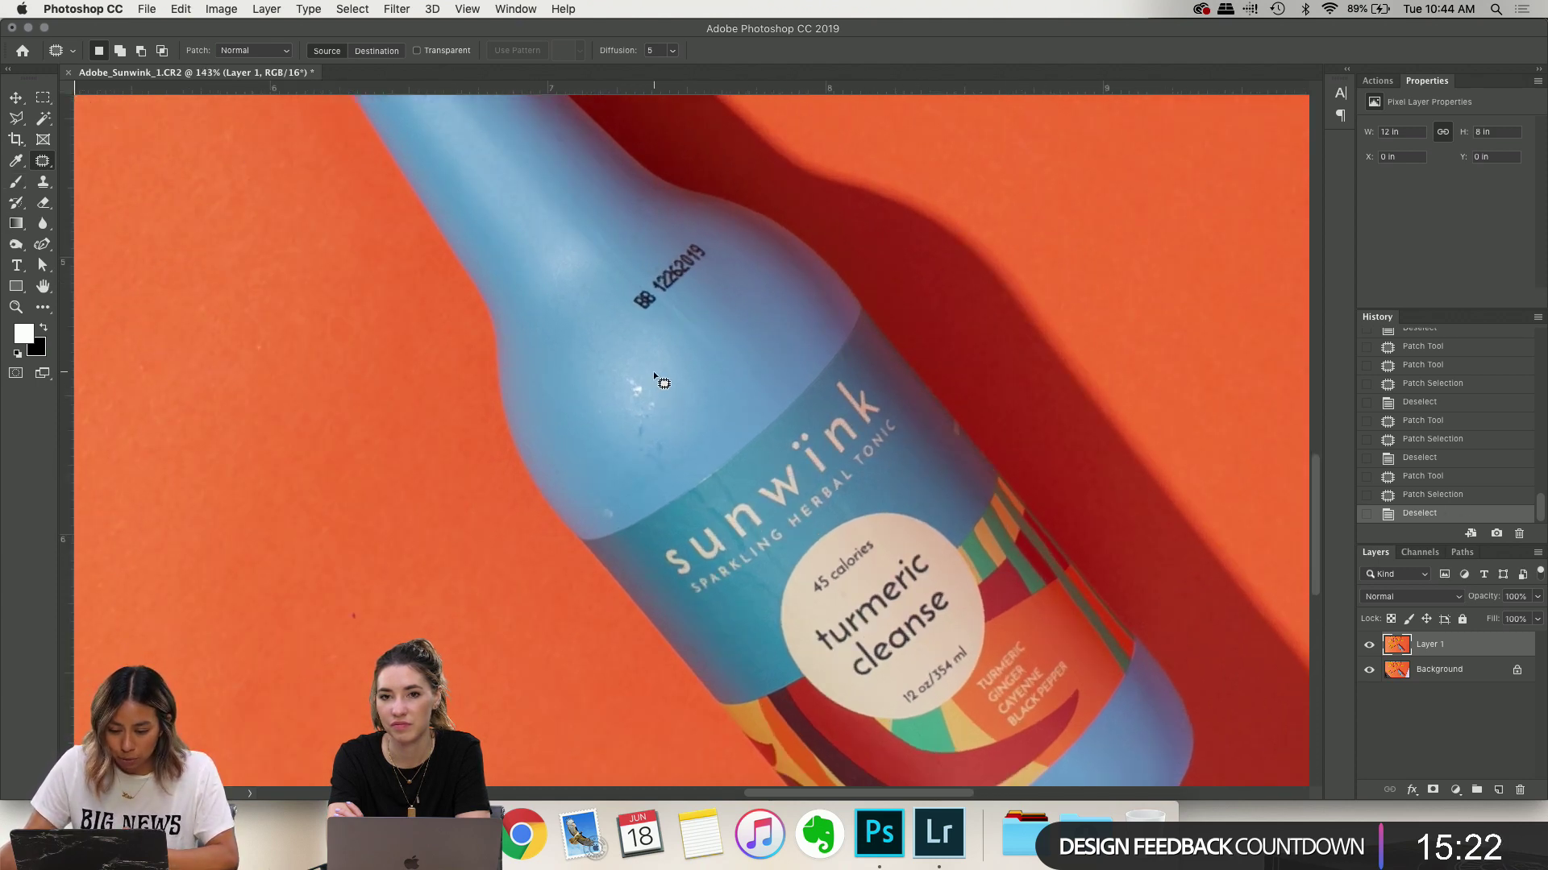
pyautogui.moveTo(654, 377)
pyautogui.mouseDown()
pyautogui.moveTo(633, 418)
pyautogui.moveTo(657, 401)
pyautogui.moveTo(620, 339)
pyautogui.mouseUp()
pyautogui.press('super+d')
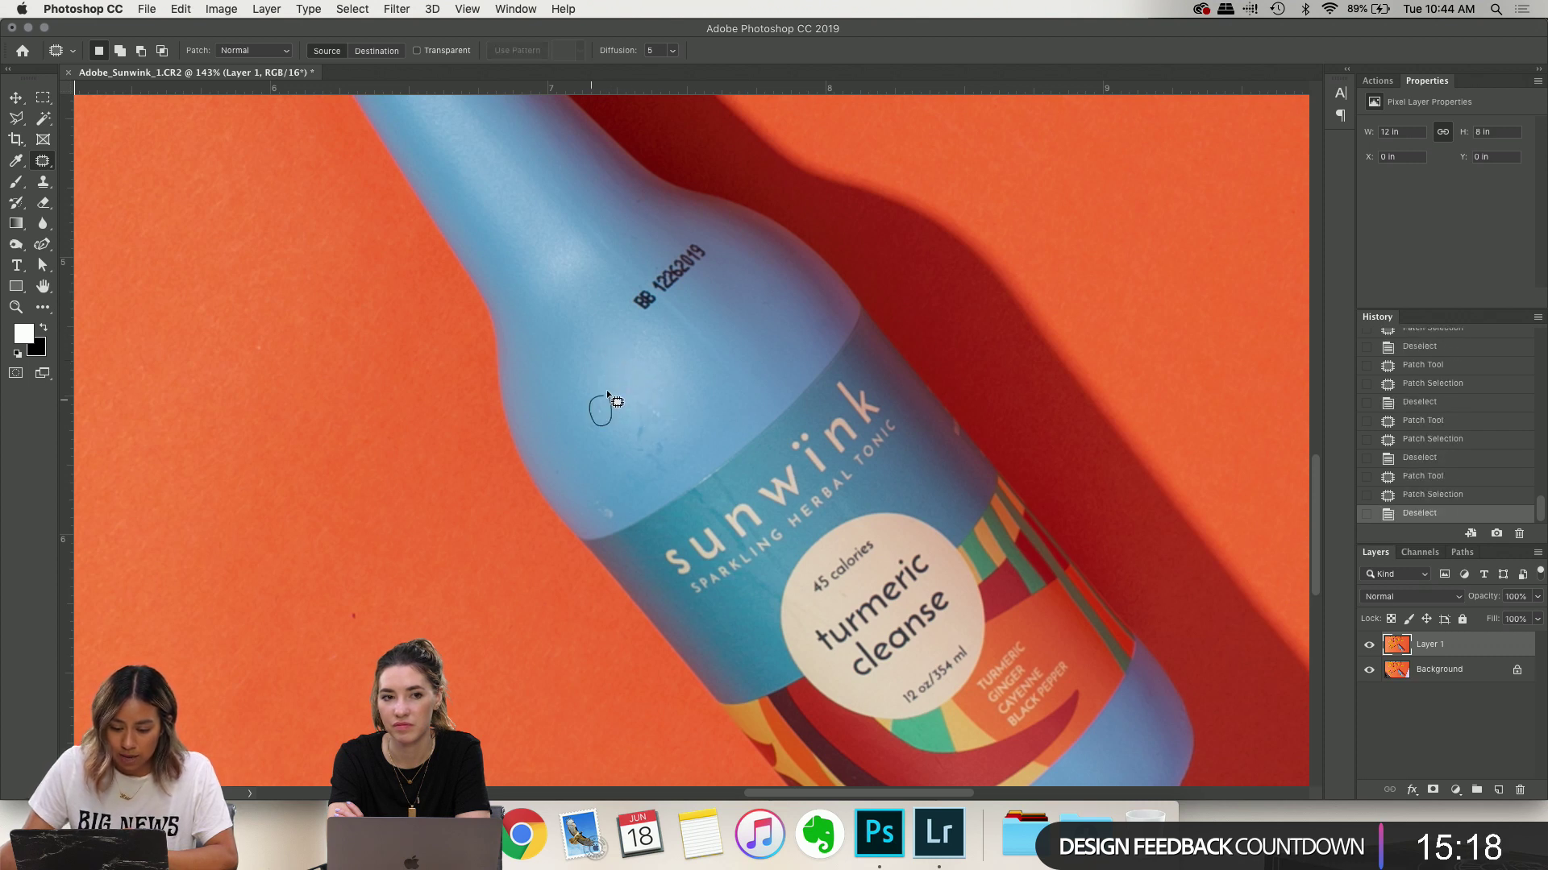
pyautogui.moveTo(606, 392); pyautogui.dragTo(603, 378)
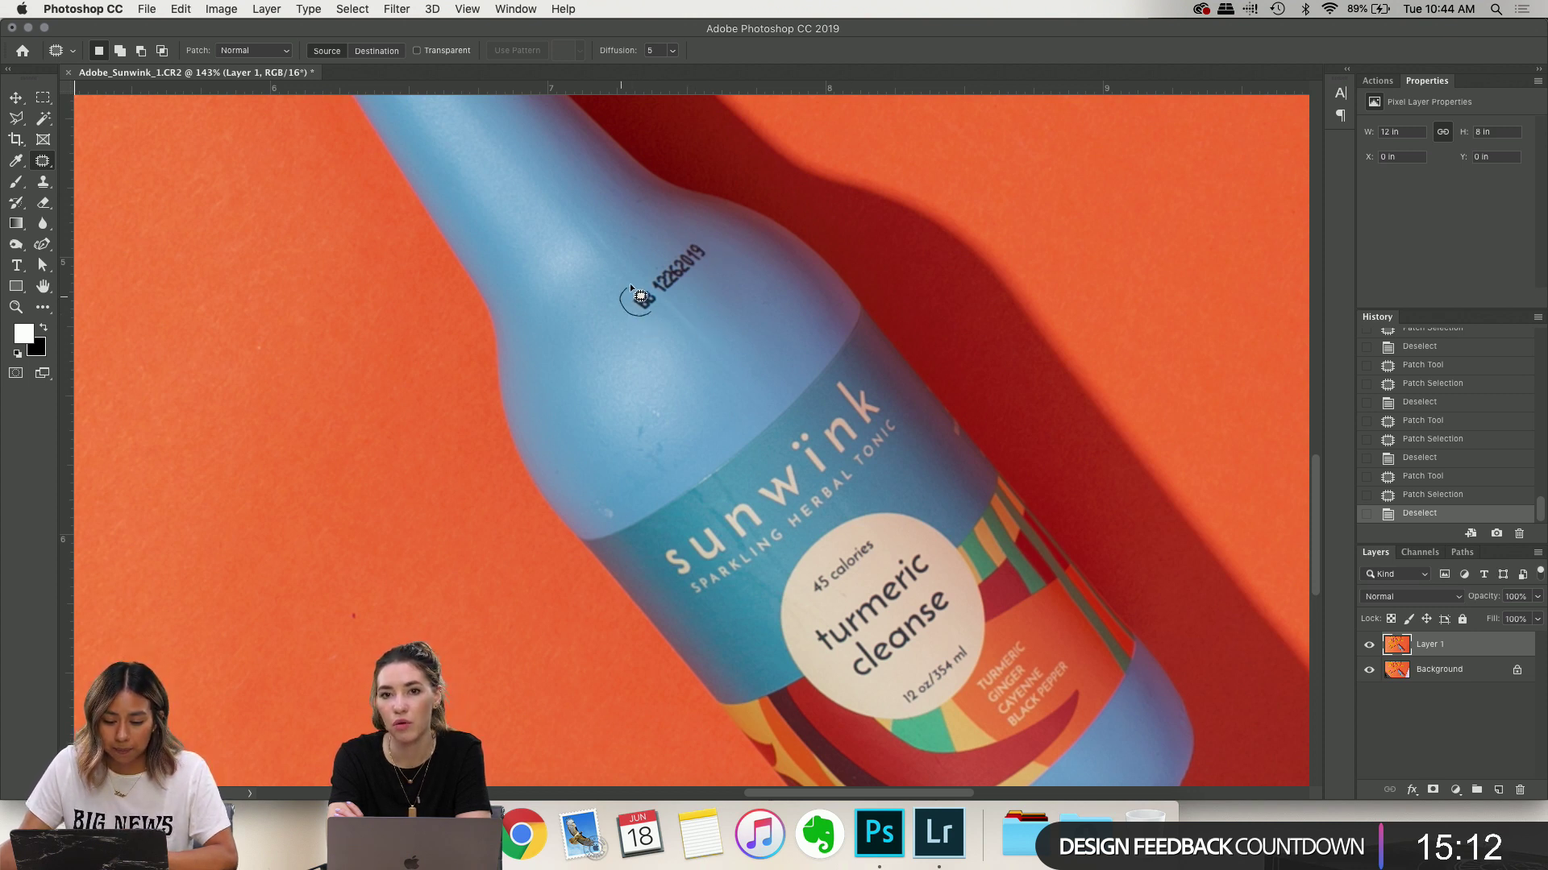
# Patch out the printed letters BB on the bottle's shoulder, stepping back in the history to redo the patch
pyautogui.moveTo(632, 288); pyautogui.dragTo(656, 310)
pyautogui.click(654, 308)
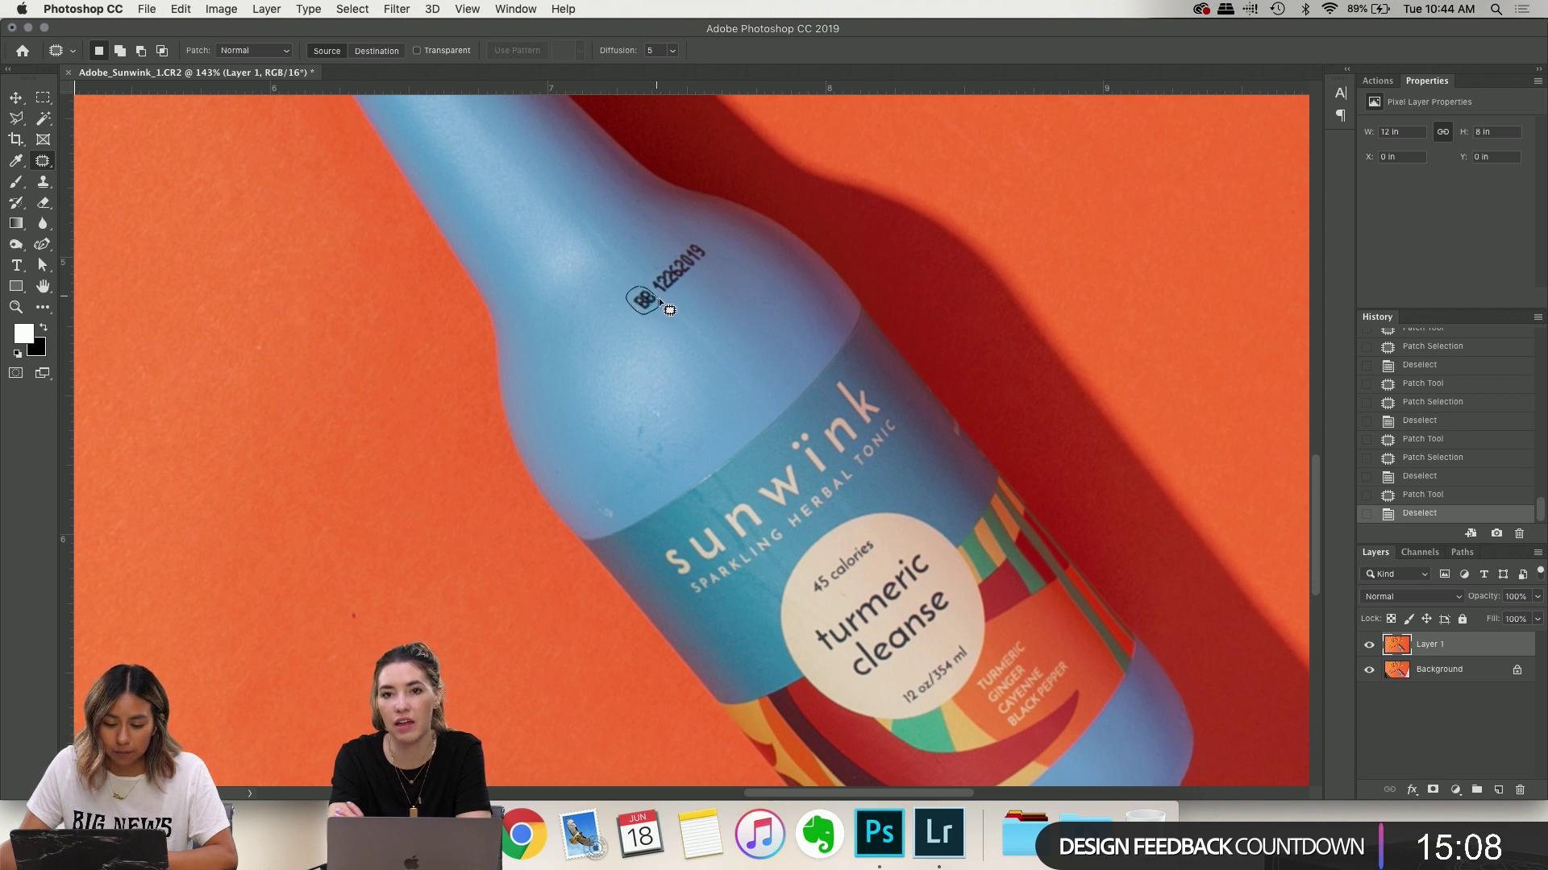
pyautogui.moveTo(662, 307); pyautogui.dragTo(669, 325)
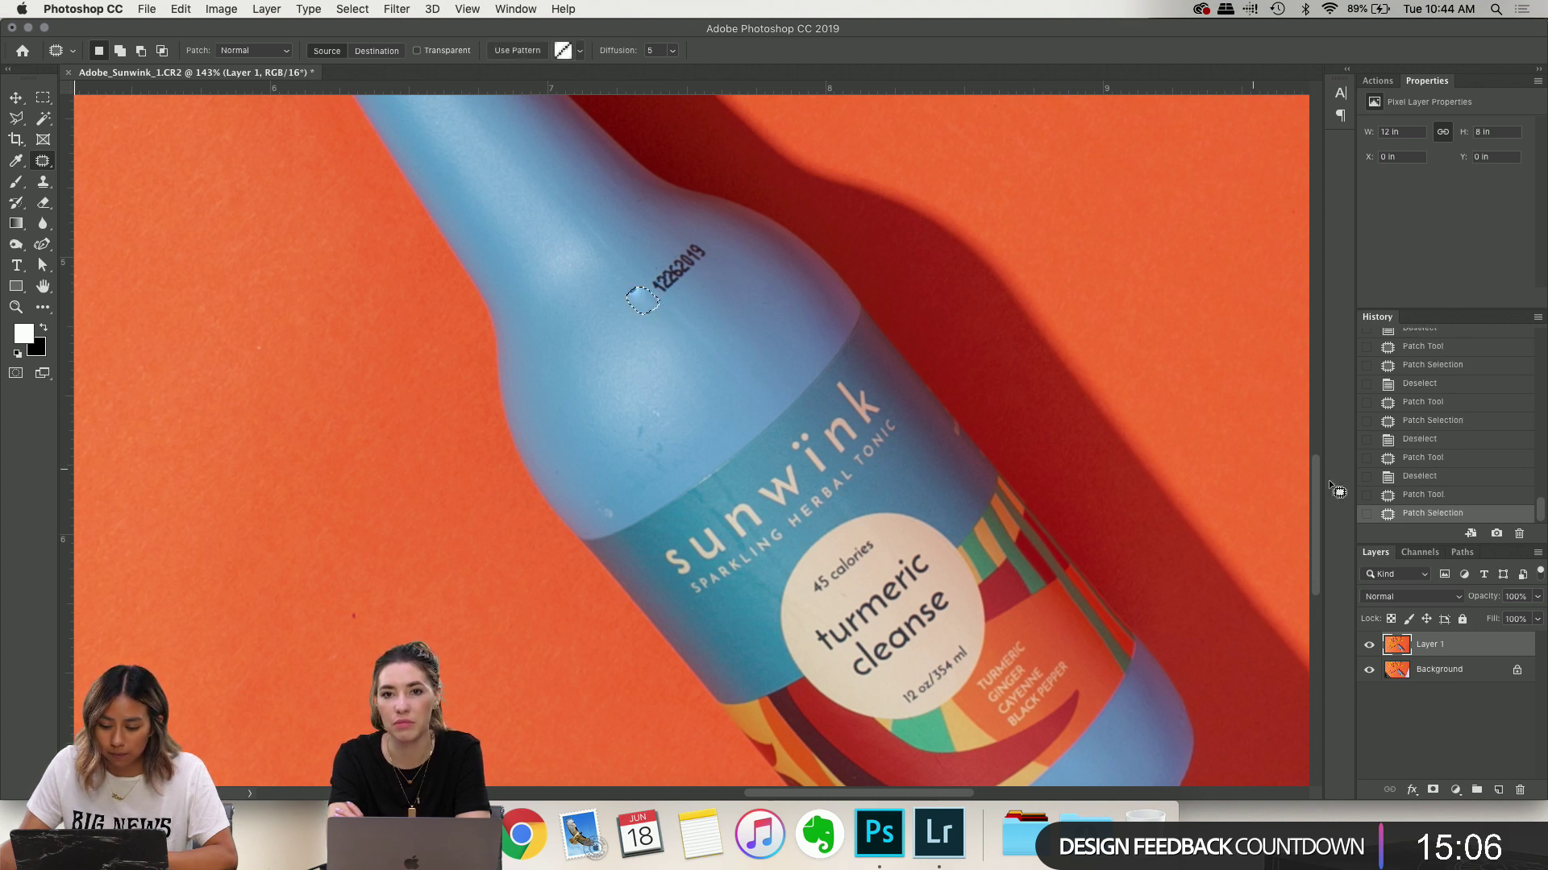
pyautogui.click(1401, 493)
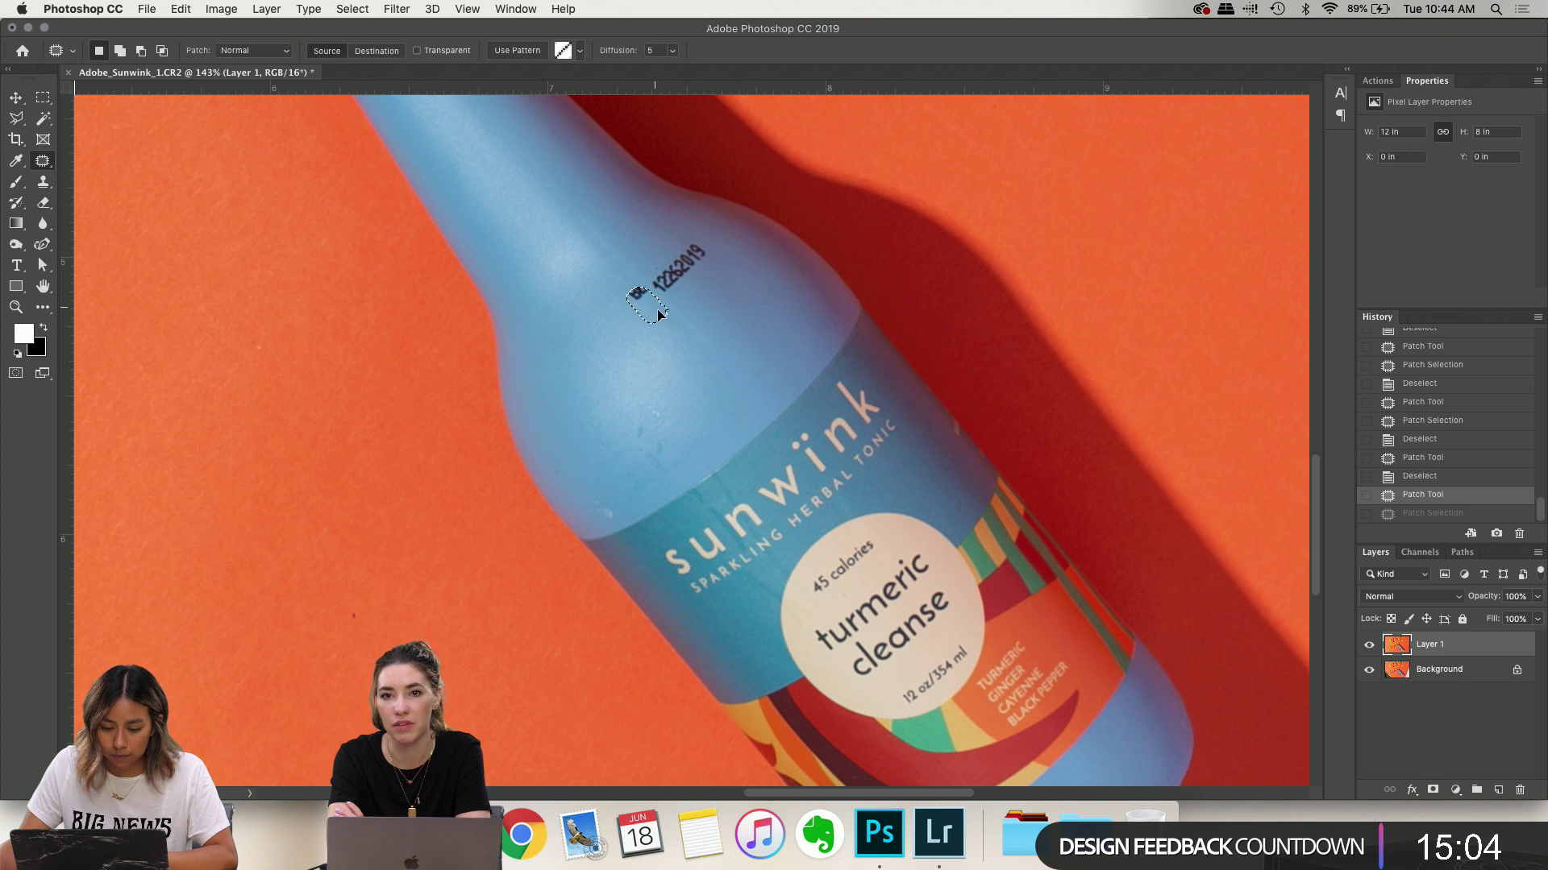
pyautogui.moveTo(659, 314); pyautogui.dragTo(675, 327)
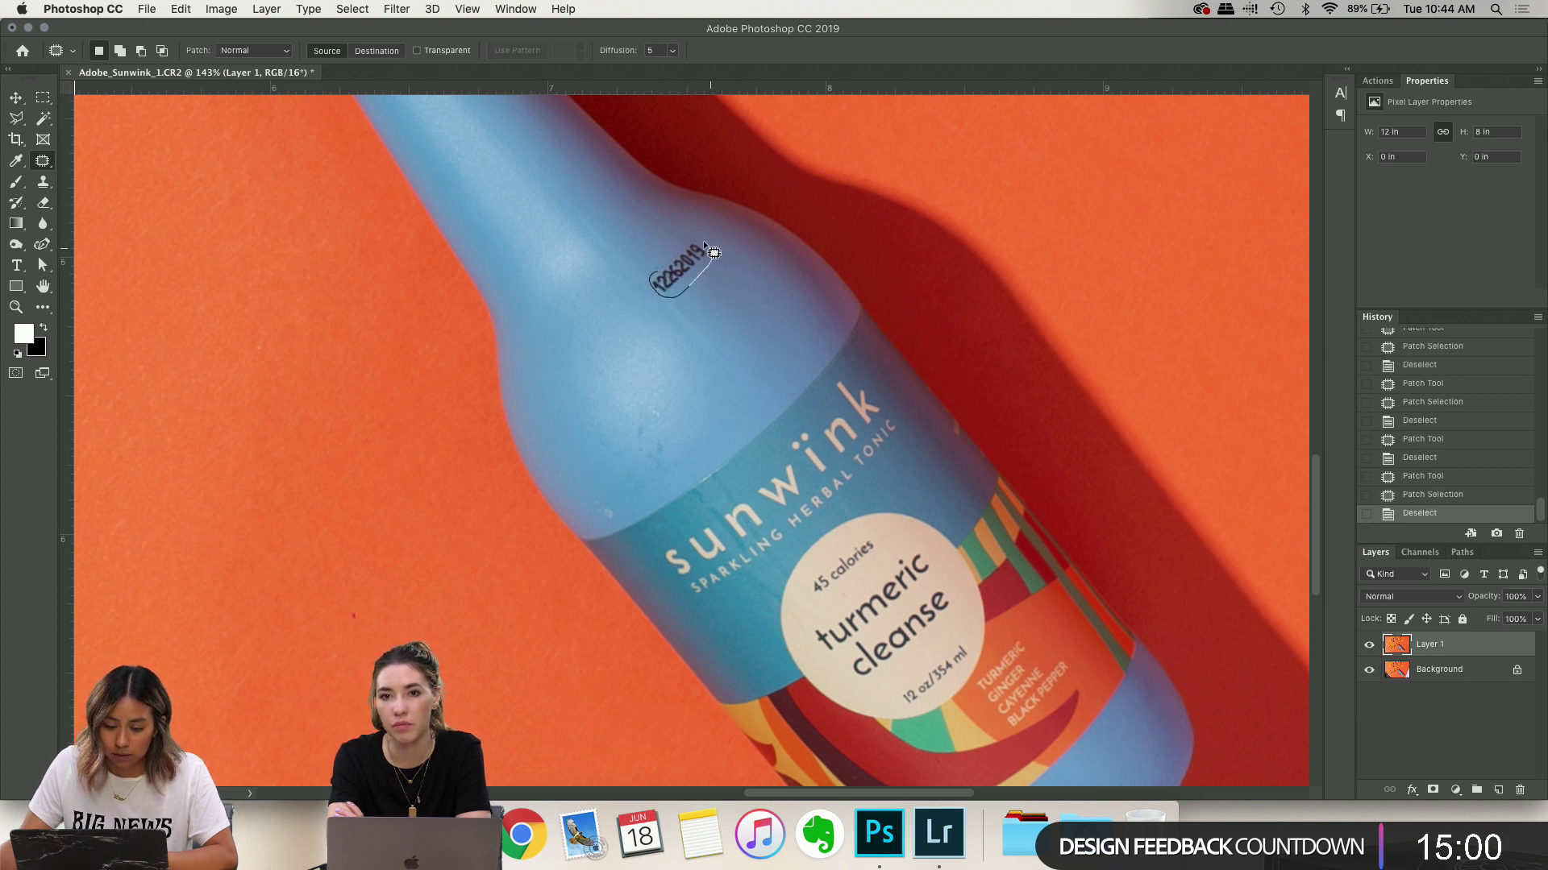
# Patch out the printed date digits and their leftover traces on the bottle's shoulder, deselecting after each patch
pyautogui.moveTo(703, 240)
pyautogui.mouseDown()
pyautogui.moveTo(711, 289)
pyautogui.moveTo(659, 264)
pyautogui.mouseUp()
pyautogui.press('super+d')
pyautogui.moveTo(659, 265)
pyautogui.mouseDown()
pyautogui.moveTo(678, 267)
pyautogui.moveTo(699, 235)
pyautogui.mouseUp()
pyautogui.press('super+d')
pyautogui.moveTo(690, 242); pyautogui.dragTo(708, 266)
pyautogui.press('super+d')
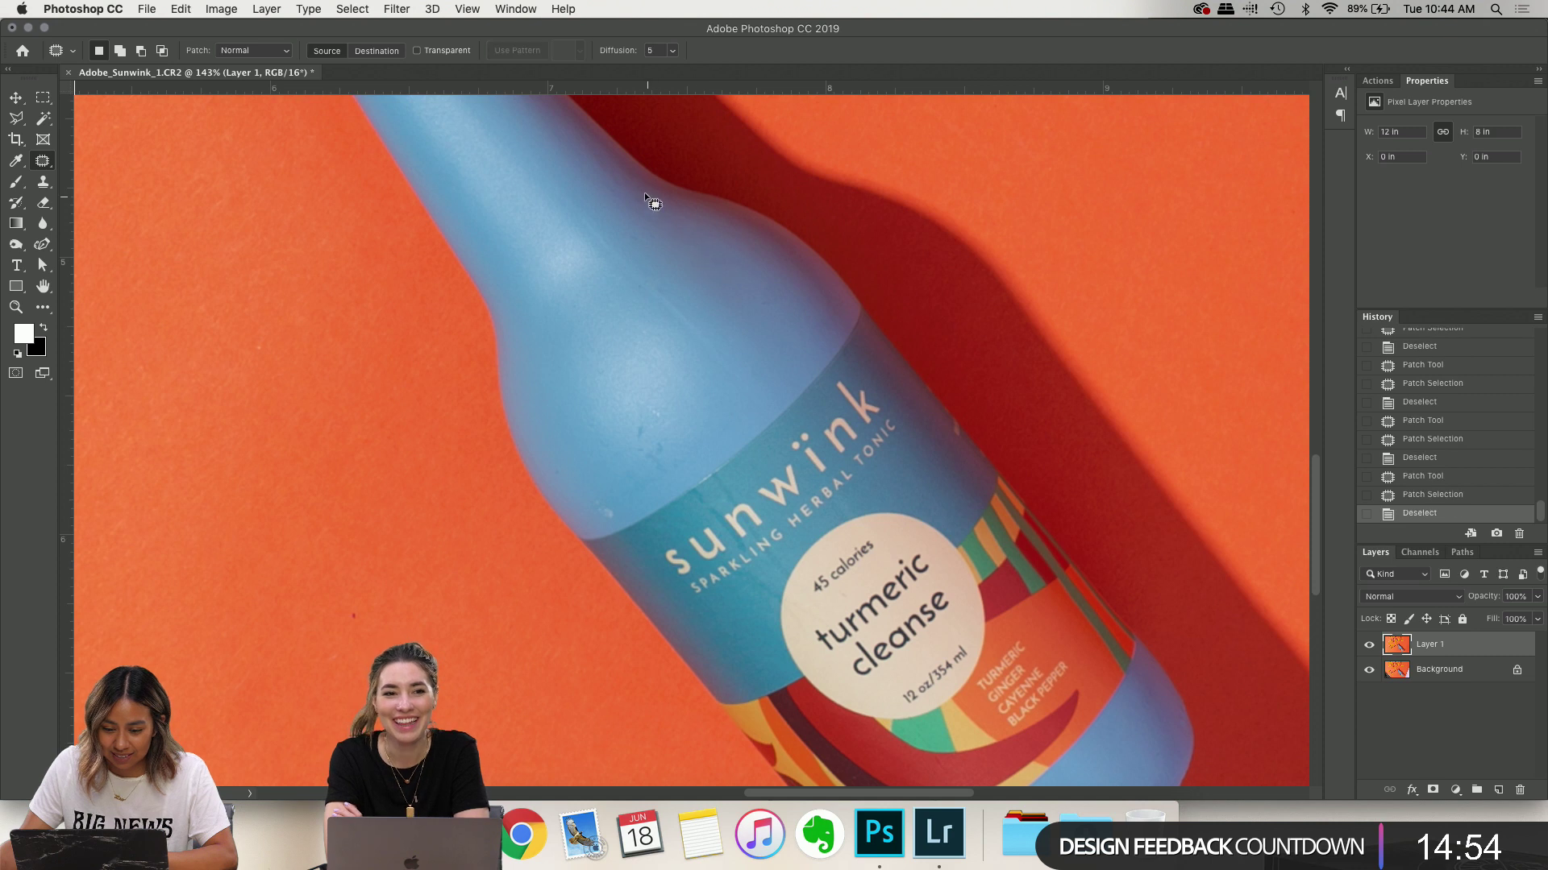
# Patch the faint marks where the bottle's neck widens into the shoulder, and deselect
pyautogui.moveTo(654, 210); pyautogui.dragTo(645, 207)
pyautogui.press('super+d')
pyautogui.moveTo(645, 206)
pyautogui.mouseDown()
pyautogui.moveTo(666, 228)
pyautogui.moveTo(654, 266)
pyautogui.mouseUp()
pyautogui.press('super+d')
# Patch out the dark smudges on the bottle's blue shoulder just above the label, and deselect
pyautogui.moveTo(662, 403)
pyautogui.mouseDown()
pyautogui.moveTo(659, 429)
pyautogui.moveTo(637, 430)
pyautogui.moveTo(674, 415)
pyautogui.mouseUp()
pyautogui.press('super+d')
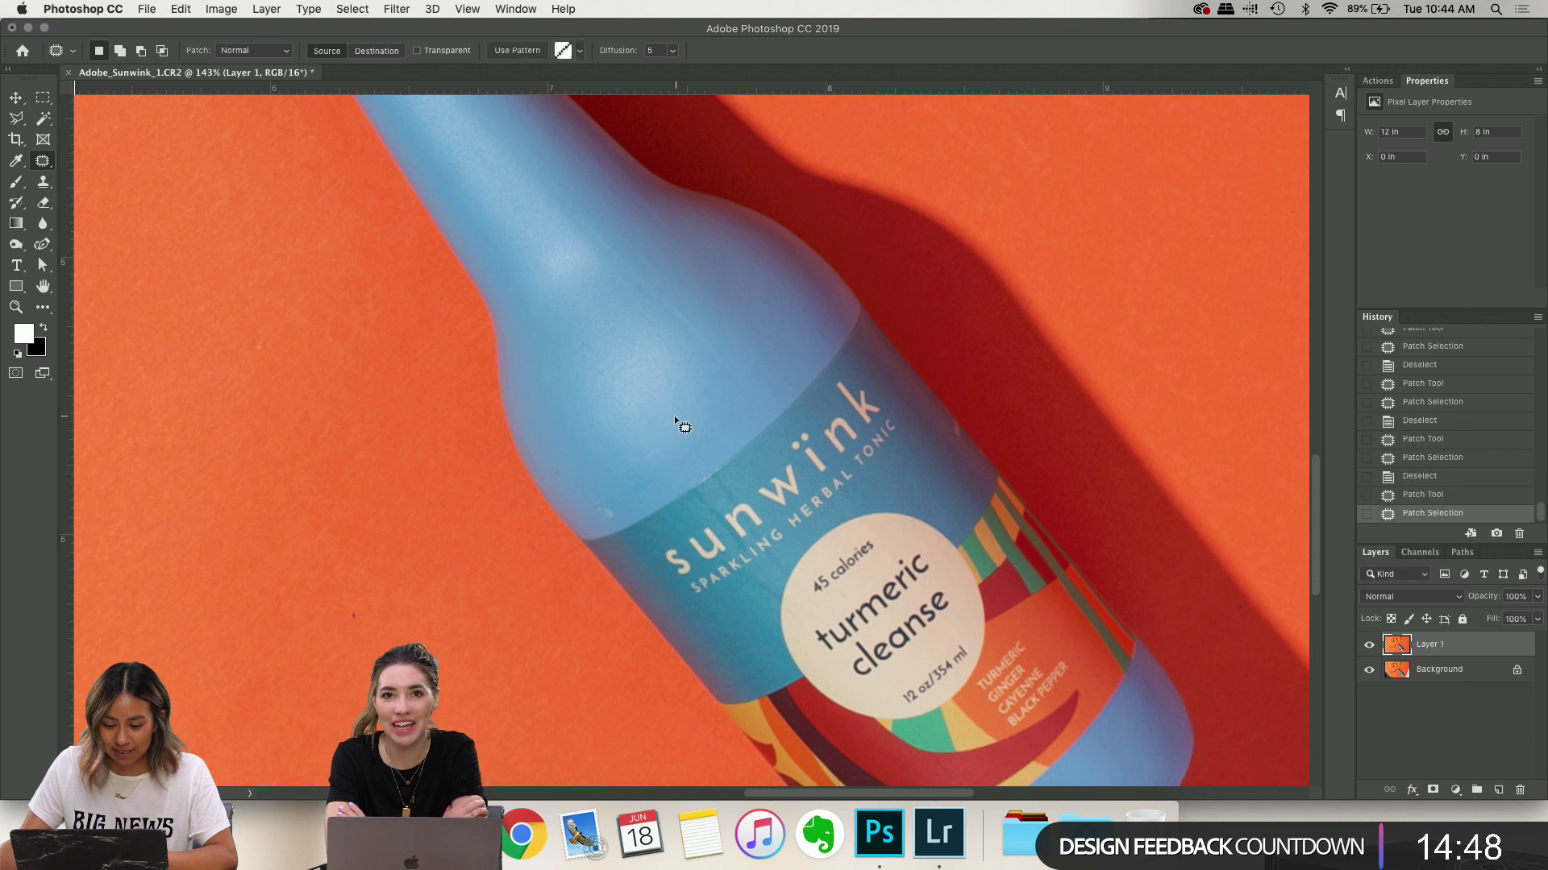
pyautogui.press('super+d')
pyautogui.moveTo(633, 469)
pyautogui.mouseDown()
pyautogui.moveTo(626, 395)
pyautogui.moveTo(621, 425)
pyautogui.mouseUp()
pyautogui.press('super+d')
# Smooth the shoulder highlight with patches and remove the light spot near the shoulder's left edge above the label
pyautogui.moveTo(617, 413); pyautogui.dragTo(649, 422)
pyautogui.press('super+d')
pyautogui.moveTo(605, 339); pyautogui.dragTo(651, 379)
pyautogui.press('super+d')
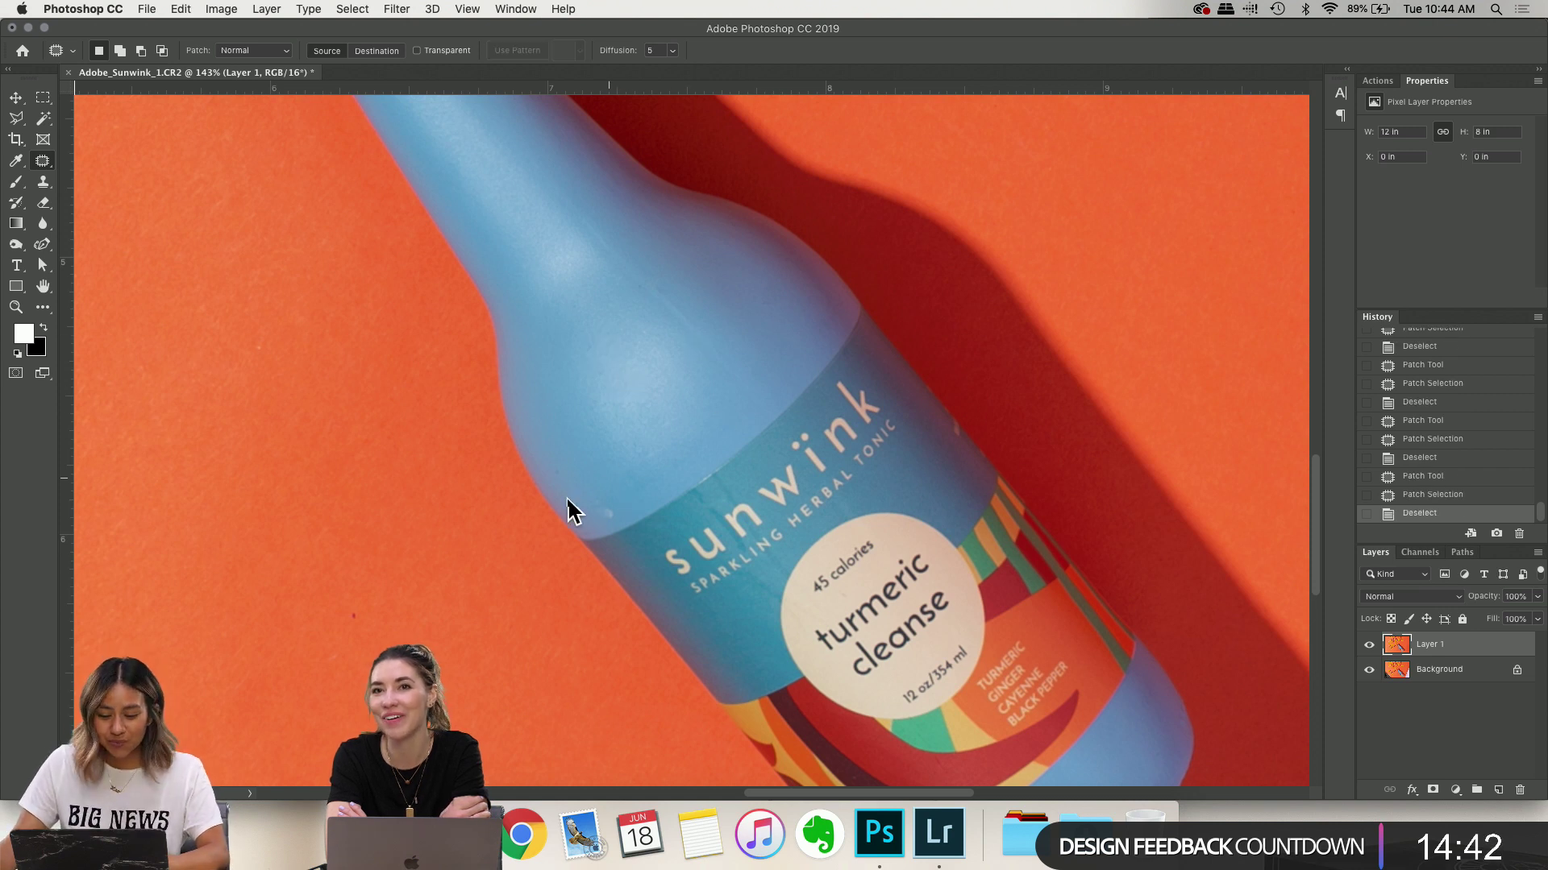
pyautogui.moveTo(596, 509)
pyautogui.mouseDown()
pyautogui.moveTo(620, 524)
pyautogui.moveTo(559, 450)
pyautogui.mouseUp()
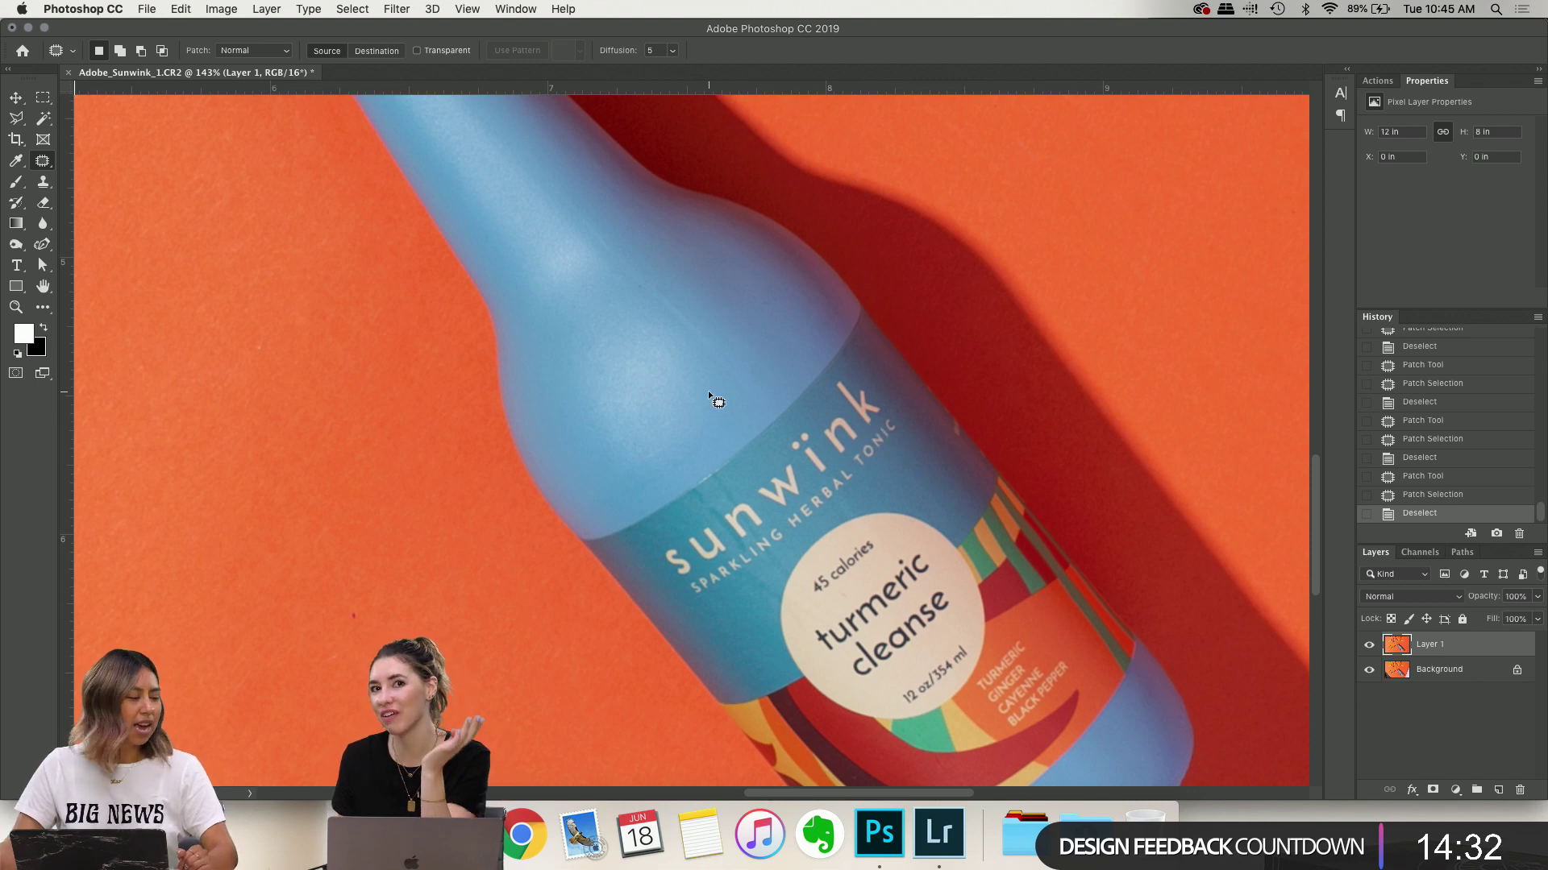
# Patch the faint line marks along the bottle's neck and upper shoulder with smooth blue glass
pyautogui.scroll(5, 709, 392)
pyautogui.hscroll(-2, 708, 392)
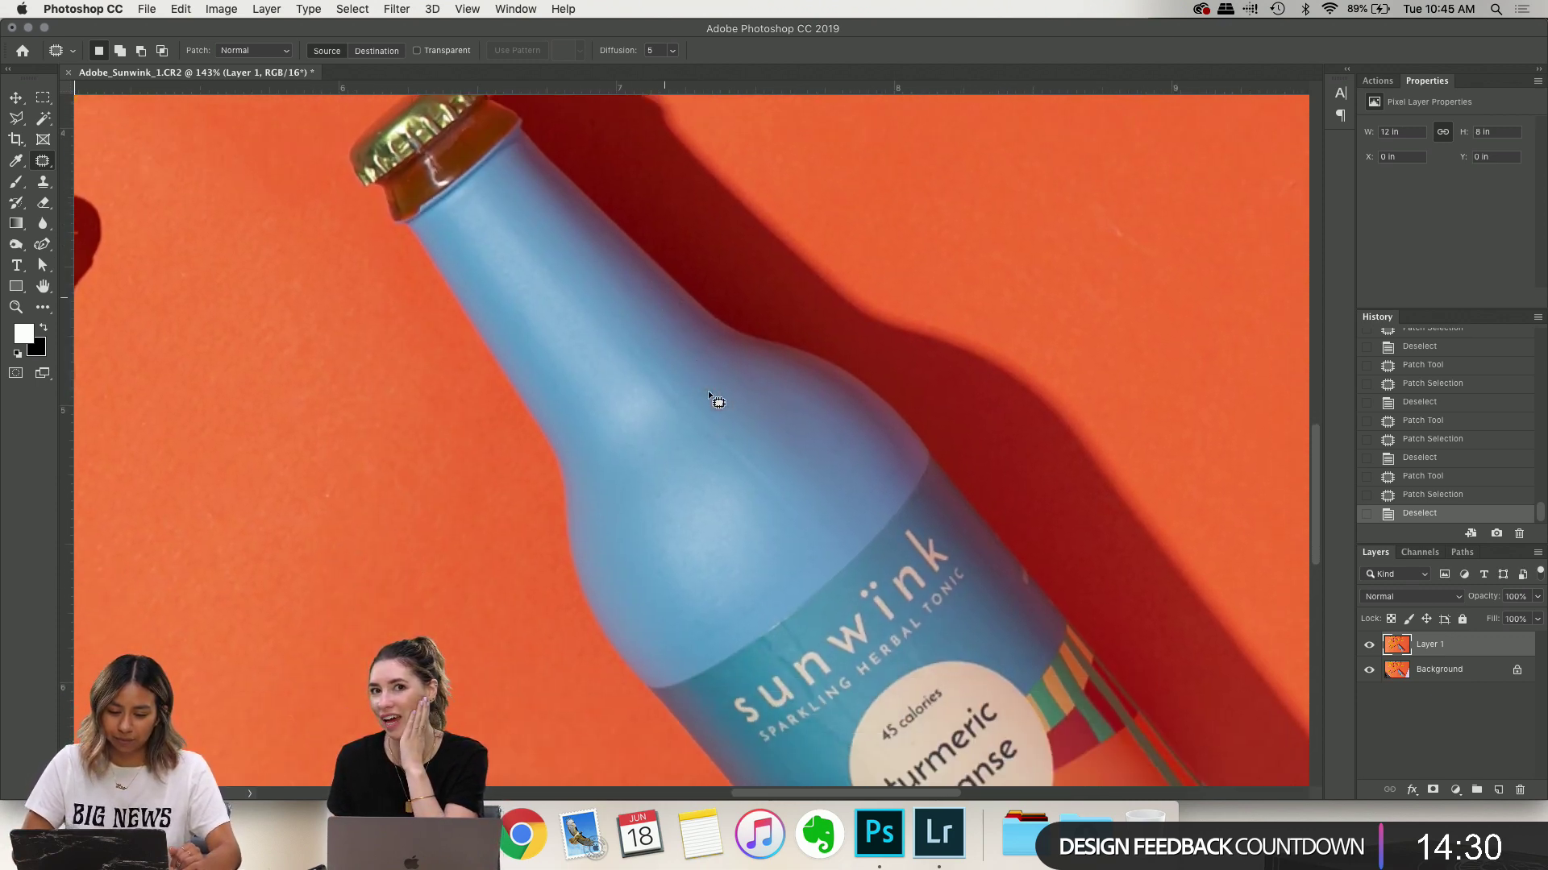
pyautogui.scroll(-5, 709, 392)
pyautogui.hscroll(3, 708, 392)
pyautogui.scroll(5, 708, 392)
pyautogui.hscroll(-3, 709, 391)
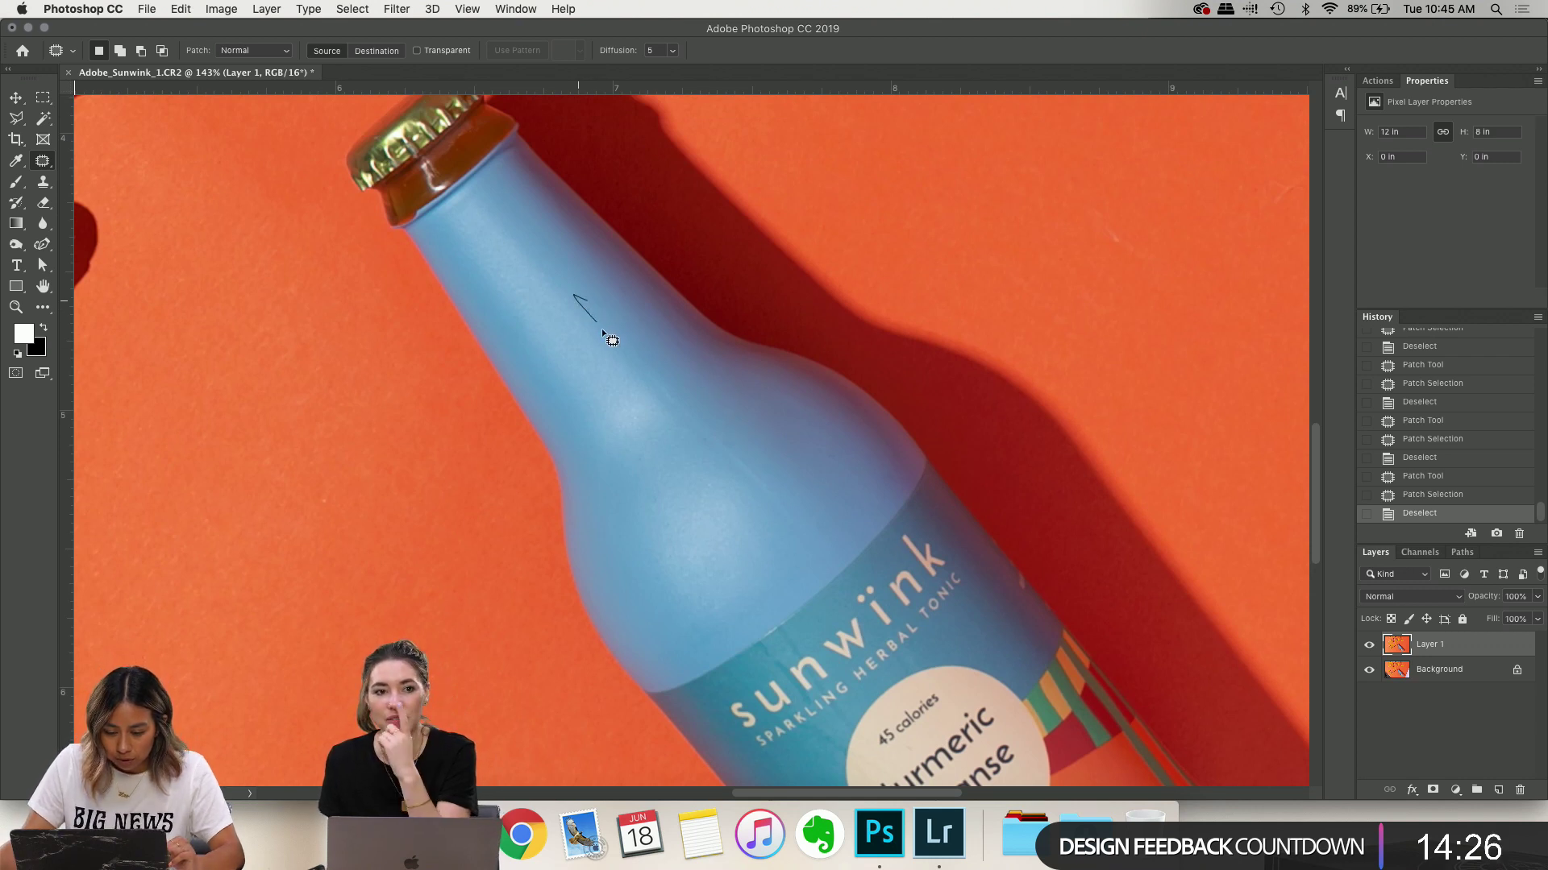
pyautogui.press('Escape')
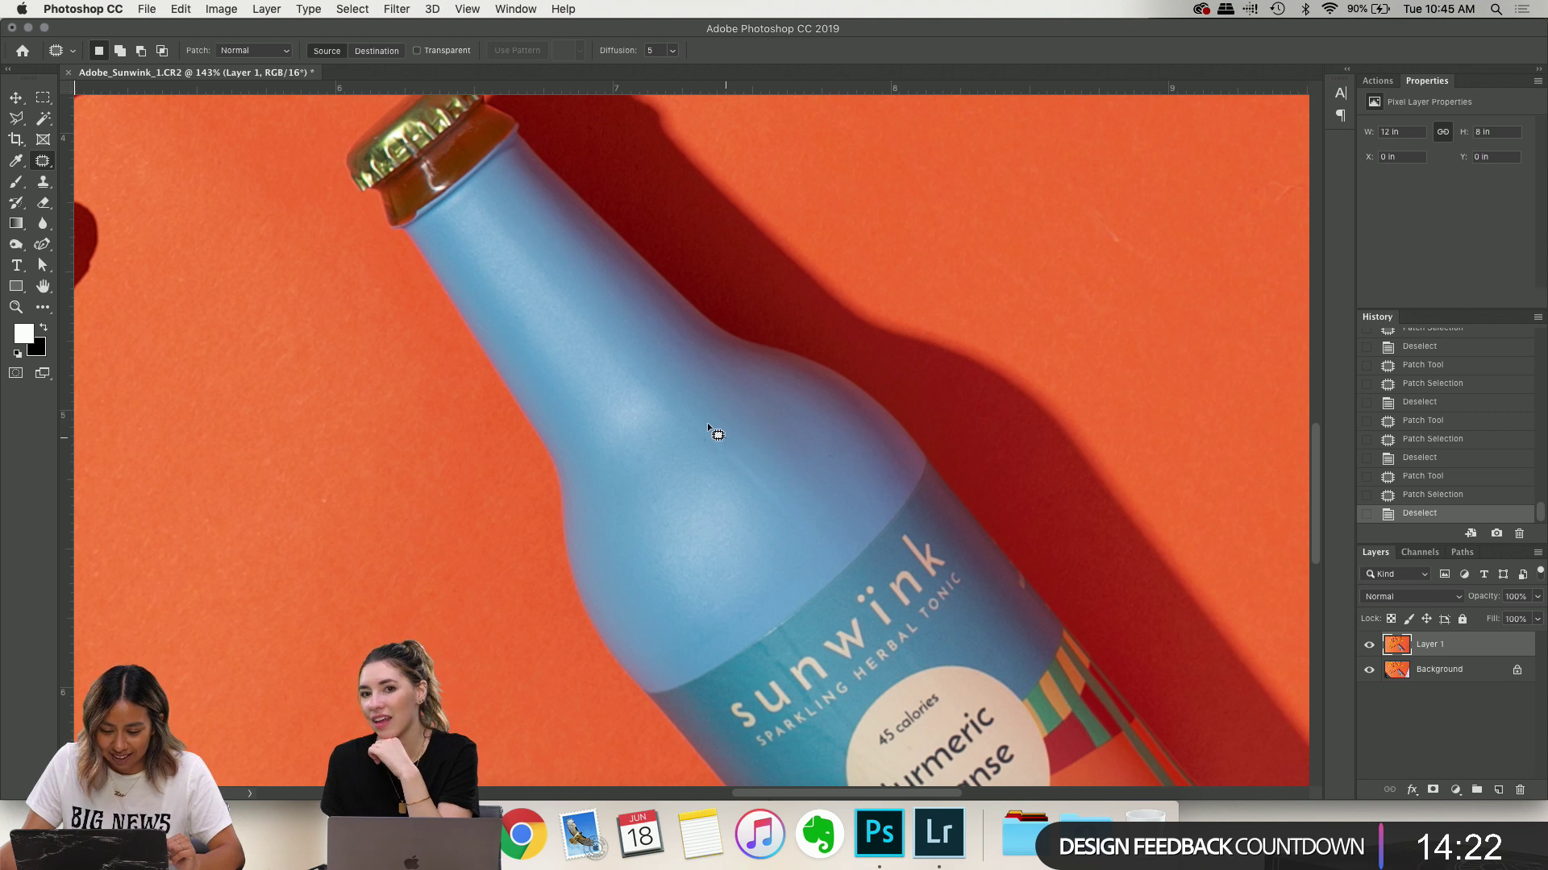
pyautogui.press('Escape')
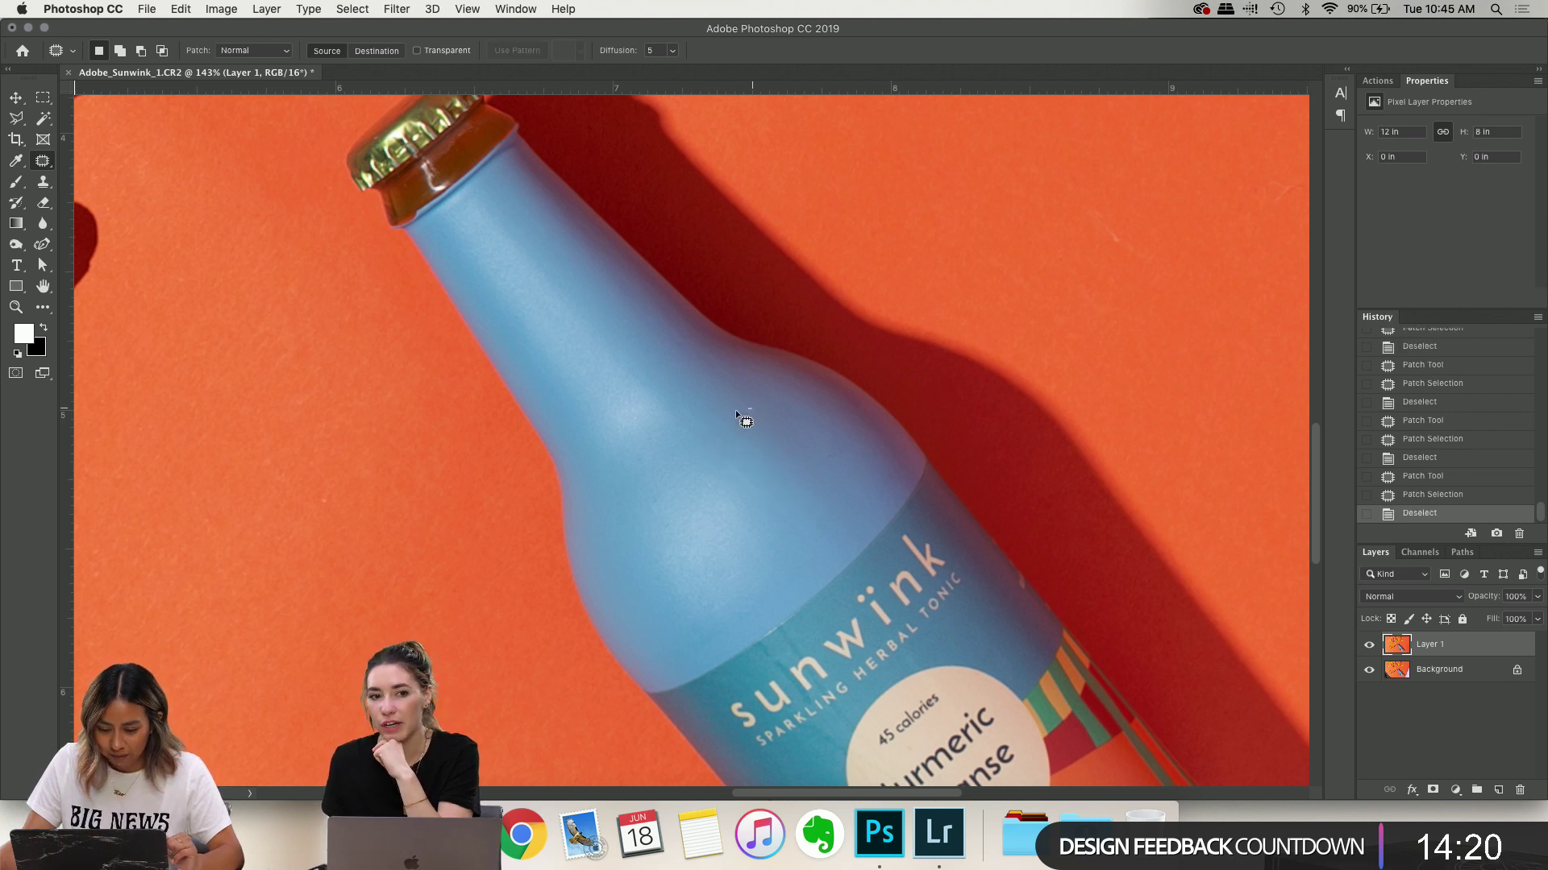
pyautogui.press('Escape')
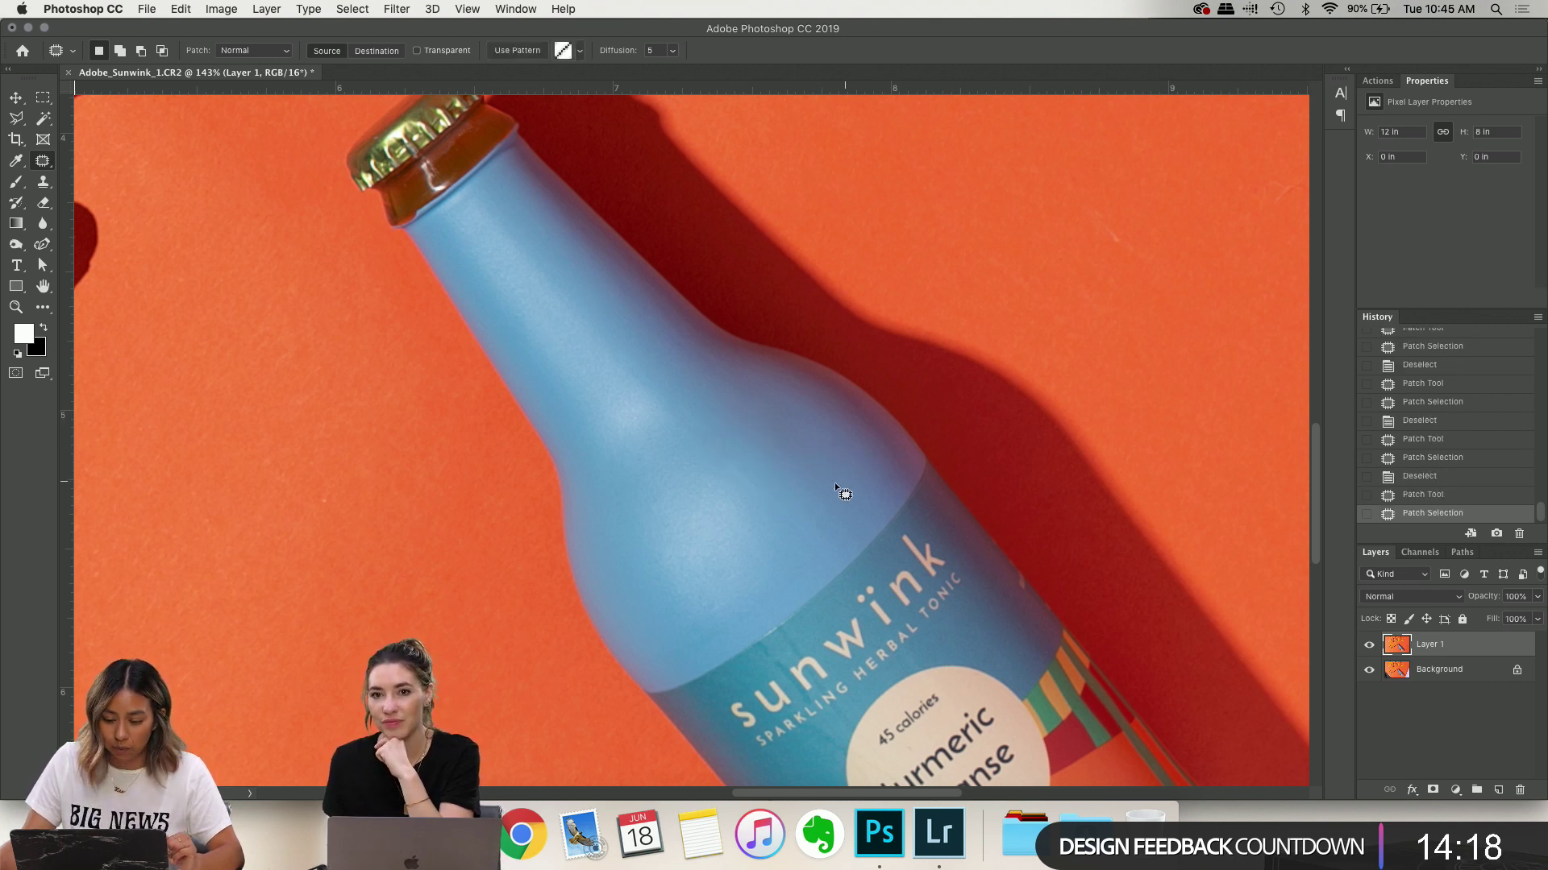
# Patch the faint marks on the bottle's lower shoulder just above the label's upper edge, and deselect
pyautogui.press('Escape')
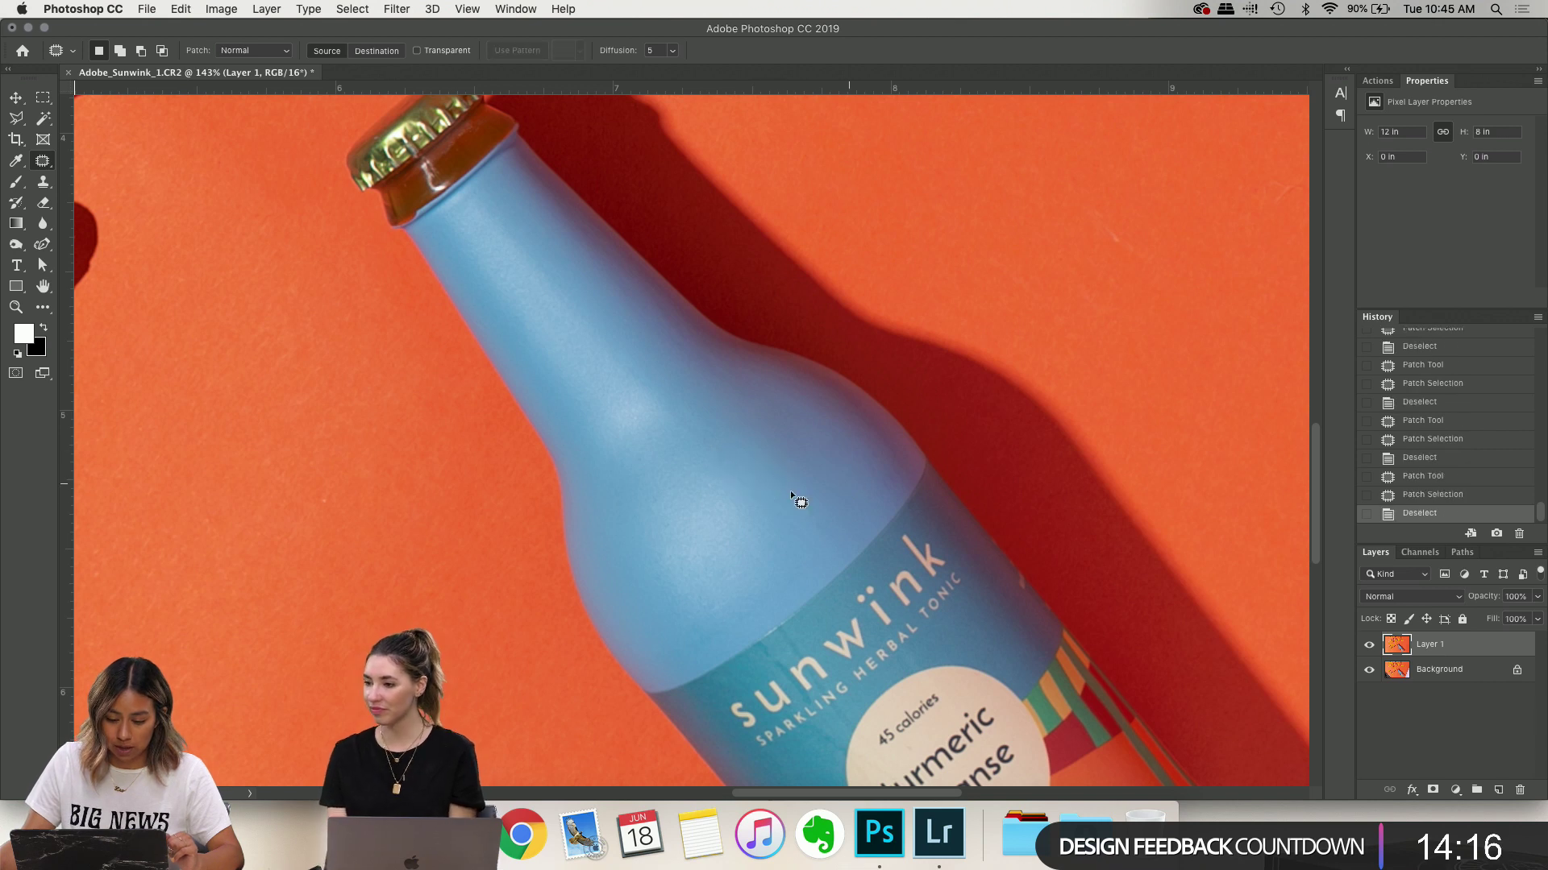
pyautogui.scroll(3, 730, 276)
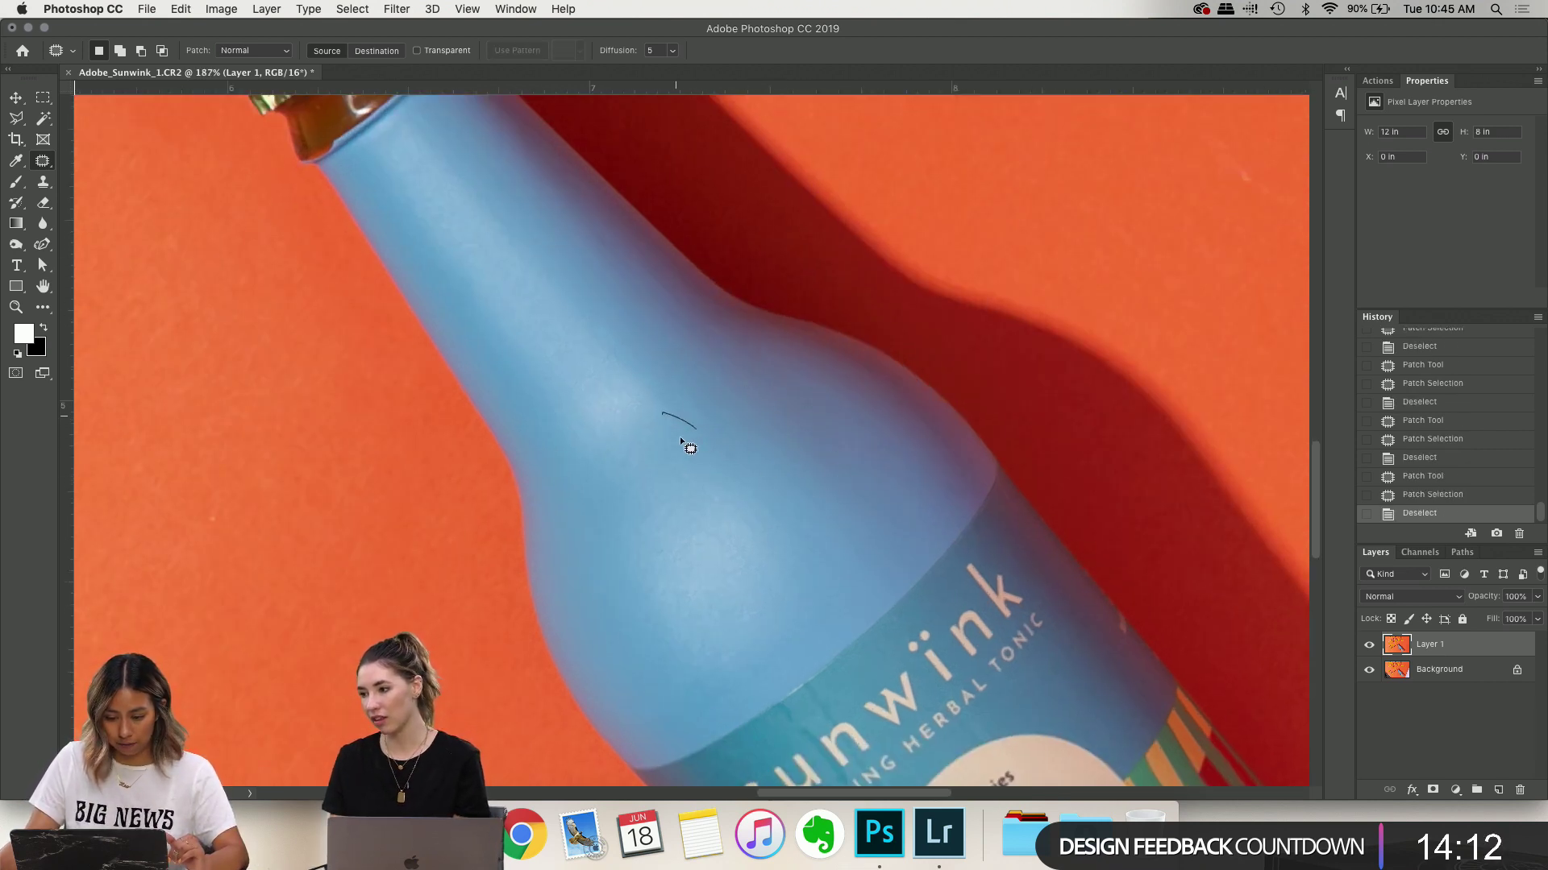
pyautogui.scroll(-5, 821, 461)
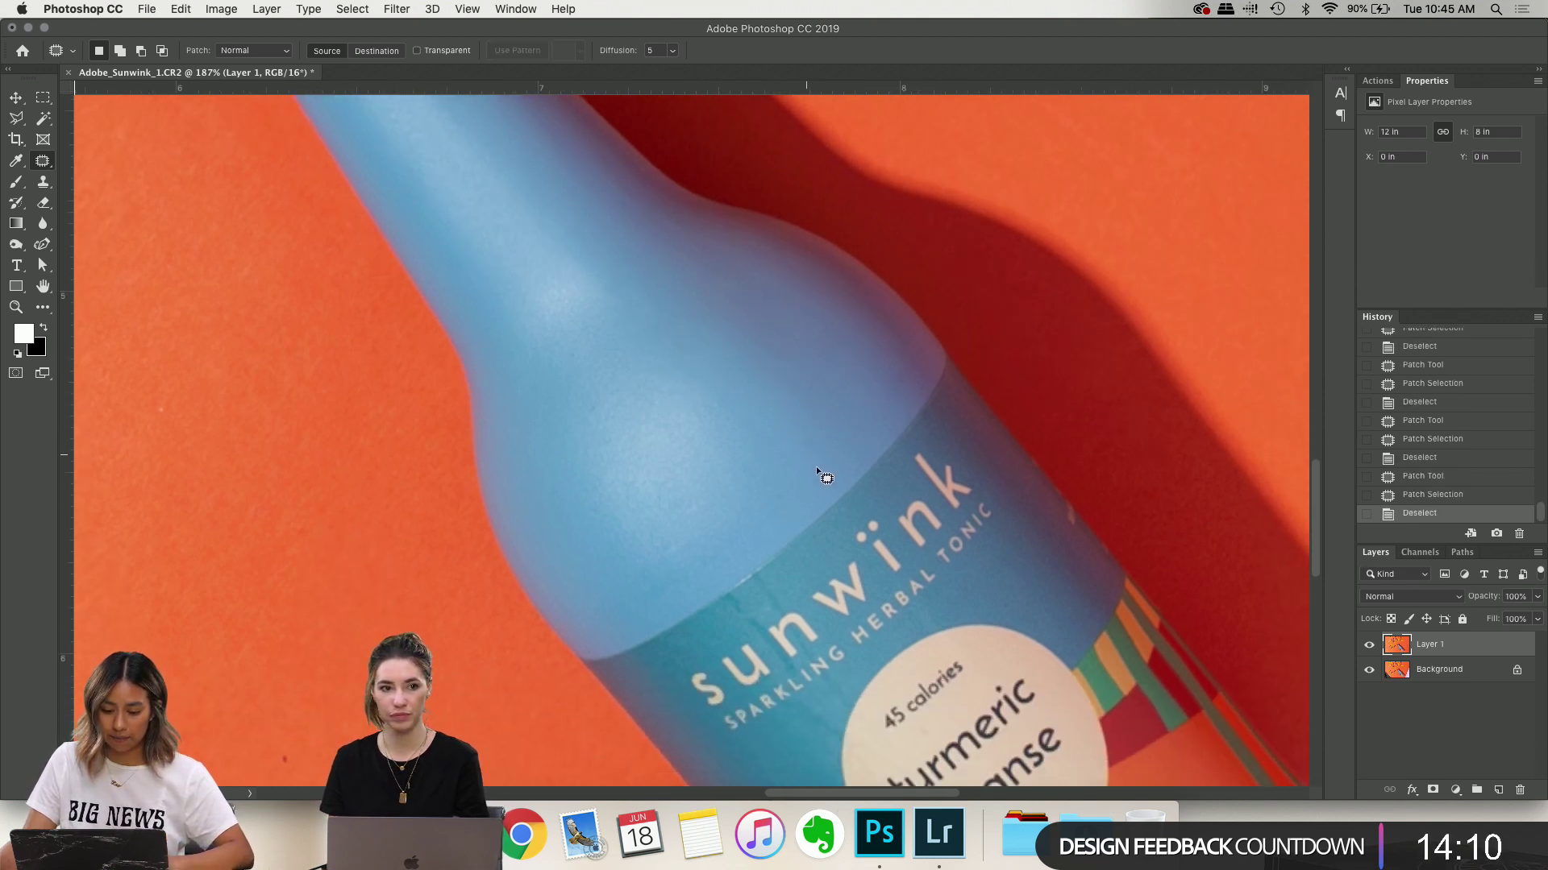
pyautogui.scroll(-2, 815, 465)
pyautogui.moveTo(711, 512); pyautogui.dragTo(714, 516)
pyautogui.moveTo(695, 527)
pyautogui.mouseDown()
pyautogui.moveTo(765, 493)
pyautogui.moveTo(774, 452)
pyautogui.mouseUp()
pyautogui.hotkey('ctrl', 'd')
pyautogui.hotkey('ctrl', 'd')
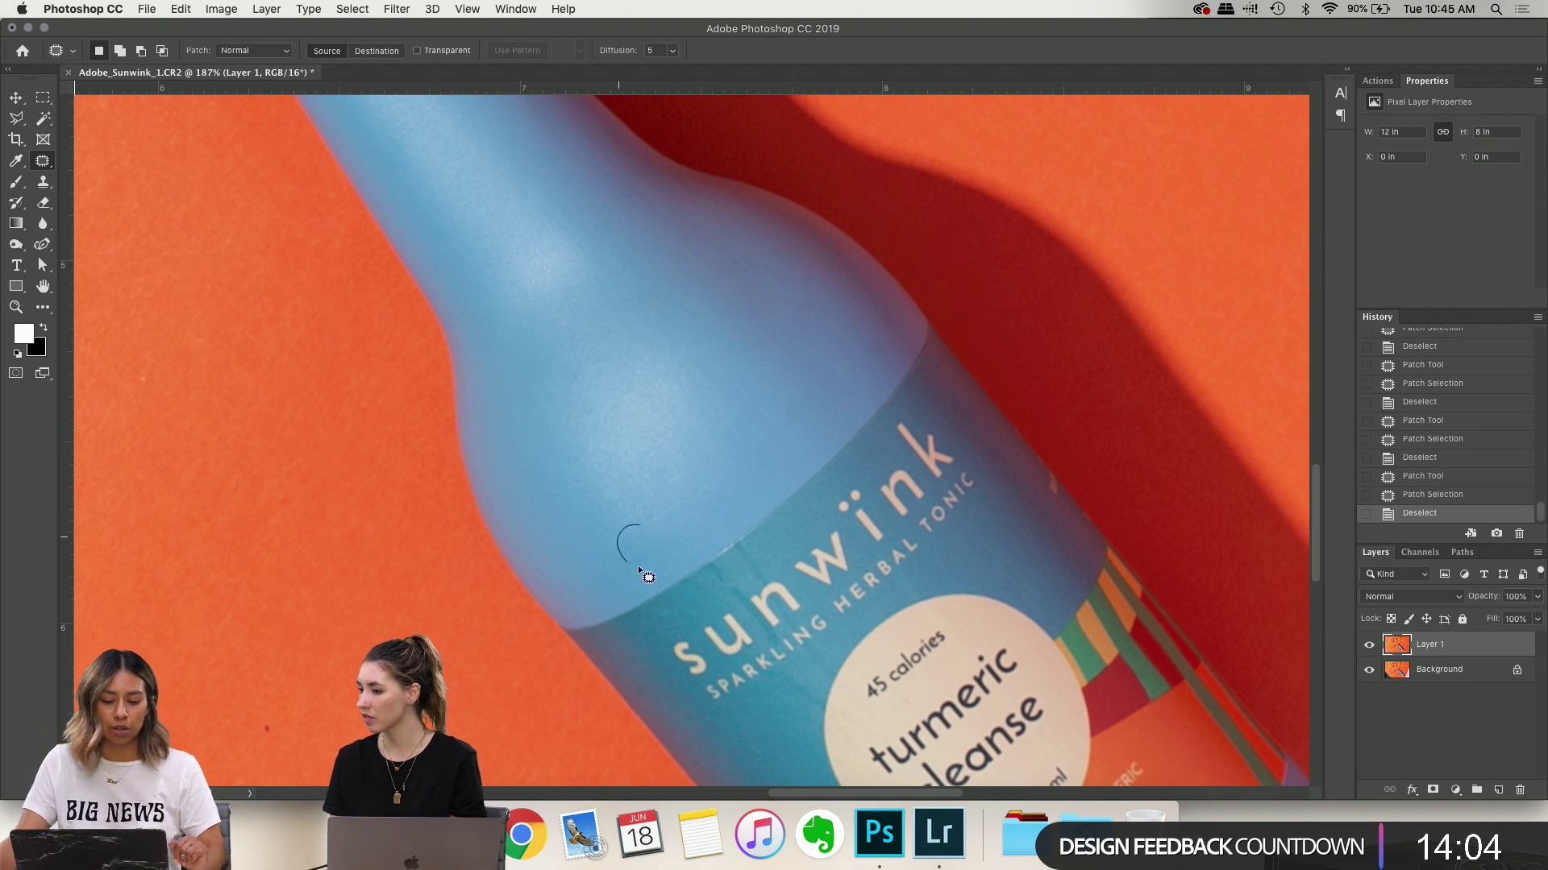
pyautogui.moveTo(645, 574)
pyautogui.mouseDown()
pyautogui.moveTo(603, 490)
pyautogui.moveTo(588, 490)
pyautogui.moveTo(739, 535)
pyautogui.mouseUp()
pyautogui.hotkey('ctrl', 'd')
pyautogui.hotkey('ctrl', 'd')
pyautogui.scroll(5, 771, 477)
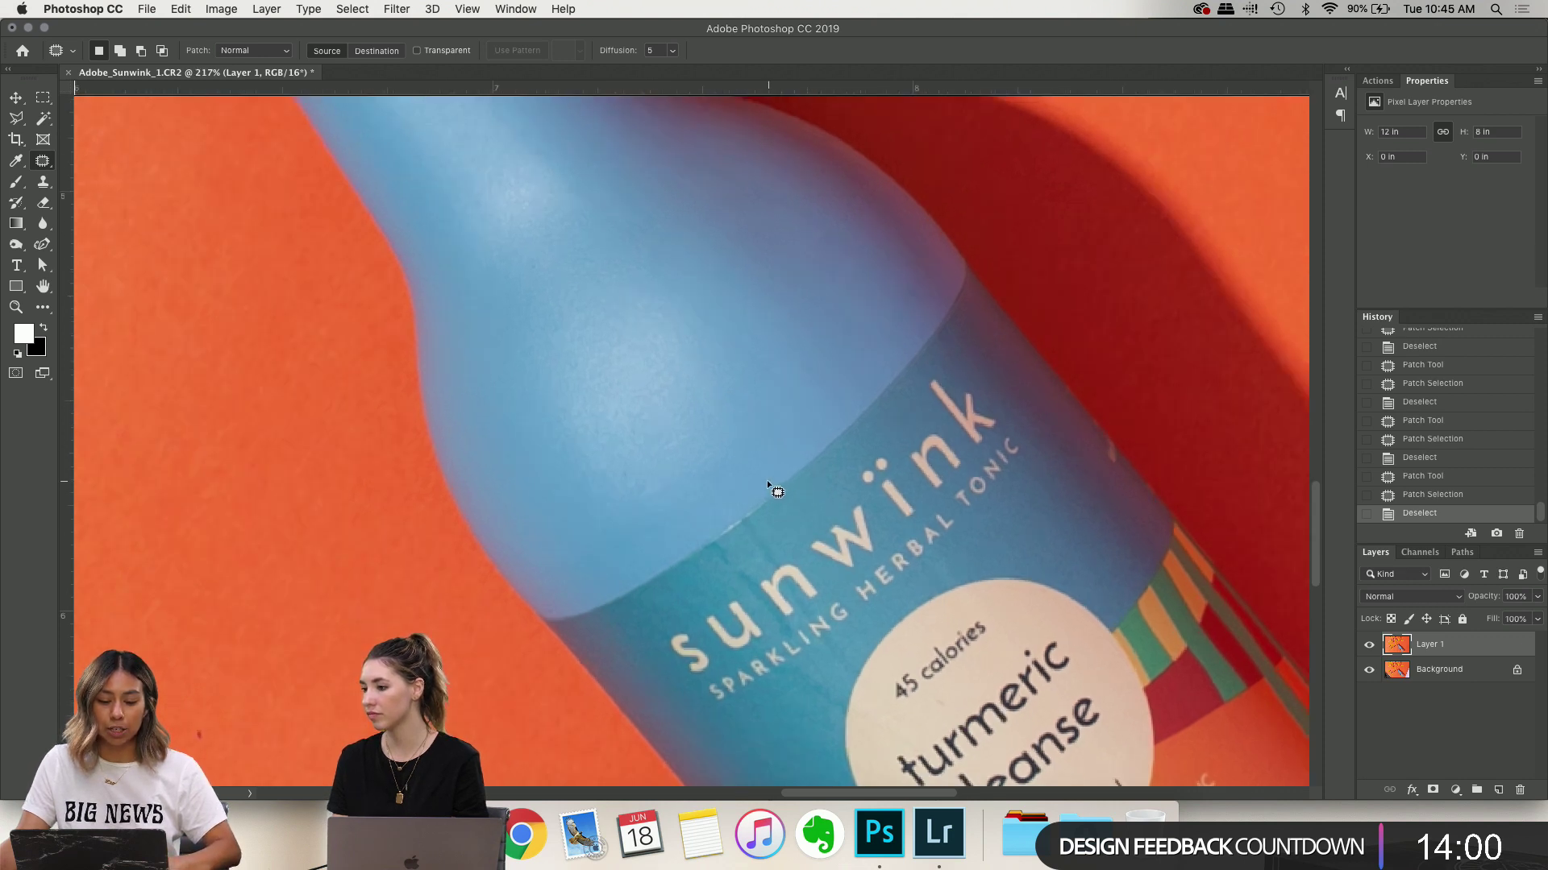
# Use the Spot Healing Brush at size 10 on the light scuff along the label's upper edge above "sunwink"
pyautogui.rightClick(43, 161)
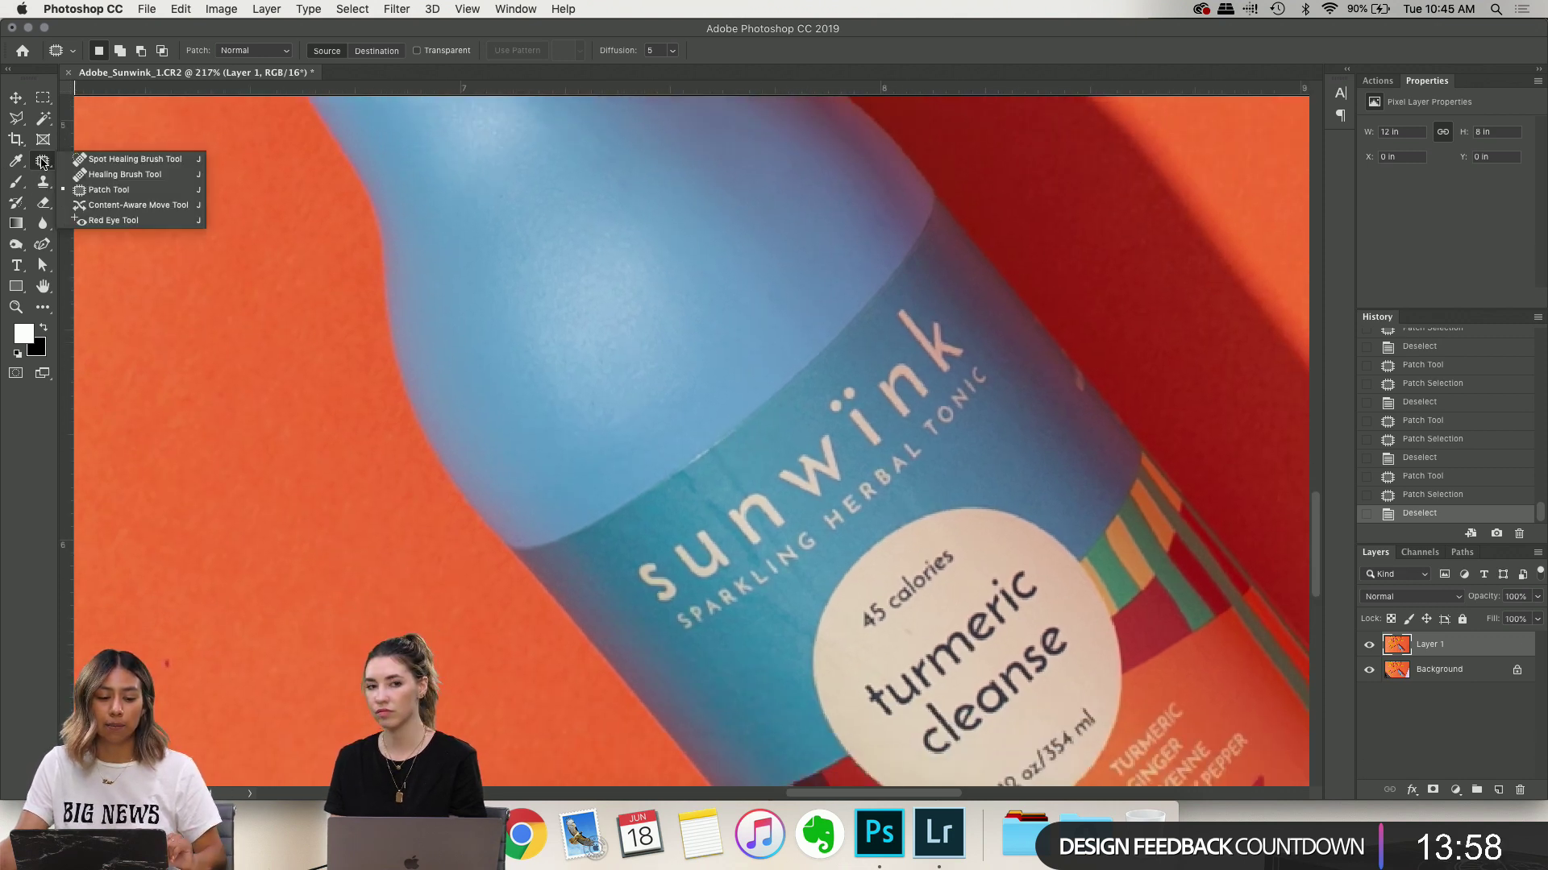
pyautogui.click(121, 160)
pyautogui.press('[')
pyautogui.press('[')
pyautogui.press('[')
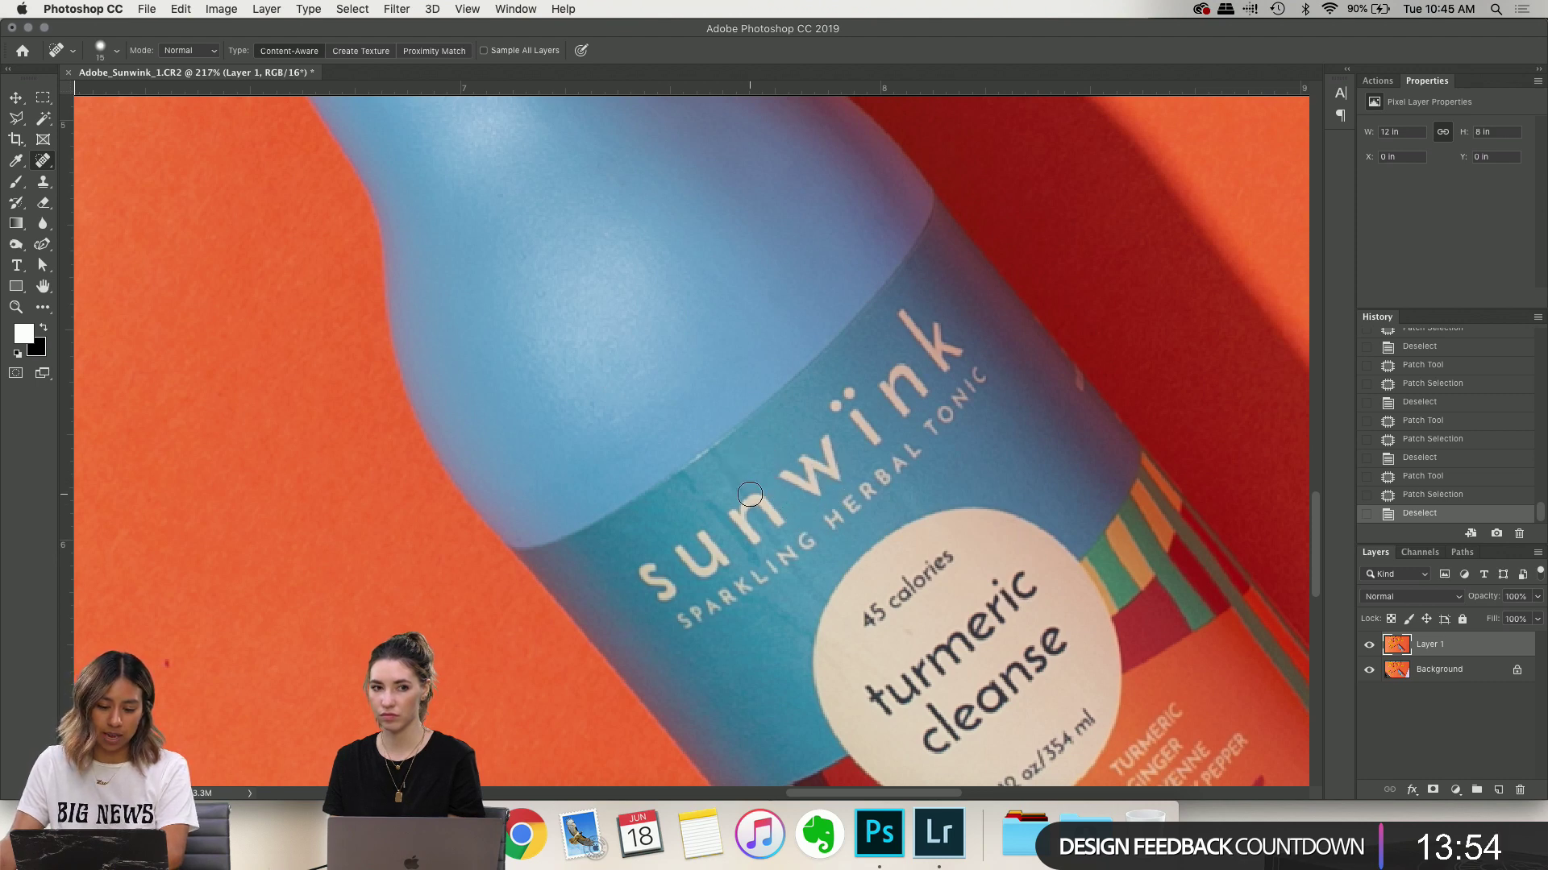
pyautogui.scroll(5, 749, 494)
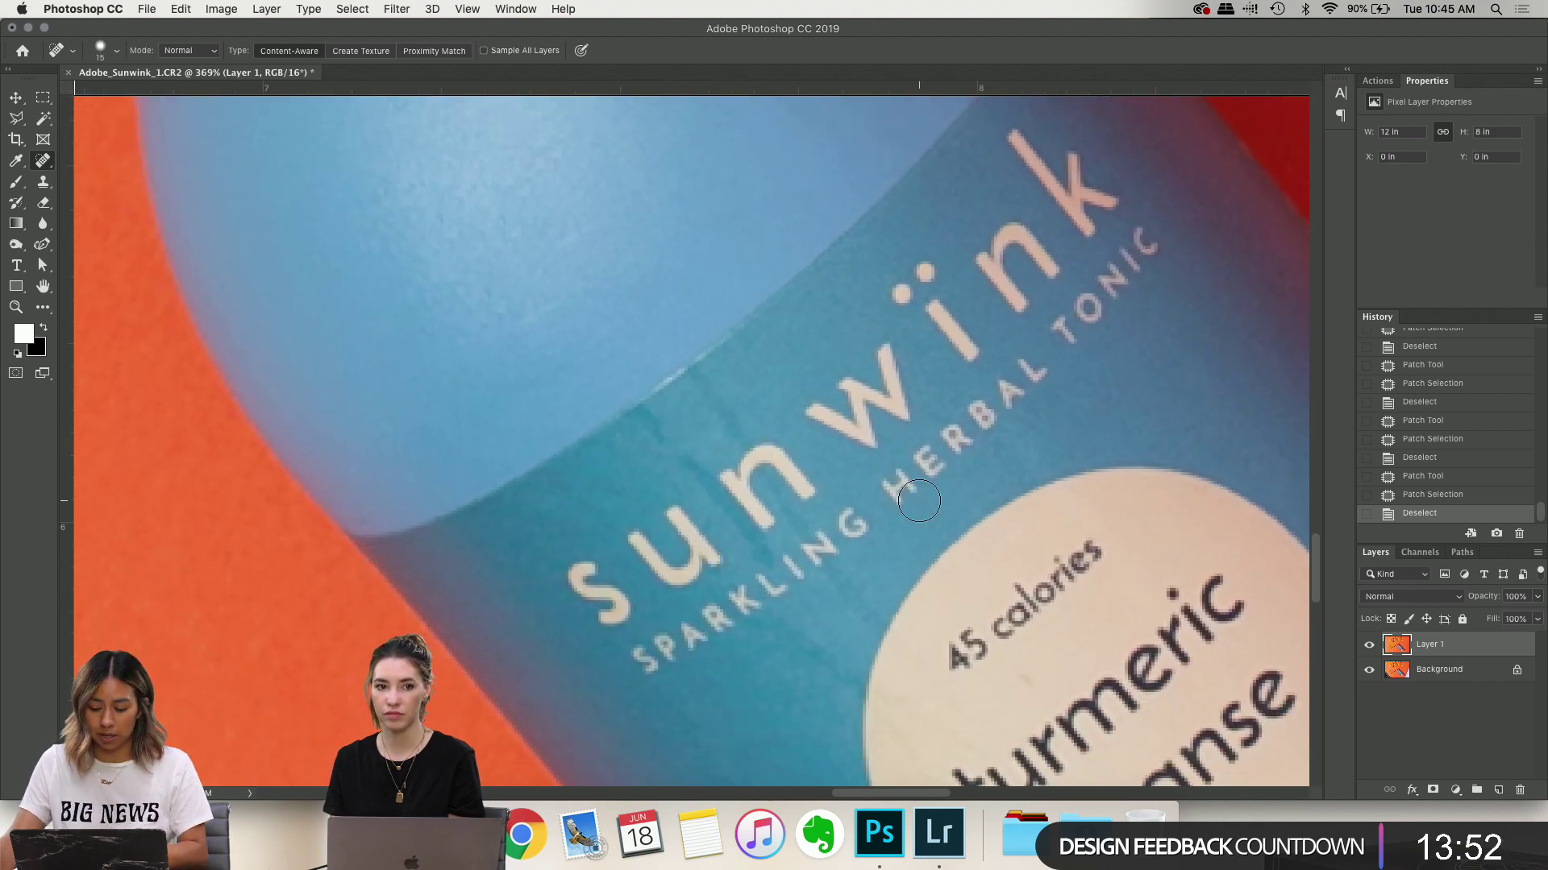
pyautogui.press('[')
pyautogui.press('[')
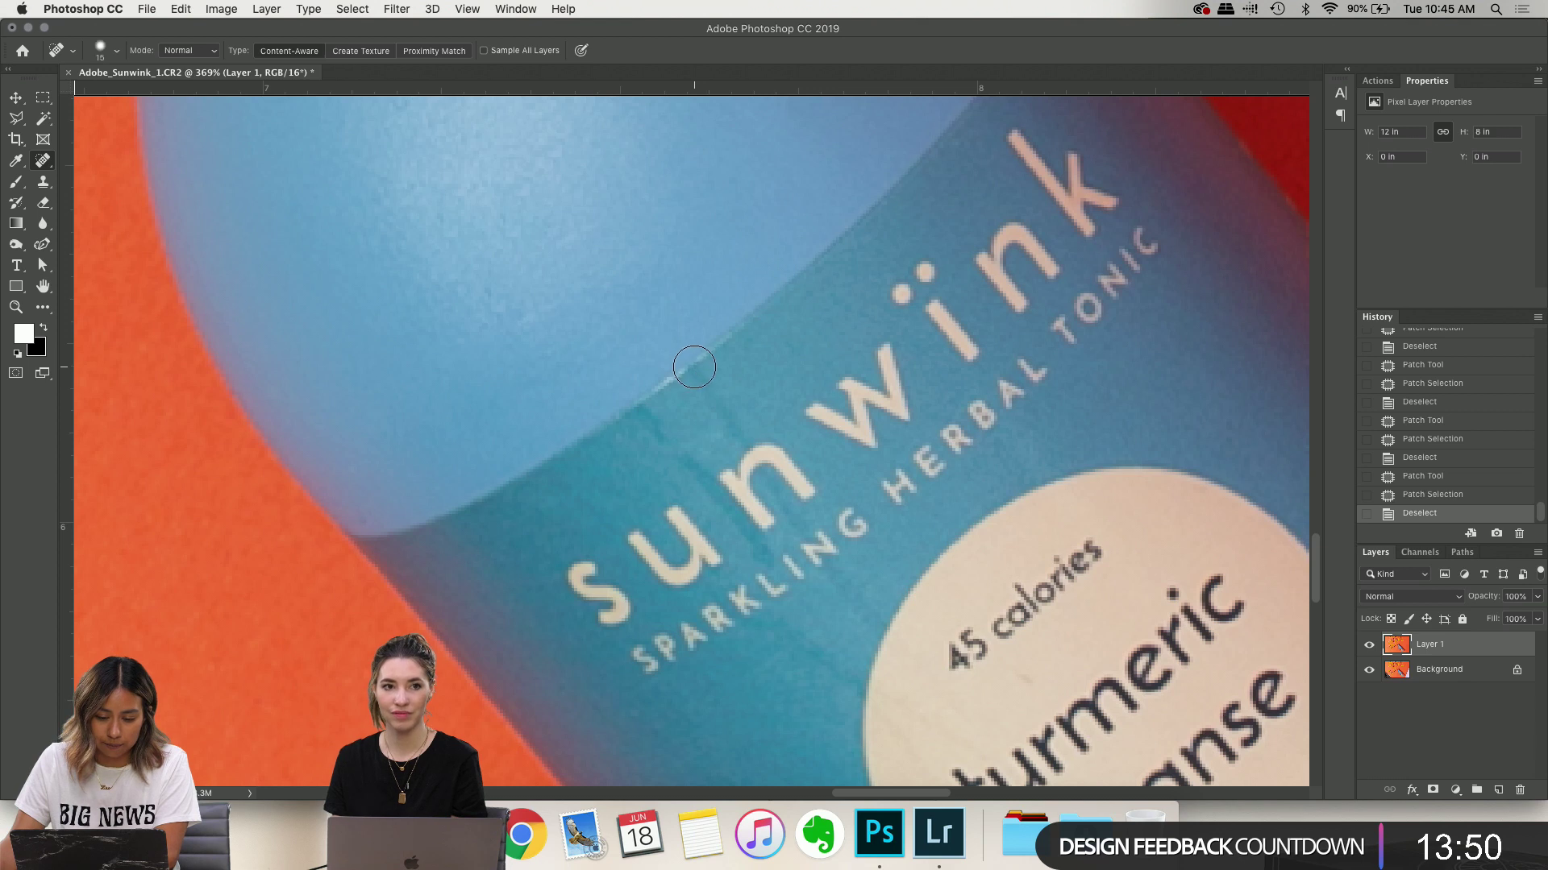
pyautogui.press('[')
pyautogui.moveTo(676, 345); pyautogui.dragTo(737, 431)
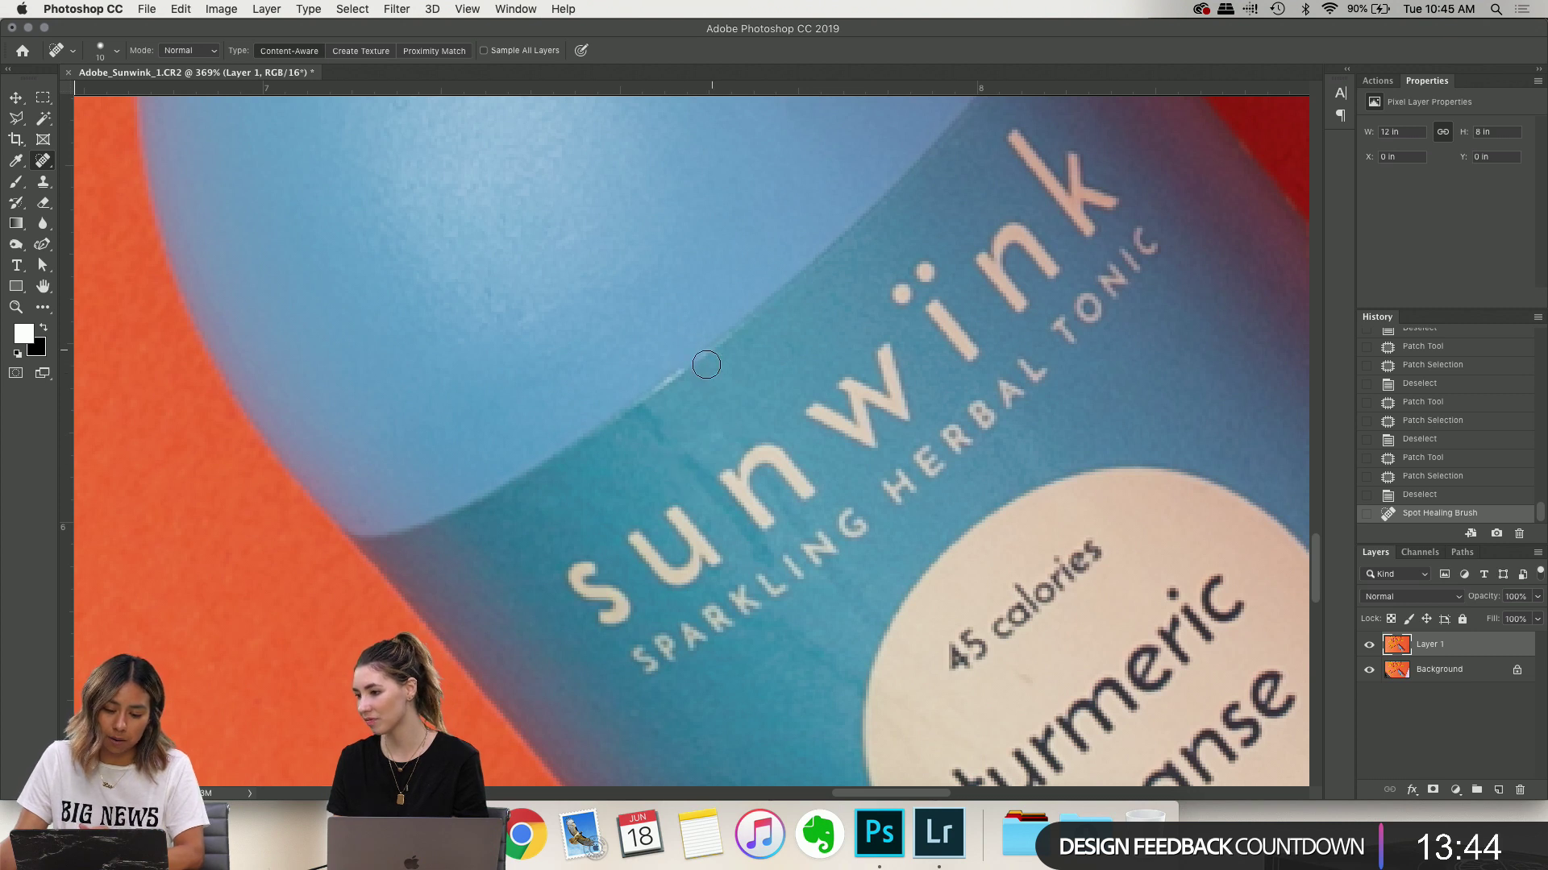
# Spot-heal the streaks and smudges in the teal label area above the "u" and "n" of "sunwink"
pyautogui.moveTo(633, 399); pyautogui.dragTo(701, 484)
pyautogui.click(624, 423)
pyautogui.click(675, 474)
pyautogui.click(669, 439)
pyautogui.click(671, 427)
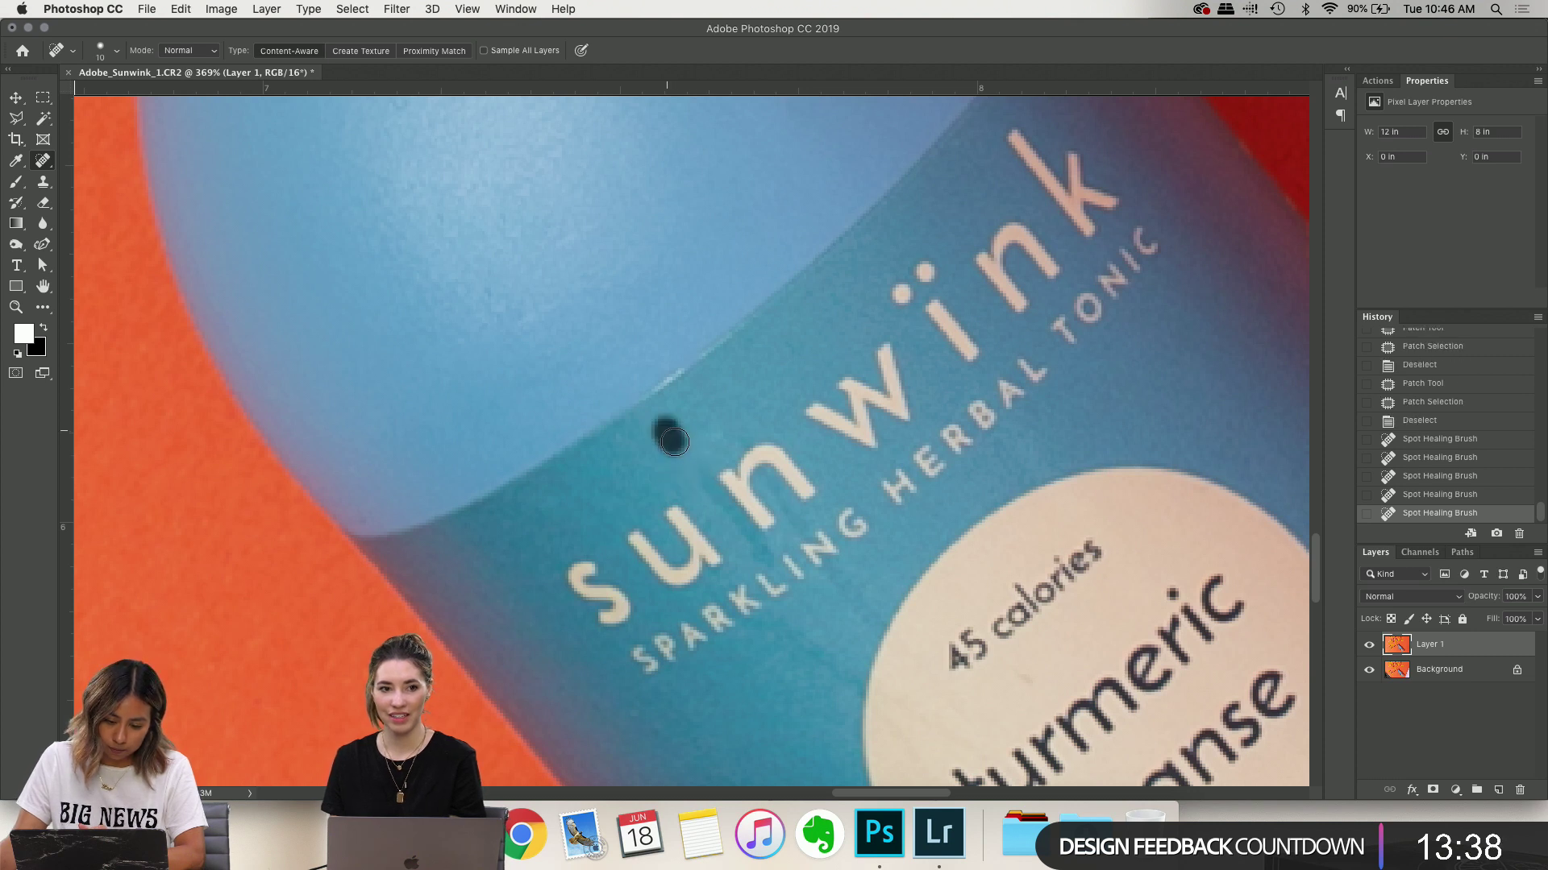
pyautogui.click(689, 428)
pyautogui.click(713, 431)
pyautogui.click(709, 423)
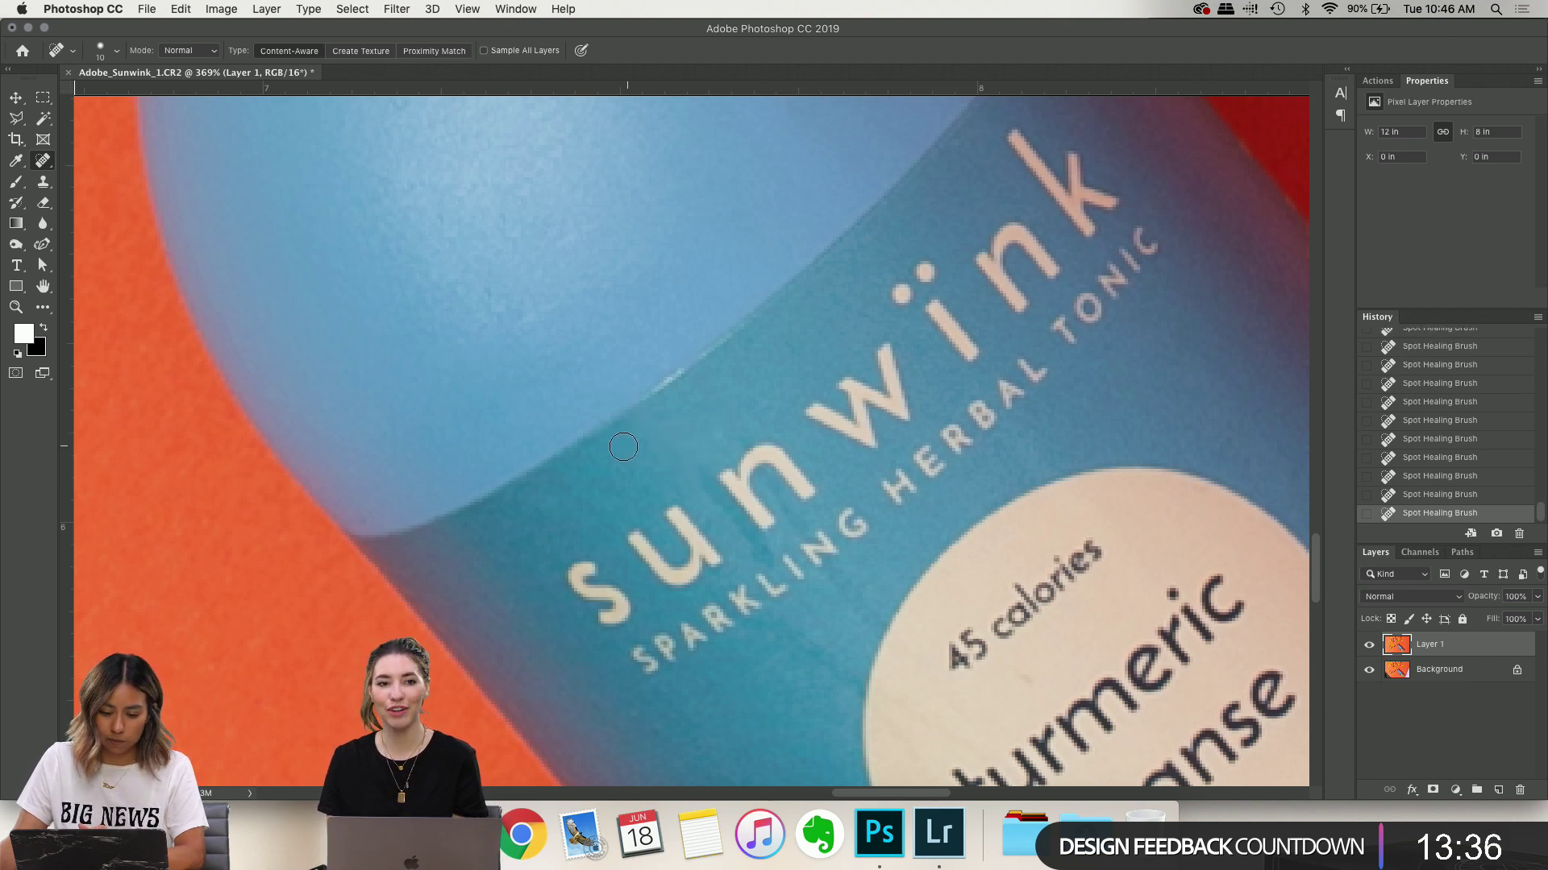
pyautogui.click(627, 447)
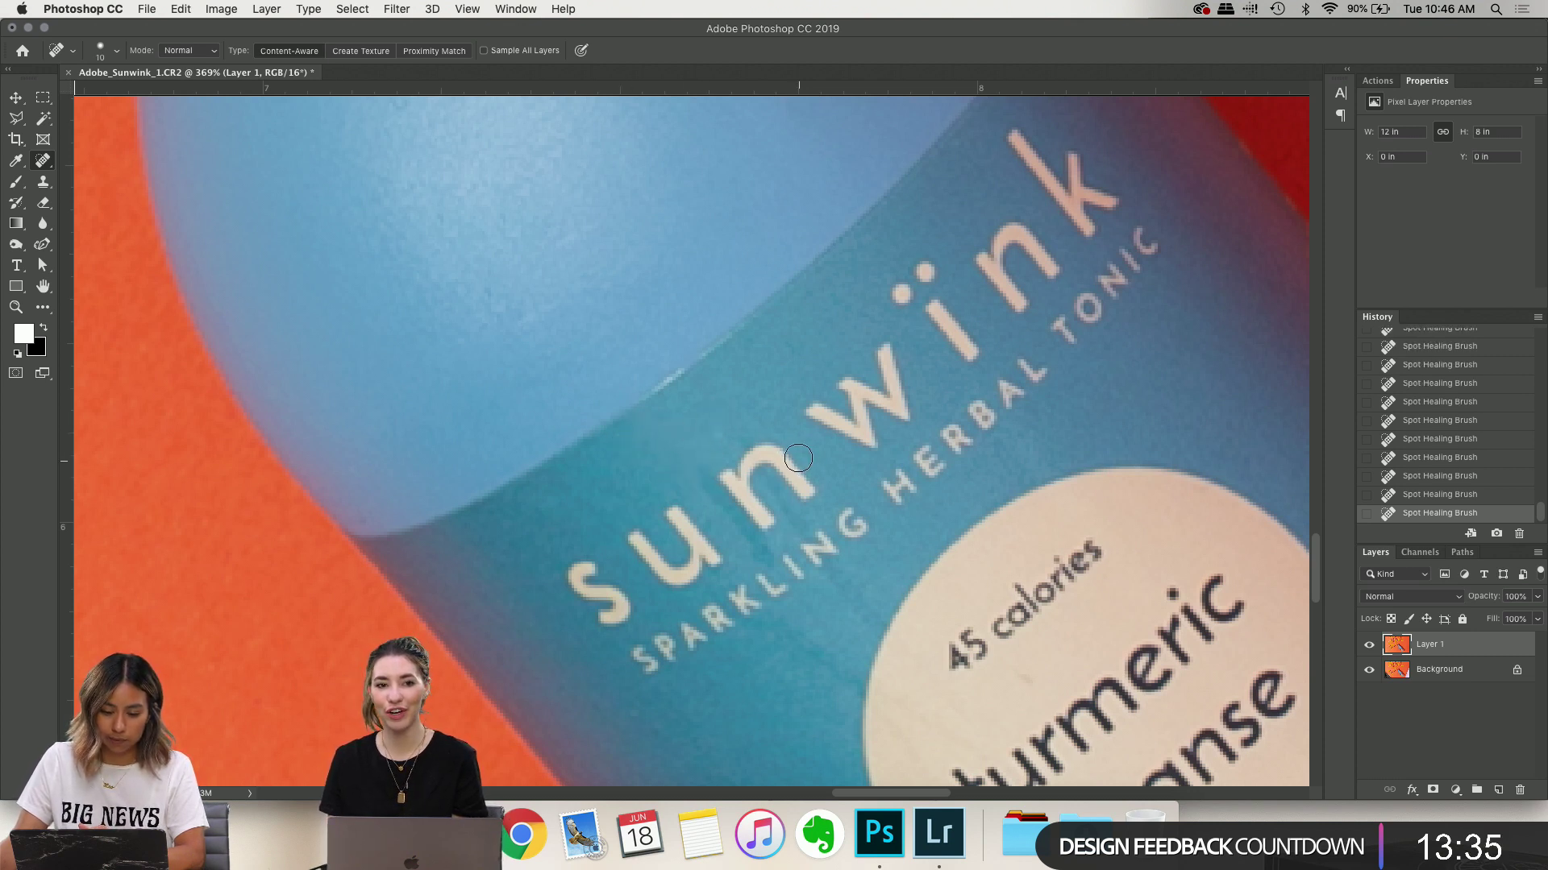
# Choose the Clone Stamp tool and reduce its brush size to 20
pyautogui.click(44, 183)
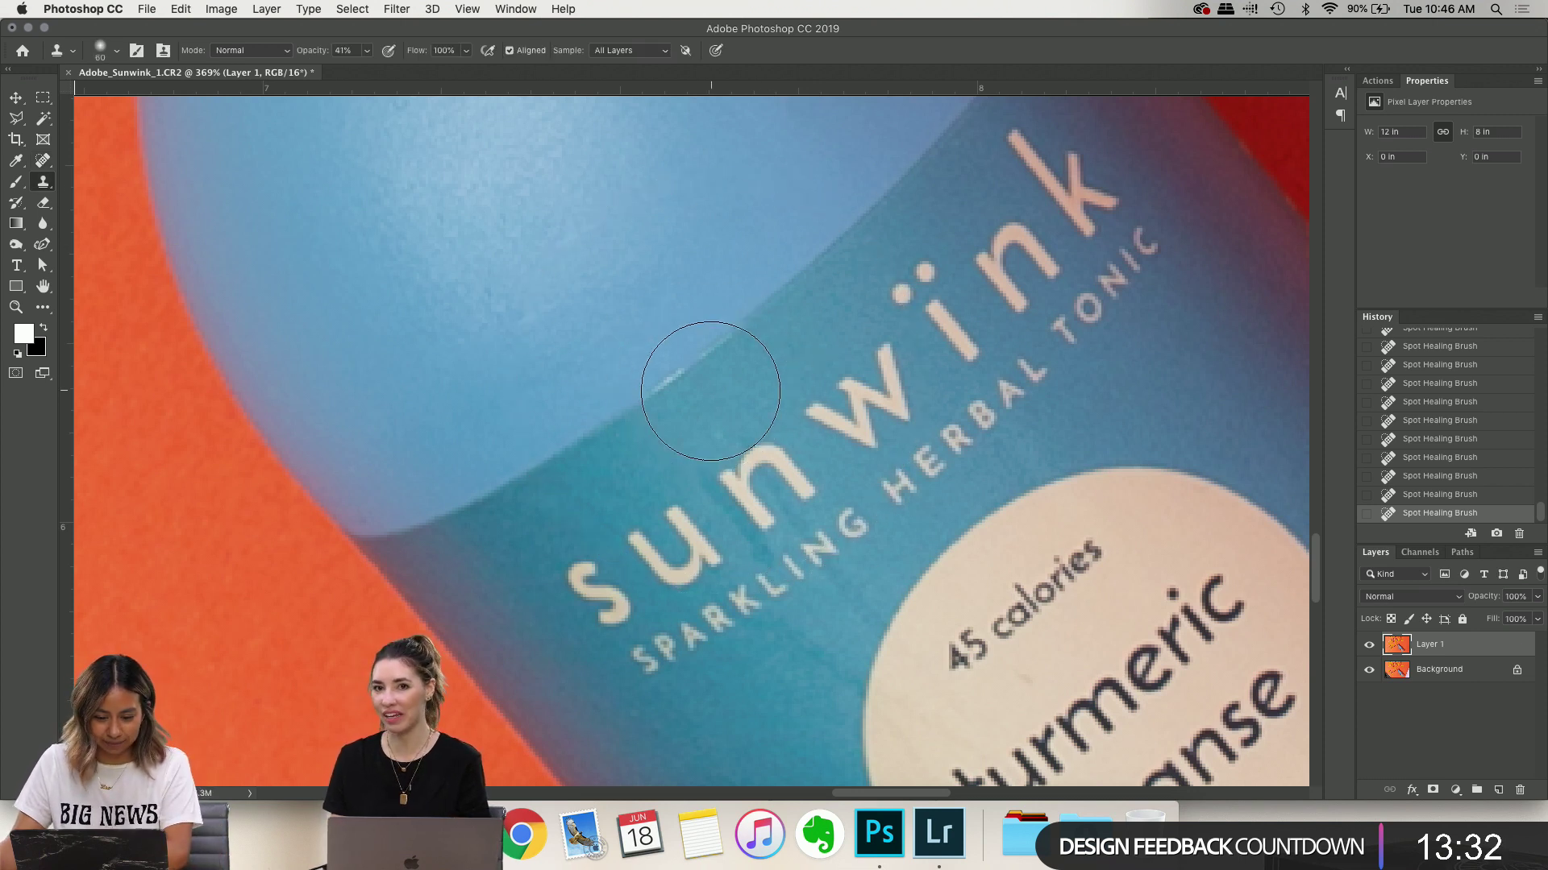
pyautogui.press('[')
pyautogui.press('[')
pyautogui.press('[')
pyautogui.press('[')
pyautogui.press('[')
pyautogui.press('[')
pyautogui.press('[')
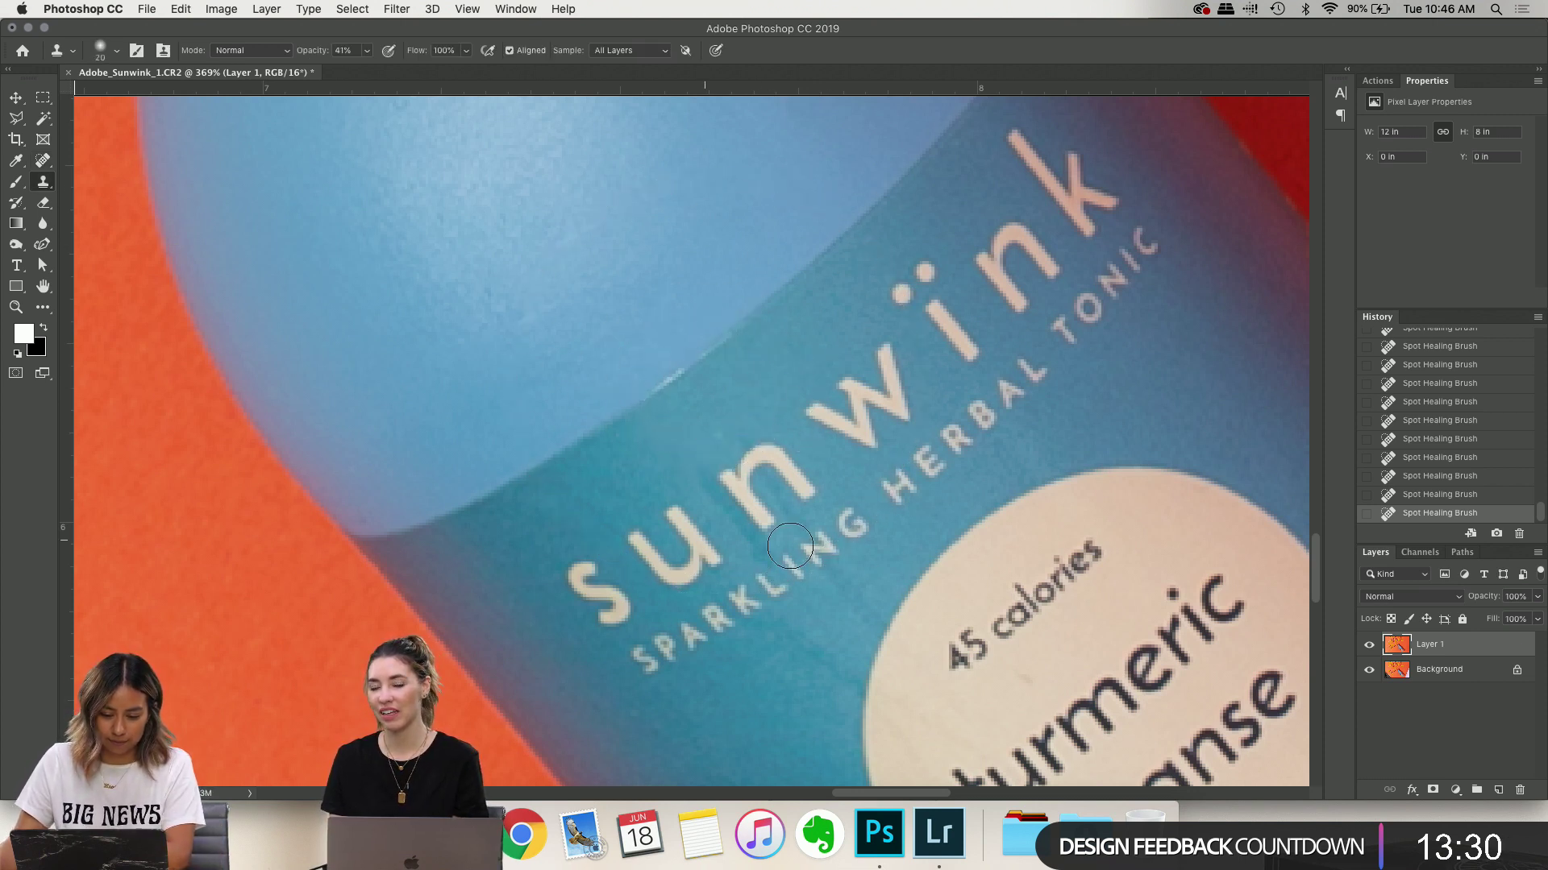
# Spot-heal the mark above the "n" of "sunwink", patch the streaks between the "u" and "n" and below the "n", and deselect
pyautogui.click(44, 162)
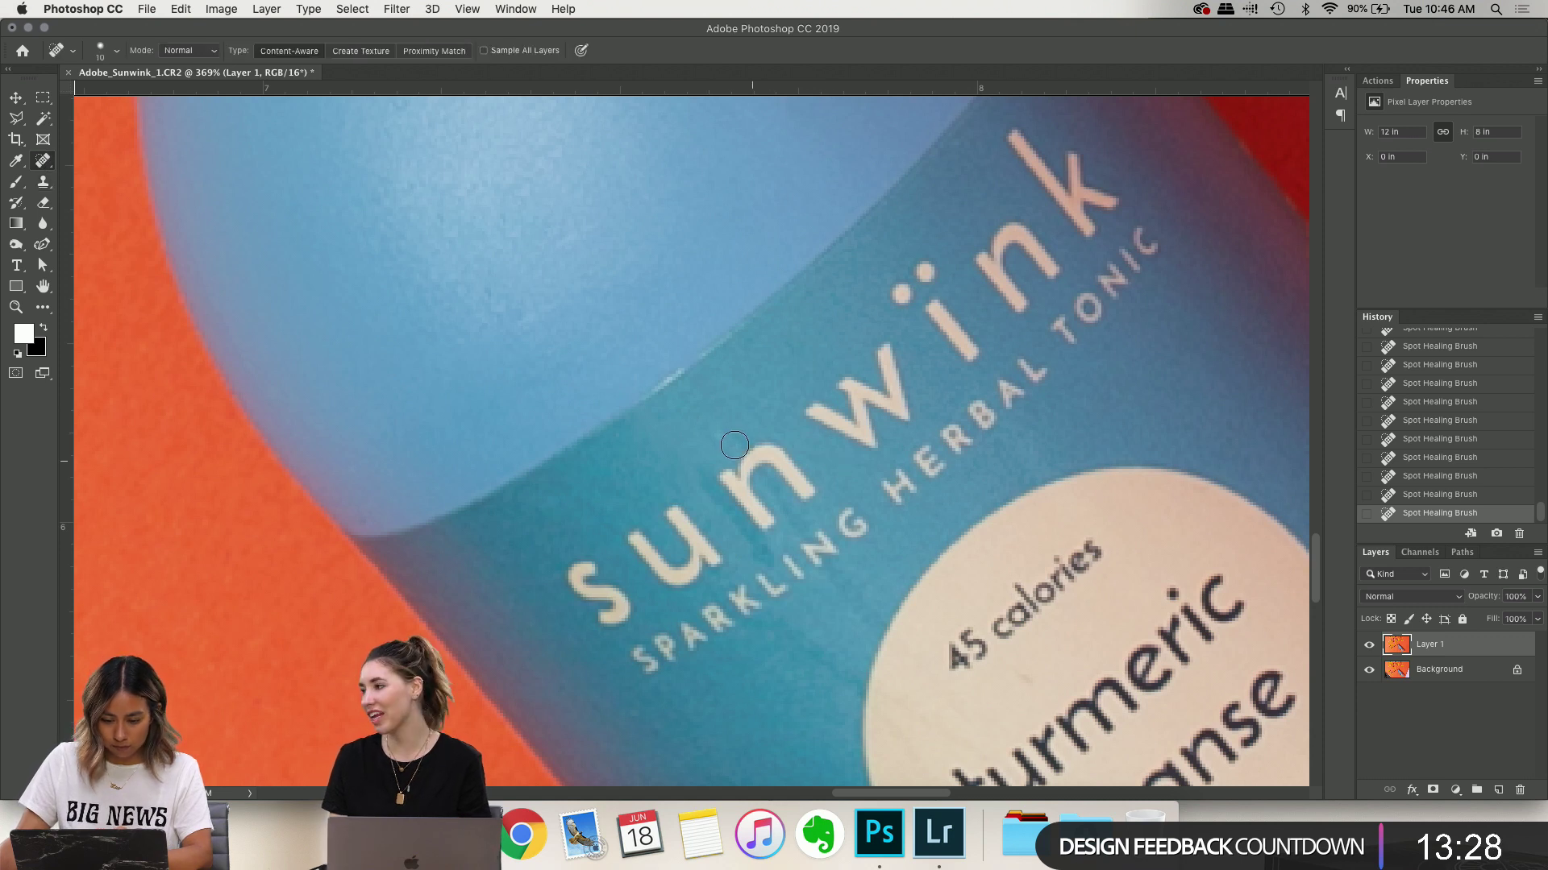
pyautogui.click(733, 441)
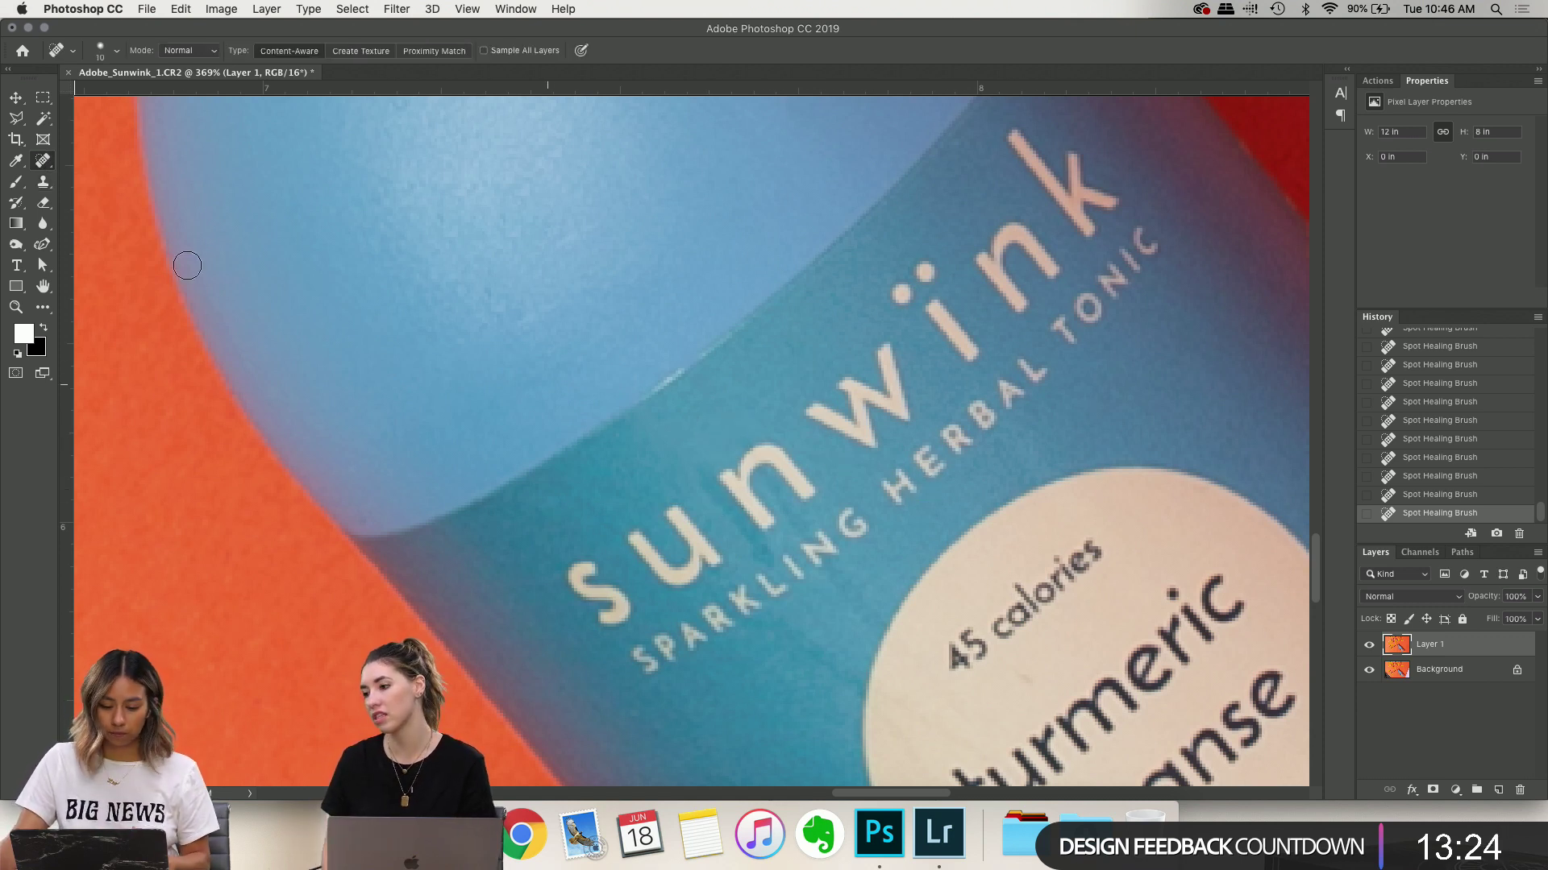
pyautogui.rightClick(50, 165)
pyautogui.click(113, 186)
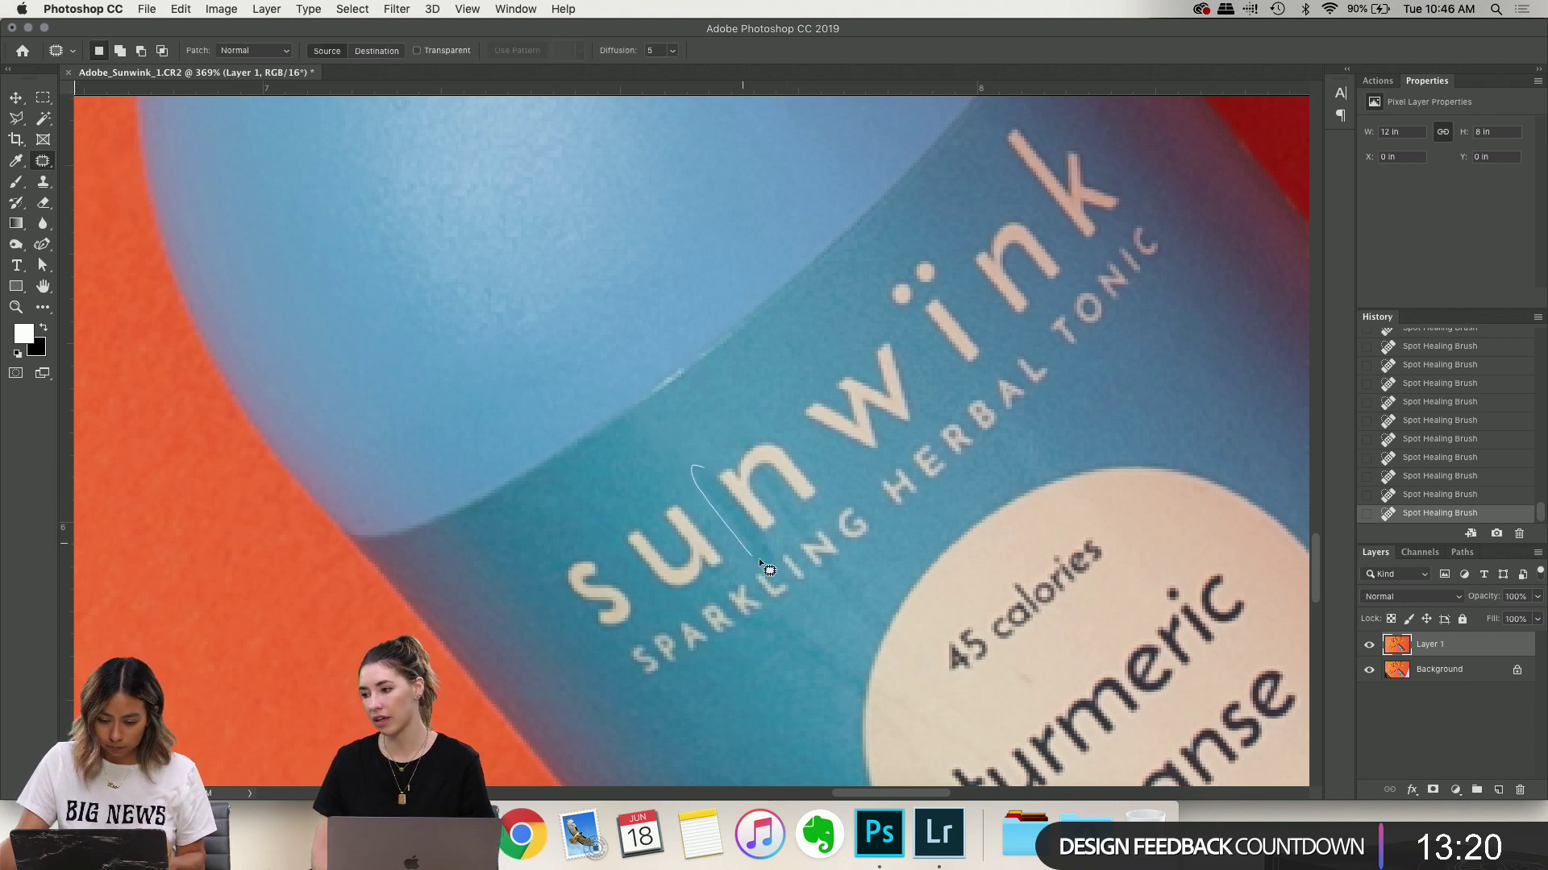
pyautogui.moveTo(732, 502)
pyautogui.mouseDown()
pyautogui.moveTo(716, 490)
pyautogui.moveTo(723, 422)
pyautogui.mouseUp()
pyautogui.press('cmd+d')
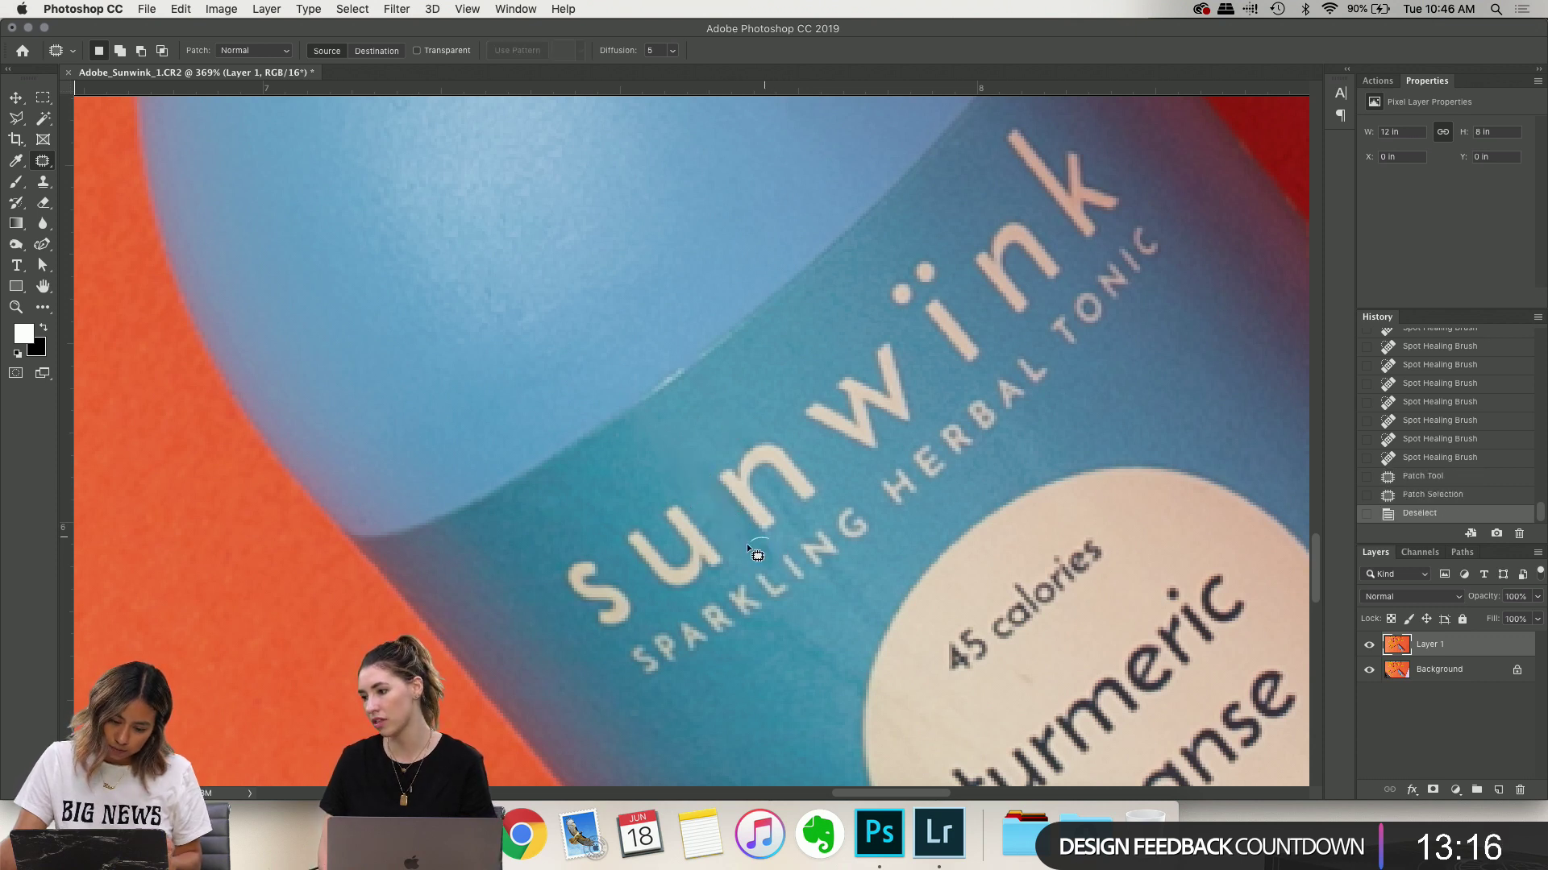
pyautogui.moveTo(768, 546)
pyautogui.mouseDown()
pyautogui.moveTo(750, 530)
pyautogui.moveTo(846, 556)
pyautogui.mouseUp()
pyautogui.press('cmd+d')
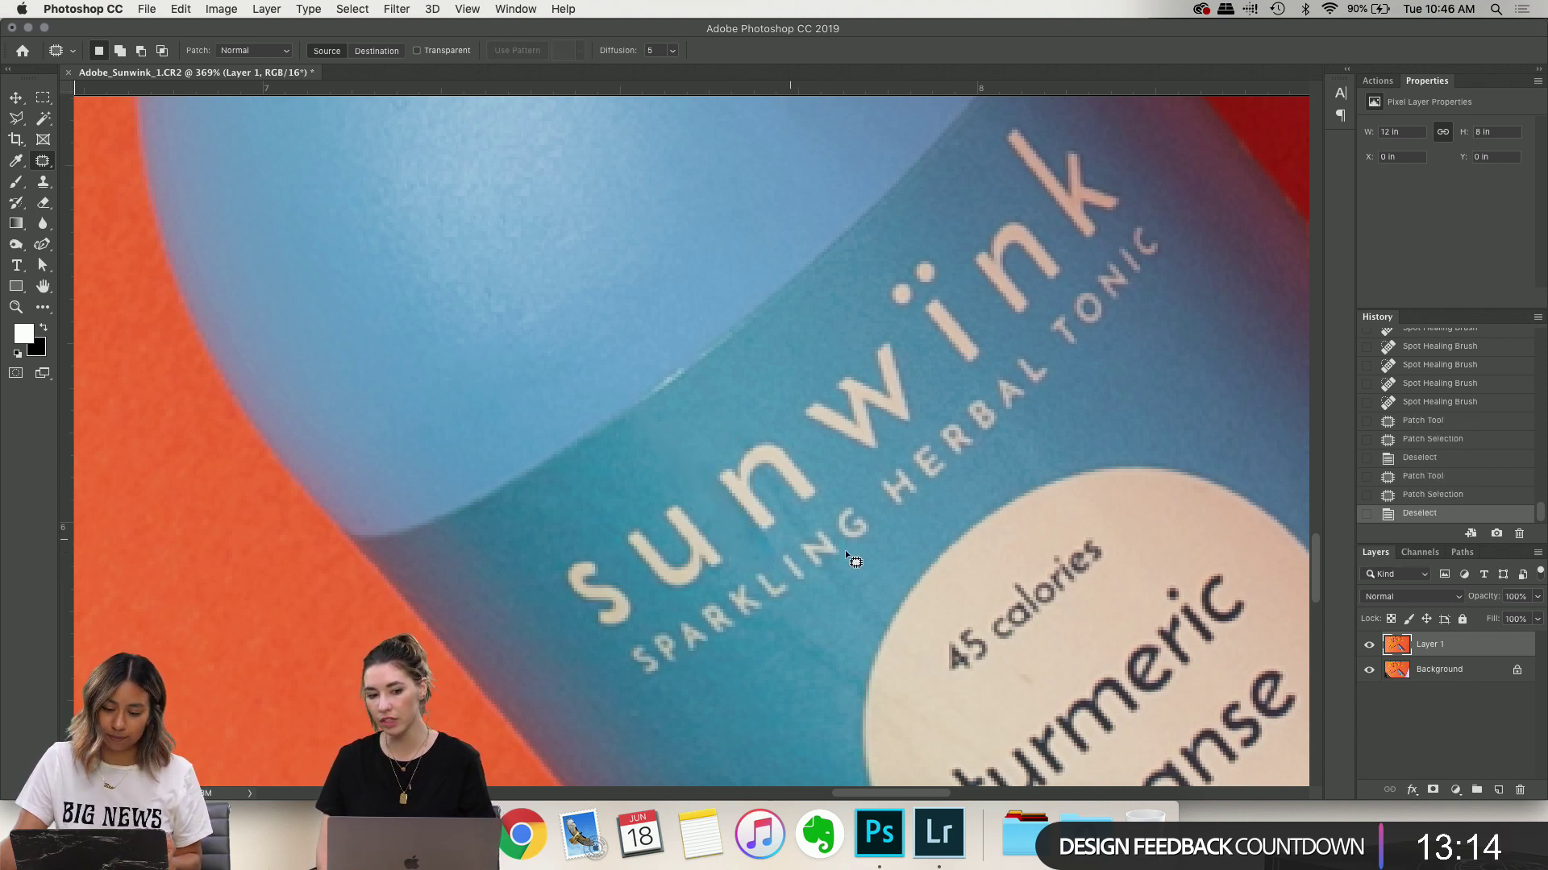
# Cover the white scuff on the label's upper edge with short Clone Stamp dabs at 41% opacity
pyautogui.click(43, 182)
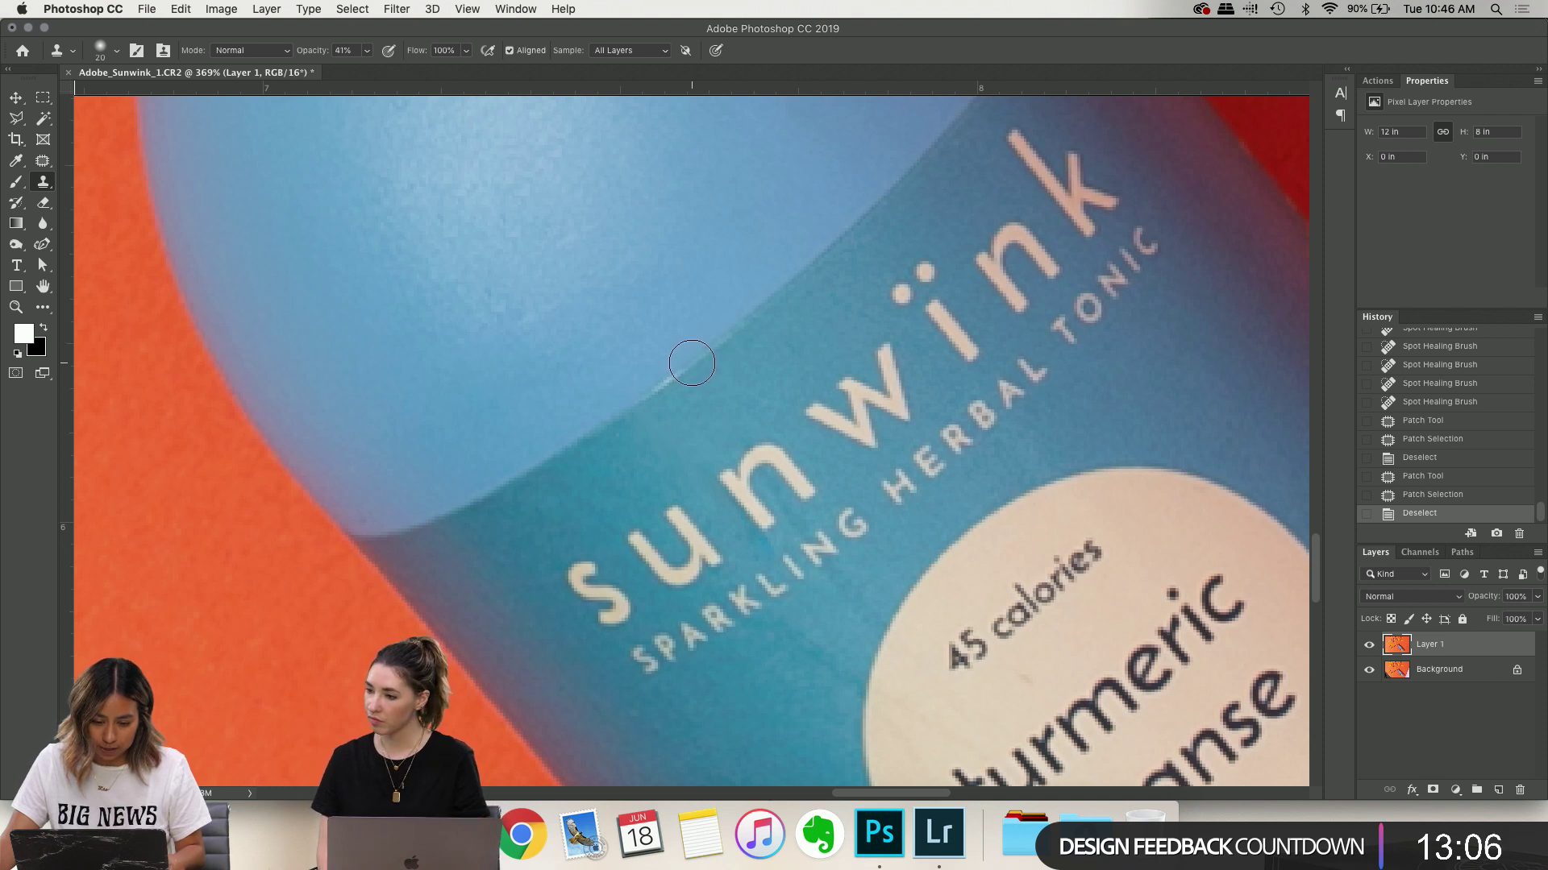
pyautogui.click(692, 362)
pyautogui.click(689, 362)
pyautogui.click(687, 359)
pyautogui.click(690, 363)
pyautogui.click(693, 364)
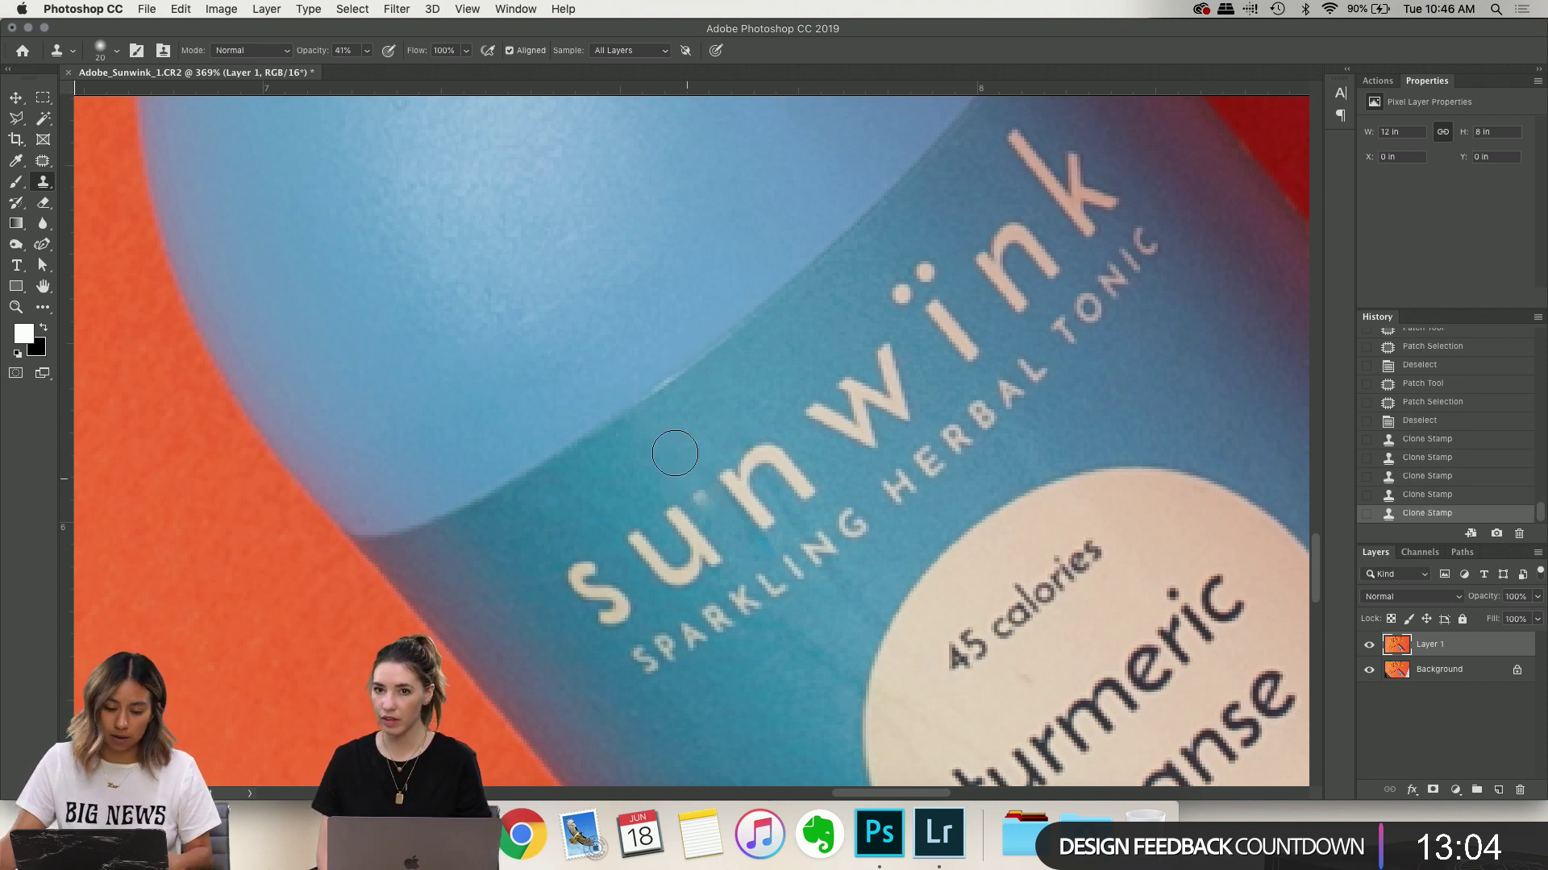
pyautogui.click(666, 383)
pyautogui.click(683, 381)
pyautogui.click(702, 376)
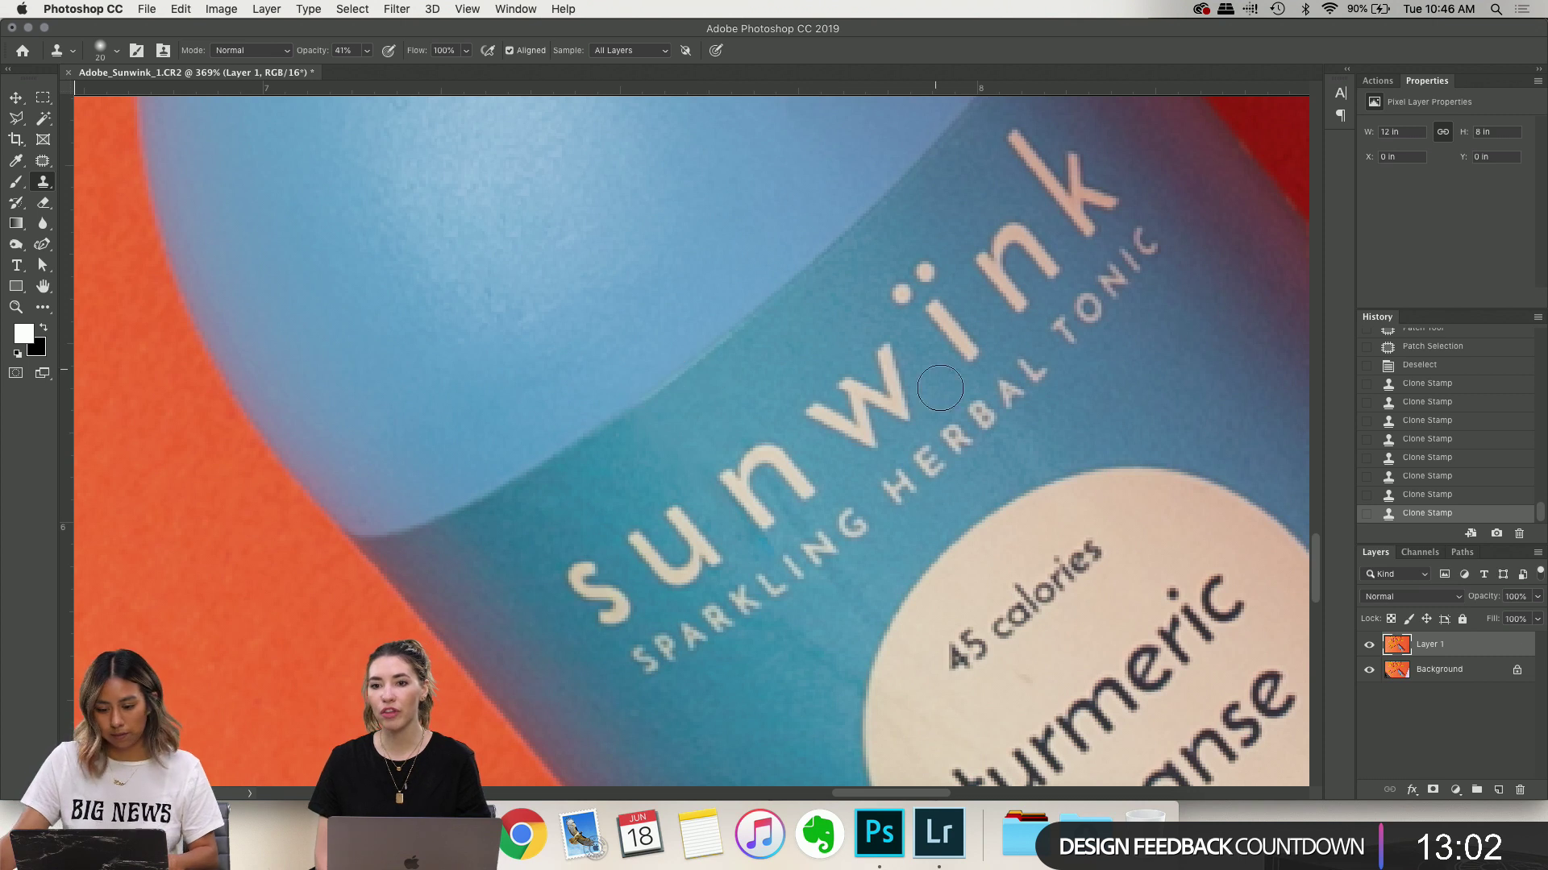
# Compare the label's upper edge without and with the last two Clone Stamp dabs, keeping the dabs
pyautogui.click(1430, 476)
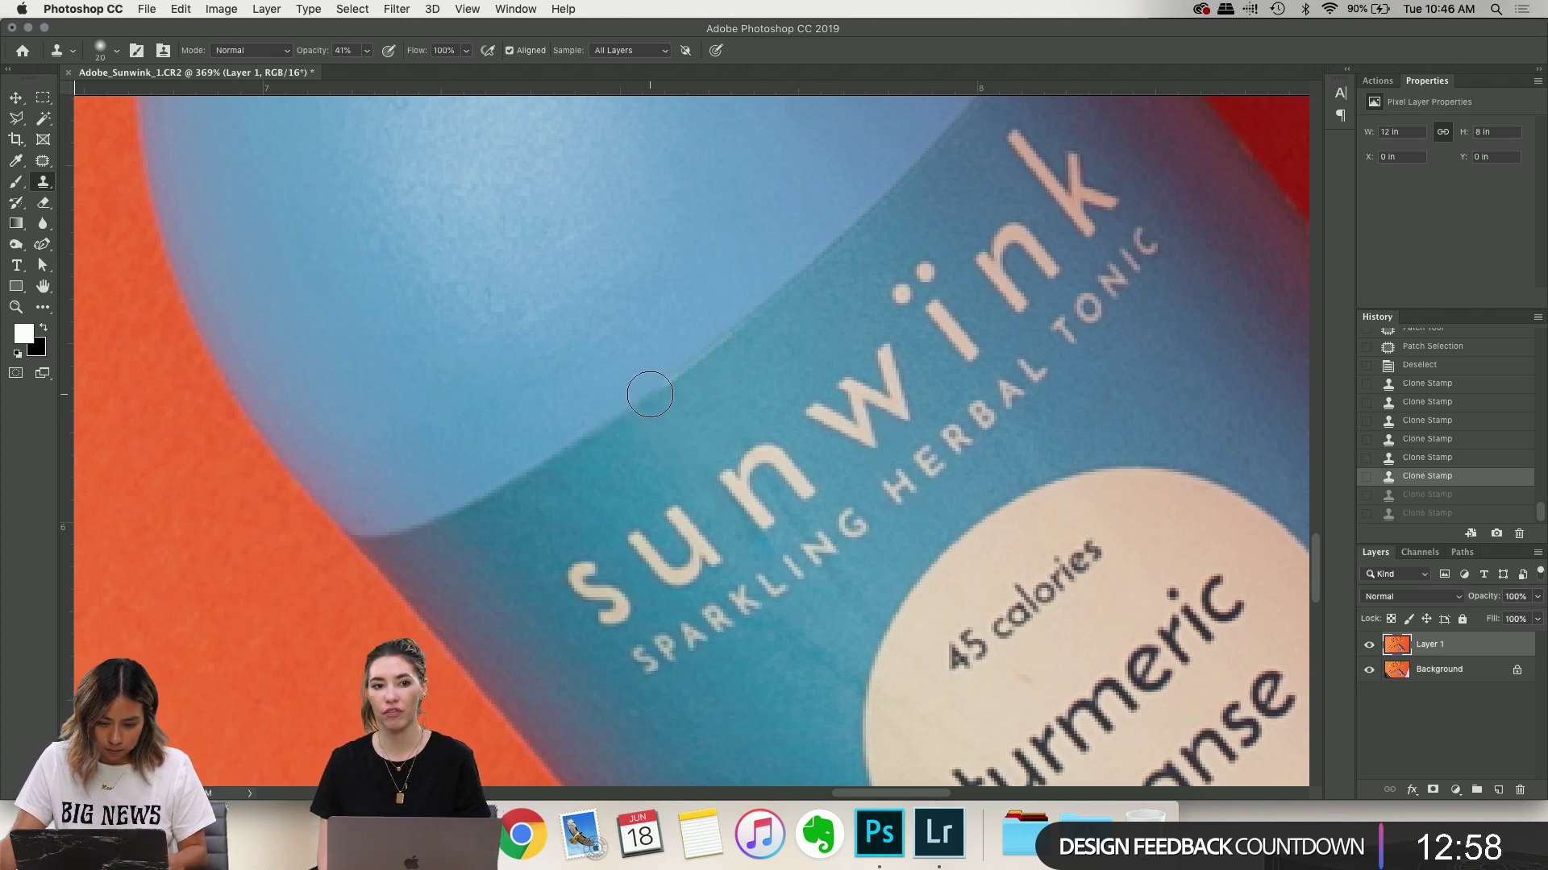
pyautogui.press('super+shift+z')
pyautogui.press('super+shift+z')
# Patch the streaks on the teal label area between "SPARKLING" and the cream circle, and deselect
pyautogui.scroll(-3, 650, 392)
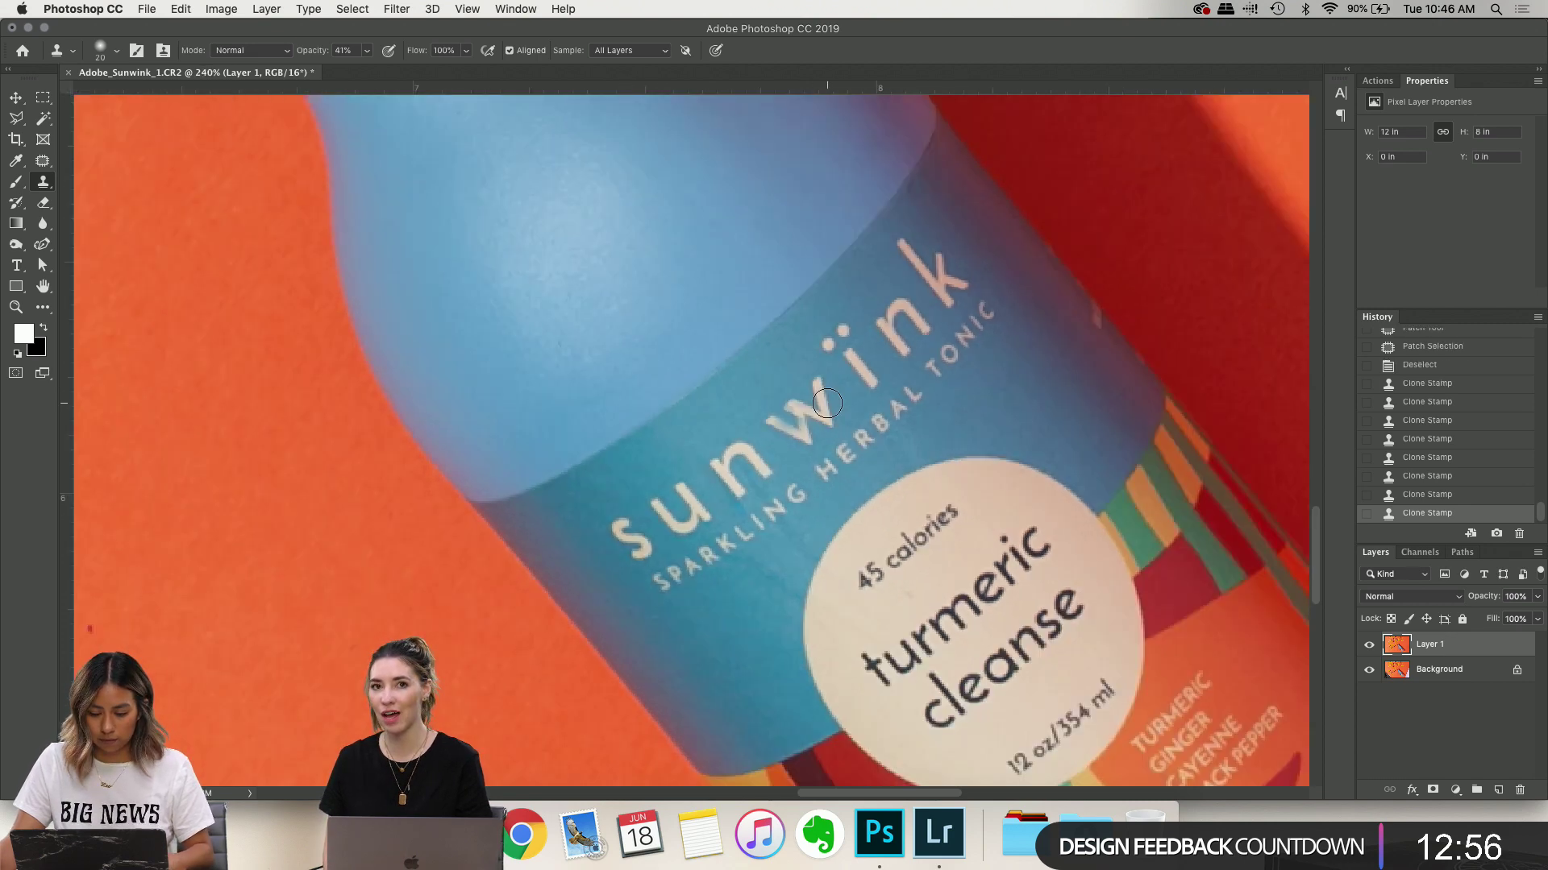
pyautogui.scroll(-2, 657, 270)
pyautogui.press('j')
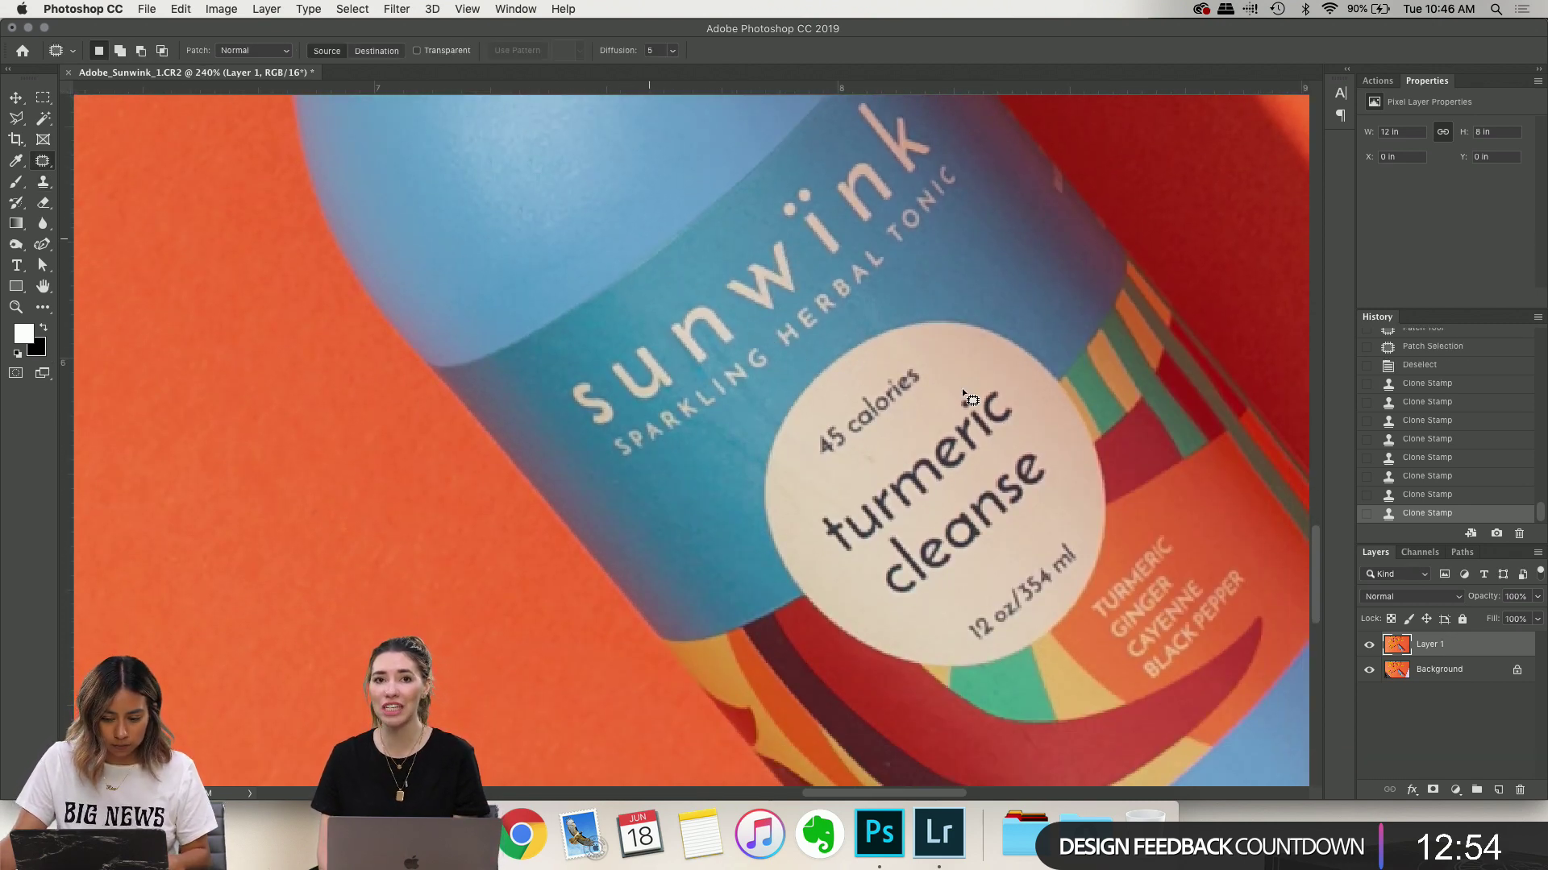
pyautogui.scroll(2, 775, 371)
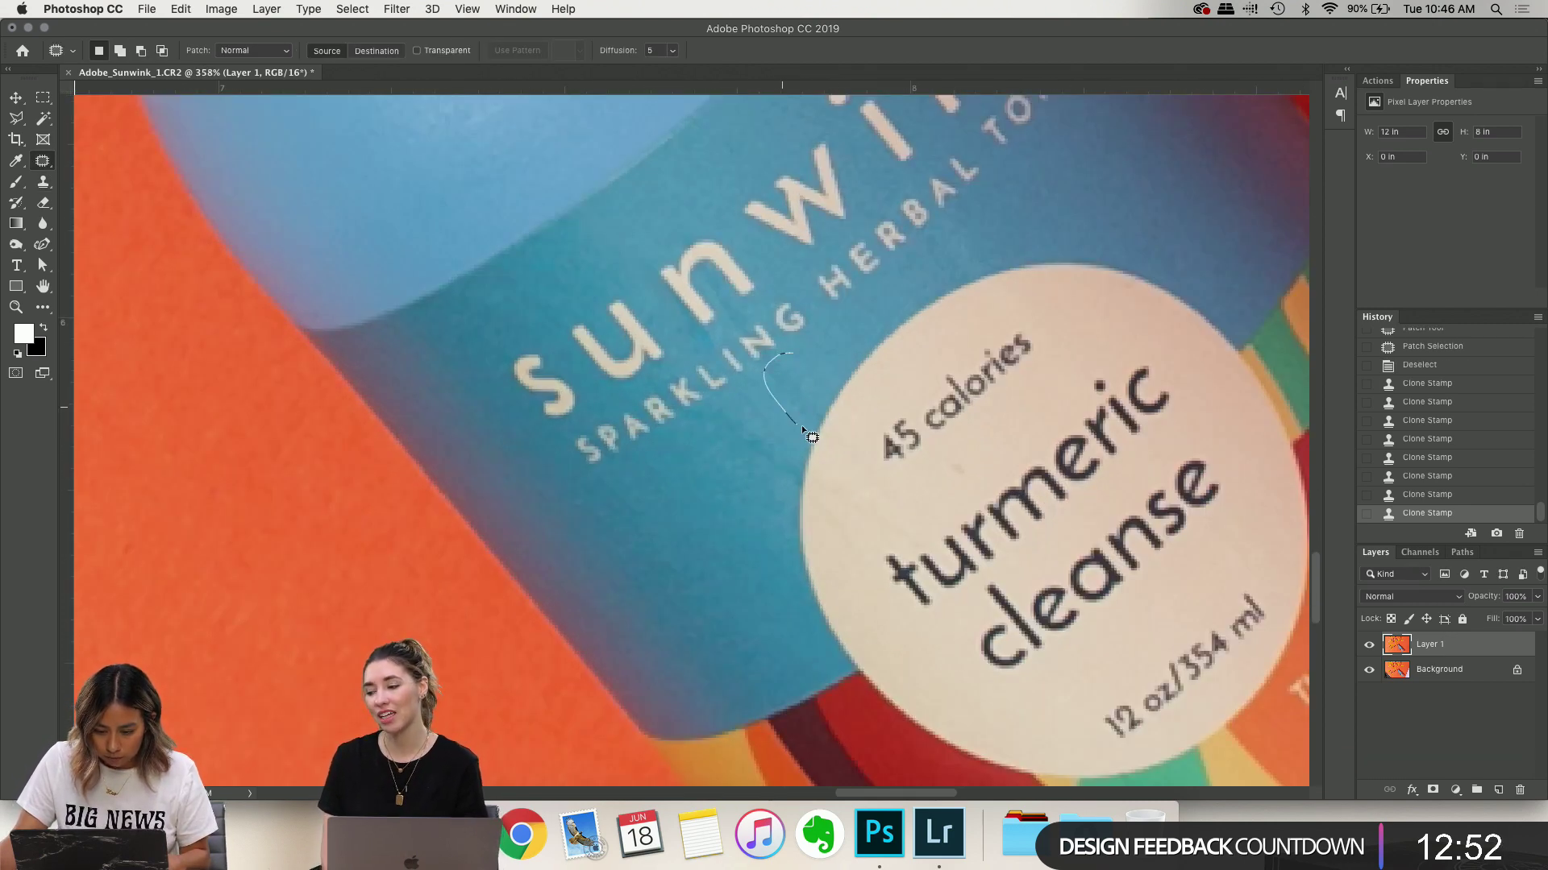
pyautogui.moveTo(802, 428); pyautogui.dragTo(791, 353)
pyautogui.moveTo(786, 387); pyautogui.dragTo(806, 403)
pyautogui.press('super+d')
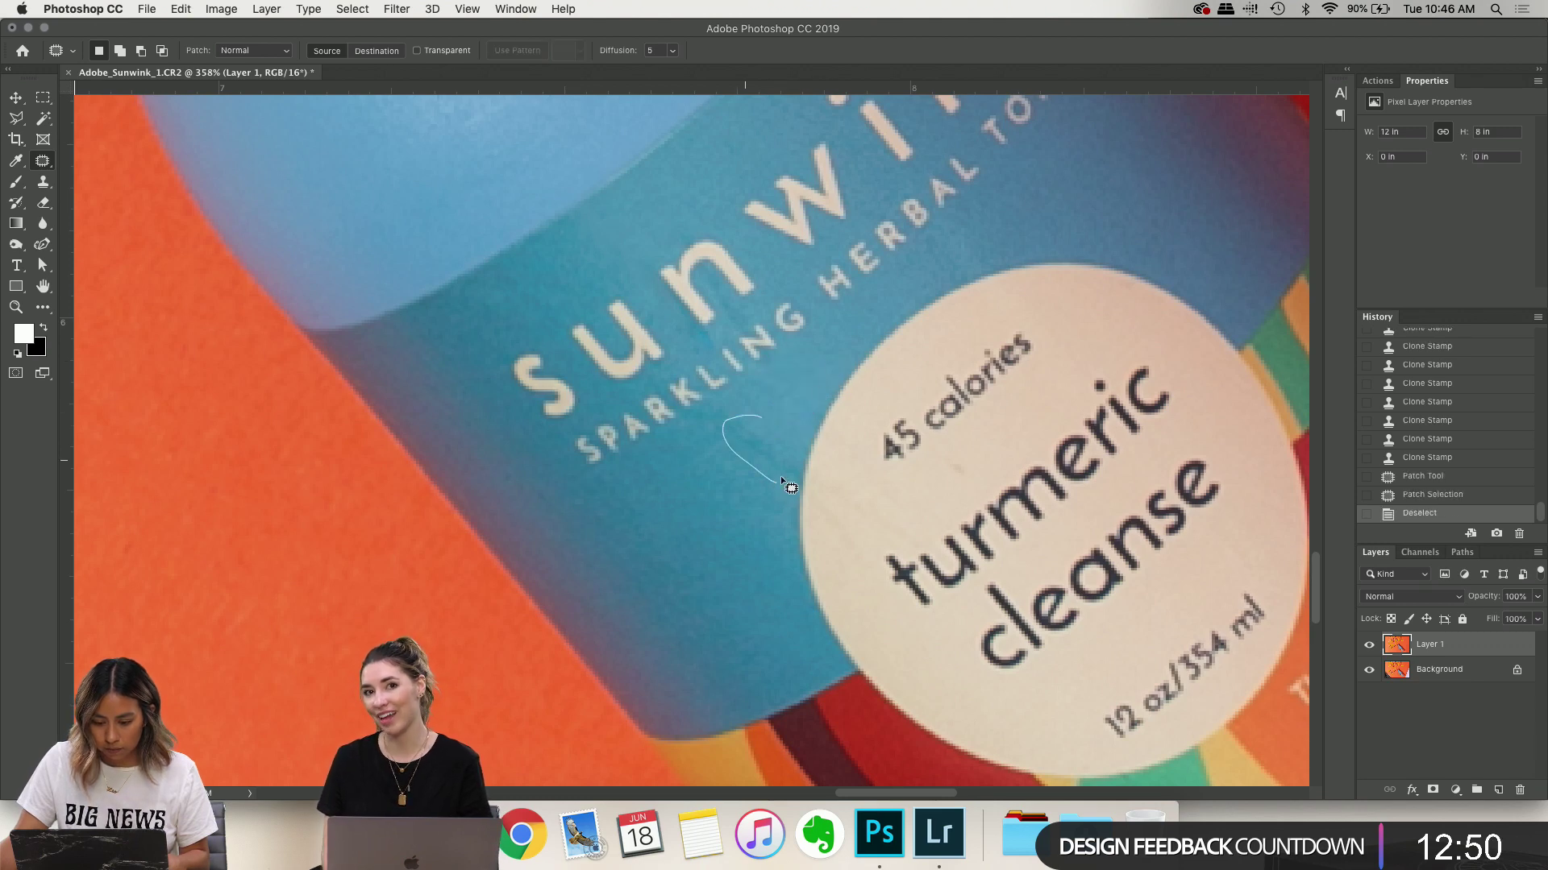
pyautogui.moveTo(780, 477)
pyautogui.mouseDown()
pyautogui.moveTo(805, 443)
pyautogui.moveTo(777, 524)
pyautogui.mouseUp()
pyautogui.press('super+d')
pyautogui.press('super+d')
# Patch the small blemish on the dark purple swirl in the label's lower artwork, and deselect
pyautogui.scroll(-2, 806, 524)
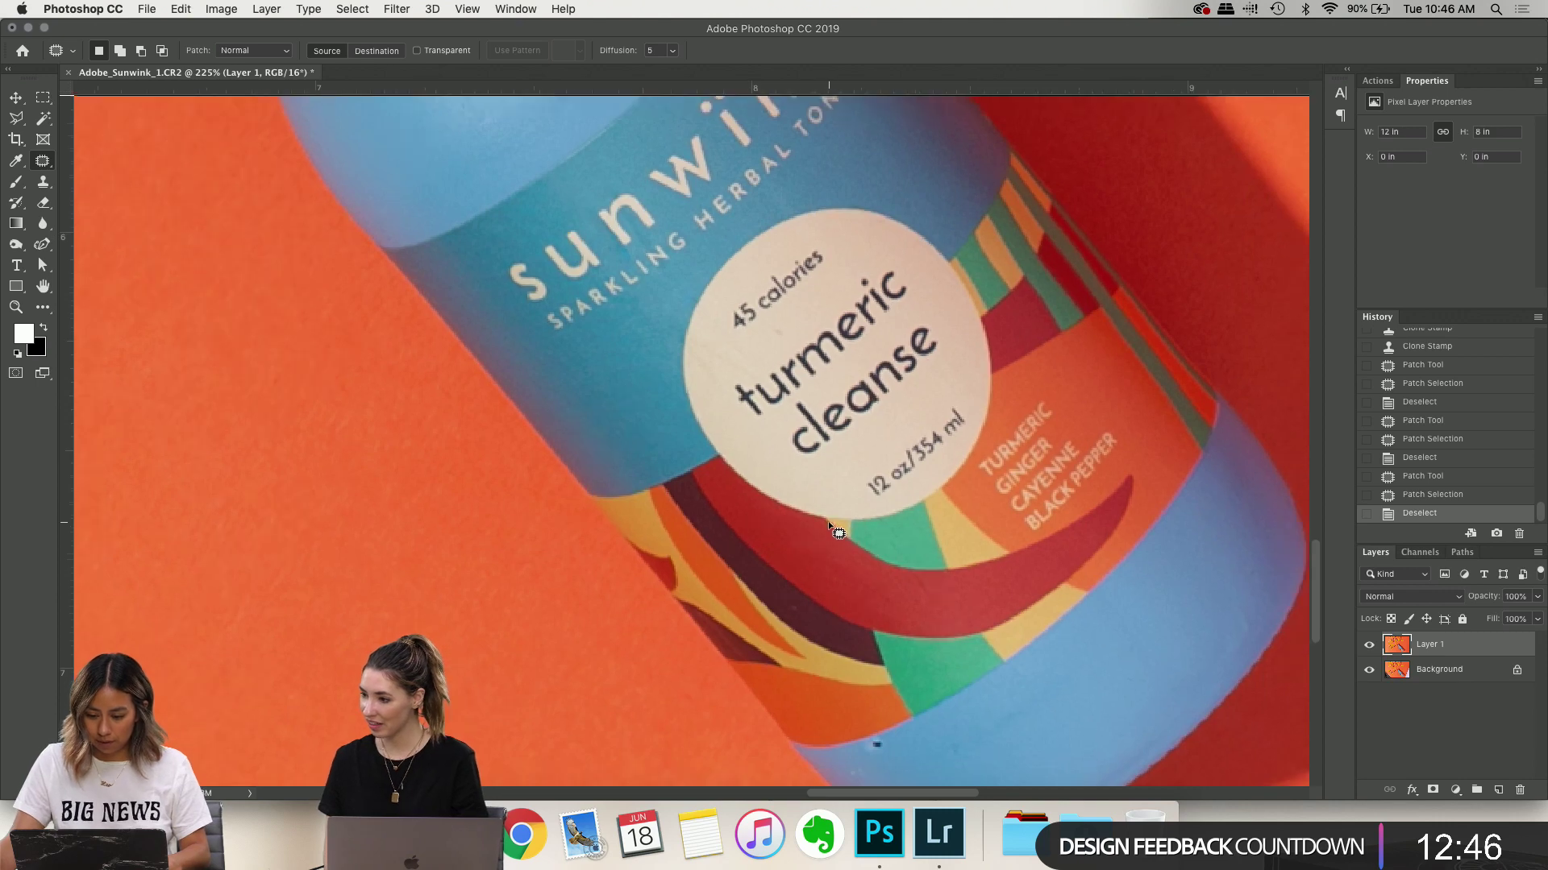
pyautogui.scroll(4, 839, 677)
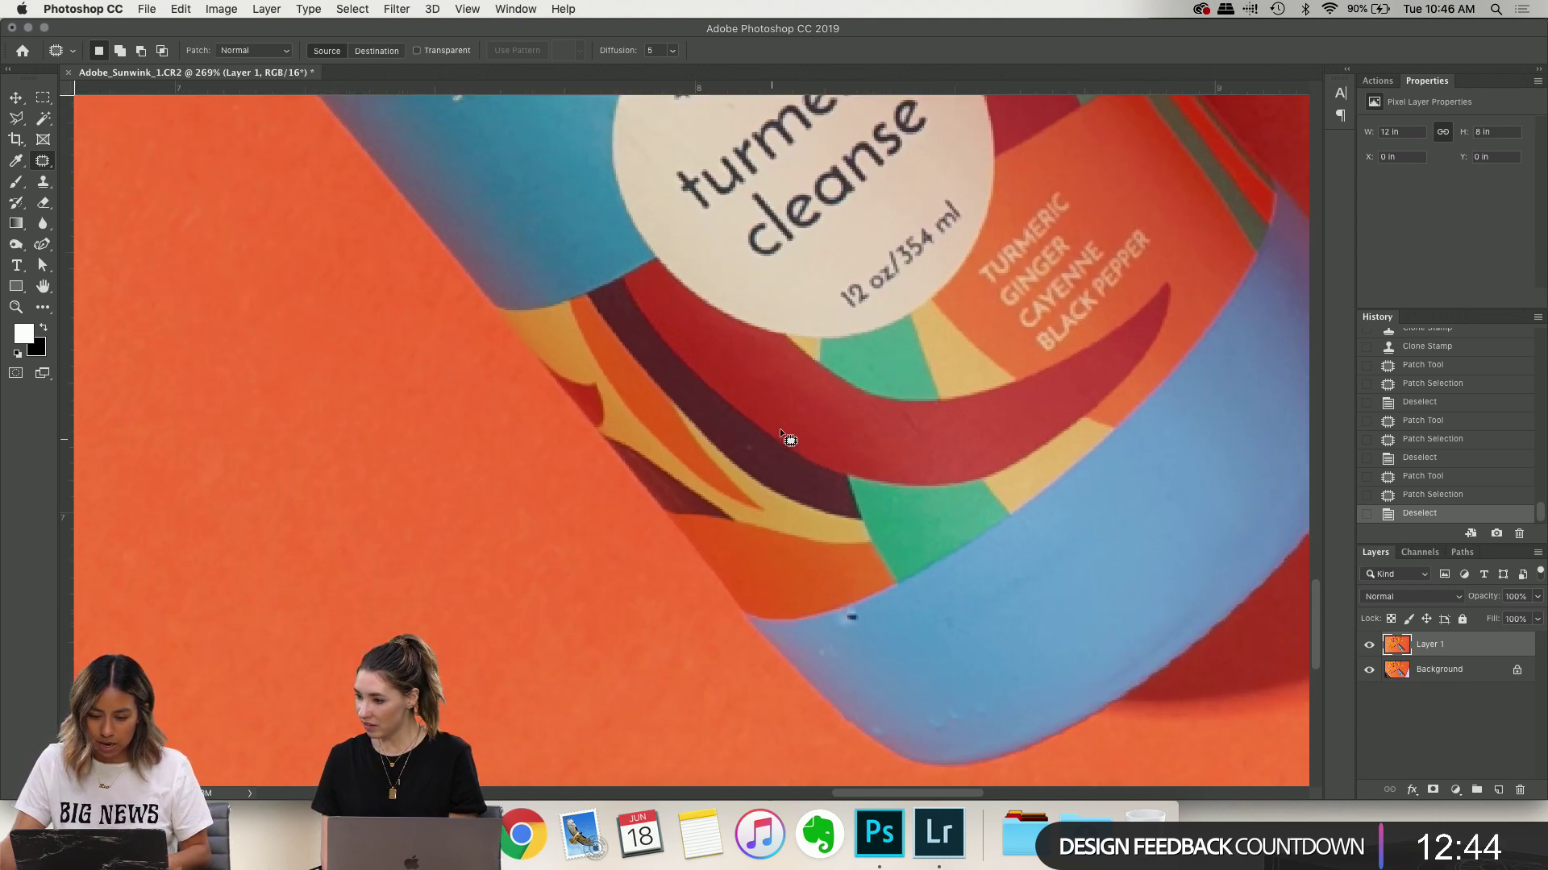
pyautogui.moveTo(772, 470); pyautogui.dragTo(794, 427)
pyautogui.press('super+d')
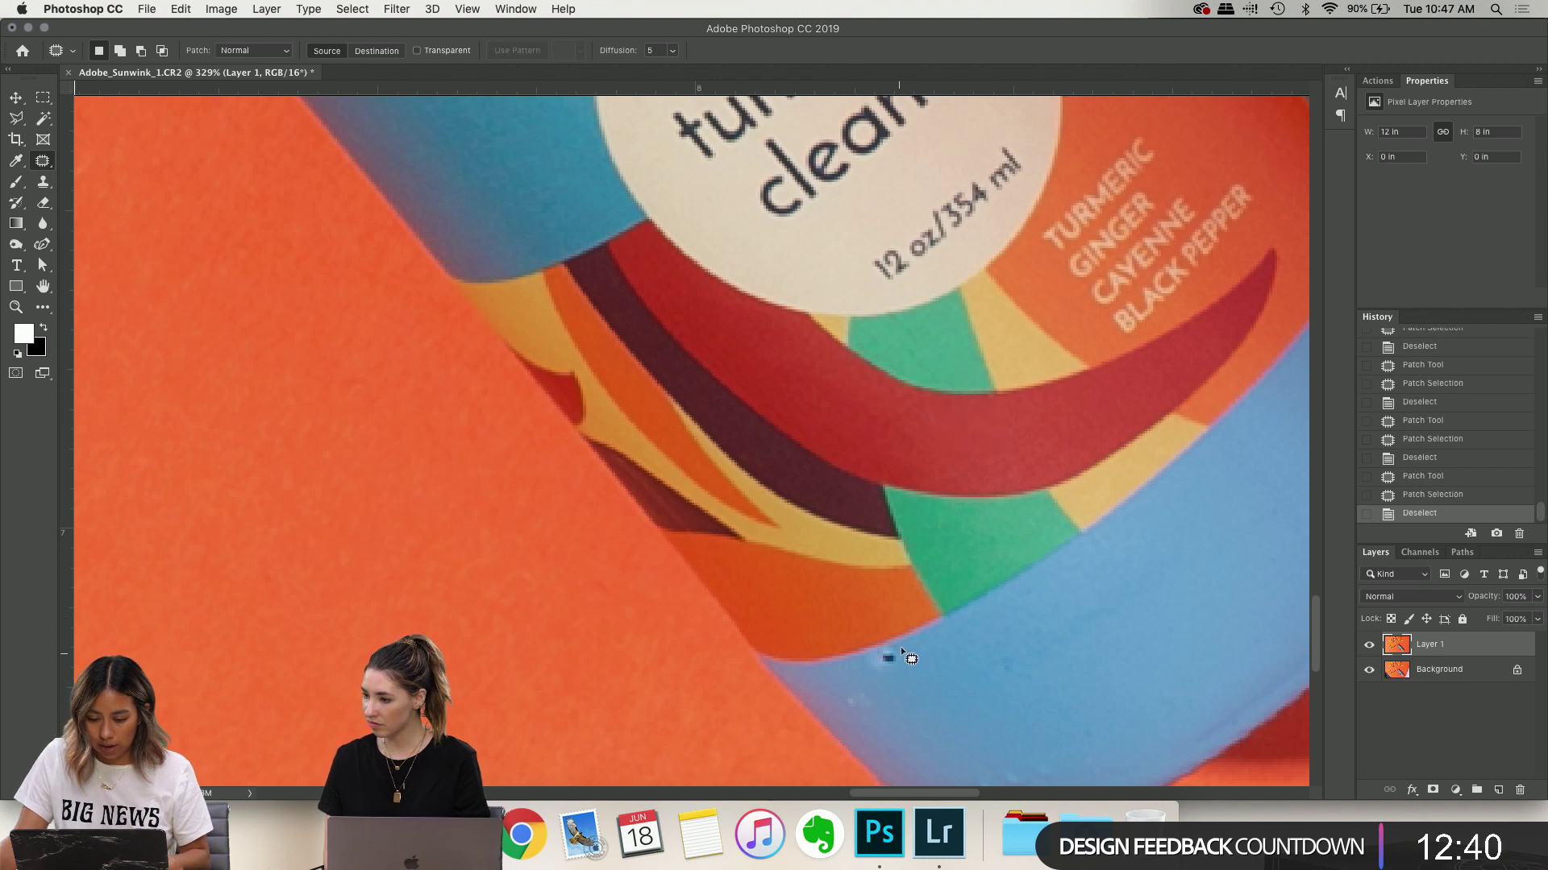
# Patch out the dark spot and nearby blemish on the bottle's blue base below the label, and deselect
pyautogui.moveTo(900, 650)
pyautogui.mouseDown()
pyautogui.moveTo(914, 675)
pyautogui.moveTo(895, 662)
pyautogui.moveTo(839, 698)
pyautogui.moveTo(906, 651)
pyautogui.moveTo(880, 644)
pyautogui.moveTo(904, 648)
pyautogui.moveTo(910, 673)
pyautogui.mouseUp()
pyautogui.press('super+d')
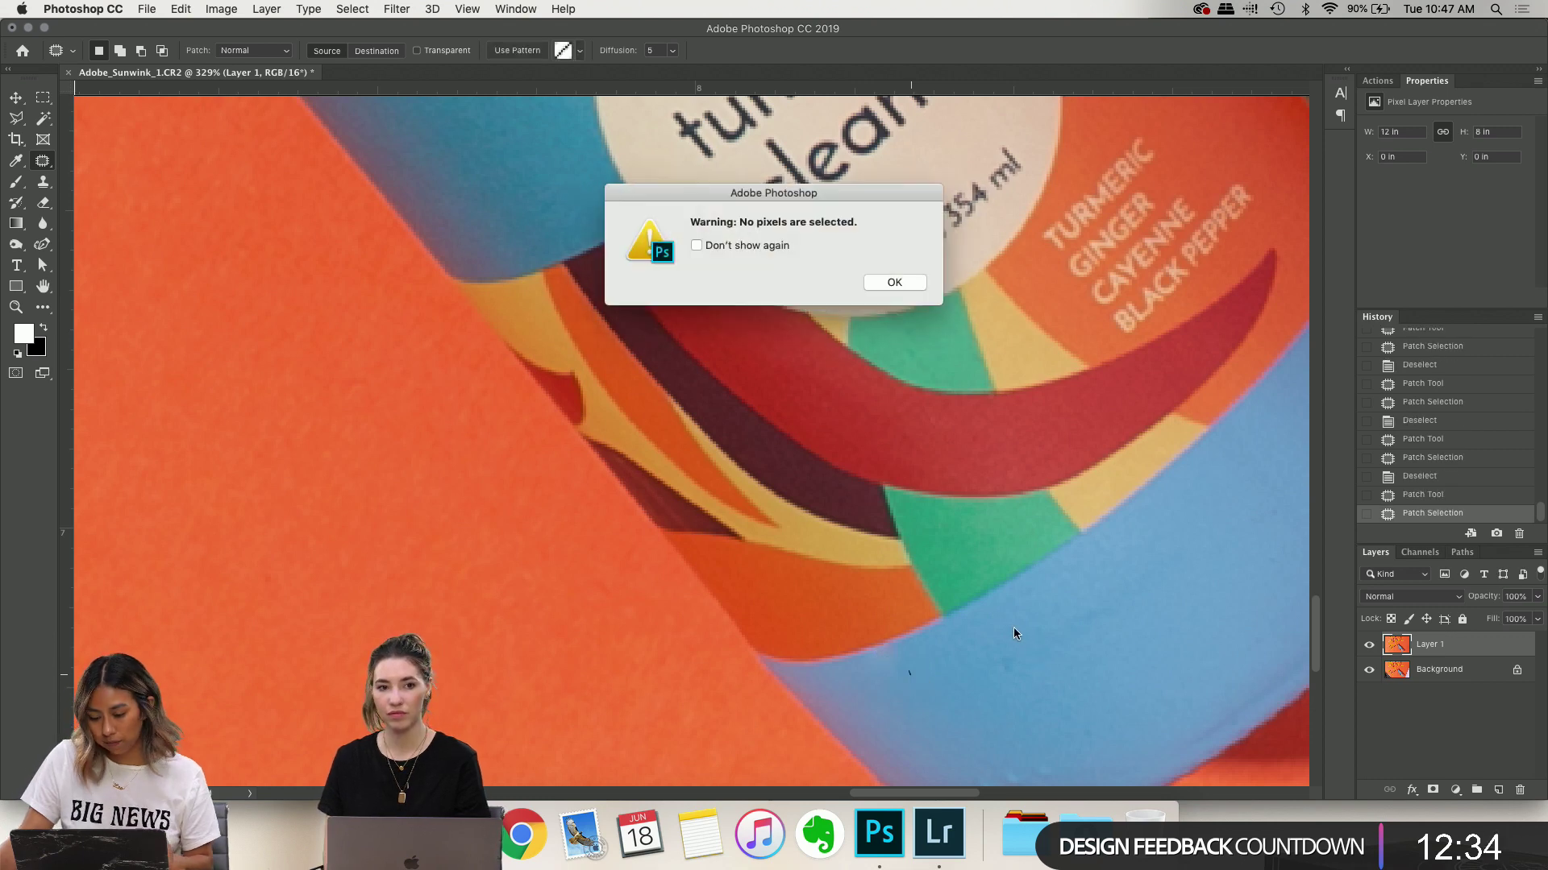
pyautogui.click(908, 282)
pyautogui.moveTo(1008, 656); pyautogui.dragTo(1043, 645)
pyautogui.press('super+d')
pyautogui.scroll(-3, 1043, 646)
pyautogui.scroll(-3, 1038, 655)
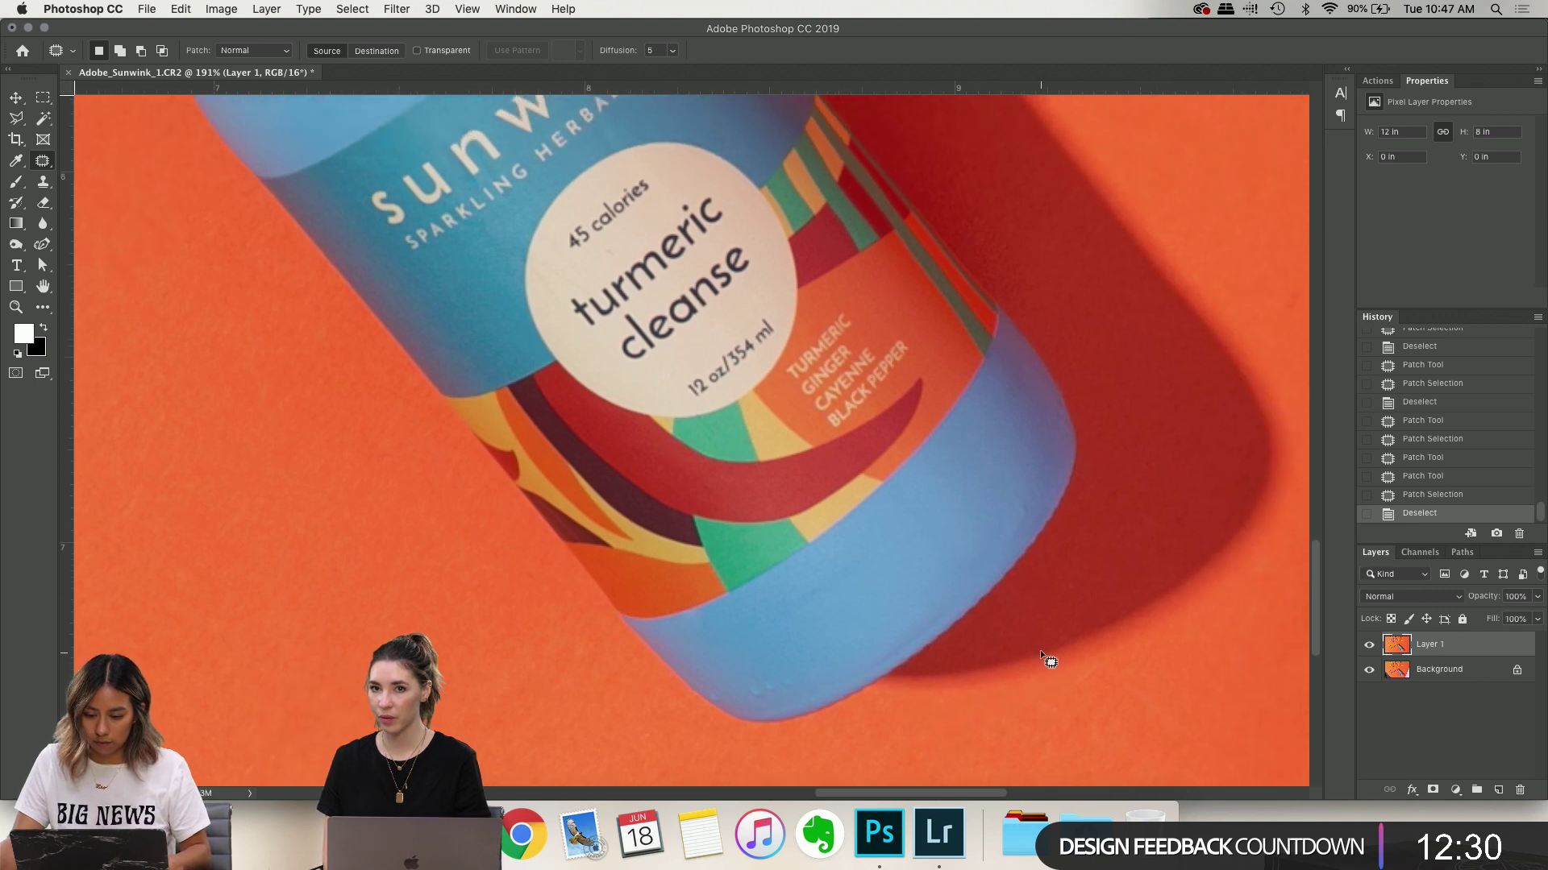
pyautogui.scroll(-6, 1042, 656)
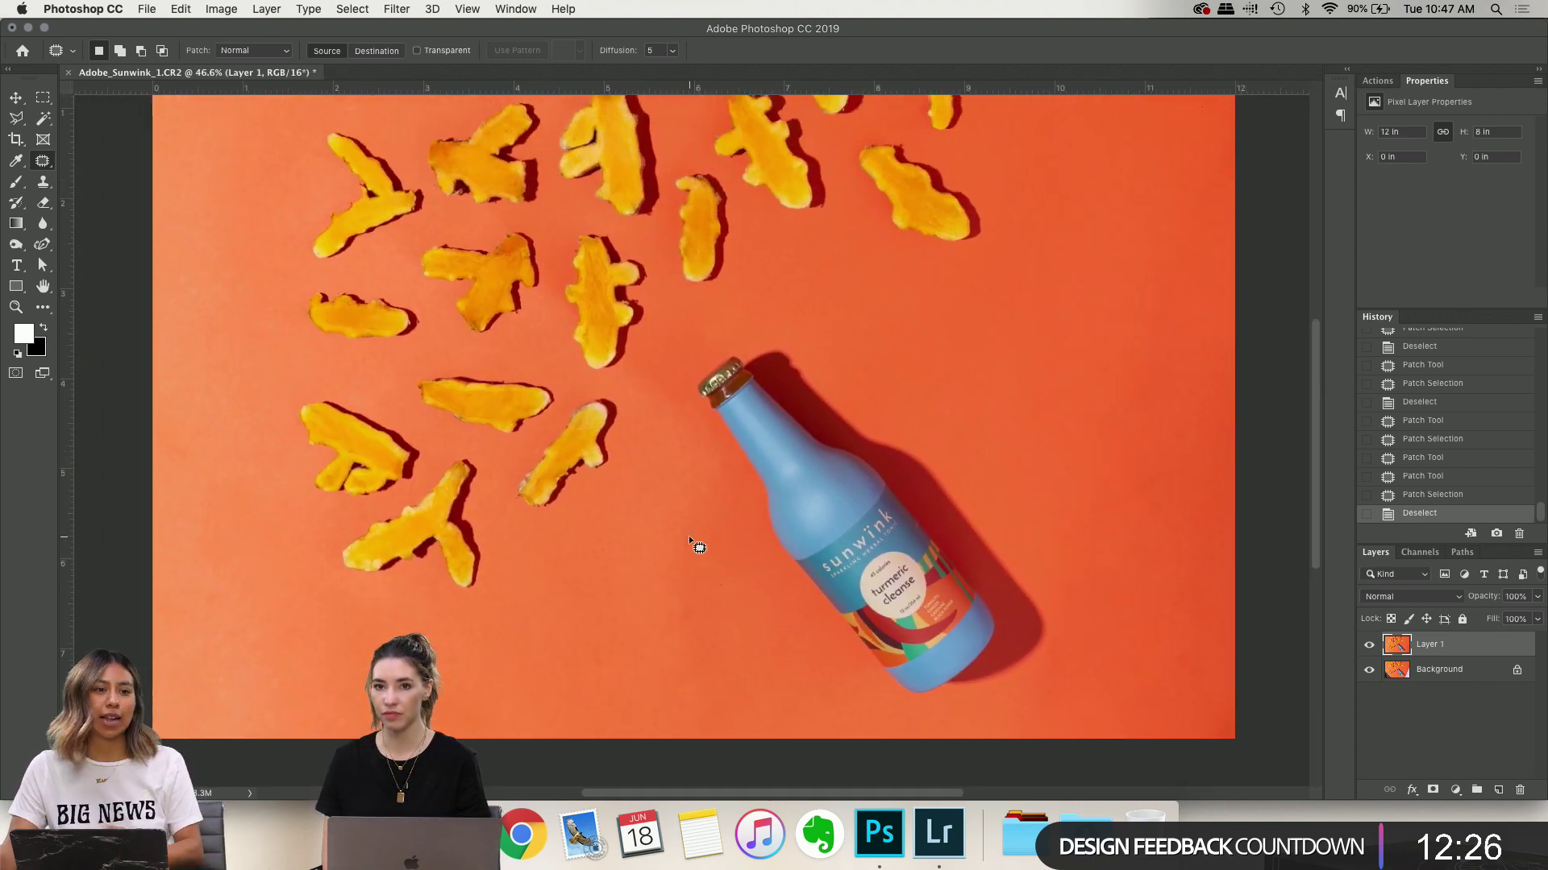
pyautogui.scroll(-2, 770, 435)
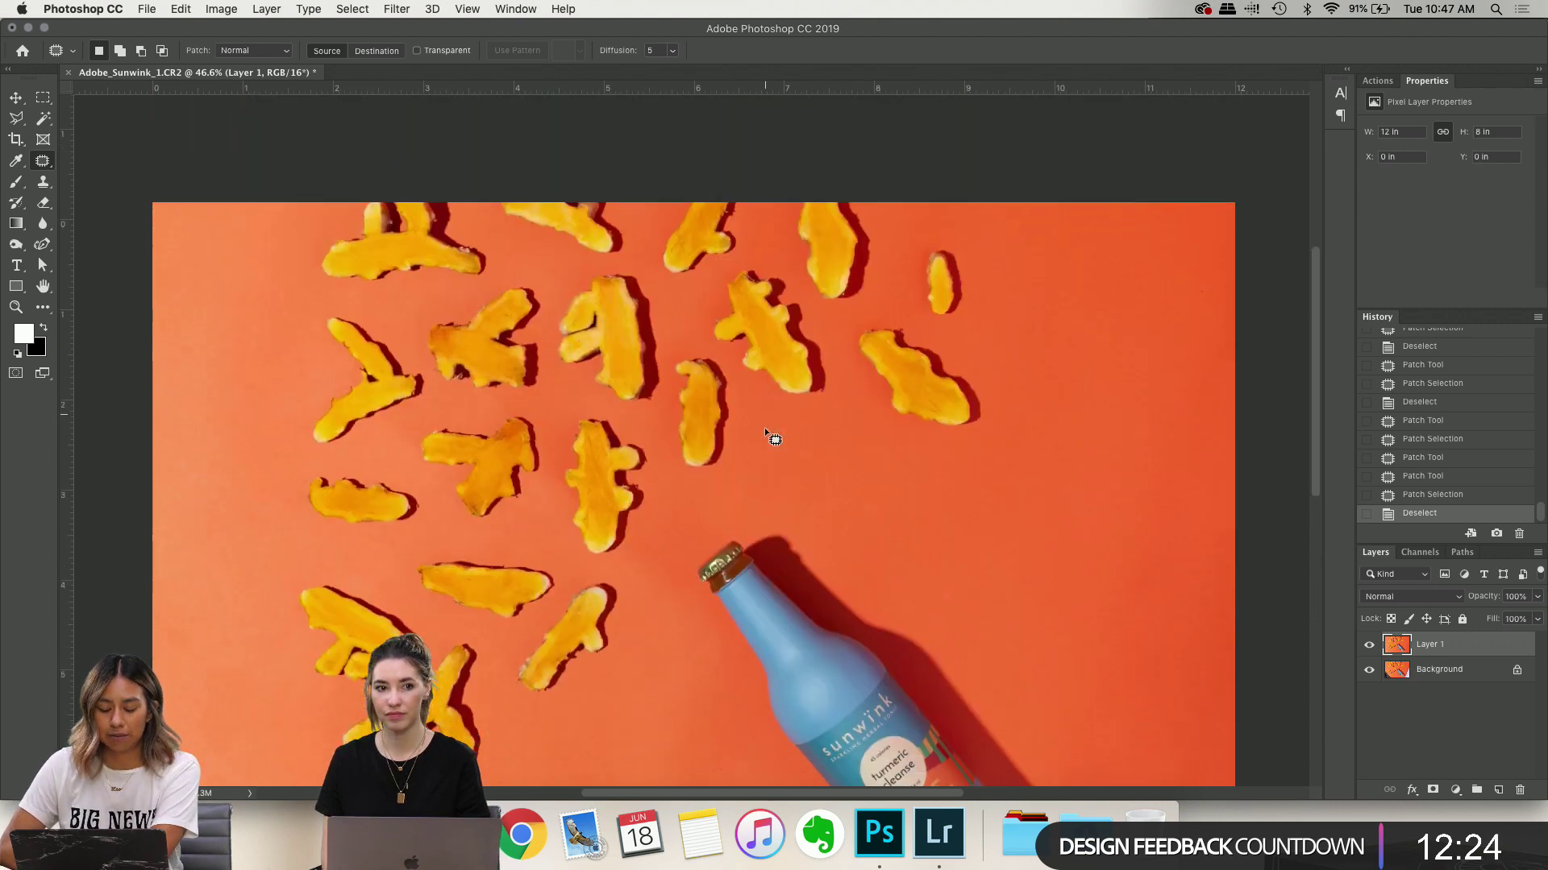
# Select the orange background around the turmeric pieces and bottle with the Magic Wand at tolerance 25, adding the unselected left side
pyautogui.scroll(4, 764, 427)
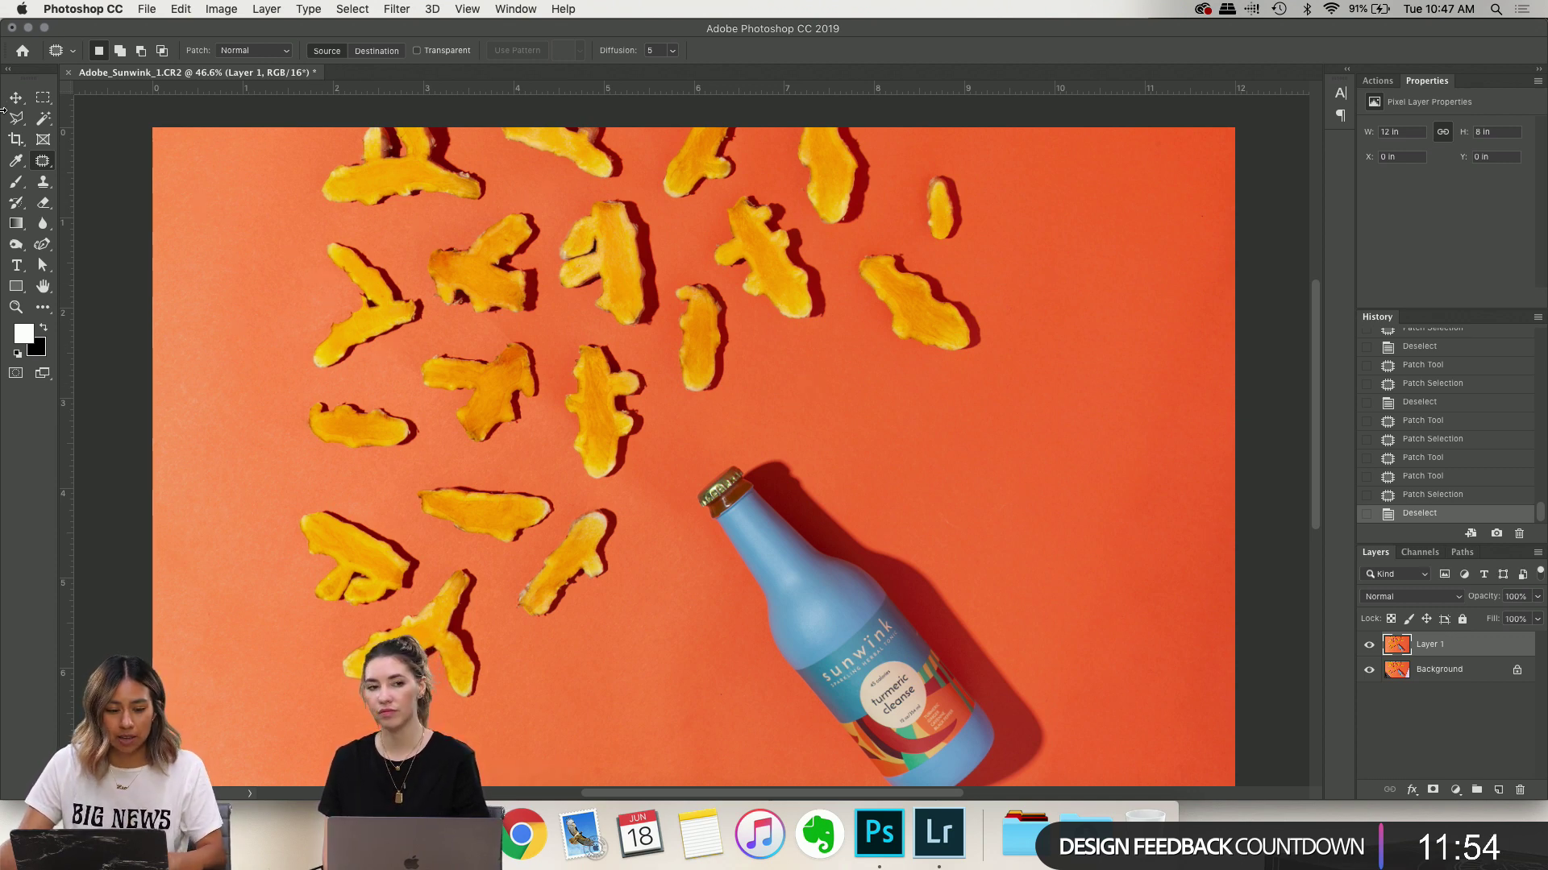
pyautogui.scroll(1, 75, 123)
pyautogui.press('w')
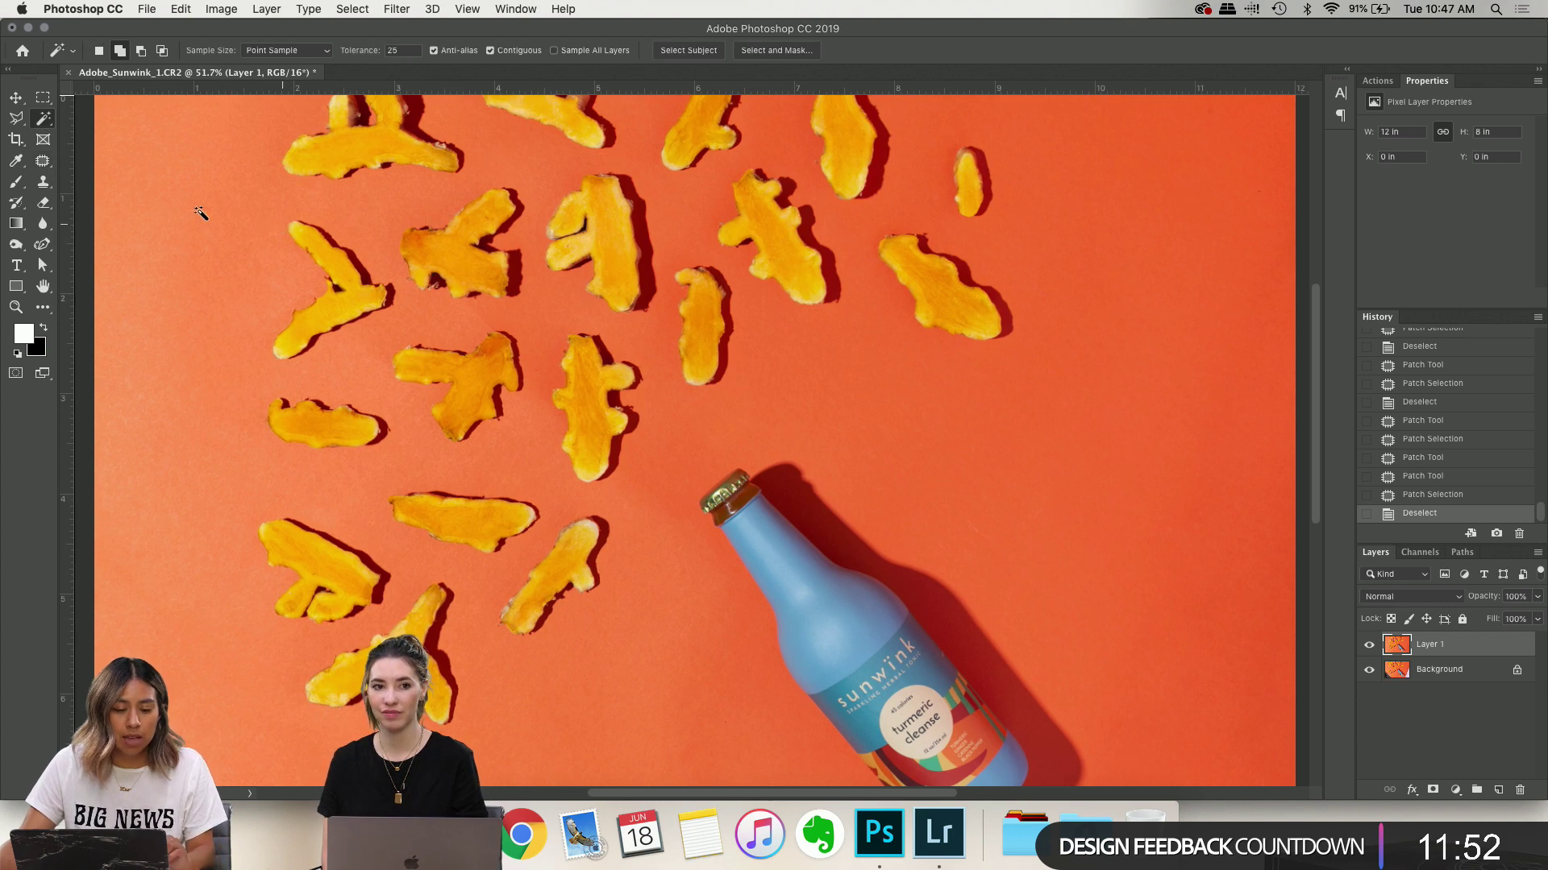
pyautogui.click(47, 121)
pyautogui.click(107, 132)
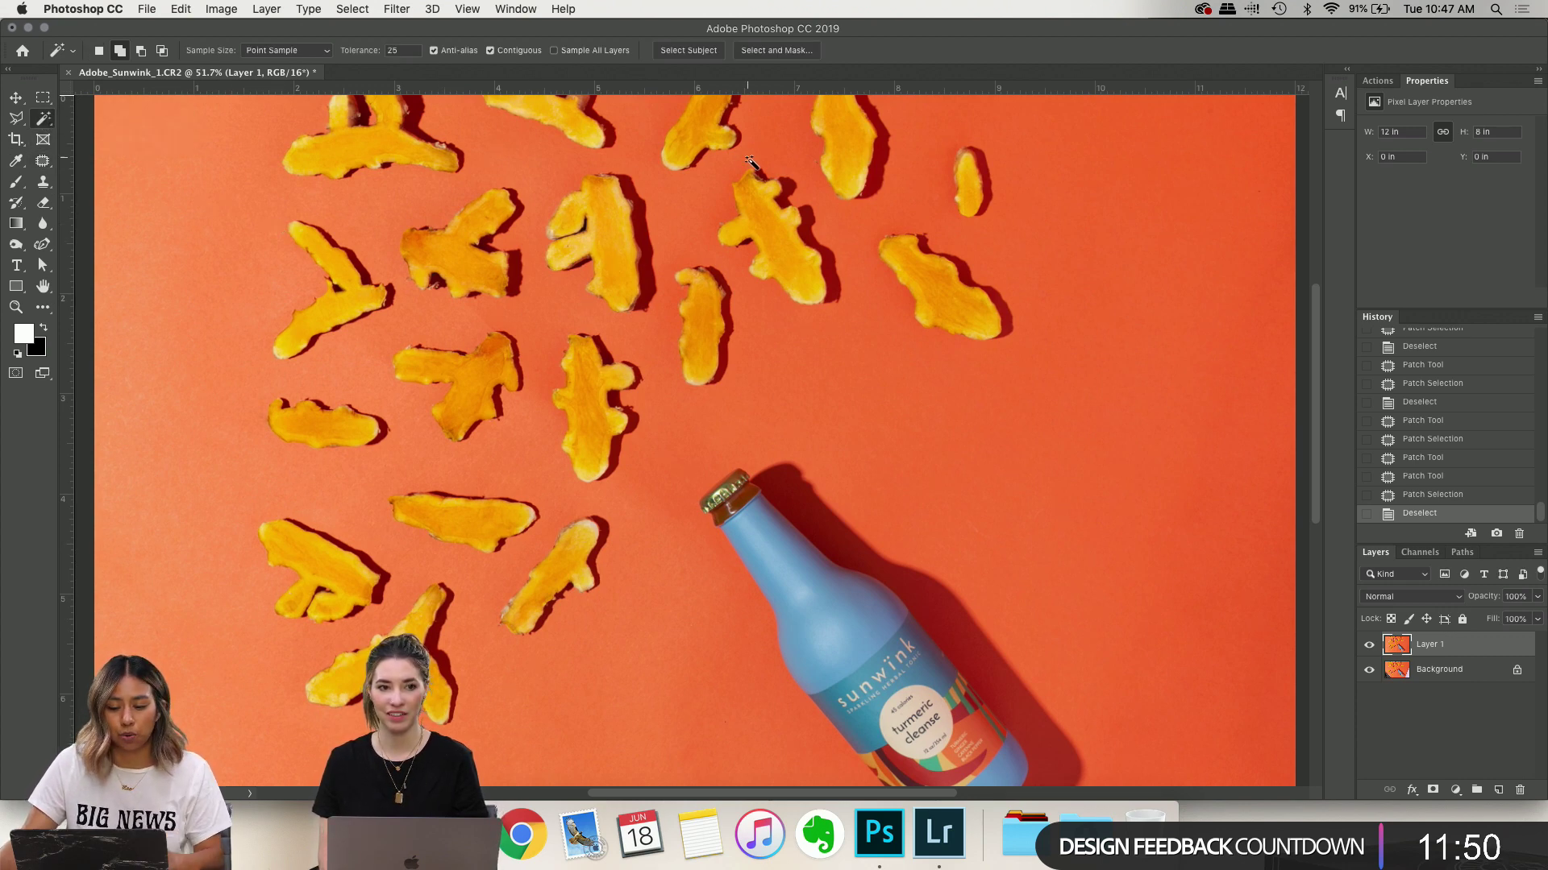
pyautogui.scroll(-3, 1066, 236)
pyautogui.scroll(1, 946, 222)
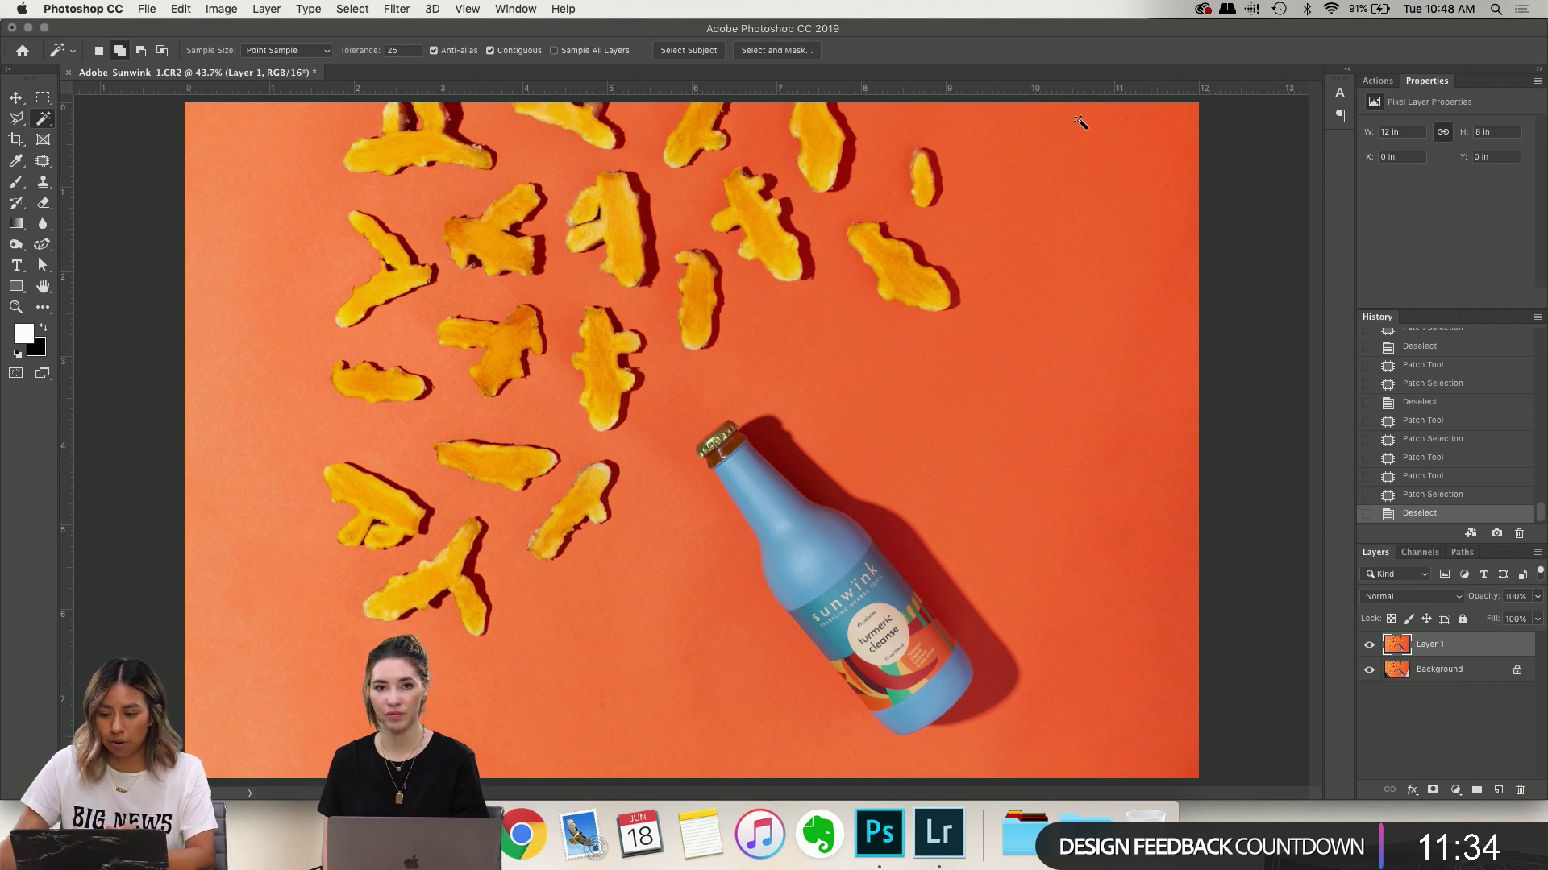
pyautogui.click(1117, 127)
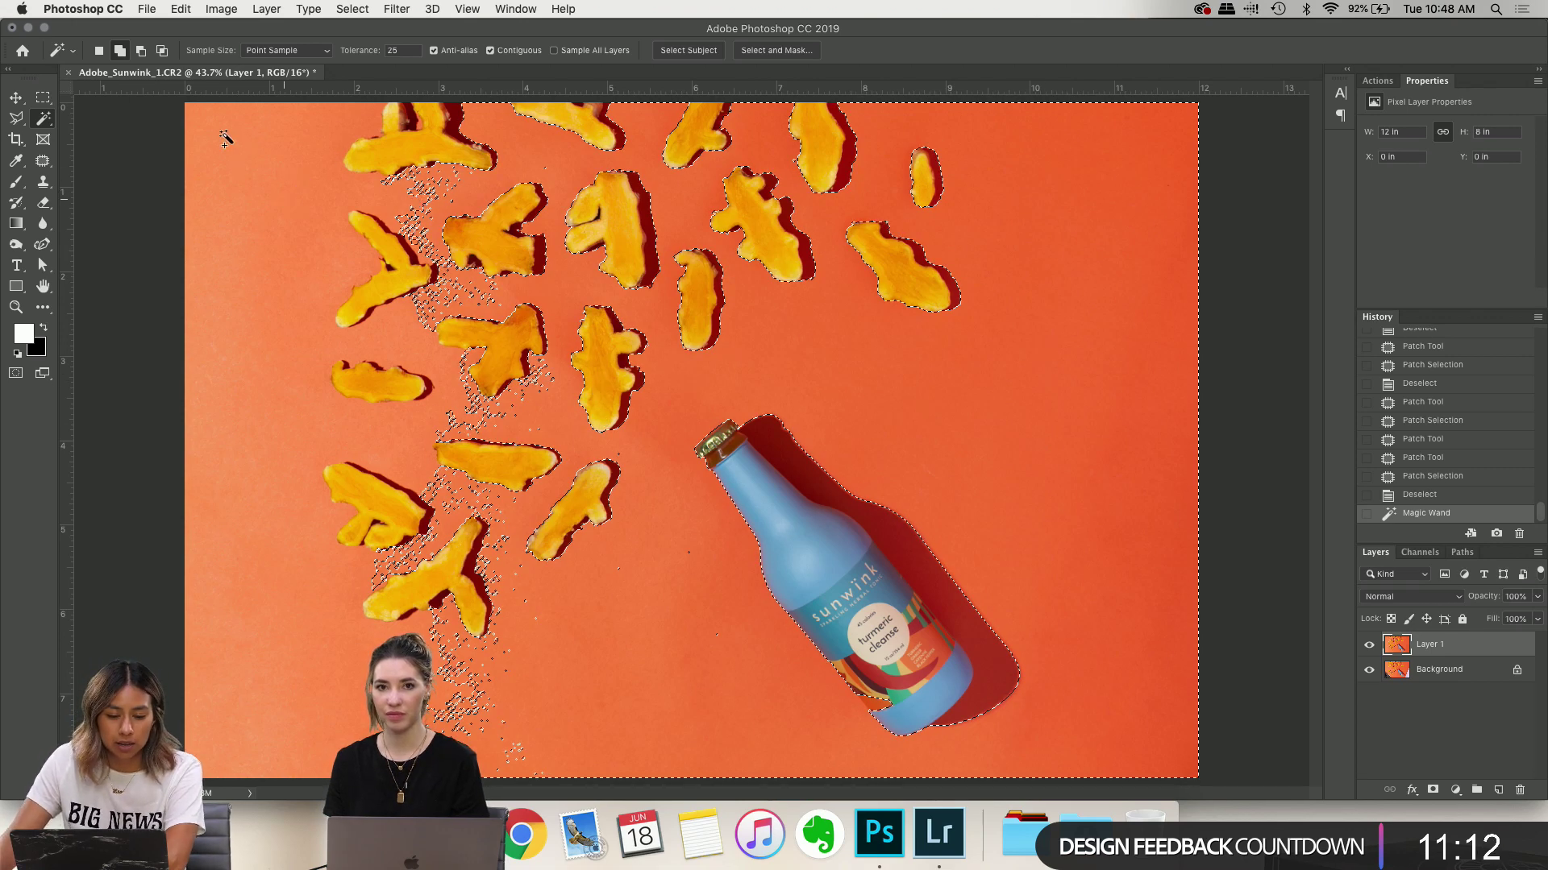
pyautogui.click(119, 52)
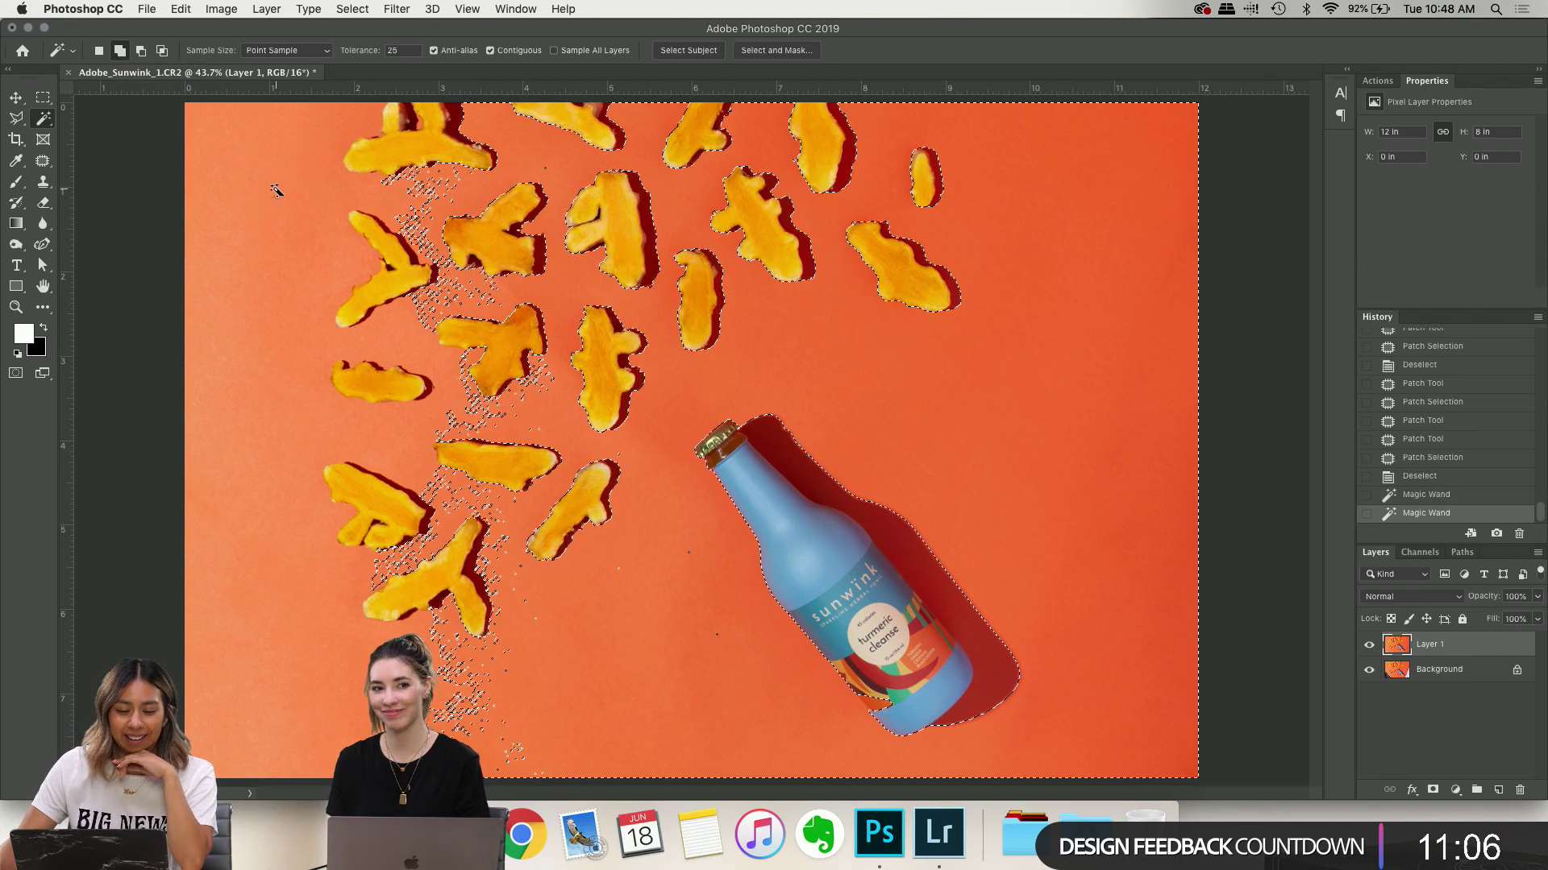
pyautogui.click(273, 191)
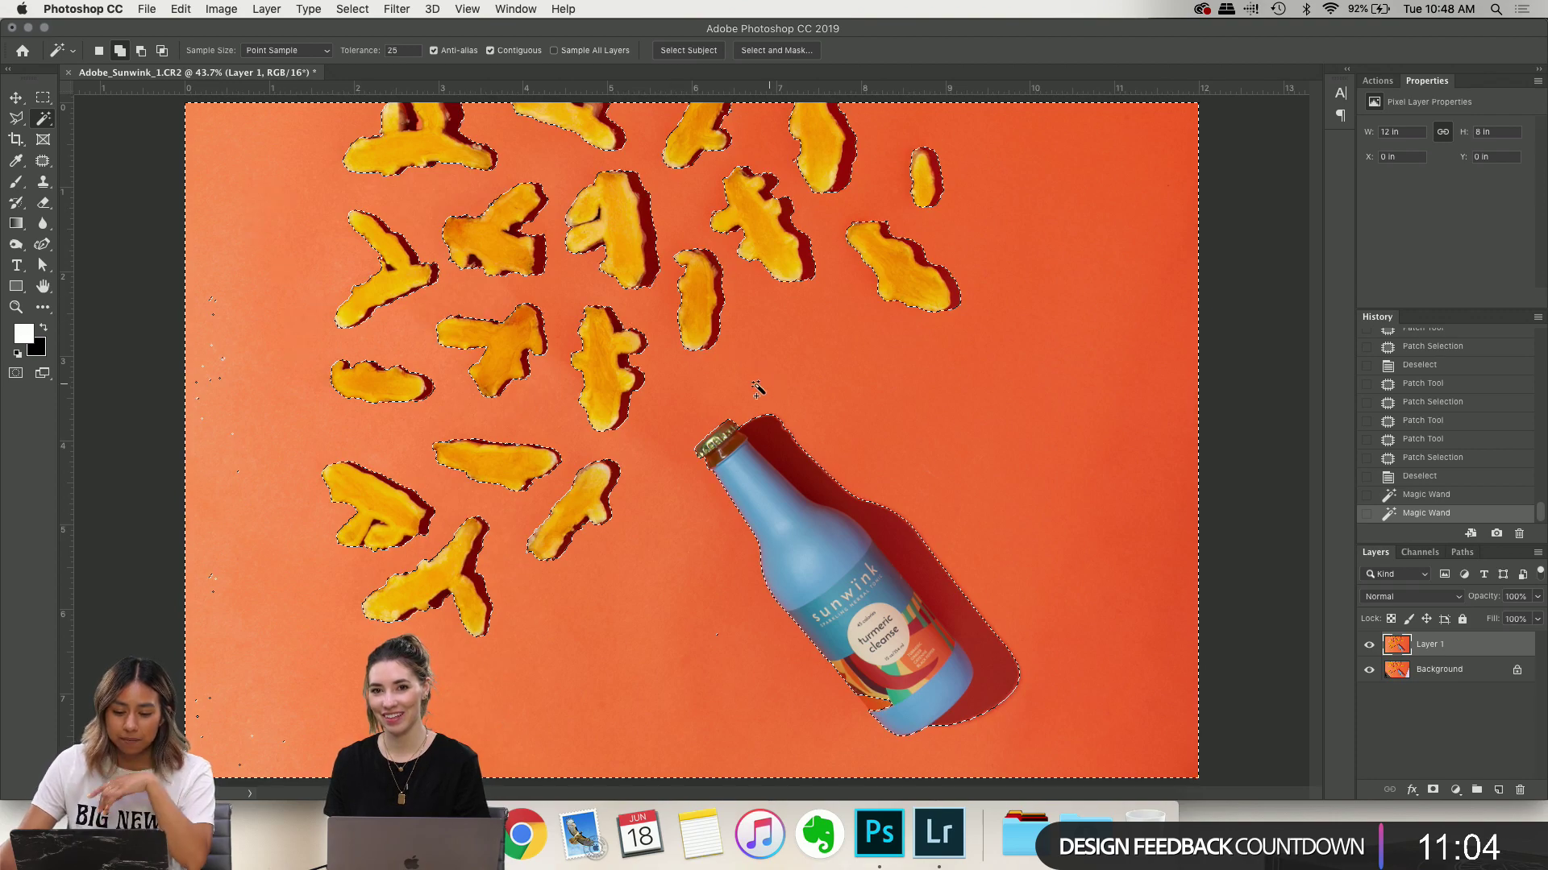
# Add the unselected specks in the background's lower-left corner to the selection with the Polygonal Lasso
pyautogui.scroll(5, 488, 399)
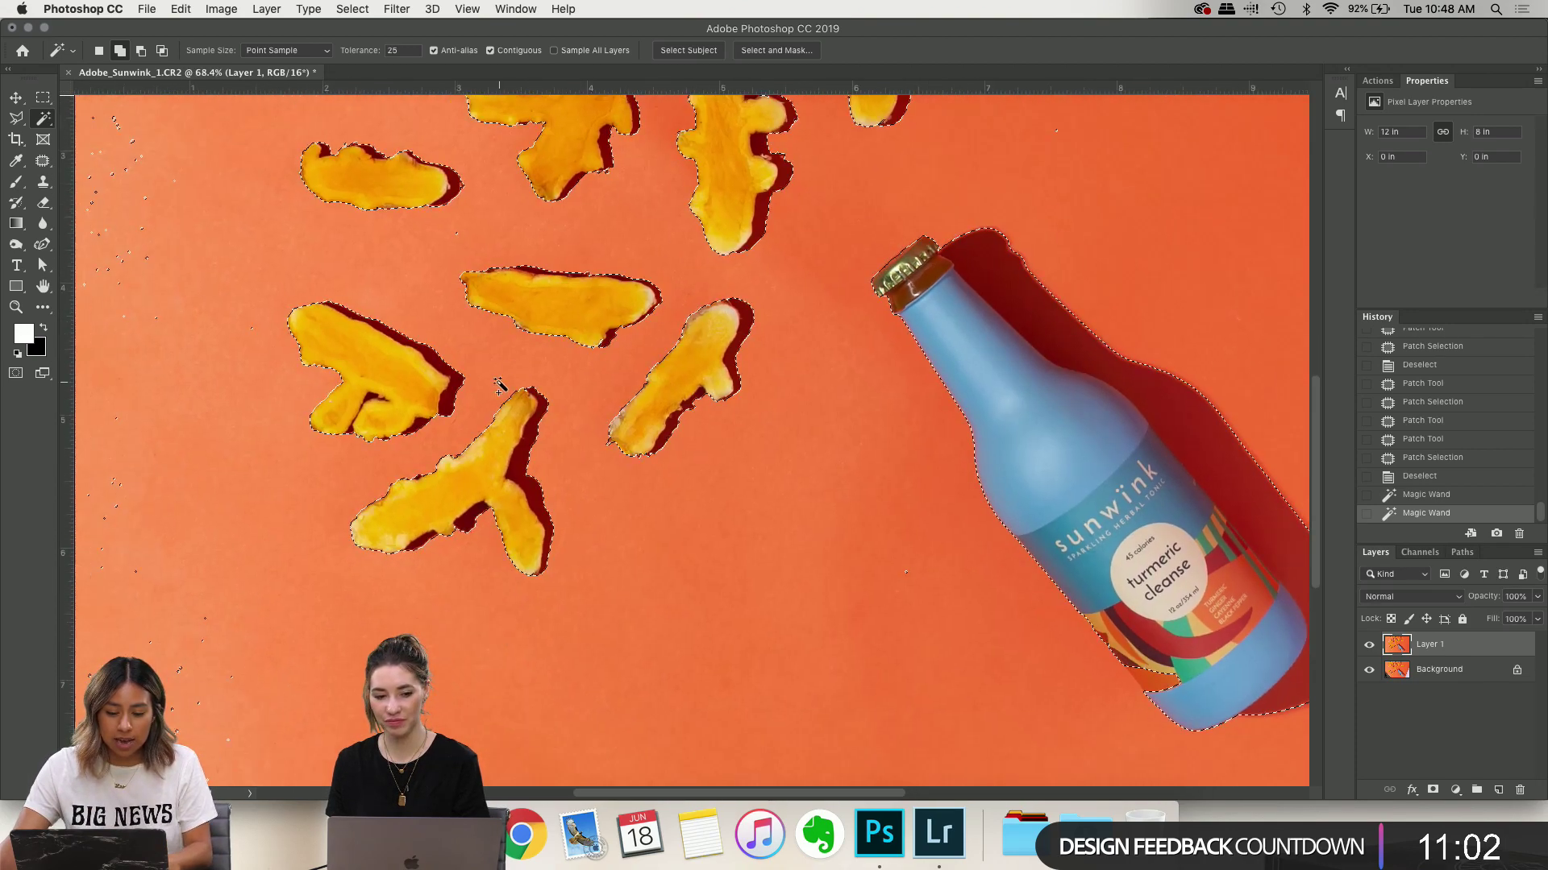
pyautogui.scroll(3, 498, 379)
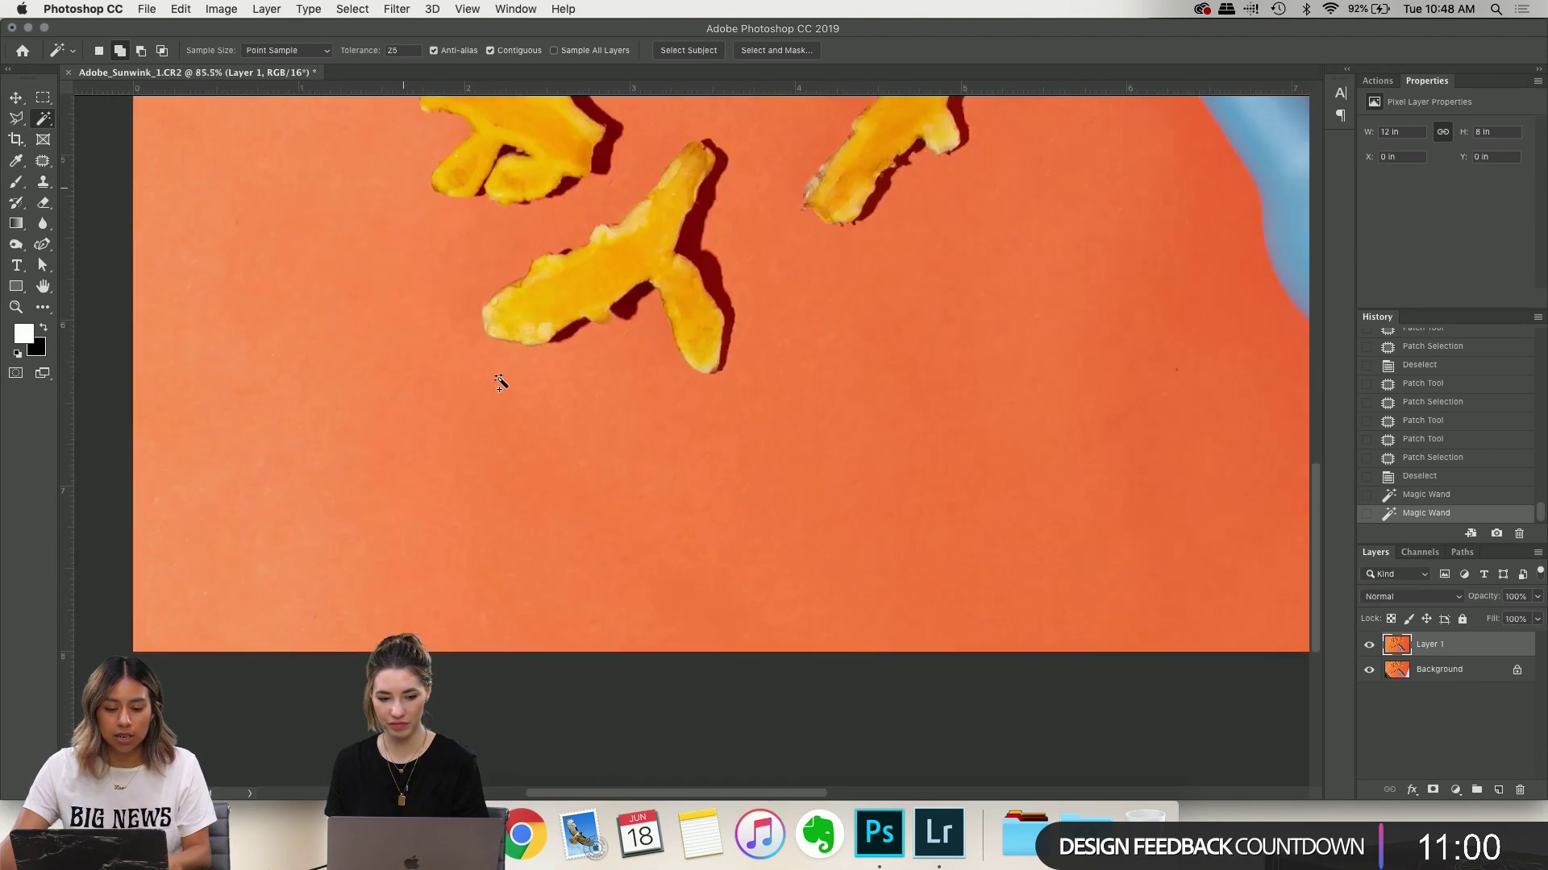
pyautogui.scroll(2, 500, 377)
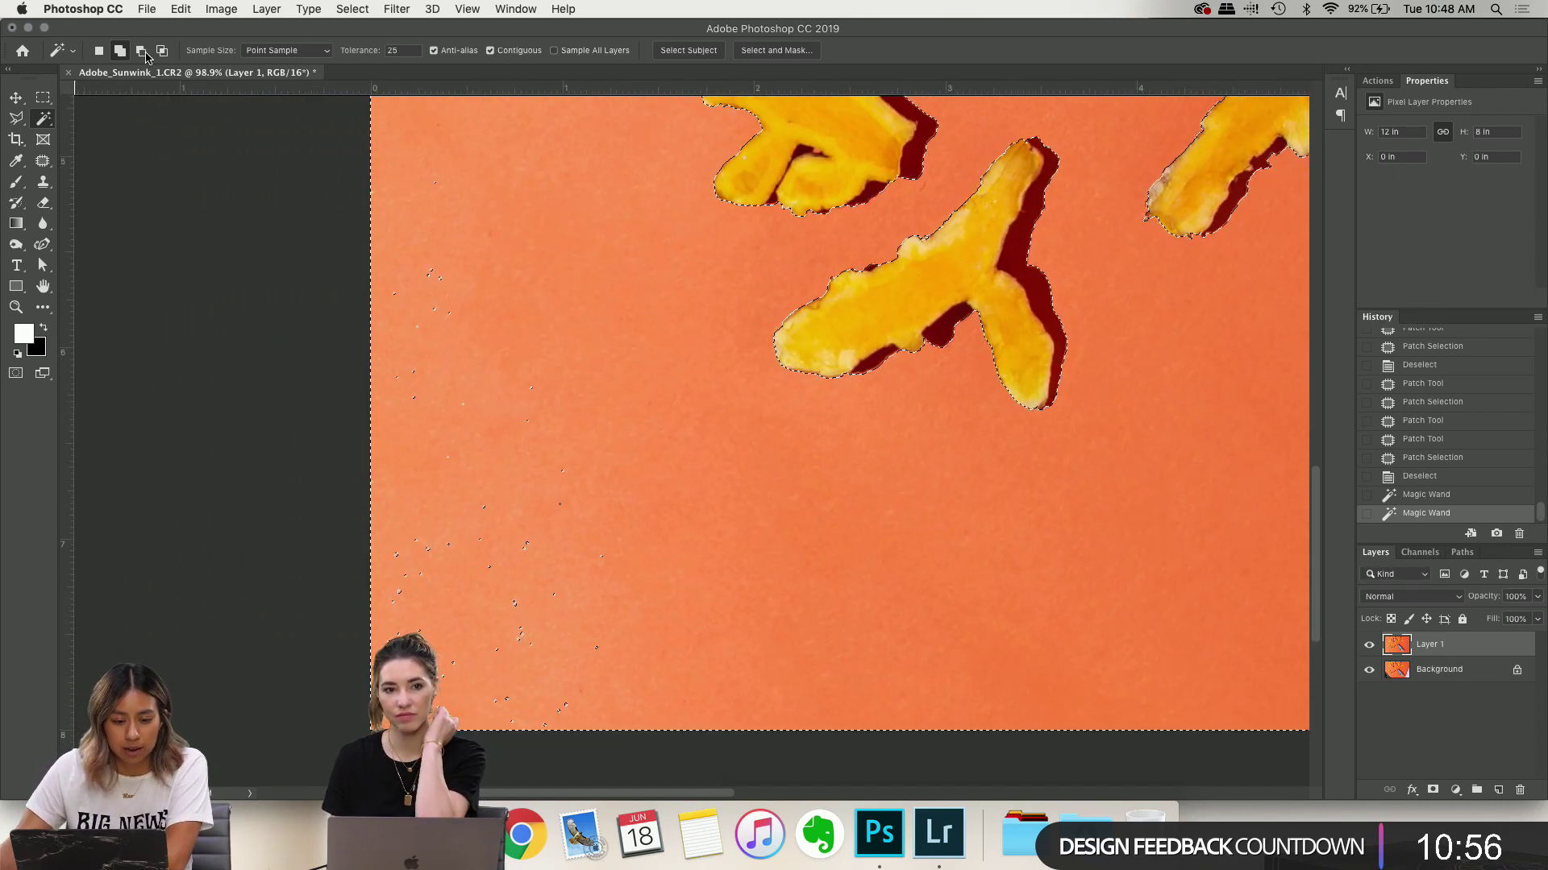
pyautogui.click(16, 118)
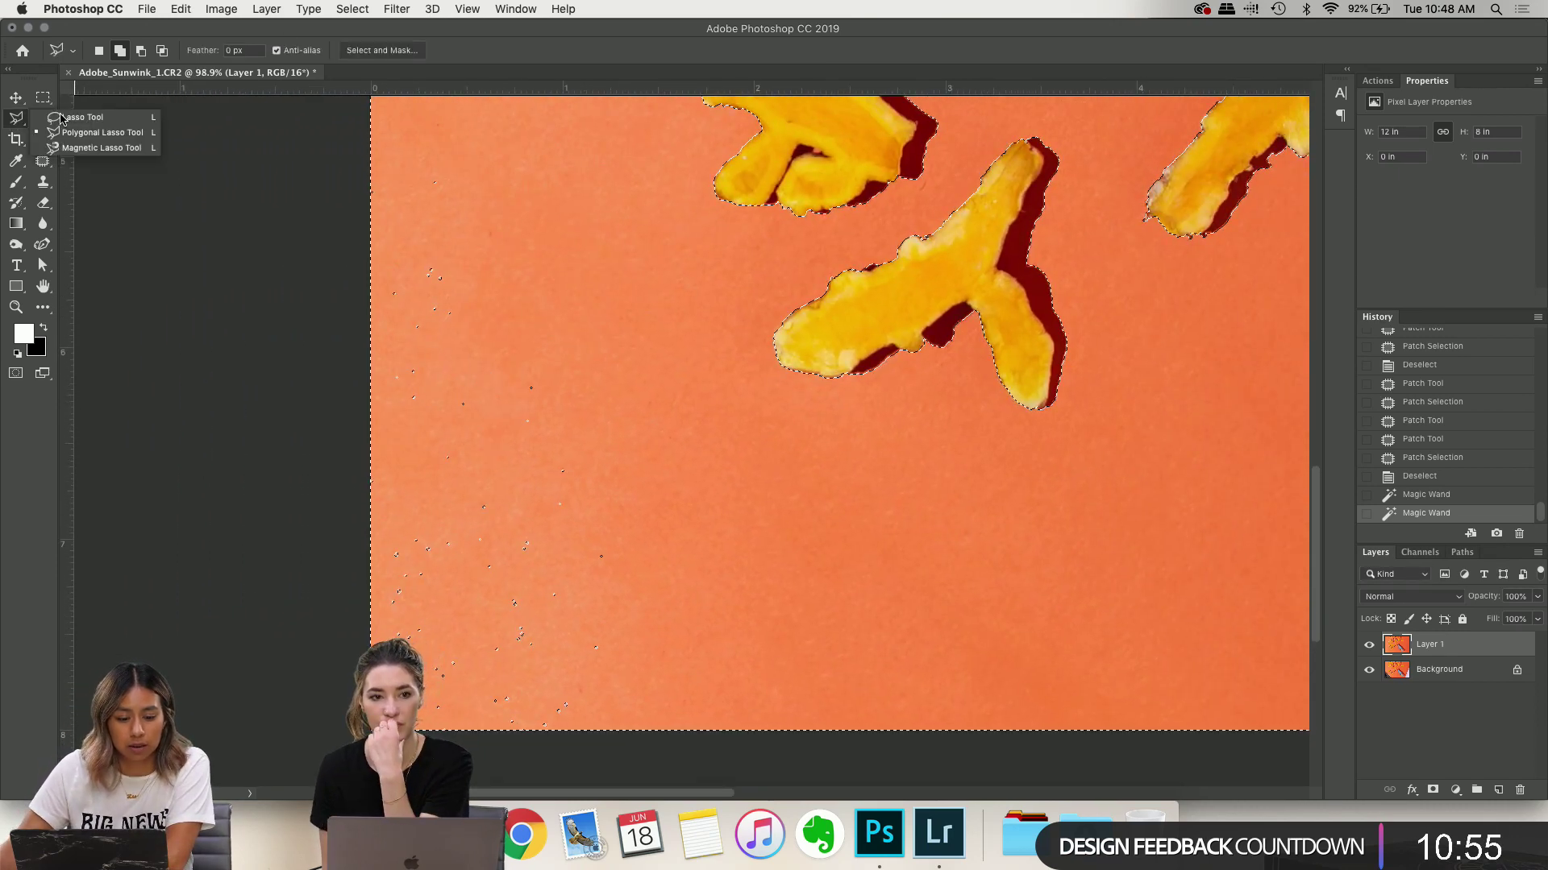
pyautogui.click(102, 135)
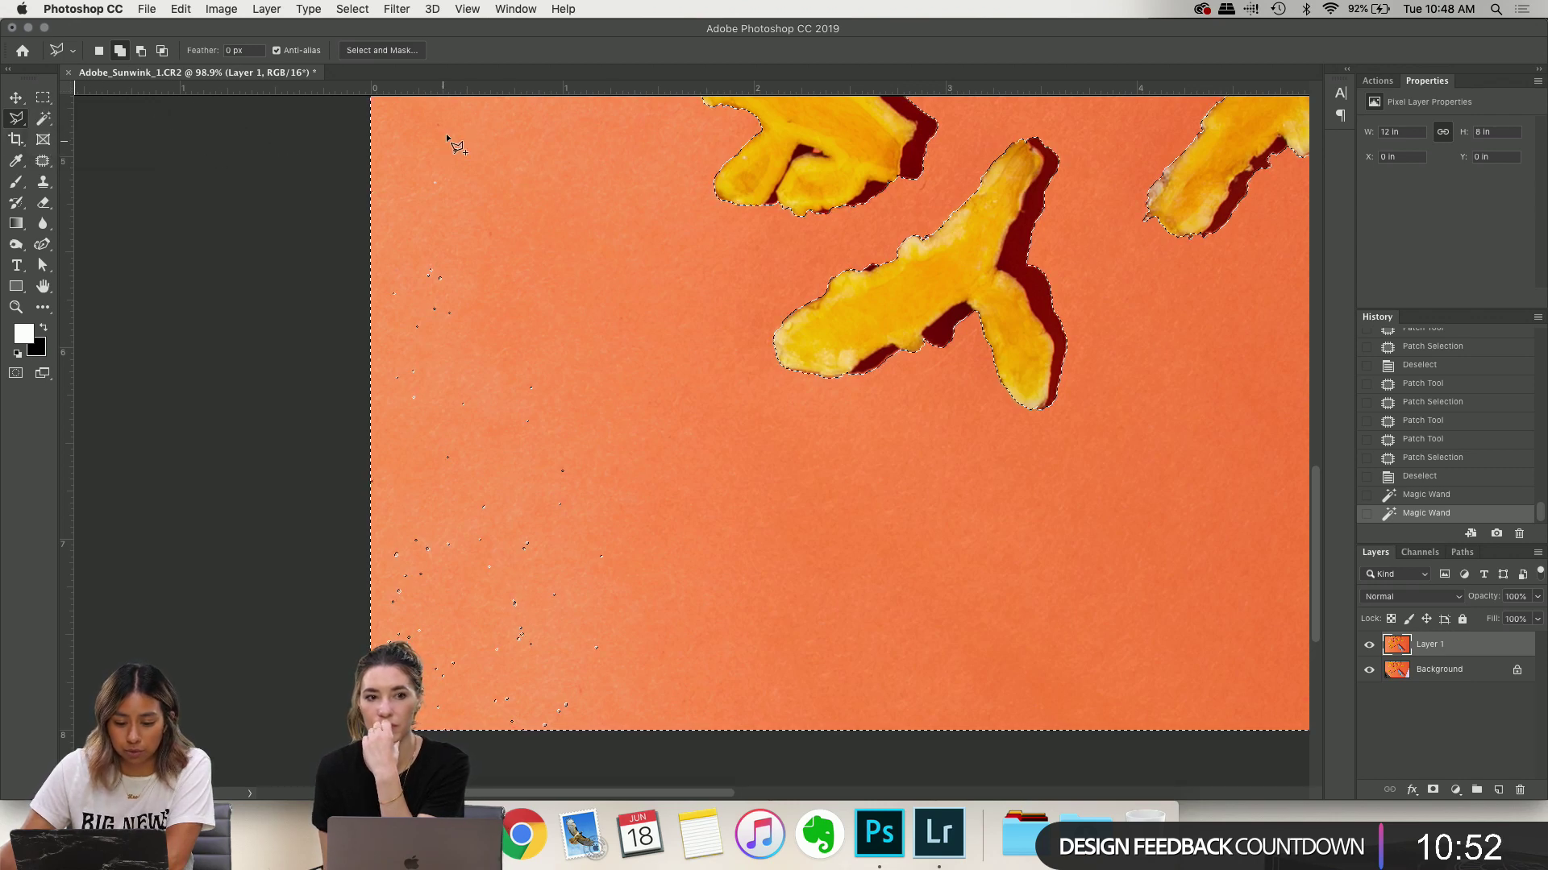
pyautogui.click(463, 120)
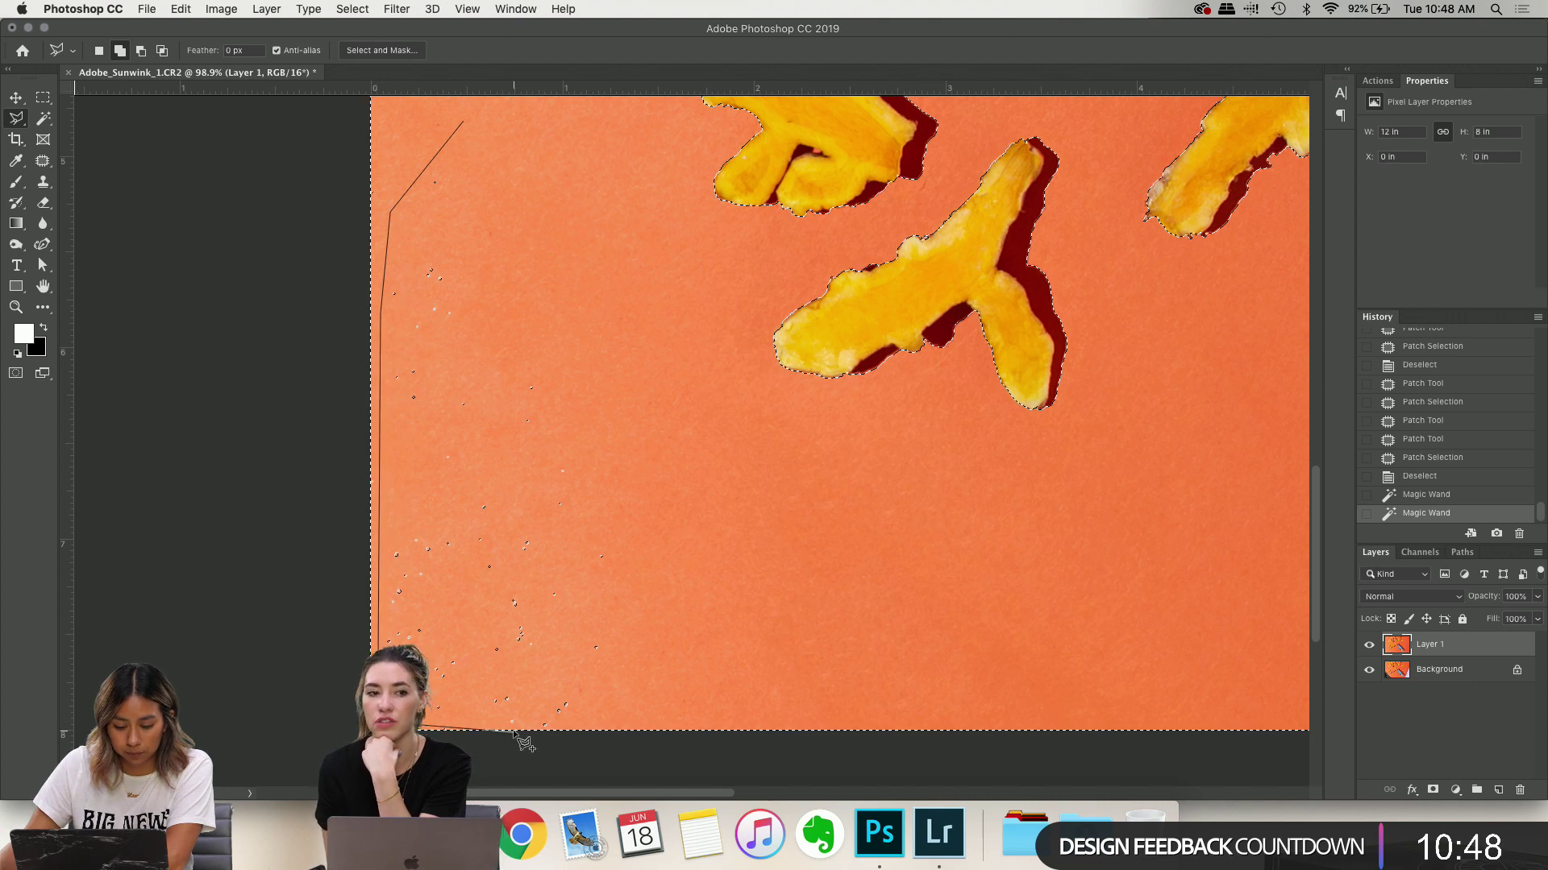
pyautogui.click(822, 715)
pyautogui.doubleClick(537, 187)
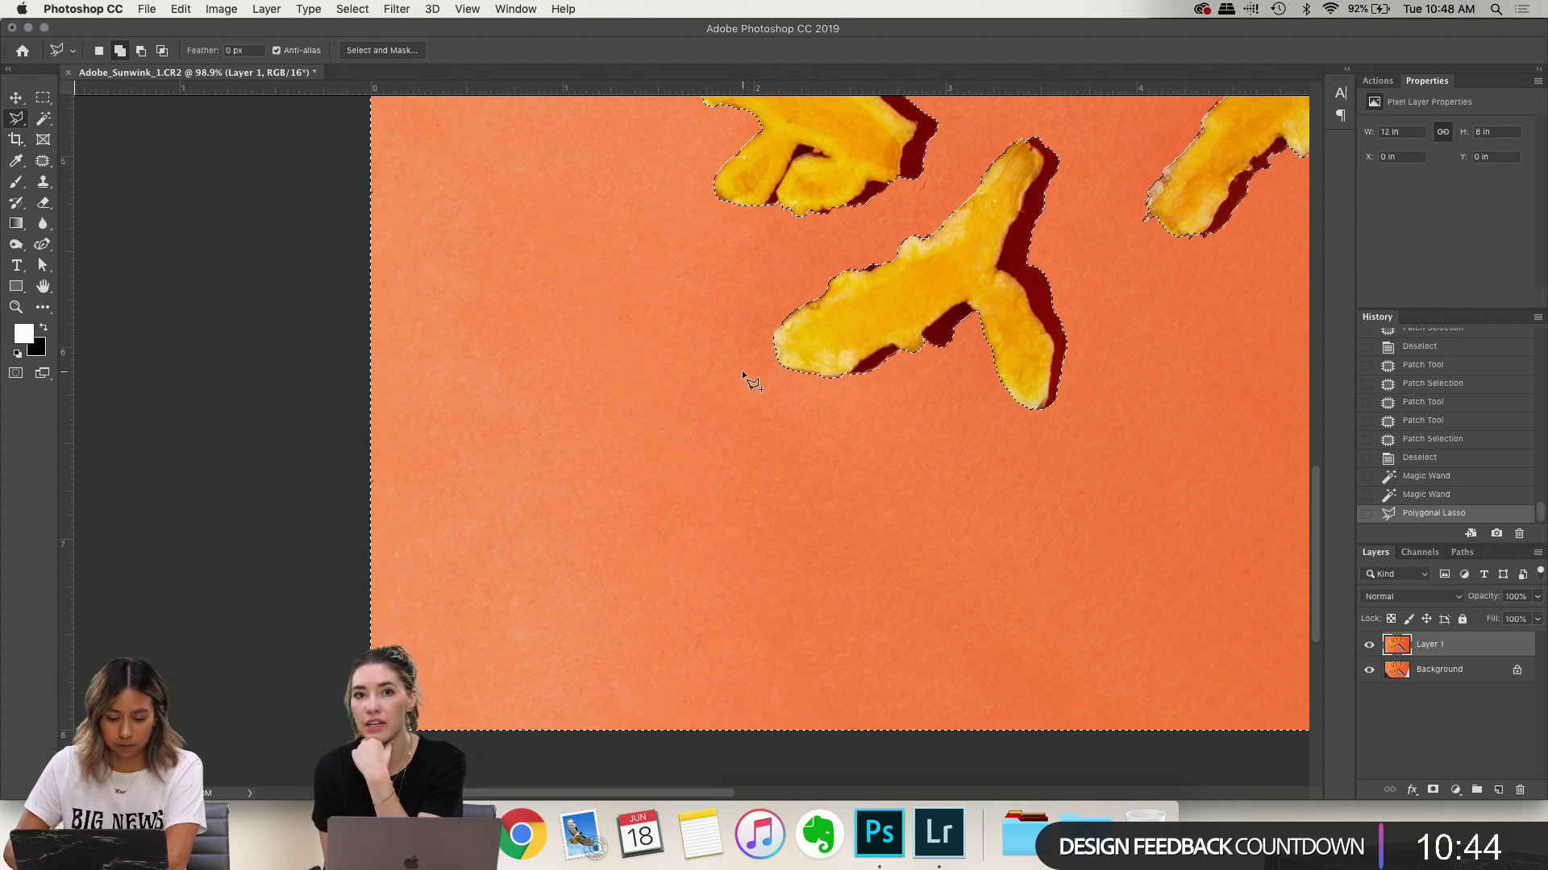
# Outline the speckled background strip along the photo's left edge, beside the turmeric pieces, to add it to the selection
pyautogui.scroll(5, 741, 370)
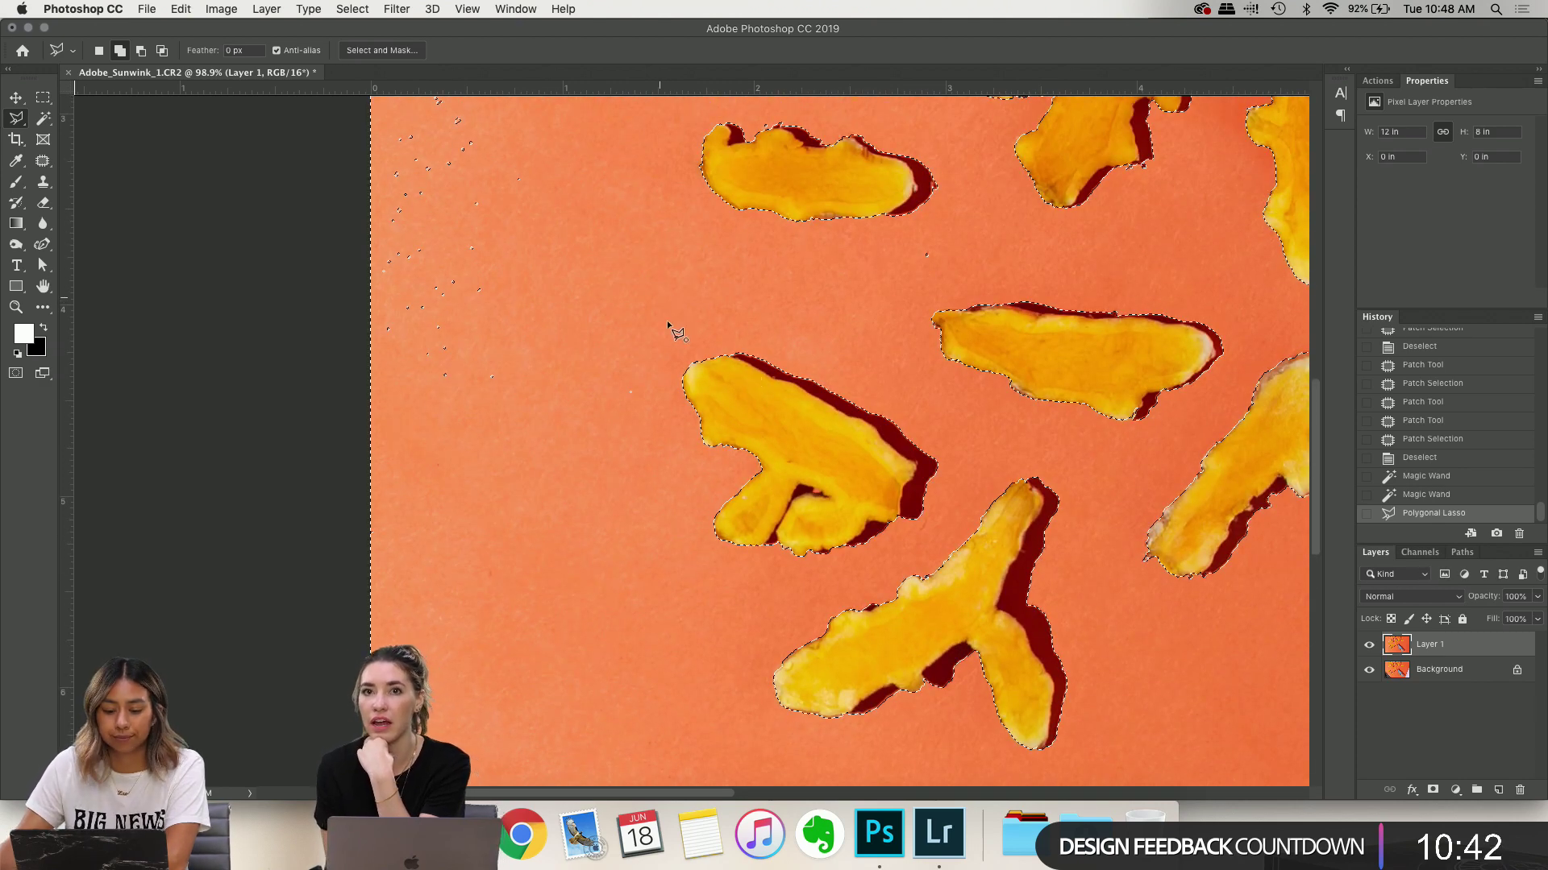
pyautogui.click(658, 298)
pyautogui.click(660, 441)
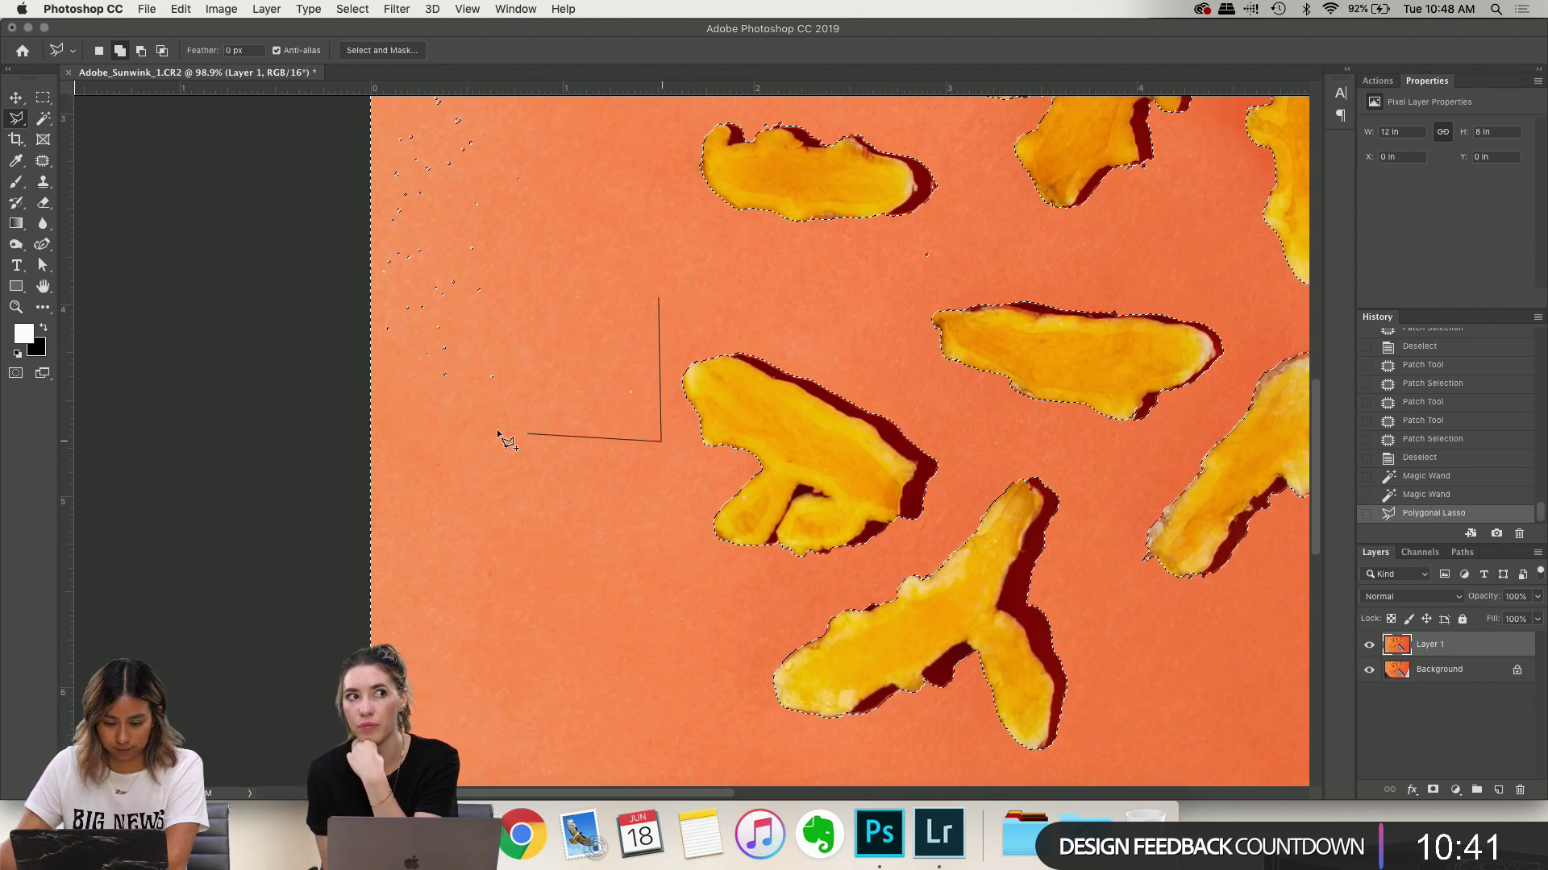
pyautogui.click(373, 417)
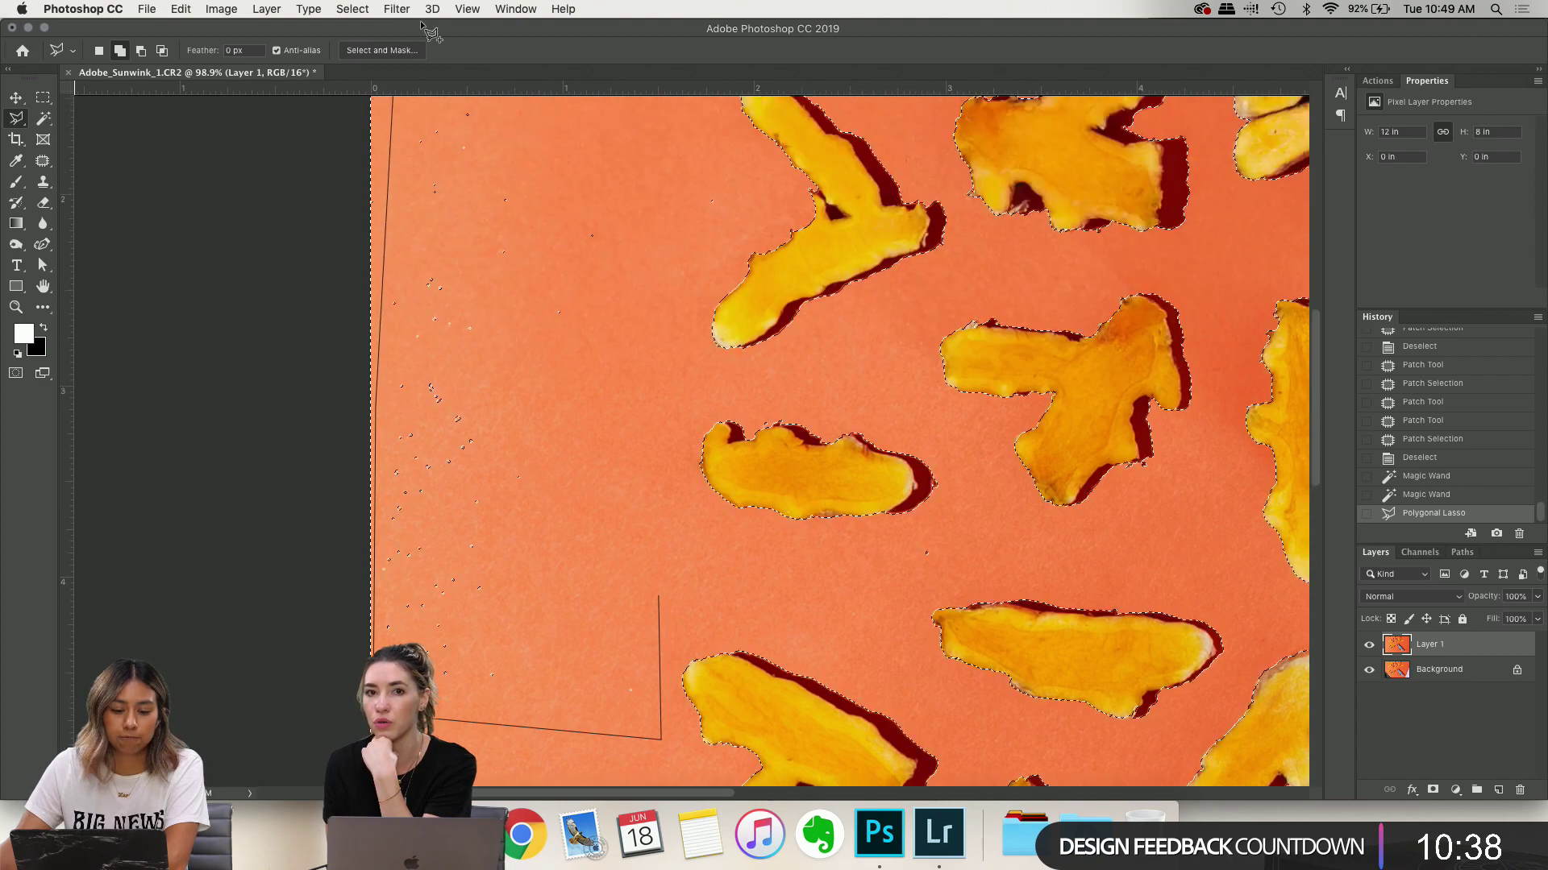
pyautogui.click(385, 143)
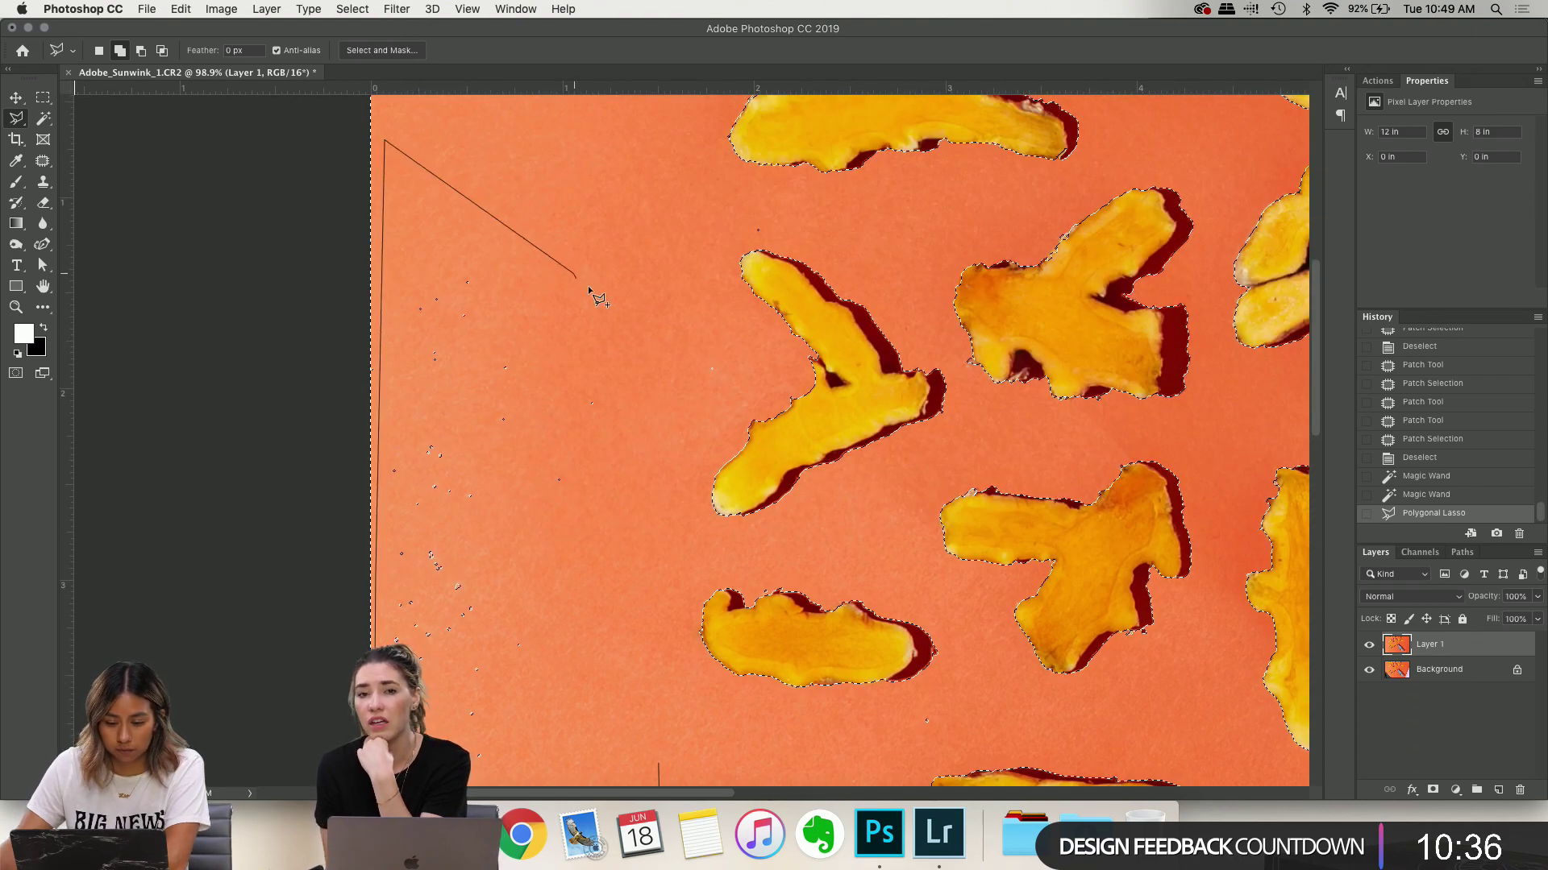
pyautogui.click(666, 582)
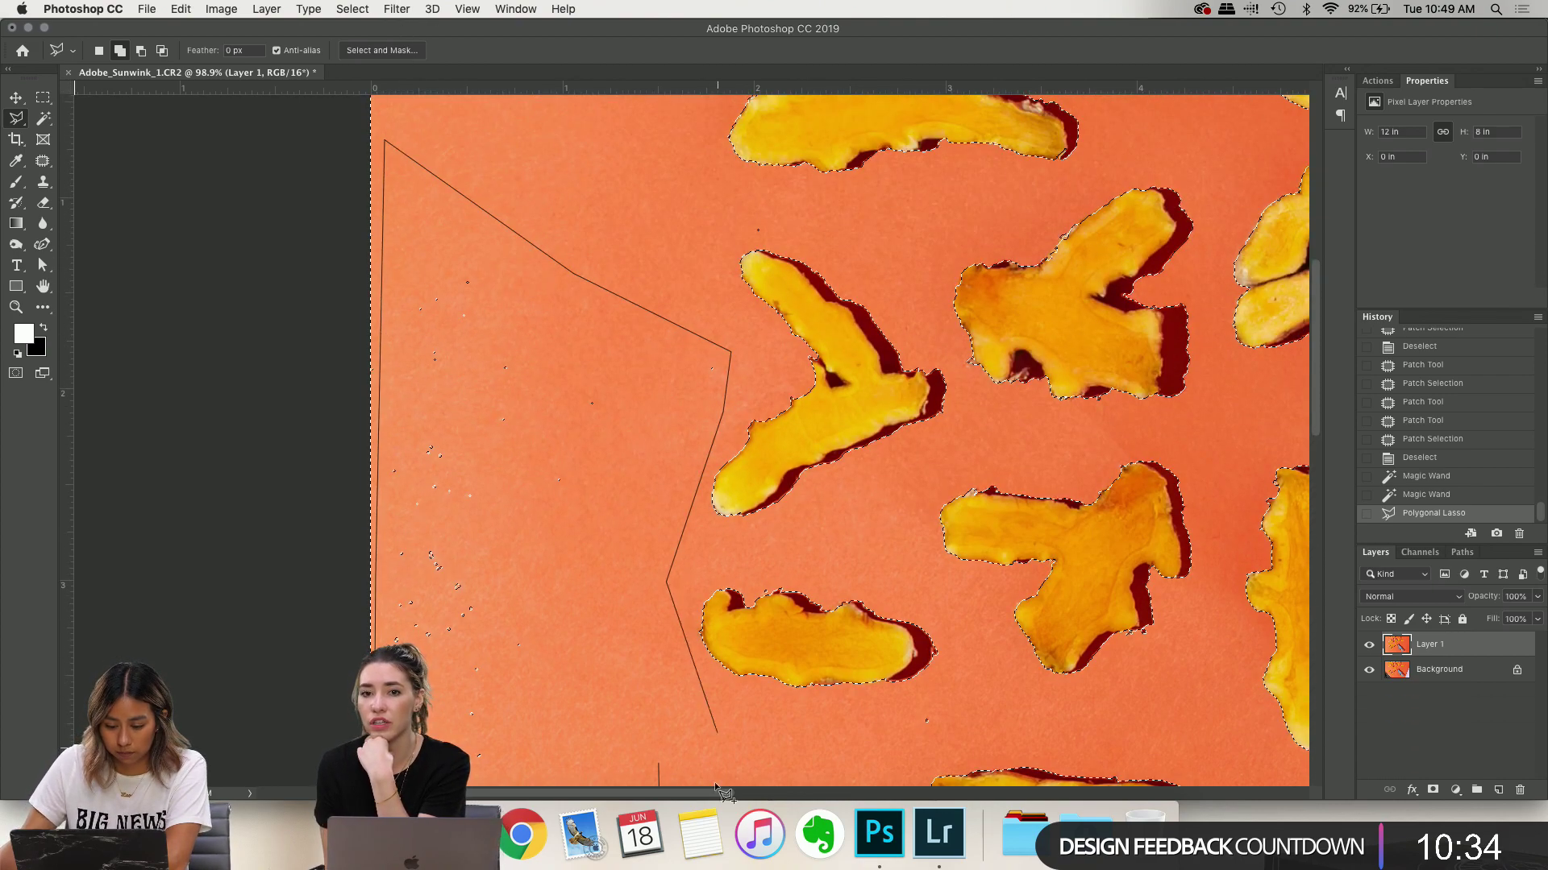
pyautogui.doubleClick(660, 615)
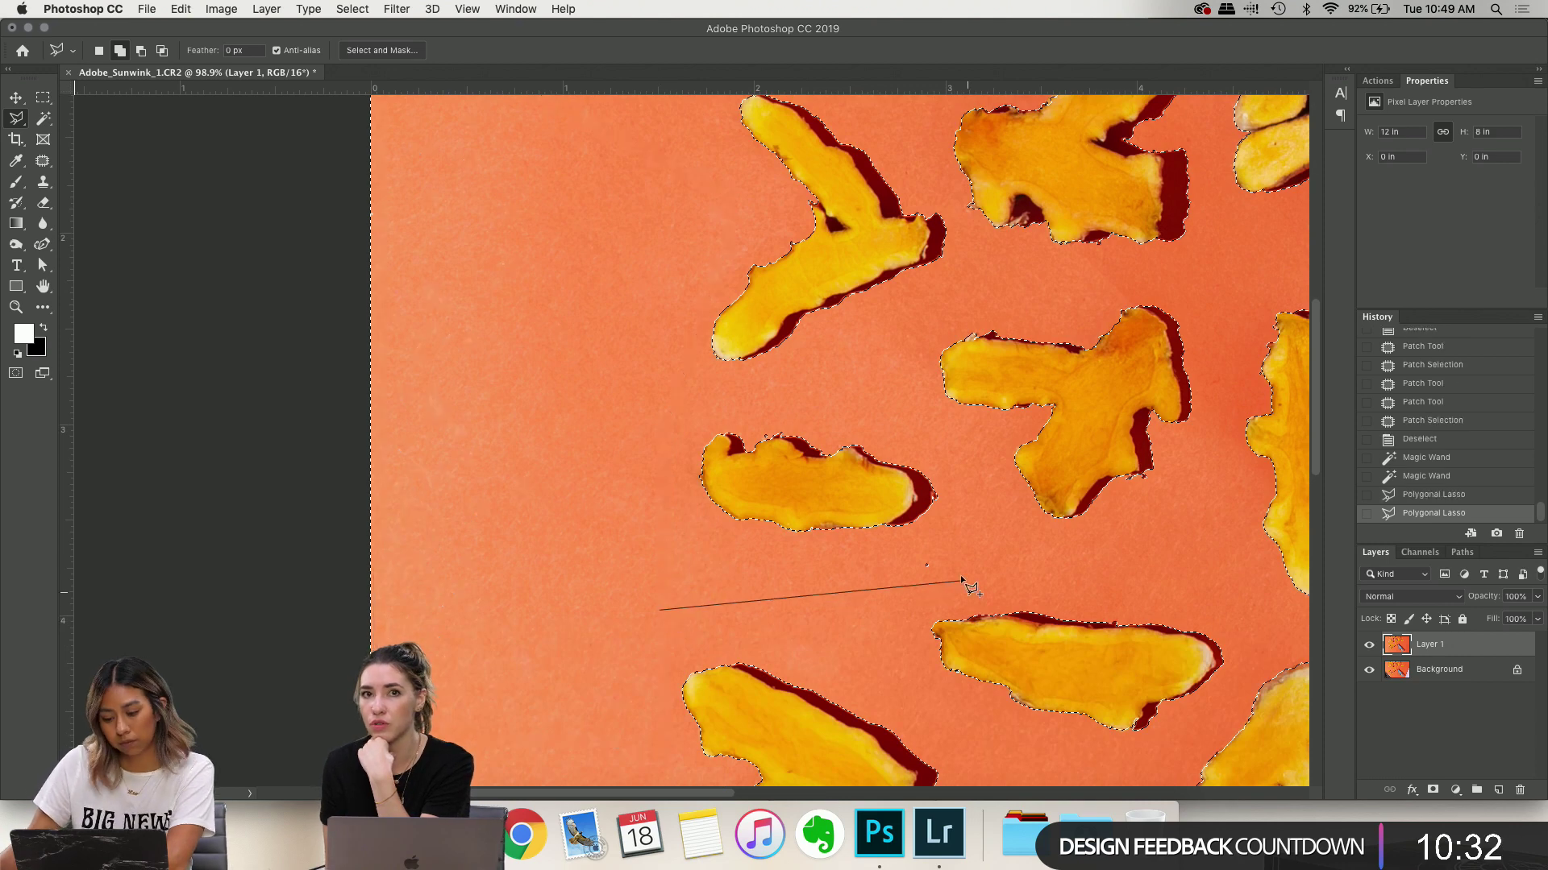
# Add the stray specks between the left-hand turmeric pieces and above the upper-left V-shaped piece to the selection
pyautogui.doubleClick(736, 627)
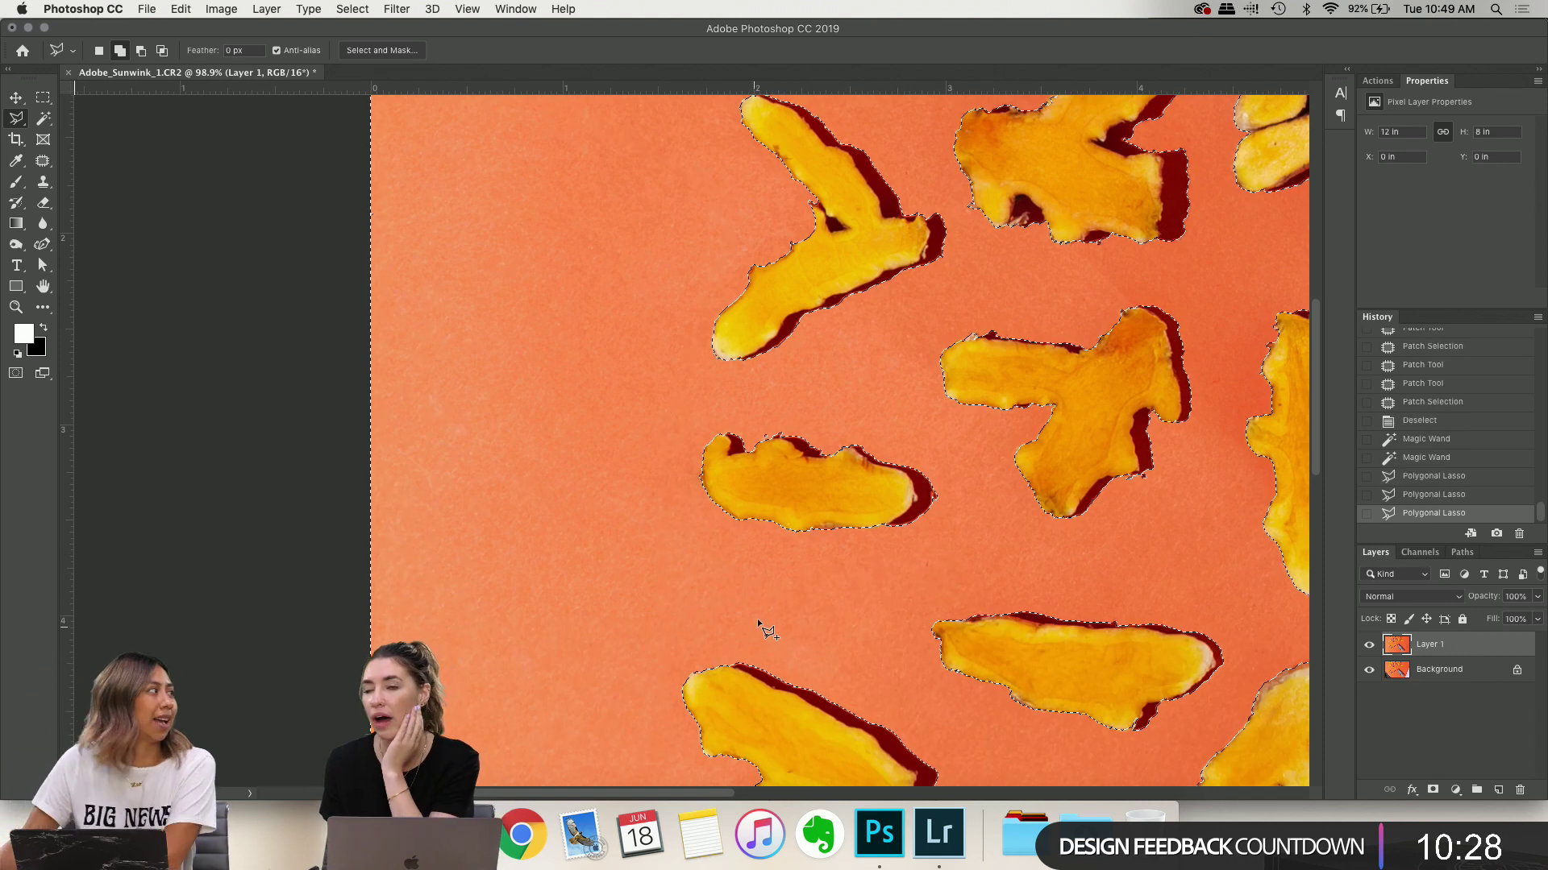
pyautogui.scroll(3, 1001, 489)
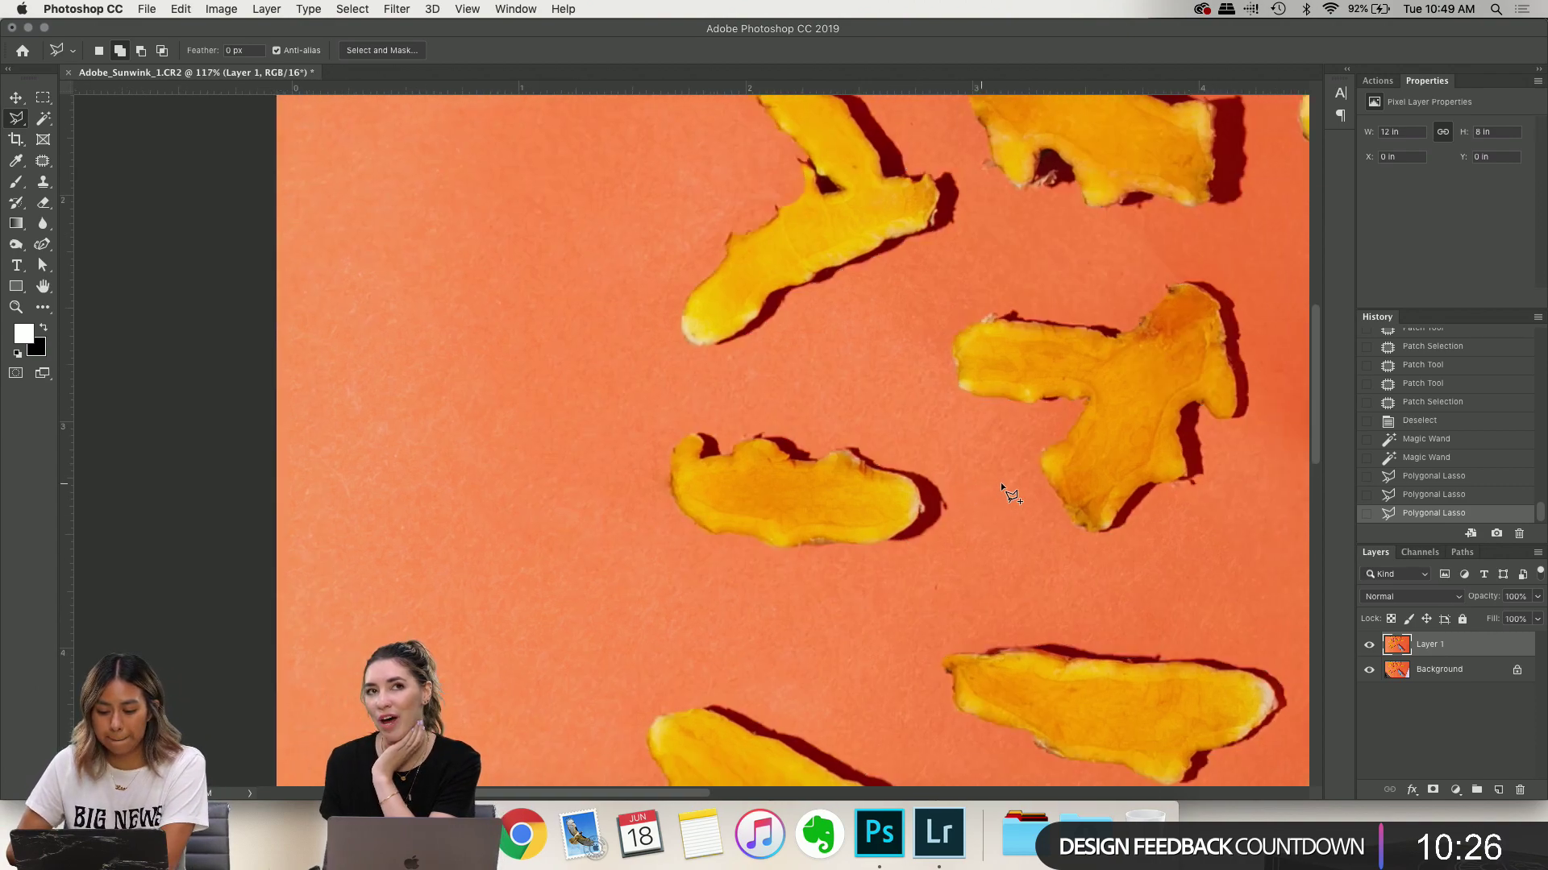
pyautogui.scroll(10, 999, 482)
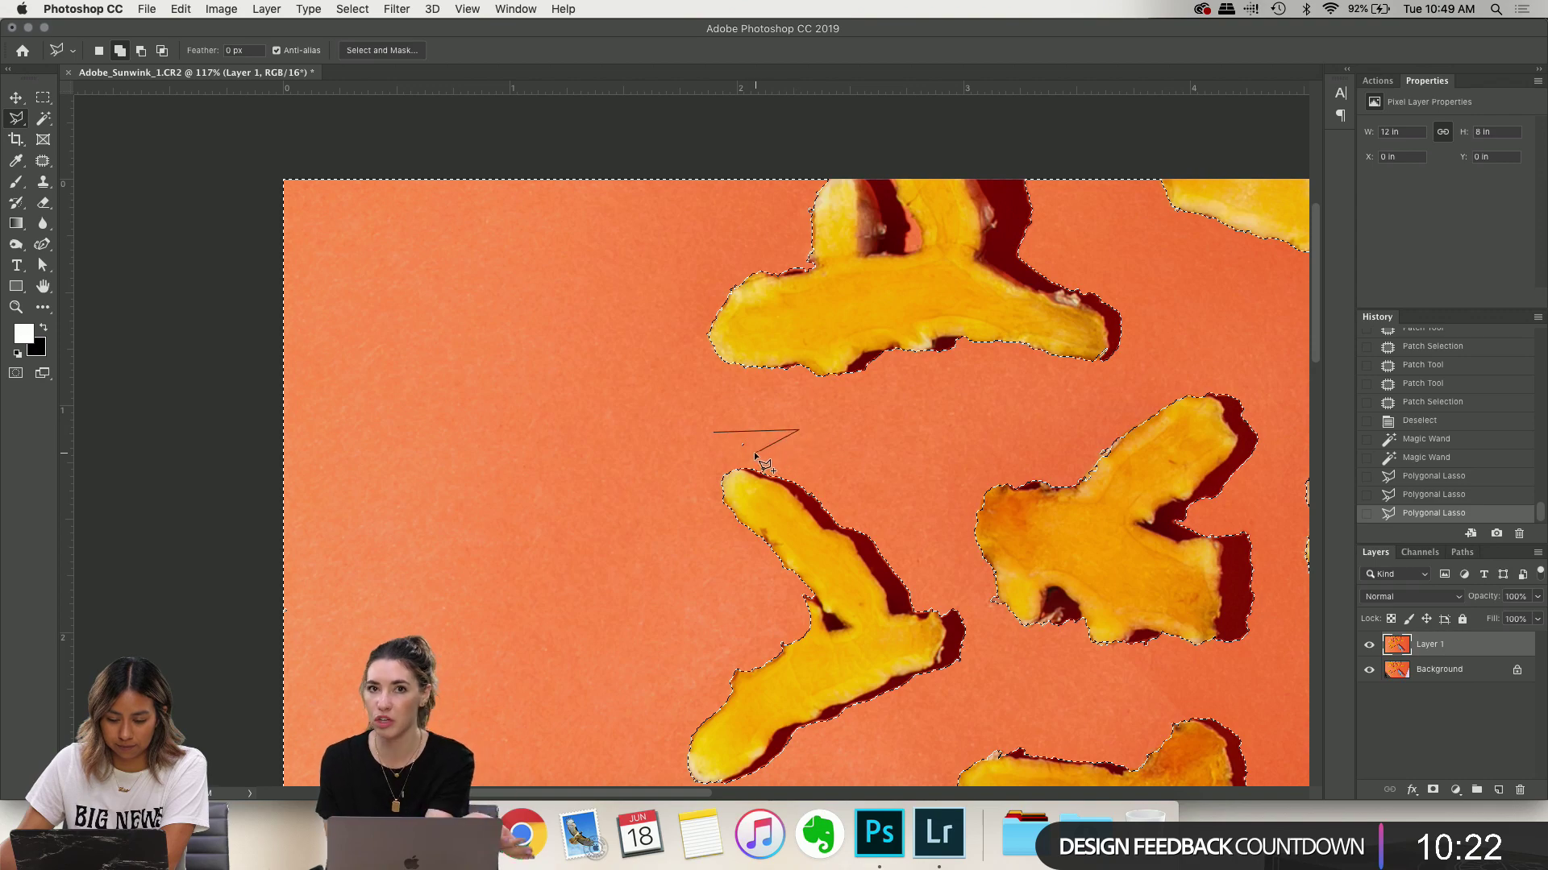
pyautogui.doubleClick(720, 454)
# Check the background across the upper turmeric pieces and lasso the stray speck near the photo's upper-right edge into the selection
pyautogui.hscroll(10, 919, 404)
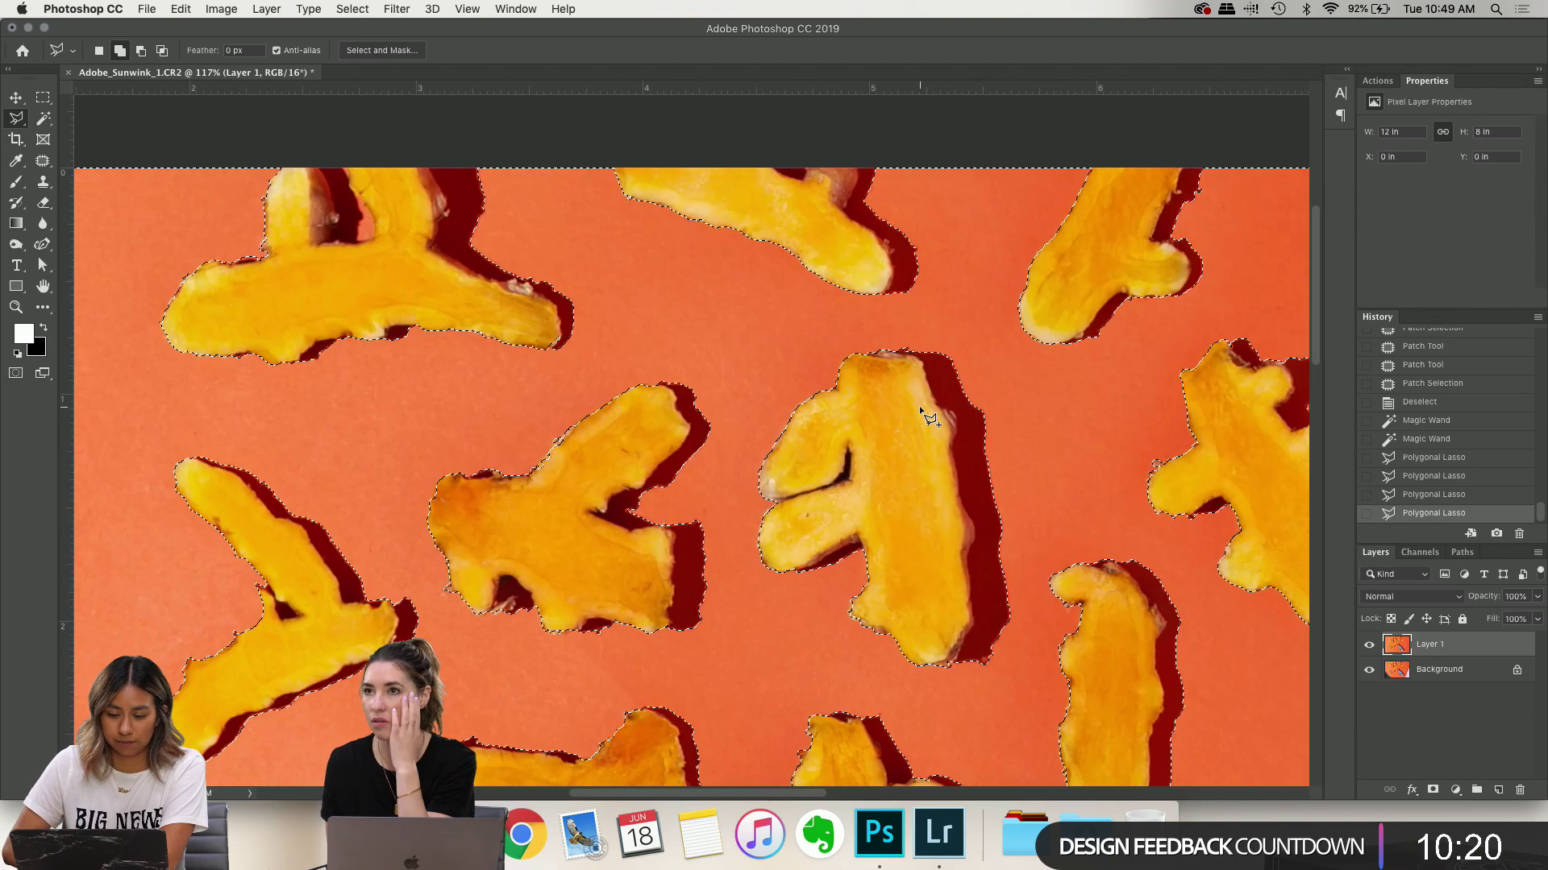
pyautogui.scroll(-2, 927, 417)
pyautogui.hscroll(2, 927, 417)
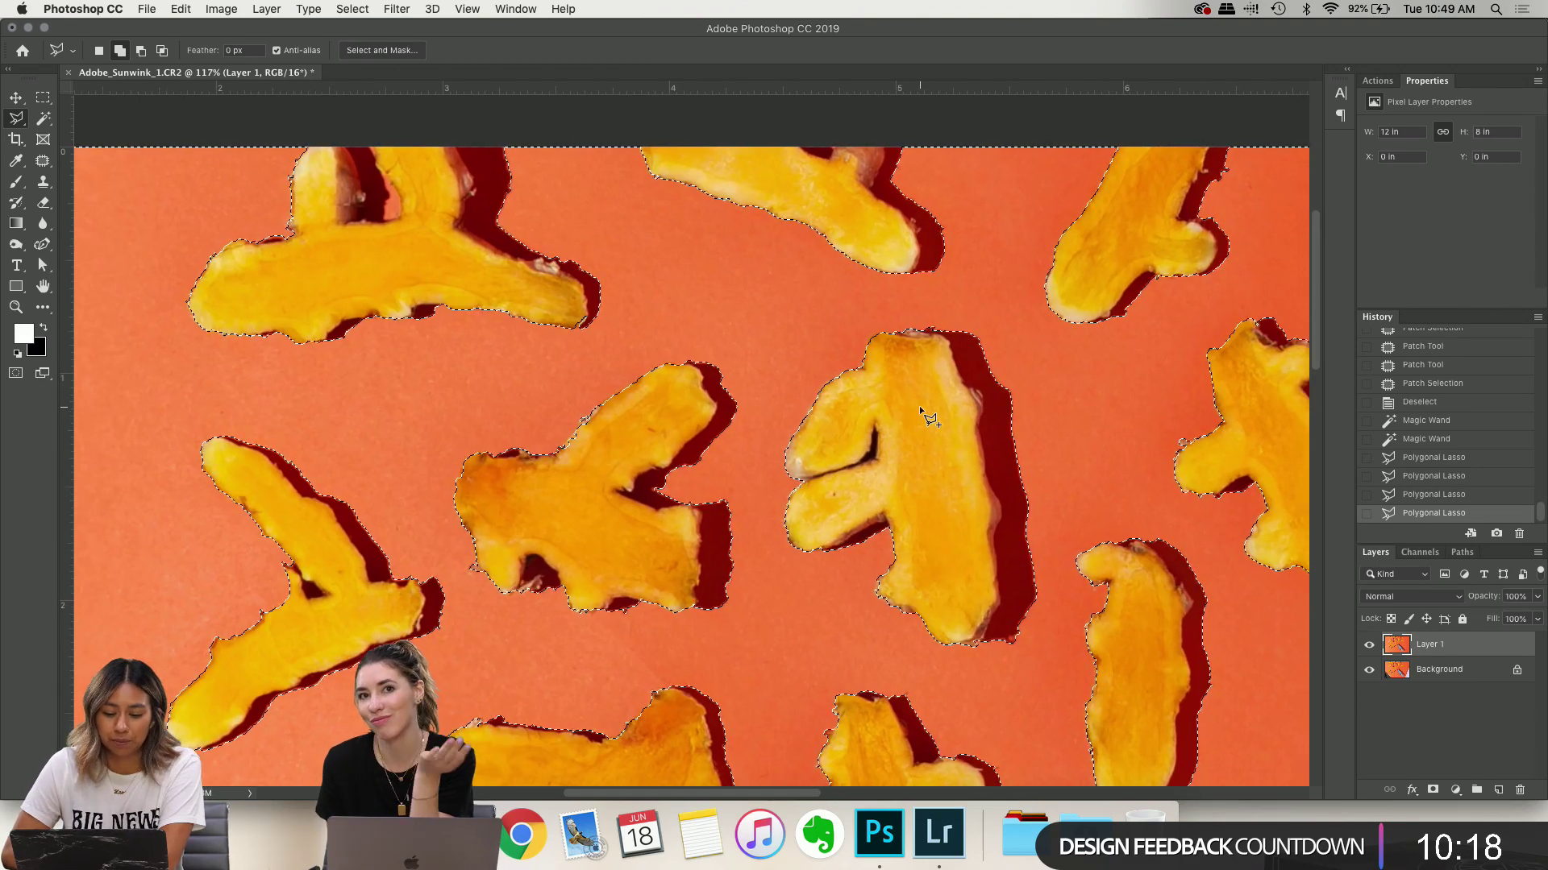
pyautogui.hscroll(5, 919, 404)
pyautogui.scroll(-2, 919, 405)
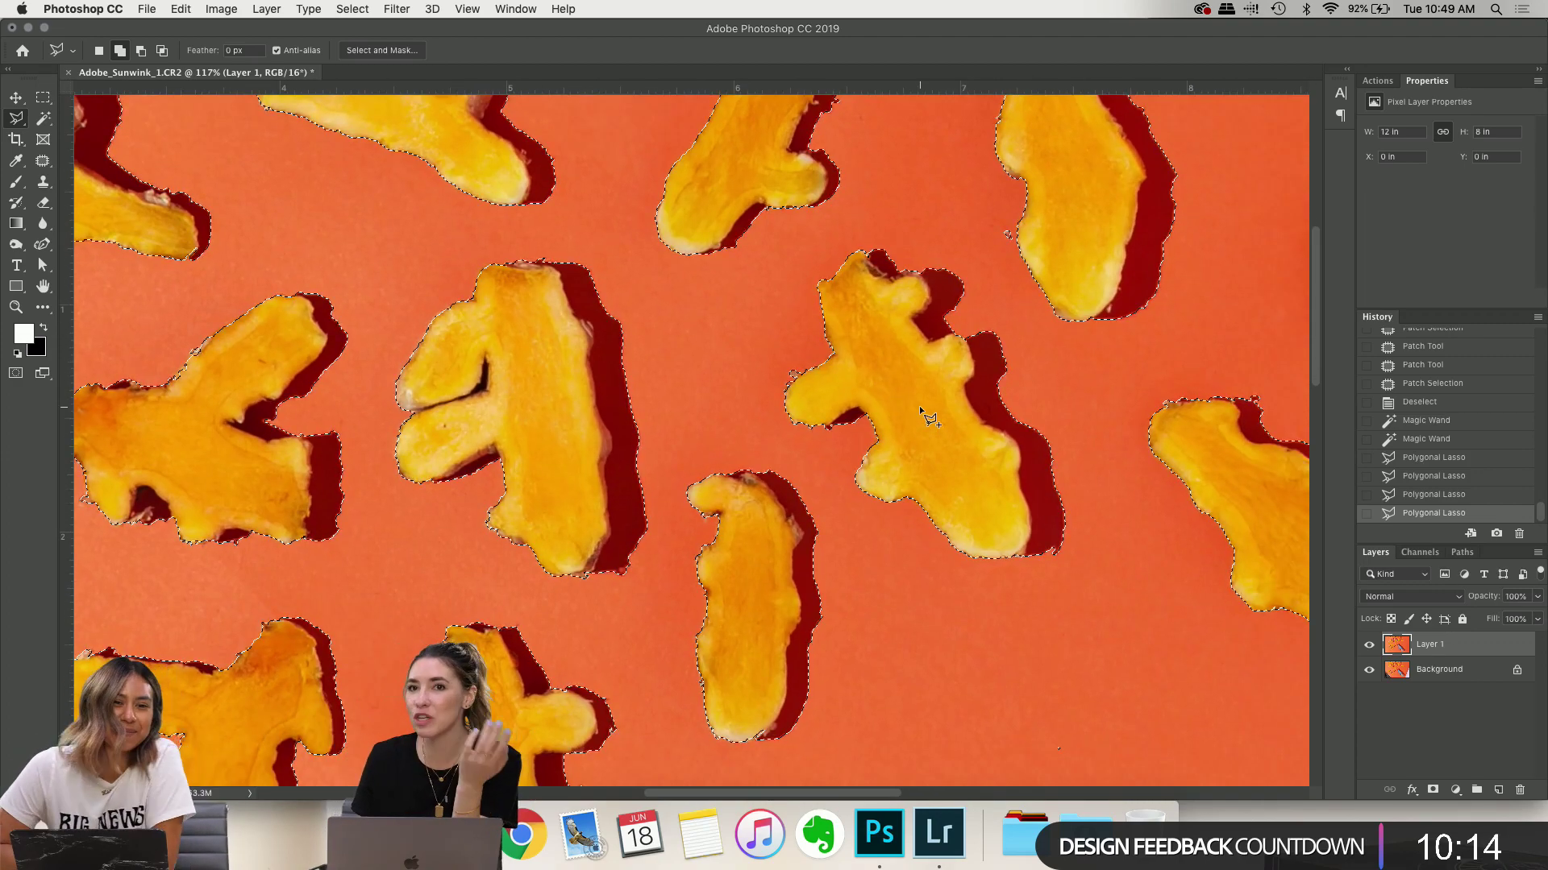
pyautogui.hscroll(3, 919, 405)
pyautogui.scroll(-3, 919, 404)
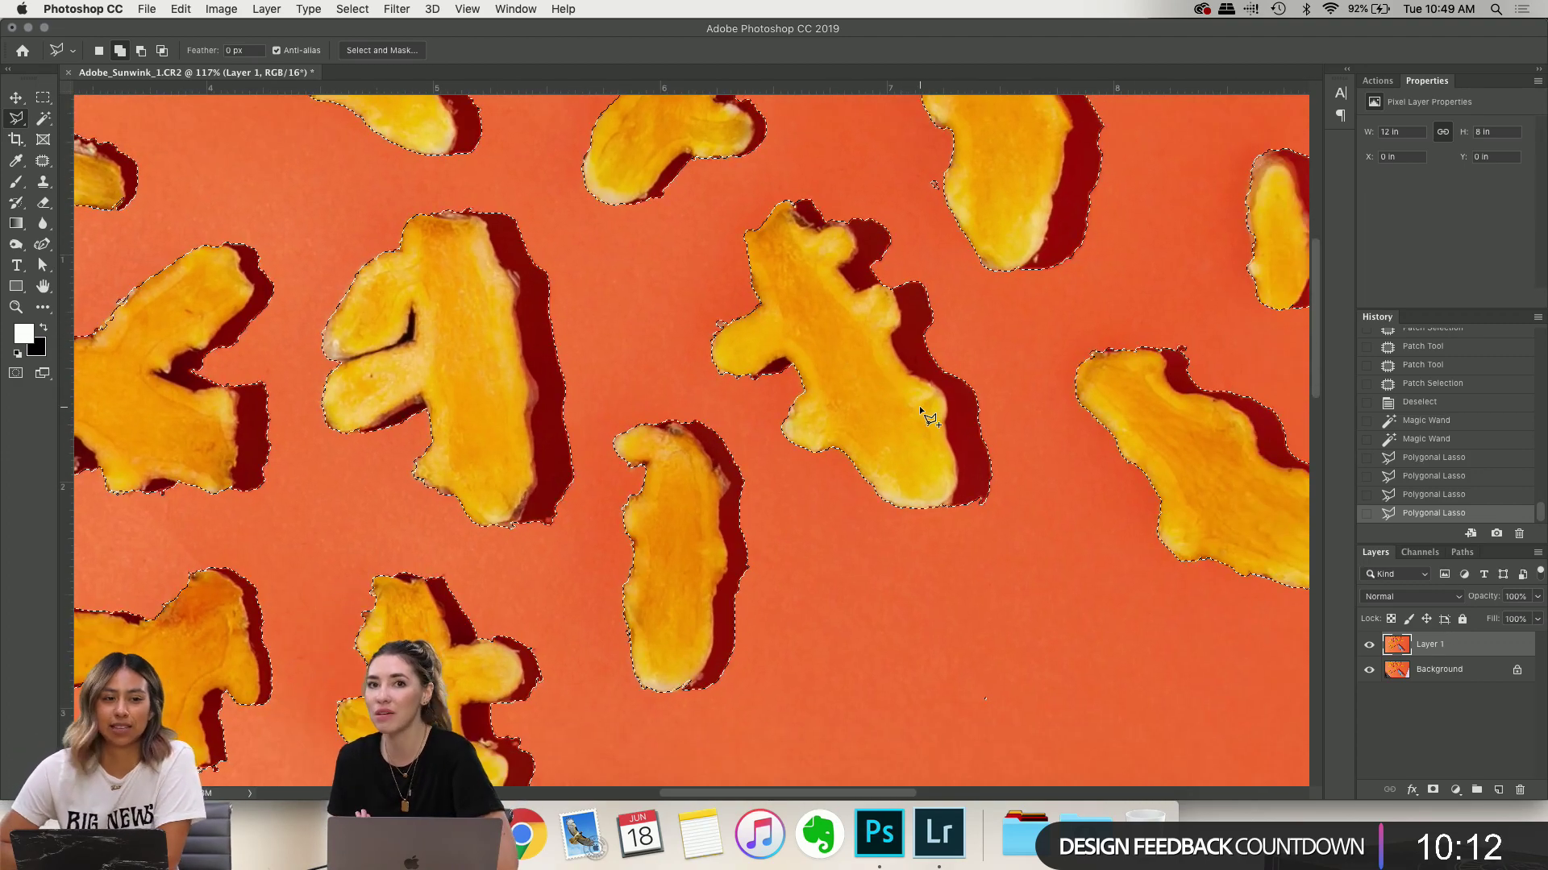
pyautogui.hscroll(8, 919, 410)
pyautogui.scroll(2, 919, 409)
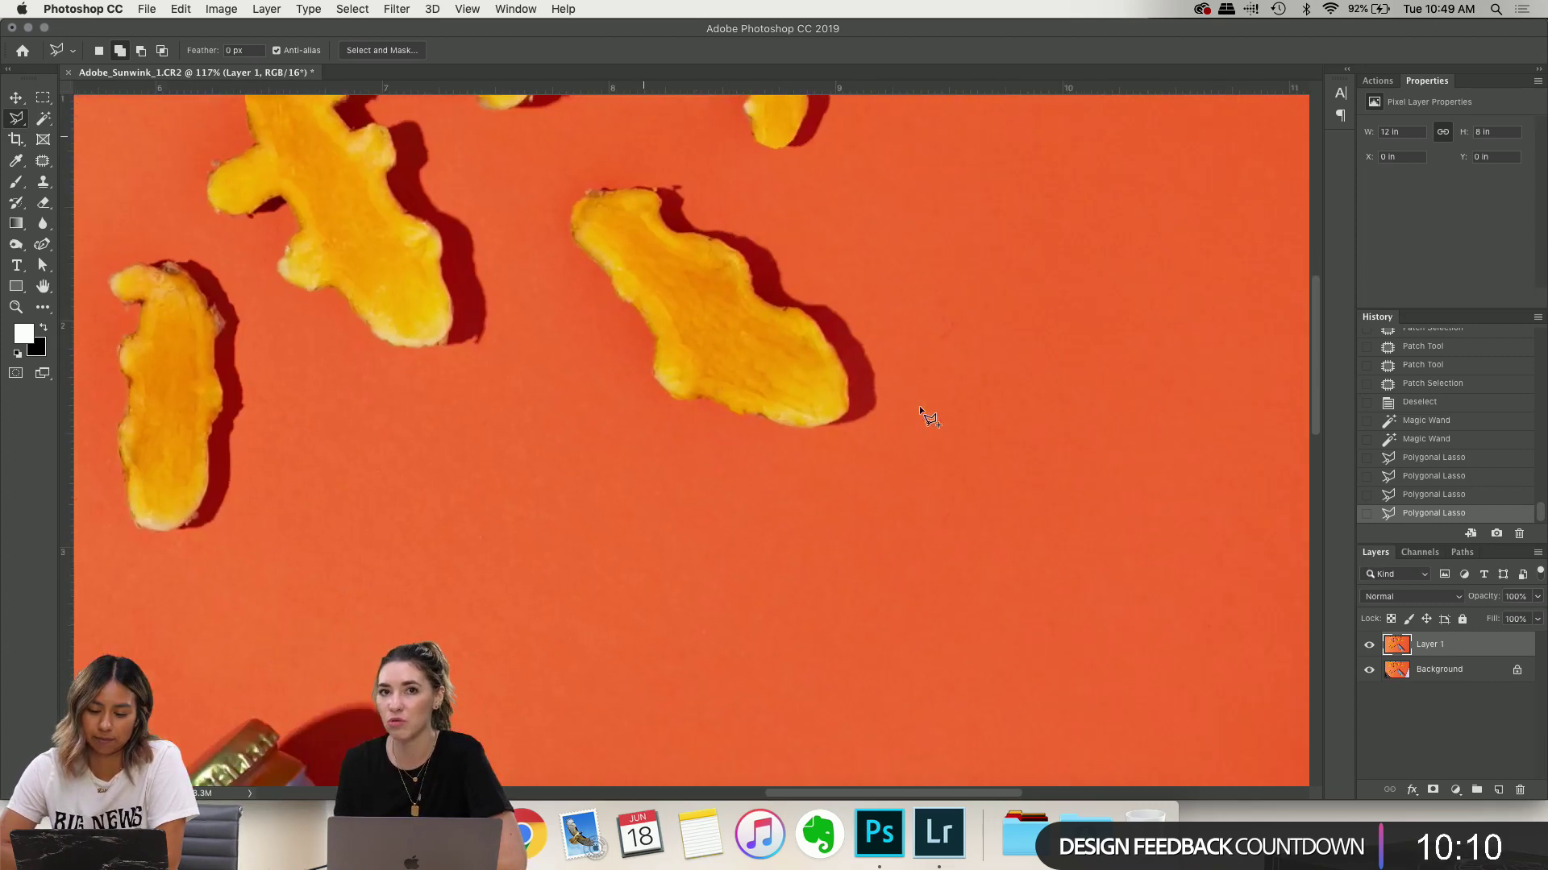
pyautogui.hscroll(4, 919, 405)
pyautogui.scroll(1, 919, 405)
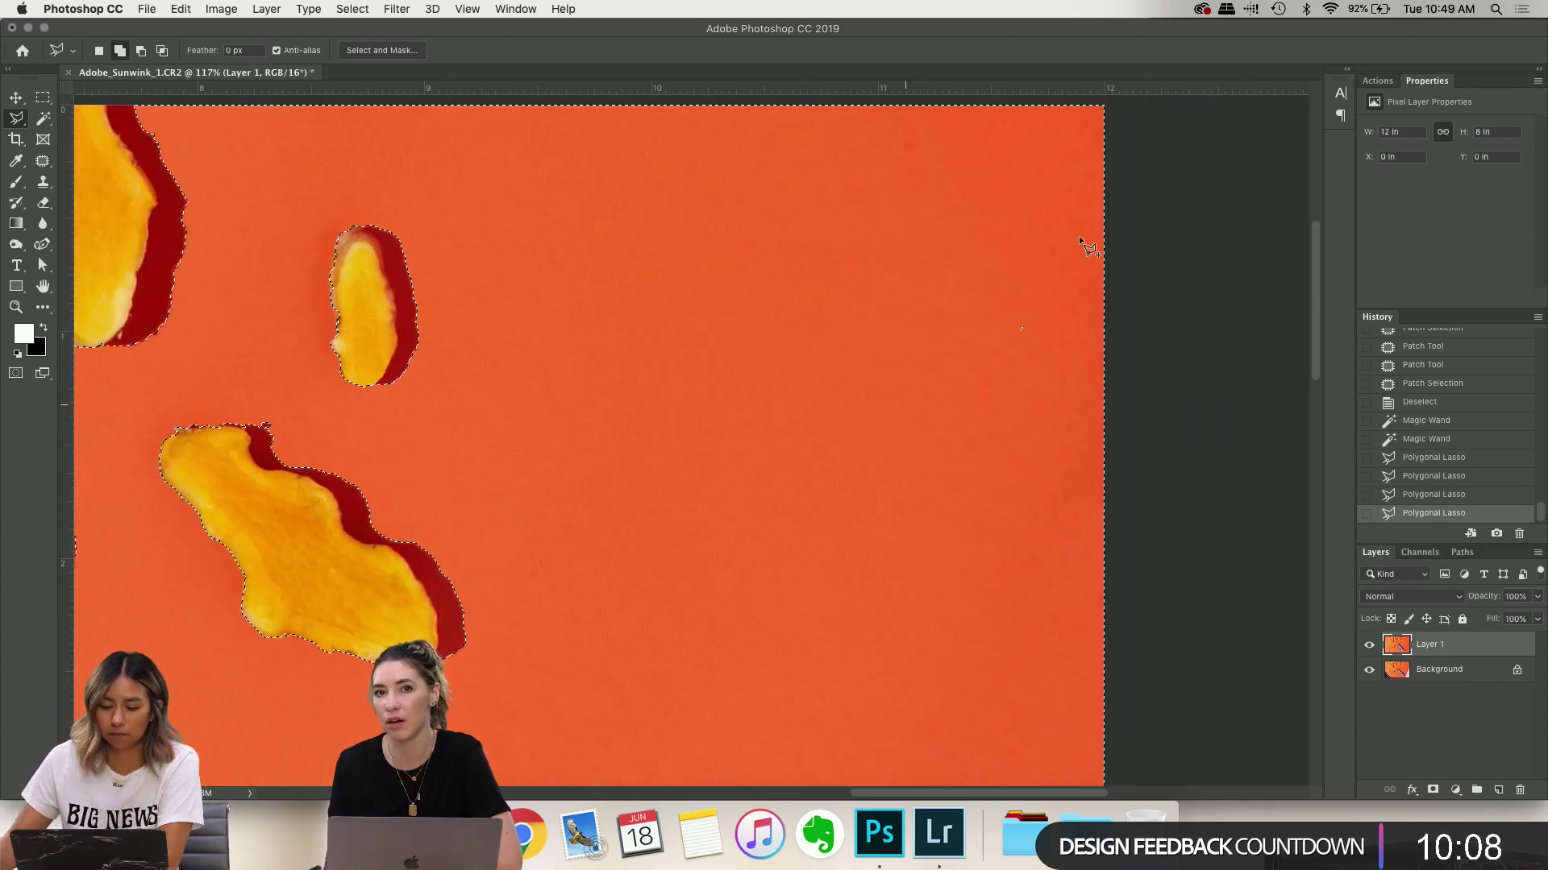
pyautogui.doubleClick(1052, 323)
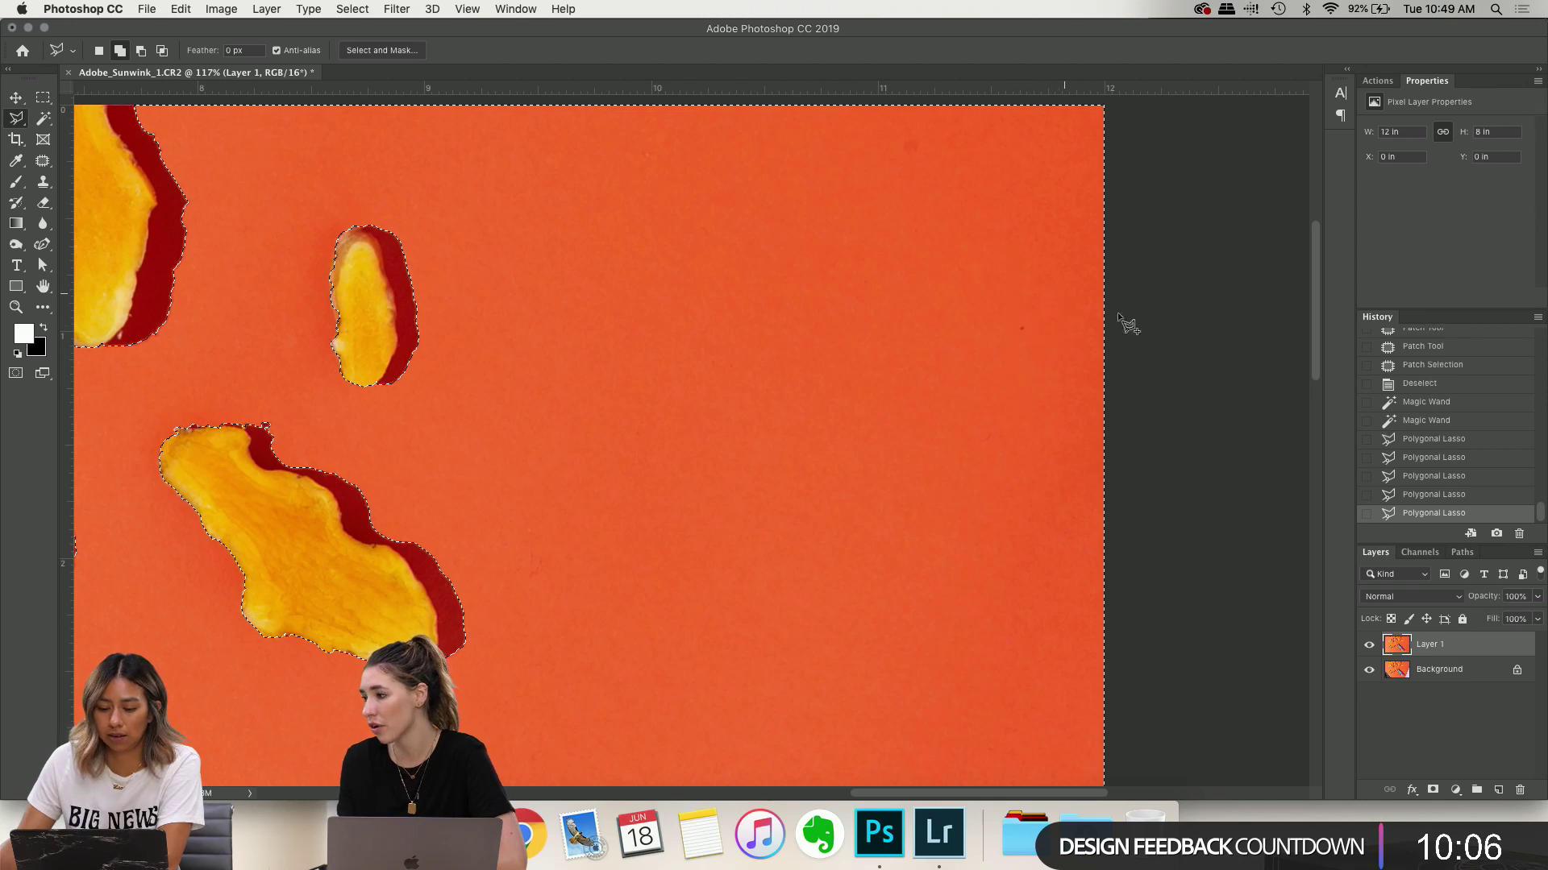
# Add the stray speck in the open background between the bottle cap and the turmeric pieces above it to the selection
pyautogui.hscroll(-7, 637, 408)
pyautogui.scroll(-4, 637, 408)
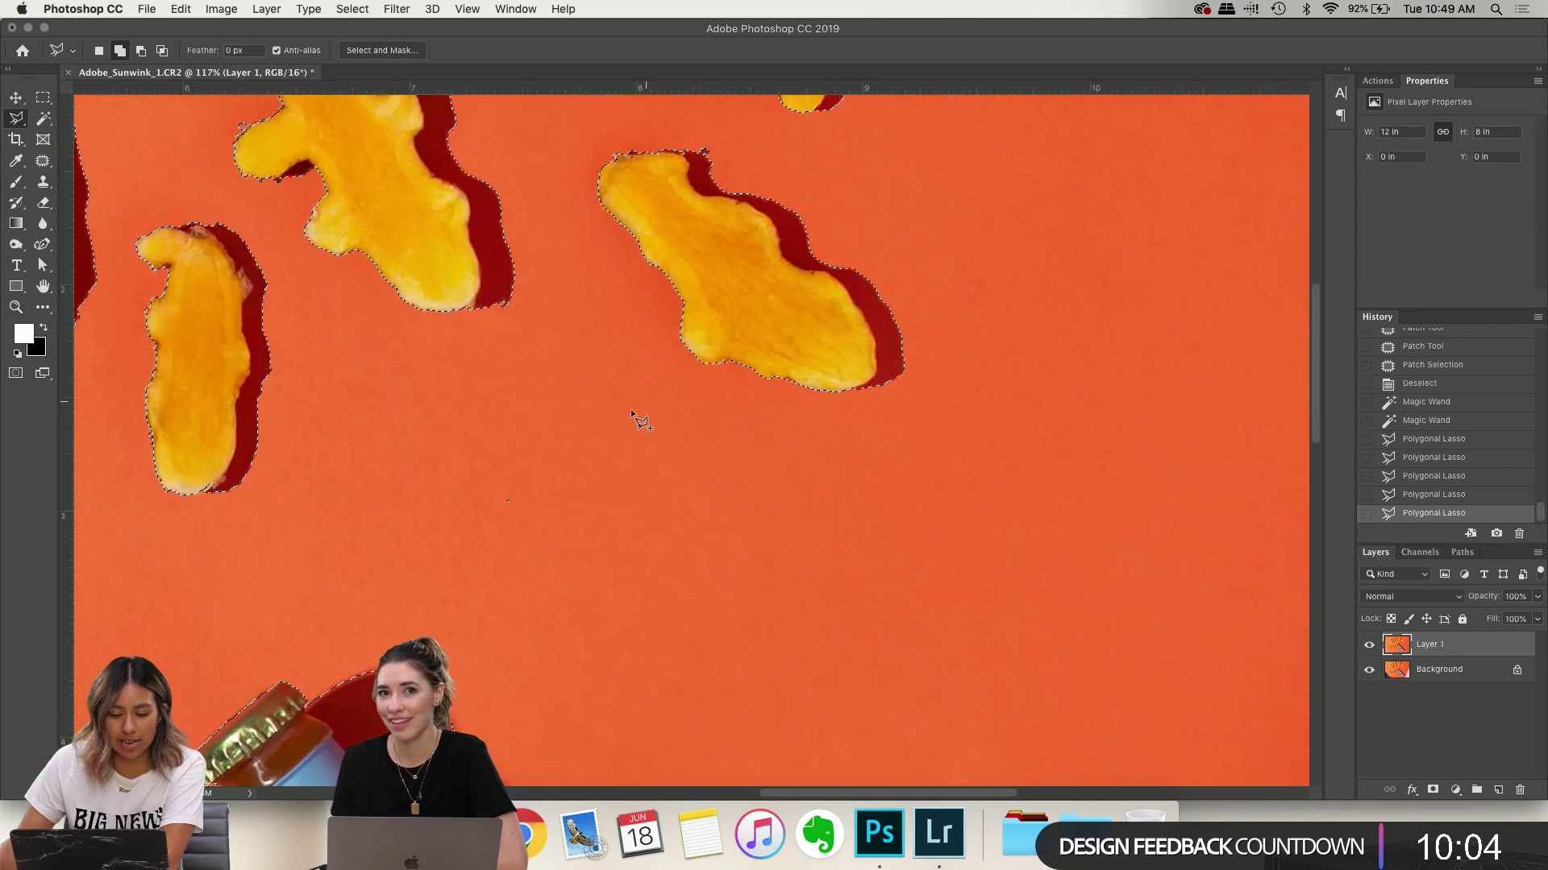
pyautogui.doubleClick(575, 474)
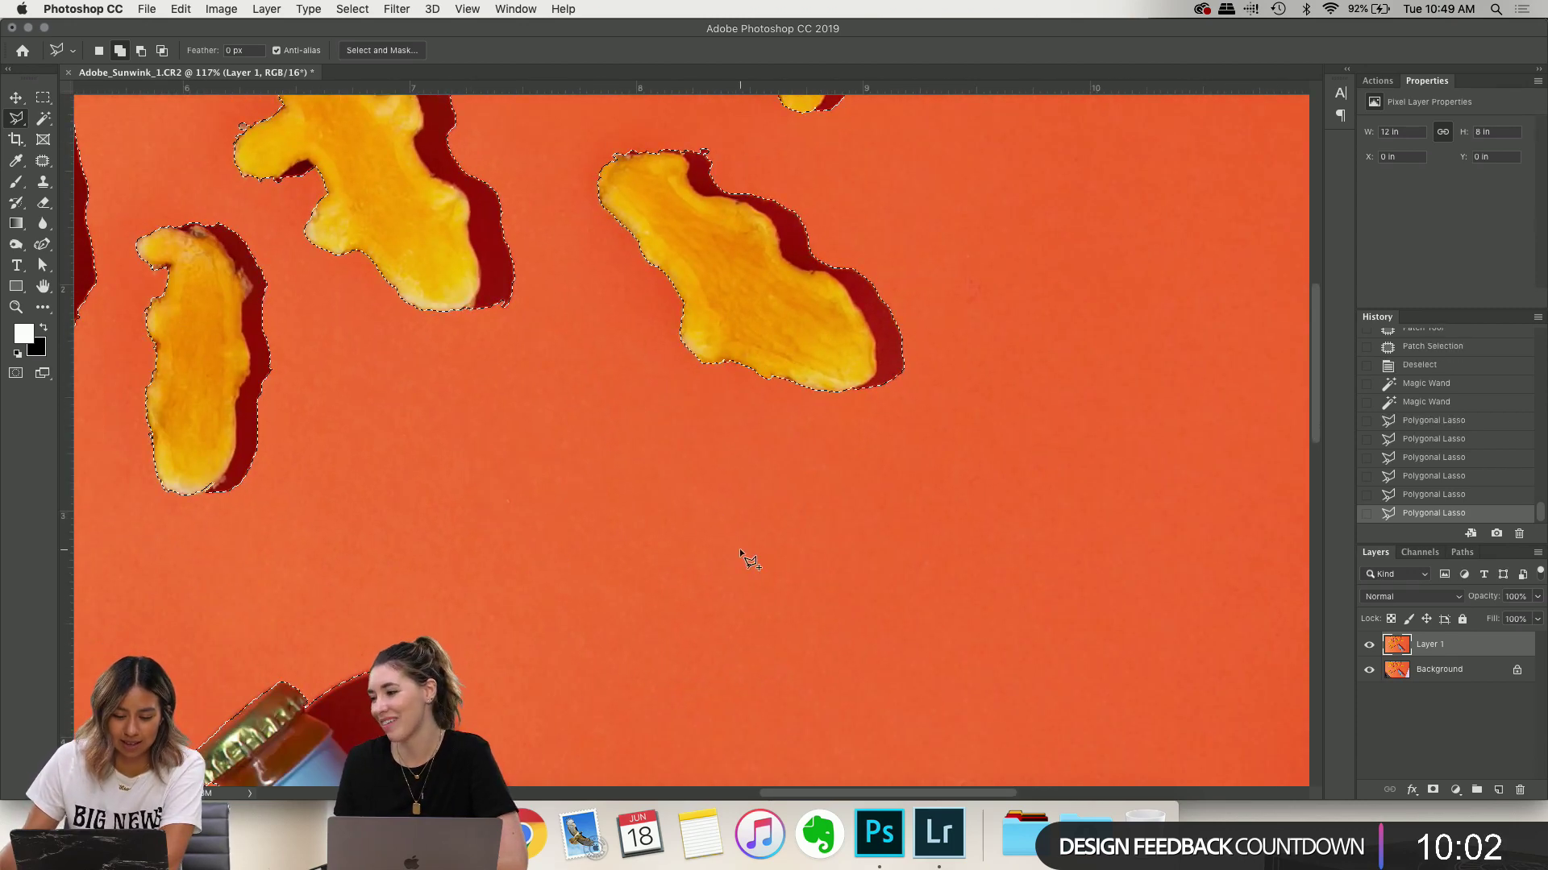
# Lasso the stray speck in the open background beyond the bottle's shadow and add it to the selection
pyautogui.hscroll(-6, 739, 548)
pyautogui.scroll(-4, 738, 548)
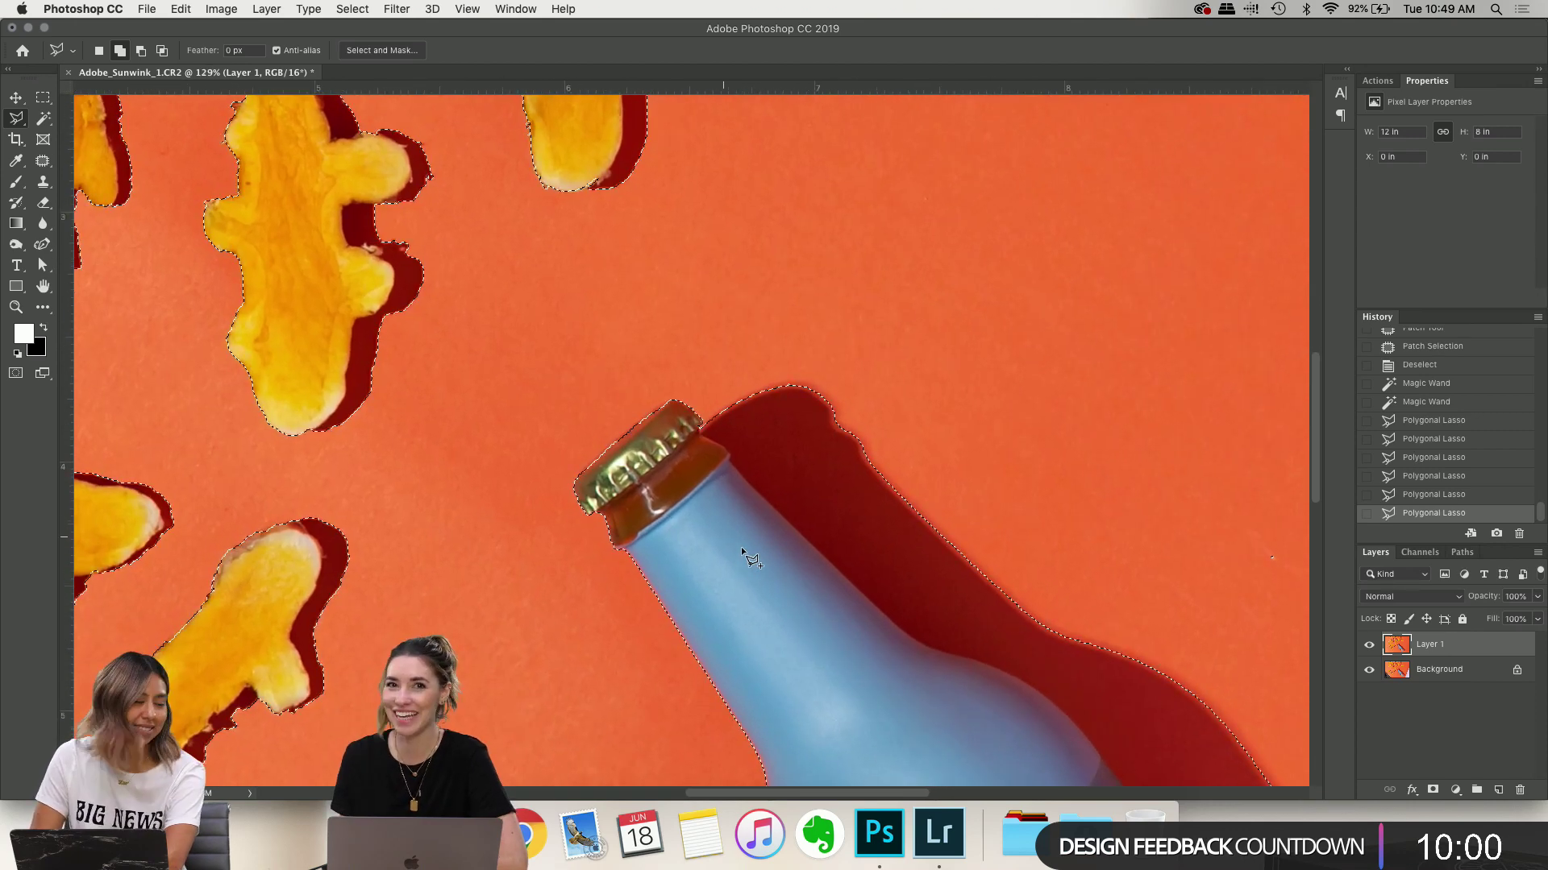
pyautogui.scroll(2, 742, 546)
pyautogui.scroll(3, 652, 428)
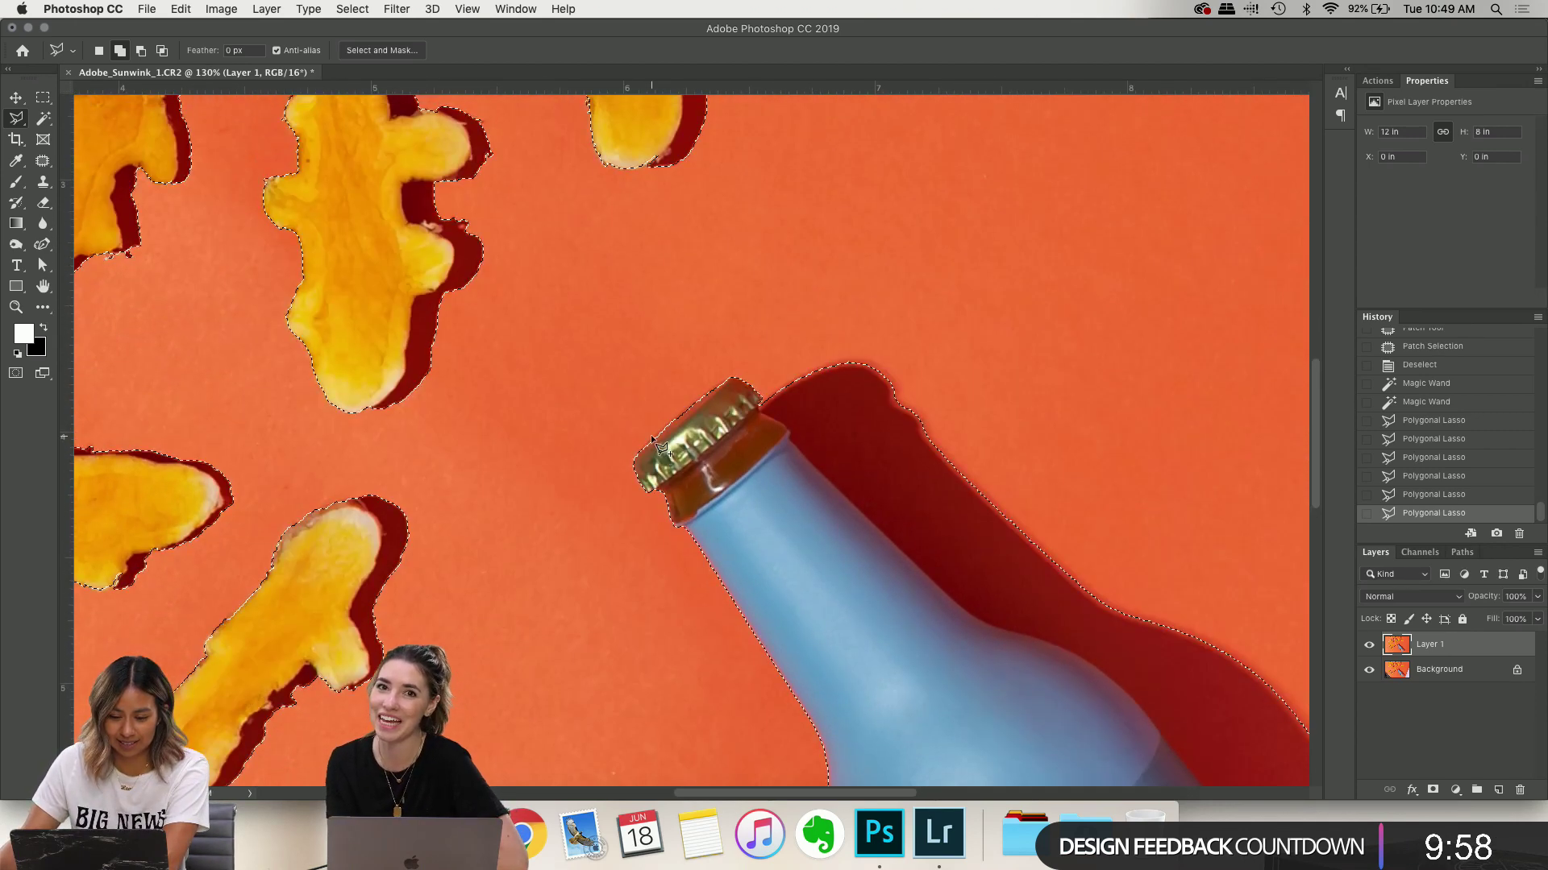
pyautogui.hscroll(6, 1049, 441)
pyautogui.scroll(-4, 1048, 441)
pyautogui.hscroll(5, 1049, 440)
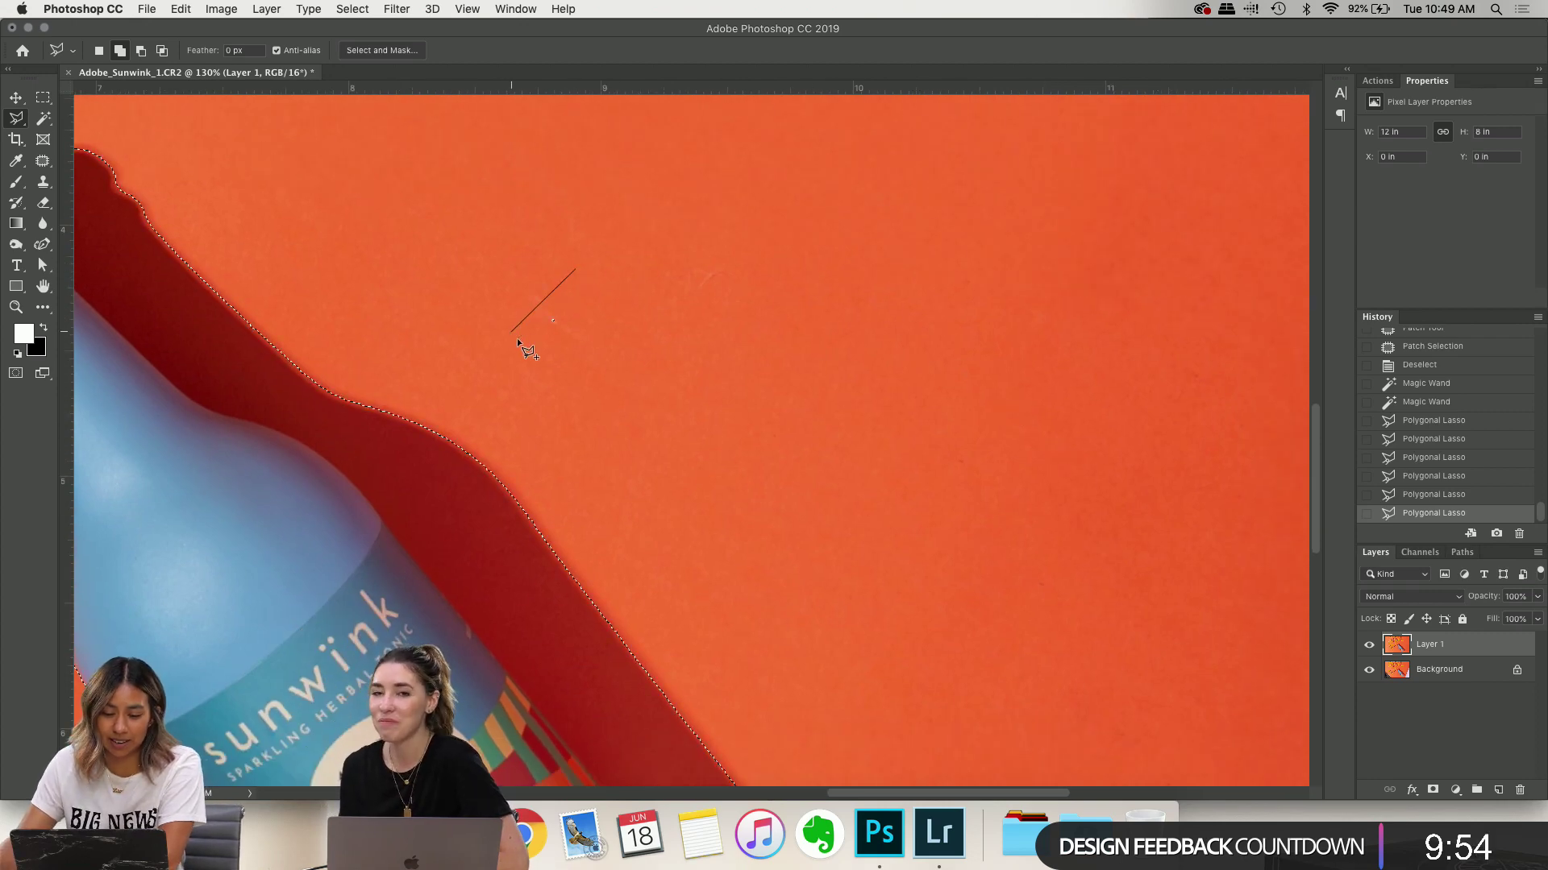
pyautogui.doubleClick(603, 326)
# Lasso the dark speck in the open background between the bottle label and the lower turmeric pieces into the selection
pyautogui.scroll(-6, 603, 326)
pyautogui.hscroll(10, 603, 325)
pyautogui.hscroll(-4, 603, 325)
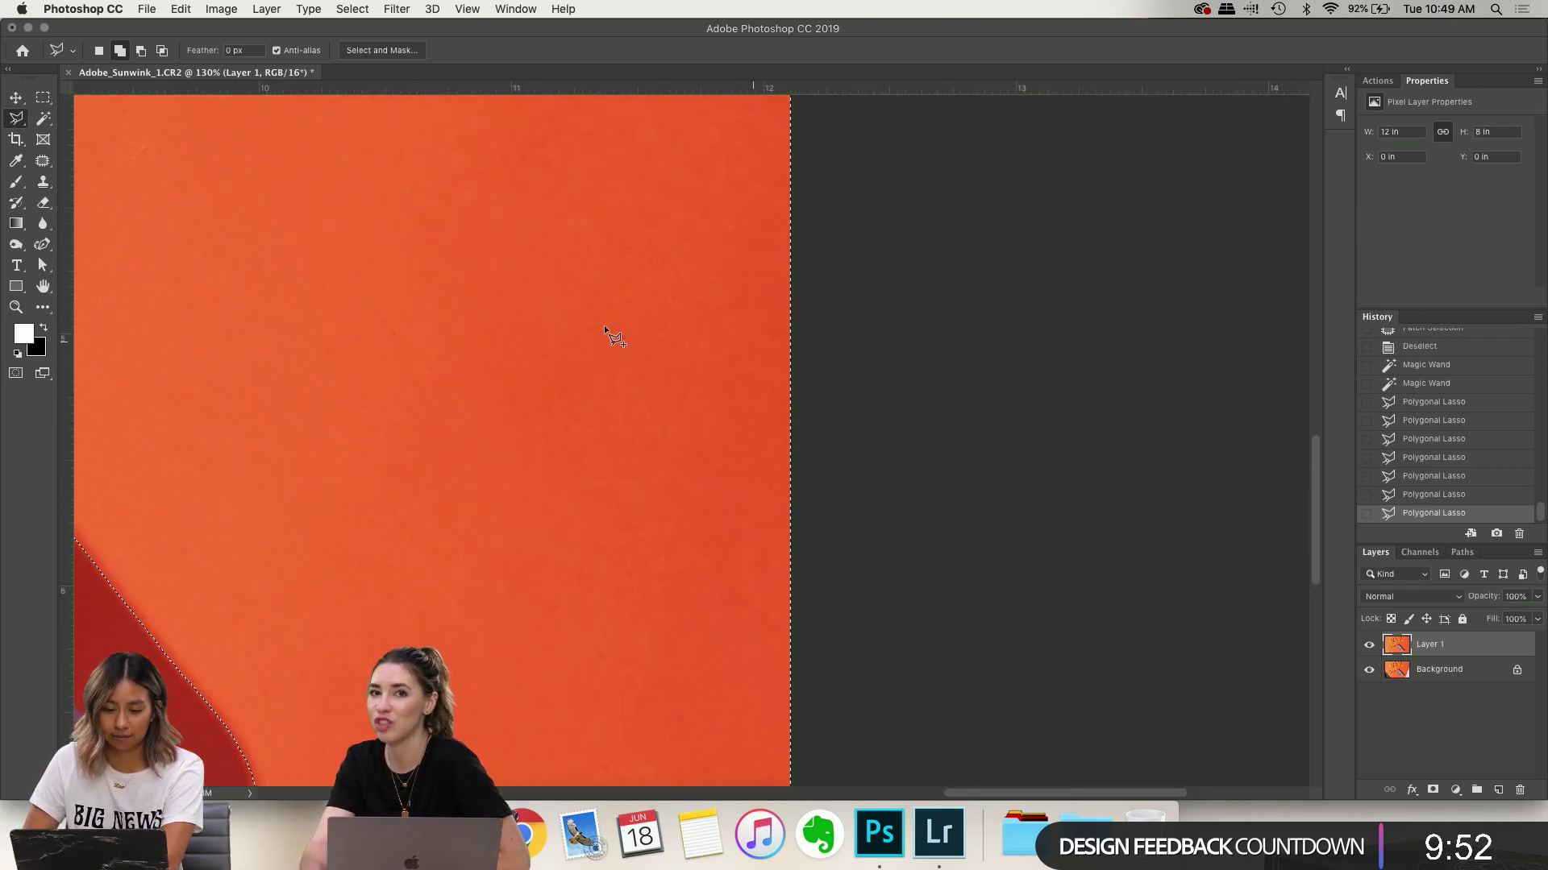
pyautogui.hscroll(-15, 602, 326)
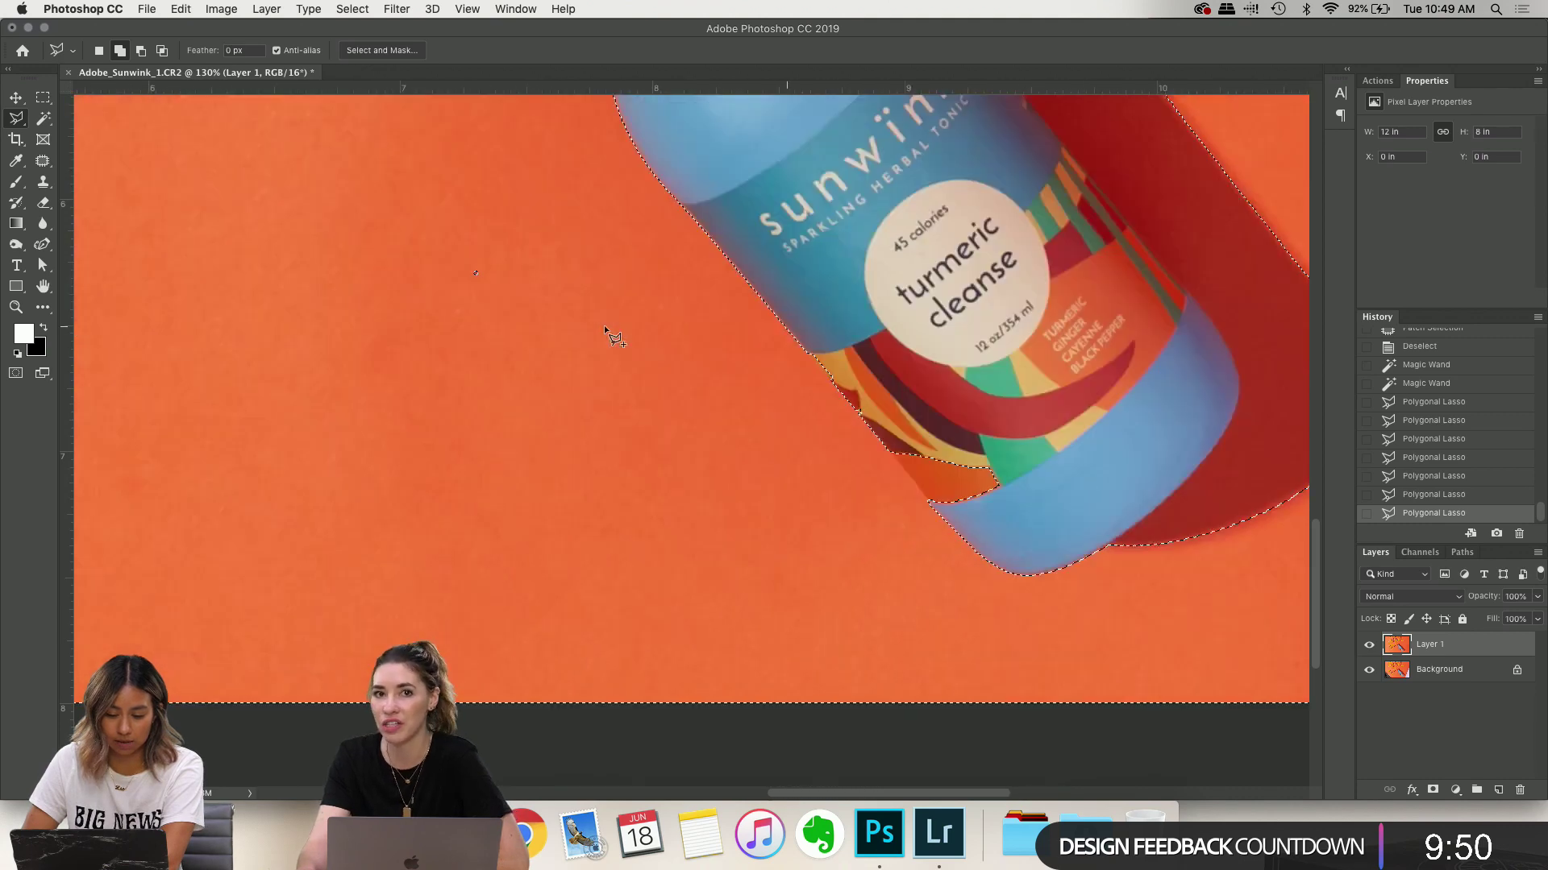
pyautogui.hscroll(-3, 603, 326)
pyautogui.scroll(1, 602, 326)
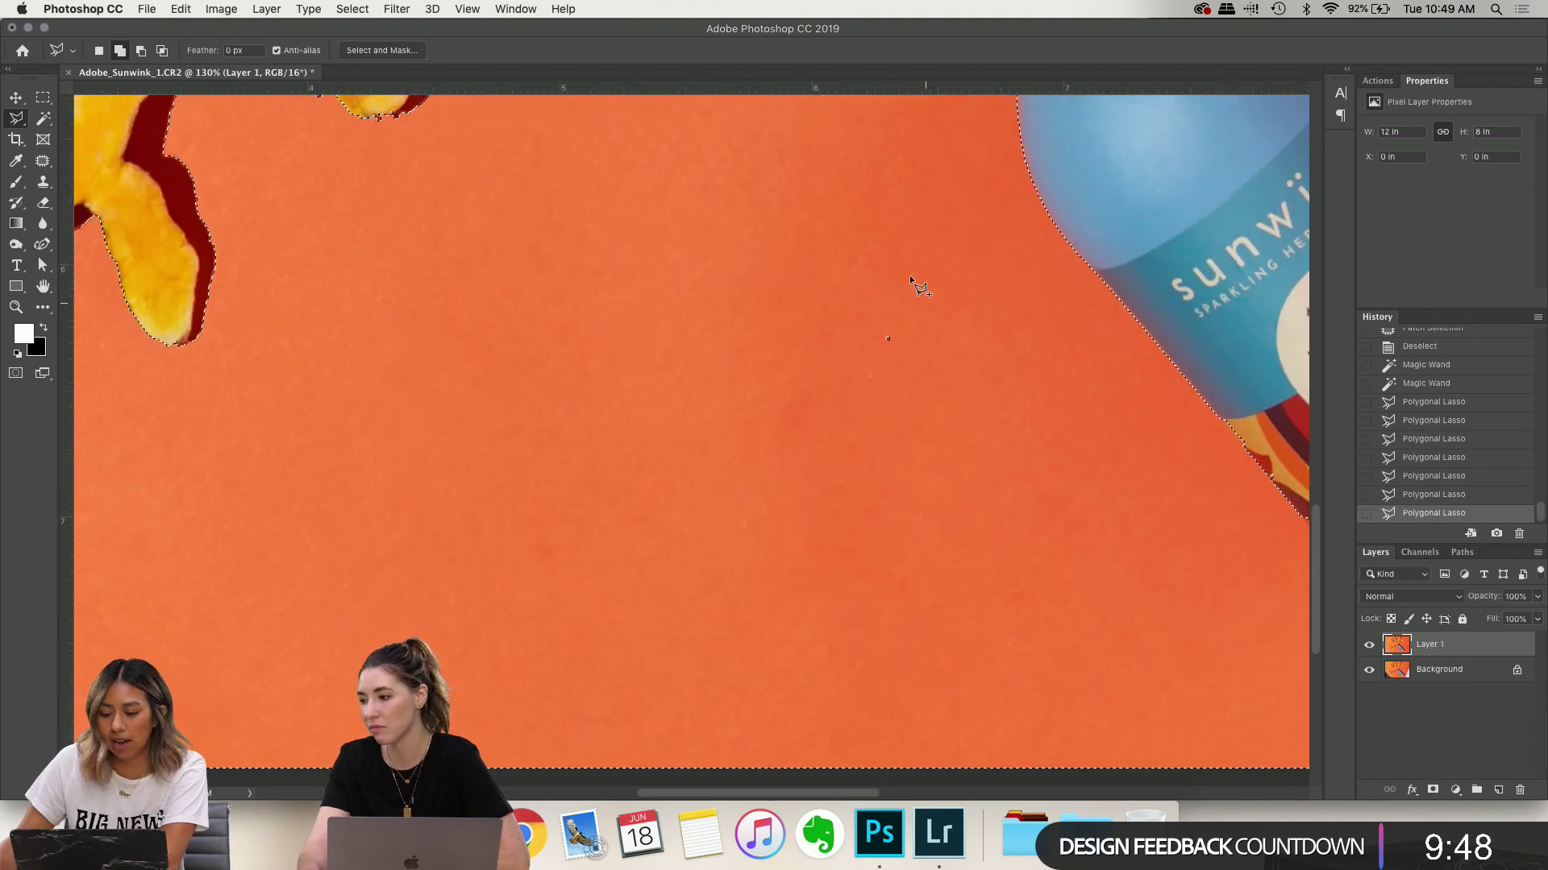
pyautogui.doubleClick(950, 346)
# Examine the background around the lower and upper turmeric pieces for areas missing from the selection
pyautogui.hscroll(-6, 948, 345)
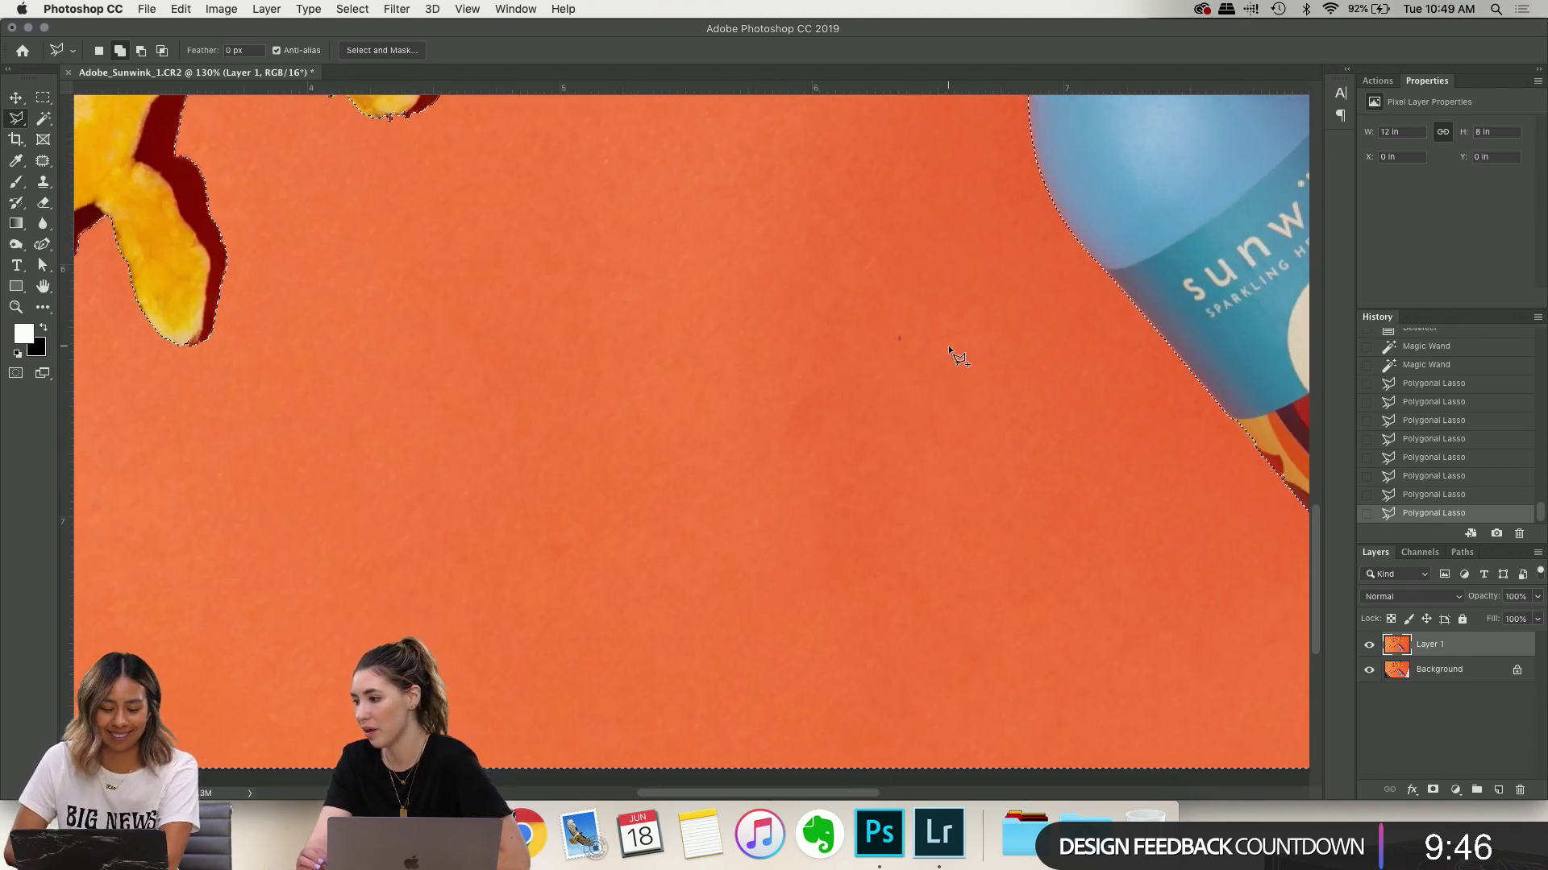
pyautogui.scroll(-2, 947, 345)
pyautogui.scroll(6, 774, 298)
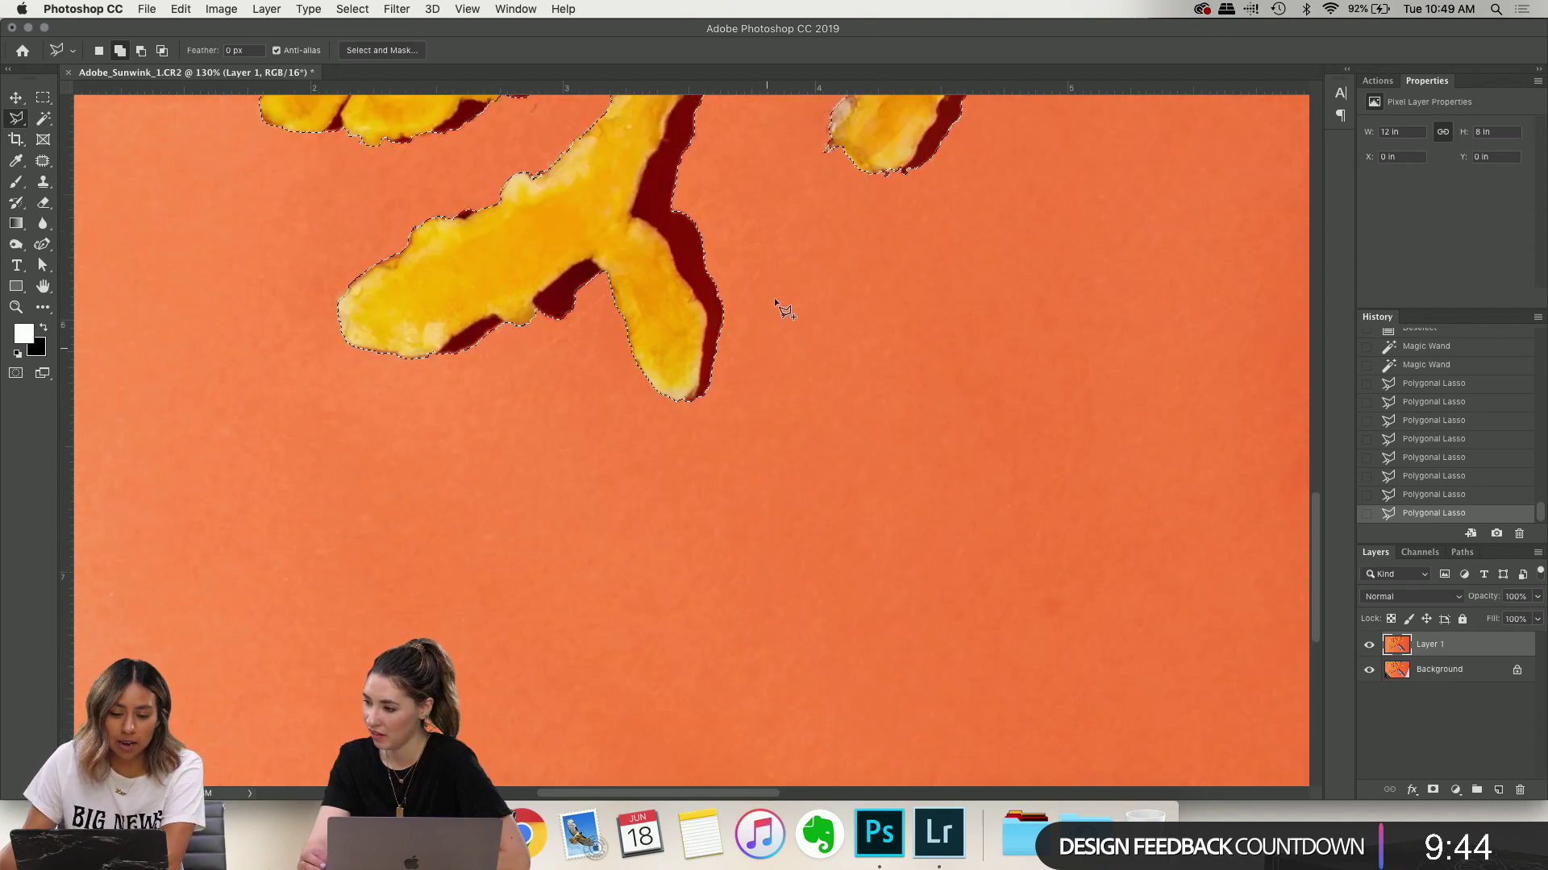
pyautogui.hscroll(-4, 911, 358)
pyautogui.scroll(-1, 910, 358)
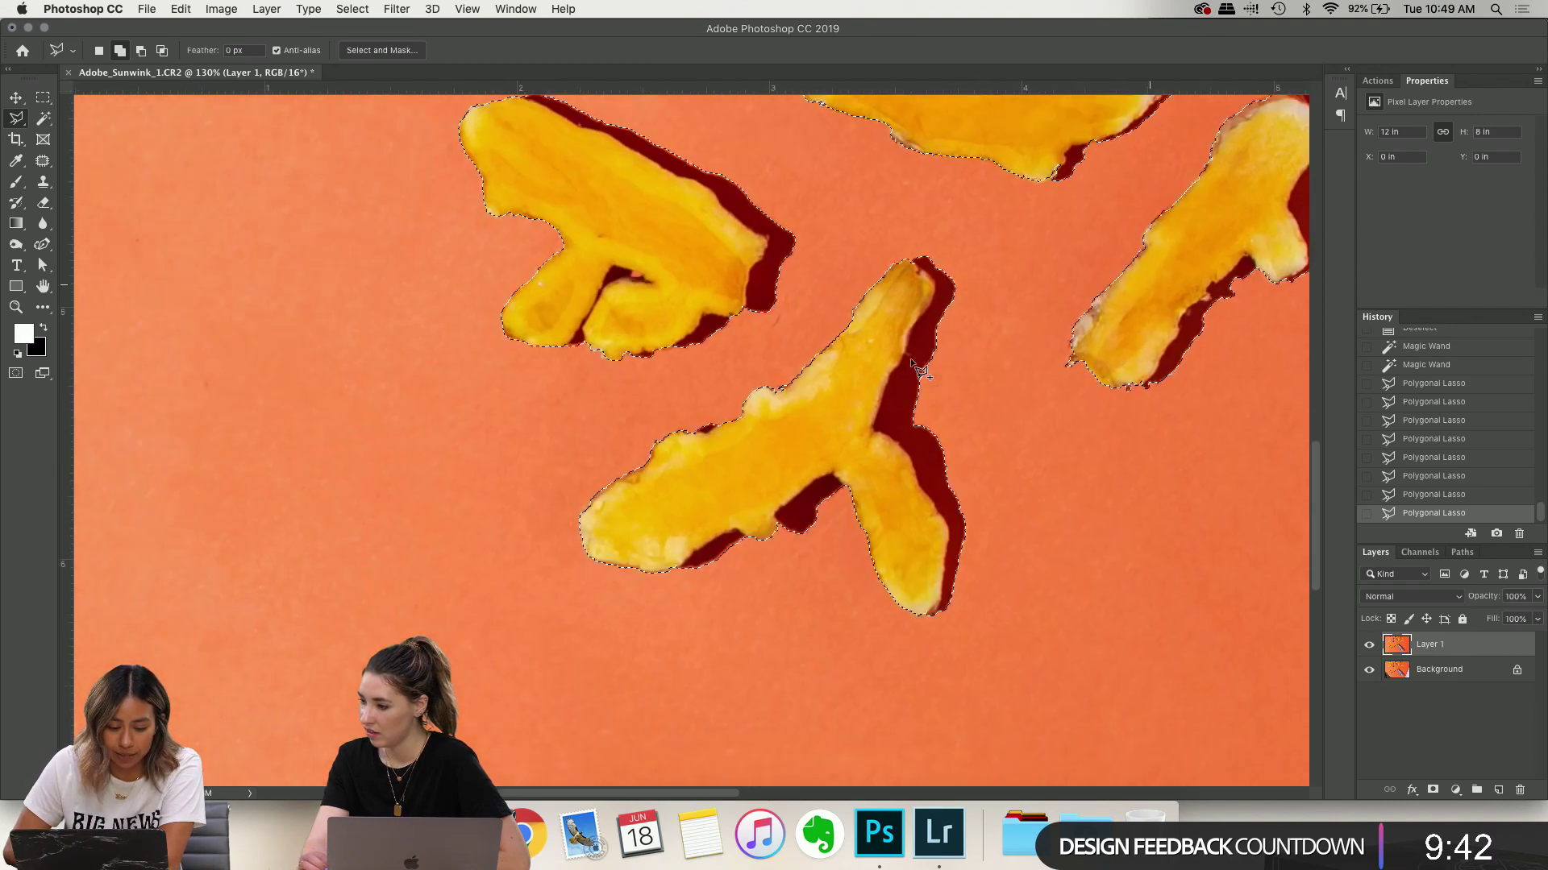
pyautogui.hscroll(4, 911, 358)
pyautogui.scroll(4, 911, 358)
pyautogui.scroll(-3, 911, 358)
pyautogui.hscroll(6, 911, 358)
pyautogui.scroll(8, 911, 358)
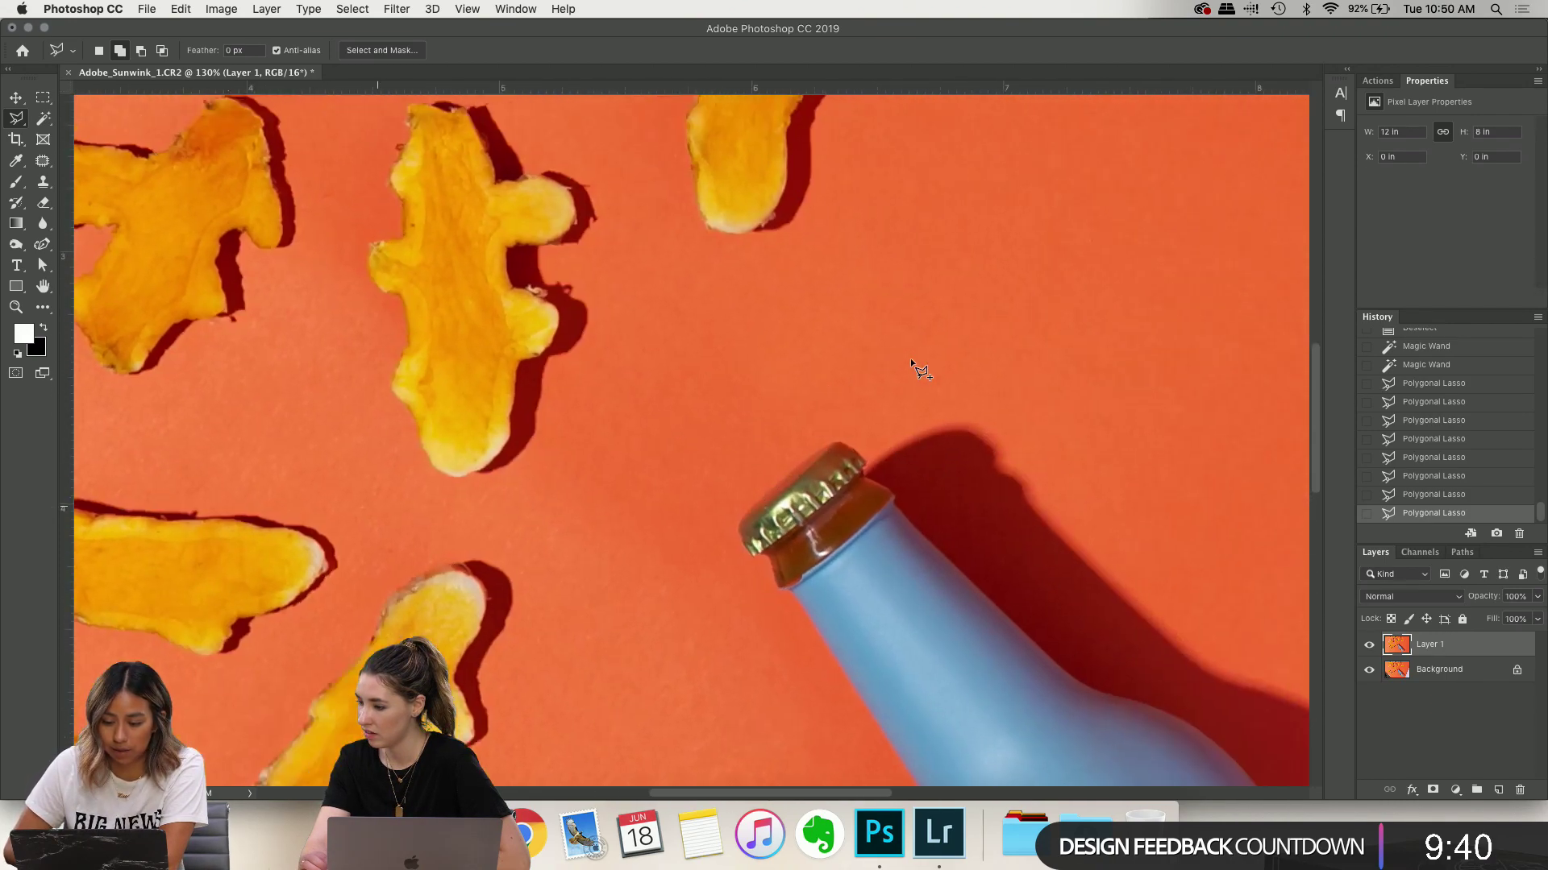
pyautogui.hscroll(-5, 911, 357)
pyautogui.scroll(5, 911, 358)
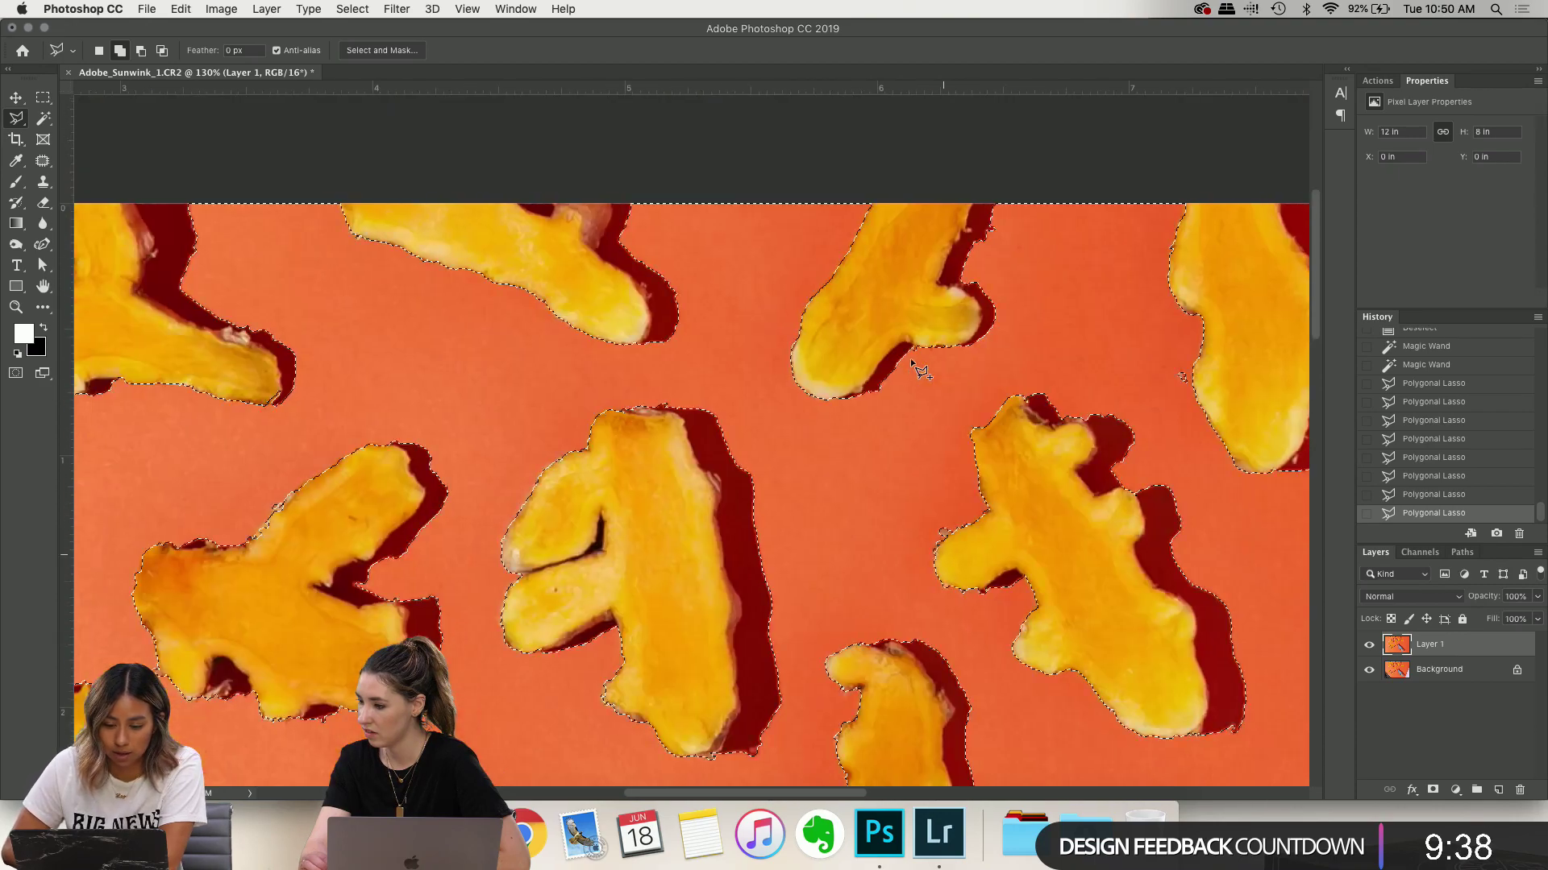
# Add the small enclosed background gap between the prongs of the upper-left turmeric piece to the selection with the Magic Wand
pyautogui.scroll(-1, 911, 358)
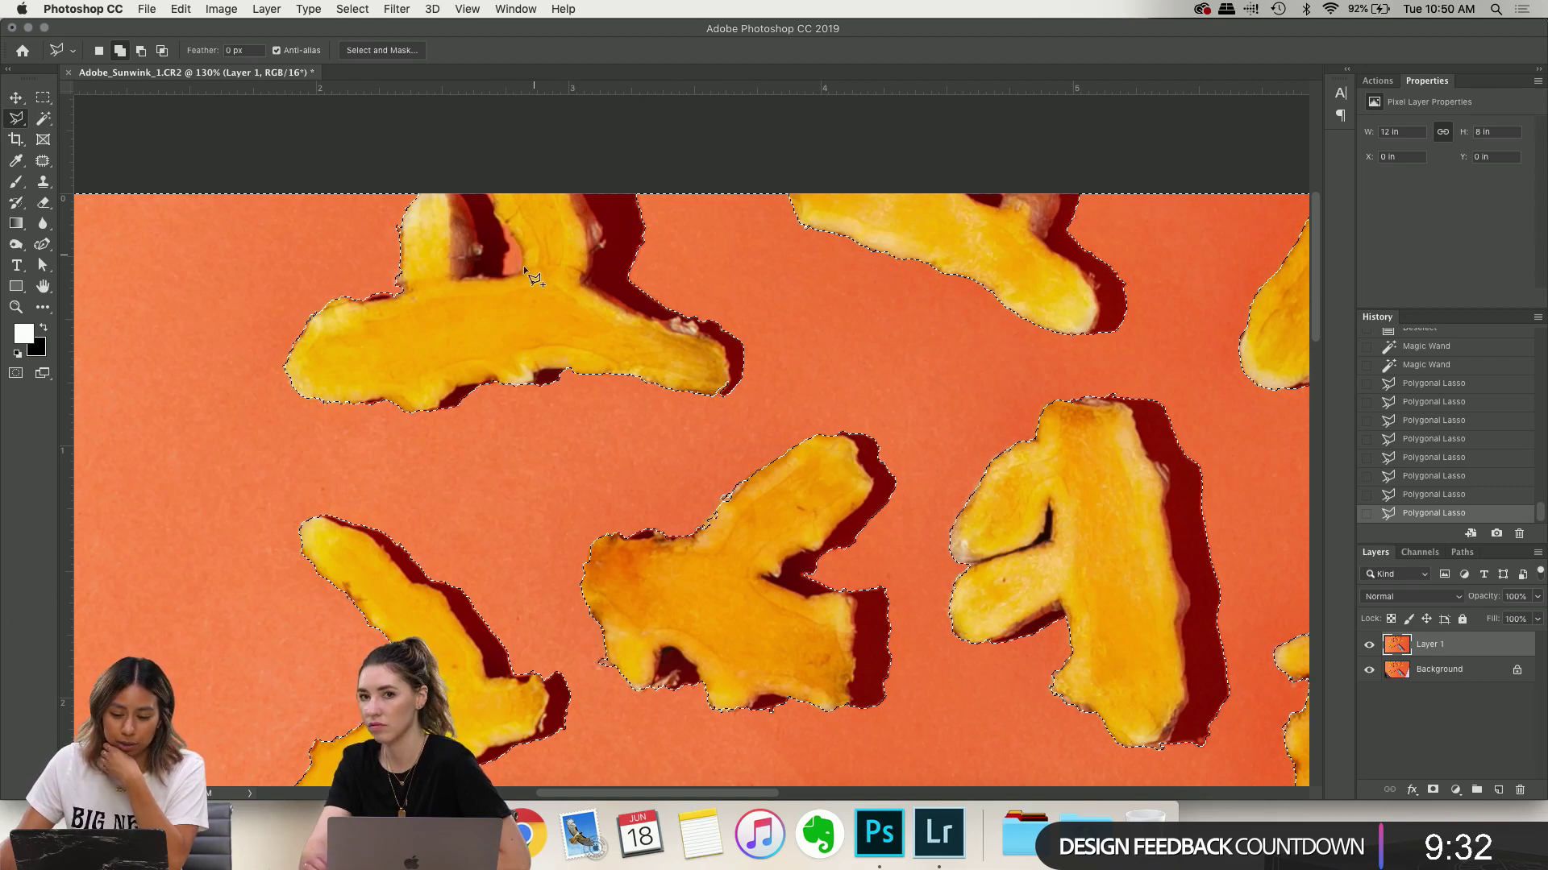
pyautogui.click(16, 119)
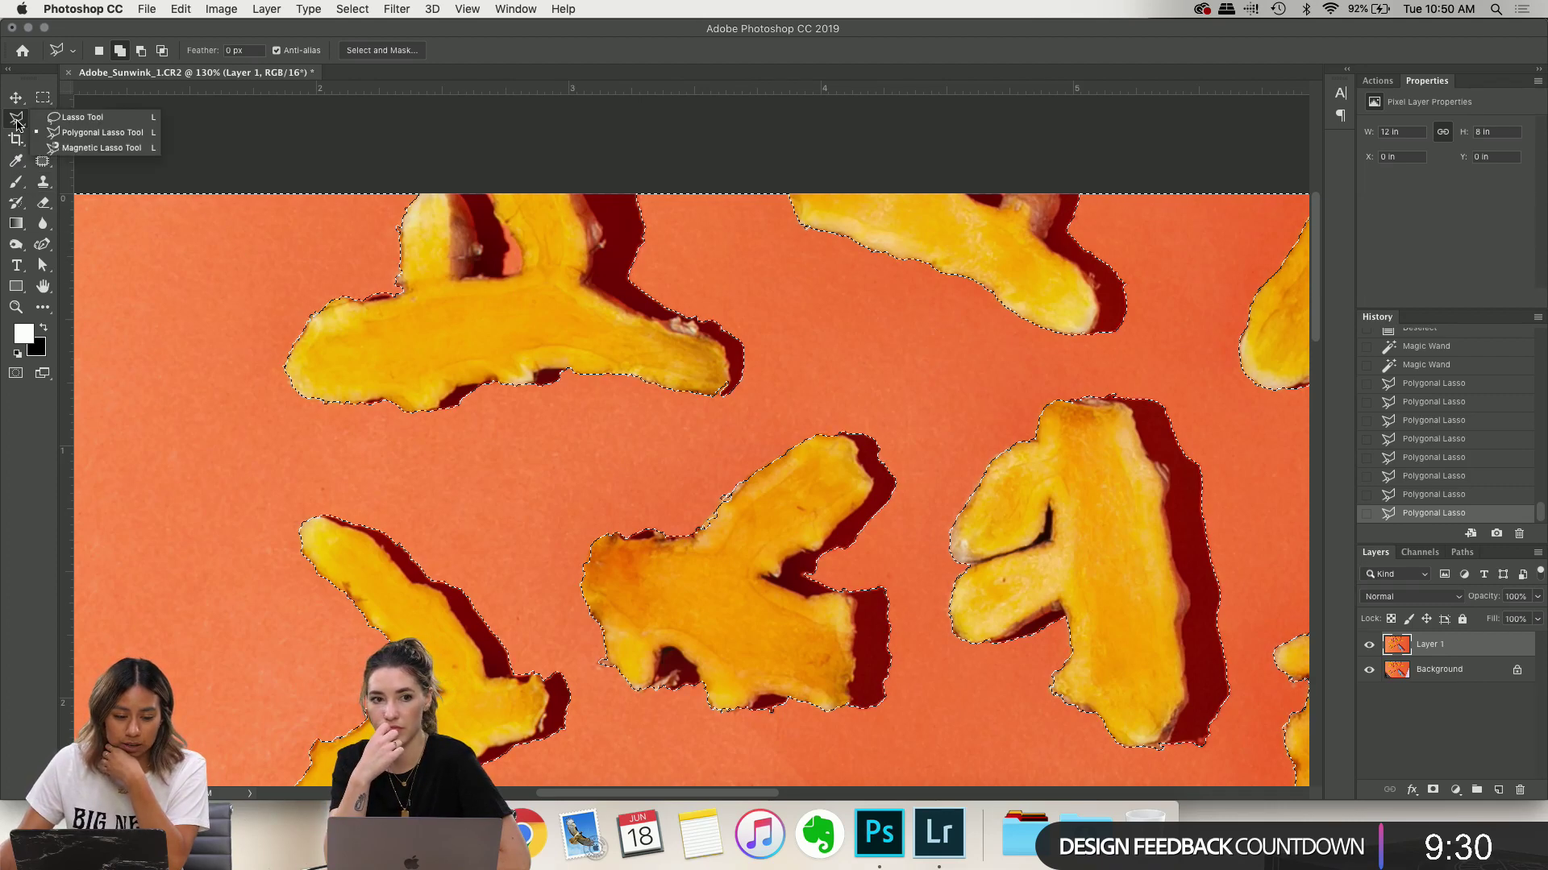
pyautogui.click(44, 118)
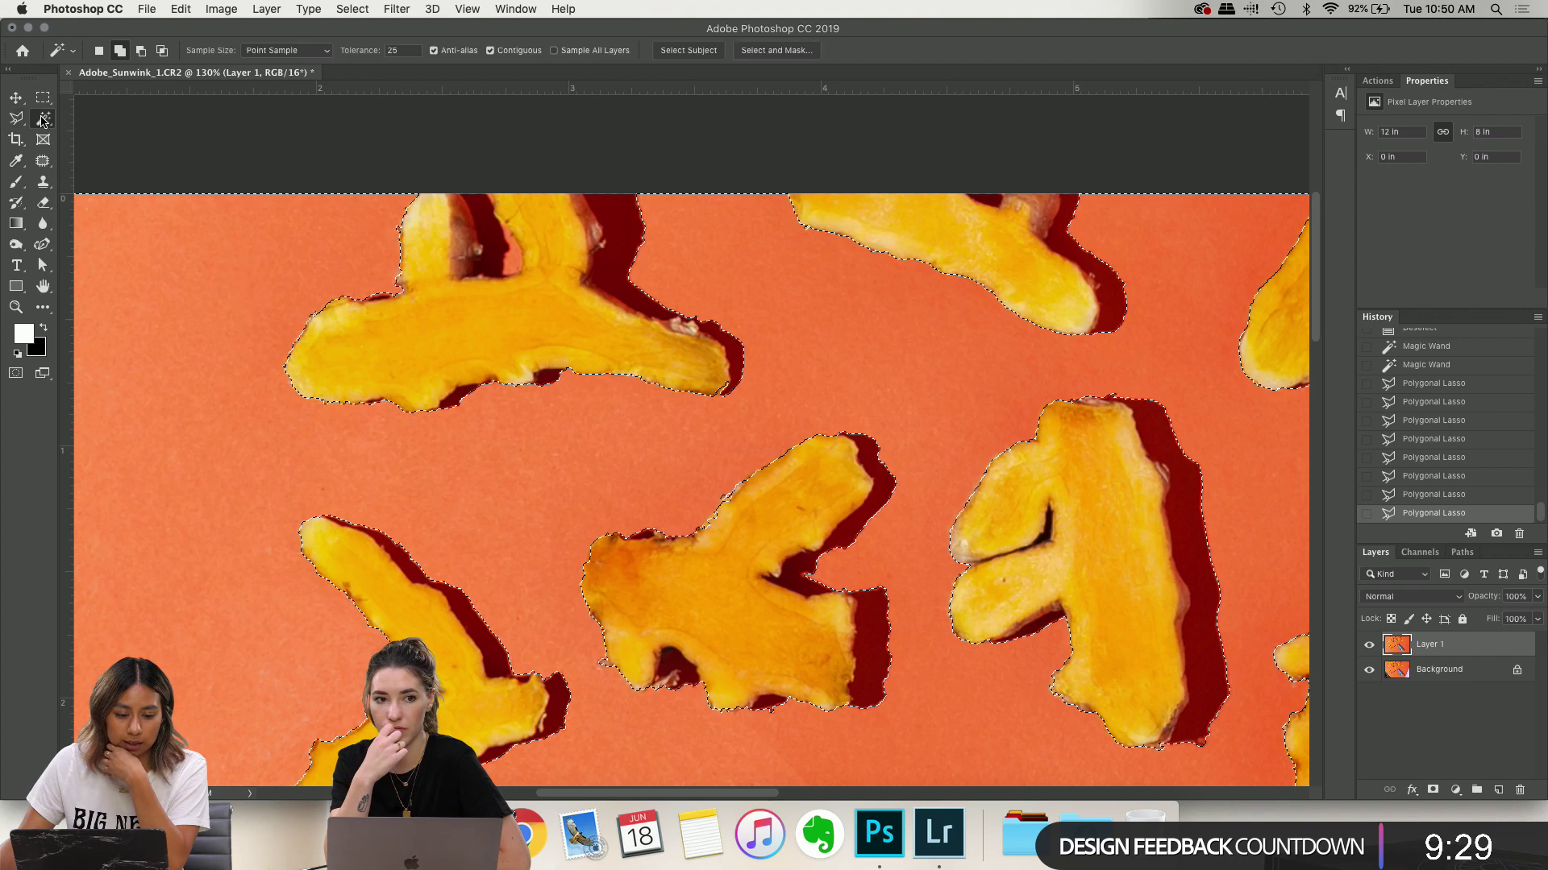
pyautogui.click(511, 266)
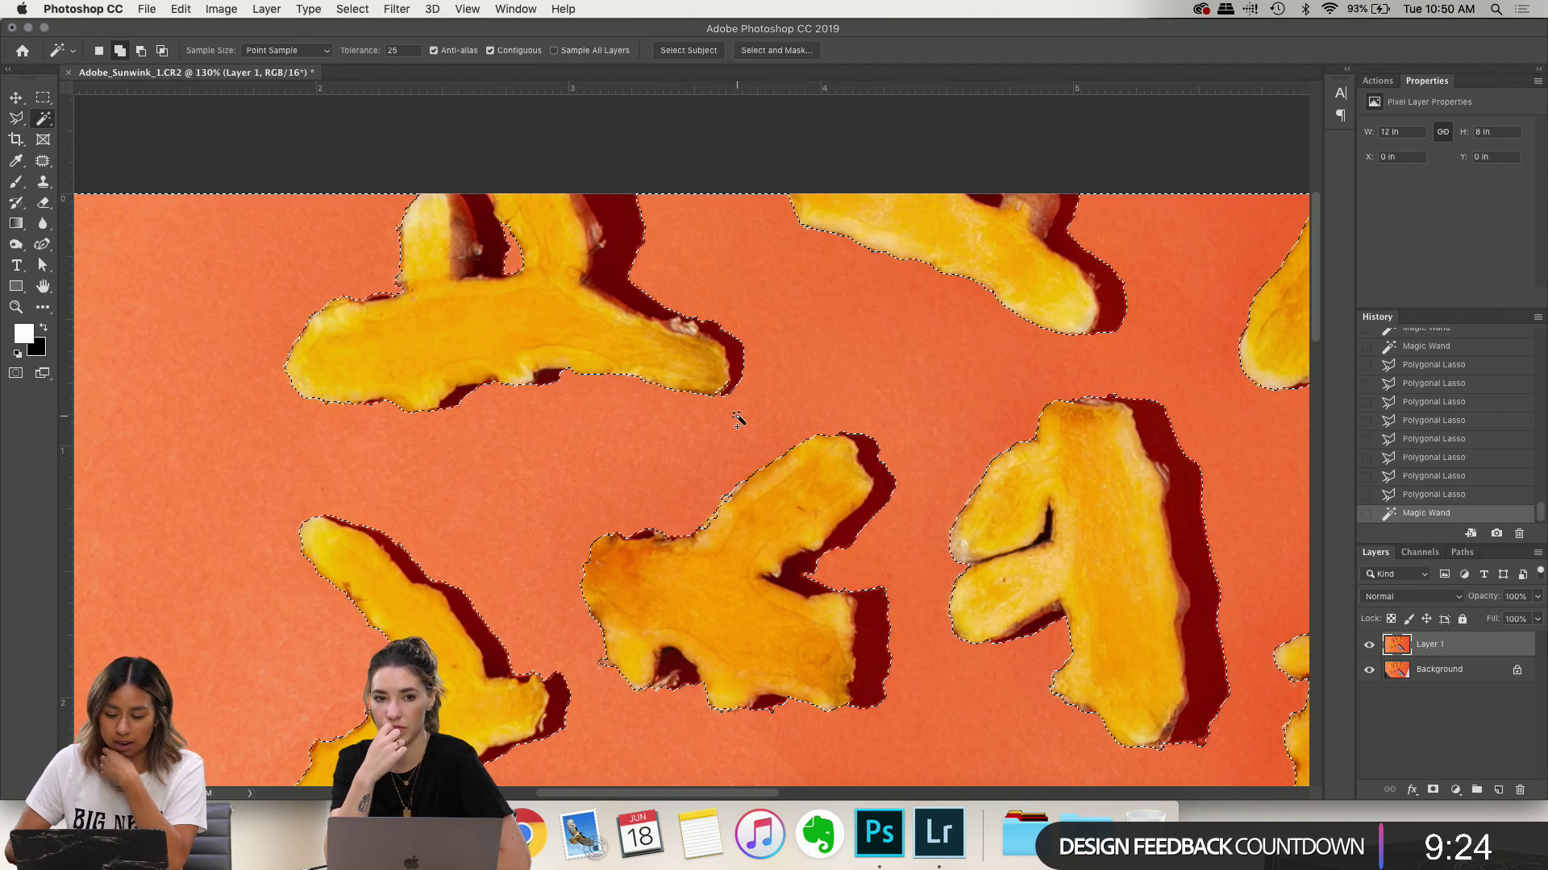
# Add the tiny enclosed background gap inside the forked lower-left turmeric piece to the selection with the Magic Wand
pyautogui.hscroll(10, 739, 419)
pyautogui.scroll(-15, 737, 419)
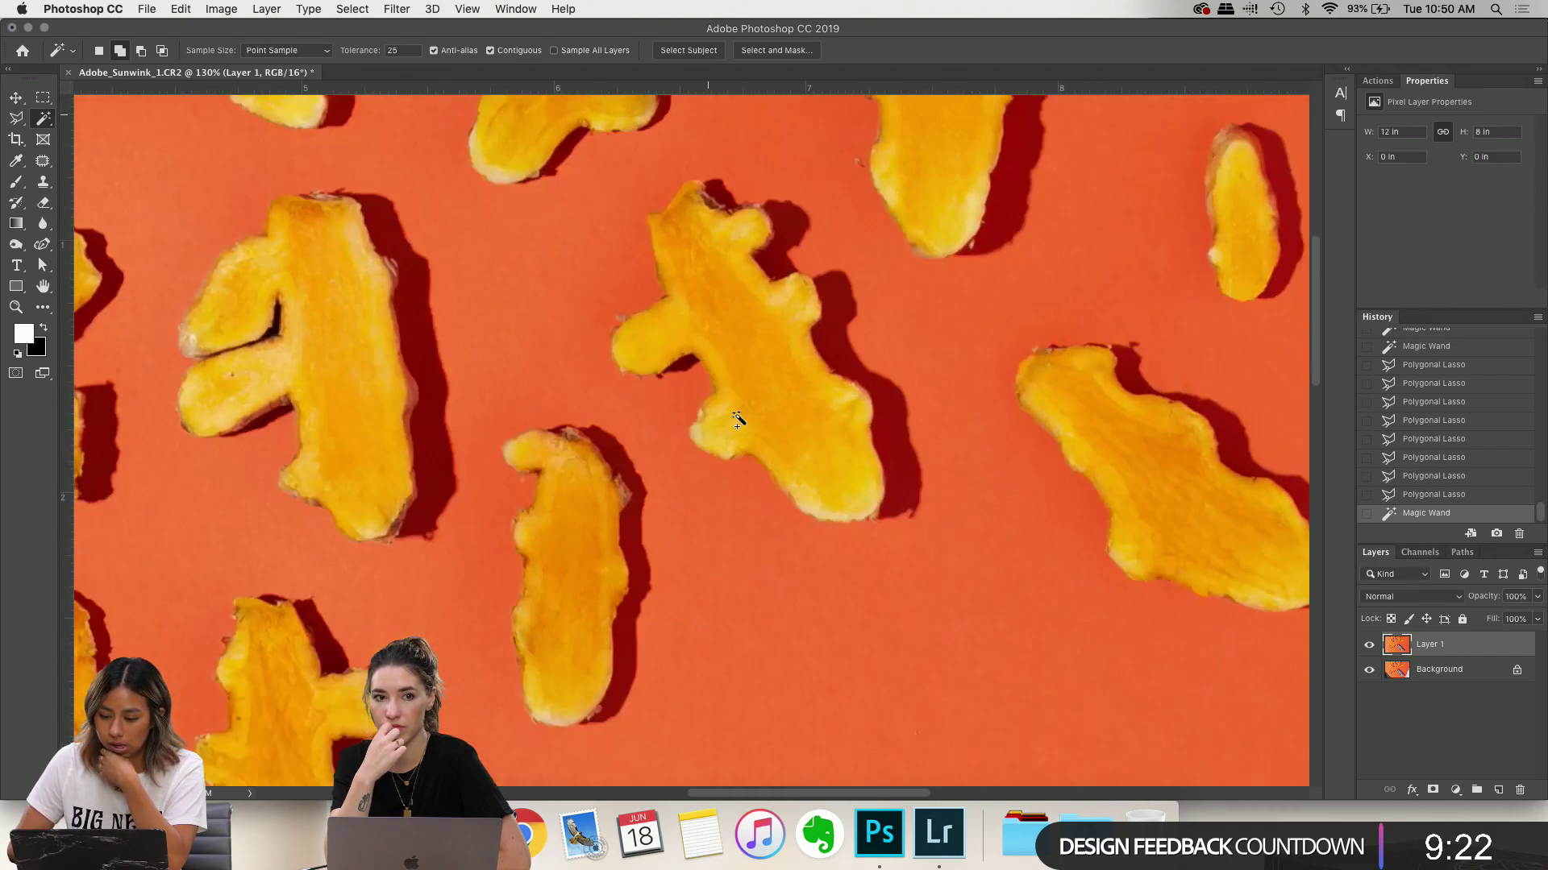
pyautogui.hscroll(-10, 738, 419)
pyautogui.scroll(-10, 737, 419)
pyautogui.hscroll(-5, 737, 419)
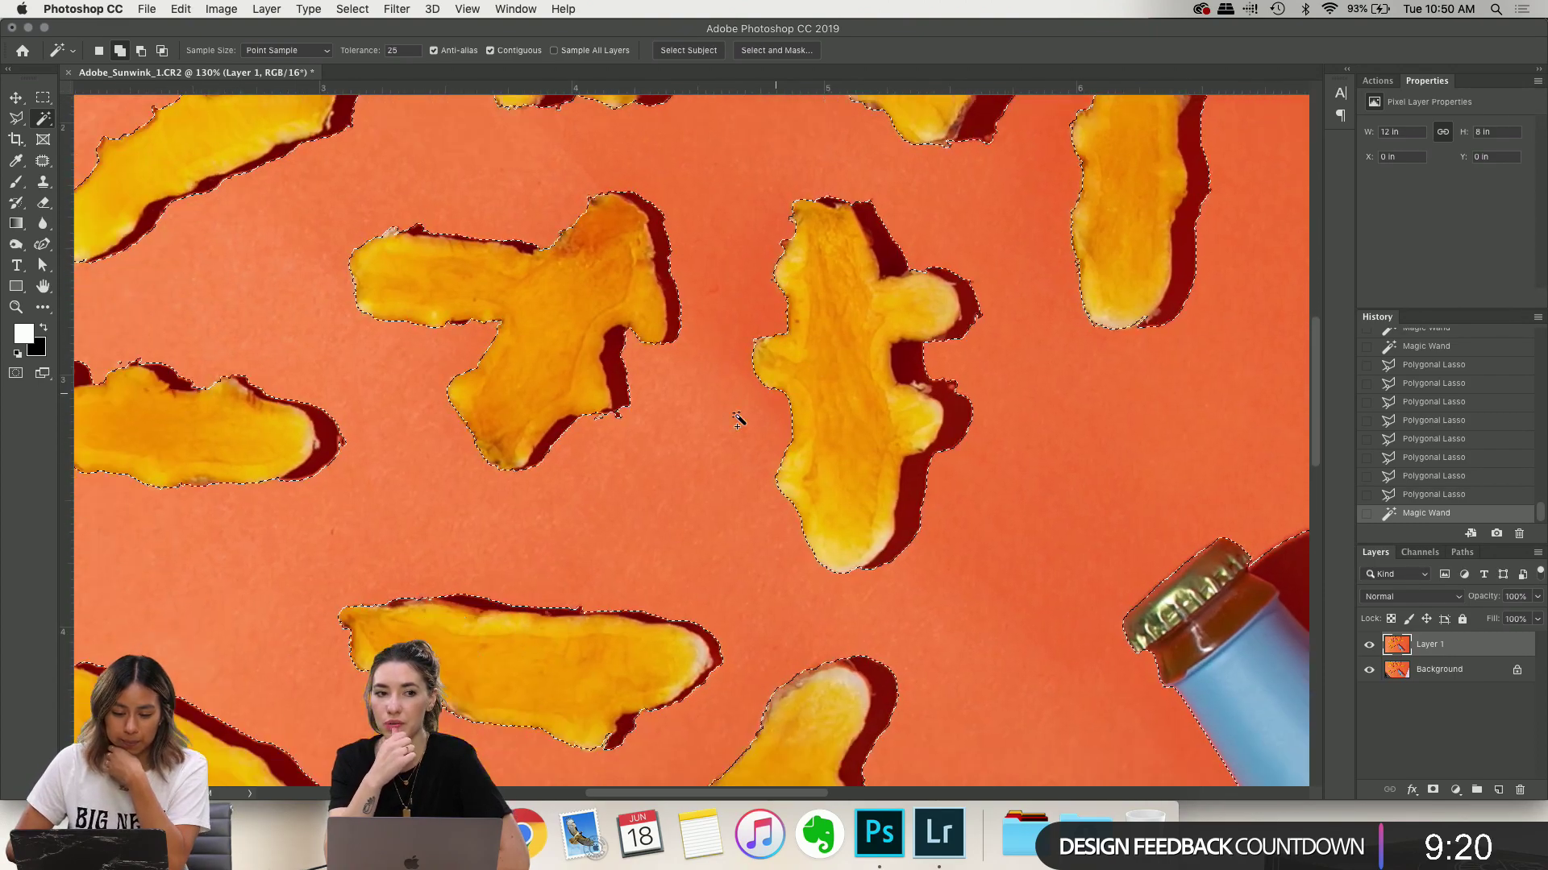
pyautogui.scroll(-3, 738, 419)
pyautogui.hscroll(-2, 737, 419)
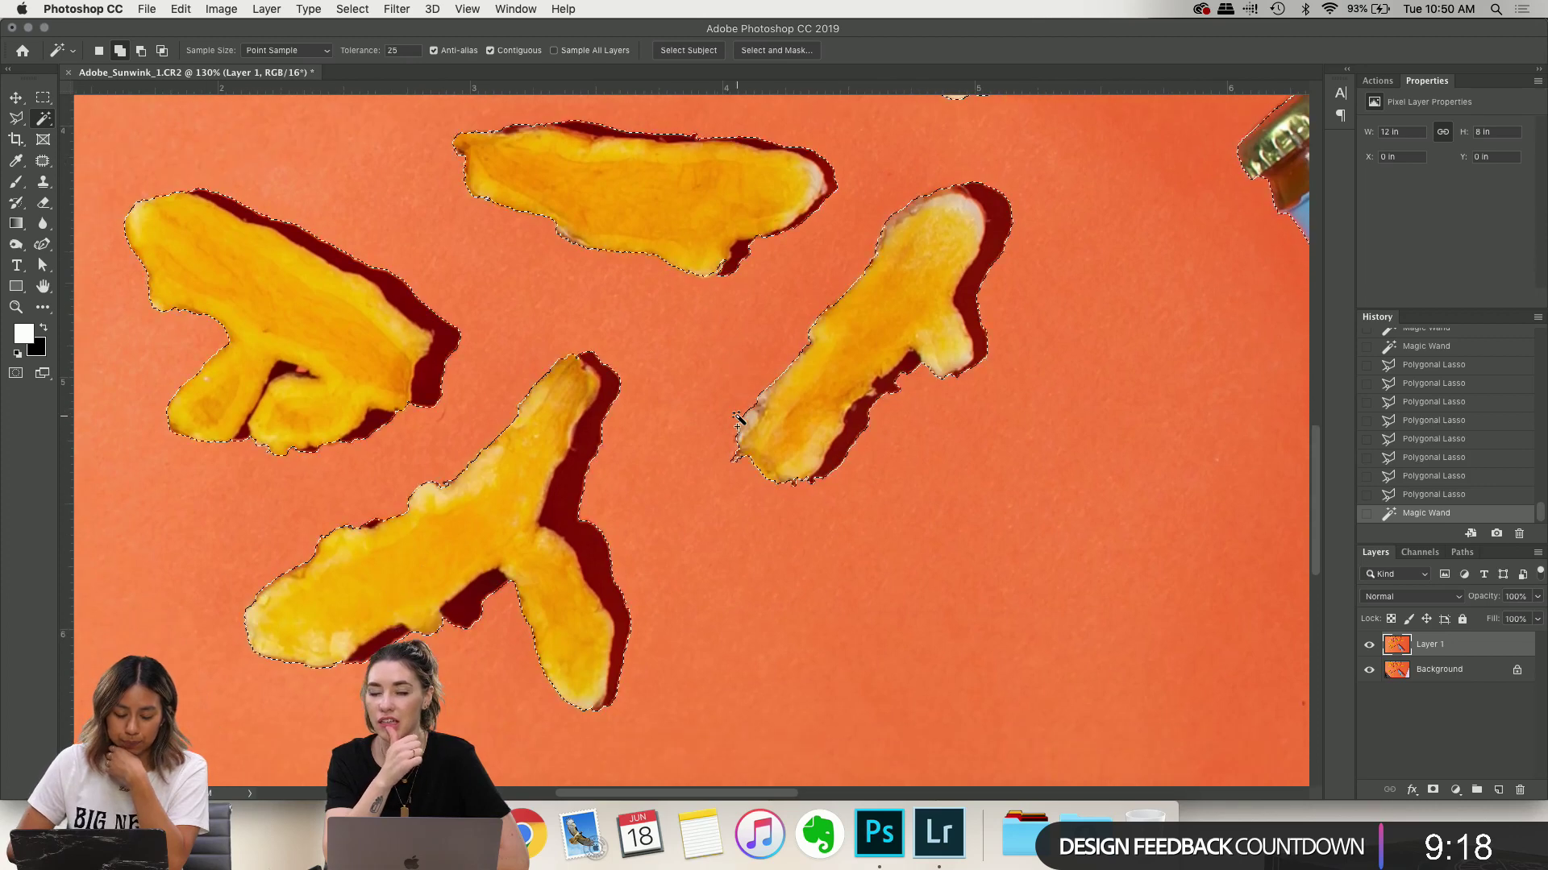
pyautogui.click(301, 373)
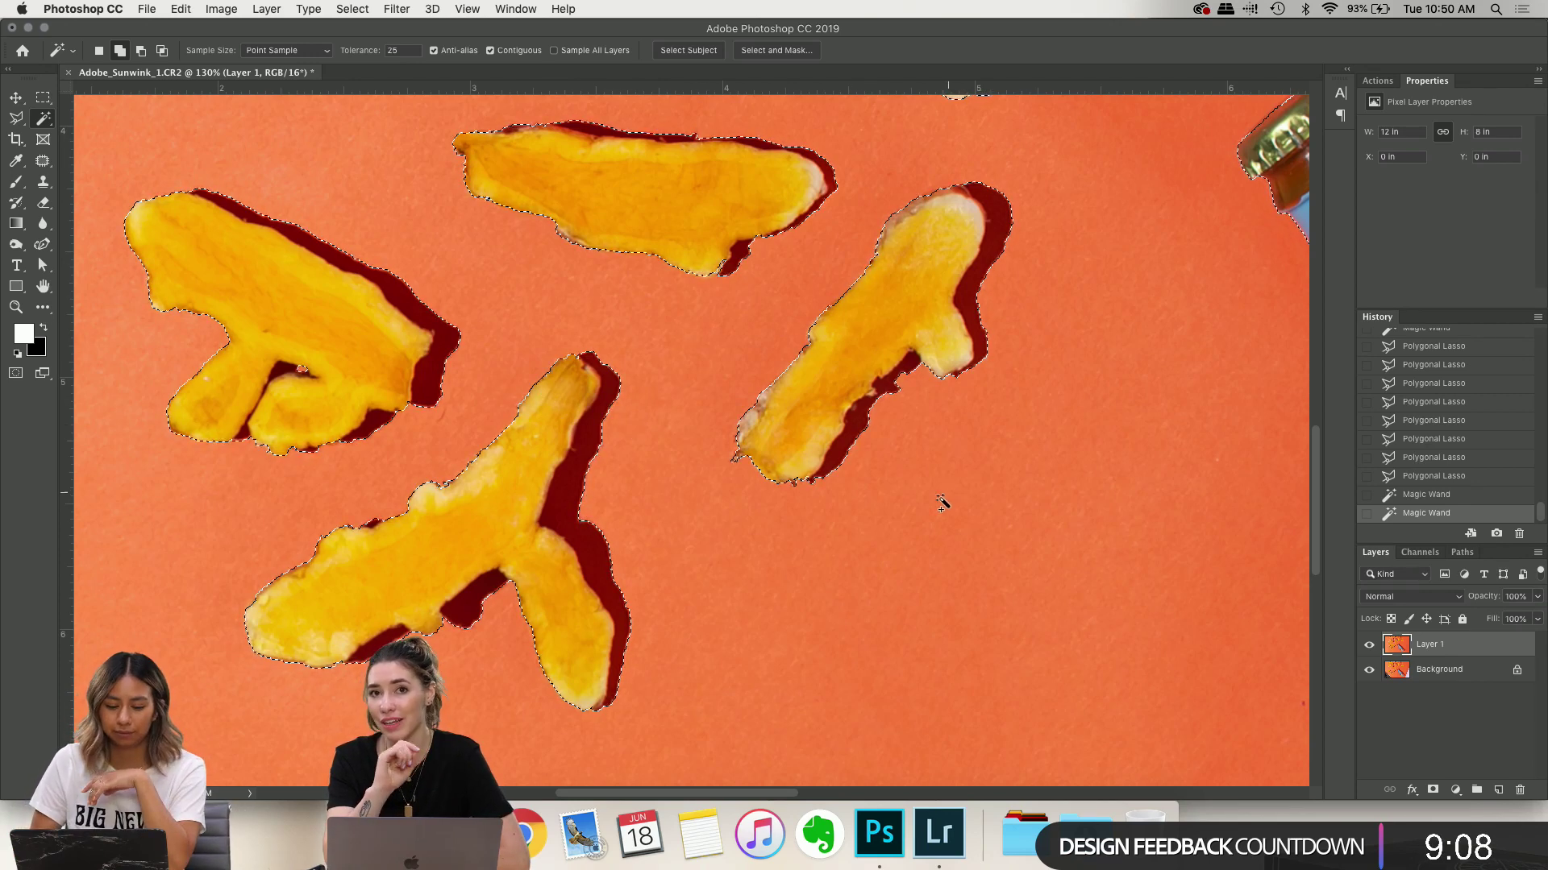
# Examine the background selection across the whole photo and along the lower-left edge of the bottle's label
pyautogui.scroll(-5, 943, 498)
pyautogui.scroll(3, 943, 499)
pyautogui.hscroll(3, 943, 500)
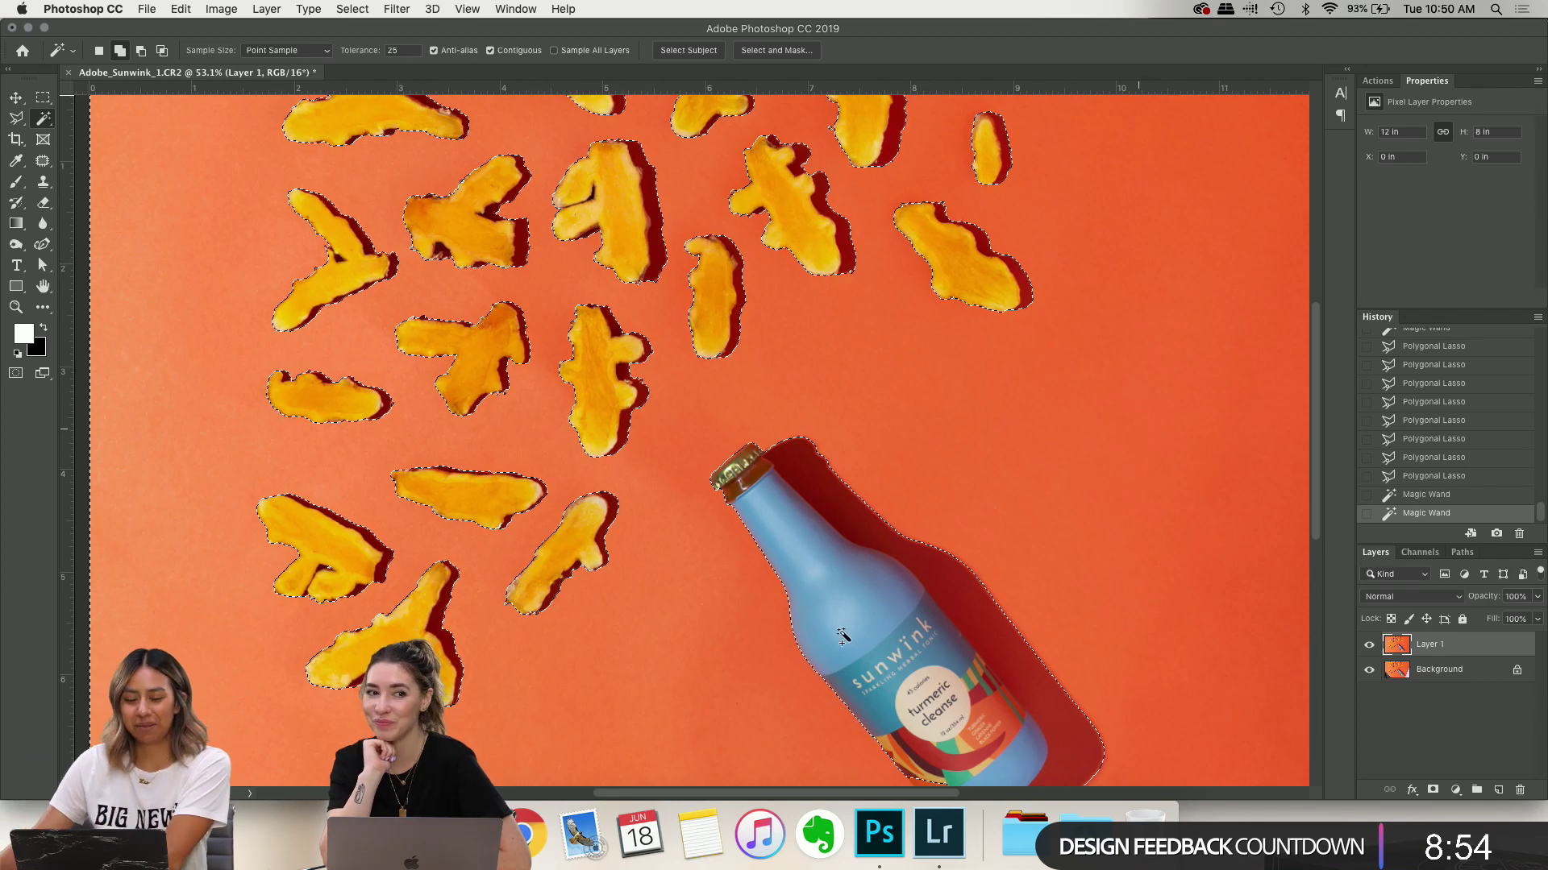
pyautogui.scroll(-3, 788, 371)
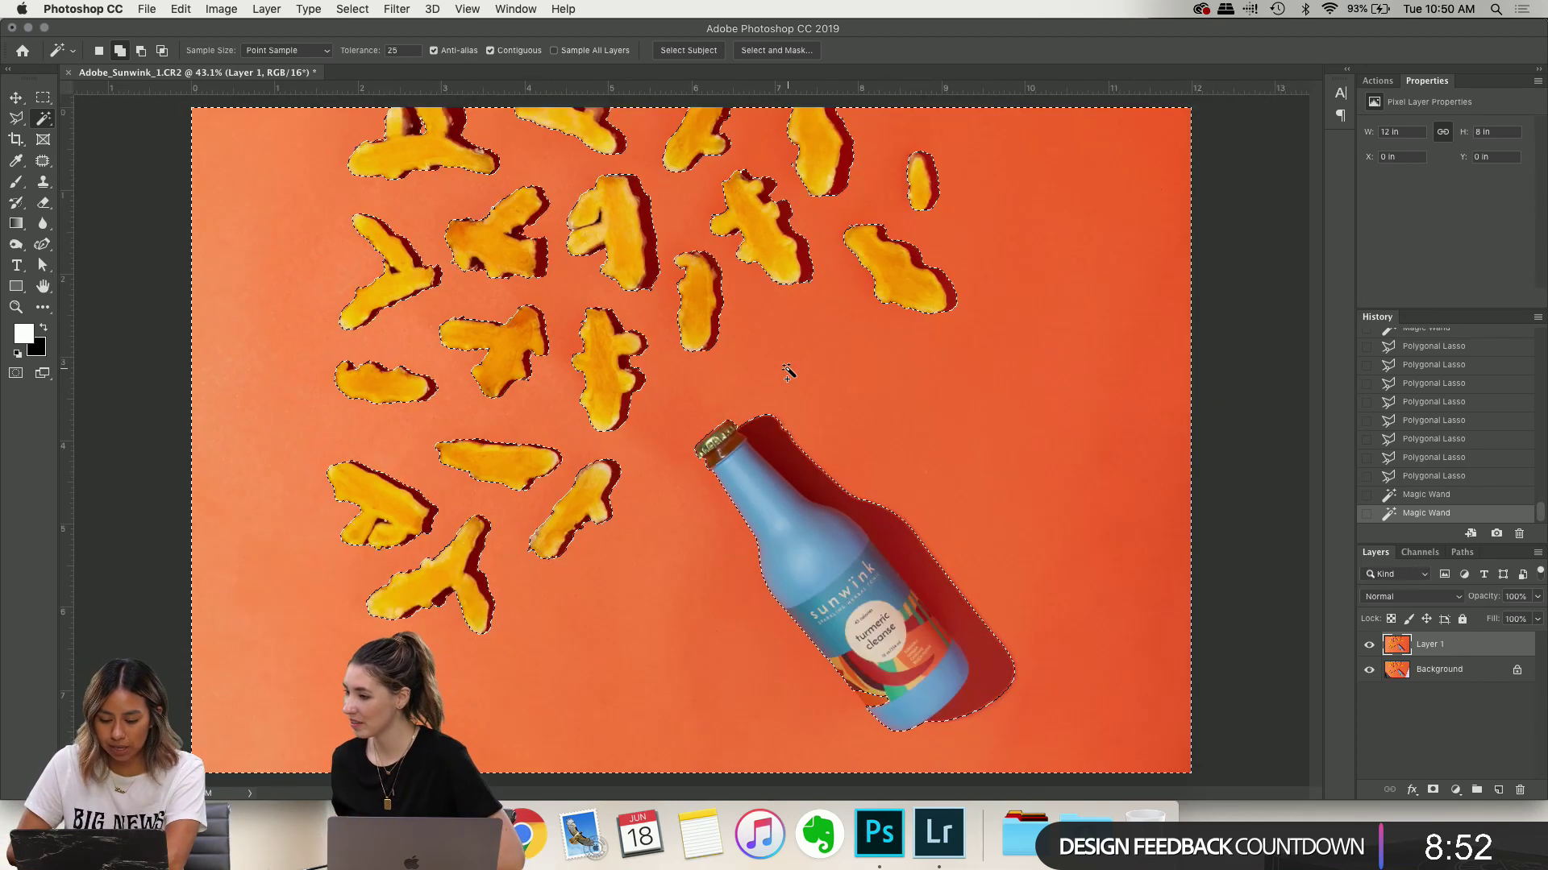
pyautogui.scroll(4, 787, 371)
pyautogui.scroll(5, 788, 371)
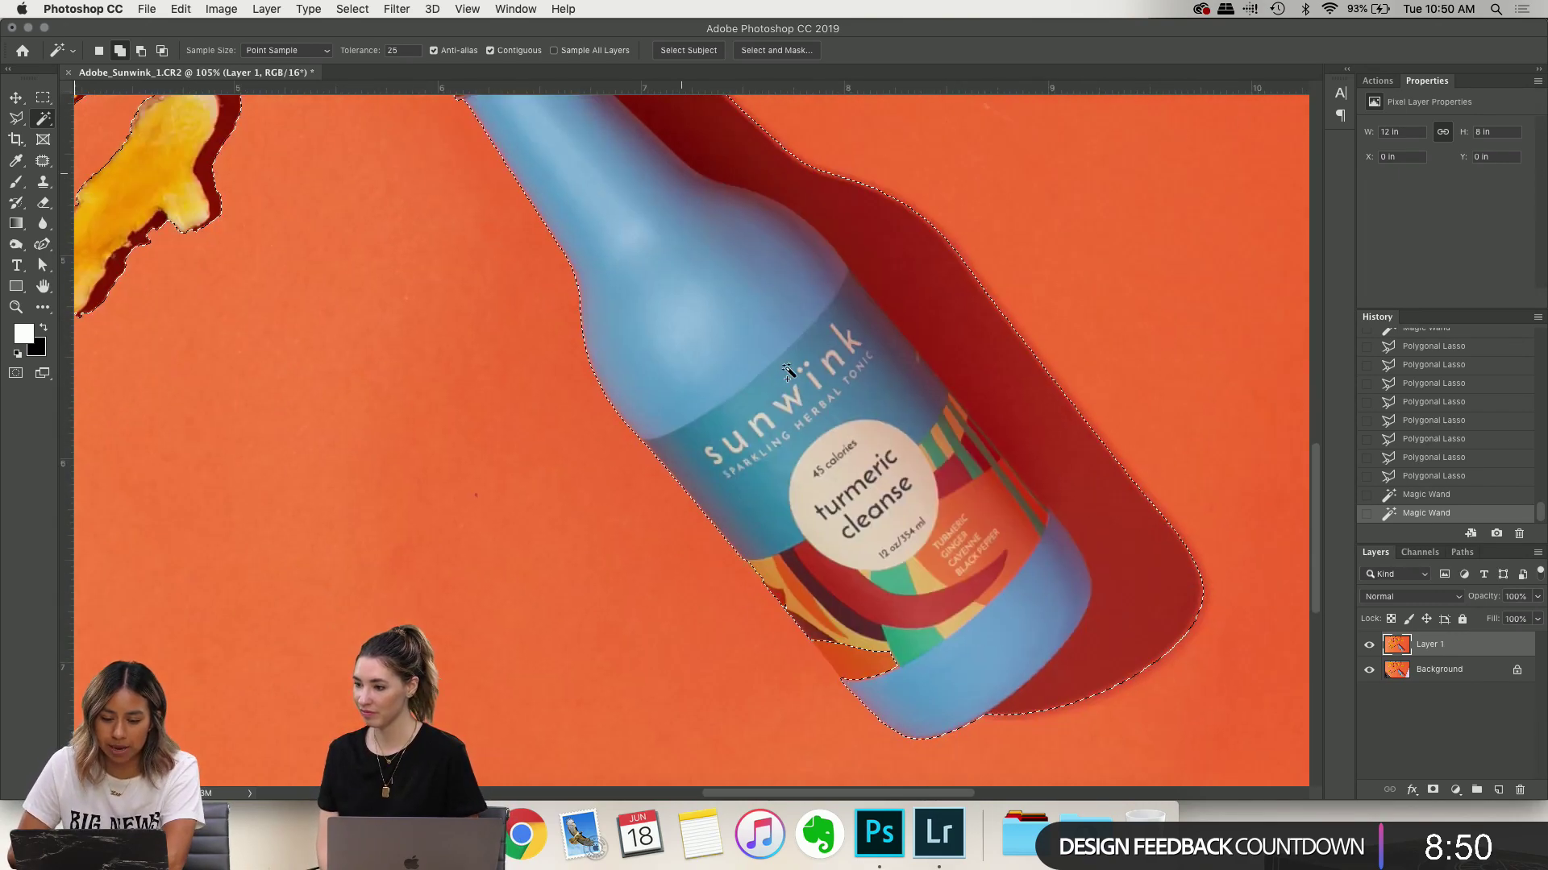
pyautogui.scroll(2, 685, 329)
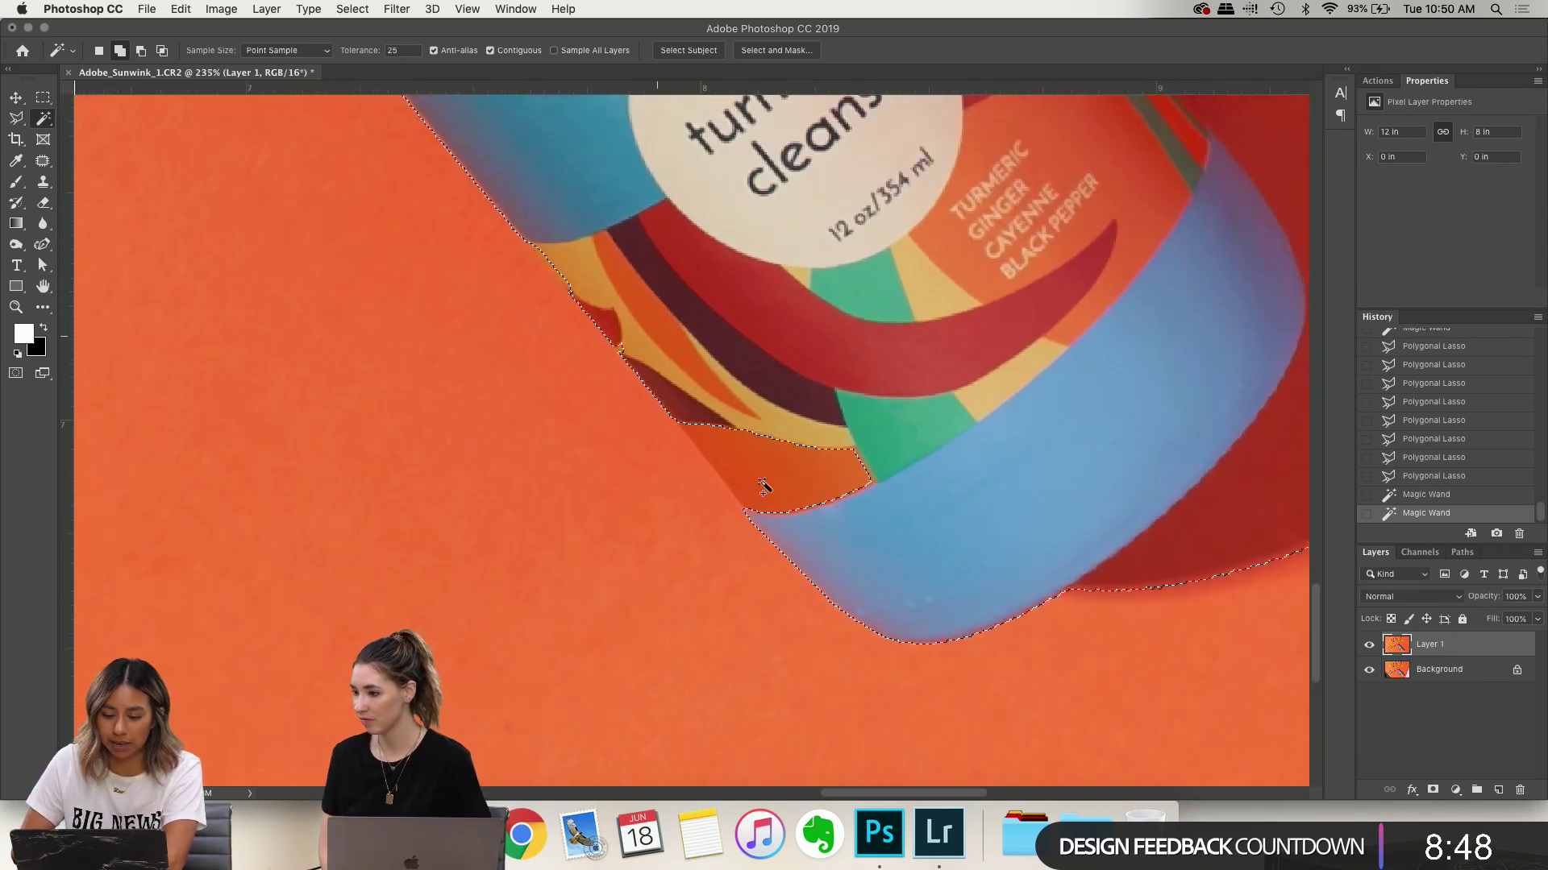
pyautogui.scroll(2, 763, 487)
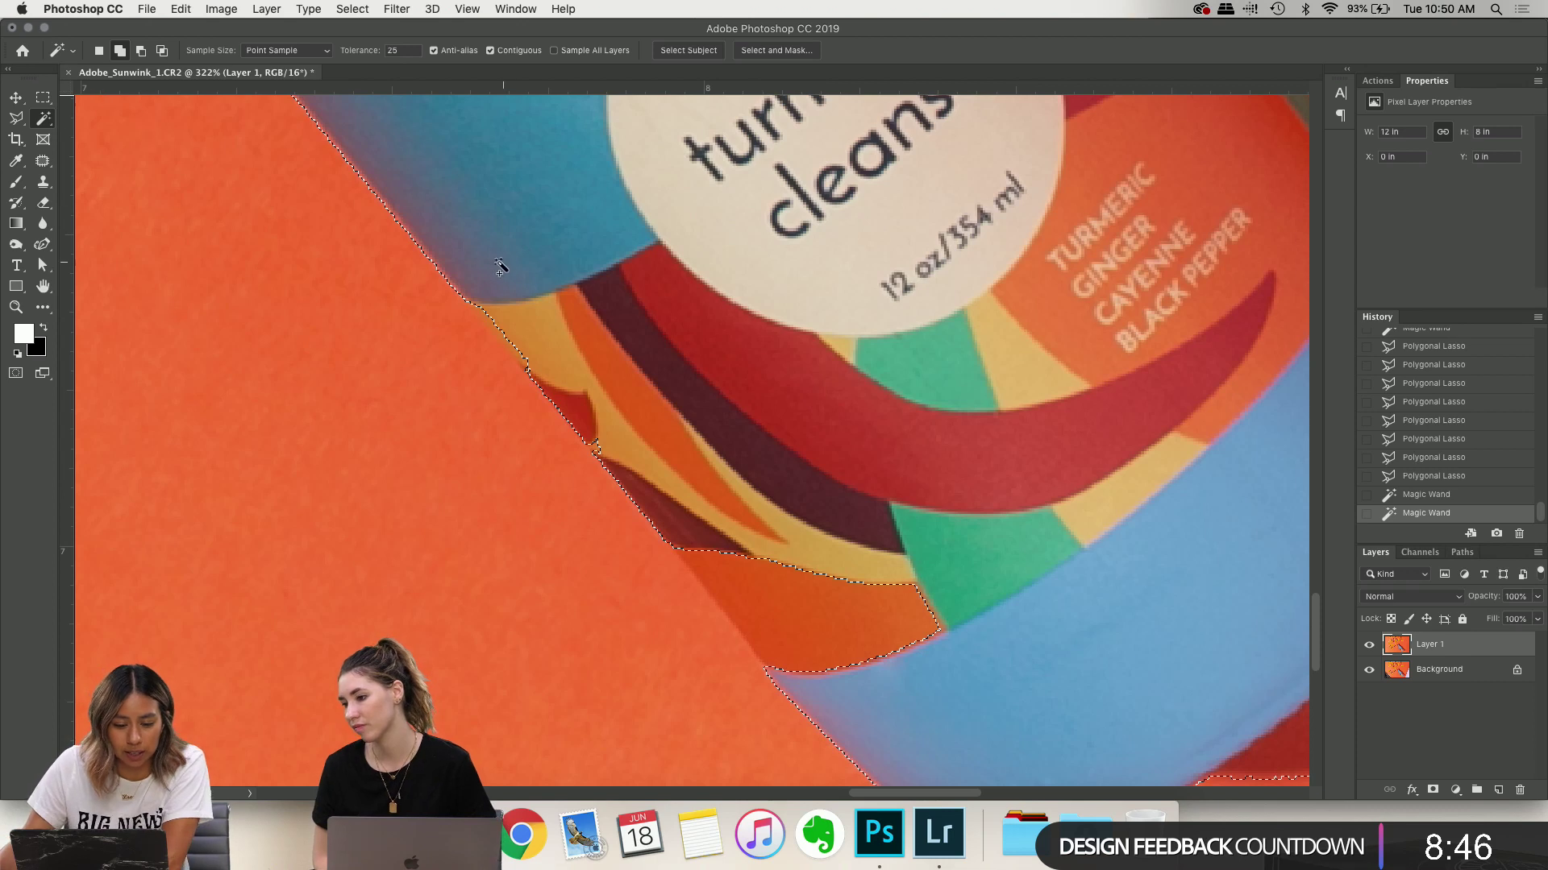
# Subtract the label's wrongly selected orange area from the selection, tracing the bottle's lower-left edge with the Polygonal Lasso
pyautogui.press('l')
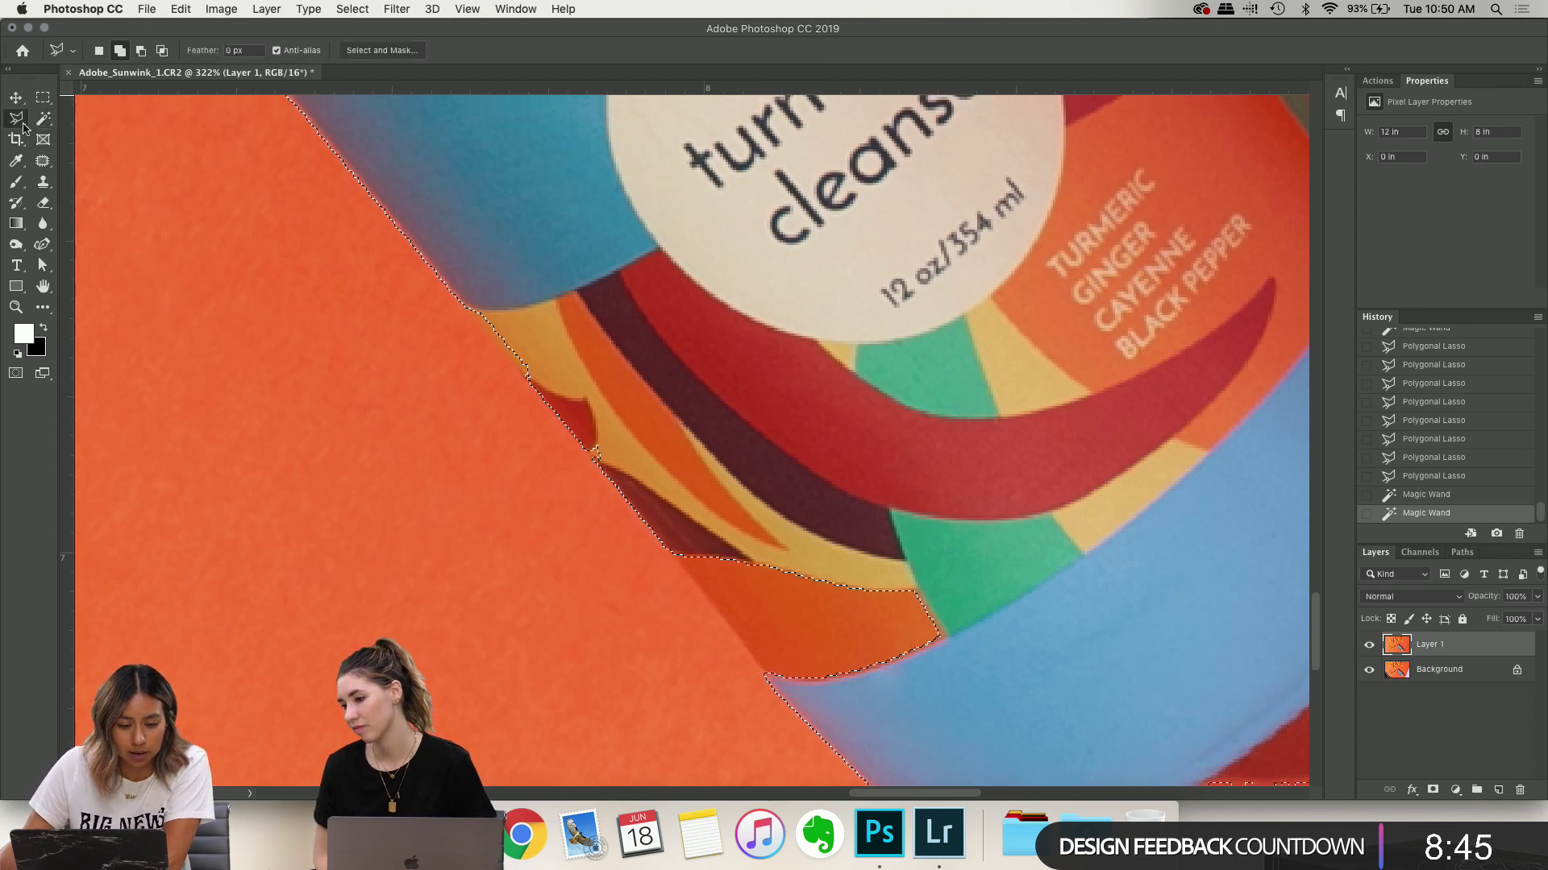
pyautogui.click(139, 50)
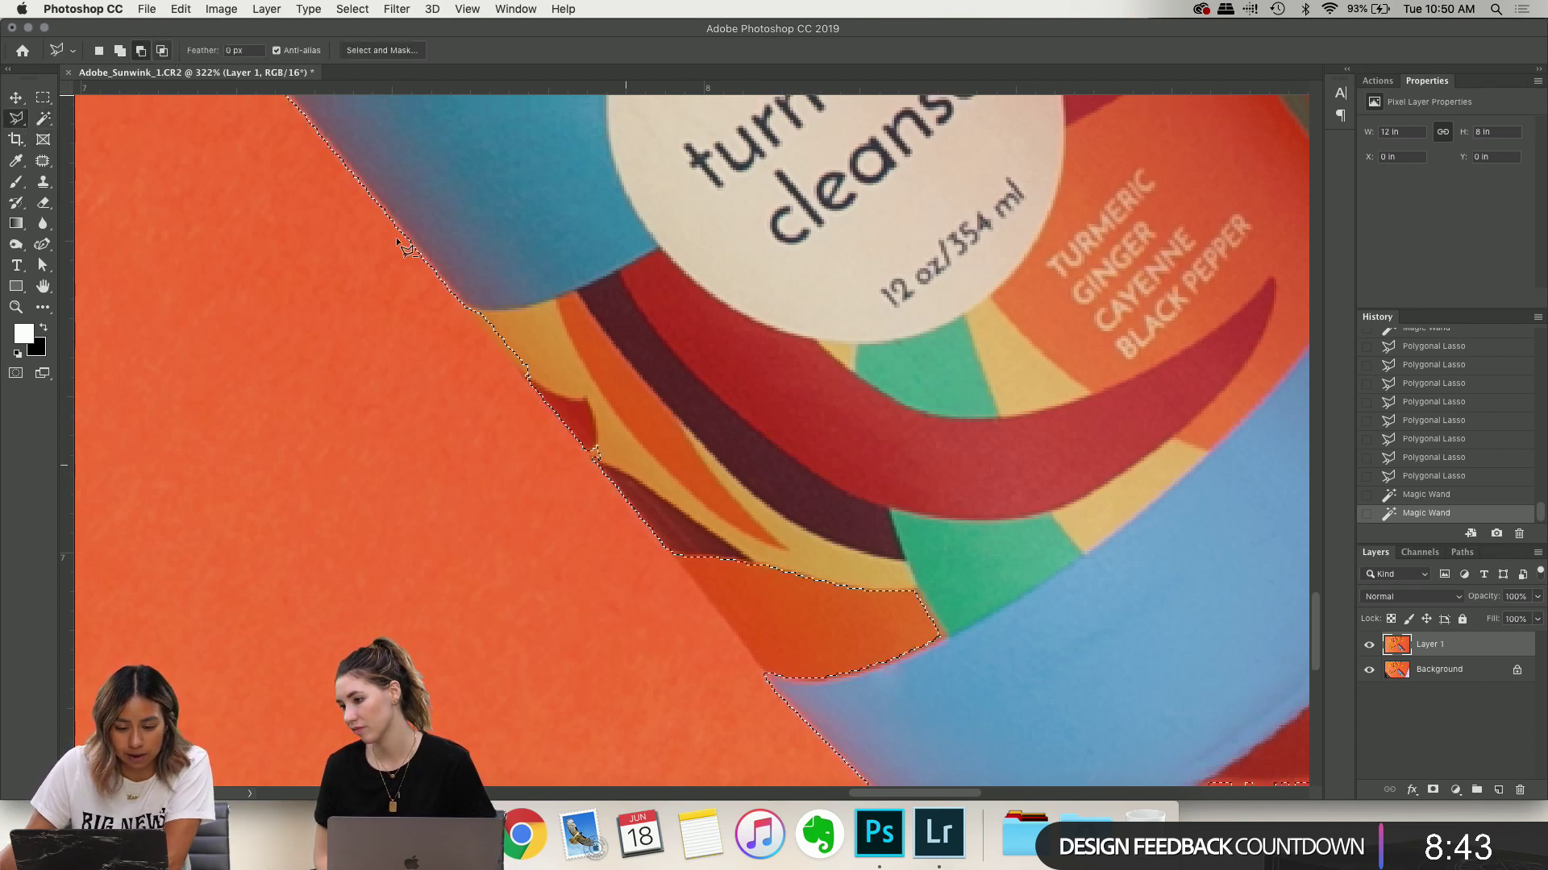
pyautogui.click(345, 166)
pyautogui.click(466, 307)
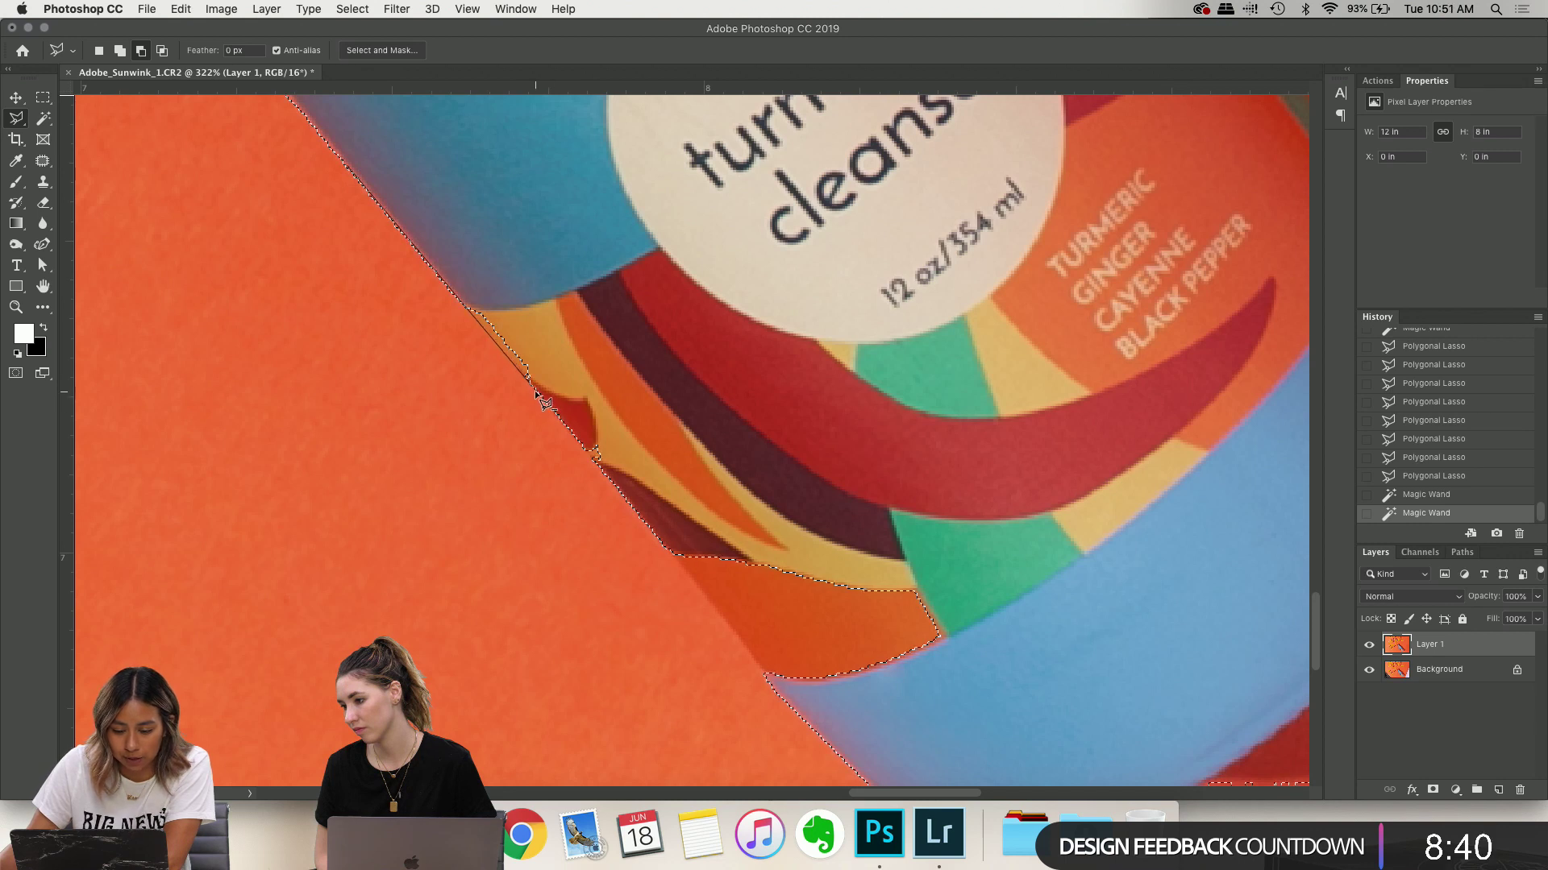
pyautogui.click(534, 390)
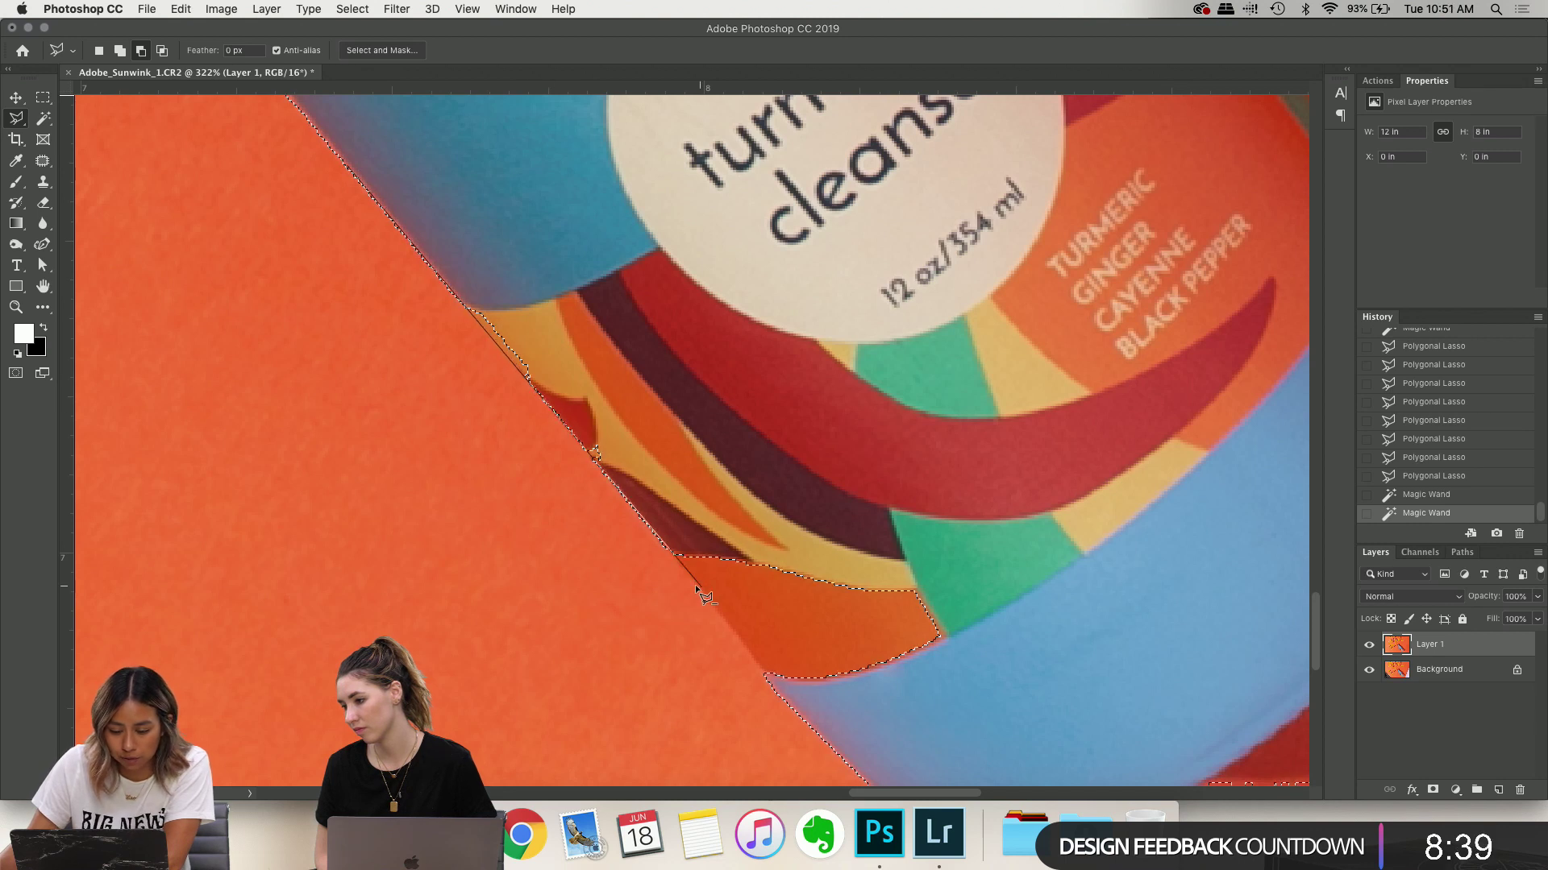
pyautogui.click(723, 619)
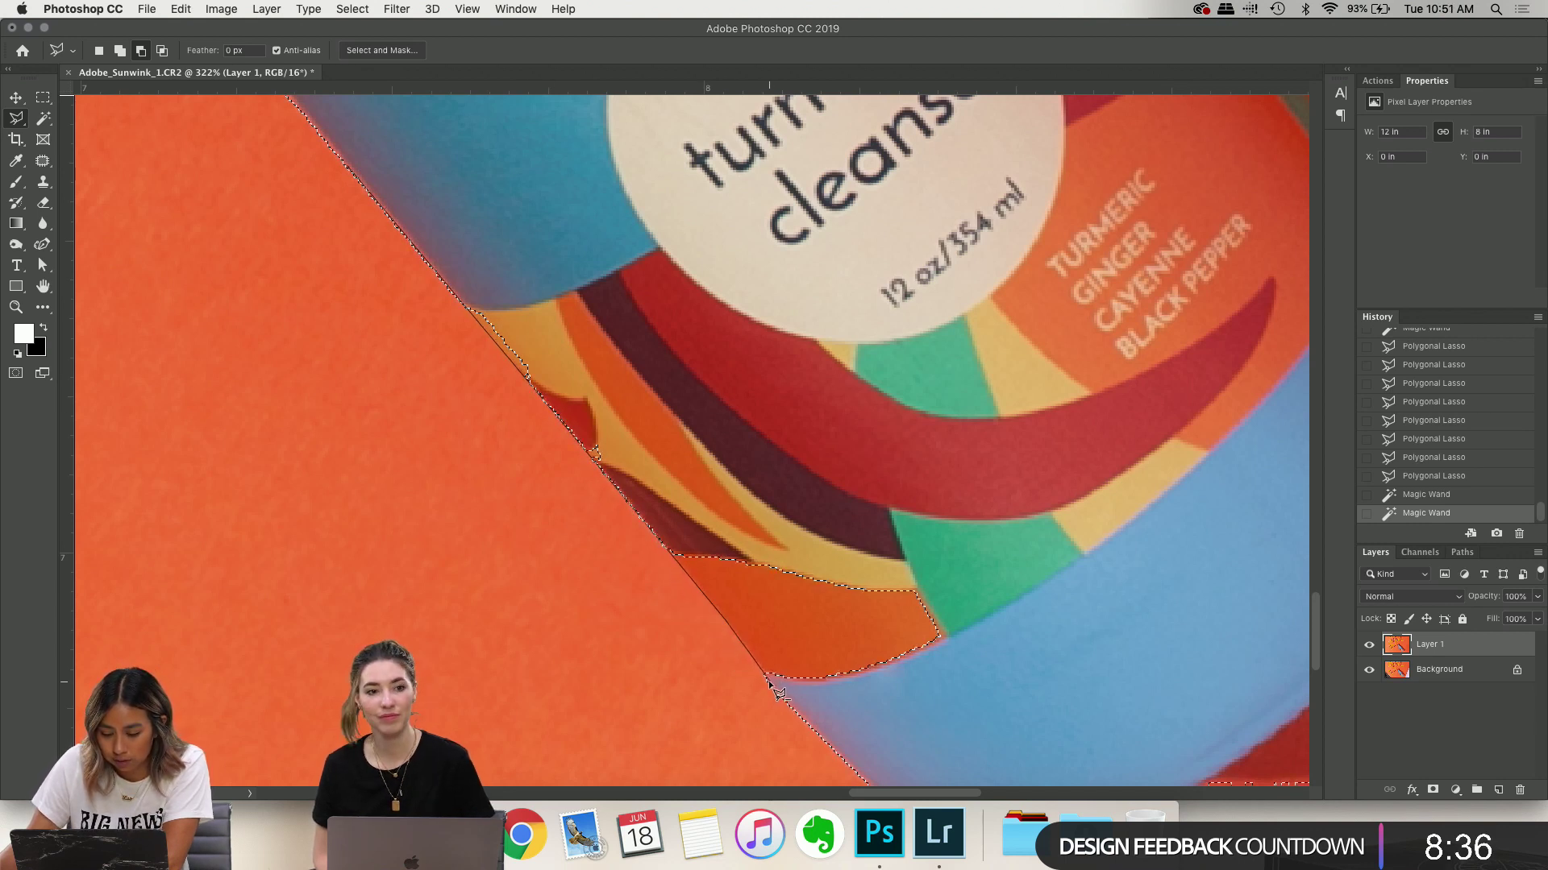
pyautogui.click(830, 708)
pyautogui.click(1027, 475)
pyautogui.doubleClick(525, 196)
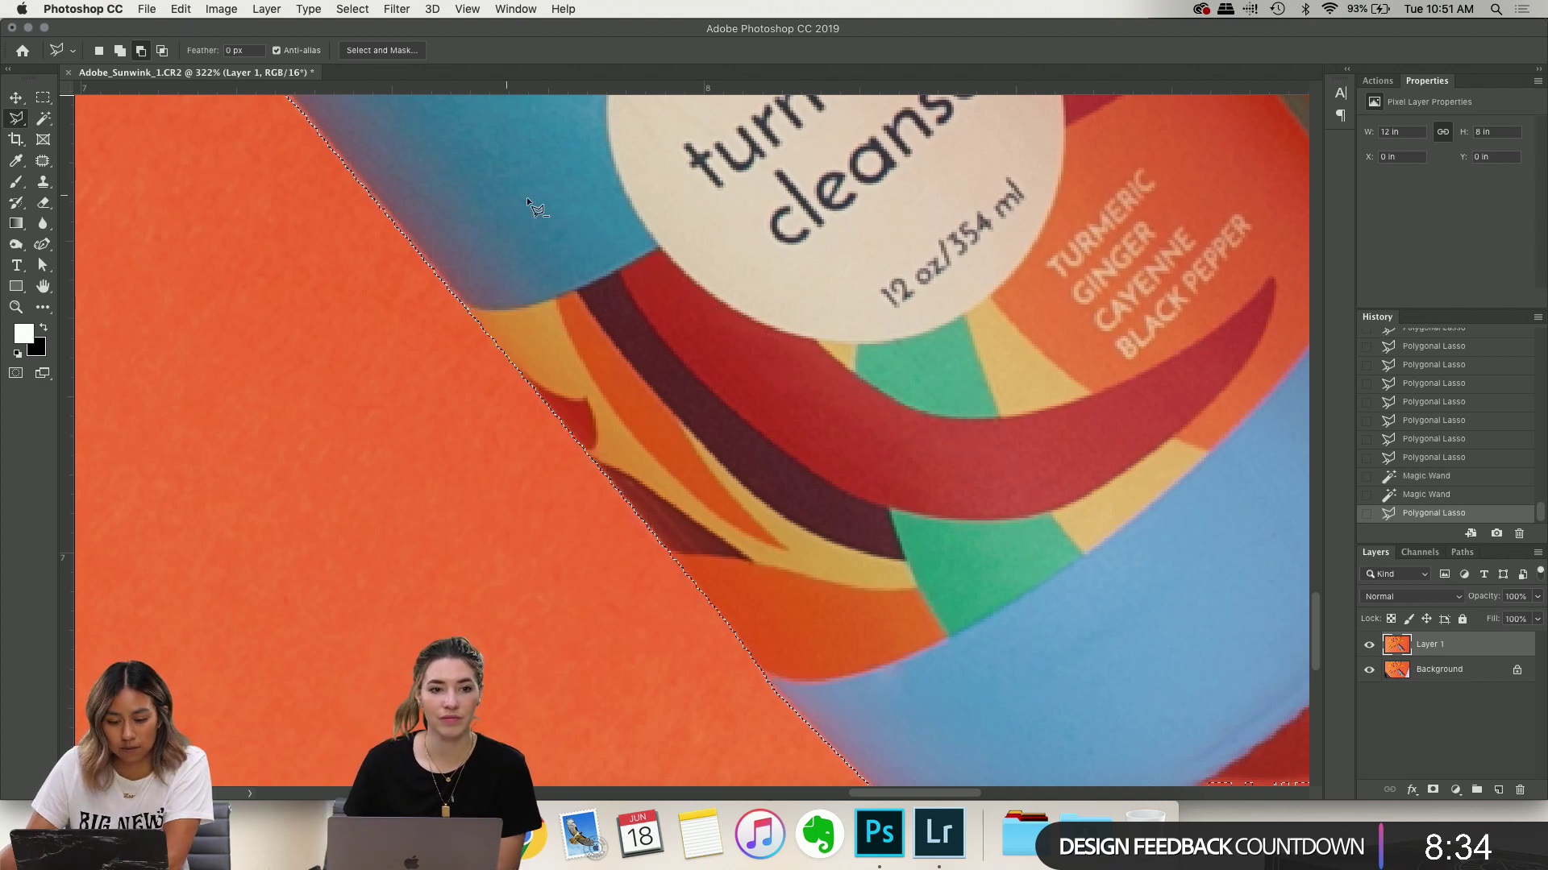
# Refine the orange background selection in Select and Mask with Smooth set to 31 and apply it
pyautogui.scroll(-5, 713, 415)
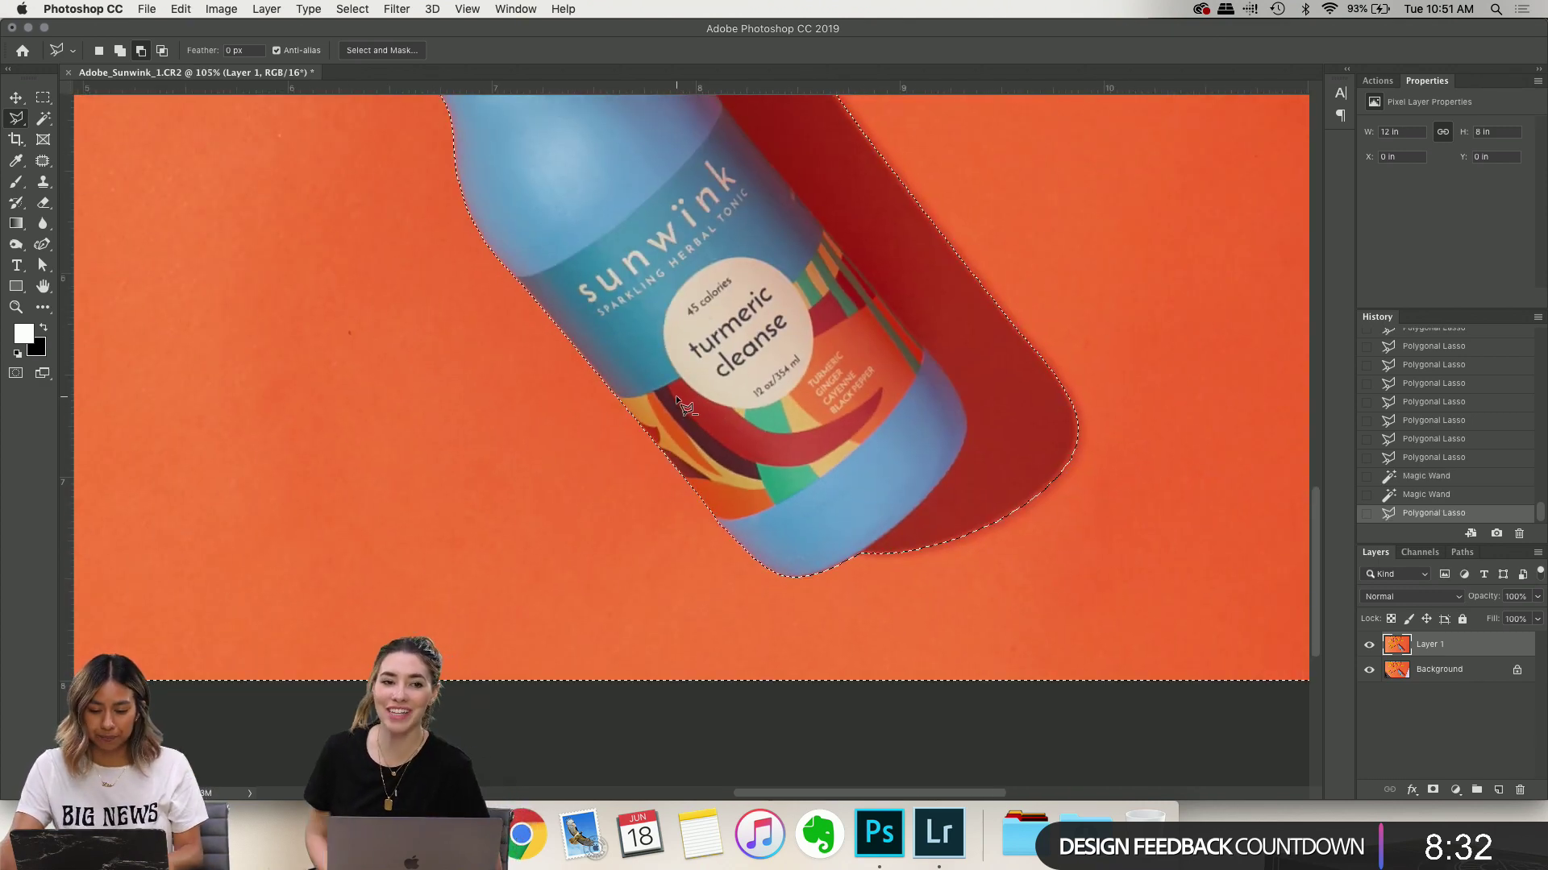
pyautogui.scroll(2, 666, 390)
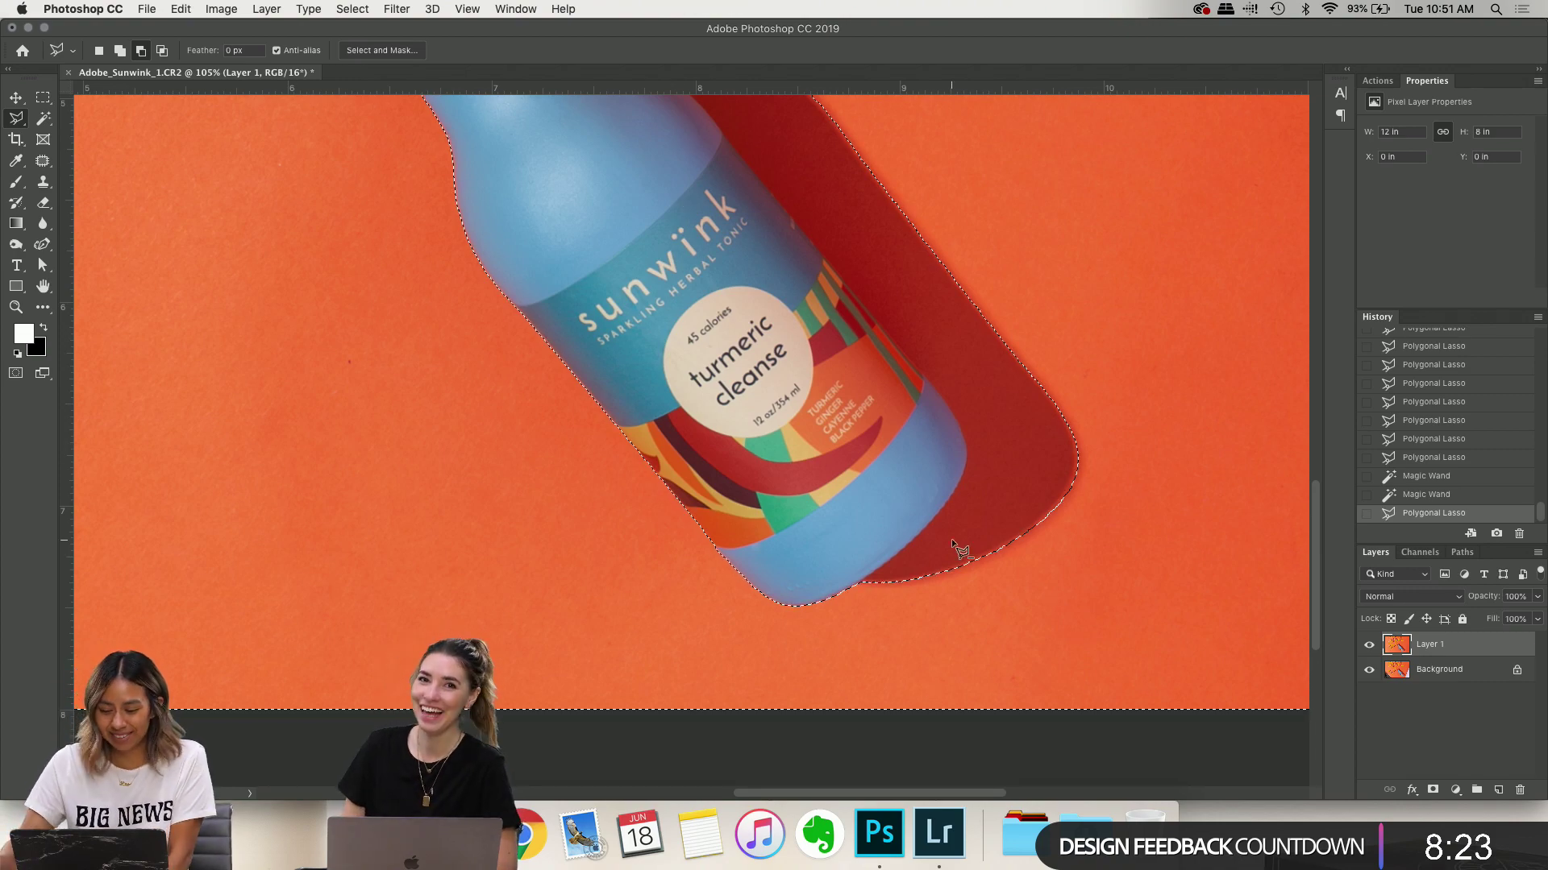
pyautogui.scroll(2, 952, 543)
pyautogui.scroll(-4, 951, 538)
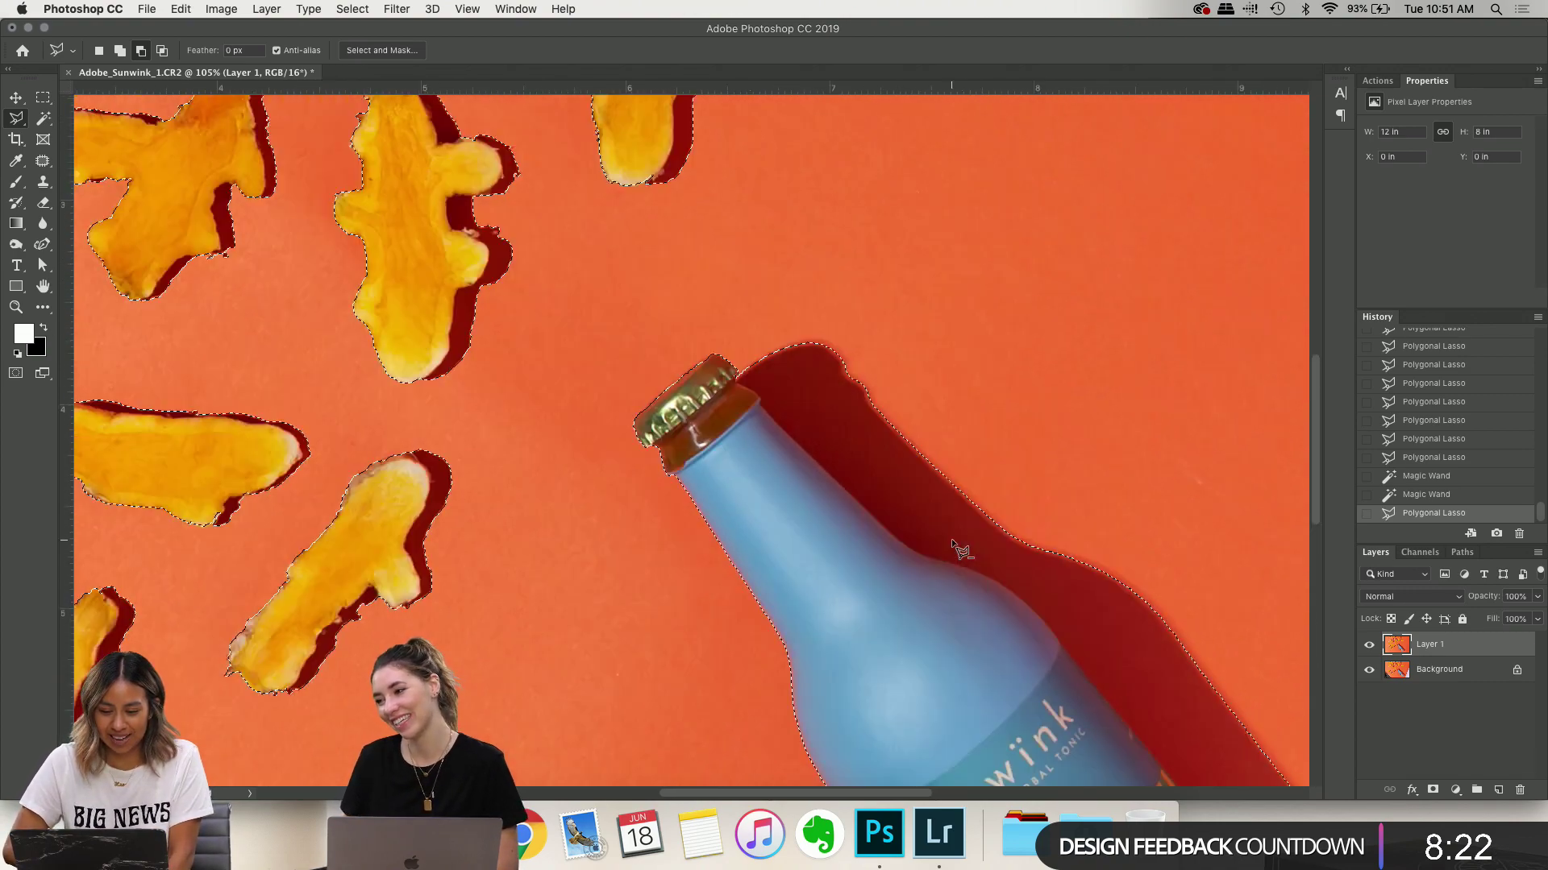
pyautogui.scroll(-2, 951, 538)
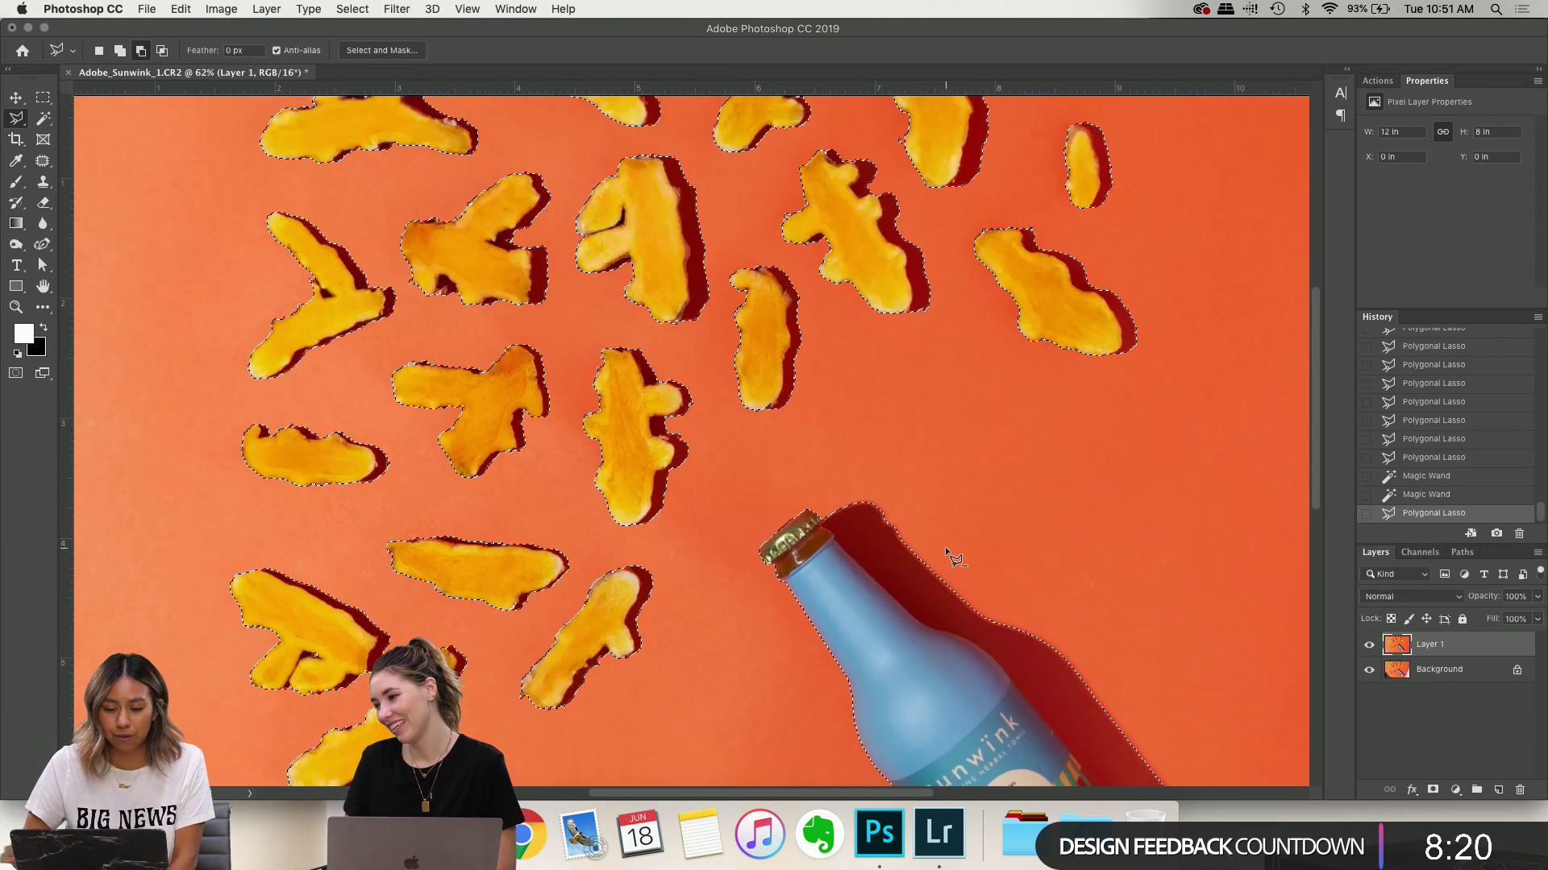
pyautogui.click(360, 10)
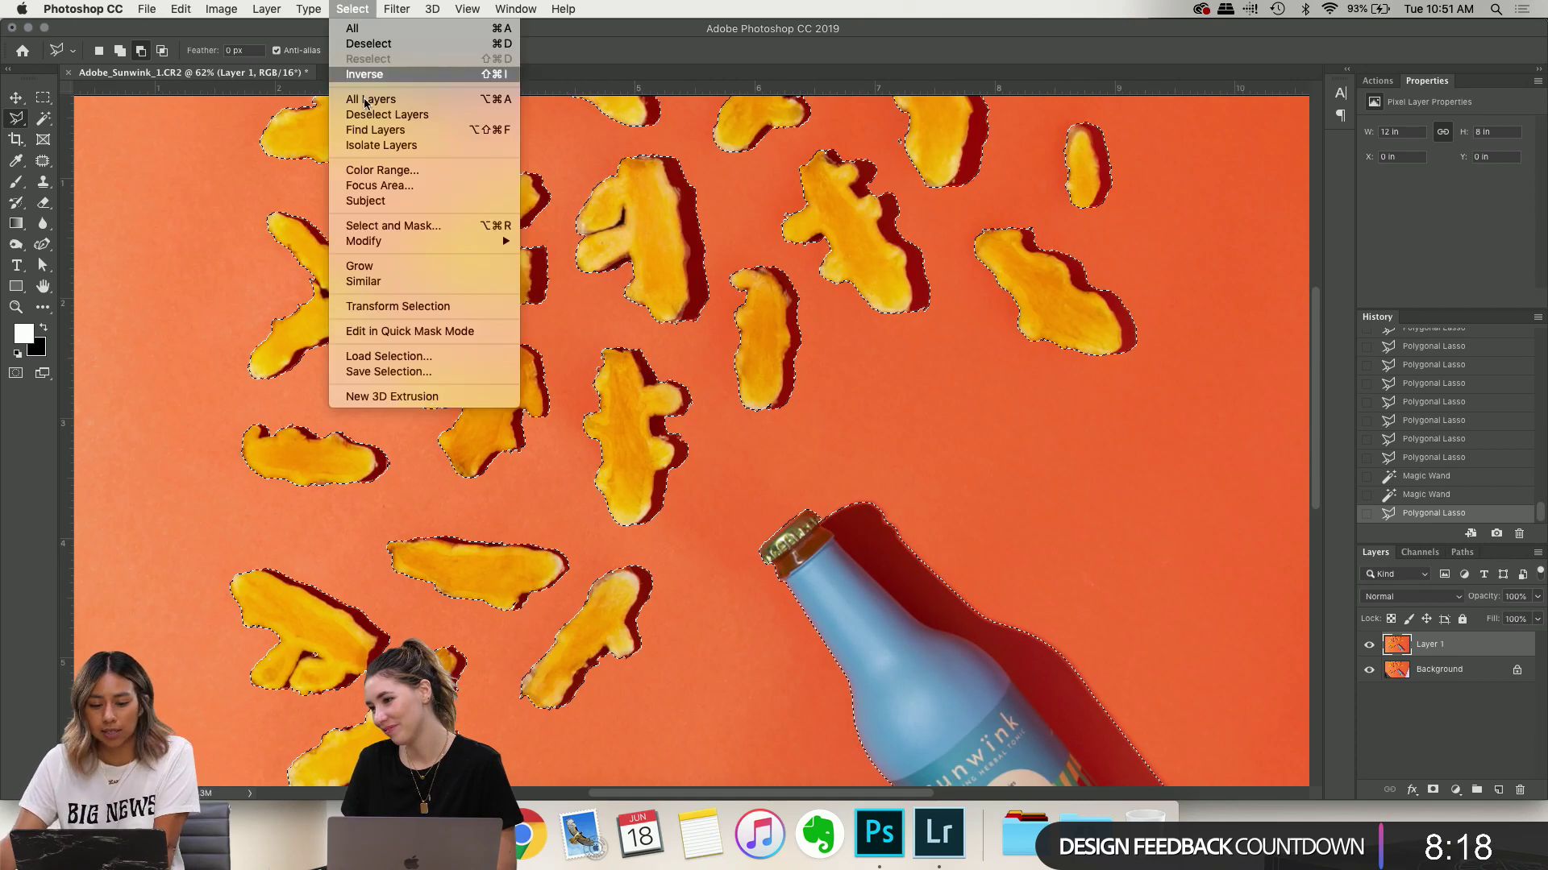
pyautogui.click(388, 226)
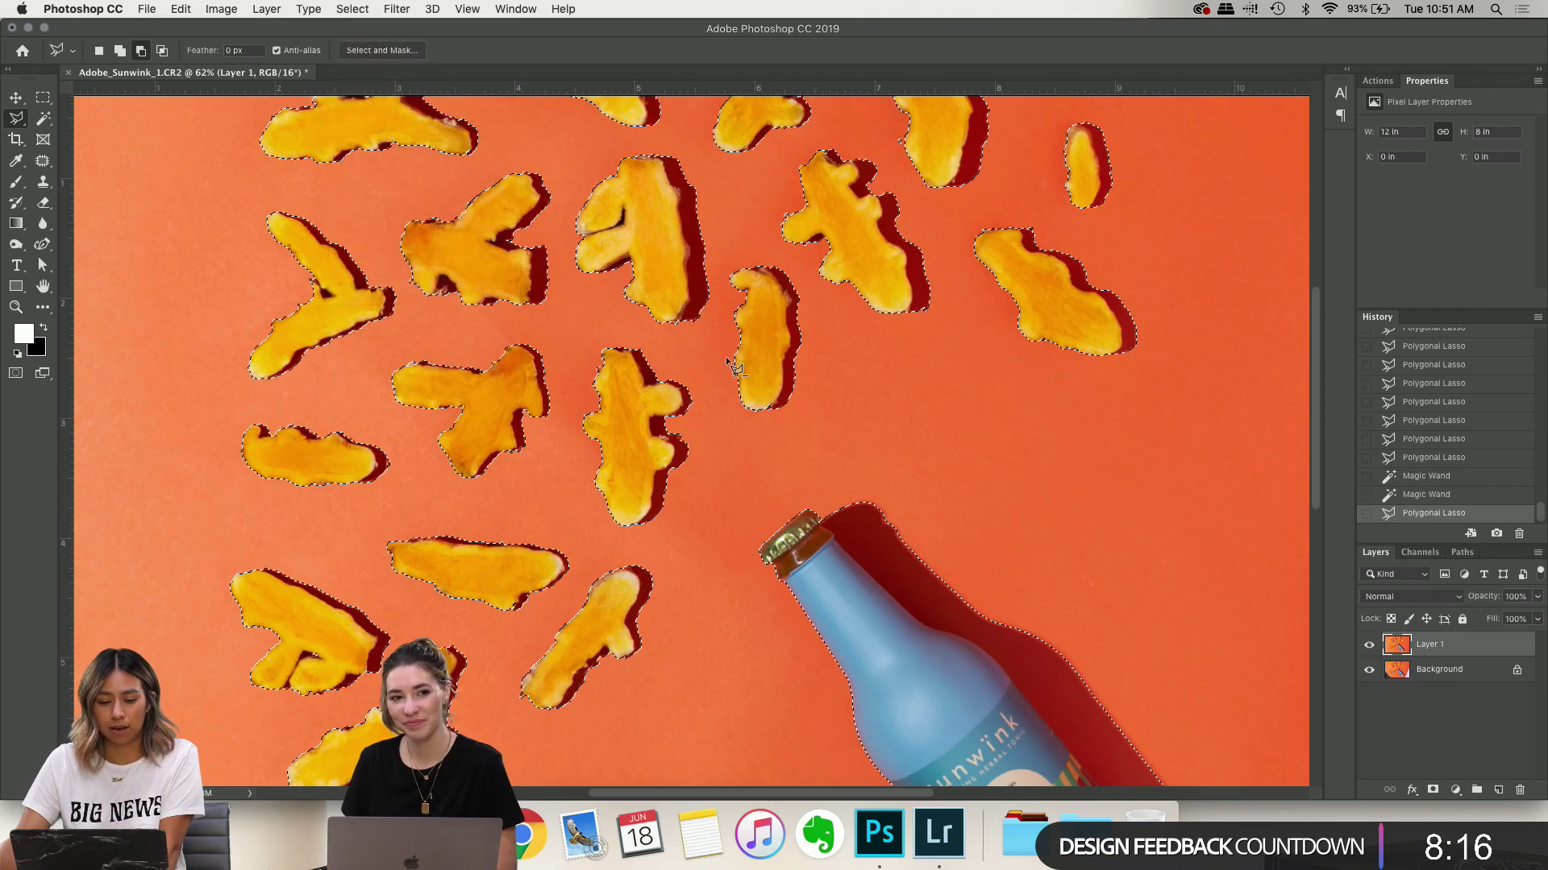
pyautogui.scroll(5, 702, 368)
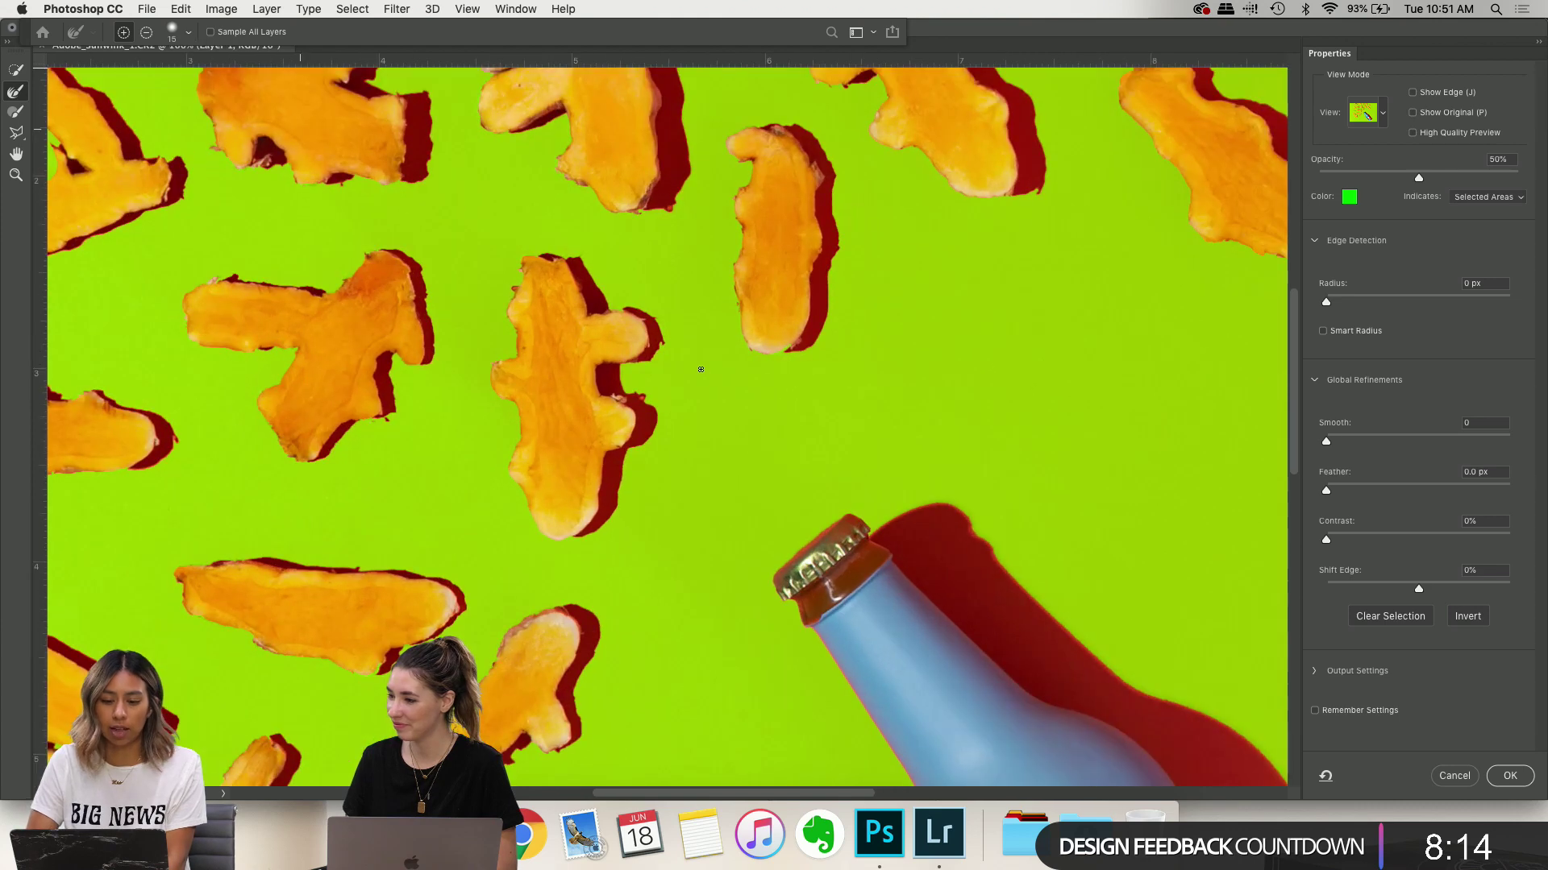
pyautogui.scroll(3, 701, 368)
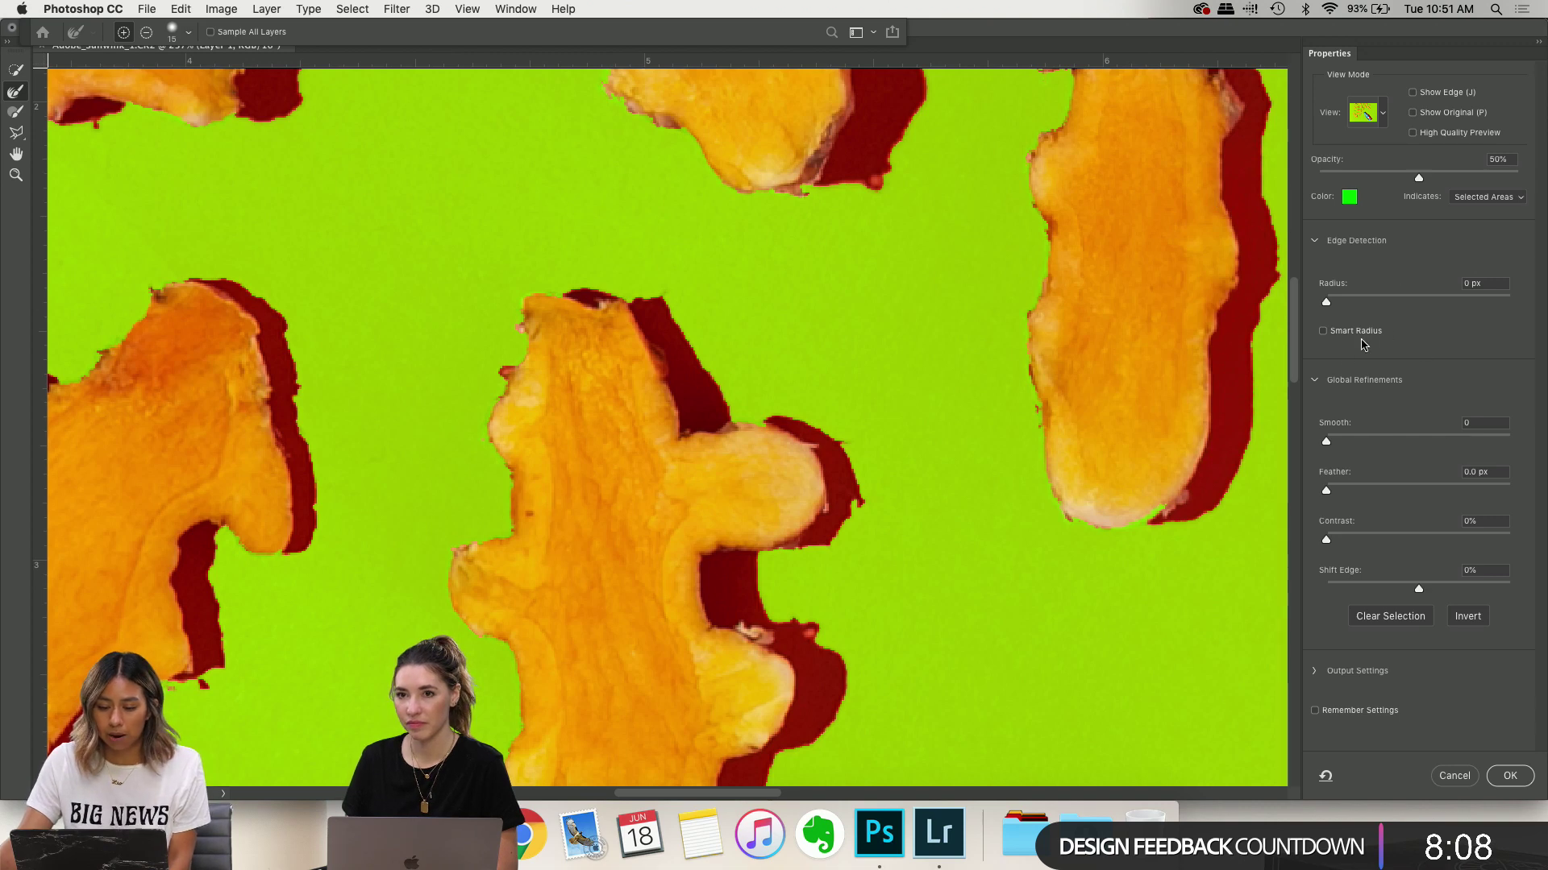
pyautogui.moveTo(1356, 446); pyautogui.dragTo(1376, 442)
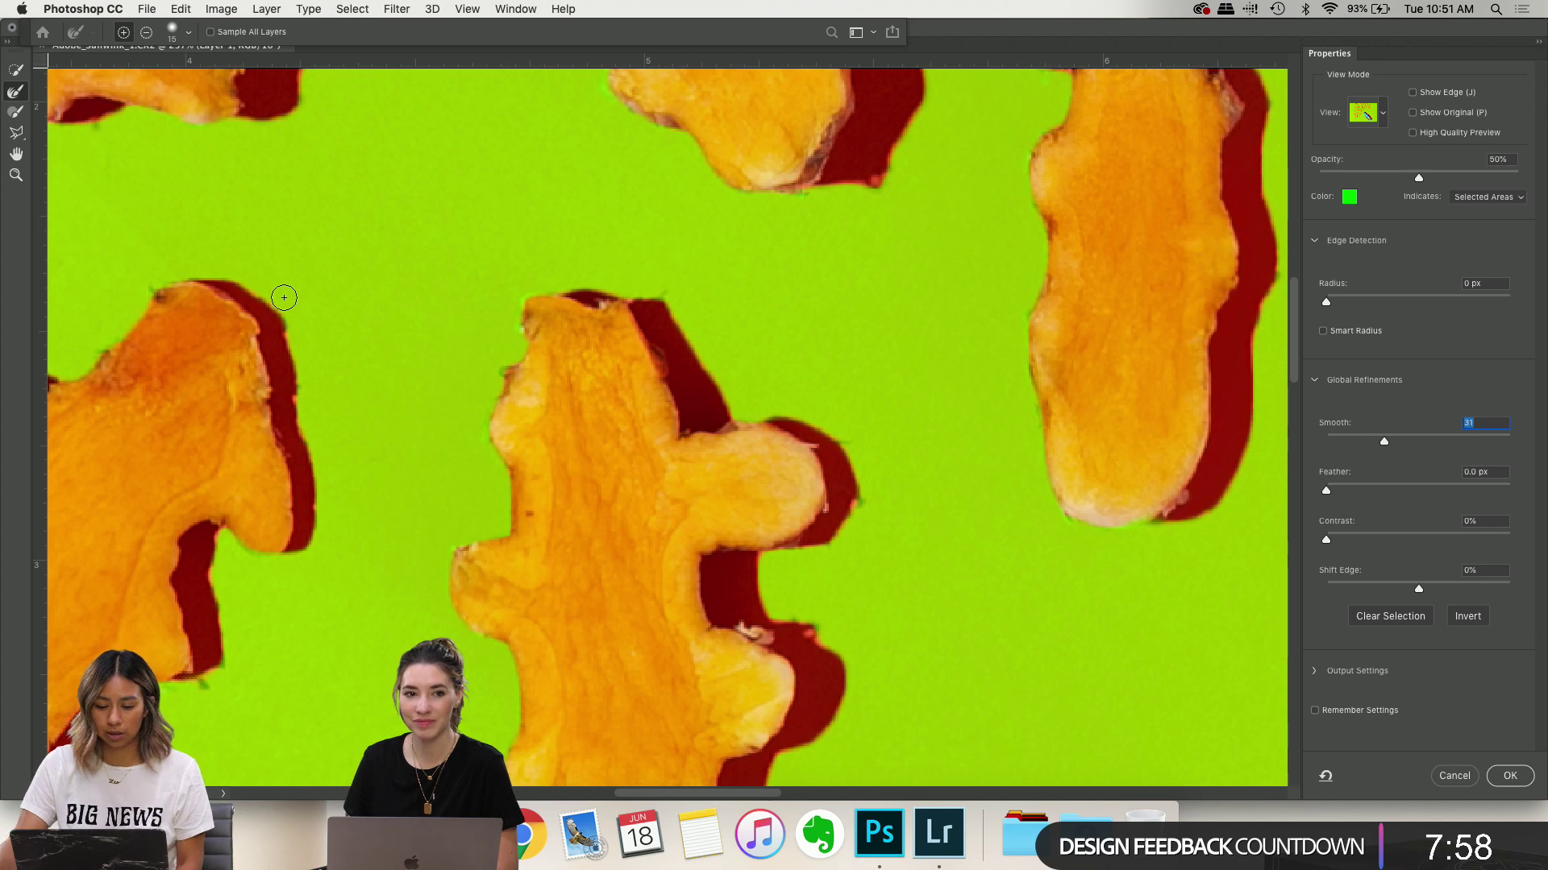
pyautogui.press('super+minus')
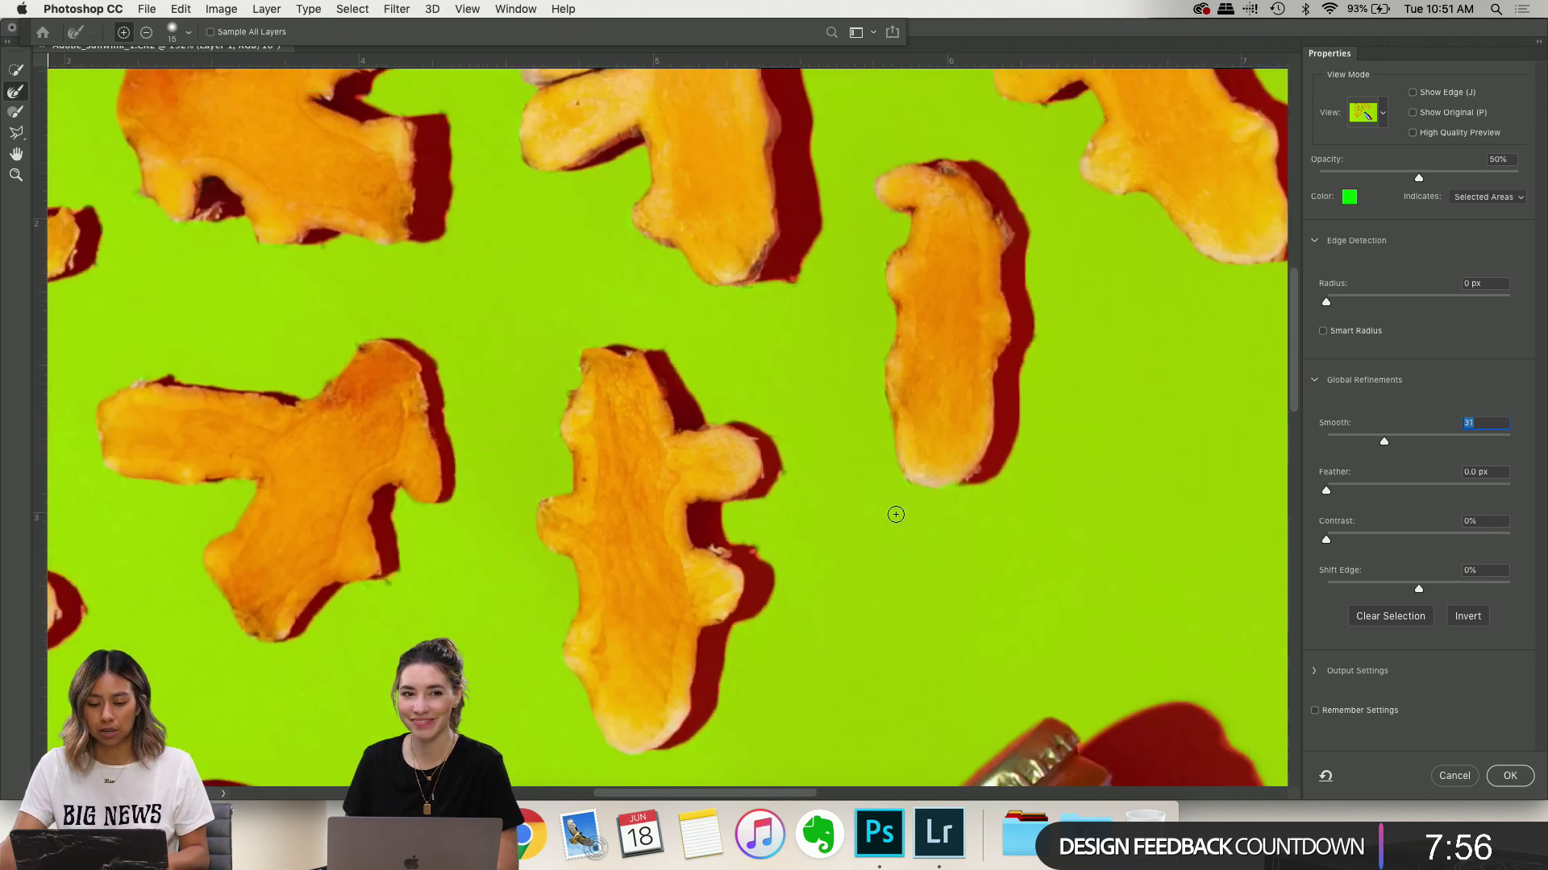
pyautogui.scroll(-6, 896, 514)
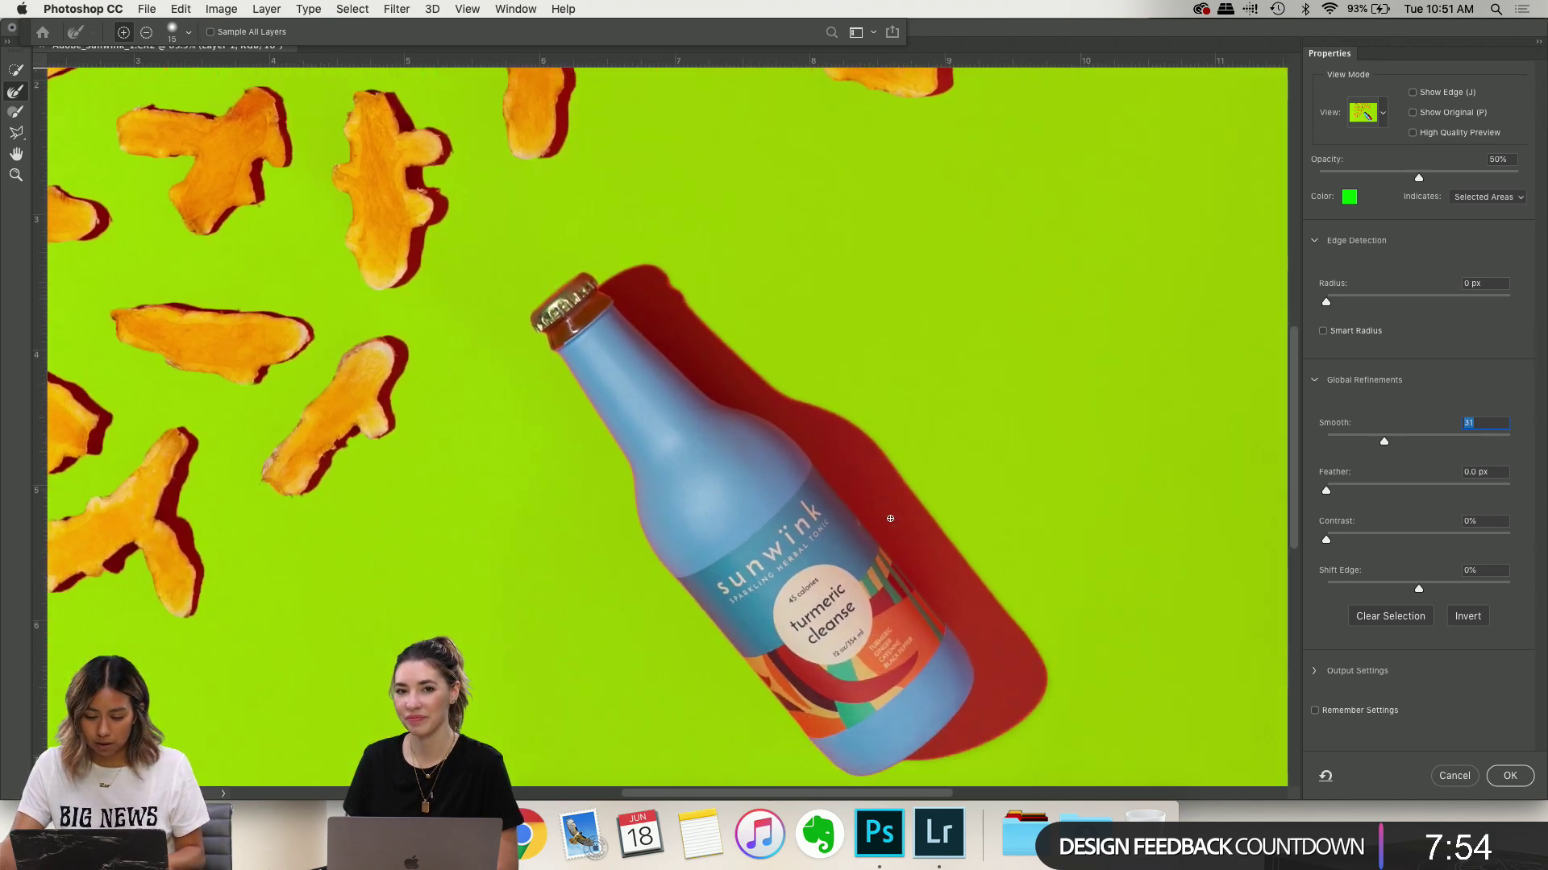
pyautogui.scroll(2, 890, 519)
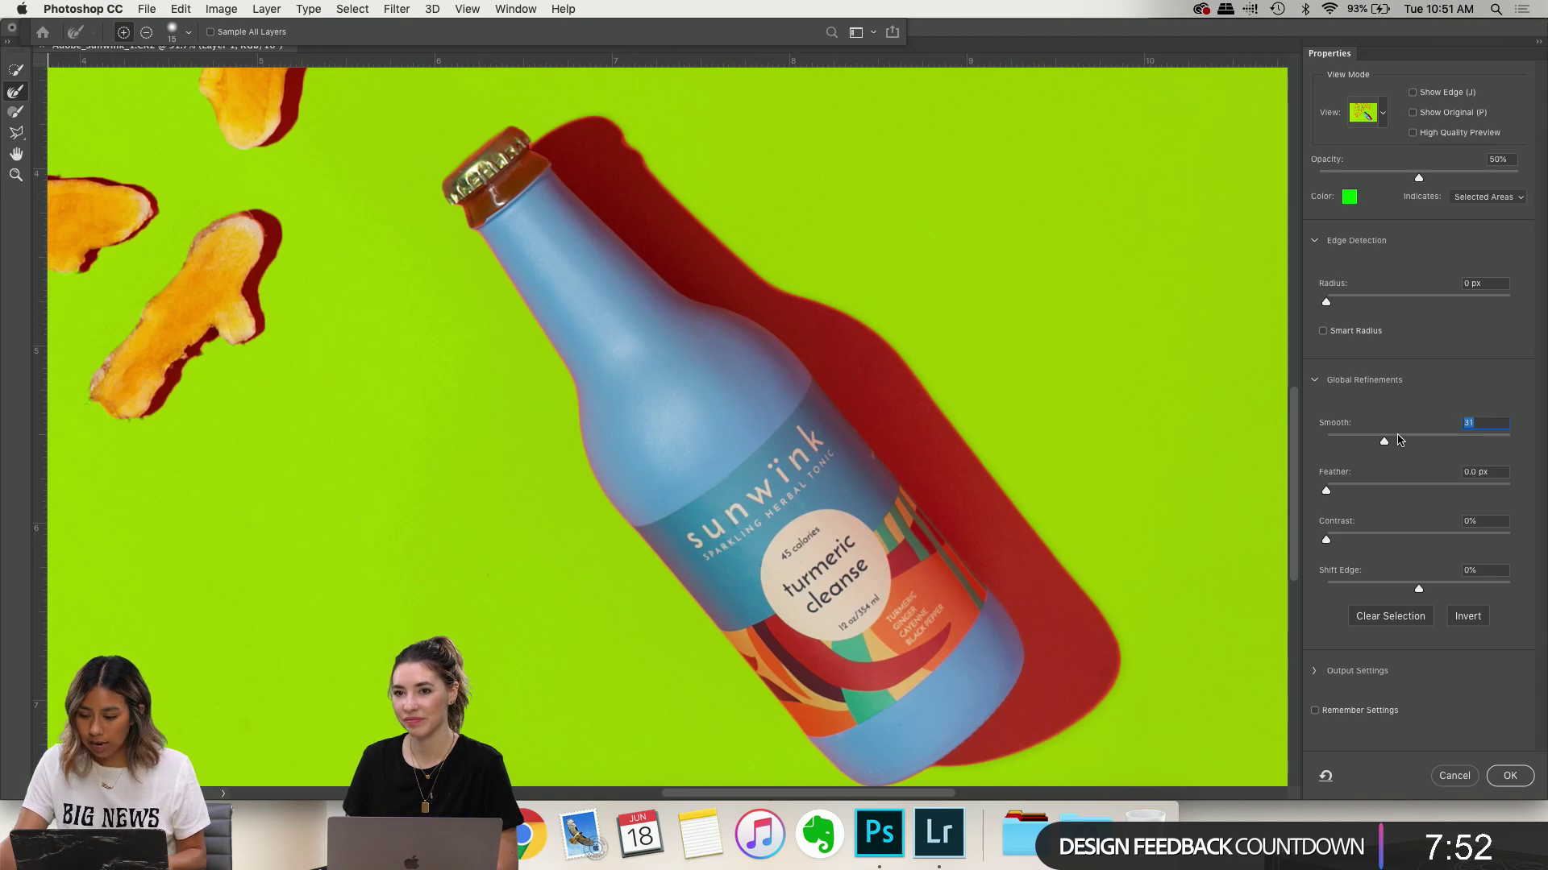
pyautogui.click(1521, 782)
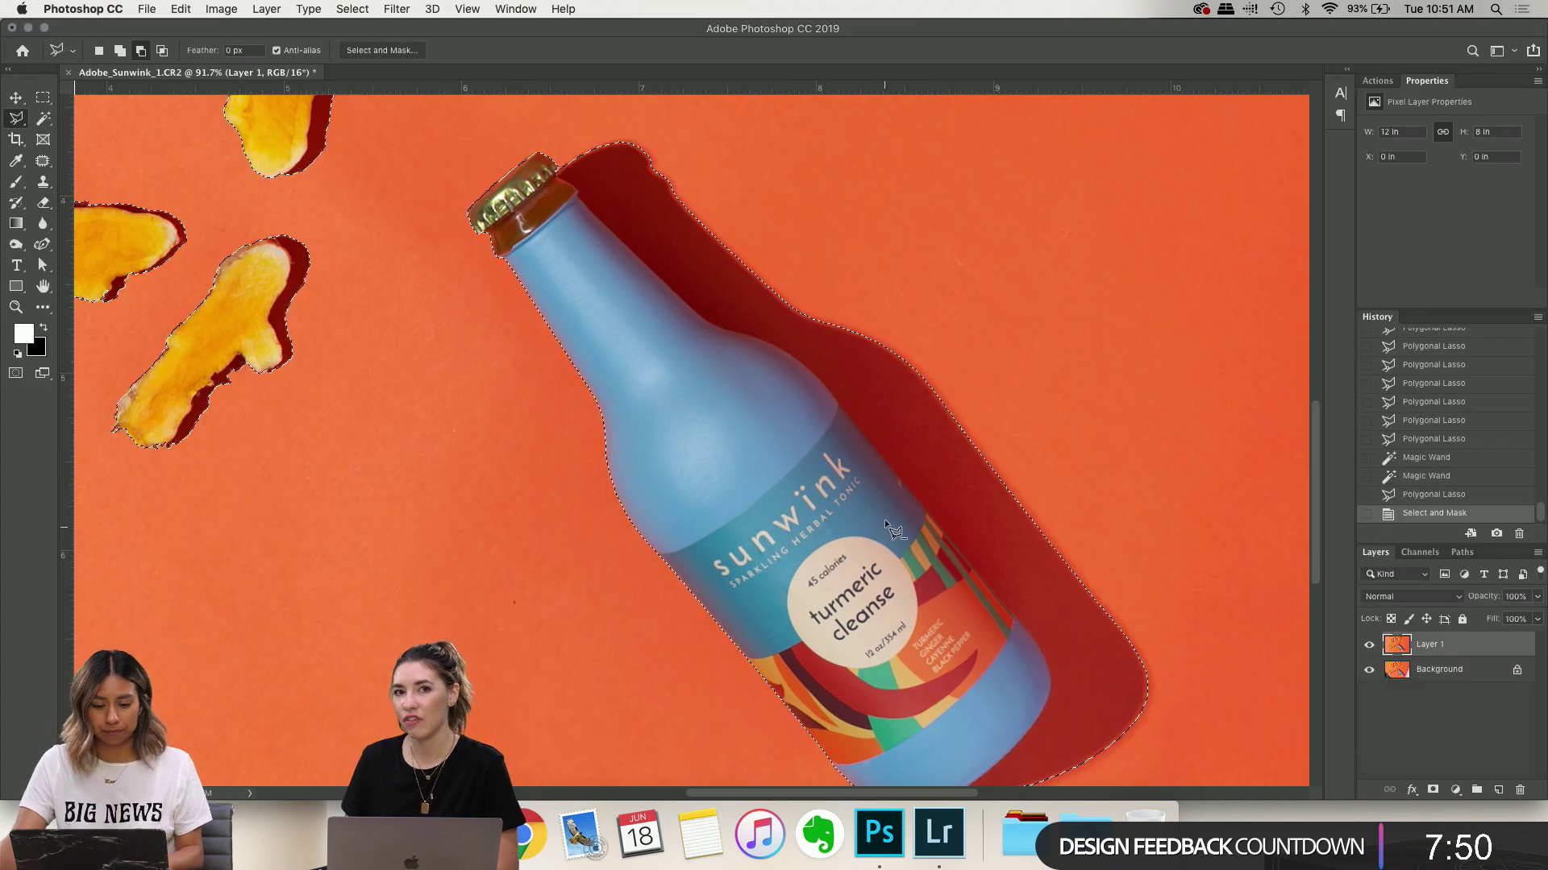
# Invert the selection to copy the bottle, turmeric pieces and their shadows onto a new layer, and hide Layer 1 and Background
pyautogui.scroll(-6, 884, 520)
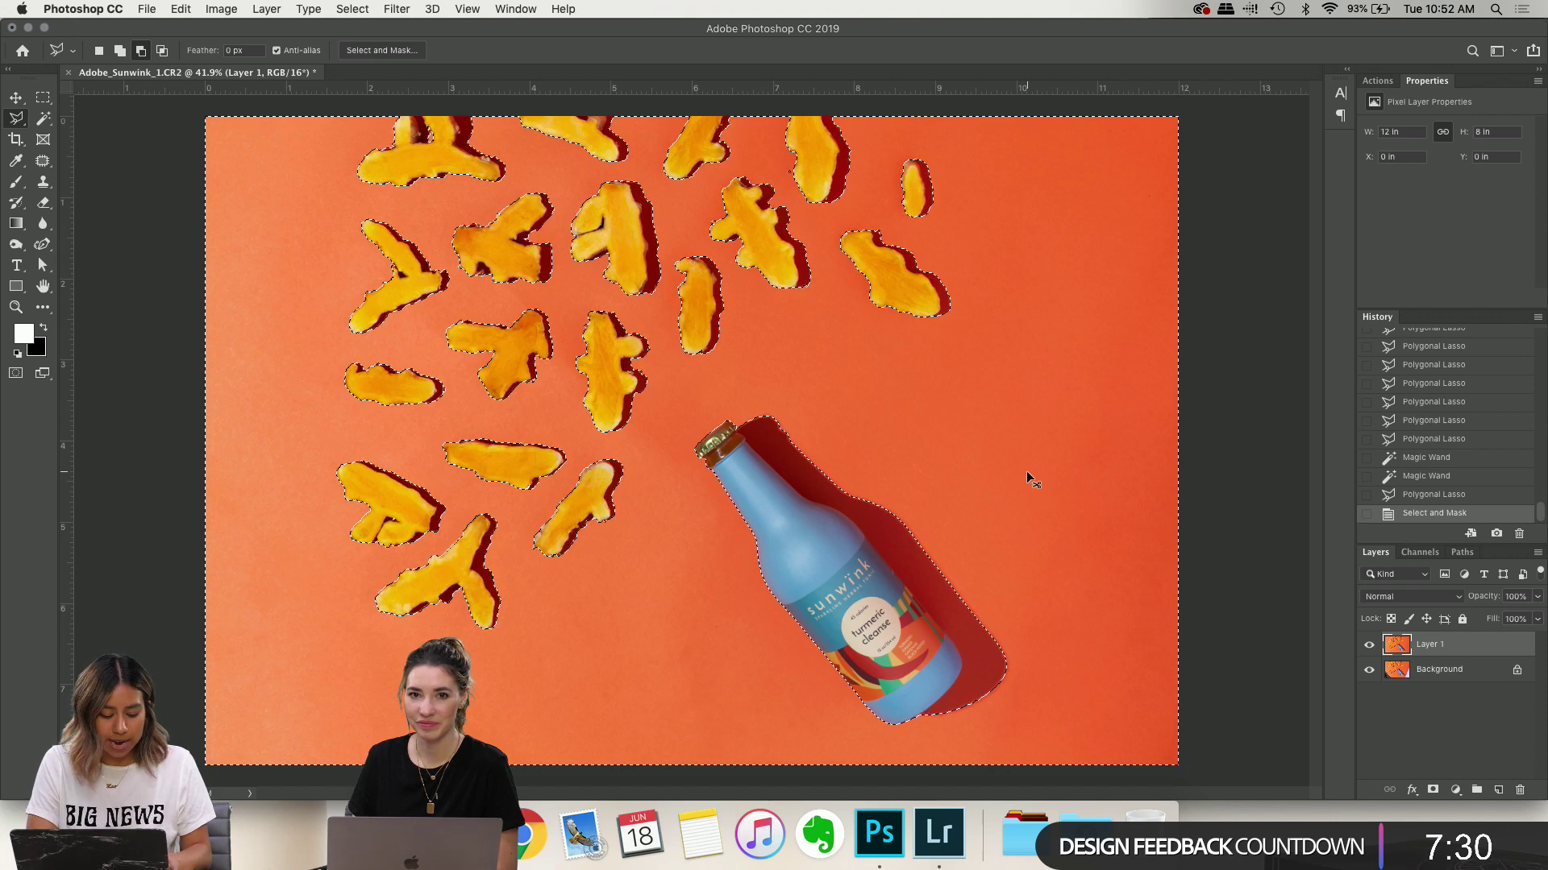
pyautogui.press('super+shift+i')
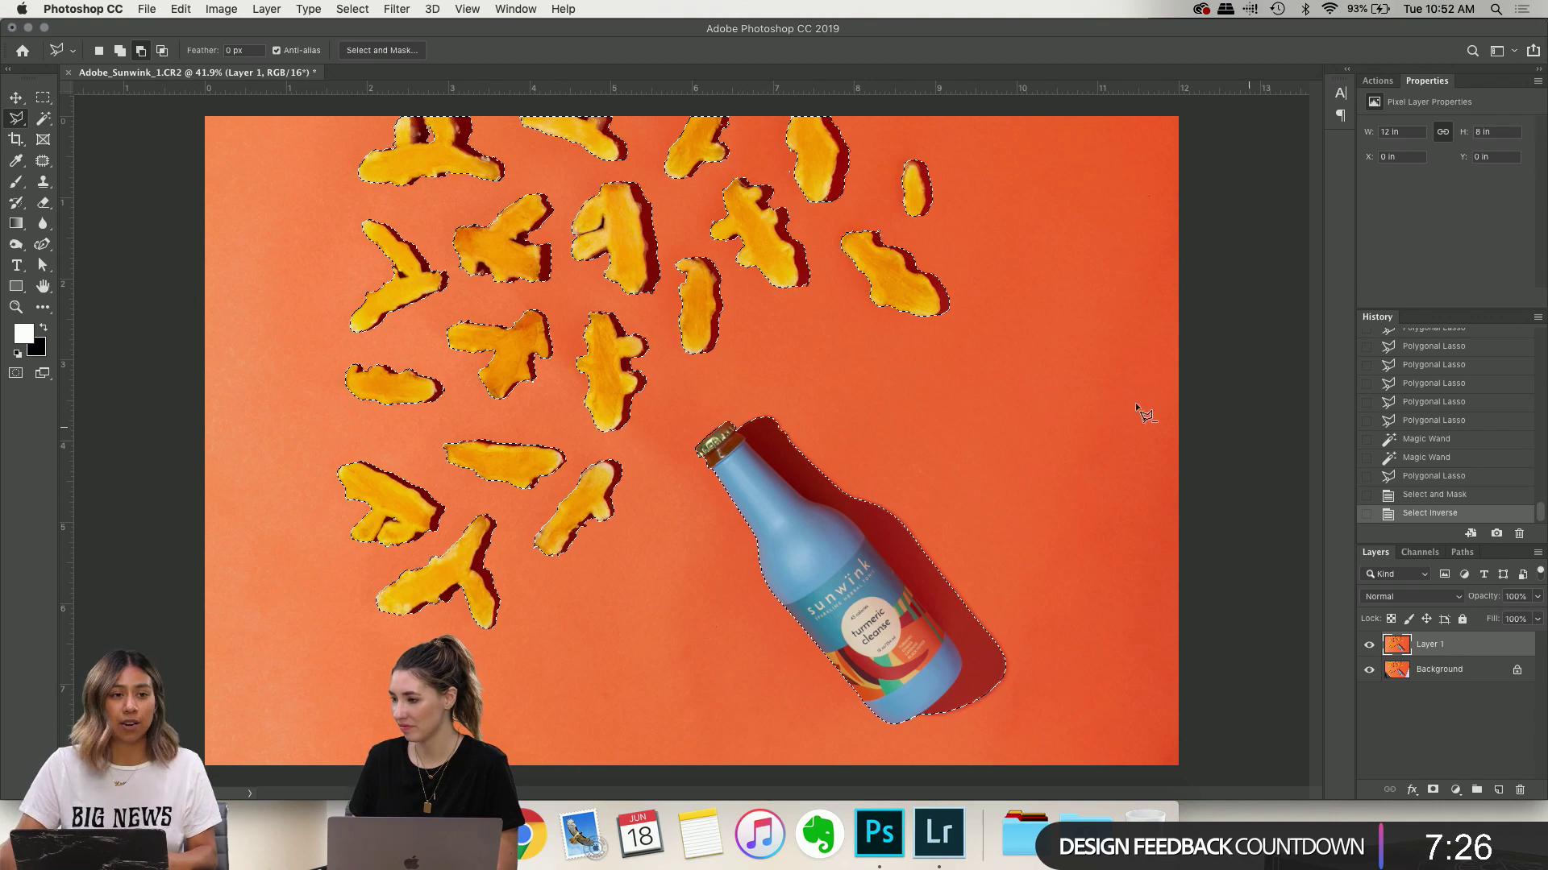
pyautogui.scroll(5, 553, 280)
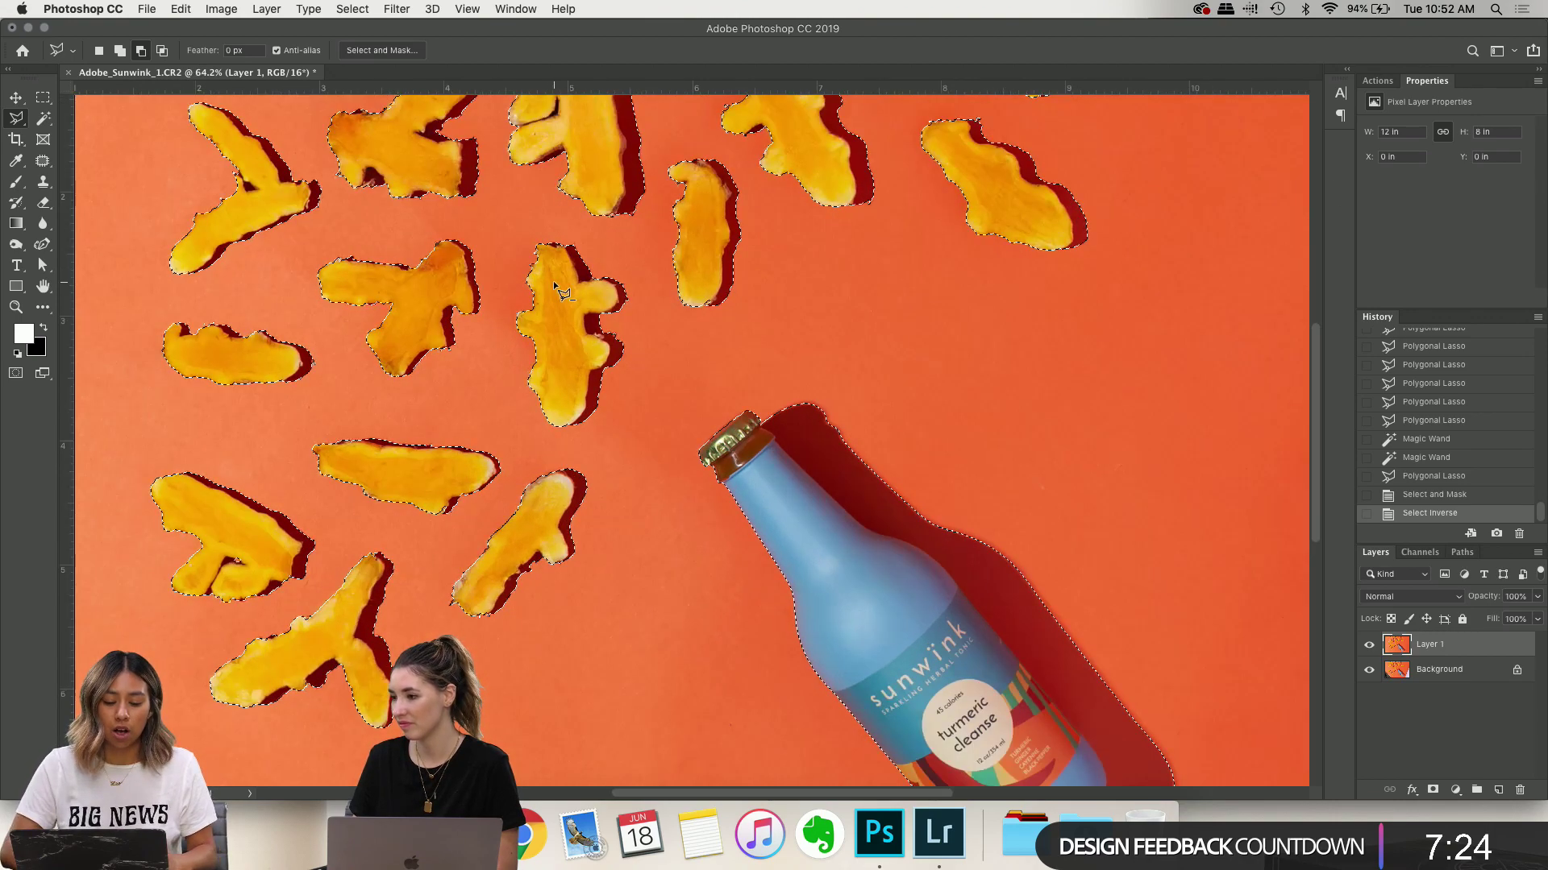
pyautogui.scroll(-5, 701, 418)
pyautogui.hscroll(3, 702, 417)
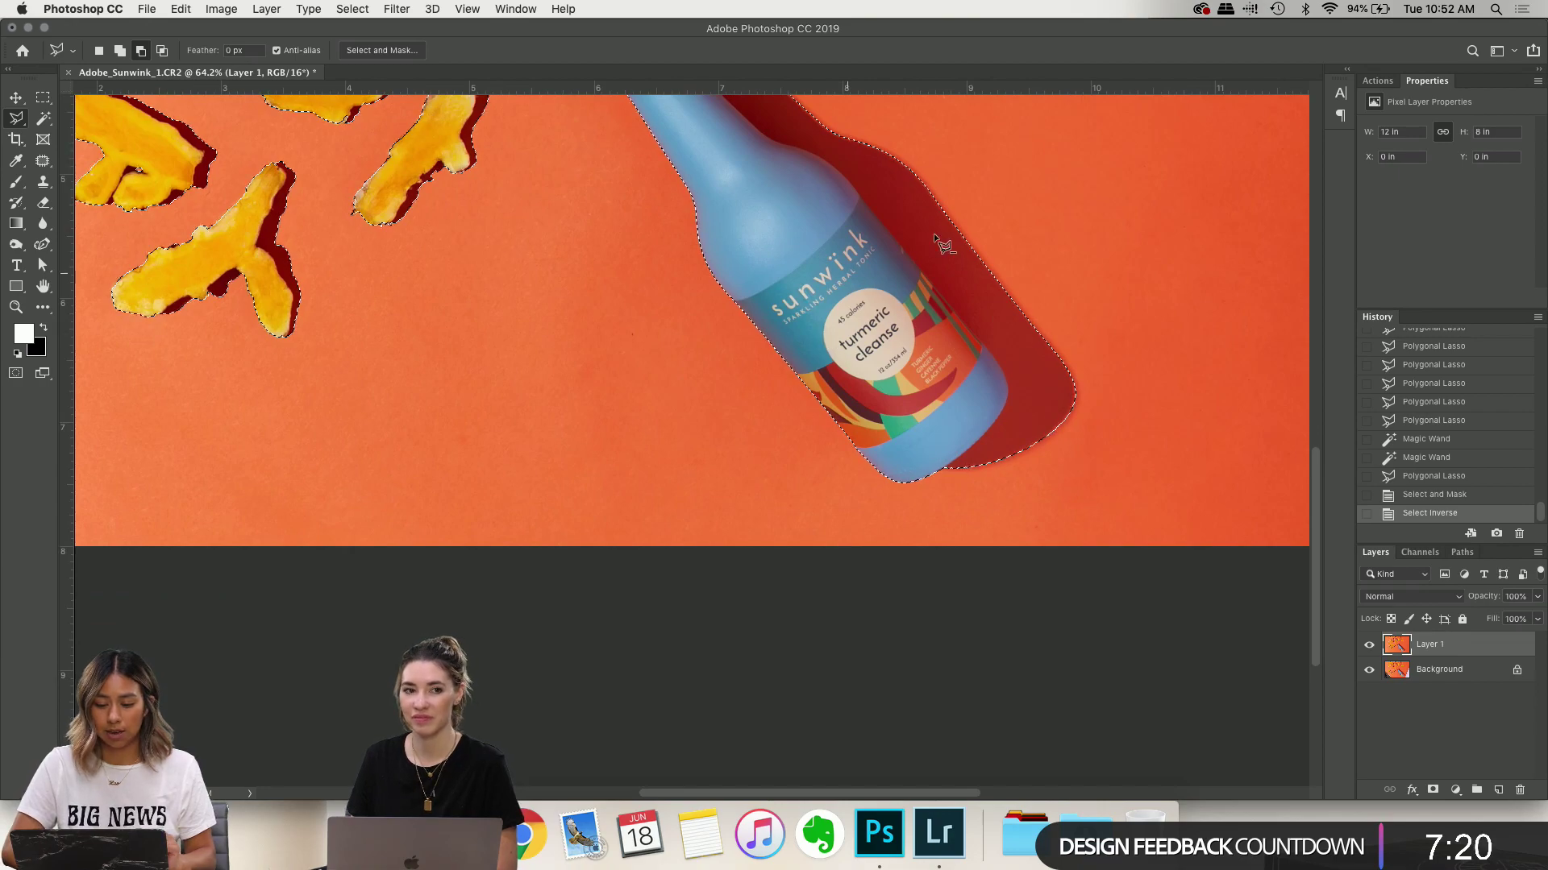
pyautogui.scroll(-5, 934, 234)
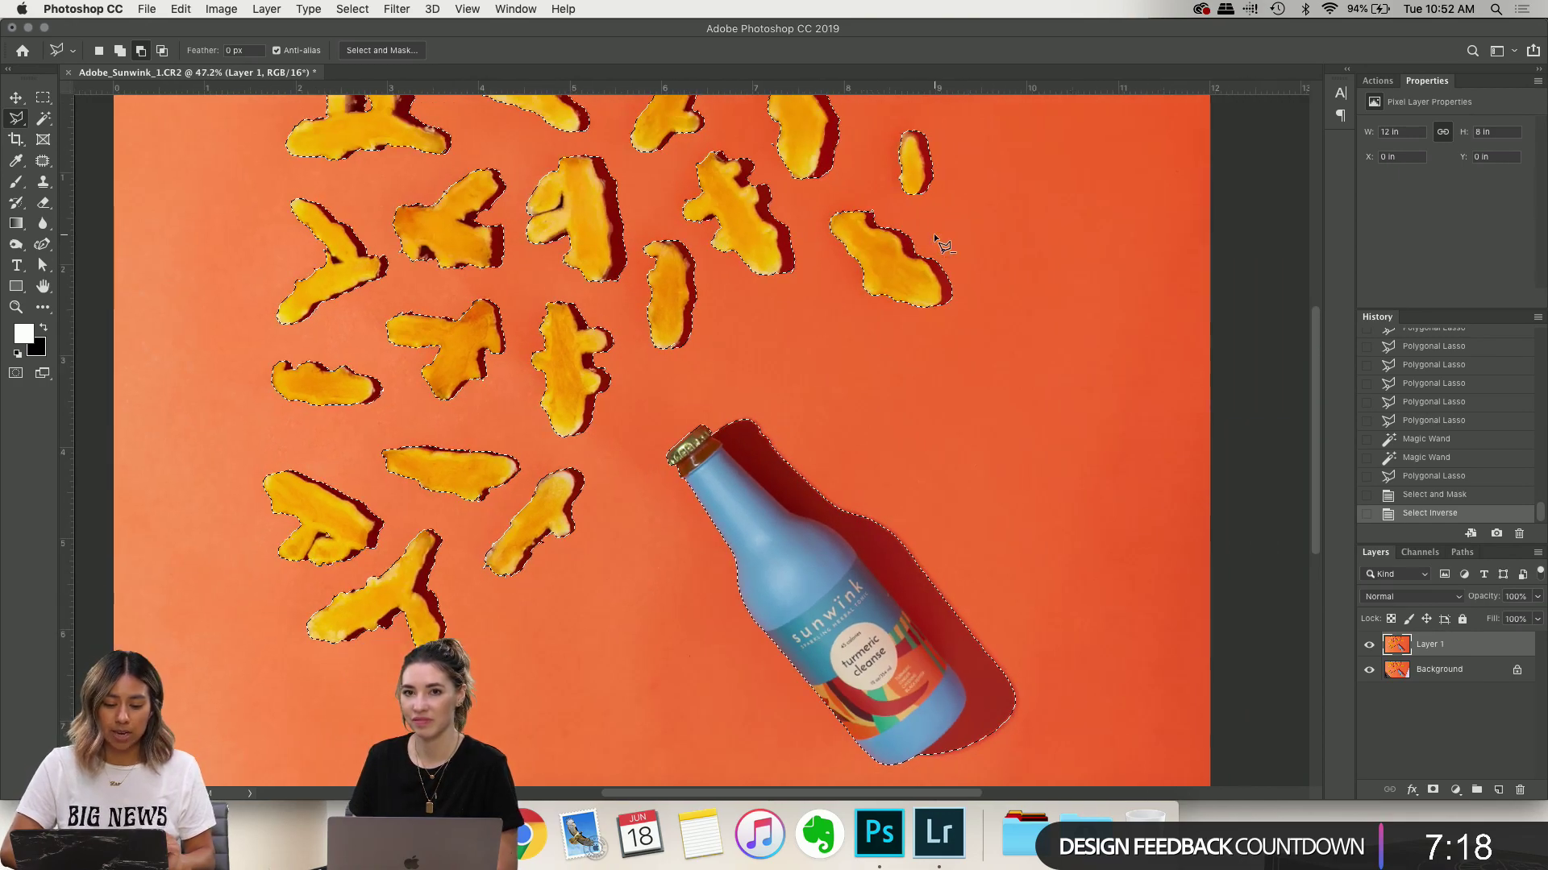
pyautogui.scroll(-1, 934, 233)
pyautogui.hscroll(-1, 933, 234)
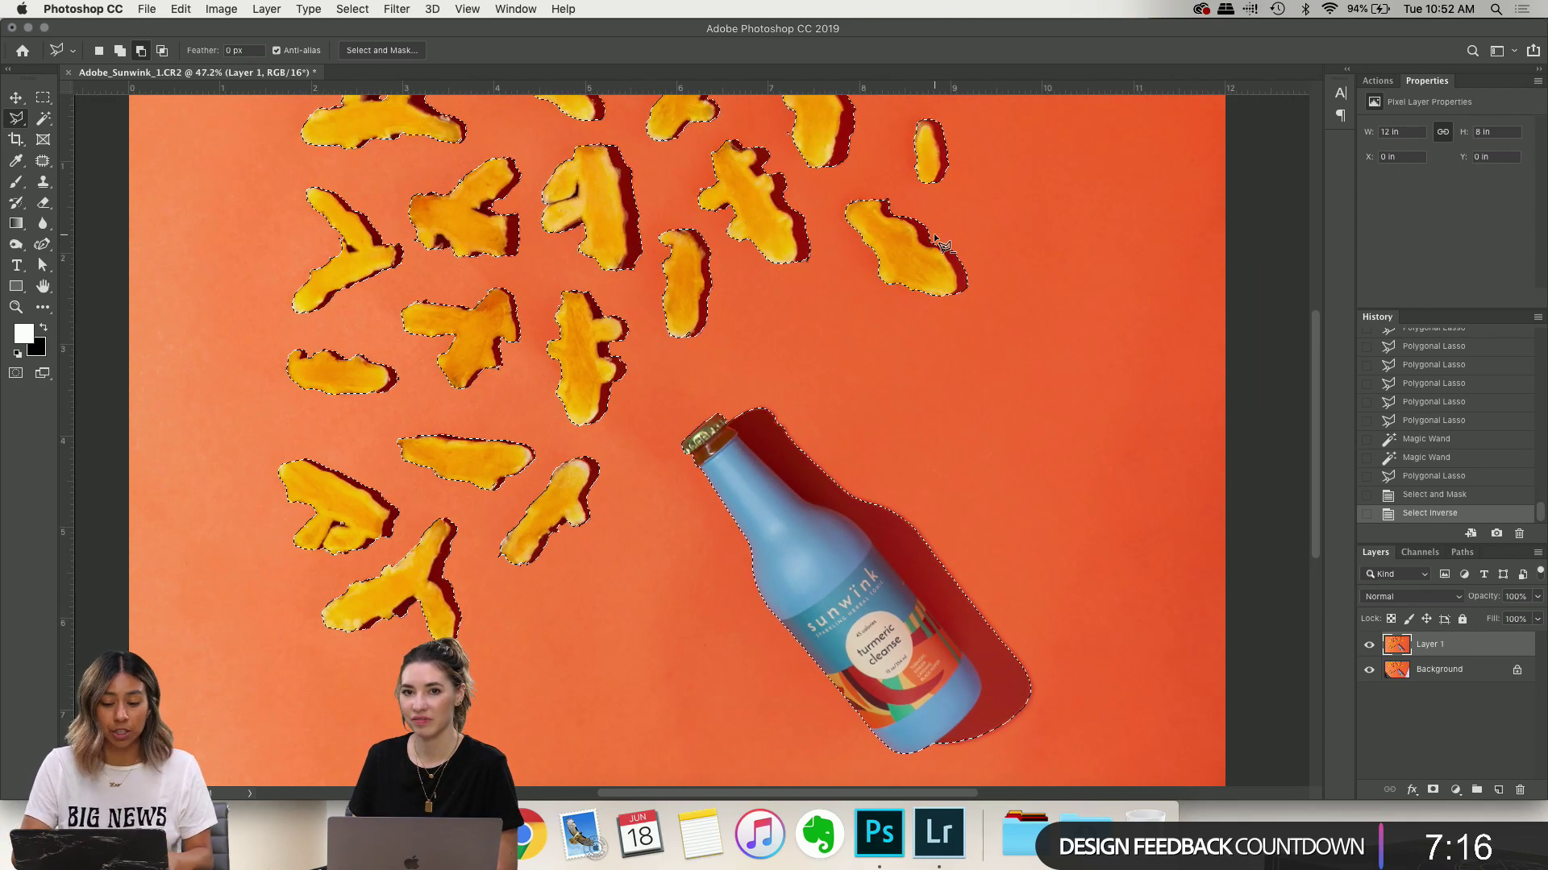
pyautogui.hotkey('ctrl', 'j')
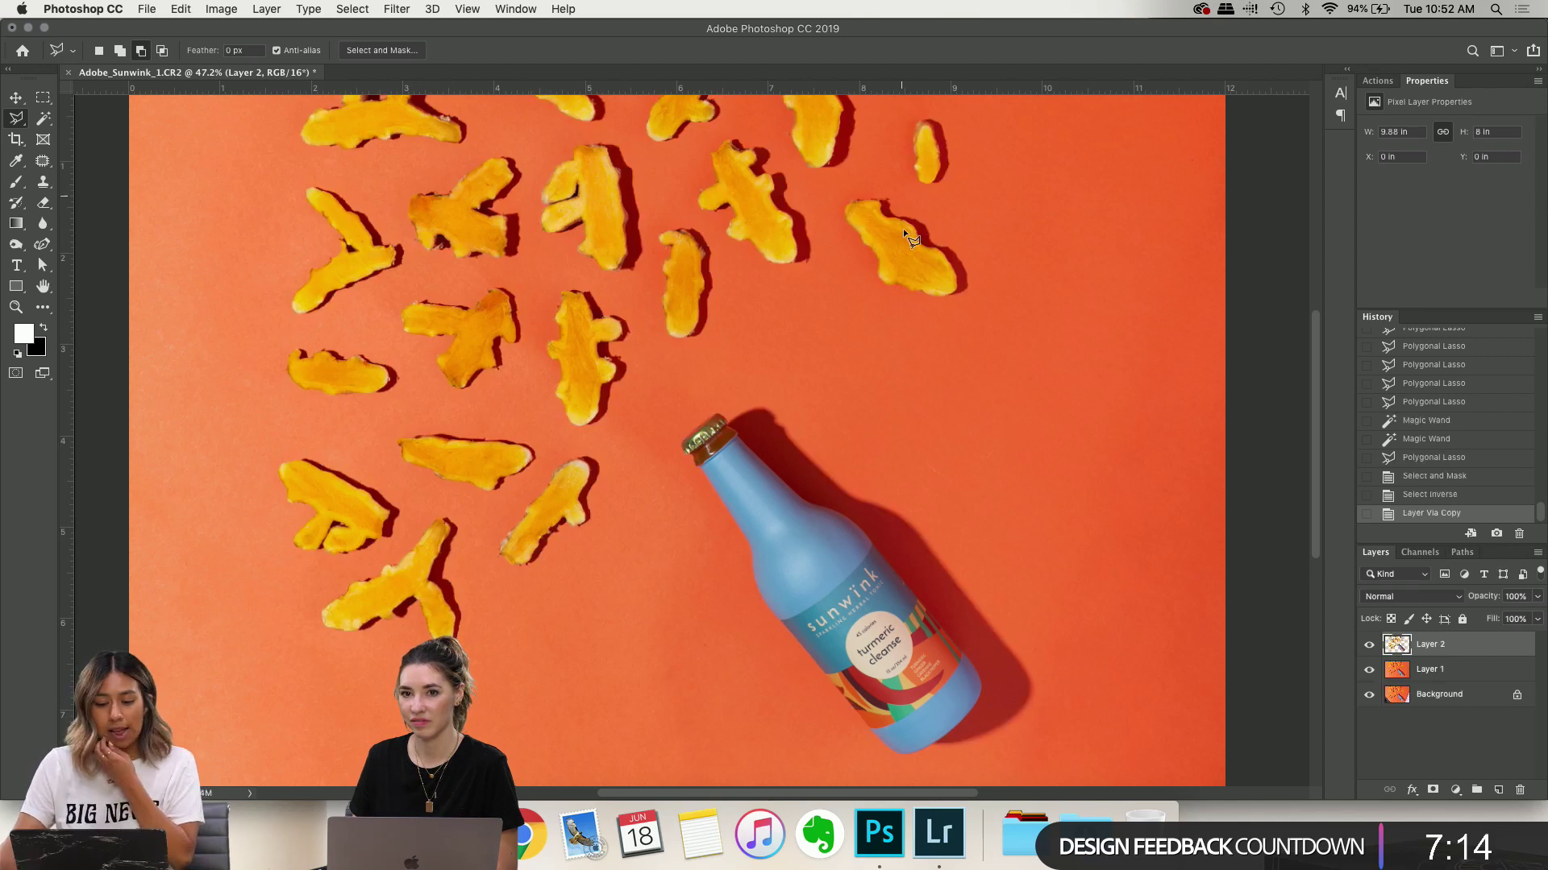
pyautogui.click(1369, 670)
pyautogui.click(1369, 695)
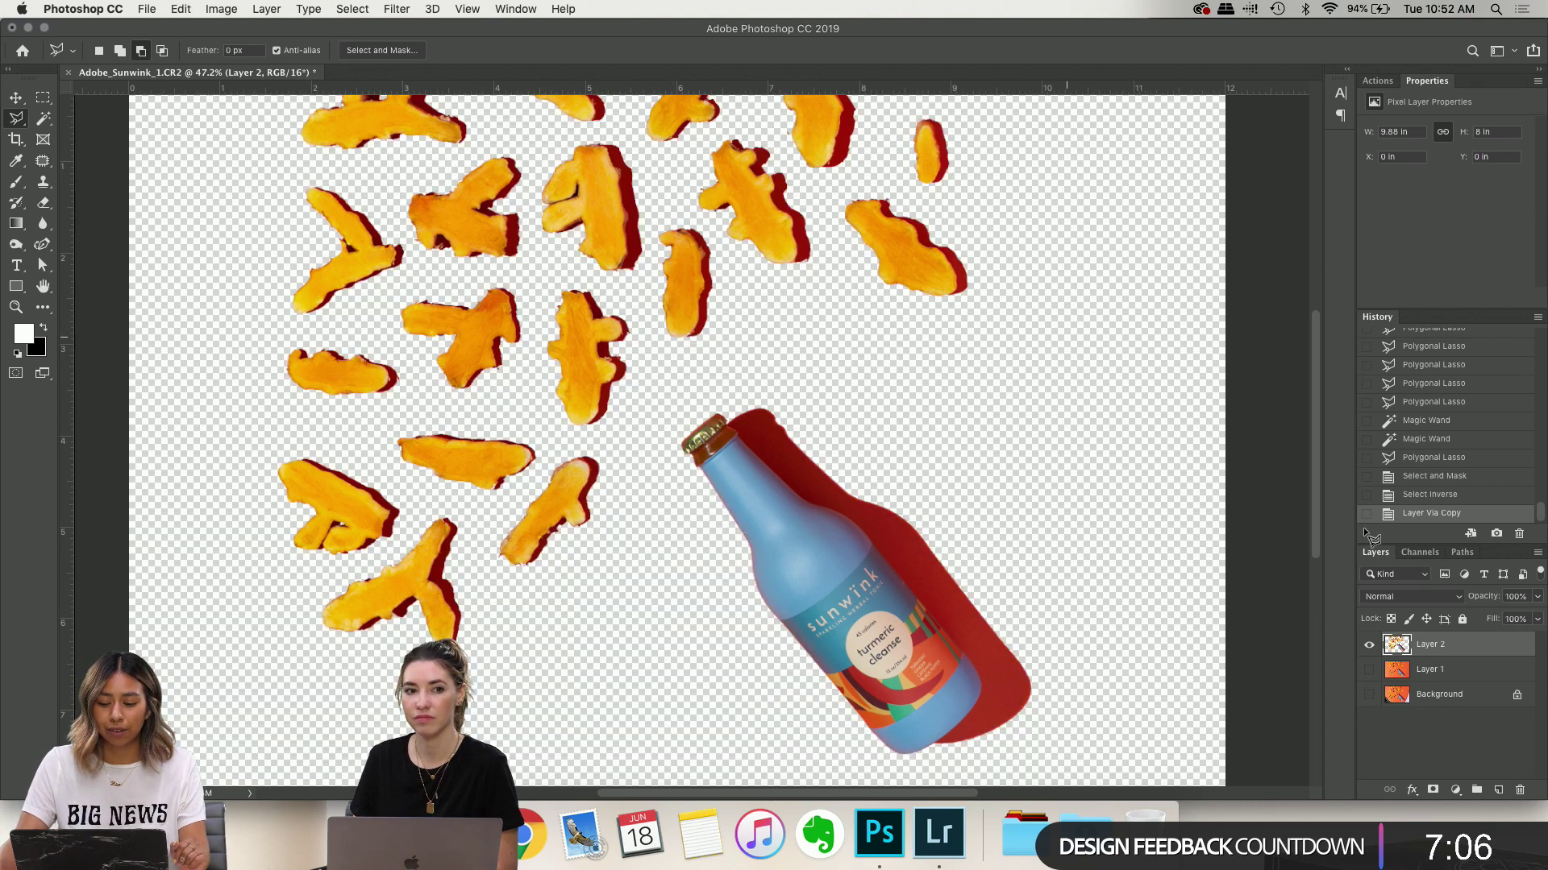
# Outline all the turmeric pieces without the bottle using the Polygonal Lasso and copy them onto their own layer
pyautogui.scroll(-2, 1018, 439)
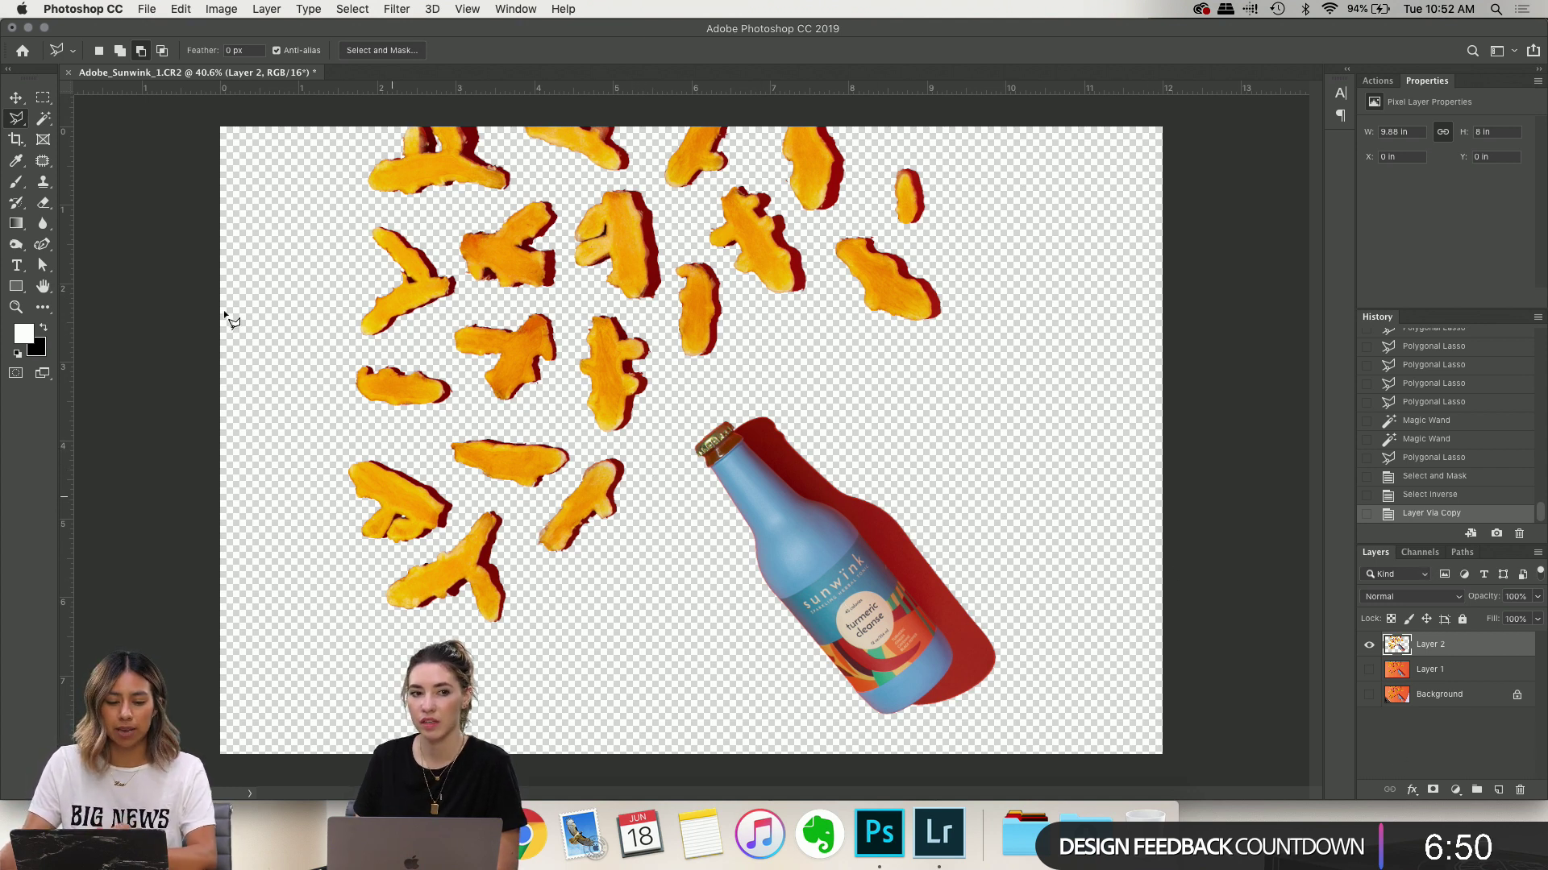
pyautogui.rightClick(16, 119)
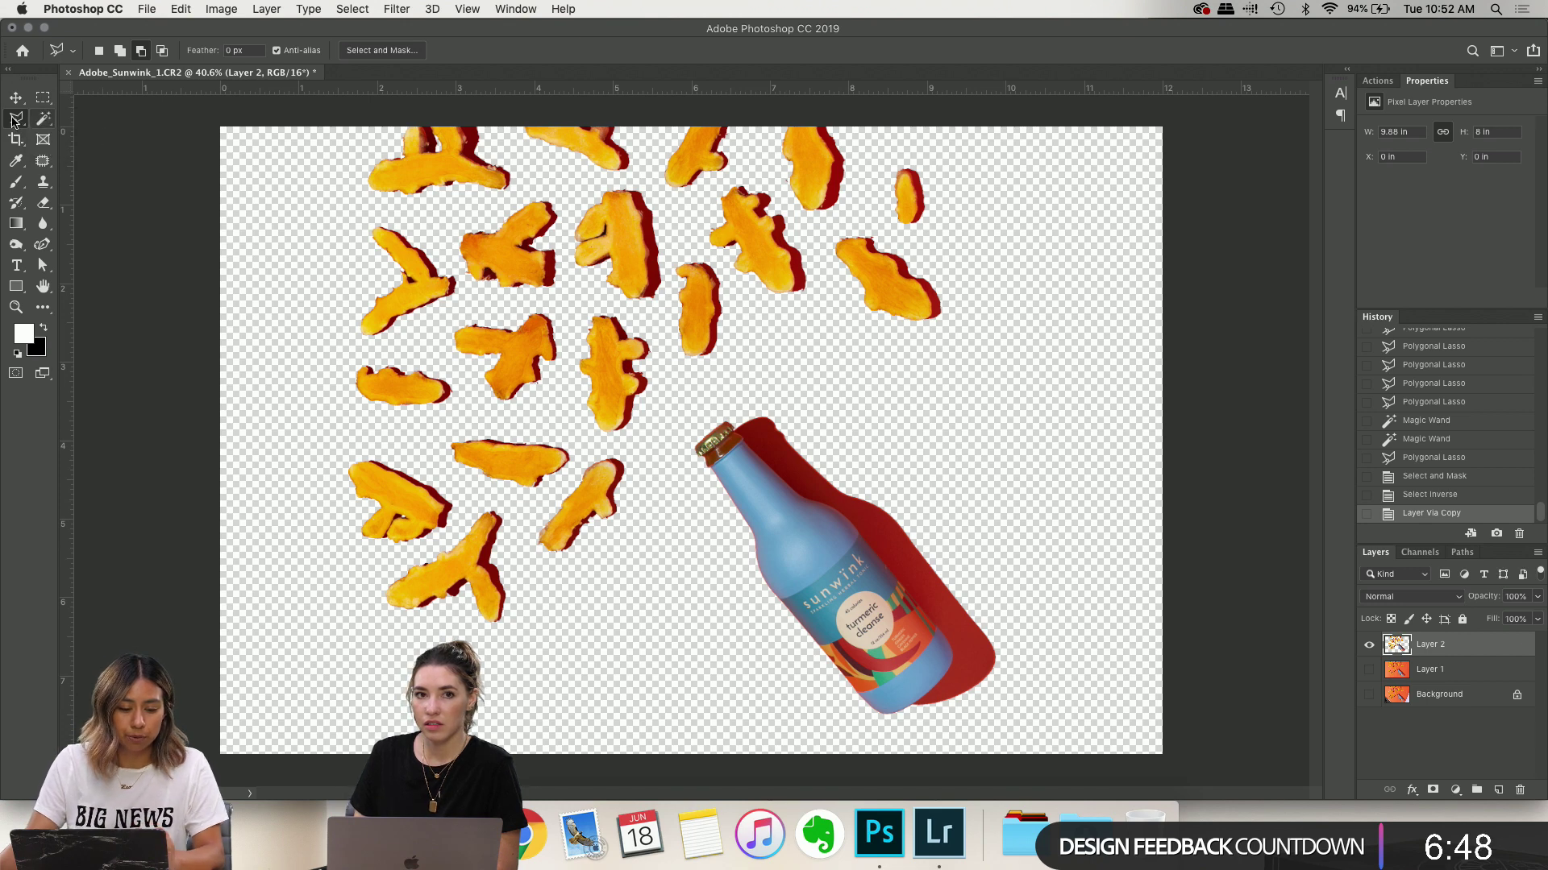
pyautogui.click(96, 132)
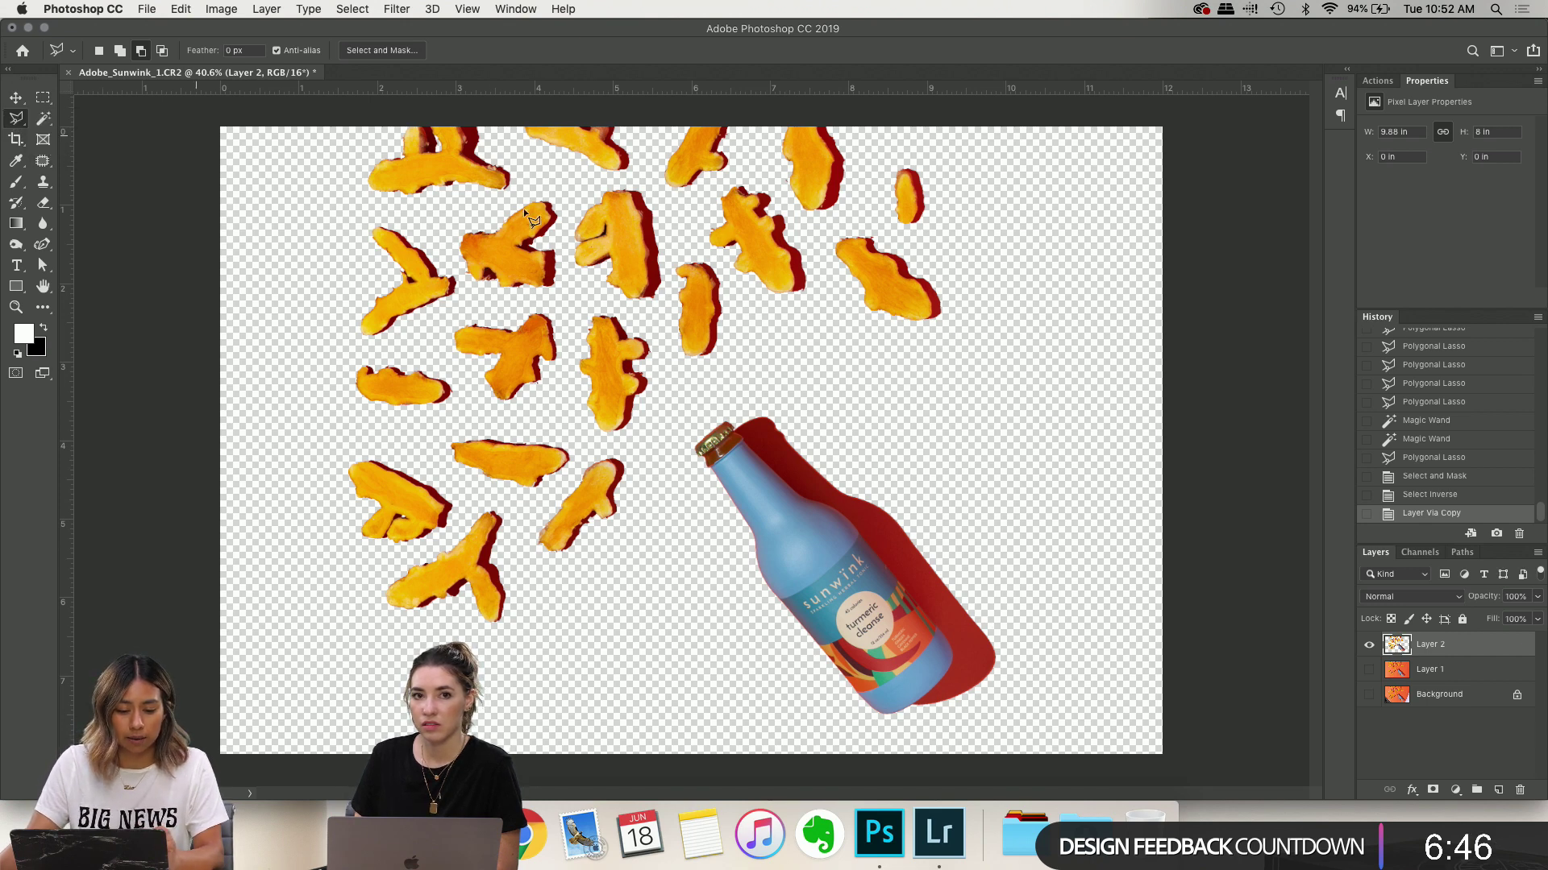
pyautogui.click(362, 116)
pyautogui.click(307, 388)
pyautogui.click(350, 698)
pyautogui.click(599, 687)
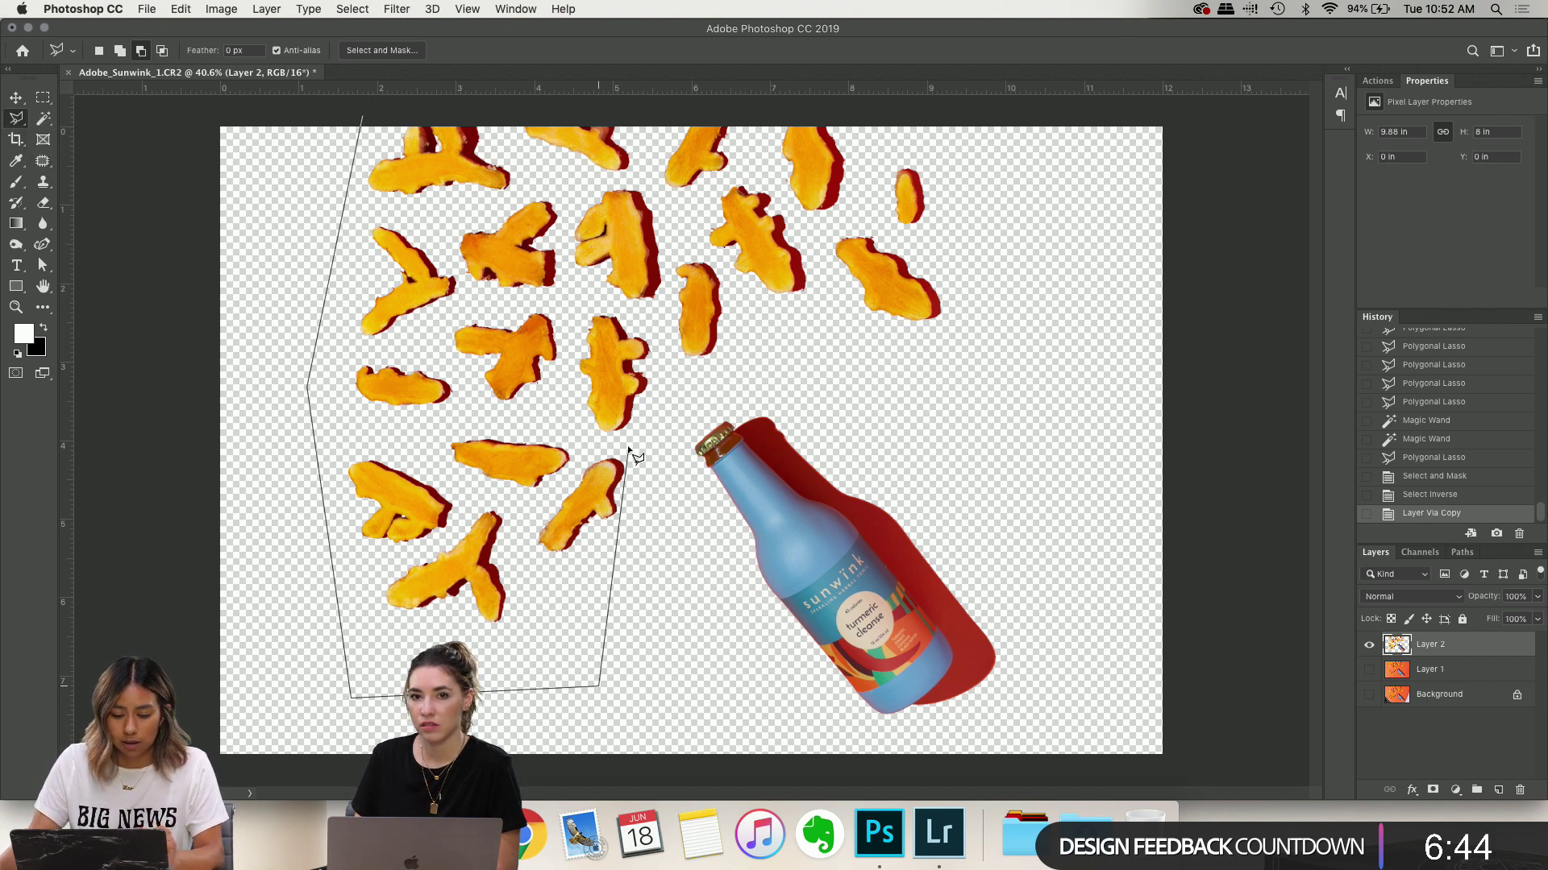
pyautogui.click(669, 403)
pyautogui.click(810, 334)
pyautogui.click(977, 404)
pyautogui.click(1026, 282)
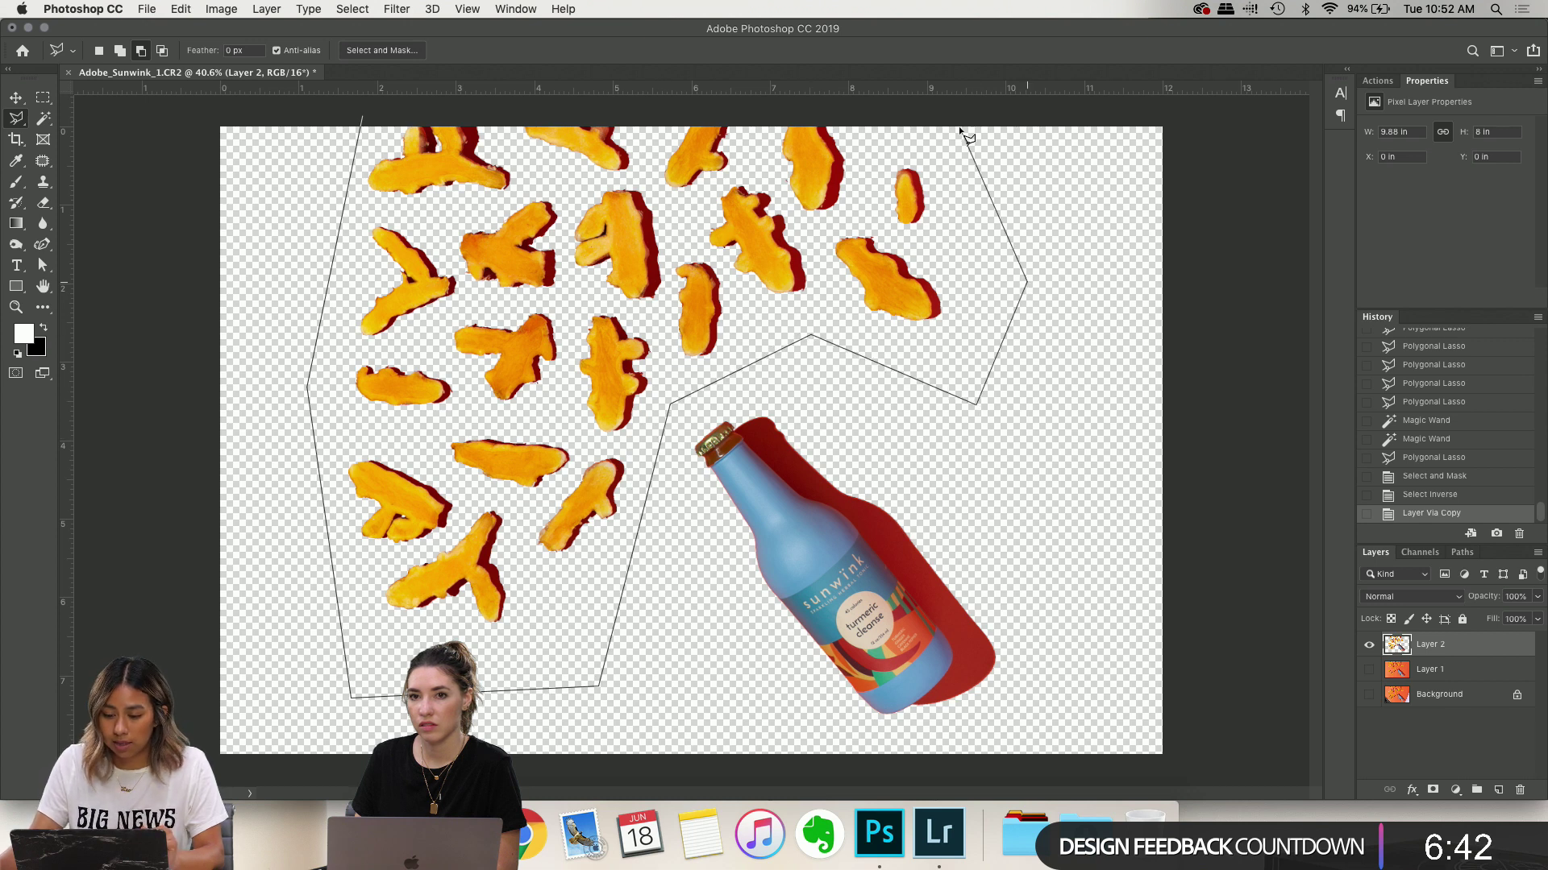
pyautogui.click(960, 127)
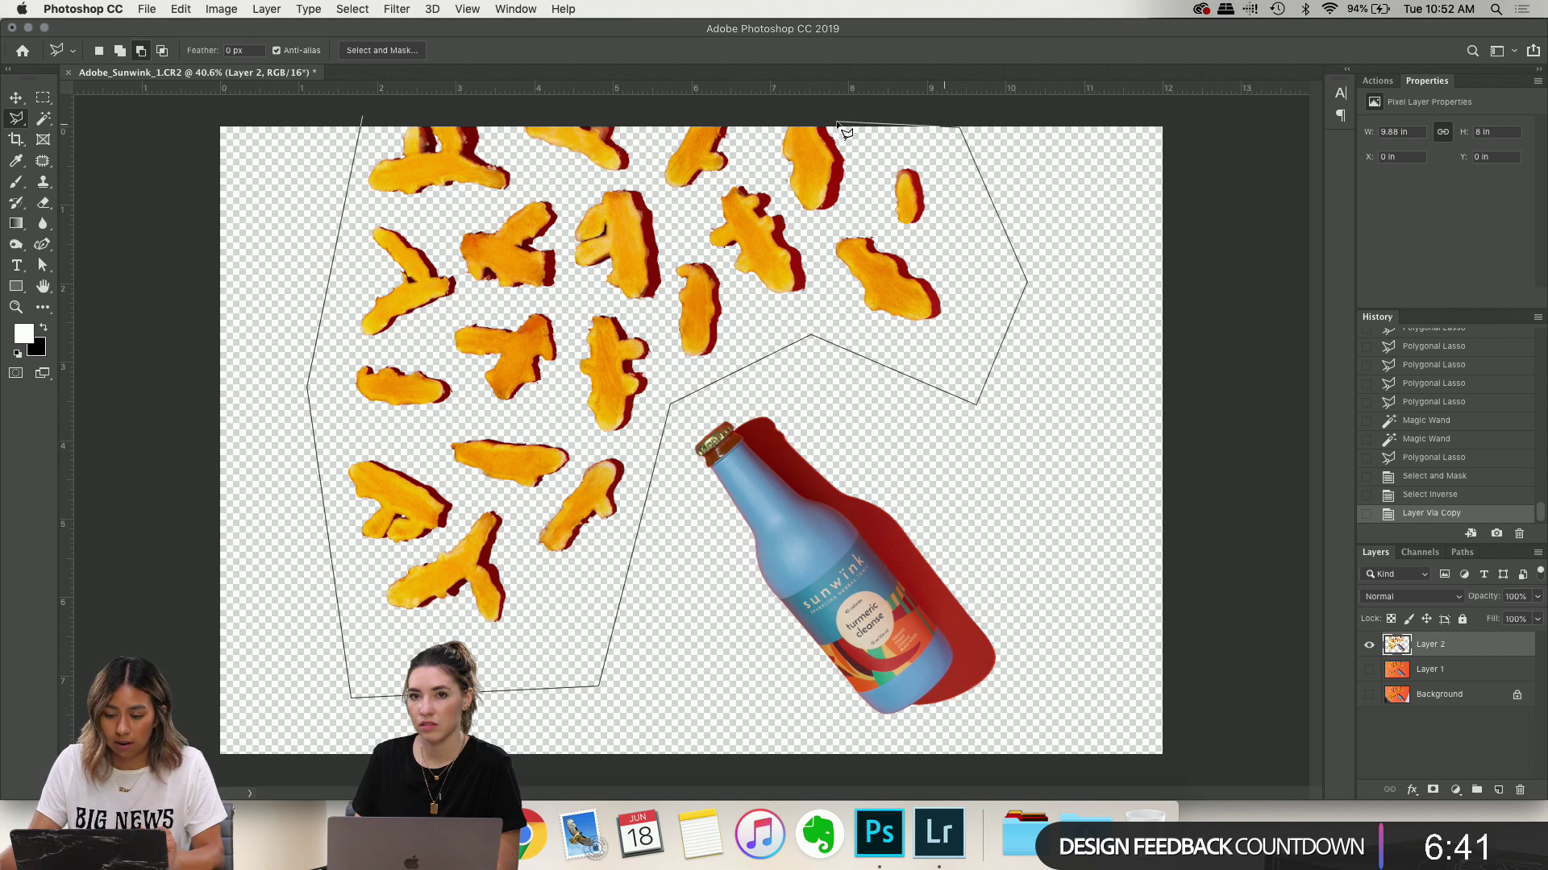
pyautogui.click(365, 118)
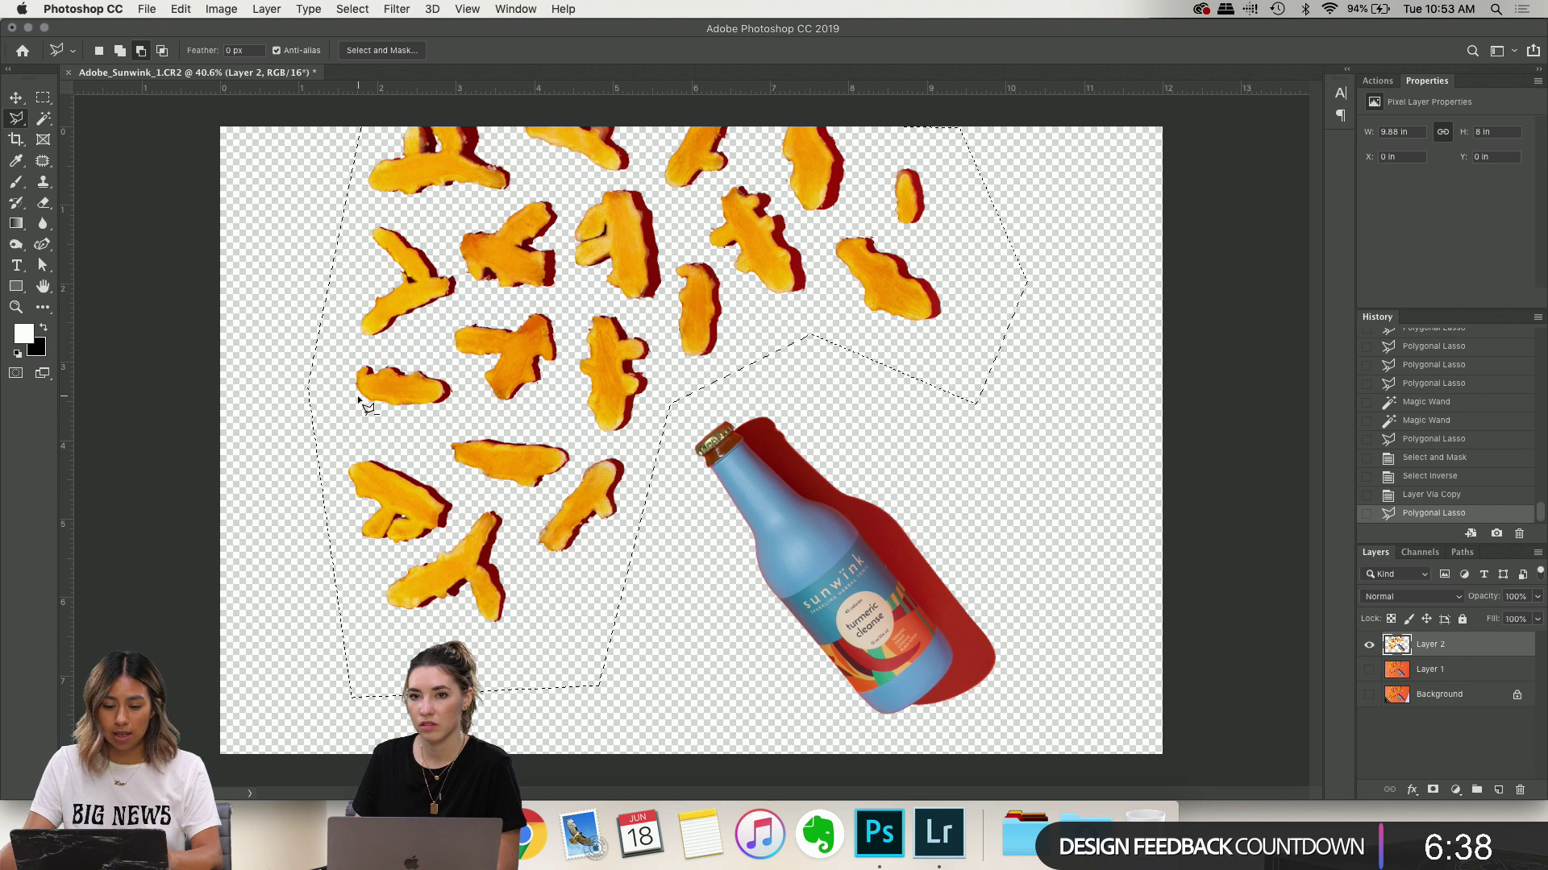
pyautogui.press('super+j')
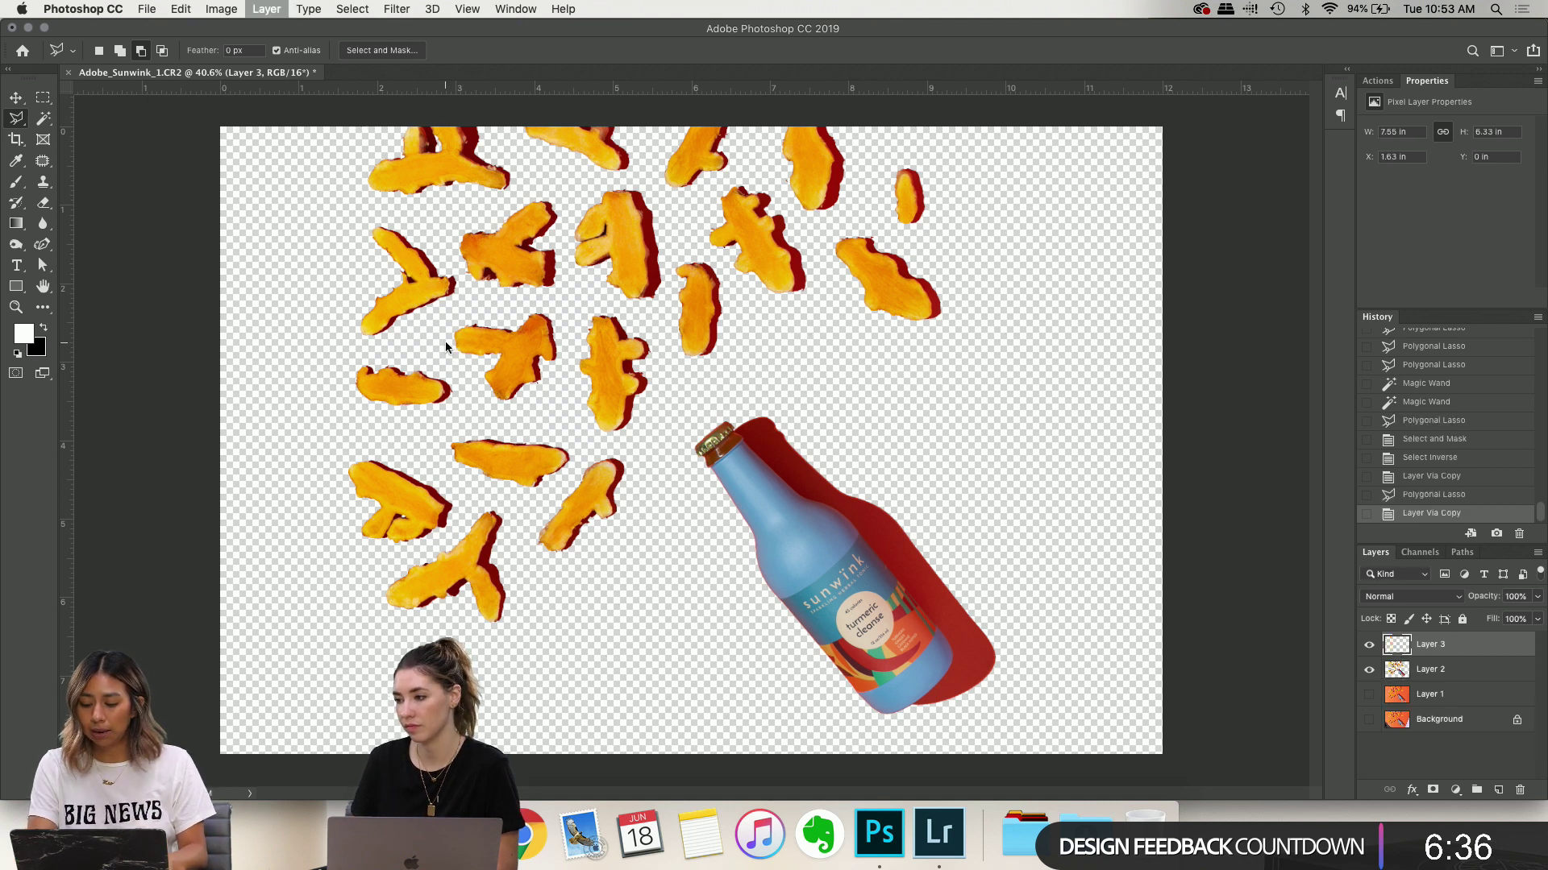
# Keep Layer 3 active and make Layer 1 and Background visible again
pyautogui.click(1439, 680)
pyautogui.click(1456, 652)
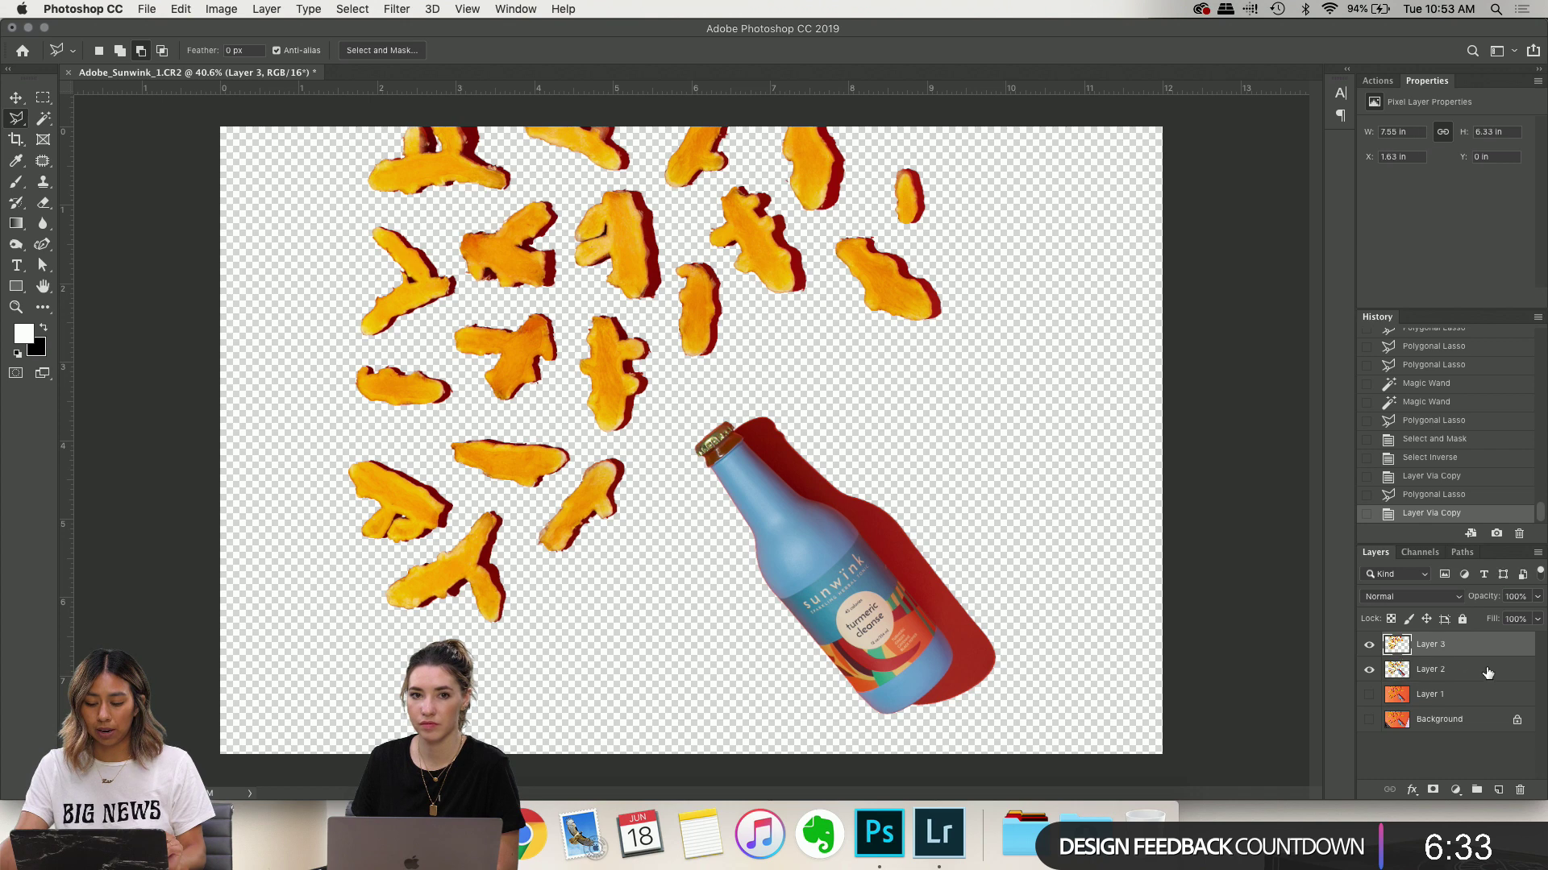
pyautogui.click(1369, 695)
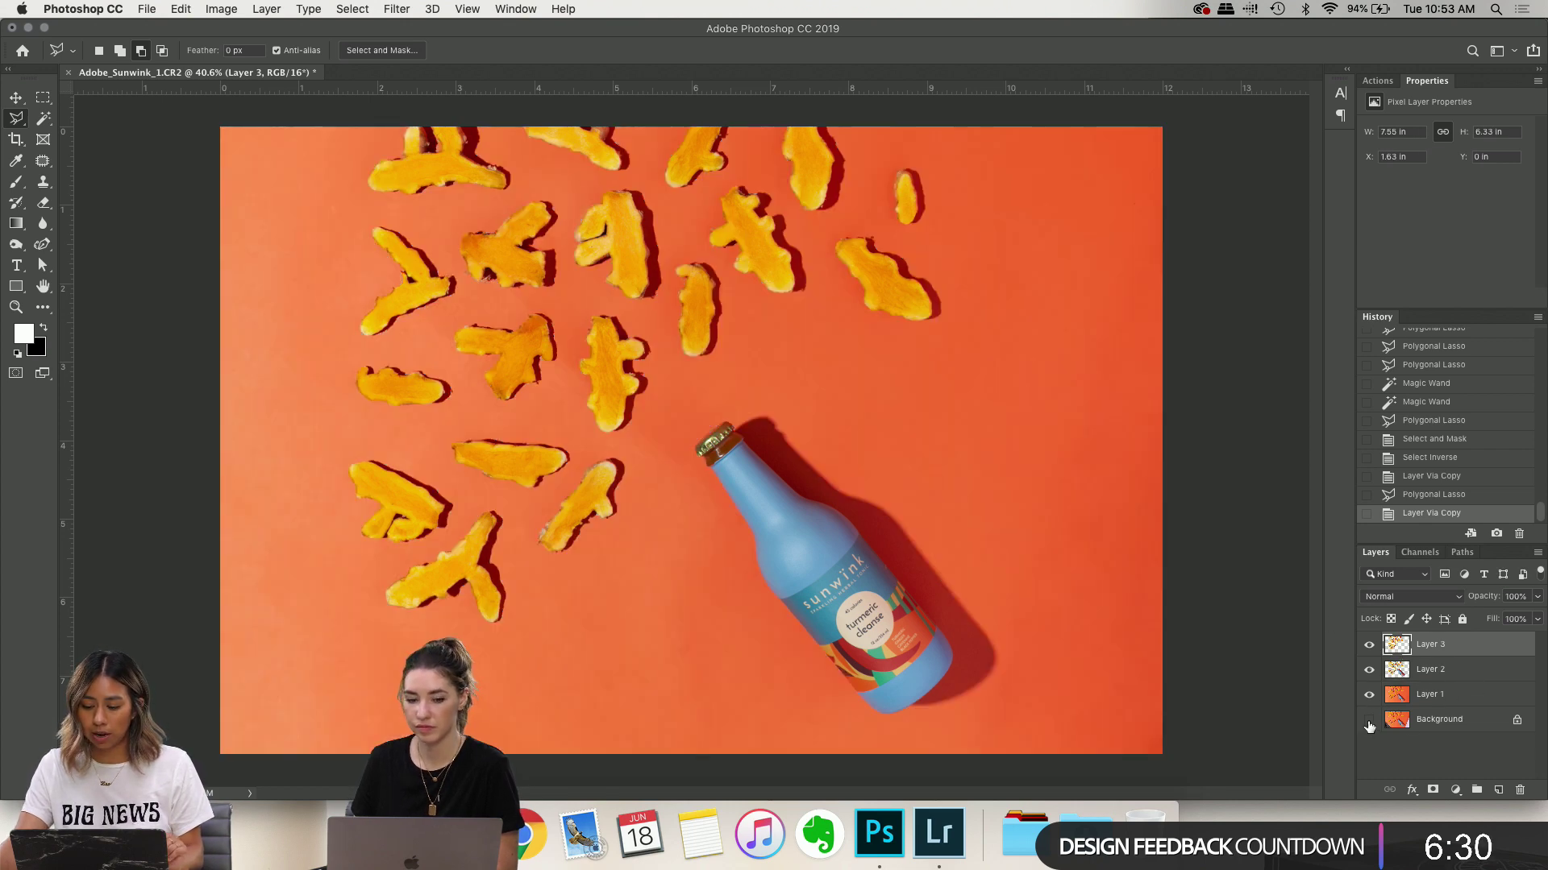
pyautogui.click(1369, 720)
pyautogui.scroll(3, 859, 461)
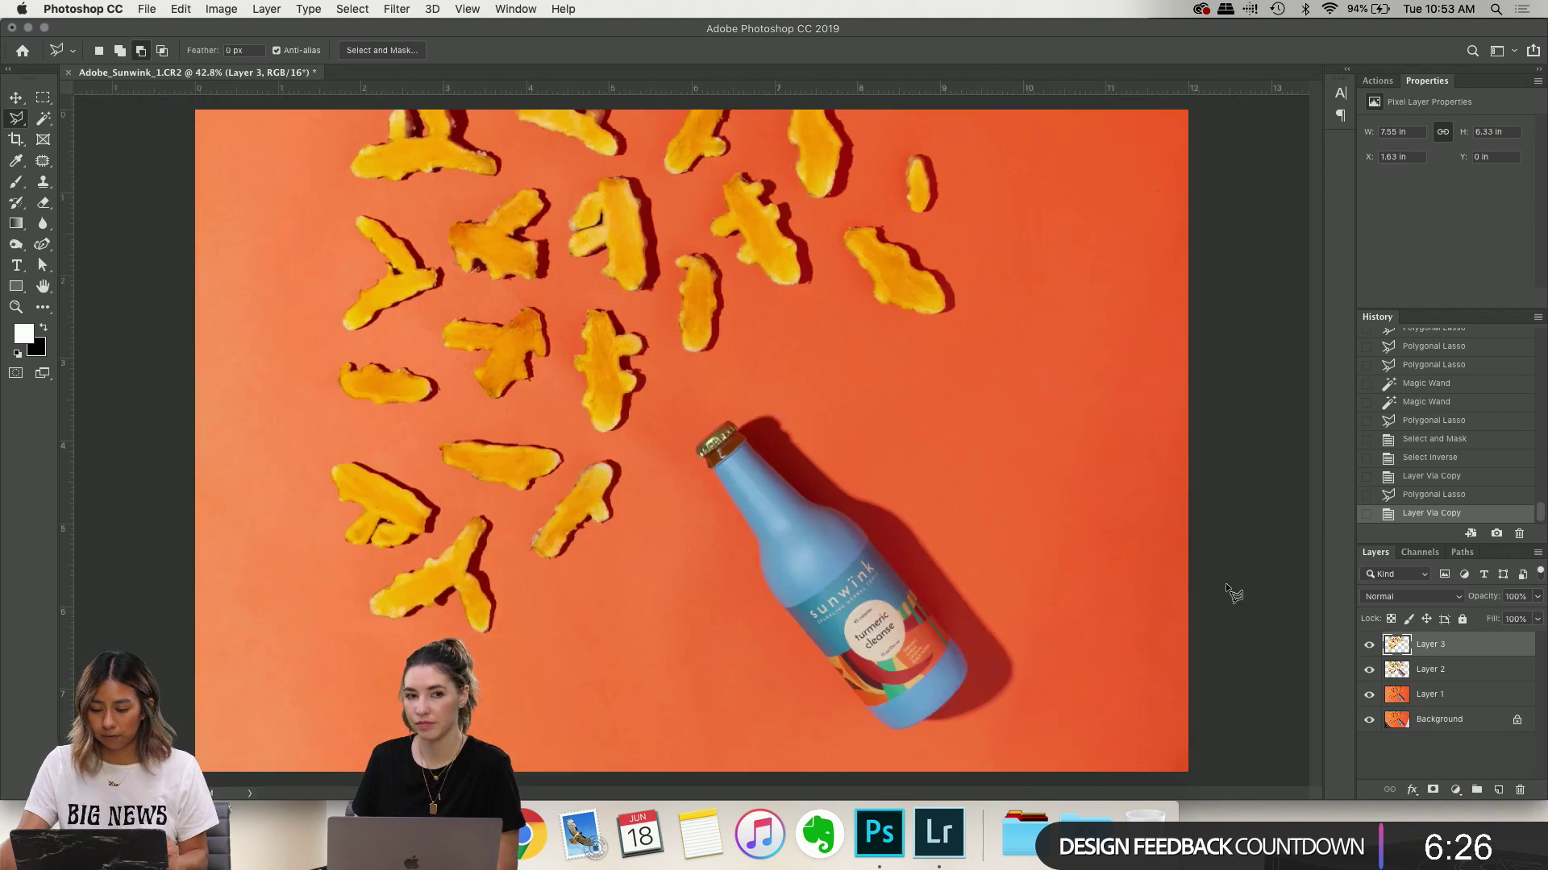
# Load the outline of Layer 2's contents as a selection and make Layer 3 active
pyautogui.click(1434, 671)
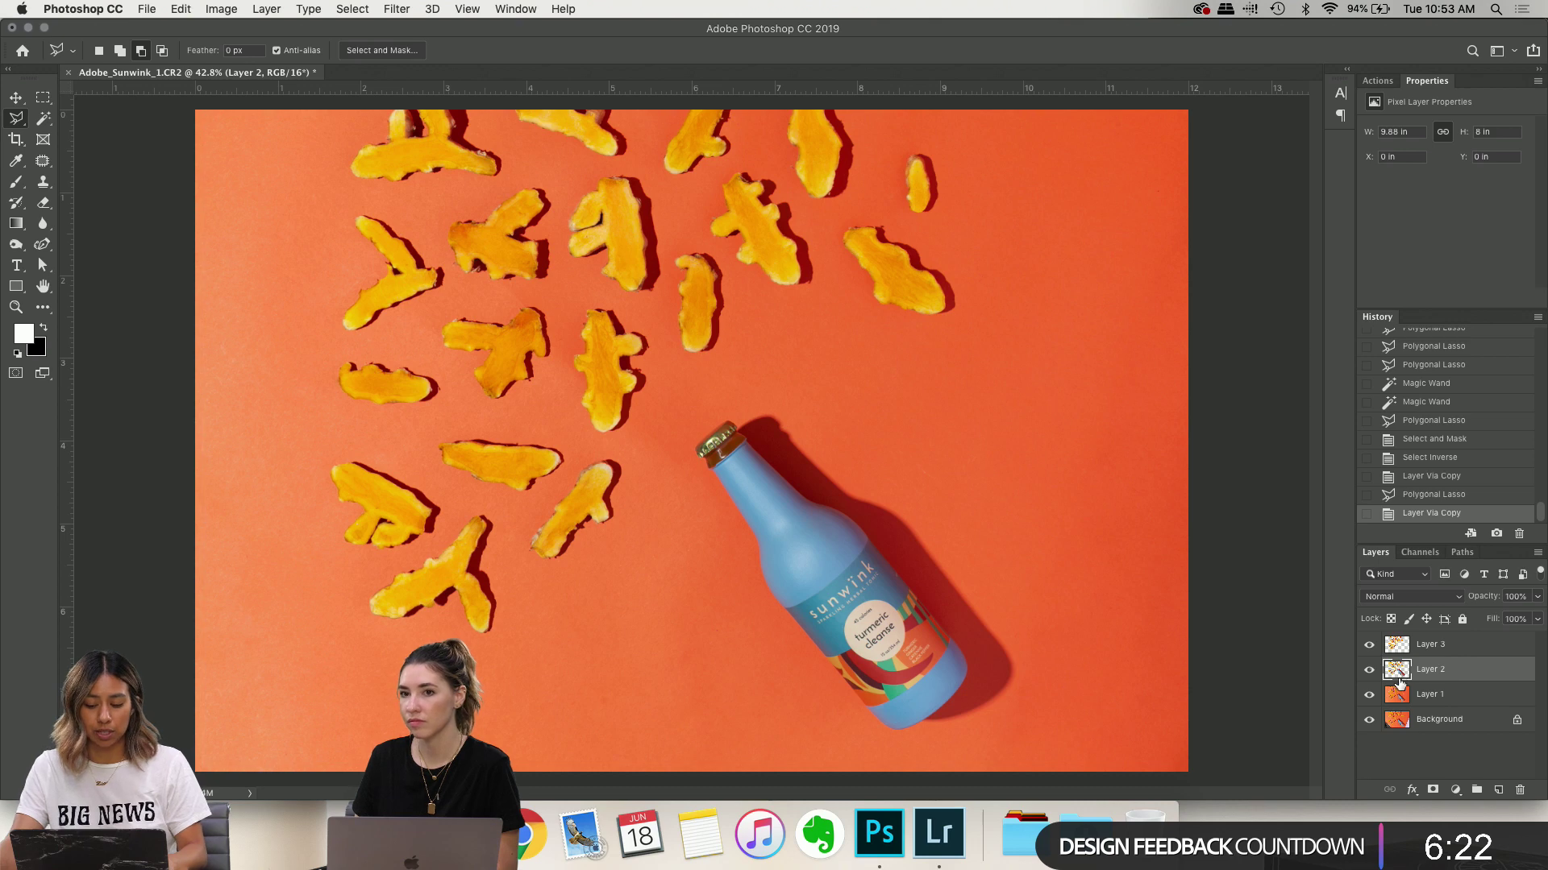
pyautogui.keyDown('super'); pyautogui.click(1397, 672); pyautogui.keyUp('super')
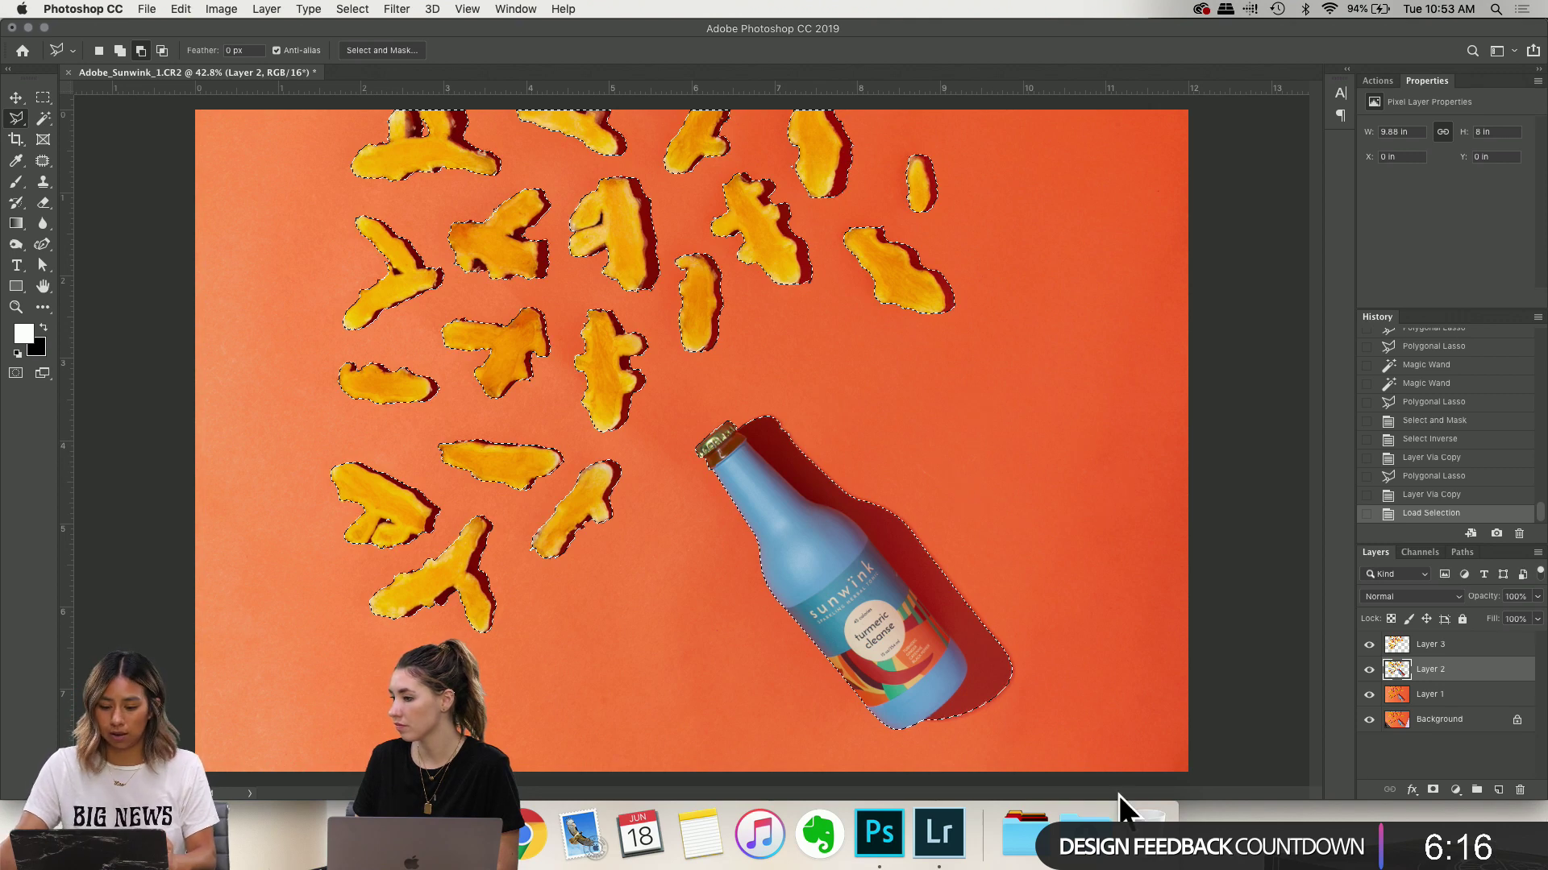
pyautogui.click(1431, 644)
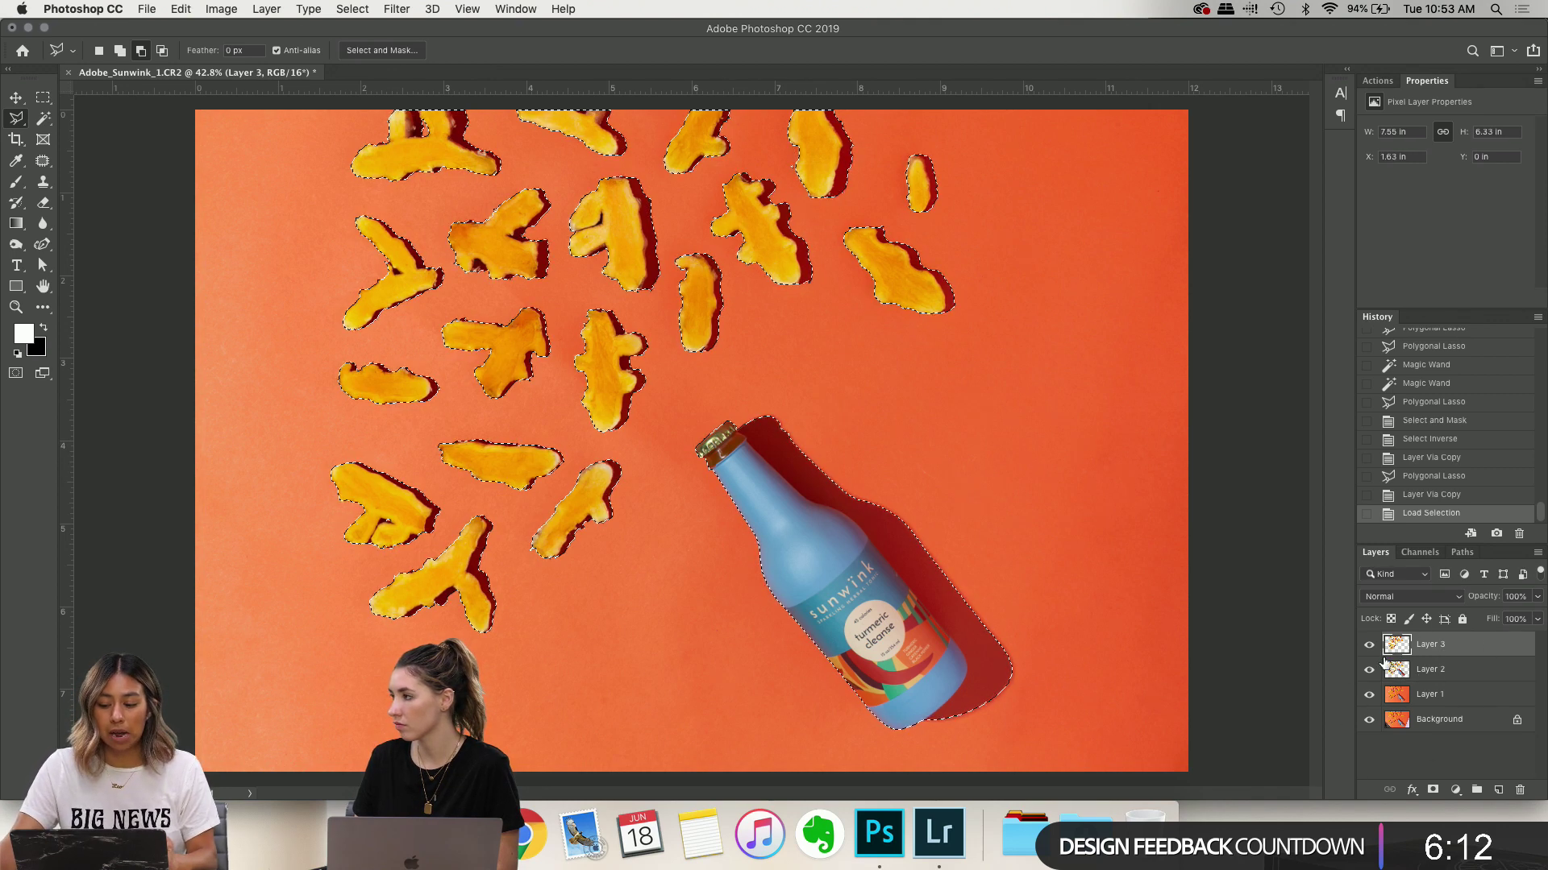
# Clear the current selection and outline the forked turmeric piece in the second row of Layer 3 with the freehand Lasso
pyautogui.click(43, 98)
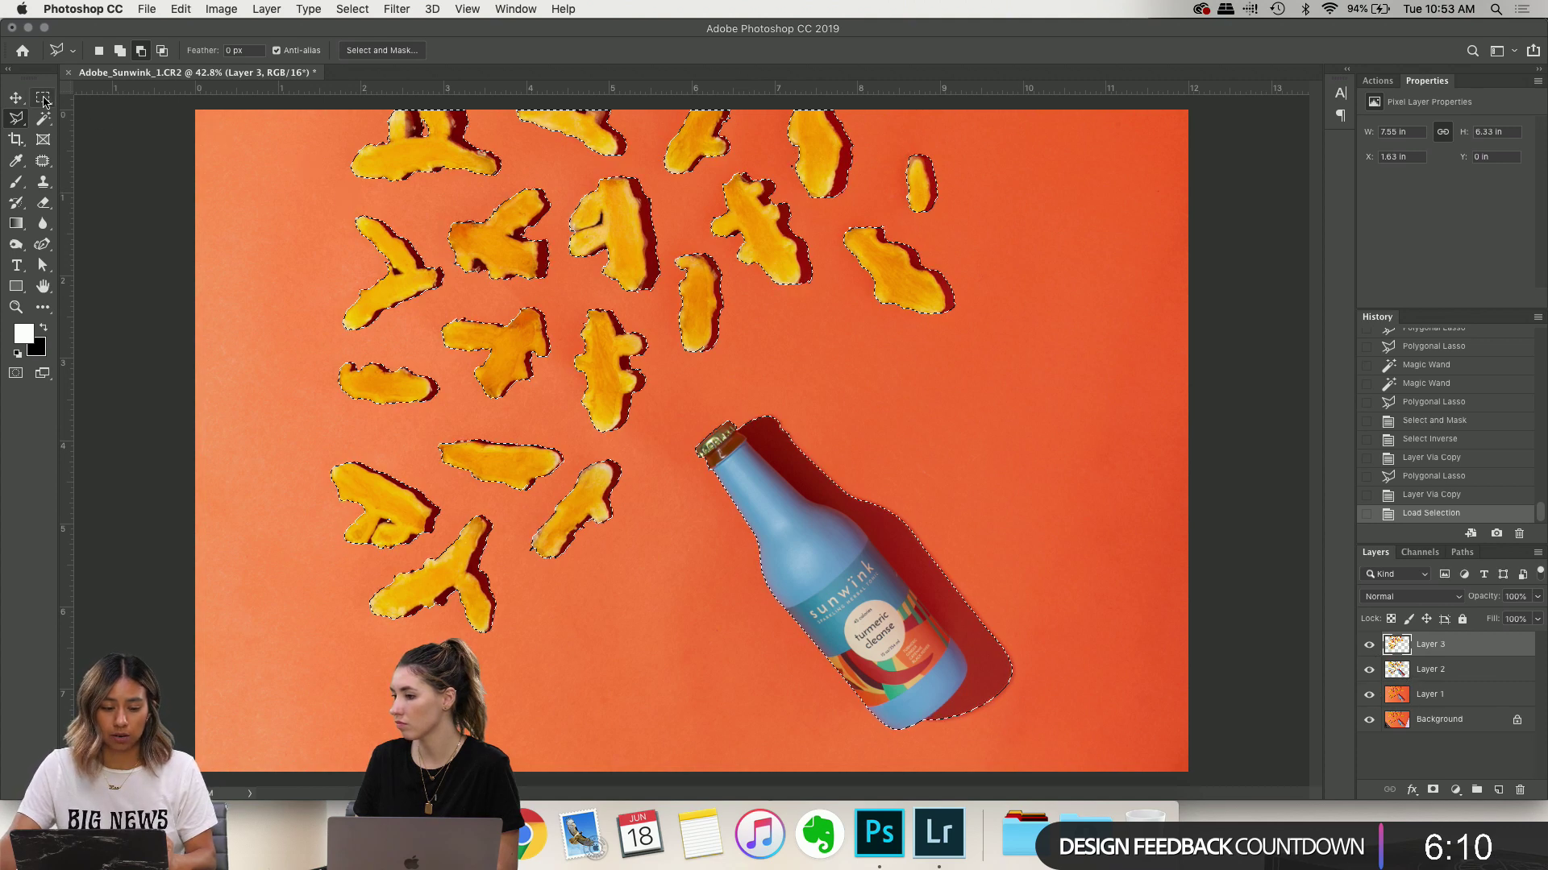
pyautogui.click(720, 272)
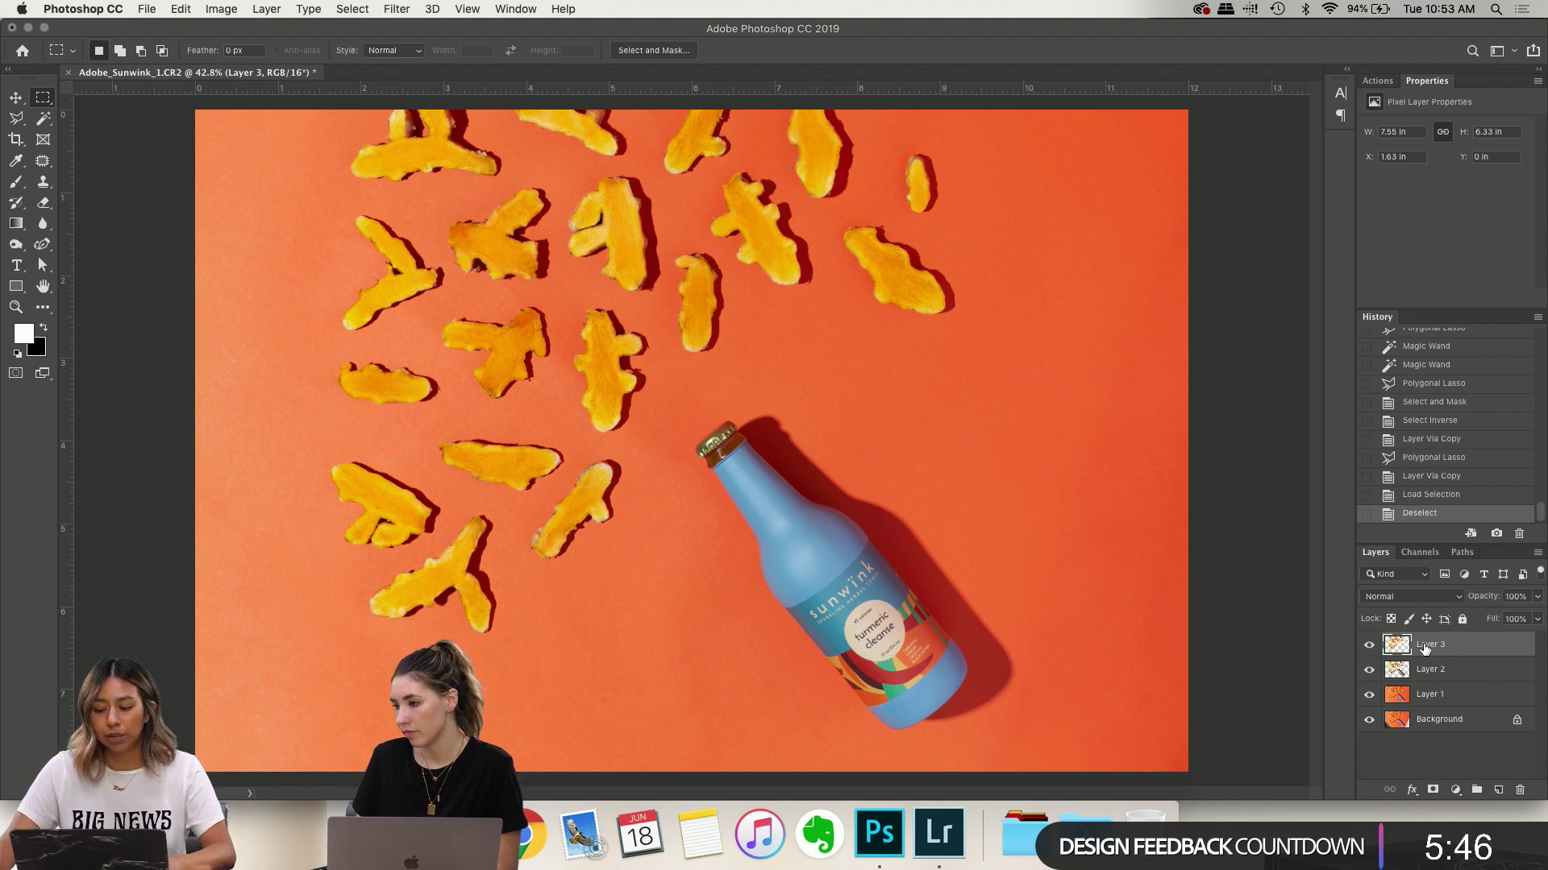
pyautogui.scroll(4, 838, 457)
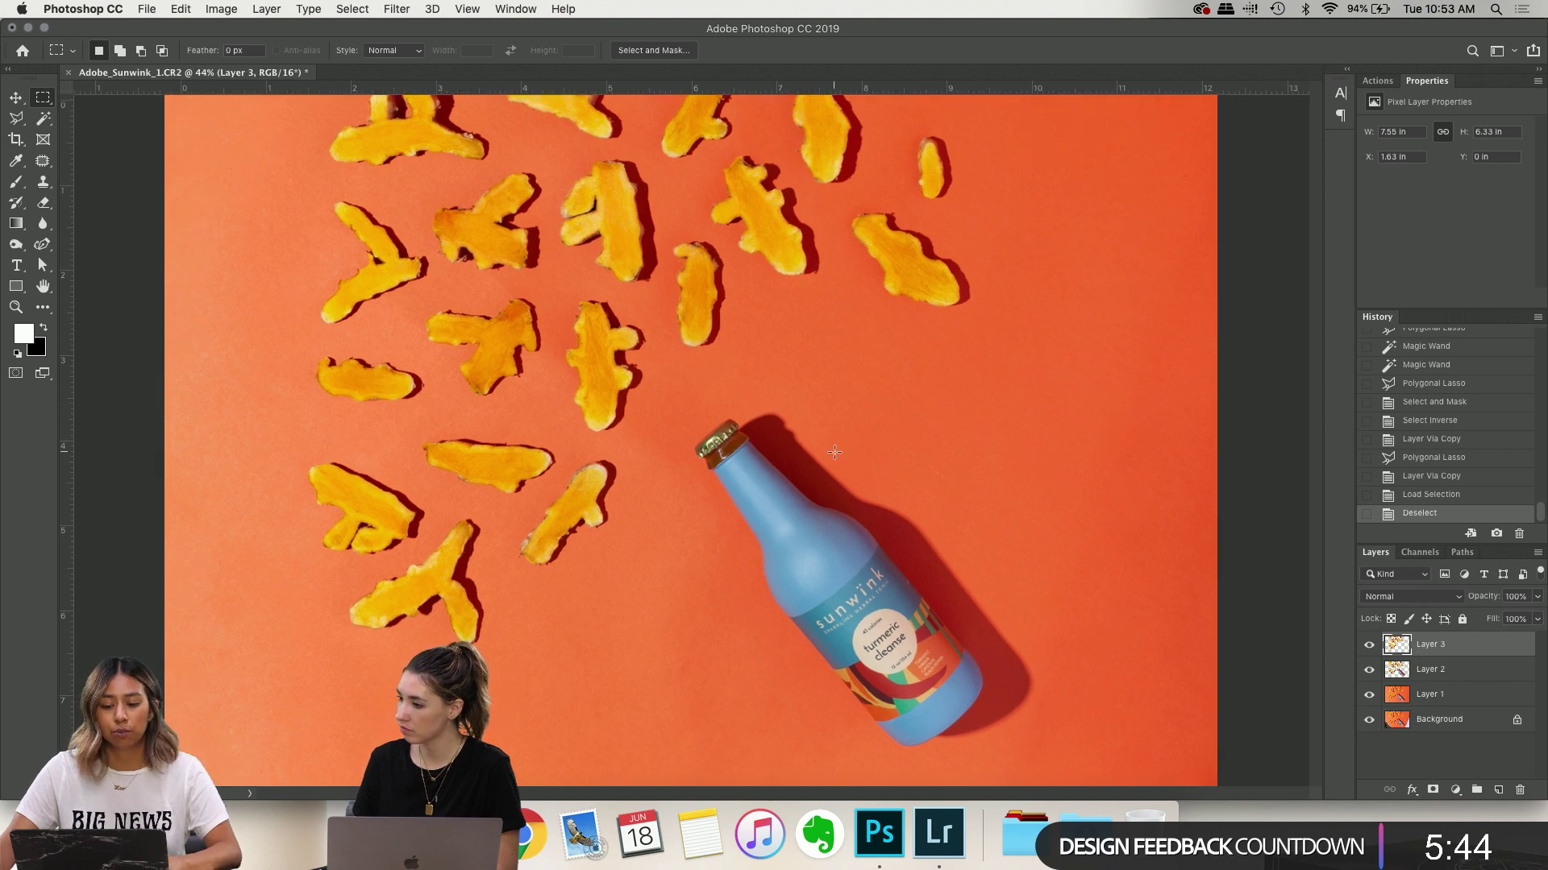
pyautogui.scroll(2, 806, 435)
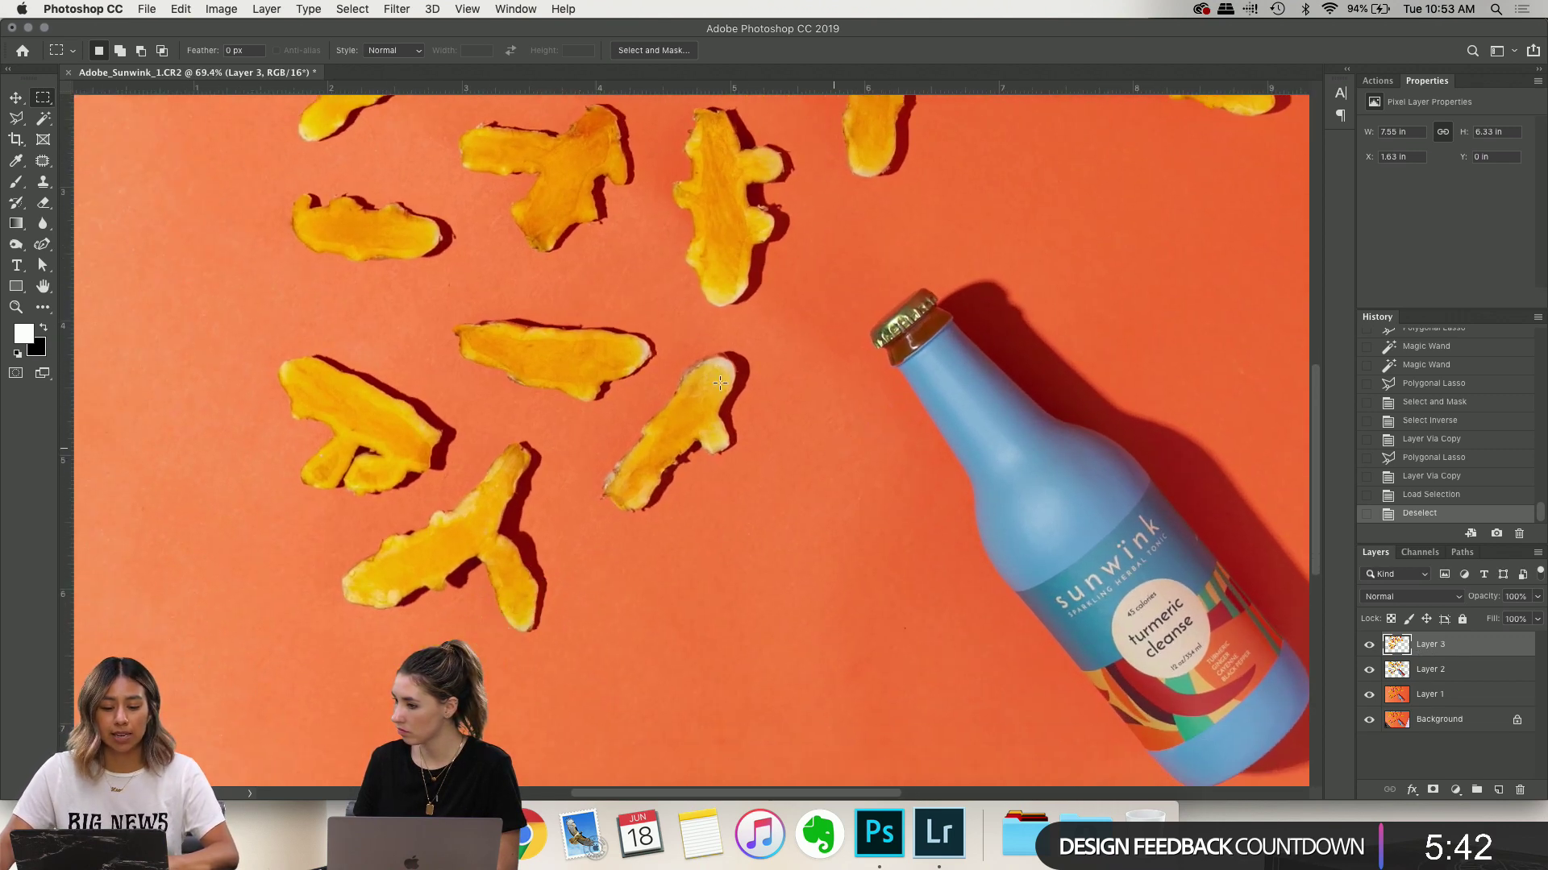
pyautogui.click(17, 119)
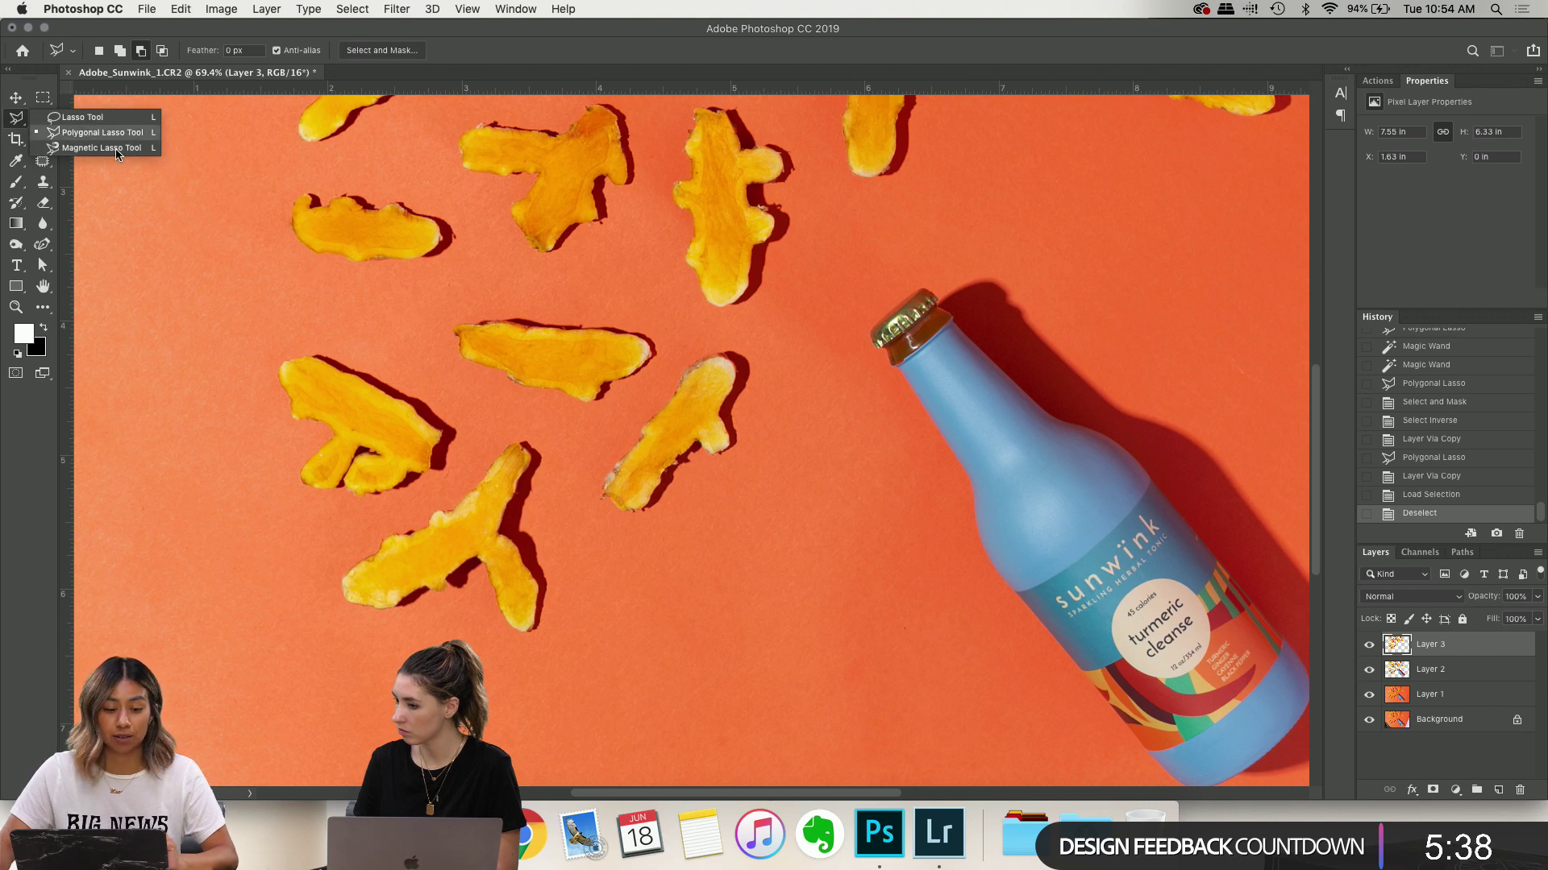
pyautogui.click(82, 117)
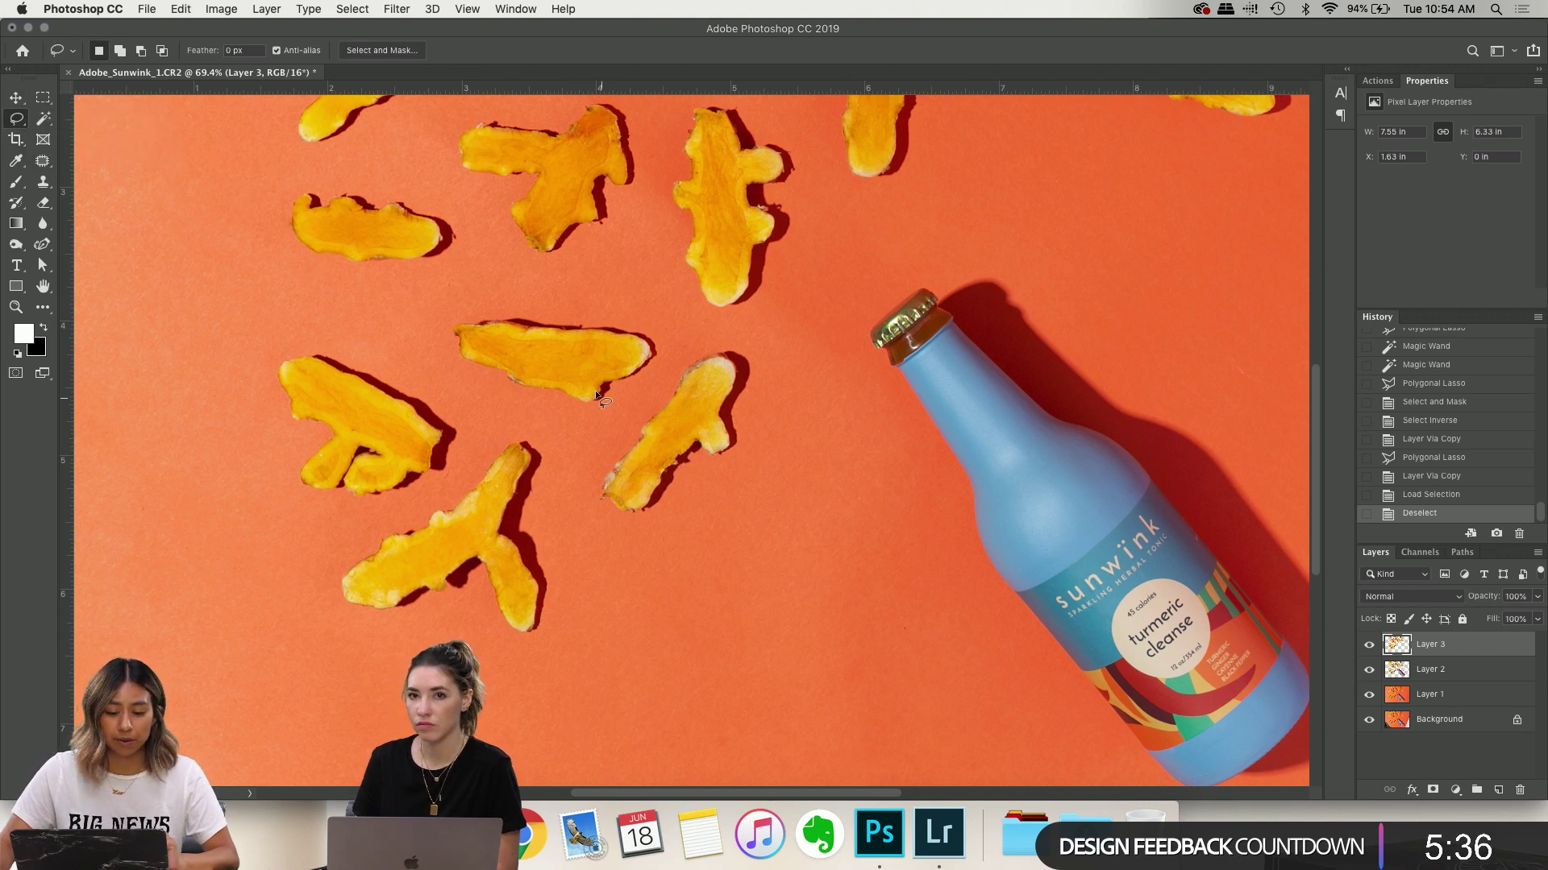
pyautogui.scroll(-3, 811, 487)
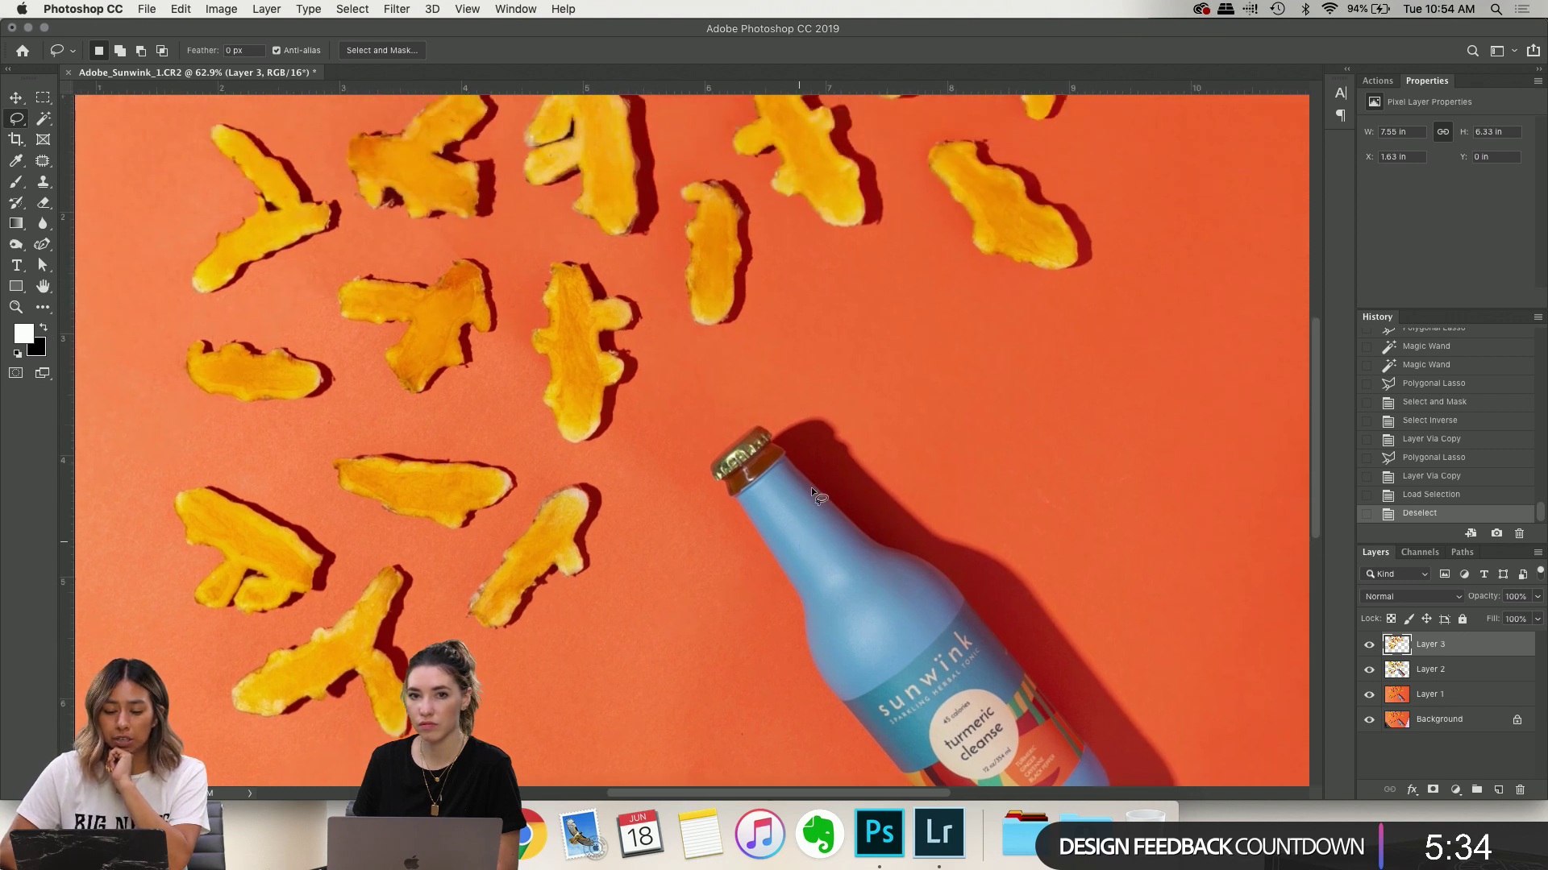
pyautogui.scroll(-3, 622, 389)
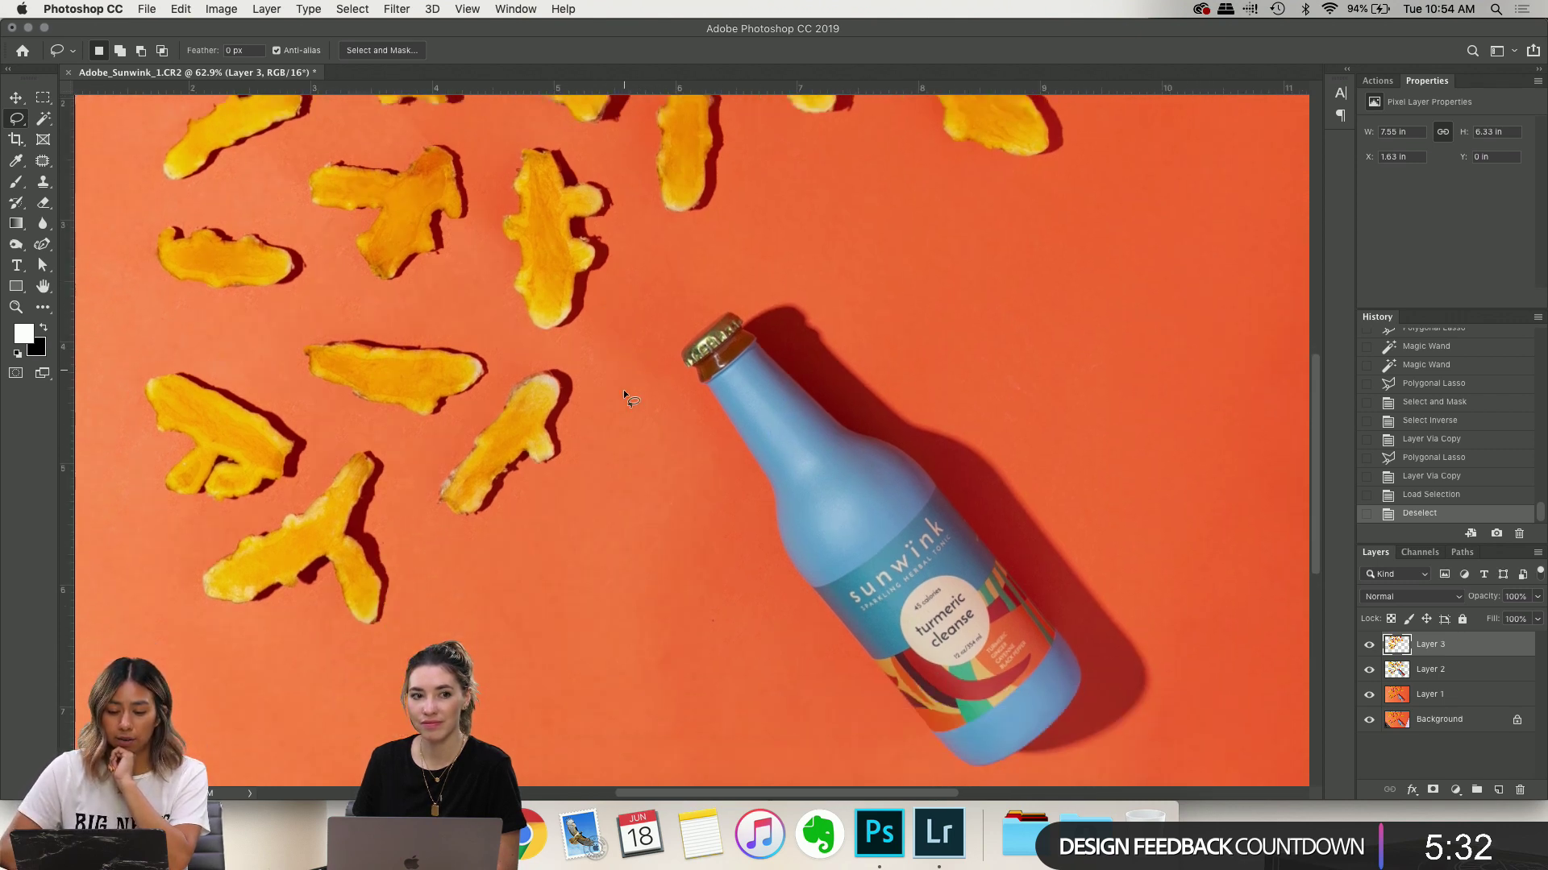
pyautogui.scroll(-2, 622, 390)
pyautogui.scroll(2, 622, 390)
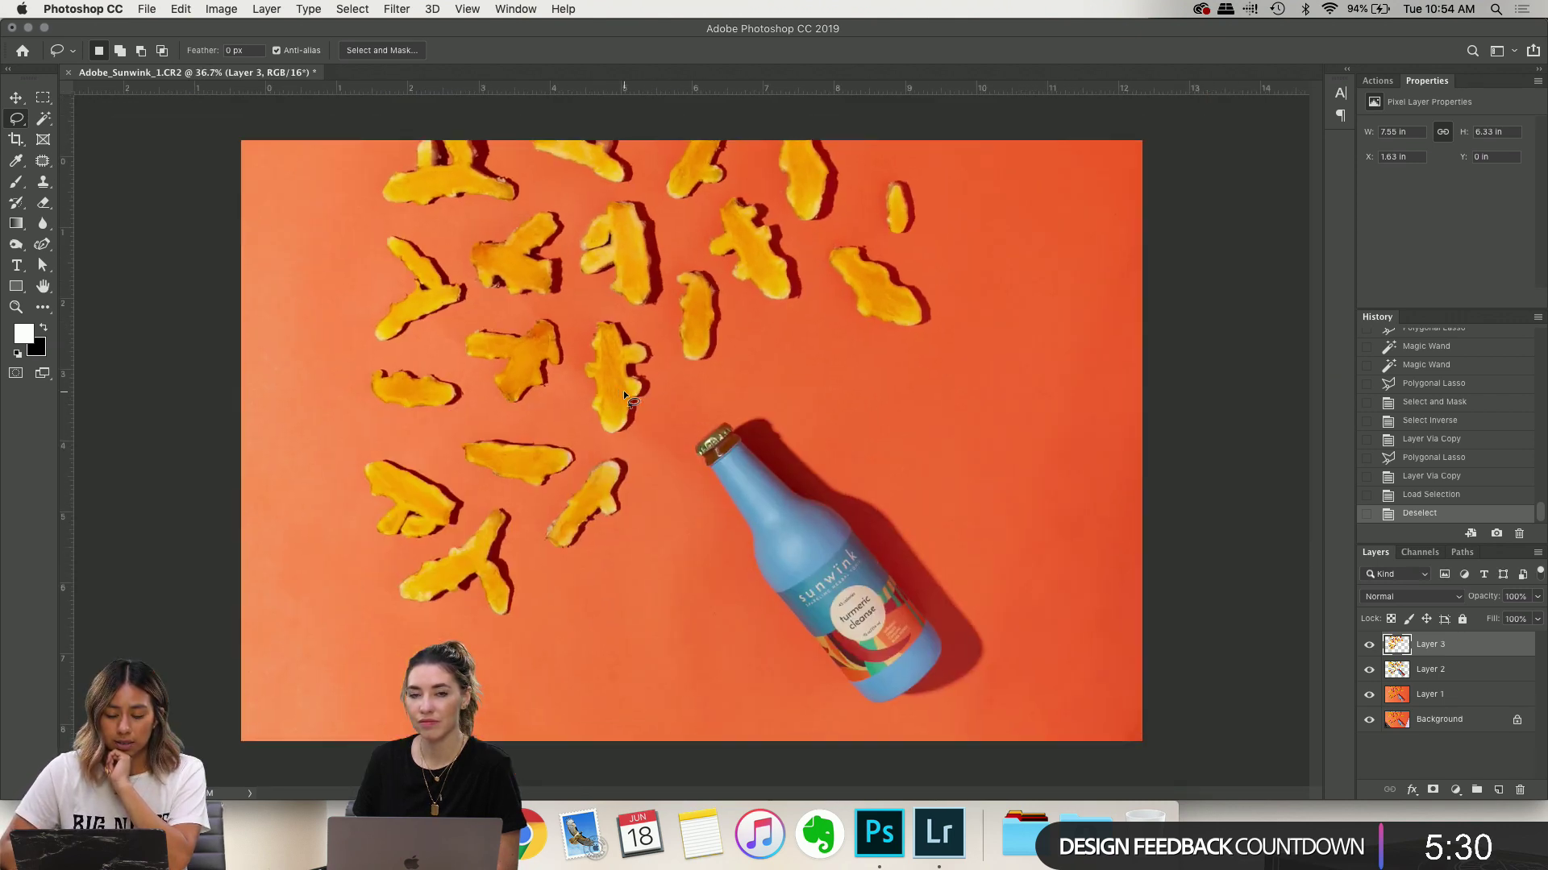
pyautogui.scroll(5, 566, 493)
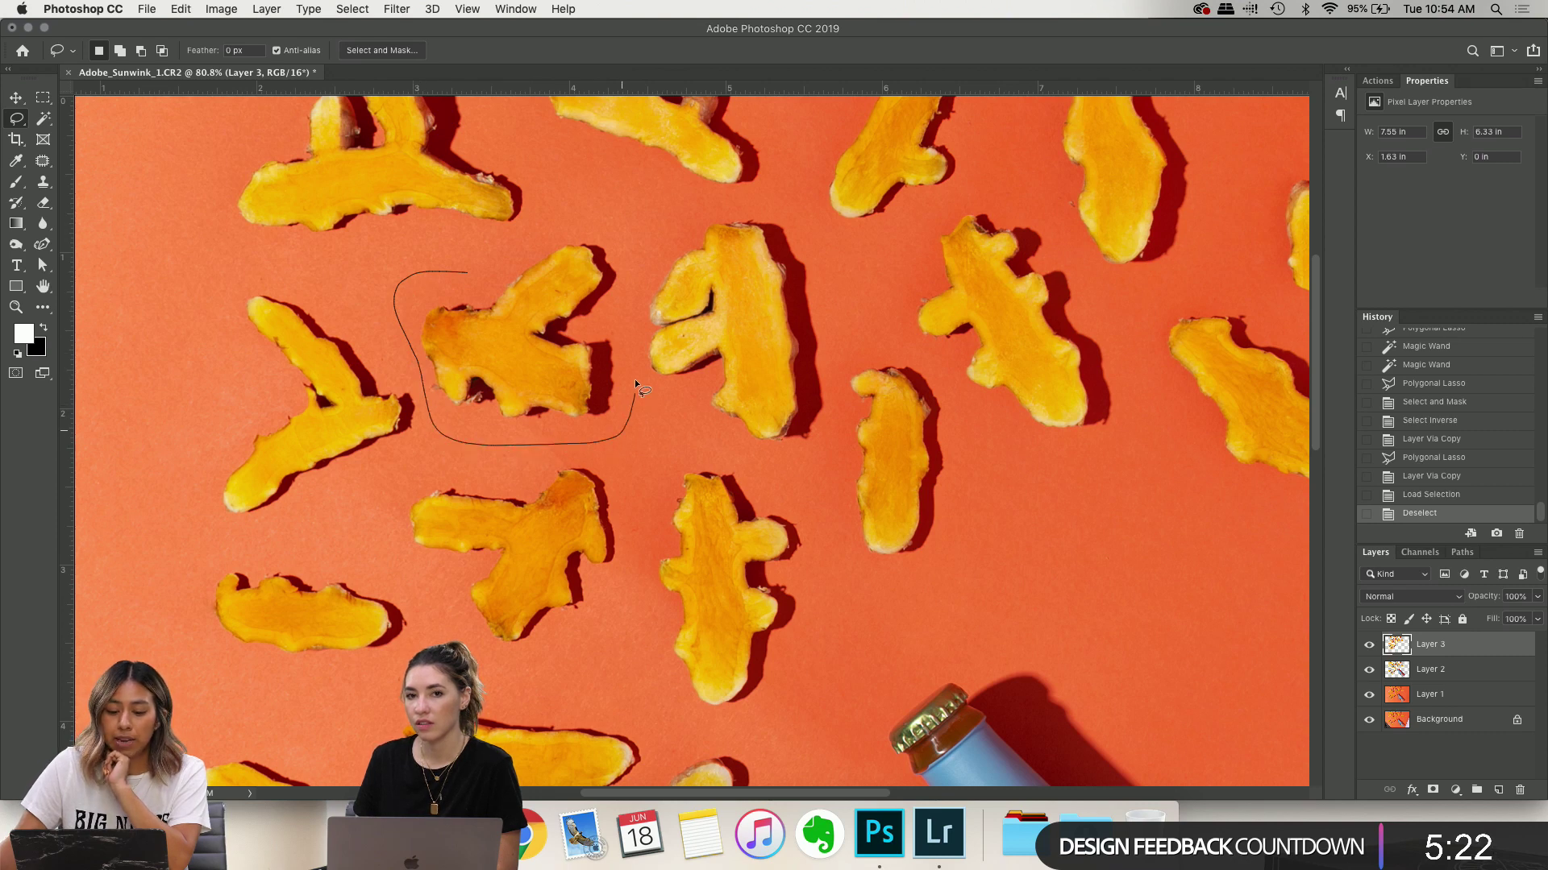
pyautogui.moveTo(499, 255); pyautogui.dragTo(503, 253)
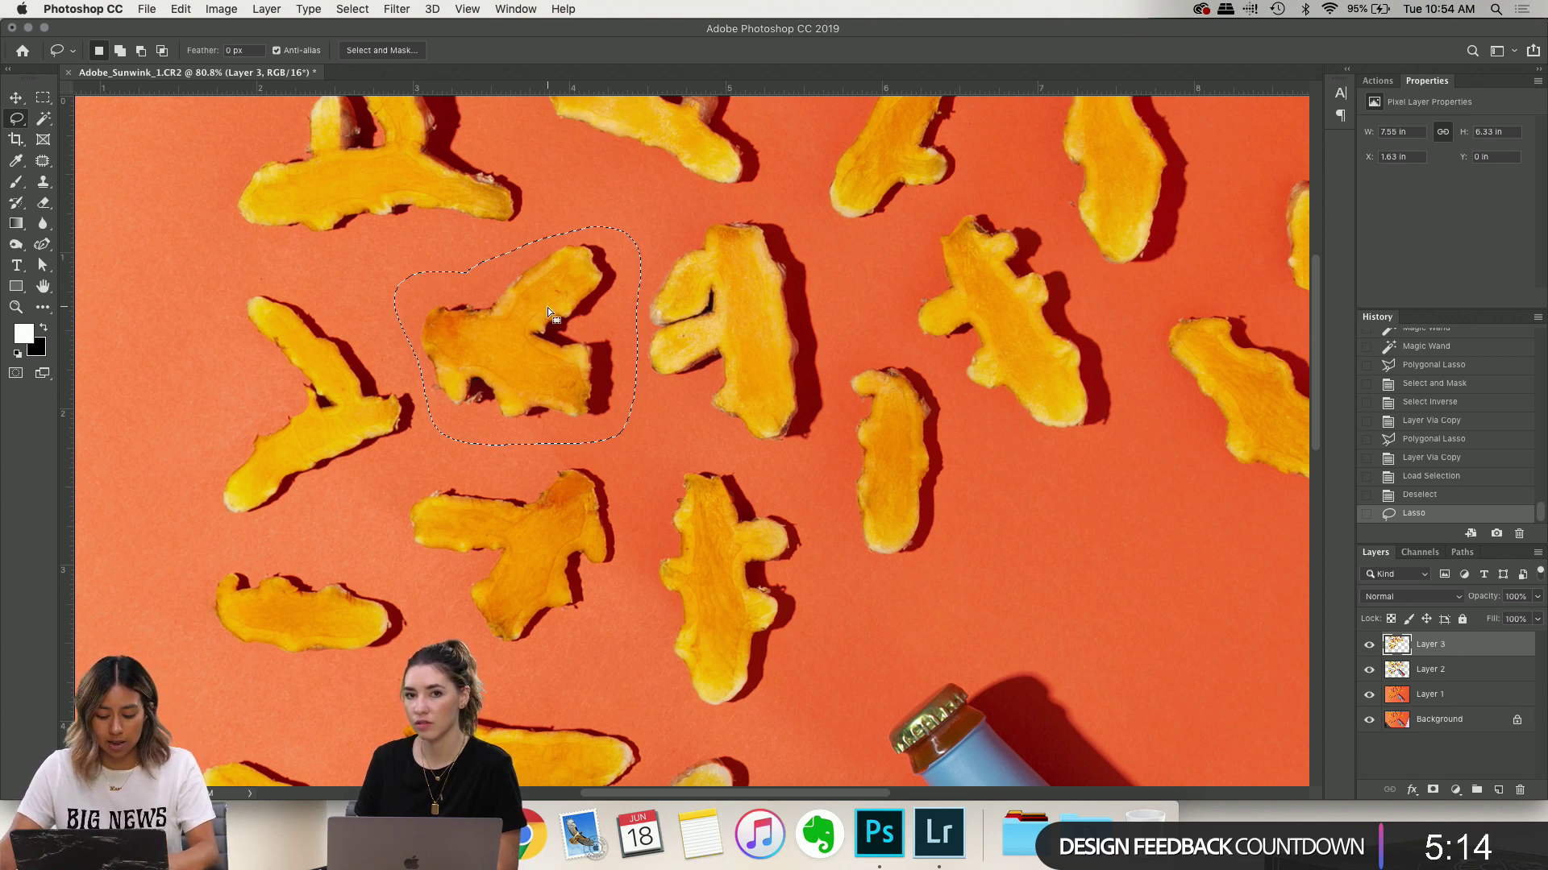
# Copy the outlined turmeric piece onto its own layer and move it to the empty area beside the bottle, about X 4.87 in, Y 5.3 in
pyautogui.press('super+c')
pyautogui.press('super+v')
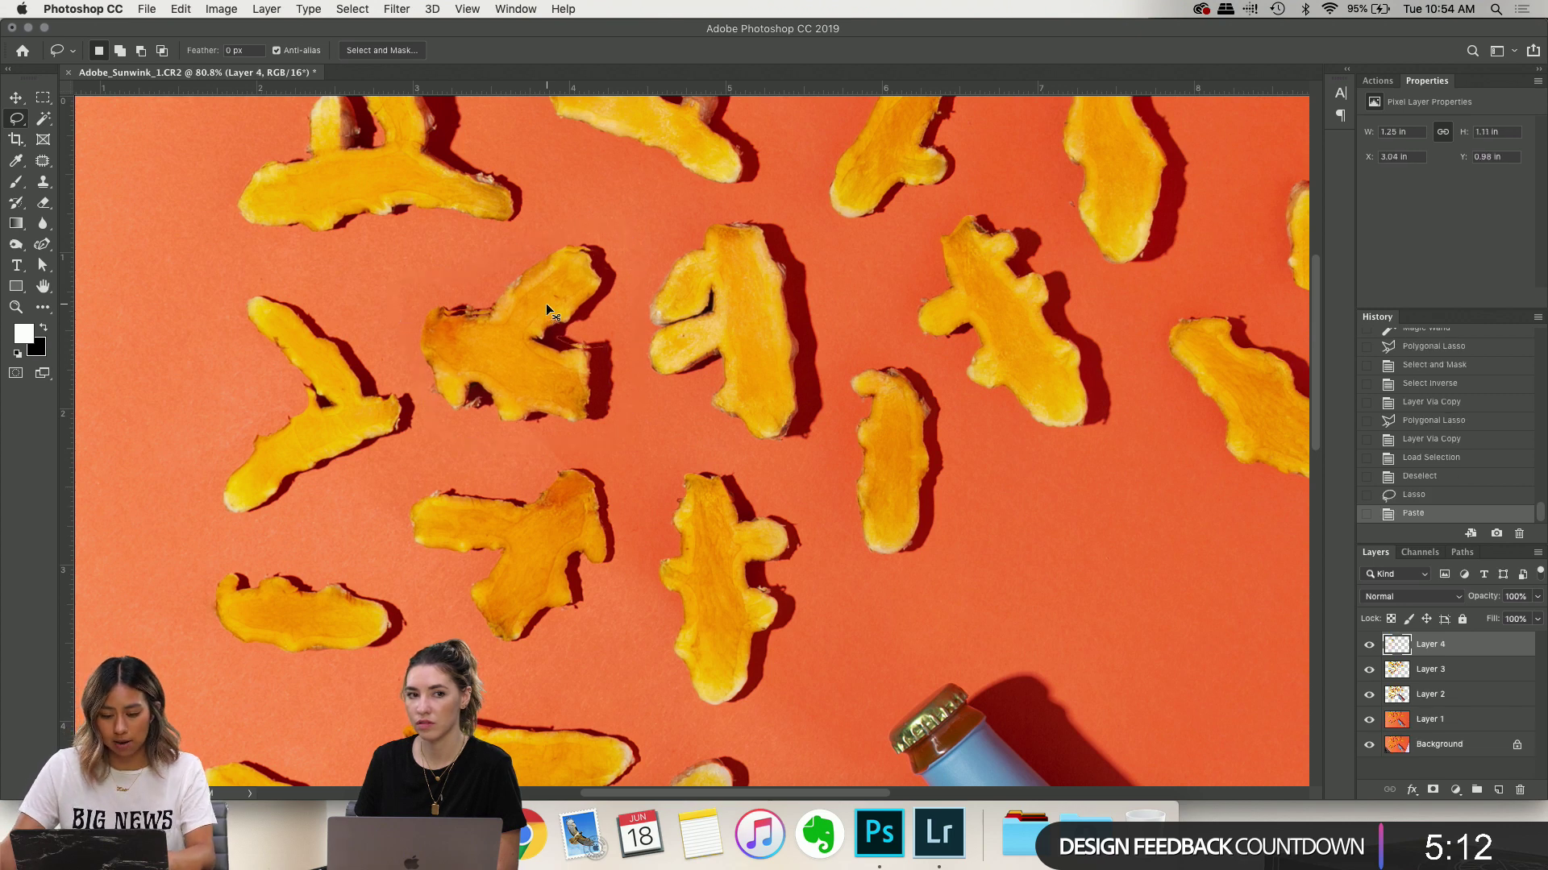
pyautogui.press('v')
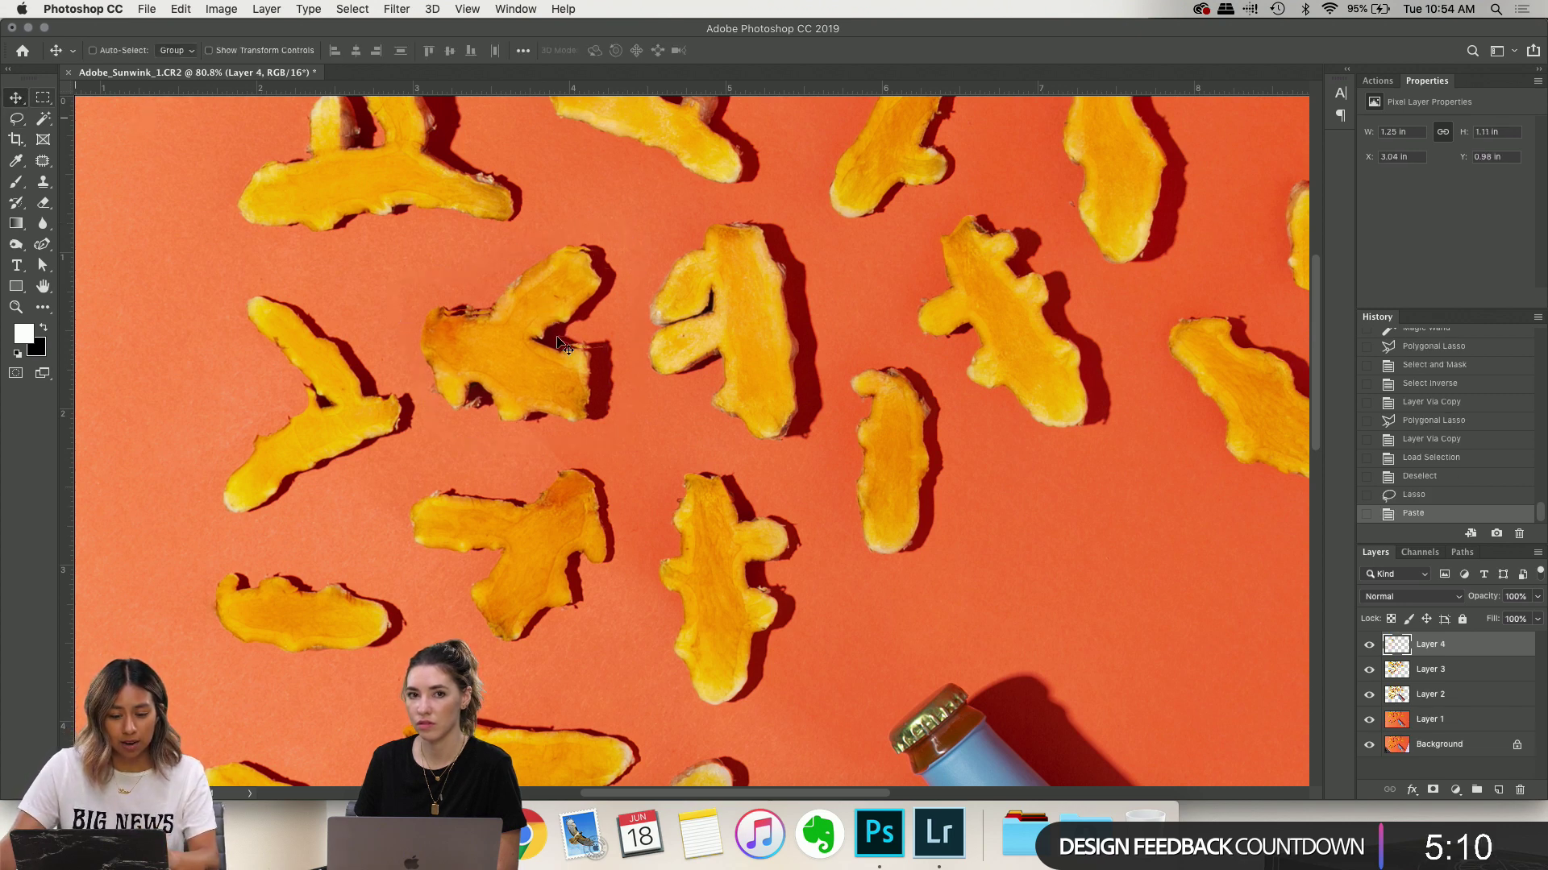
pyautogui.moveTo(565, 377); pyautogui.dragTo(666, 545)
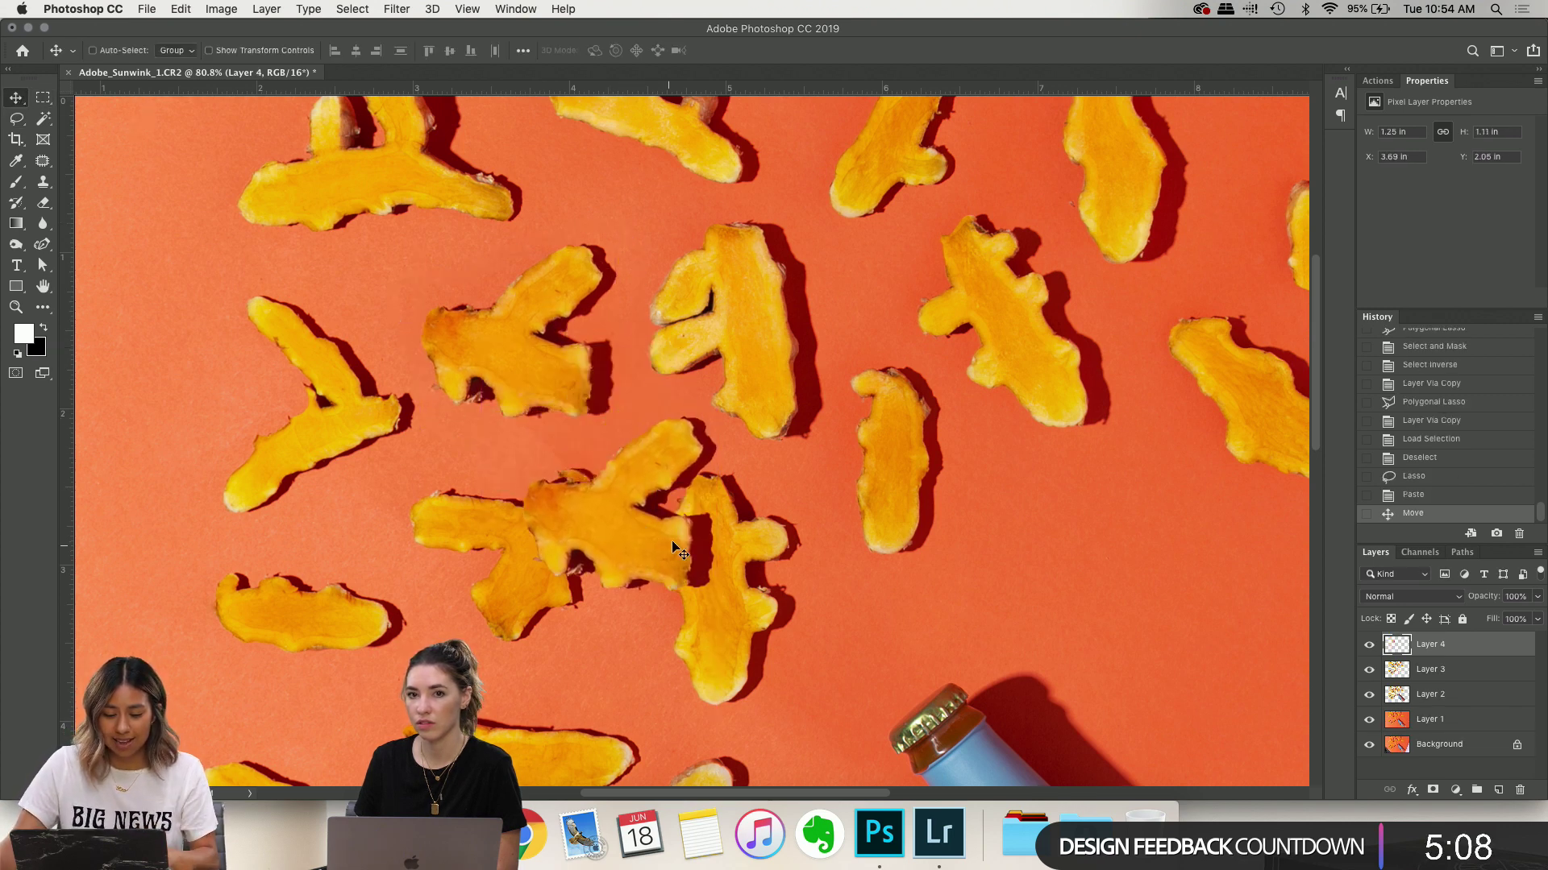
pyautogui.scroll(-5, 667, 532)
pyautogui.moveTo(601, 387); pyautogui.dragTo(667, 538)
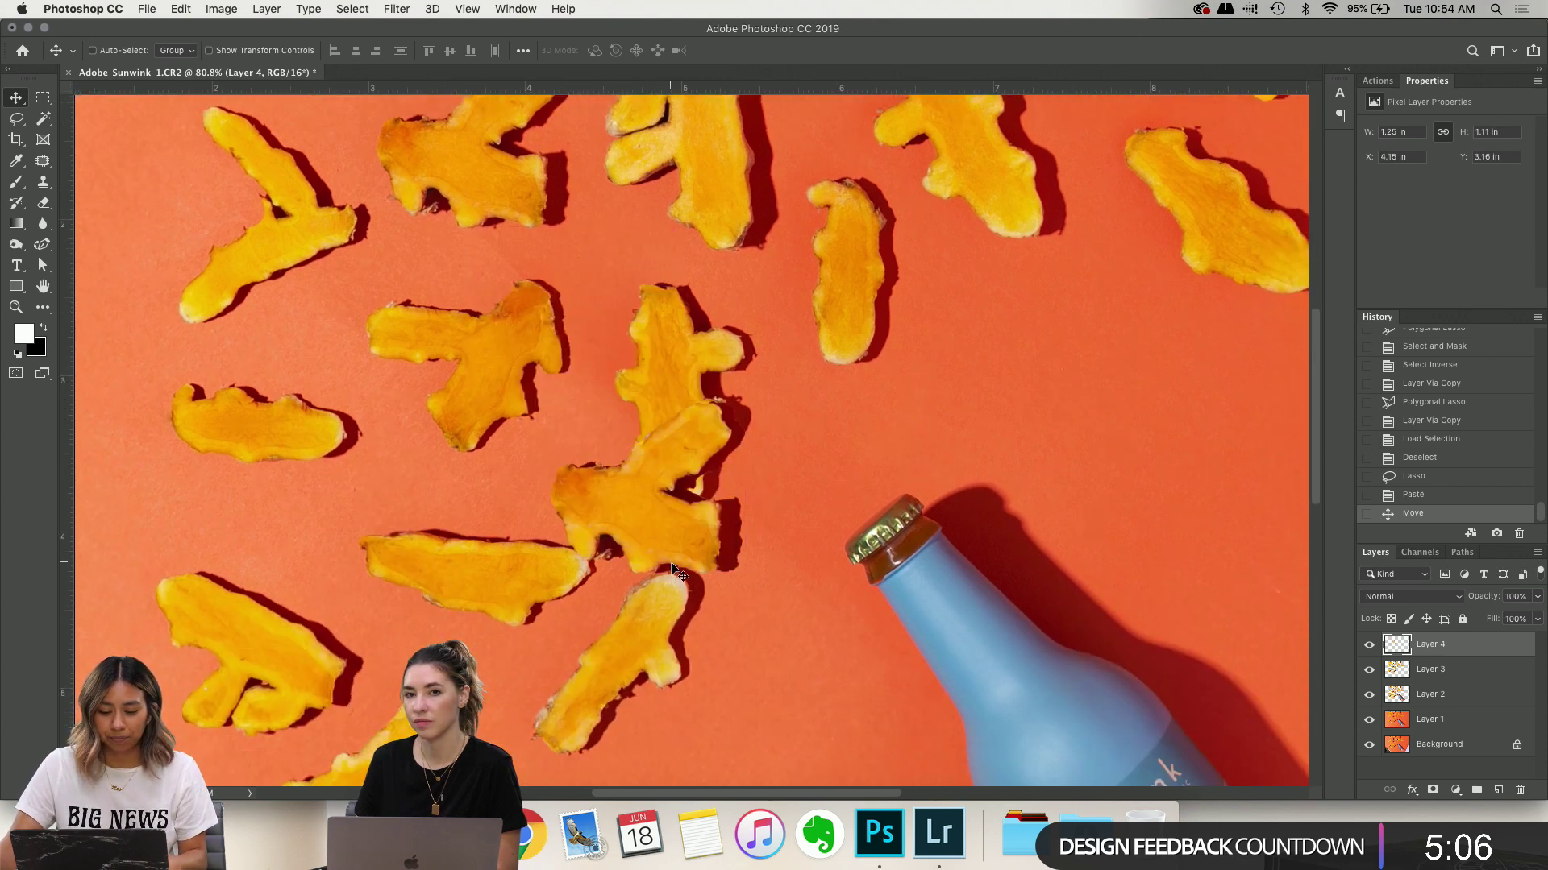
pyautogui.scroll(-3, 667, 539)
pyautogui.moveTo(612, 389); pyautogui.dragTo(662, 579)
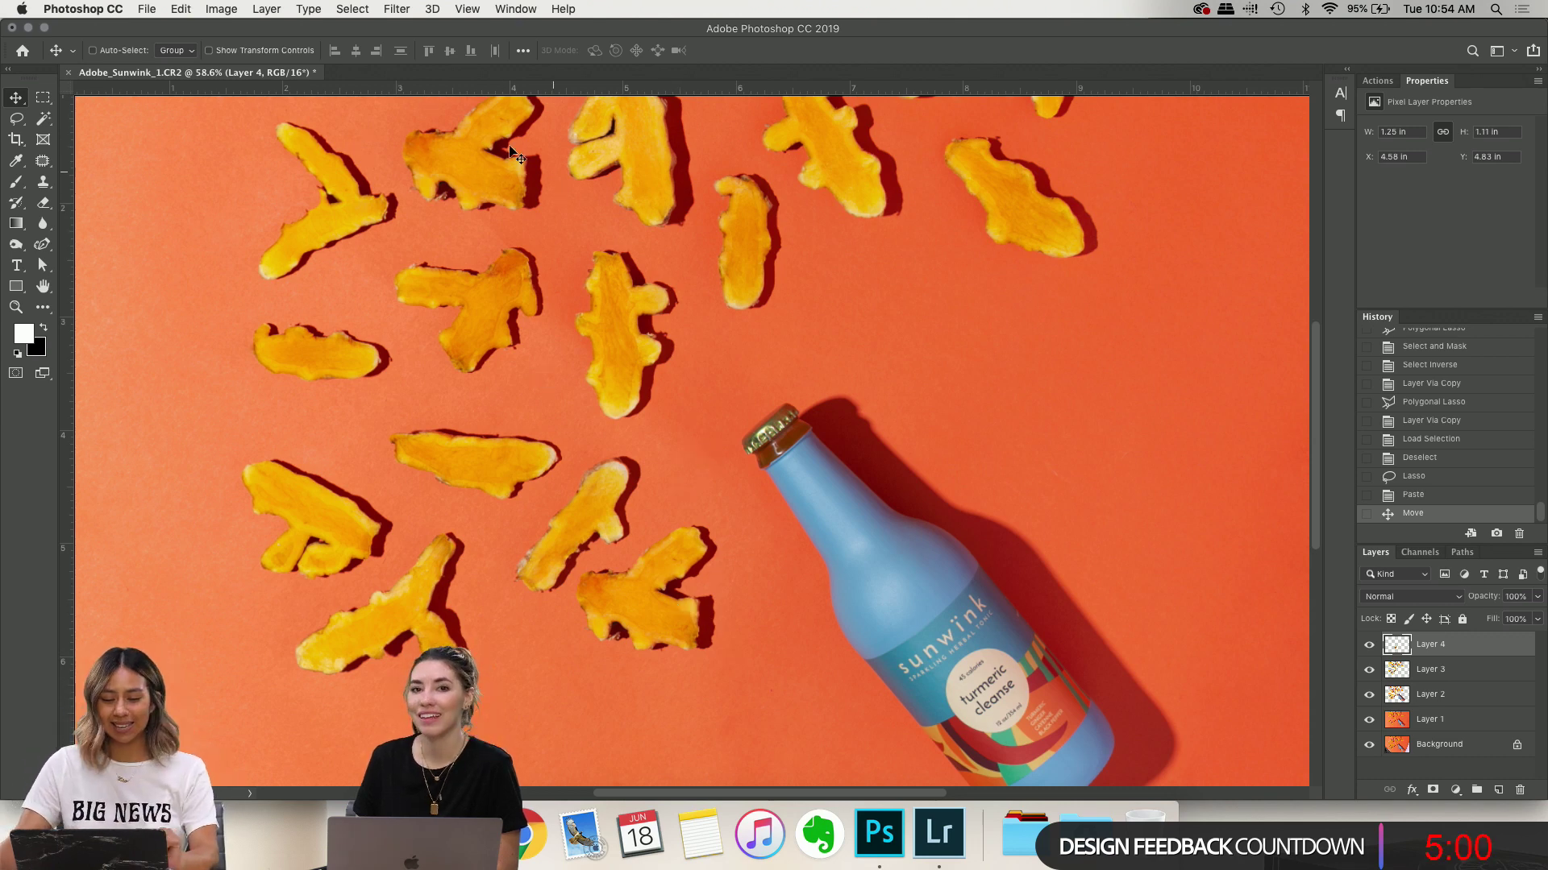
pyautogui.moveTo(683, 626); pyautogui.dragTo(716, 678)
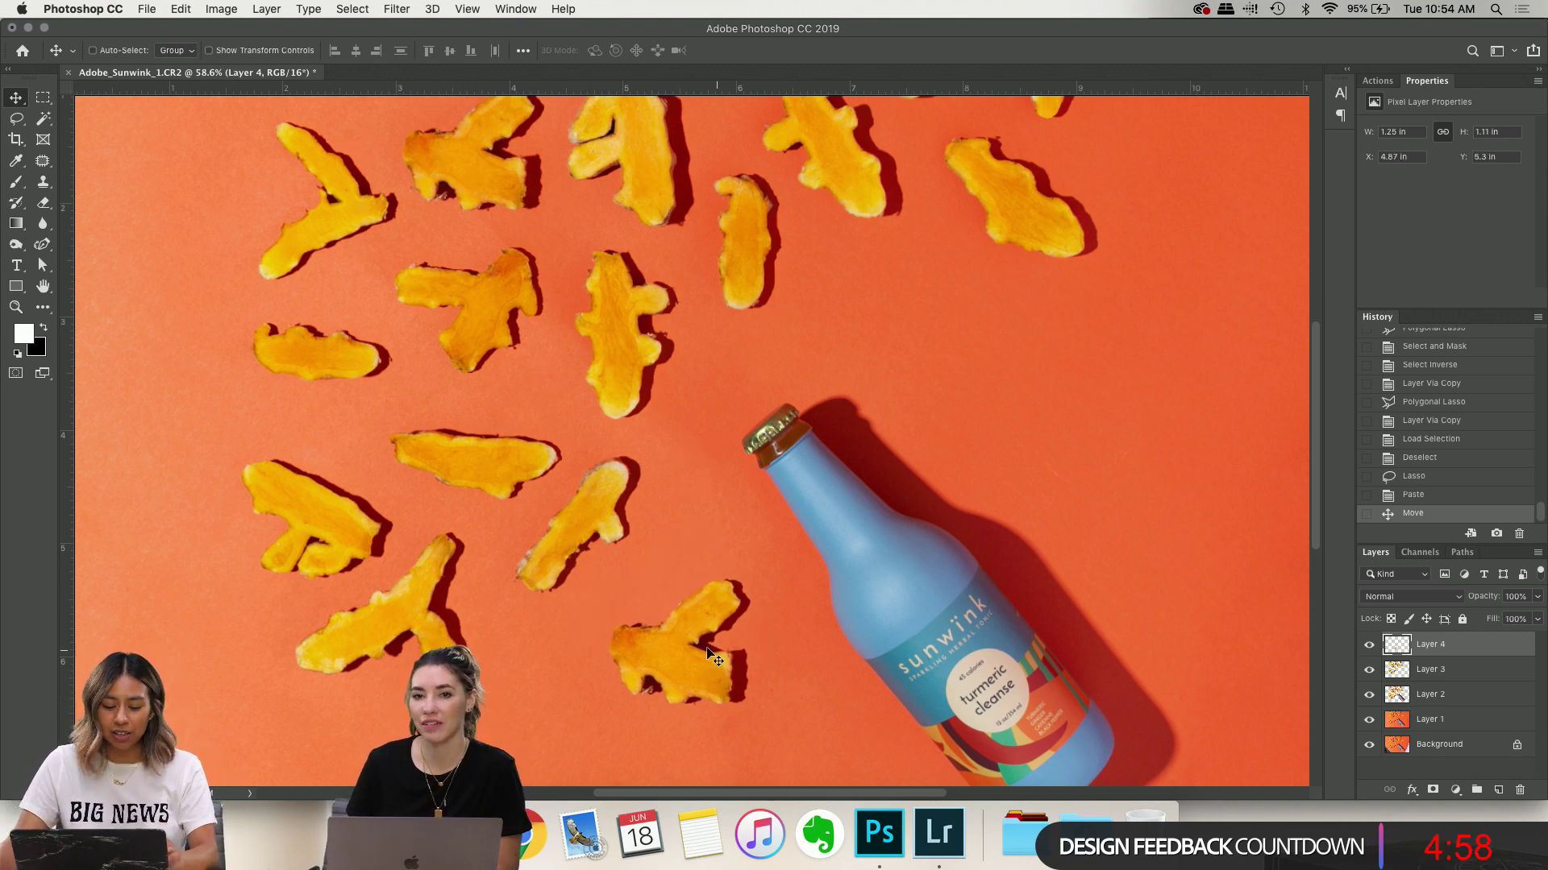
# Try rotating the copied turmeric piece by -21.60° and shifting it slightly toward the bottle, and undo the transform
pyautogui.press('super+t')
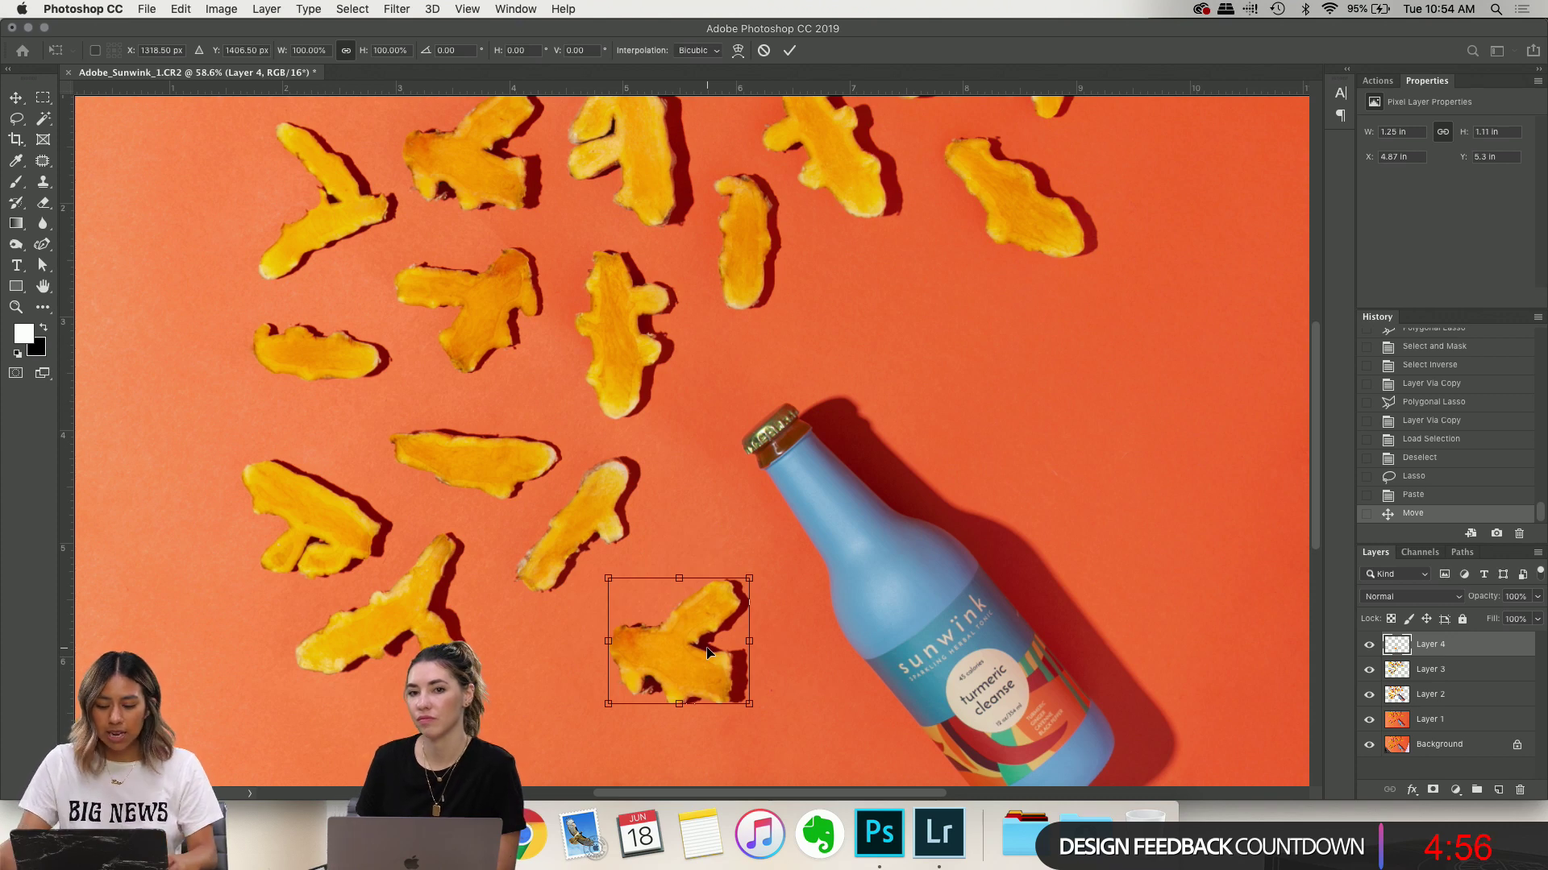
pyautogui.moveTo(782, 569); pyautogui.dragTo(744, 548)
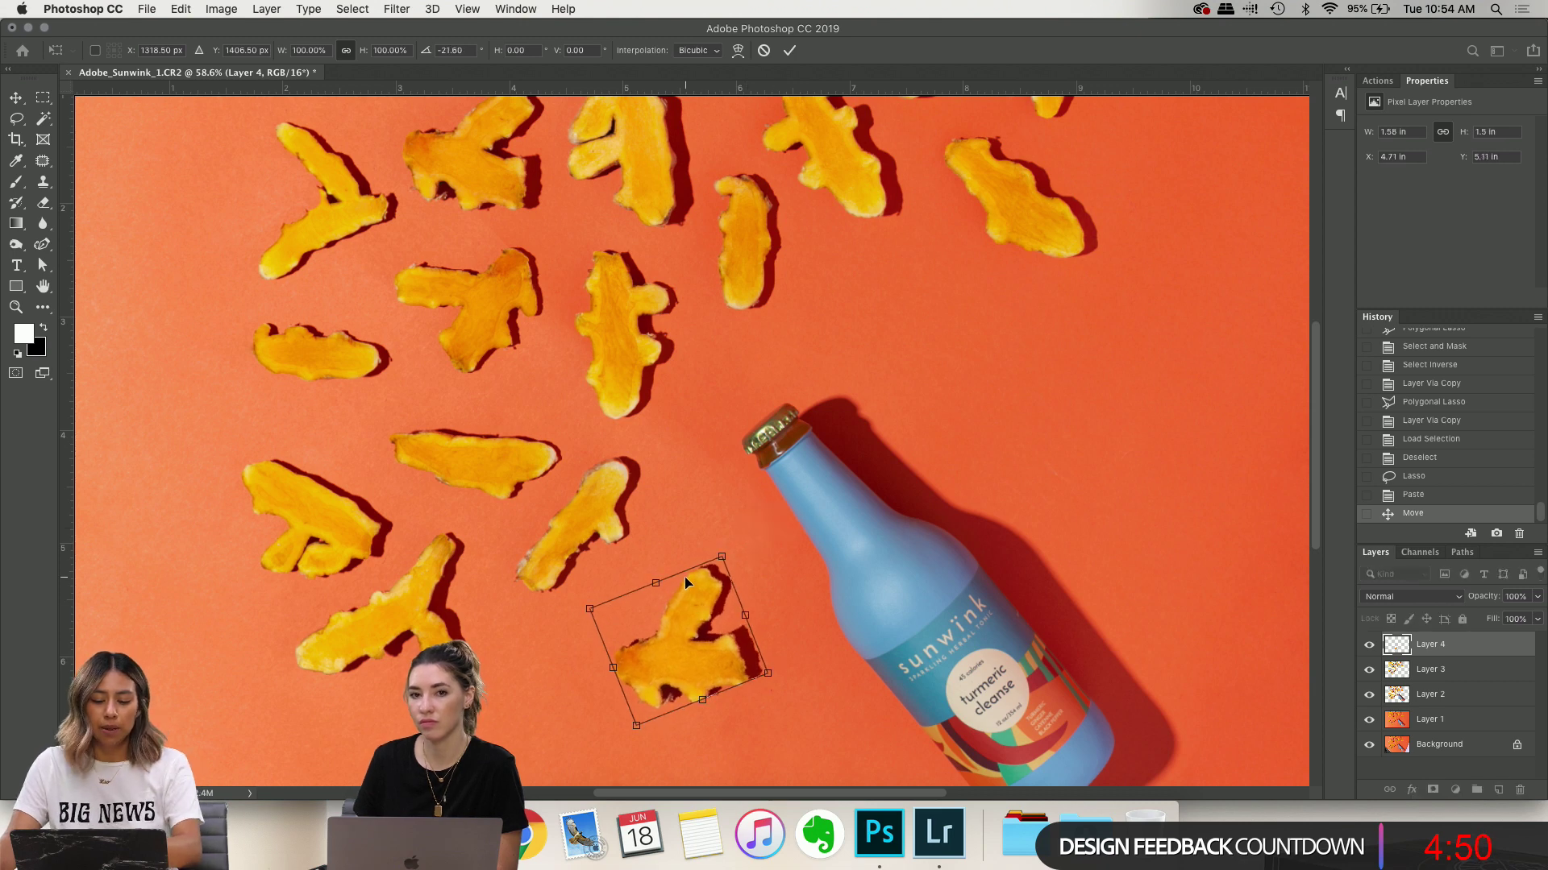
pyautogui.moveTo(709, 638); pyautogui.dragTo(736, 668)
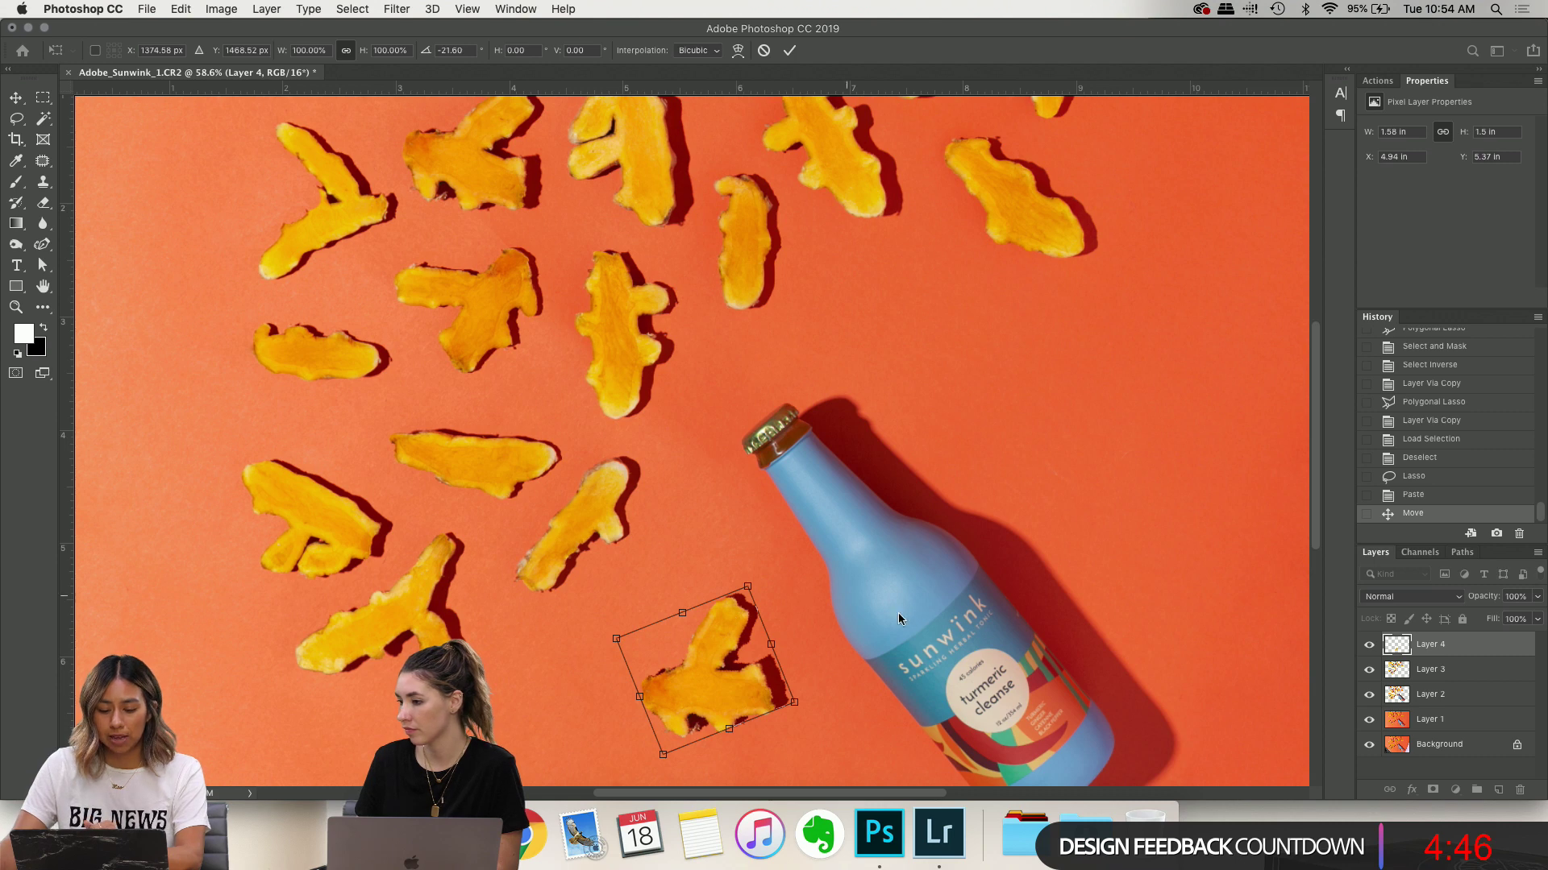
pyautogui.click(873, 606)
pyautogui.hotkey('ctrl', 'z')
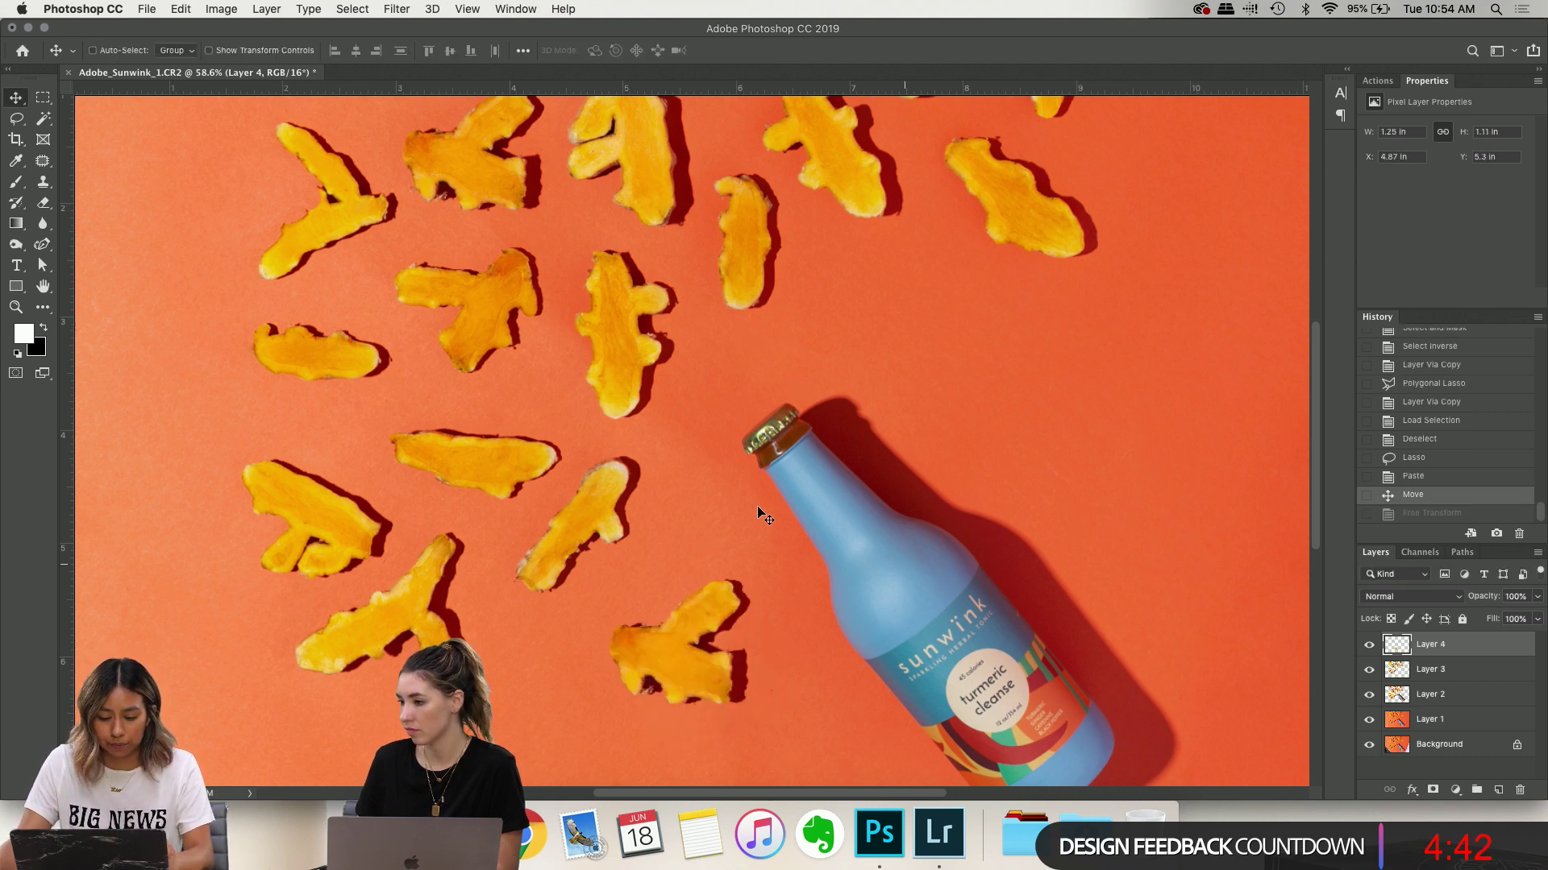
# Rotate the copied turmeric piece counterclockwise until its long arm points left, and flip it horizontally
pyautogui.hotkey('ctrl', 't')
pyautogui.moveTo(802, 606); pyautogui.dragTo(483, 610)
pyautogui.press('Return')
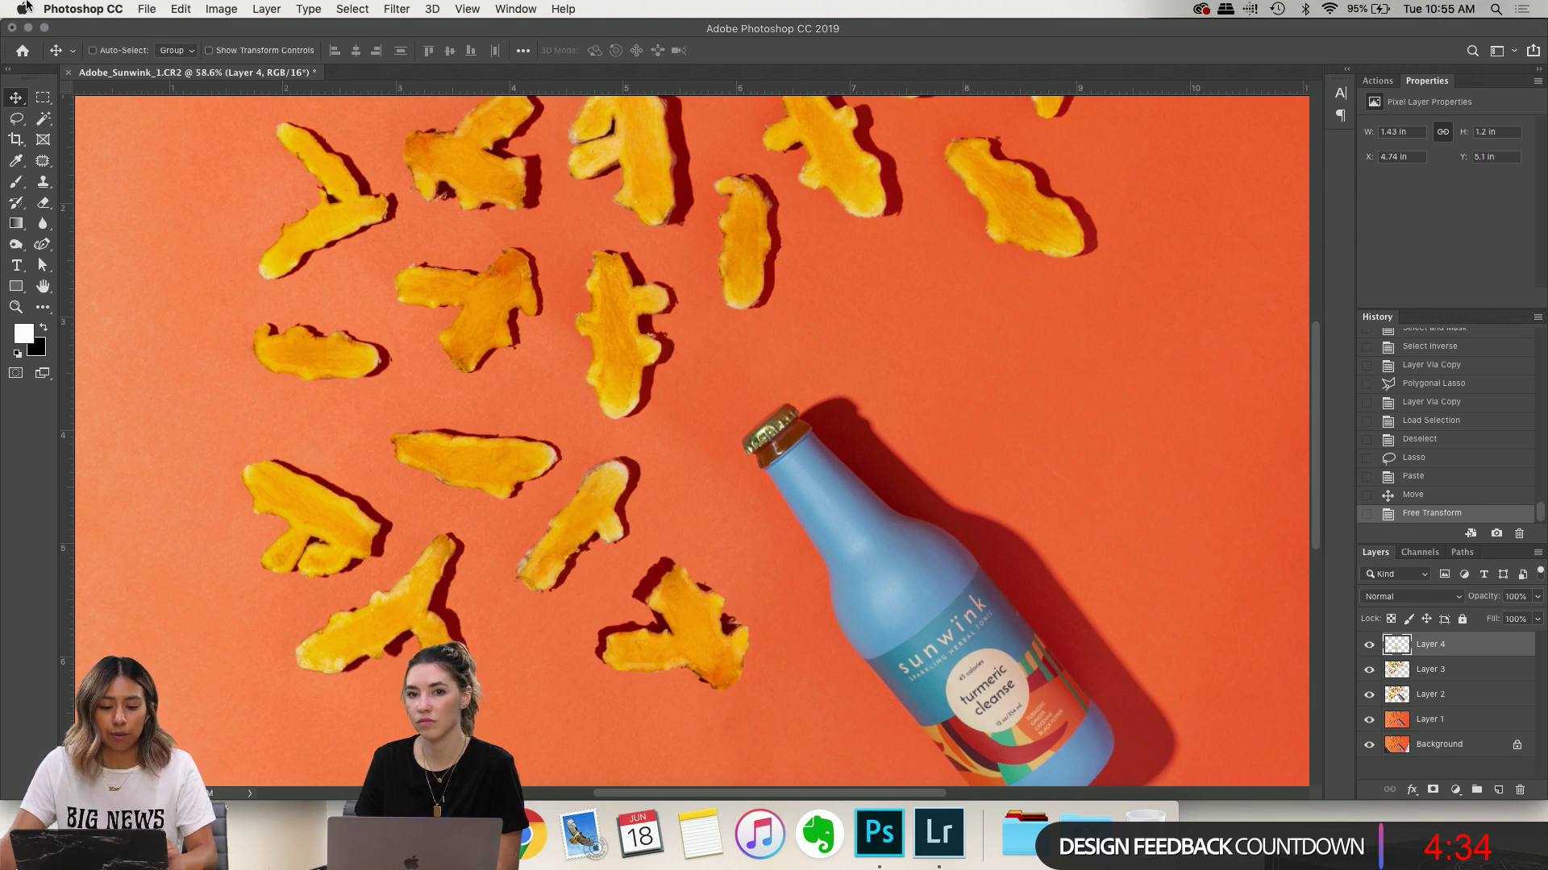
pyautogui.click(179, 10)
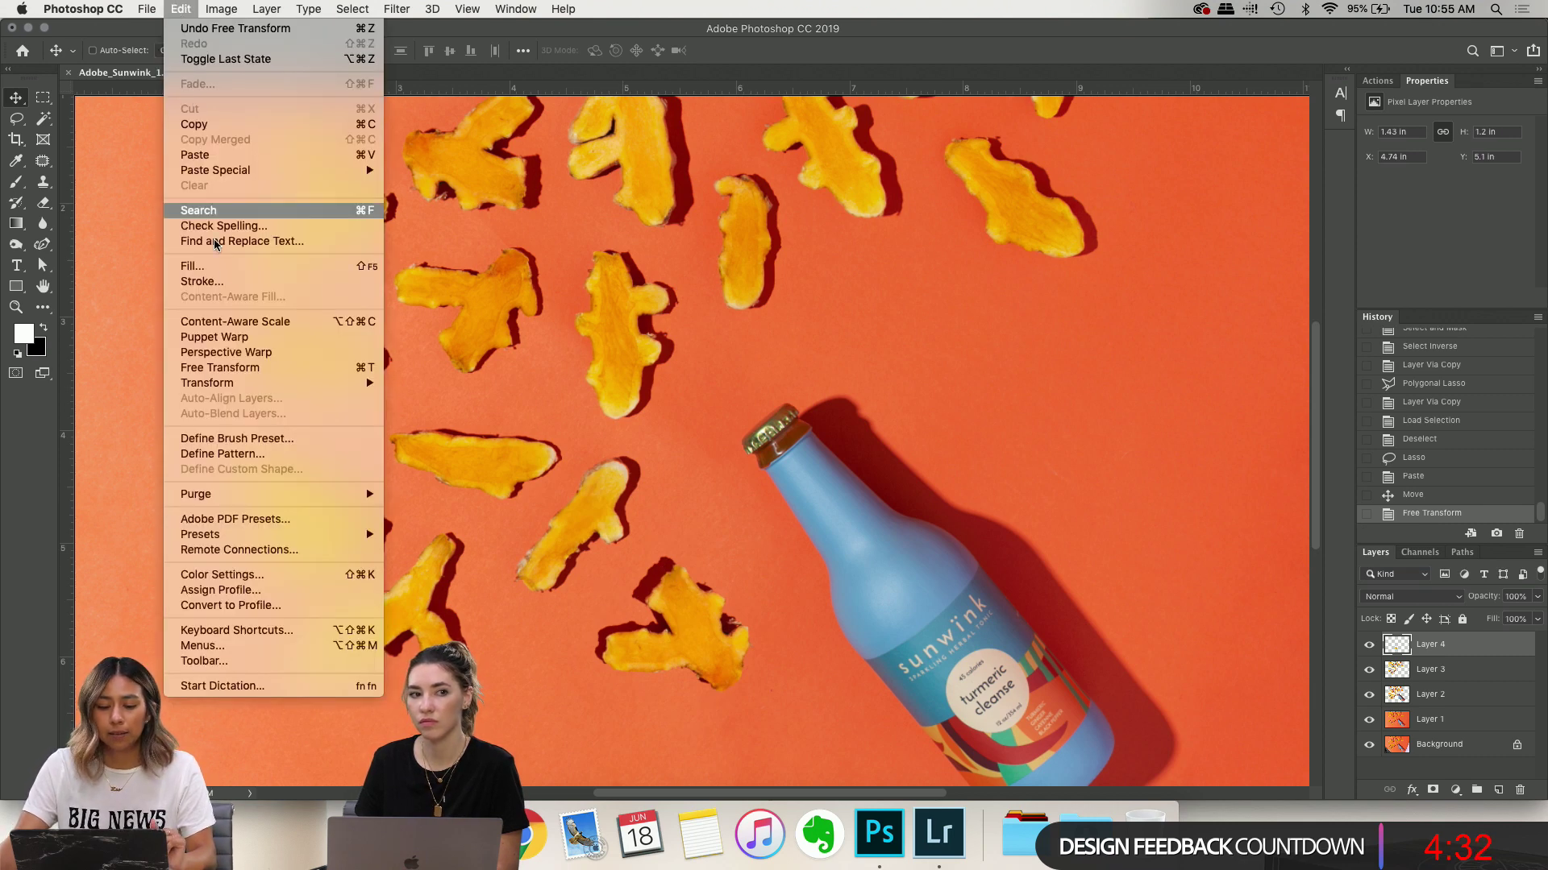
pyautogui.moveTo(266, 386)
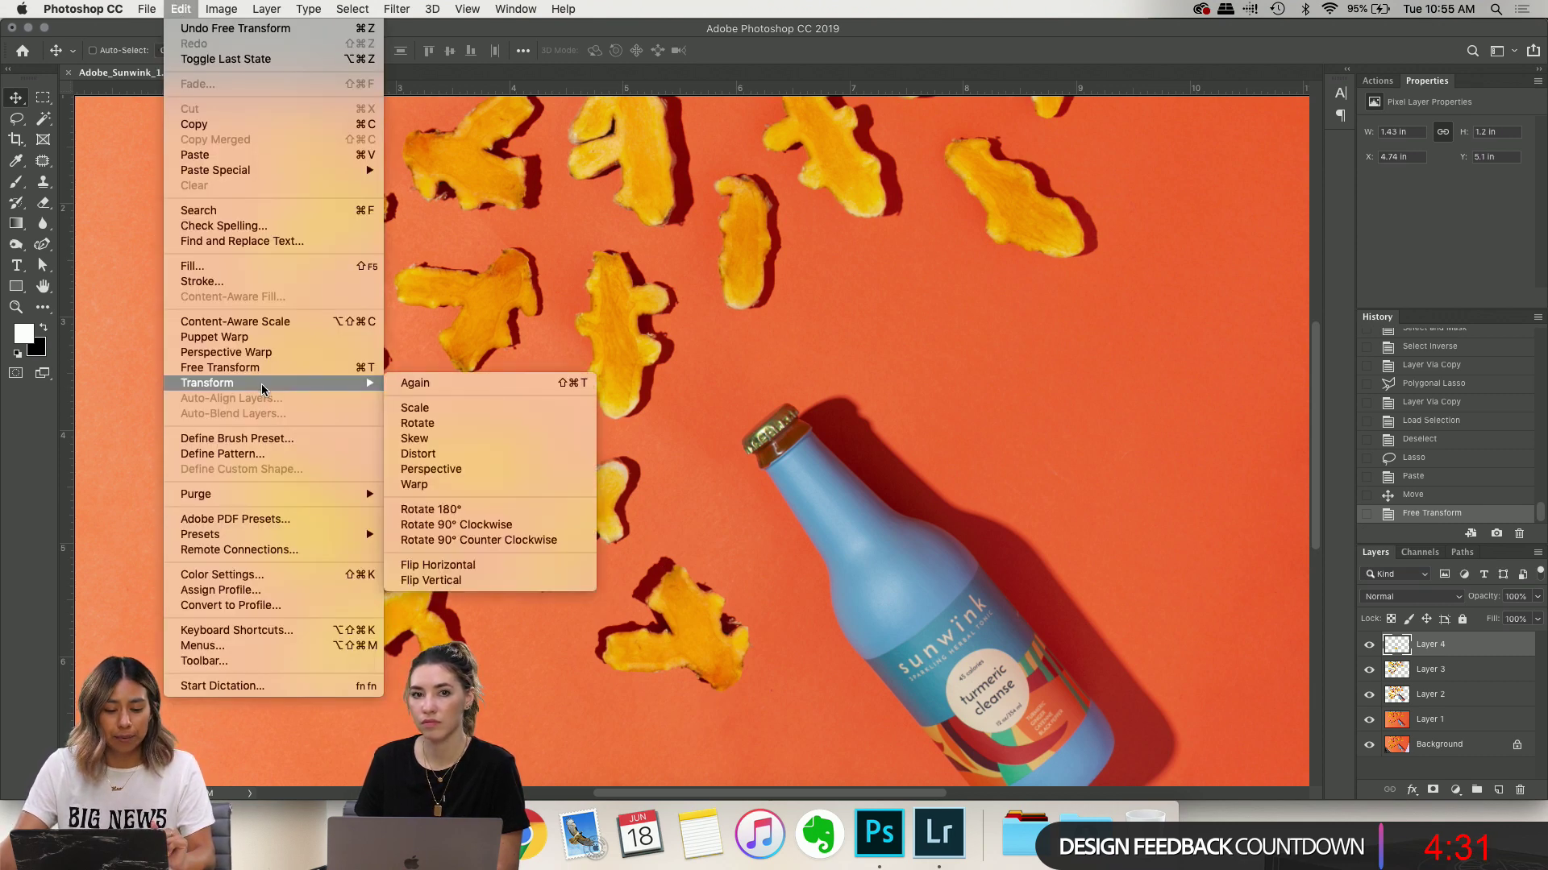
pyautogui.click(449, 568)
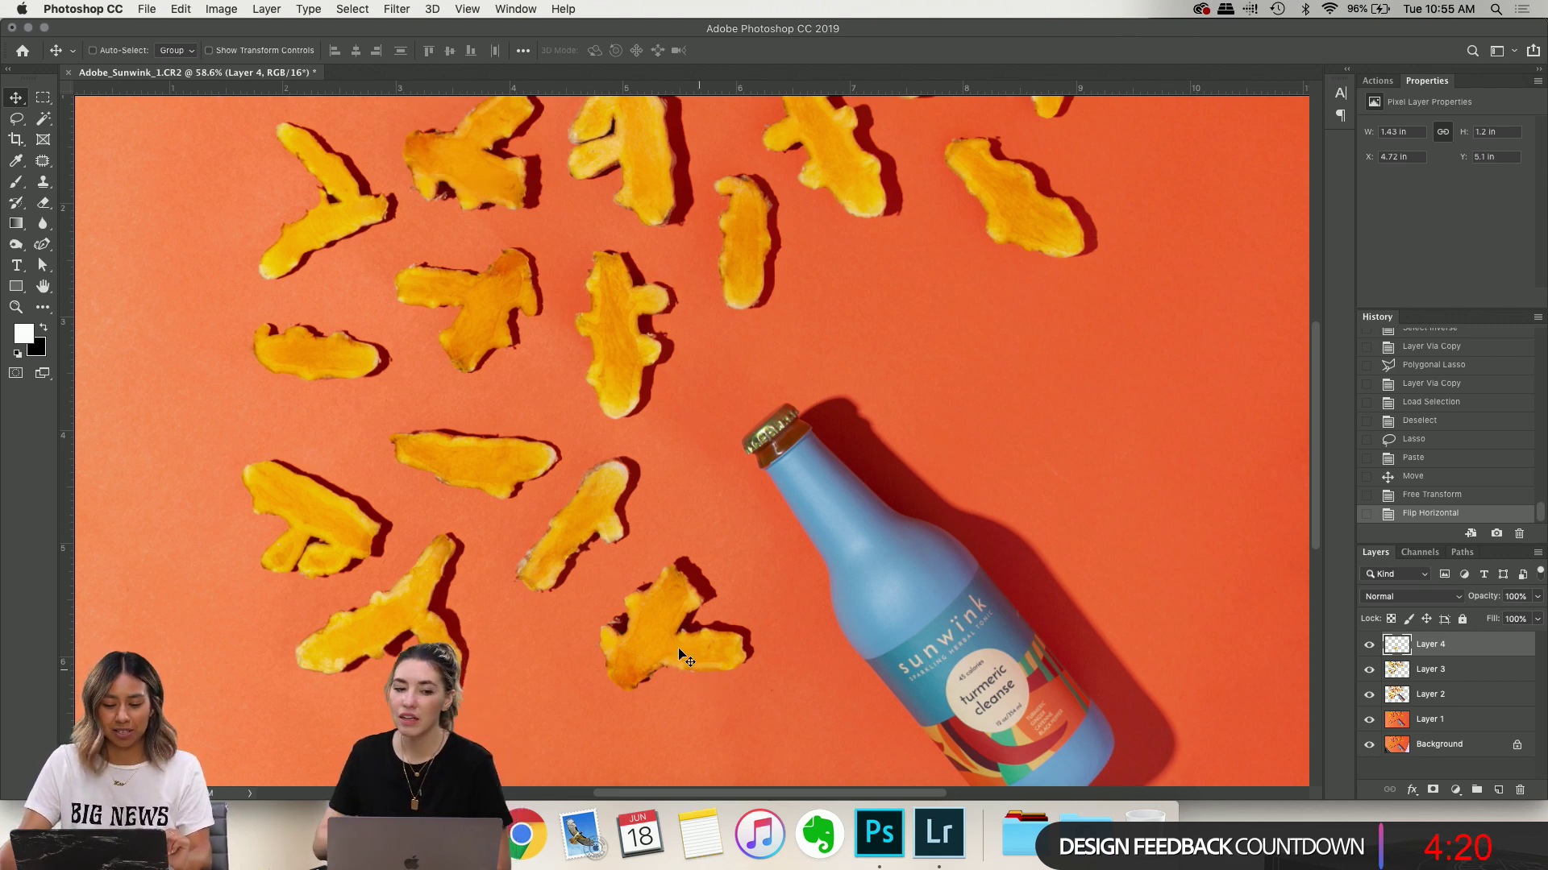
# Position the flipped copy in the gap between the lower turmeric pieces and the bottle, at about X 5.0 in, Y 4.9 in
pyautogui.moveTo(670, 643); pyautogui.dragTo(706, 623)
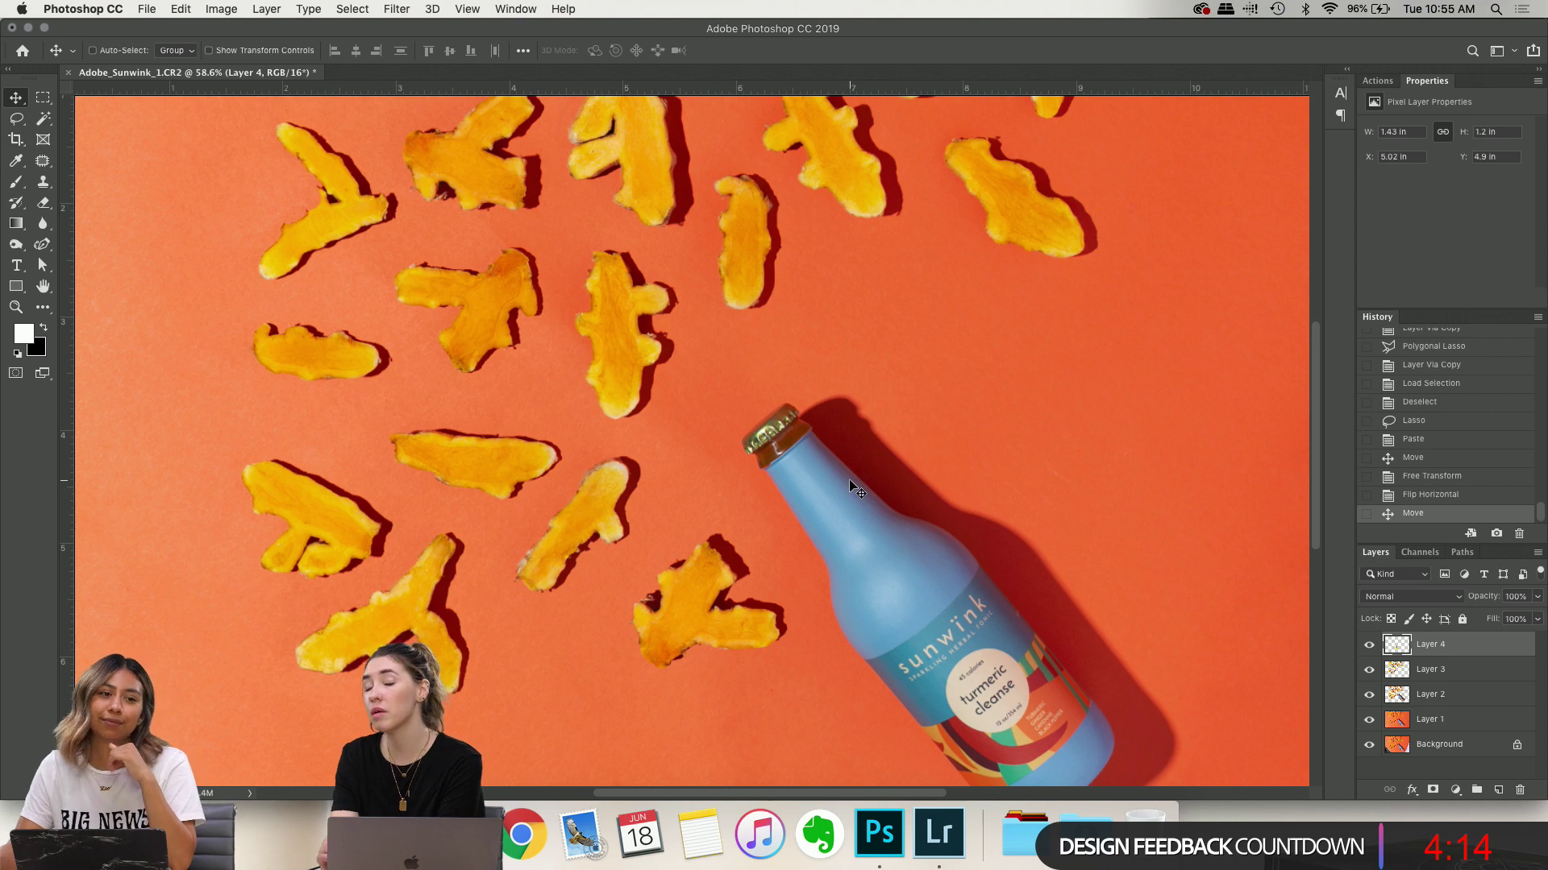
pyautogui.scroll(-3, 836, 493)
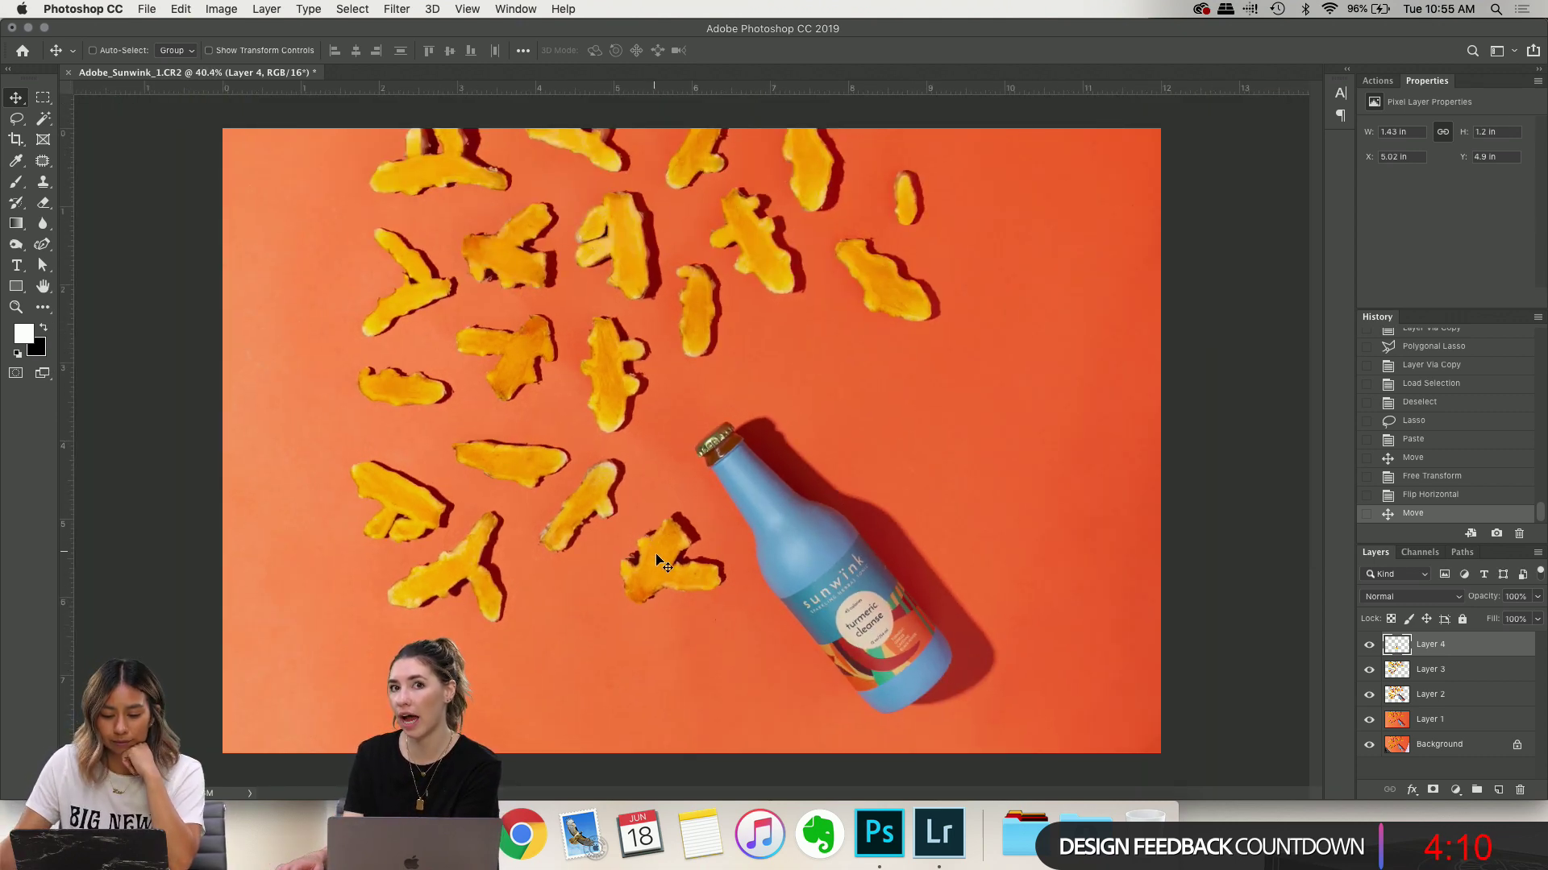
pyautogui.moveTo(657, 555); pyautogui.dragTo(656, 544)
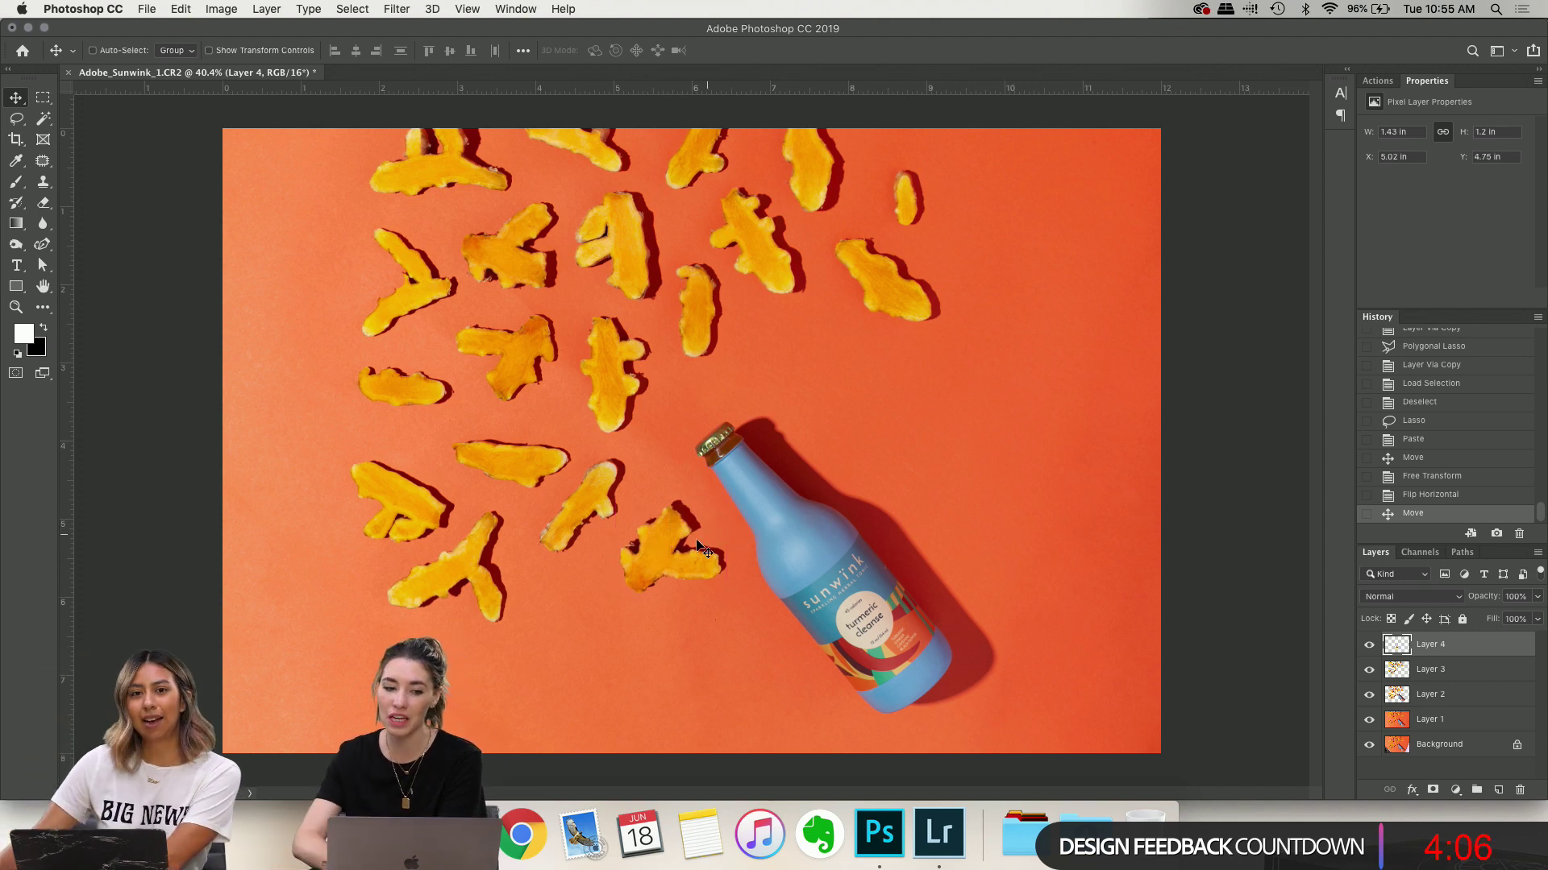
pyautogui.hotkey('shift', 'Down')
pyautogui.hotkey('shift', 'Down')
pyautogui.hotkey('shift', 'Down')
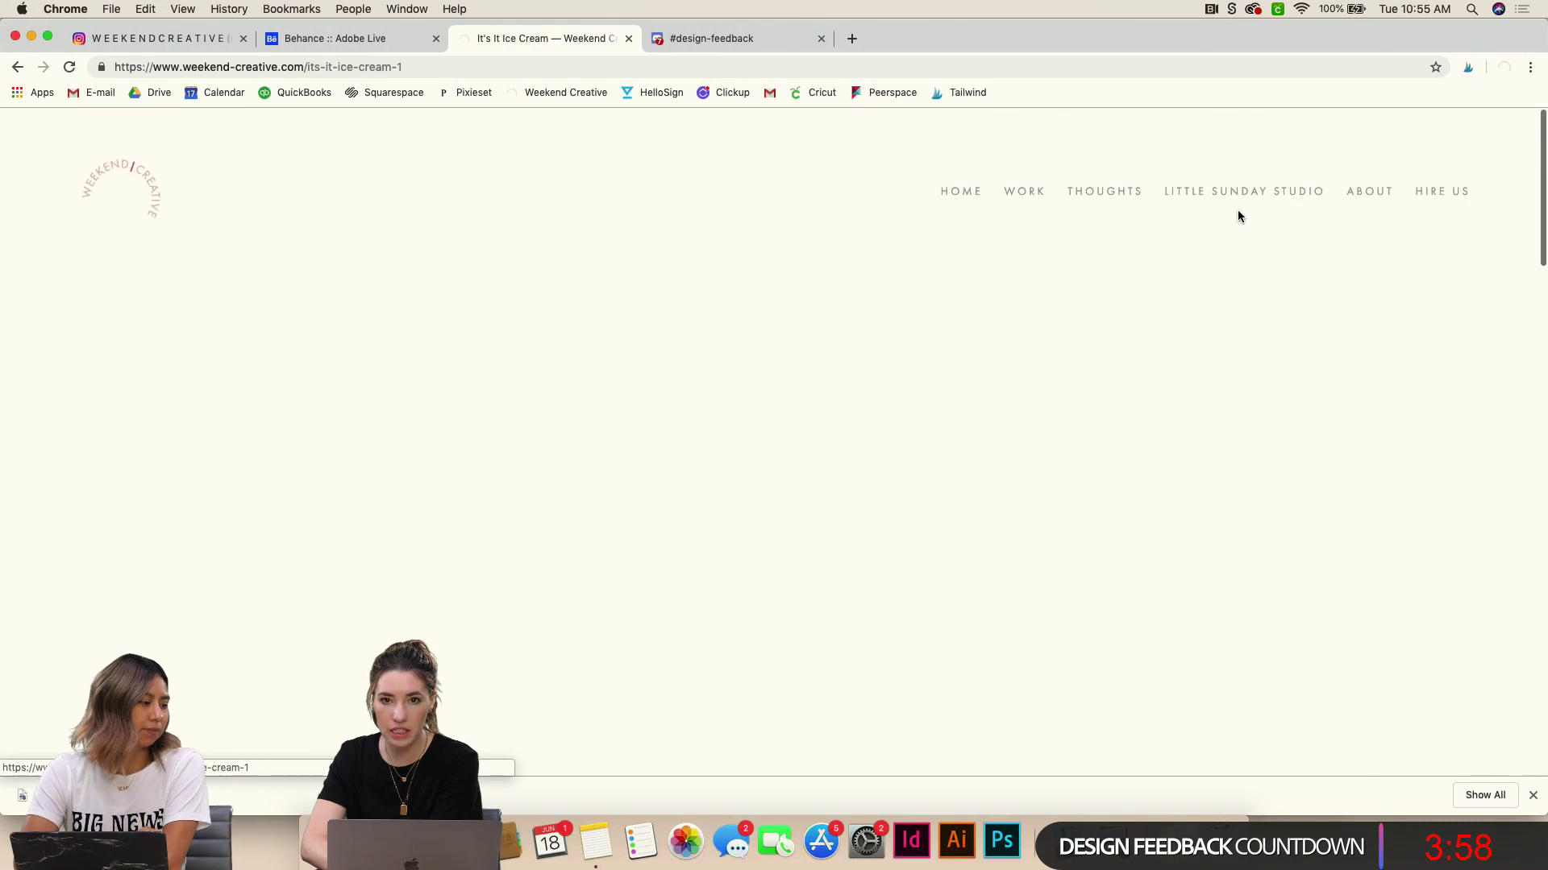
pyautogui.scroll(-2, 1338, 504)
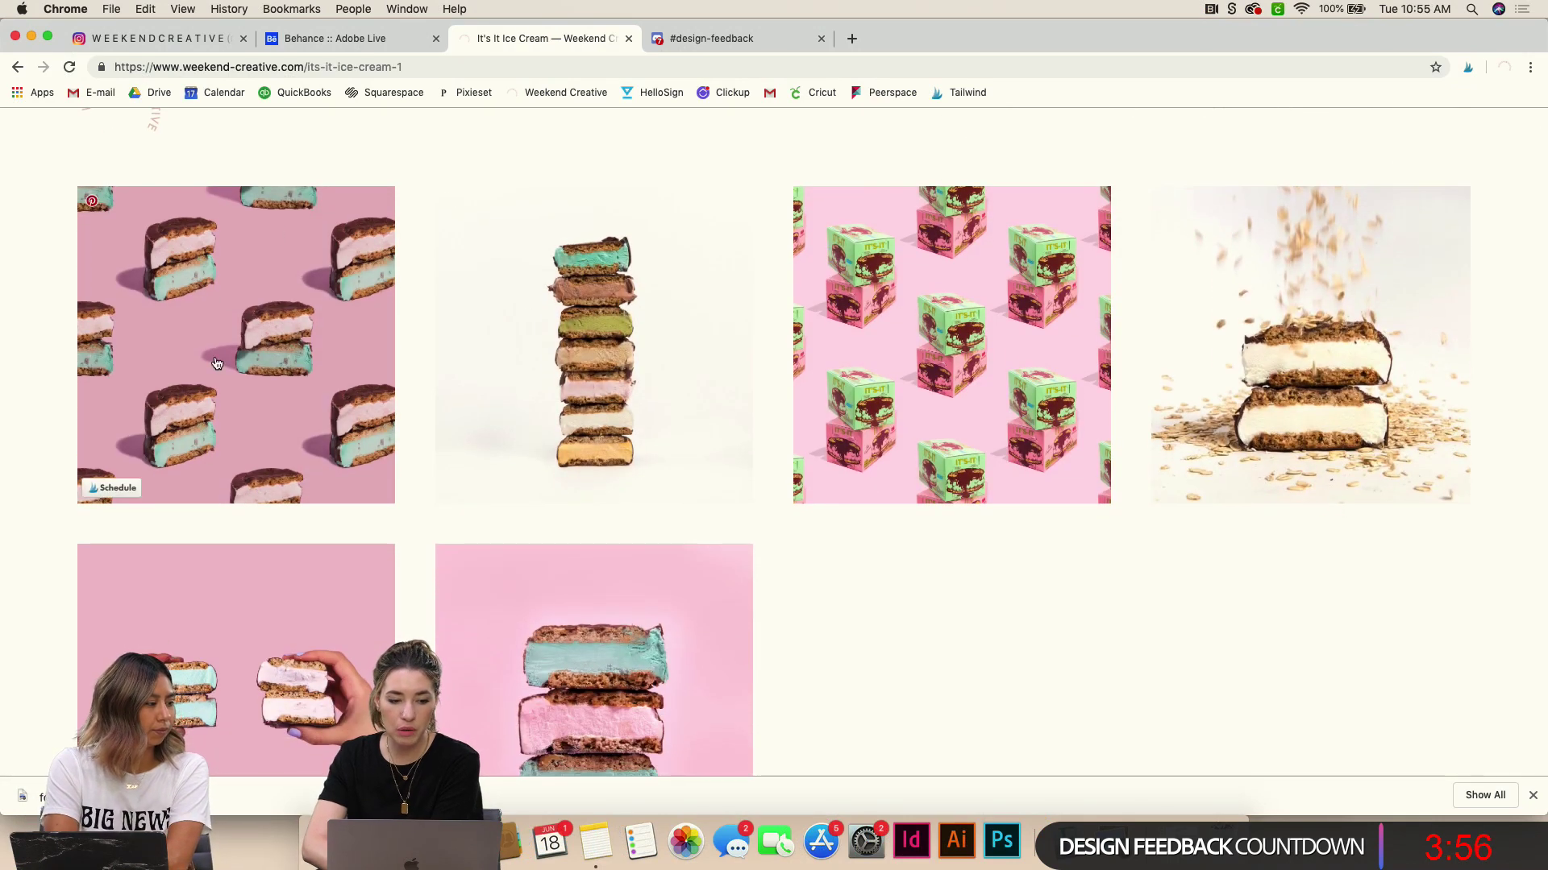
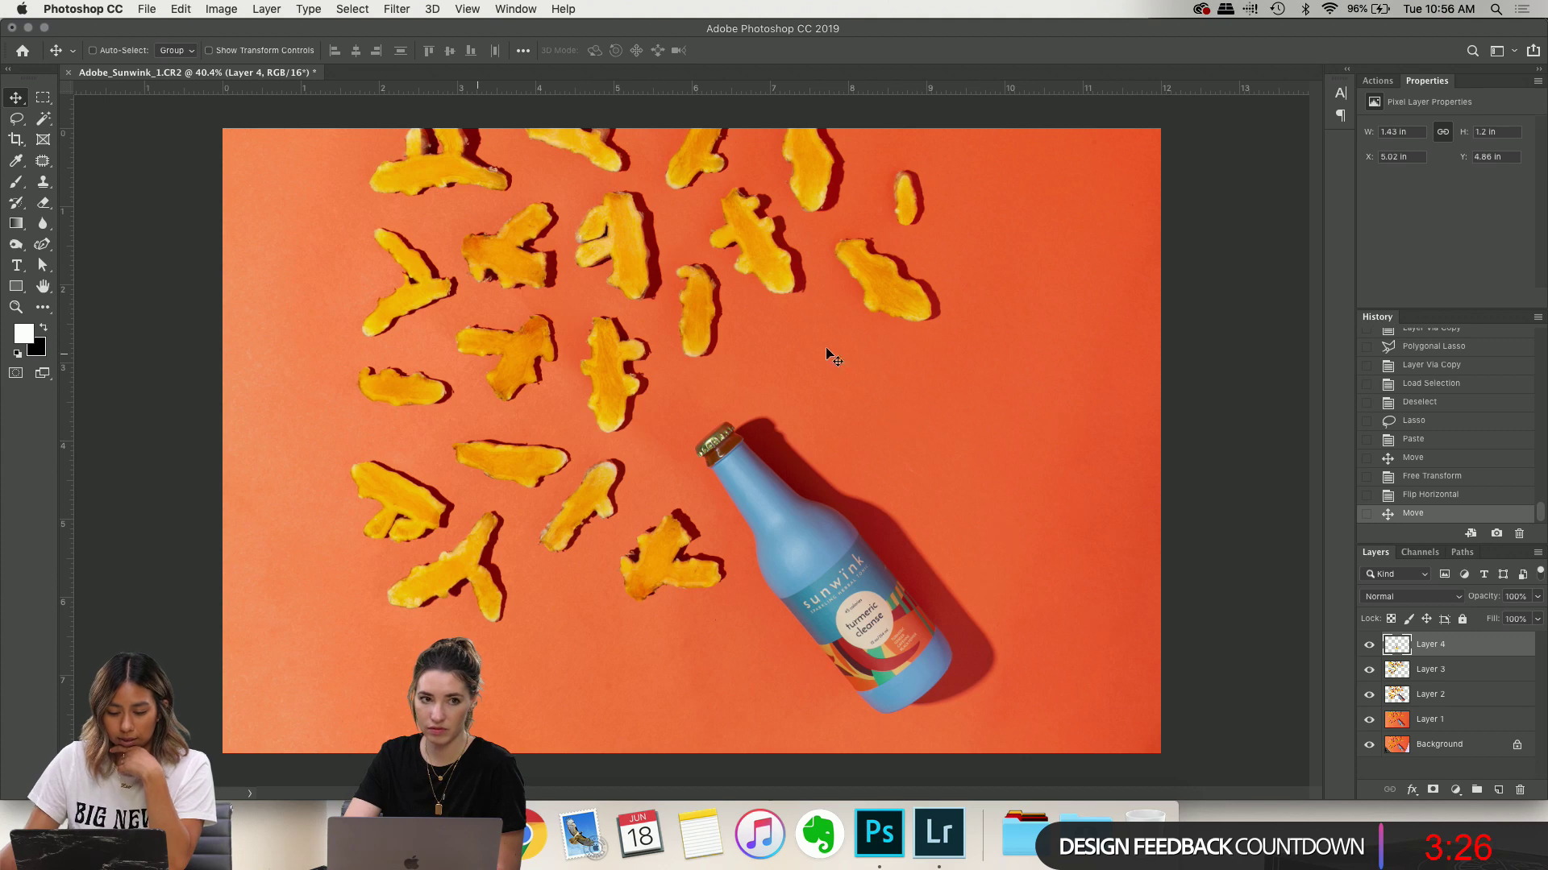
pyautogui.scroll(3, 871, 377)
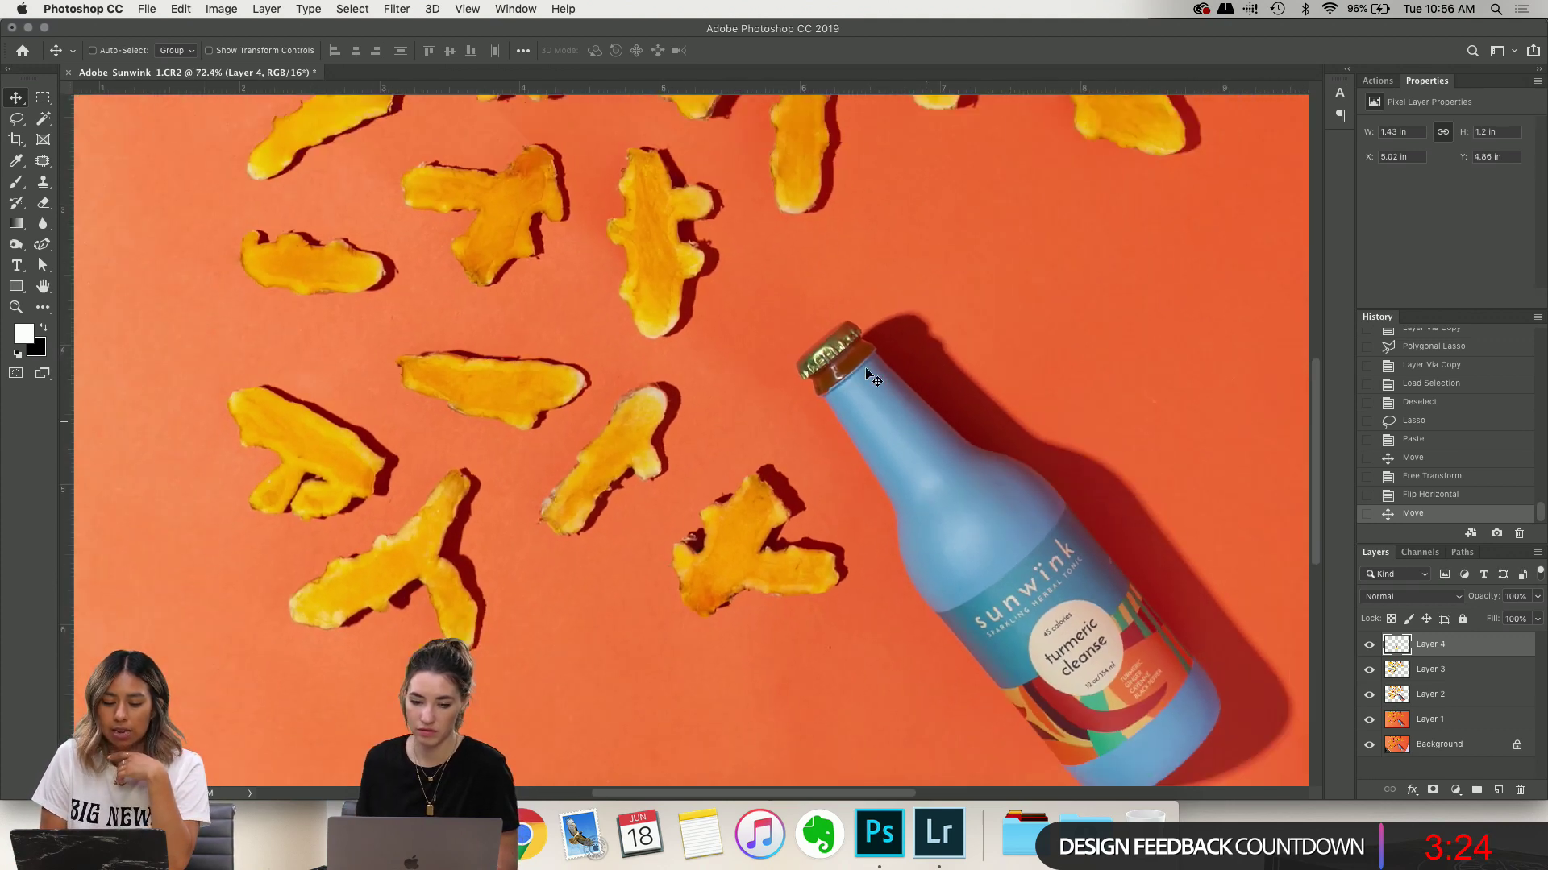
pyautogui.scroll(3, 700, 482)
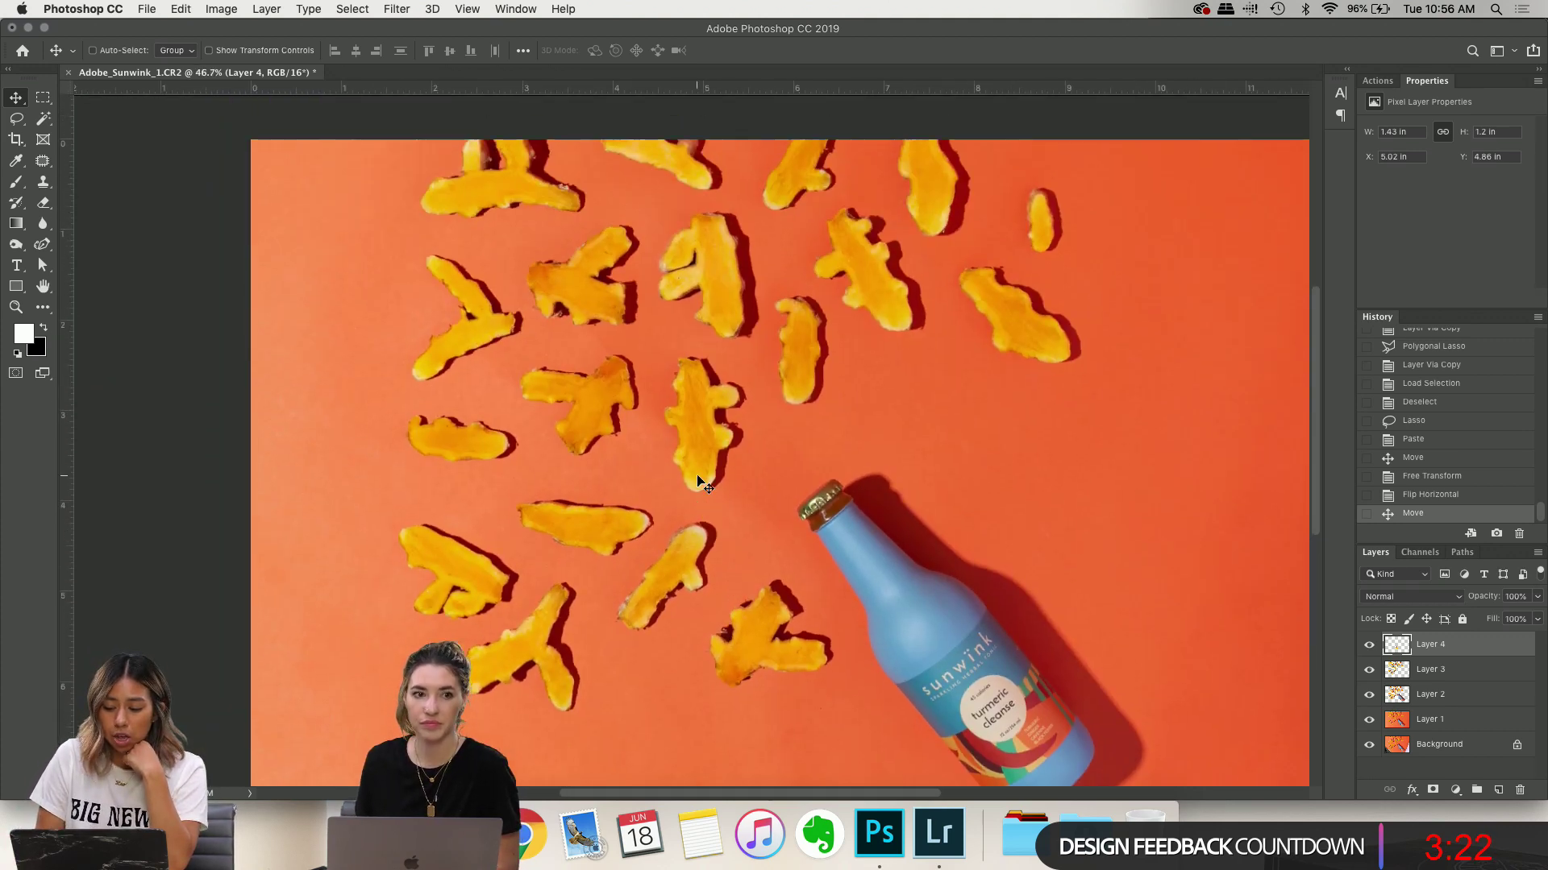
pyautogui.click(1435, 676)
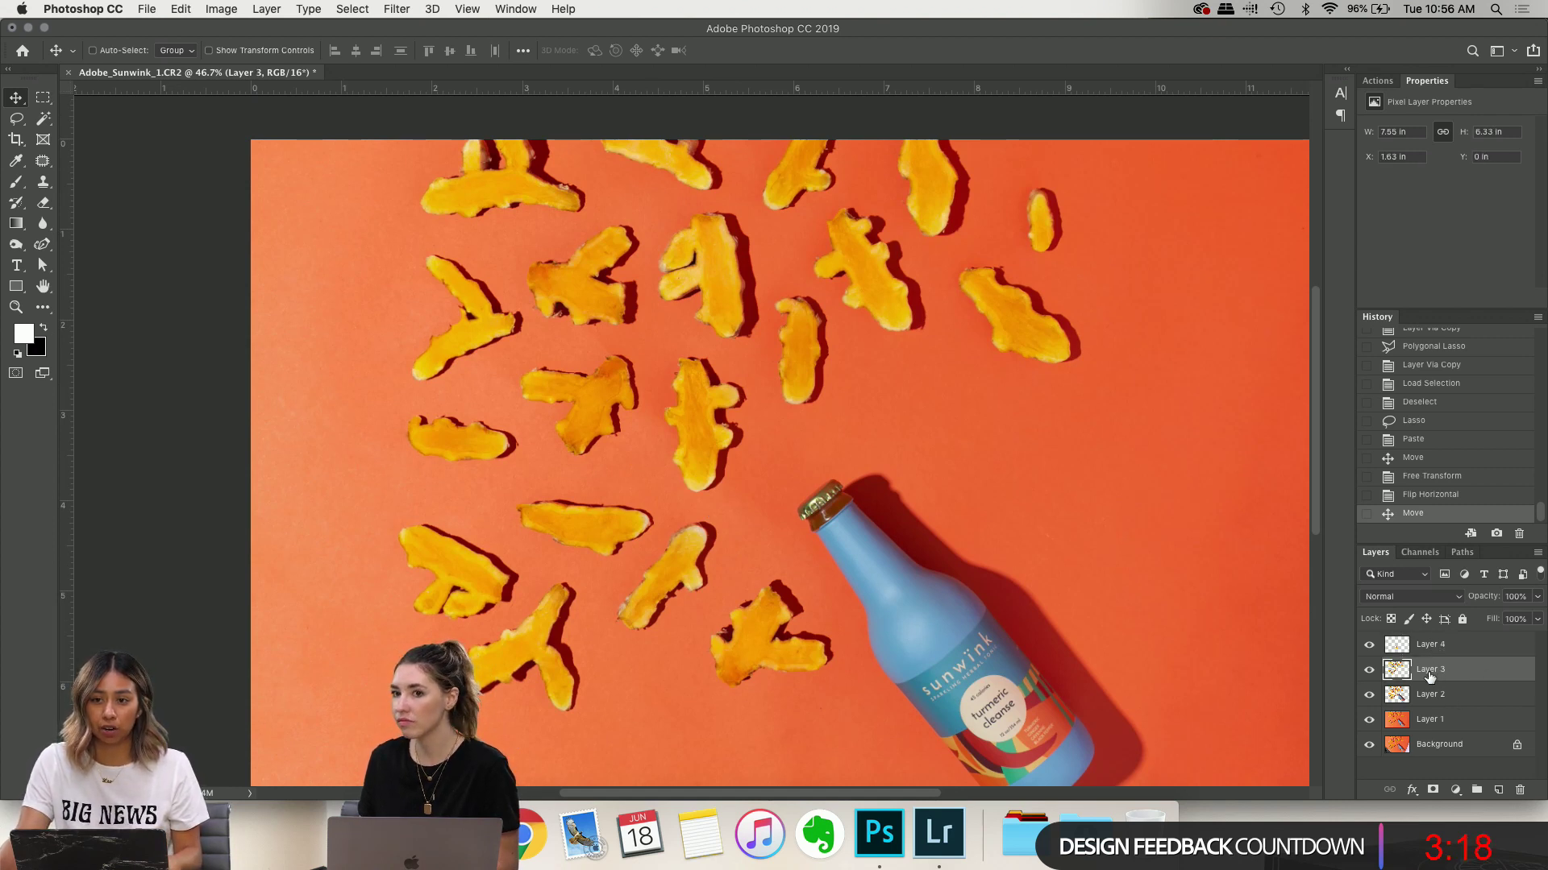
pyautogui.click(1474, 650)
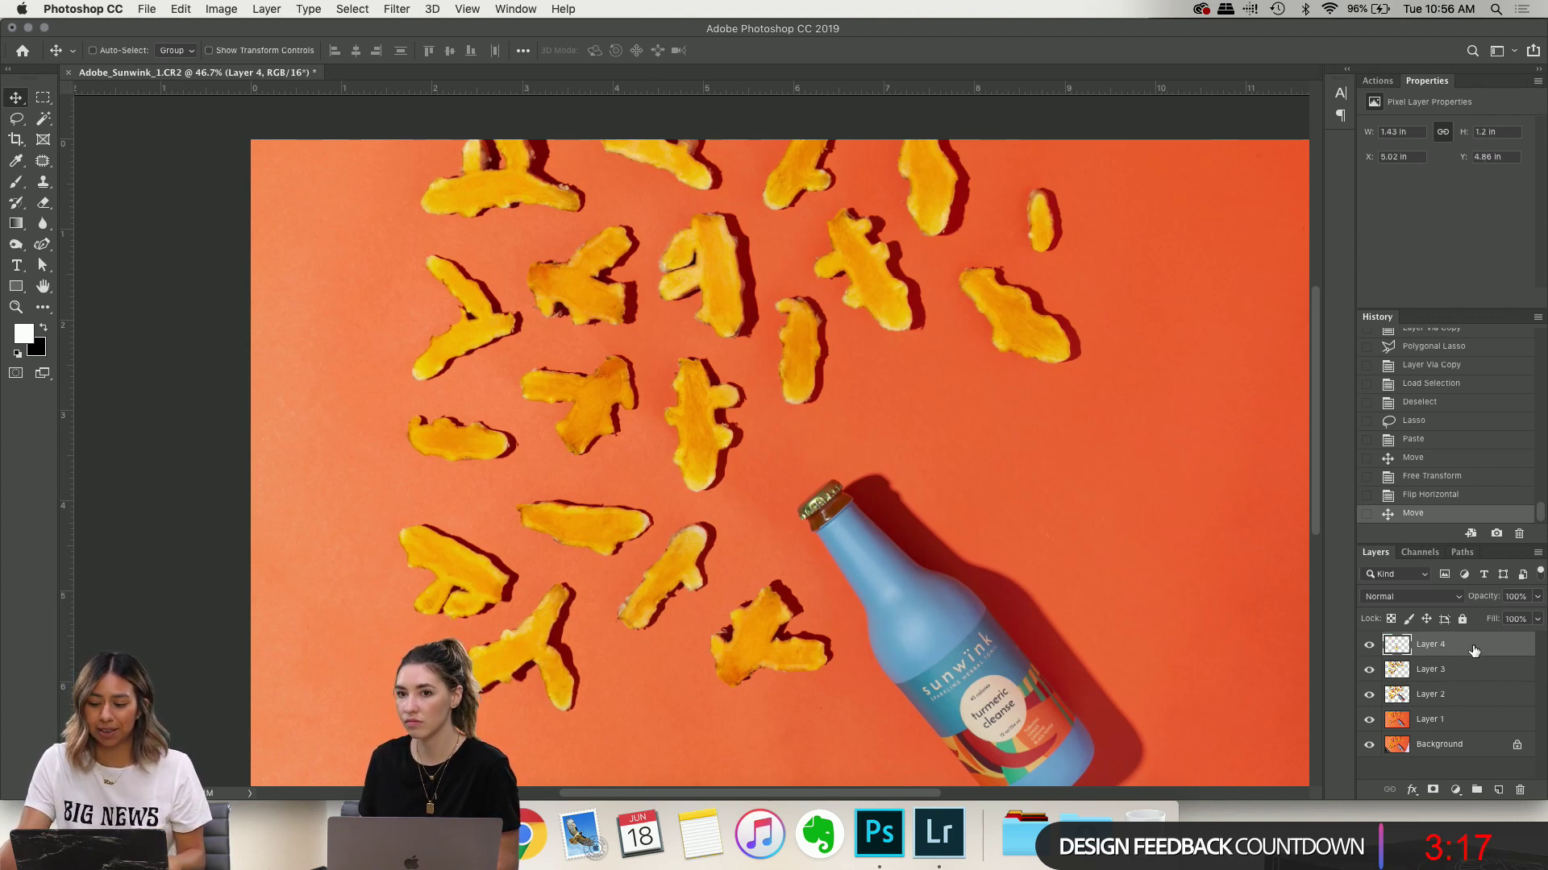
# Outline the Y-shaped turmeric piece at the far-left edge of the arrangement on Layer 3 and copy it onto its own layer
pyautogui.click(1369, 645)
pyautogui.click(1369, 646)
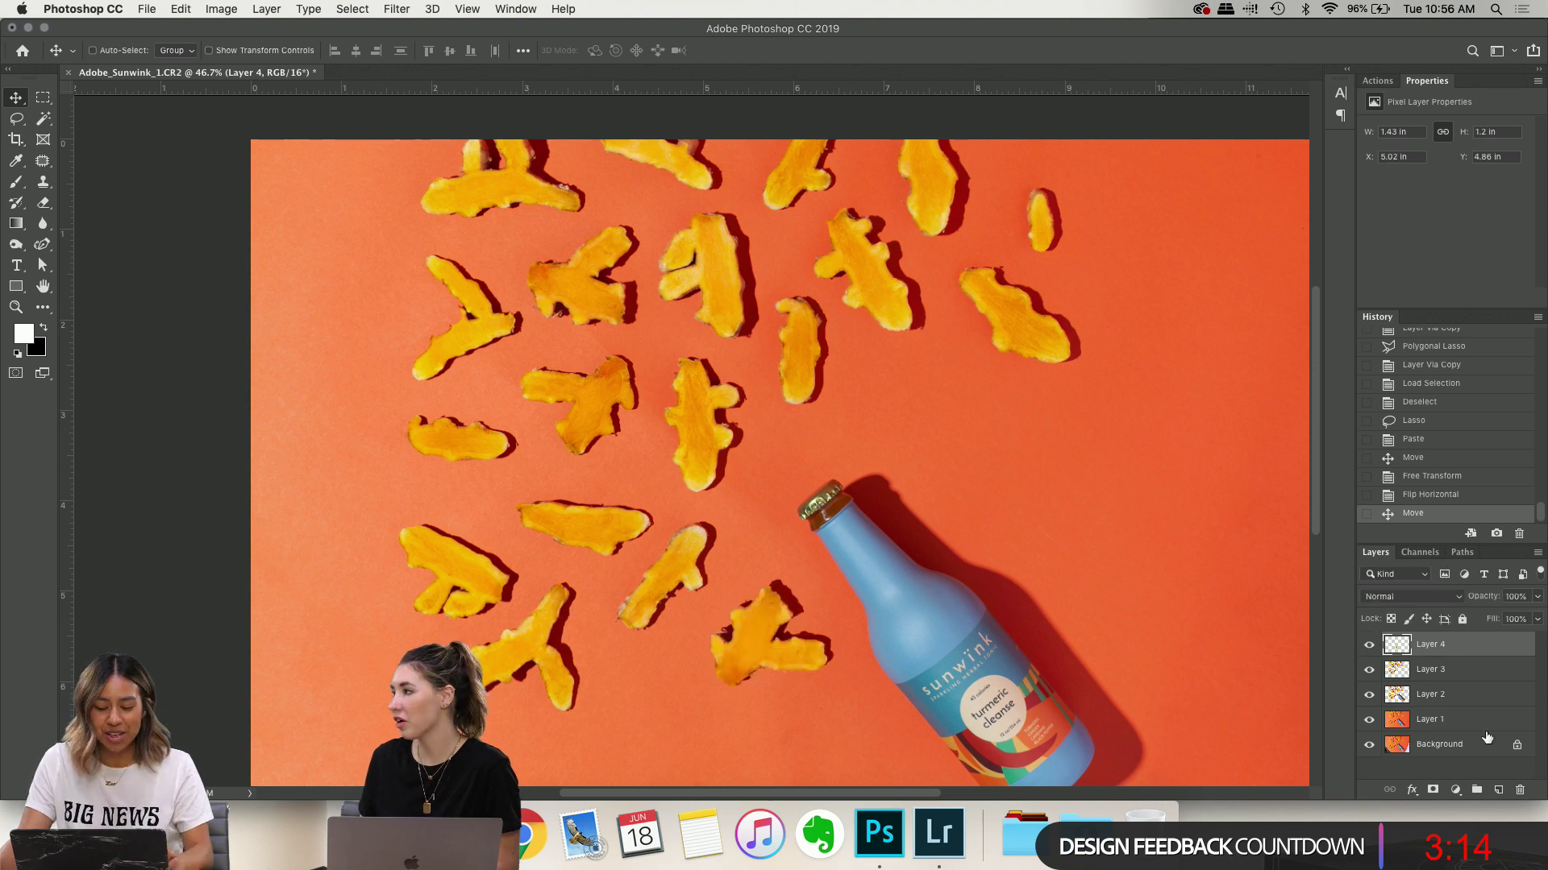
pyautogui.click(1475, 670)
pyautogui.scroll(2, 626, 440)
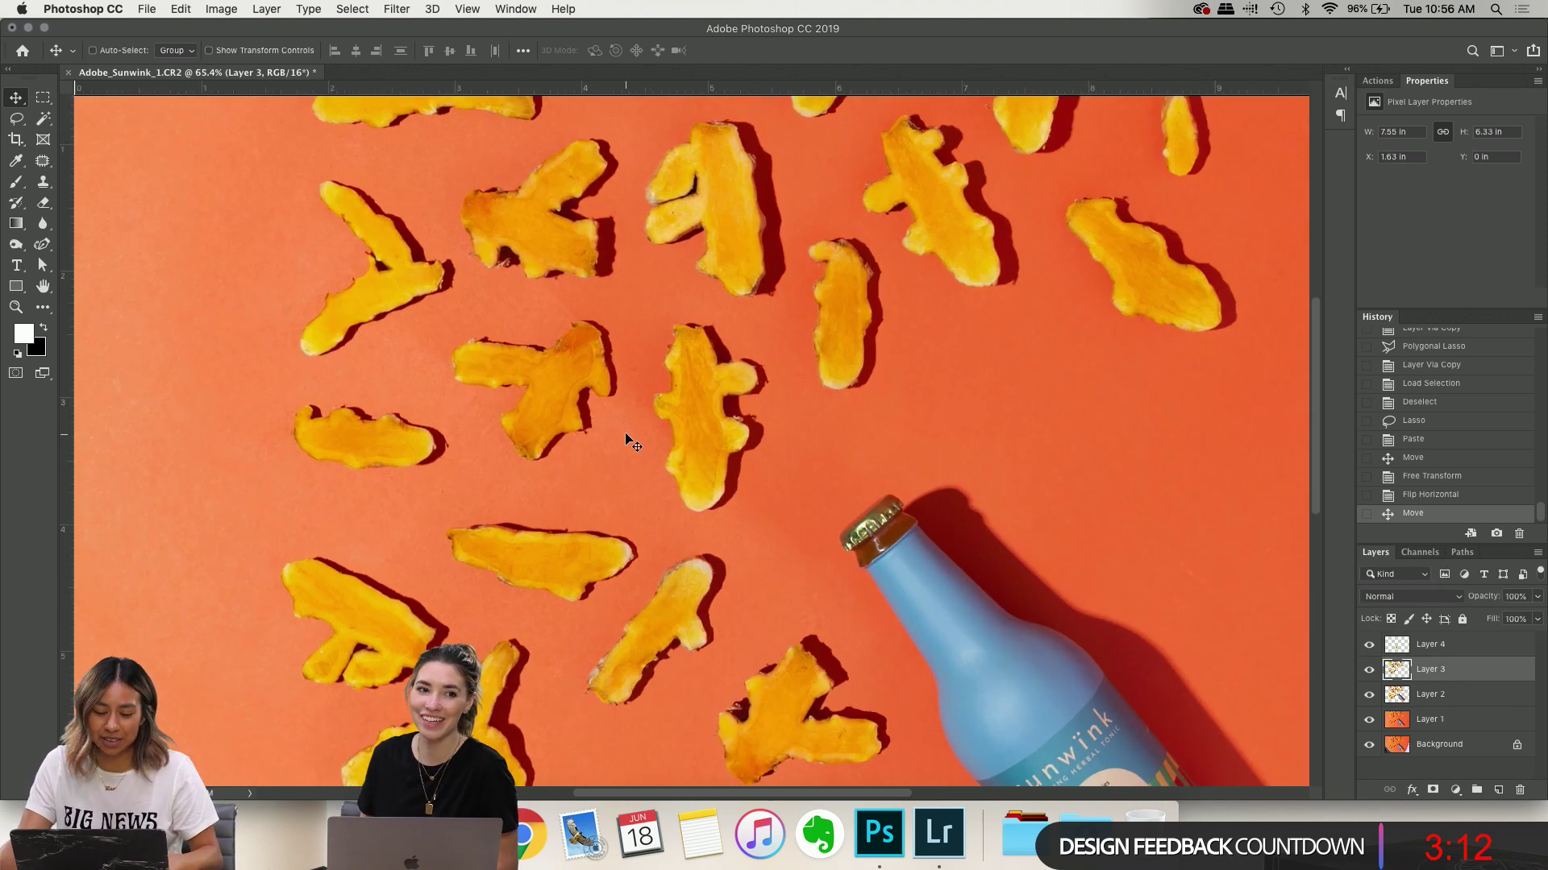
pyautogui.scroll(2, 626, 440)
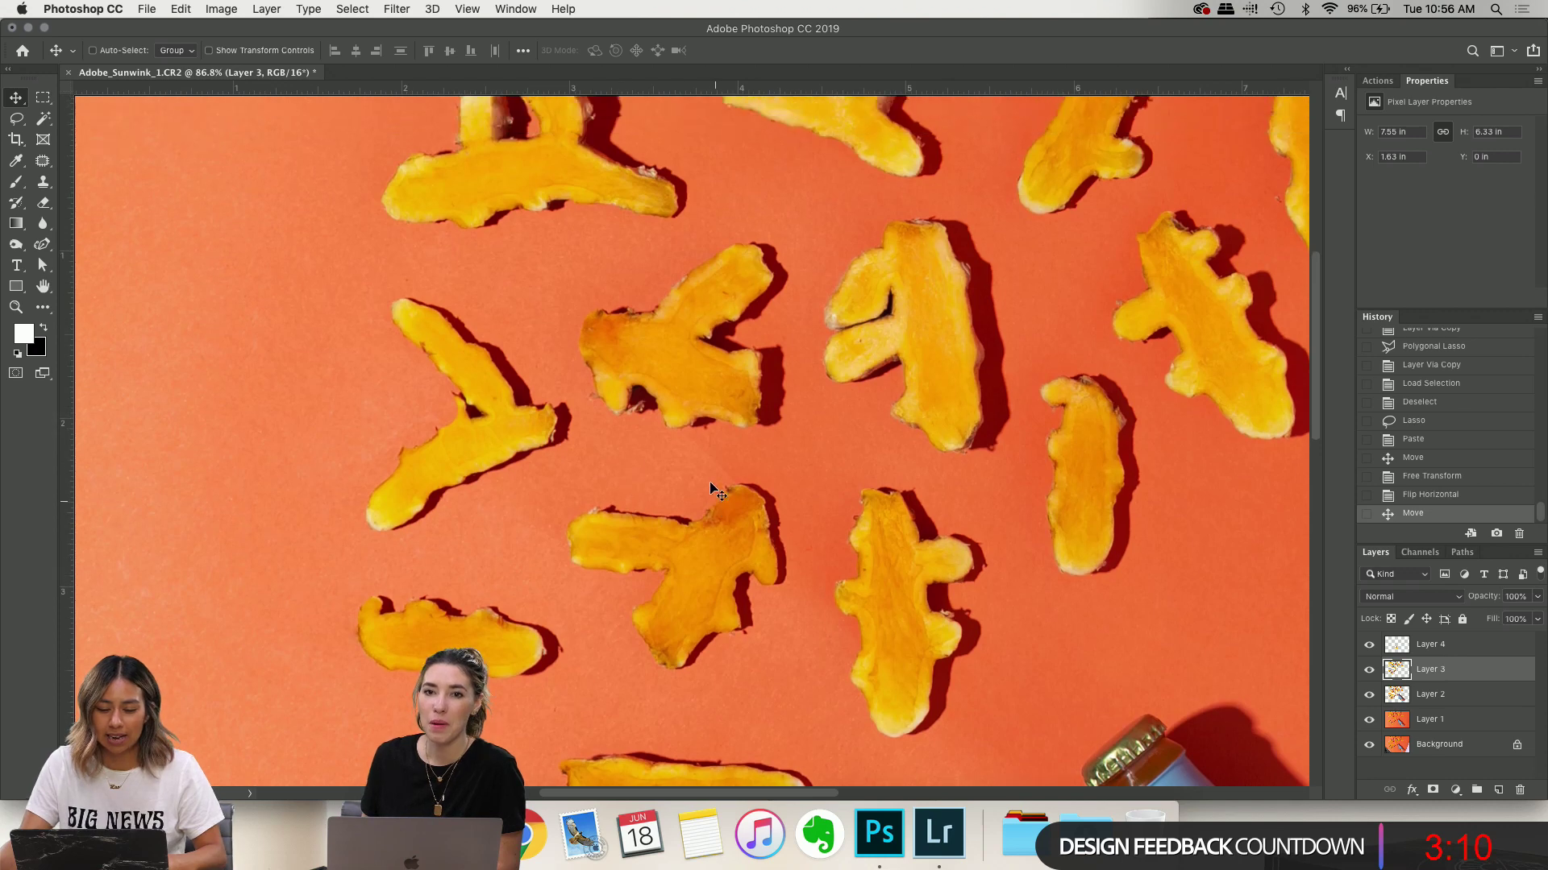
pyautogui.scroll(-2, 713, 490)
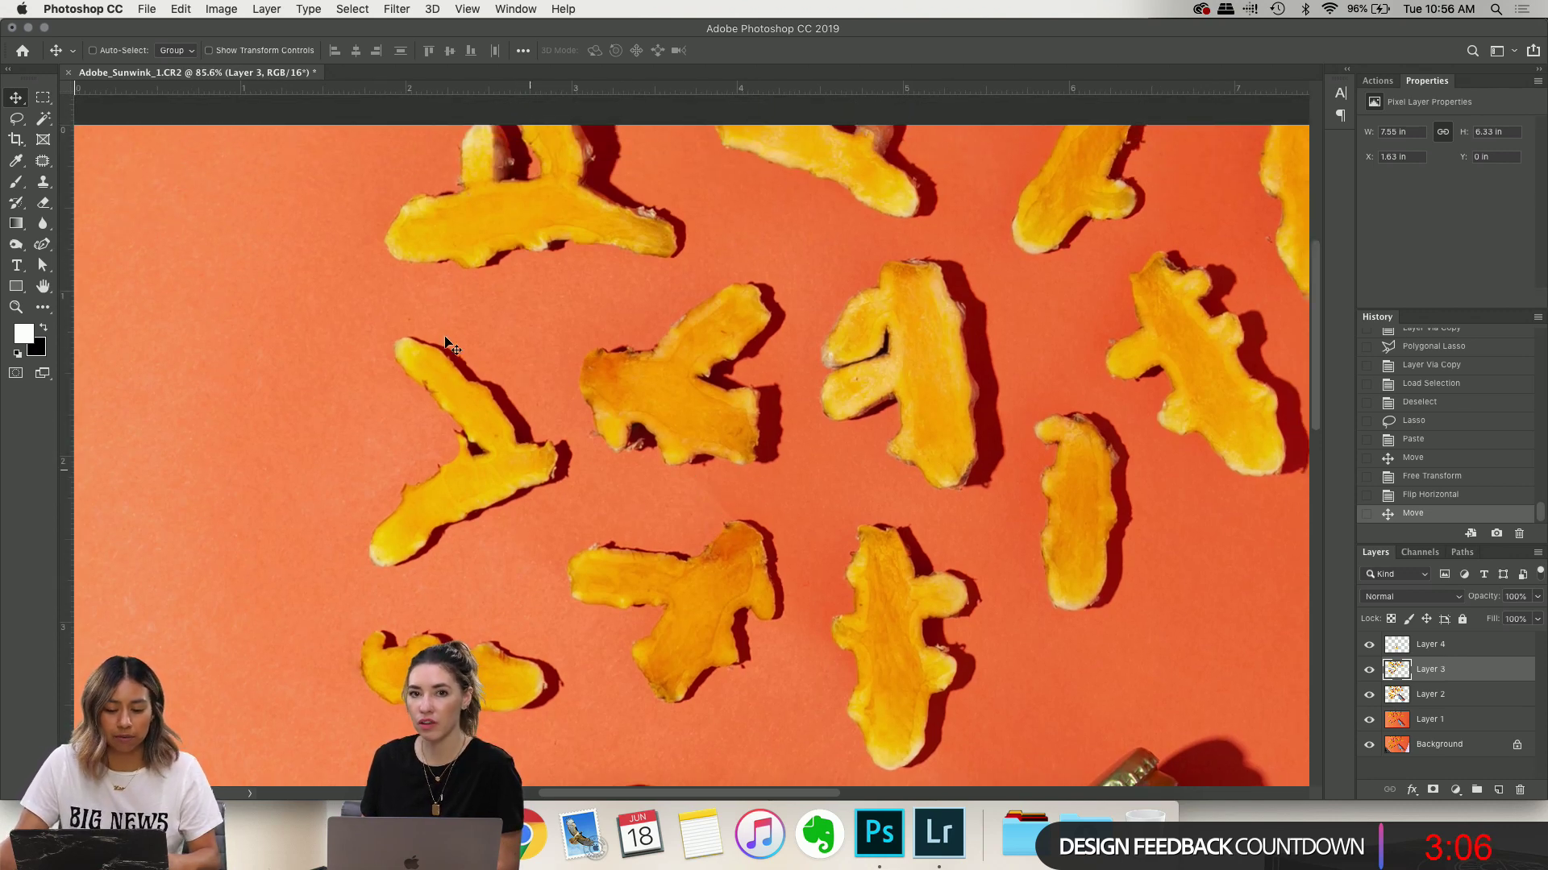
pyautogui.press('l')
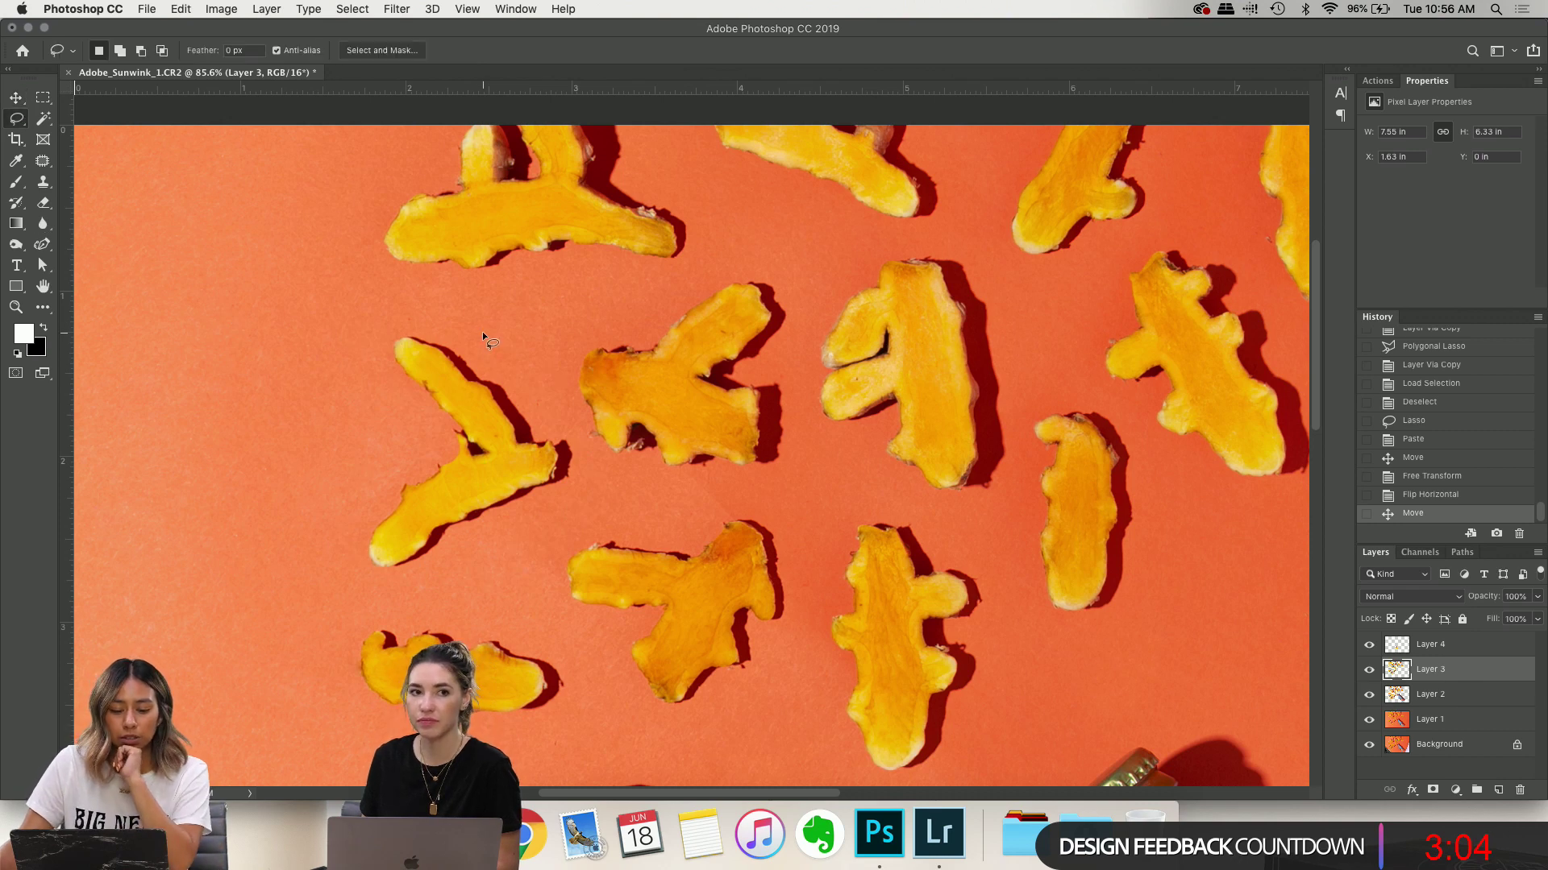
pyautogui.moveTo(482, 331)
pyautogui.mouseDown()
pyautogui.moveTo(364, 368)
pyautogui.moveTo(354, 575)
pyautogui.moveTo(566, 506)
pyautogui.mouseUp()
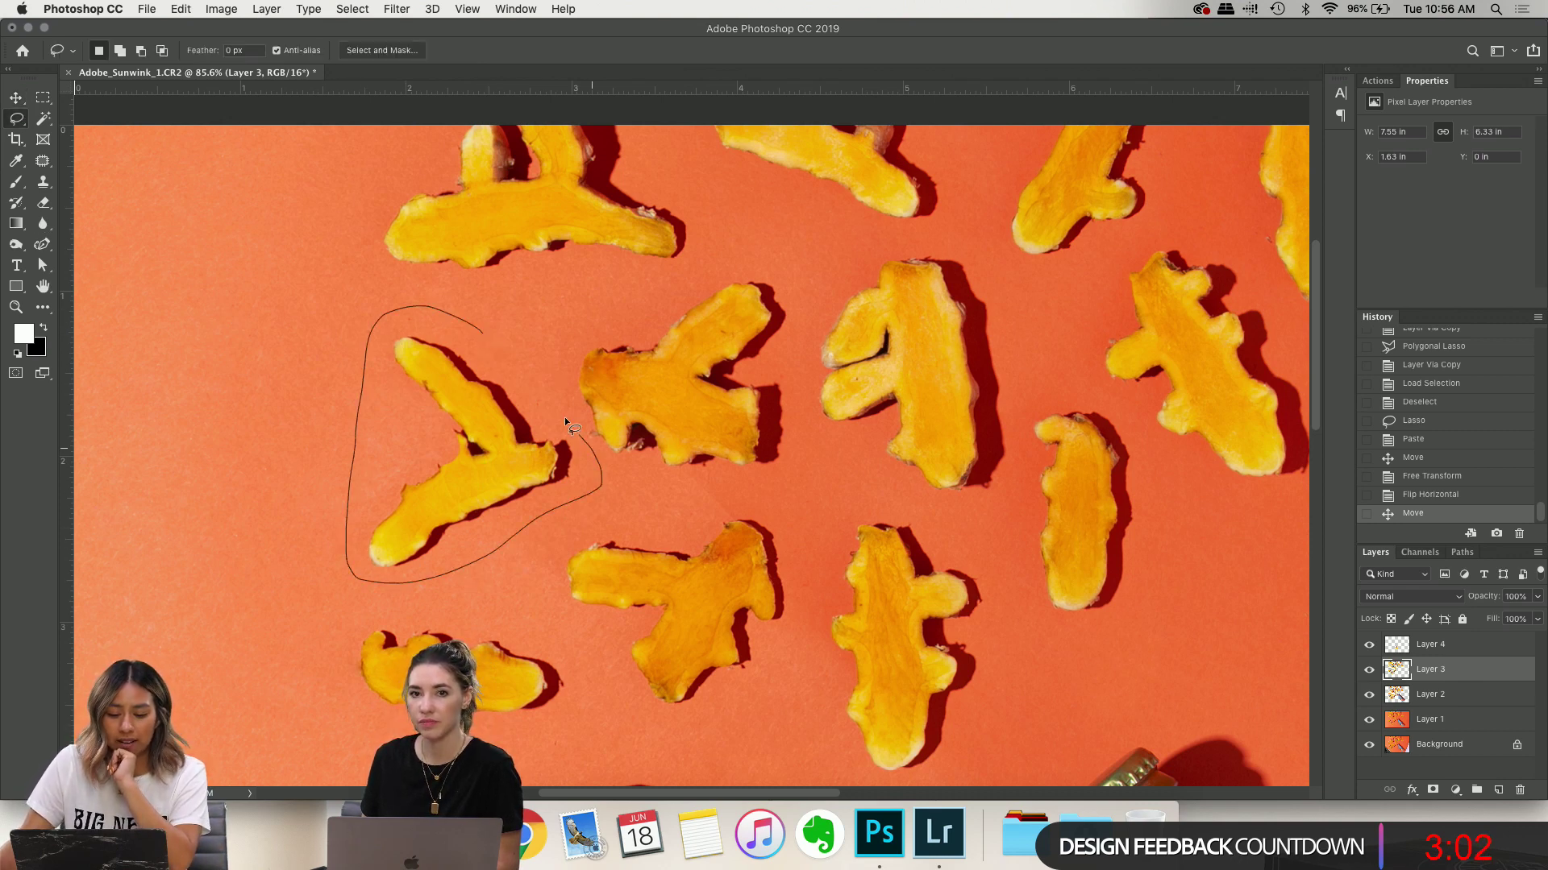
pyautogui.moveTo(566, 420); pyautogui.dragTo(483, 333)
pyautogui.press('super+v')
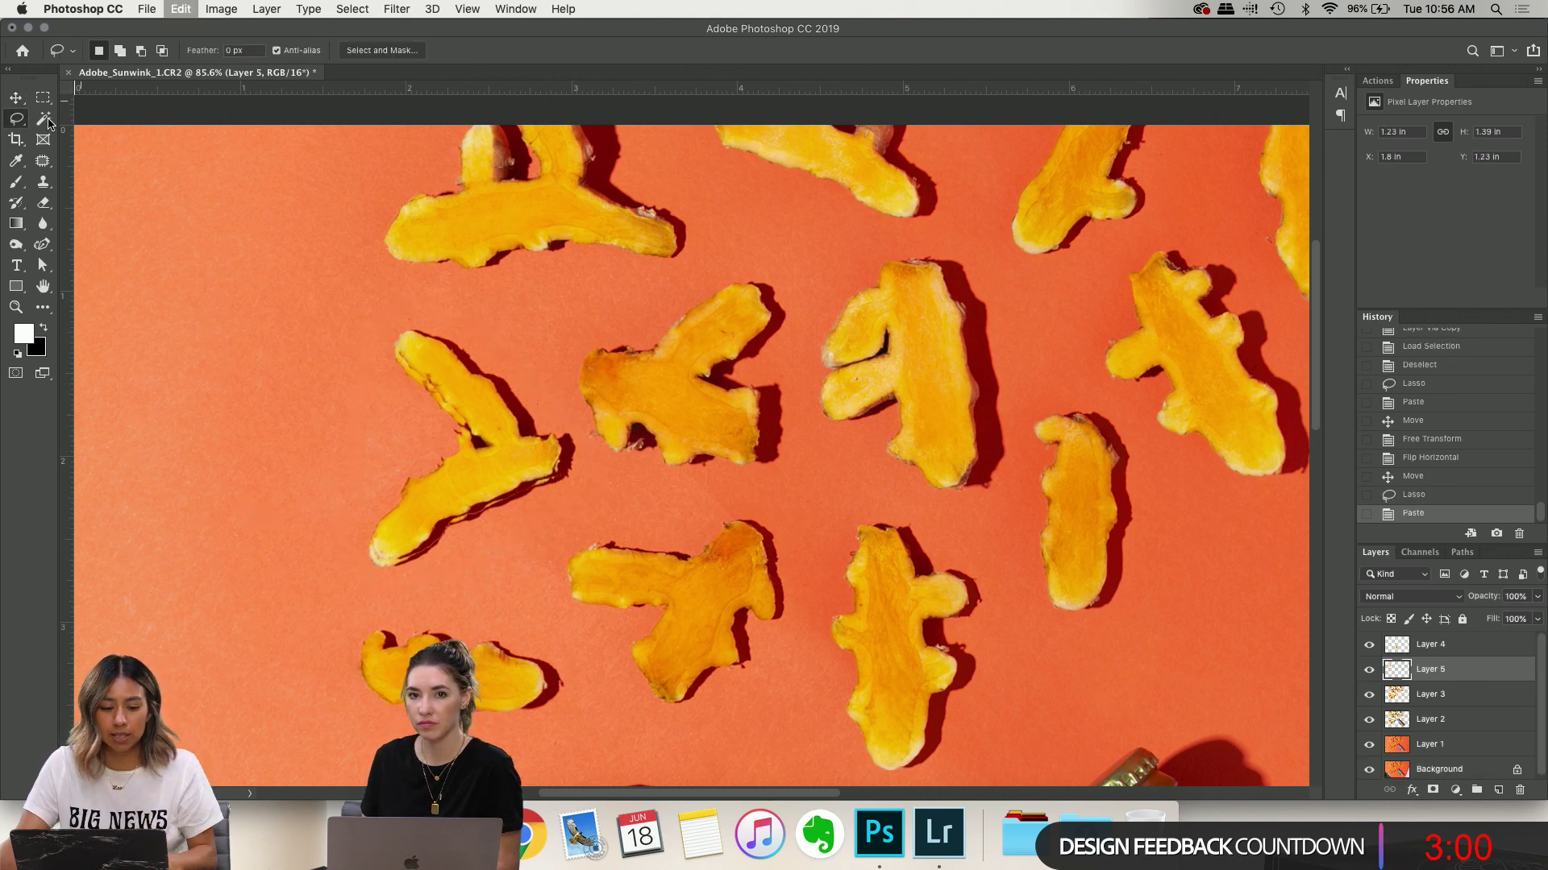
# Move the copied Y-shaped piece to the empty area beyond the bottle cap, at about X 7.56 in, Y 2.73 in
pyautogui.press('v')
pyautogui.moveTo(536, 465); pyautogui.dragTo(756, 577)
pyautogui.scroll(-7, 685, 419)
pyautogui.hscroll(3, 686, 419)
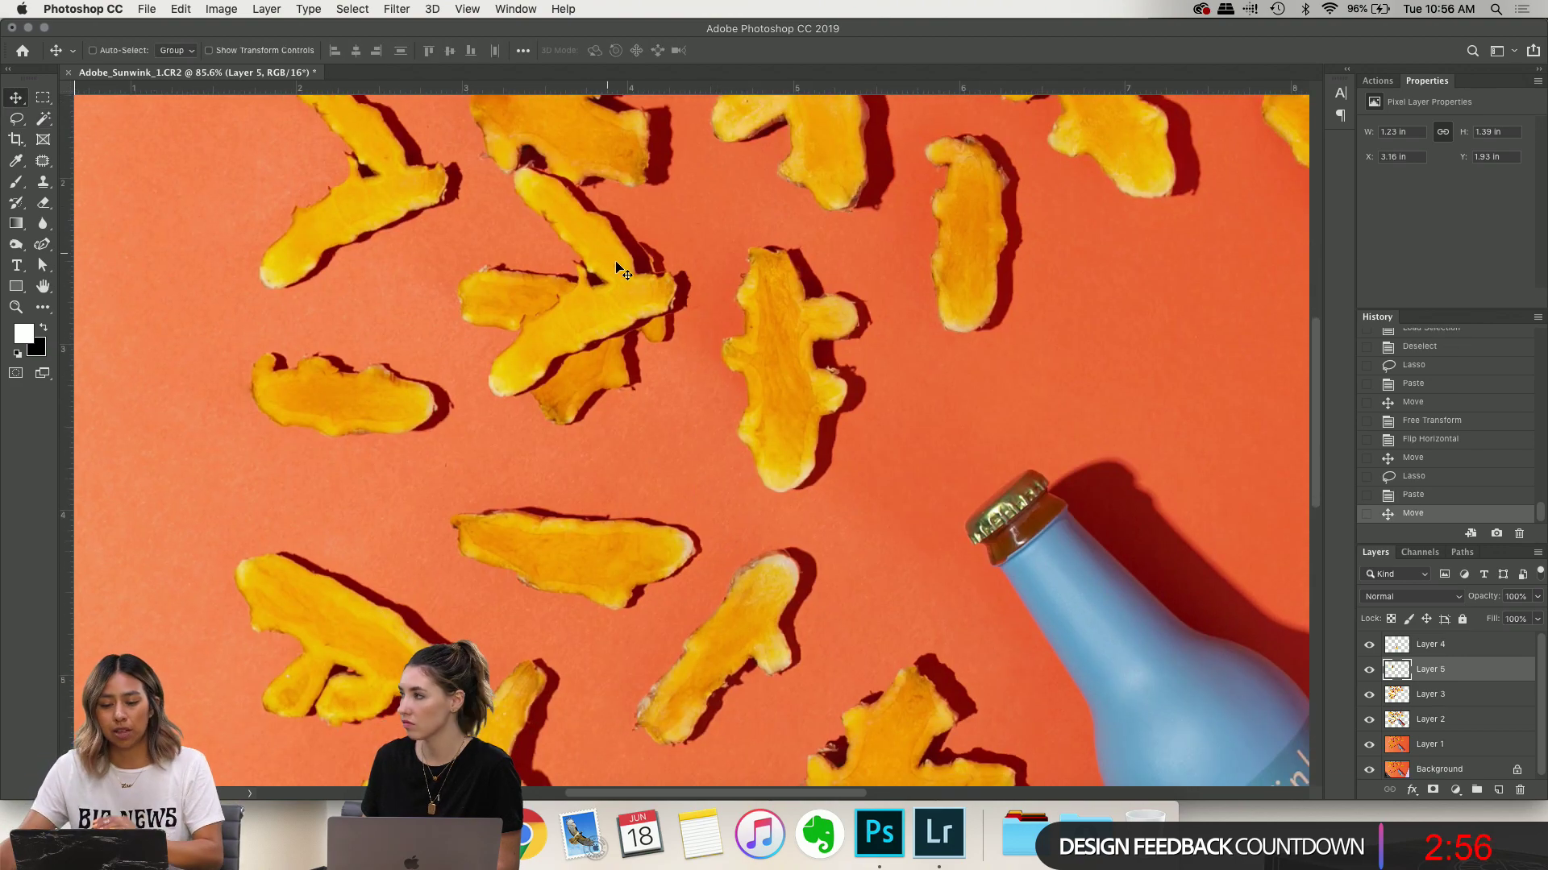
pyautogui.moveTo(635, 304); pyautogui.dragTo(1132, 387)
pyautogui.hscroll(4, 786, 450)
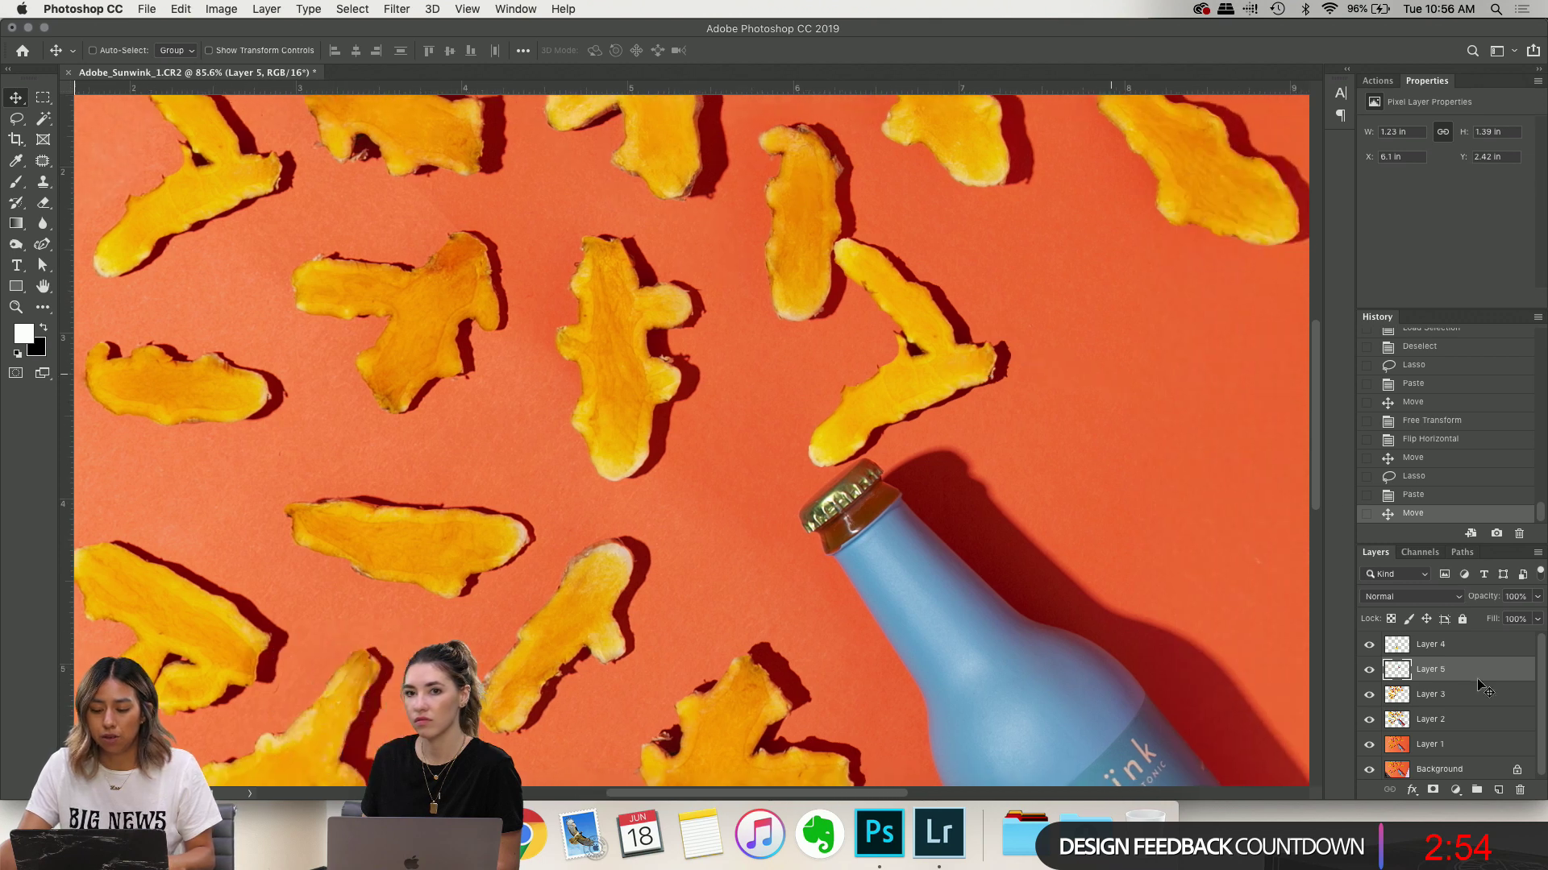
pyautogui.scroll(-2, 1185, 535)
pyautogui.hscroll(2, 981, 421)
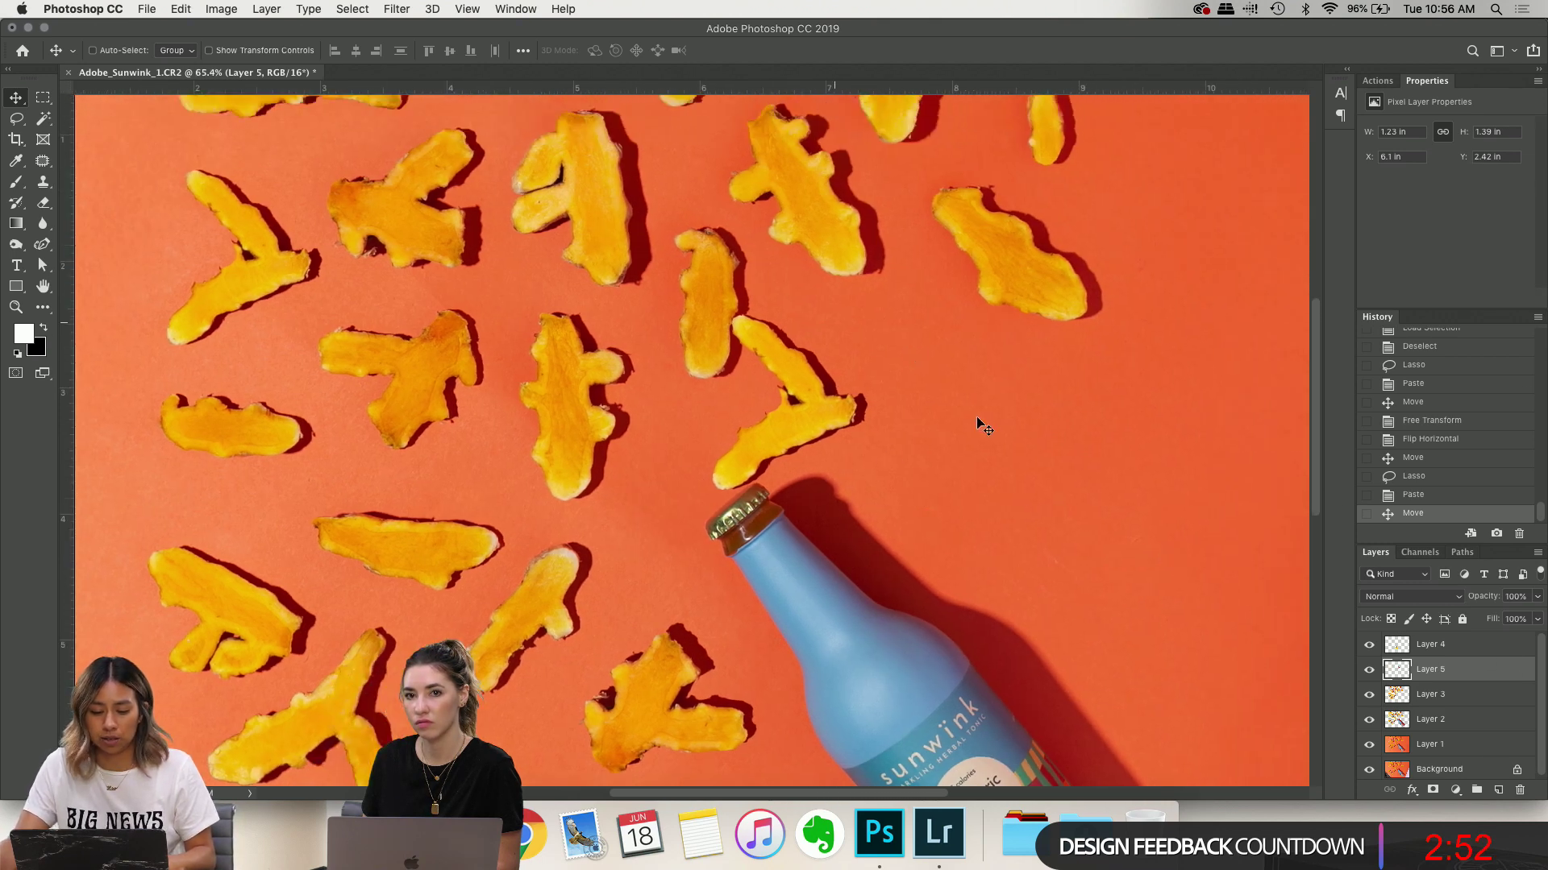
pyautogui.moveTo(914, 453); pyautogui.dragTo(1099, 494)
# Rotate the Y-shaped copy slightly counterclockwise and reposition it in the open area beside the bottle, at about X 7.95 in, Y 3.16 in
pyautogui.click(221, 9)
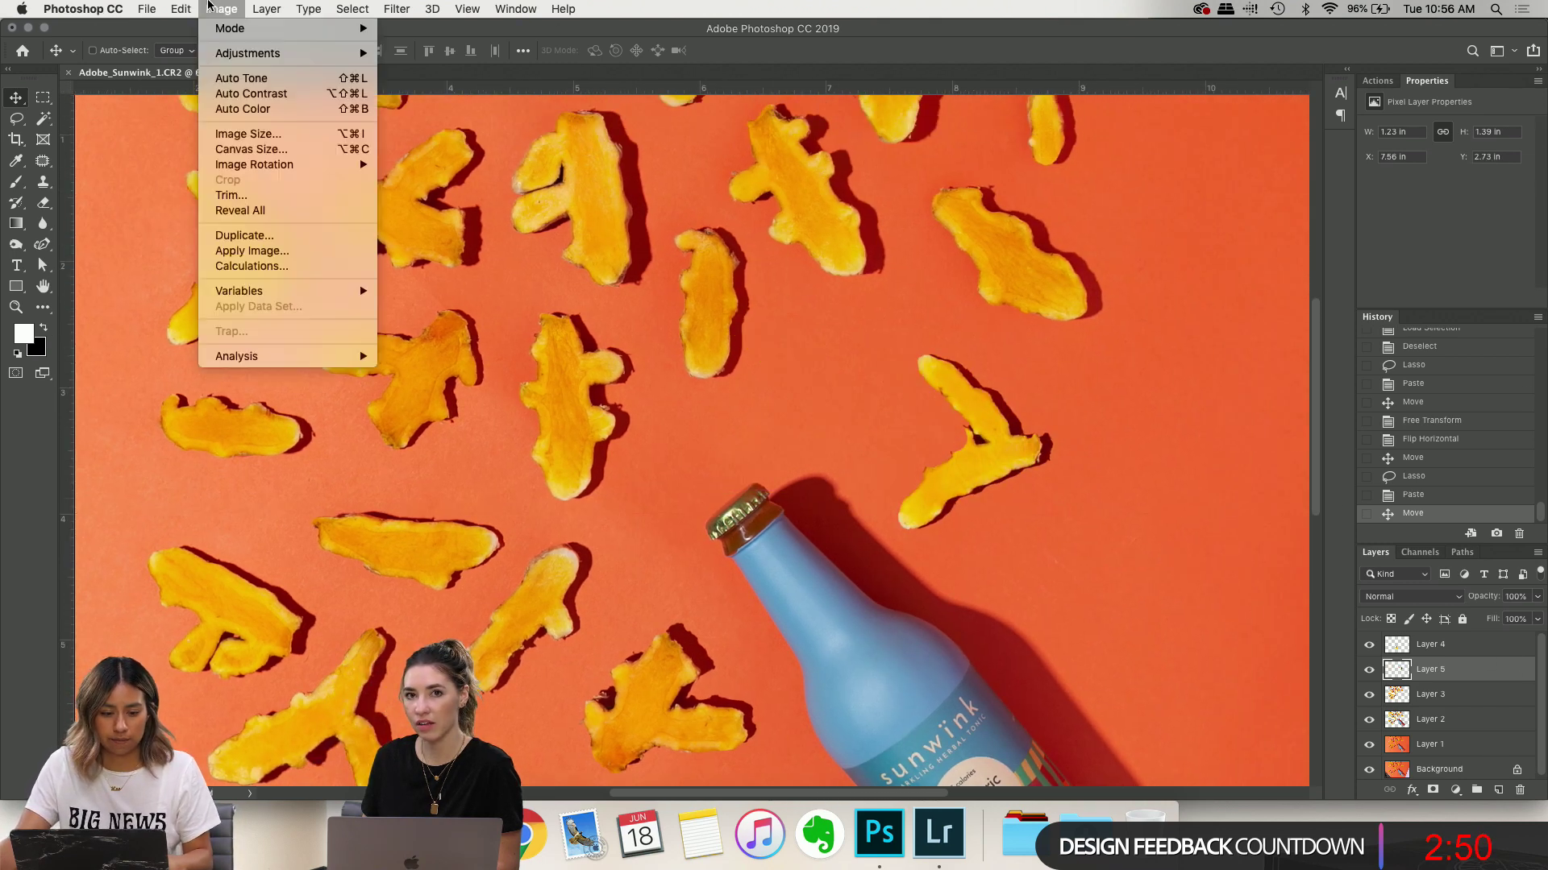
pyautogui.click(945, 441)
pyautogui.press('super+t')
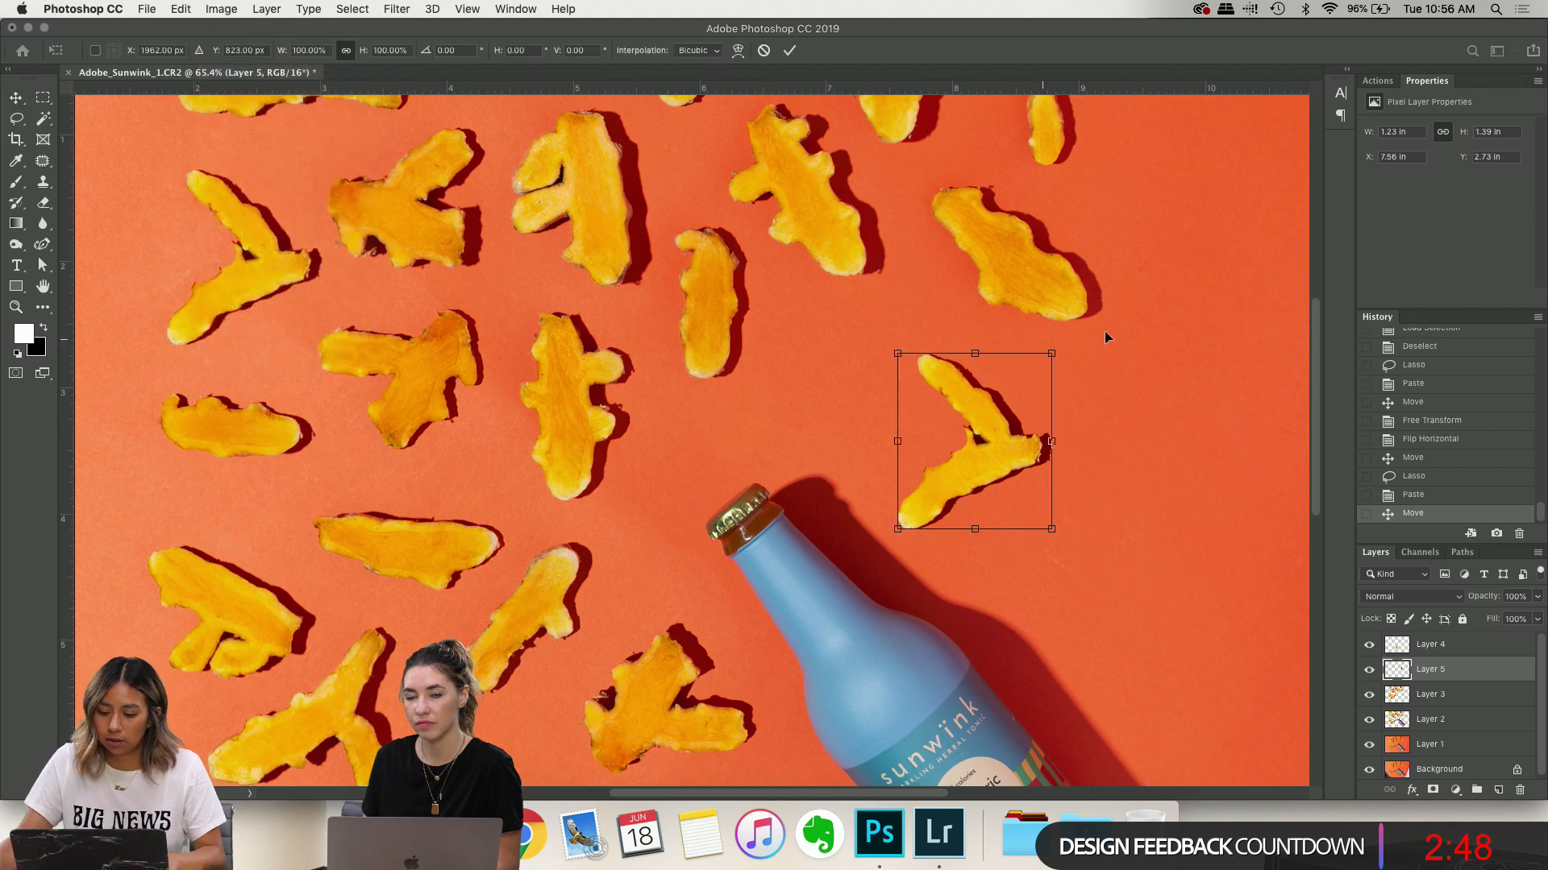
pyautogui.moveTo(1104, 334); pyautogui.dragTo(1049, 289)
pyautogui.press('Return')
pyautogui.moveTo(954, 437); pyautogui.dragTo(917, 395)
pyautogui.moveTo(820, 505); pyautogui.dragTo(769, 486)
pyautogui.scroll(-5, 794, 370)
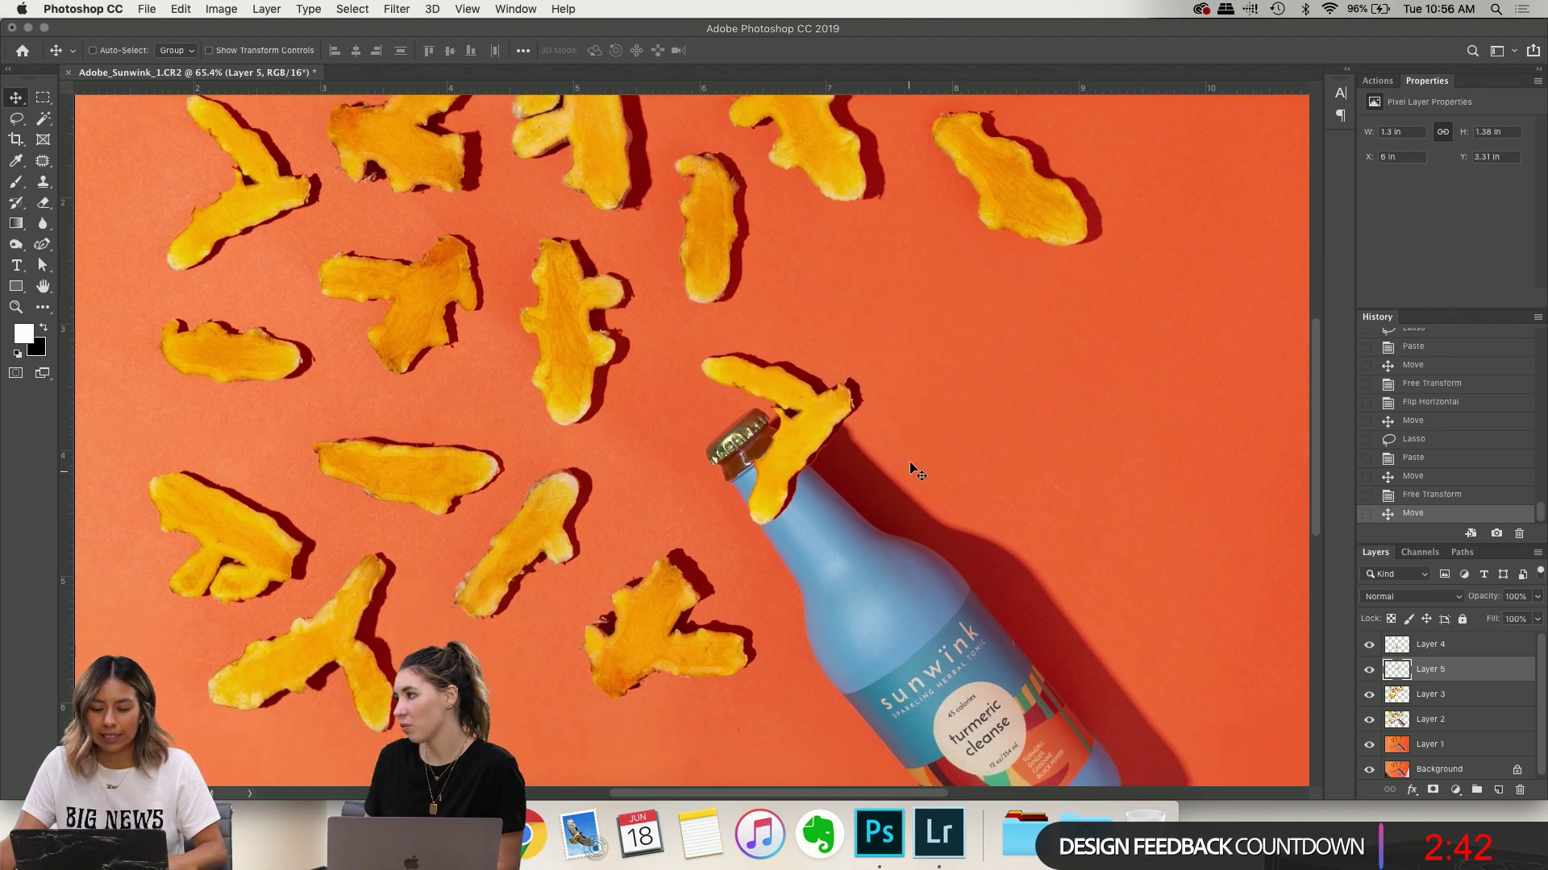
pyautogui.moveTo(794, 371); pyautogui.dragTo(900, 321)
pyautogui.scroll(3, 1024, 338)
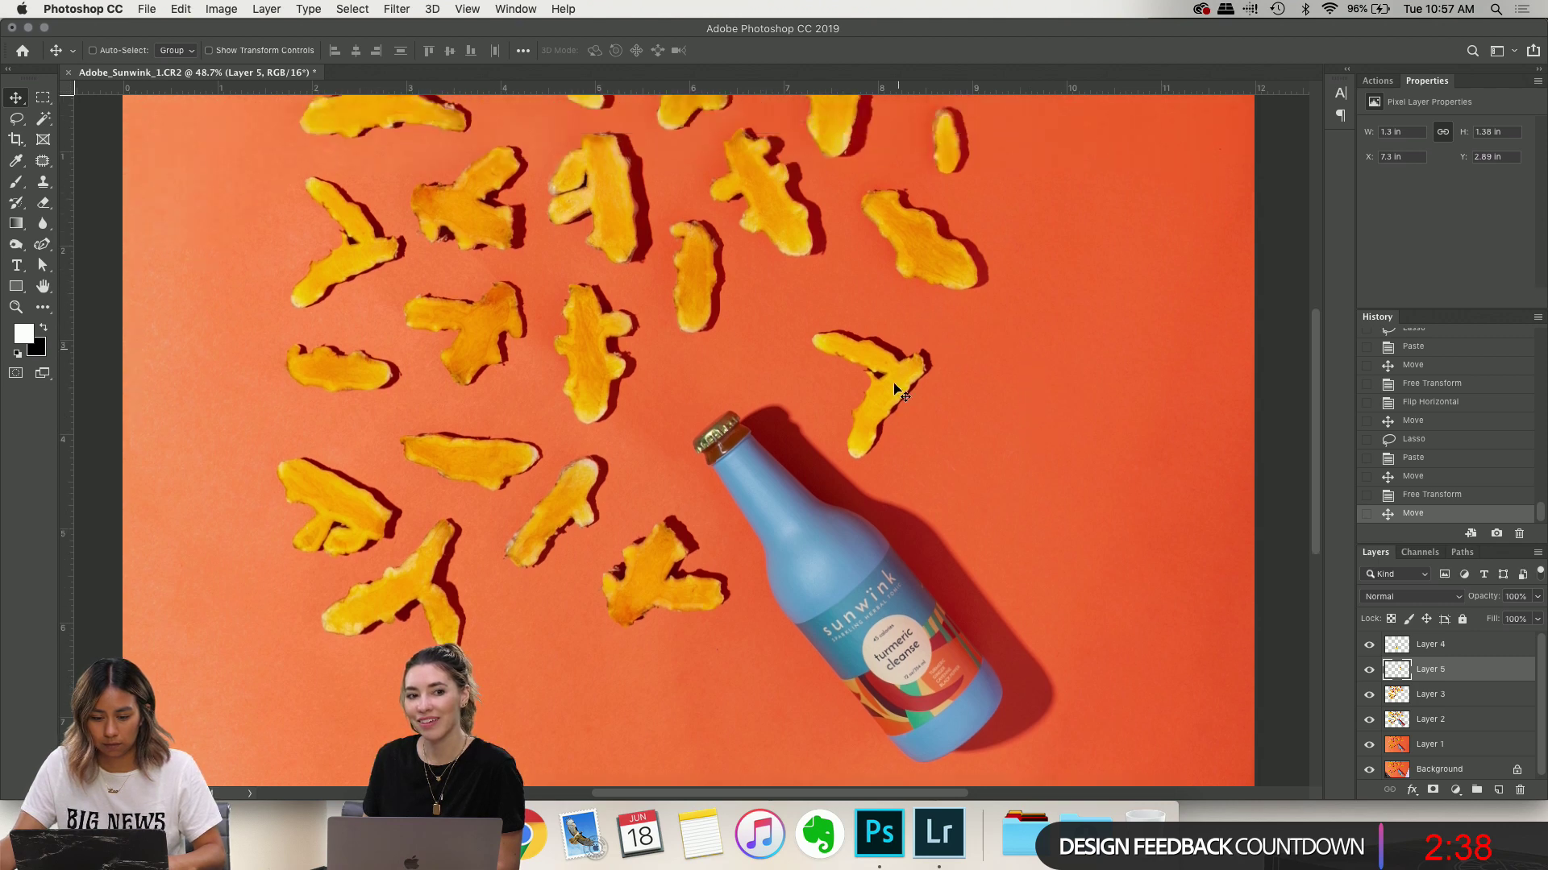
pyautogui.moveTo(834, 266); pyautogui.dragTo(895, 294)
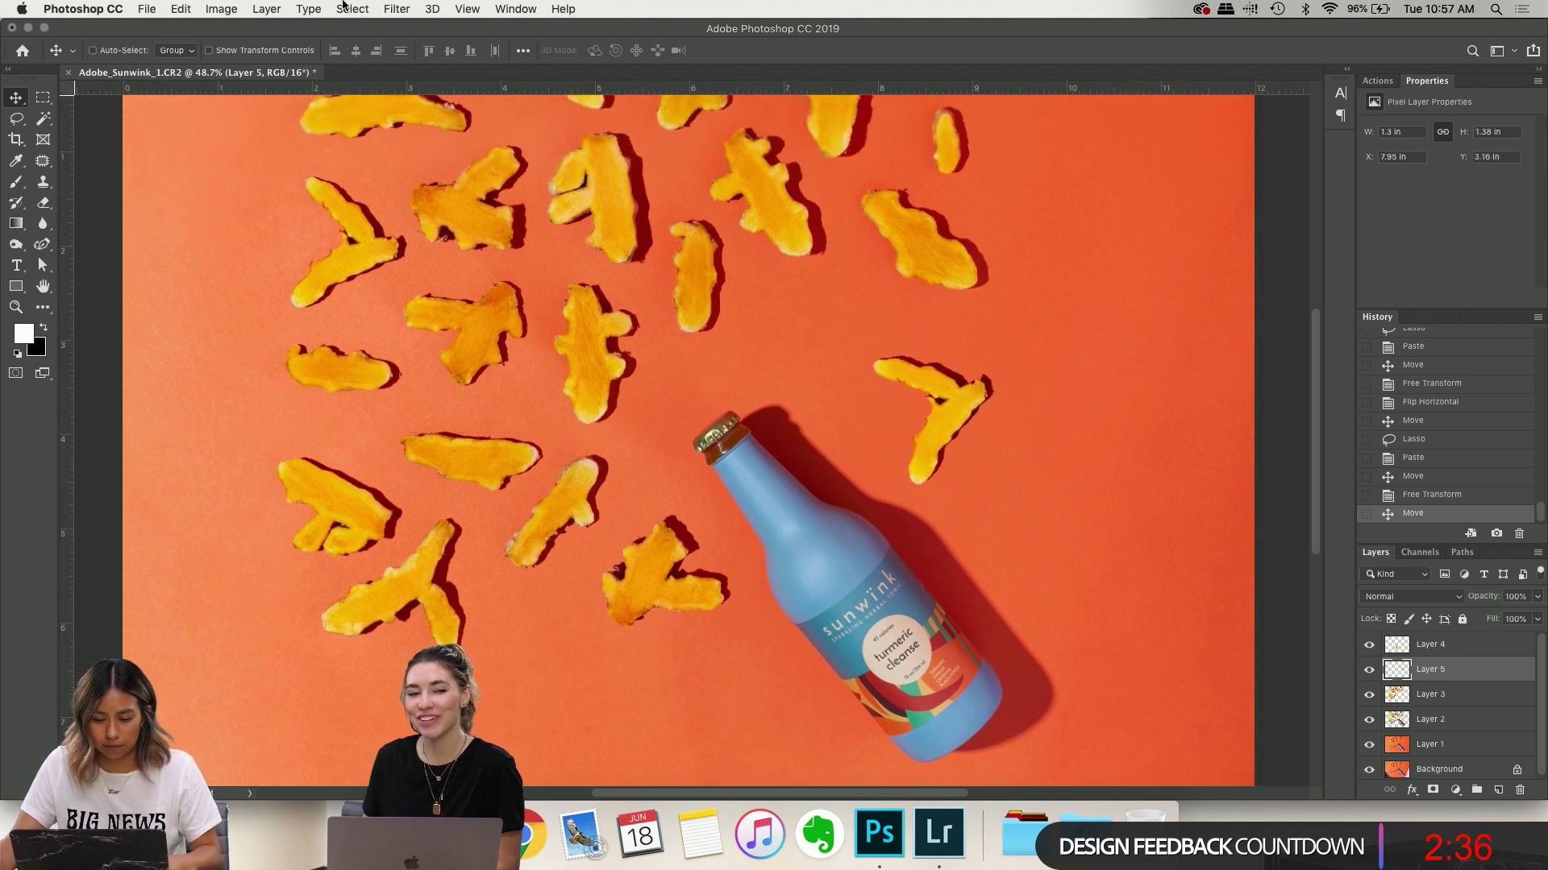
# Flip the Y-shaped turmeric copy horizontally
pyautogui.click(220, 9)
pyautogui.moveTo(180, 9)
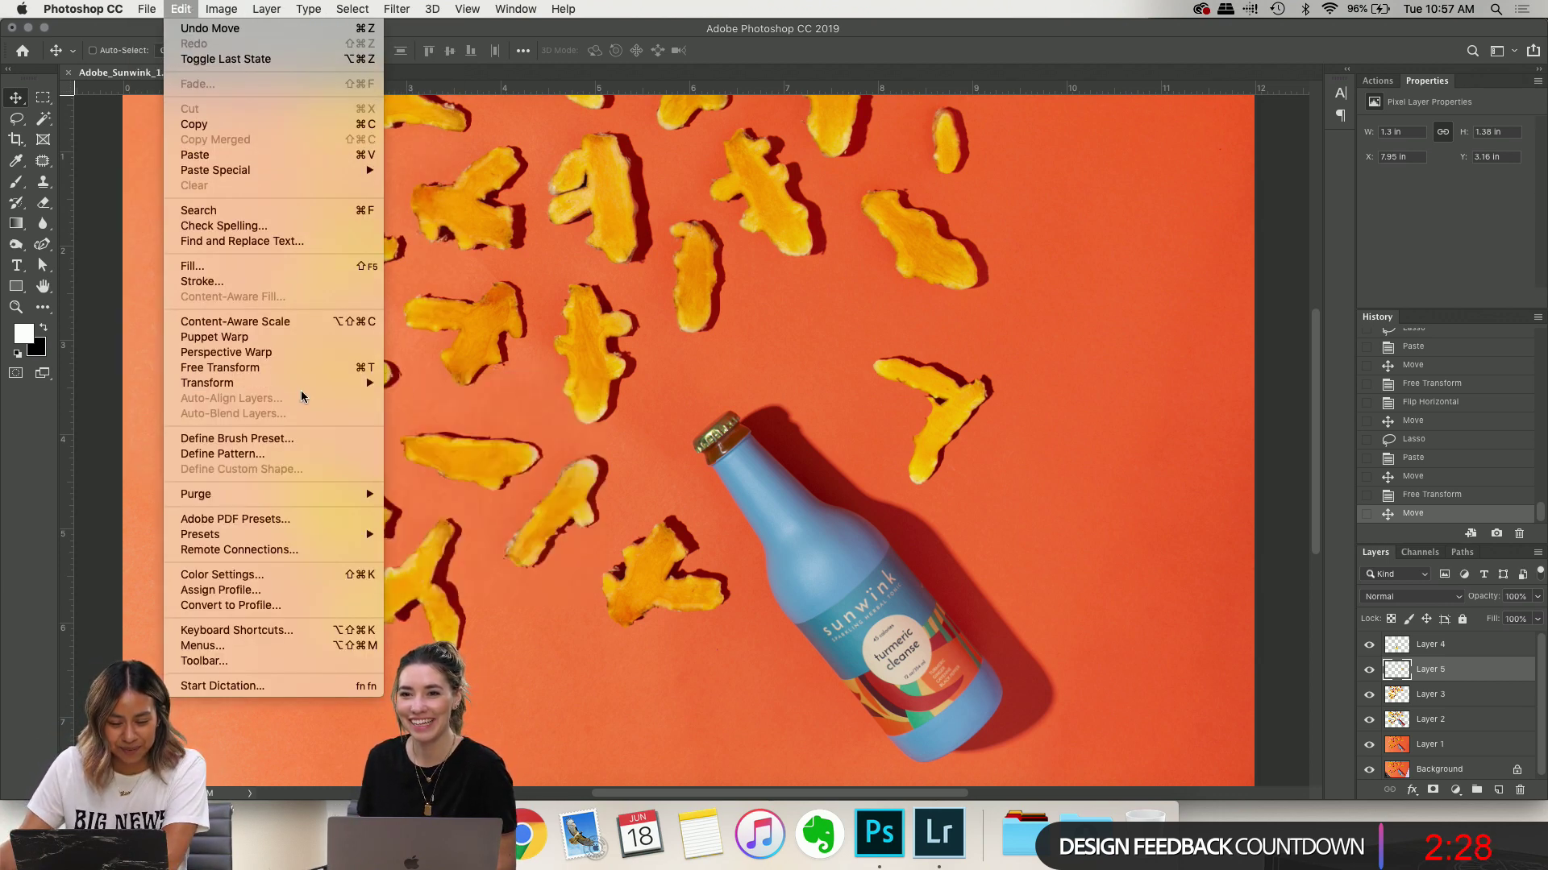
pyautogui.moveTo(347, 383)
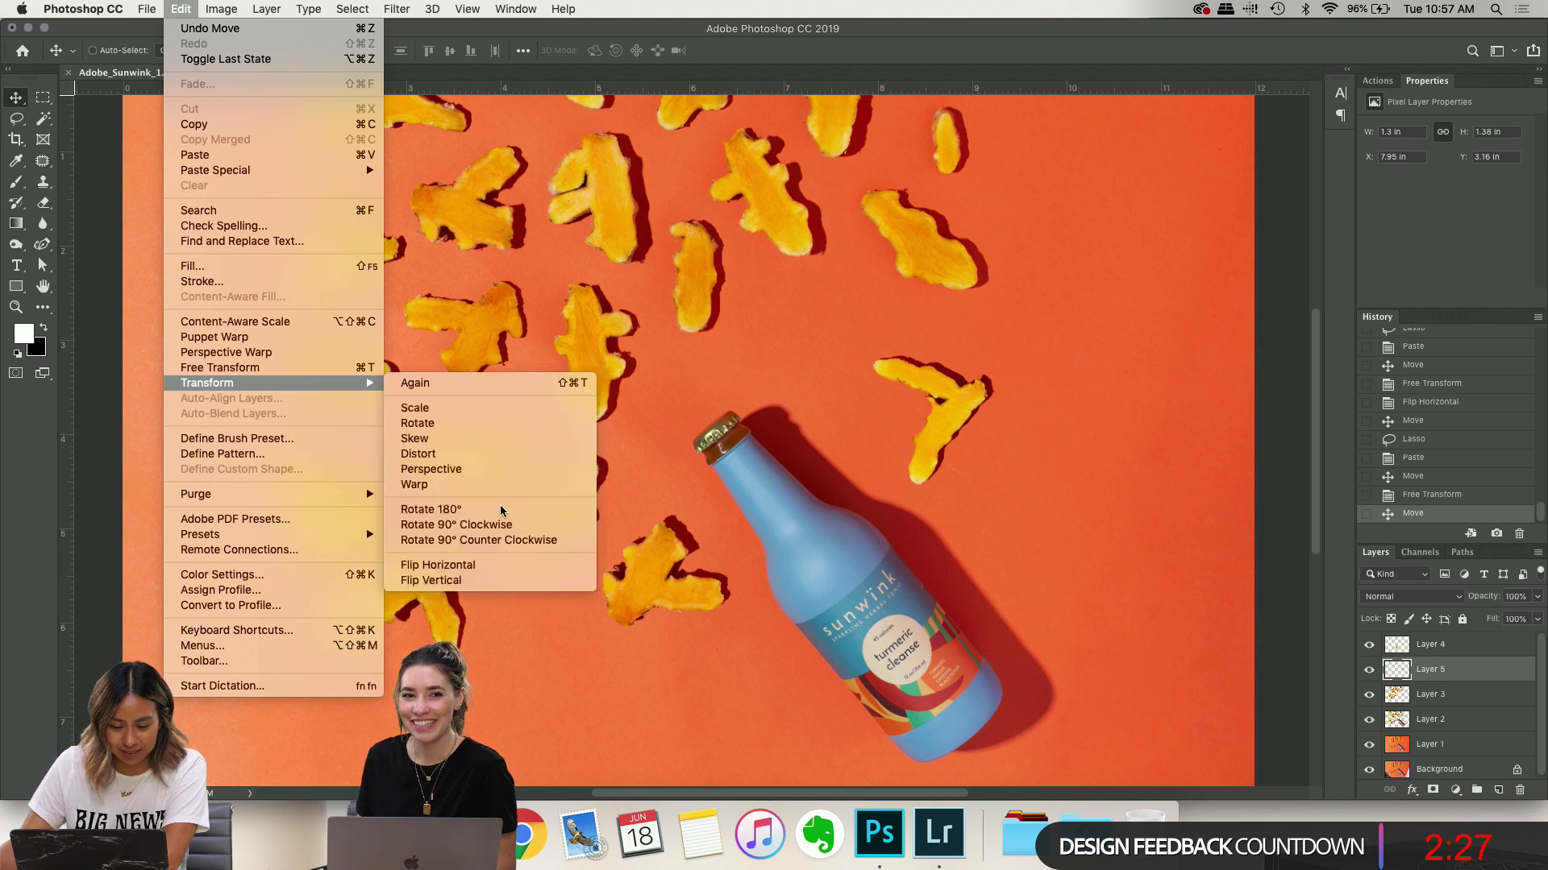
pyautogui.click(485, 564)
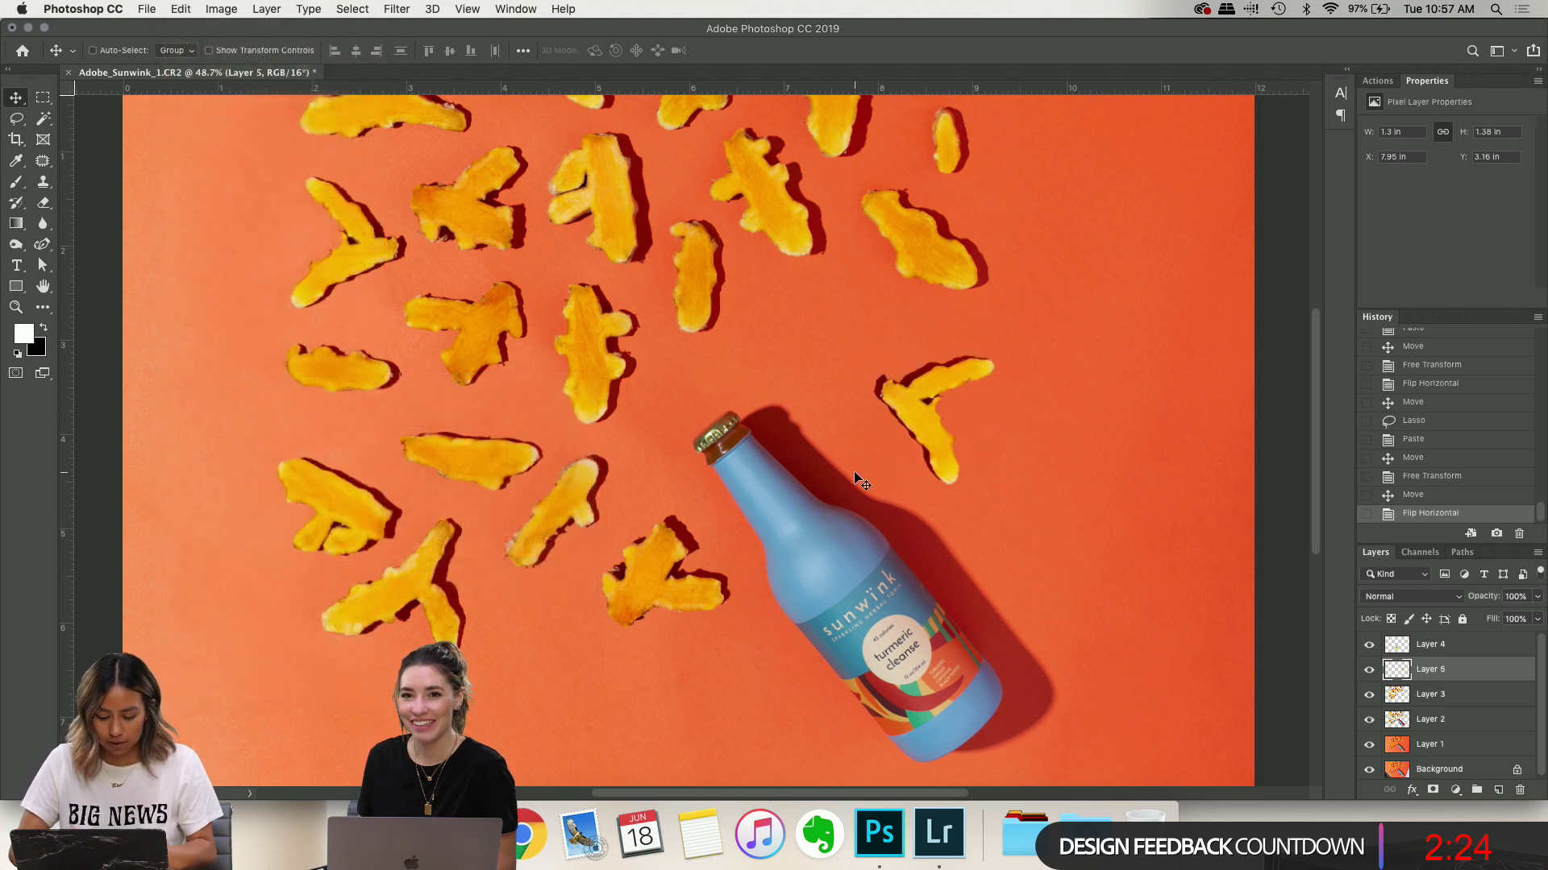
# Rotate the flipped copy by 114.58° and move it above the bottle neck, at about X 6.71 in, Y 2.65 in
pyautogui.hotkey('ctrl', 't')
pyautogui.moveTo(1040, 491); pyautogui.dragTo(880, 446)
pyautogui.moveTo(1032, 379); pyautogui.dragTo(1048, 388)
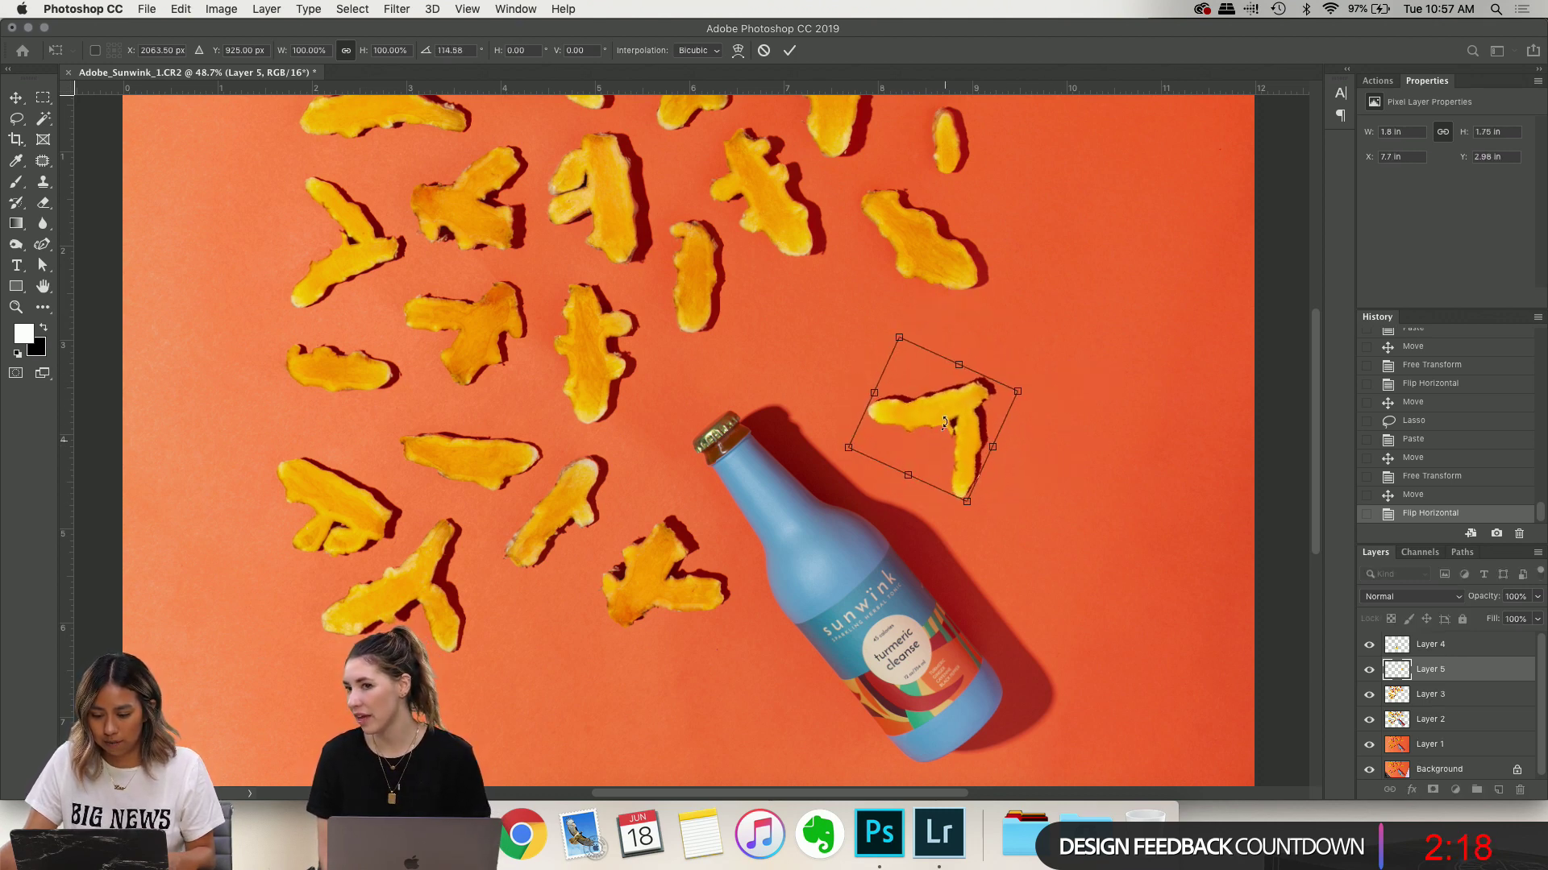
pyautogui.moveTo(945, 423); pyautogui.dragTo(844, 352)
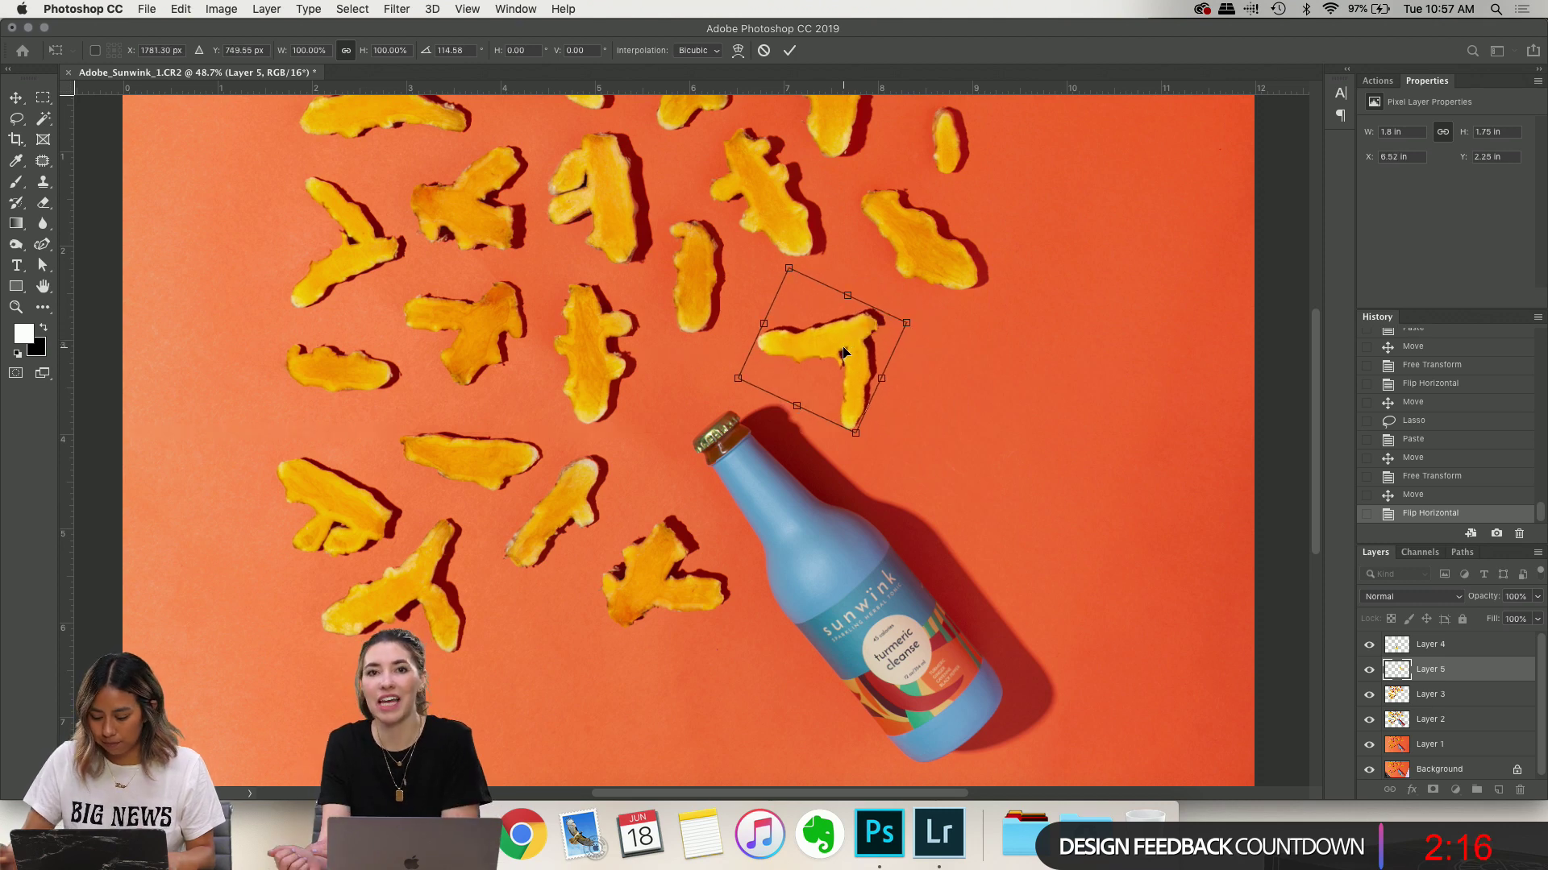
pyautogui.press('Return')
# Nudge the rotated copy slightly away from the neighbouring pieces, to about X 6.78 in
pyautogui.scroll(2, 967, 471)
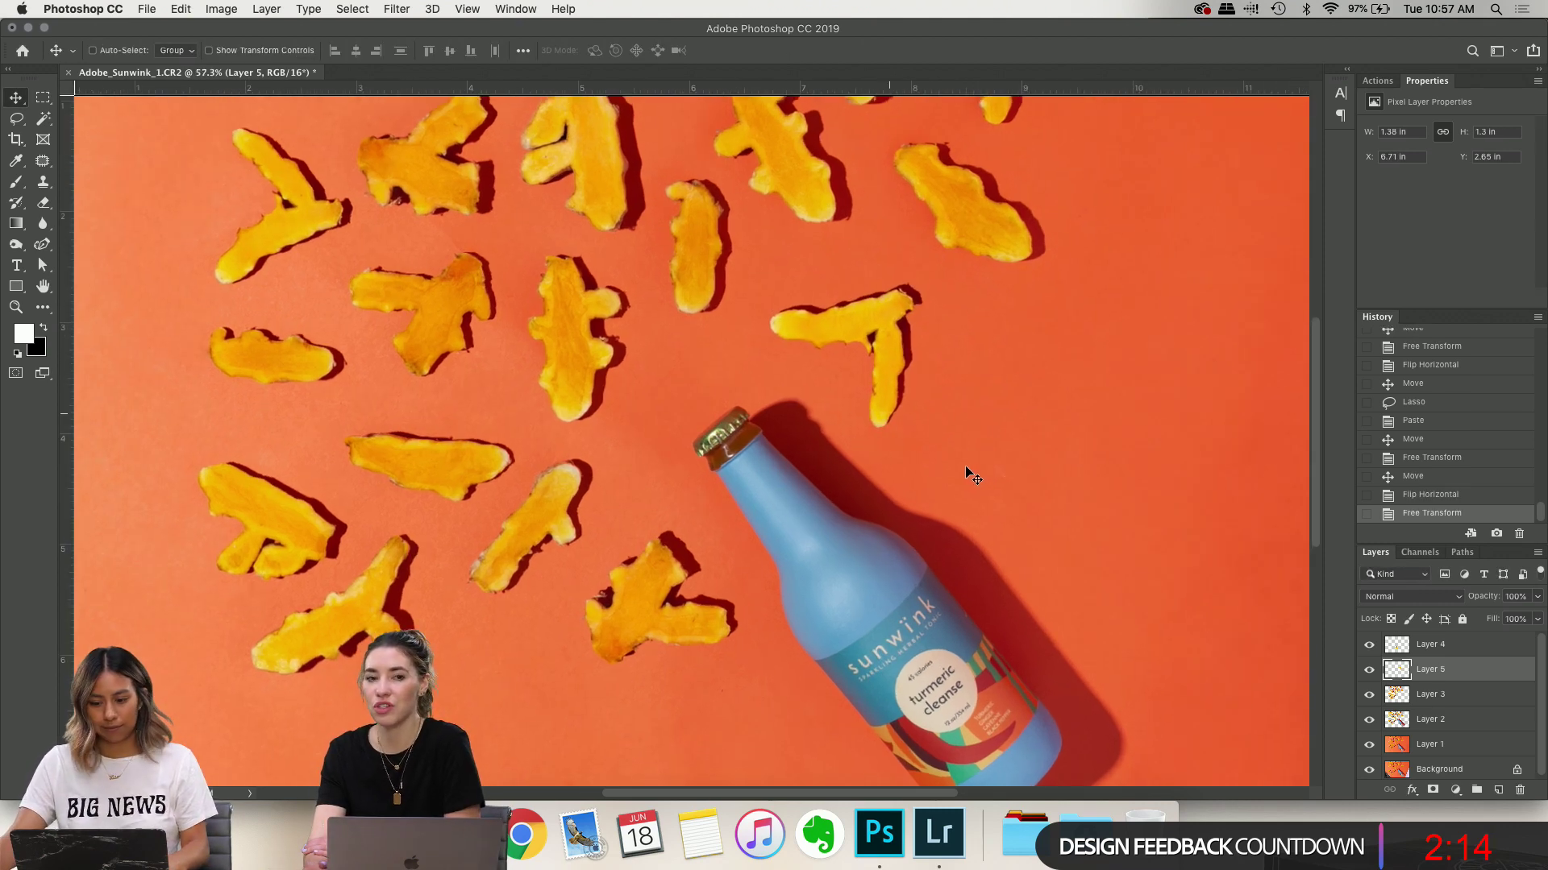
pyautogui.scroll(-2, 967, 470)
pyautogui.scroll(-2, 933, 459)
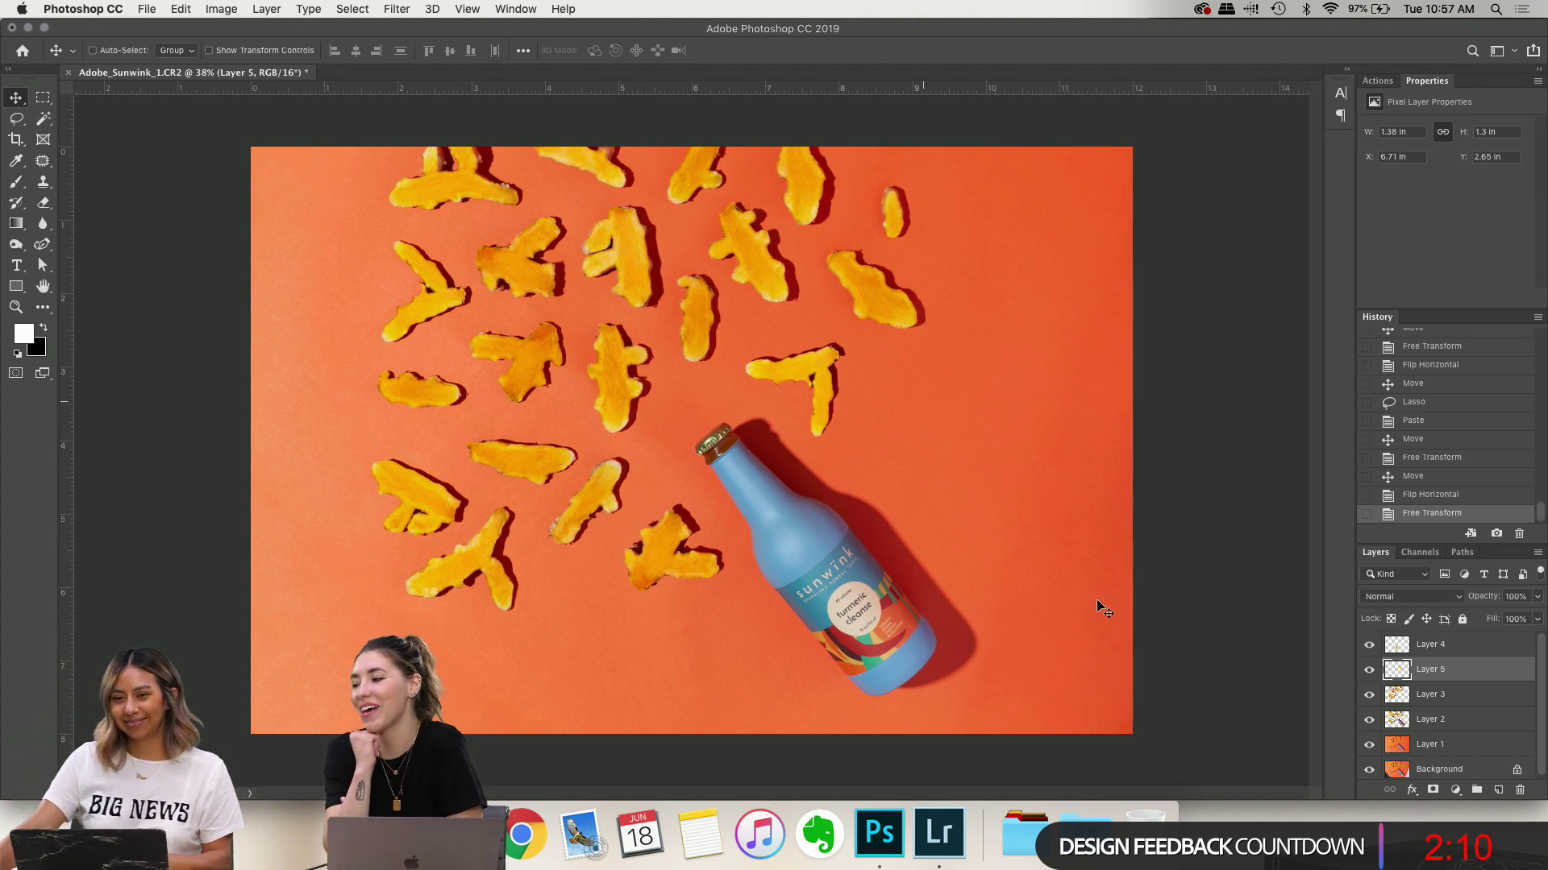
pyautogui.scroll(1, 968, 464)
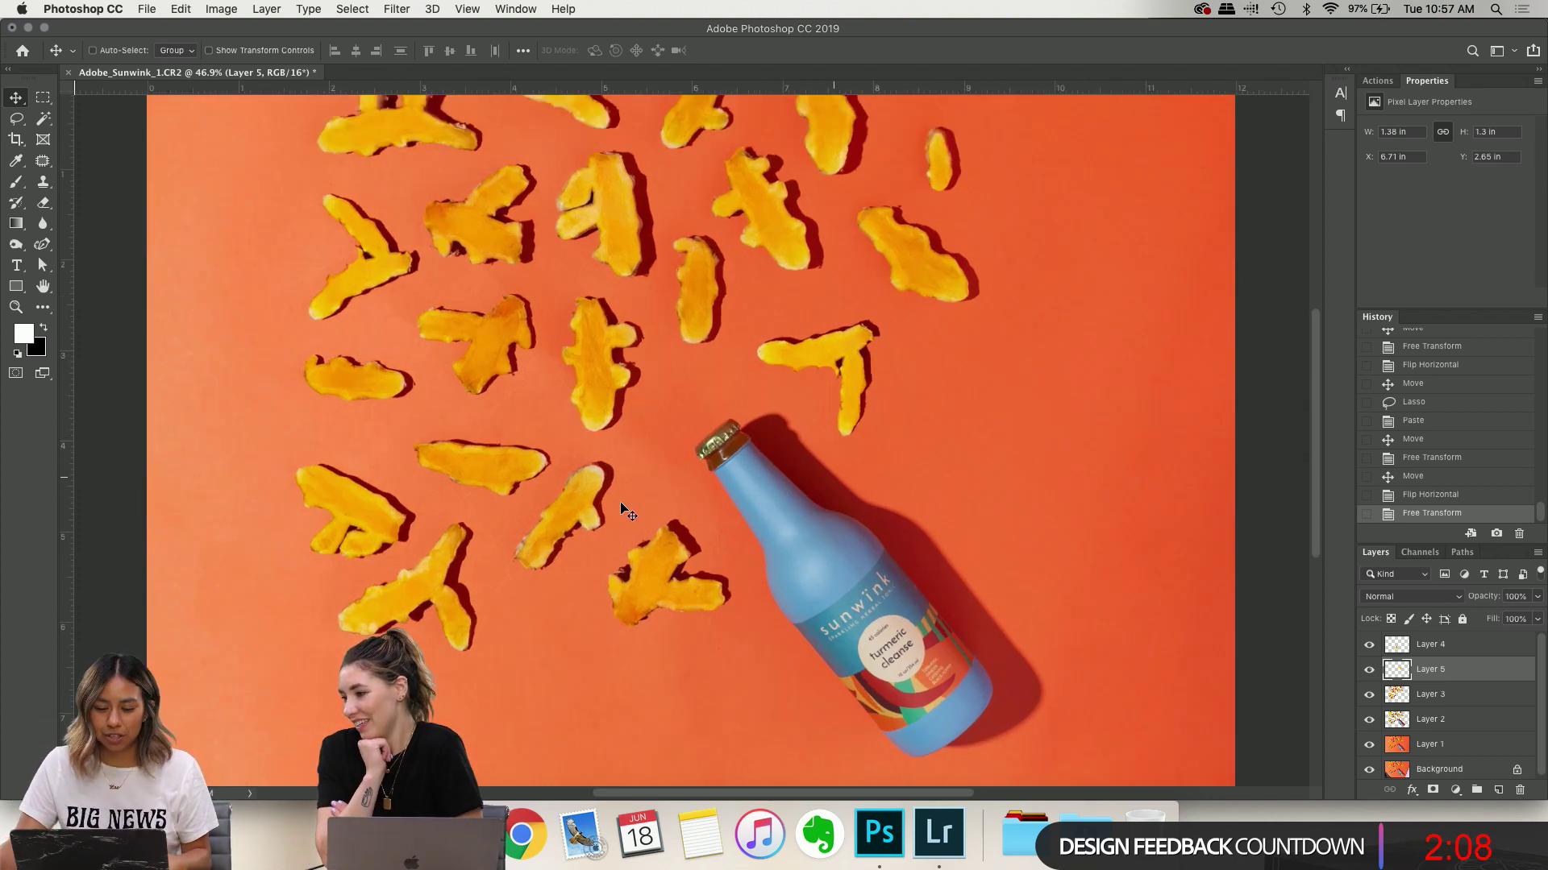
pyautogui.scroll(1, 927, 460)
pyautogui.scroll(-1, 927, 484)
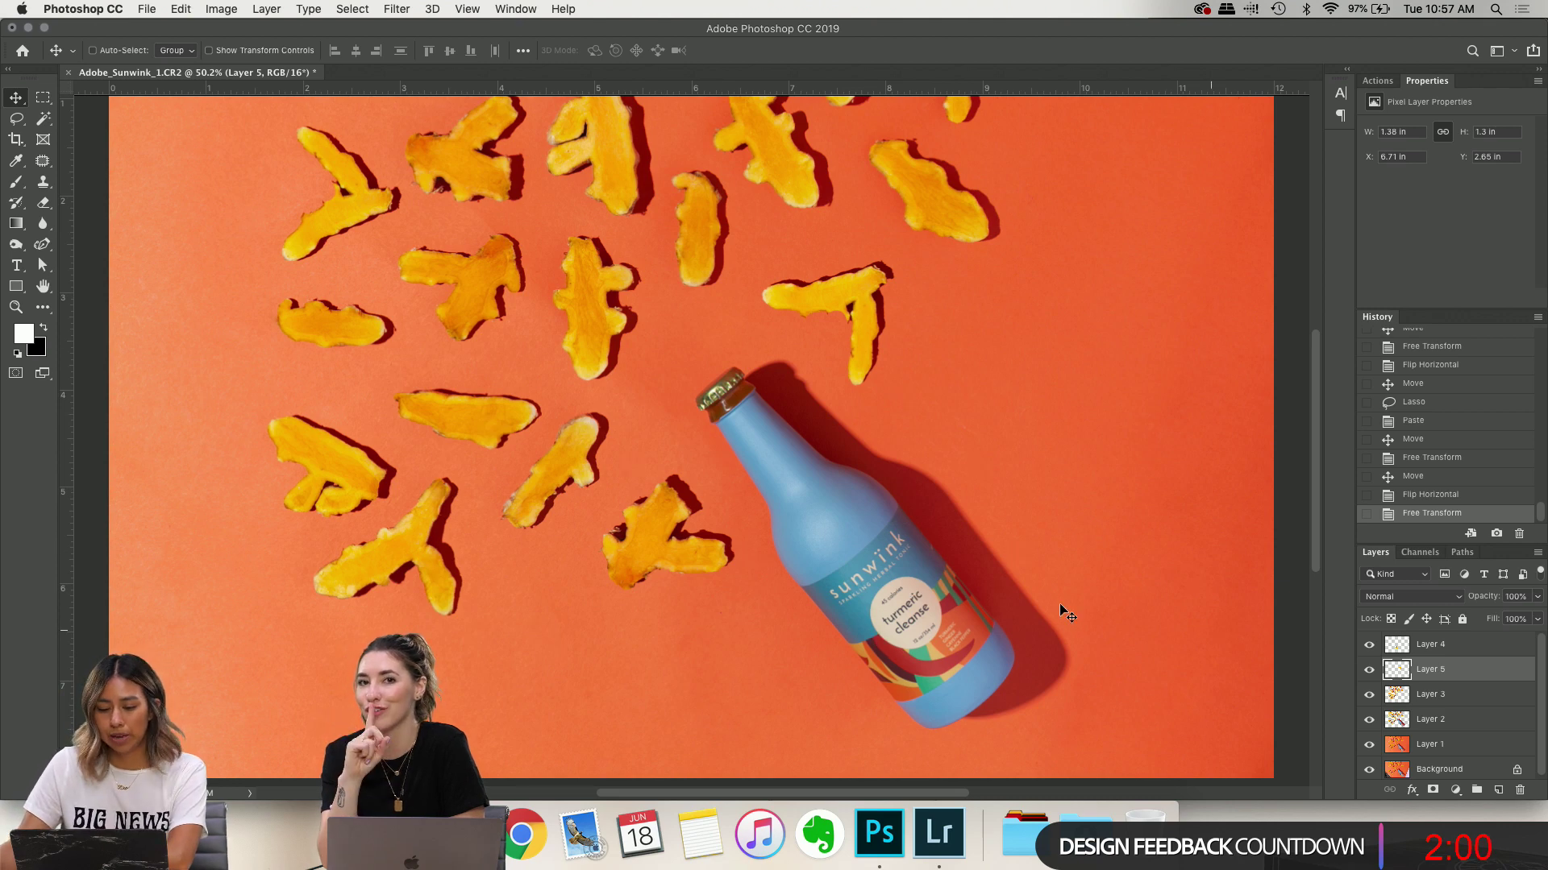
pyautogui.moveTo(851, 316); pyautogui.dragTo(858, 313)
# Outline the smallest turmeric piece near the arrangement's upper-right end on Layer 3 and copy it onto its own layer
pyautogui.scroll(4, 757, 395)
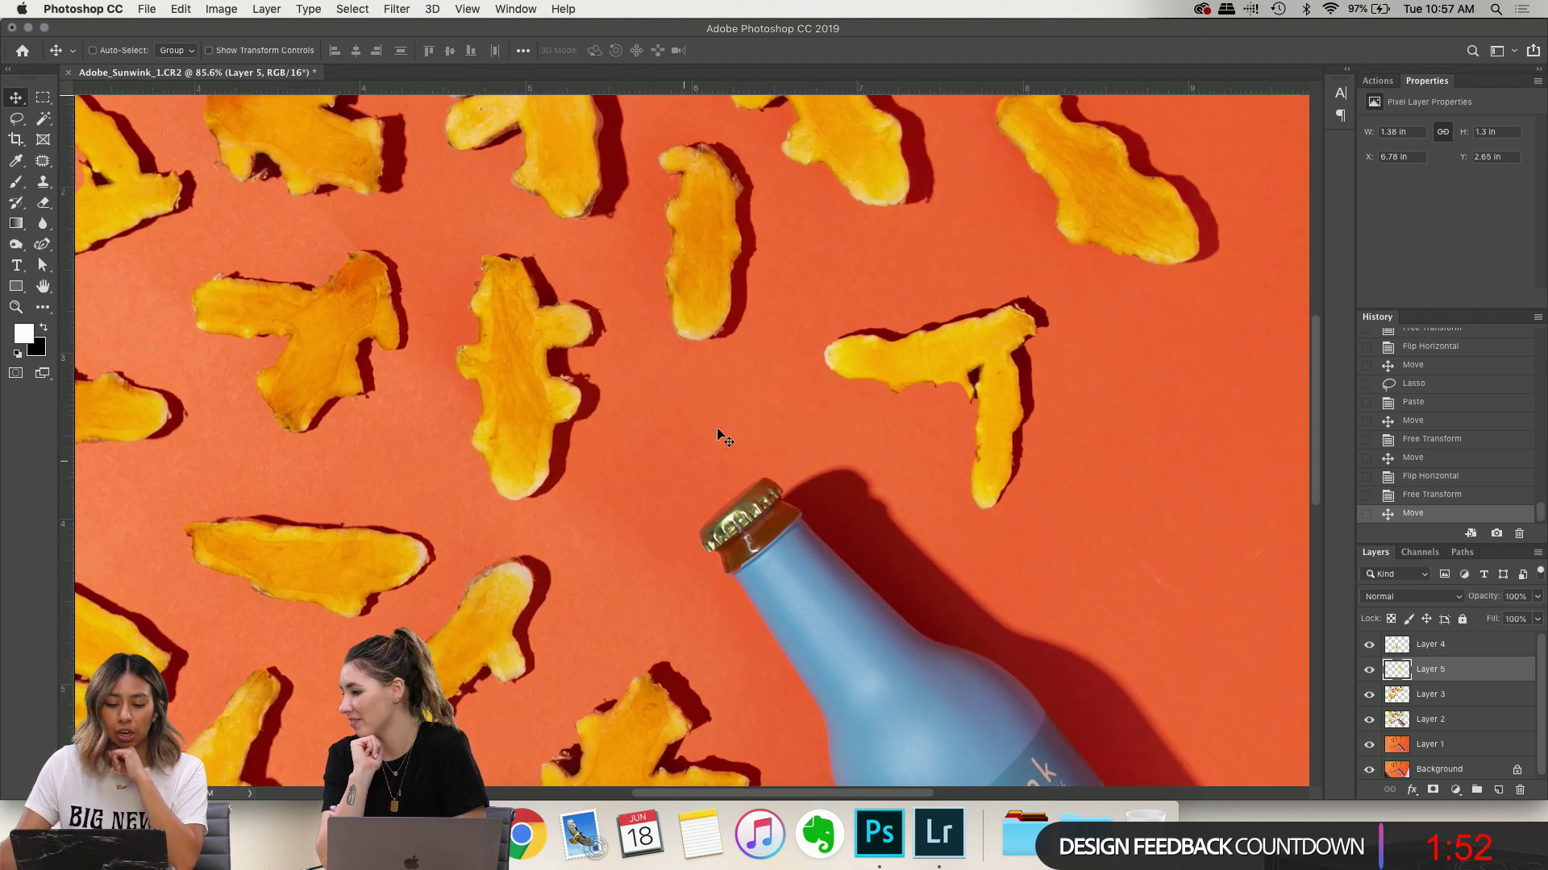
pyautogui.scroll(5, 1096, 374)
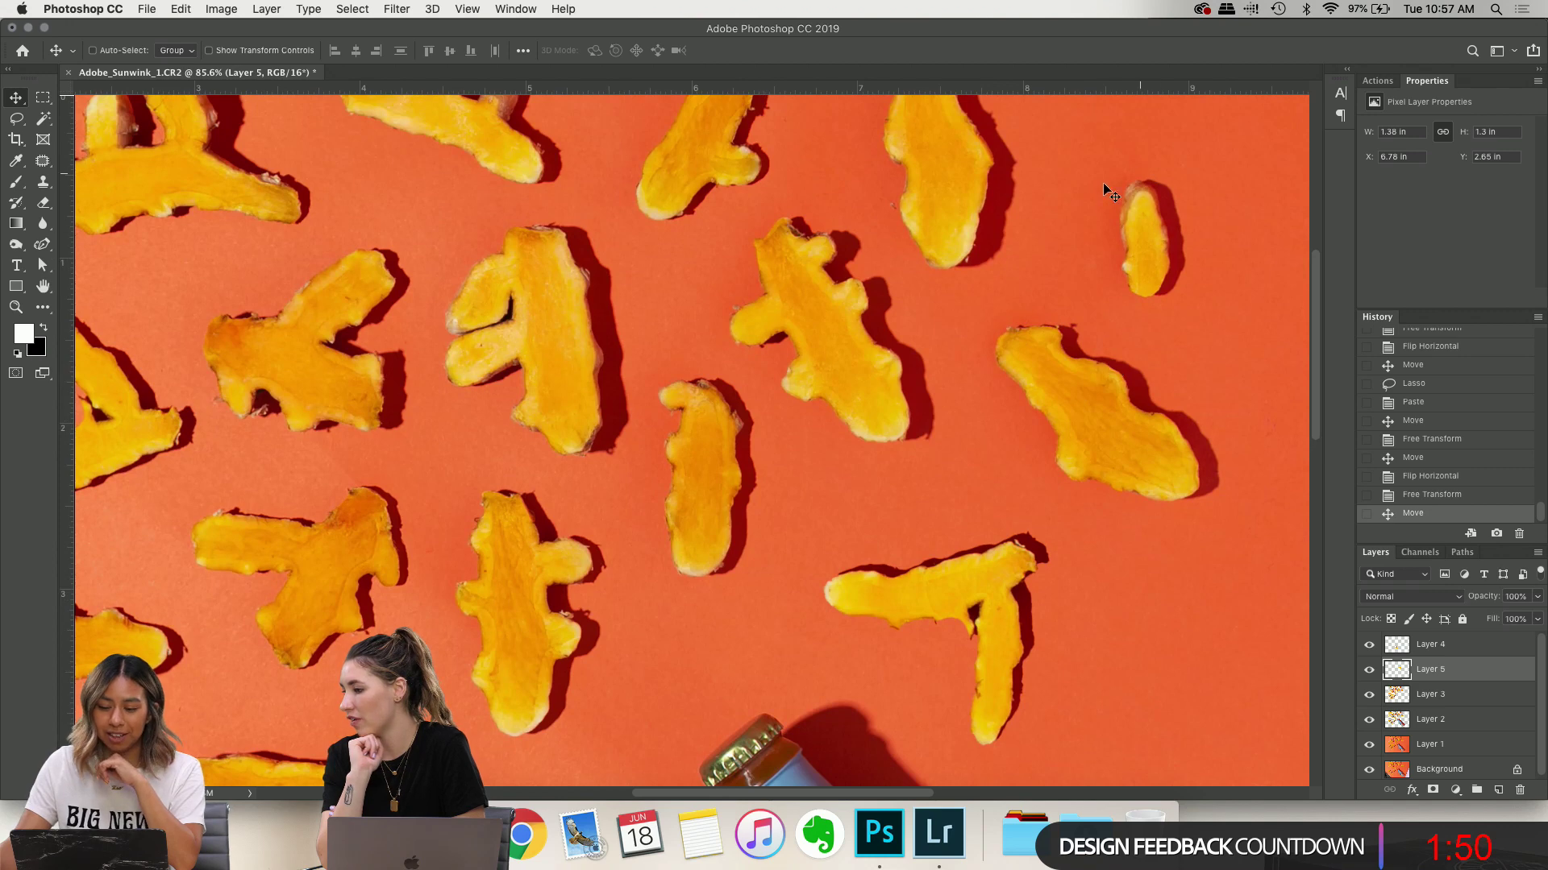
pyautogui.click(1443, 695)
pyautogui.click(17, 120)
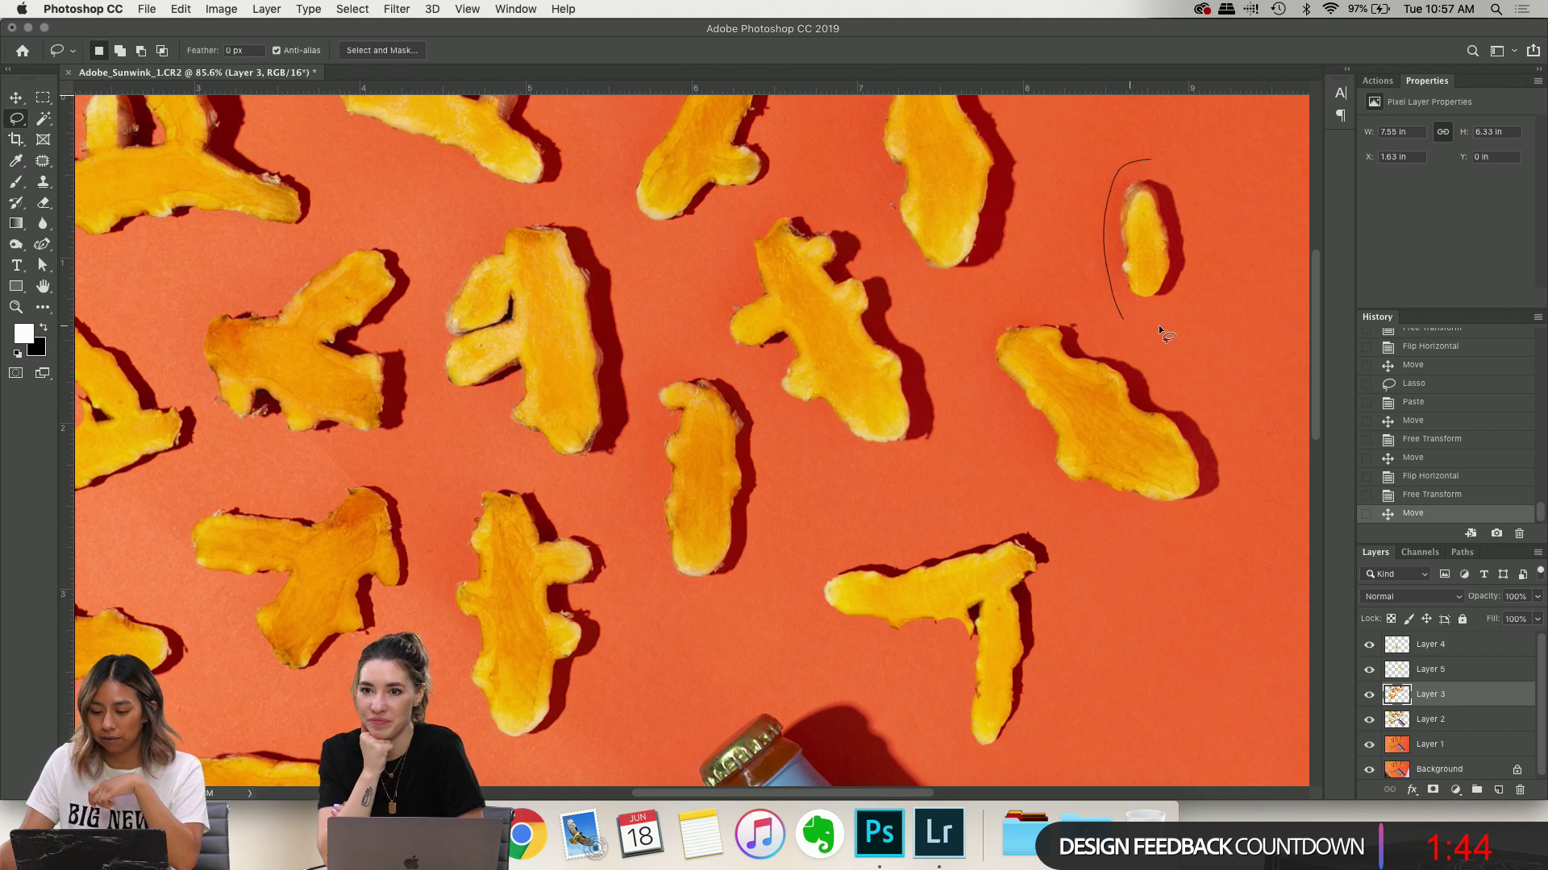
pyautogui.moveTo(1191, 192); pyautogui.dragTo(1193, 195)
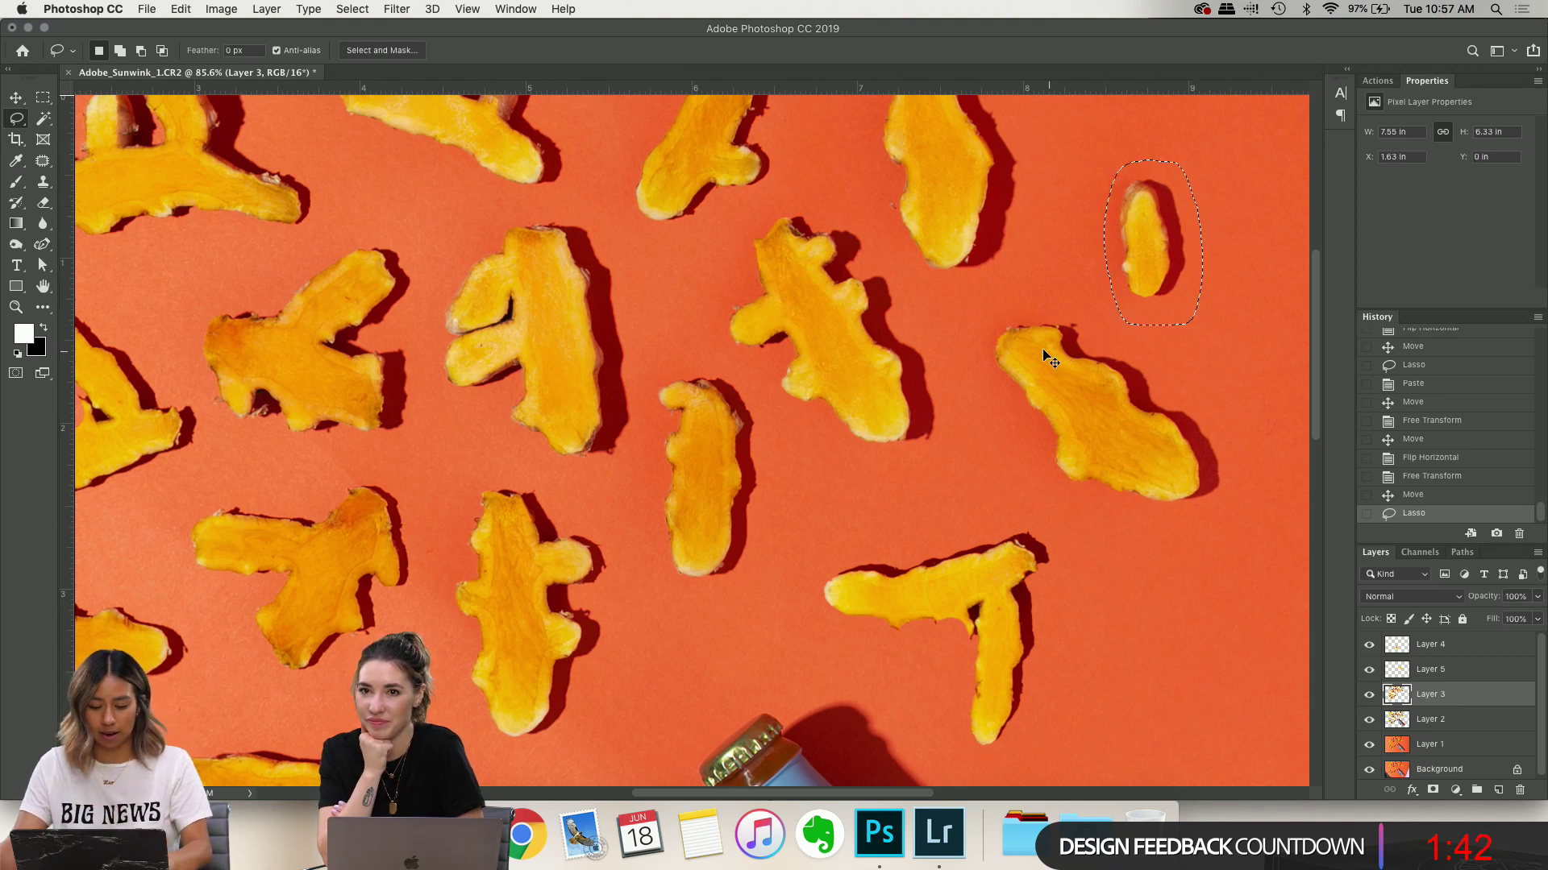
pyautogui.press('super+c')
pyautogui.press('super+v')
# Rotate the small turmeric copy to a diagonal and place it beside the bottle's shadow, at about X 8.28 in, Y 3.86 in
pyautogui.press('v')
pyautogui.moveTo(1160, 237); pyautogui.dragTo(754, 645)
pyautogui.press('super+t')
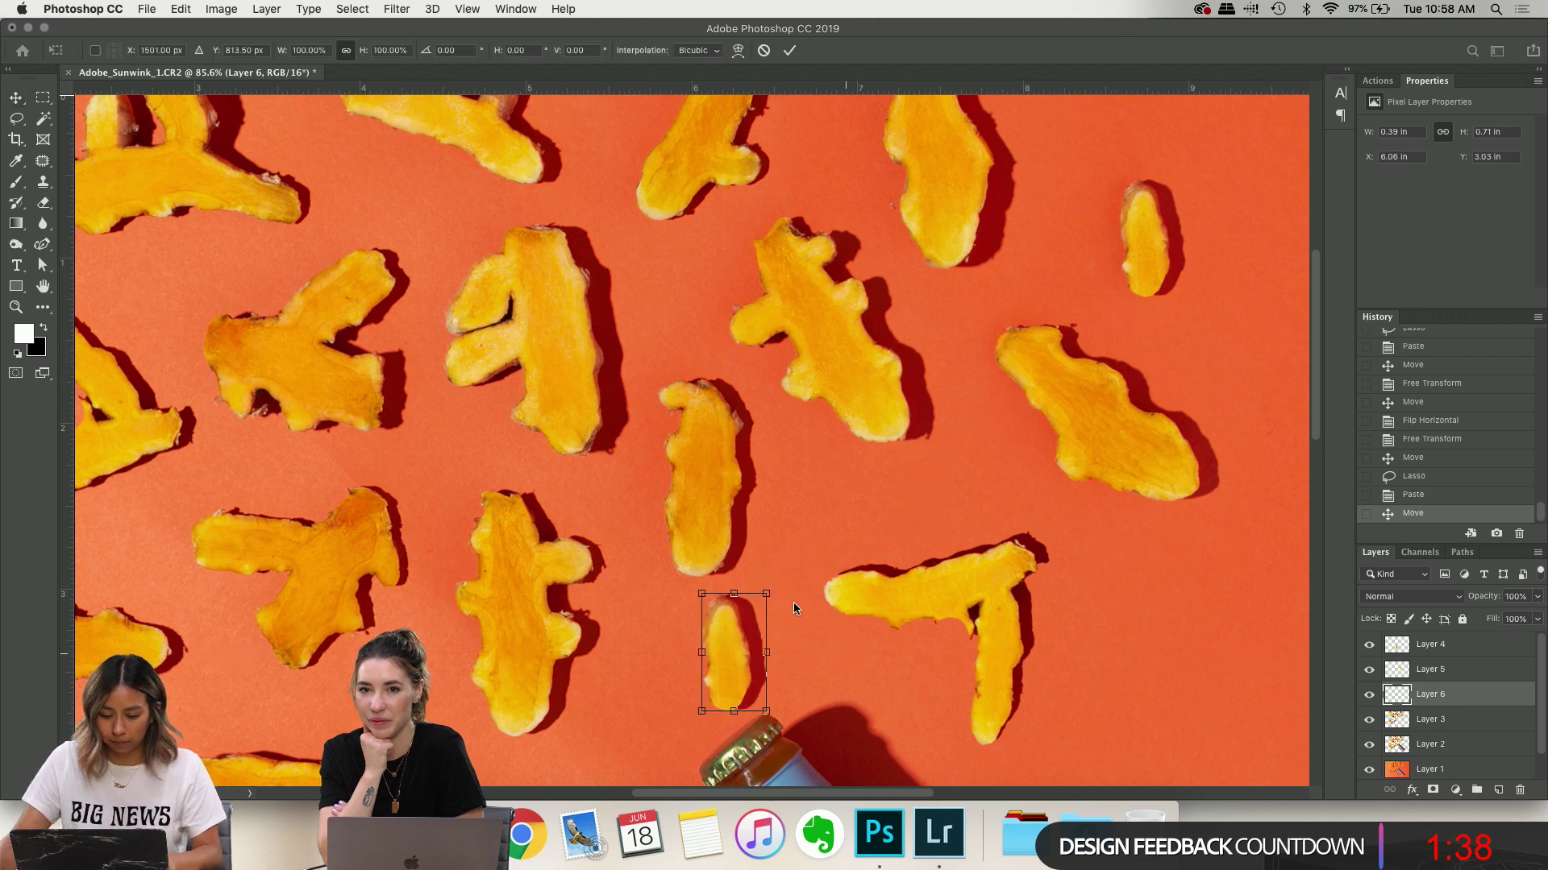
pyautogui.moveTo(816, 604); pyautogui.dragTo(559, 752)
pyautogui.press('Return')
pyautogui.scroll(-2, 895, 508)
pyautogui.scroll(-2, 828, 676)
pyautogui.scroll(-1, 828, 675)
pyautogui.moveTo(628, 622); pyautogui.dragTo(1140, 582)
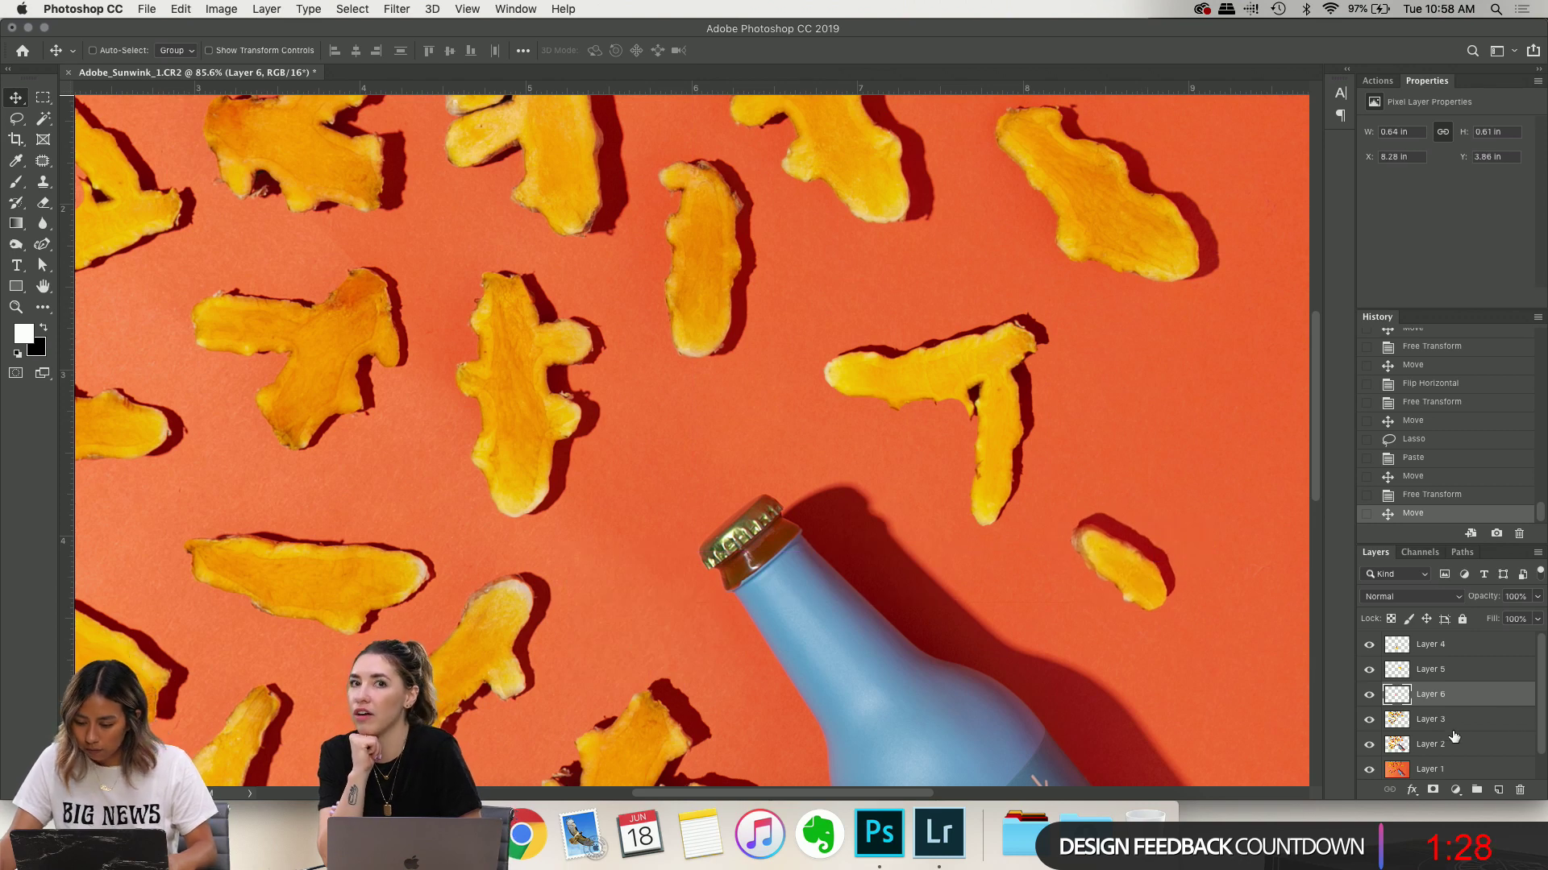
# Rotate the larger copy on Layer 5 slightly counterclockwise and reposition it above the bottle neck, at about X 6.61 in, Y 2.55 in
pyautogui.click(1457, 683)
pyautogui.moveTo(959, 393); pyautogui.dragTo(895, 415)
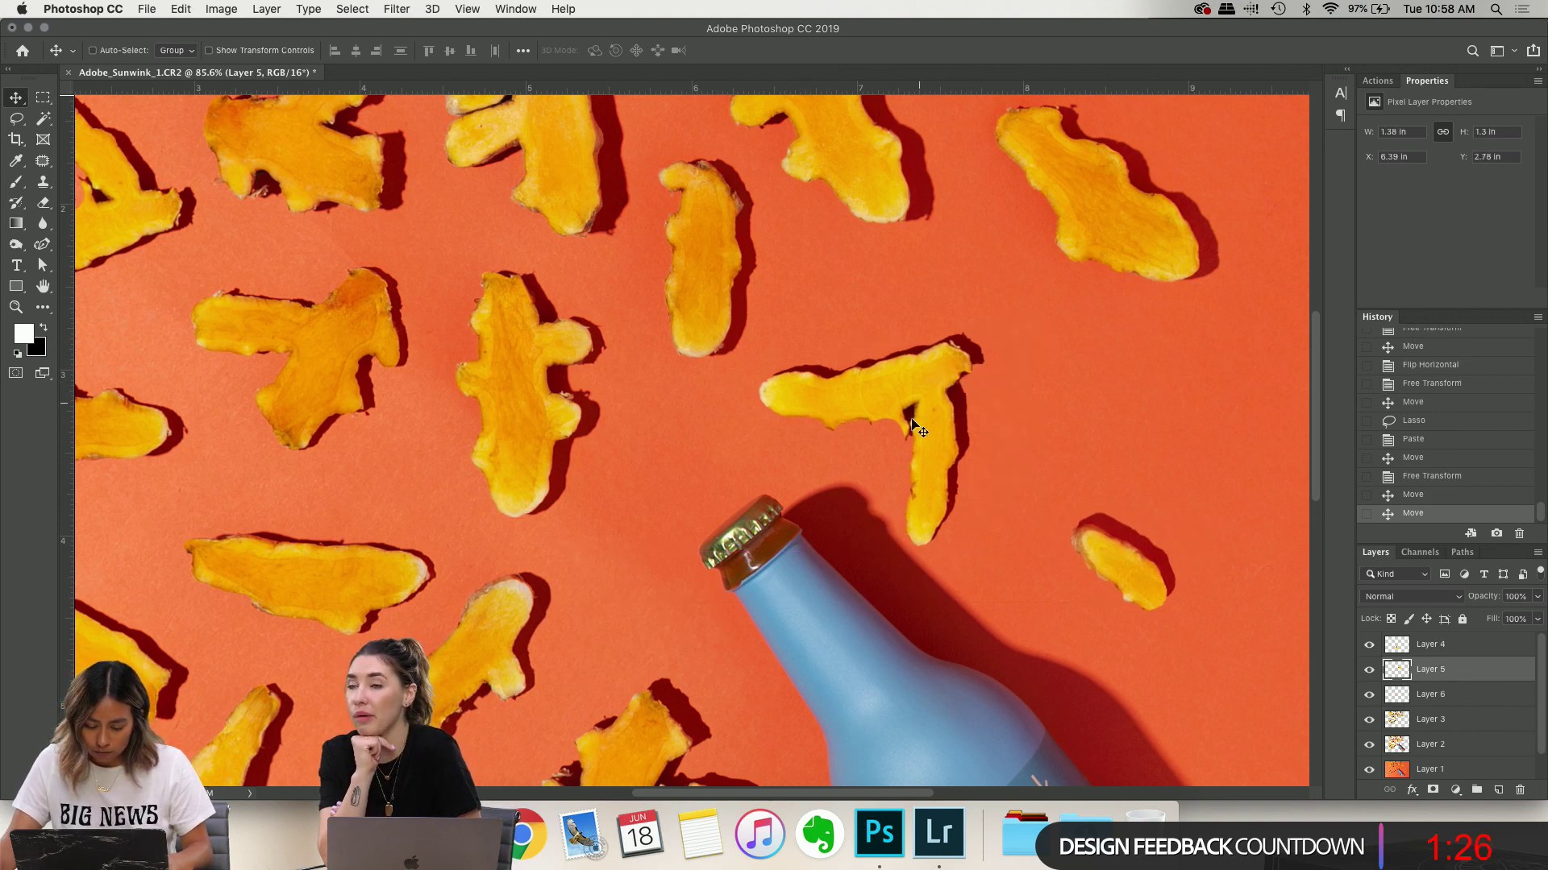
pyautogui.press('super+t')
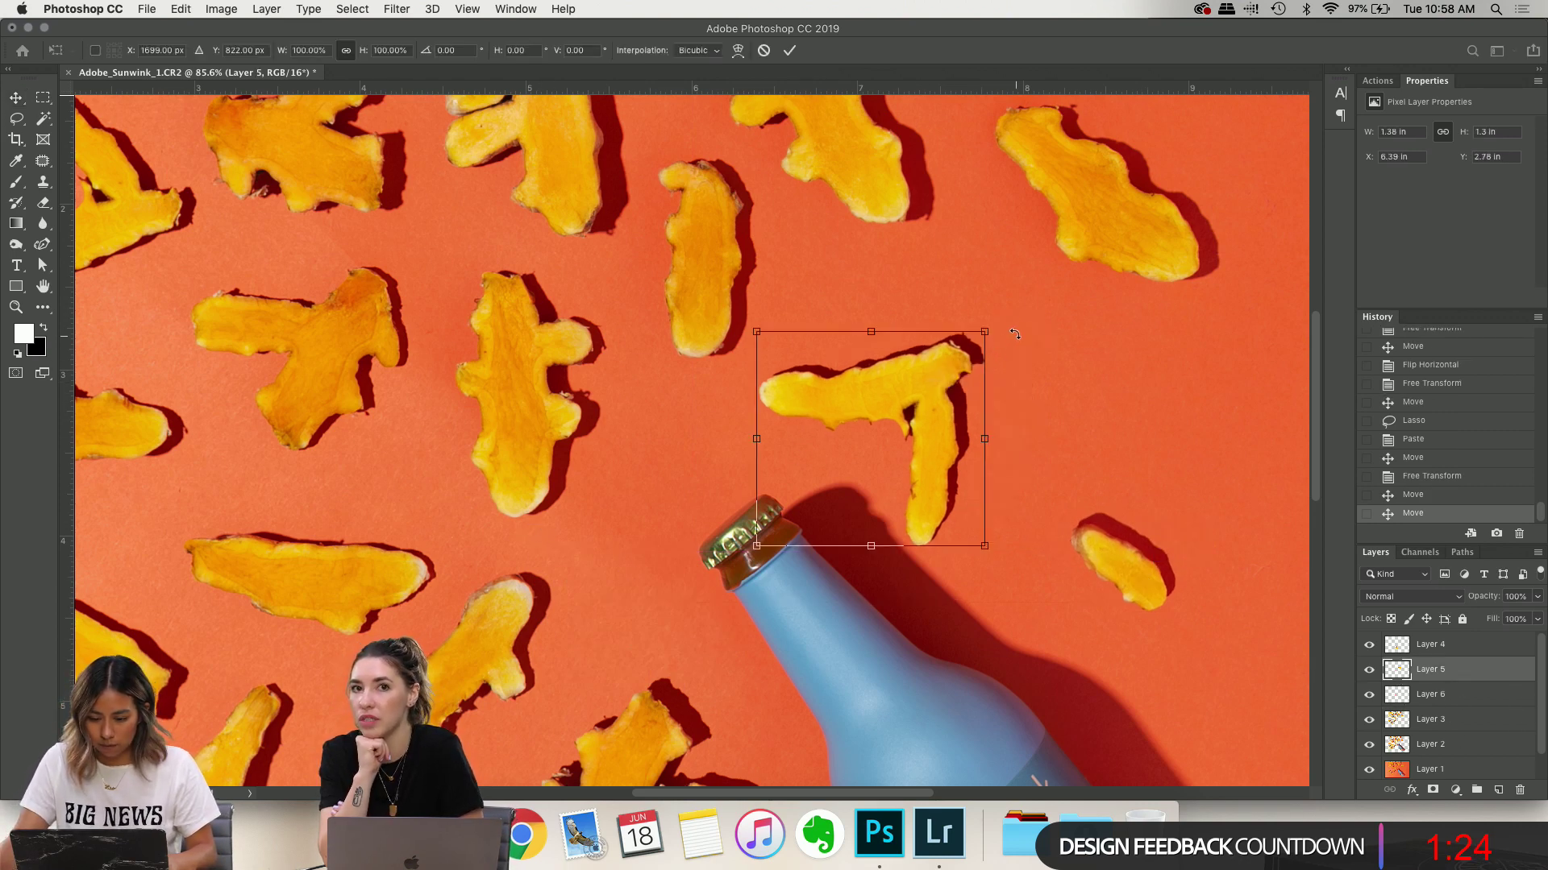
pyautogui.moveTo(1015, 334); pyautogui.dragTo(1019, 298)
pyautogui.moveTo(967, 367); pyautogui.dragTo(1009, 339)
pyautogui.press('Return')
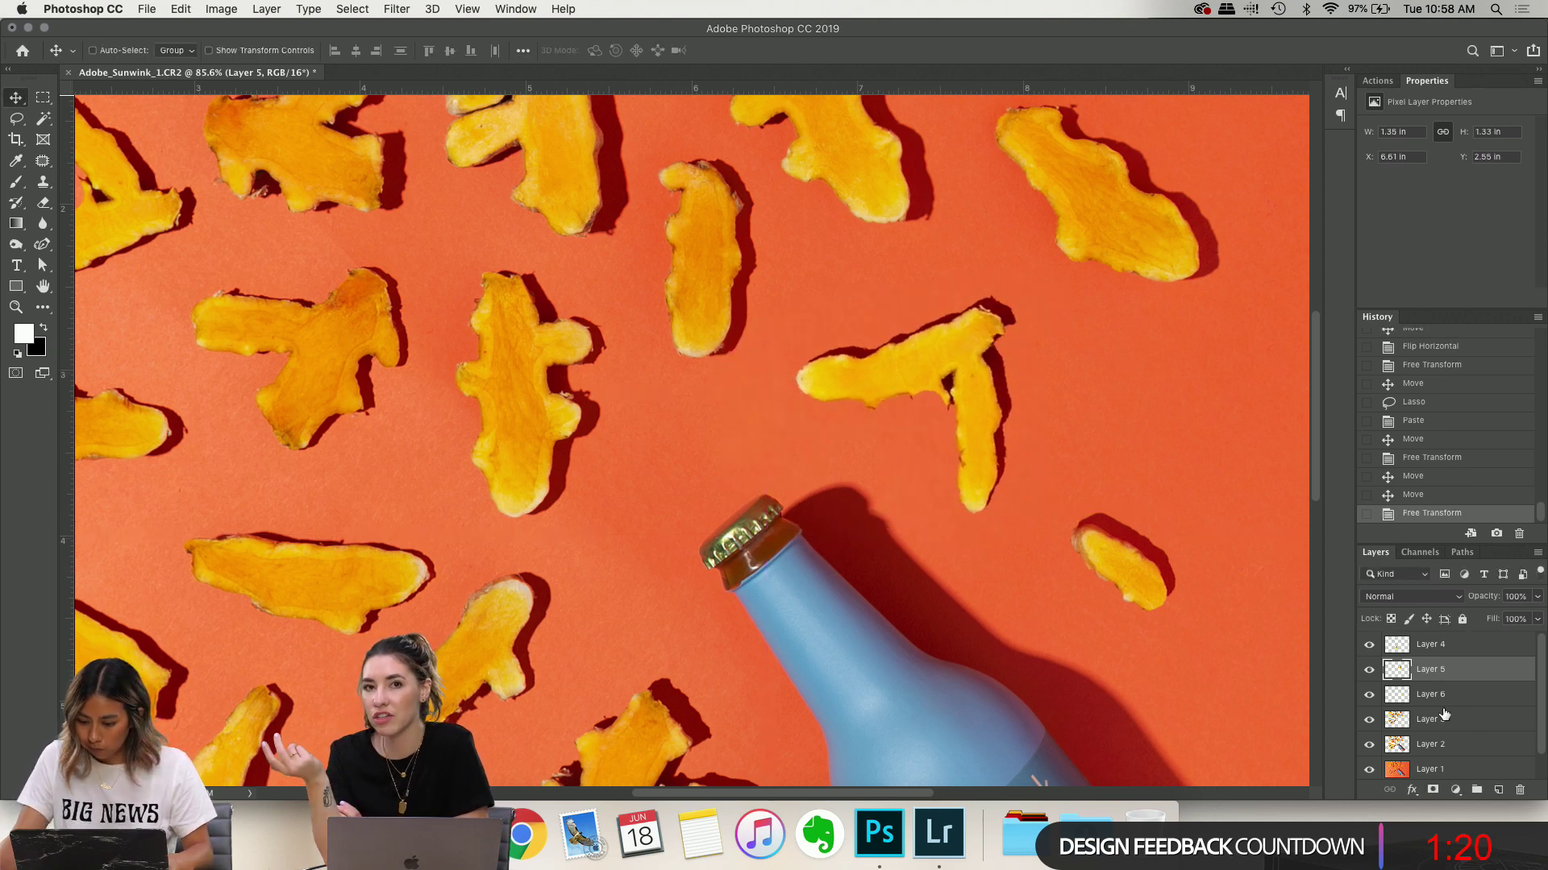
# Move the small turmeric copy on Layer 6 into the gap left of the bottle cap, at about X 5.3 in, Y 4.05 in
pyautogui.click(1455, 699)
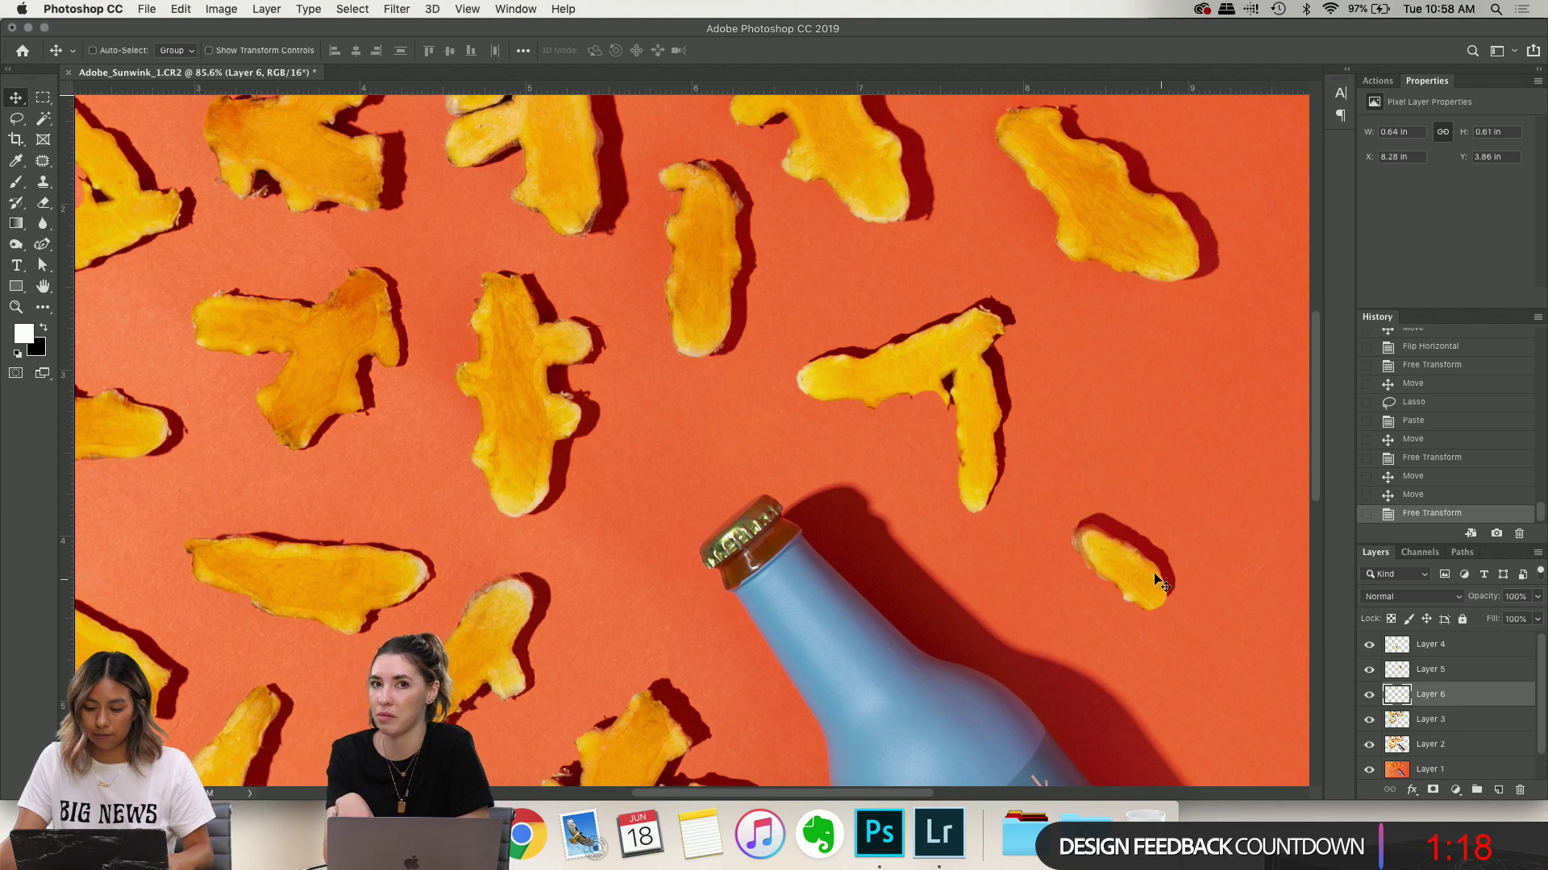
pyautogui.moveTo(1161, 581); pyautogui.dragTo(660, 614)
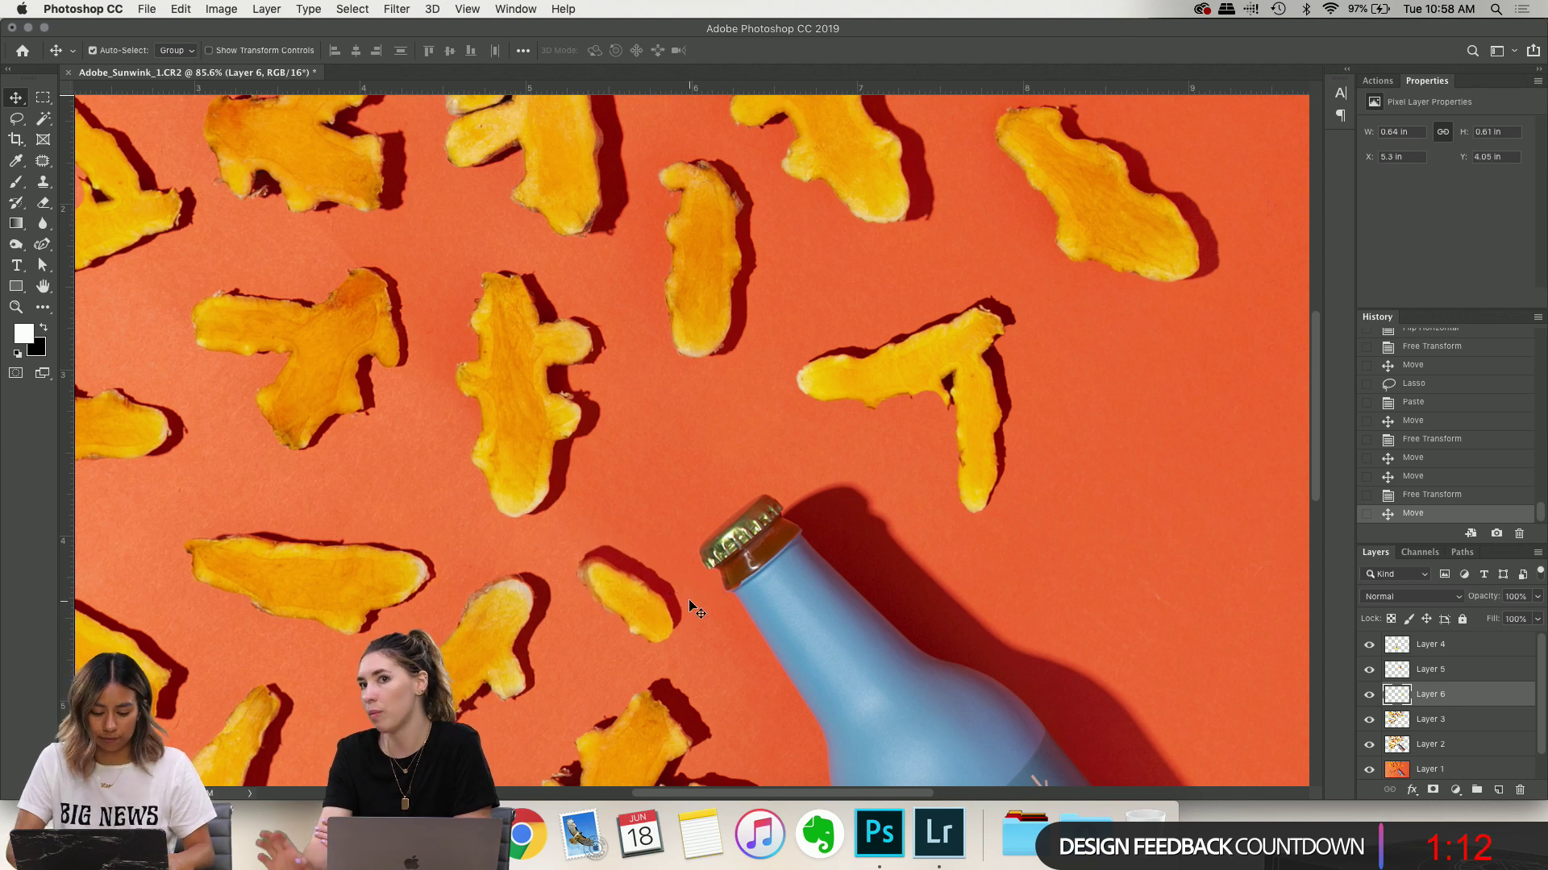
# Rotate the small turmeric copy on Layer 6 about 30° clockwise and move it up to about X 5.39 in, Y 3.75 in
pyautogui.press('super+t')
pyautogui.moveTo(737, 539); pyautogui.dragTo(754, 574)
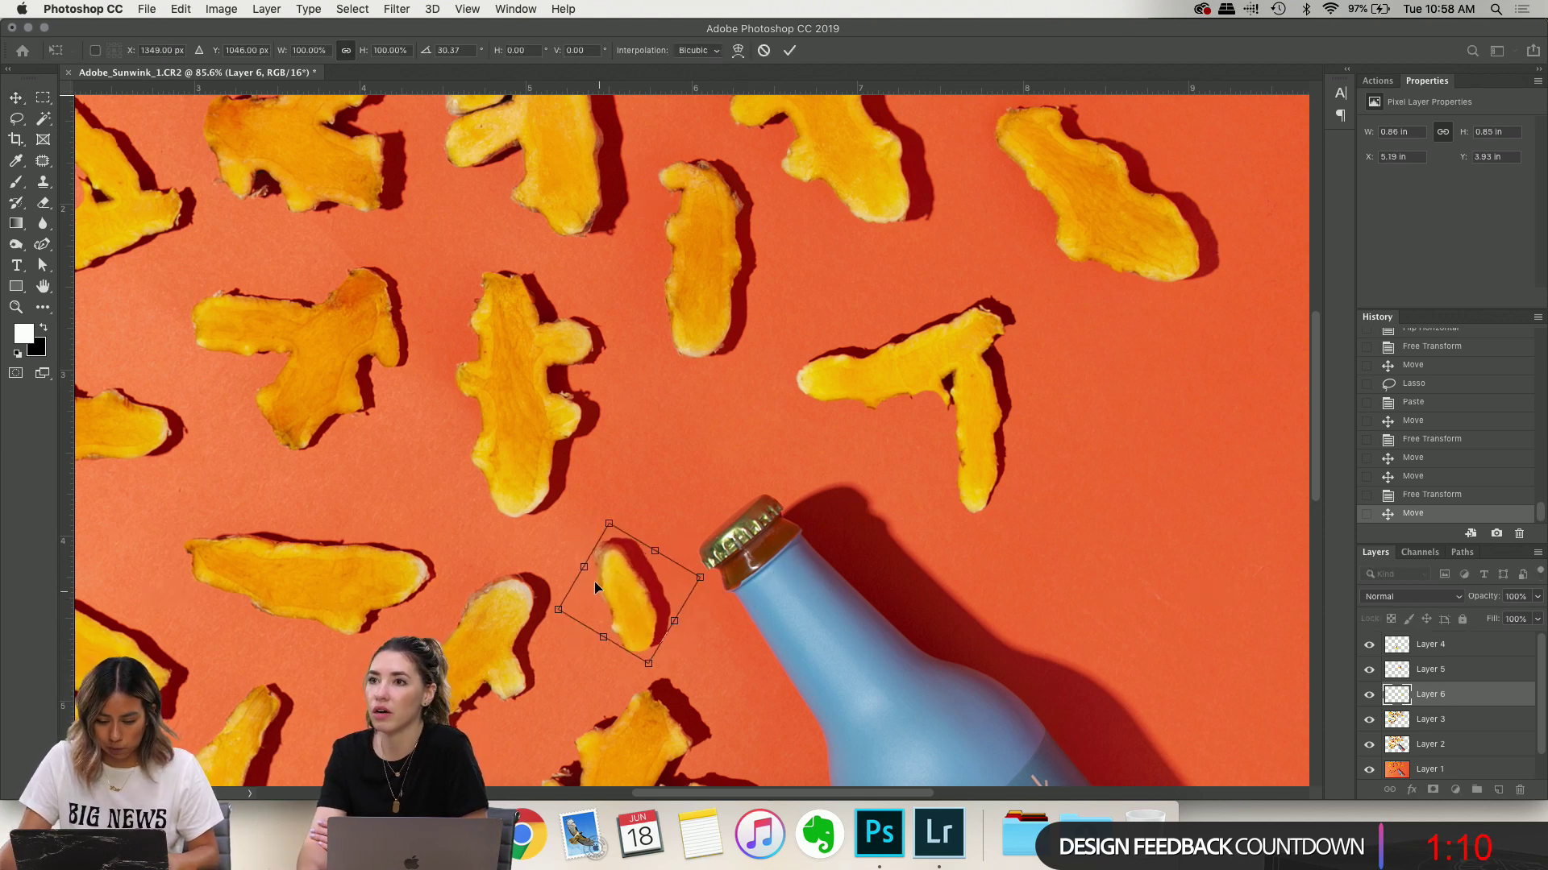
pyautogui.moveTo(616, 587); pyautogui.dragTo(617, 544)
pyautogui.press('Return')
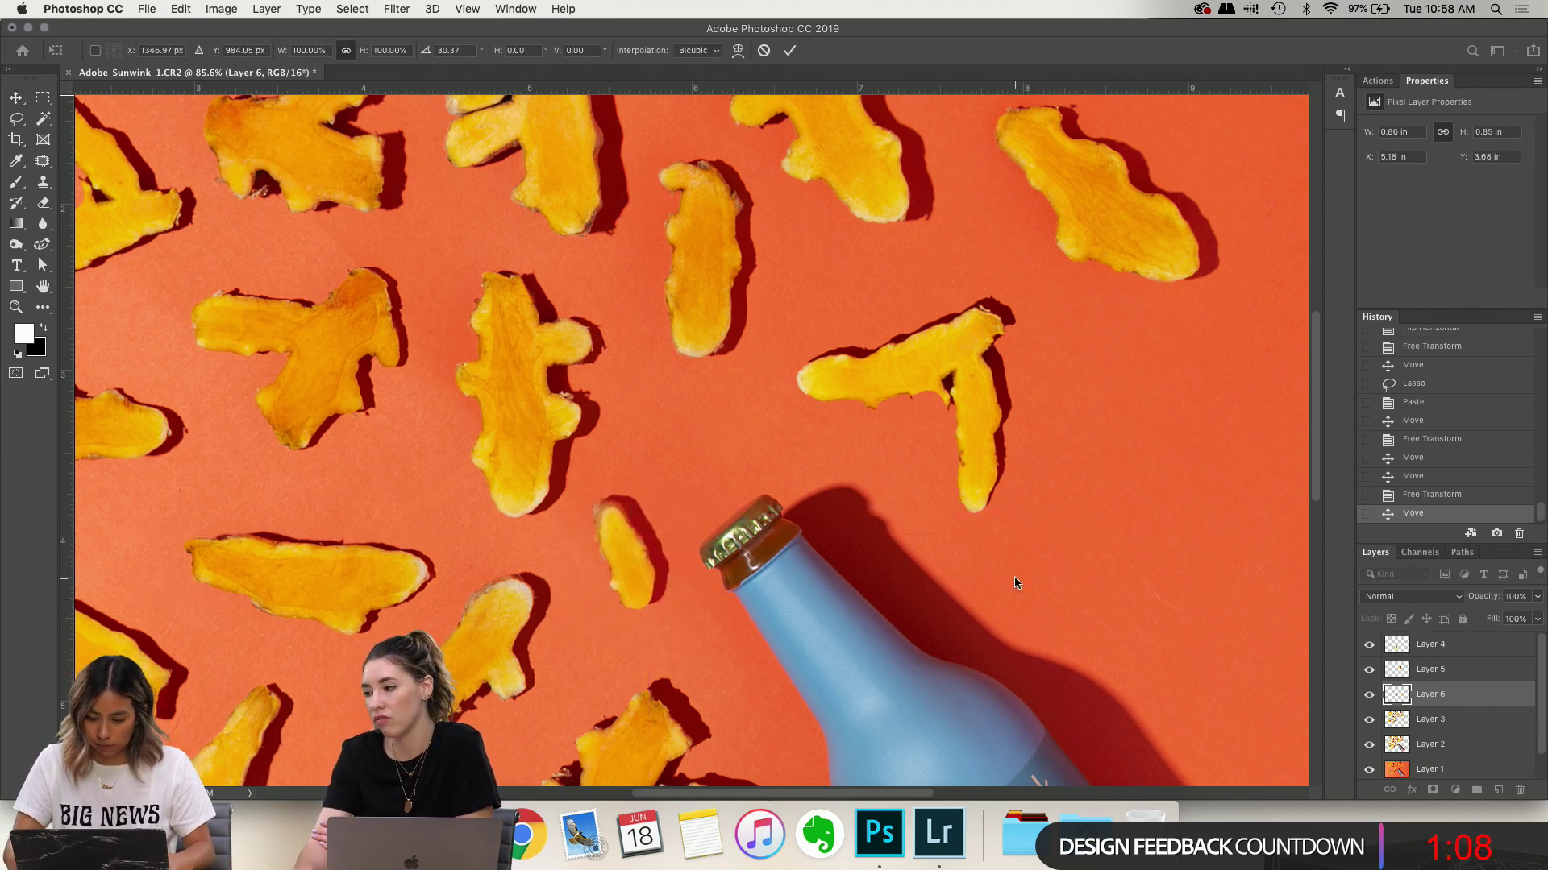
# Rotate the forked turmeric copy on Layer 5 about 18° counterclockwise and place it above the bottle cap, at about X 6.16 in, Y 2.58 in
pyautogui.click(1450, 672)
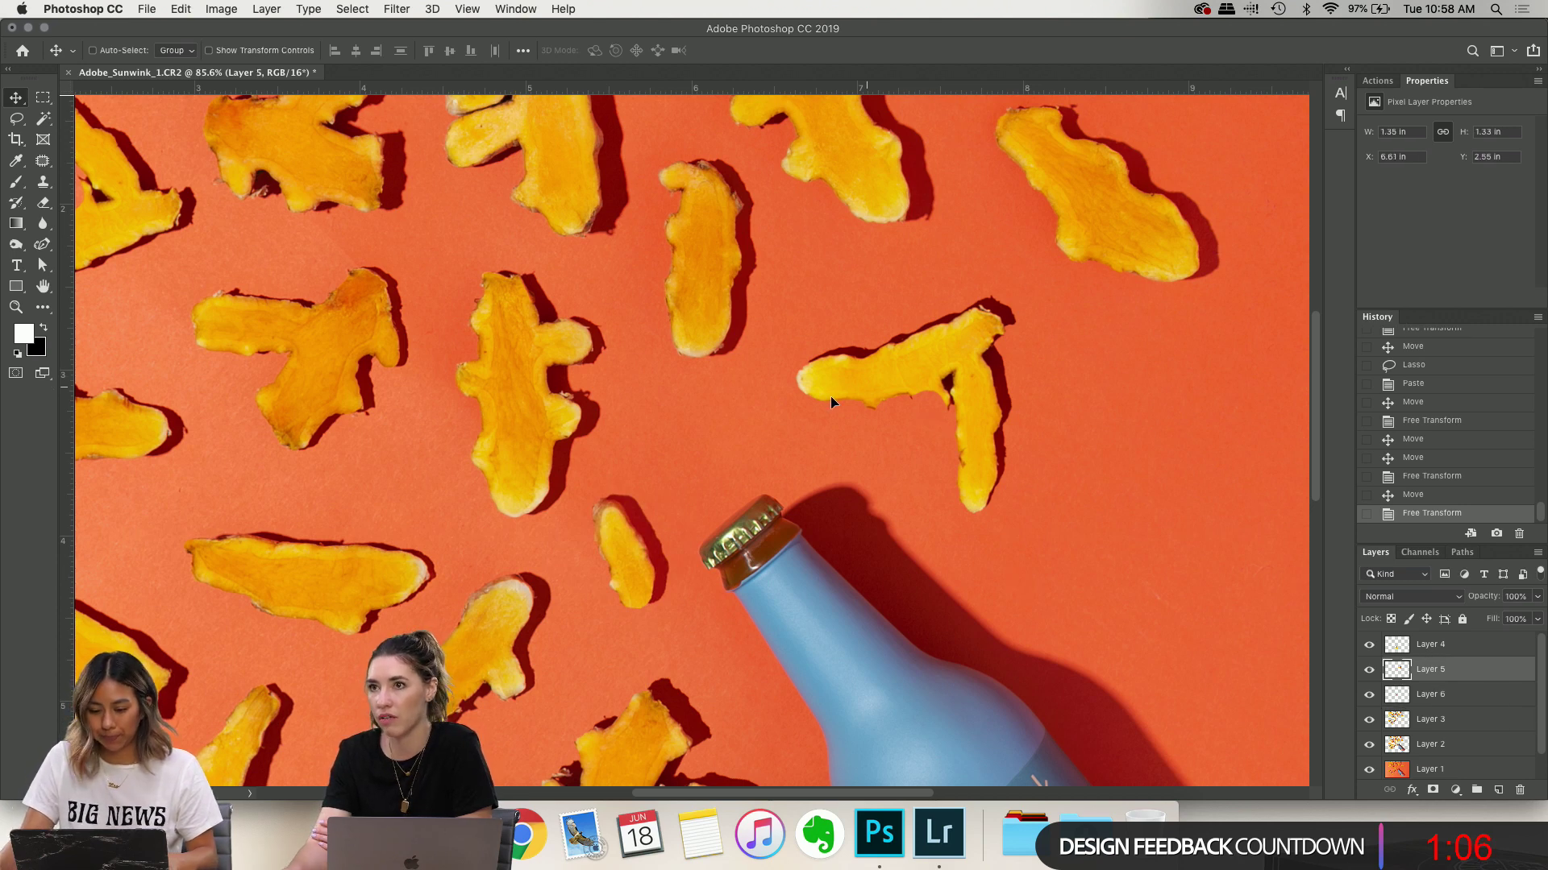
pyautogui.moveTo(833, 402); pyautogui.dragTo(780, 439)
pyautogui.hotkey('ctrl', 't')
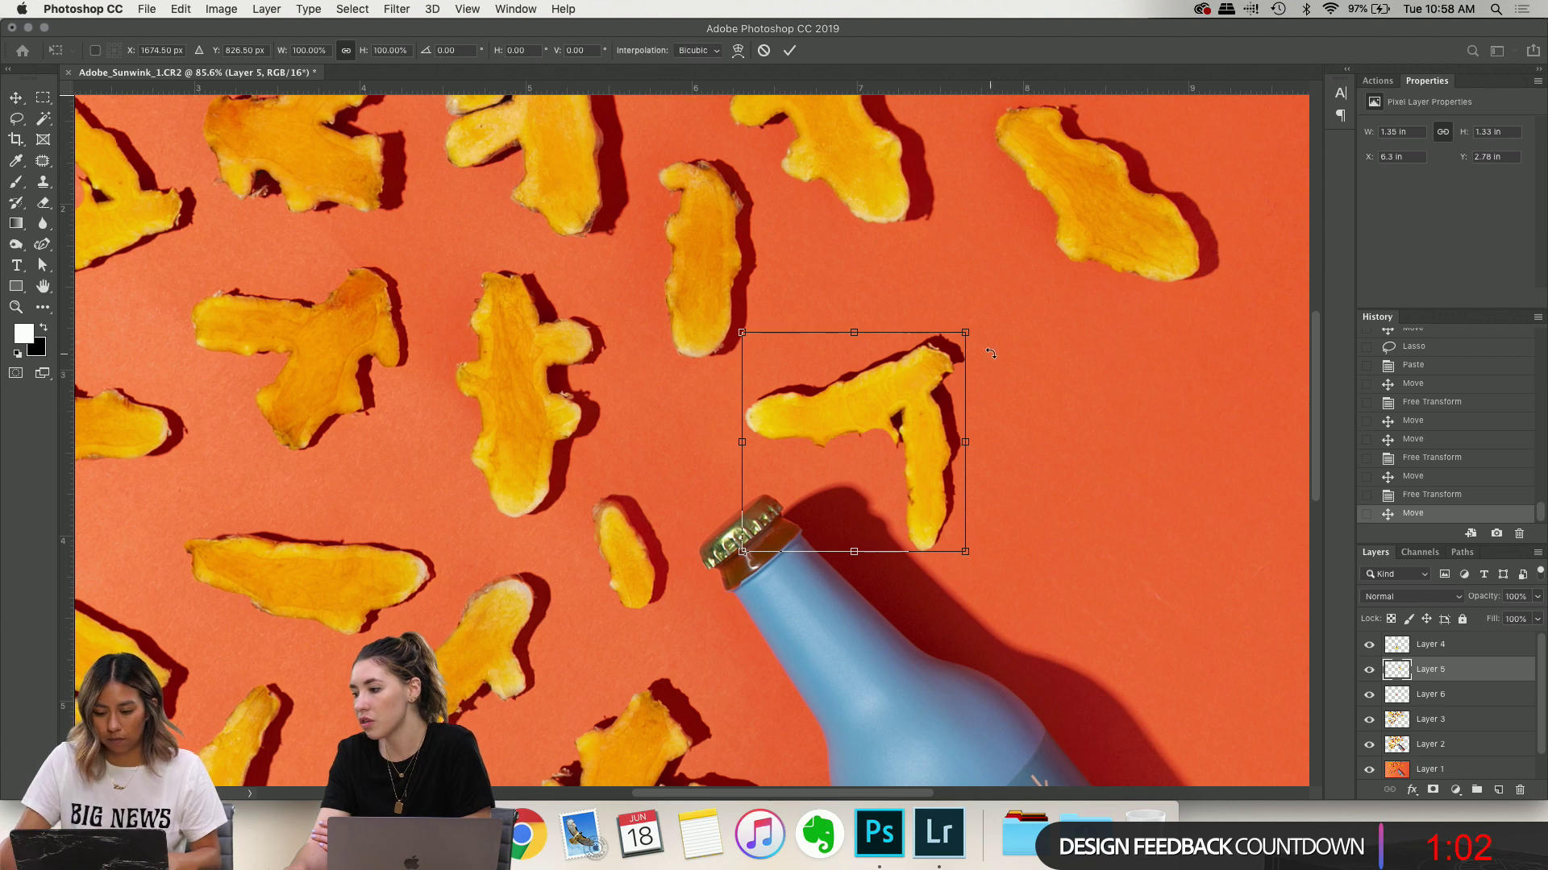
pyautogui.moveTo(1000, 332); pyautogui.dragTo(988, 256)
pyautogui.moveTo(894, 369); pyautogui.dragTo(859, 359)
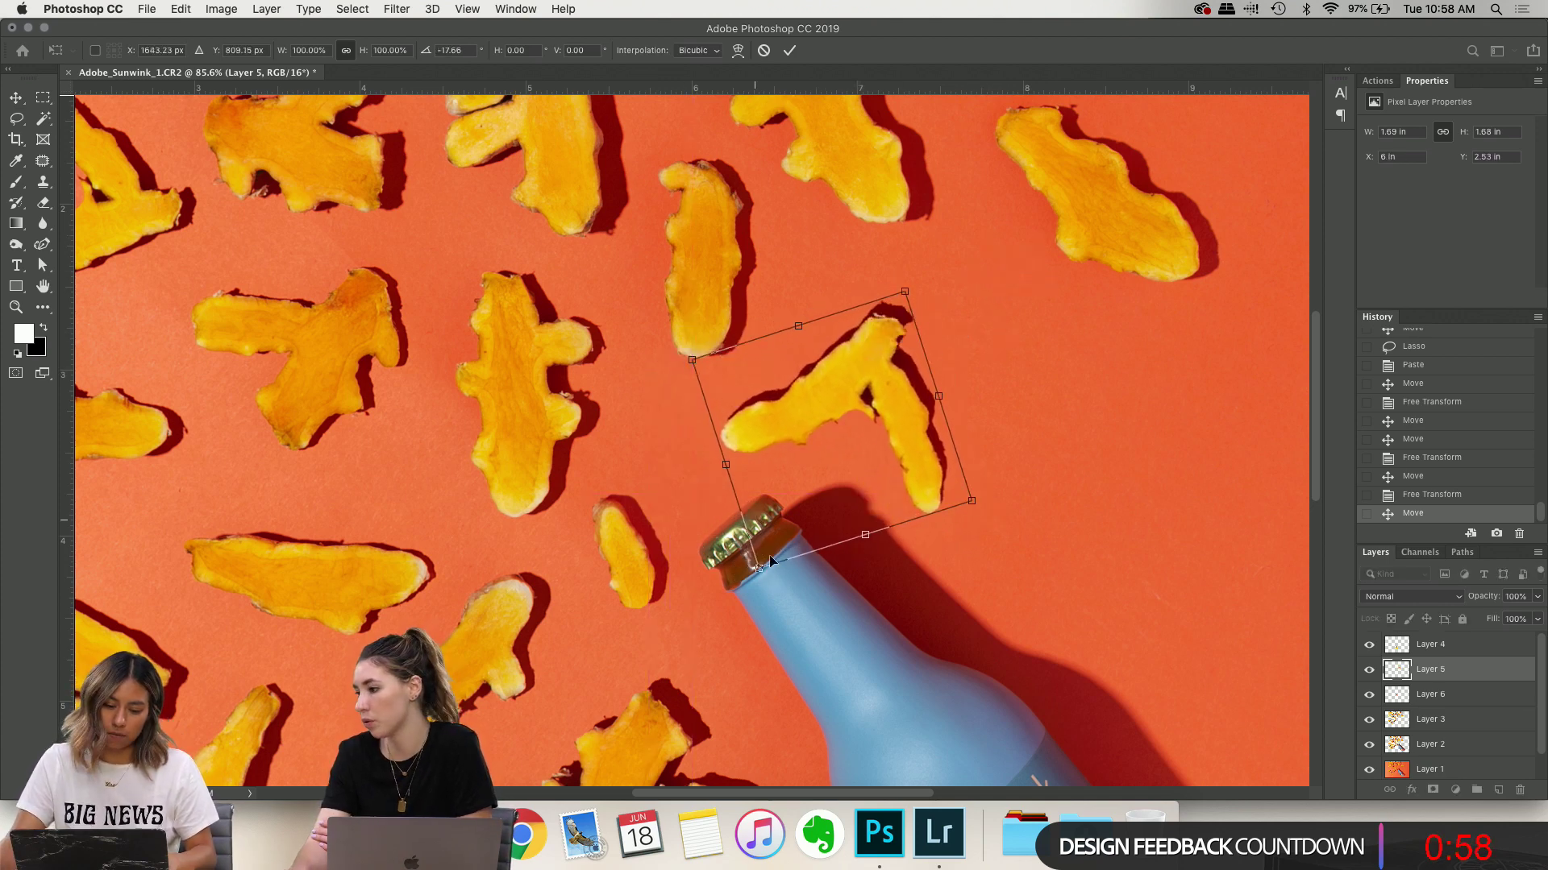
pyautogui.press('Return')
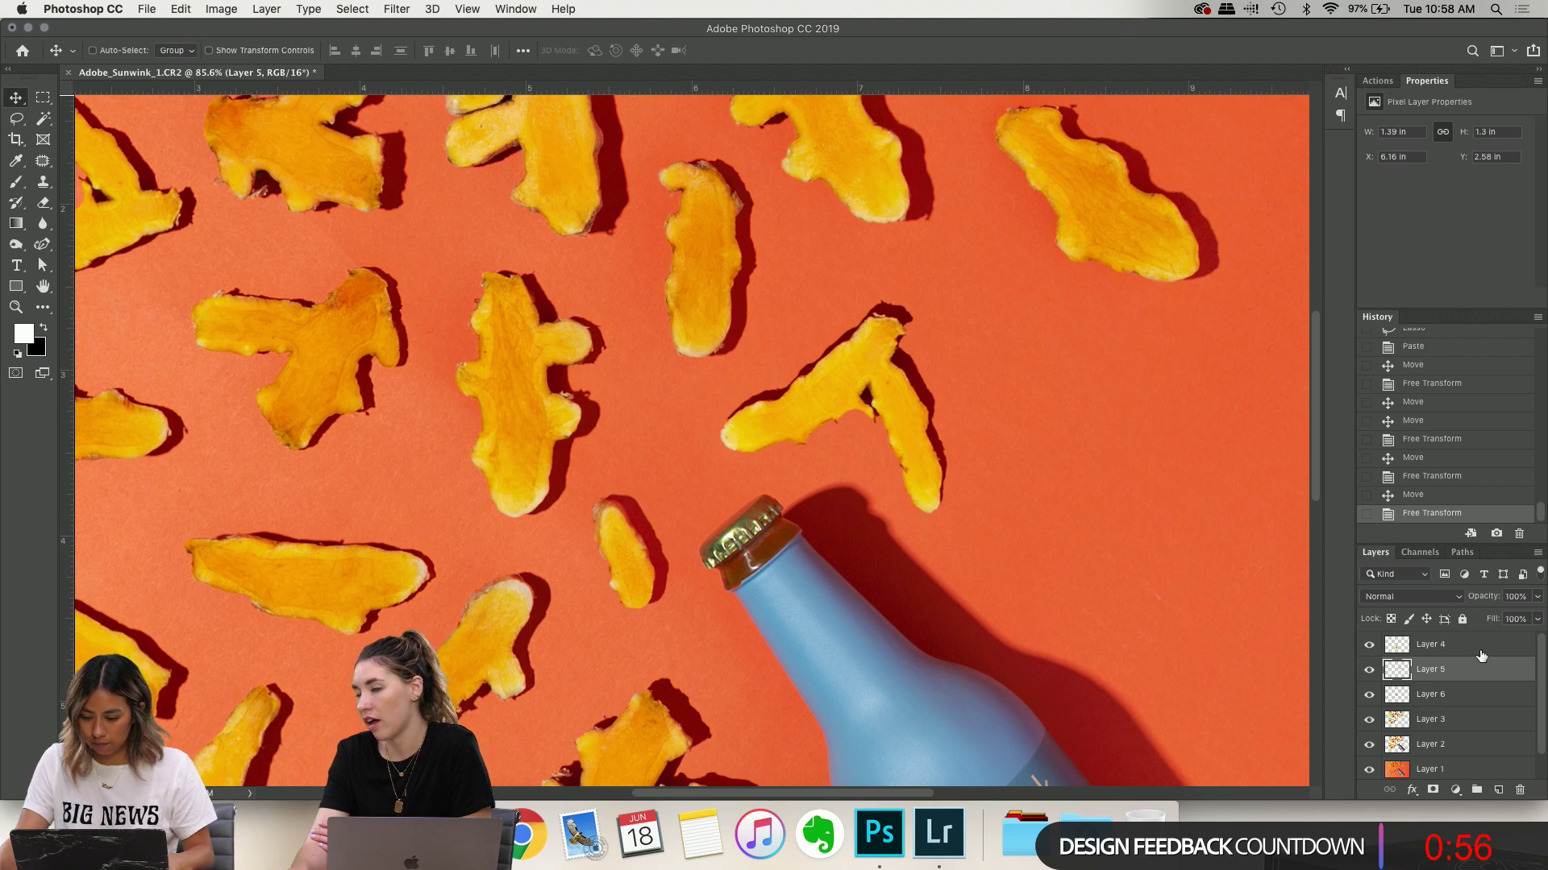
# Rotate the small copy on Layer 6 about another 19° clockwise and place it nearly upright beside the bottle cap, at about X 5.47 in, Y 3.67 in
pyautogui.click(1455, 695)
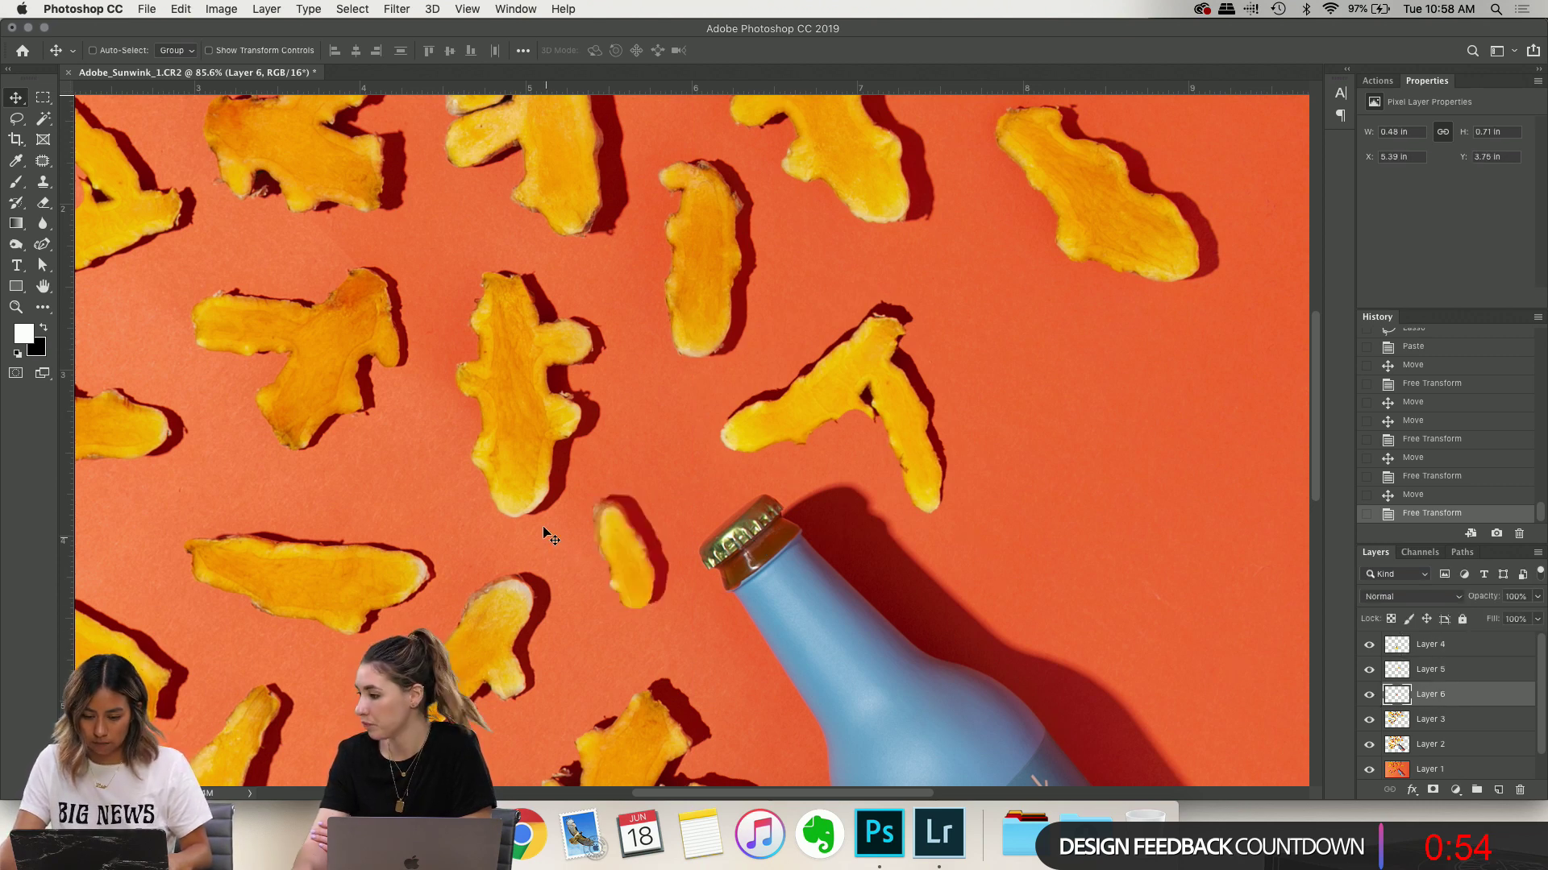
pyautogui.hotkey('ctrl', 't')
pyautogui.moveTo(695, 490); pyautogui.dragTo(715, 524)
pyautogui.moveTo(629, 553); pyautogui.dragTo(636, 540)
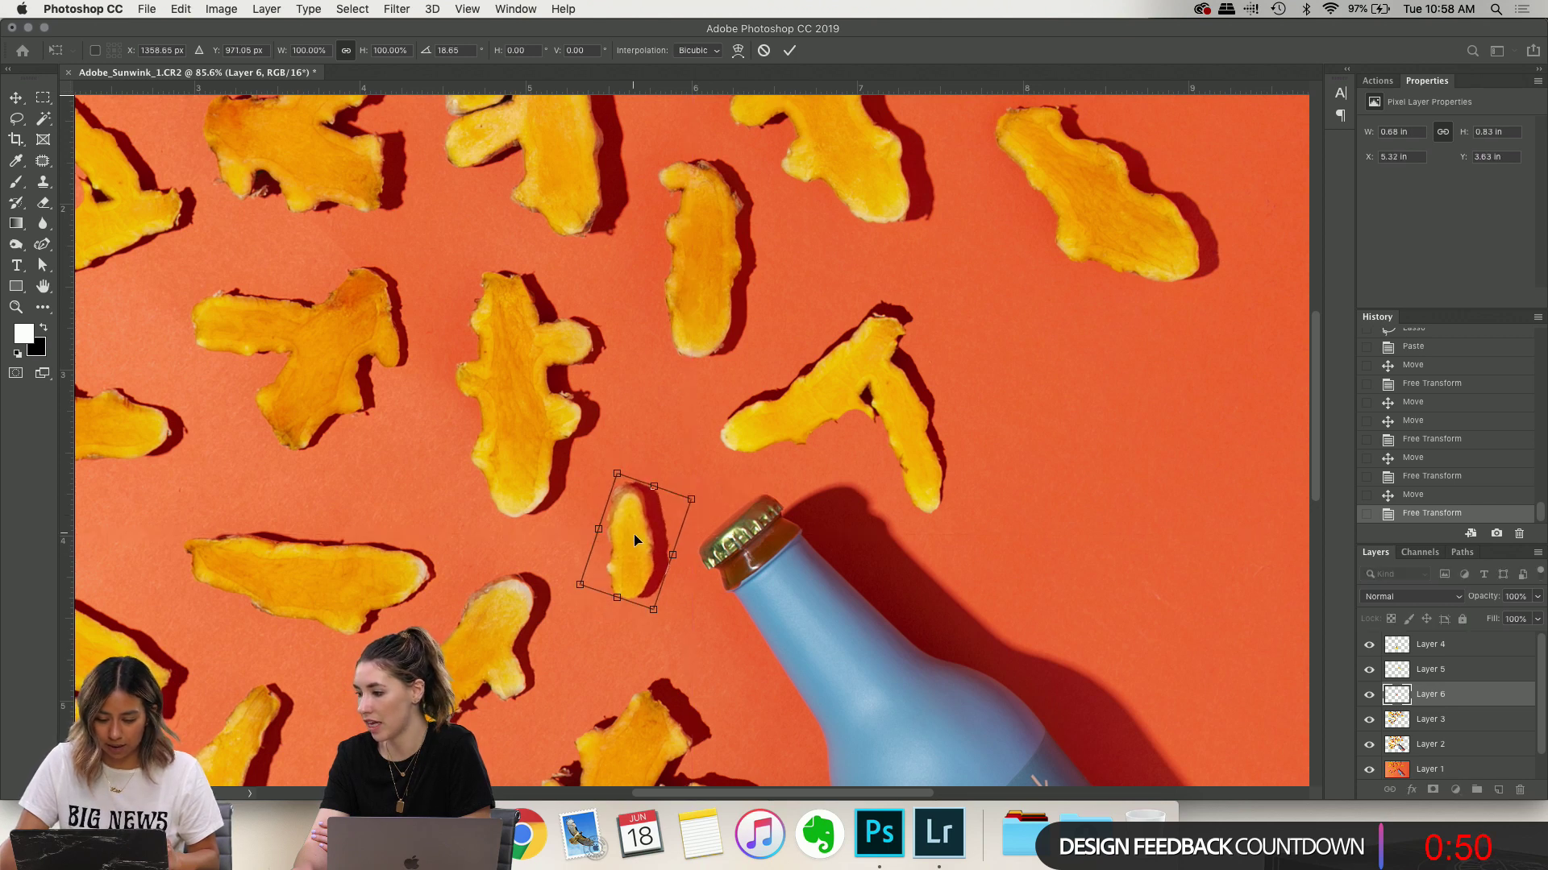
pyautogui.press('Return')
# Select Layer 3 and examine the turmeric arrangement around the whole bottle for spacing, remaining gaps and overall balance
pyautogui.scroll(-3, 672, 521)
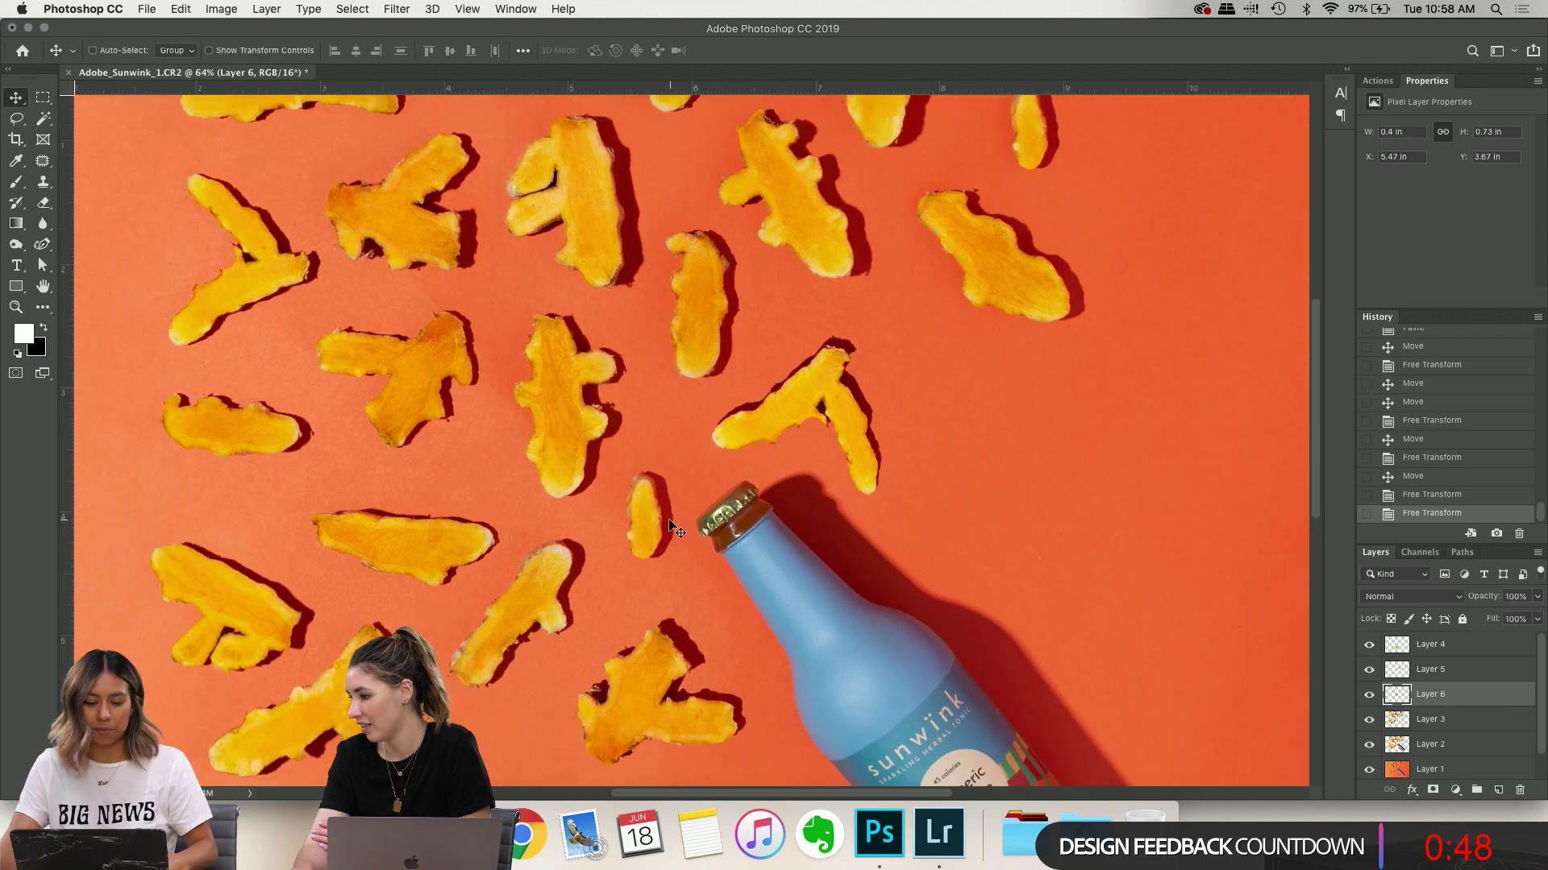
pyautogui.scroll(-3, 670, 524)
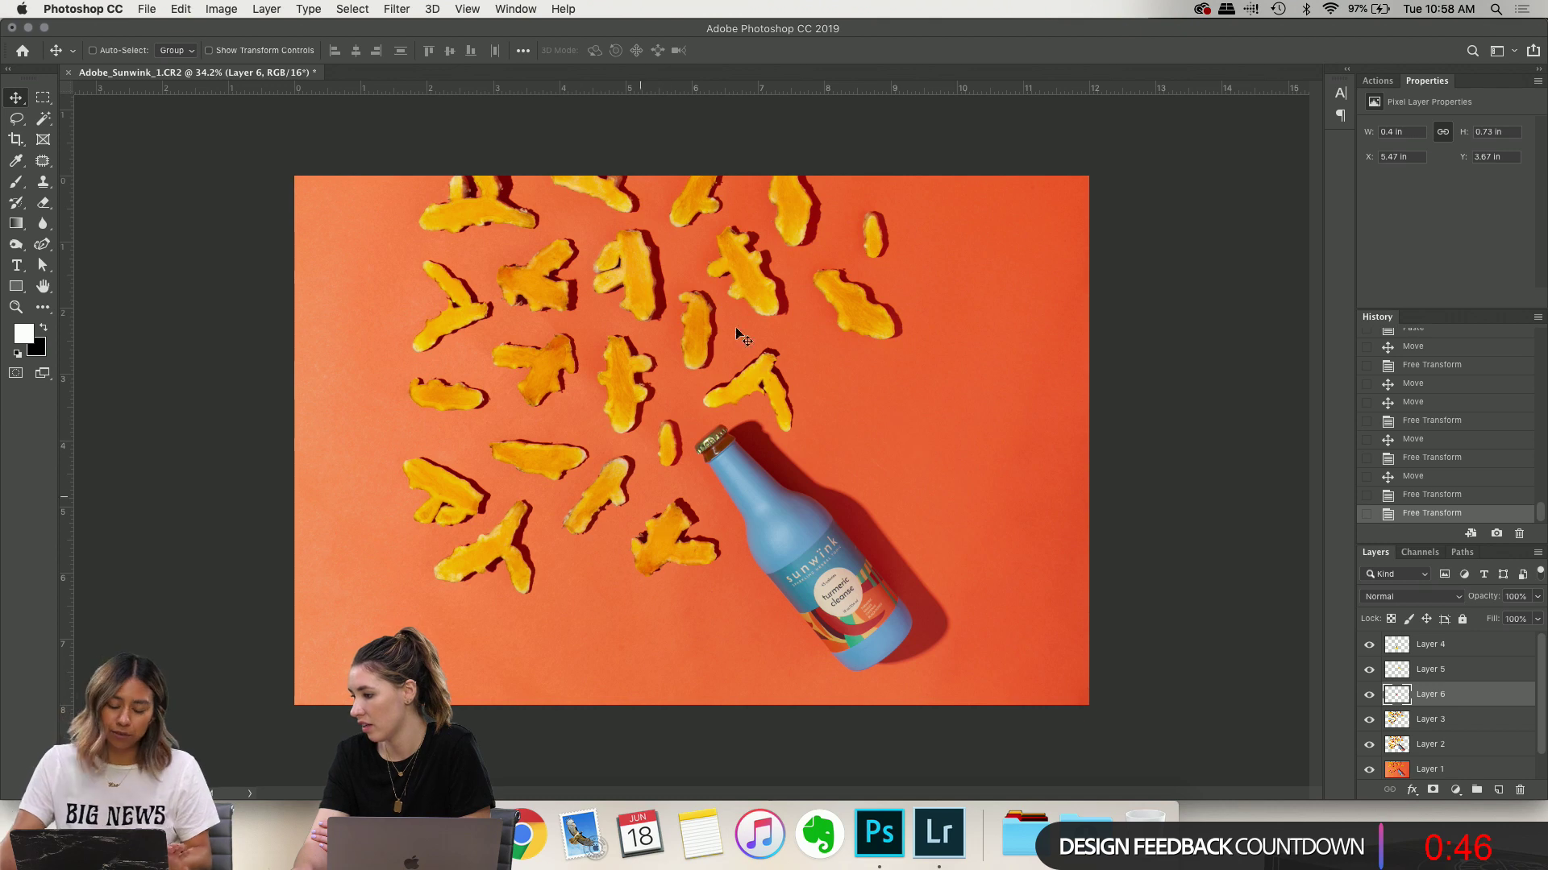
pyautogui.scroll(3, 900, 542)
pyautogui.scroll(-2, 901, 542)
pyautogui.hscroll(-2, 900, 542)
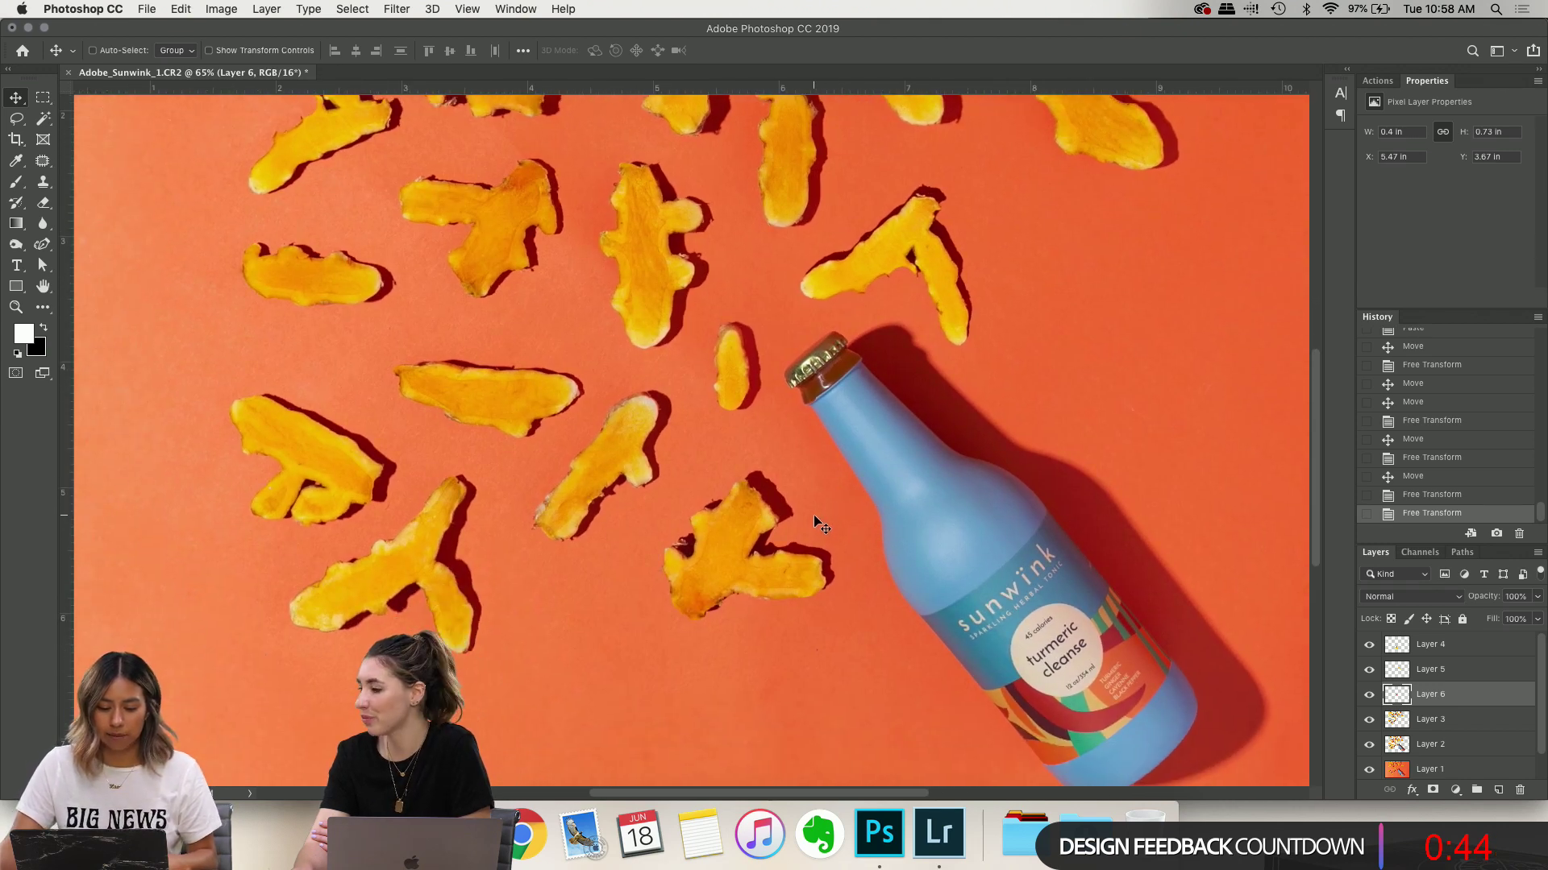
pyautogui.scroll(-4, 736, 493)
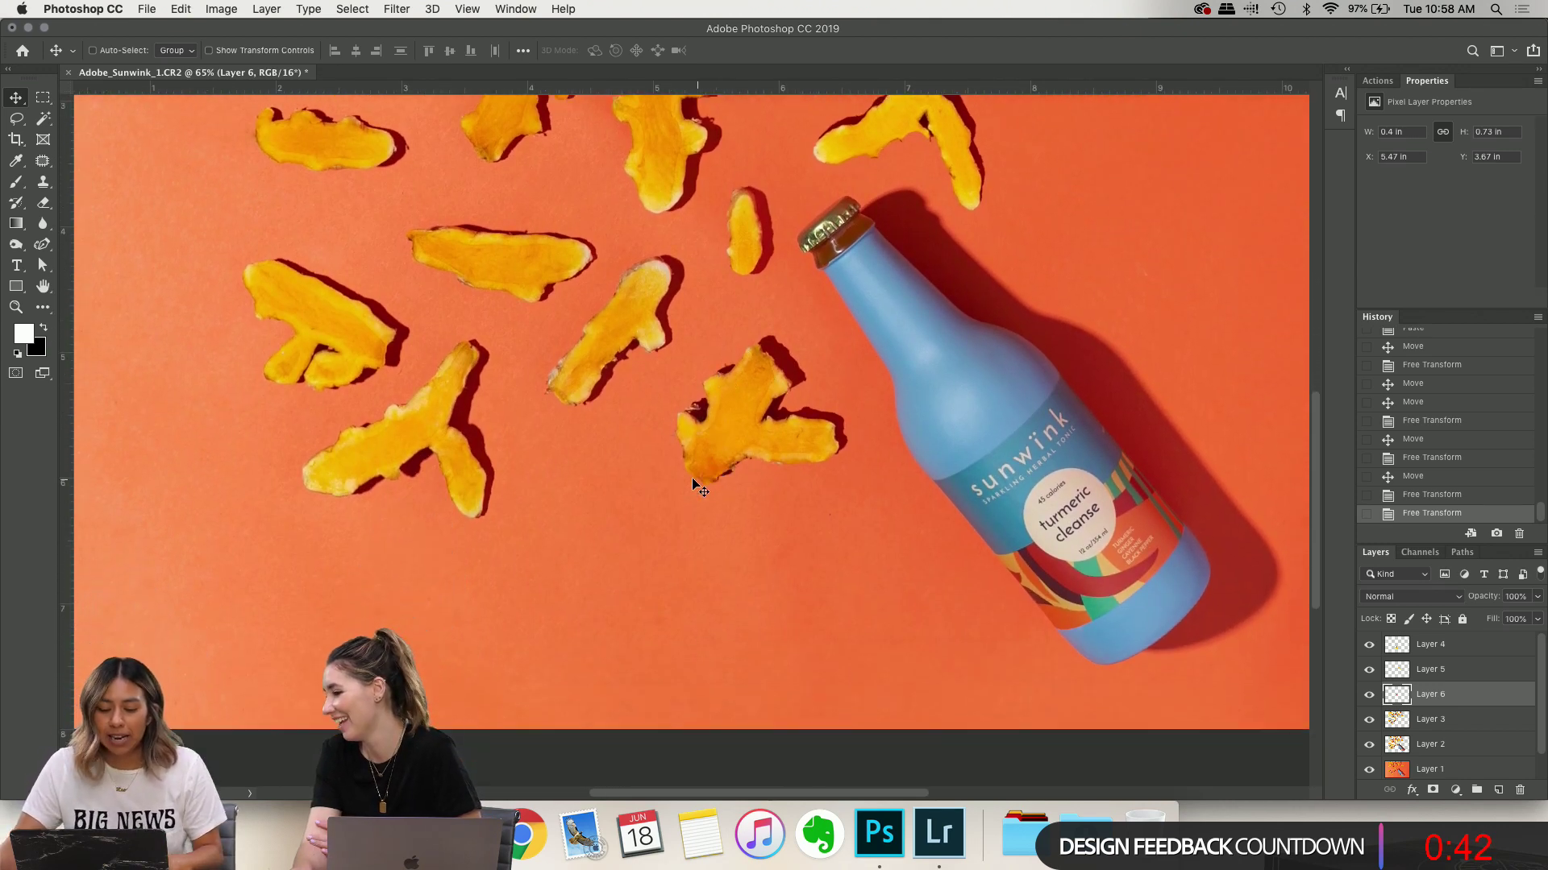
pyautogui.scroll(-1, 1447, 730)
pyautogui.click(1442, 705)
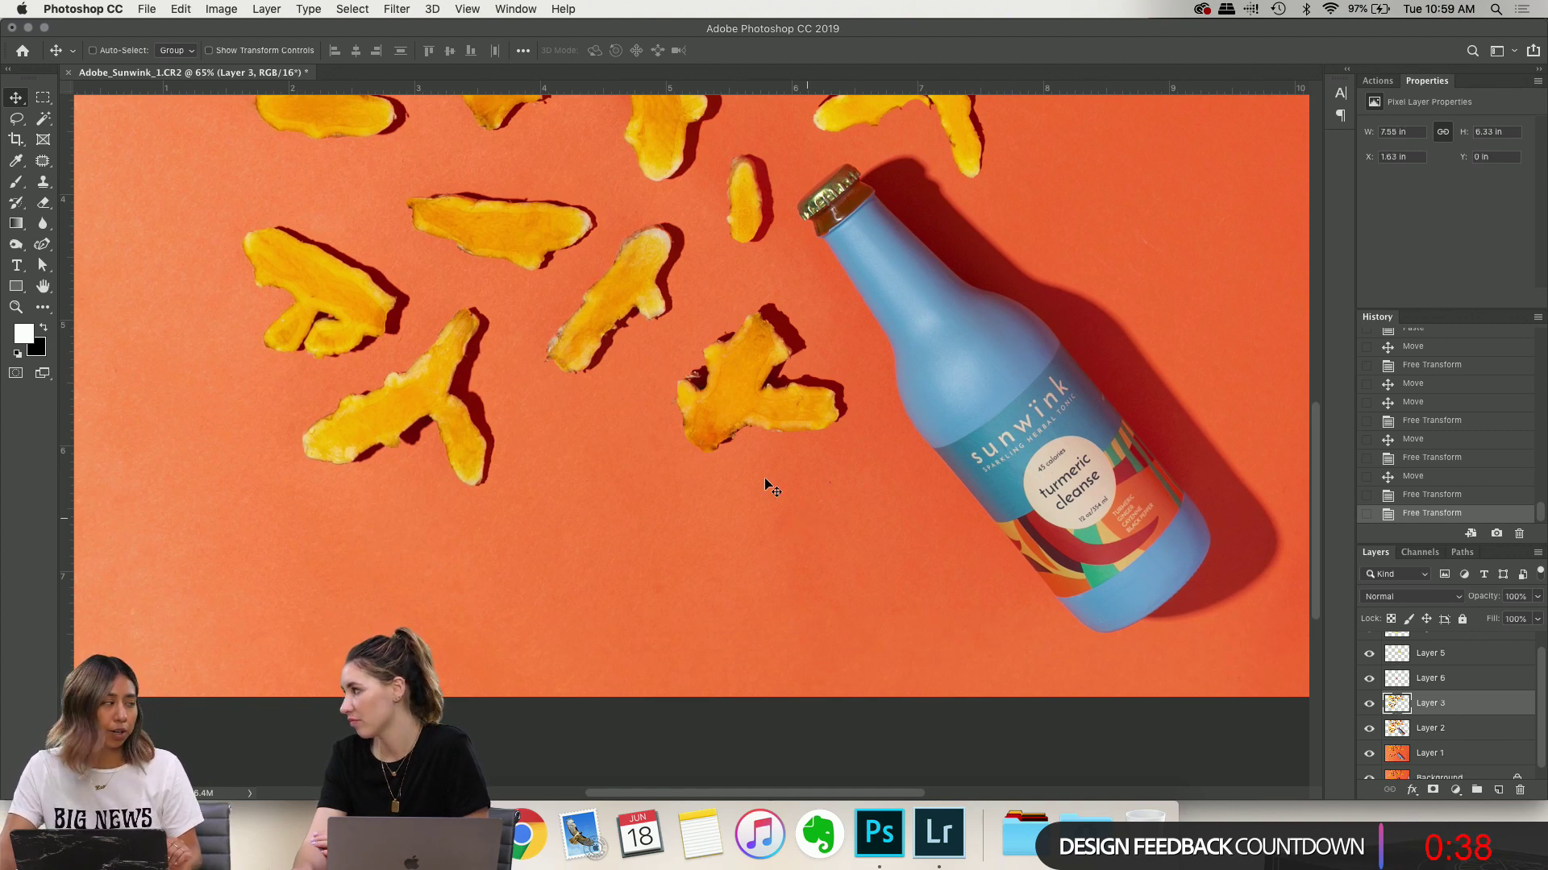
pyautogui.scroll(3, 661, 419)
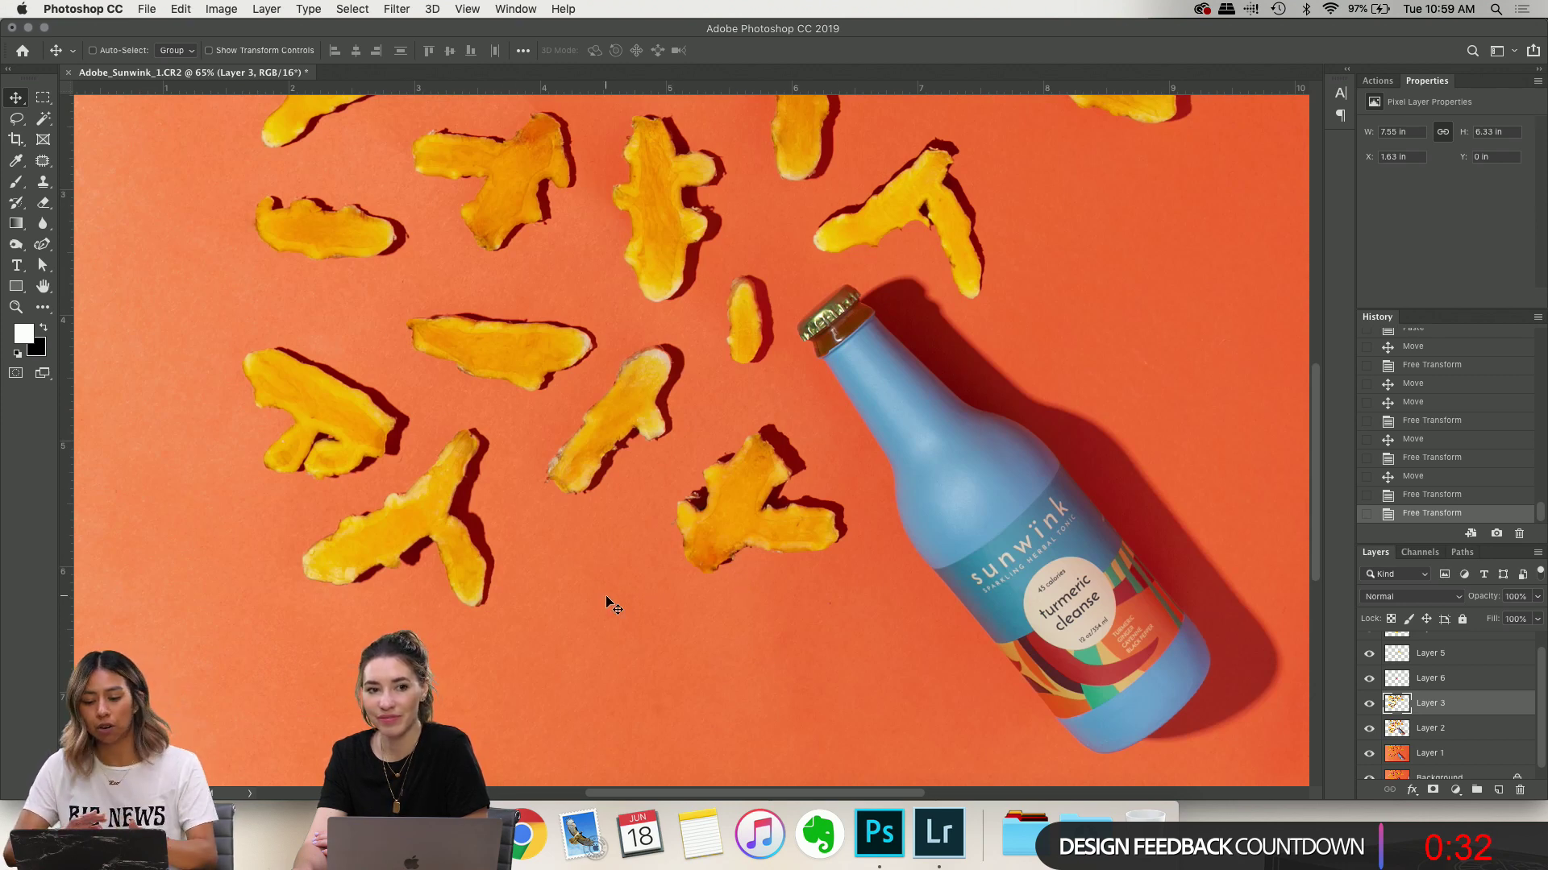
pyautogui.scroll(8, 710, 436)
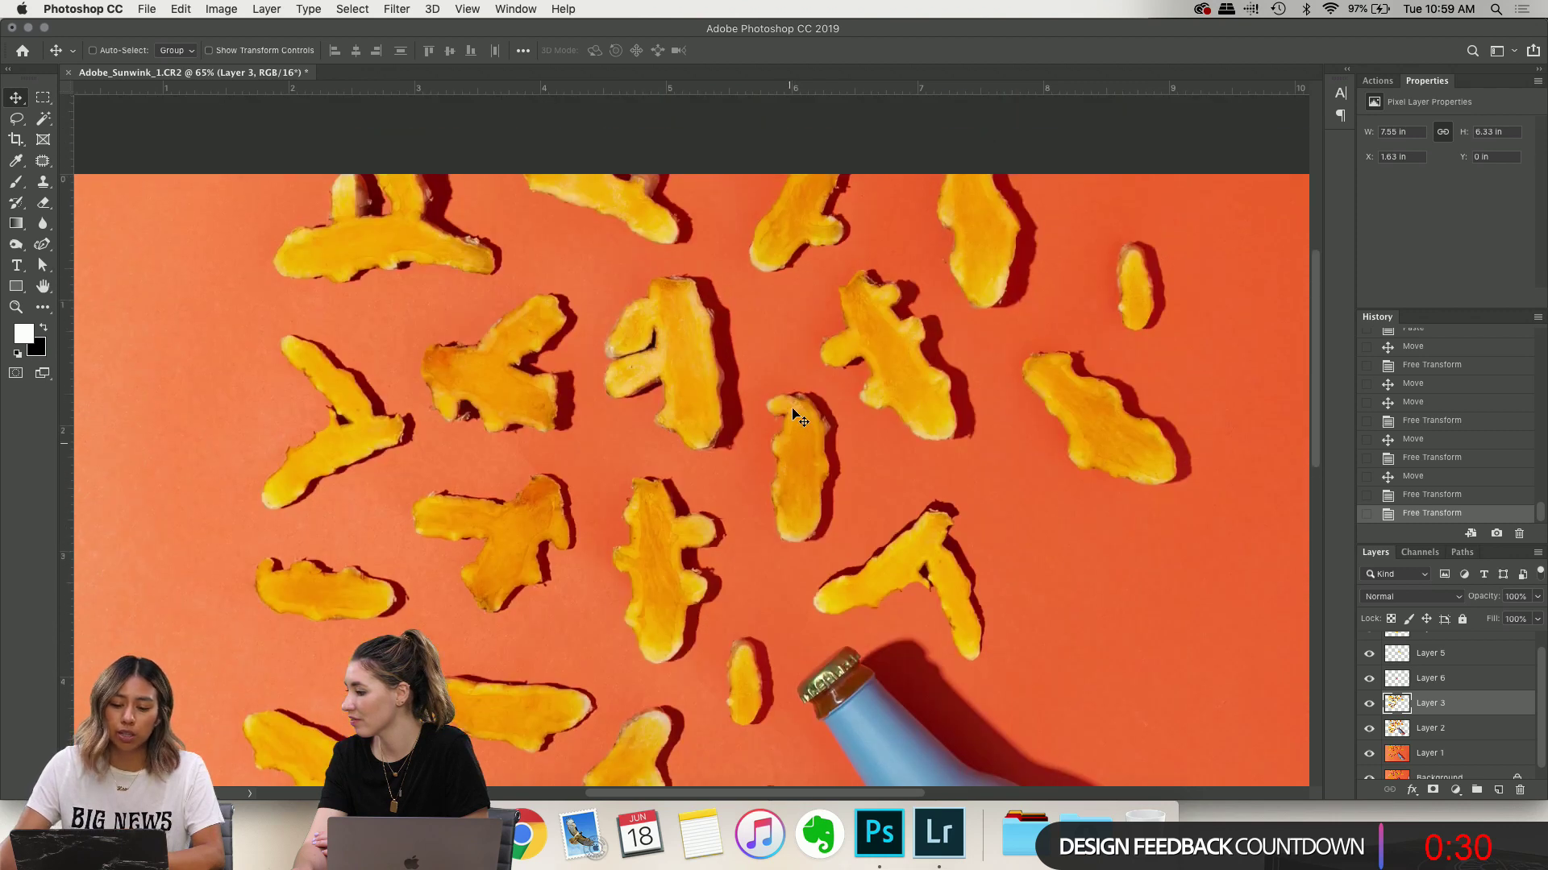
pyautogui.scroll(1, 798, 415)
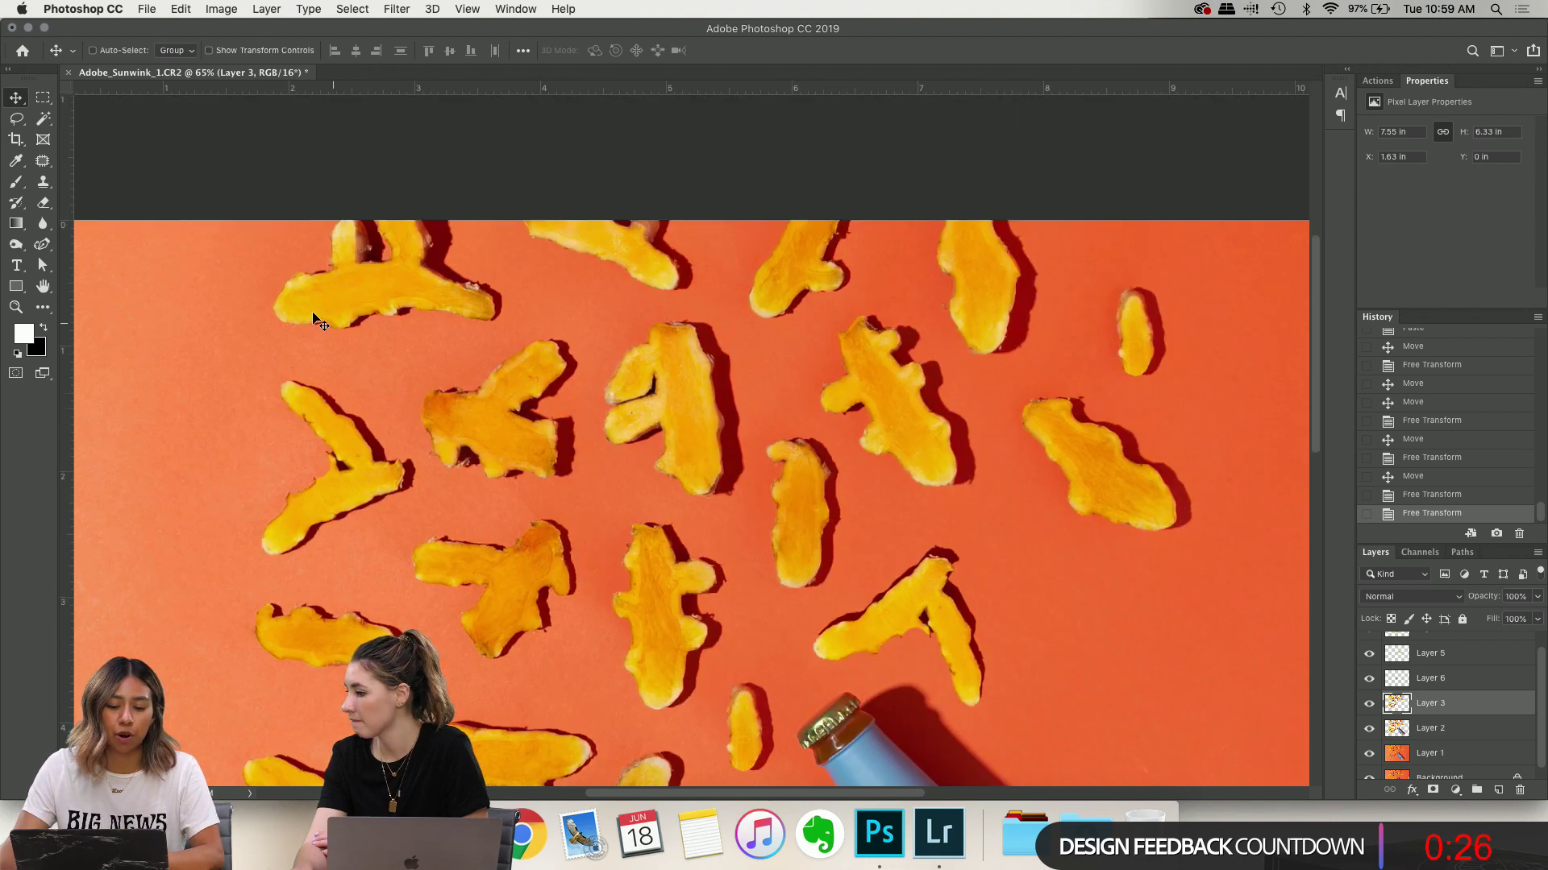
pyautogui.scroll(-9, 569, 407)
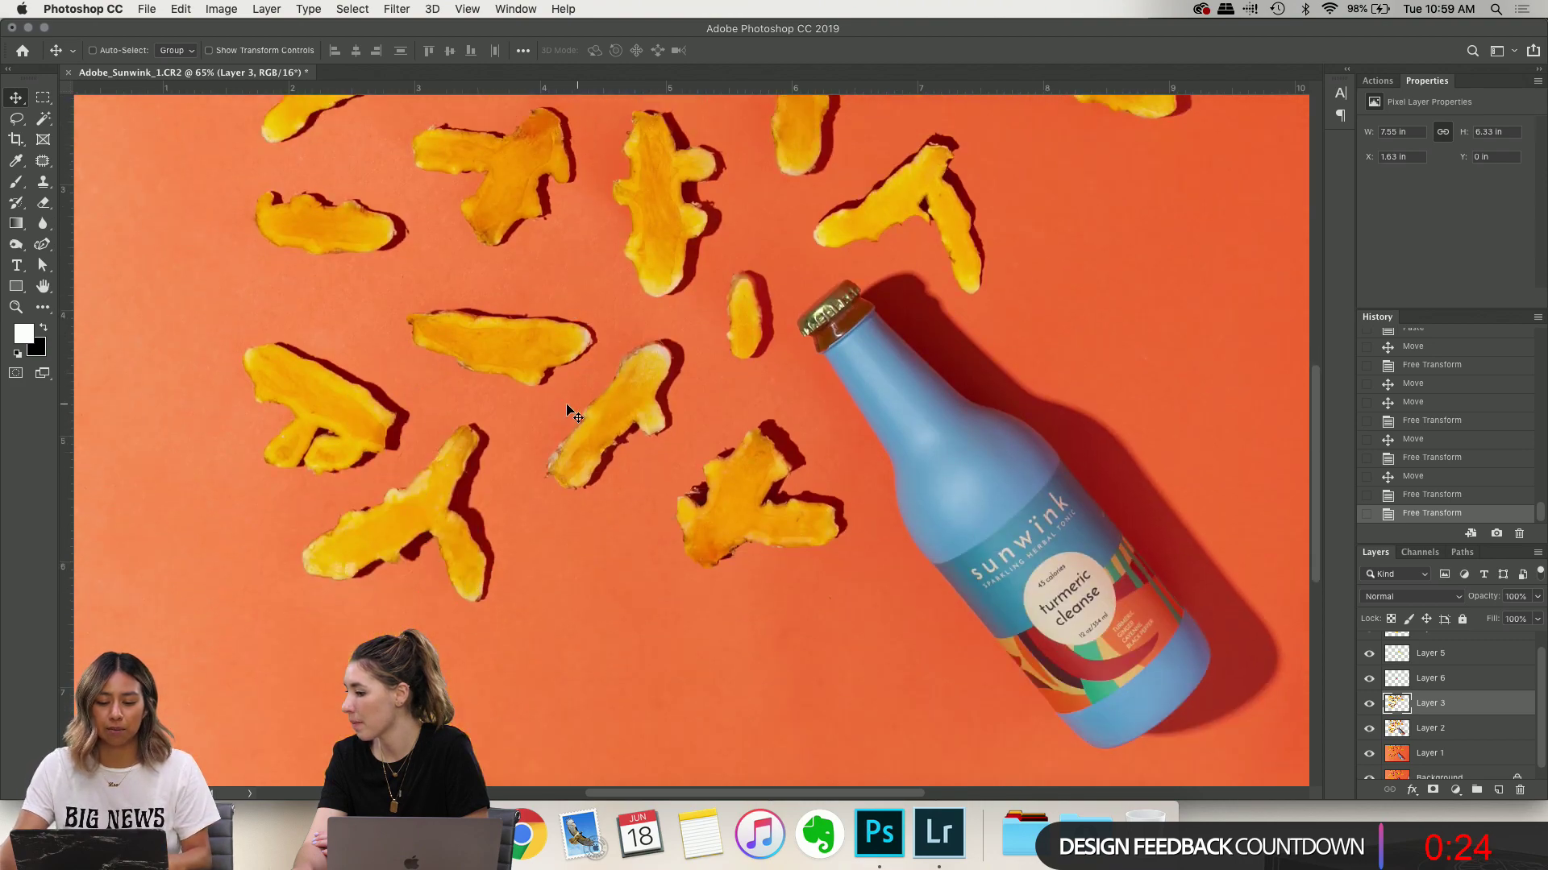
pyautogui.scroll(-5, 569, 412)
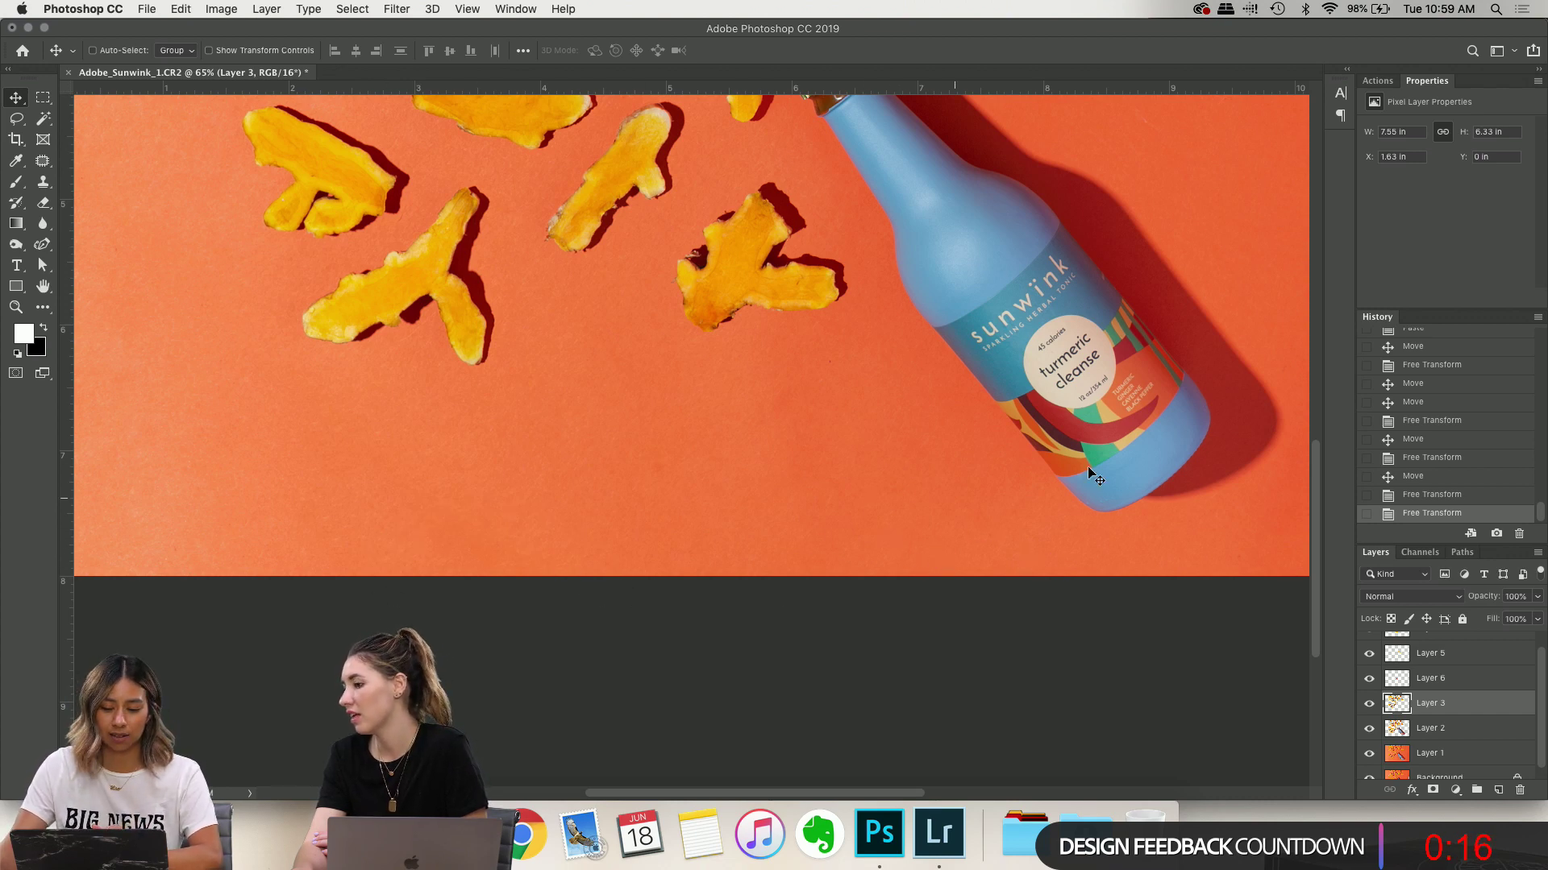
pyautogui.scroll(8, 887, 524)
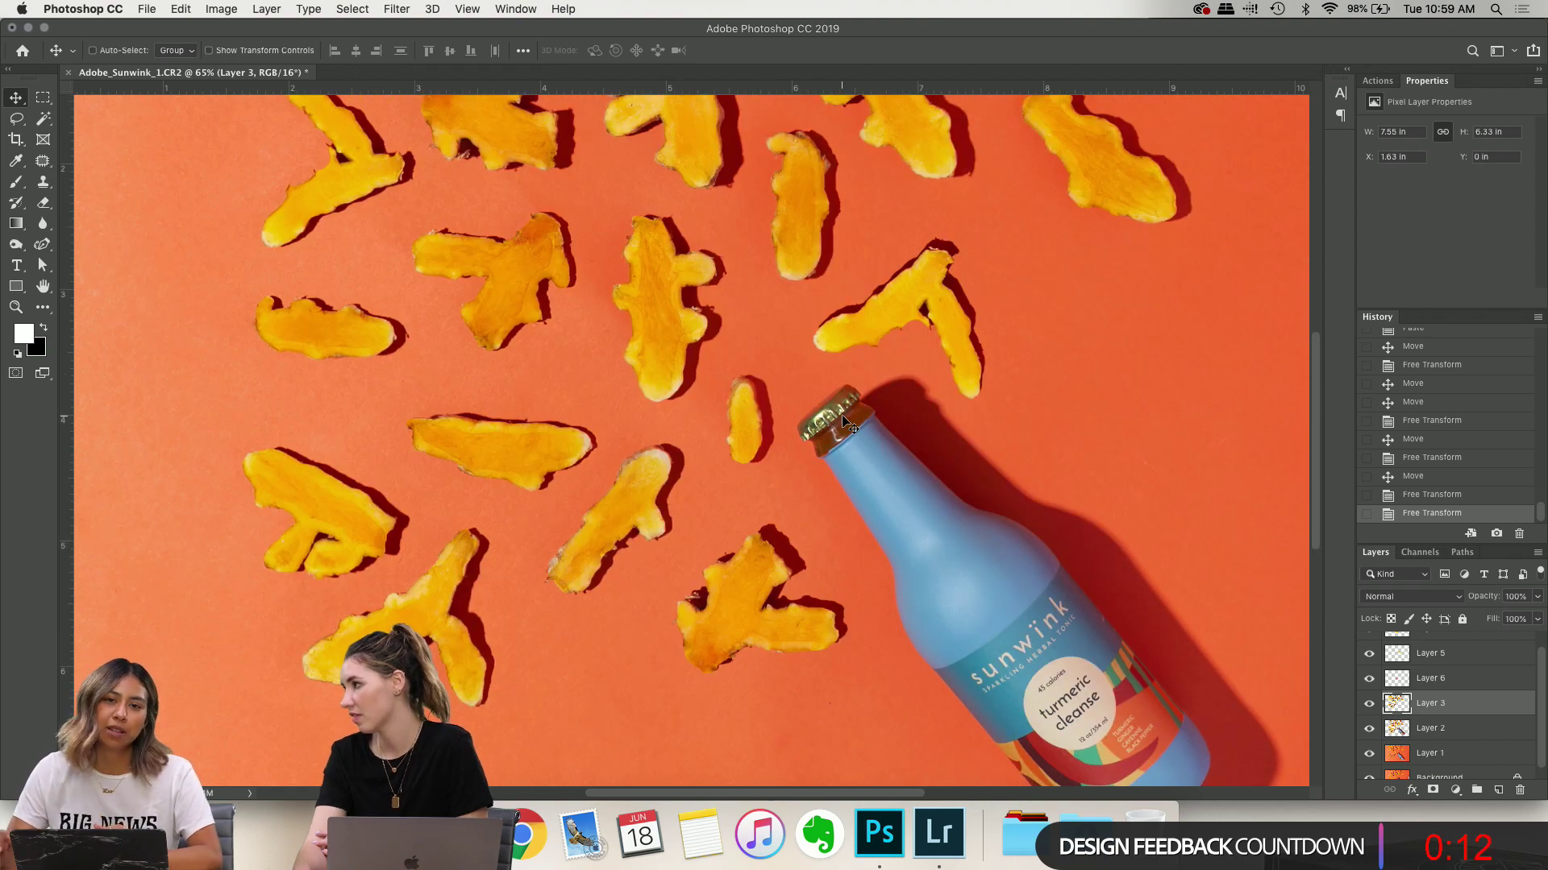
pyautogui.scroll(3, 956, 317)
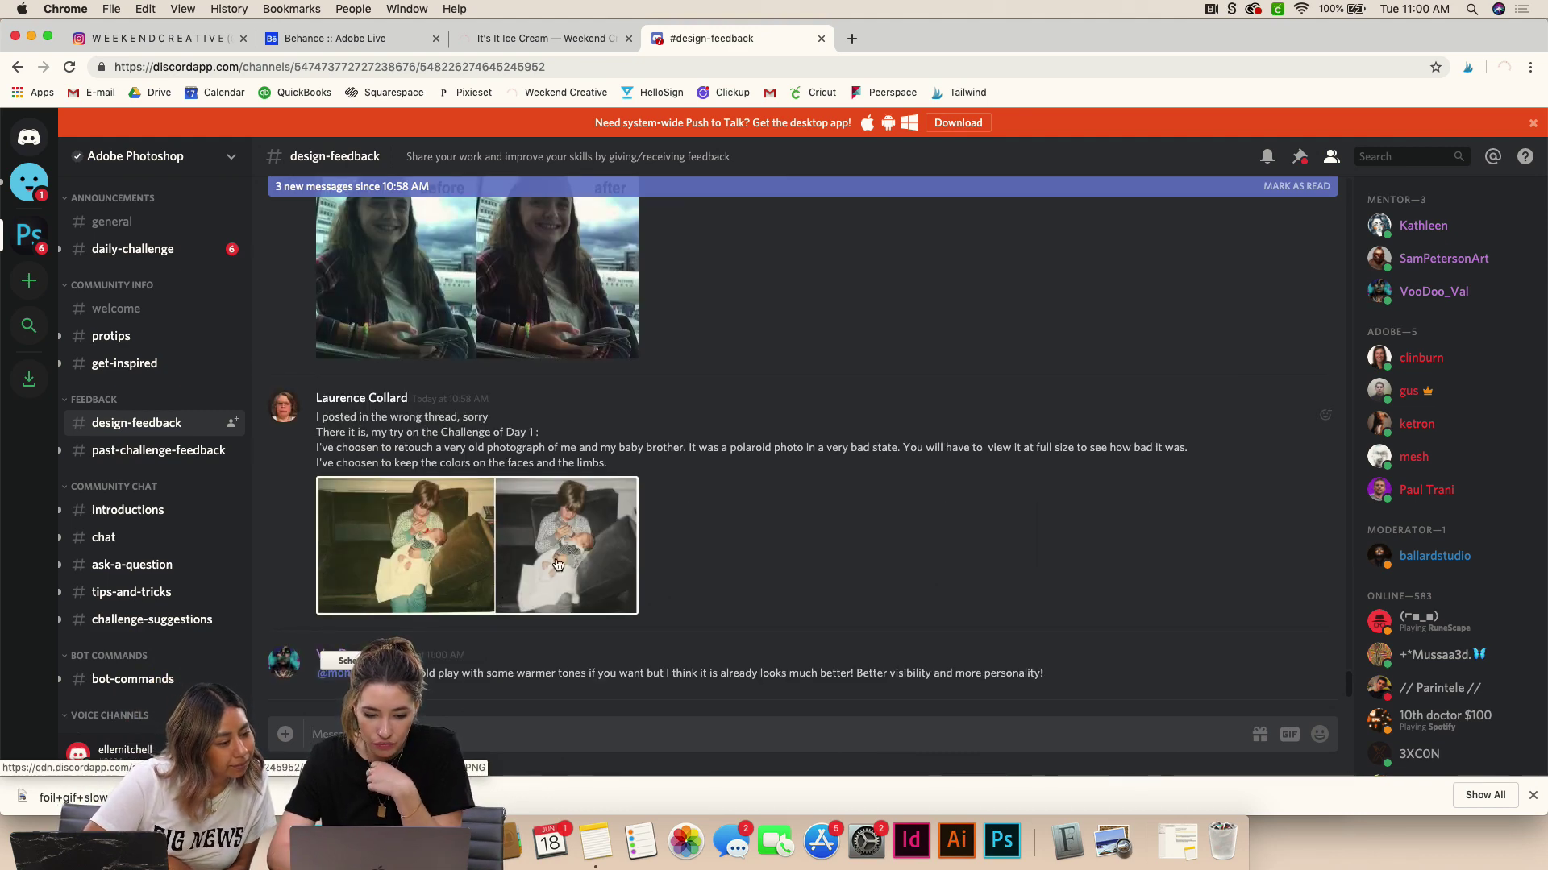
# Enlarge the posted old Polaroid retouch of the child holding a baby and compare its original and restored versions
pyautogui.click(498, 530)
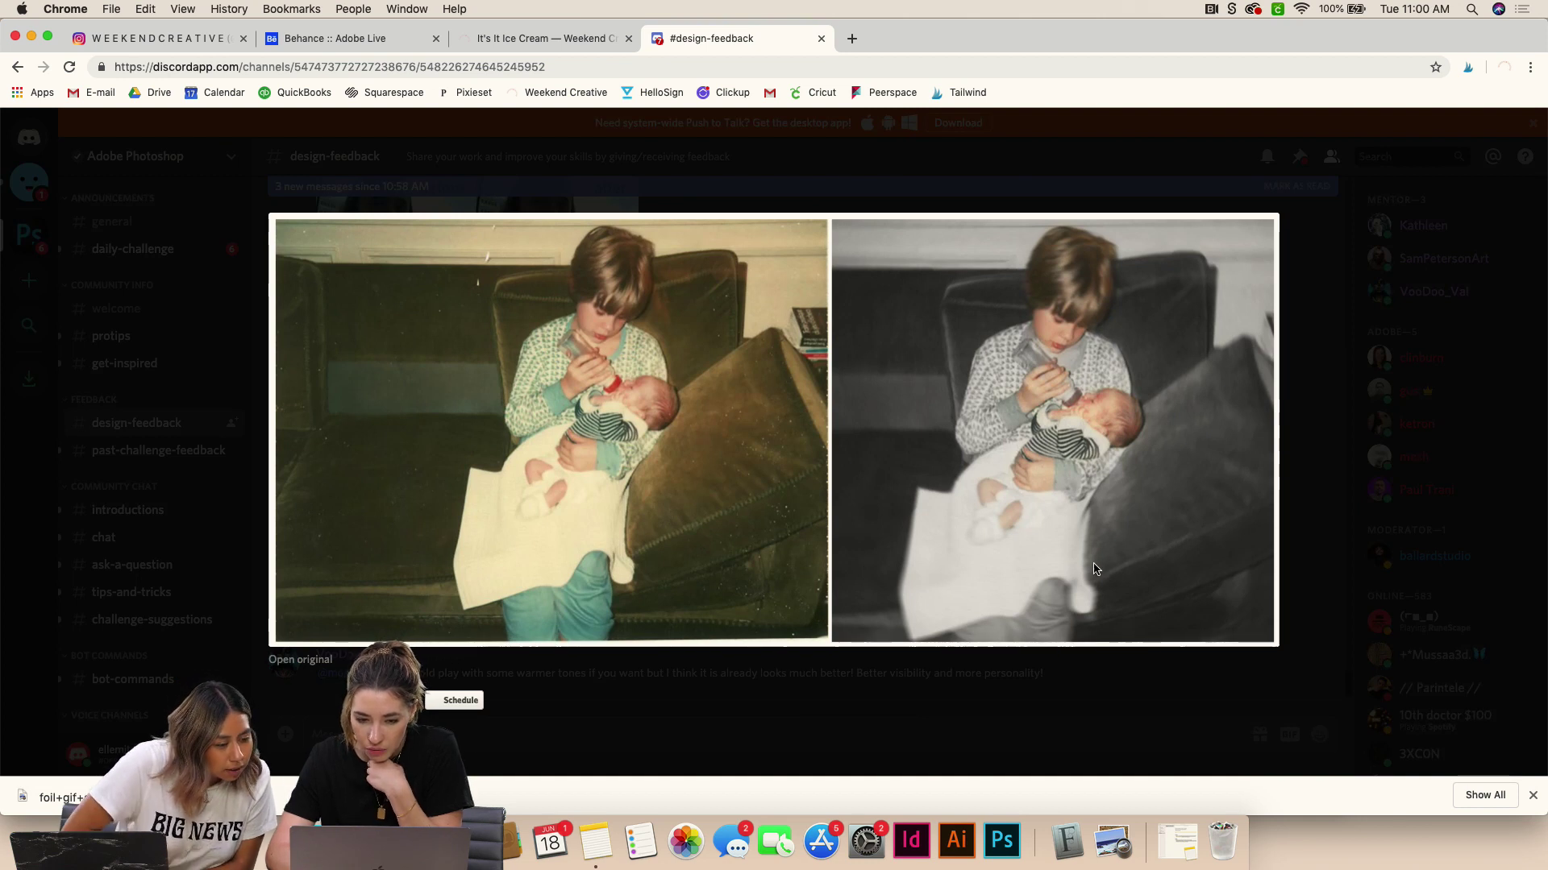
pyautogui.click(1134, 693)
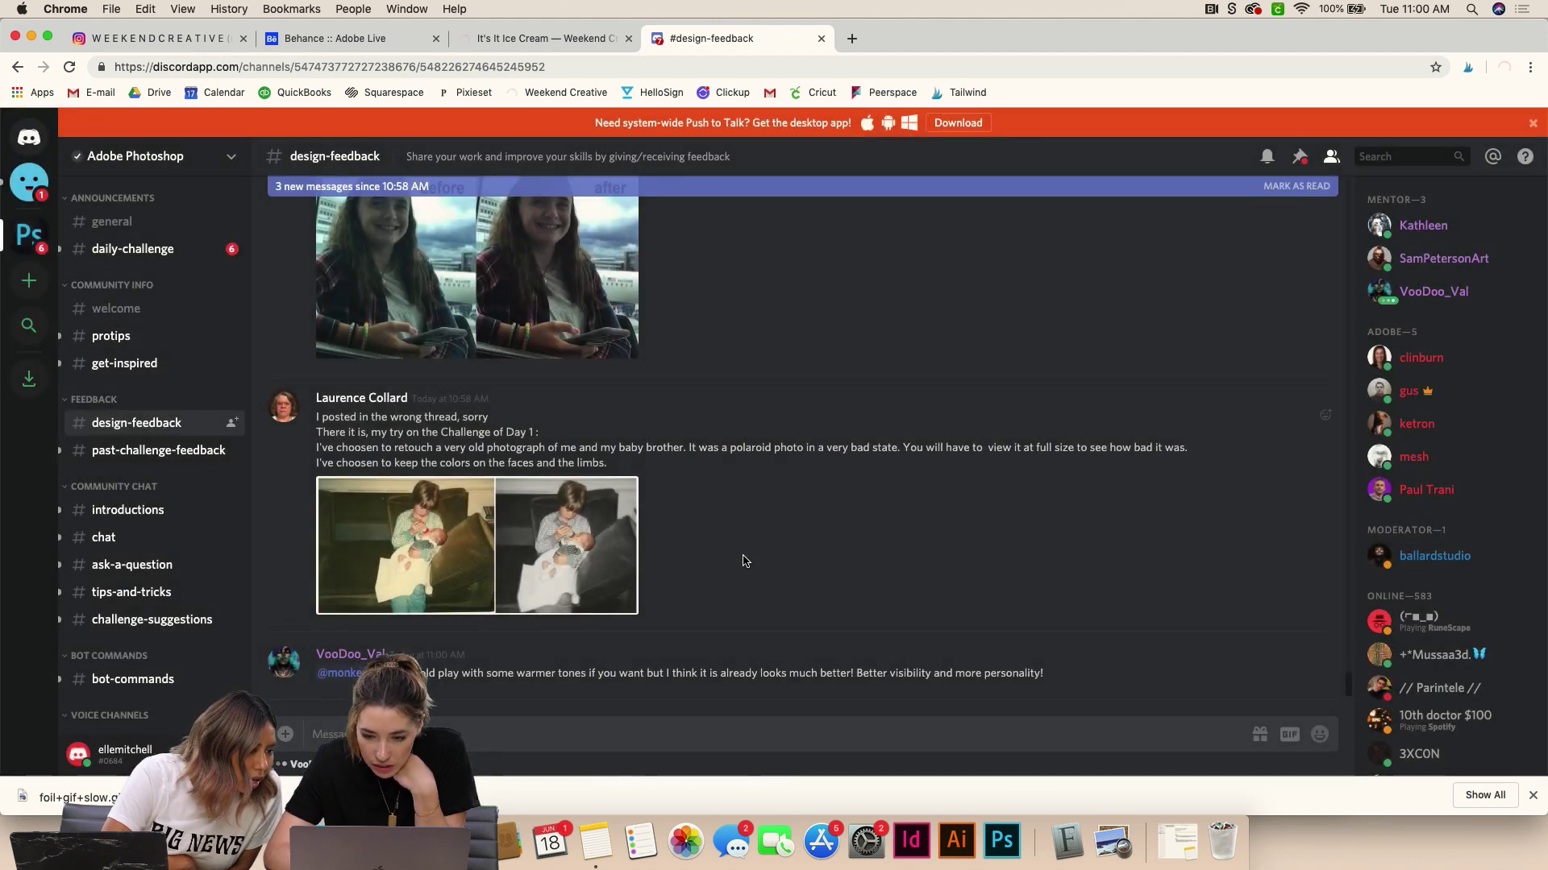
pyautogui.click(520, 569)
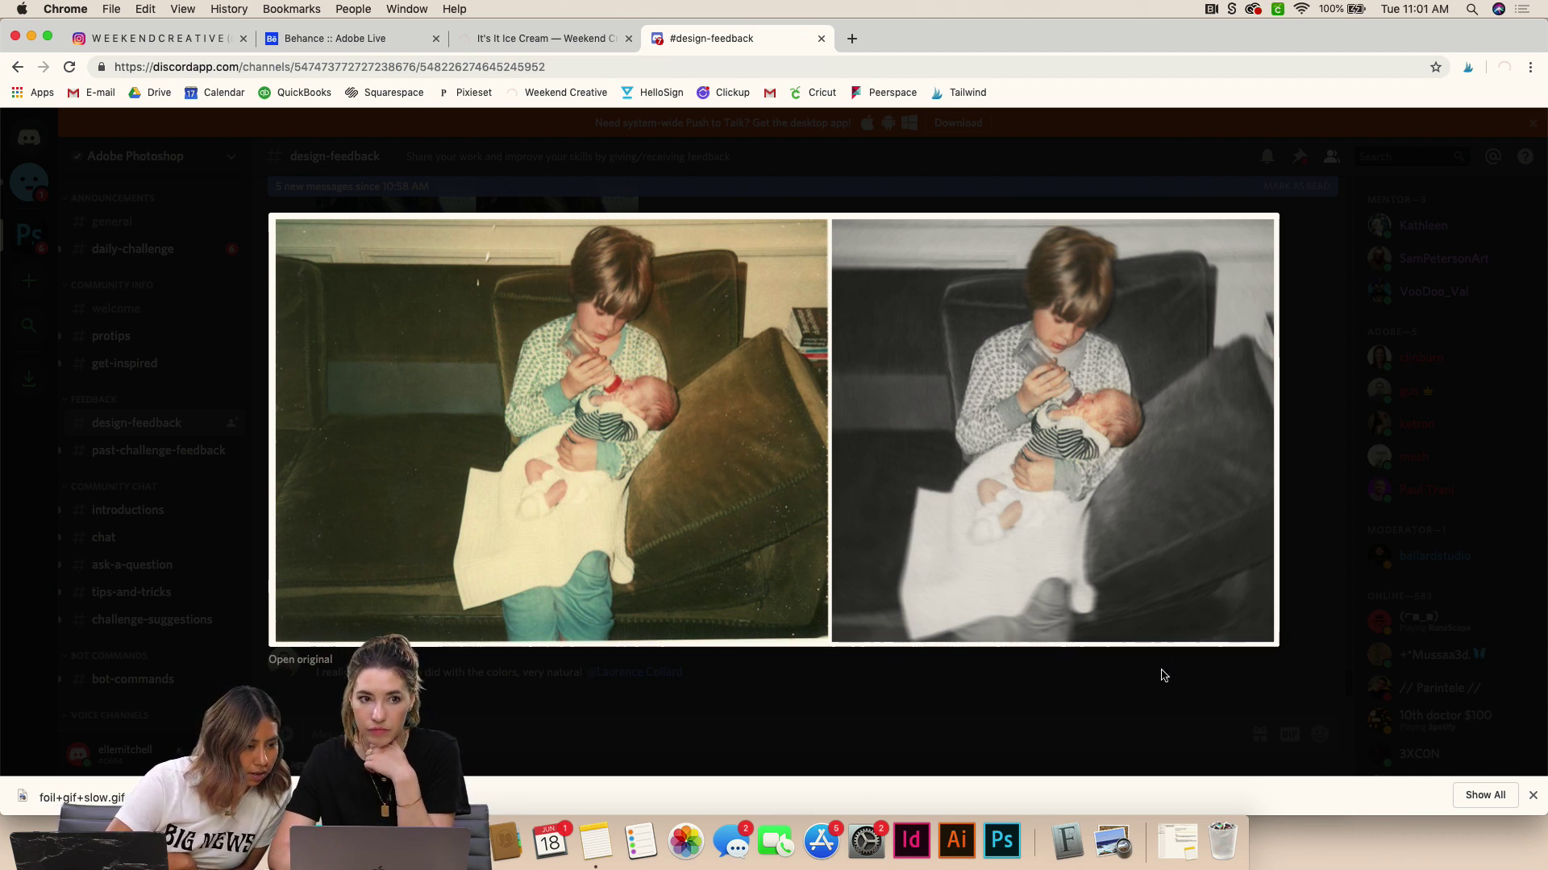
pyautogui.click(494, 685)
# Find the before-and-after portrait in the Day 1 retouching post above and enlarge it to examine the color adjustment
pyautogui.scroll(4, 708, 394)
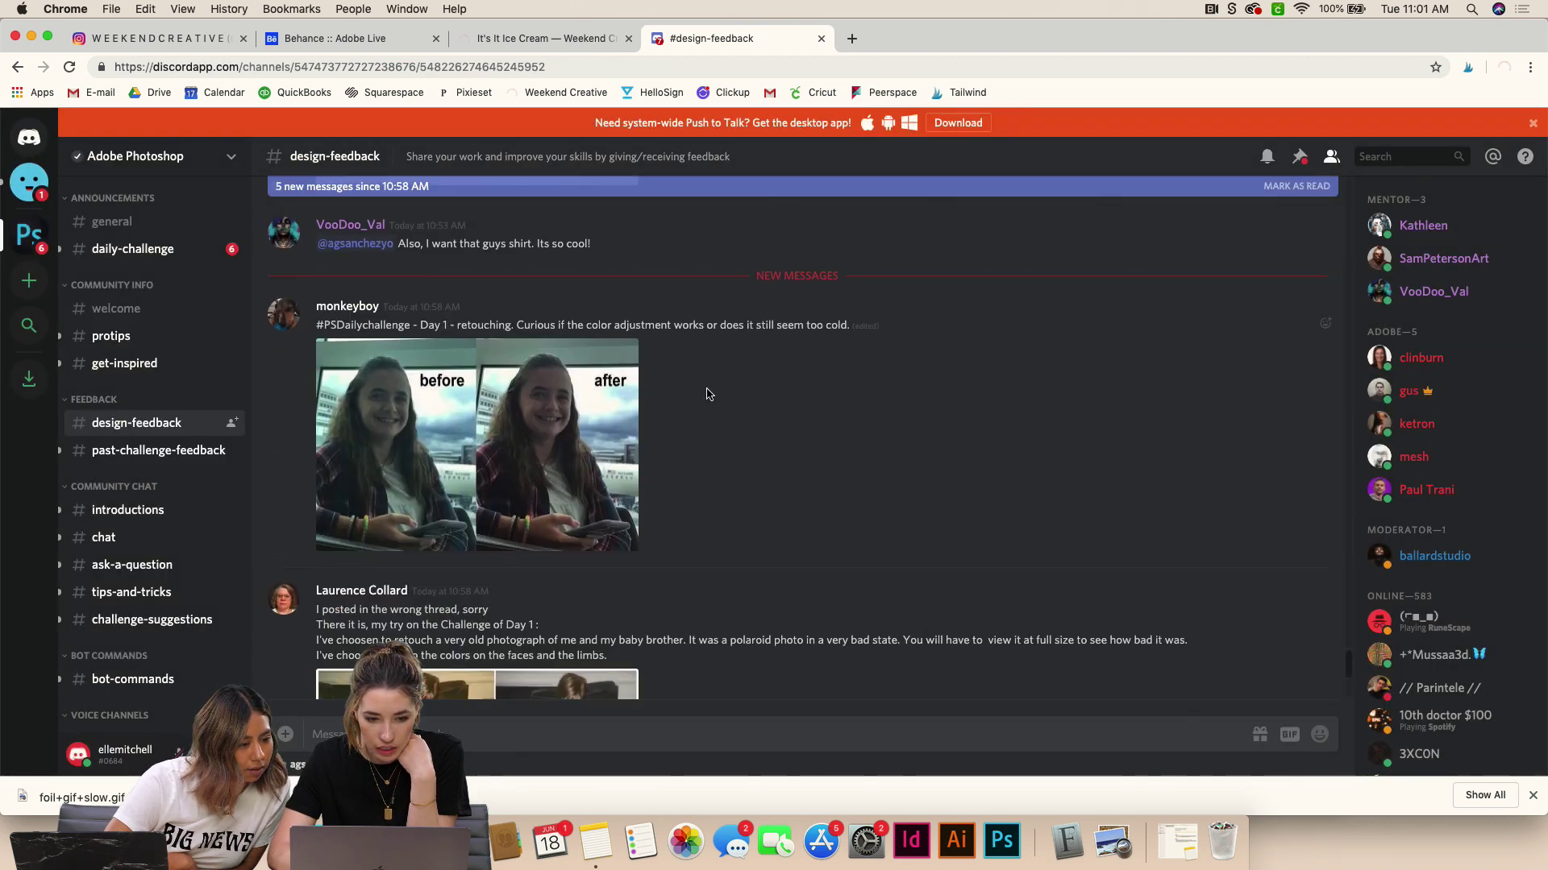
pyautogui.scroll(1, 536, 454)
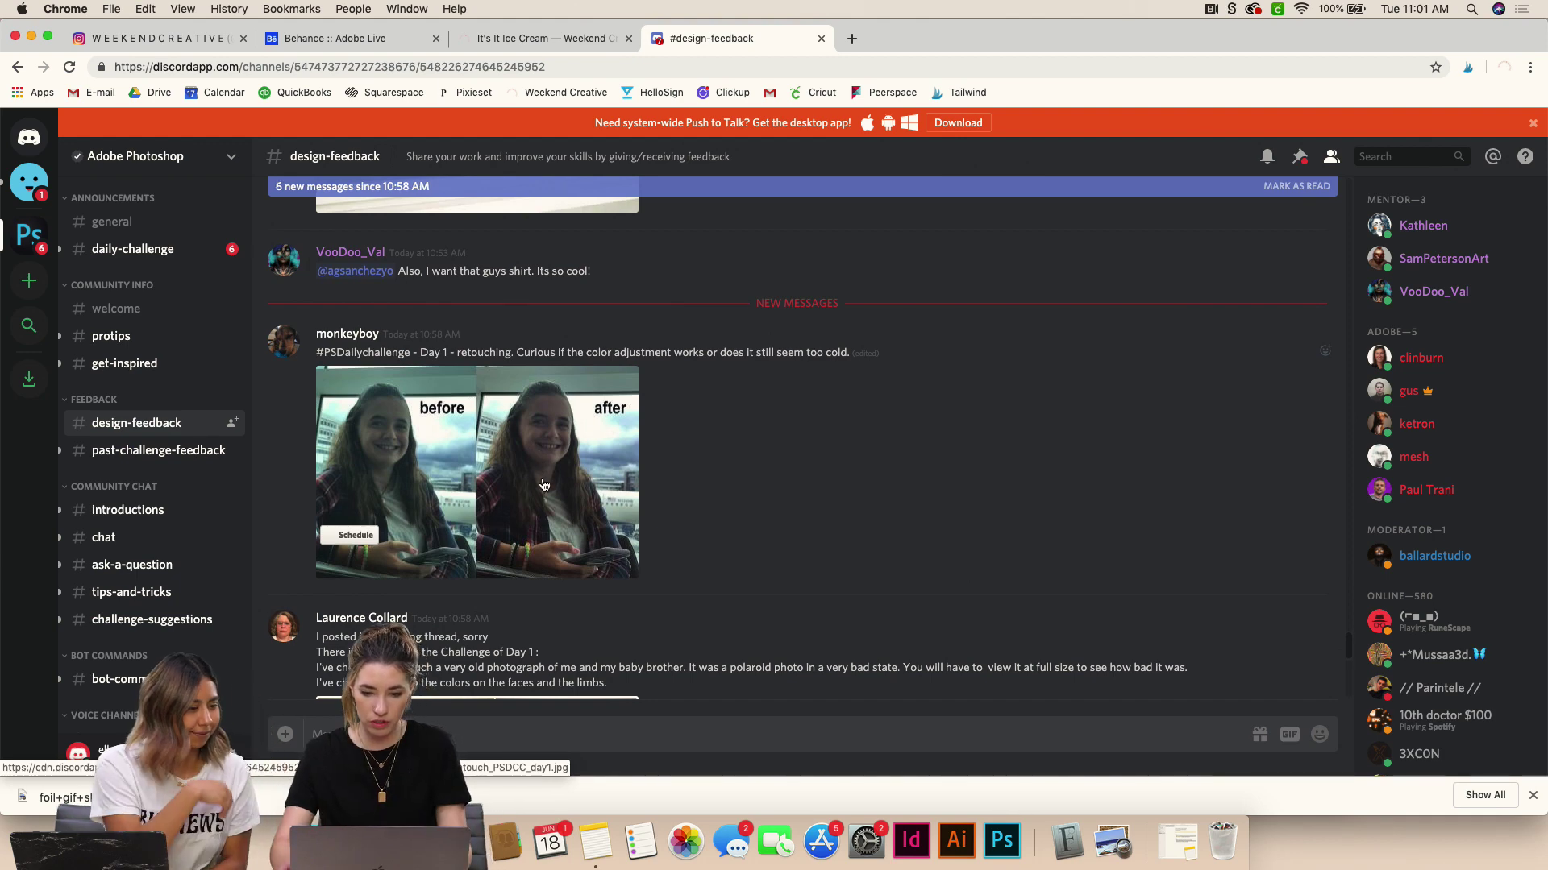
pyautogui.click(544, 484)
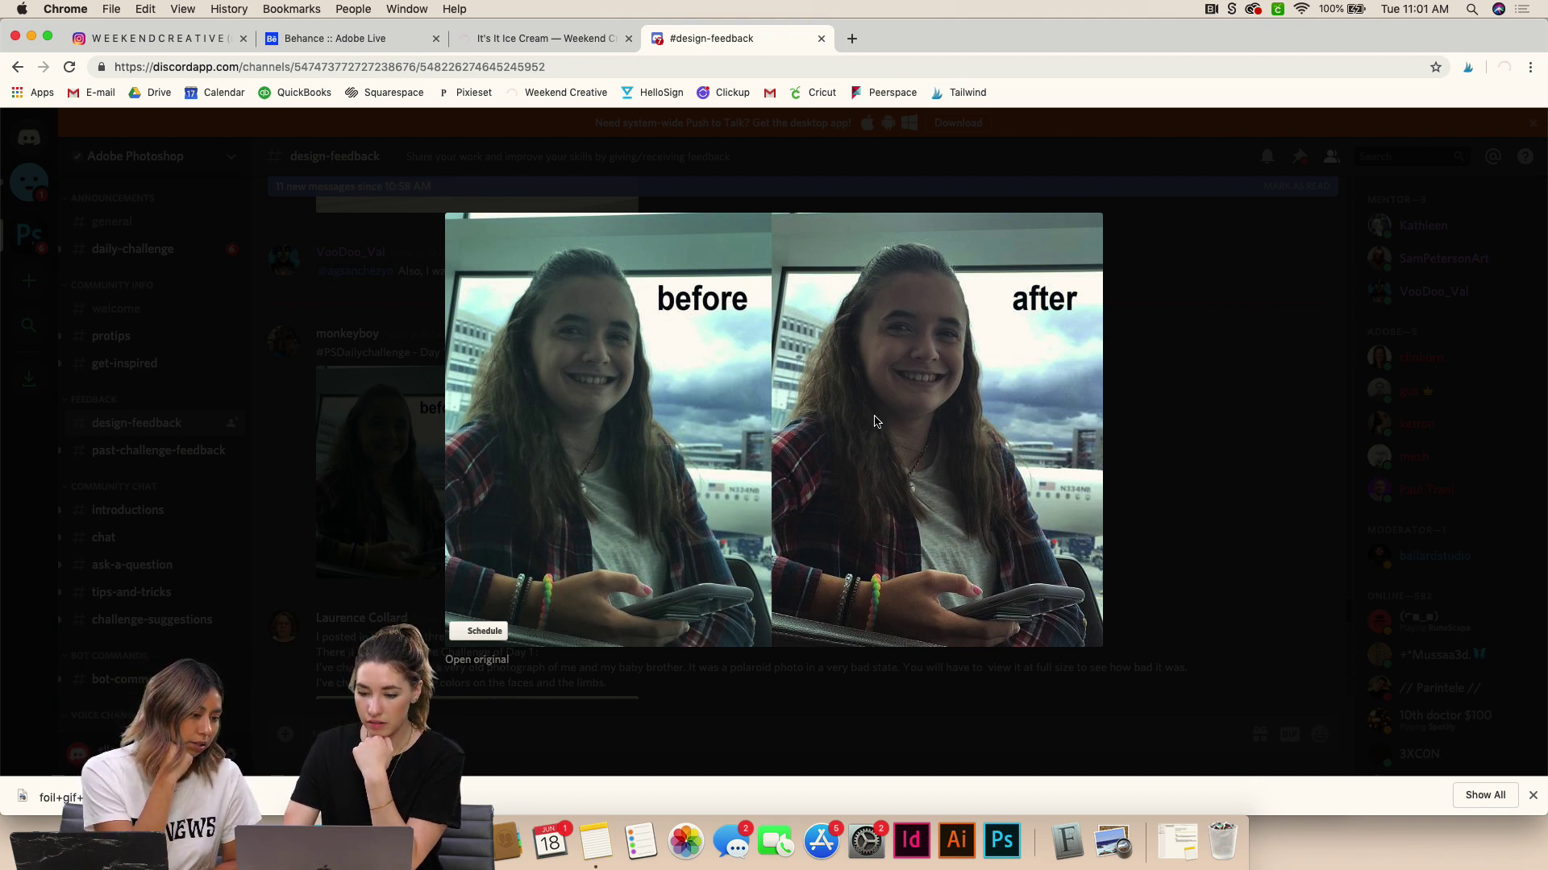
pyautogui.click(856, 687)
# Find the post with three versions of the woman at the window and compare the dark original with the brightened color edit at full size
pyautogui.scroll(10, 824, 453)
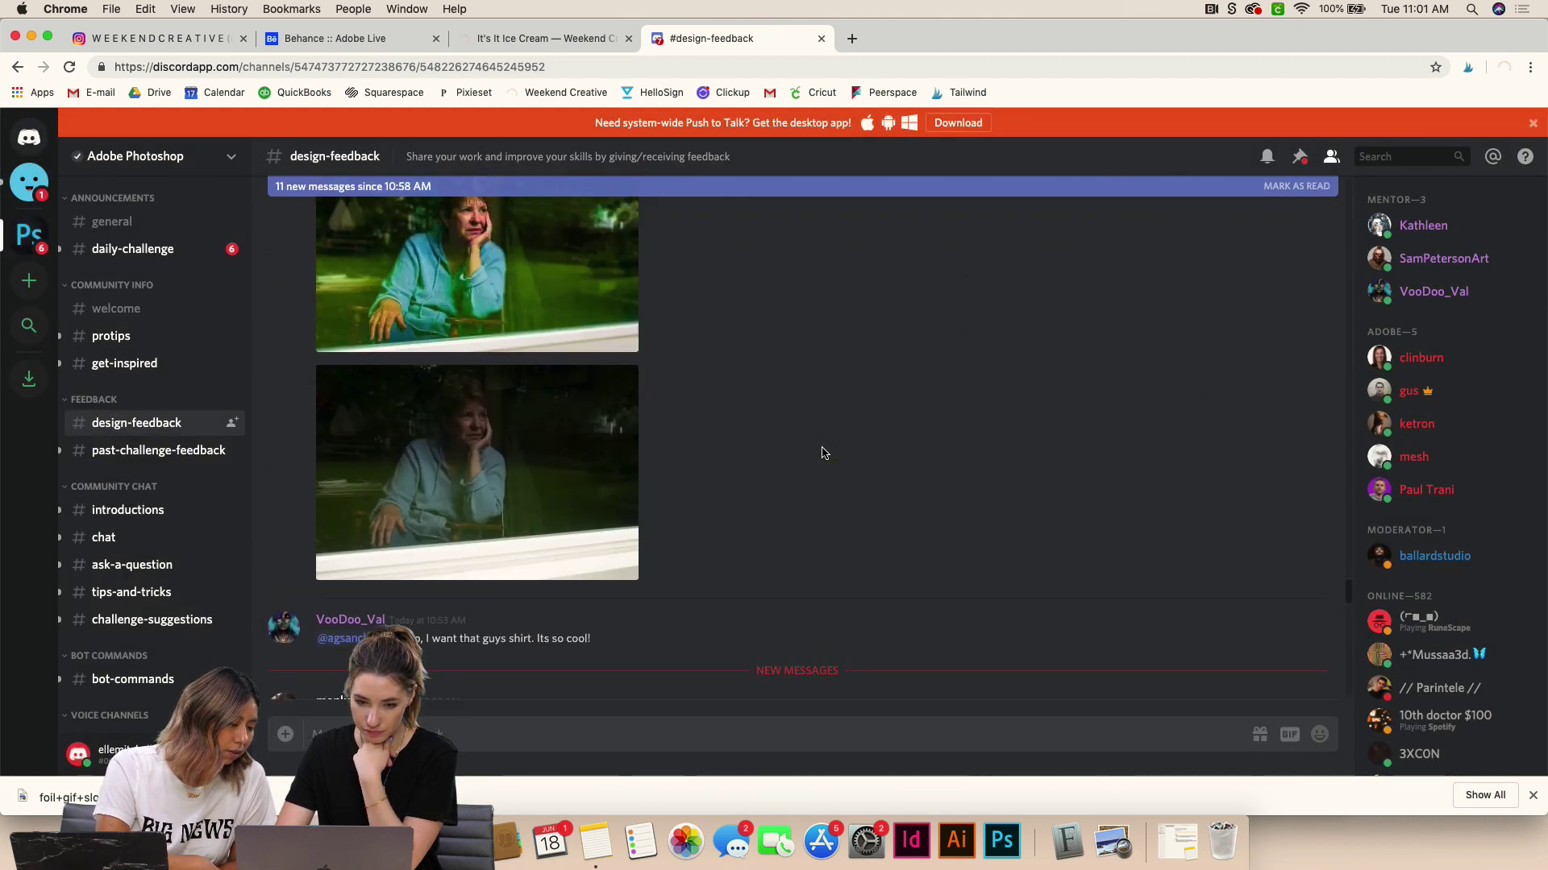
pyautogui.scroll(5, 824, 453)
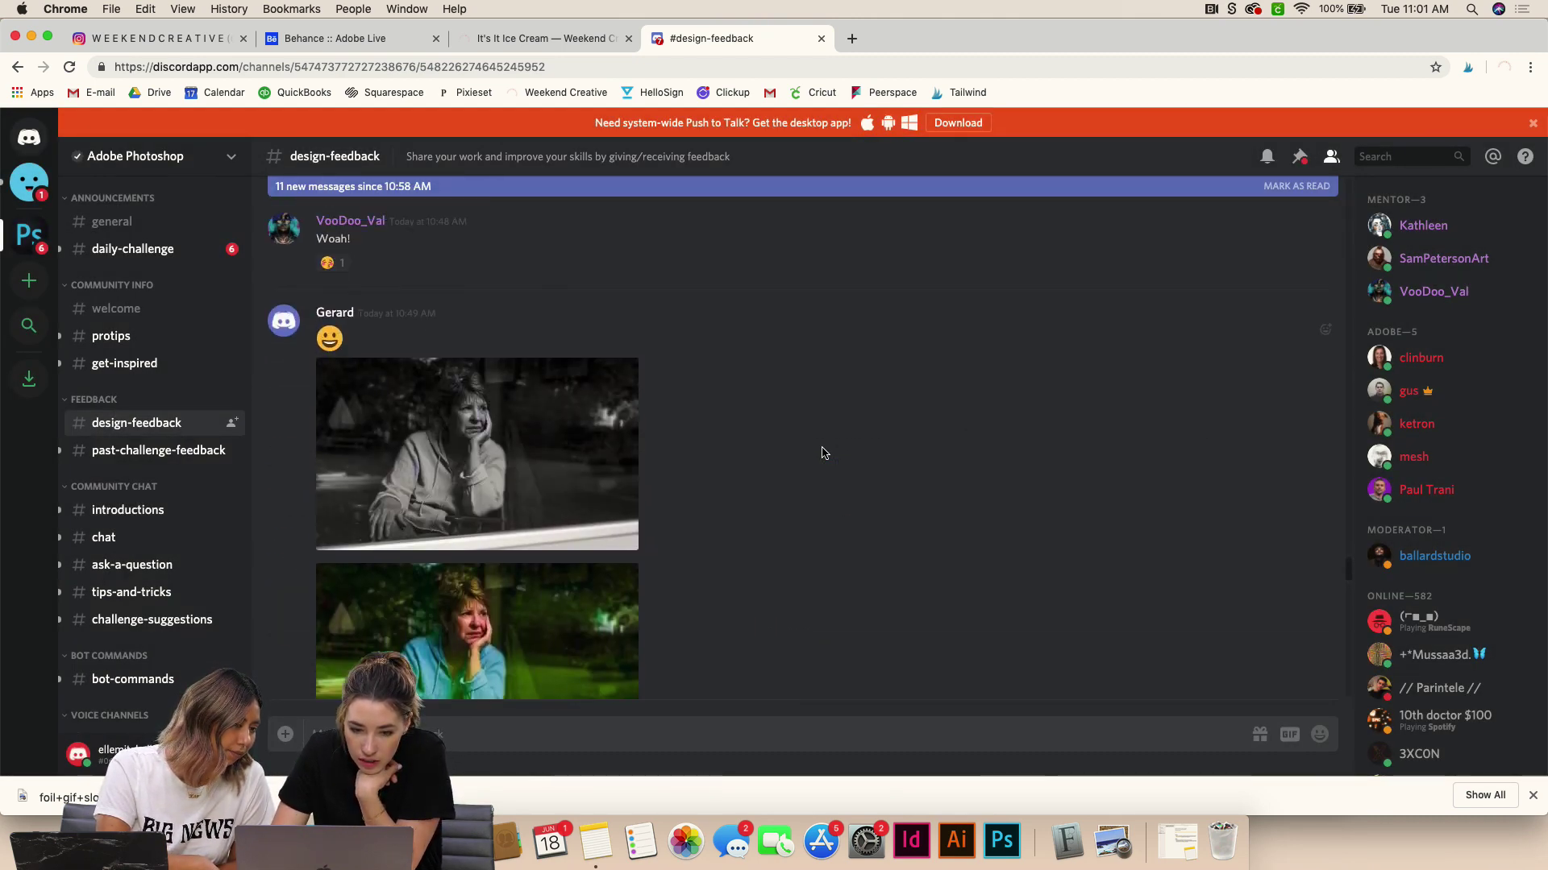
pyautogui.scroll(-6, 823, 453)
pyautogui.click(608, 349)
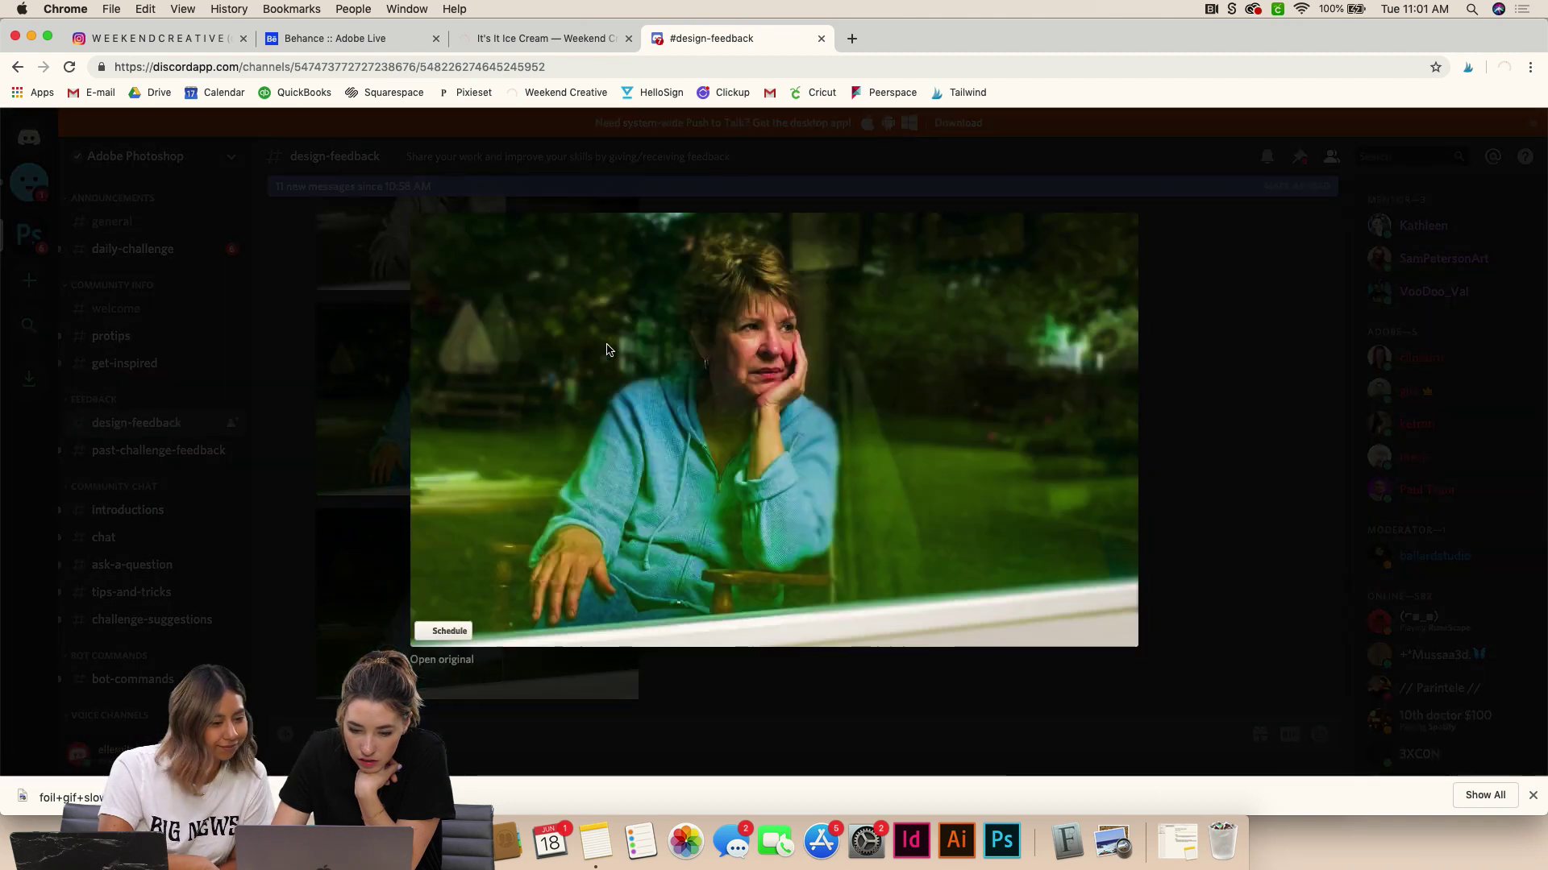
pyautogui.click(897, 709)
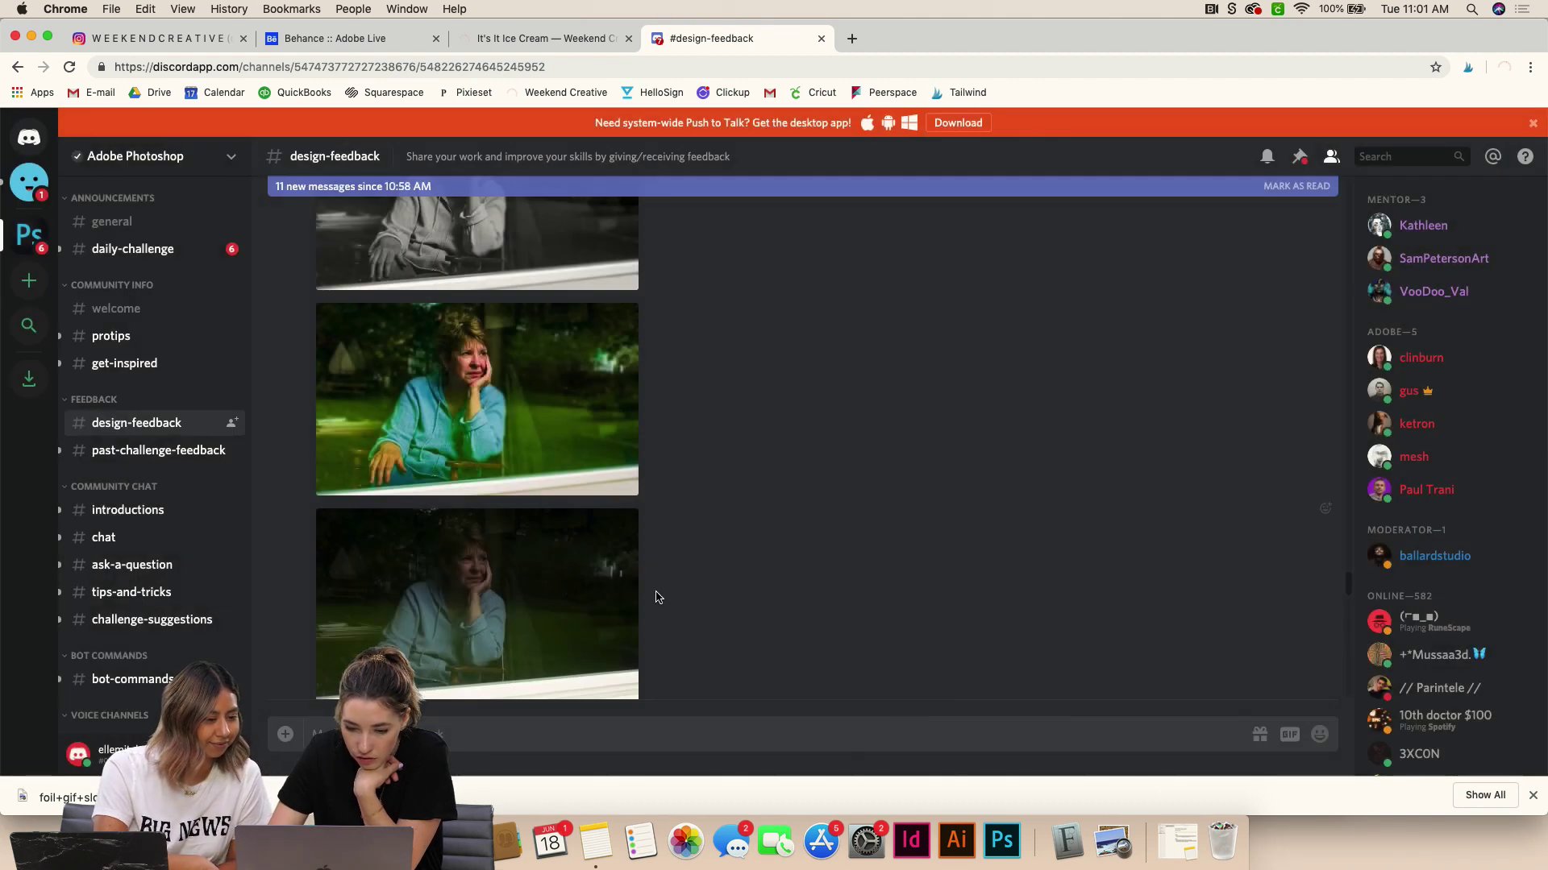
pyautogui.scroll(3, 563, 598)
pyautogui.scroll(-2, 563, 597)
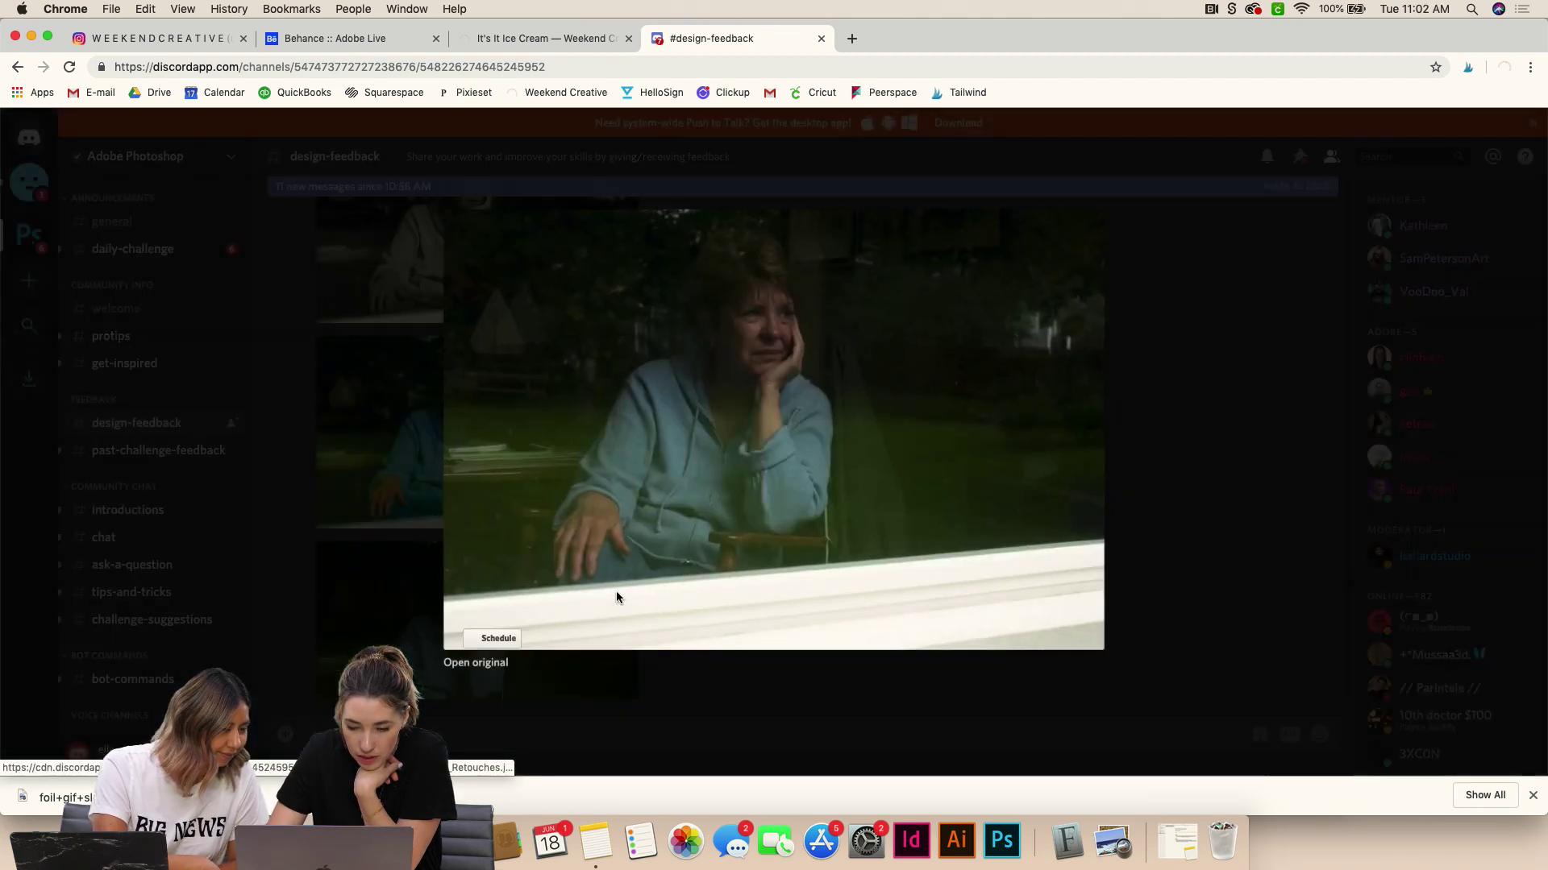
pyautogui.click(563, 595)
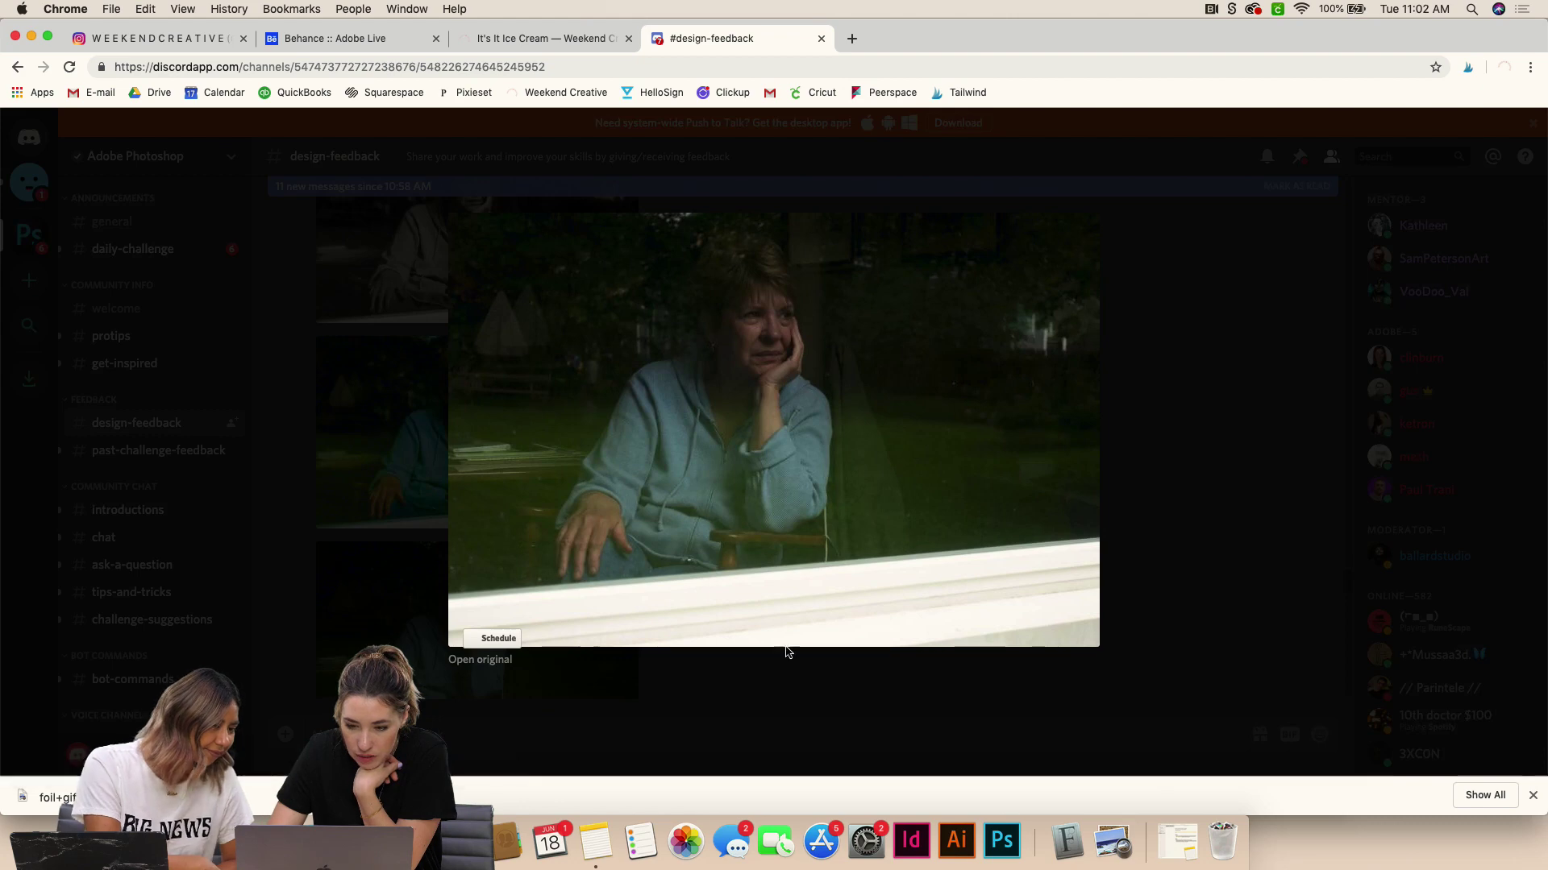
pyautogui.click(790, 707)
pyautogui.click(562, 472)
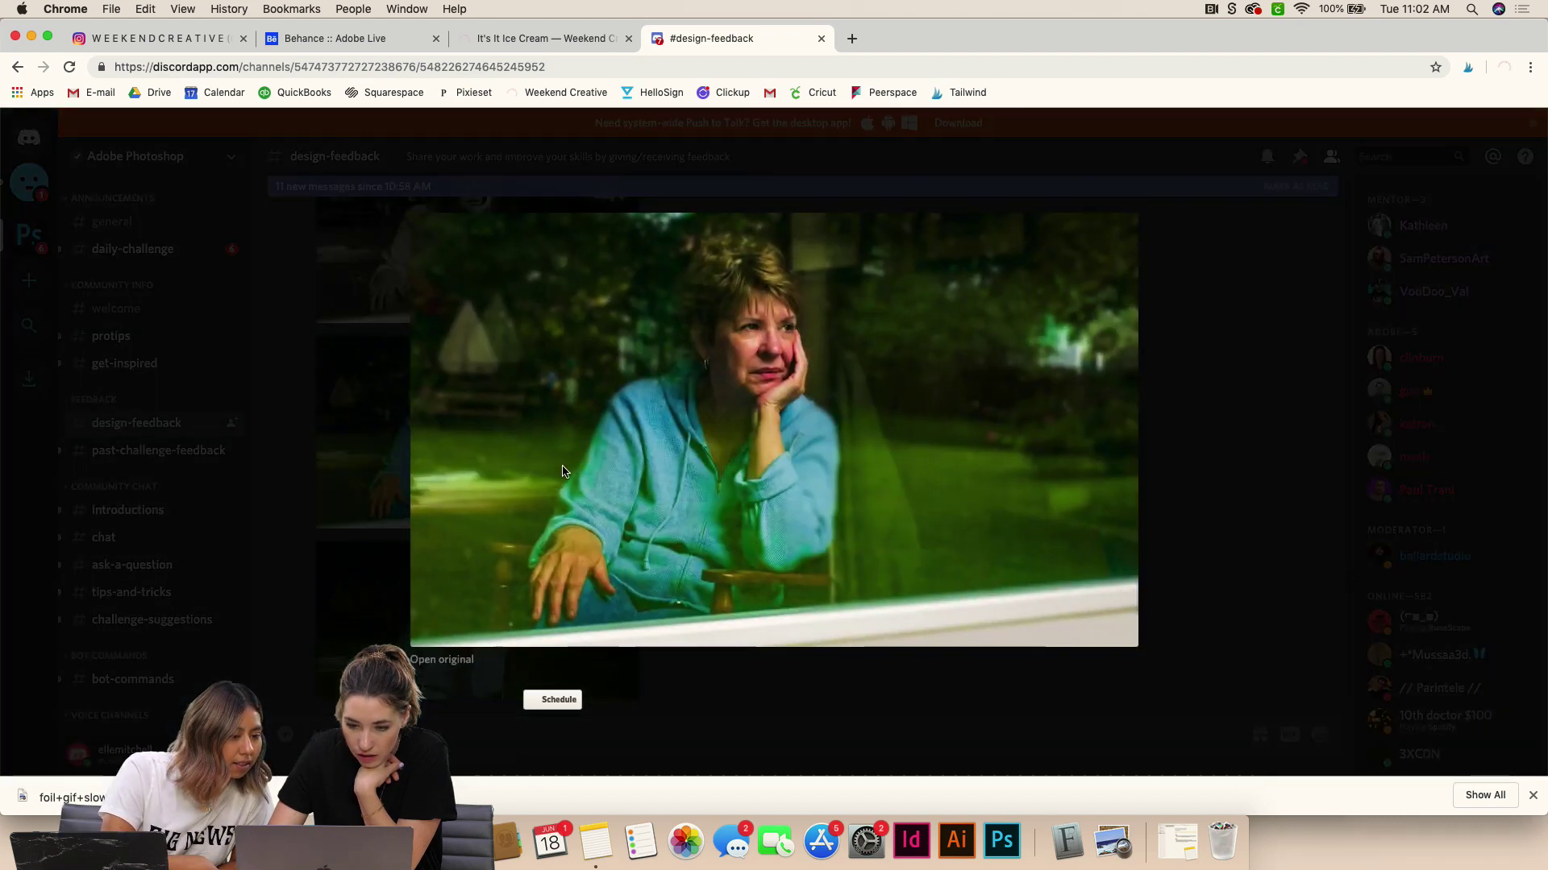
pyautogui.click(734, 718)
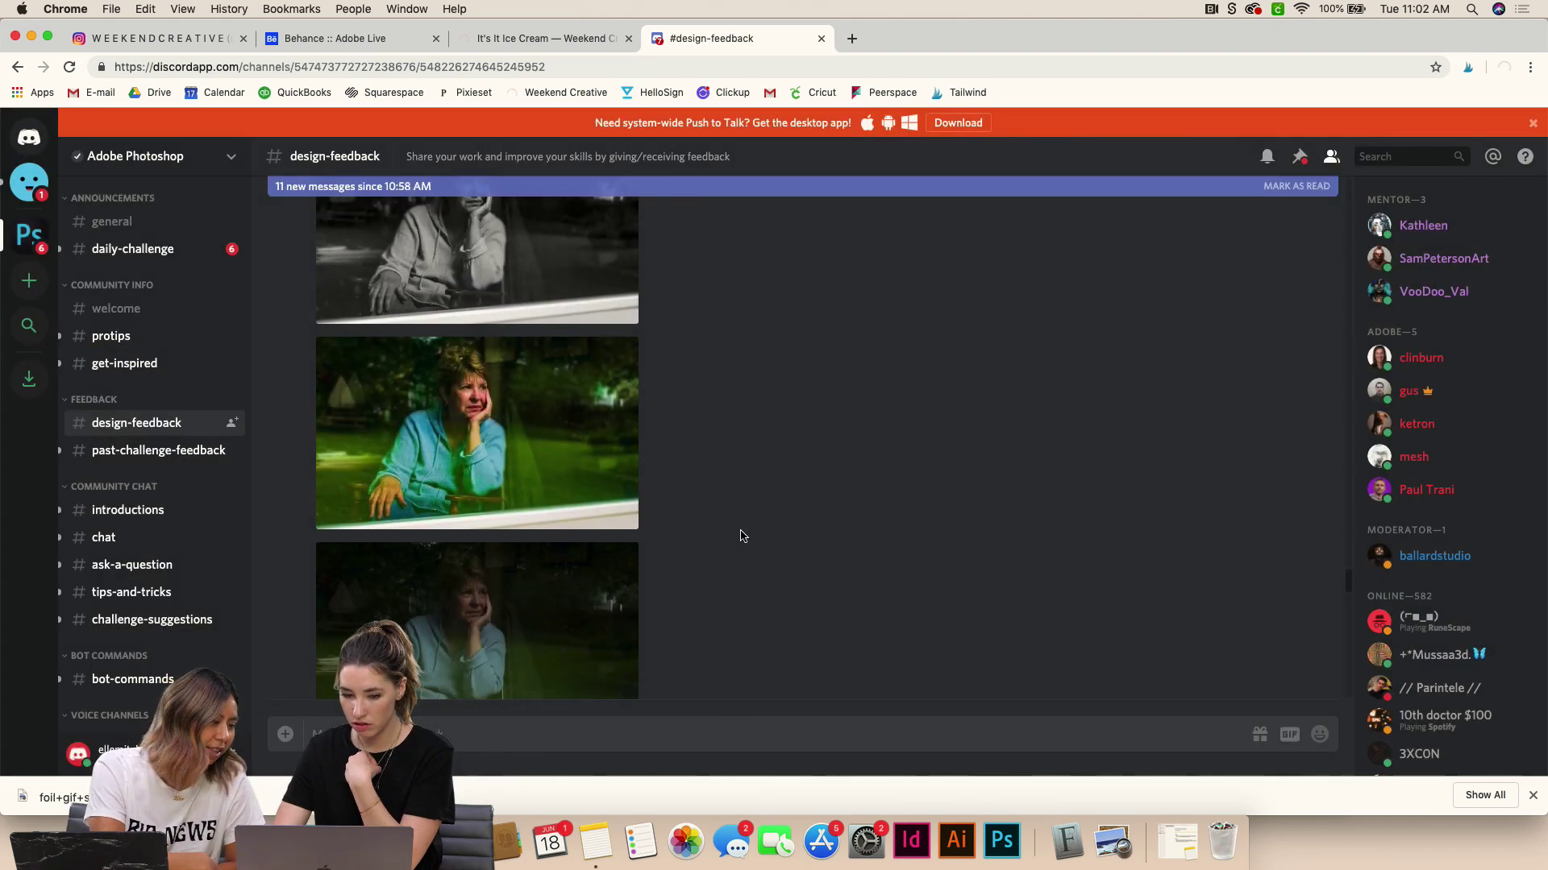
pyautogui.click(600, 469)
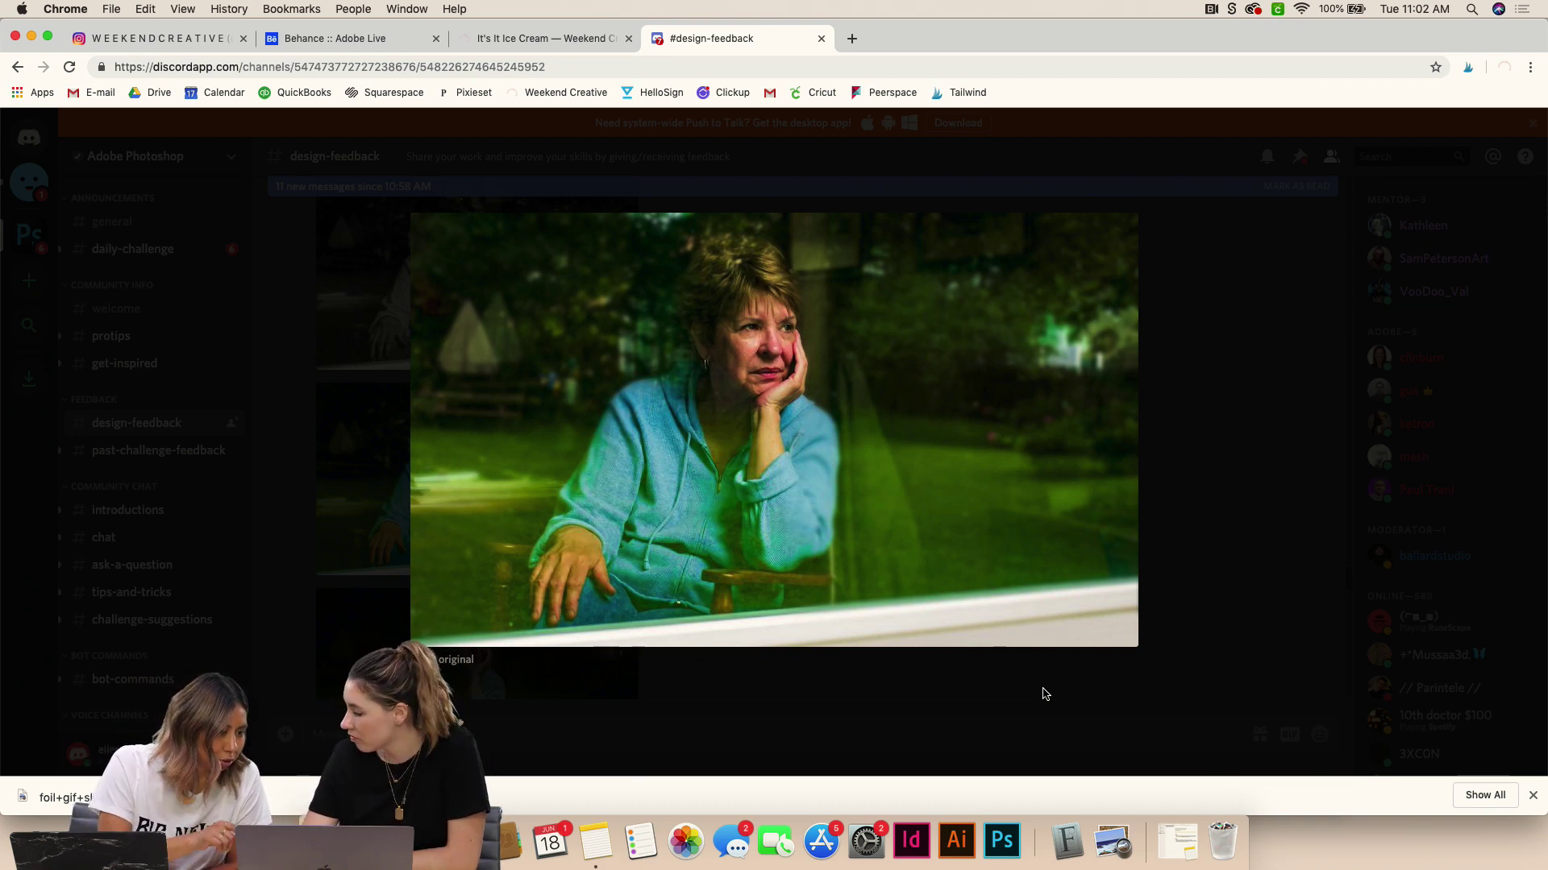
# Close the enlarged color edit and examine the black-and-white version of the woman at the window at full size
pyautogui.click(1043, 694)
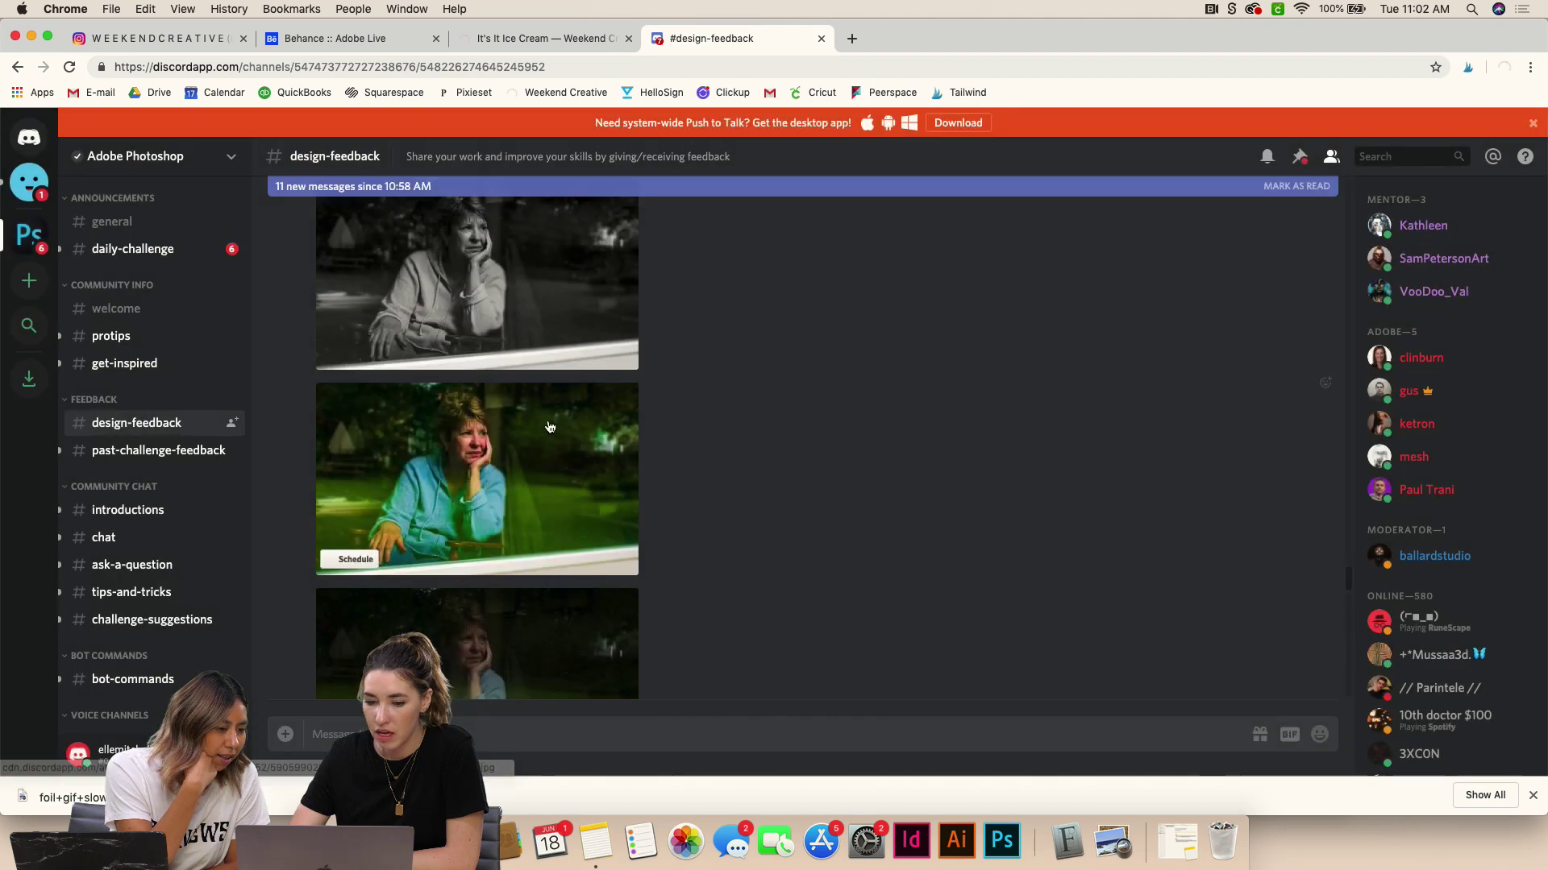
pyautogui.click(544, 289)
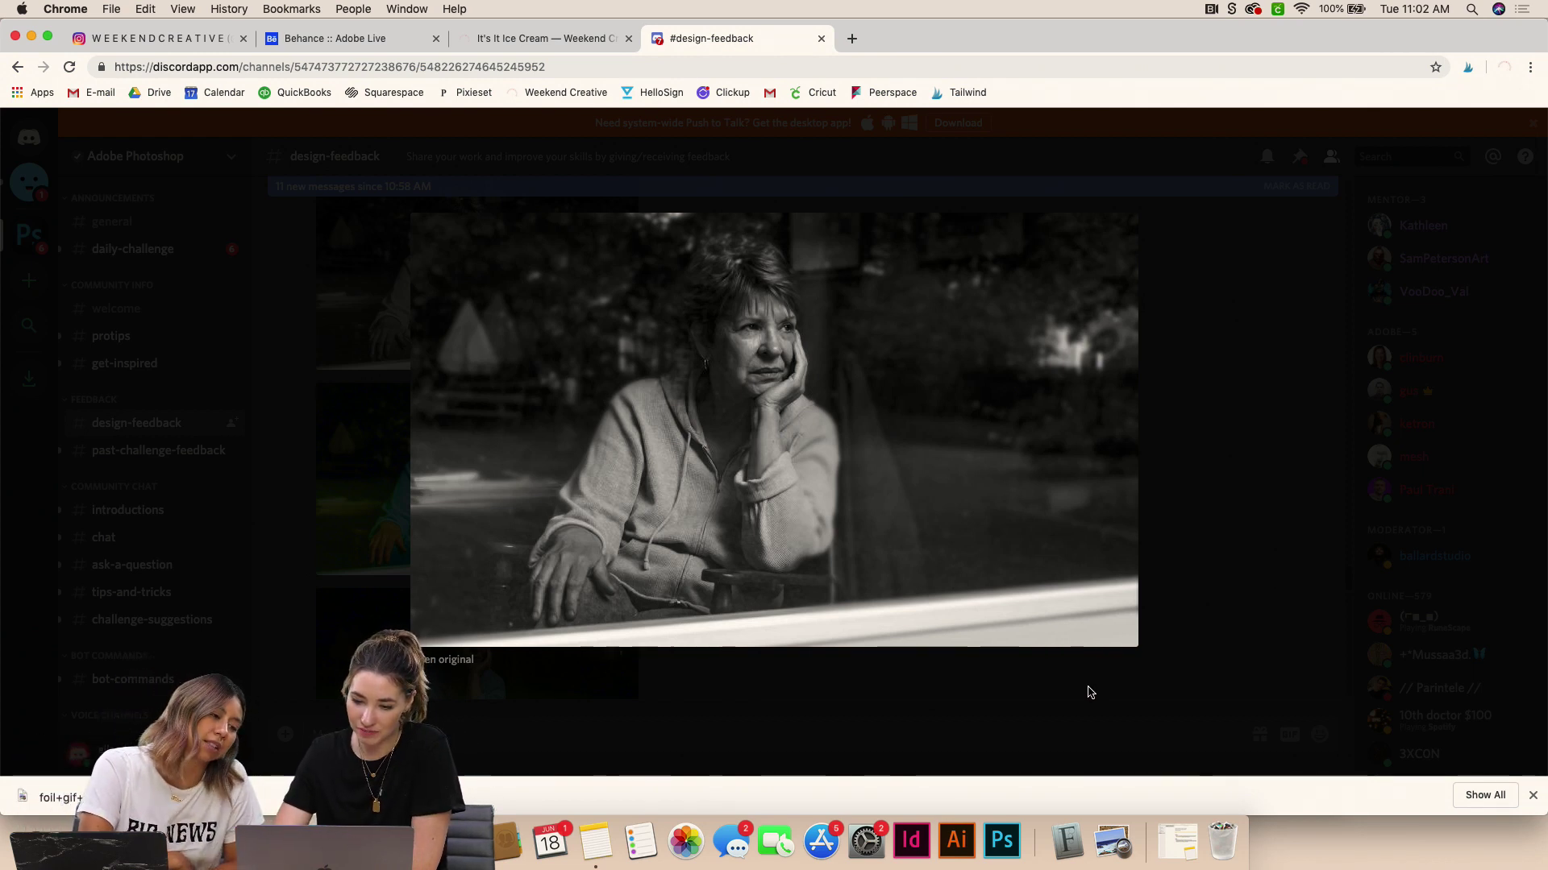
pyautogui.click(1090, 692)
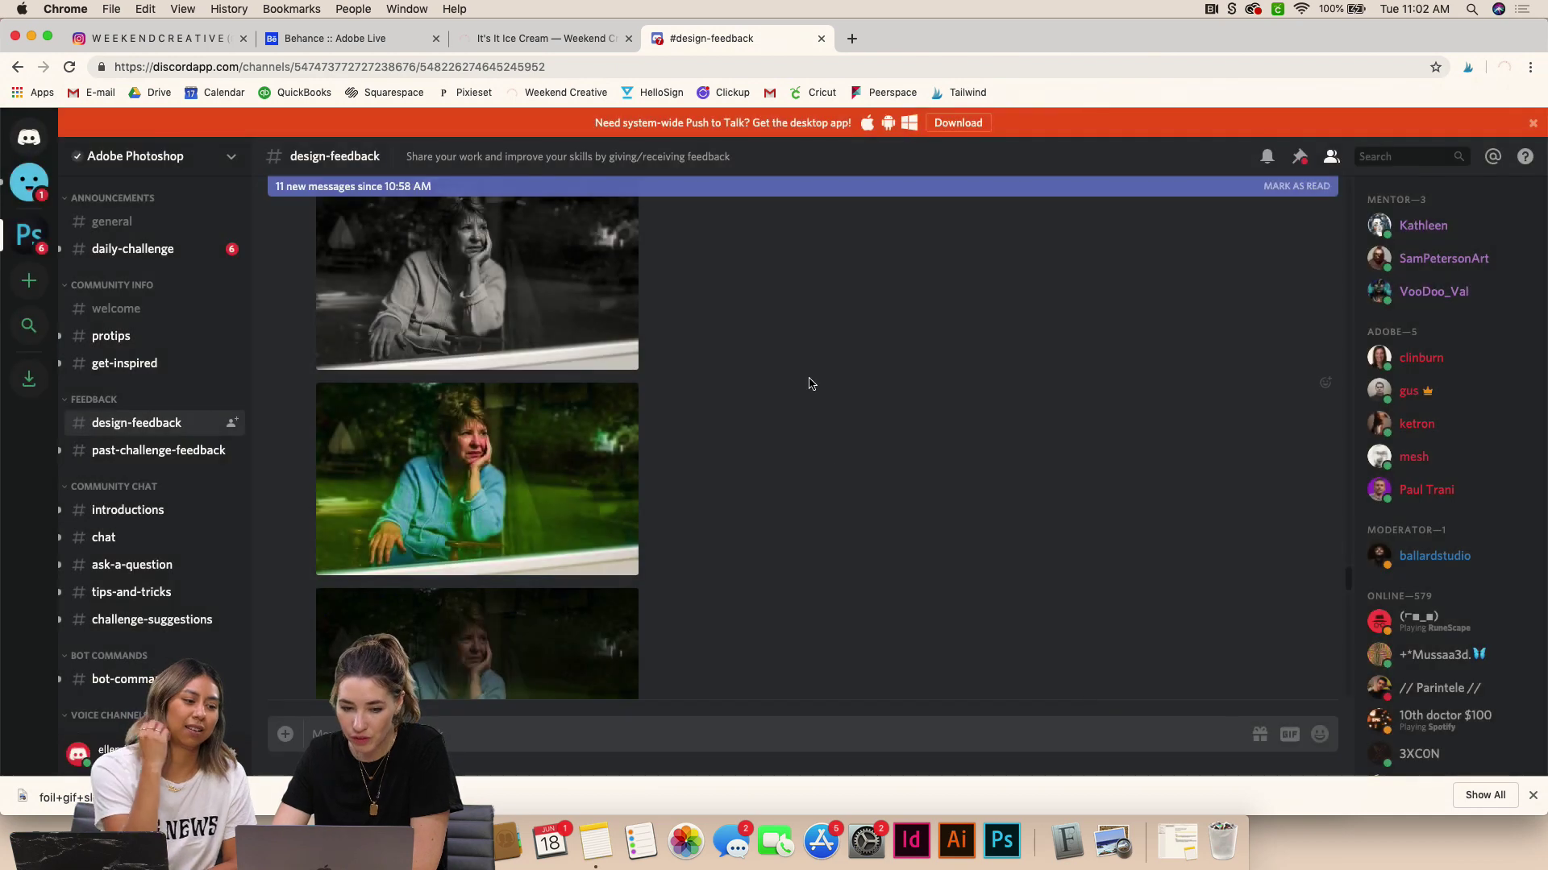
# Find the betta fish post further up and compare its white-background original with the underwater edit at full size
pyautogui.scroll(3, 809, 382)
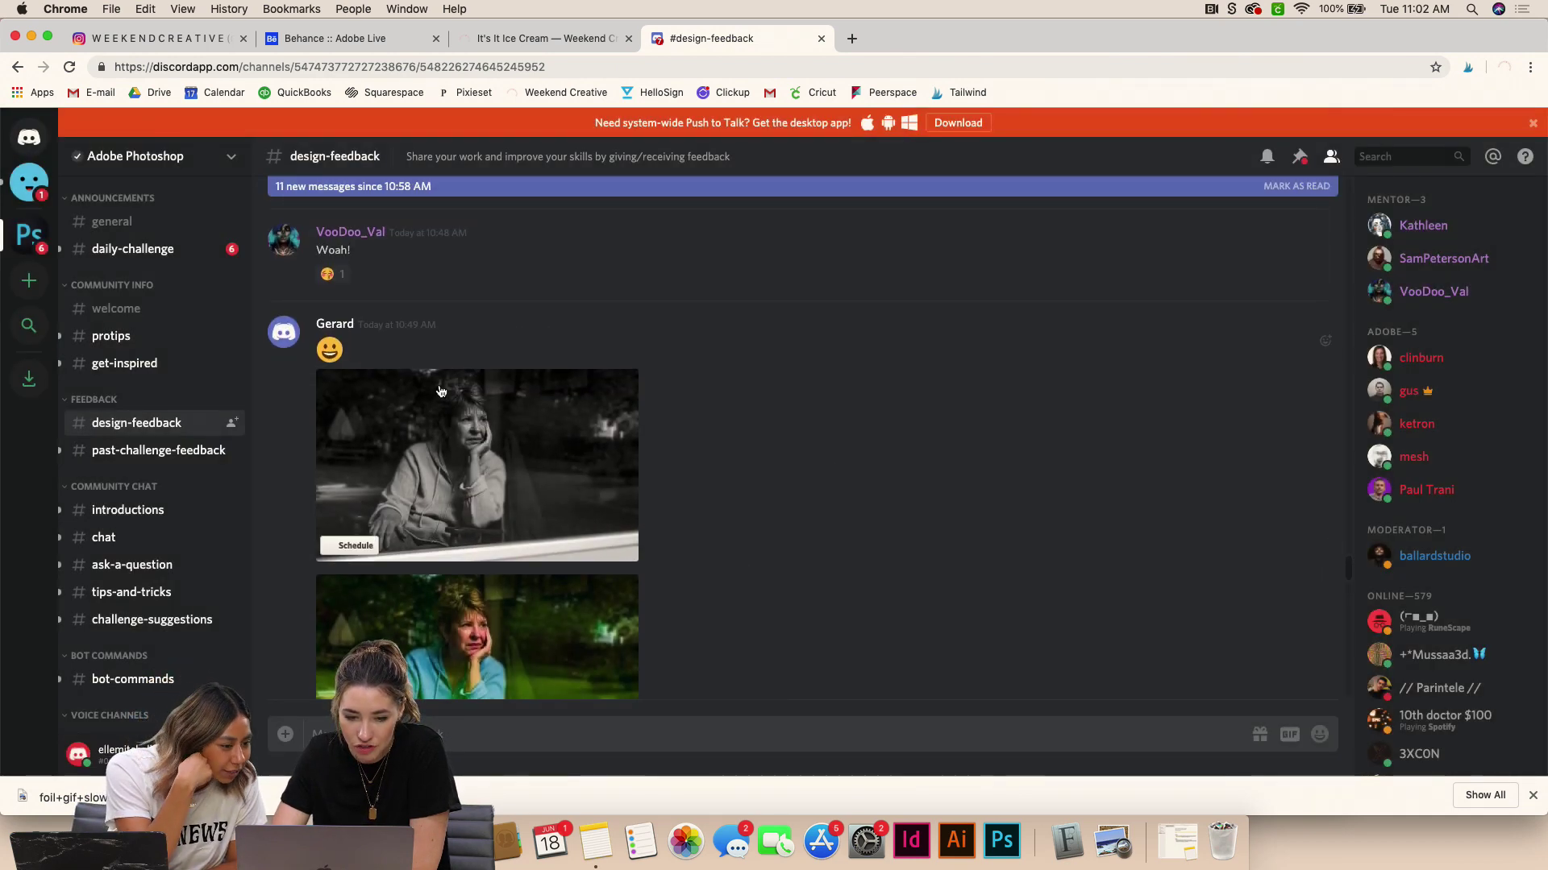
pyautogui.scroll(3, 613, 385)
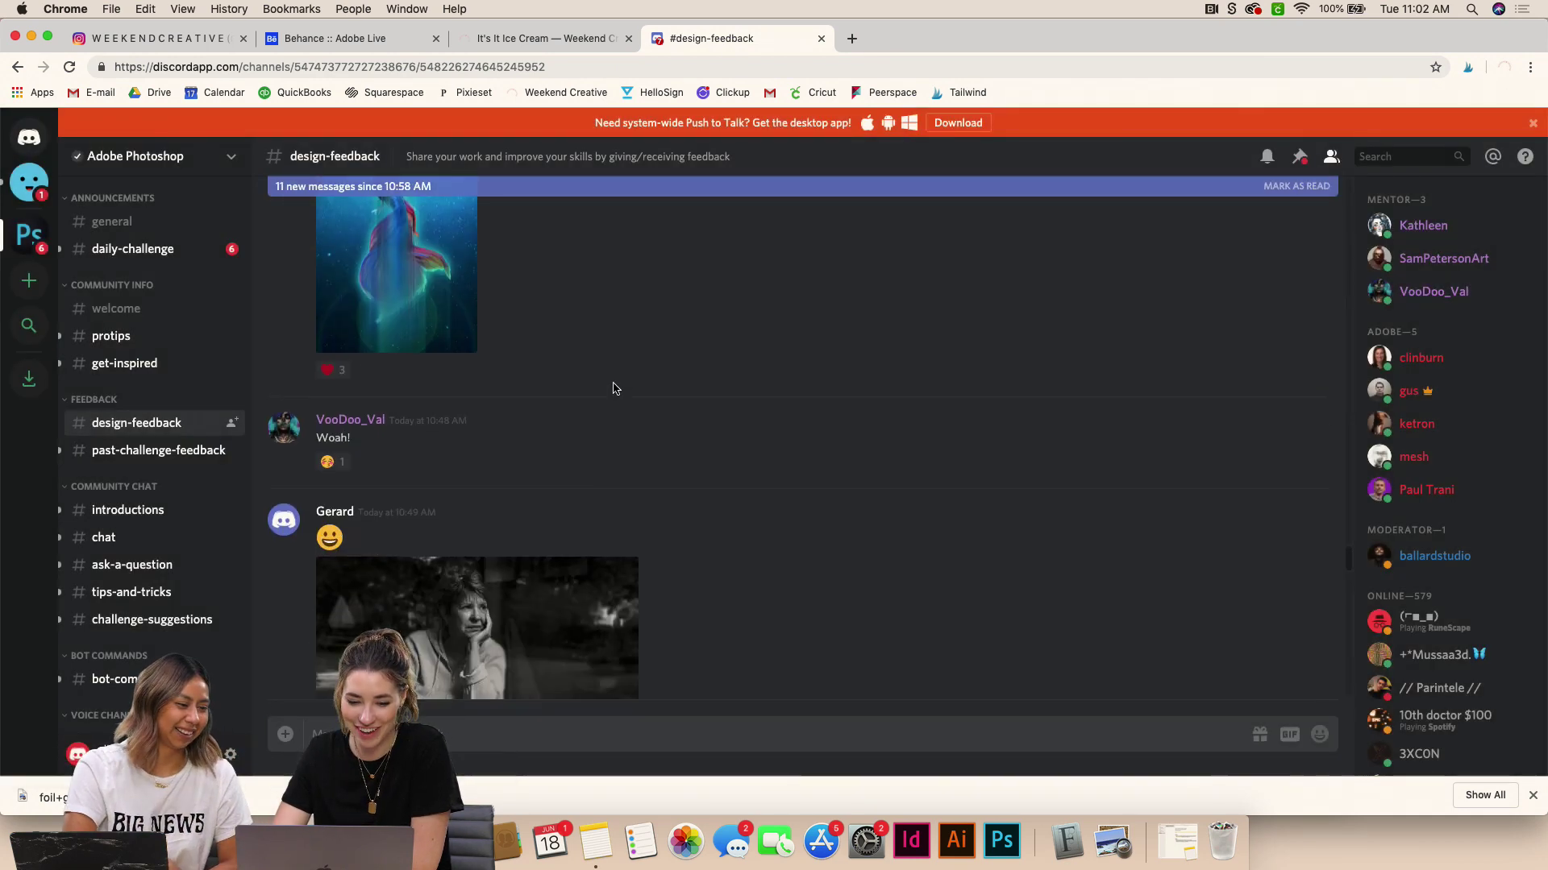
pyautogui.scroll(6, 612, 388)
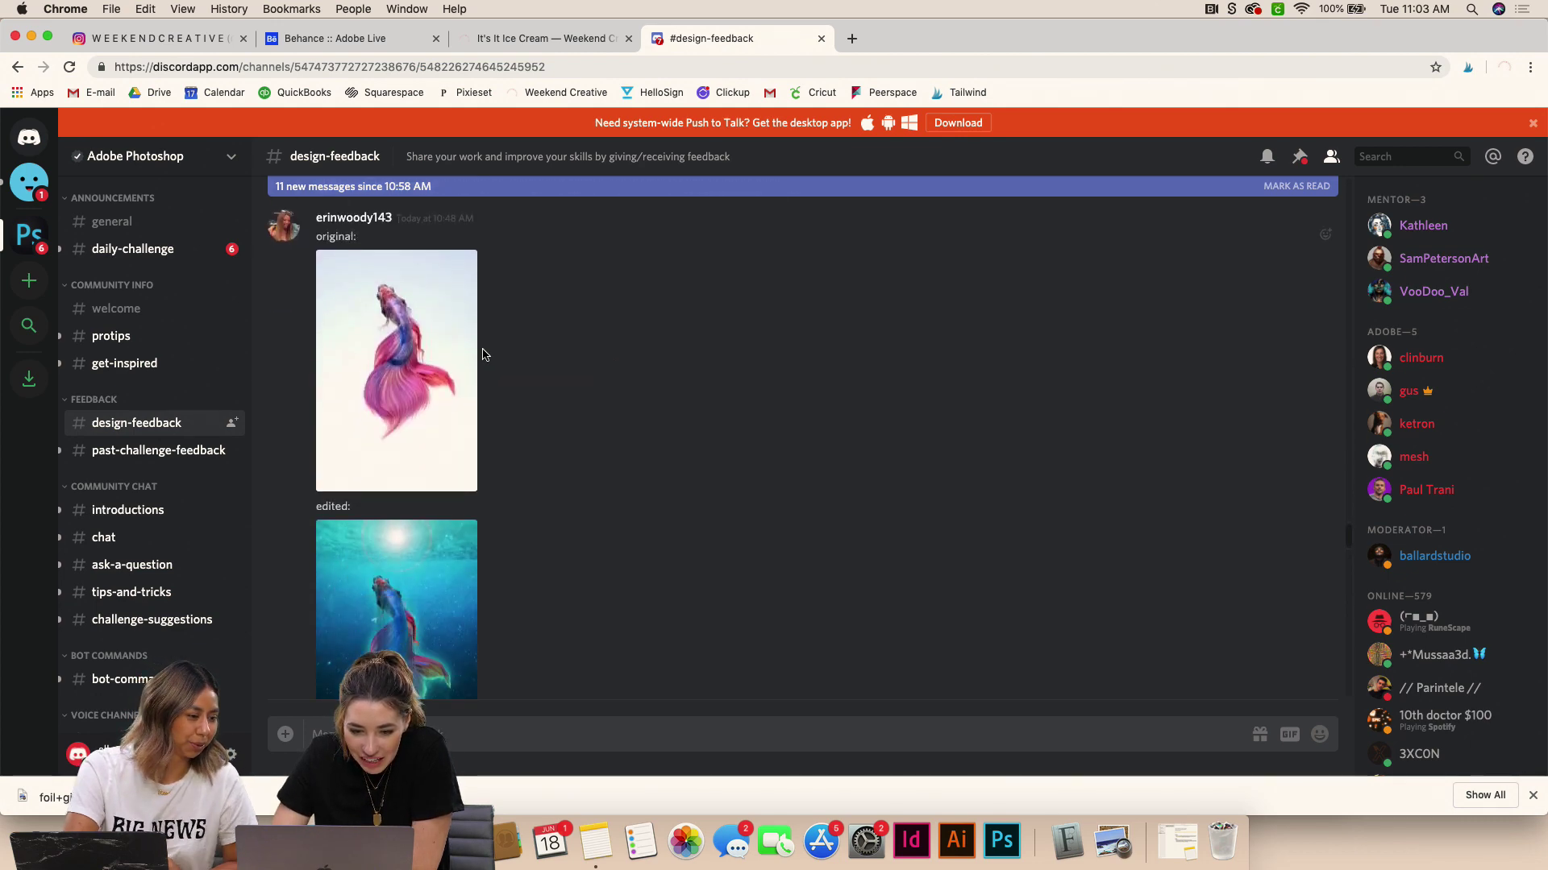
pyautogui.click(472, 347)
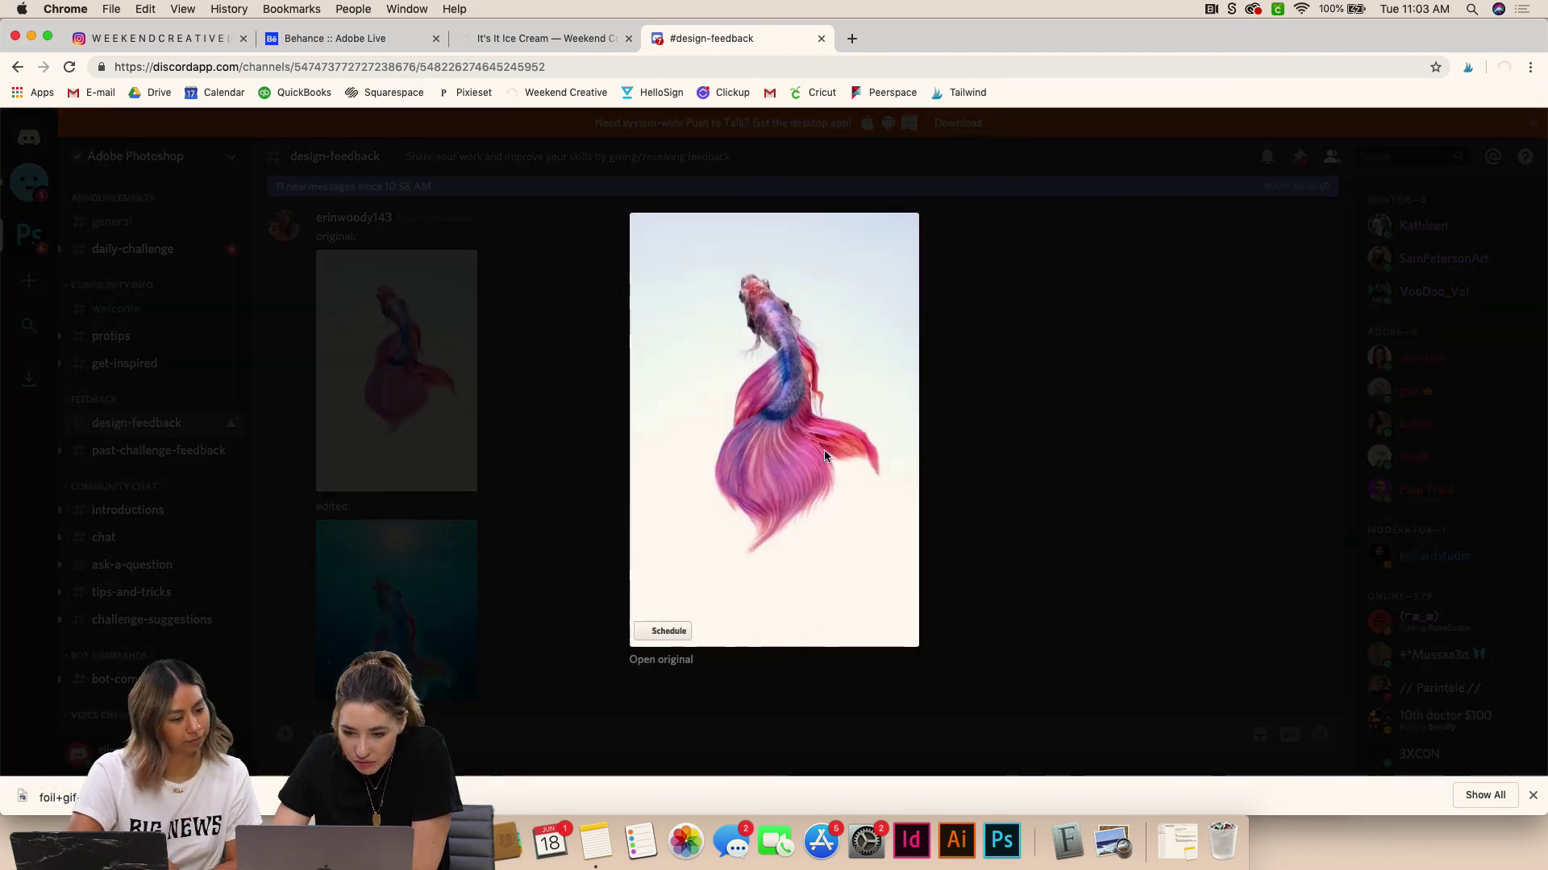
pyautogui.click(983, 528)
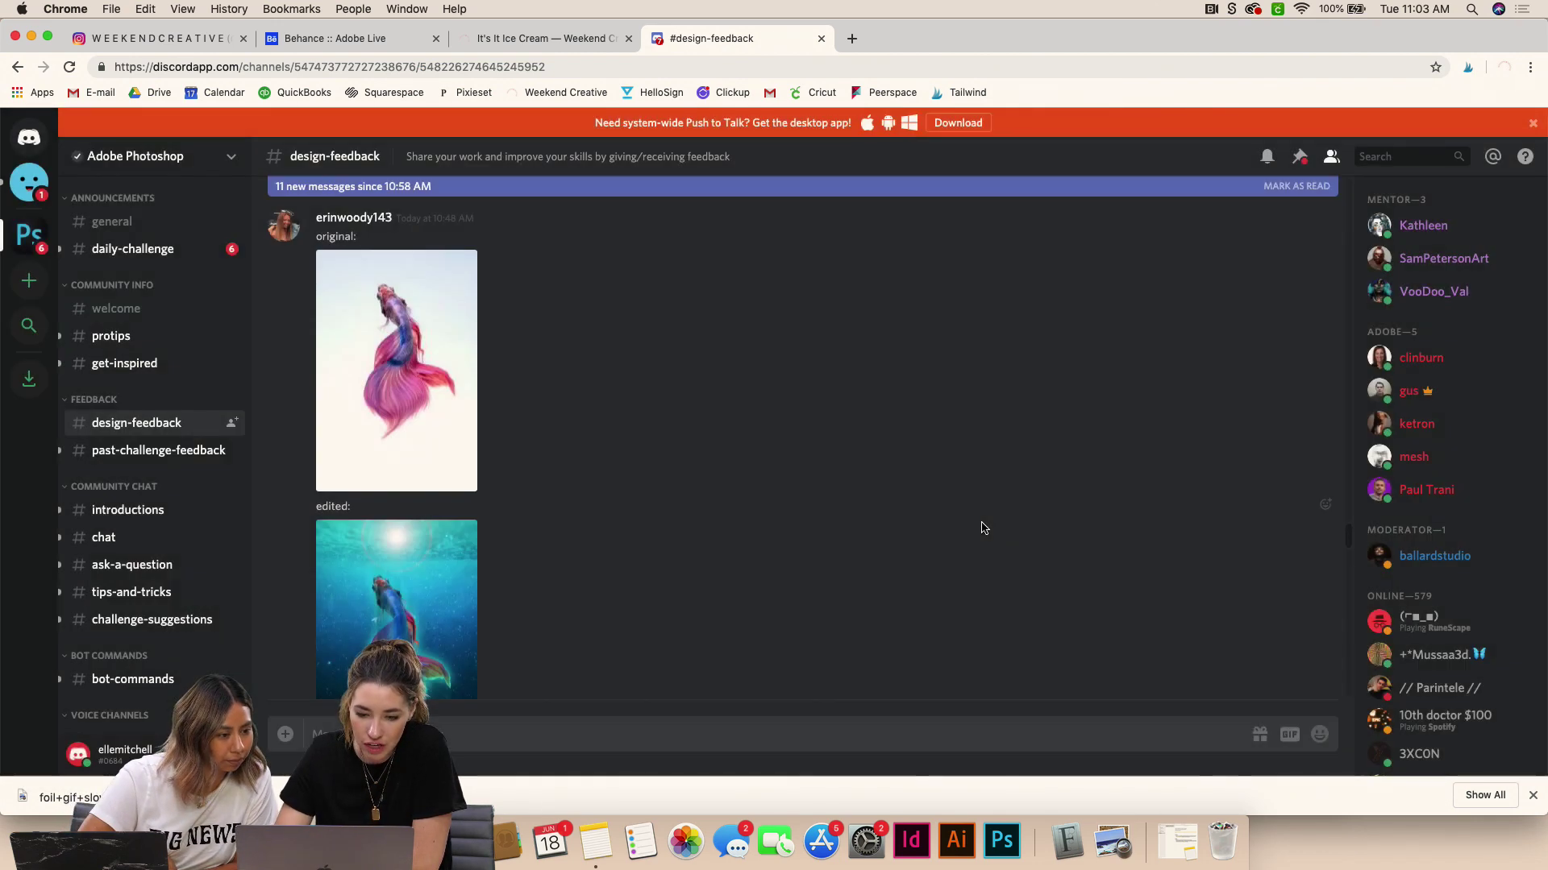
pyautogui.click(359, 566)
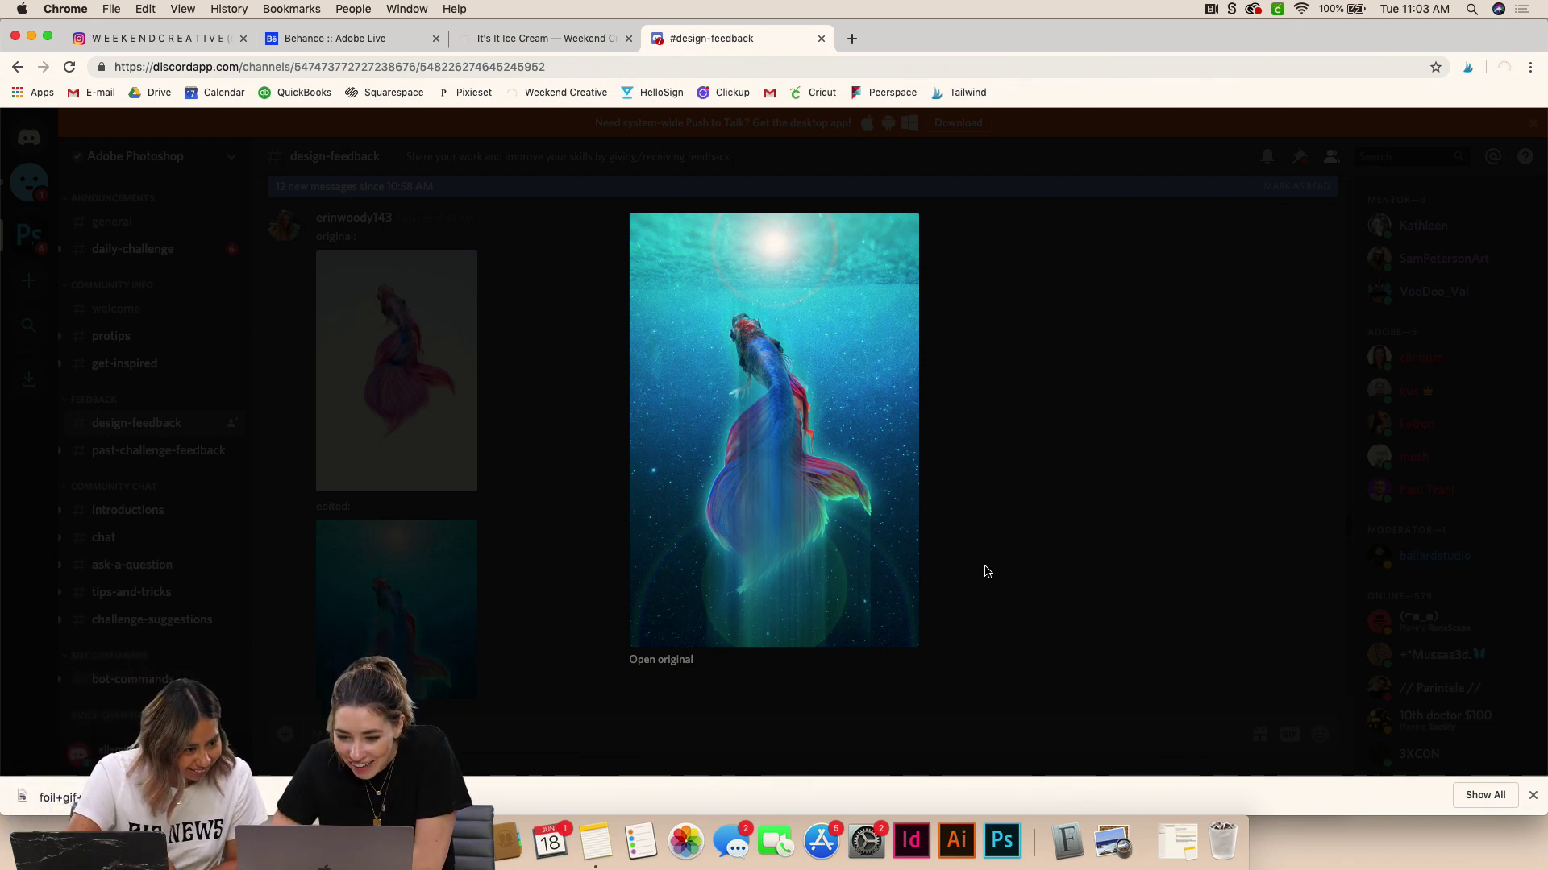
pyautogui.moveTo(860, 336)
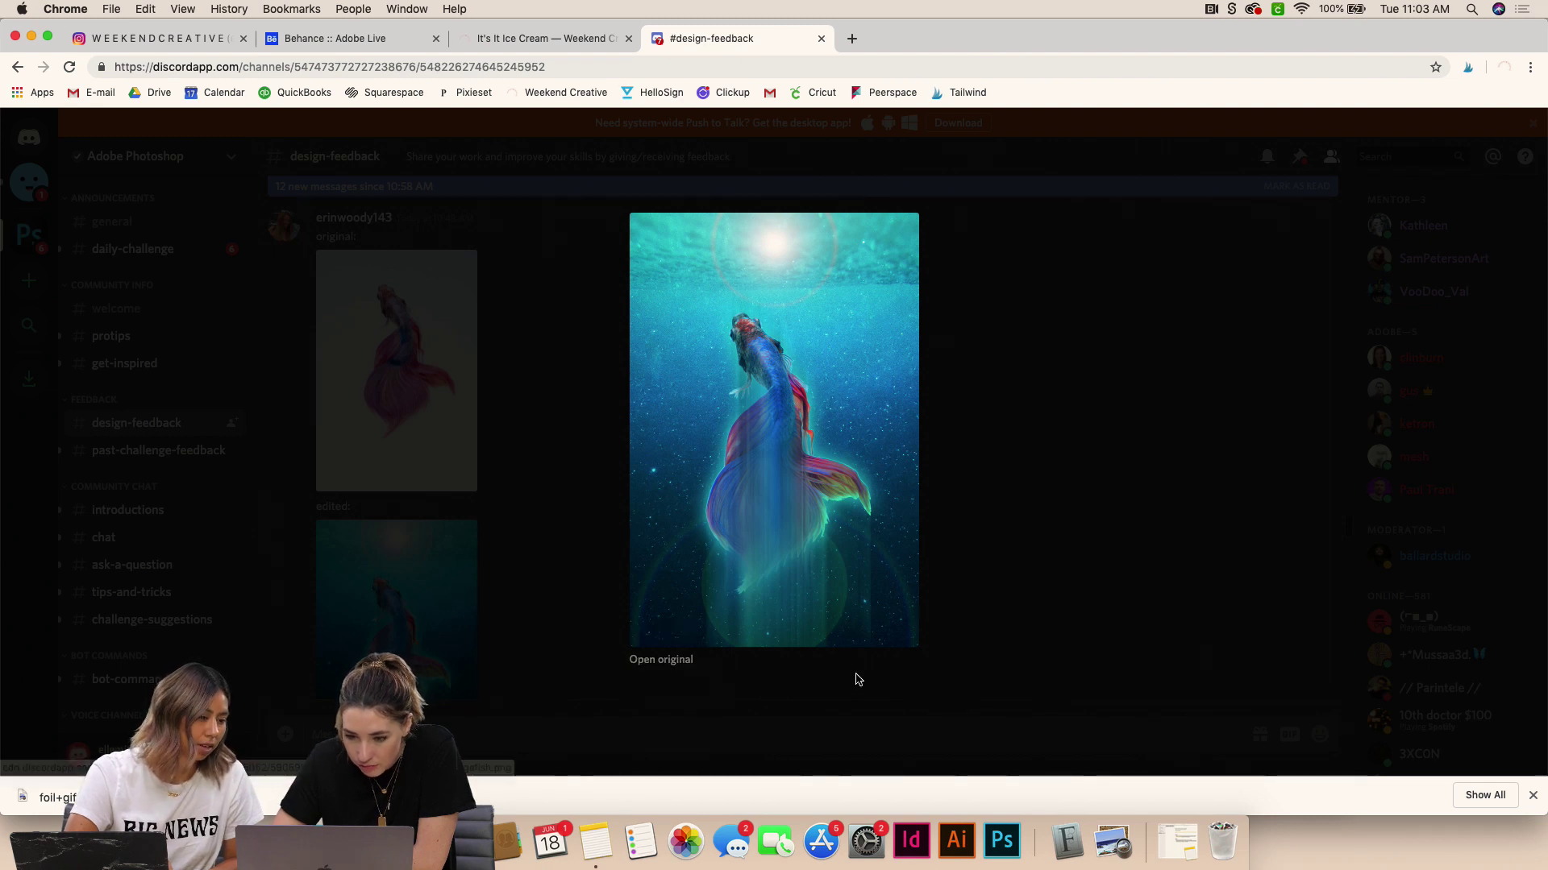
pyautogui.click(971, 600)
# Find the day-one portrait of the man in the hat and compare the color original with the spin-blurred black-and-white retouch
pyautogui.scroll(4, 924, 527)
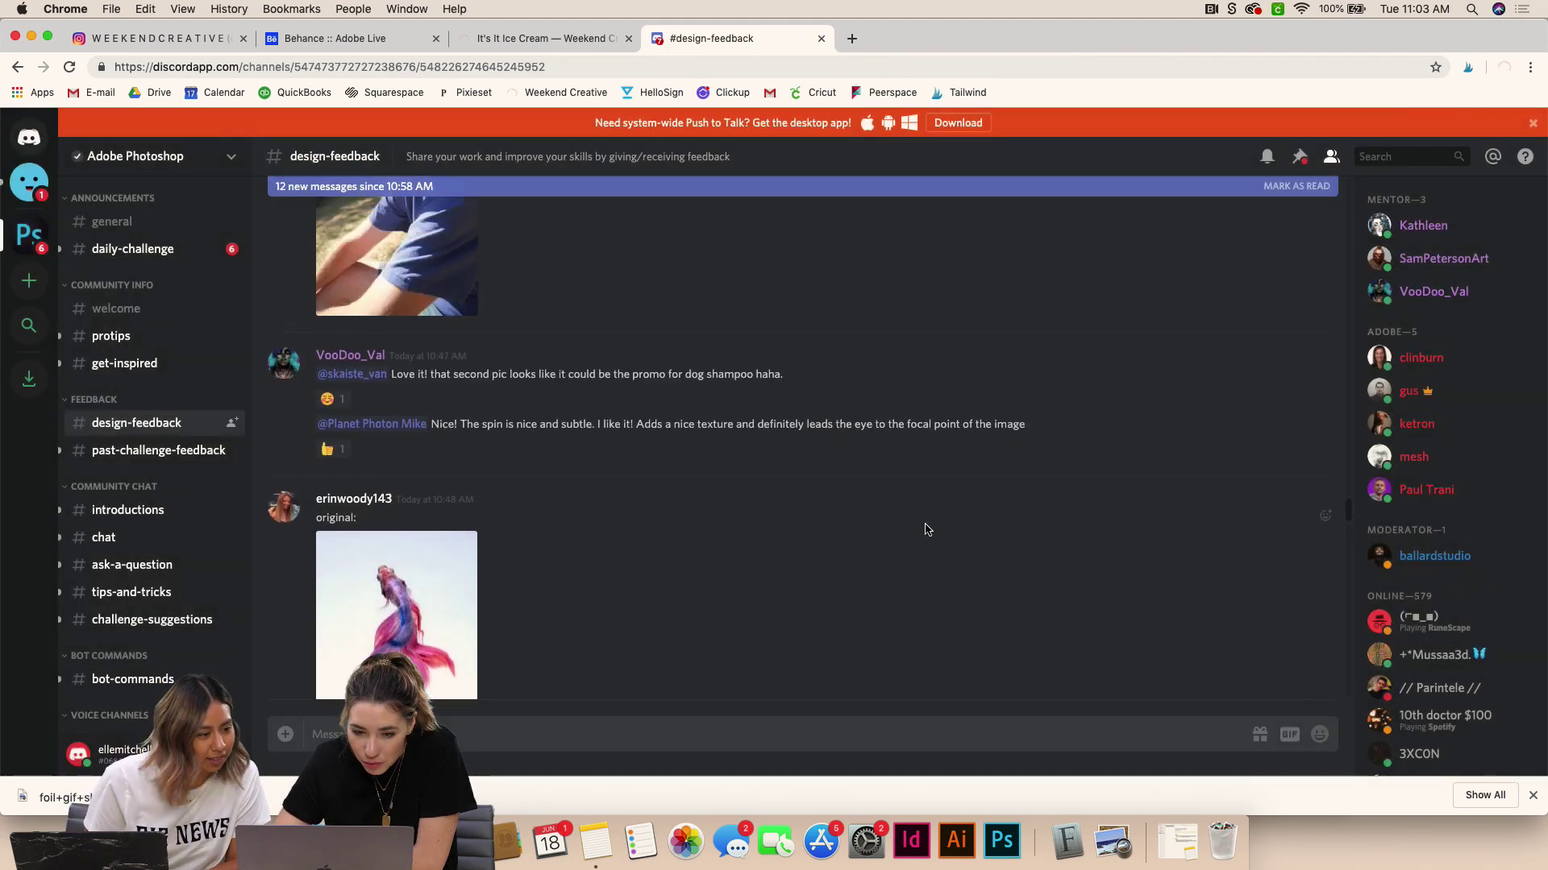
pyautogui.scroll(5, 926, 529)
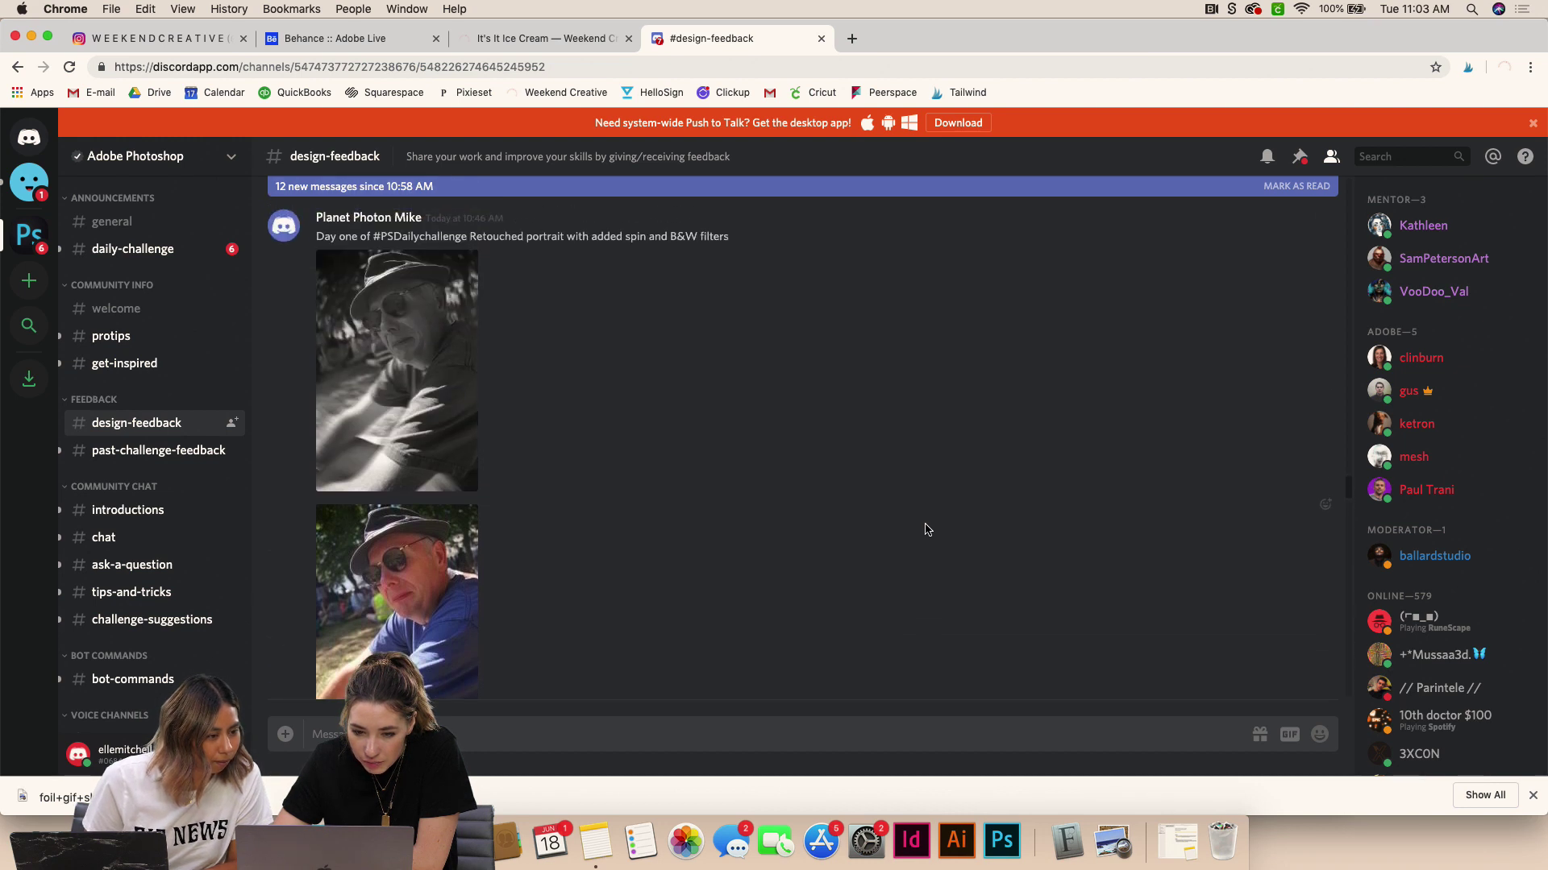
pyautogui.scroll(-1, 926, 529)
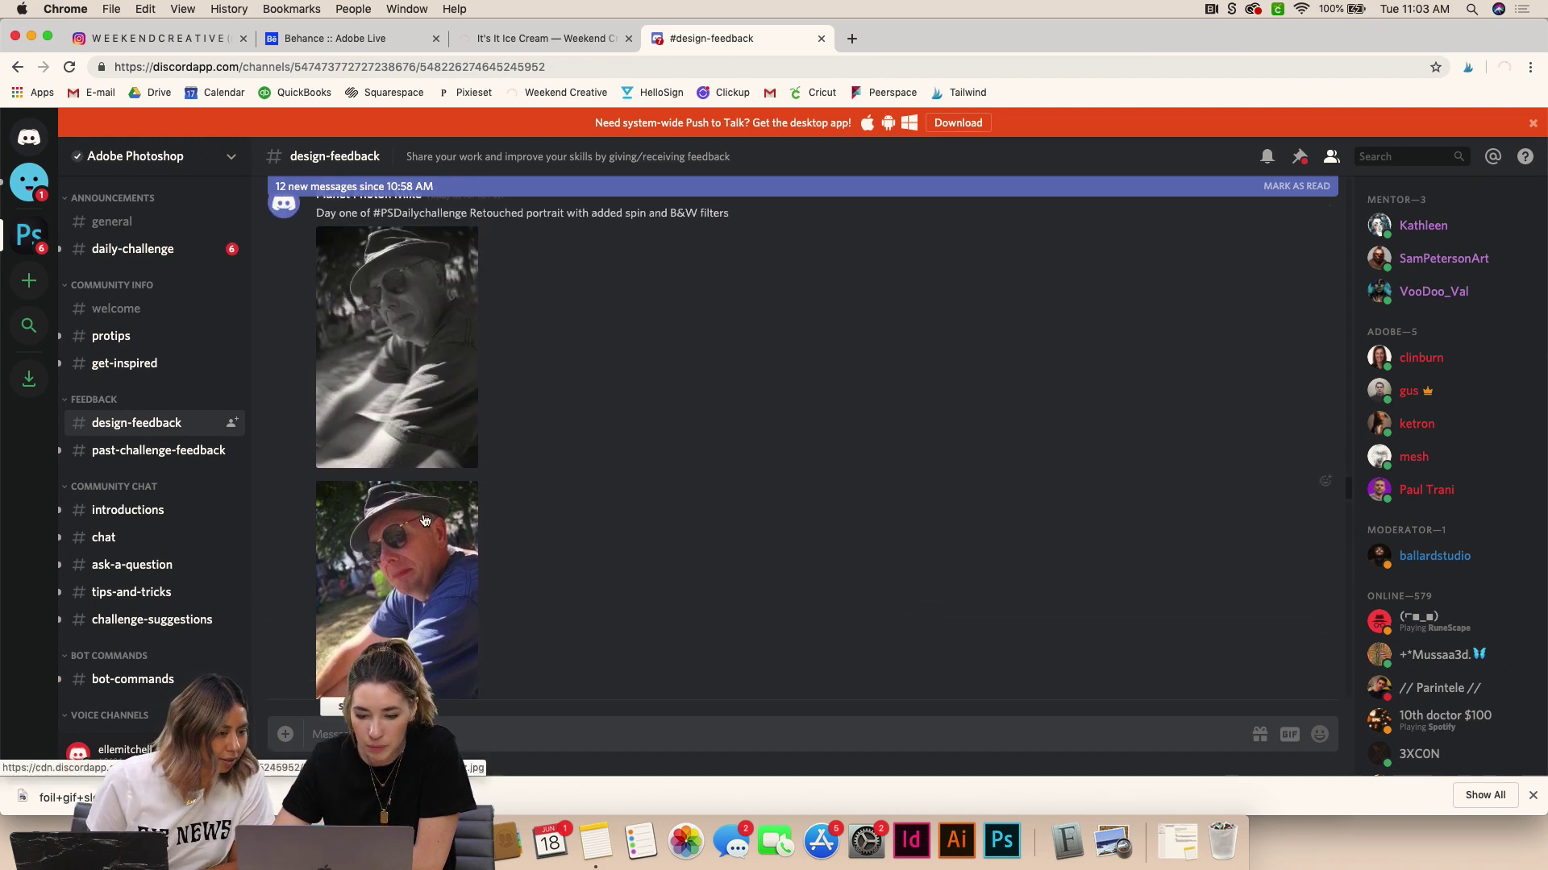
pyautogui.click(459, 496)
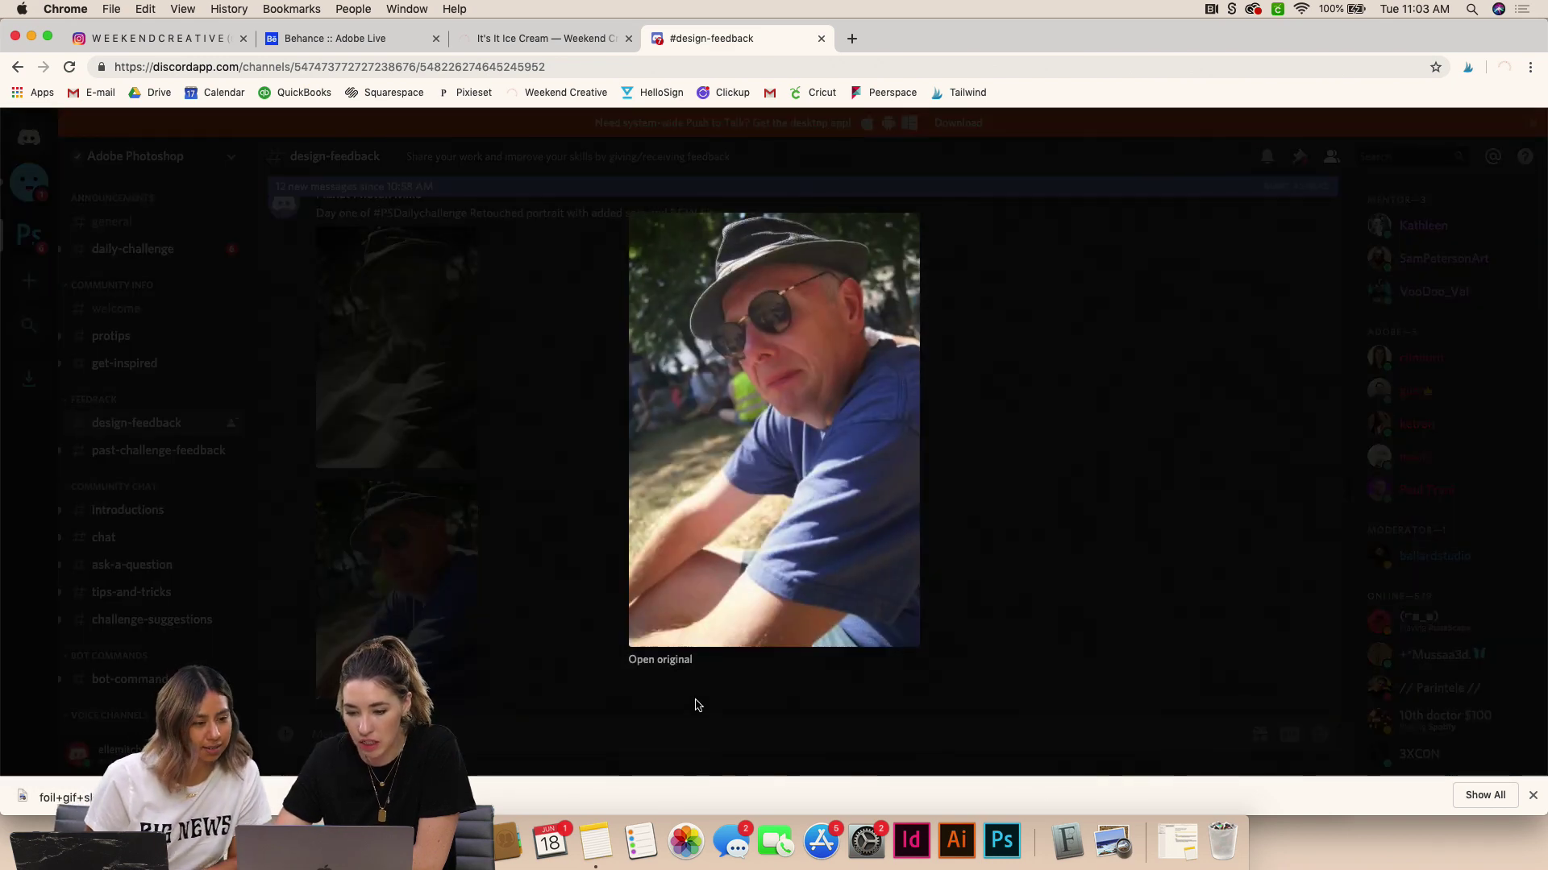
pyautogui.click(597, 553)
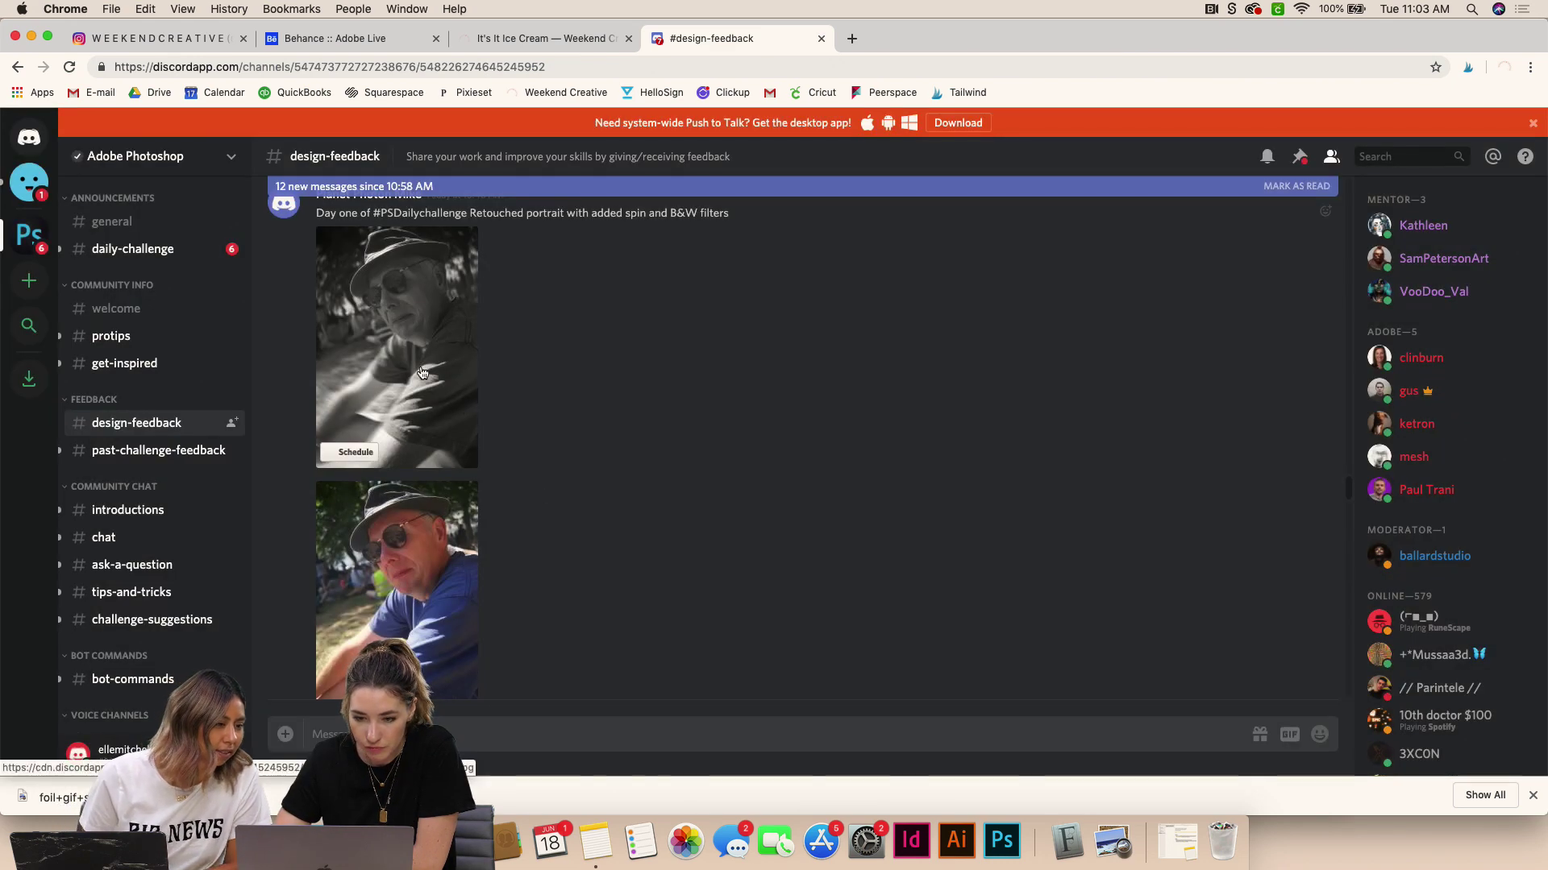
pyautogui.click(468, 413)
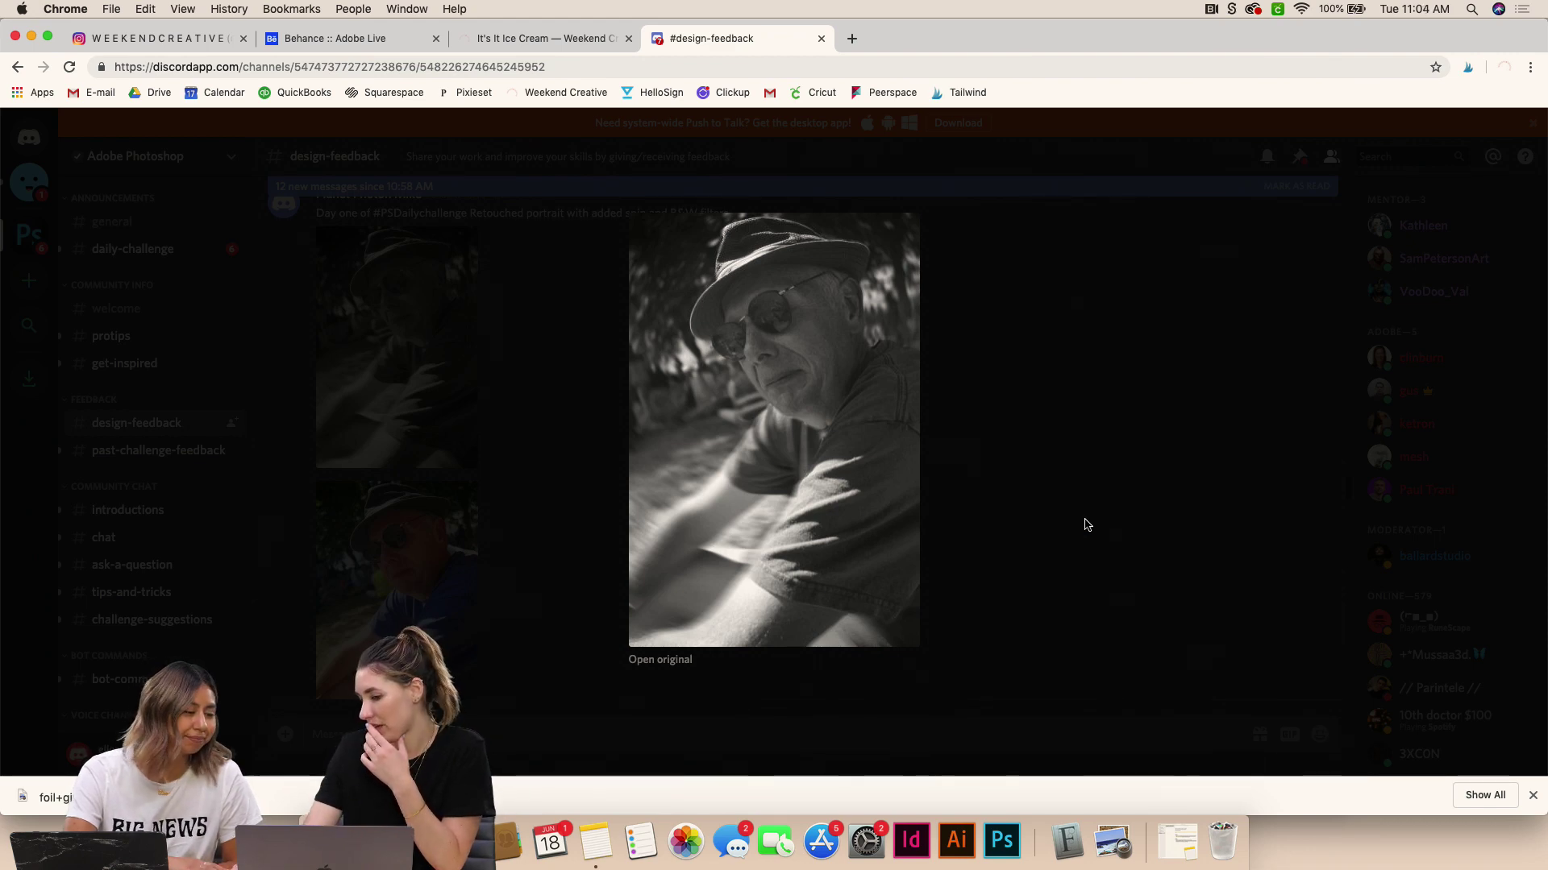
pyautogui.click(1086, 525)
# Find the unconventional portrait retouch of the toy soldier above and compare its original with the pink-toned edit at full size
pyautogui.scroll(5, 869, 419)
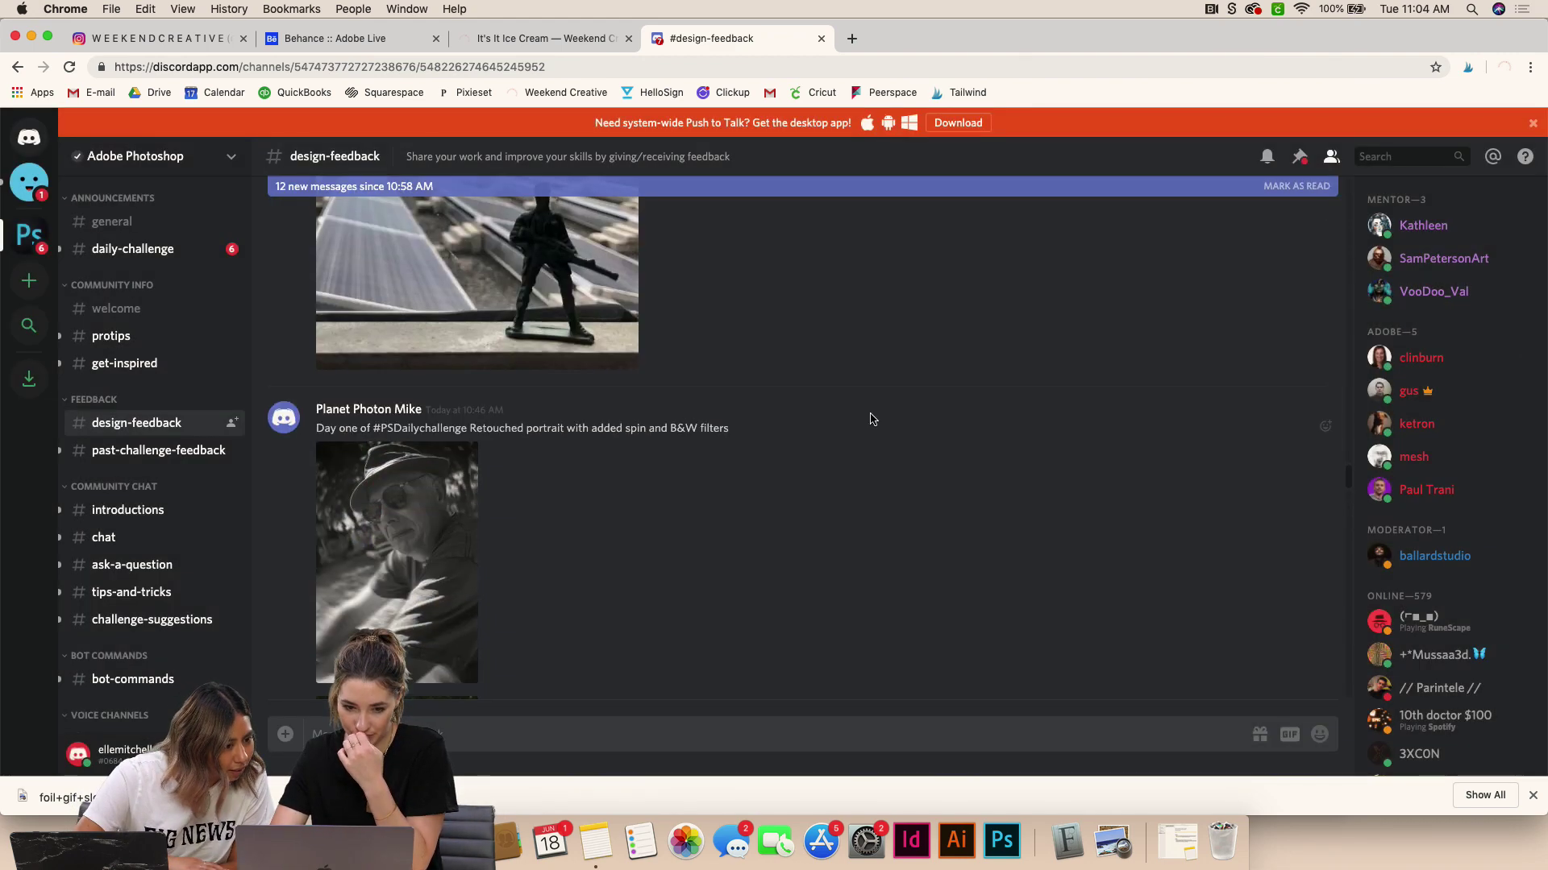
pyautogui.scroll(2, 870, 419)
pyautogui.scroll(-3, 870, 418)
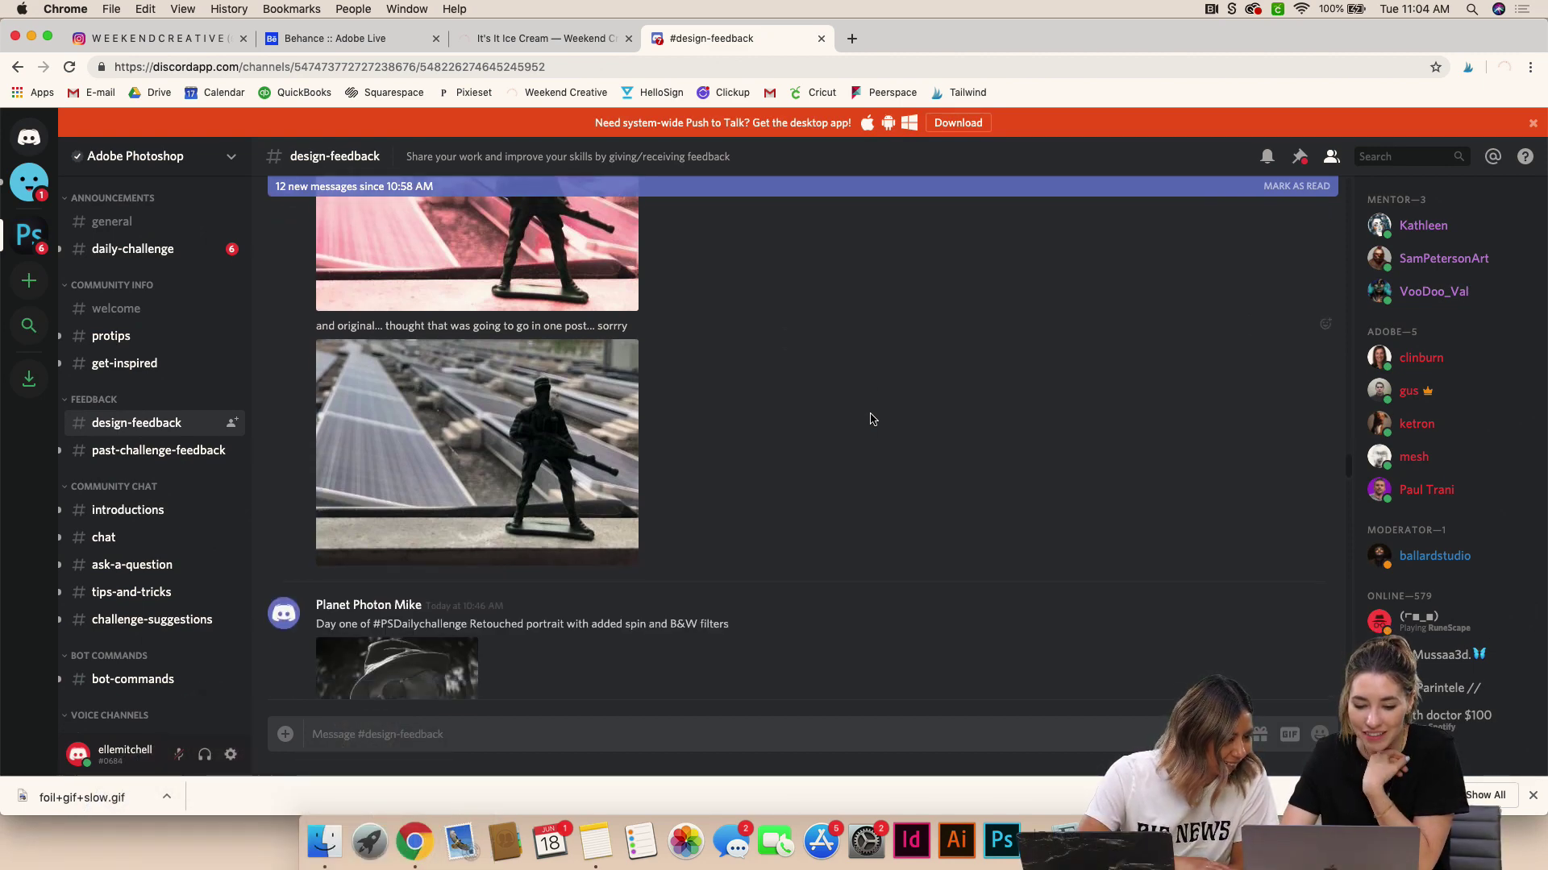
pyautogui.scroll(3, 870, 418)
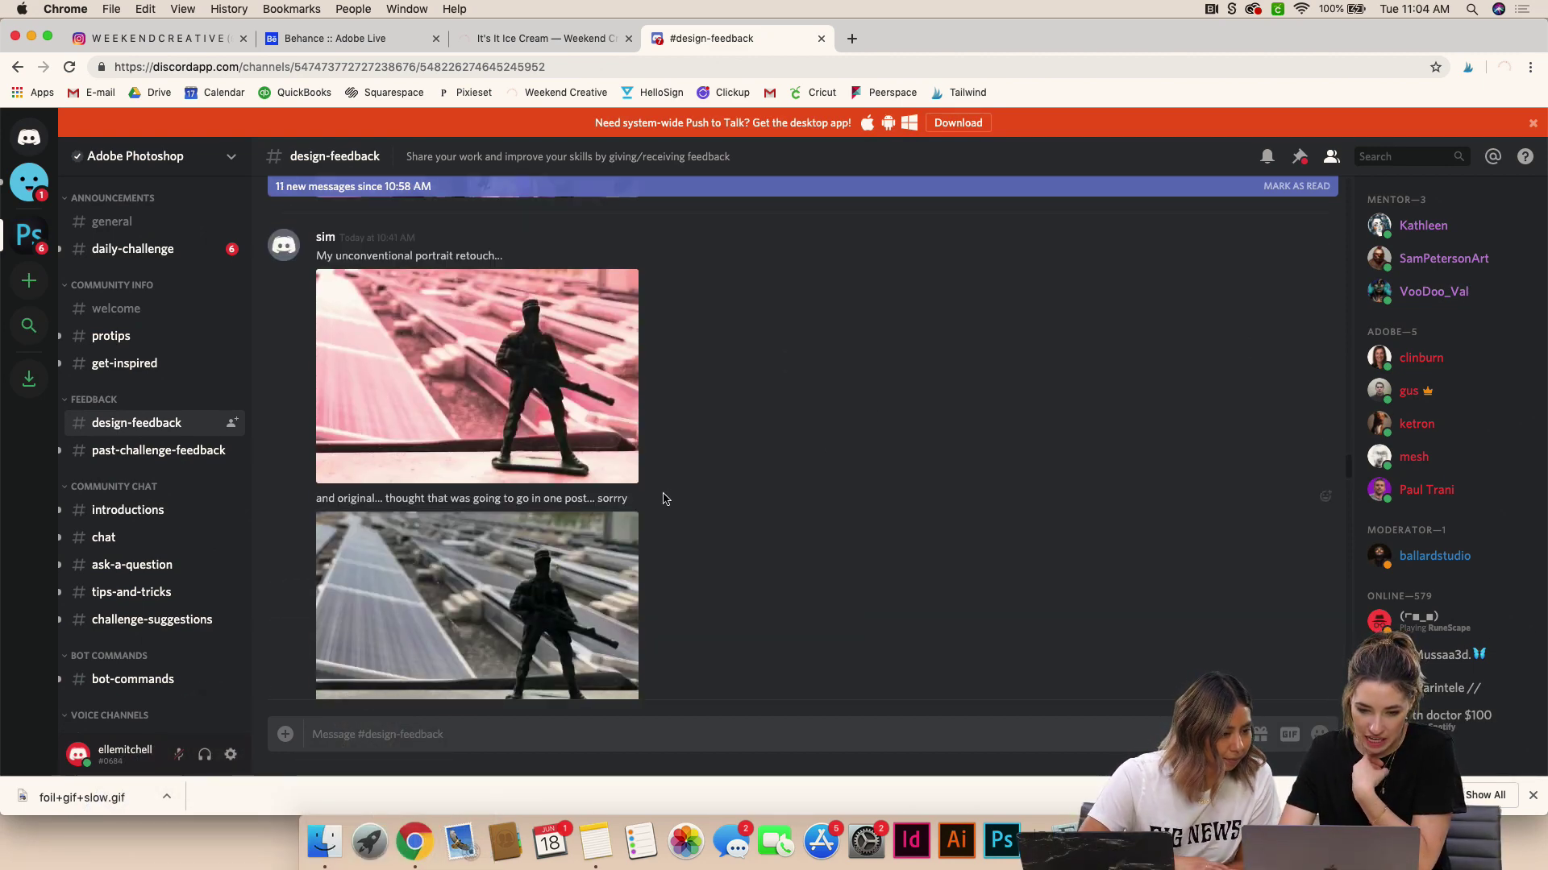
pyautogui.click(570, 574)
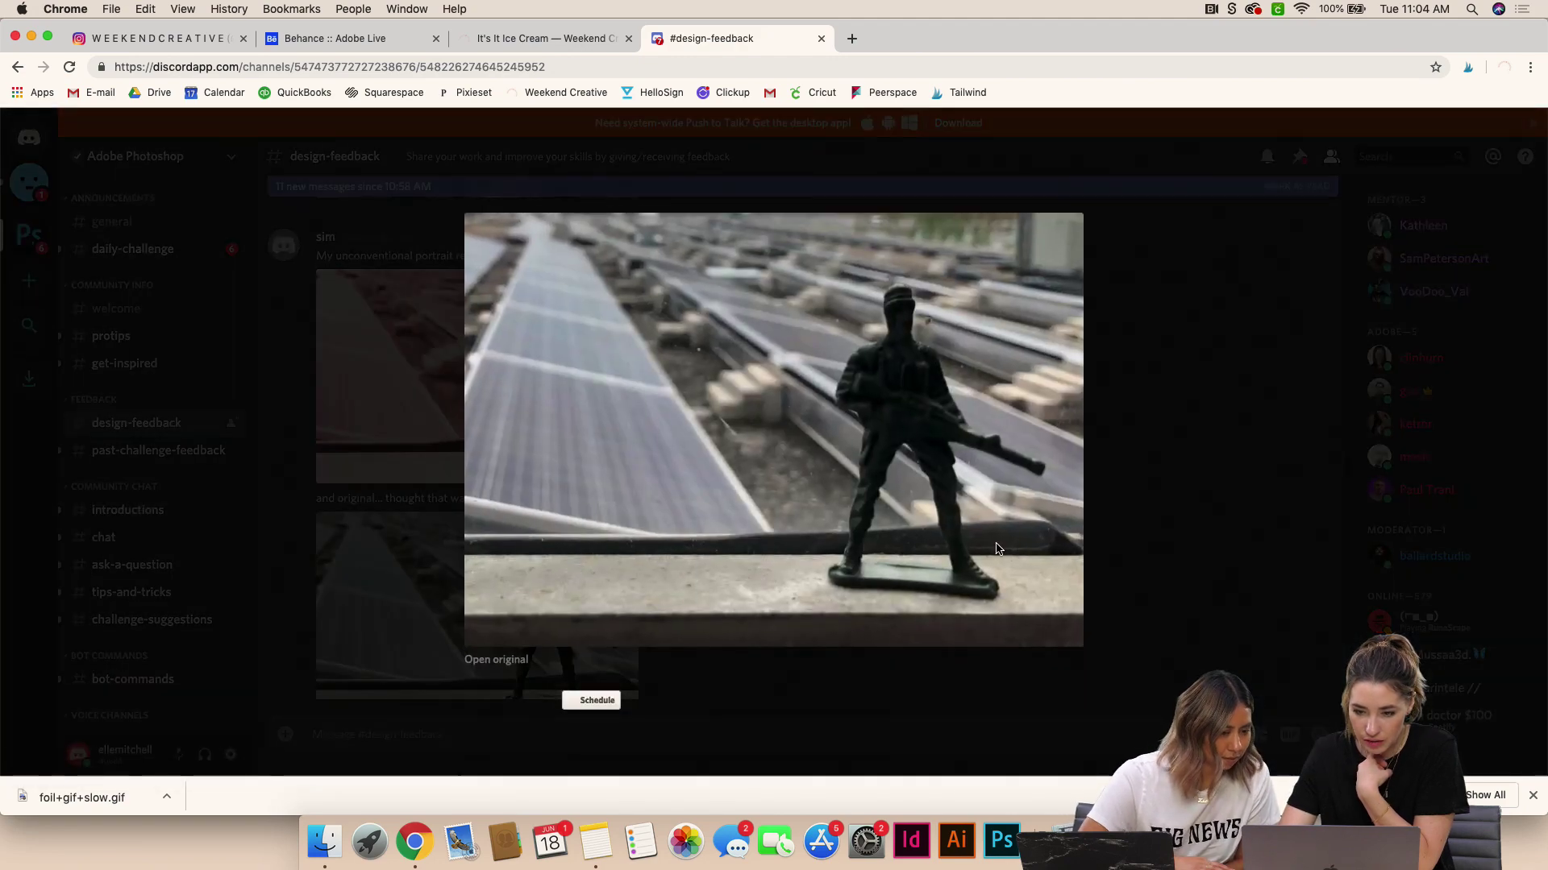
pyautogui.click(988, 704)
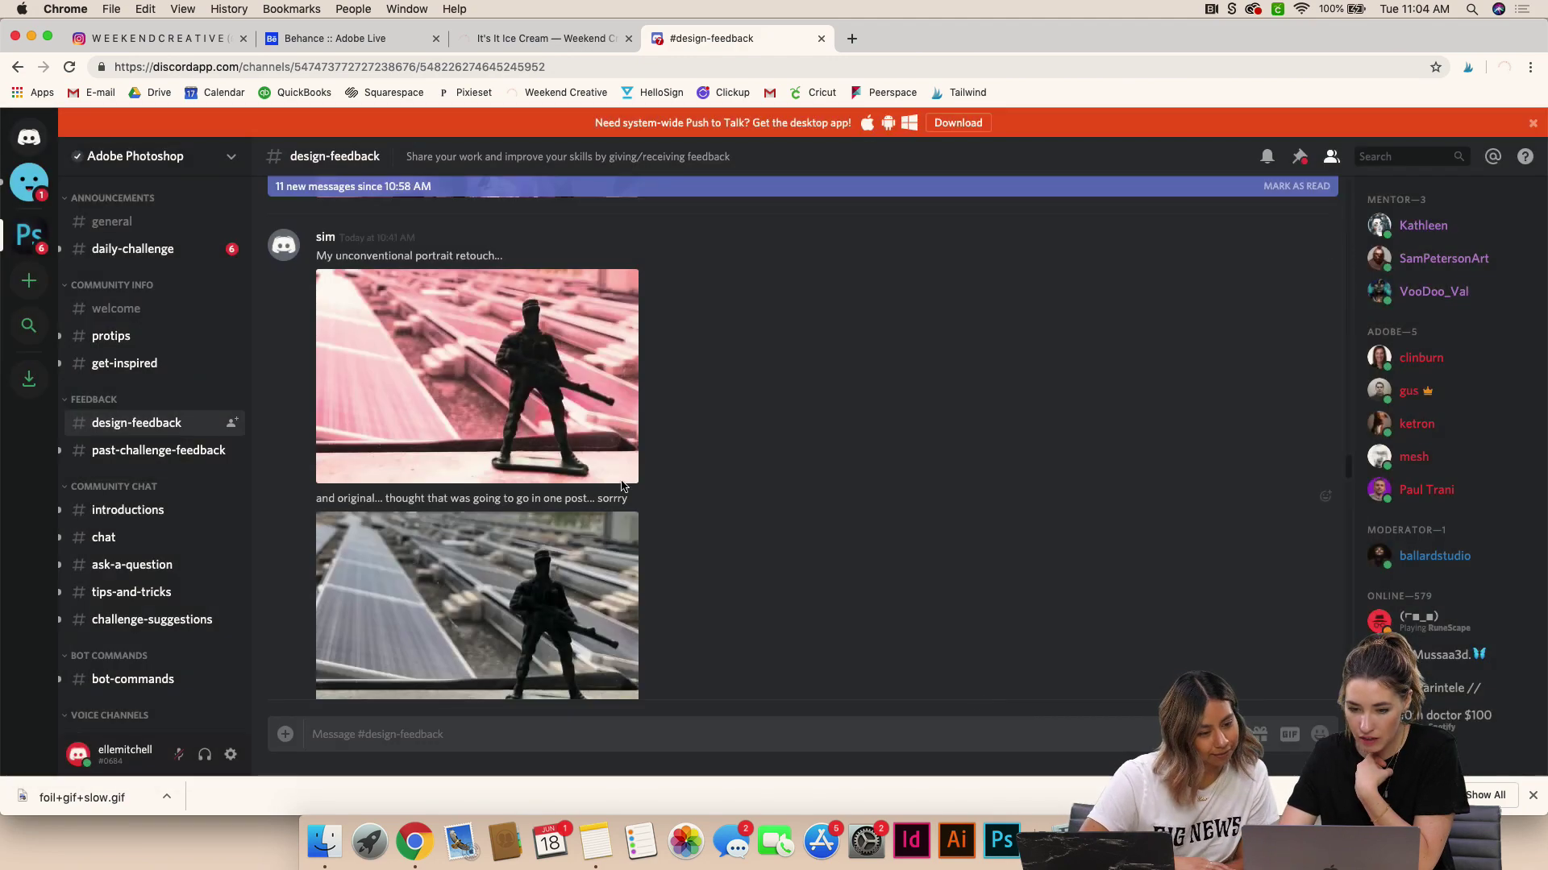
pyautogui.click(529, 409)
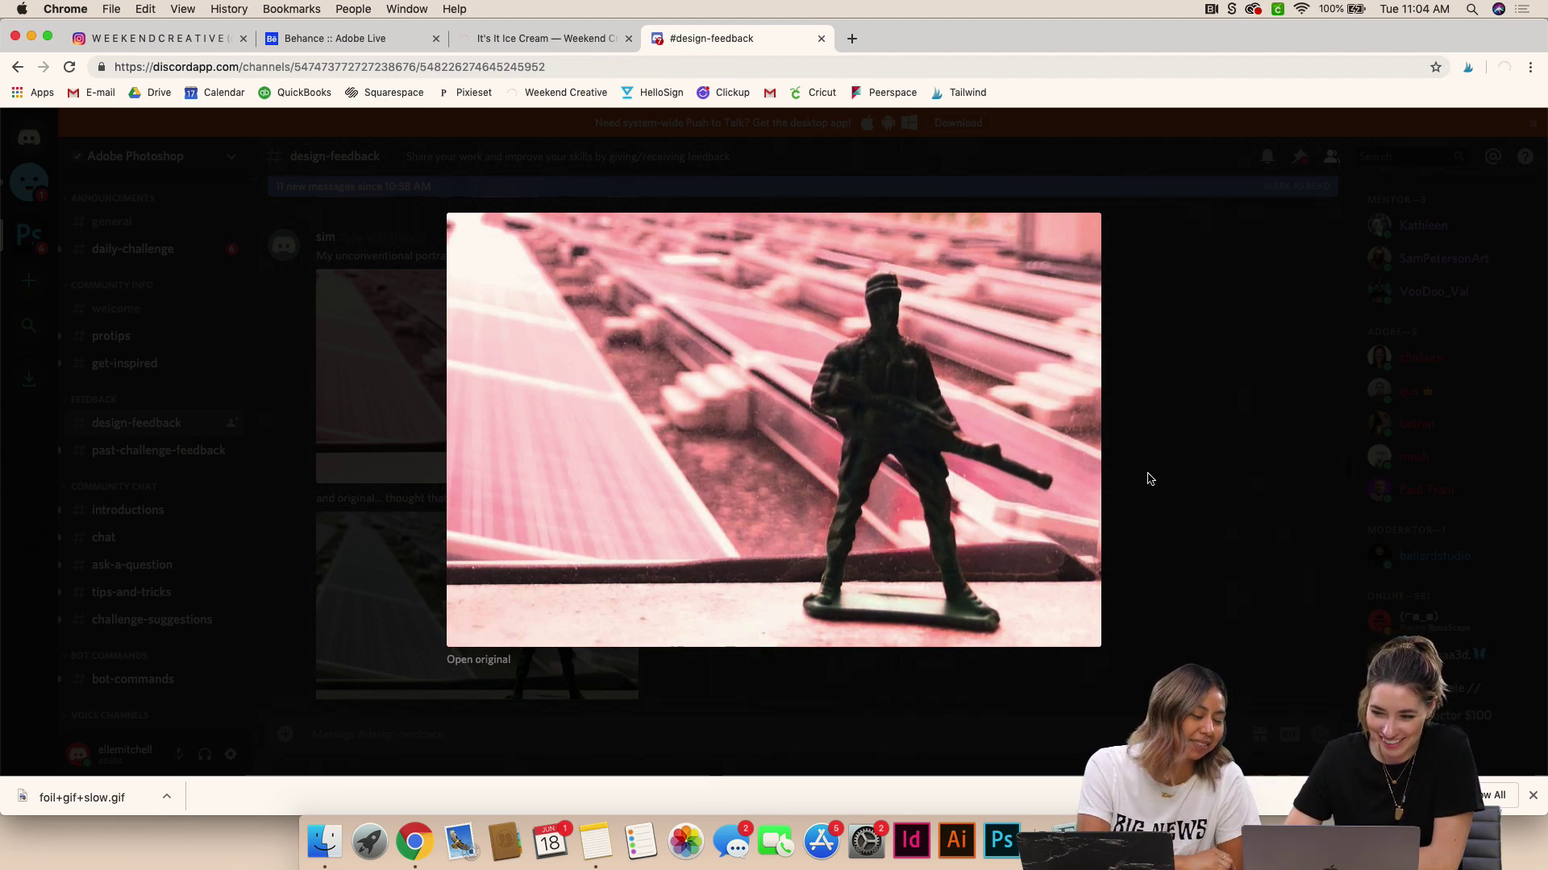
pyautogui.click(1150, 478)
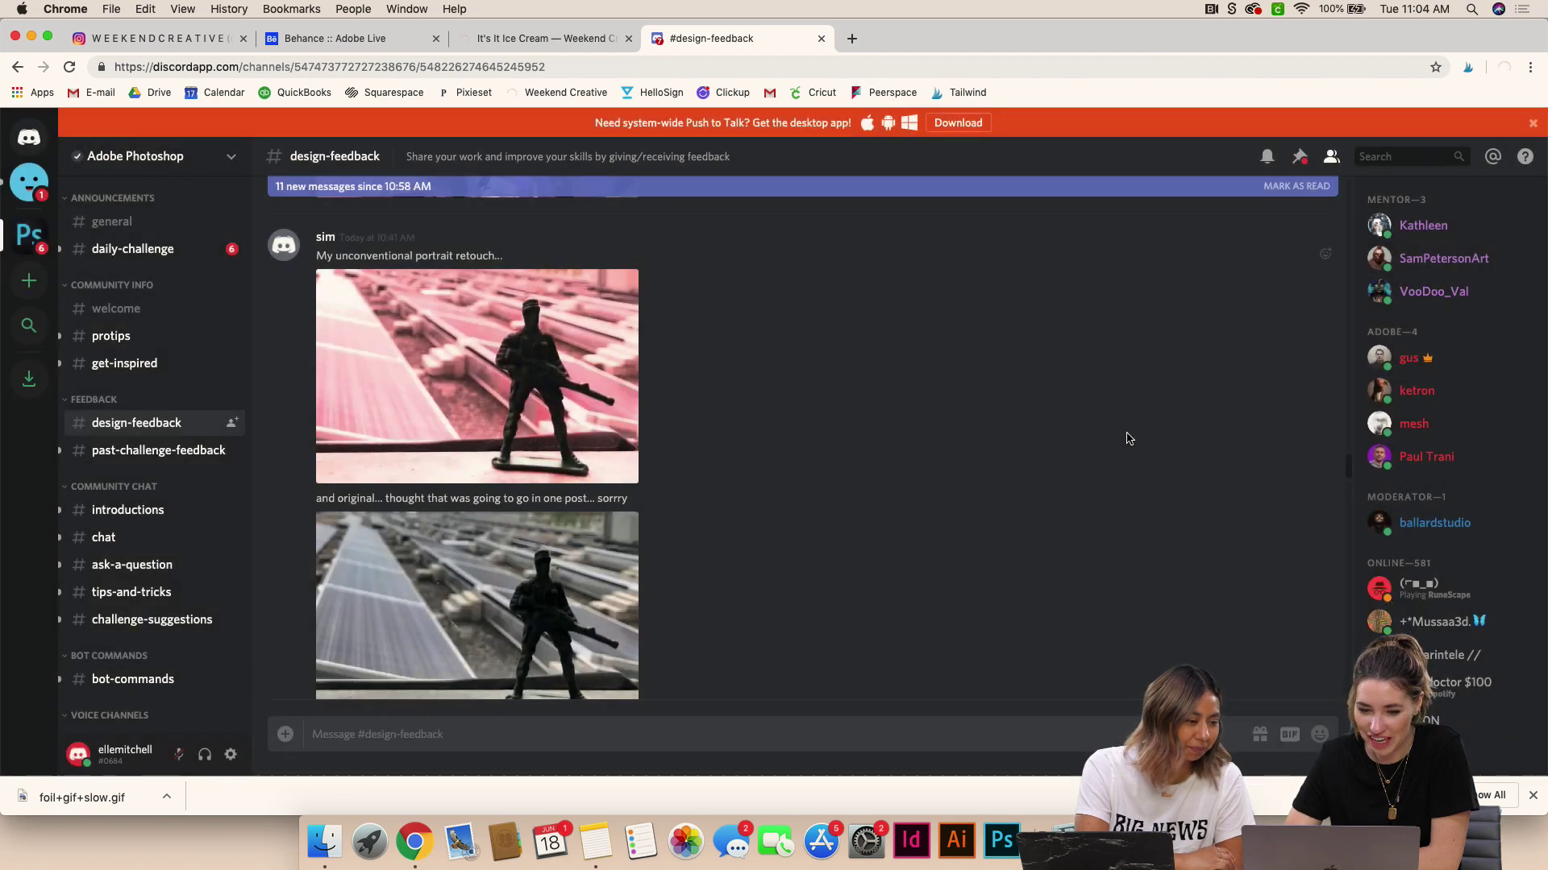
# Find the helmeted cyclist's selfie on the bridge and compare the original photo with the purple retouch at full size
pyautogui.scroll(3, 1126, 435)
pyautogui.scroll(4, 1101, 359)
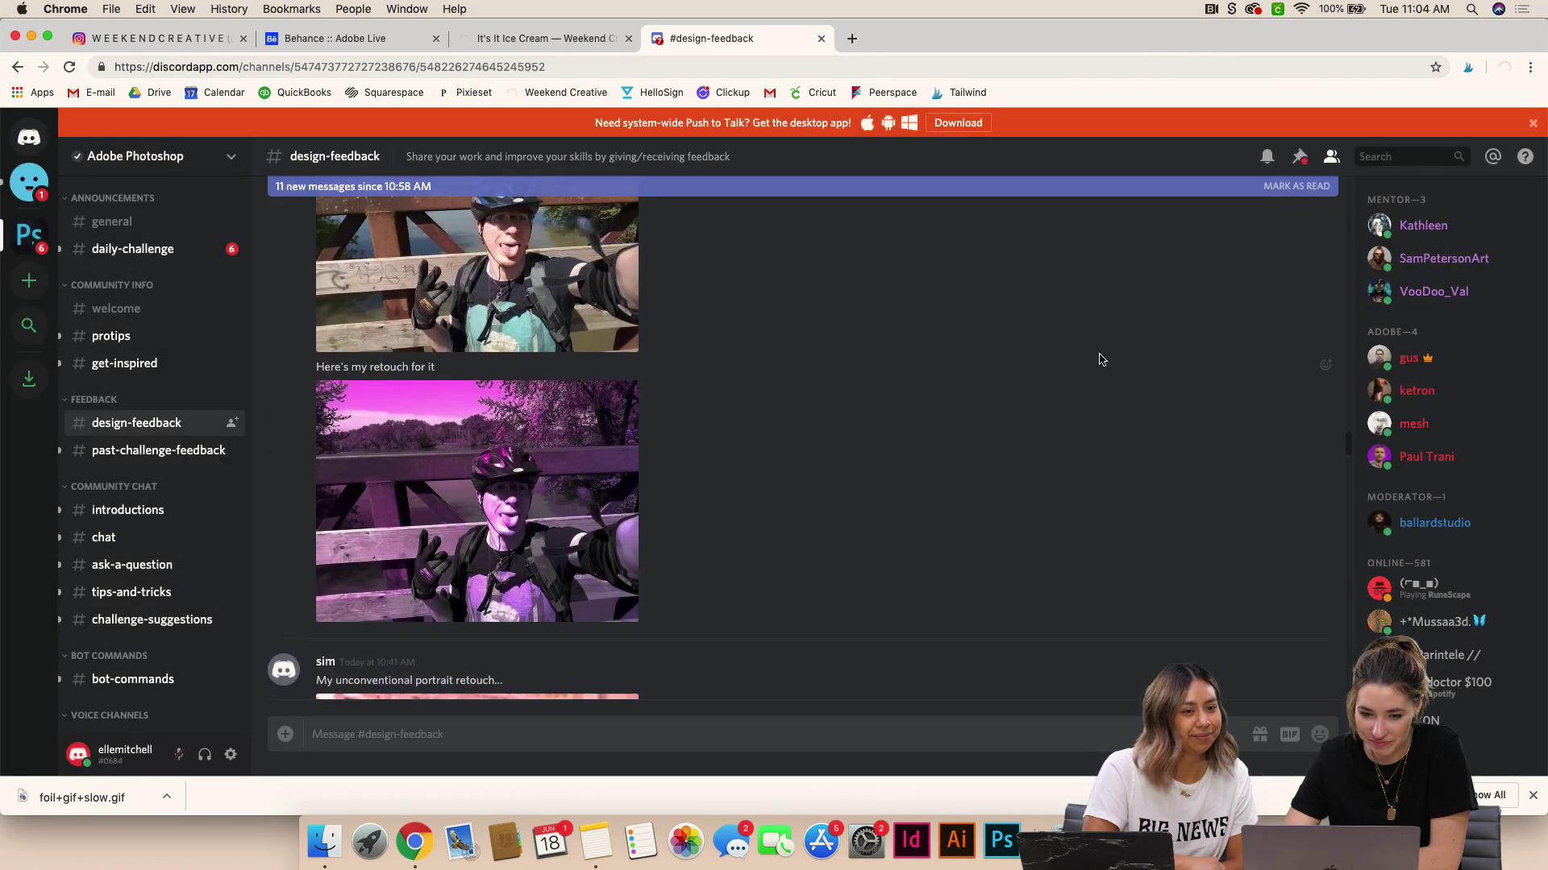
pyautogui.click(563, 460)
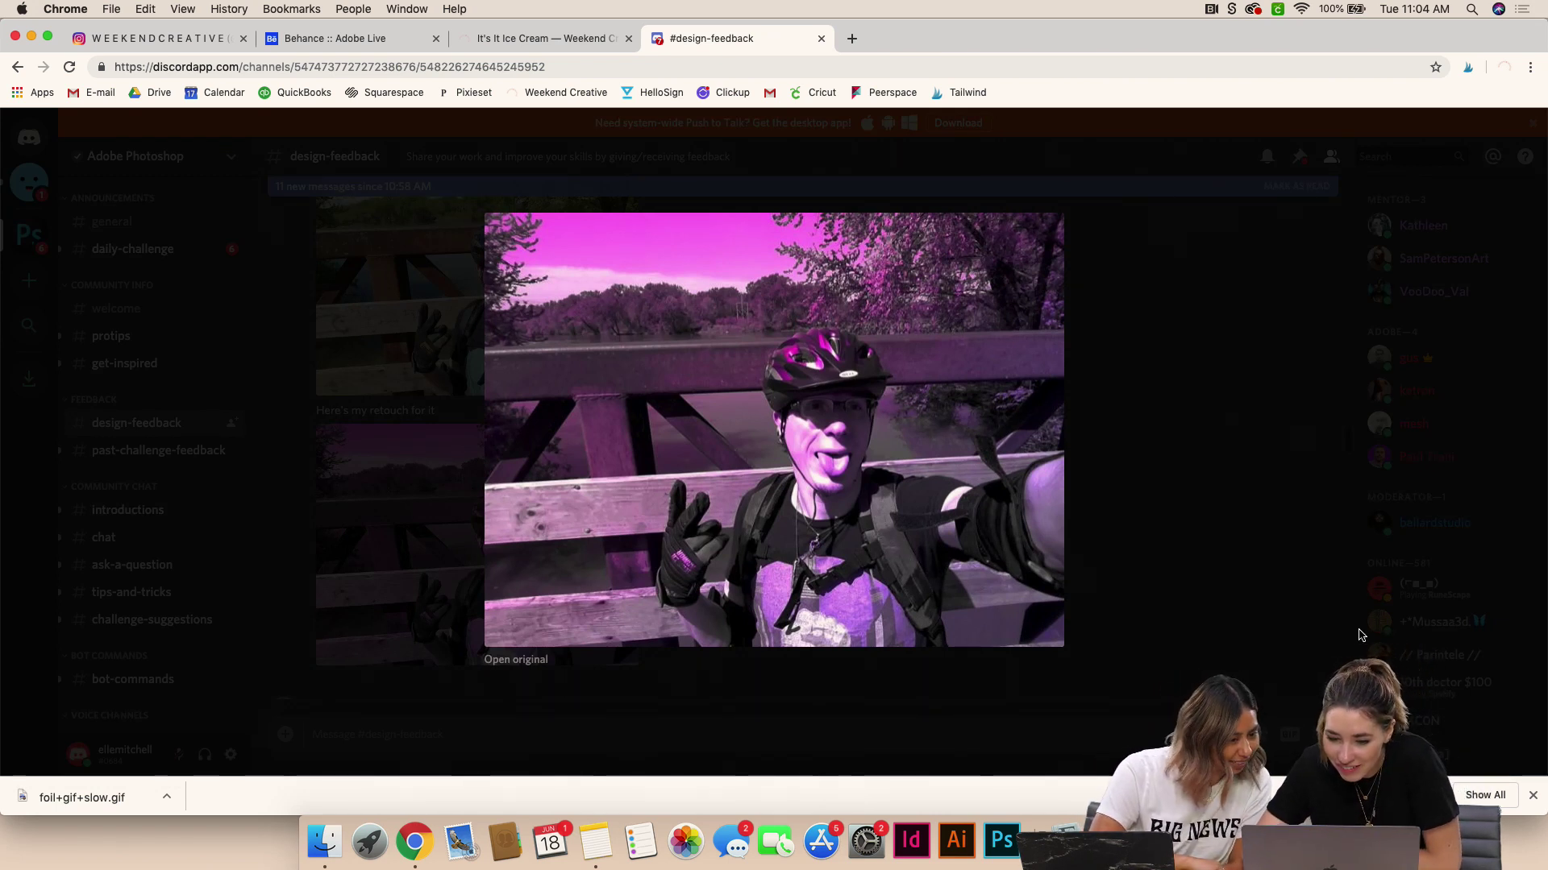
pyautogui.click(1275, 639)
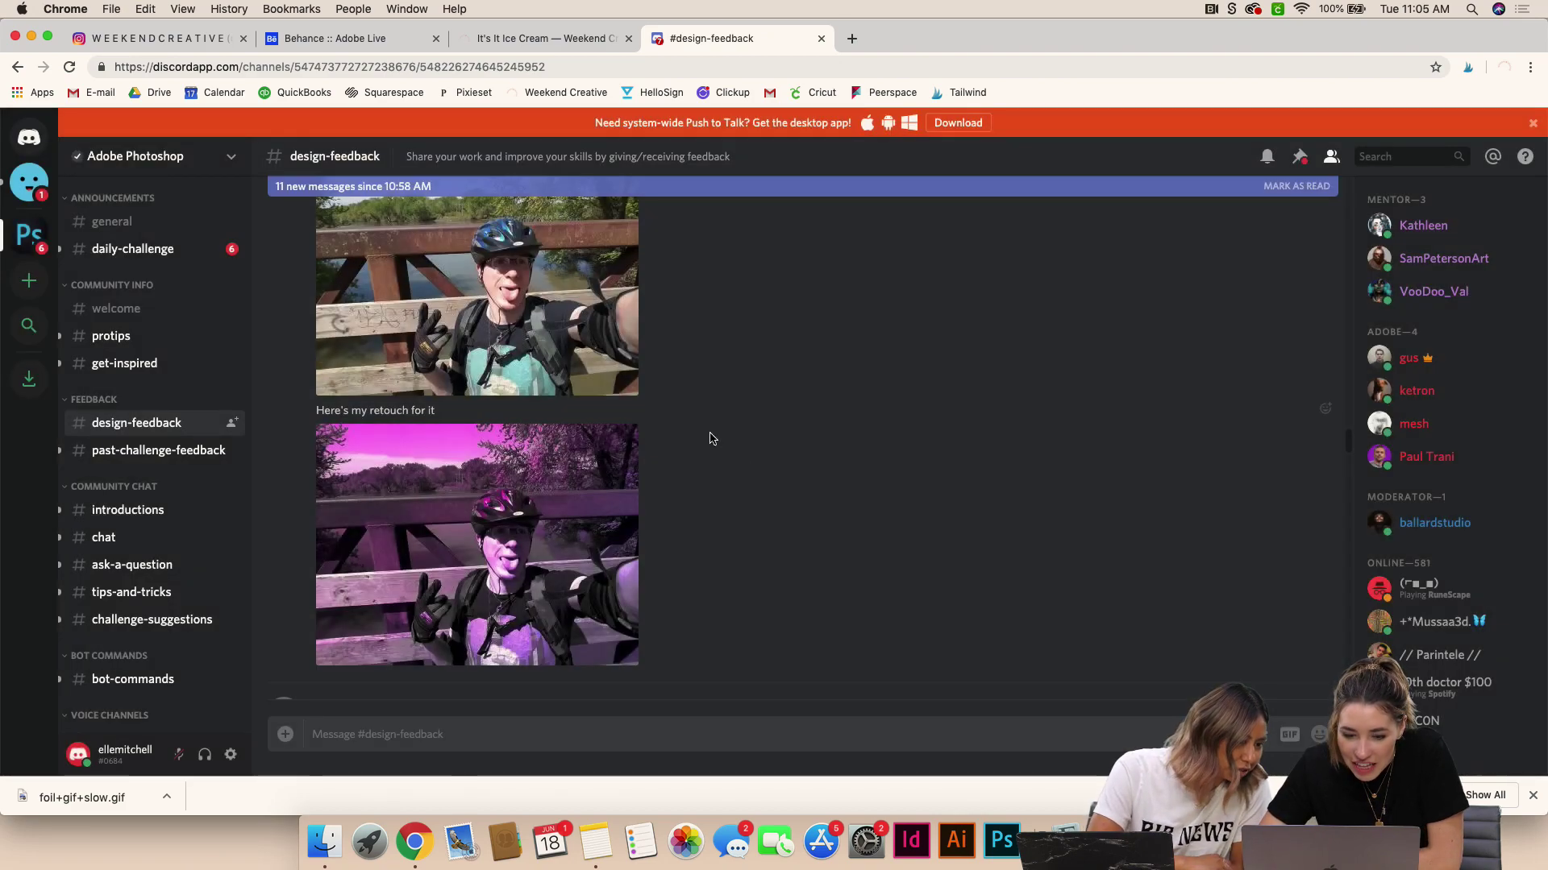
pyautogui.click(524, 322)
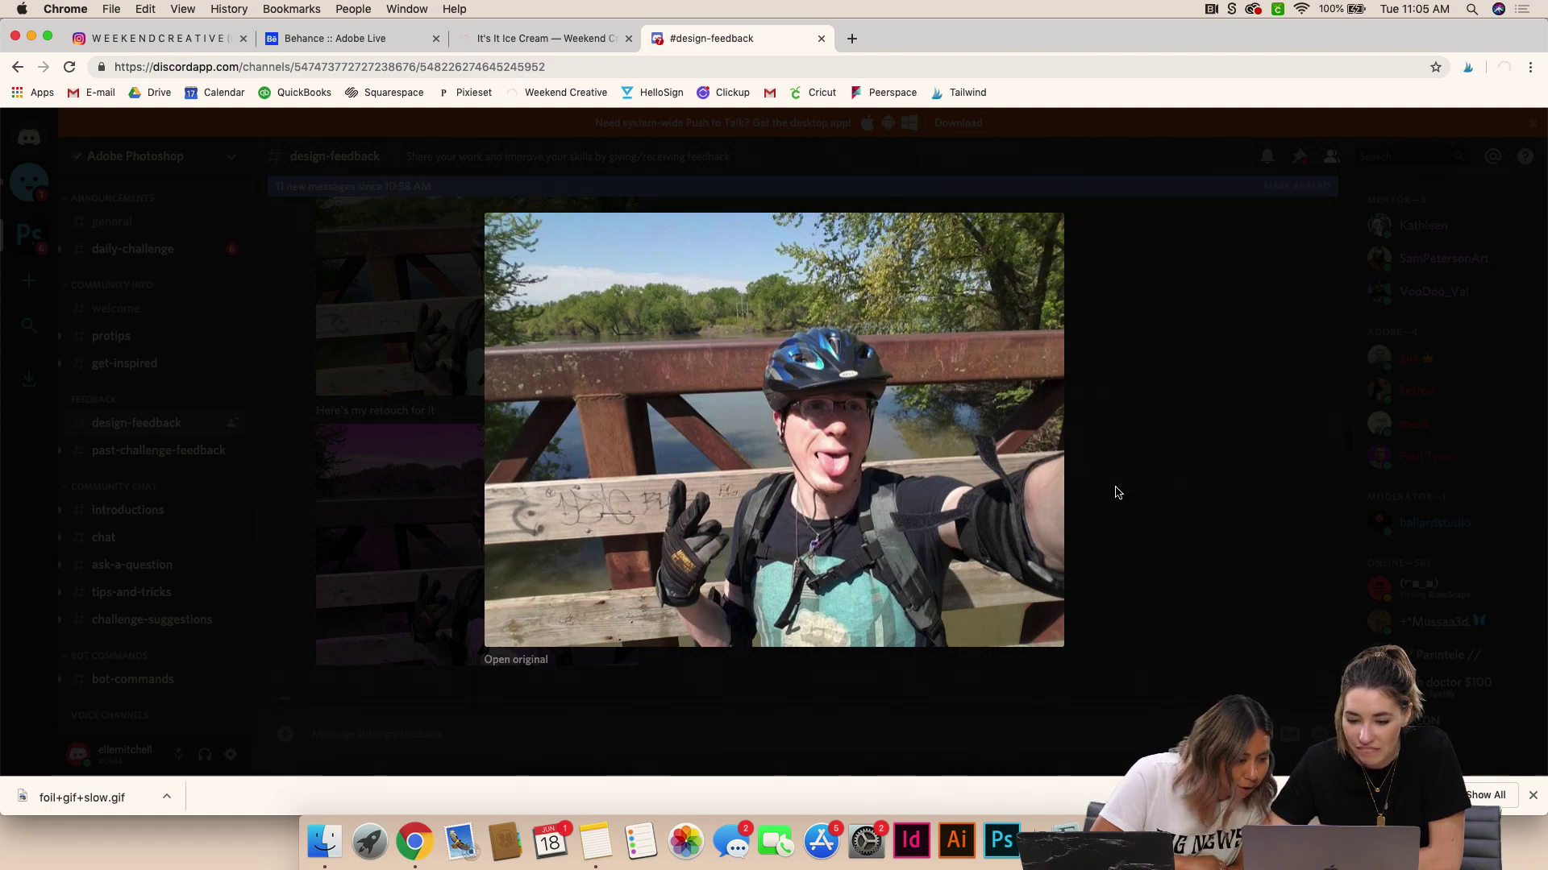
pyautogui.click(1115, 490)
pyautogui.click(548, 546)
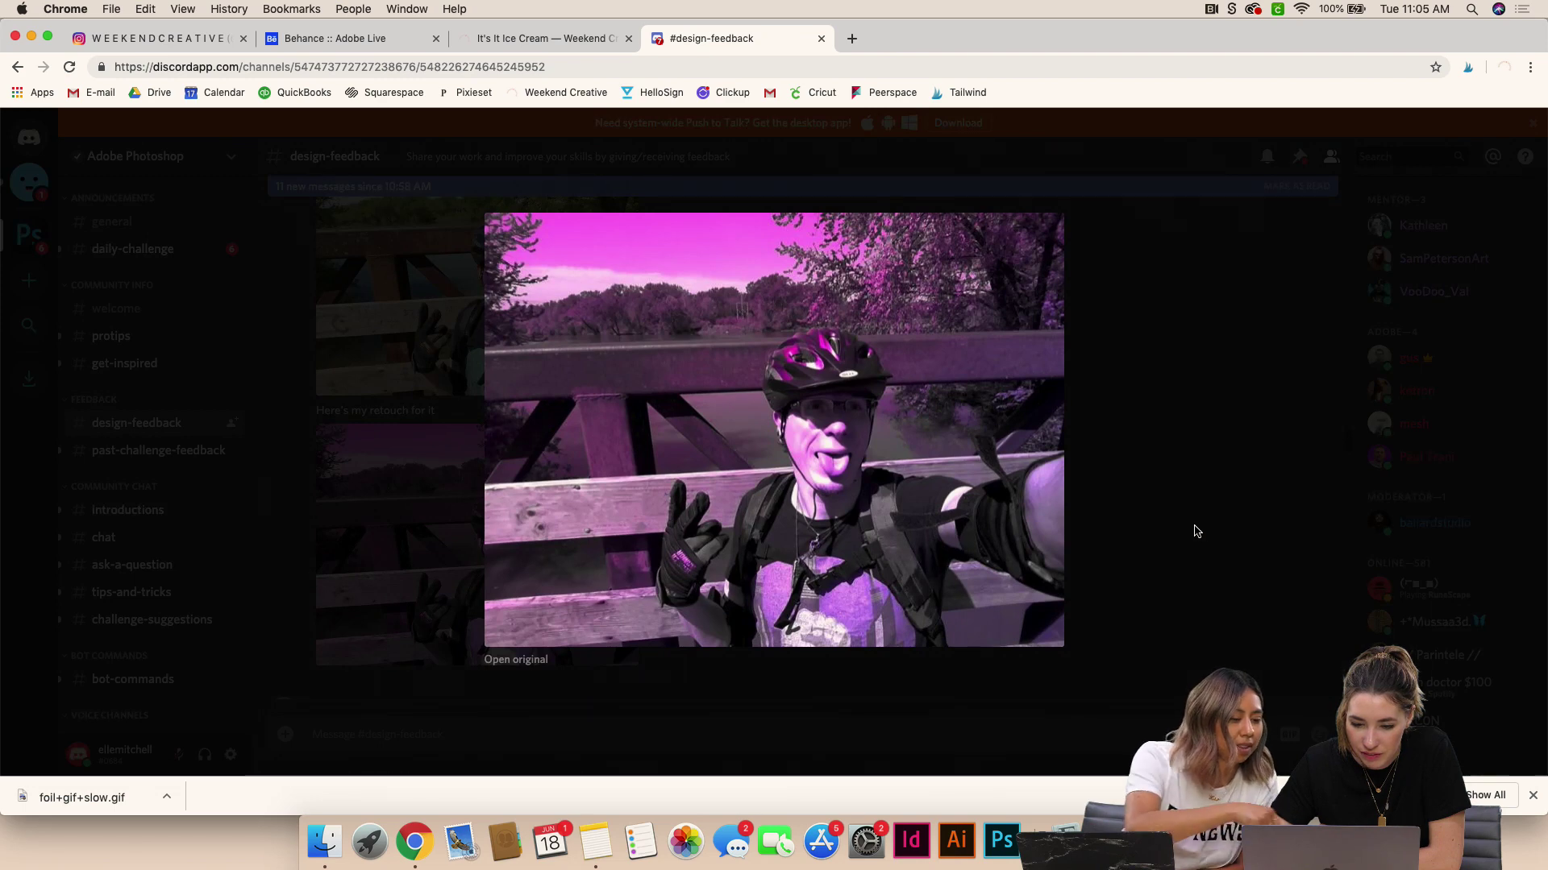
pyautogui.click(1196, 532)
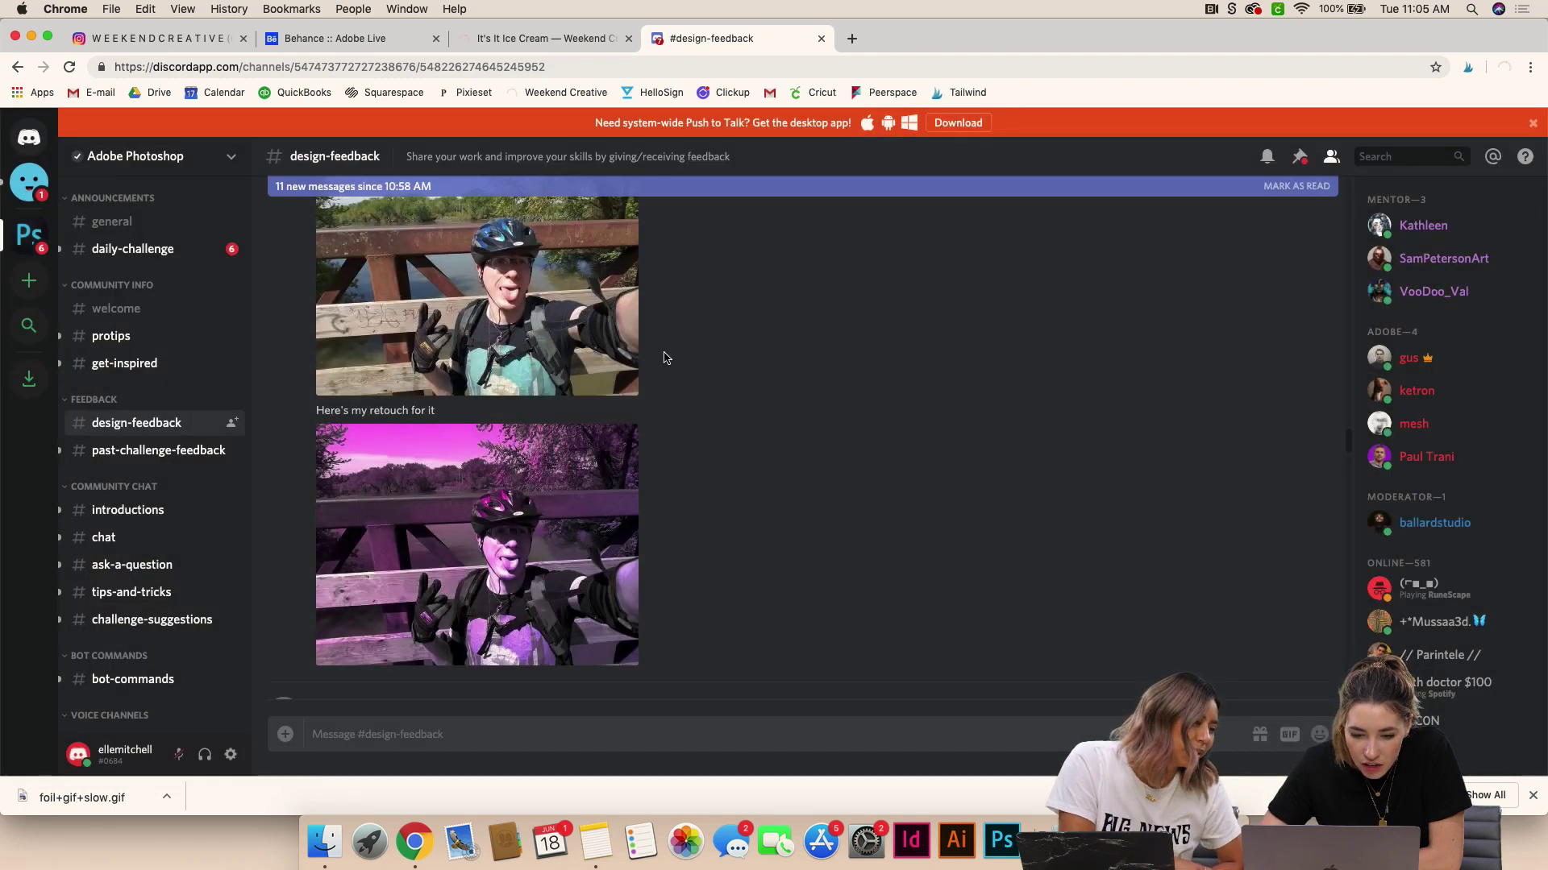
# Enlarge the cyclist's original and purple versions again to check details such as the graffiti on the wooden railing
pyautogui.click(470, 349)
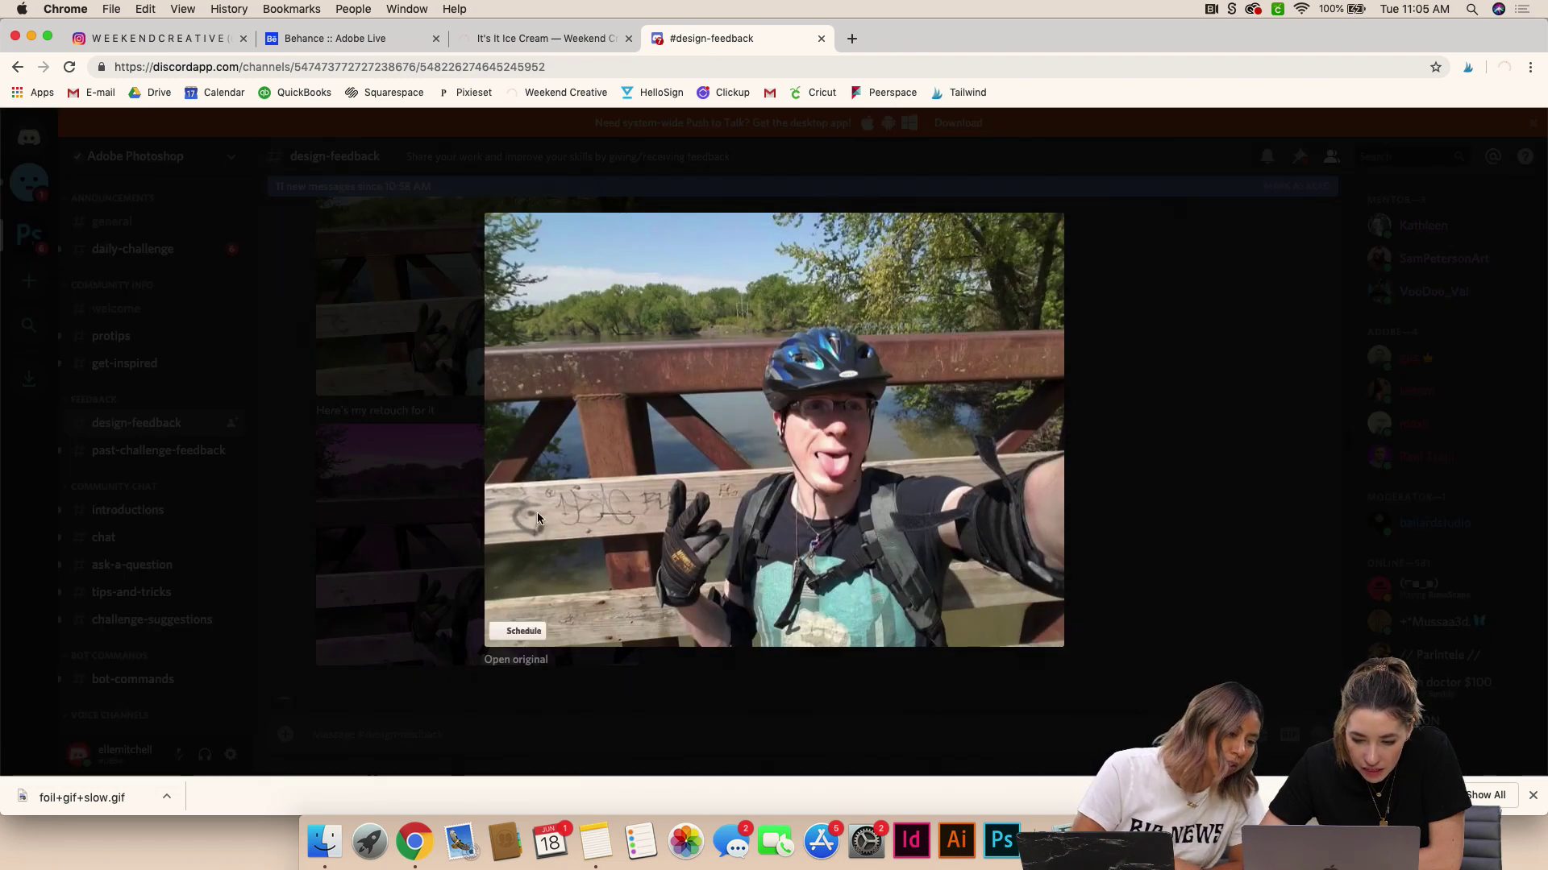
pyautogui.click(780, 684)
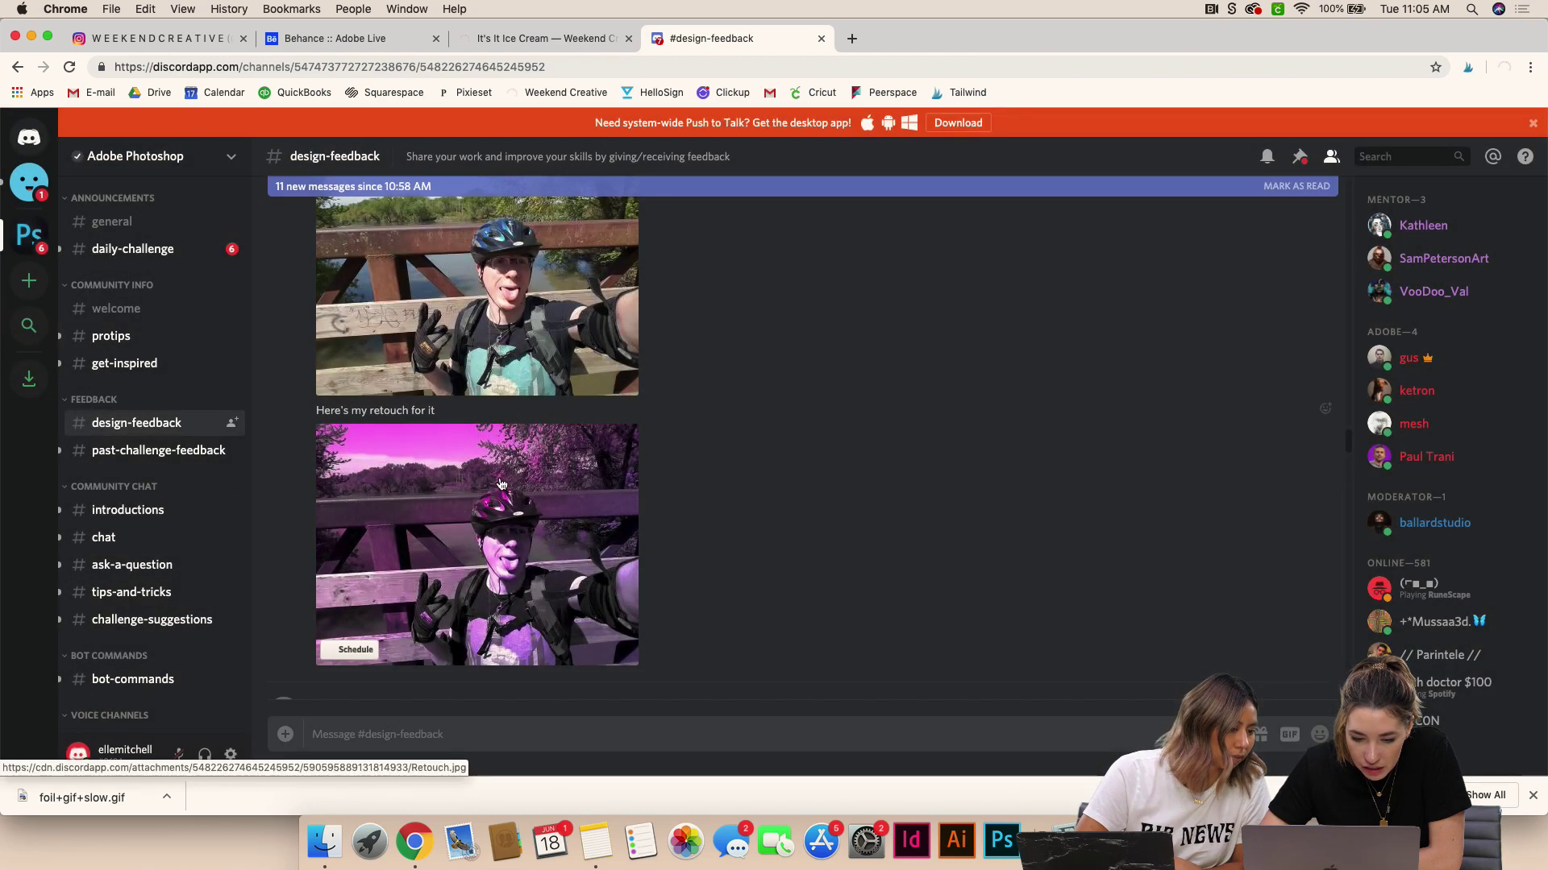
pyautogui.click(357, 238)
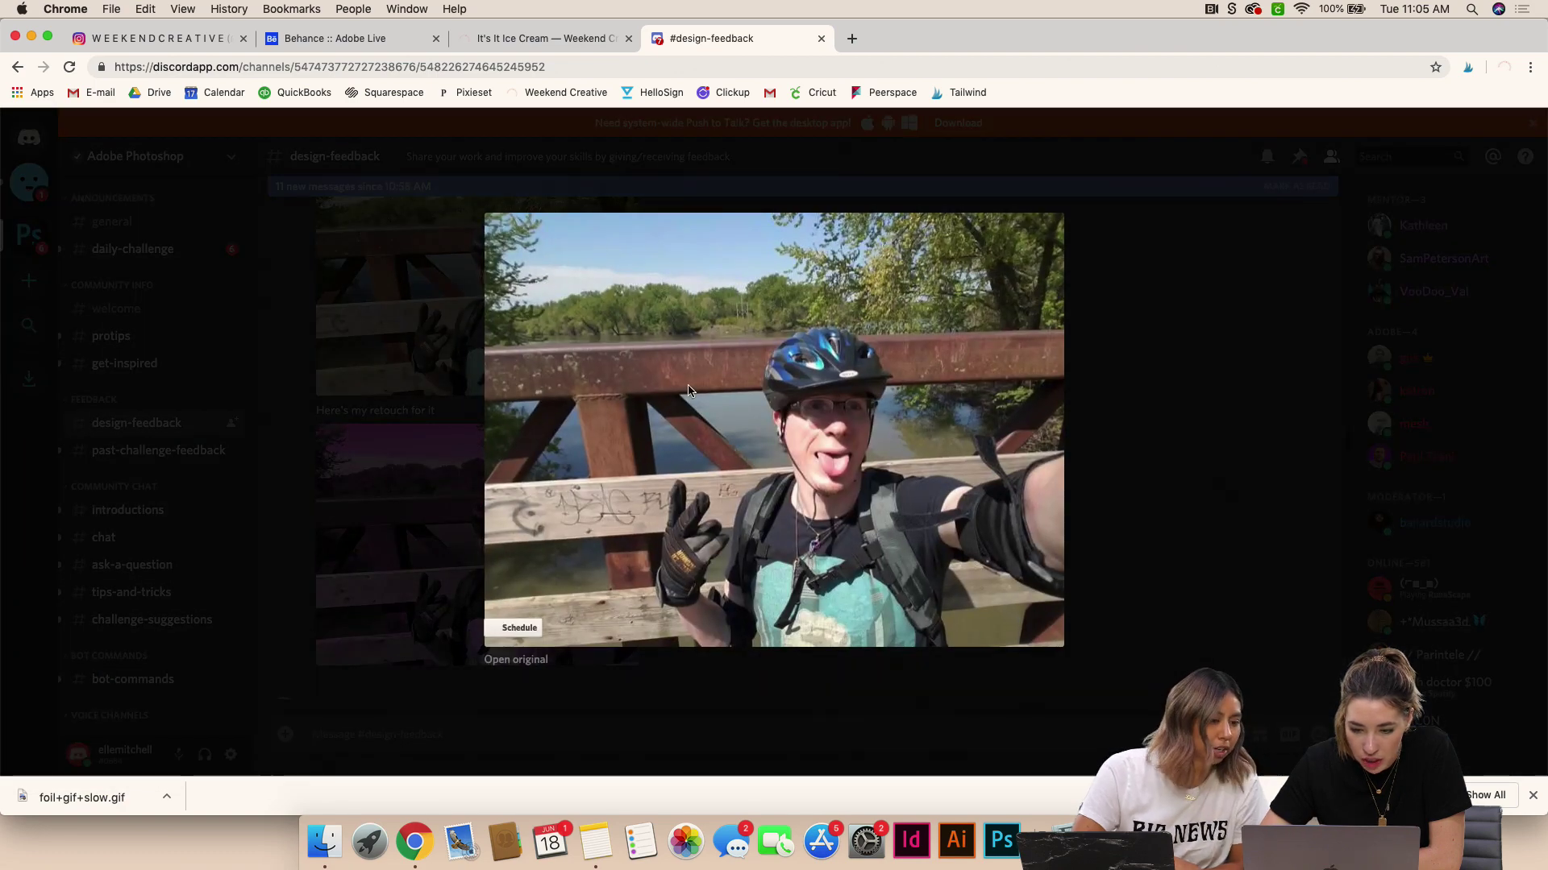
pyautogui.click(1072, 511)
pyautogui.click(632, 464)
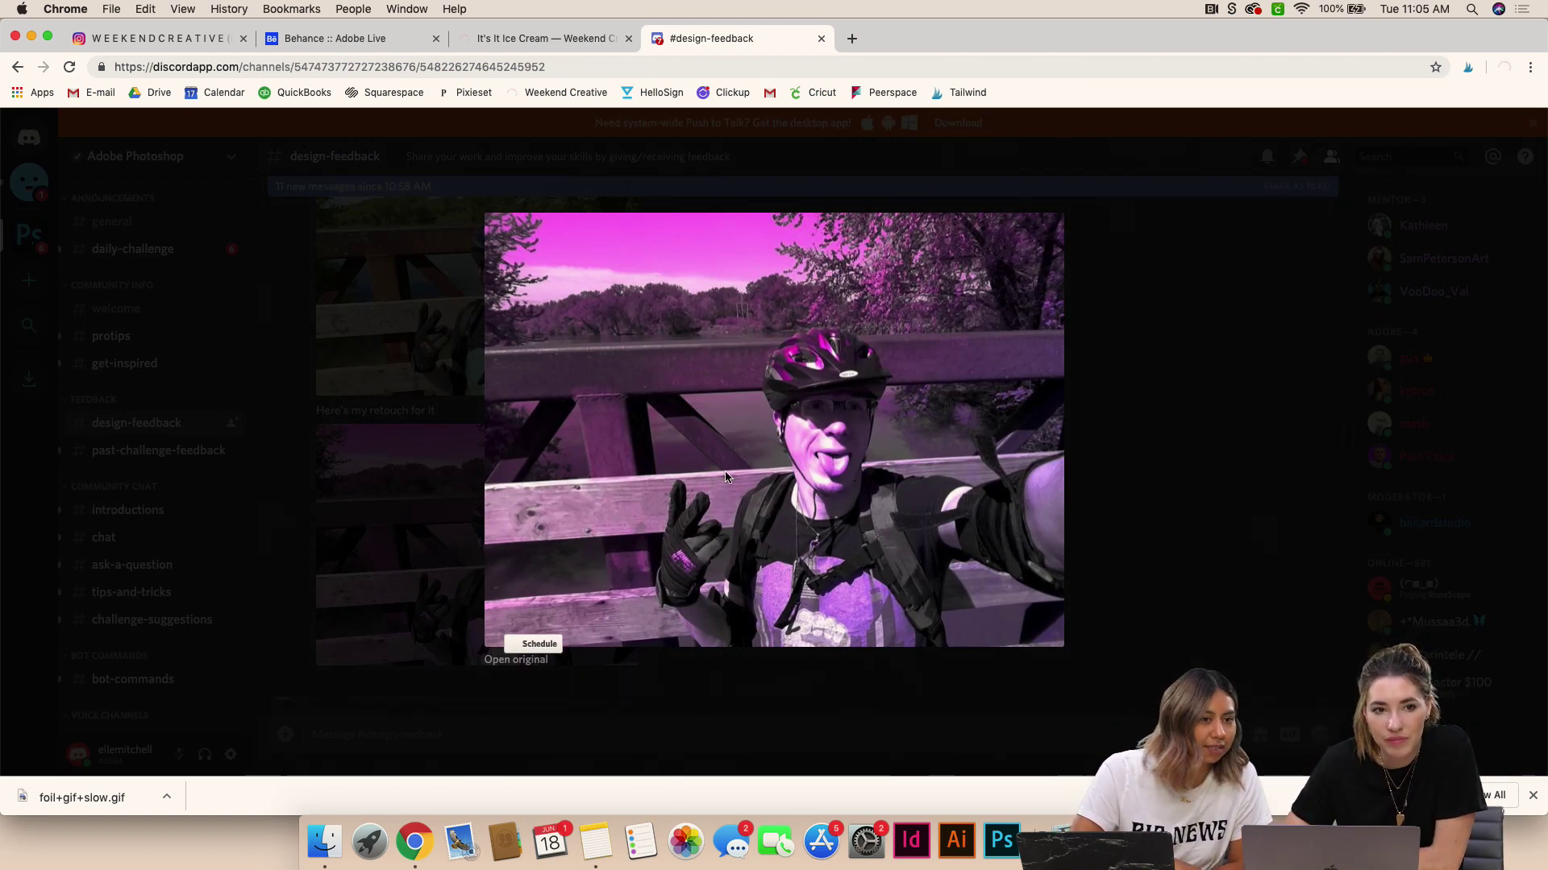
pyautogui.click(1225, 587)
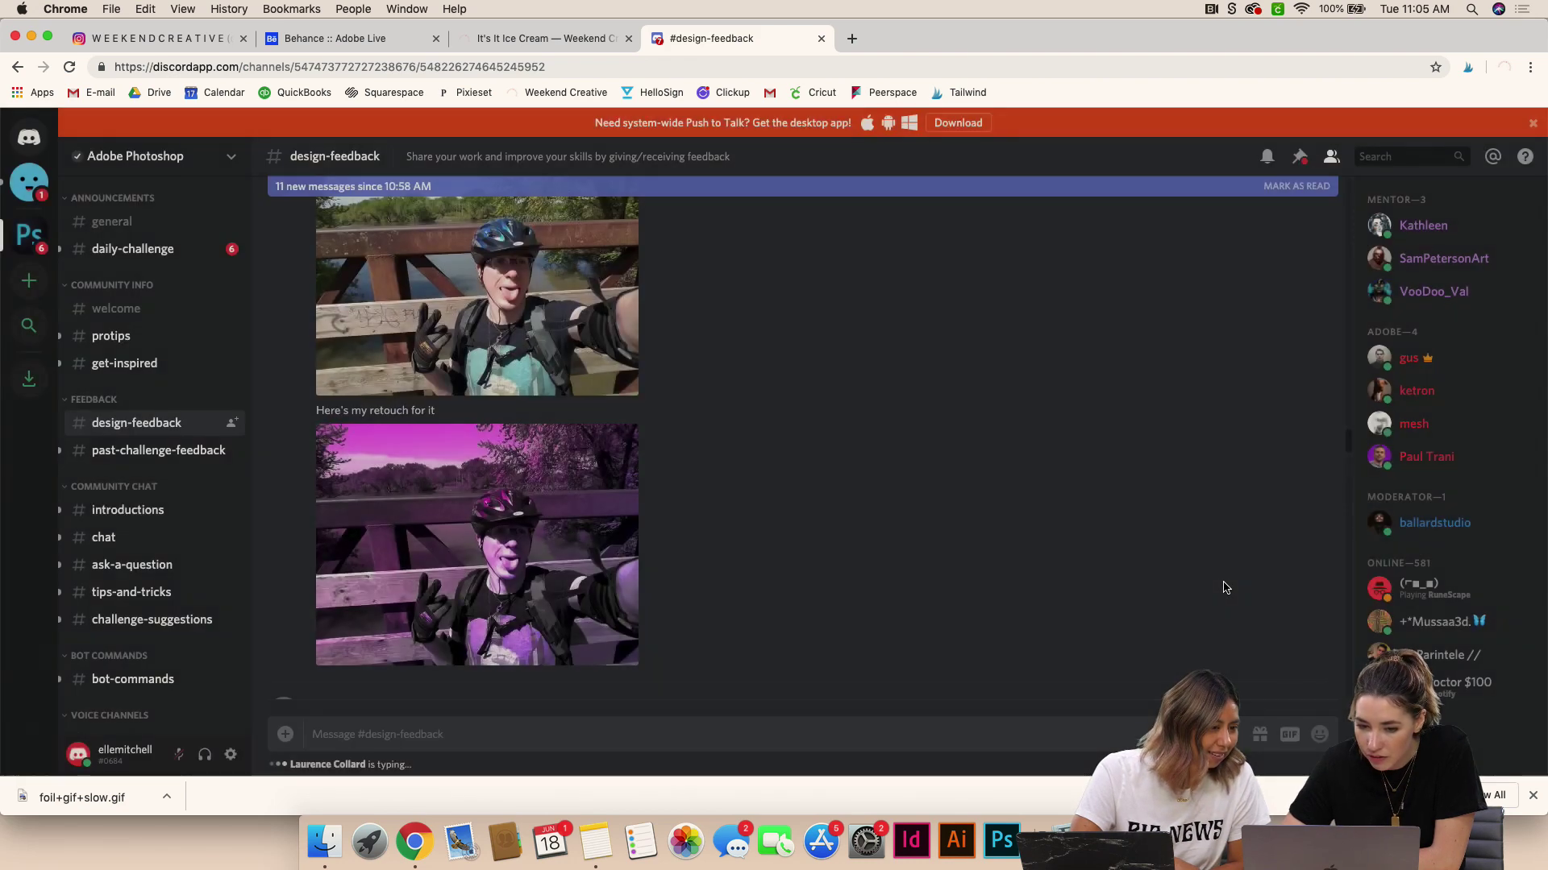
# Find the night-street portrait post about Gradient Map changes above and compare its original with both red-toned edits at full size
pyautogui.scroll(10, 959, 443)
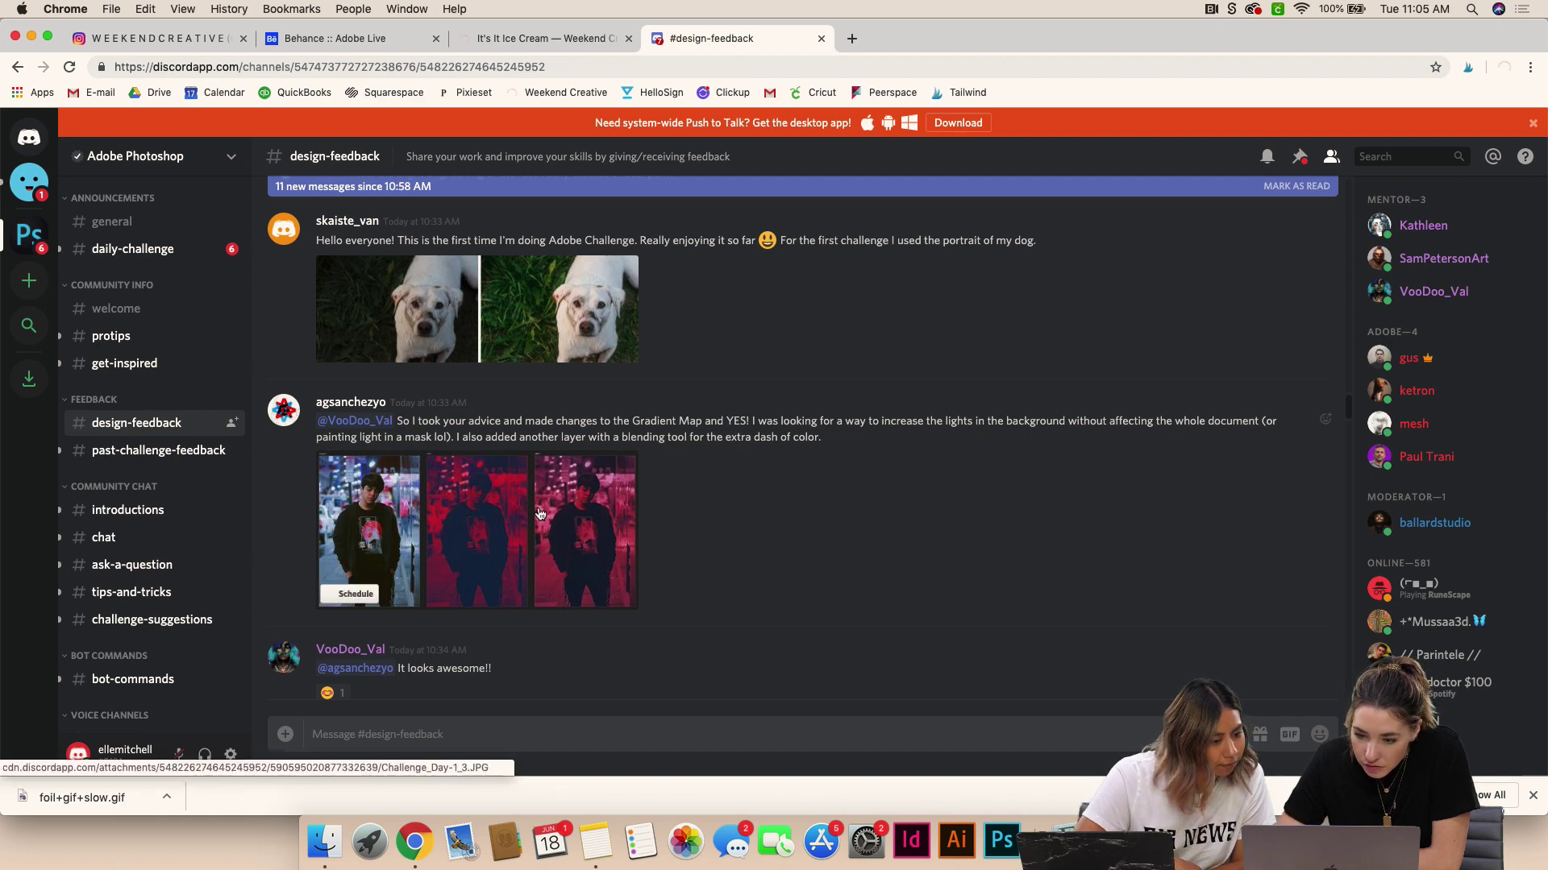
pyautogui.click(354, 523)
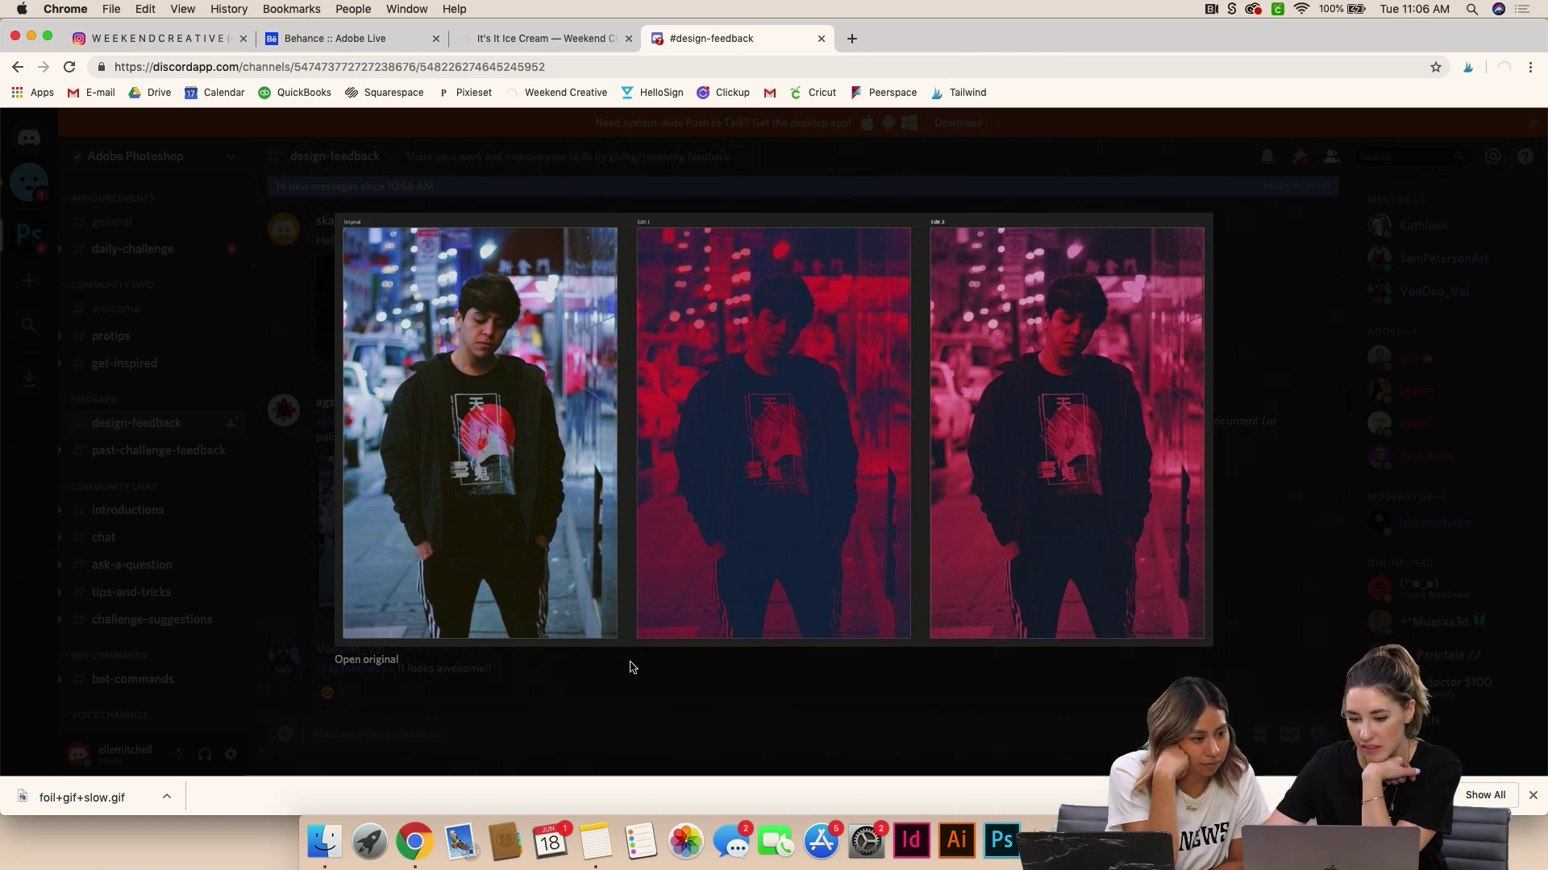
pyautogui.click(595, 708)
# Find the first-challenge portrait of the white dog above and compare its darker original with the brightened edit at full size
pyautogui.scroll(2, 706, 586)
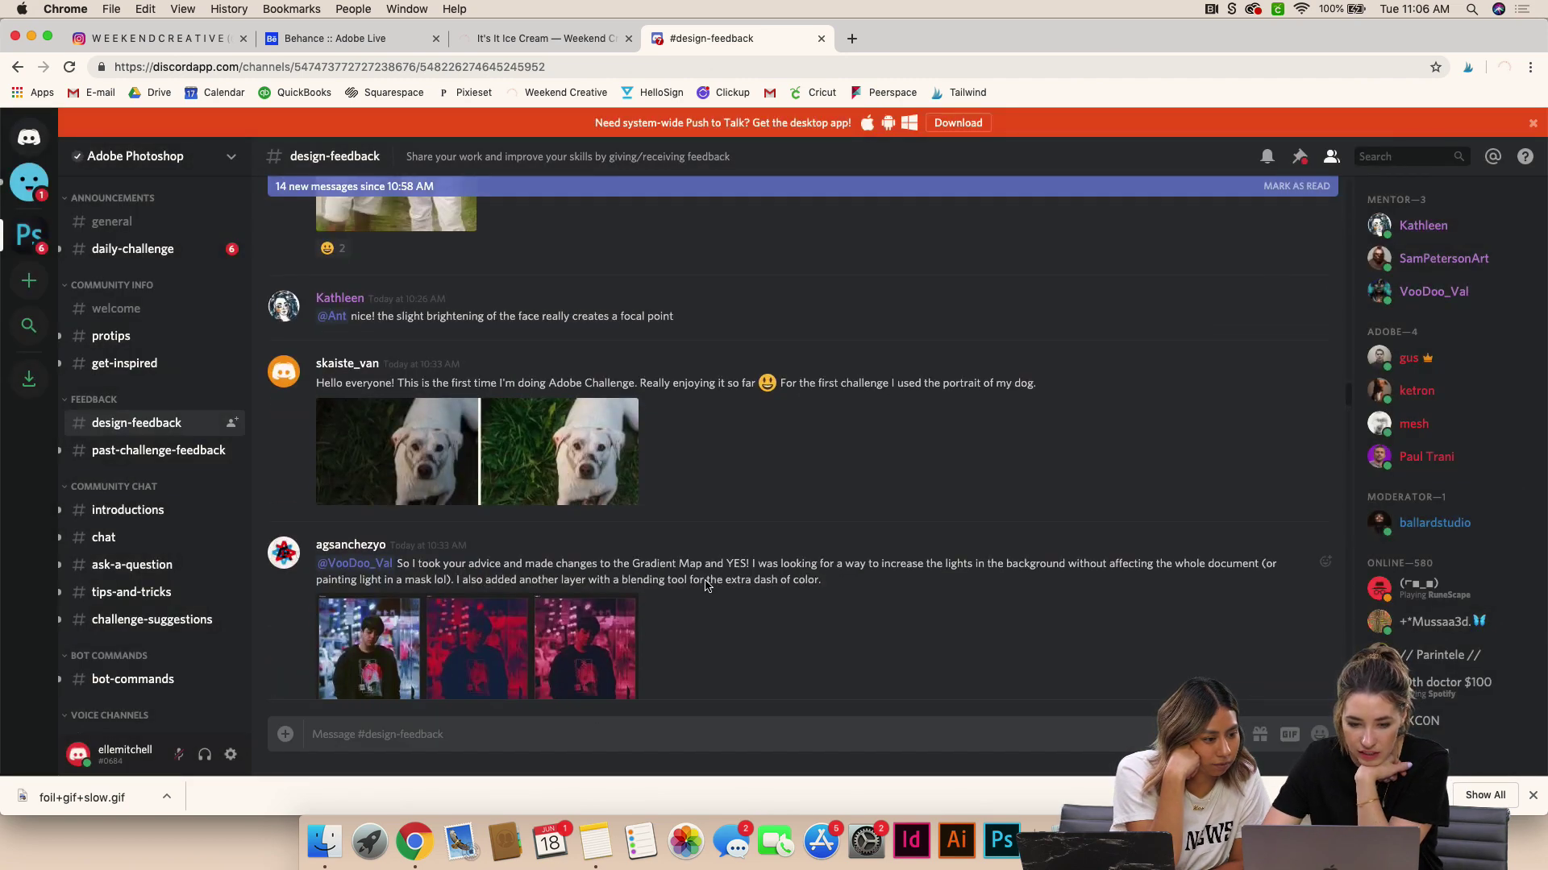
pyautogui.scroll(2, 706, 581)
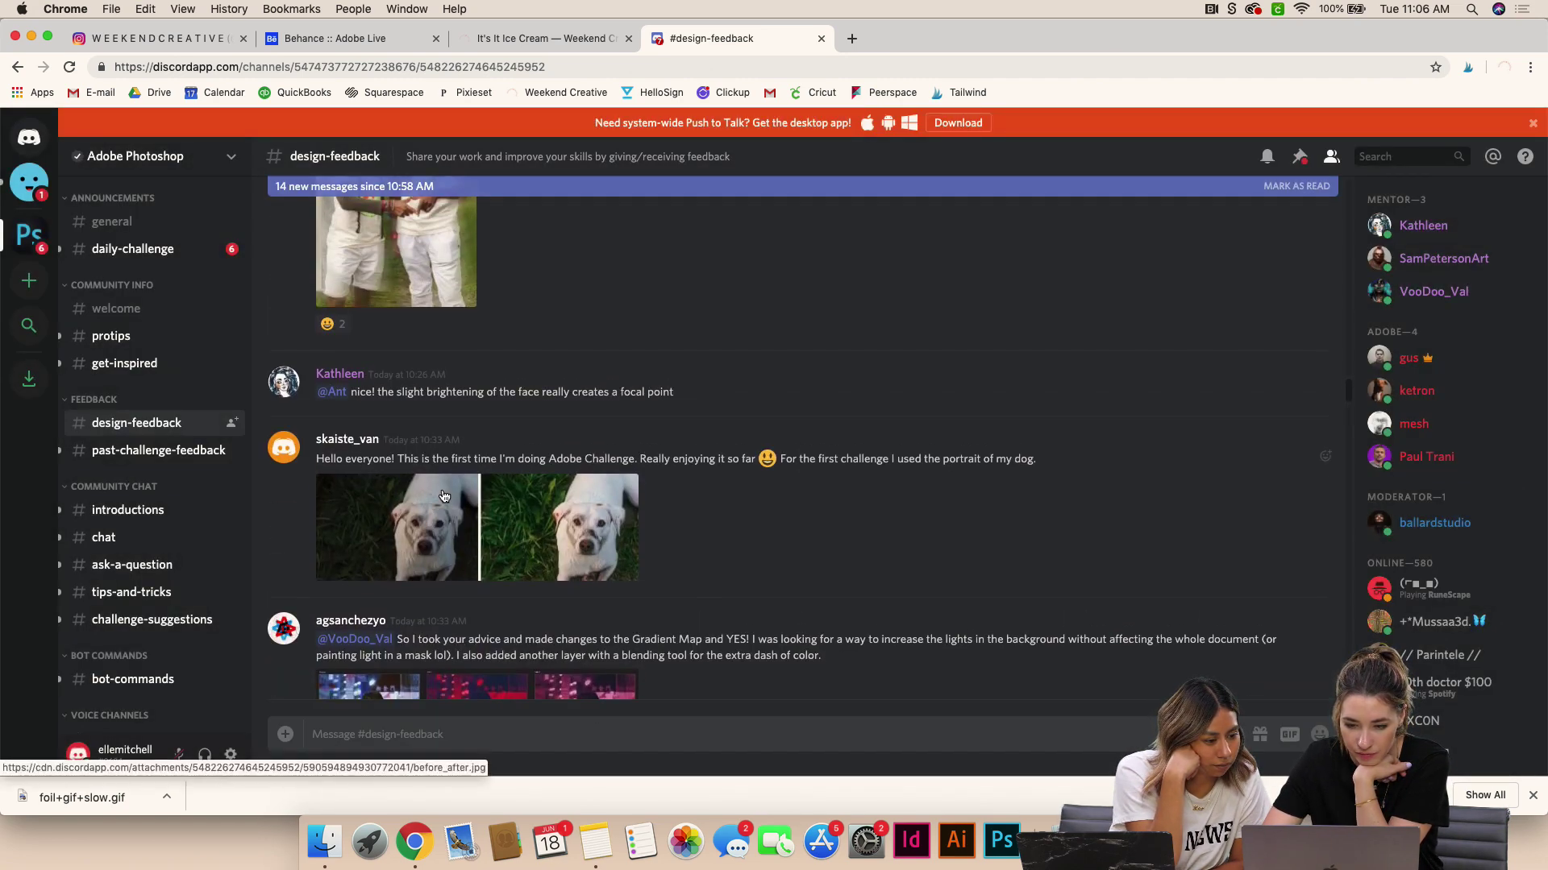
pyautogui.click(416, 507)
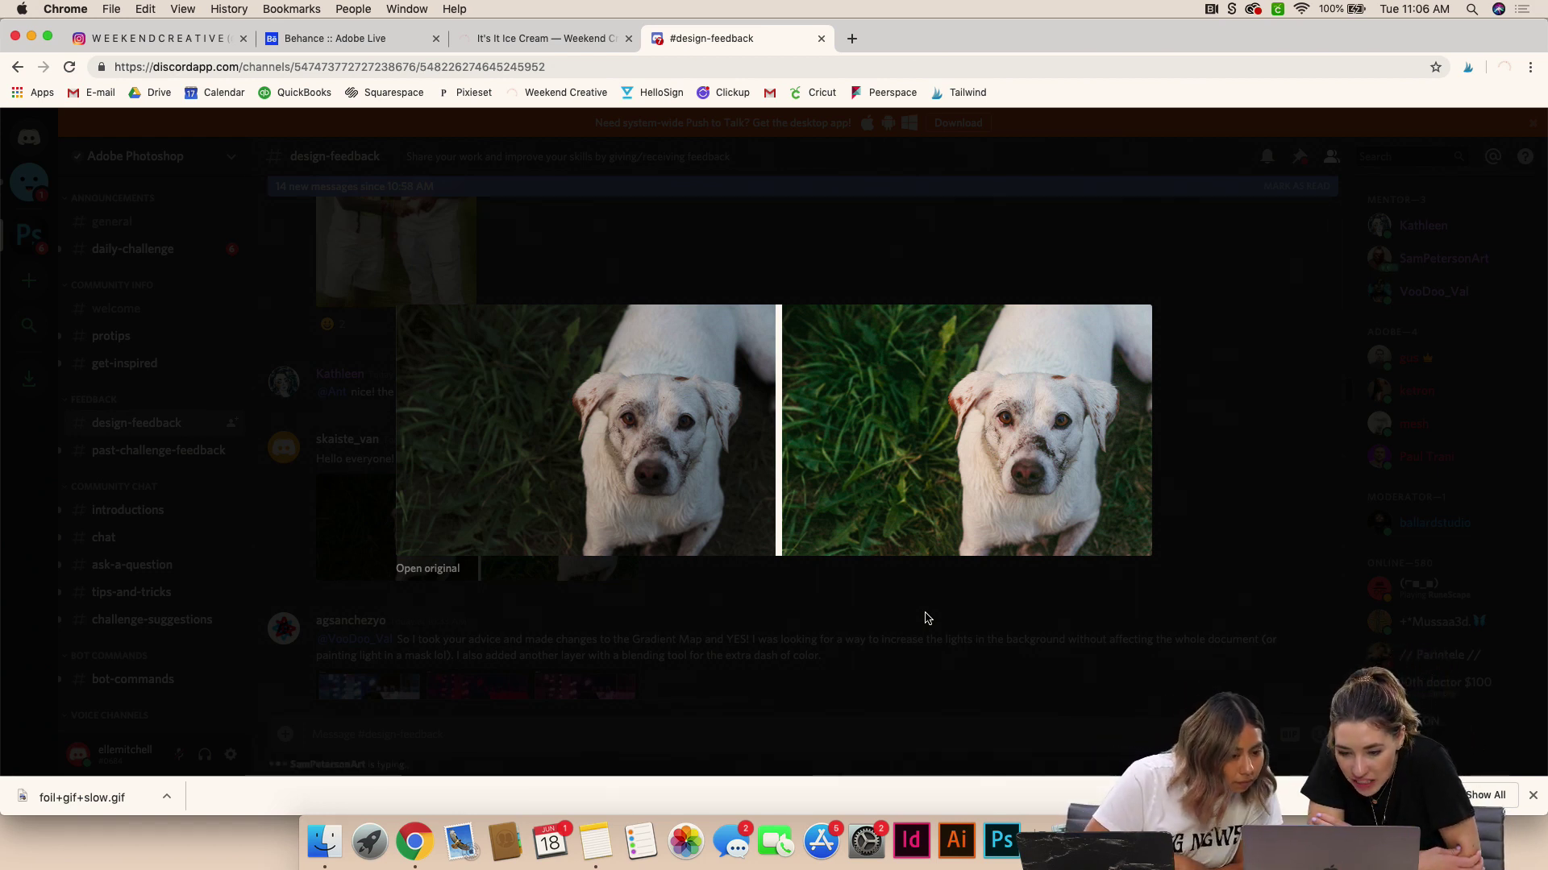
pyautogui.moveTo(1007, 408)
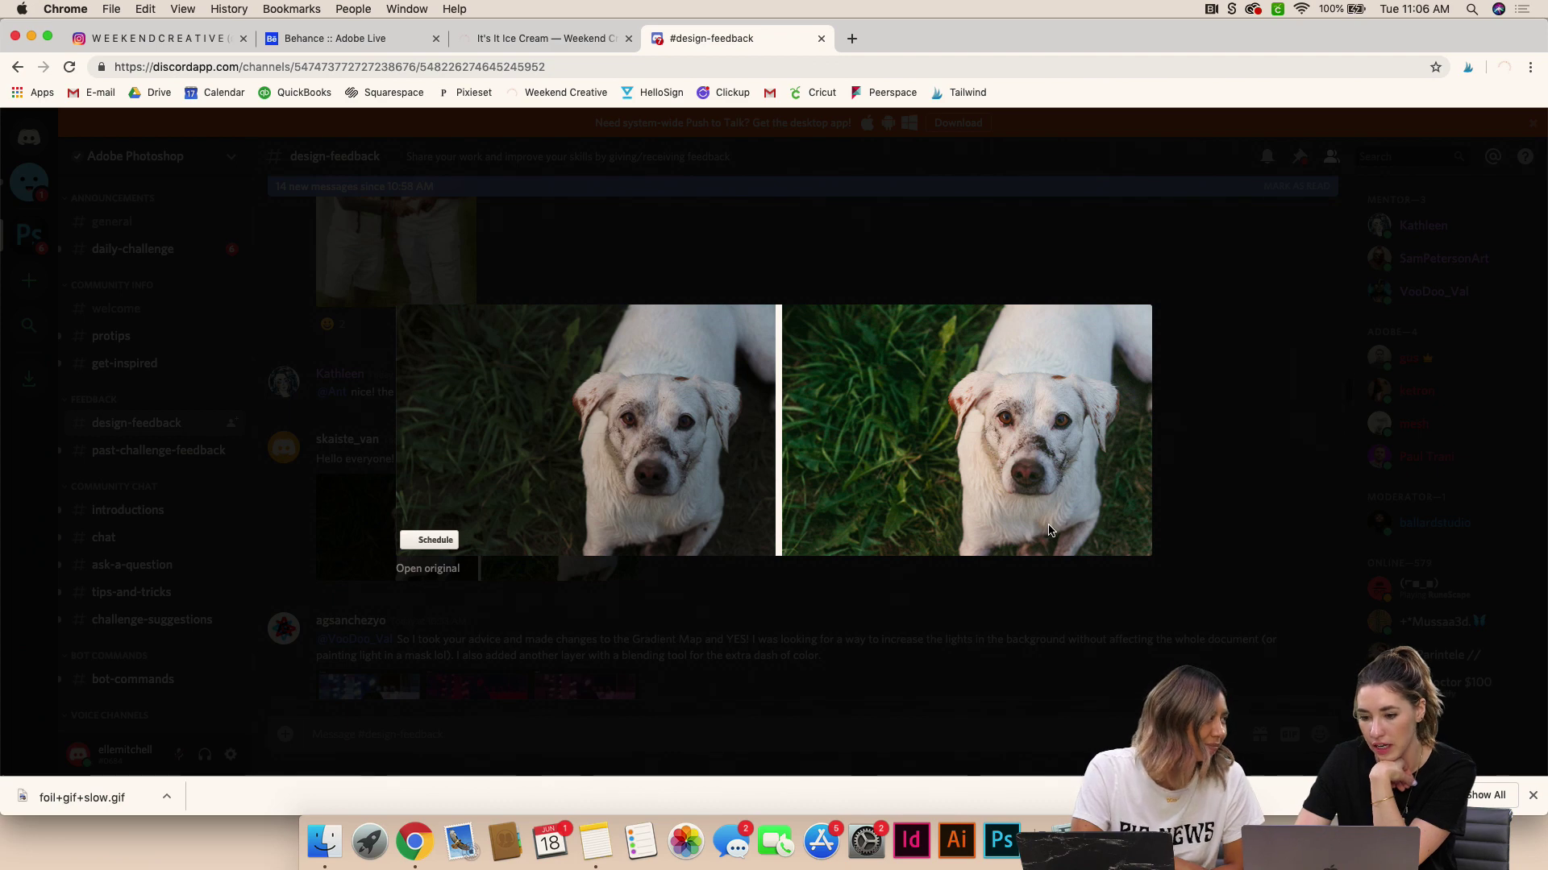
pyautogui.click(1013, 598)
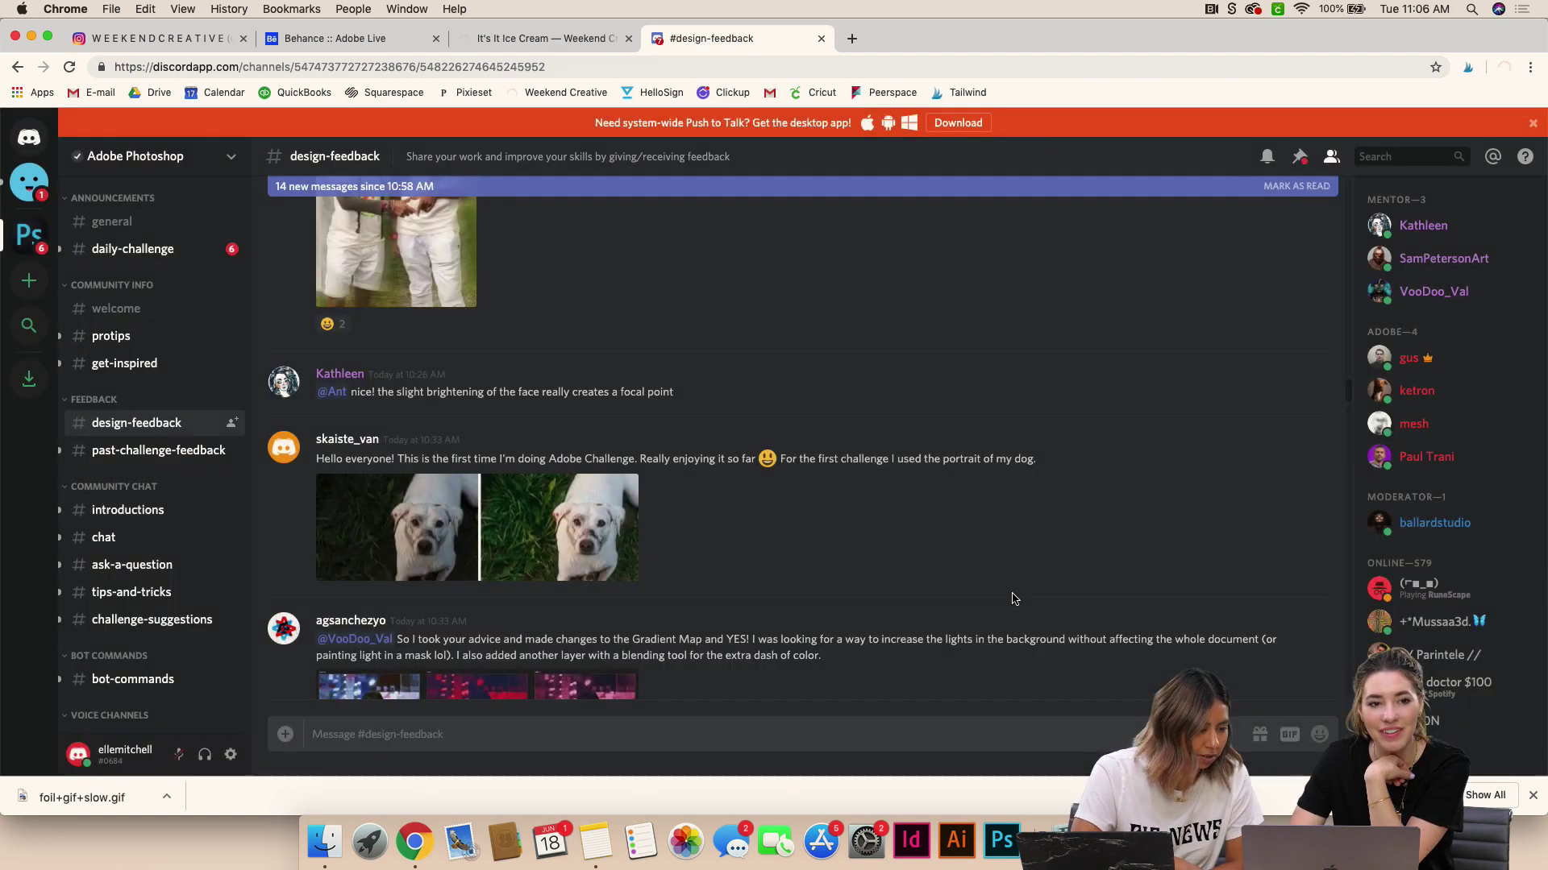
# Find the day-one touch-up and spin portrait of the two men in red hats and view it at full size
pyautogui.scroll(2, 987, 537)
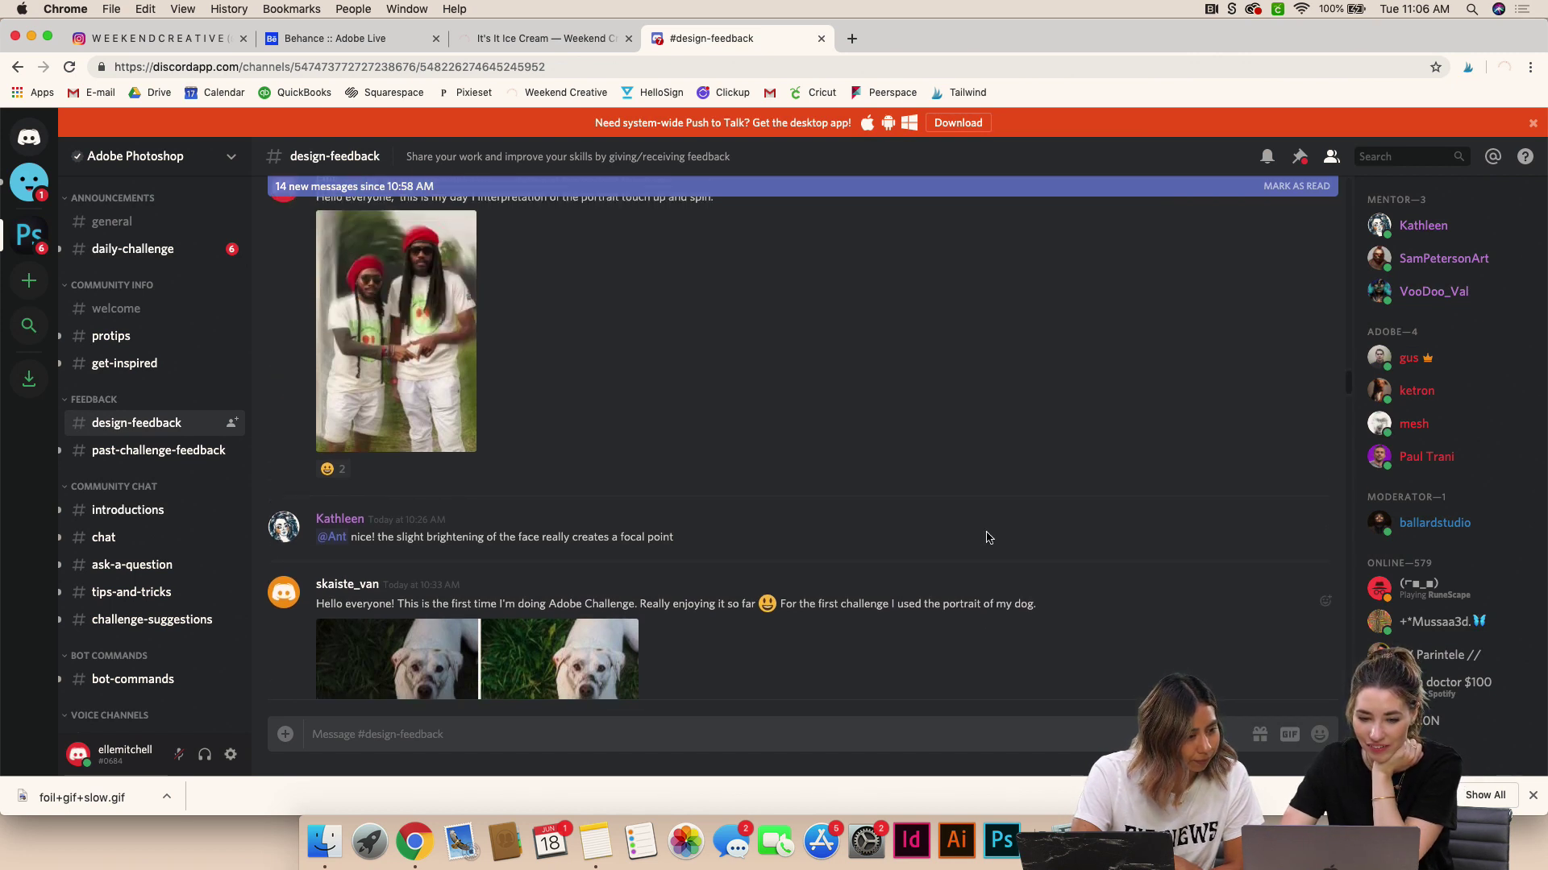
pyautogui.scroll(2, 989, 537)
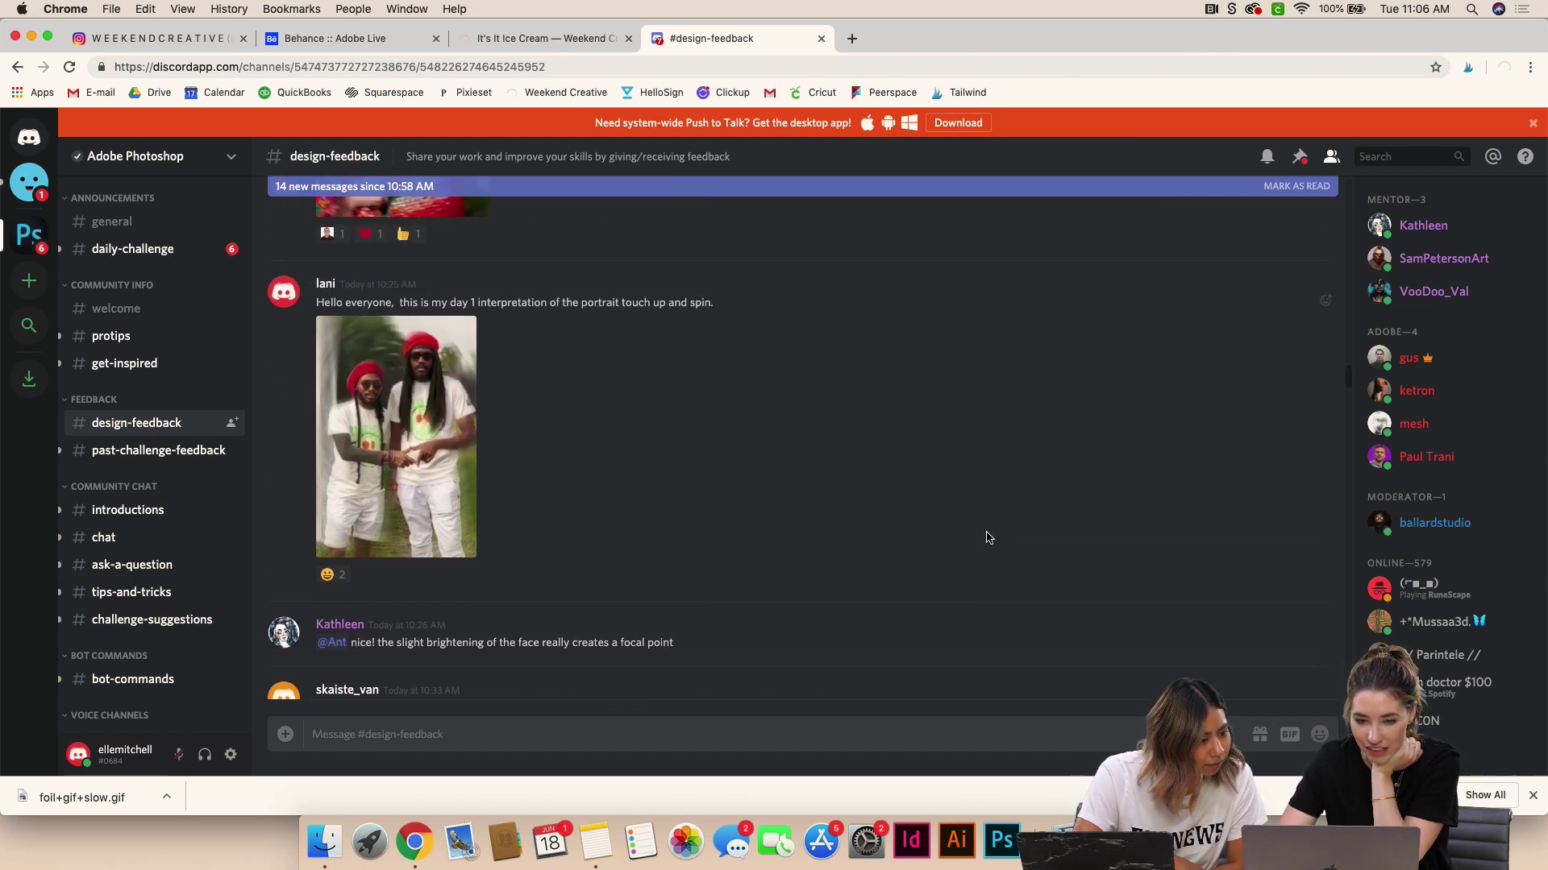
pyautogui.scroll(1, 989, 537)
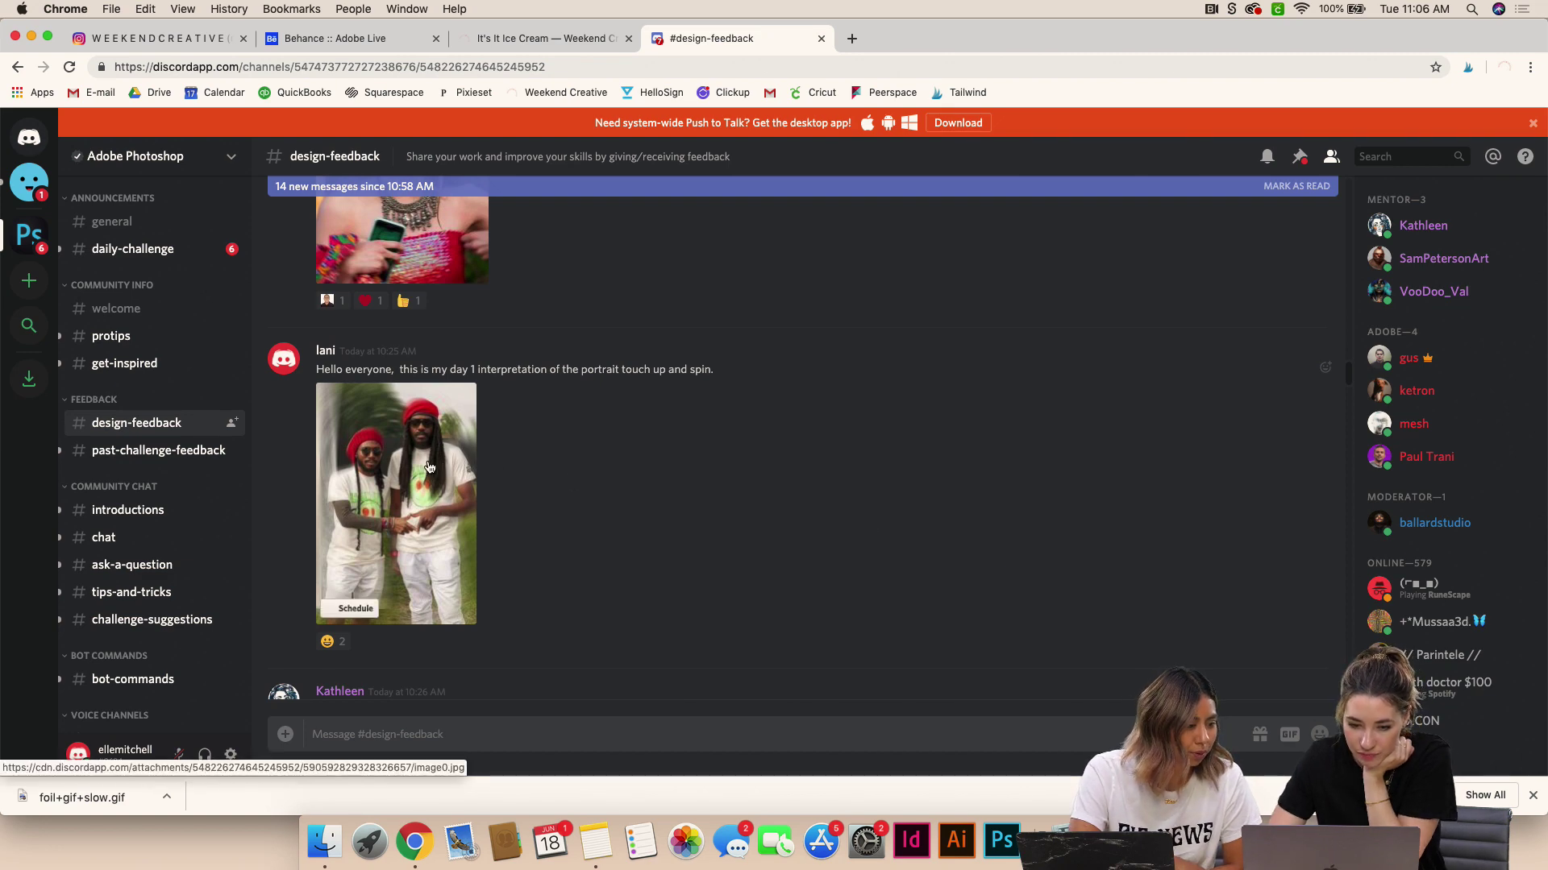
pyautogui.click(443, 463)
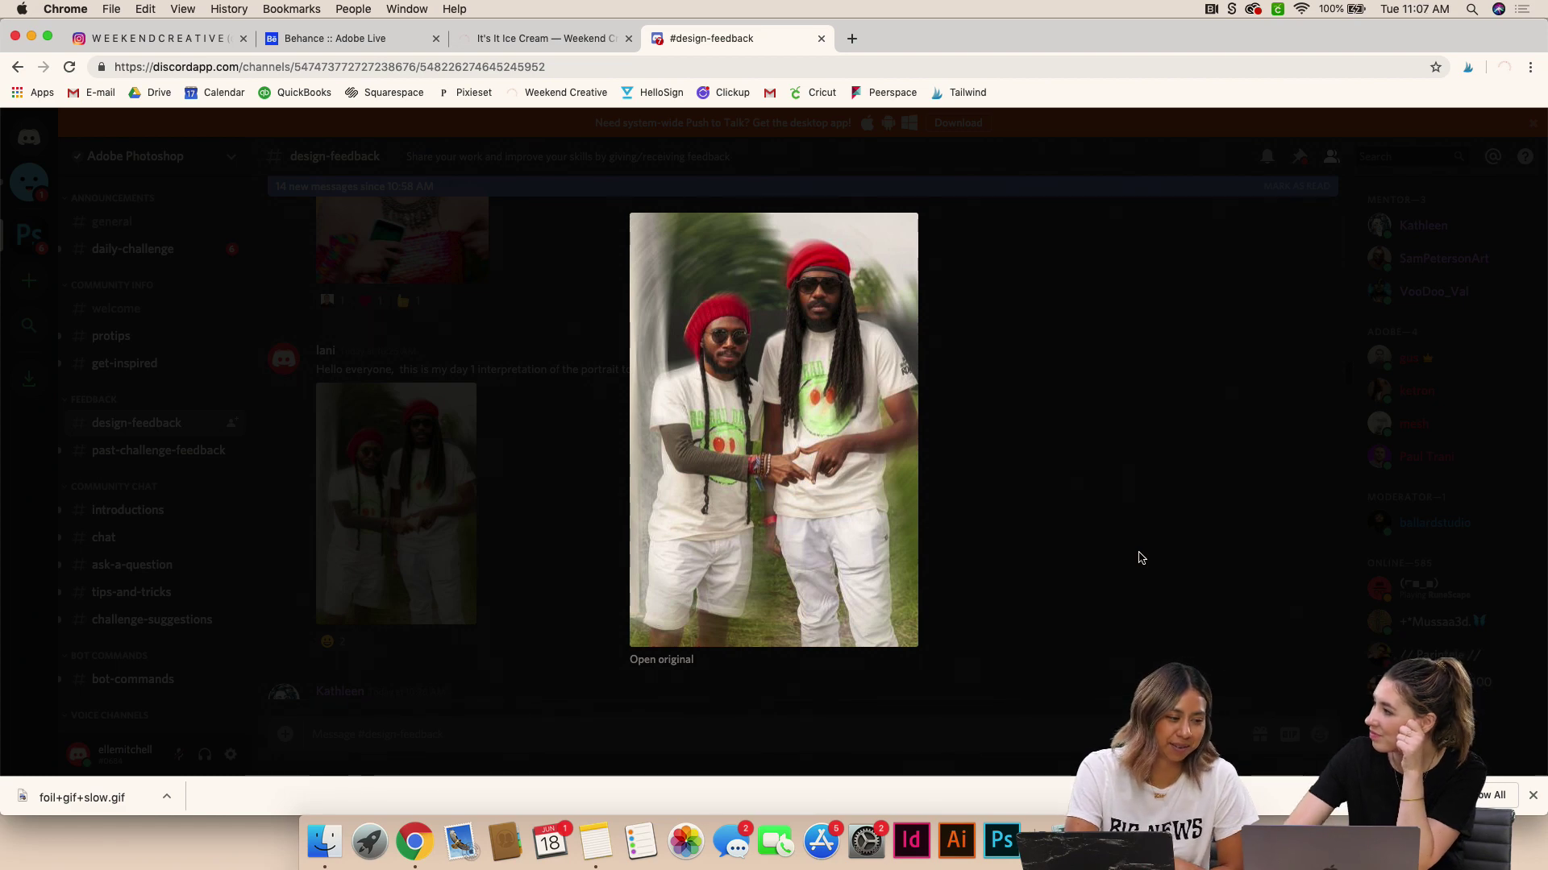
pyautogui.click(1139, 556)
# Find the day-one portrait of the woman with the daisy headband and compare the original with the retouched version at full size
pyautogui.scroll(4, 1074, 453)
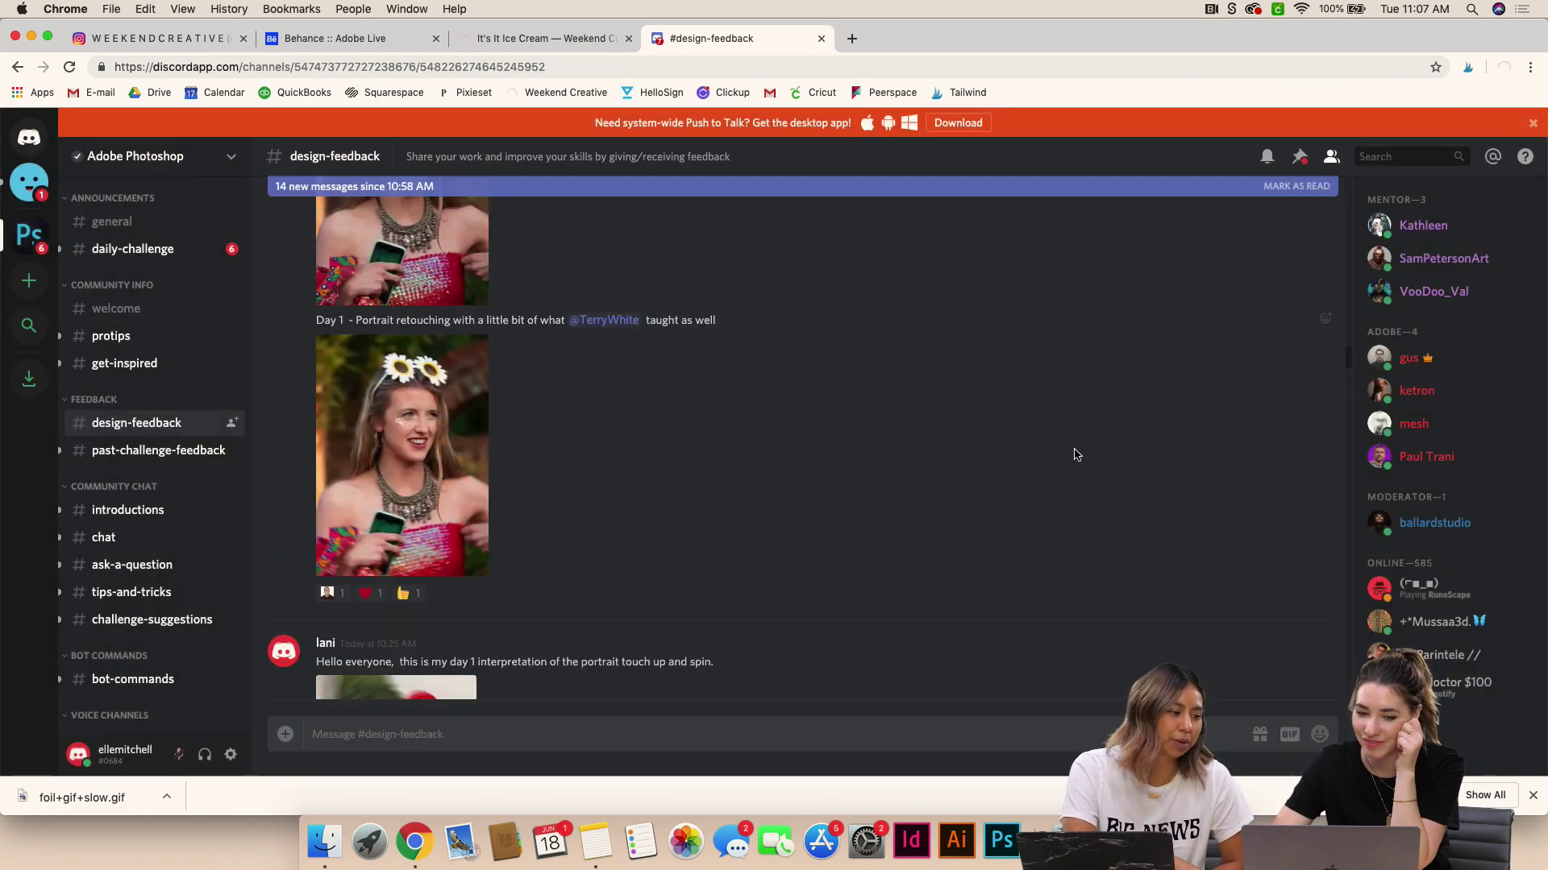
pyautogui.scroll(2, 1074, 454)
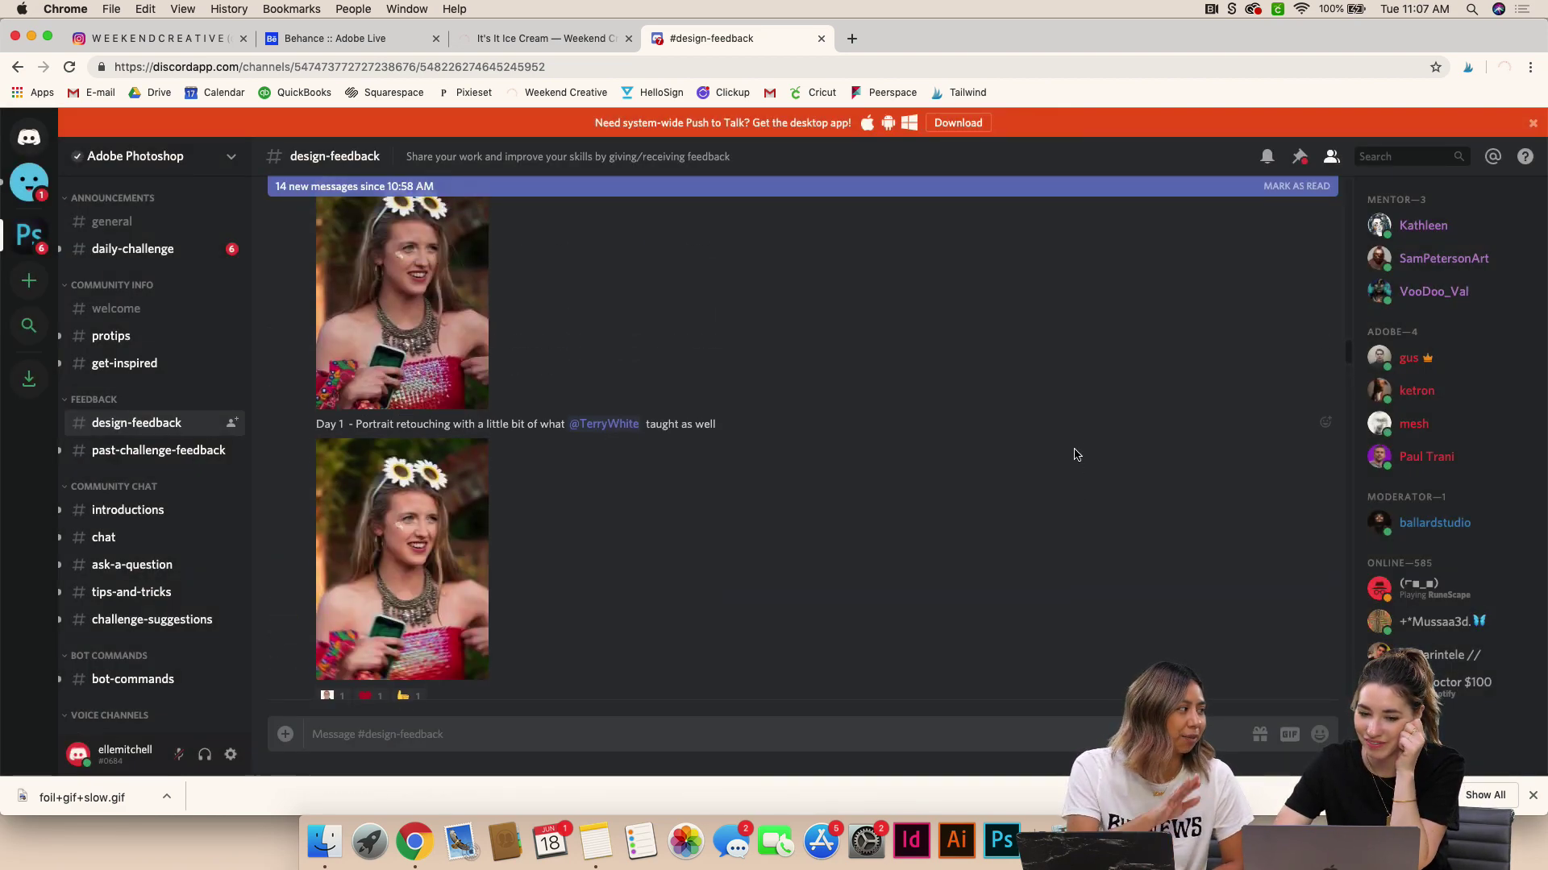
pyautogui.scroll(3, 1074, 454)
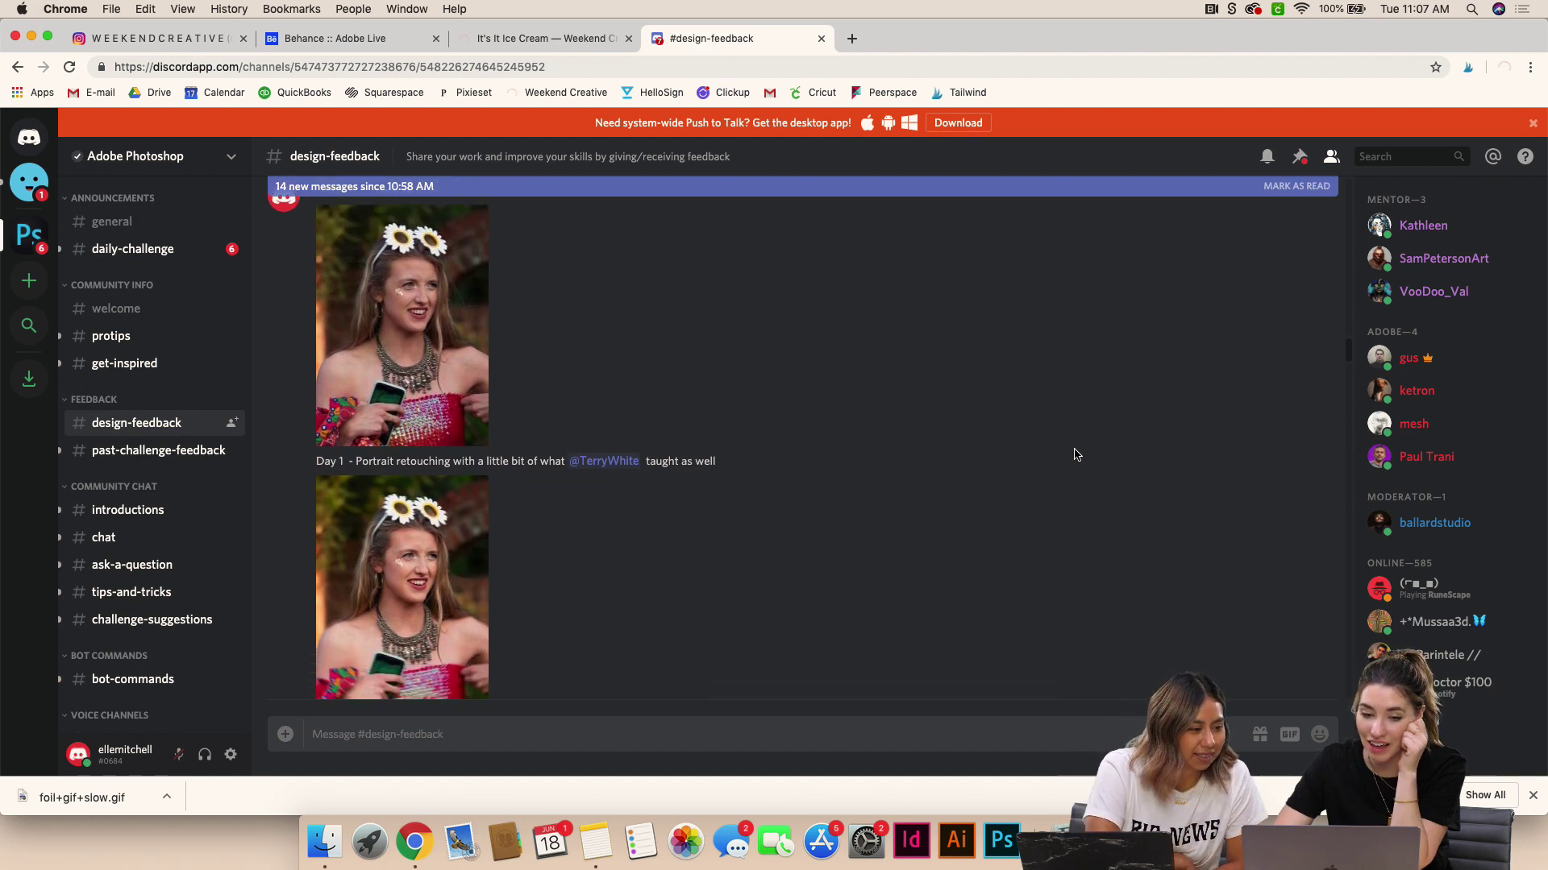
pyautogui.scroll(-3, 1075, 454)
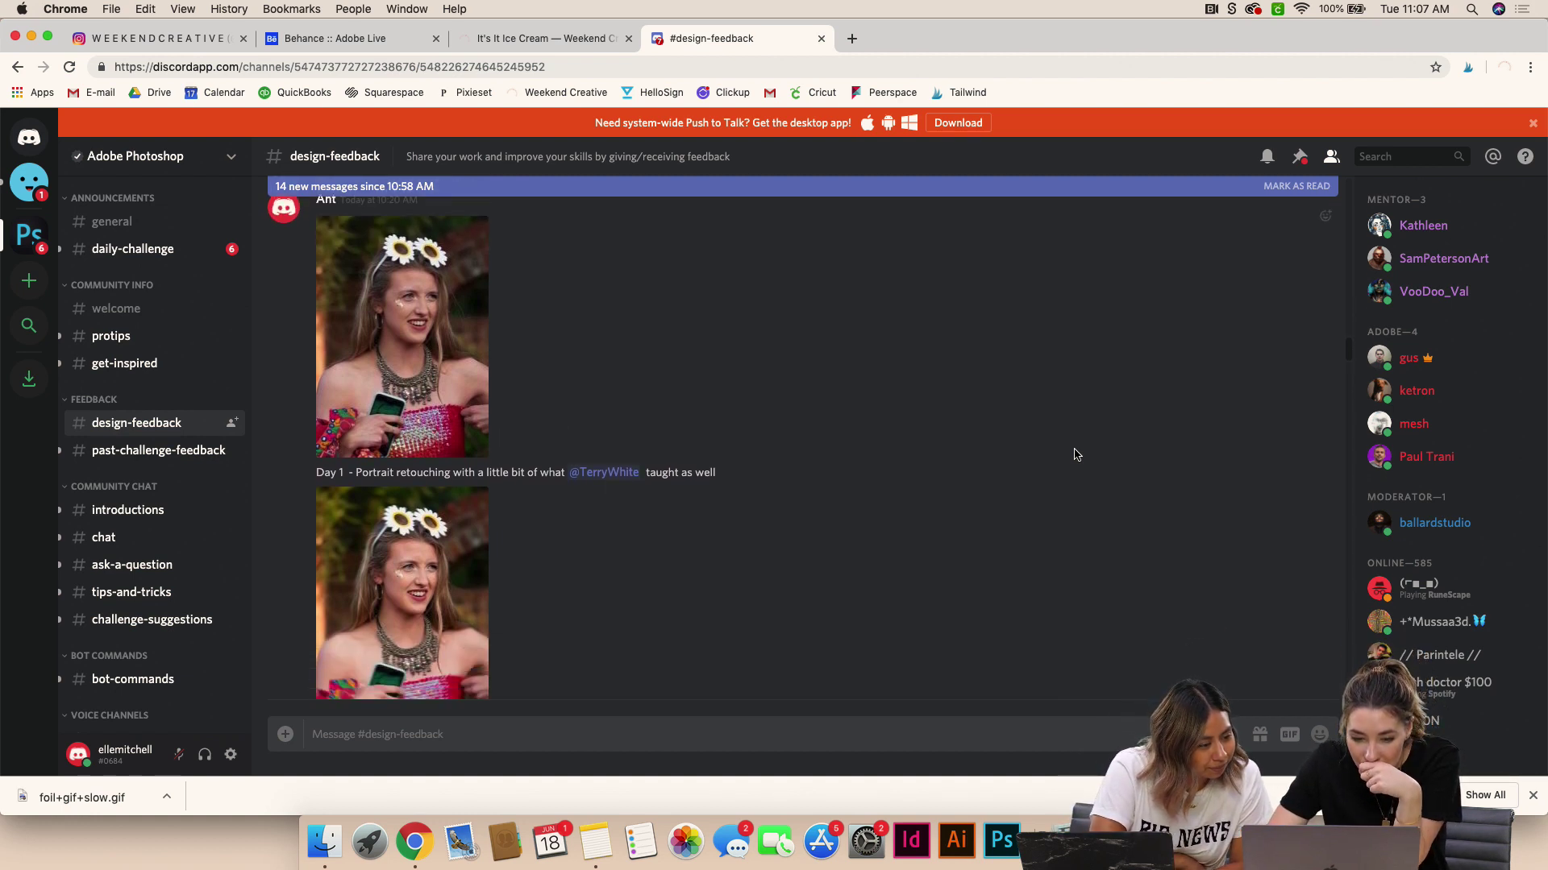
pyautogui.scroll(1, 1075, 454)
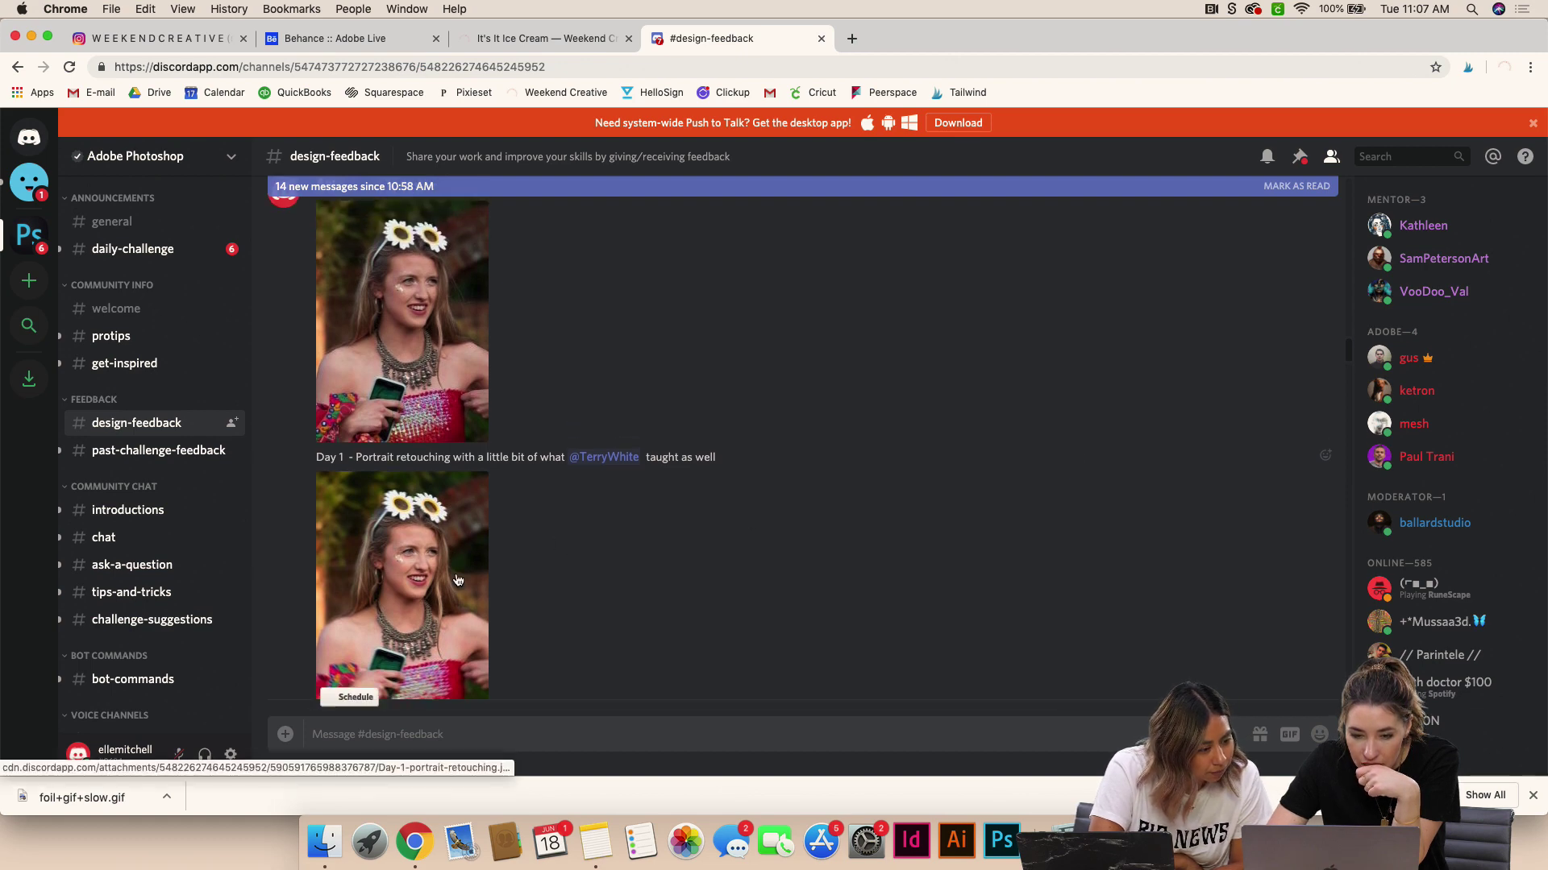
pyautogui.click(484, 405)
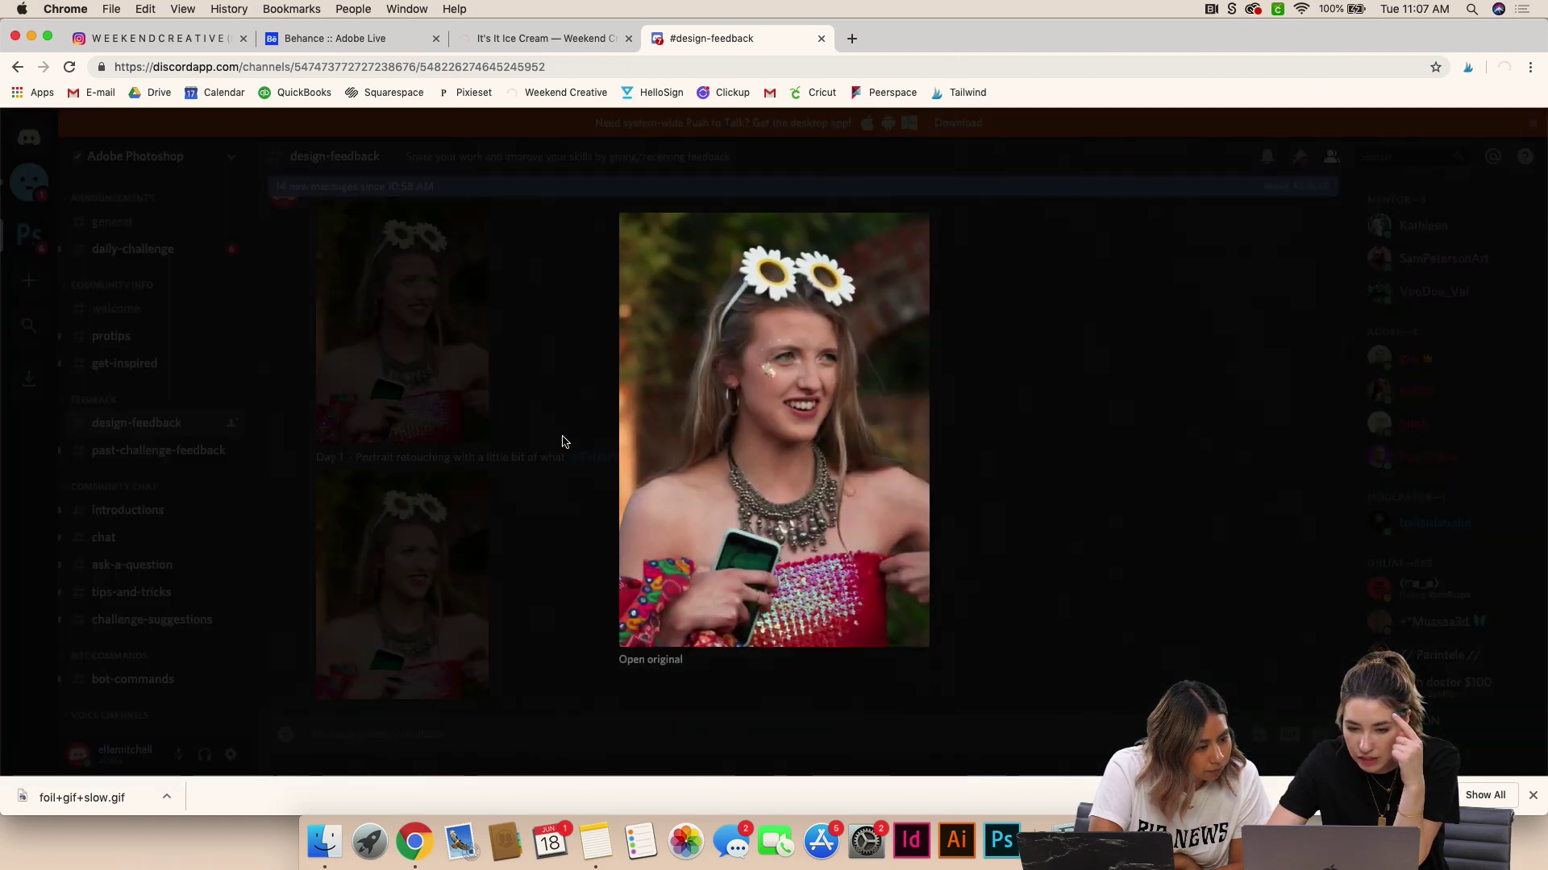
pyautogui.click(782, 681)
pyautogui.click(472, 610)
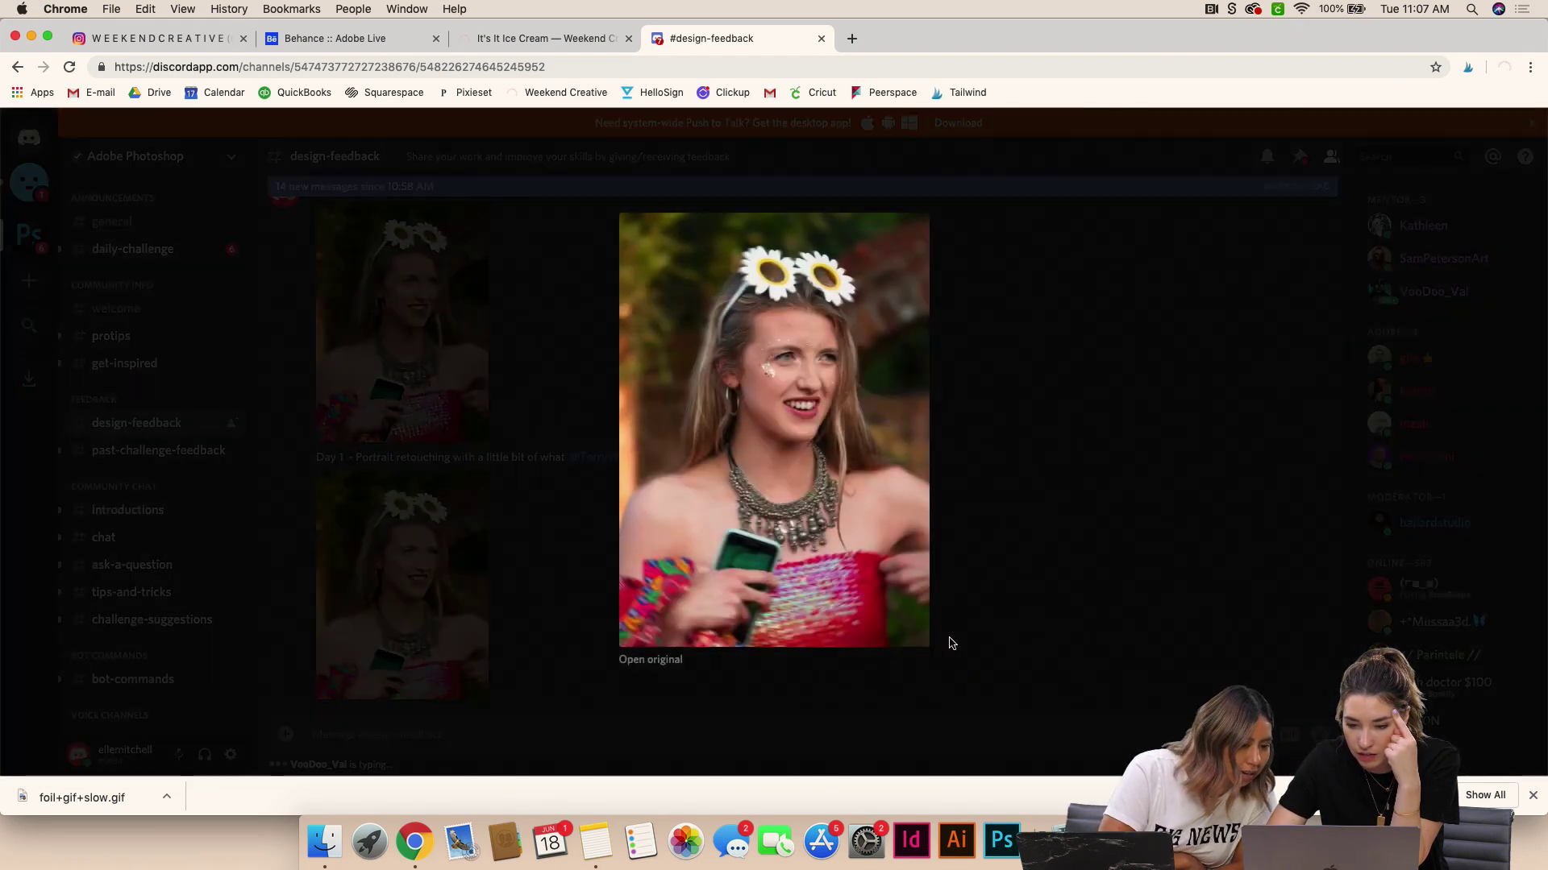
pyautogui.click(955, 647)
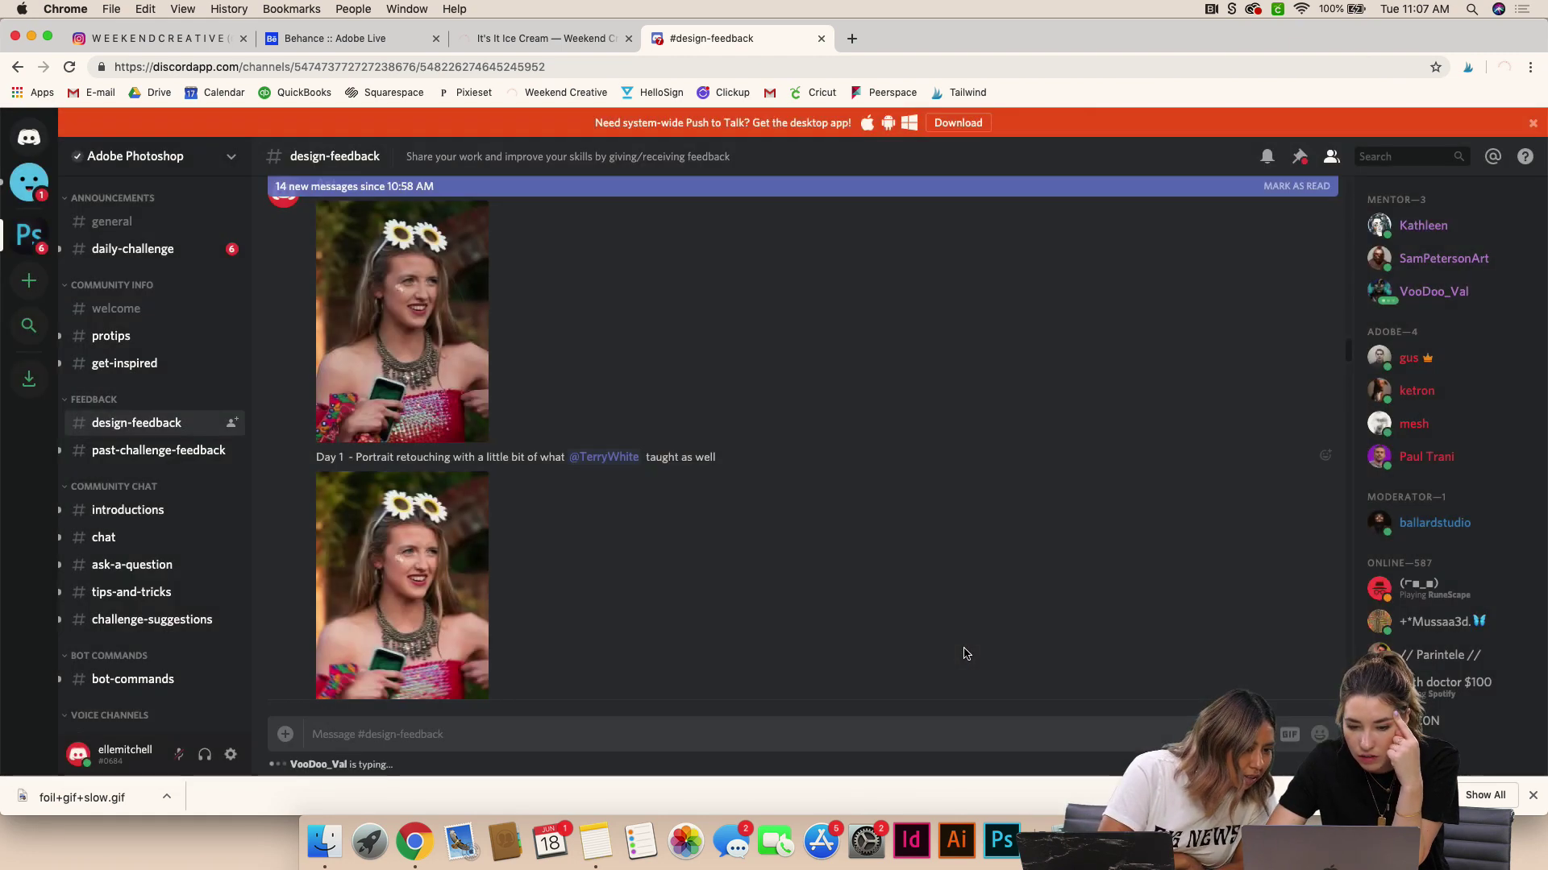
pyautogui.click(476, 679)
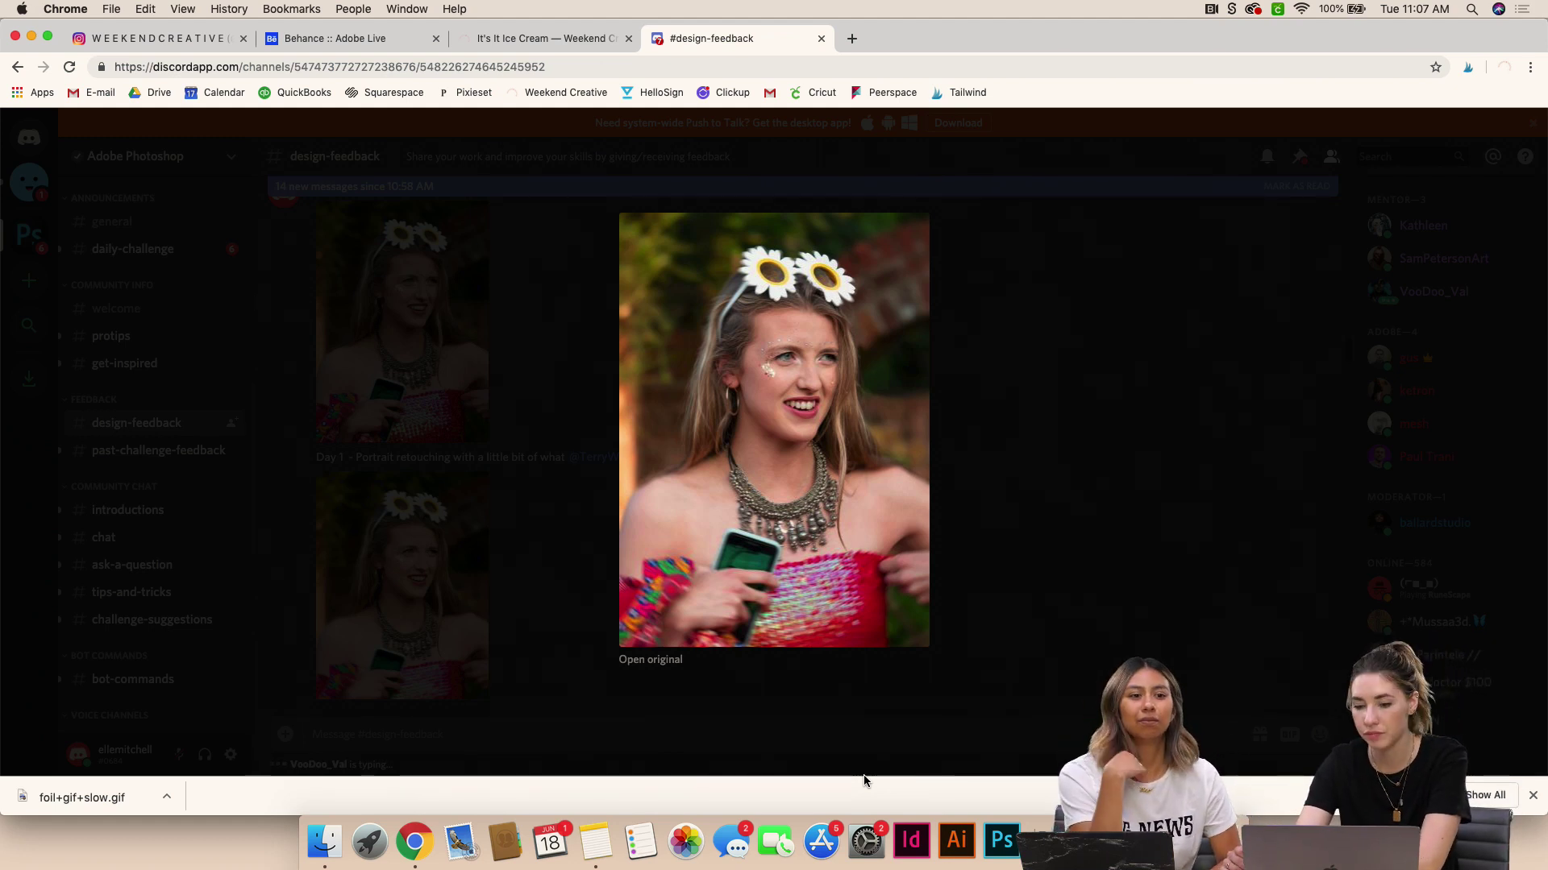
pyautogui.click(1058, 645)
# Review the mentor's Gradient Editor test for the night-street portrait, including the brighter comparison image and the advice leading to it
pyautogui.scroll(10, 943, 559)
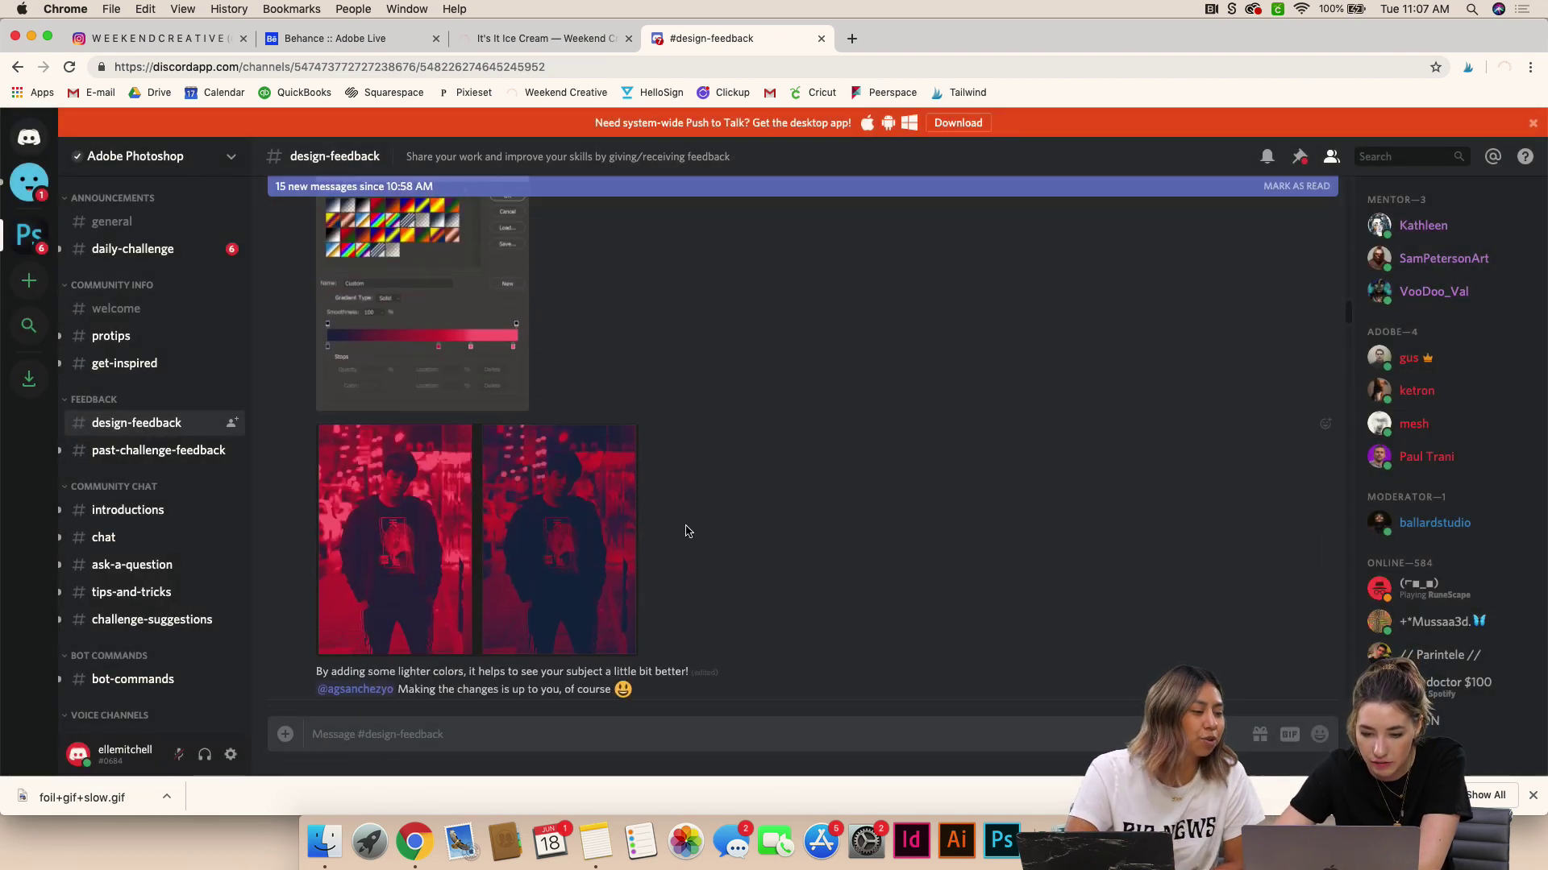
pyautogui.scroll(1, 686, 531)
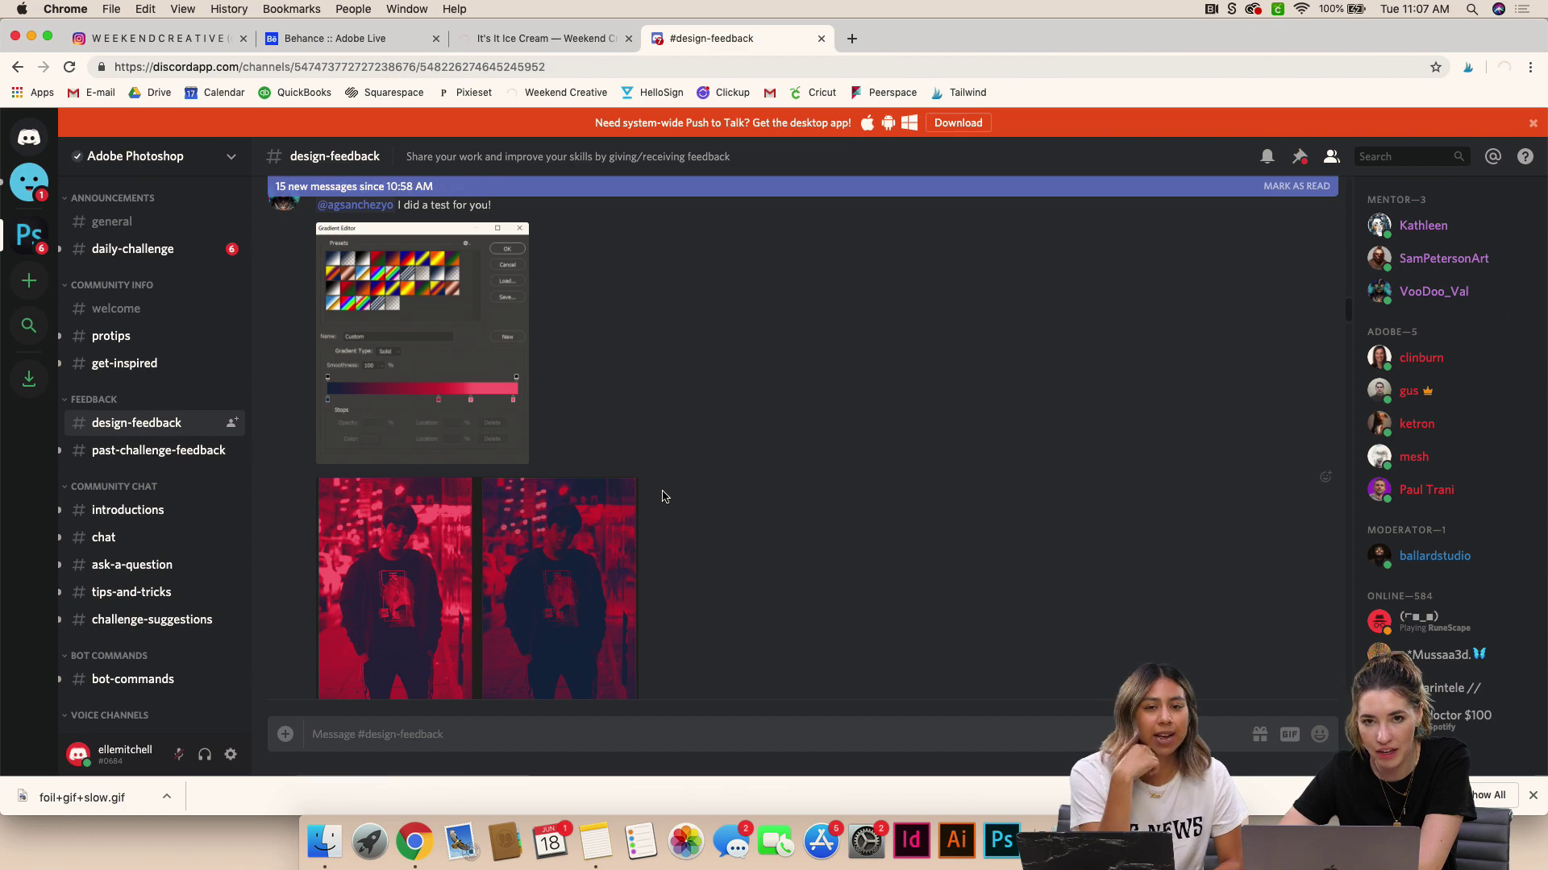
pyautogui.scroll(-3, 662, 495)
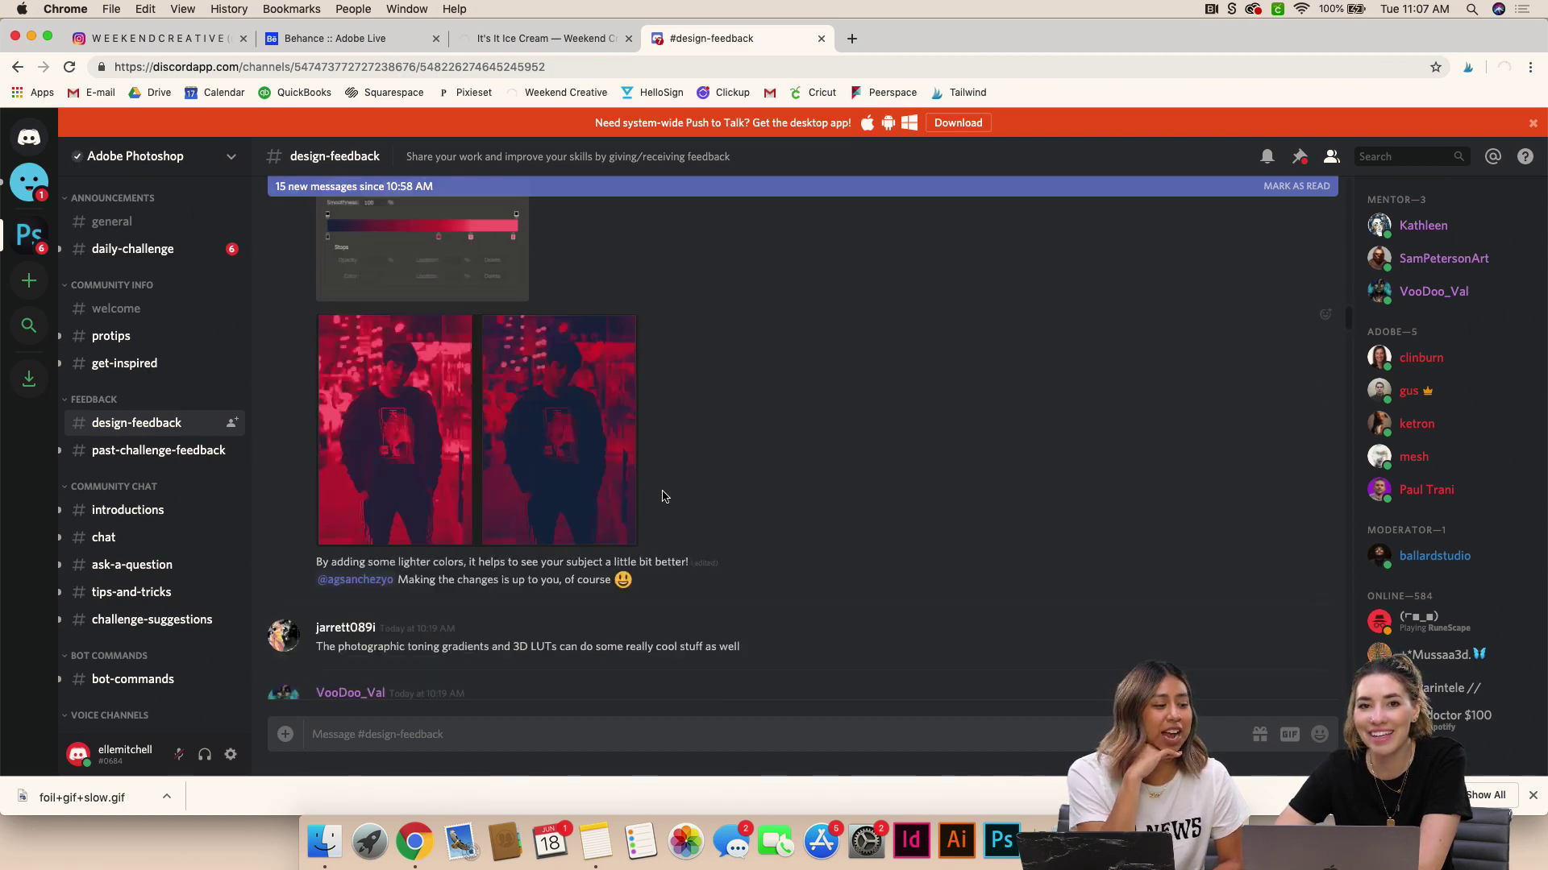
pyautogui.scroll(4, 662, 496)
pyautogui.scroll(3, 662, 496)
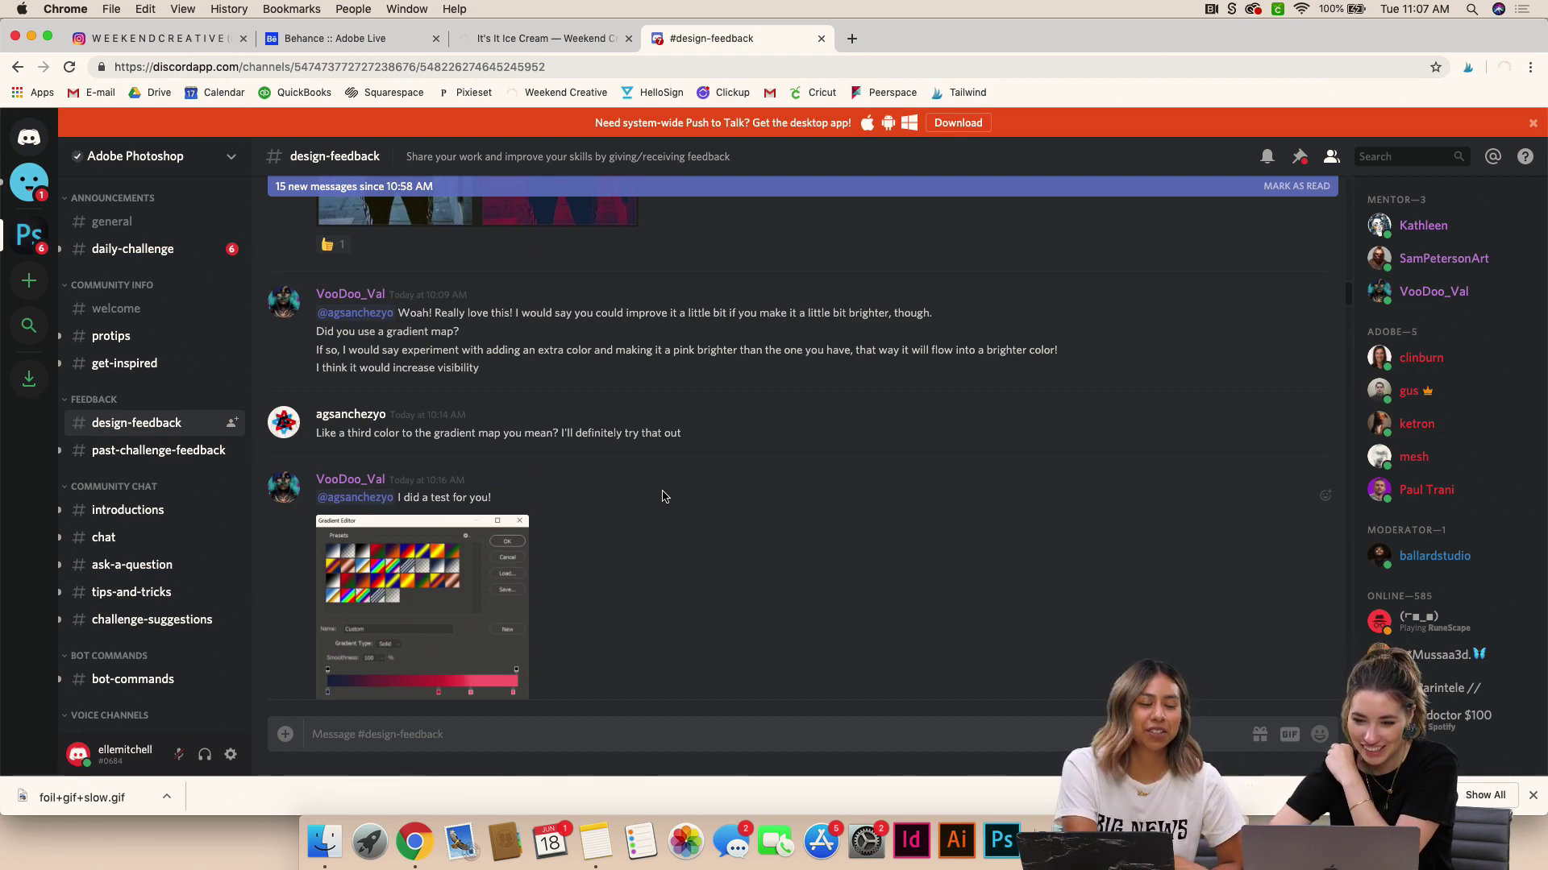
# Find the day-one challenge portrait of the man in the patterned shirt with two children and examine the dark-background edit
pyautogui.scroll(7, 663, 496)
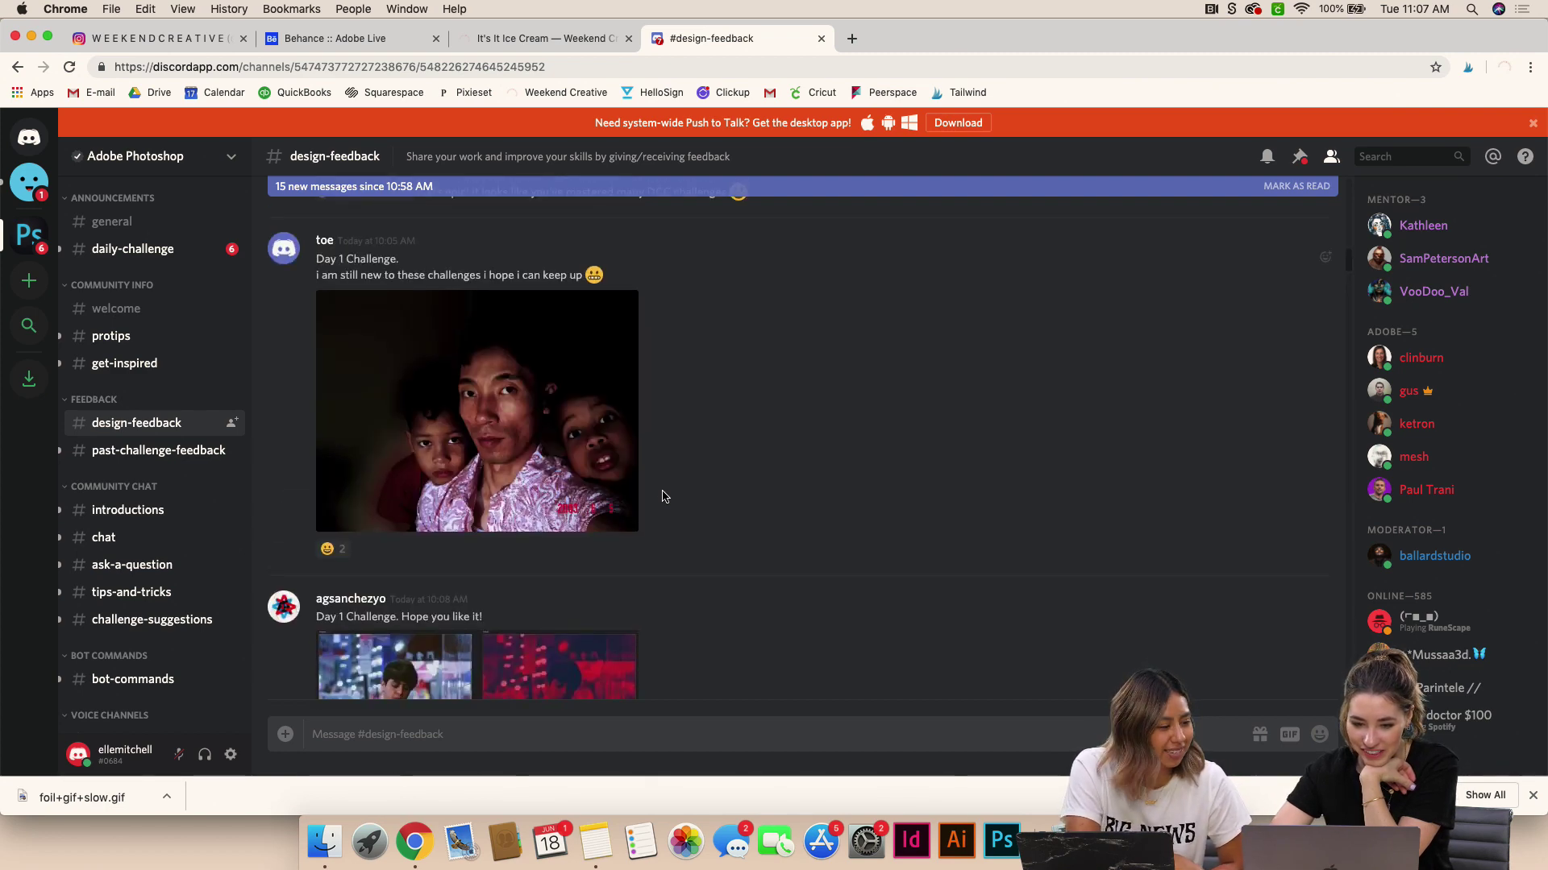
pyautogui.moveTo(364, 340)
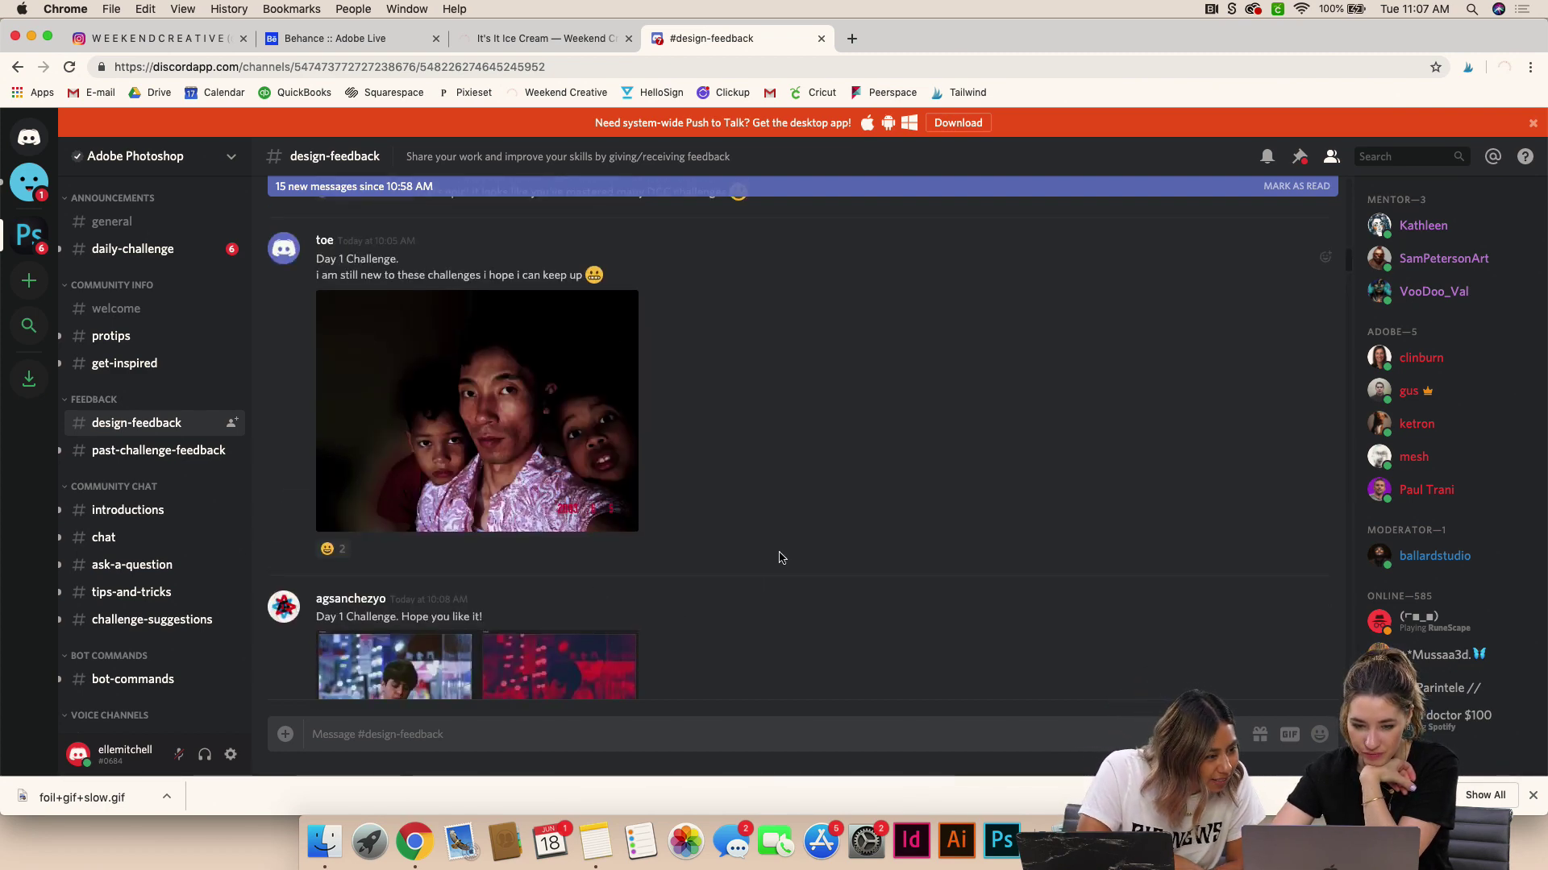
pyautogui.scroll(1, 790, 461)
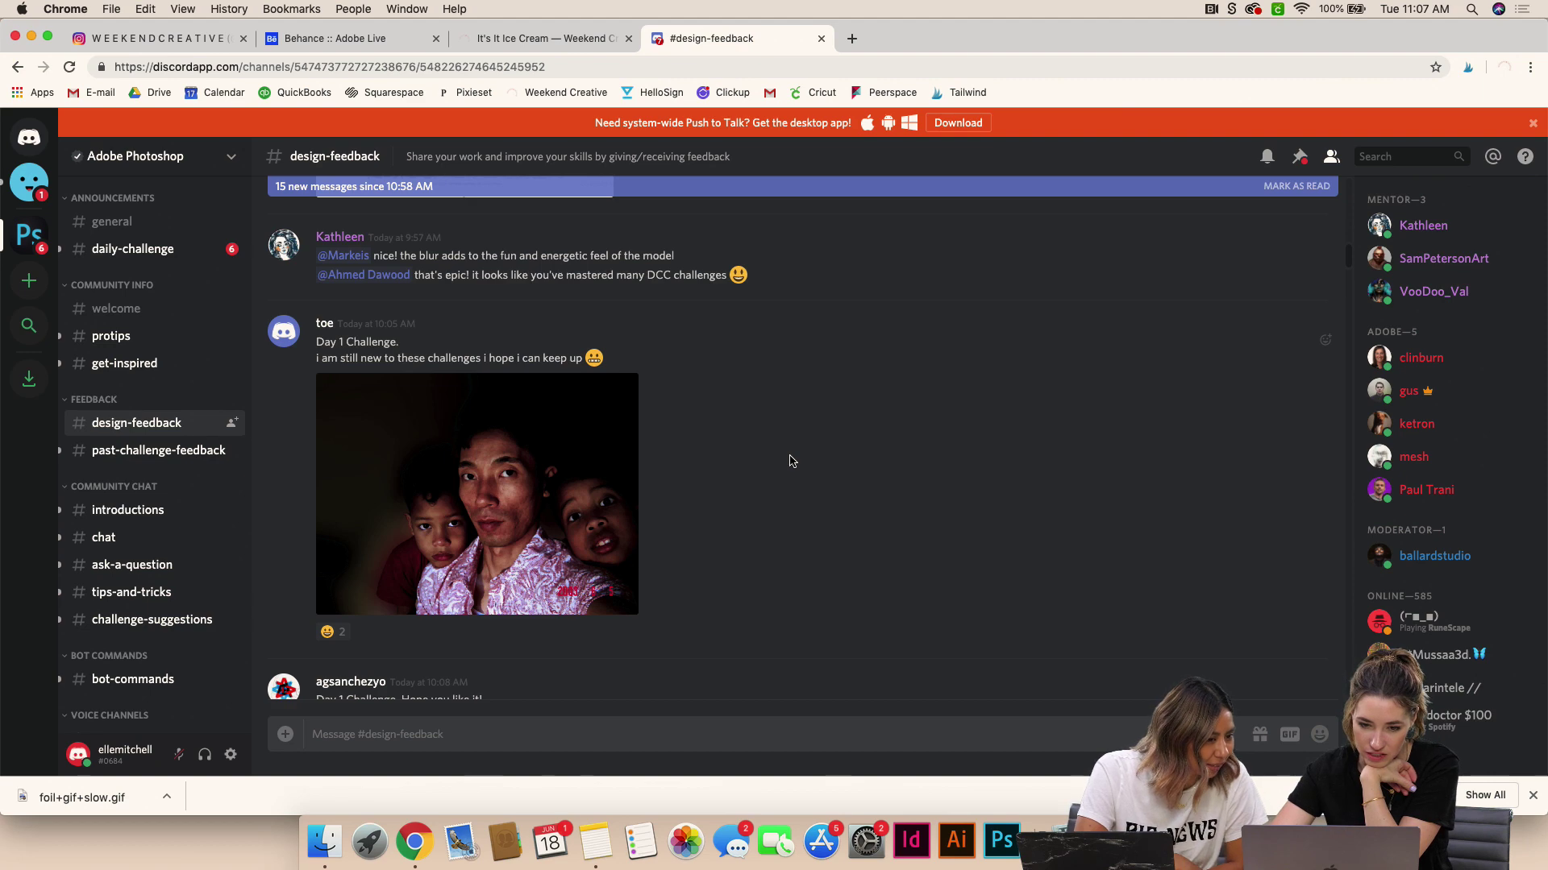
# Find the shirtless abdominal-trainer advertisement posts and compare the before-retouching image with the after-retouching image that has its text removed
pyautogui.scroll(5, 789, 461)
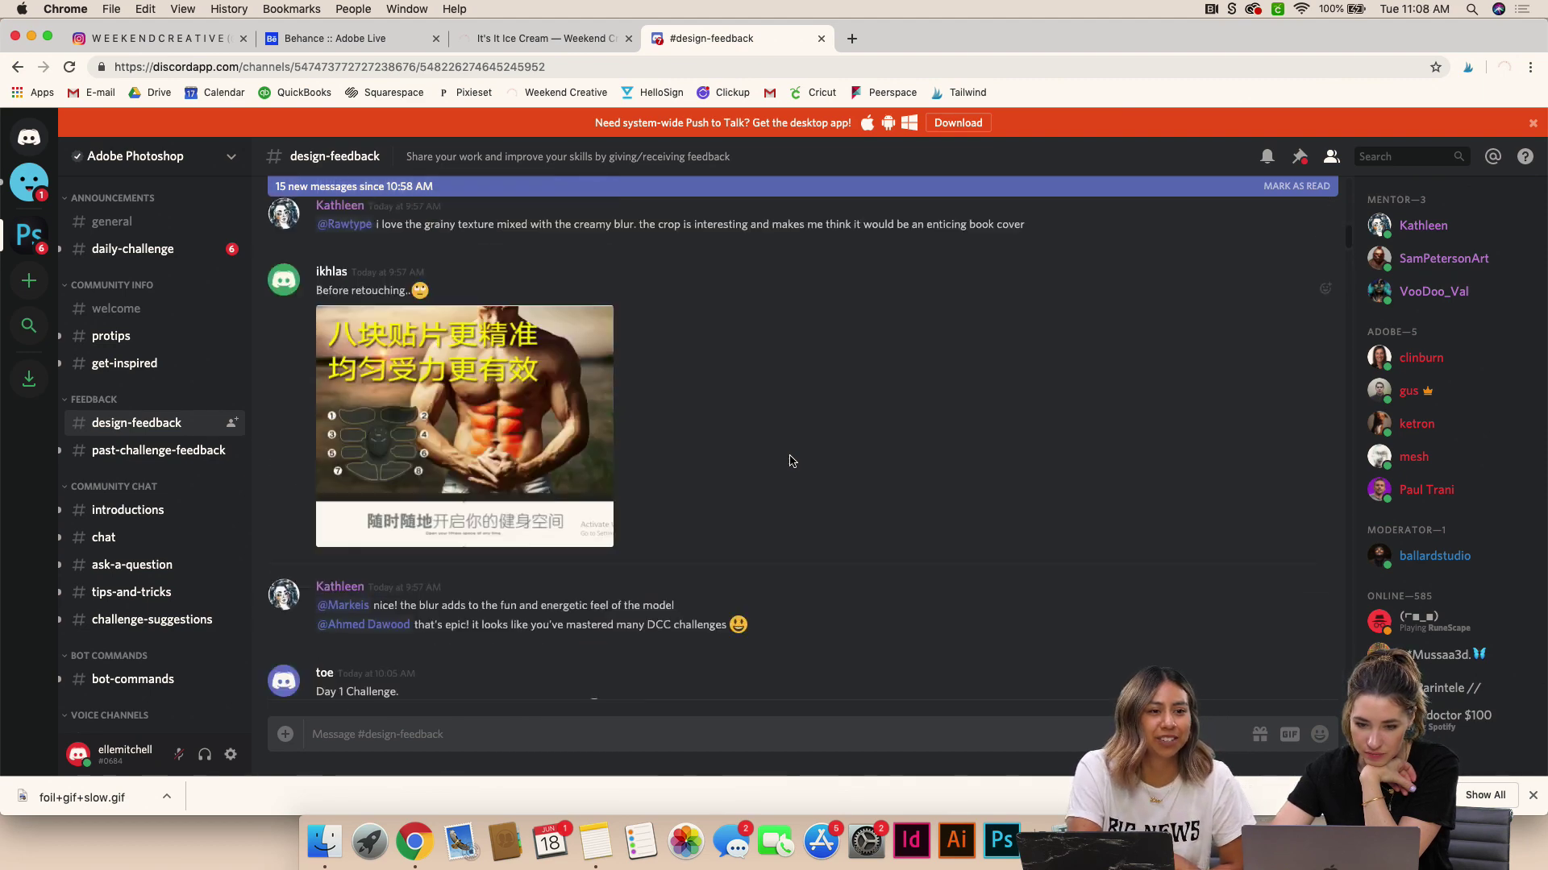
pyautogui.scroll(5, 790, 461)
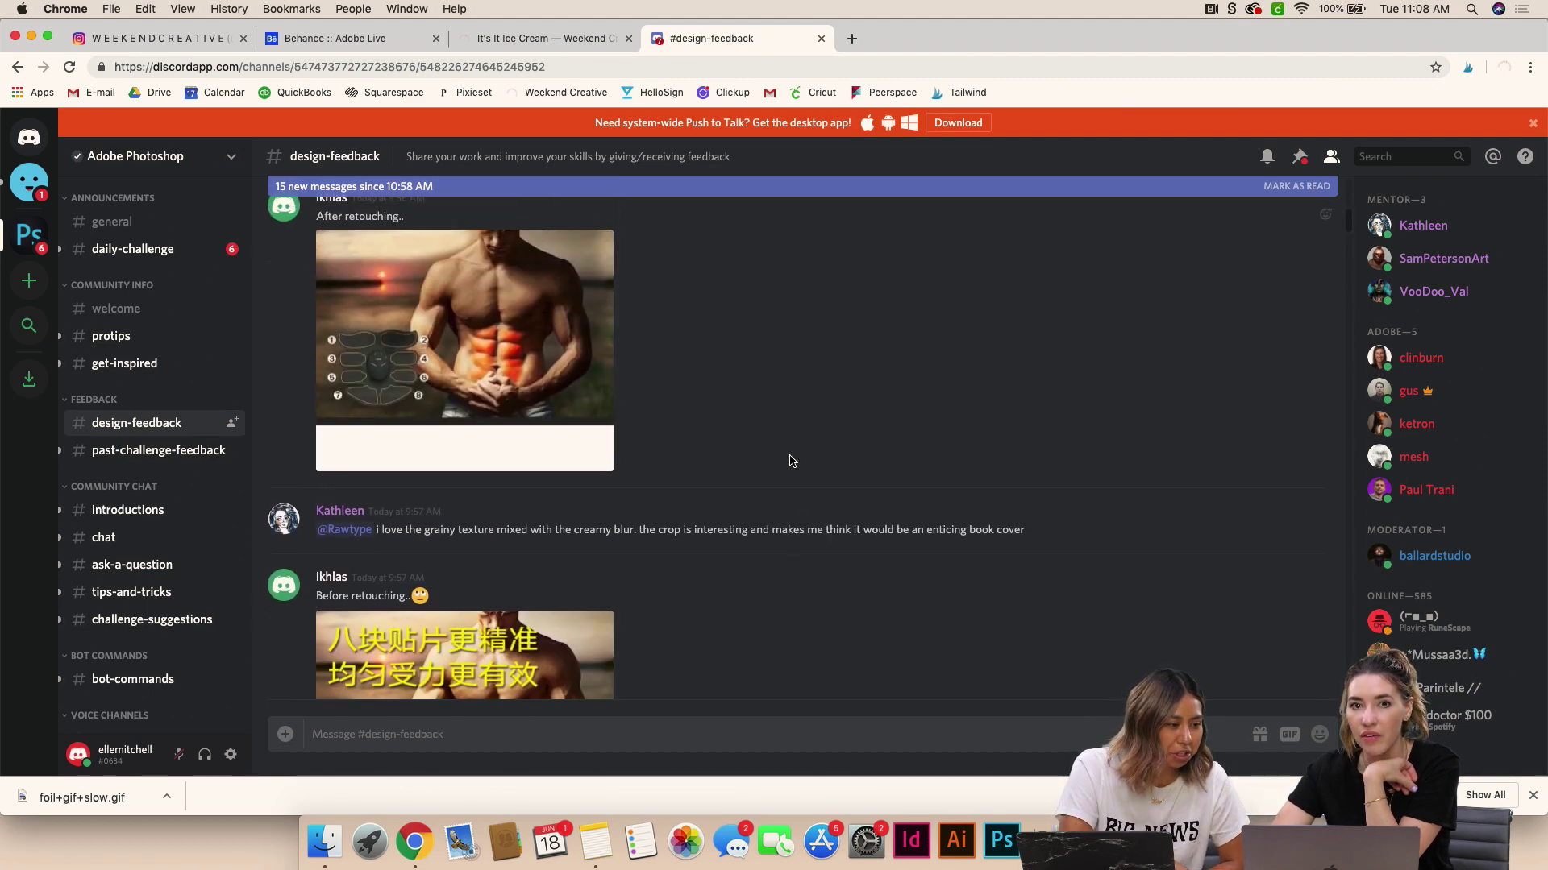
pyautogui.scroll(1, 790, 461)
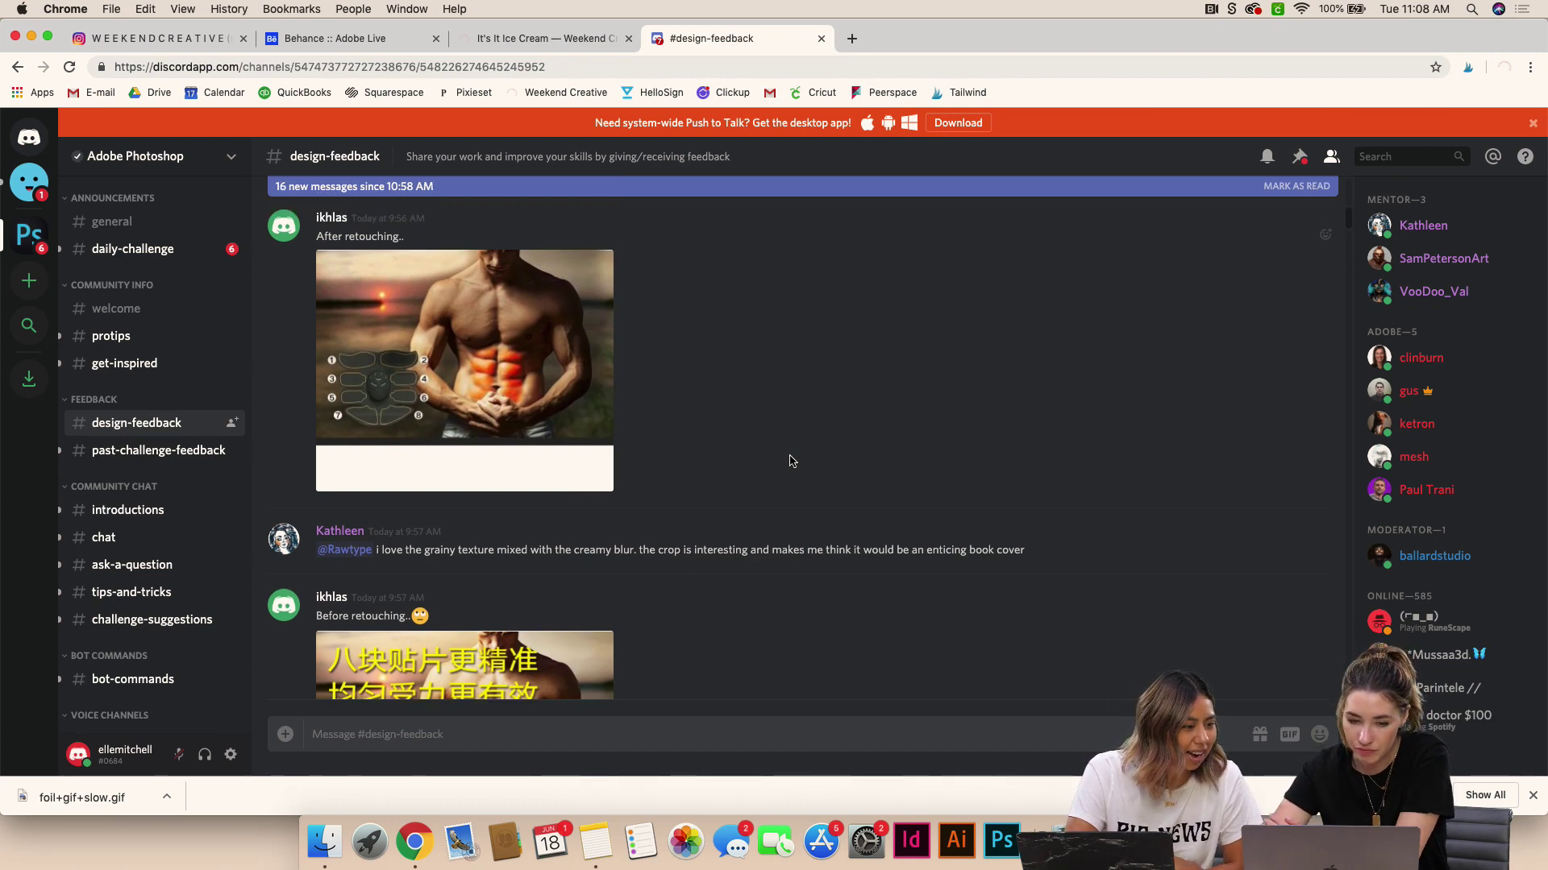
pyautogui.scroll(-3, 790, 461)
pyautogui.scroll(5, 790, 461)
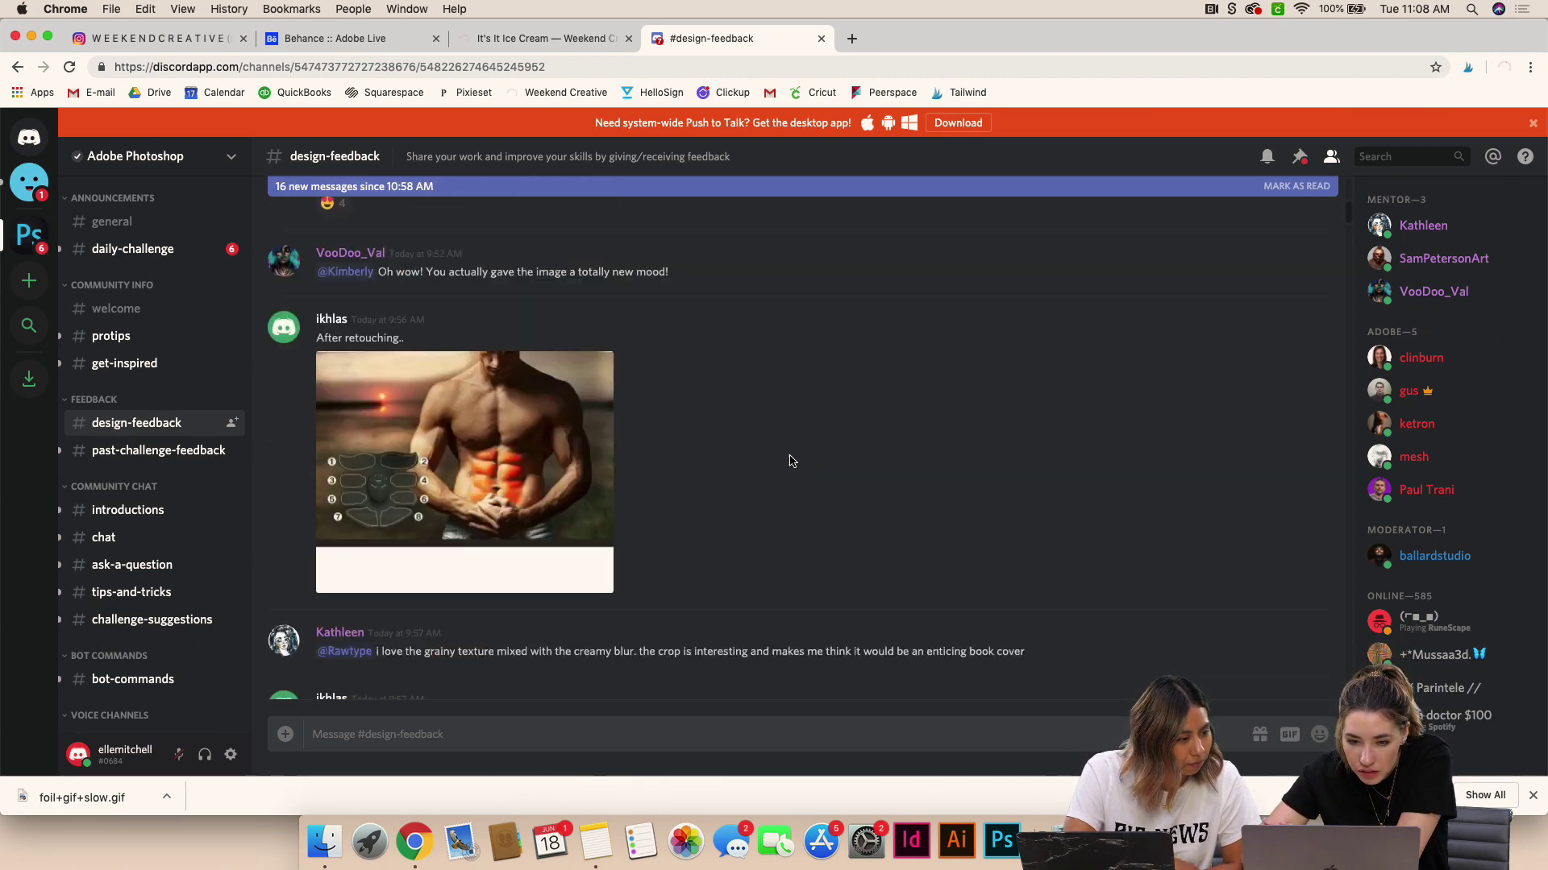
pyautogui.scroll(-5, 790, 461)
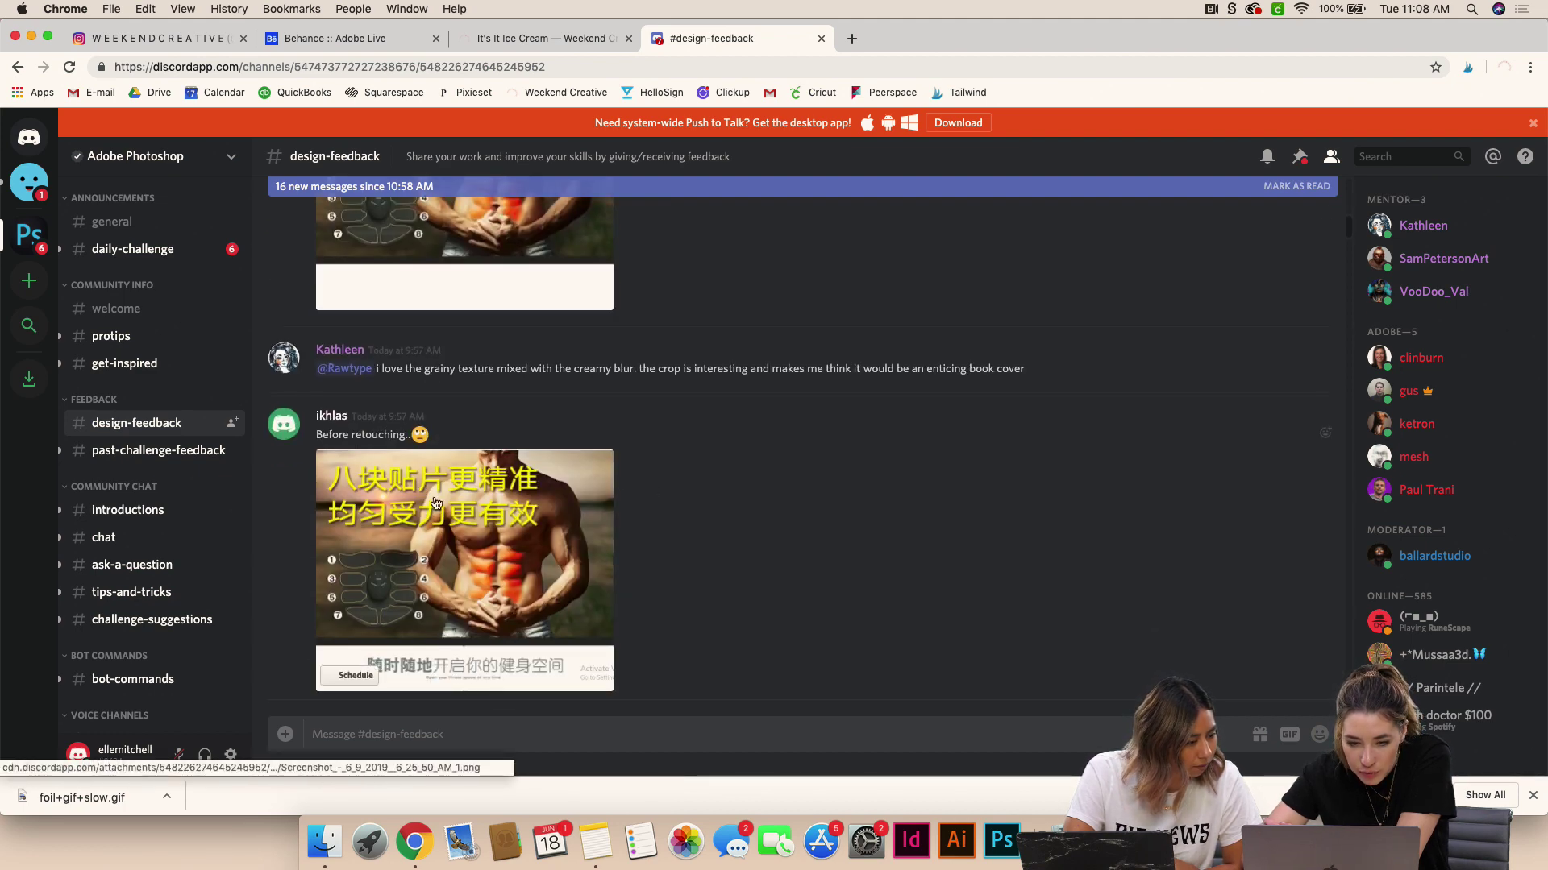
pyautogui.scroll(3, 439, 508)
pyautogui.scroll(-1, 452, 511)
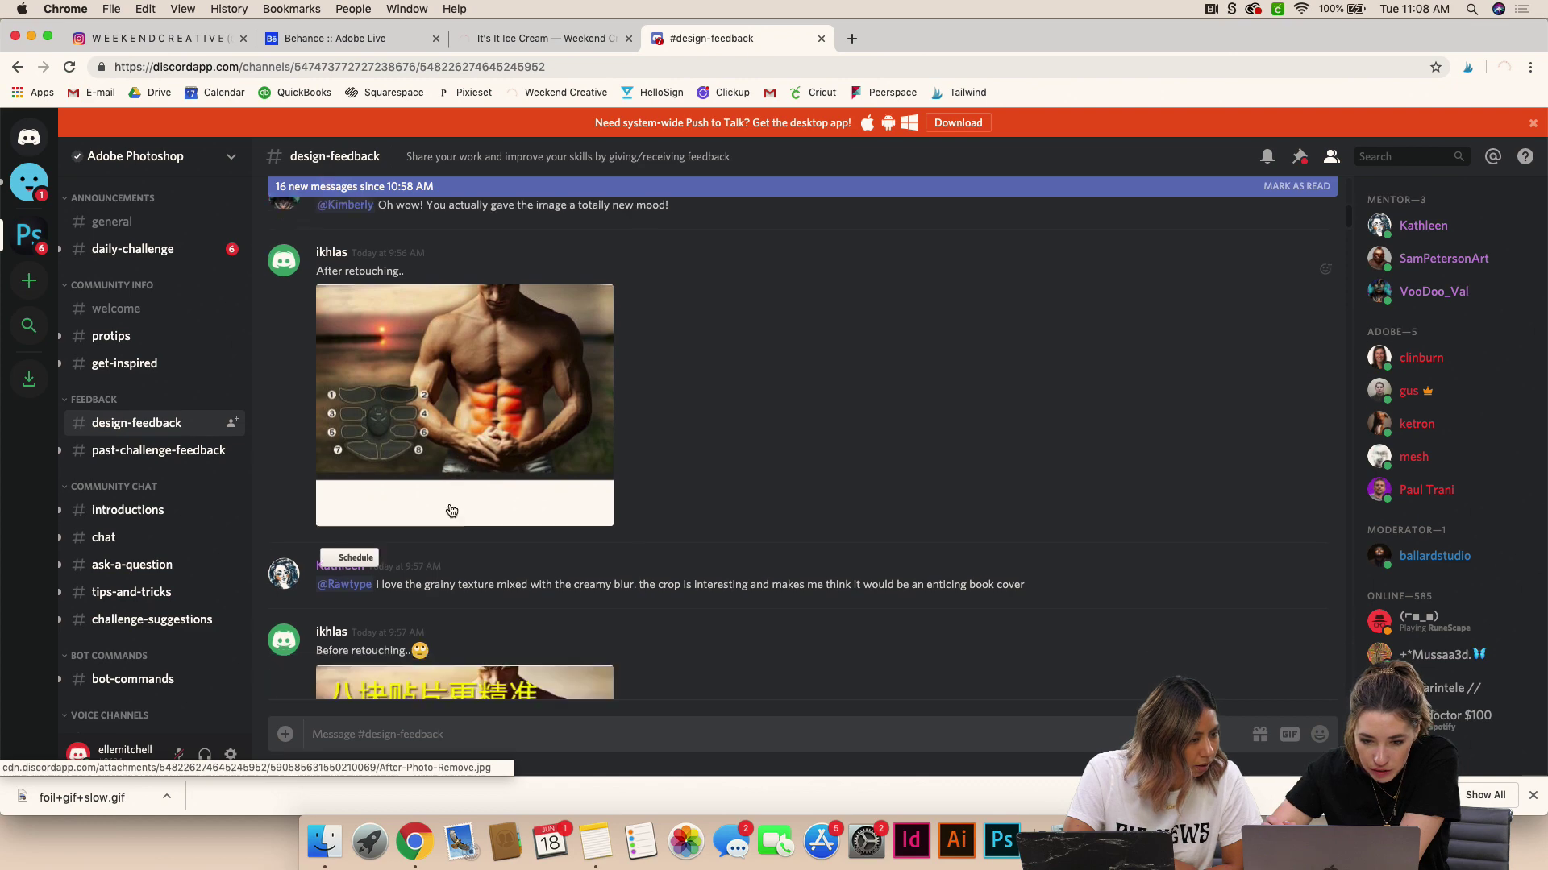
pyautogui.scroll(-2, 451, 511)
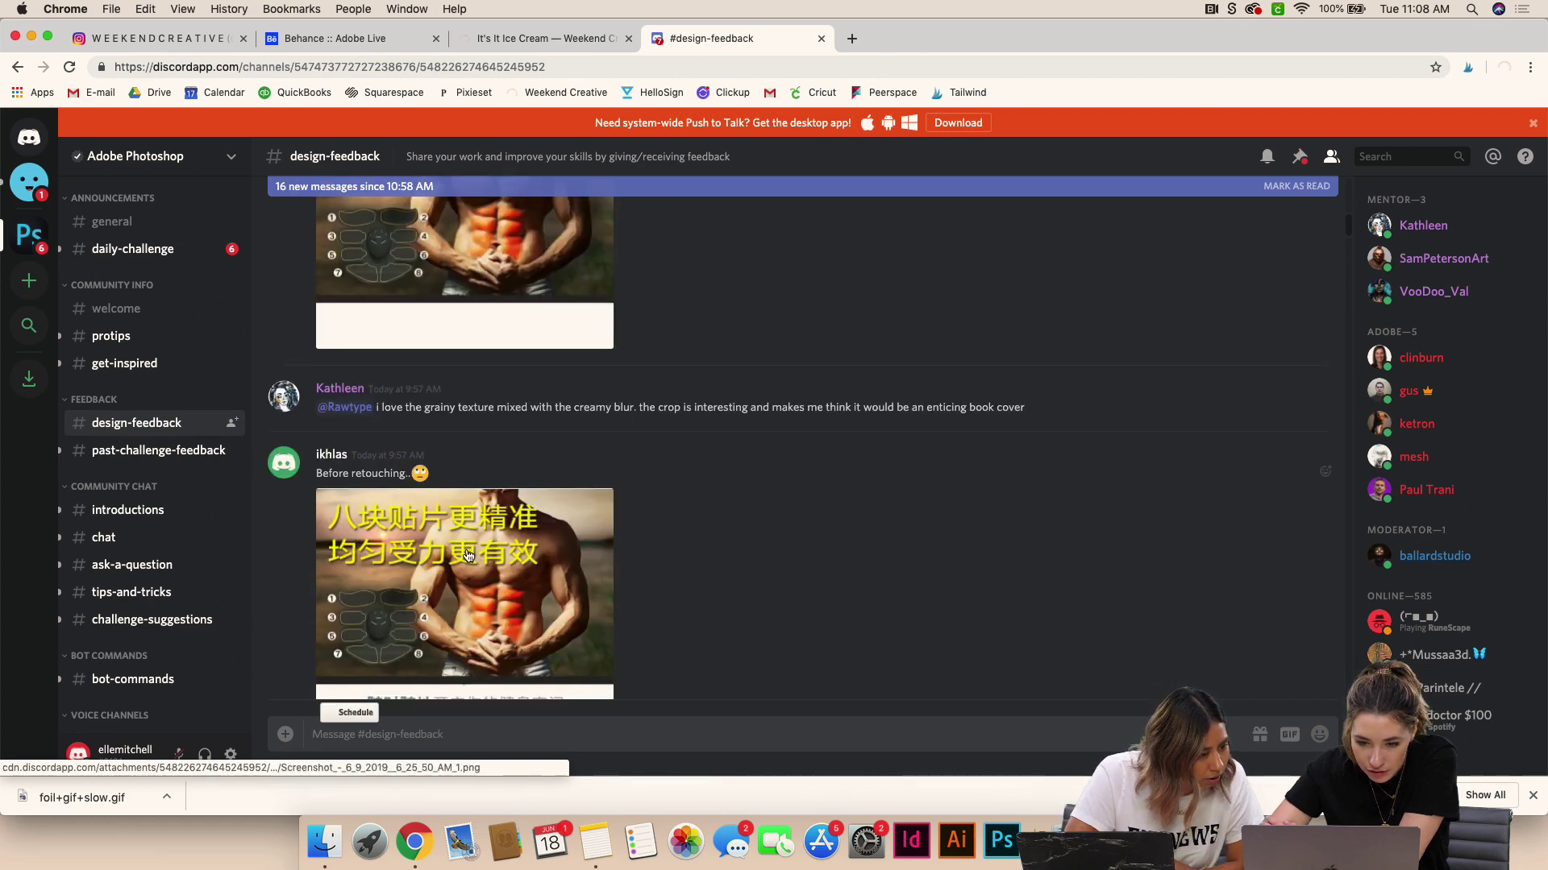
pyautogui.scroll(3, 481, 592)
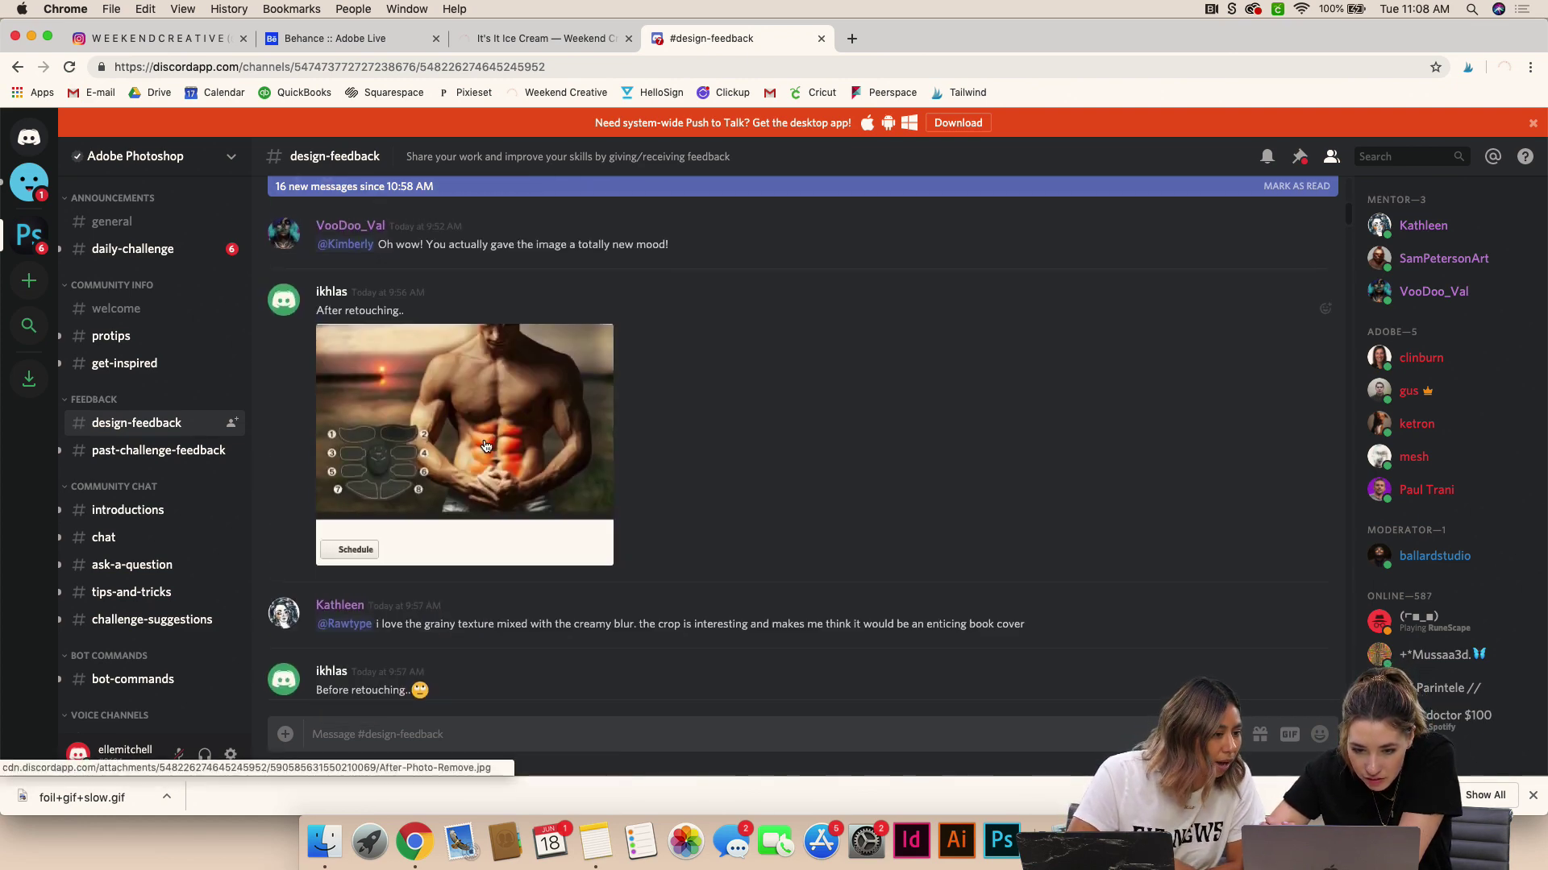
# Recheck the abdominal-trainer advertisement by comparing its before-retouching and after-retouching posts once more
pyautogui.scroll(-5, 486, 446)
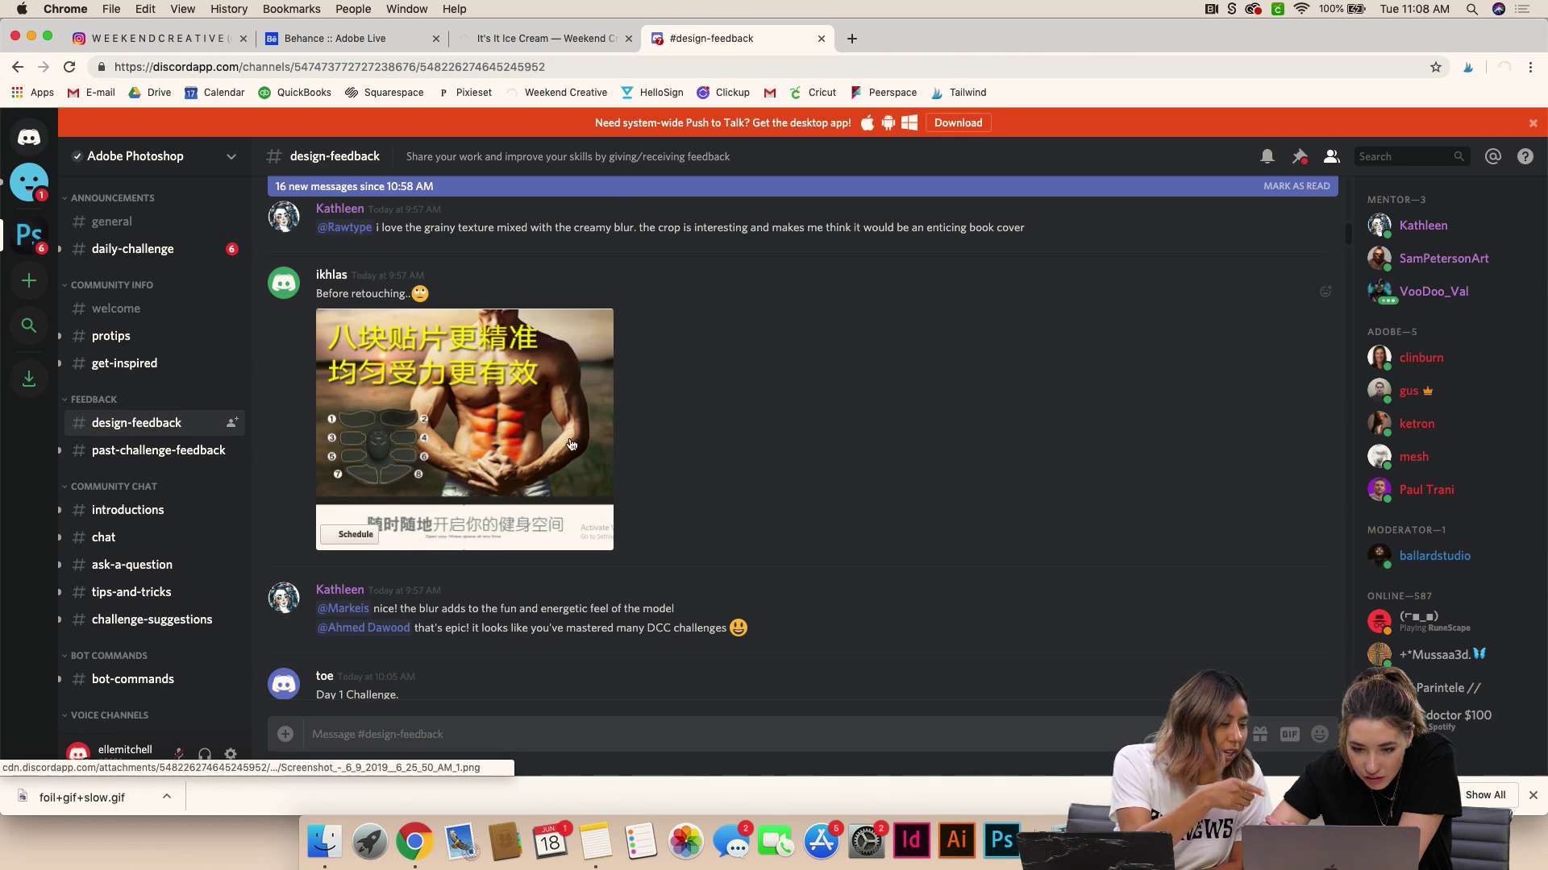
pyautogui.scroll(5, 570, 445)
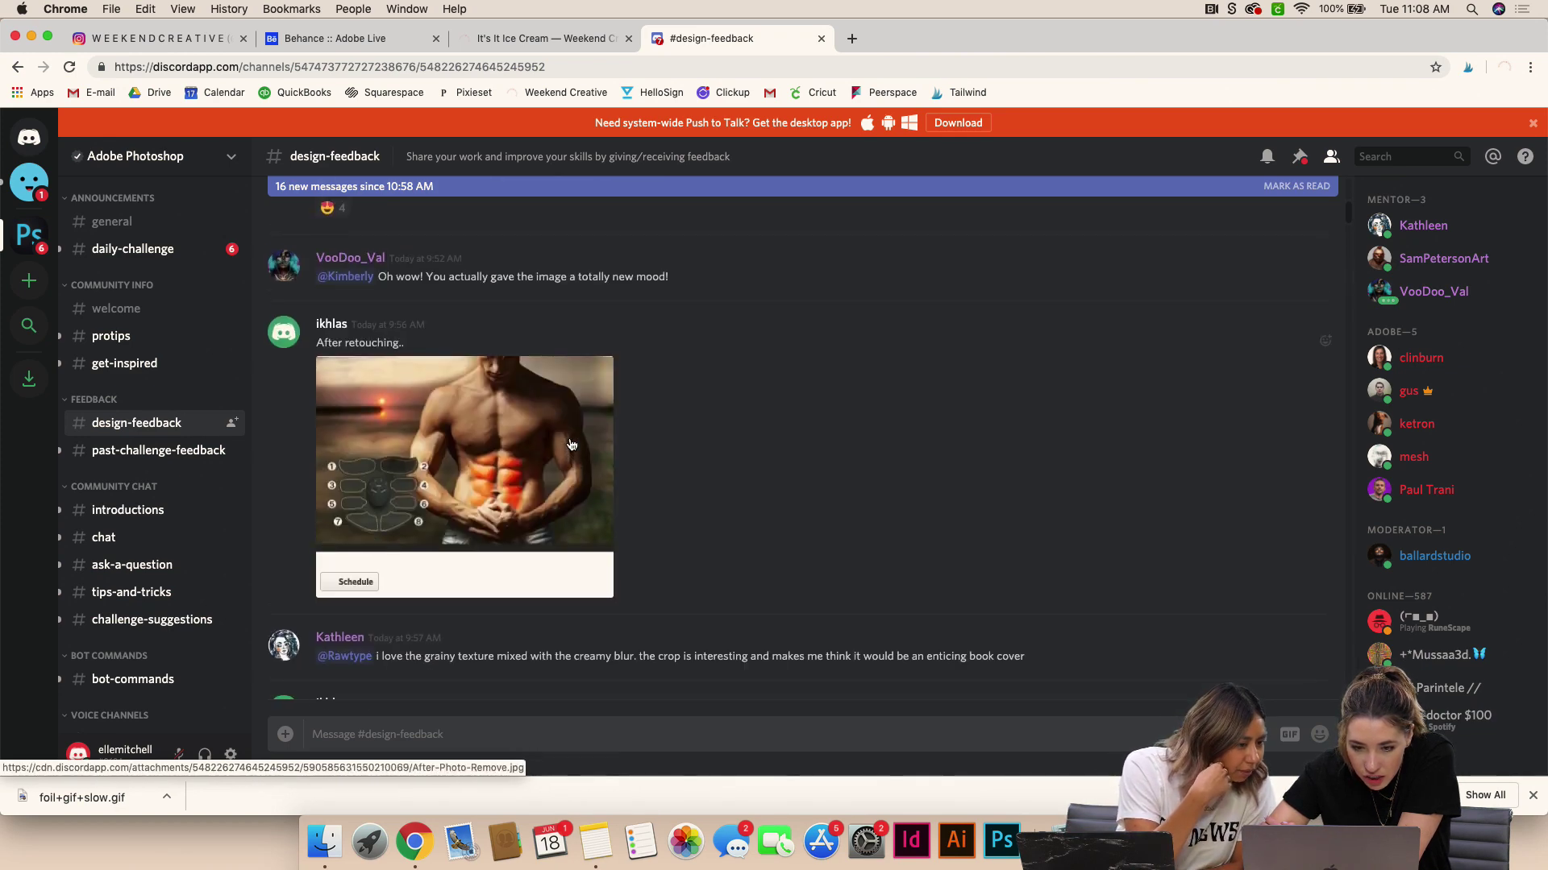
pyautogui.scroll(-4, 570, 445)
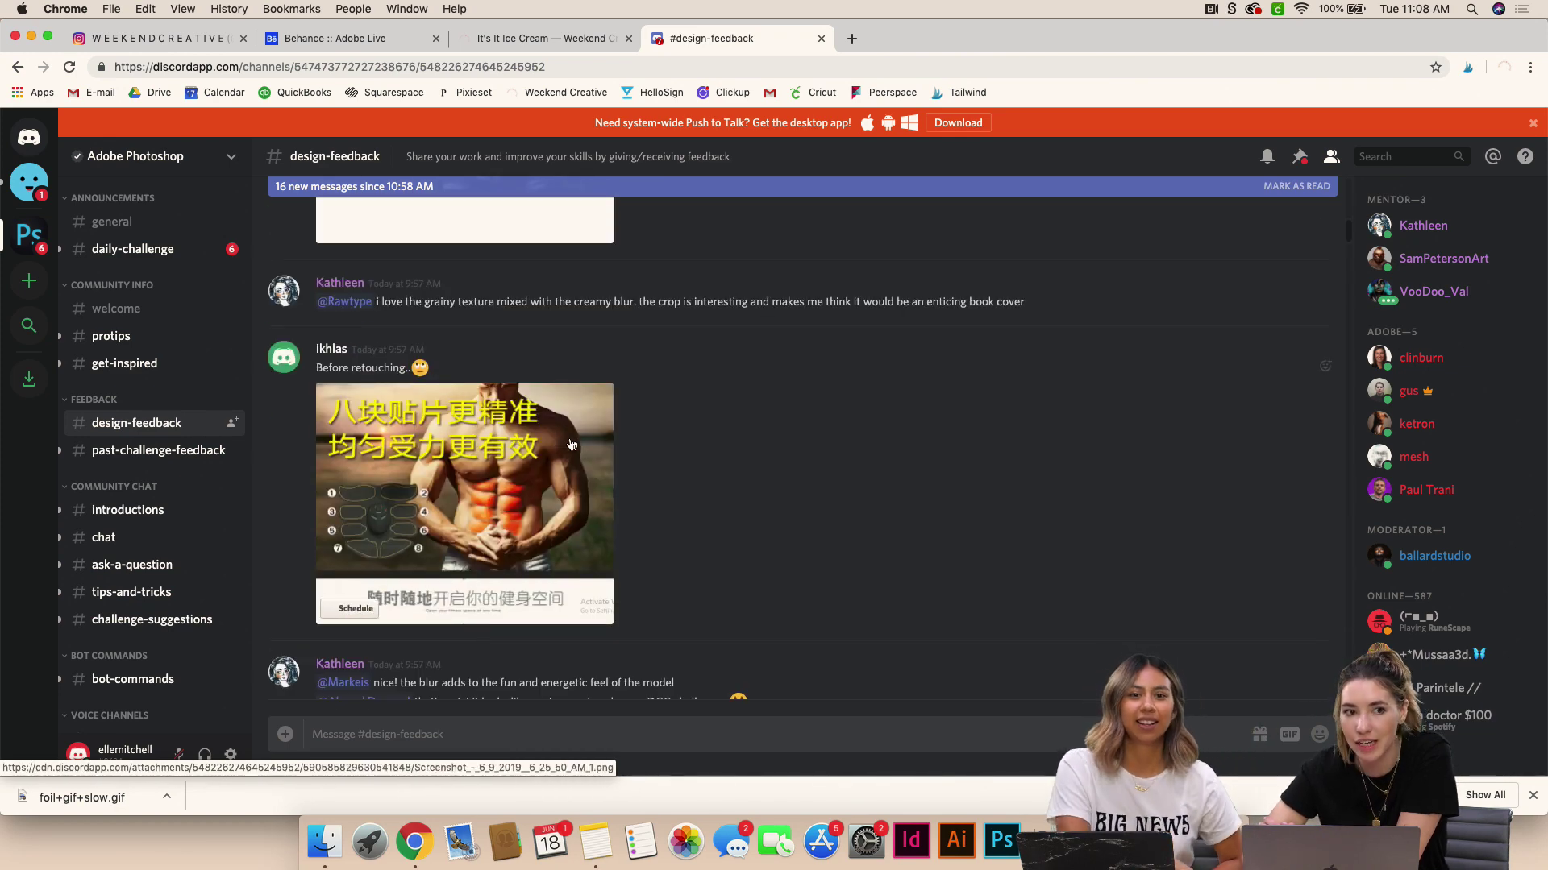
pyautogui.scroll(5, 571, 445)
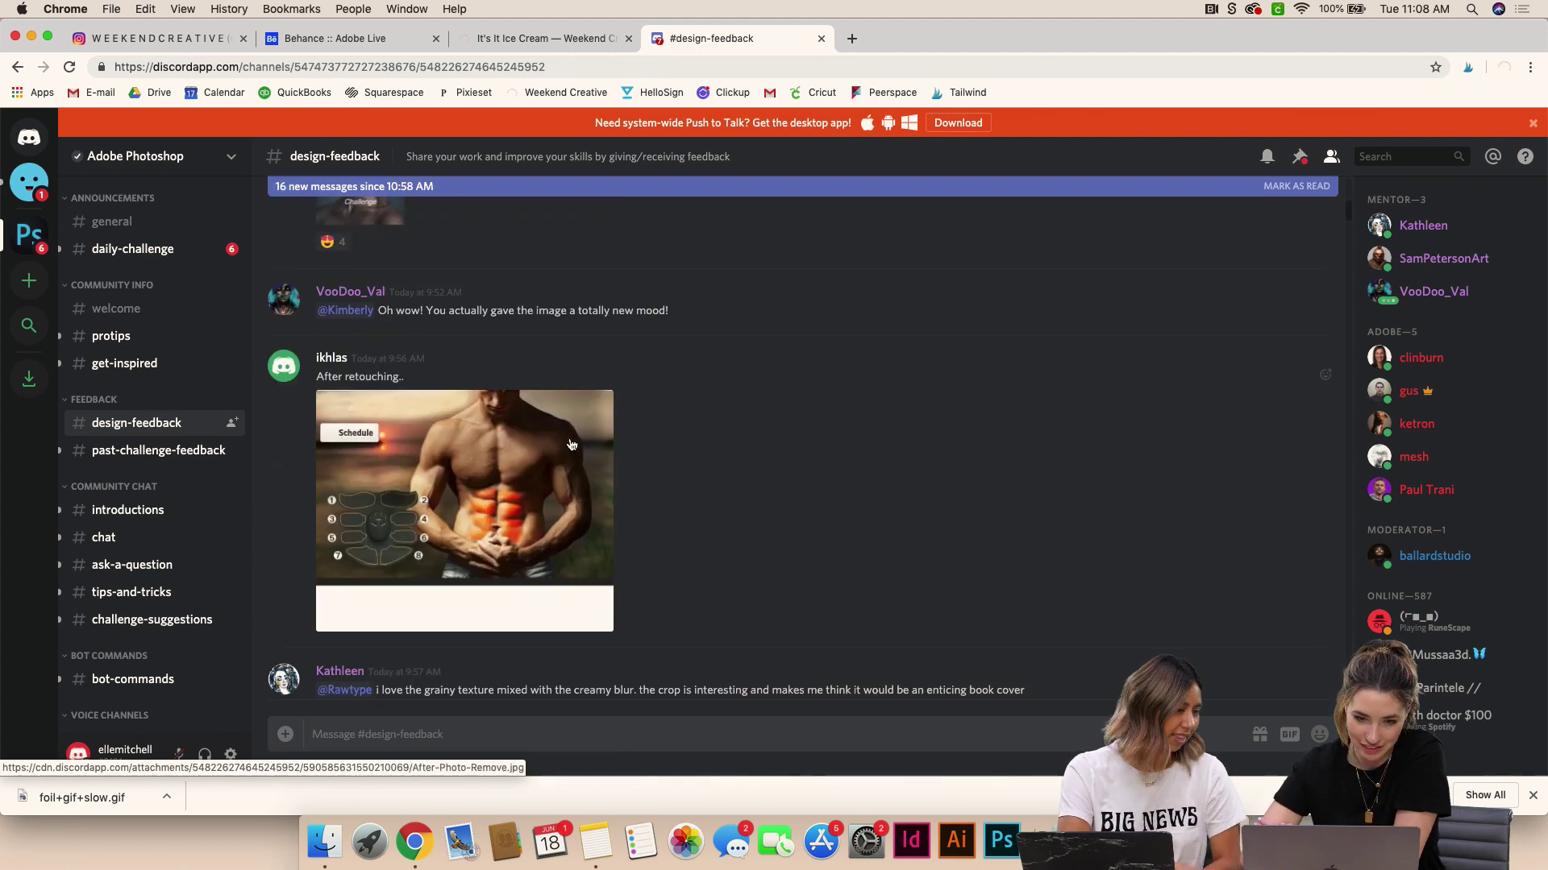
# Find the Day 1 Photoshop Challenge portrait with the blue-toned edit and compare it with its before-retouching original in the enlarged view
pyautogui.scroll(3, 571, 445)
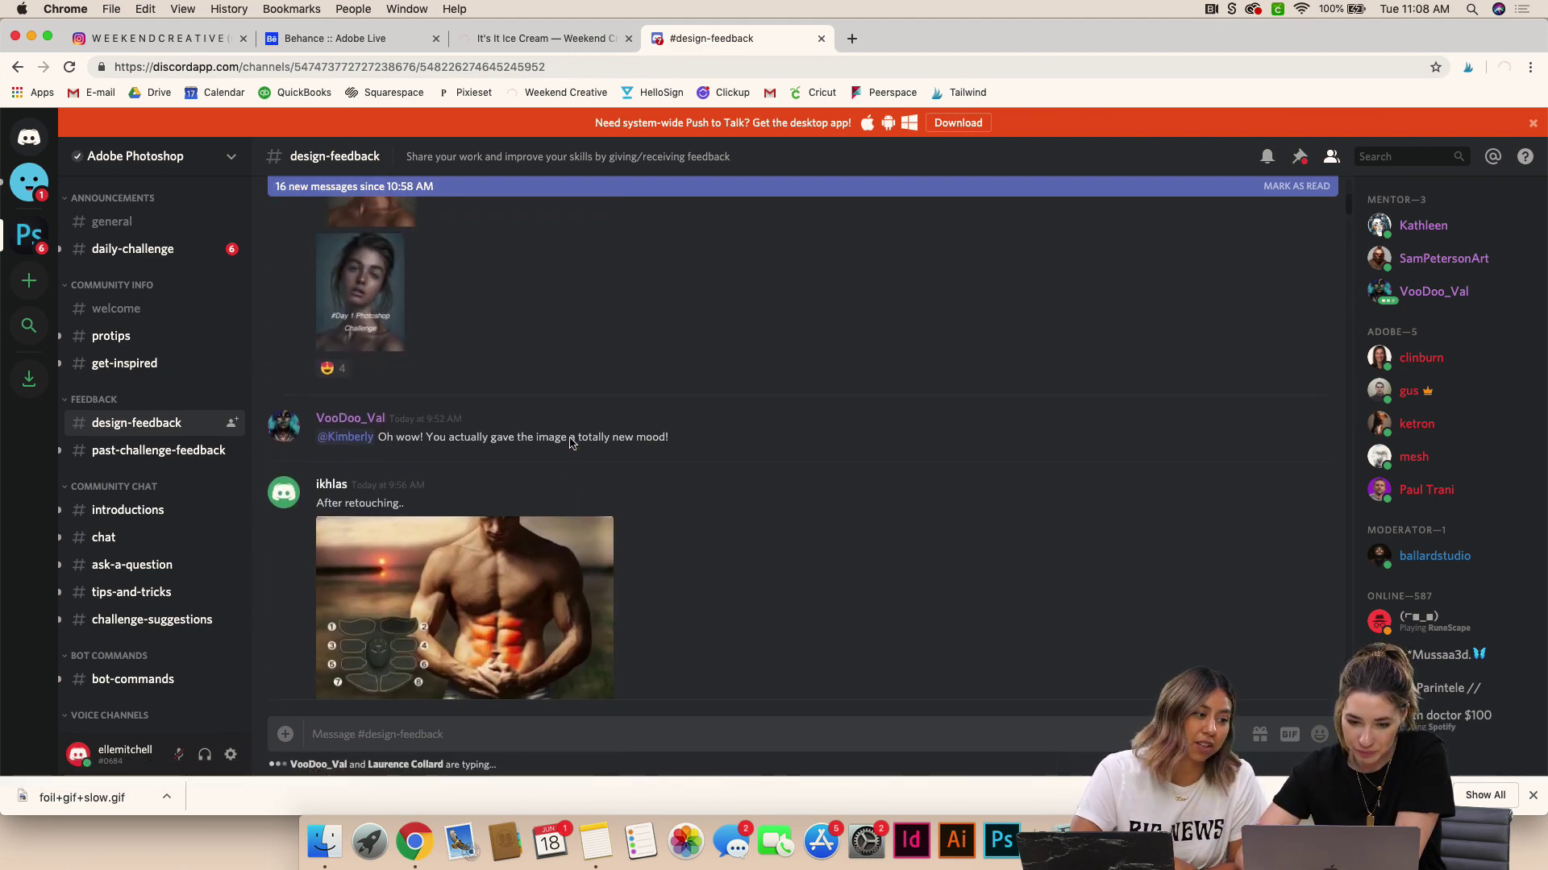
pyautogui.scroll(2, 570, 443)
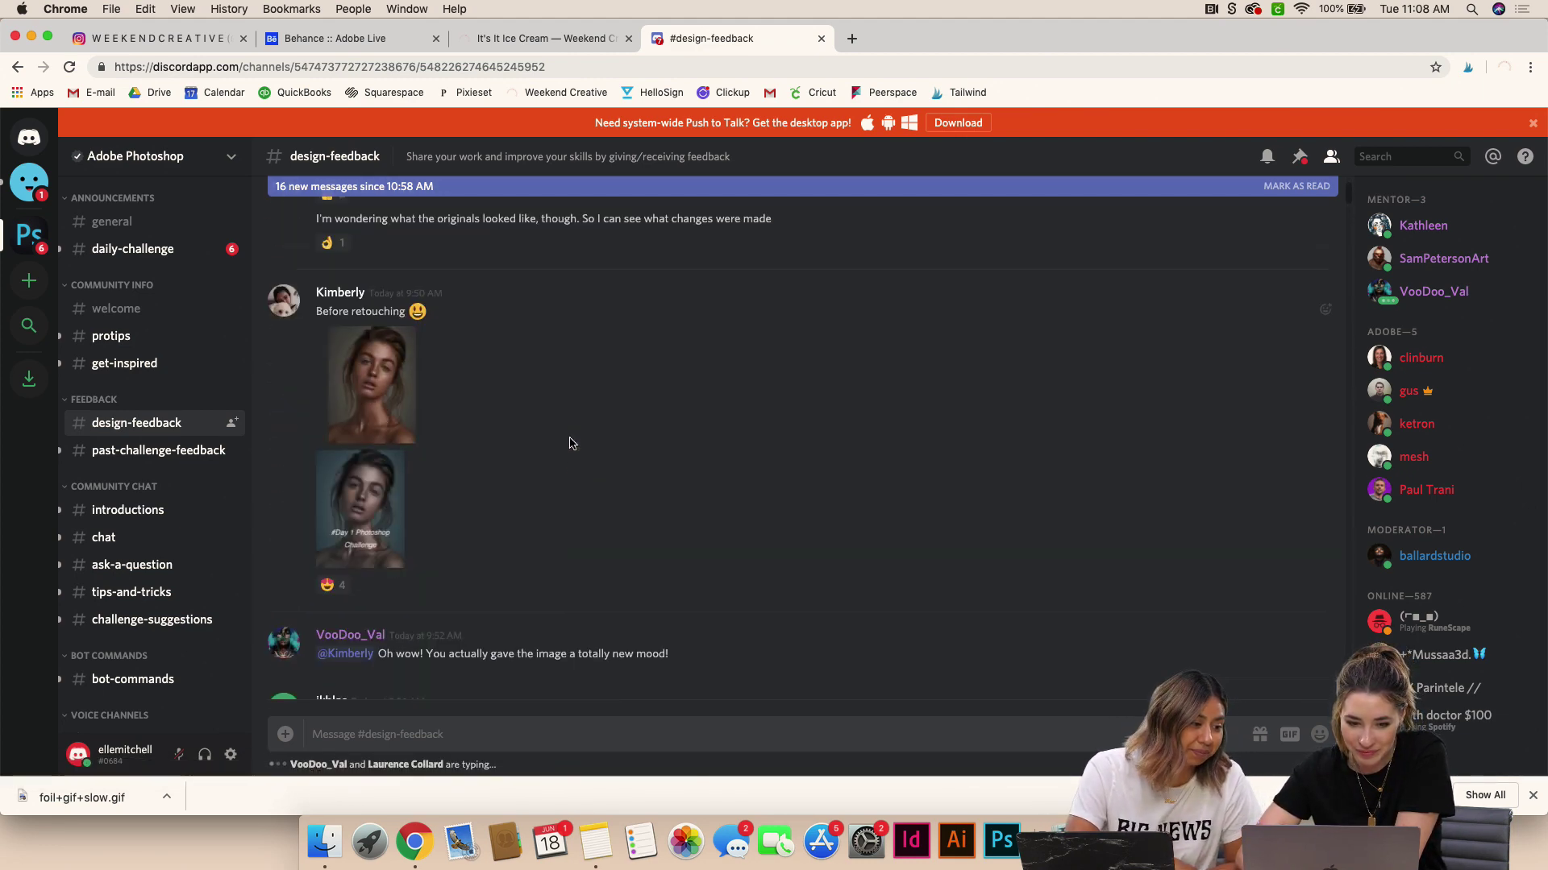
pyautogui.click(363, 506)
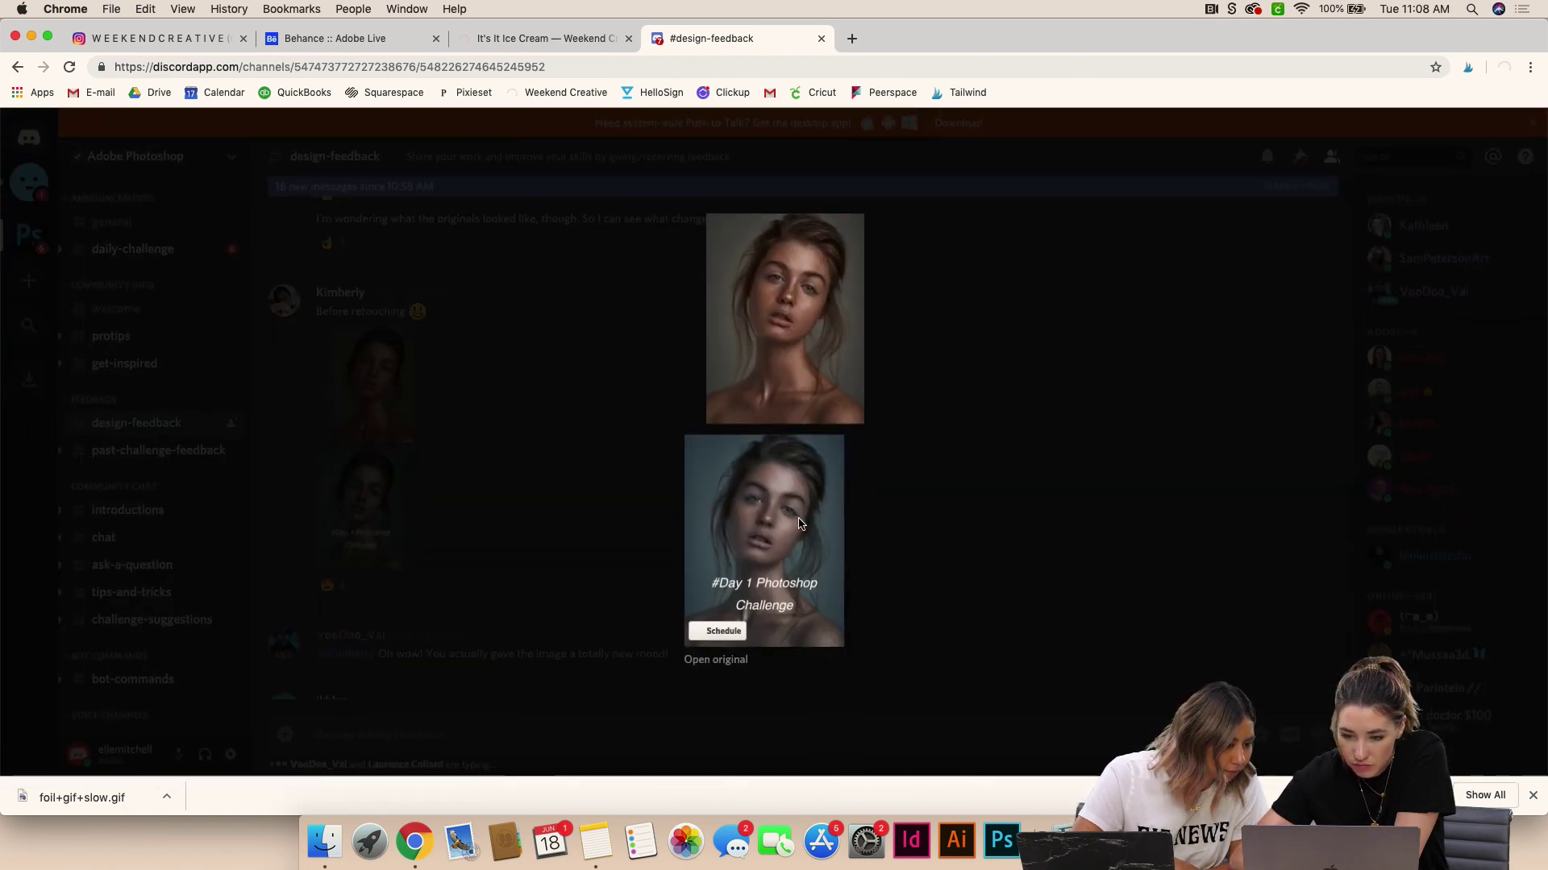
pyautogui.scroll(3, 800, 524)
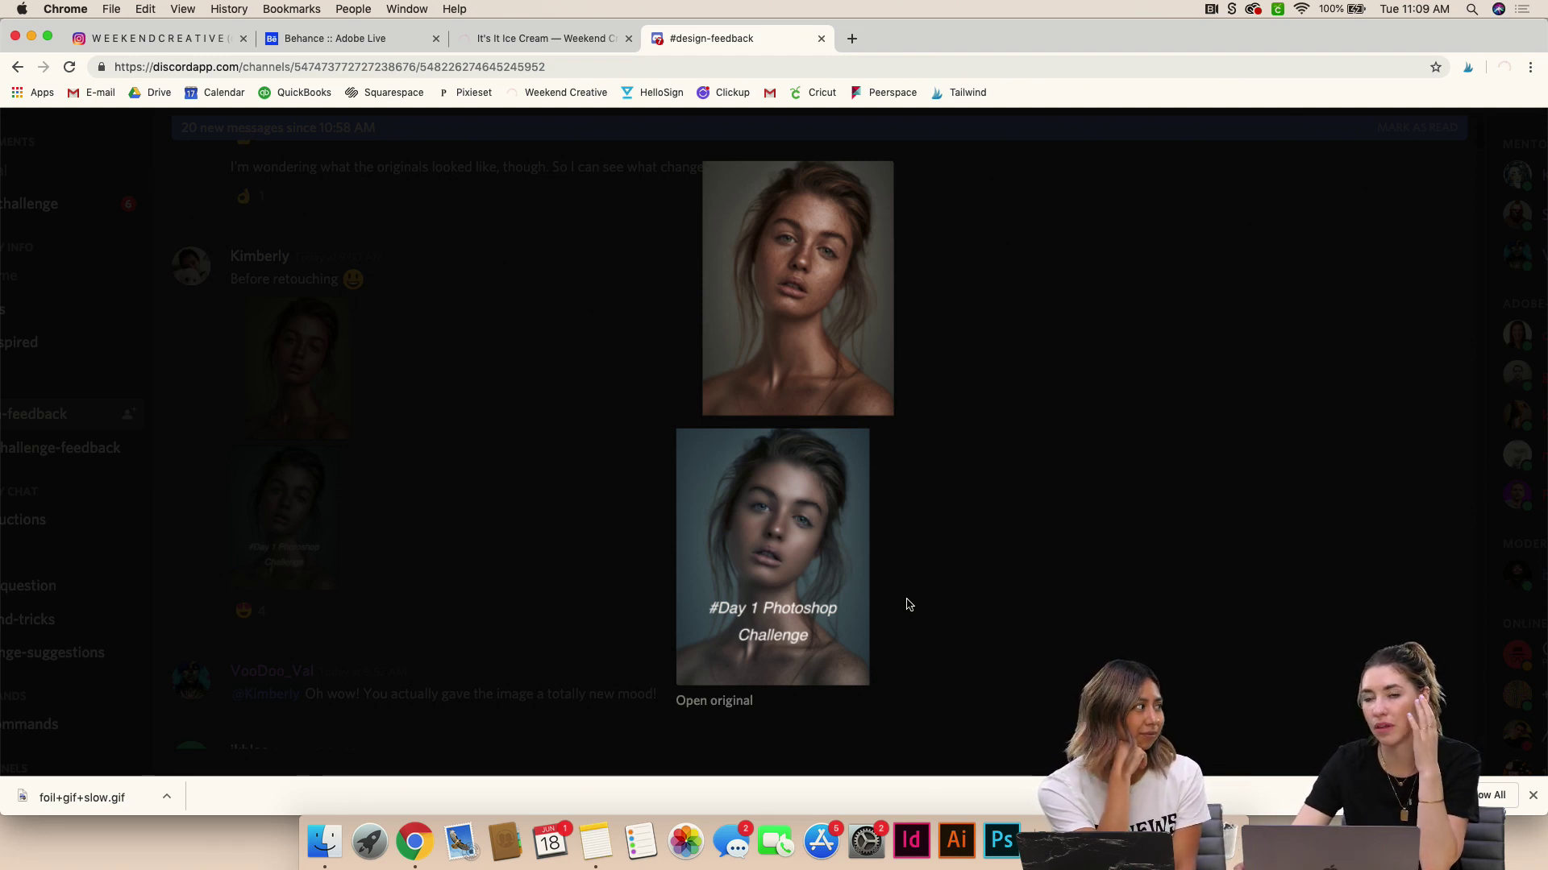
pyautogui.click(958, 494)
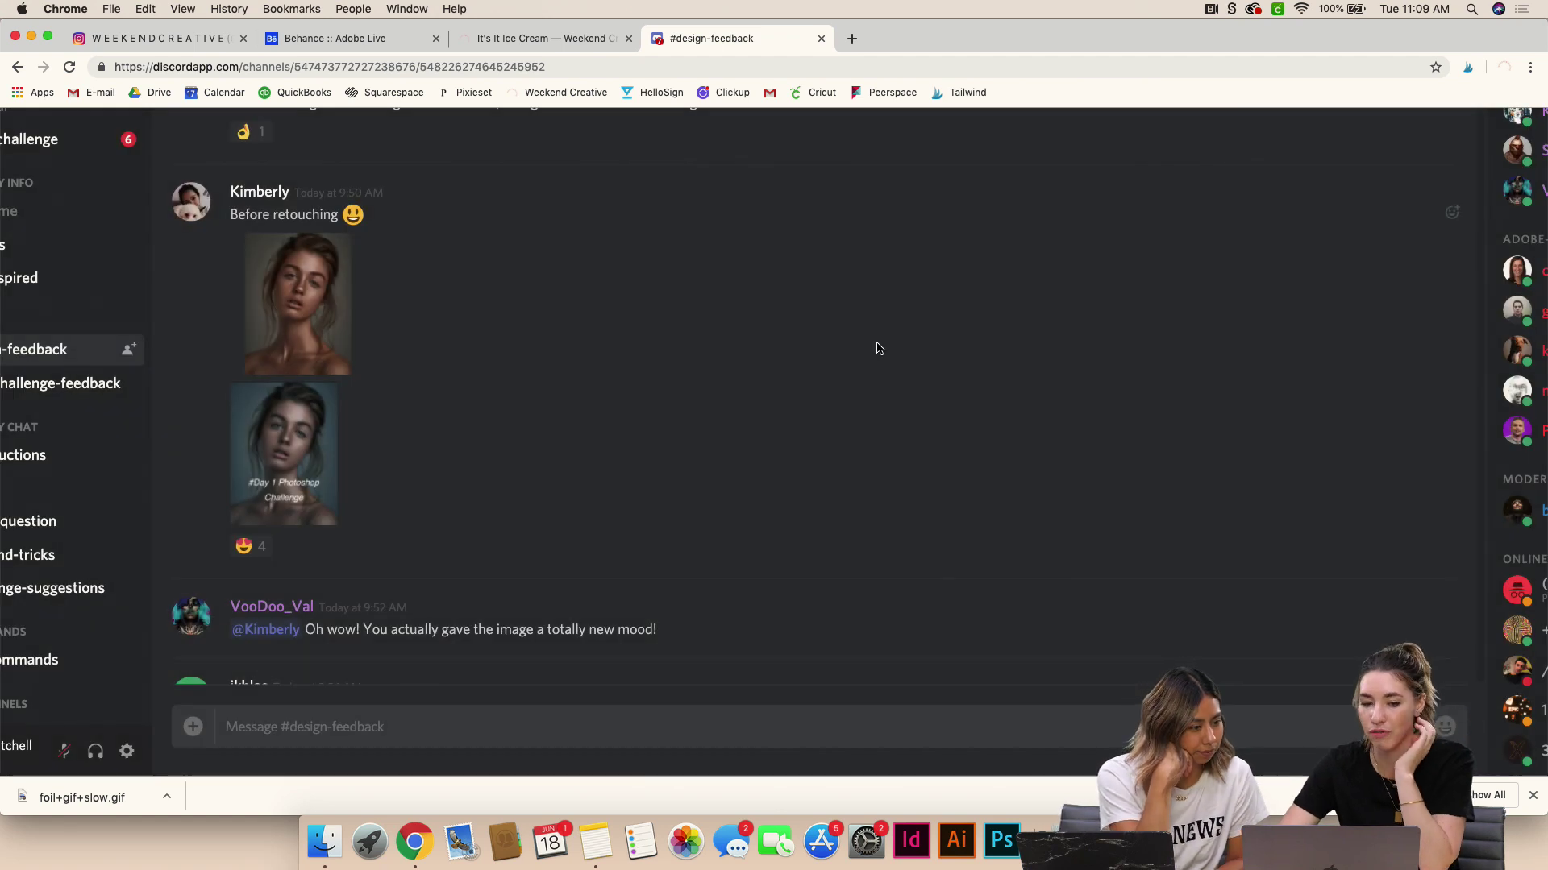
# Find the black-and-white portrait of the blonde woman cropped at the image edge and examine it at full size
pyautogui.scroll(8, 878, 348)
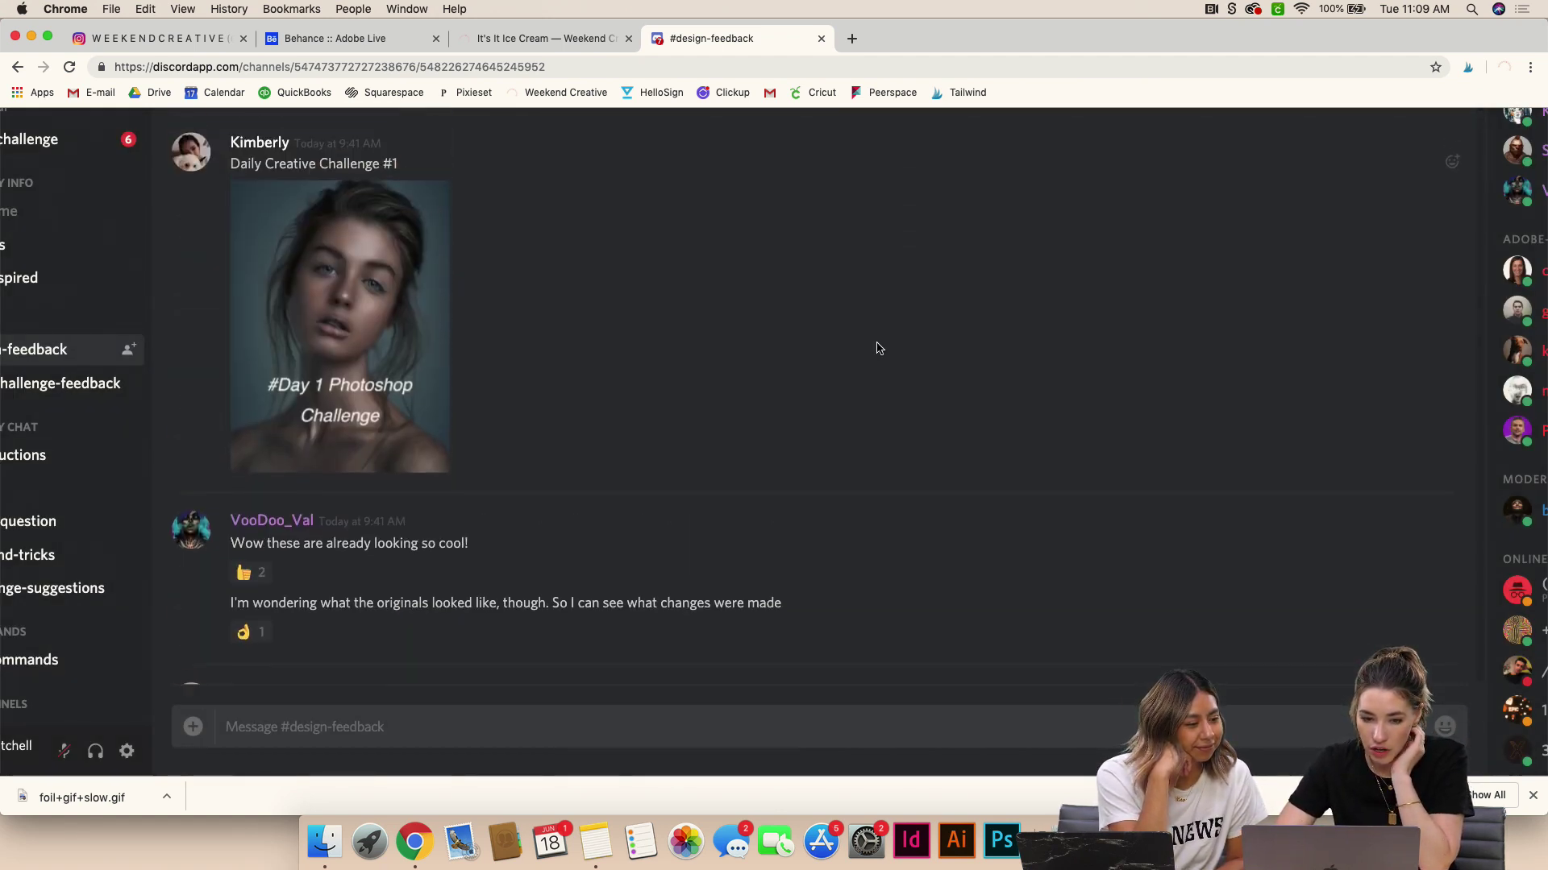
pyautogui.scroll(5, 460, 331)
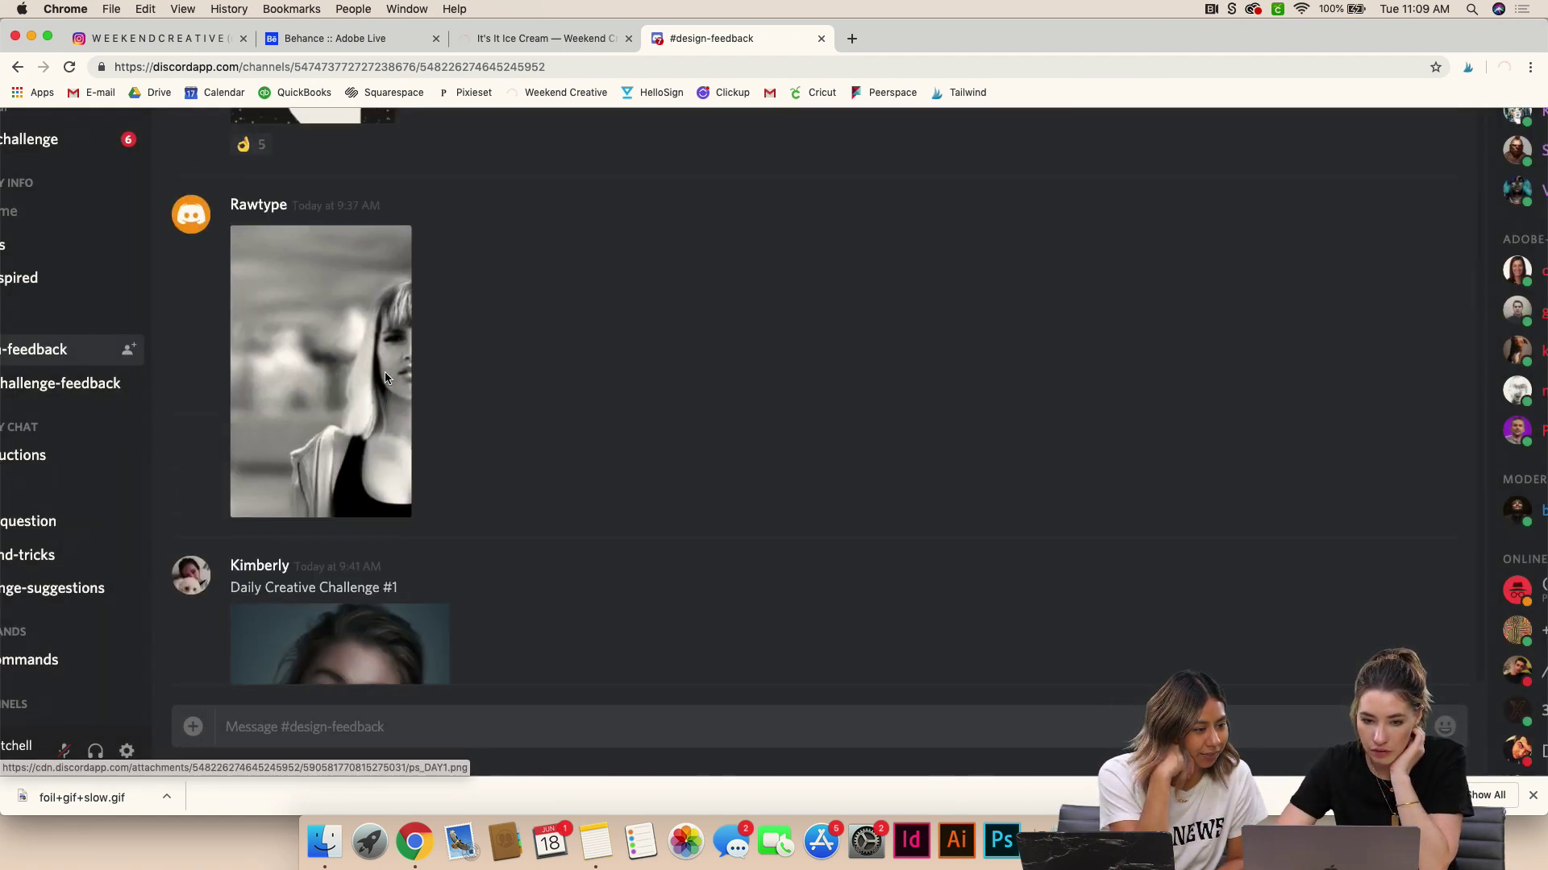
pyautogui.scroll(2, 385, 377)
pyautogui.click(389, 518)
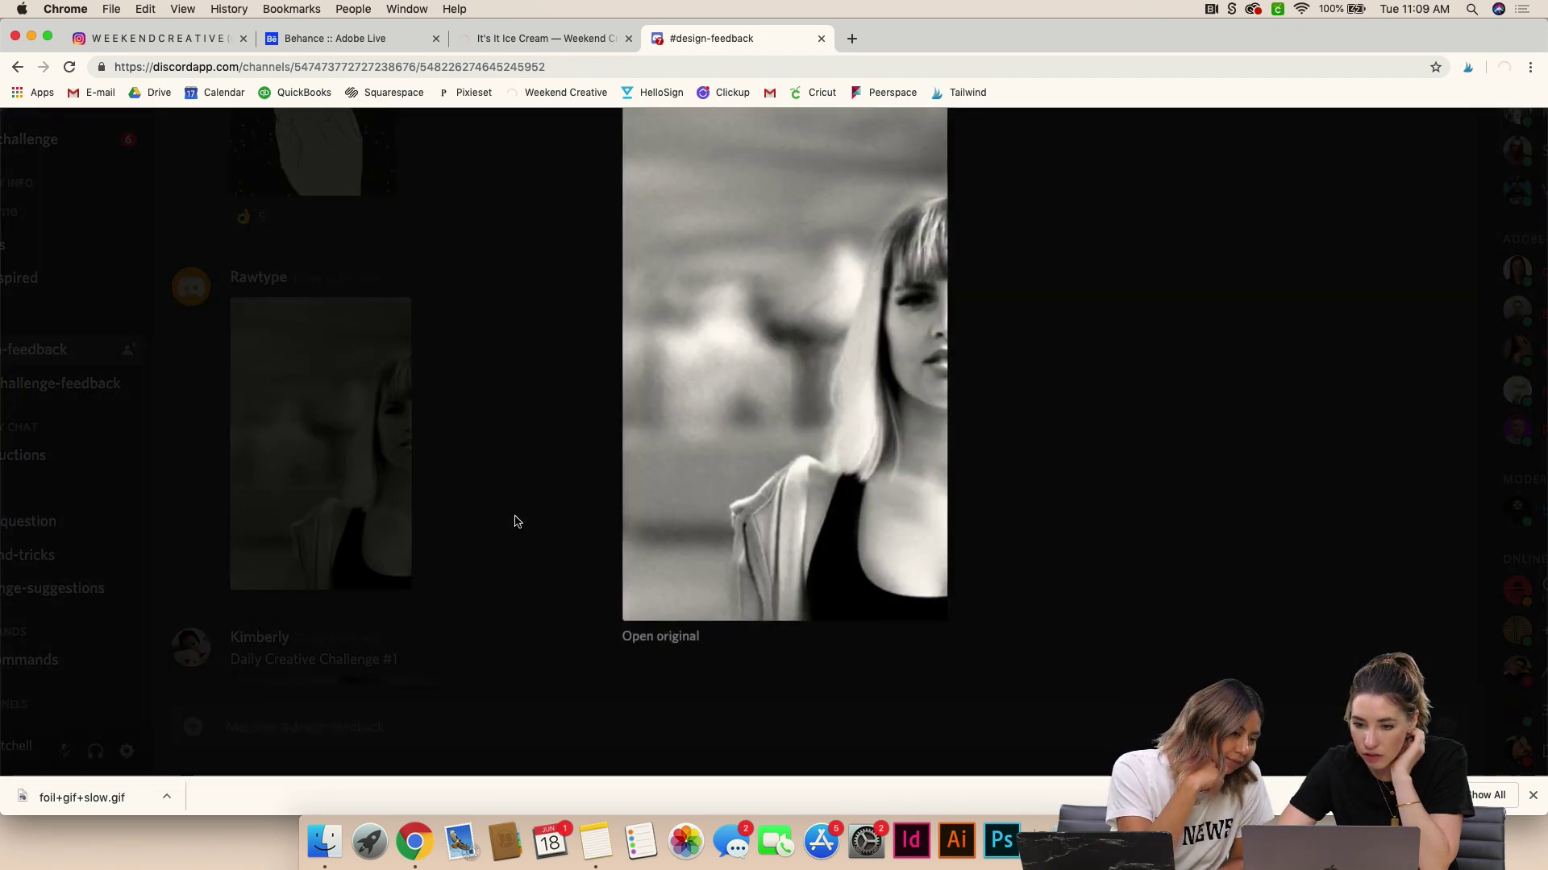
pyautogui.click(517, 521)
# Look through the earlier posts with the line-drawn hands, the armchair portrait and the mentor's composition question
pyautogui.scroll(5, 517, 521)
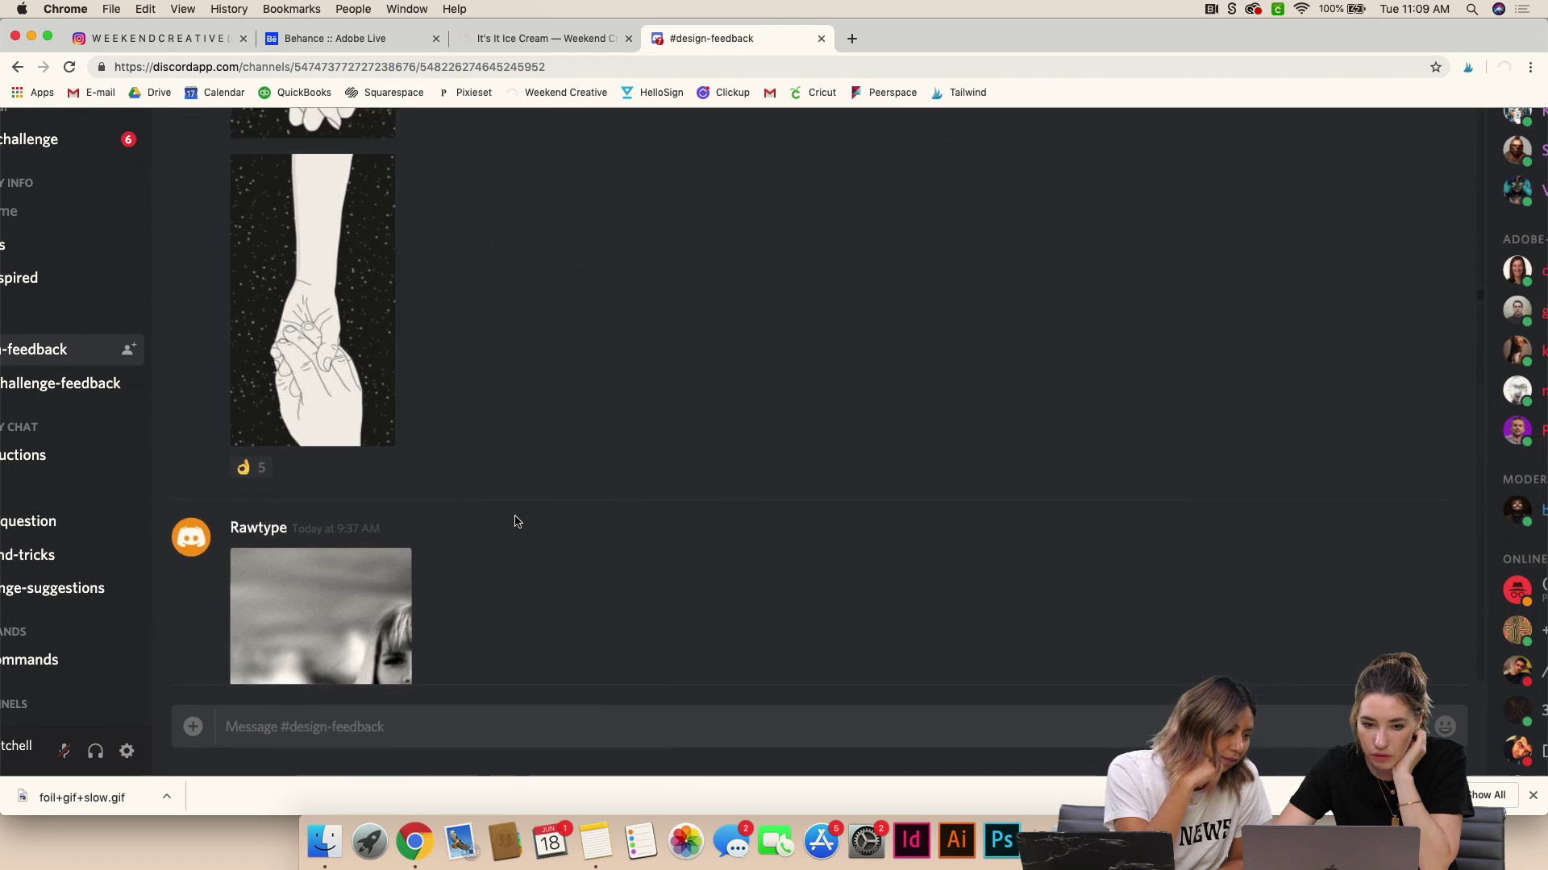
pyautogui.scroll(5, 517, 521)
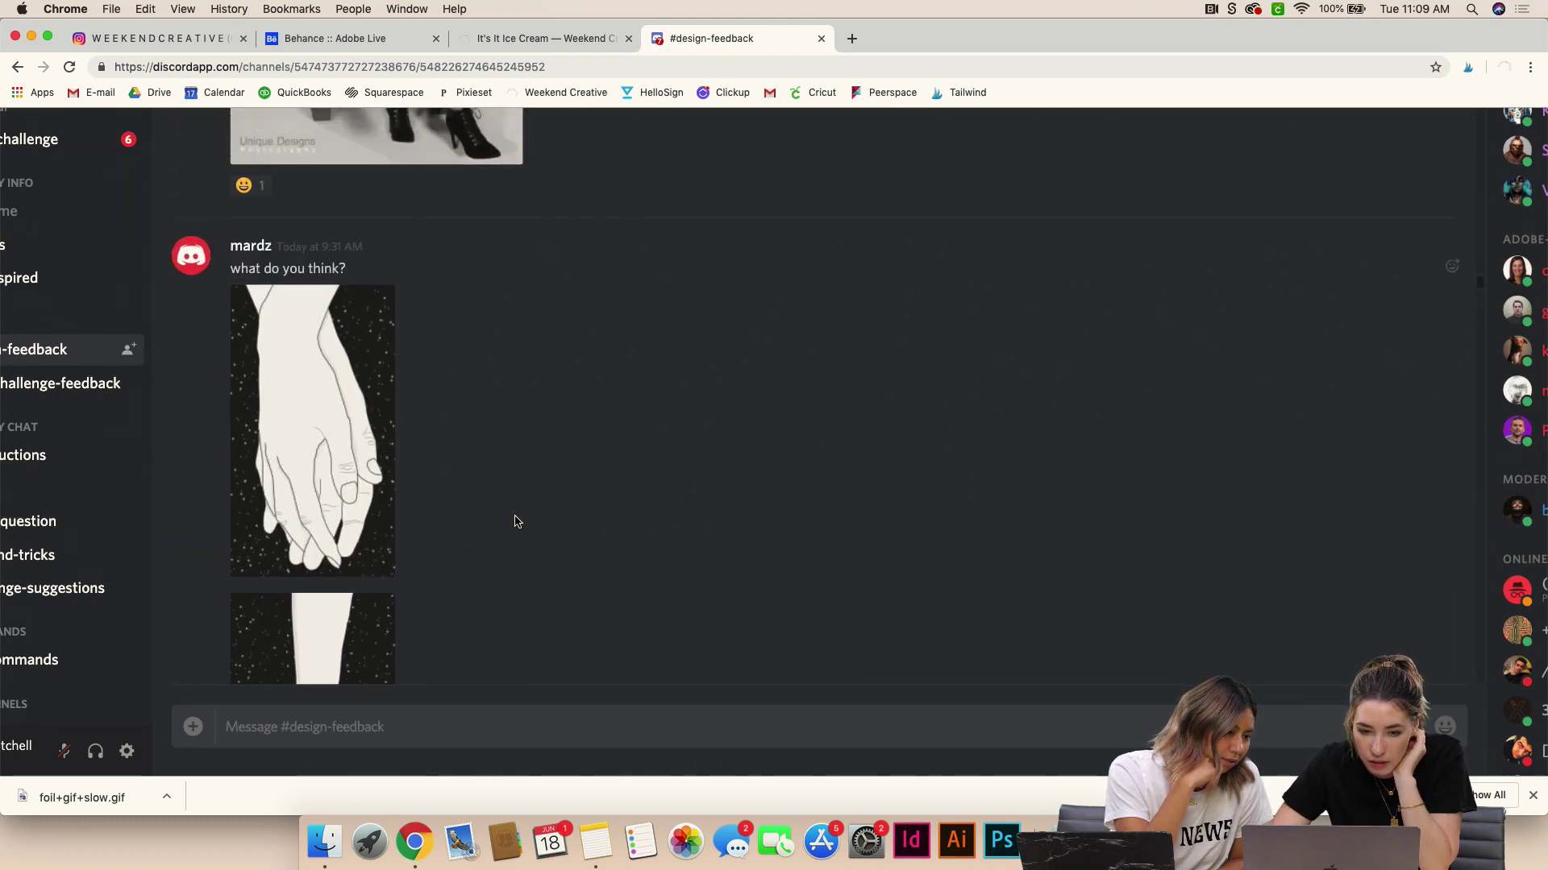
pyautogui.scroll(4, 517, 521)
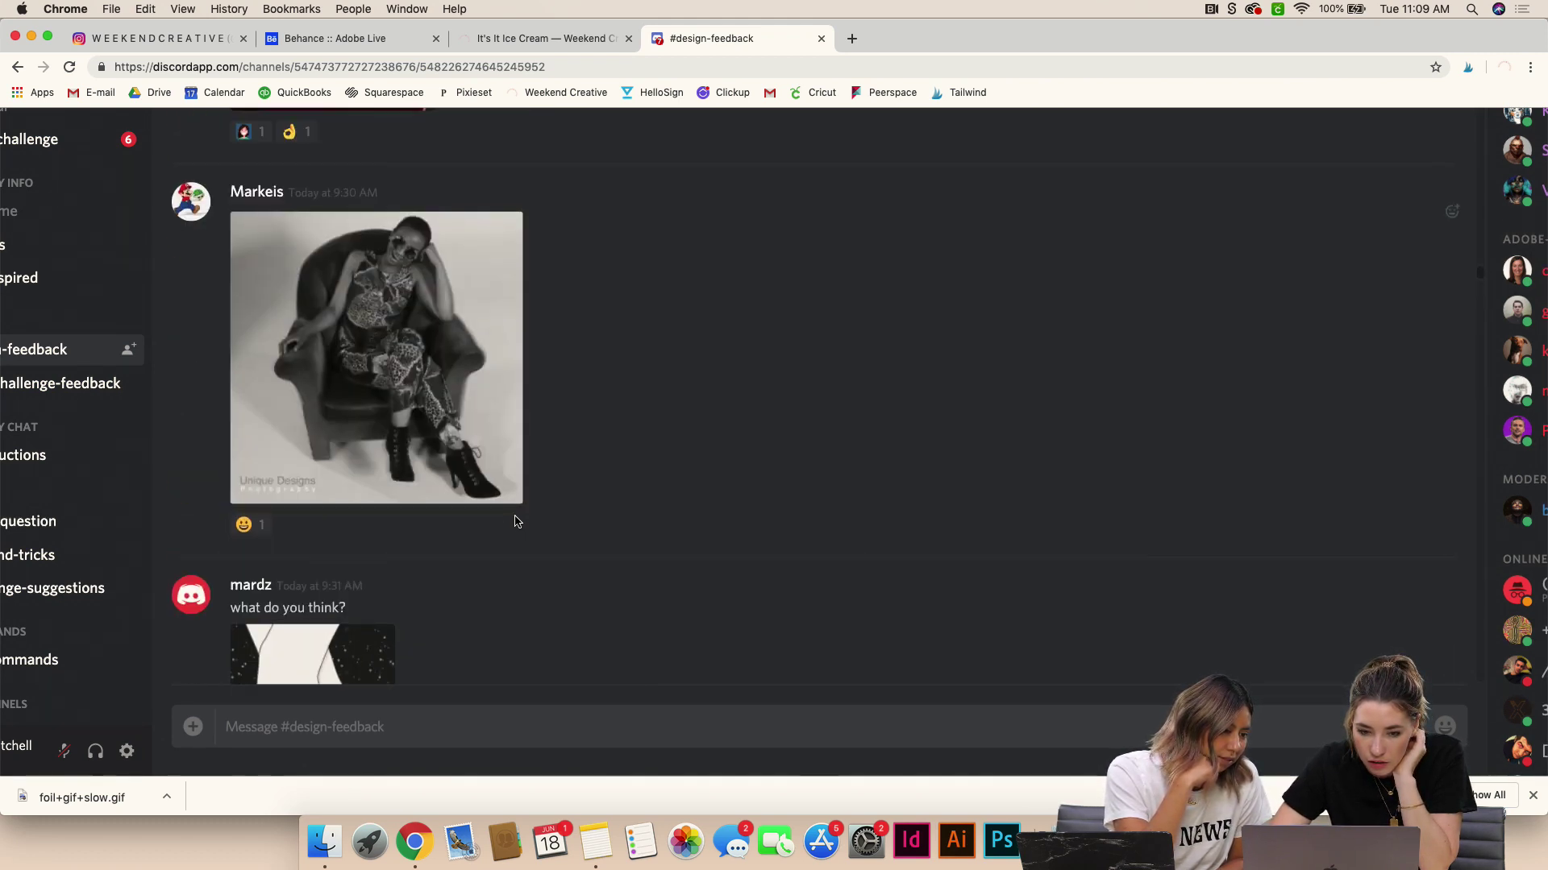
pyautogui.scroll(5, 517, 522)
pyautogui.scroll(6, 516, 521)
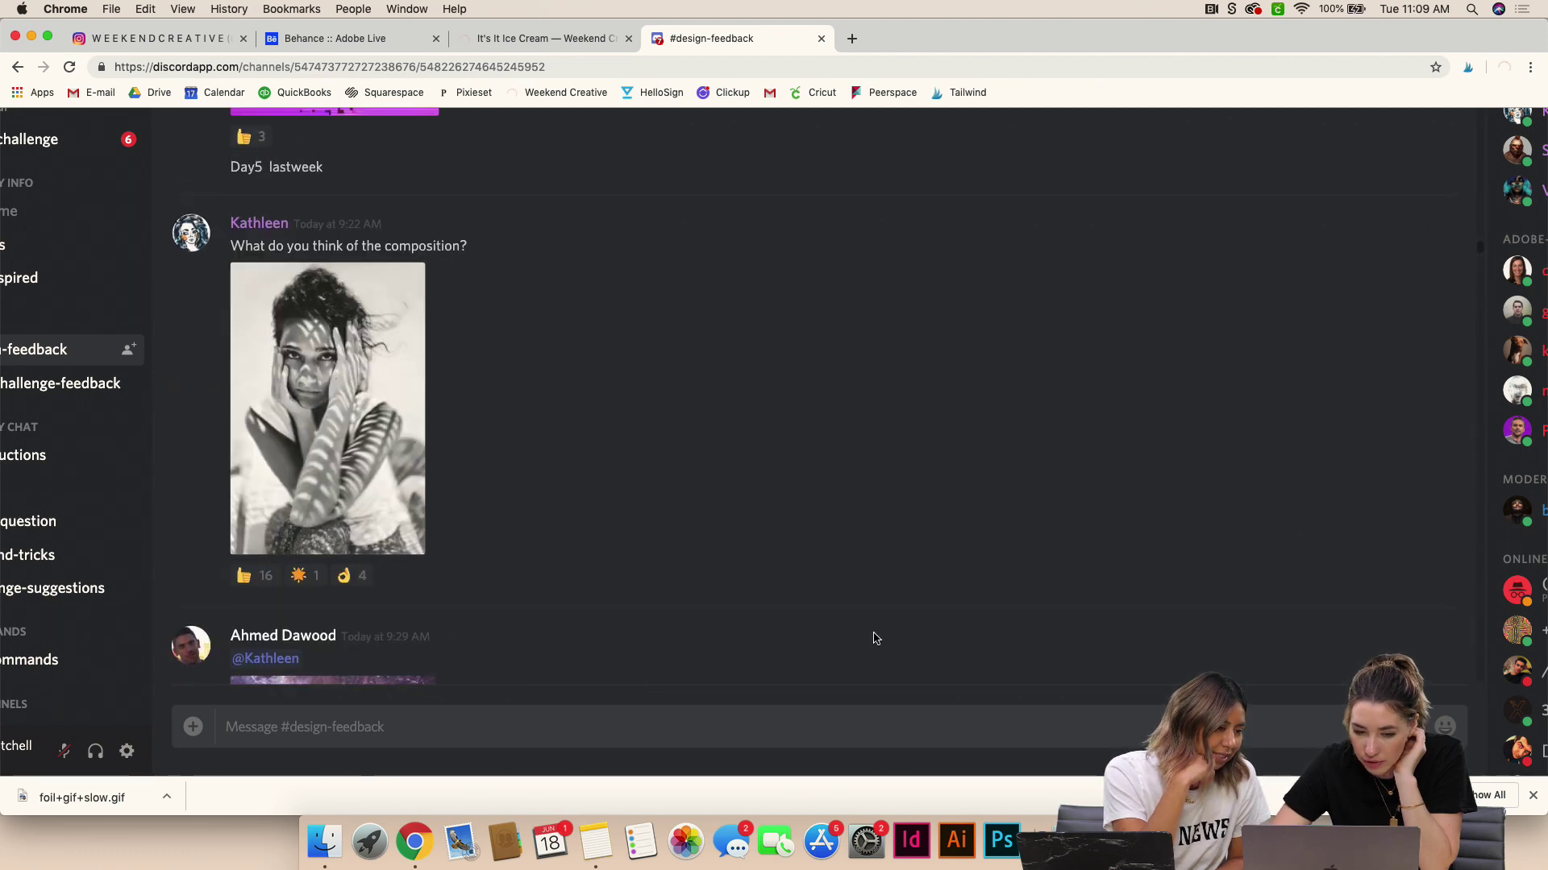
# Reload the channel and read the newest feedback, including the mentor's advice on the black-and-white portrait of the man in the hat
pyautogui.press('super+r')
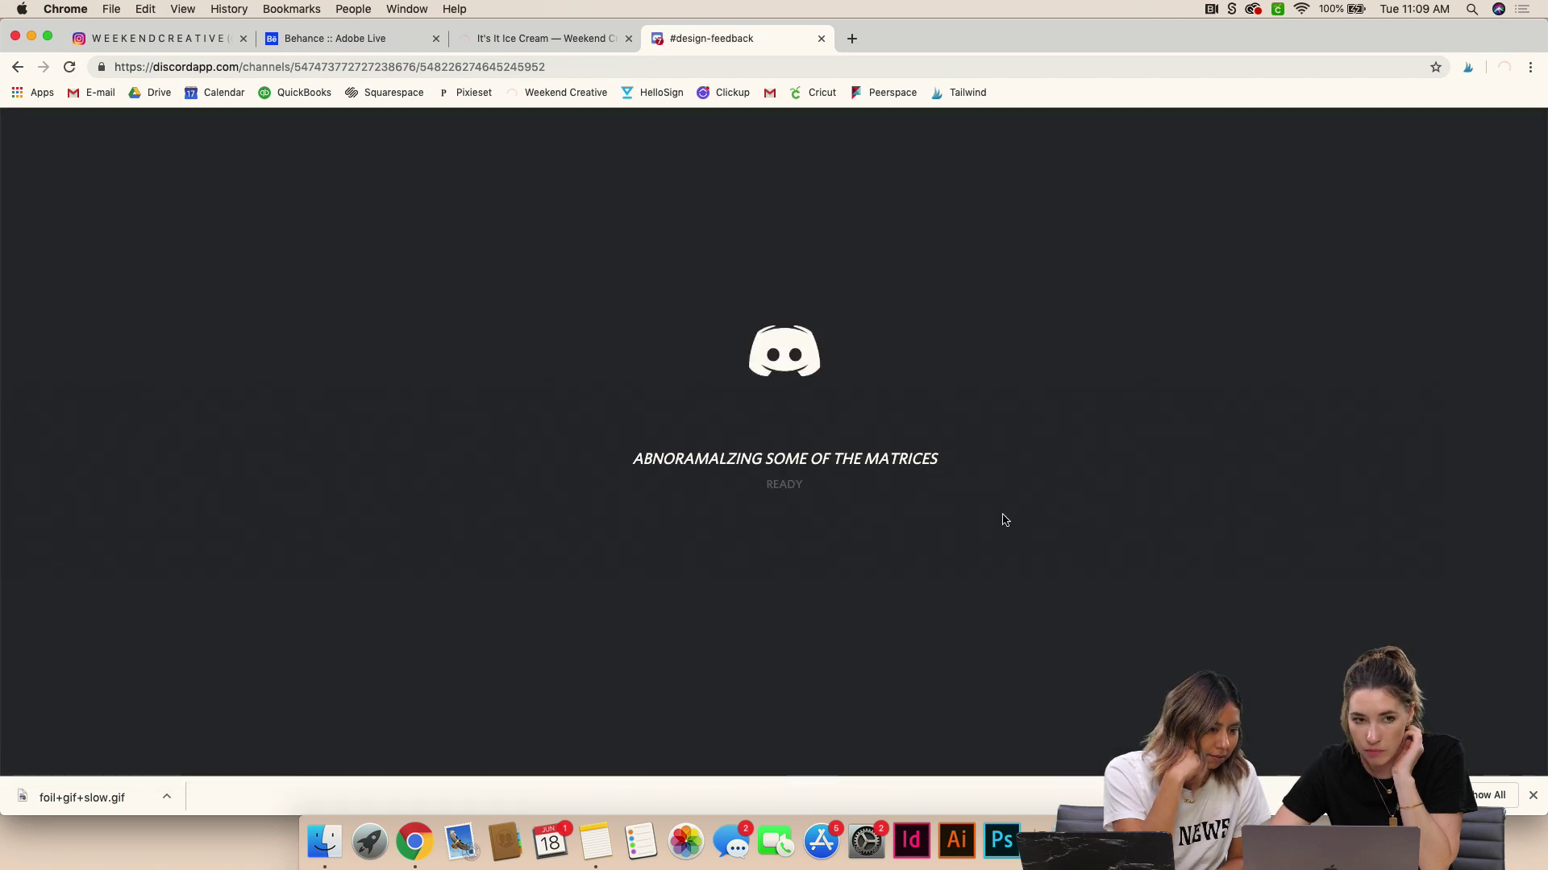
pyautogui.scroll(-10, 1005, 520)
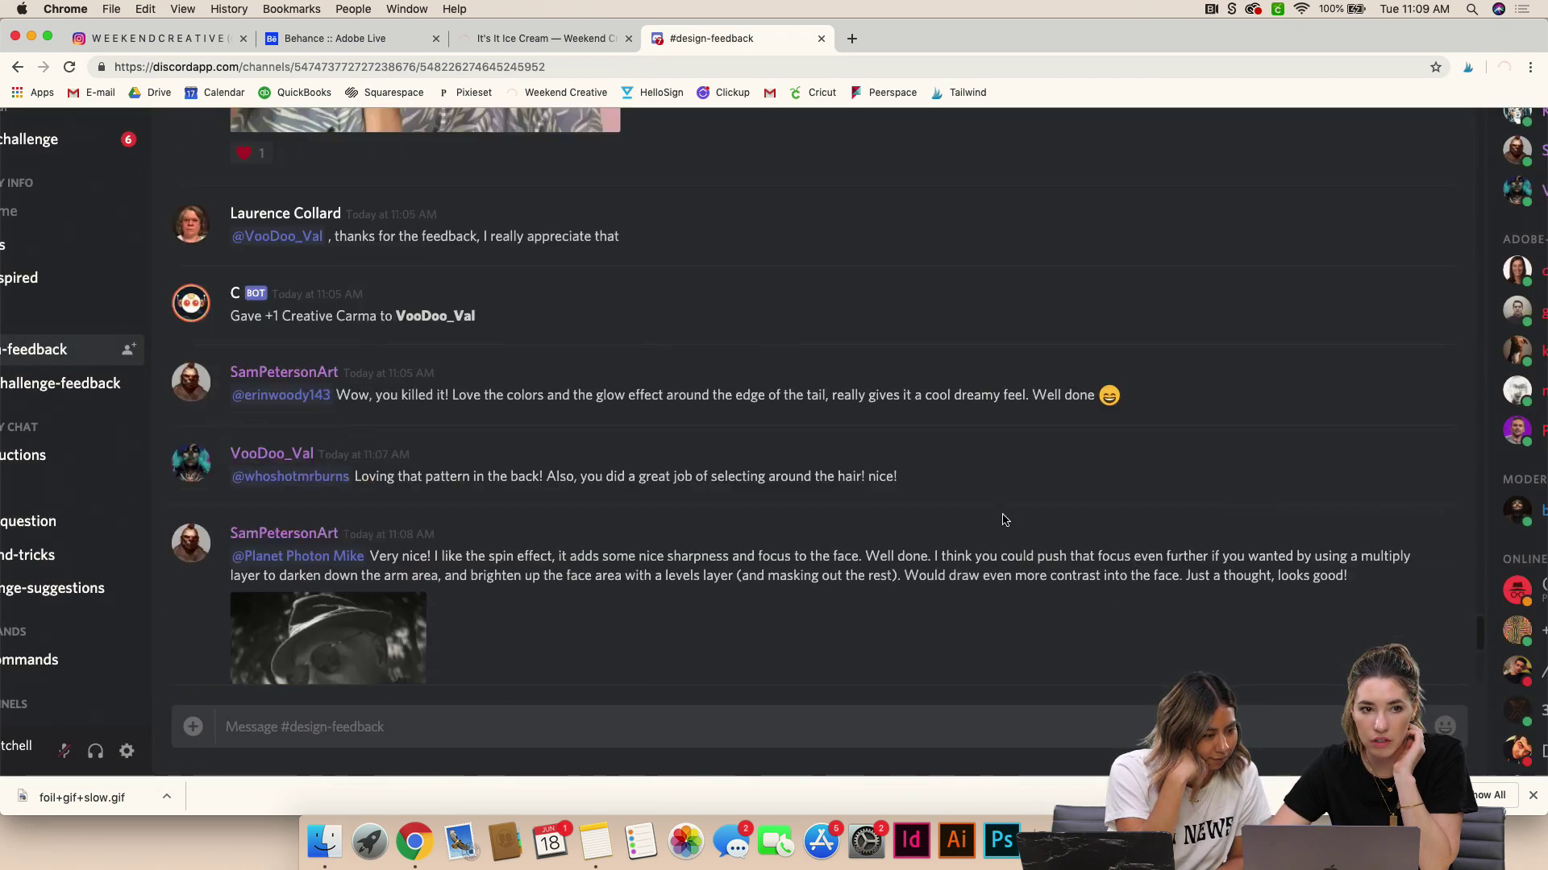
pyautogui.scroll(-6, 1005, 520)
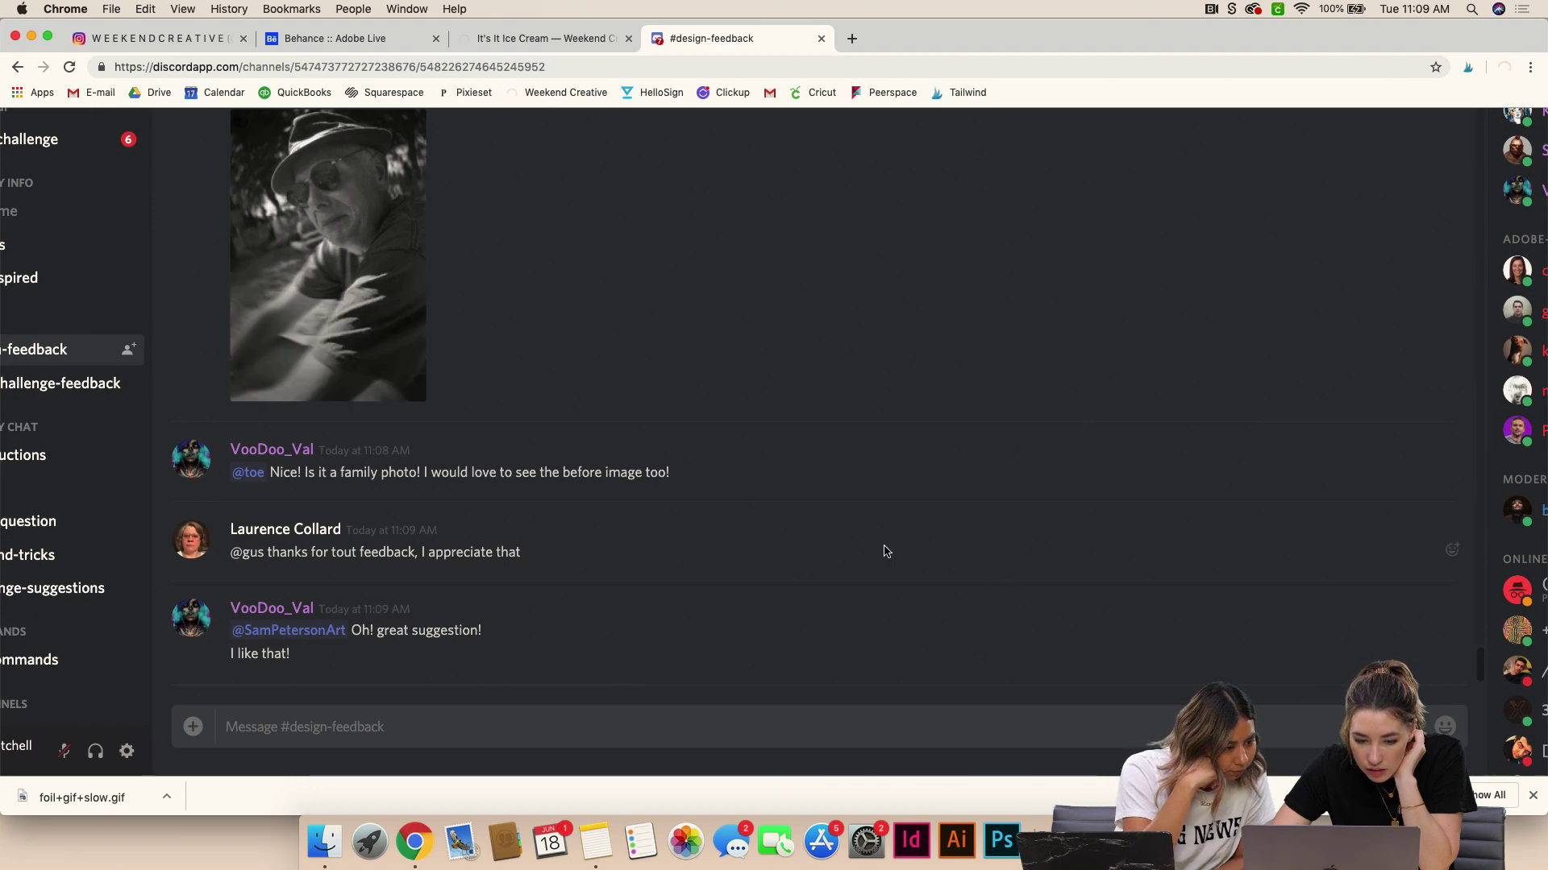
pyautogui.scroll(5, 886, 551)
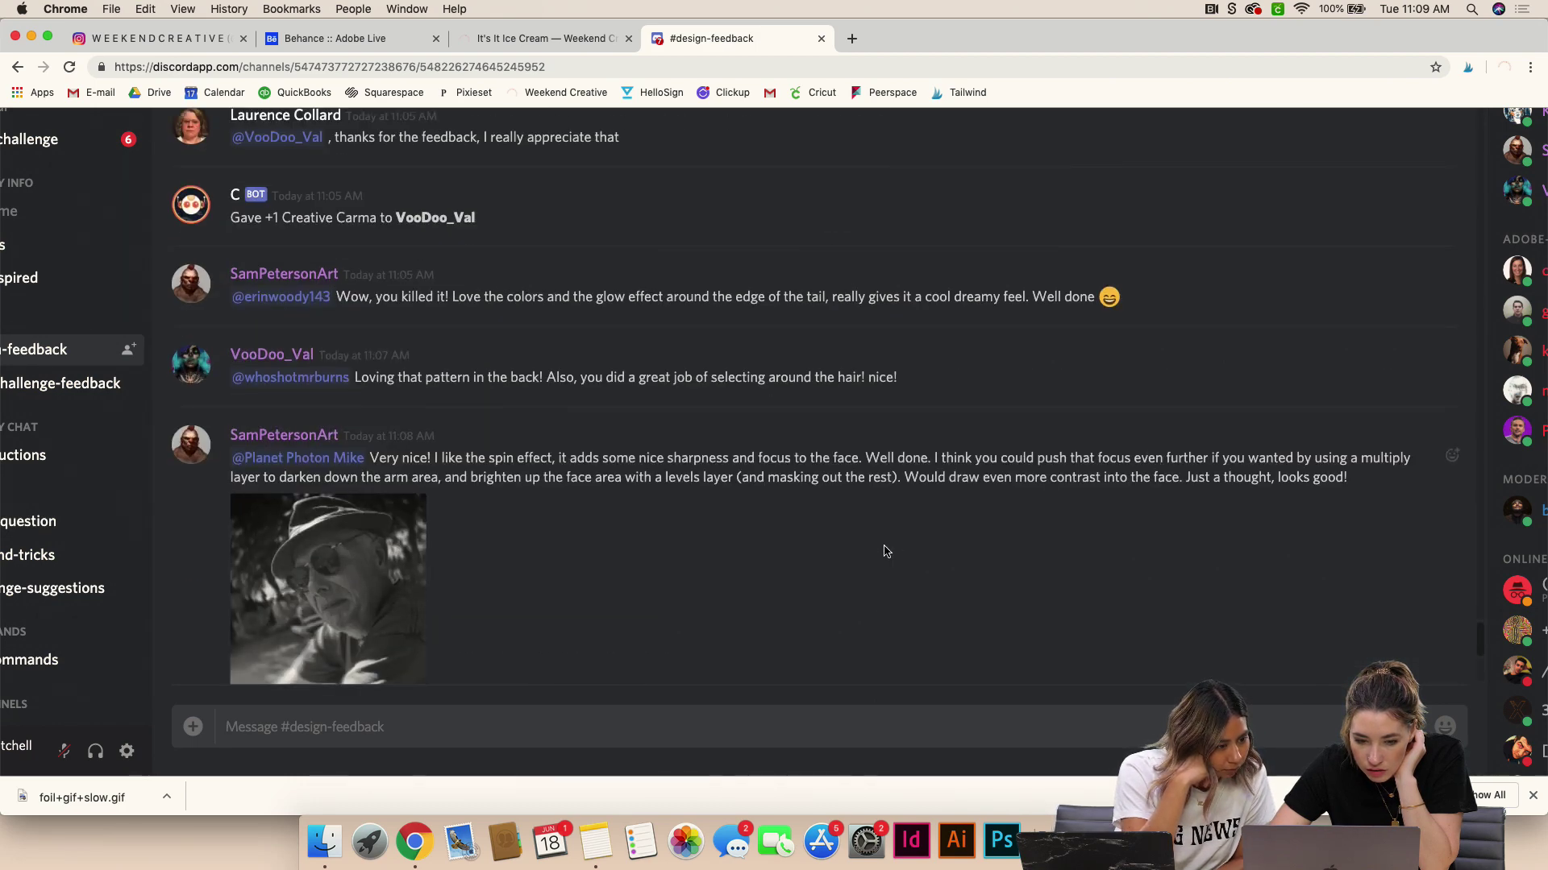
pyautogui.scroll(-5, 885, 551)
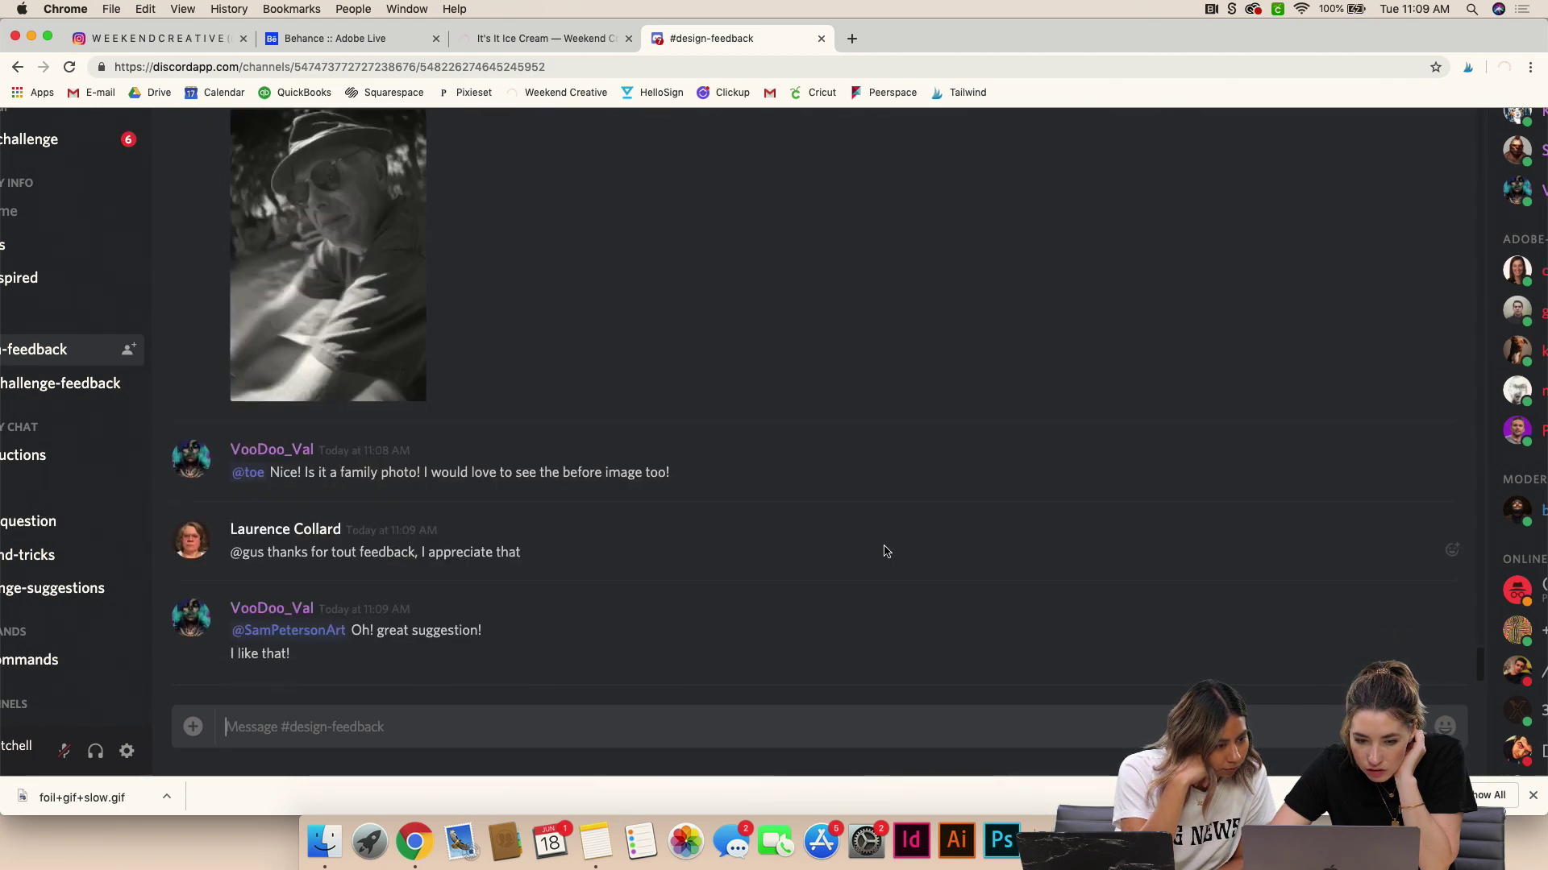
# Reload the channel again and compare the color and black-and-white versions in the Eiffel Tower post
pyautogui.click(68, 66)
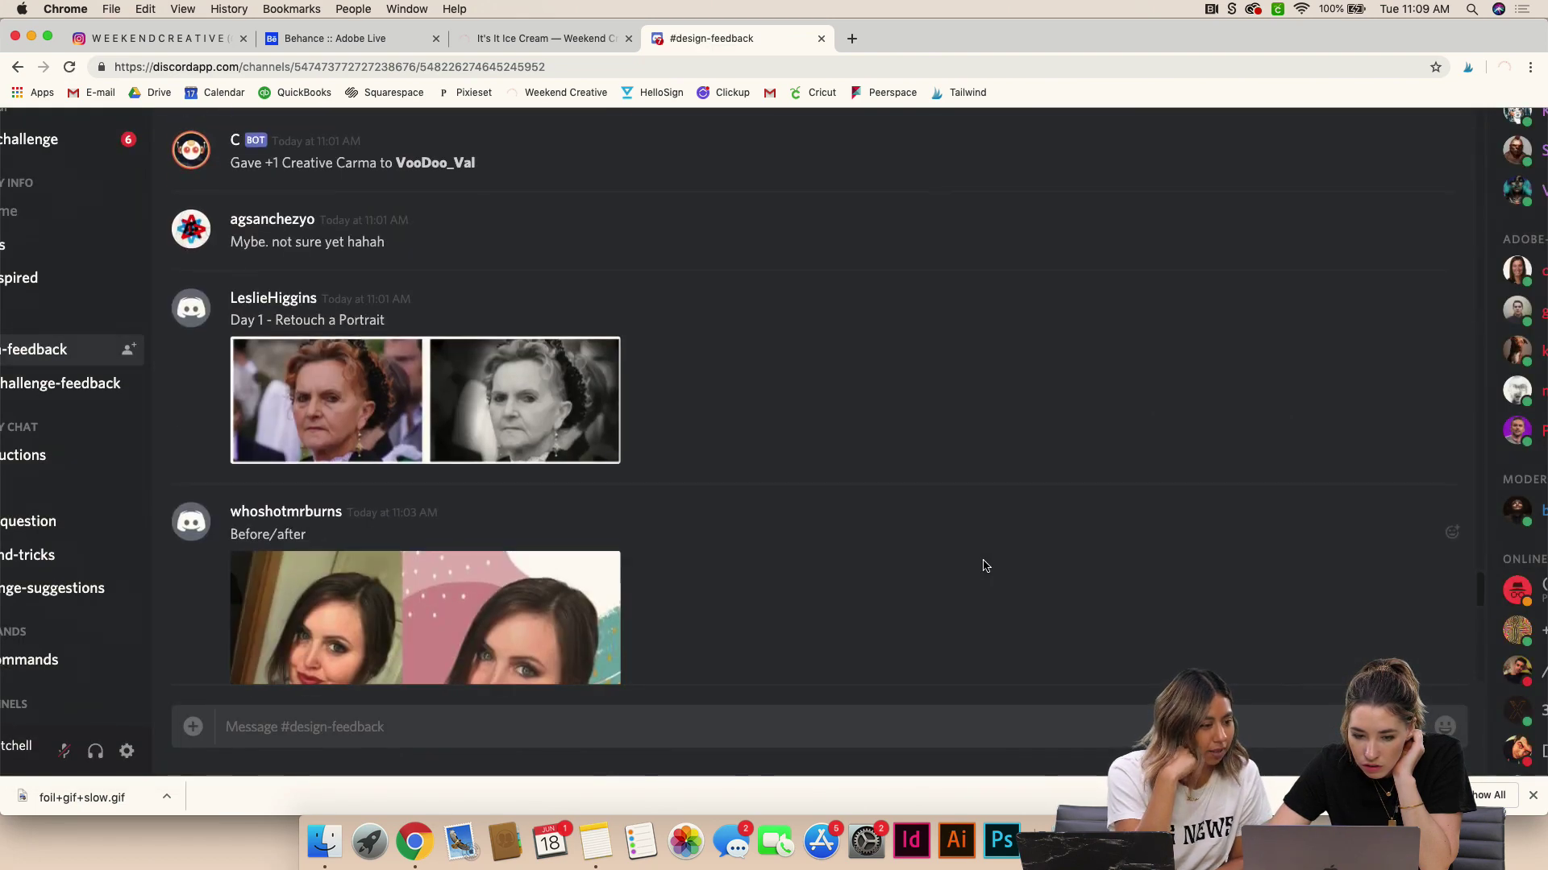
pyautogui.scroll(6, 984, 564)
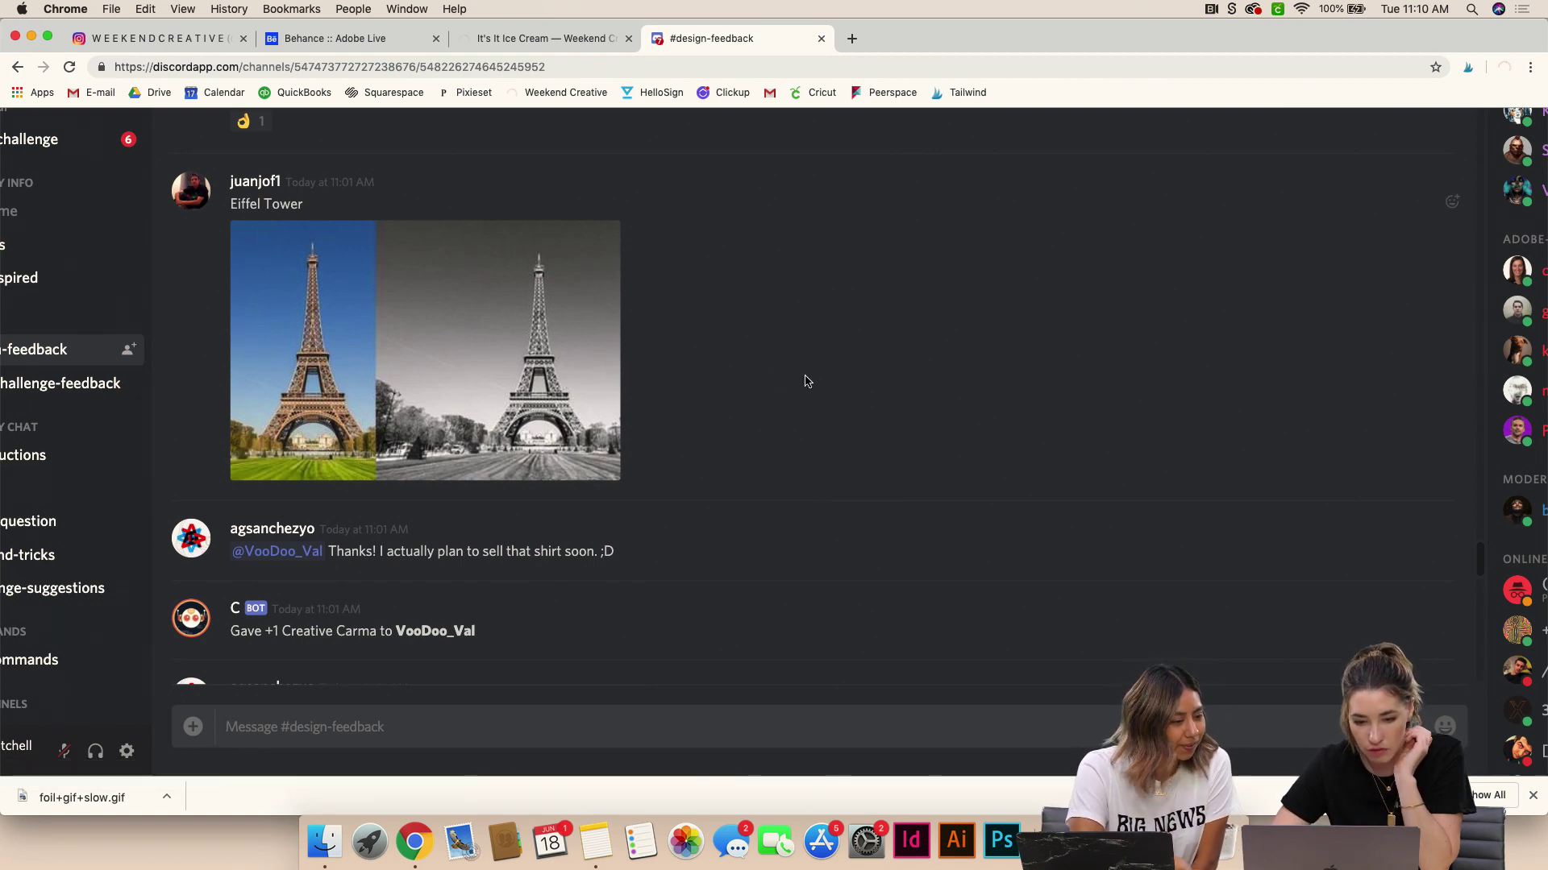
pyautogui.scroll(-1, 808, 381)
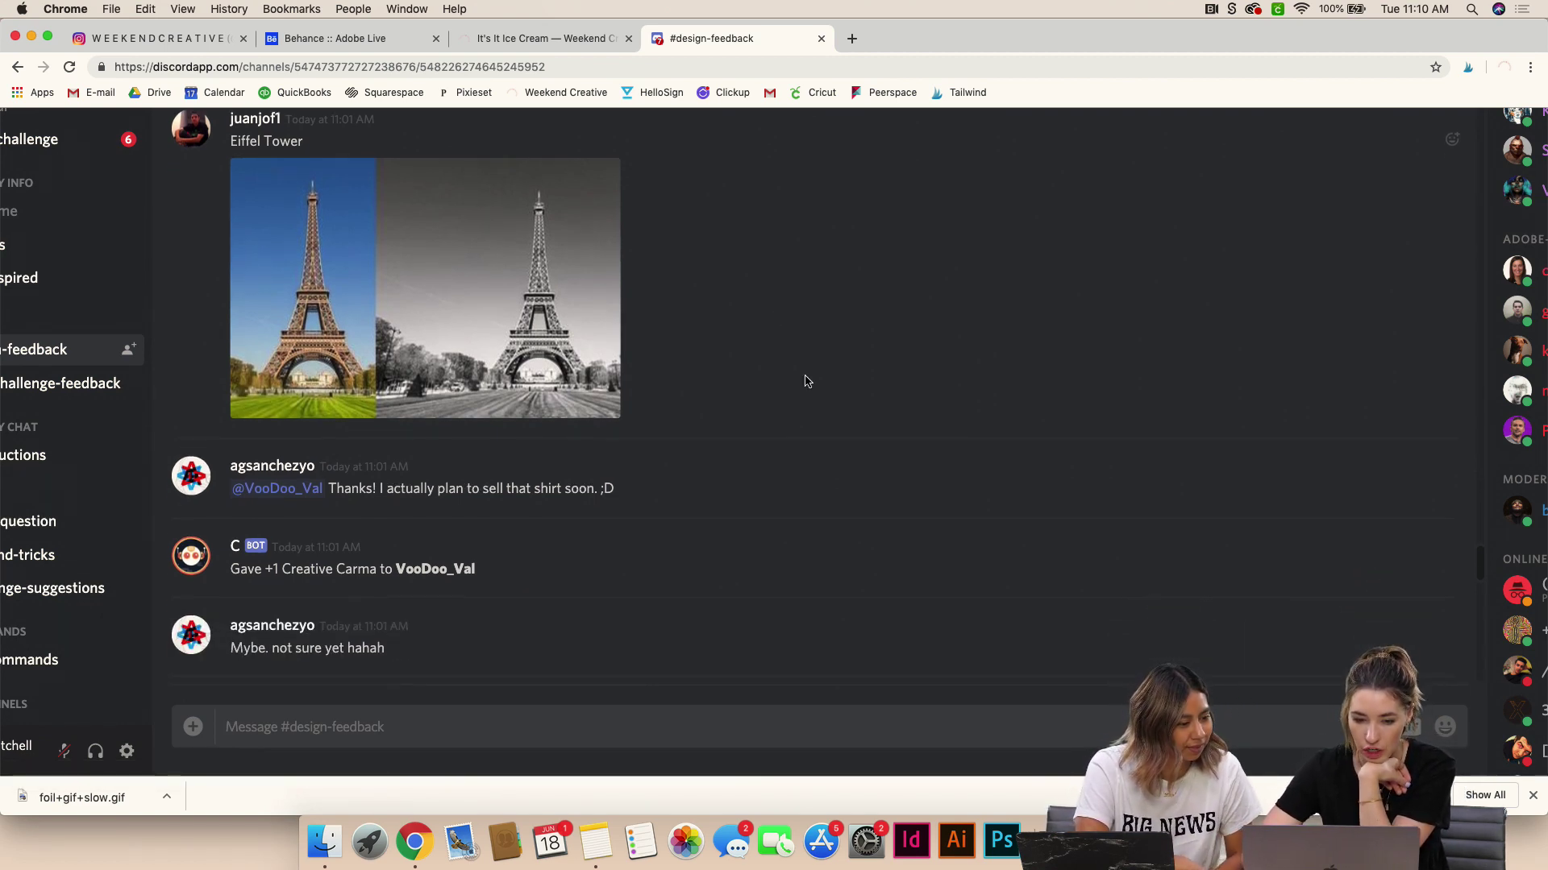
# Find the Day 1 portrait of the red-haired woman and compare the color original with the black-and-white retouch at full size
pyautogui.scroll(-5, 808, 381)
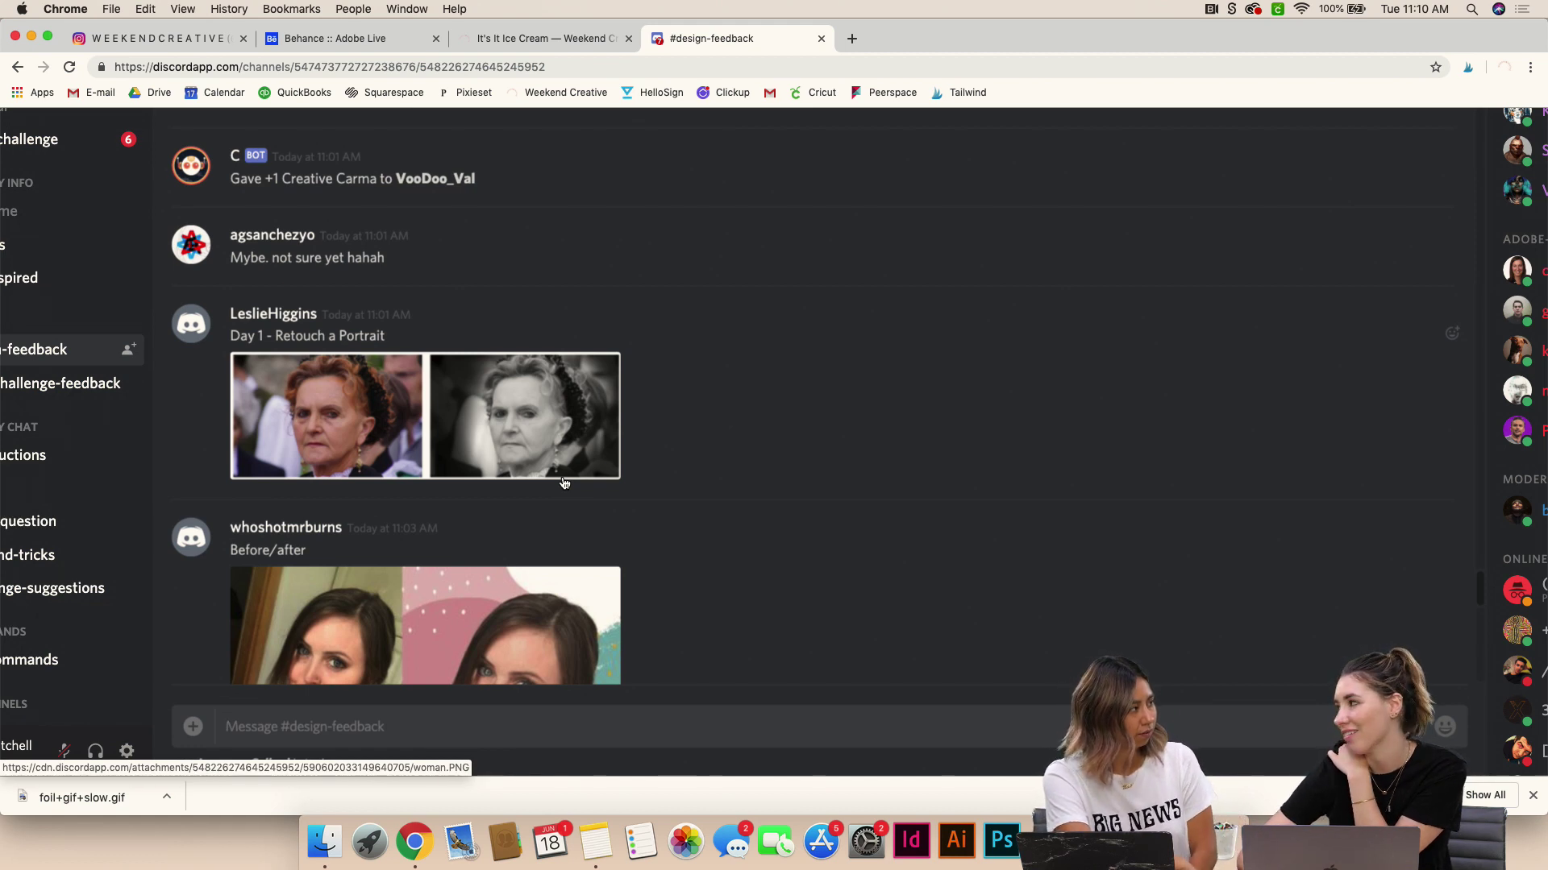
pyautogui.scroll(-3, 564, 483)
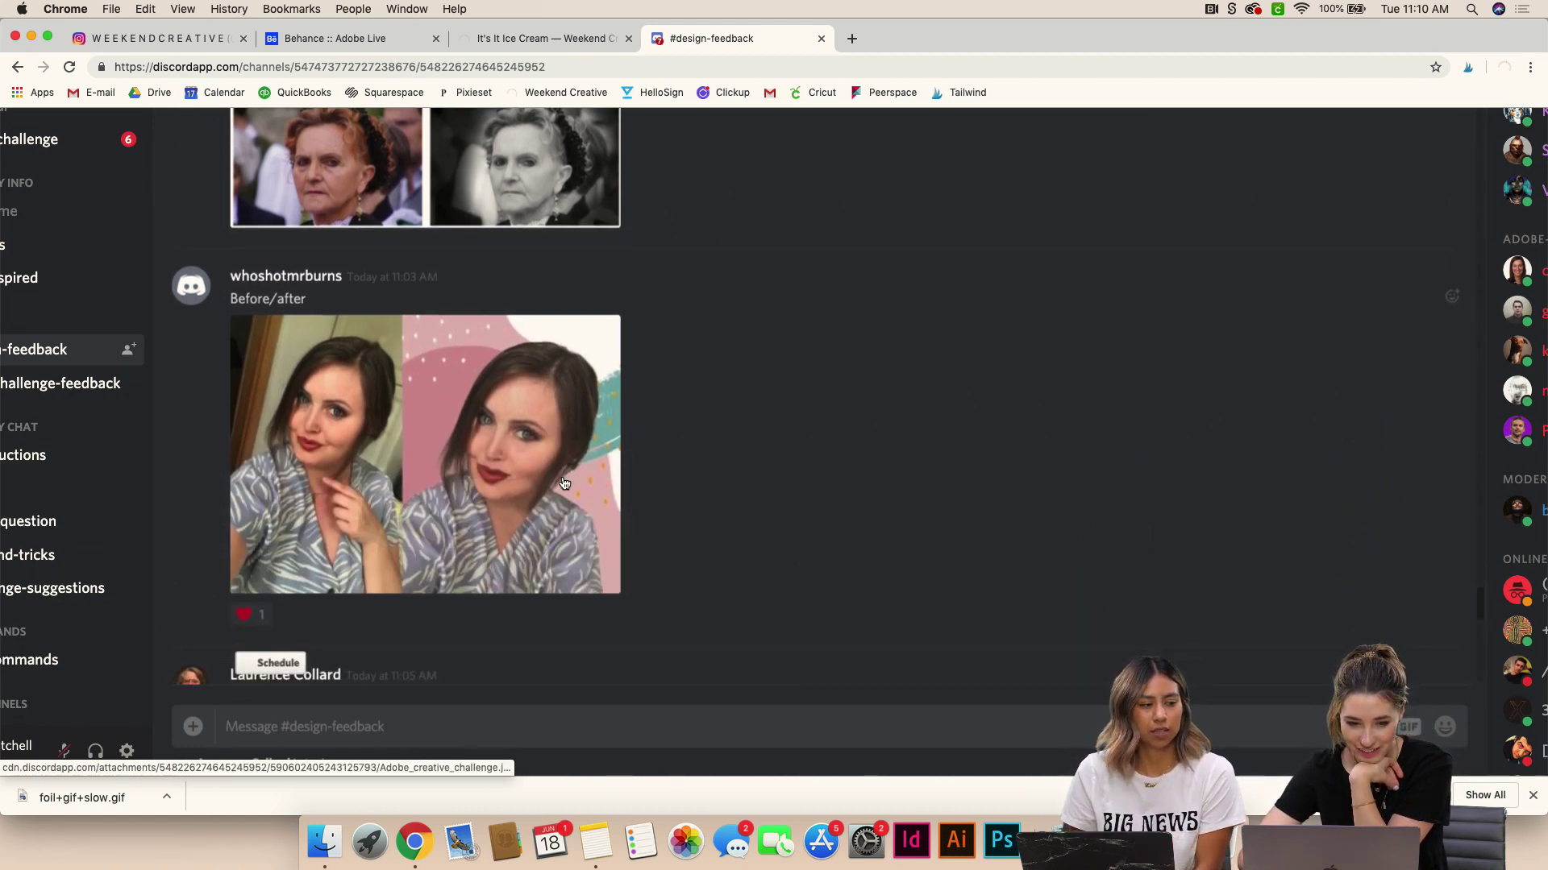
pyautogui.scroll(2, 765, 480)
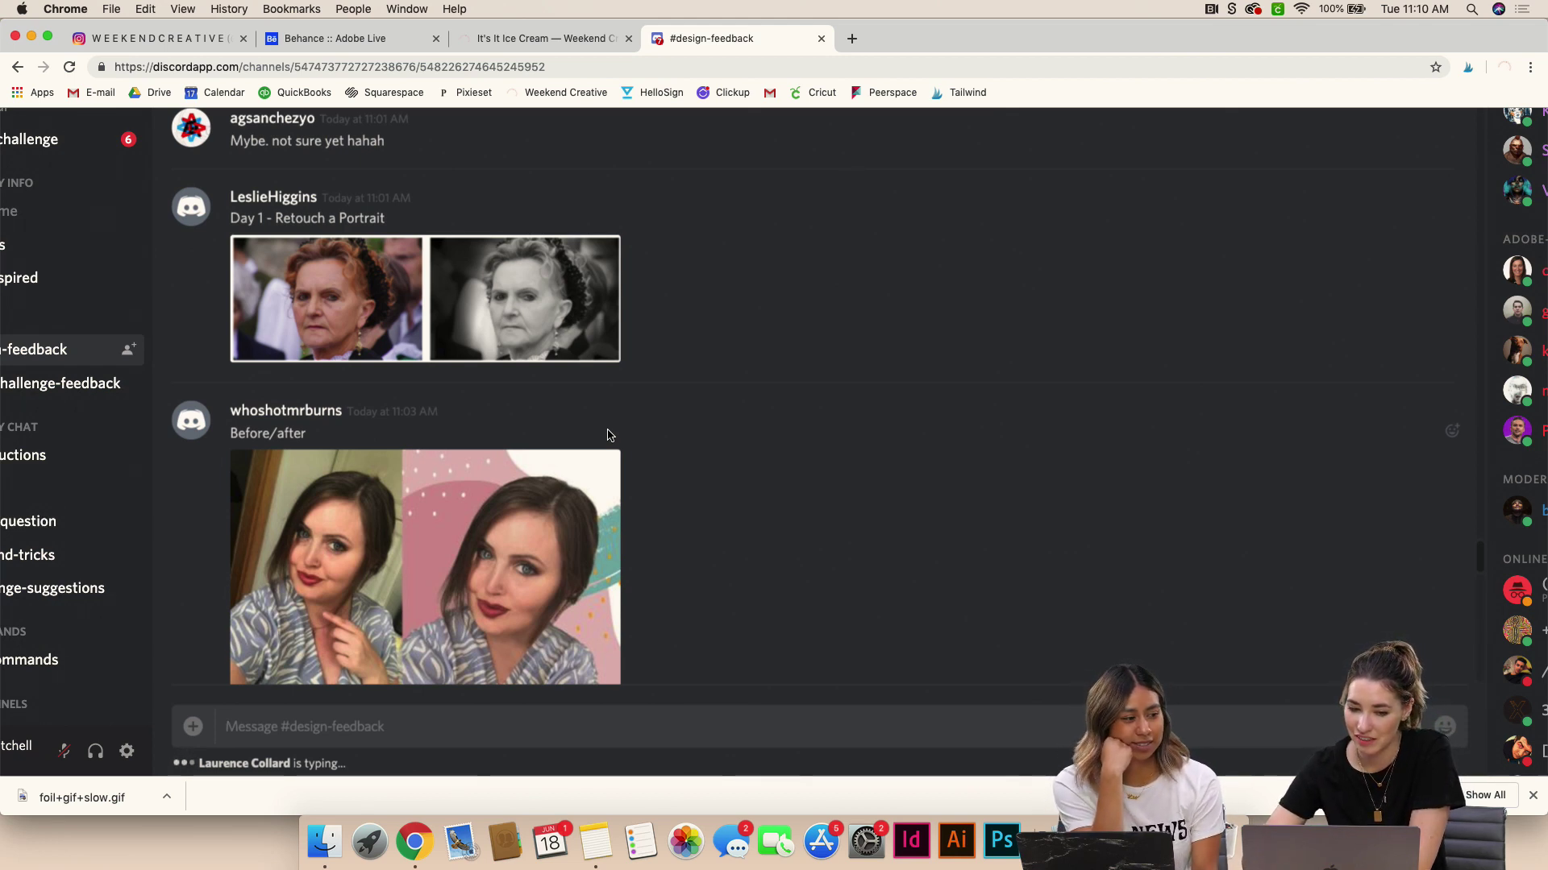
pyautogui.click(533, 306)
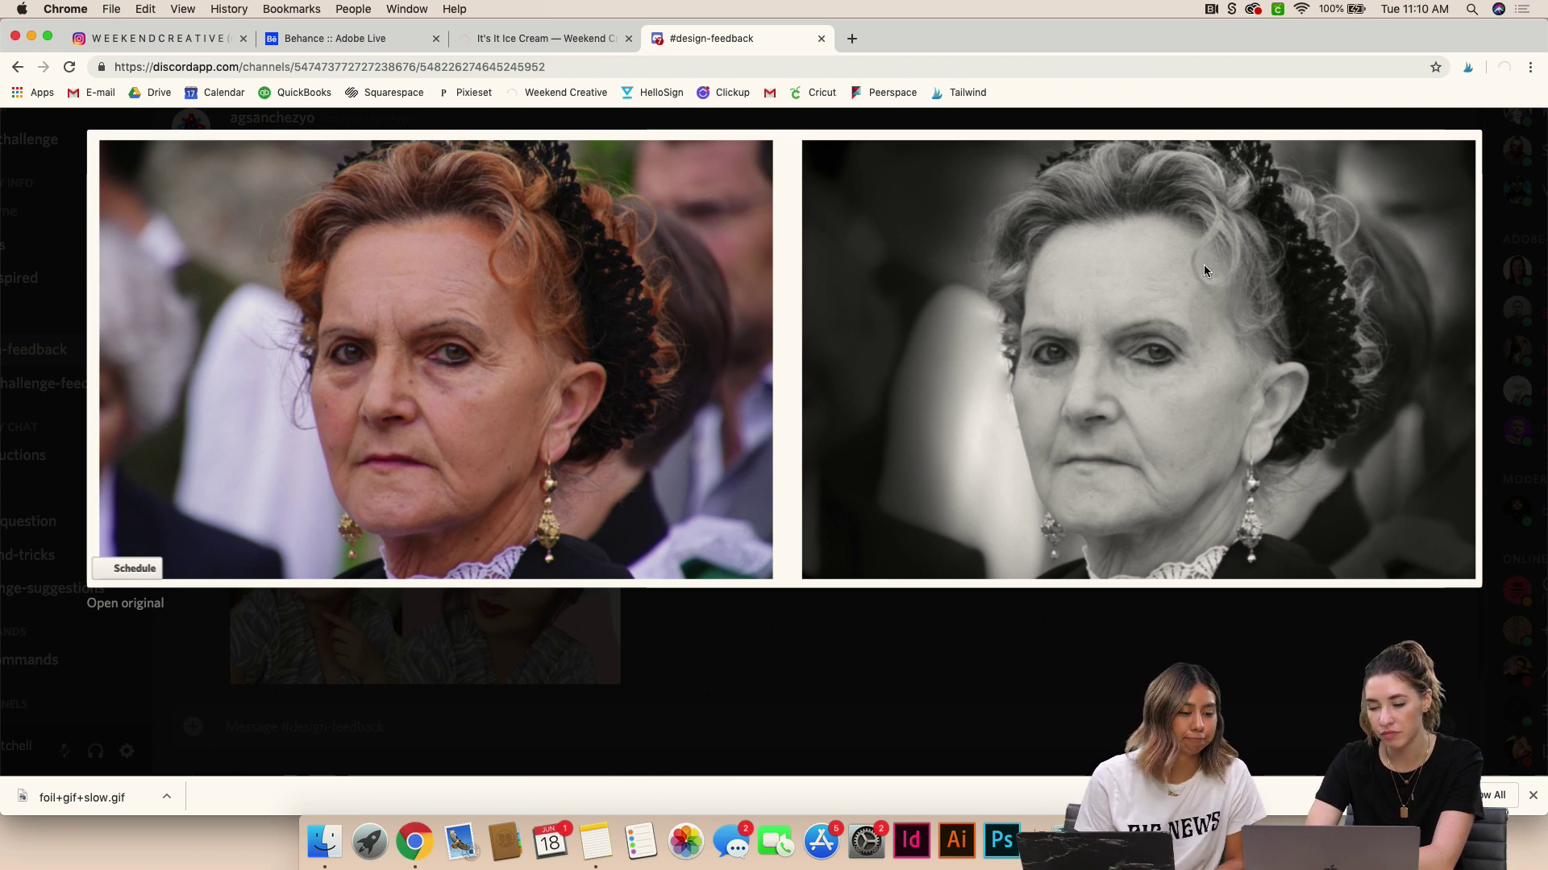
pyautogui.click(1158, 653)
# Compare the before and after versions of the woman in the patterned shirt with the pink illustrated background at full size
pyautogui.click(559, 556)
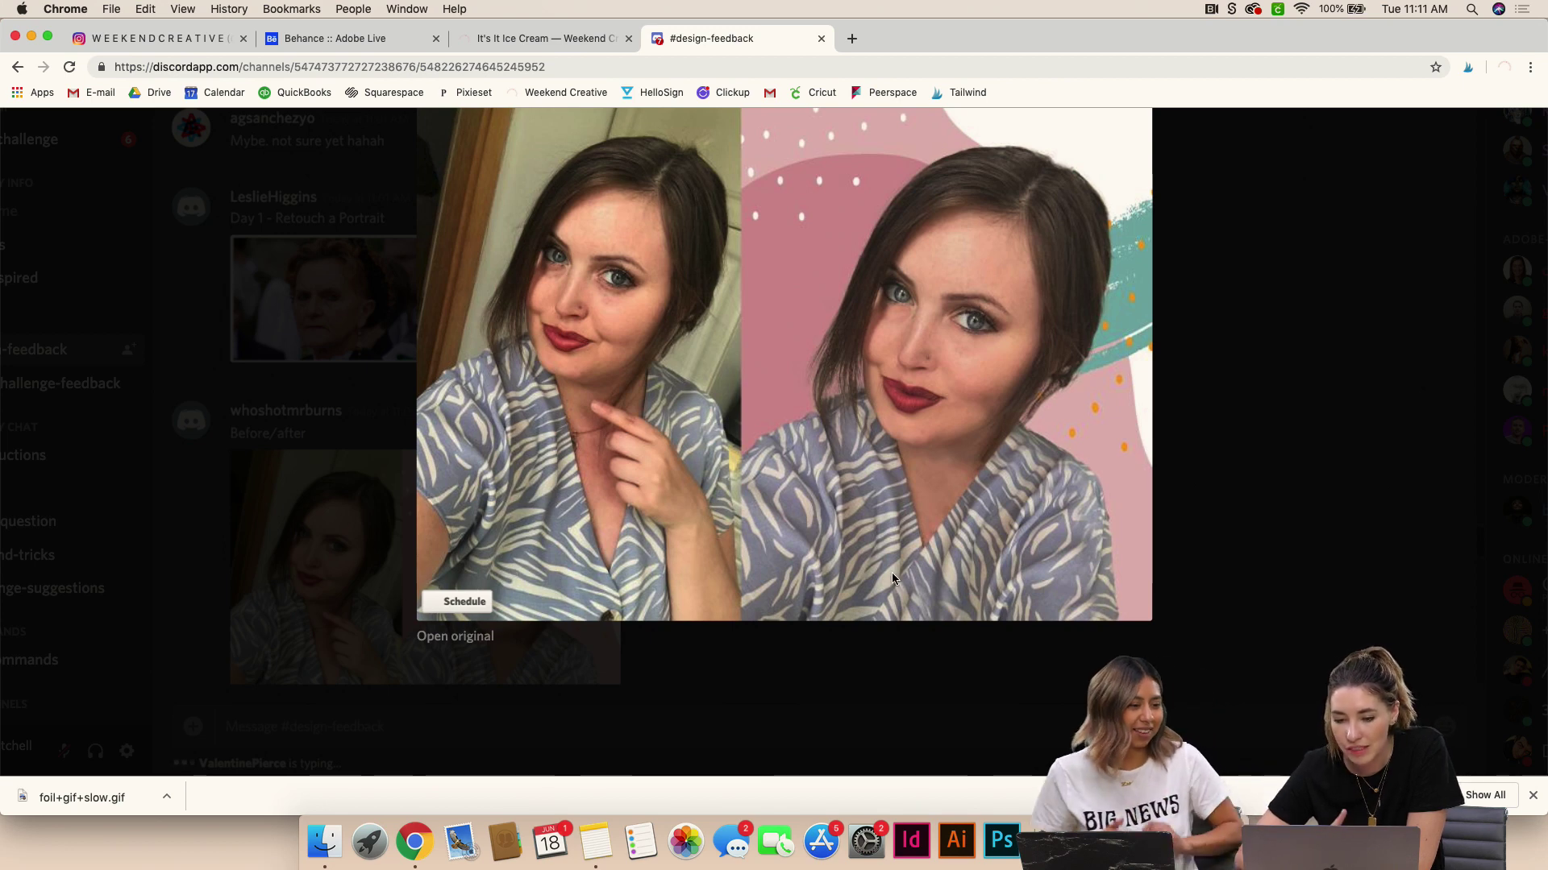
pyautogui.click(911, 666)
pyautogui.scroll(-10, 911, 666)
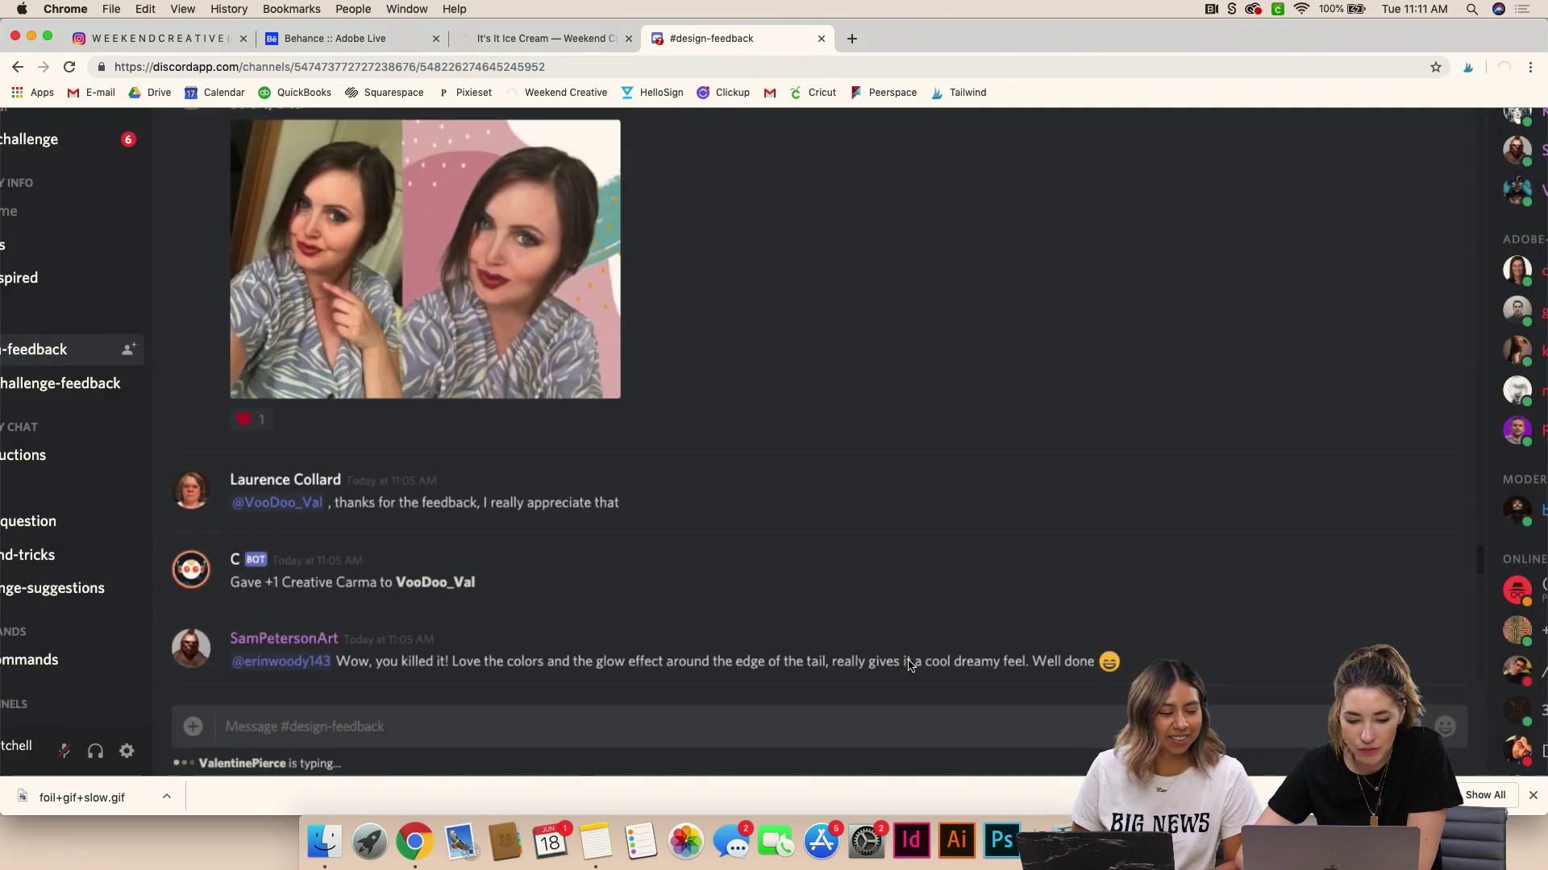
pyautogui.scroll(4, 911, 666)
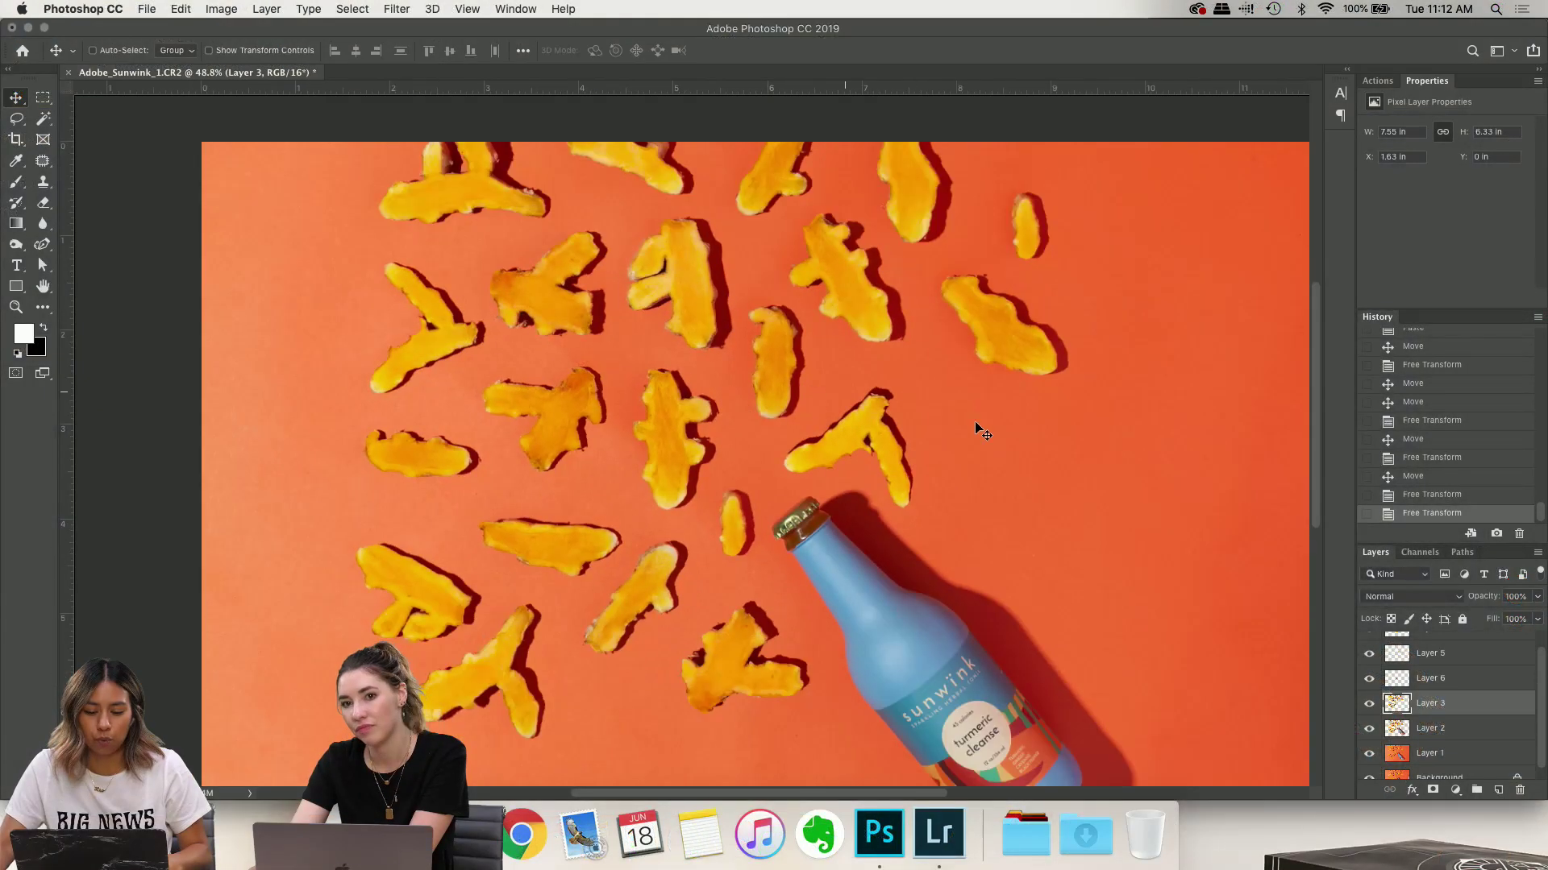
# In Photoshop, open Adobe_Sunwink_1b.psd from the Sunwink + CH Wine folder and view the bottle and turmeric up close
pyautogui.scroll(-2, 1089, 532)
pyautogui.hscroll(2, 1089, 532)
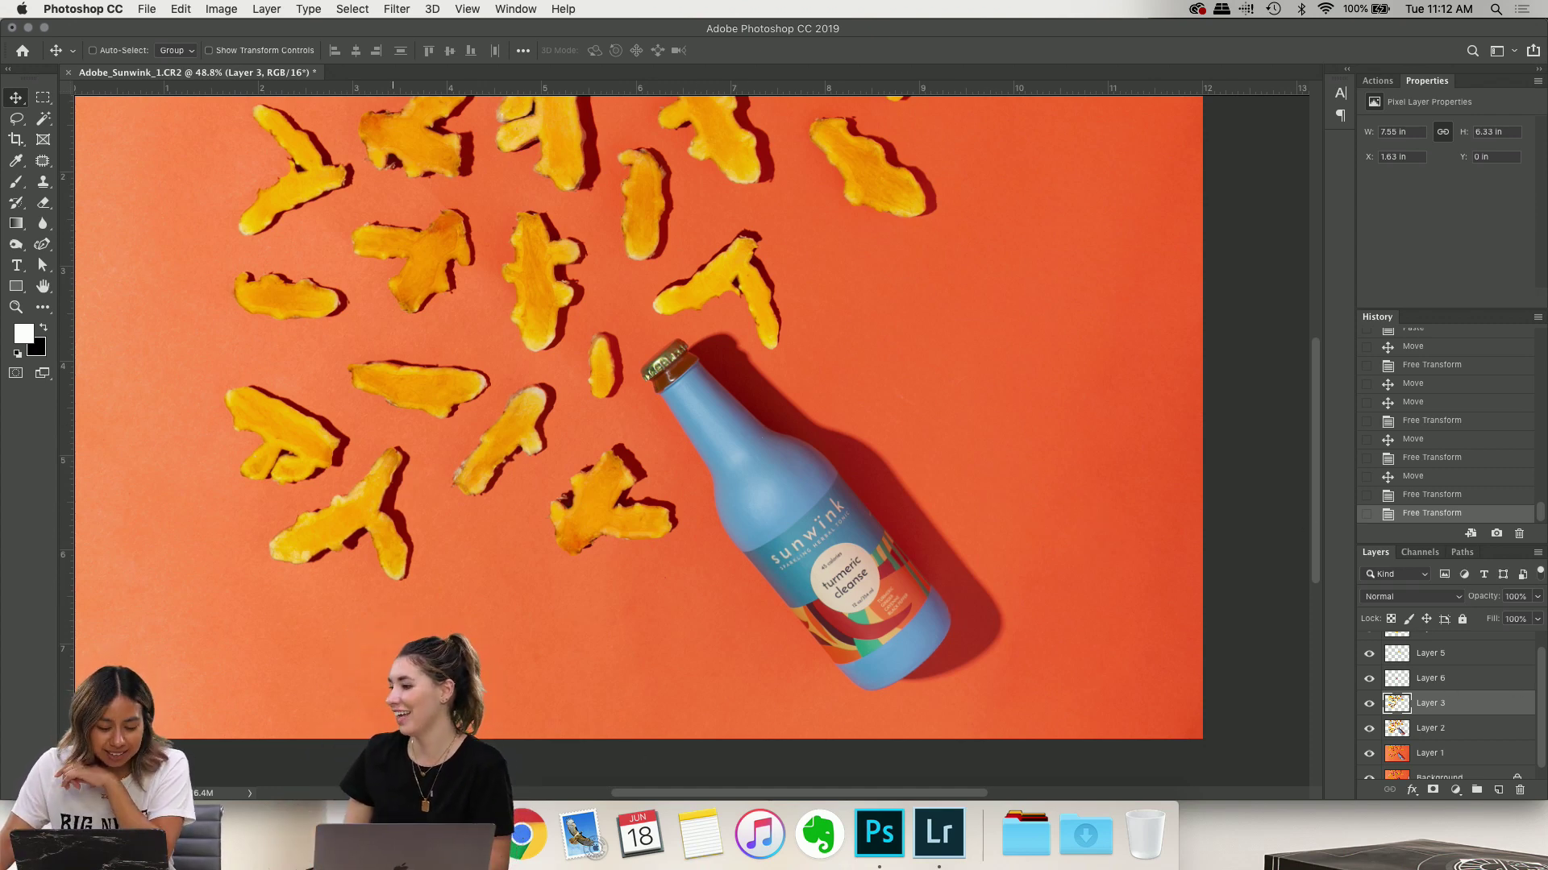
pyautogui.click(463, 834)
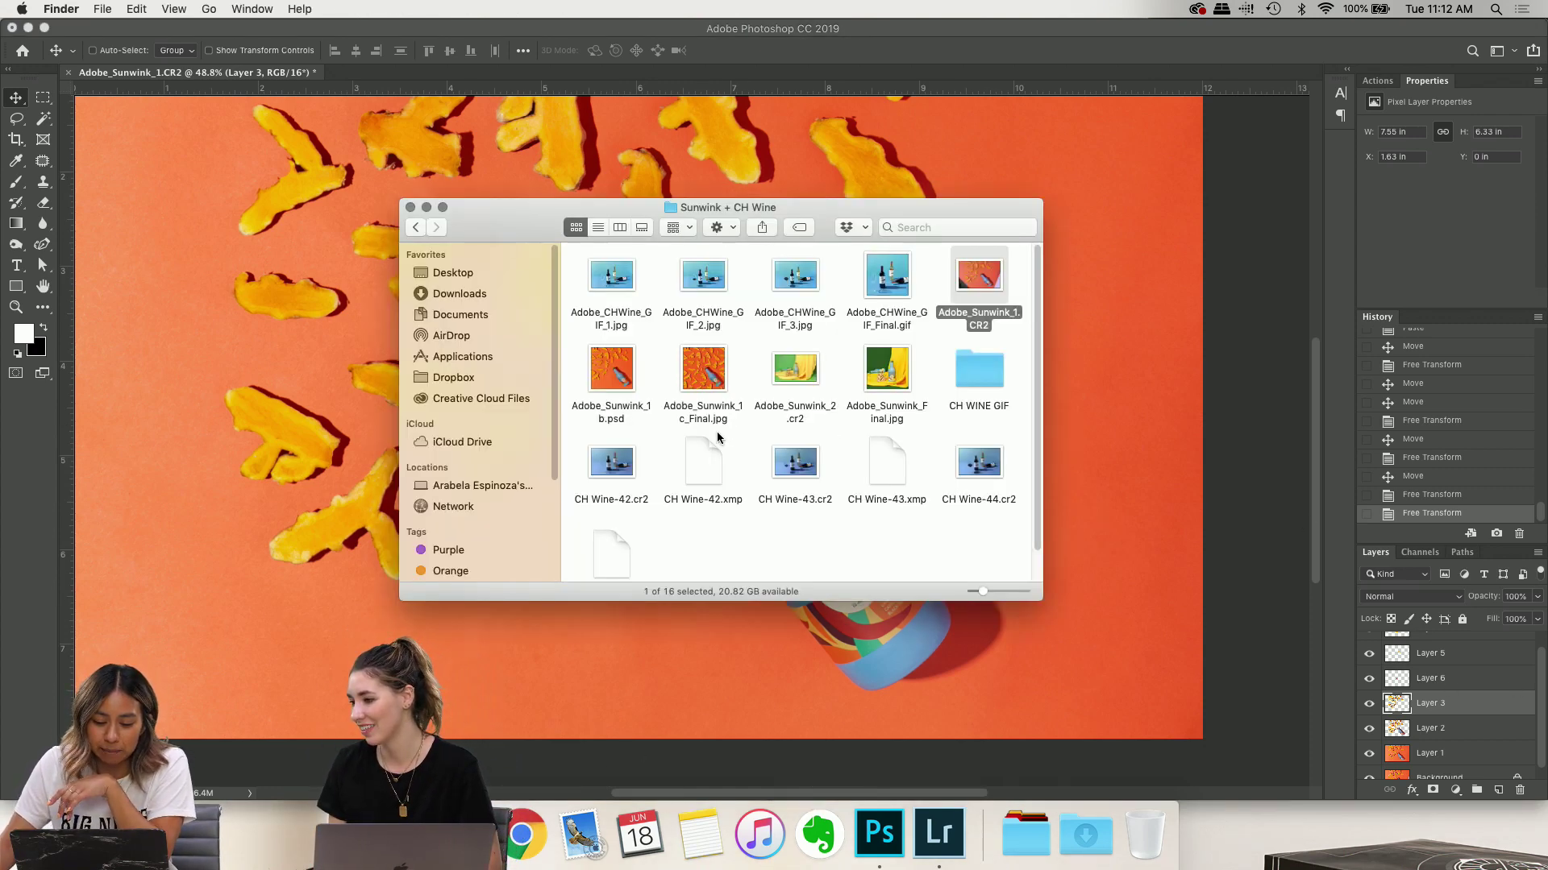
pyautogui.doubleClick(613, 371)
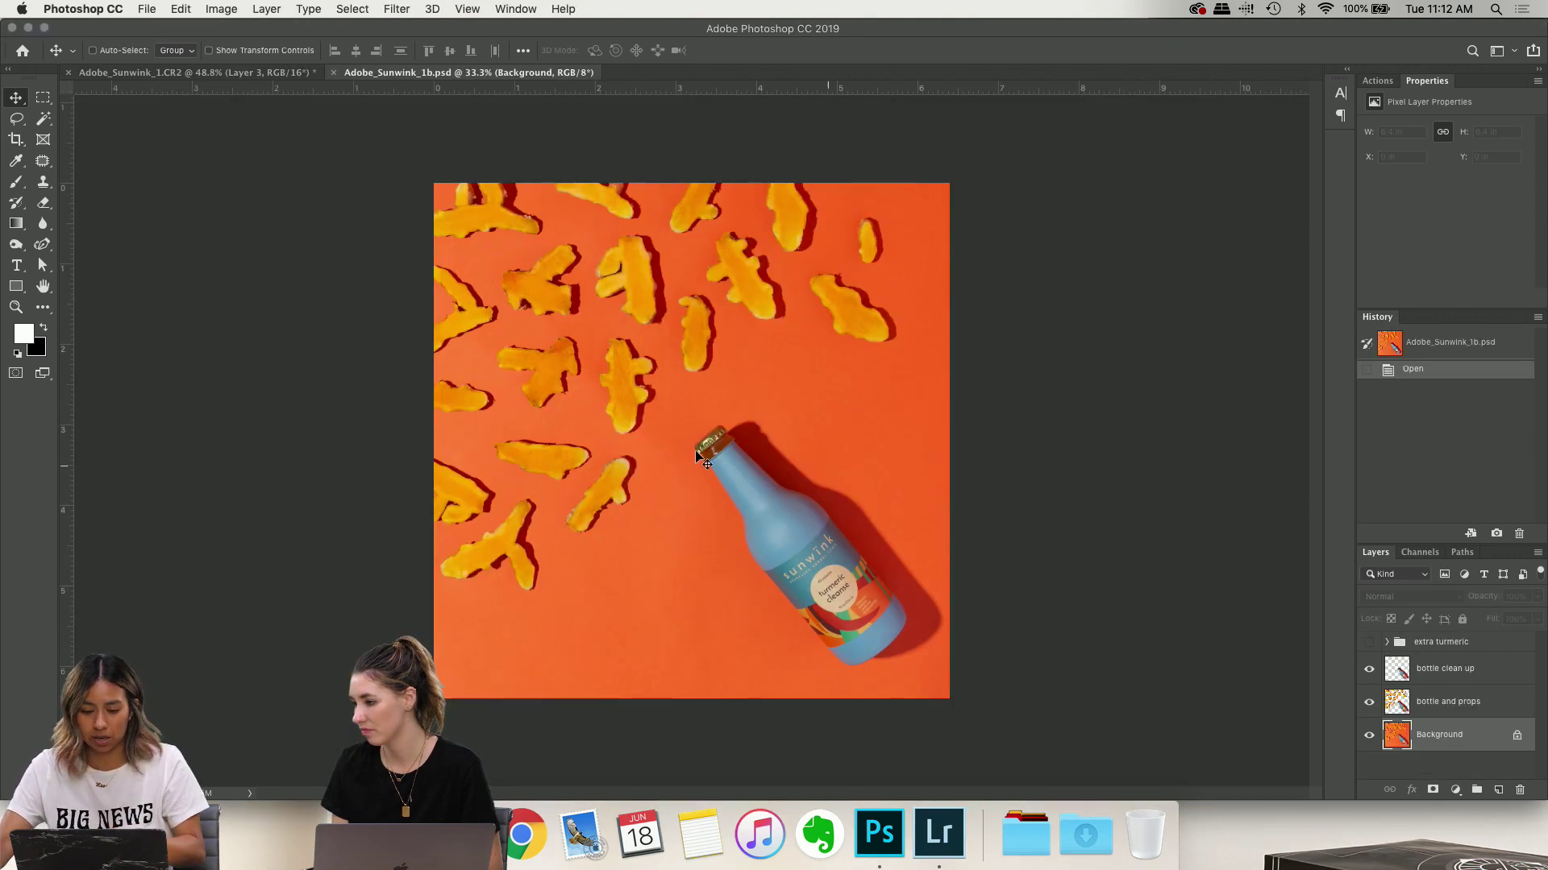
pyautogui.press('super+plus')
pyautogui.scroll(2, 987, 579)
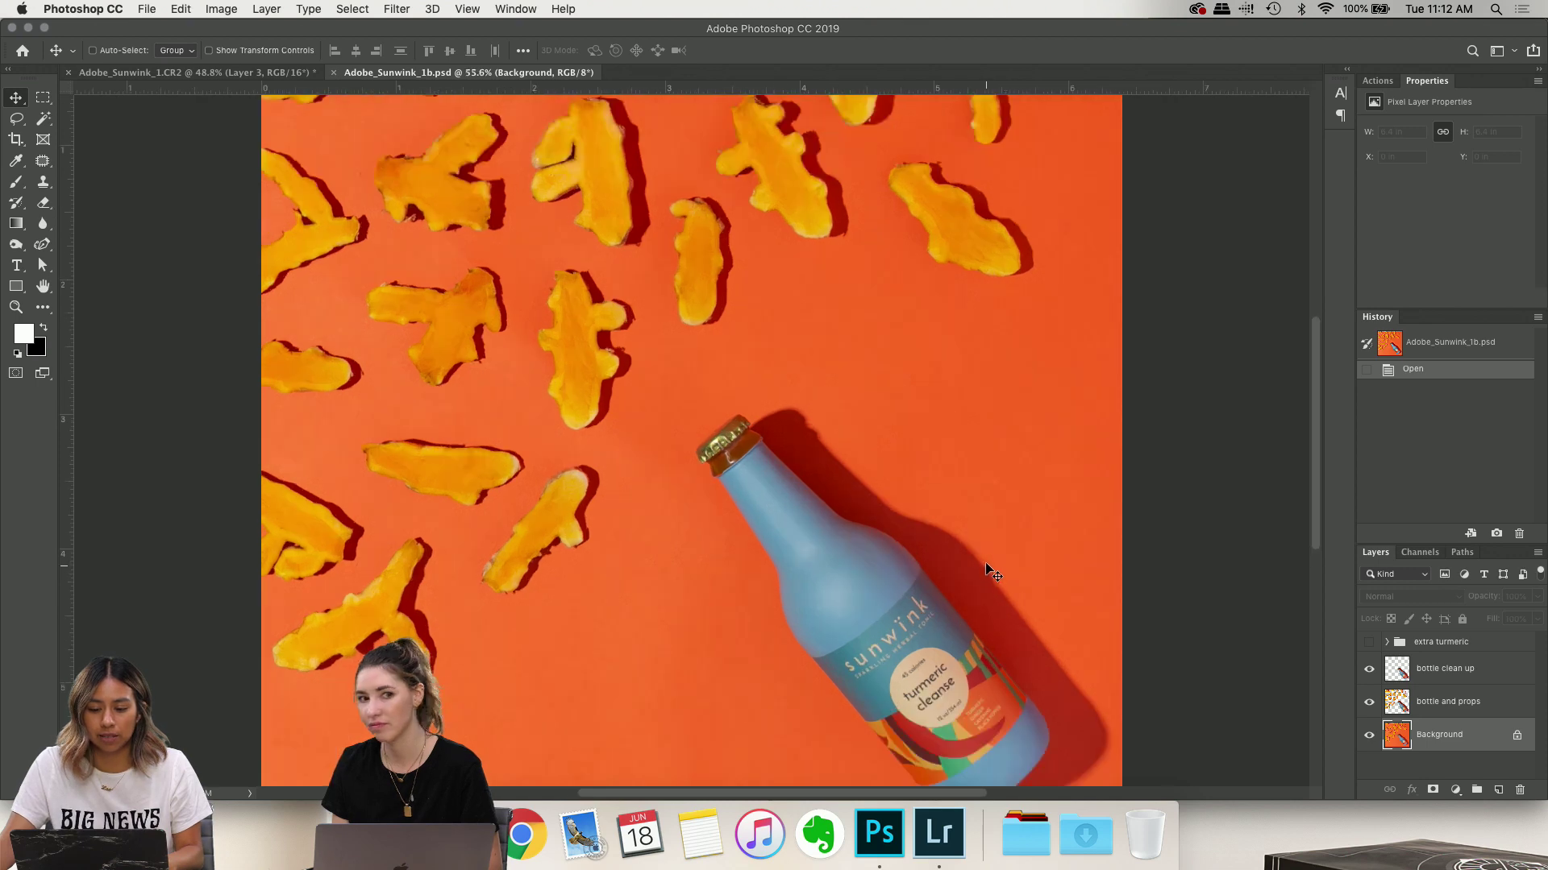
# Look through the layers inside the extra turmeric group and make the group visible
pyautogui.scroll(-3, 987, 579)
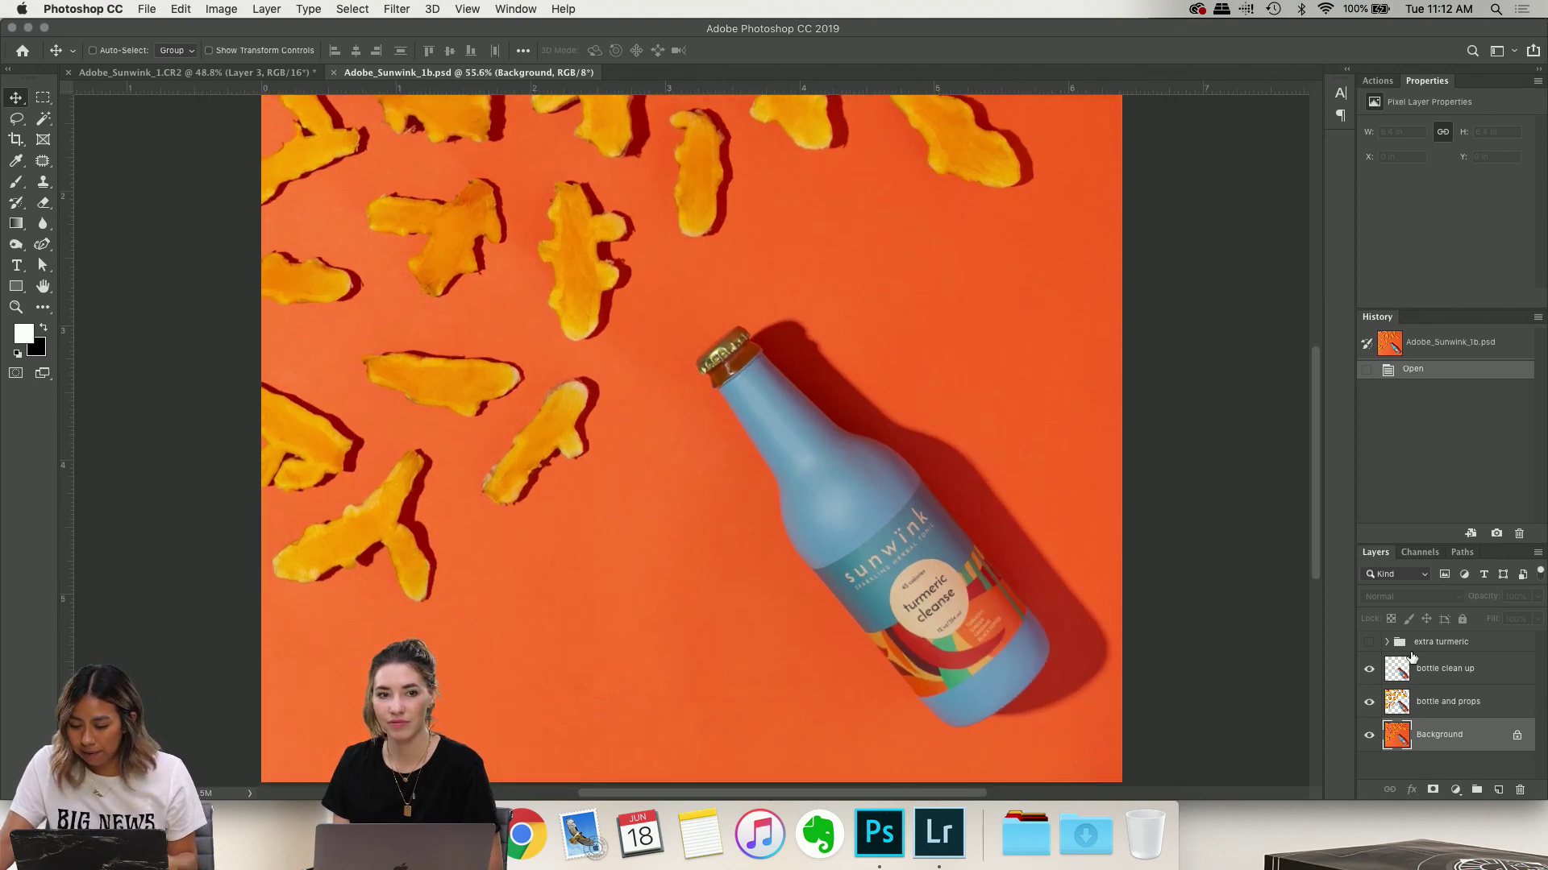
pyautogui.click(1388, 642)
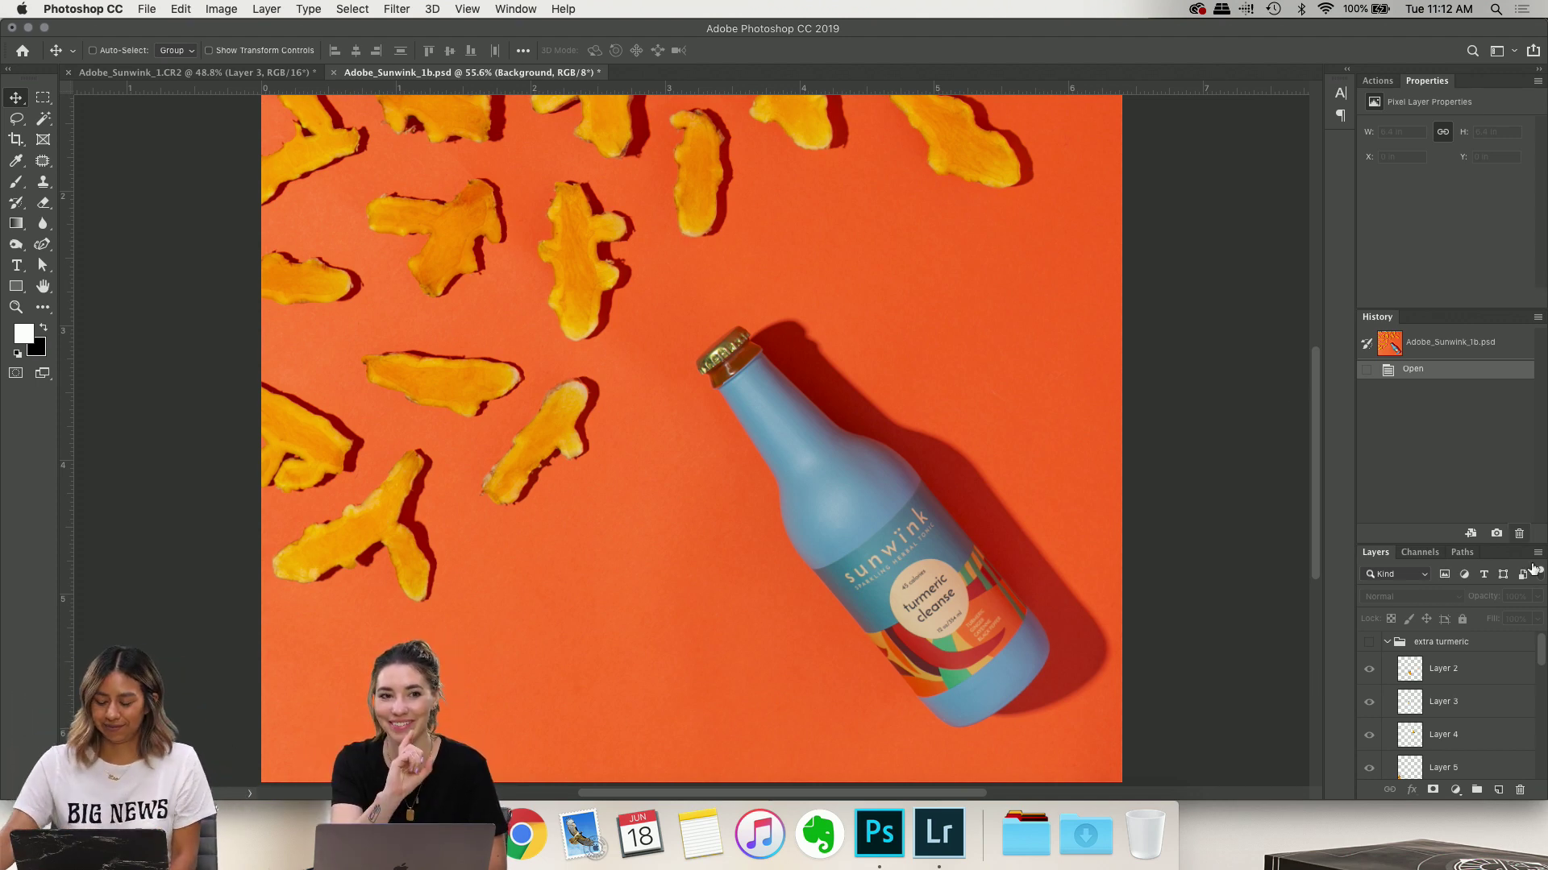
pyautogui.scroll(-10, 1451, 701)
pyautogui.scroll(10, 1493, 706)
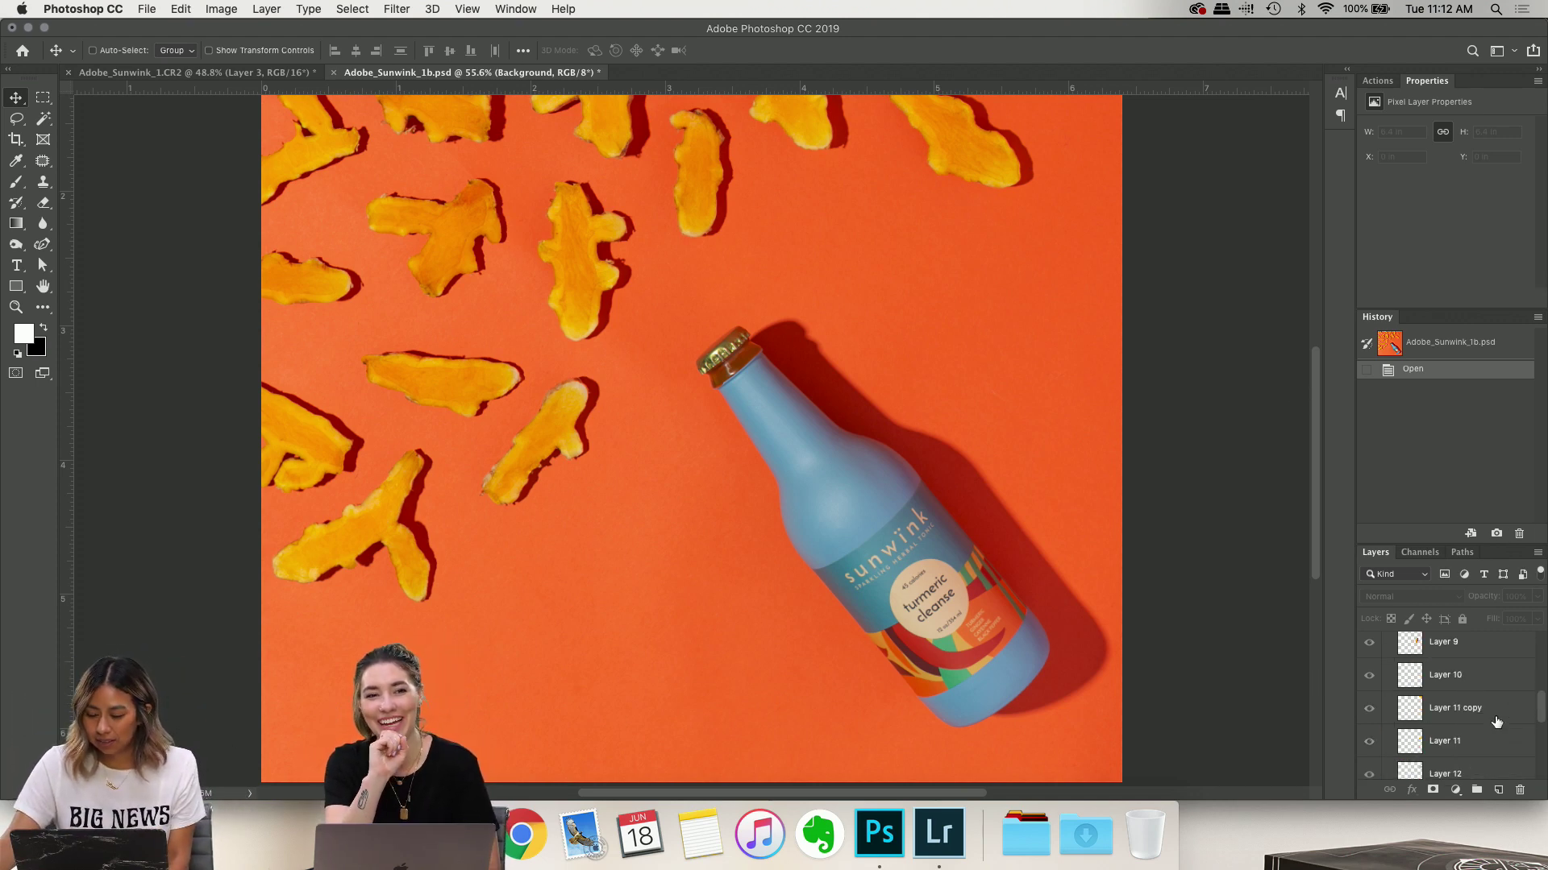
pyautogui.click(1369, 643)
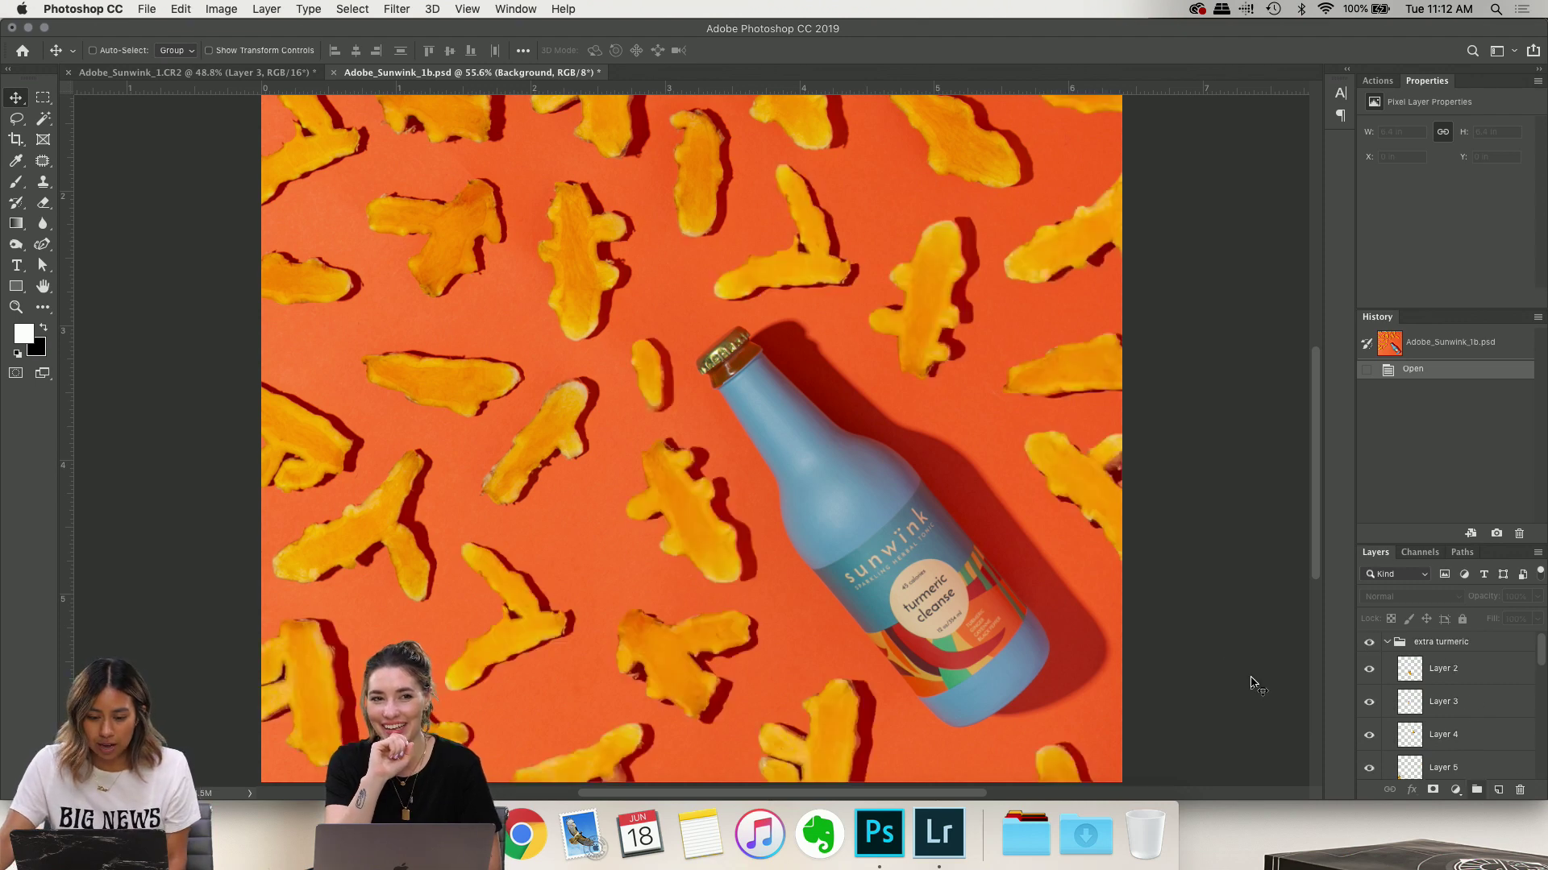
# Compare the composition with the extra turmeric group hidden and shown, leaving the group visible and collapsed
pyautogui.scroll(-3, 873, 573)
pyautogui.scroll(-2, 873, 576)
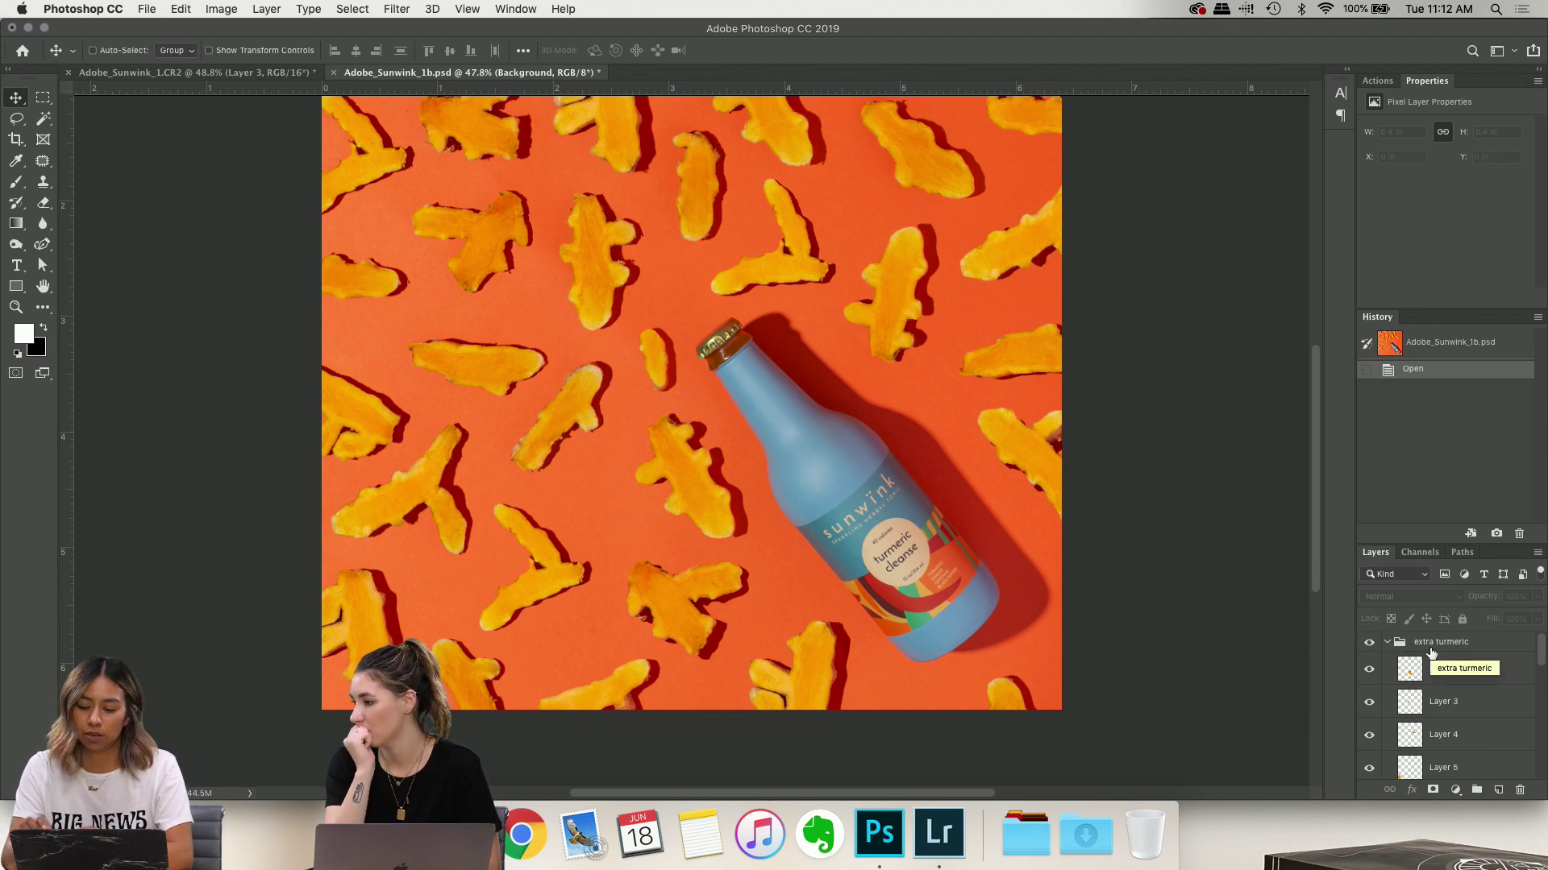
pyautogui.click(1369, 643)
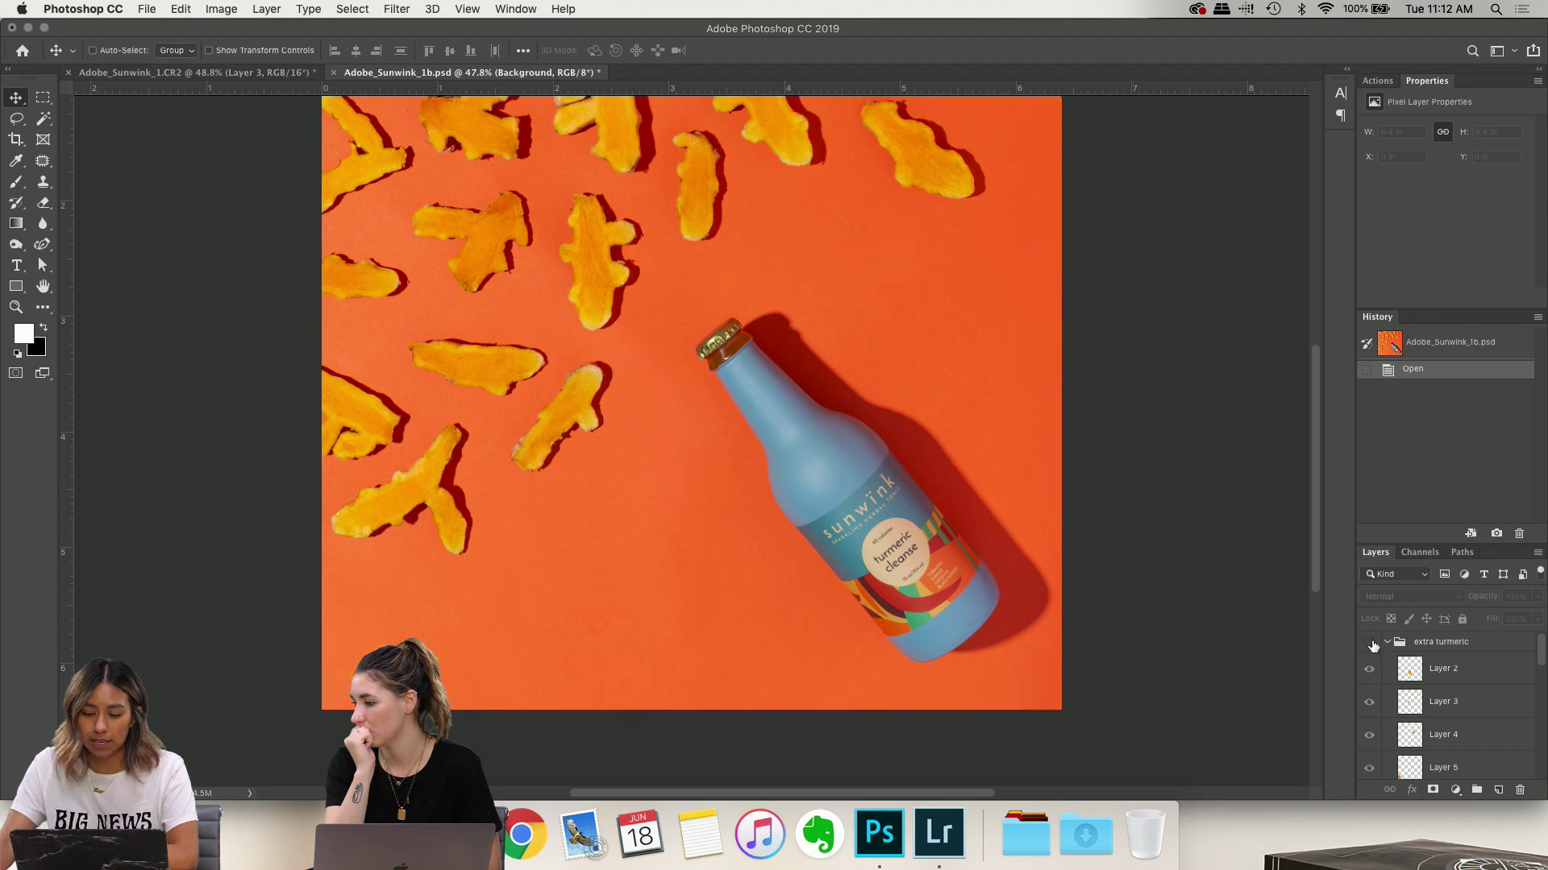
pyautogui.click(1368, 642)
pyautogui.click(1388, 643)
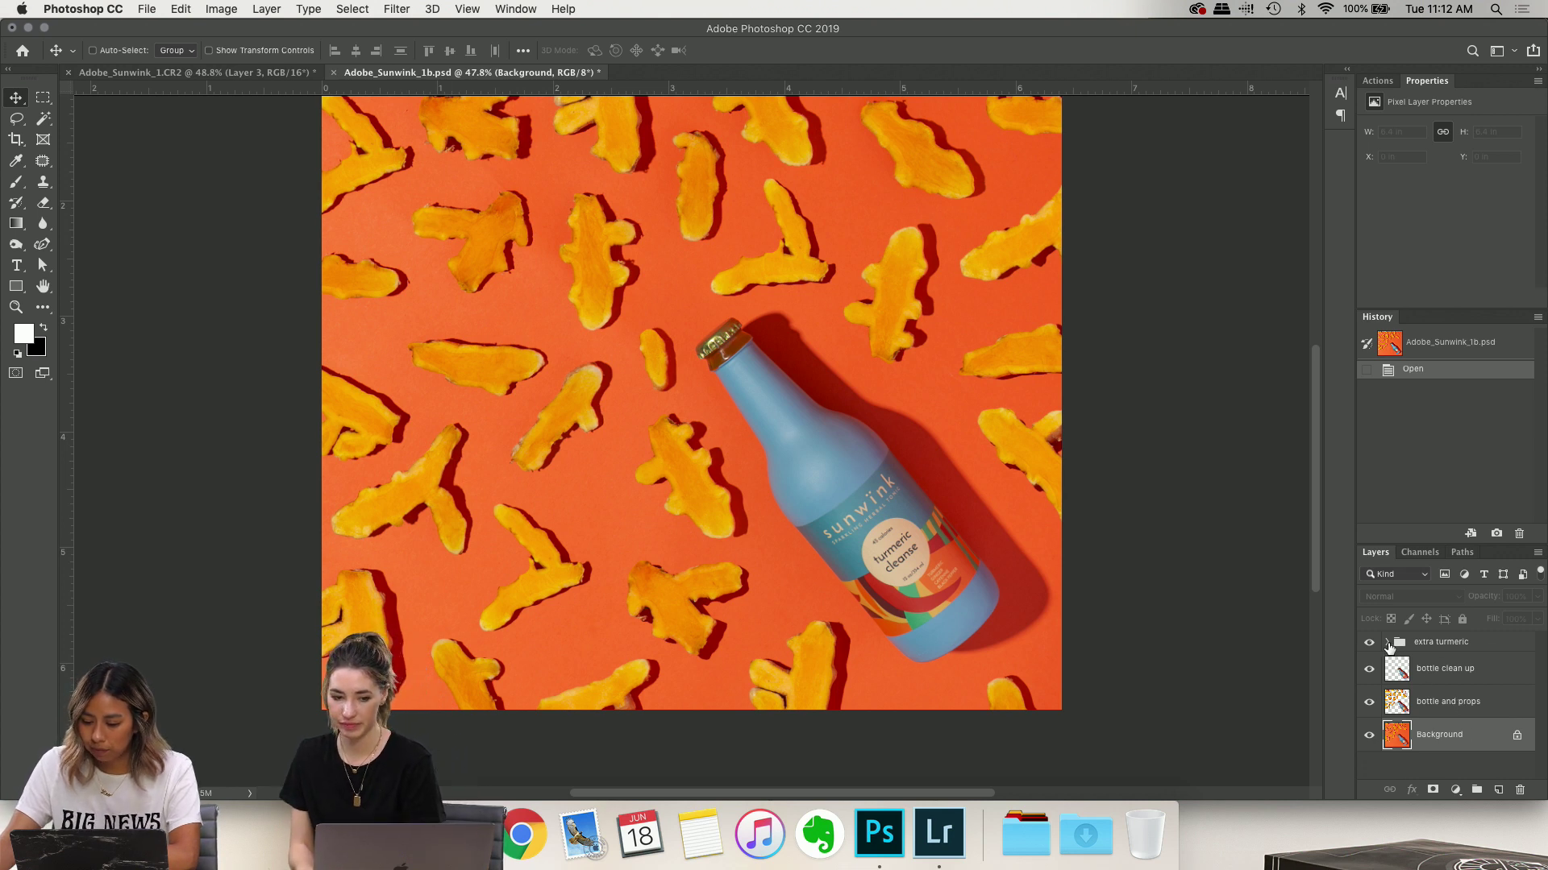
pyautogui.click(1387, 642)
pyautogui.click(1388, 643)
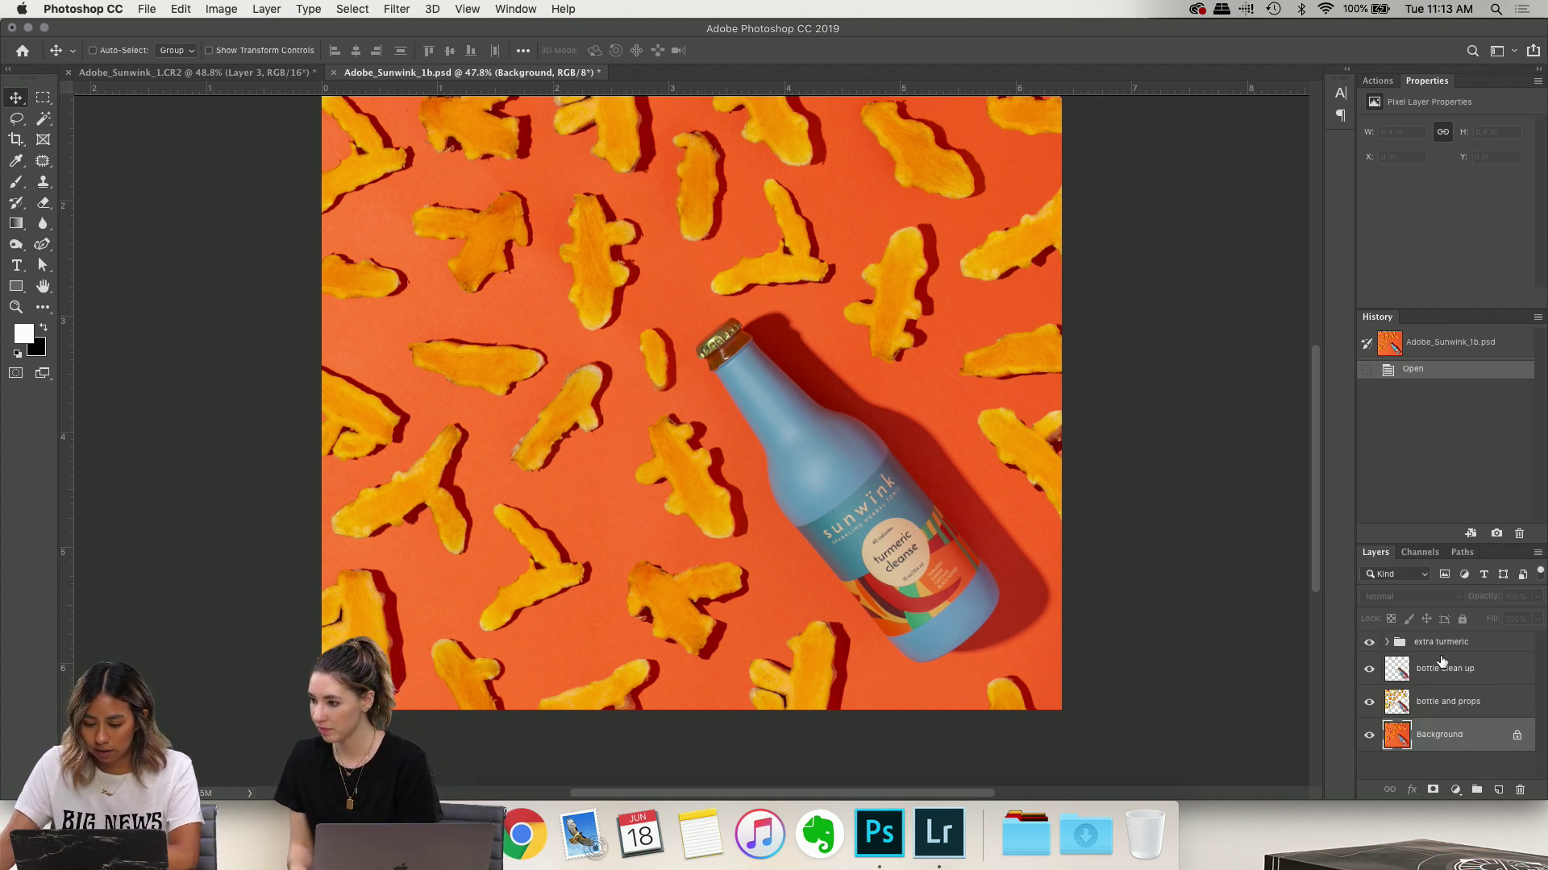
# Load the bottle and props layer's outline as a selection and expand the extra turmeric group down to its lowest layers
pyautogui.click(1403, 708)
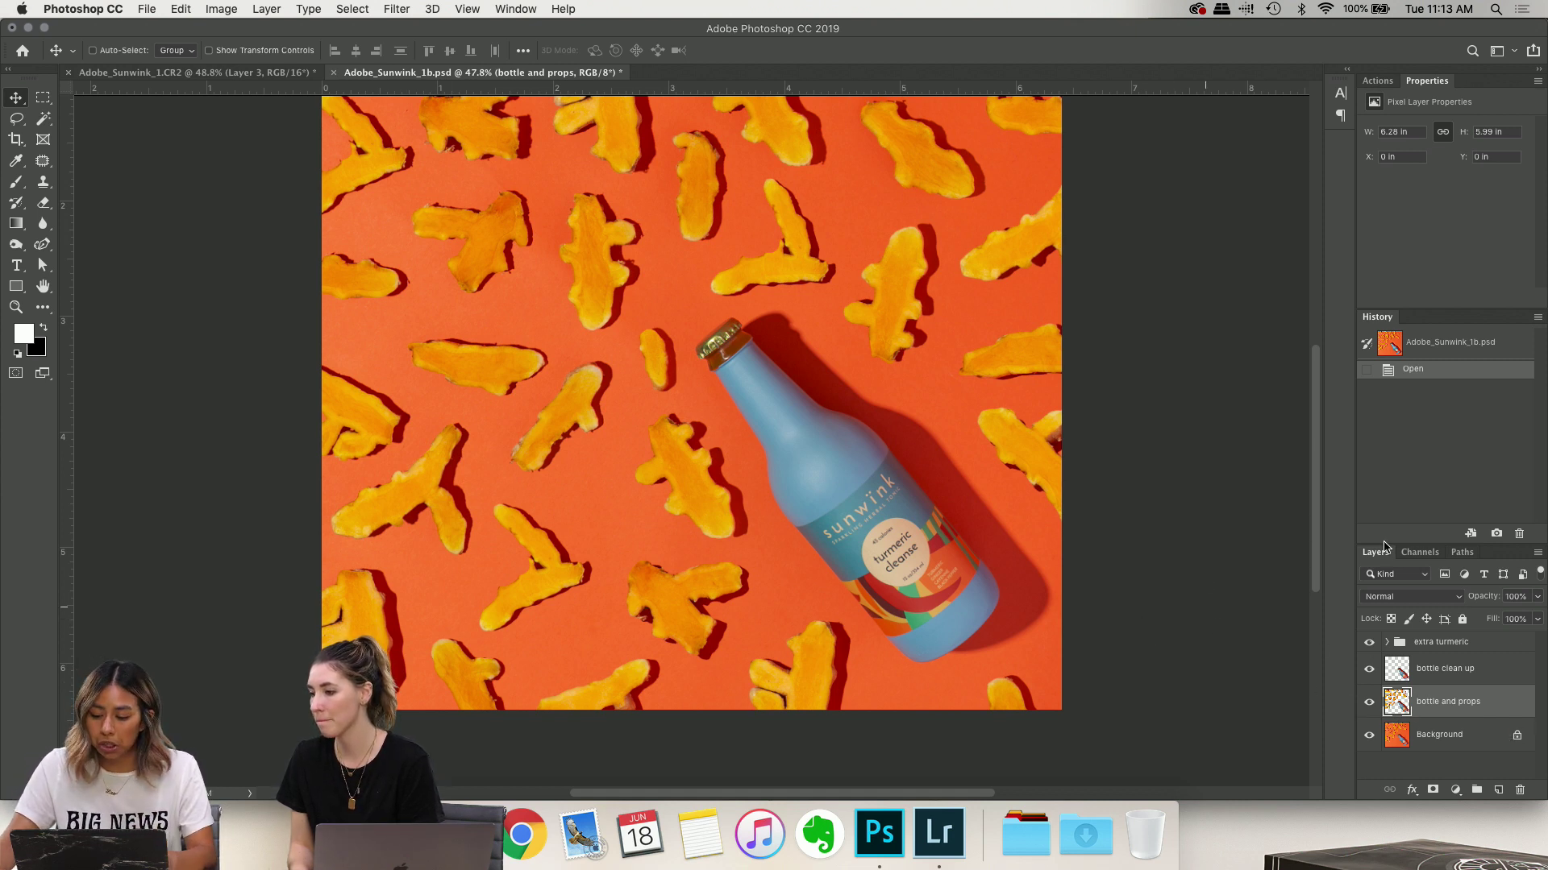
pyautogui.keyDown('super'); pyautogui.click(1398, 707); pyautogui.keyUp('super')
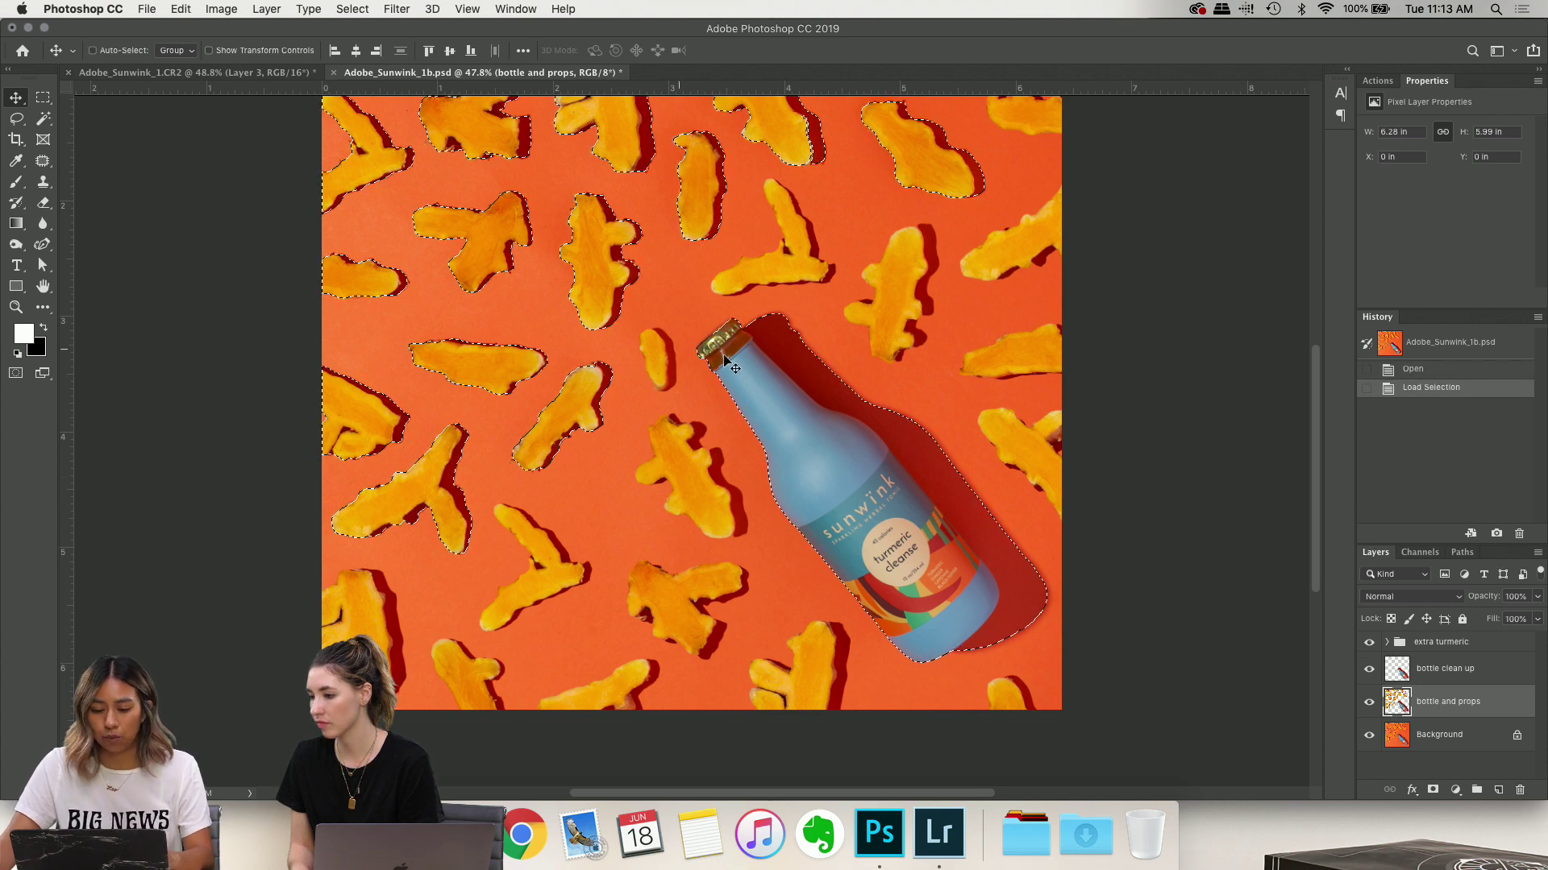
pyautogui.scroll(1, 969, 525)
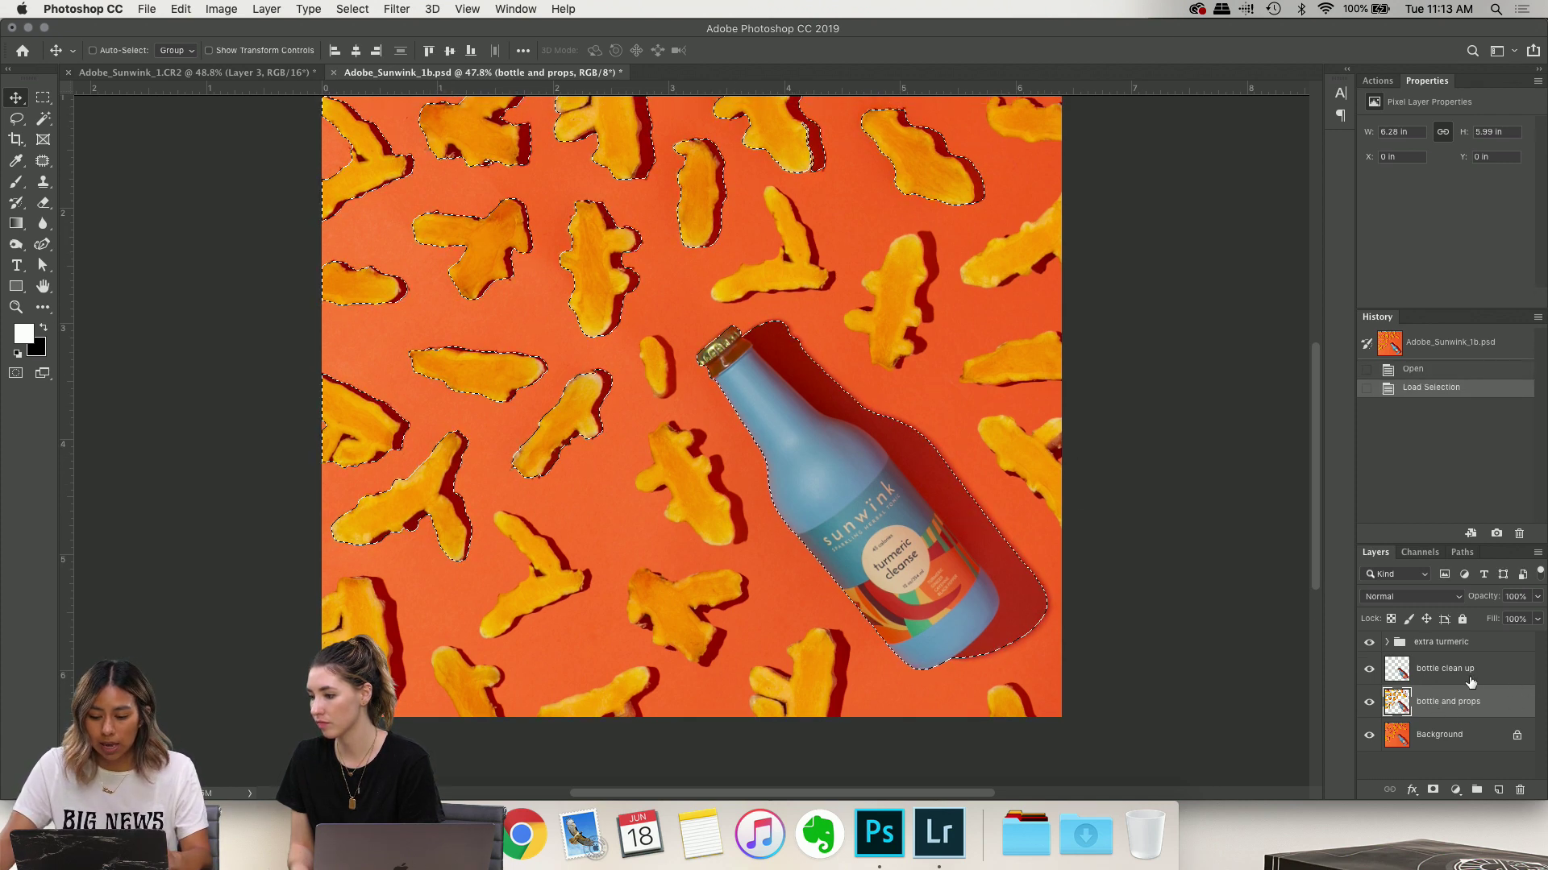
pyautogui.click(1387, 643)
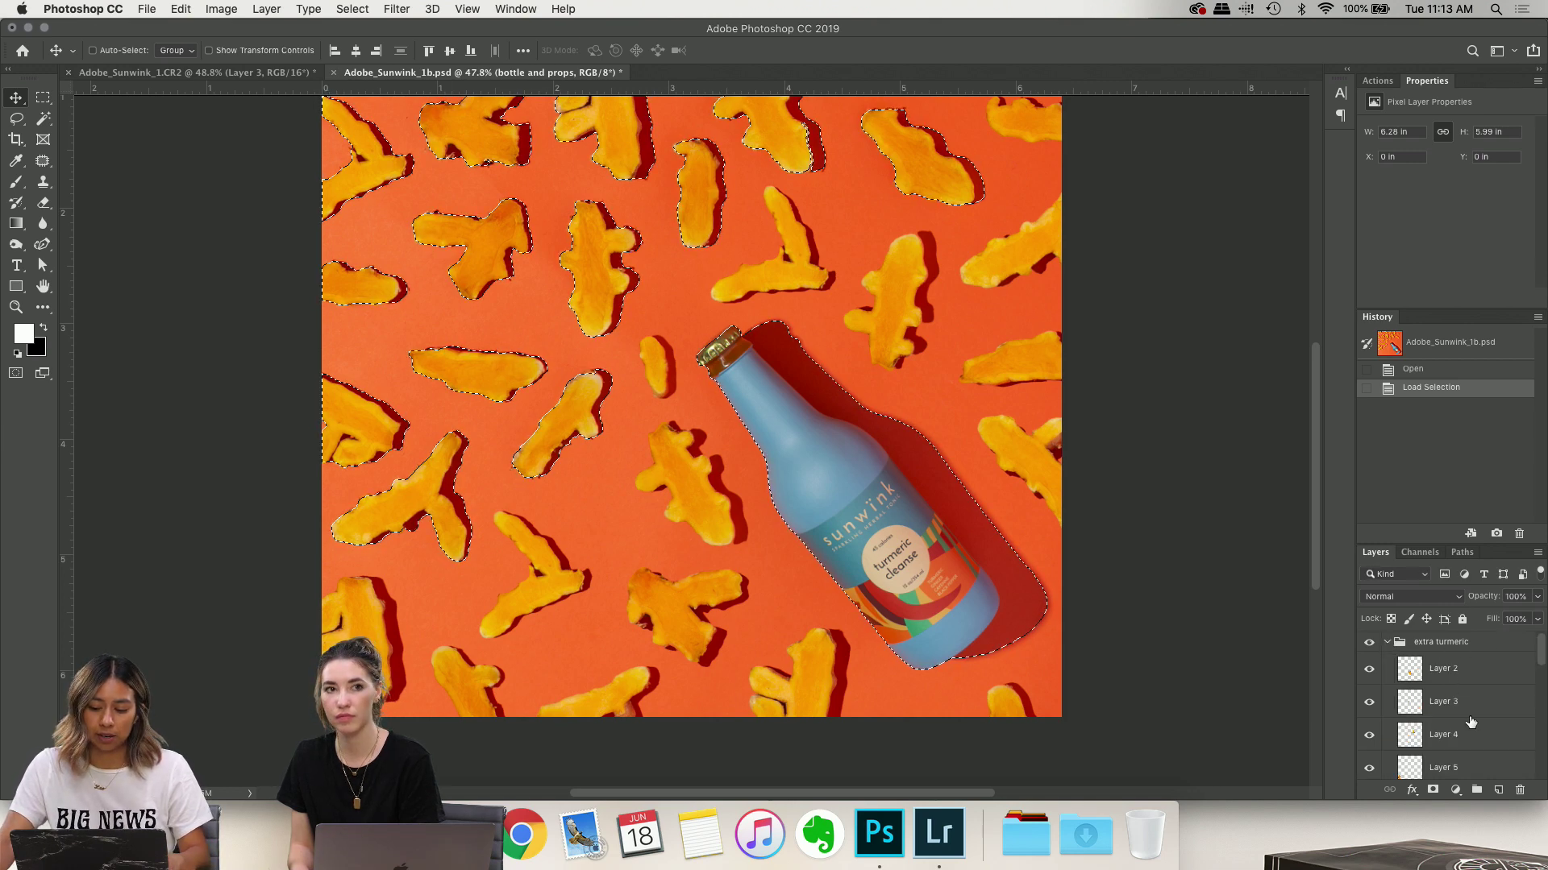
pyautogui.scroll(-5, 1476, 720)
pyautogui.scroll(-5, 1476, 720)
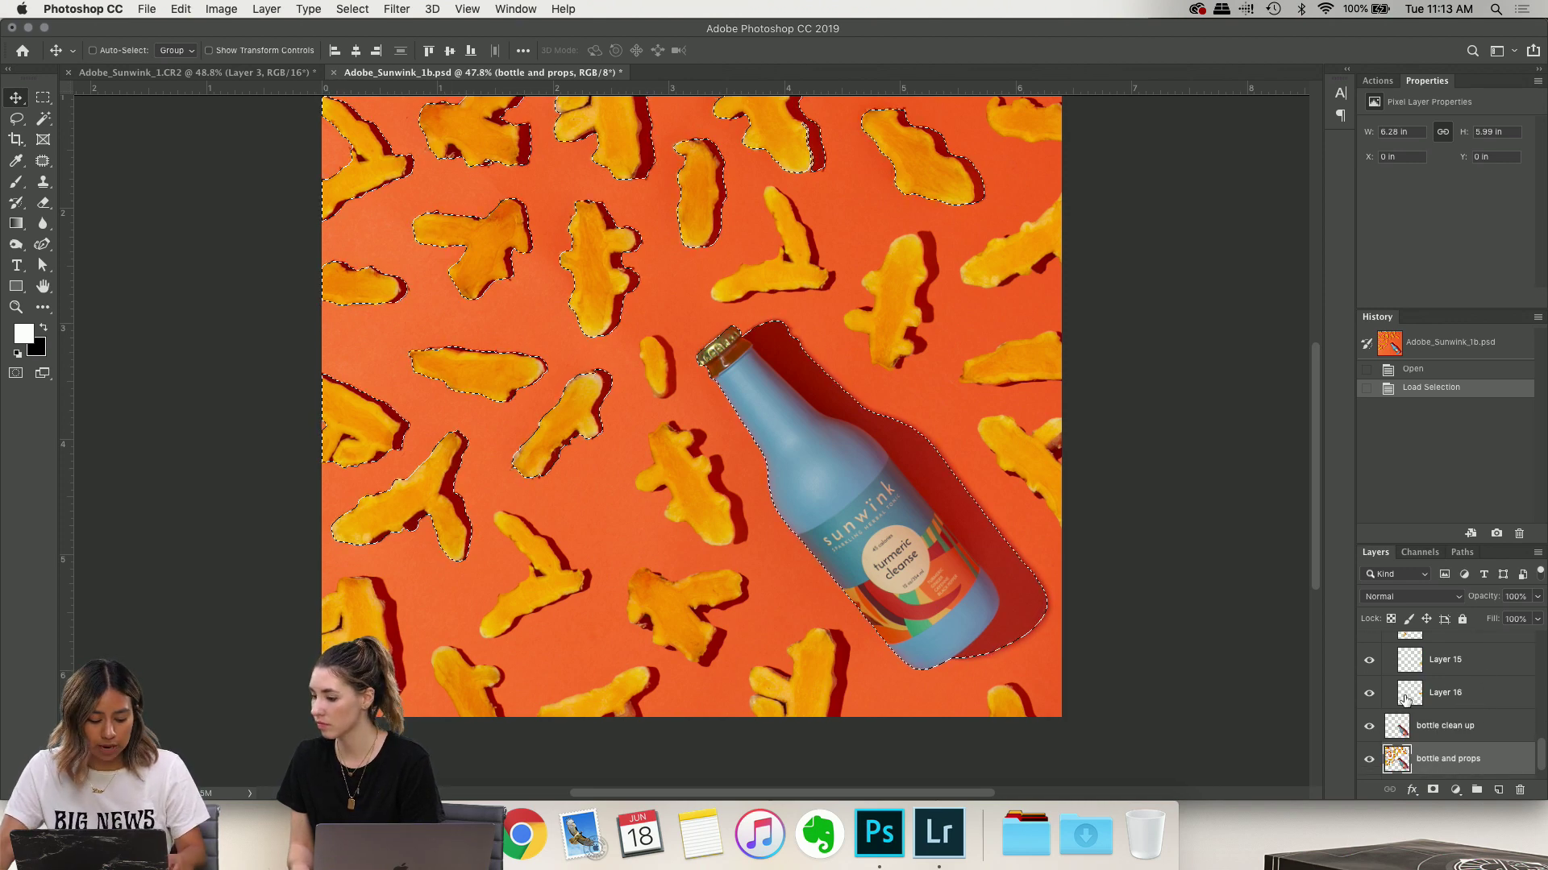
pyautogui.press('super')
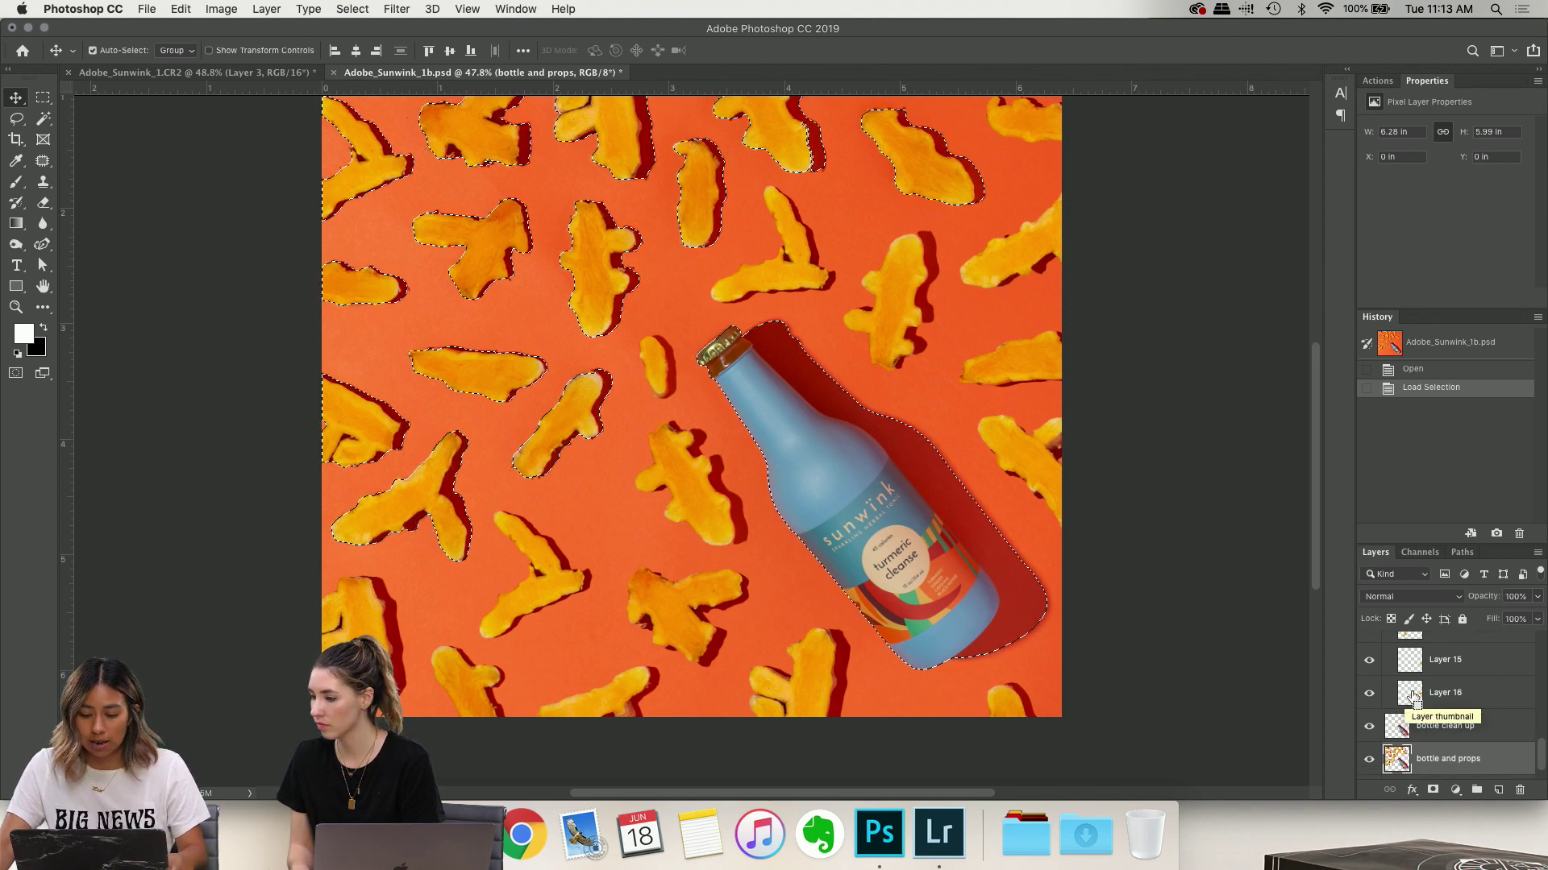
pyautogui.keyDown('super'); pyautogui.click(1406, 698); pyautogui.keyUp('super')
pyautogui.click(1451, 388)
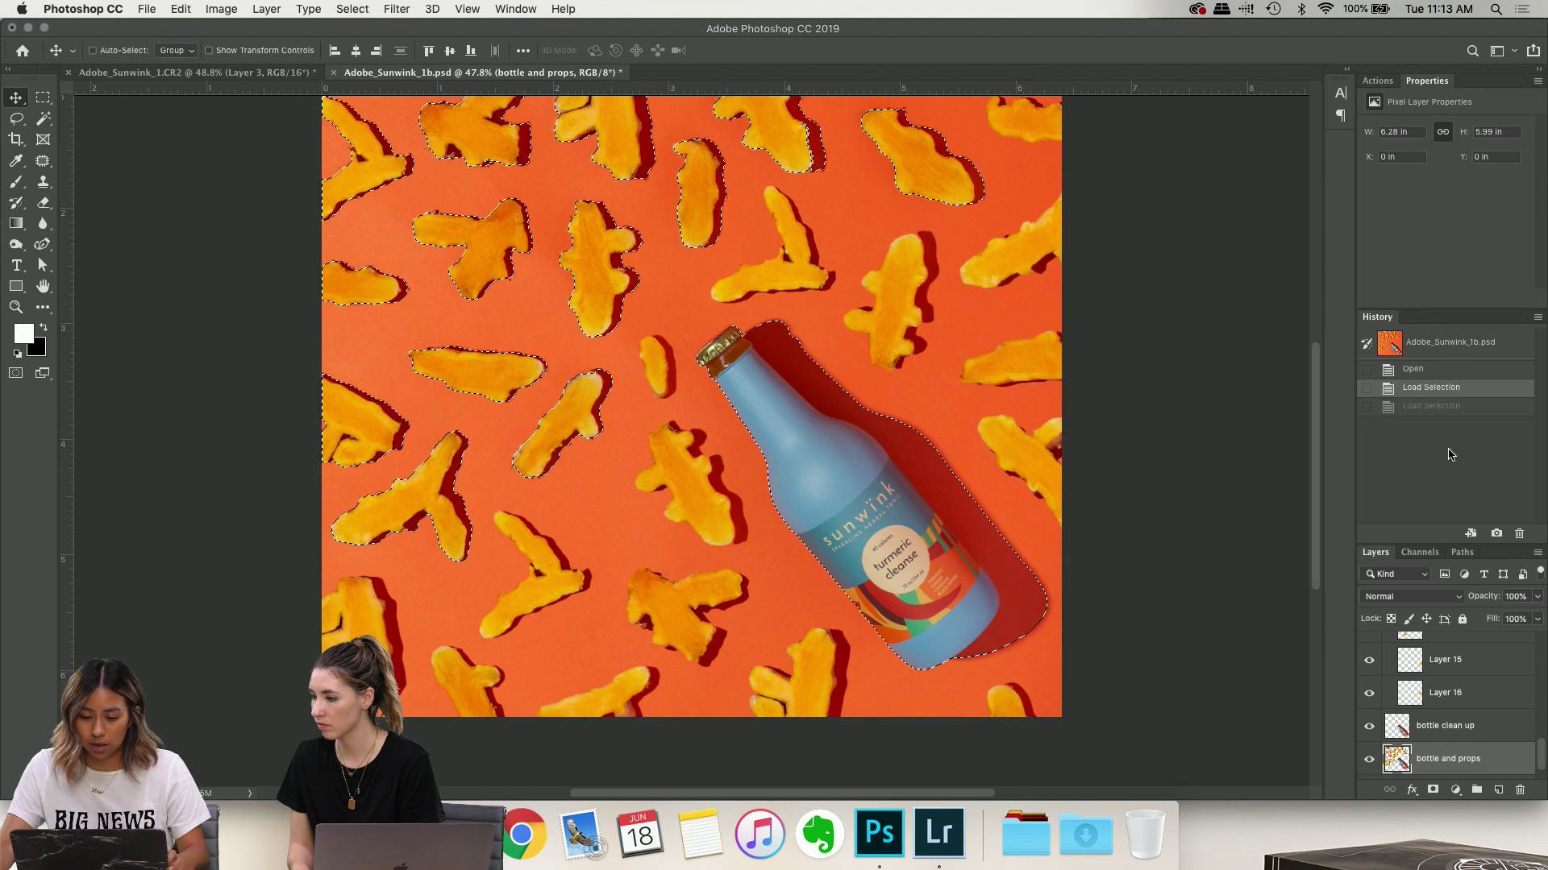
# Add the outlines of Layers 16, 15, 14, 13 and 12 in the extra turmeric group to the current selection
pyautogui.press('super')
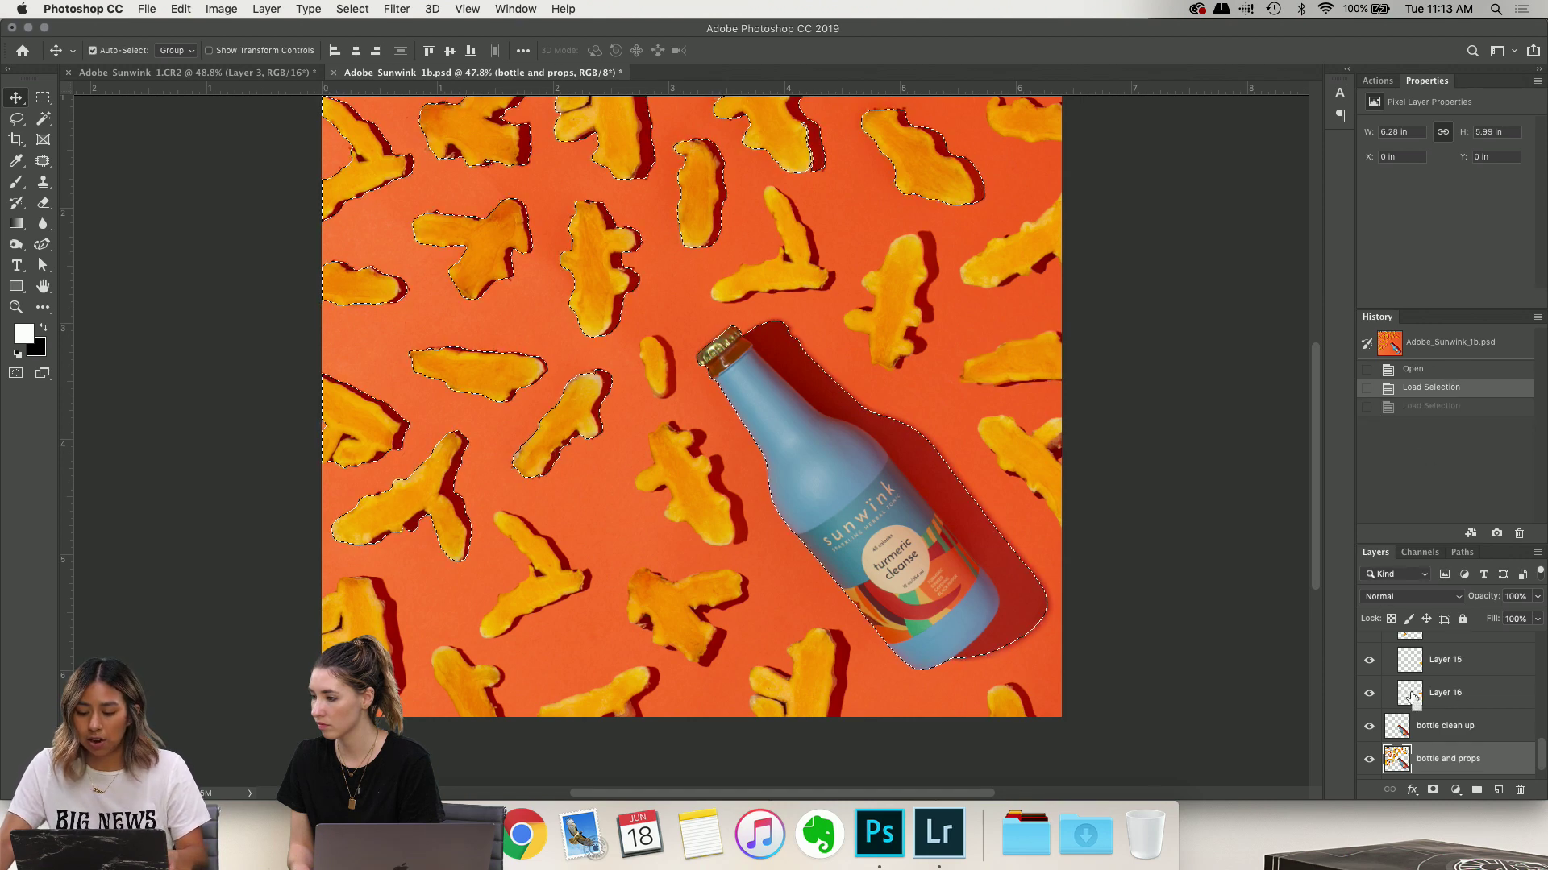
pyautogui.keyDown('shift'); pyautogui.keyDown('super'); pyautogui.click(1411, 692); pyautogui.keyUp('super'); pyautogui.keyUp('shift')
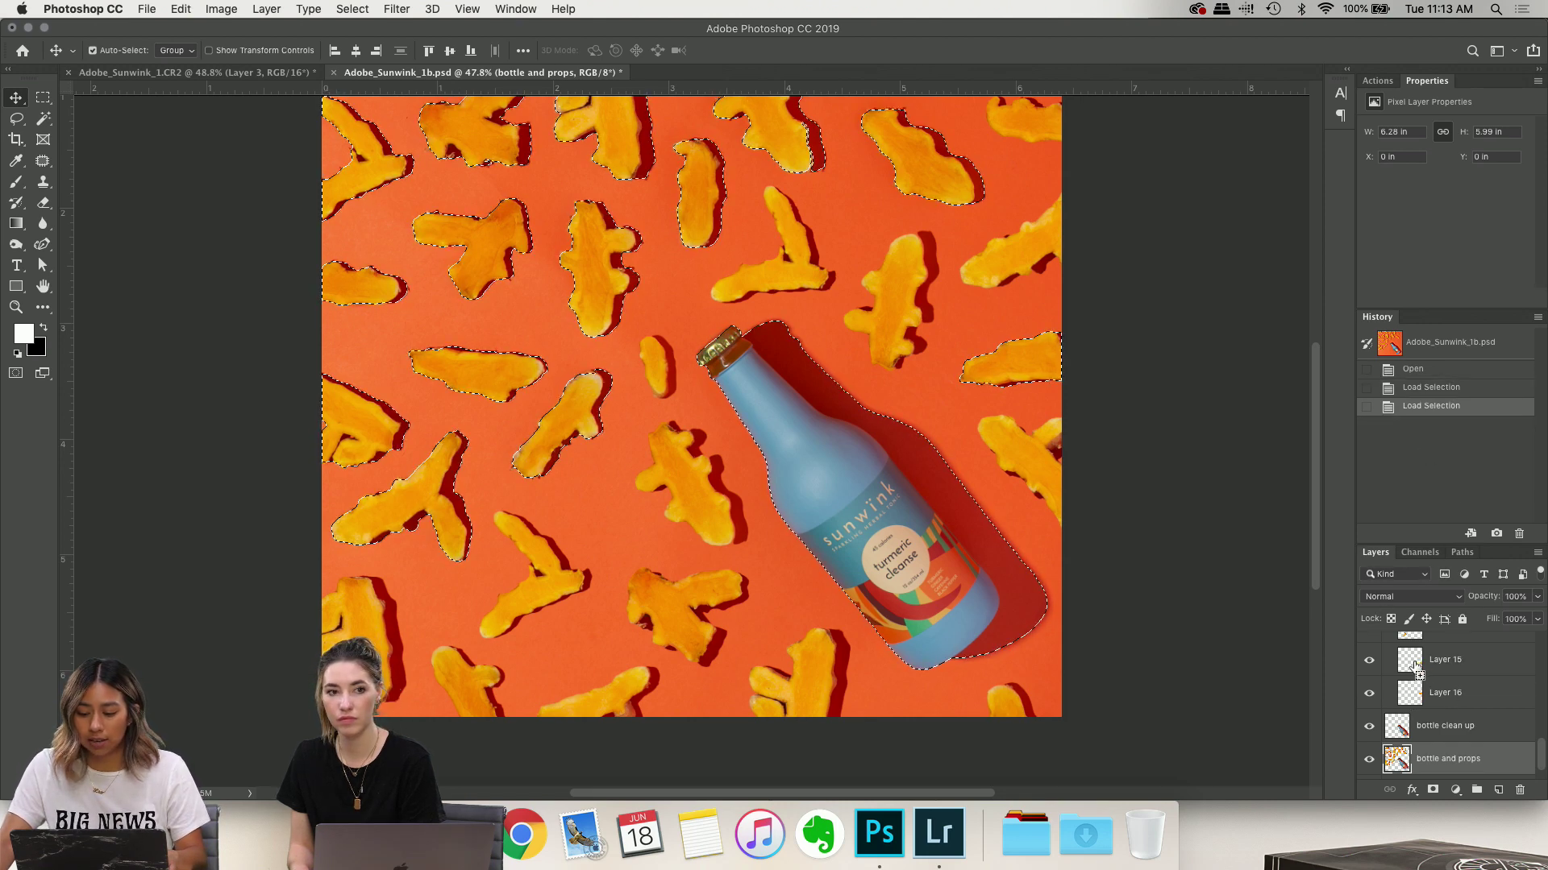
pyautogui.keyDown('shift'); pyautogui.keyDown('super'); pyautogui.click(1413, 666); pyautogui.keyUp('super'); pyautogui.keyUp('shift')
pyautogui.scroll(2, 1437, 675)
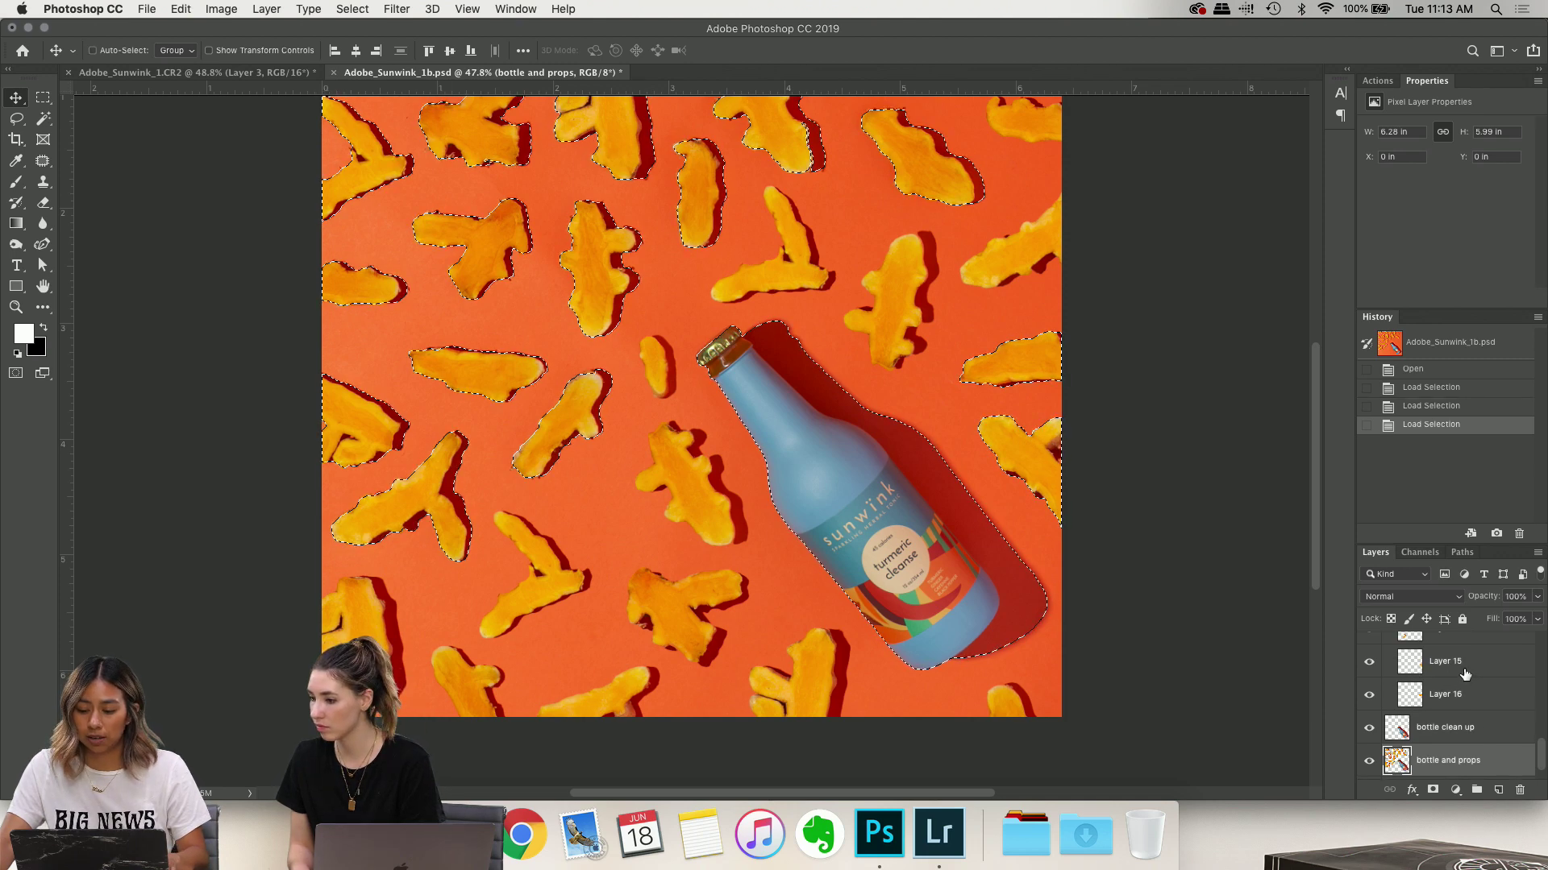
pyautogui.keyDown('shift'); pyautogui.keyDown('super'); pyautogui.click(1412, 667); pyautogui.keyUp('super'); pyautogui.keyUp('shift')
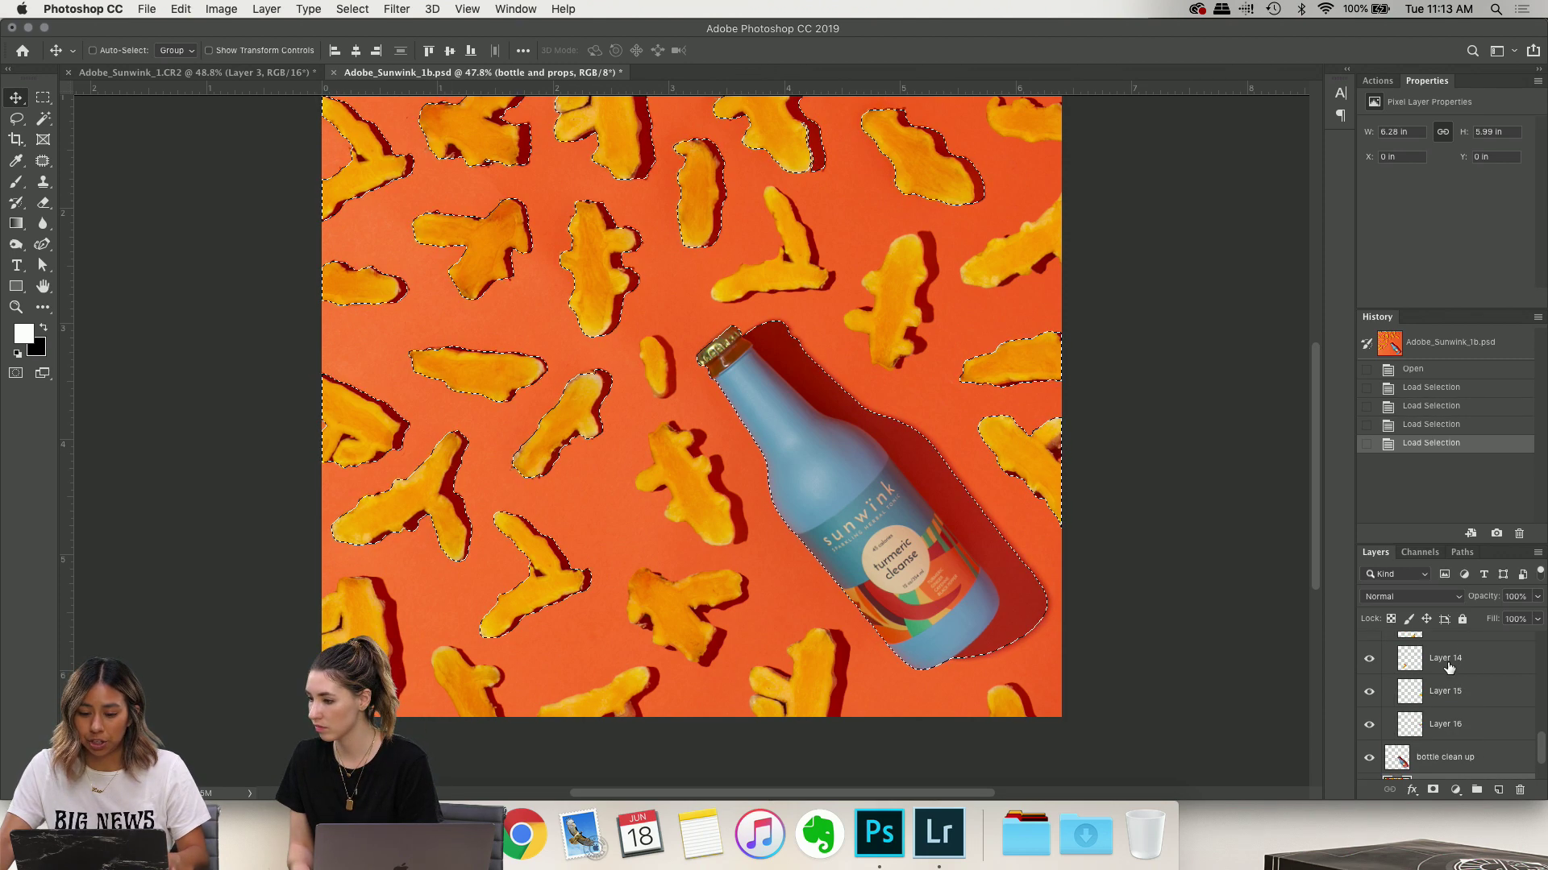
pyautogui.scroll(2, 1418, 677)
pyautogui.keyDown('shift'); pyautogui.keyDown('super'); pyautogui.click(1414, 676); pyautogui.keyUp('super'); pyautogui.keyUp('shift')
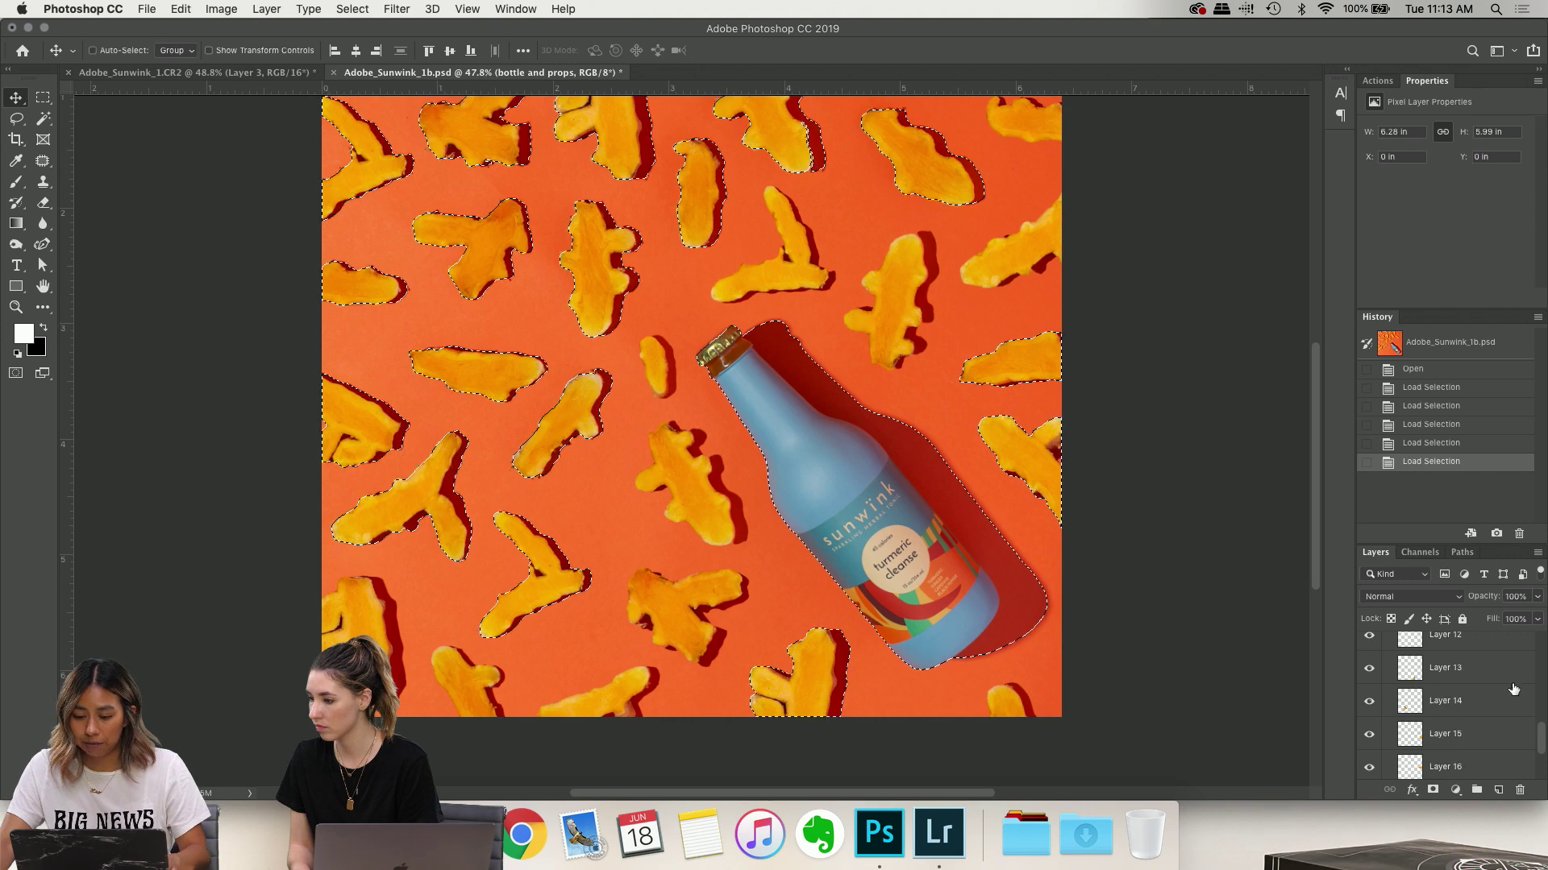
pyautogui.scroll(1, 1414, 670)
pyautogui.keyDown('shift'); pyautogui.keyDown('super'); pyautogui.click(1414, 666); pyautogui.keyUp('super'); pyautogui.keyUp('shift')
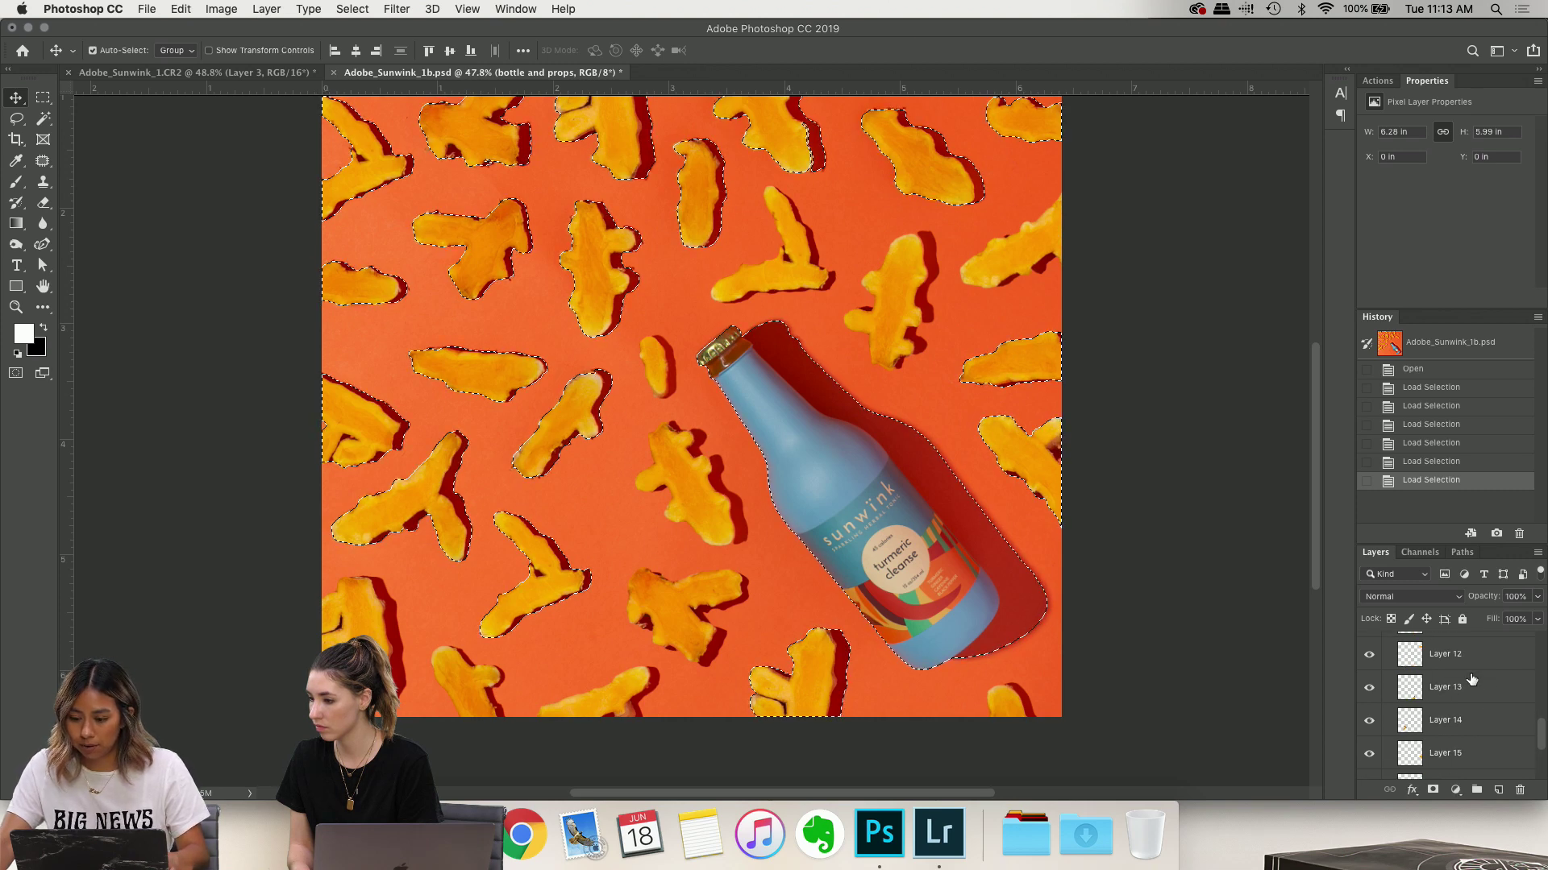
# Add the outlines of Layer 11, Layer 11 copy, Layer 10, Layer 9 and Layer 8 to the selection
pyautogui.scroll(2, 1463, 679)
pyautogui.keyDown('shift'); pyautogui.keyDown('super'); pyautogui.click(1412, 731); pyautogui.keyUp('super'); pyautogui.keyUp('shift')
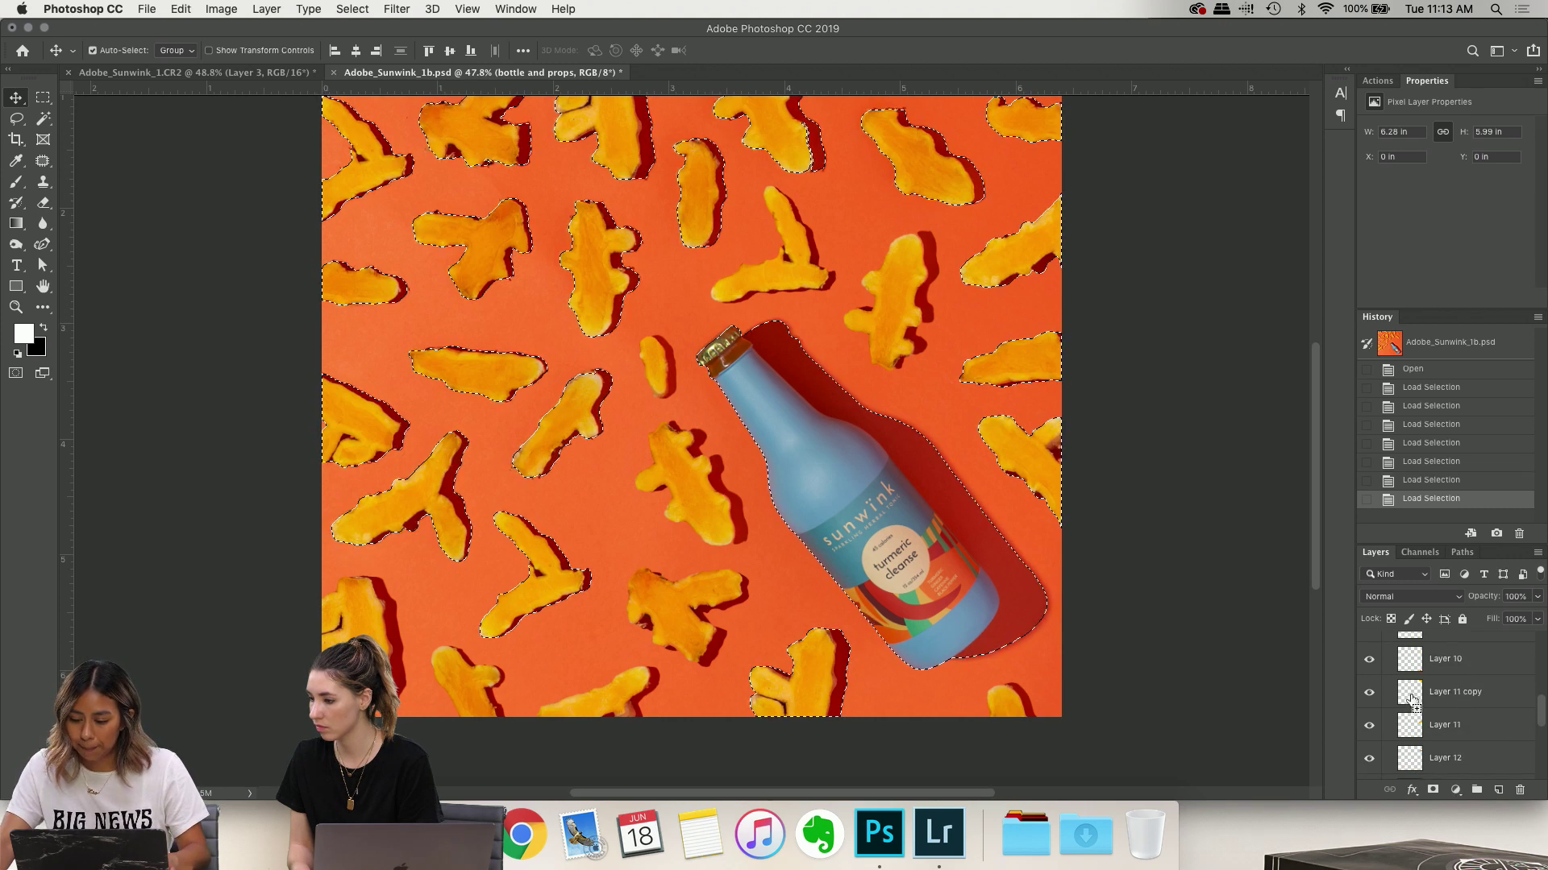
pyautogui.keyDown('shift'); pyautogui.keyDown('super'); pyautogui.click(1412, 694); pyautogui.keyUp('super'); pyautogui.keyUp('shift')
pyautogui.keyDown('shift'); pyautogui.keyDown('super'); pyautogui.click(1412, 661); pyautogui.keyUp('super'); pyautogui.keyUp('shift')
pyautogui.keyDown('shift'); pyautogui.keyDown('super'); pyautogui.click(1417, 641); pyautogui.keyUp('super'); pyautogui.keyUp('shift')
pyautogui.scroll(3, 1442, 677)
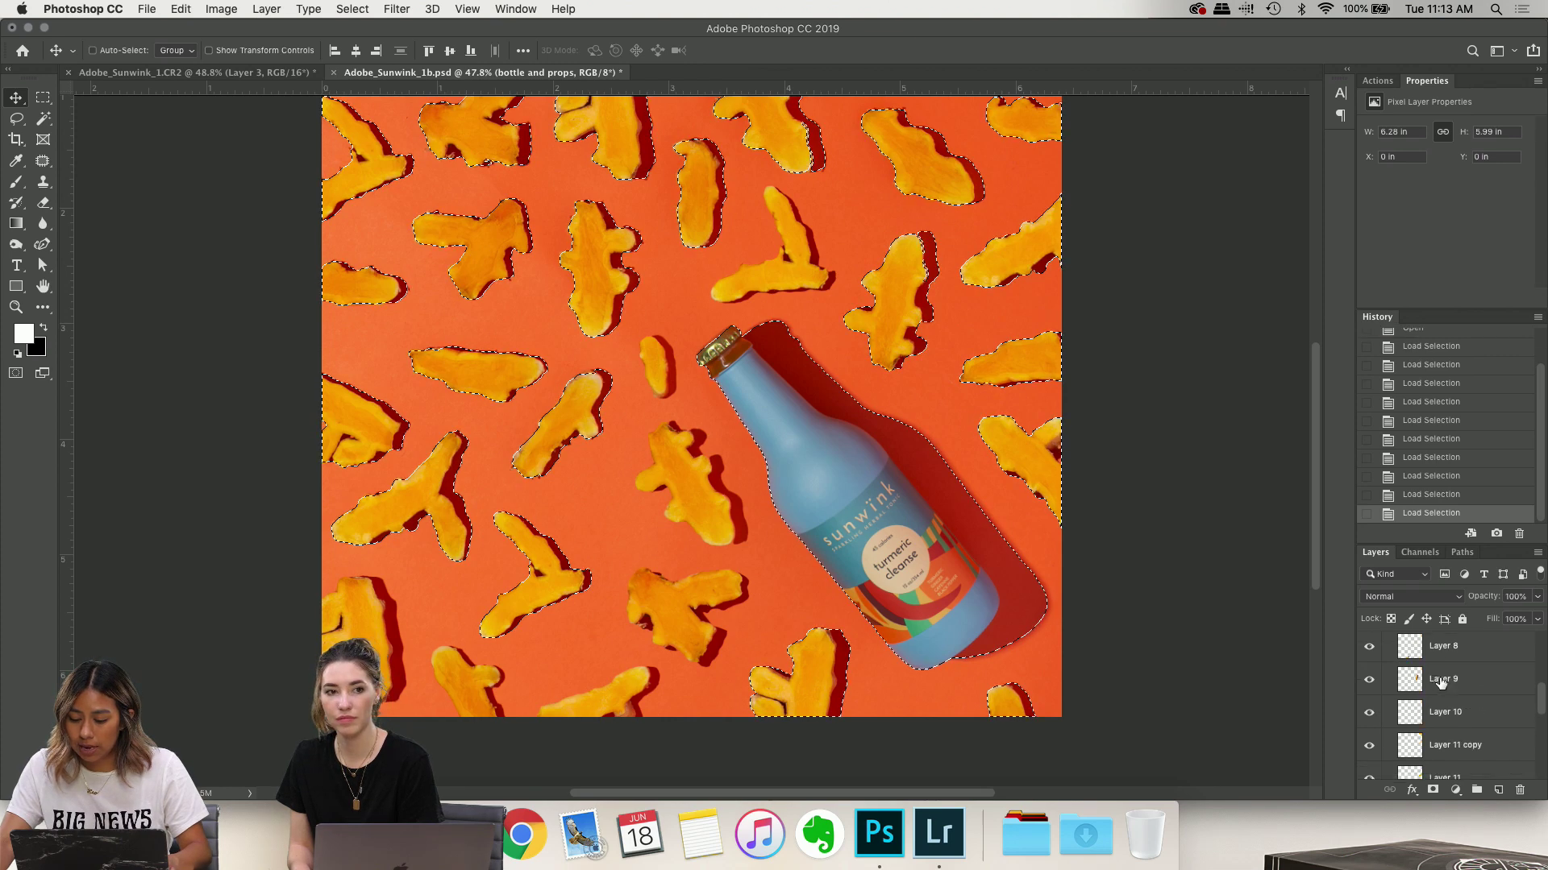
pyautogui.keyDown('shift'); pyautogui.keyDown('super'); pyautogui.click(1412, 647); pyautogui.keyUp('super'); pyautogui.keyUp('shift')
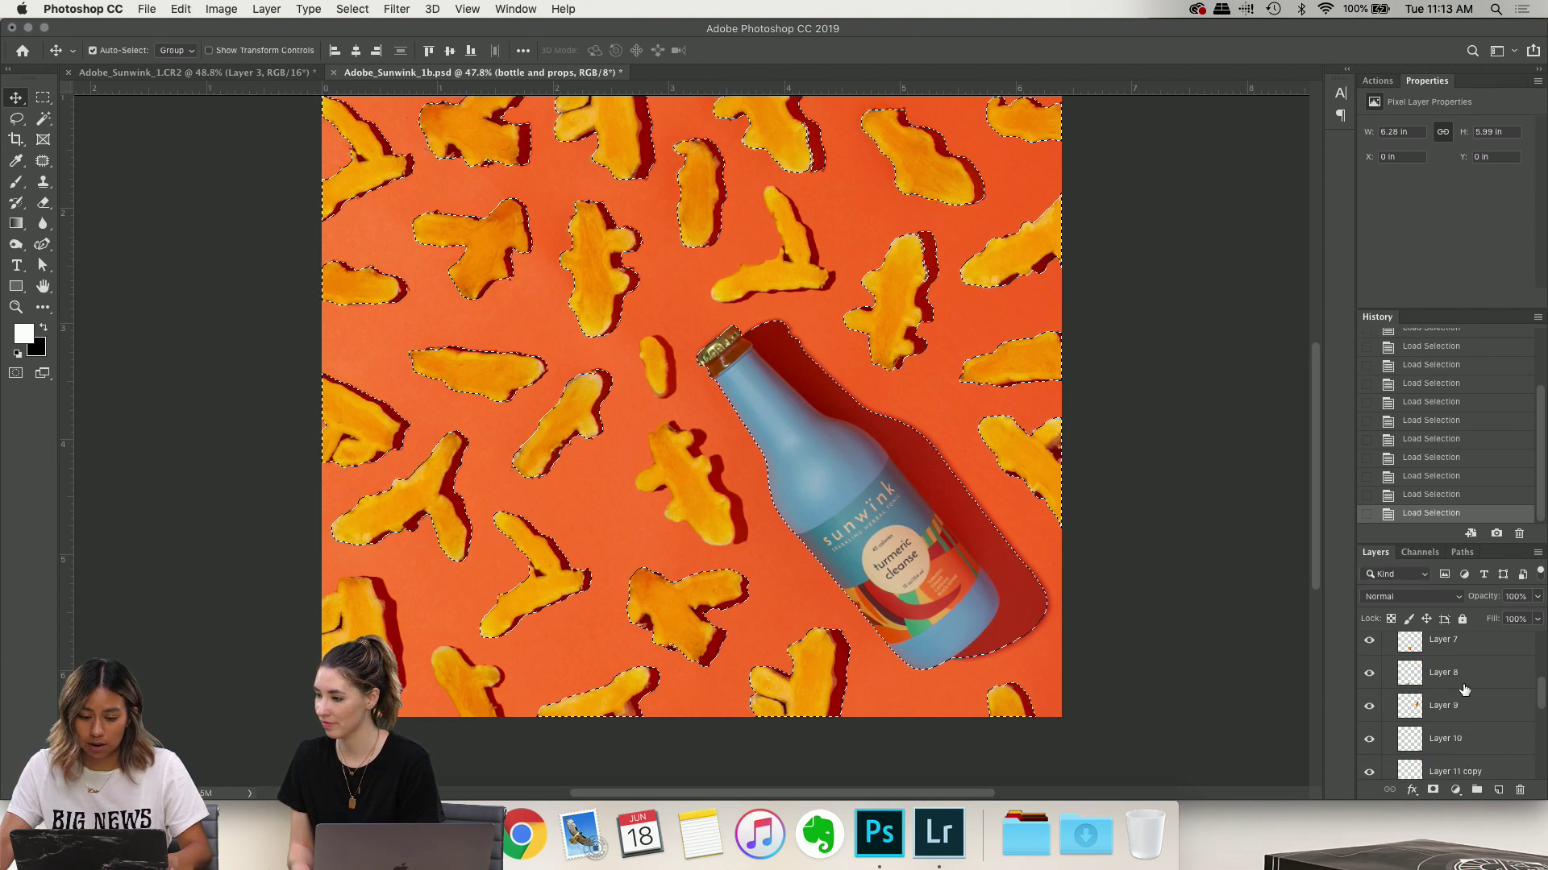
# Add the remaining extra turmeric pieces, Layers 7 up to 2, to the selection
pyautogui.scroll(2, 1416, 681)
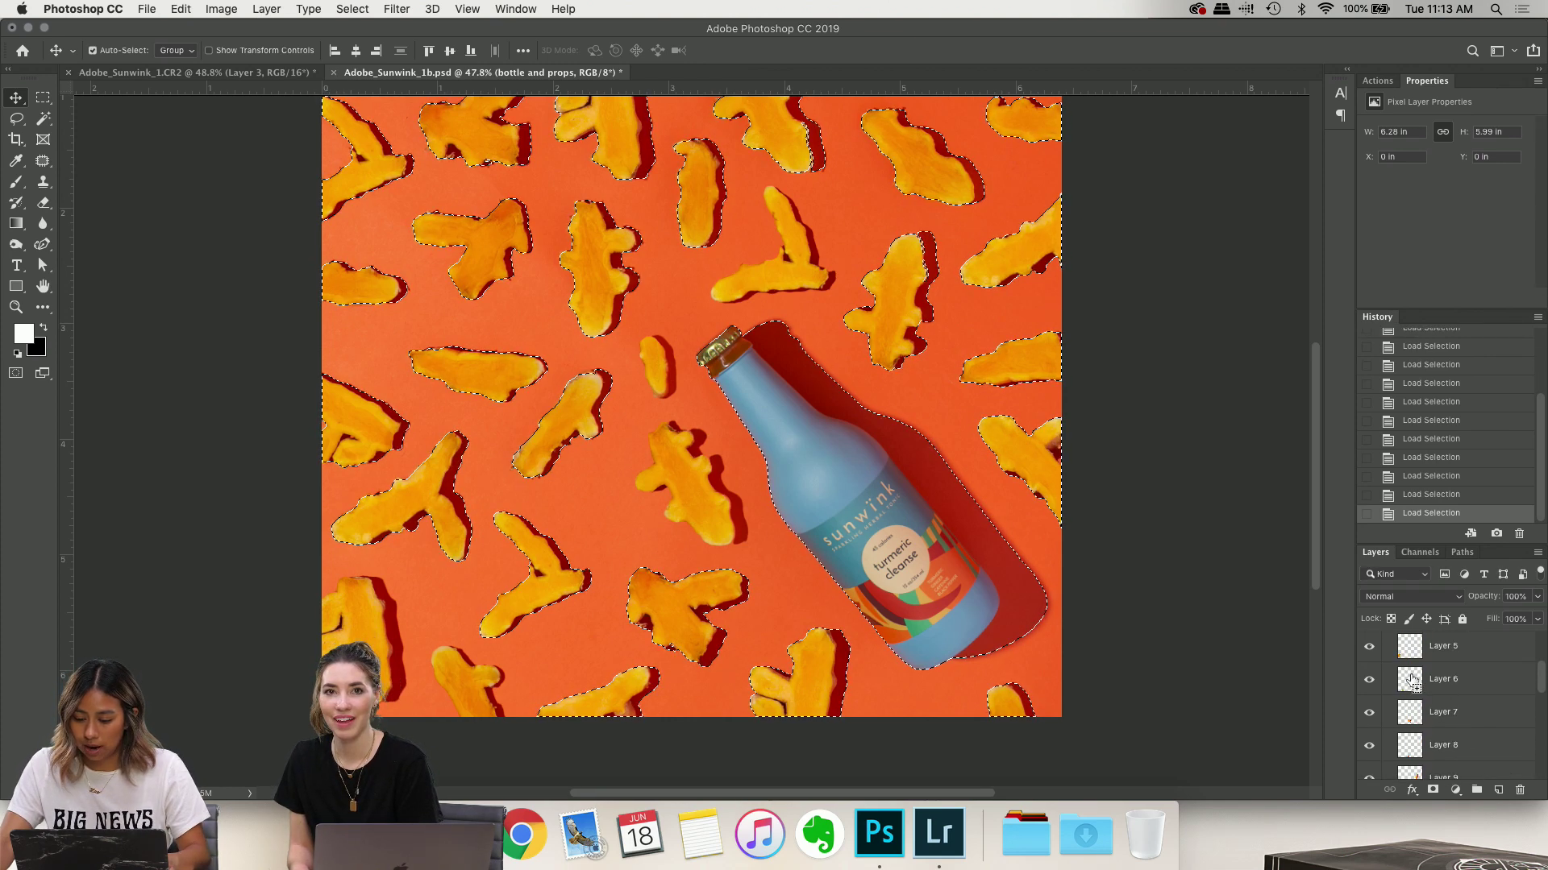
pyautogui.scroll(2, 1475, 695)
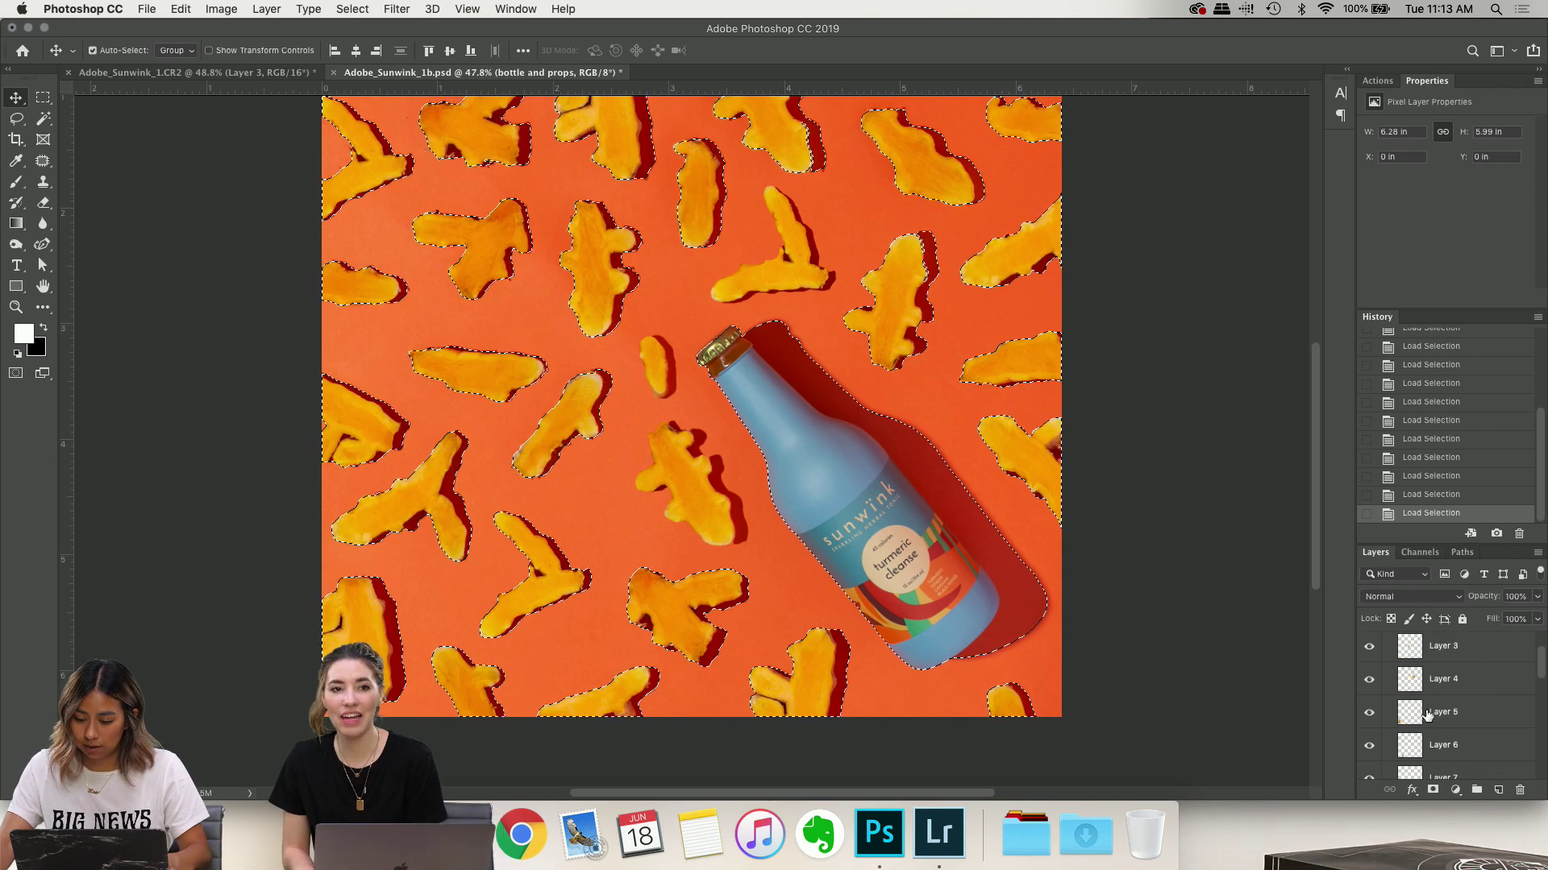
pyautogui.scroll(1, 1443, 672)
pyautogui.scroll(2, 1443, 671)
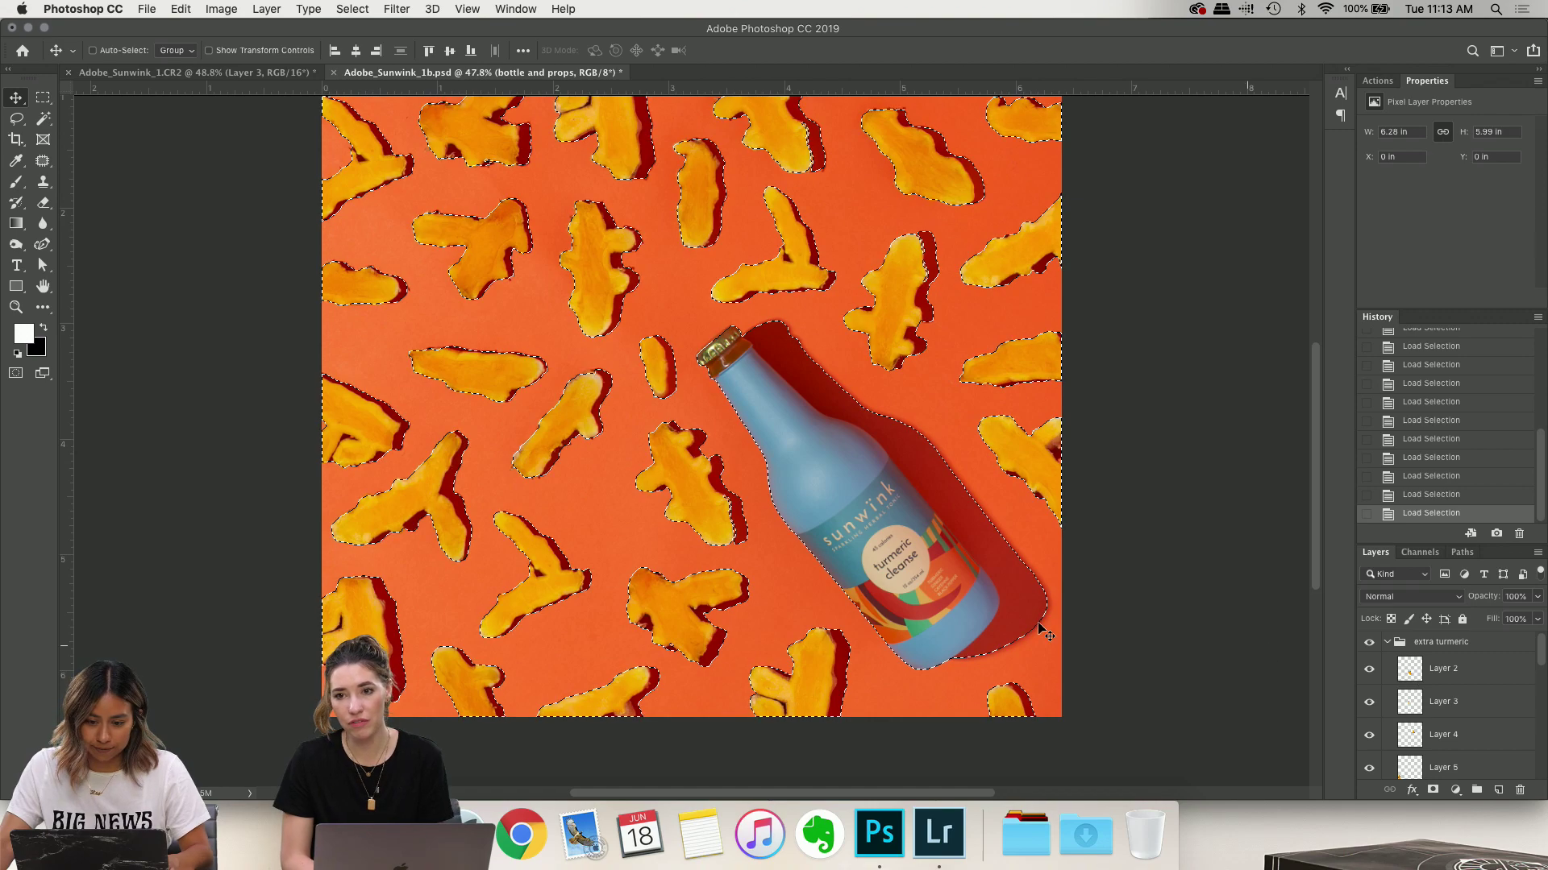
# Invert the selection so it covers only the orange background, and make the collapsed extra turmeric group the active layer
pyautogui.scroll(5, 1061, 633)
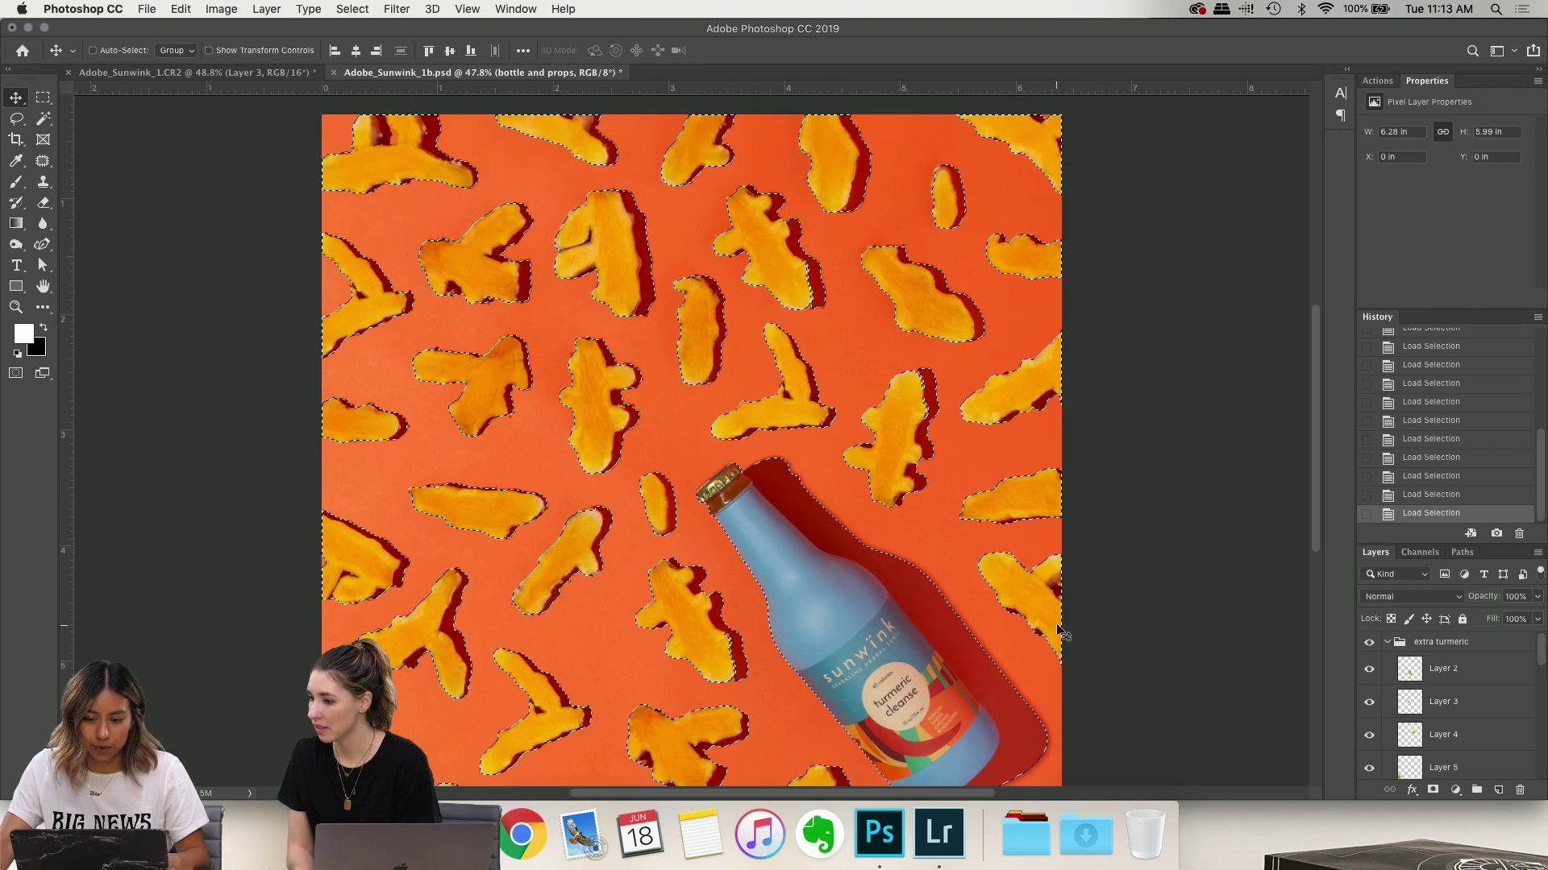
pyautogui.scroll(-2, 1023, 643)
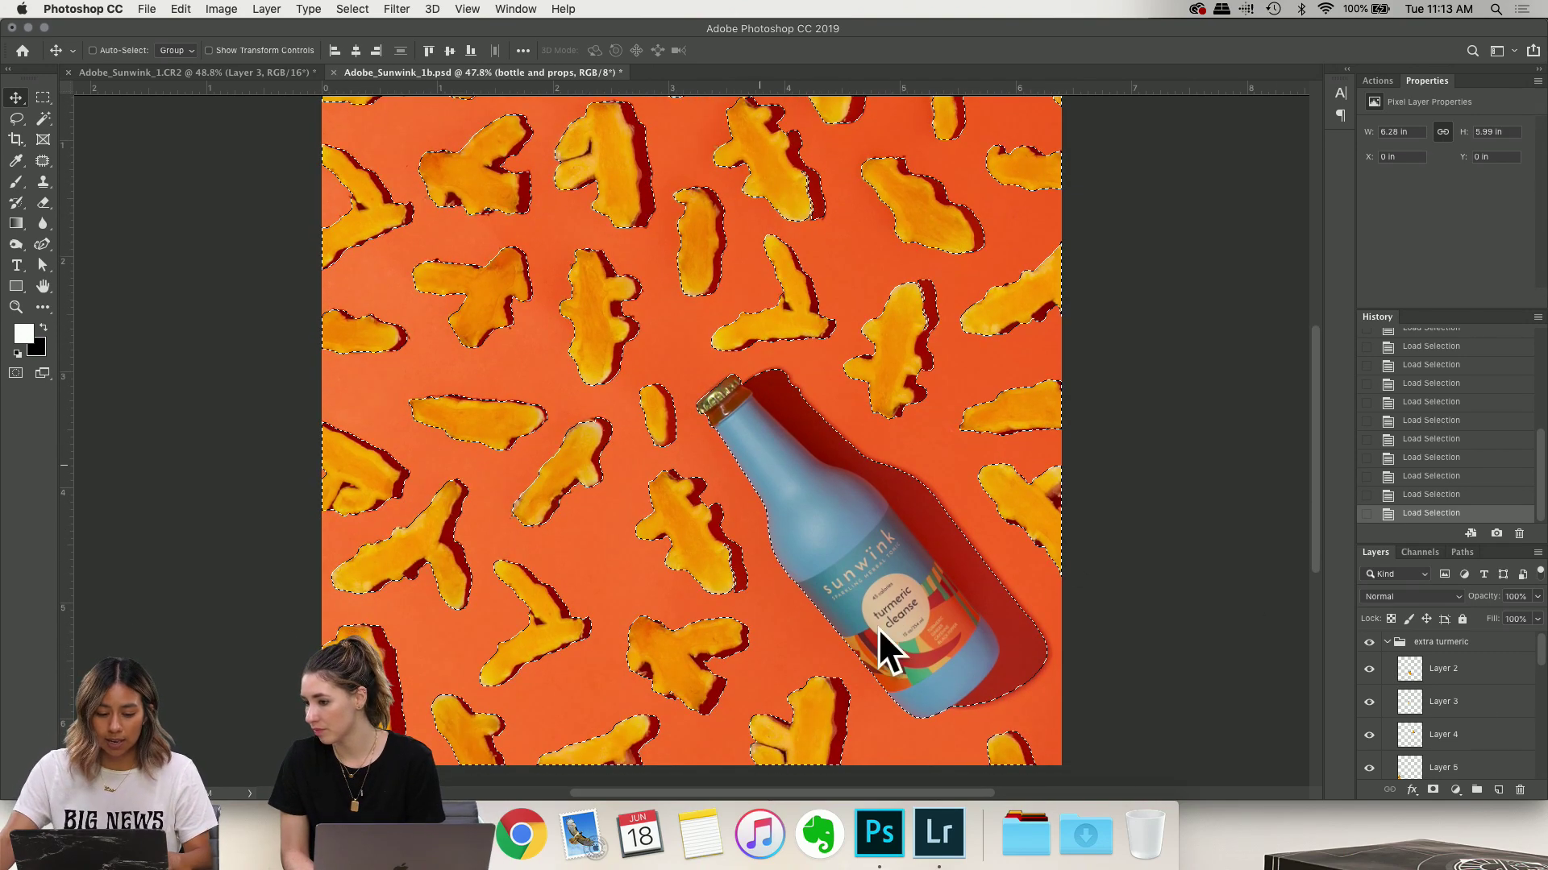
pyautogui.scroll(-2, 887, 639)
pyautogui.scroll(-2, 693, 411)
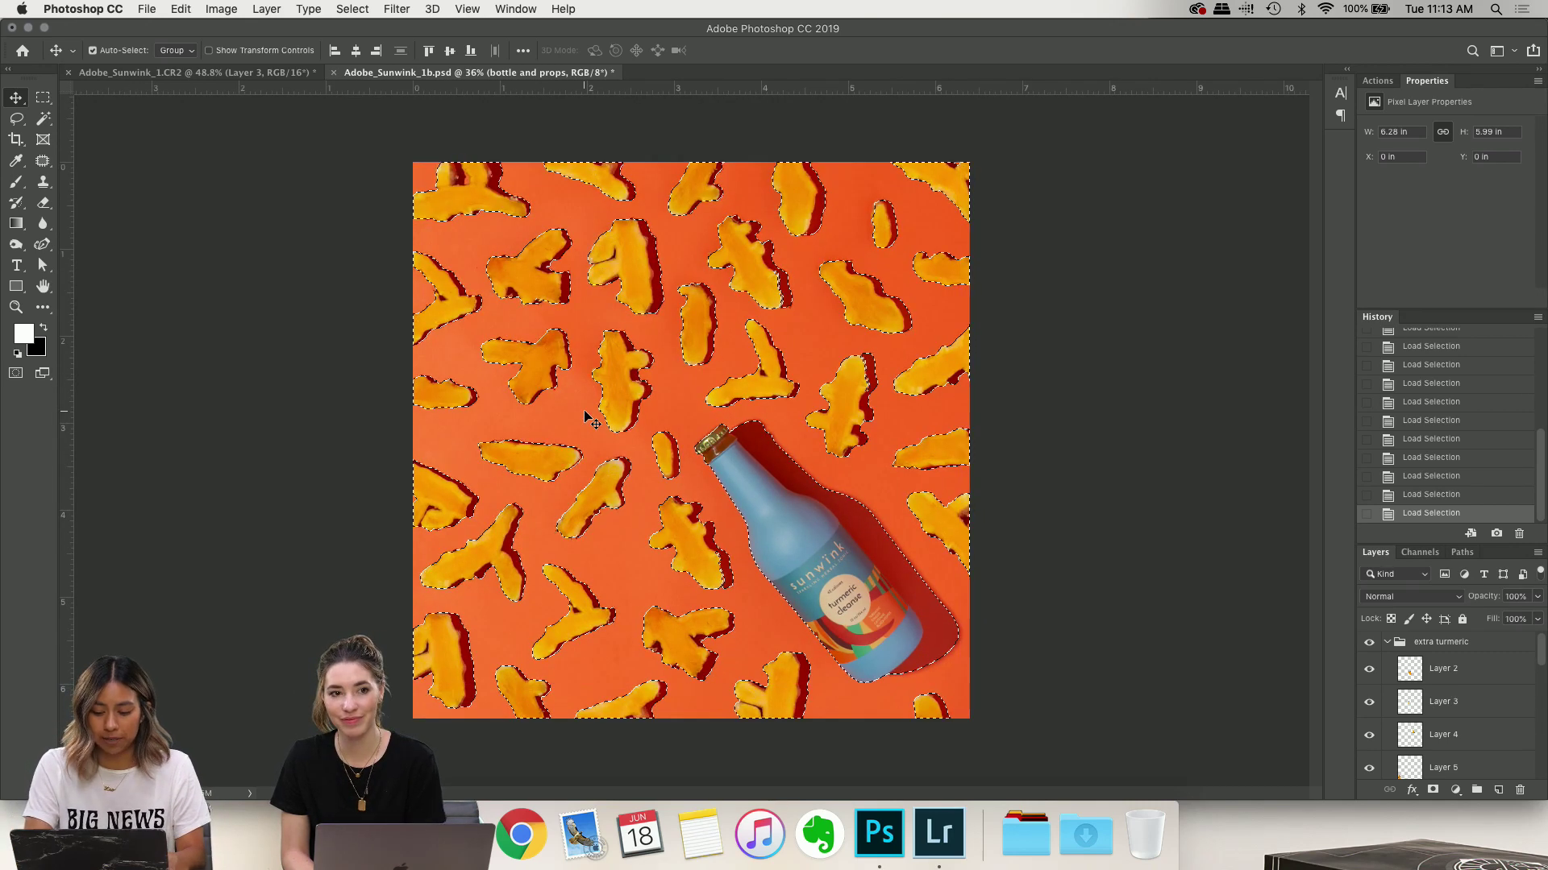
pyautogui.press('shift+super+i')
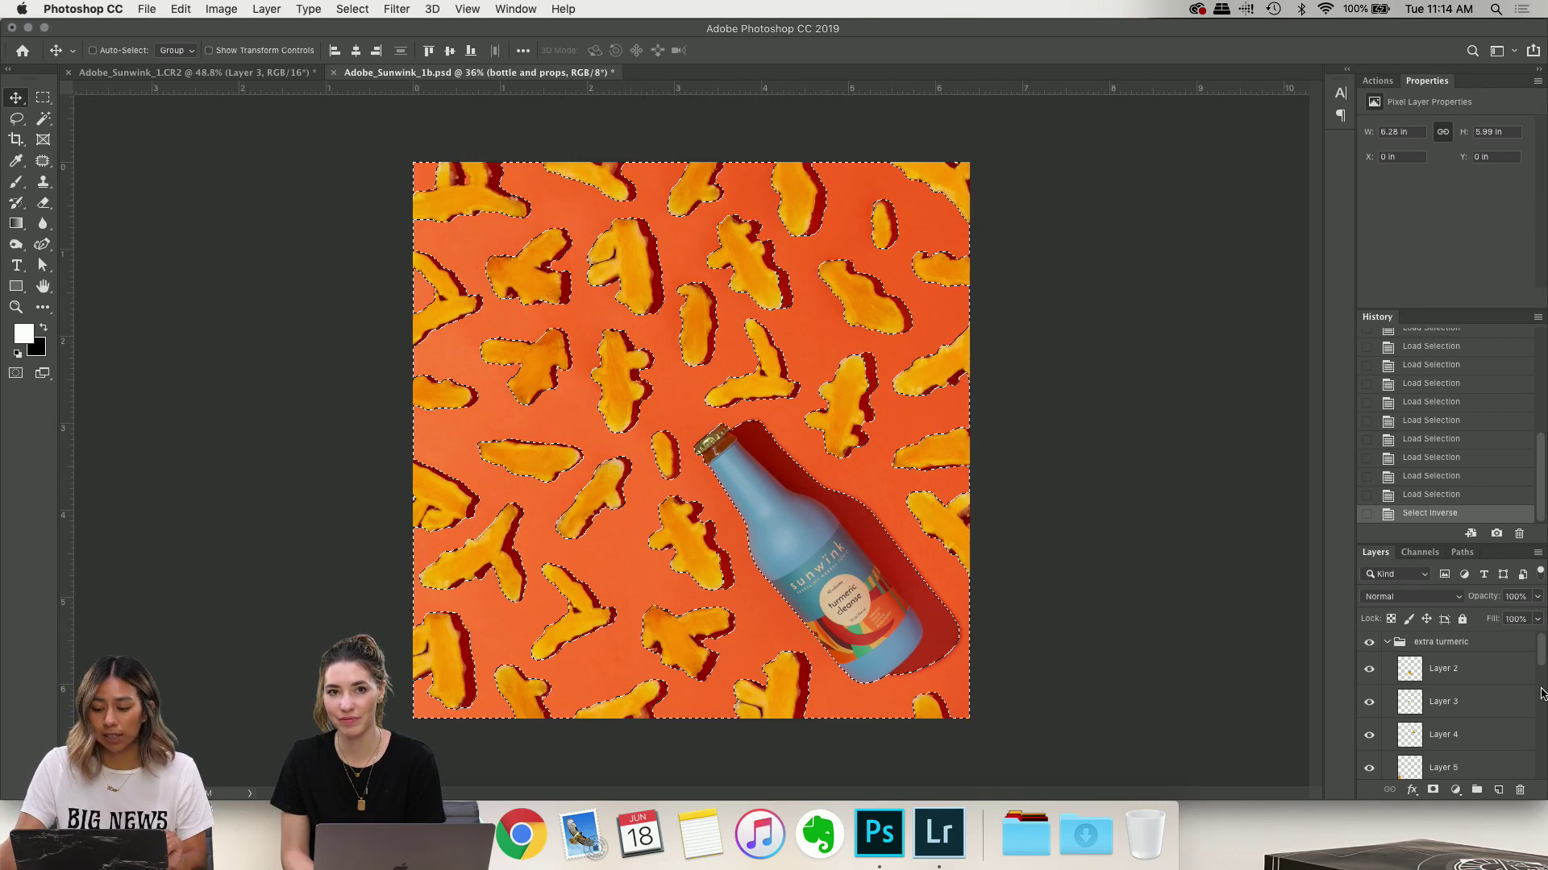
pyautogui.click(1461, 645)
pyautogui.click(1389, 643)
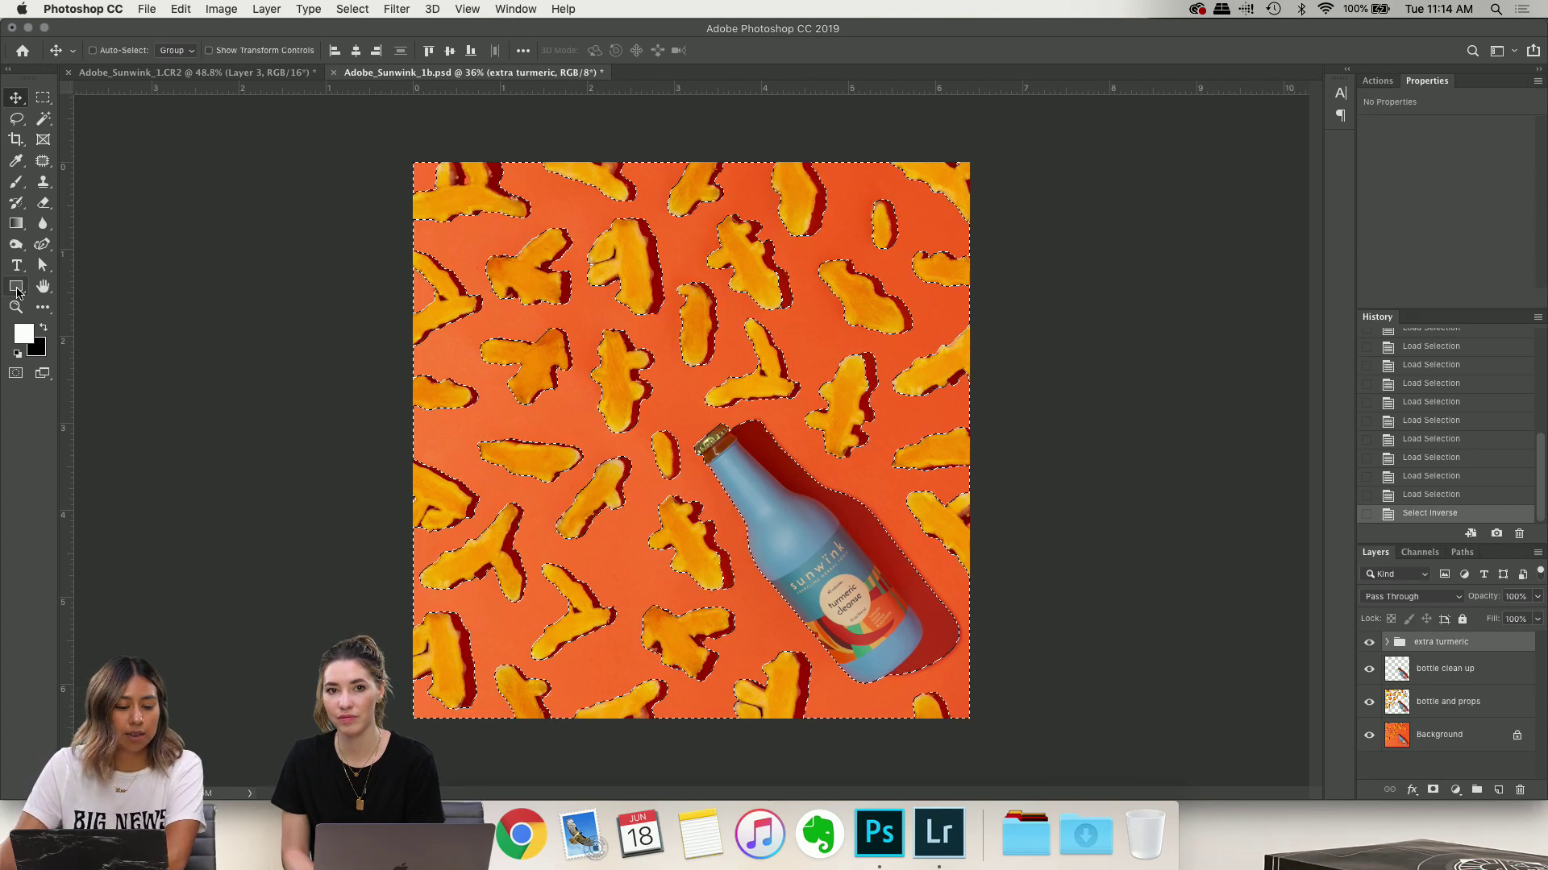
# Choose the Rectangle tool in Shape mode and set its fill to an orange sampled from the photo's background
pyautogui.click(17, 288)
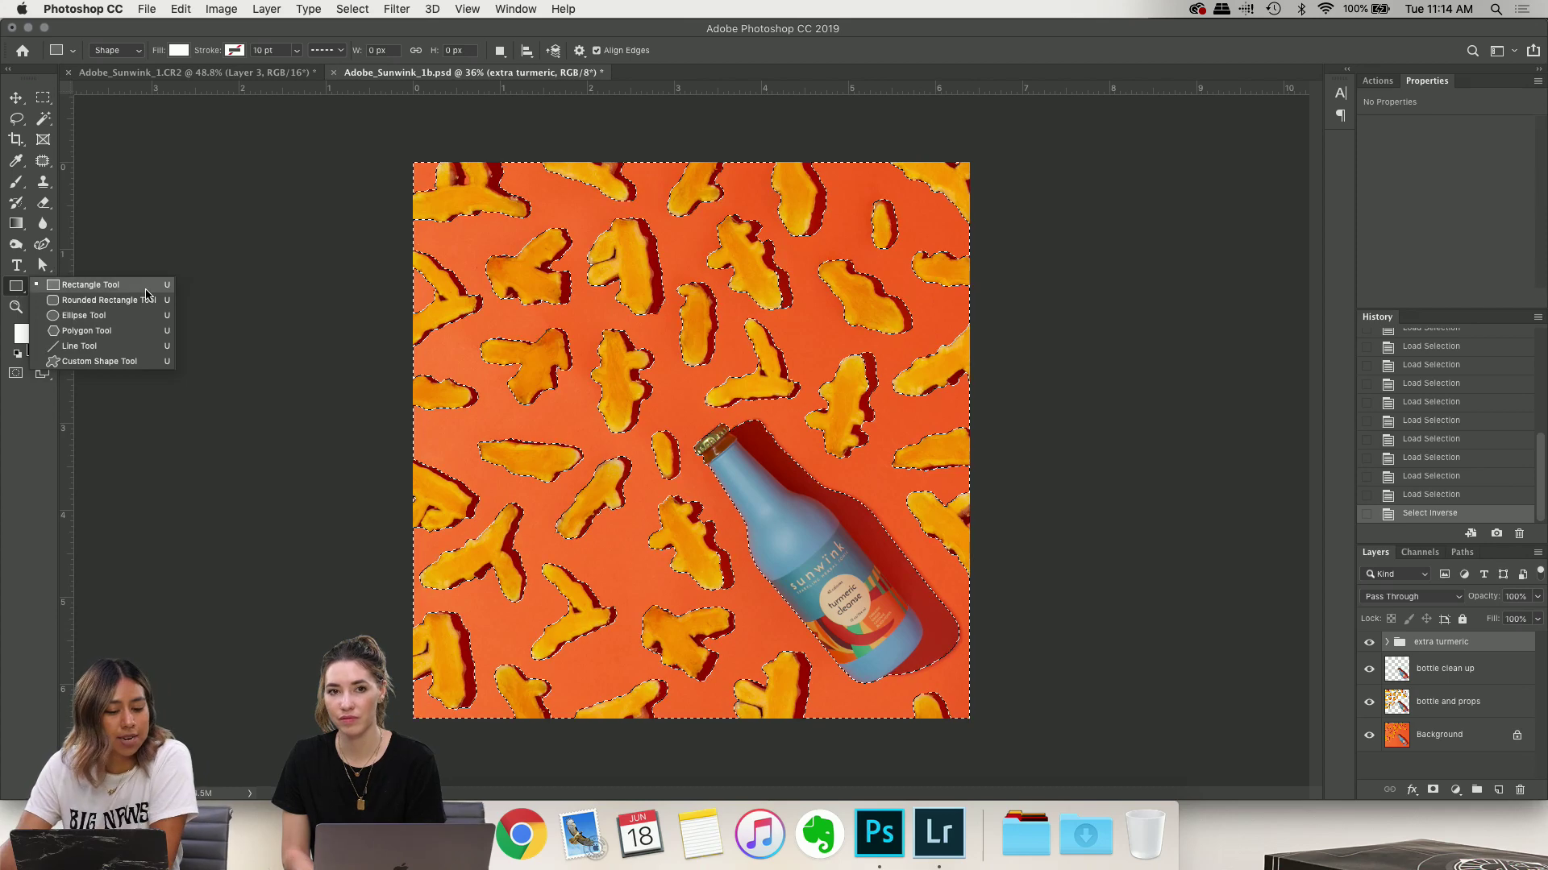
pyautogui.click(179, 51)
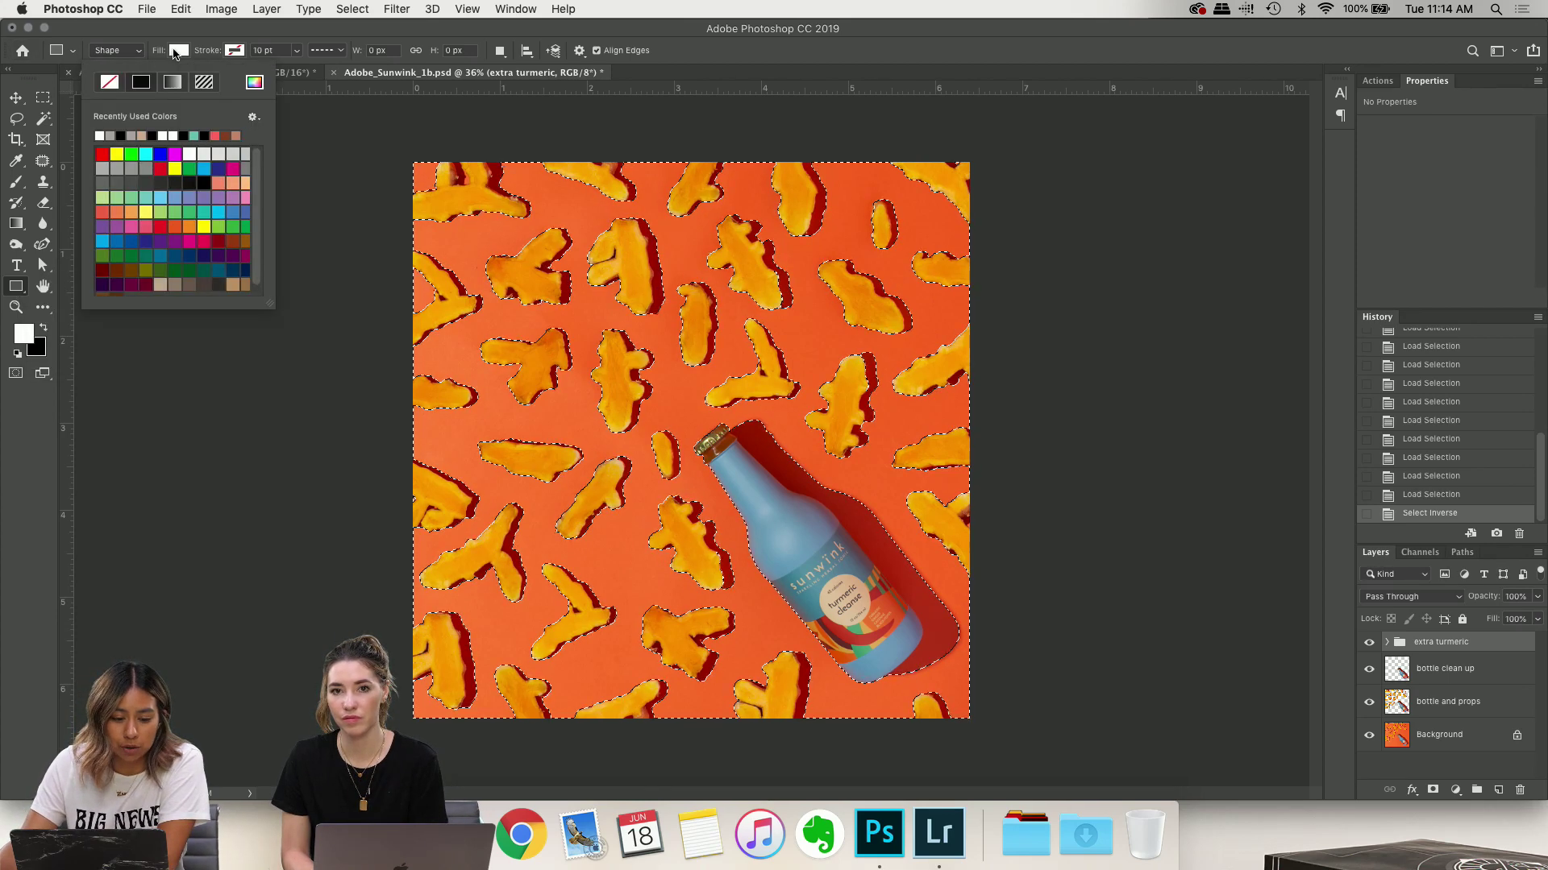
pyautogui.click(179, 51)
pyautogui.click(178, 51)
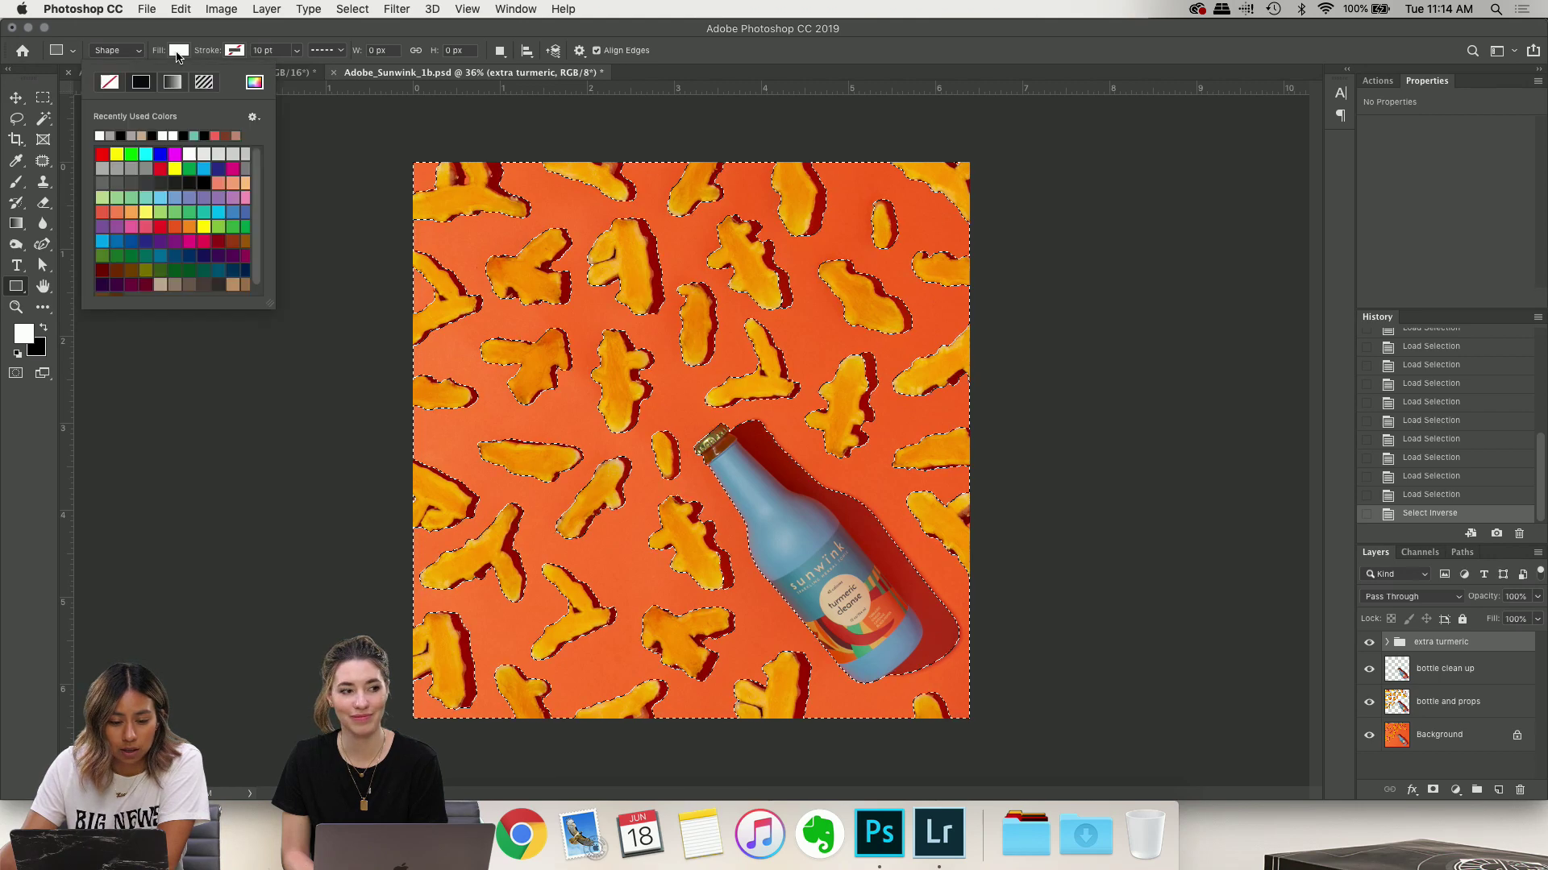
pyautogui.click(24, 333)
pyautogui.click(621, 281)
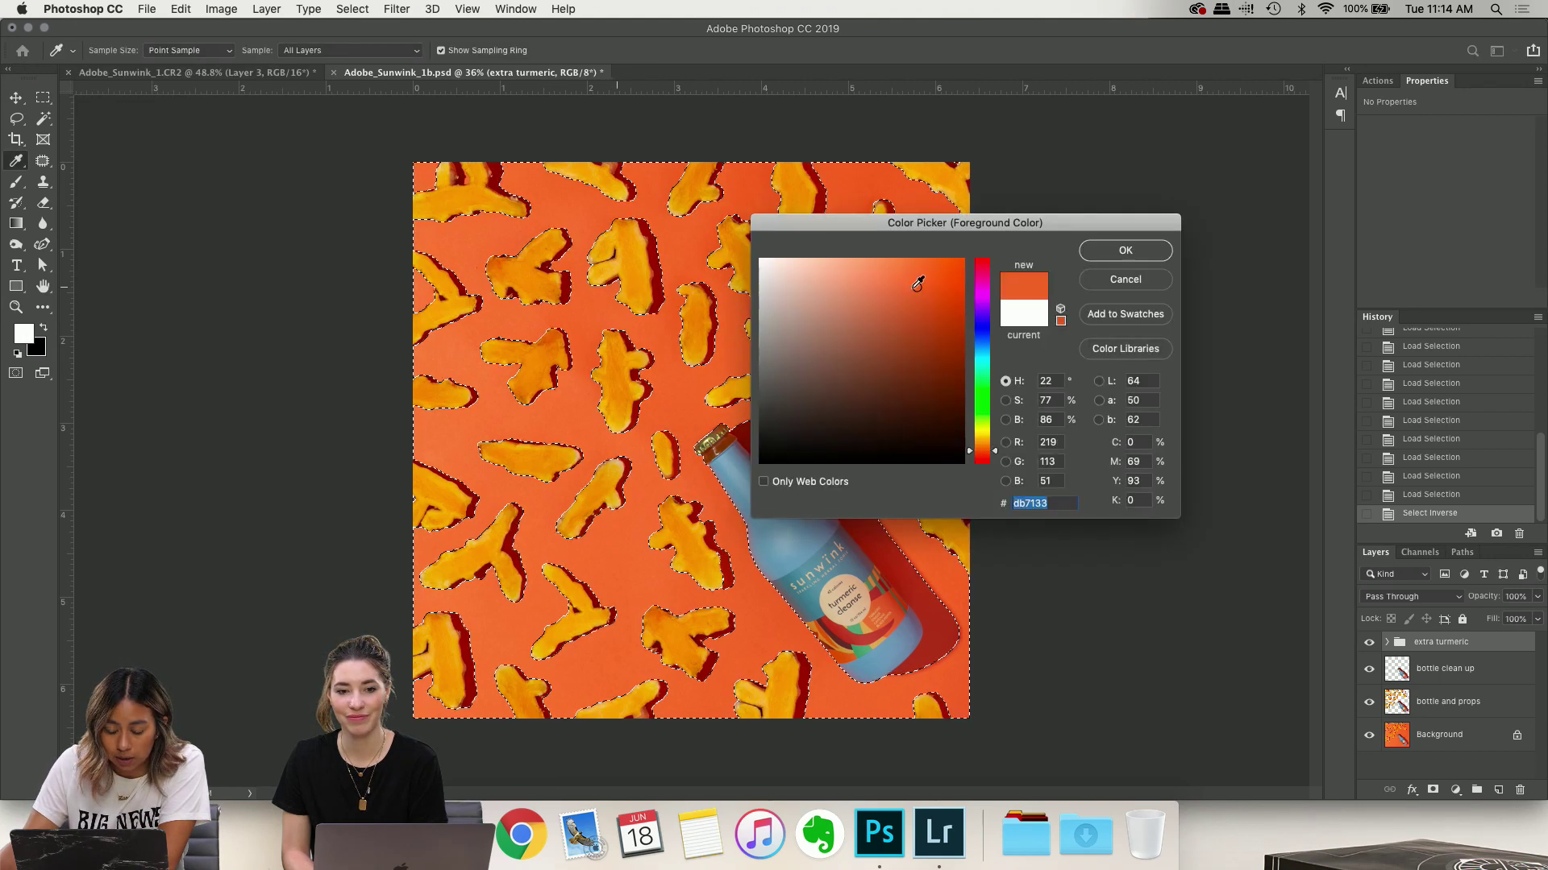
pyautogui.click(1159, 257)
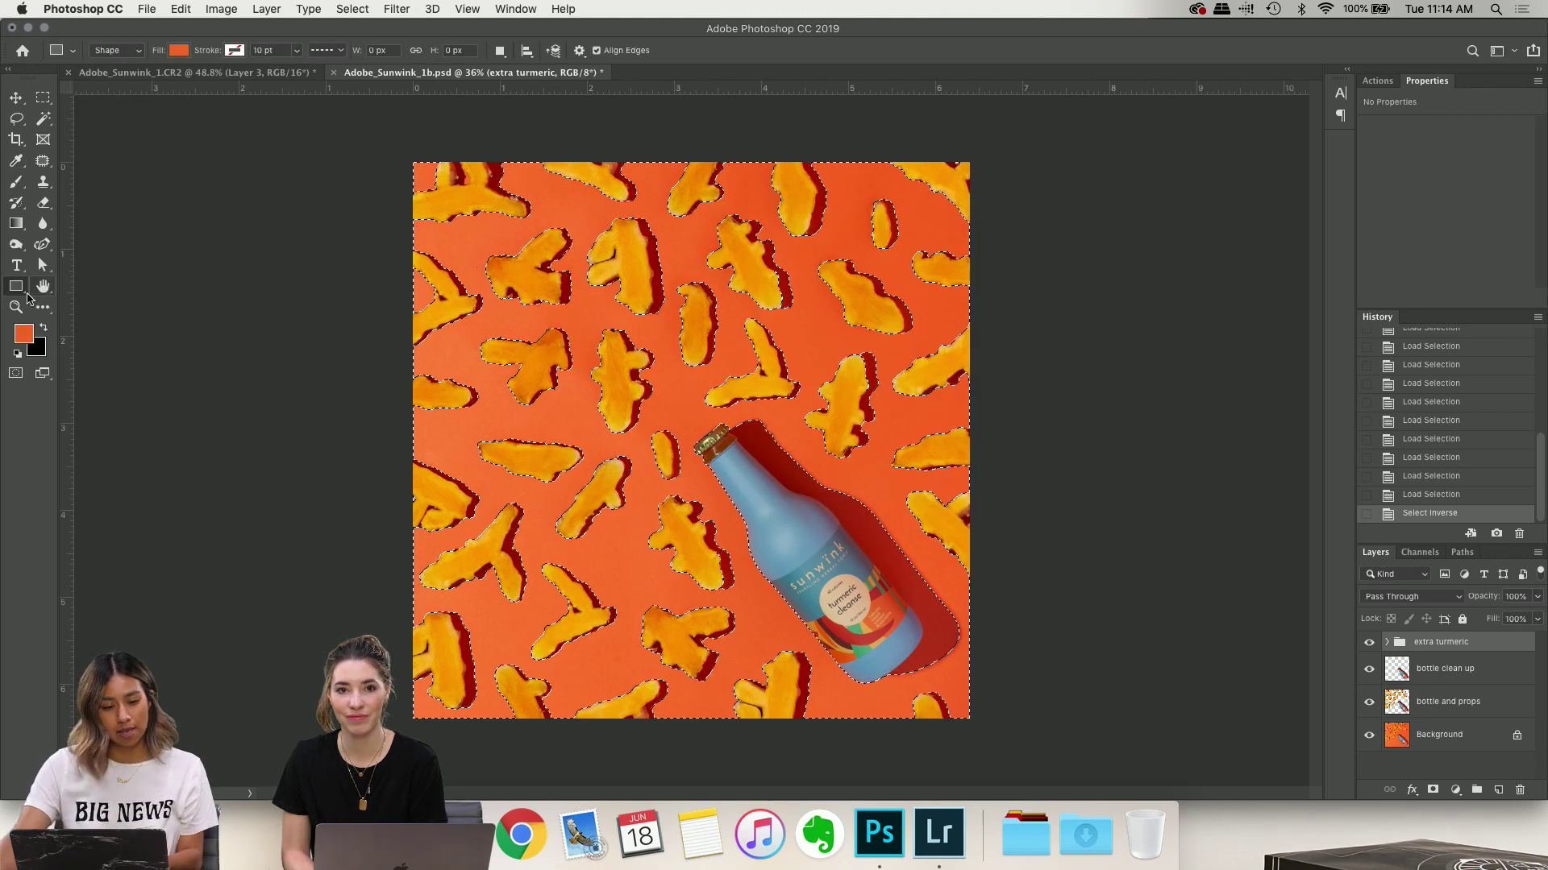
# Draw an orange rectangle about 2086 × 2078 px over the whole canvas and mask it with the active background selection
pyautogui.moveTo(388, 138); pyautogui.dragTo(992, 739)
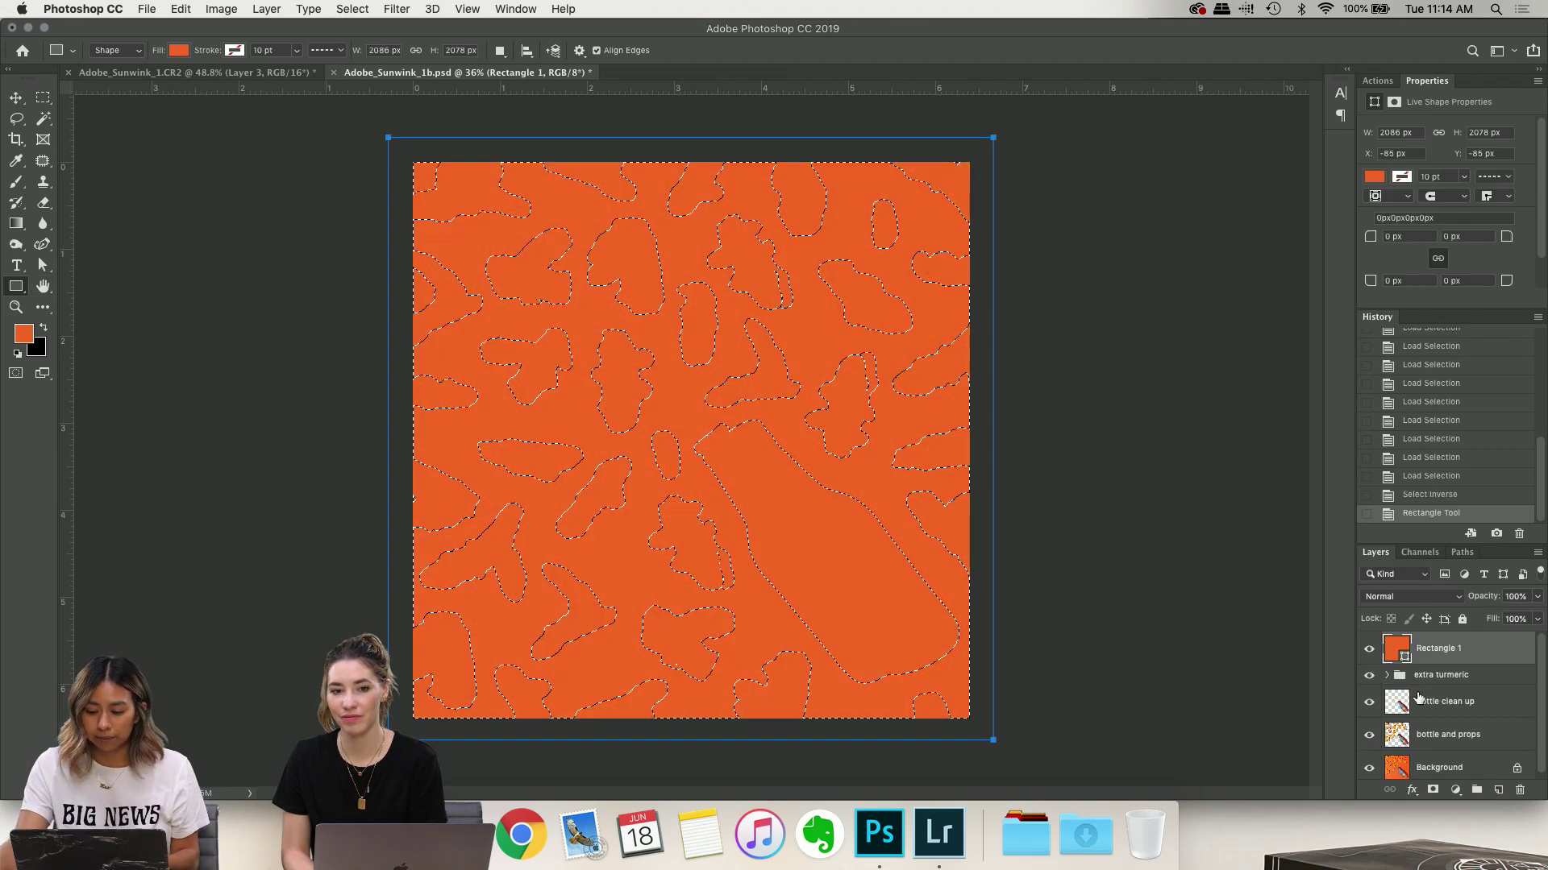
pyautogui.click(1433, 792)
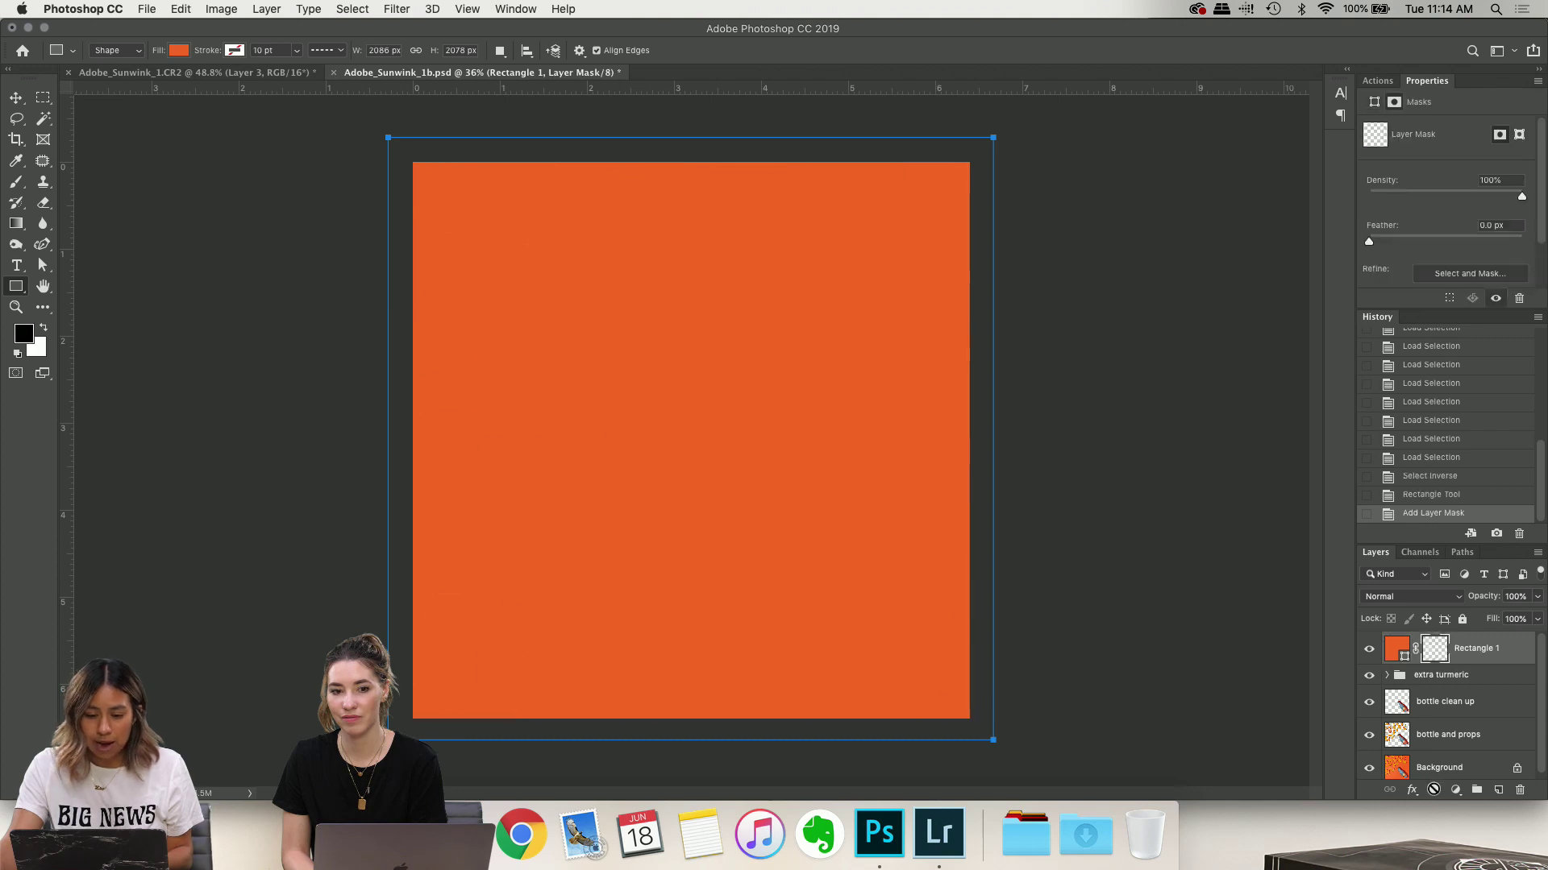
# Examine the edges of the masked orange background around the bottle and turmeric pieces at several magnifications
pyautogui.scroll(6, 678, 449)
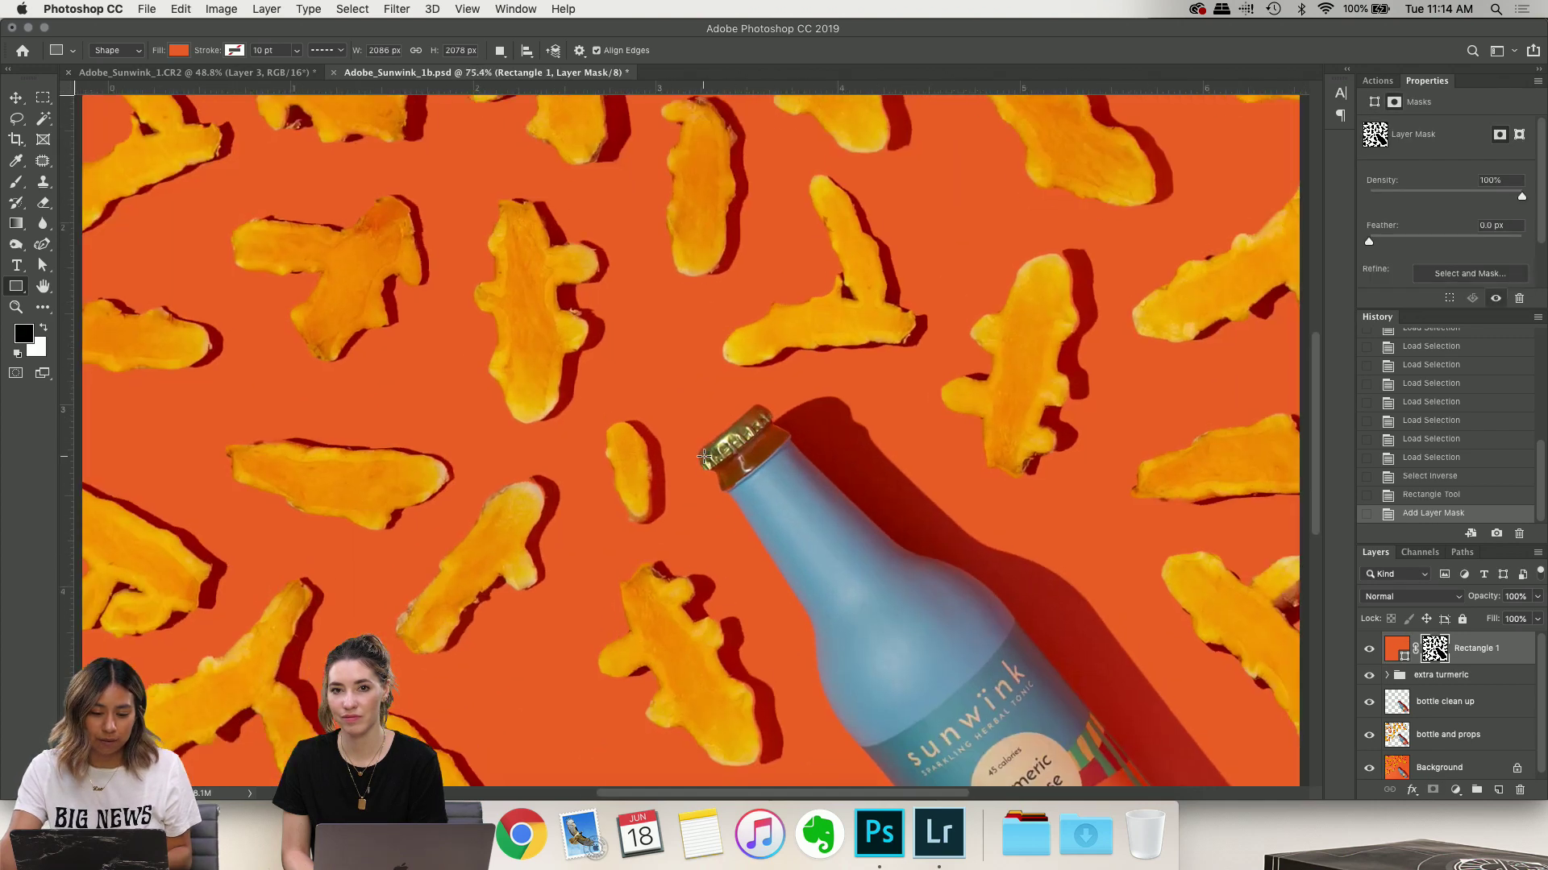
pyautogui.scroll(4, 712, 441)
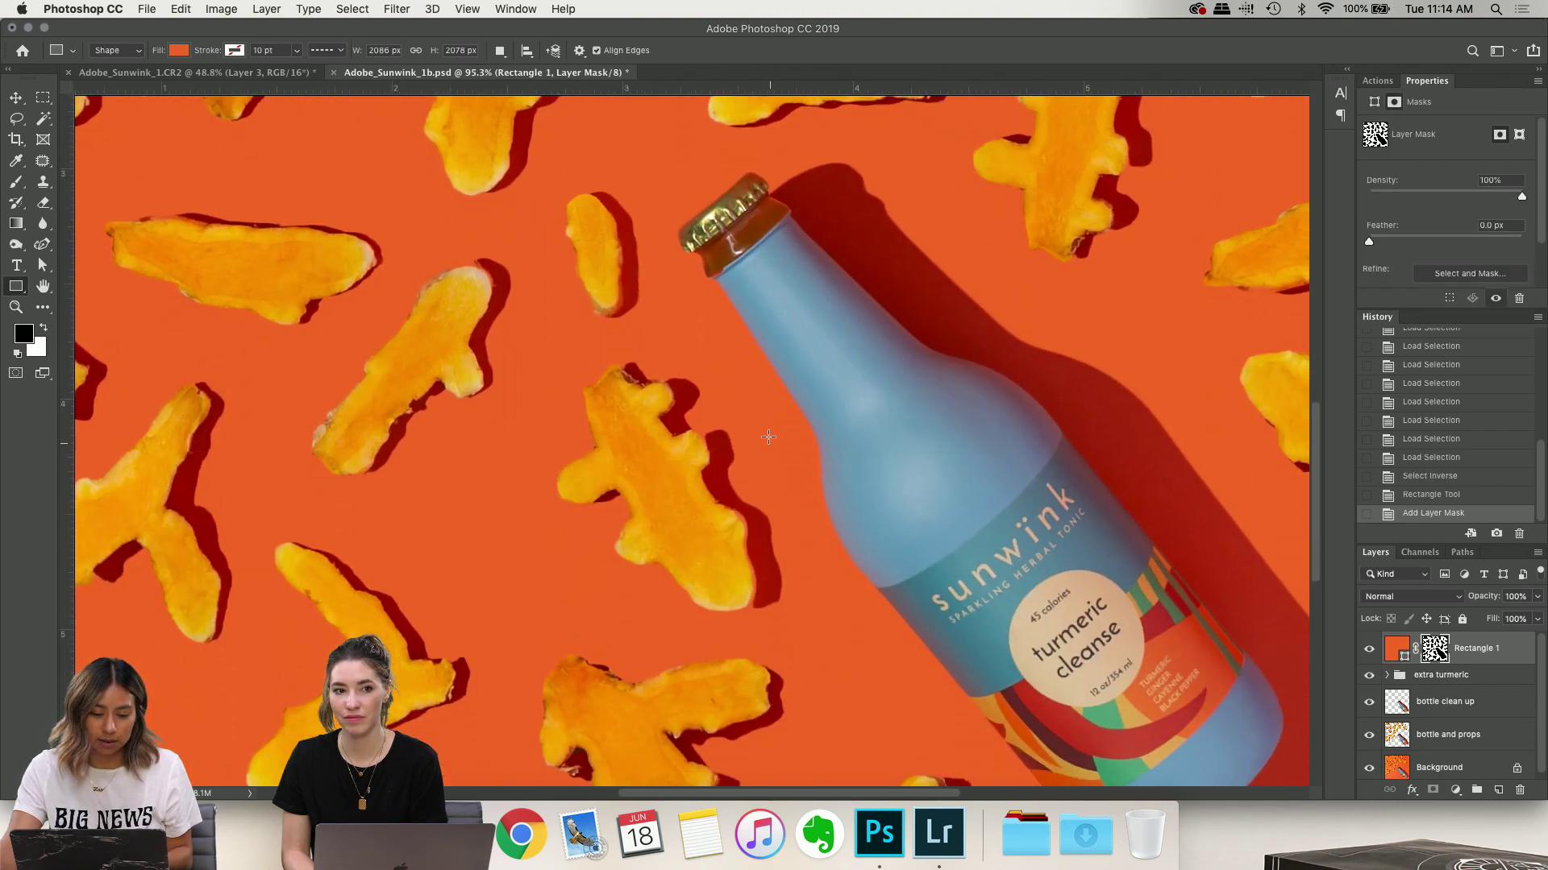
pyautogui.press('super+0')
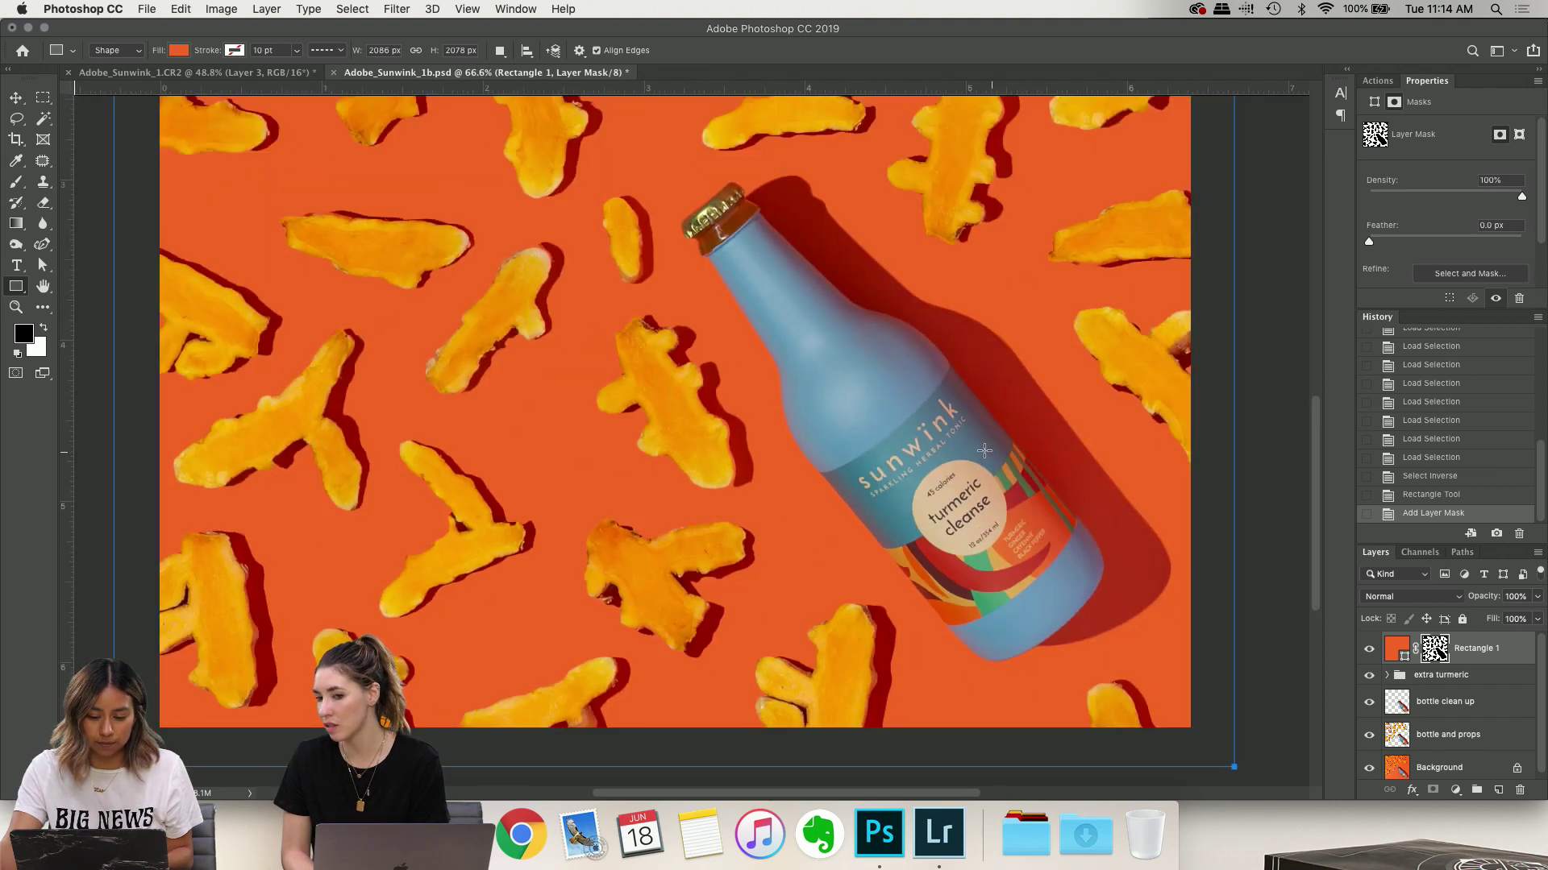
pyautogui.scroll(3, 975, 455)
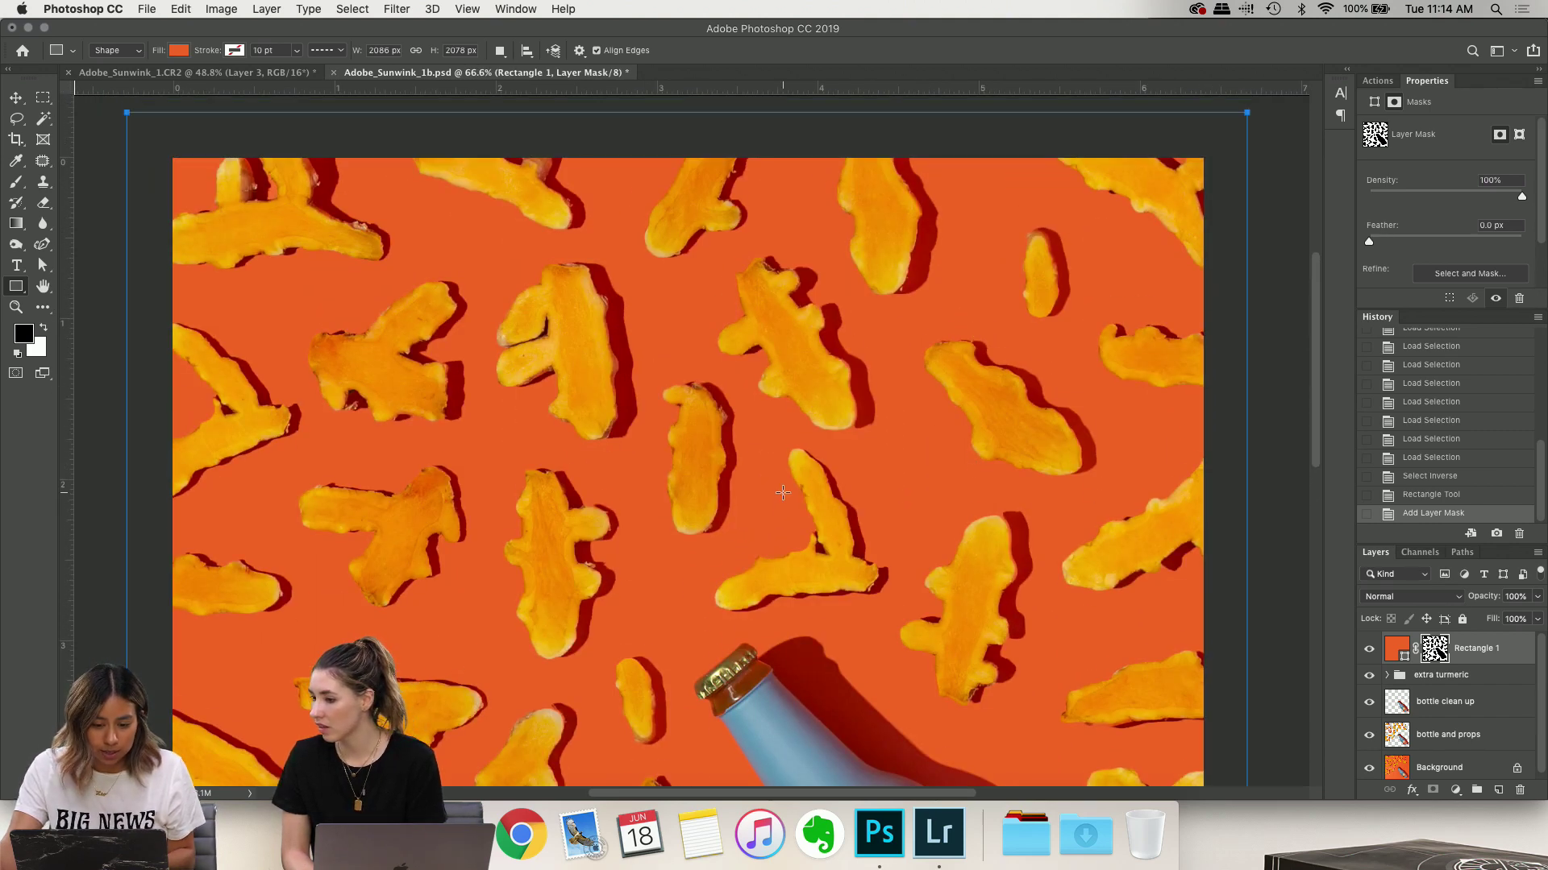
pyautogui.scroll(-3, 974, 455)
pyautogui.scroll(-4, 783, 492)
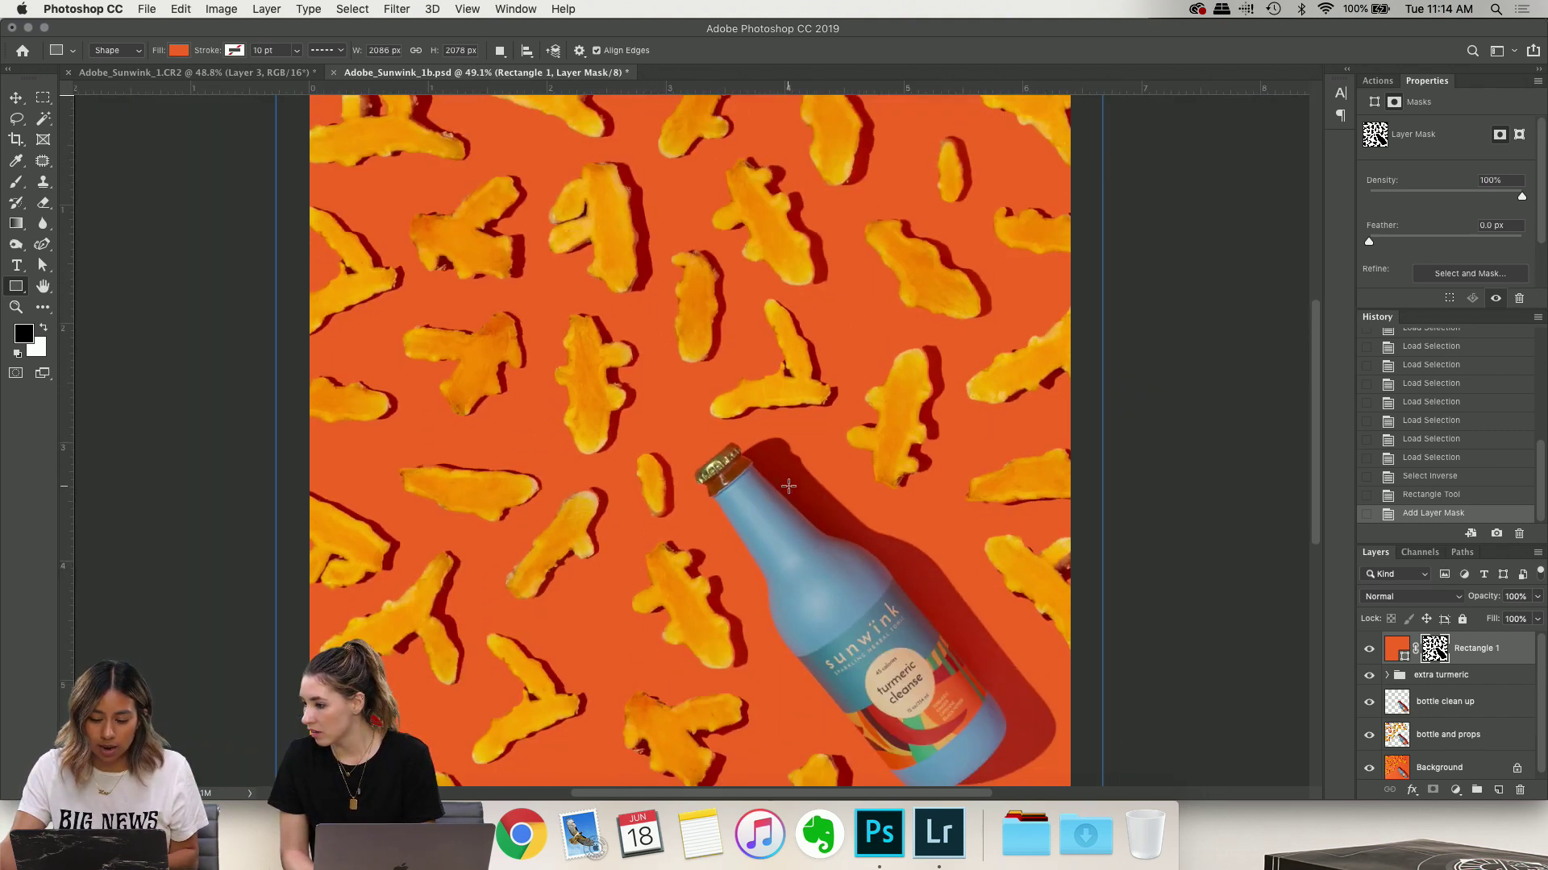
pyautogui.scroll(1, 791, 480)
pyautogui.scroll(2, 791, 481)
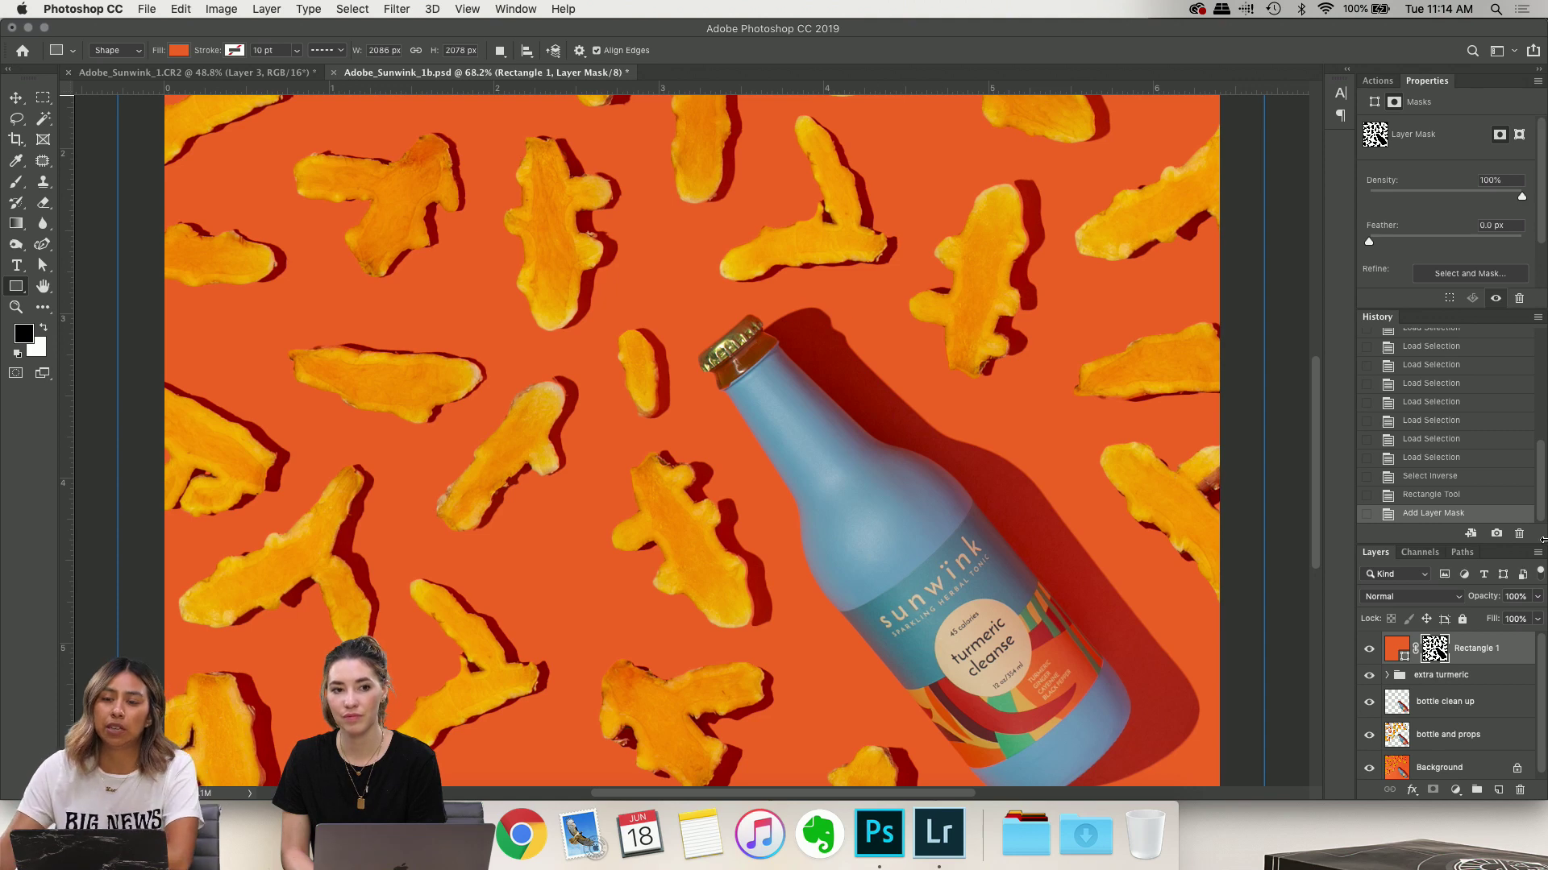
# Duplicate the bottle clean up layer and rename the copy "bottle sharpen"
pyautogui.click(1473, 706)
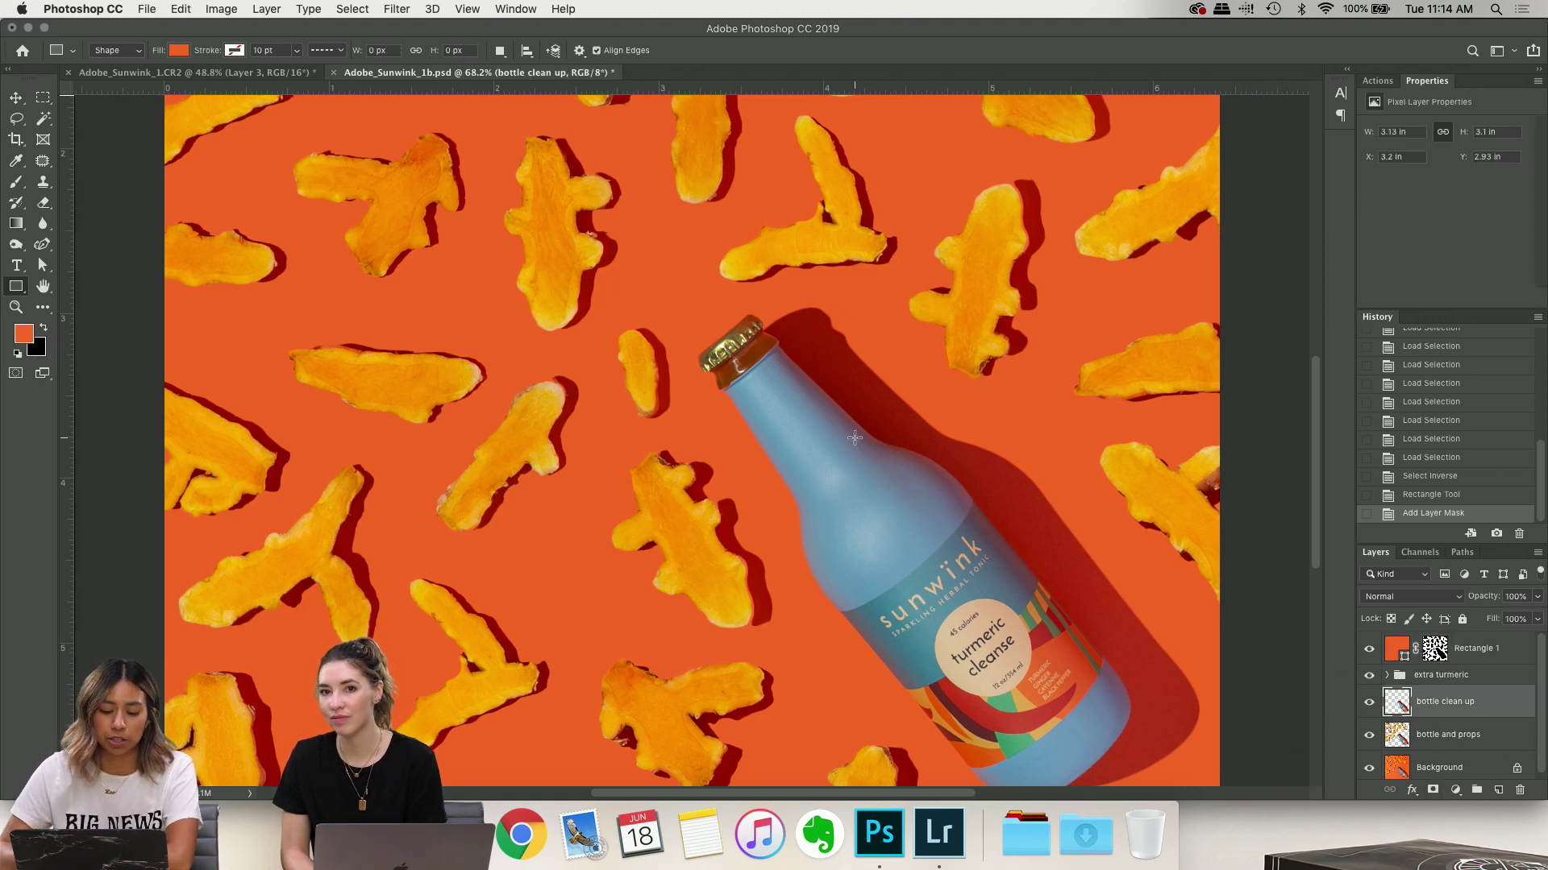
pyautogui.scroll(5, 854, 438)
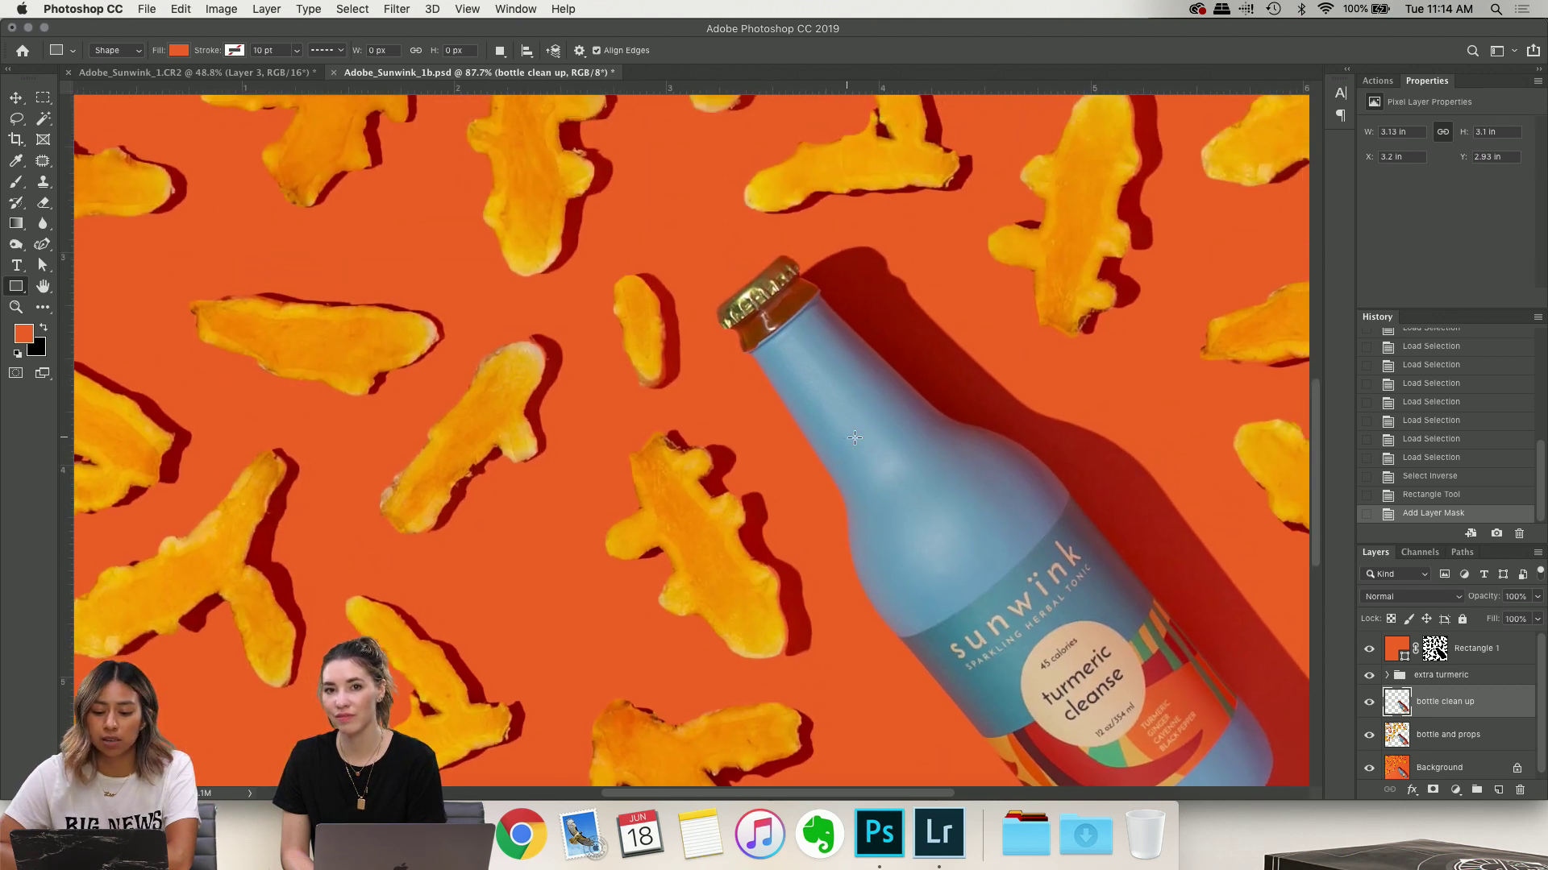
pyautogui.scroll(4, 854, 437)
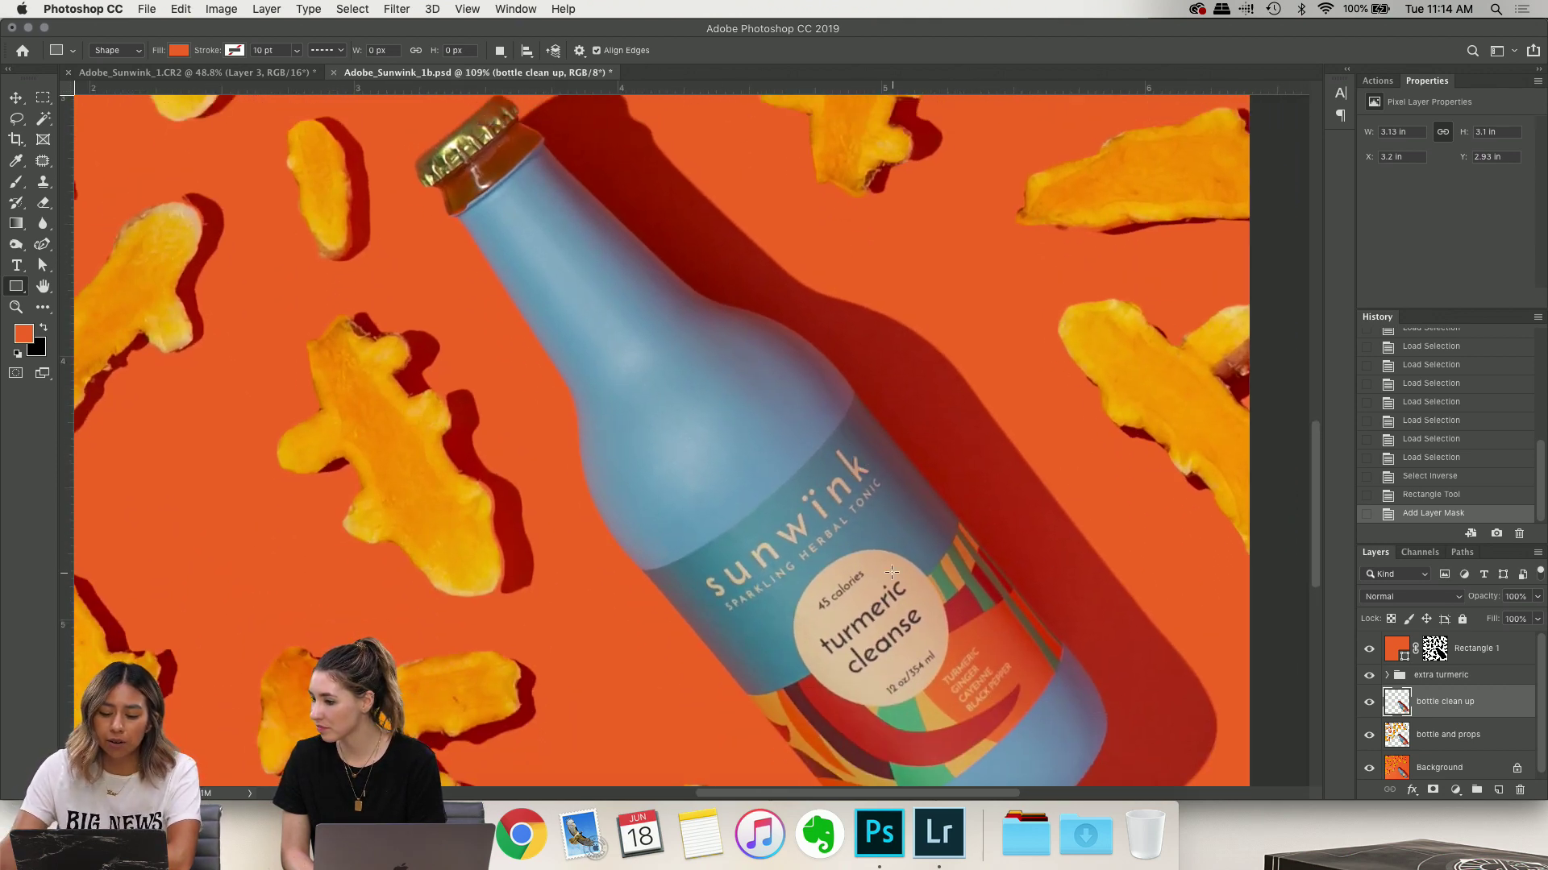
pyautogui.scroll(1, 891, 572)
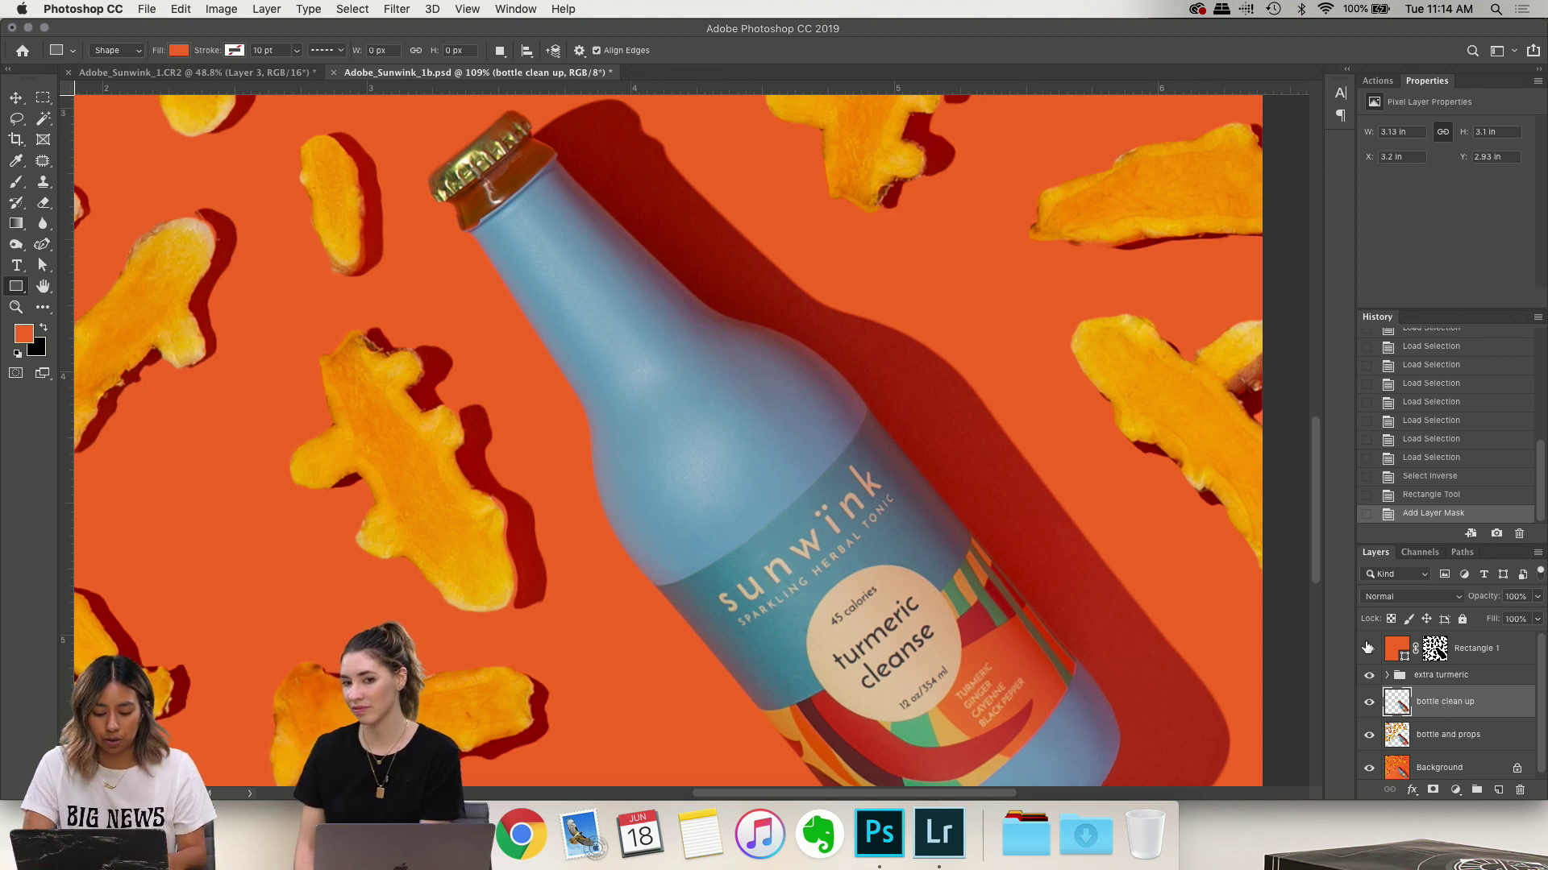
pyautogui.press('super+j')
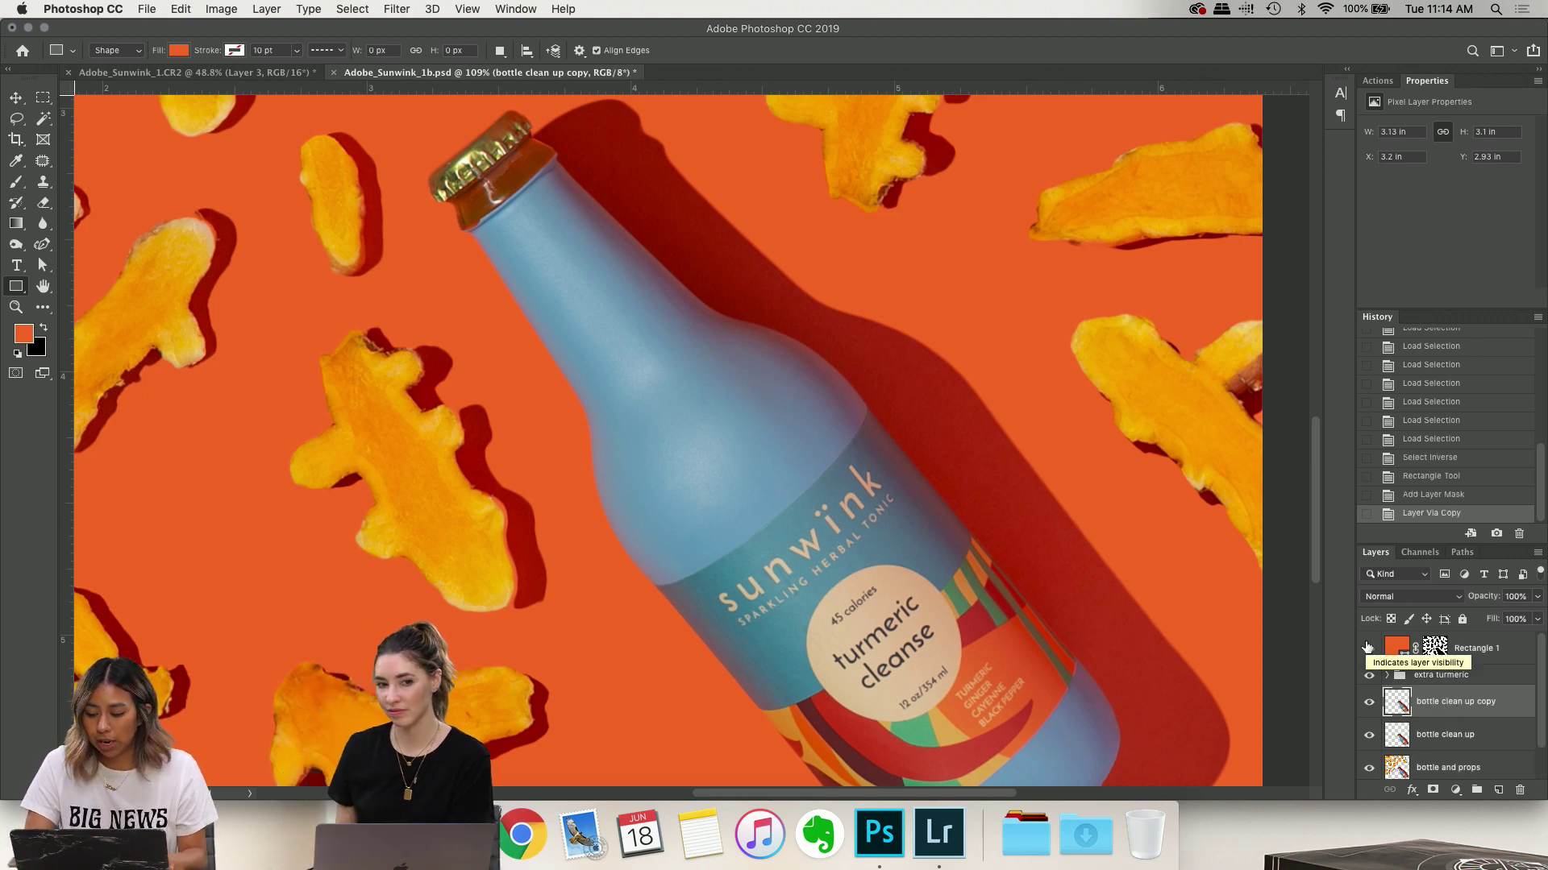
pyautogui.doubleClick(1456, 701)
pyautogui.write('bottle sharpen')
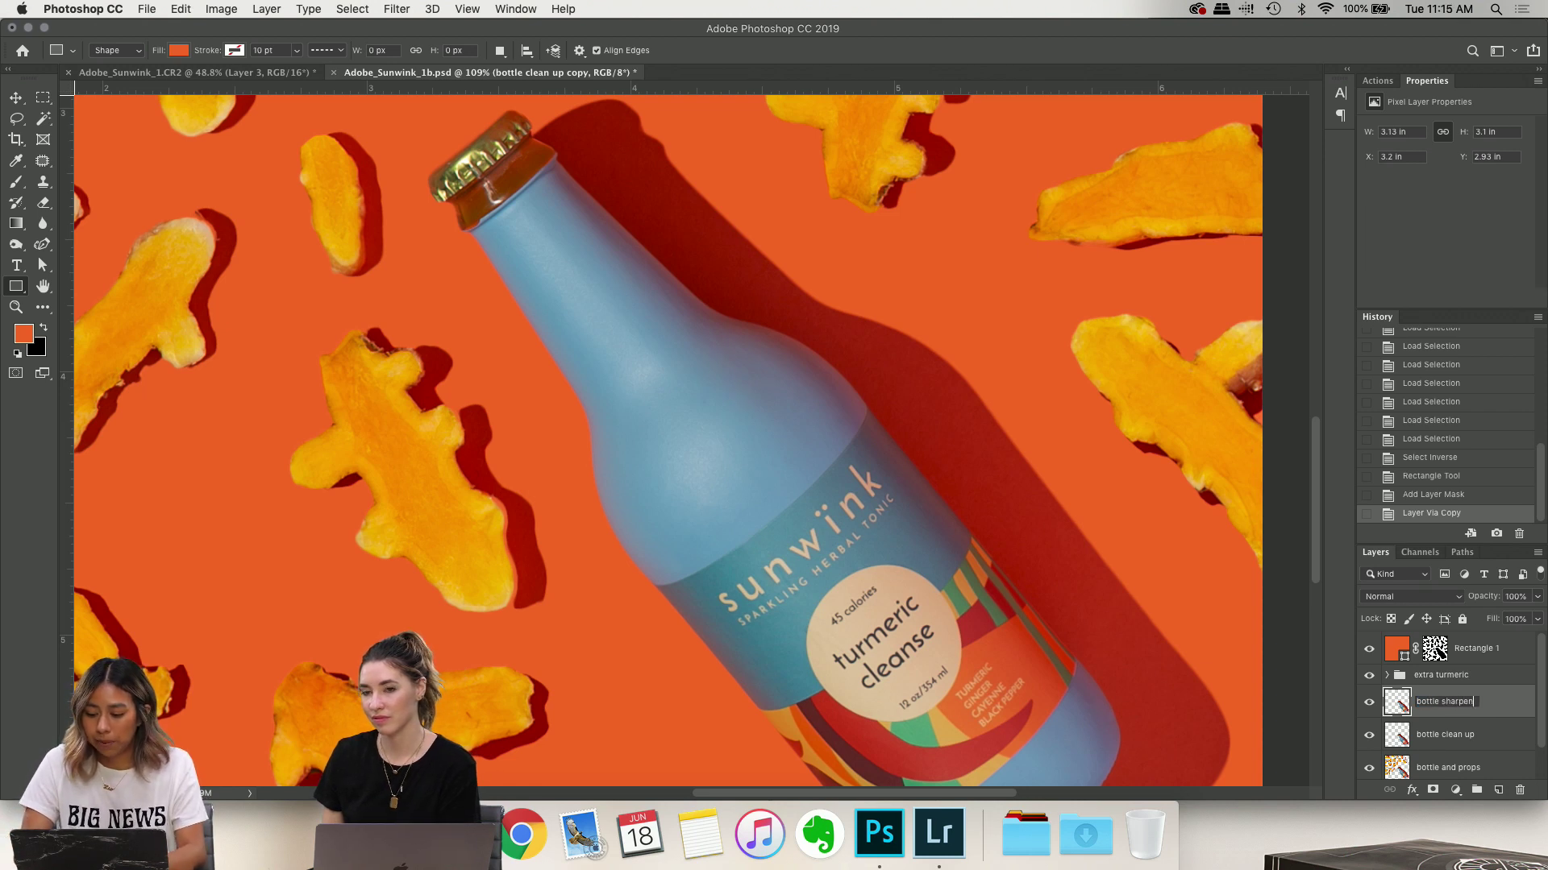
pyautogui.press('Return')
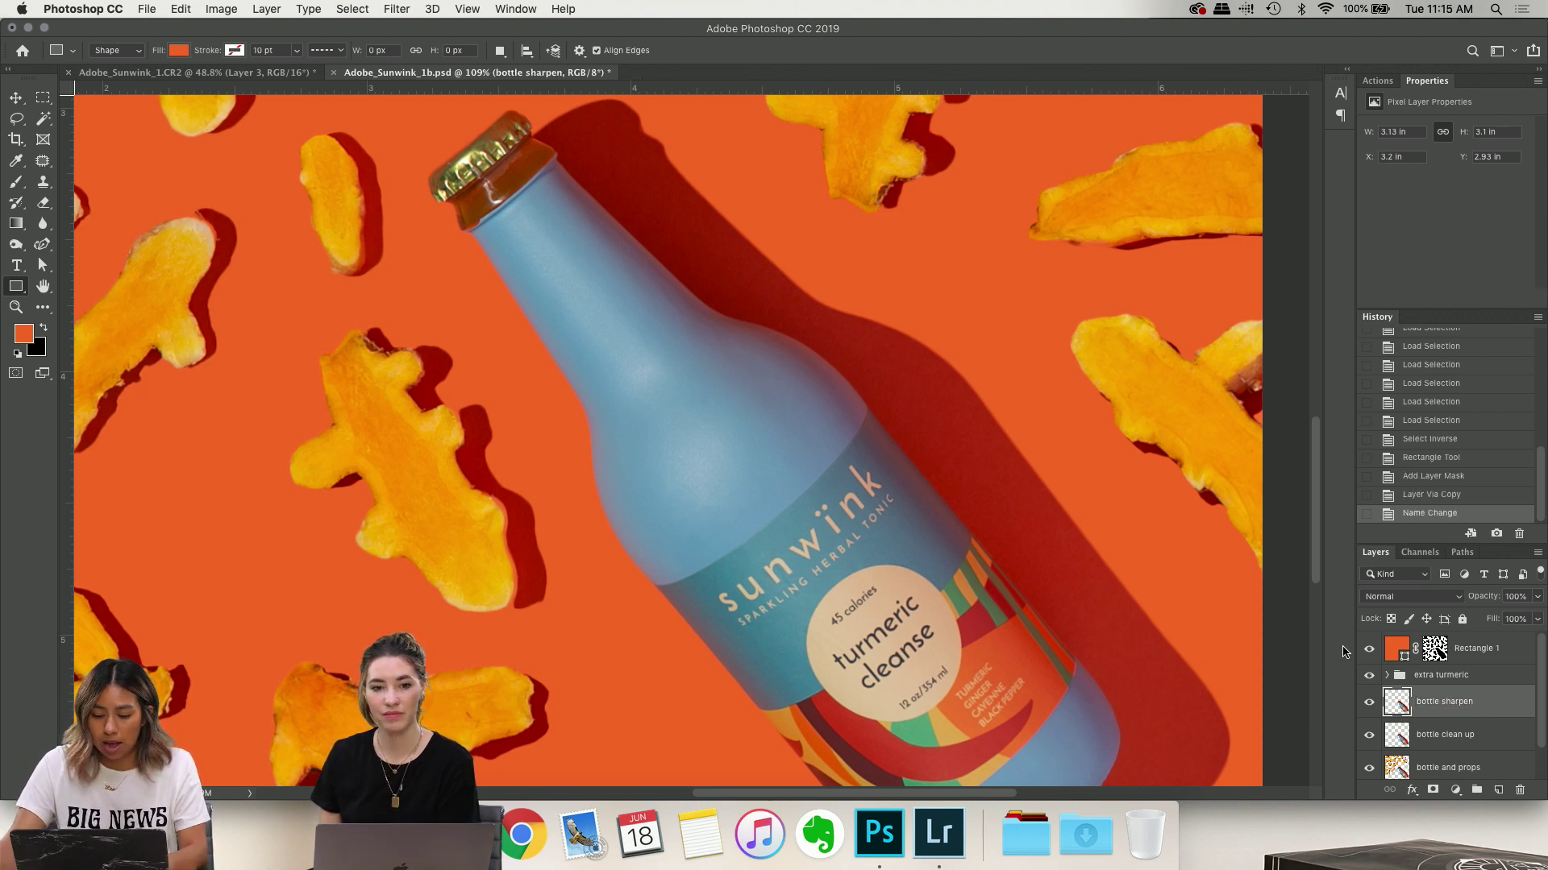
# Sharpen the bottle sharpen layer with Unsharp Mask at amount 38%, radius 2.9 pixels and threshold 0
pyautogui.click(409, 8)
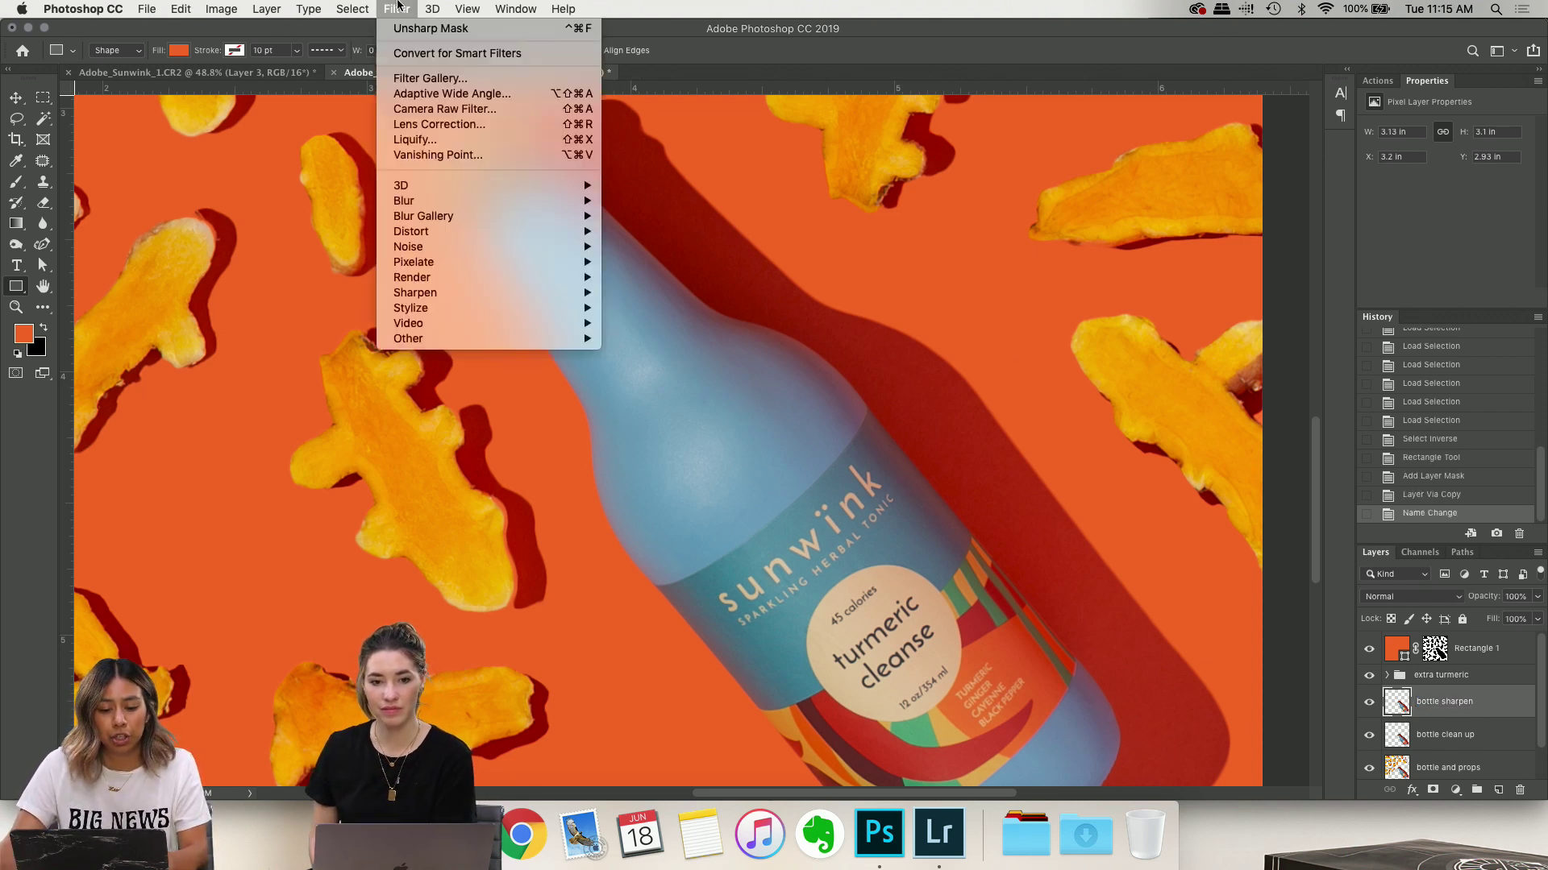
pyautogui.moveTo(544, 290)
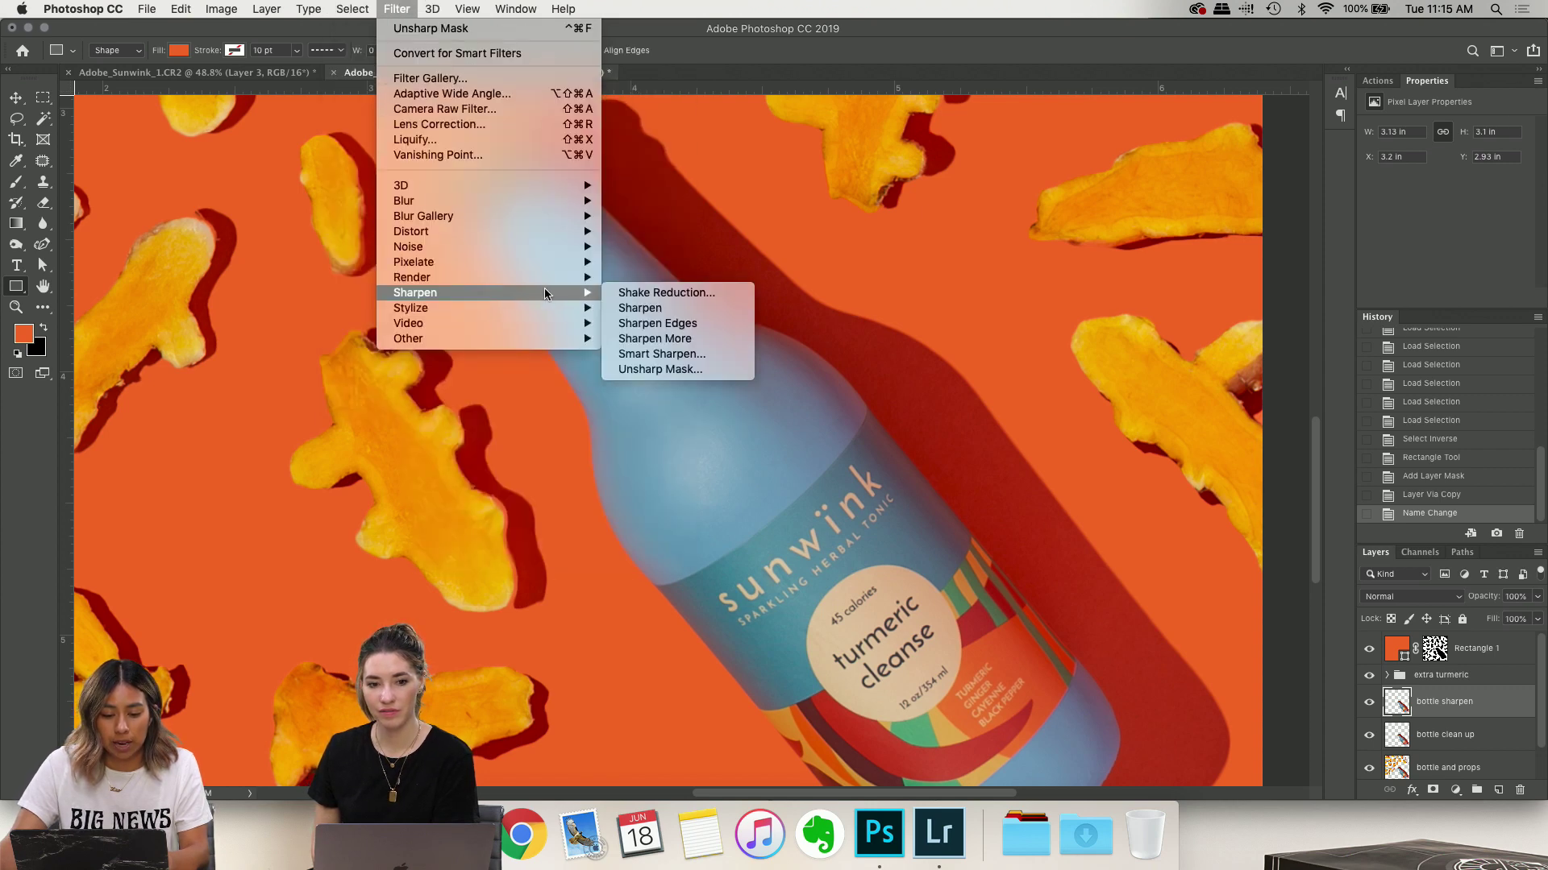
pyautogui.click(704, 369)
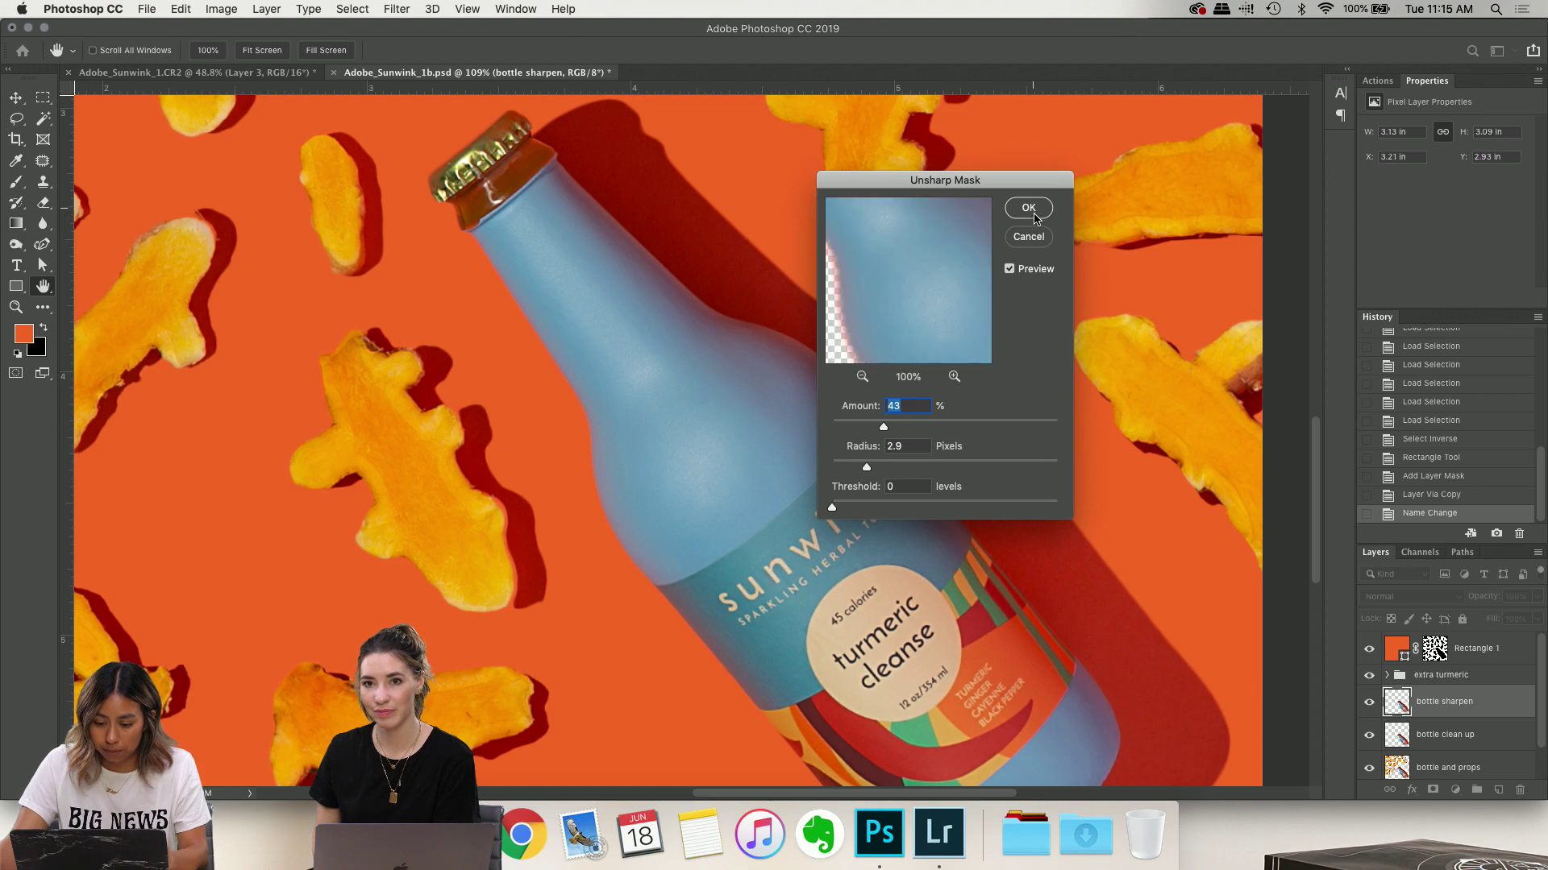
pyautogui.moveTo(883, 426); pyautogui.dragTo(877, 431)
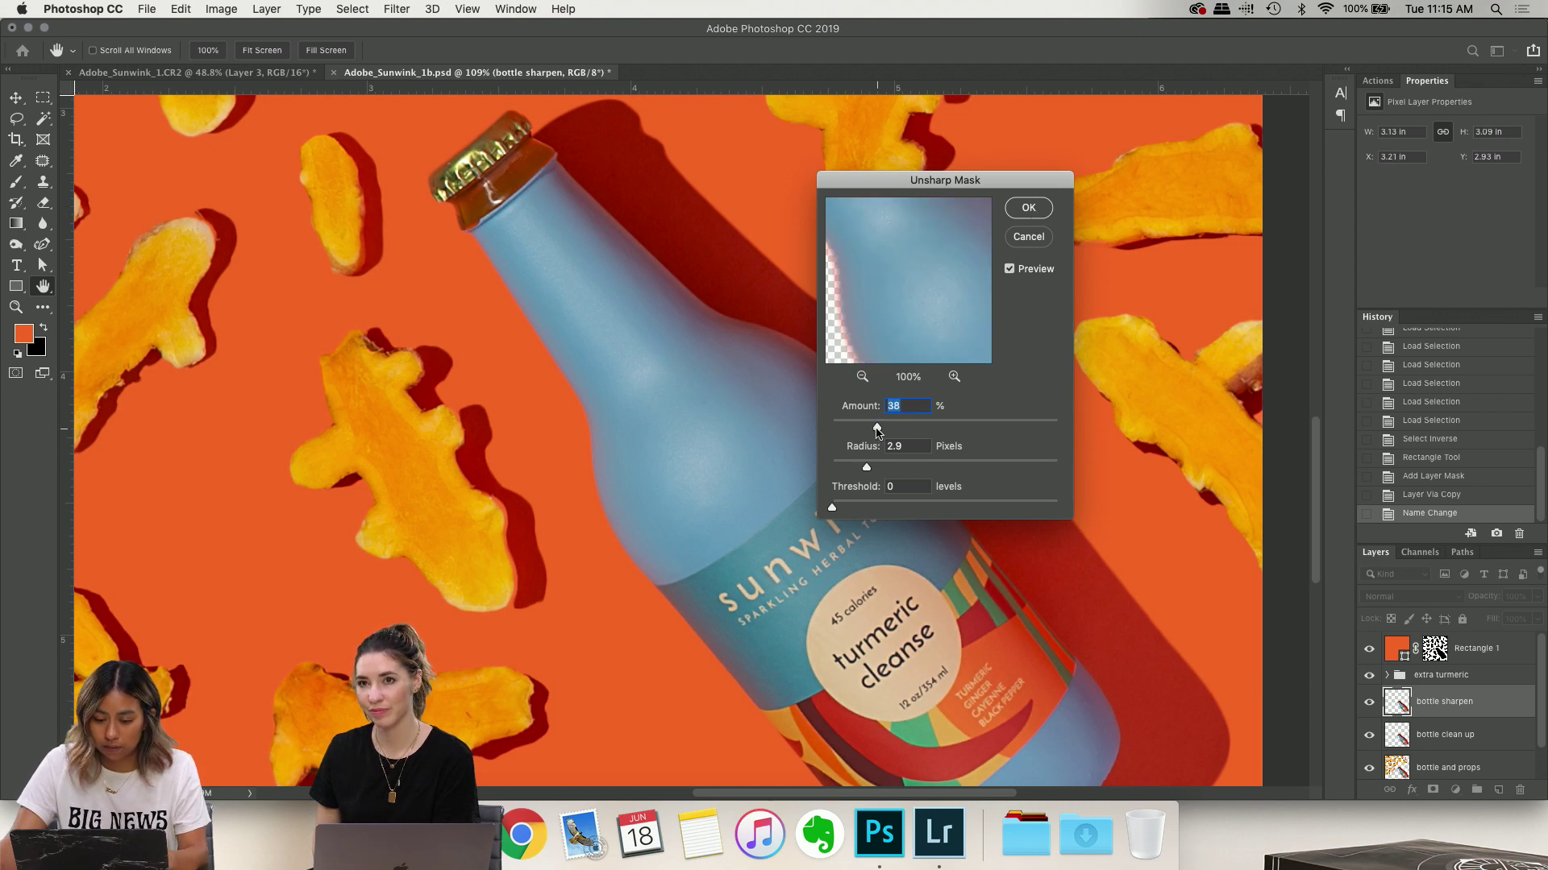
pyautogui.click(1022, 212)
# Compare the bottle label with and without the bottle sharpen layer by toggling that layer's visibility twice
pyautogui.scroll(3, 822, 593)
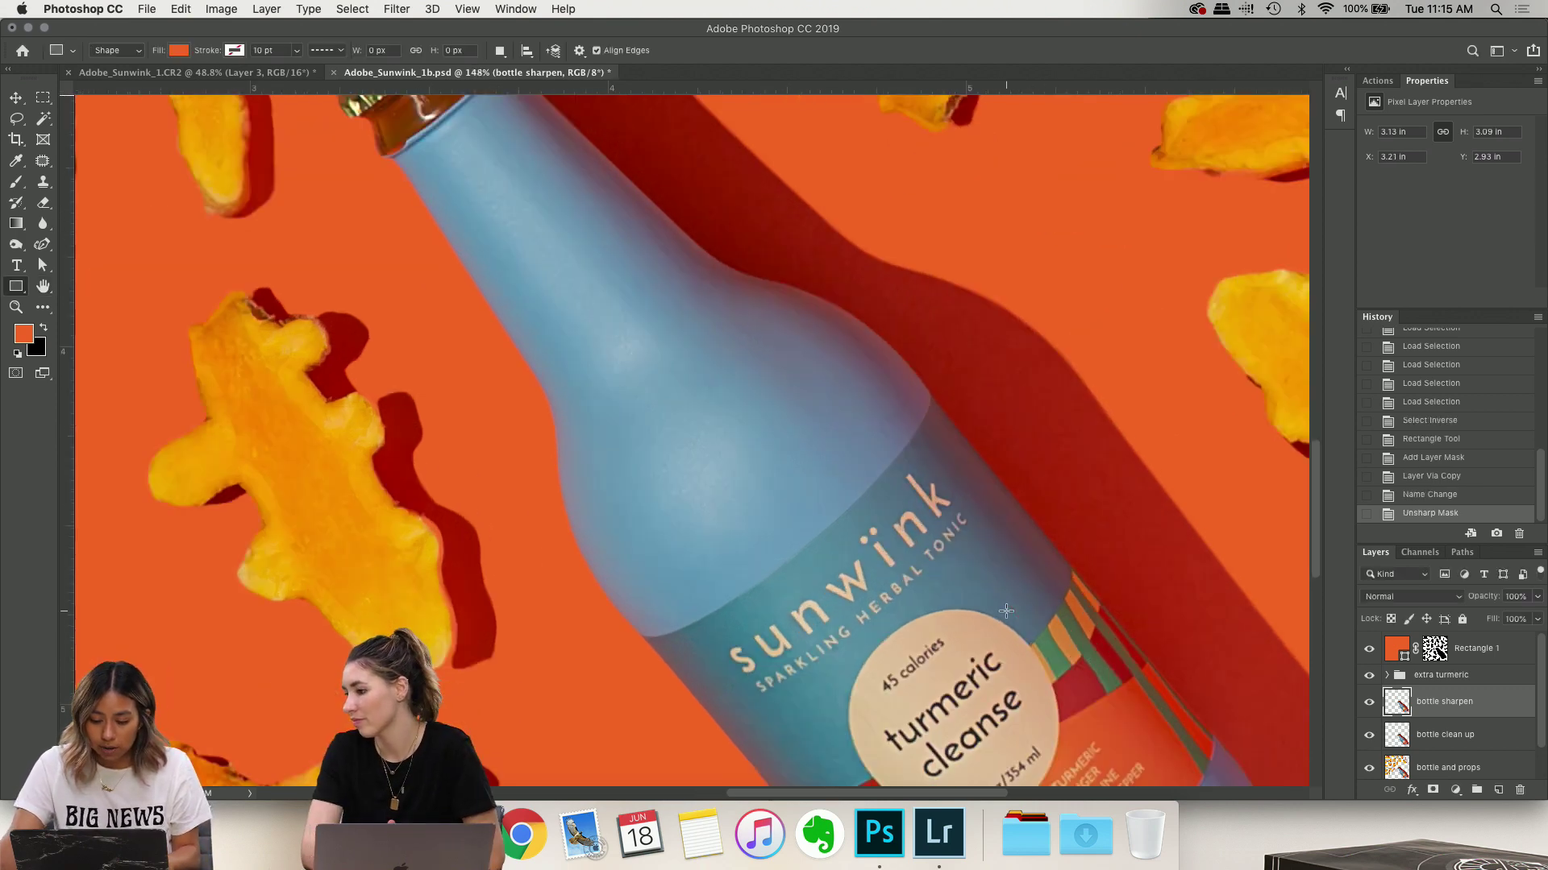
pyautogui.scroll(-3, 1008, 612)
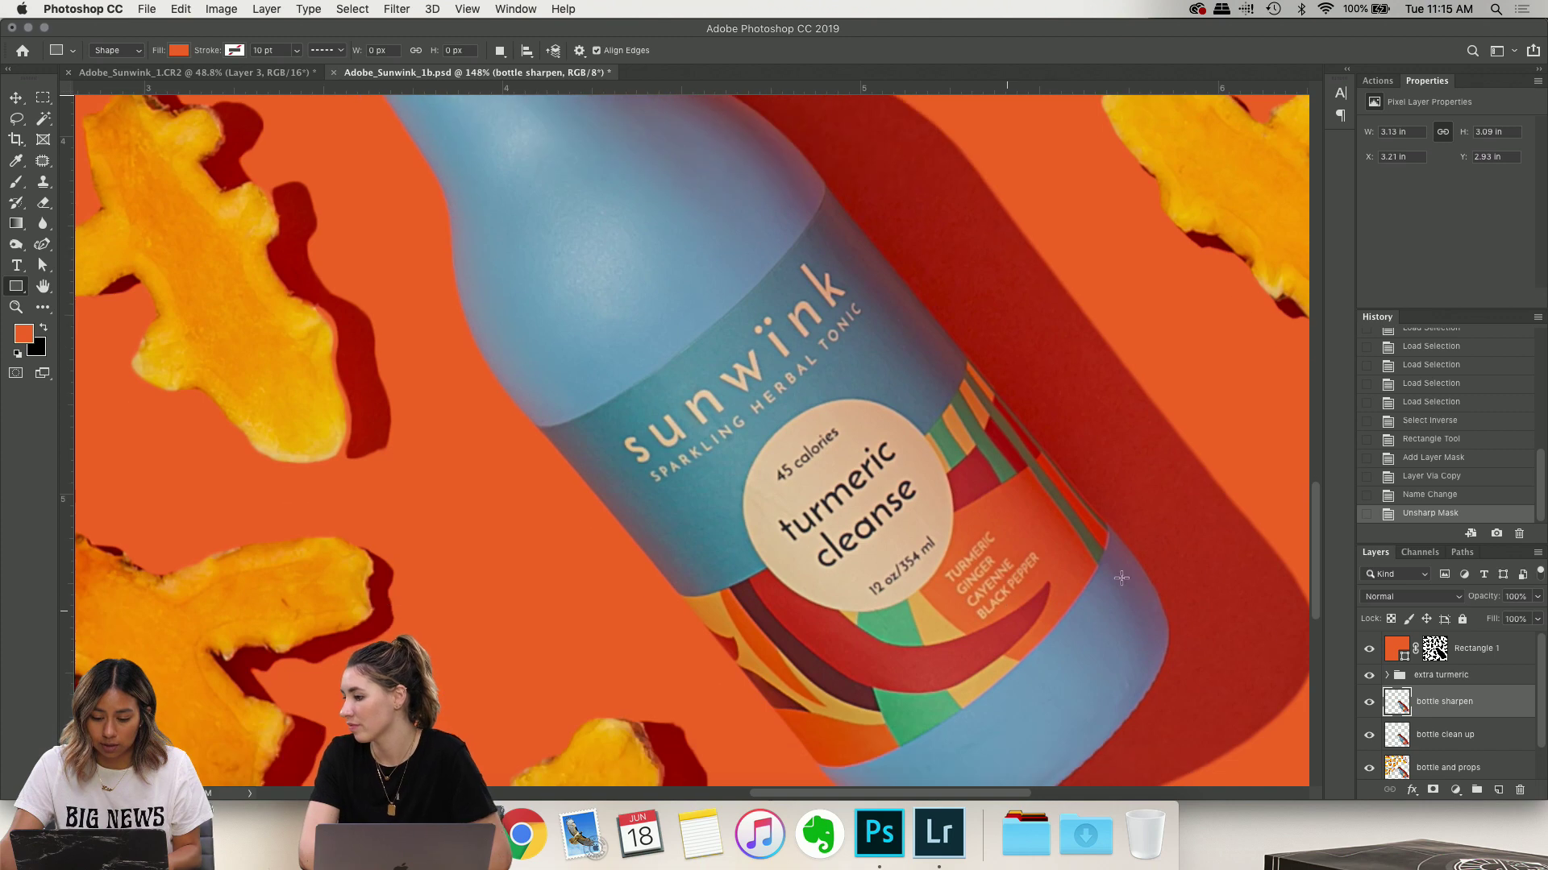
pyautogui.click(1373, 704)
pyautogui.click(1375, 706)
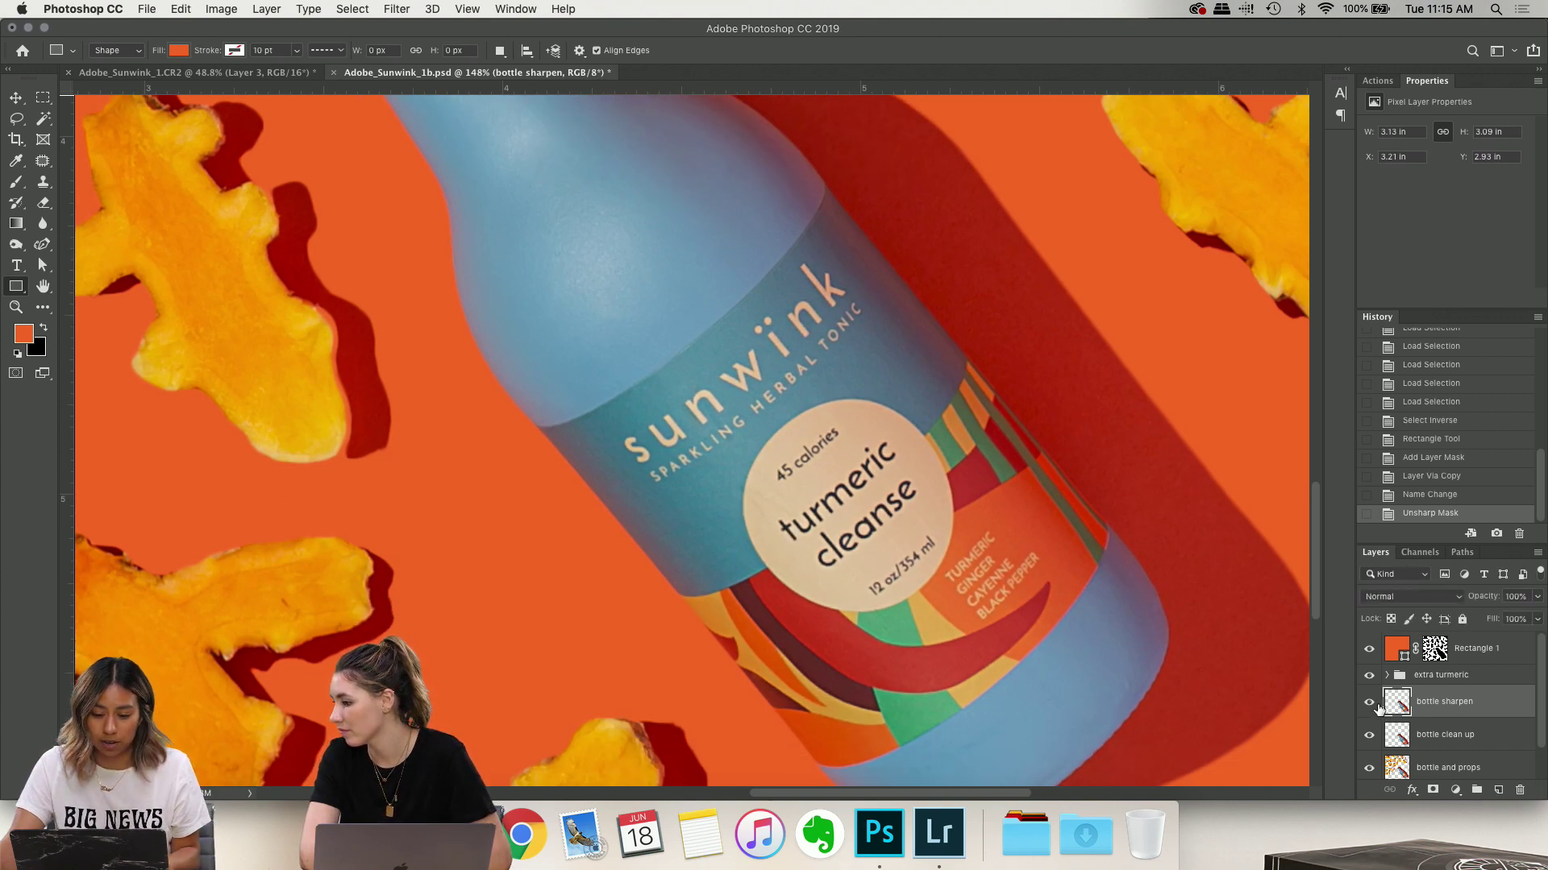
pyautogui.click(1376, 705)
pyautogui.click(1377, 704)
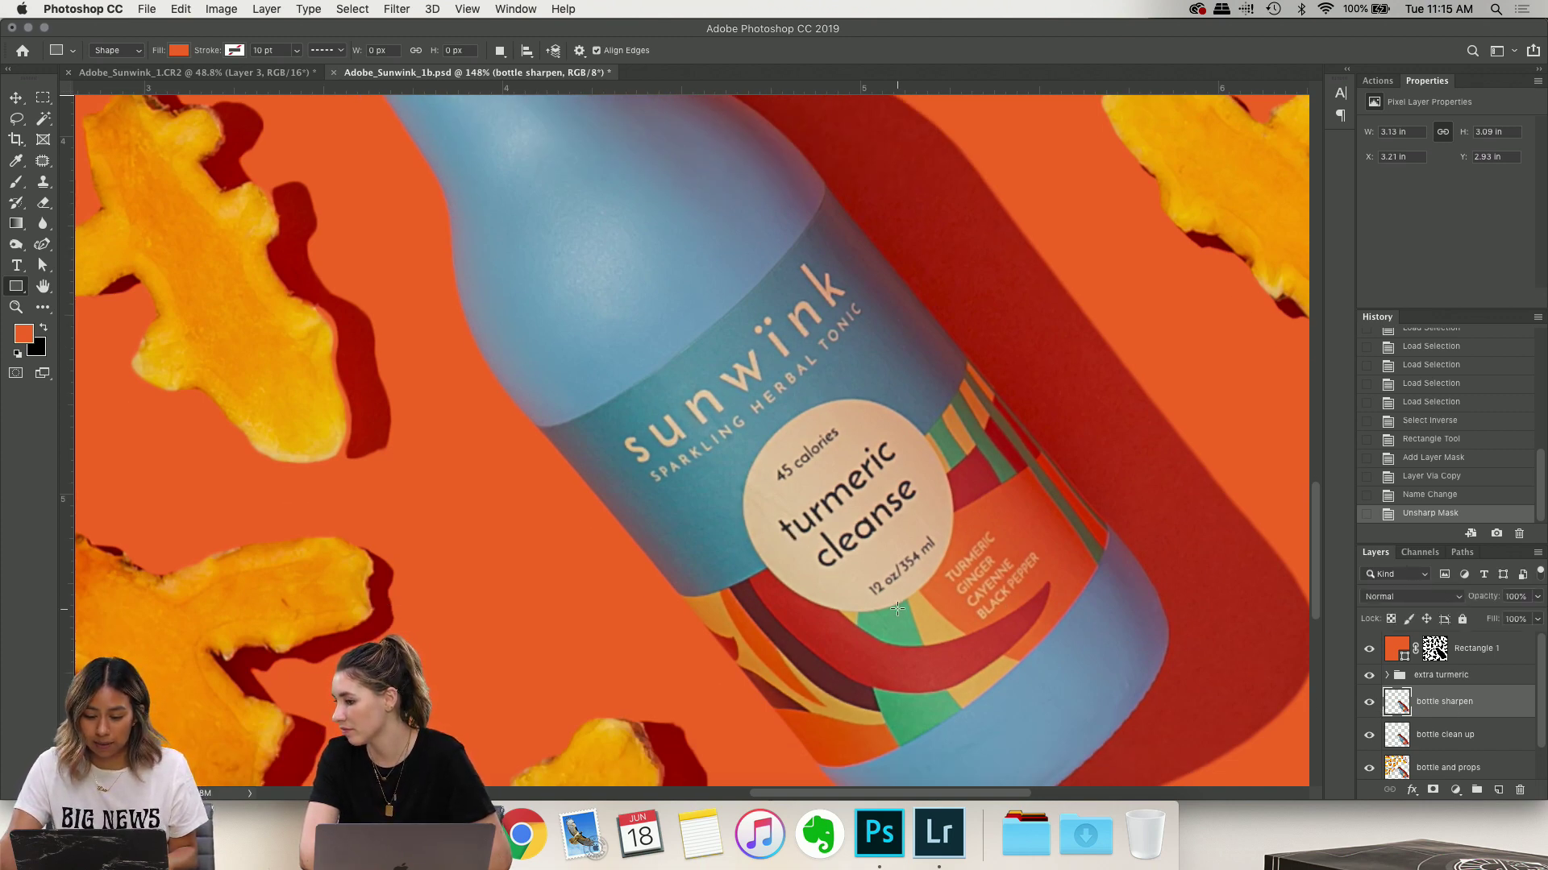
# Review the whole composite and compare the background with the Rectangle 1 layer hidden and shown
pyautogui.scroll(-10, 897, 609)
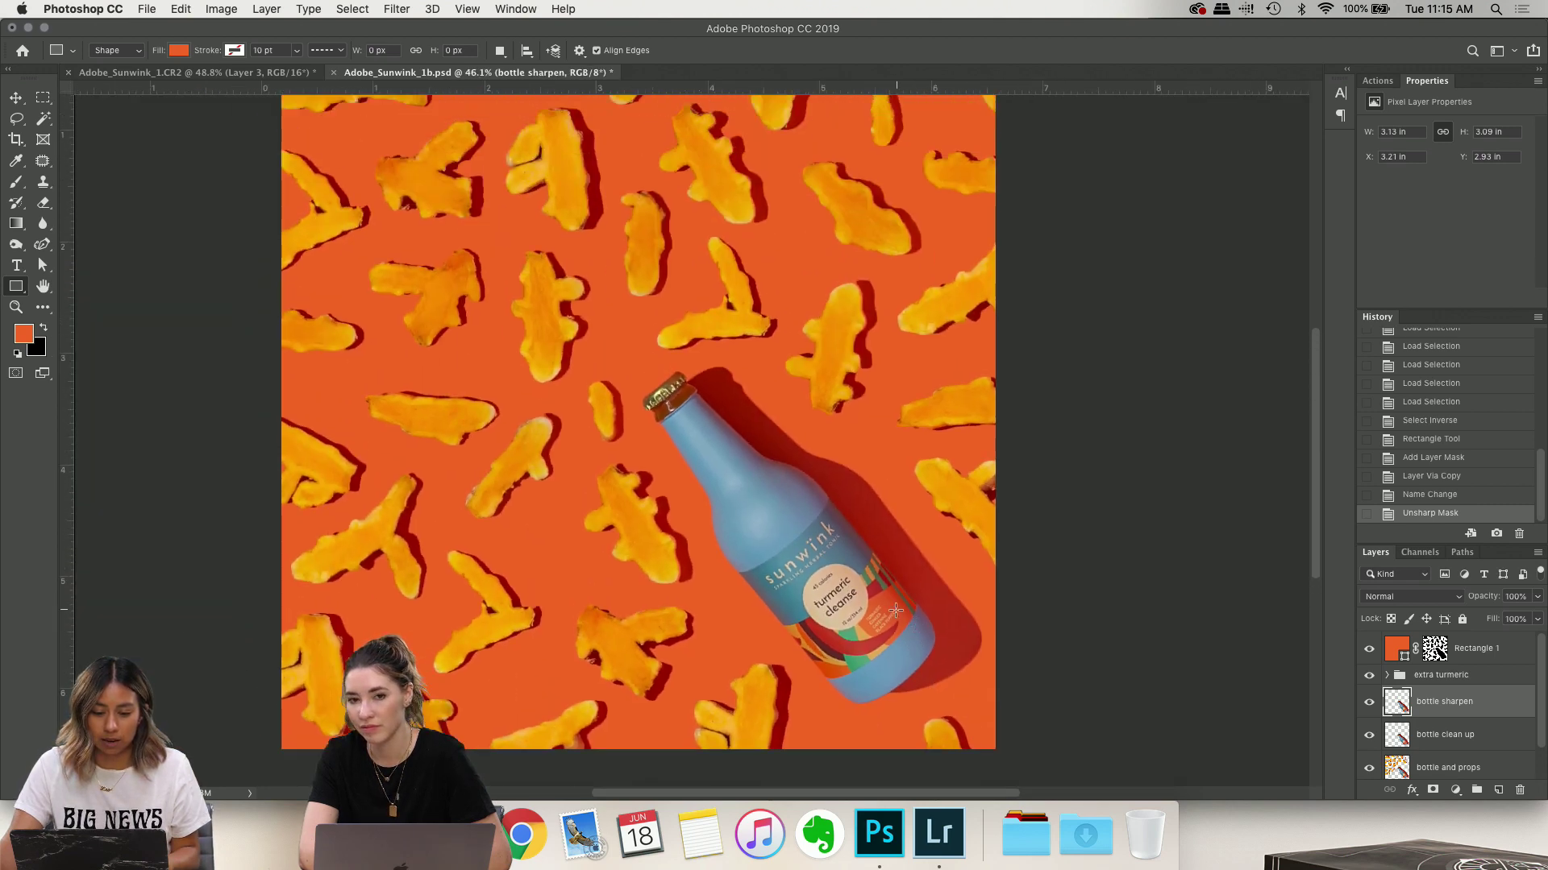
pyautogui.scroll(-2, 896, 610)
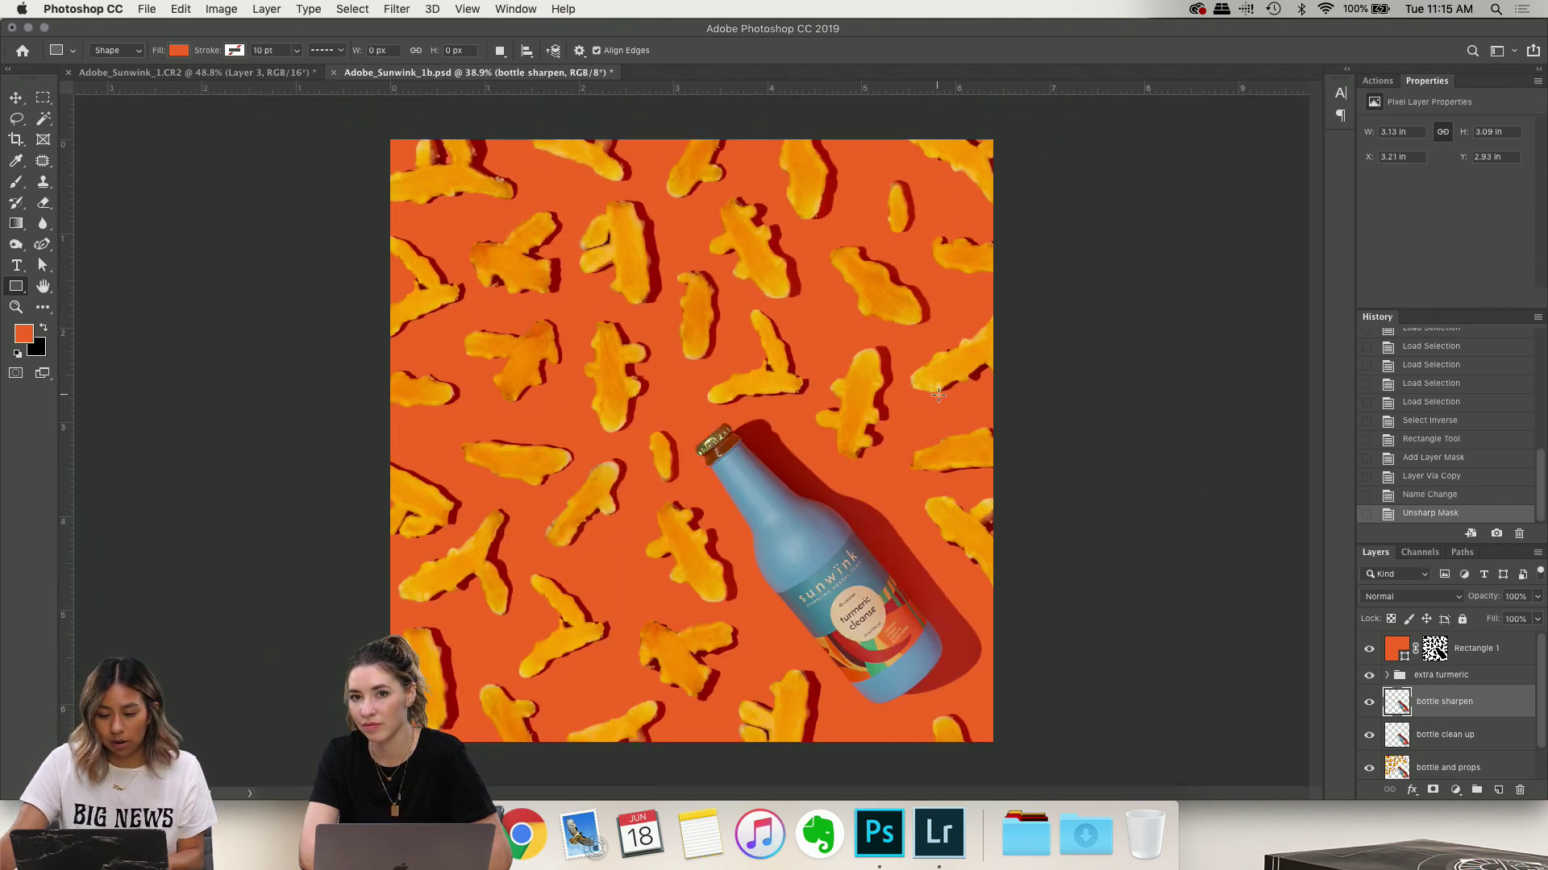
pyautogui.scroll(2, 938, 394)
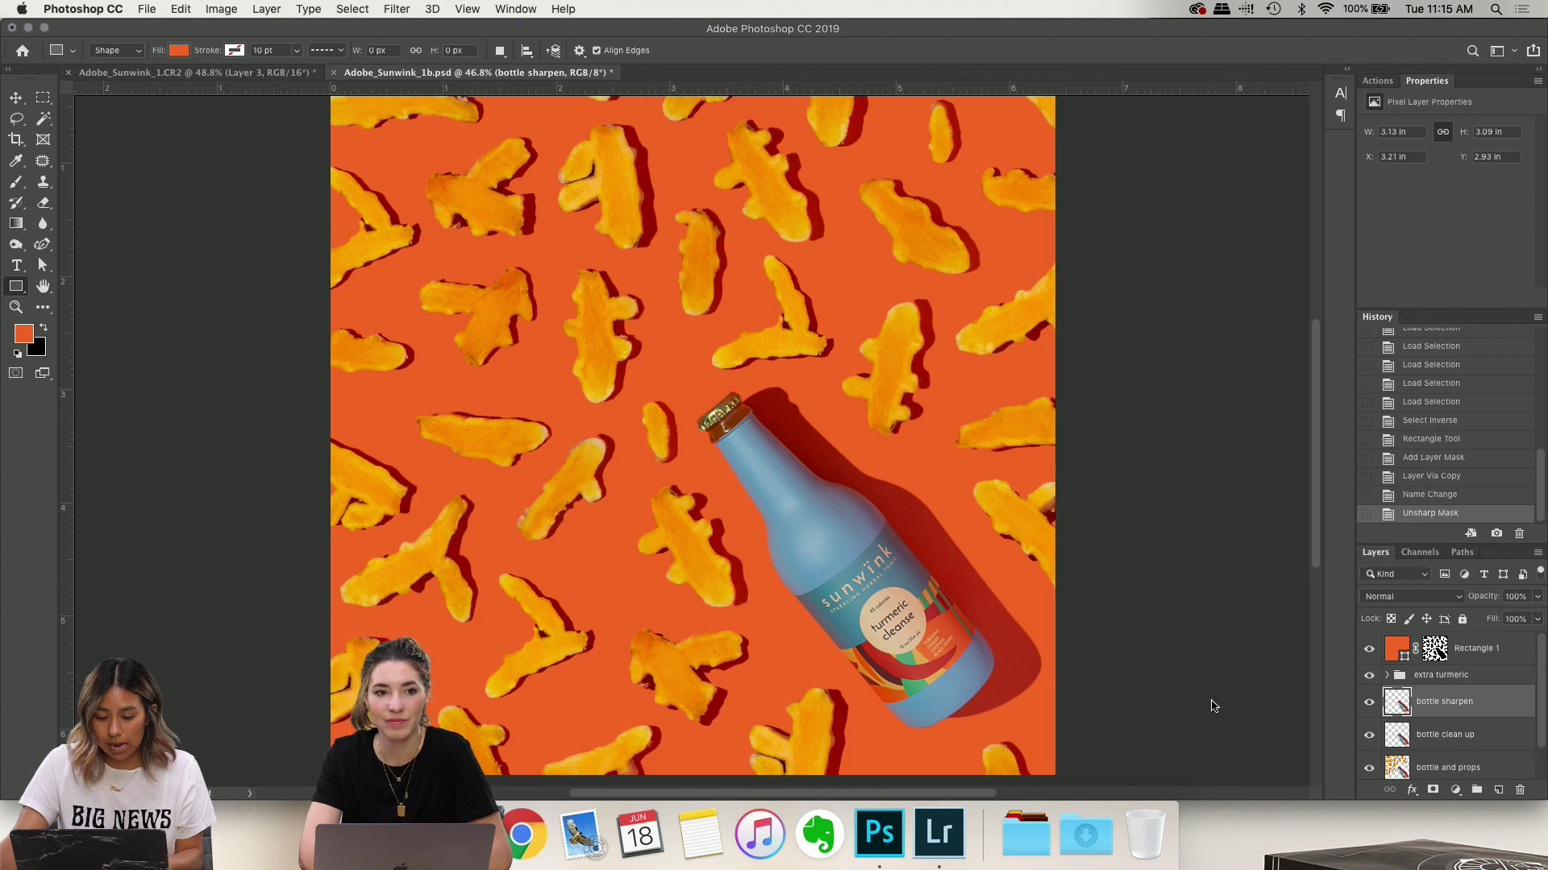
pyautogui.click(1368, 650)
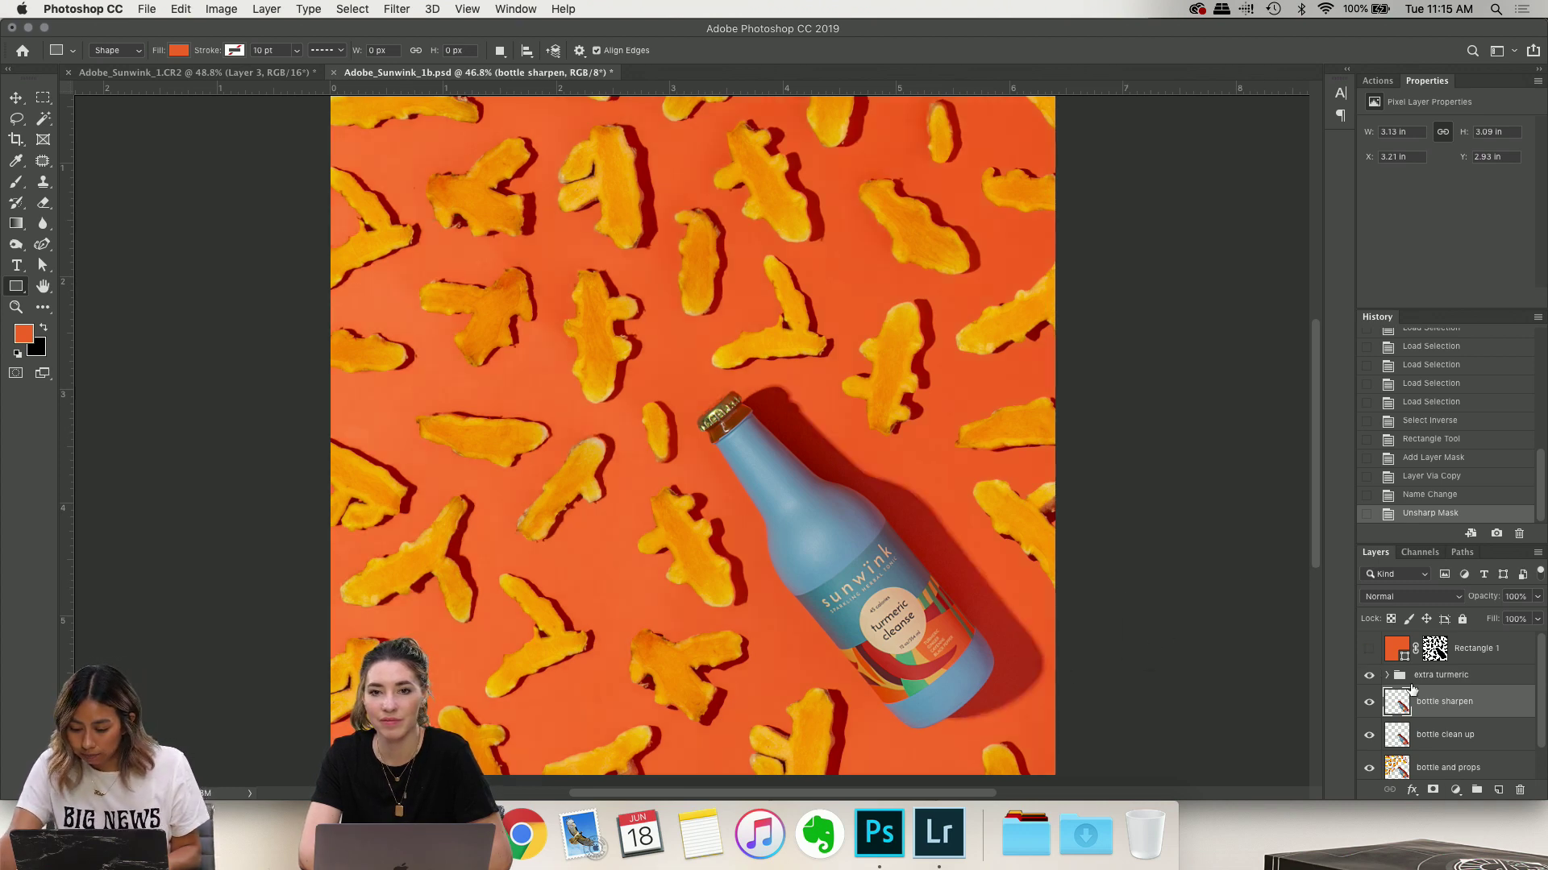
pyautogui.click(1368, 650)
pyautogui.scroll(4, 771, 522)
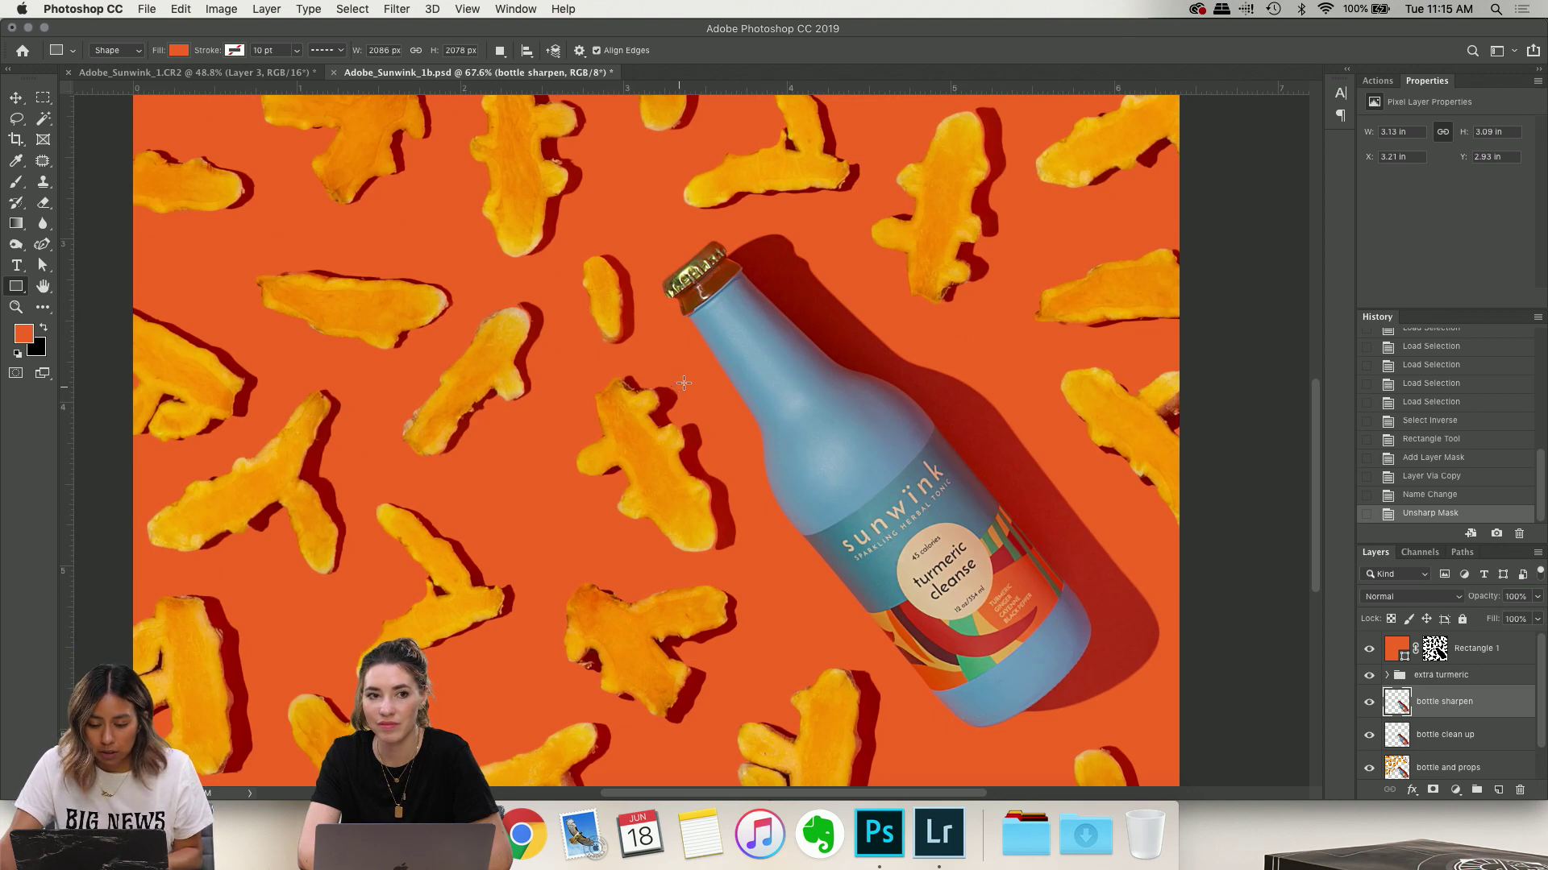
pyautogui.scroll(1, 683, 383)
pyautogui.scroll(-5, 803, 401)
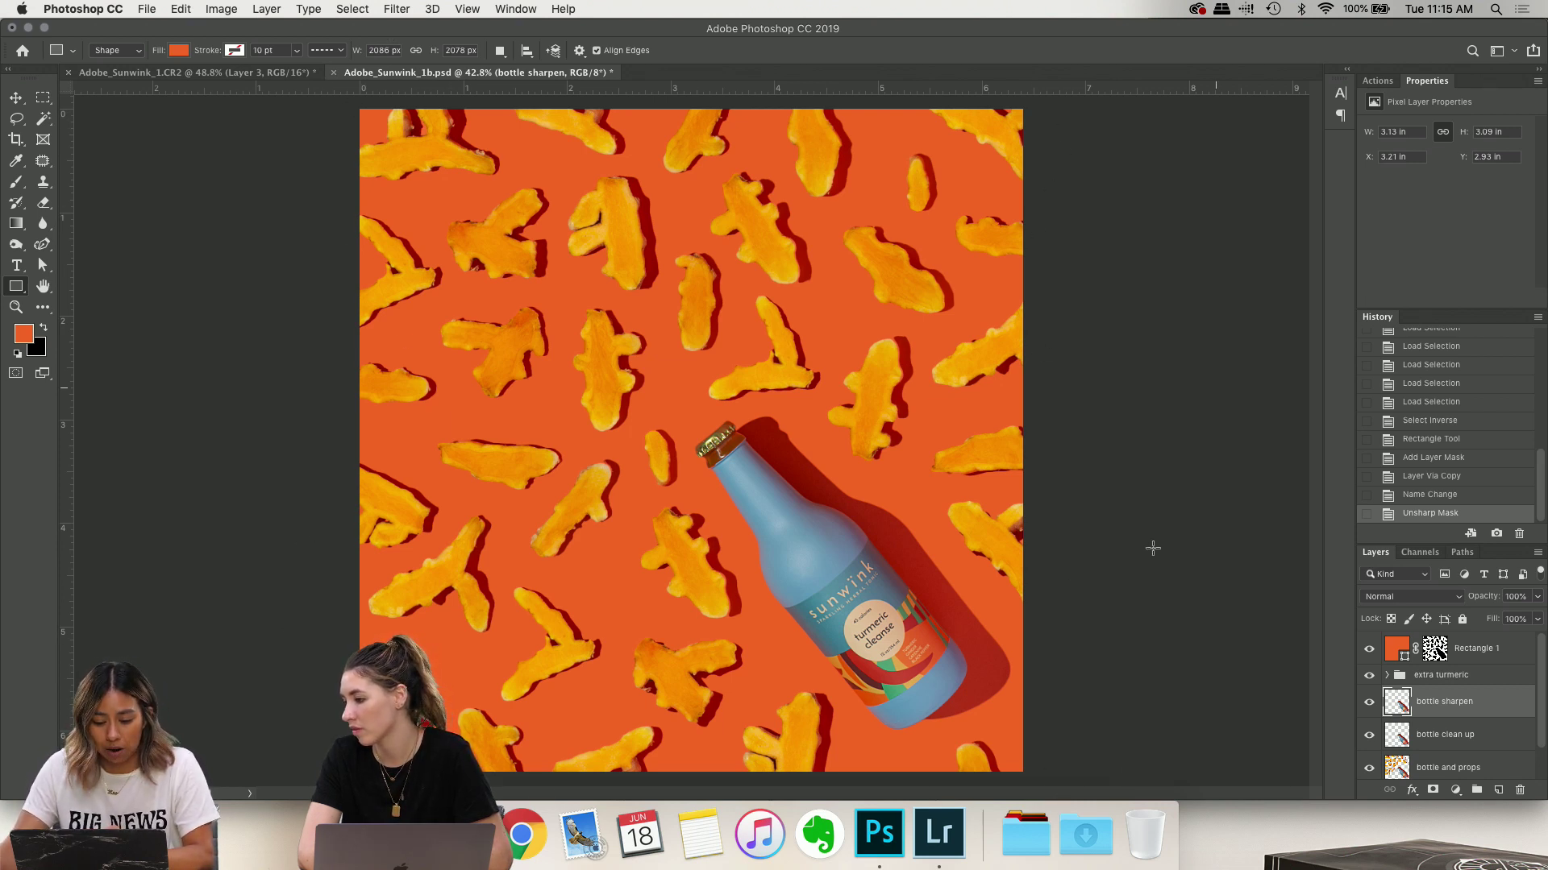
pyautogui.scroll(-2, 1480, 679)
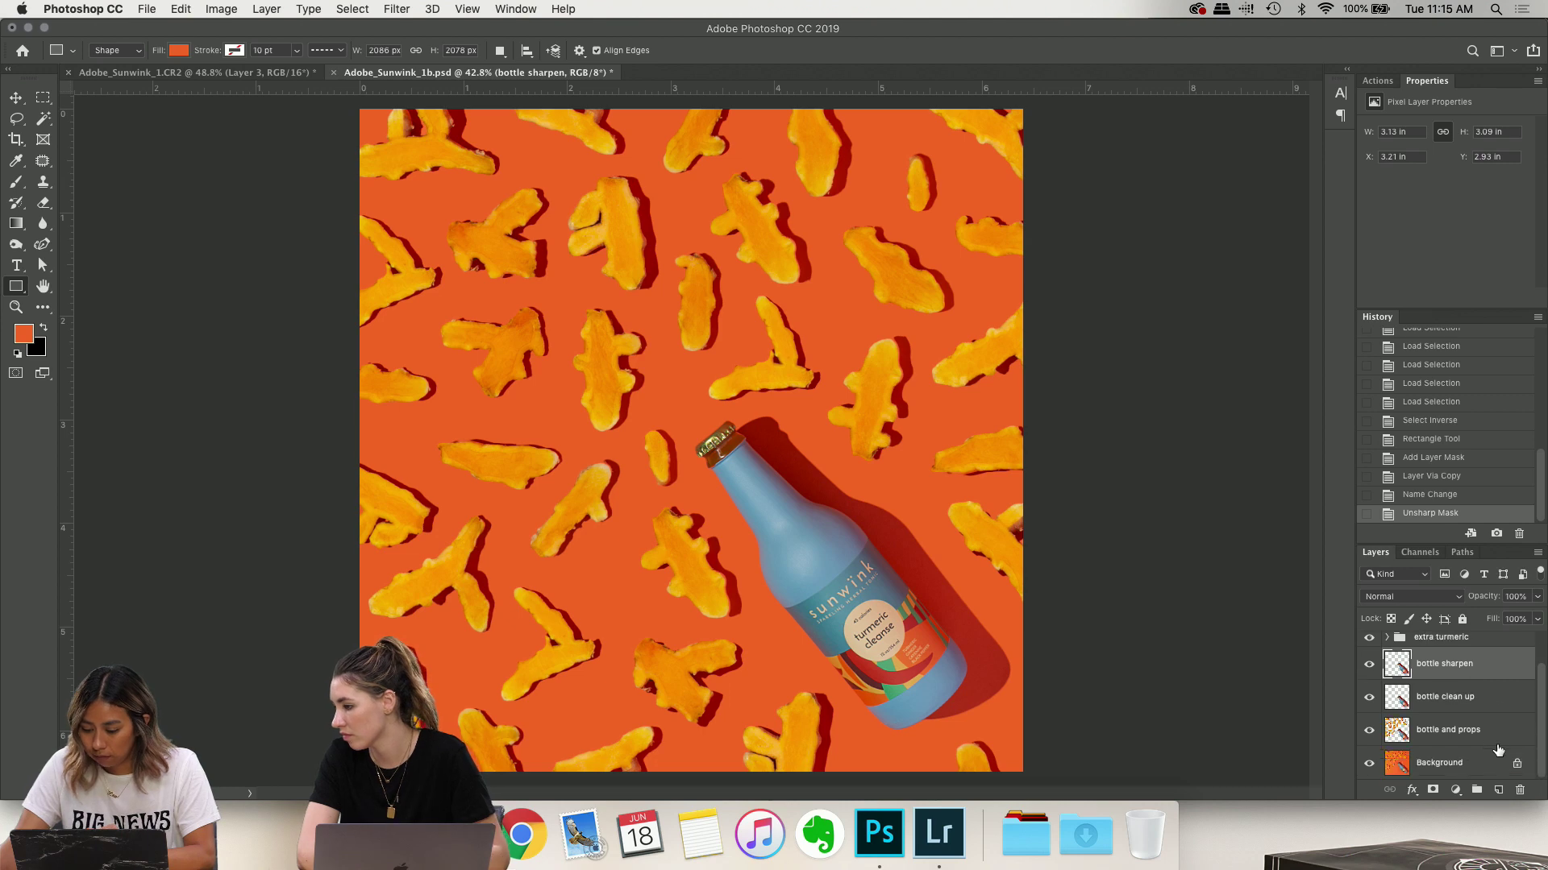
# Load the Rectangle 1 layer mask as a selection to outline the turmeric pieces and the bottle
pyautogui.scroll(2, 1475, 729)
pyautogui.scroll(5, 873, 565)
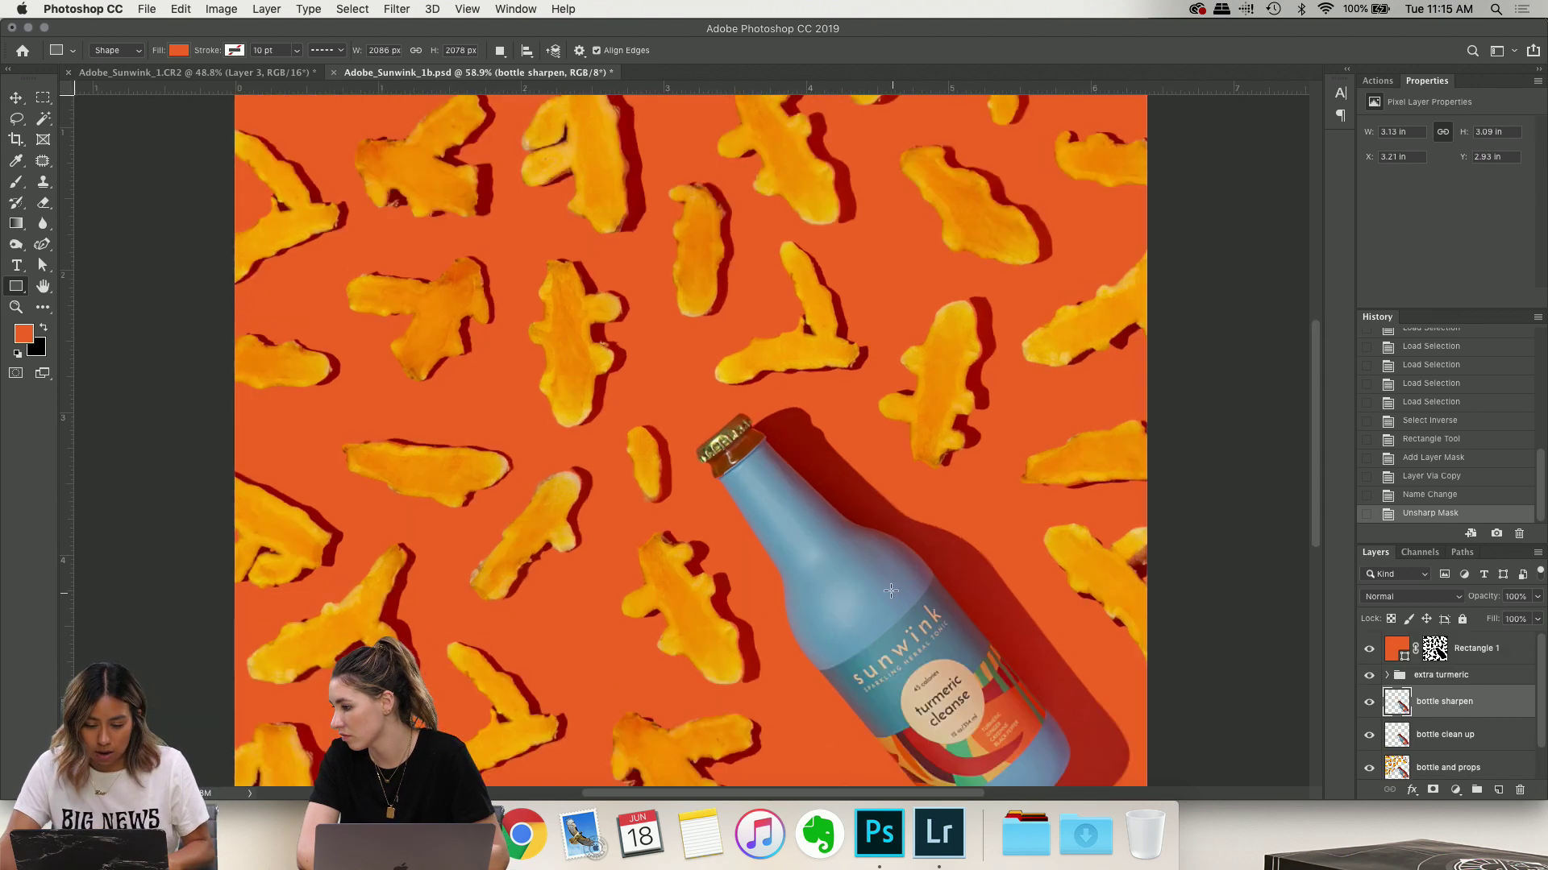
pyautogui.scroll(4, 887, 582)
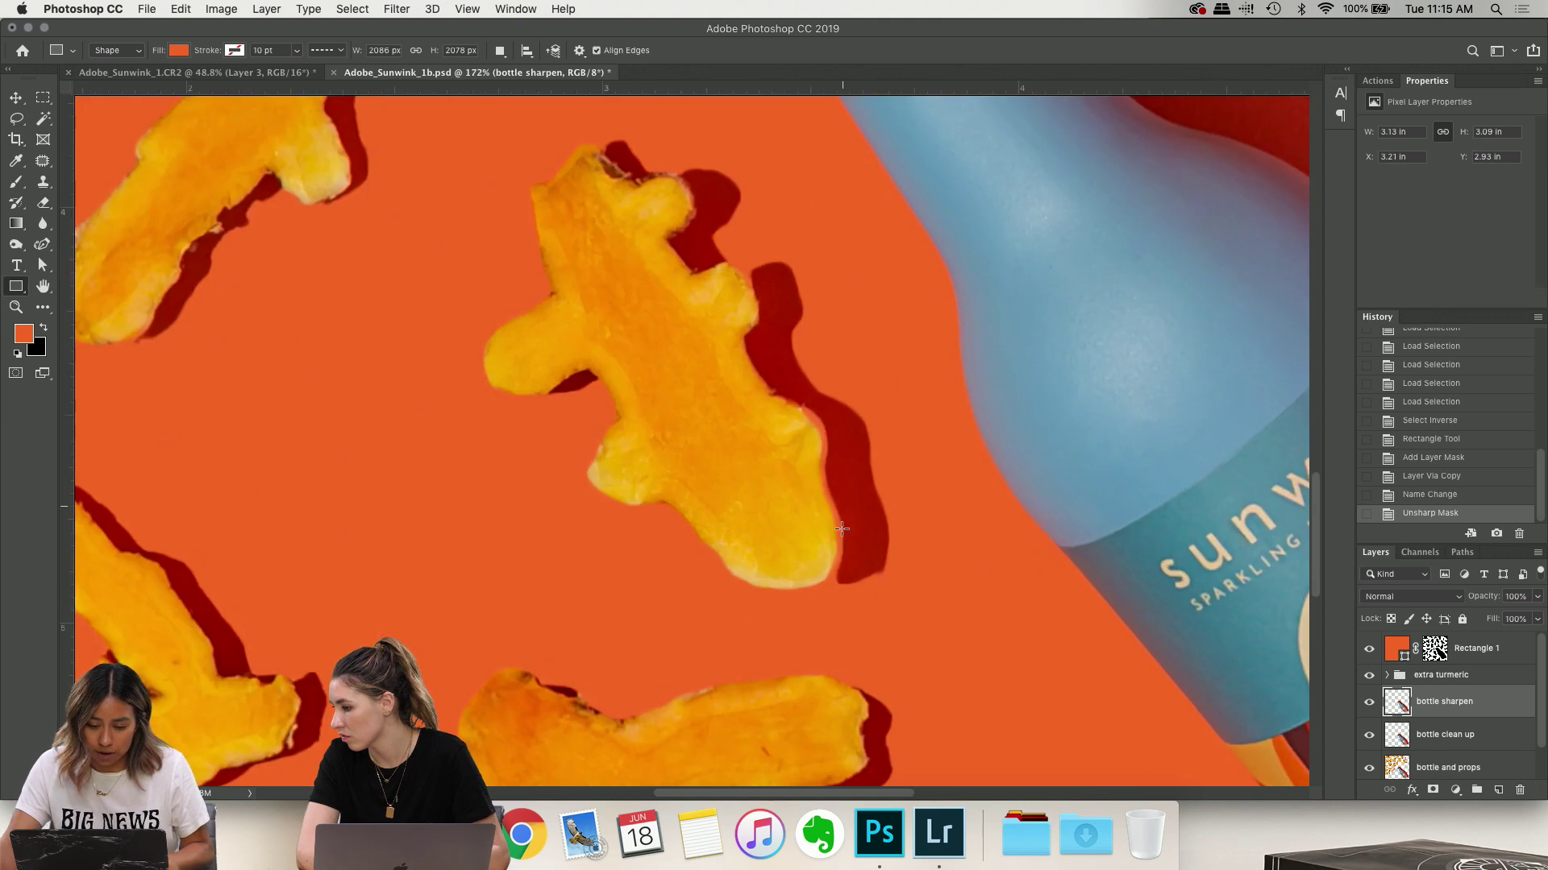
pyautogui.scroll(3, 875, 573)
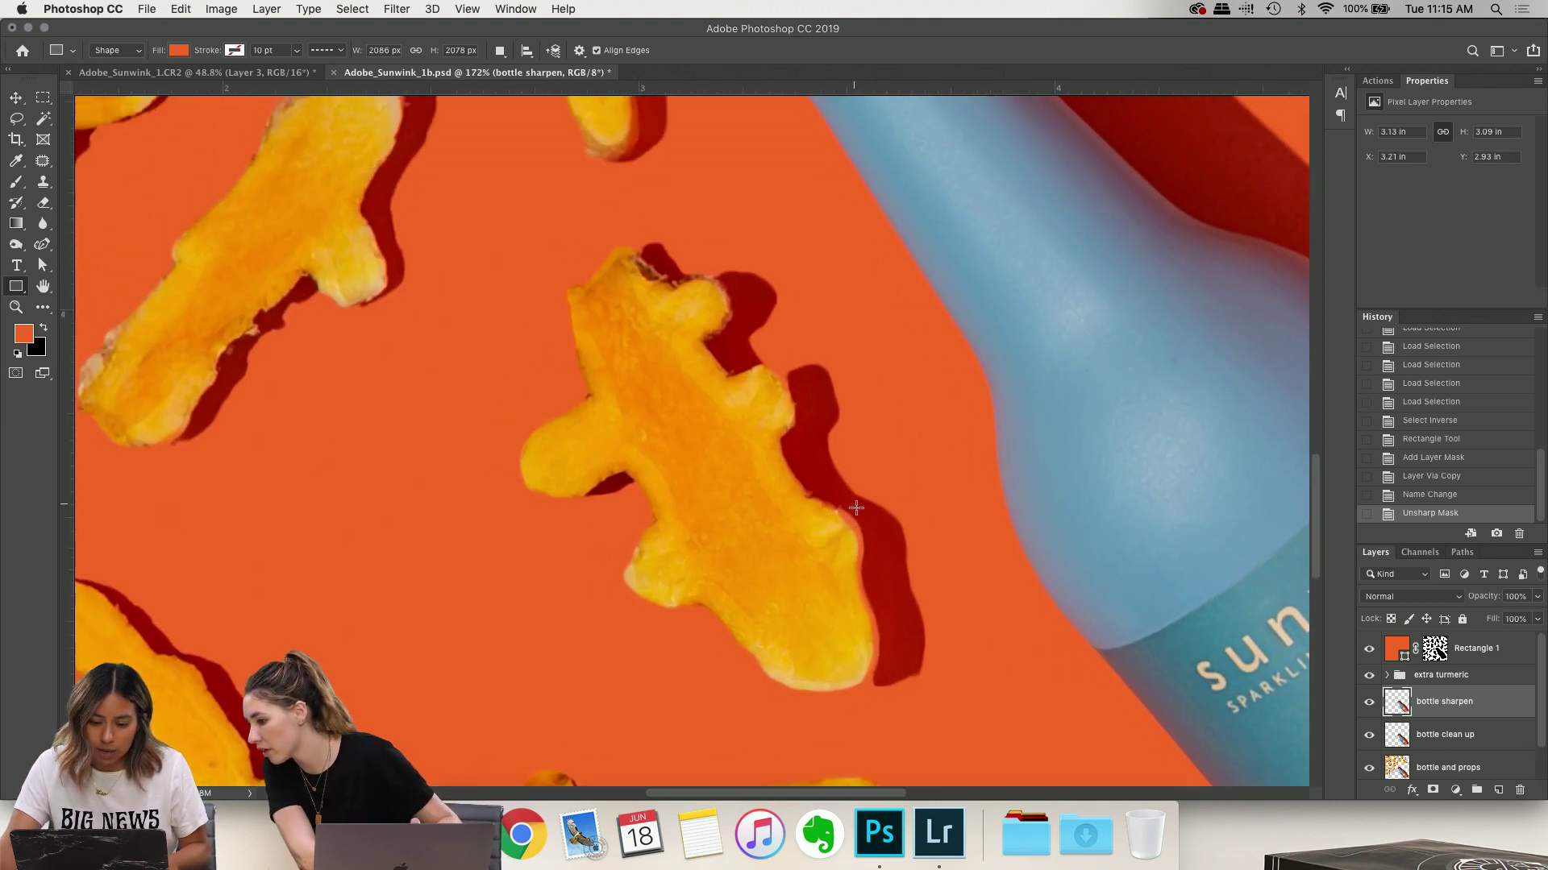
pyautogui.scroll(2, 887, 548)
pyautogui.hscroll(-2, 887, 548)
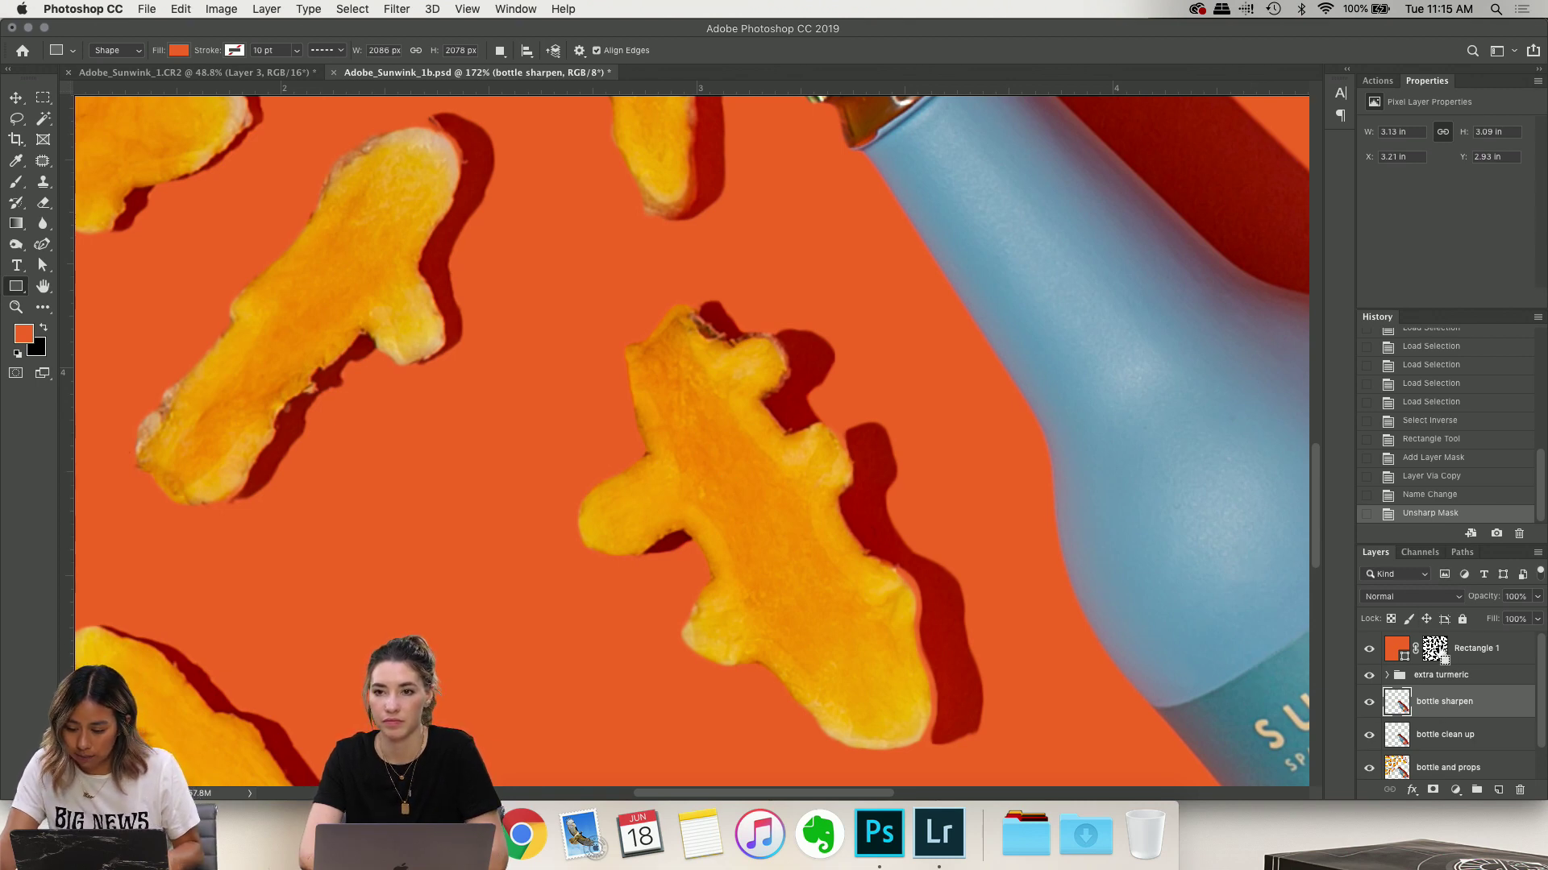
pyautogui.keyDown('super'); pyautogui.click(1435, 649); pyautogui.keyUp('super')
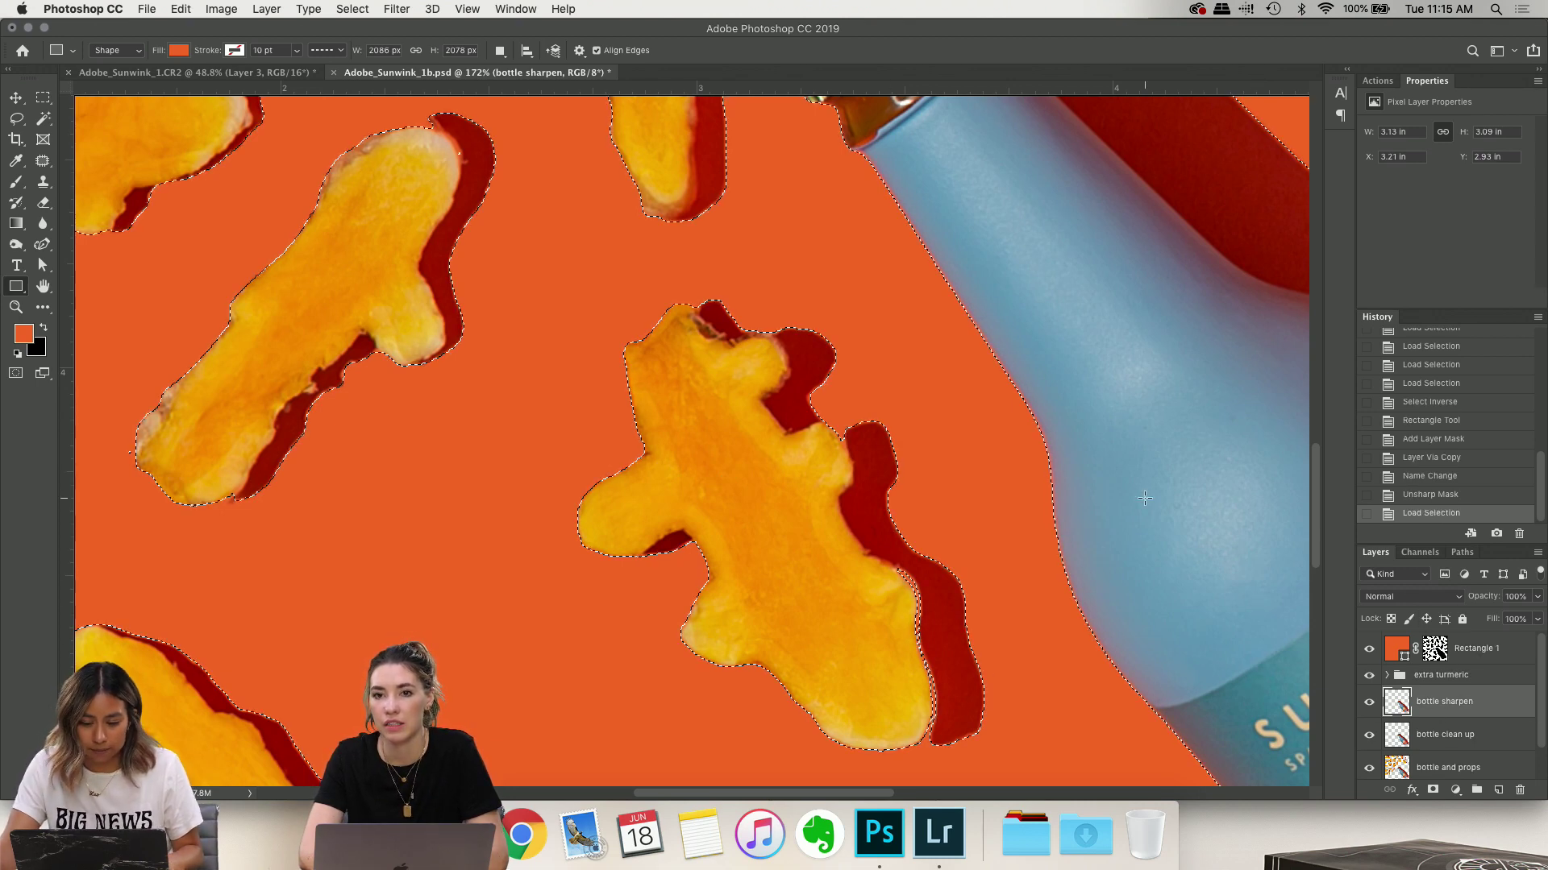
# Inspect the selection outline around the turmeric pieces beside the bottle's cap and neck
pyautogui.scroll(-2, 610, 443)
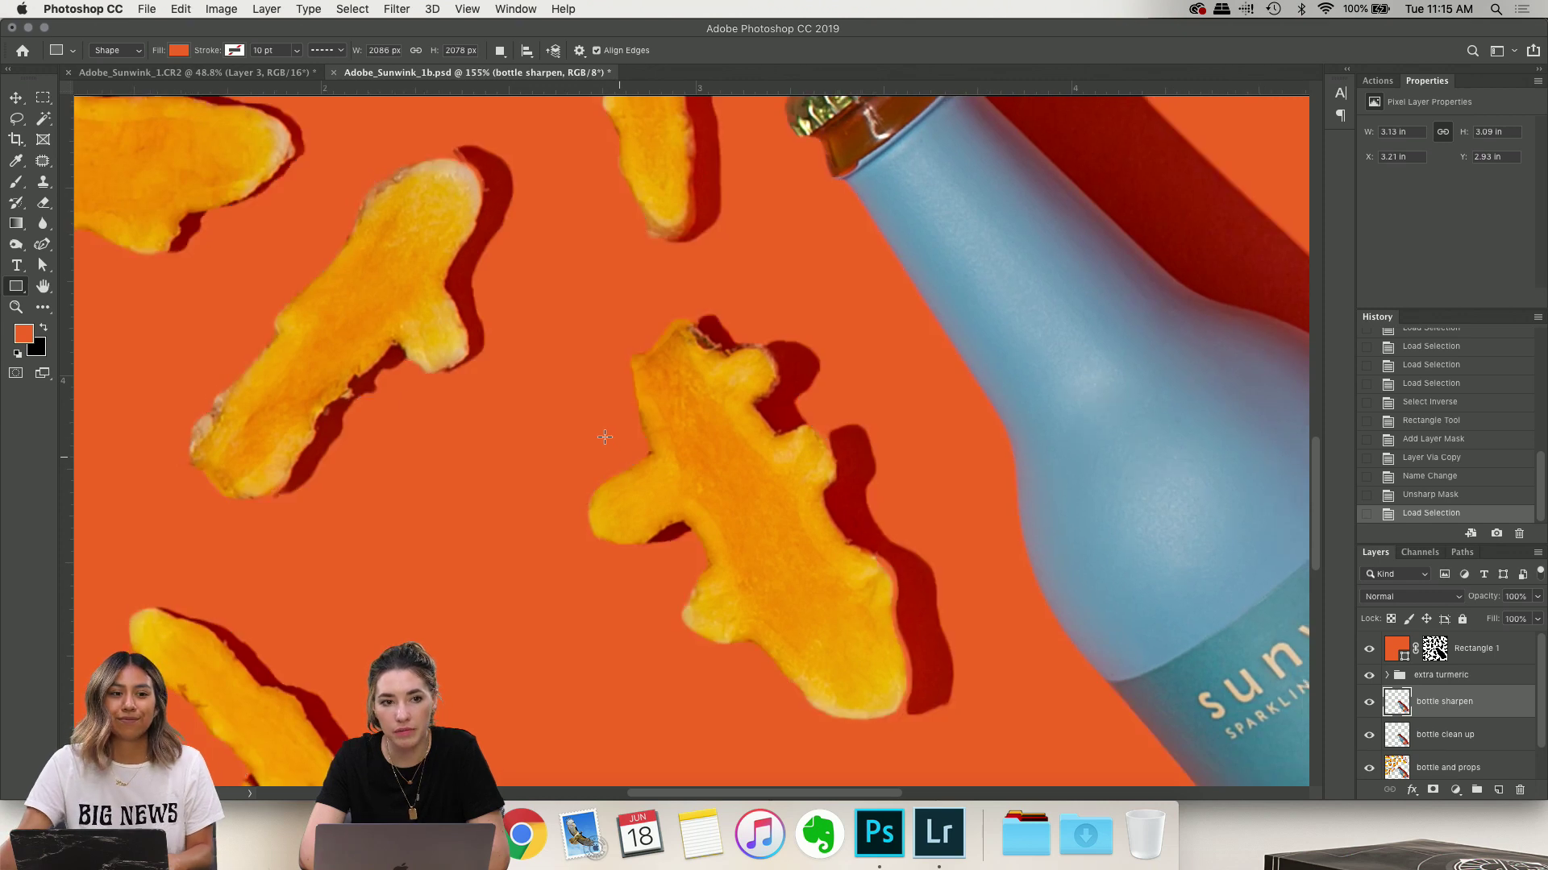
pyautogui.scroll(3, 533, 421)
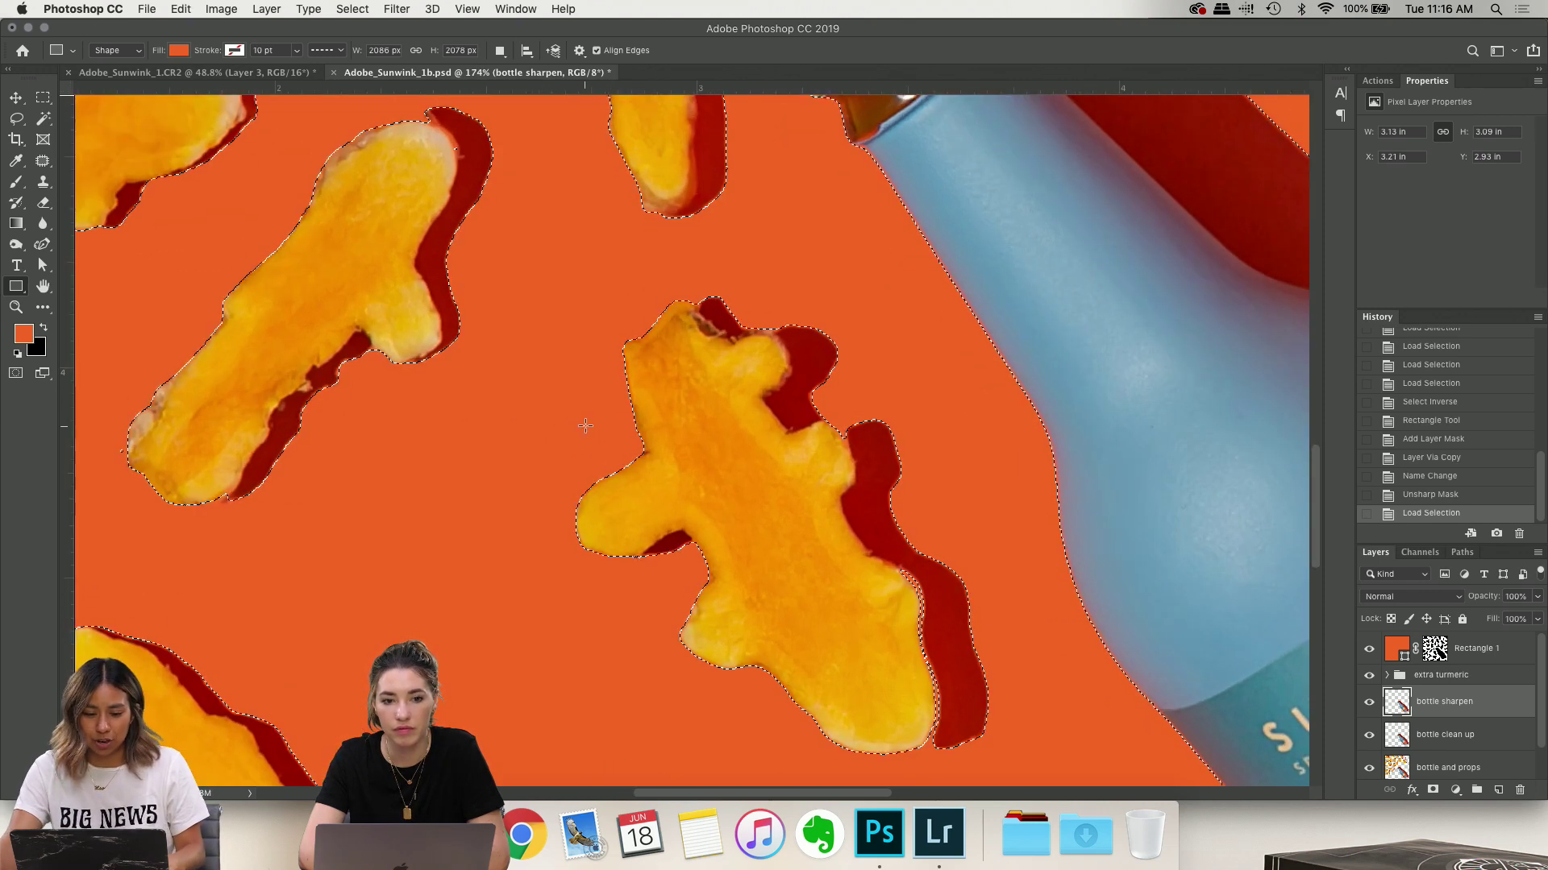
pyautogui.scroll(1, 594, 415)
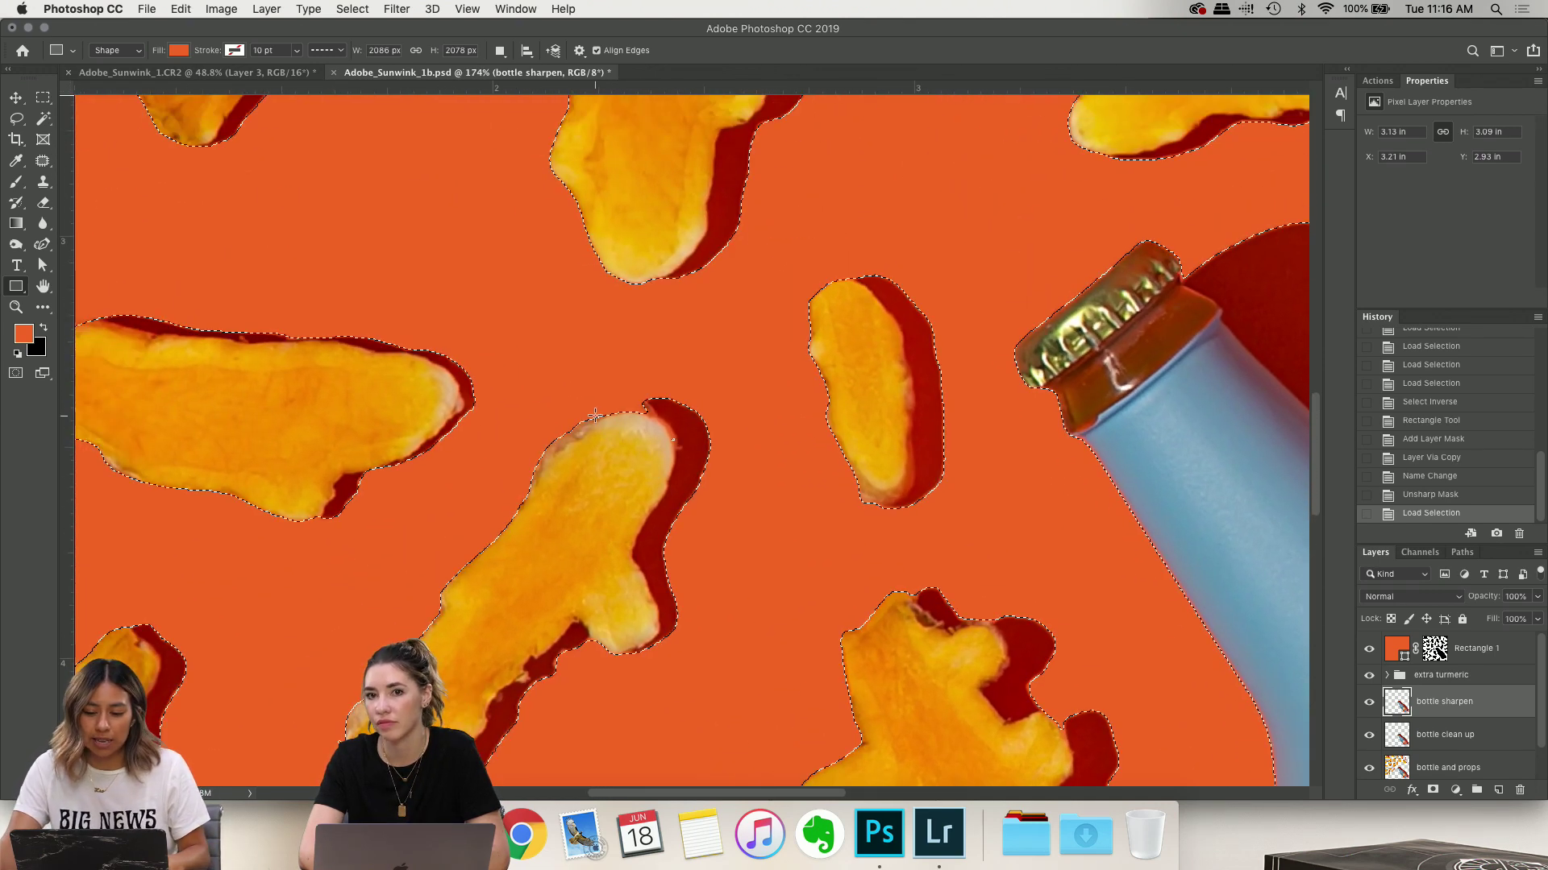
pyautogui.scroll(-5, 919, 492)
pyautogui.hscroll(4, 919, 491)
pyautogui.scroll(-4, 1248, 573)
pyautogui.hscroll(2, 1248, 573)
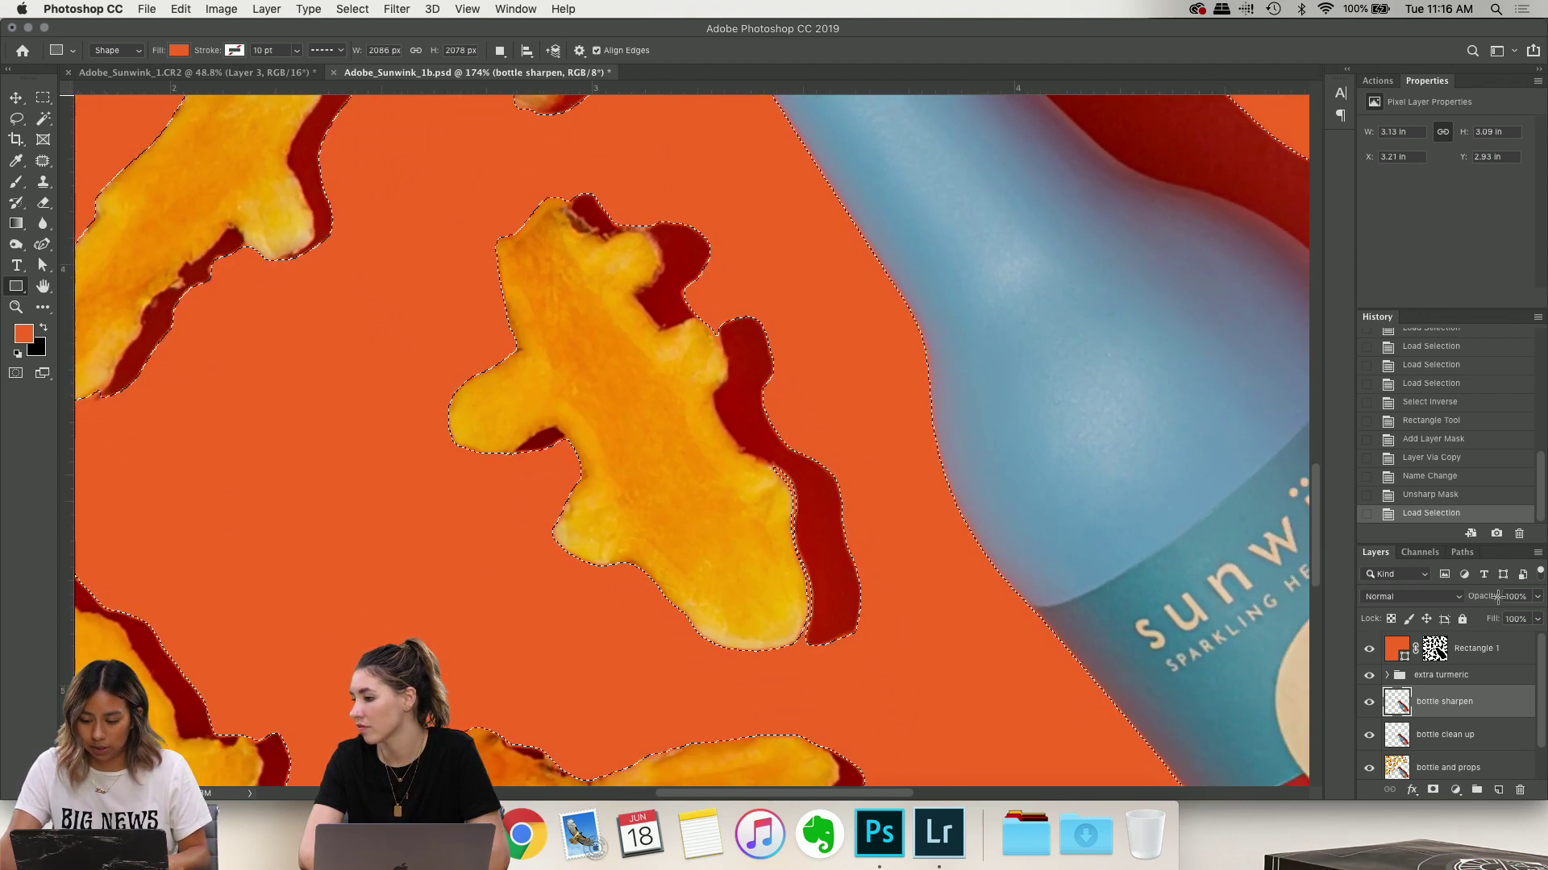
# Reload the Rectangle 1 mask selection and examine its edges along the lower turmeric pieces and the bottle's base
pyautogui.keyDown('super'); pyautogui.click(1434, 649); pyautogui.keyUp('super')
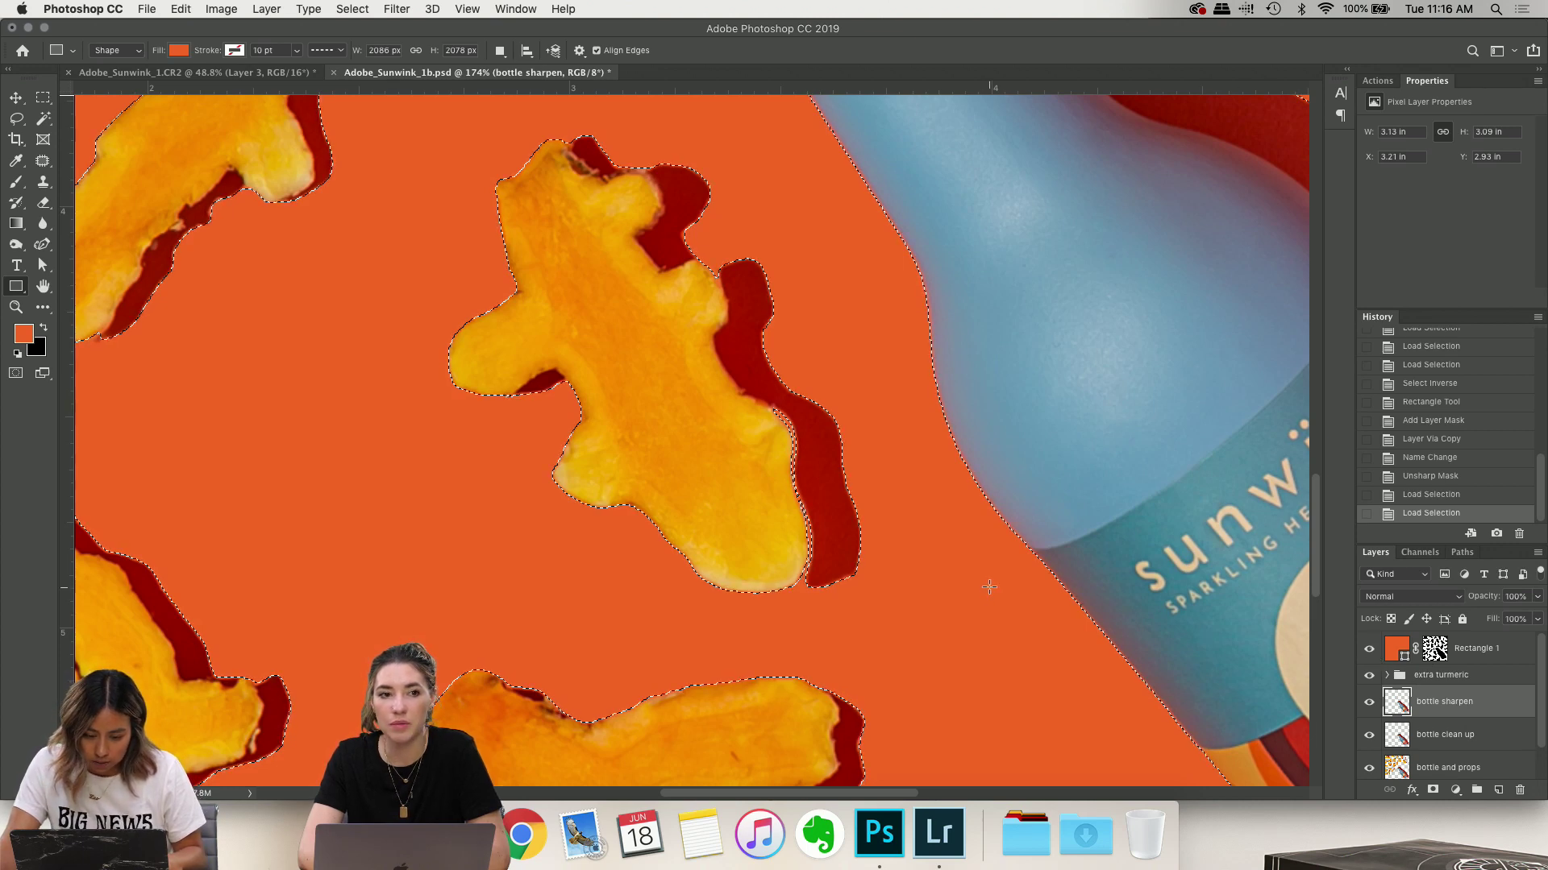
pyautogui.scroll(-5, 989, 587)
pyautogui.hscroll(-4, 988, 587)
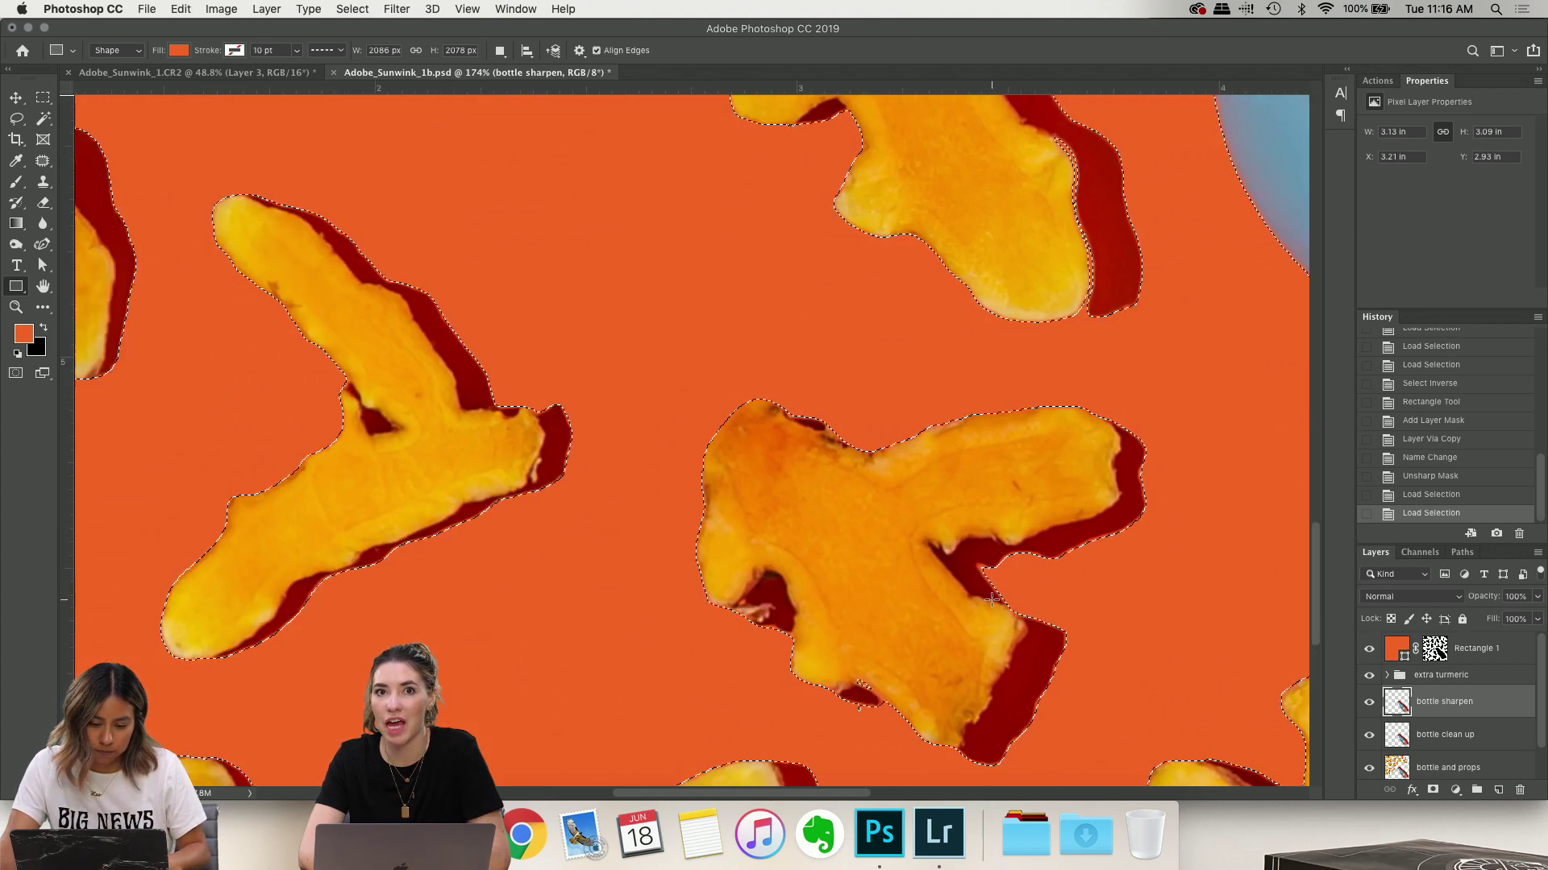
pyautogui.scroll(-5, 991, 598)
pyautogui.hscroll(-3, 991, 599)
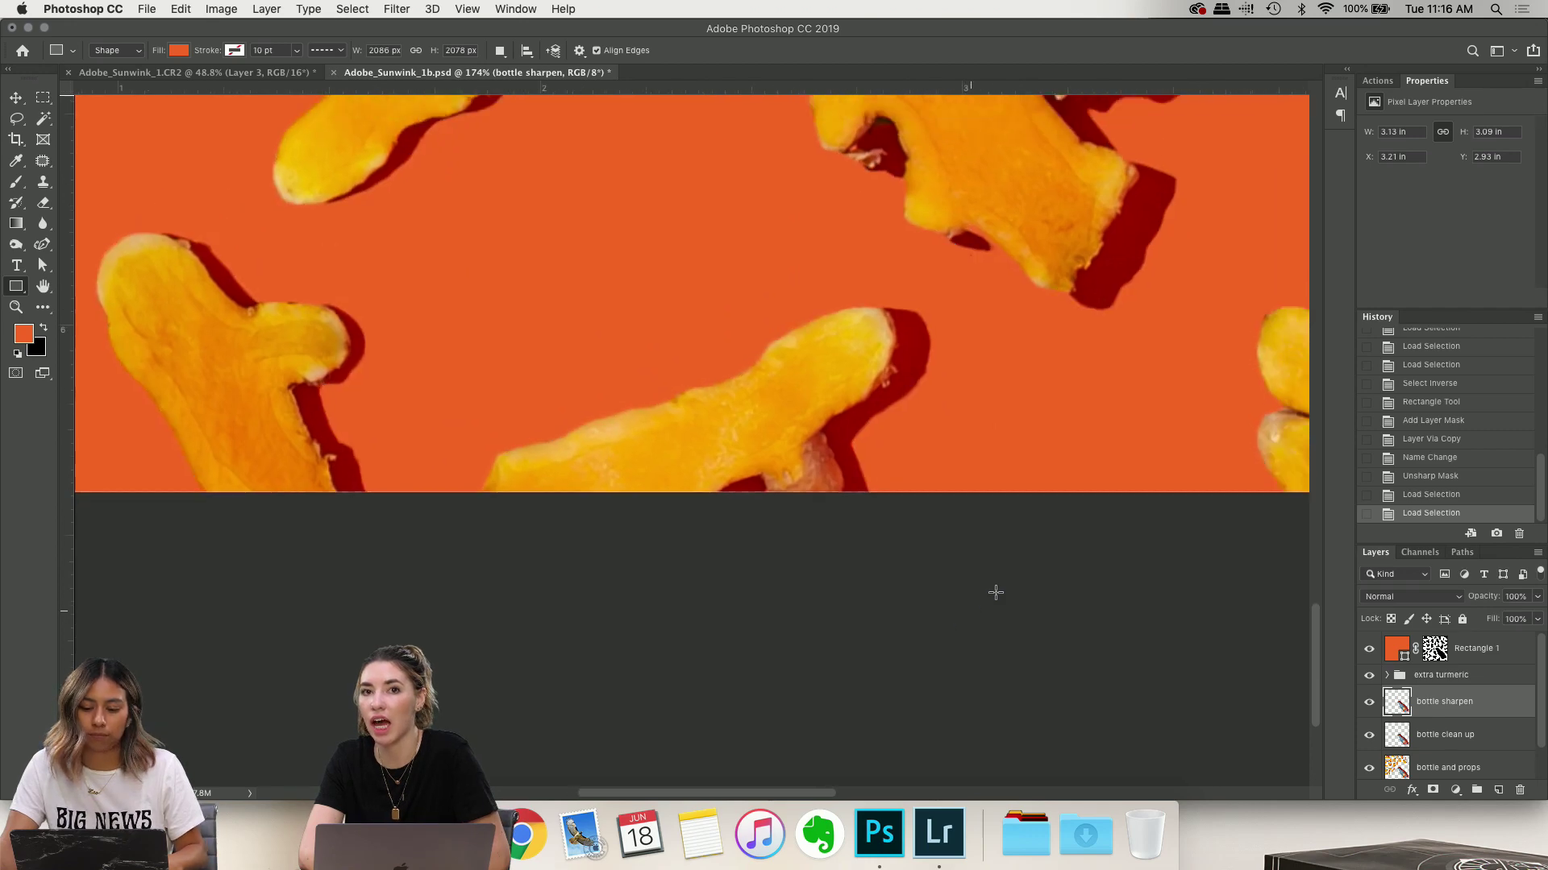
pyautogui.scroll(5, 996, 592)
pyautogui.hscroll(6, 995, 592)
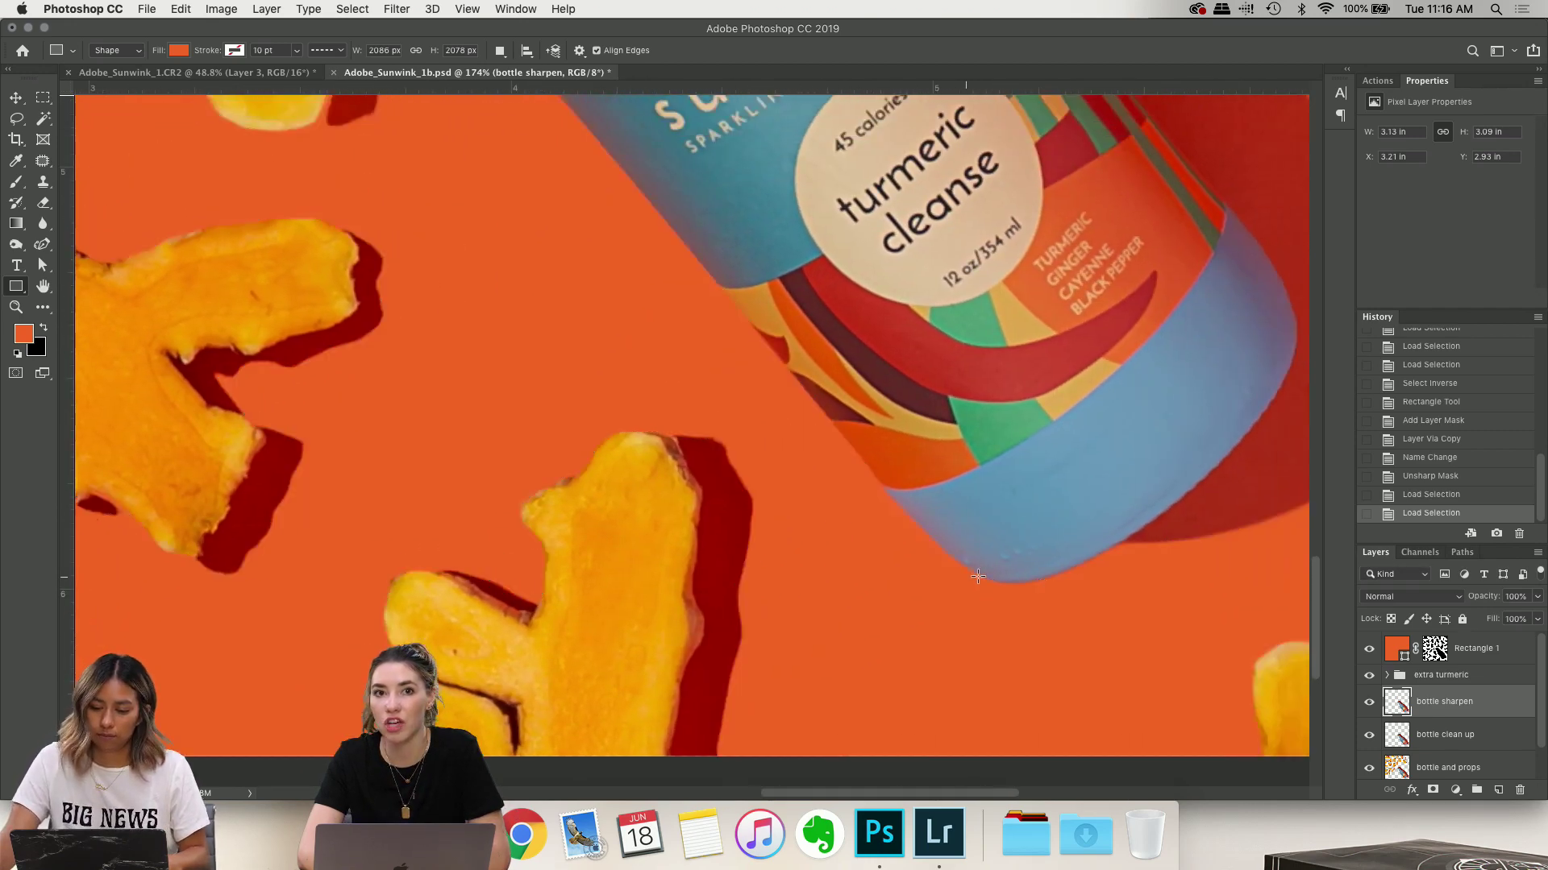
pyautogui.scroll(2, 978, 577)
pyautogui.hscroll(-2, 978, 576)
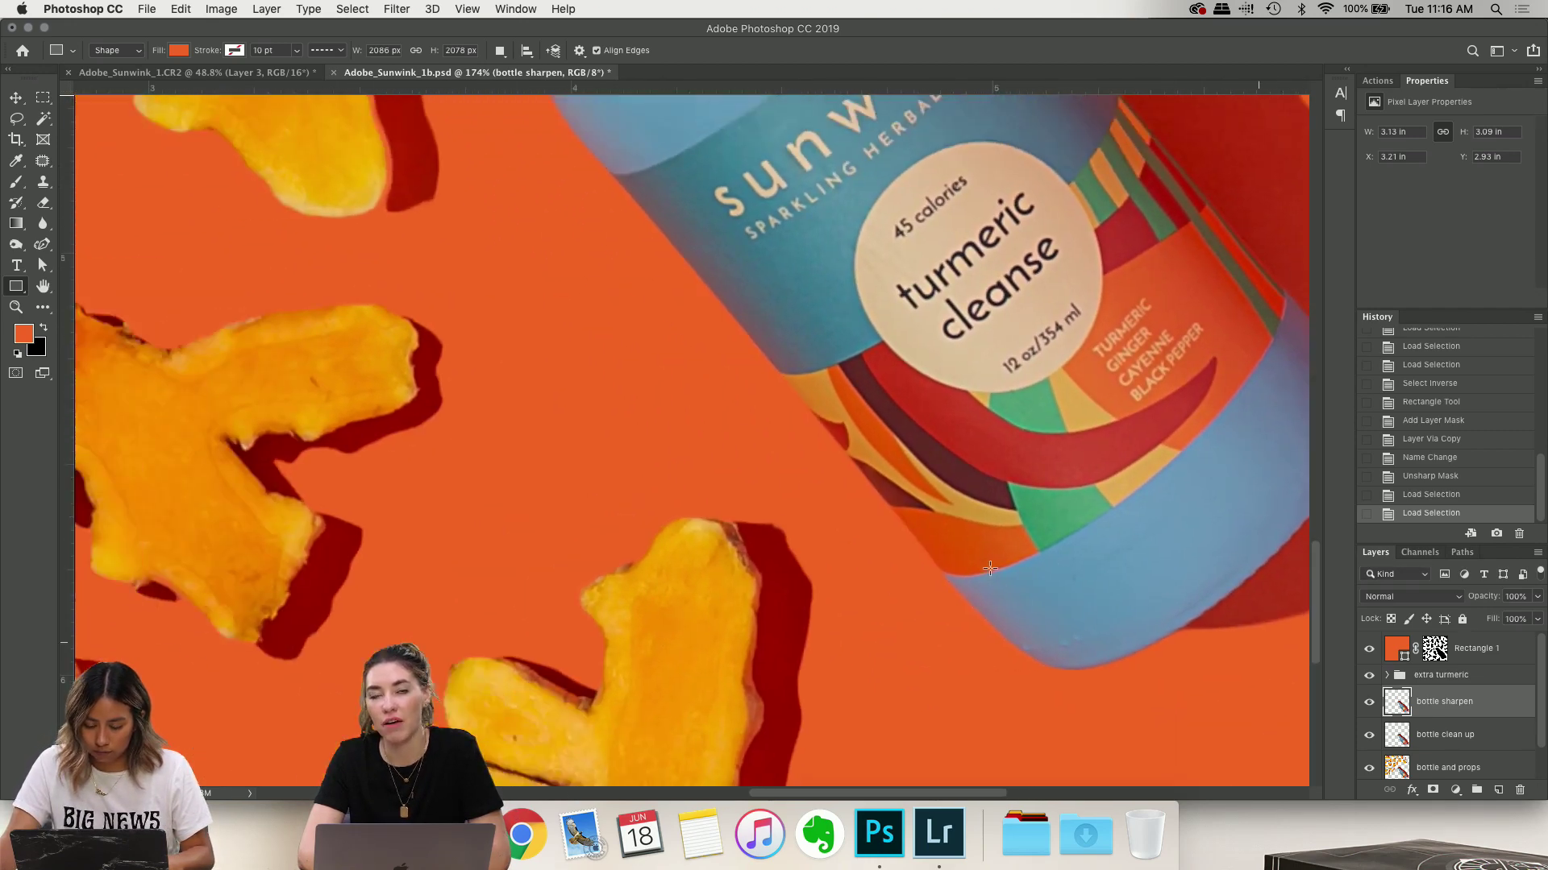
pyautogui.scroll(4, 990, 569)
pyautogui.hscroll(-6, 990, 569)
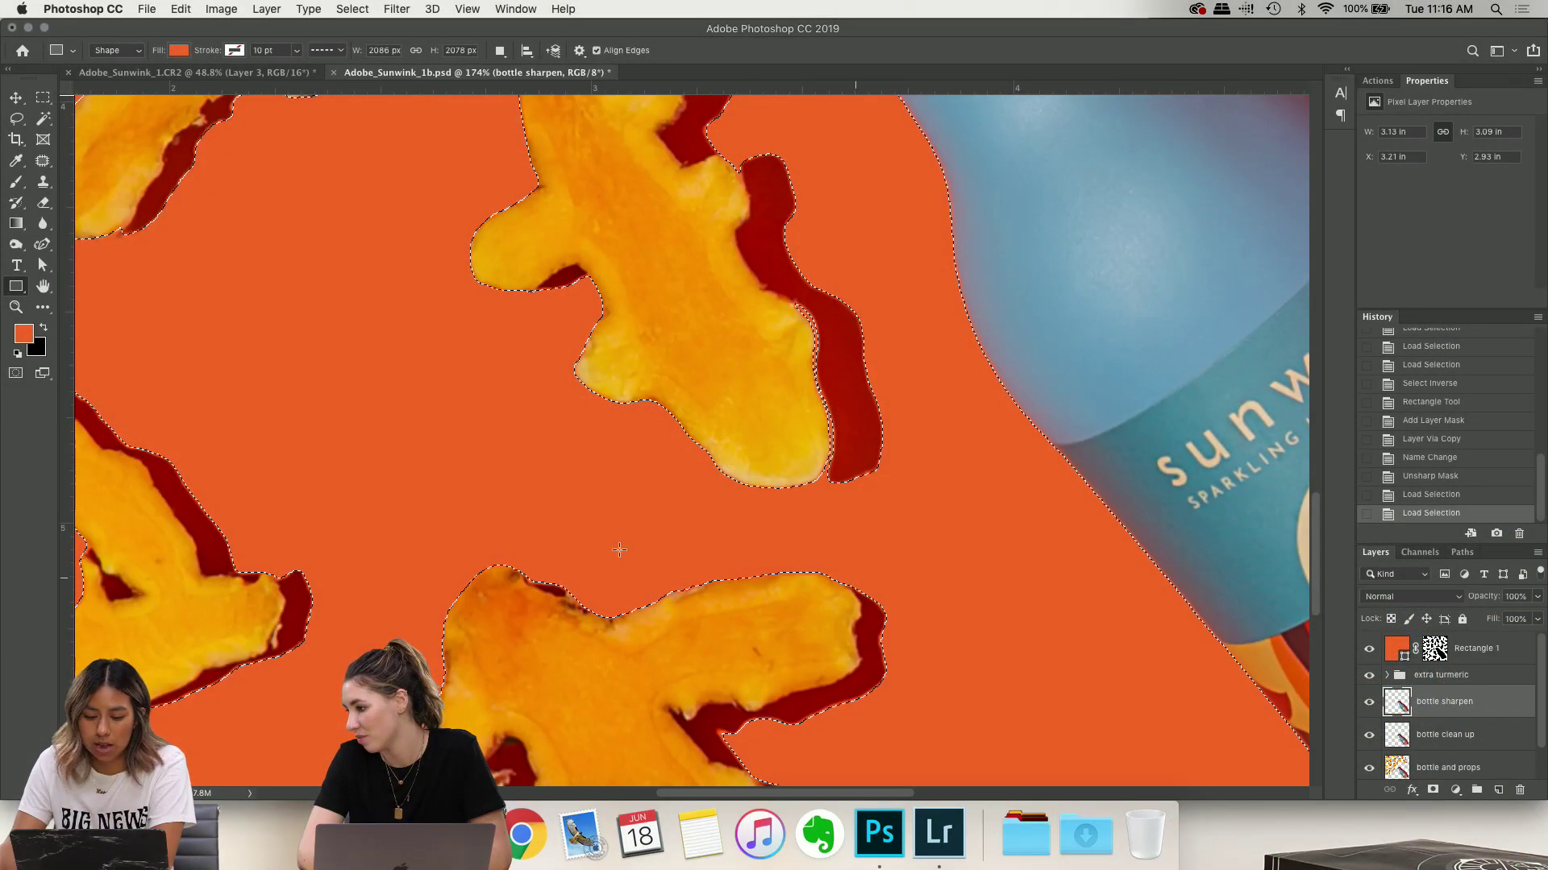
pyautogui.scroll(2, 649, 243)
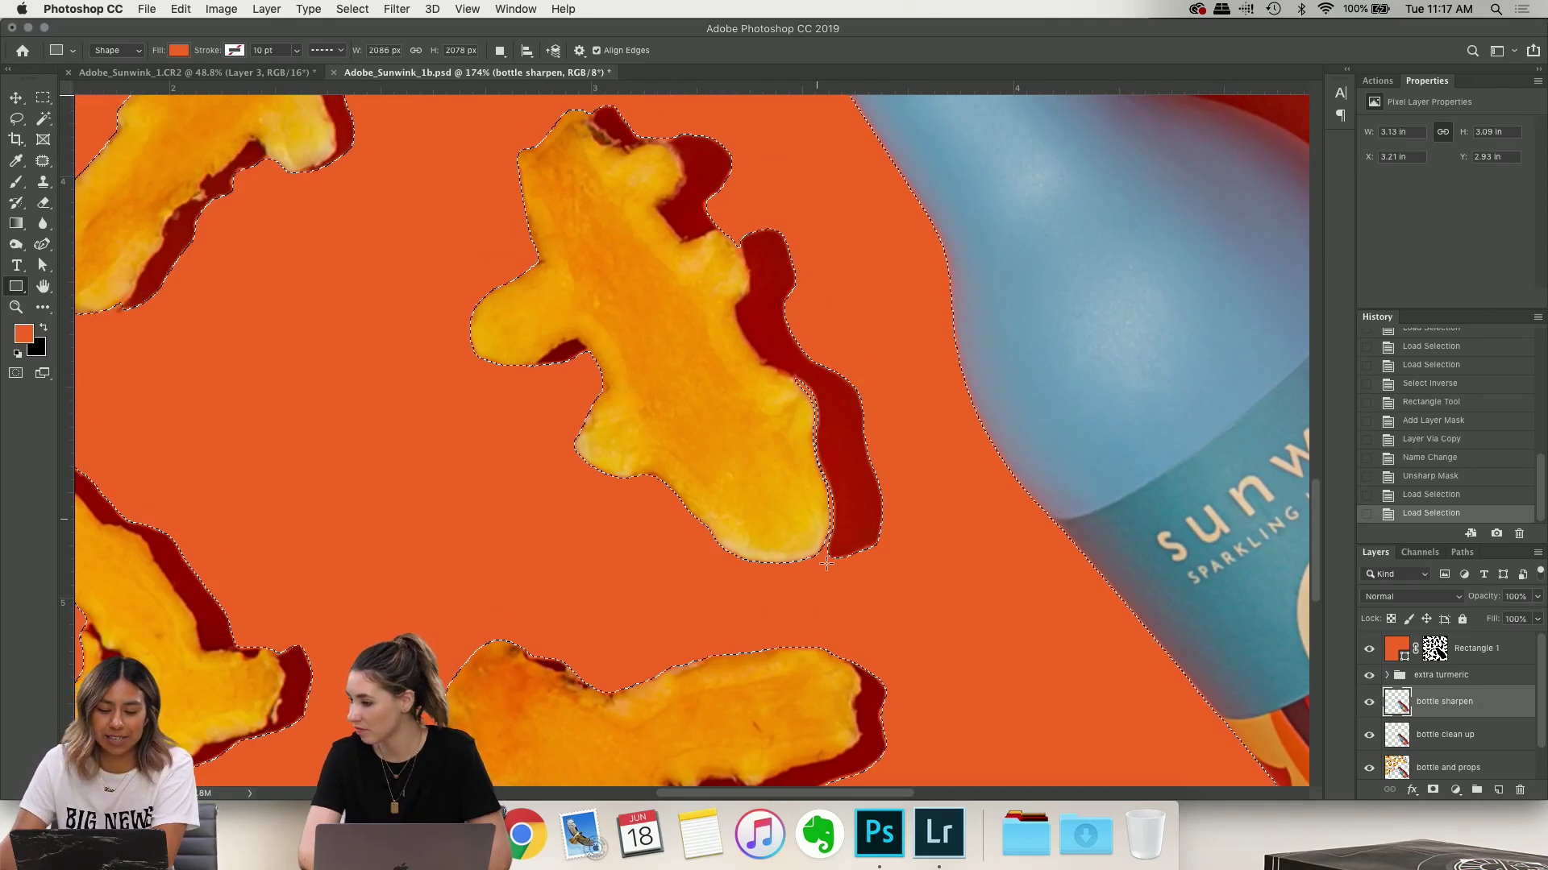
# Clear the mask selection and fit the whole composite in view
pyautogui.press('m')
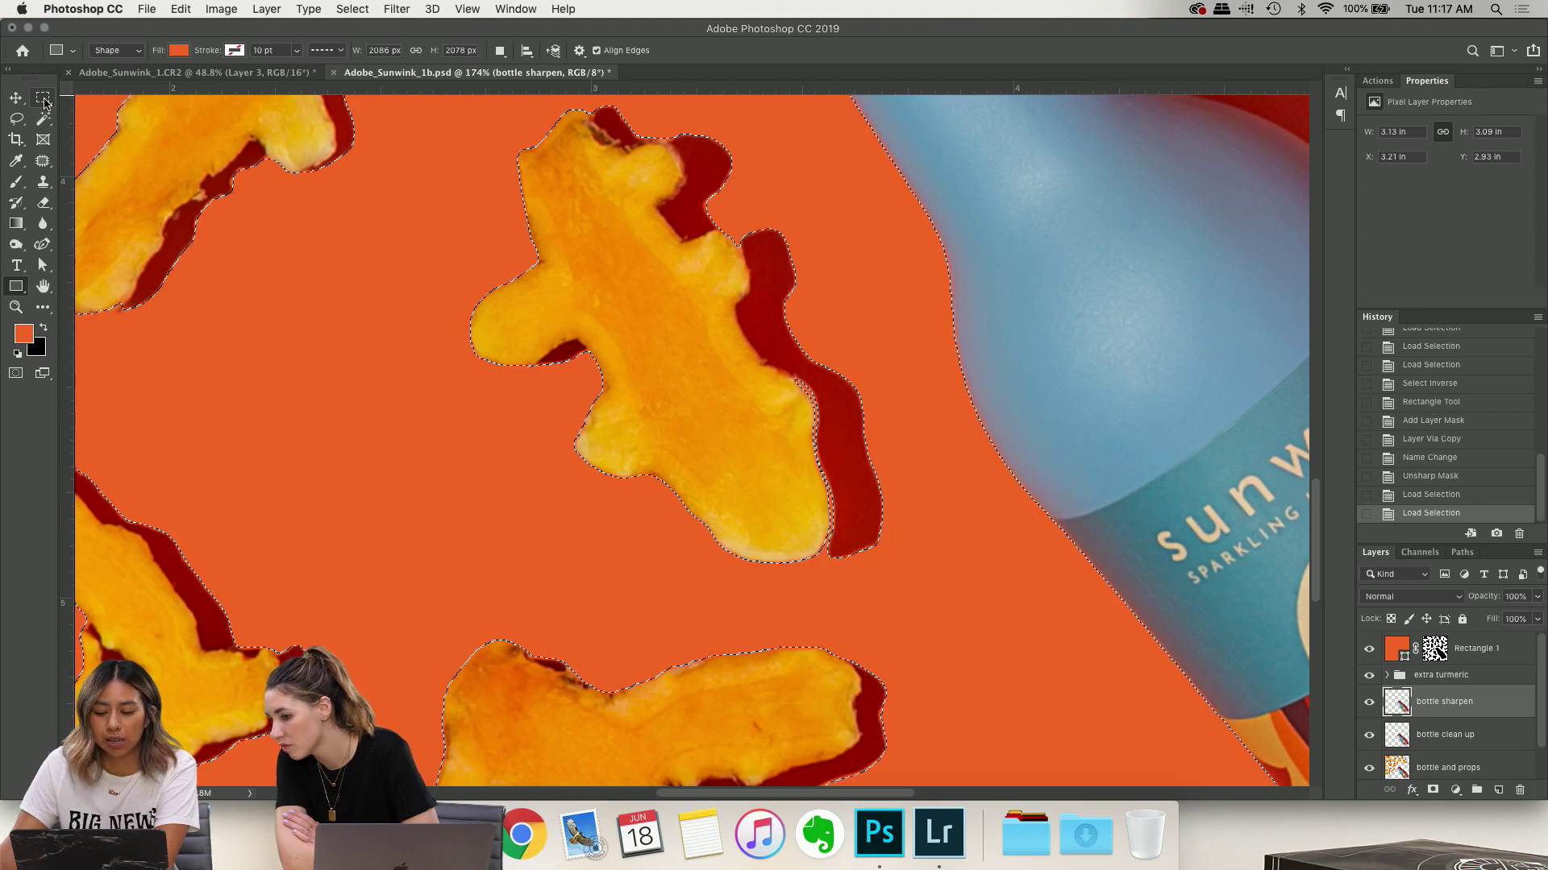
pyautogui.press('super+d')
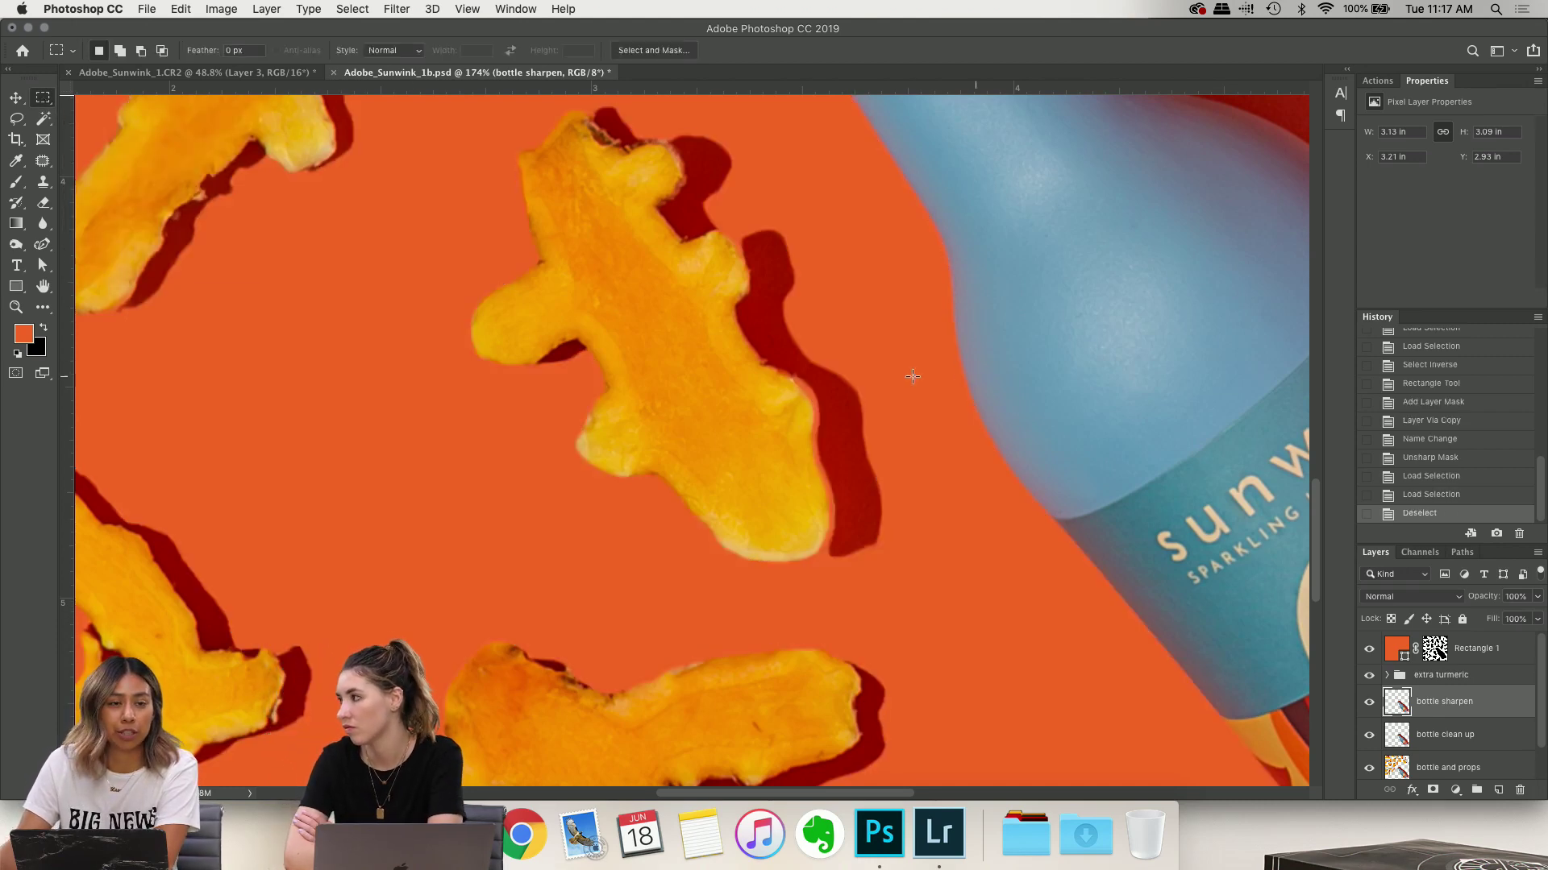
pyautogui.press('super+0')
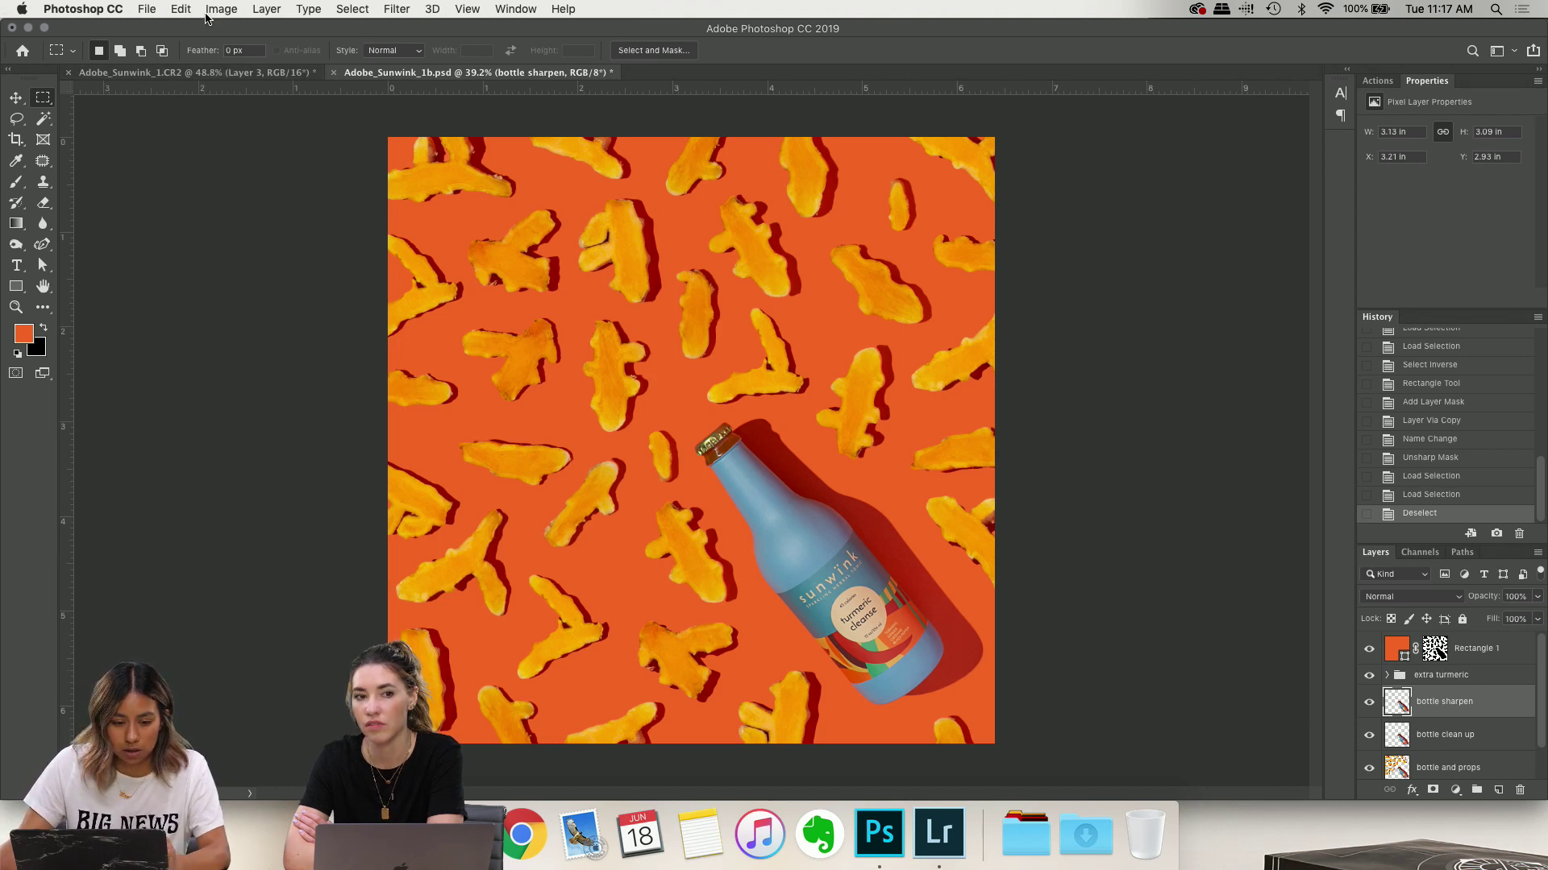
pyautogui.click(146, 8)
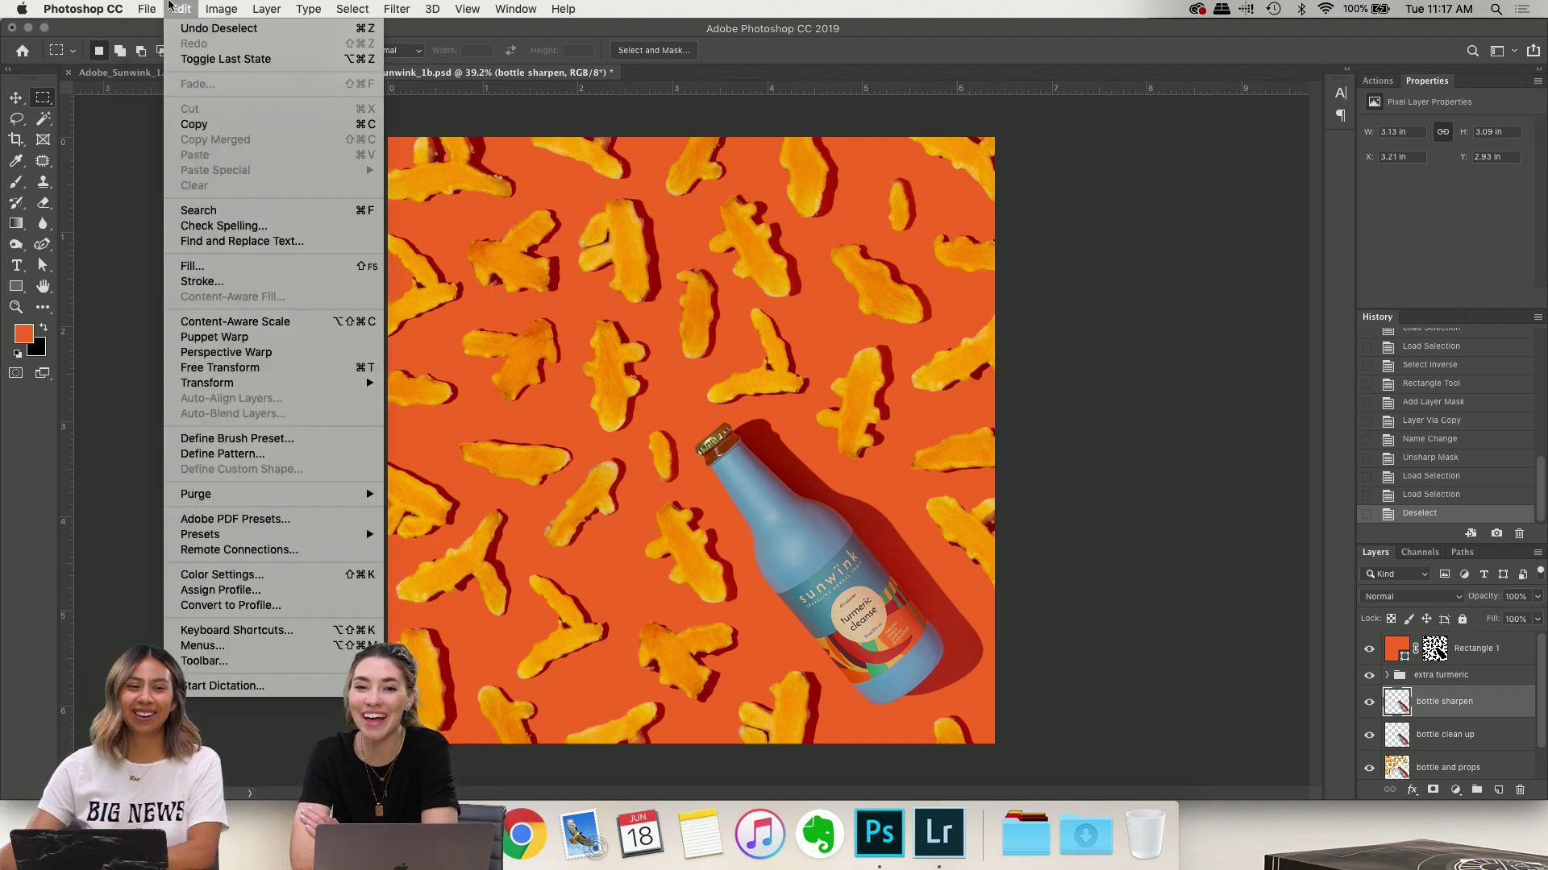
pyautogui.click(146, 7)
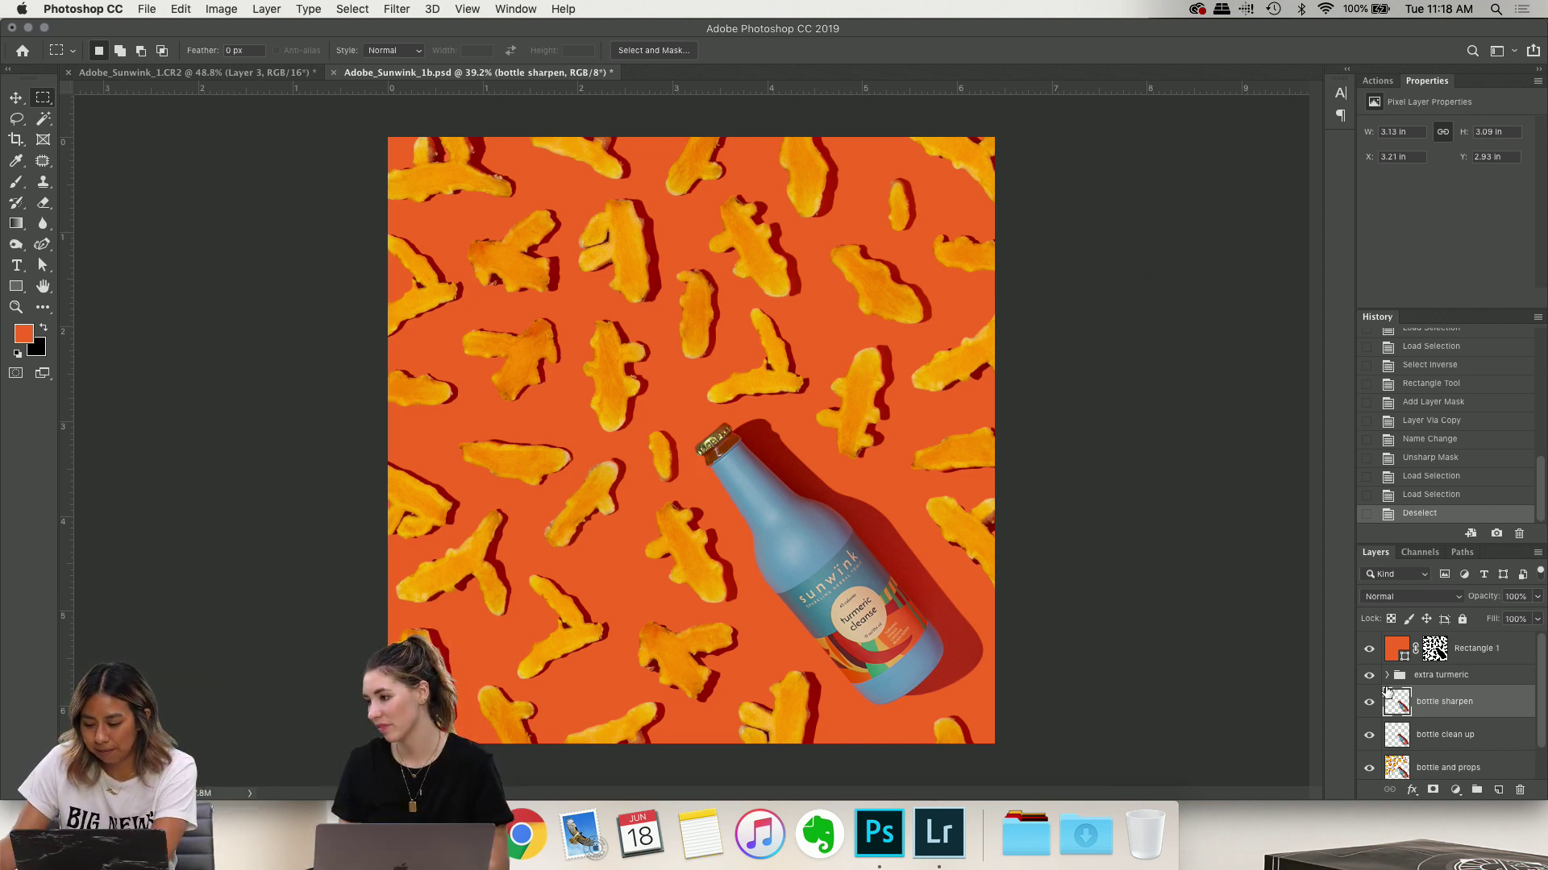
pyautogui.scroll(-2, 1491, 701)
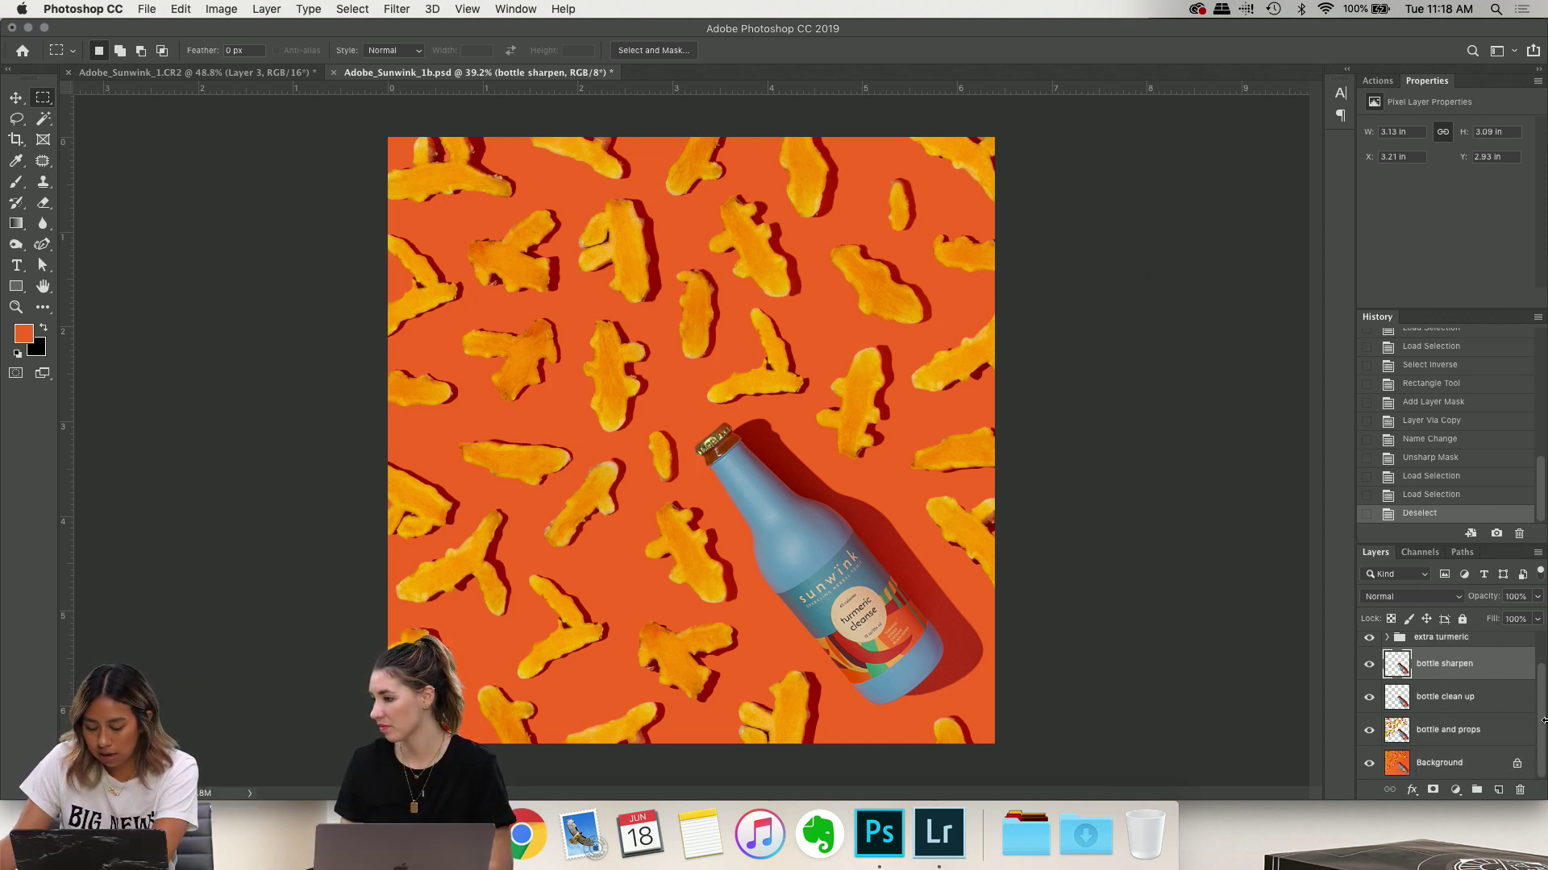
pyautogui.scroll(2, 668, 430)
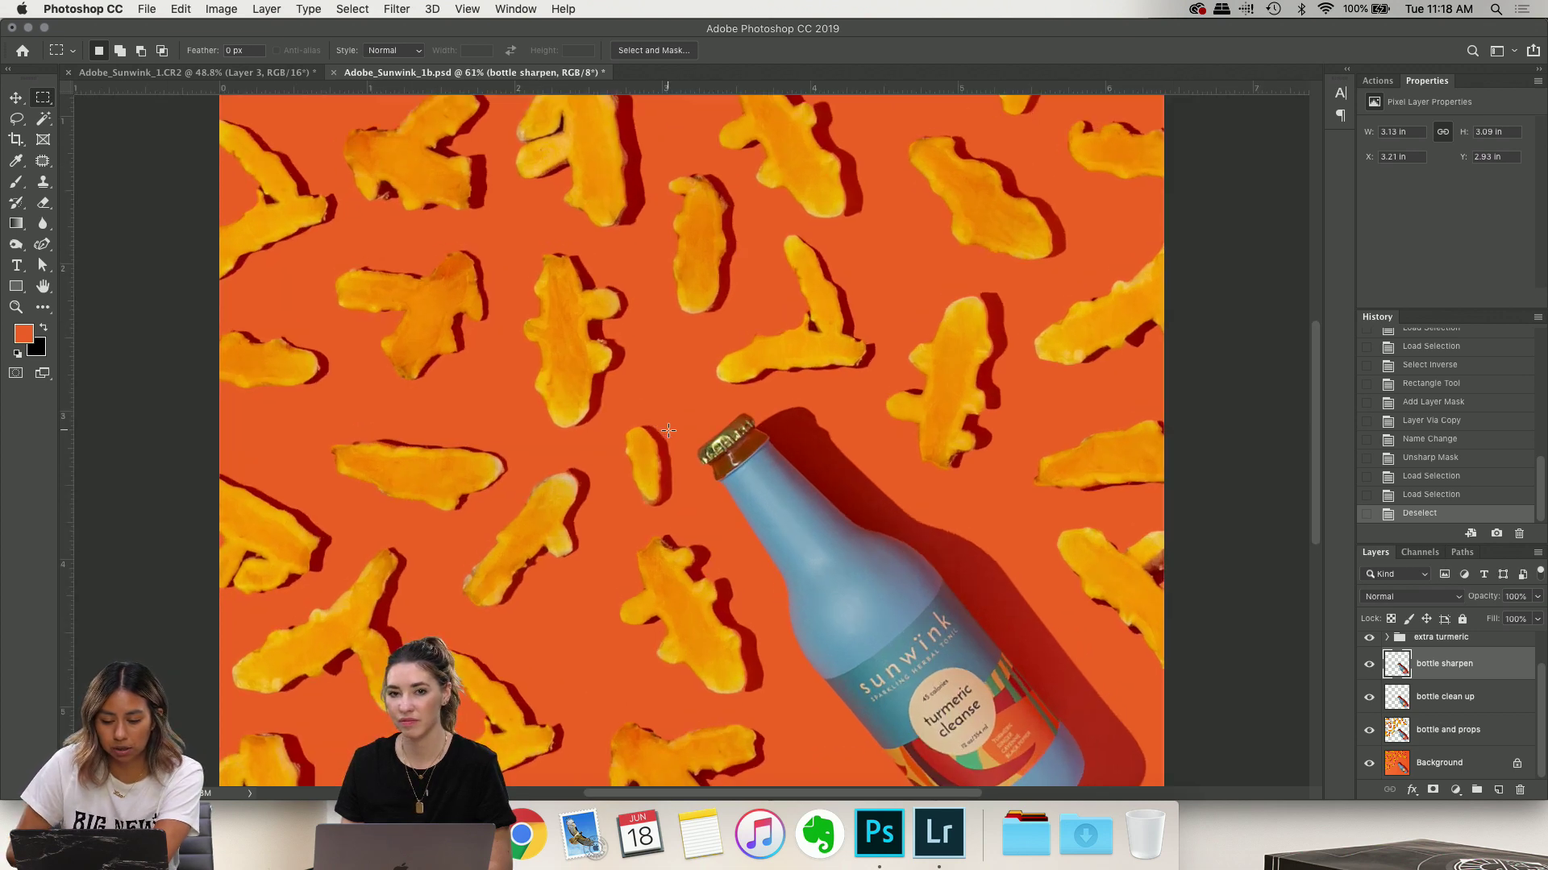
pyautogui.scroll(-3, 669, 431)
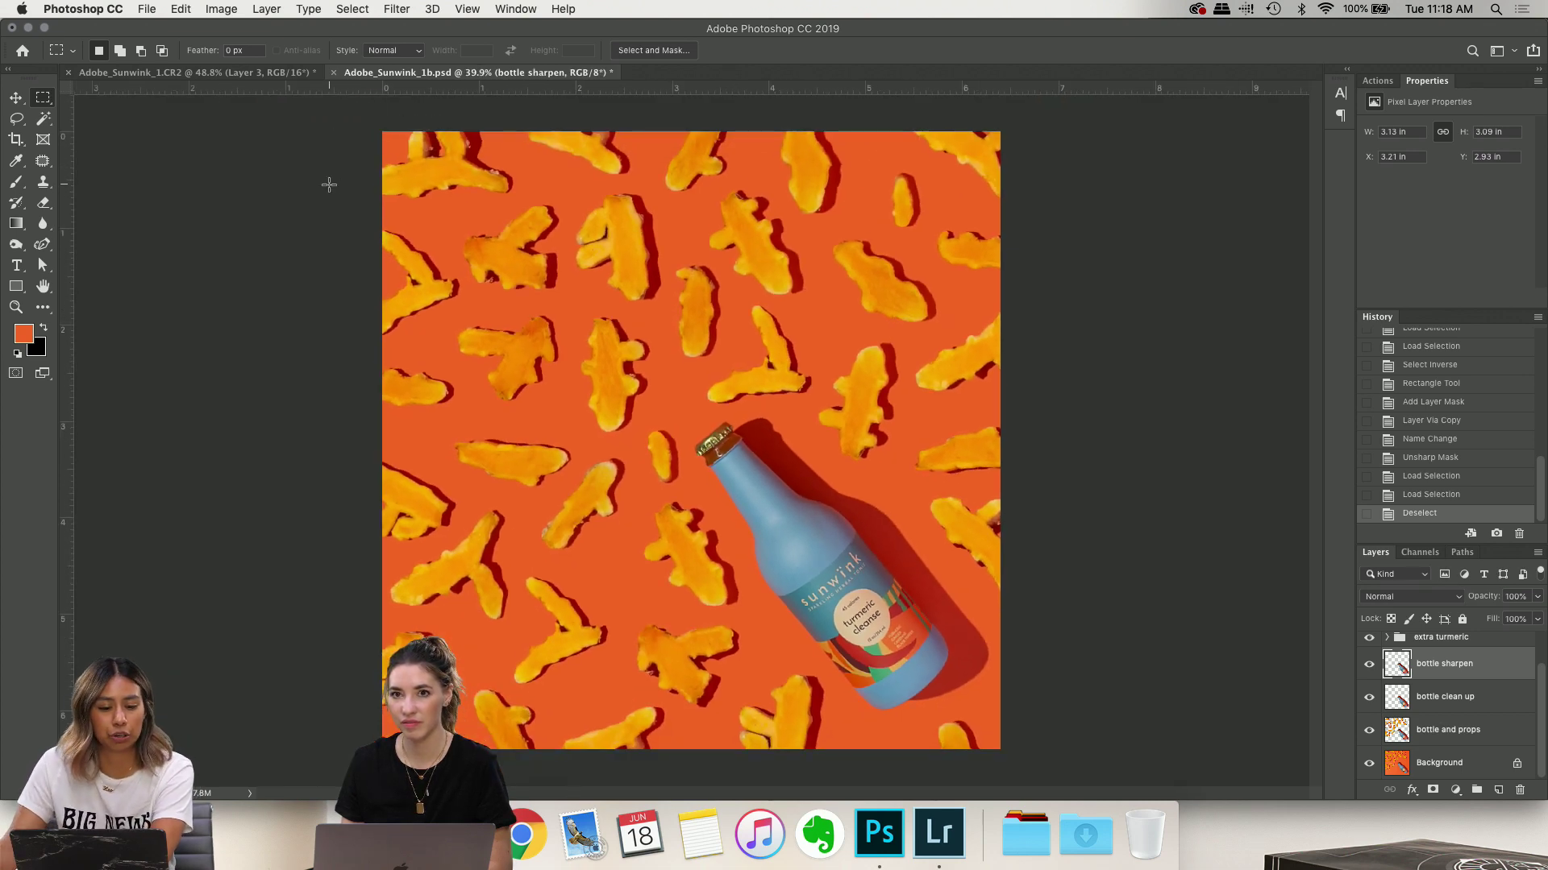
pyautogui.click(157, 10)
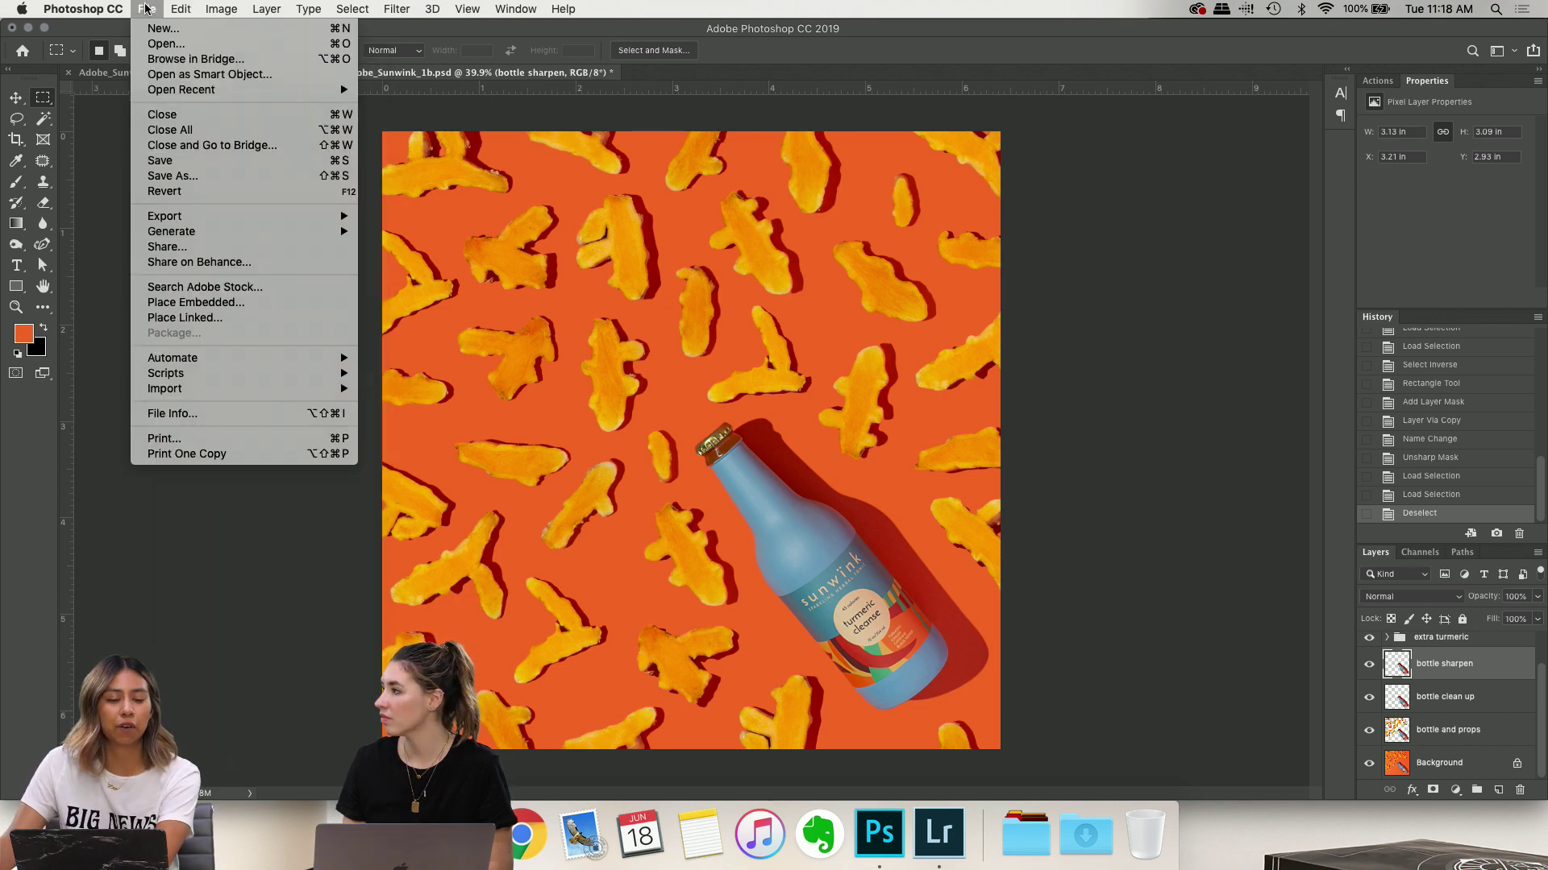
pyautogui.click(146, 5)
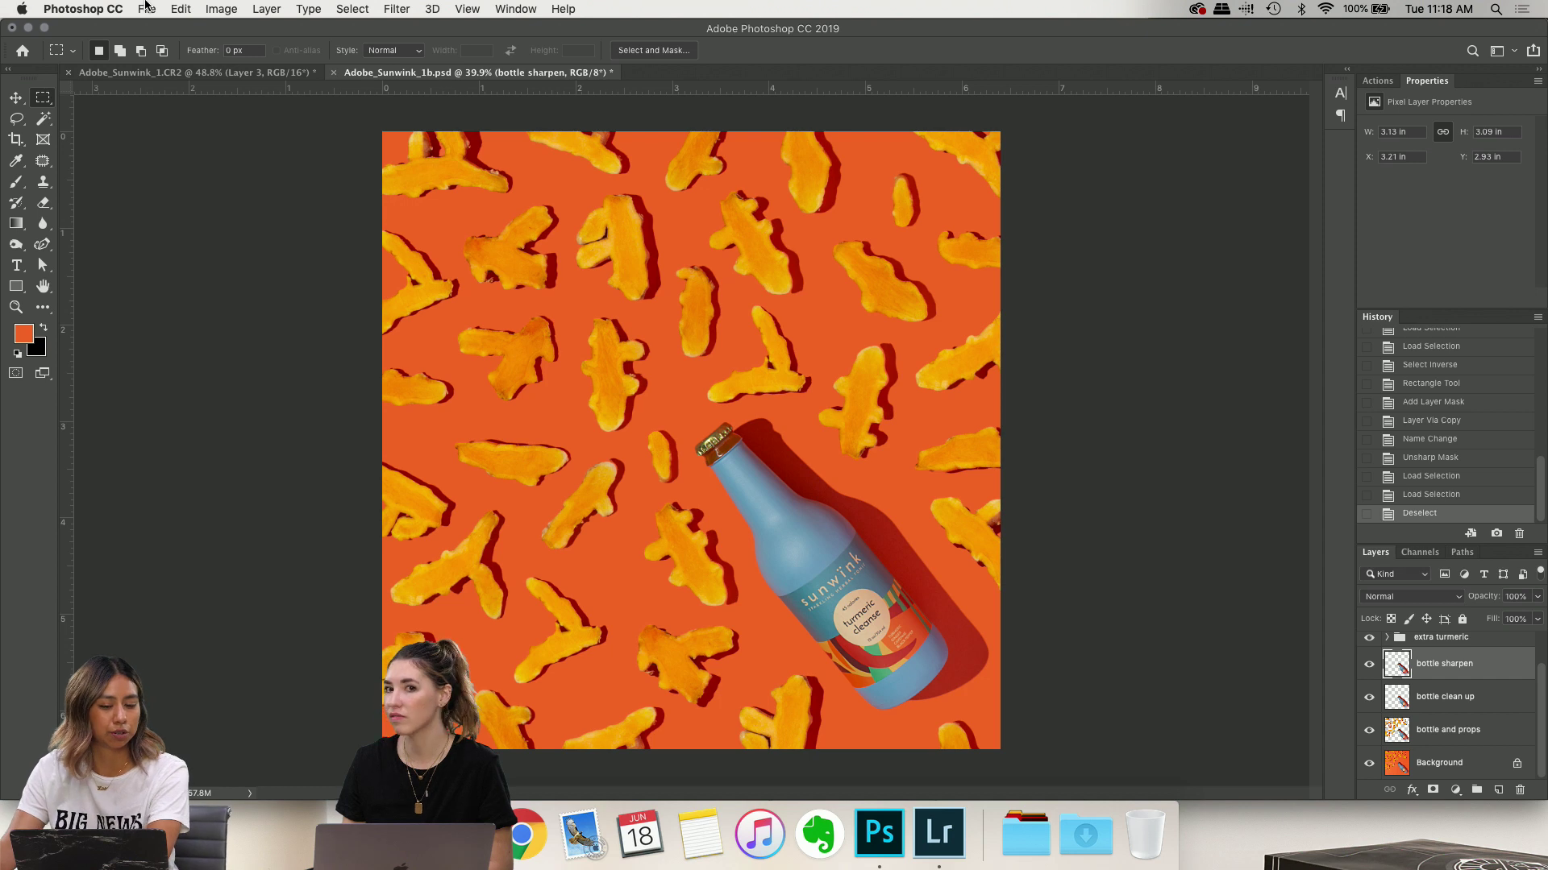
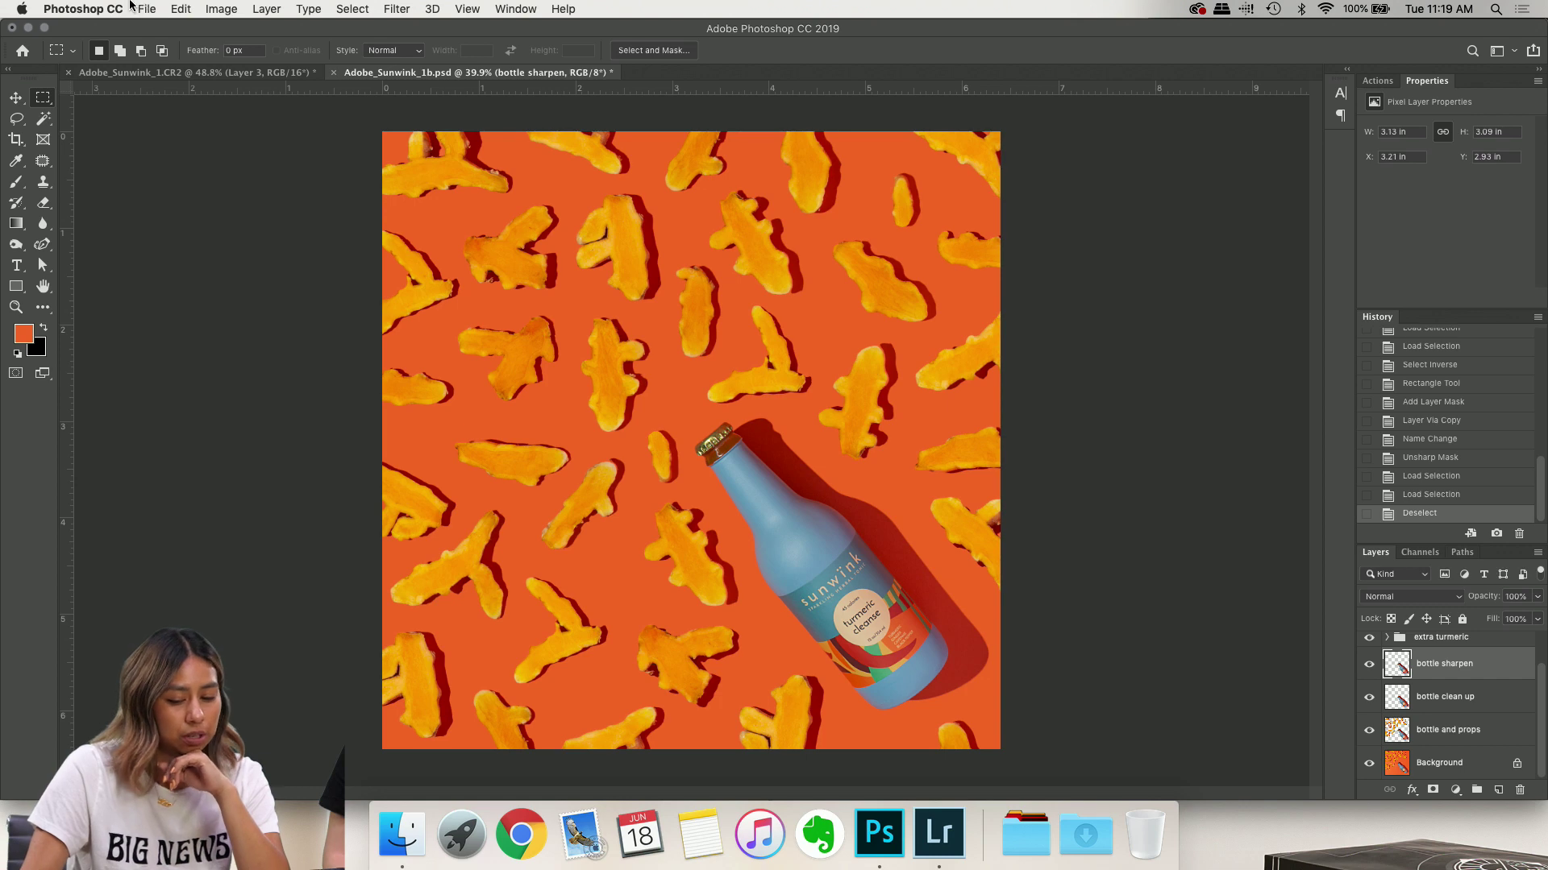
pyautogui.click(145, 9)
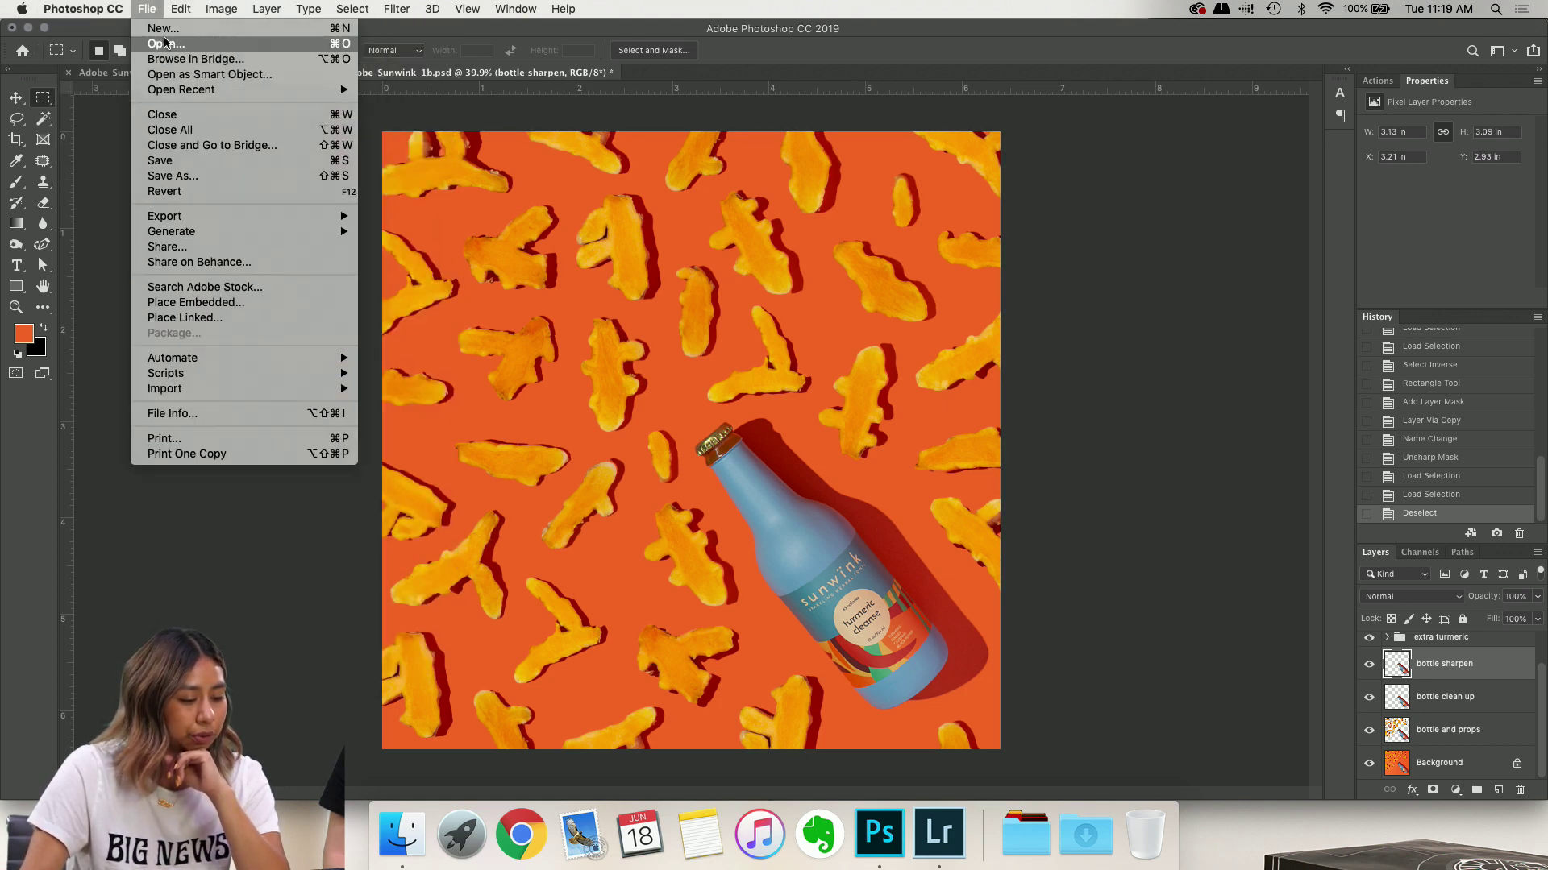
pyautogui.moveTo(214, 221)
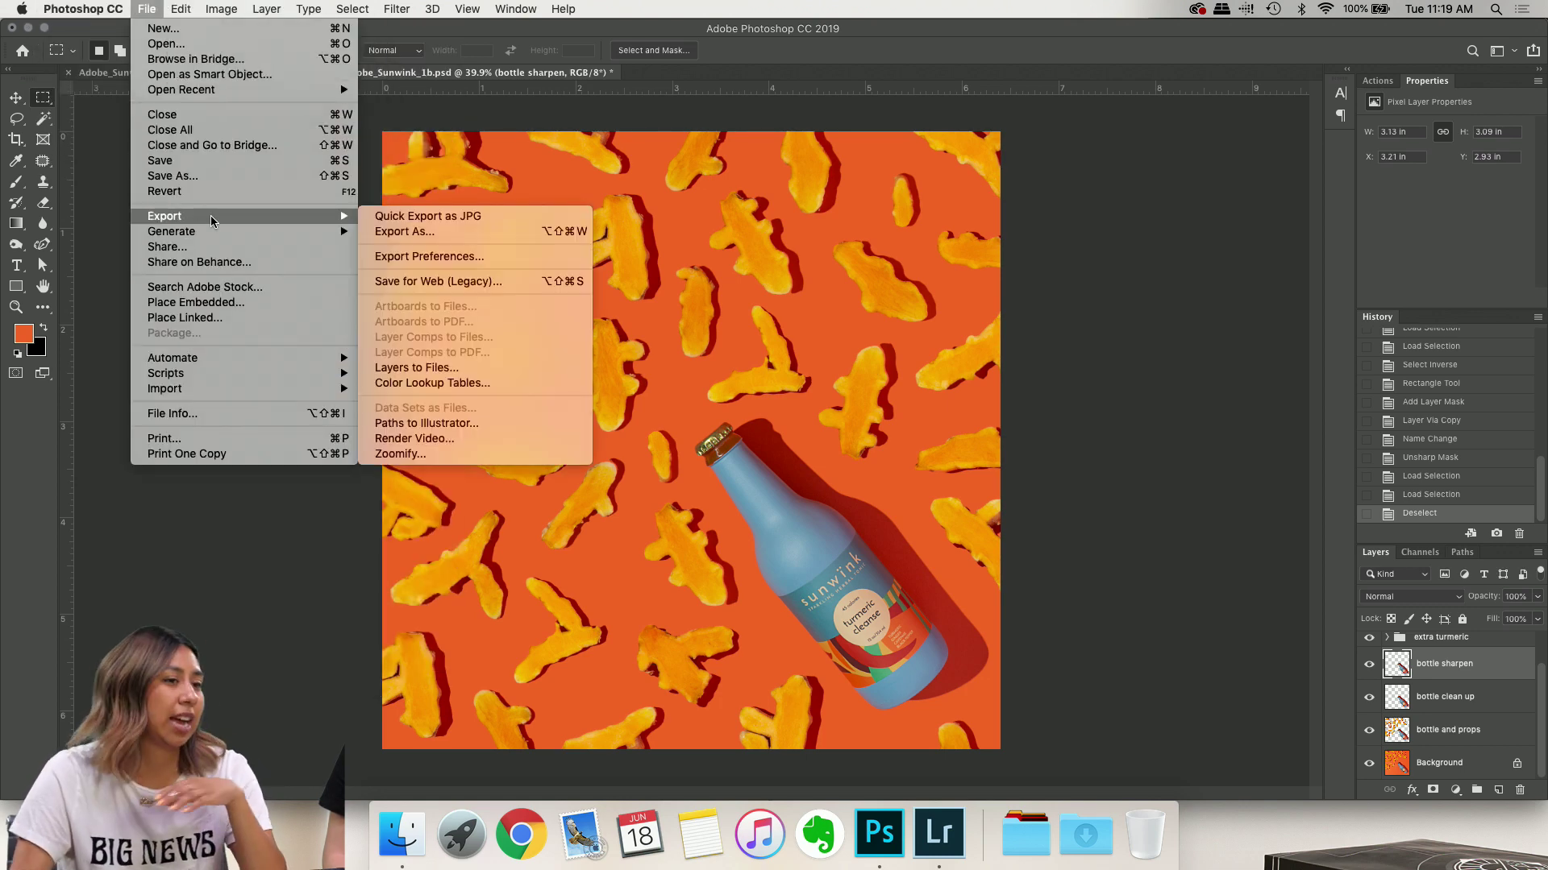
pyautogui.click(216, 175)
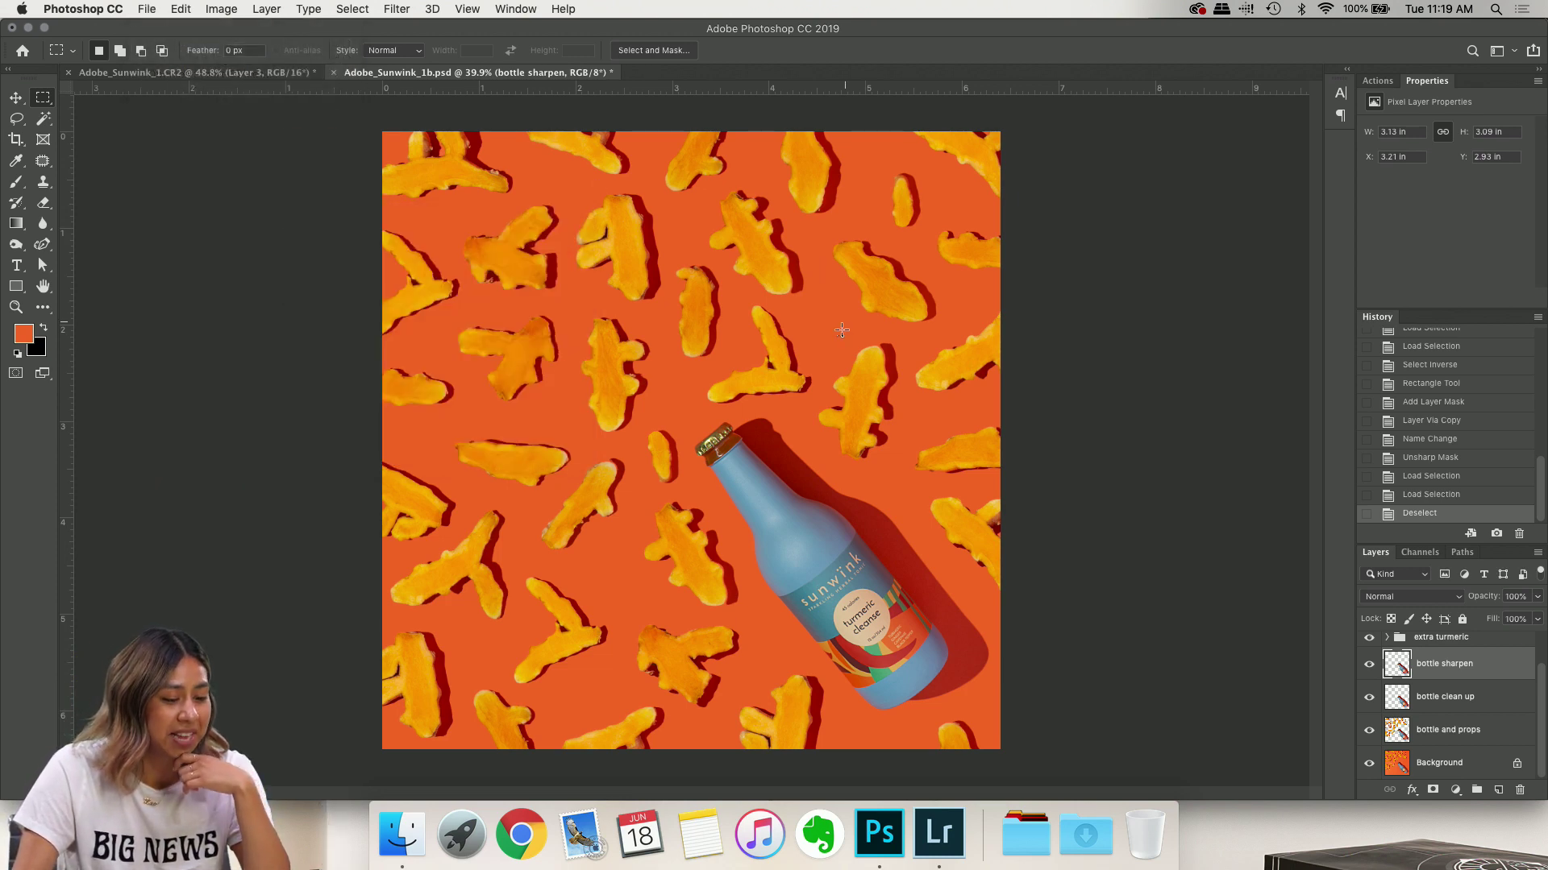
pyautogui.click(752, 506)
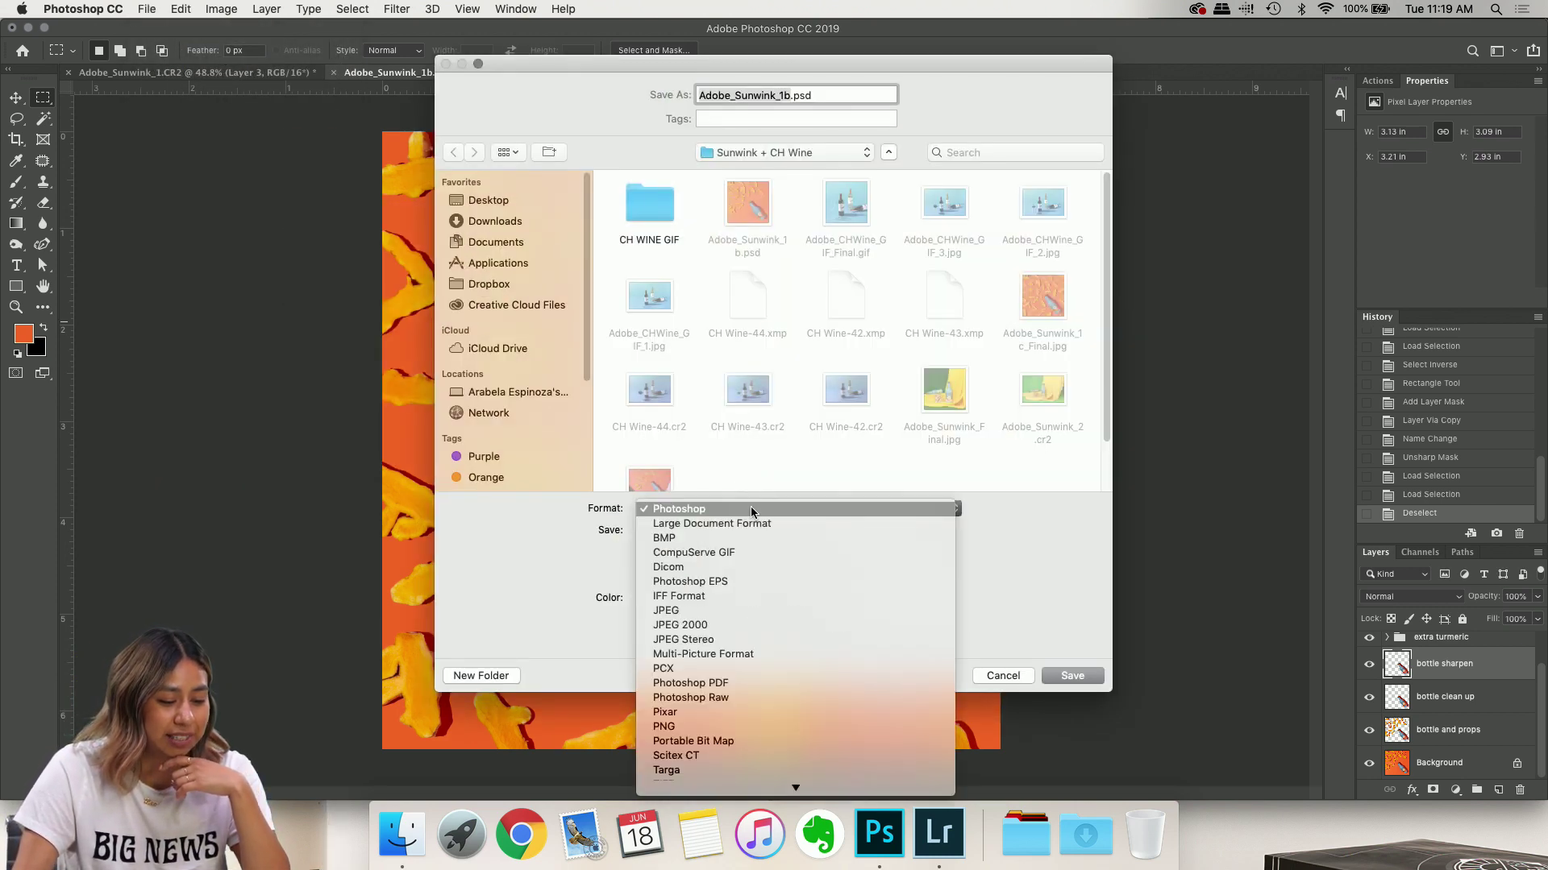
pyautogui.click(778, 613)
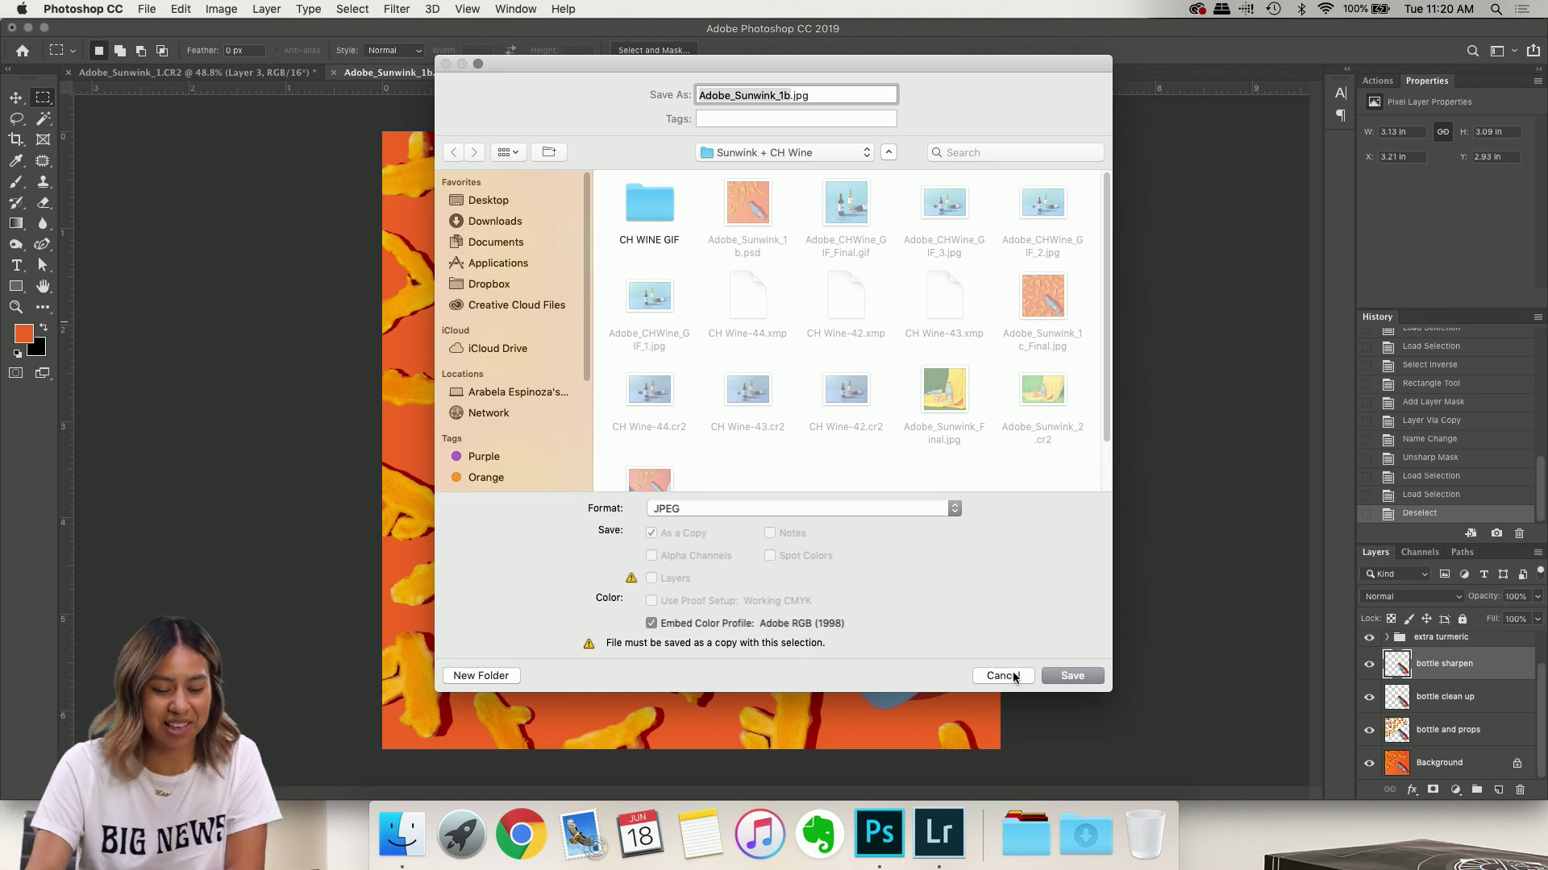
pyautogui.click(1013, 676)
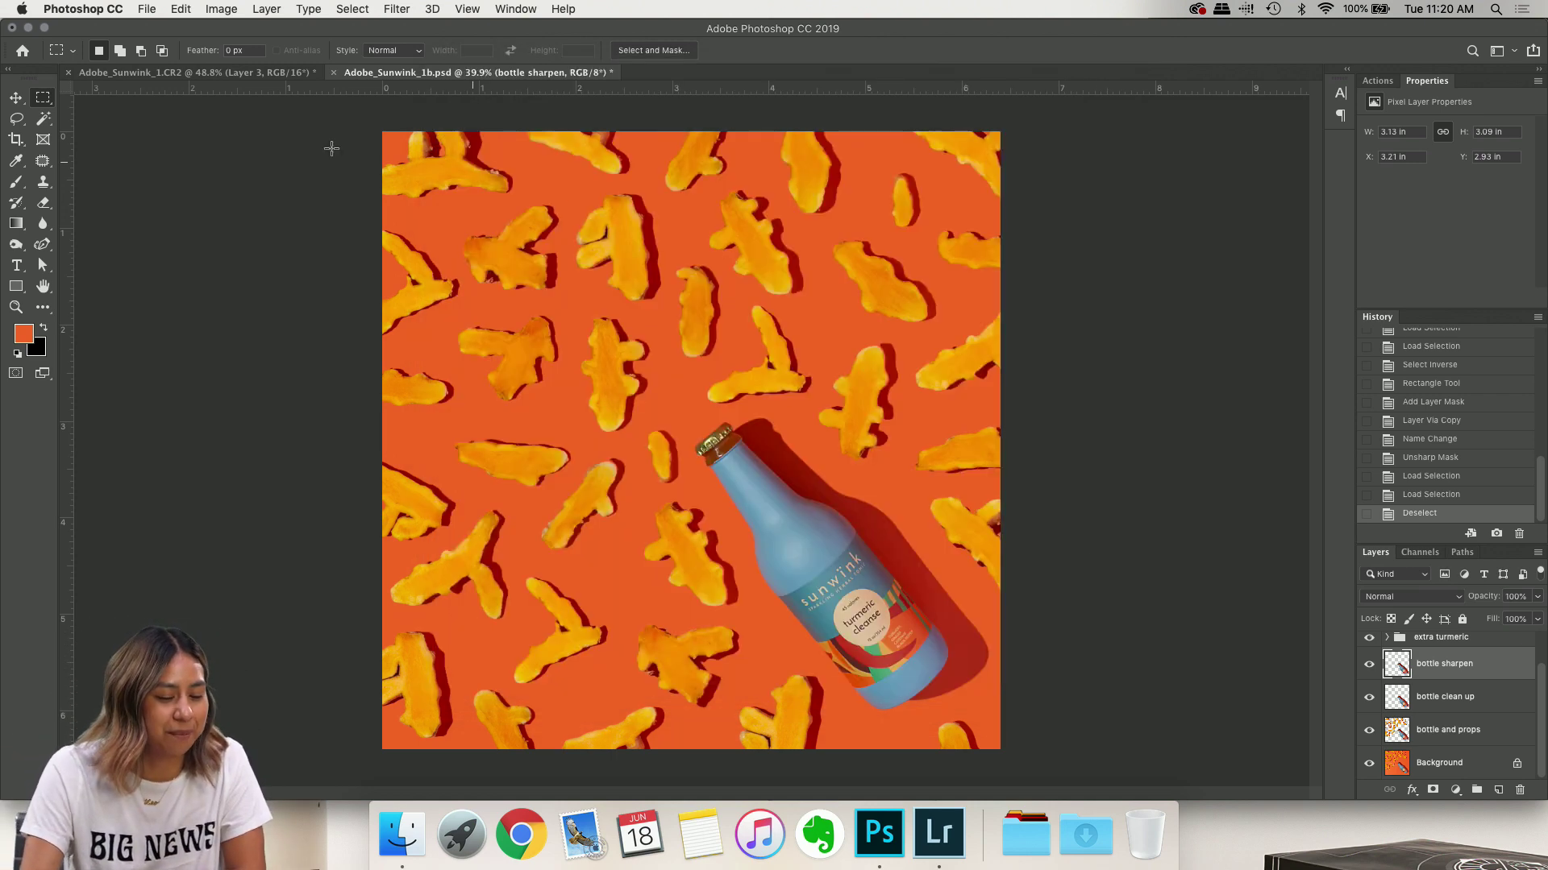
# Start a Save for Web (Legacy) export of the composite and change its format to JPEG
pyautogui.click(147, 9)
pyautogui.moveTo(221, 8)
pyautogui.moveTo(147, 9)
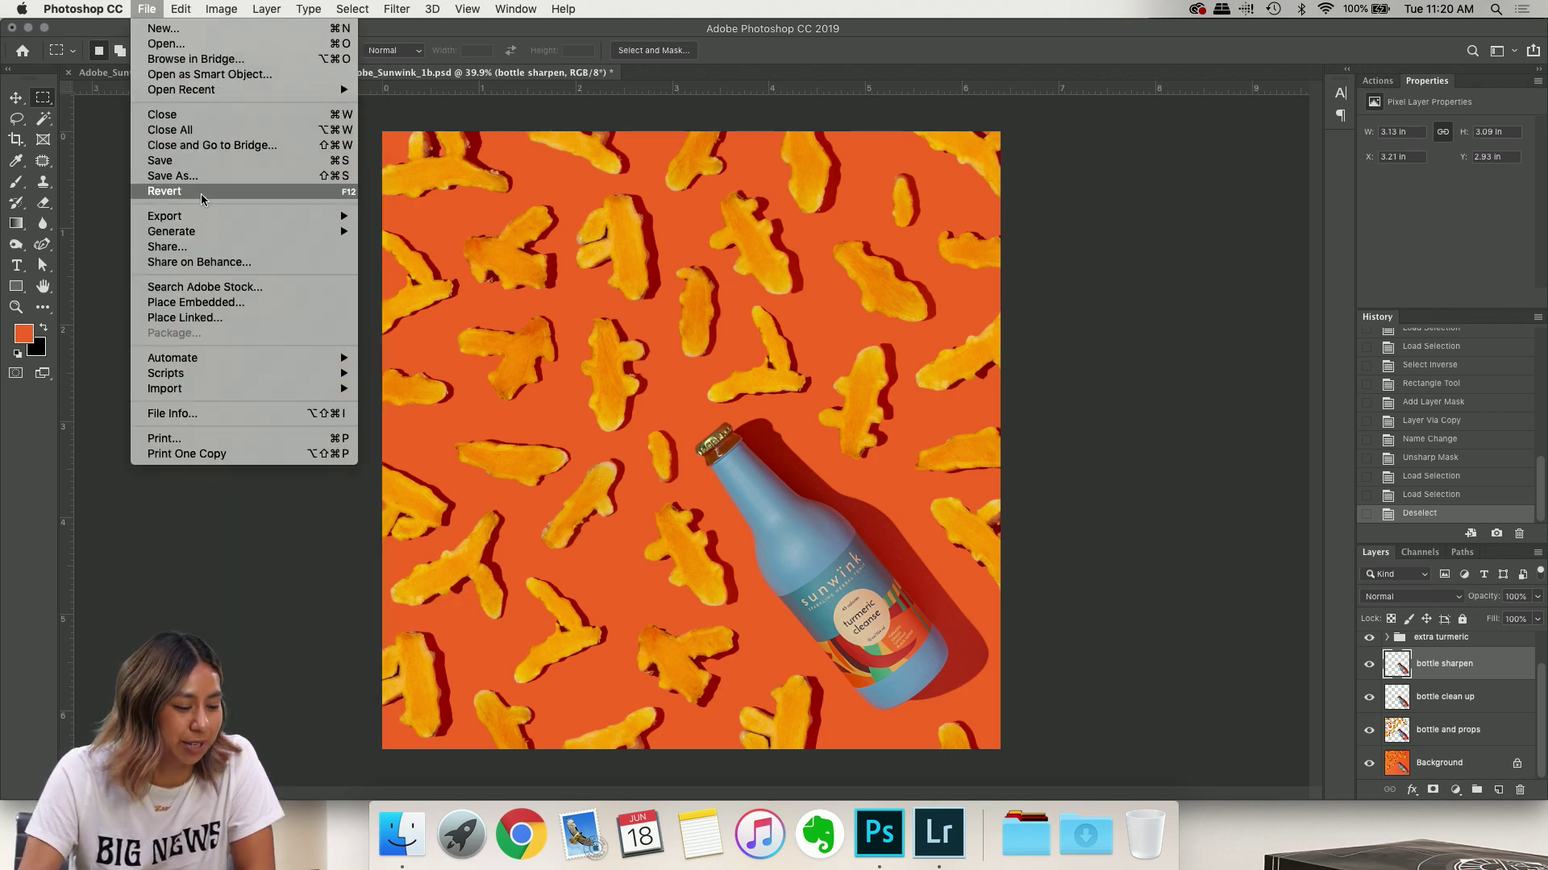
pyautogui.moveTo(204, 216)
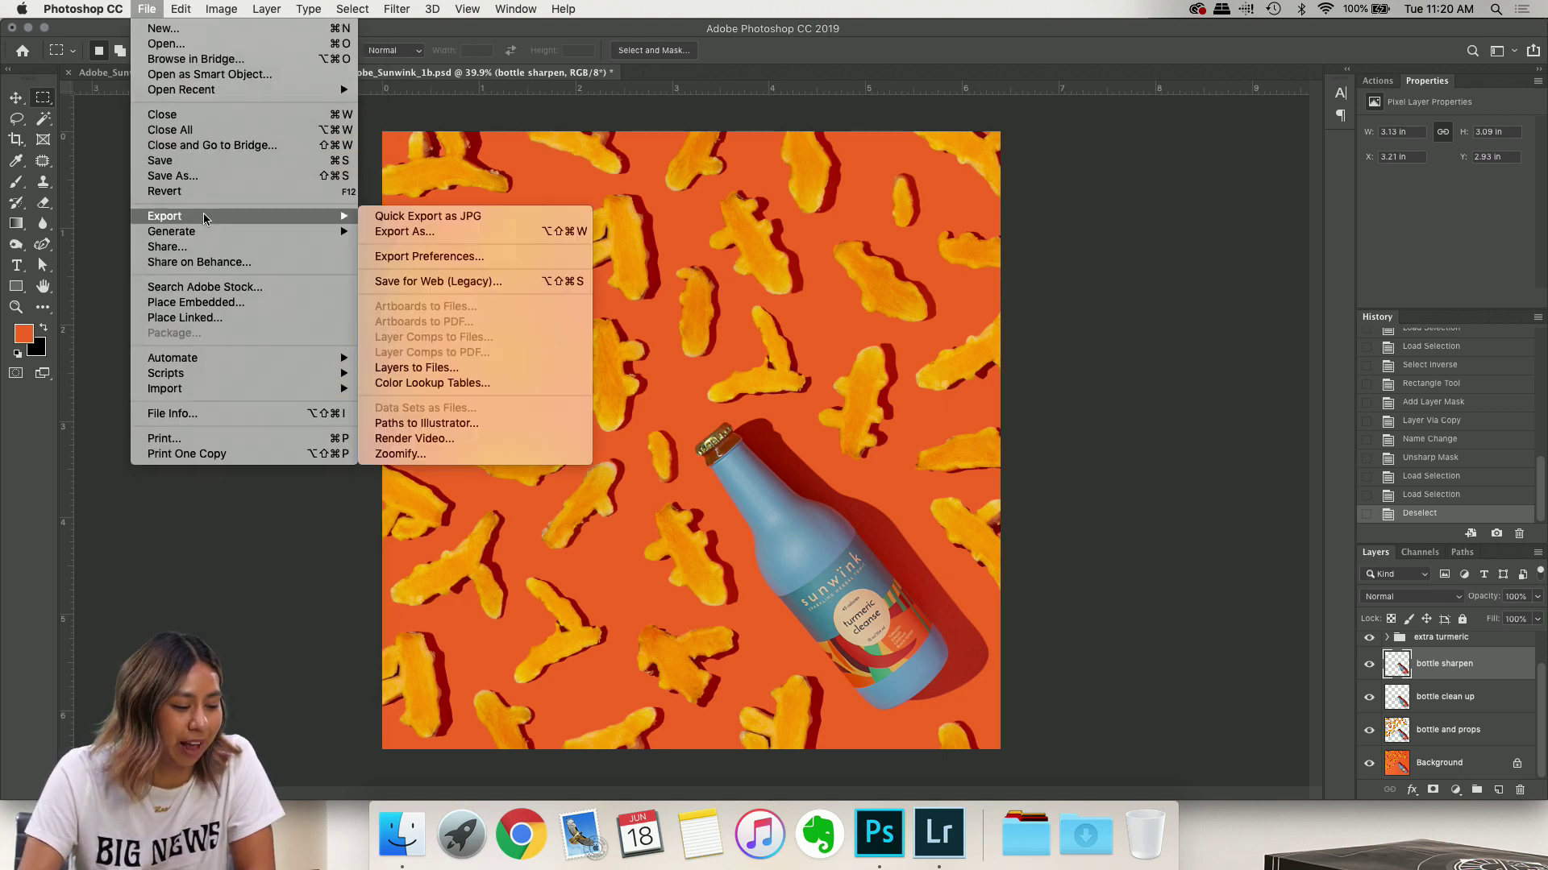
pyautogui.click(444, 284)
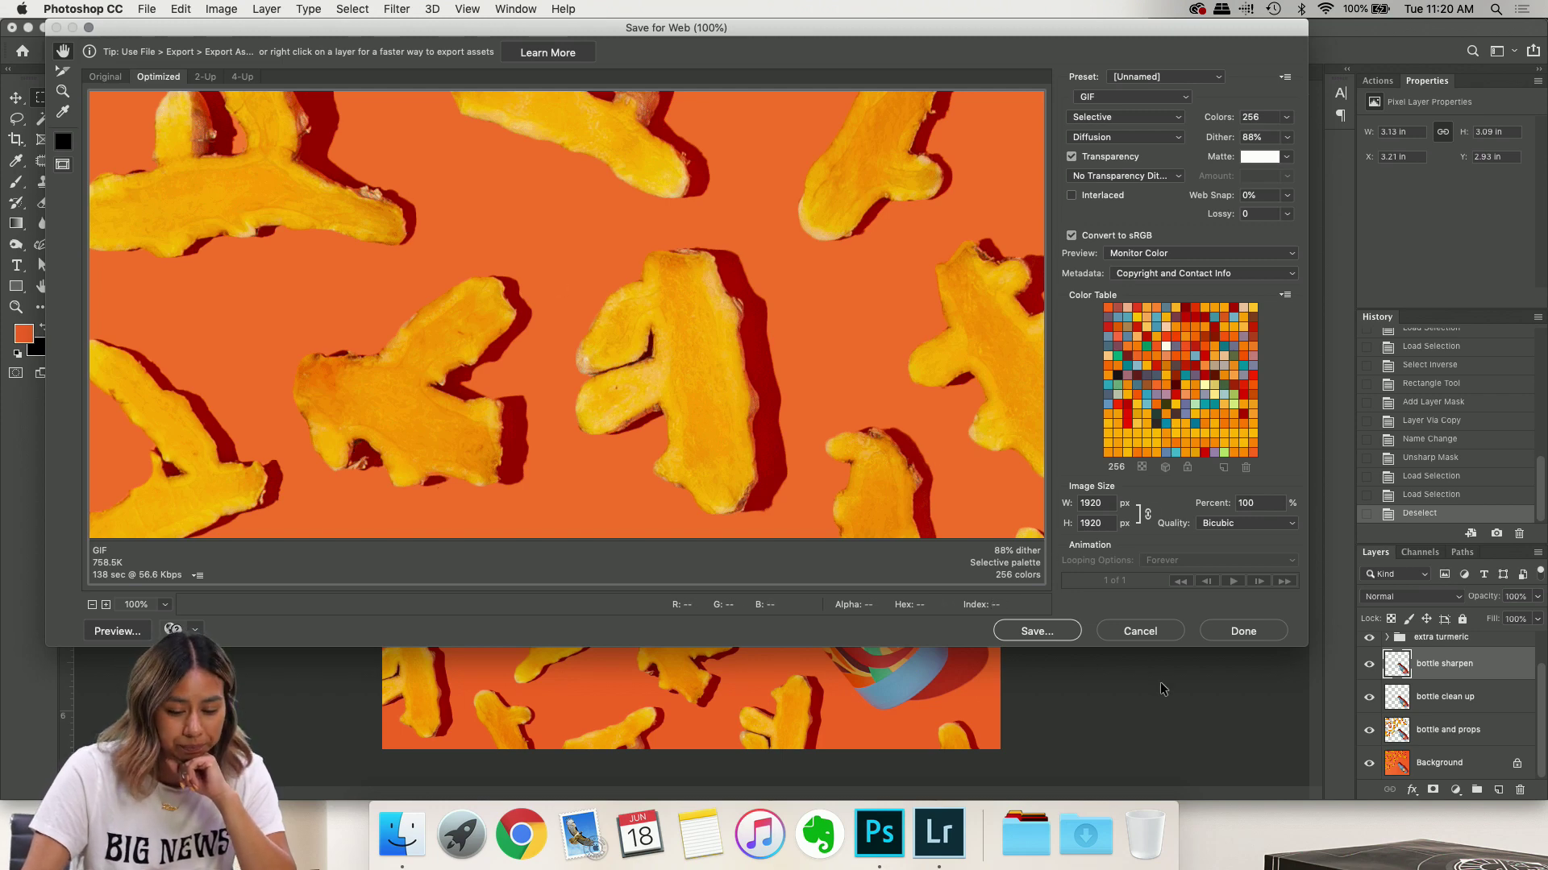
pyautogui.moveTo(1104, 648); pyautogui.dragTo(1104, 784)
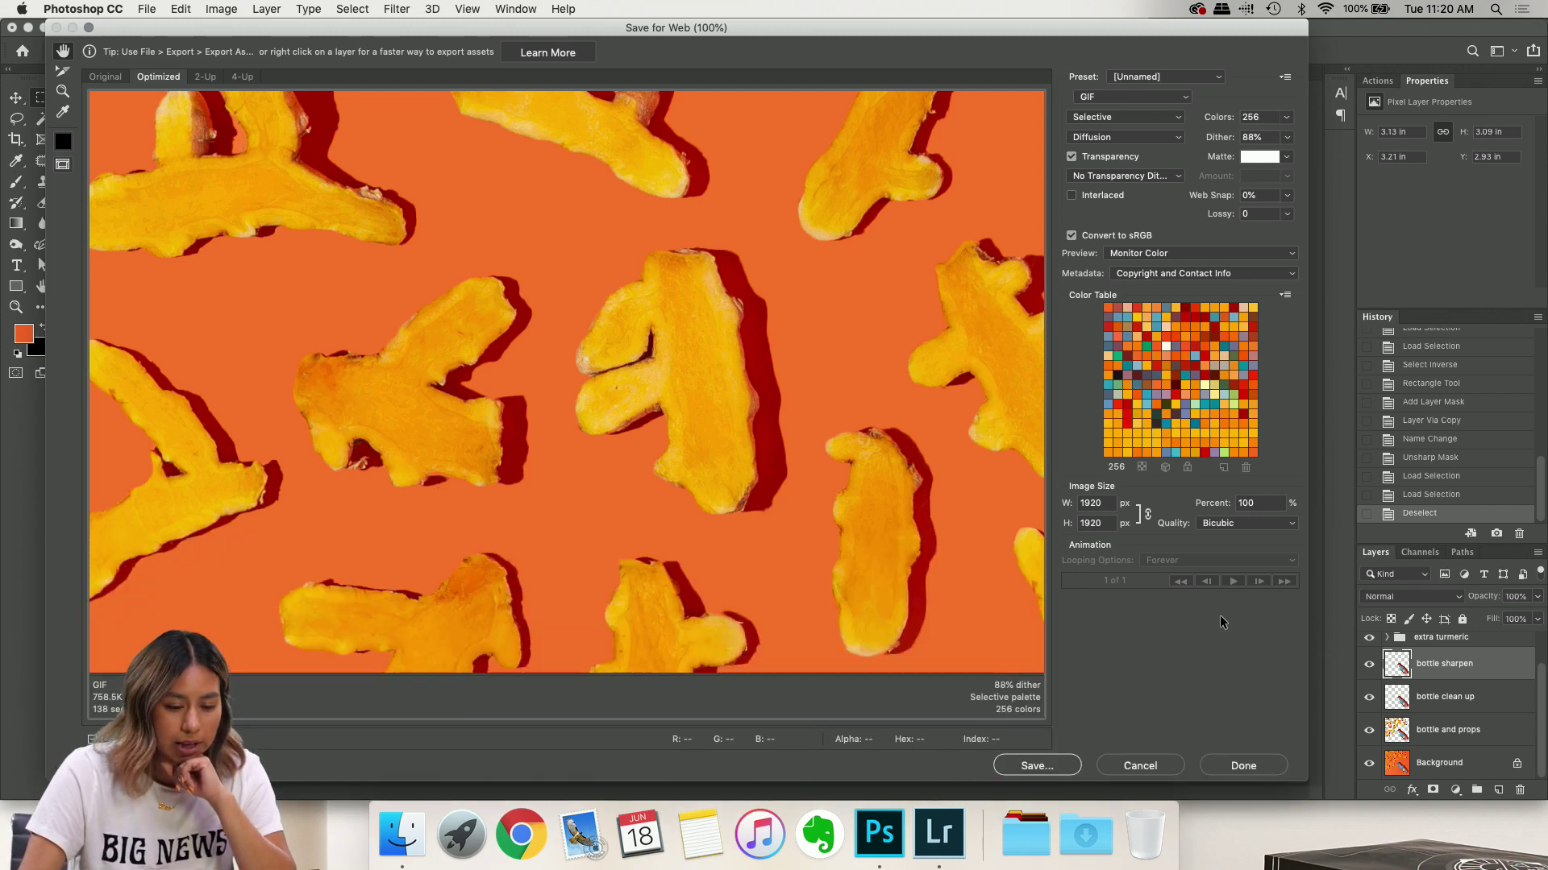
pyautogui.click(1186, 98)
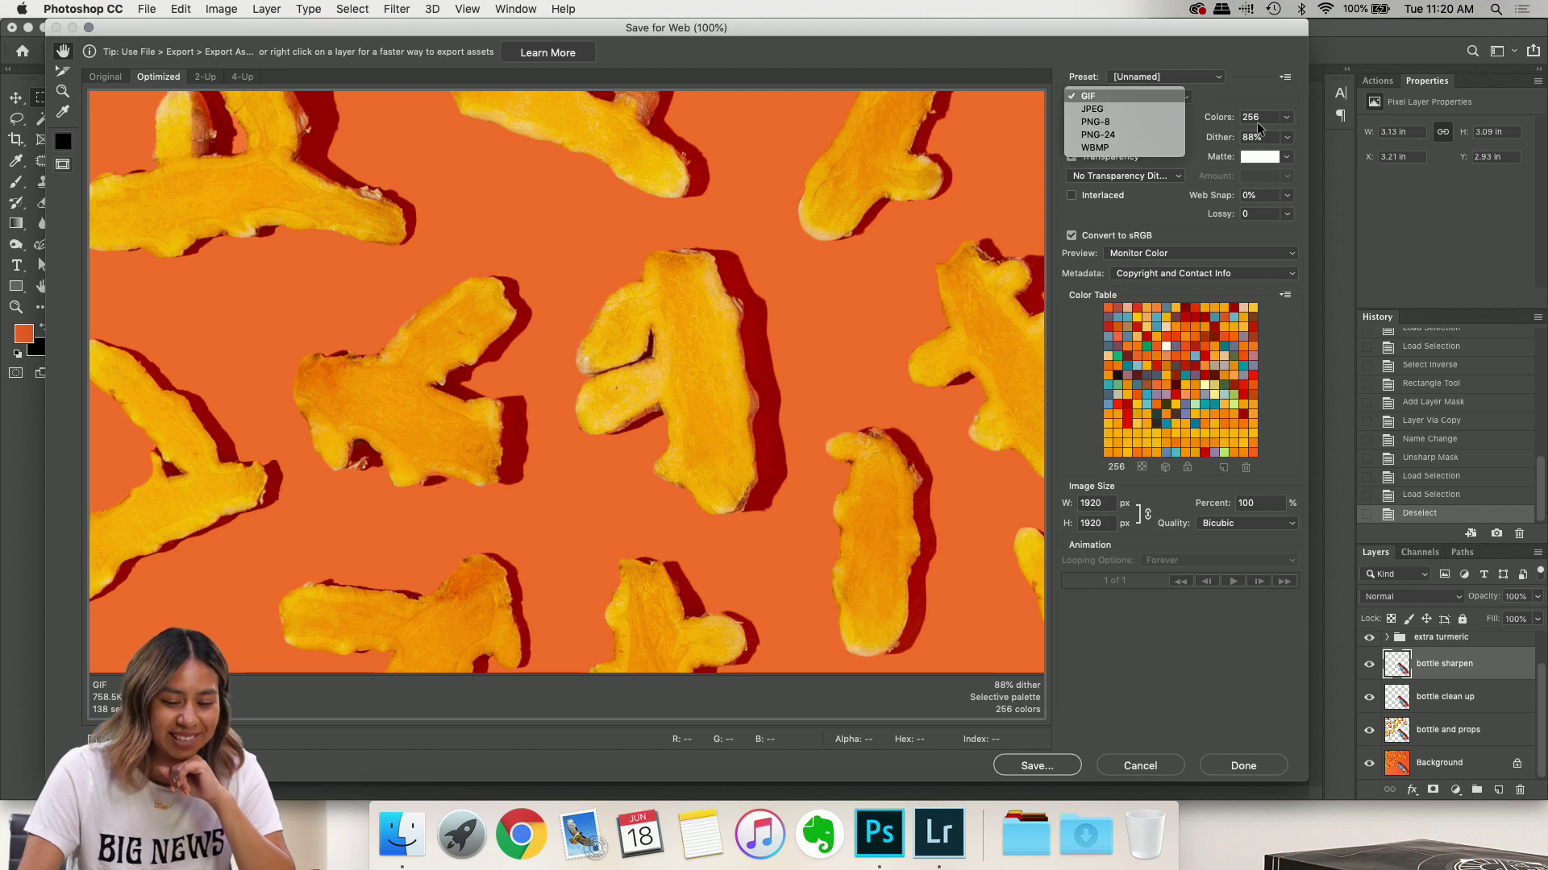
pyautogui.click(1109, 110)
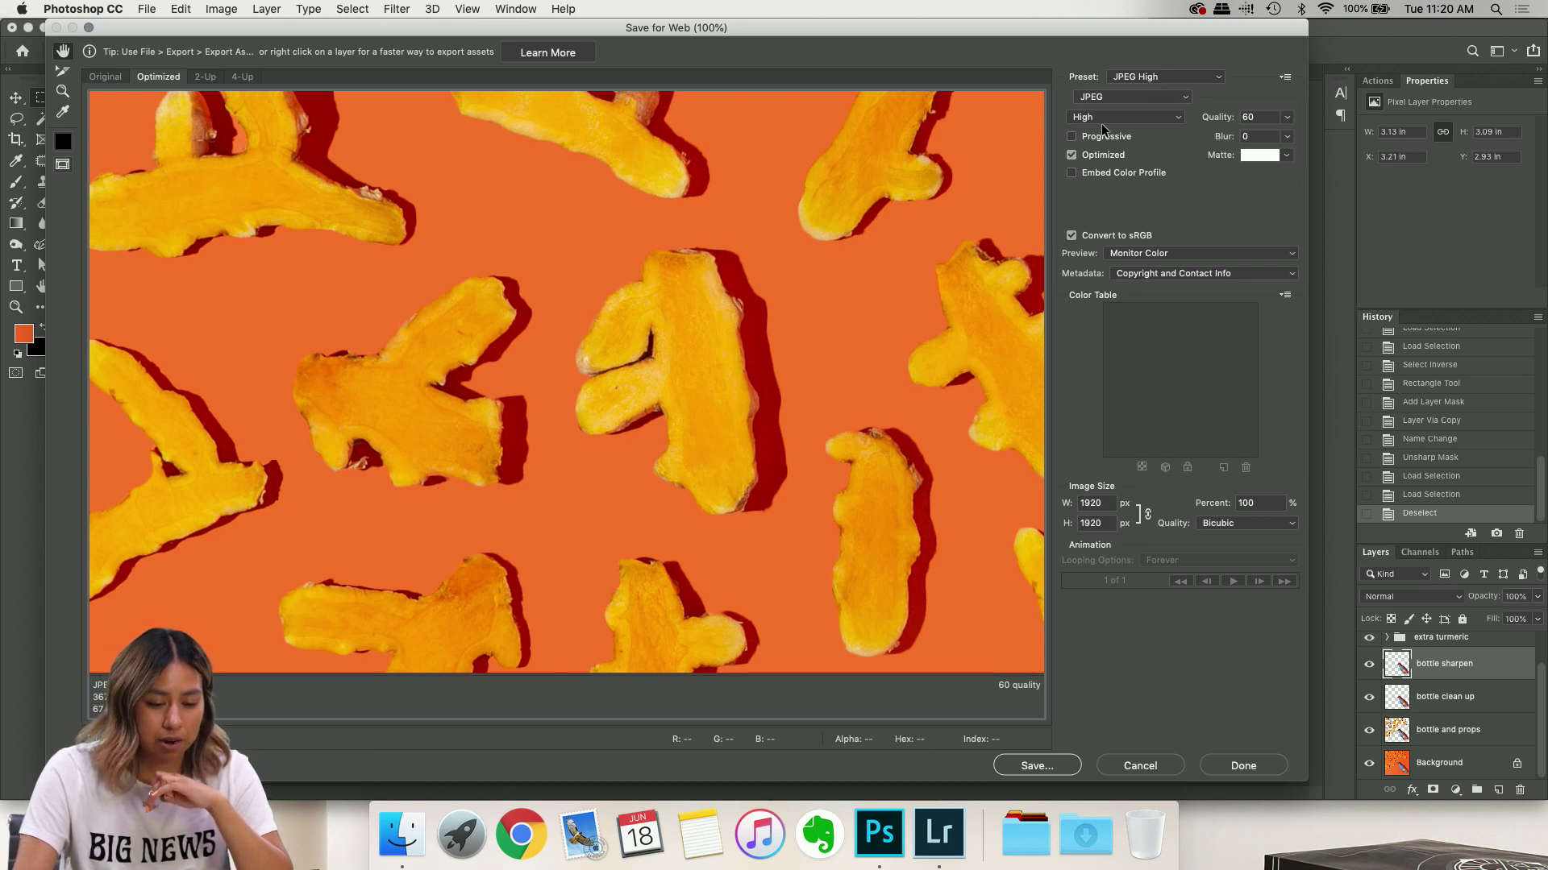
# Examine the available JPEG quality levels while keeping High, and cancel the web export
pyautogui.click(1179, 119)
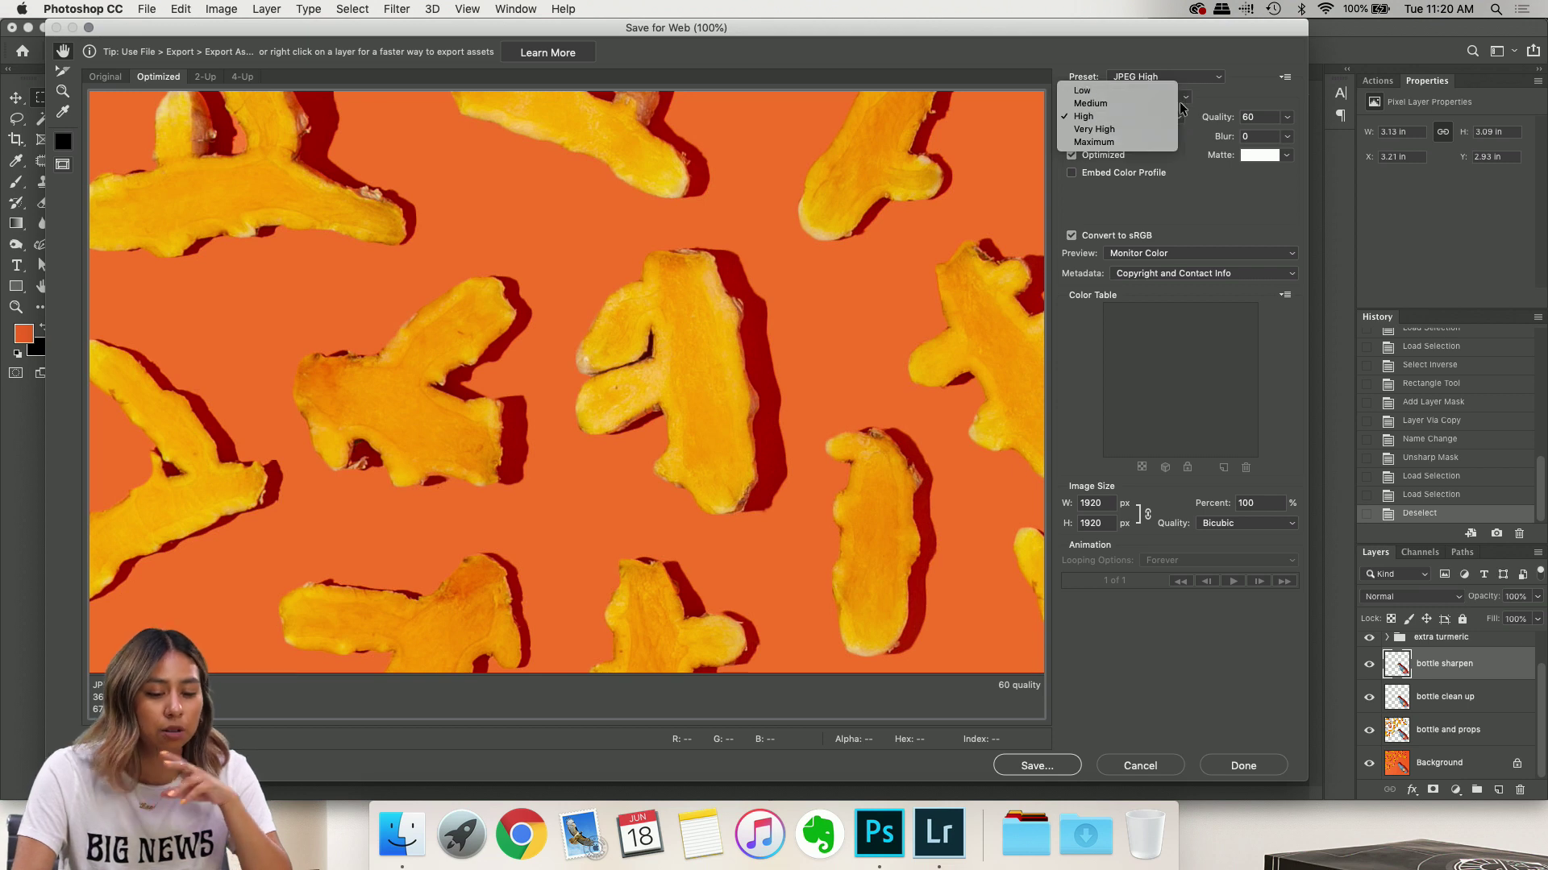
pyautogui.click(1146, 118)
pyautogui.click(1143, 118)
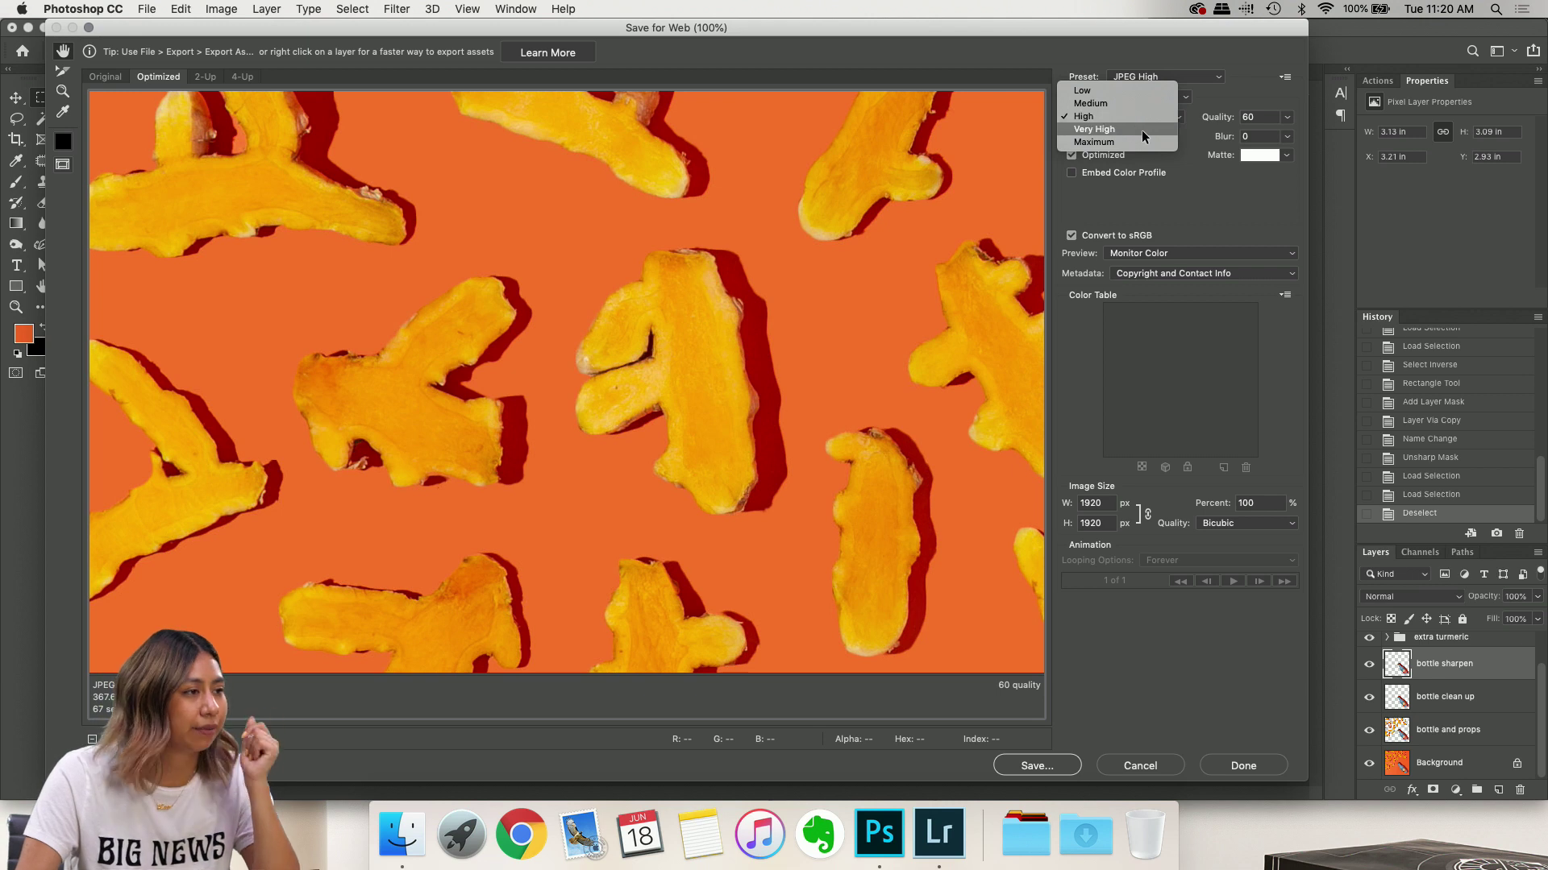
pyautogui.click(1201, 131)
pyautogui.click(1169, 119)
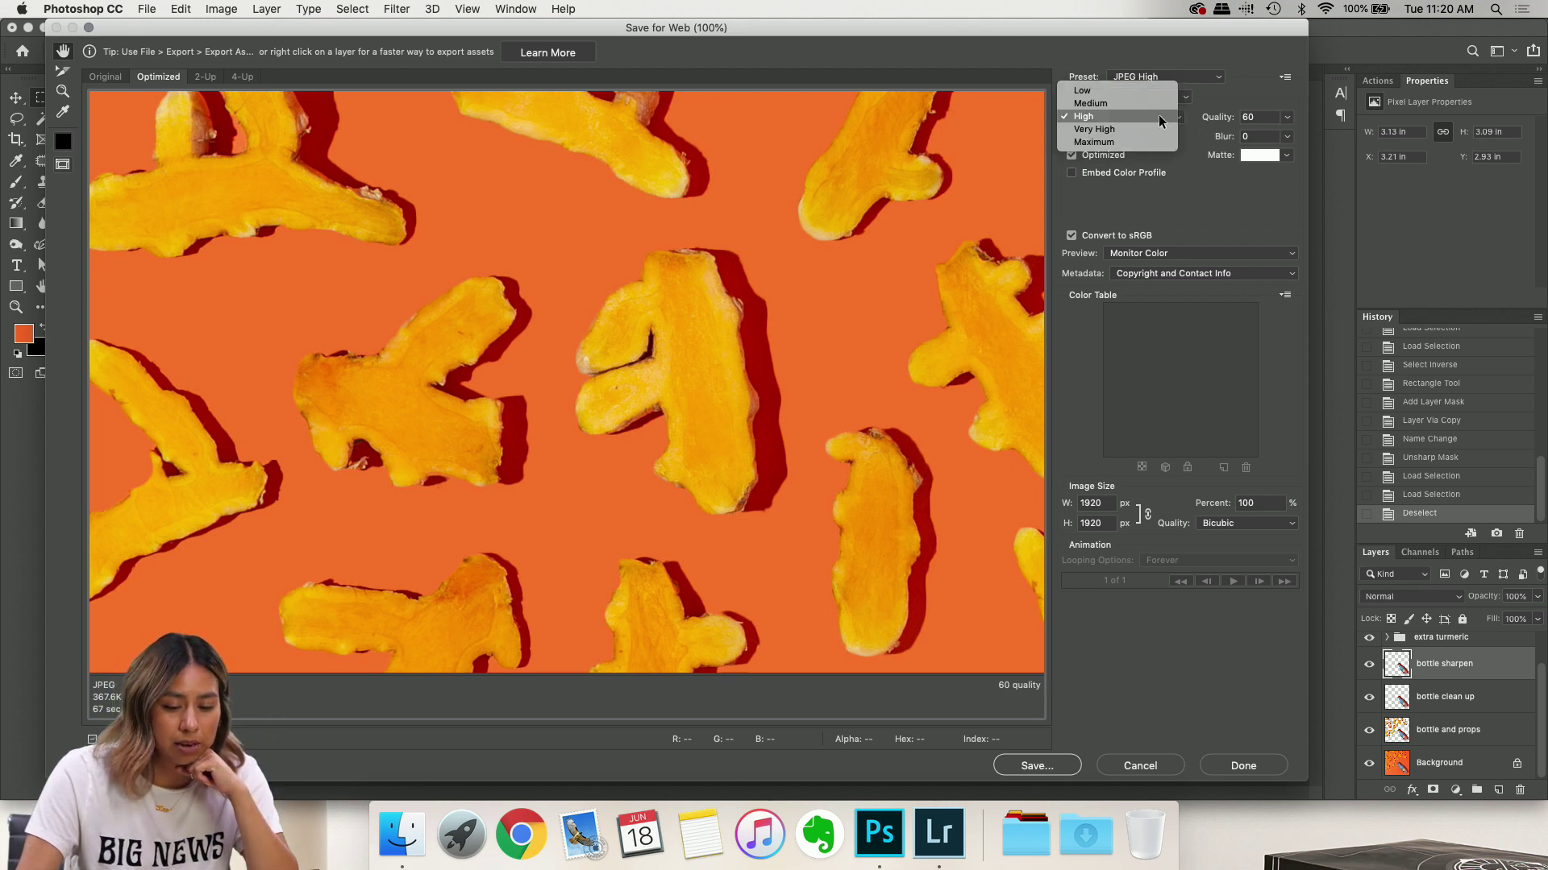
pyautogui.click(1233, 117)
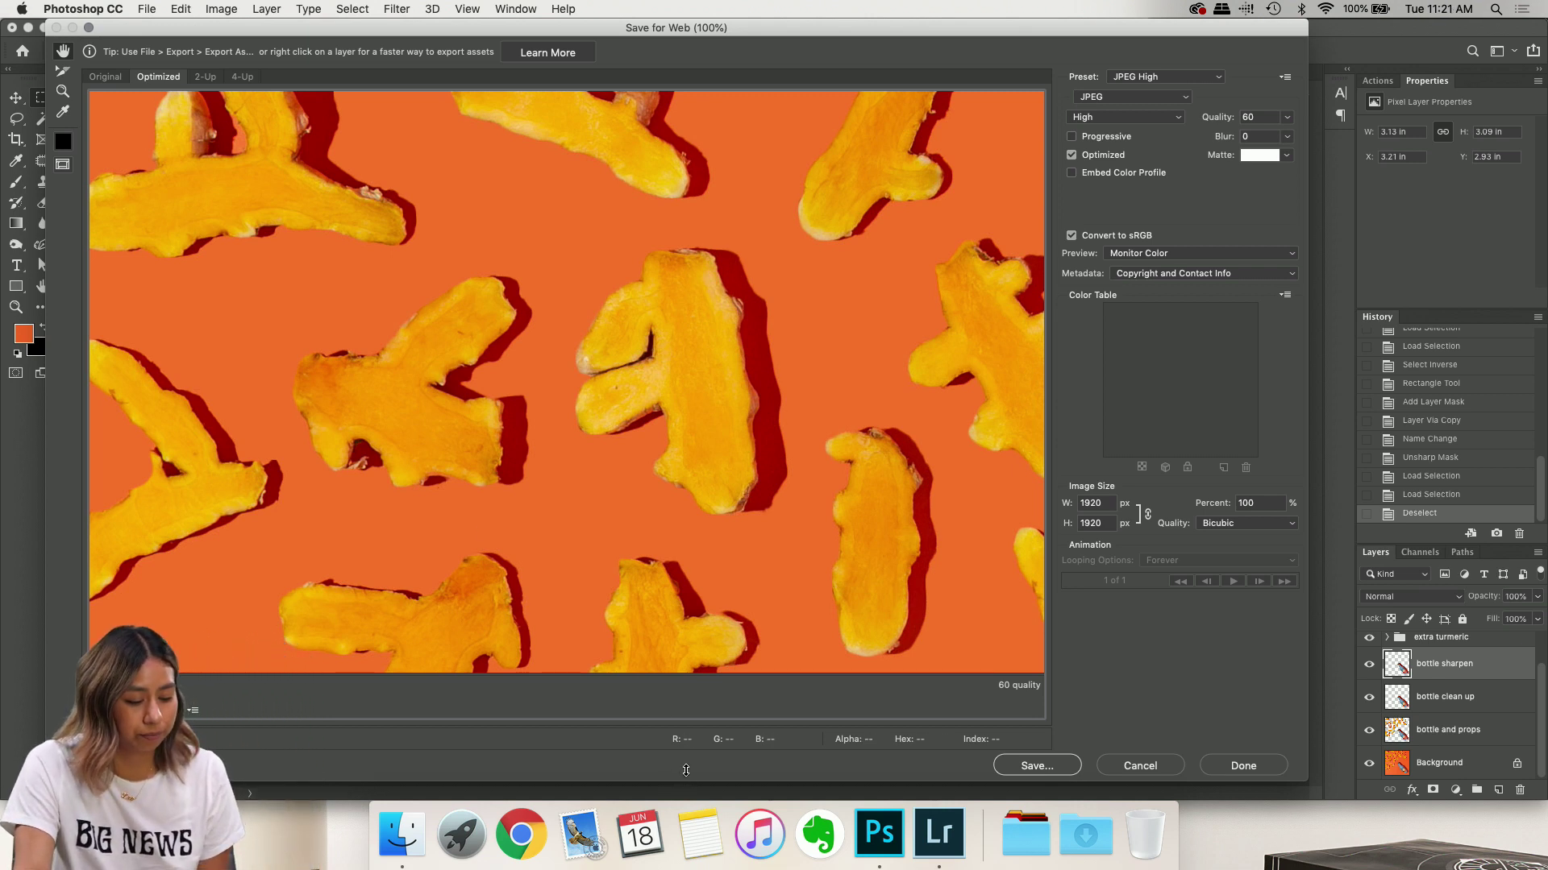
pyautogui.moveTo(686, 780); pyautogui.dragTo(691, 641)
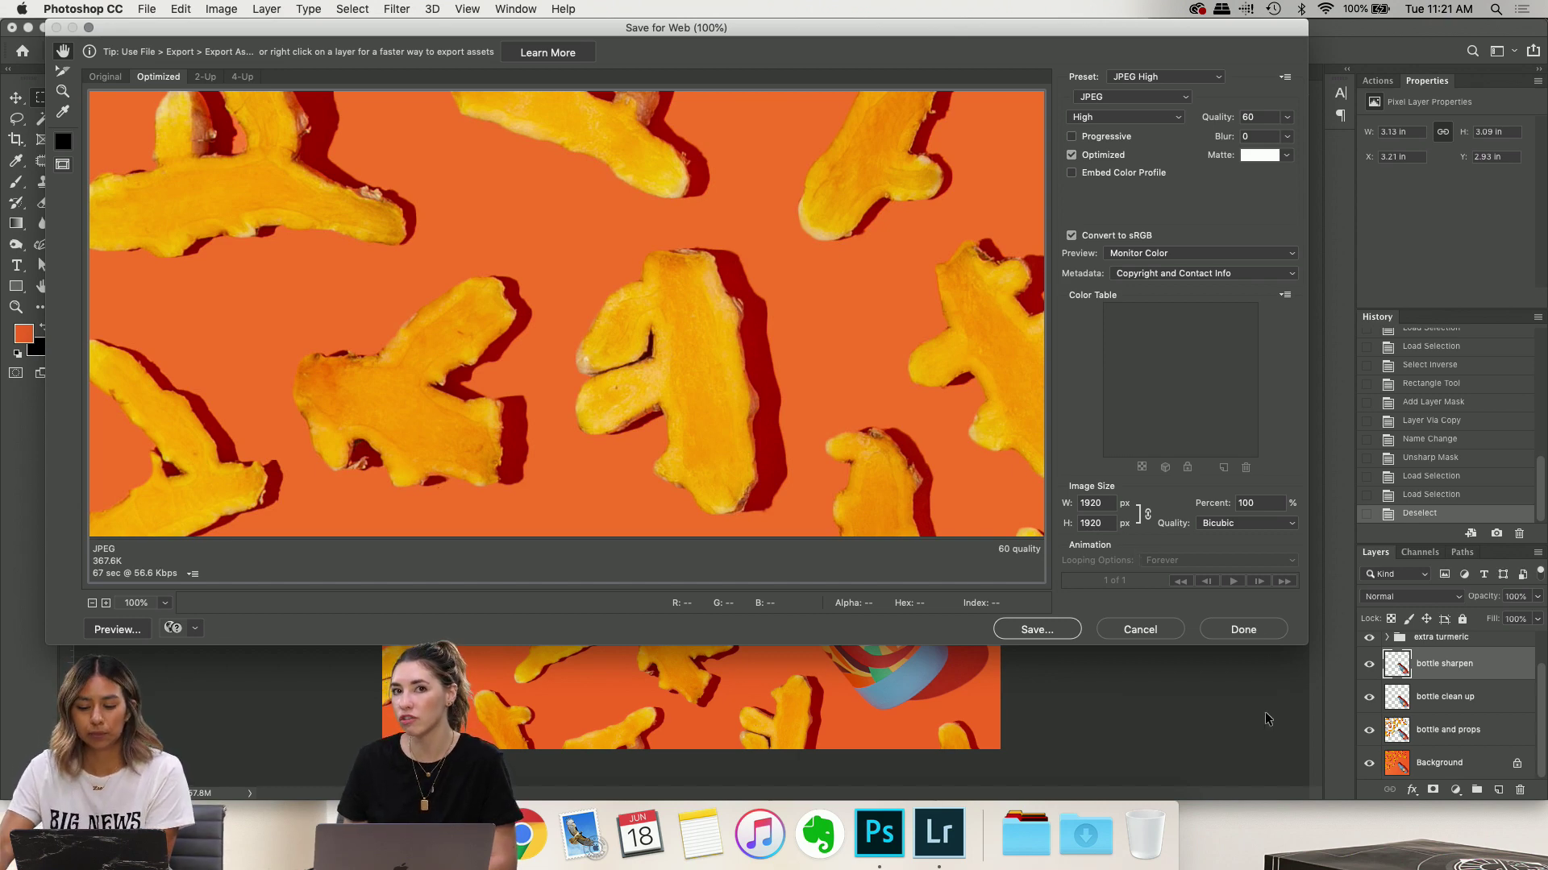
pyautogui.click(1156, 627)
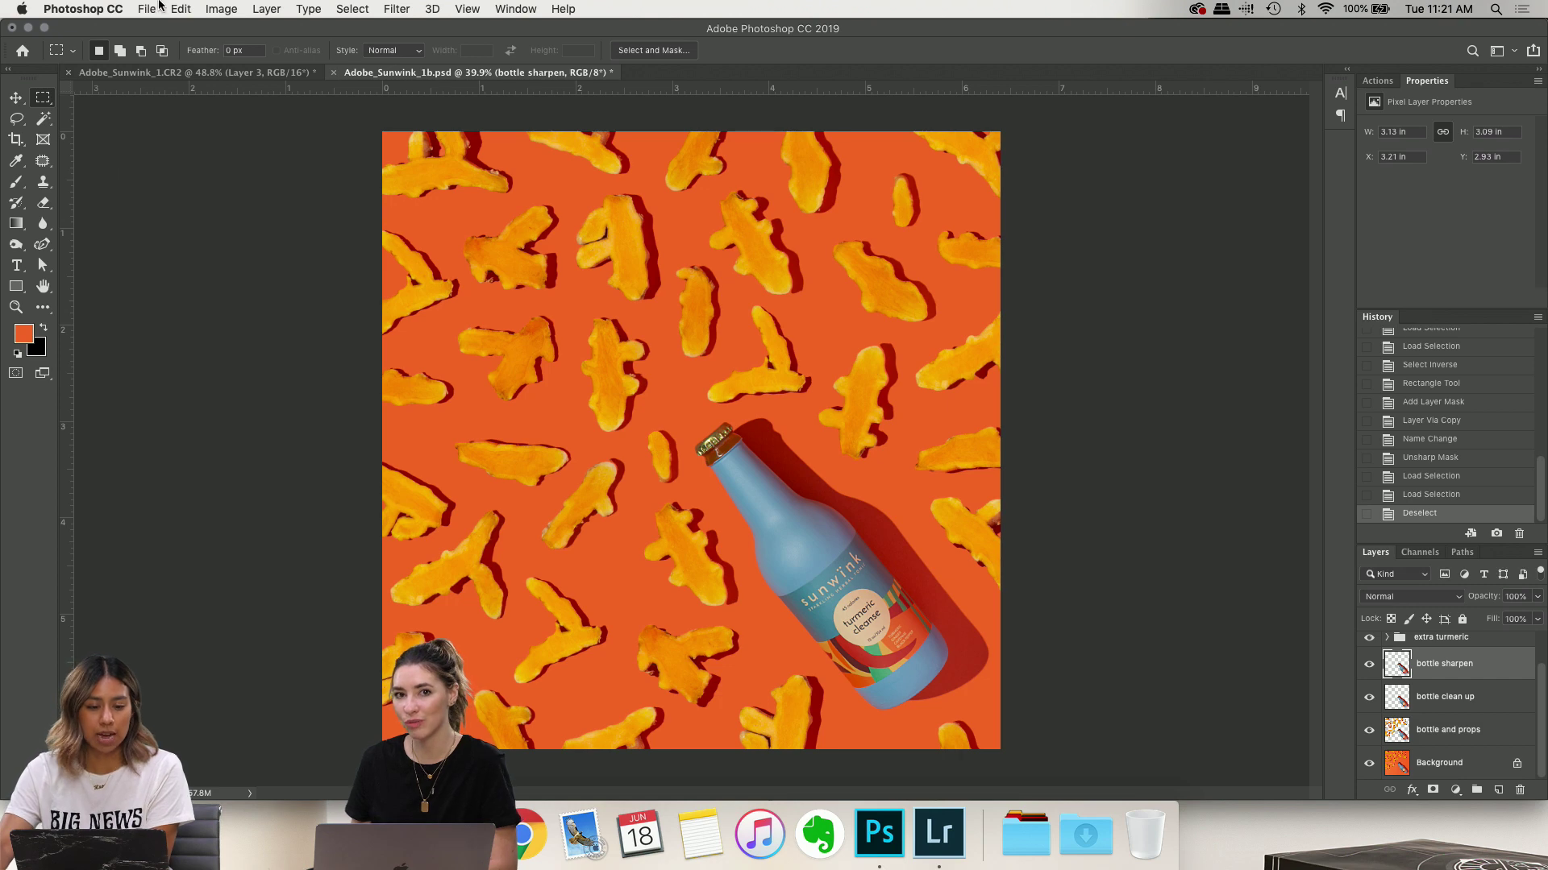
# Examine the Image Processor script's source, file type and action options, and close it without running
pyautogui.click(148, 9)
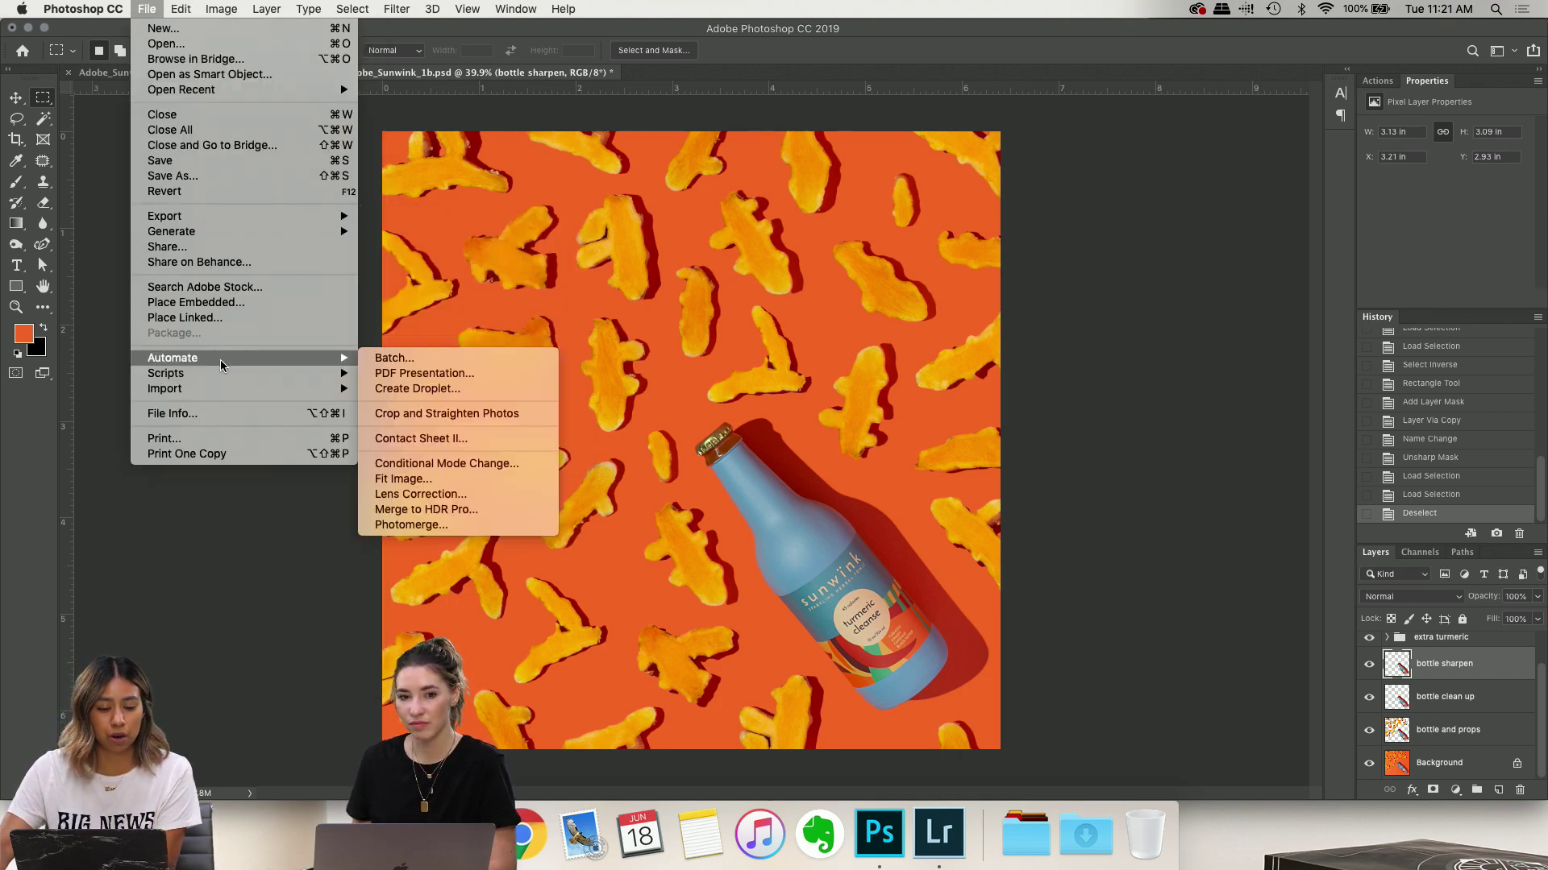
pyautogui.moveTo(220, 374)
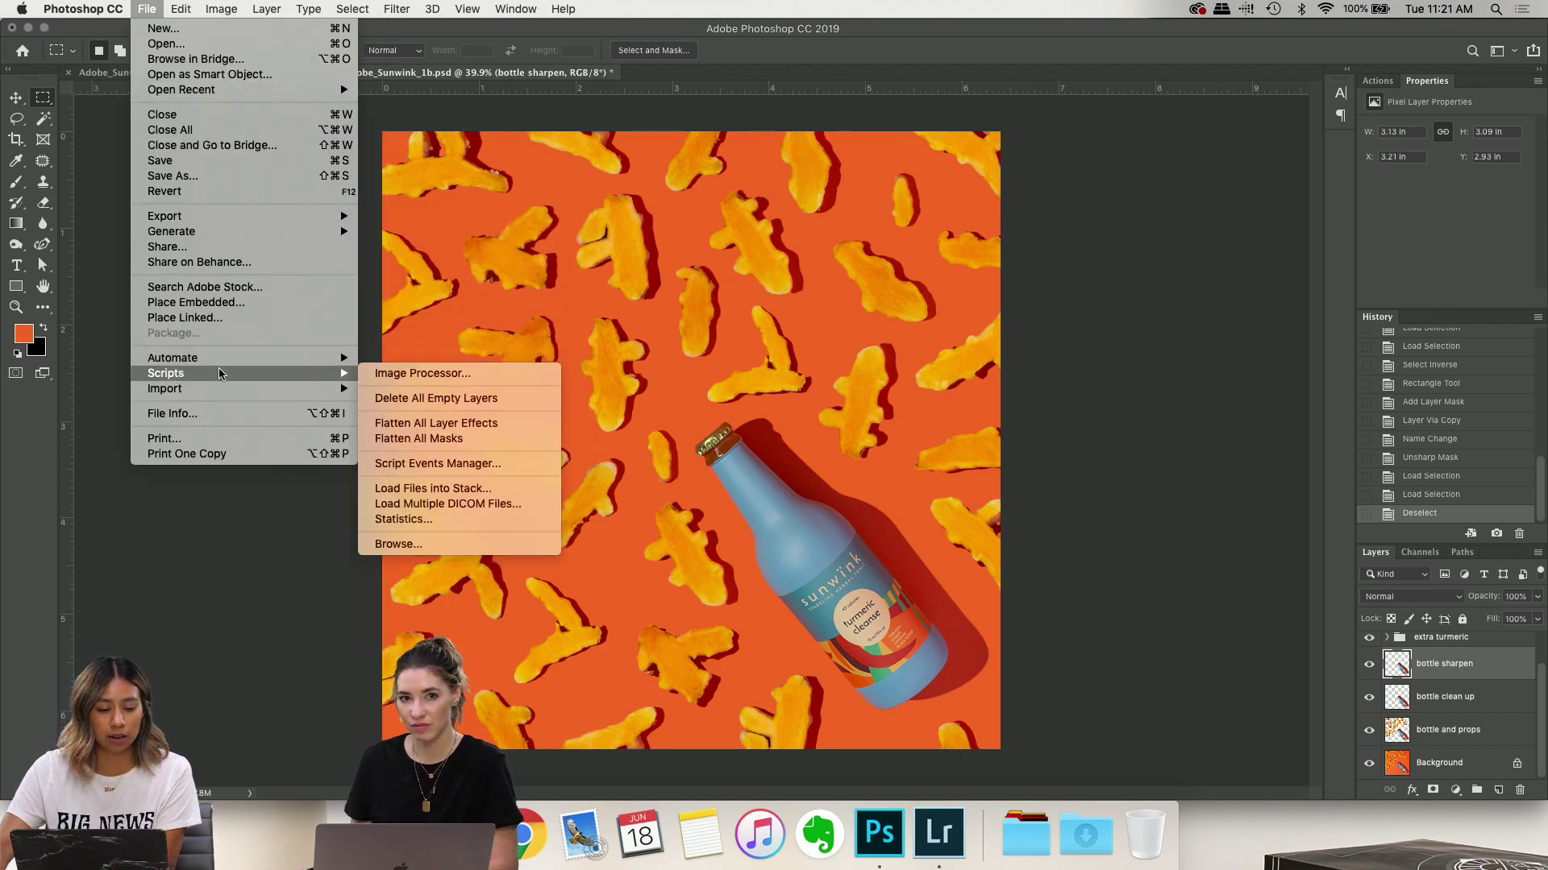
pyautogui.click(471, 375)
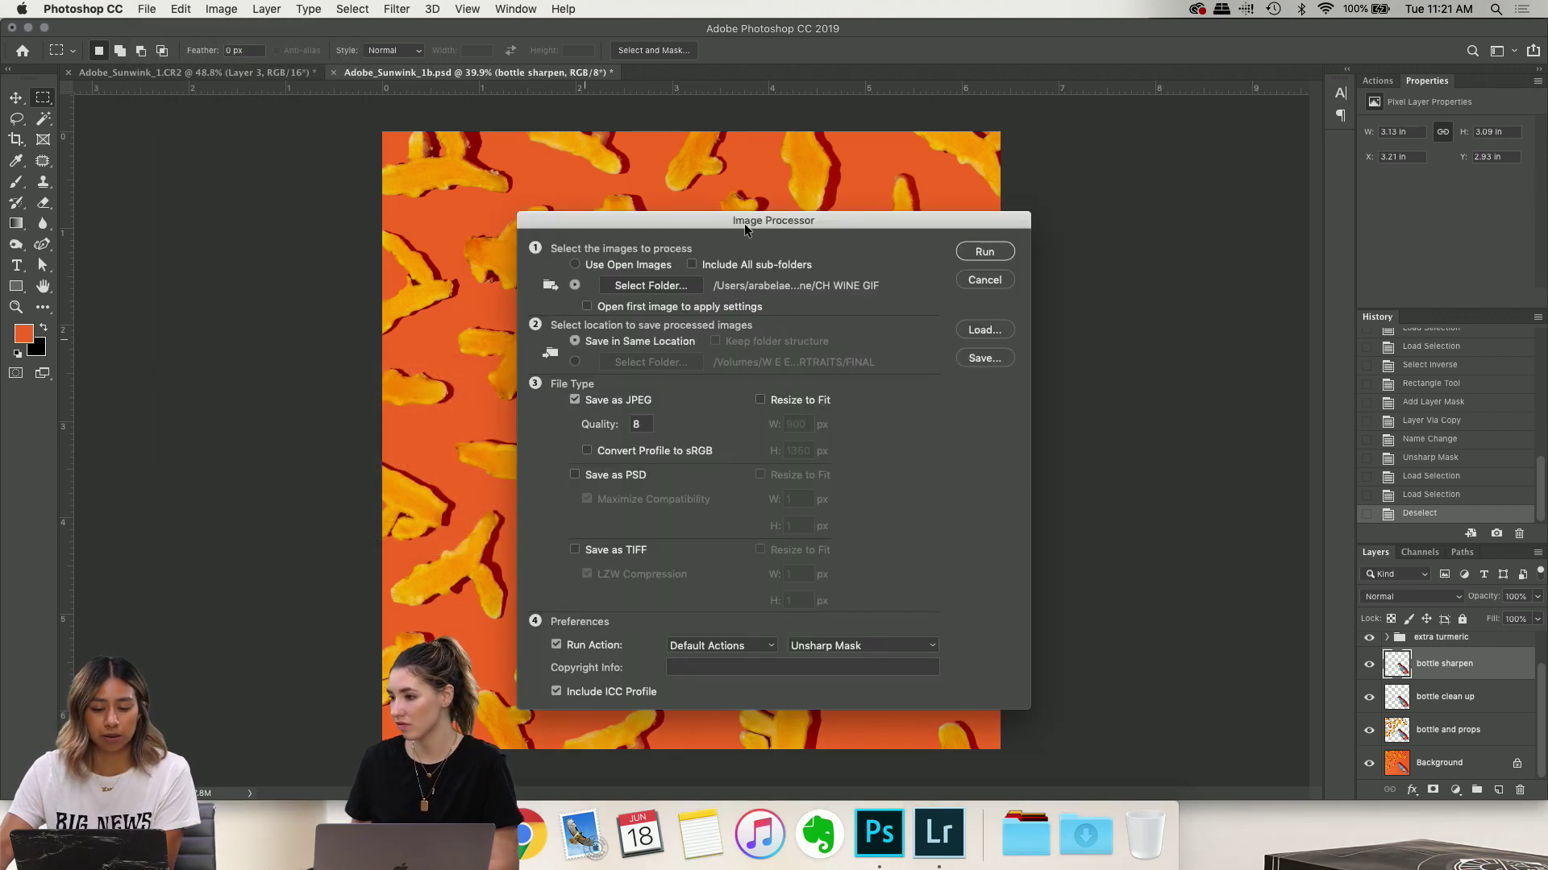
pyautogui.moveTo(745, 223); pyautogui.dragTo(609, 163)
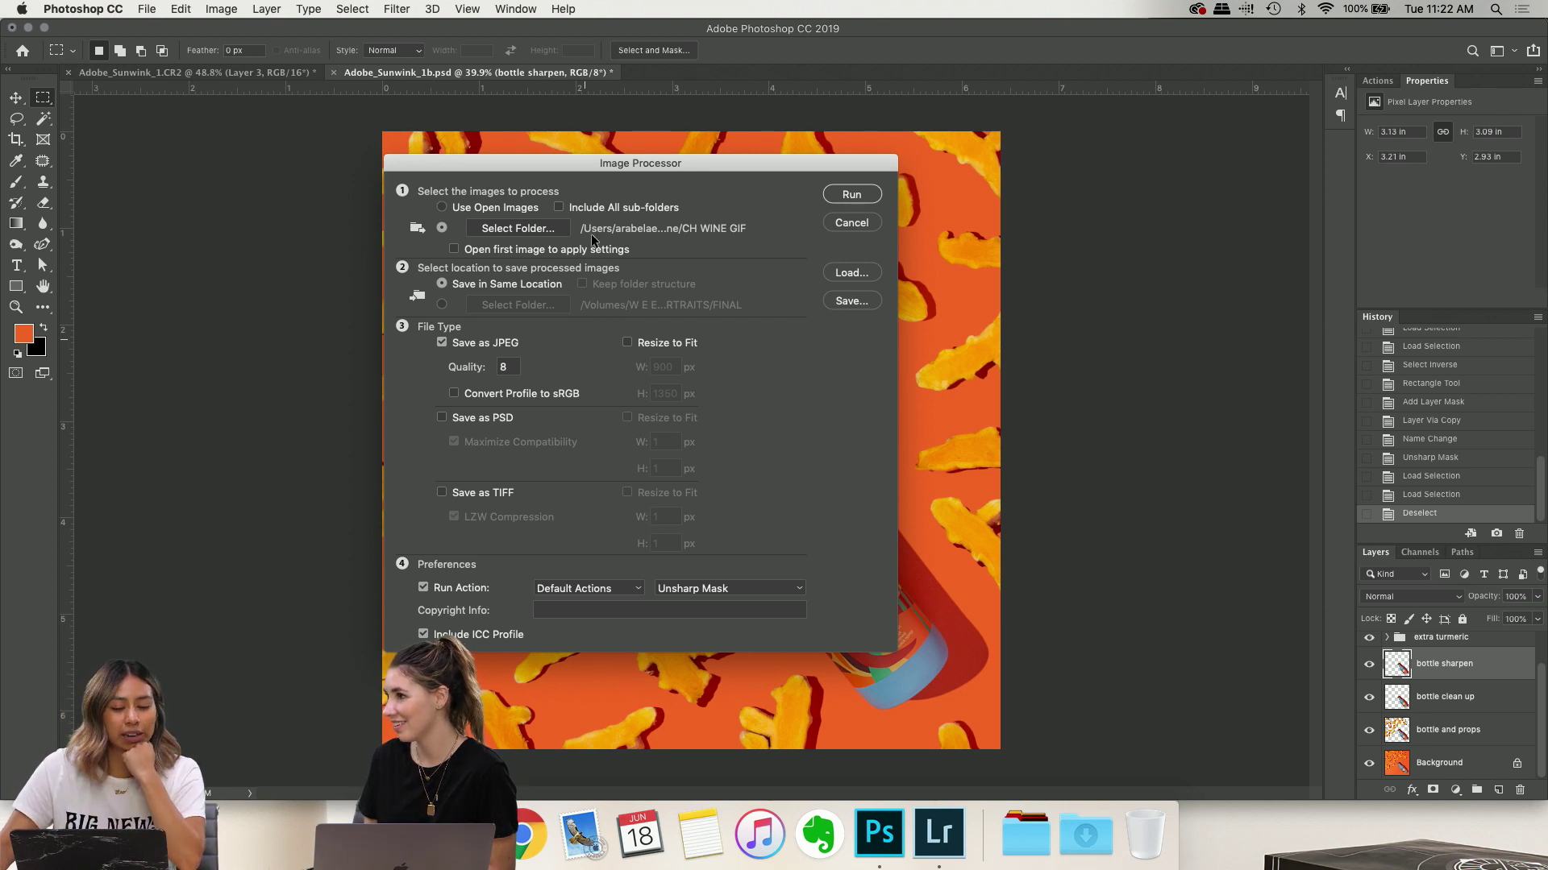
pyautogui.click(852, 223)
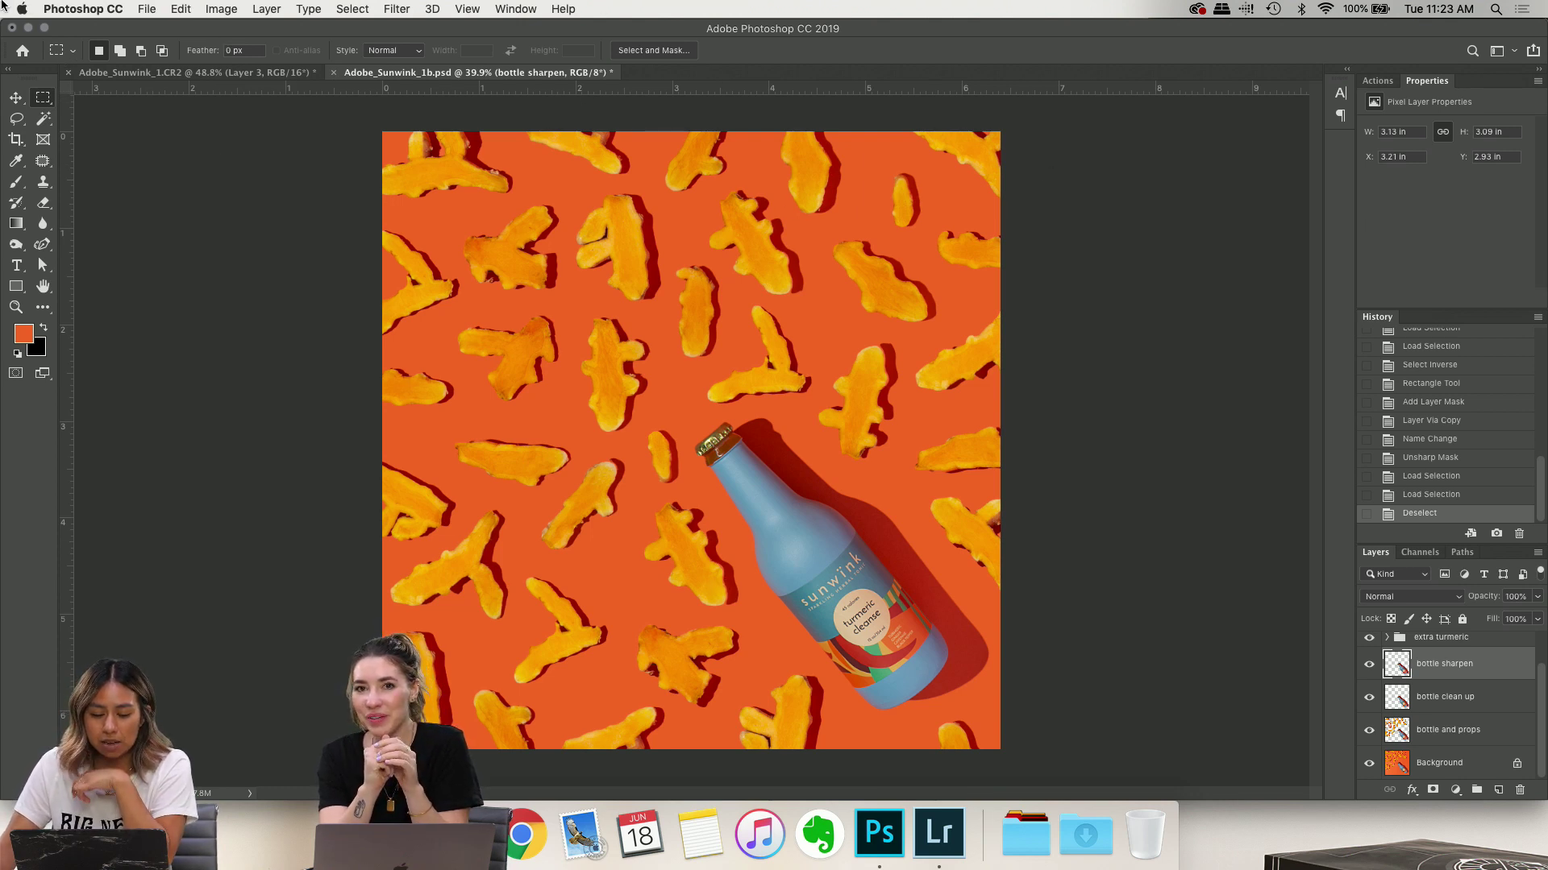
# Reopen the composite in Save for Web (Legacy) and set the export format to JPEG
pyautogui.click(147, 9)
pyautogui.moveTo(246, 216)
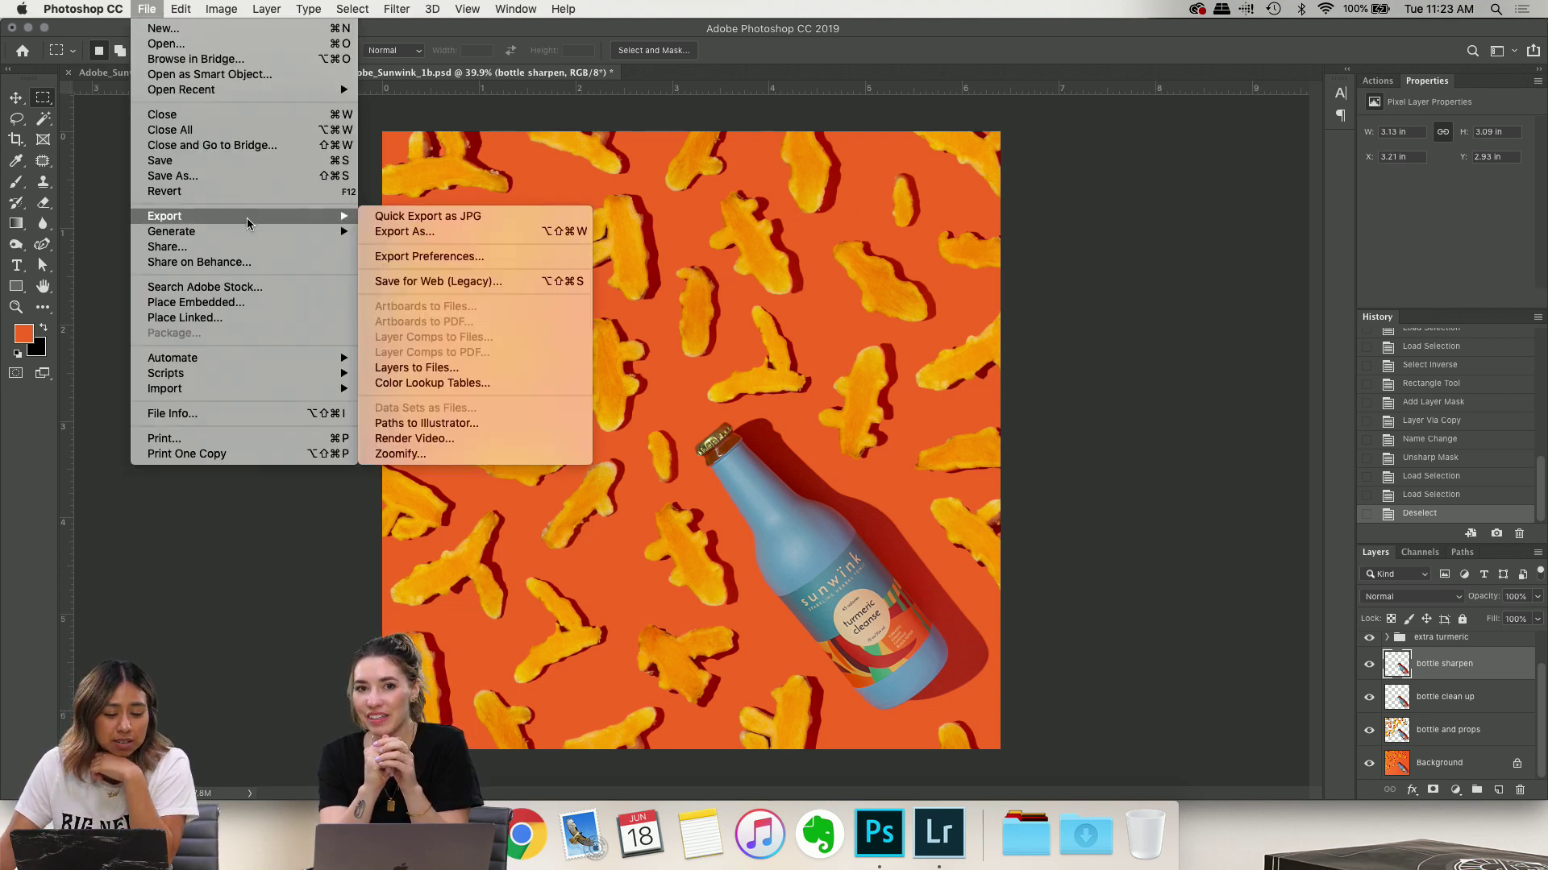
pyautogui.click(450, 281)
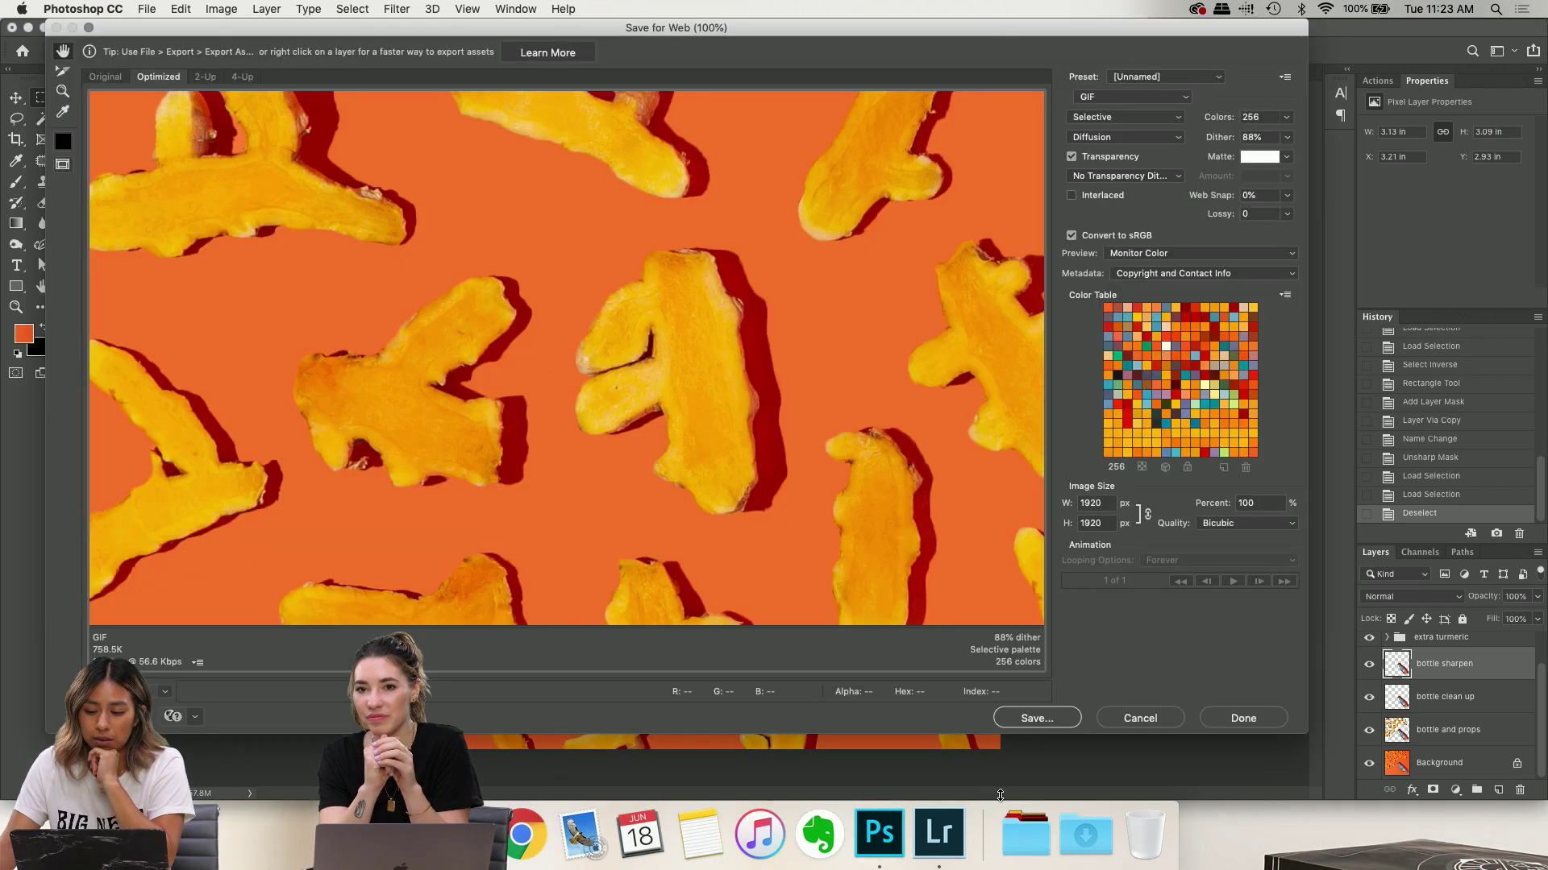
pyautogui.click(1183, 97)
pyautogui.click(1167, 110)
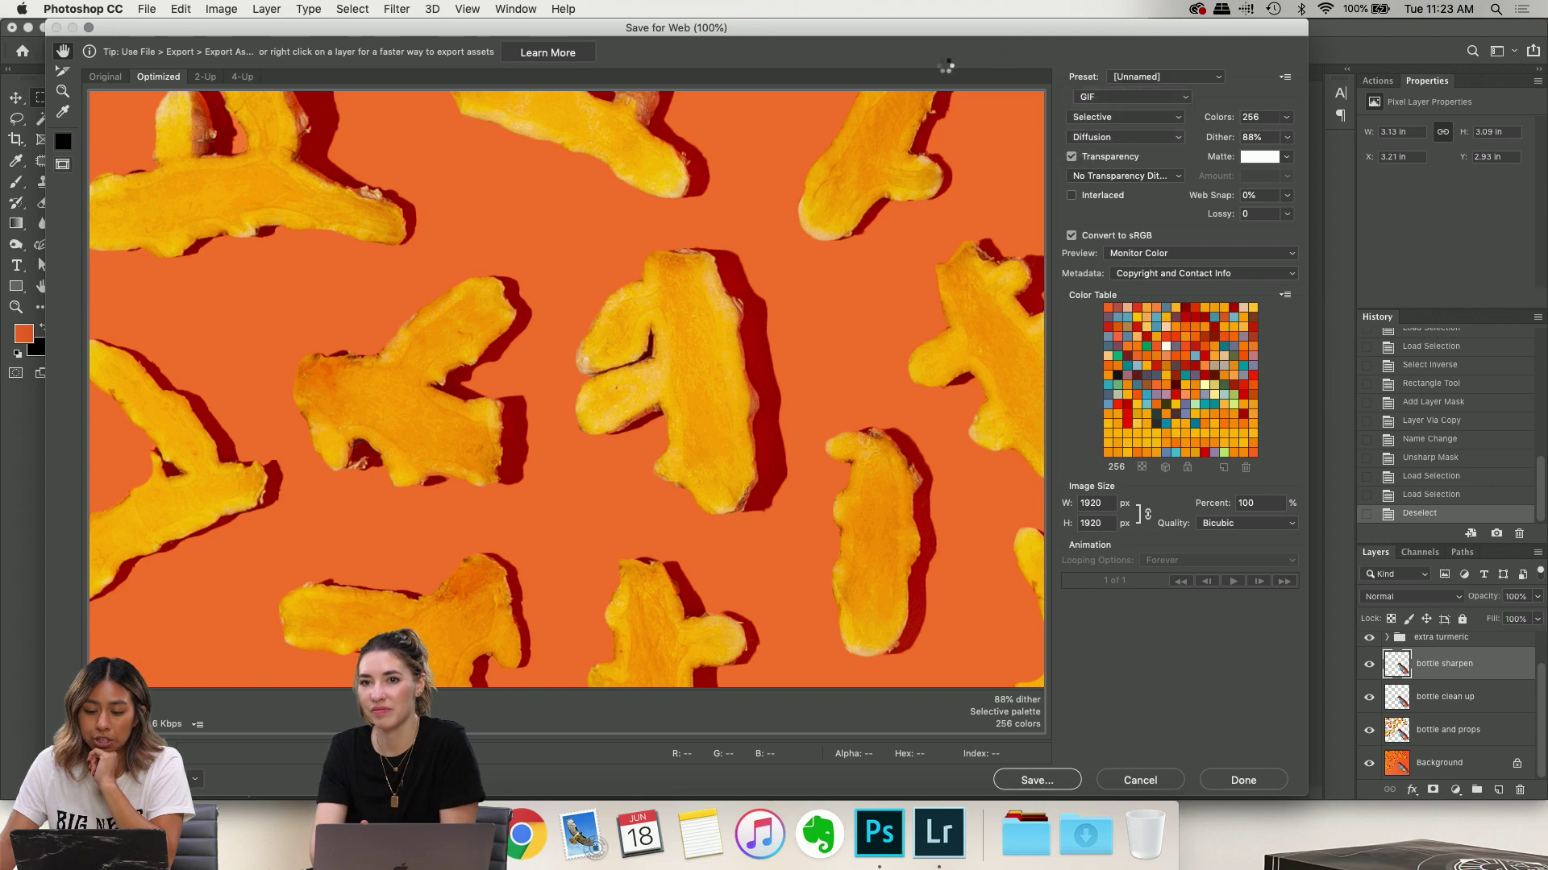
# Try the Very High JPEG quality for the export and return it to High
pyautogui.click(1134, 119)
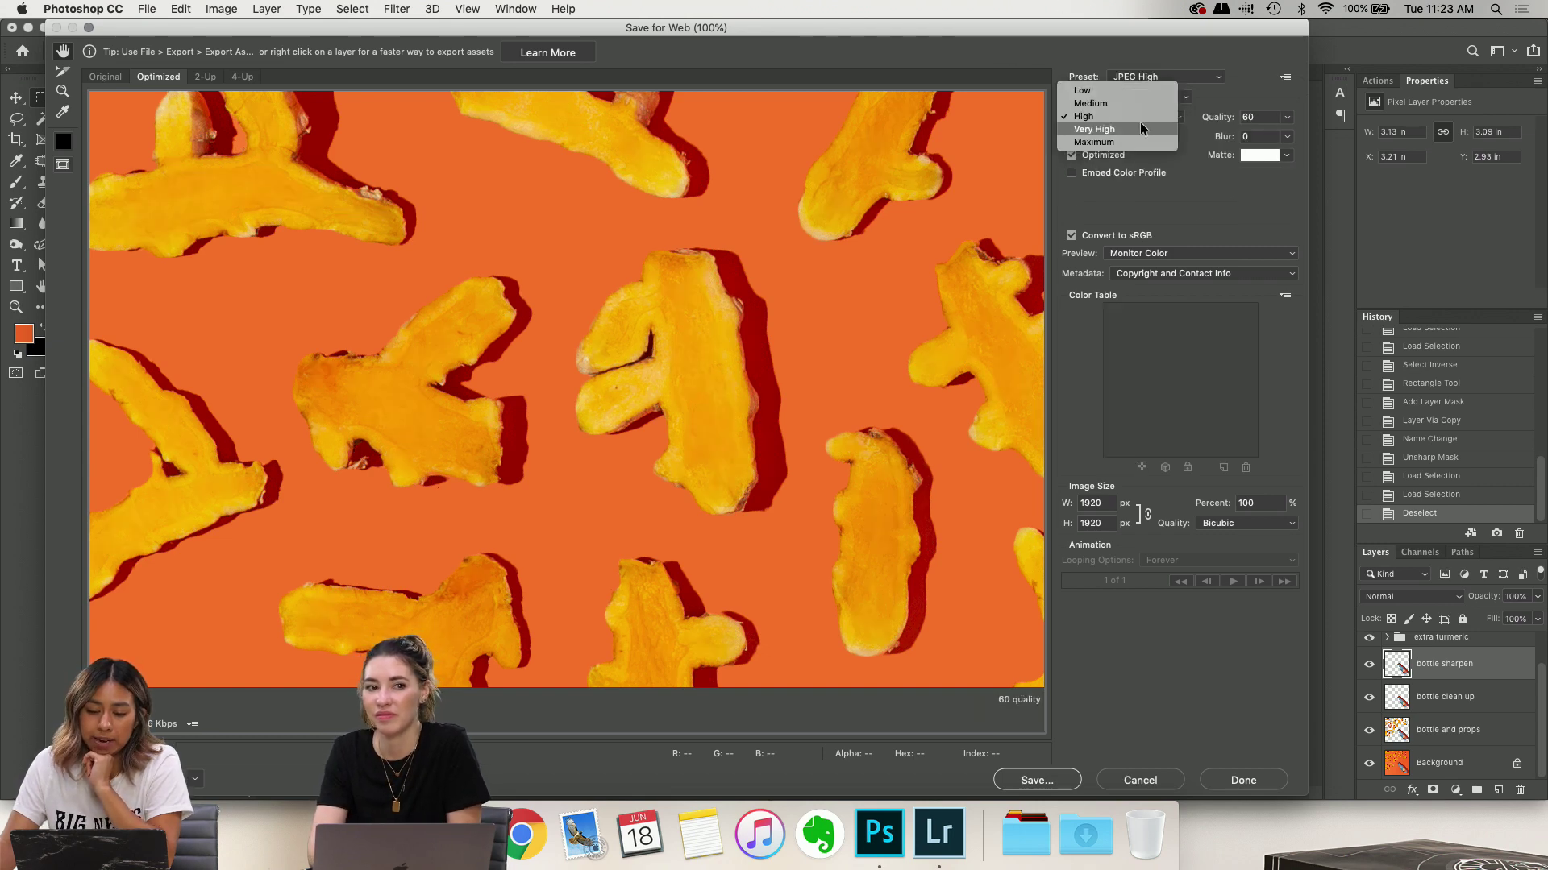
pyautogui.click(1140, 122)
pyautogui.click(1124, 117)
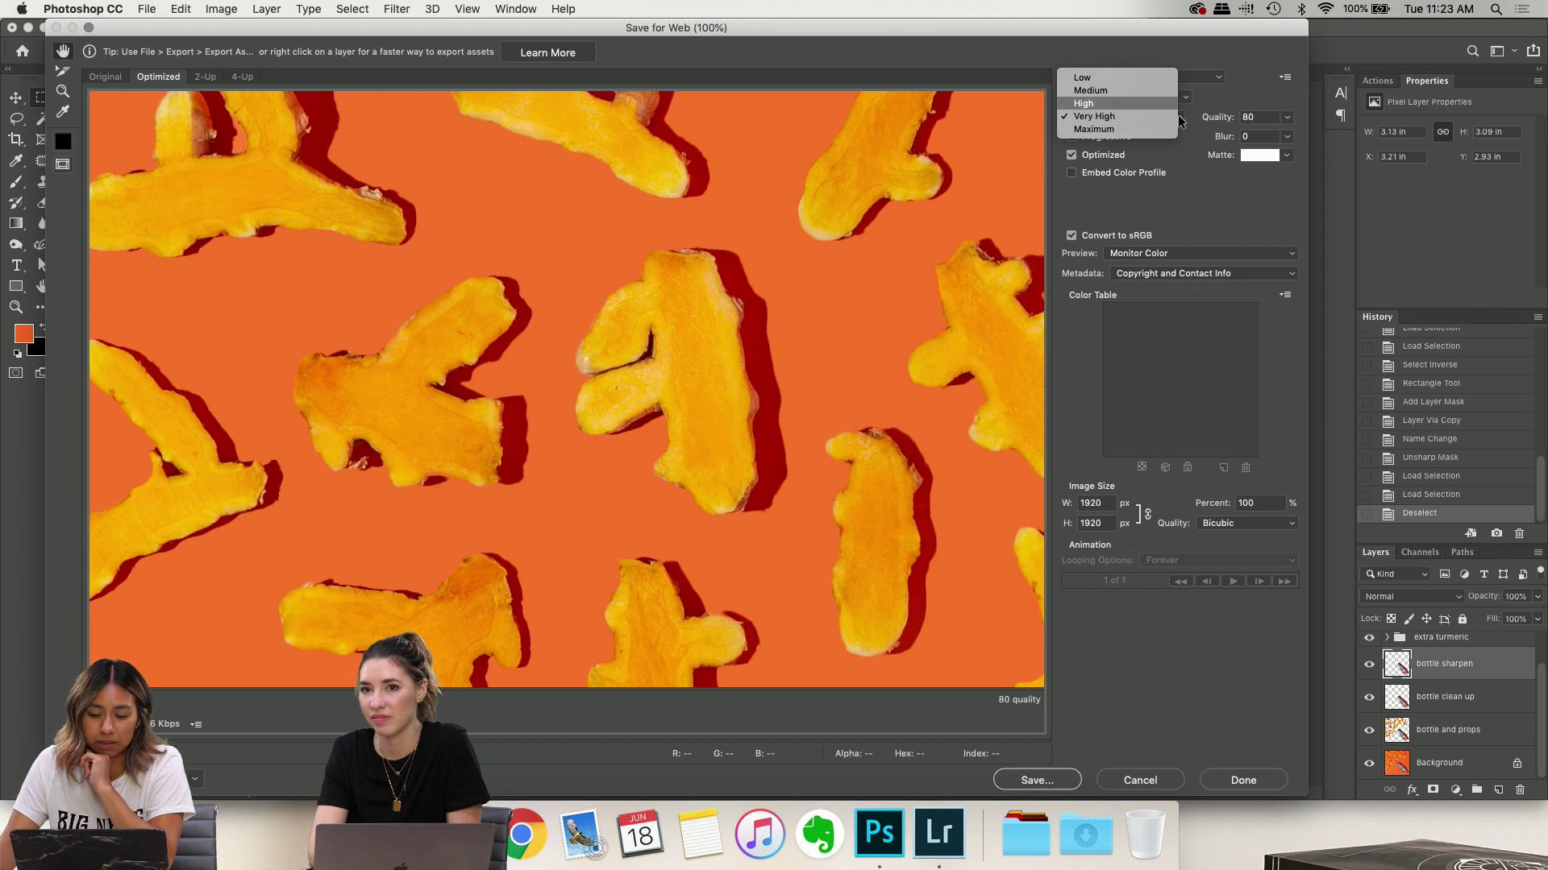
pyautogui.click(1127, 104)
pyautogui.click(1134, 119)
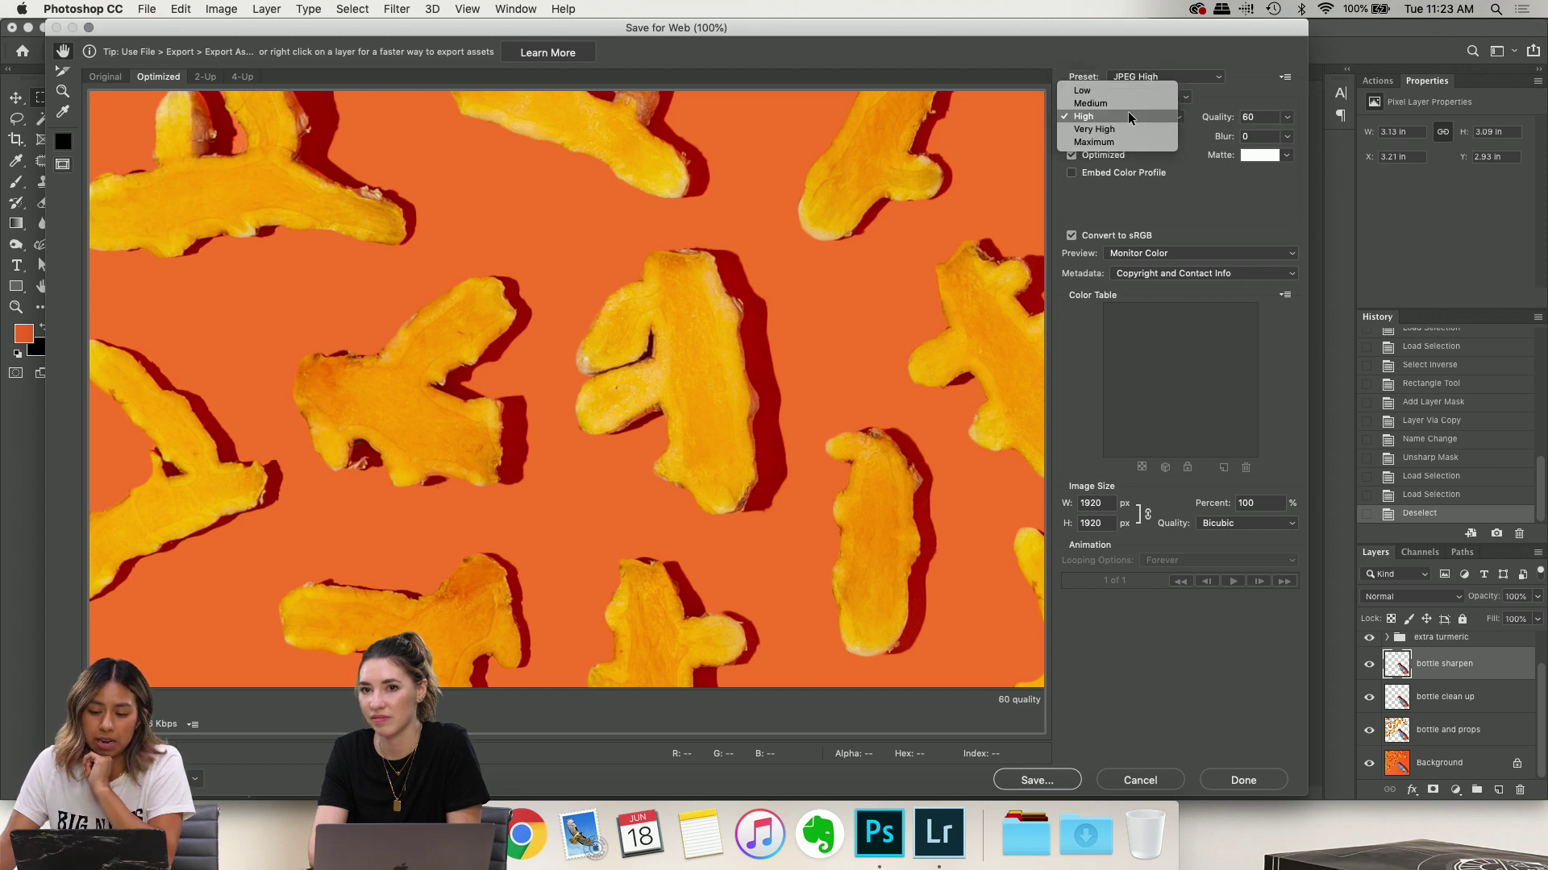
pyautogui.click(1128, 113)
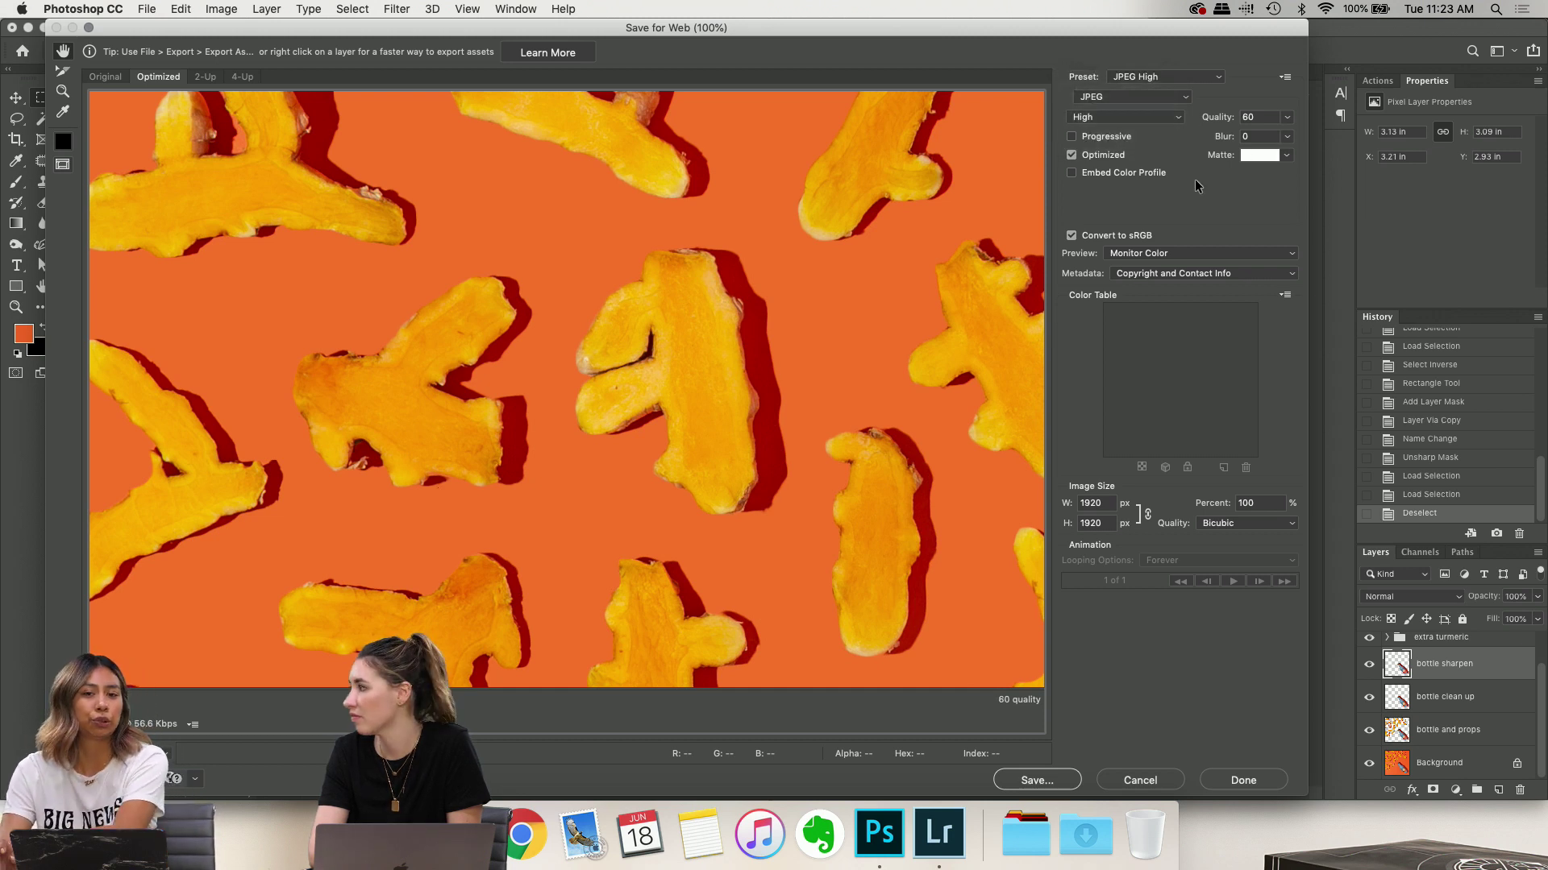